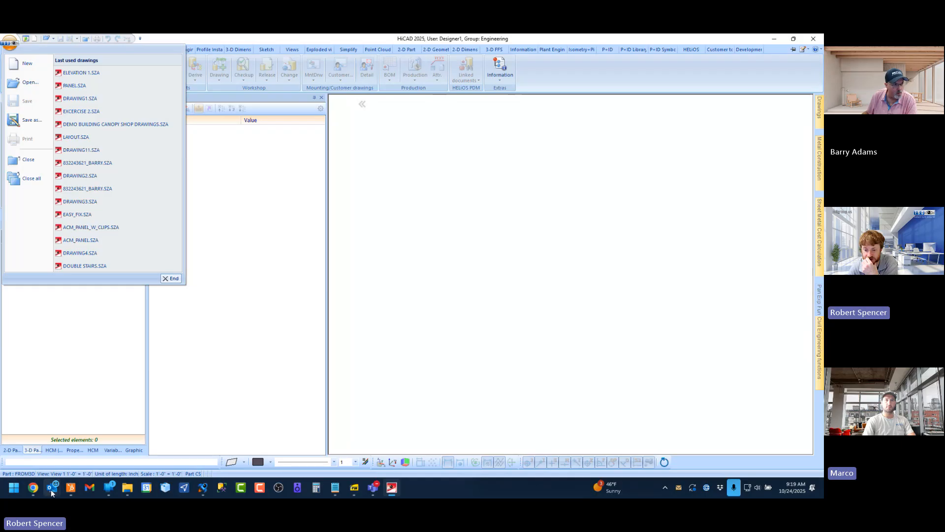
# Switch to Outlook and open the SZA attachment of the "Troubleshoot this file" email in HiCAD
pyautogui.rightClick(53, 492)
pyautogui.click(39, 153)
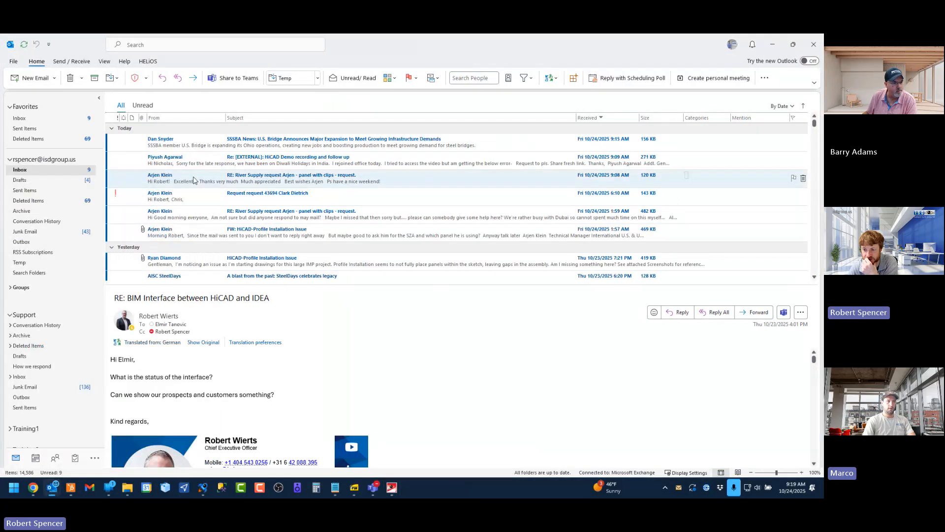
pyautogui.scroll(-6, 246, 205)
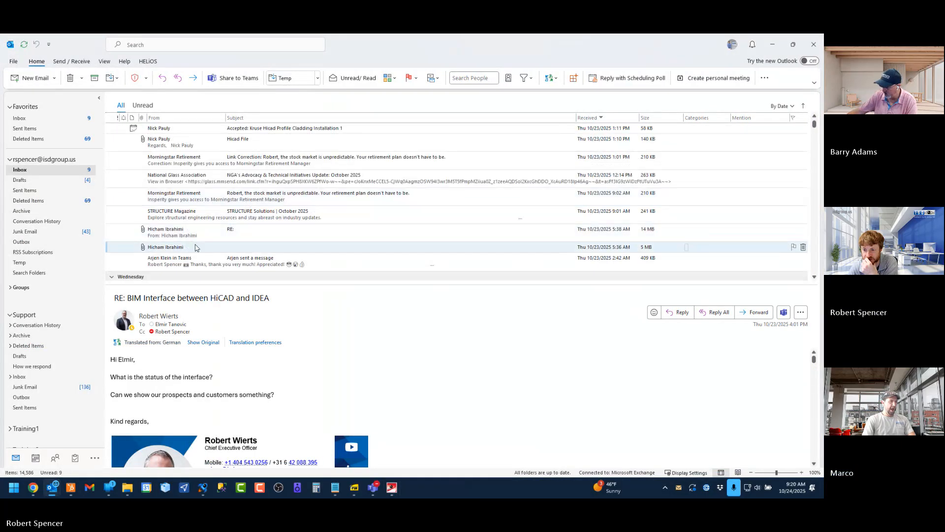
pyautogui.scroll(-2, 186, 236)
pyautogui.click(188, 203)
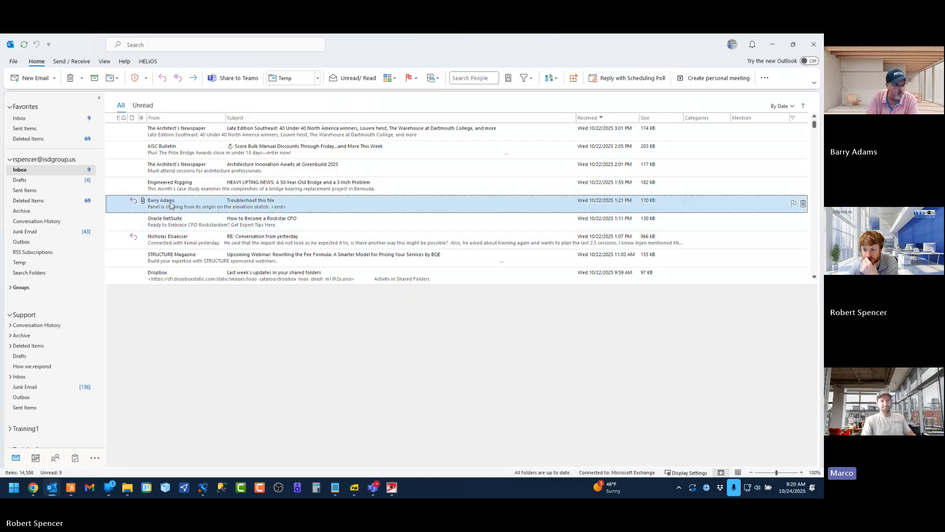
pyautogui.doubleClick(164, 355)
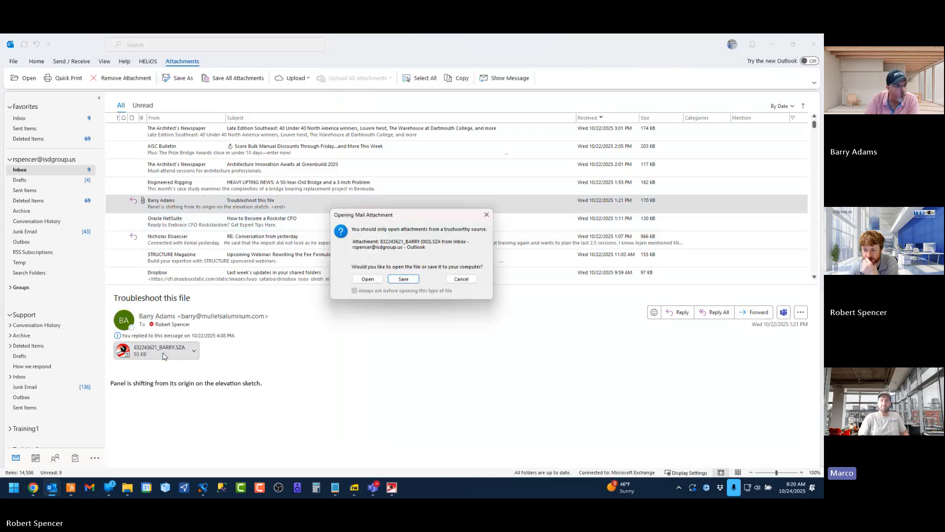
pyautogui.click(360, 283)
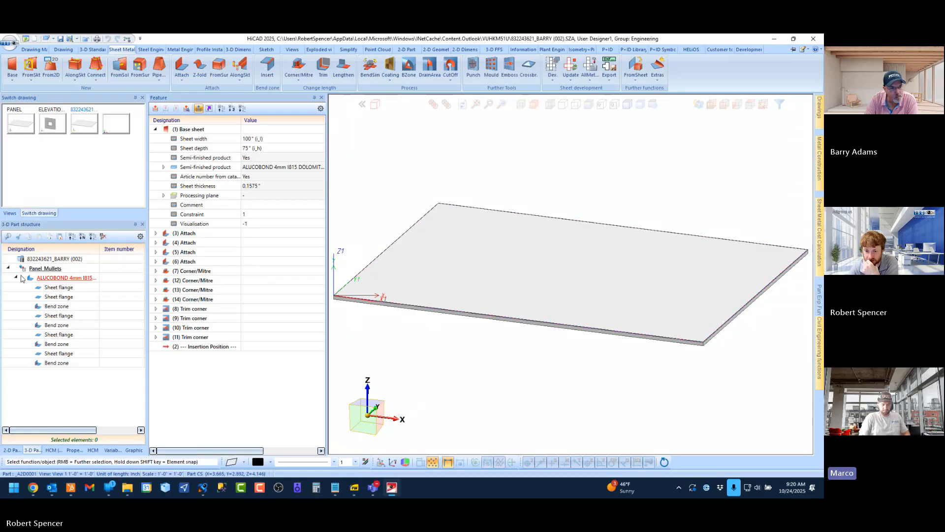
# Collapse the panel sheet's part structure and its Base sheet feature to review the feature list
pyautogui.click(16, 278)
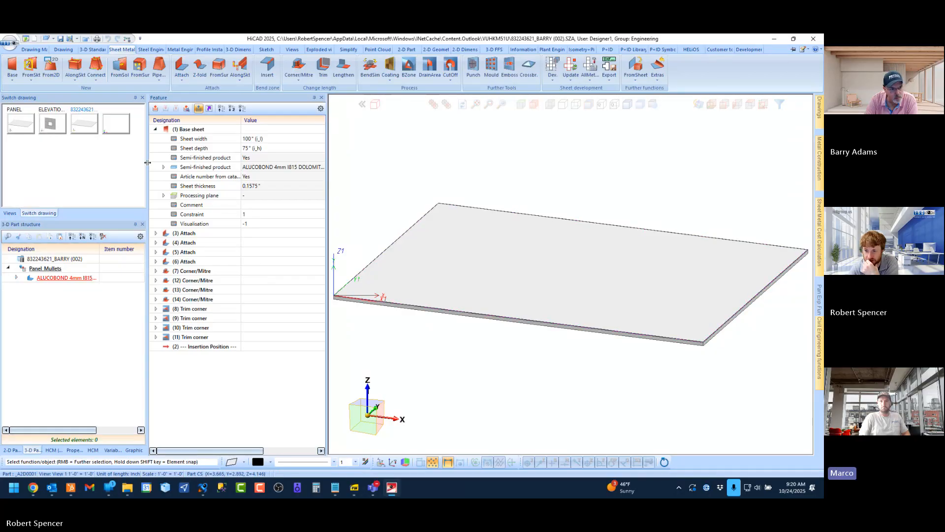
pyautogui.click(155, 129)
pyautogui.scroll(-3, 517, 275)
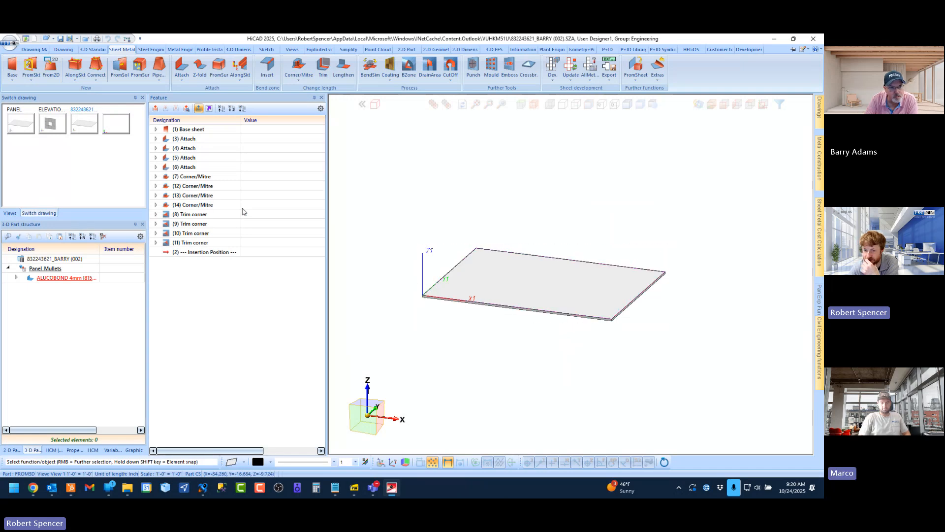
# Save the Panel_Mullets assembly as catalogue part Panel_Barry in the ISD Example table and dismiss the GUI Creator
pyautogui.click(56, 269)
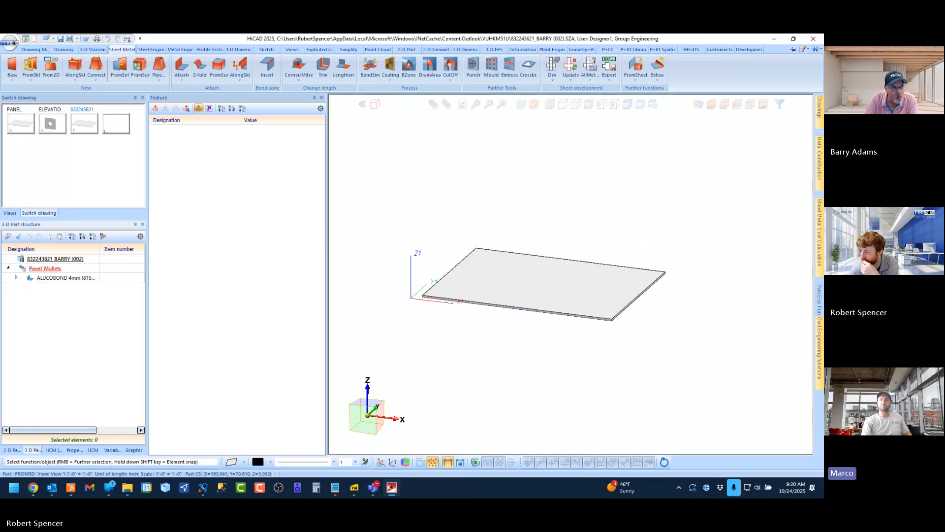
pyautogui.click(819, 323)
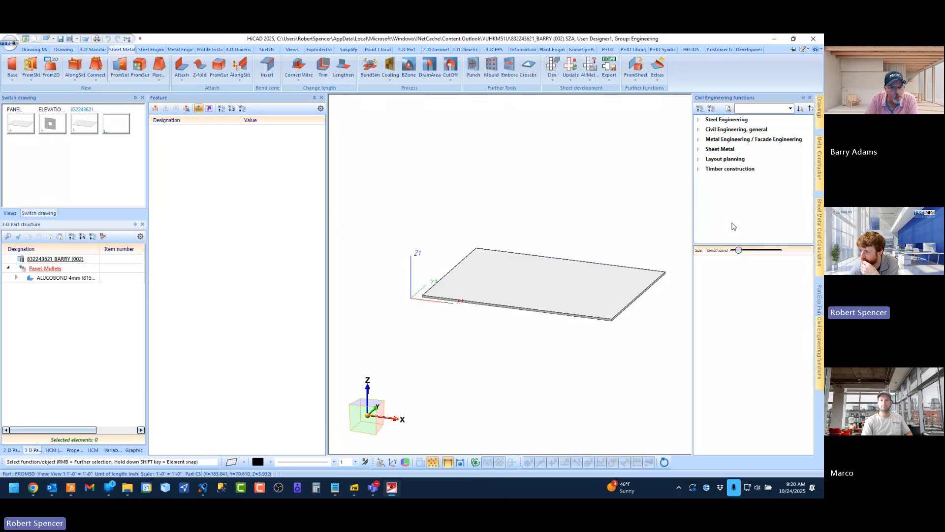
pyautogui.click(722, 160)
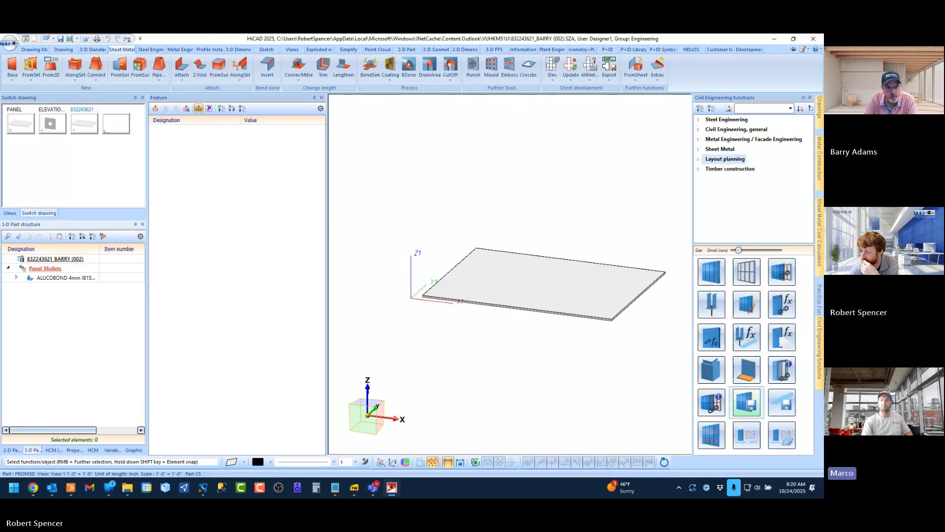
pyautogui.click(747, 402)
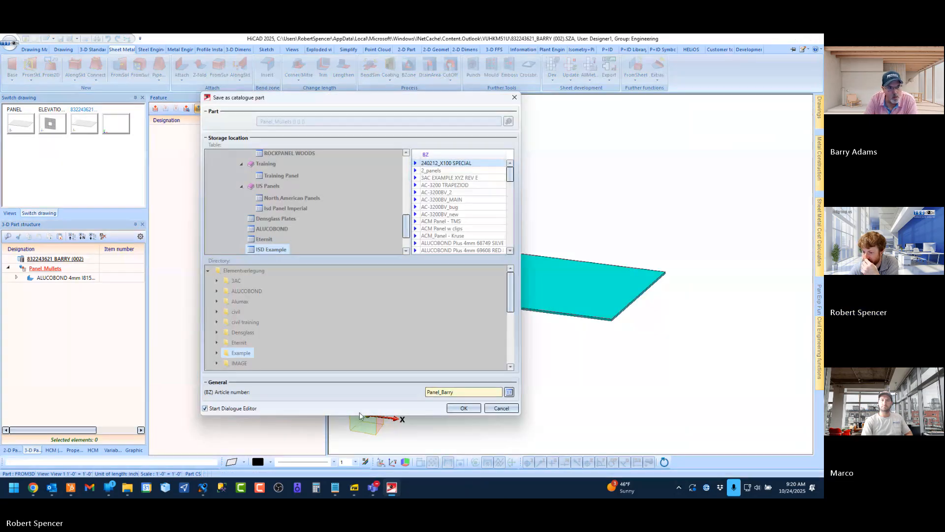
pyautogui.click(456, 408)
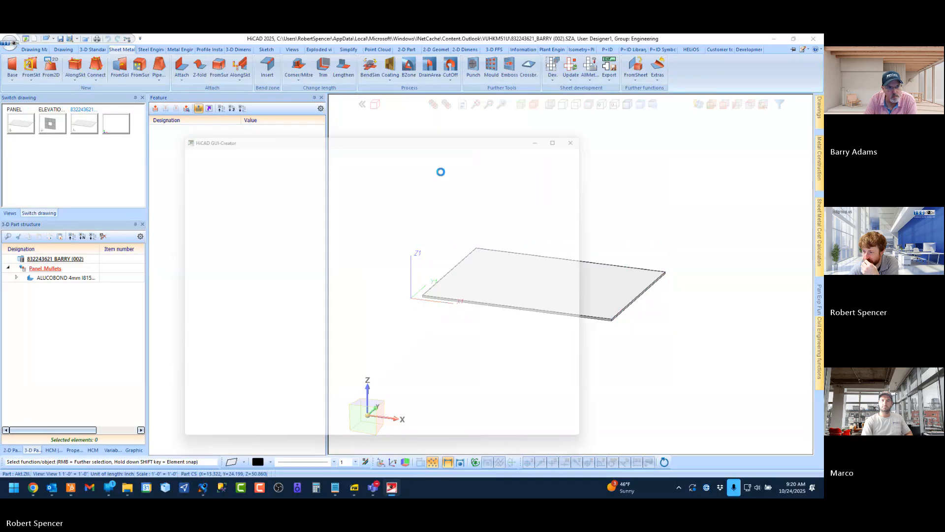
pyautogui.click(591, 131)
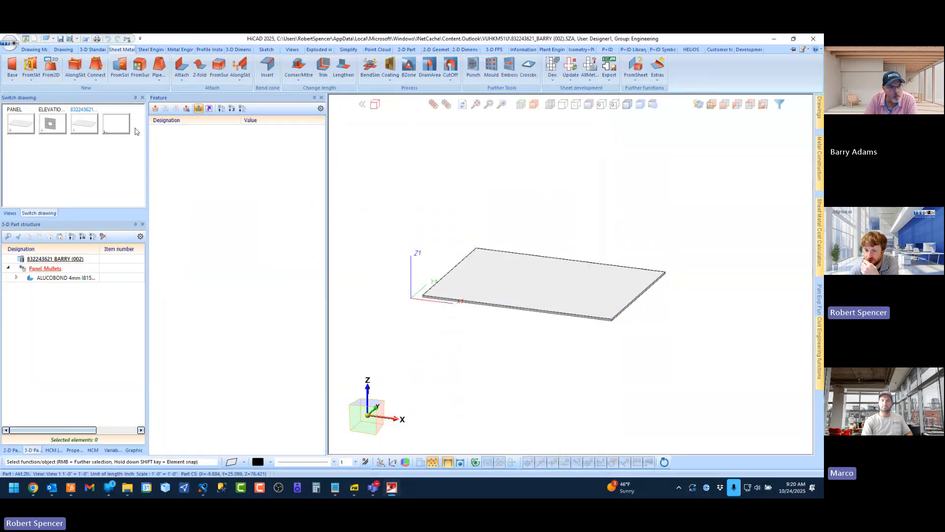
# Create a new drawing and sketch a 150 × 150 inch rectangle from the origin on the front vertical plane
pyautogui.click(35, 39)
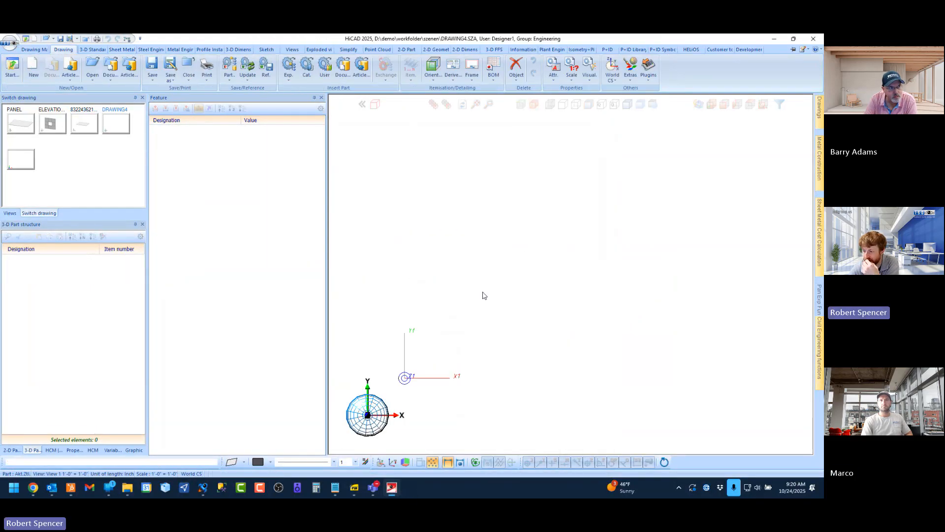
pyautogui.click(449, 385)
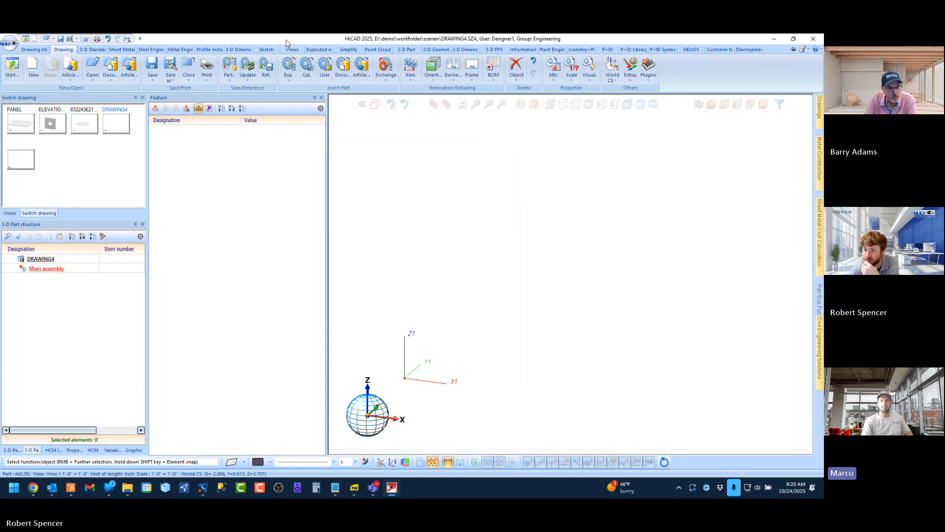
pyautogui.click(267, 49)
pyautogui.click(12, 68)
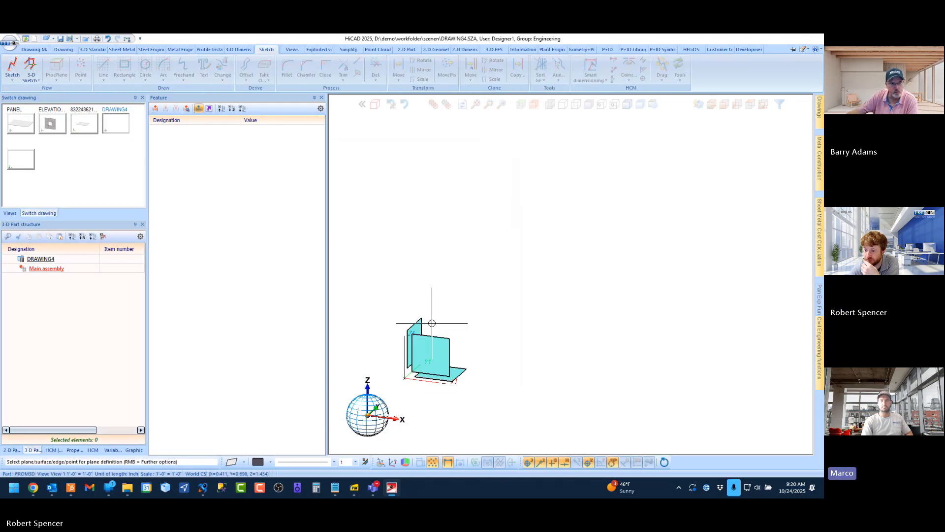
pyautogui.click(125, 67)
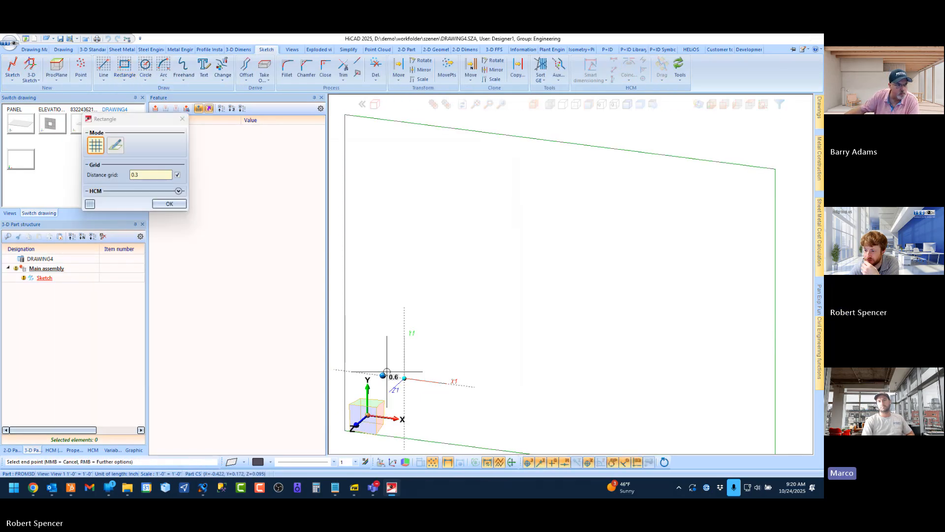
pyautogui.write('150')
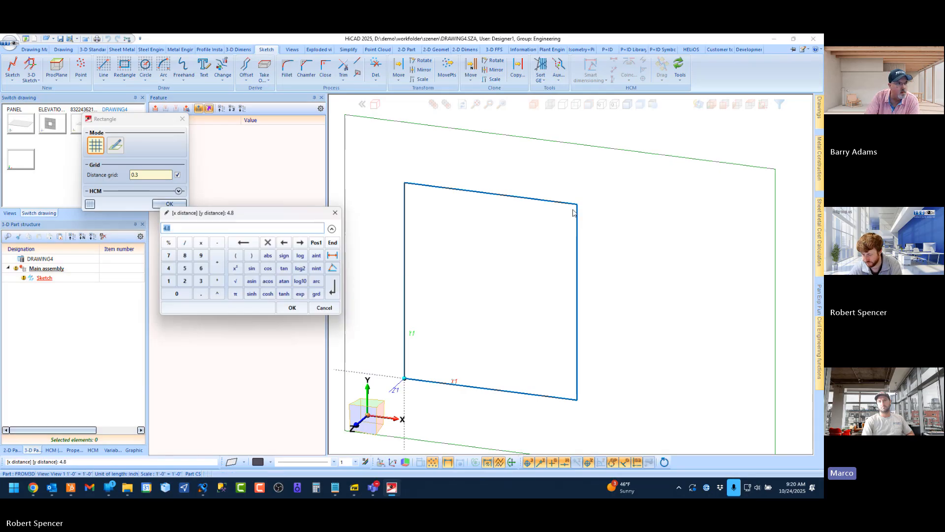
pyautogui.write(' 150')
pyautogui.press('Return')
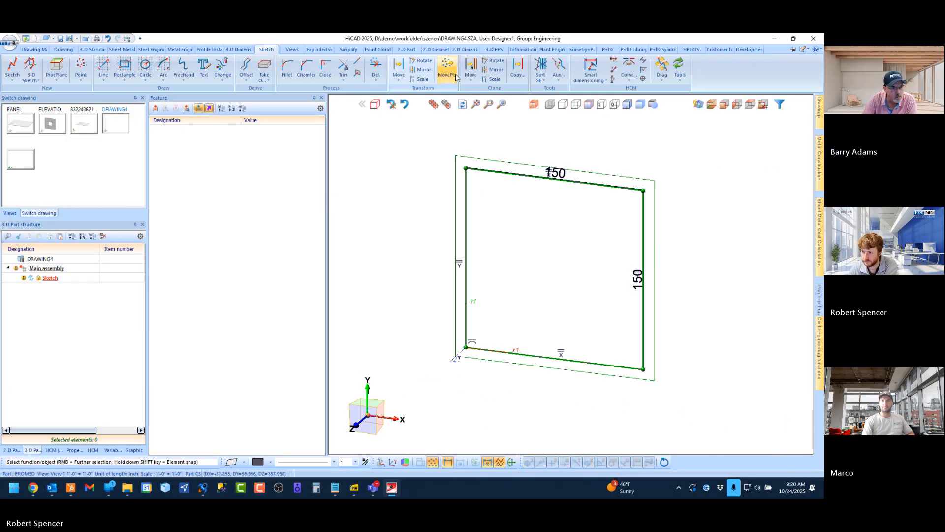
# Clone the rectangle's left edge three times along its top edge over a total distance of 150
pyautogui.click(471, 68)
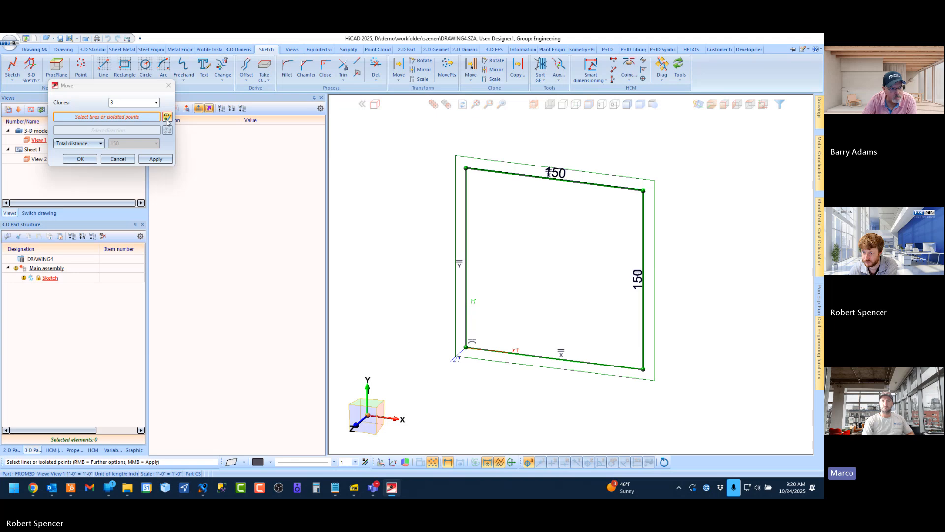
pyautogui.click(468, 205)
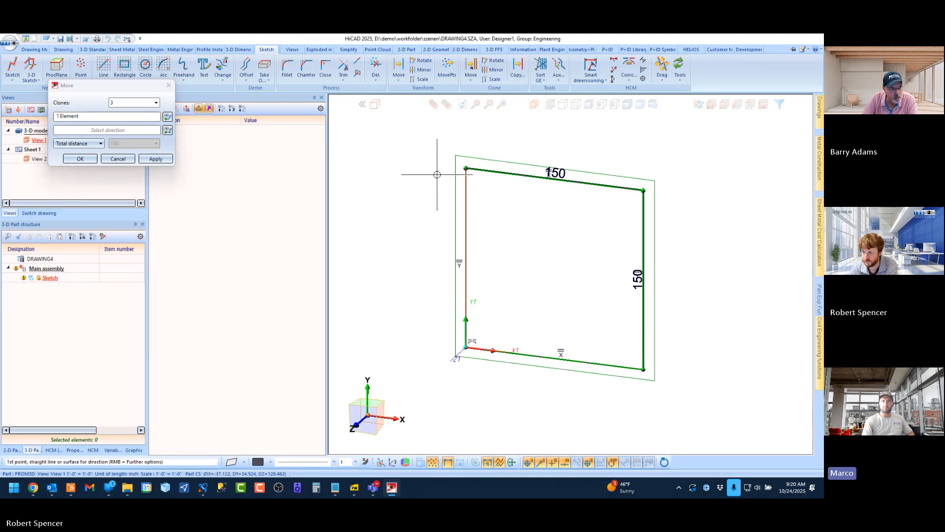
pyautogui.click(487, 172)
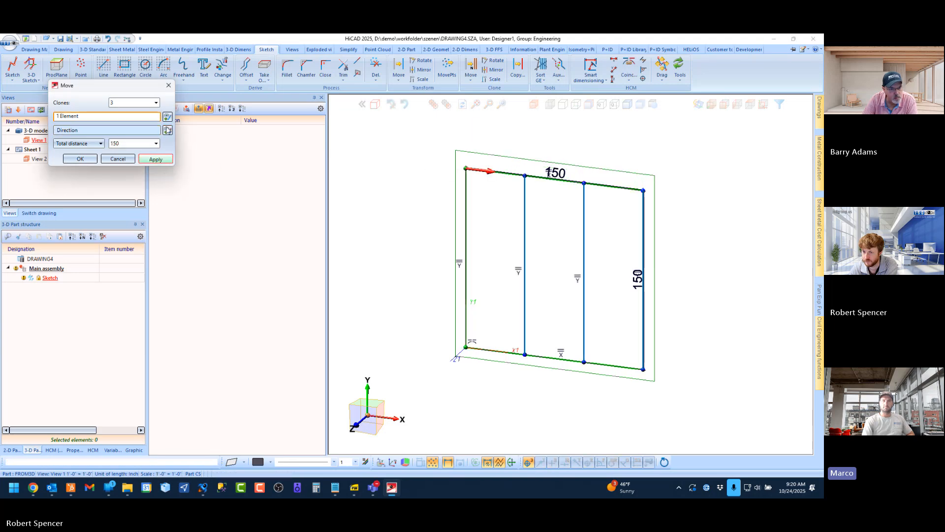
# Clone the rectangle's top edge three times down along its left edge over a total distance of 150
pyautogui.click(498, 168)
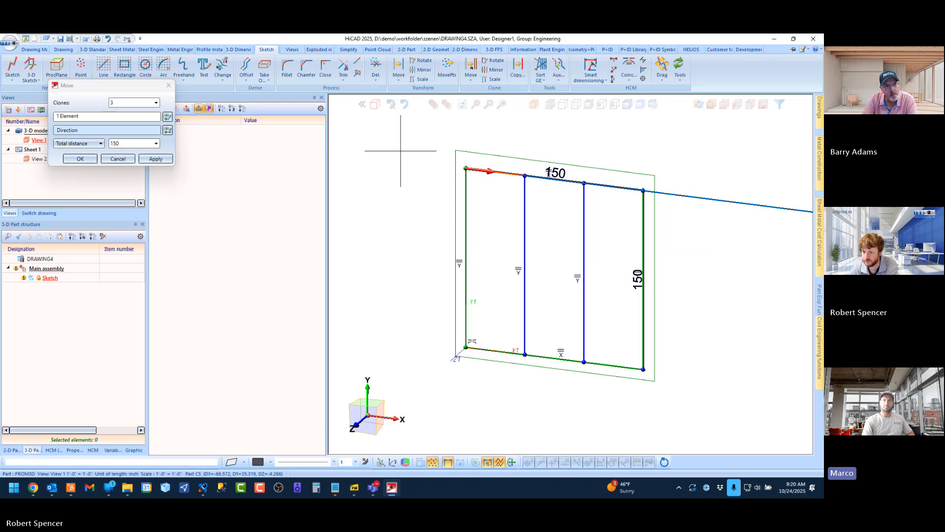
pyautogui.click(169, 131)
pyautogui.click(467, 201)
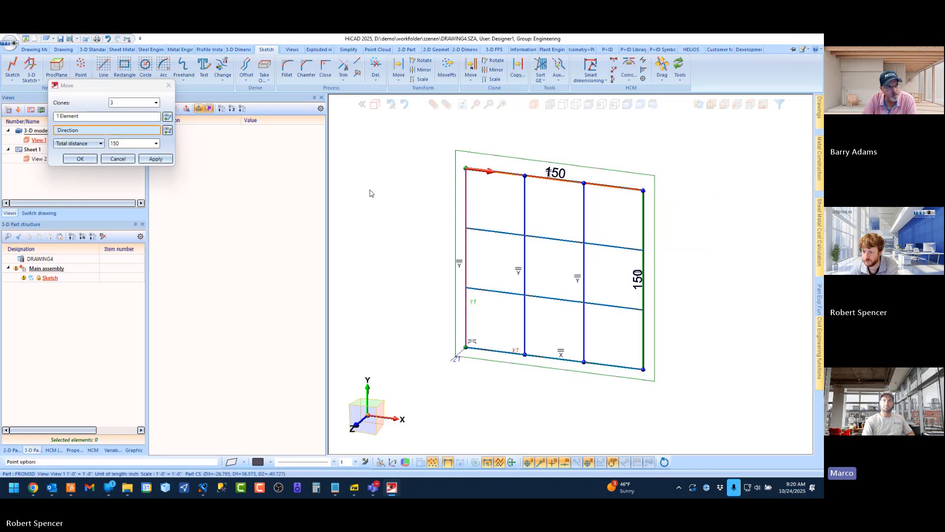
pyautogui.click(87, 160)
# Clean up the cloned grid sketch by deleting overlapping lines and sorting its elements
pyautogui.click(376, 77)
pyautogui.click(407, 182)
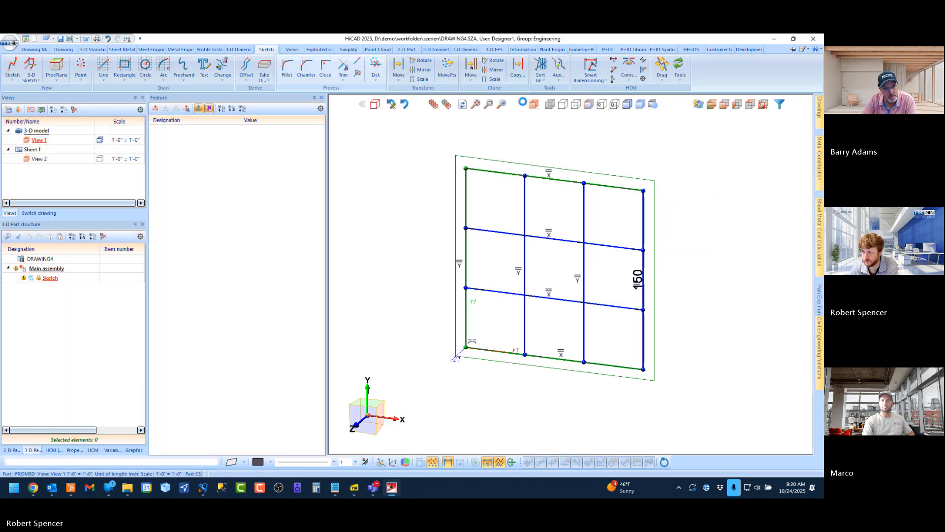
pyautogui.click(541, 75)
# Create an element installation on all grid fields of the sketch using the Panel_Barry variant from the ISD Example table
pyautogui.click(817, 348)
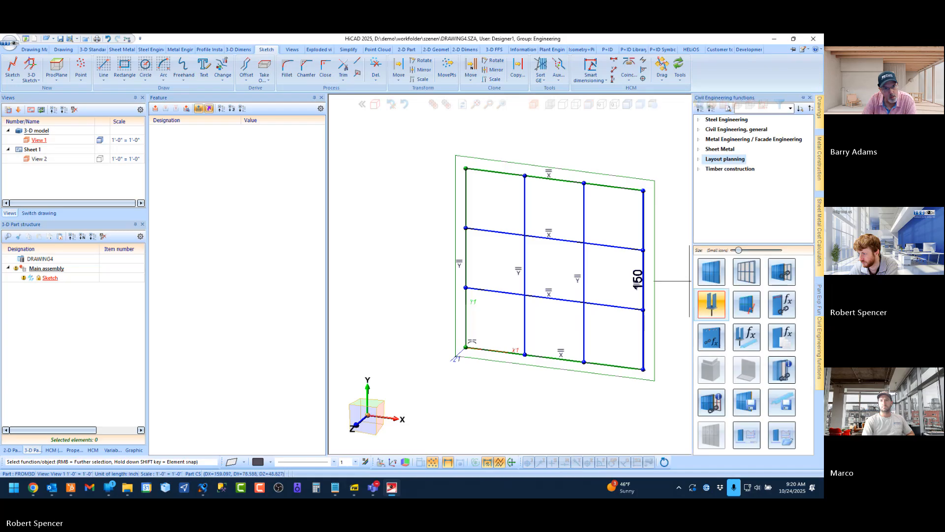
pyautogui.click(714, 274)
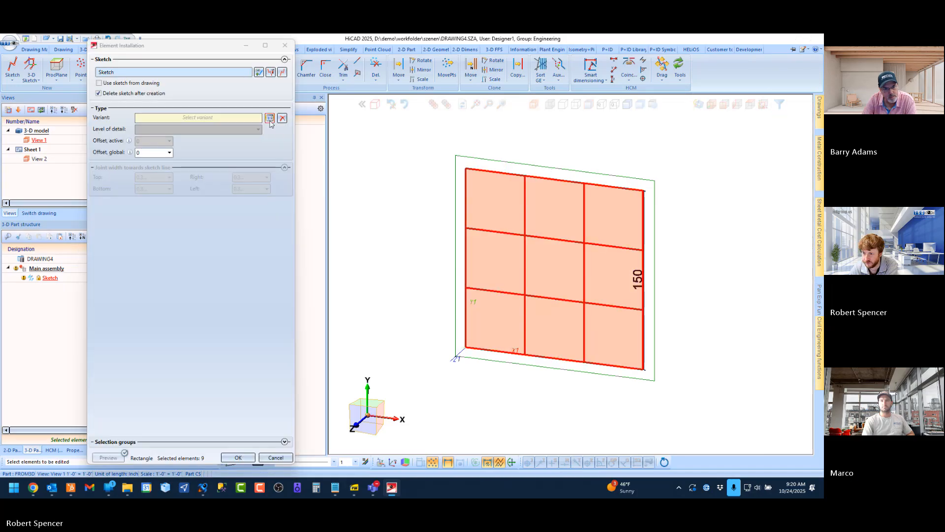
pyautogui.click(284, 262)
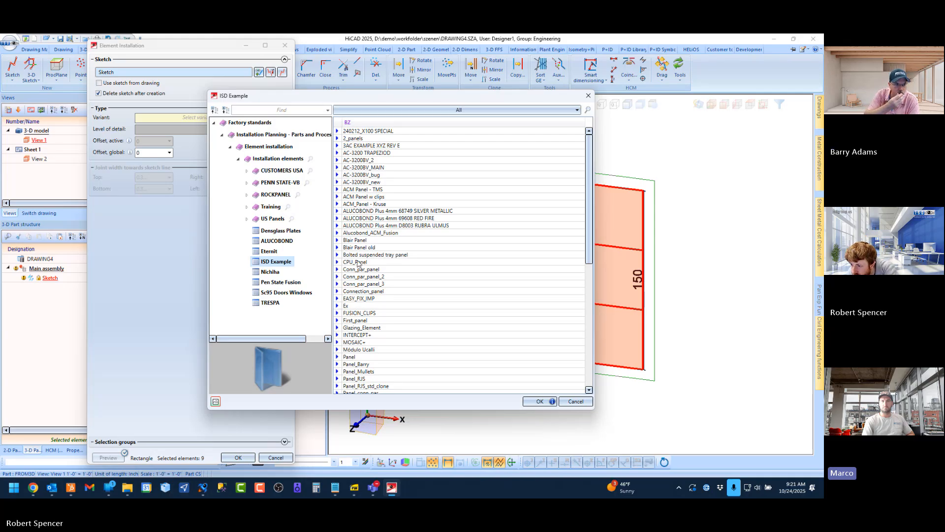
pyautogui.scroll(-11, 364, 310)
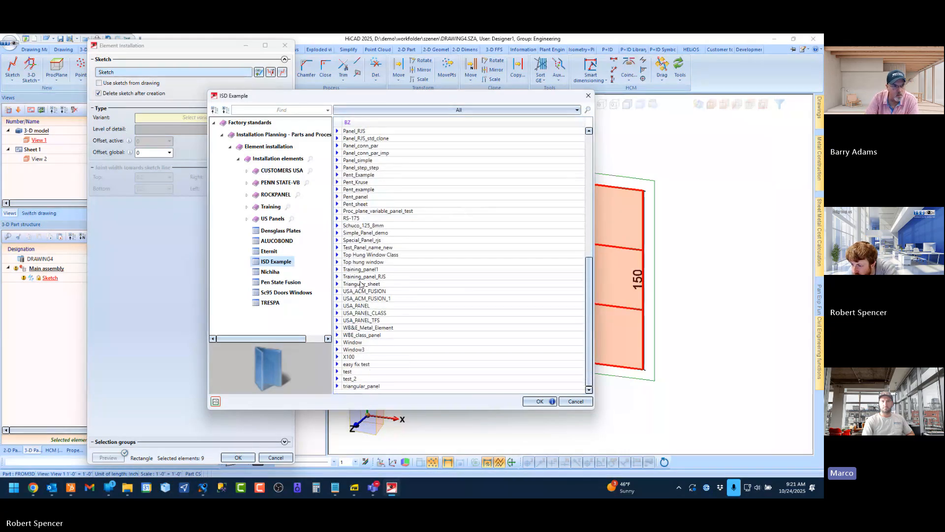
pyautogui.scroll(6, 379, 270)
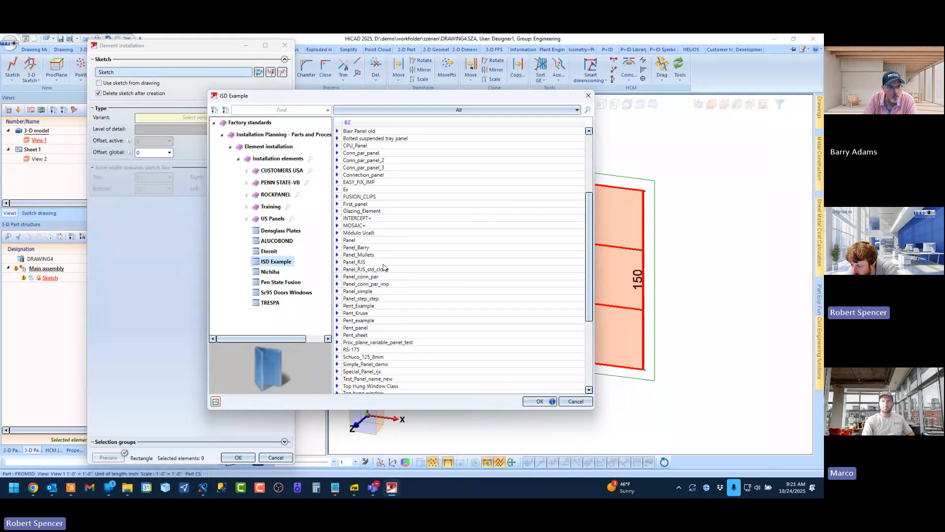
pyautogui.click(355, 248)
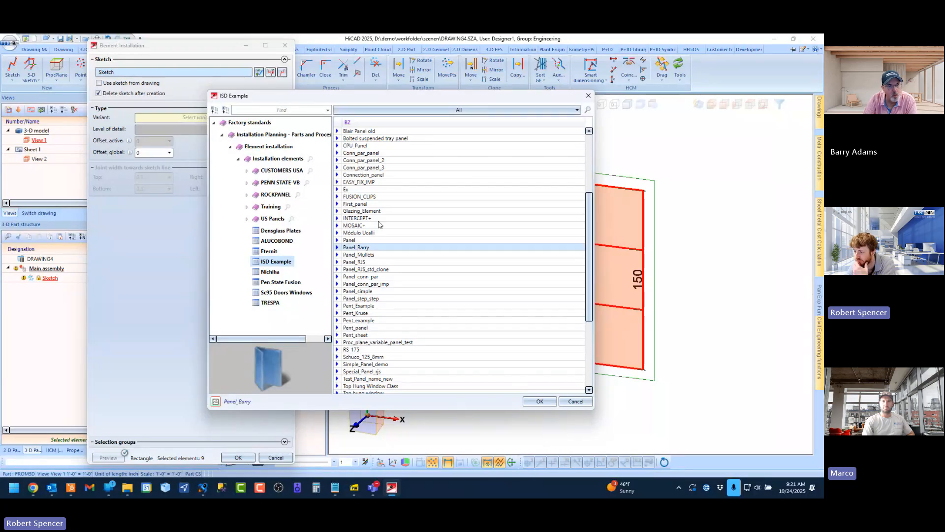
pyautogui.doubleClick(363, 248)
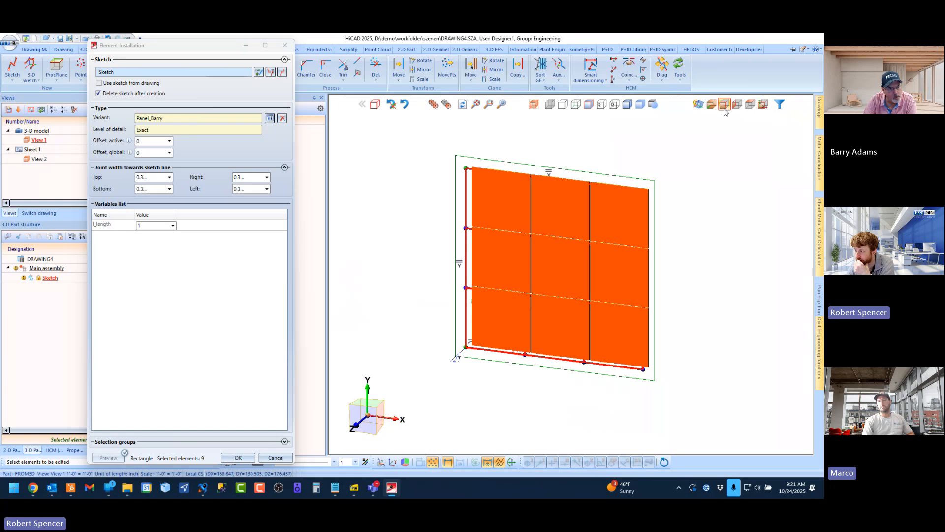
pyautogui.click(725, 104)
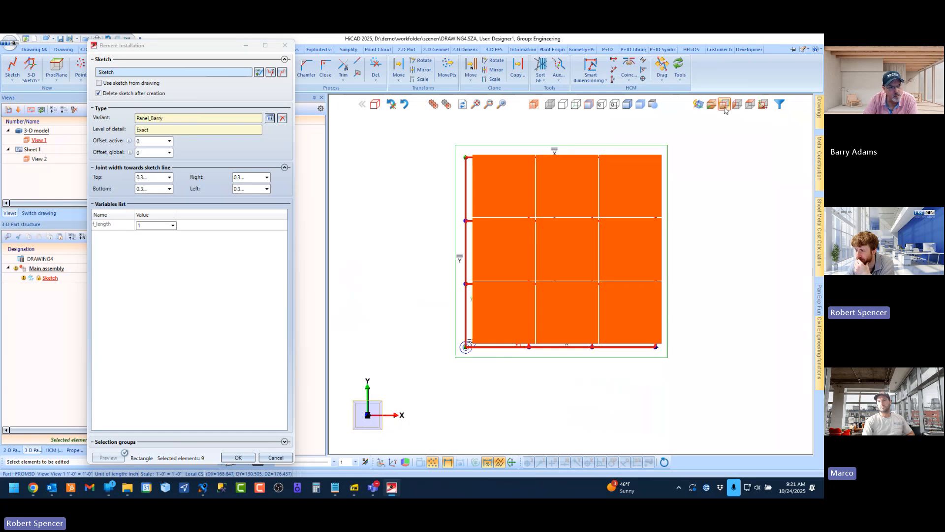
pyautogui.click(238, 458)
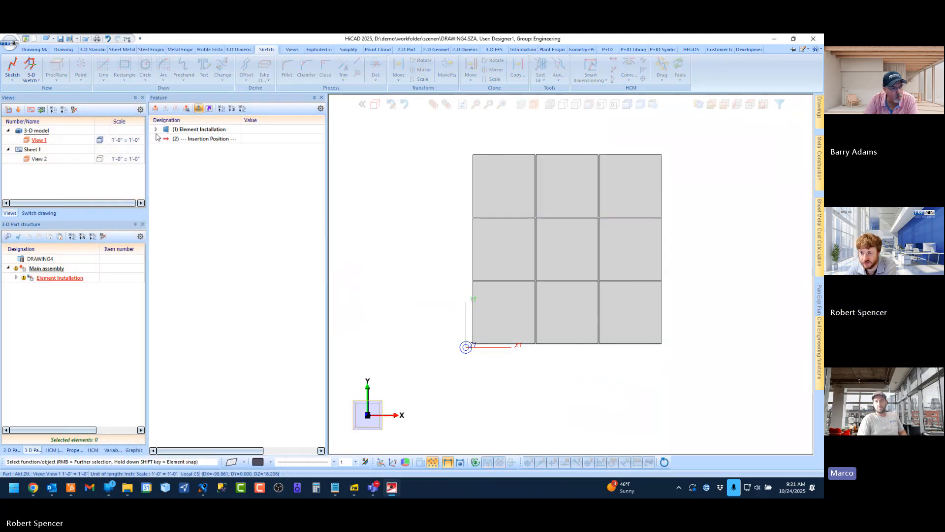
# Expand the Element Installation feature to examine its sketch, offset and representation parameters
pyautogui.click(157, 130)
pyautogui.click(157, 131)
pyautogui.click(158, 132)
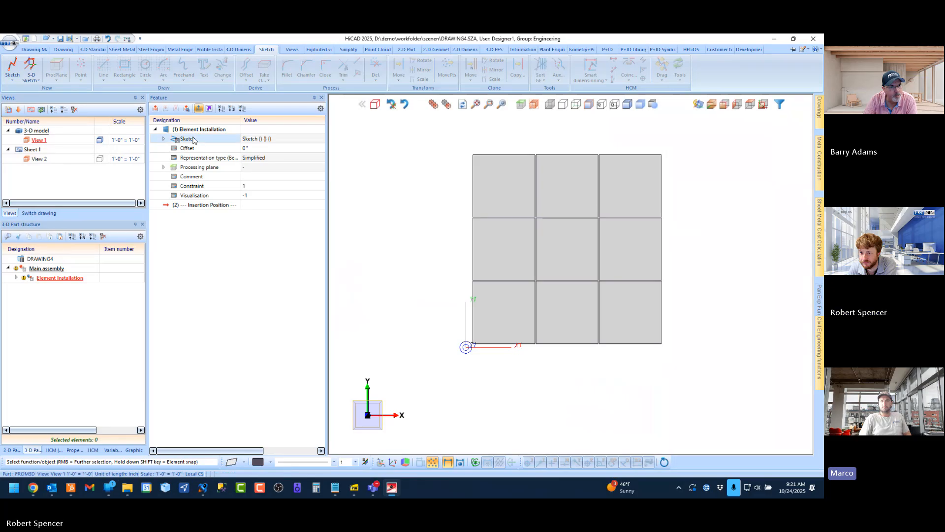
# Activate the Element Installation's sketch and compare its grid lines with the positions of the installed panels
pyautogui.rightClick(193, 140)
pyautogui.click(218, 164)
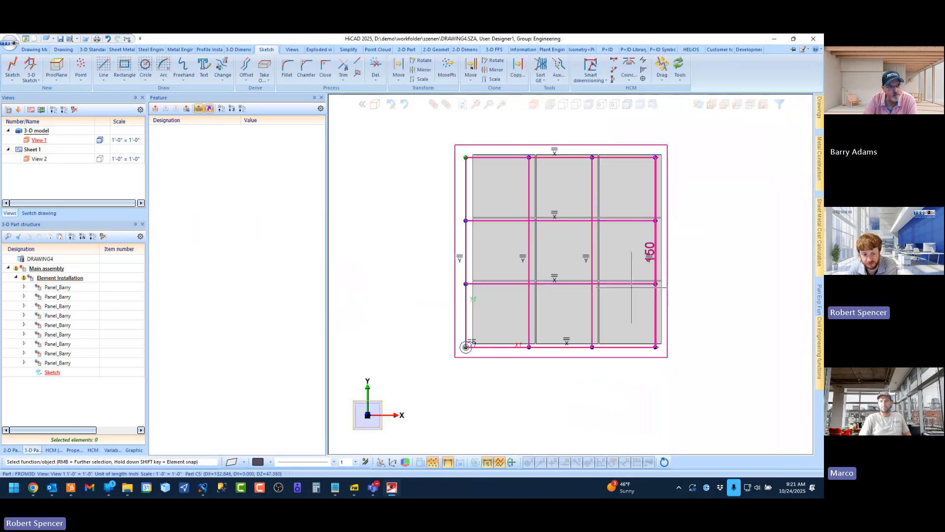
pyautogui.scroll(1, 574, 261)
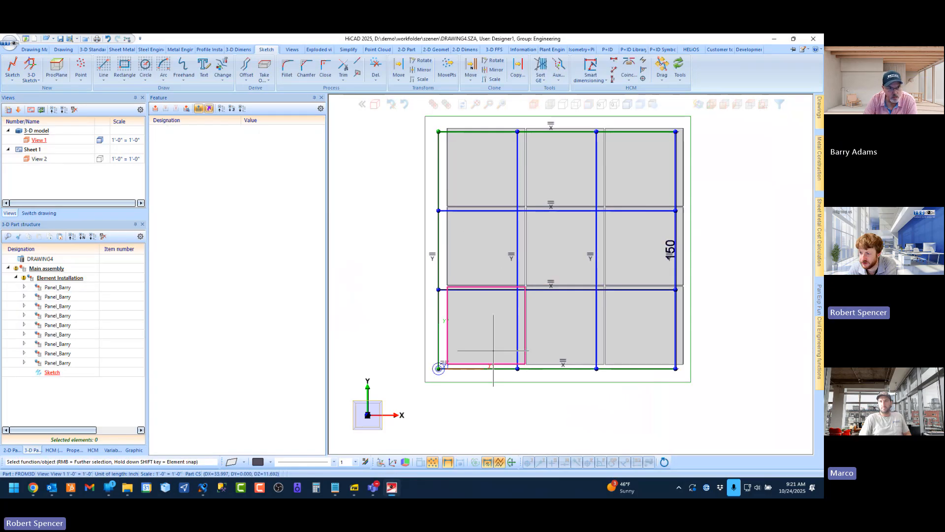
pyautogui.scroll(-1, 491, 345)
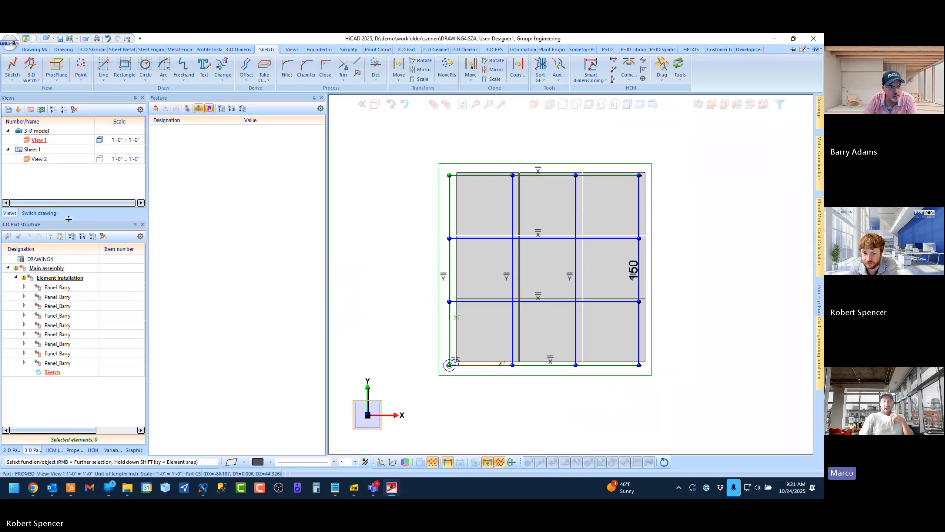
# Switch to the open drawing that contains the Panel_Mullets assembly and show the panel from the top view
pyautogui.click(41, 215)
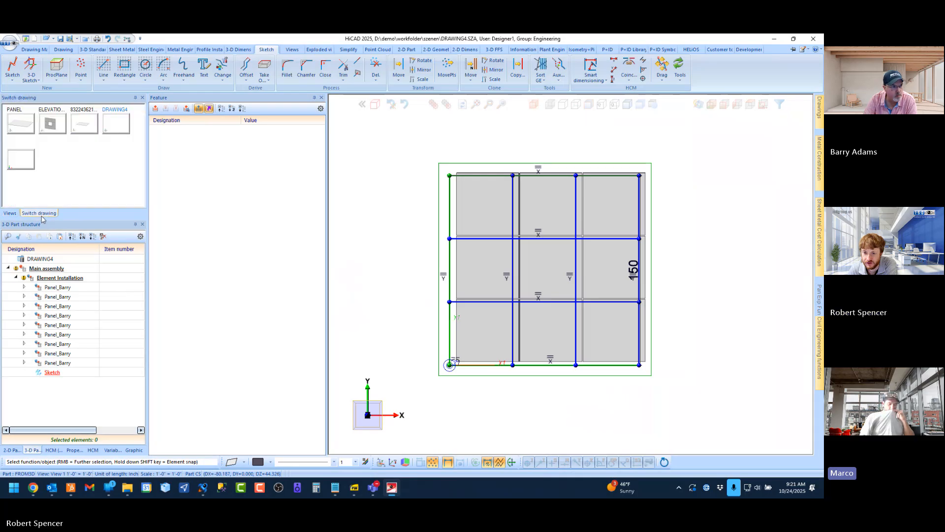
pyautogui.click(81, 122)
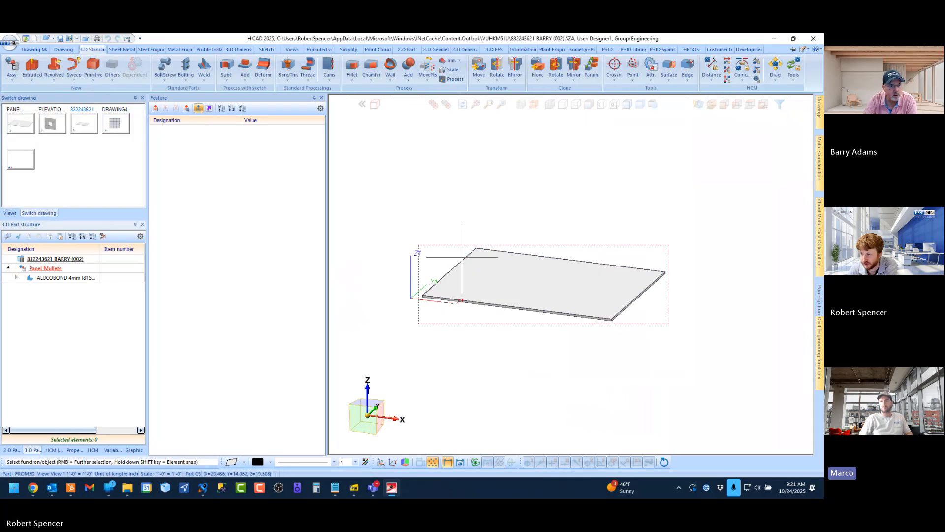
pyautogui.scroll(1, 580, 265)
pyautogui.click(750, 104)
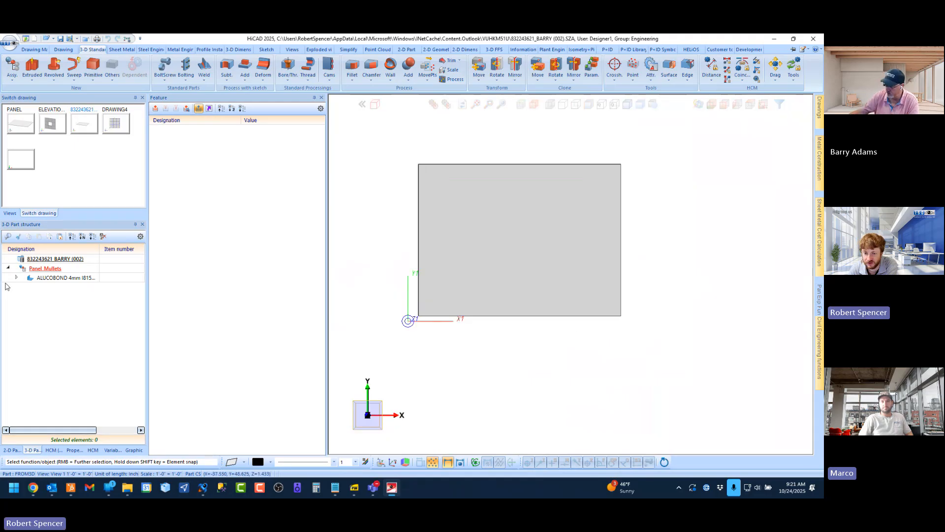
# Examine the ALUCOBOND sheet's origin at the panel's lower-left corner in the part and world coordinate systems
pyautogui.click(53, 277)
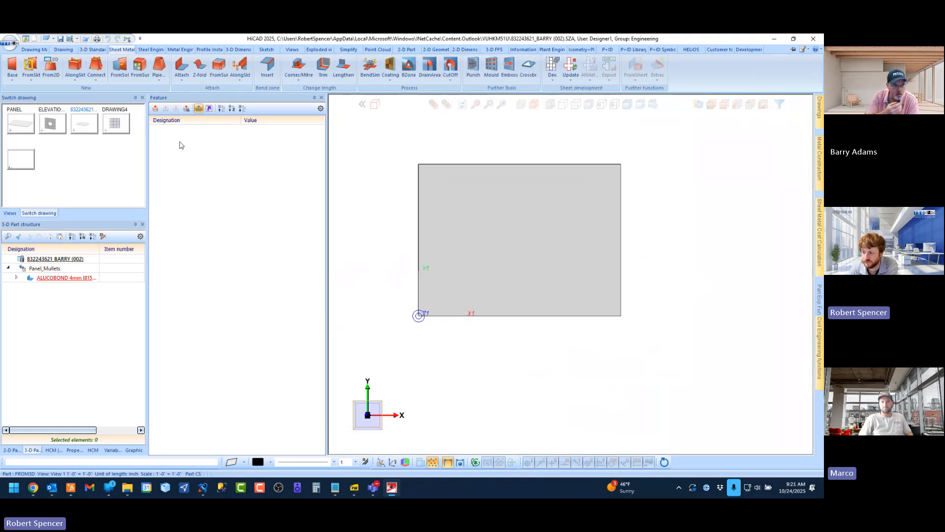
pyautogui.click(612, 68)
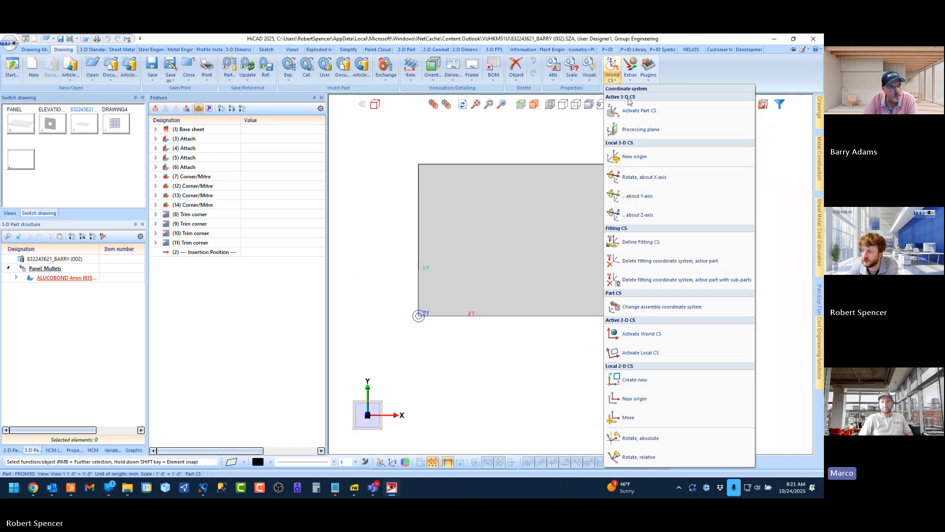
pyautogui.click(643, 112)
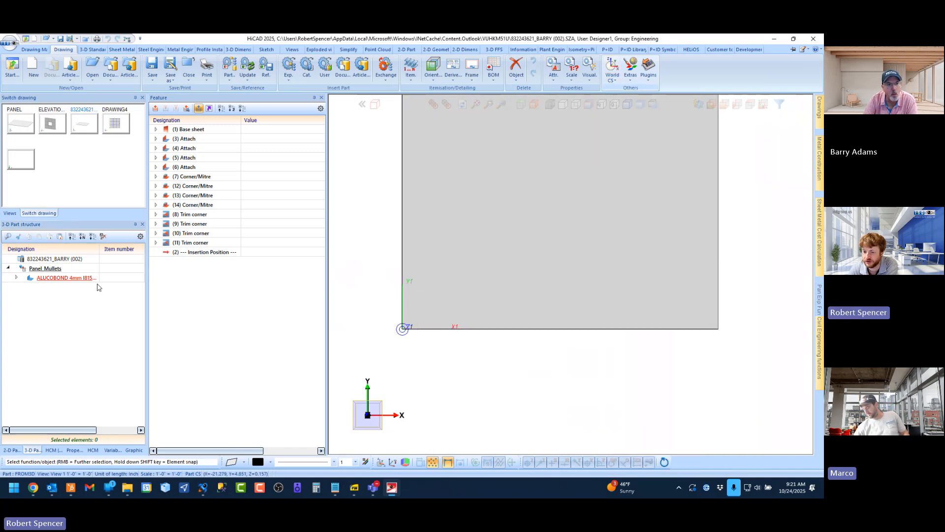
pyautogui.scroll(2, 393, 365)
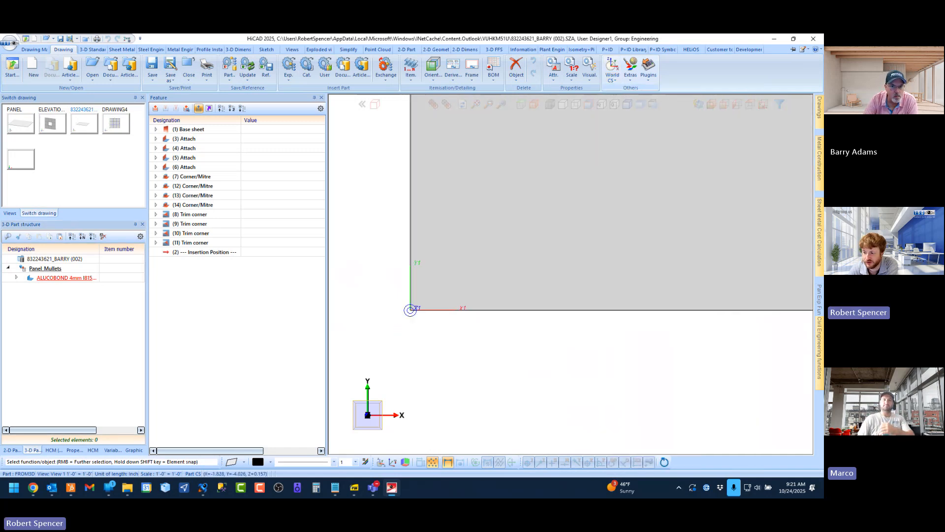
pyautogui.scroll(1, 425, 274)
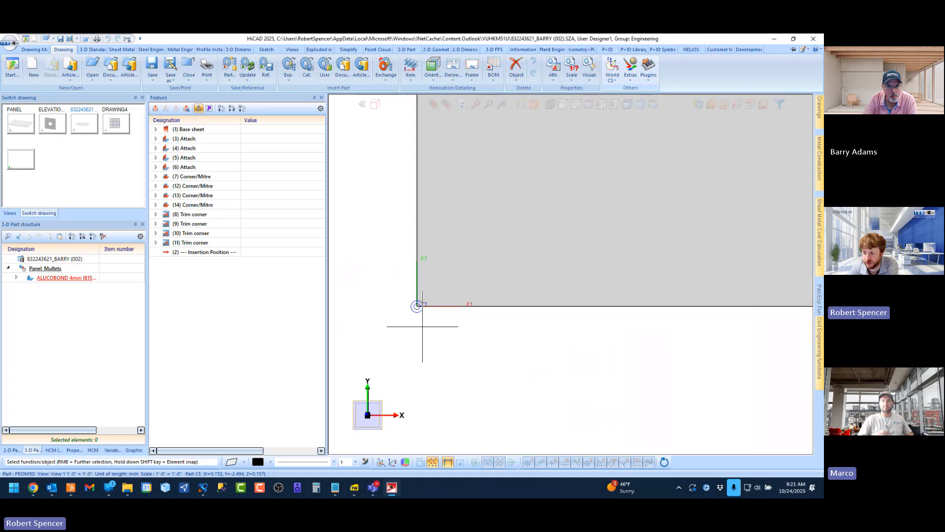
pyautogui.scroll(-1, 414, 315)
pyautogui.scroll(-2, 412, 316)
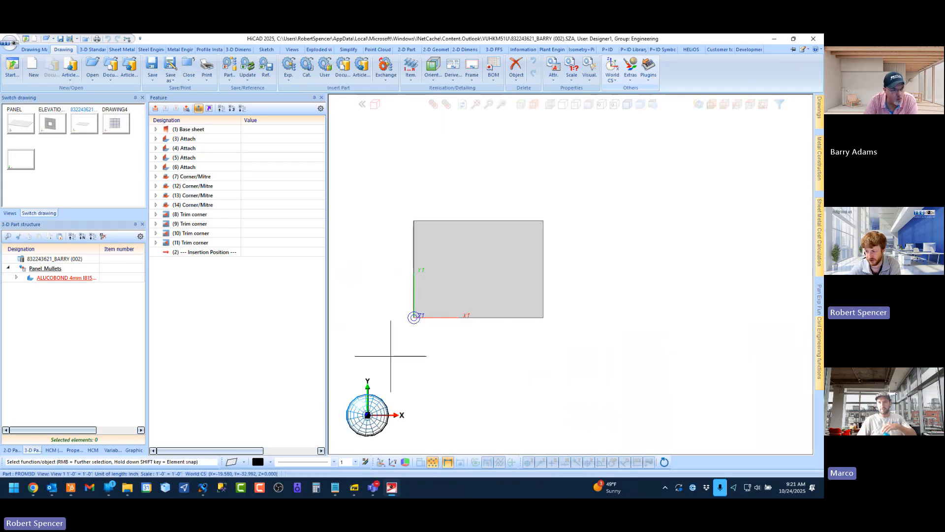
pyautogui.scroll(6, 416, 315)
pyautogui.scroll(-6, 404, 334)
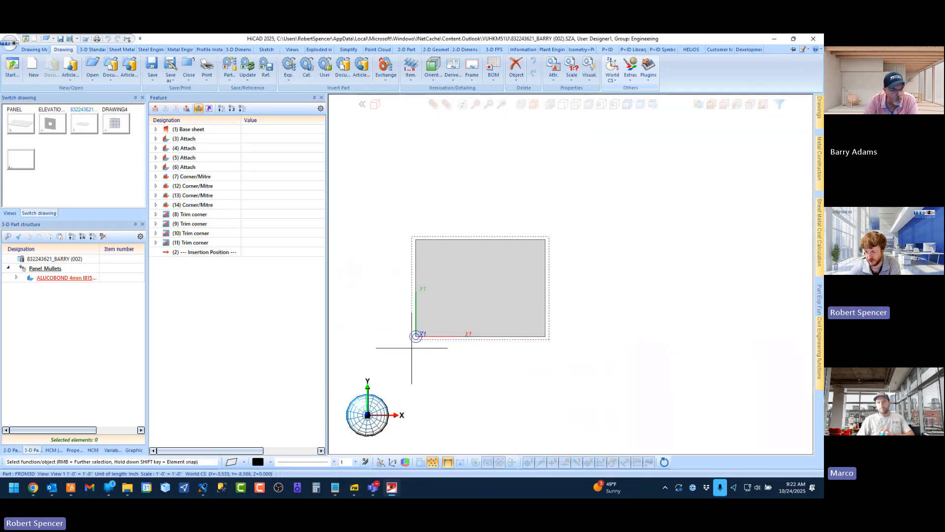
# Activate the part coordinate system and compare the origin of the Panel_Mullets assembly with that of its ALUCOBOND sheet
pyautogui.click(53, 272)
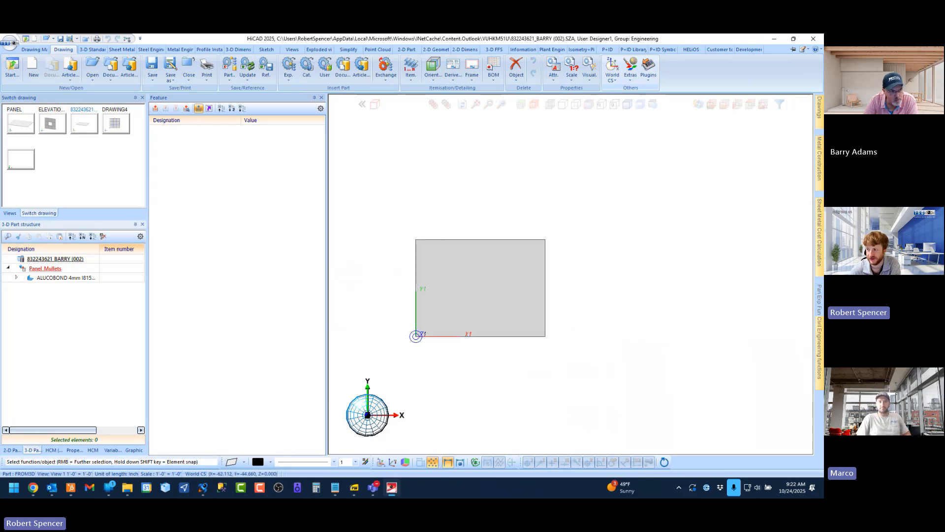
pyautogui.click(631, 82)
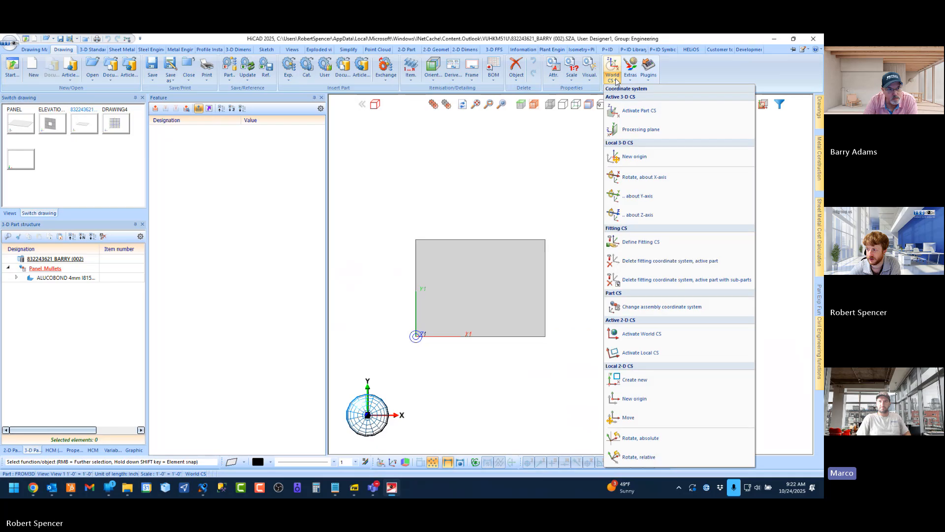
pyautogui.click(629, 110)
pyautogui.scroll(5, 405, 339)
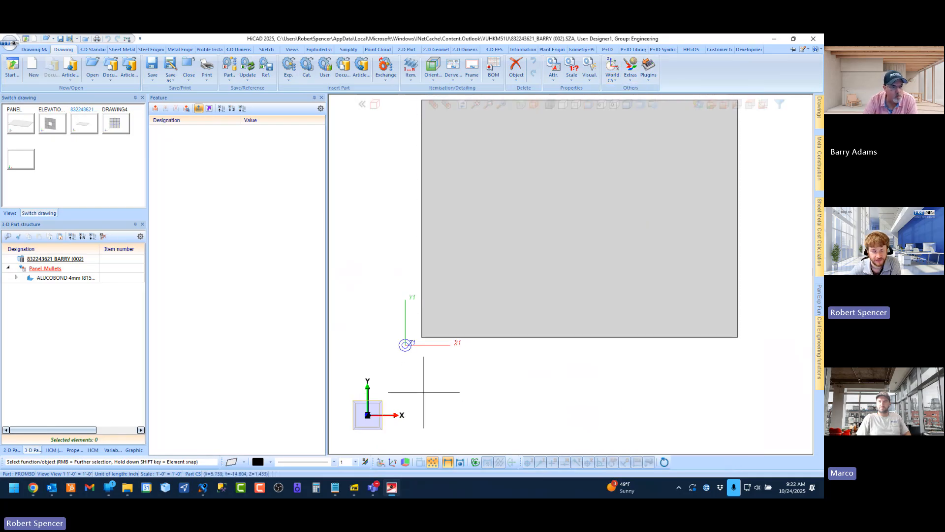
pyautogui.click(45, 279)
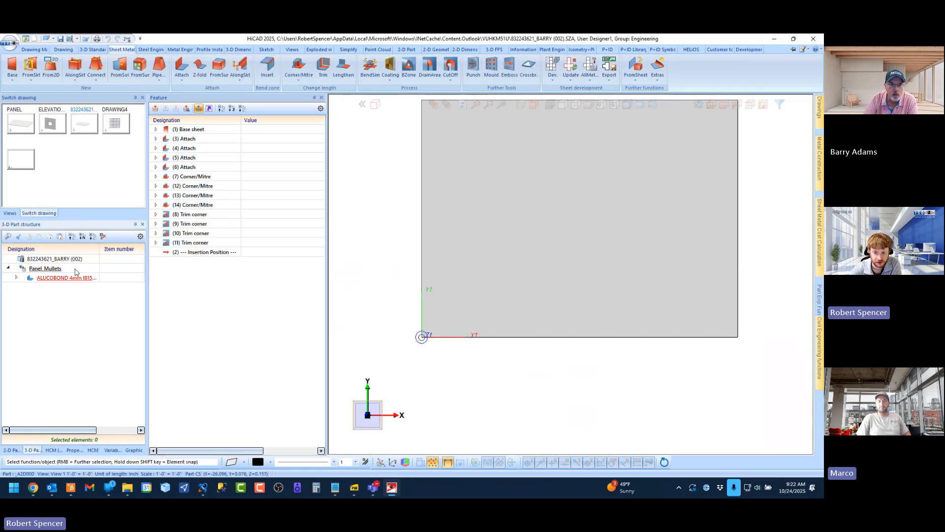
pyautogui.click(40, 269)
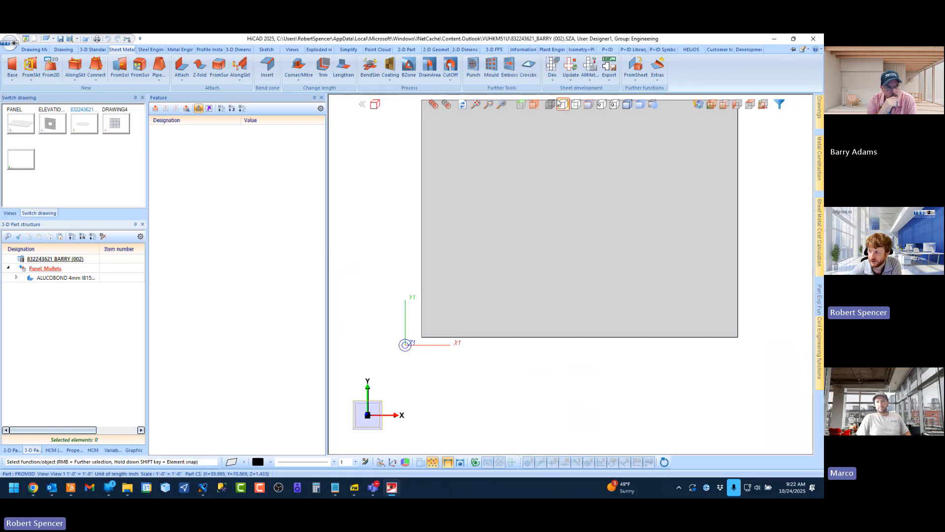
pyautogui.click(66, 51)
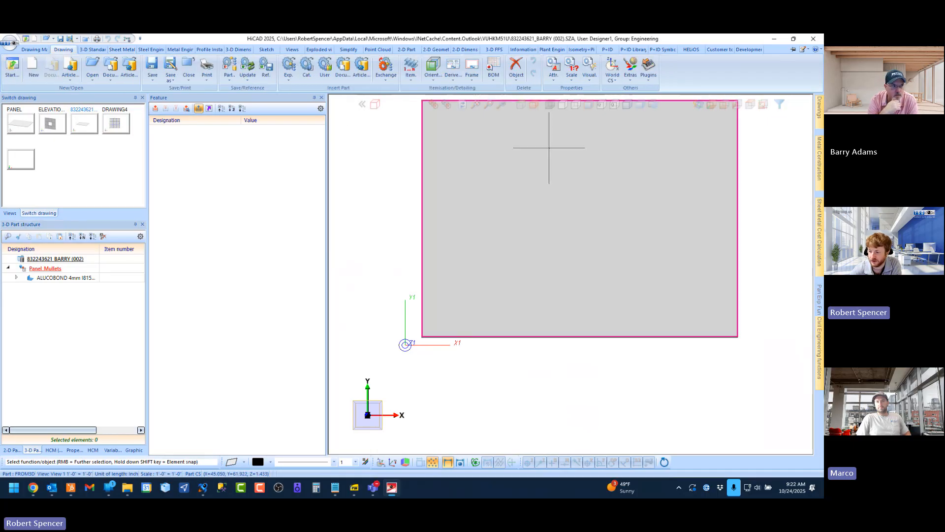
pyautogui.click(611, 79)
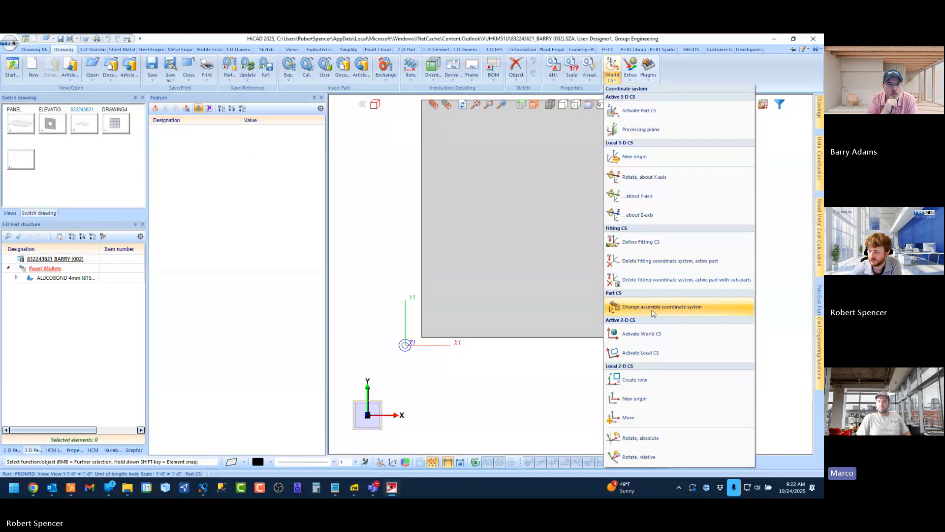
pyautogui.click(474, 400)
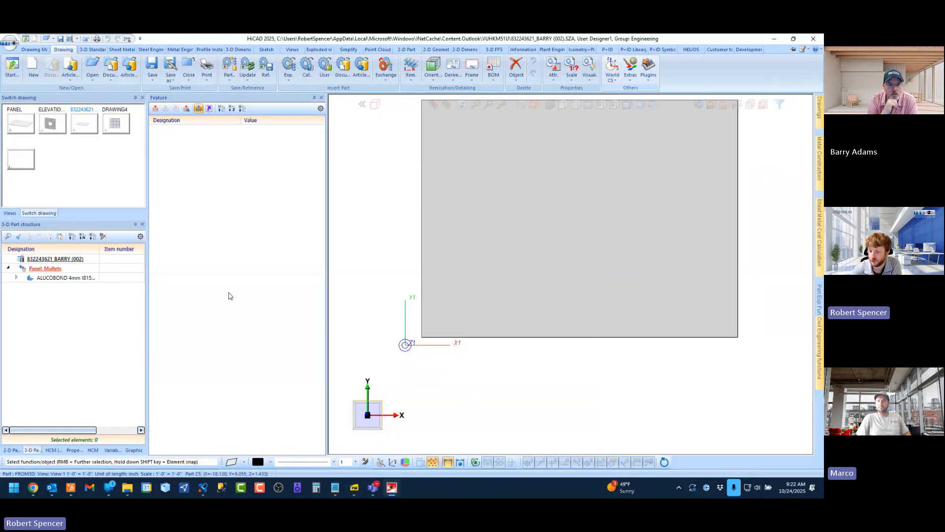
# Move the insertion position in the ALUCOBOND sheet's feature log to directly after the Base sheet feature
pyautogui.click(47, 277)
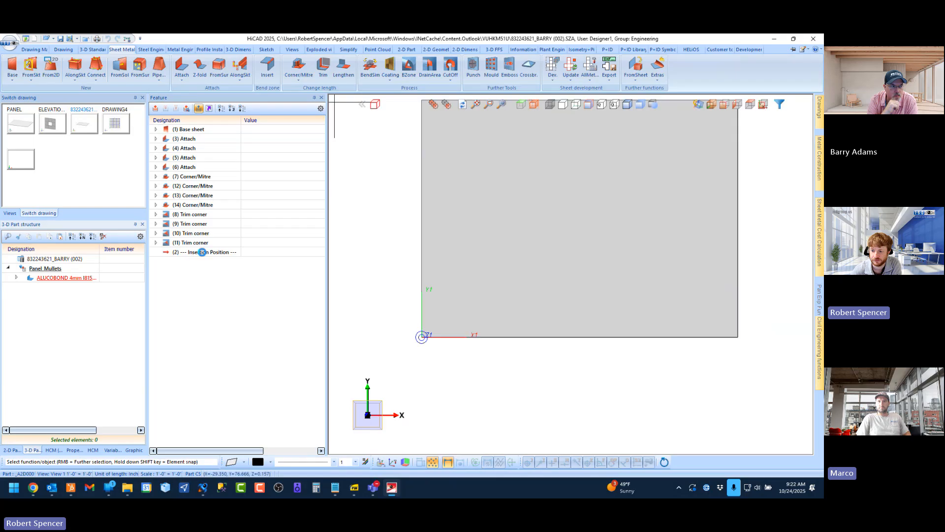
pyautogui.click(202, 252)
pyautogui.moveTo(205, 138); pyautogui.dragTo(205, 137)
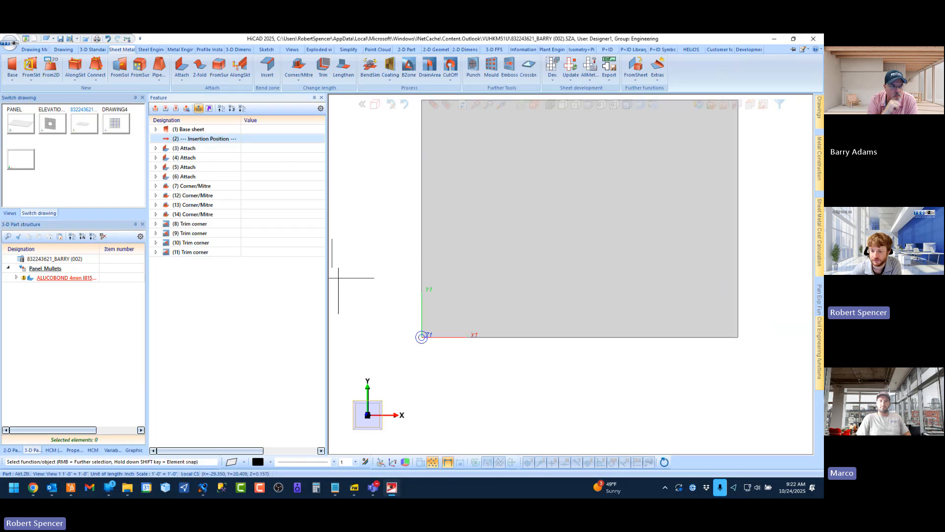
# Change the Panel_Mullets assembly coordinate system to the one at the panel's lower-left corner
pyautogui.click(46, 269)
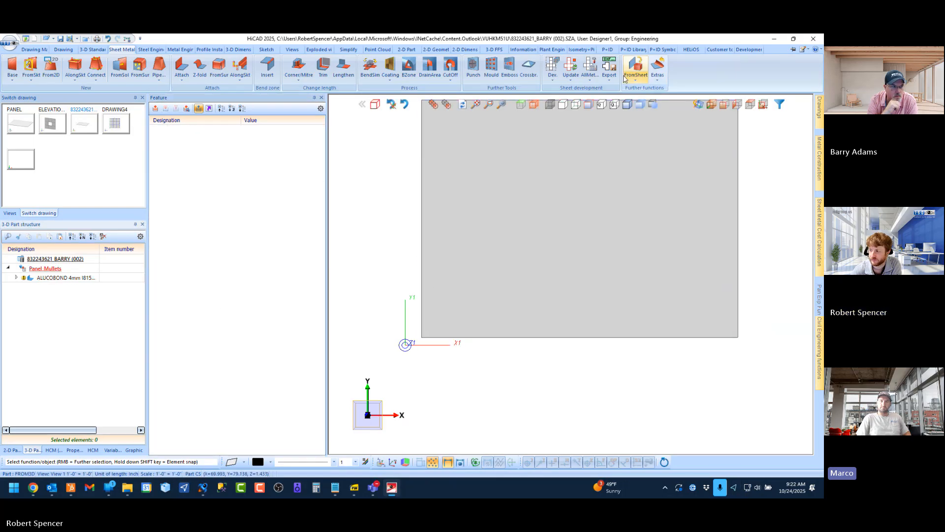
pyautogui.click(62, 50)
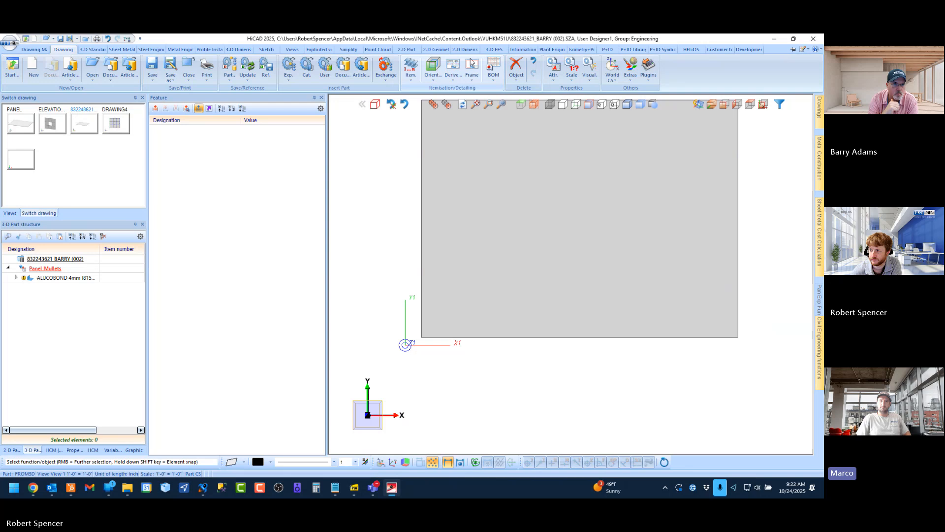
pyautogui.click(612, 72)
pyautogui.click(612, 80)
pyautogui.click(635, 107)
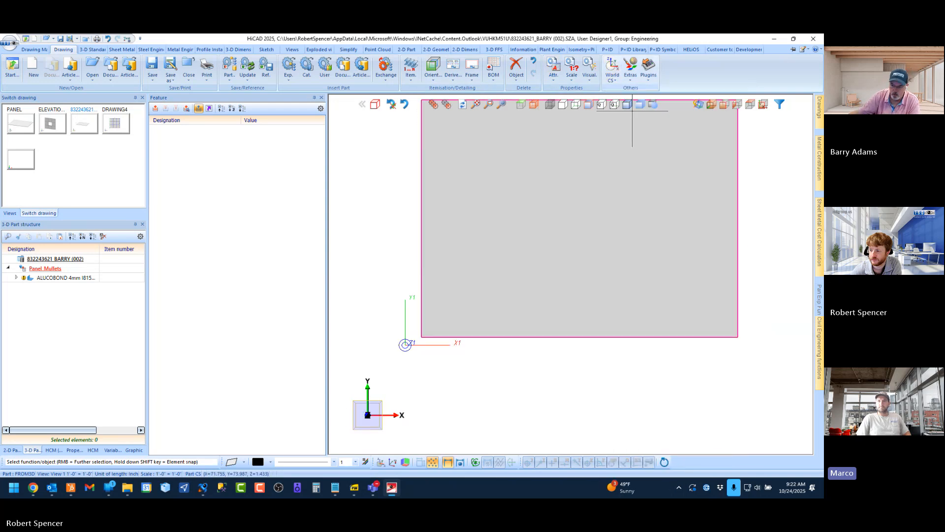
pyautogui.click(611, 81)
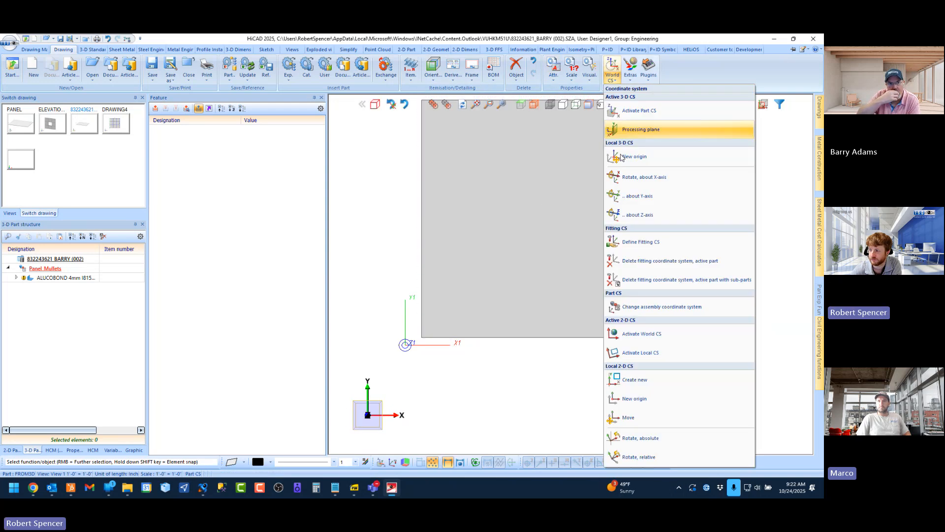
pyautogui.click(647, 306)
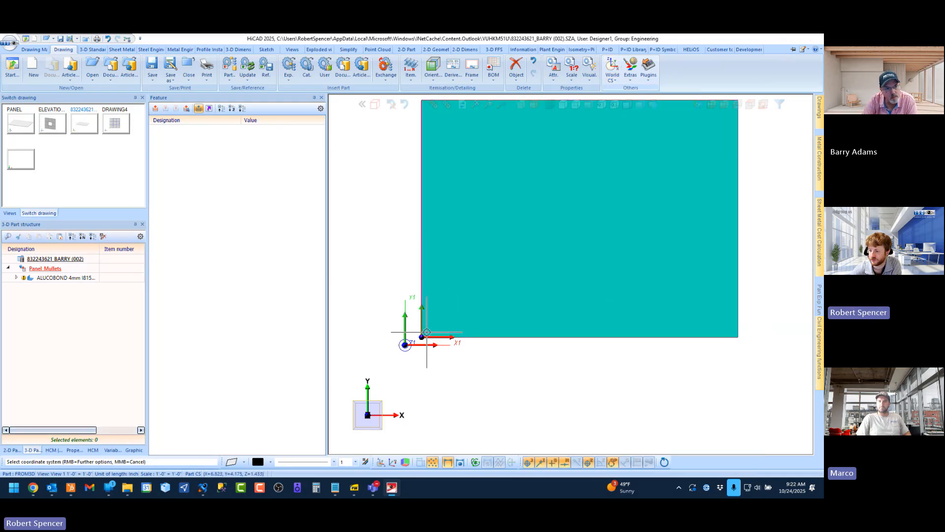
pyautogui.click(487, 340)
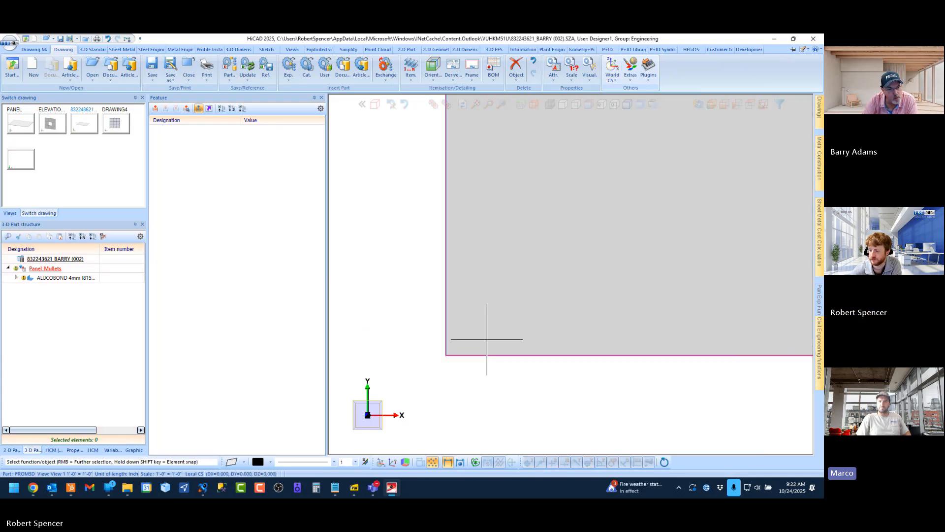
# Check the part and world coordinate origins of the Panel_Mullets assembly and its ALUCOBOND sheet against the panel corner
pyautogui.click(58, 268)
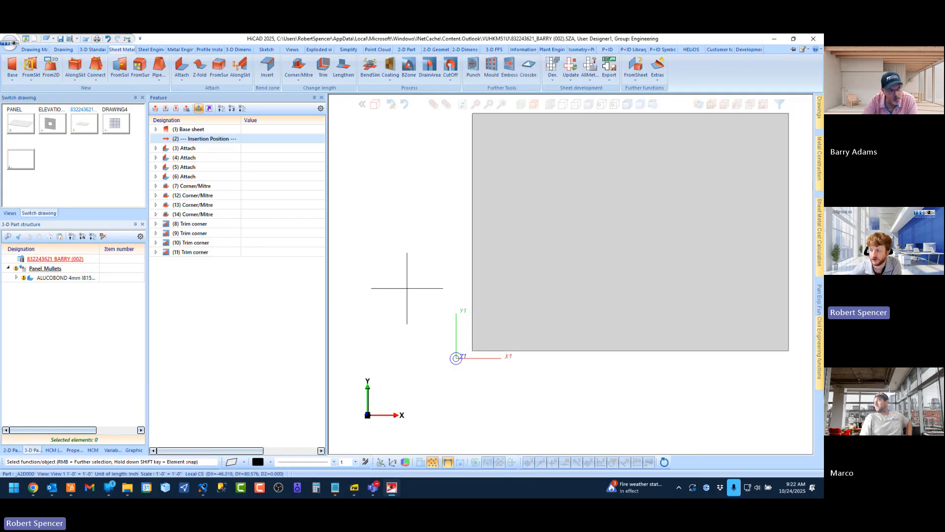
pyautogui.click(69, 50)
pyautogui.click(613, 66)
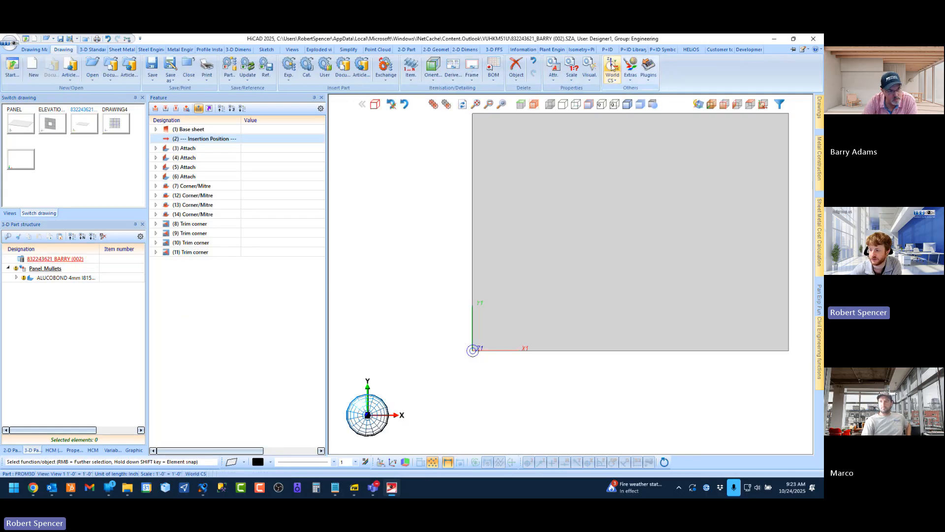
pyautogui.click(67, 278)
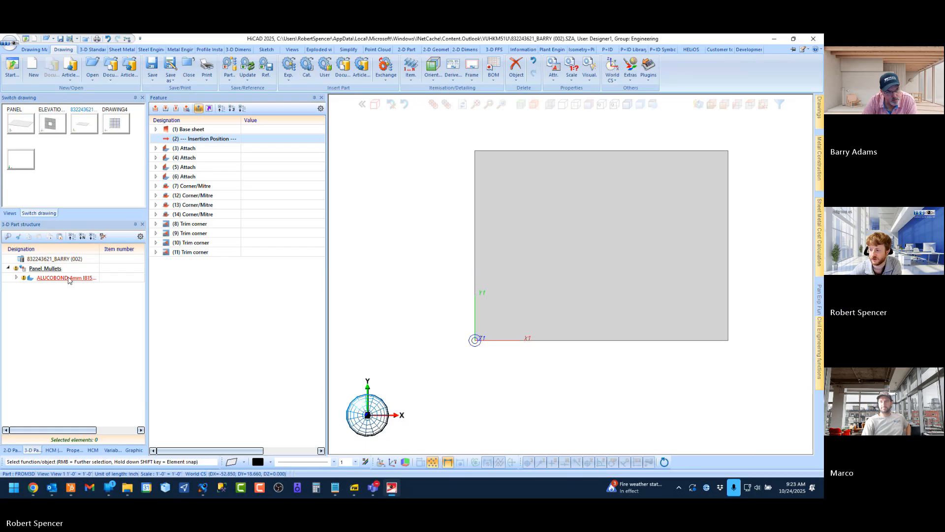
pyautogui.click(68, 51)
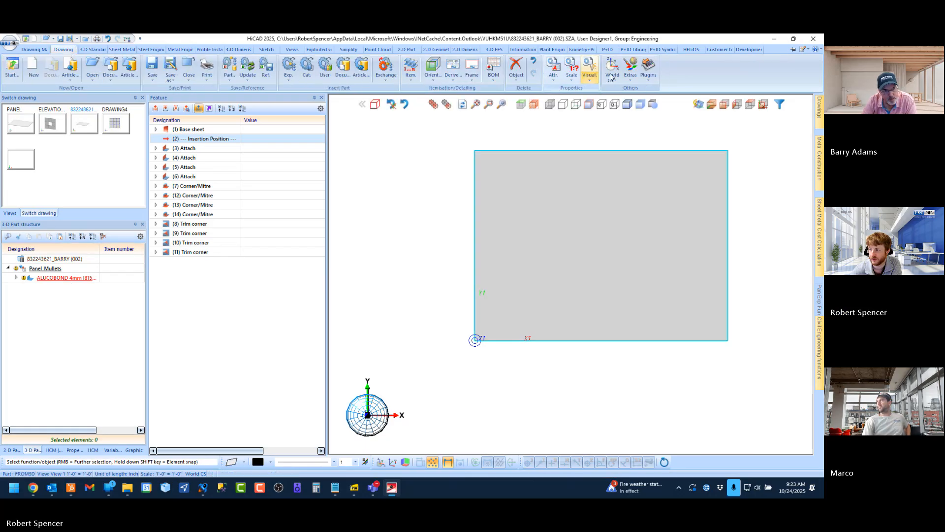
pyautogui.click(612, 79)
pyautogui.click(633, 111)
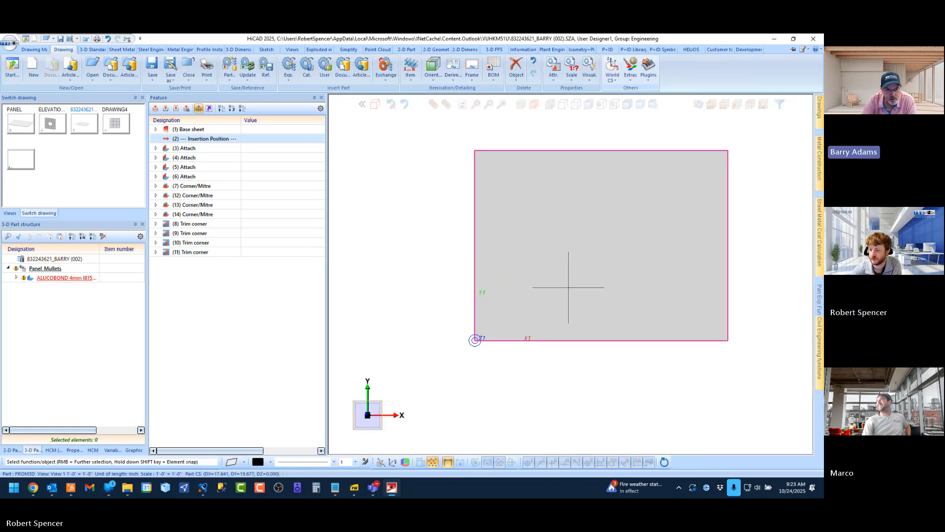
pyautogui.click(58, 271)
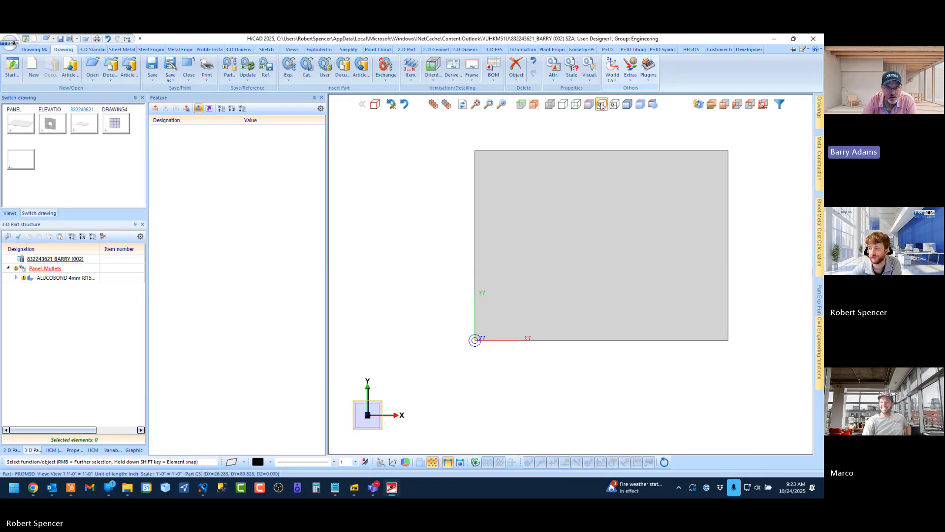
# Activate the part coordinate system for the Panel_Mullets assembly
pyautogui.click(612, 79)
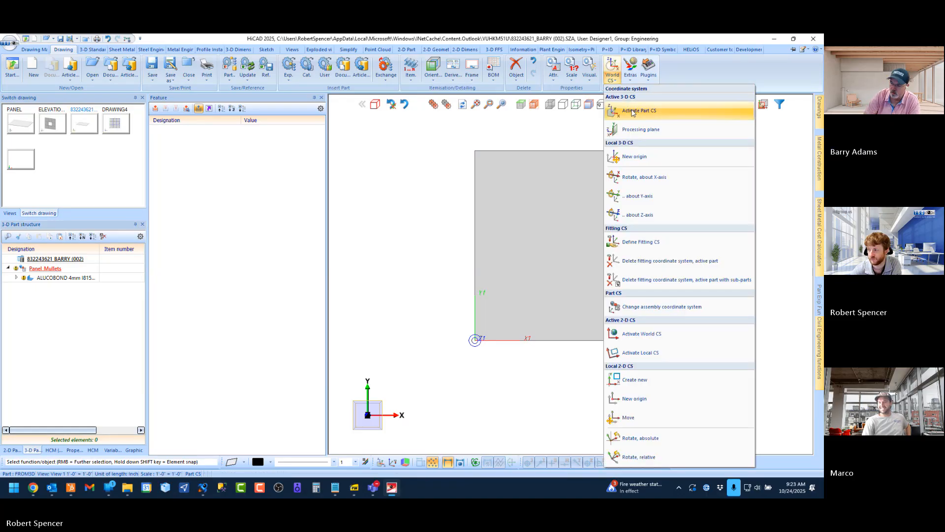
pyautogui.click(634, 111)
pyautogui.scroll(-2, 532, 278)
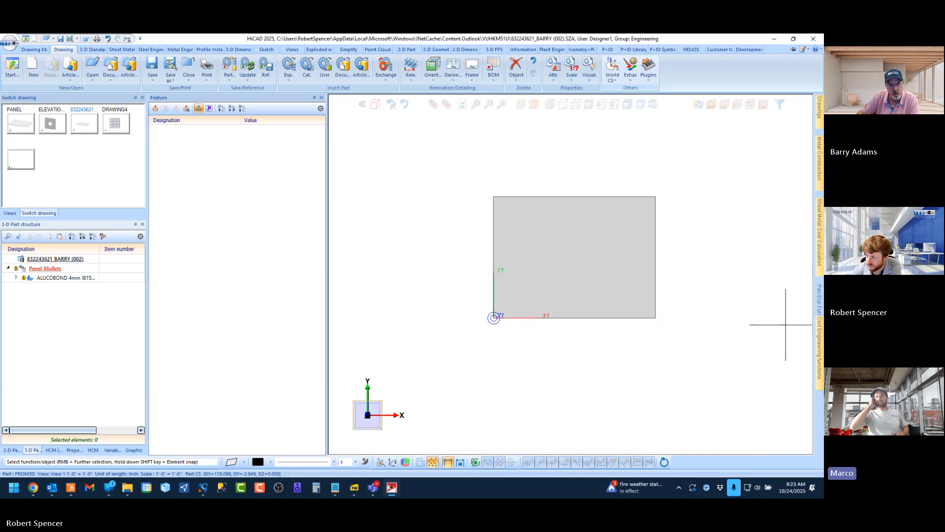
# Save the panel assembly as a catalogue part in the ISD Example table under the existing article number, and close the dialogue editor
pyautogui.click(820, 342)
pyautogui.click(748, 403)
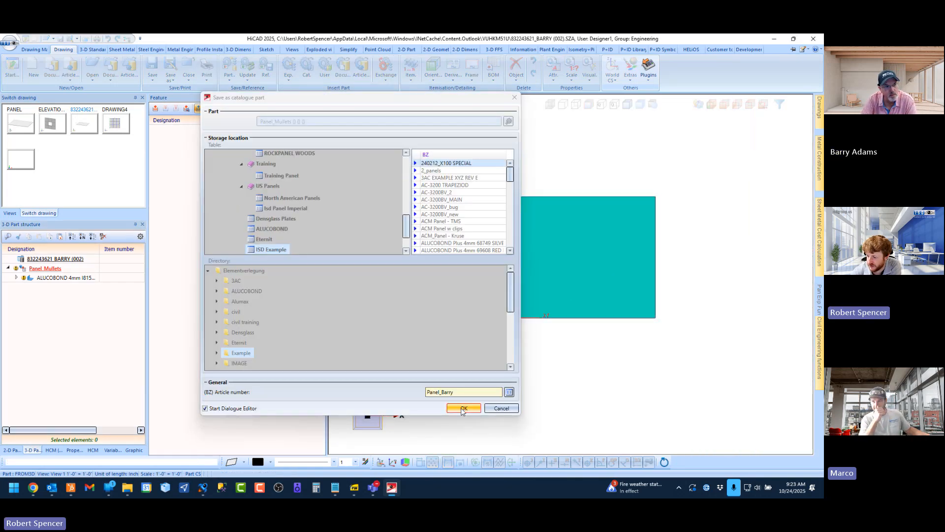
pyautogui.click(463, 408)
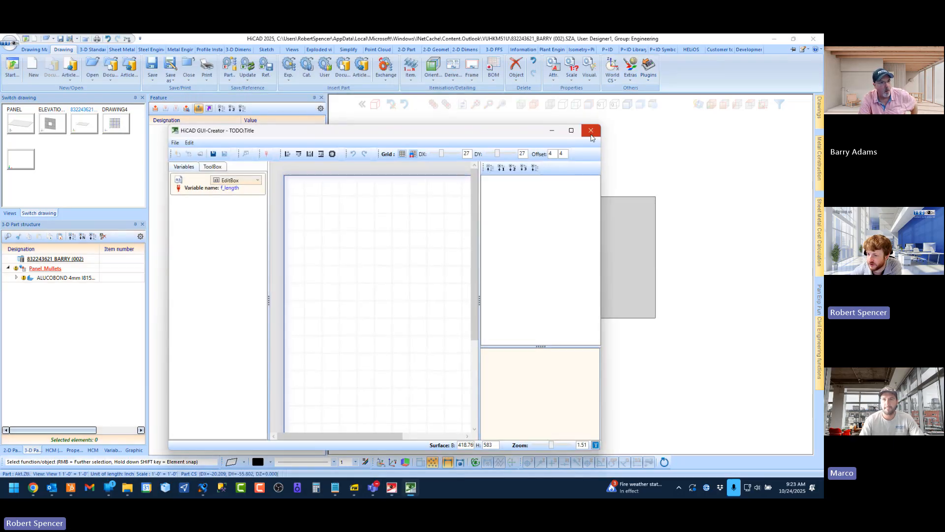
pyautogui.click(590, 131)
# Switch to DRAWING4 and recreate its Element Installation feature so the facade uses the updated panel variant
pyautogui.click(123, 127)
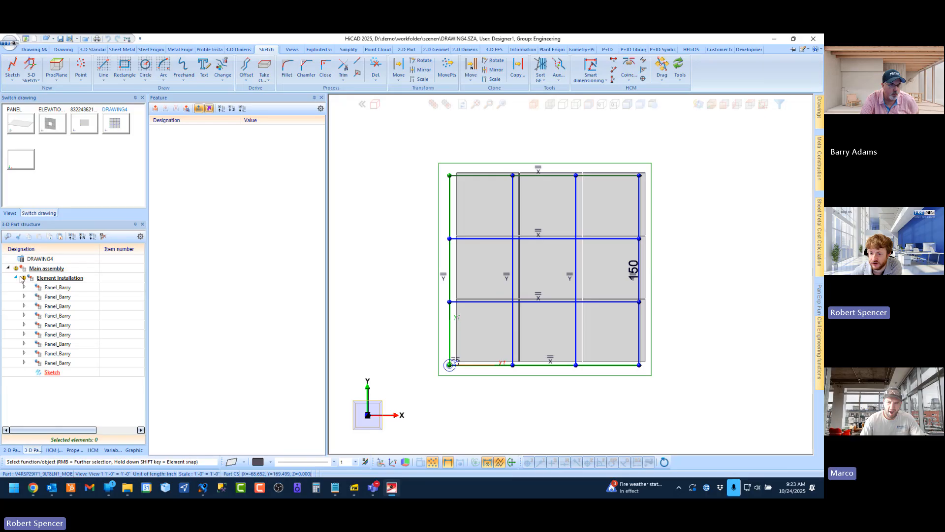
pyautogui.click(16, 278)
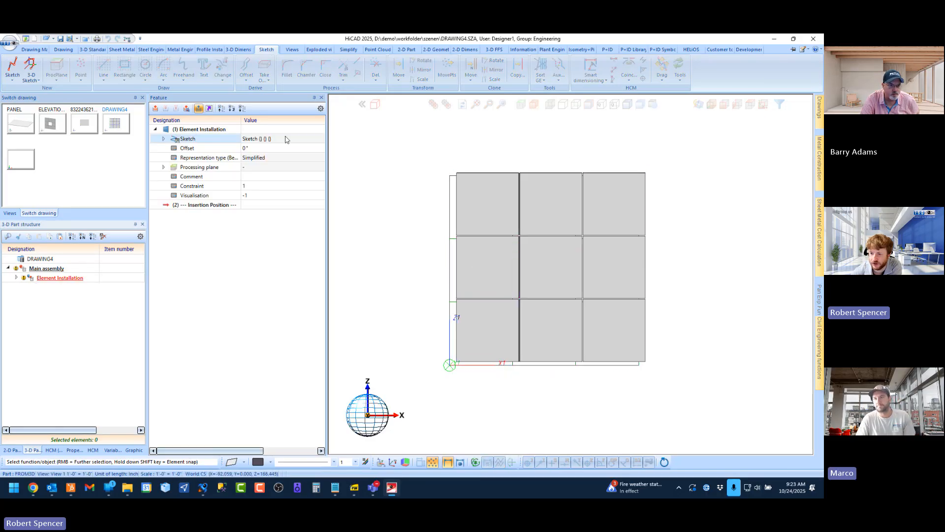
pyautogui.doubleClick(199, 129)
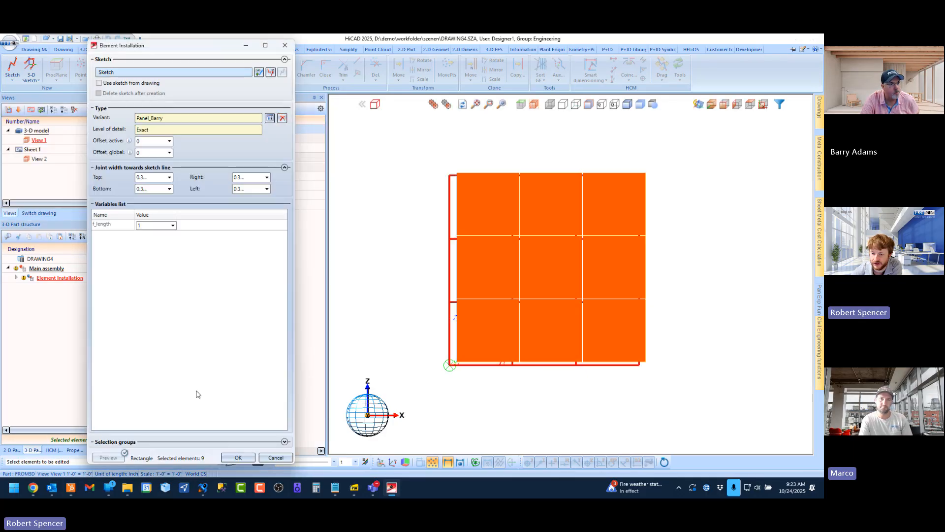
pyautogui.click(285, 459)
pyautogui.rightClick(202, 131)
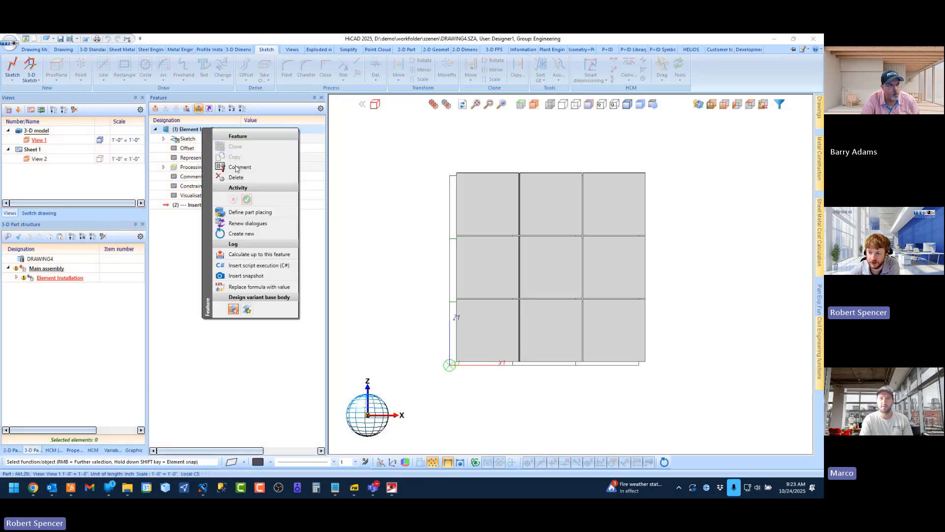
pyautogui.click(240, 234)
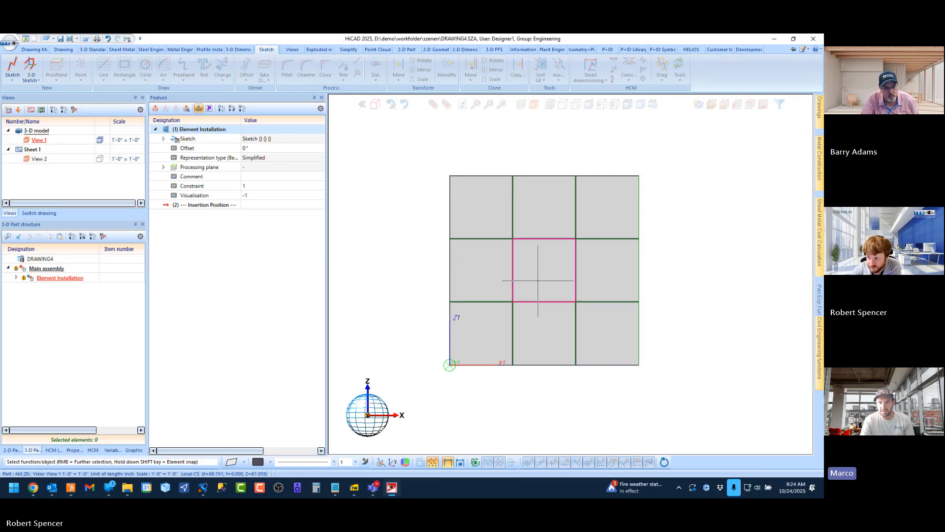
# Create a new drawing with a main assembly, accepting the default part attributes
pyautogui.click(35, 214)
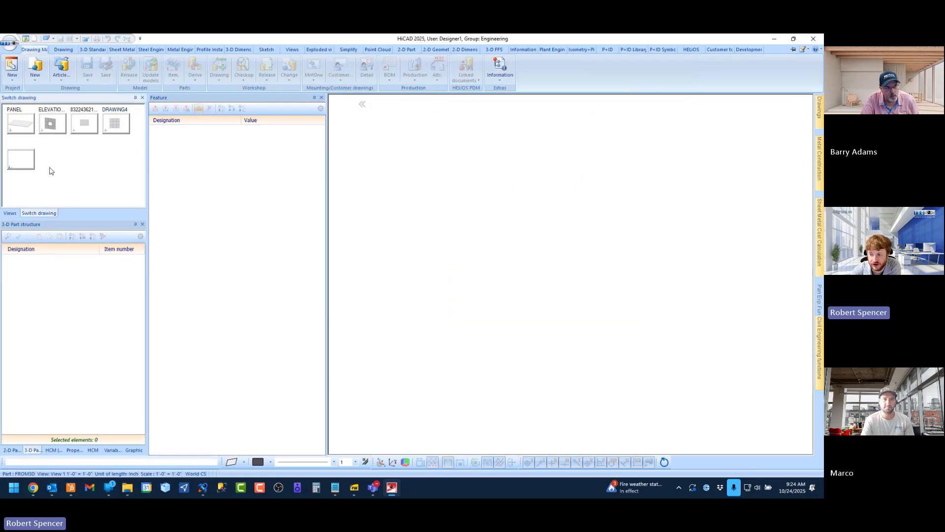
pyautogui.click(35, 39)
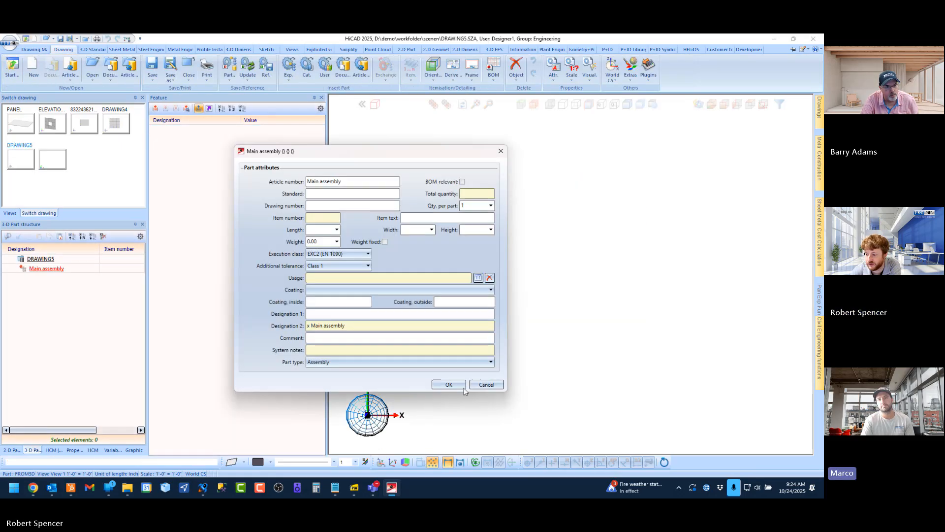
pyautogui.click(463, 387)
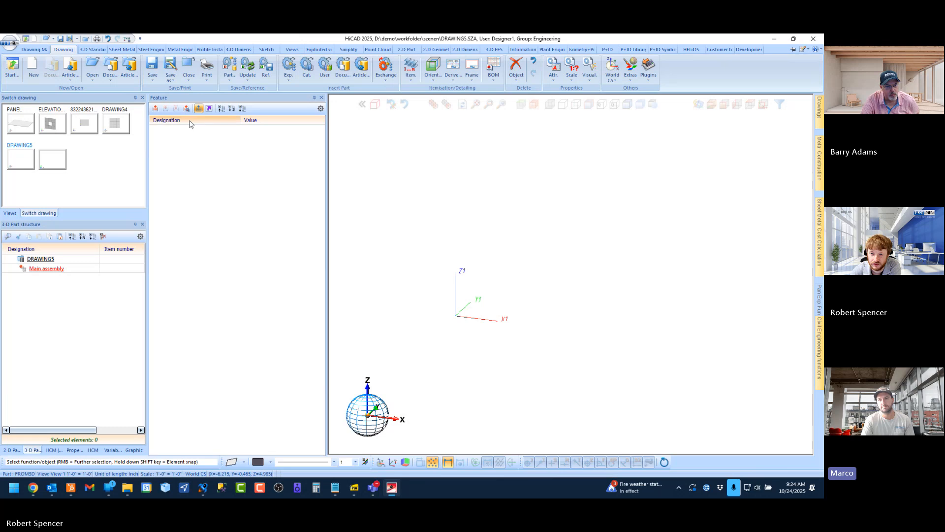
# Insert an ALUCOBOND Plus 4mm base sheet, 100 wide and 75 deep, at the origin of the main assembly
pyautogui.click(122, 49)
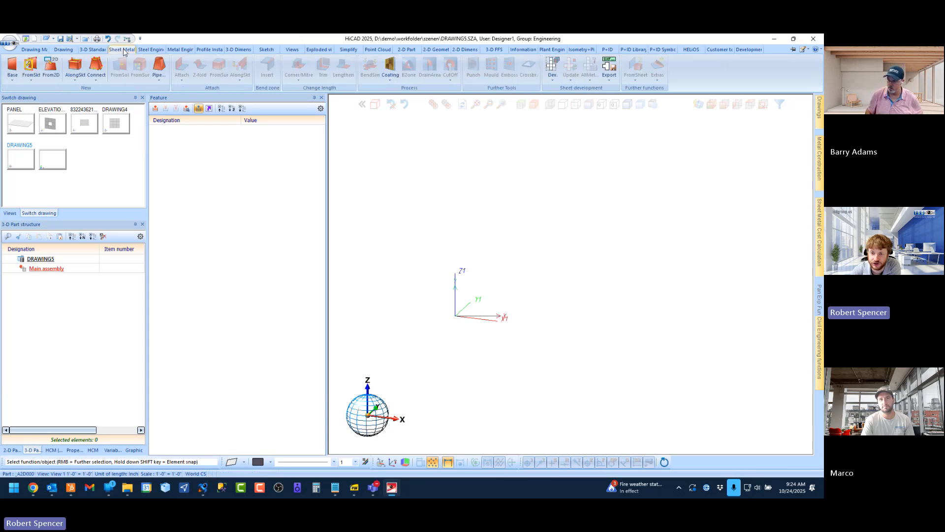
pyautogui.click(13, 68)
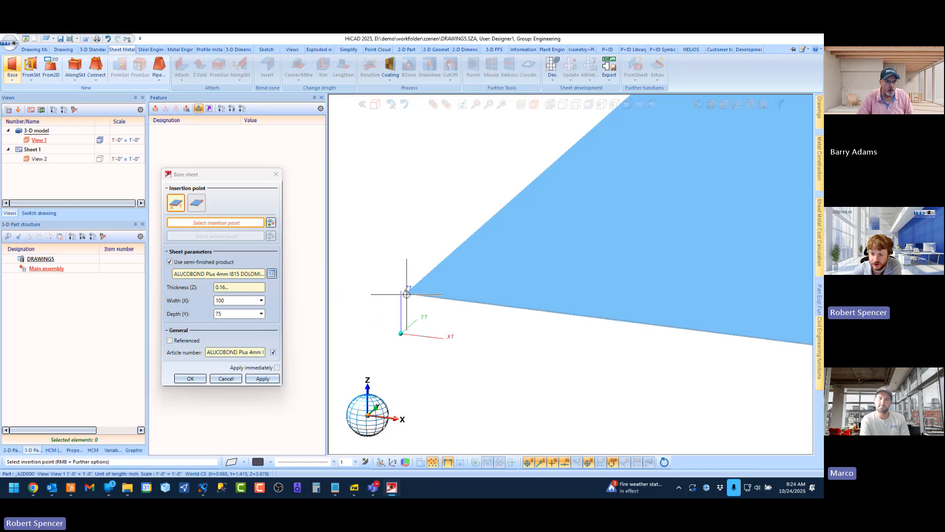
pyautogui.rightClick(445, 276)
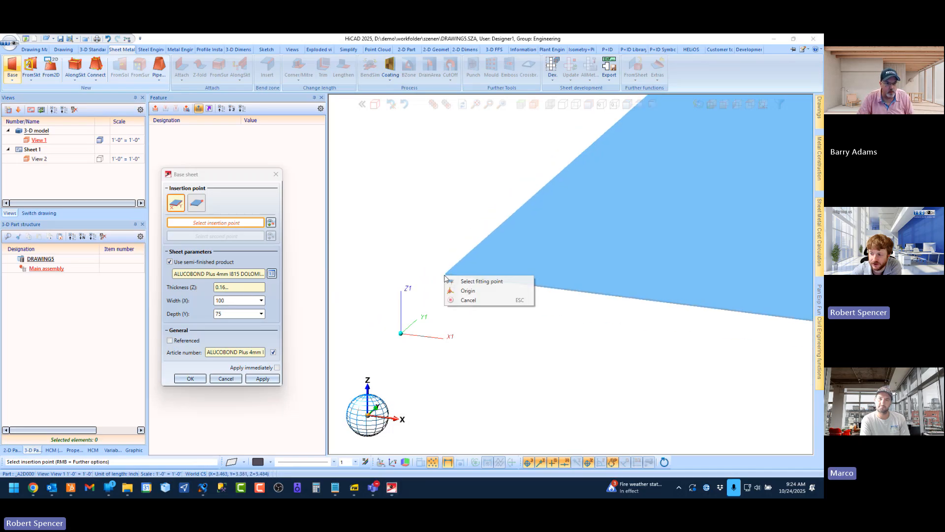
pyautogui.click(474, 292)
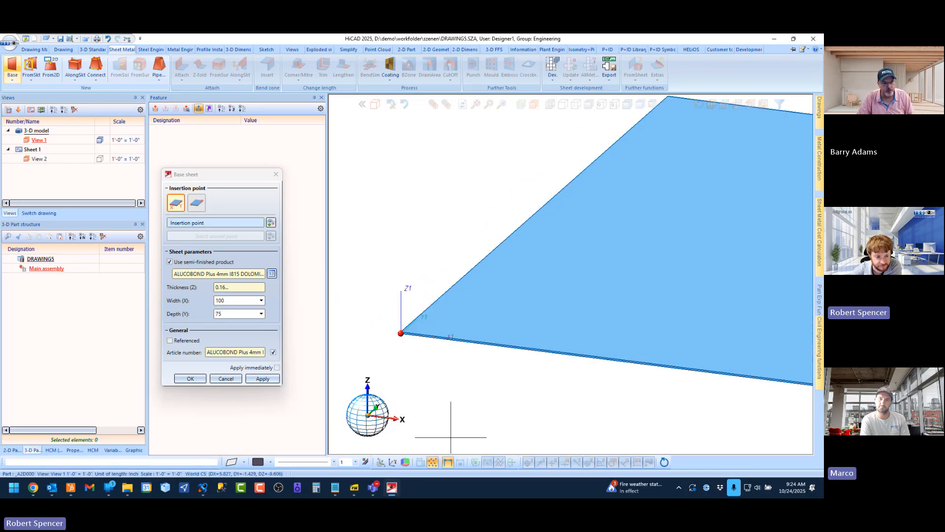
pyautogui.middleClick(415, 365)
pyautogui.scroll(-1, 414, 356)
pyautogui.middleClick(414, 354)
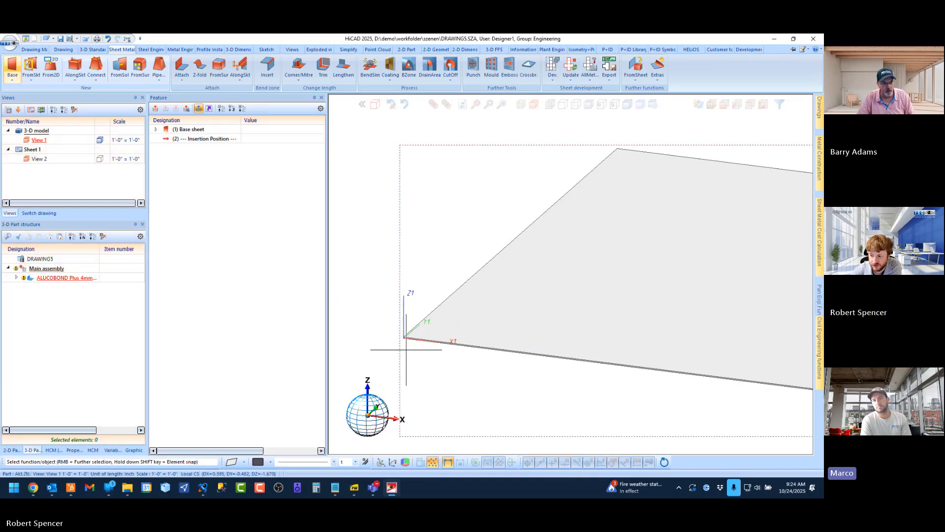
# Move the main assembly down by 0.157 along the sheet's corner thickness edge
pyautogui.scroll(1, 401, 339)
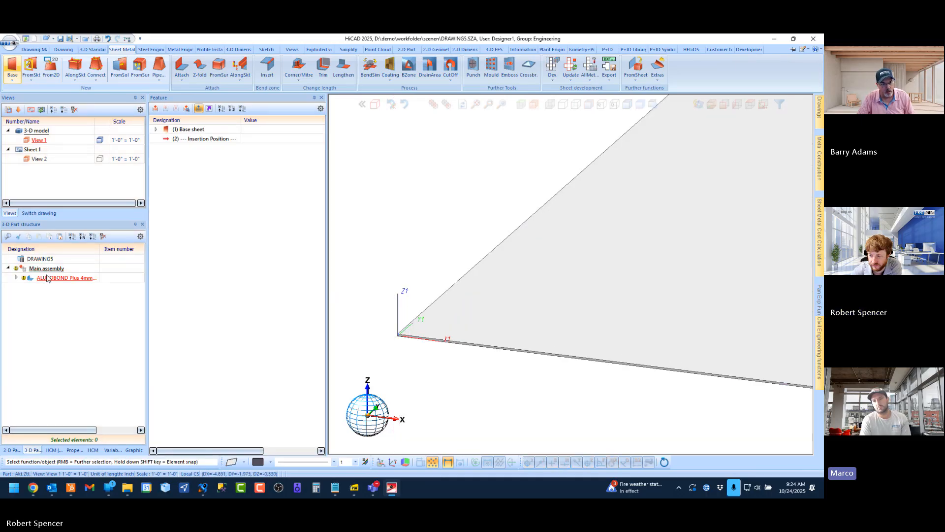
pyautogui.scroll(-3, 389, 325)
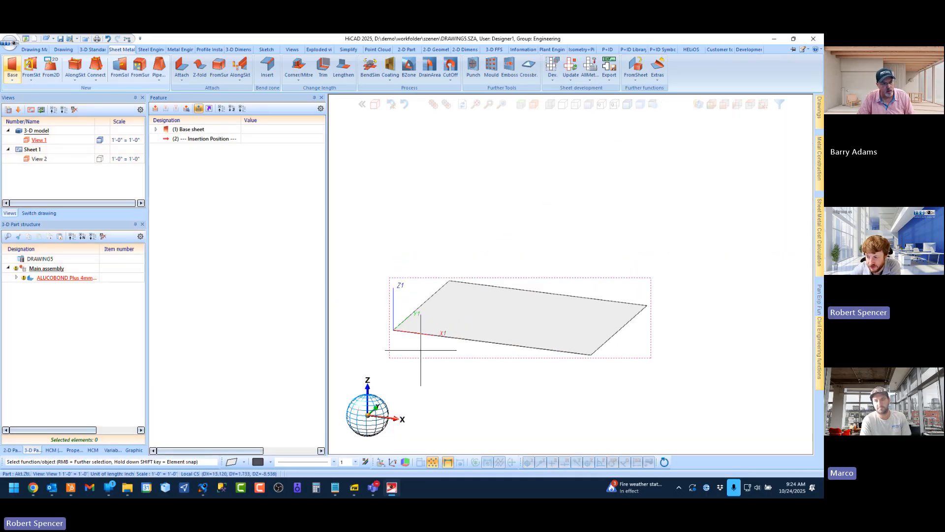
pyautogui.scroll(3, 492, 334)
pyautogui.scroll(-2, 443, 291)
pyautogui.scroll(2, 475, 308)
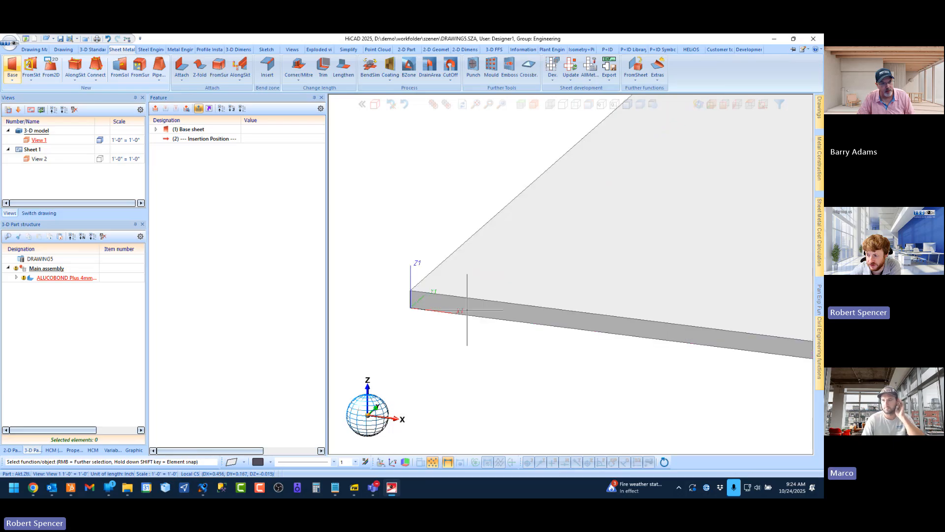
pyautogui.click(48, 268)
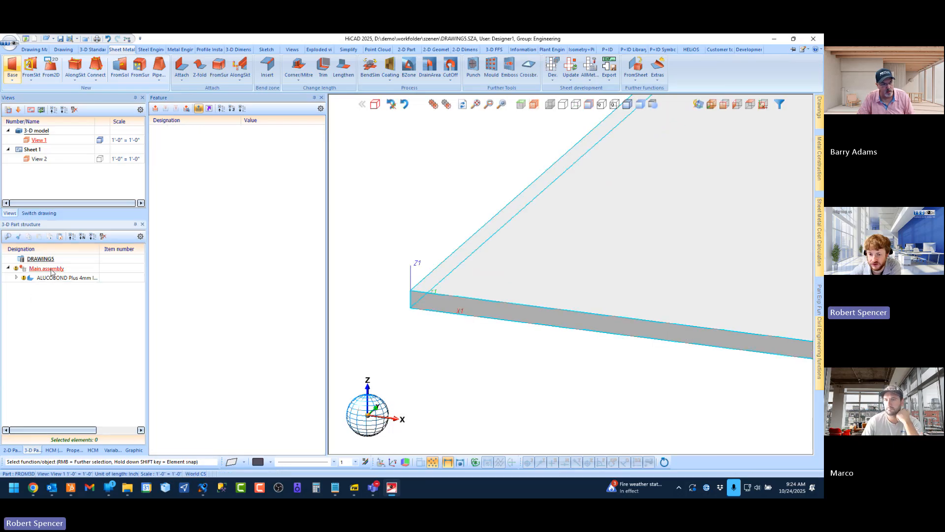
pyautogui.rightClick(51, 273)
pyautogui.click(96, 183)
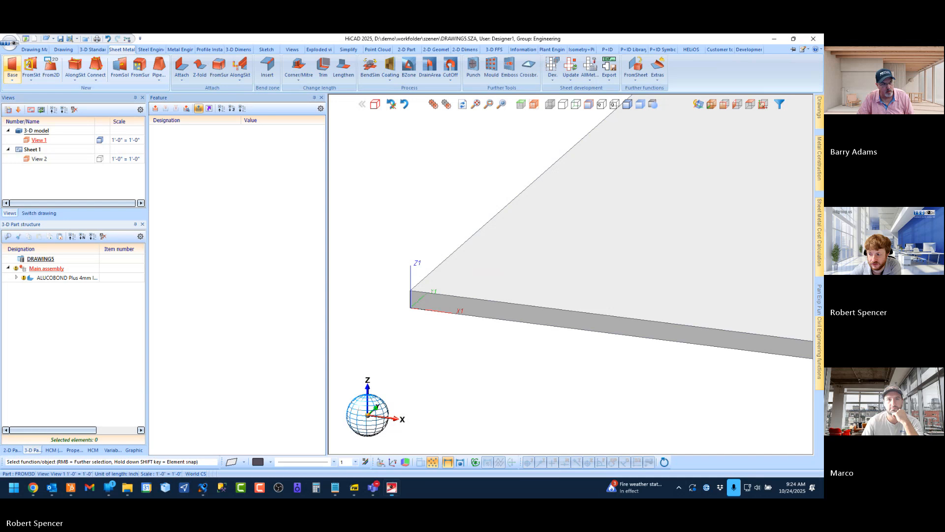
pyautogui.click(413, 296)
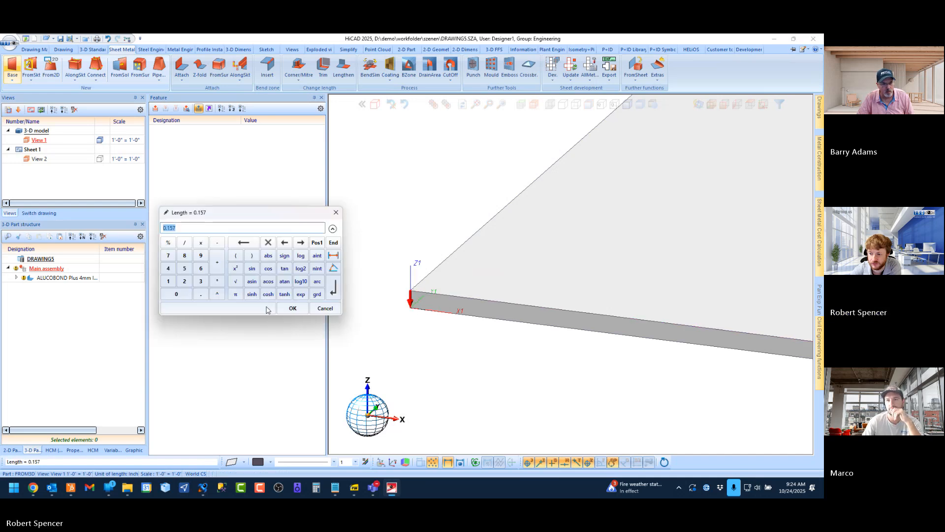
pyautogui.click(291, 308)
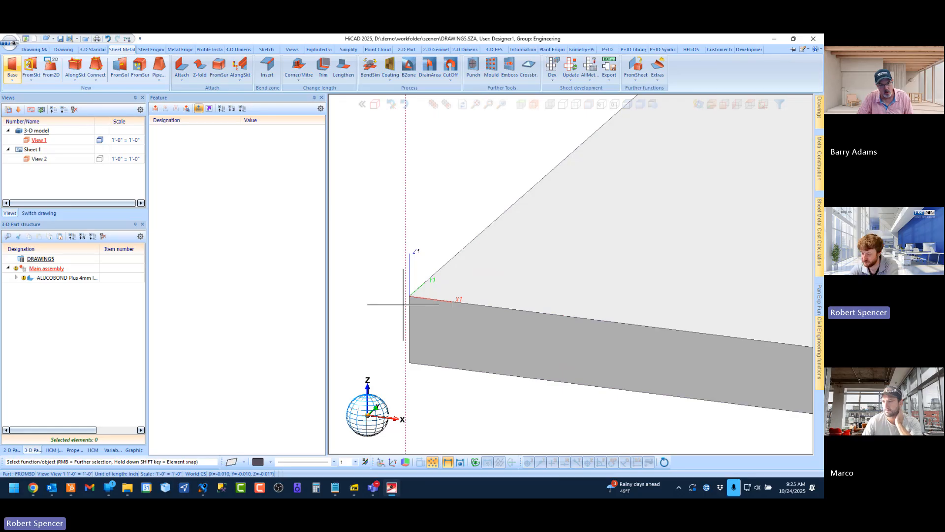
# Inspect the position of the world origin at the corner of the moved sheet
pyautogui.middleClick(404, 304)
pyautogui.middleClick(404, 304)
pyautogui.scroll(-1, 462, 277)
pyautogui.scroll(1, 459, 277)
pyautogui.scroll(-1, 458, 276)
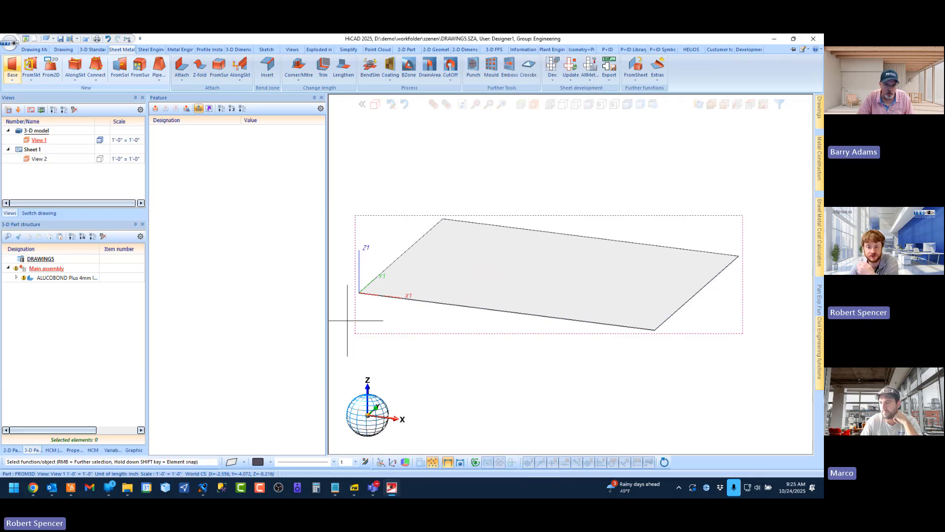
# Switch to the ELEVATION 1 drawing and use the Element Installation preview to examine how the panels sit against the concrete in side view
pyautogui.click(39, 212)
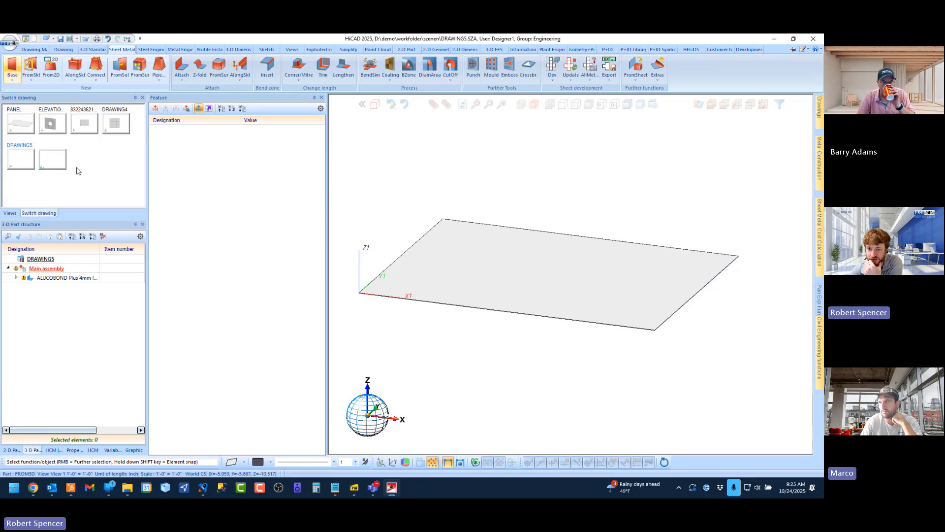
pyautogui.click(52, 125)
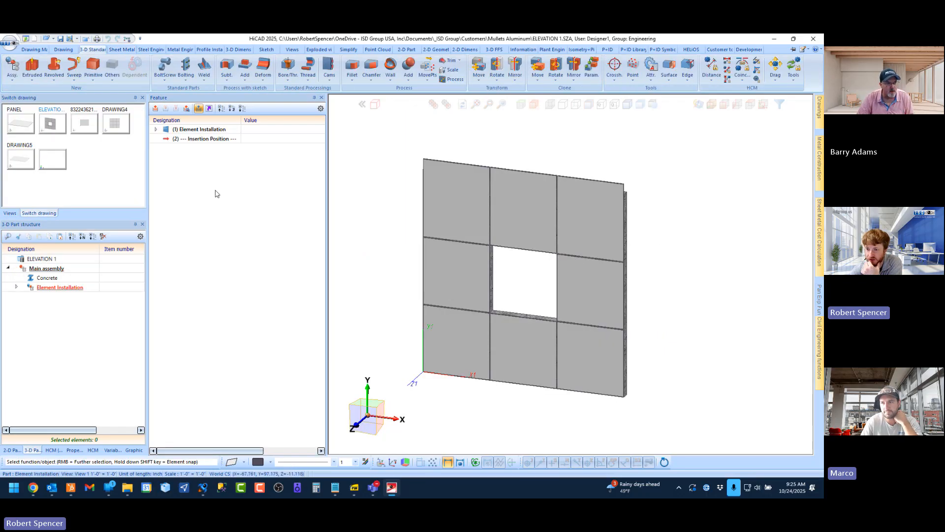
pyautogui.click(205, 129)
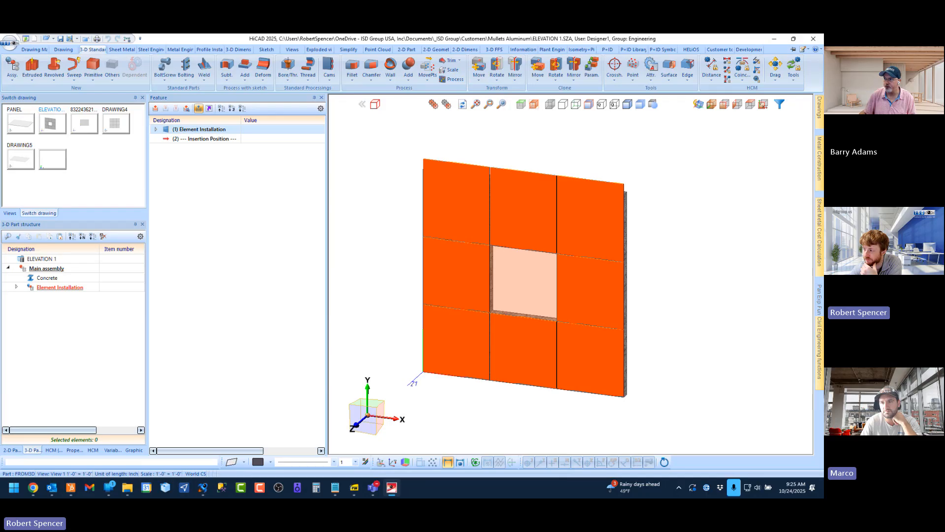
pyautogui.click(737, 105)
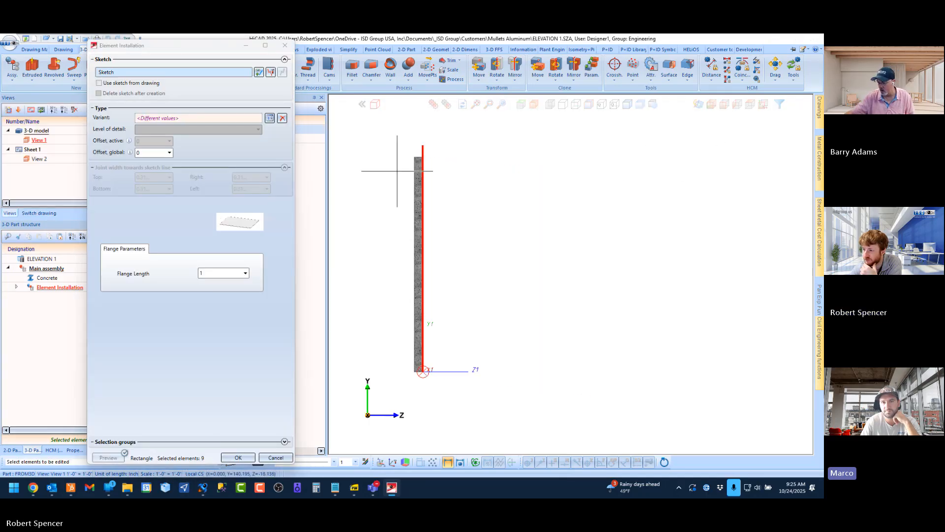
pyautogui.scroll(6, 397, 171)
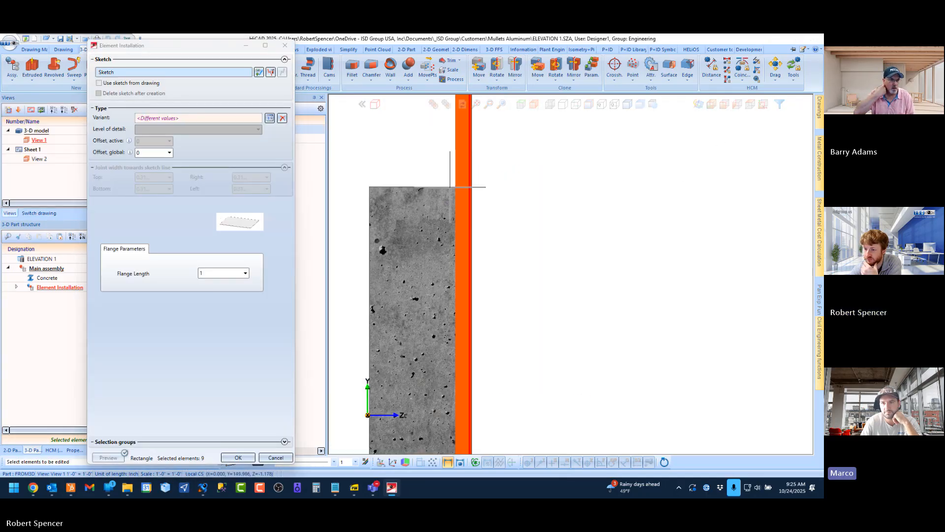
pyautogui.moveTo(446, 192); pyautogui.dragTo(439, 210, button='middle')
pyautogui.scroll(4, 466, 165)
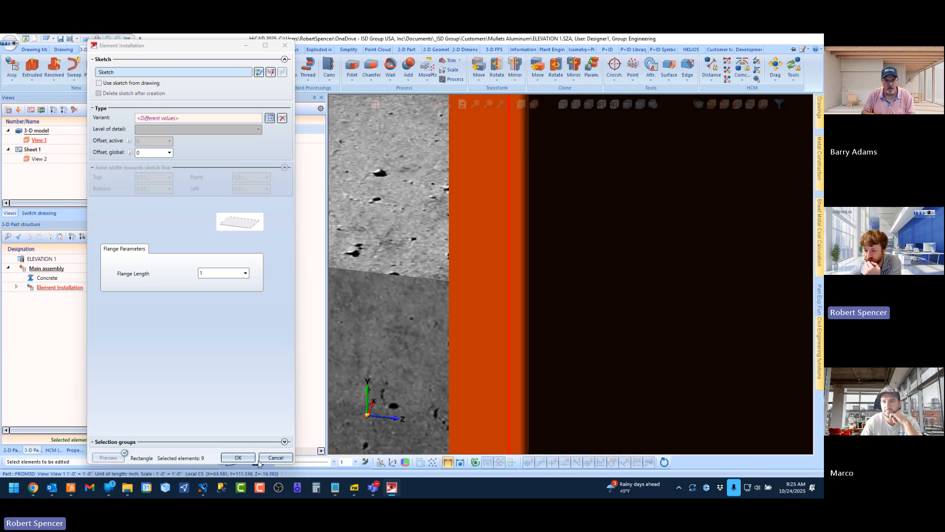
pyautogui.click(251, 457)
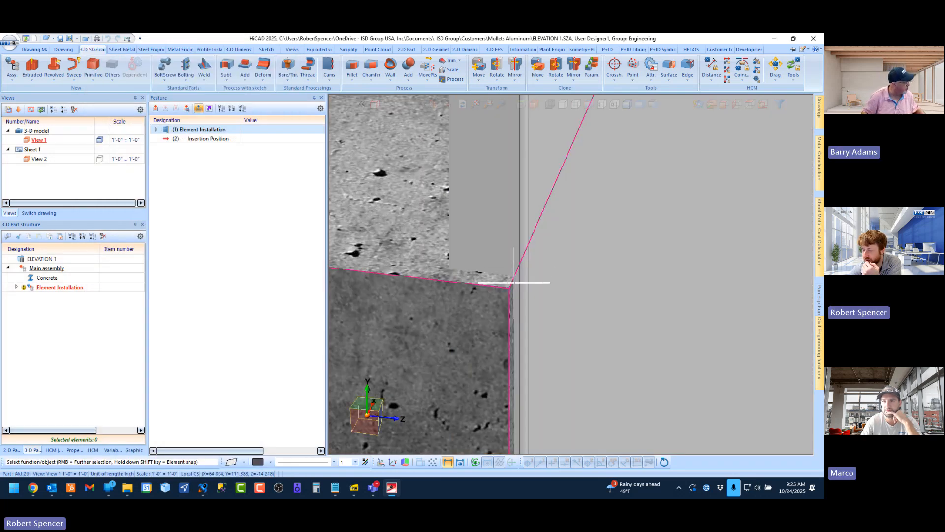
# Examine the panel edges and flanges against the concrete wall's corners from several angles
pyautogui.moveTo(512, 281); pyautogui.dragTo(555, 286, button='middle')
pyautogui.scroll(6, 439, 257)
pyautogui.scroll(-5, 467, 190)
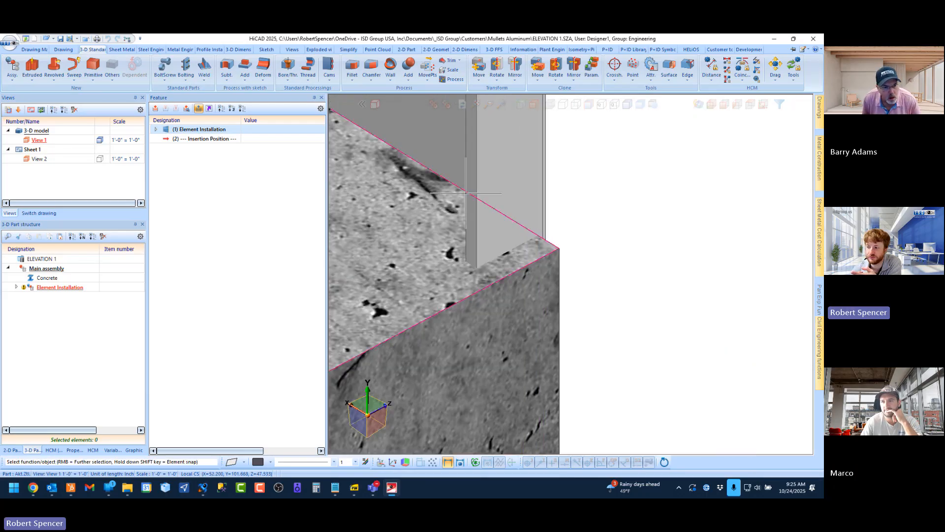
pyautogui.moveTo(466, 190); pyautogui.dragTo(466, 190, button='middle')
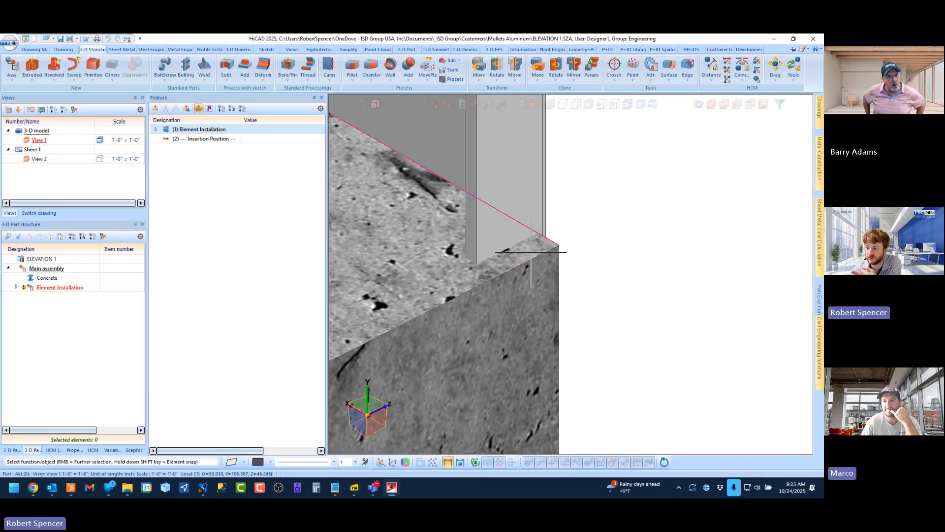
pyautogui.scroll(4, 557, 249)
pyautogui.moveTo(502, 233); pyautogui.dragTo(613, 234, button='middle')
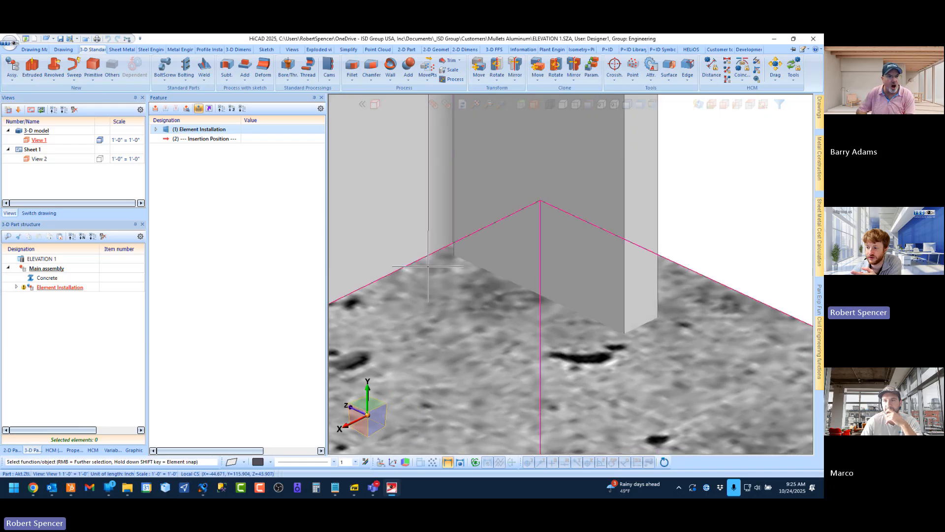
# Examine how the panels sit against the concrete wall in axonometric and side views
pyautogui.scroll(-7, 560, 264)
pyautogui.moveTo(560, 264); pyautogui.dragTo(436, 264, button='middle')
pyautogui.scroll(-9, 401, 252)
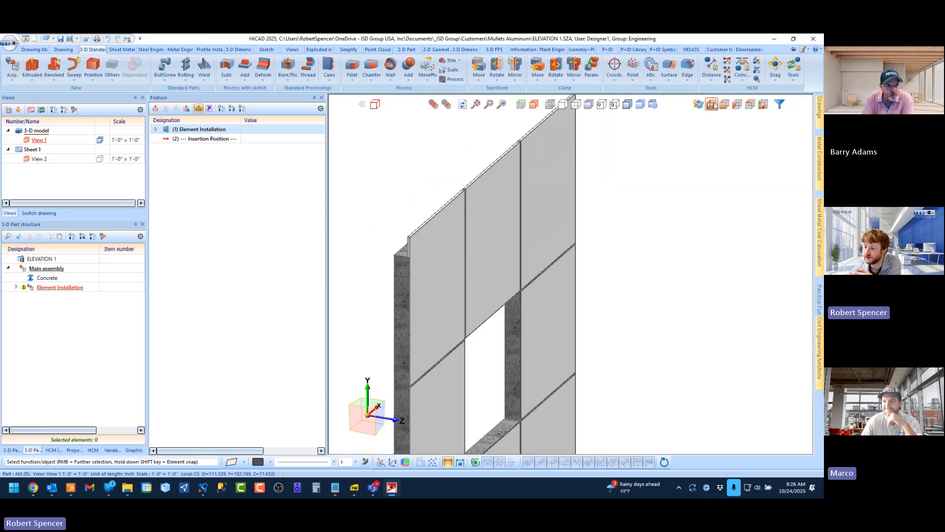
pyautogui.click(710, 104)
pyautogui.scroll(-2, 377, 283)
pyautogui.scroll(2, 493, 265)
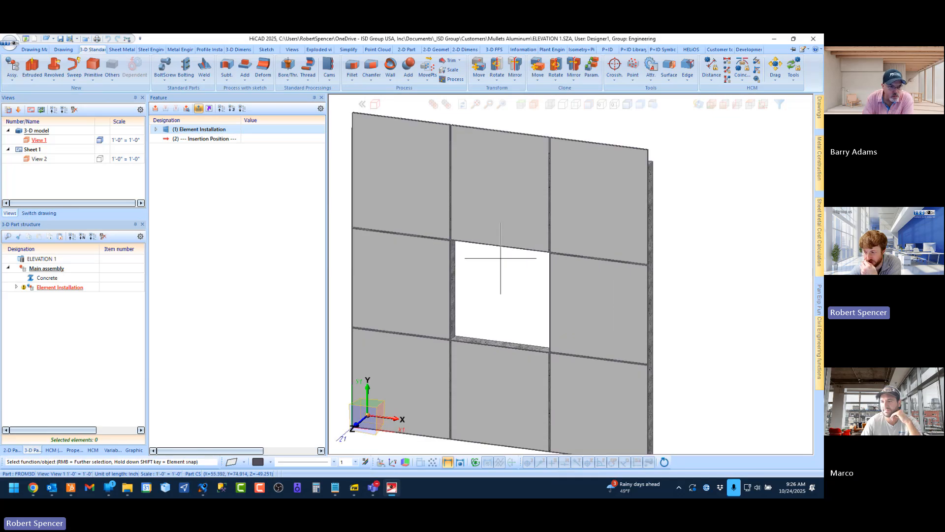
pyautogui.scroll(-1, 502, 257)
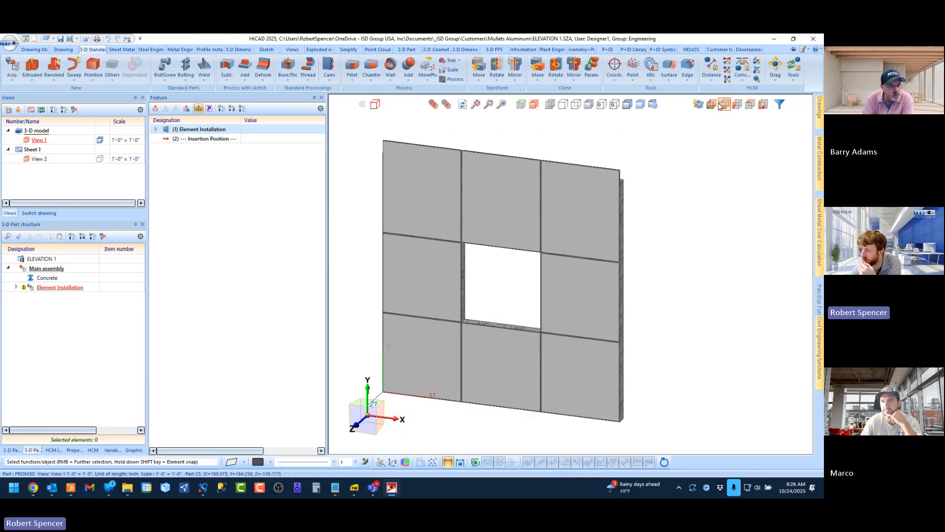
pyautogui.click(739, 105)
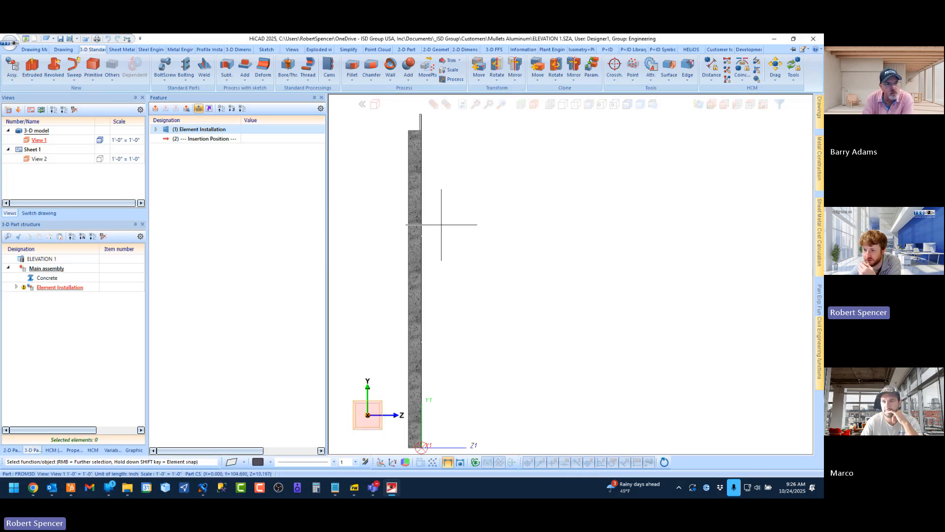
# Open the Element Installation feature for editing and set the global offset of all panels to 2
pyautogui.click(215, 132)
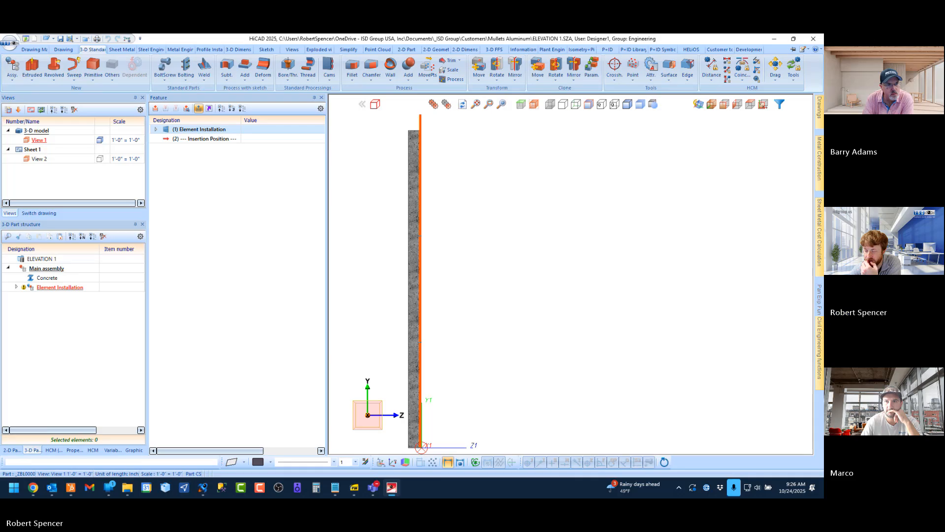
pyautogui.scroll(-1, 564, 177)
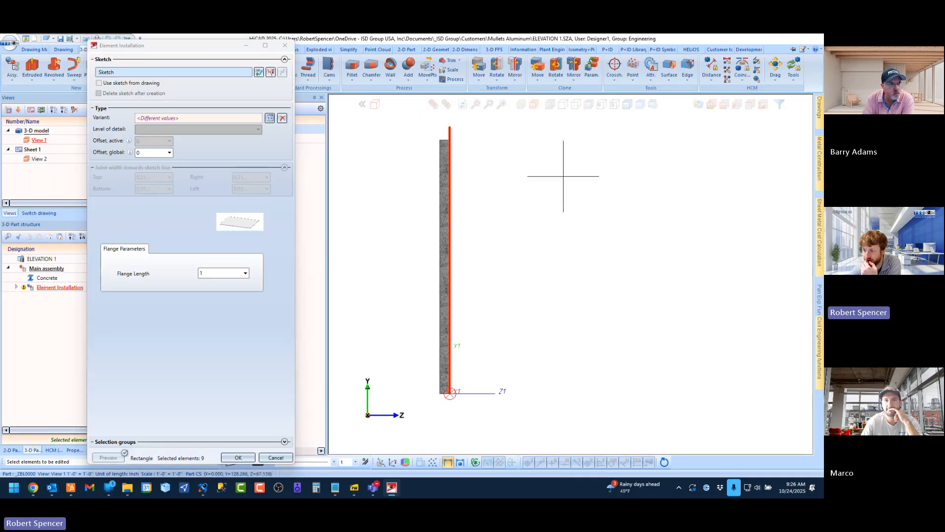
pyautogui.scroll(5, 447, 132)
pyautogui.scroll(4, 446, 132)
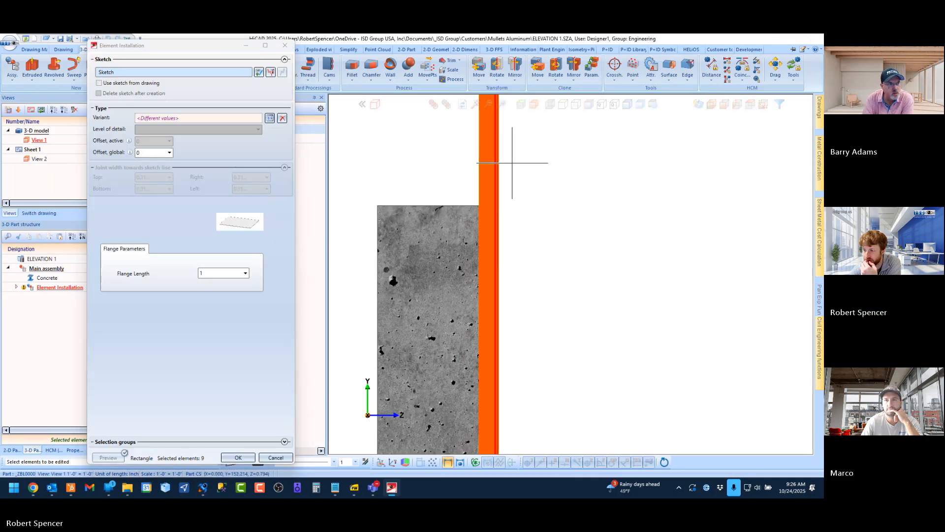
pyautogui.click(145, 155)
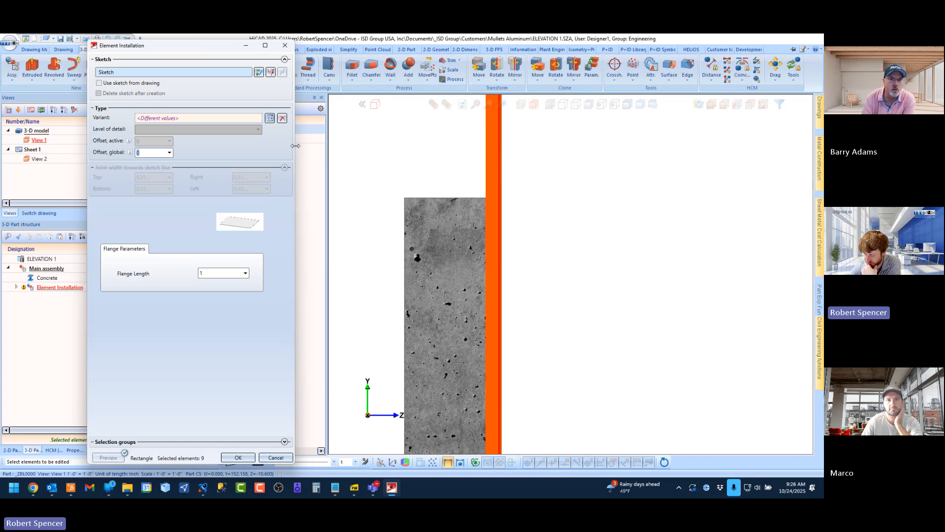
pyautogui.write('2')
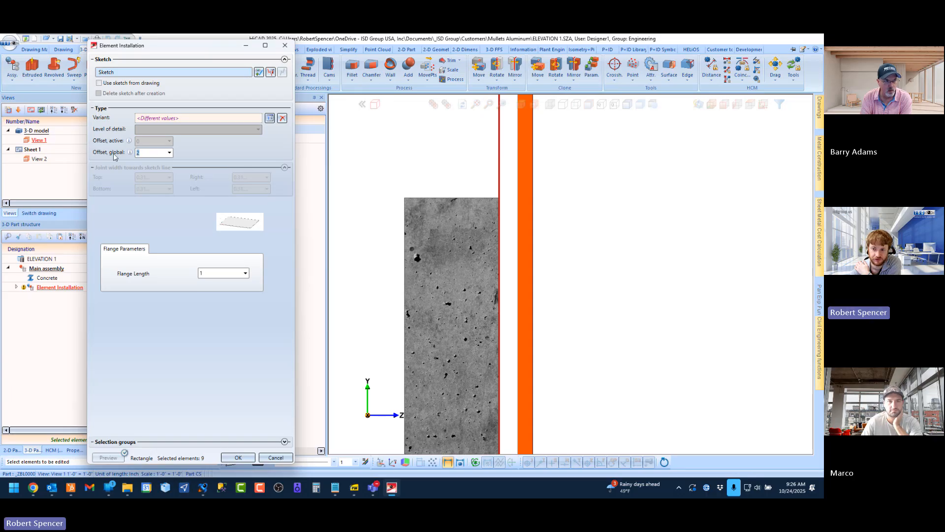
# Set the active offset of the two outer panels in the wall's top row to 2
pyautogui.click(712, 105)
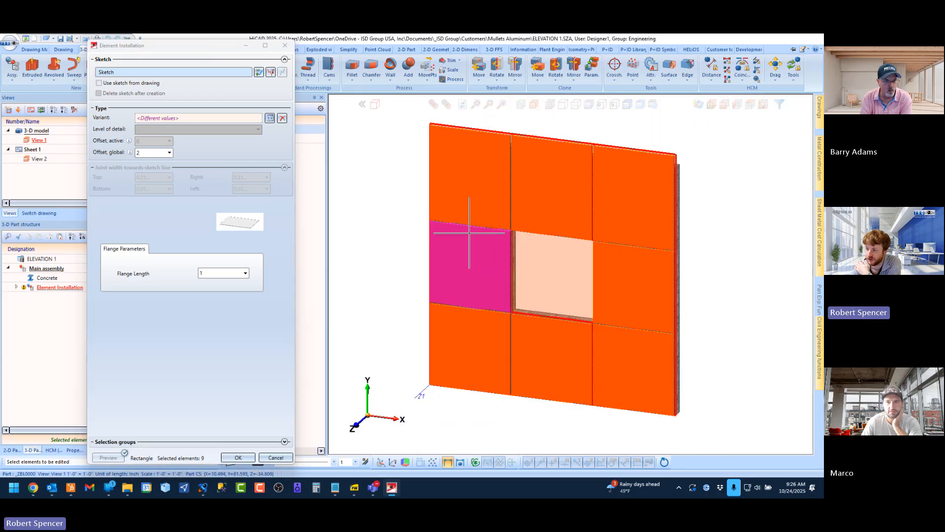
pyautogui.moveTo(511, 236); pyautogui.dragTo(504, 253, button='middle')
pyautogui.scroll(-3, 504, 254)
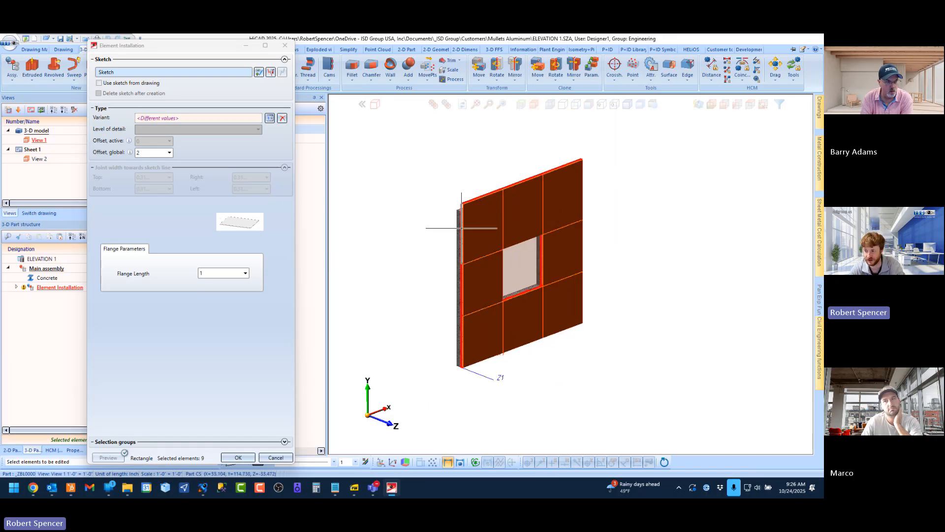
pyautogui.click(489, 234)
pyautogui.click(145, 141)
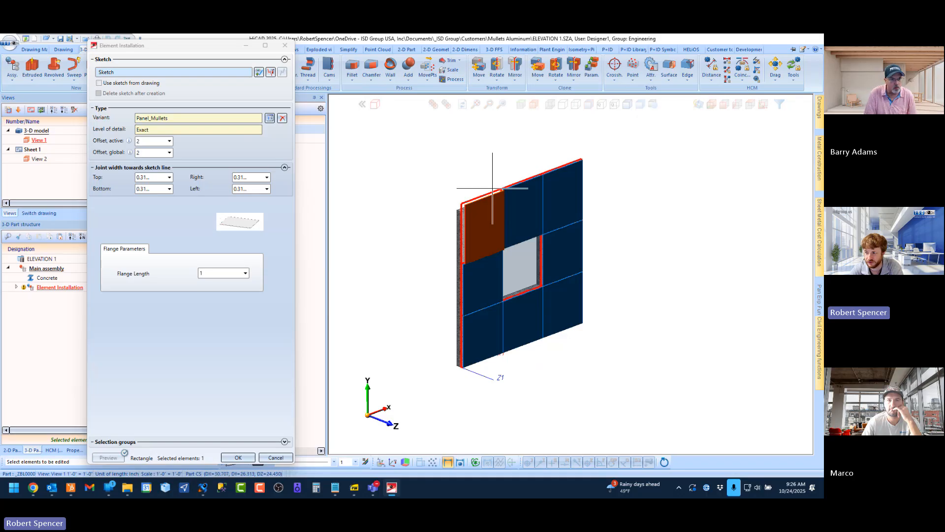
pyautogui.scroll(2, 492, 165)
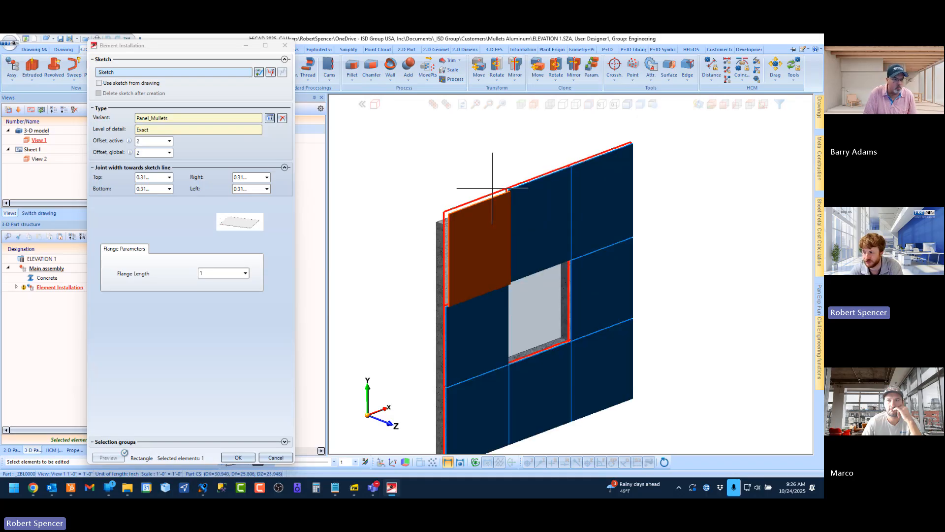
pyautogui.click(575, 184)
pyautogui.write('2')
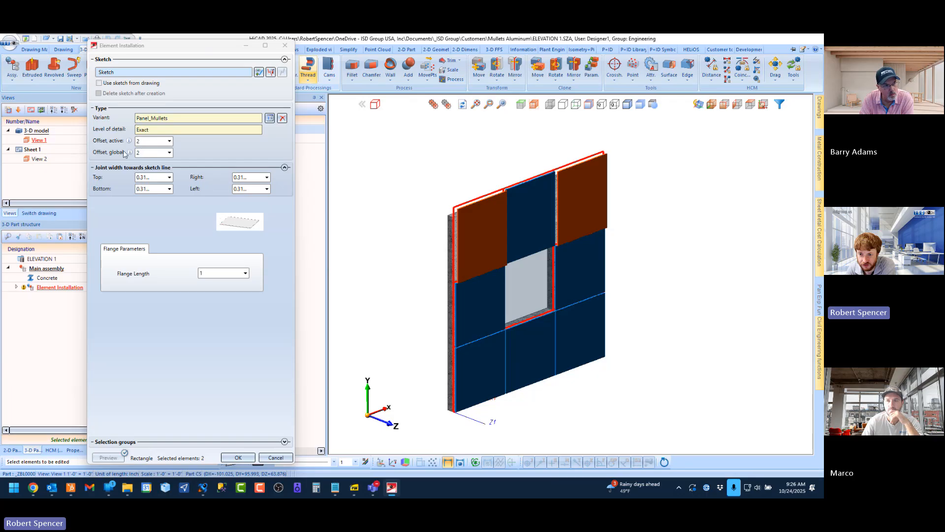
# Examine the individually offset top-row panels from several angles and discard the Element Installation changes
pyautogui.scroll(3, 463, 249)
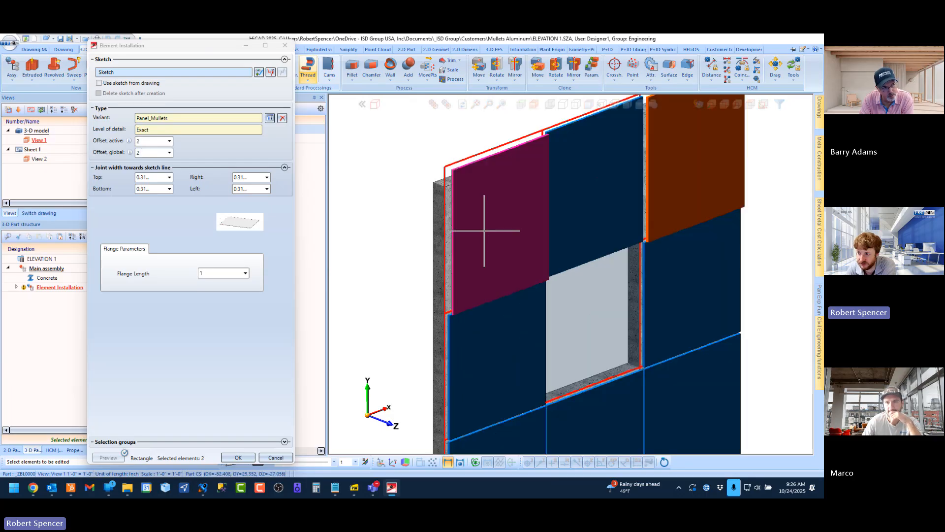
pyautogui.moveTo(484, 230)
pyautogui.mouseDown(button='middle')
pyautogui.moveTo(536, 227)
pyautogui.moveTo(494, 235)
pyautogui.mouseUp(button='middle')
pyautogui.scroll(5, 537, 121)
pyautogui.scroll(-5, 561, 142)
pyautogui.moveTo(515, 168); pyautogui.dragTo(507, 190, button='middle')
pyautogui.scroll(-1, 507, 190)
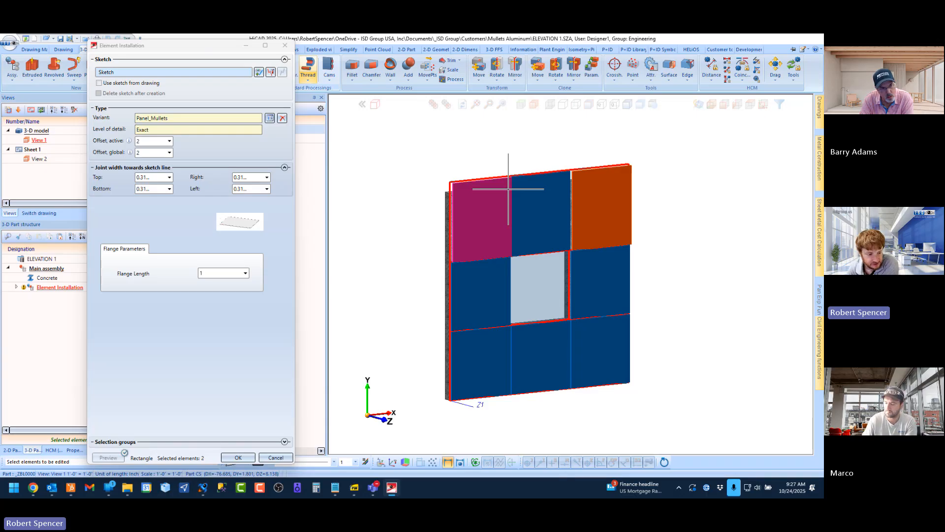
pyautogui.click(154, 144)
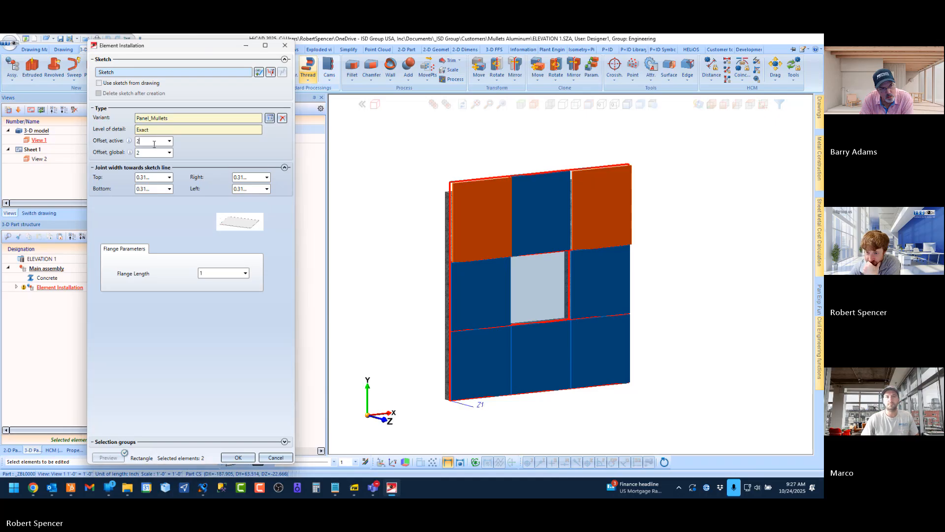
pyautogui.click(275, 458)
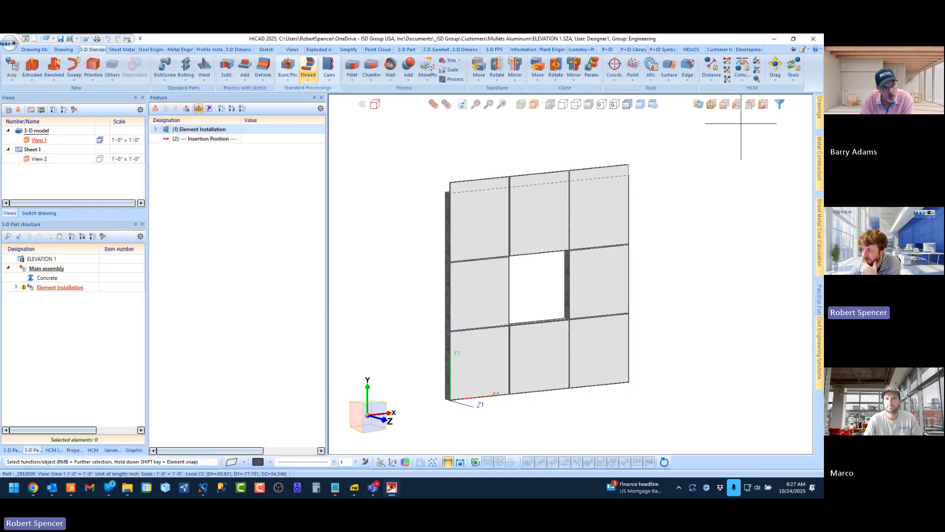
# In side view, move the Element Installation assembly by 2 along the concrete's top thickness edge, away from the wall
pyautogui.click(741, 104)
pyautogui.scroll(5, 496, 202)
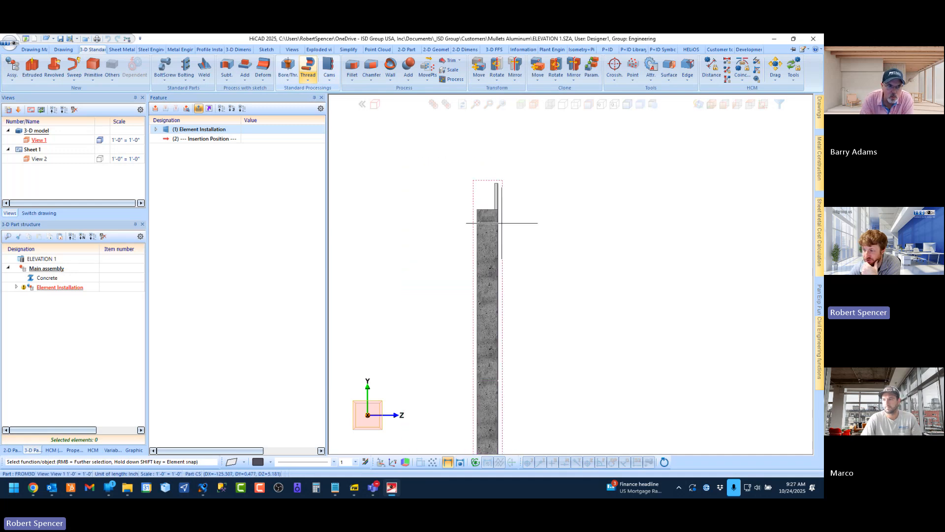
pyautogui.rightClick(56, 288)
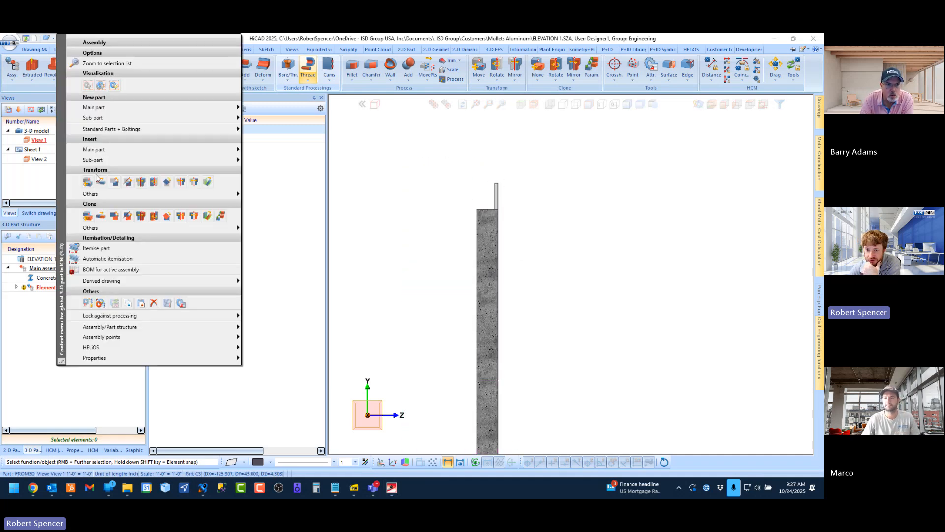
pyautogui.click(99, 180)
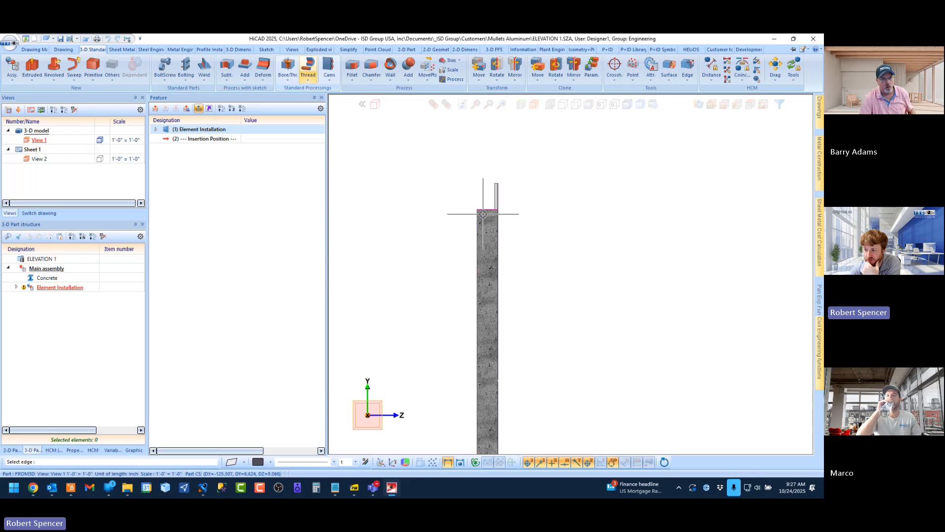
pyautogui.click(482, 212)
pyautogui.write('2')
pyautogui.press('Return')
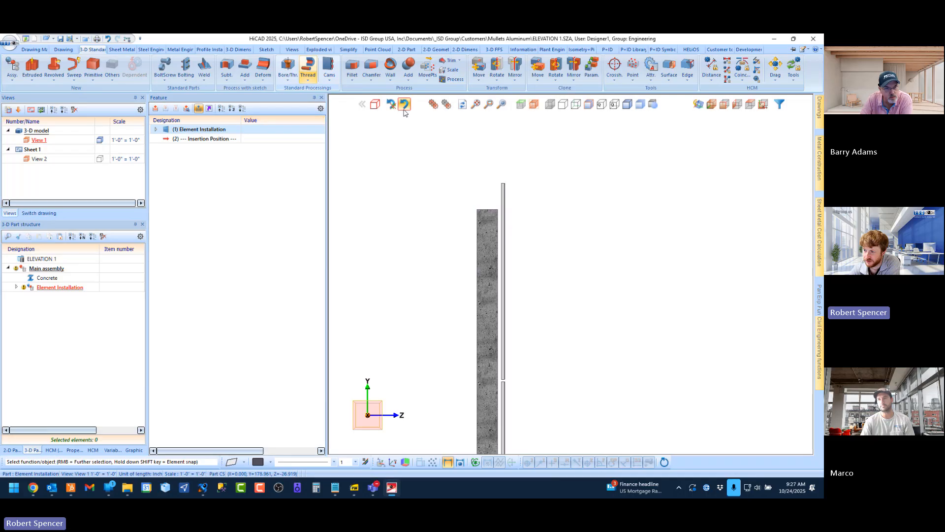
# Undo the last move of the Element Installation assembly and inspect the panel edge against the concrete
pyautogui.click(391, 104)
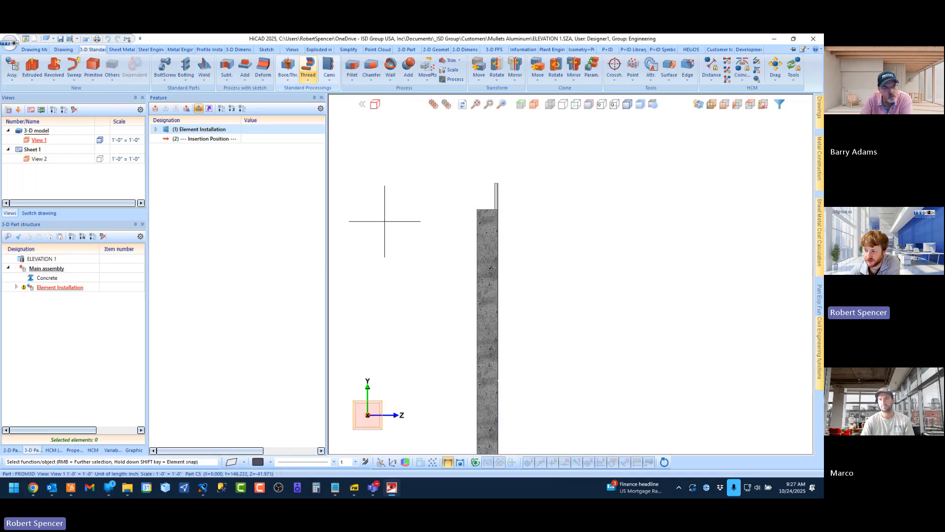
pyautogui.scroll(2, 494, 210)
pyautogui.scroll(10, 493, 212)
pyautogui.scroll(-11, 496, 222)
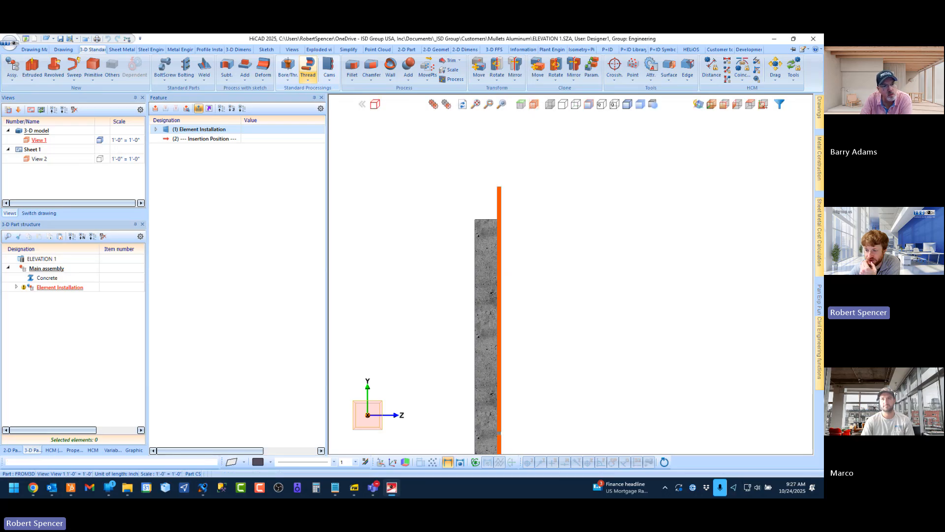
# Try a global offset of 2 for the panels in the Element Installation feature, then discard it
pyautogui.doubleClick(189, 130)
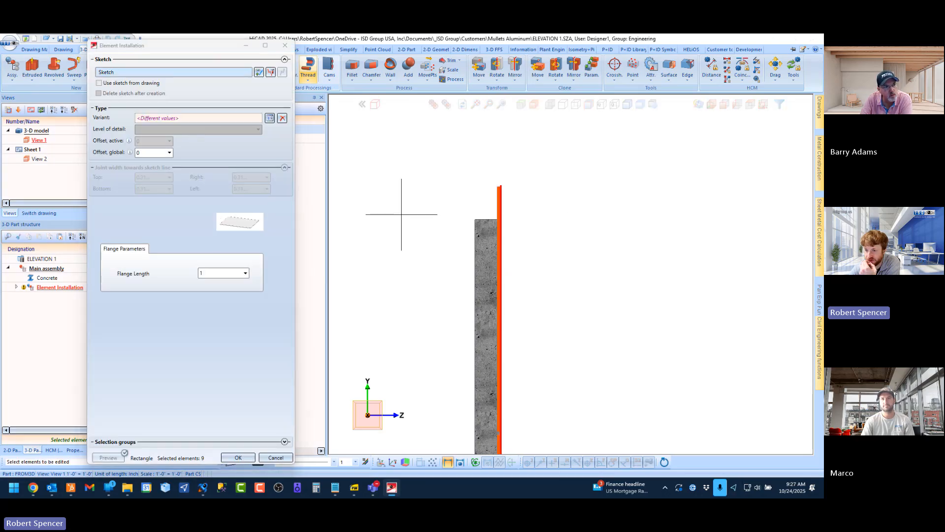
pyautogui.click(149, 153)
pyautogui.write('2')
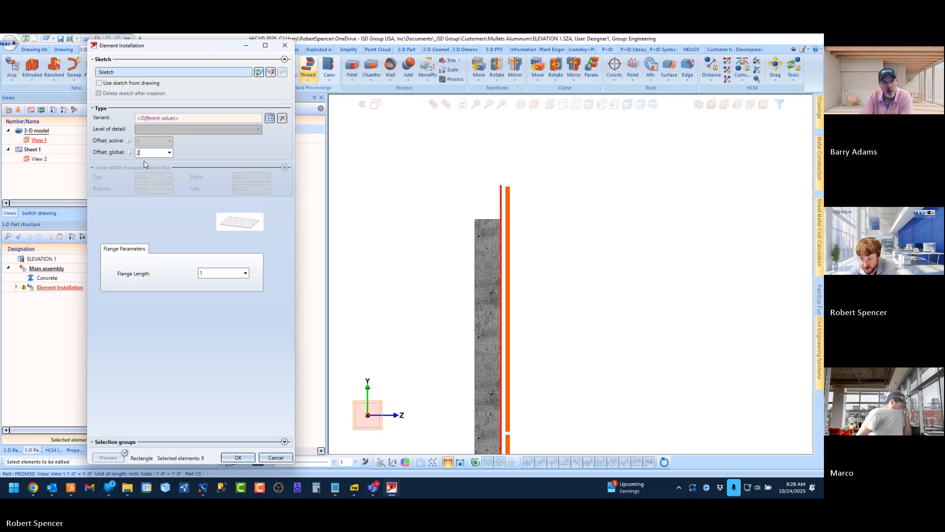
pyautogui.click(290, 459)
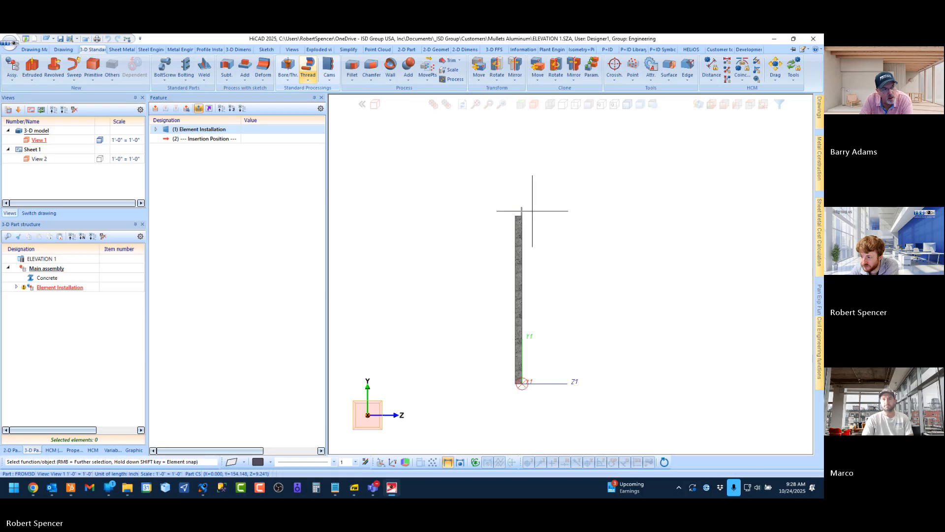
pyautogui.scroll(3, 506, 332)
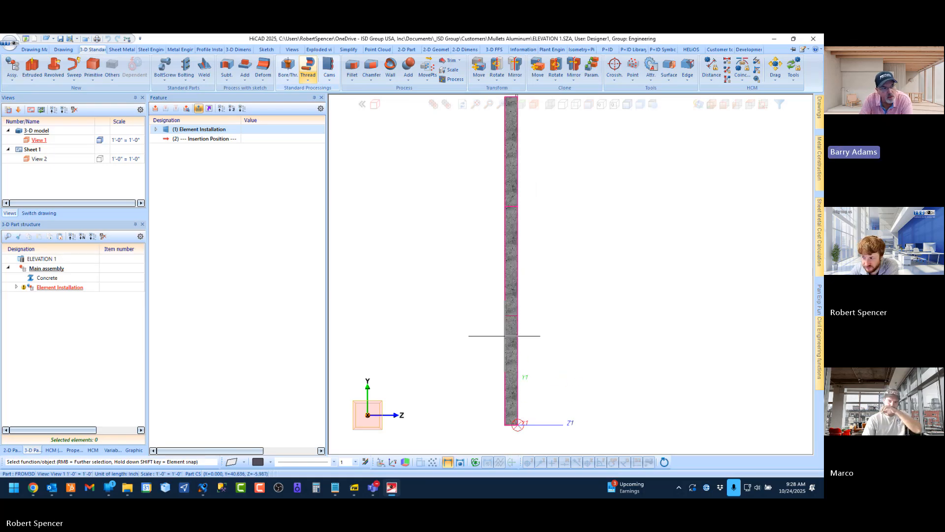
pyautogui.scroll(-2, 505, 335)
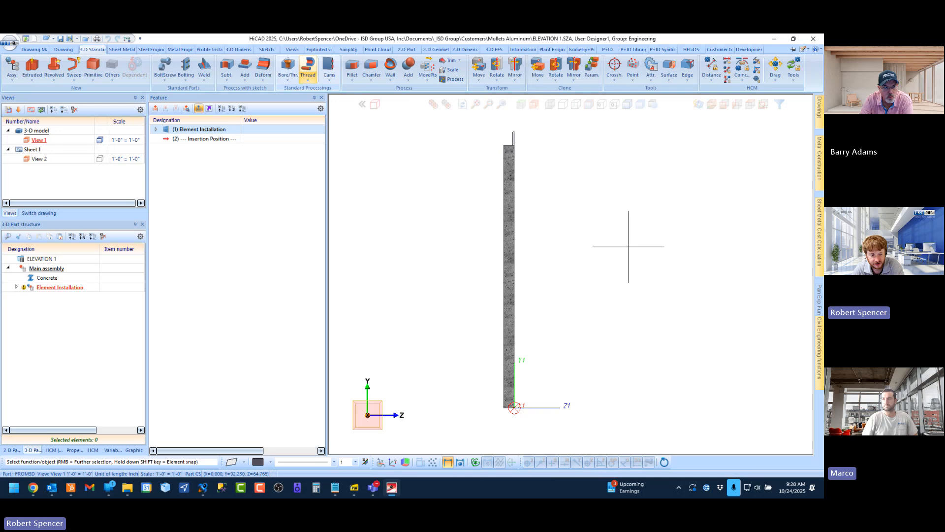
pyautogui.scroll(3, 517, 152)
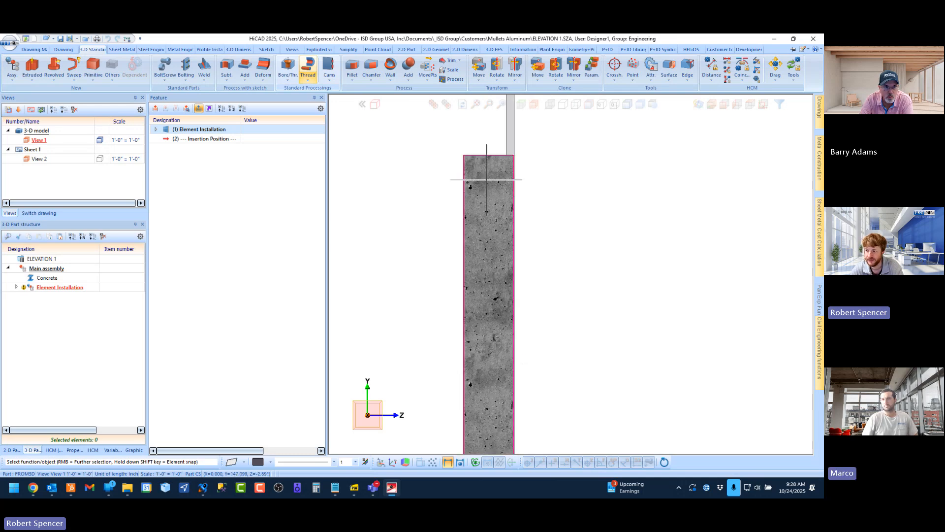
pyautogui.scroll(-3, 488, 165)
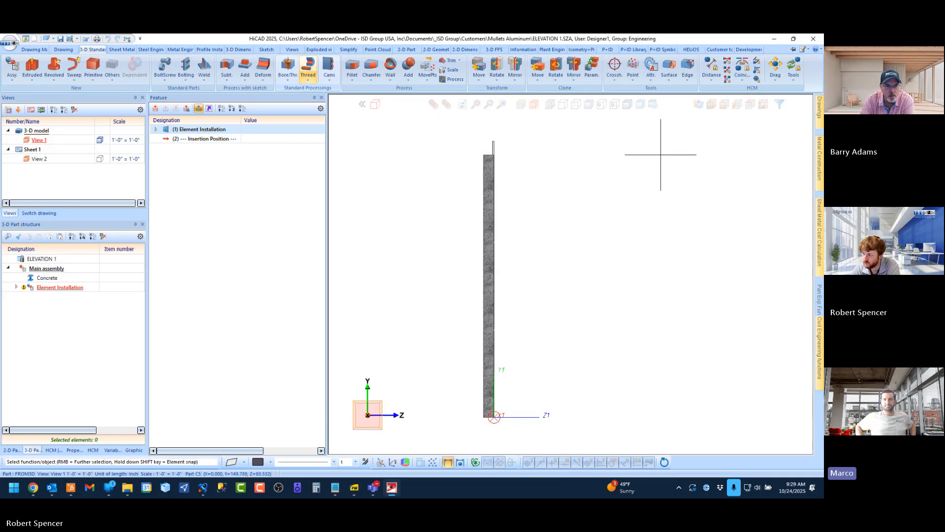
# Close the DRAWING5 sheet drawing without saving it and switch to DRAWING4
pyautogui.click(39, 212)
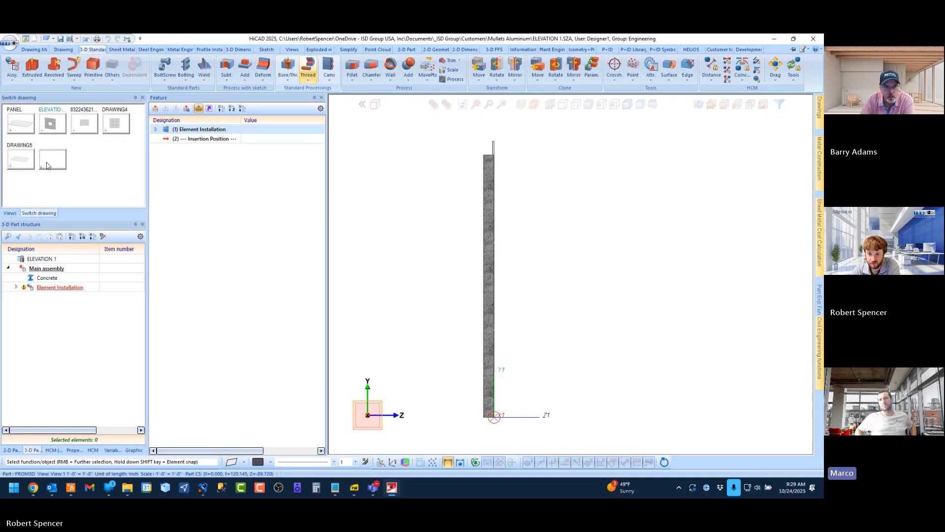
pyautogui.click(23, 158)
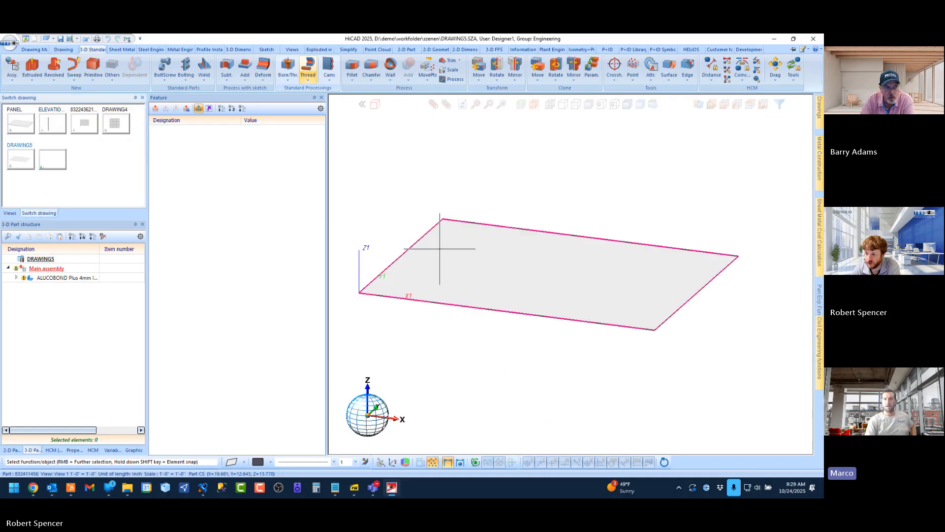
pyautogui.click(86, 39)
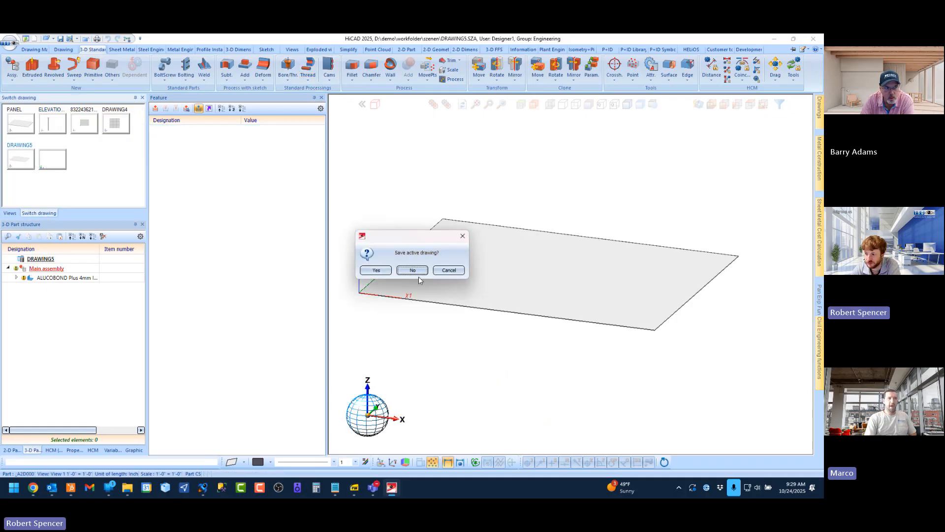
pyautogui.click(415, 272)
pyautogui.click(115, 125)
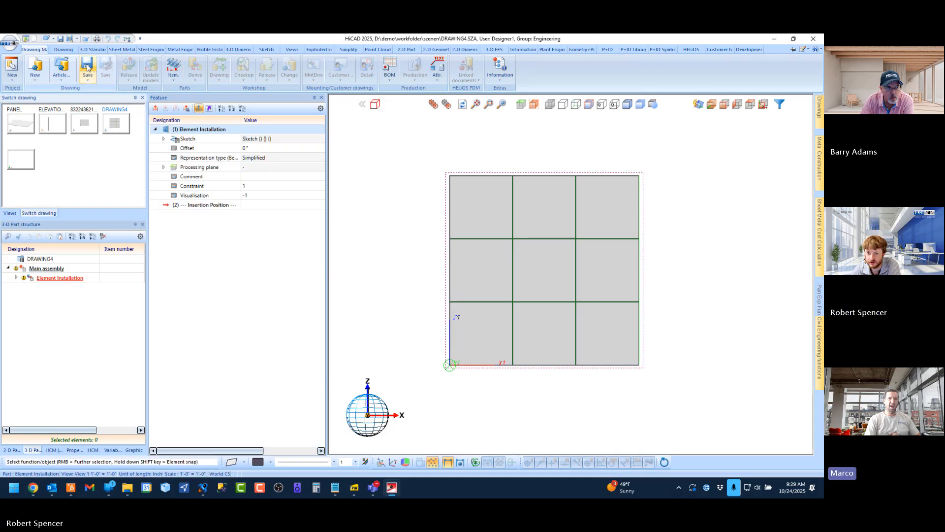
# Close DRAWING4 and the drawing of the single ALUCOBOND 4mm panel without saving either one
pyautogui.click(85, 39)
pyautogui.click(413, 270)
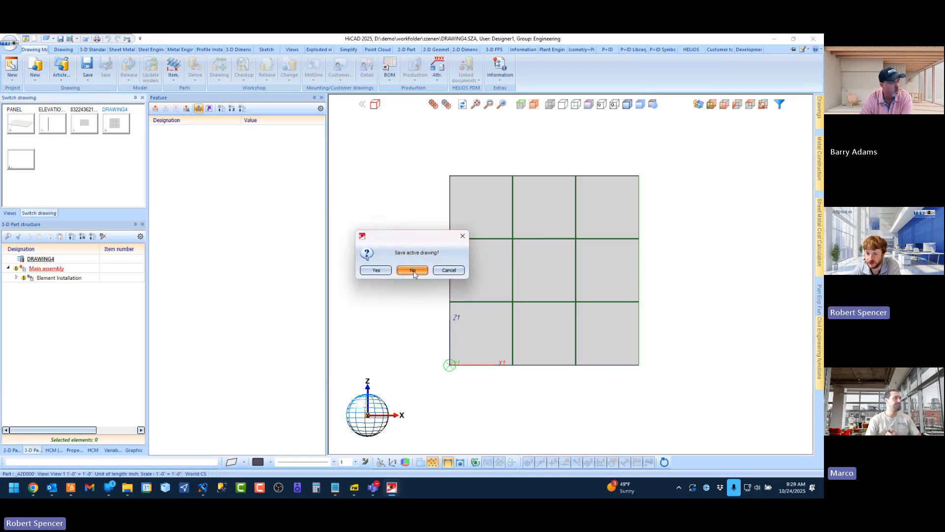
pyautogui.click(84, 123)
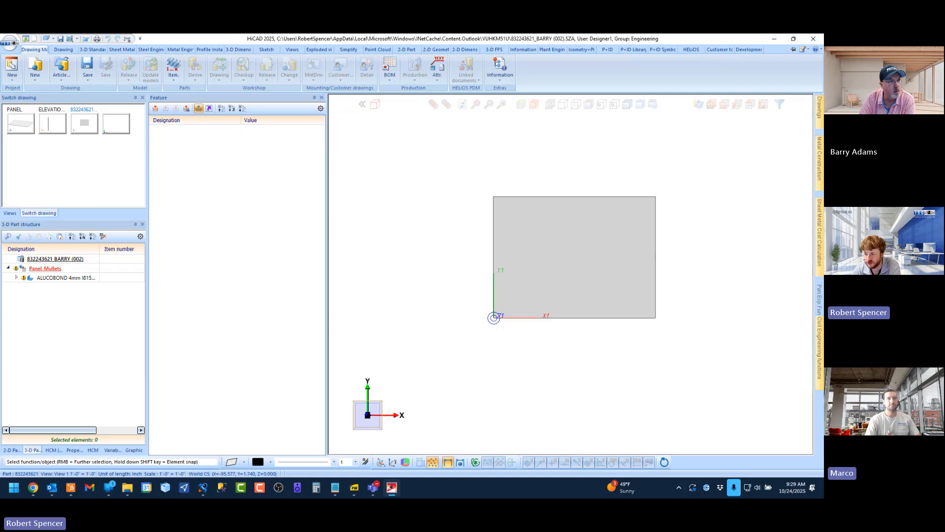
pyautogui.click(88, 38)
pyautogui.click(414, 271)
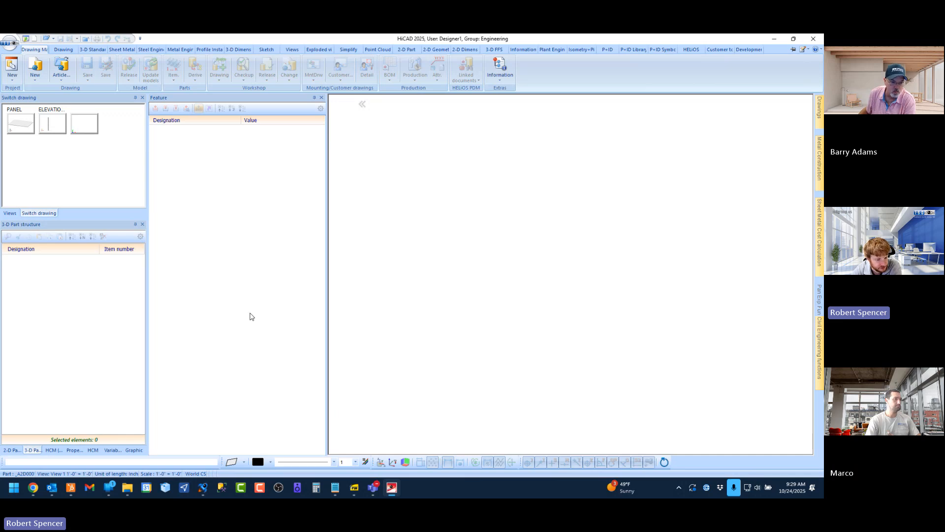
# Switch to the PANEL drawing and roll the ALUCOBOND Plus sheet's feature history back to just after the Base sheet
pyautogui.click(20, 122)
pyautogui.click(63, 278)
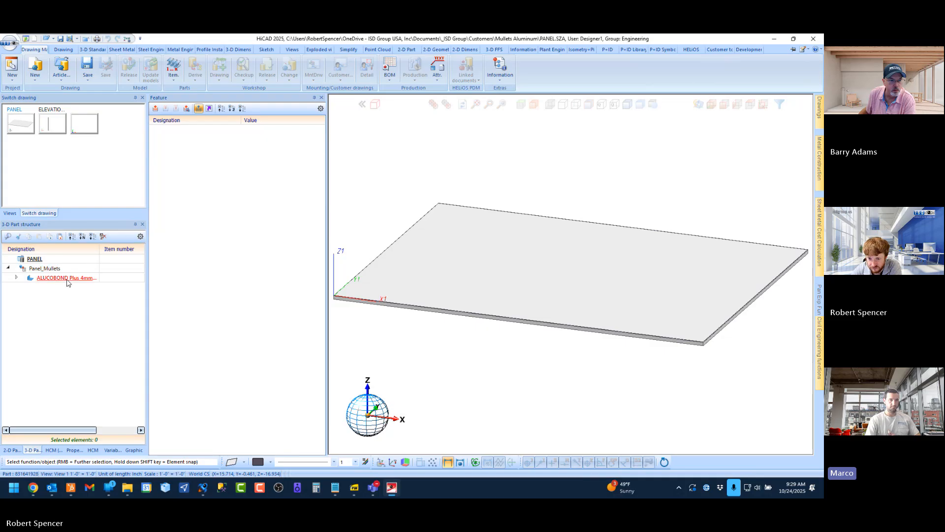
pyautogui.moveTo(195, 252); pyautogui.dragTo(187, 138)
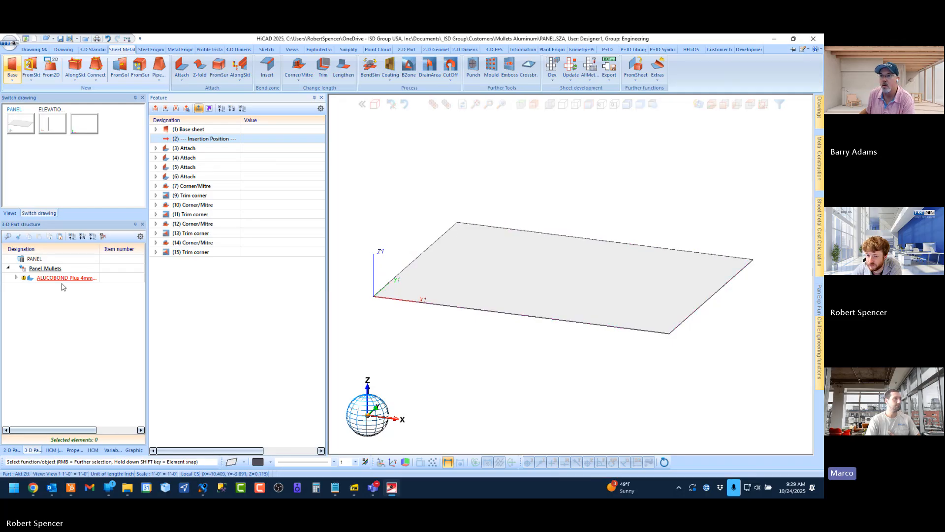
# Move the Panel_Mullets assembly down by 0.157 along the sheet's vertical thickness edge at the origin corner
pyautogui.click(42, 269)
pyautogui.scroll(5, 362, 282)
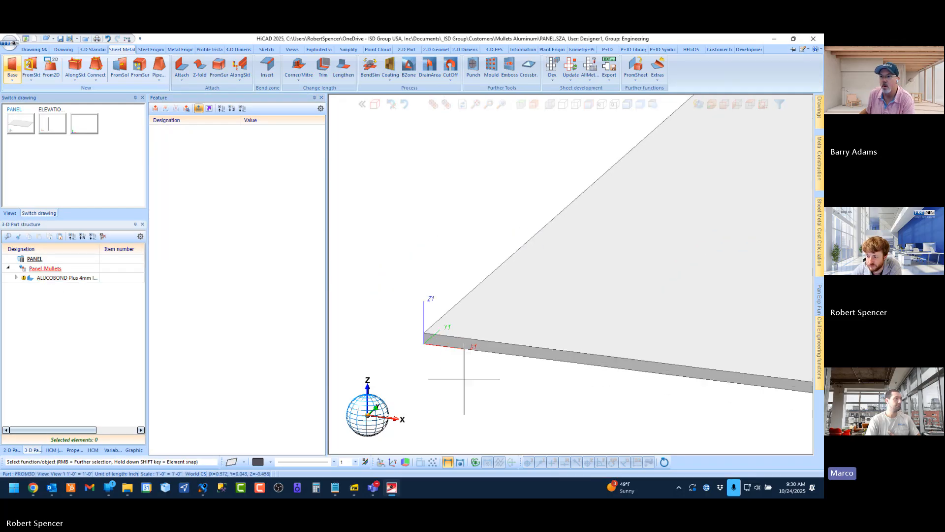
pyautogui.rightClick(108, 272)
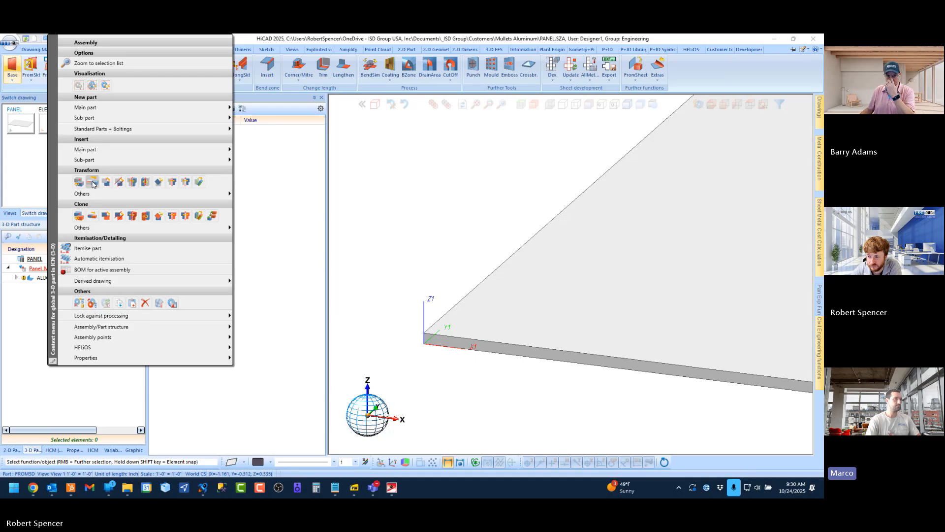
pyautogui.click(93, 183)
pyautogui.click(428, 329)
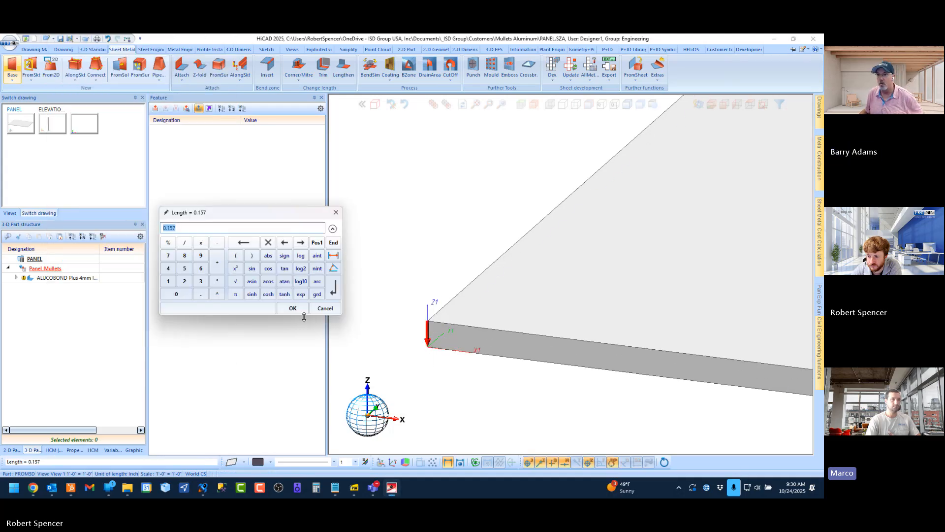
pyautogui.click(293, 308)
# Move the ALUCOBOND Plus sheet's insertion position back to the end of its feature history and reselect the Panel_Mullets assembly
pyautogui.scroll(-4, 367, 280)
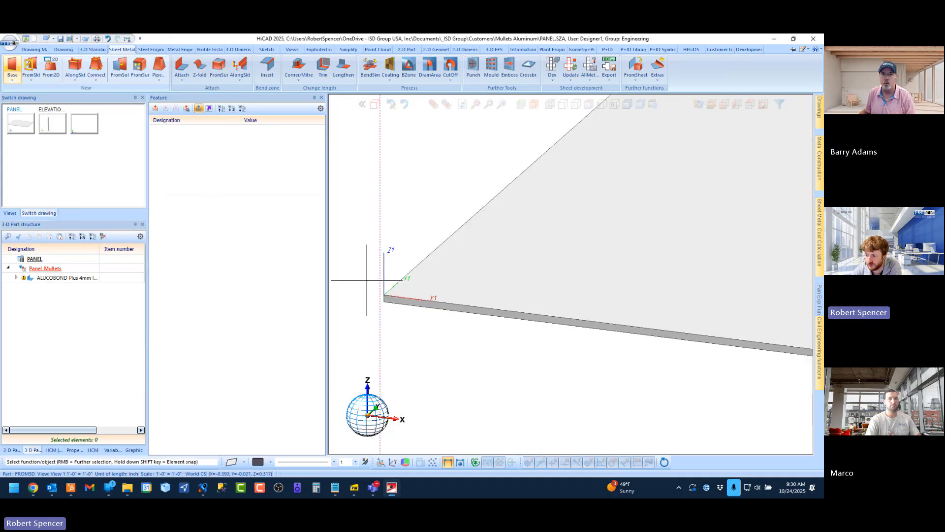
pyautogui.scroll(-3, 366, 280)
pyautogui.click(67, 278)
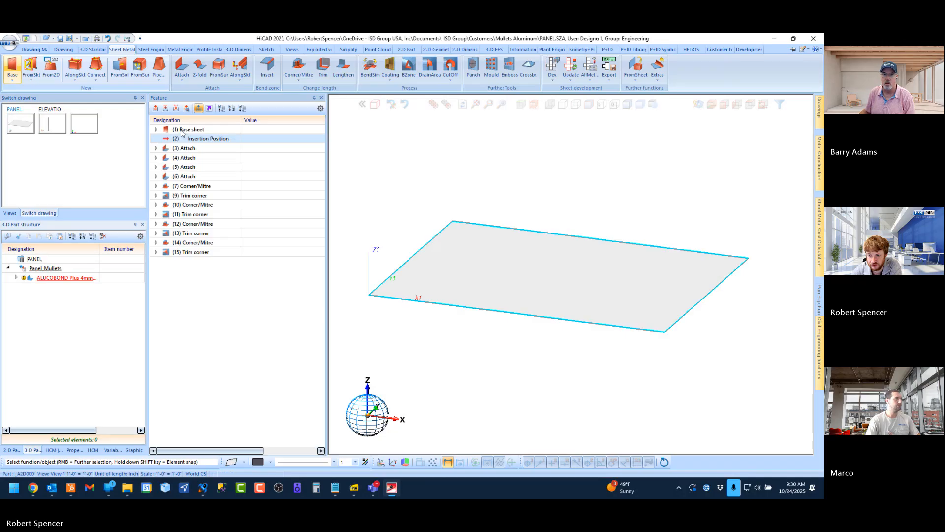
pyautogui.click(176, 109)
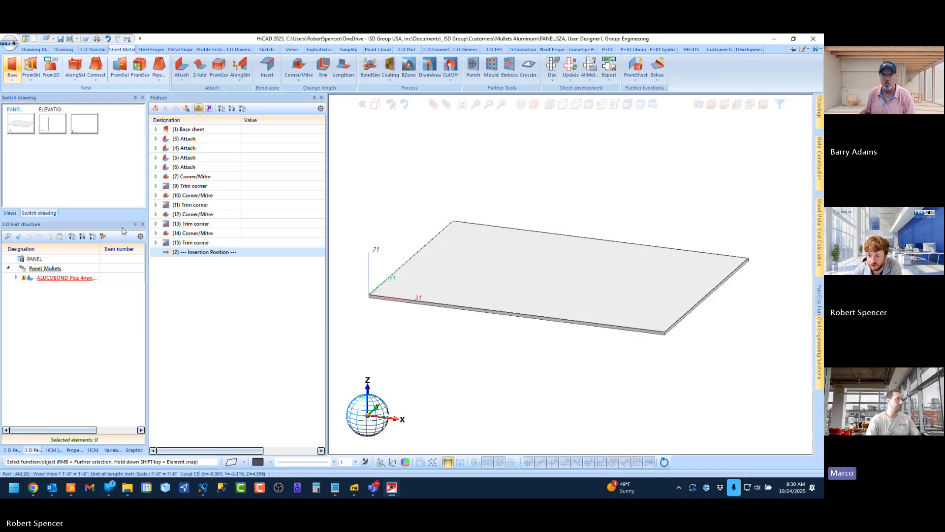
pyautogui.click(54, 270)
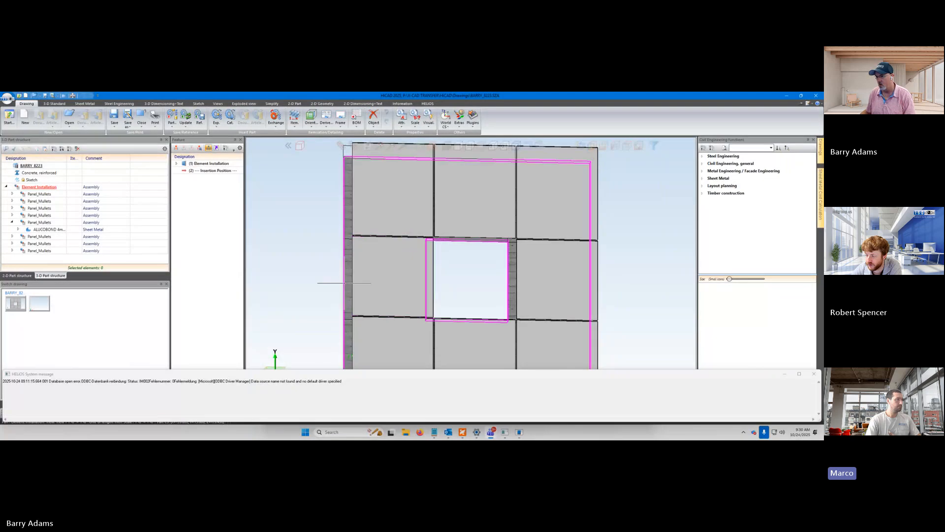
# Dismiss the HELiOS system message and examine how the facade panels sit relative to the concrete wall at the origin corner
pyautogui.scroll(-3, 318, 283)
pyautogui.click(814, 374)
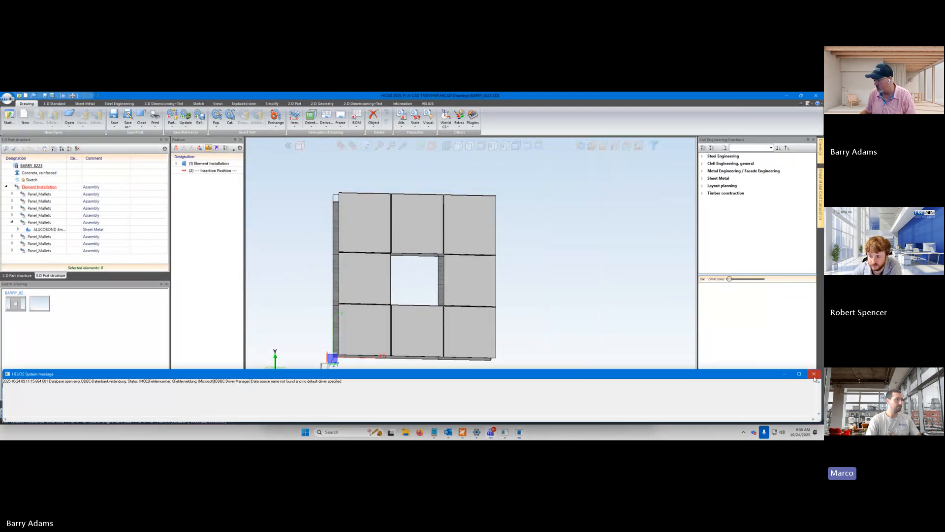
pyautogui.scroll(1, 267, 305)
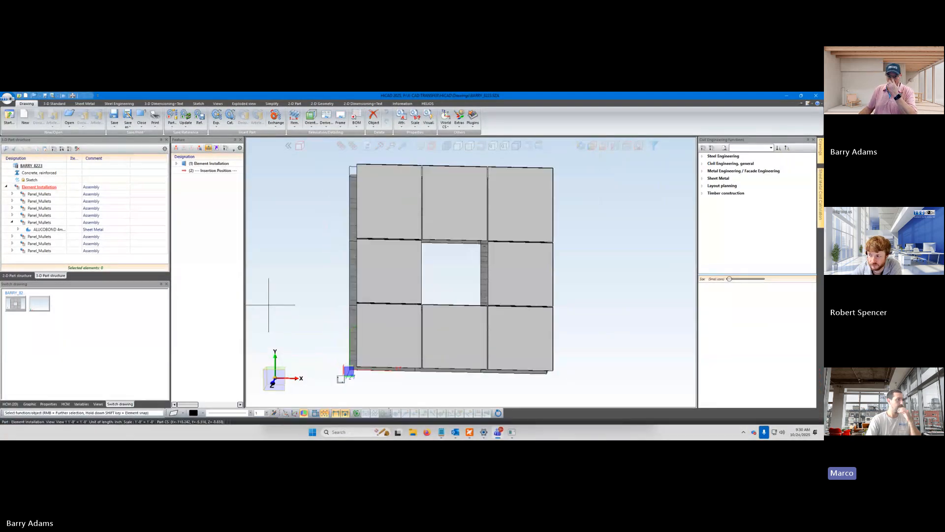
pyautogui.scroll(1, 300, 290)
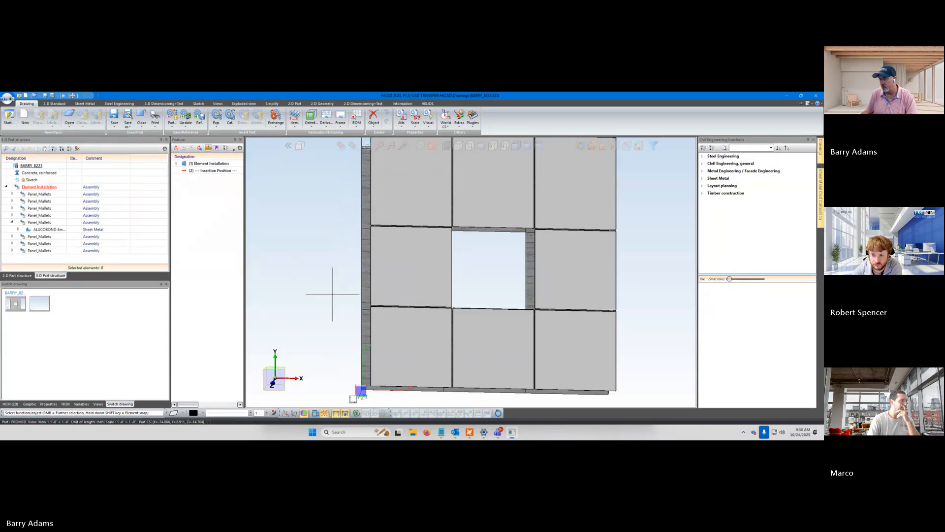
pyautogui.moveTo(333, 295)
pyautogui.mouseDown(button='middle')
pyautogui.moveTo(335, 316)
pyautogui.moveTo(383, 303)
pyautogui.moveTo(397, 308)
pyautogui.moveTo(345, 309)
pyautogui.mouseUp(button='middle')
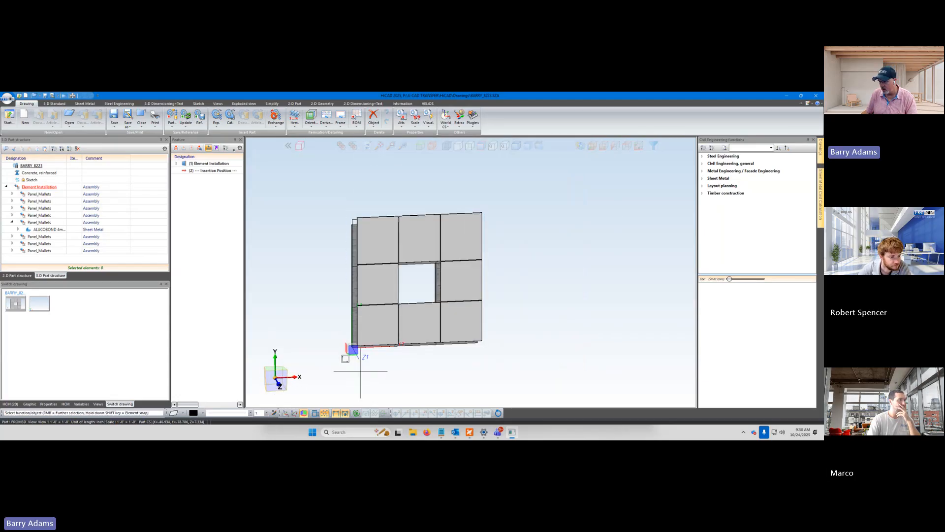
pyautogui.scroll(4, 331, 350)
pyautogui.moveTo(329, 347)
pyautogui.mouseDown(button='middle')
pyautogui.moveTo(337, 360)
pyautogui.moveTo(338, 340)
pyautogui.mouseUp(button='middle')
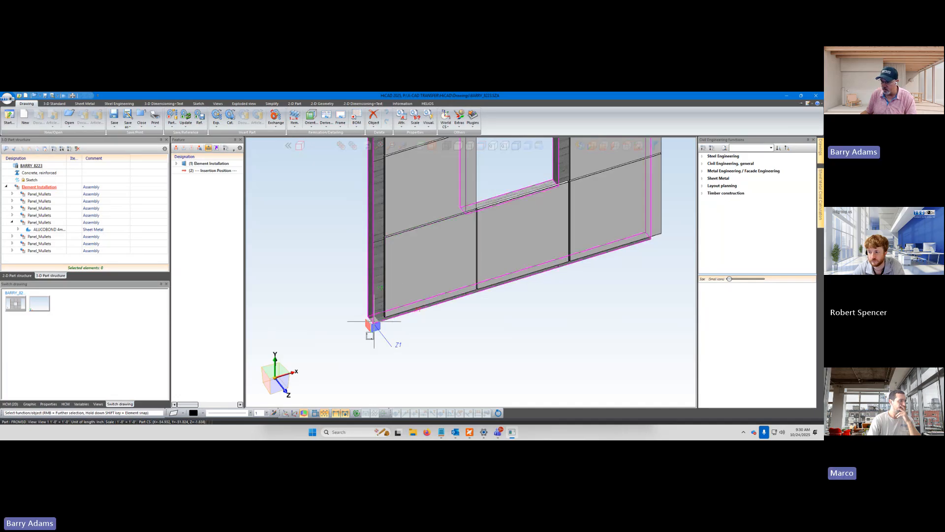
pyautogui.scroll(-3, 380, 352)
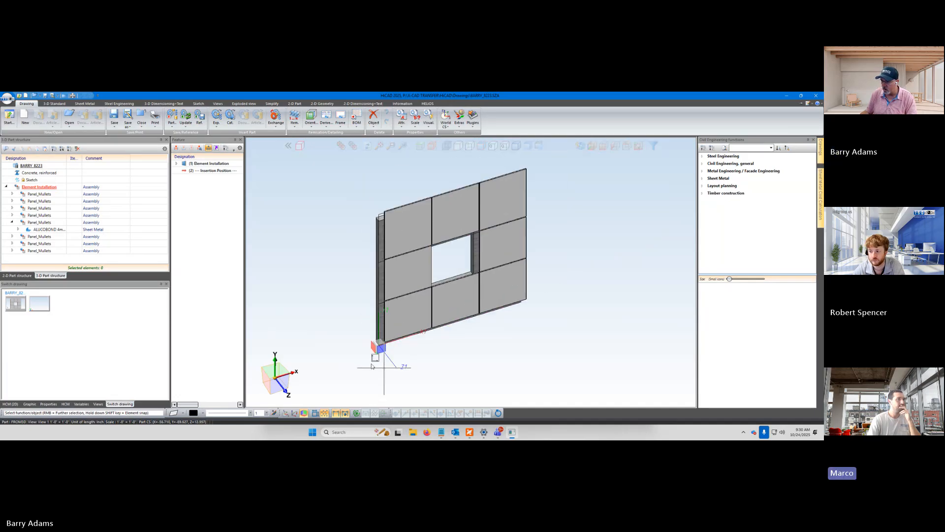
pyautogui.moveTo(371, 367)
pyautogui.mouseDown(button='middle')
pyautogui.moveTo(353, 357)
pyautogui.moveTo(364, 358)
pyautogui.mouseUp(button='middle')
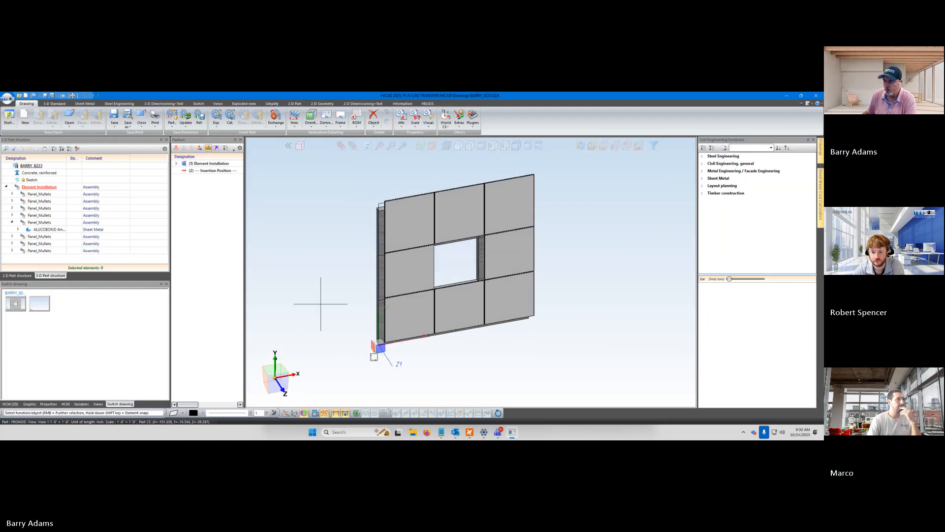
pyautogui.scroll(5, 390, 347)
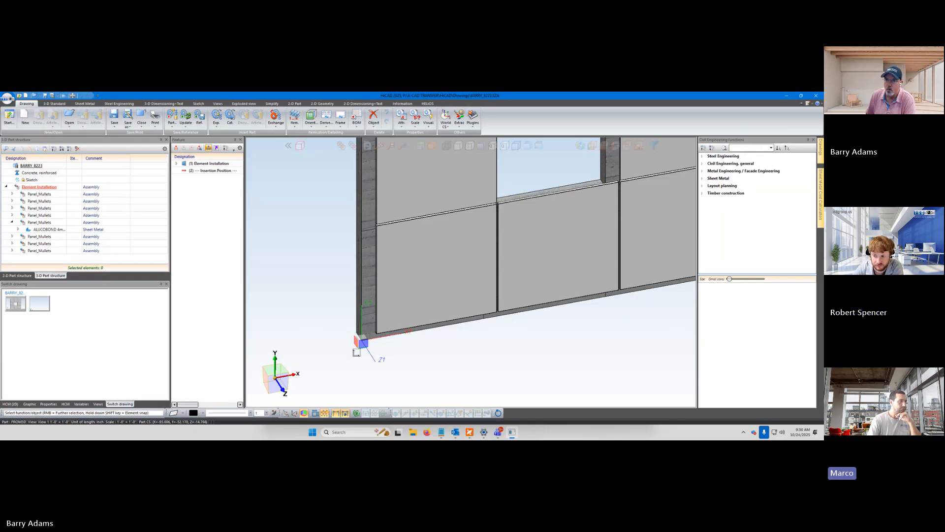
# Open the recently used single-panel drawing and examine the folded panel's edges around its coordinate origin
pyautogui.click(8, 98)
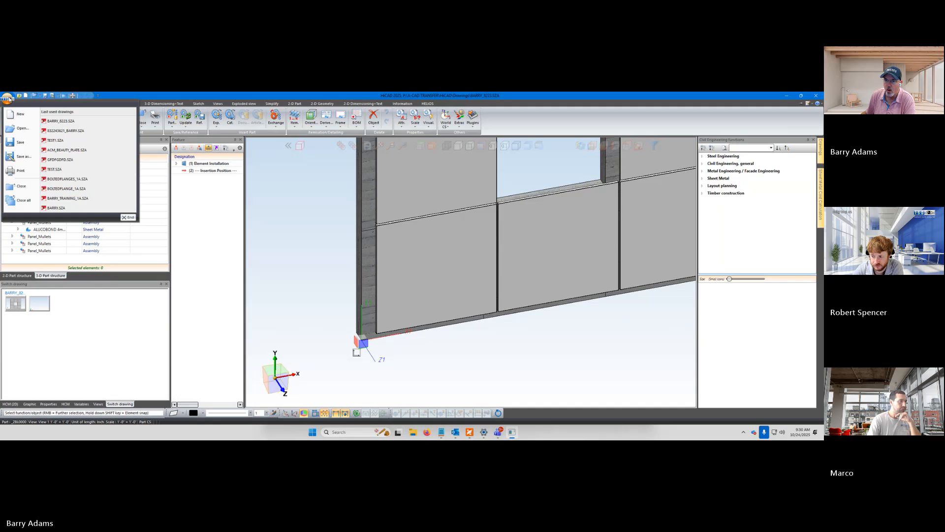
pyautogui.click(52, 131)
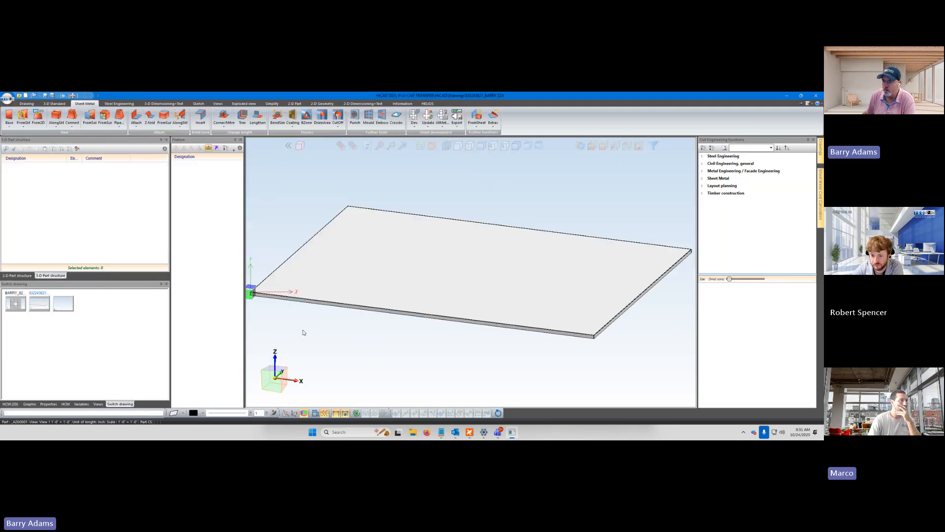
pyautogui.moveTo(282, 329); pyautogui.dragTo(311, 331, button='middle')
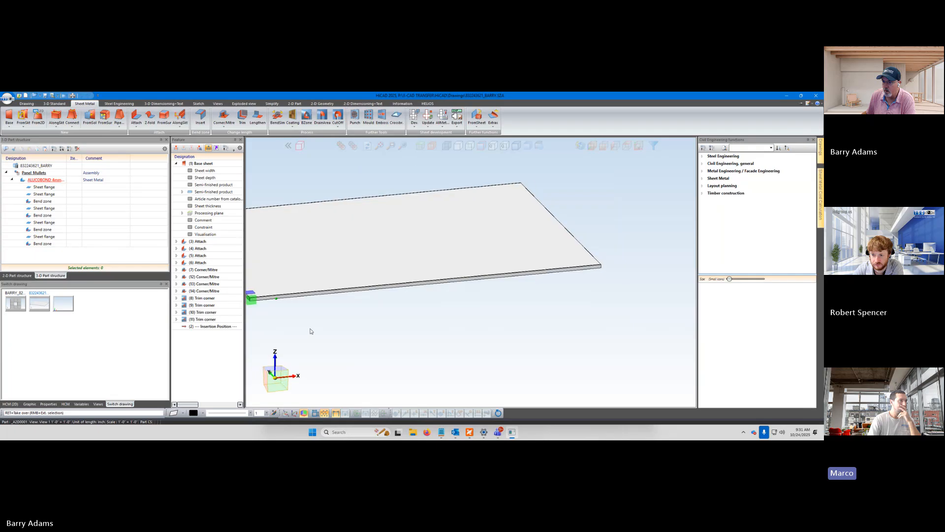
pyautogui.scroll(-5, 310, 329)
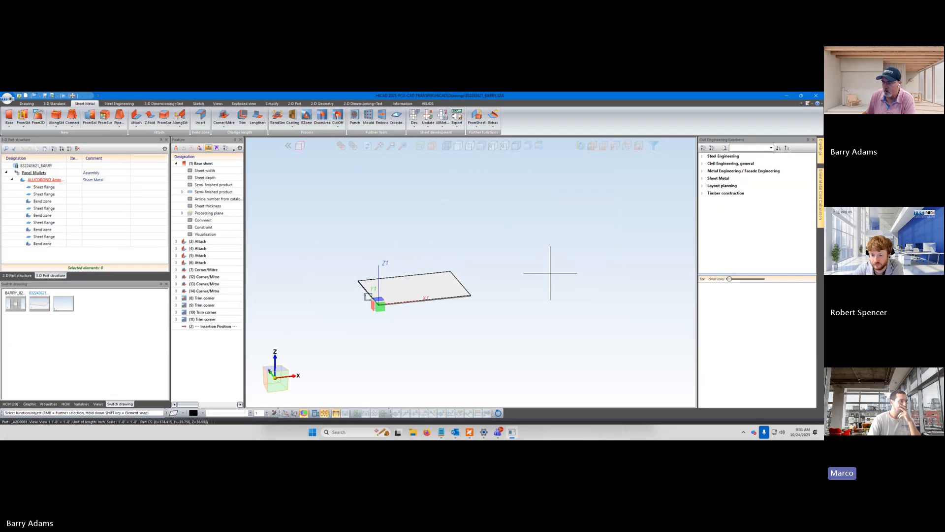
pyautogui.scroll(5, 378, 301)
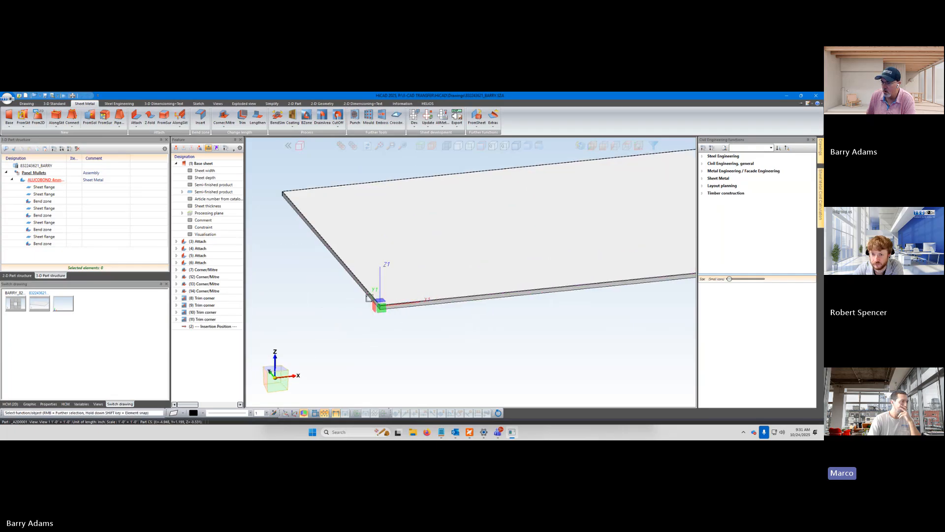
pyautogui.scroll(1, 354, 310)
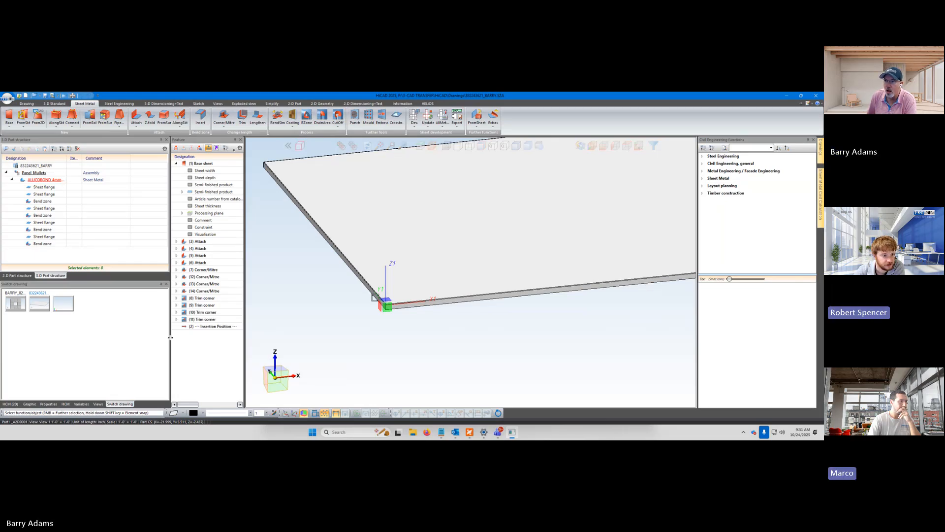
pyautogui.click(177, 164)
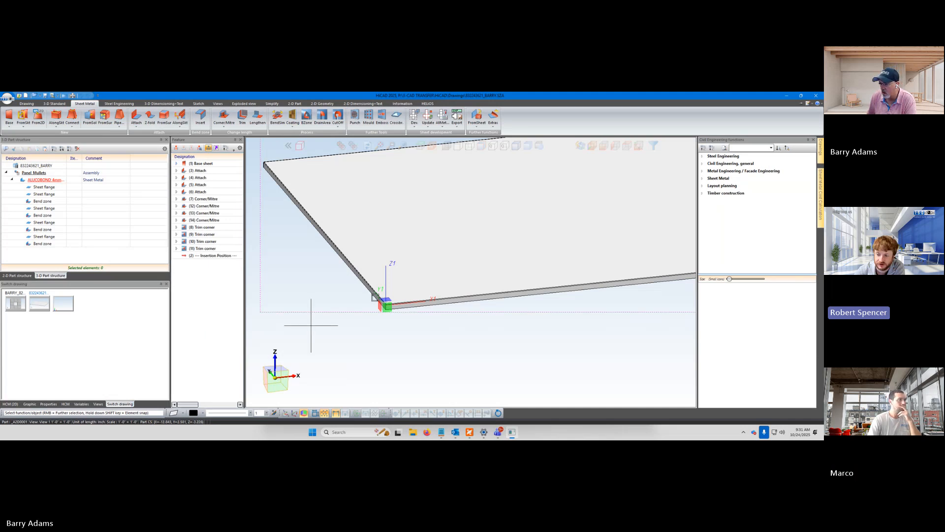
pyautogui.scroll(-1, 311, 325)
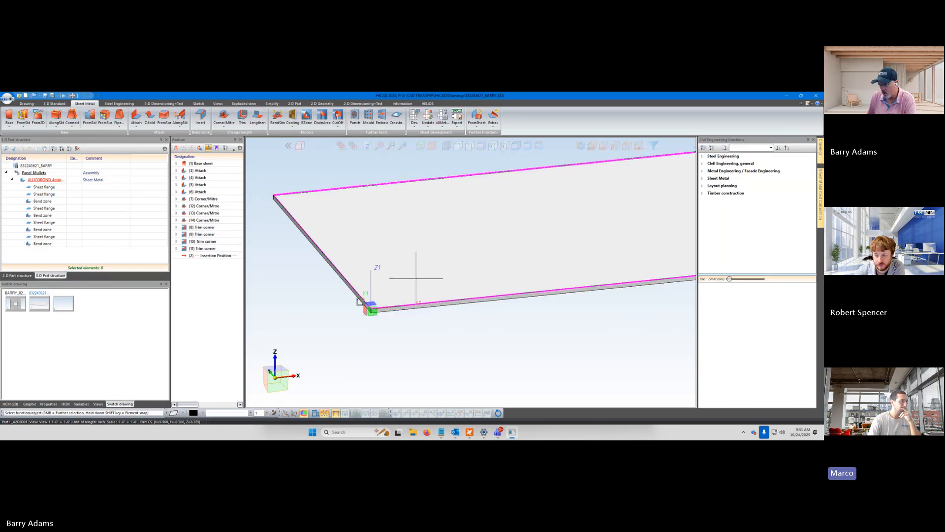
pyautogui.scroll(-1, 430, 286)
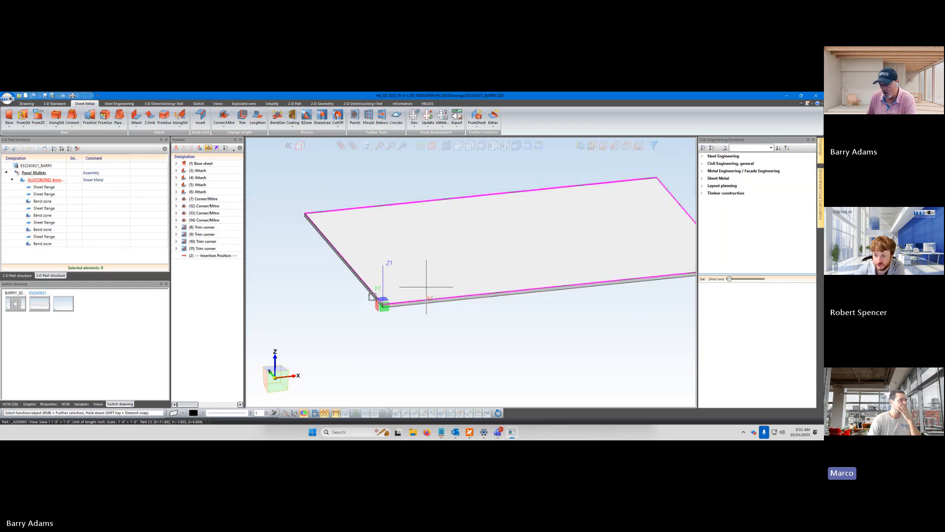
pyautogui.scroll(2, 421, 296)
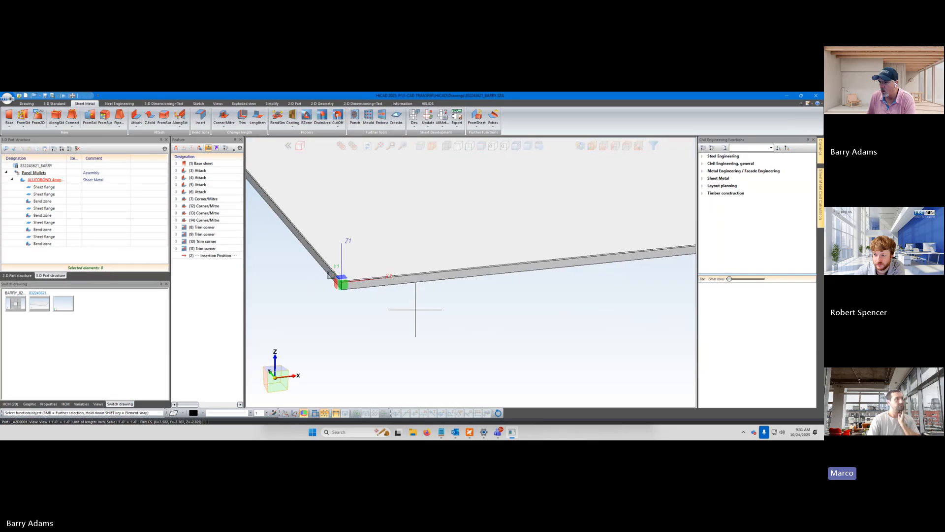
# In top view, compare the coordinate origins of the ALUCOBOND sheet and the Panel_Mullets assembly with the panel's corner
pyautogui.click(200, 171)
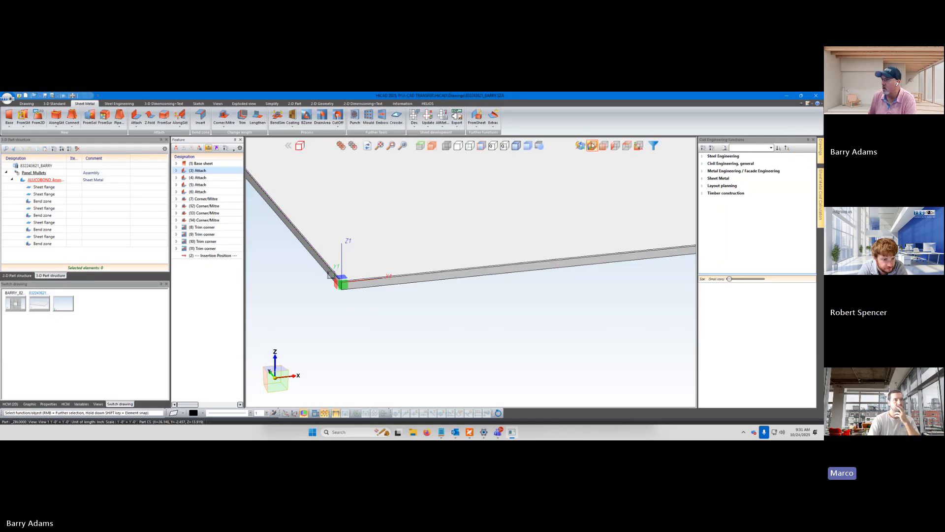
pyautogui.click(623, 144)
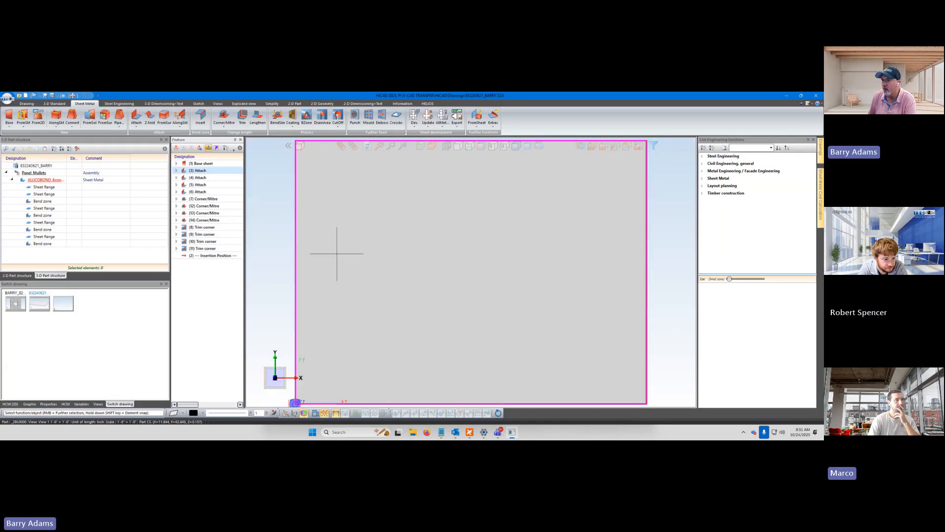
pyautogui.scroll(-2, 349, 267)
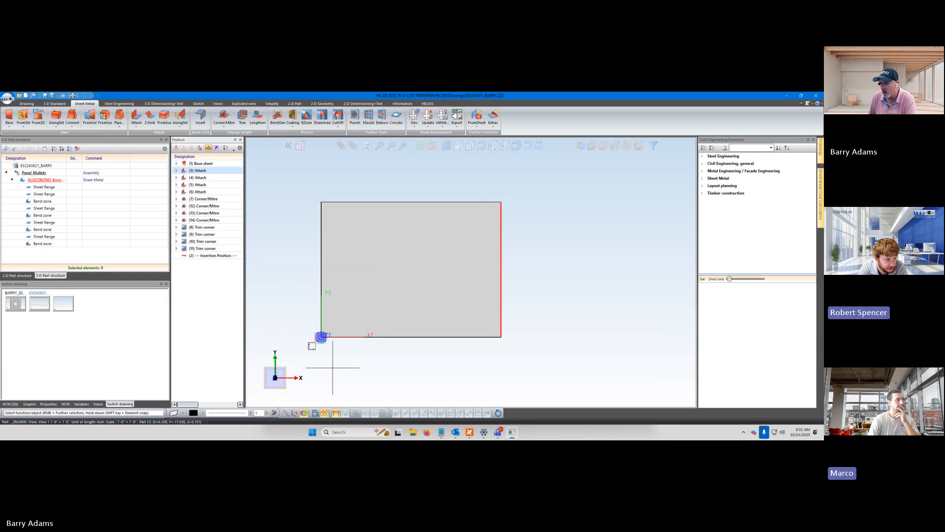
pyautogui.scroll(2, 329, 364)
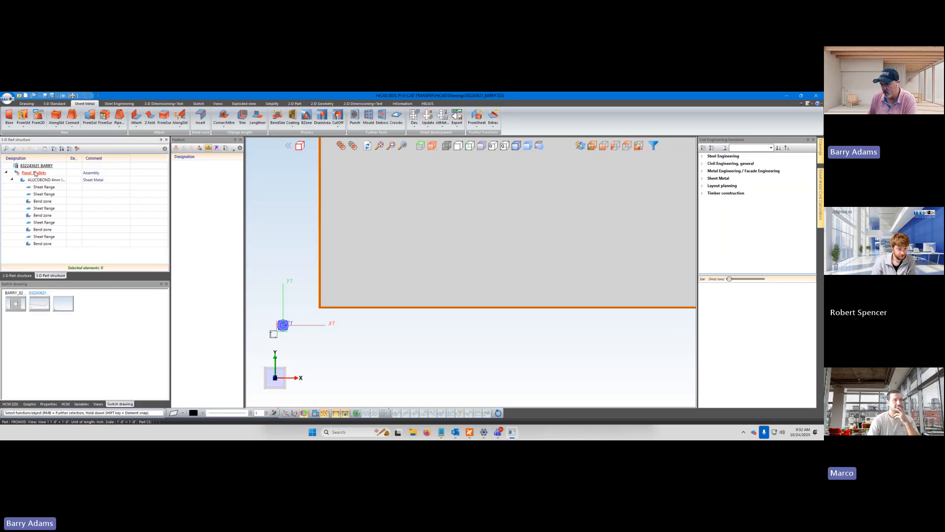
pyautogui.scroll(-4, 367, 318)
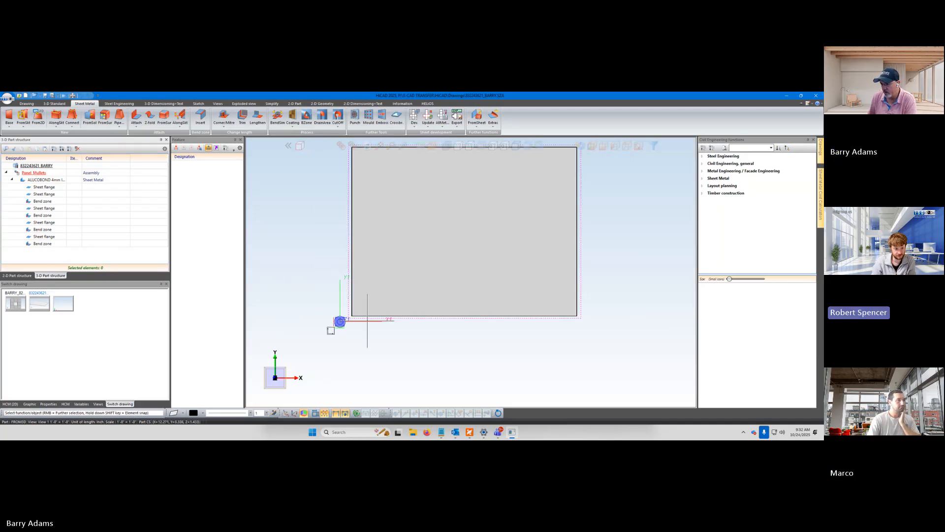
# Move the insertion position in the ALUCOBOND sheet's feature history up to directly after the base sheet
pyautogui.scroll(3, 367, 322)
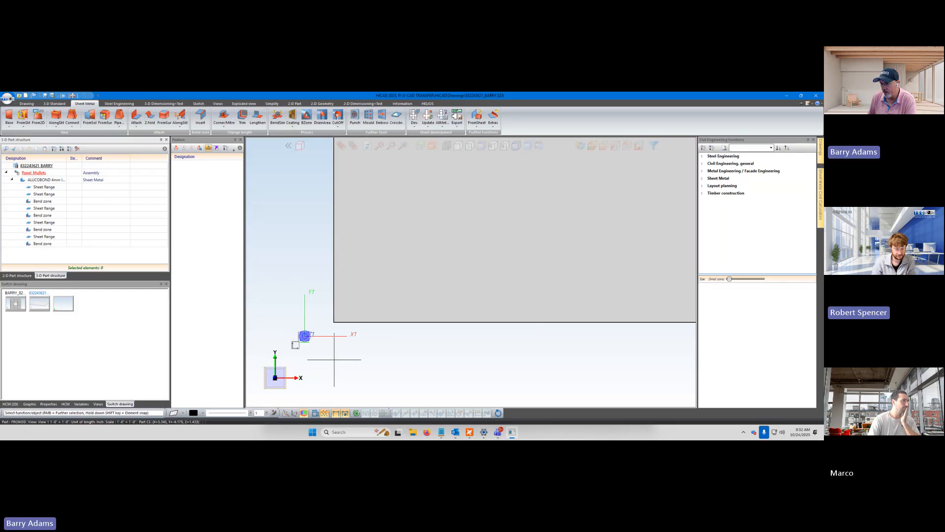
pyautogui.moveTo(332, 353); pyautogui.dragTo(348, 367, button='middle')
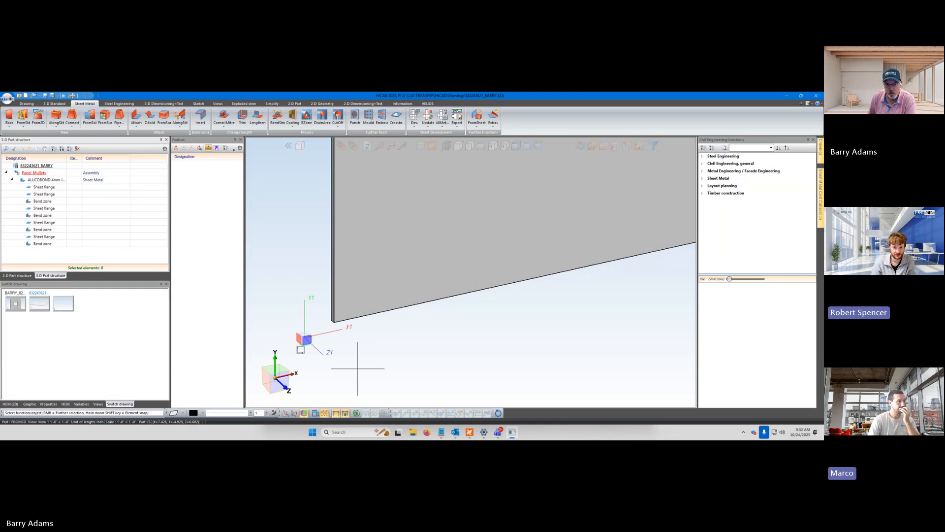
pyautogui.click(41, 230)
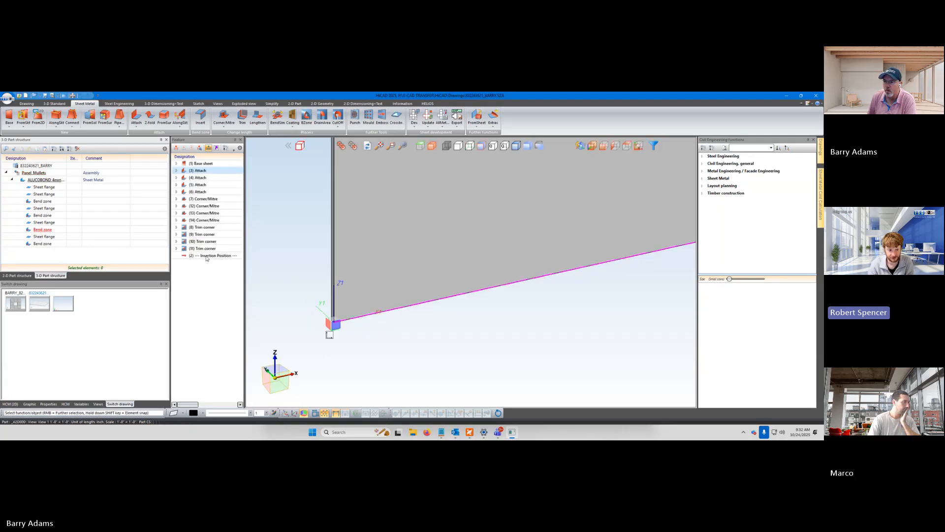
pyautogui.click(205, 275)
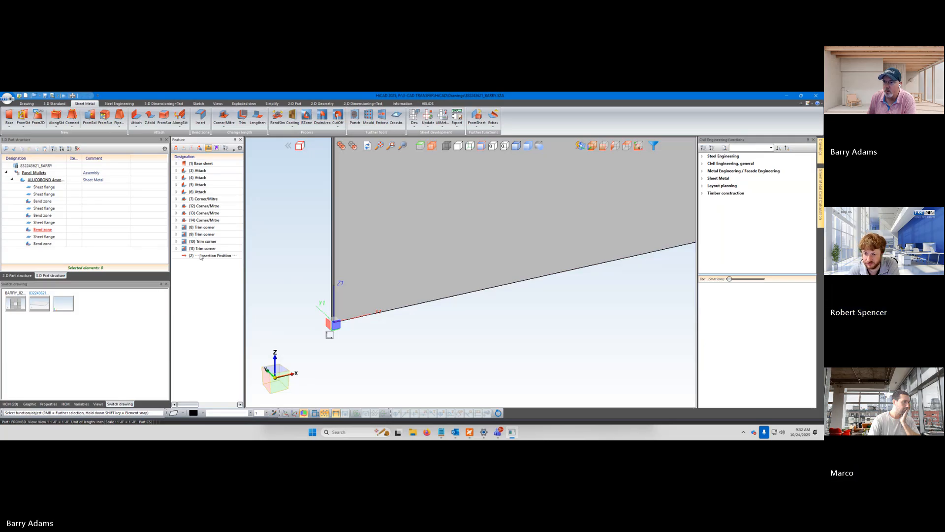
pyautogui.moveTo(207, 258); pyautogui.dragTo(201, 172)
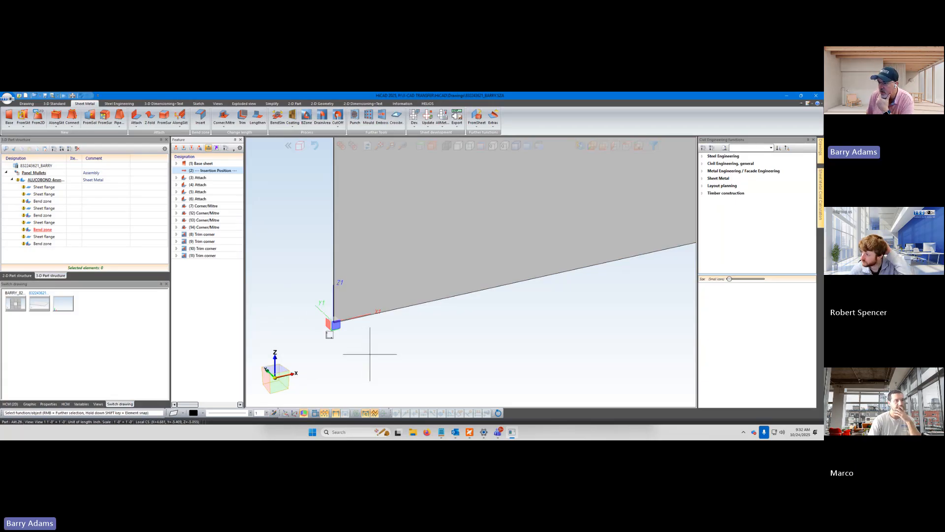
# Examine the ALUCOBOND sheet's corner around its coordinate origin with the feature history rolled back to the base sheet
pyautogui.moveTo(370, 353); pyautogui.dragTo(287, 296, button='middle')
pyautogui.scroll(1, 344, 340)
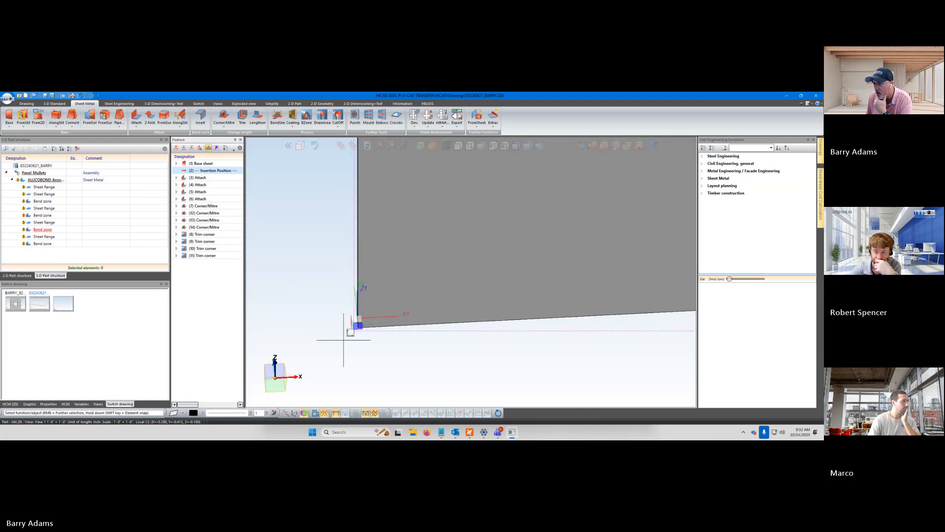
pyautogui.scroll(-4, 378, 337)
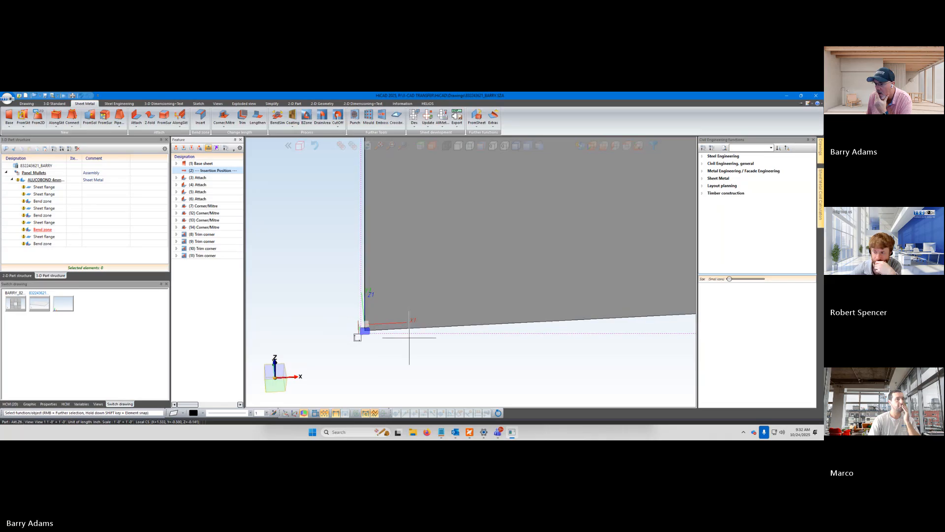
pyautogui.scroll(4, 417, 300)
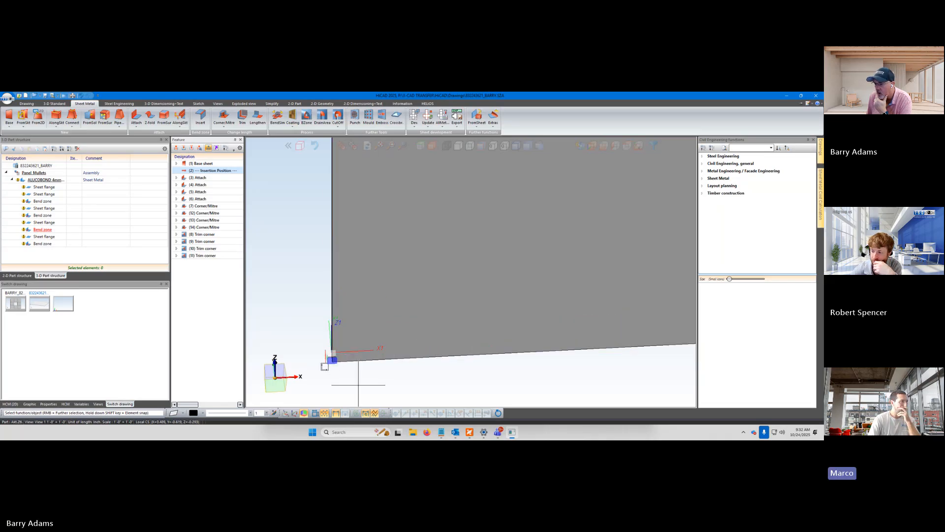
pyautogui.scroll(2, 337, 388)
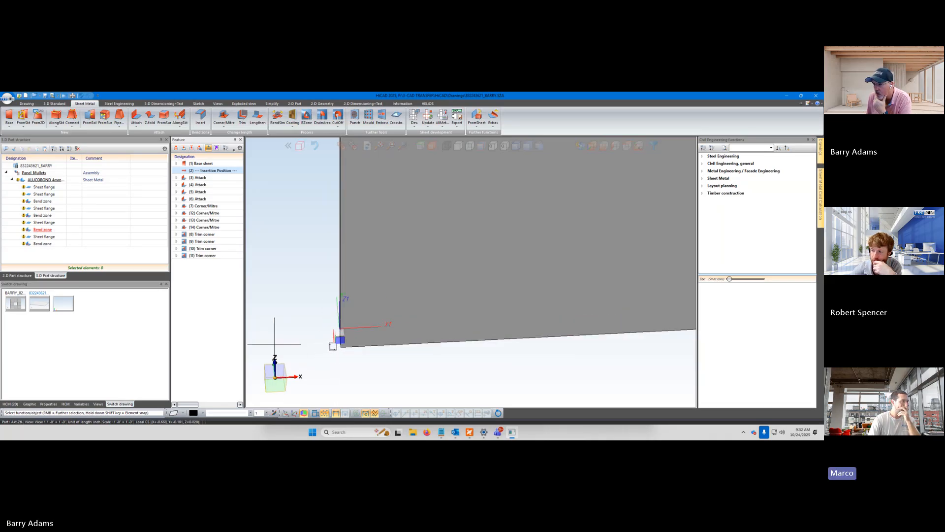
pyautogui.scroll(1, 274, 345)
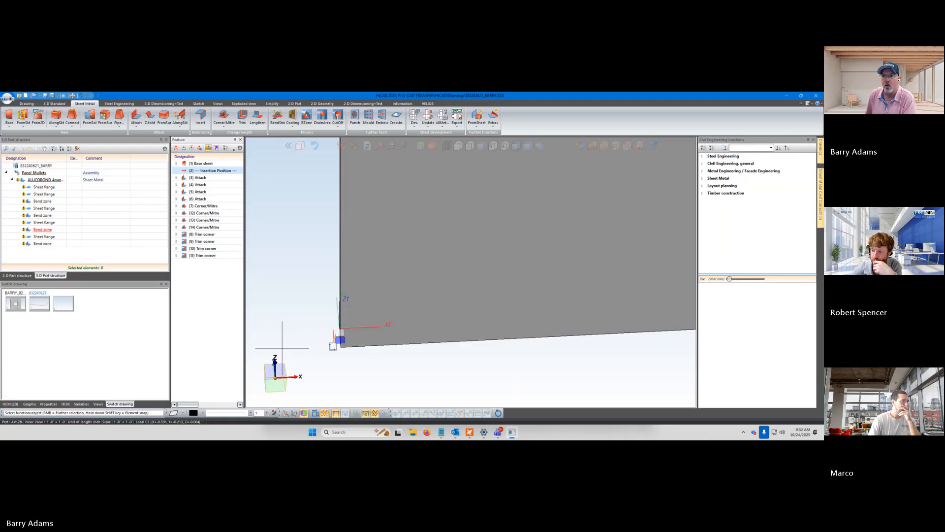
pyautogui.rightClick(210, 171)
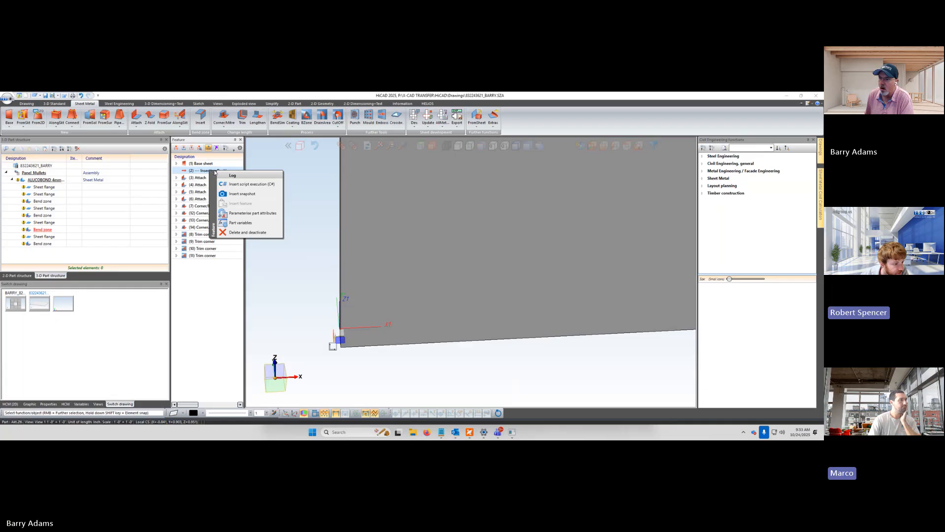
pyautogui.click(308, 173)
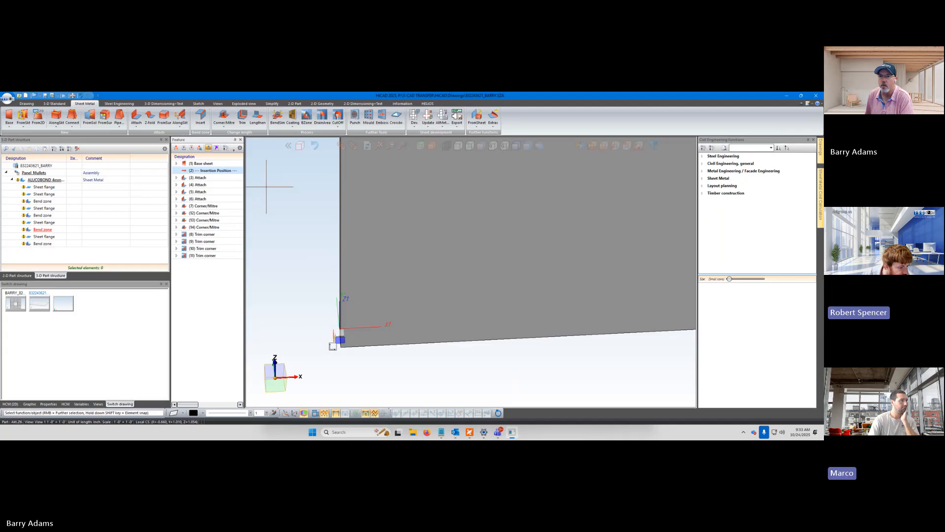
pyautogui.moveTo(300, 306); pyautogui.dragTo(287, 290, button='middle')
pyautogui.moveTo(294, 289); pyautogui.dragTo(297, 297, button='middle')
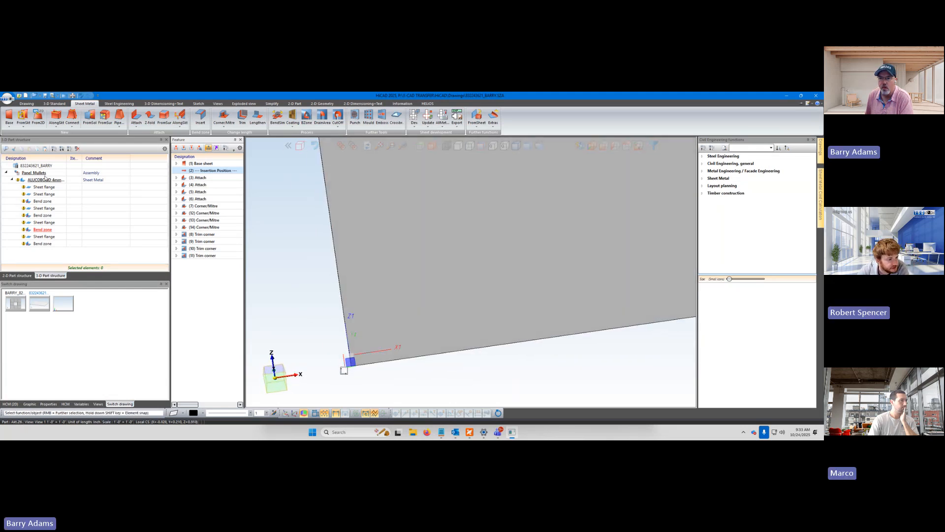
# Try to change the Panel_Mullets assembly's coordinate system to the sheet's corner nearest the assembly origin
pyautogui.click(43, 174)
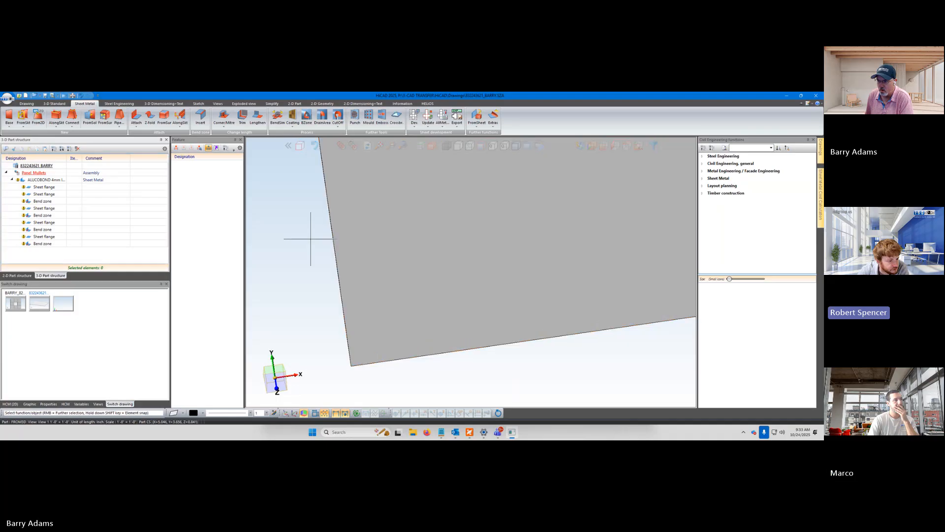
pyautogui.scroll(-3, 325, 307)
pyautogui.scroll(-1, 339, 307)
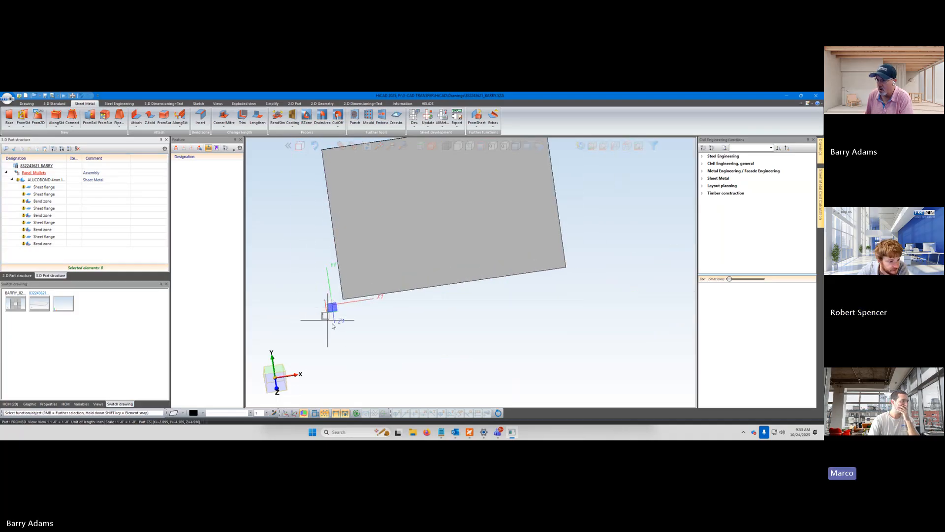
pyautogui.moveTo(327, 320)
pyautogui.mouseDown(button='middle')
pyautogui.moveTo(348, 344)
pyautogui.moveTo(354, 335)
pyautogui.moveTo(338, 335)
pyautogui.moveTo(340, 317)
pyautogui.mouseUp(button='middle')
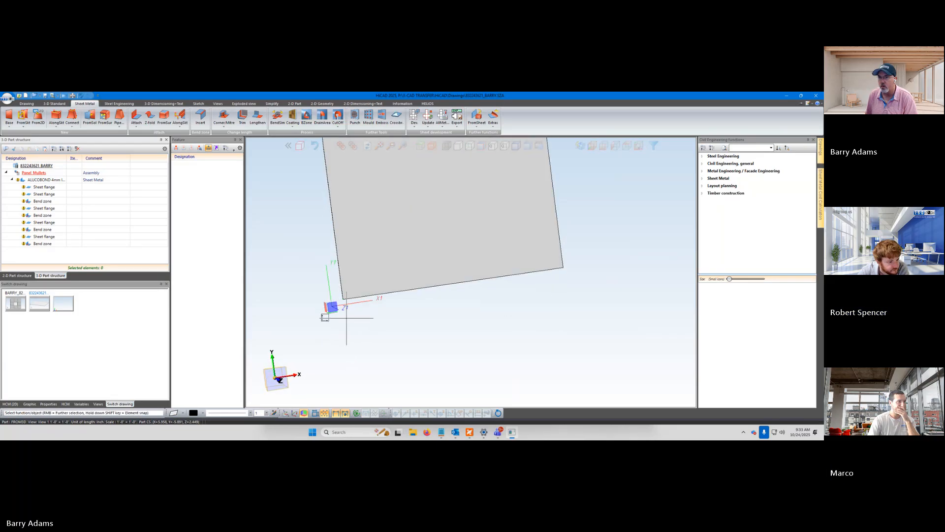
pyautogui.click(30, 104)
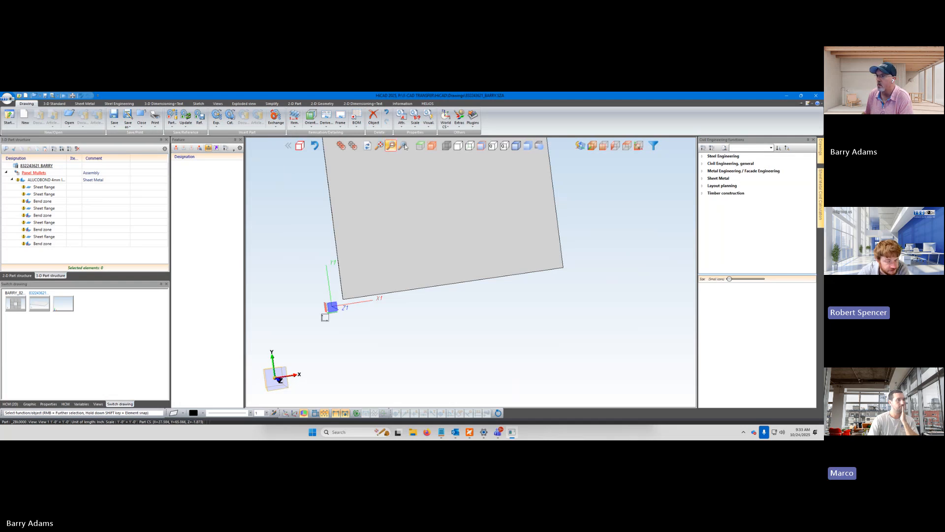
pyautogui.click(446, 127)
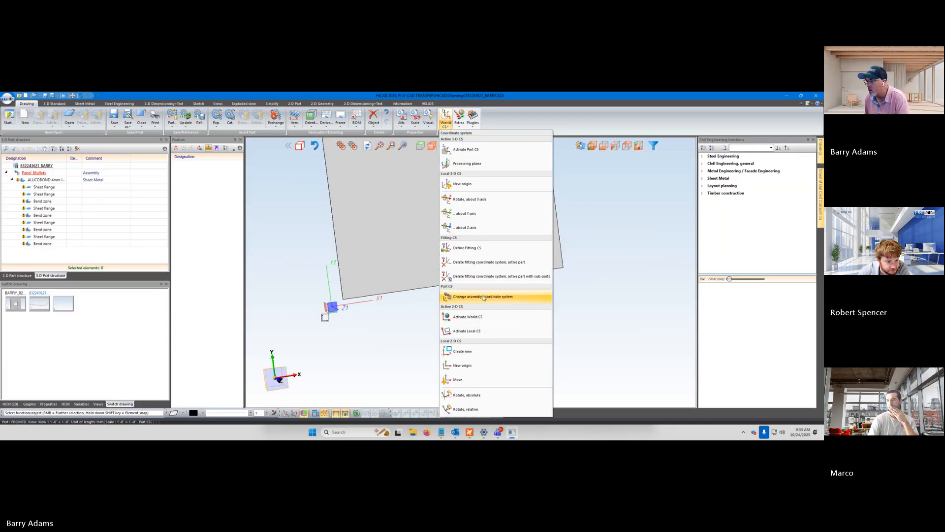
pyautogui.click(510, 297)
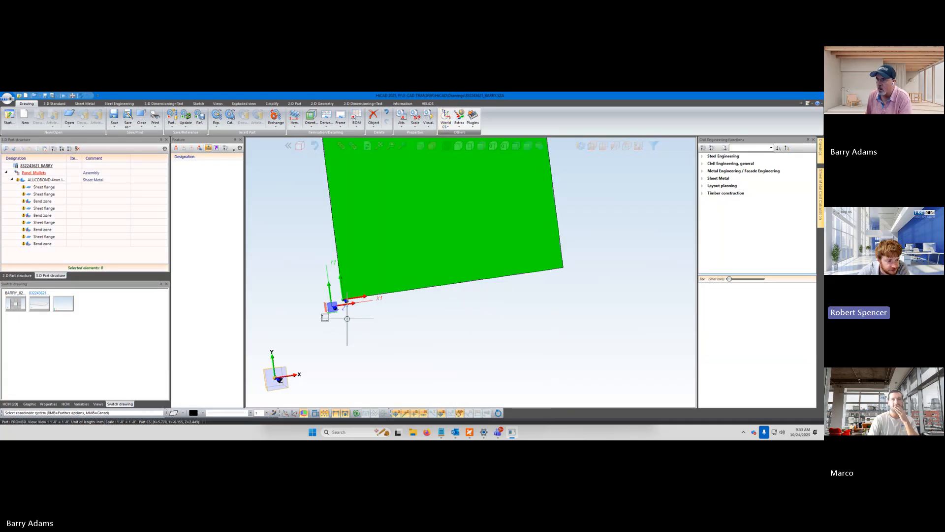
pyautogui.scroll(4, 334, 308)
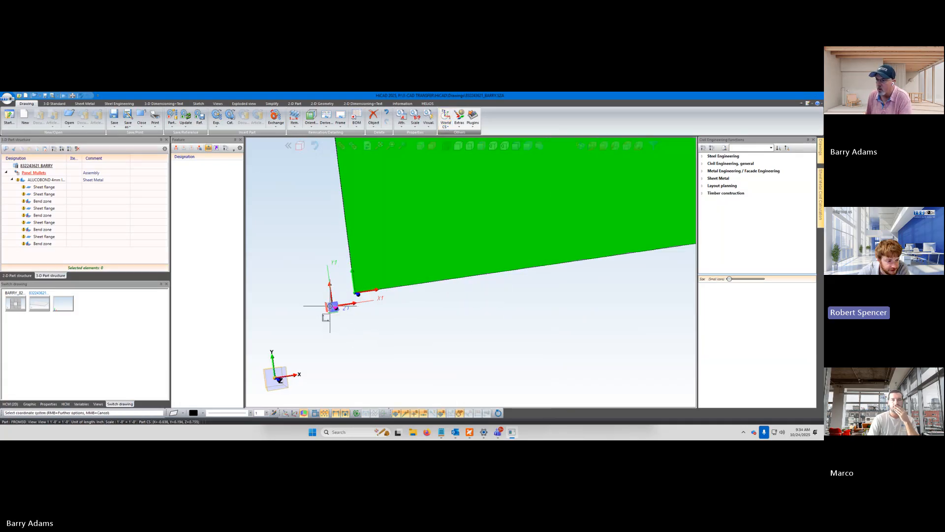
pyautogui.scroll(2, 361, 304)
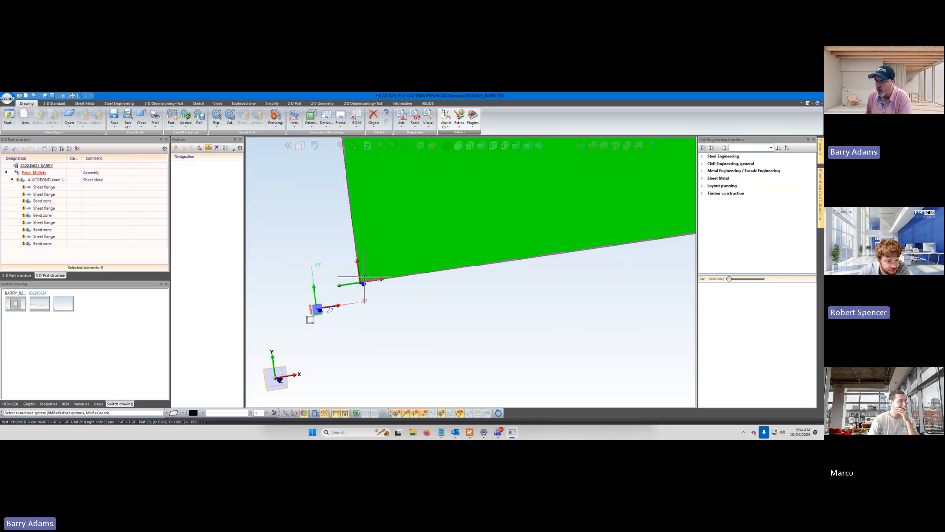
pyautogui.scroll(3, 363, 280)
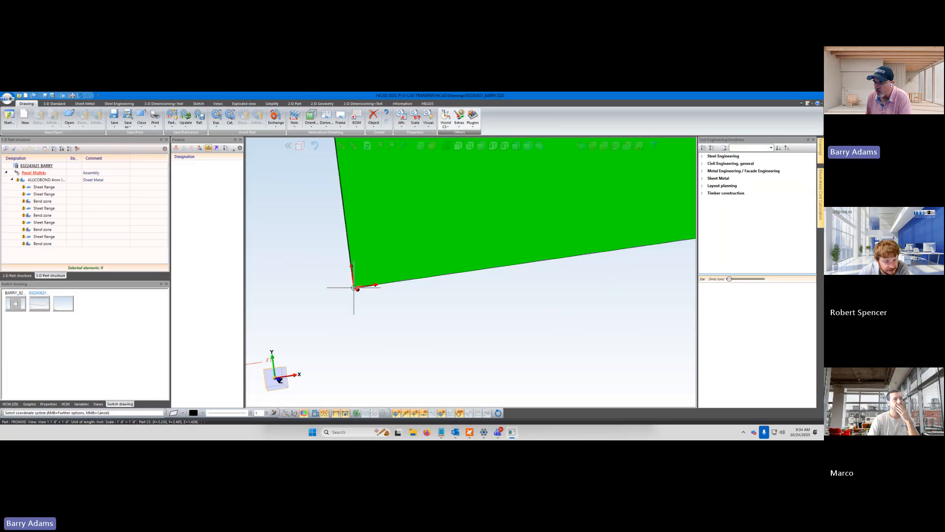
pyautogui.scroll(3, 371, 270)
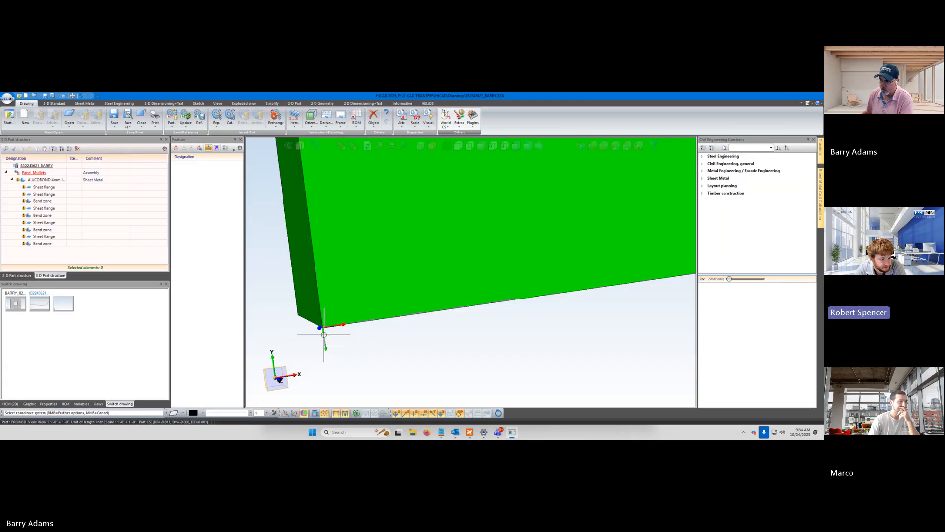
pyautogui.click(344, 307)
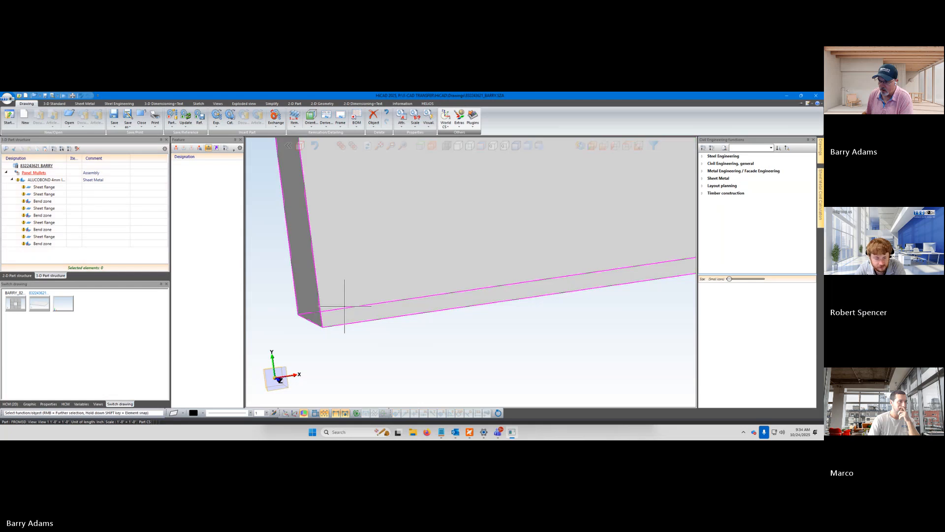
# Activate the world coordinate system and compare its origin with those of the assembly and the ALUCOBOND sheet at the panel corner
pyautogui.scroll(-4, 336, 337)
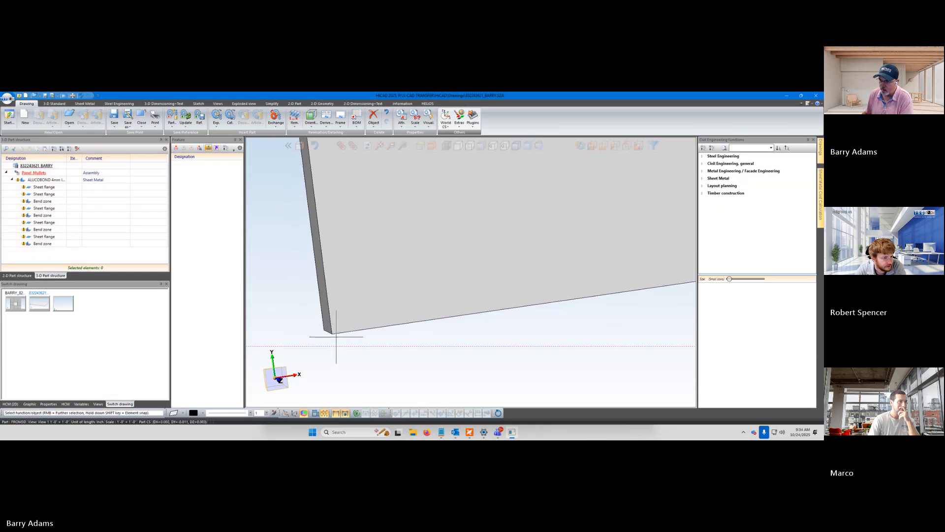
pyautogui.scroll(-6, 336, 337)
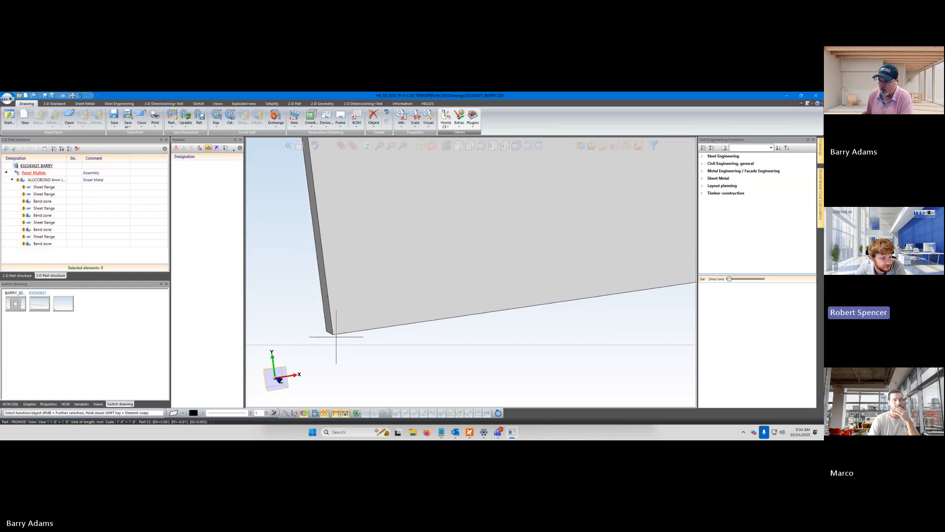
pyautogui.scroll(-3, 337, 345)
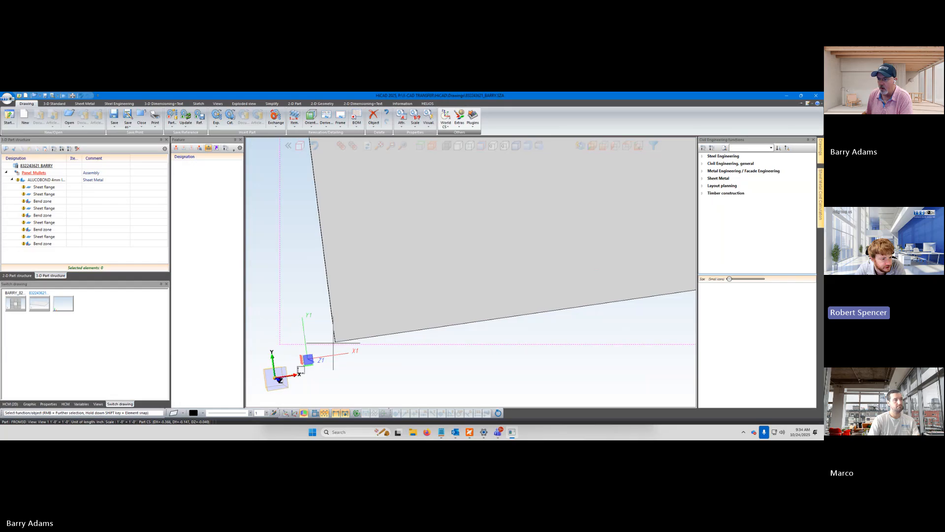
pyautogui.scroll(-2, 340, 351)
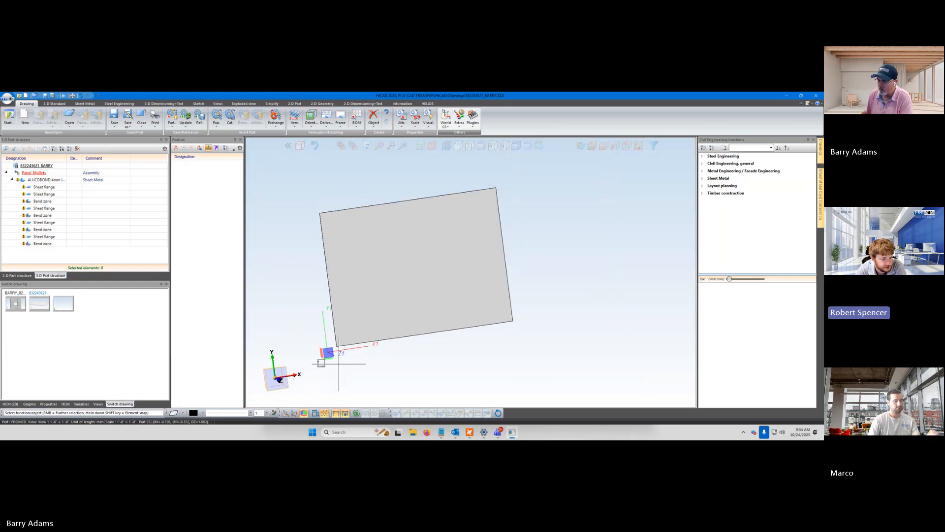
pyautogui.moveTo(339, 364); pyautogui.dragTo(356, 382, button='middle')
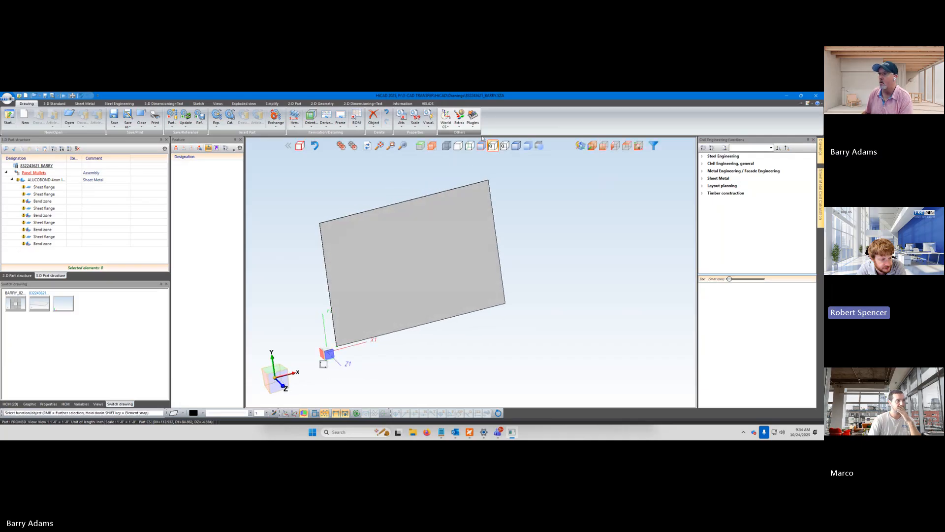
pyautogui.click(446, 116)
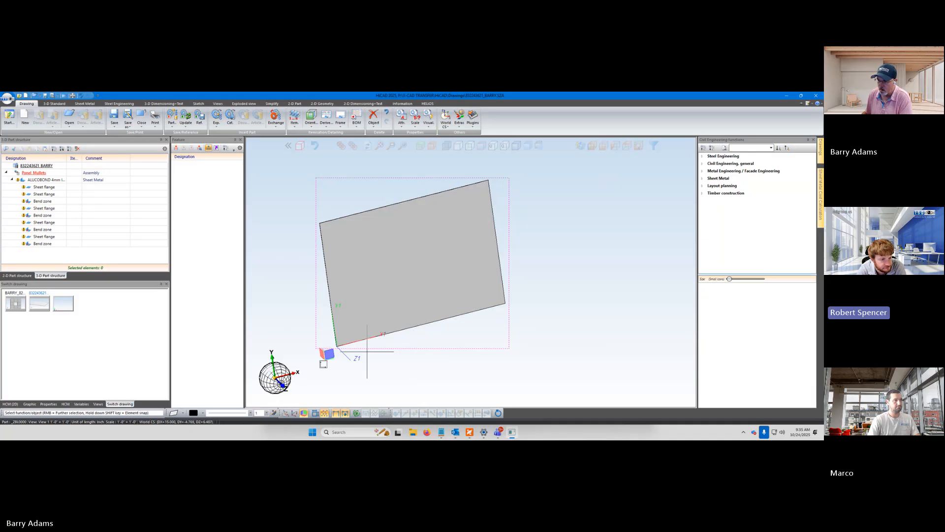
pyautogui.click(348, 338)
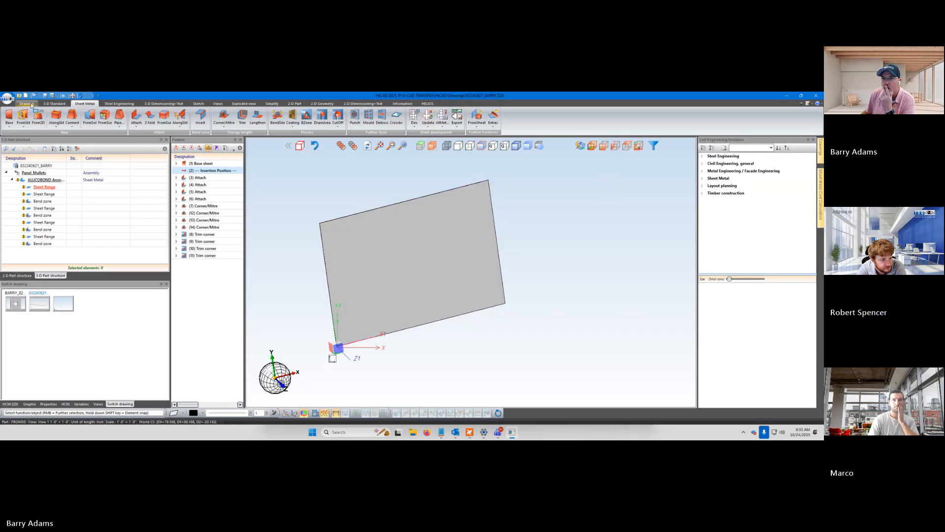
# Reselect the Panel_Mullets assembly and review the available coordinate system commands
pyautogui.click(36, 105)
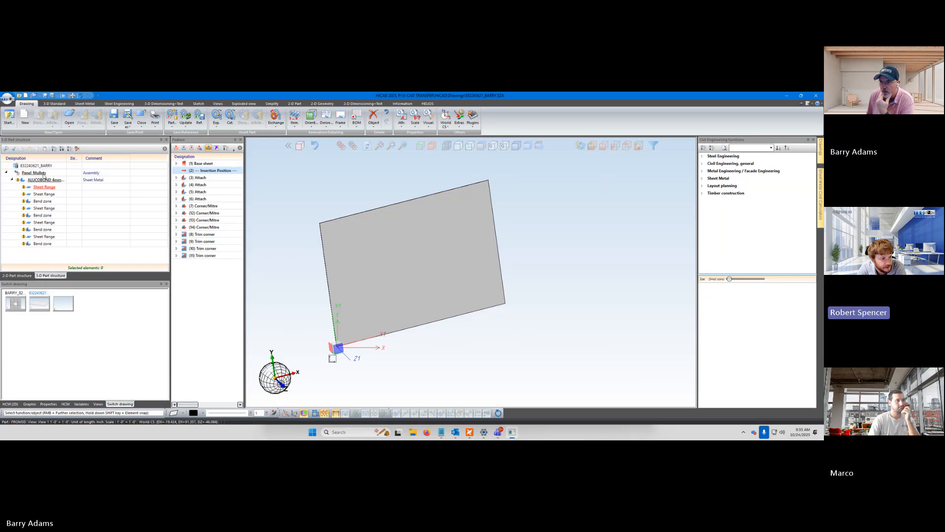
pyautogui.click(40, 174)
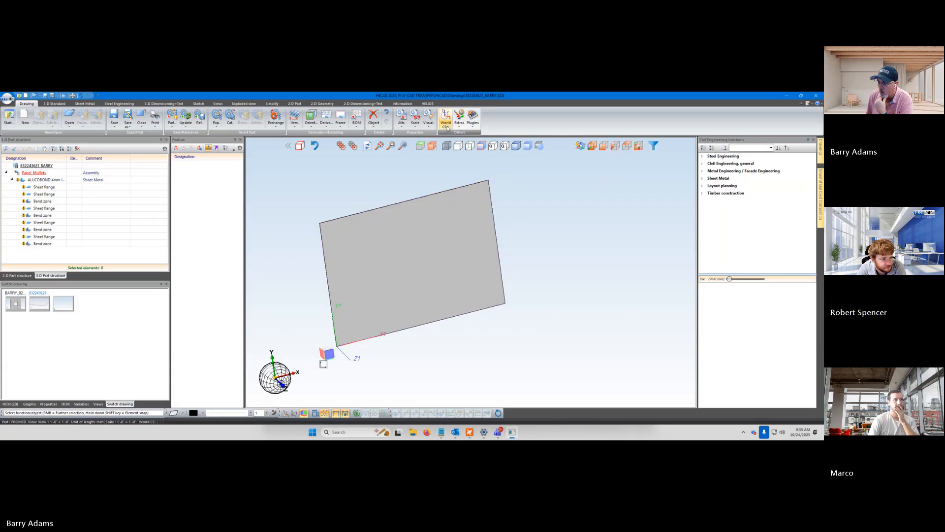
pyautogui.click(446, 126)
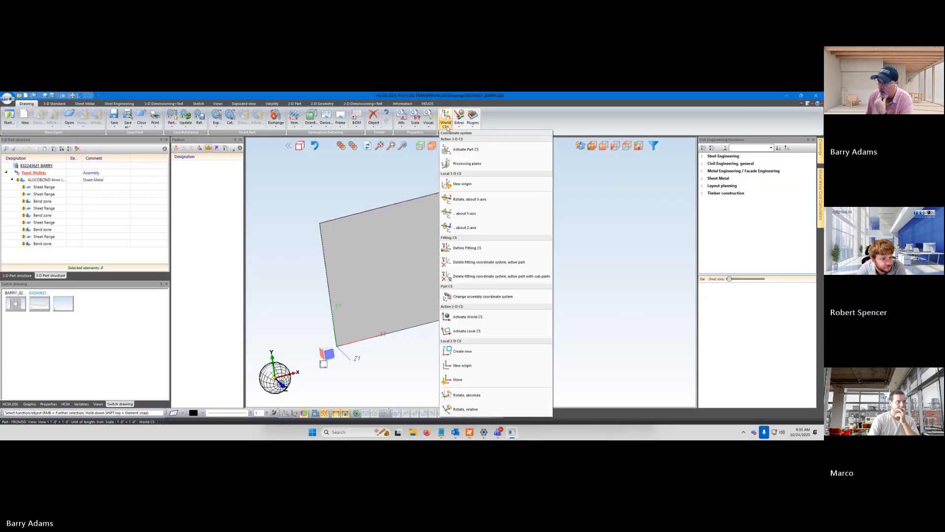
pyautogui.click(498, 102)
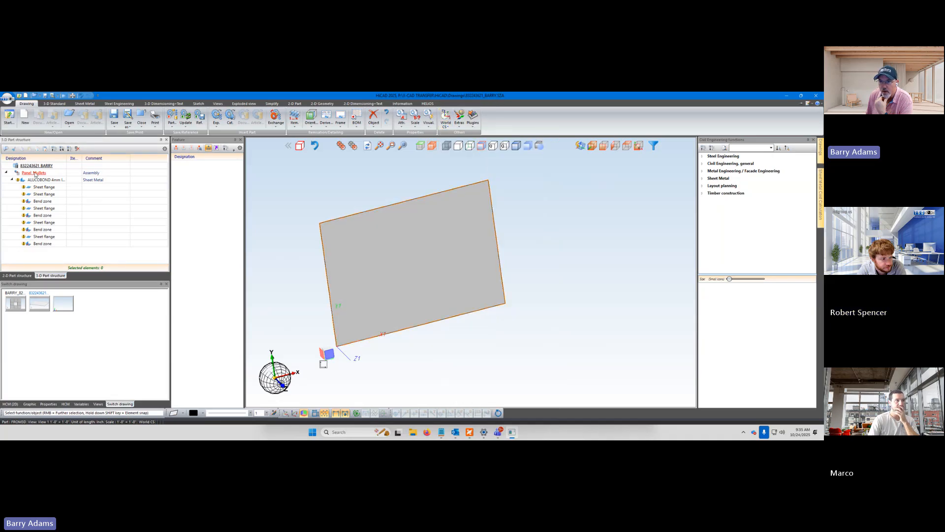
# Activate the Panel_Mullets assembly's part coordinate system and inspect its offset from the ALUCOBOND sheet's lower corner
pyautogui.click(447, 127)
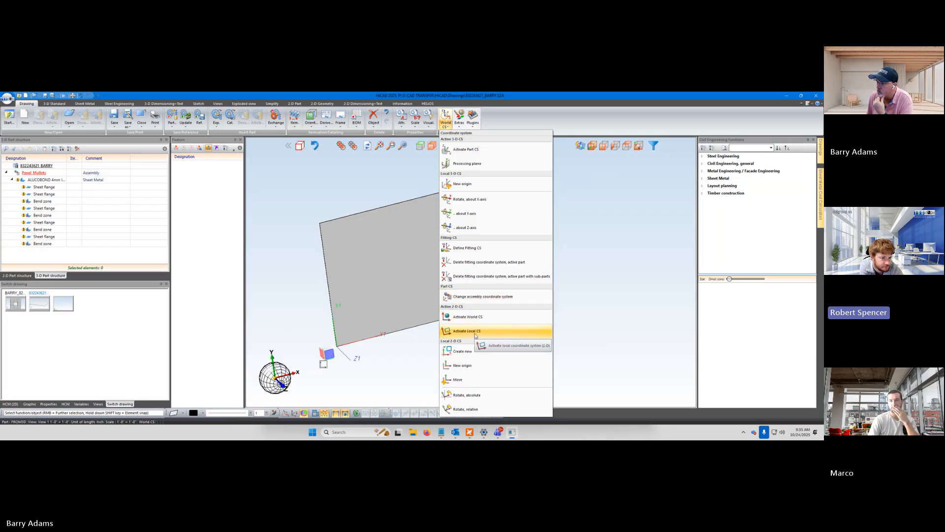
pyautogui.click(467, 149)
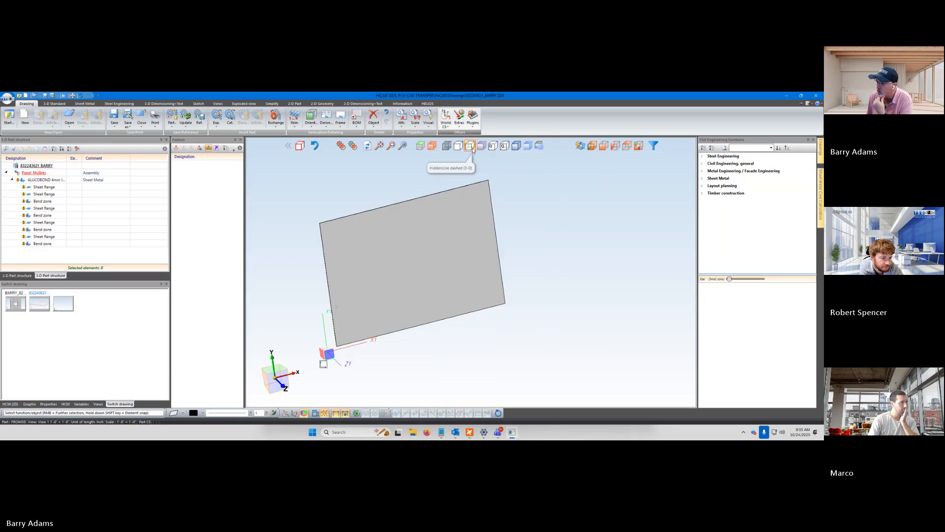
pyautogui.click(471, 147)
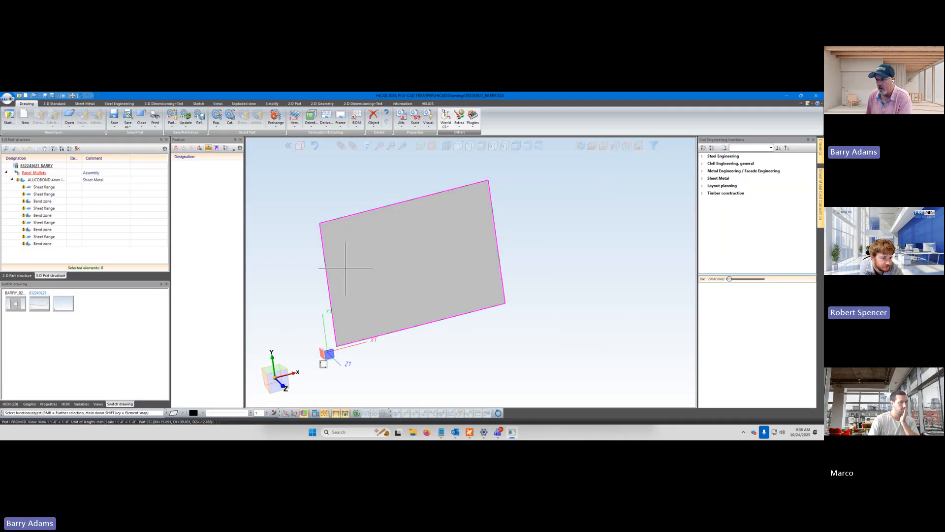
pyautogui.scroll(6, 338, 360)
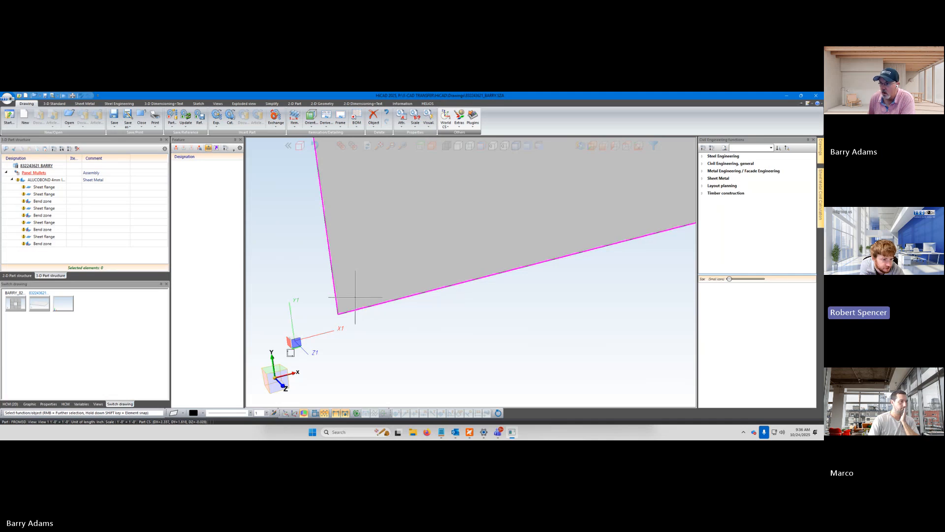
# Change the Panel_Mullets assembly's coordinate system to the one at the ALUCOBOND sheet's lower corner
pyautogui.click(446, 127)
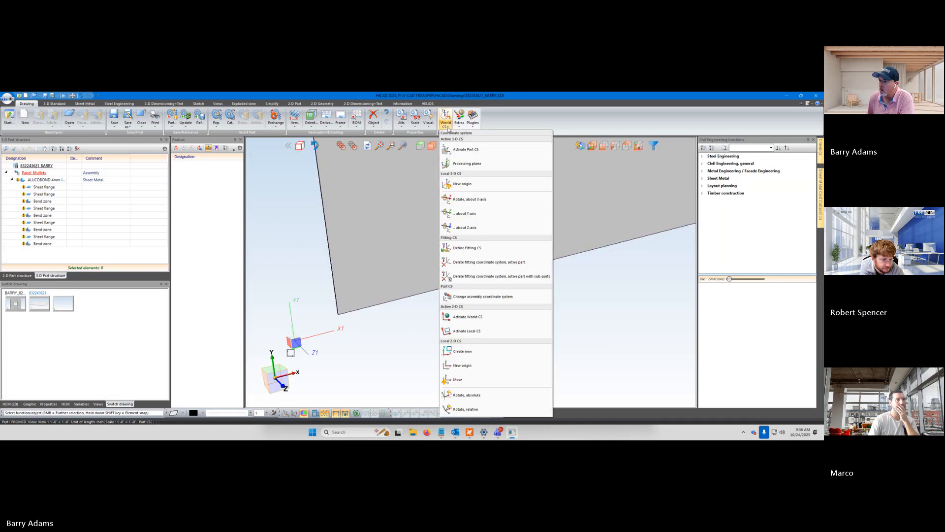
pyautogui.click(480, 297)
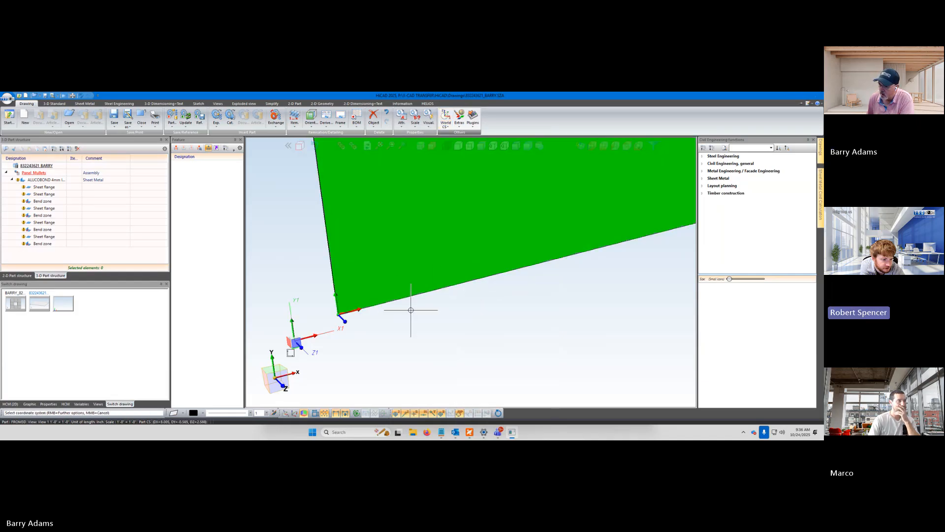
pyautogui.click(348, 305)
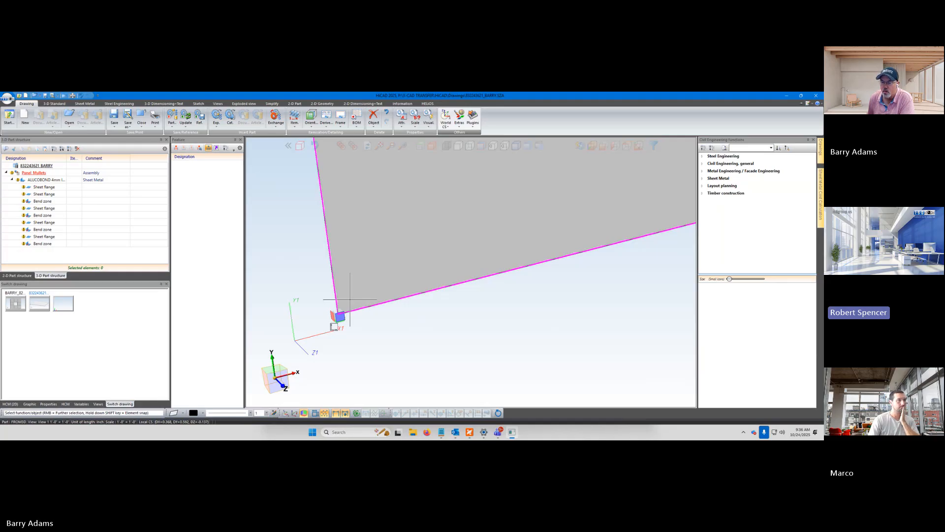
# Activate the world and part coordinate systems in turn and compare their origins at the sheet's corner
pyautogui.click(445, 116)
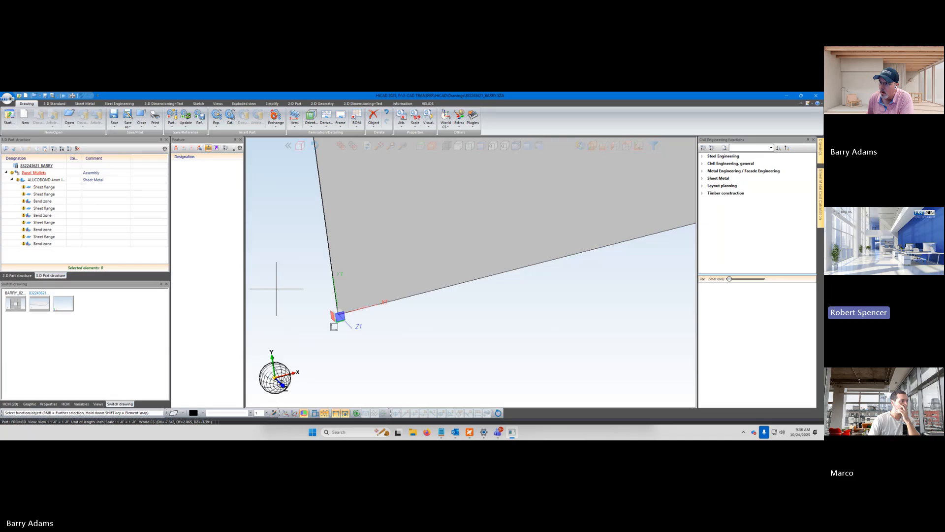
pyautogui.click(448, 125)
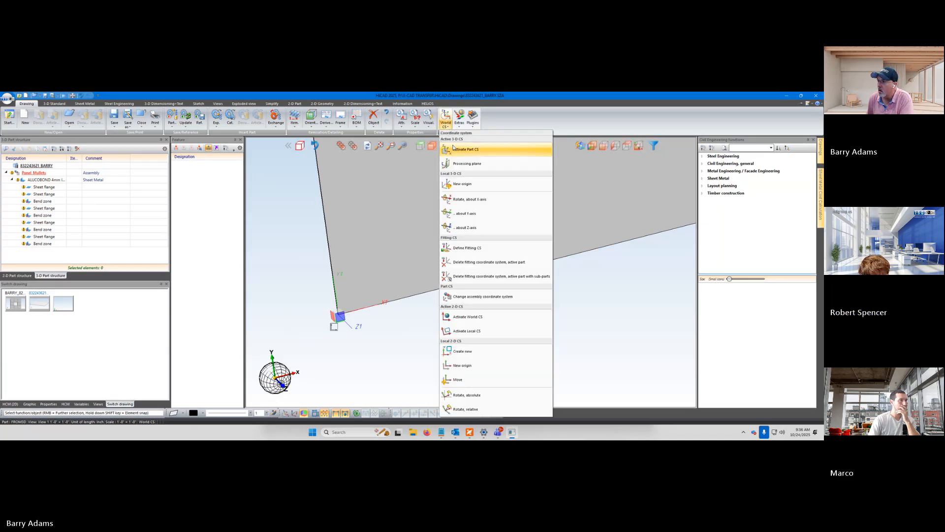
pyautogui.click(472, 149)
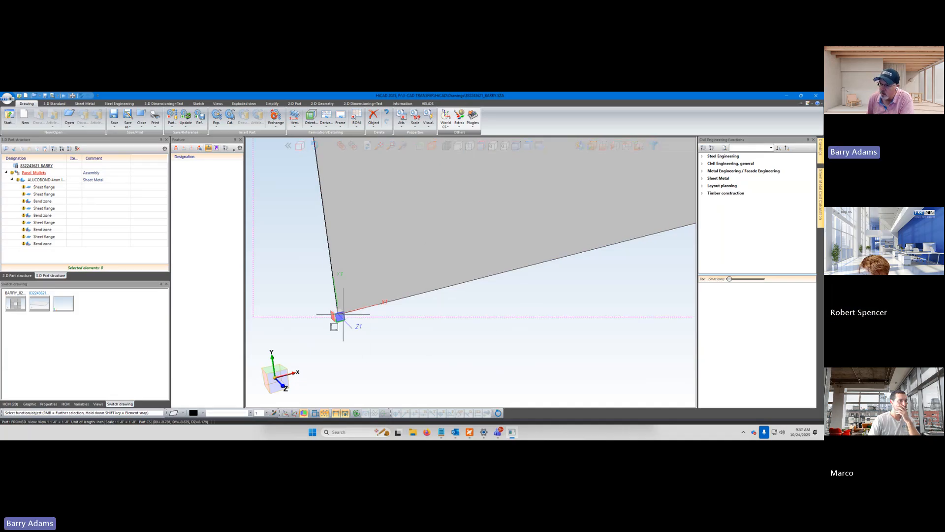
pyautogui.moveTo(389, 339)
pyautogui.mouseDown(button='middle')
pyautogui.moveTo(366, 328)
pyautogui.moveTo(389, 344)
pyautogui.mouseUp(button='middle')
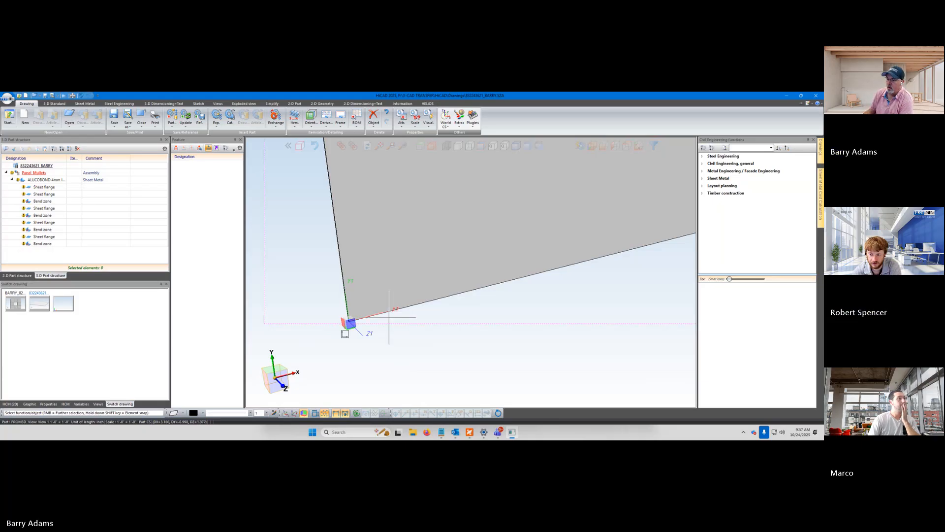
pyautogui.scroll(-4, 390, 320)
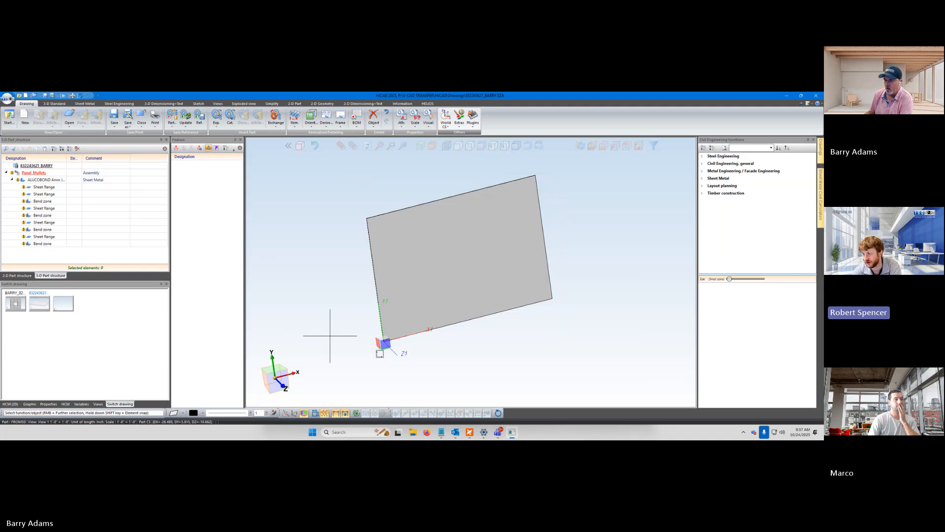
pyautogui.scroll(3, 330, 336)
pyautogui.moveTo(338, 342)
pyautogui.mouseDown(button='middle')
pyautogui.moveTo(323, 312)
pyautogui.moveTo(327, 333)
pyautogui.moveTo(369, 363)
pyautogui.moveTo(393, 350)
pyautogui.moveTo(371, 342)
pyautogui.moveTo(340, 353)
pyautogui.moveTo(327, 342)
pyautogui.moveTo(357, 348)
pyautogui.mouseUp(button='middle')
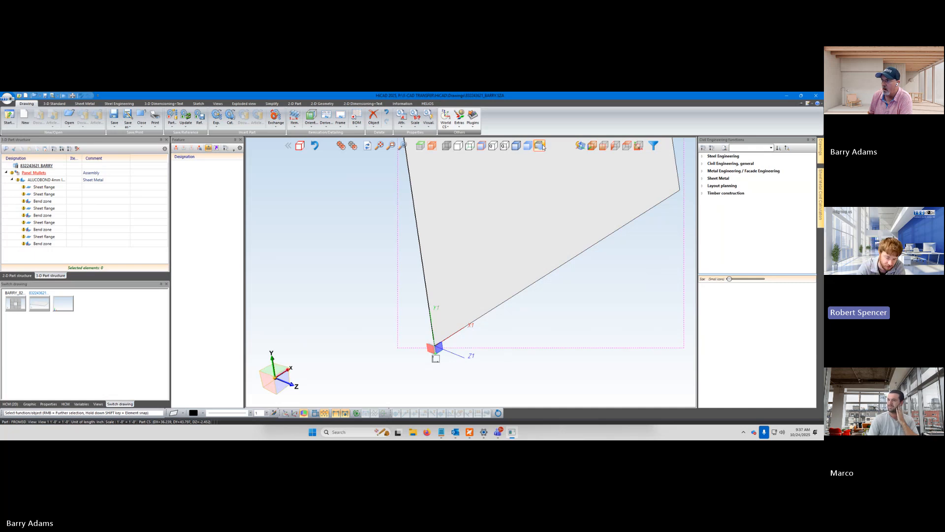
# Examine the ALUCOBOND sheet and its corner origin face-on and from several rotated views
pyautogui.click(639, 146)
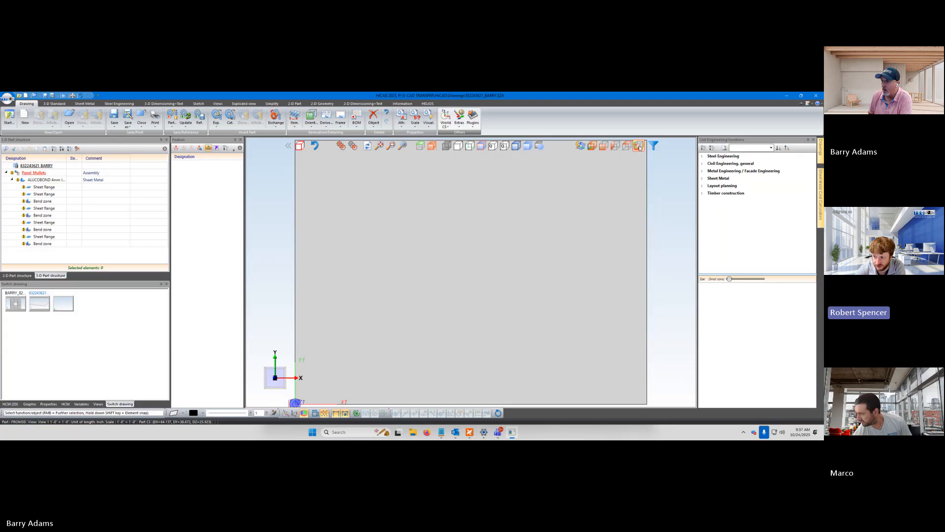
pyautogui.click(592, 146)
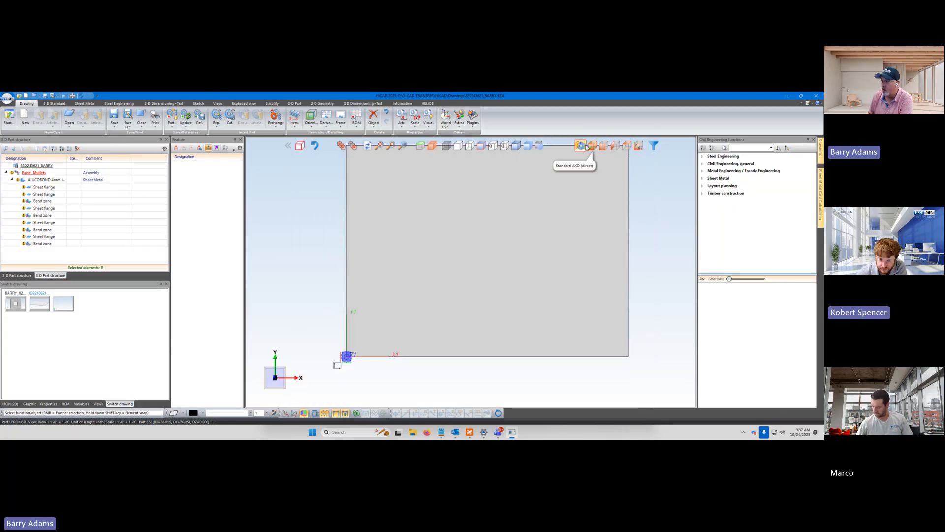
pyautogui.click(581, 146)
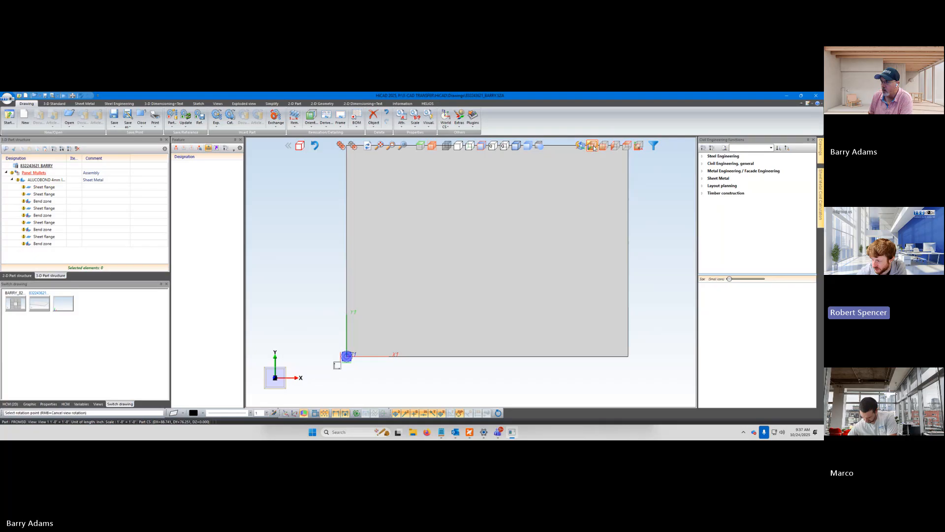
pyautogui.click(654, 199)
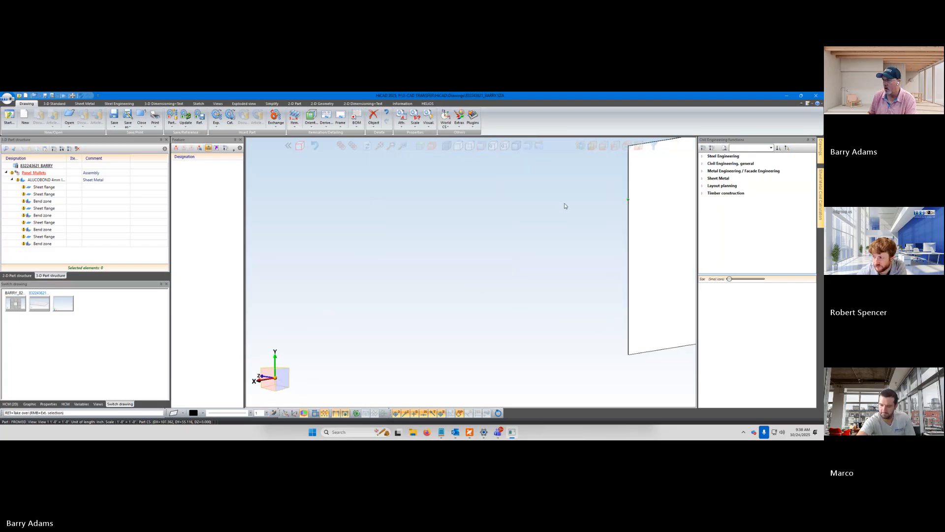
pyautogui.click(562, 211)
pyautogui.scroll(-6, 562, 236)
pyautogui.scroll(4, 621, 261)
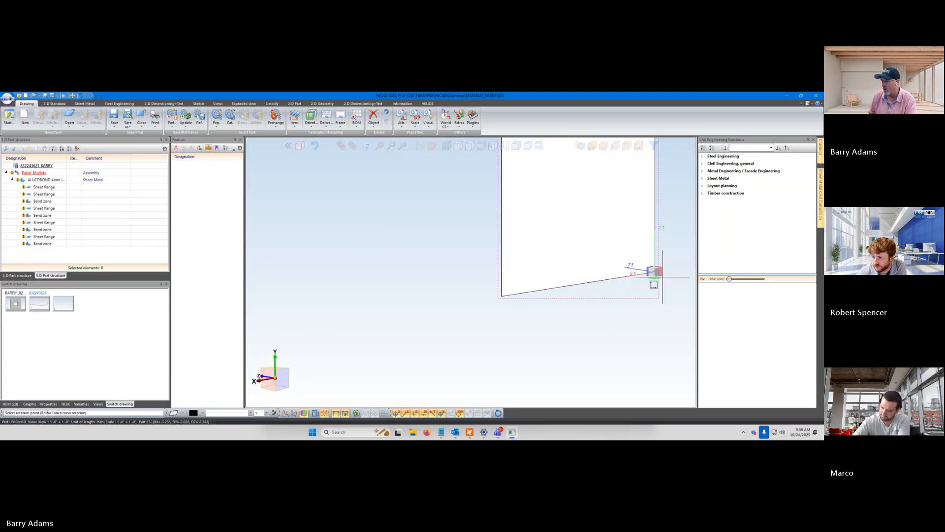
pyautogui.click(607, 295)
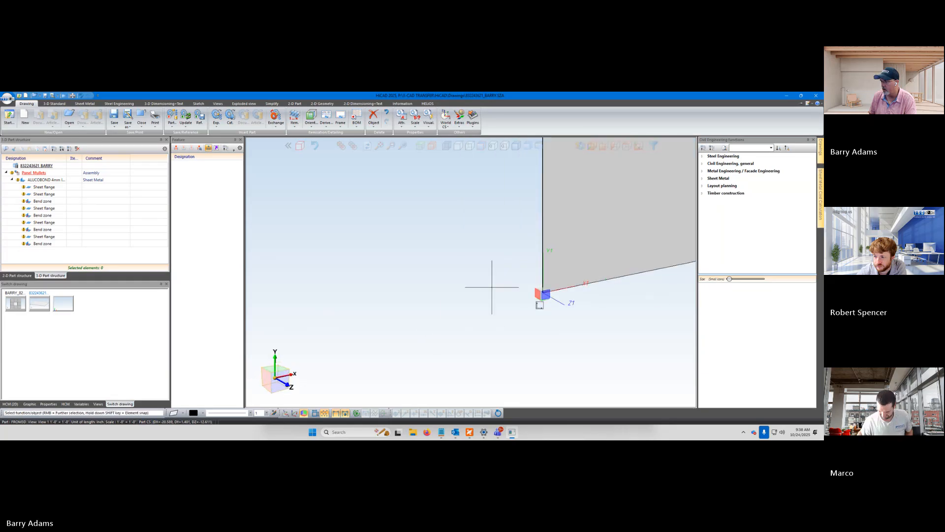
pyautogui.press('Return')
pyautogui.moveTo(366, 330); pyautogui.dragTo(313, 330, button='middle')
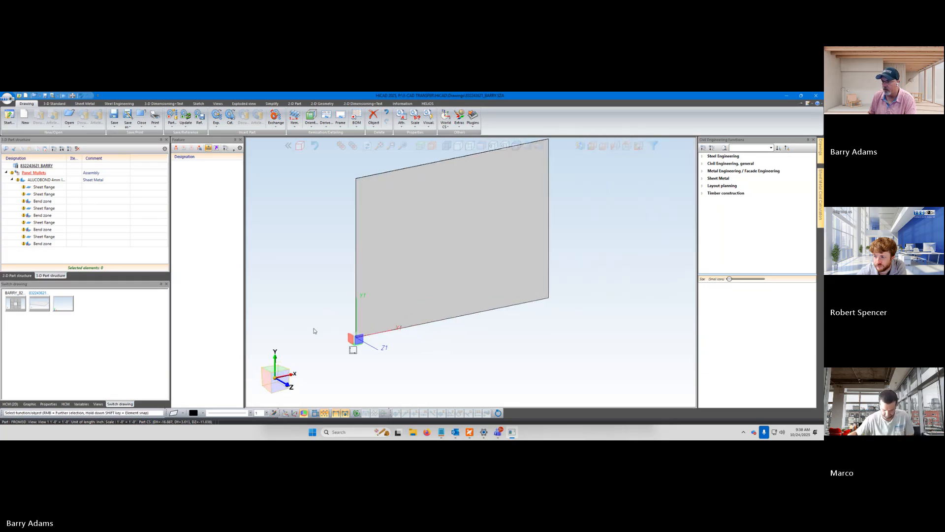
pyautogui.scroll(5, 354, 344)
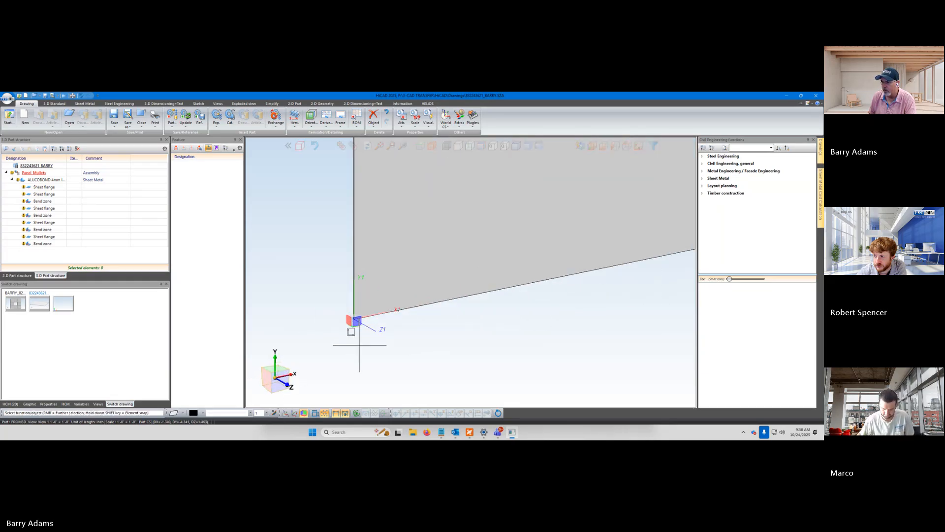
pyautogui.middleClick(413, 338)
pyautogui.press('Return')
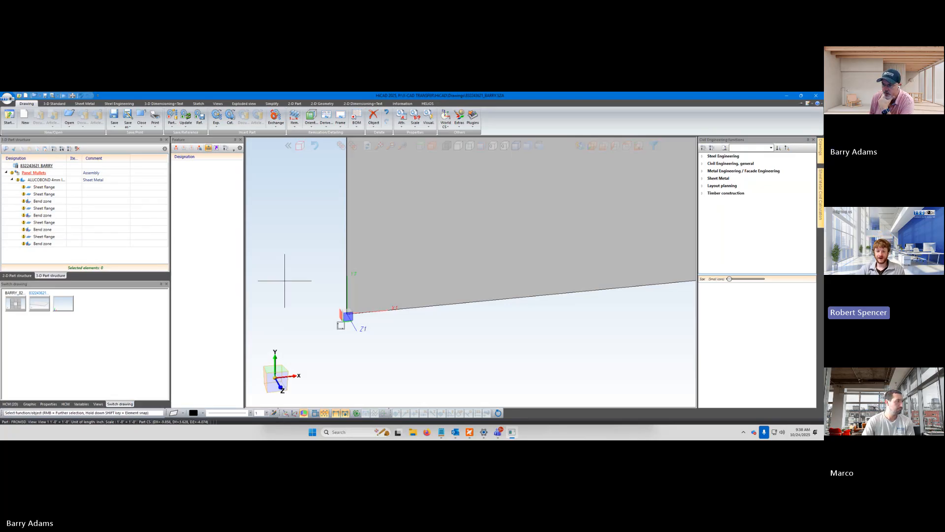
# Save the panel drawing with the changed assembly coordinate system
pyautogui.scroll(-2, 379, 296)
pyautogui.scroll(4, 378, 294)
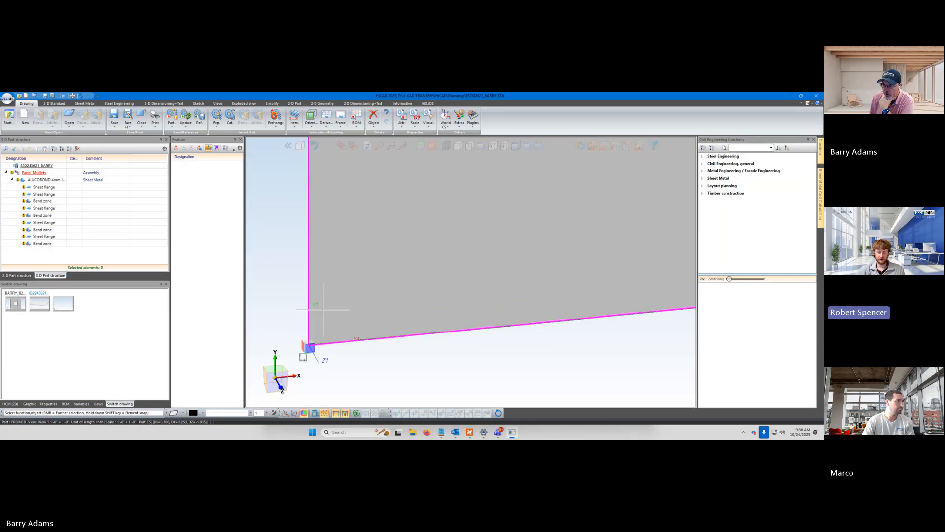
pyautogui.scroll(-2, 295, 318)
pyautogui.scroll(2, 367, 329)
pyautogui.scroll(-3, 408, 356)
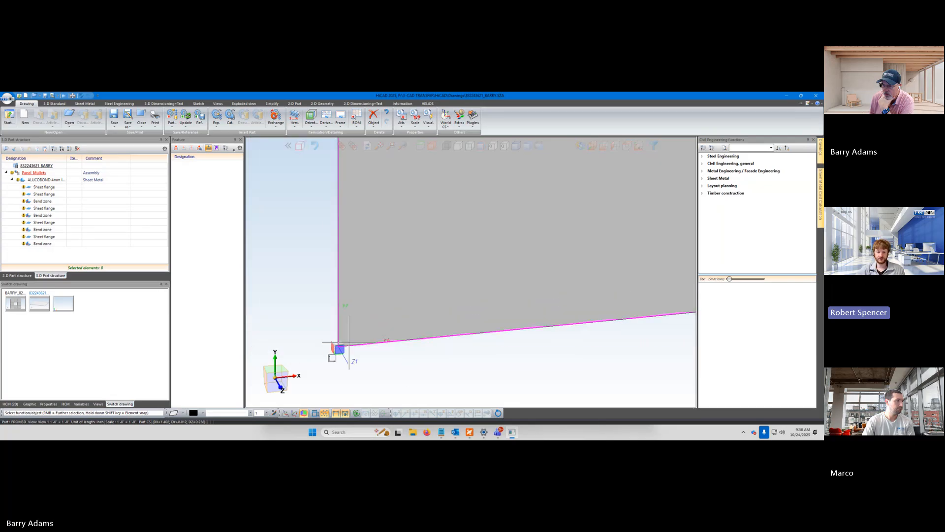
pyautogui.scroll(1, 300, 340)
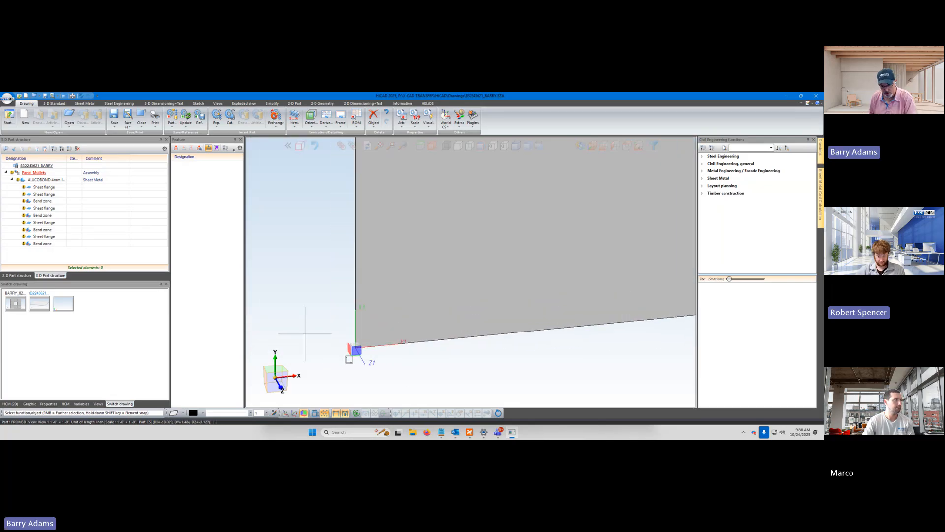
pyautogui.hotkey('ctrl', 's')
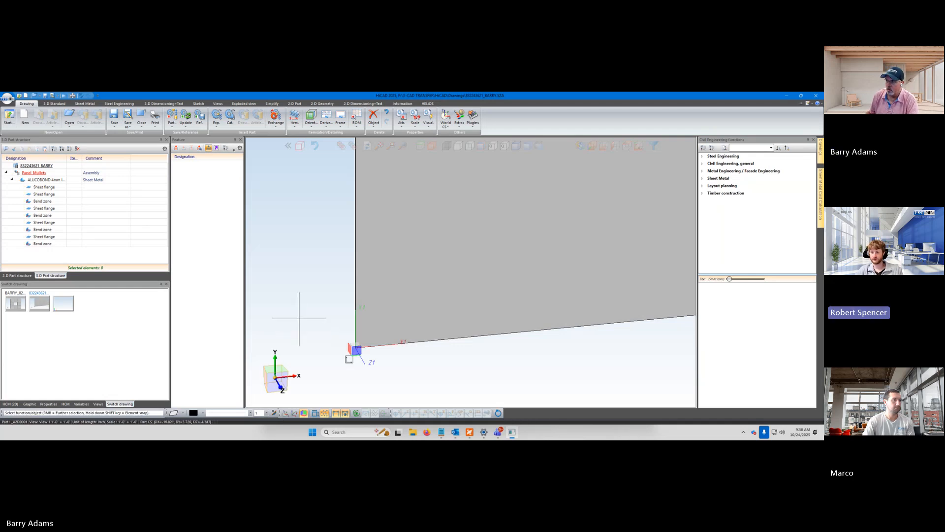
# Switch between the facade drawing and the panel drawing to compare the installed panels with the single panel's corner origin
pyautogui.scroll(-3, 299, 318)
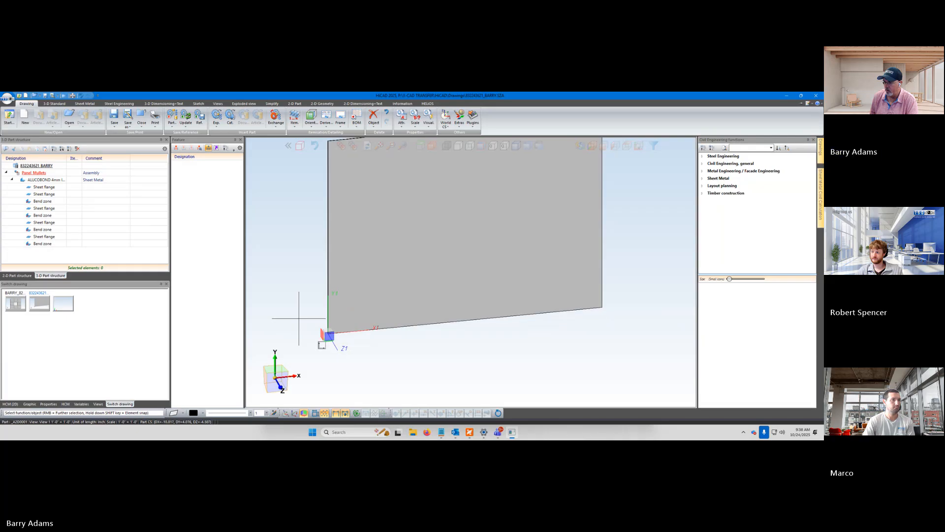
pyautogui.scroll(1, 293, 289)
pyautogui.scroll(1, 293, 290)
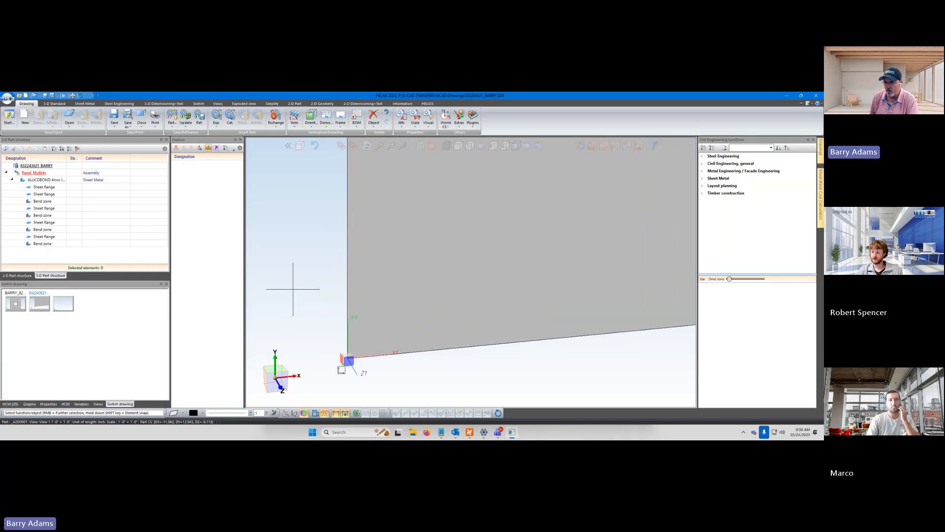
pyautogui.click(19, 305)
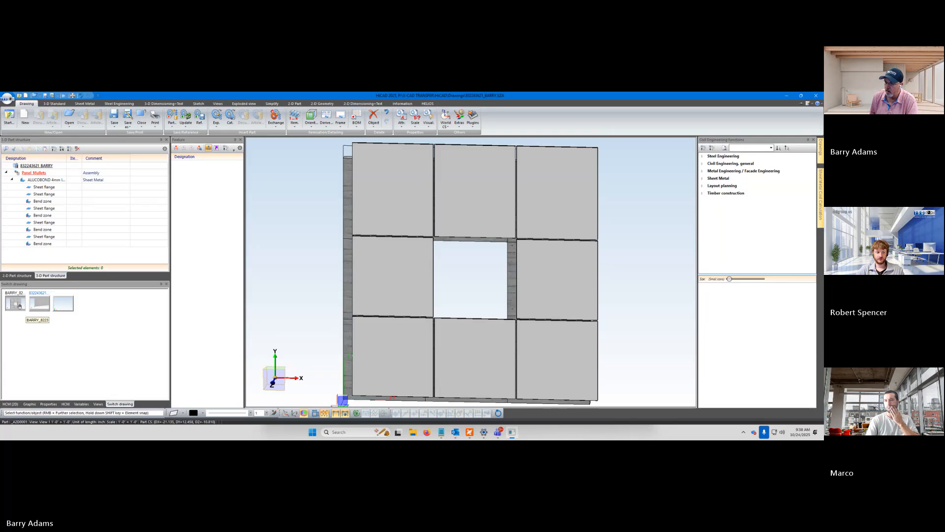
pyautogui.click(20, 307)
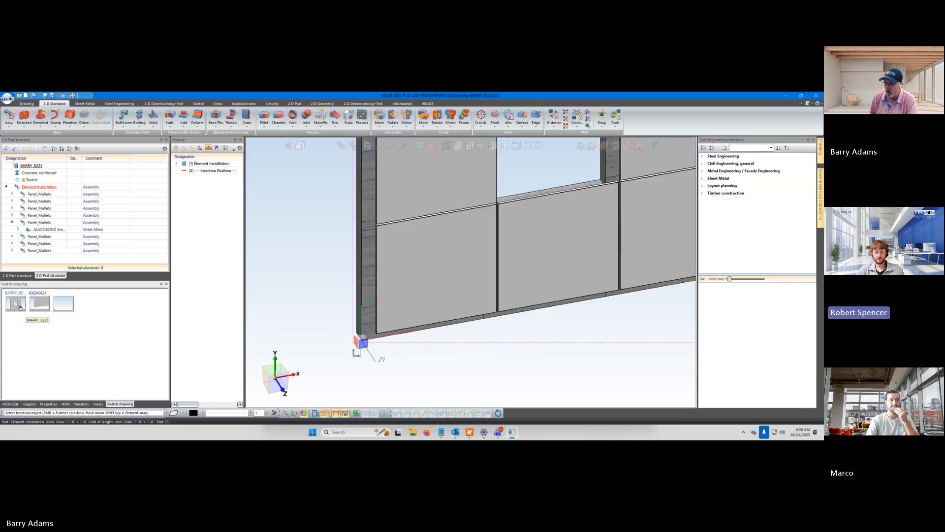
pyautogui.click(39, 303)
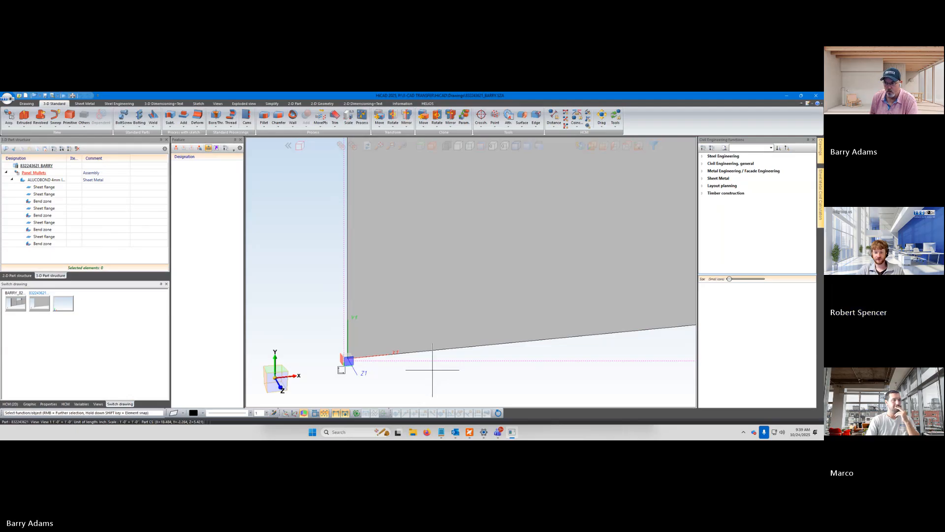
pyautogui.click(17, 306)
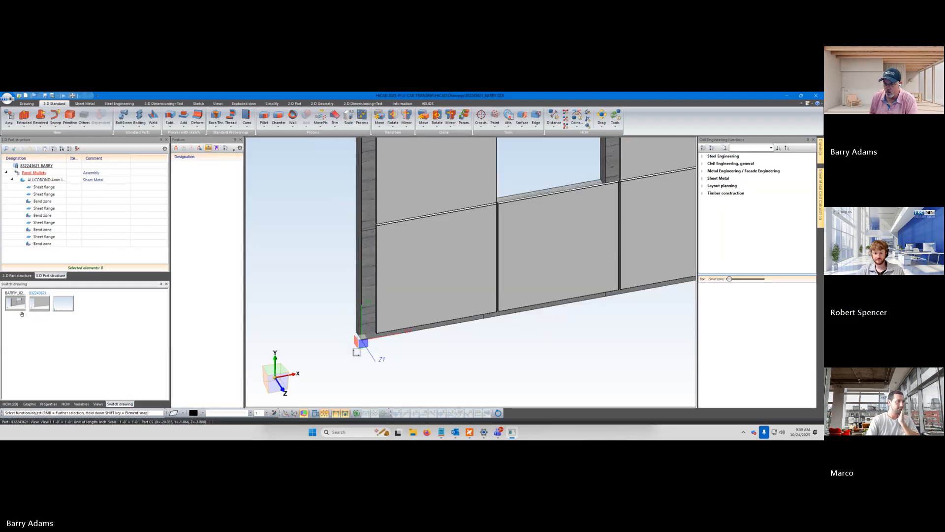
pyautogui.click(40, 303)
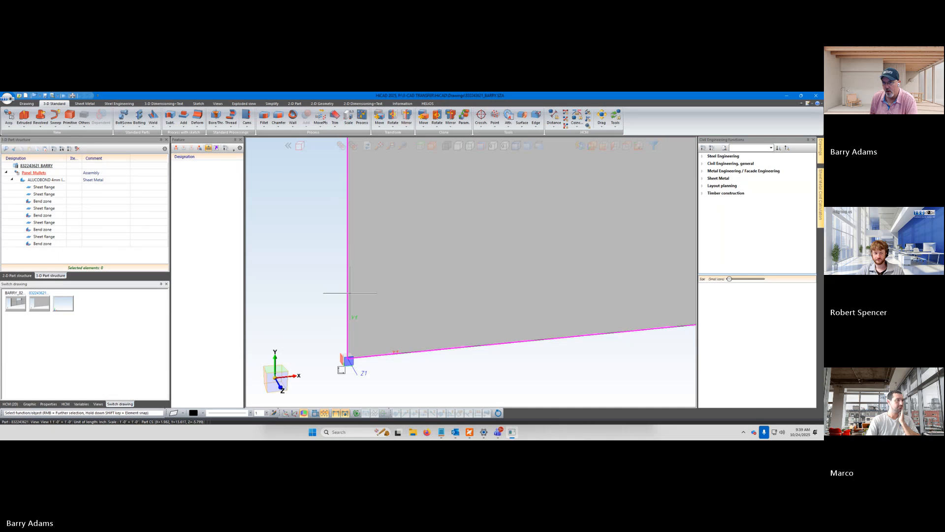
pyautogui.scroll(-3, 325, 297)
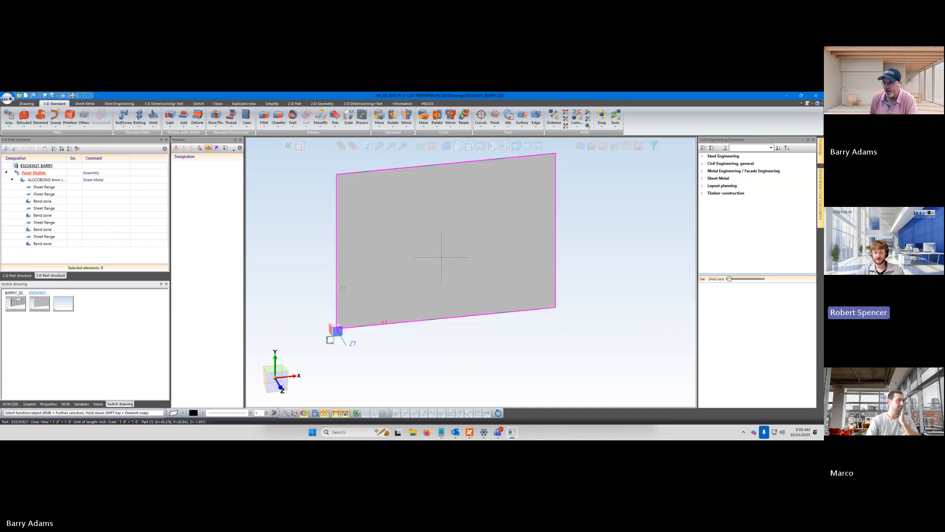
pyautogui.scroll(1, 422, 234)
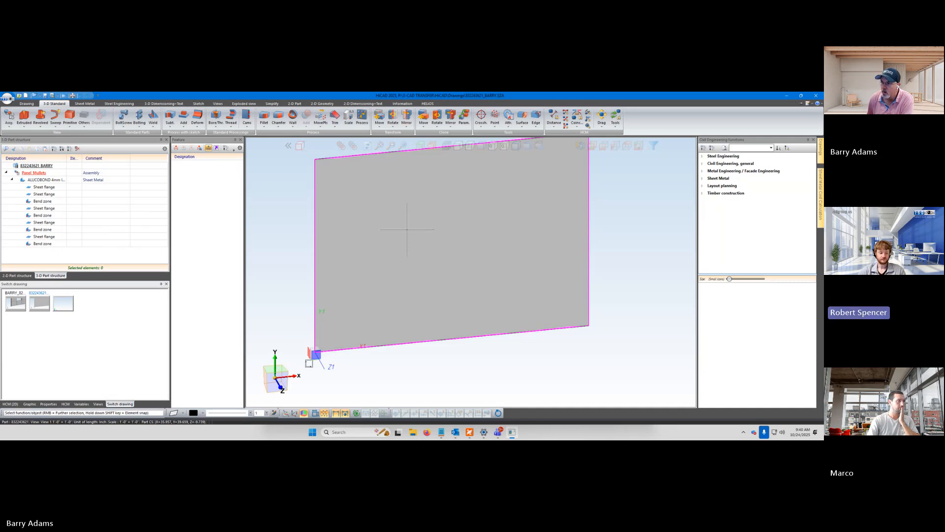
# Move the ALUCOBOND sheet's Insertion Position entry to the end of its feature log, after the trim corners
pyautogui.scroll(-3, 407, 229)
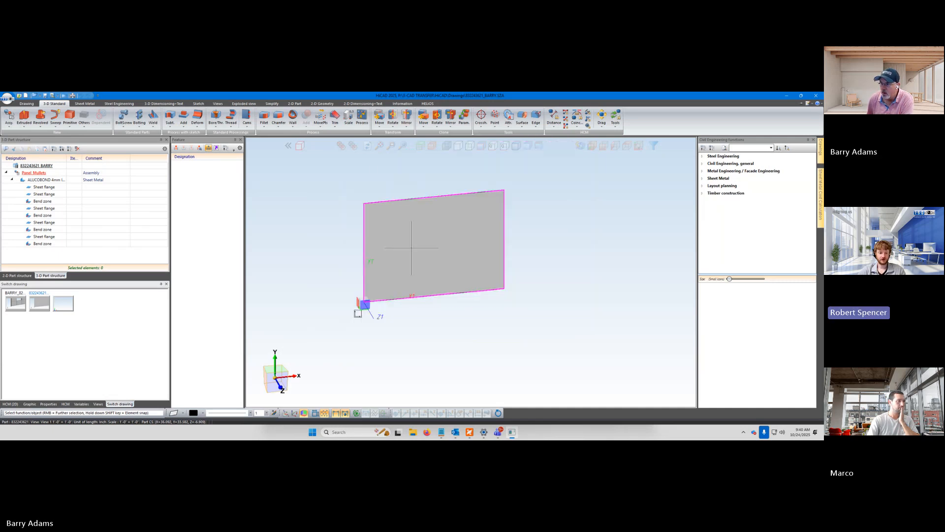
pyautogui.scroll(3, 376, 190)
pyautogui.scroll(-1, 432, 327)
pyautogui.scroll(3, 434, 330)
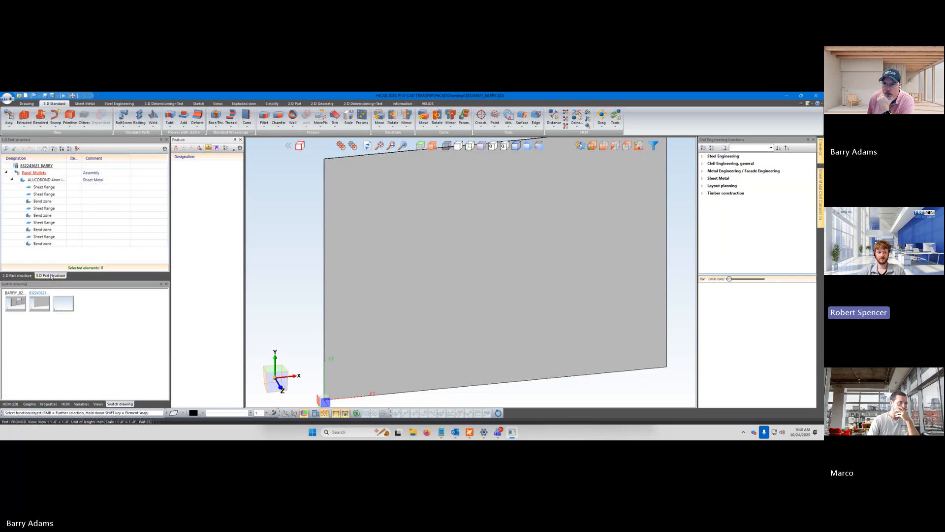
pyautogui.click(47, 180)
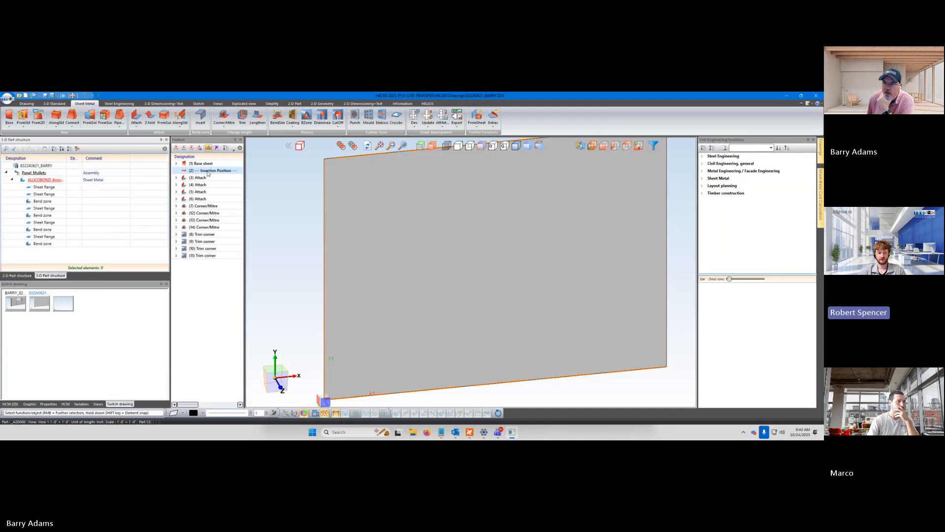
pyautogui.click(208, 171)
pyautogui.moveTo(209, 171); pyautogui.dragTo(207, 260)
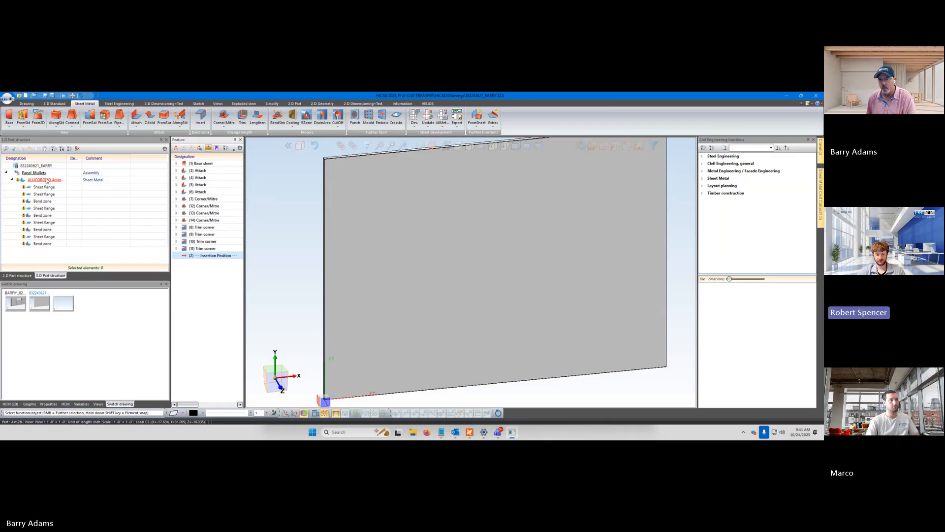
# Check the feature logs of the Panel Mullets assembly and its ALUCOBOND sheet in turn
pyautogui.click(44, 175)
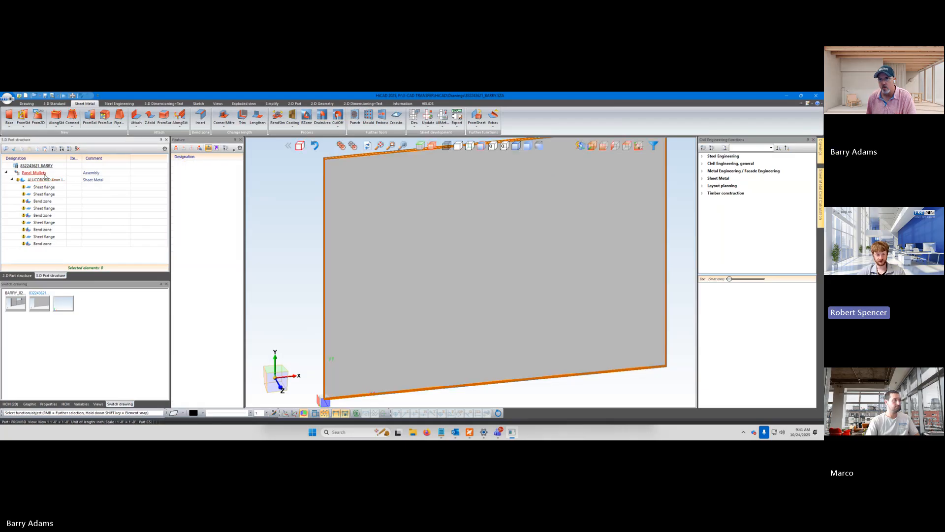
pyautogui.click(44, 180)
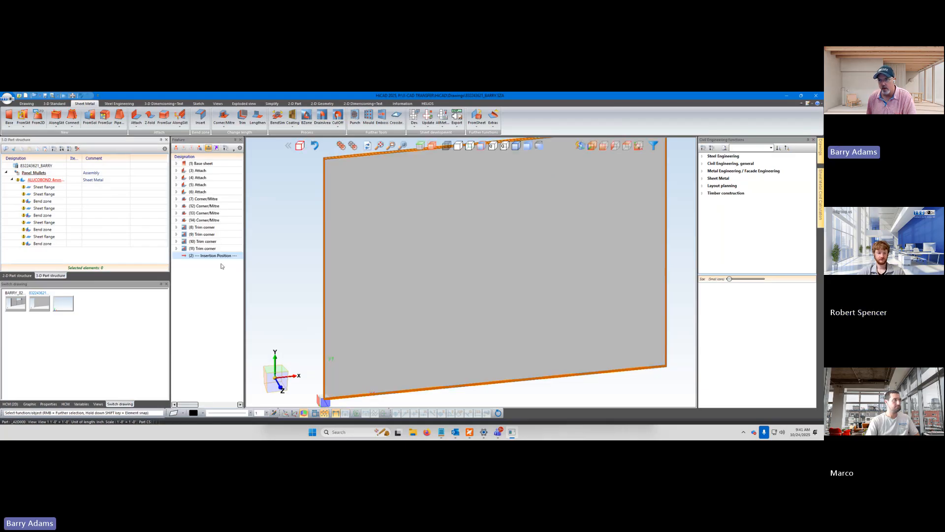
pyautogui.click(35, 174)
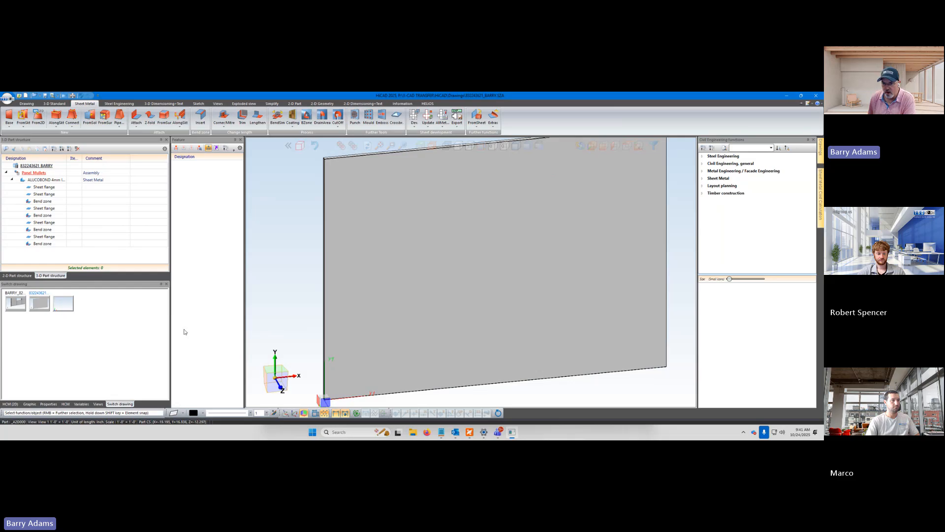
# Compare the facade's lower corner panels with the single panel by switching repeatedly between the two drawings
pyautogui.click(20, 304)
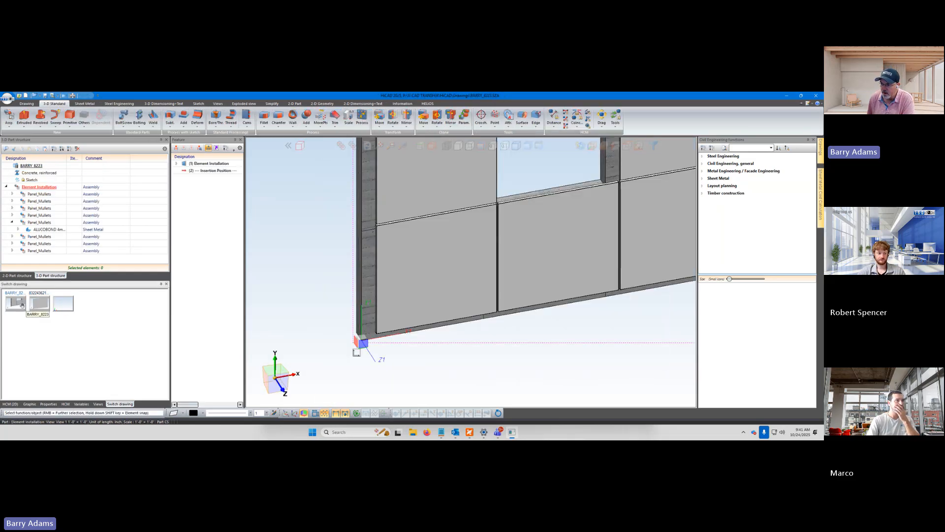
pyautogui.click(39, 304)
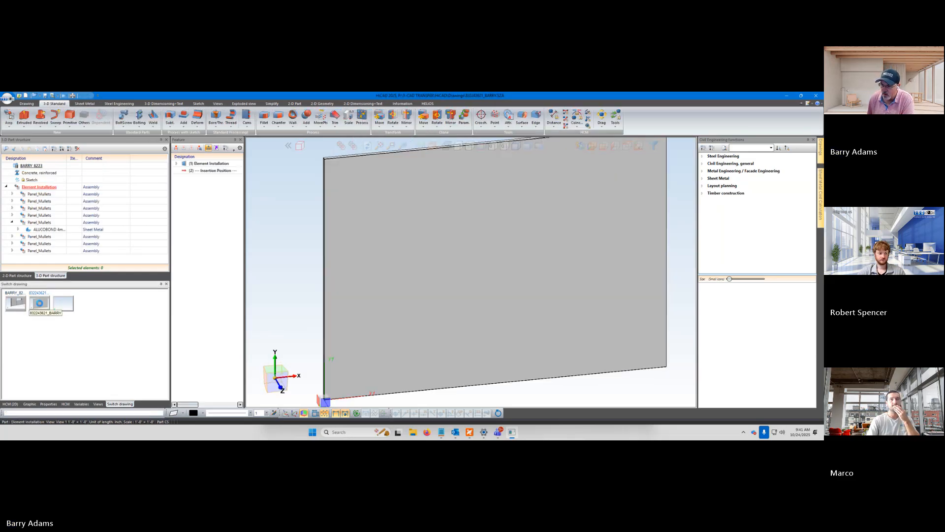
pyautogui.click(18, 305)
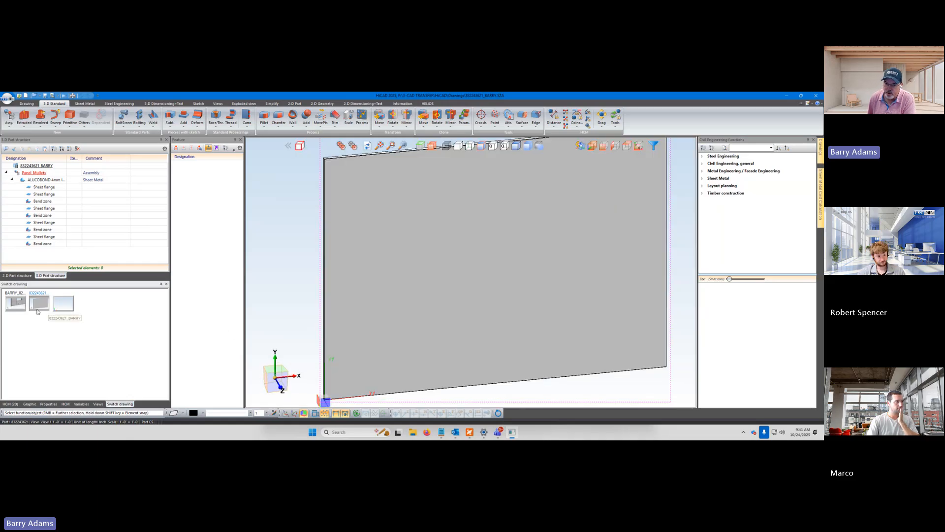
pyautogui.click(18, 304)
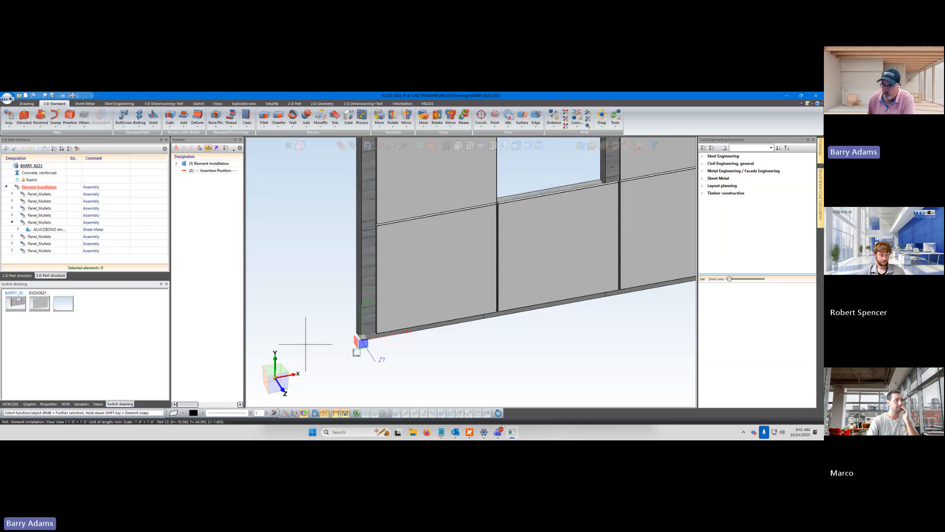
pyautogui.hotkey('ctrl', 'z')
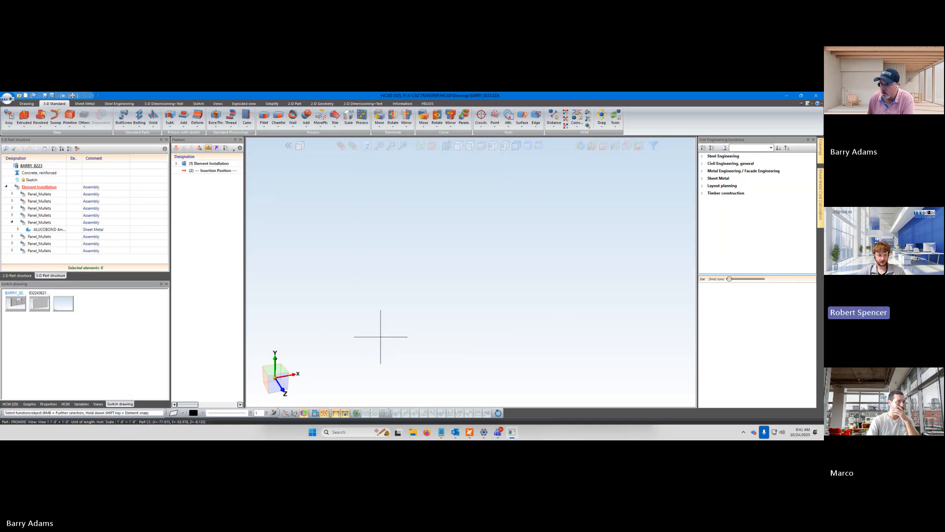
pyautogui.scroll(-5, 391, 334)
pyautogui.scroll(3, 532, 321)
pyautogui.scroll(-2, 527, 327)
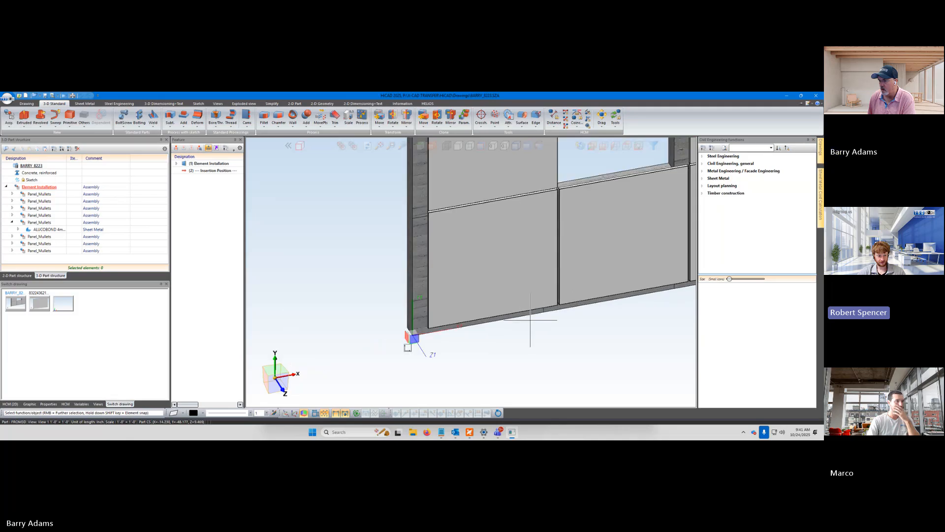
pyautogui.scroll(5, 534, 317)
pyautogui.click(40, 303)
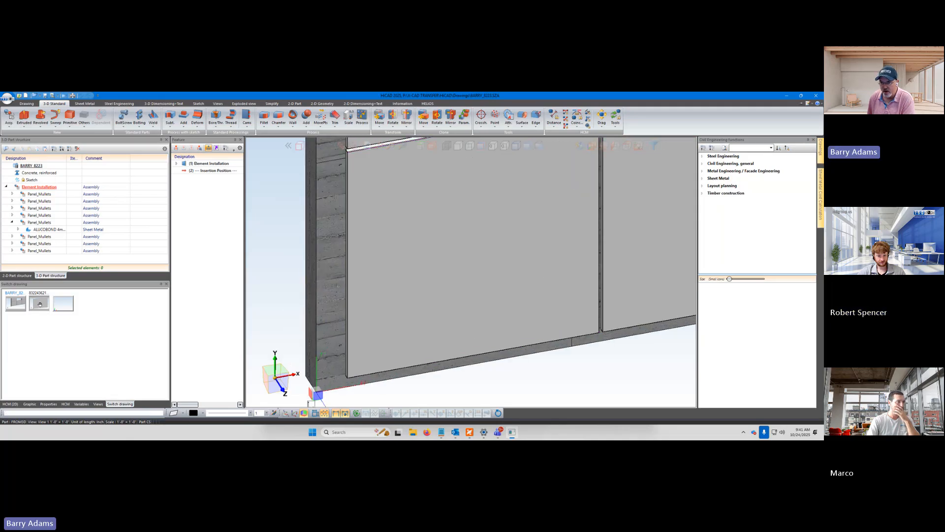
pyautogui.scroll(-2, 397, 333)
pyautogui.scroll(1, 319, 378)
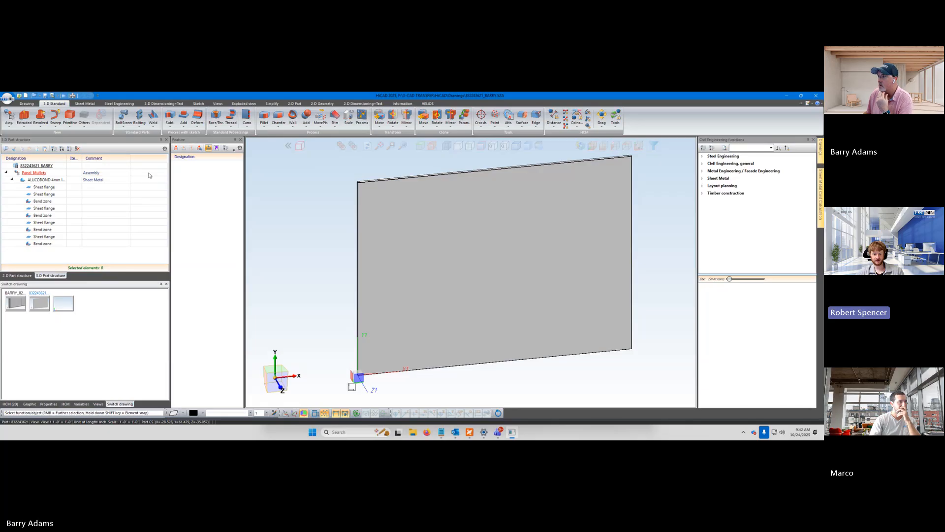
# Save the panel assembly as the catalogue part Panel_Mullets in the ISO Example table of the layout planning installation elements and exit the dialogue editor
pyautogui.click(719, 186)
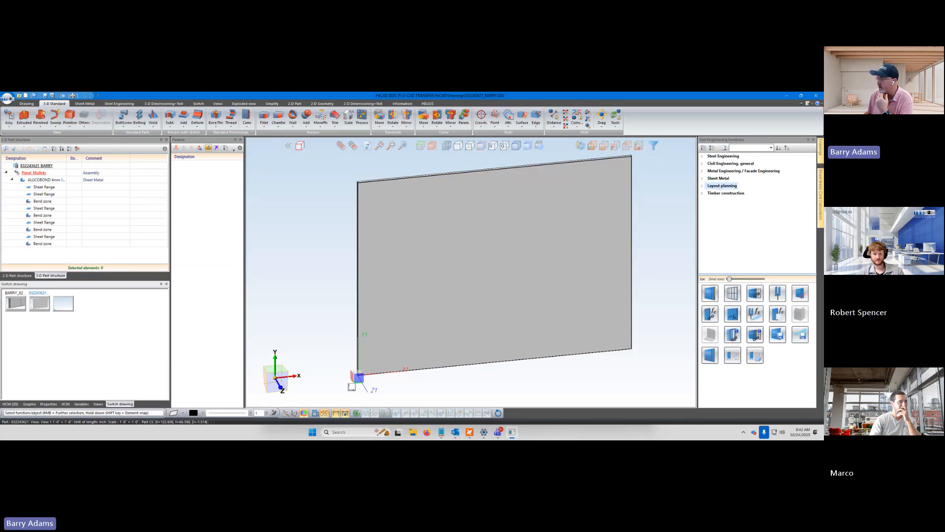
pyautogui.click(774, 338)
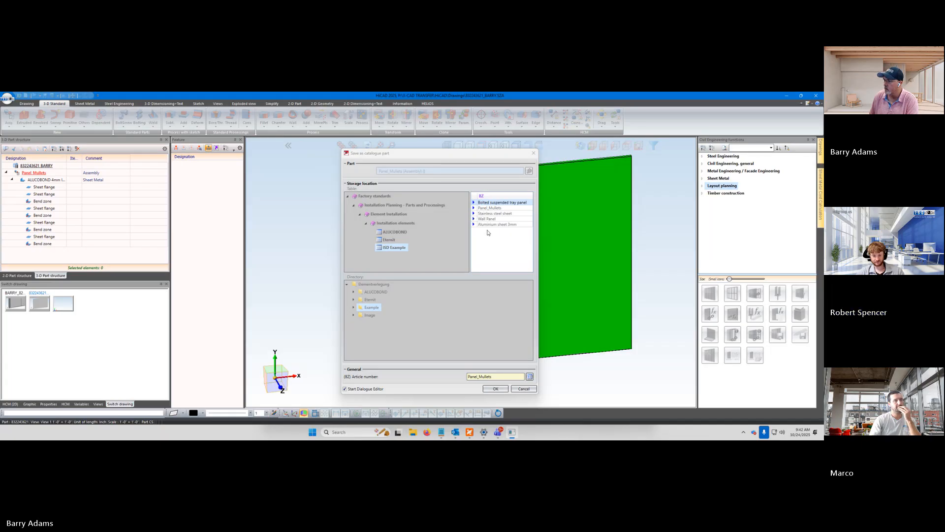
pyautogui.click(487, 209)
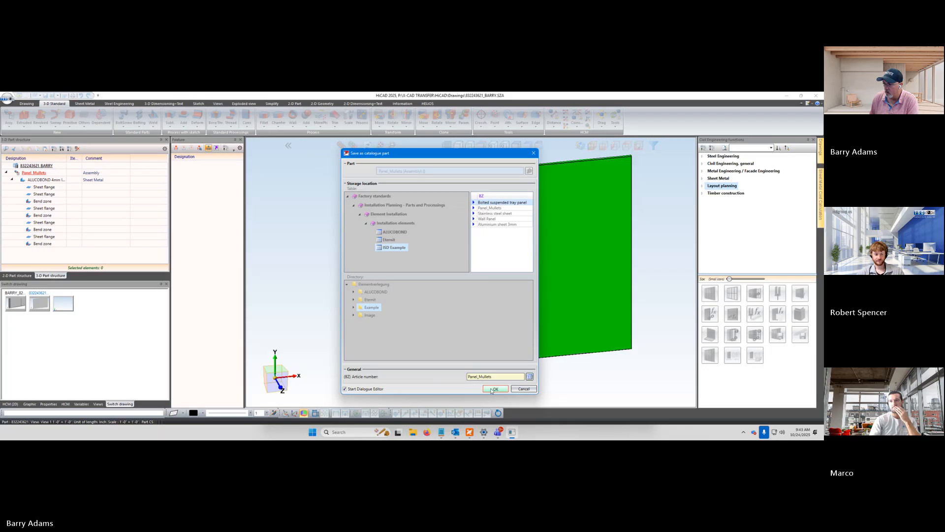
pyautogui.click(494, 389)
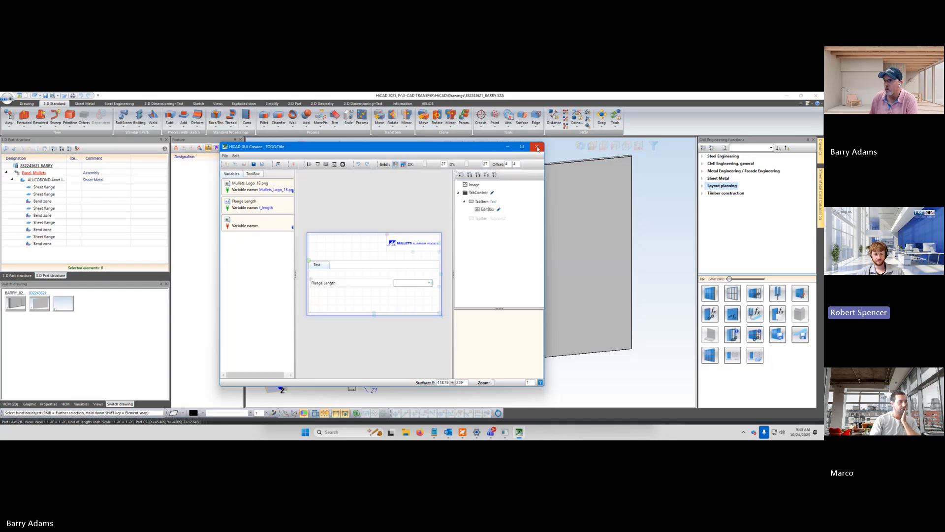
pyautogui.click(226, 156)
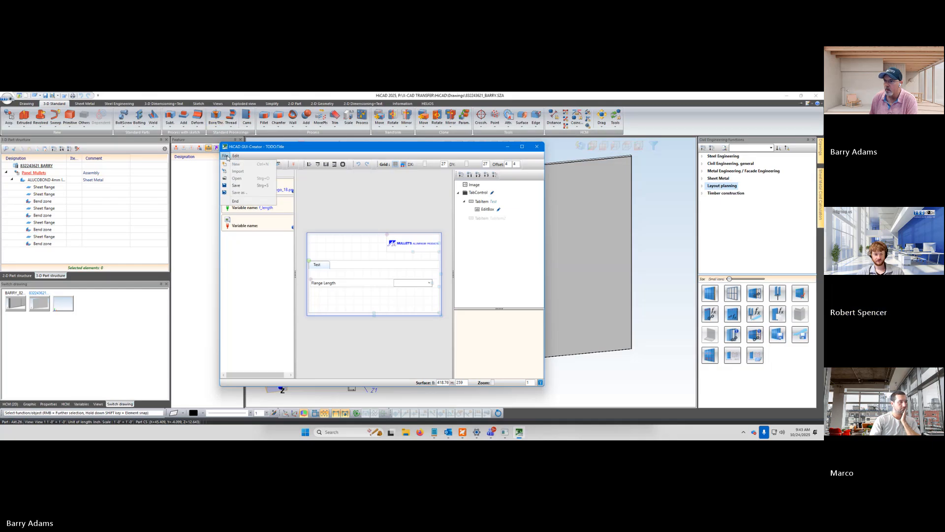
pyautogui.click(236, 201)
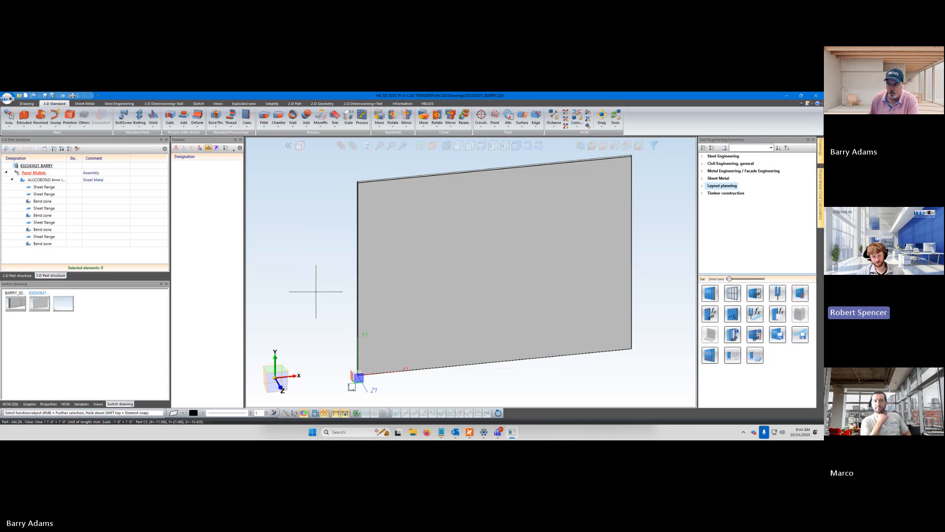
# Regenerate the Element Installation feature in the facade drawing with Create new
pyautogui.click(15, 303)
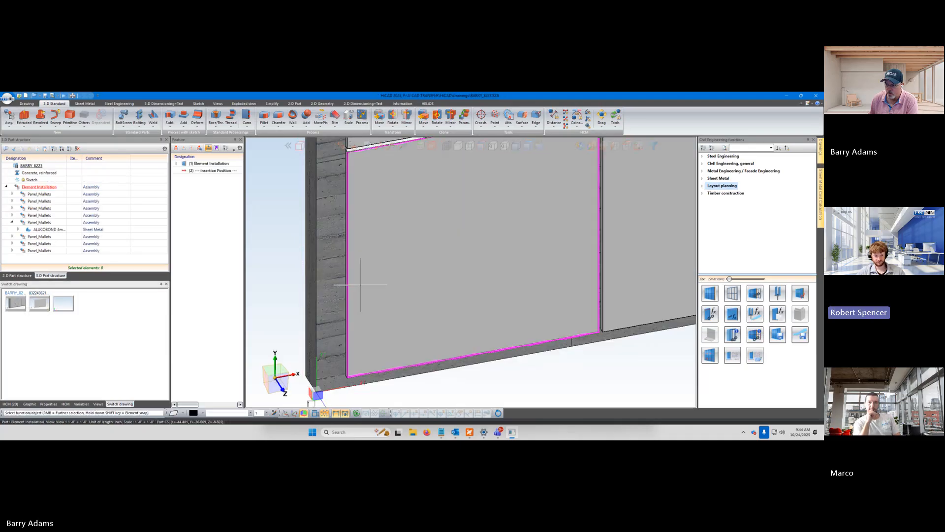
pyautogui.scroll(-5, 360, 288)
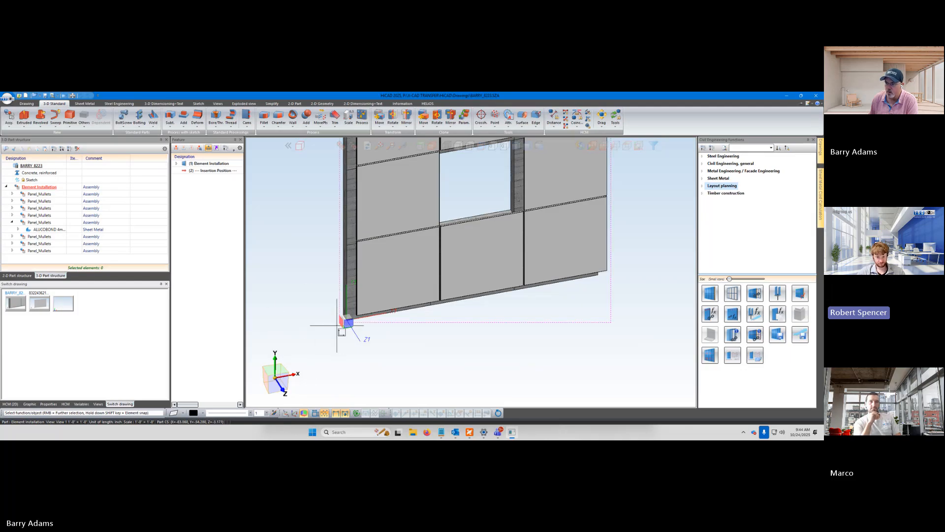
pyautogui.scroll(-2, 382, 353)
pyautogui.scroll(2, 374, 358)
pyautogui.scroll(-2, 371, 351)
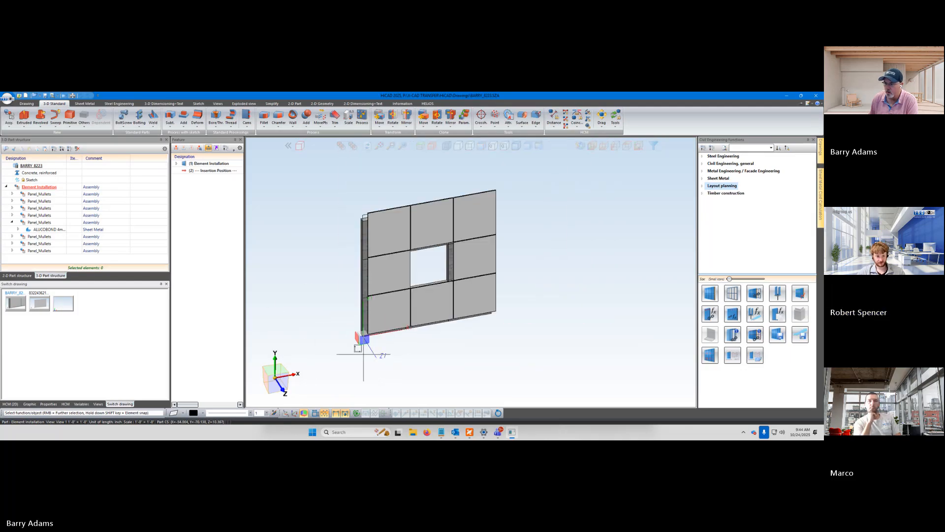
pyautogui.scroll(2, 348, 313)
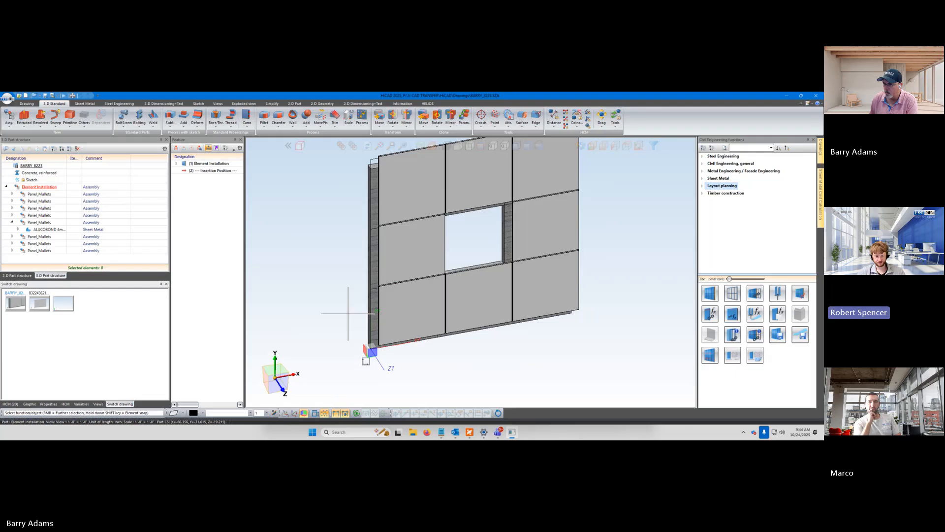
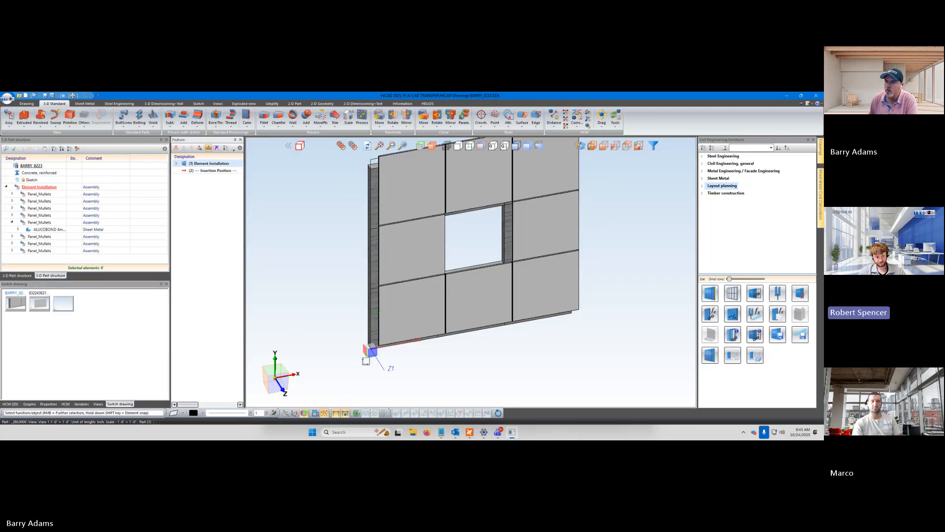
pyautogui.rightClick(207, 165)
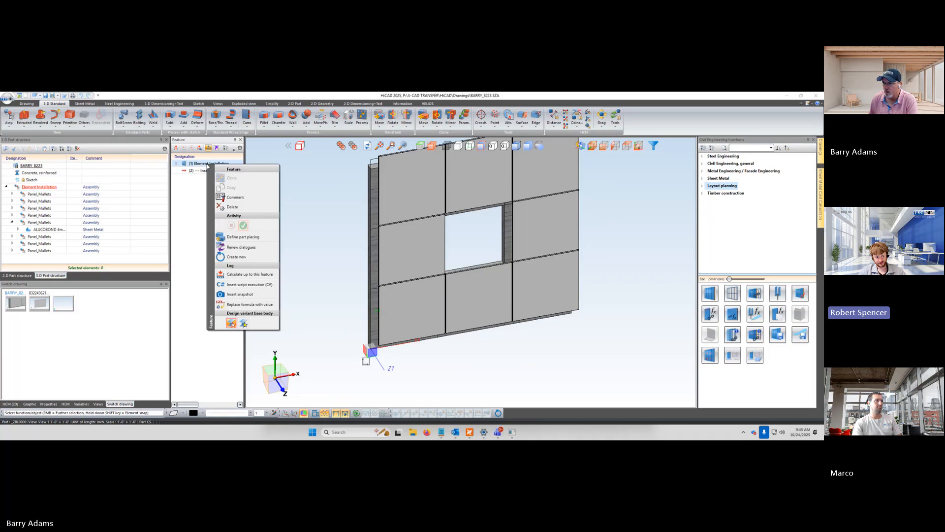
pyautogui.click(241, 257)
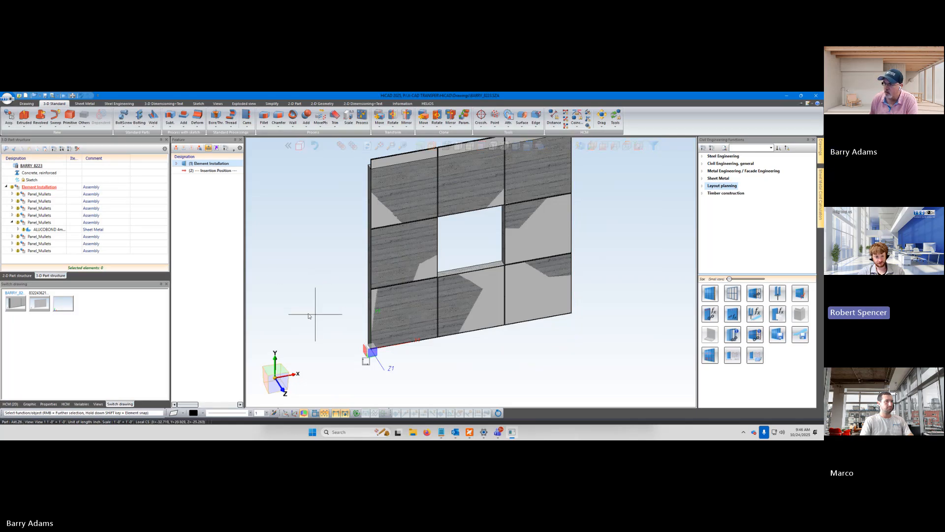
# Examine from the side how the regenerated panels sit against the concrete wall, especially along its upper edge
pyautogui.moveTo(309, 316); pyautogui.dragTo(350, 304, button='middle')
pyautogui.scroll(-3, 369, 345)
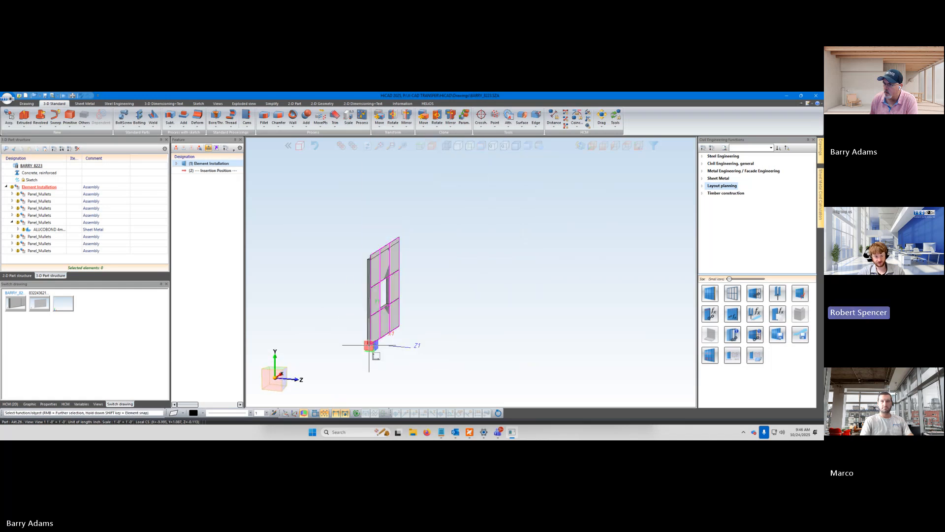
pyautogui.scroll(2, 370, 347)
pyautogui.scroll(4, 359, 250)
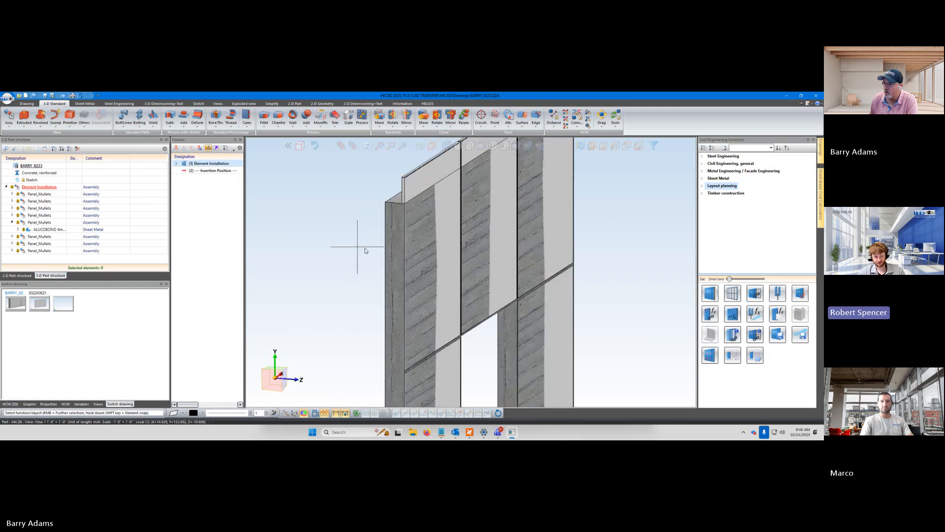
pyautogui.moveTo(365, 251)
pyautogui.mouseDown(button='middle')
pyautogui.moveTo(382, 252)
pyautogui.moveTo(367, 243)
pyautogui.mouseUp(button='middle')
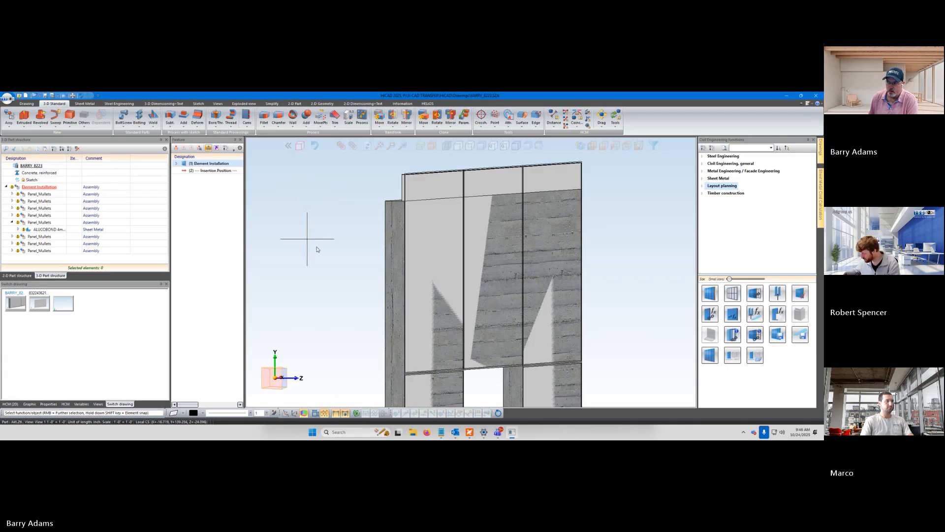
pyautogui.moveTo(317, 247); pyautogui.dragTo(322, 252, button='middle')
pyautogui.moveTo(320, 252); pyautogui.dragTo(319, 251, button='middle')
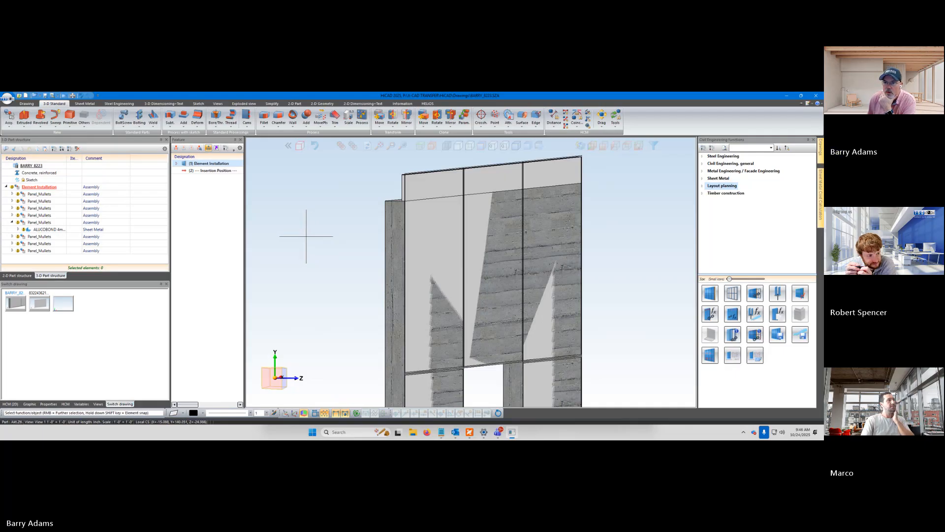
# Open the Element Installation feature for editing and set the global offset of the panels to 2
pyautogui.click(46, 187)
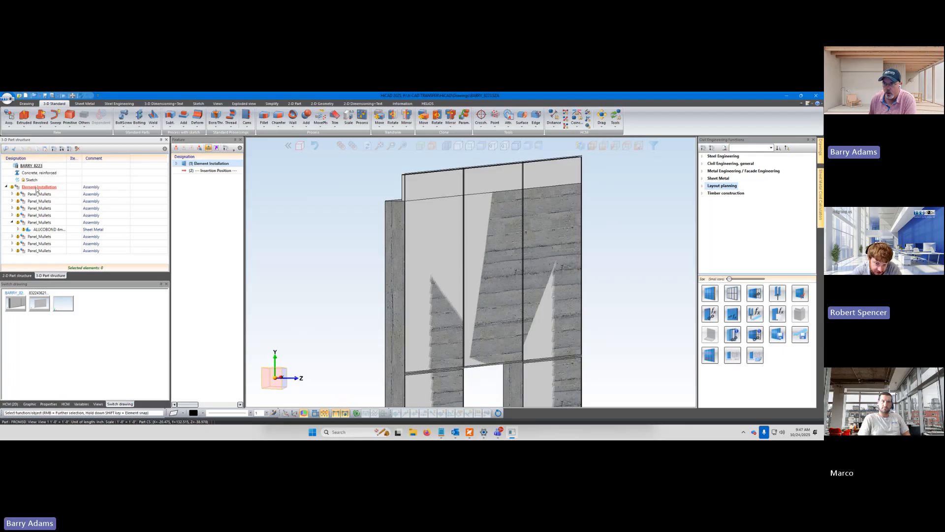
pyautogui.doubleClick(209, 165)
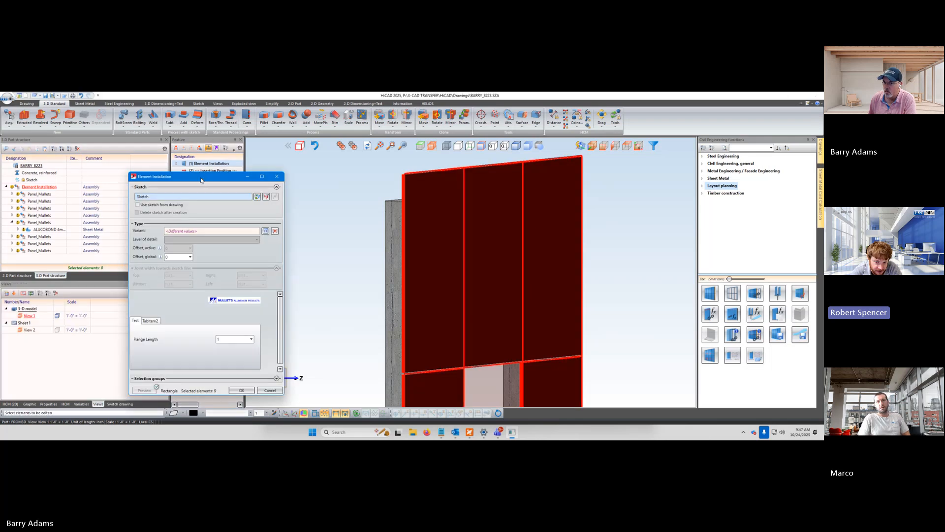
pyautogui.moveTo(201, 180); pyautogui.dragTo(321, 179)
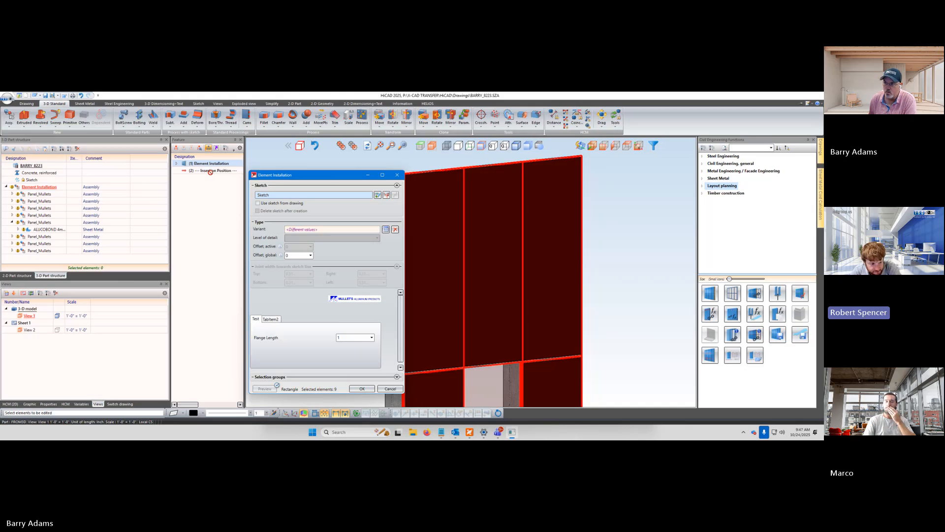
pyautogui.moveTo(287, 175); pyautogui.dragTo(229, 180)
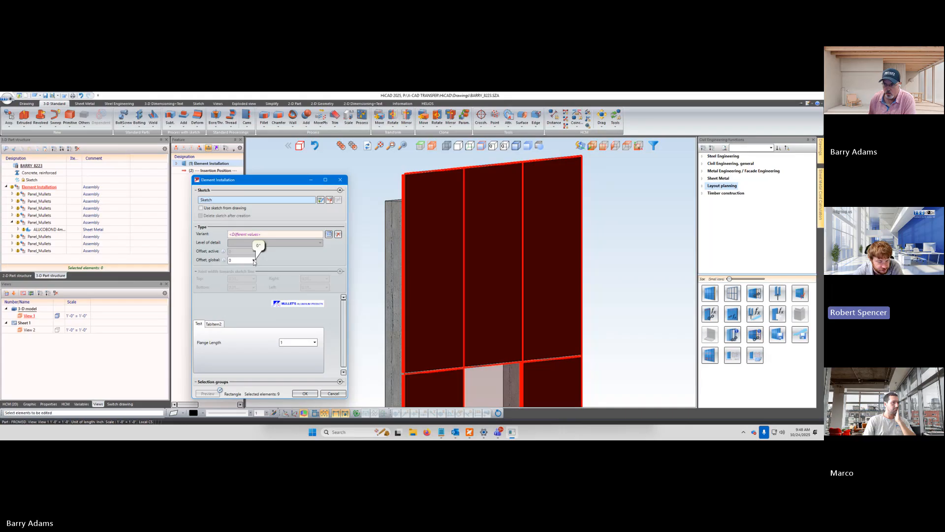
pyautogui.click(254, 261)
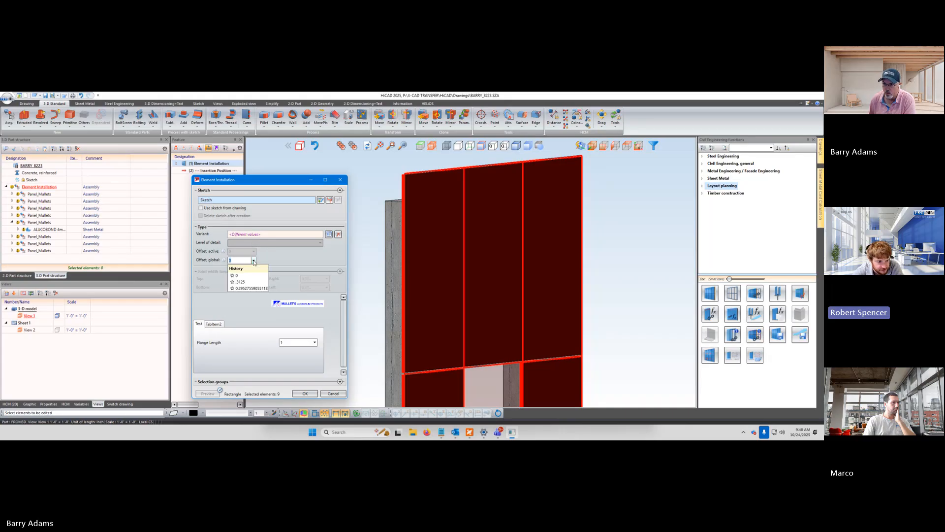
pyautogui.moveTo(240, 260); pyautogui.dragTo(221, 262)
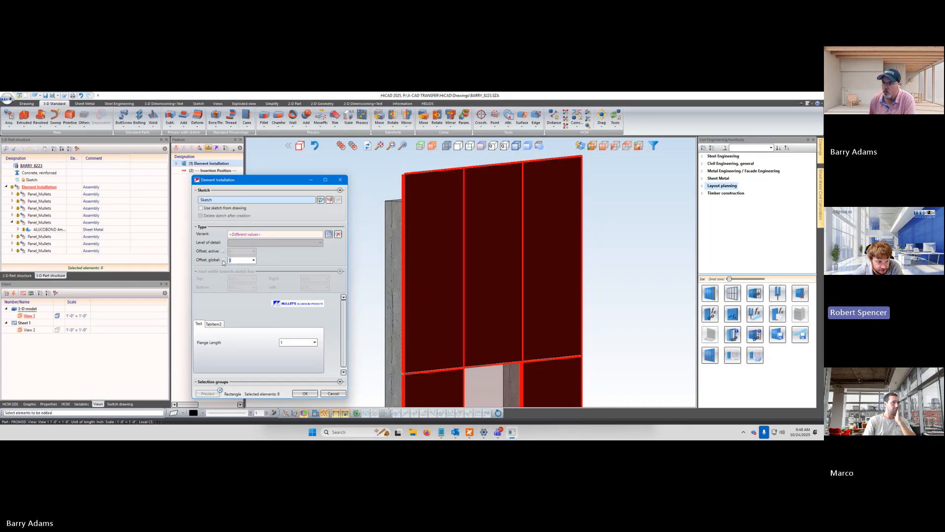
pyautogui.write('2')
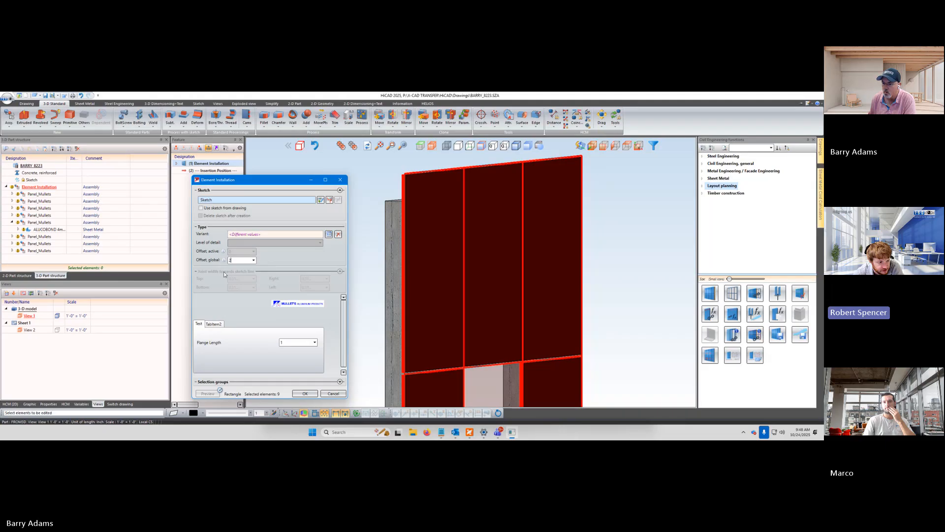
pyautogui.press('Tab')
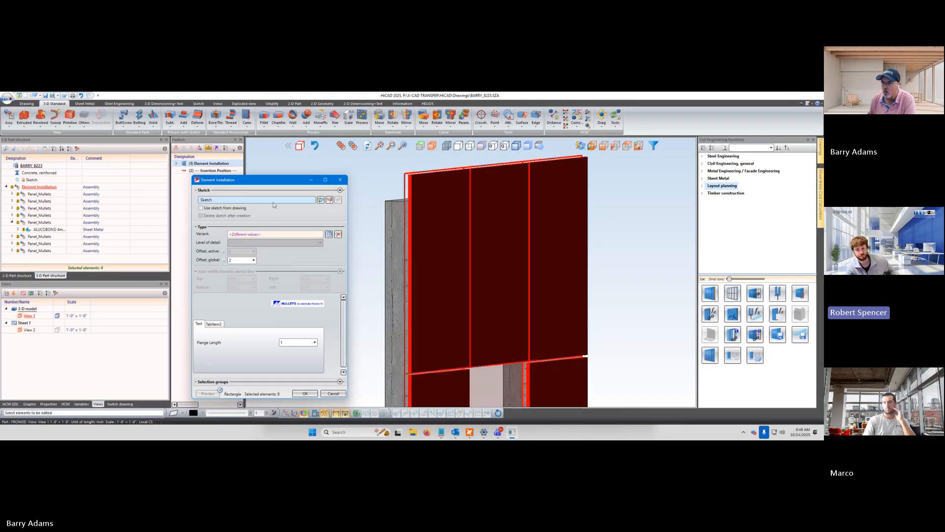
# Select the two panels flanking the window opening and leave the element installation without applying its changes
pyautogui.click(271, 234)
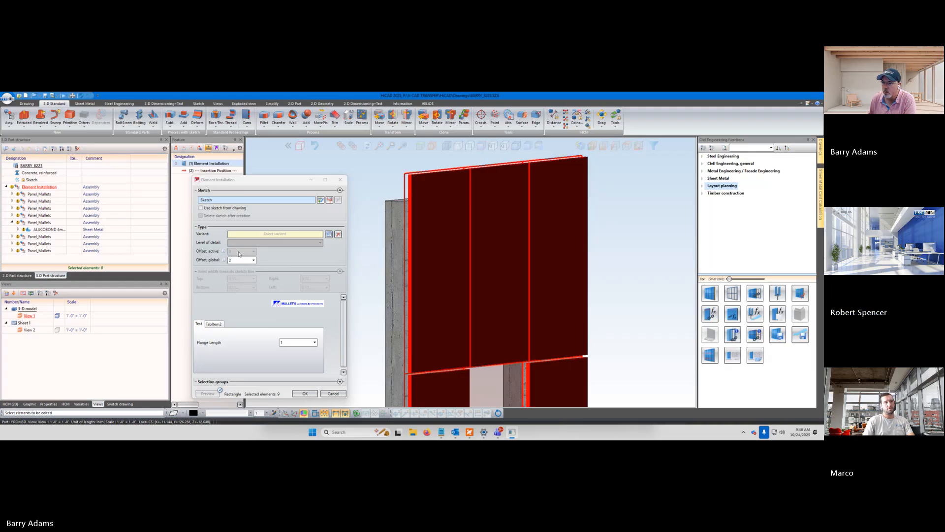
pyautogui.click(418, 295)
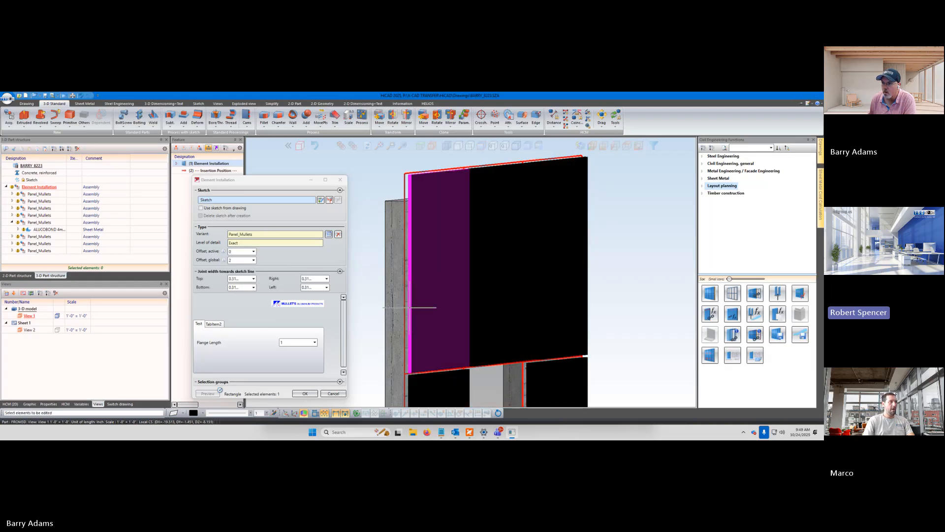
pyautogui.scroll(-5, 481, 279)
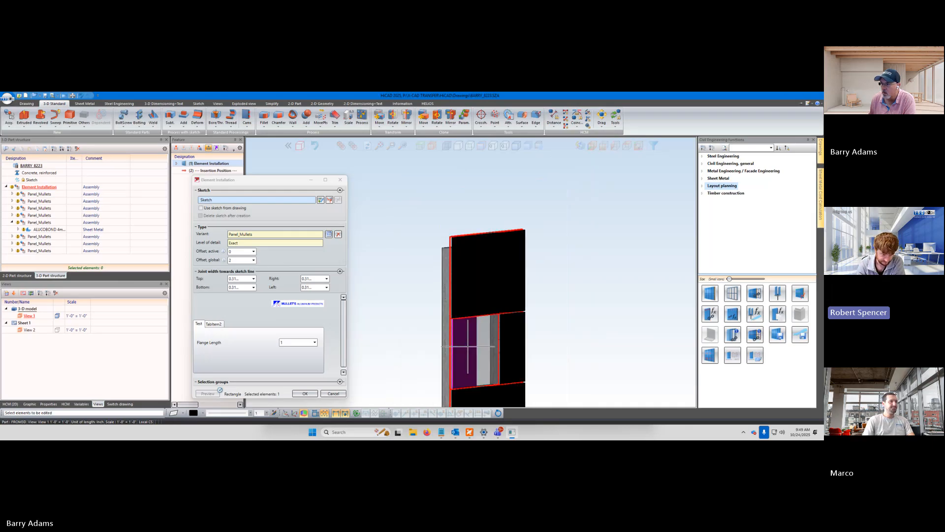
pyautogui.click(521, 346)
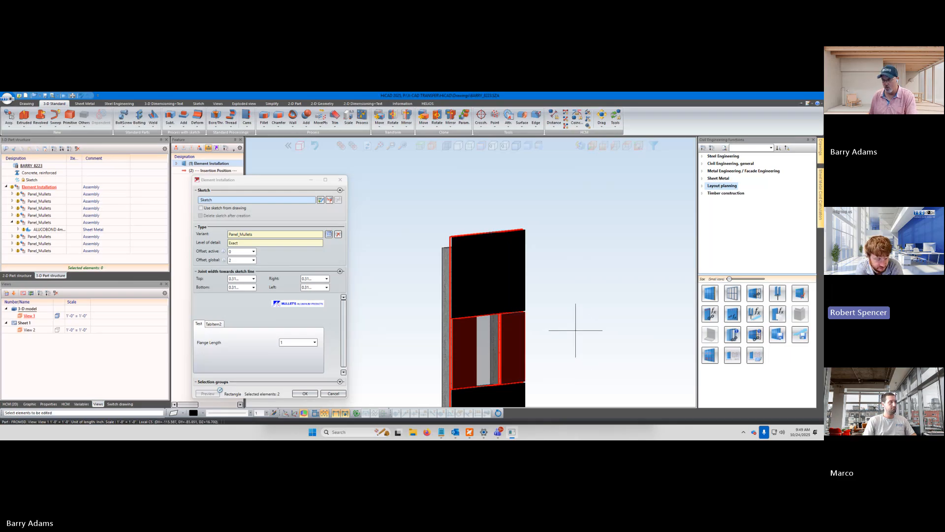
pyautogui.press('Escape')
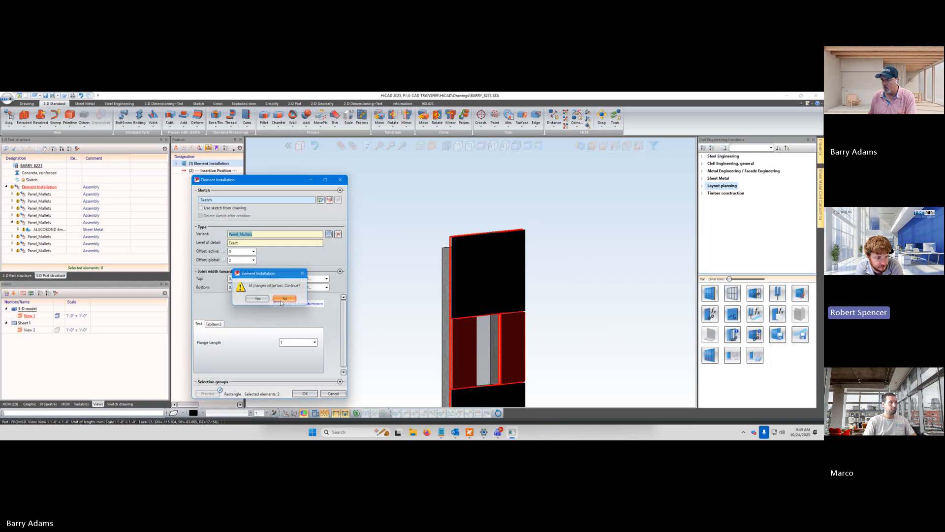
pyautogui.click(282, 300)
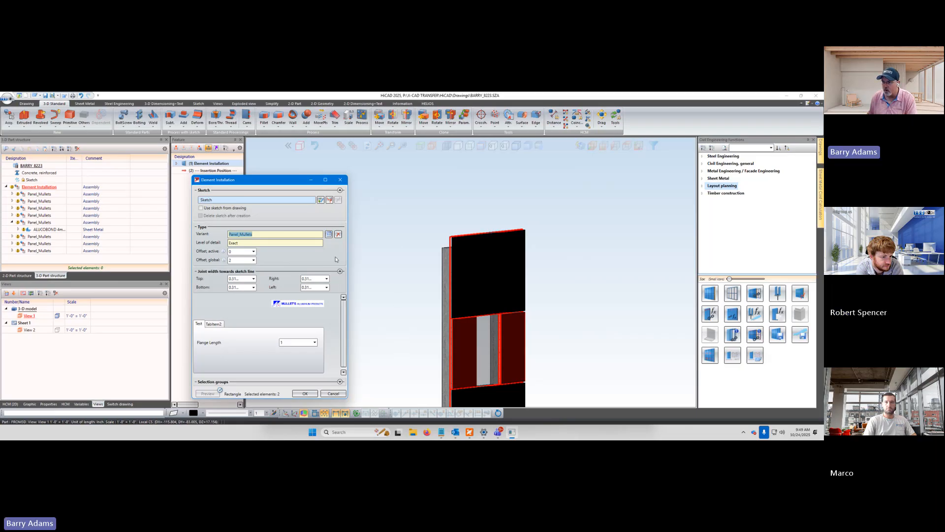
pyautogui.click(334, 359)
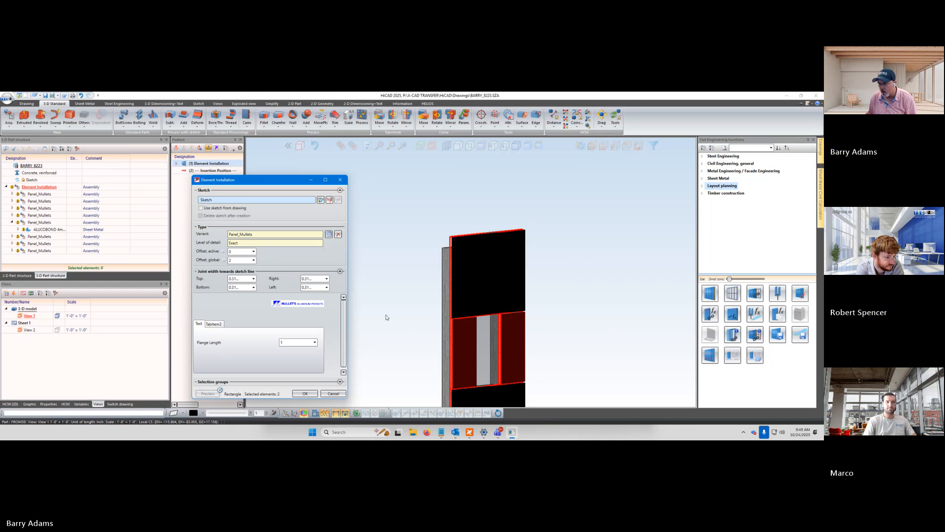
pyautogui.moveTo(288, 183); pyautogui.dragTo(313, 178)
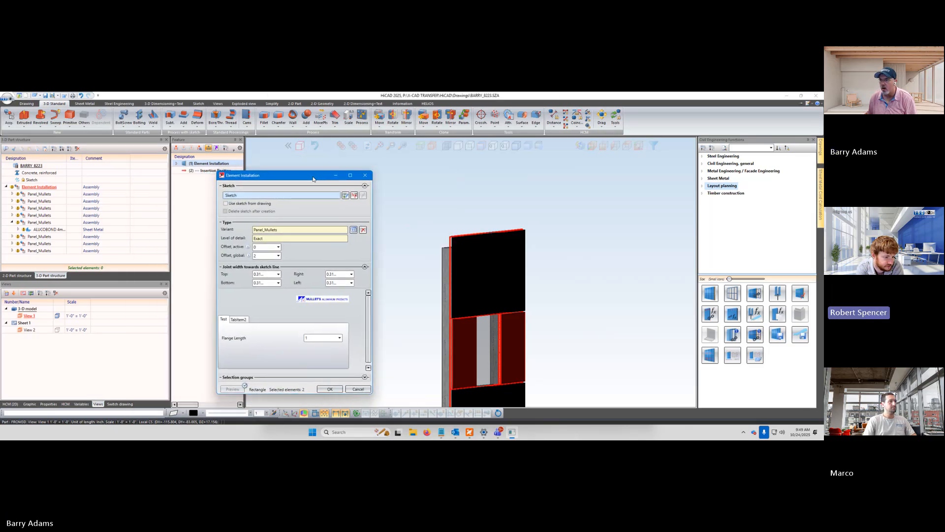
pyautogui.click(355, 390)
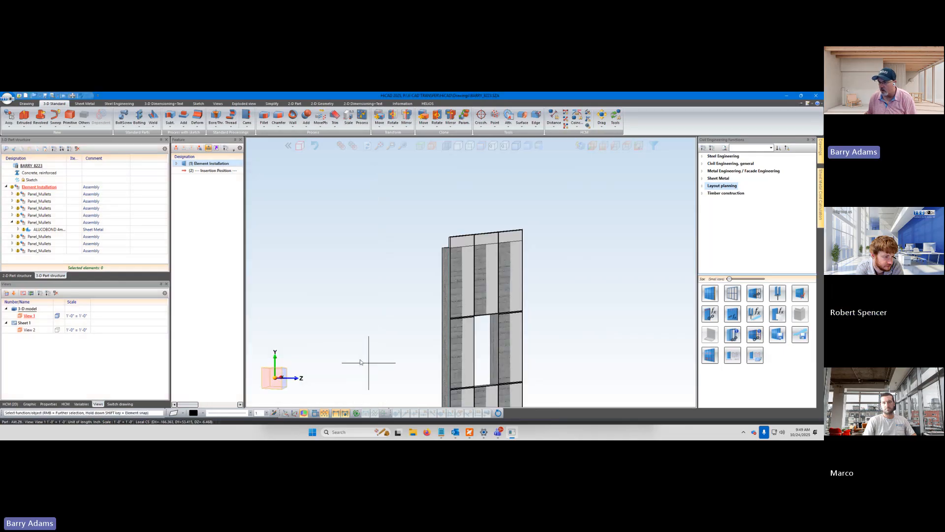
# Reopen the Element Installation feature, select the upper corner panel nearest the wall's exposed edge, and set the global offset to 2
pyautogui.moveTo(367, 363); pyautogui.dragTo(351, 373, button='middle')
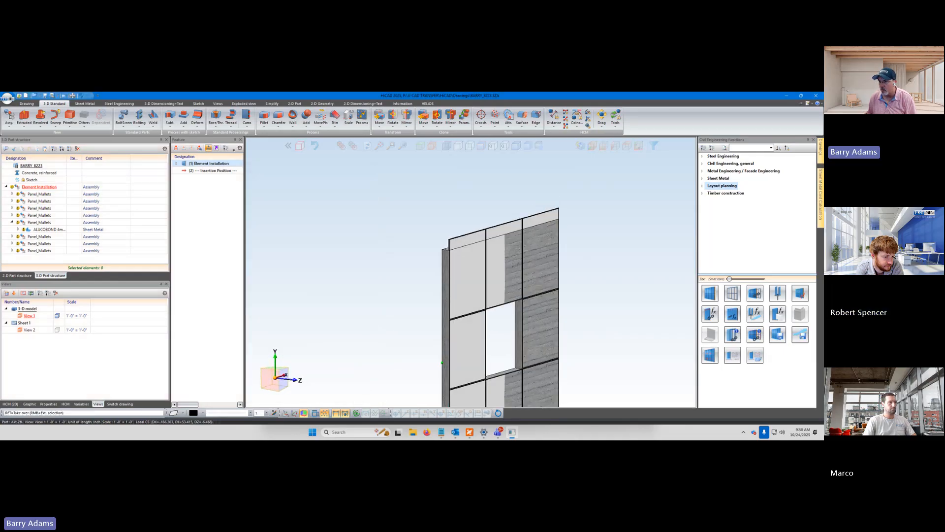
pyautogui.doubleClick(209, 164)
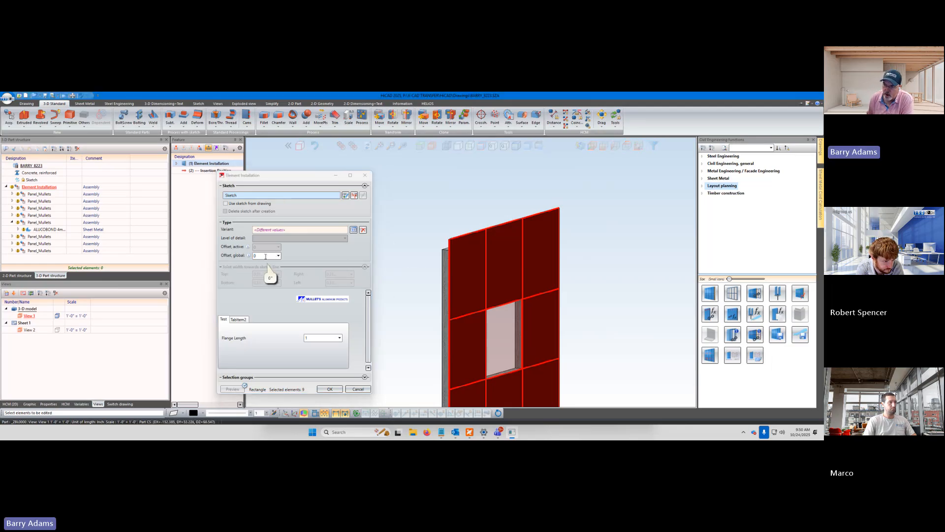
pyautogui.click(467, 276)
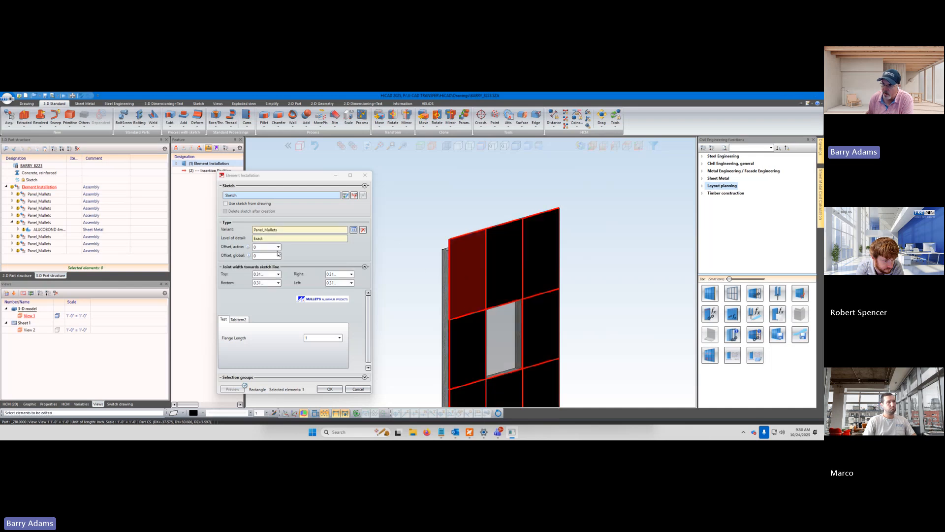
pyautogui.click(278, 247)
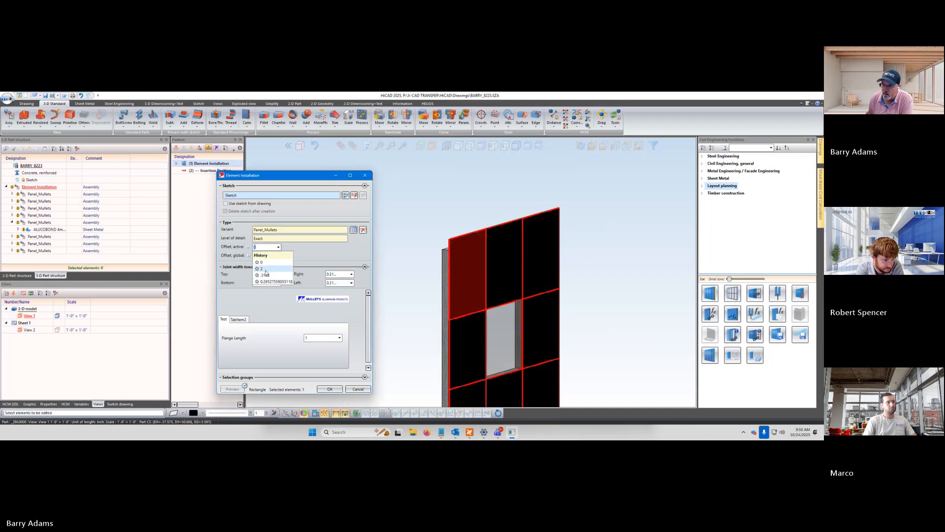
pyautogui.click(343, 258)
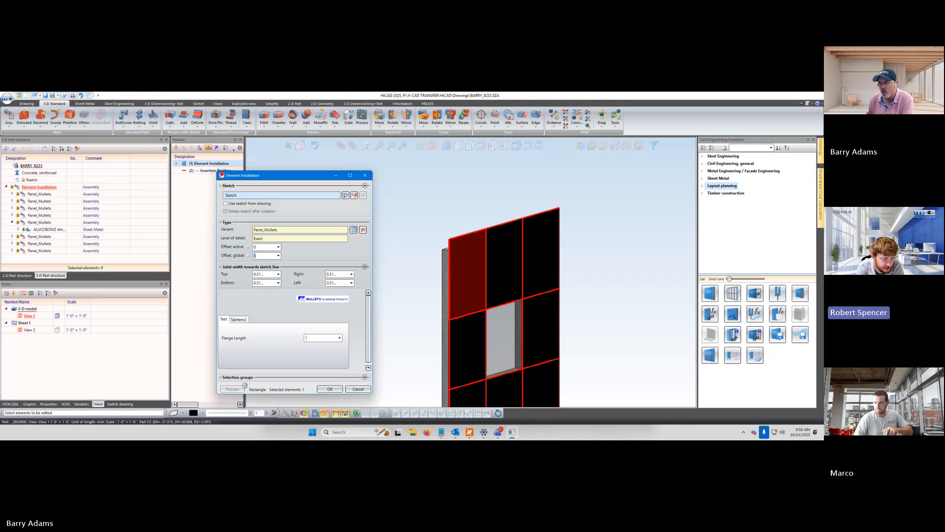
pyautogui.write('2')
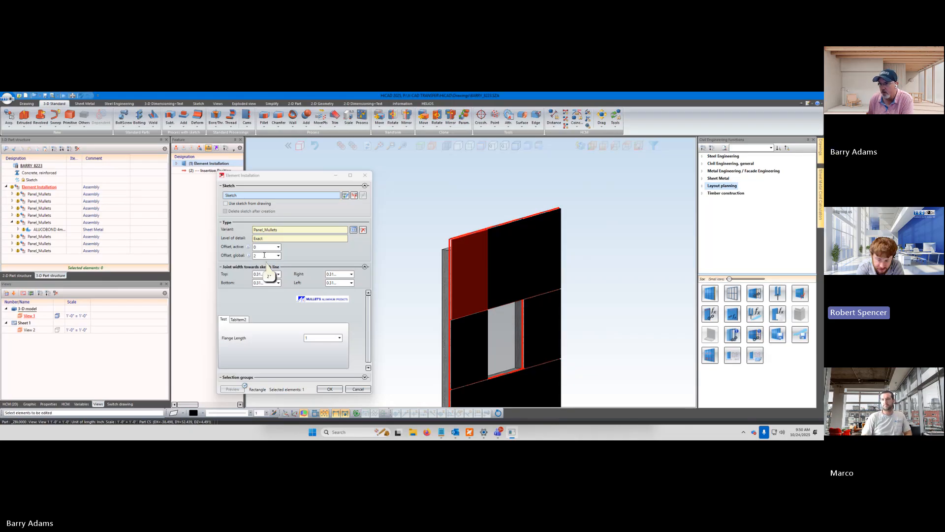
pyautogui.click(323, 252)
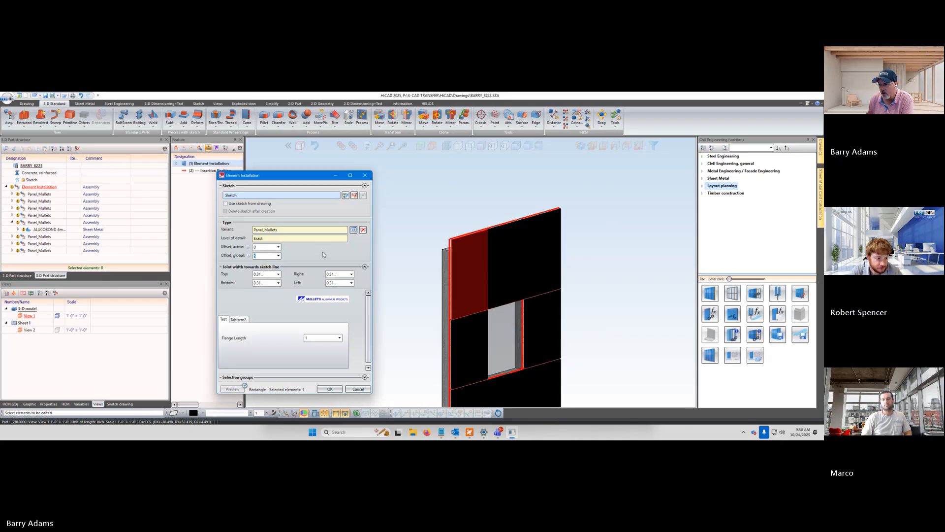
# Try an active offset of 4 on the selected upper corner panel and set it back to 0
pyautogui.click(465, 271)
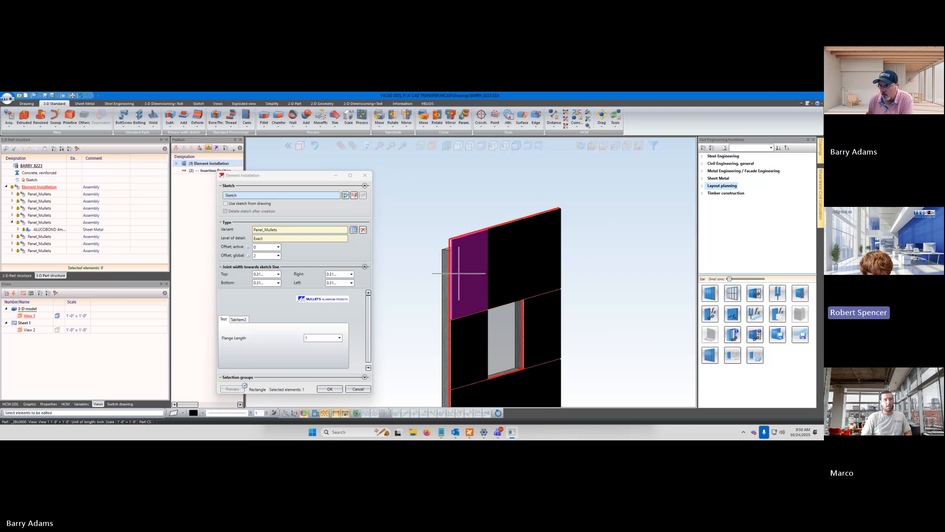
pyautogui.click(266, 246)
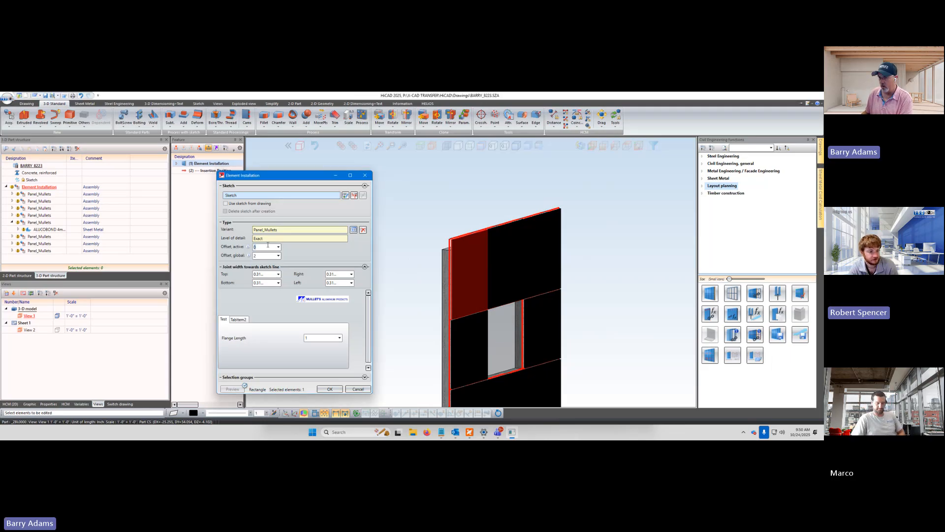
pyautogui.write('4')
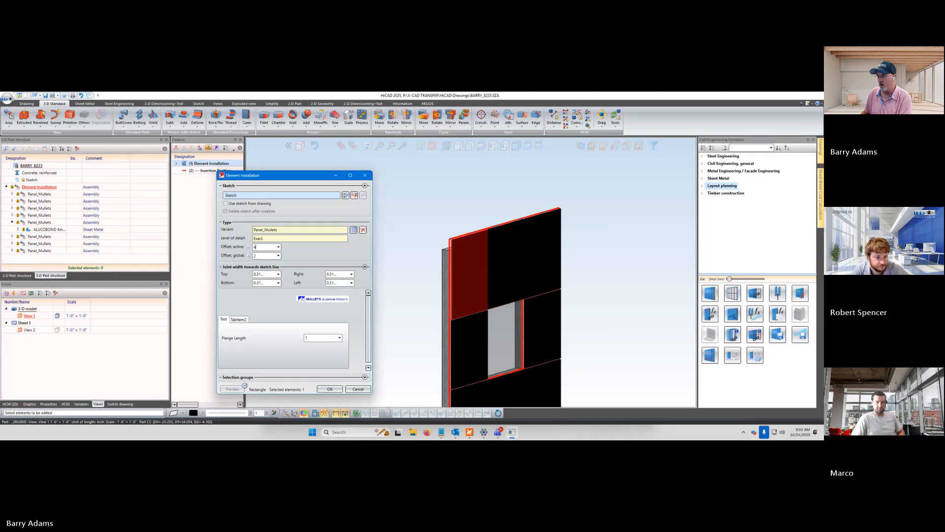
pyautogui.click(399, 279)
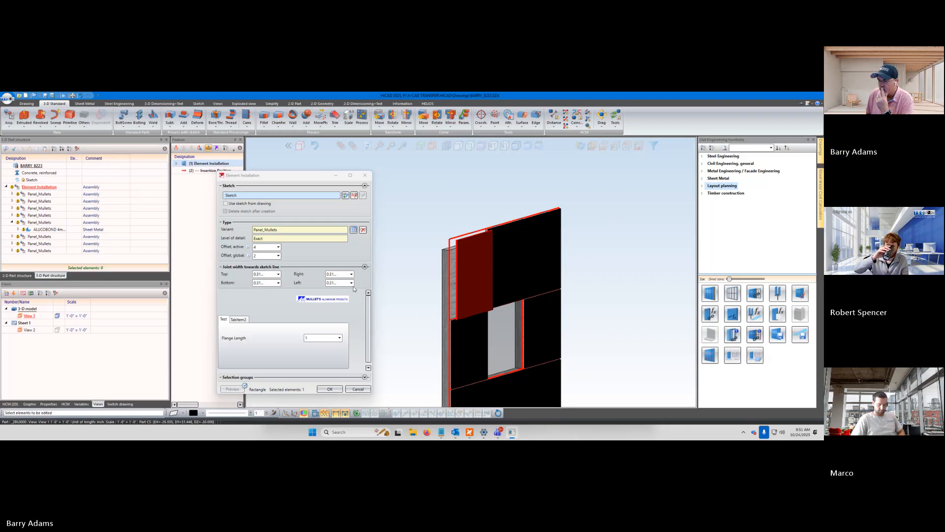
pyautogui.click(262, 247)
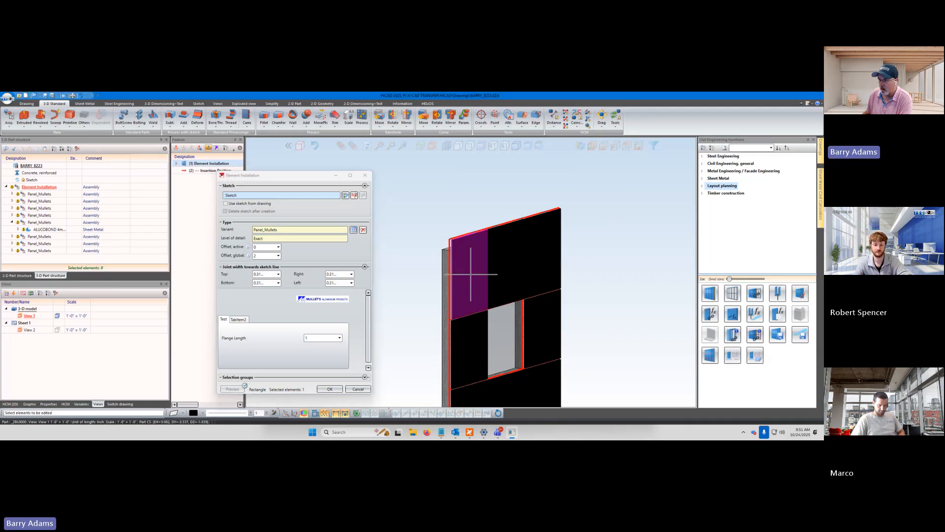
# Select the upper middle panel and the panel beside the window opening individually to examine their variant and offset settings
pyautogui.click(504, 266)
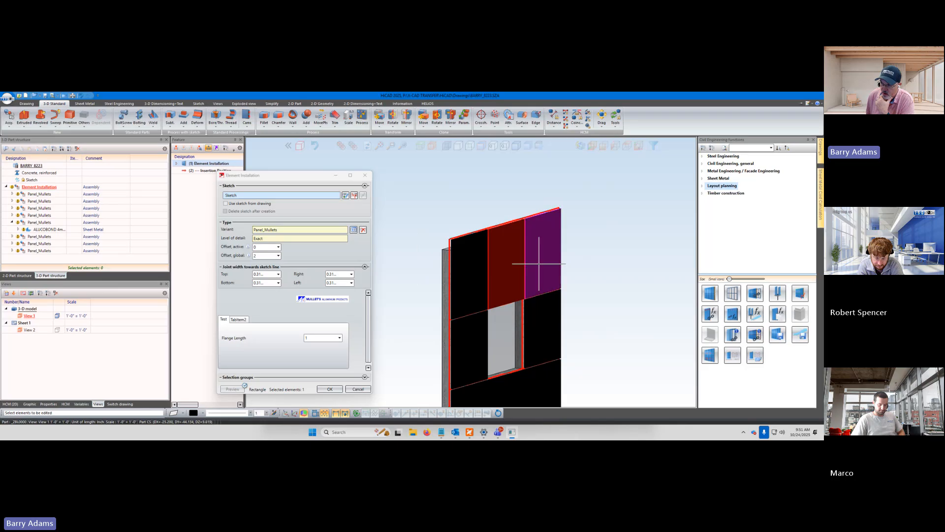
pyautogui.click(501, 254)
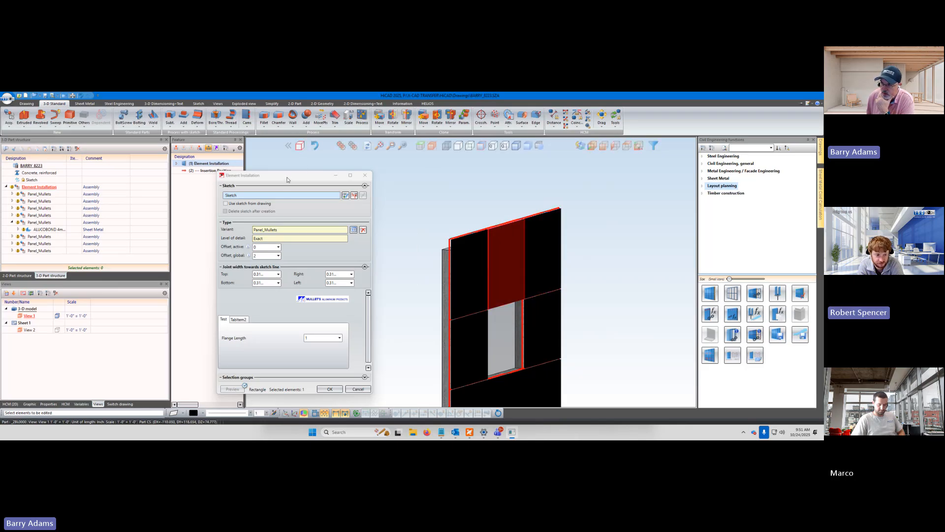
pyautogui.moveTo(287, 179)
pyautogui.mouseDown()
pyautogui.moveTo(302, 179)
pyautogui.moveTo(293, 183)
pyautogui.mouseUp()
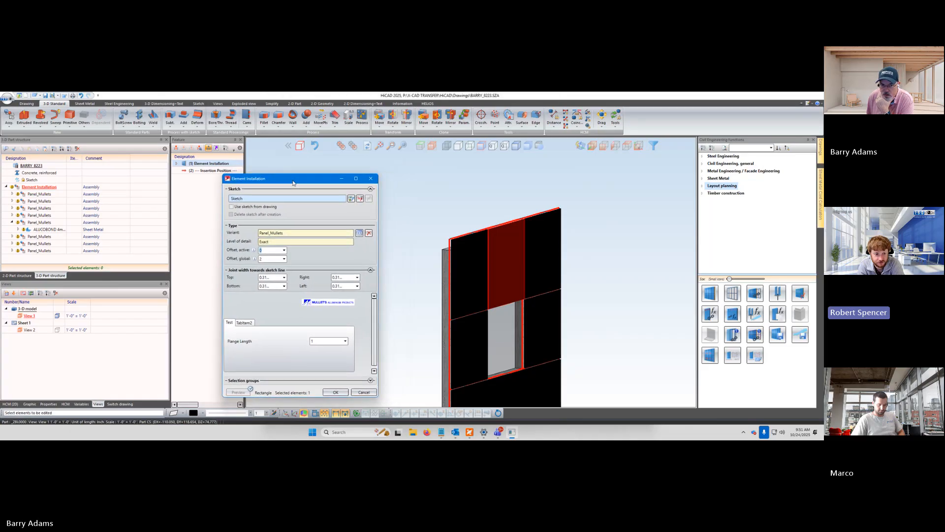
pyautogui.click(359, 232)
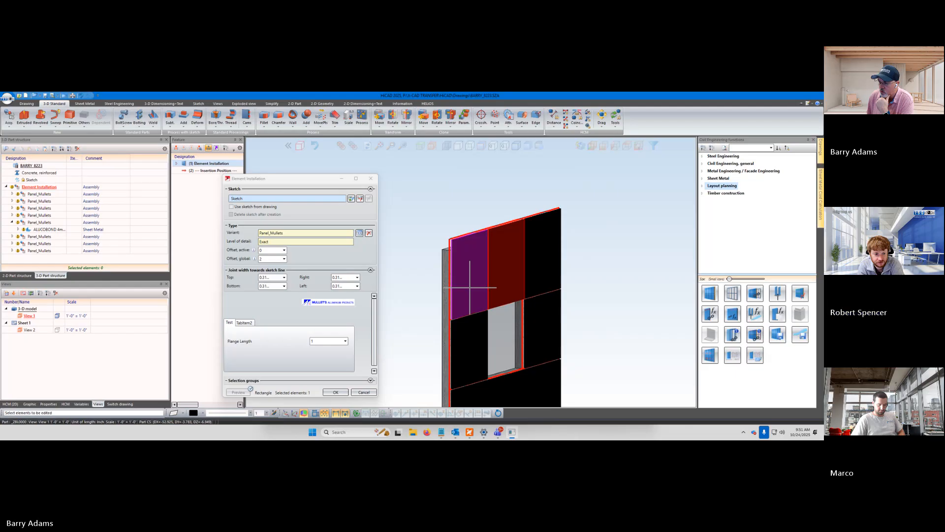
pyautogui.click(471, 340)
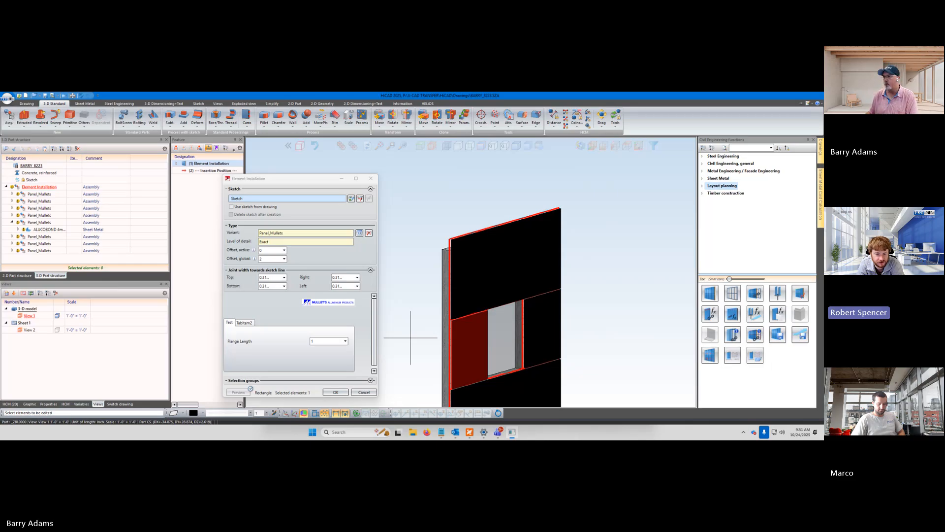
pyautogui.moveTo(408, 333); pyautogui.dragTo(411, 285, button='middle')
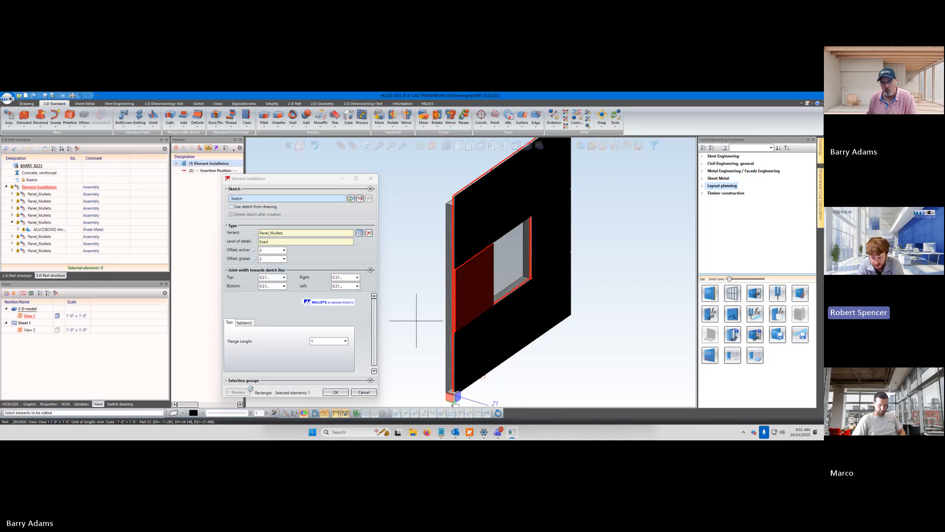
pyautogui.scroll(-2, 418, 320)
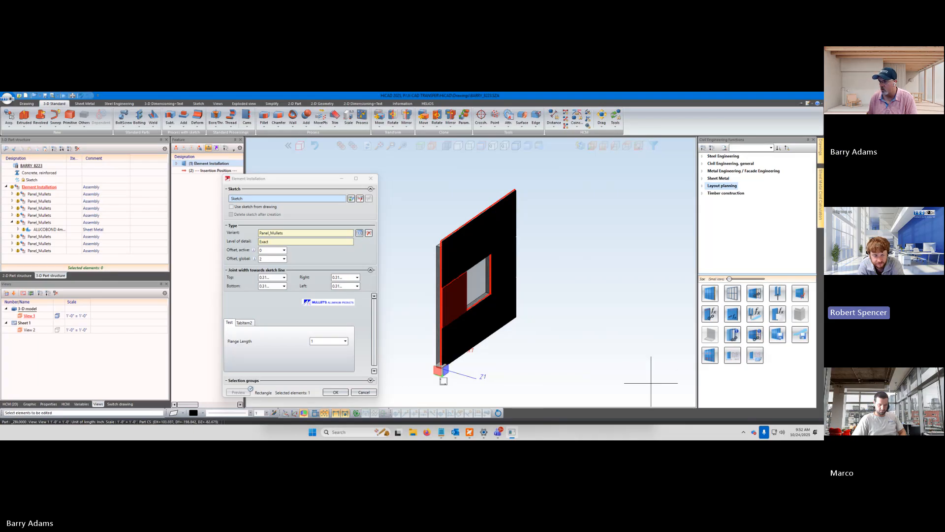
pyautogui.moveTo(648, 383); pyautogui.dragTo(627, 373, button='middle')
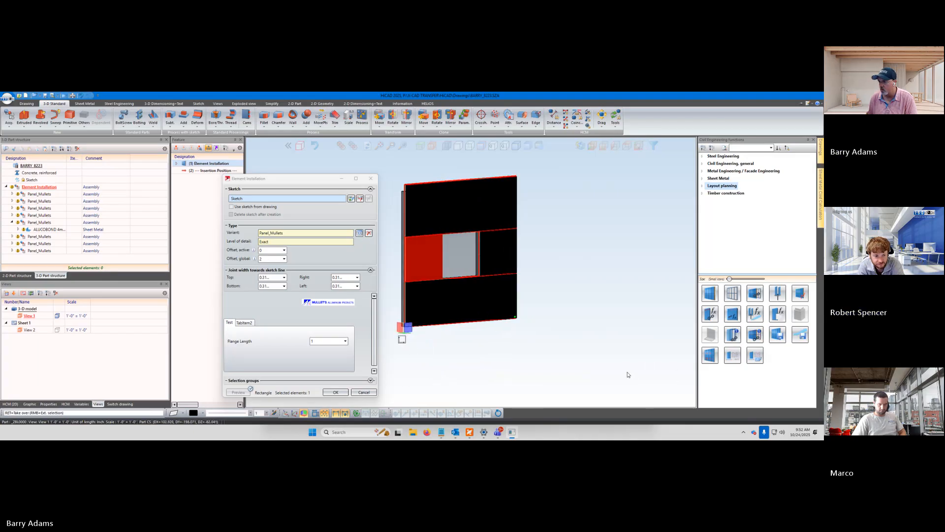
pyautogui.moveTo(534, 358); pyautogui.dragTo(563, 379, button='middle')
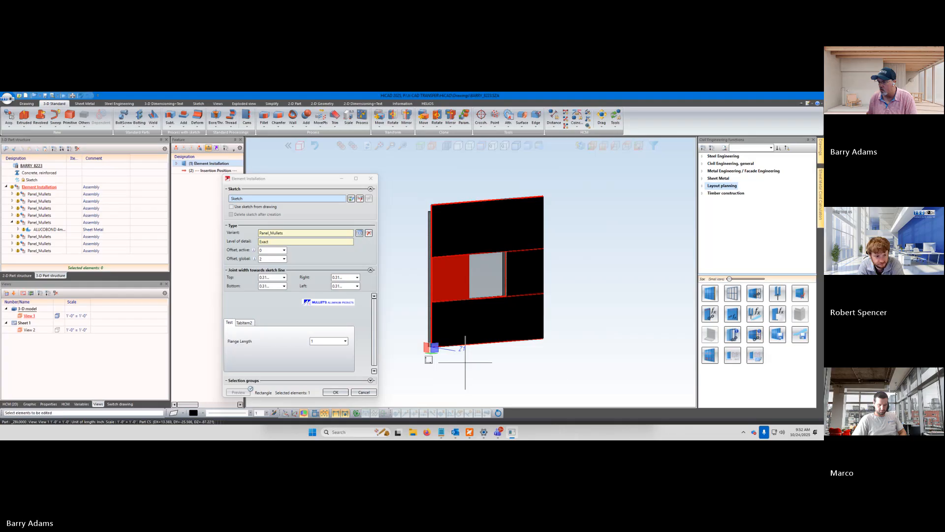
pyautogui.scroll(3, 409, 315)
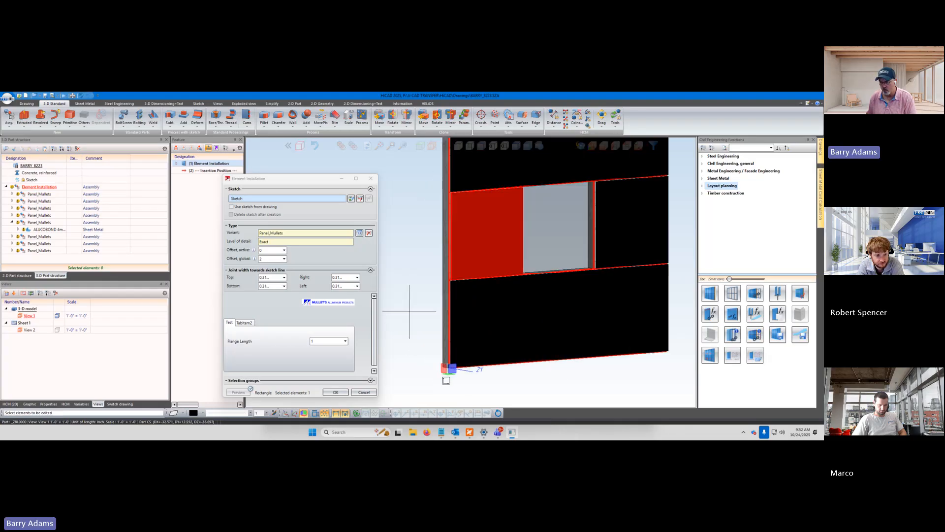
pyautogui.scroll(-3, 410, 311)
pyautogui.scroll(2, 409, 310)
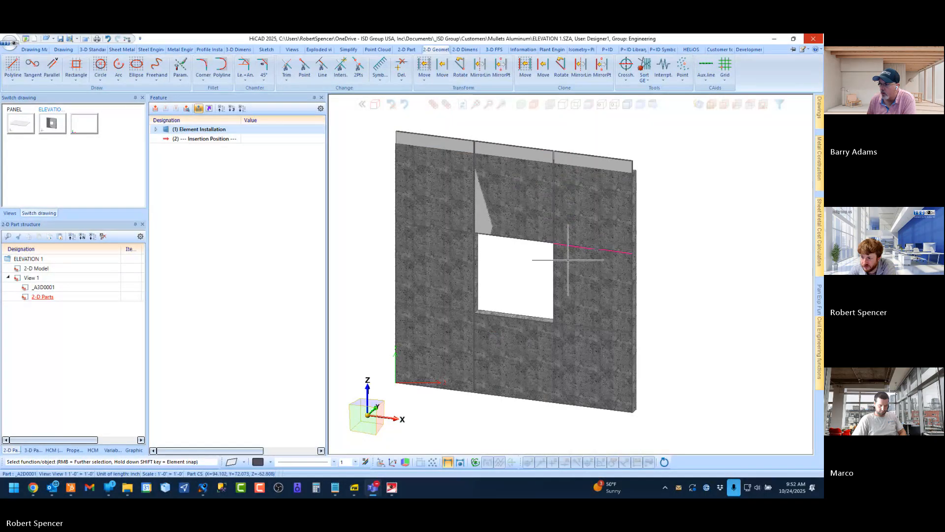
# Open the Element Installation feature of the ELEVATION 1 model and set the global offset of all panels to 2
pyautogui.scroll(-3, 568, 259)
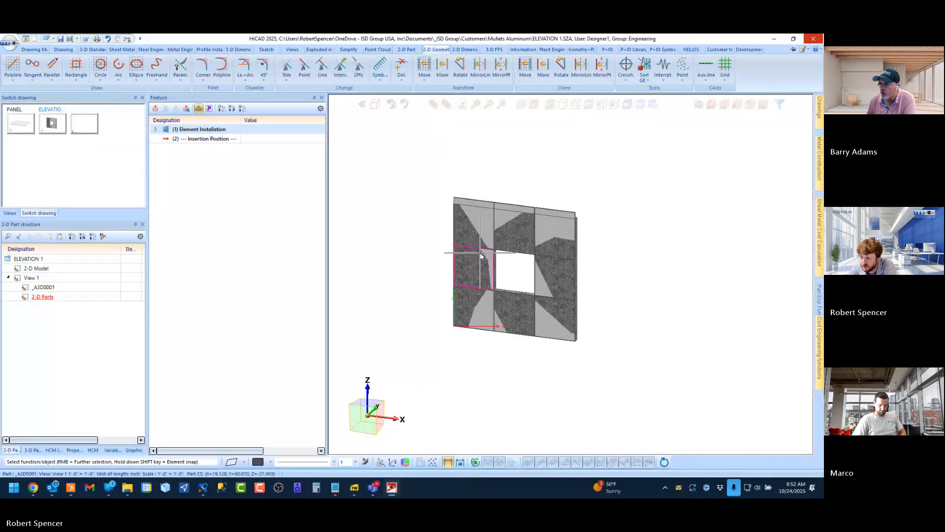
pyautogui.moveTo(480, 253); pyautogui.dragTo(511, 249, button='middle')
pyautogui.scroll(3, 512, 248)
pyautogui.scroll(-1, 512, 249)
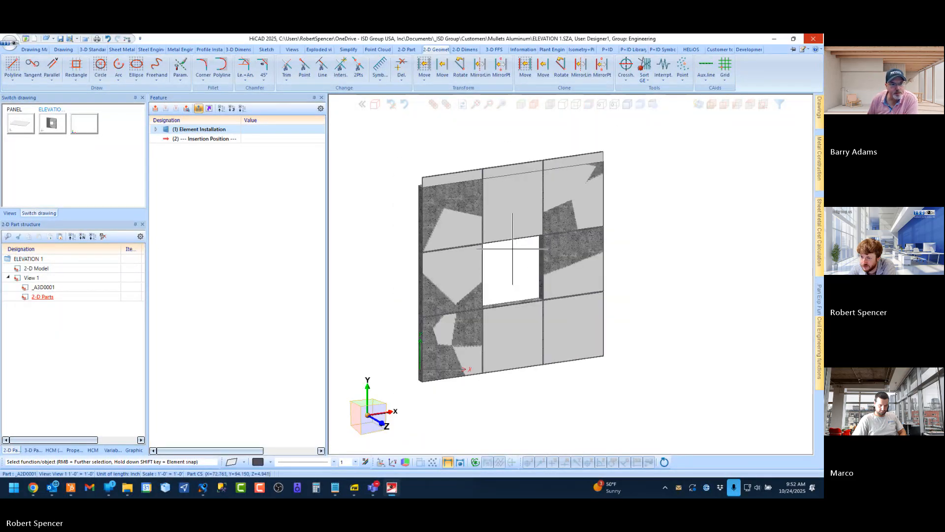
pyautogui.click(39, 450)
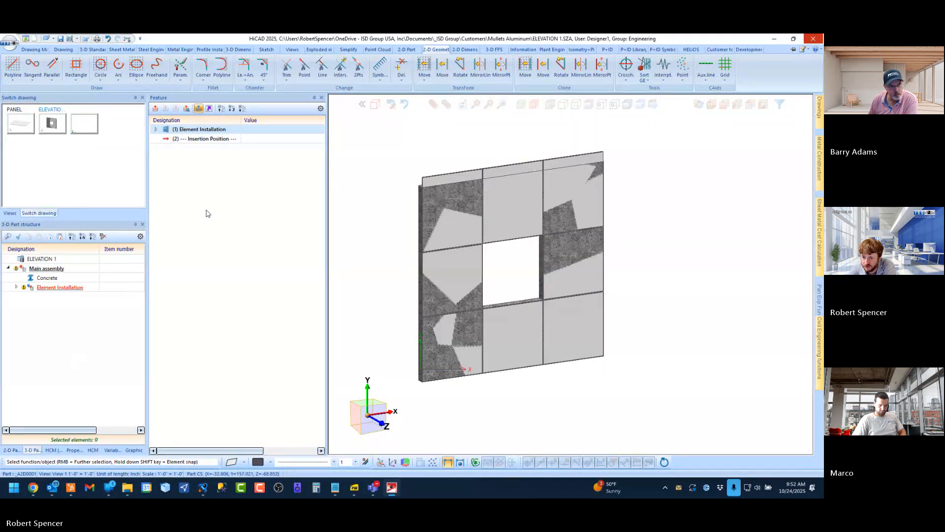
pyautogui.doubleClick(200, 130)
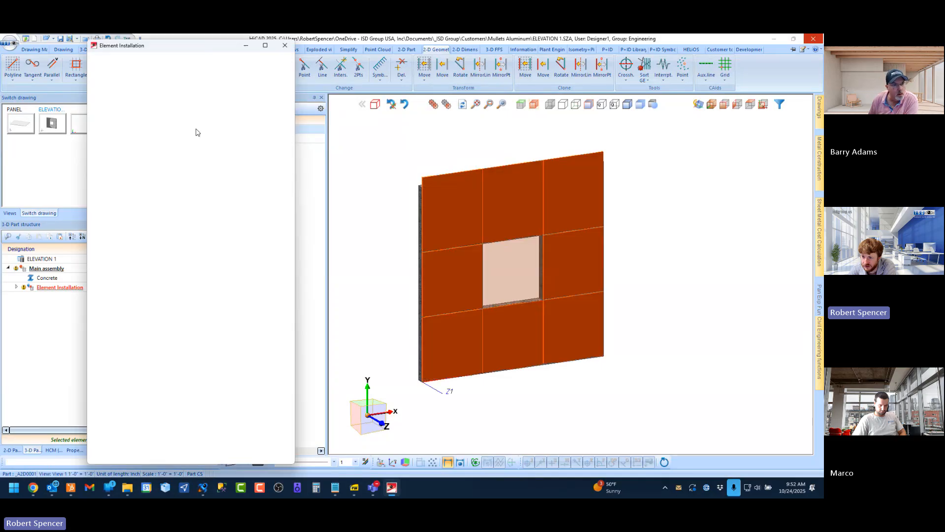
pyautogui.click(146, 152)
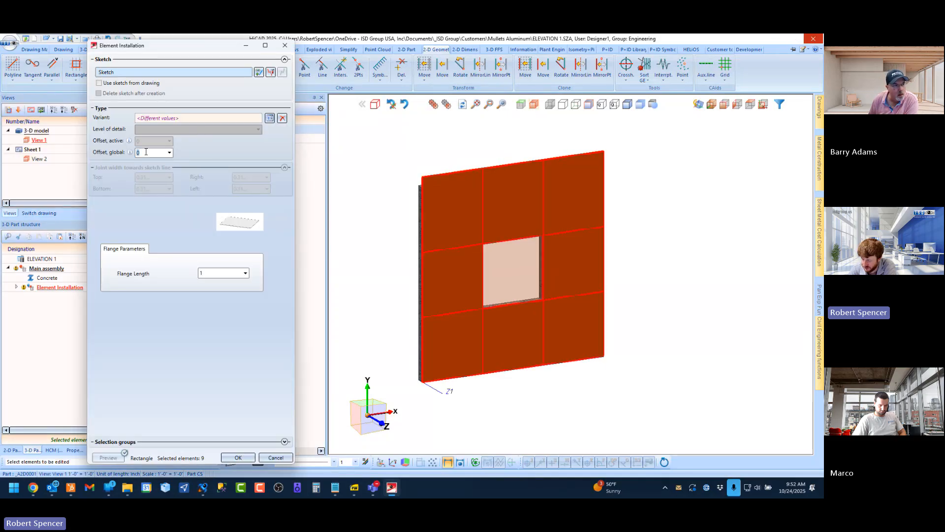
# Examine the gap between the offset panels and the concrete wall edge-on, then return to an angled view of the facade
pyautogui.scroll(-1, 485, 217)
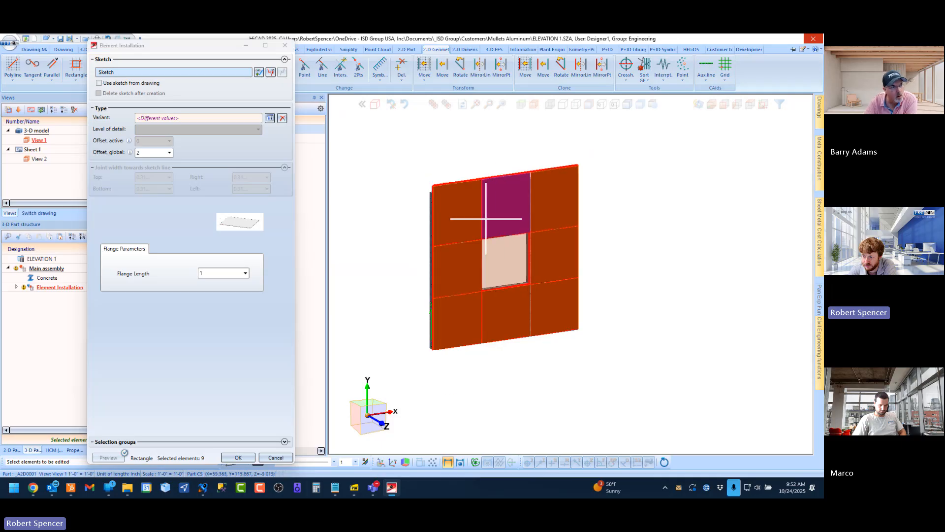
pyautogui.moveTo(486, 218); pyautogui.dragTo(542, 212, button='middle')
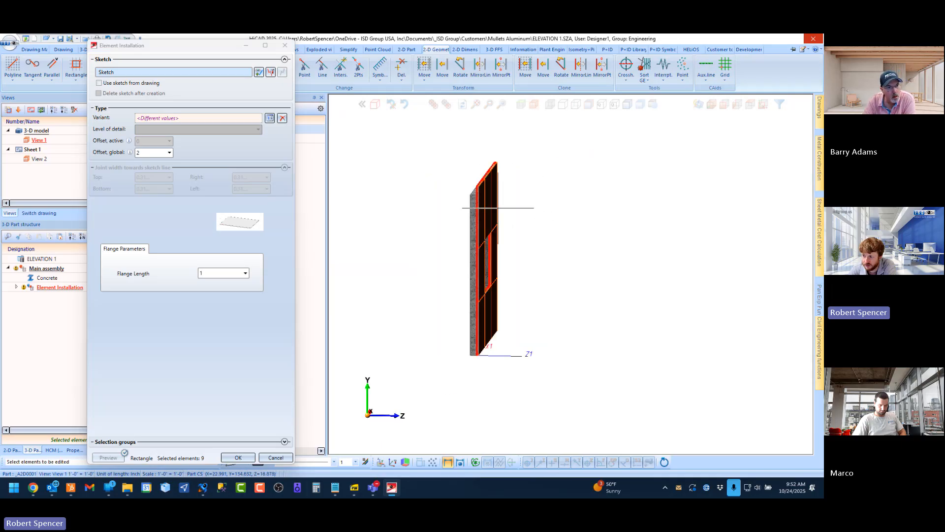
pyautogui.scroll(5, 482, 172)
pyautogui.scroll(2, 500, 168)
pyautogui.moveTo(434, 159); pyautogui.dragTo(436, 158, button='middle')
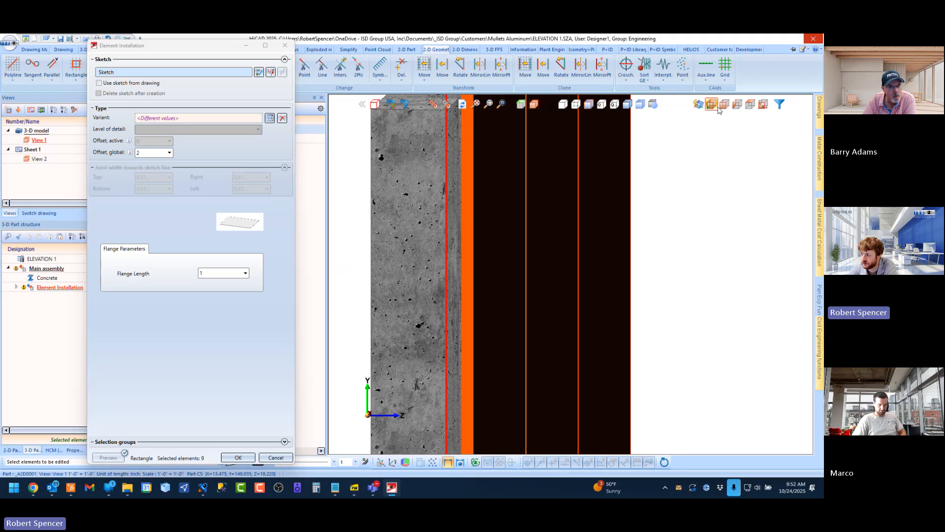
pyautogui.click(741, 109)
pyautogui.scroll(-5, 557, 266)
pyautogui.scroll(7, 580, 143)
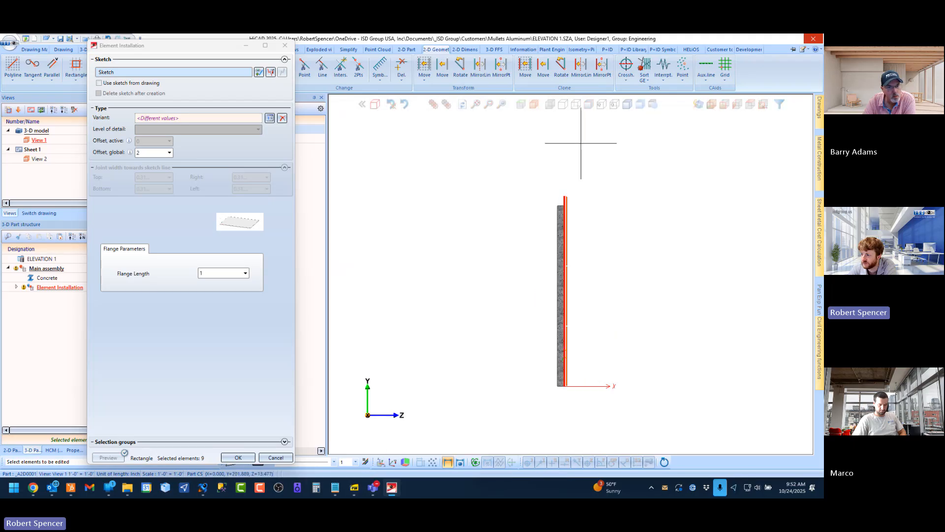
pyautogui.scroll(5, 526, 334)
pyautogui.scroll(-8, 525, 192)
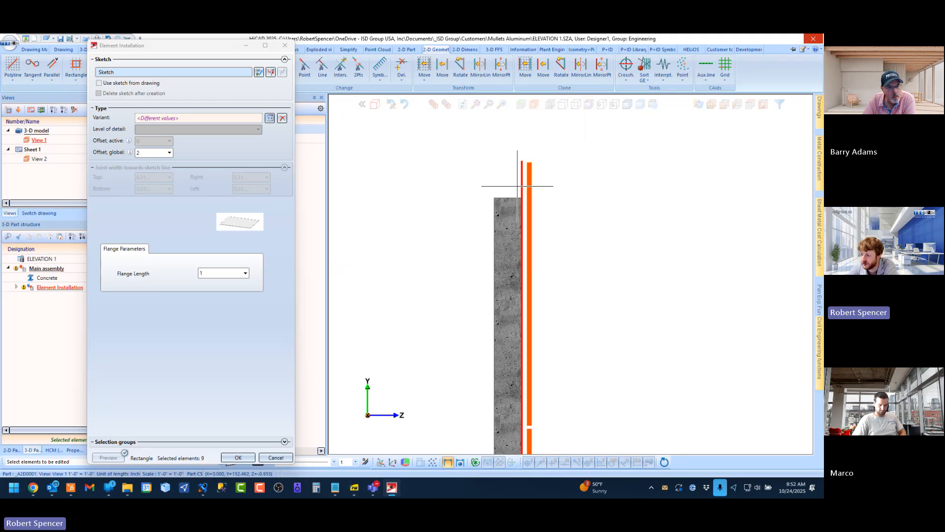
pyautogui.click(711, 105)
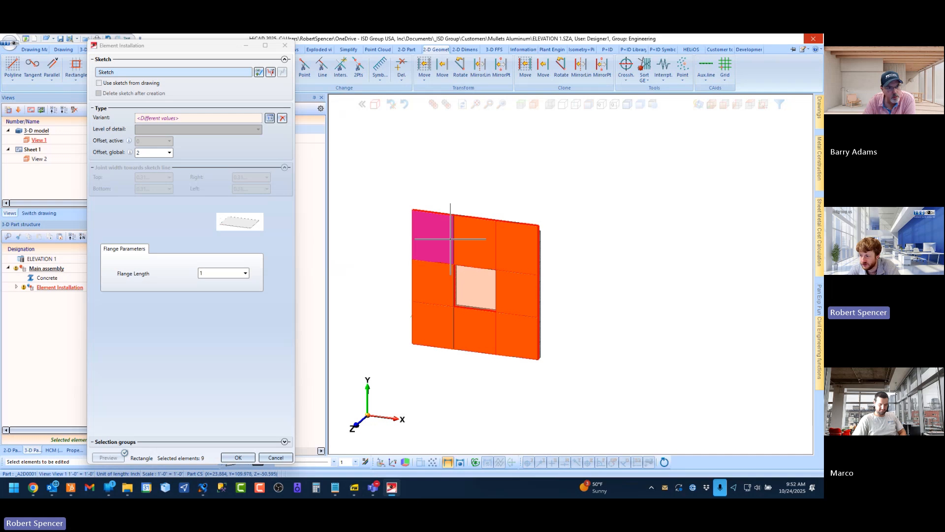
# Select the two upper corner panels and set their active offset to 4
pyautogui.scroll(3, 433, 237)
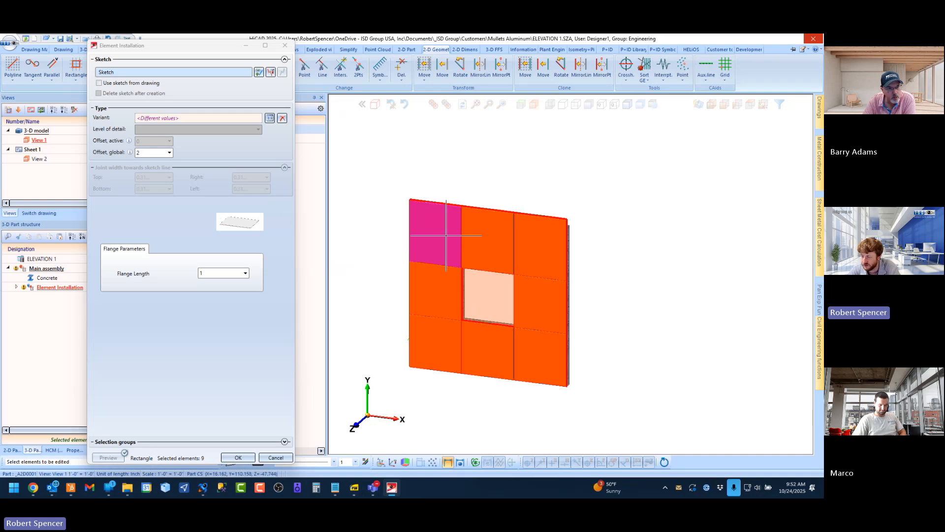
pyautogui.click(436, 239)
pyautogui.click(544, 239)
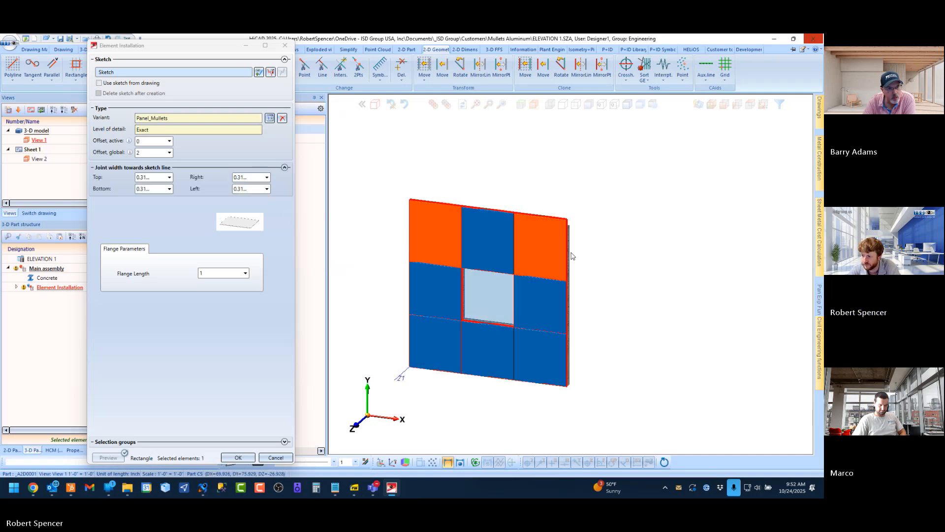
pyautogui.click(145, 143)
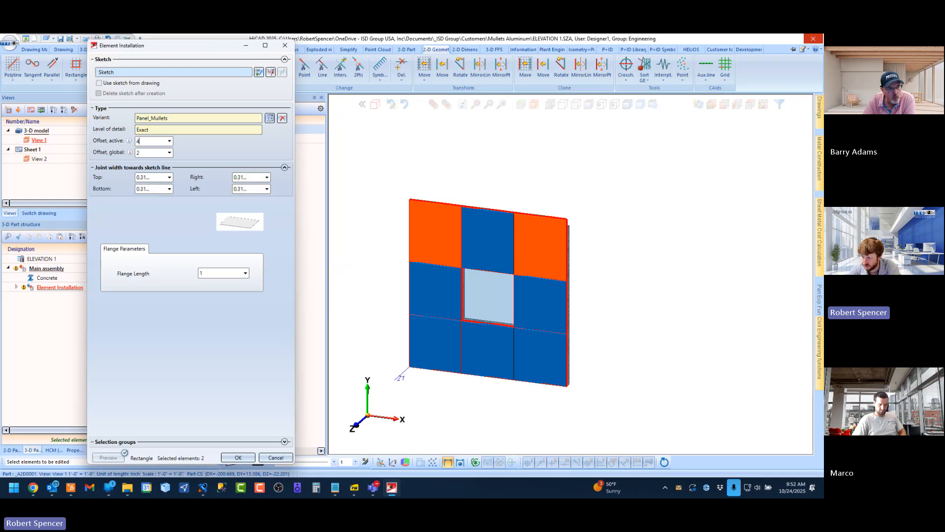
pyautogui.write('4')
pyautogui.scroll(3, 436, 239)
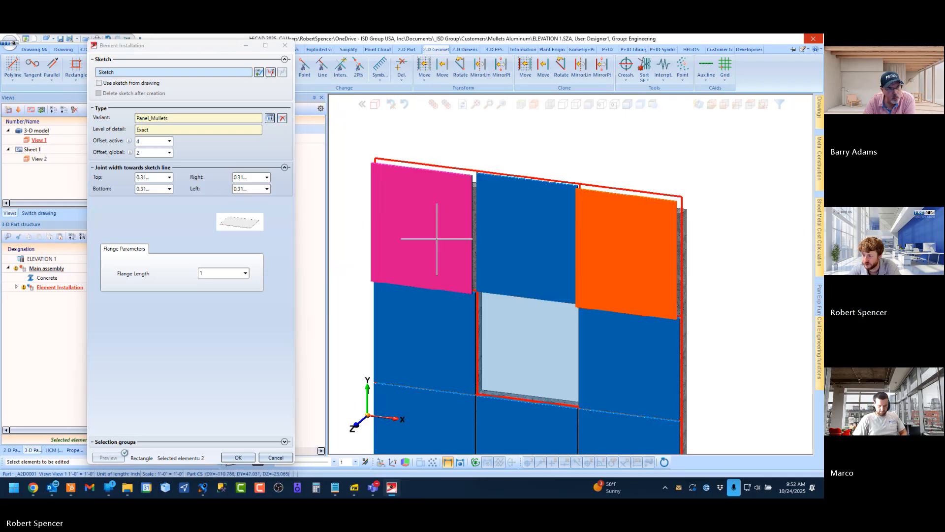
pyautogui.scroll(-4, 437, 239)
pyautogui.moveTo(456, 238); pyautogui.dragTo(509, 313, button='middle')
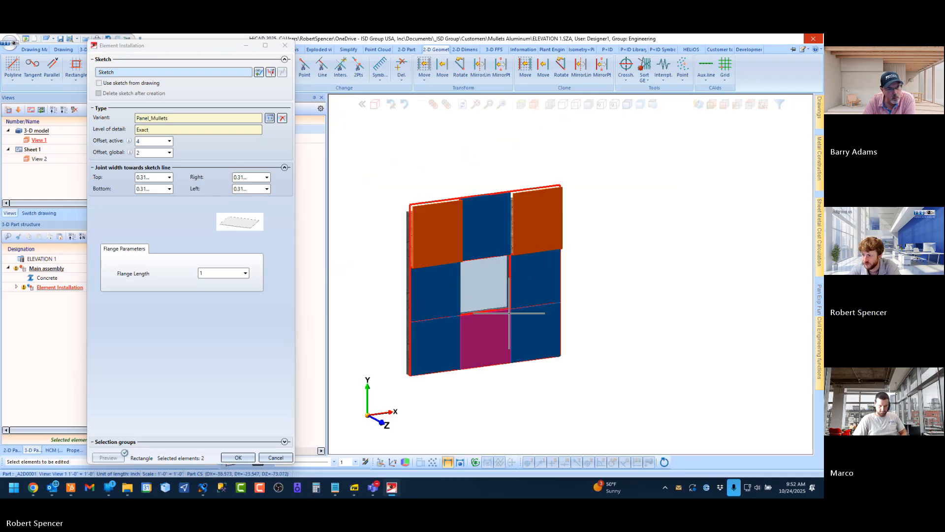
# Select the three panels of the bottom row and set their active offset to -2
pyautogui.scroll(-2, 458, 306)
pyautogui.moveTo(447, 338)
pyautogui.mouseDown(button='middle')
pyautogui.moveTo(436, 338)
pyautogui.moveTo(446, 337)
pyautogui.mouseUp(button='middle')
pyautogui.click(446, 335)
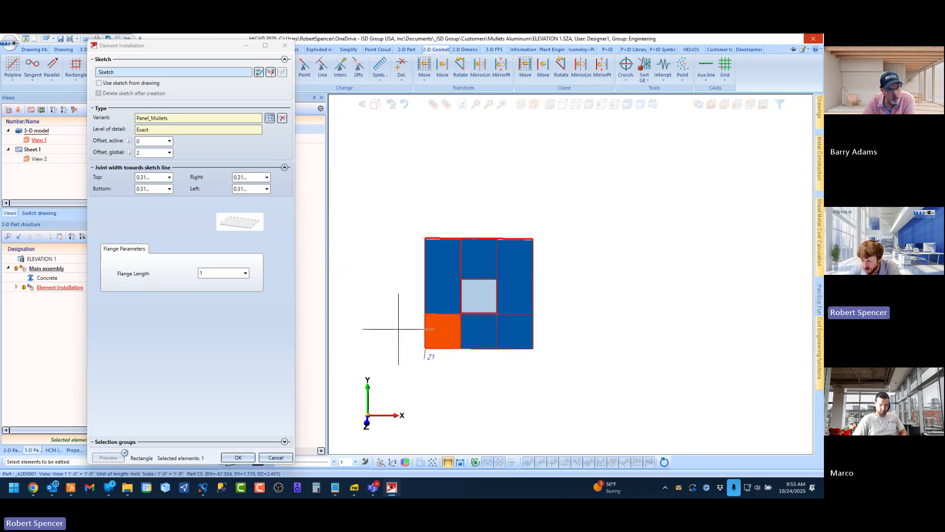
pyautogui.moveTo(398, 329); pyautogui.dragTo(613, 387)
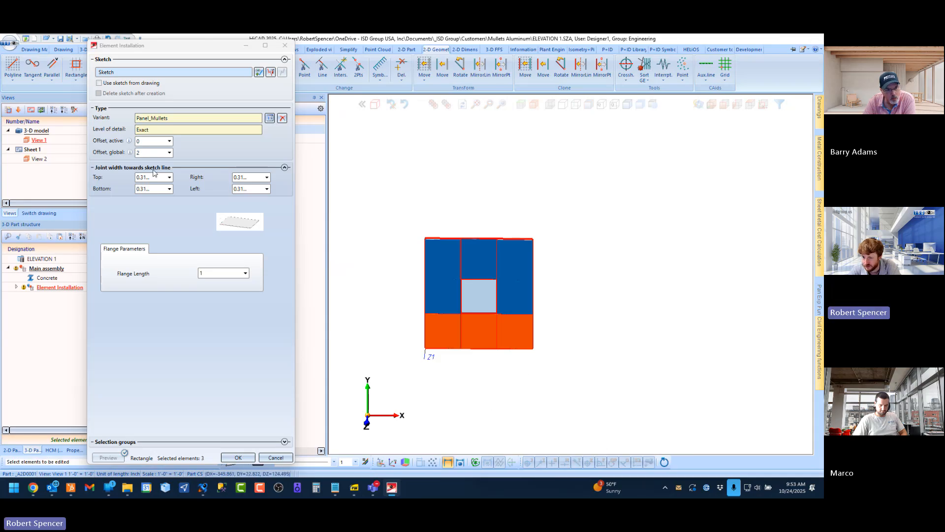
pyautogui.doubleClick(142, 142)
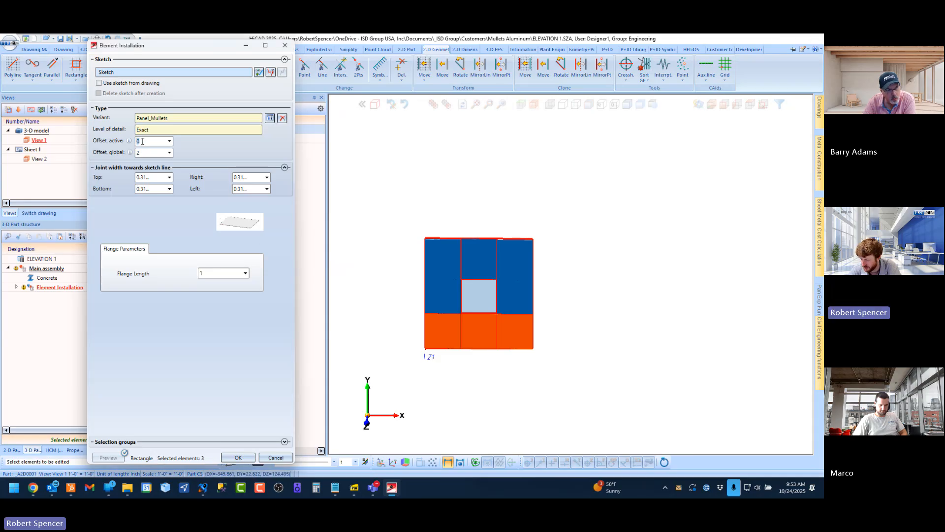
pyautogui.write('-2')
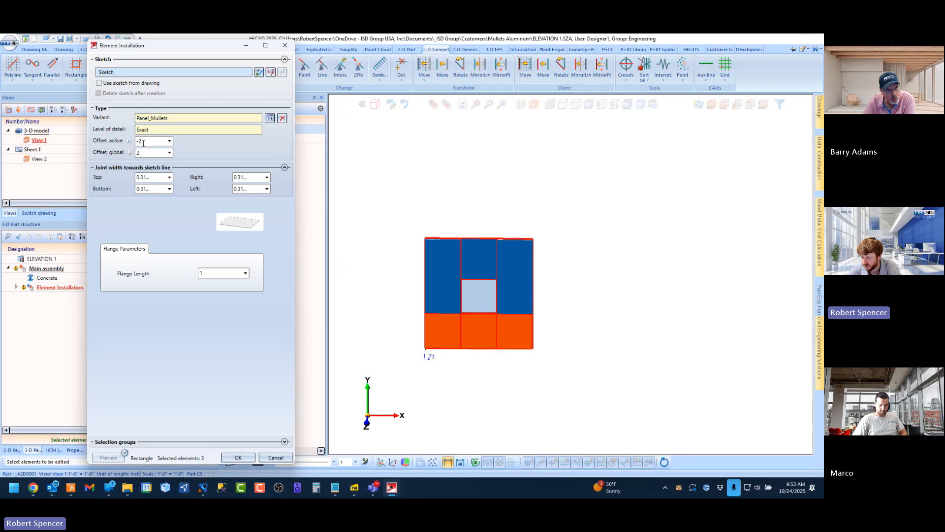
# Examine how the bottom row sits against the concrete wall and the panels above it
pyautogui.scroll(4, 462, 323)
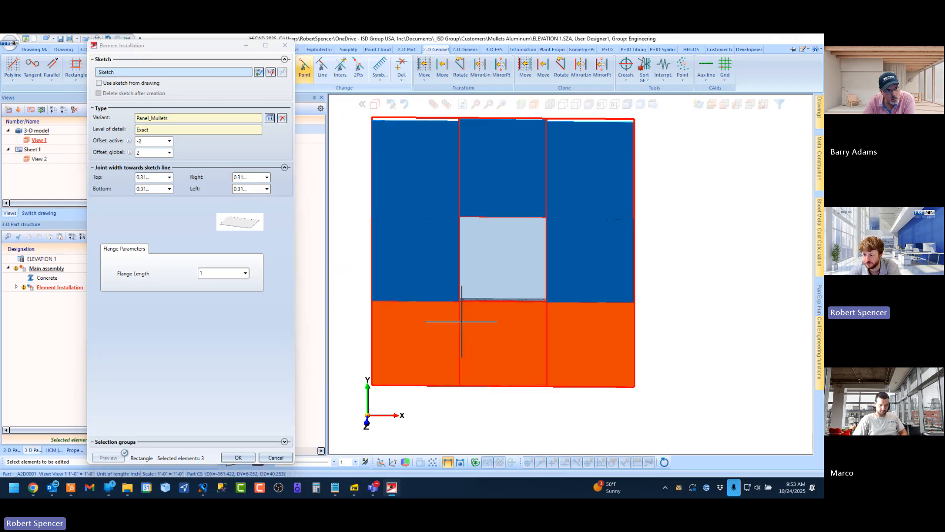
pyautogui.moveTo(425, 292); pyautogui.dragTo(511, 297, button='middle')
pyautogui.scroll(-1, 510, 297)
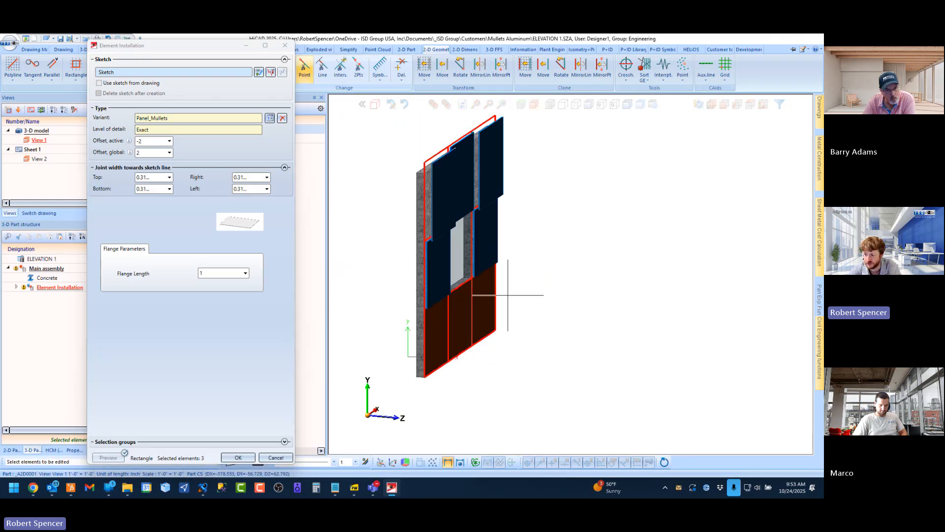
pyautogui.scroll(6, 420, 293)
pyautogui.scroll(5, 421, 293)
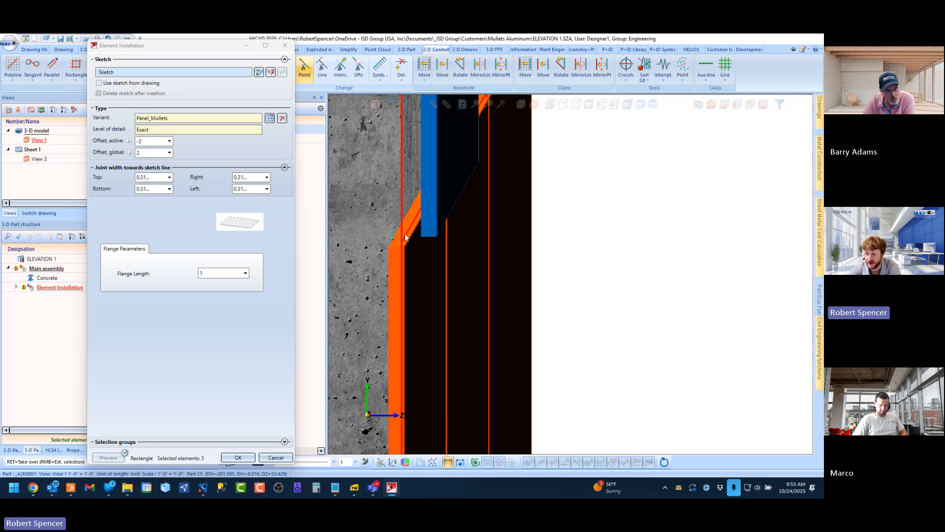
pyautogui.scroll(2, 407, 239)
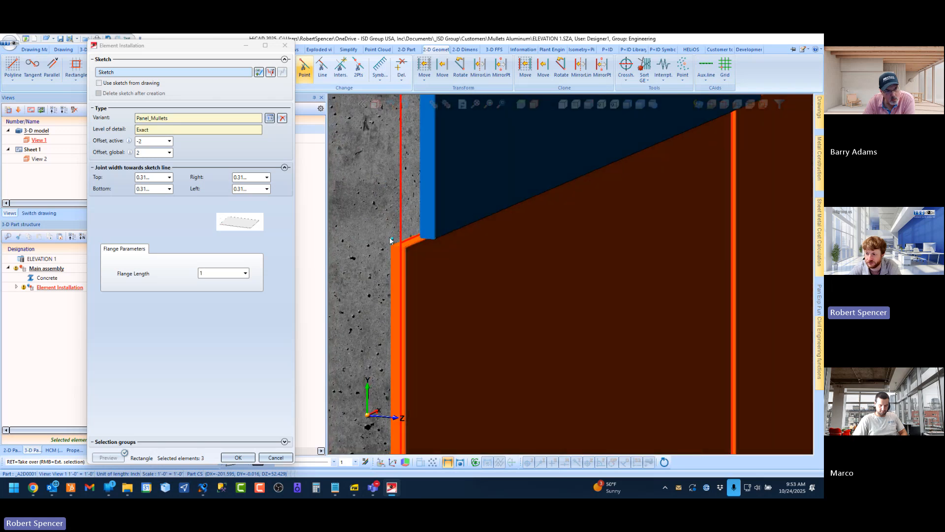
pyautogui.scroll(-5, 399, 254)
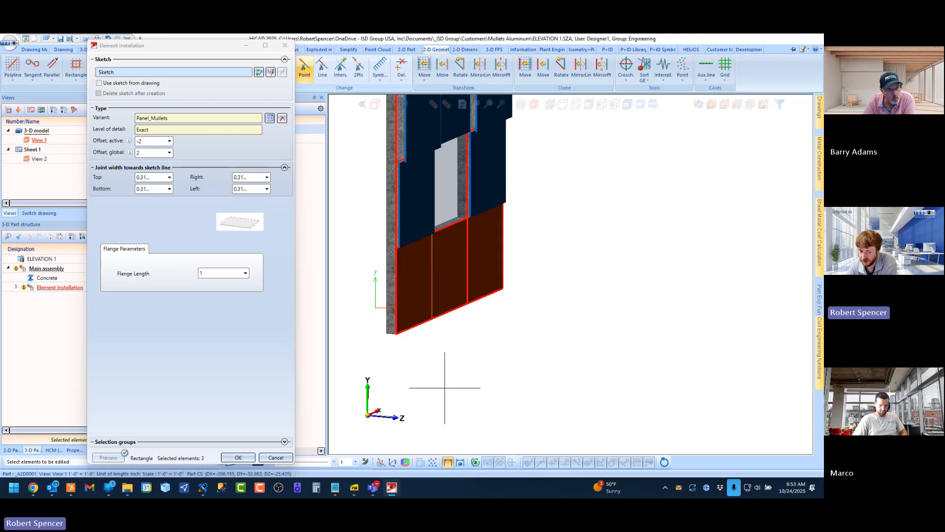
pyautogui.moveTo(443, 386); pyautogui.dragTo(422, 317, button='middle')
pyautogui.moveTo(429, 280); pyautogui.dragTo(392, 281, button='middle')
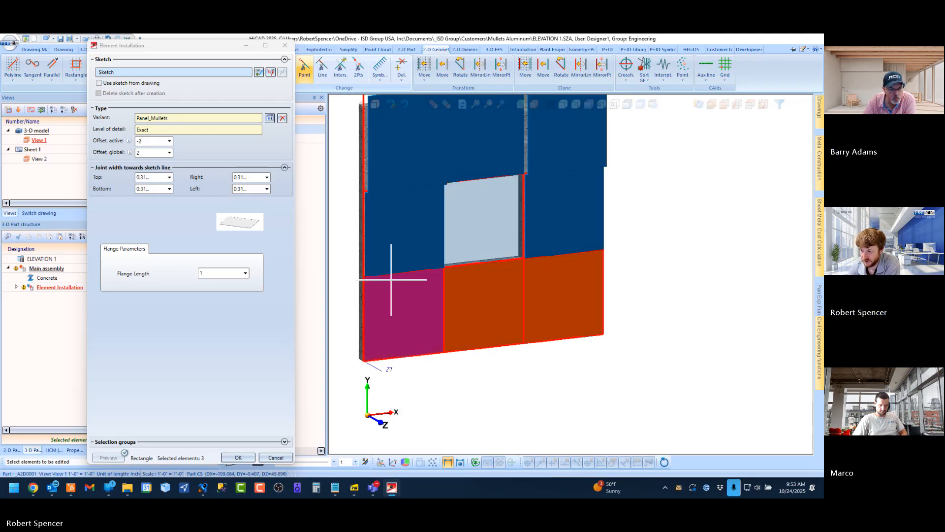
# Check the offsets of the upper corner panel nearest the exposed wall edge, then select all nine panels to compare their settings
pyautogui.scroll(-5, 394, 280)
pyautogui.click(407, 276)
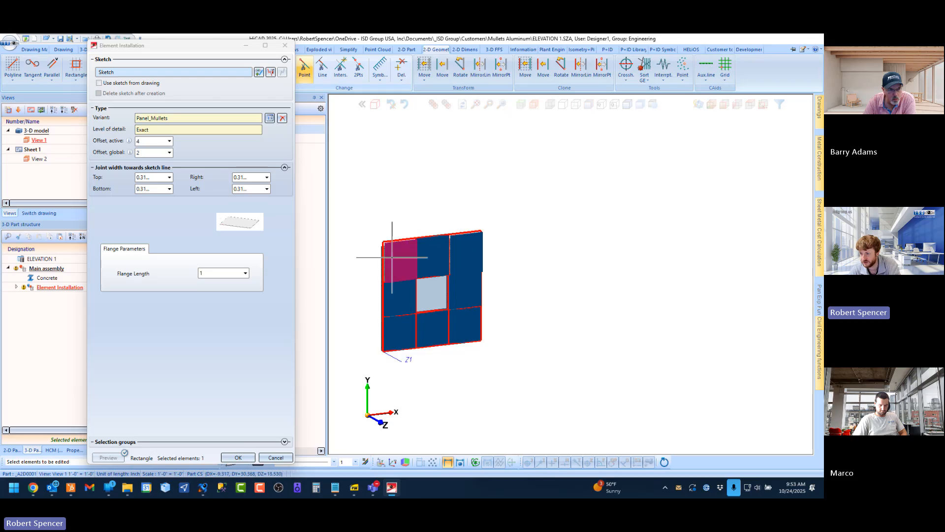
pyautogui.moveTo(362, 232); pyautogui.dragTo(508, 376)
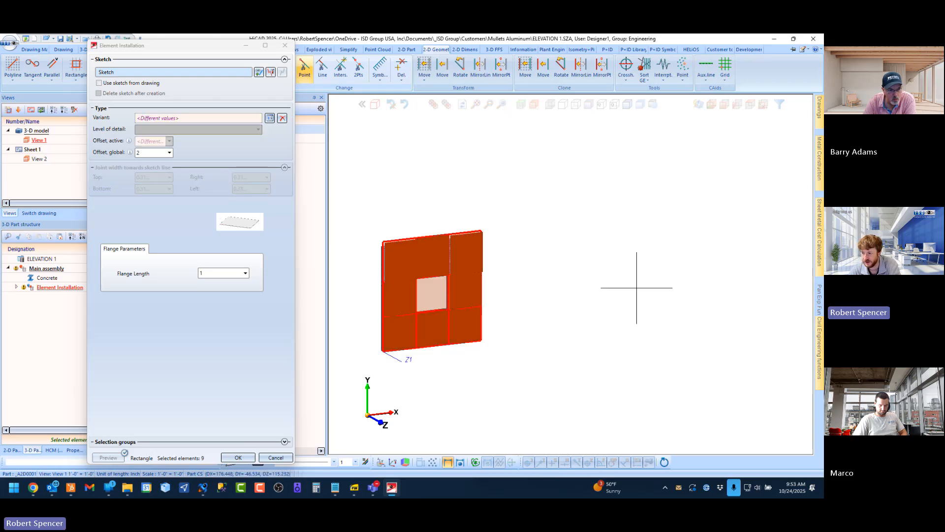
pyautogui.scroll(-2, 507, 200)
pyautogui.scroll(5, 394, 204)
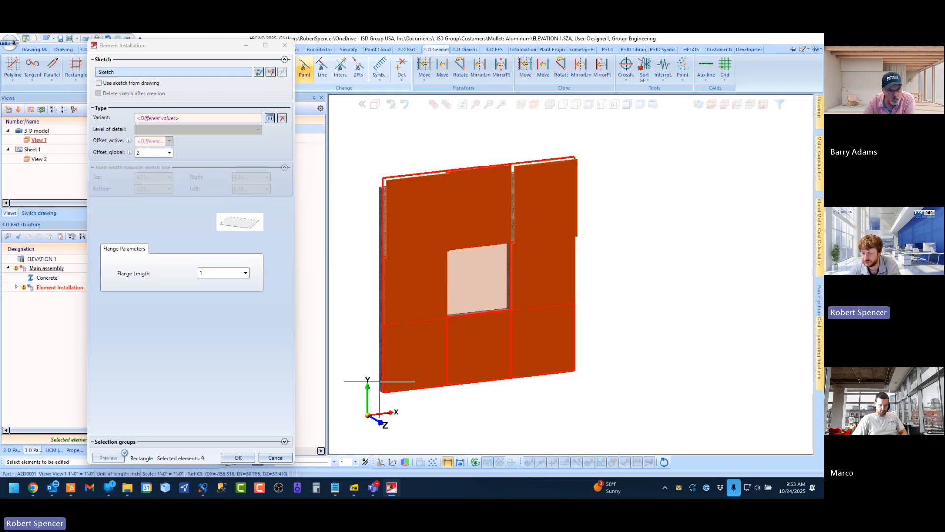
pyautogui.scroll(-5, 384, 364)
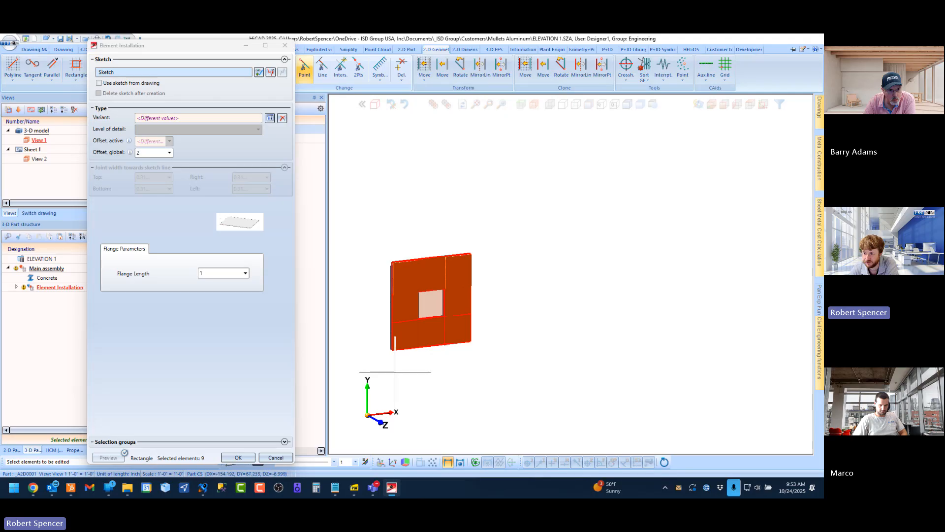
# Select the three panels of the top row and set their active offset to 0
pyautogui.scroll(2, 393, 370)
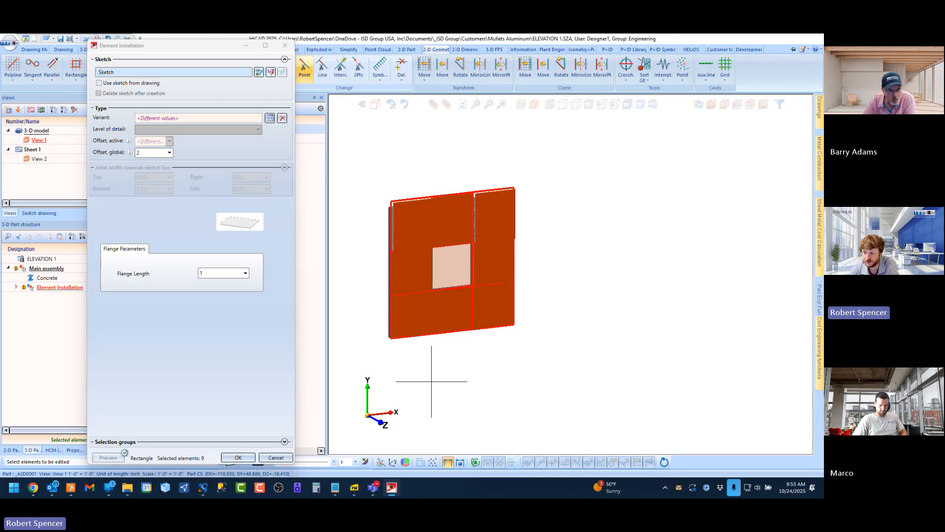
pyautogui.click(453, 219)
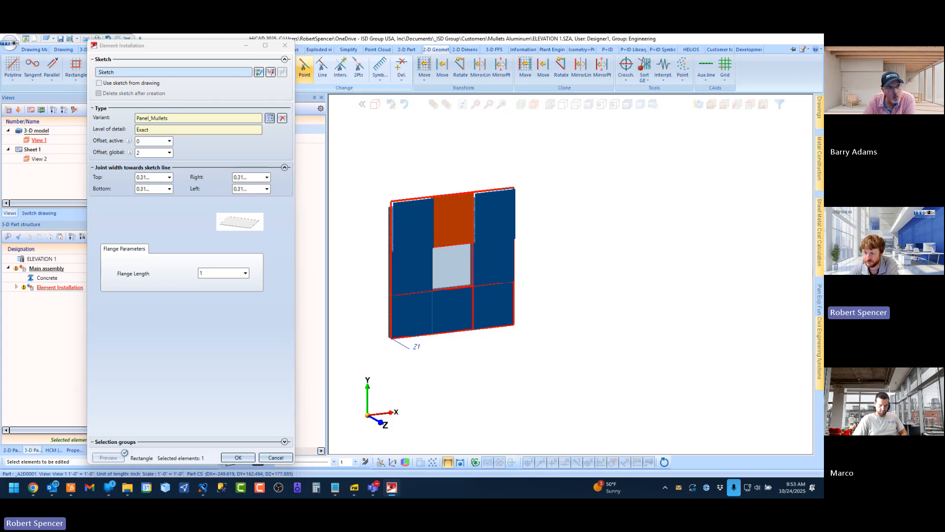
pyautogui.click(422, 219)
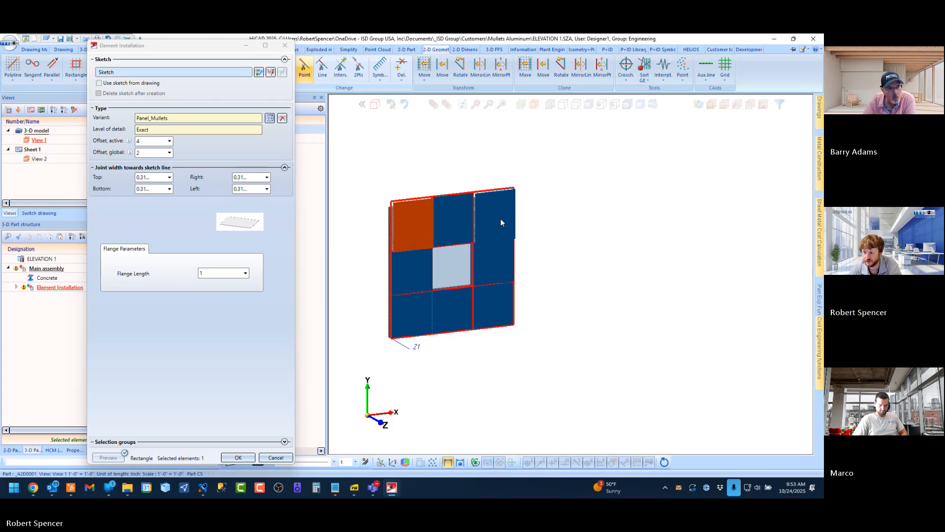
pyautogui.keyDown('ctrl'); pyautogui.click(461, 217); pyautogui.keyUp('ctrl')
pyautogui.keyDown('ctrl'); pyautogui.click(495, 212); pyautogui.keyUp('ctrl')
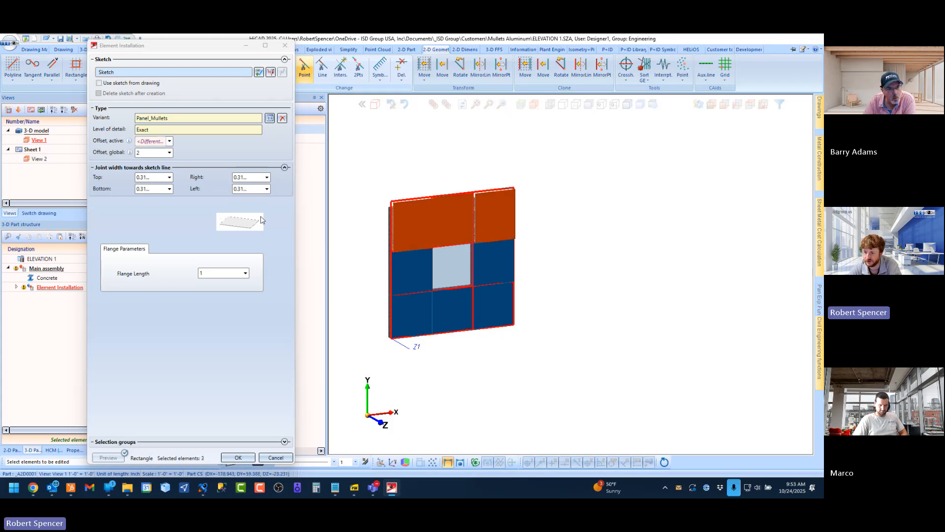
pyautogui.click(148, 141)
pyautogui.write('0')
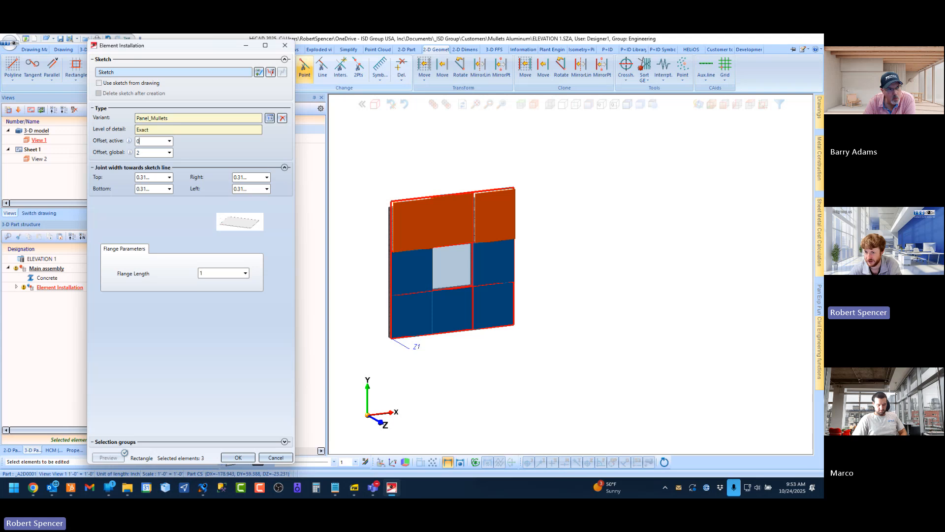
# Select the three panels of the bottom row and set their active offset to 0
pyautogui.click(406, 311)
pyautogui.keyDown('ctrl'); pyautogui.click(451, 309); pyautogui.keyUp('ctrl')
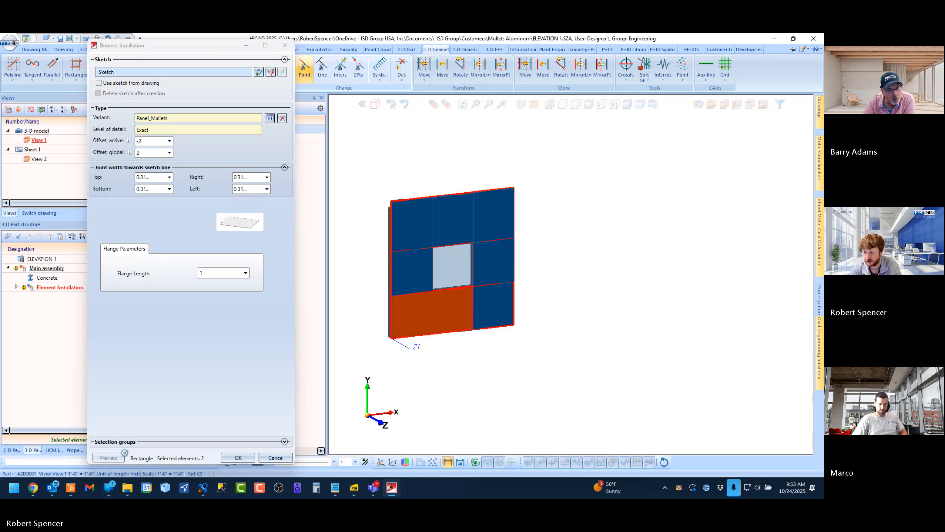
pyautogui.keyDown('ctrl'); pyautogui.click(500, 301); pyautogui.keyUp('ctrl')
pyautogui.click(156, 142)
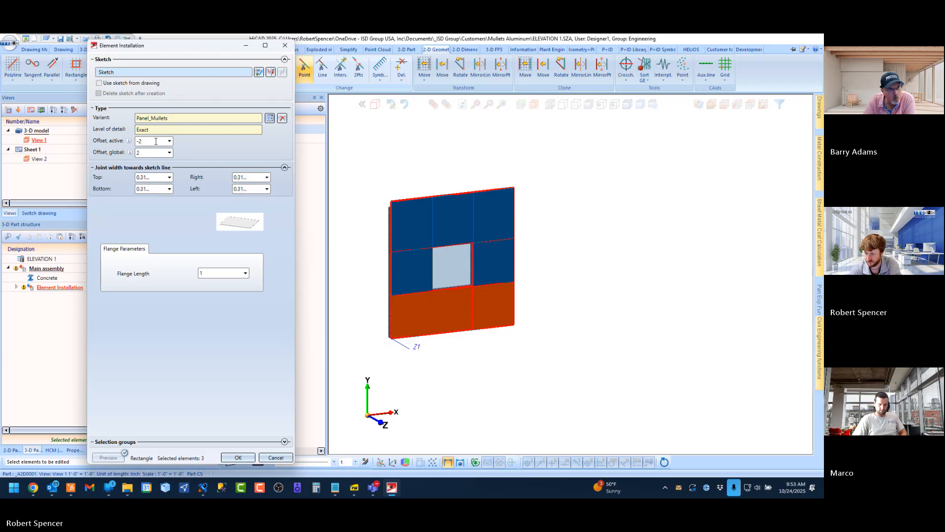
pyautogui.write('0')
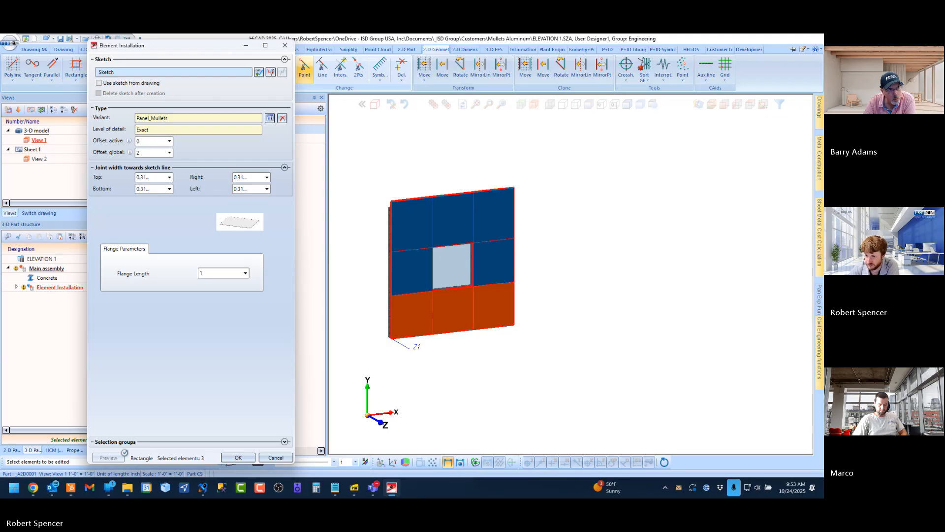
# Check the panel alignment and the bottom row's right and left joint widths, and apply the element installation changes
pyautogui.scroll(6, 426, 282)
pyautogui.moveTo(399, 265)
pyautogui.mouseDown(button='middle')
pyautogui.moveTo(460, 257)
pyautogui.moveTo(416, 257)
pyautogui.mouseUp(button='middle')
pyautogui.scroll(-5, 438, 280)
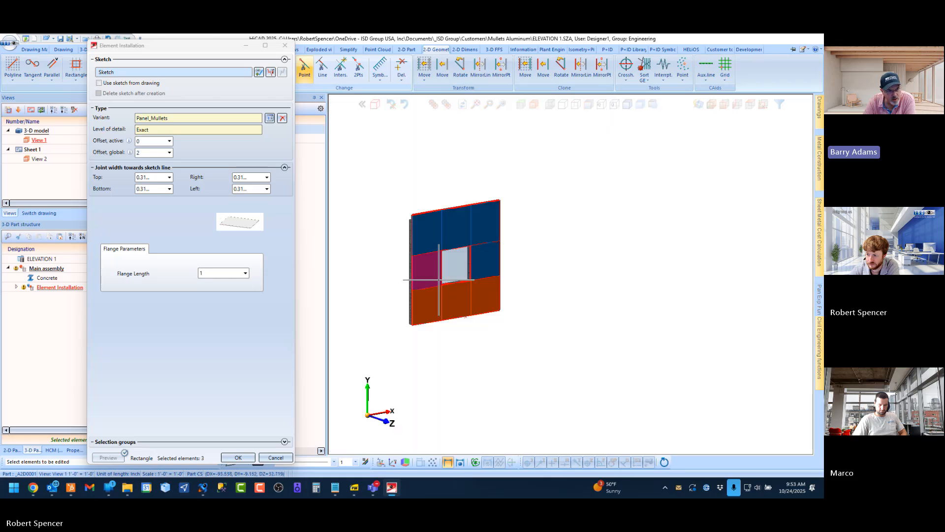
pyautogui.scroll(2, 438, 280)
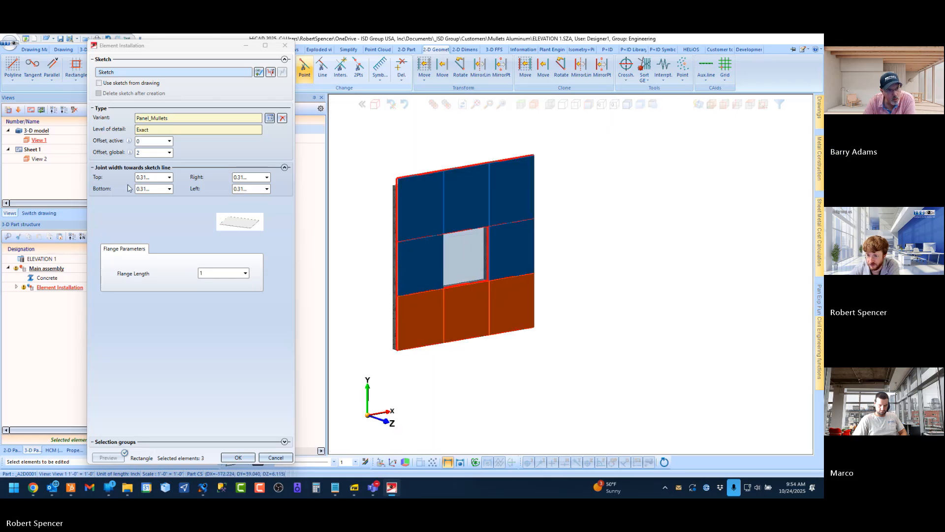
pyautogui.click(254, 176)
pyautogui.click(254, 189)
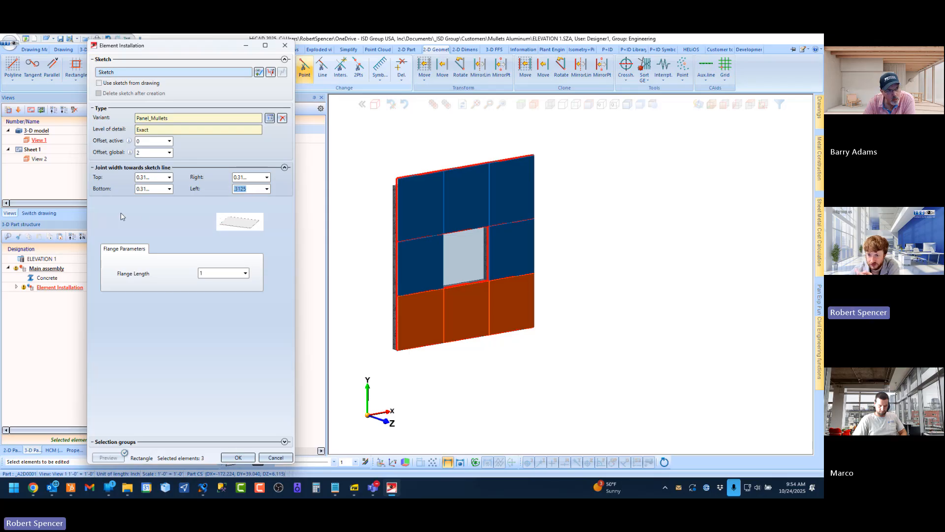
pyautogui.click(238, 457)
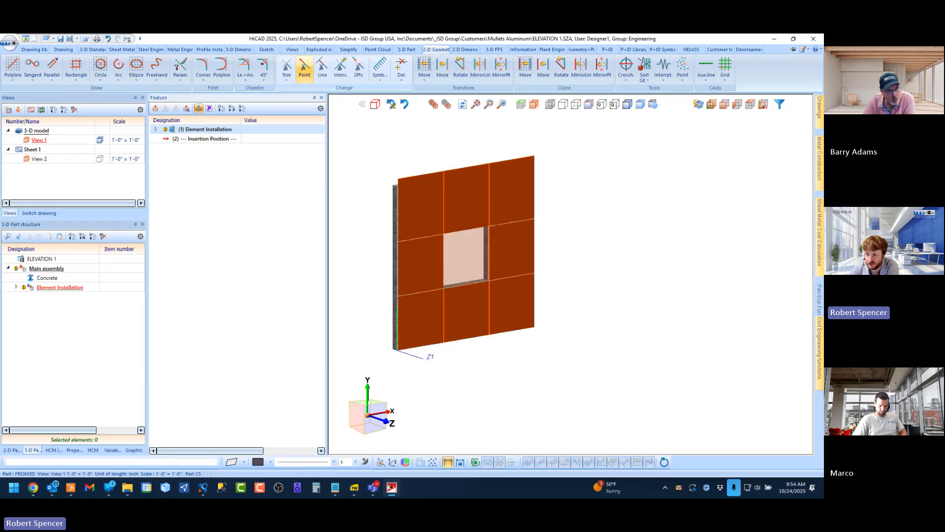
# Reopen the element installation, exclude the central window element from the selection, check the eight surrounding panels' joint widths, and close without applying changes
pyautogui.doubleClick(204, 130)
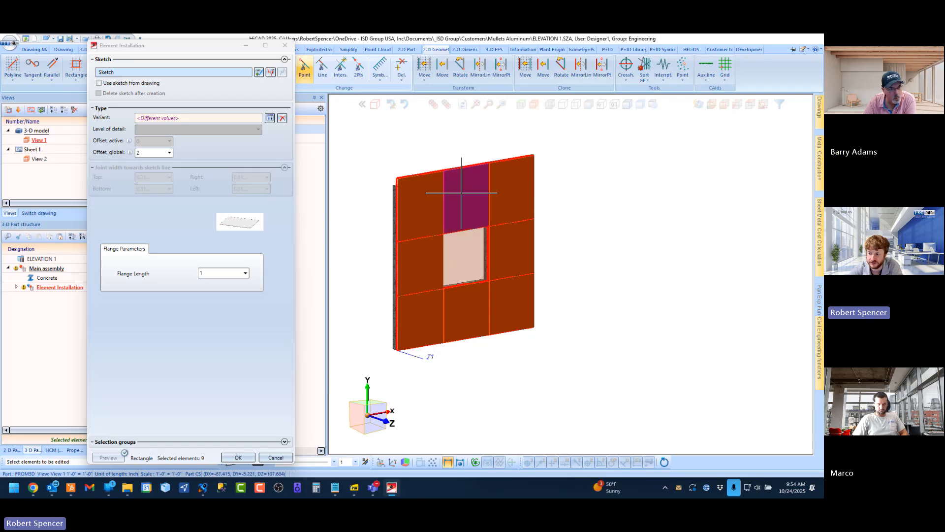
pyautogui.scroll(-1, 600, 291)
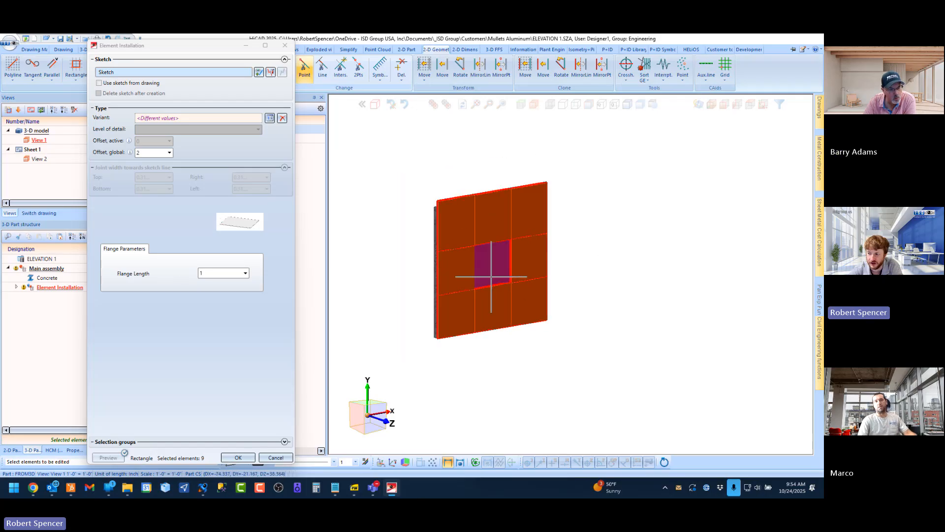
pyautogui.scroll(1, 492, 277)
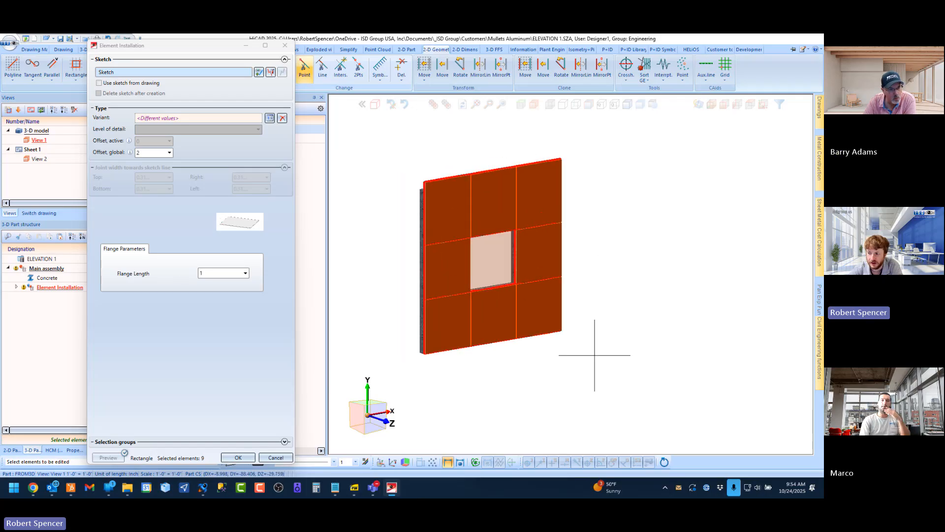
pyautogui.click(495, 263)
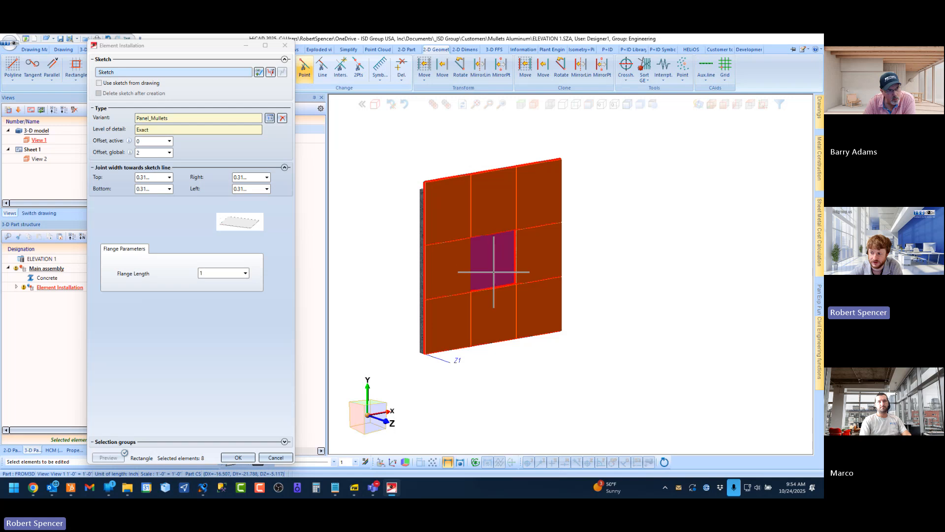
pyautogui.click(275, 457)
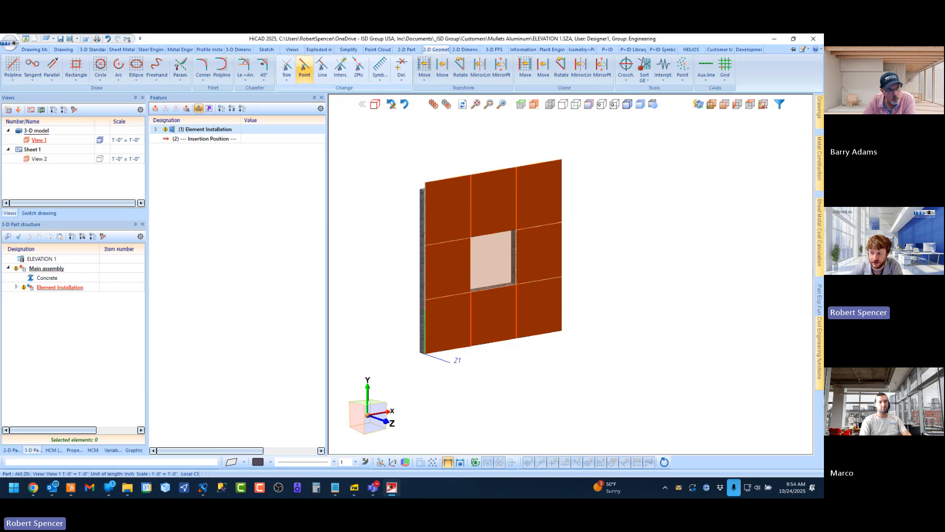
pyautogui.click(490, 255)
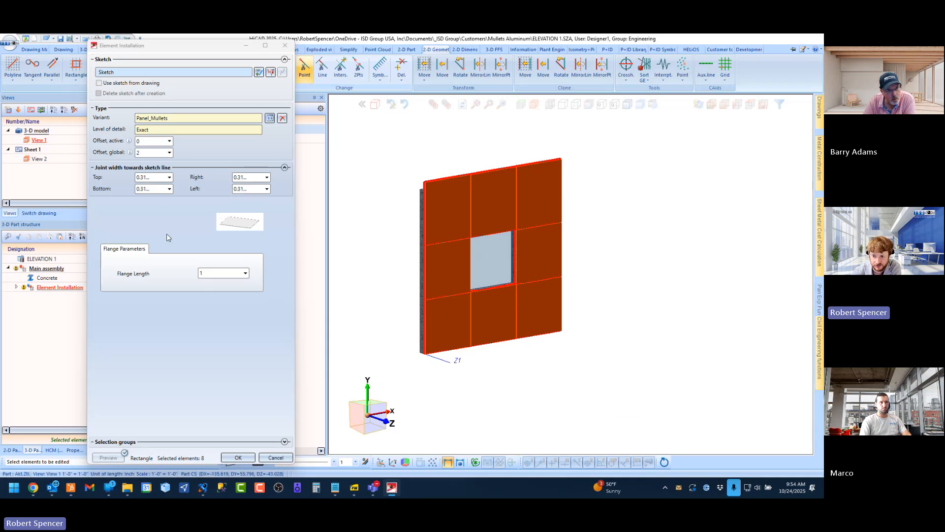
pyautogui.doubleClick(152, 178)
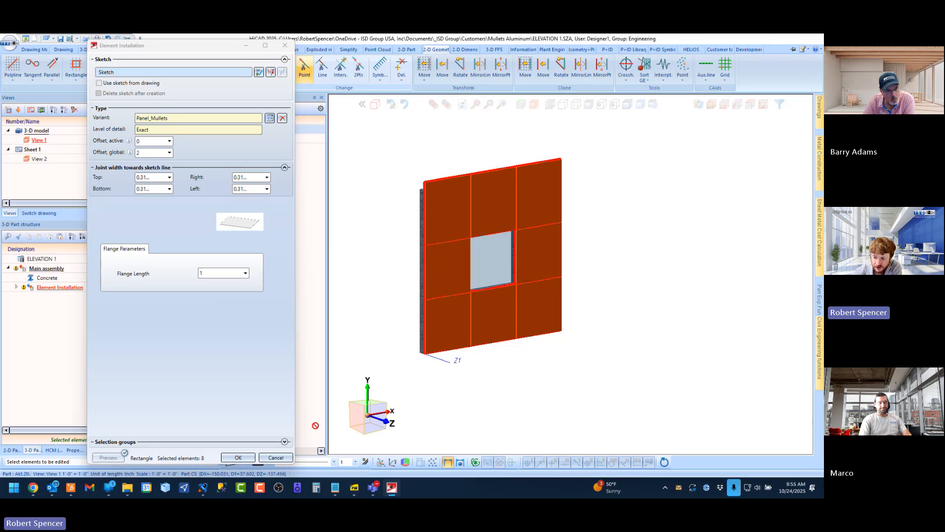
pyautogui.click(281, 458)
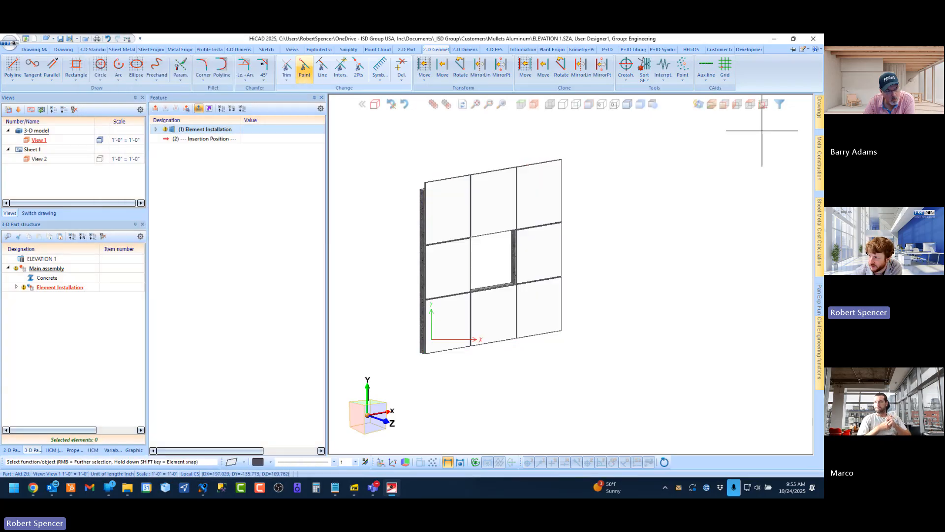
# Switch to the CATEditor and look over the catalogue groups under Factory standards
pyautogui.click(804, 49)
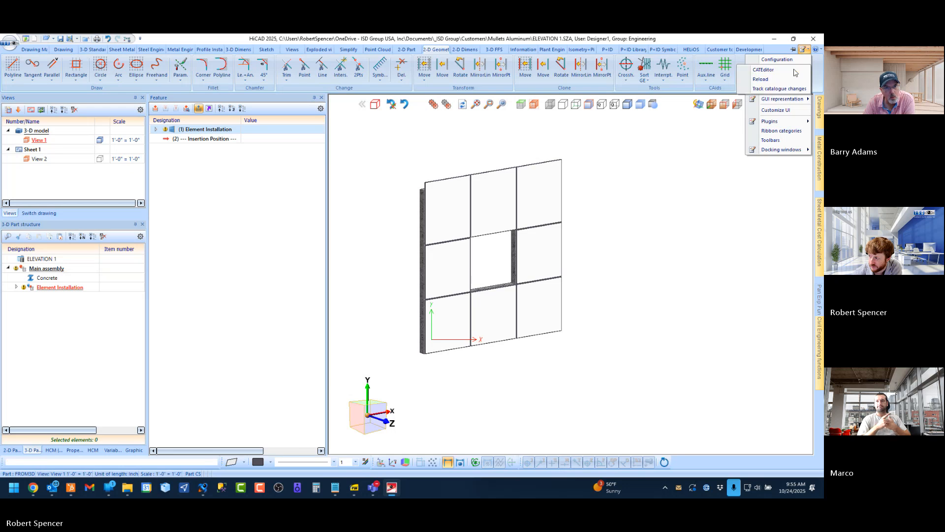
pyautogui.click(769, 72)
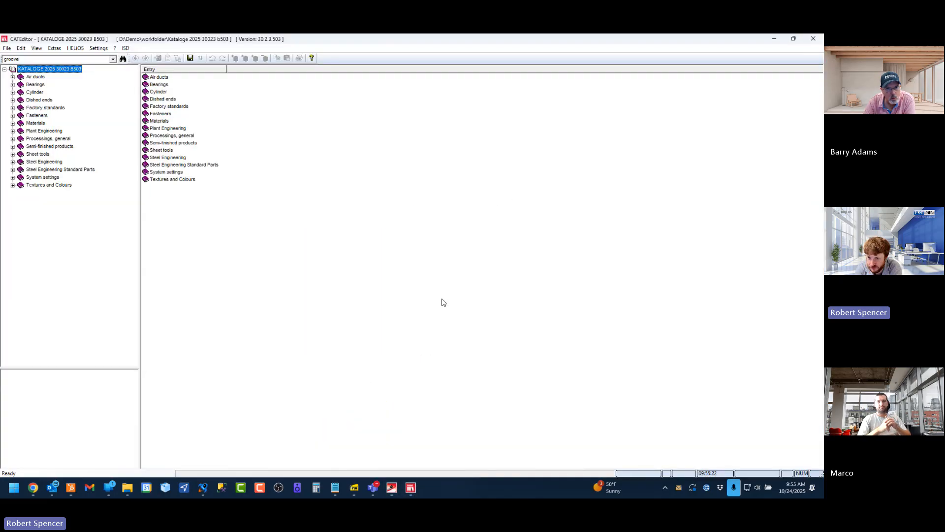
pyautogui.click(13, 107)
pyautogui.scroll(2, 39, 312)
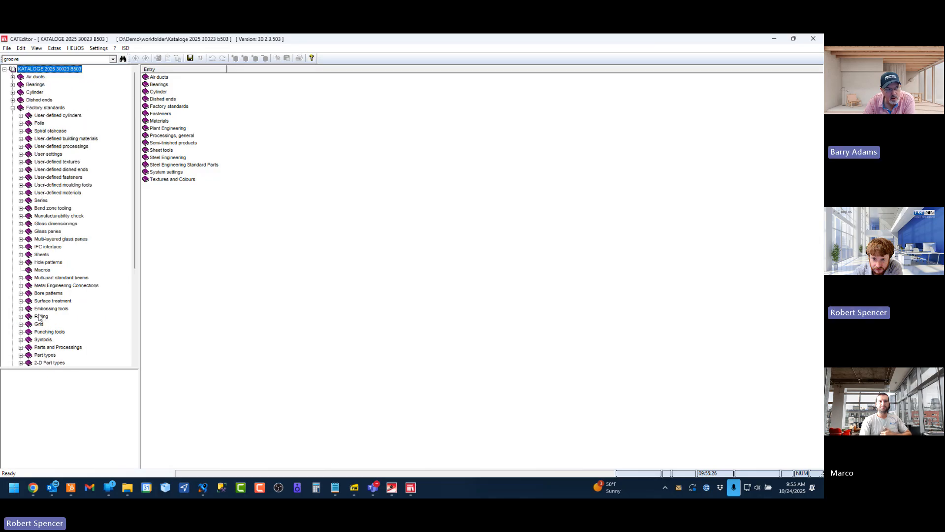
pyautogui.click(13, 107)
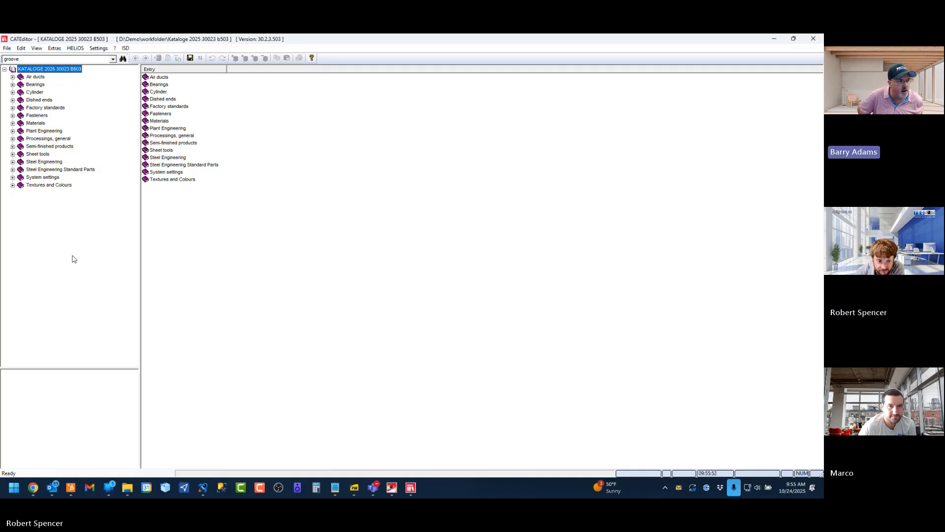
# Expand Factory standards down through Installation Planning - Parts and Processings and Element installation to the Installation elements group
pyautogui.click(13, 108)
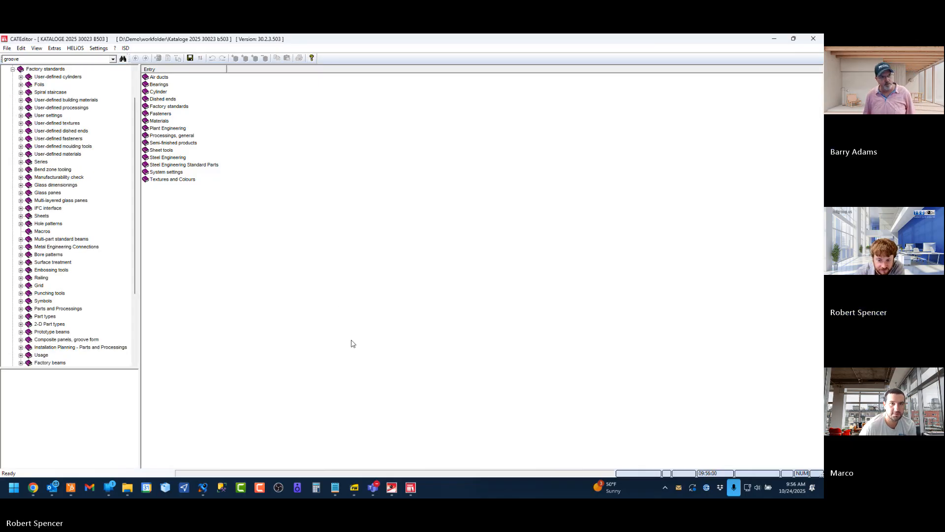
pyautogui.scroll(-2, 113, 221)
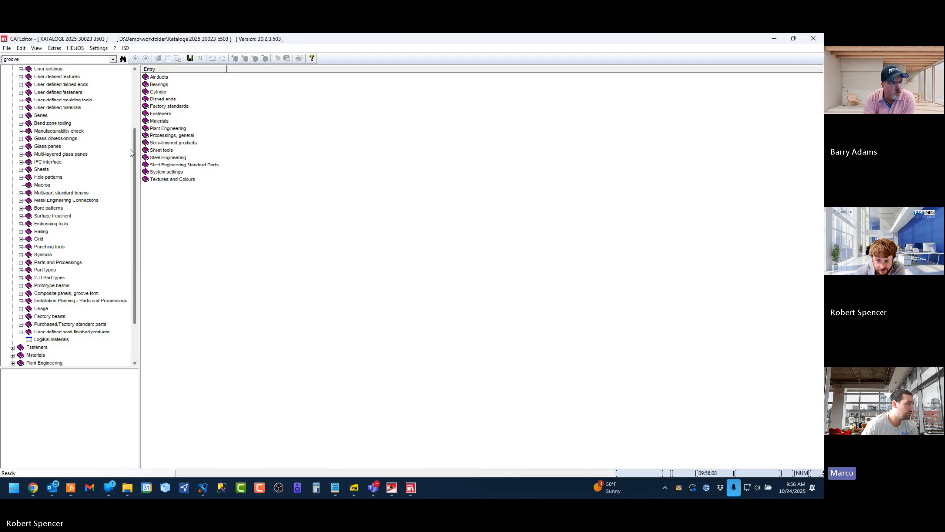
pyautogui.scroll(1, 139, 134)
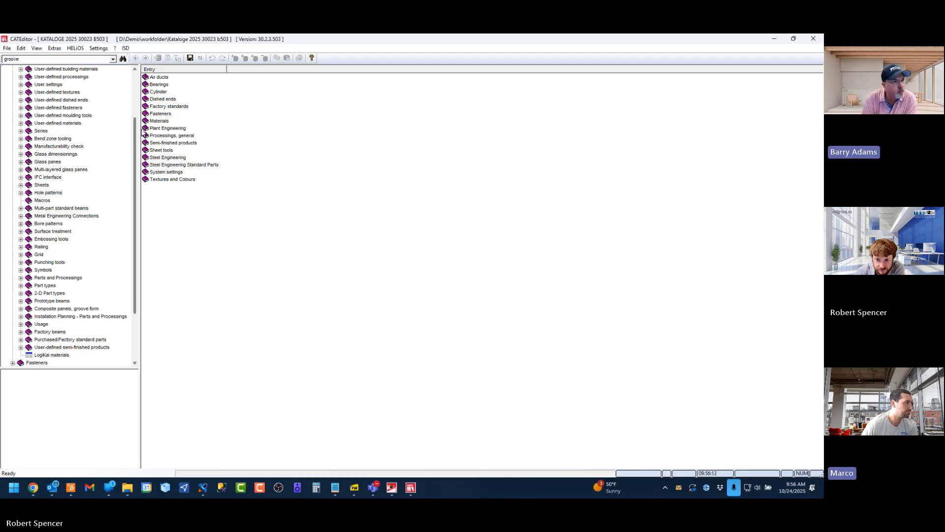
pyautogui.scroll(2, 140, 130)
pyautogui.scroll(-3, 146, 113)
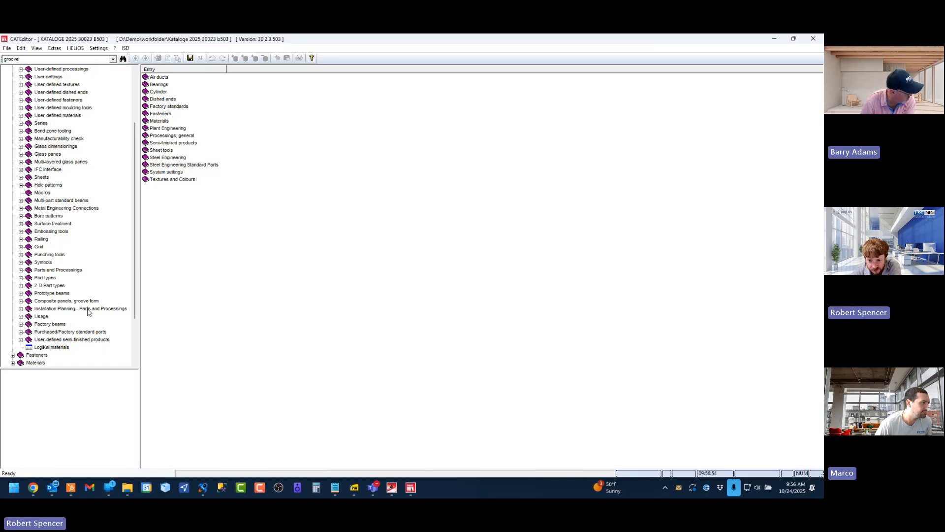
pyautogui.click(21, 309)
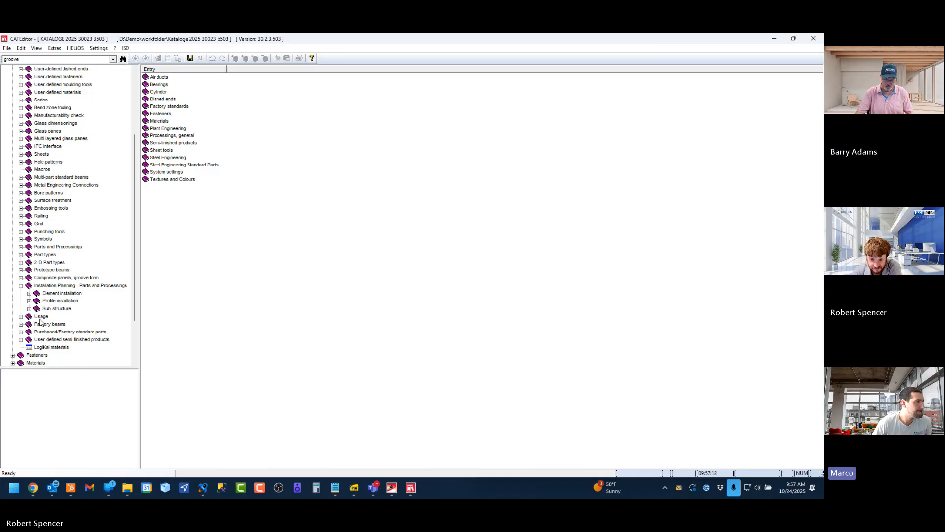
pyautogui.click(29, 293)
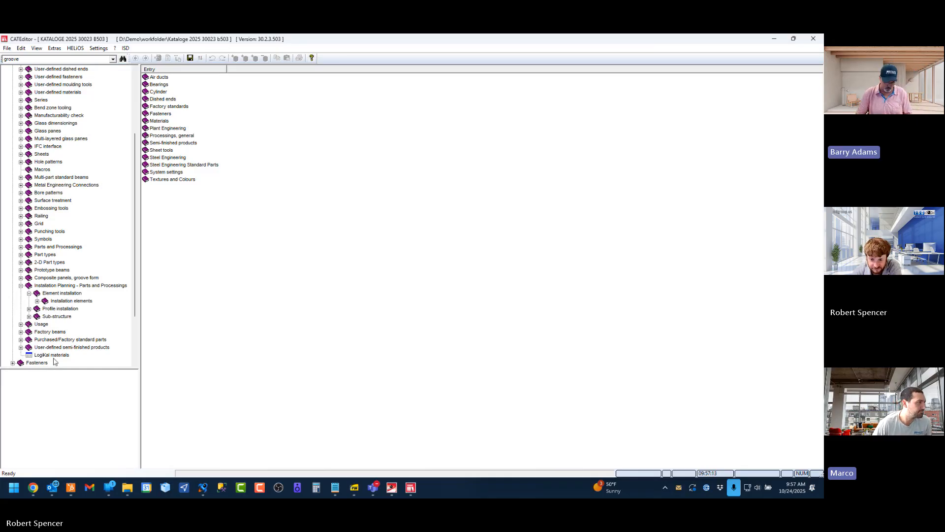
pyautogui.click(38, 301)
pyautogui.scroll(-4, 90, 333)
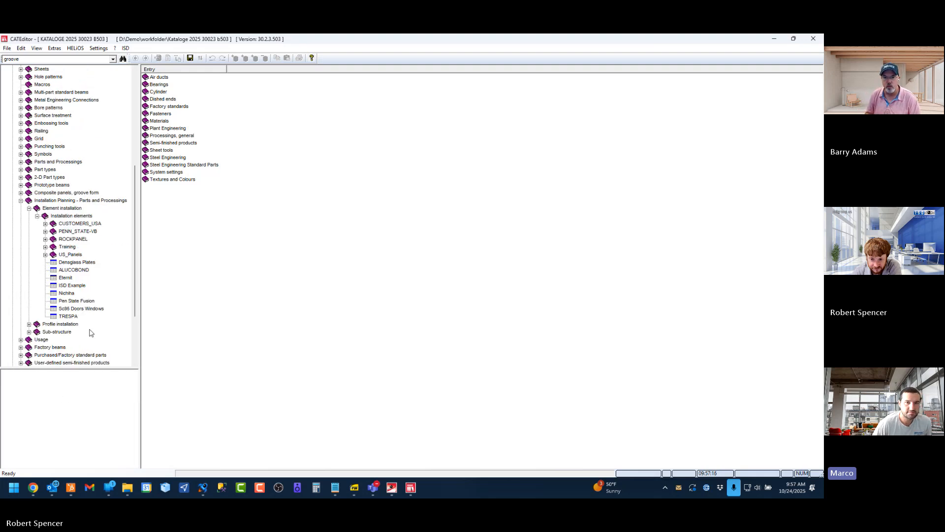
# Open the ISD Example table of installation elements and look through its panel entries
pyautogui.click(73, 286)
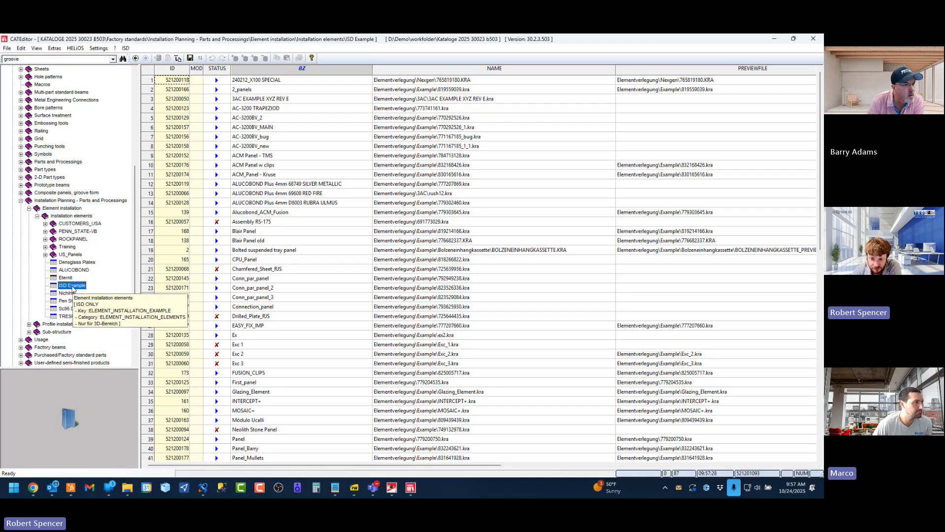
pyautogui.scroll(-5, 283, 387)
pyautogui.scroll(-10, 274, 404)
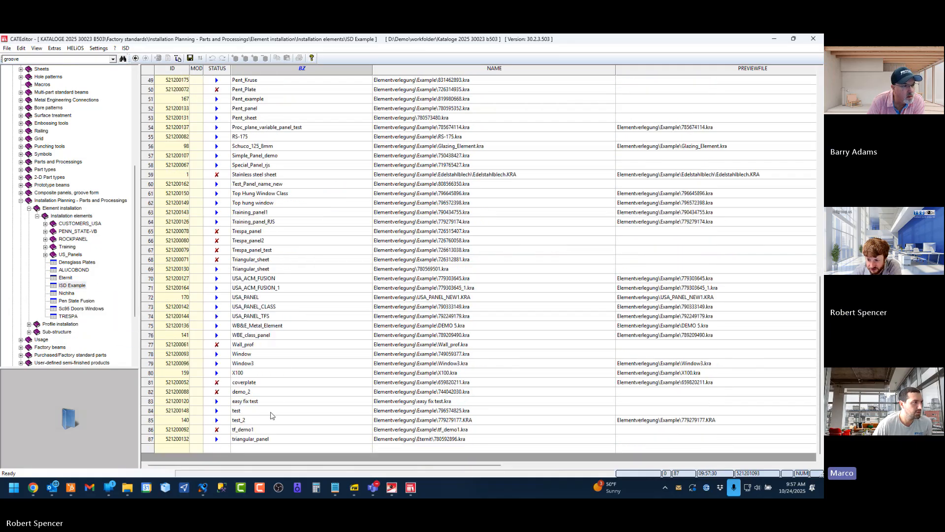
pyautogui.scroll(10, 253, 240)
pyautogui.scroll(5, 253, 240)
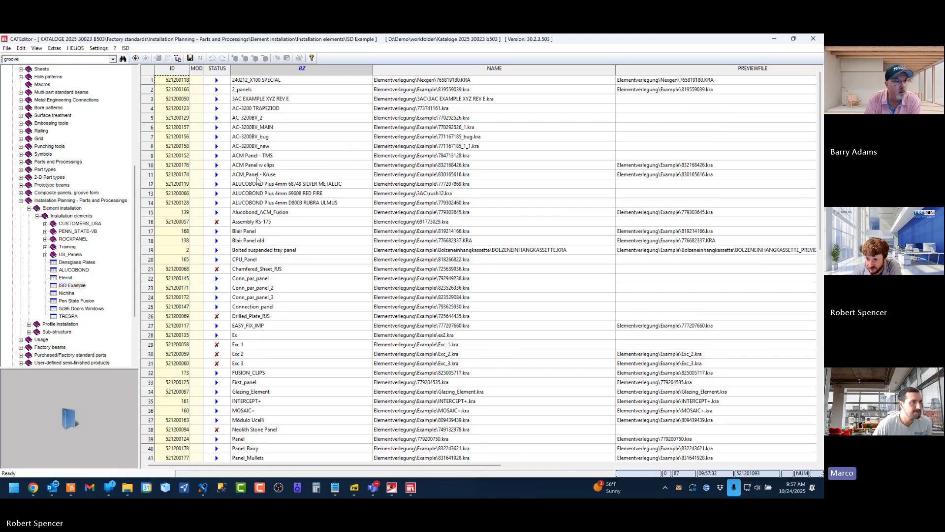
pyautogui.scroll(-5, 264, 240)
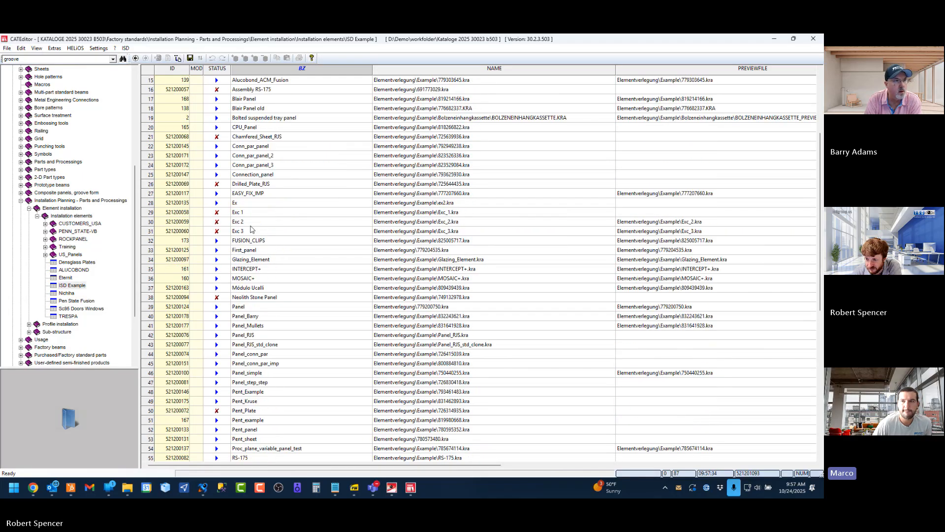
# Select the Panel_Mullets entry in the ISD Example table
pyautogui.scroll(1, 266, 217)
pyautogui.scroll(-3, 249, 295)
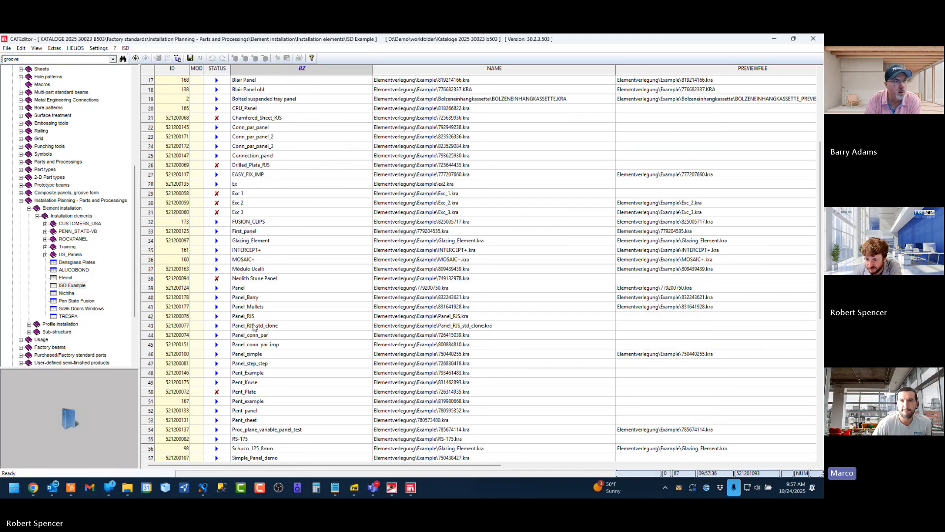
pyautogui.click(178, 289)
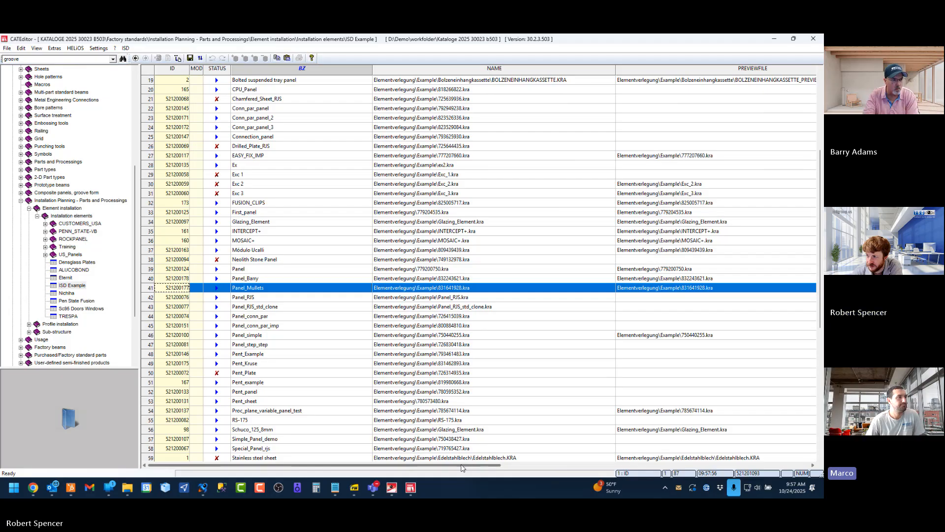
# Narrow the BZ, NAME, PREVIEWFILE, DIALOG and ICON columns and bring the GAPMODE and GAPDEFAULT columns into view
pyautogui.moveTo(372, 68); pyautogui.dragTo(323, 68)
pyautogui.moveTo(565, 65); pyautogui.dragTo(476, 69)
pyautogui.moveTo(749, 69); pyautogui.dragTo(633, 69)
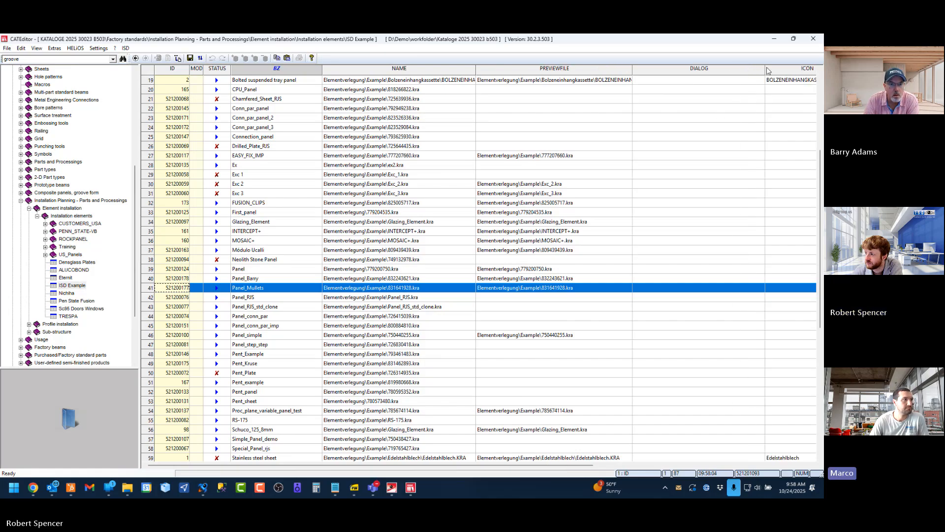
pyautogui.moveTo(766, 69); pyautogui.dragTo(696, 72)
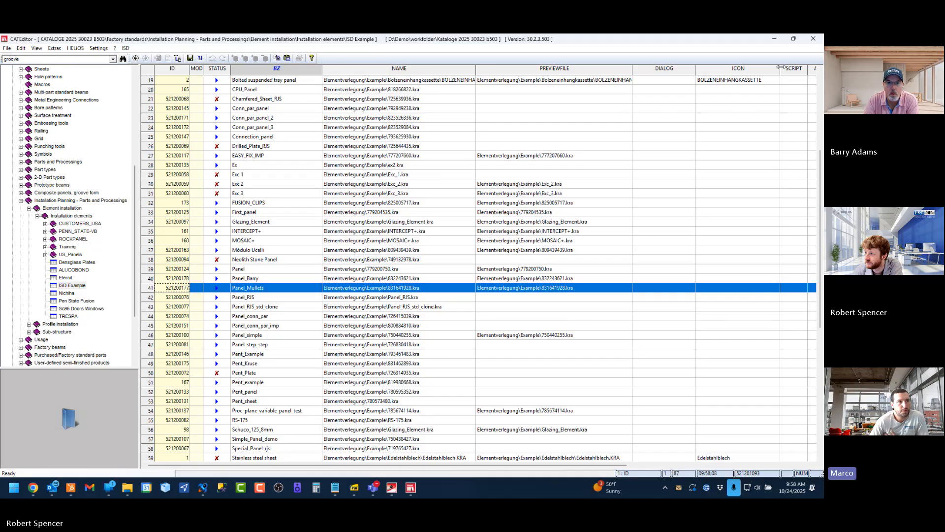
pyautogui.moveTo(782, 67); pyautogui.dragTo(768, 67)
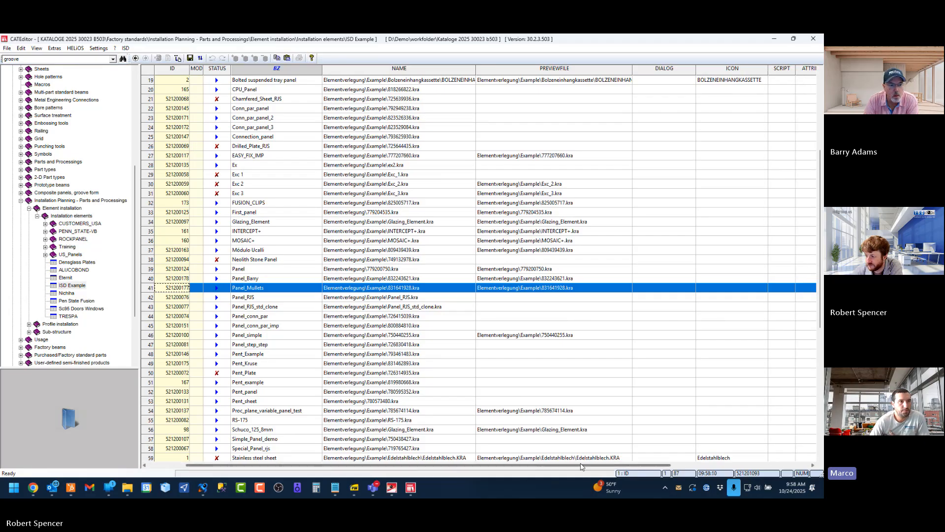
pyautogui.moveTo(580, 466); pyautogui.dragTo(719, 467)
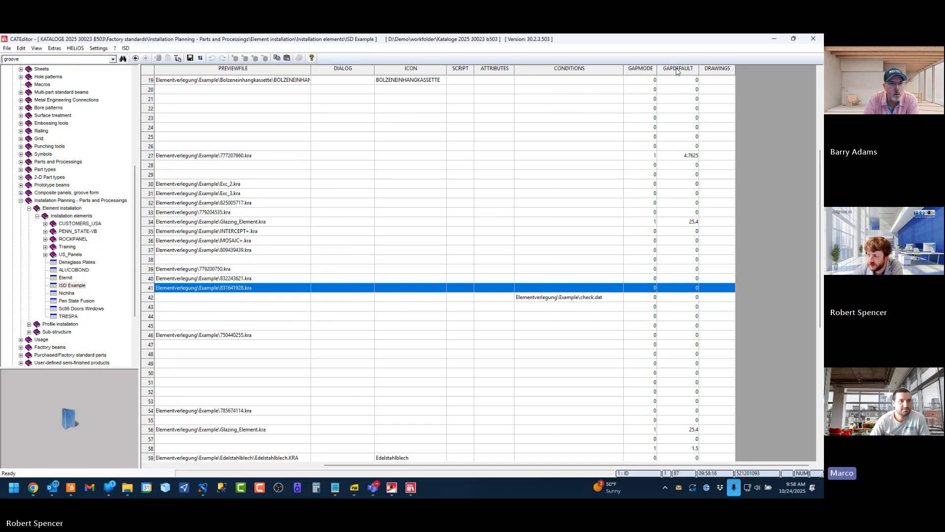
pyautogui.moveTo(677, 72)
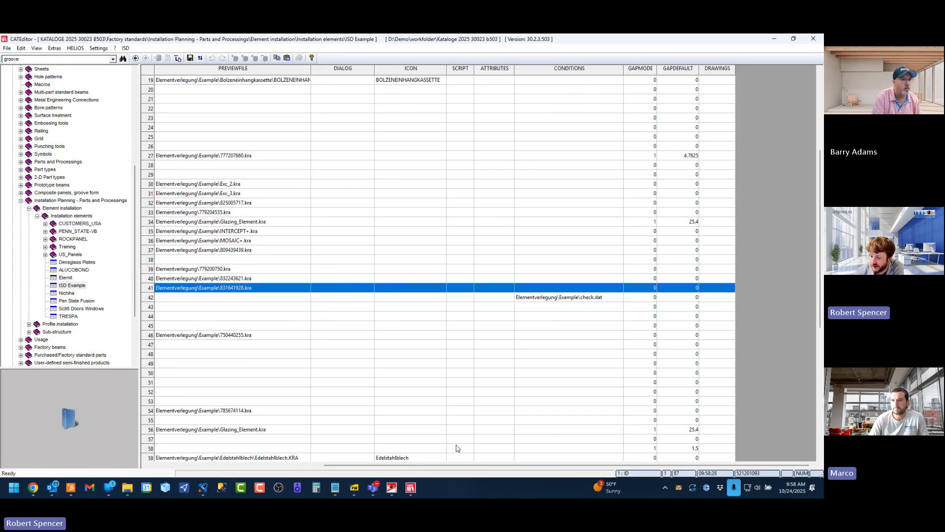
# Switch to HiCAD, exclude the central window element from the selection, and inspect the top, bottom and right joint width values
pyautogui.click(394, 486)
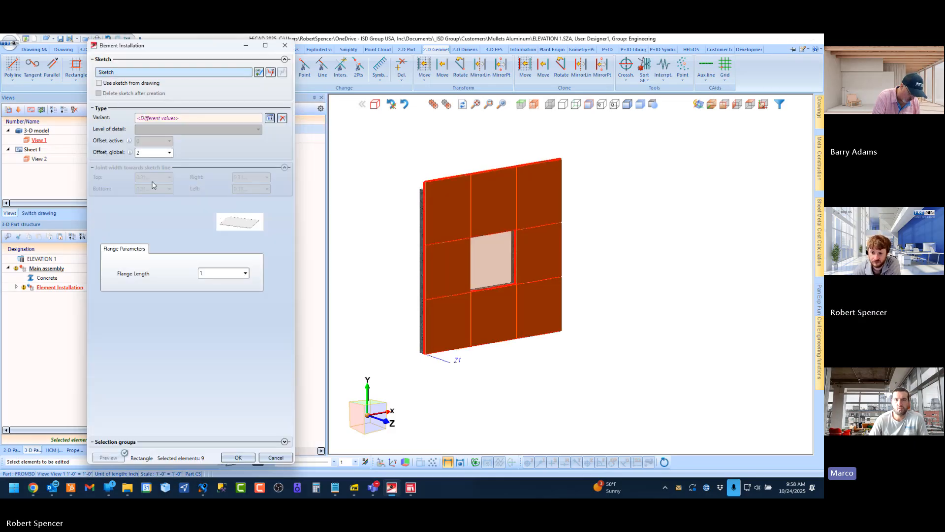
pyautogui.click(487, 261)
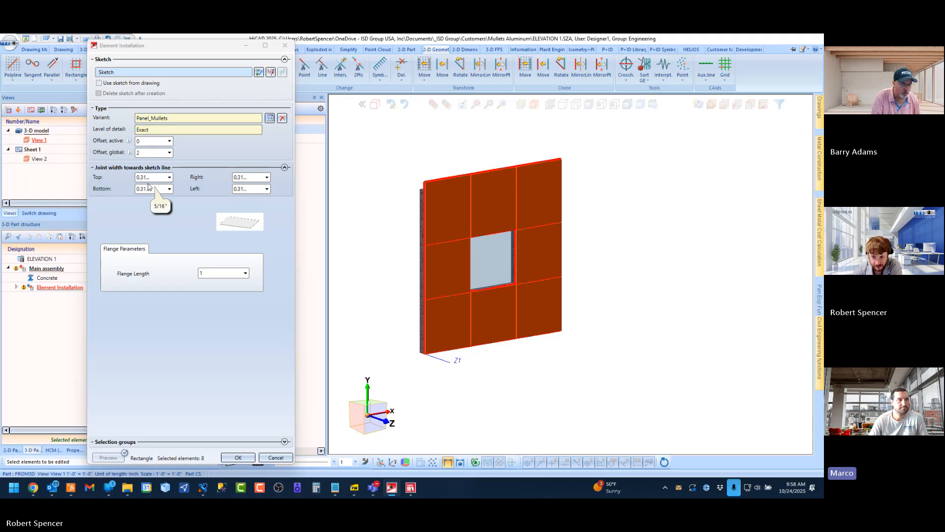
pyautogui.click(149, 177)
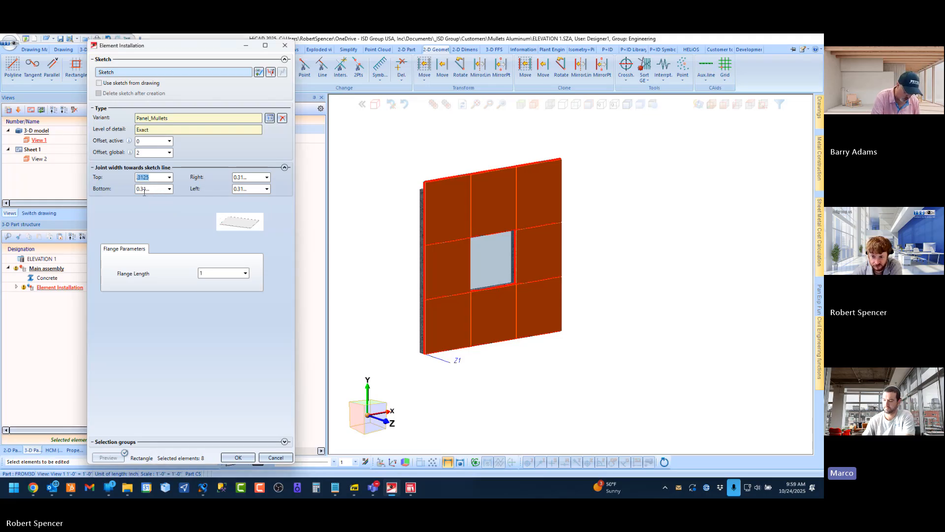
pyautogui.click(142, 189)
pyautogui.click(187, 212)
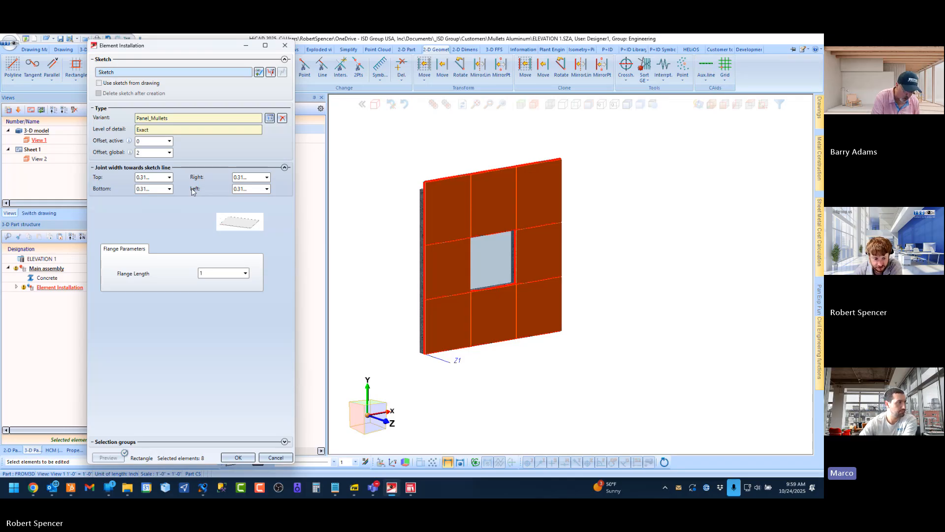
pyautogui.click(156, 178)
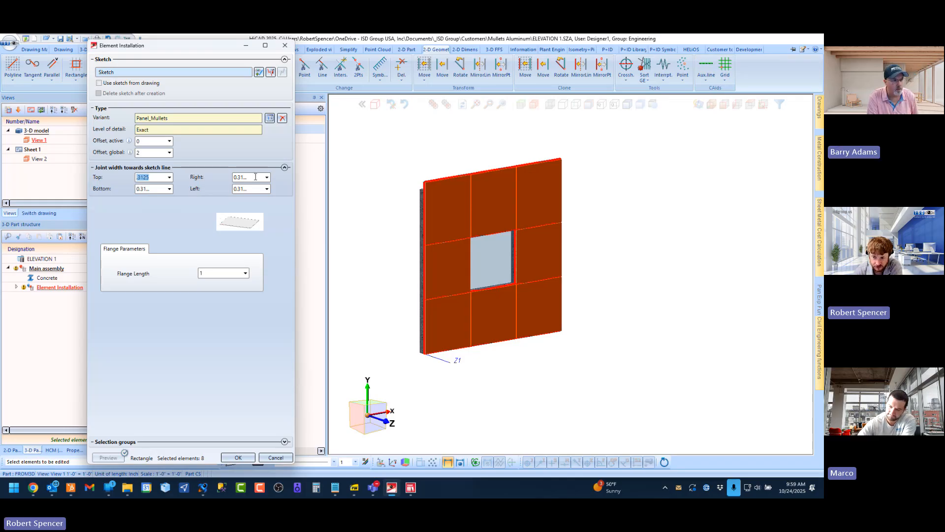
pyautogui.click(256, 176)
pyautogui.click(156, 188)
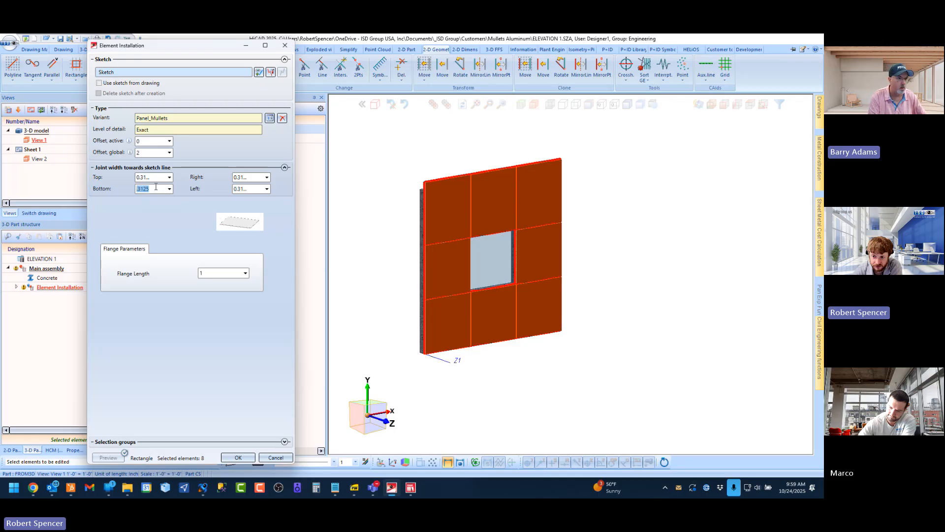
pyautogui.click(159, 178)
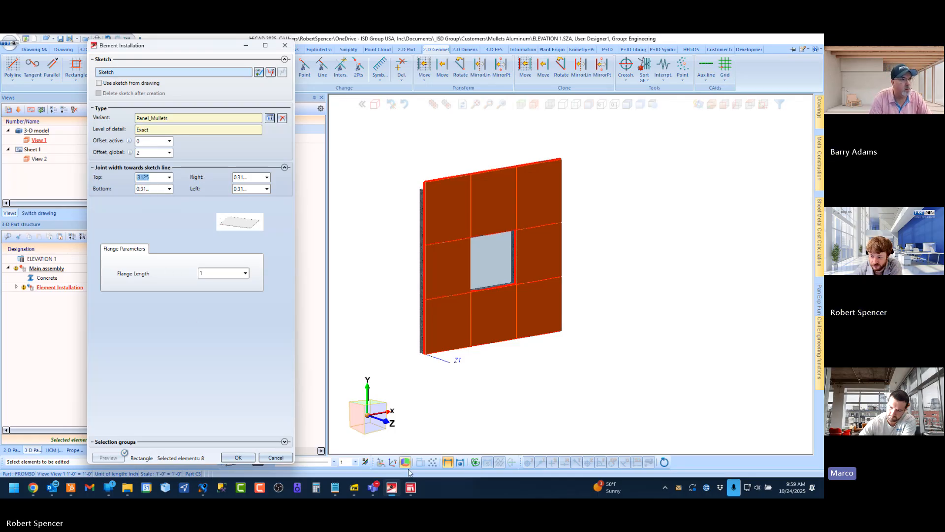
# Switch back to the CATEditor to examine the gap settings of the Panel_Mullets entry
pyautogui.click(411, 487)
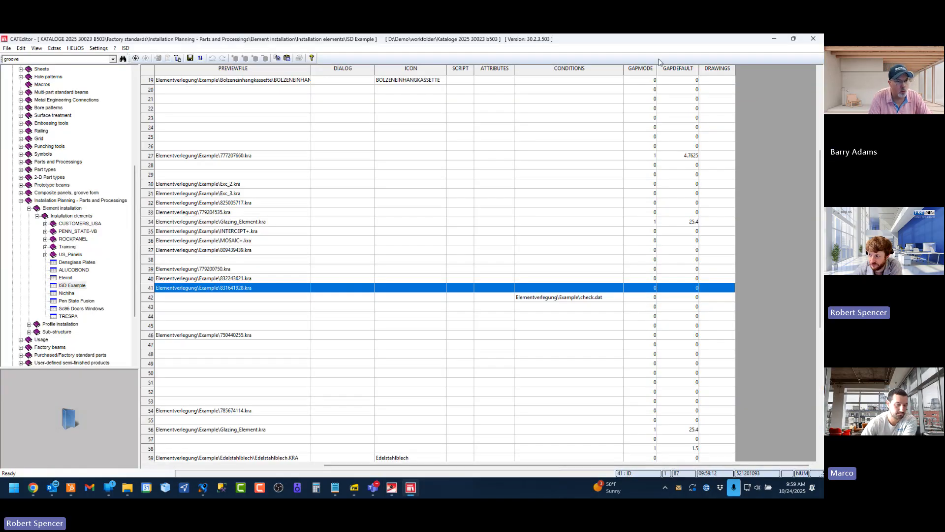
# Examine the GAPMODE and GAPDEFAULT columns of the Panel_Mullets row in the ISD Example table
pyautogui.click(643, 291)
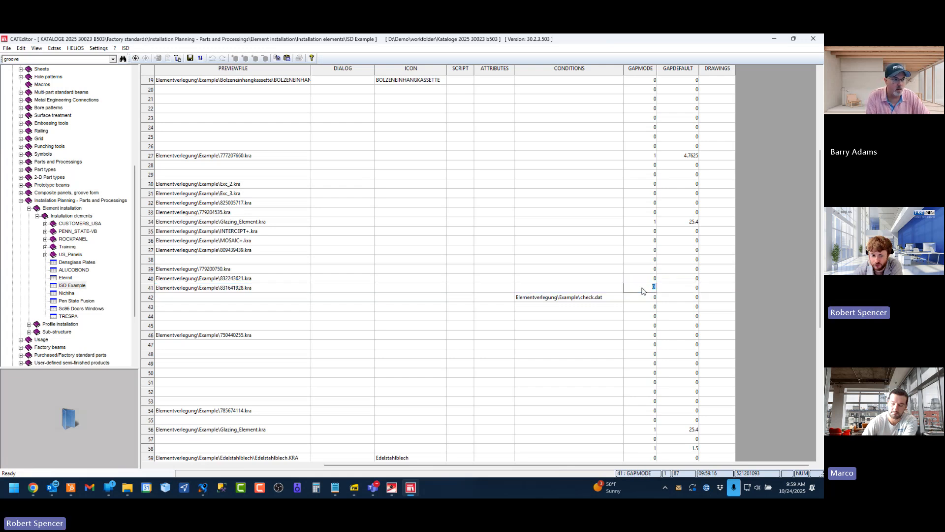
pyautogui.click(686, 70)
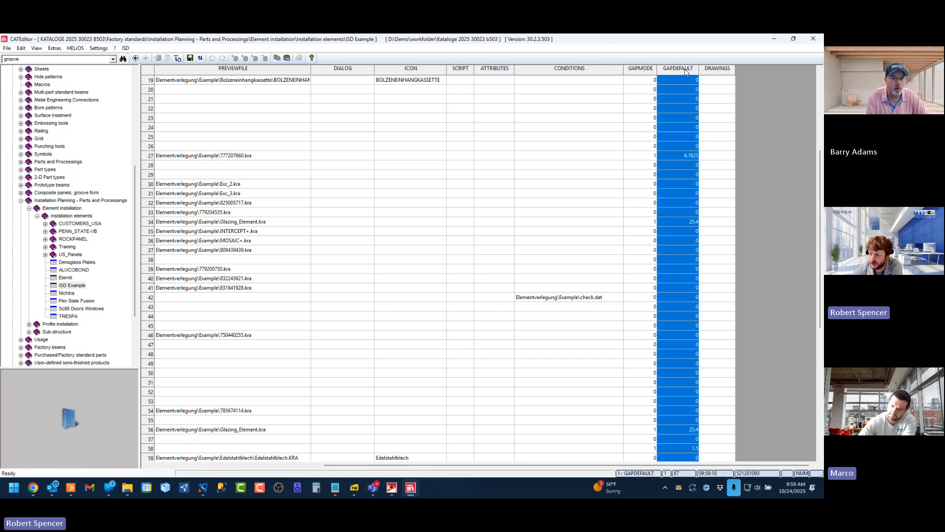
pyautogui.click(677, 299)
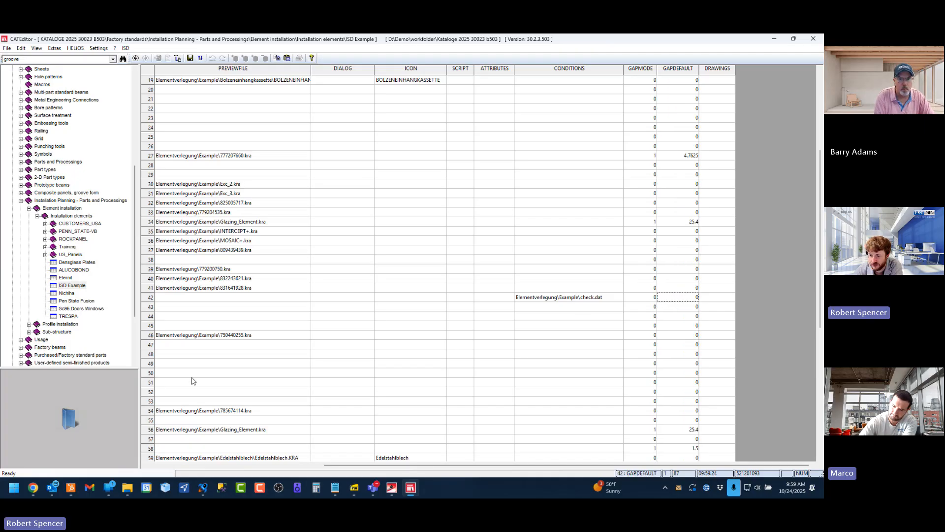
pyautogui.click(200, 466)
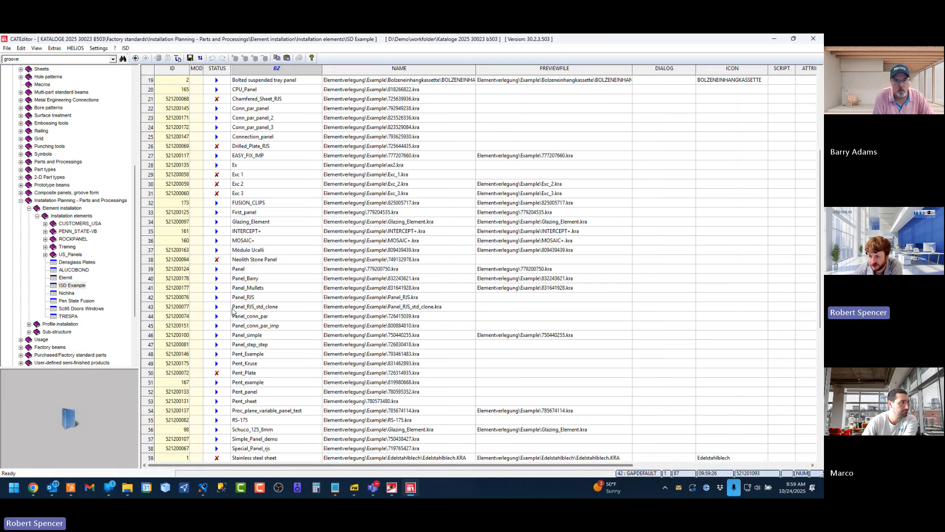
pyautogui.click(150, 289)
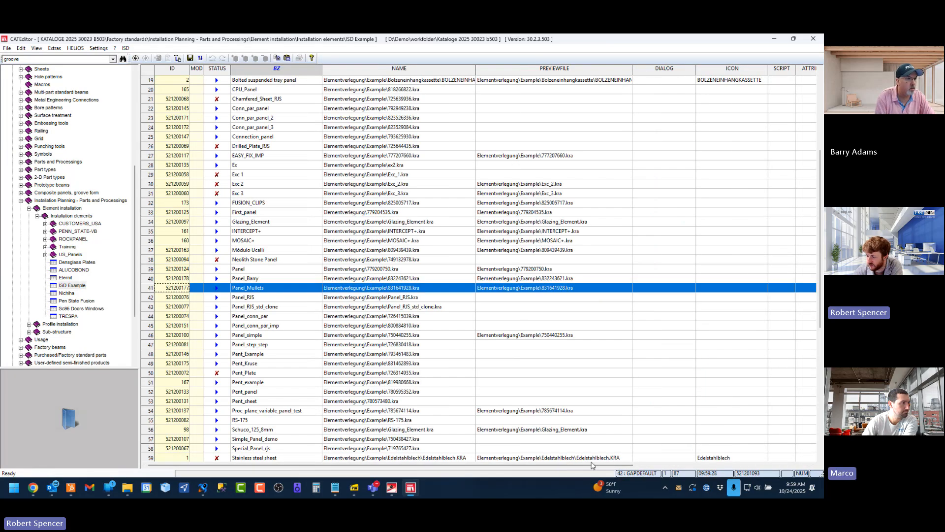
pyautogui.click(727, 466)
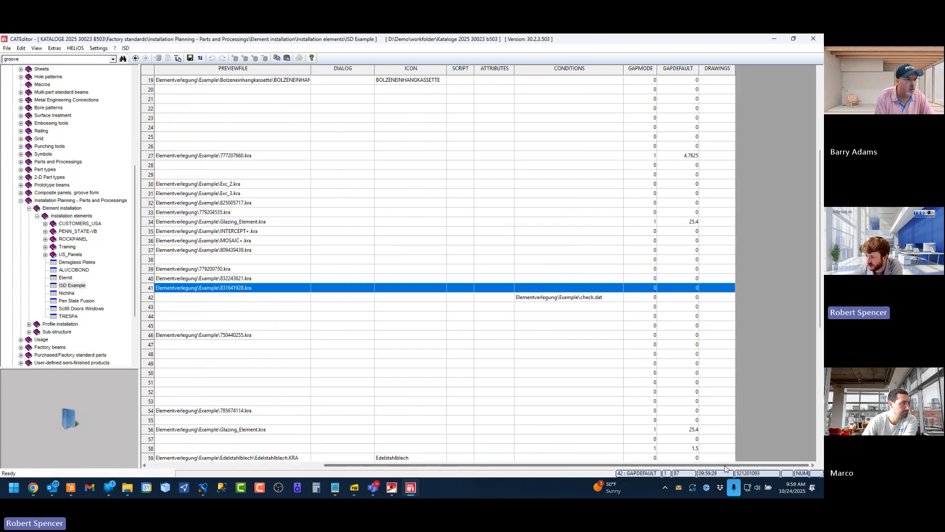
# Convert 5/16 inch to millimetres in Calculator (5 ÷ 16 × 25.4) and enter 7.9375 as the GAPDEFAULT of Panel_Mullets
pyautogui.click(687, 289)
pyautogui.click(687, 290)
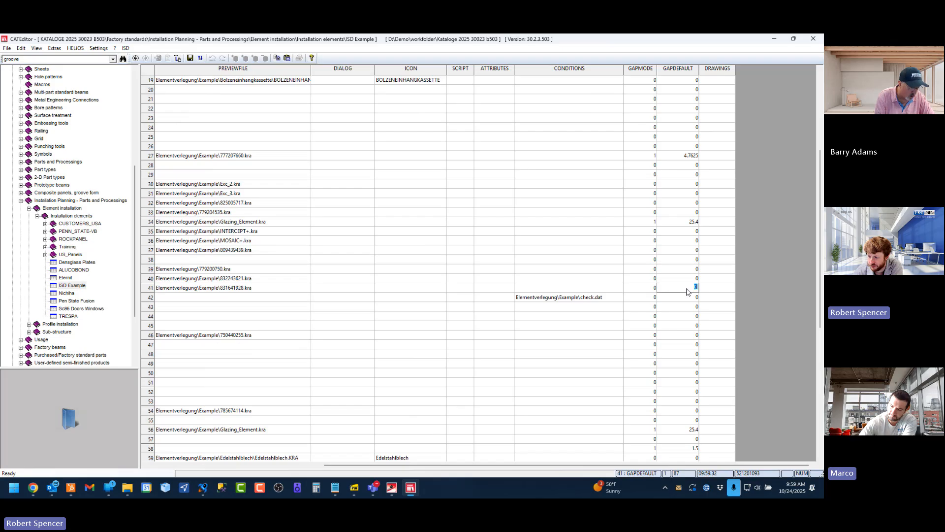
pyautogui.click(316, 488)
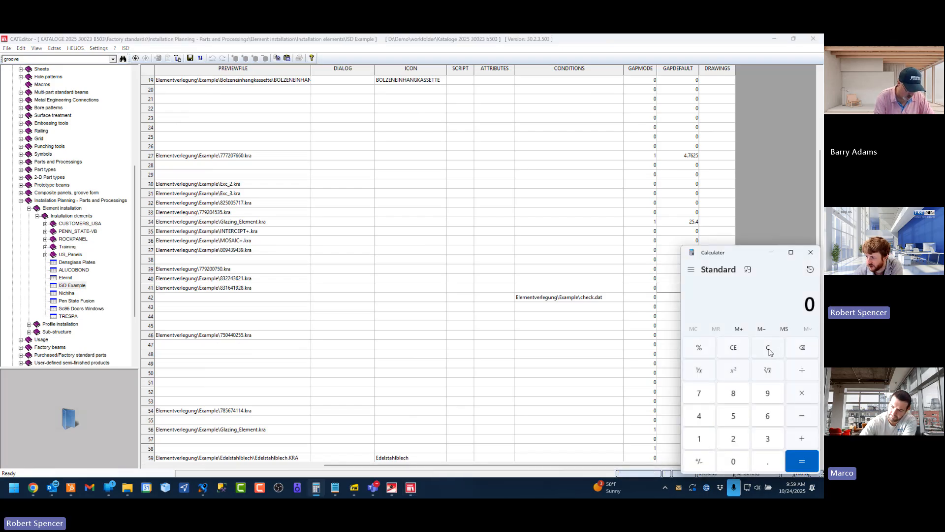
pyautogui.write('5 ÷ ')
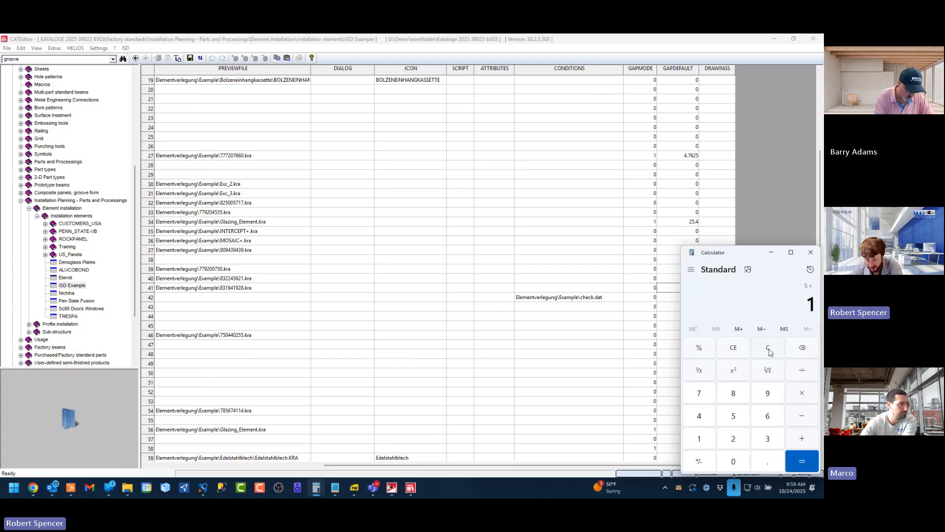
pyautogui.write('16')
pyautogui.press('Return')
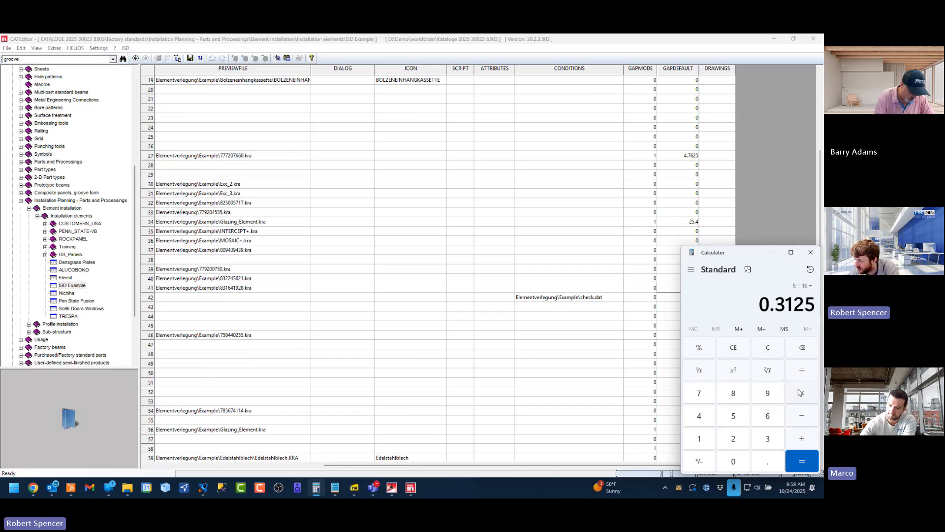
pyautogui.write('25.4')
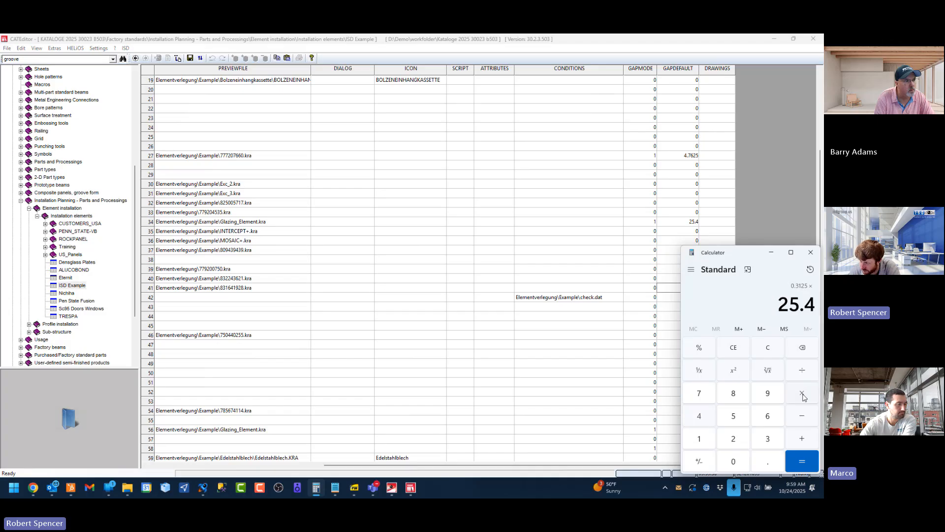
pyautogui.press('Return')
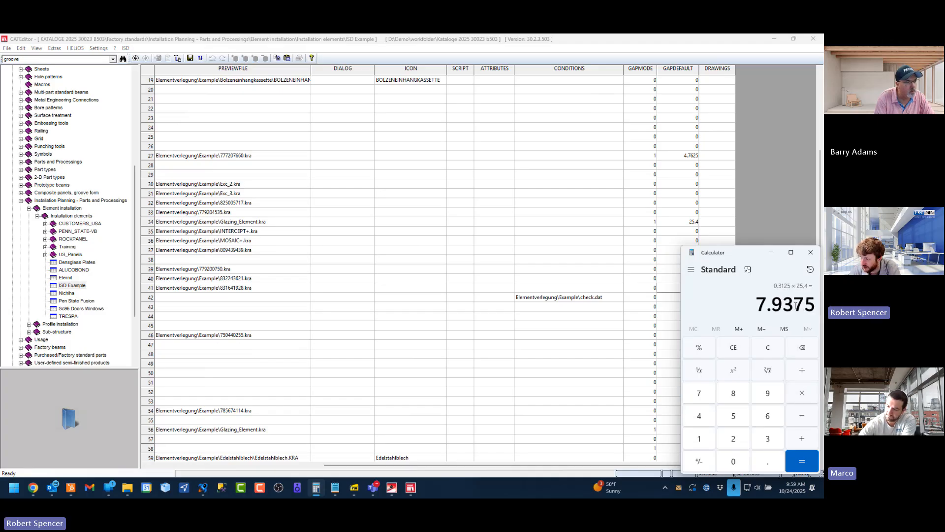
pyautogui.click(688, 38)
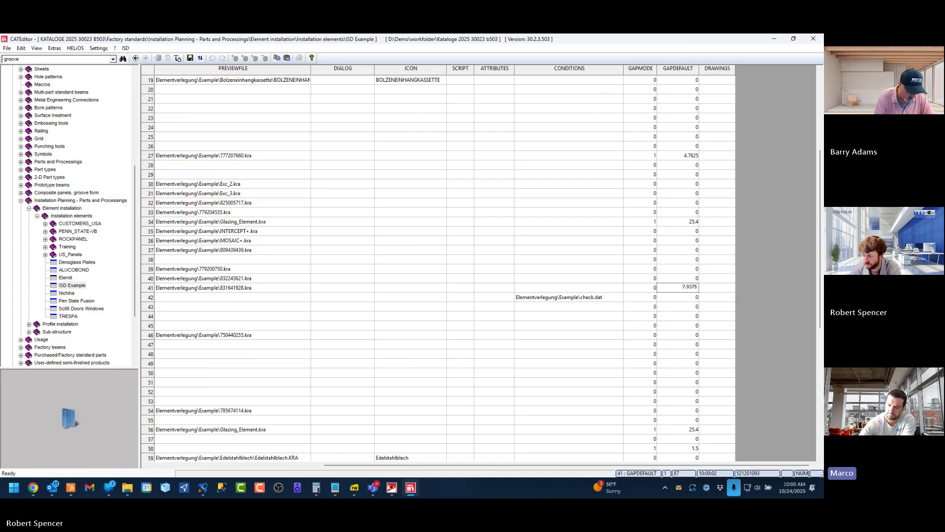
# Set the GAPMODE of the Panel_Mullets row to 1
pyautogui.click(639, 281)
pyautogui.click(639, 288)
pyautogui.write('1')
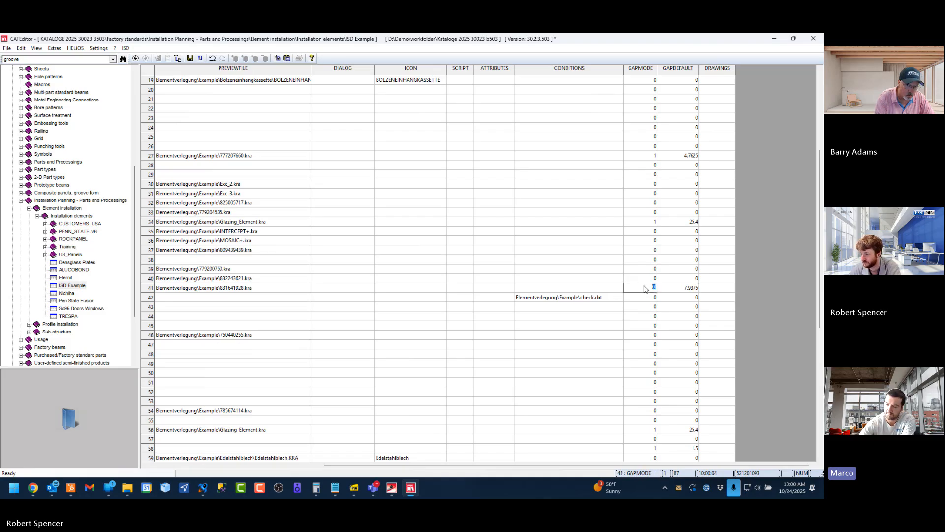
pyautogui.press('Return')
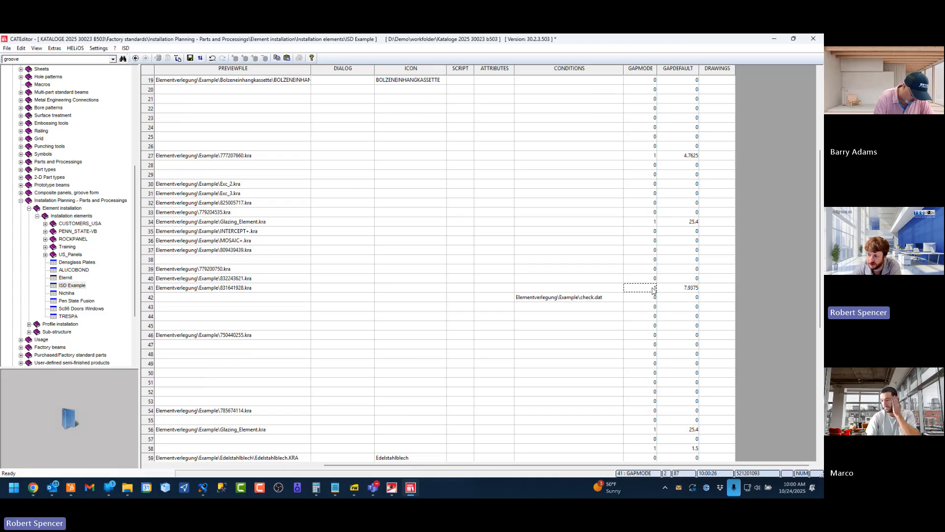
pyautogui.click(653, 290)
pyautogui.click(673, 289)
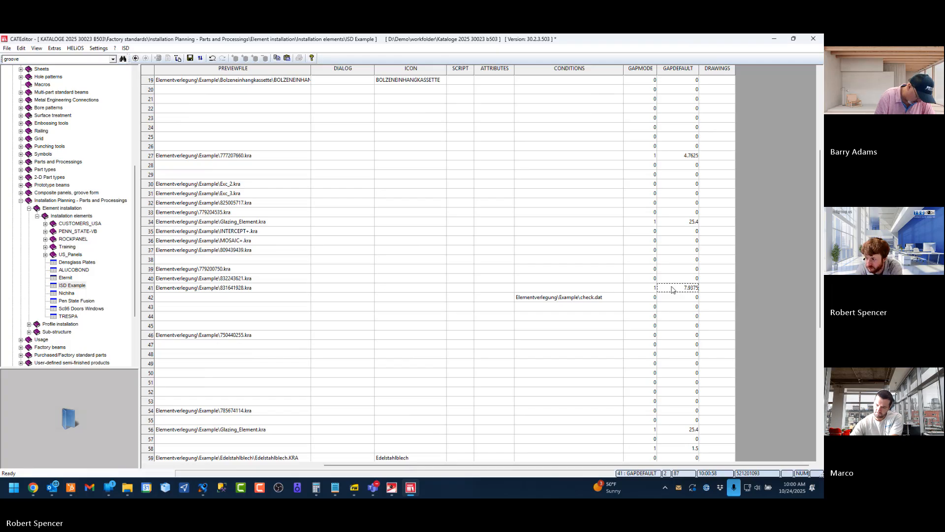
# Inspect the GAPDEFAULT column's properties and its available length units, then cancel without changing them
pyautogui.click(675, 70)
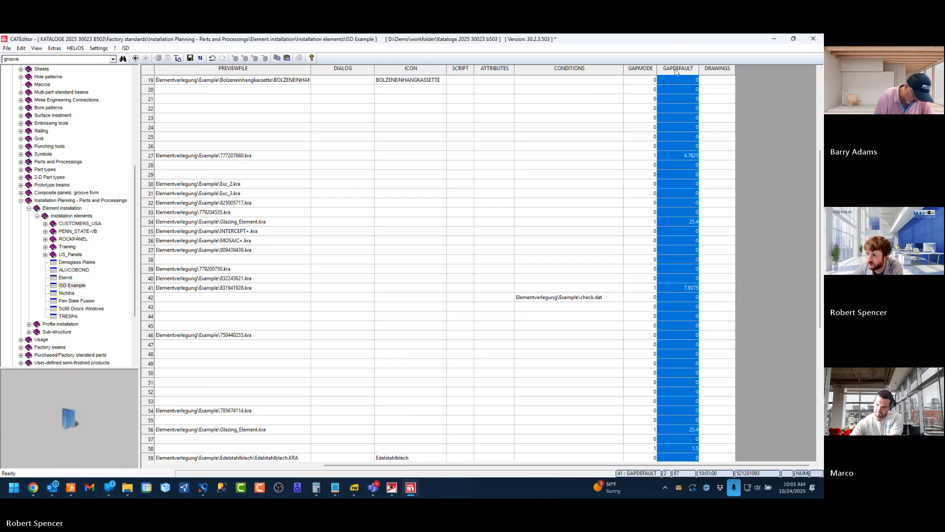
pyautogui.rightClick(675, 69)
pyautogui.click(703, 140)
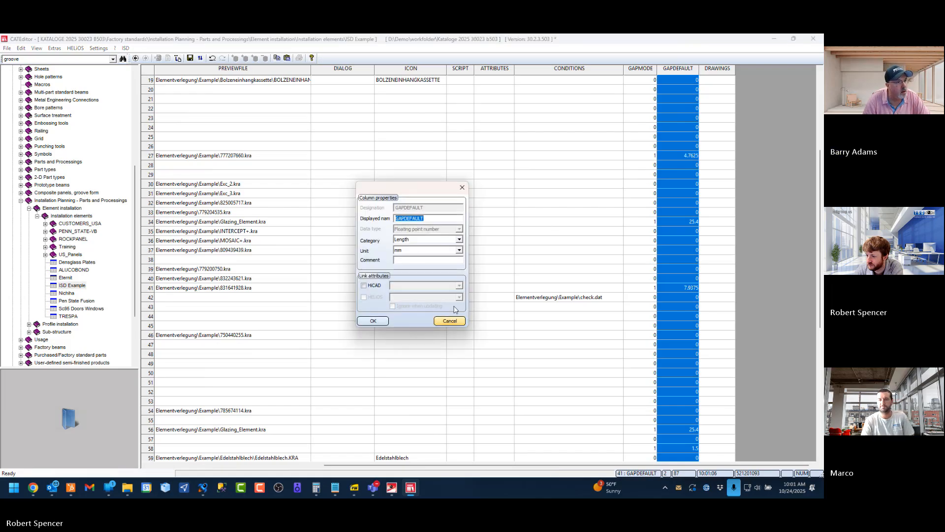
pyautogui.click(459, 250)
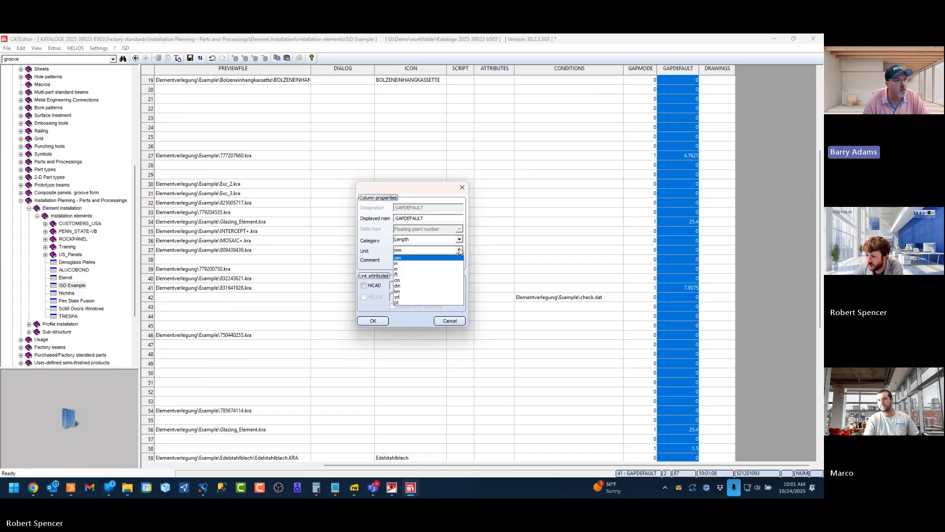
pyautogui.click(422, 258)
pyautogui.click(450, 321)
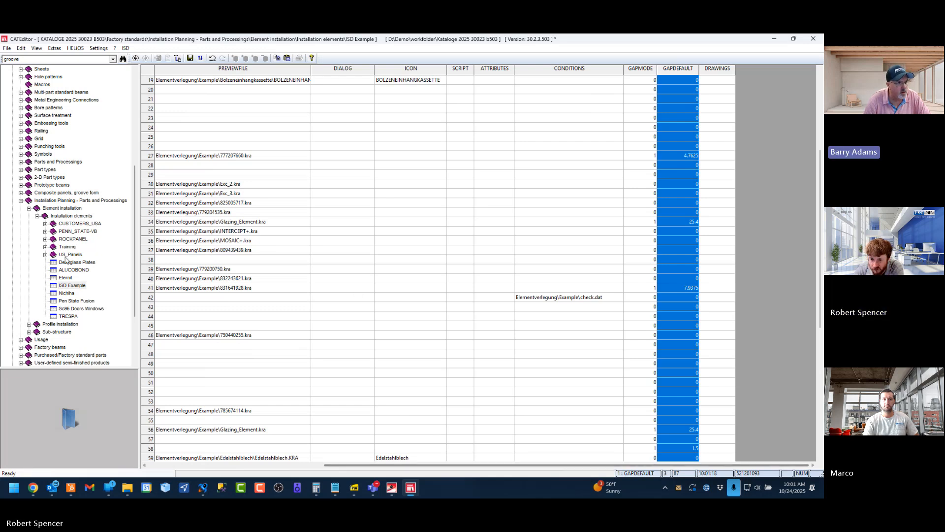
# Review the Panel_Mullets row's name and gap values, and save the ISD Example catalogue table
pyautogui.click(101, 287)
pyautogui.scroll(1, 101, 287)
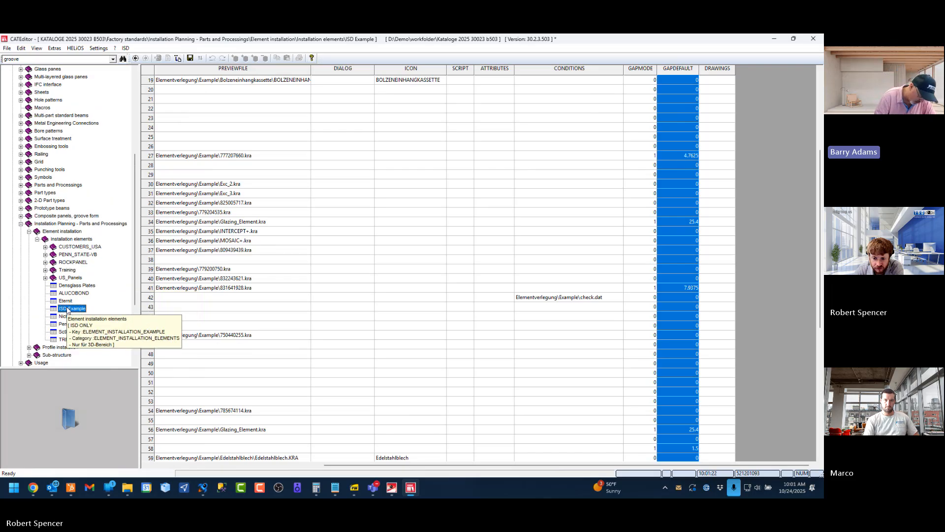
pyautogui.moveTo(394, 465); pyautogui.dragTo(218, 465)
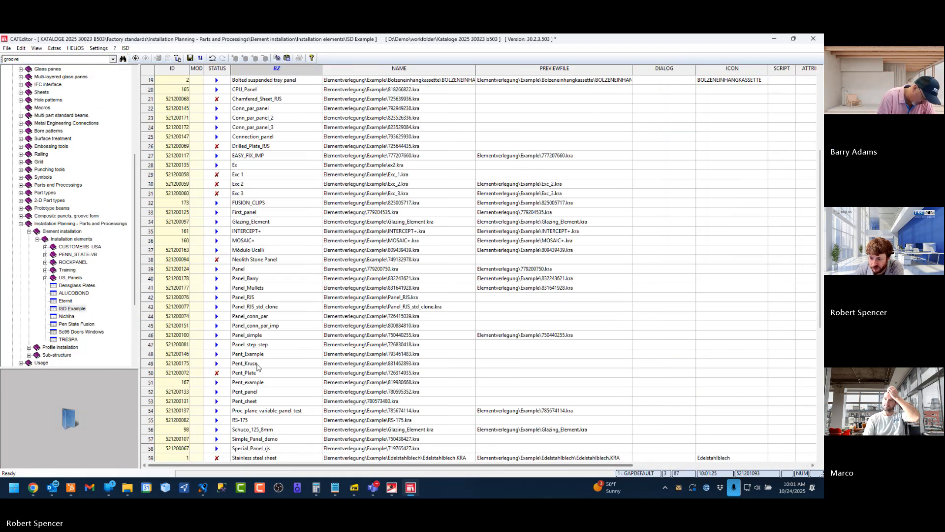
pyautogui.click(151, 289)
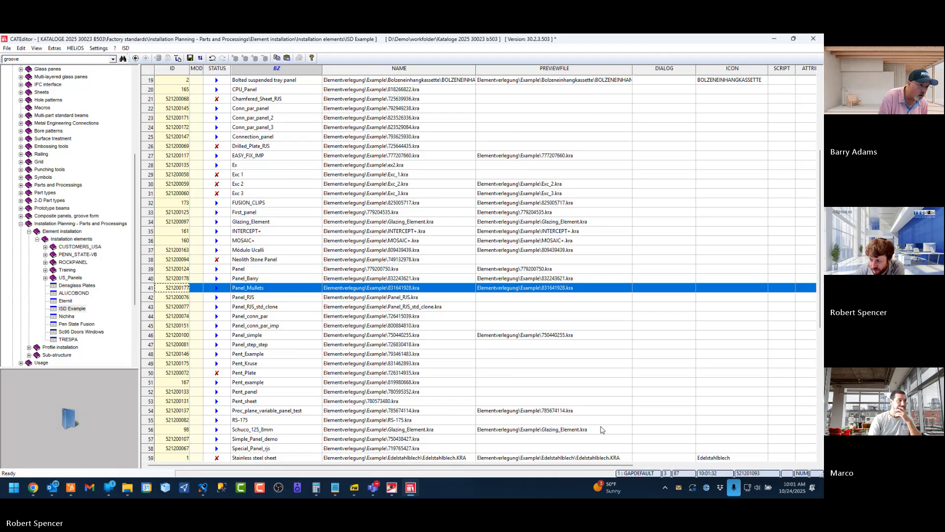
pyautogui.click(753, 465)
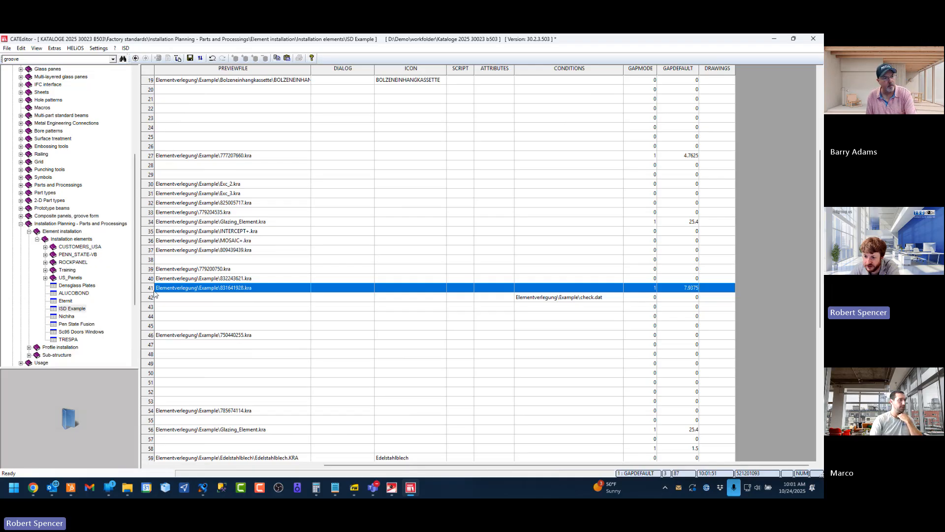
pyautogui.click(190, 59)
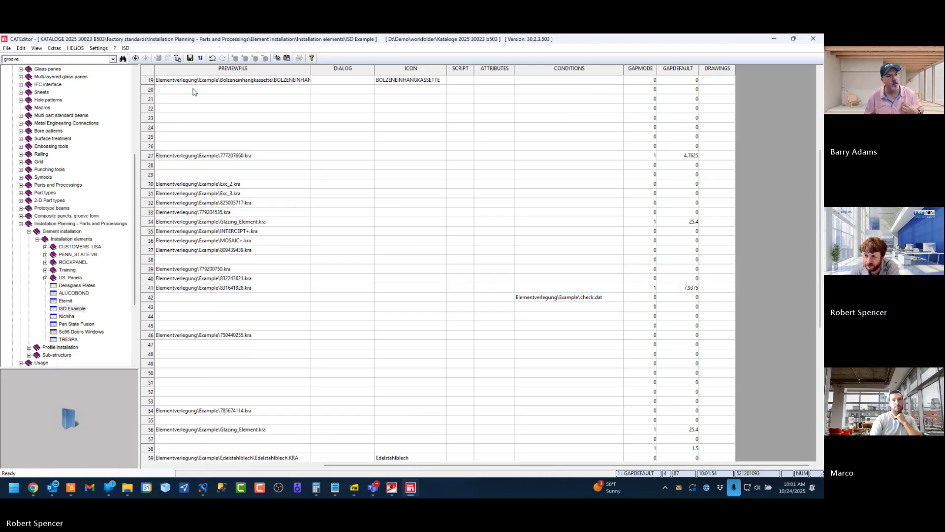
# Switch to HiCAD and apply the open Element Installation with the Panel_Mullets variant
pyautogui.click(392, 487)
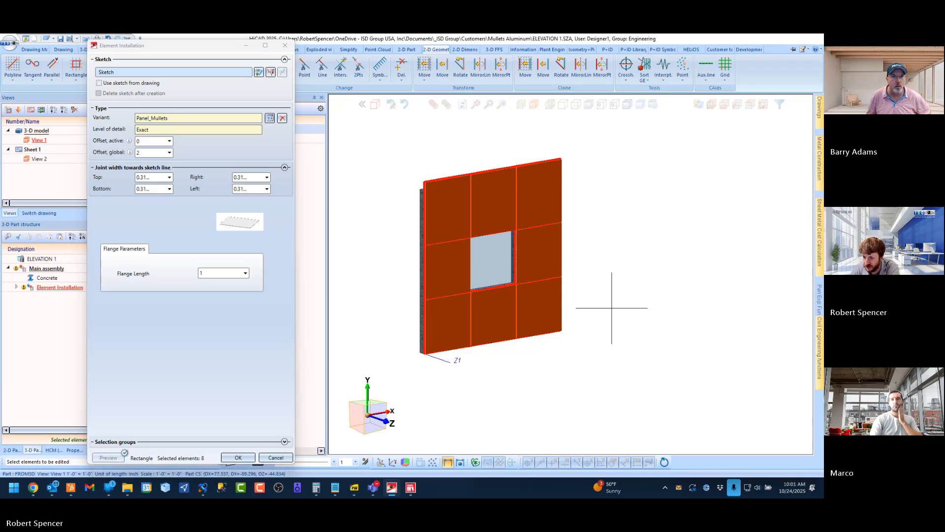
pyautogui.click(239, 458)
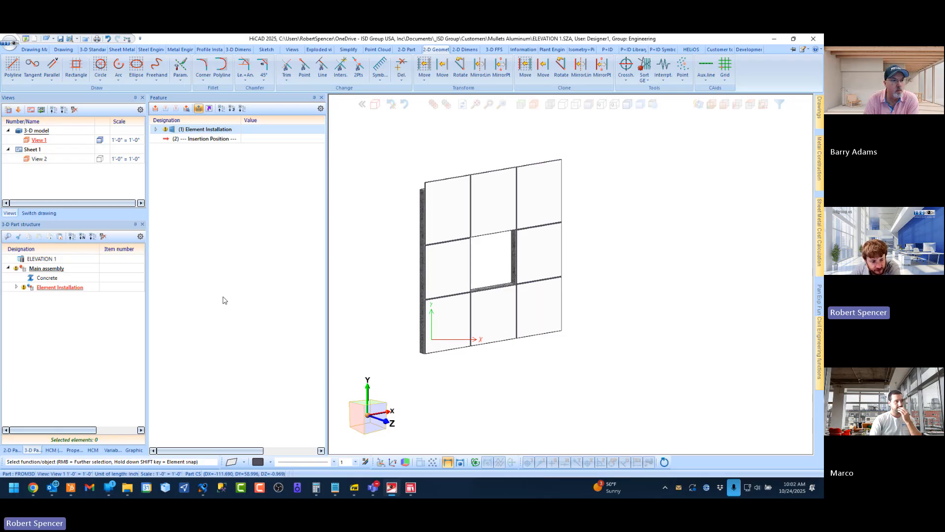
# Recheck the gap default in CATEditor, and examine the Panel_Mullets joint widths in HiCAD's element installation with the centre opening deselected
pyautogui.click(411, 488)
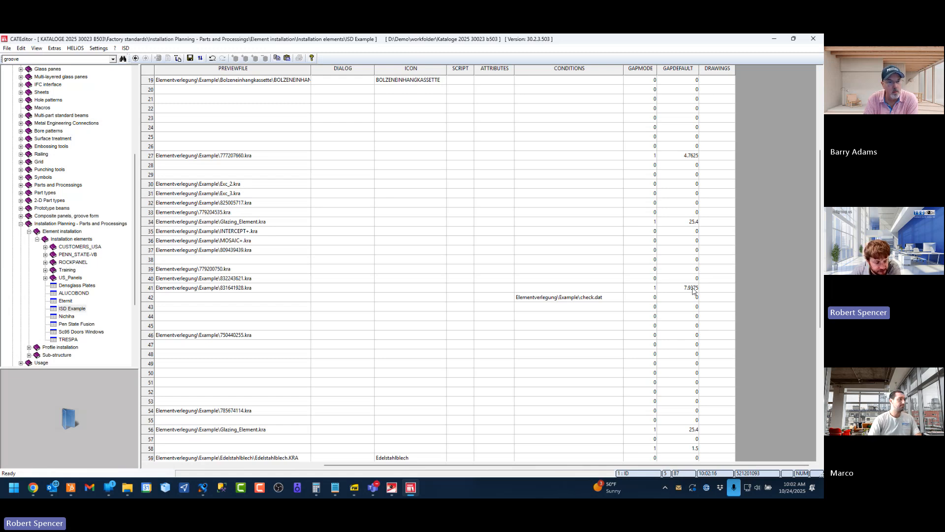
pyautogui.click(391, 488)
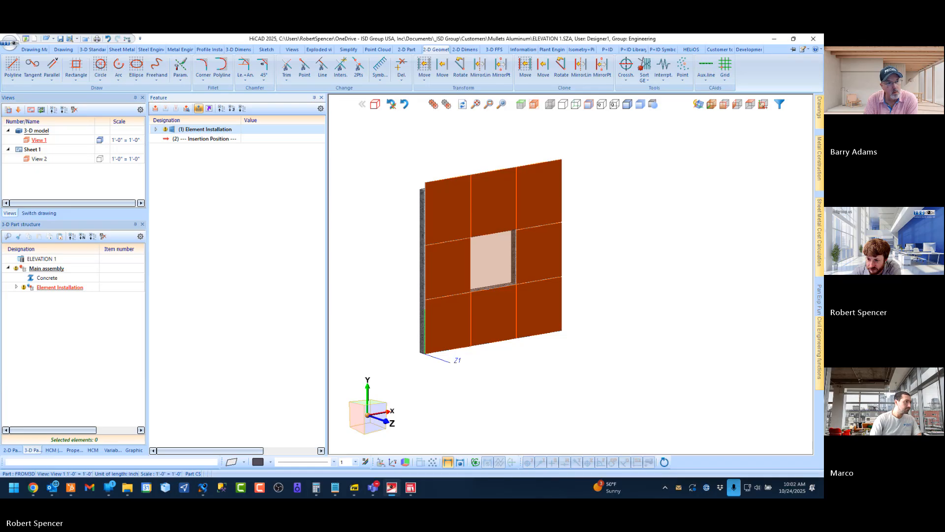
pyautogui.doubleClick(205, 129)
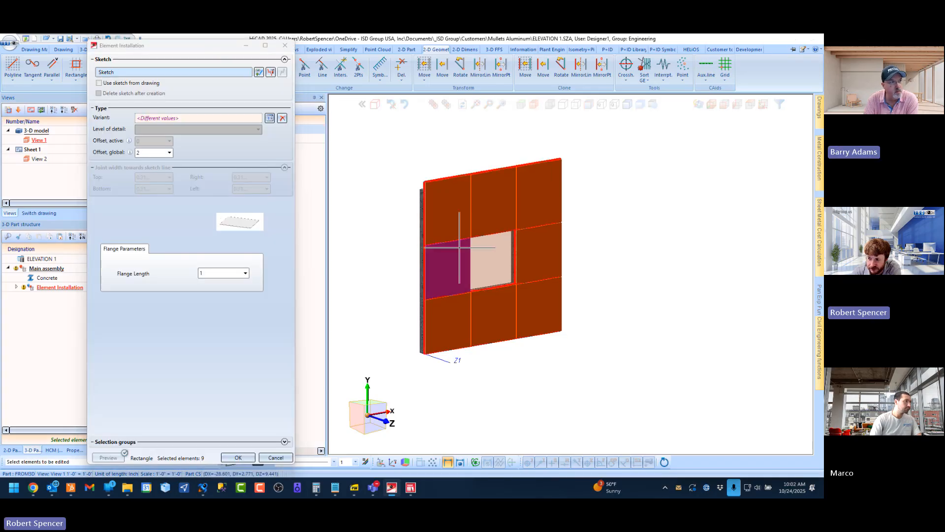
pyautogui.click(493, 261)
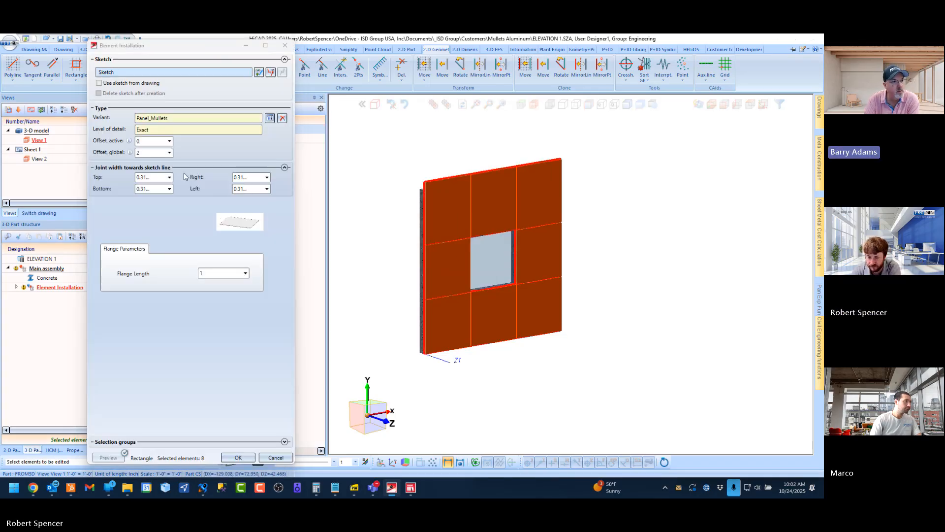
pyautogui.click(141, 178)
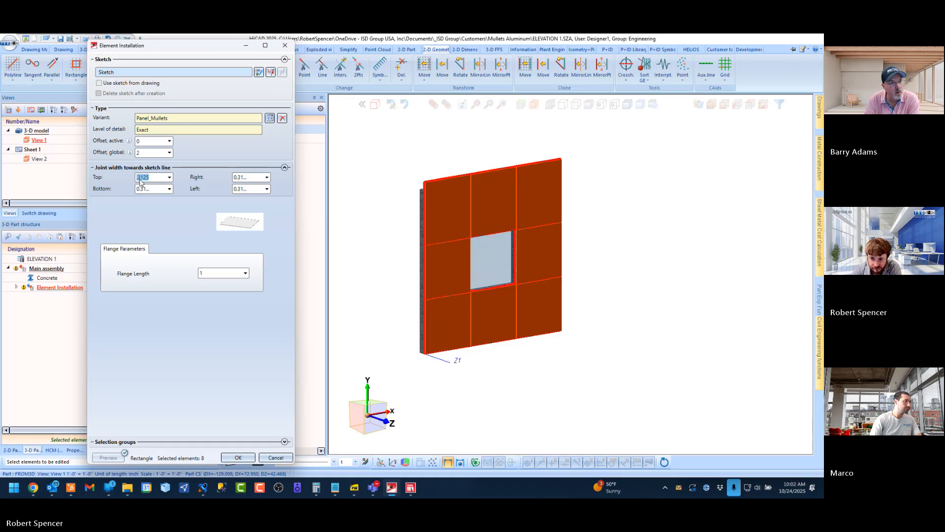
pyautogui.click(158, 189)
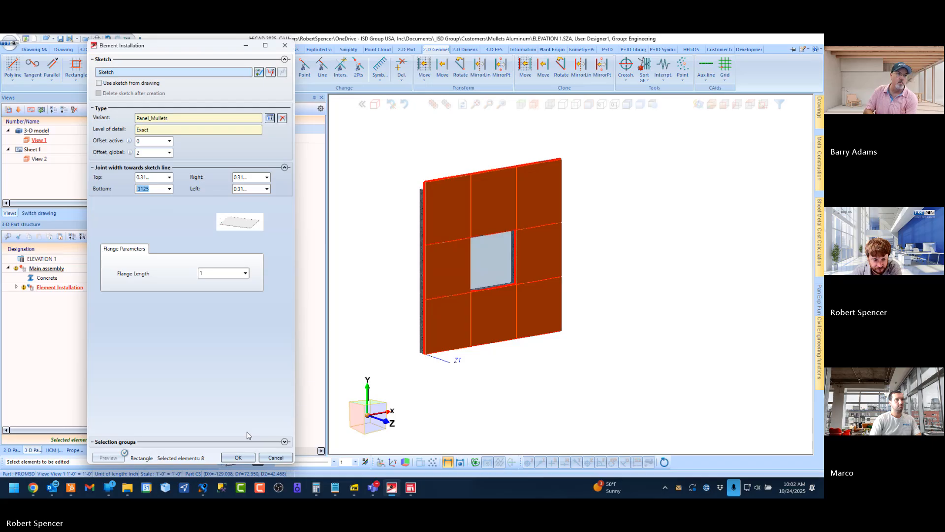
pyautogui.click(261, 457)
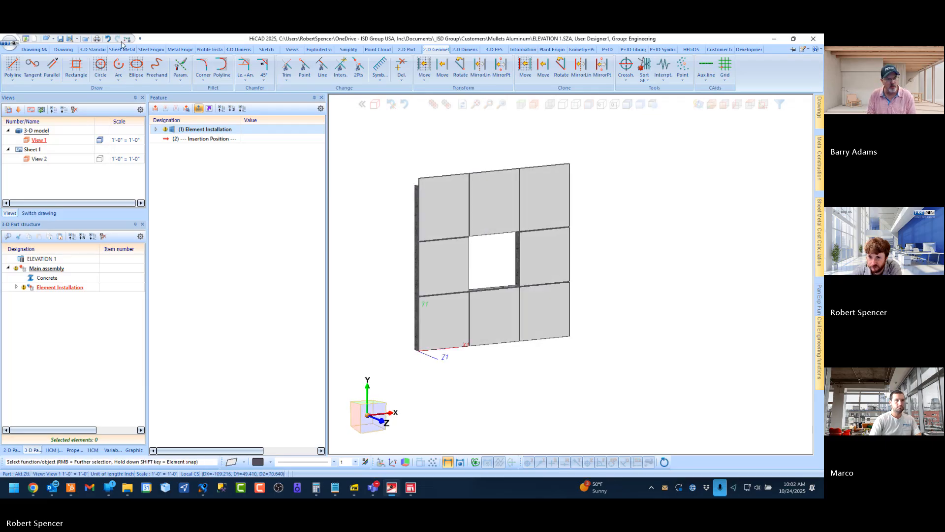
# Save the ELEVATION 1 drawing
pyautogui.click(61, 39)
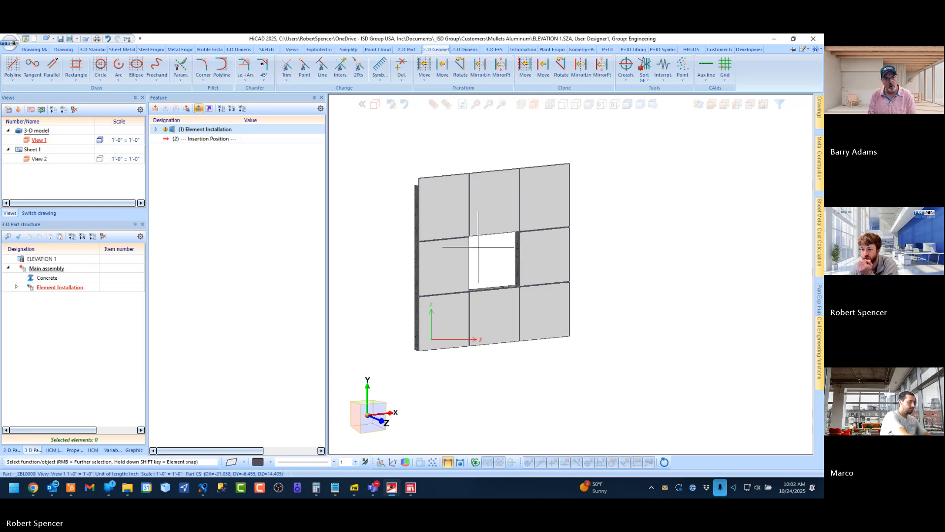
# Inspect the installed panel grid in ELEVATION 1 and return it to the axonometric view
pyautogui.scroll(1, 478, 247)
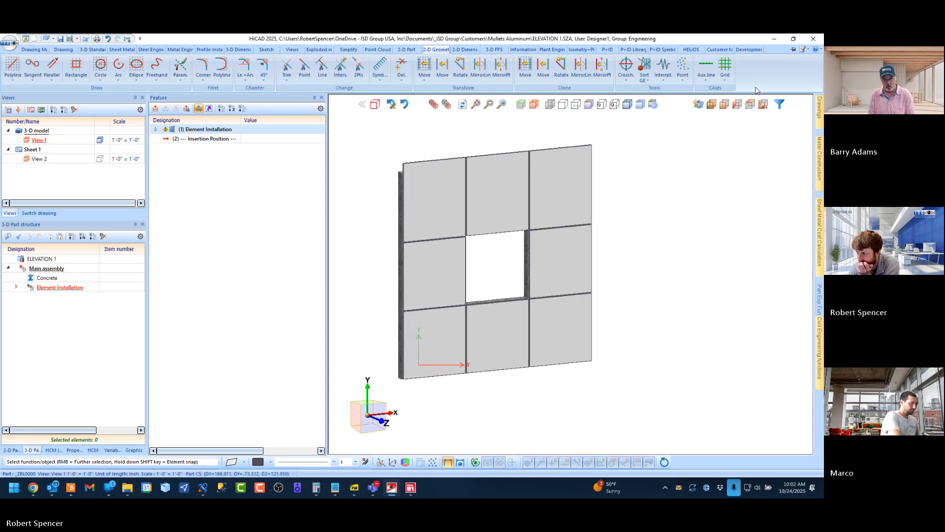
pyautogui.click(711, 105)
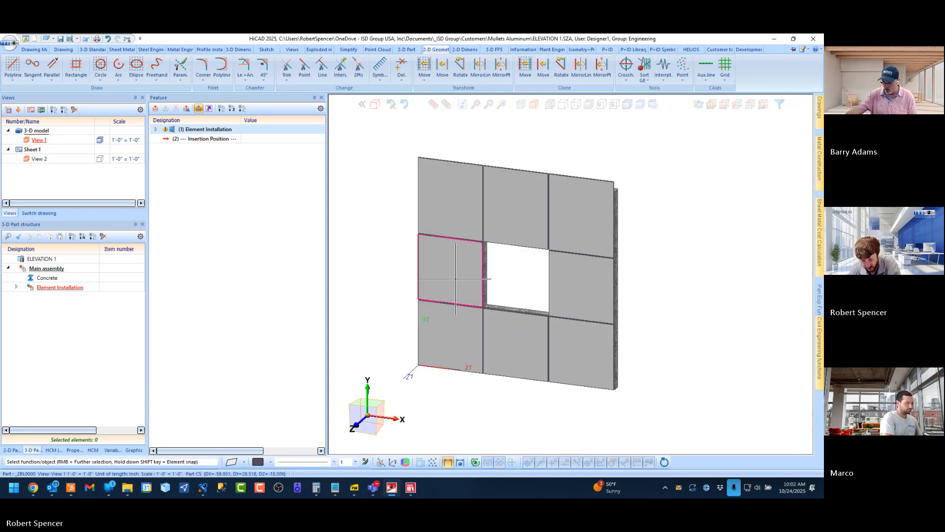
# Switch to the Element Installation Training Book and read pages 9 to 12 on the catalogue preview and additional panel variables
pyautogui.click(355, 489)
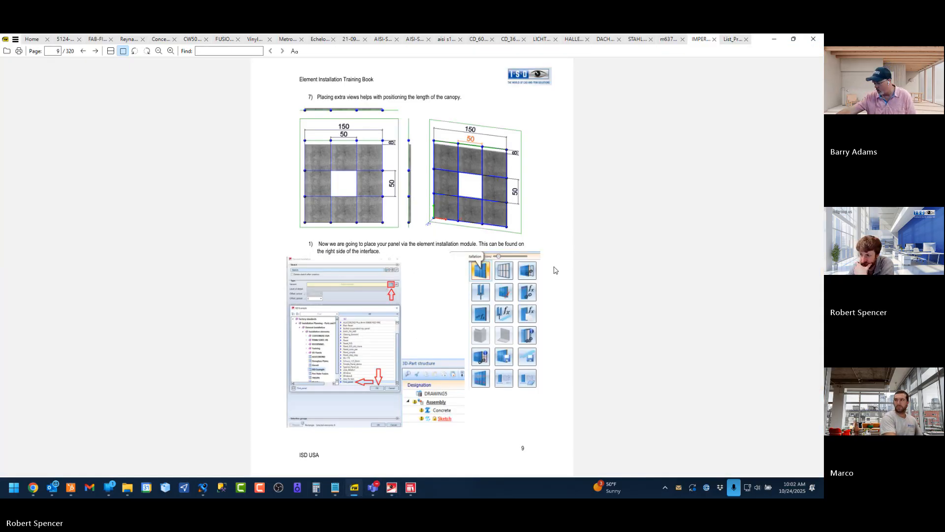
pyautogui.scroll(-1, 555, 269)
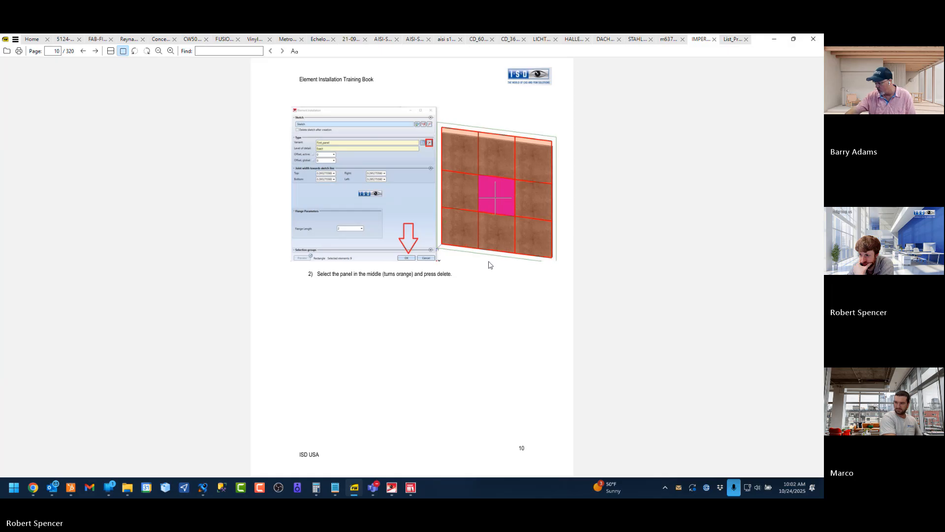
pyautogui.scroll(-1, 385, 254)
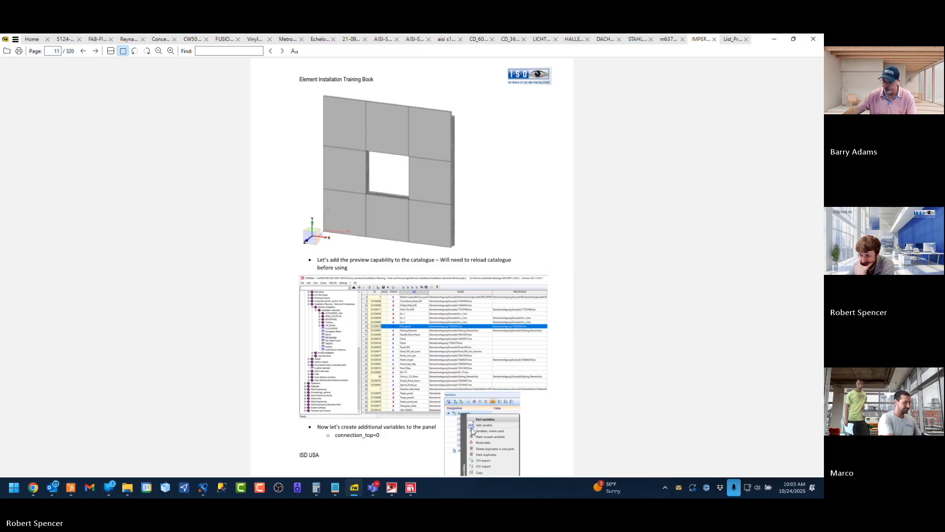
pyautogui.scroll(-1, 489, 429)
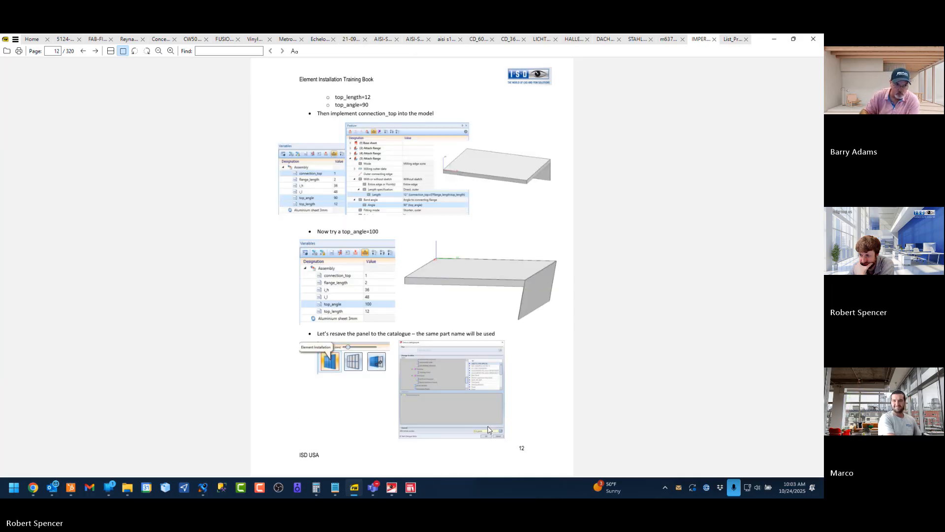
pyautogui.scroll(1, 489, 429)
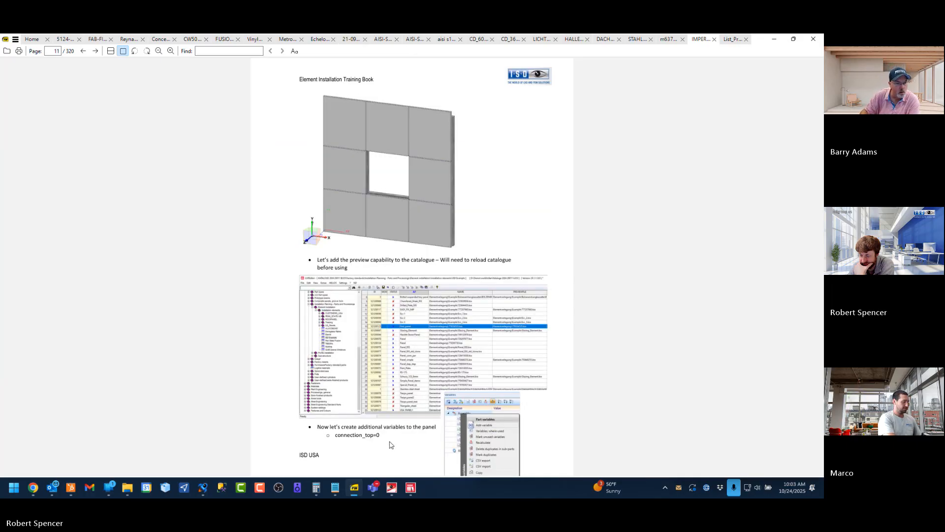
pyautogui.scroll(-1, 390, 445)
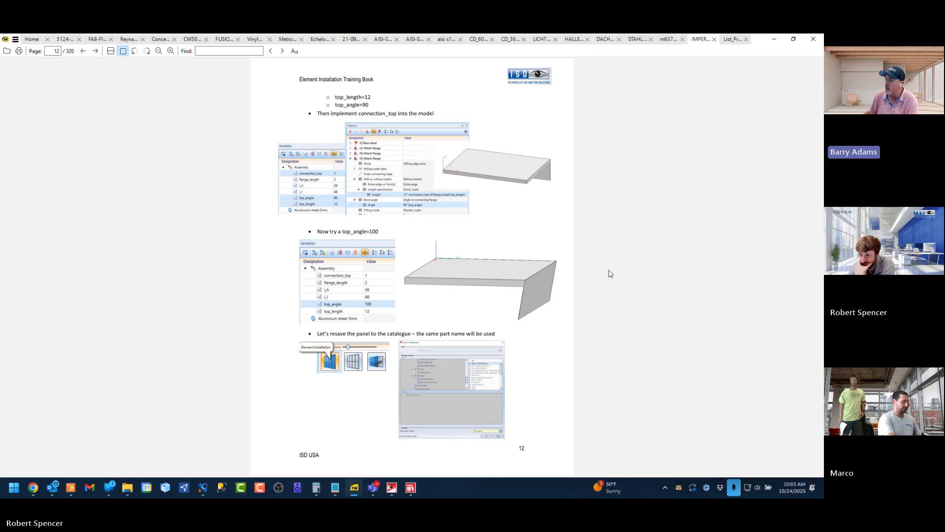
pyautogui.scroll(1, 610, 273)
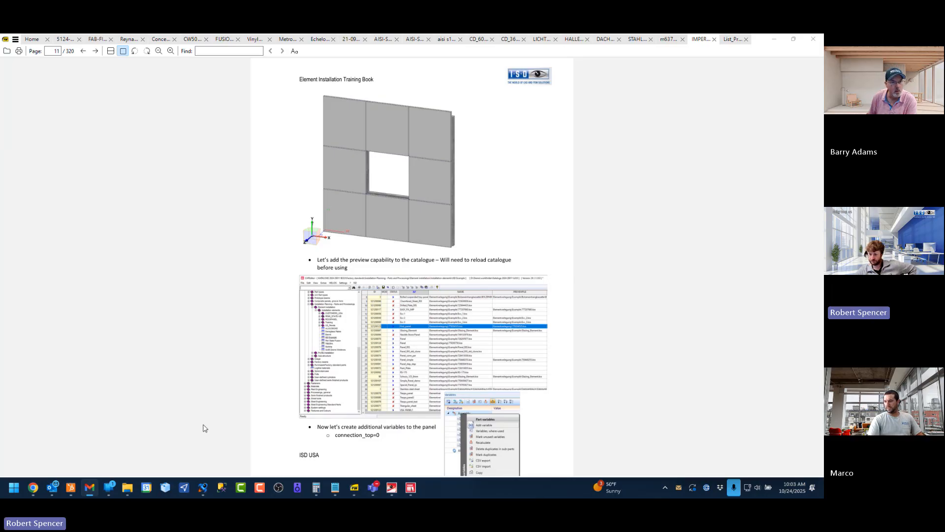
pyautogui.click(50, 53)
pyautogui.click(194, 179)
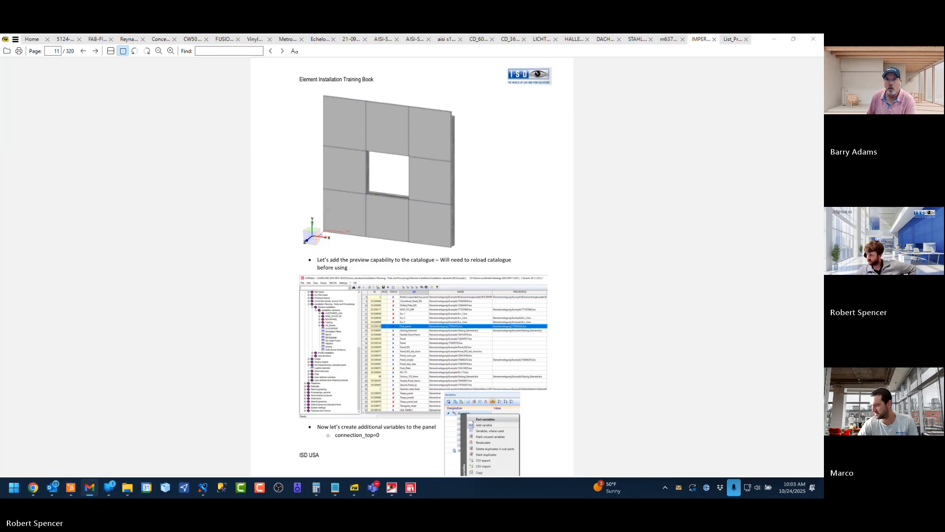
pyautogui.click(796, 337)
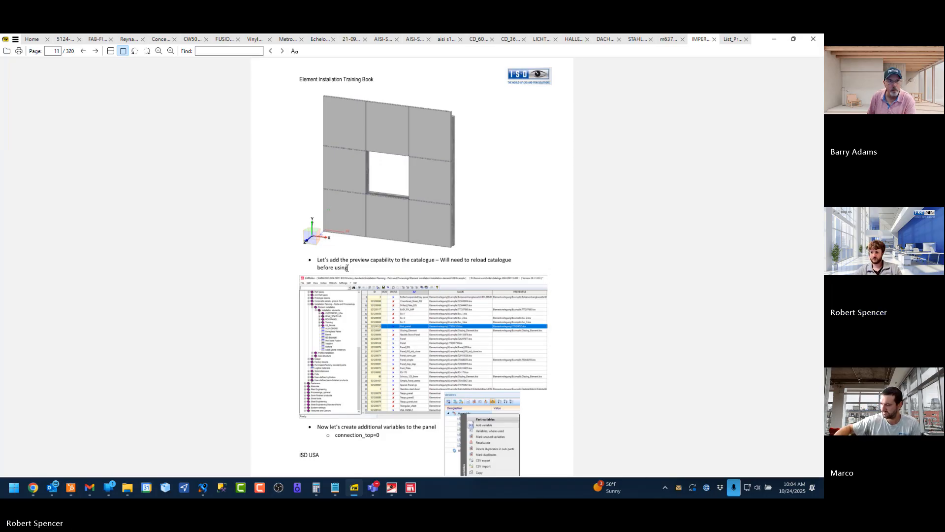
pyautogui.moveTo(347, 268); pyautogui.dragTo(318, 260)
pyautogui.click(517, 307)
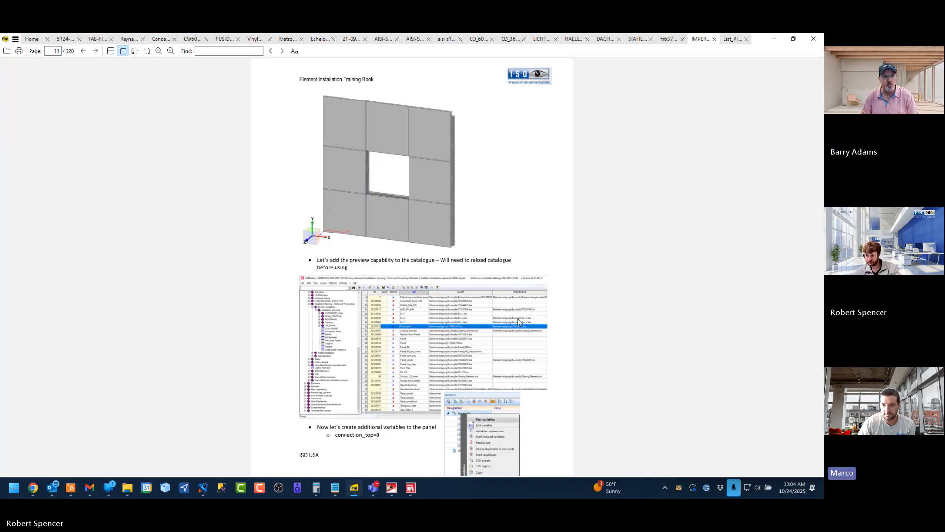
pyautogui.scroll(-2, 518, 320)
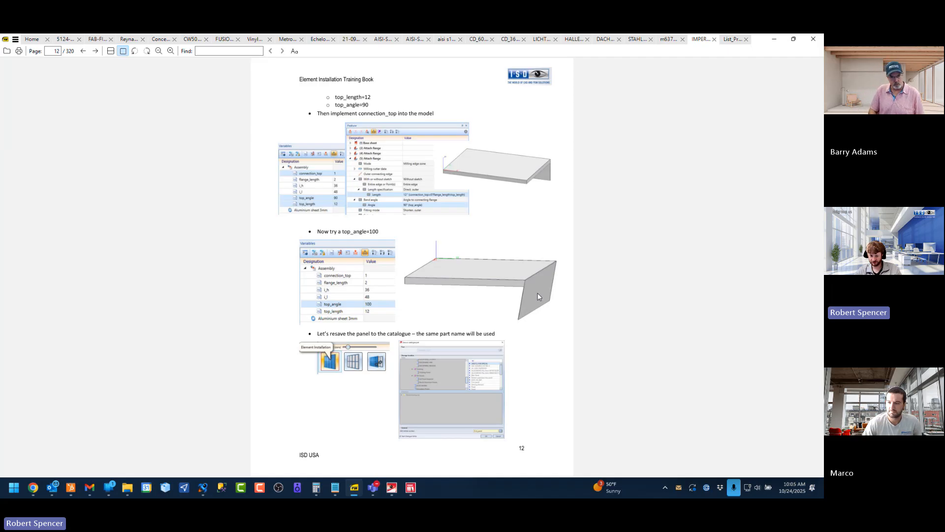
# Switch to HiCAD and bring up the PANEL drawing
pyautogui.click(392, 487)
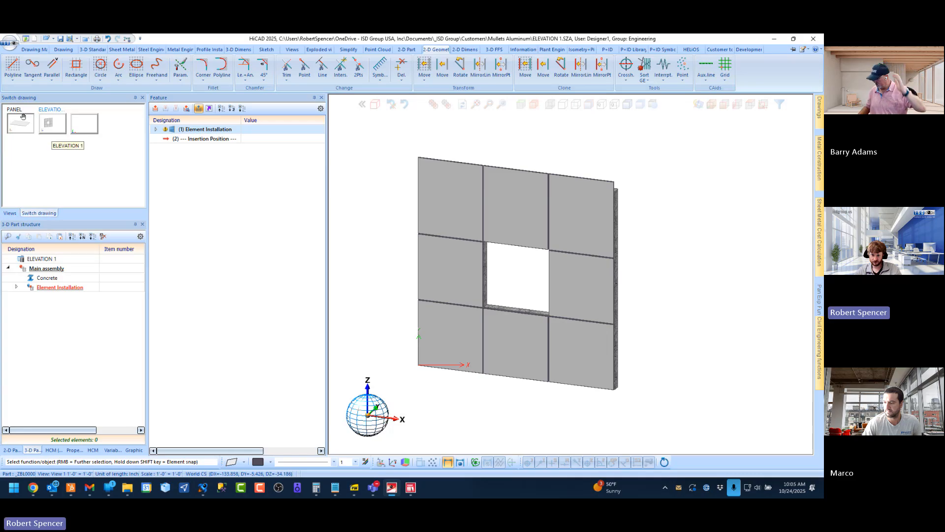
pyautogui.click(21, 122)
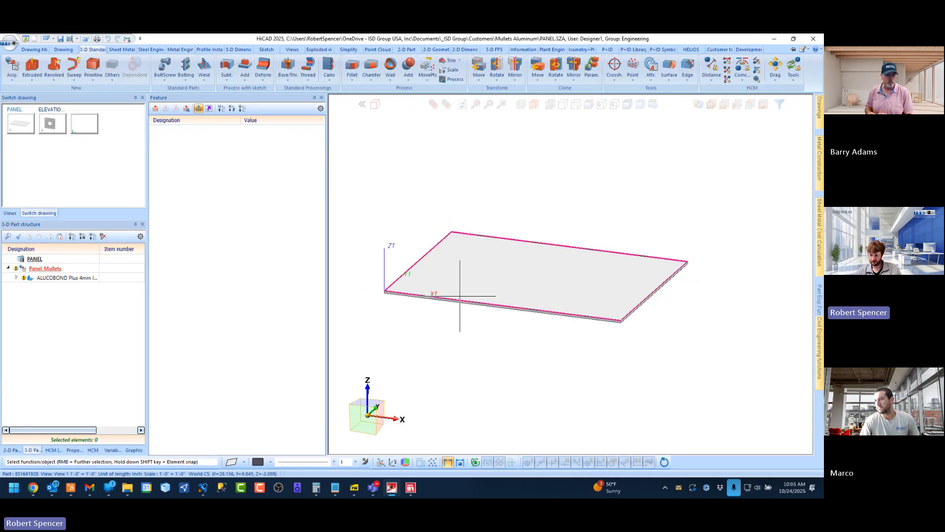
pyautogui.moveTo(528, 284)
pyautogui.mouseDown(button='middle')
pyautogui.moveTo(558, 265)
pyautogui.moveTo(560, 281)
pyautogui.moveTo(548, 297)
pyautogui.moveTo(540, 282)
pyautogui.moveTo(498, 266)
pyautogui.moveTo(530, 266)
pyautogui.mouseUp(button='middle')
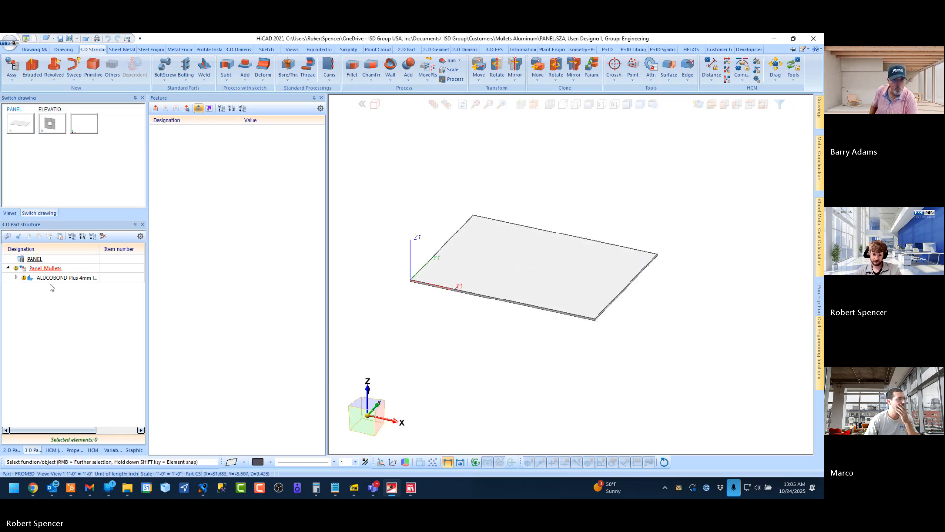
# Add a number variable named top_return with value 1 to the Panel_Mullets assembly
pyautogui.click(109, 450)
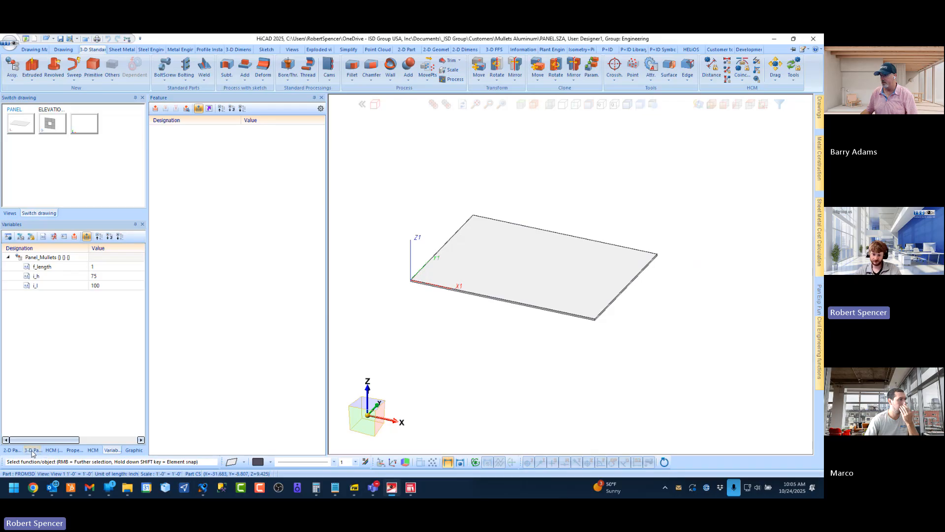
pyautogui.rightClick(53, 259)
pyautogui.click(81, 271)
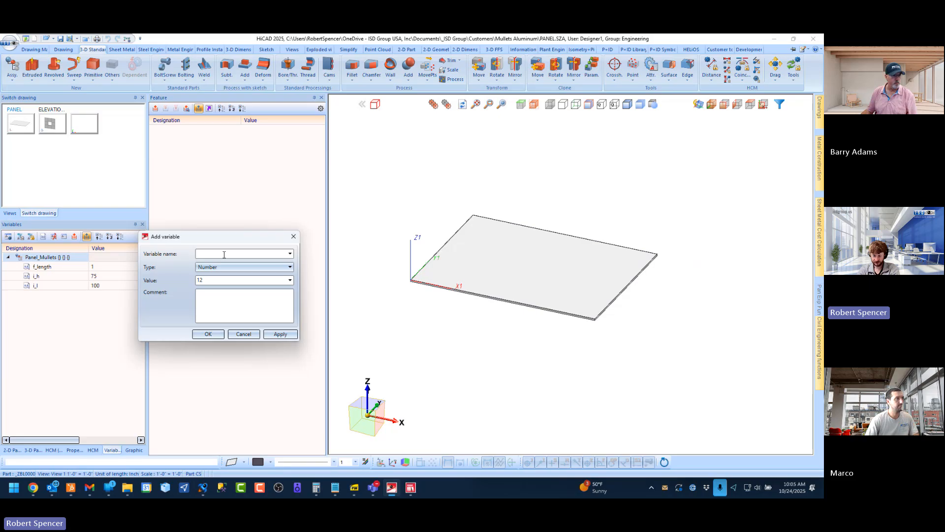
pyautogui.write('tro')
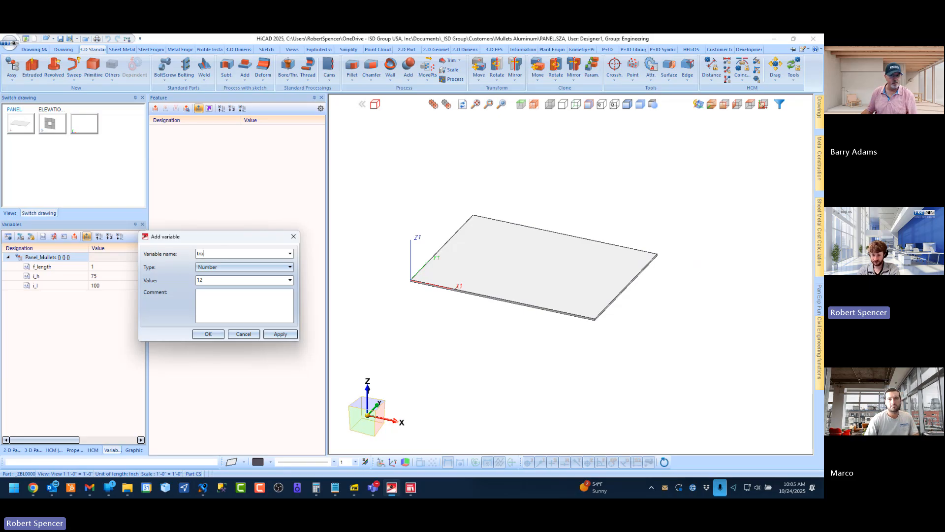
pyautogui.write('p')
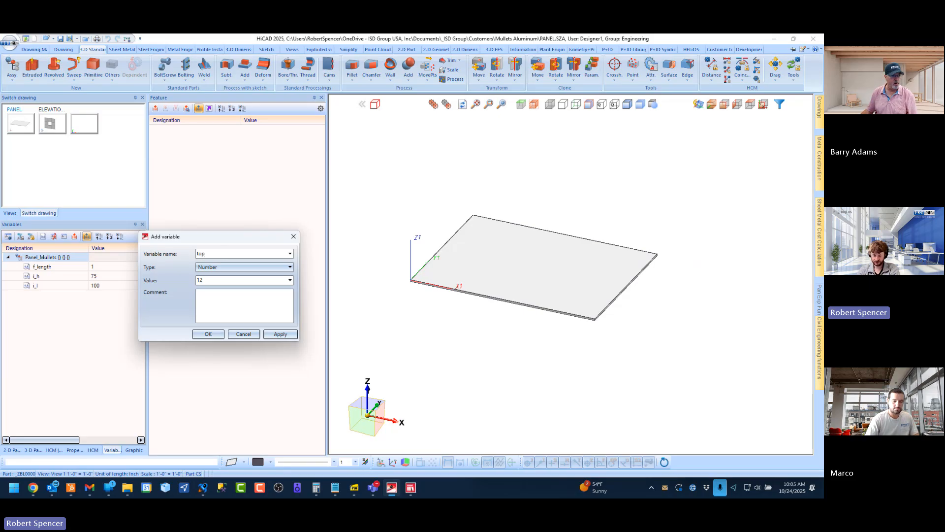
pyautogui.write('_return')
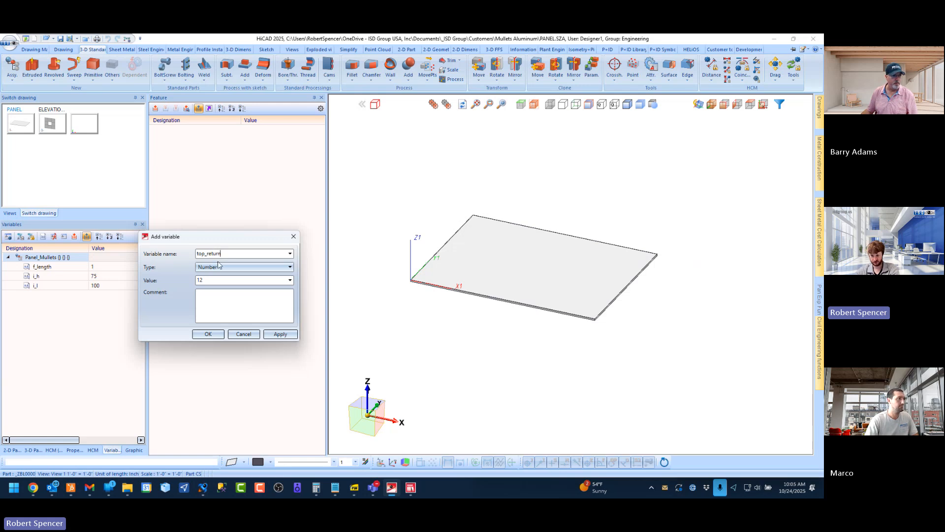
pyautogui.doubleClick(211, 281)
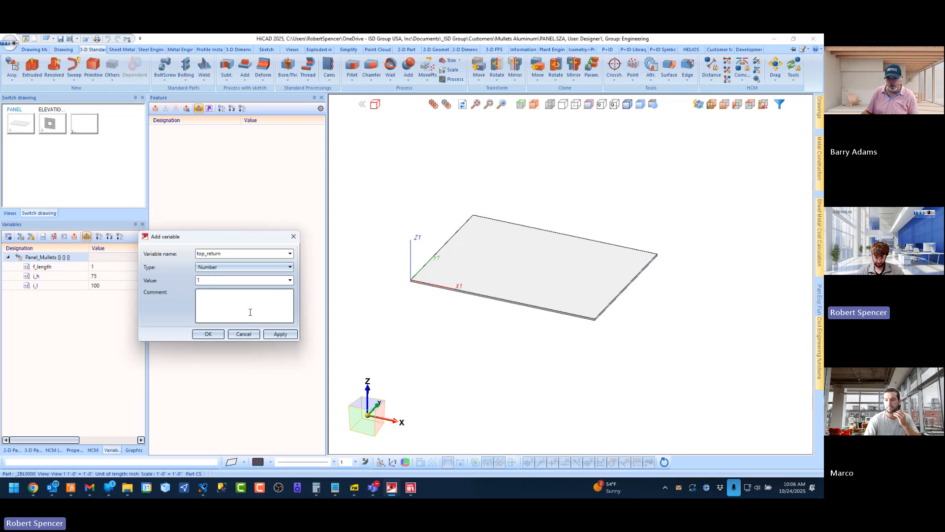
pyautogui.click(207, 334)
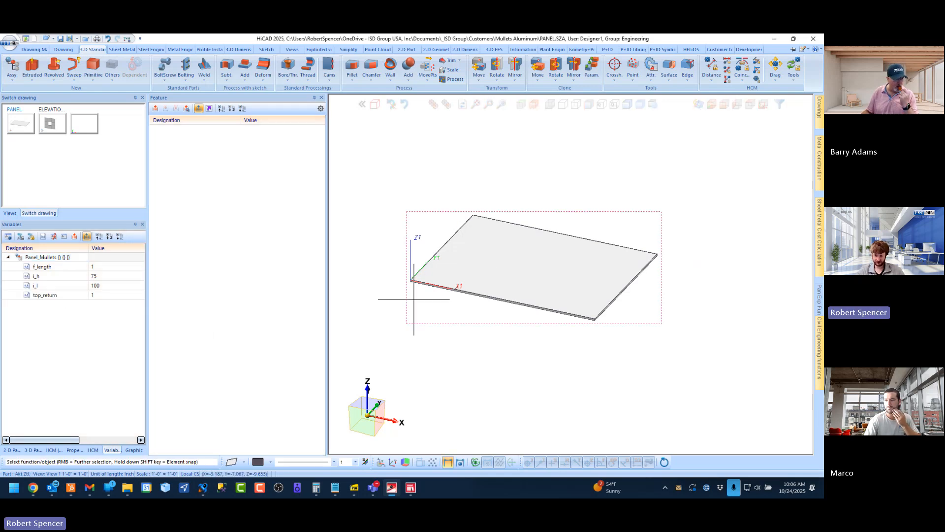
# Activate the ALUCOBOND Plus 4mm sheet and highlight its first two Attach features to identify the flange opposite the origin
pyautogui.moveTo(557, 261); pyautogui.dragTo(557, 259, button='middle')
pyautogui.click(557, 261)
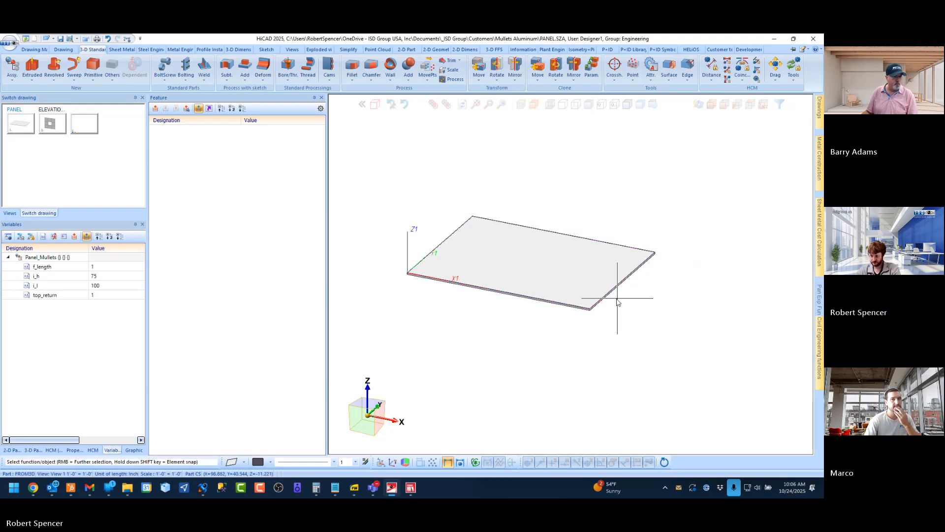
pyautogui.moveTo(619, 296); pyautogui.dragTo(635, 306, button='middle')
pyautogui.scroll(5, 635, 306)
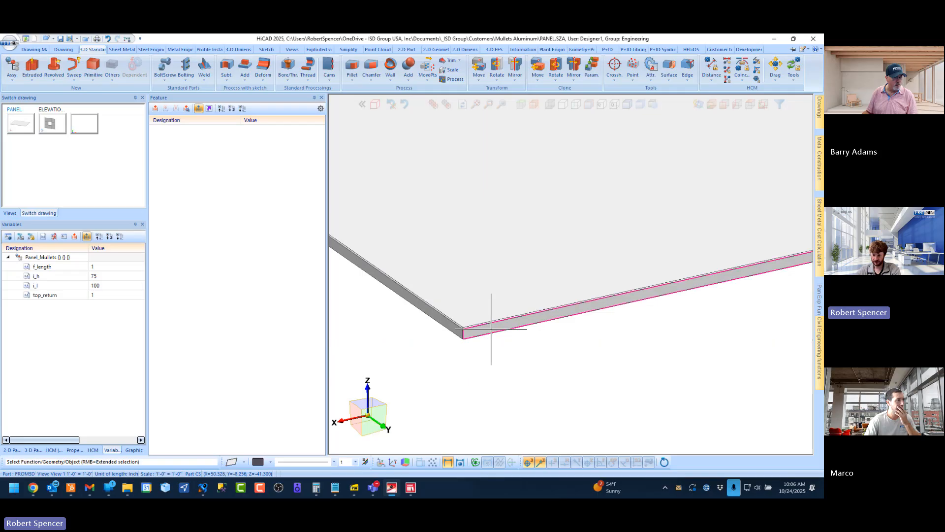
pyautogui.scroll(3, 471, 327)
pyautogui.scroll(-5, 469, 328)
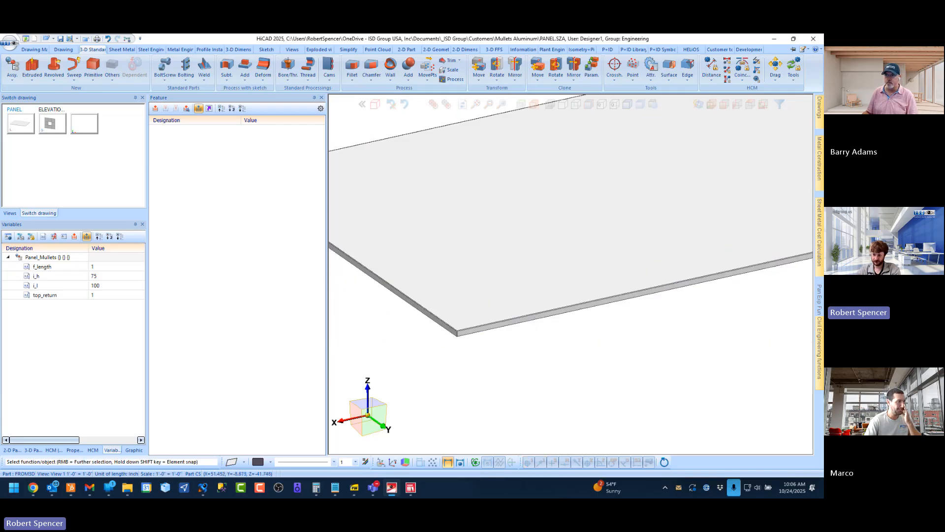
pyautogui.scroll(4, 462, 327)
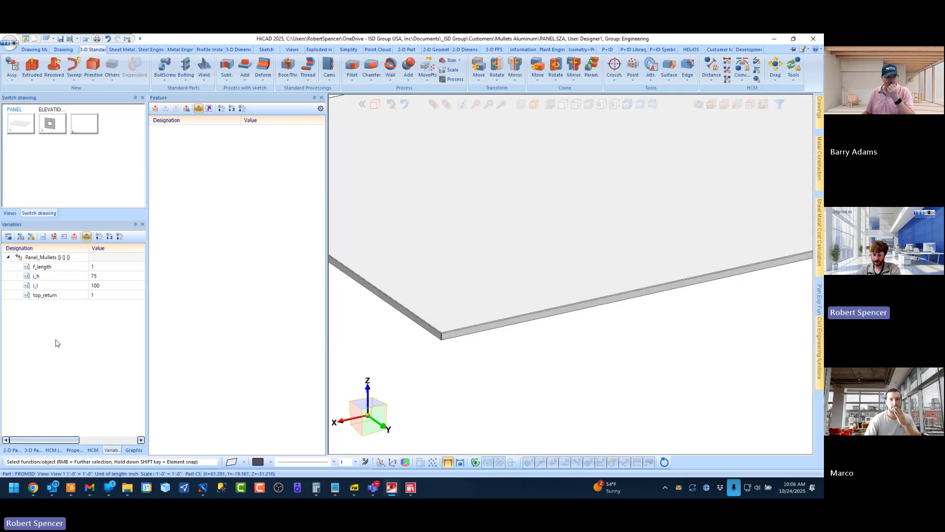
pyautogui.click(33, 449)
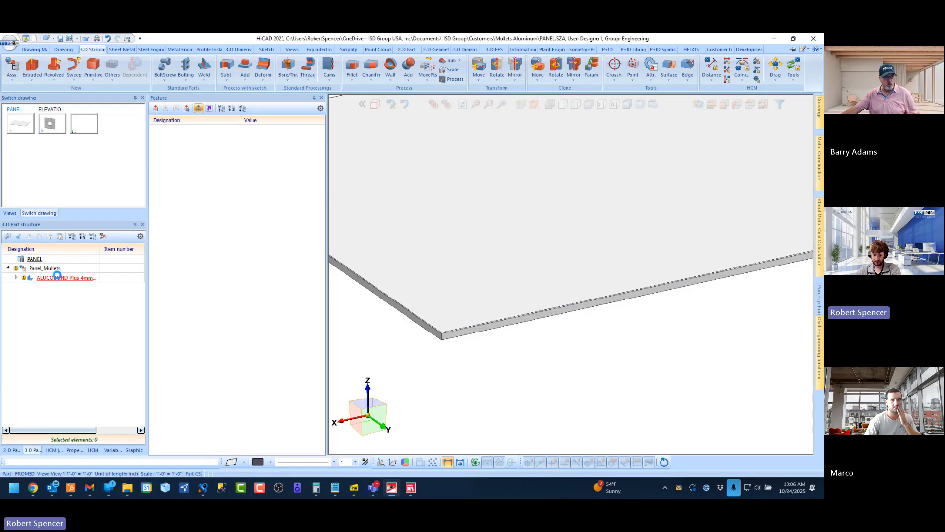
pyautogui.click(58, 278)
pyautogui.click(193, 138)
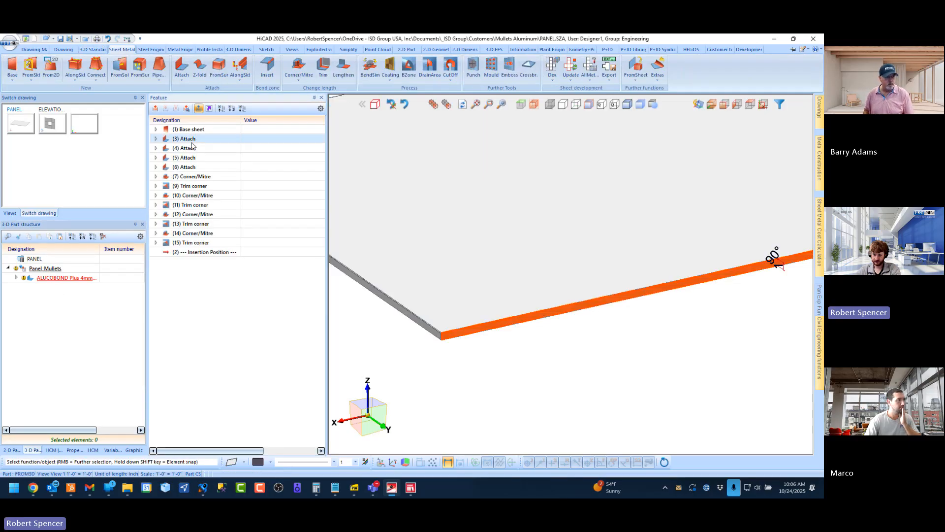
pyautogui.click(190, 148)
pyautogui.click(189, 140)
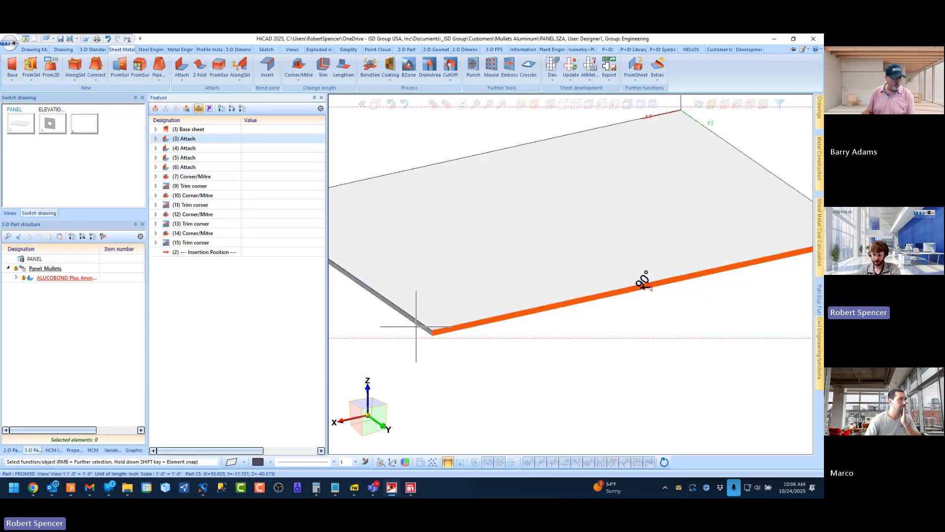
# Pick the long-edge flange opposite the origin in the model and show the parameters of its Attach feature
pyautogui.click(259, 341)
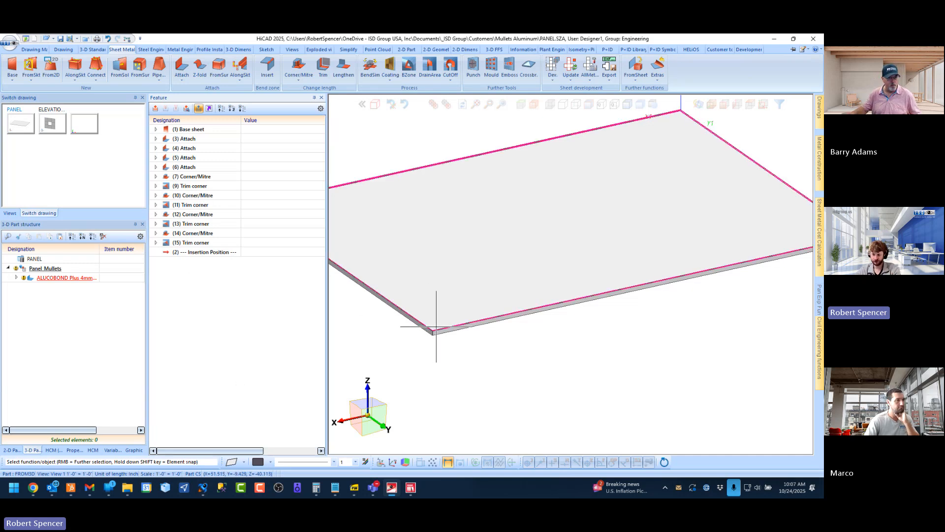
pyautogui.scroll(3, 437, 327)
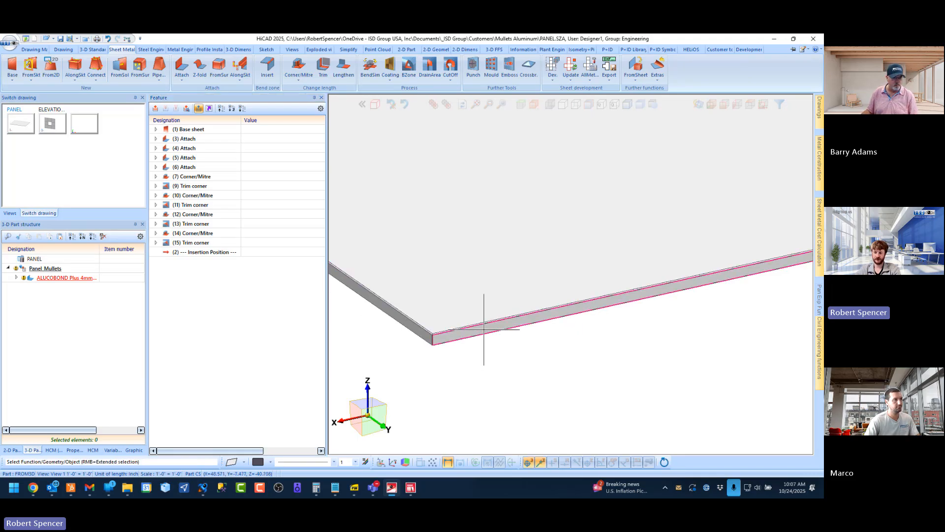
pyautogui.click(483, 333)
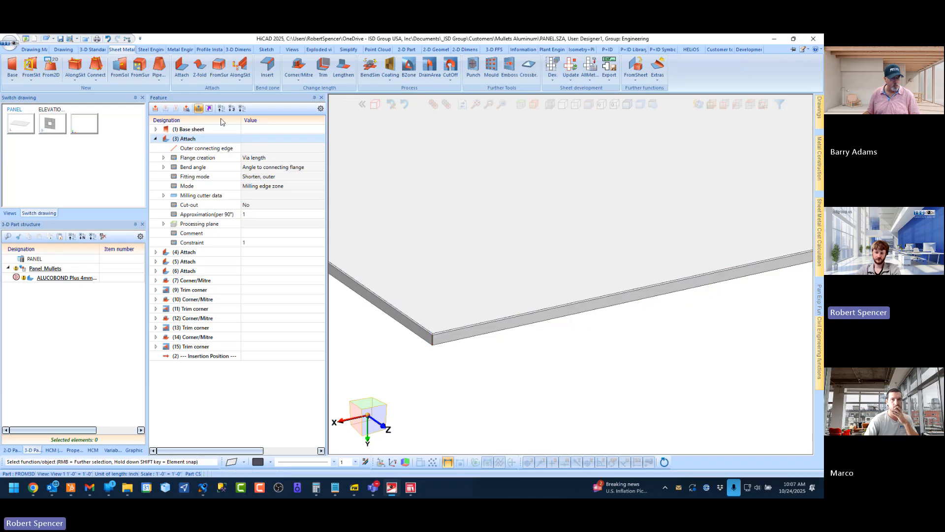
pyautogui.click(156, 139)
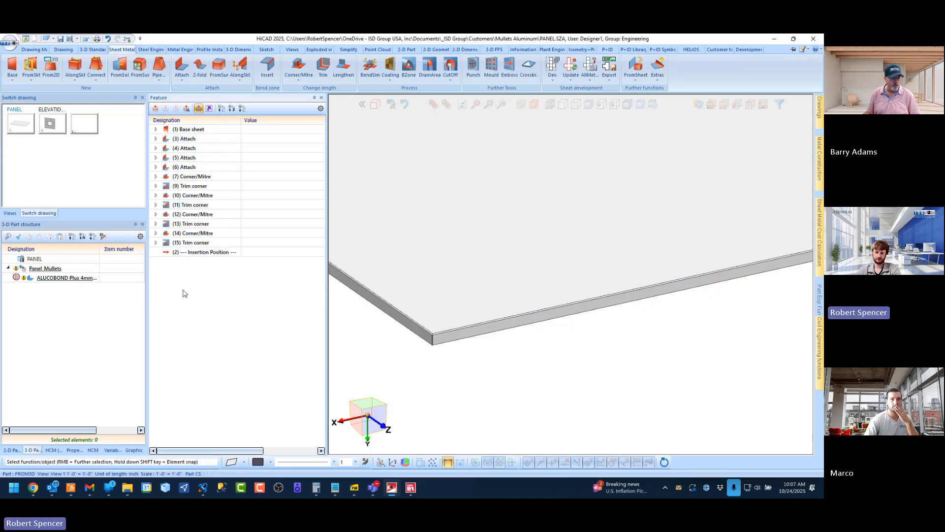
pyautogui.click(465, 333)
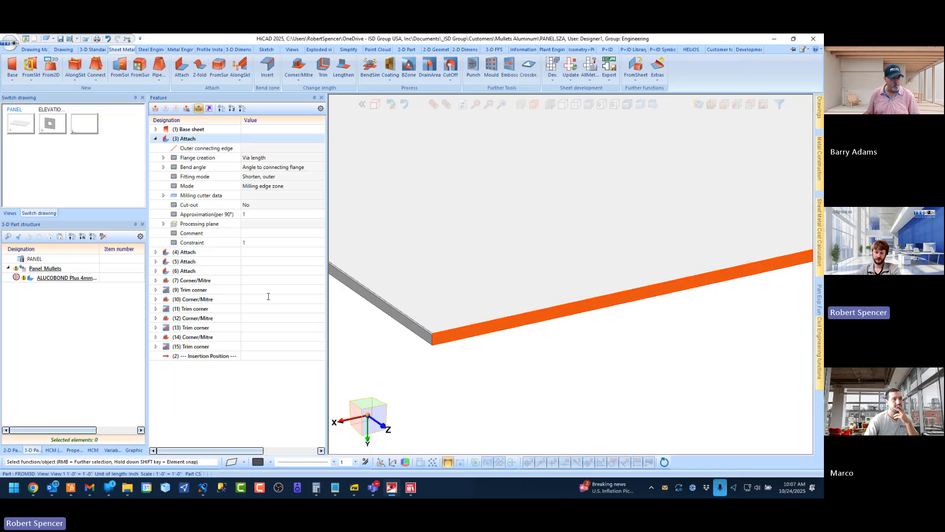
# Consult page 12 of the Element Installation Training Book on implementing connection_top, and return to HiCAD
pyautogui.scroll(1, 436, 364)
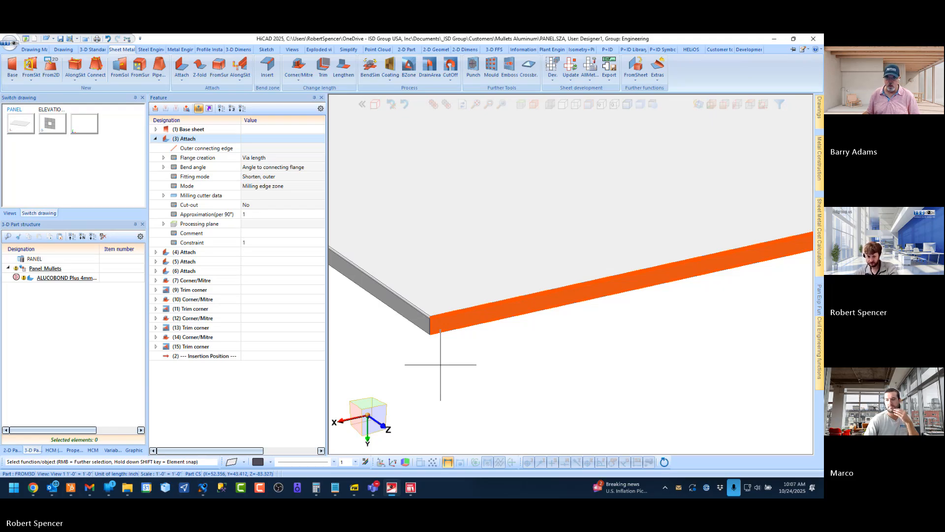
pyautogui.click(356, 488)
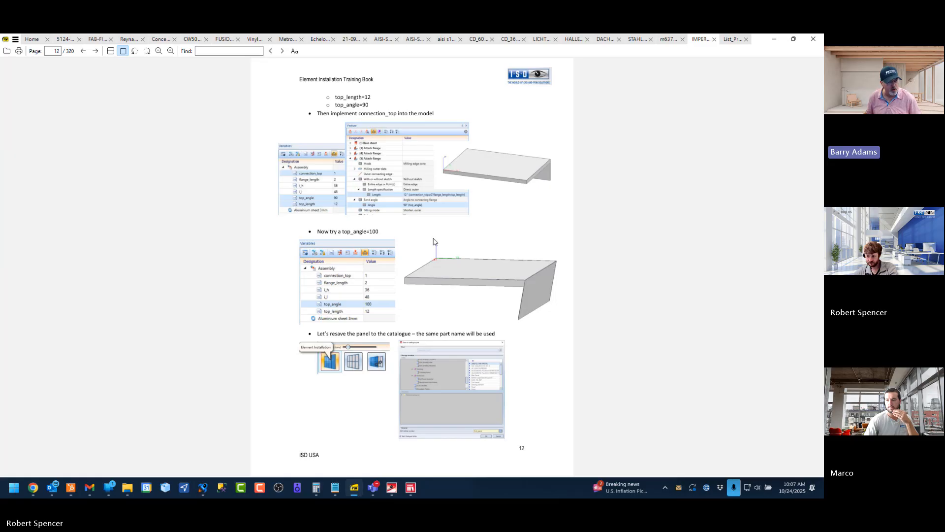
pyautogui.hotkey('alt', 'Tab')
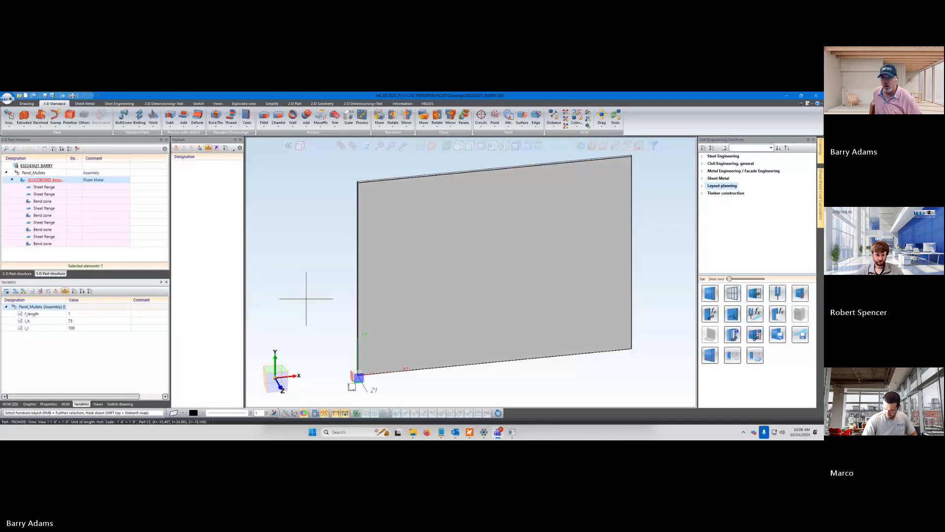
# Show the variables of the Panel_Mullets assembly and activate the ALUCOBOND 4mm sheet part beneath it
pyautogui.click(131, 262)
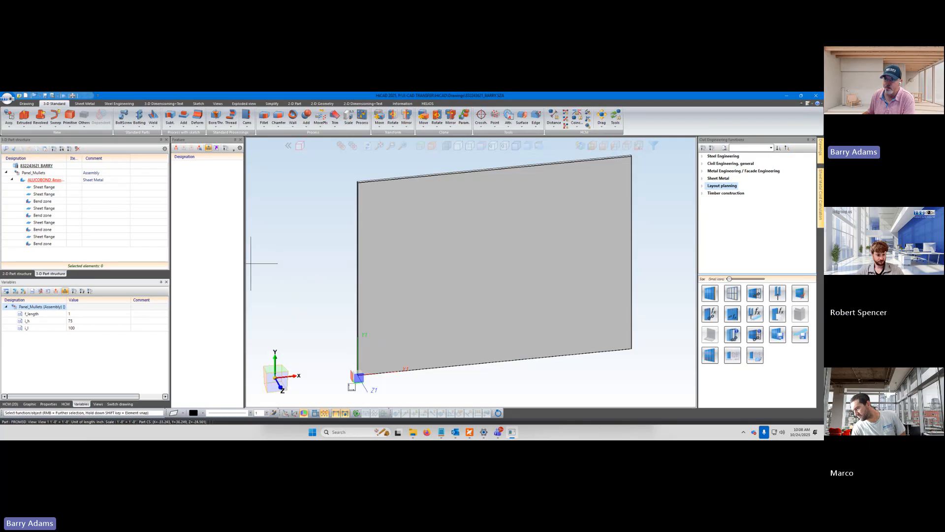
pyautogui.moveTo(245, 259); pyautogui.dragTo(247, 260)
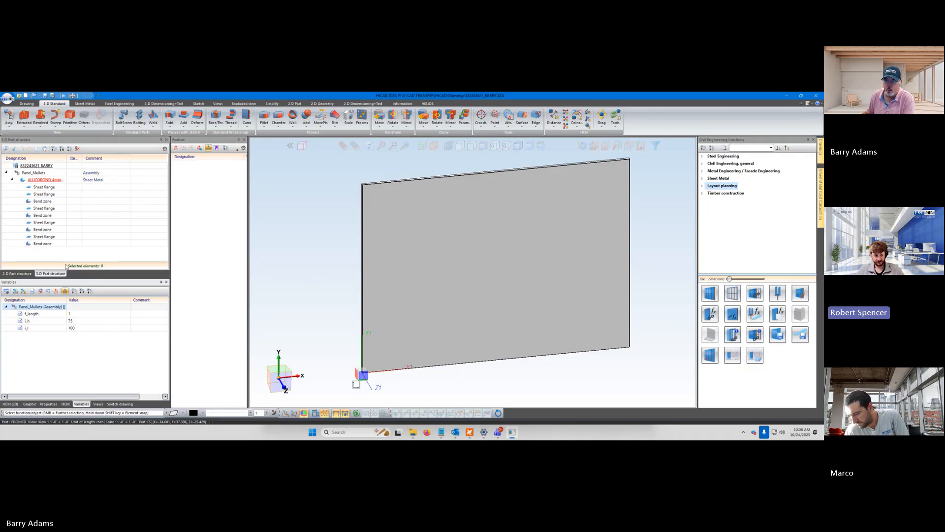
pyautogui.click(116, 404)
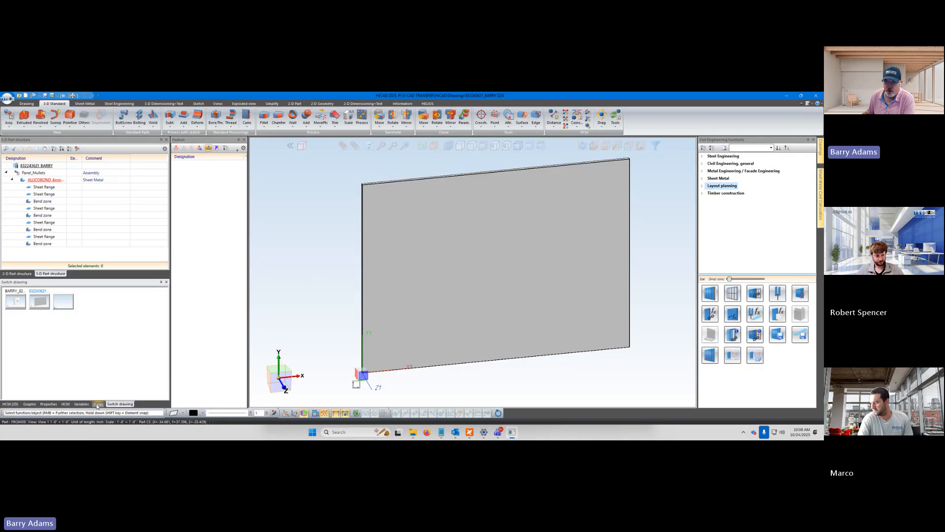
pyautogui.click(81, 404)
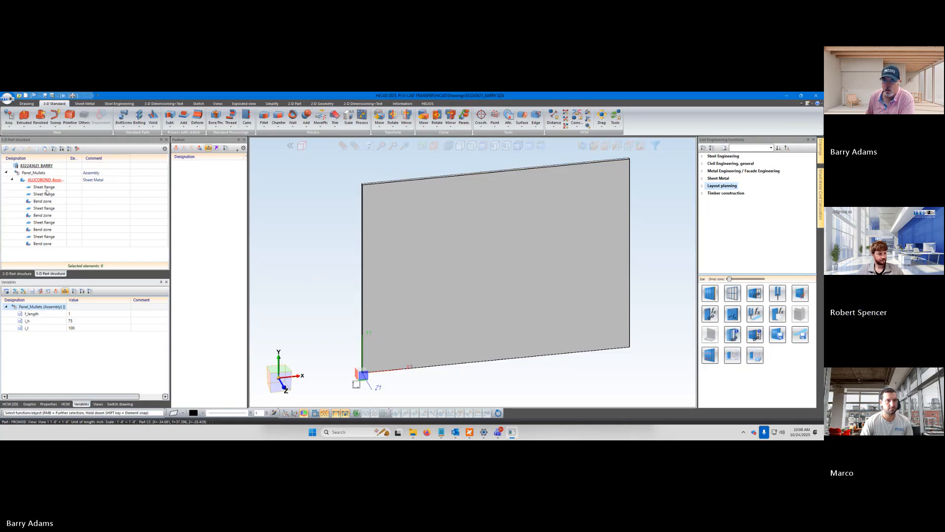
pyautogui.click(36, 171)
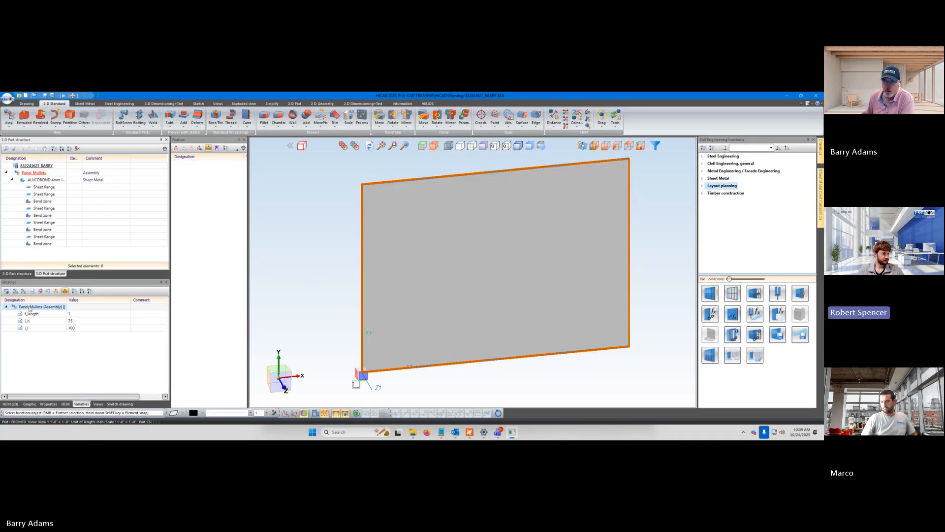
pyautogui.doubleClick(39, 180)
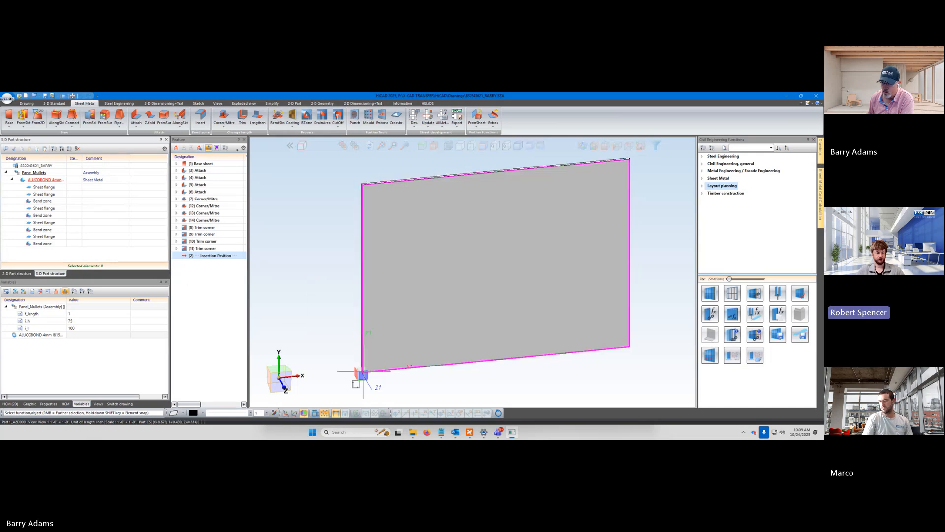
pyautogui.scroll(3, 361, 365)
pyautogui.scroll(2, 361, 366)
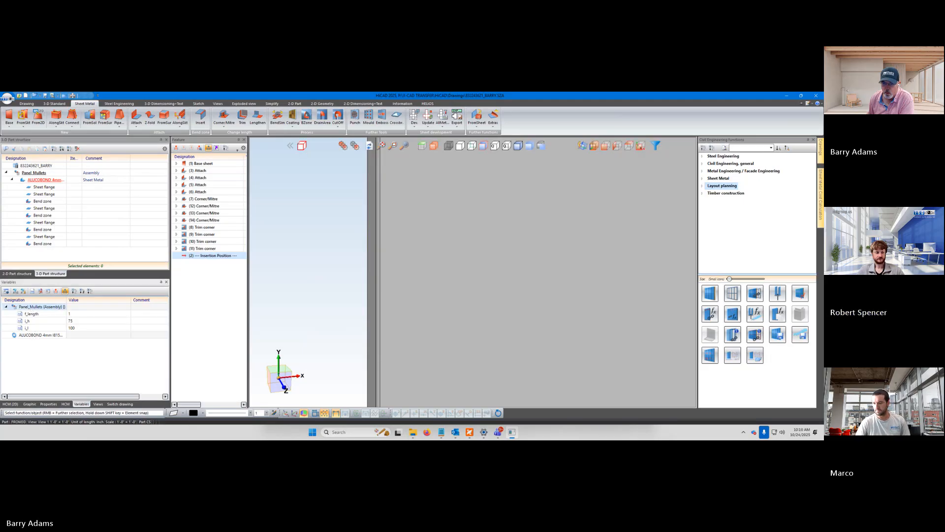
# Add a number variable named Top_Return with value 1 to the Panel_Mullets assembly
pyautogui.rightClick(31, 308)
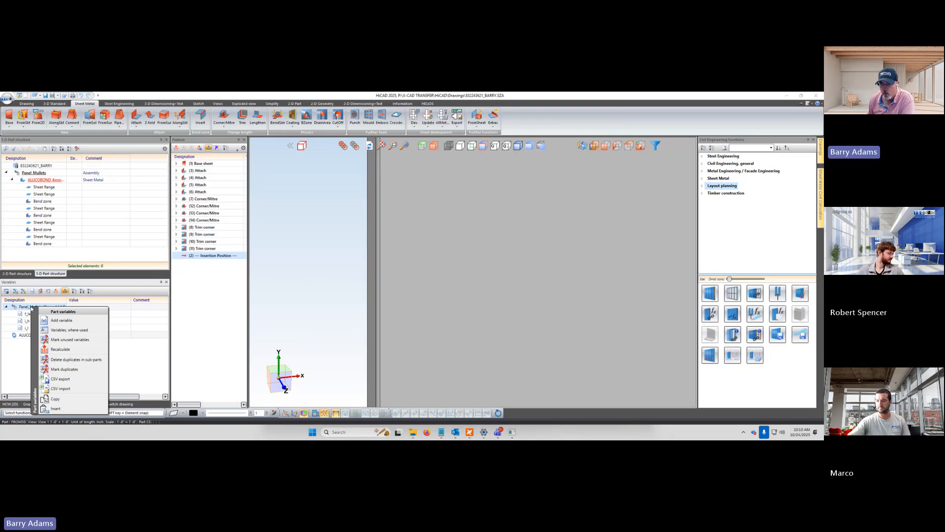
pyautogui.click(61, 320)
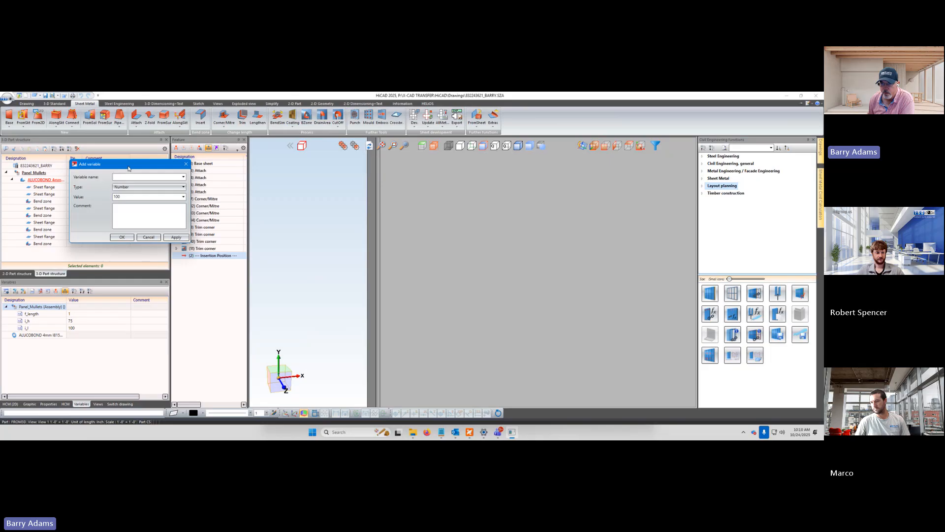
pyautogui.moveTo(128, 169); pyautogui.dragTo(251, 277)
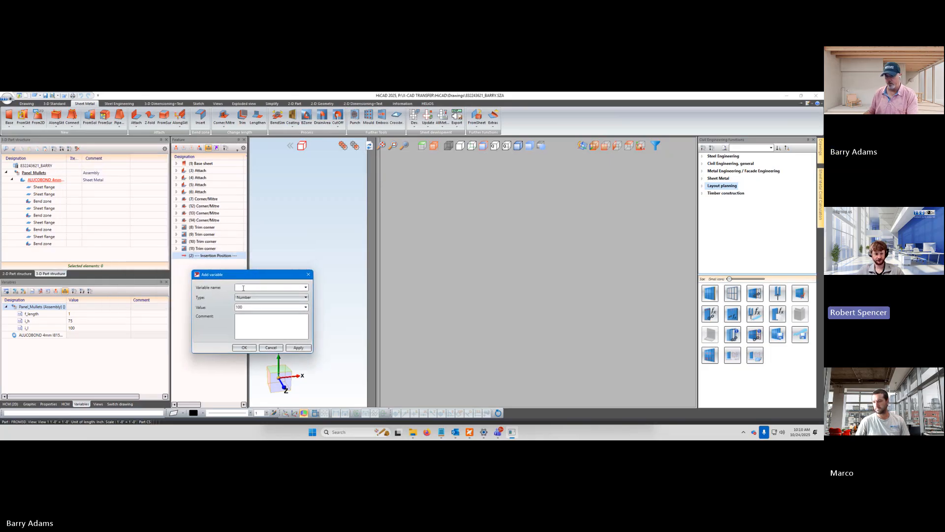
pyautogui.click(243, 287)
pyautogui.write('Top')
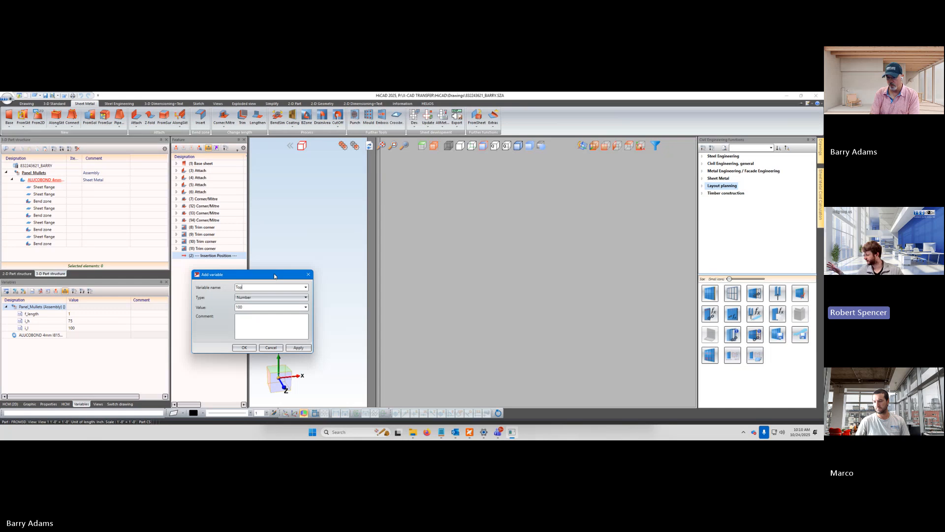
pyautogui.write(' Ret')
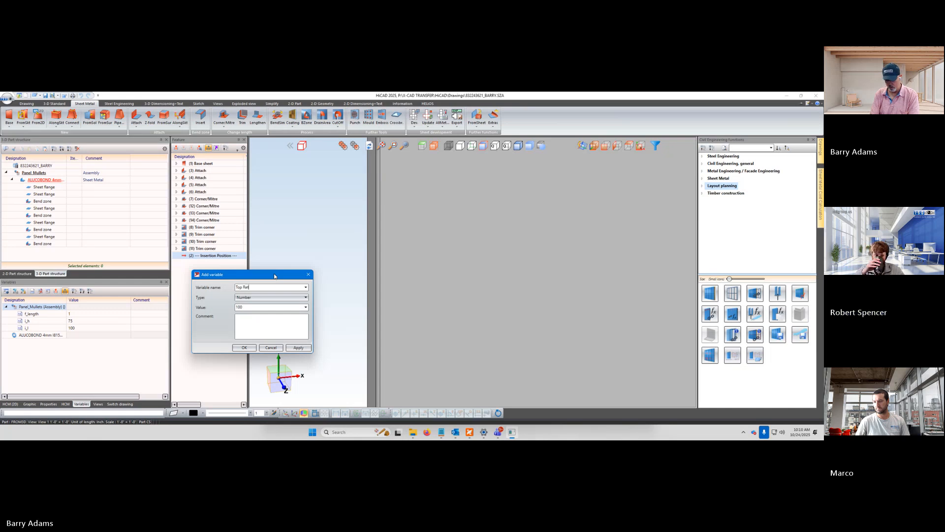
pyautogui.write('urn')
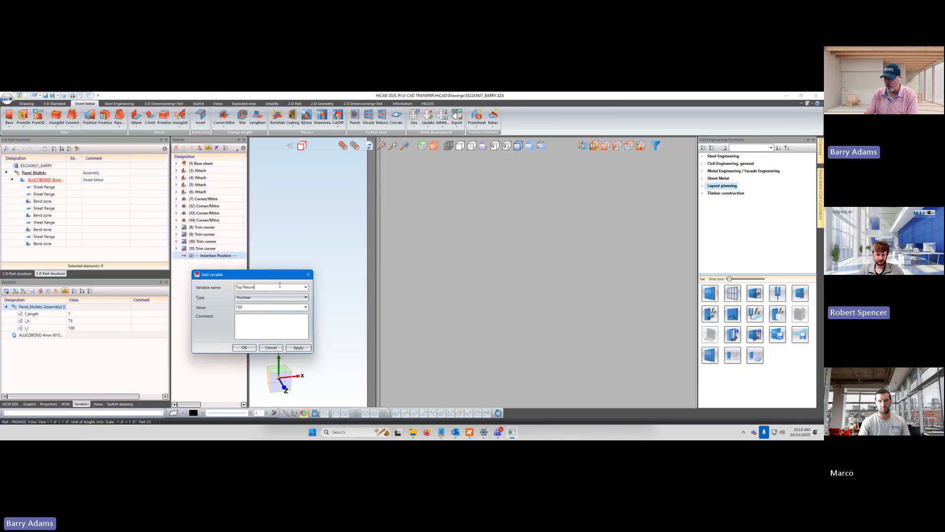
pyautogui.press('BackSpace')
pyautogui.press('BackSpace')
pyautogui.press('BackSpace')
pyautogui.press('BackSpace')
pyautogui.press('BackSpace')
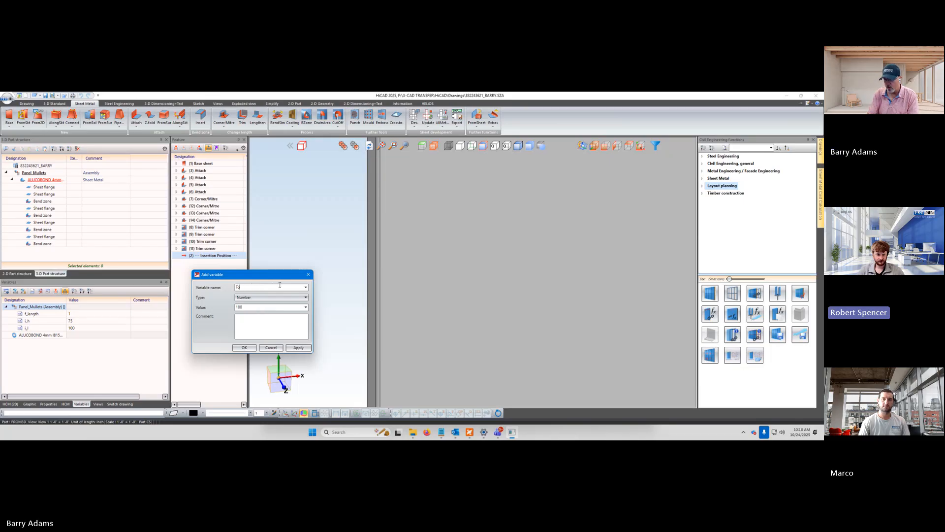
pyautogui.write('pRe')
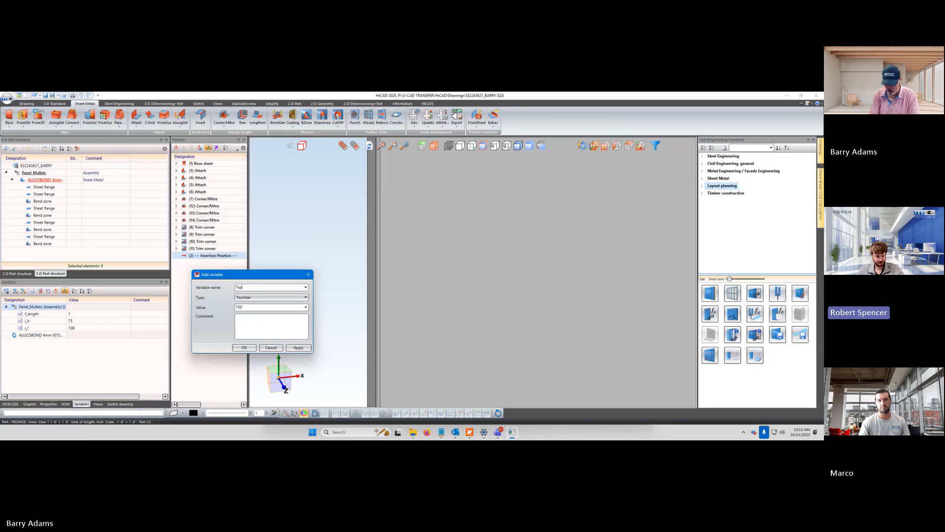
pyautogui.write('_Return')
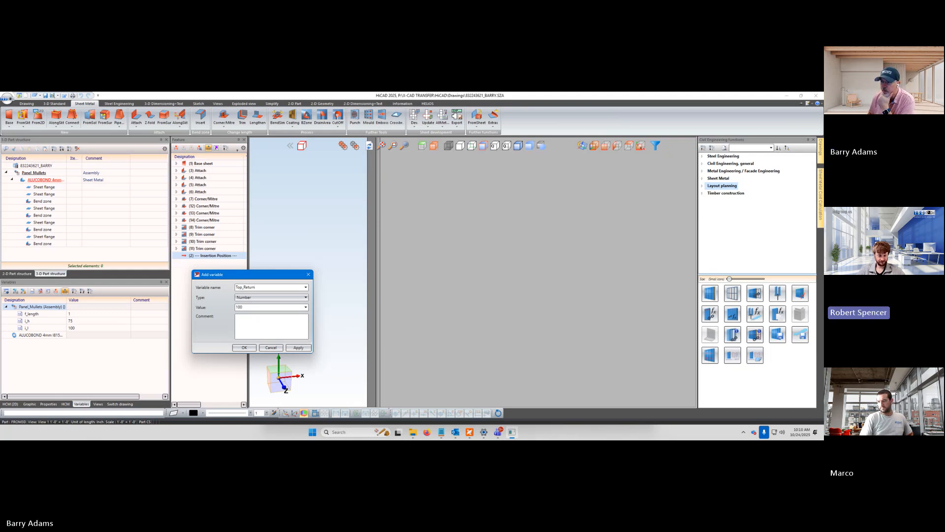
pyautogui.doubleClick(272, 306)
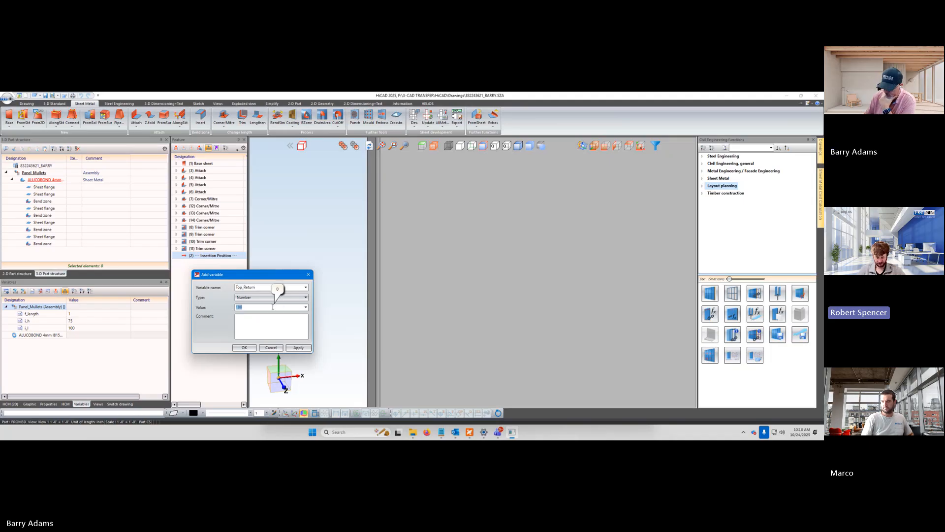
pyautogui.write('1')
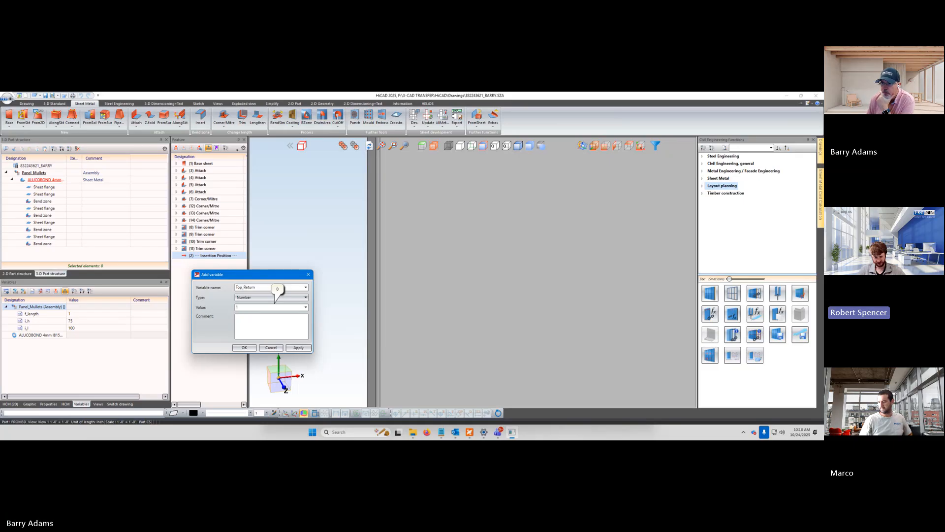
pyautogui.click(251, 321)
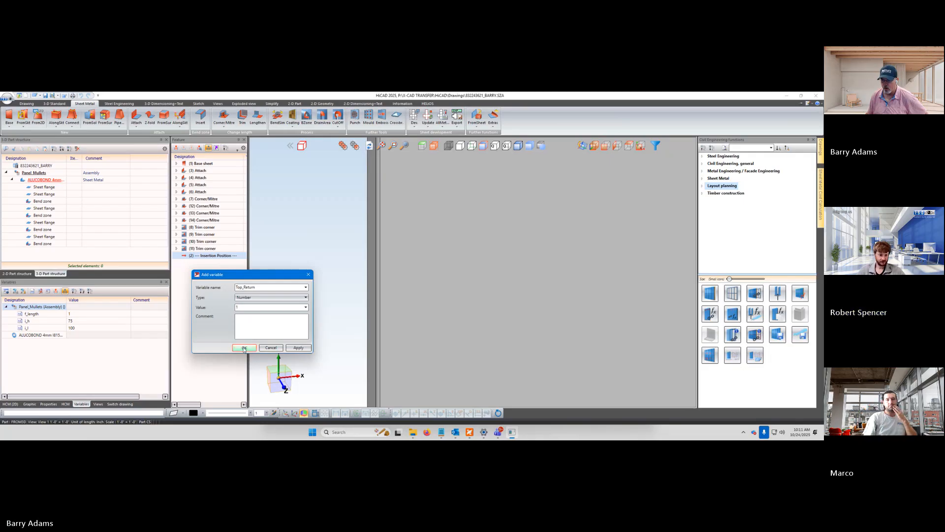
pyautogui.click(244, 347)
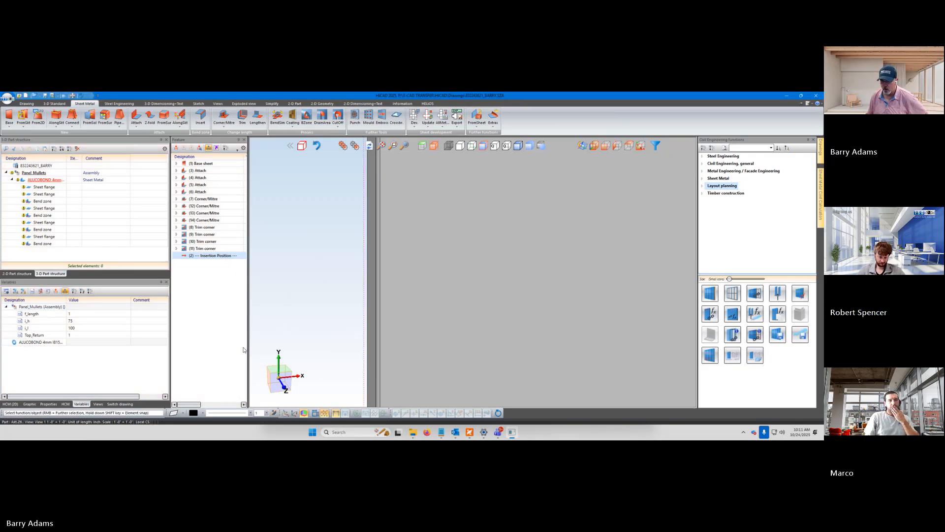
pyautogui.click(33, 335)
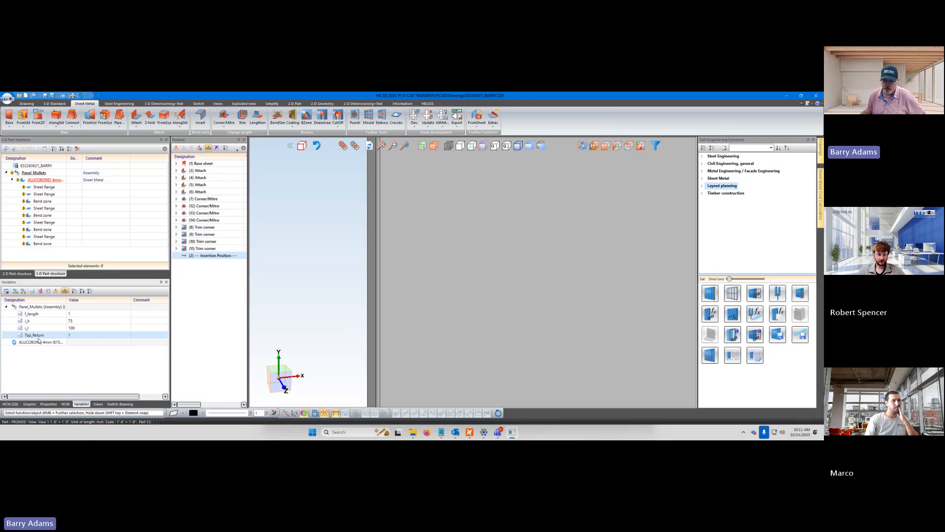
pyautogui.click(72, 335)
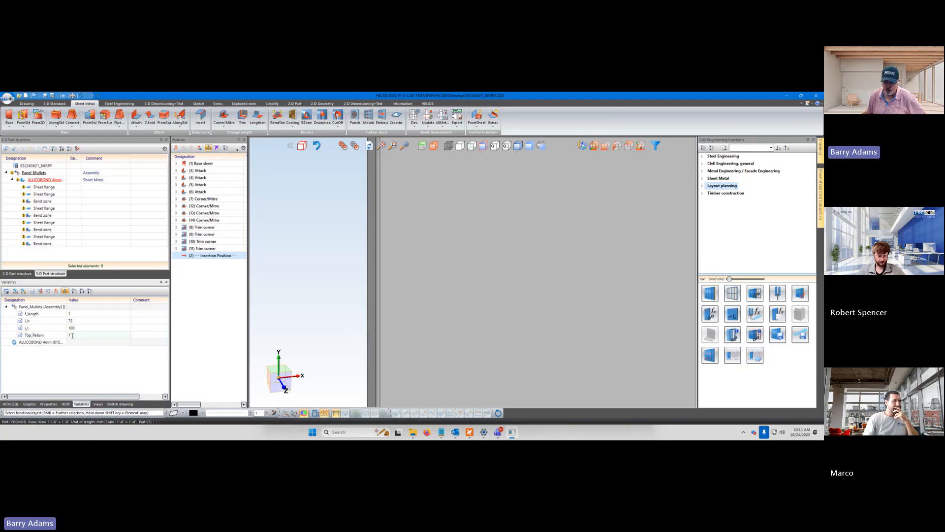
pyautogui.click(79, 368)
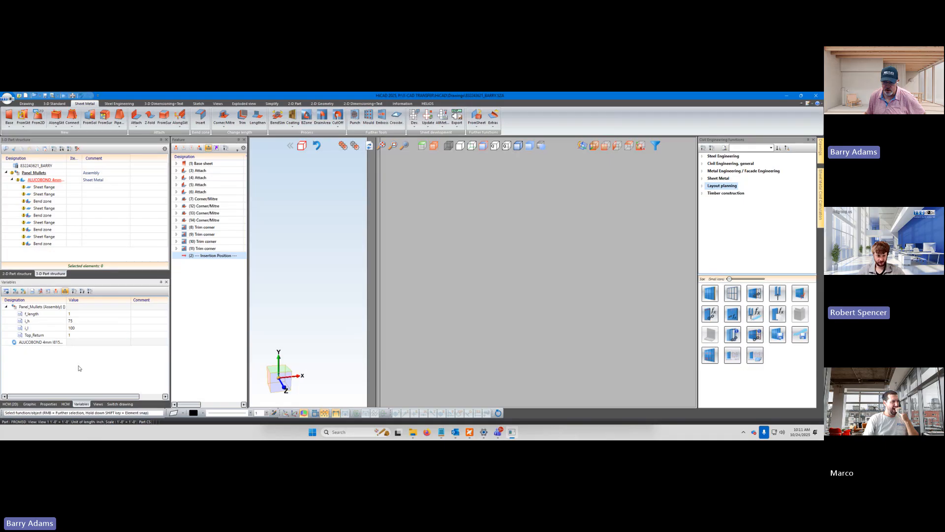
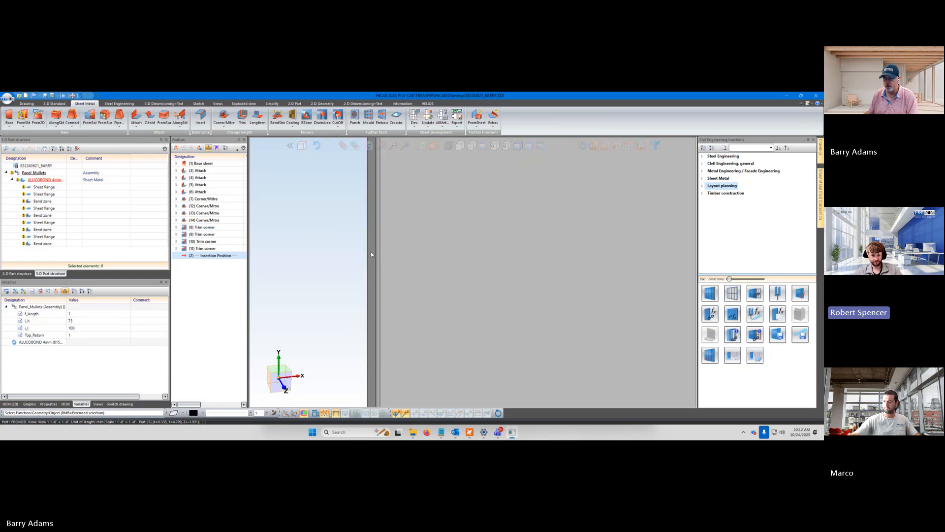
# Pick a flange that meets the origin corner in the model to identify its Attach feature, and collapse that feature's parameters
pyautogui.click(371, 251)
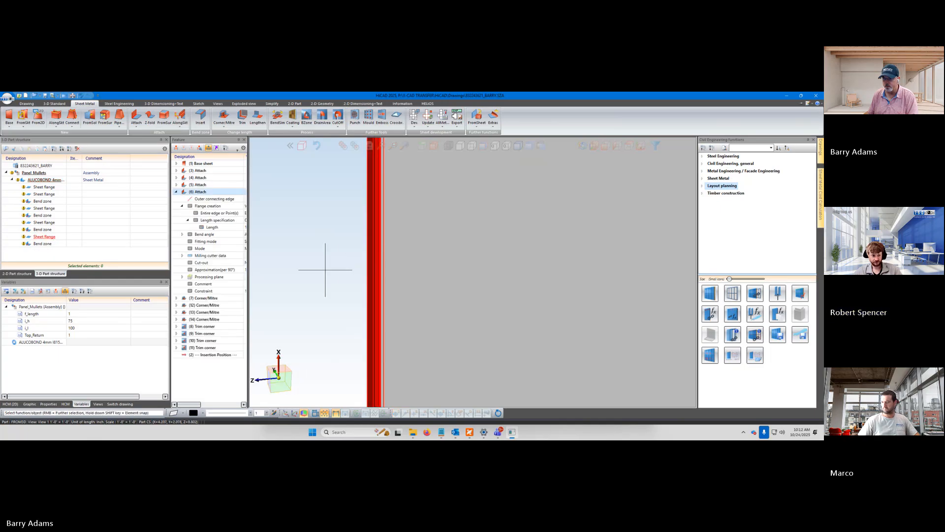
pyautogui.scroll(-3, 324, 272)
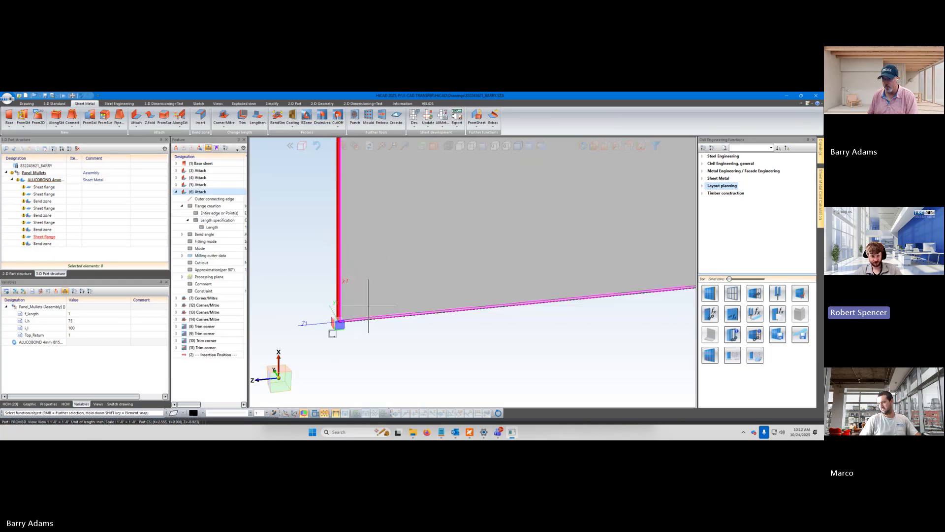
pyautogui.scroll(-4, 464, 375)
pyautogui.scroll(4, 399, 208)
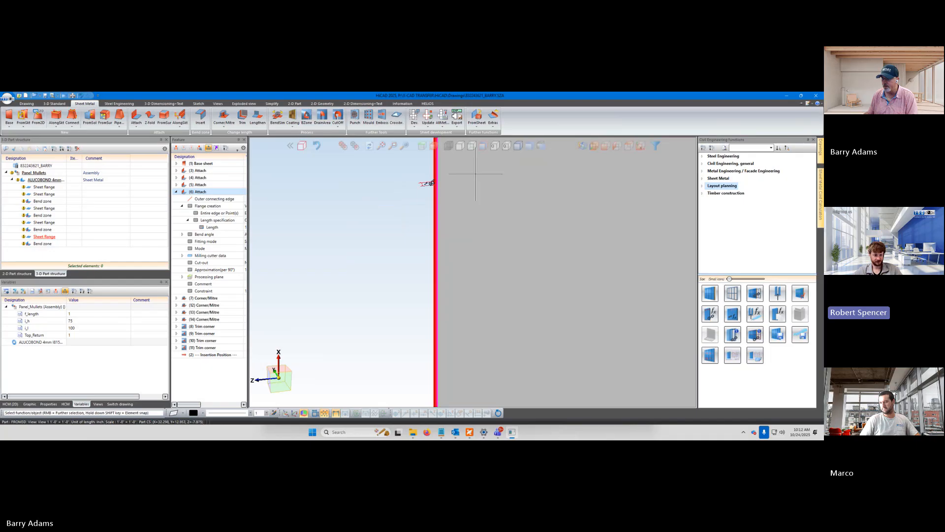
pyautogui.scroll(2, 473, 175)
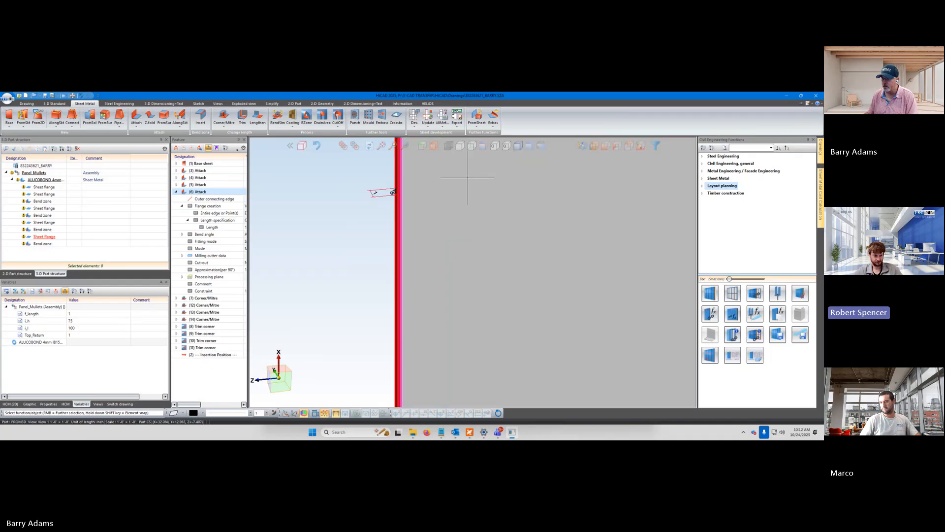
pyautogui.click(177, 192)
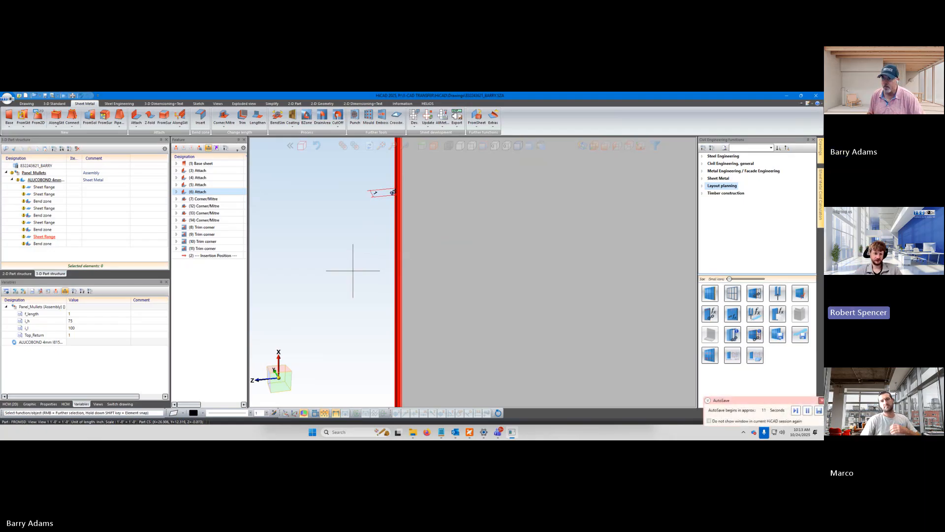
pyautogui.click(353, 270)
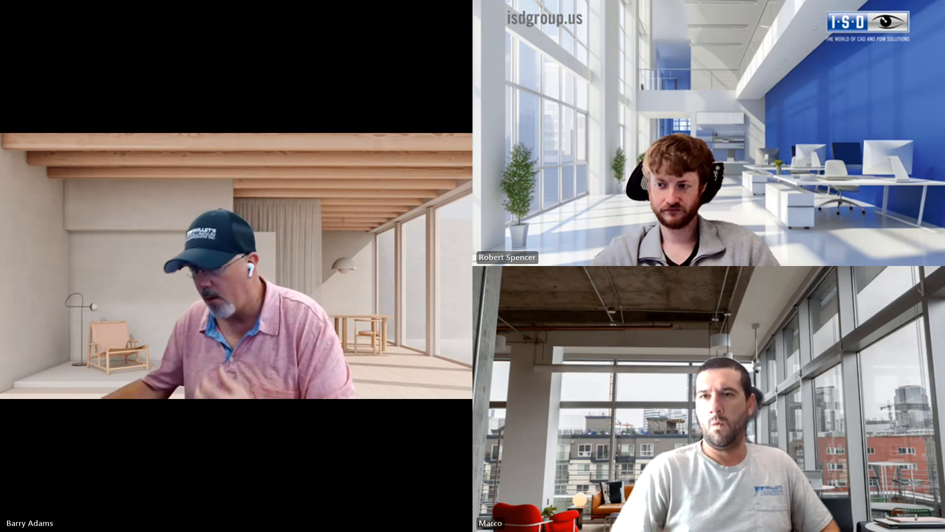
# Display the panel in the world coordinate system and pick the long flange opposite the origin to identify its Attach feature
pyautogui.scroll(3, 541, 234)
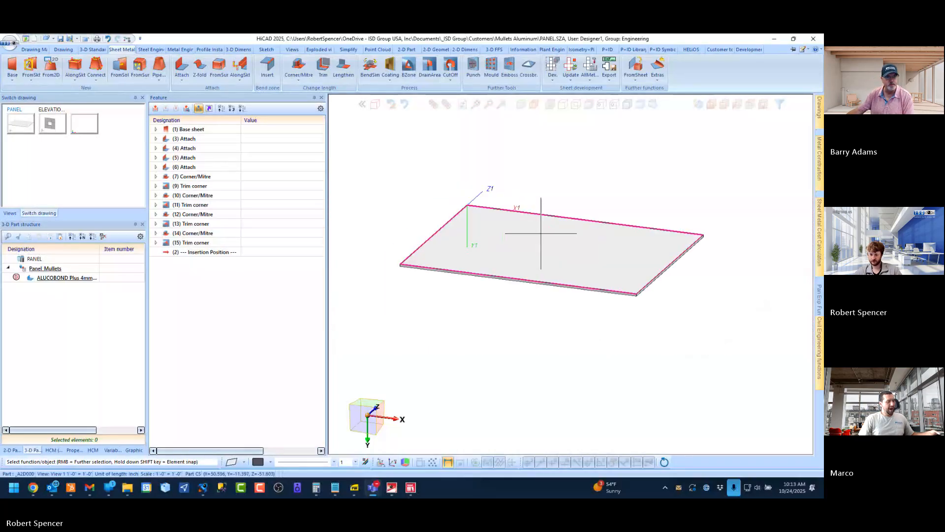
pyautogui.moveTo(540, 233); pyautogui.dragTo(468, 234, button='middle')
pyautogui.scroll(5, 508, 280)
pyautogui.scroll(-5, 503, 324)
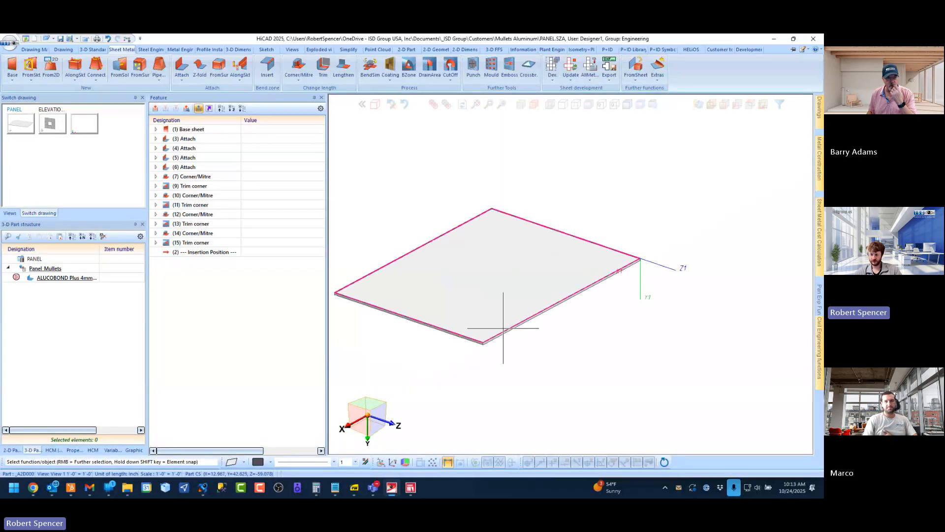
pyautogui.moveTo(502, 325); pyautogui.dragTo(506, 321, button='middle')
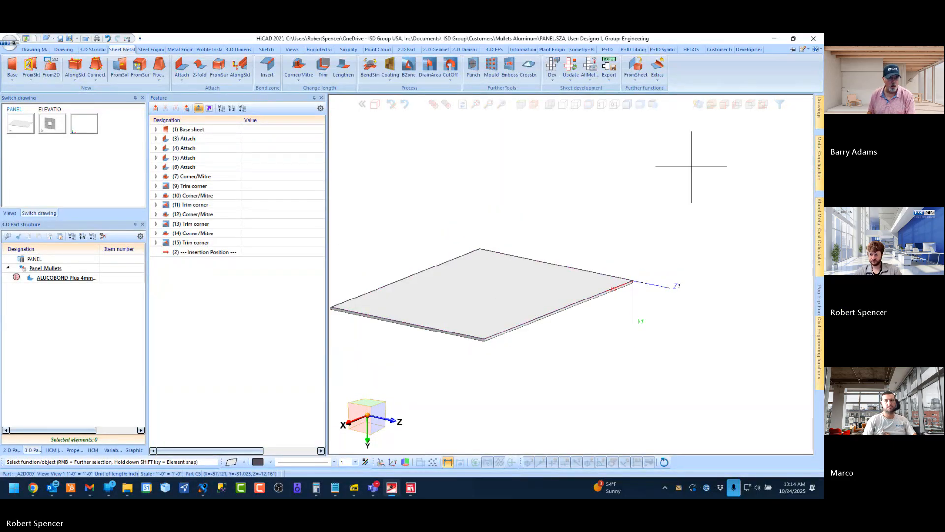
pyautogui.click(712, 108)
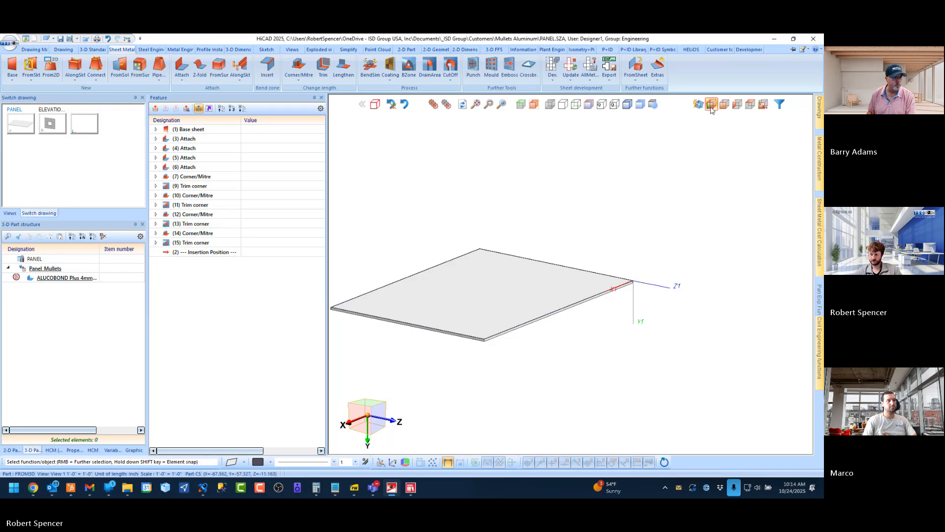
pyautogui.click(550, 187)
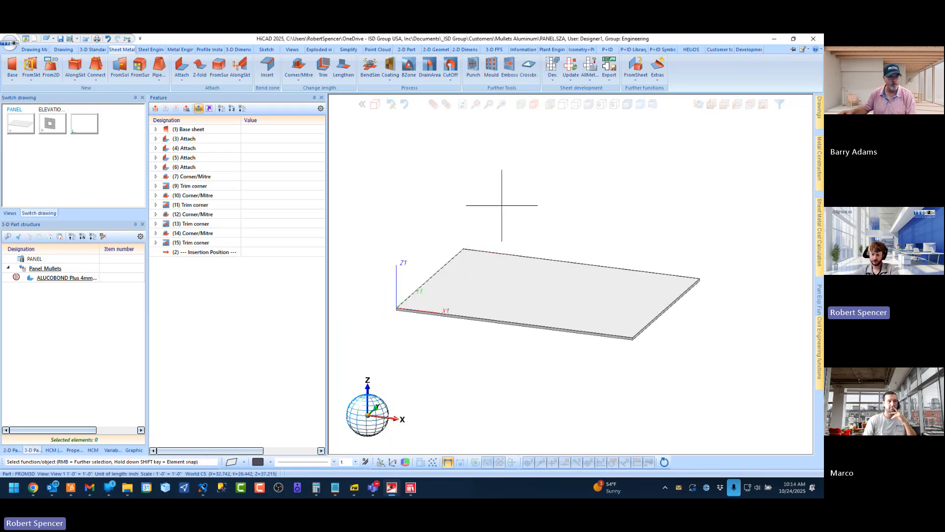
pyautogui.moveTo(540, 287); pyautogui.dragTo(426, 294, button='middle')
pyautogui.scroll(5, 453, 297)
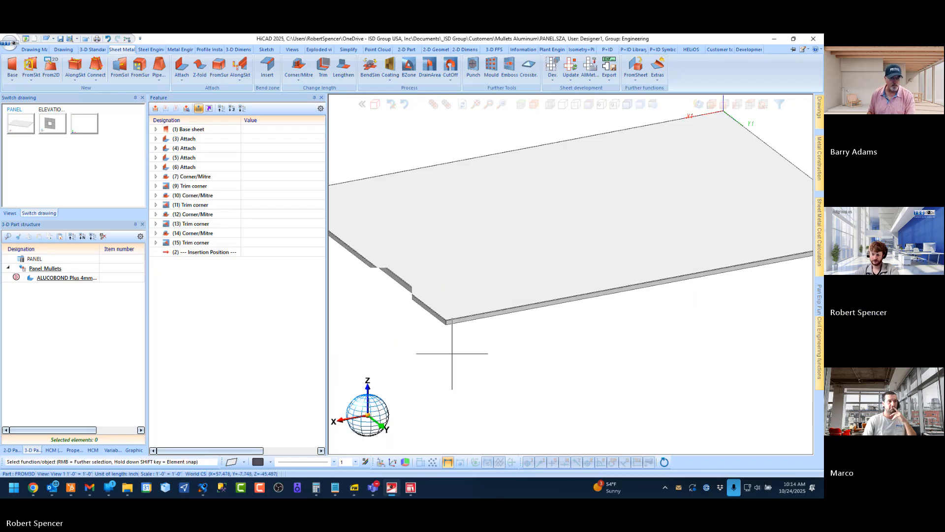
pyautogui.scroll(3, 492, 297)
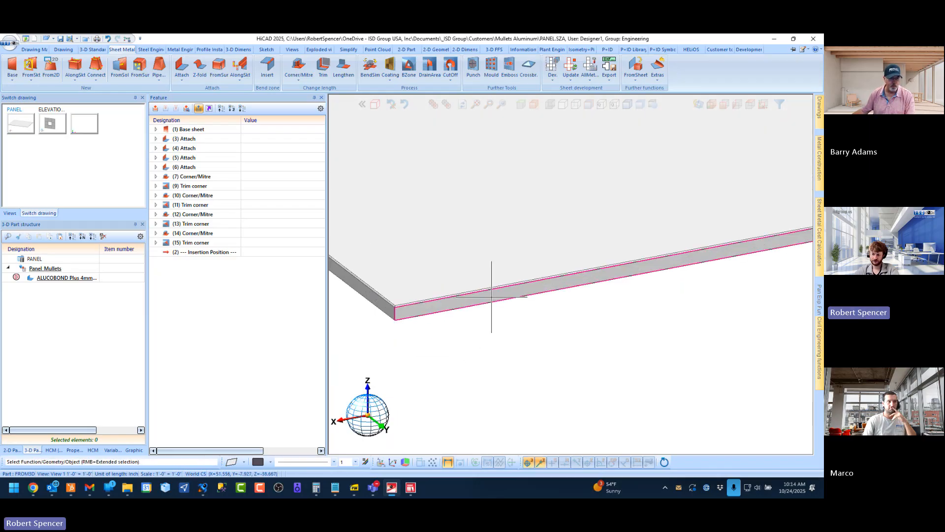
pyautogui.click(492, 297)
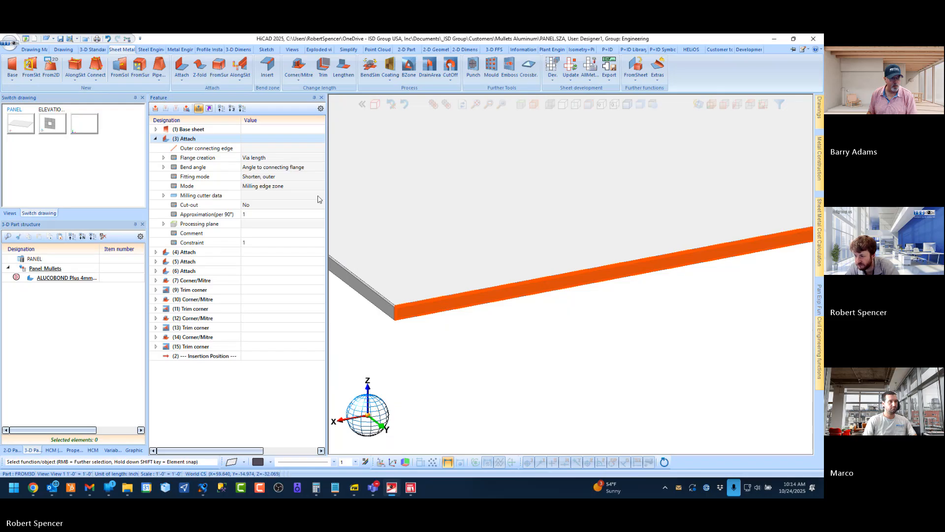
# Check the top return variables on page 12 of the Element Installation Training Book and return to HiCAD
pyautogui.click(354, 488)
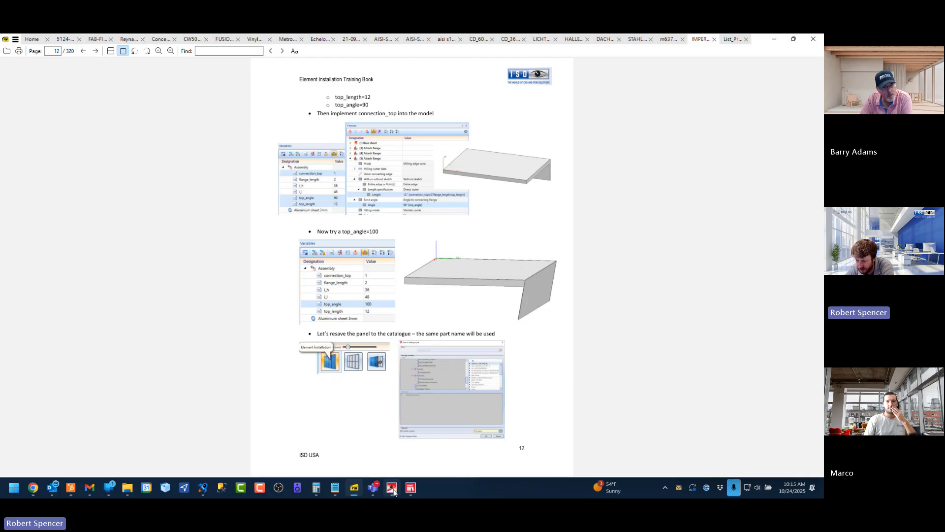
pyautogui.moveTo(393, 490)
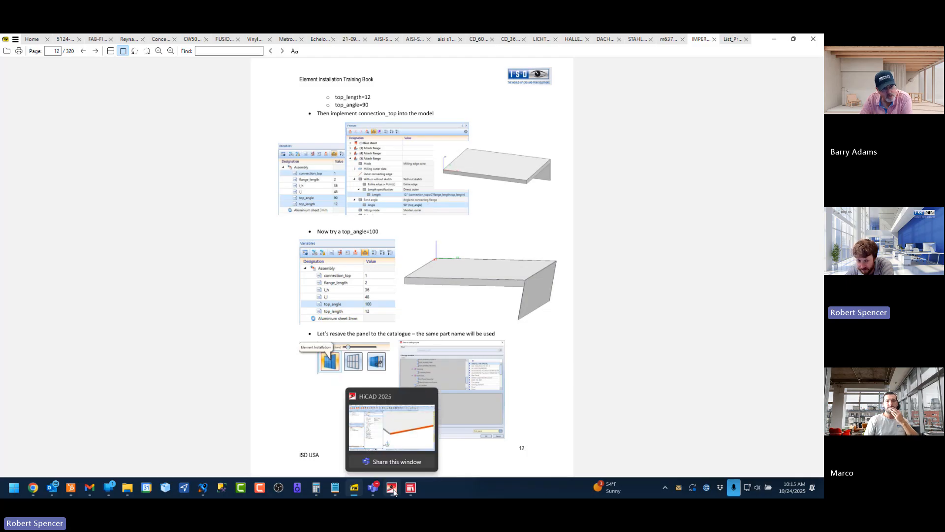
pyautogui.click(393, 489)
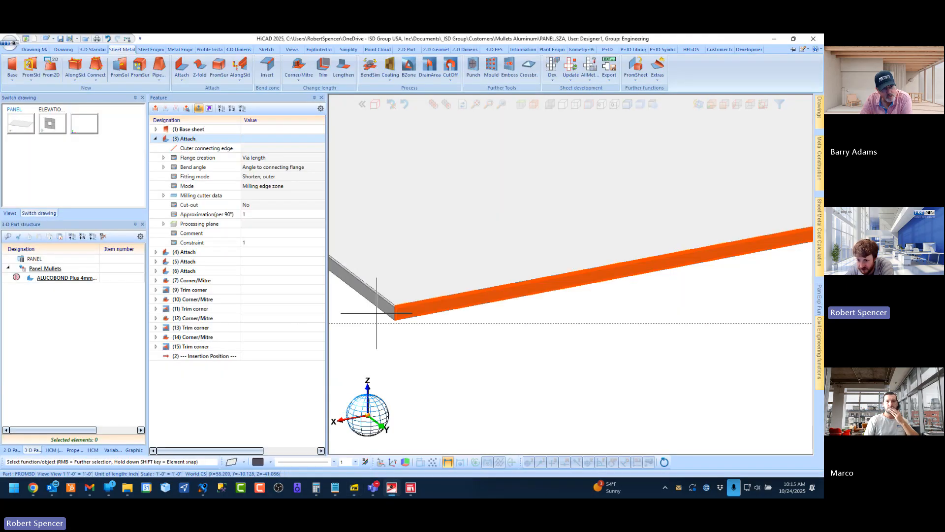
# Add a number variable named top_length with value 12 to the Panel_Mullets assembly and select it together with top_return
pyautogui.click(49, 270)
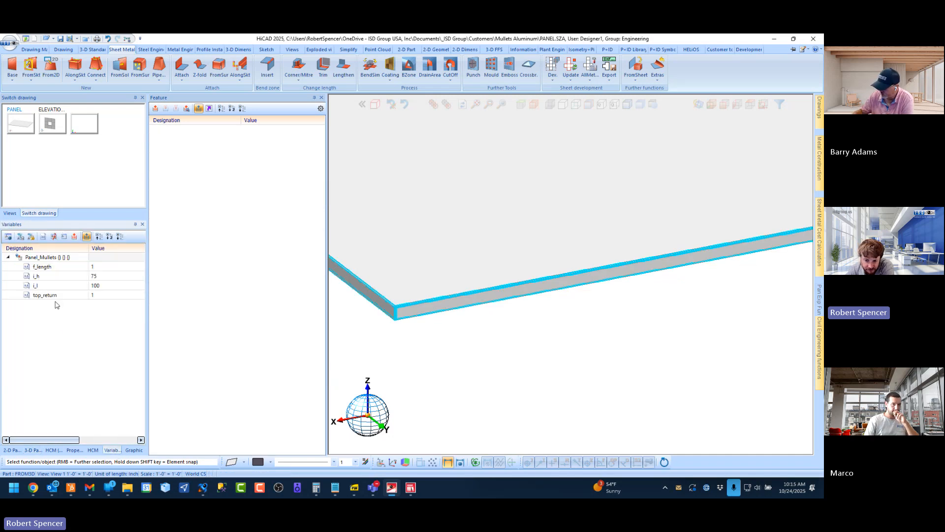
pyautogui.rightClick(56, 260)
pyautogui.click(98, 277)
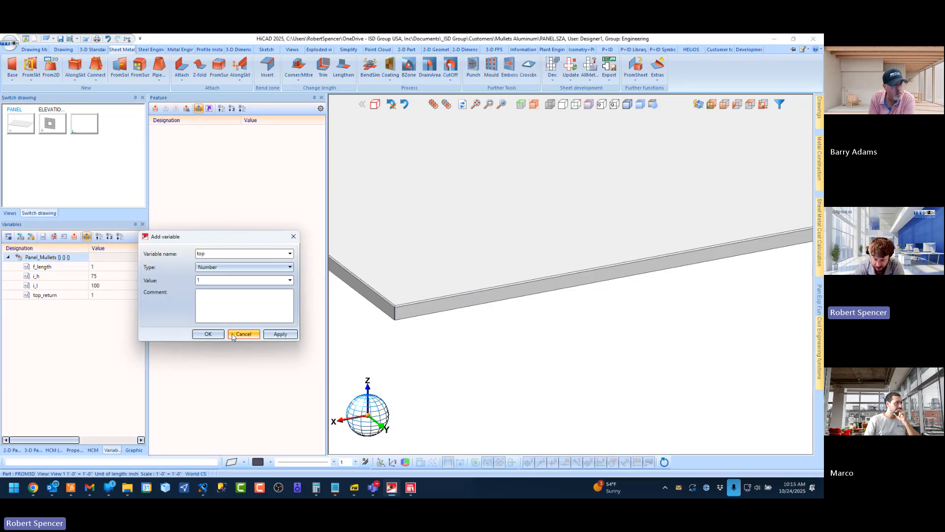
pyautogui.write('top_length')
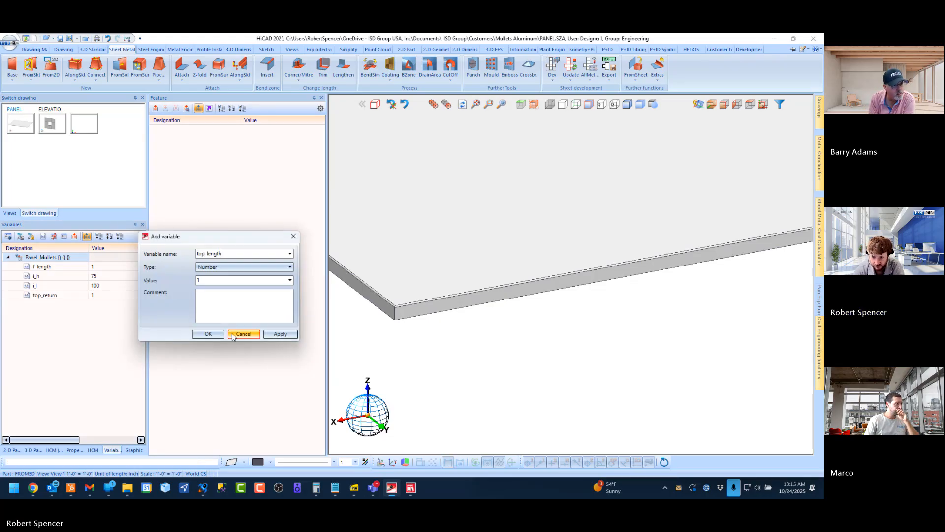
pyautogui.doubleClick(204, 280)
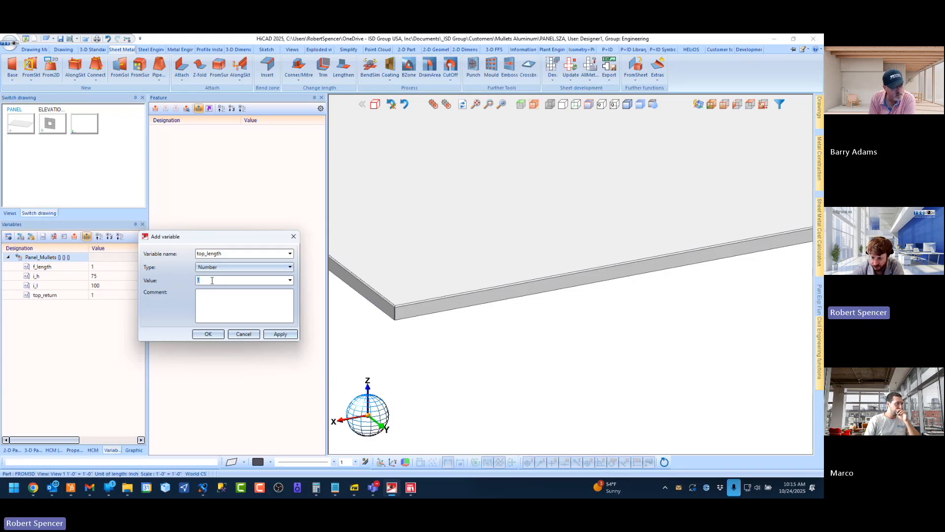
pyautogui.write('12')
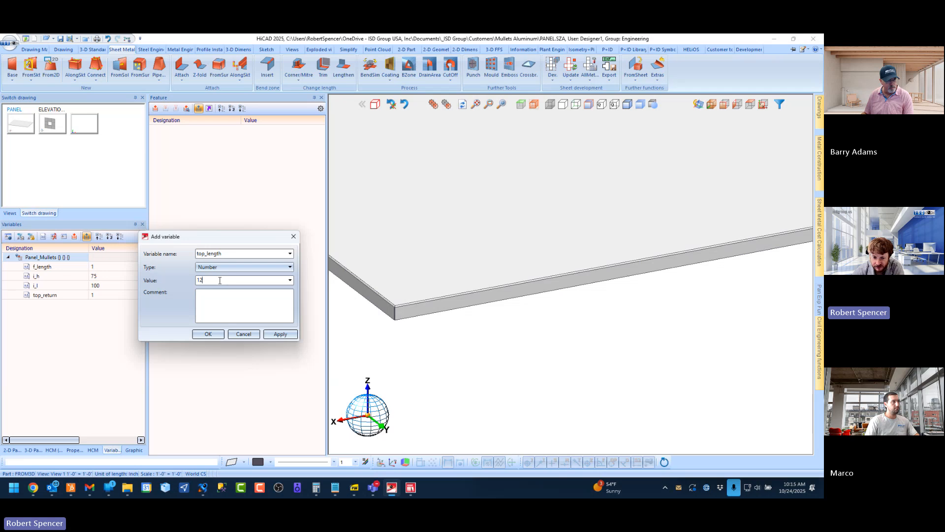
pyautogui.click(208, 335)
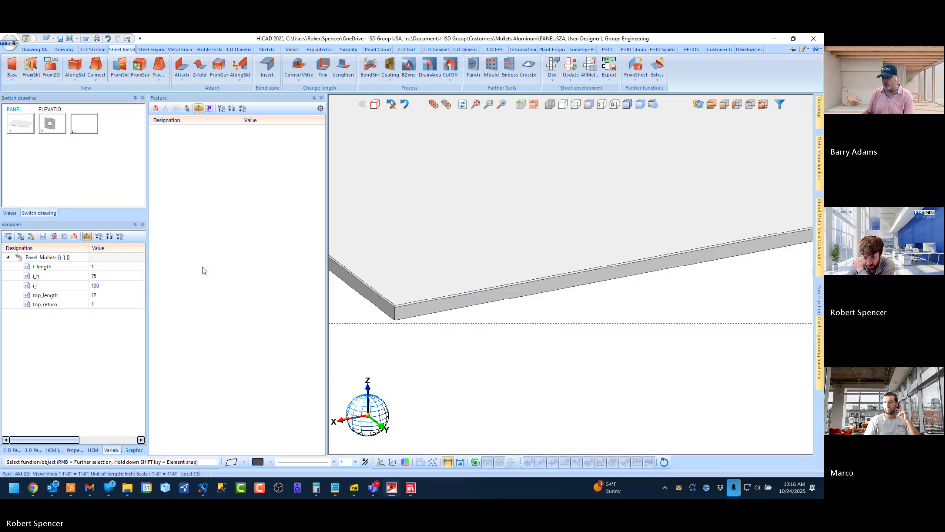
pyautogui.click(42, 296)
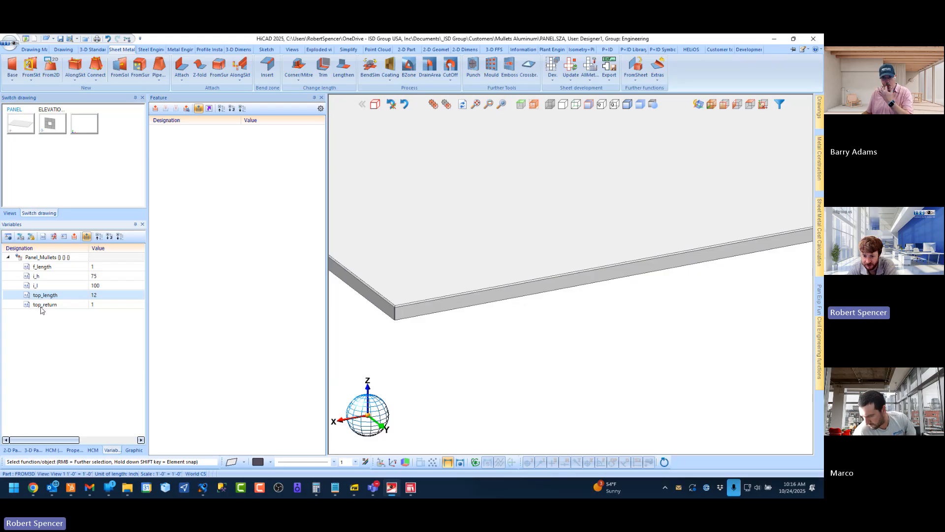
pyautogui.keyDown('ctrl'); pyautogui.click(41, 306); pyautogui.keyUp('ctrl')
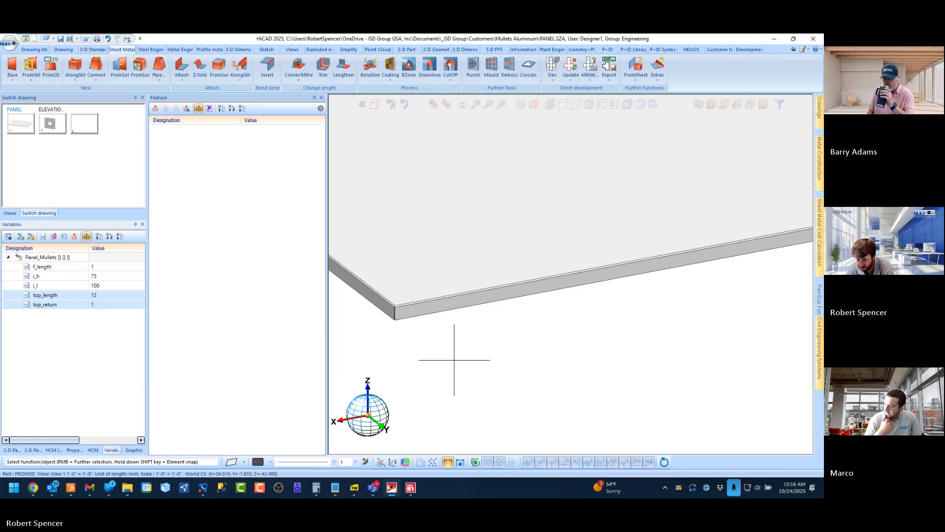
# Pick the flange opposite the origin again and expand its Attach feature down to the Length parameter under Length specification
pyautogui.click(34, 450)
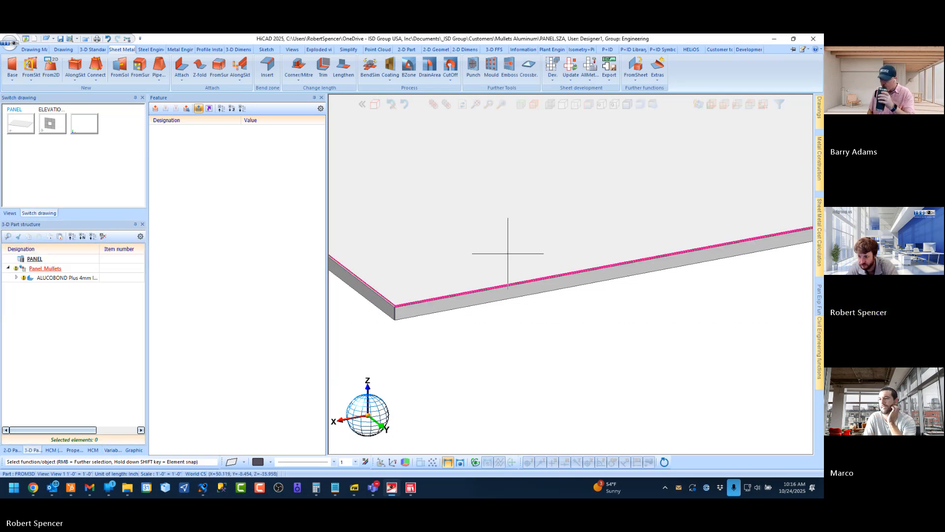
pyautogui.click(490, 292)
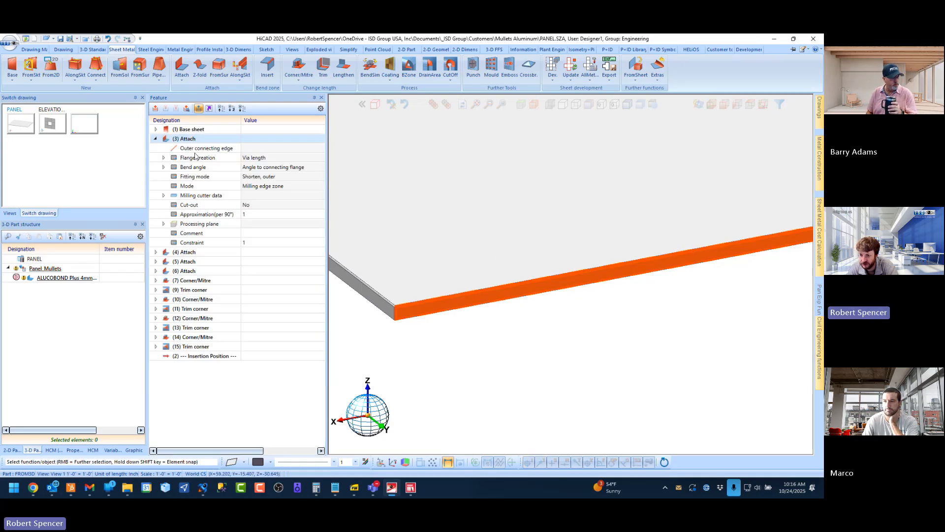
pyautogui.scroll(-4, 448, 308)
pyautogui.moveTo(445, 307); pyautogui.dragTo(458, 311, button='middle')
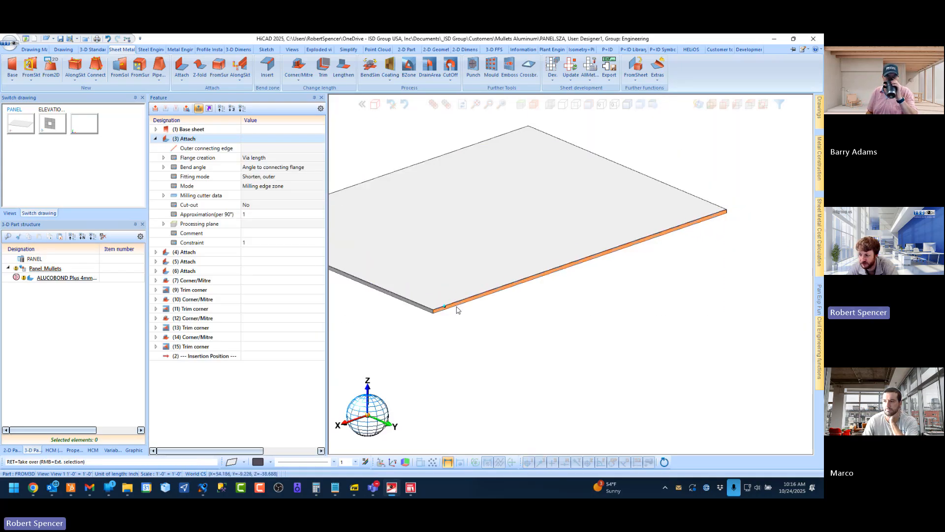
pyautogui.scroll(3, 457, 310)
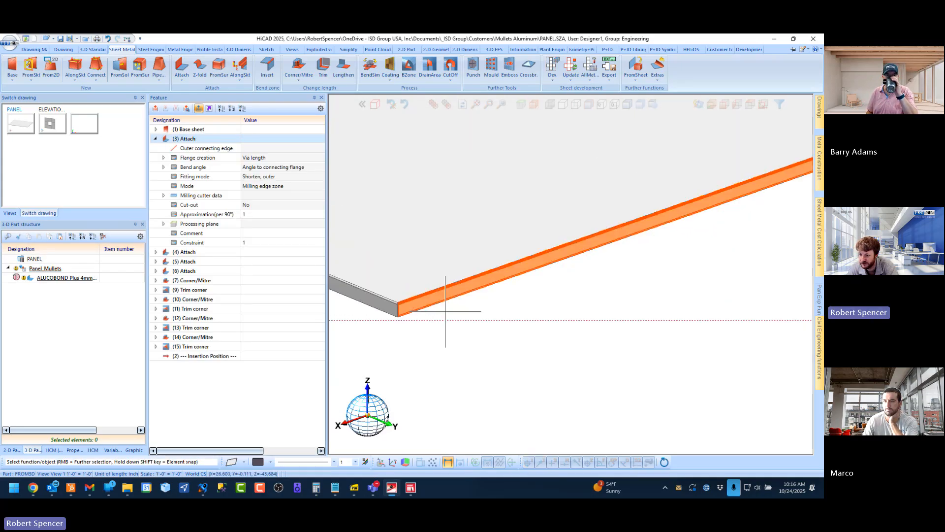
pyautogui.click(163, 158)
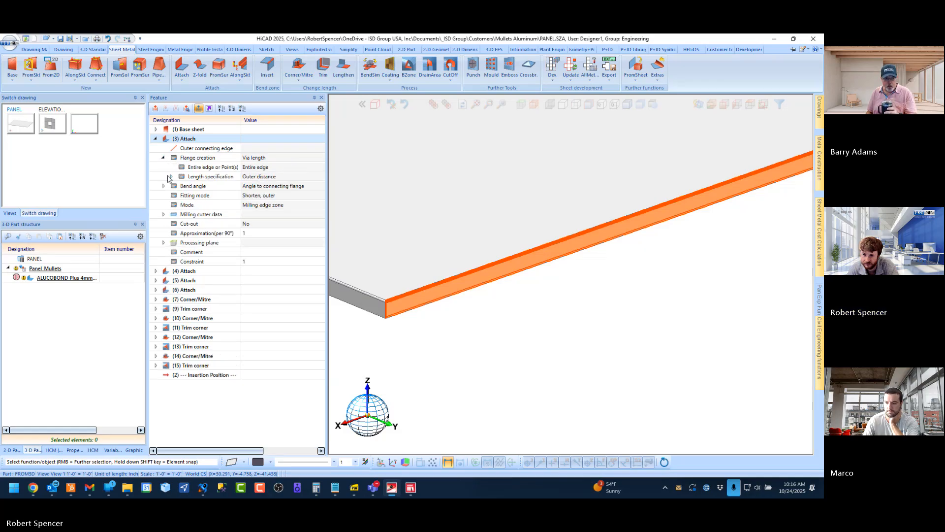
pyautogui.click(170, 176)
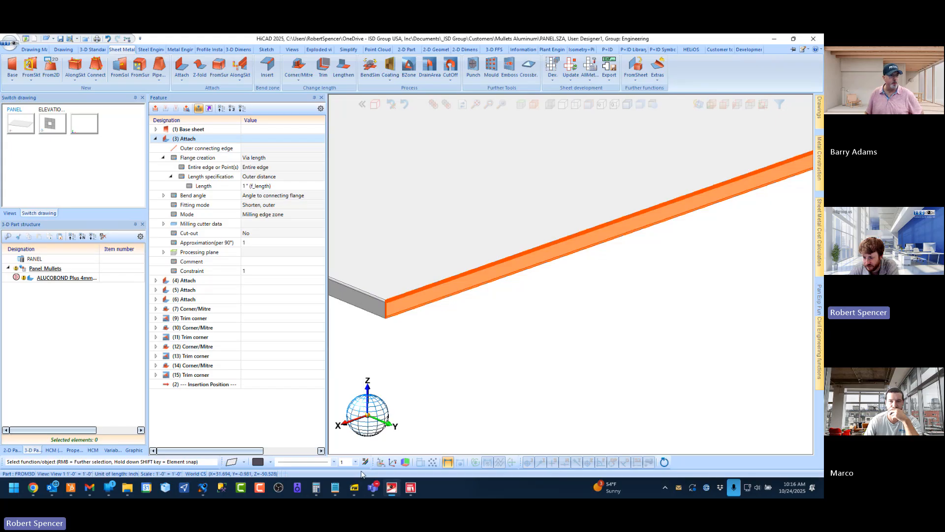
# Examine the conditional length formula for the top flange up close on page 12 of the Element Installation Training Book
pyautogui.click(355, 487)
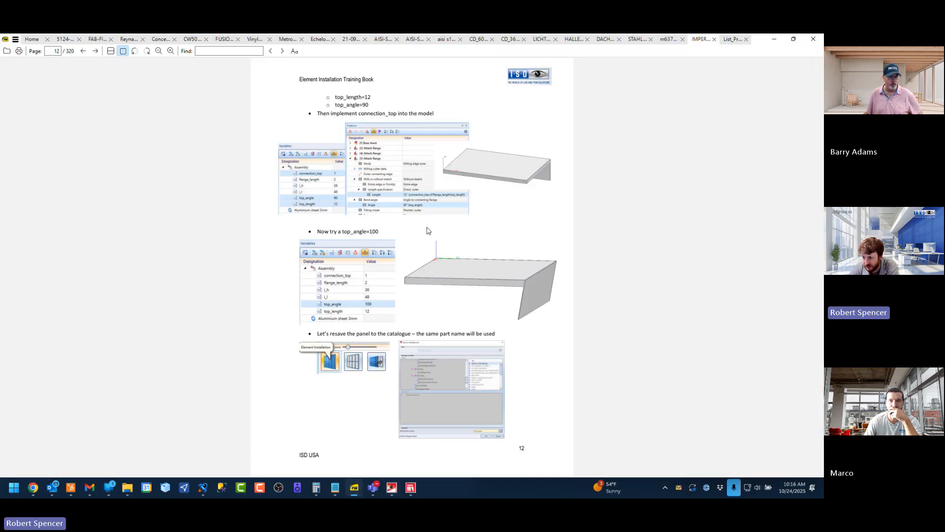
pyautogui.scroll(-1, 428, 230)
pyautogui.scroll(1, 416, 207)
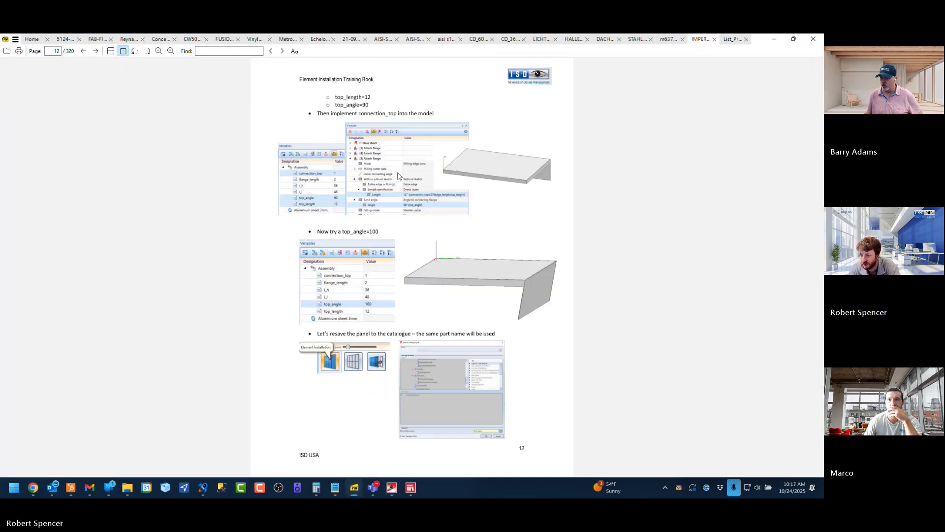
pyautogui.scroll(-1, 399, 176)
pyautogui.scroll(1, 405, 439)
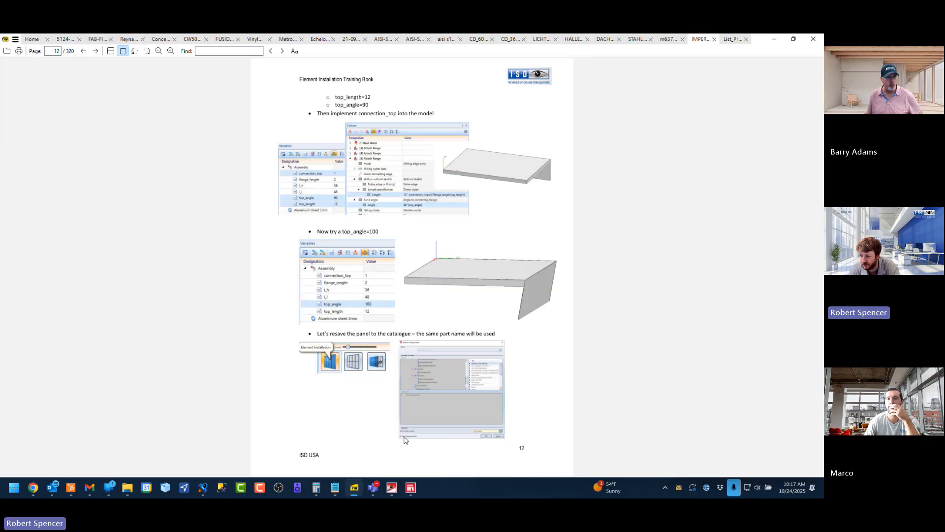
pyautogui.keyDown('ctrl'); pyautogui.scroll(5, 414, 198); pyautogui.keyUp('ctrl')
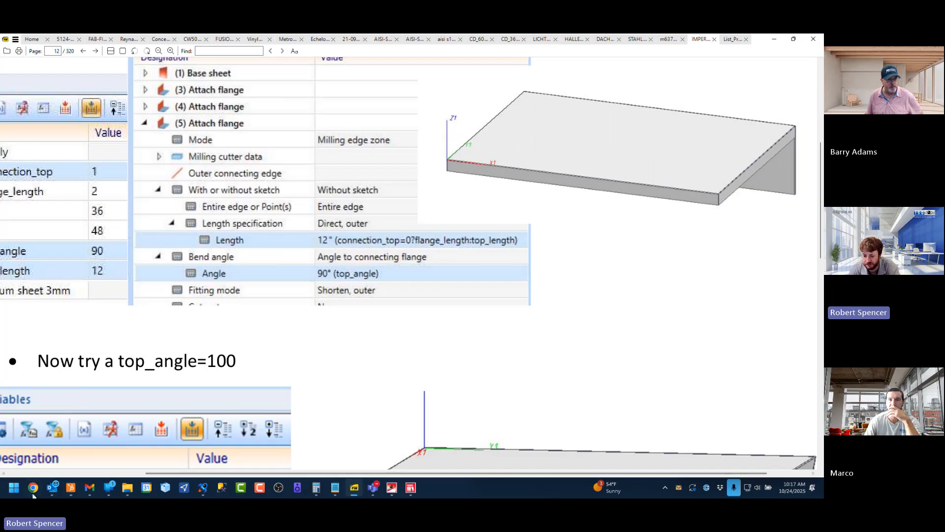
# Open a blank Notepad note and shrink its window to sit beside the length formula in the training book
pyautogui.click(335, 487)
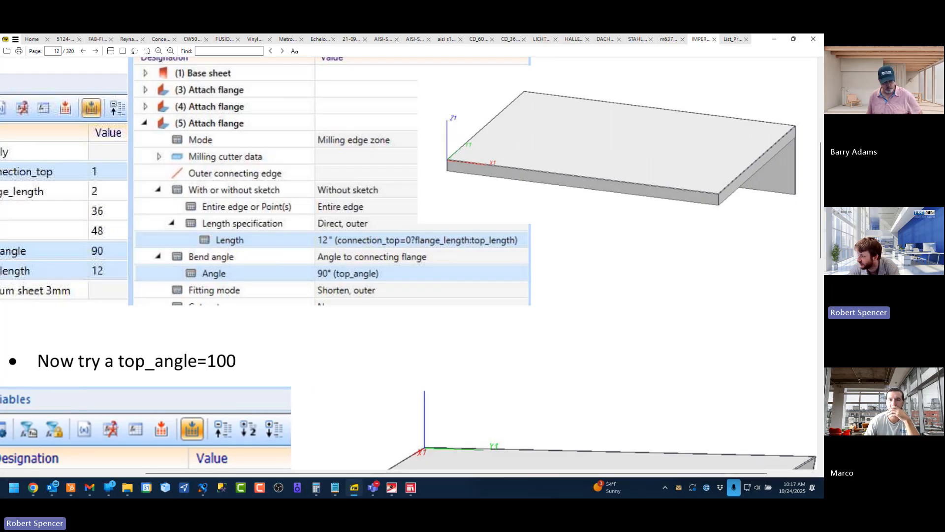
pyautogui.moveTo(823, 185); pyautogui.dragTo(680, 179)
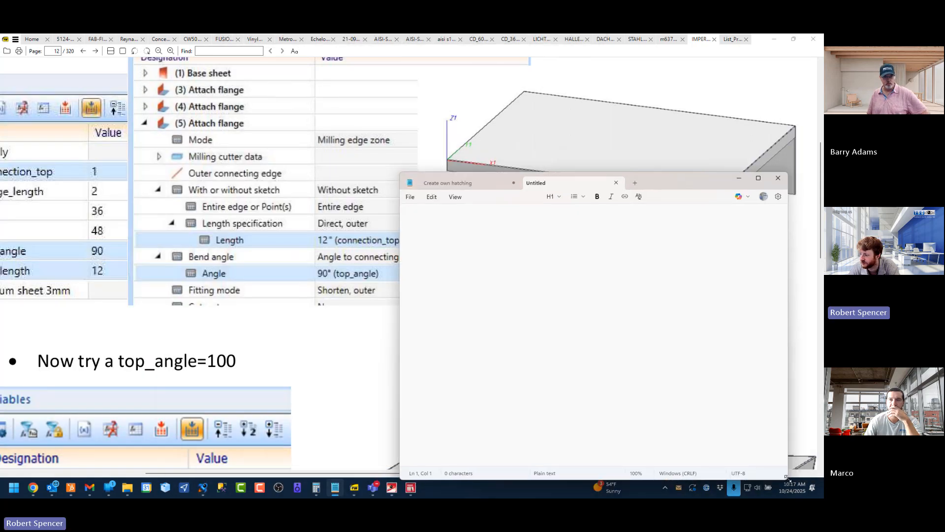
pyautogui.moveTo(795, 483); pyautogui.dragTo(628, 383)
pyautogui.moveTo(559, 190); pyautogui.dragTo(697, 223)
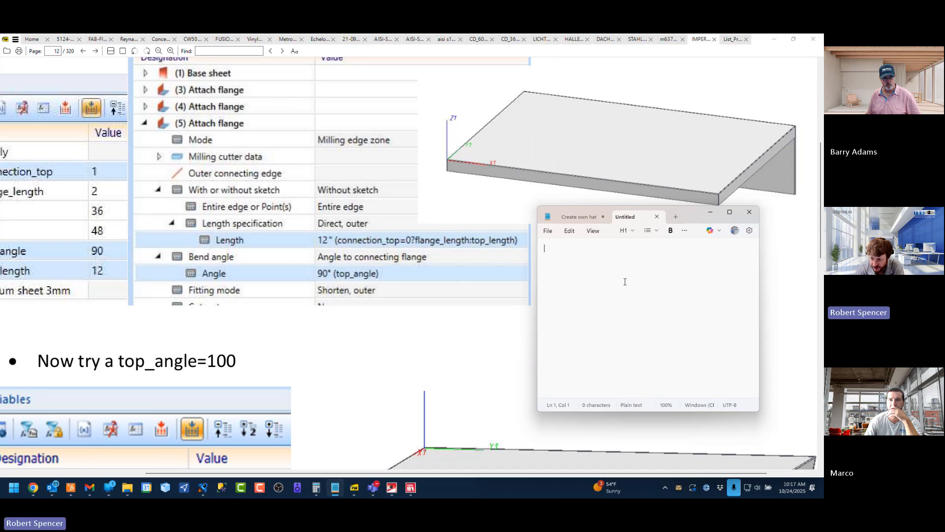
# Write the conditional syntax "condition? value if true: value if false" in the note and return to HiCAD
pyautogui.write('co')
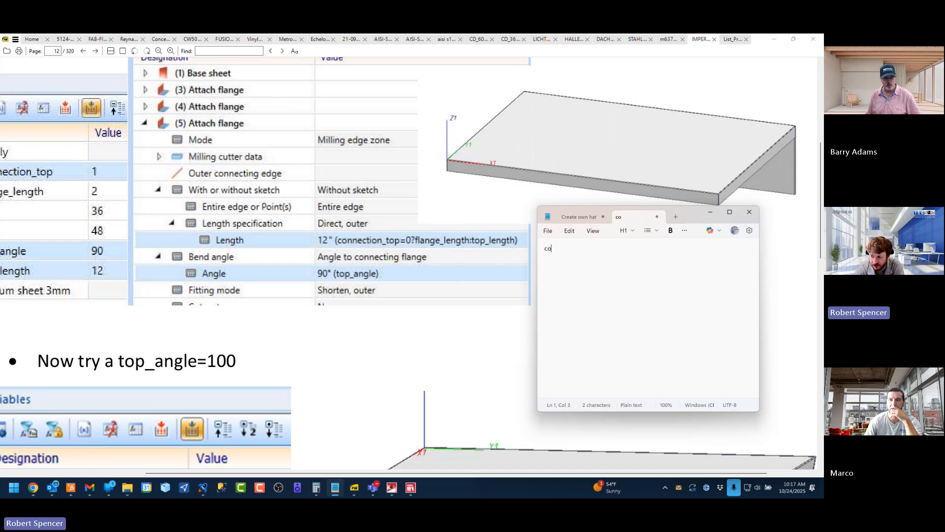
pyautogui.write('ndition?')
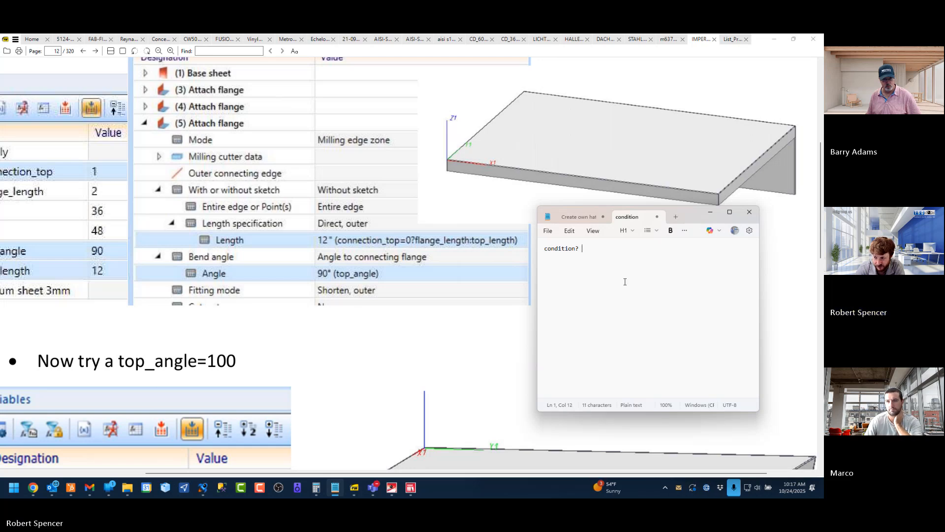
pyautogui.write('value:')
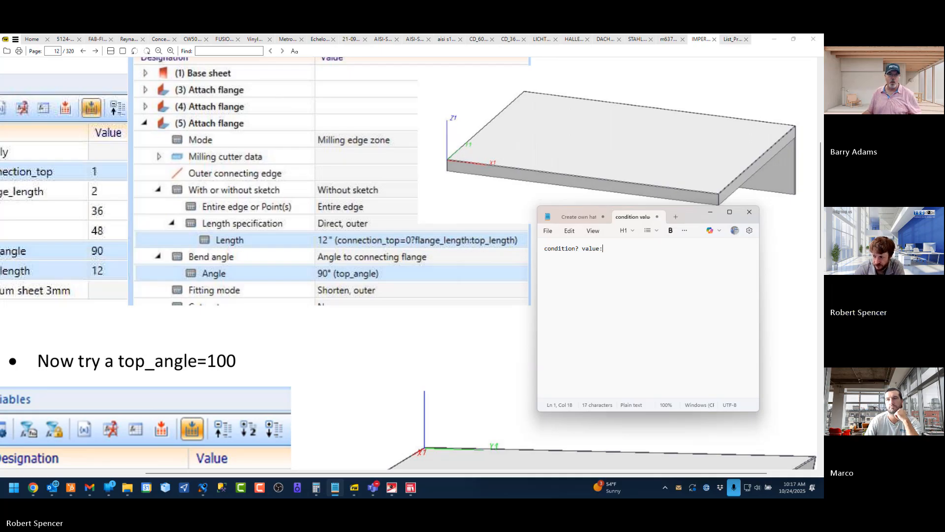
pyautogui.write('value')
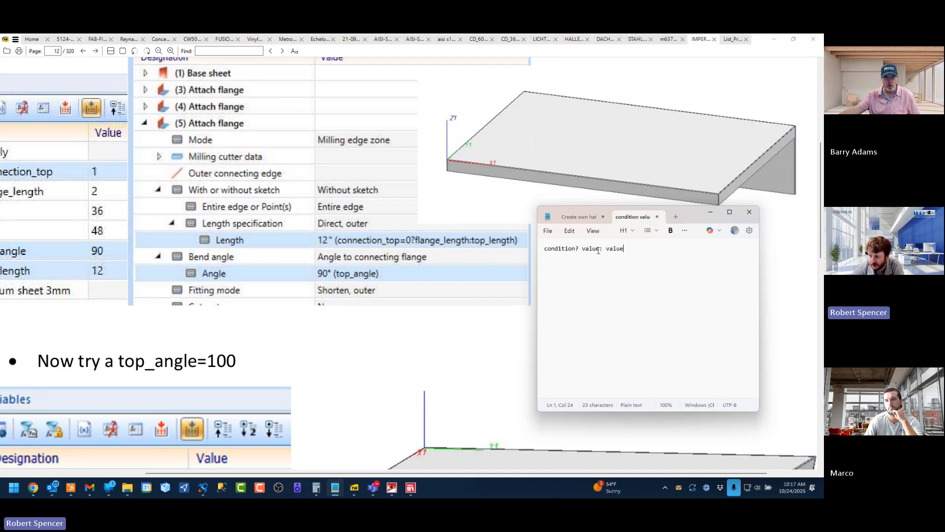
pyautogui.write(' if true')
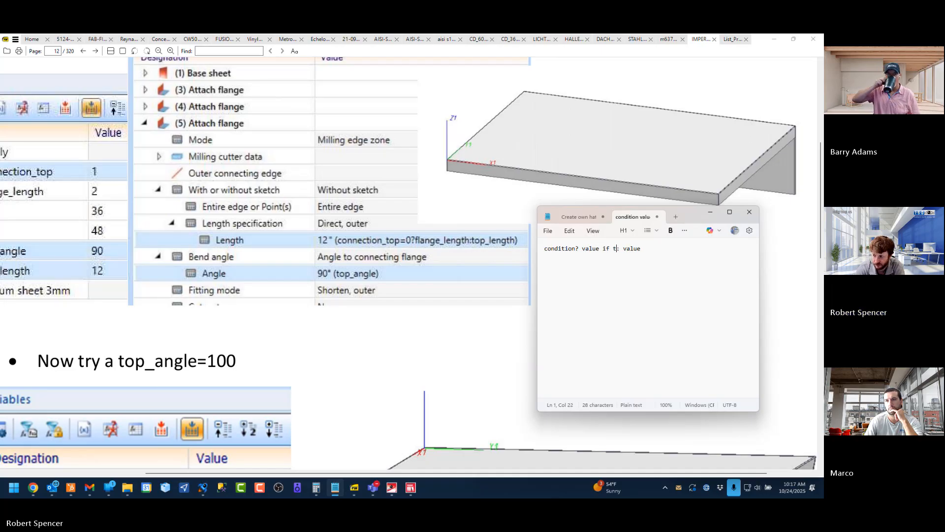
pyautogui.click(661, 248)
pyautogui.write('if false')
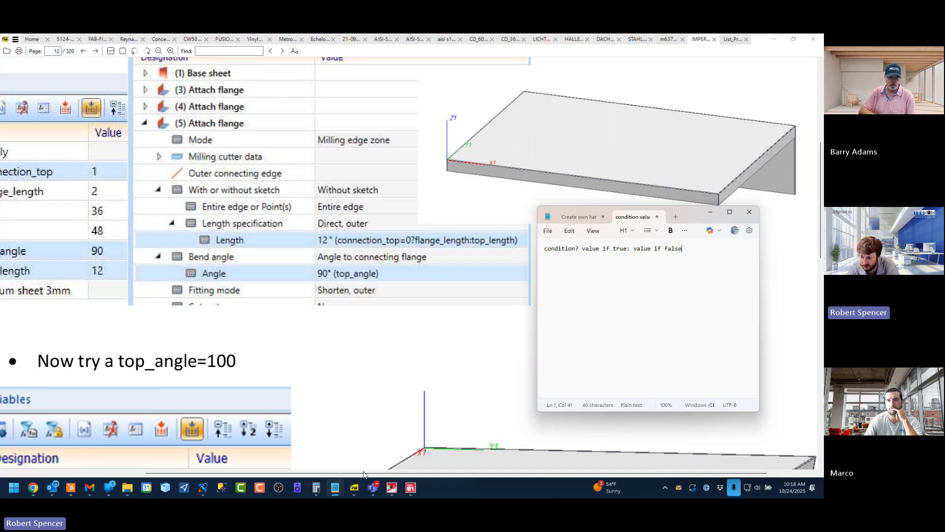
pyautogui.click(392, 487)
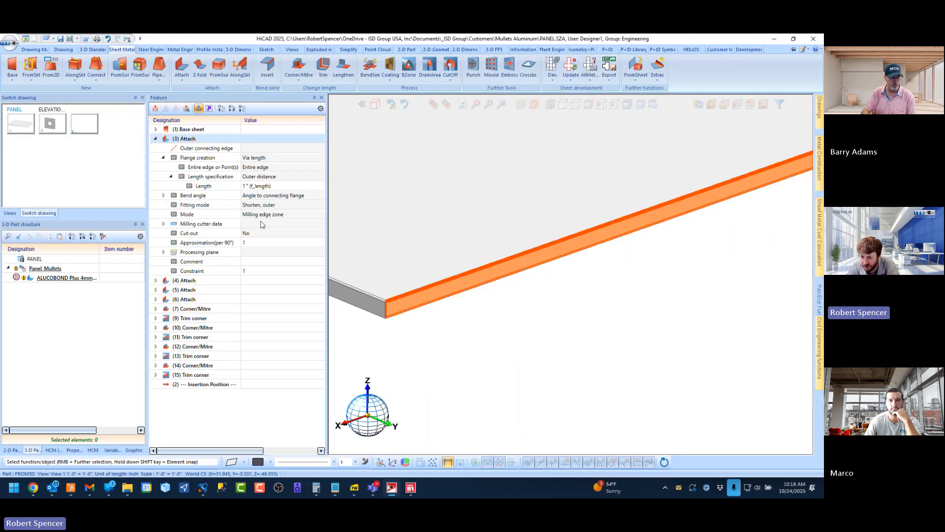
pyautogui.click(209, 190)
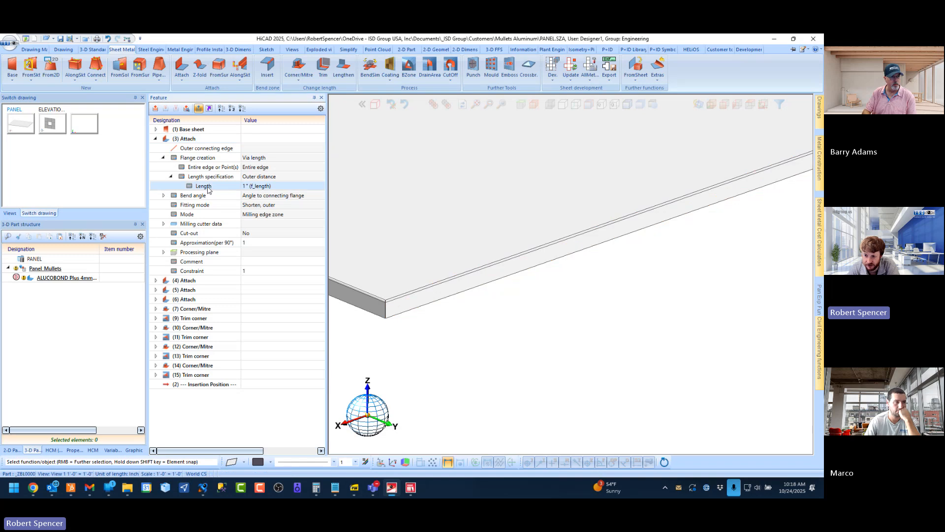
pyautogui.rightClick(208, 188)
pyautogui.click(237, 206)
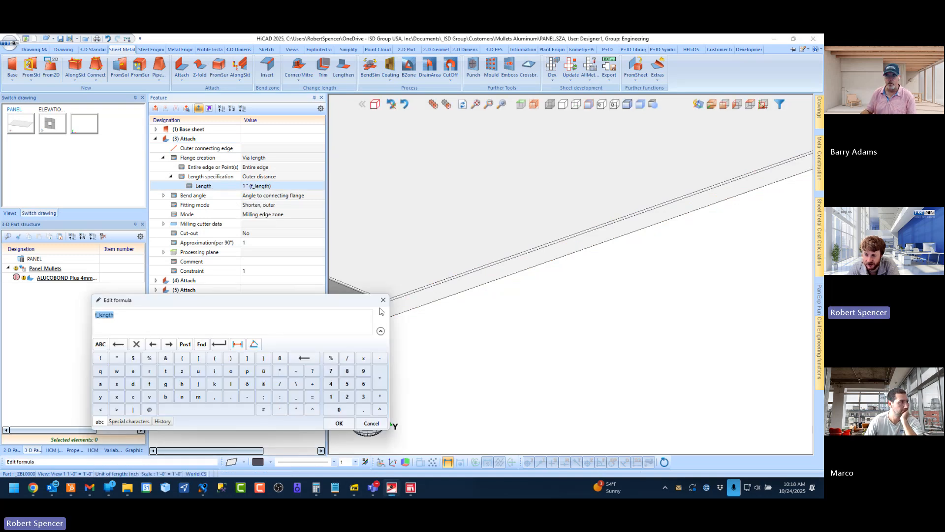
pyautogui.click(372, 423)
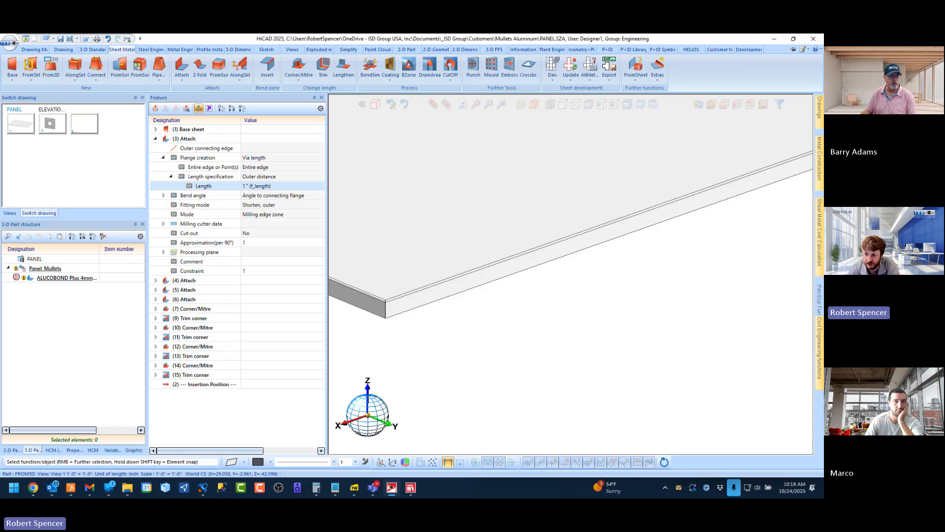
pyautogui.click(282, 186)
pyautogui.moveTo(282, 186); pyautogui.dragTo(203, 188)
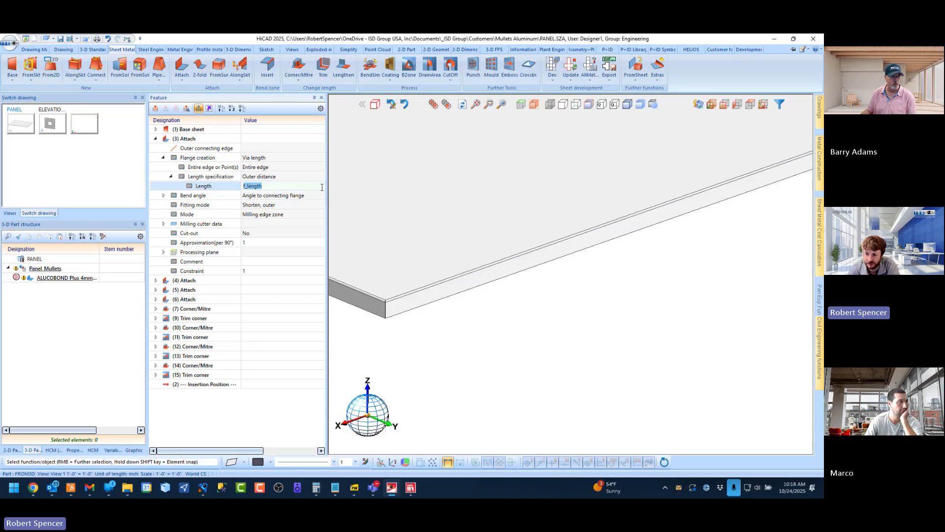
pyautogui.click(286, 291)
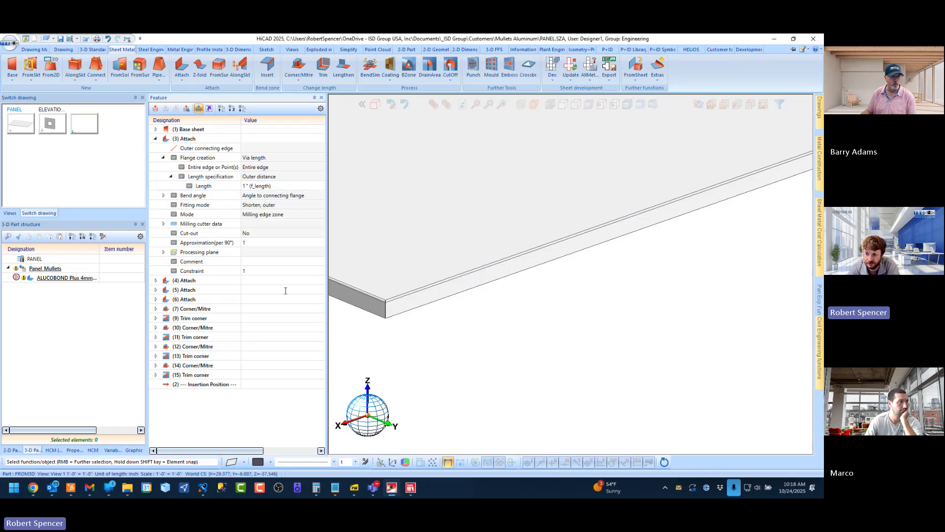
# Open the formula editor for the Length of the (3) Attach feature and replace its formula with the condition top_return=0?
pyautogui.rightClick(239, 191)
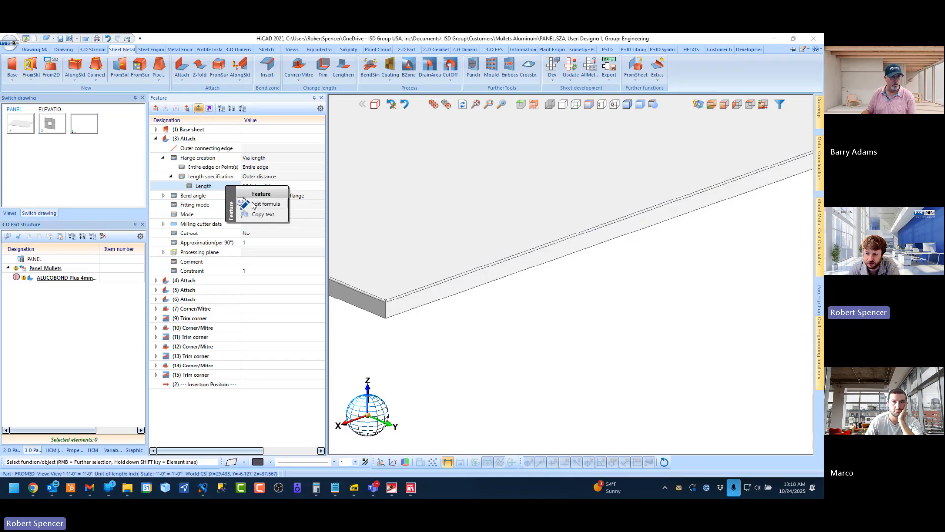
pyautogui.click(259, 203)
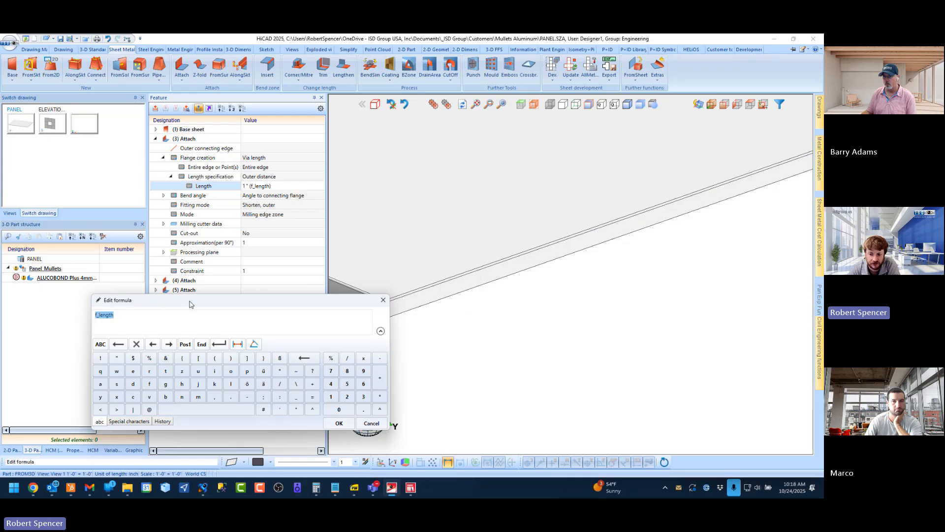
pyautogui.moveTo(191, 304); pyautogui.dragTo(205, 253)
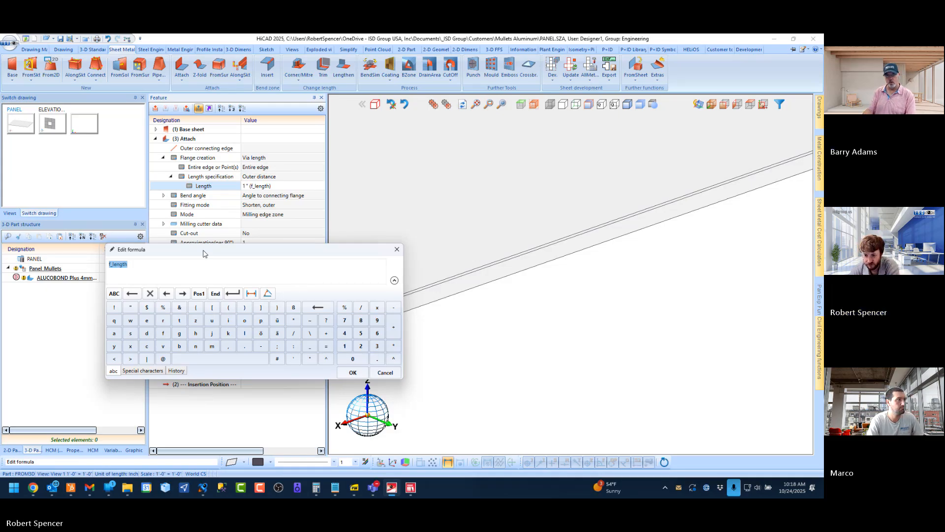
pyautogui.press('BackSpace')
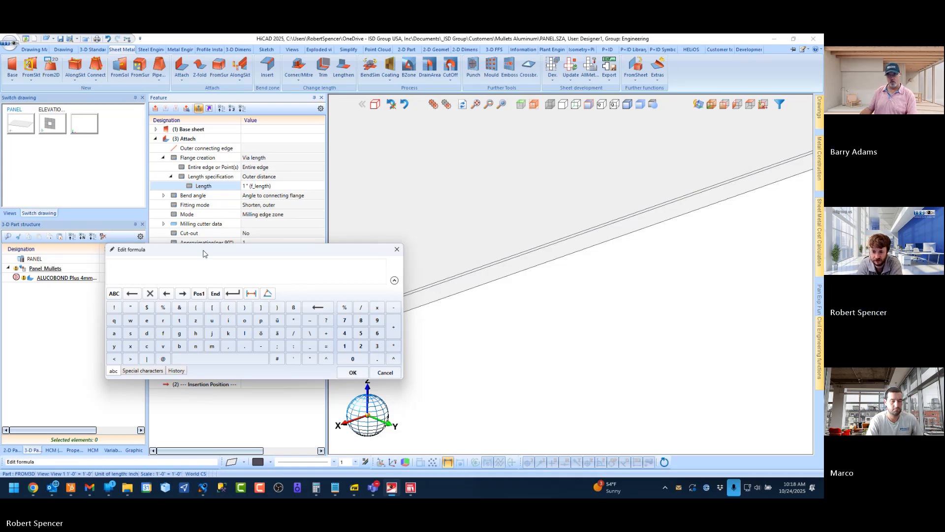
pyautogui.moveTo(205, 253); pyautogui.dragTo(253, 284)
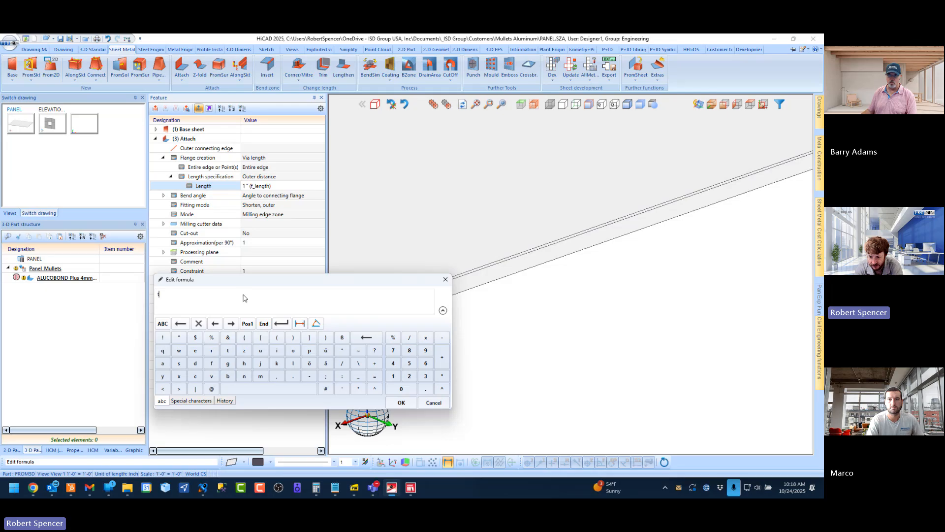
pyautogui.write('op')
pyautogui.press('Down')
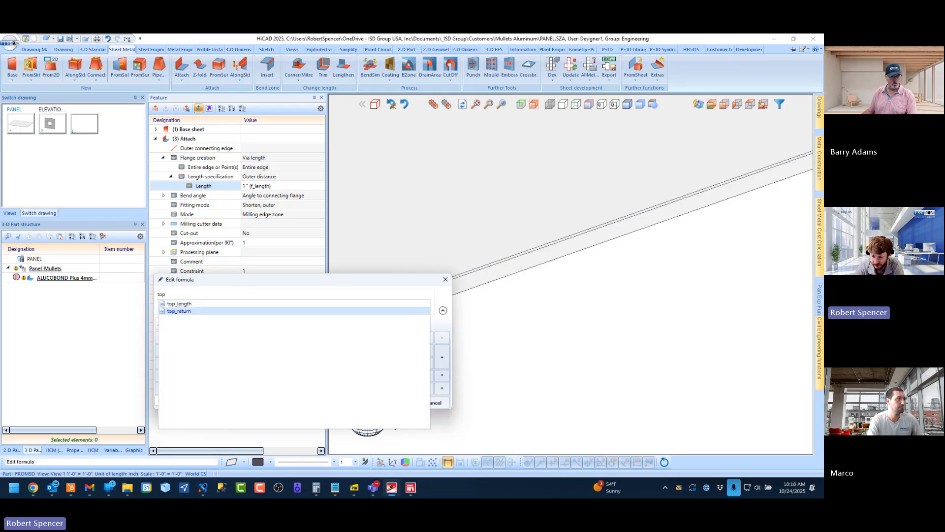
pyautogui.press('Return')
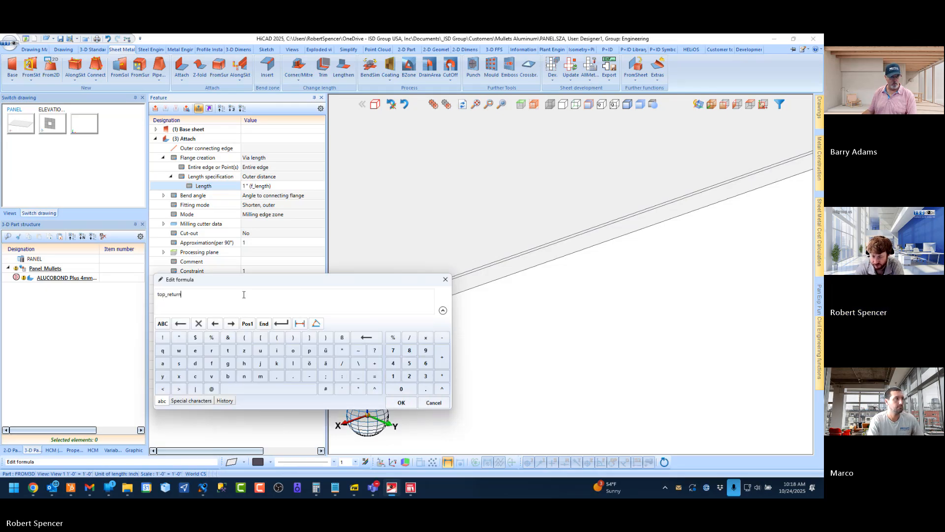
pyautogui.write('=')
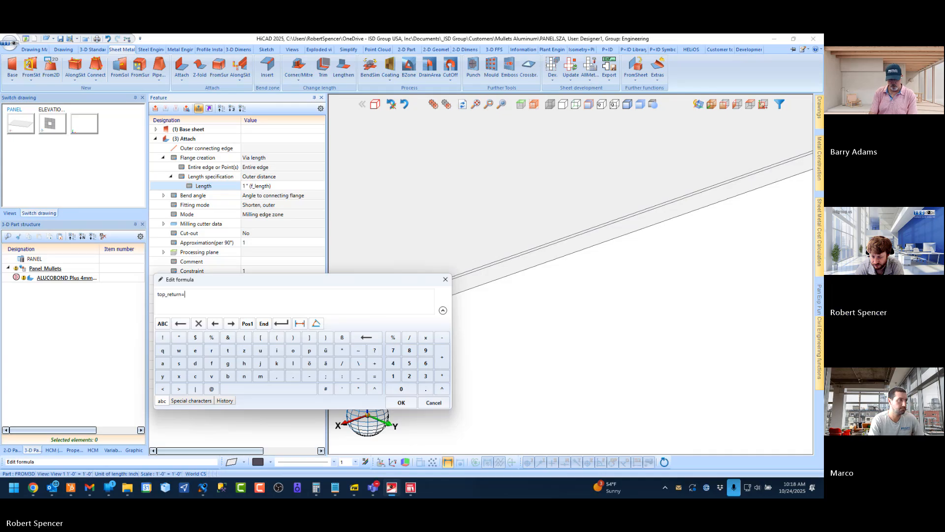
pyautogui.write('0?')
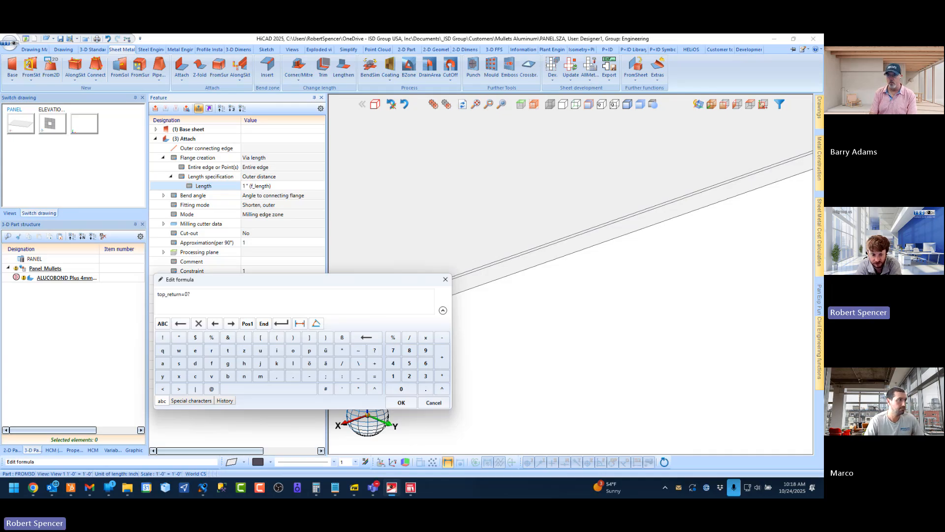
# Continue the Length formula with f_length as the value if true, followed by a colon
pyautogui.press('BackSpace')
pyautogui.write('1')
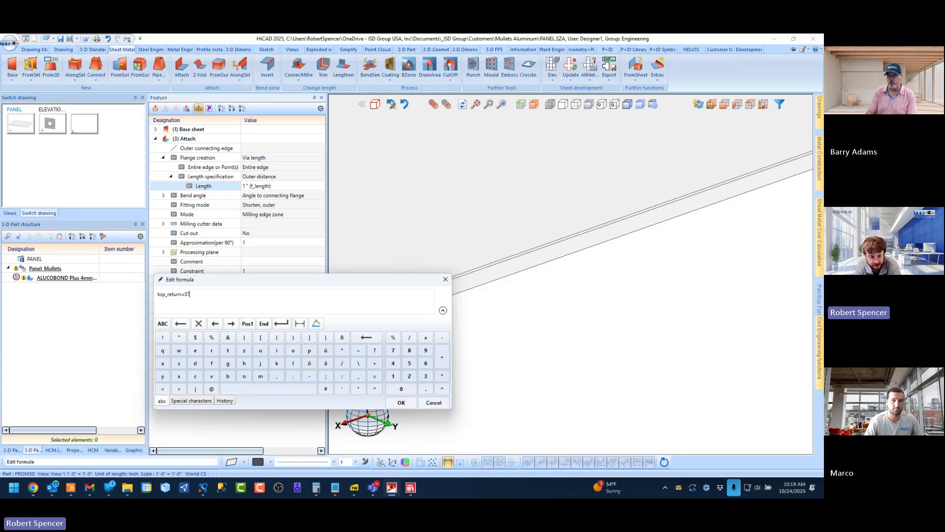
pyautogui.press('BackSpace')
pyautogui.write('1')
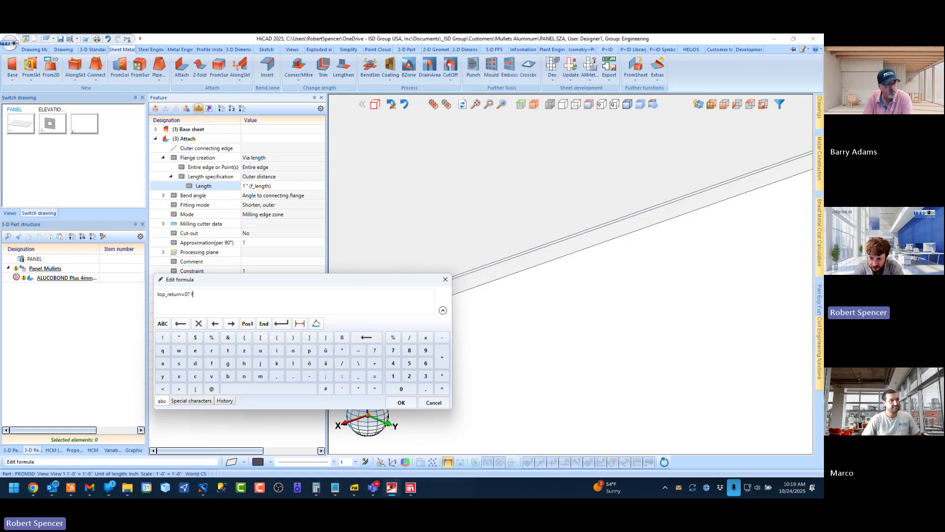
pyautogui.press('Return')
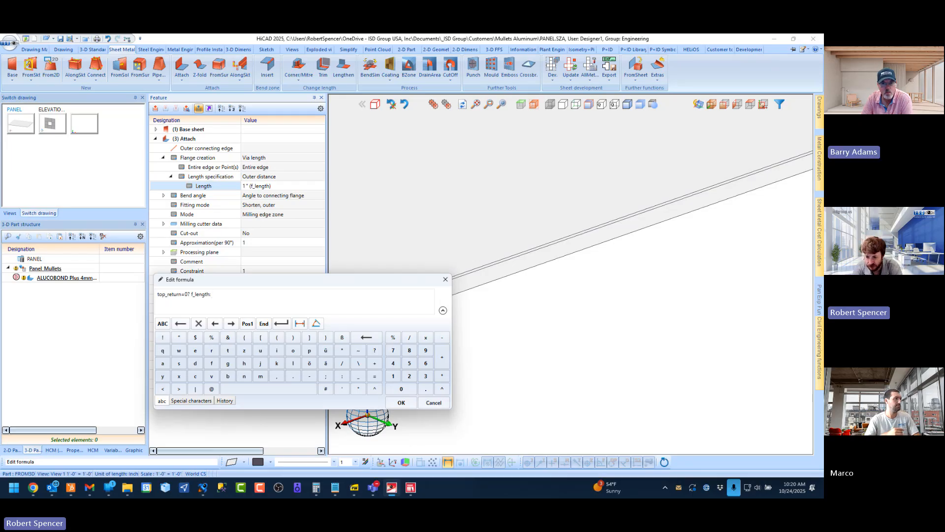
# Browse the formula suggestions for the letter f after the colon, erase the letter and review the formula entered so far
pyautogui.write('f')
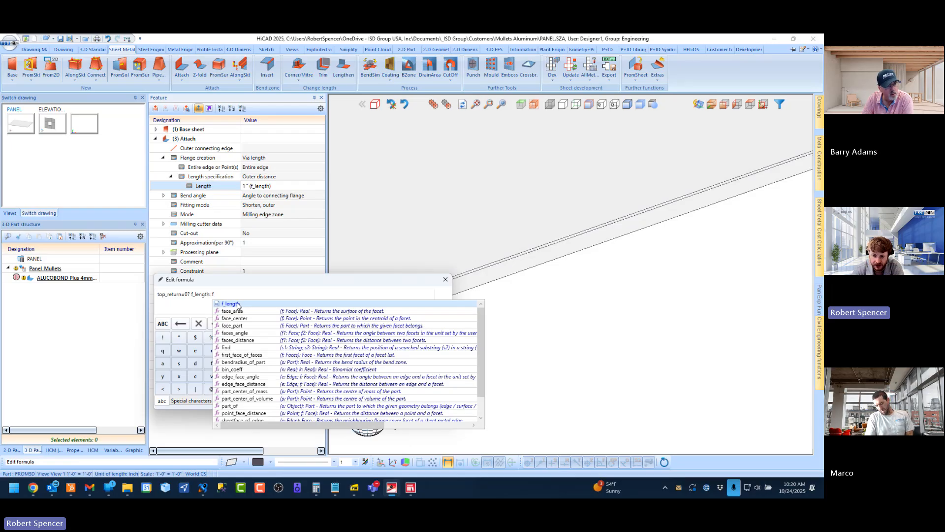
pyautogui.scroll(-1, 235, 333)
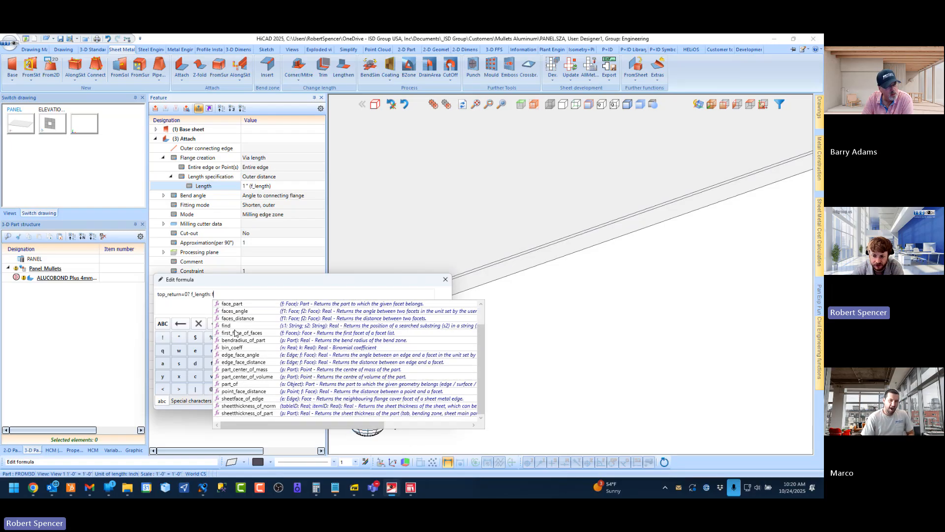
pyautogui.scroll(1, 243, 353)
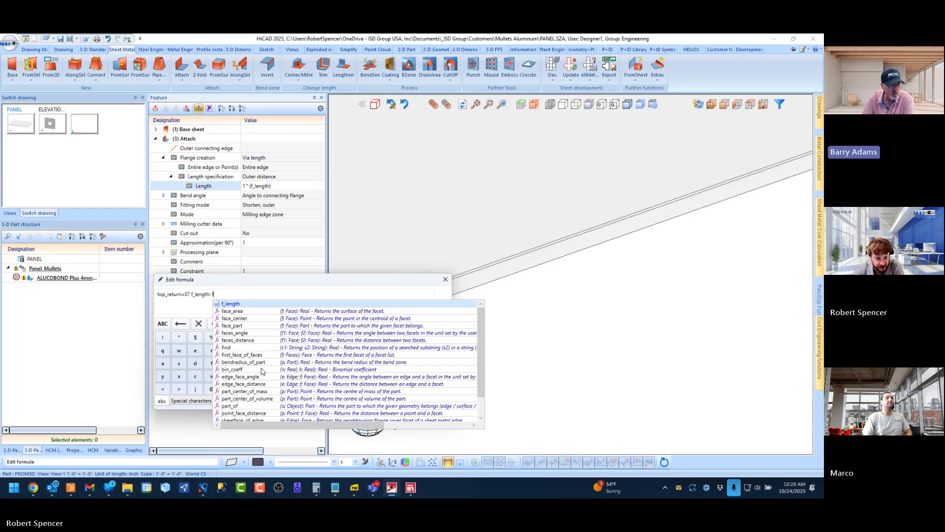
pyautogui.scroll(-1, 296, 349)
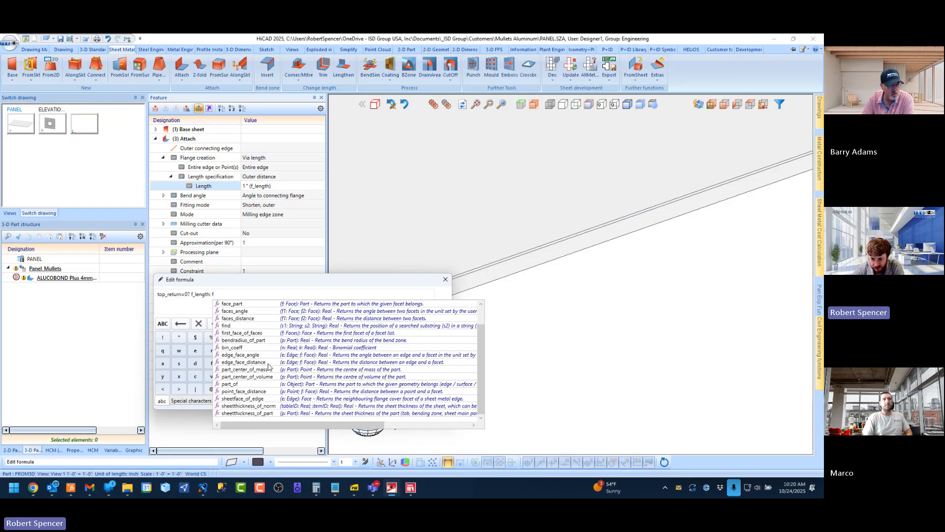
pyautogui.scroll(1, 269, 365)
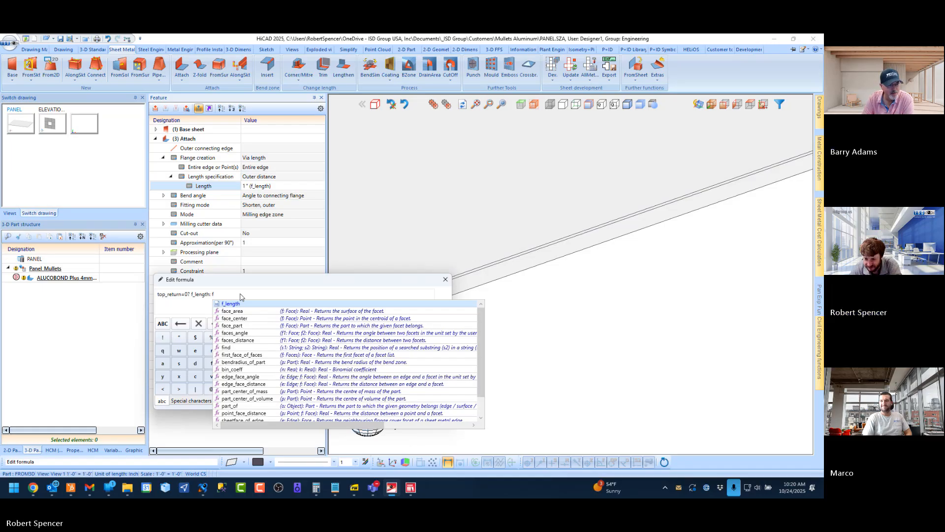
pyautogui.press('BackSpace')
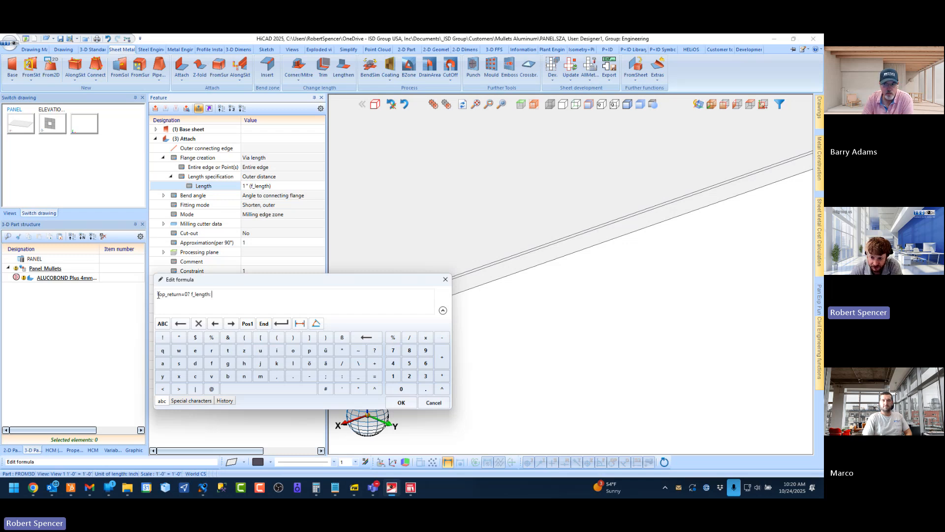
pyautogui.moveTo(158, 294); pyautogui.dragTo(212, 295)
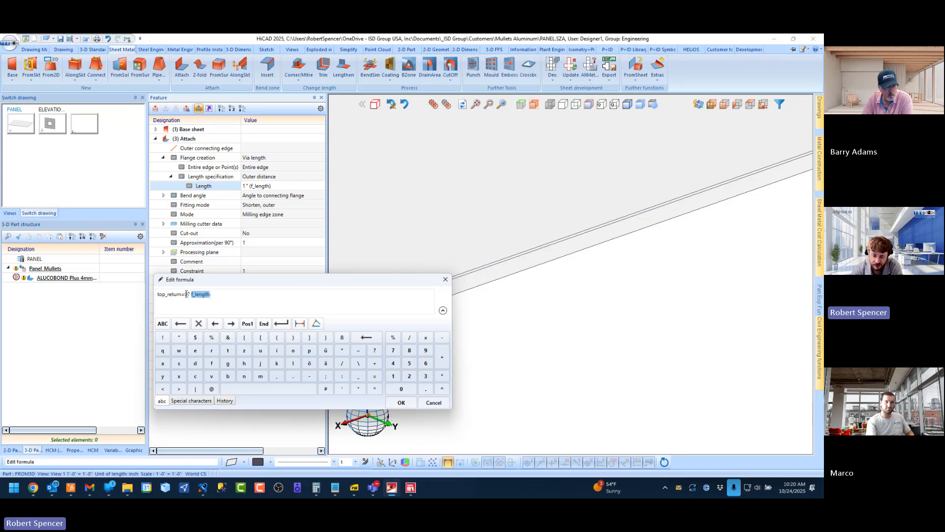
pyautogui.click(215, 294)
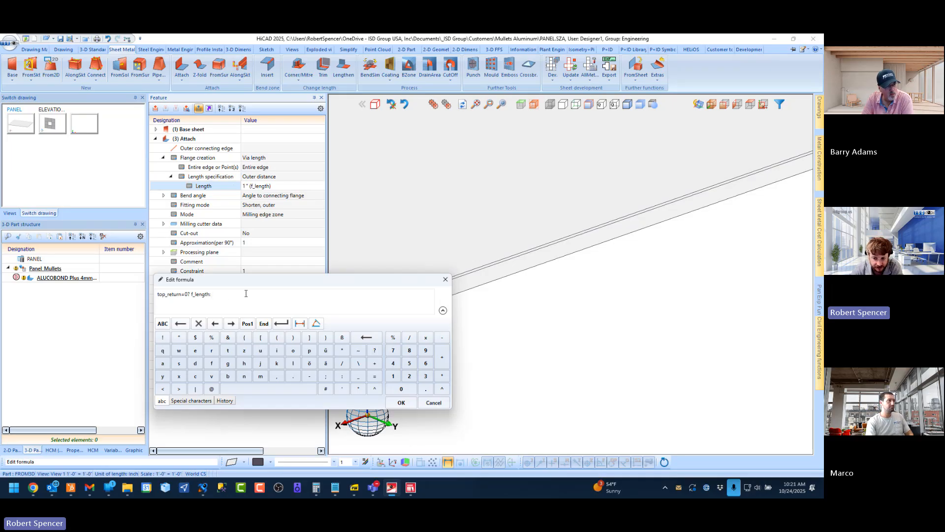
# Complete the Length formula of the (3) Attach feature with top_length as the value if false and apply it
pyautogui.write(':')
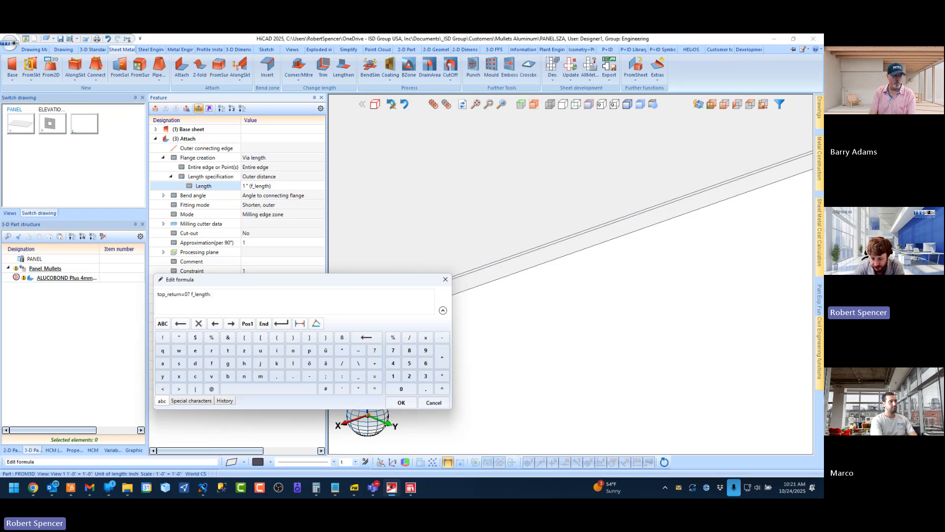
pyautogui.write('top')
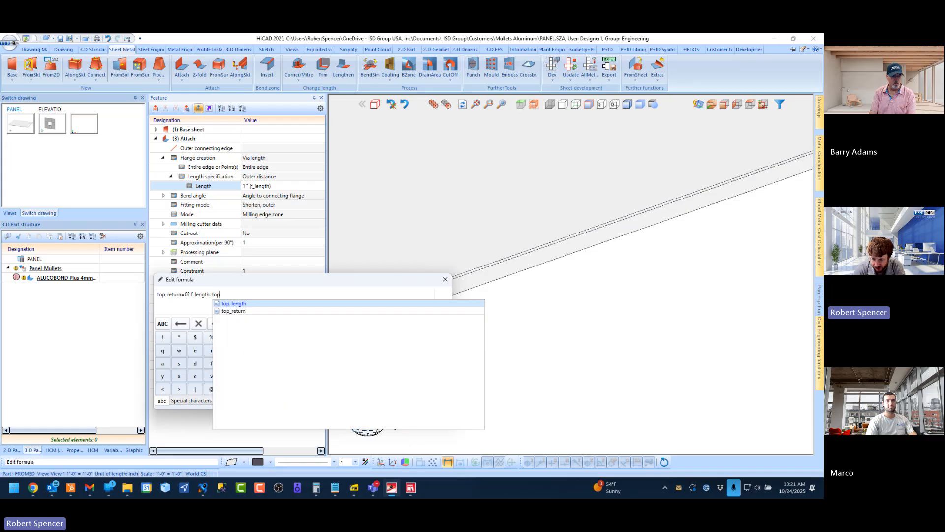
pyautogui.press('Return')
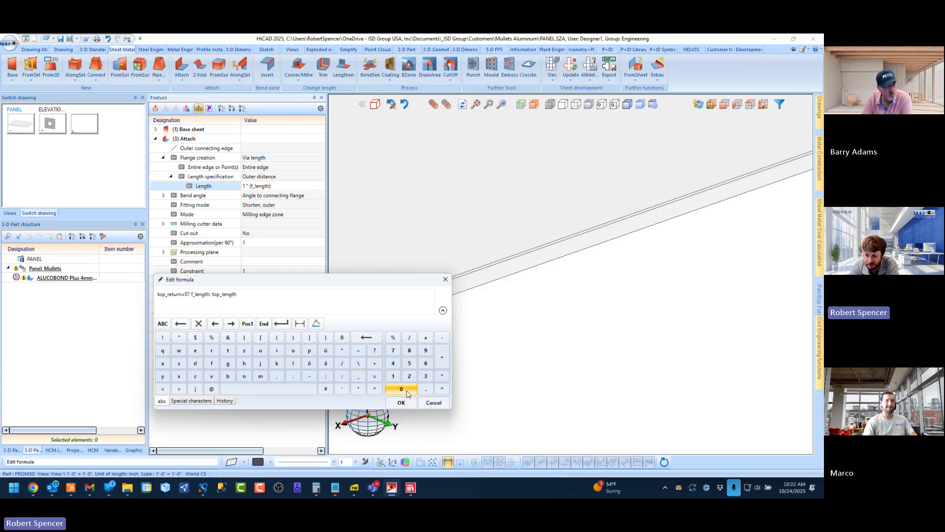
pyautogui.click(403, 404)
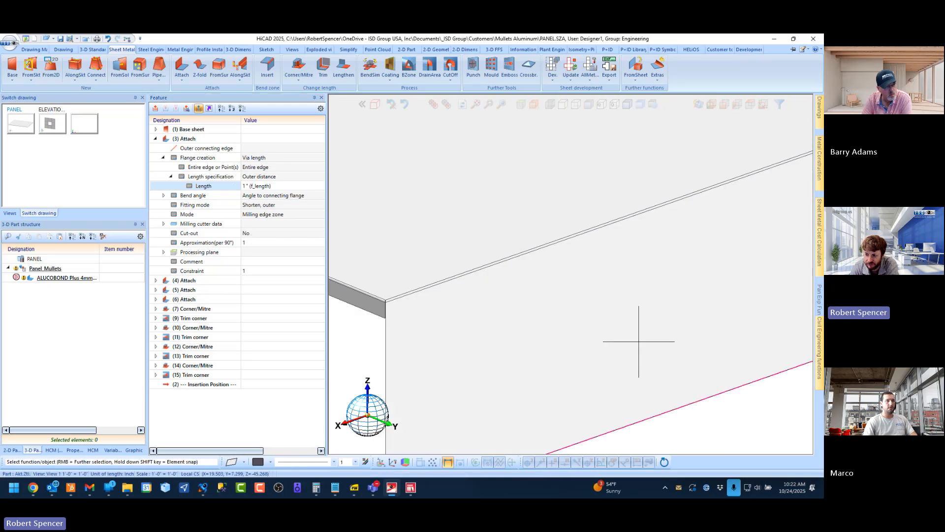
pyautogui.moveTo(544, 292); pyautogui.dragTo(578, 292, button='middle')
pyautogui.scroll(-5, 470, 286)
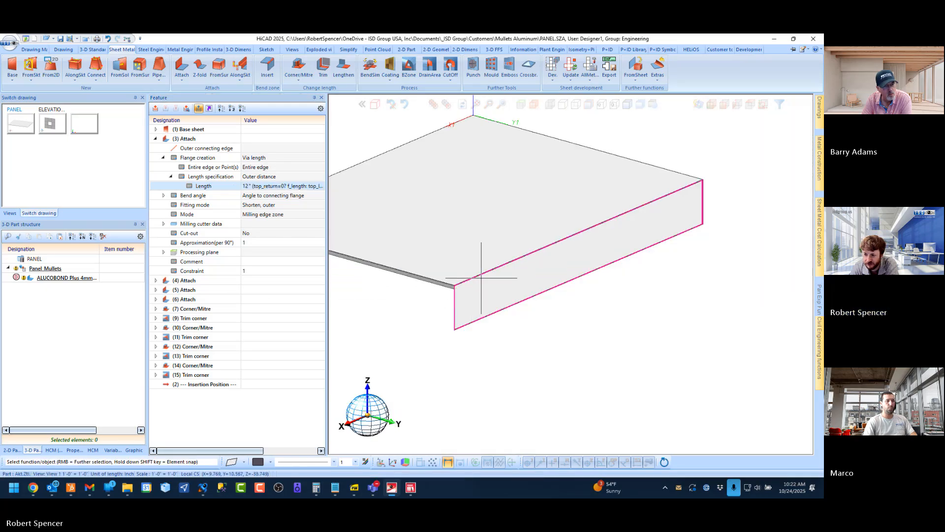
pyautogui.scroll(2, 483, 276)
# Set the top_return variable of Panel_Mullets to 0 to test the flange length condition
pyautogui.click(113, 450)
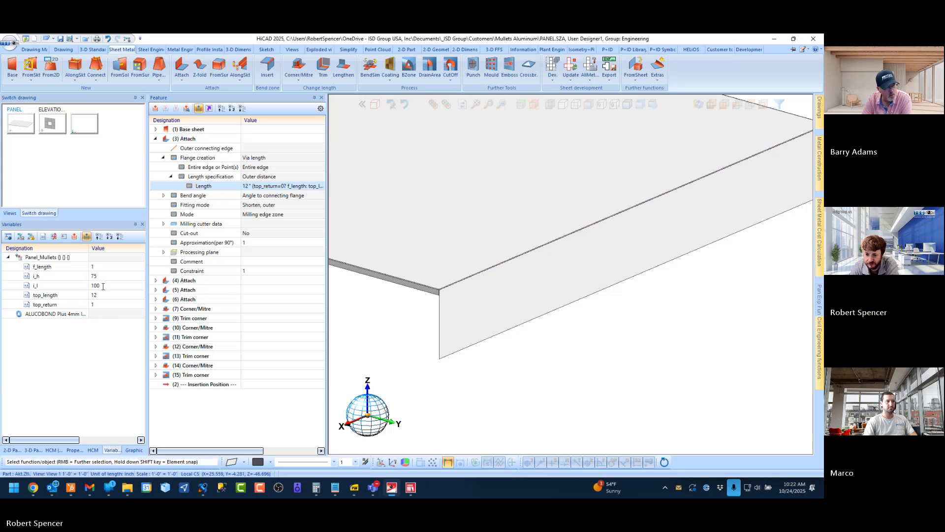
pyautogui.doubleClick(99, 305)
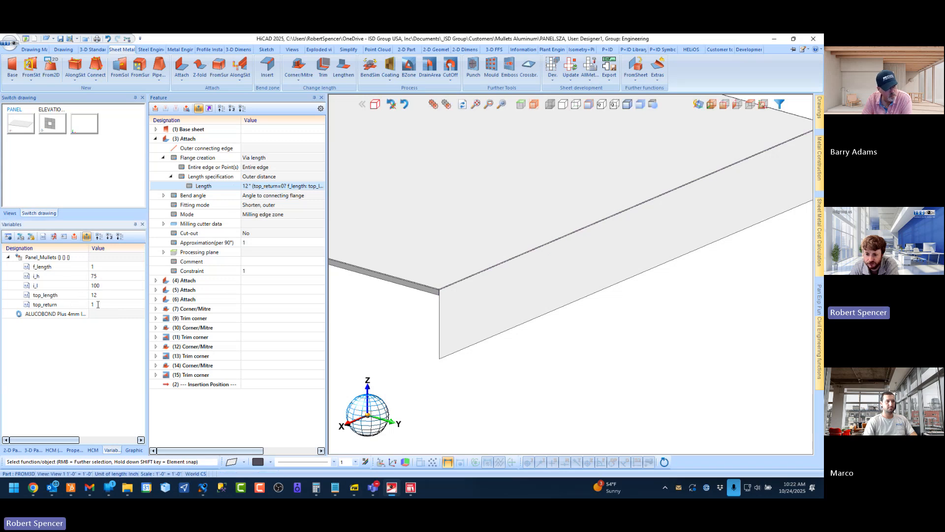
pyautogui.press('BackSpace')
pyautogui.write('0')
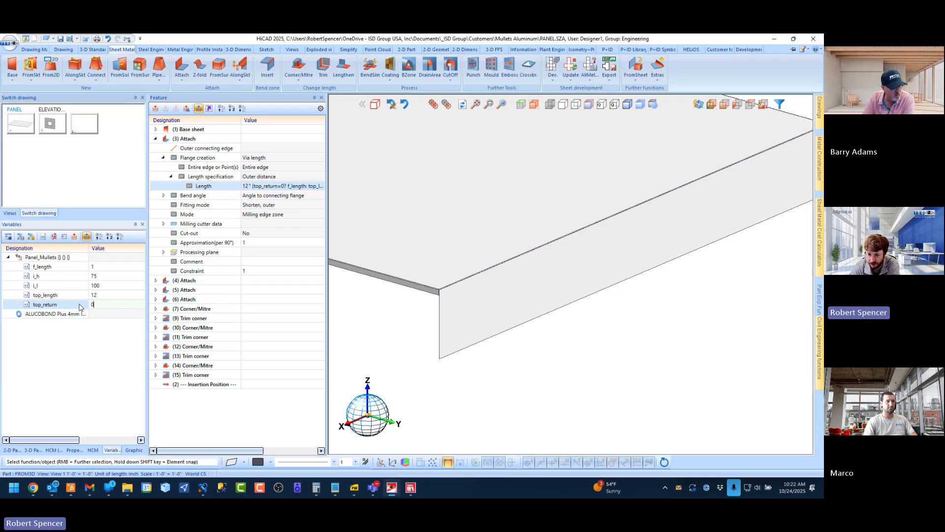
pyautogui.press('Return')
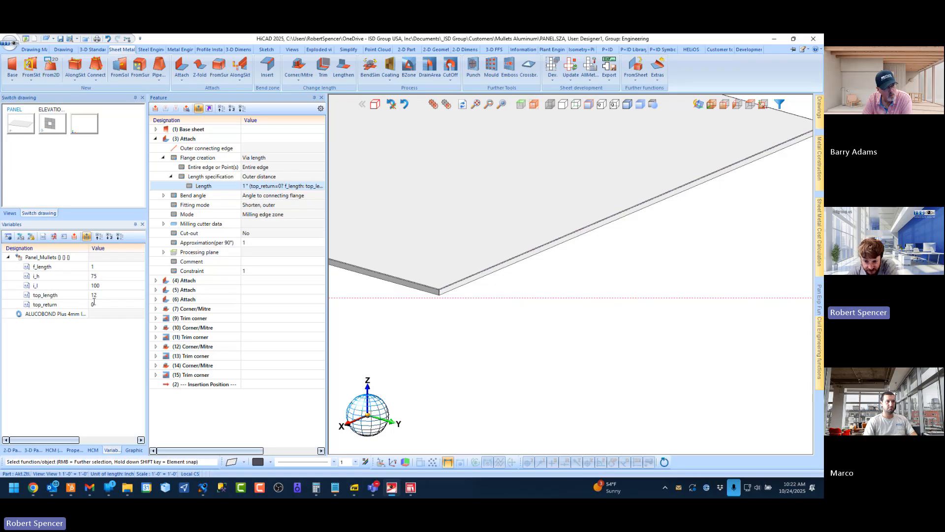
# Set the top_return variable back to 1 to test the long flange
pyautogui.click(98, 304)
pyautogui.click(98, 304)
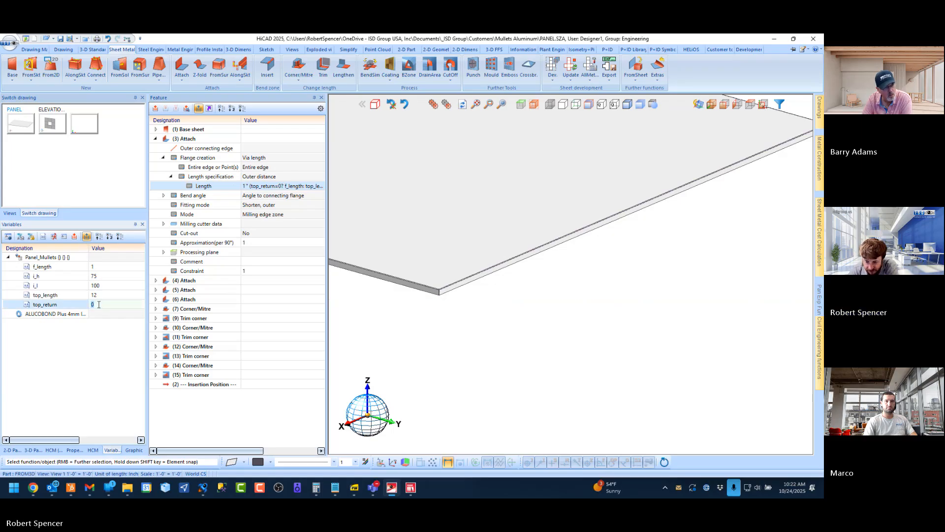
pyautogui.write('1')
pyautogui.press('Return')
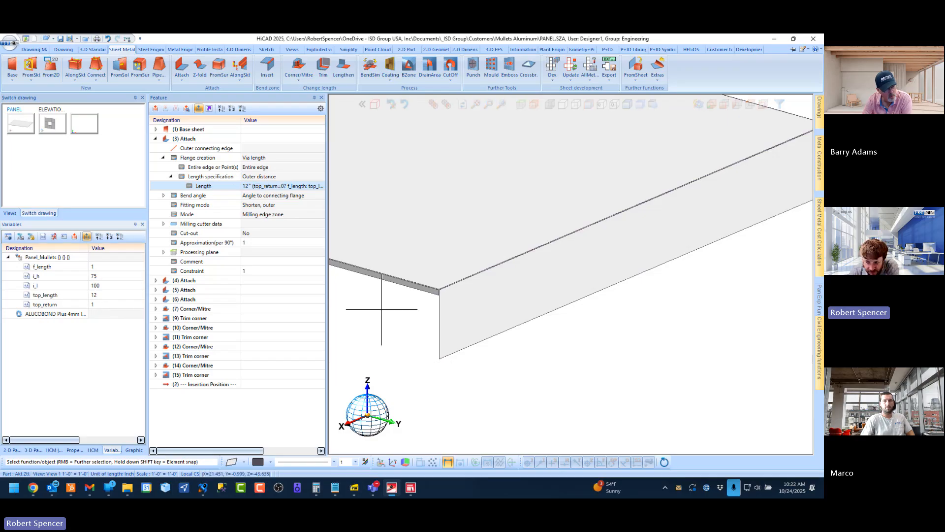
# Drive the bend angle of the (3) Attach feature with a new variable top_angle and give it the value 100
pyautogui.scroll(-6, 492, 322)
pyautogui.moveTo(504, 317); pyautogui.dragTo(572, 318, button='middle')
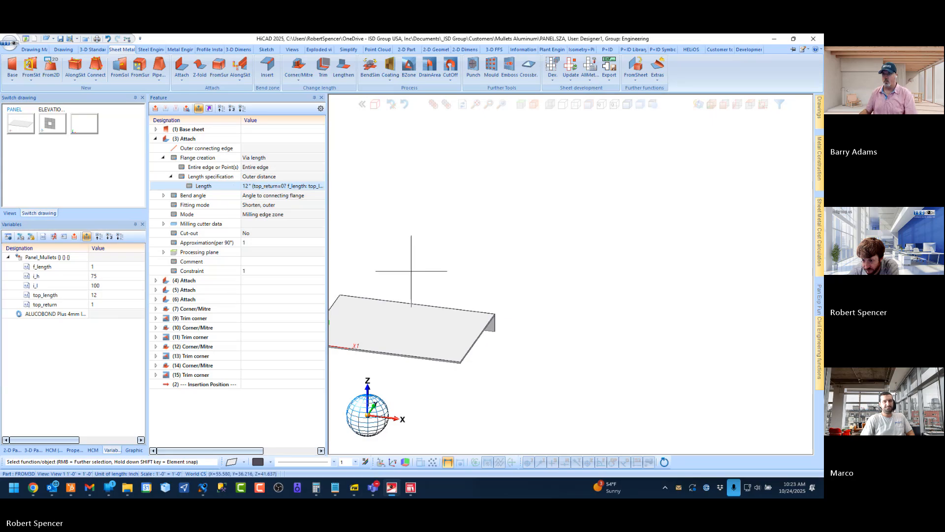
pyautogui.scroll(-5, 464, 303)
pyautogui.scroll(6, 468, 314)
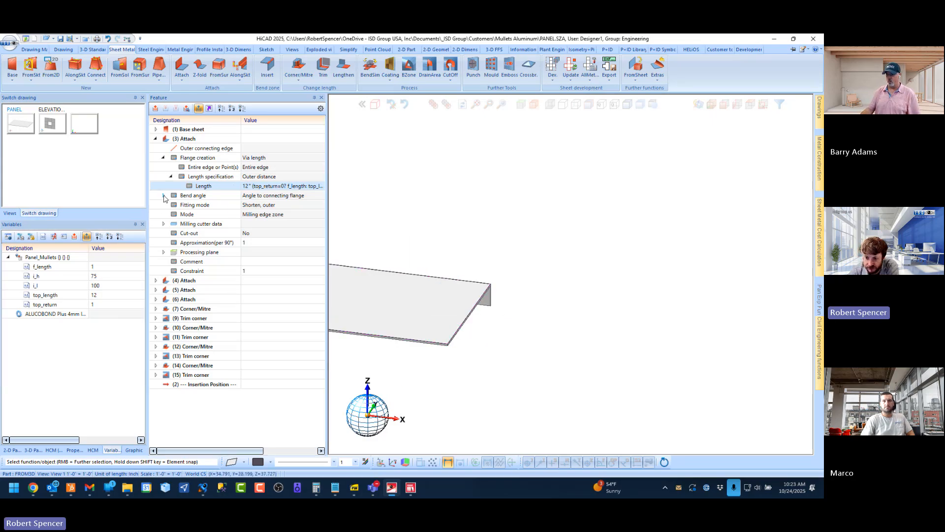
pyautogui.scroll(5, 468, 303)
pyautogui.moveTo(480, 290); pyautogui.dragTo(436, 291, button='middle')
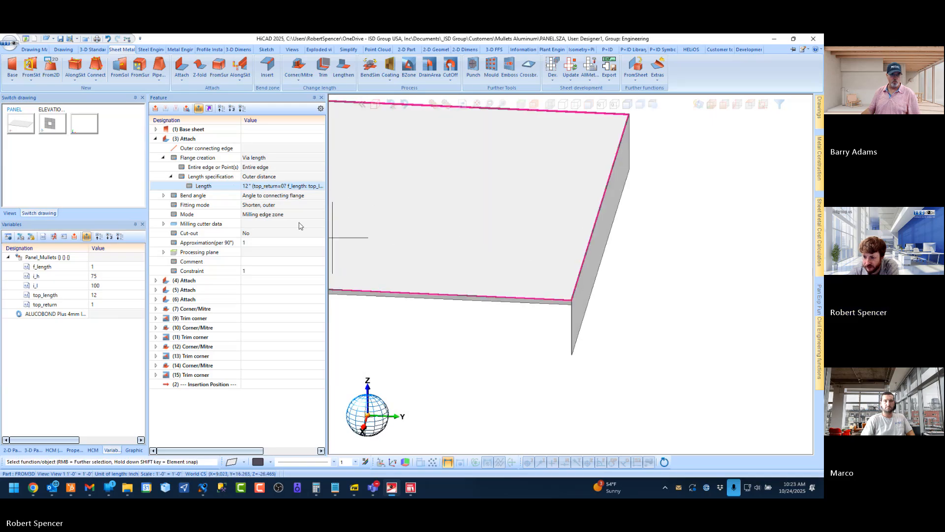
pyautogui.click(184, 140)
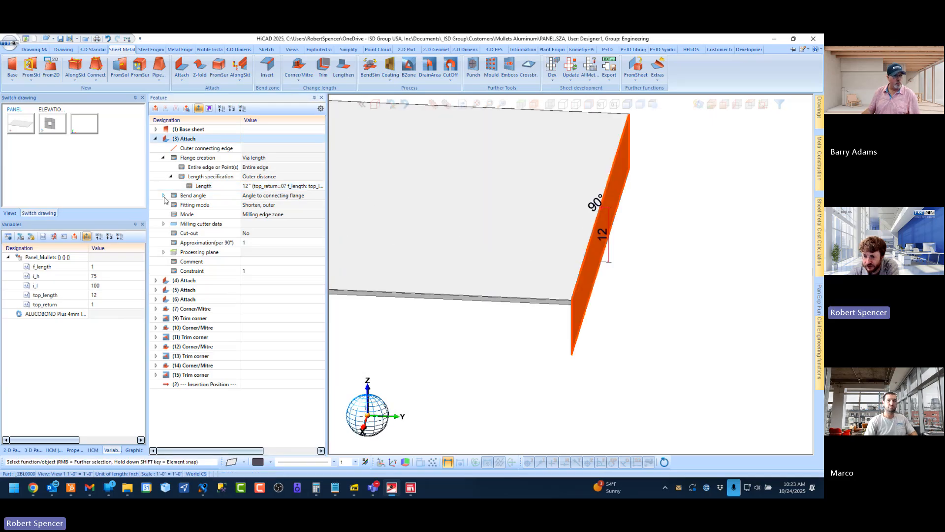
pyautogui.click(163, 195)
pyautogui.click(231, 205)
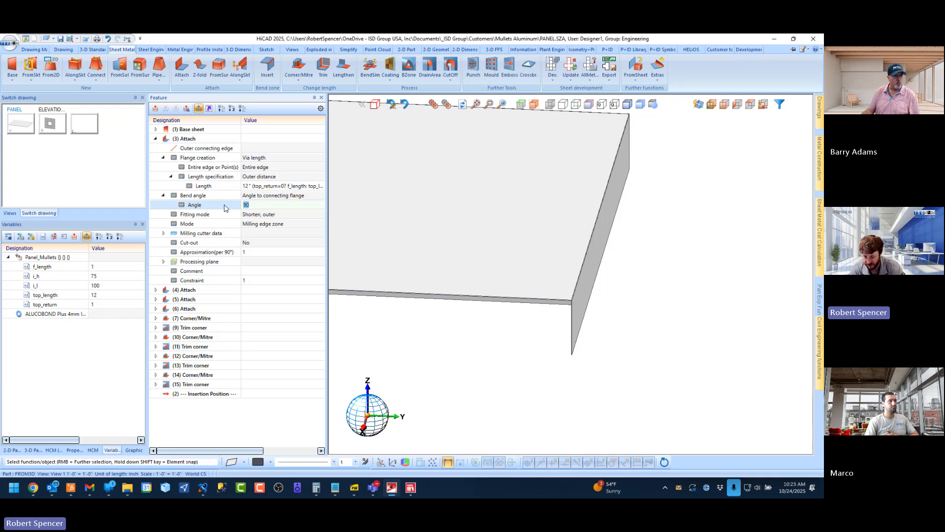
pyautogui.write('_angl')
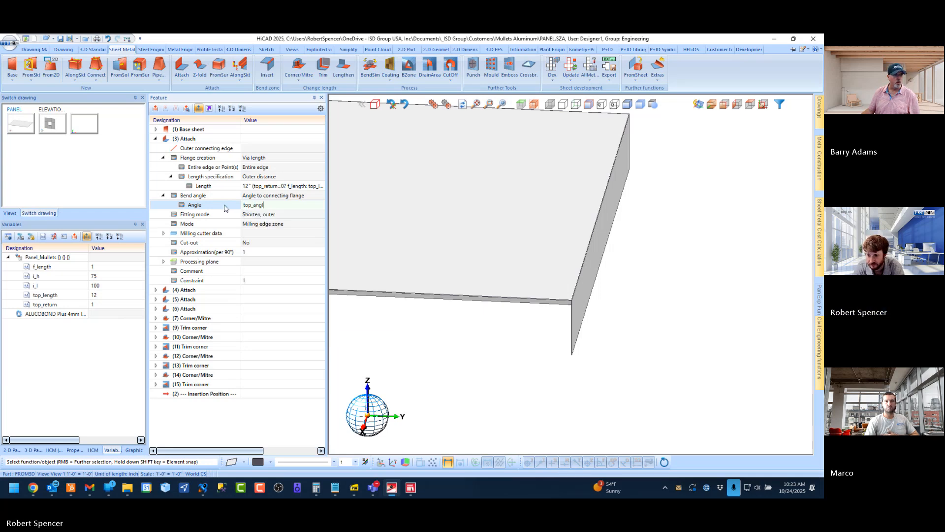
pyautogui.write('e')
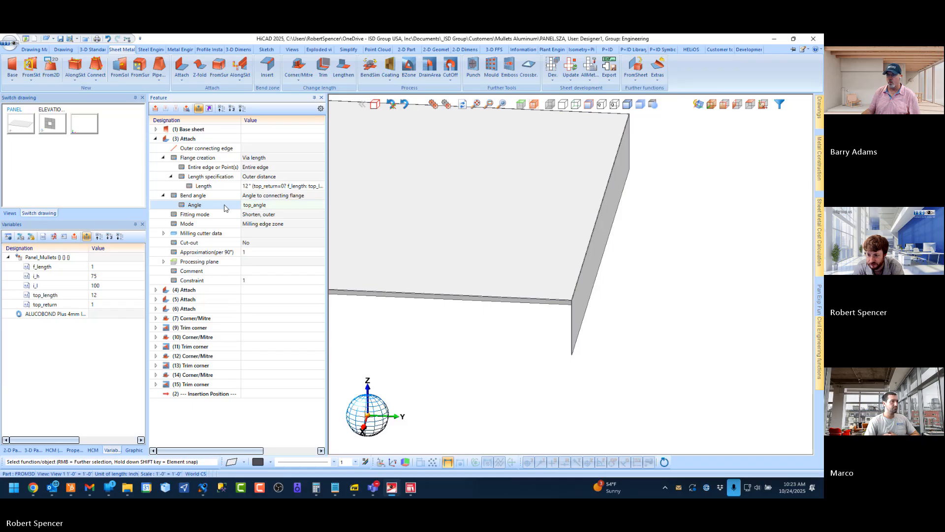
pyautogui.press('Return')
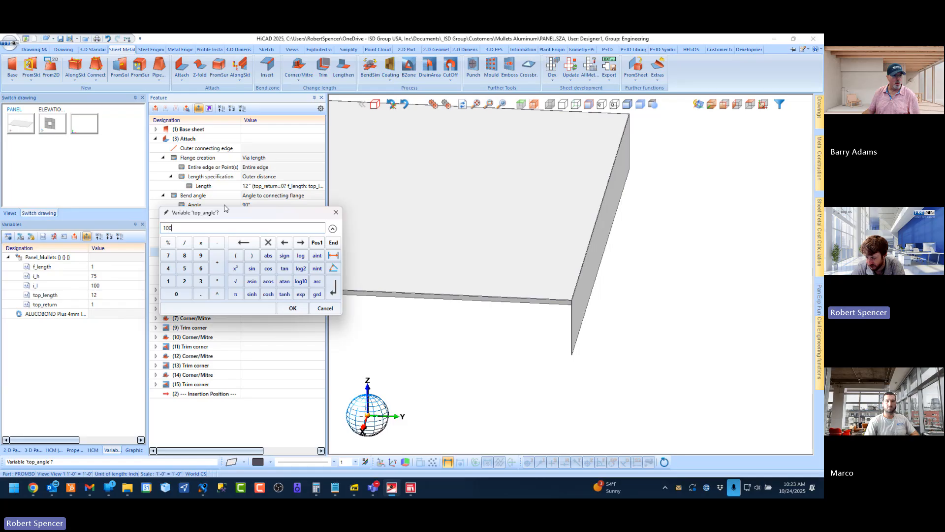
pyautogui.press('Return')
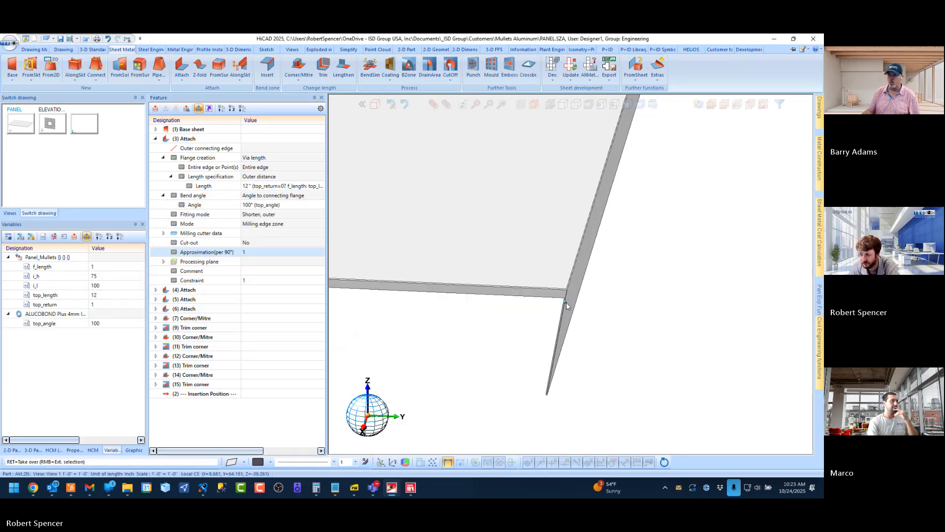
pyautogui.press('Return')
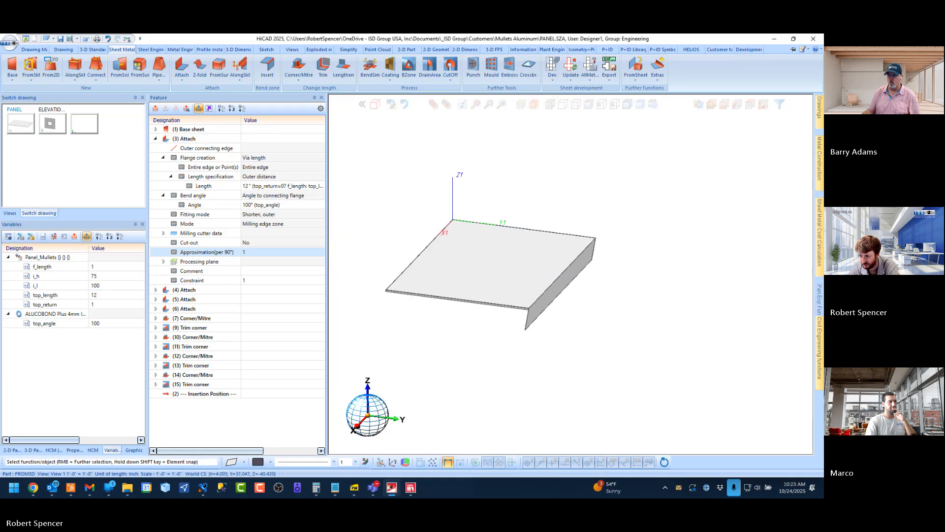
# Move the top_angle variable from the ALUCOBOND Plus 4mm part up to the Panel_Mullets assembly
pyautogui.click(207, 205)
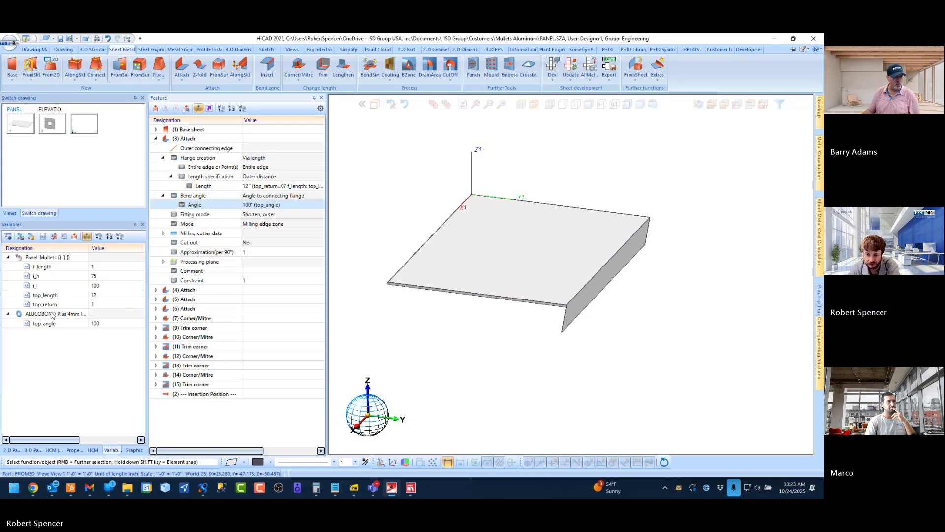
pyautogui.click(101, 304)
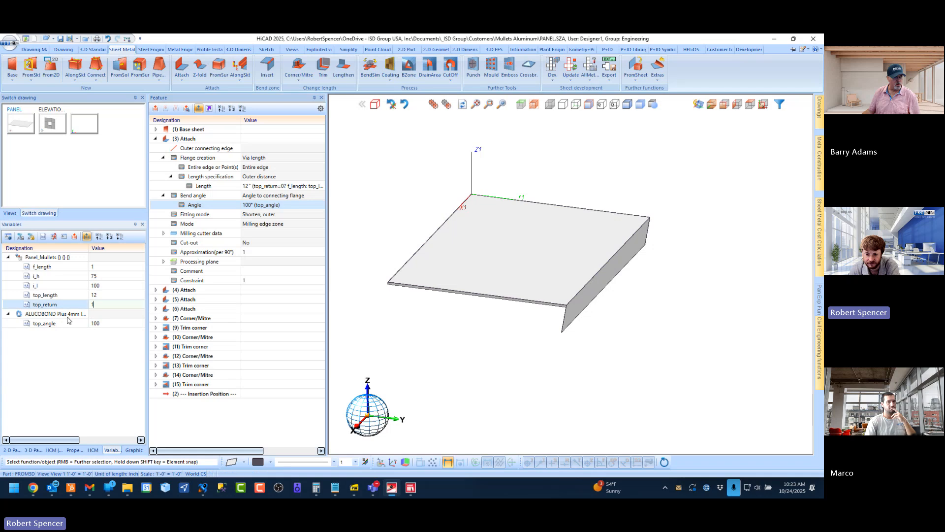
pyautogui.click(49, 325)
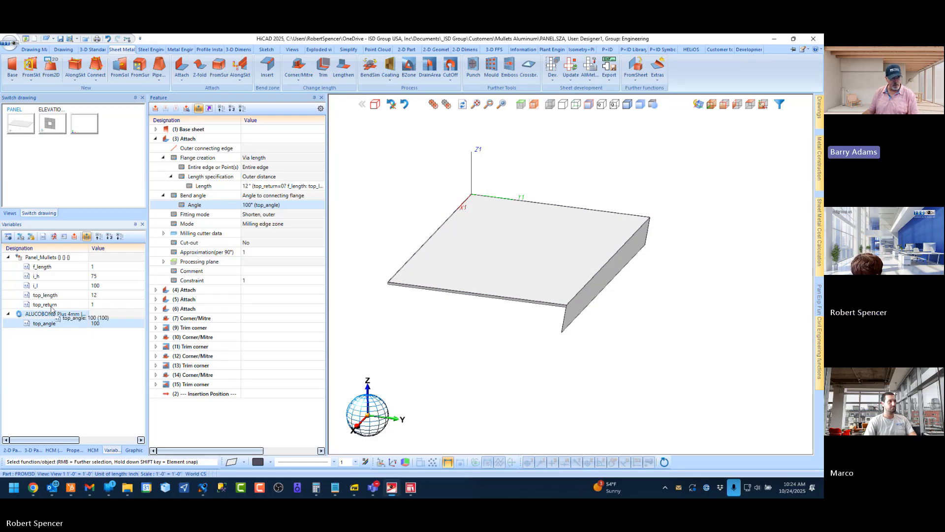
pyautogui.click(50, 259)
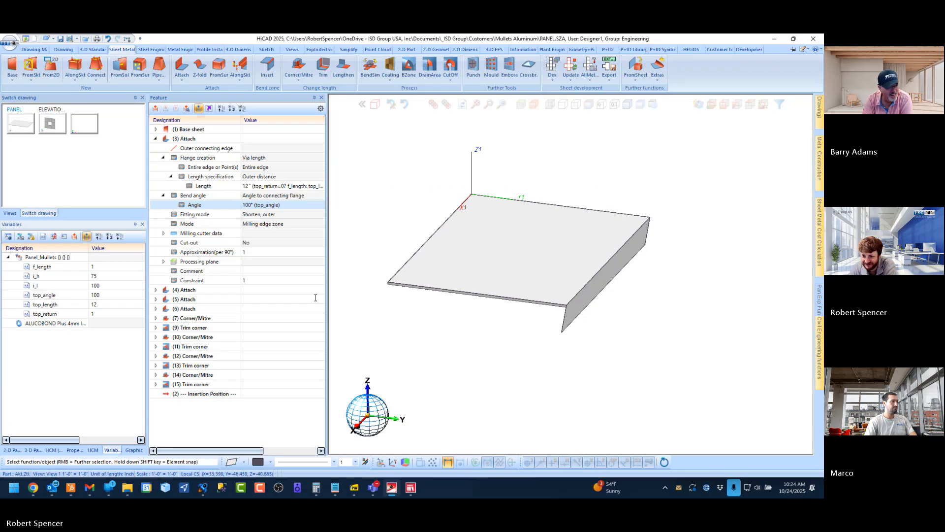
# Set the top_return variable to 0 to switch the top return off while top_angle is in use
pyautogui.scroll(1, 555, 285)
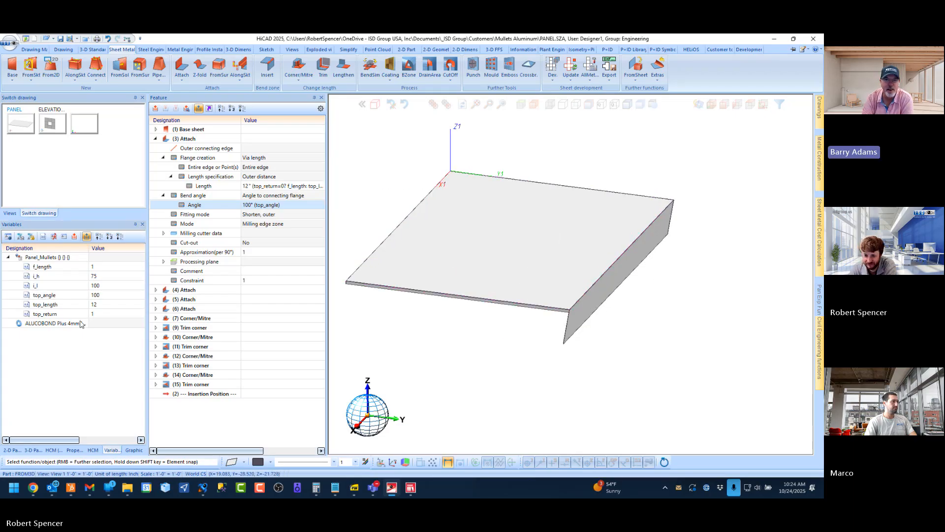
pyautogui.scroll(1, 567, 319)
pyautogui.scroll(4, 567, 319)
pyautogui.scroll(-4, 567, 318)
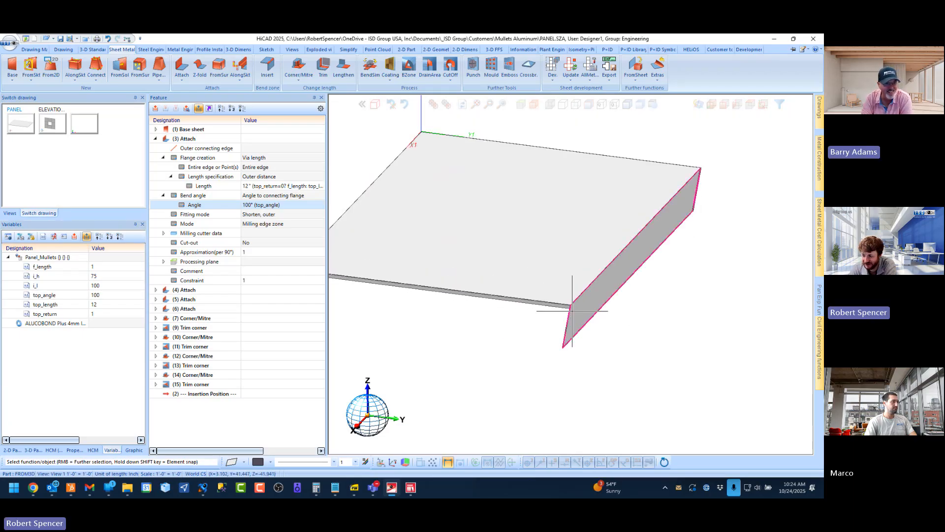
pyautogui.scroll(6, 571, 314)
pyautogui.scroll(-1, 553, 285)
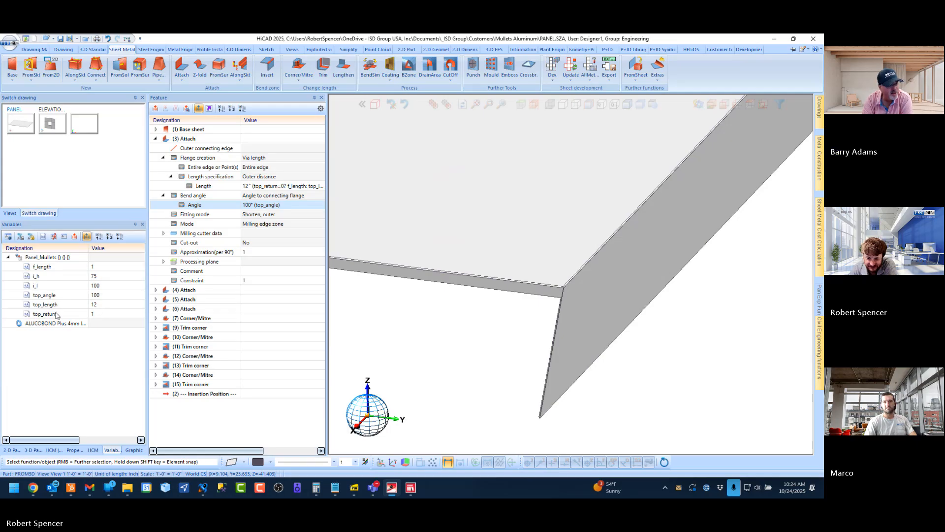
pyautogui.click(100, 313)
pyautogui.moveTo(80, 313); pyautogui.dragTo(61, 311)
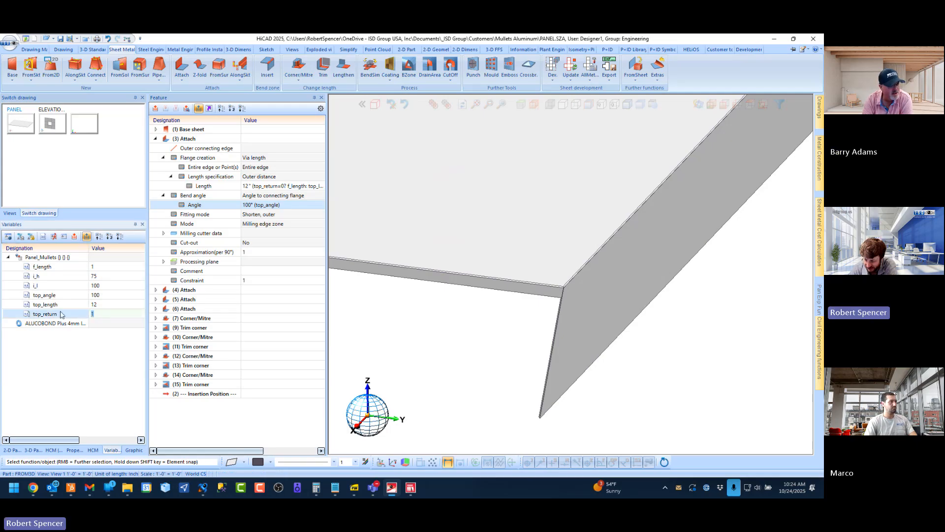
pyautogui.write('0')
pyautogui.press('Return')
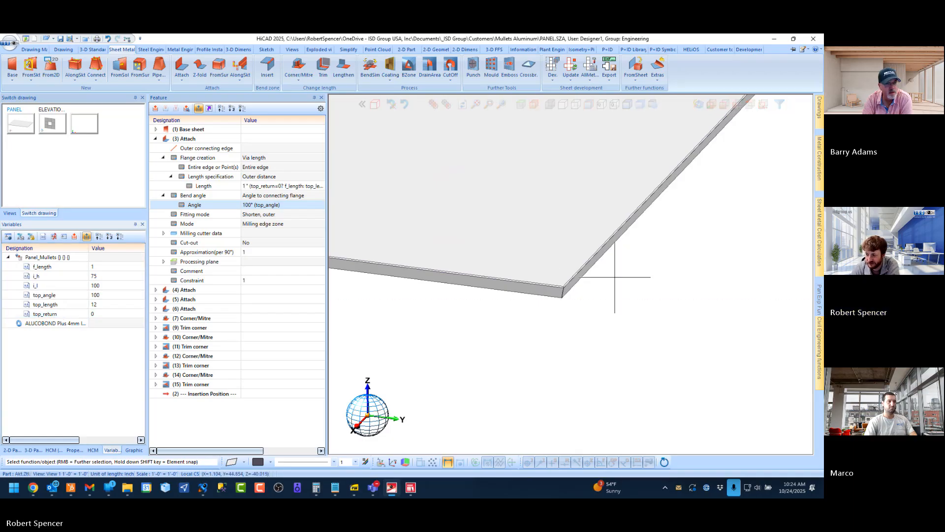
# Drive the bend angle of the (3) Attach feature with the conditional formula top_return=0? 90: top_angle
pyautogui.scroll(3, 580, 312)
pyautogui.moveTo(444, 306); pyautogui.dragTo(464, 296, button='middle')
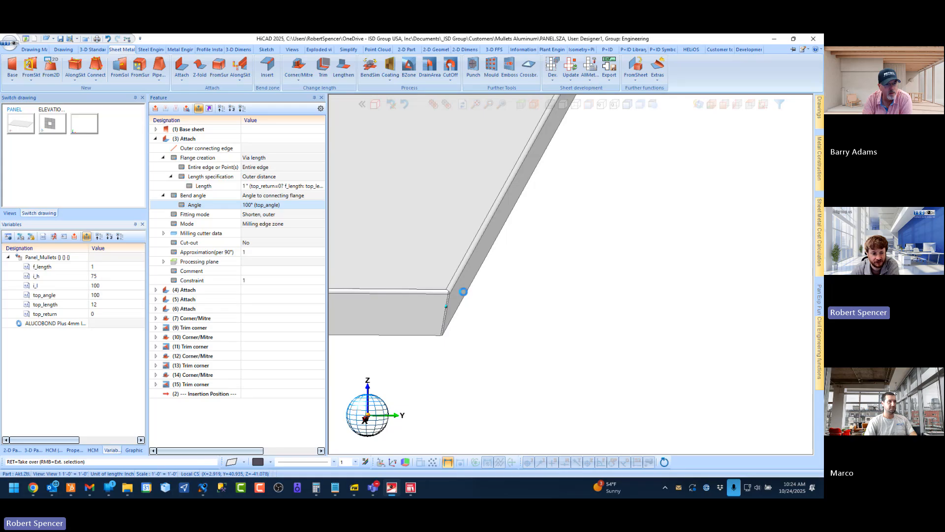
pyautogui.click(737, 105)
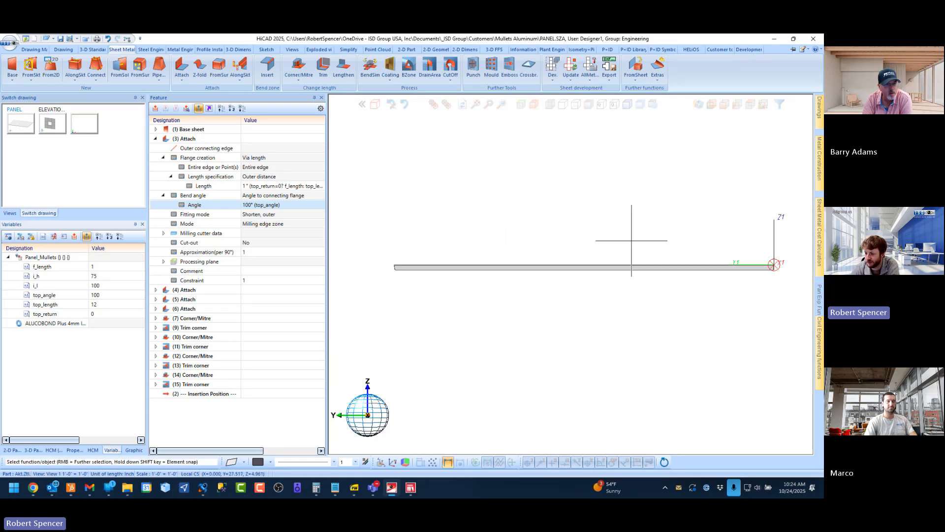
pyautogui.scroll(6, 393, 261)
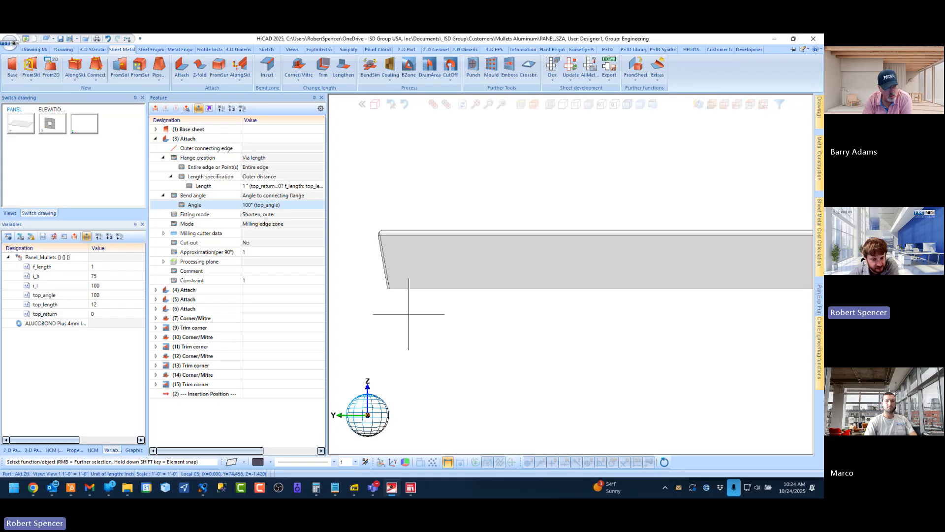
pyautogui.rightClick(210, 210)
pyautogui.click(244, 223)
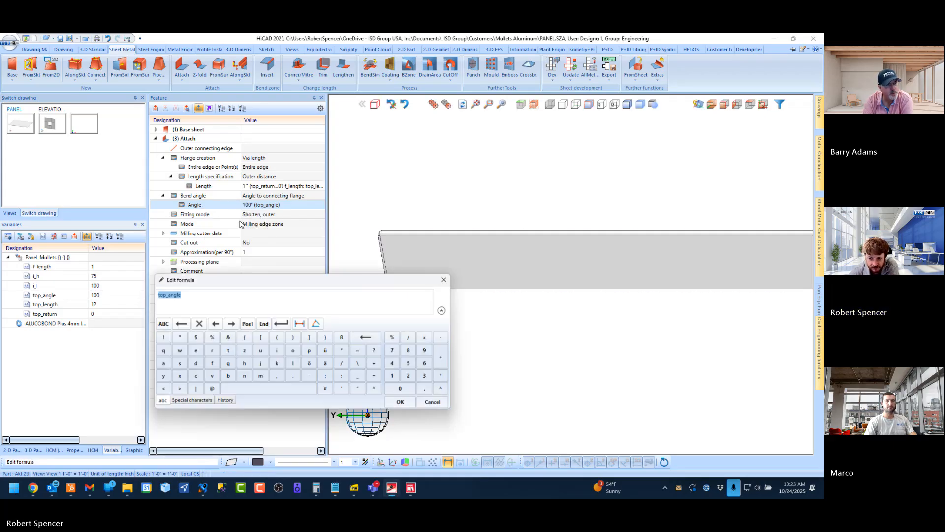
pyautogui.click(203, 302)
pyautogui.doubleClick(203, 302)
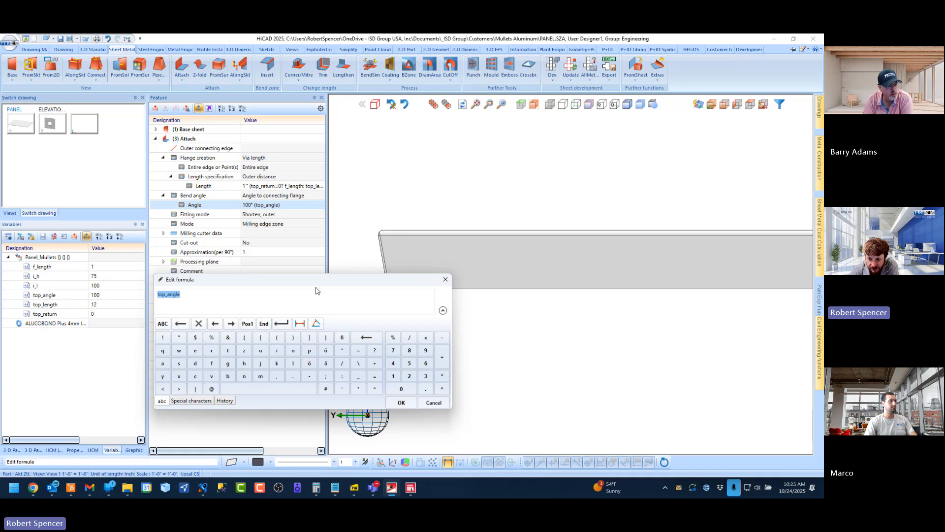
pyautogui.moveTo(316, 291); pyautogui.dragTo(224, 306)
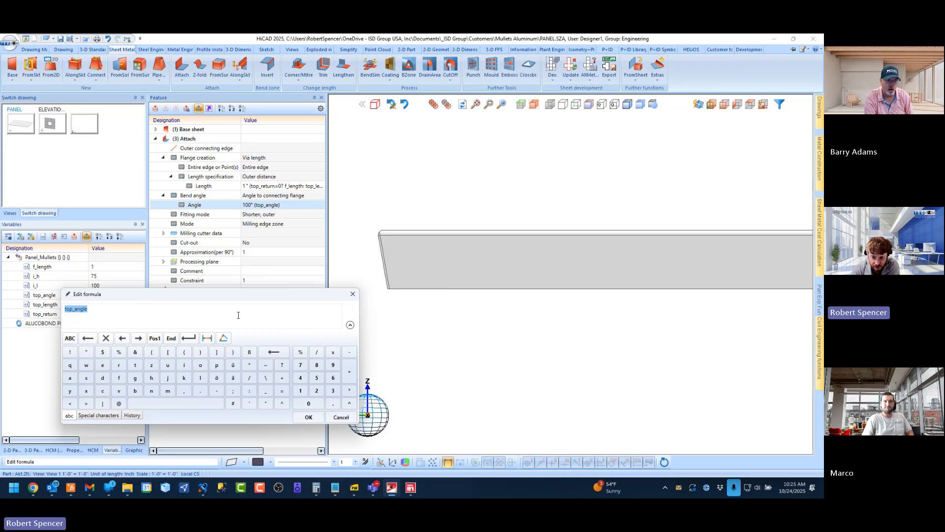
pyautogui.press('BackSpace')
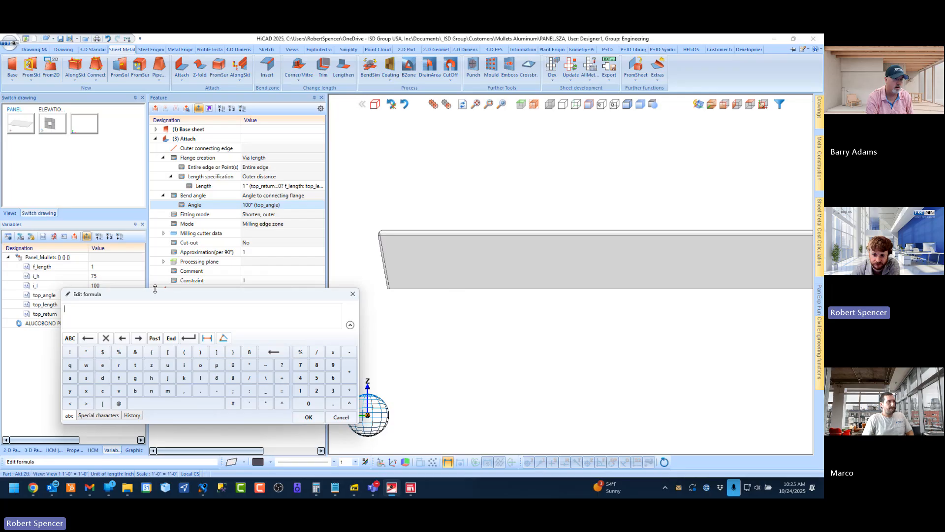
pyautogui.moveTo(175, 302); pyautogui.dragTo(234, 316)
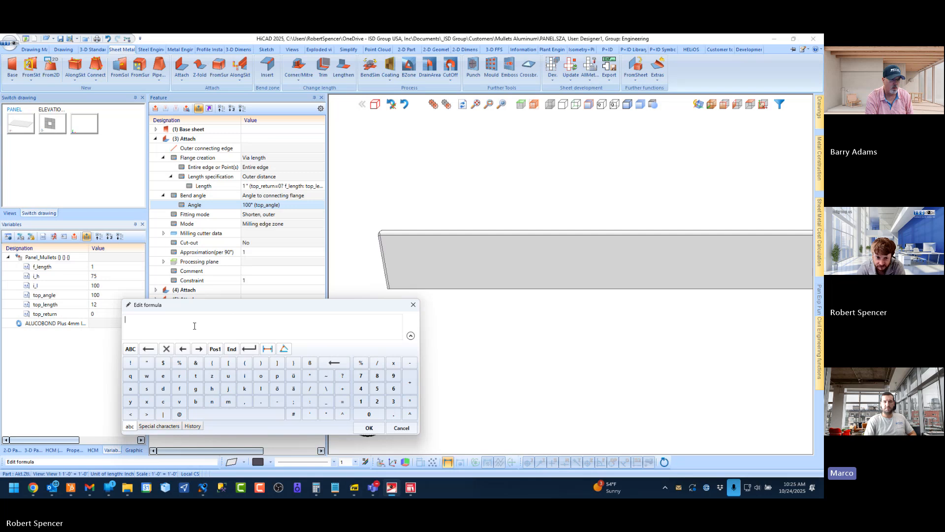
pyautogui.write('top')
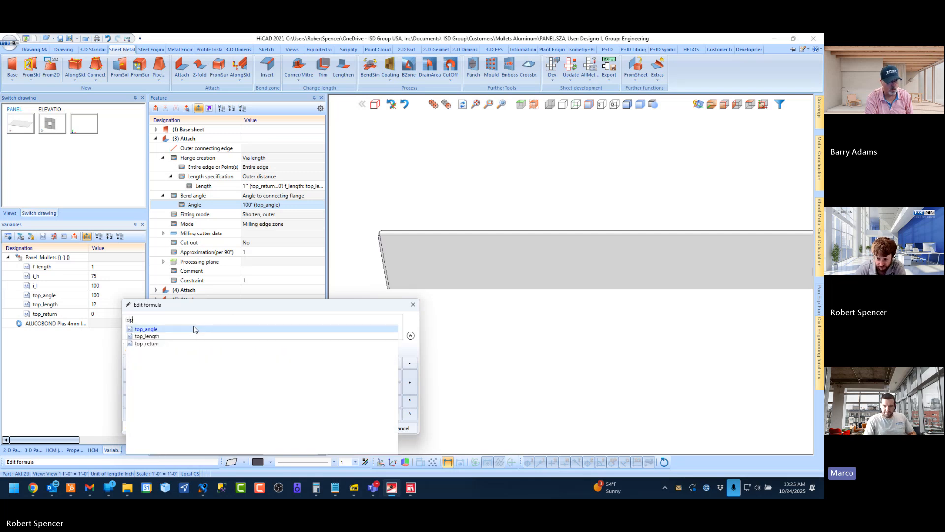
pyautogui.press('Down')
pyautogui.press('Down')
pyautogui.press('Return')
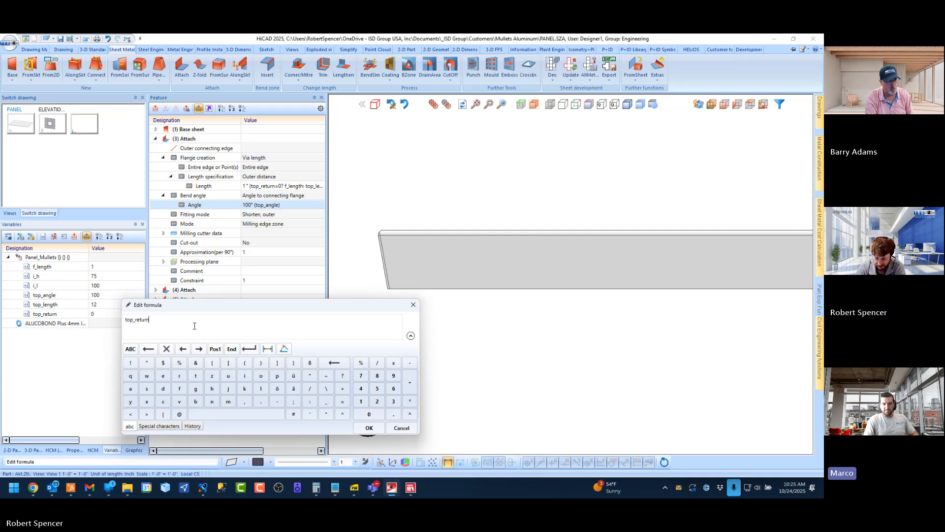
pyautogui.write('=0')
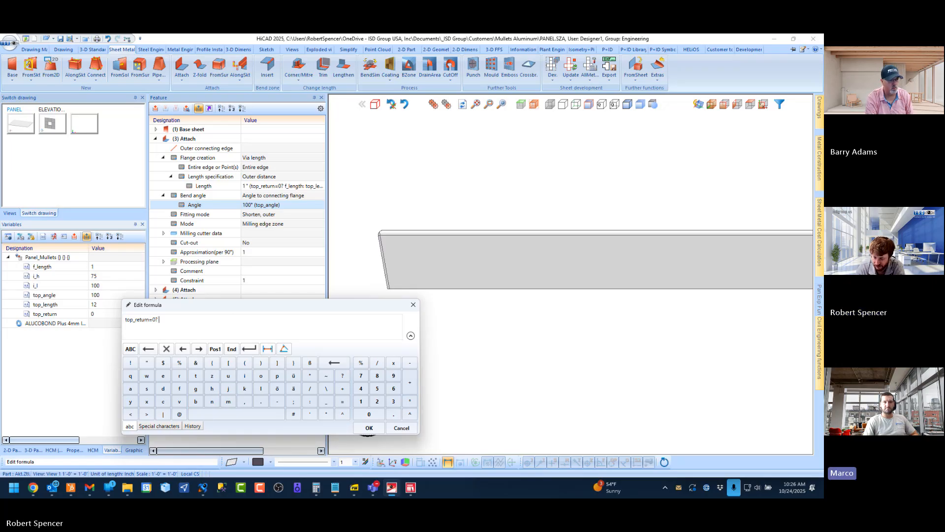
pyautogui.write('90:')
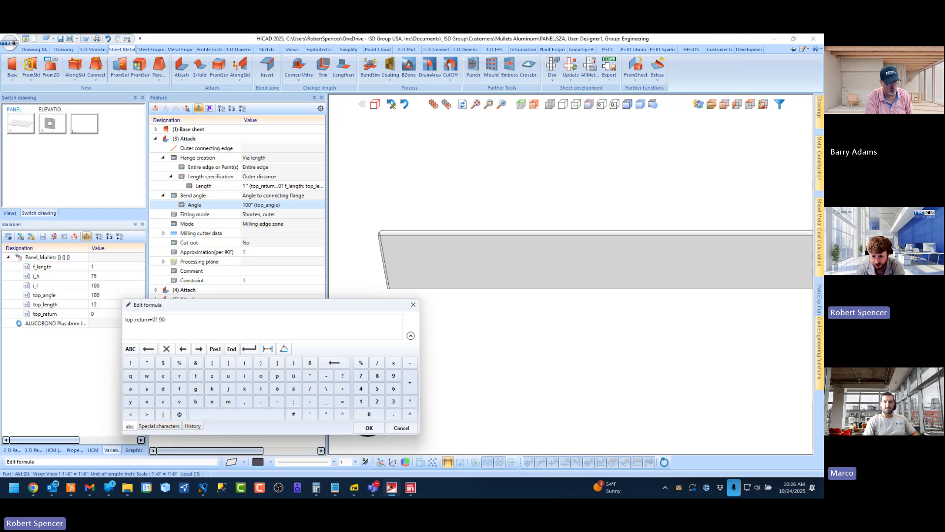
pyautogui.write('top')
pyautogui.click(195, 329)
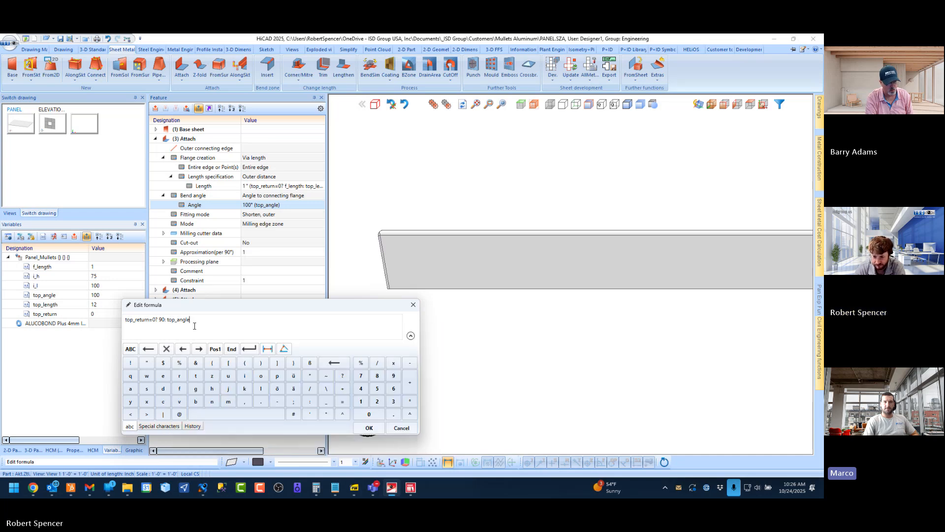
pyautogui.click(370, 427)
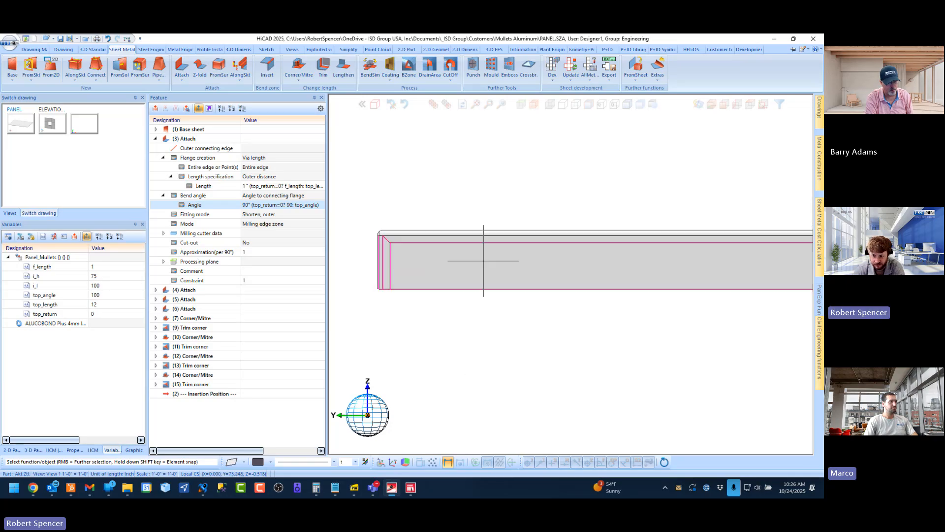
# Set the top_return variable to 1 to test the conditional bend angle with the top return on
pyautogui.doubleClick(96, 314)
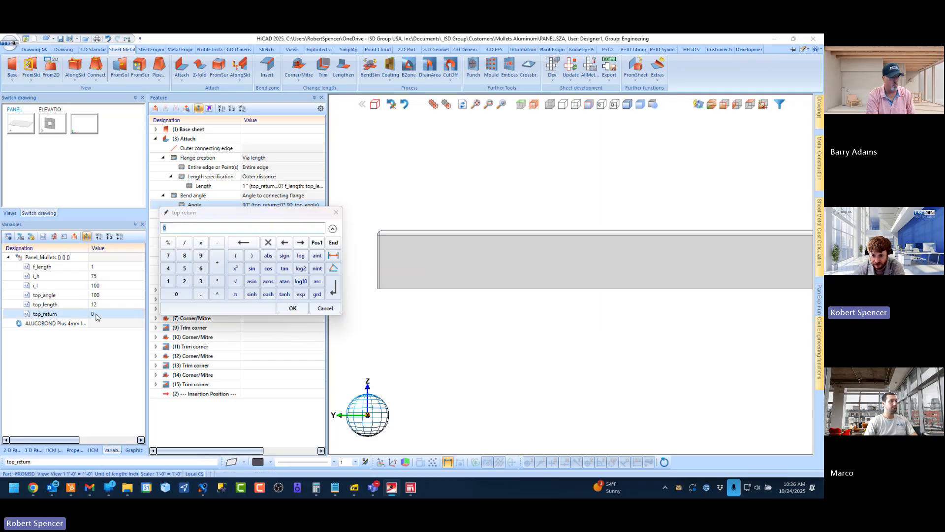
pyautogui.write('1')
pyautogui.press('Return')
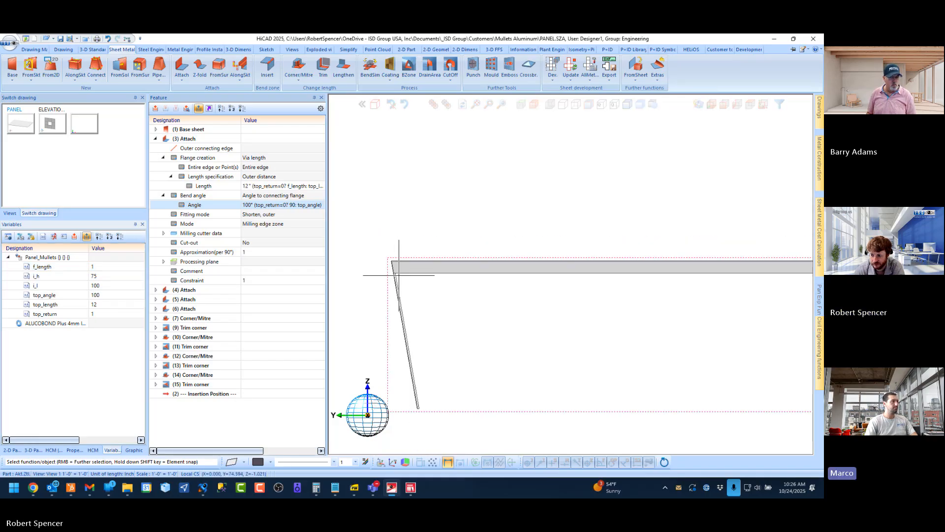
# Set the top_angle variable of Panel_Mullets to 95
pyautogui.scroll(2, 411, 338)
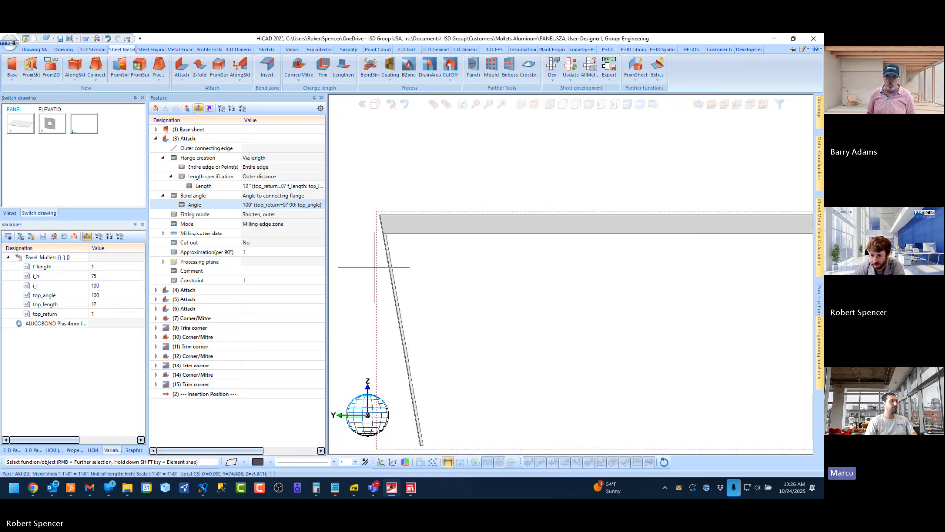
pyautogui.doubleClick(108, 295)
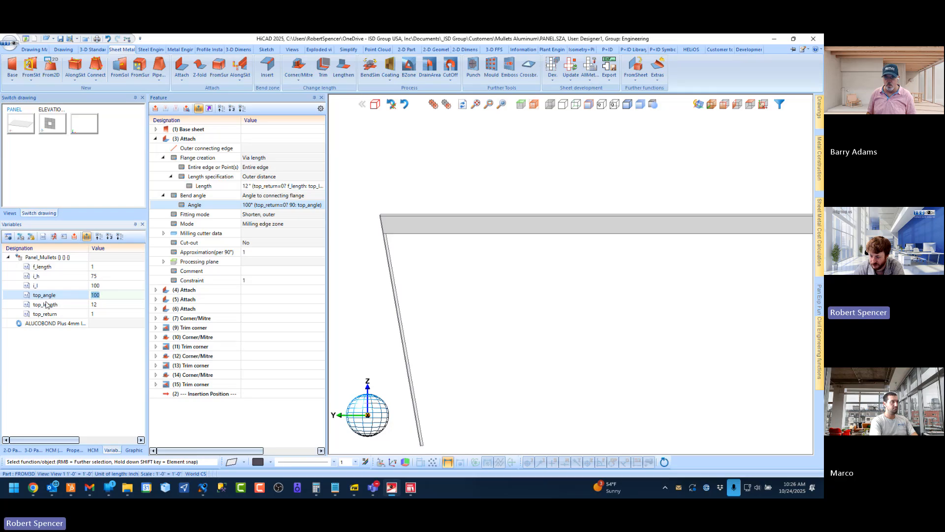
pyautogui.press('BackSpace')
pyautogui.press('BackSpace')
pyautogui.press('BackSpace')
pyautogui.write('98')
pyautogui.press('BackSpace')
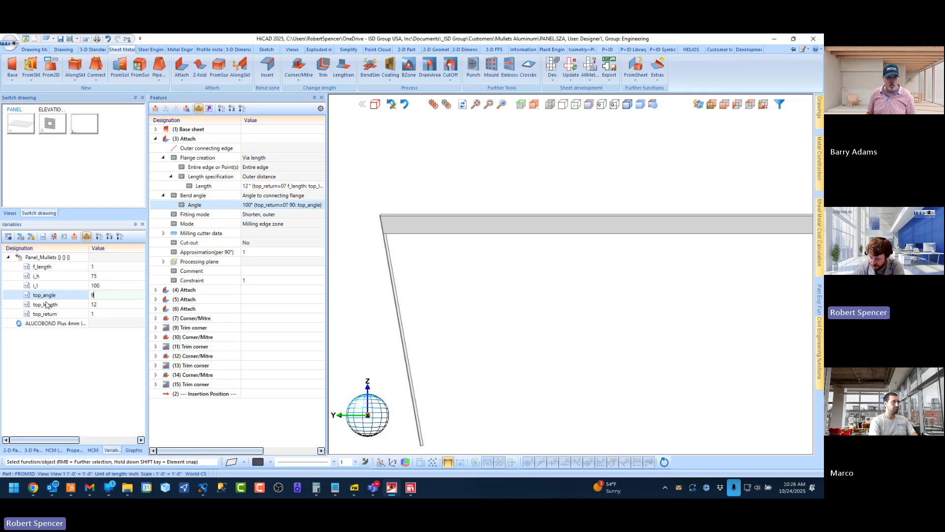
pyautogui.write('5')
pyautogui.press('Return')
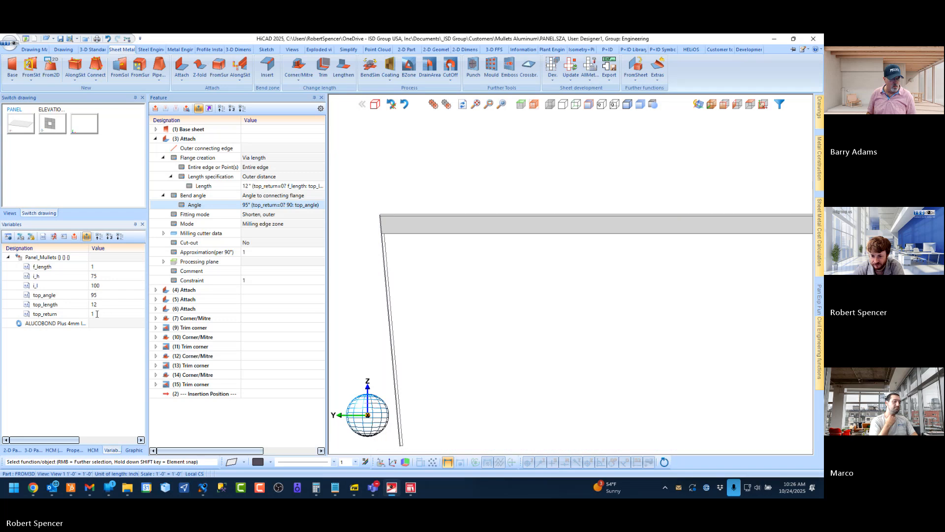
# Switch the top return off by setting top_return to 0 and save the PANEL drawing
pyautogui.doubleClick(104, 313)
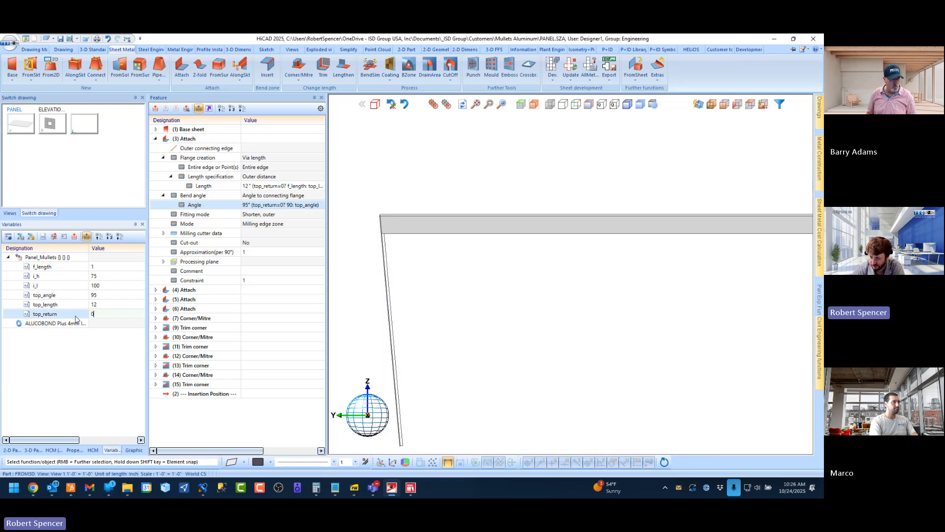
pyautogui.press('Return')
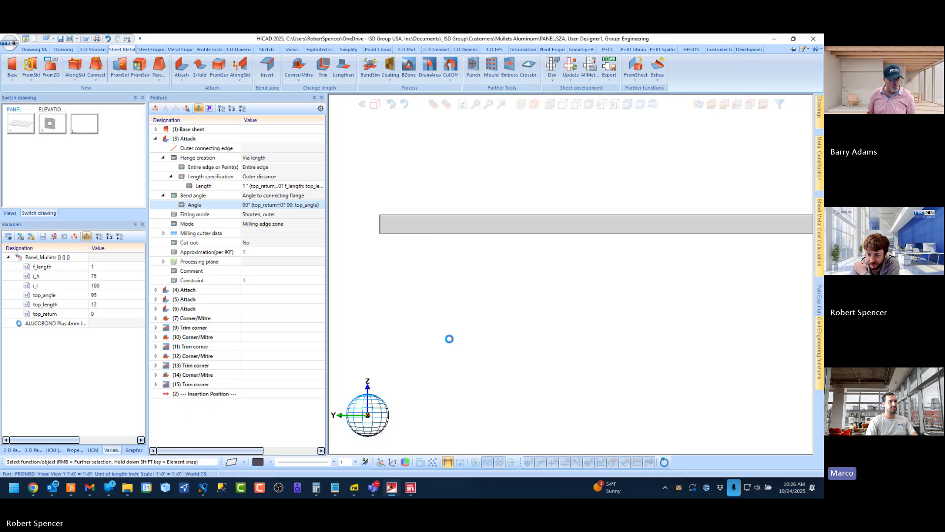
pyautogui.click(60, 39)
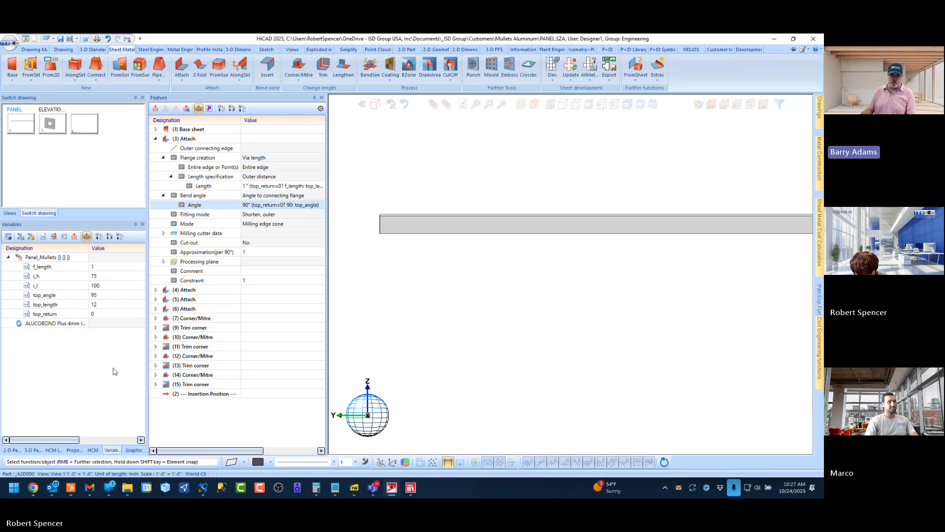
# Review the conditional bend angle formula of the (3) Attach feature in the formula editor and close it
pyautogui.moveTo(90, 250); pyautogui.dragTo(98, 252)
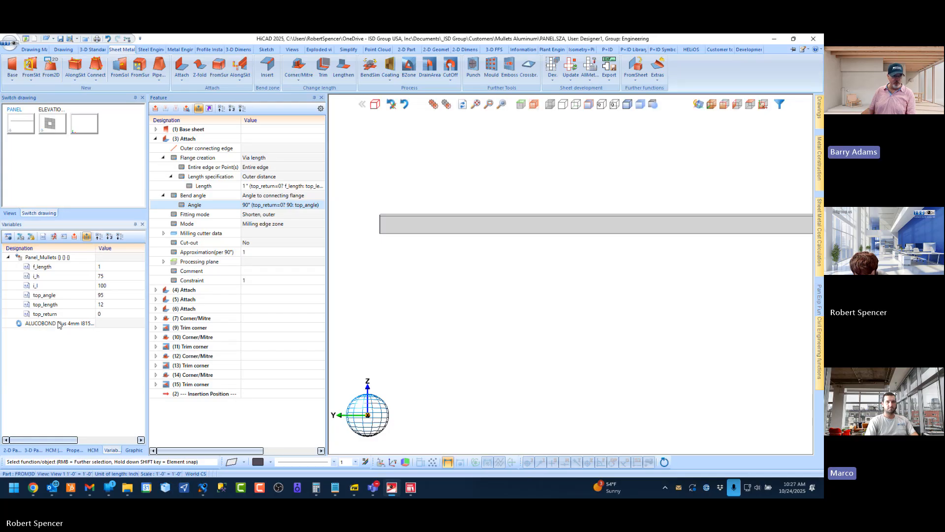
pyautogui.click(48, 295)
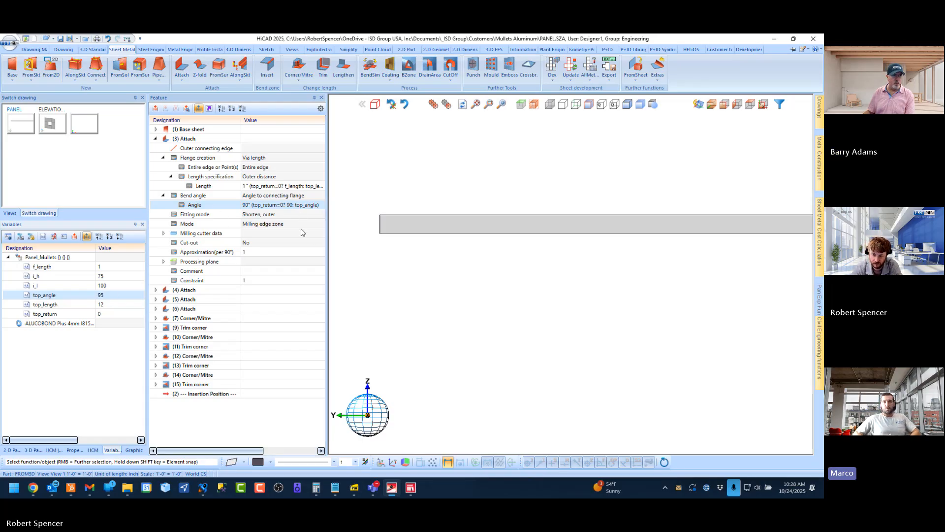
pyautogui.click(262, 205)
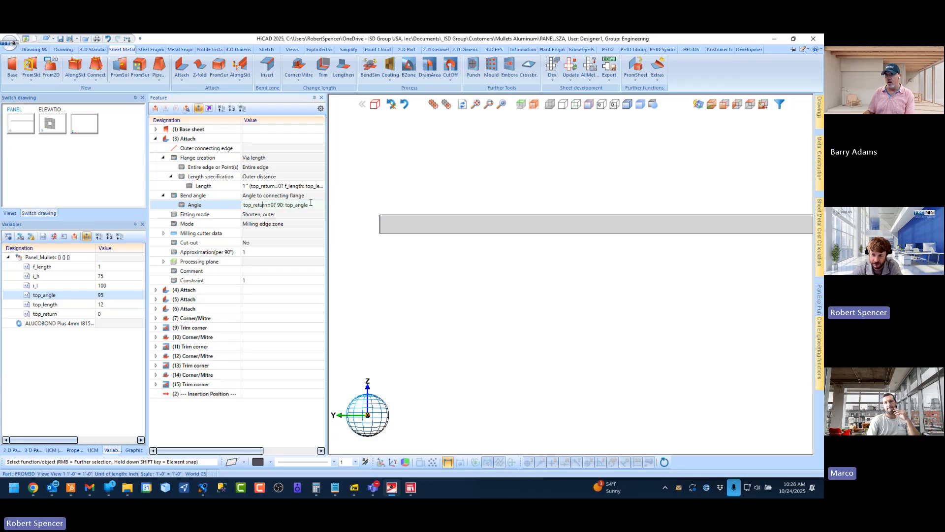
pyautogui.moveTo(312, 204)
pyautogui.mouseDown()
pyautogui.moveTo(243, 201)
pyautogui.moveTo(311, 205)
pyautogui.mouseUp()
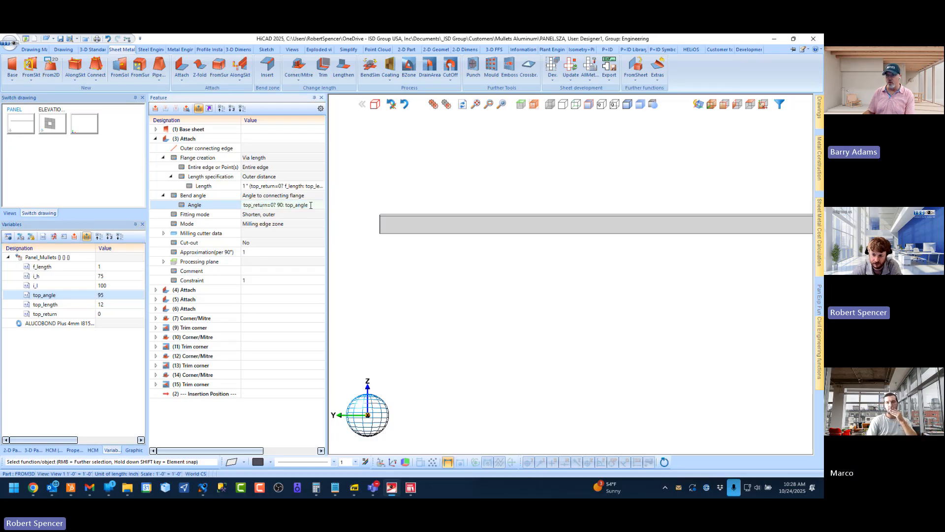
pyautogui.rightClick(203, 206)
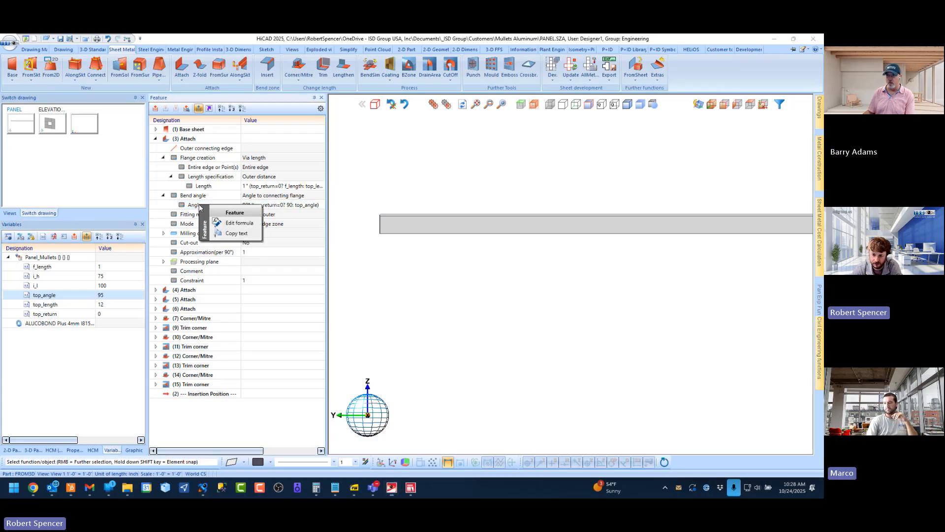
pyautogui.click(236, 223)
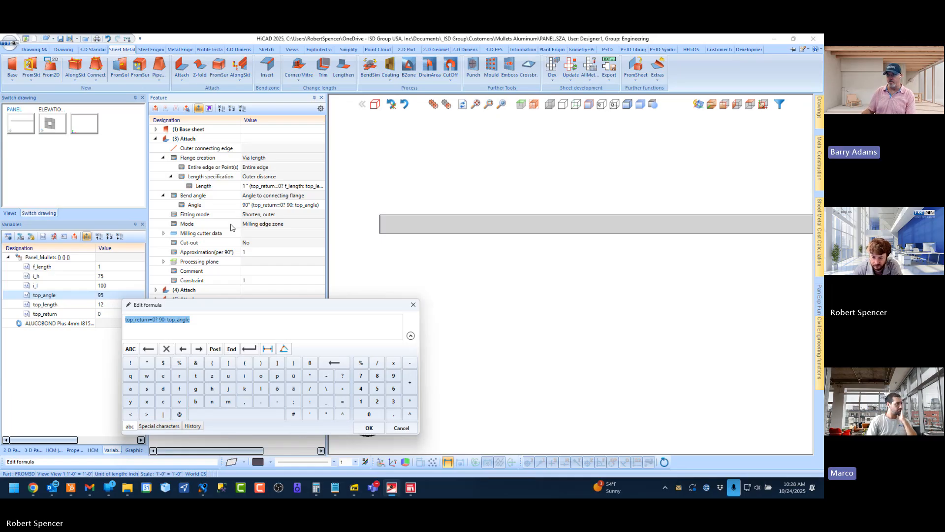
pyautogui.click(384, 427)
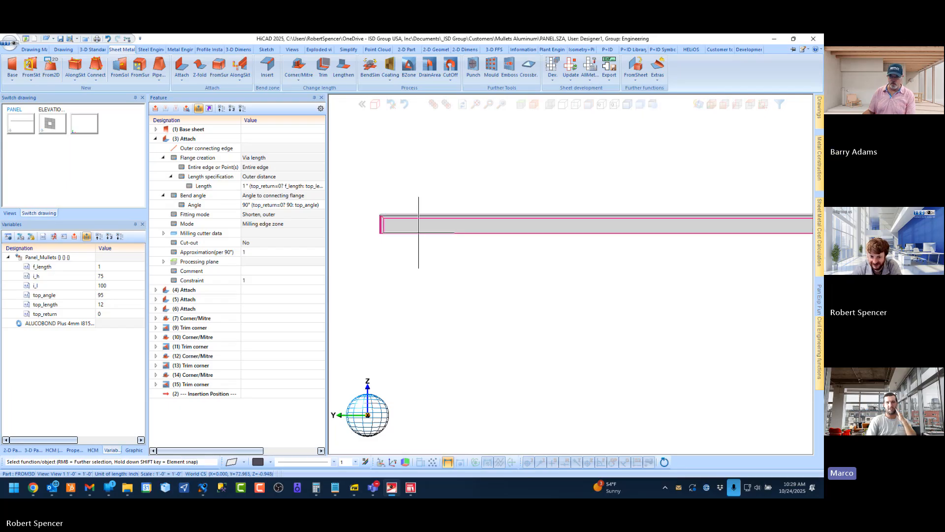
# Switch the top return on again by setting the top_return variable to 1
pyautogui.scroll(-5, 419, 228)
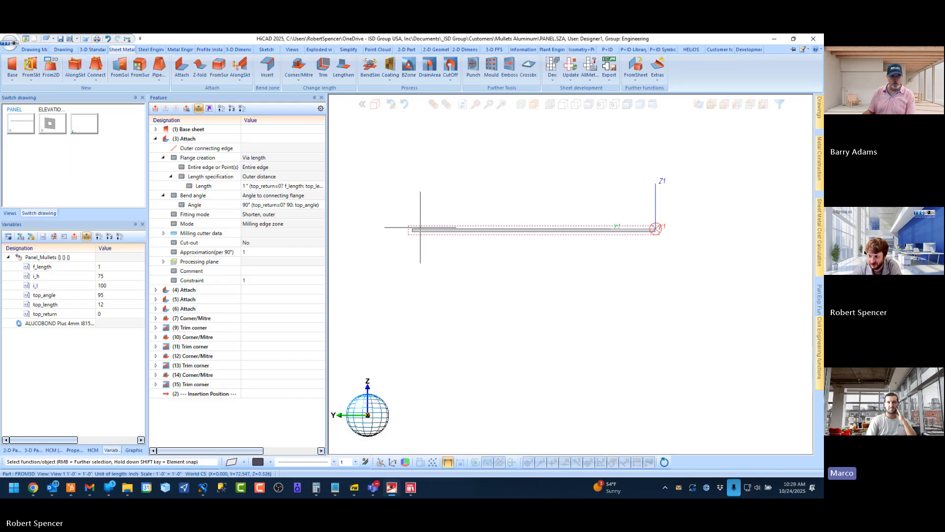
pyautogui.scroll(5, 416, 228)
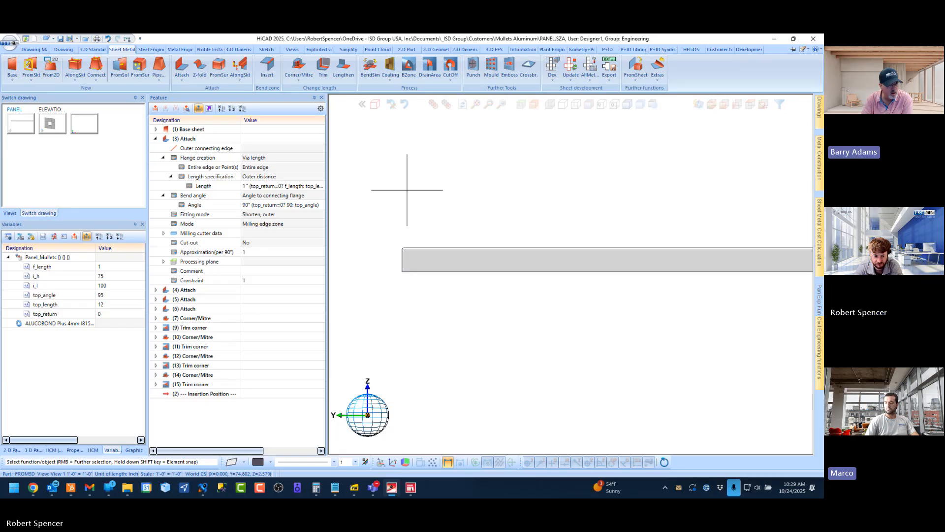
pyautogui.doubleClick(106, 314)
pyautogui.write('1')
pyautogui.press('Return')
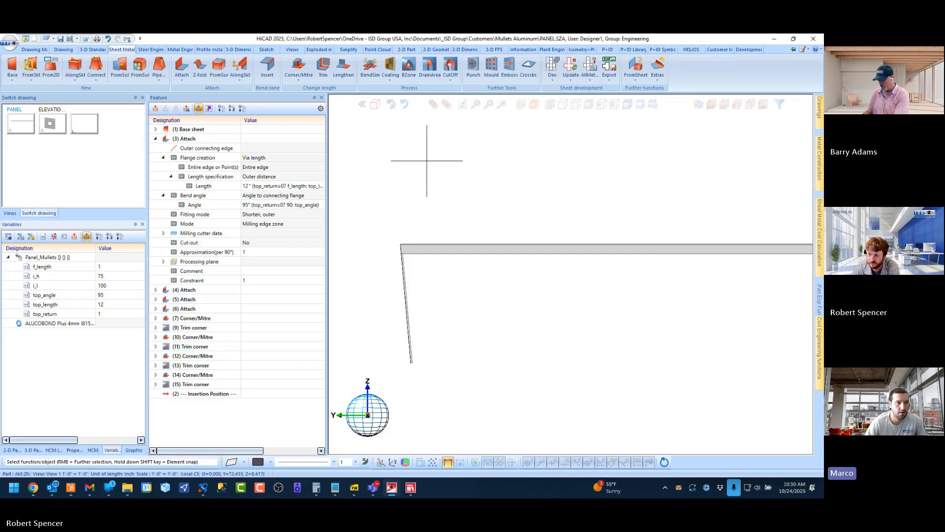
# Switch the top return off by setting the top_return variable of Panel_Mullets to 0, and collapse the (3) Attach feature
pyautogui.click(710, 106)
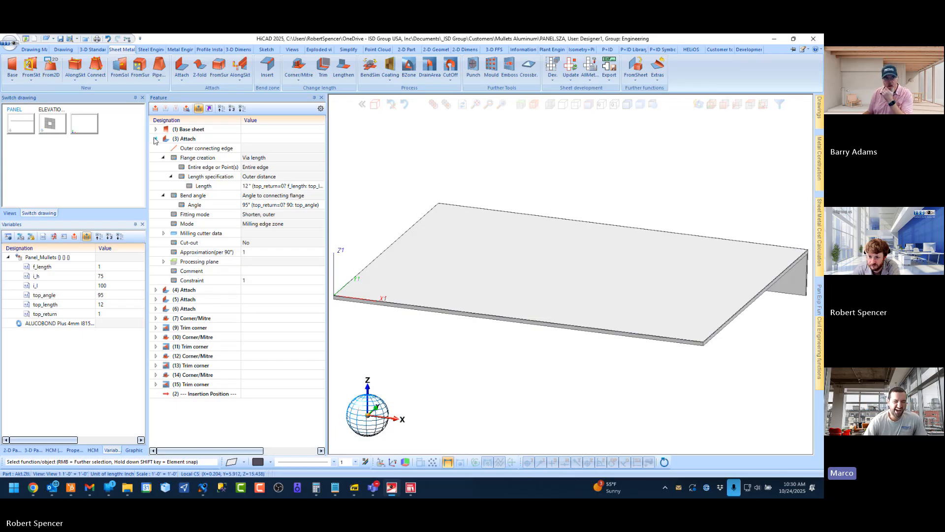
pyautogui.doubleClick(107, 313)
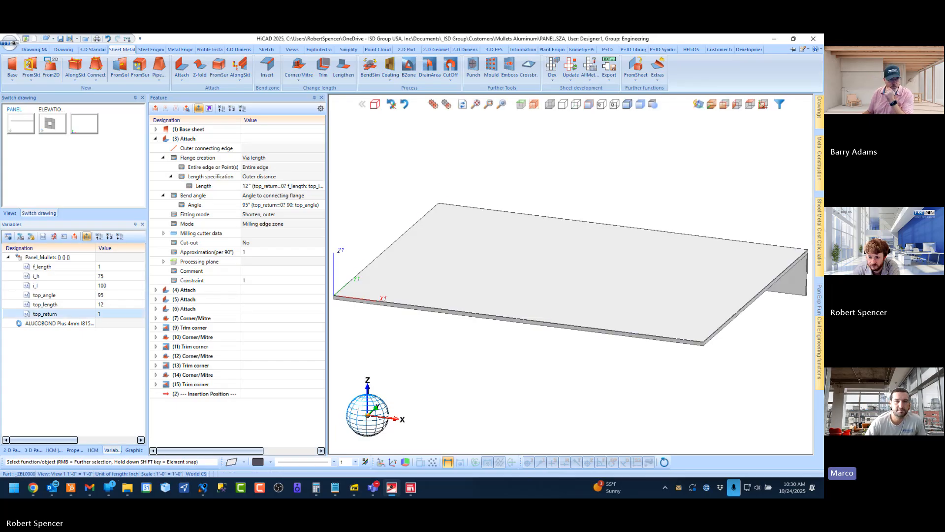
pyautogui.write('0')
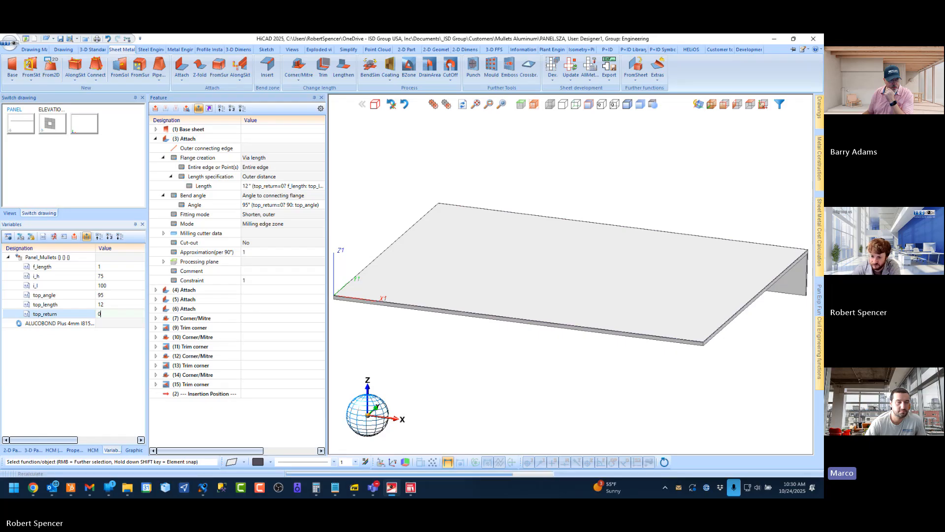
pyautogui.press('Return')
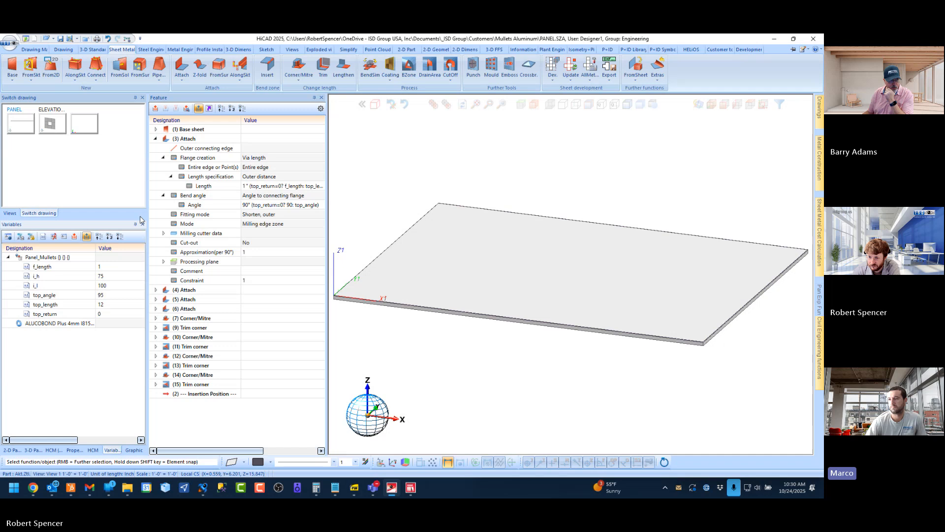
pyautogui.click(156, 139)
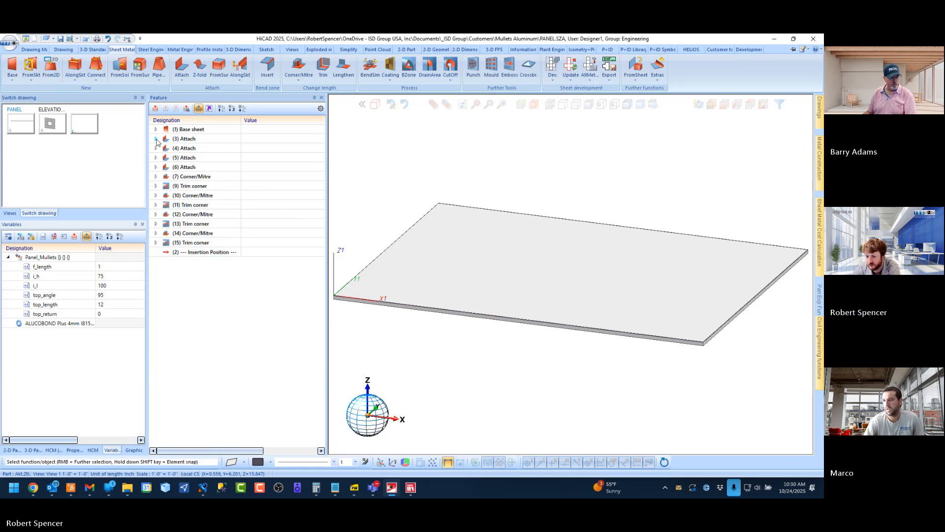
# Test the top return toggle by setting top_return to 1 and back to 0
pyautogui.click(513, 281)
pyautogui.scroll(-2, 512, 381)
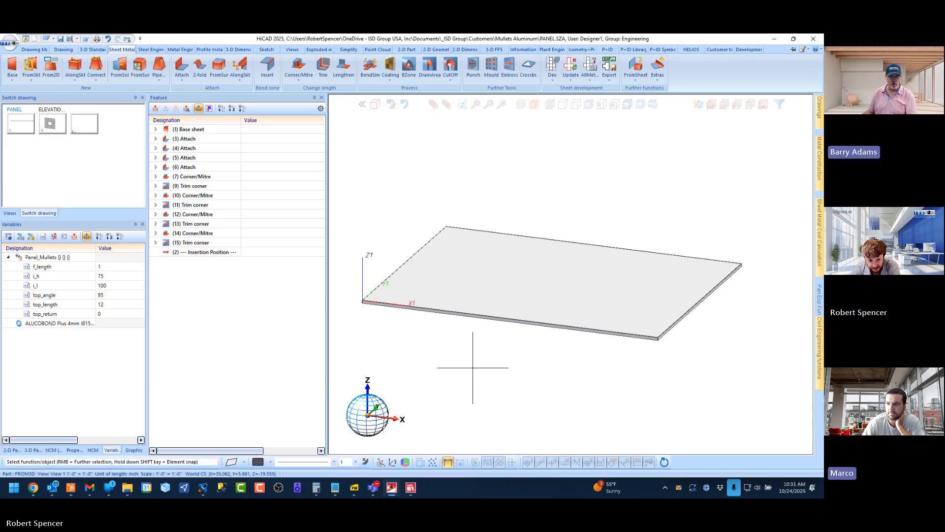
pyautogui.scroll(-1, 554, 231)
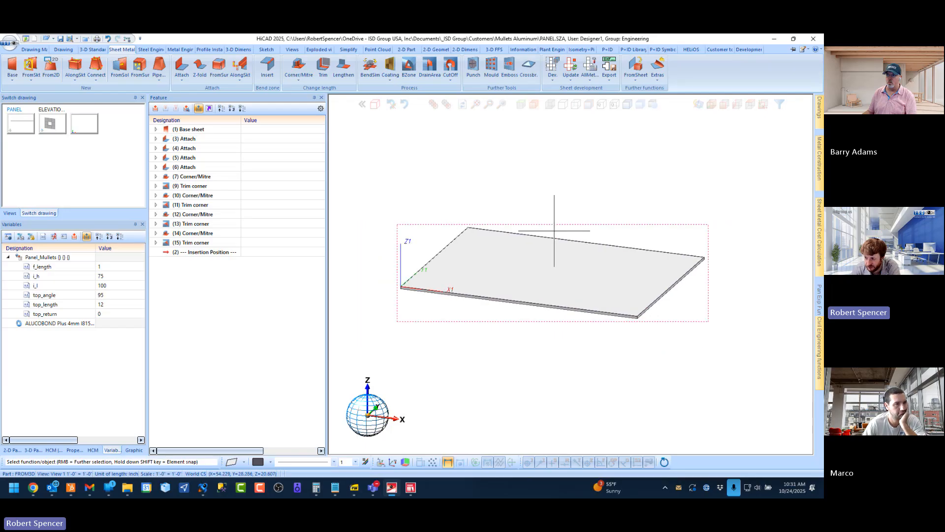
pyautogui.scroll(1, 501, 282)
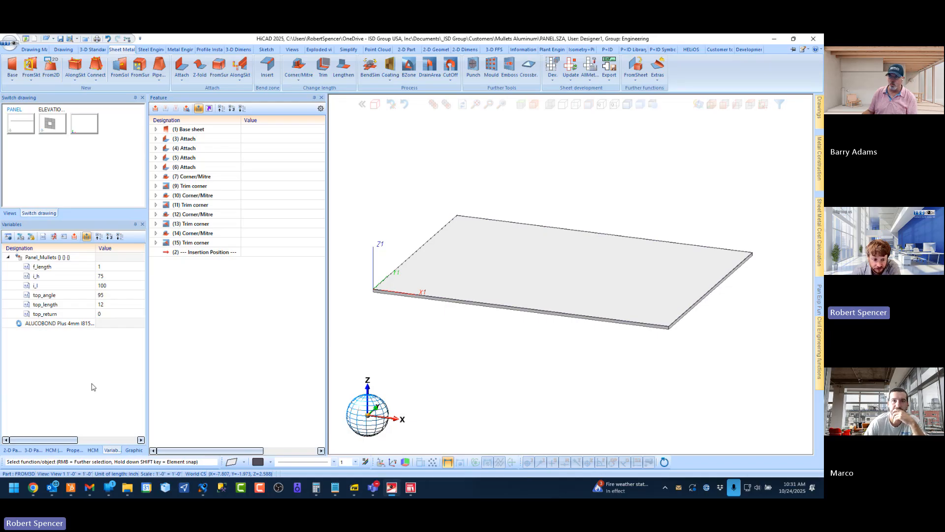
pyautogui.doubleClick(111, 314)
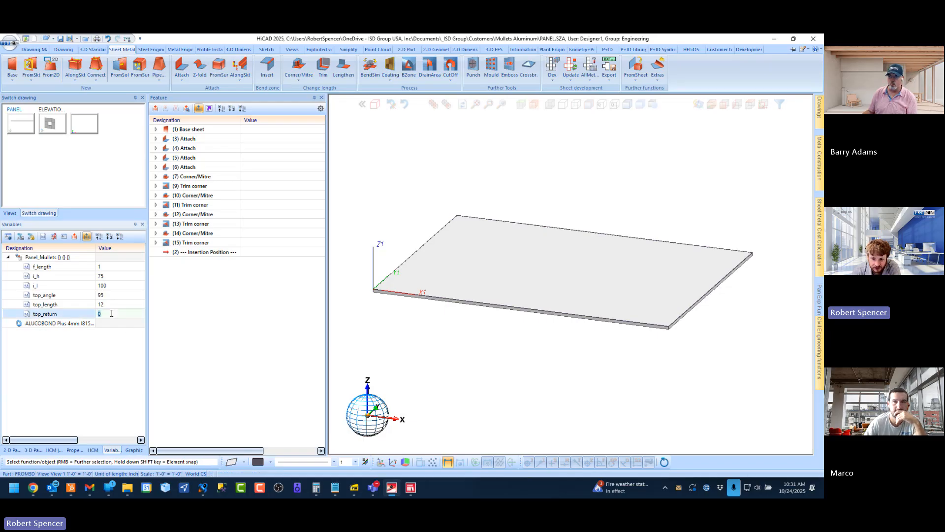
pyautogui.write('1')
pyautogui.press('Return')
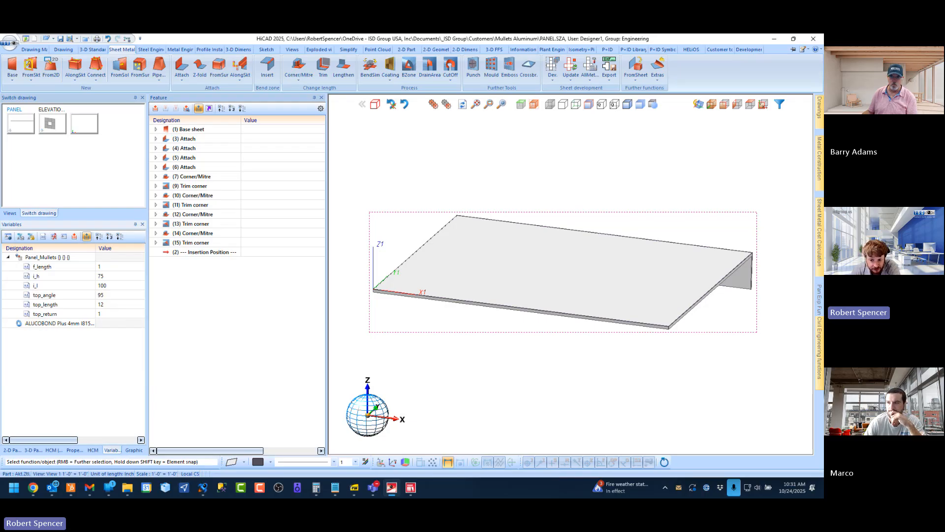
pyautogui.doubleClick(106, 315)
pyautogui.write('0')
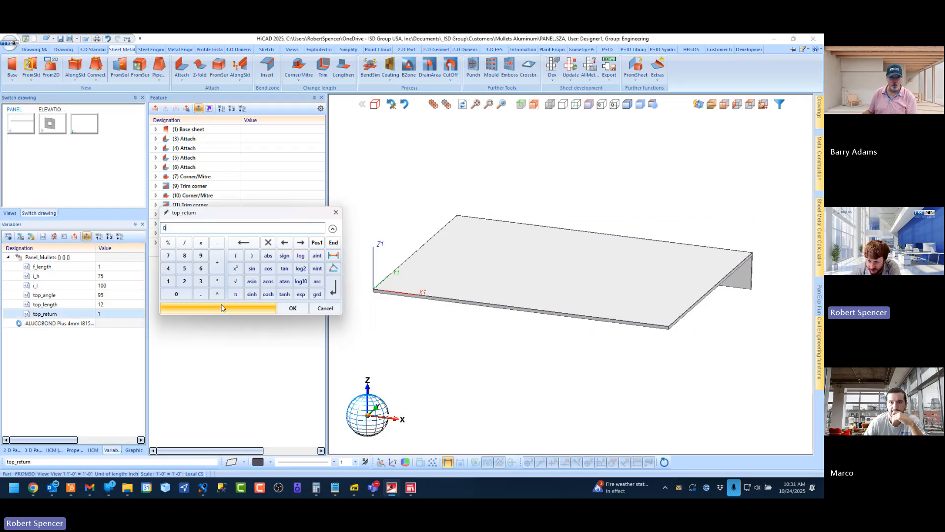
pyautogui.click(221, 308)
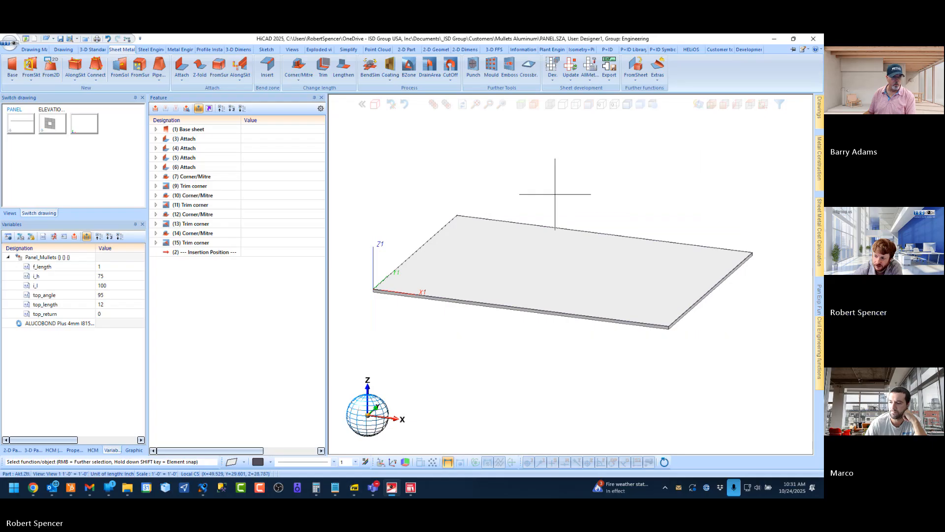
pyautogui.scroll(-2, 401, 225)
pyautogui.scroll(2, 410, 249)
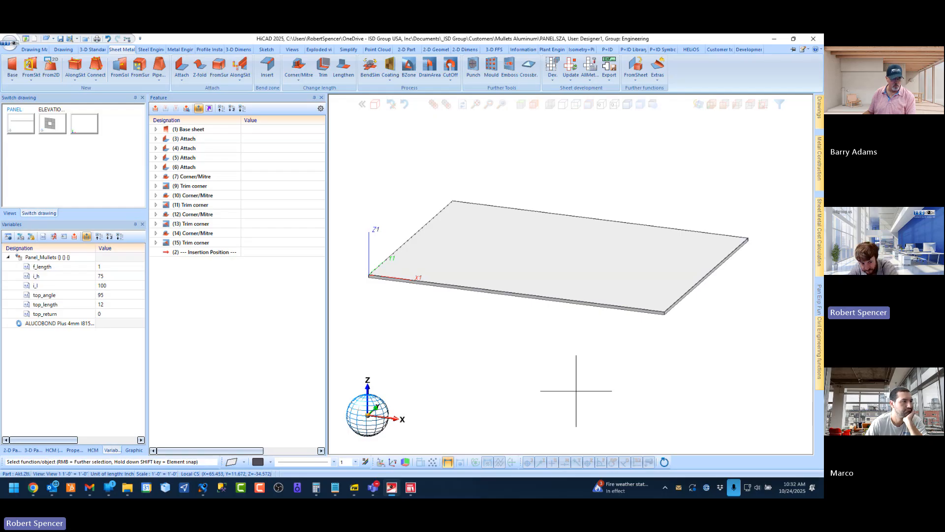
# Save the Panel_Mullets assembly as a catalogue part in the ISD Example table under article number Panel_Mullets, starting the Dialogue Editor
pyautogui.click(33, 450)
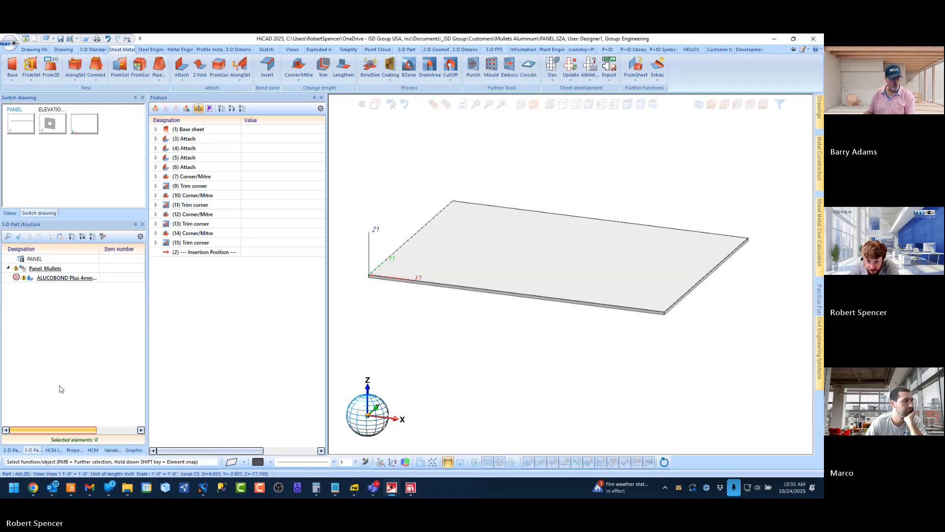
pyautogui.click(45, 269)
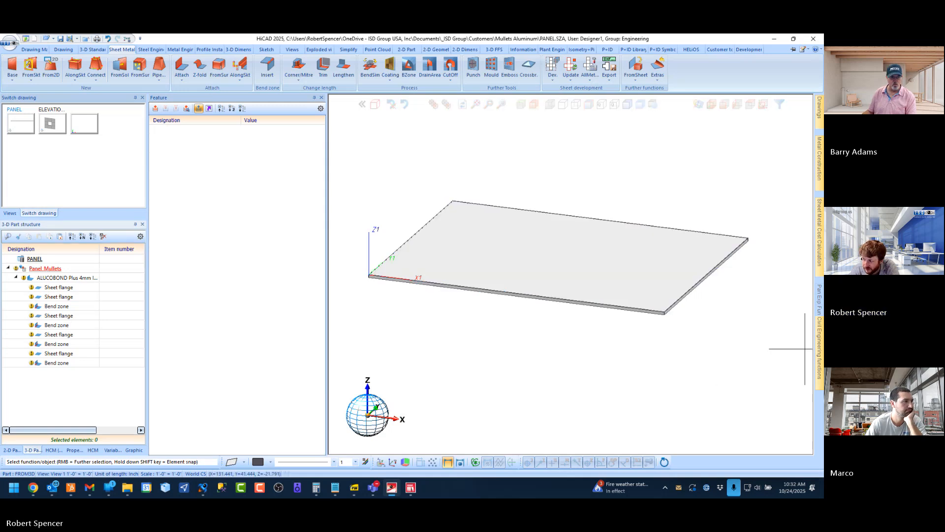
pyautogui.click(819, 349)
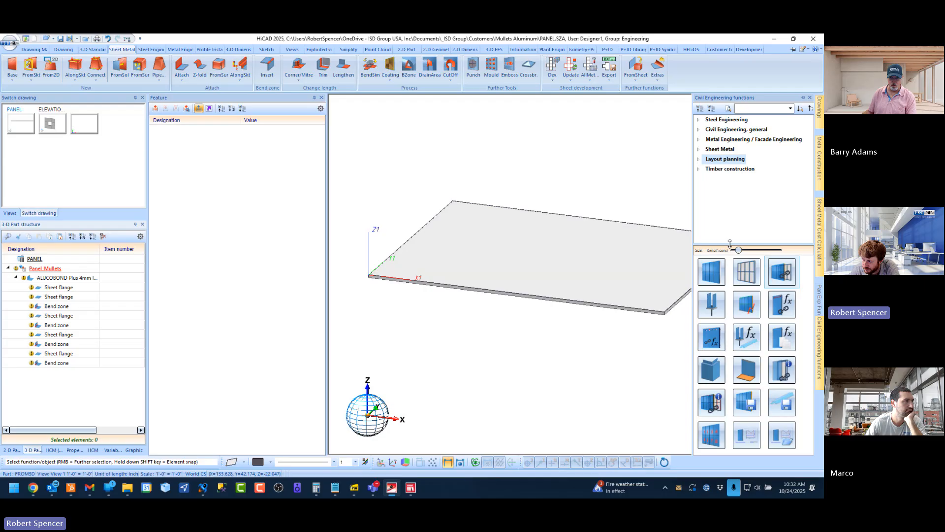
pyautogui.click(751, 408)
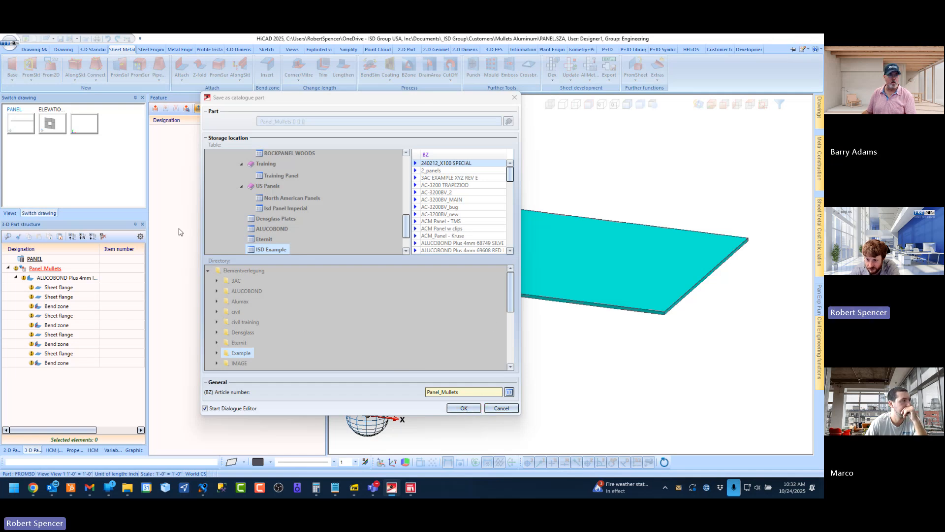
pyautogui.moveTo(303, 100); pyautogui.dragTo(308, 115)
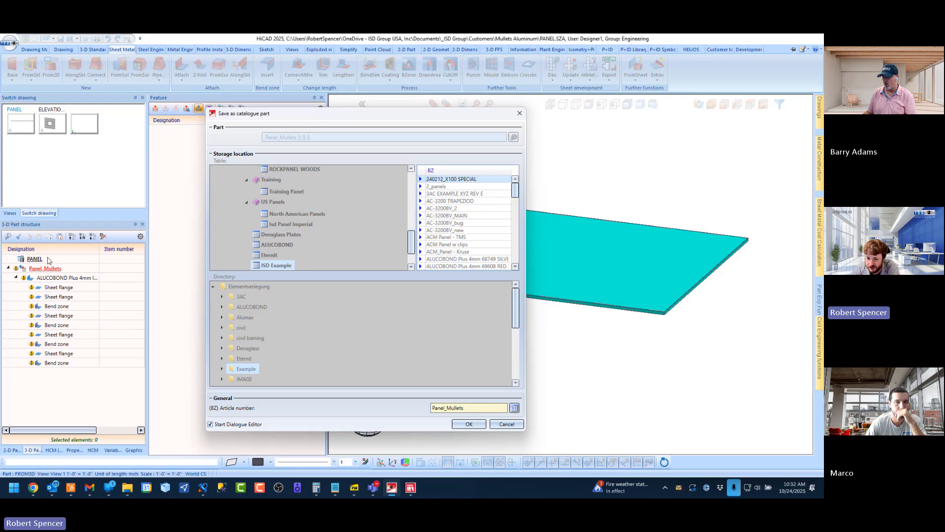
pyautogui.click(469, 424)
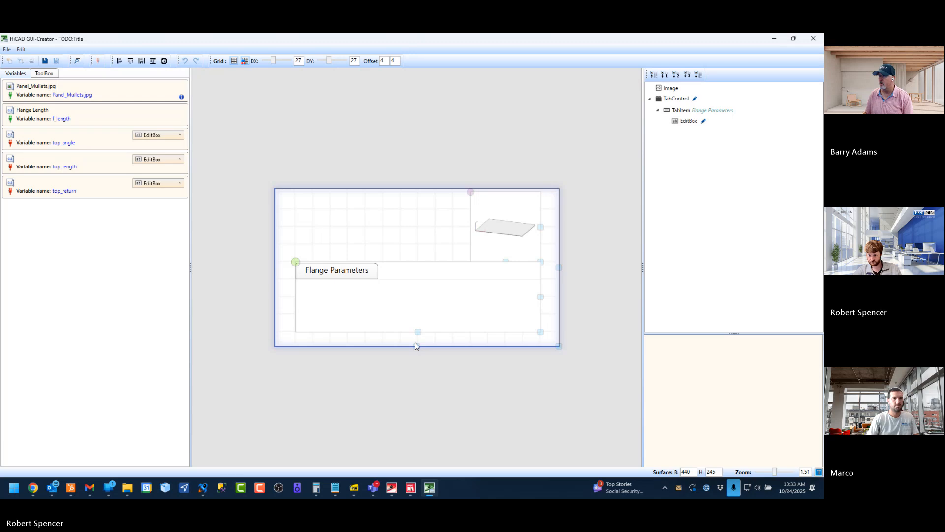
# Enlarge the dialog surface to a height of 409 and the Flange Parameters tab control to a height of 272
pyautogui.moveTo(416, 346); pyautogui.dragTo(416, 395)
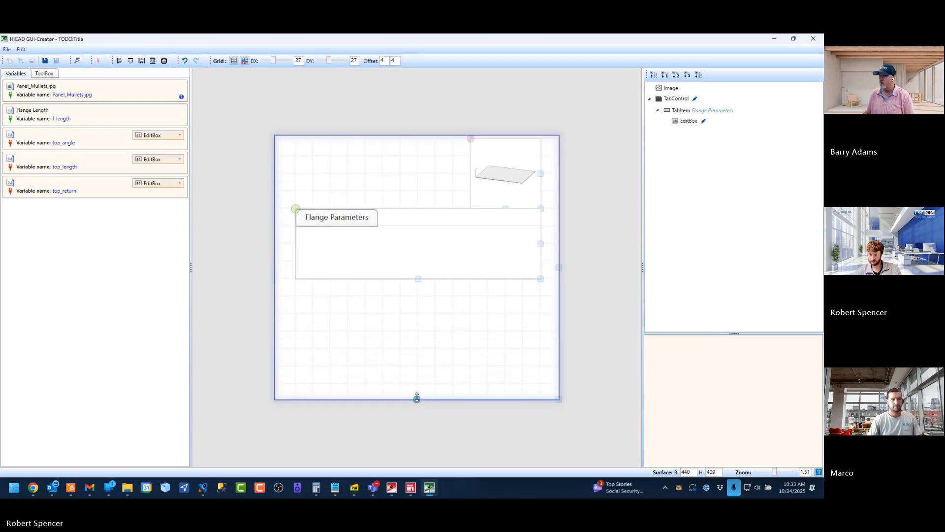
pyautogui.moveTo(416, 280); pyautogui.dragTo(416, 348)
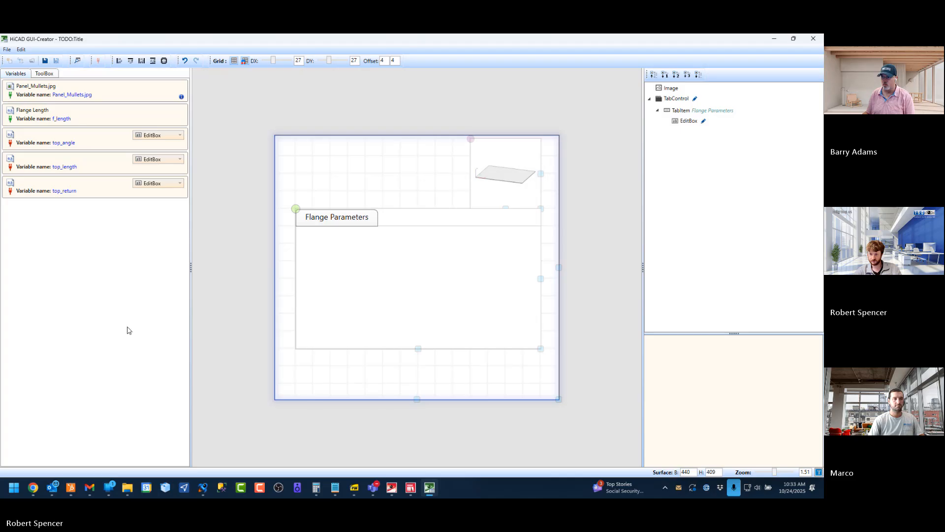
pyautogui.click(24, 119)
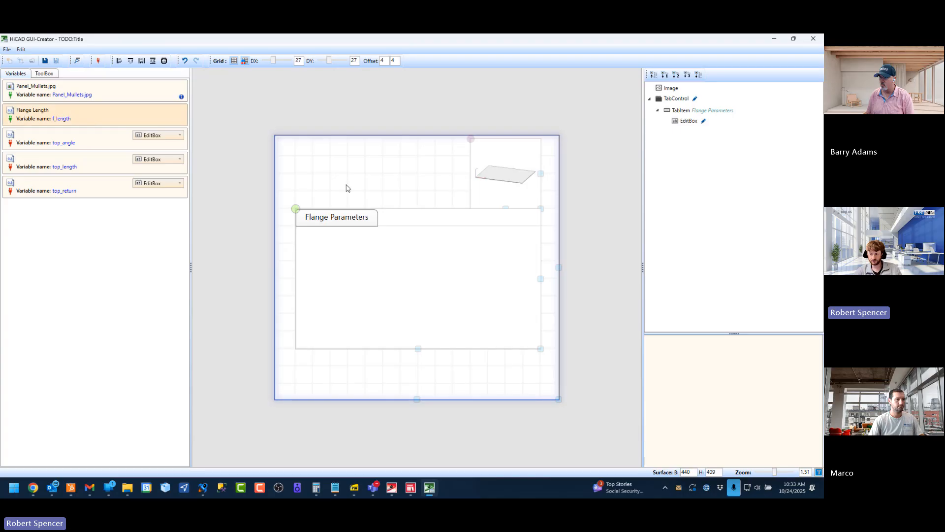
pyautogui.click(419, 276)
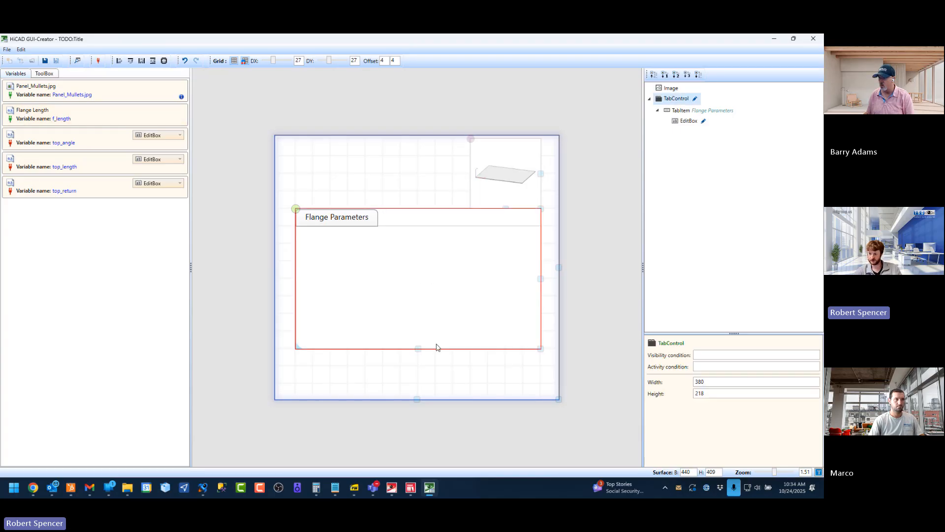
pyautogui.moveTo(436, 348); pyautogui.dragTo(404, 383)
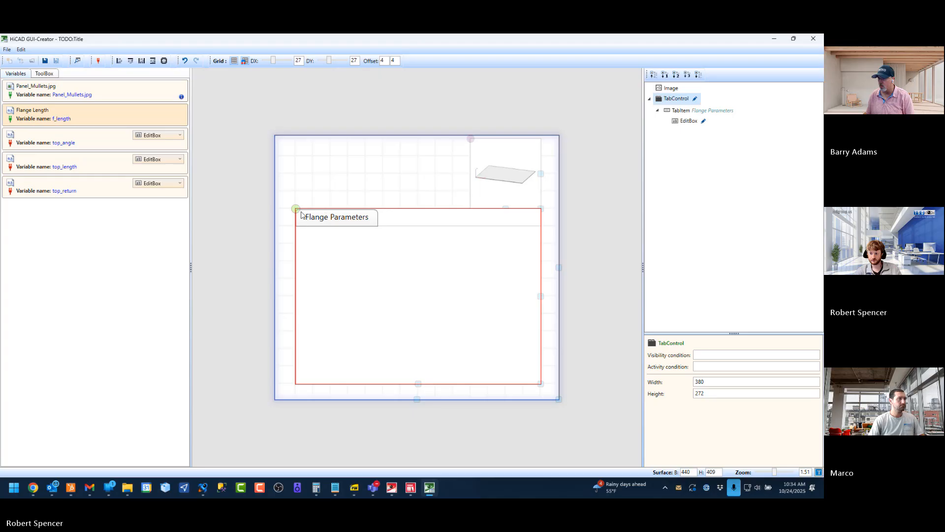
# Add an edit box for top_length below Flange Length in the Flange Parameters tab and give it the designation "Top Length"
pyautogui.click(321, 217)
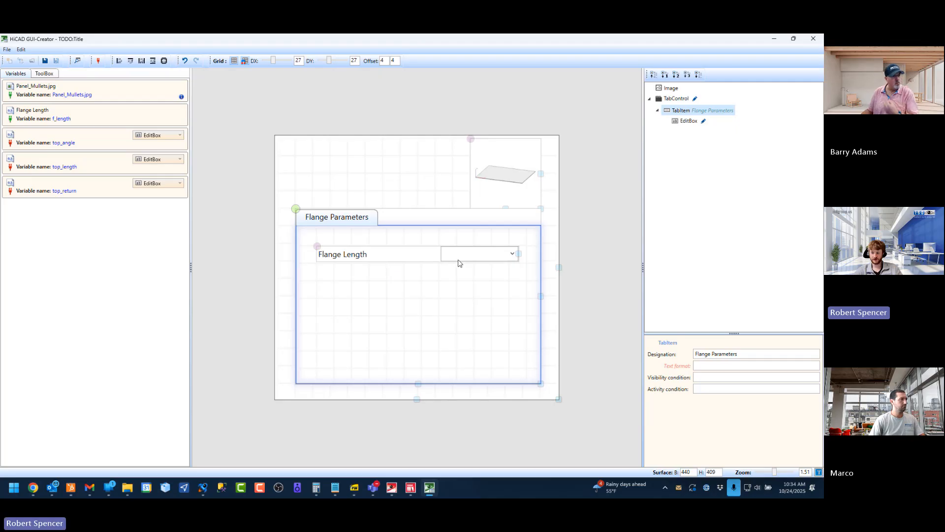
pyautogui.click(493, 258)
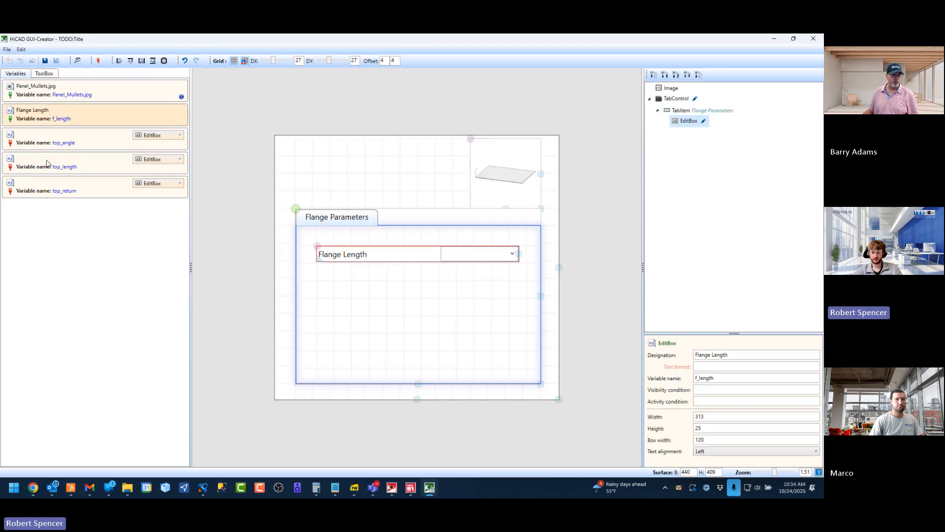
pyautogui.moveTo(47, 163); pyautogui.dragTo(322, 310)
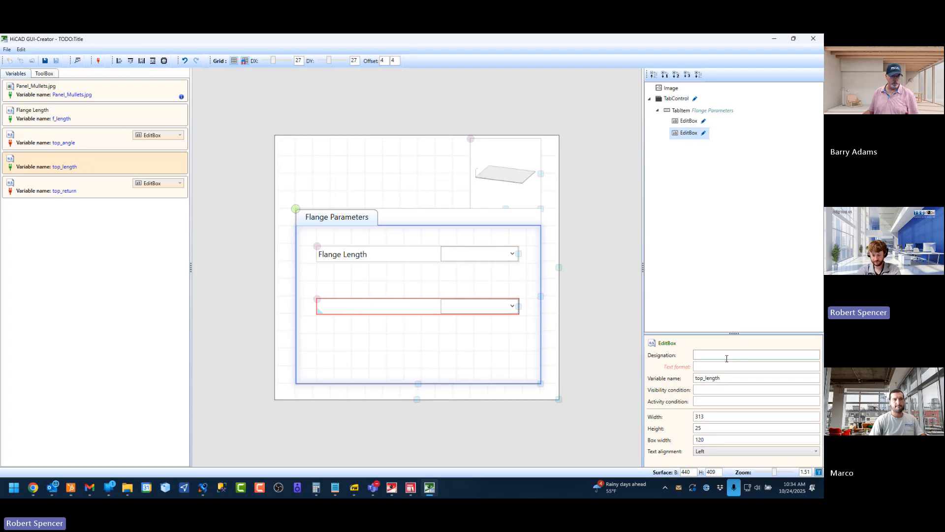
pyautogui.write('Top Leng')
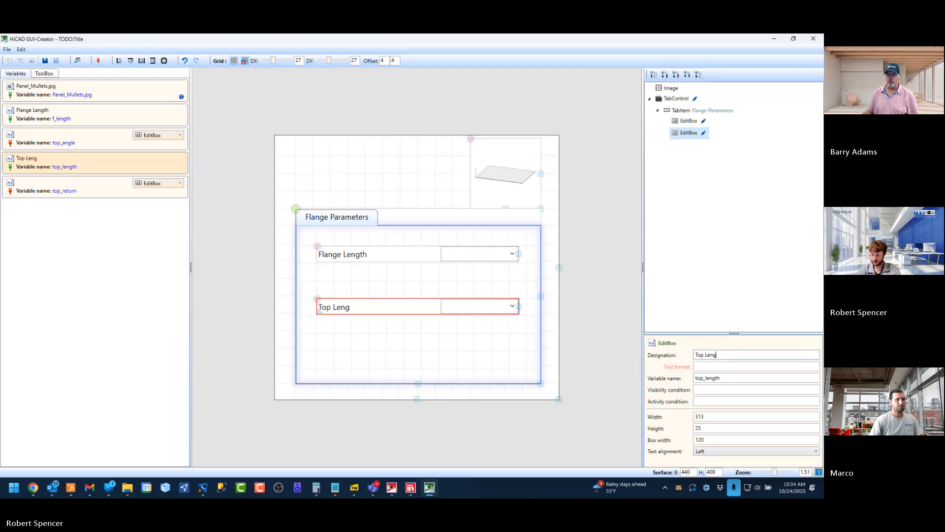
pyautogui.write('th')
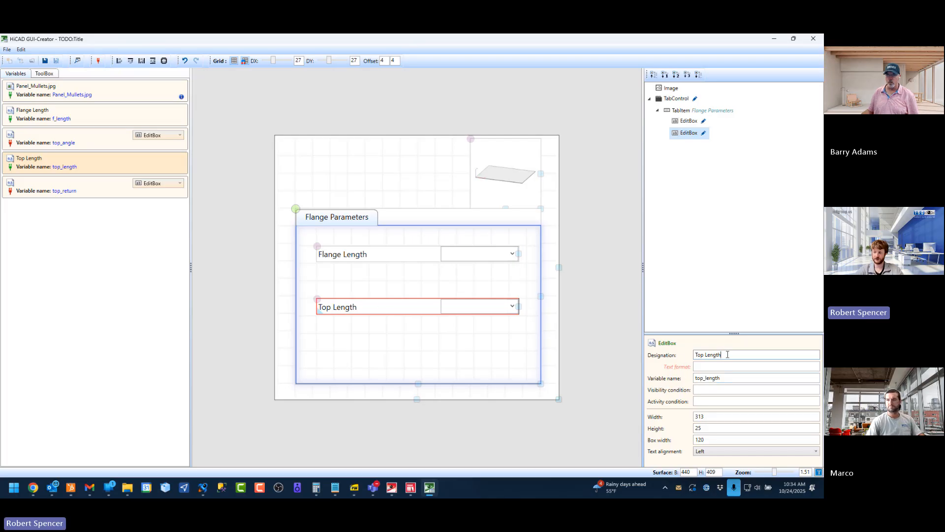
pyautogui.moveTo(733, 355); pyautogui.dragTo(661, 354)
pyautogui.moveTo(733, 378); pyautogui.dragTo(633, 379)
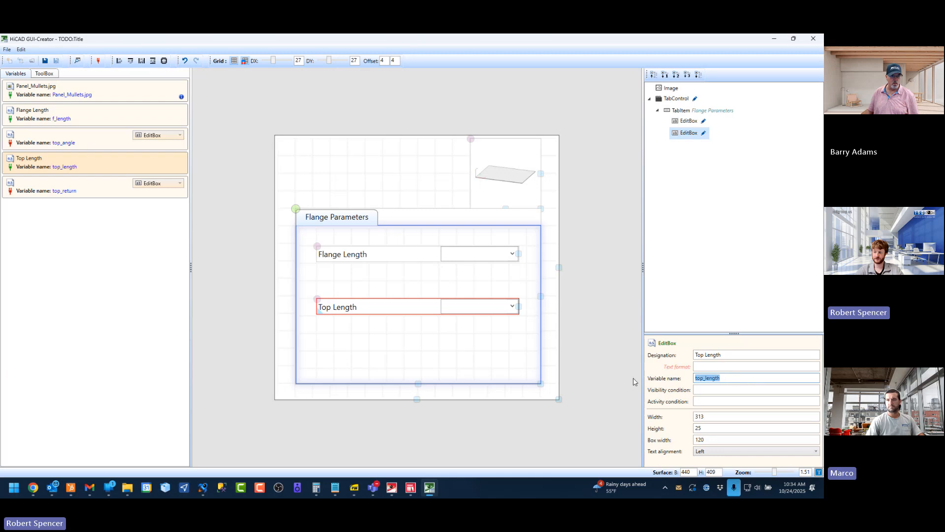
pyautogui.click(734, 378)
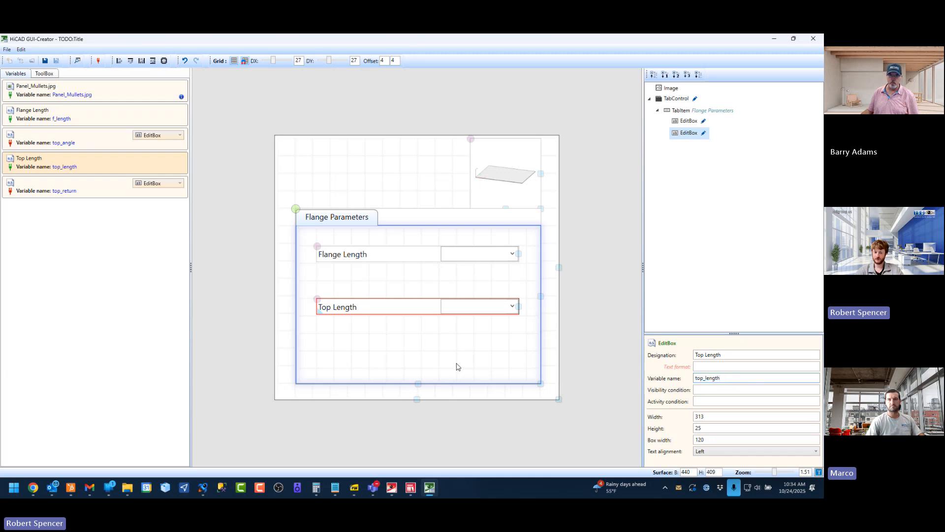
pyautogui.doubleClick(738, 378)
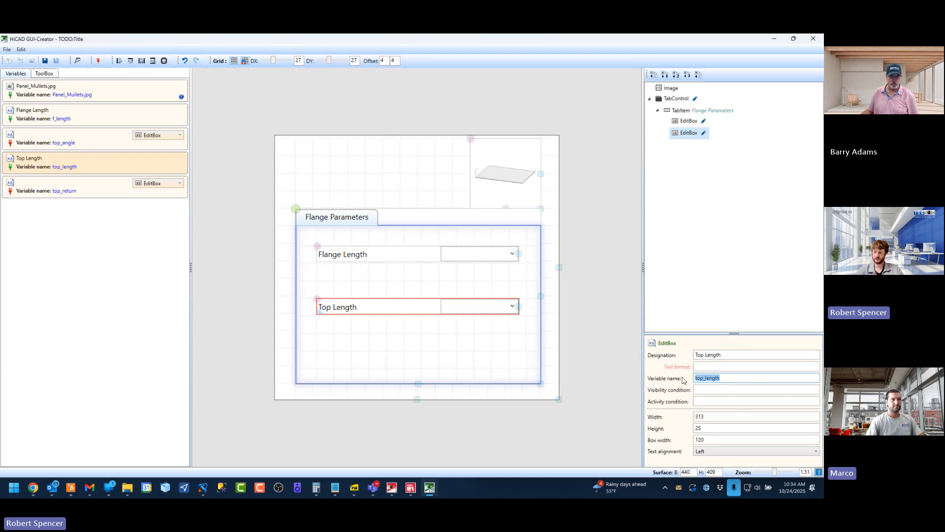
pyautogui.click(741, 378)
# Change the designation of the top_length edit box to "Top Return"
pyautogui.moveTo(727, 355); pyautogui.dragTo(628, 356)
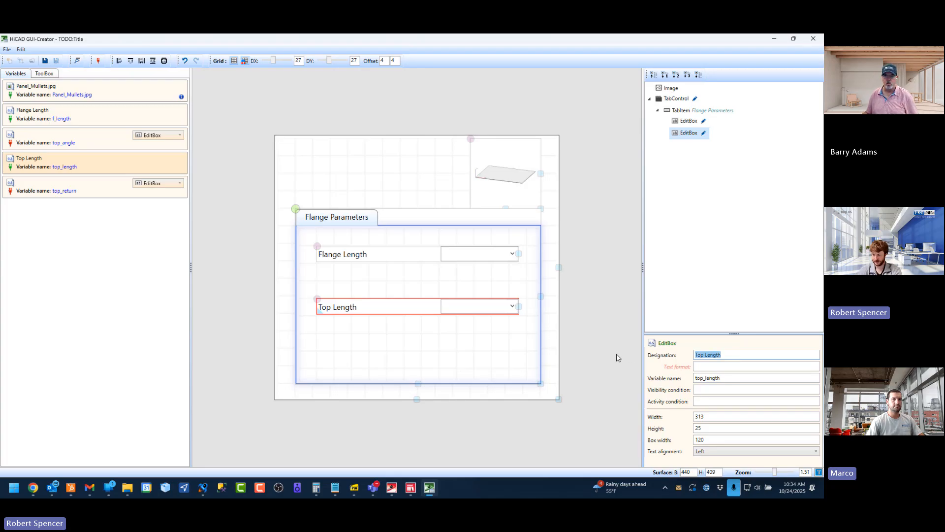
pyautogui.write('Top Ruent')
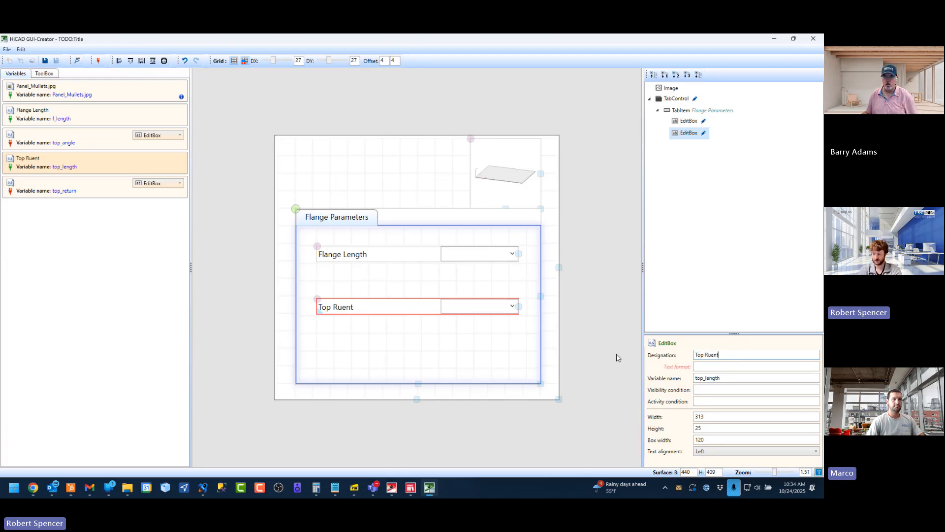
pyautogui.press('BackSpace')
pyautogui.press('BackSpace')
pyautogui.press('BackSpace')
pyautogui.press('BackSpace')
pyautogui.write('t')
pyautogui.press('BackSpace')
pyautogui.write('ert')
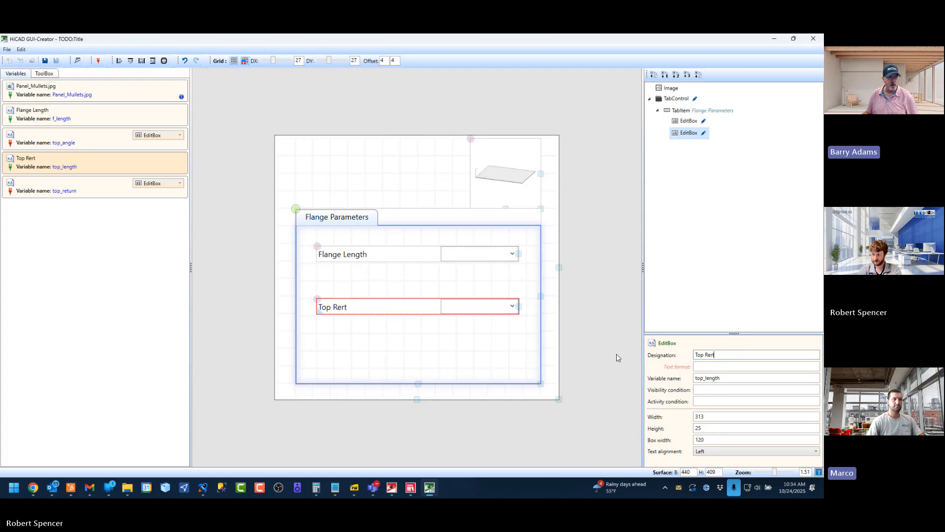
pyautogui.press('BackSpace')
pyautogui.press('BackSpace')
pyautogui.write('turn')
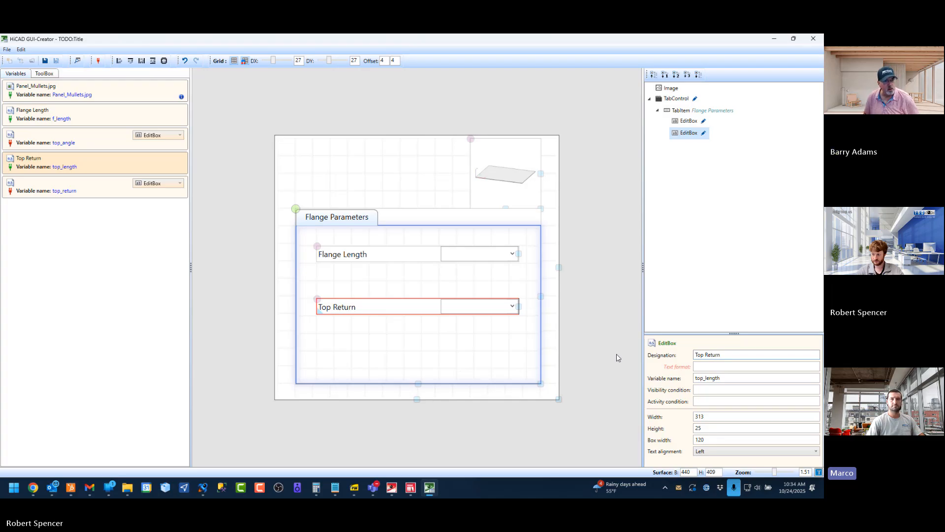
# Remove the top_length edit box, place it again one free row below Flange Length, and set its designation to "Top Length"
pyautogui.click(98, 60)
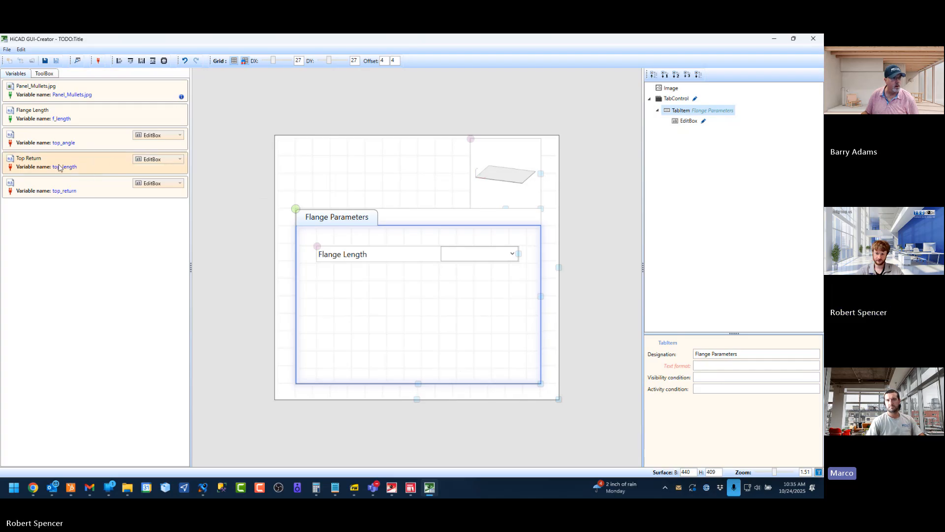
pyautogui.moveTo(64, 165); pyautogui.dragTo(324, 291)
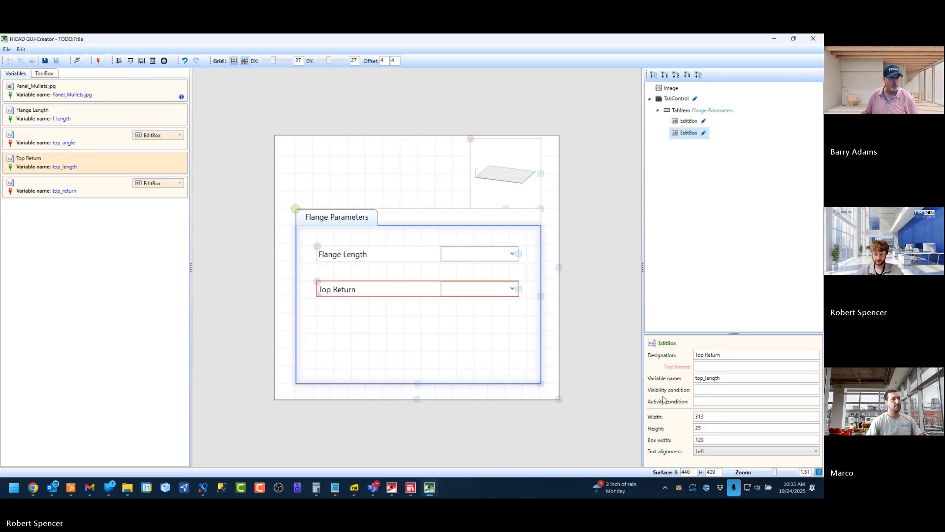
pyautogui.doubleClick(733, 353)
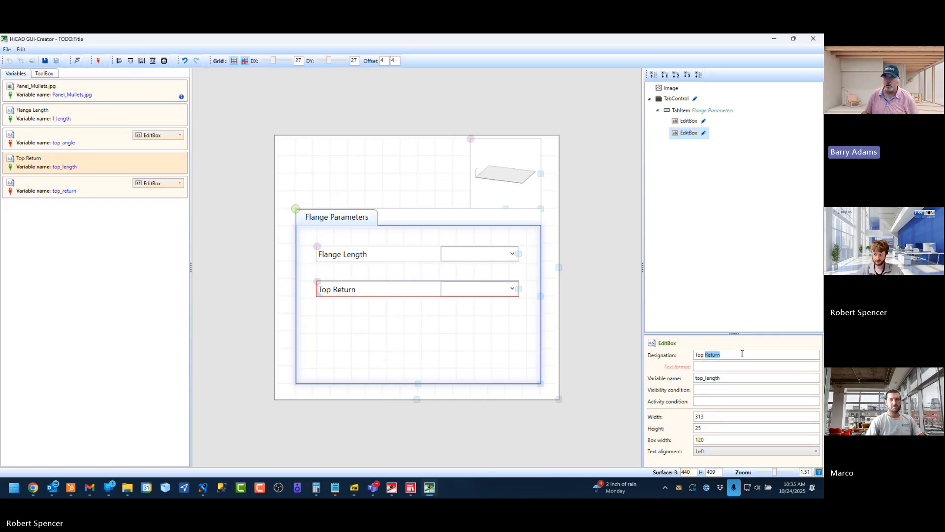
pyautogui.write('Length')
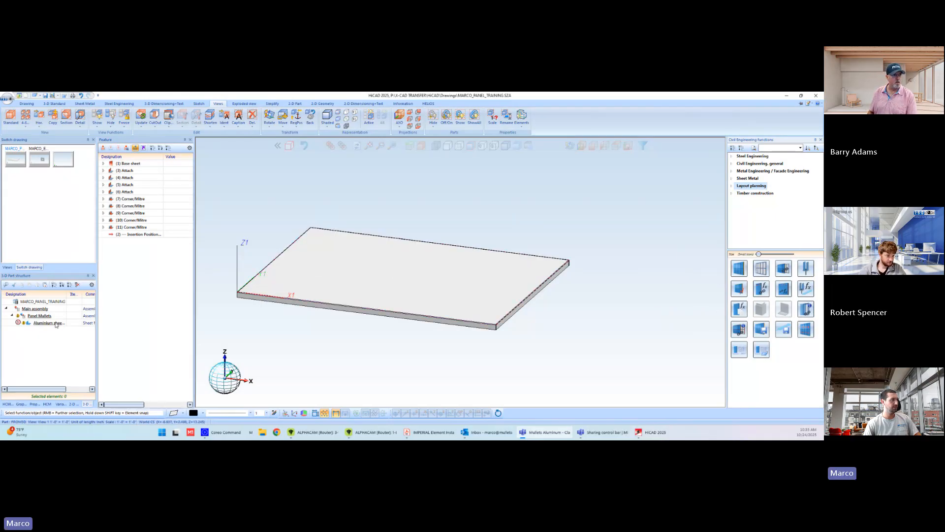
# Examine the variables of the Panel Mullets assembly in the HiCAD drawing
pyautogui.click(62, 403)
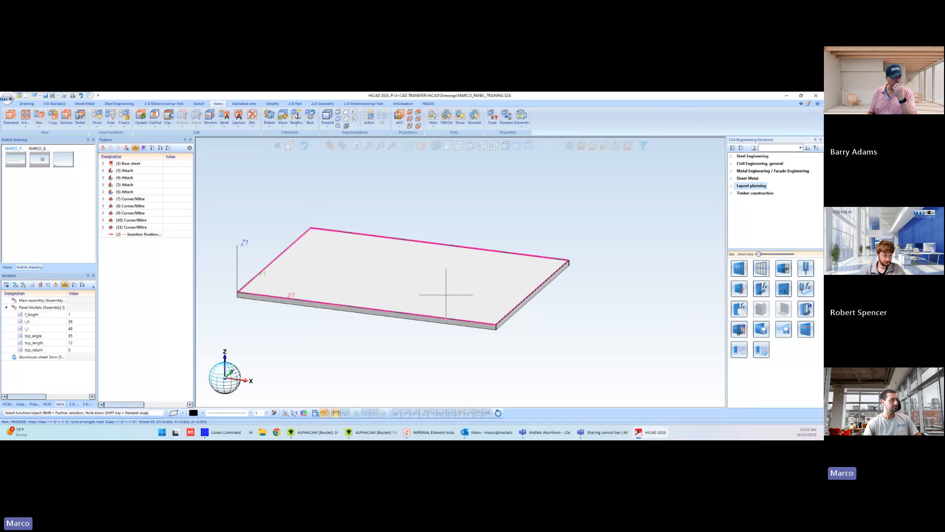
pyautogui.click(86, 403)
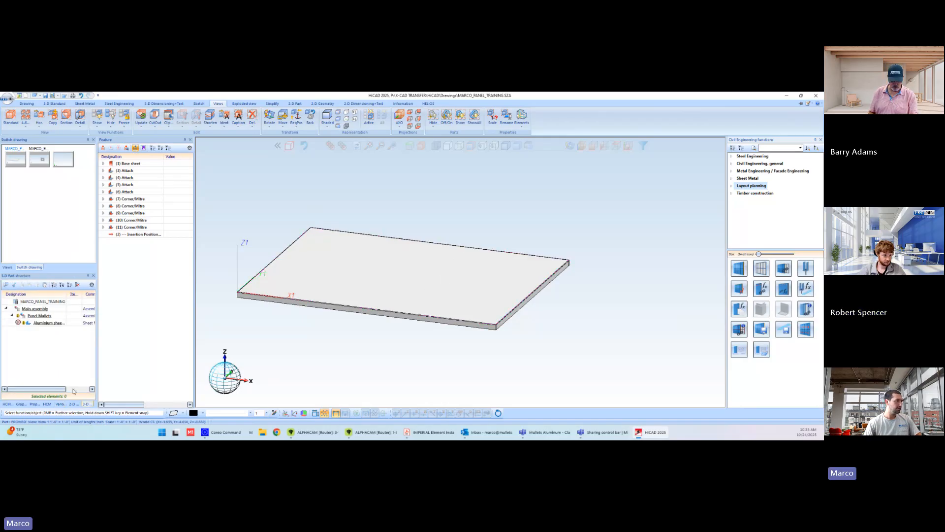
pyautogui.click(35, 309)
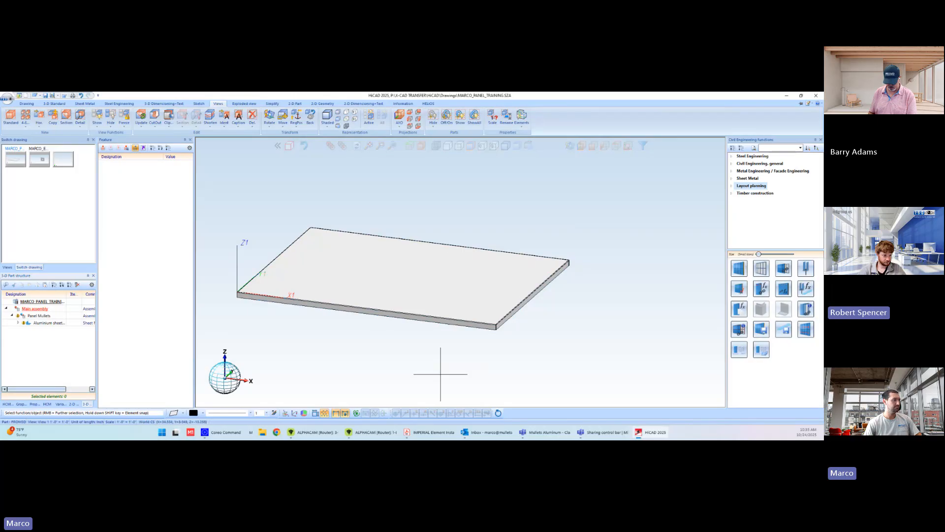
pyautogui.click(43, 315)
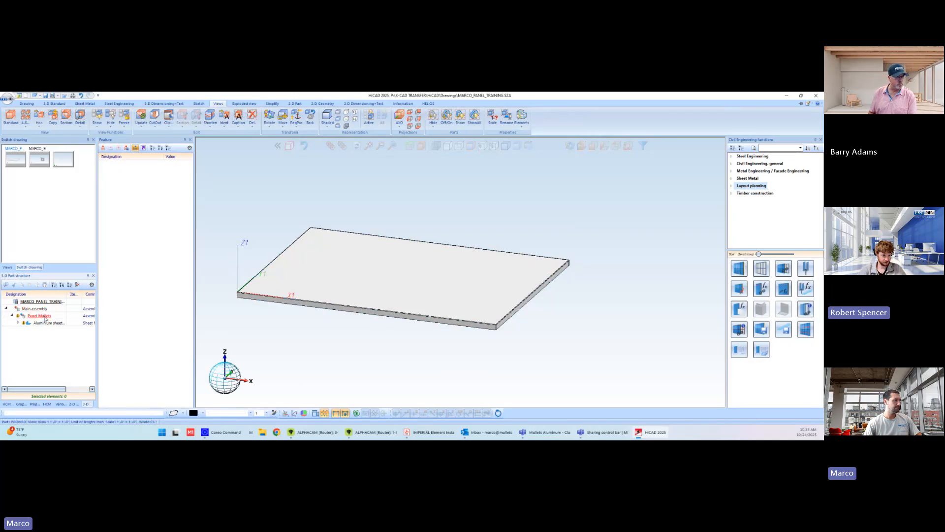
pyautogui.click(61, 404)
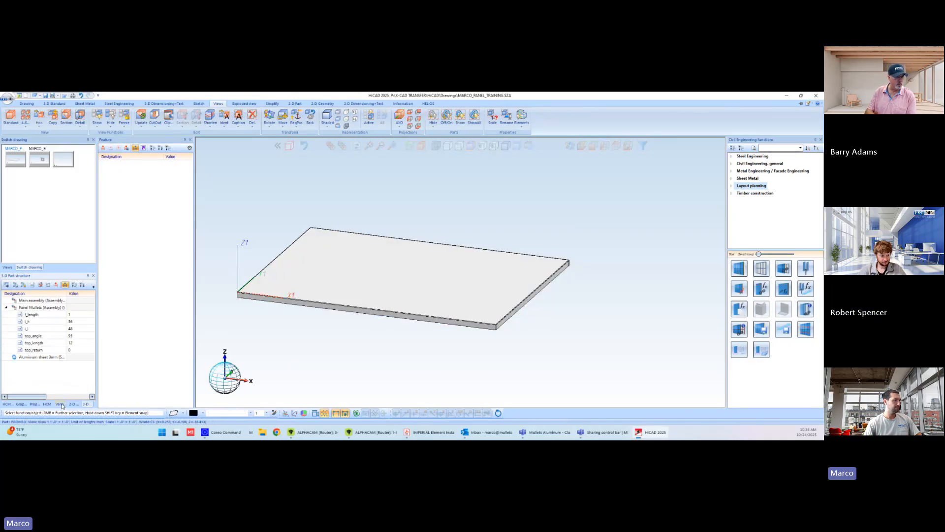
pyautogui.click(759, 331)
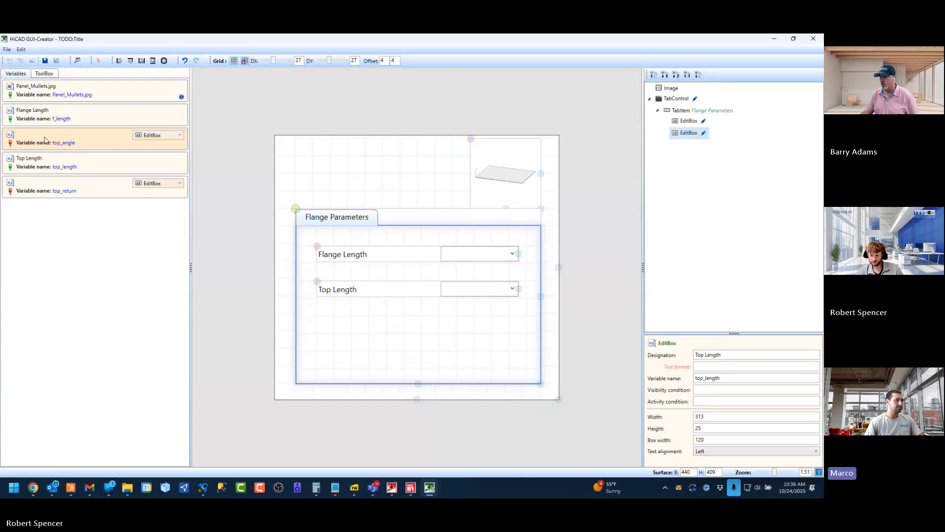
# Add an edit box for top_angle directly below Top Length in the Flange Parameters tab and give it the designation "Top Angle"
pyautogui.moveTo(44, 140); pyautogui.dragTo(318, 307)
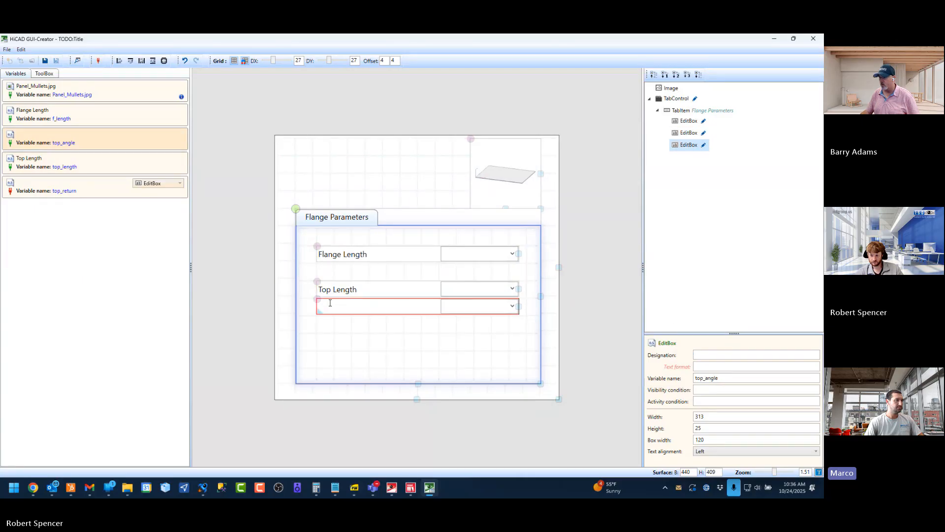
pyautogui.click(730, 354)
pyautogui.write('TRop')
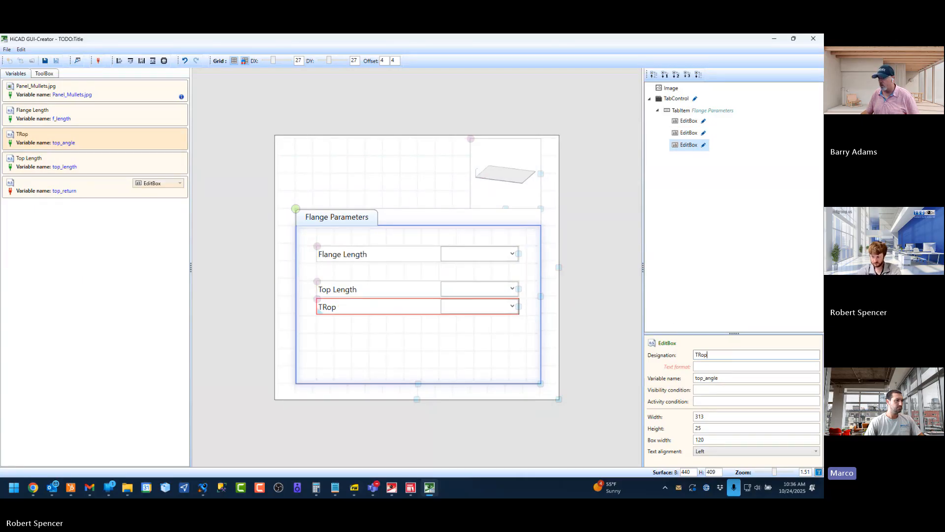
pyautogui.press('BackSpace')
pyautogui.press('BackSpace')
pyautogui.press('BackSpace')
pyautogui.write('op An')
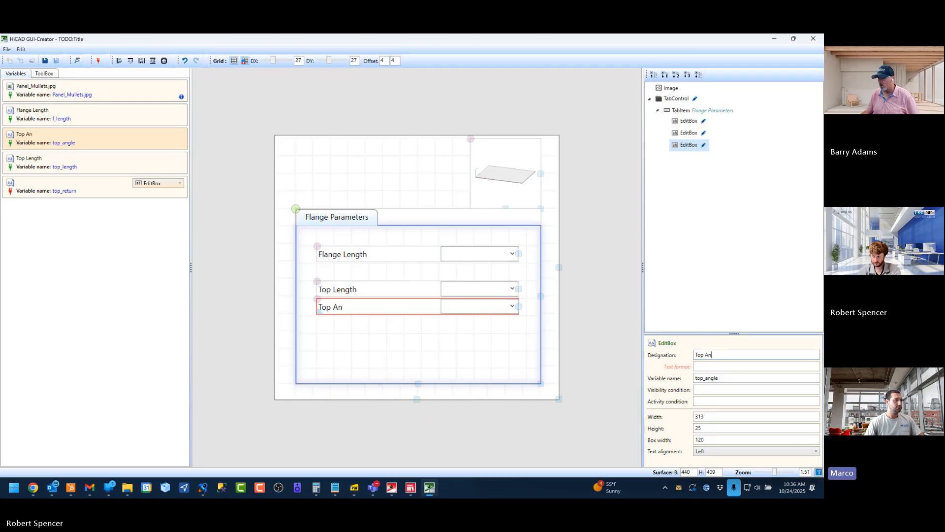
pyautogui.write('gle')
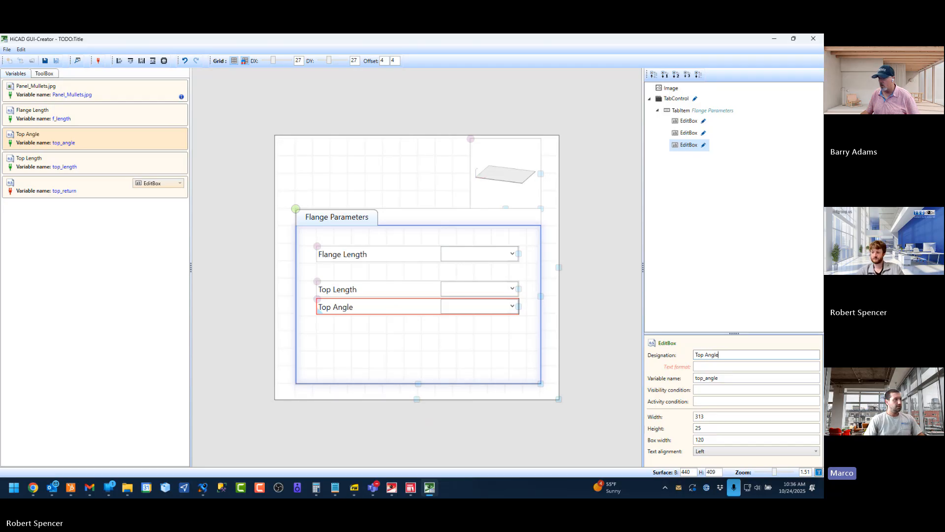
pyautogui.click(427, 356)
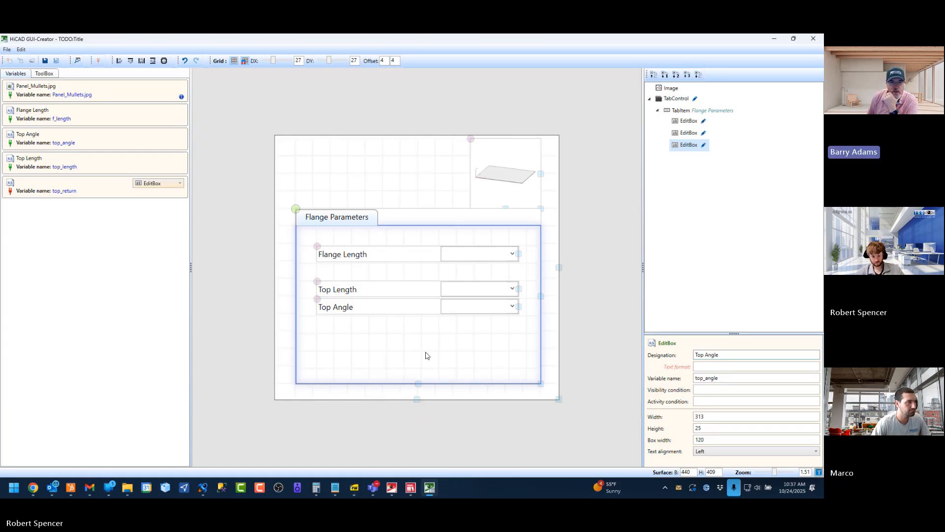
pyautogui.click(373, 219)
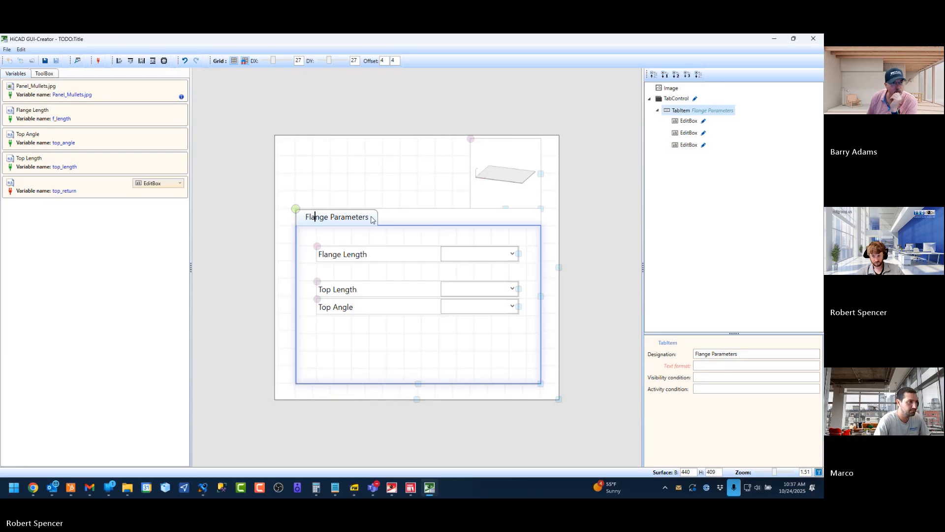
pyautogui.moveTo(372, 218); pyautogui.dragTo(248, 217)
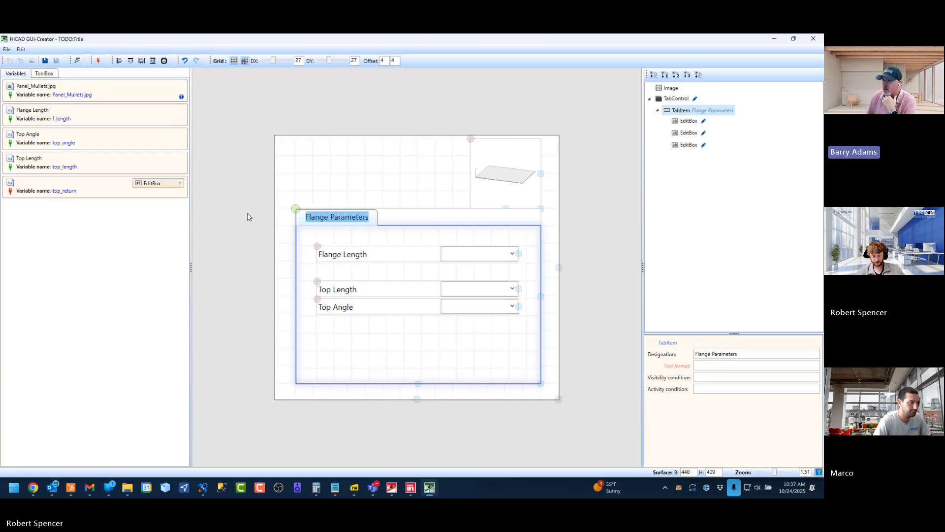
pyautogui.click(319, 166)
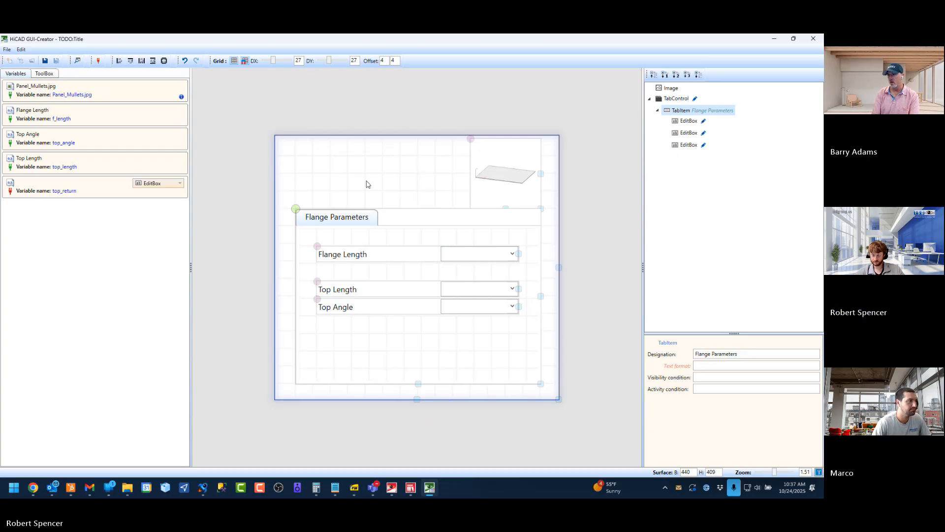
pyautogui.click(360, 308)
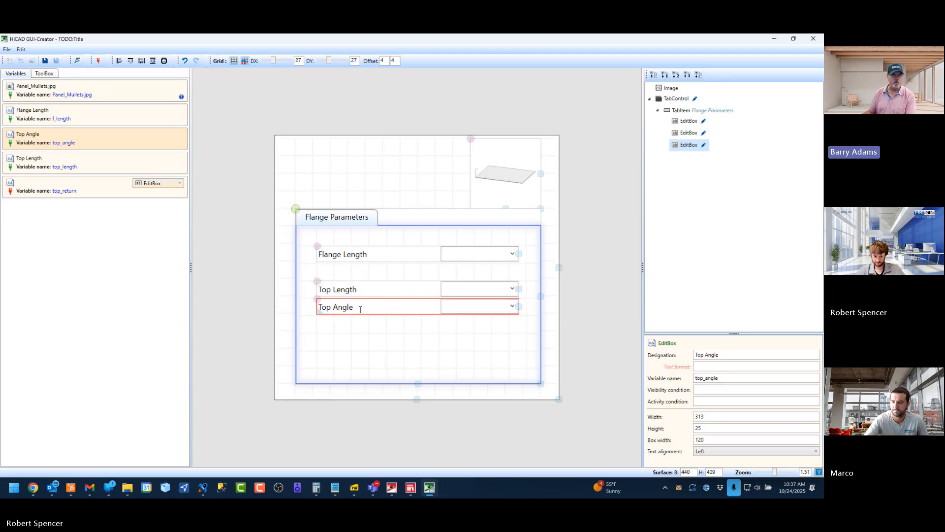
pyautogui.click(124, 302)
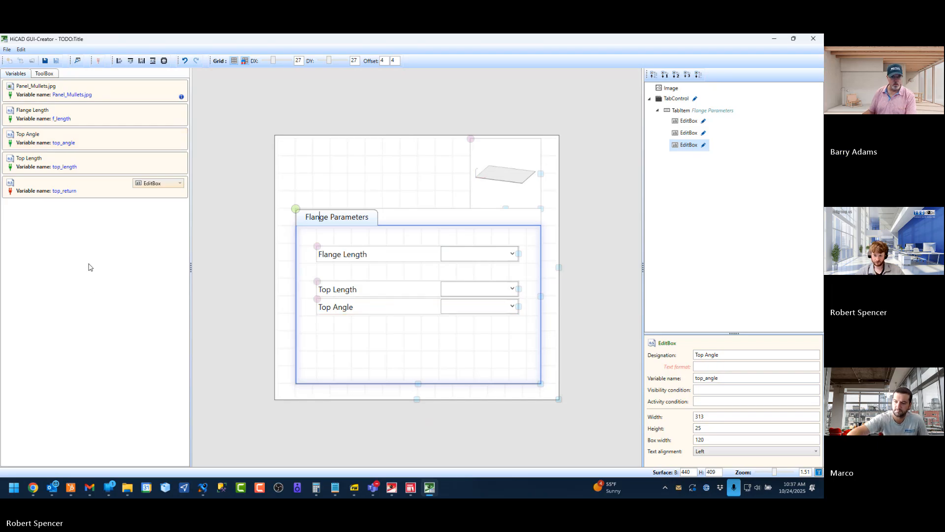
# Add top_return as a check box between Flange Length and Top Length and give it the designation "Top Return"
pyautogui.click(81, 192)
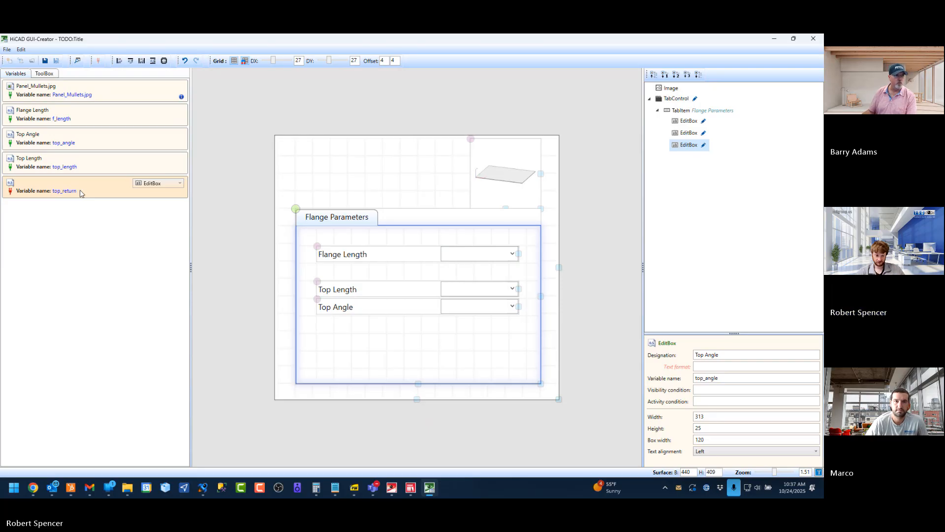
pyautogui.click(153, 185)
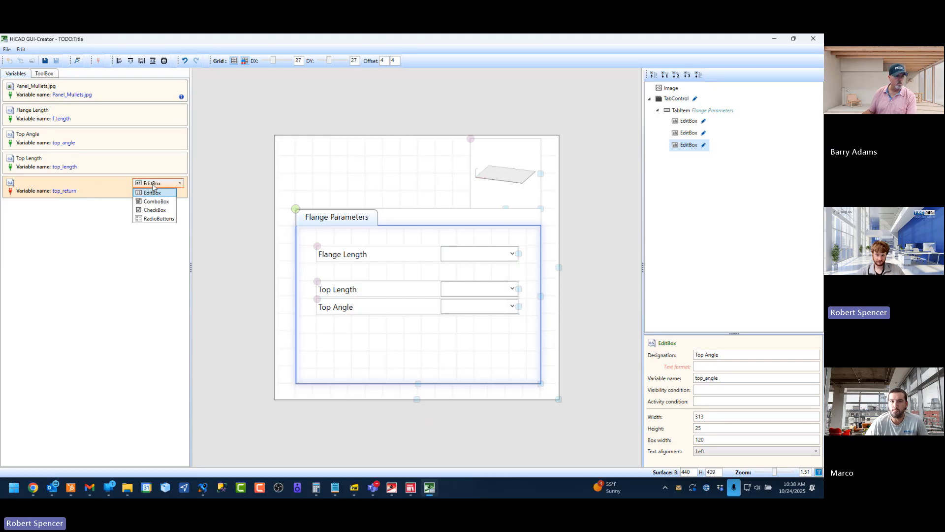
pyautogui.click(151, 213)
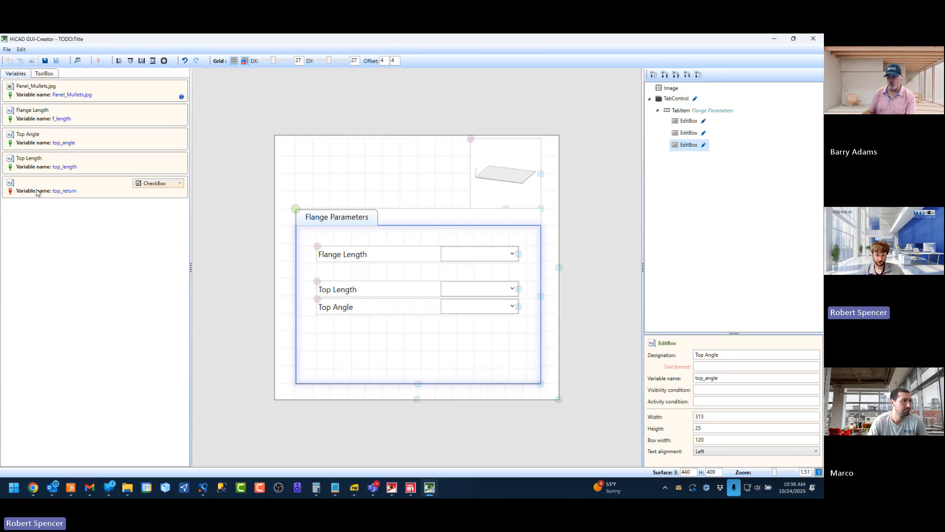
pyautogui.moveTo(37, 192); pyautogui.dragTo(444, 276)
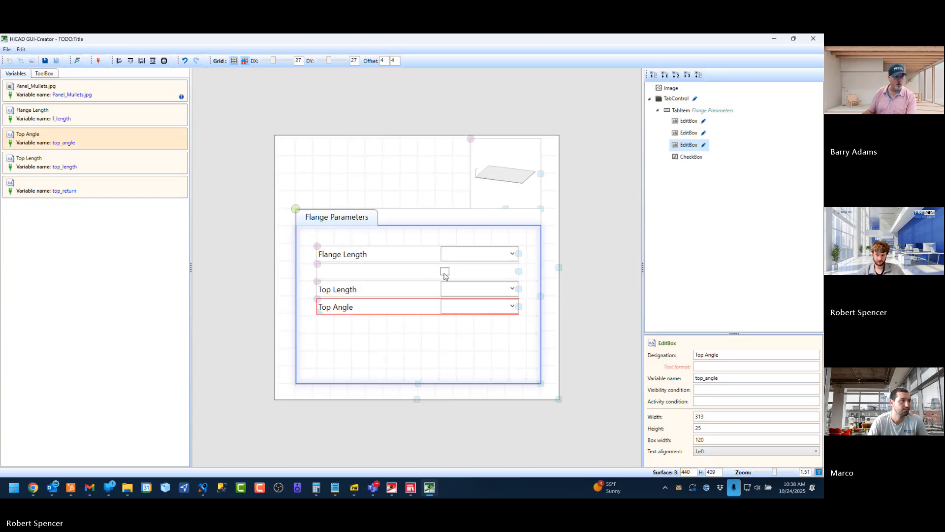
pyautogui.click(445, 274)
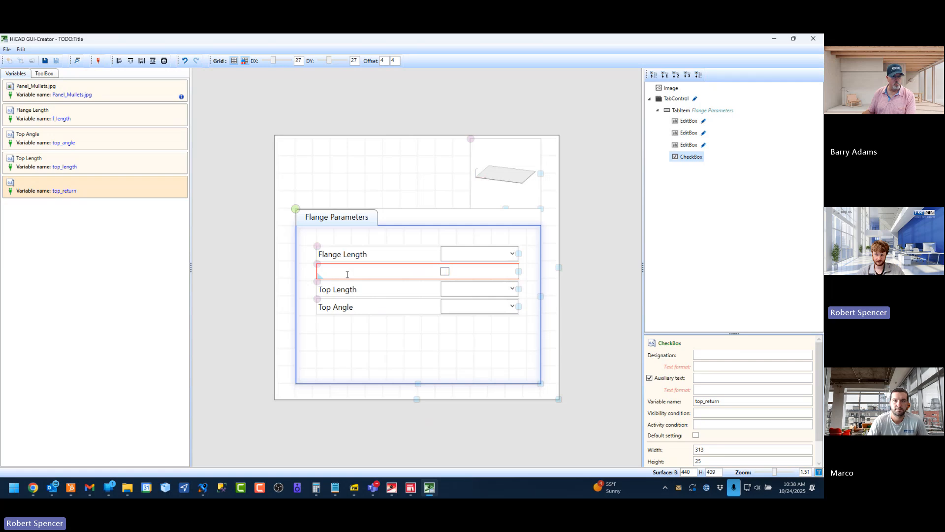
pyautogui.click(720, 354)
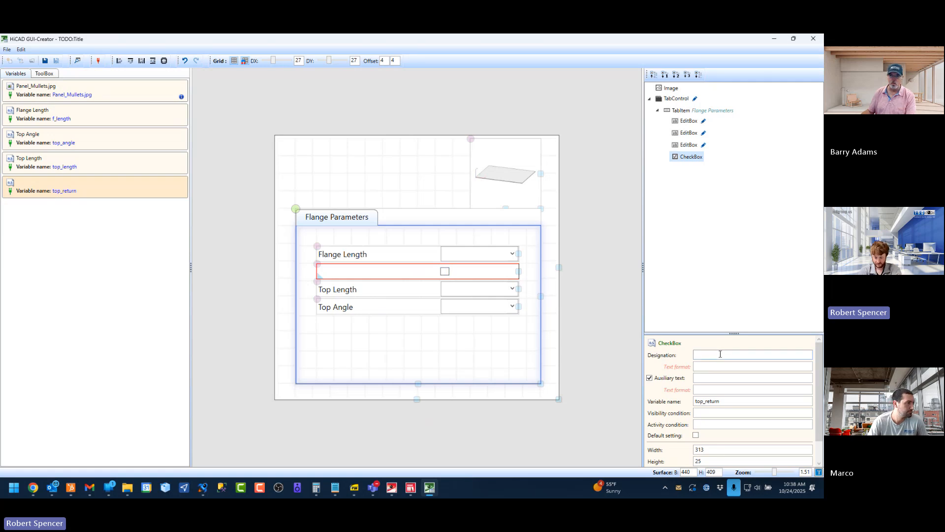
pyautogui.write('op Return')
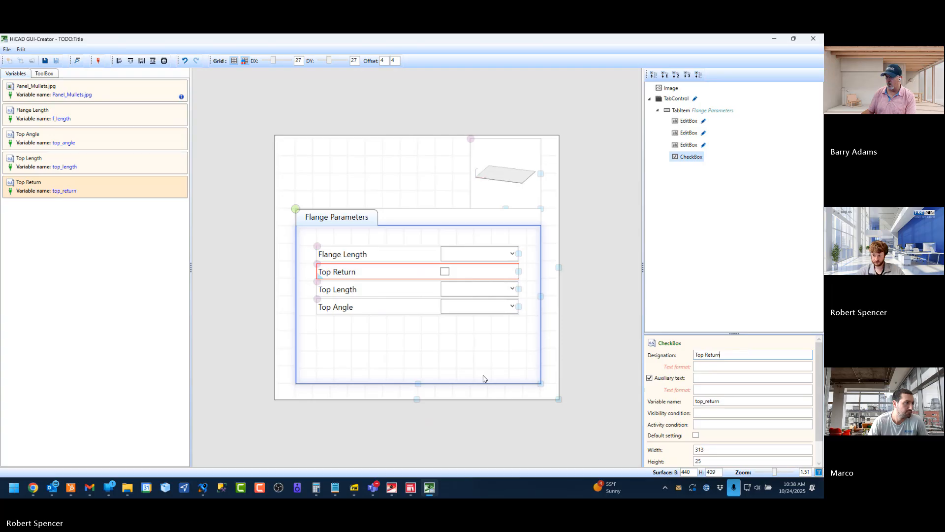
pyautogui.click(465, 371)
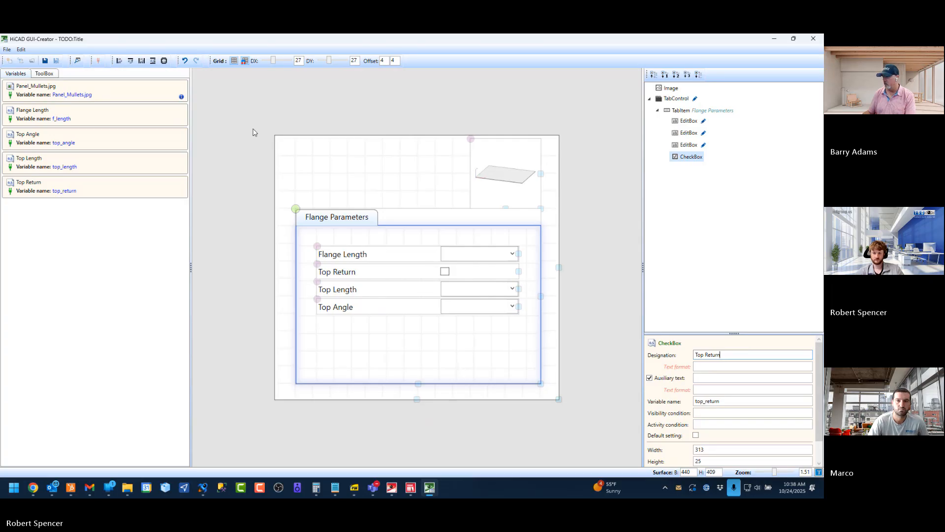
# Shrink the Flange Parameters tab control to a height of 191 and the dialog surface to a height of 330
pyautogui.moveTo(181, 97)
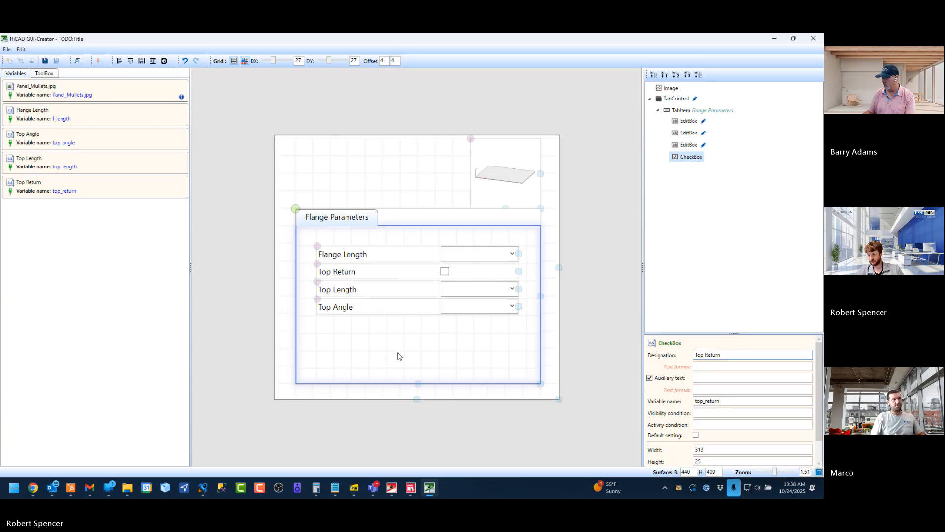
pyautogui.moveTo(417, 383); pyautogui.dragTo(413, 331)
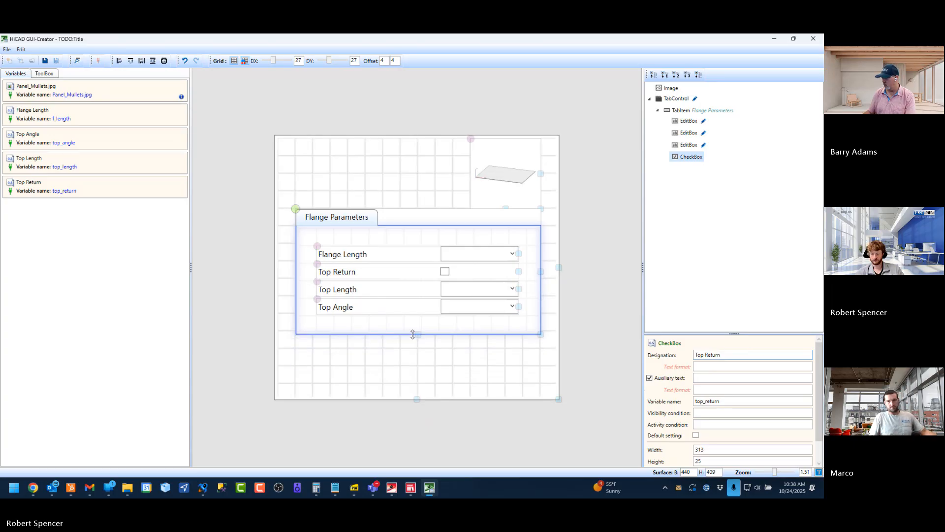
pyautogui.moveTo(417, 398); pyautogui.dragTo(424, 373)
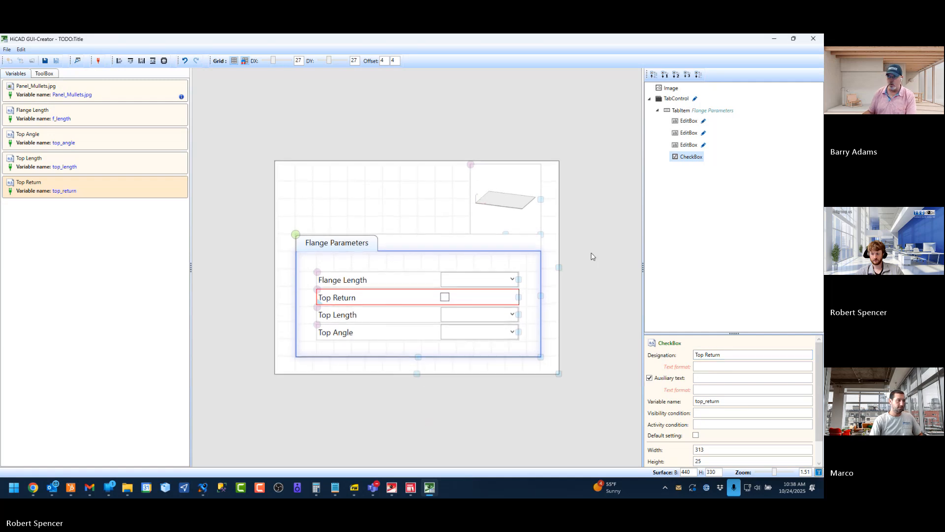
# Remove the Flange Length edit box from the Flange Parameters tab, then undo and redo that removal
pyautogui.click(402, 187)
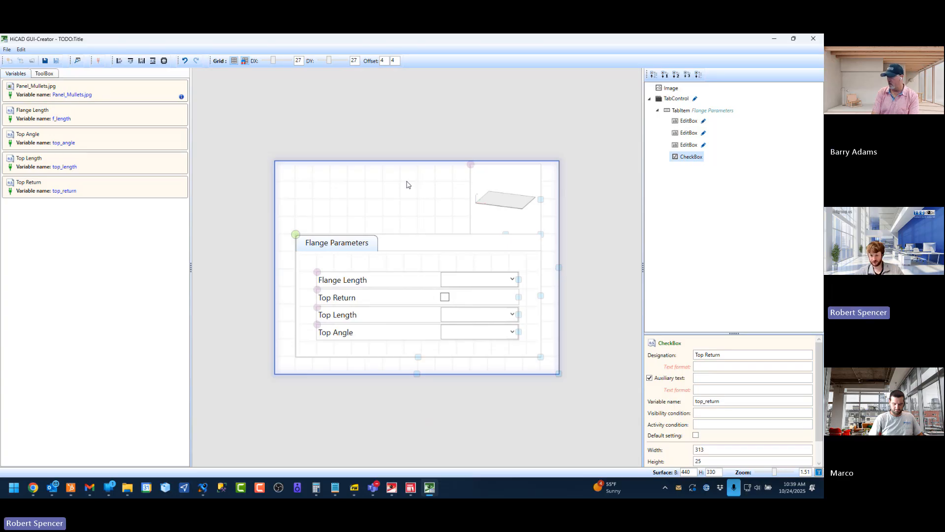
pyautogui.click(377, 281)
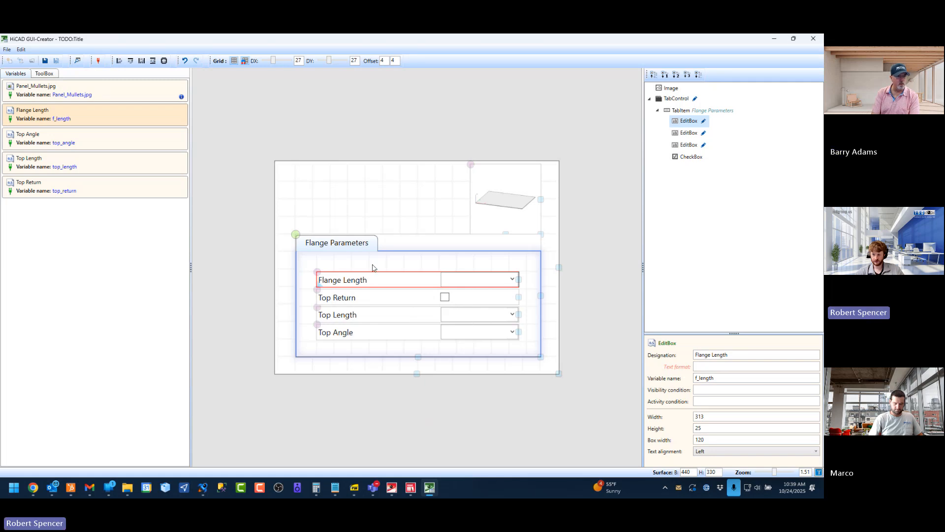
pyautogui.click(98, 61)
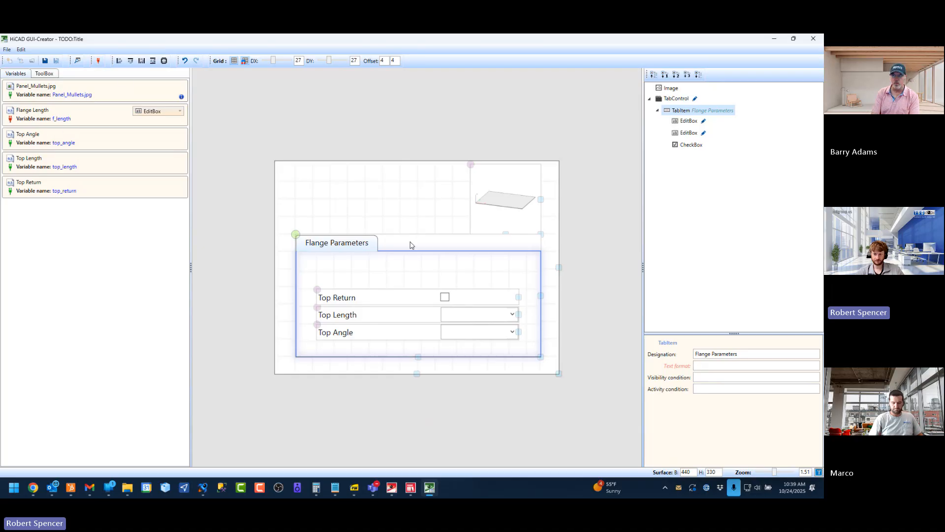
pyautogui.click(185, 61)
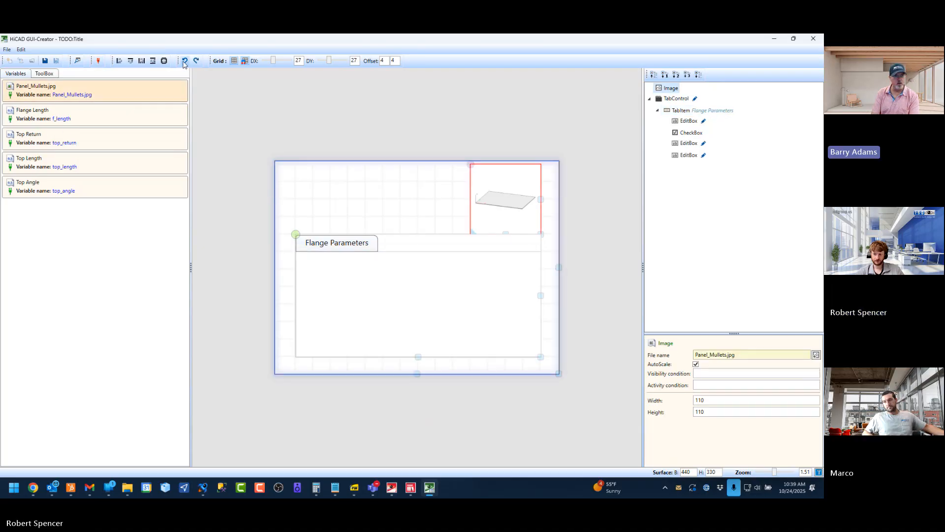
pyautogui.click(197, 62)
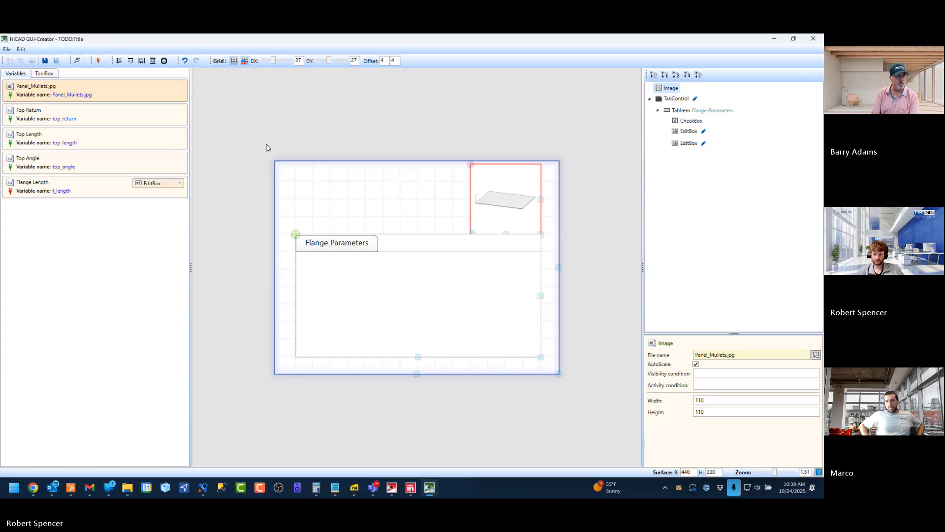
# Place the f_length edit box back in the Flange Parameters tab on the row directly above Top Return
pyautogui.click(423, 295)
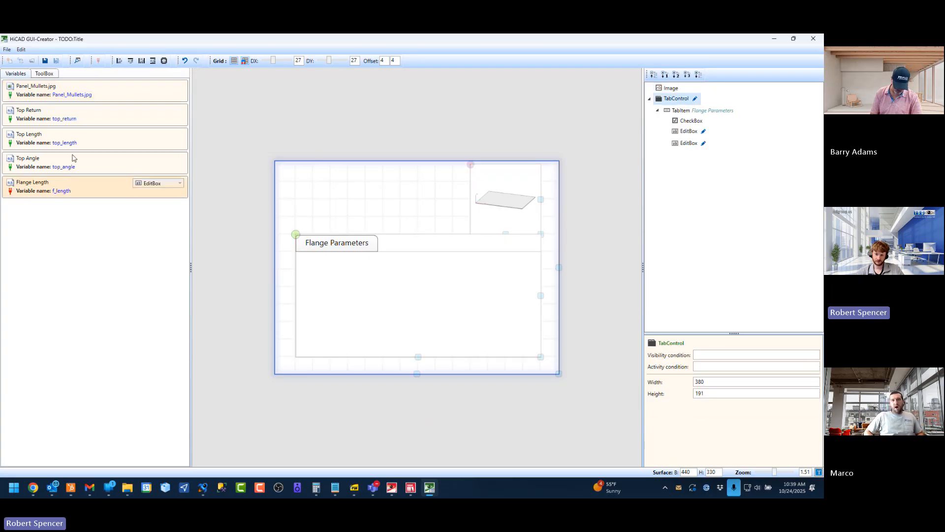
pyautogui.click(338, 242)
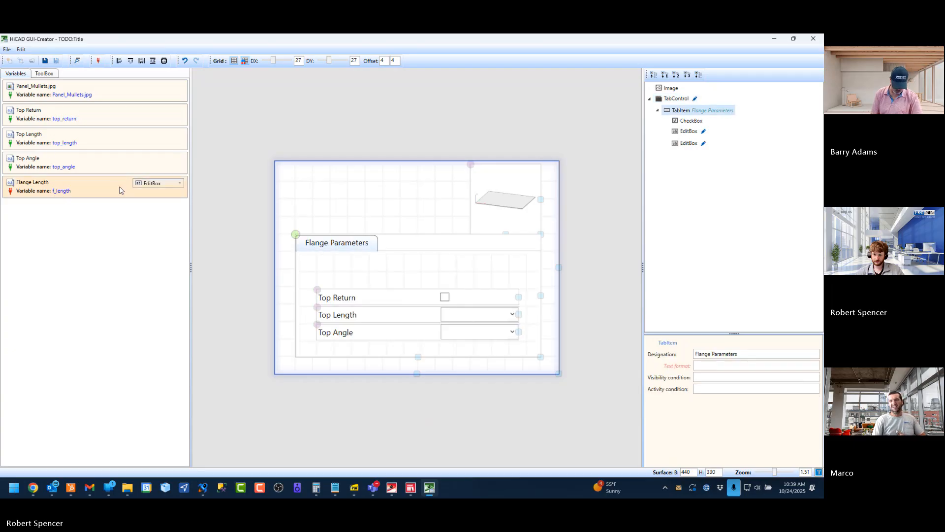
pyautogui.moveTo(101, 191); pyautogui.dragTo(325, 277)
pyautogui.click(446, 277)
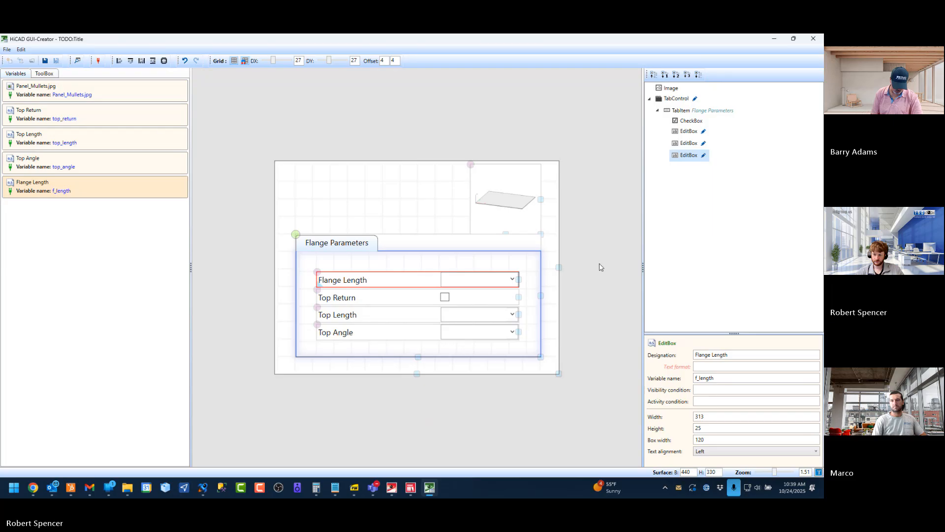
pyautogui.click(133, 247)
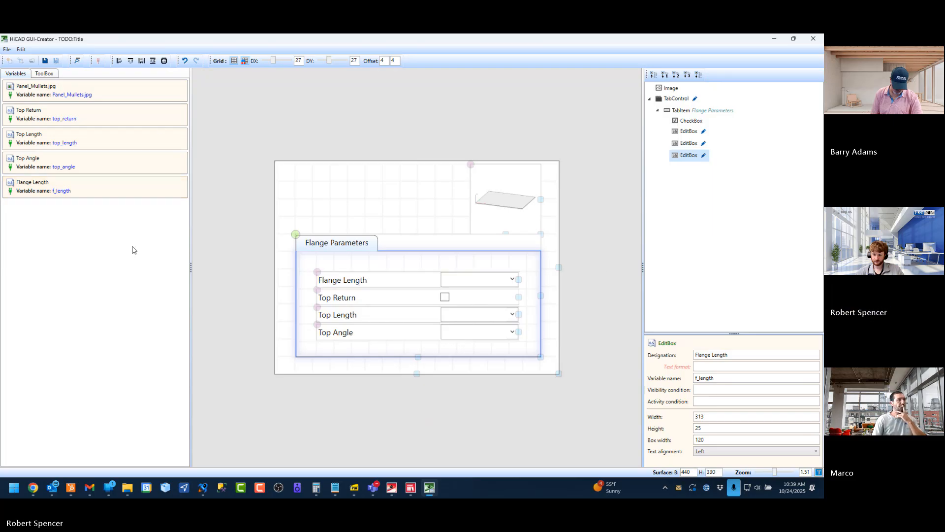
# Save the parameter dialog and check the fields of the Flange Parameters tab
pyautogui.click(418, 241)
pyautogui.click(362, 198)
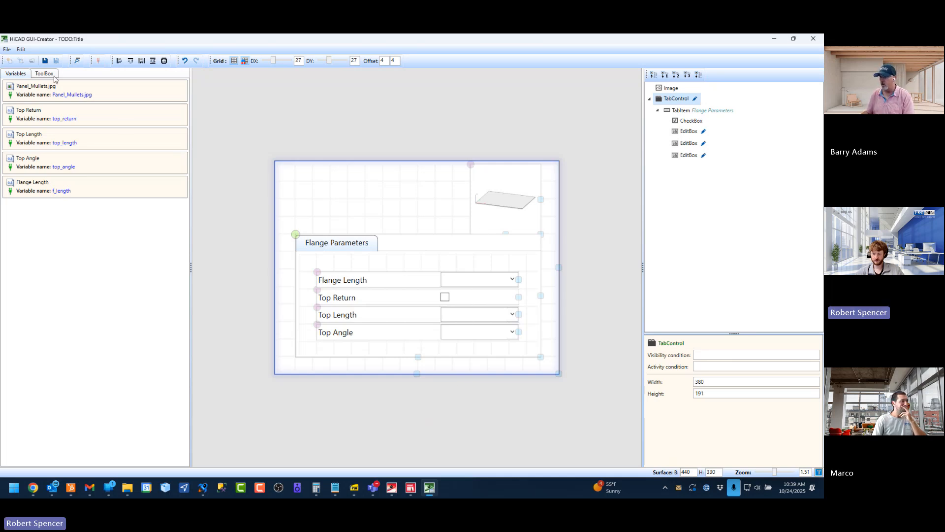
pyautogui.click(45, 63)
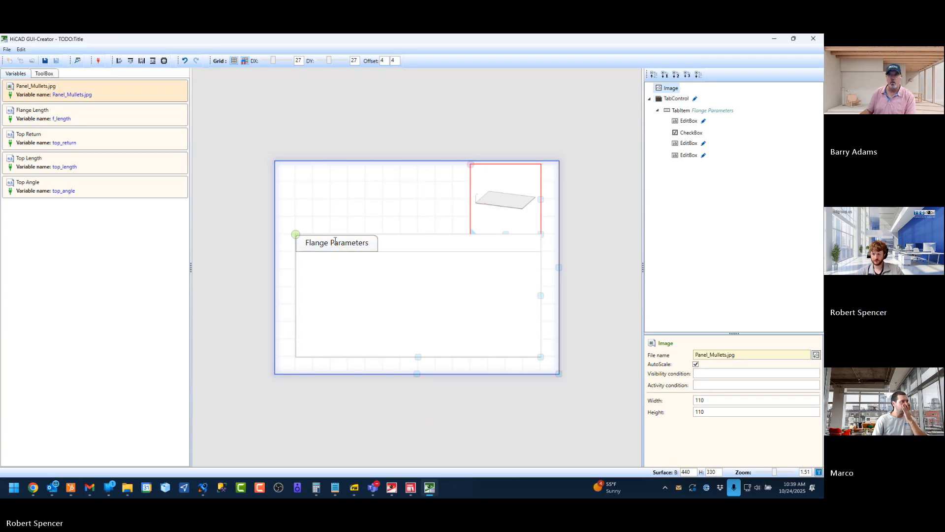
pyautogui.click(344, 267)
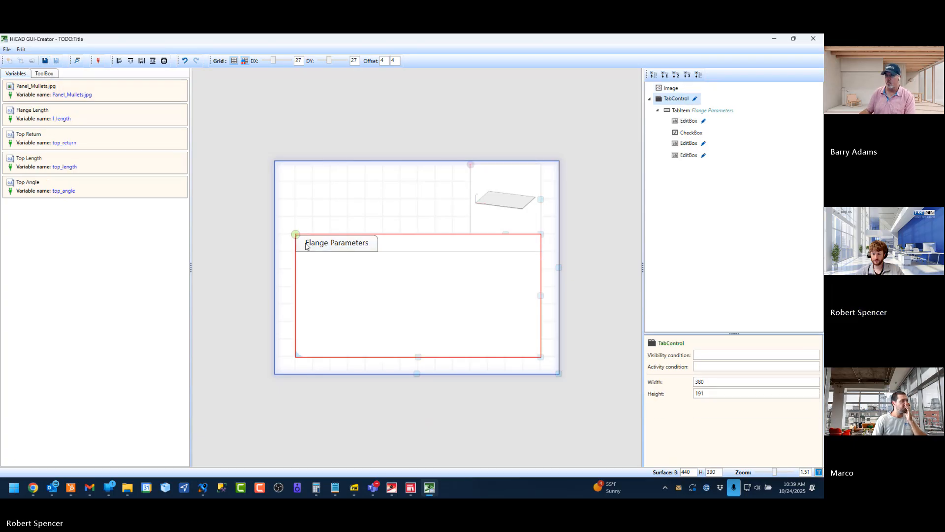
pyautogui.moveTo(403, 317); pyautogui.dragTo(417, 358)
pyautogui.click(350, 243)
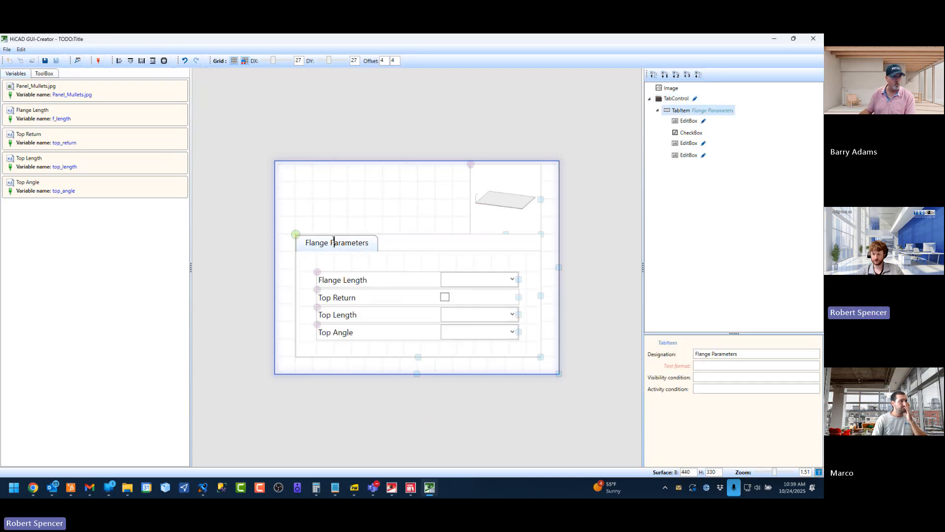
pyautogui.click(417, 242)
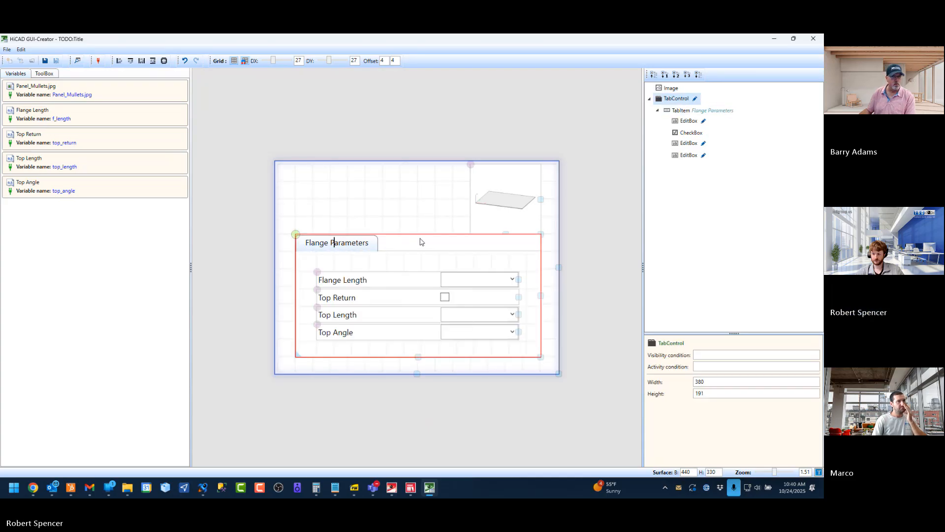
# Check the Flange Parameters tab once more, save the finished dialog and close the GUI-Creator
pyautogui.click(44, 61)
pyautogui.click(425, 240)
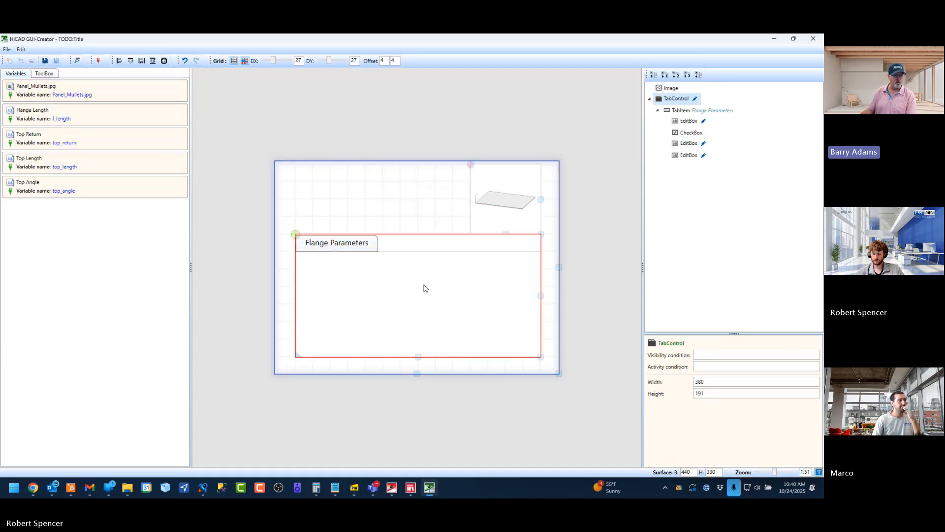
pyautogui.click(356, 242)
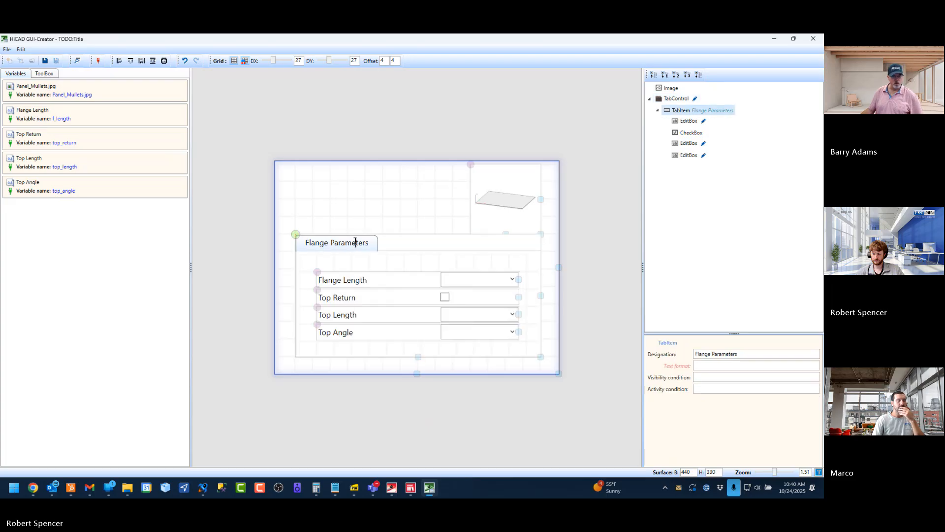
pyautogui.click(491, 196)
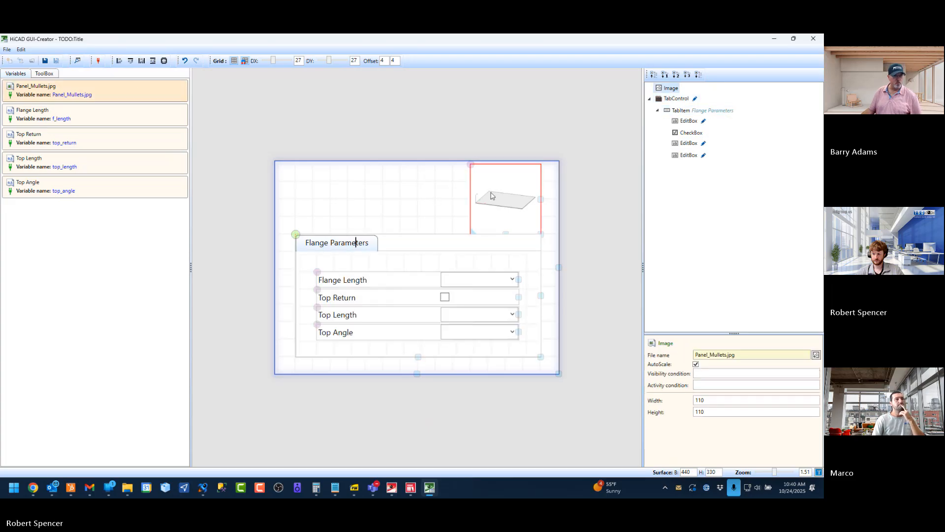
pyautogui.click(46, 61)
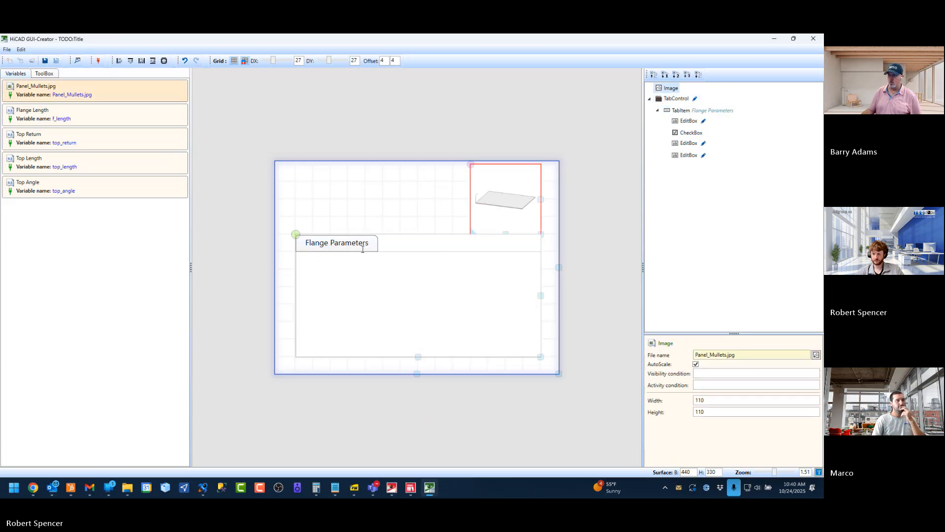
pyautogui.click(814, 38)
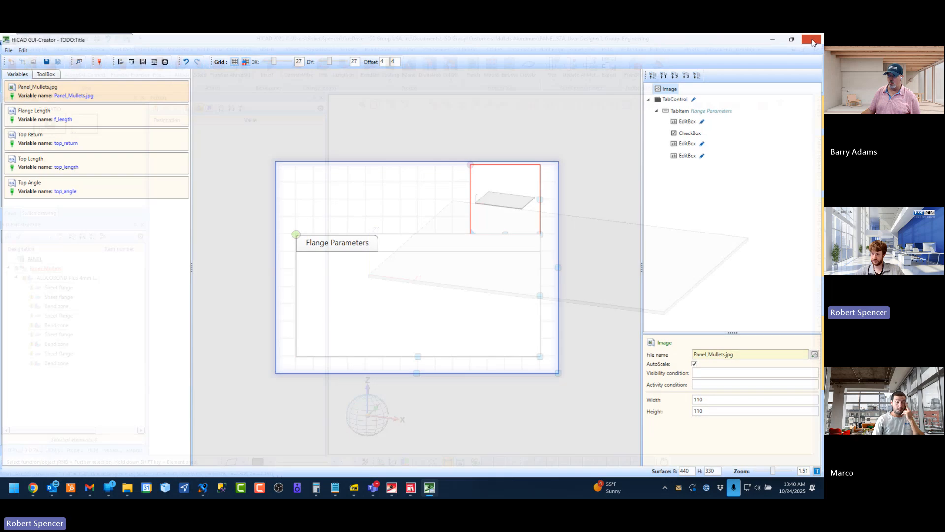
# Switch to the ELEVATION 1 drawing and show its 3-D part structure
pyautogui.scroll(1, 538, 271)
pyautogui.scroll(-1, 537, 271)
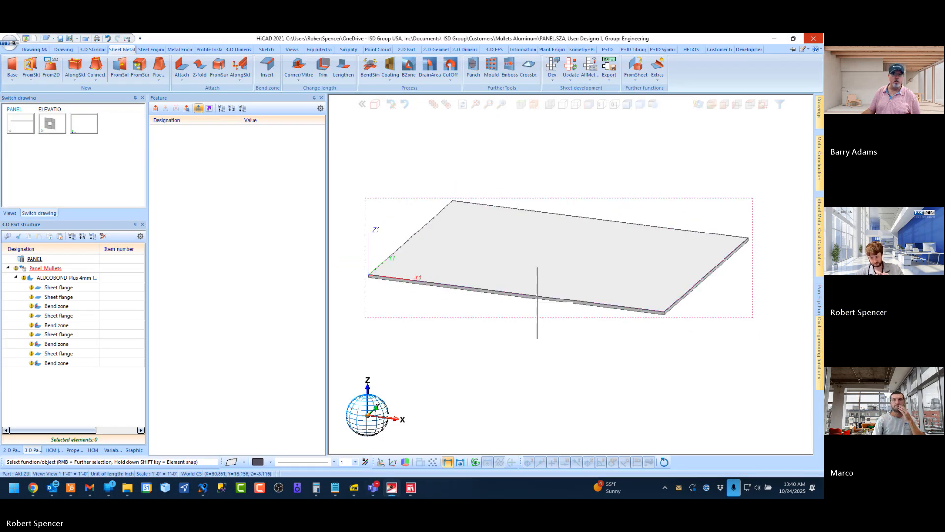
pyautogui.scroll(-1, 534, 304)
pyautogui.scroll(1, 530, 254)
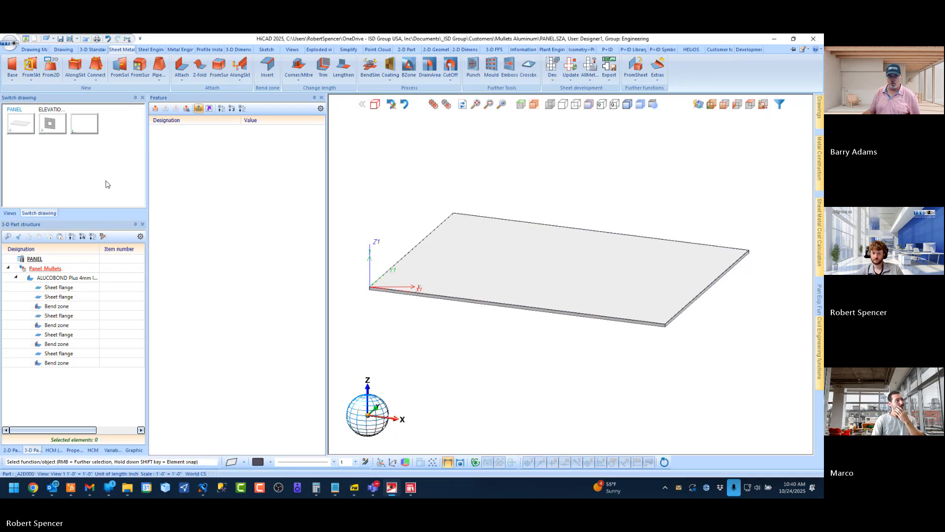
pyautogui.click(52, 123)
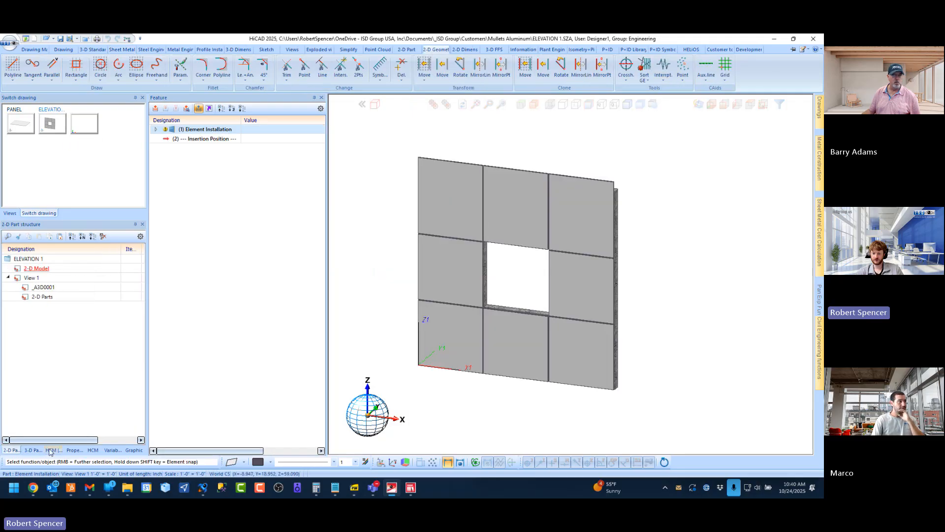
pyautogui.click(31, 450)
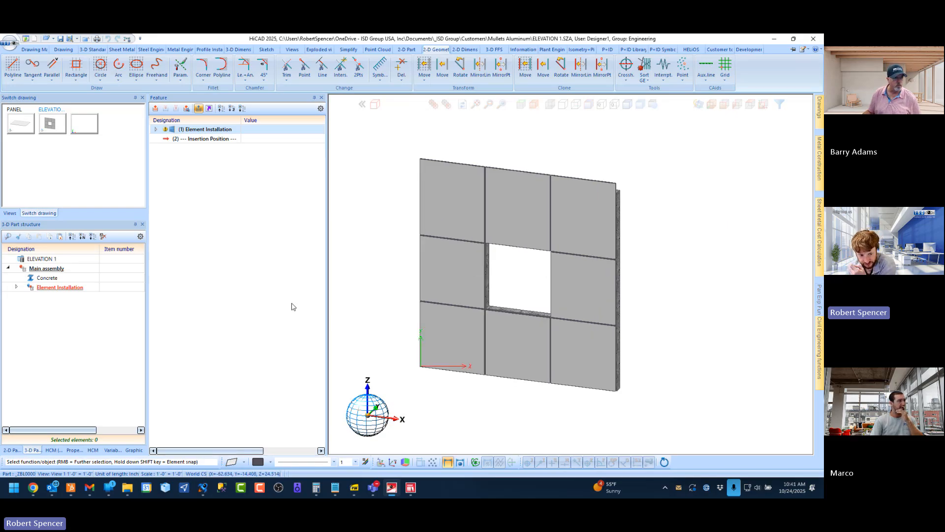
# Renew the dialogues of the Element Installation feature and recreate it in ELEVATION 1
pyautogui.rightClick(210, 129)
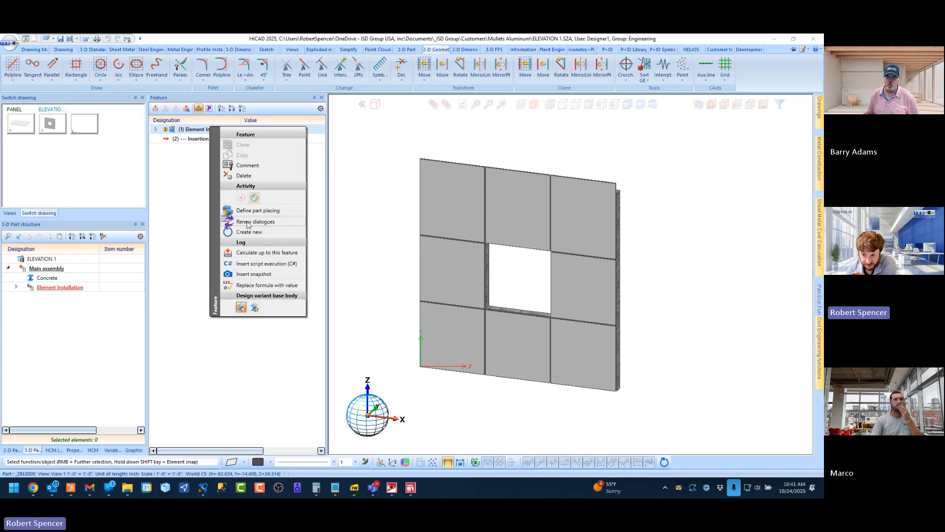
pyautogui.click(248, 222)
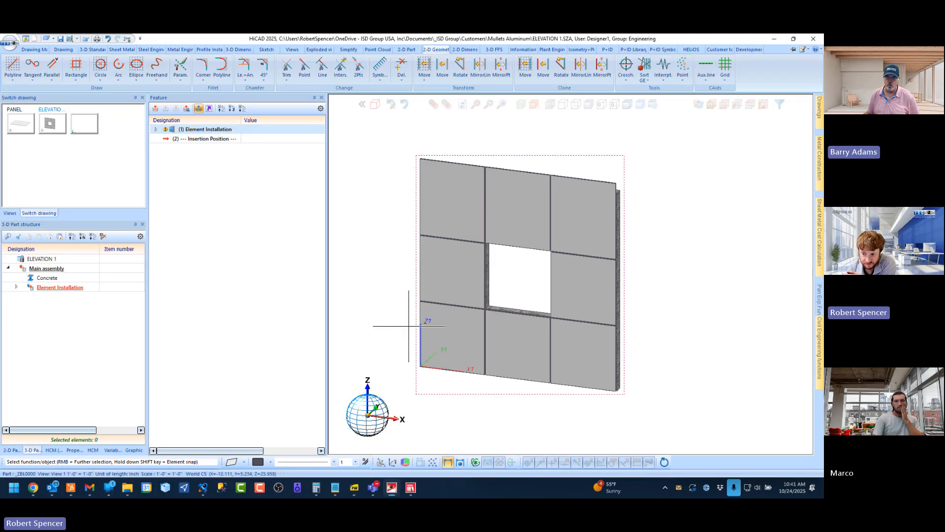
pyautogui.rightClick(208, 129)
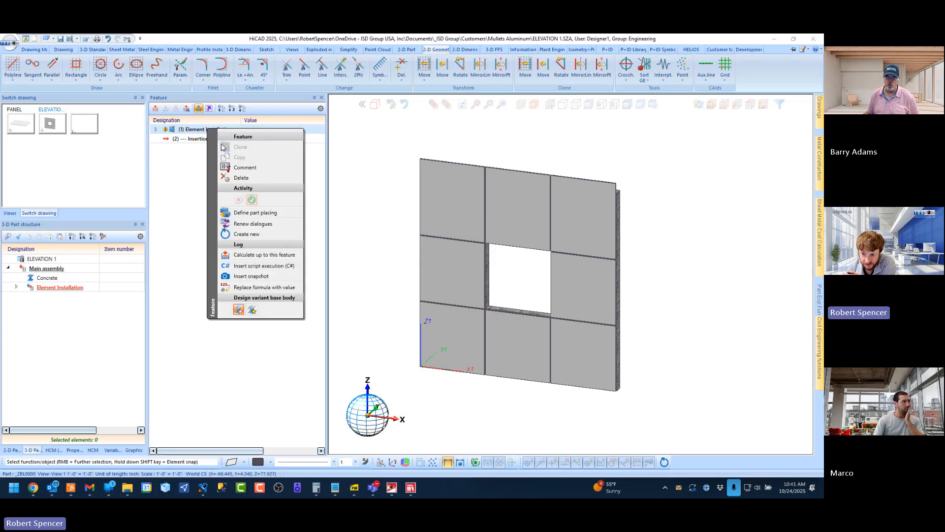
pyautogui.click(253, 235)
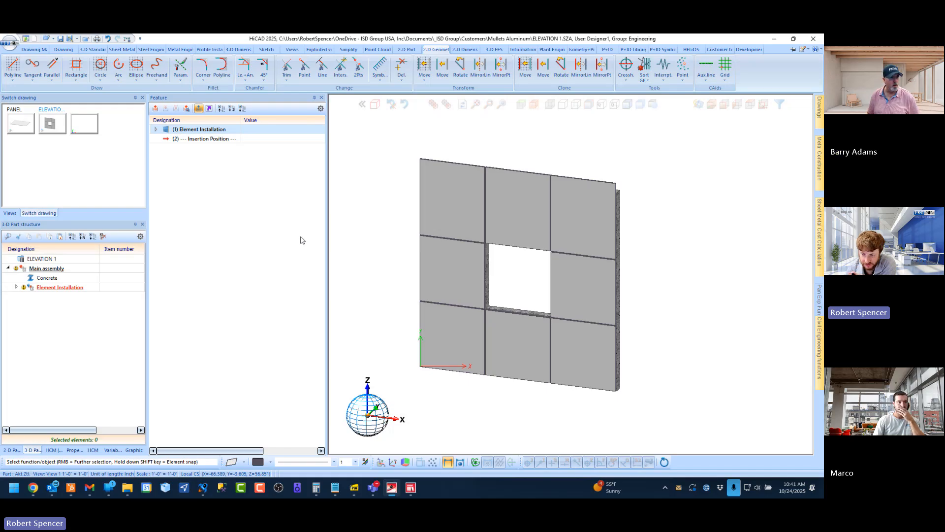
# Edit the Element Installation feature and turn on Top Return for the three top-row panels
pyautogui.click(193, 130)
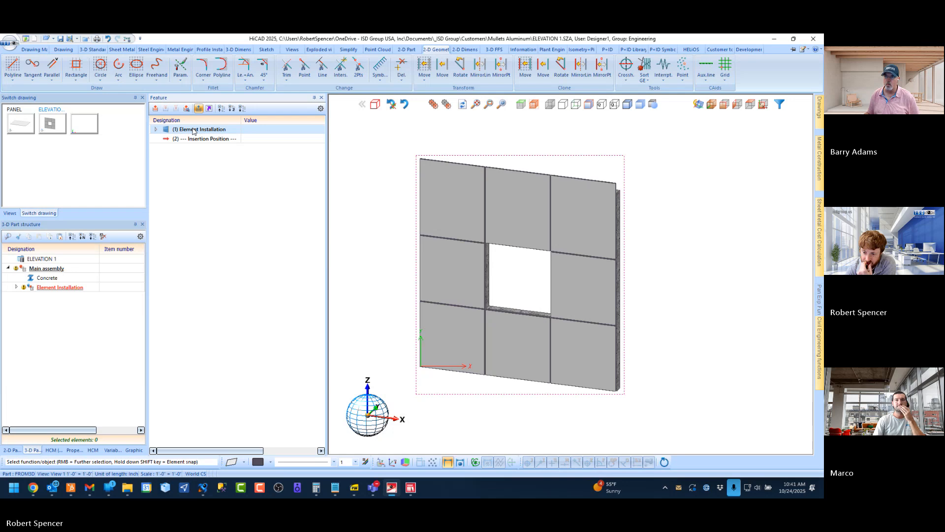
pyautogui.doubleClick(194, 132)
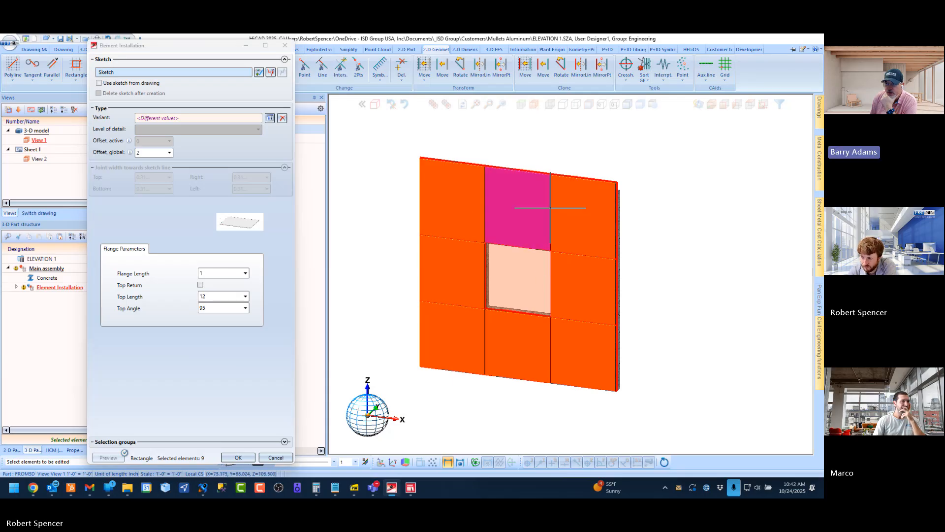
pyautogui.moveTo(569, 204)
pyautogui.mouseDown(button='middle')
pyautogui.moveTo(531, 207)
pyautogui.moveTo(569, 202)
pyautogui.mouseUp(button='middle')
pyautogui.scroll(2, 629, 169)
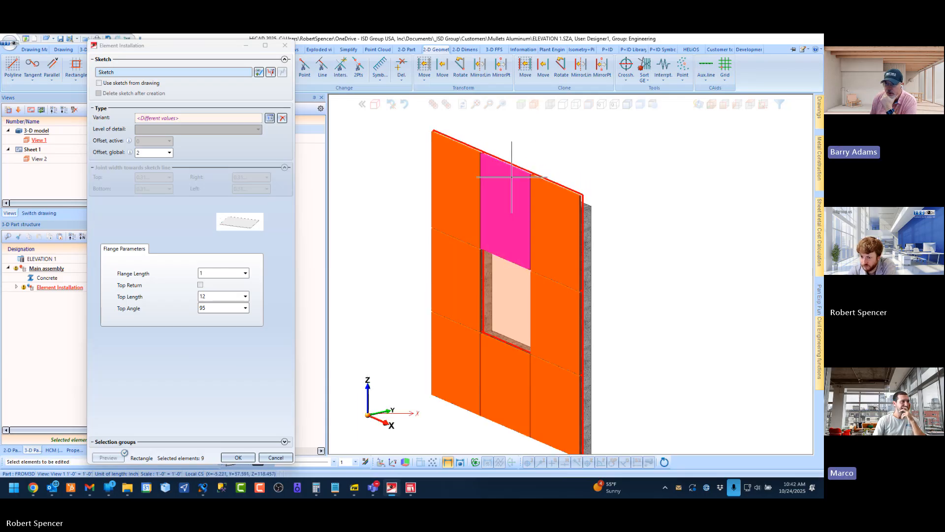
pyautogui.click(461, 180)
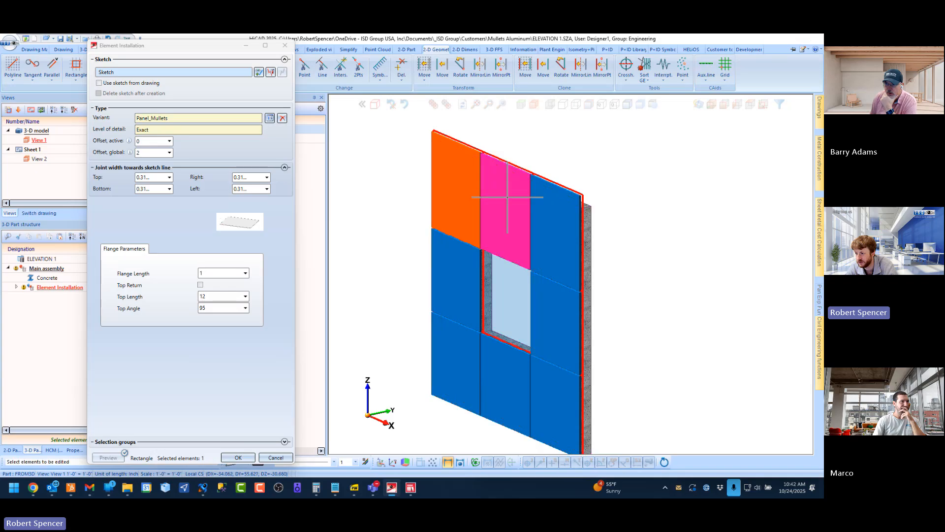
pyautogui.click(507, 184)
pyautogui.click(559, 211)
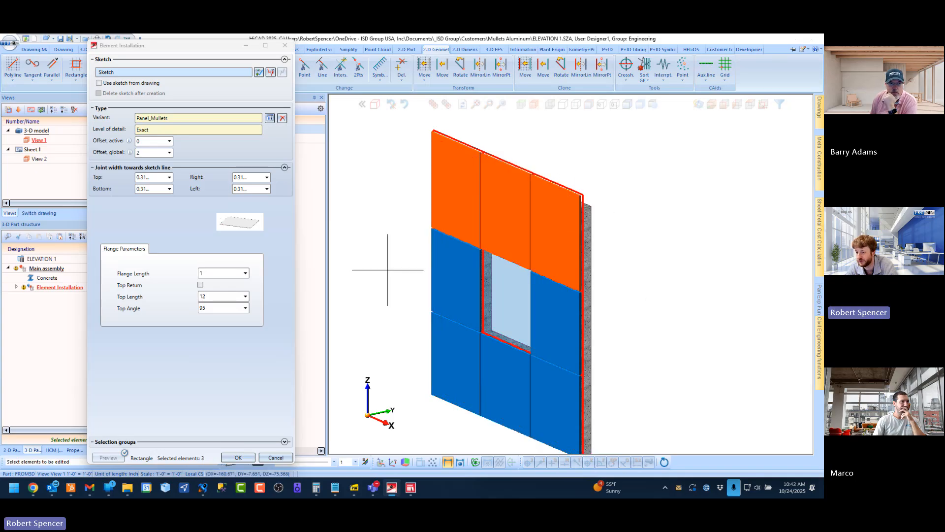
pyautogui.click(200, 285)
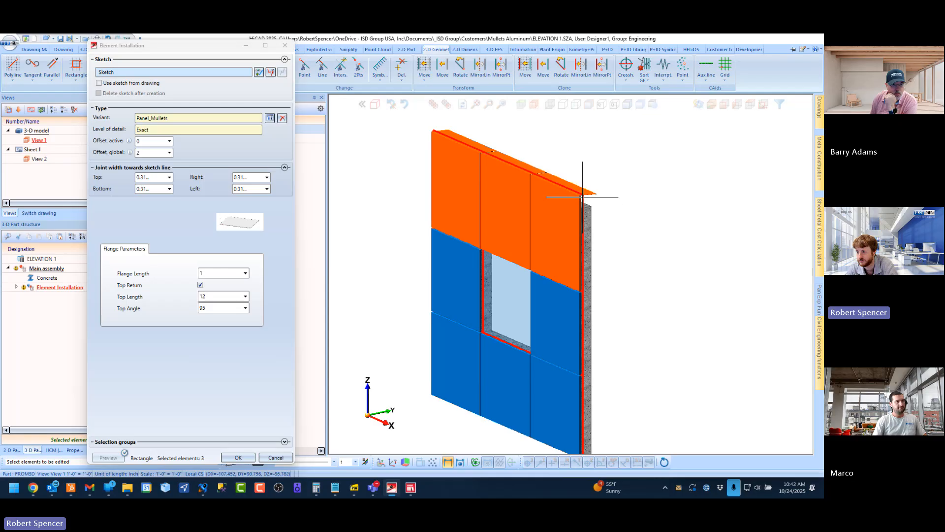
pyautogui.scroll(5, 562, 190)
pyautogui.scroll(-5, 562, 190)
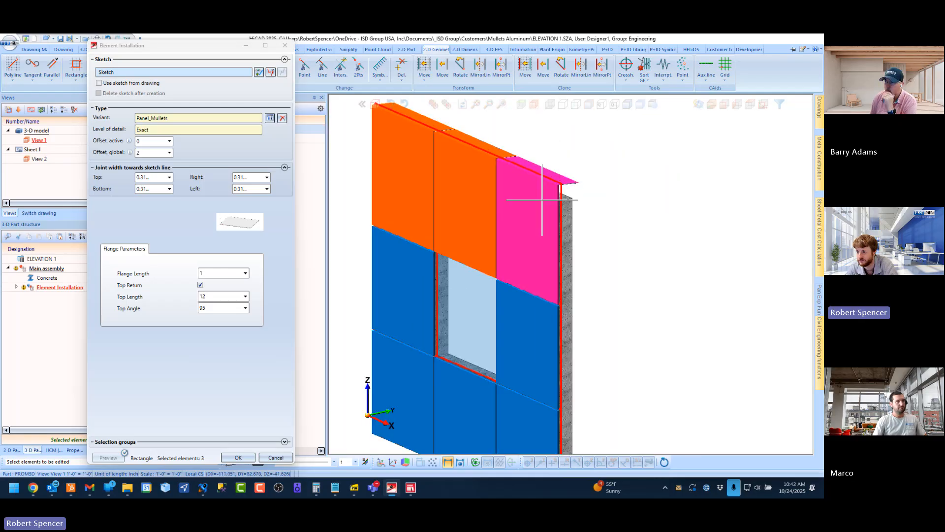
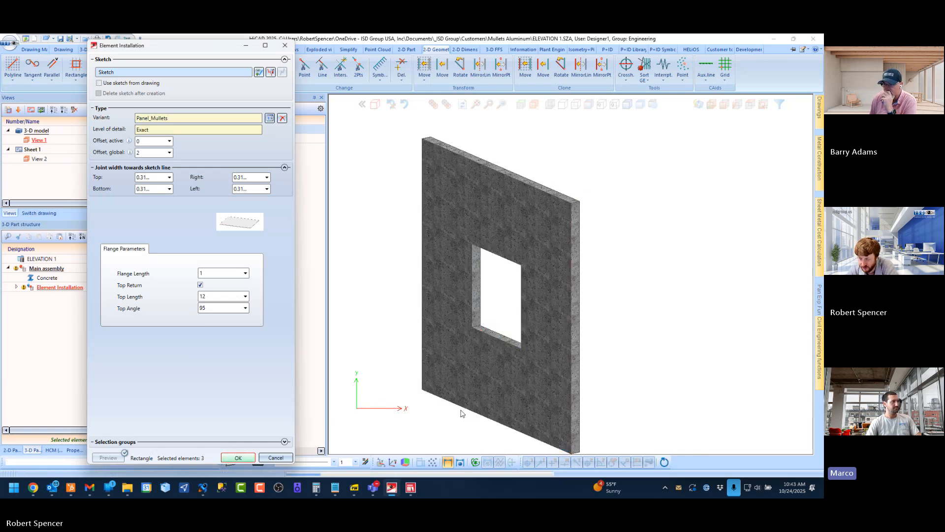
# Review the Panel_Mullets variables in the PANEL drawing and open the rename dialog of top_return without changing its name
pyautogui.click(39, 212)
pyautogui.click(22, 120)
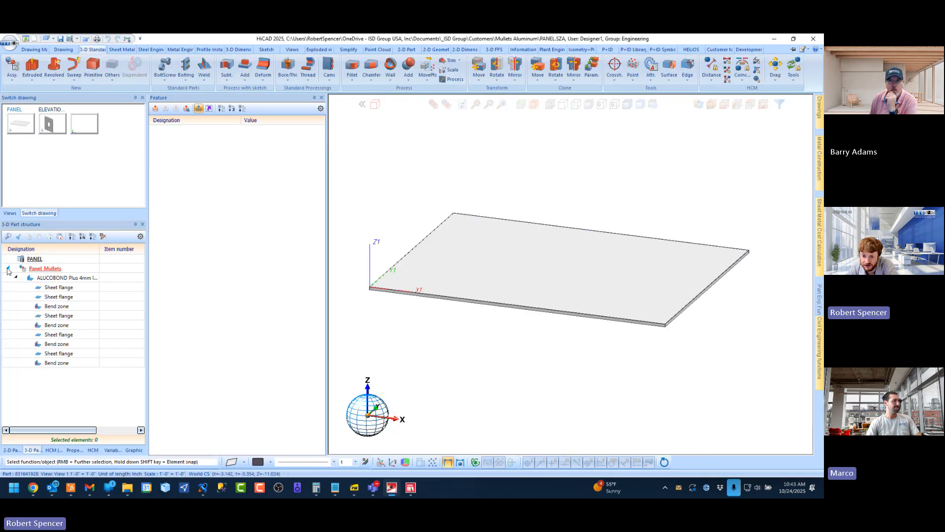
pyautogui.click(112, 449)
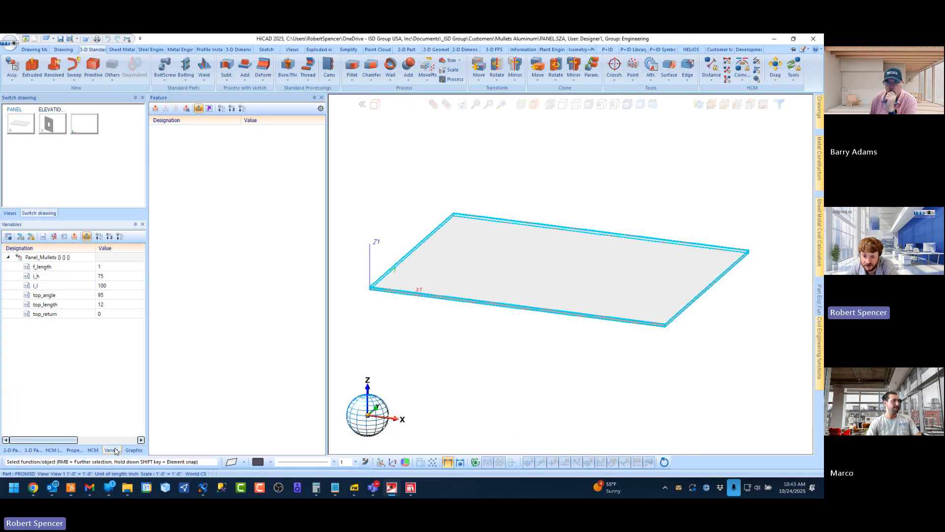
pyautogui.click(55, 315)
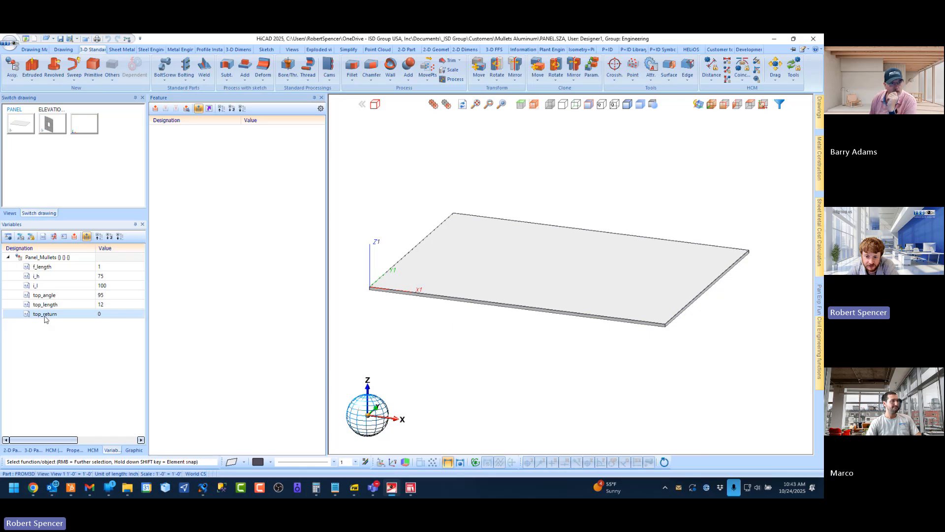
pyautogui.rightClick(45, 315)
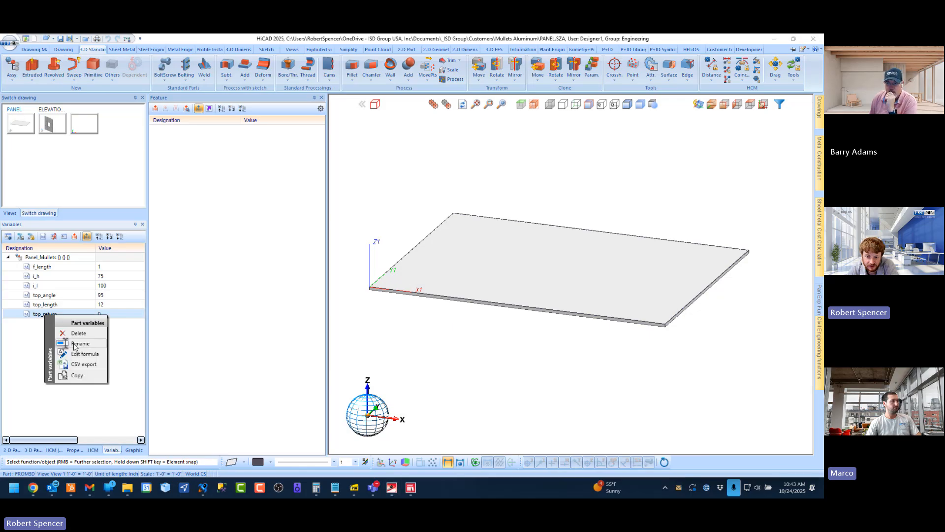
pyautogui.click(79, 344)
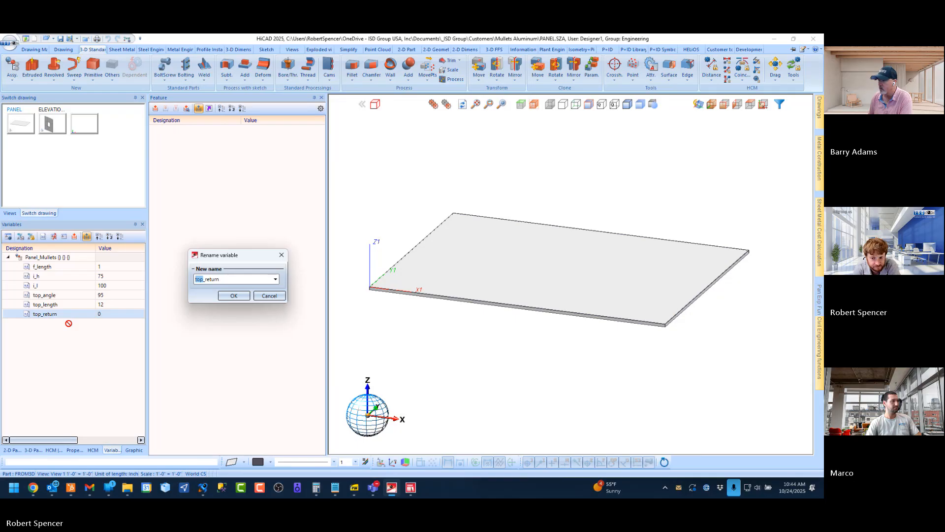
pyautogui.click(271, 296)
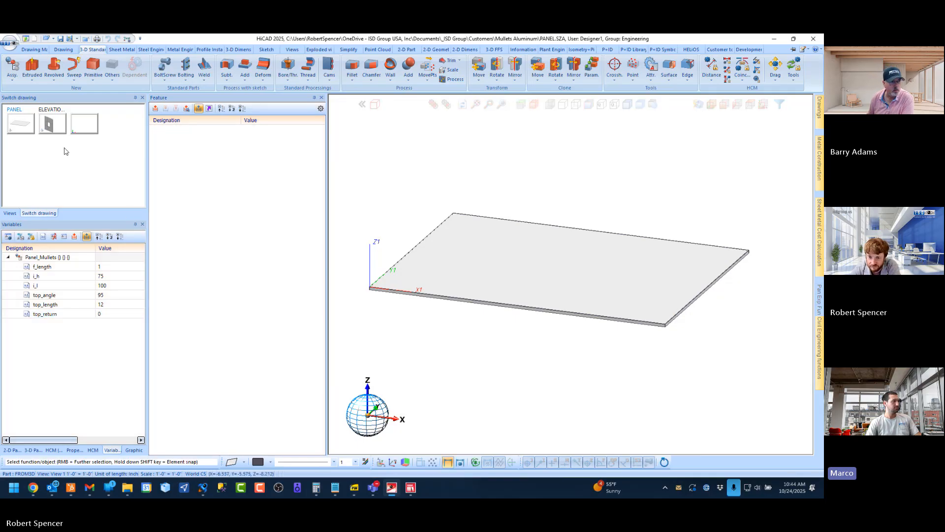
# Switch back to the ELEVATION 1 drawing and examine the top returns on the top-row panels
pyautogui.click(52, 125)
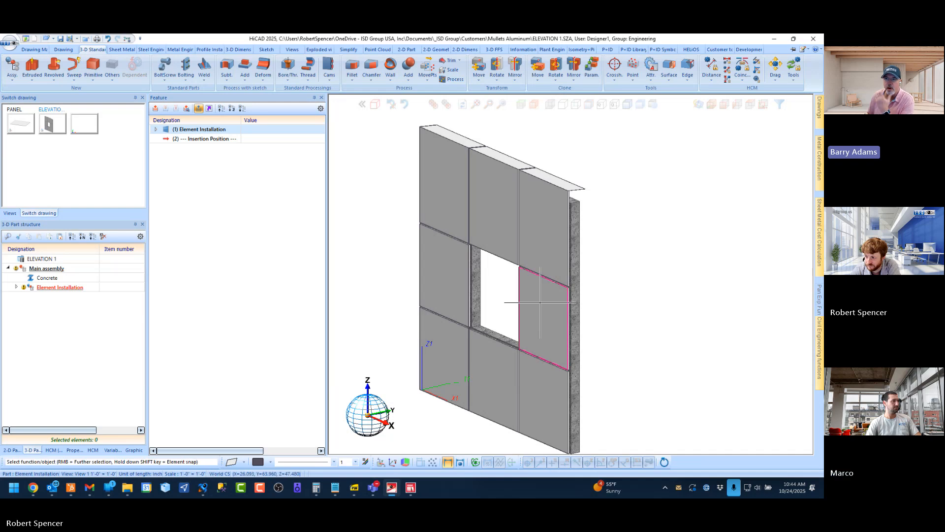
pyautogui.moveTo(515, 267); pyautogui.dragTo(523, 266, button='middle')
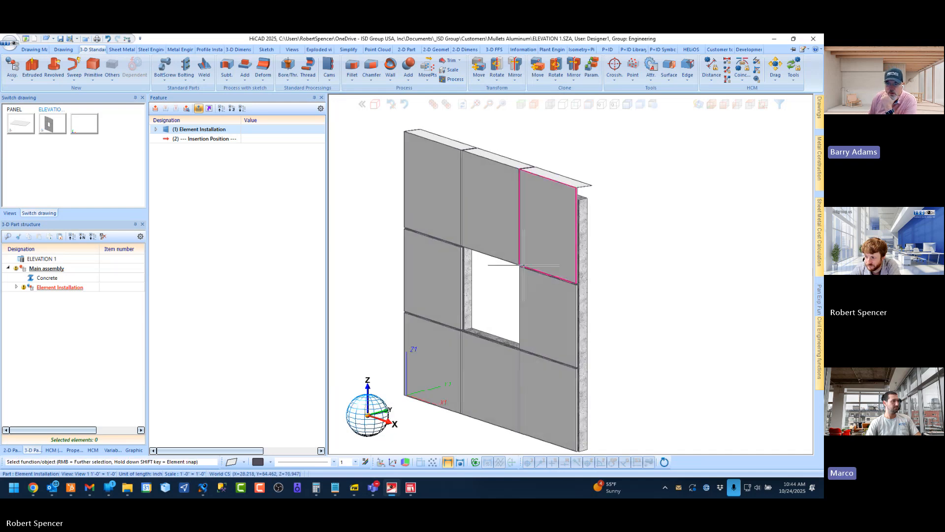
pyautogui.scroll(-2, 523, 266)
pyautogui.scroll(1, 500, 284)
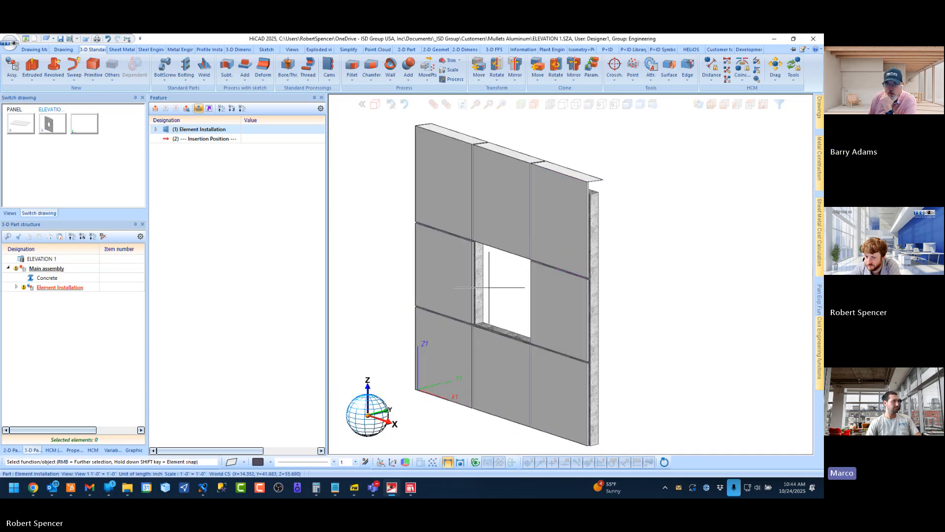
# Return to the PANEL drawing and view the element installation variant's catalogue save settings for Panel_Mullets without saving
pyautogui.click(21, 123)
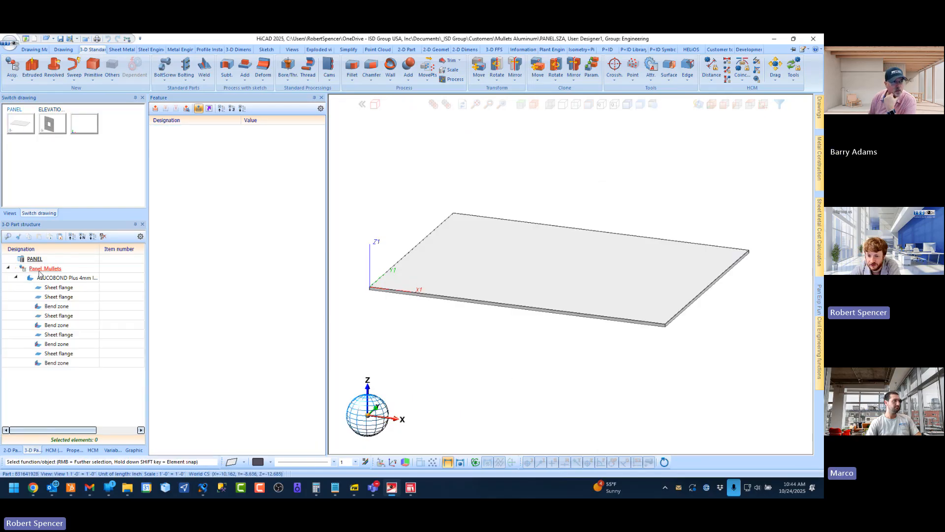
pyautogui.moveTo(819, 348)
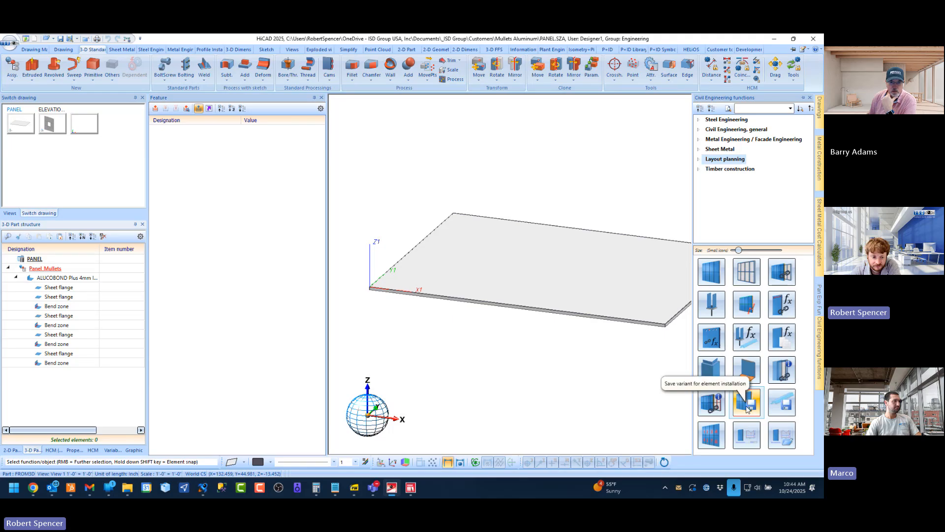
pyautogui.click(747, 408)
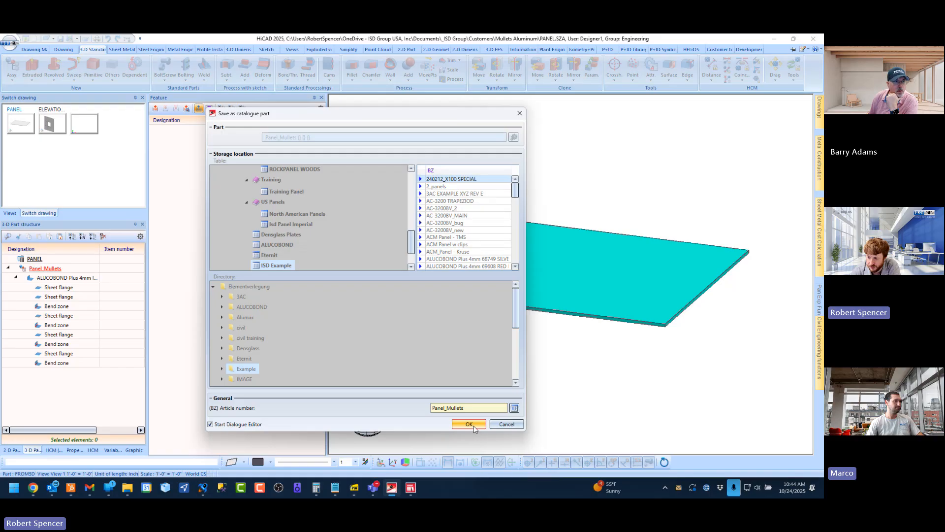
pyautogui.click(507, 424)
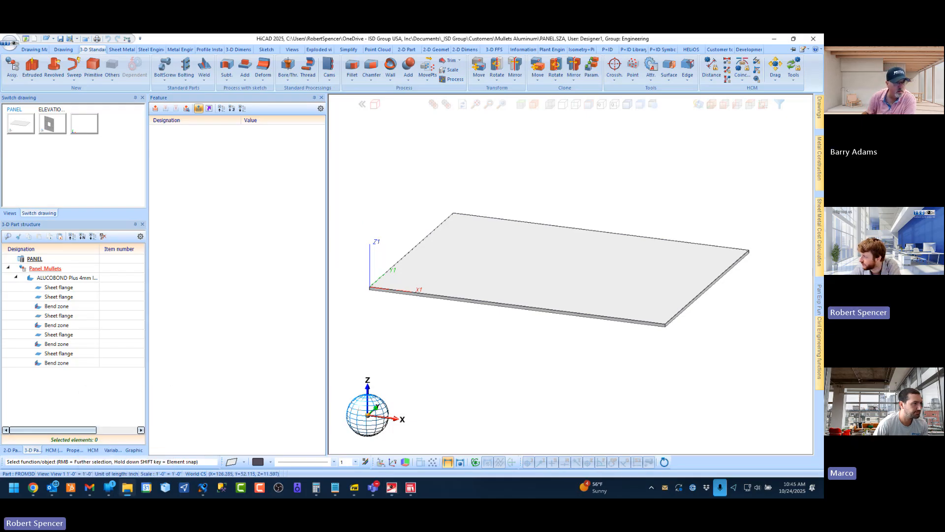
# Switch to File Explorer and open the exe folder of hicad 2025 30023 b503 on drive C in a new tab
pyautogui.moveTo(823, 148); pyautogui.dragTo(354, 34)
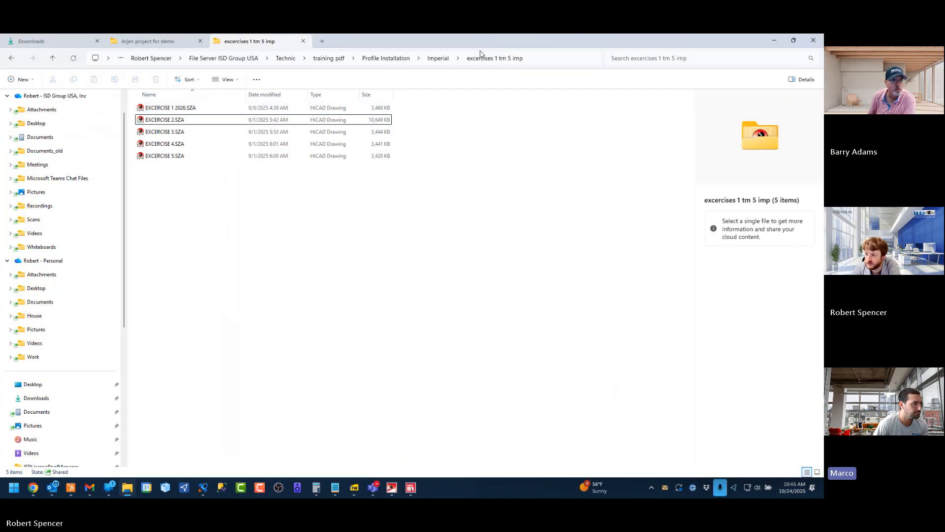
pyautogui.click(322, 41)
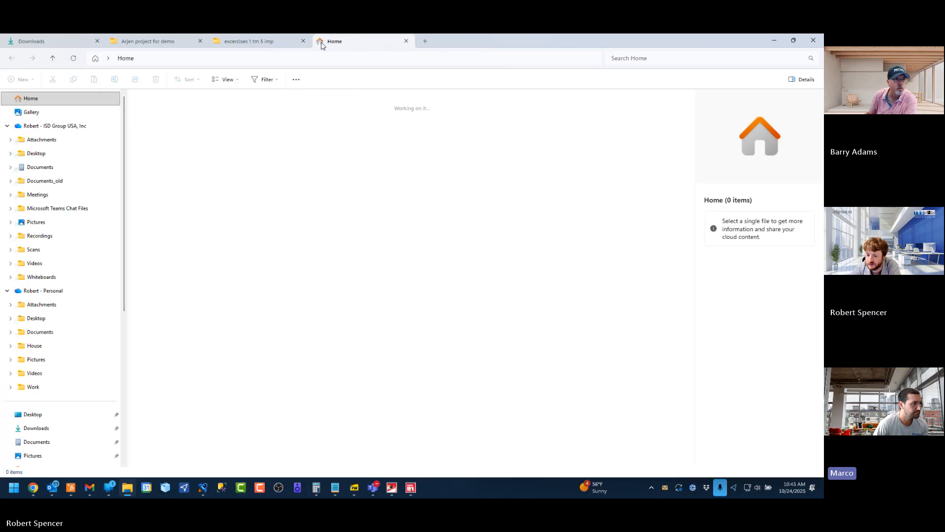
pyautogui.scroll(-5, 61, 355)
pyautogui.click(50, 411)
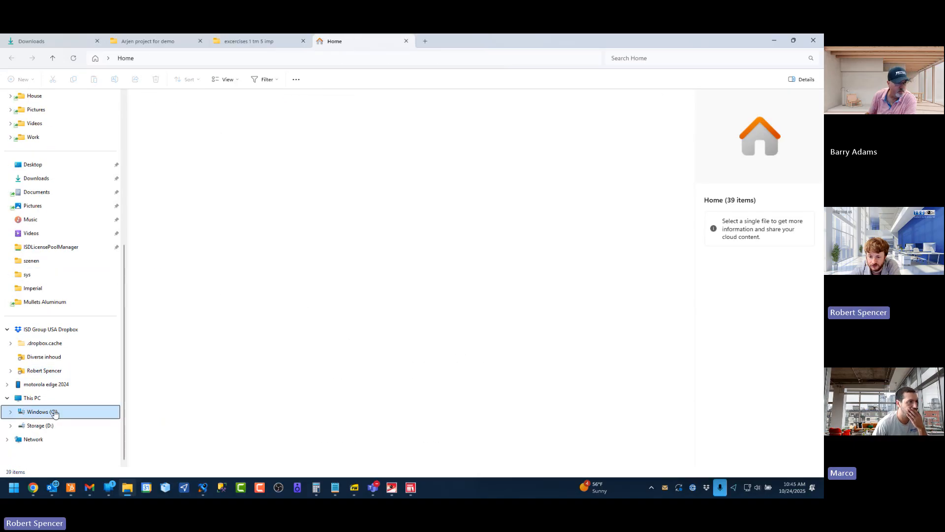
pyautogui.click(172, 169)
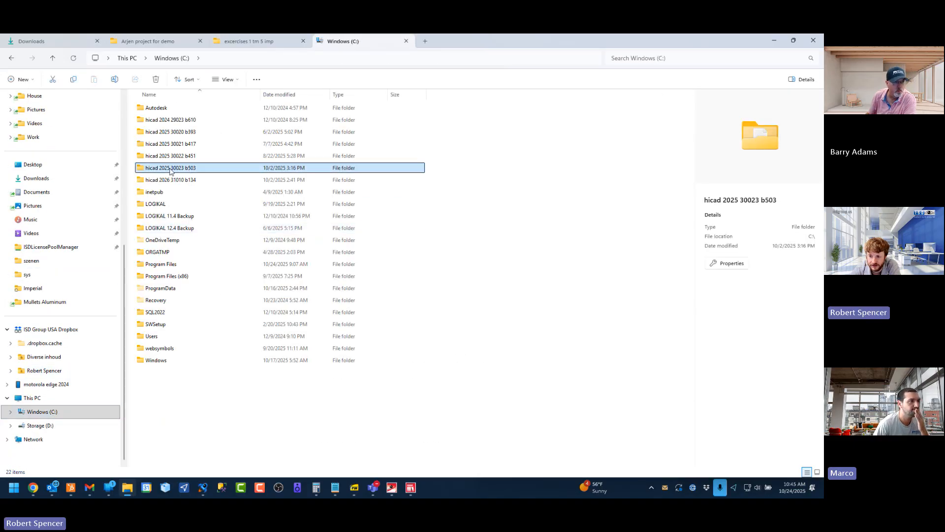
pyautogui.doubleClick(168, 171)
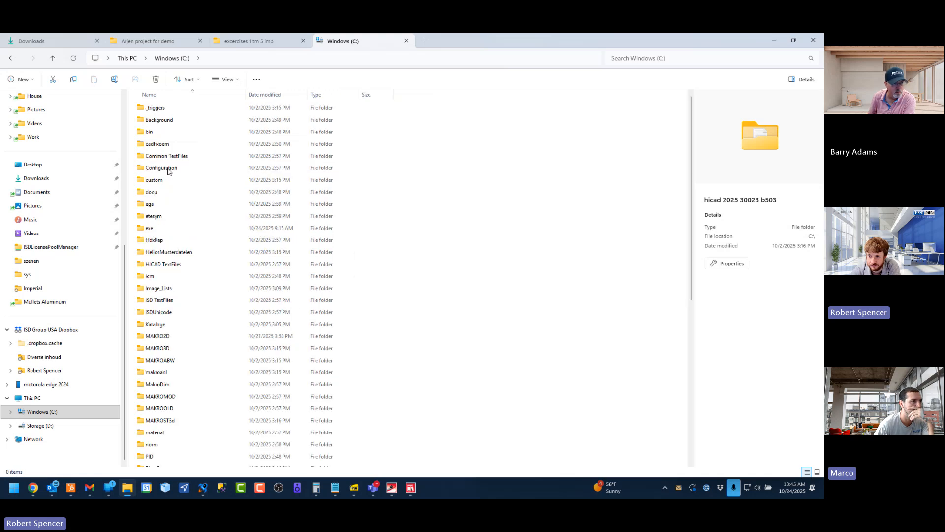
pyautogui.doubleClick(164, 229)
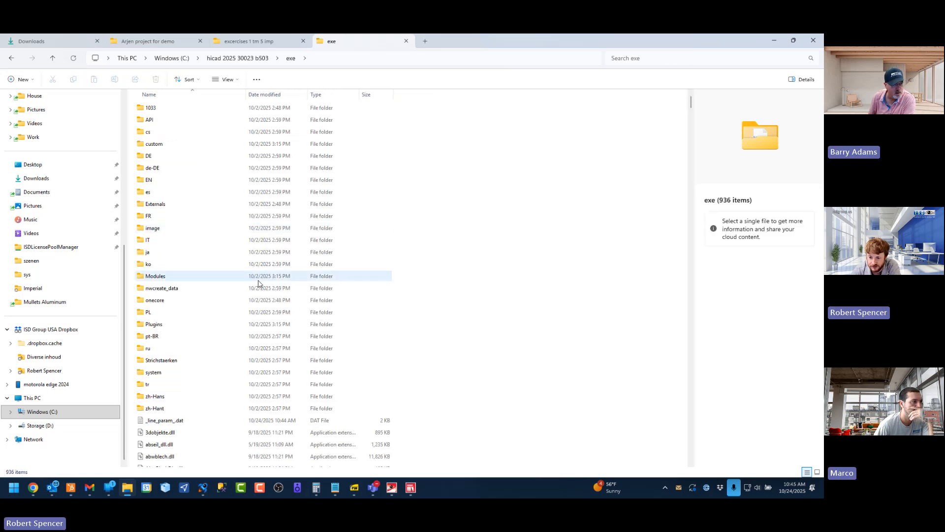
# Locate and select HiCADGUICreatorApp.exe in the exe folder
pyautogui.click(258, 278)
pyautogui.press('h')
pyautogui.scroll(-10, 215, 226)
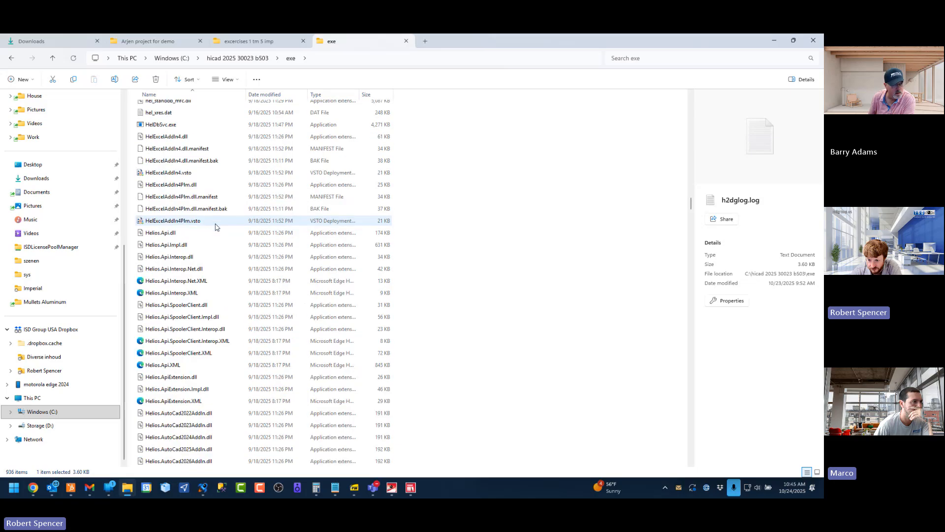
pyautogui.scroll(-20, 215, 226)
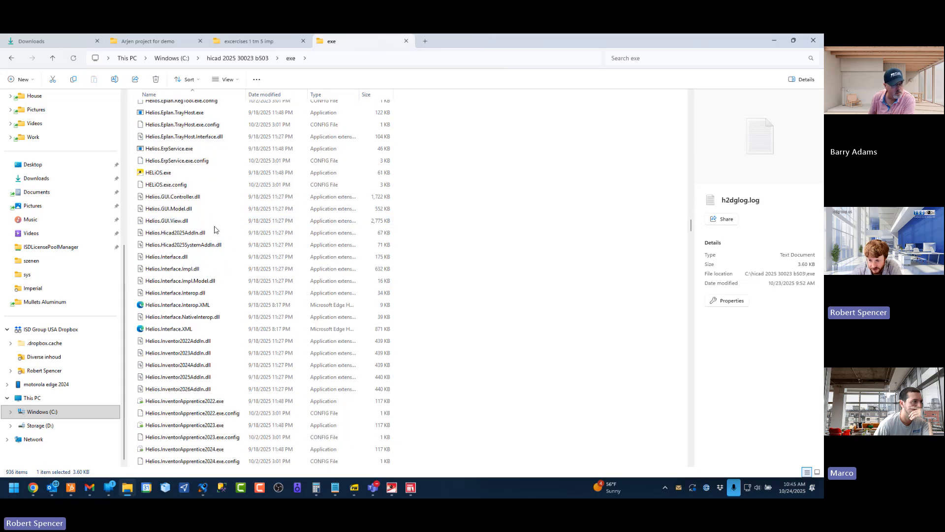
pyautogui.scroll(-15, 211, 246)
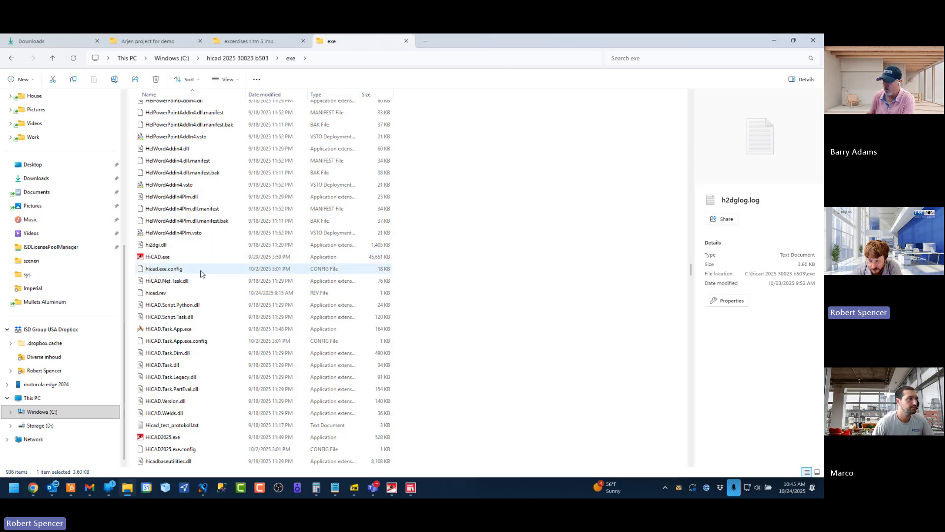
pyautogui.scroll(-9, 202, 266)
pyautogui.click(197, 317)
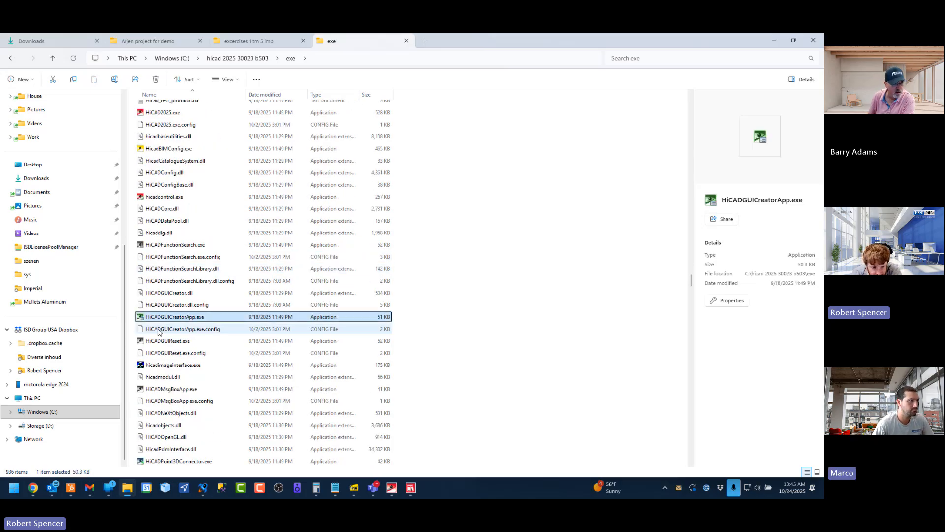
# View the option for sending HiCADGUICreatorApp.exe to the desktop as a shortcut, without creating the shortcut
pyautogui.moveTo(167, 320)
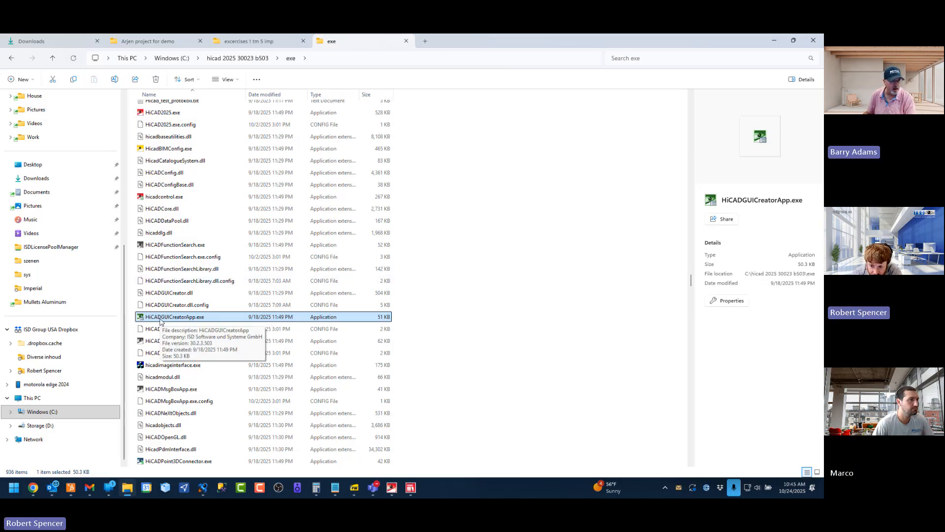
pyautogui.rightClick(164, 319)
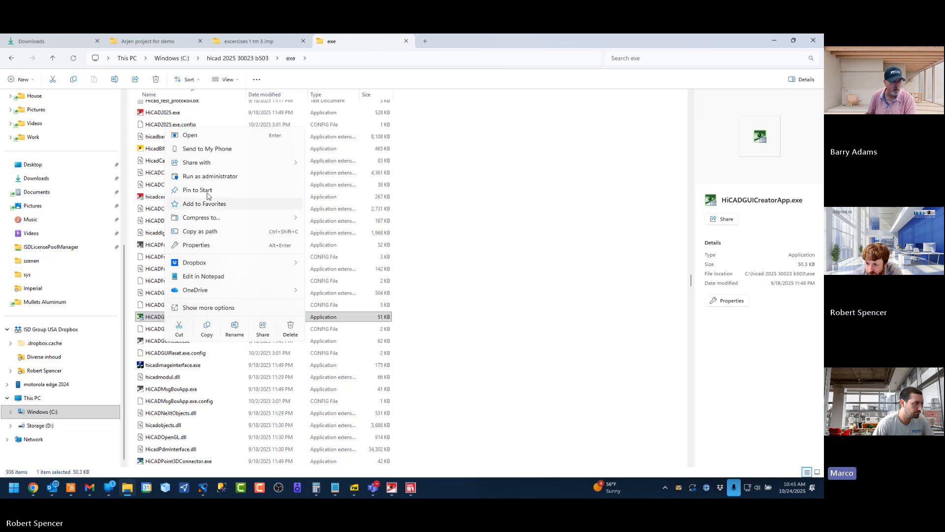
pyautogui.click(202, 308)
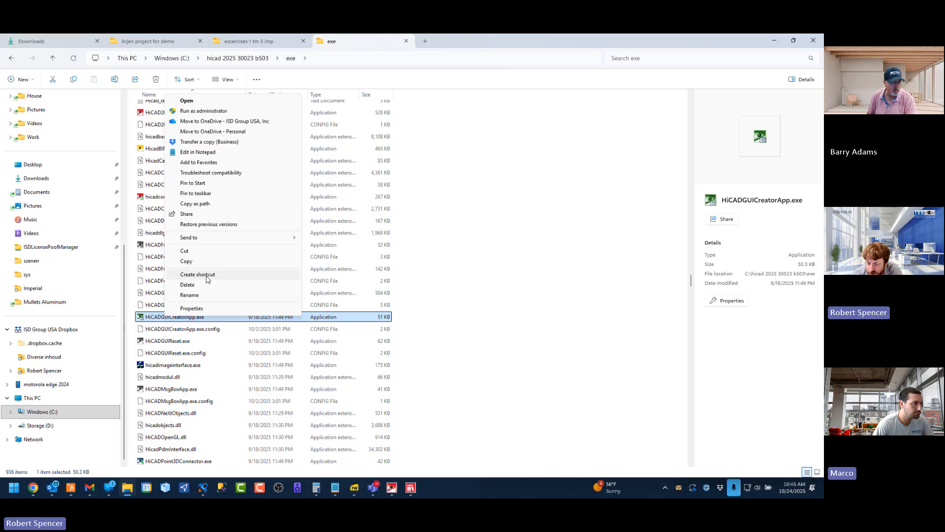
pyautogui.moveTo(295, 237)
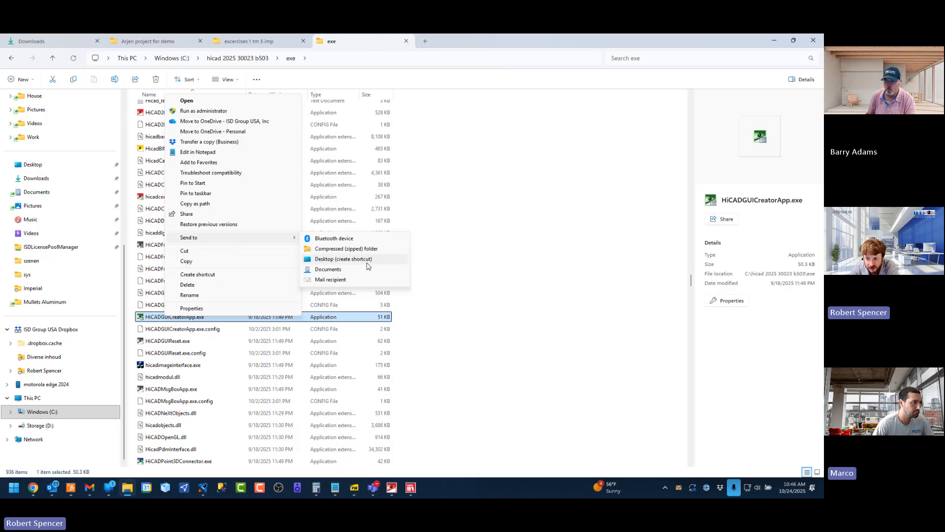
pyautogui.click(496, 277)
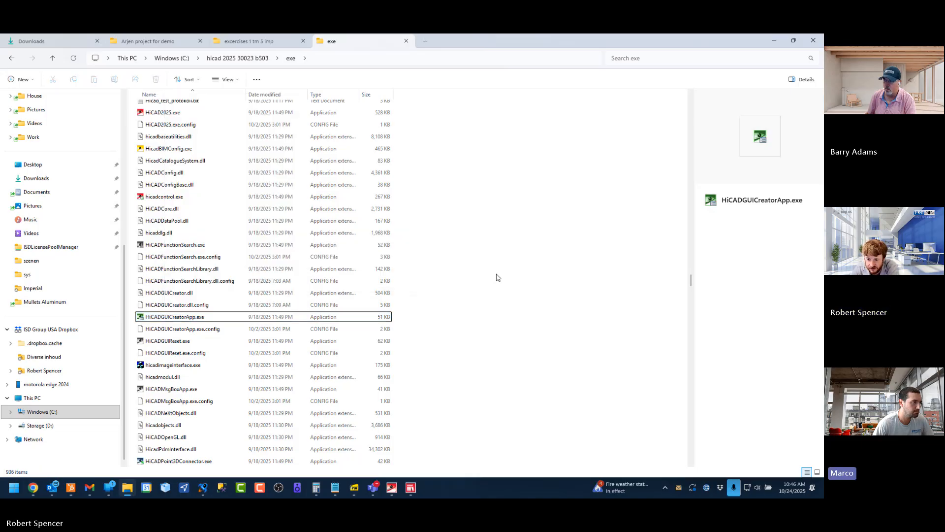
# Launch HiCADGUICreatorApp.exe from the exe folder and maximize the HiCAD GUI-Creator window
pyautogui.click(181, 322)
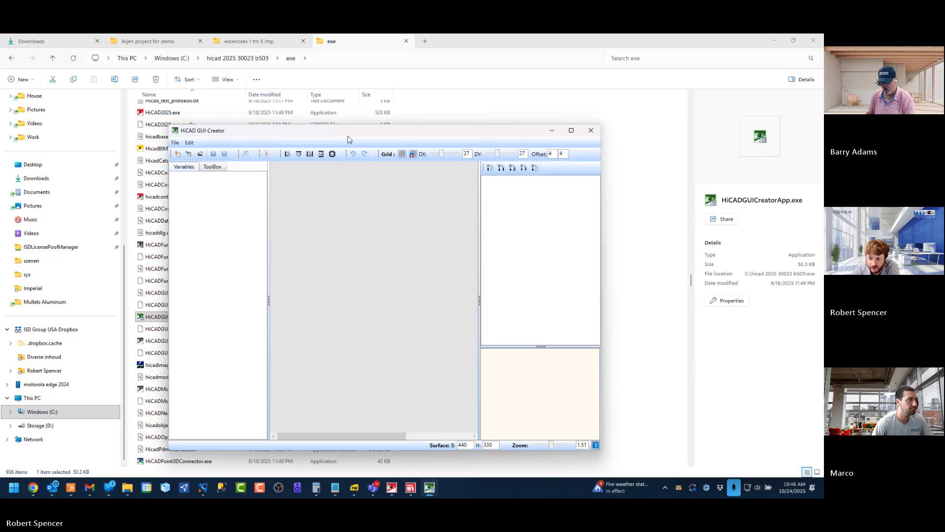
pyautogui.moveTo(367, 128); pyautogui.dragTo(340, 124)
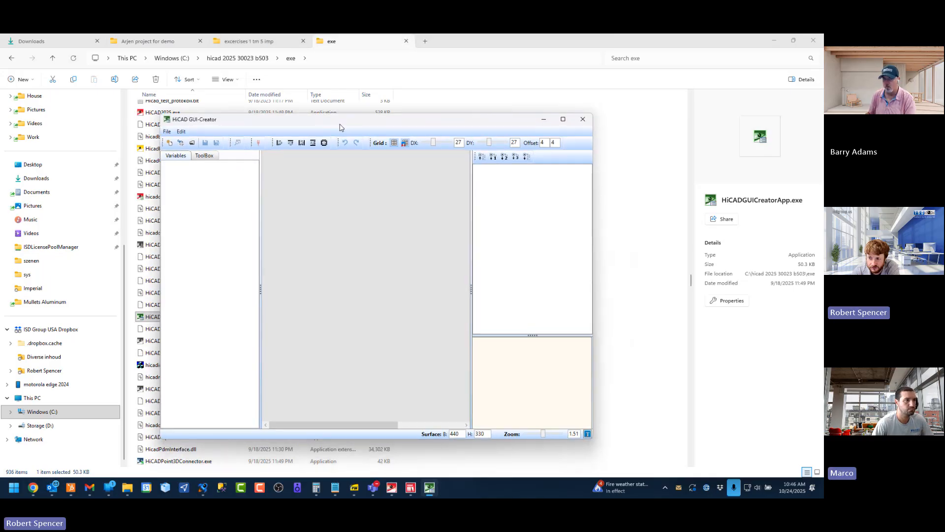
pyautogui.doubleClick(339, 127)
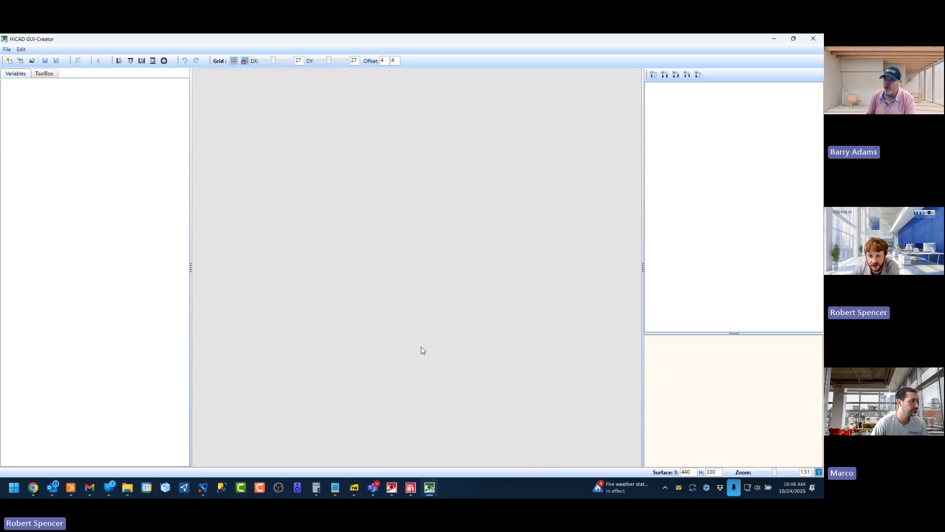
pyautogui.click(31, 61)
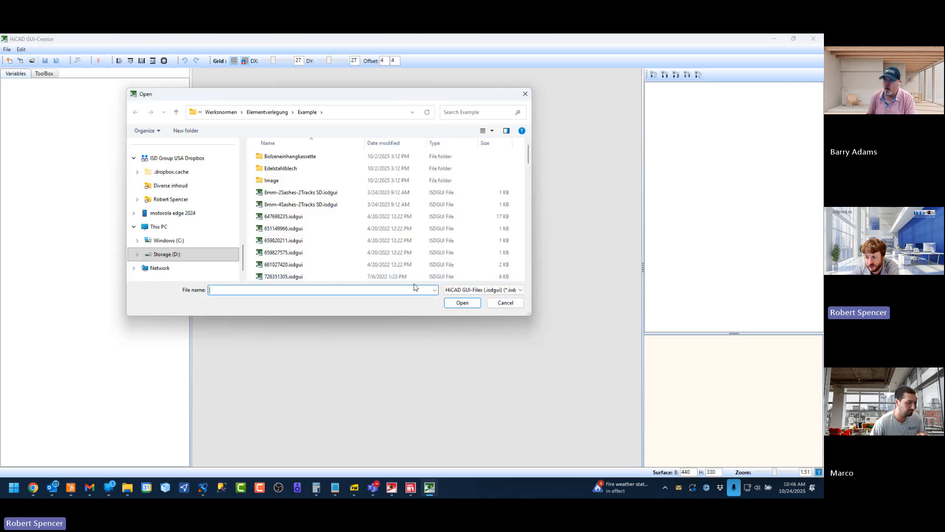
pyautogui.click(482, 293)
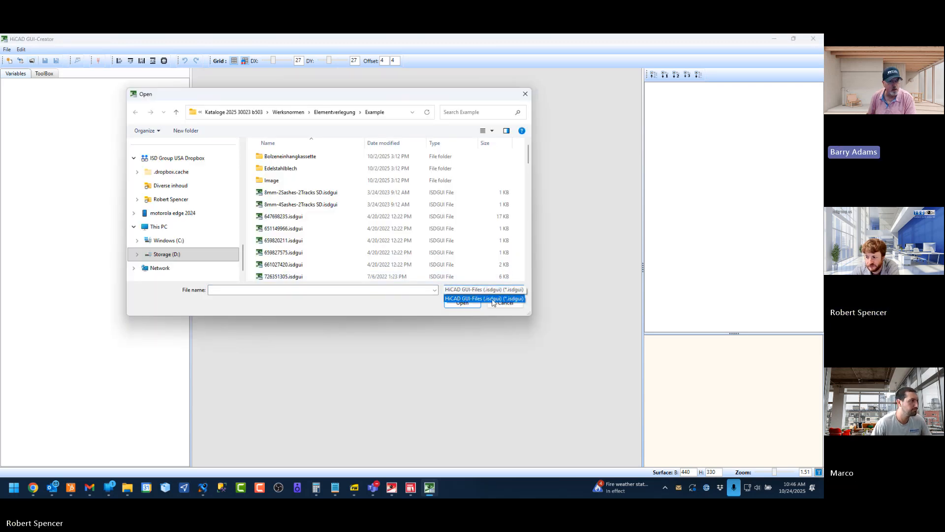
pyautogui.click(449, 388)
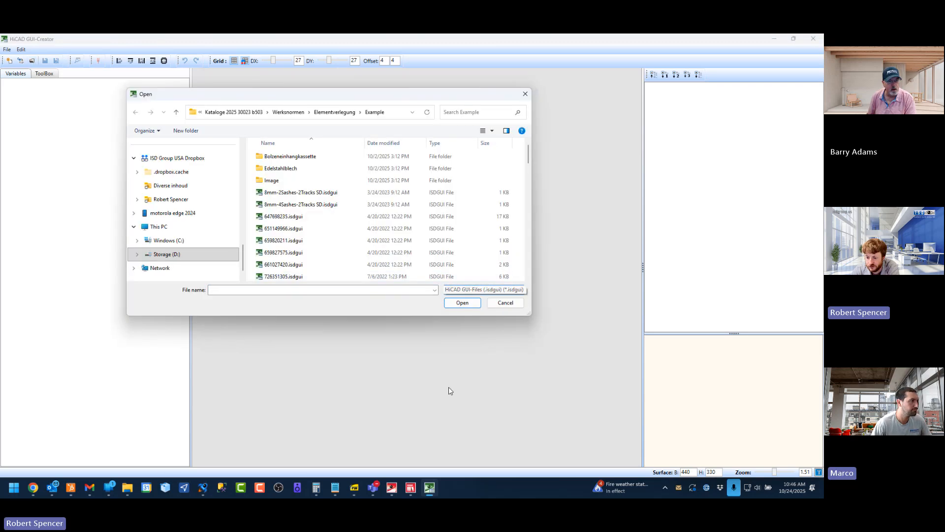
pyautogui.click(127, 487)
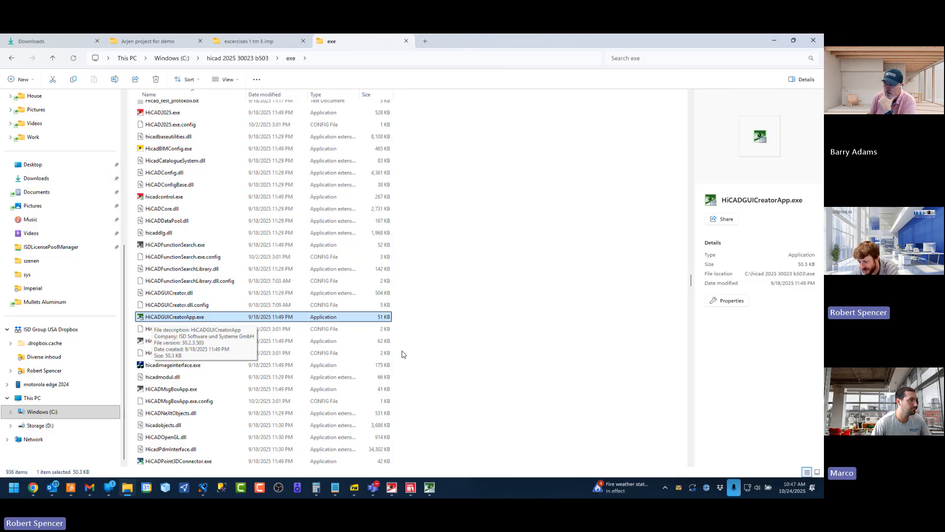
pyautogui.click(432, 489)
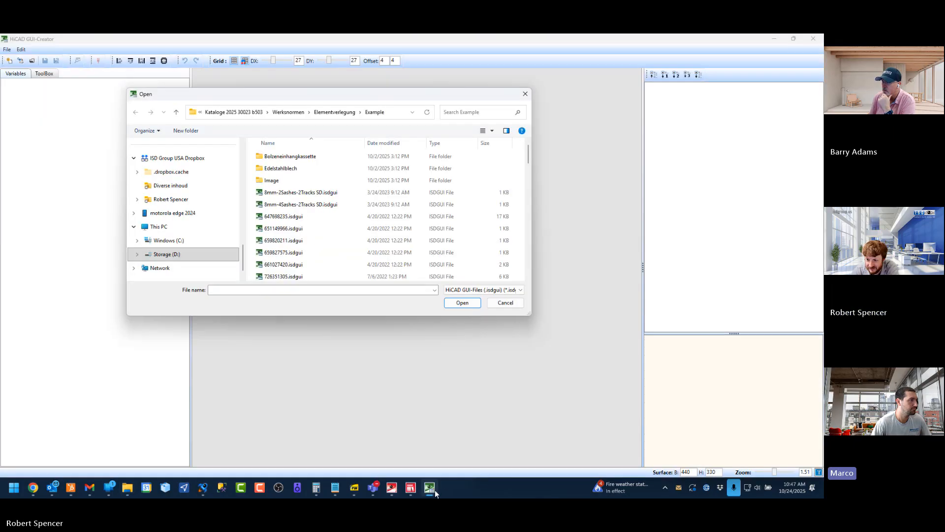
pyautogui.click(505, 304)
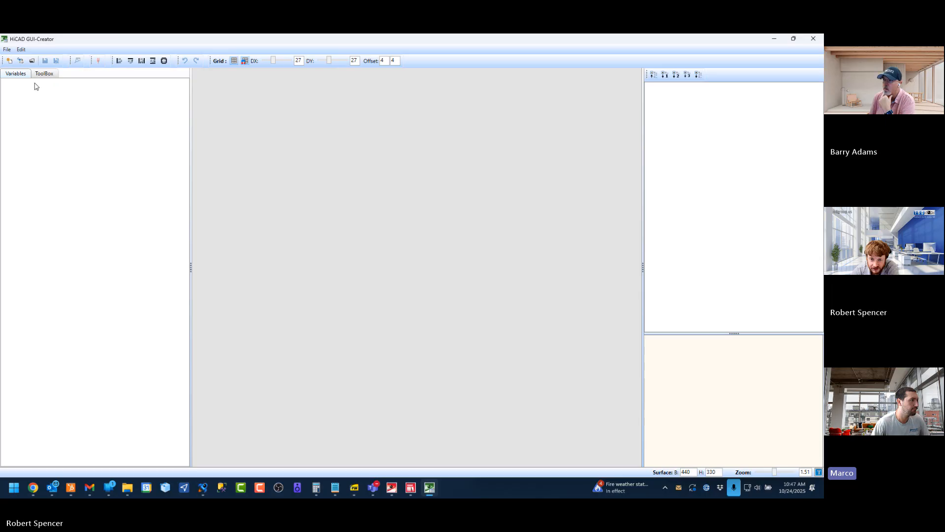
# Sort the Example folder's dialog files by date modified and open the newest one, 831641928.isdgui
pyautogui.click(32, 61)
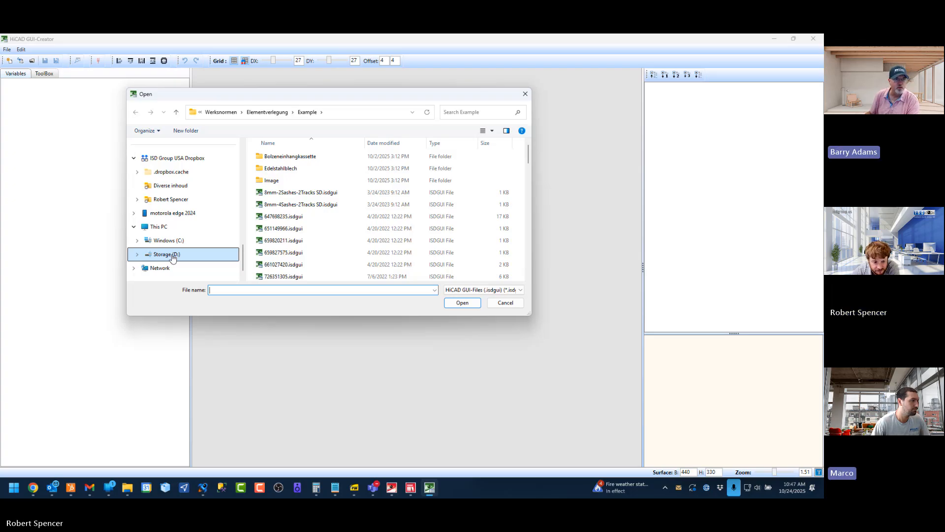
pyautogui.moveTo(348, 95); pyautogui.dragTo(360, 122)
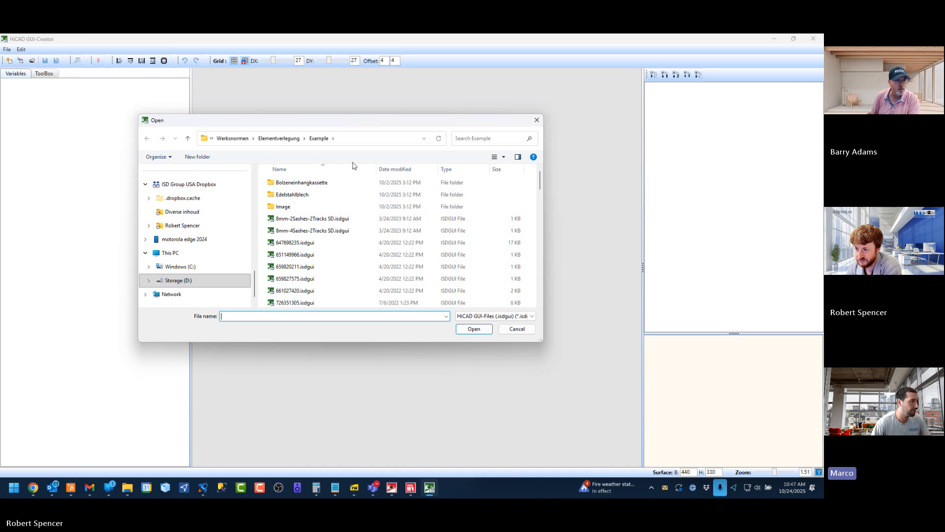
pyautogui.scroll(-3, 338, 232)
pyautogui.scroll(3, 340, 234)
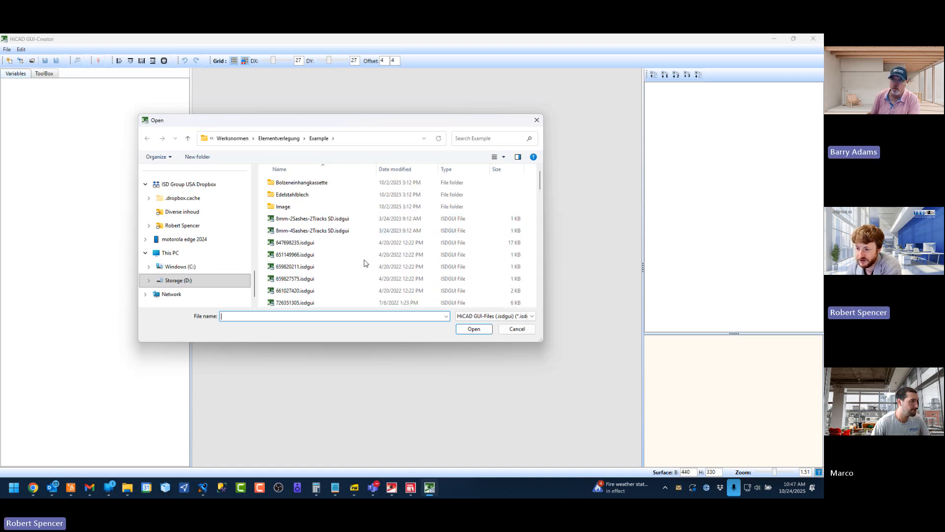
pyautogui.scroll(-5, 325, 234)
pyautogui.scroll(-10, 326, 234)
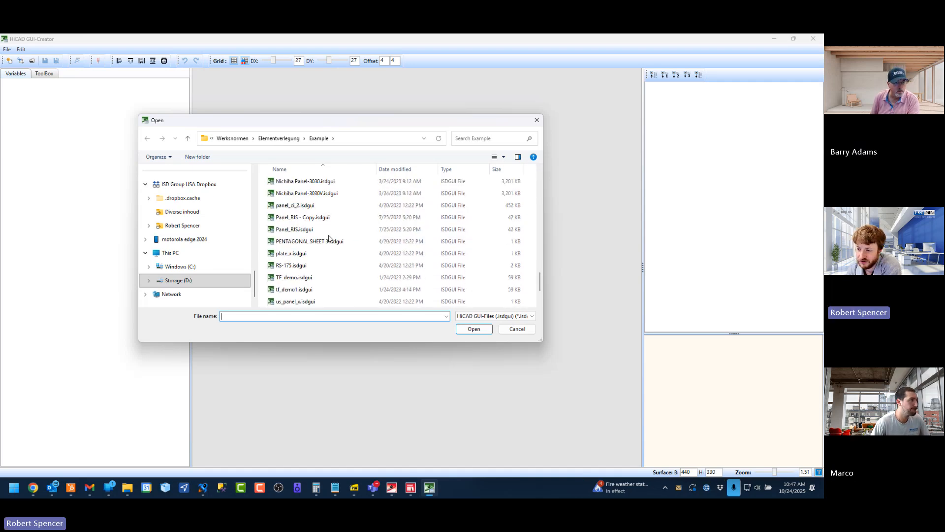
pyautogui.scroll(15, 331, 240)
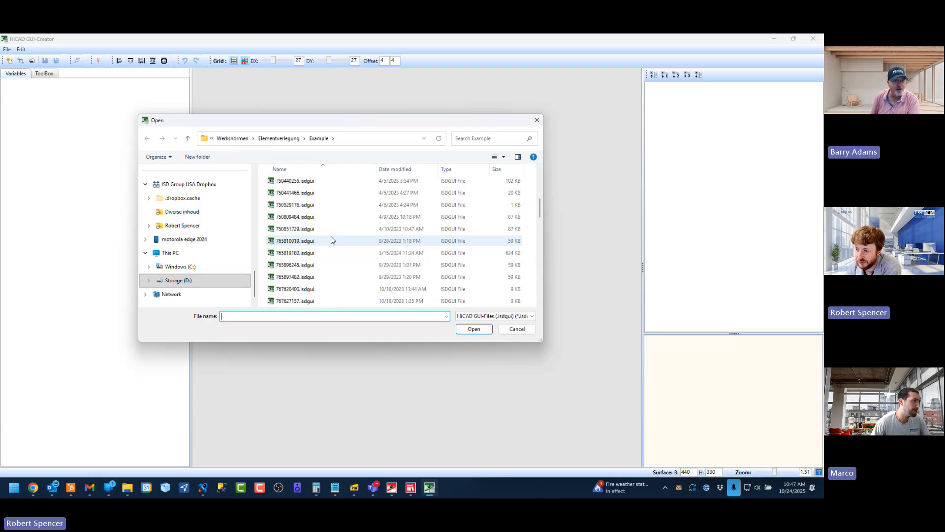
pyautogui.click(415, 170)
pyautogui.click(416, 188)
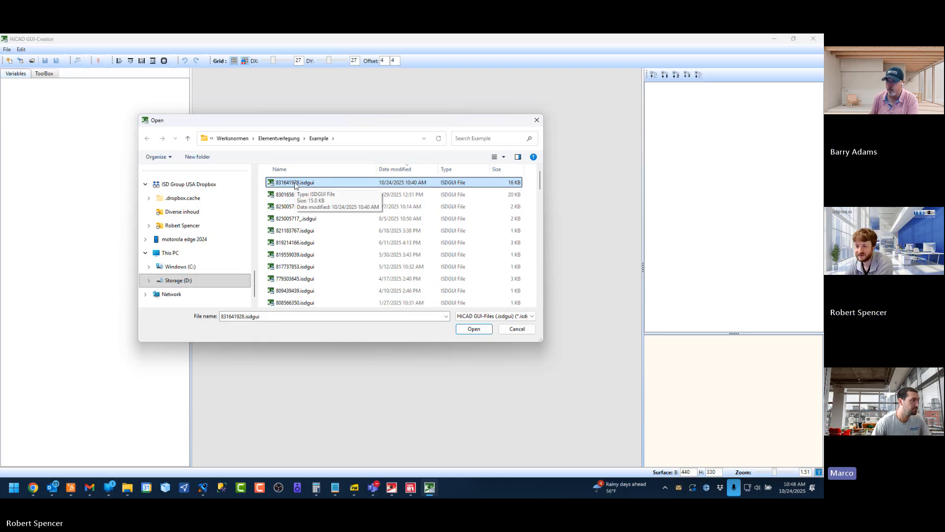
pyautogui.doubleClick(295, 183)
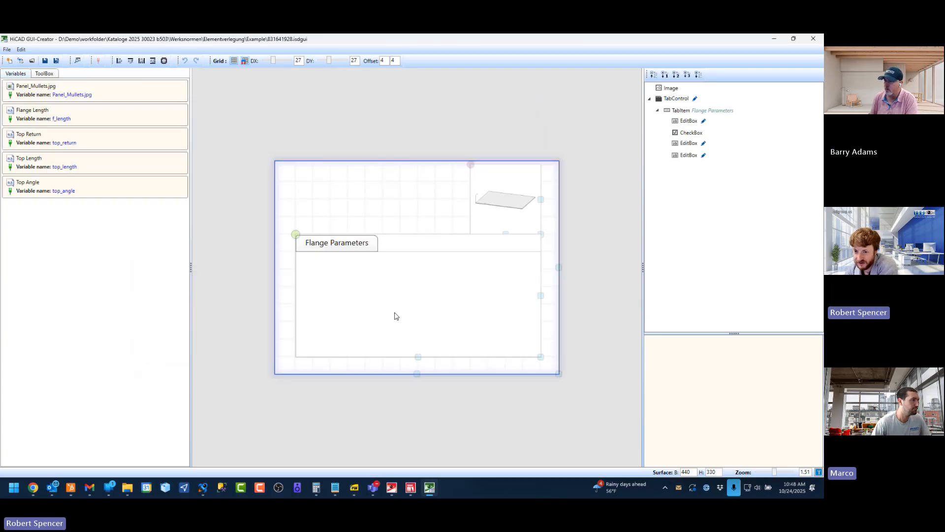
# Examine the fields on the dialog's Flange Parameters tab, close the GUI-Creator and minimize File Explorer
pyautogui.click(375, 241)
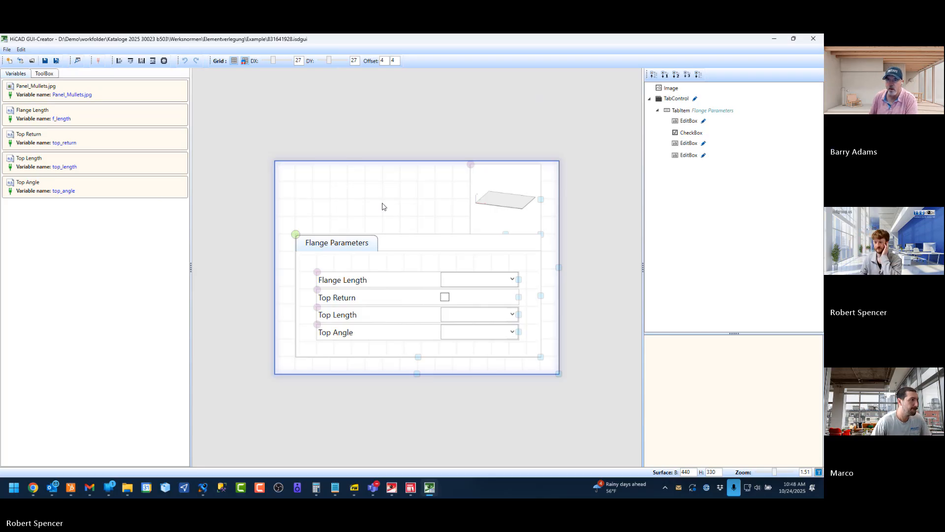
pyautogui.click(812, 39)
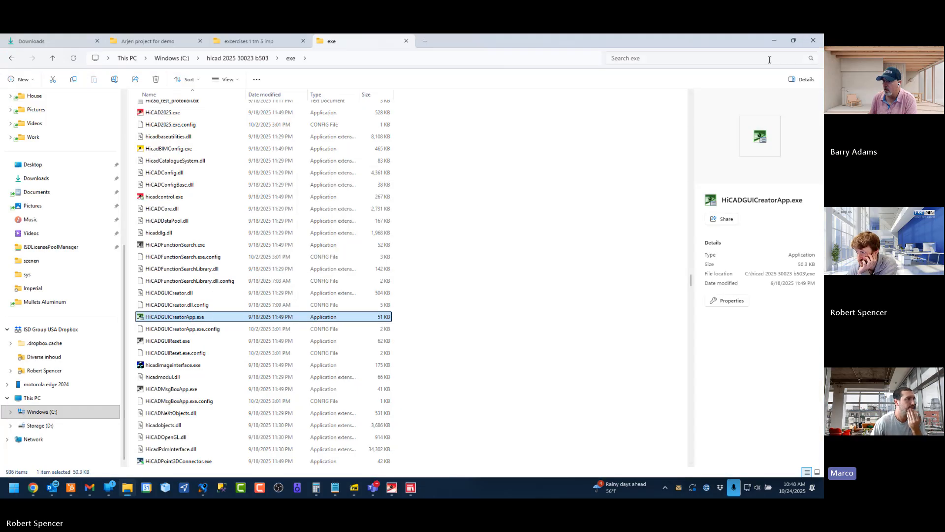
pyautogui.click(774, 41)
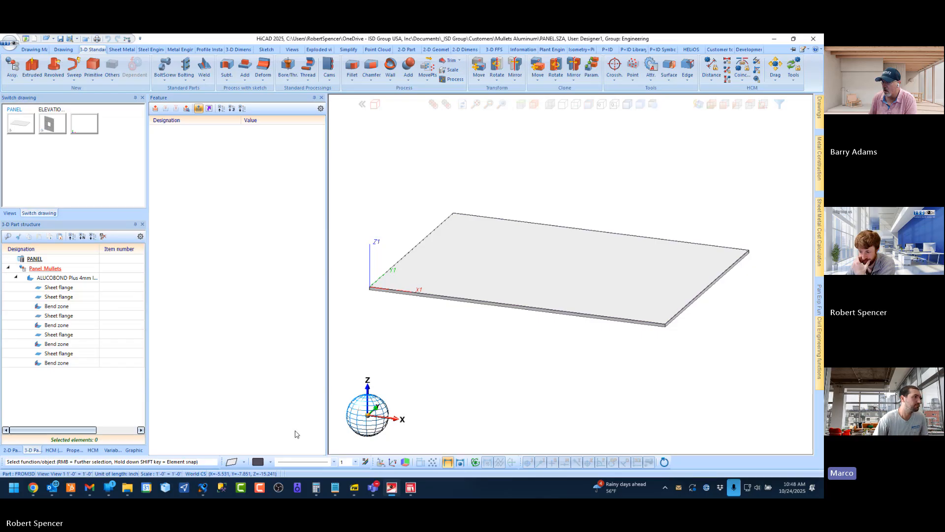
# Switch to the Element Installation Training Book PDF, fit whole pages on screen and read pages 13 to 16
pyautogui.click(354, 490)
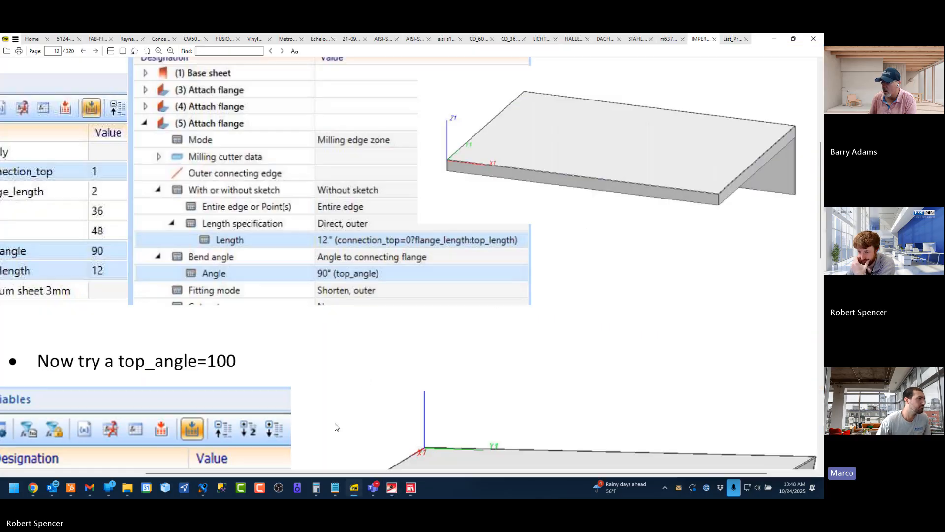
pyautogui.click(123, 51)
pyautogui.scroll(-1, 397, 209)
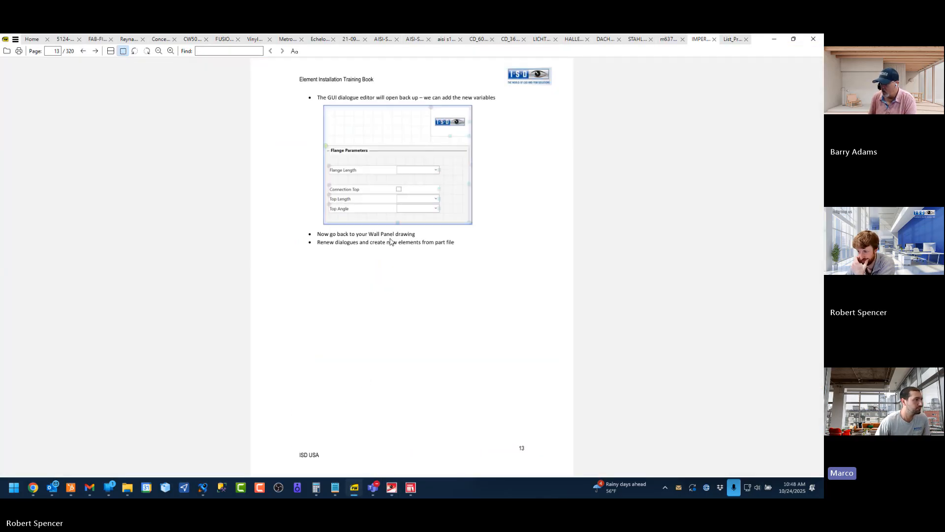
pyautogui.scroll(-1, 394, 293)
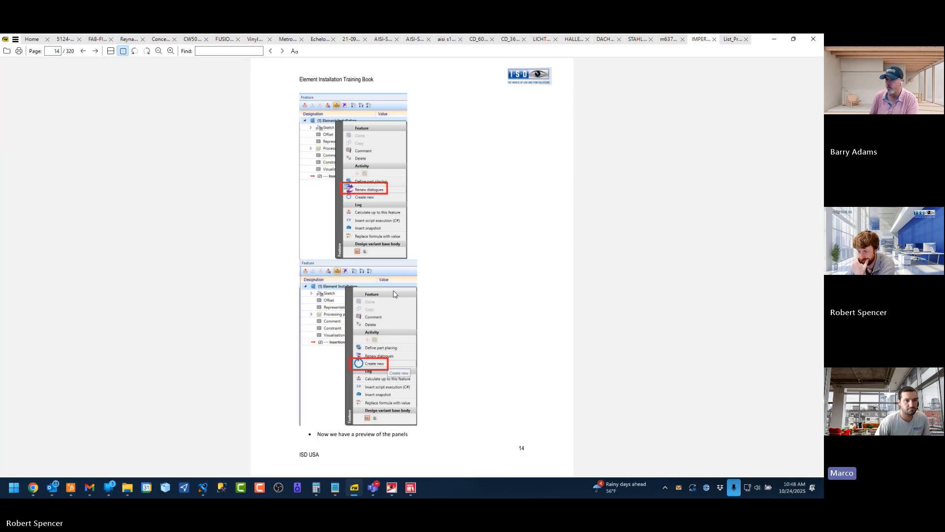
pyautogui.scroll(-1, 394, 294)
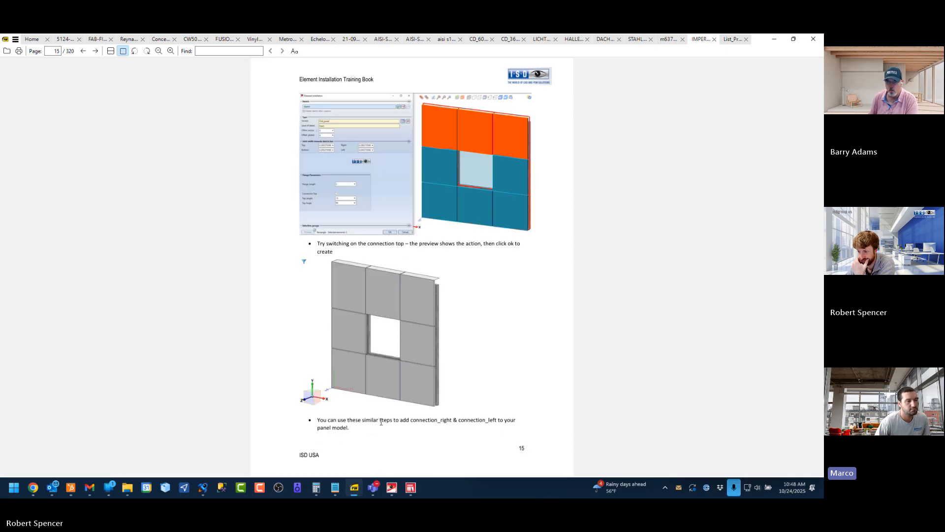
pyautogui.scroll(-1, 442, 306)
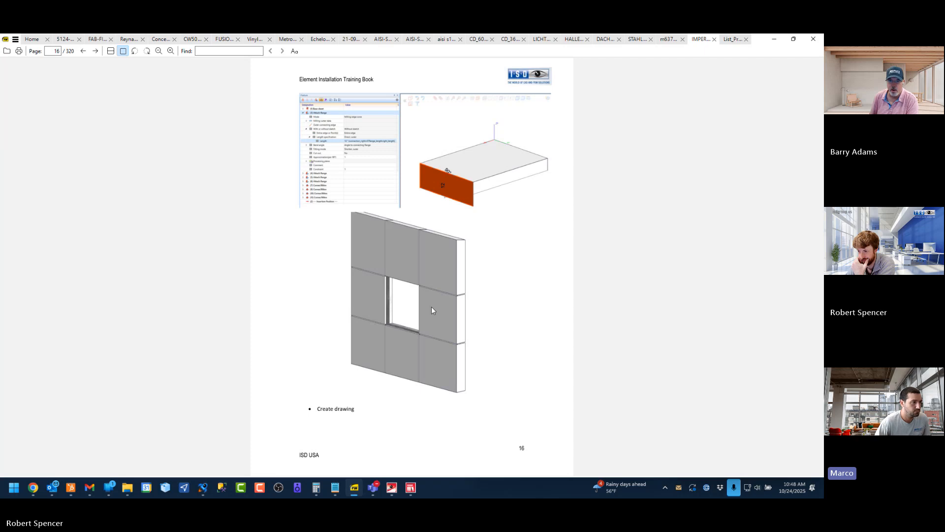
pyautogui.scroll(1, 426, 305)
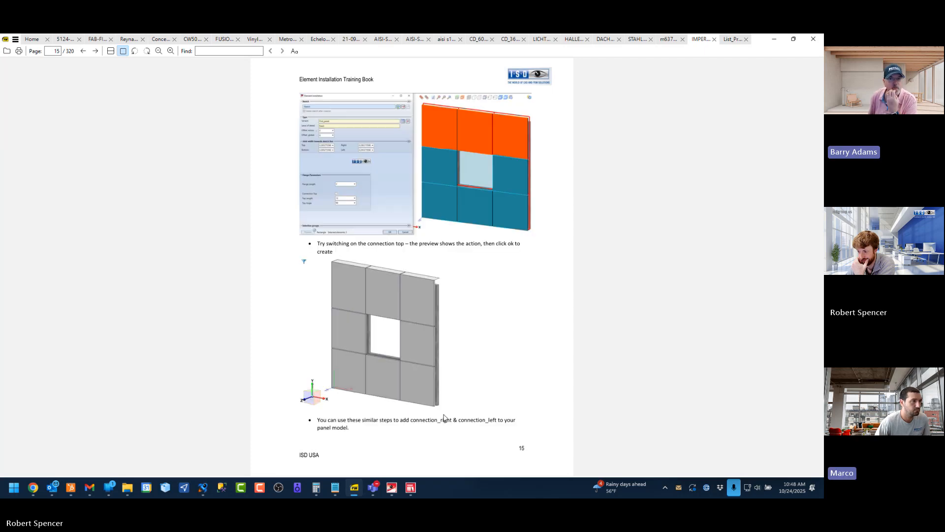
# Switch to HiCAD's ELEVATION 1 drawing, show its 3-D part structure and view the panelled wall from a more frontal angle
pyautogui.click(392, 487)
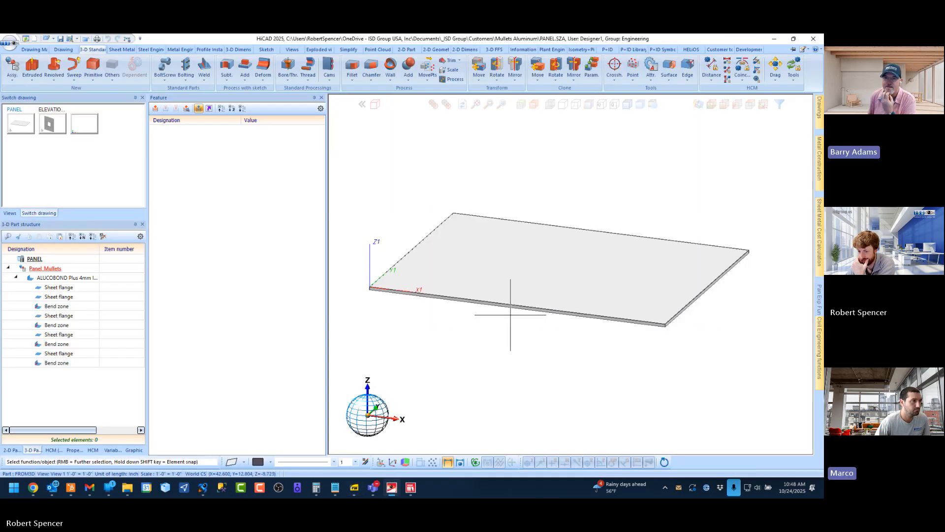
pyautogui.click(52, 124)
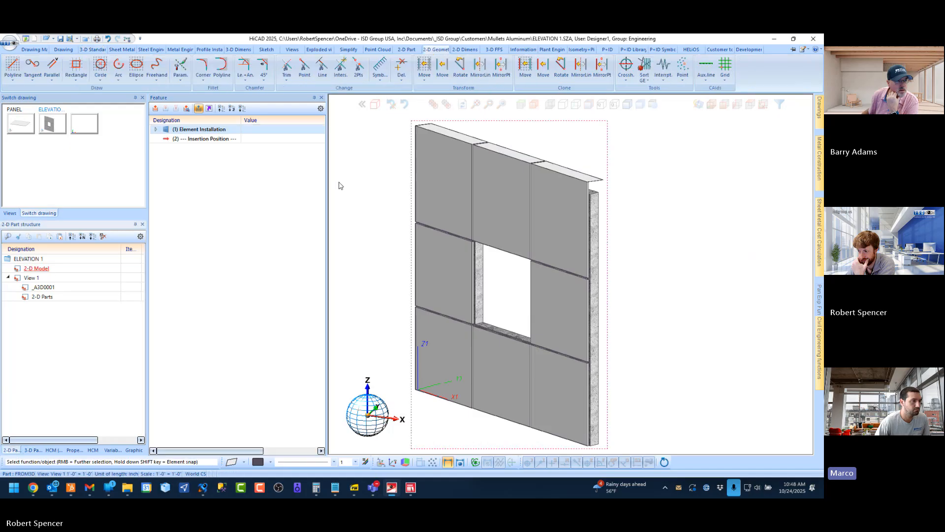
pyautogui.click(32, 451)
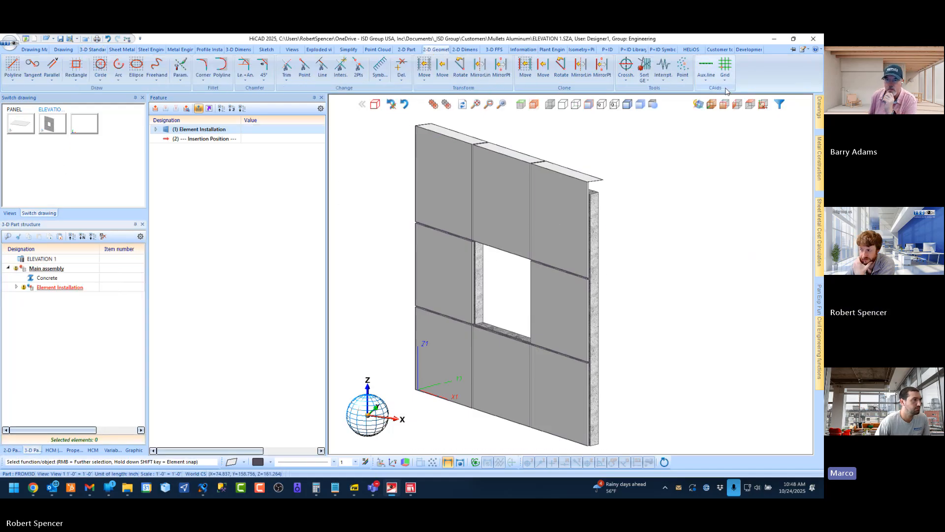
pyautogui.click(712, 103)
pyautogui.scroll(-1, 549, 266)
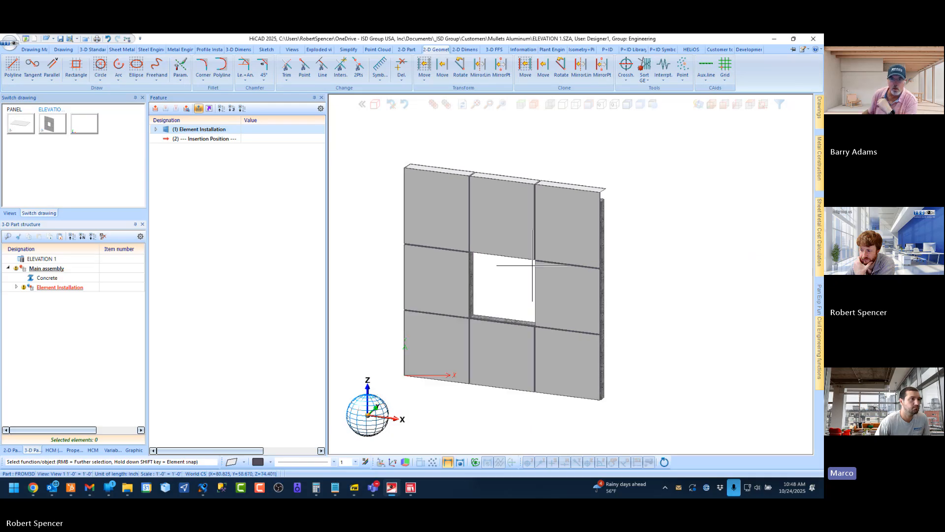
pyautogui.scroll(1, 411, 289)
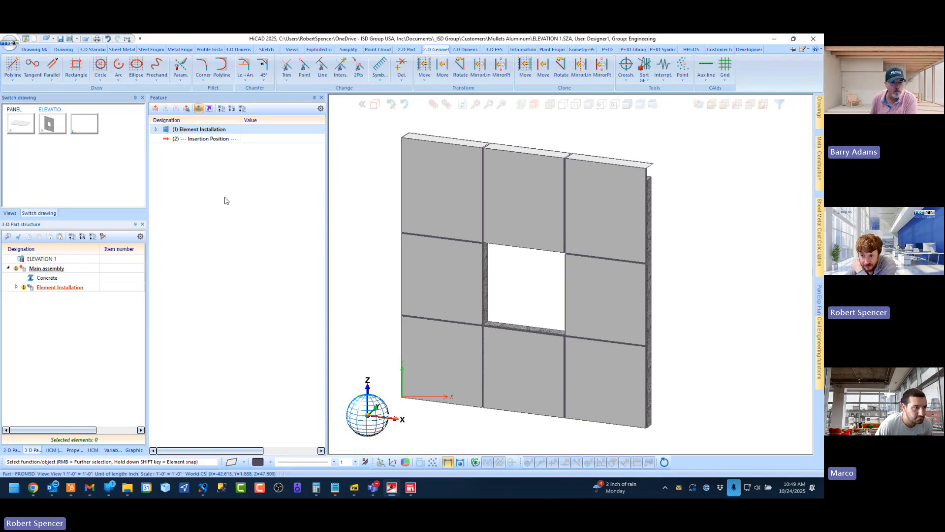
# Examine the Element Installation feature's available commands, then open it for editing, review its type and flange parameters, and cancel without changes
pyautogui.rightClick(195, 131)
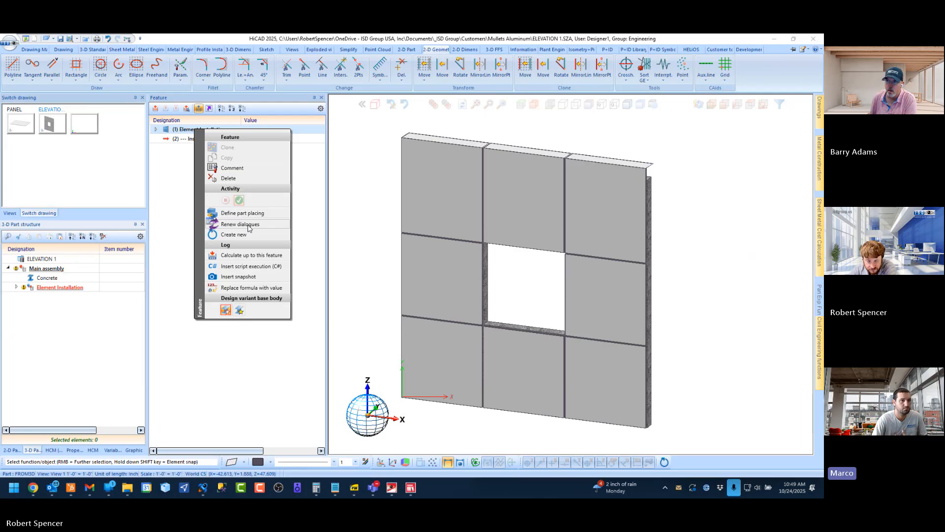
pyautogui.click(257, 360)
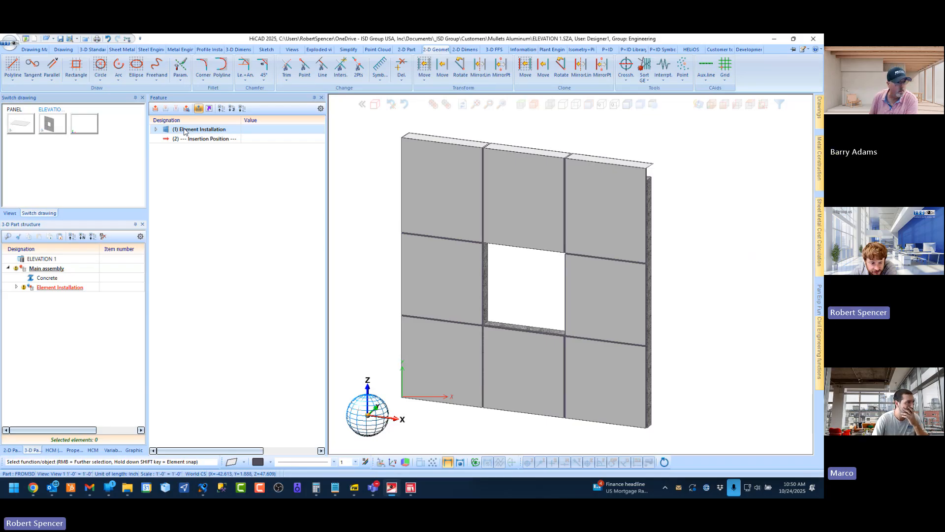
pyautogui.doubleClick(185, 131)
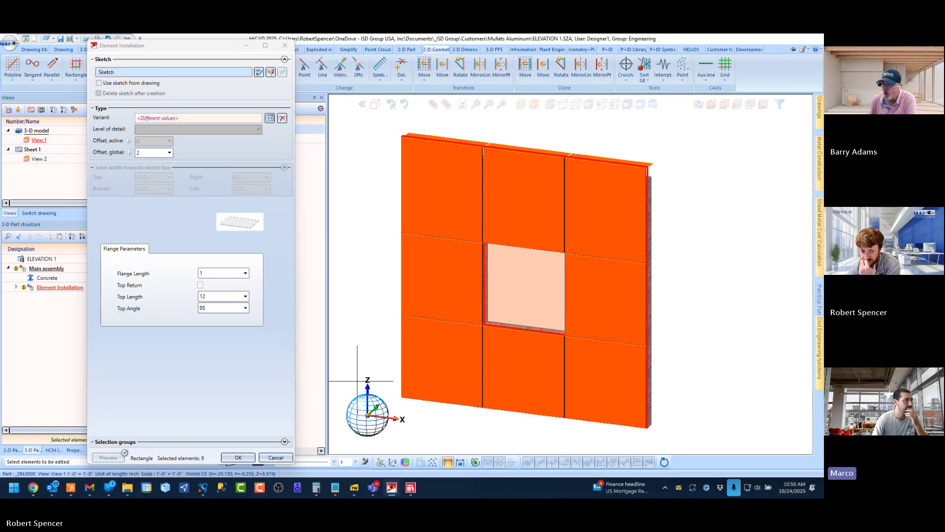
pyautogui.click(276, 457)
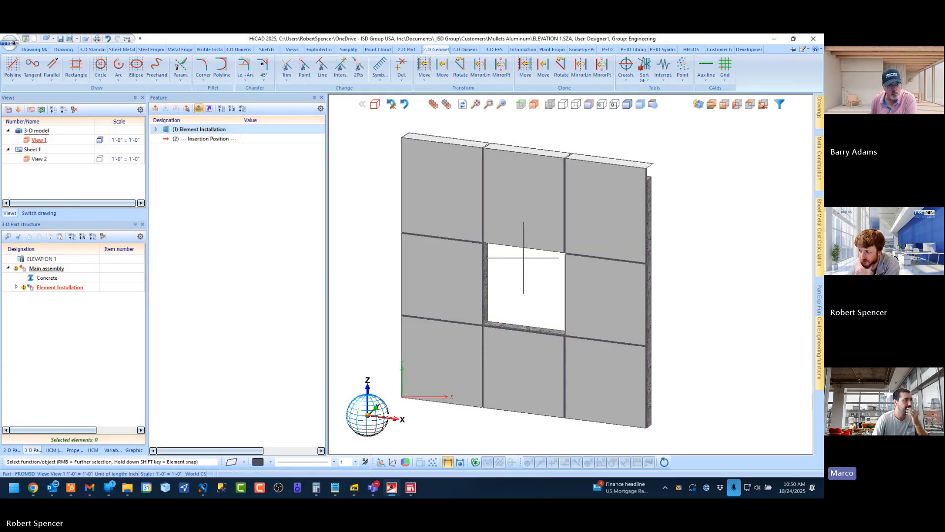
# Open the part attributes of the Element Installation assembly and select the whole article number for editing
pyautogui.click(45, 290)
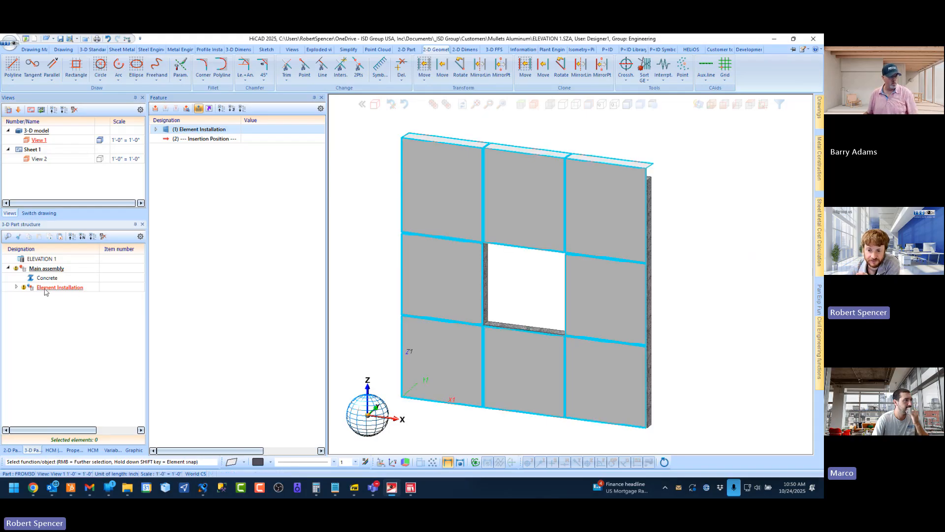
pyautogui.doubleClick(50, 293)
pyautogui.click(353, 182)
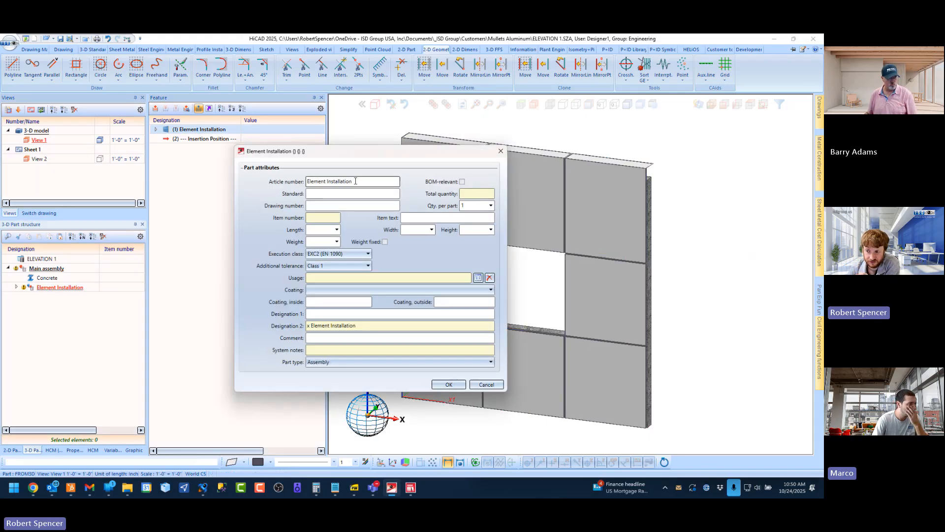
pyautogui.tripleClick(352, 182)
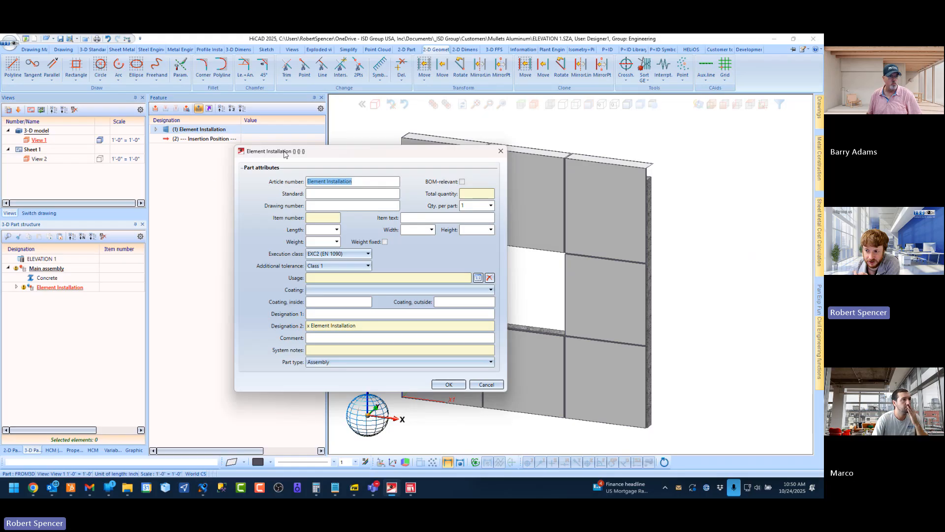
# Rename the Element Installation assembly by setting its article number to North Elevation
pyautogui.moveTo(281, 154); pyautogui.dragTo(217, 187)
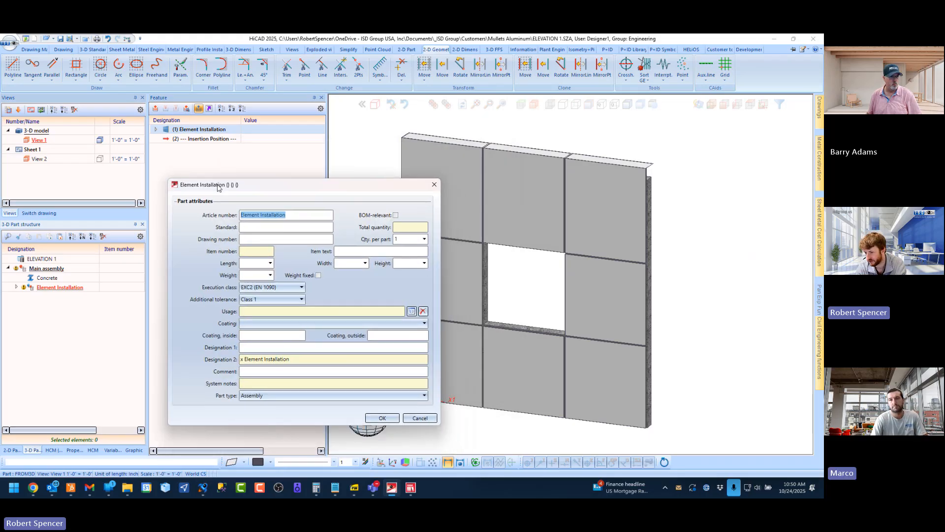
pyautogui.write('North')
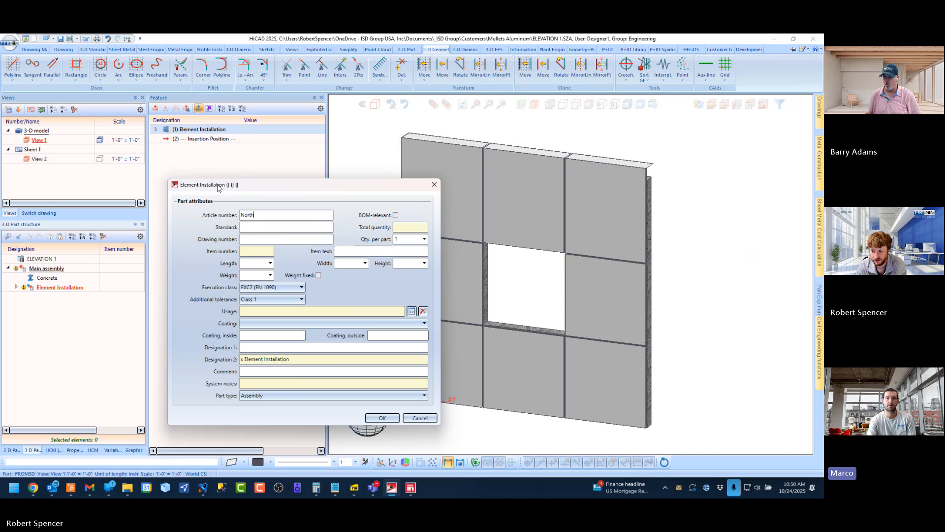
pyautogui.write(' E')
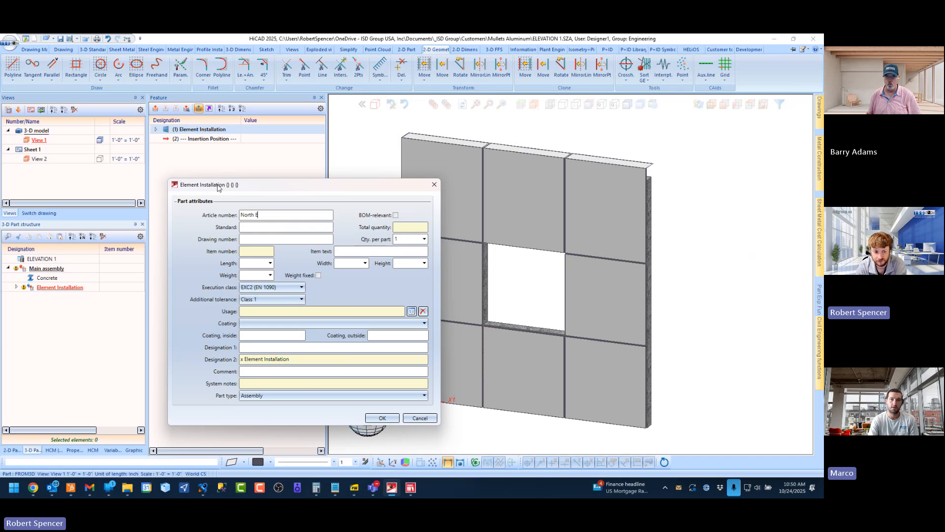
pyautogui.write('lem')
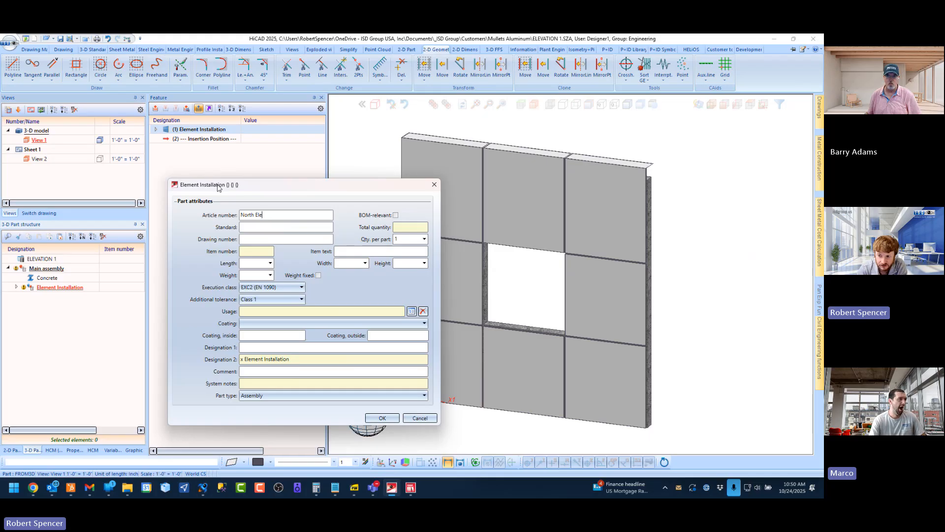
pyautogui.write('evation')
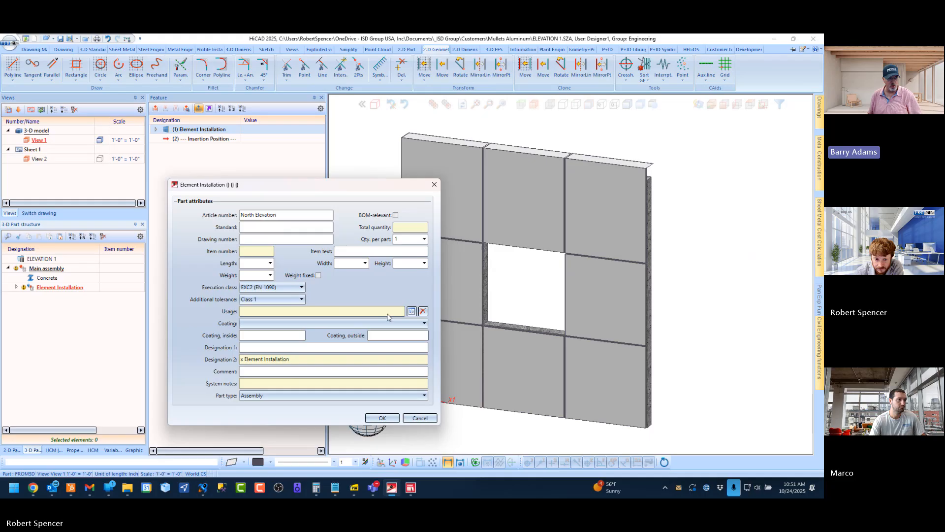
pyautogui.click(383, 418)
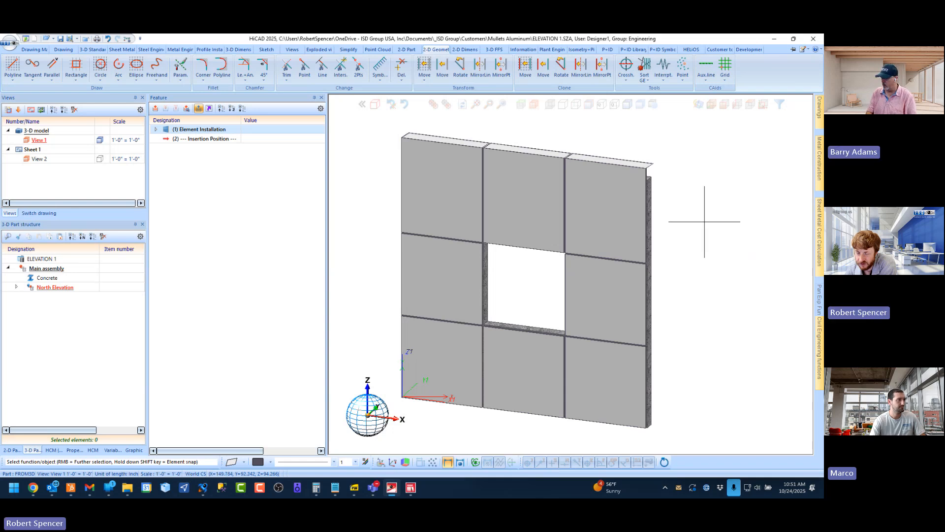
# Switch to the PANEL drawing and view the whole panel
pyautogui.click(39, 213)
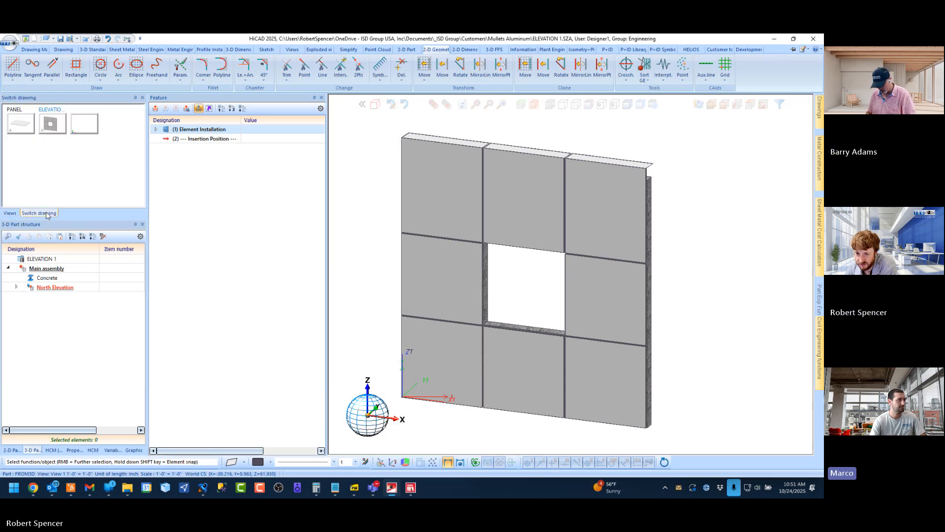
pyautogui.click(20, 123)
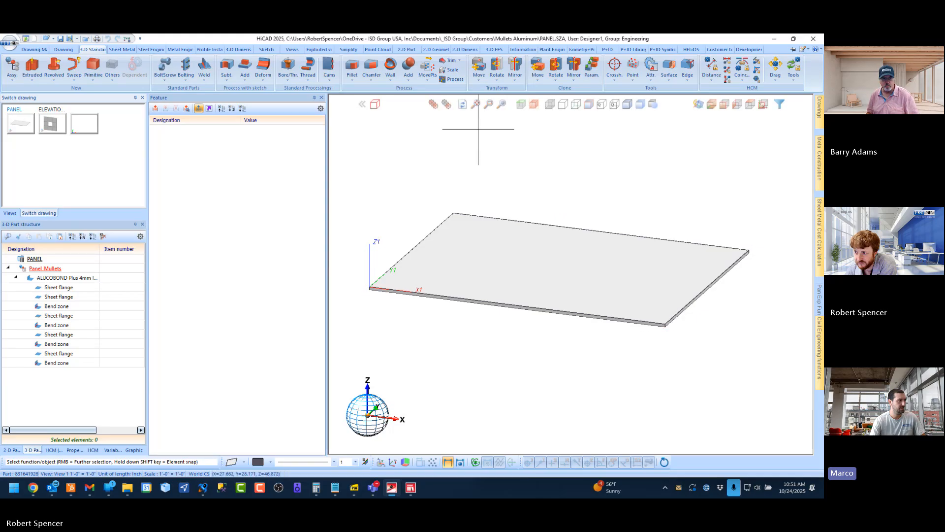
pyautogui.click(476, 104)
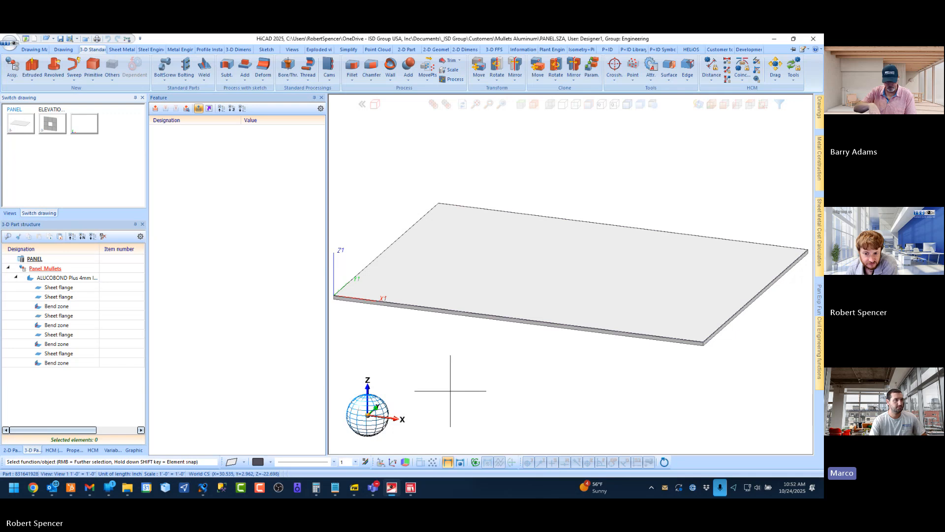
pyautogui.click(16, 279)
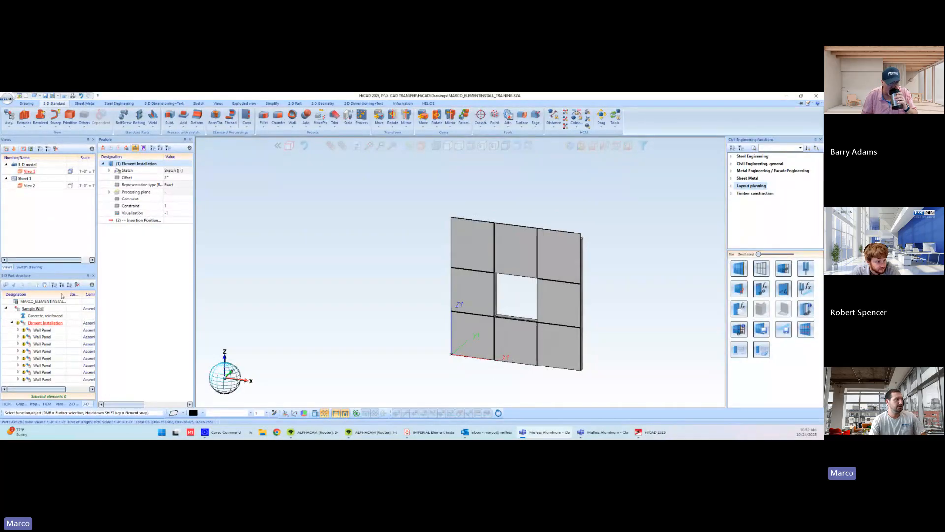
# Switch to the MARCO_PANEL_TRAINING drawing and examine the feature list of the panel's aluminium sheet
pyautogui.click(30, 266)
pyautogui.click(15, 159)
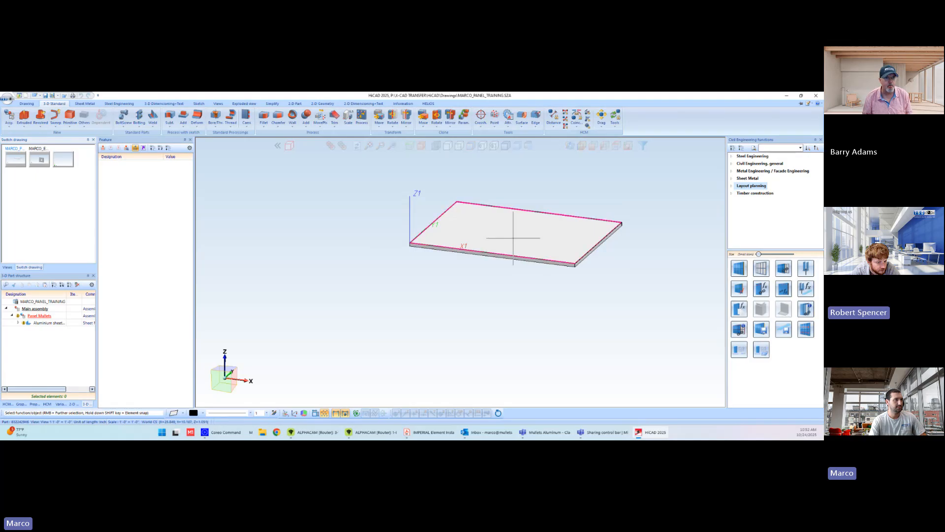
pyautogui.click(442, 242)
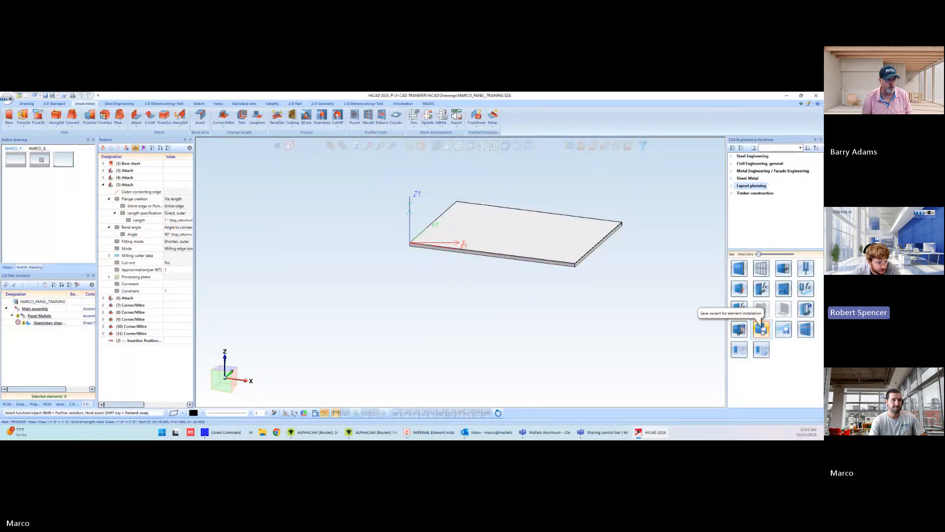
# Save the Panel_Mullets assembly as an element installation variant with article number Wall Panel, and close the dialogue editor
pyautogui.click(40, 318)
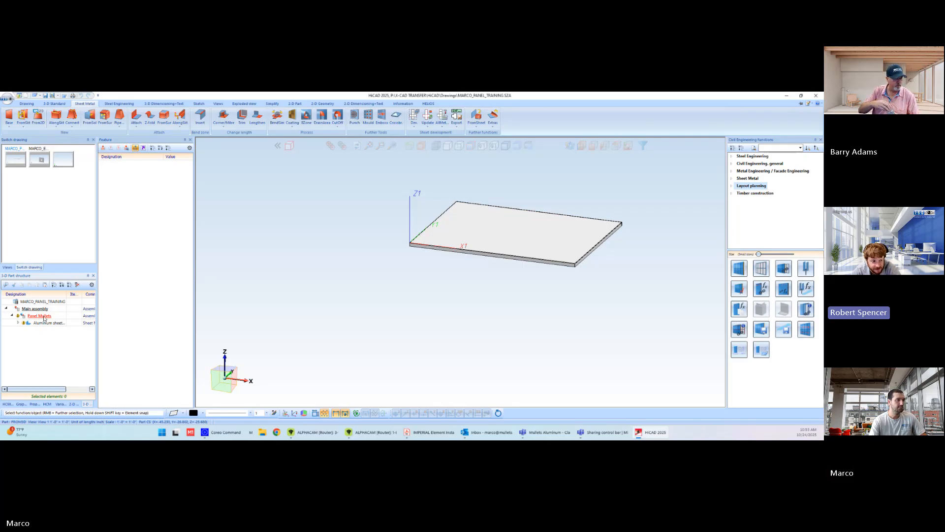
pyautogui.click(763, 329)
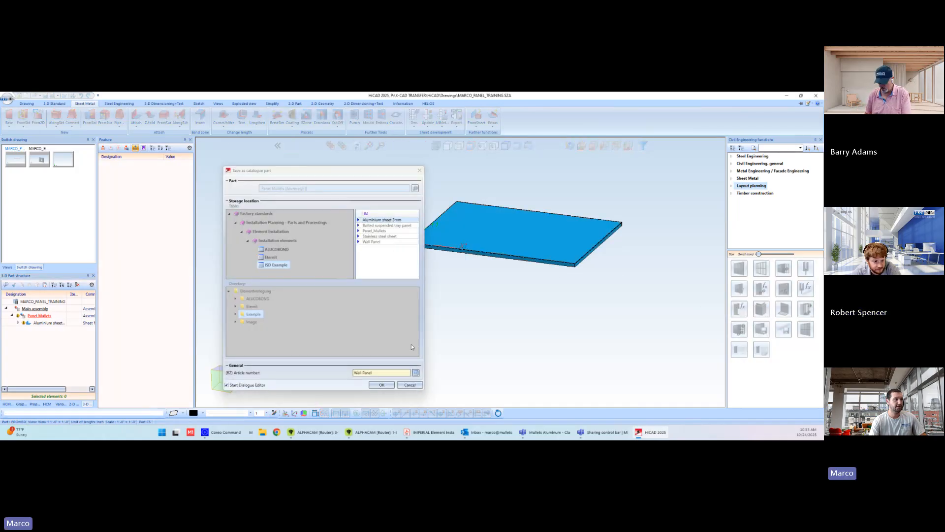
pyautogui.click(382, 385)
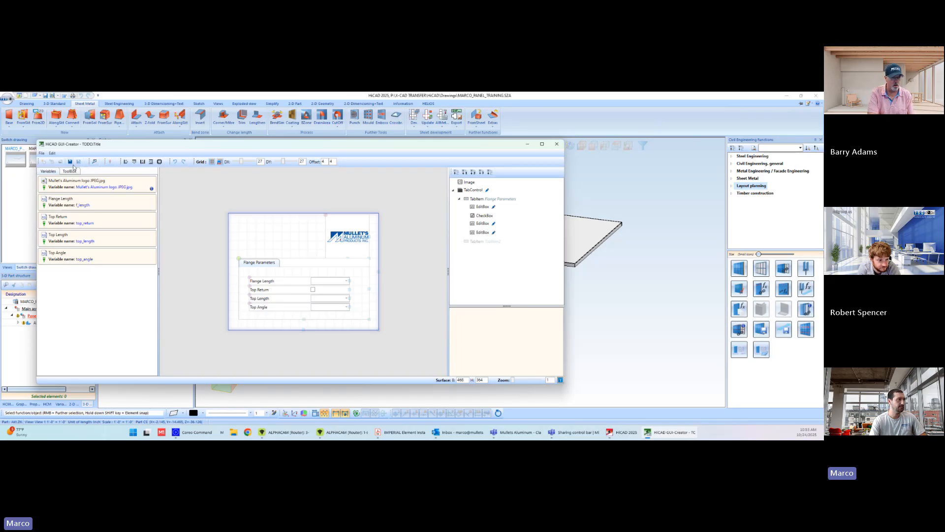
pyautogui.click(557, 144)
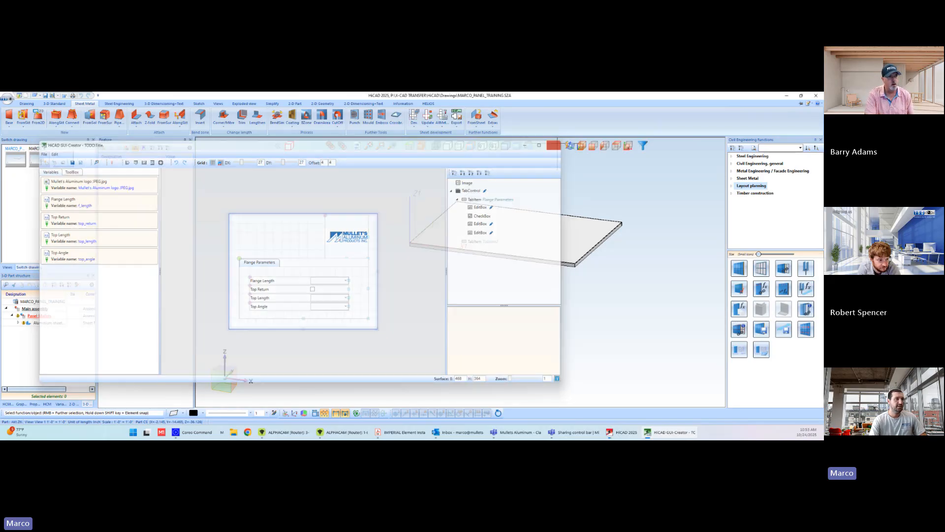
# Open the Element Installation feature of the MARCO_ELEMENTINSTALL_TRAINING drawing for editing
pyautogui.click(39, 159)
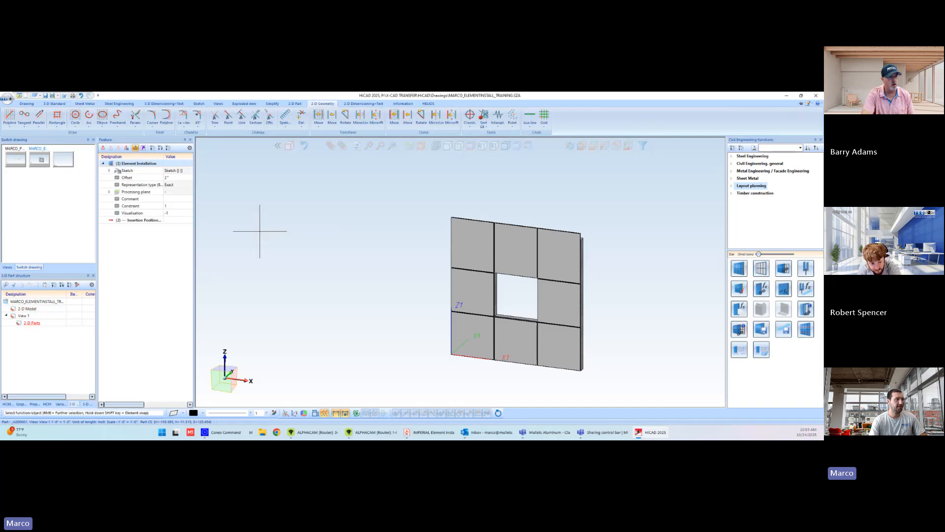
pyautogui.rightClick(143, 166)
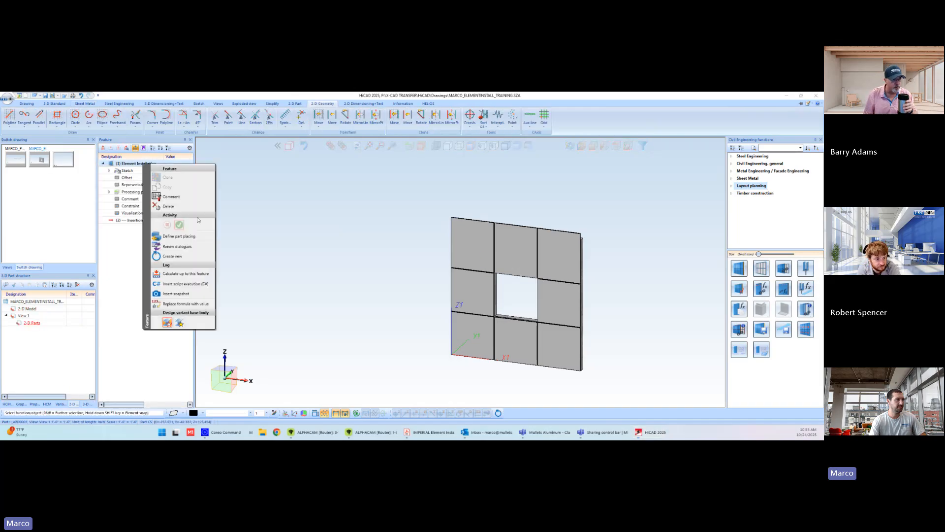
pyautogui.click(143, 162)
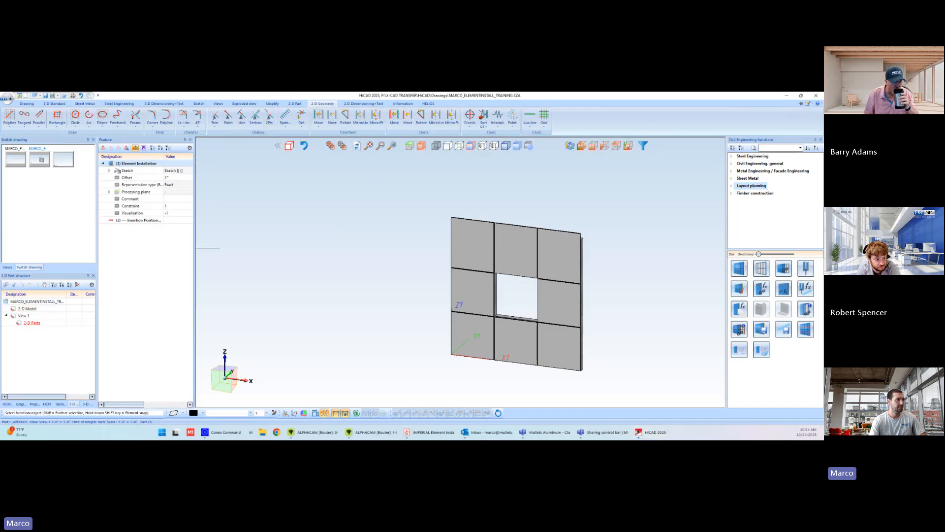
pyautogui.rightClick(144, 165)
pyautogui.click(183, 254)
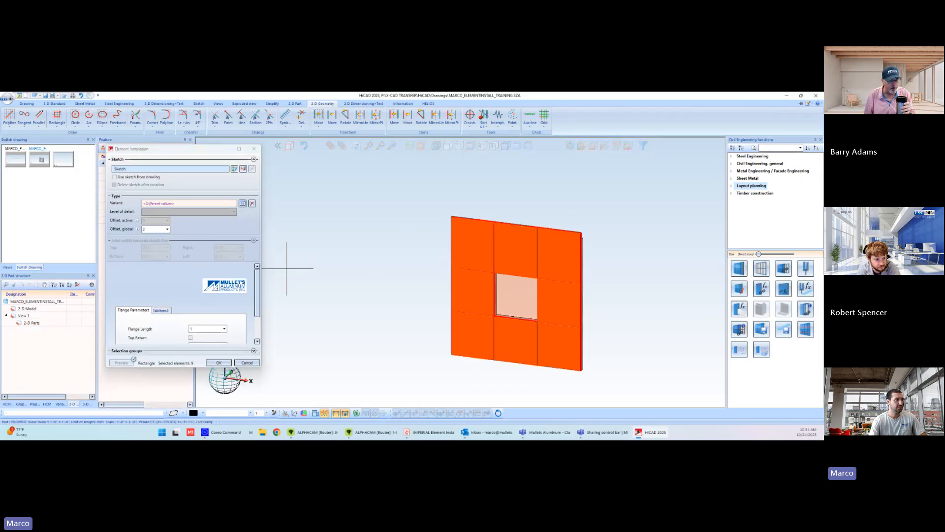
# Try enabling Top Return for the three wall panels of the upper row, inspect the panel edges and discard the edit
pyautogui.click(462, 240)
pyautogui.click(517, 250)
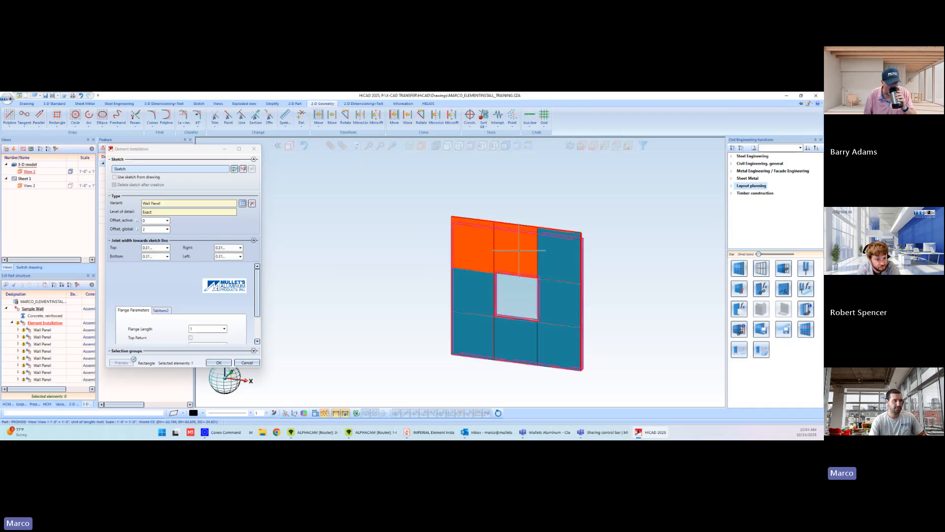
pyautogui.click(566, 255)
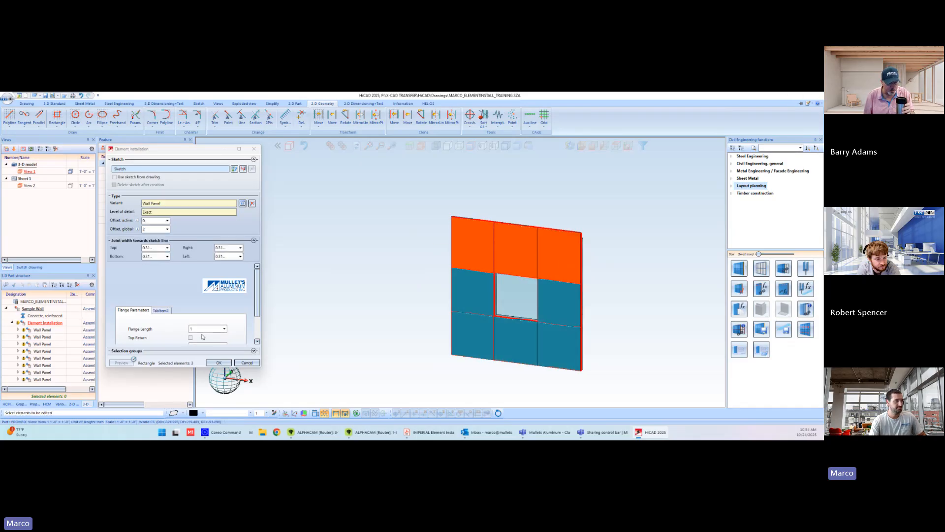
pyautogui.click(190, 337)
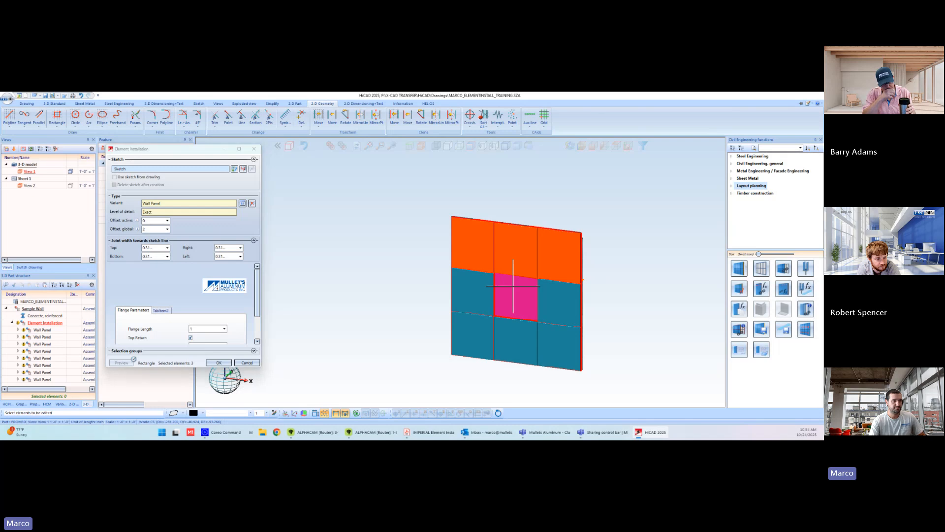
pyautogui.scroll(3, 625, 298)
pyautogui.scroll(3, 554, 253)
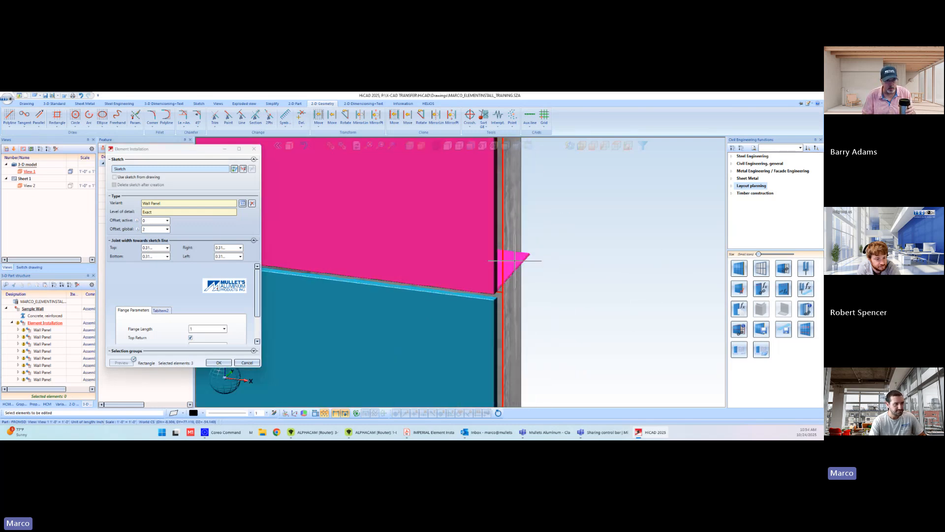
pyautogui.scroll(-4, 511, 263)
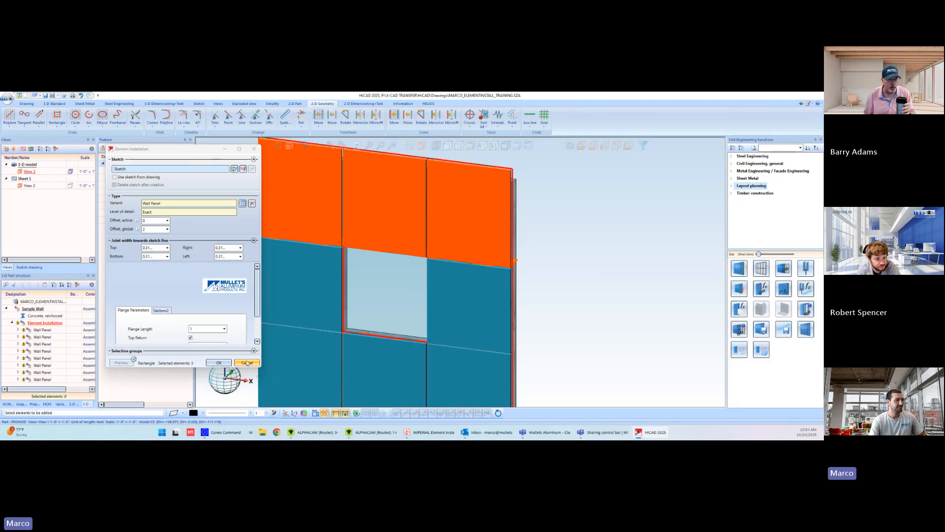
pyautogui.scroll(3, 492, 251)
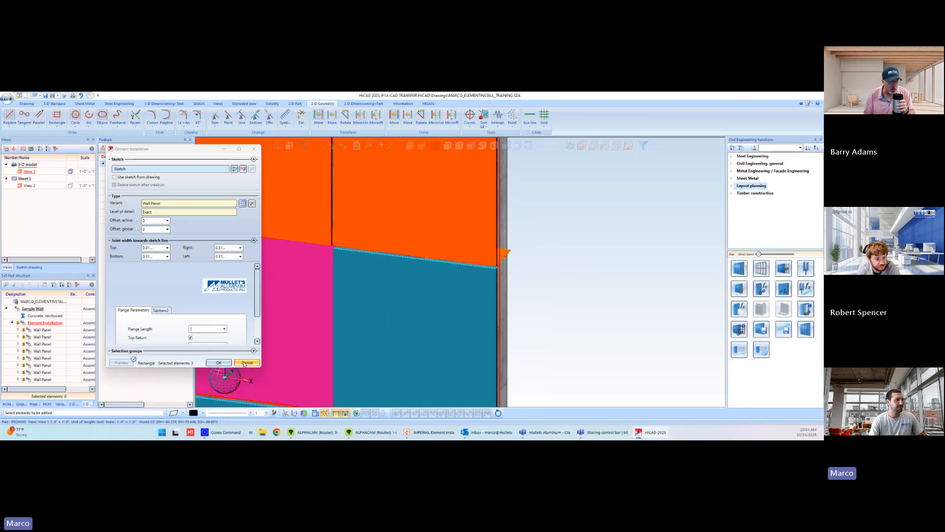
pyautogui.click(245, 363)
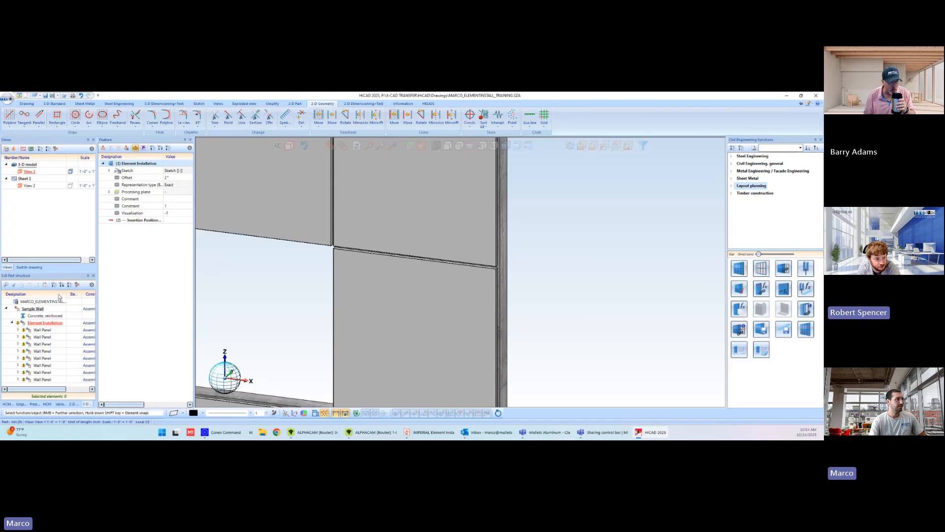
# Return to the MARCO_PANEL_TRAINING drawing and examine the length and angle formulas of the aluminium sheet's attached flanges (3) and (5)
pyautogui.click(29, 266)
pyautogui.click(16, 159)
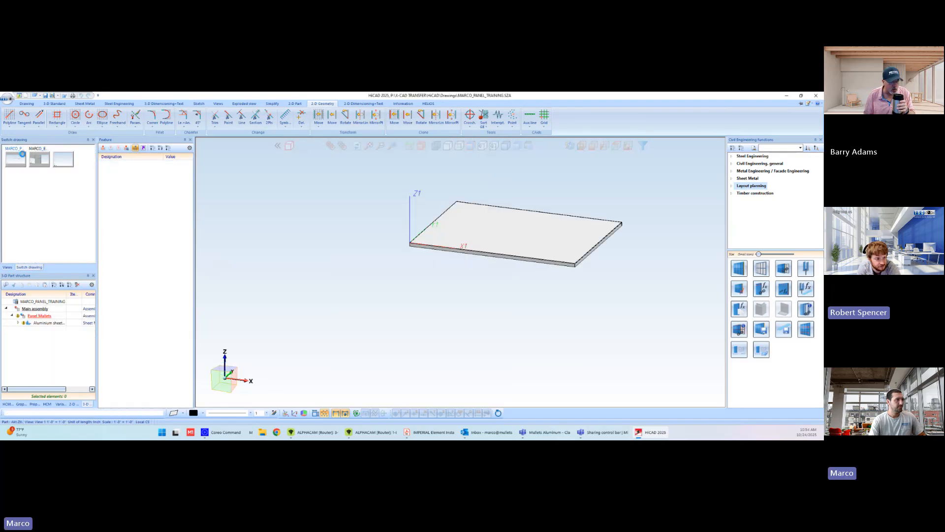
pyautogui.click(503, 236)
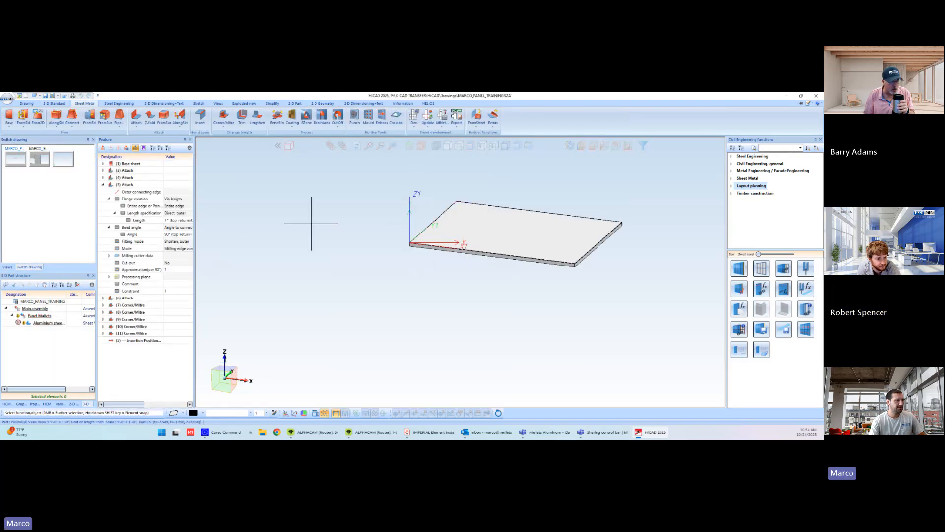
pyautogui.click(104, 171)
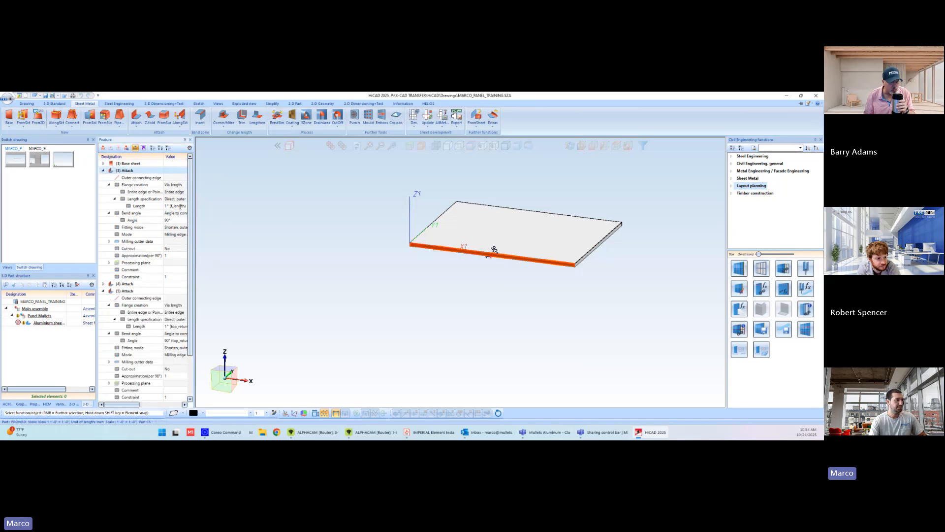
pyautogui.click(104, 171)
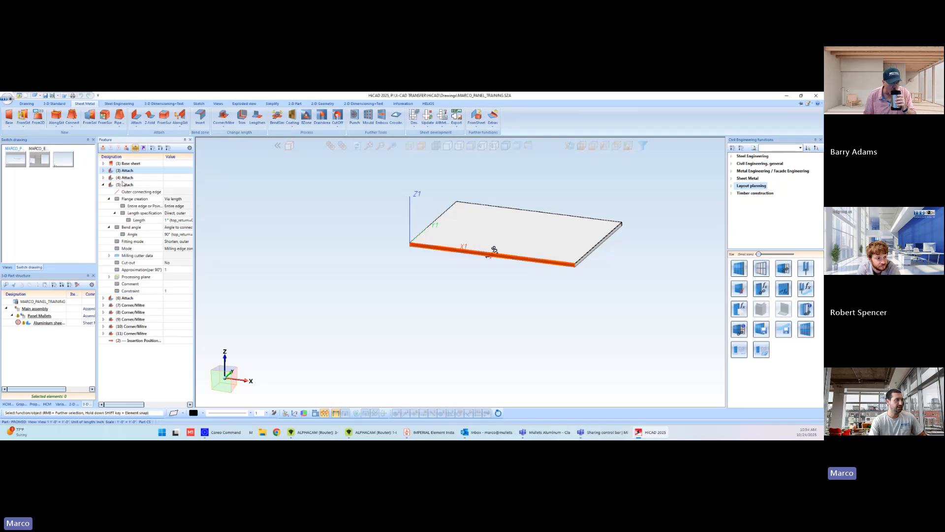
pyautogui.click(124, 185)
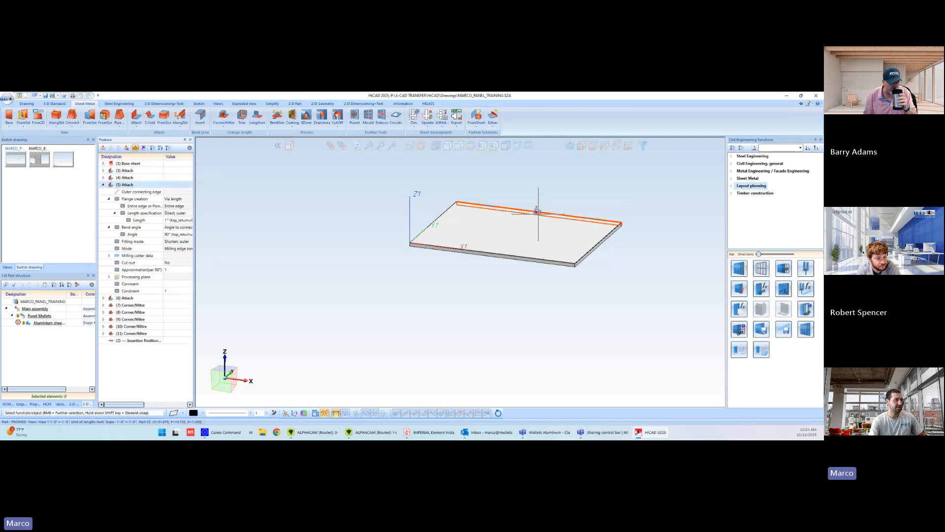
pyautogui.click(187, 218)
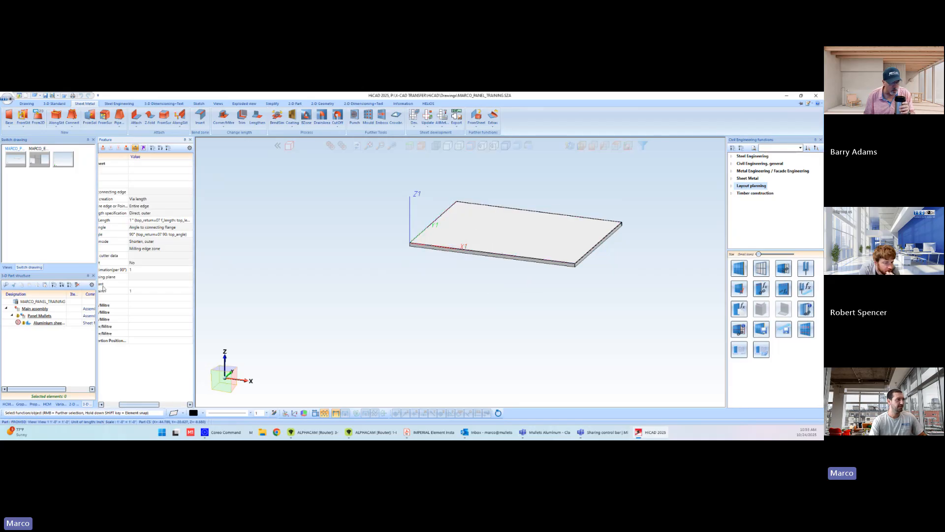
# Save the Panel_Mullets assembly again as the element installation variant with article number Wall Panel, and close the dialogue editor
pyautogui.click(40, 316)
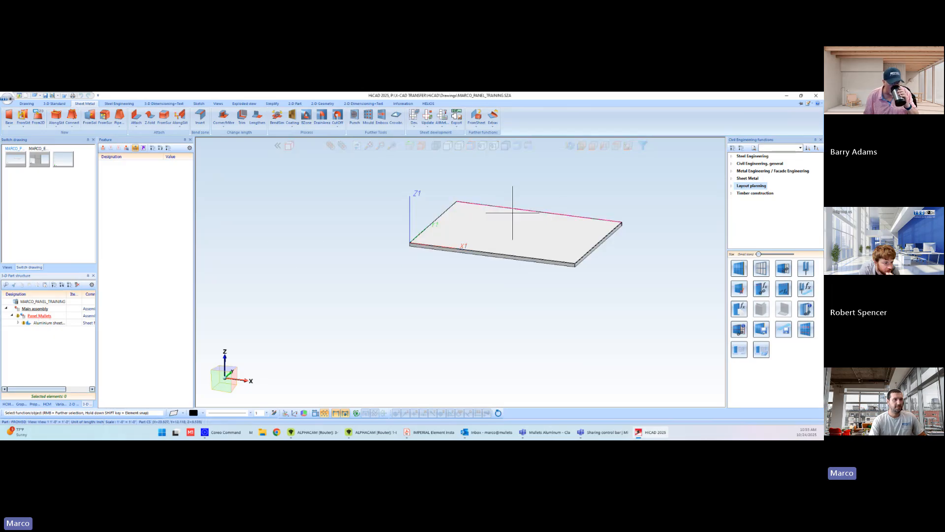
pyautogui.click(761, 329)
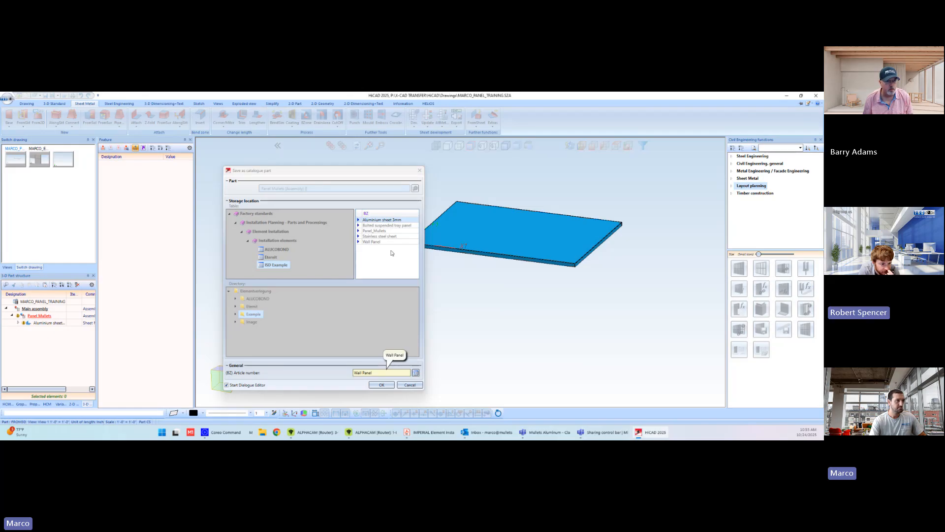
pyautogui.click(381, 385)
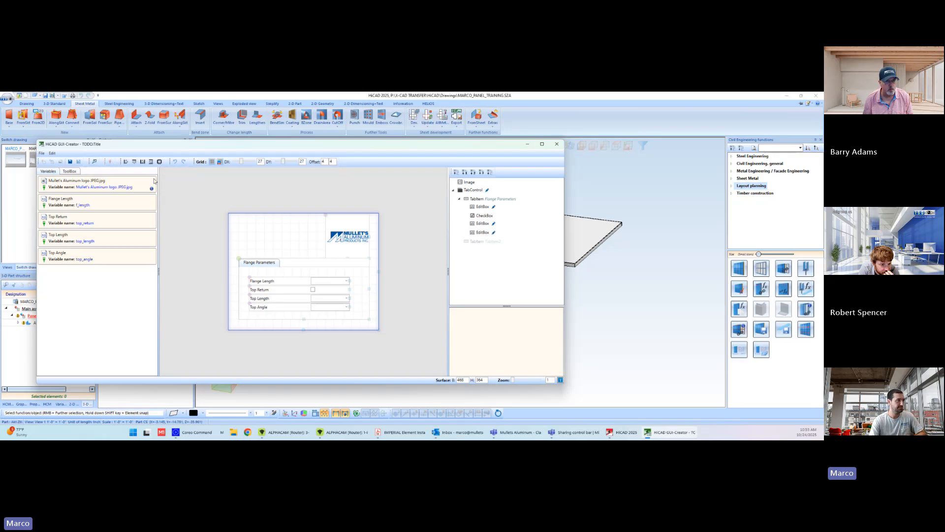
pyautogui.click(557, 145)
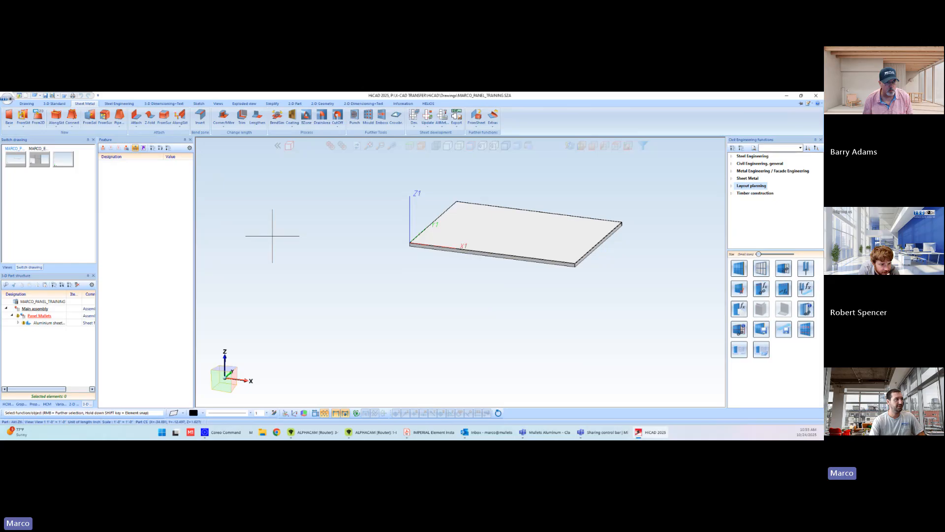
# In the MARCO_ELEMENTINSTALL_TRAINING drawing, create the Element Installation feature anew and renew its dialogues
pyautogui.click(39, 158)
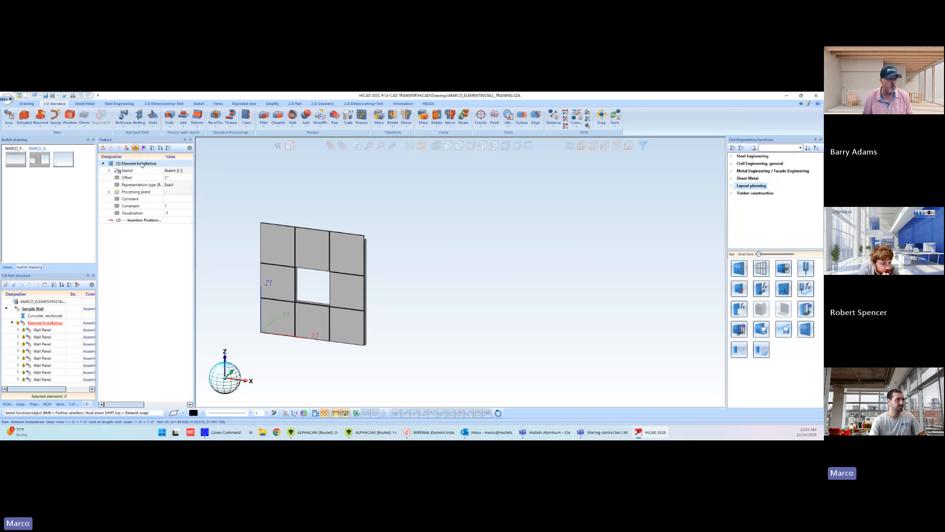
pyautogui.rightClick(142, 165)
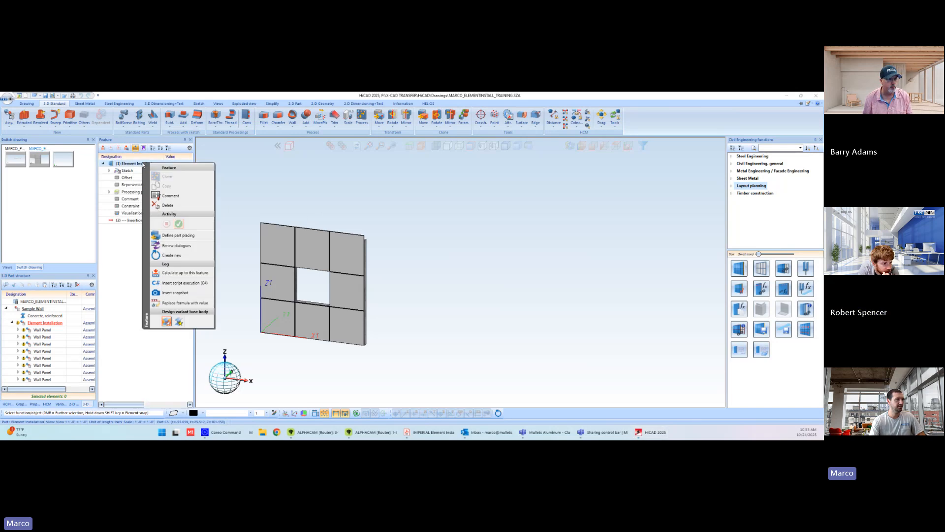
pyautogui.click(179, 255)
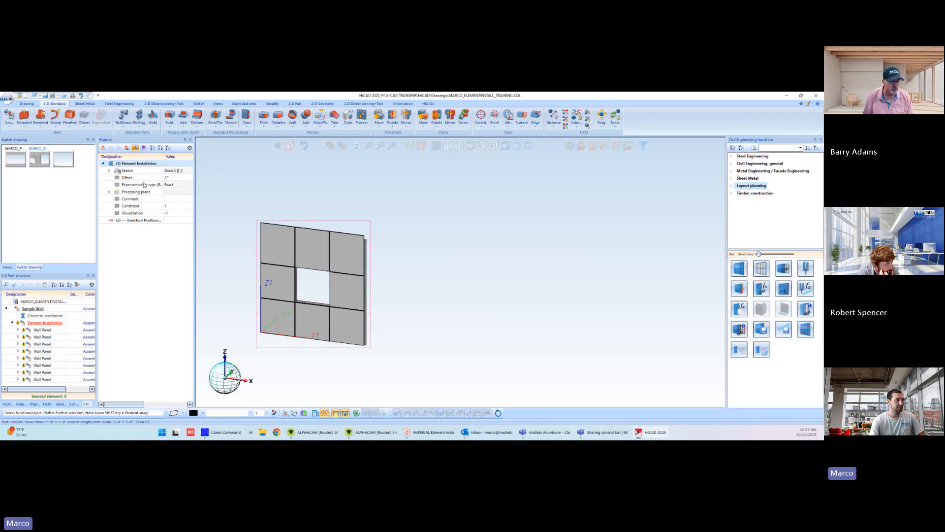
pyautogui.rightClick(142, 164)
pyautogui.click(171, 246)
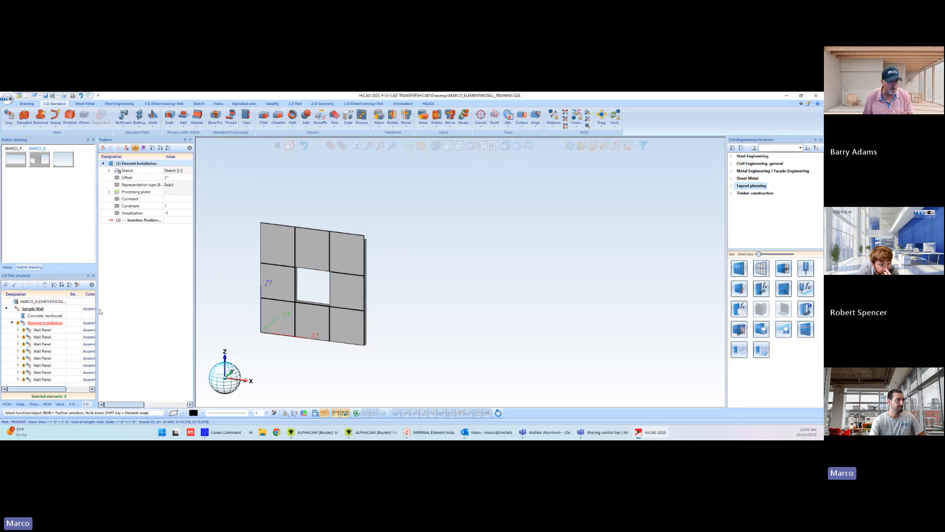
# Open the Element Installation for editing and select the three wall panels of the upper row
pyautogui.click(137, 164)
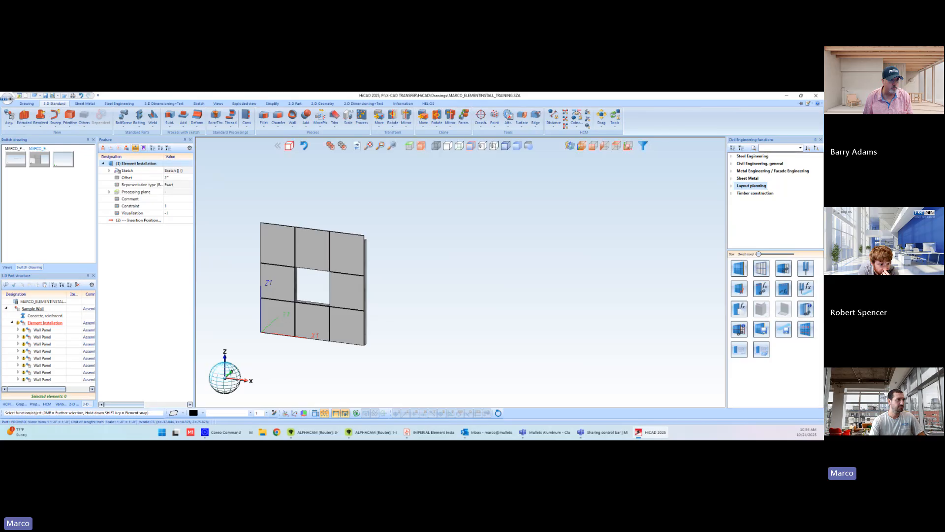
pyautogui.doubleClick(118, 171)
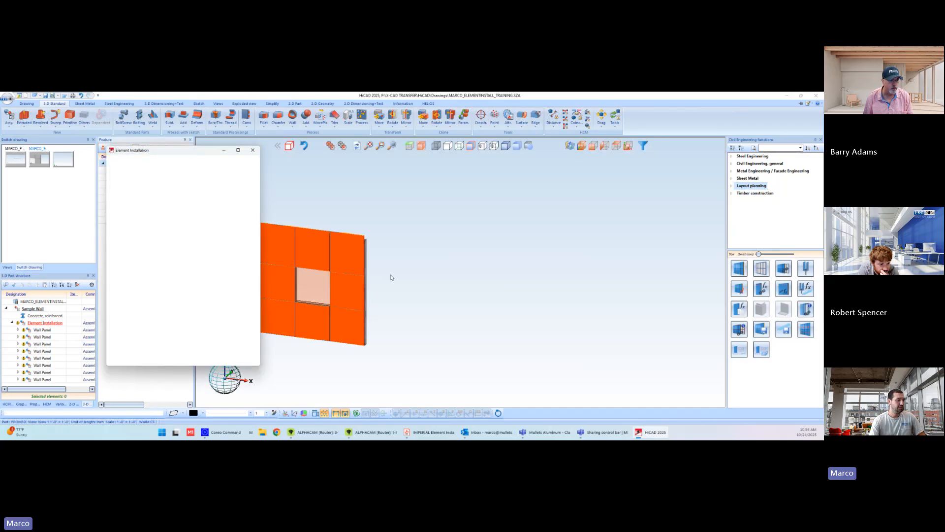
pyautogui.click(276, 246)
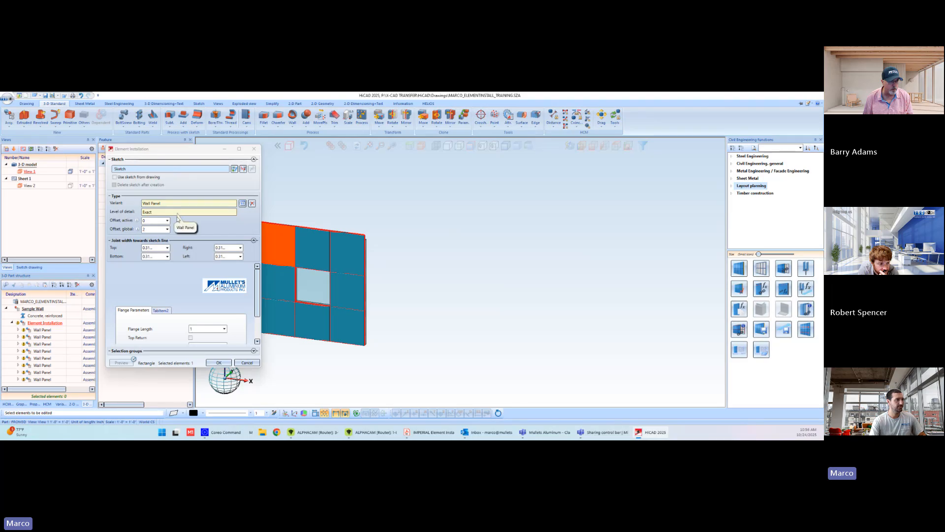
pyautogui.click(320, 255)
pyautogui.click(348, 260)
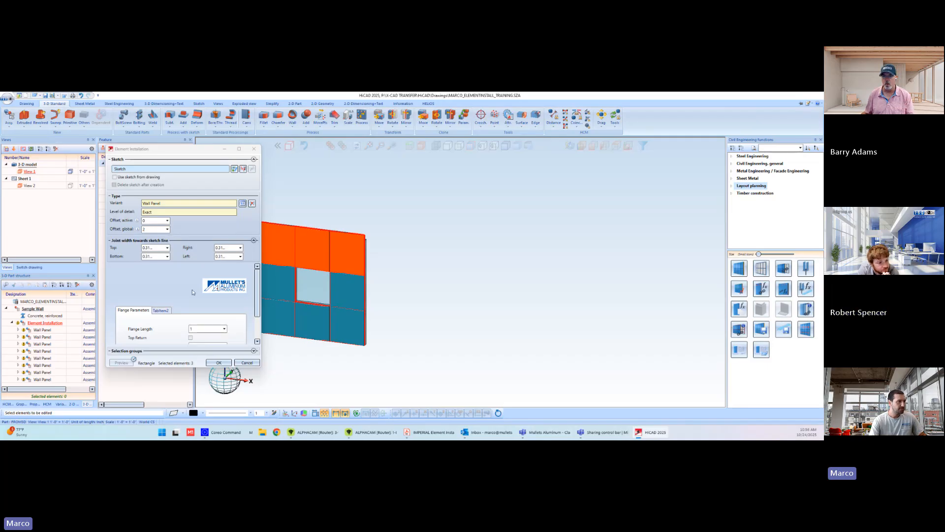
# Try enabling Top Return for the three selected panels, inspect the return flange in the preview and discard the changes
pyautogui.scroll(-2, 240, 307)
pyautogui.scroll(-2, 367, 251)
pyautogui.scroll(5, 375, 253)
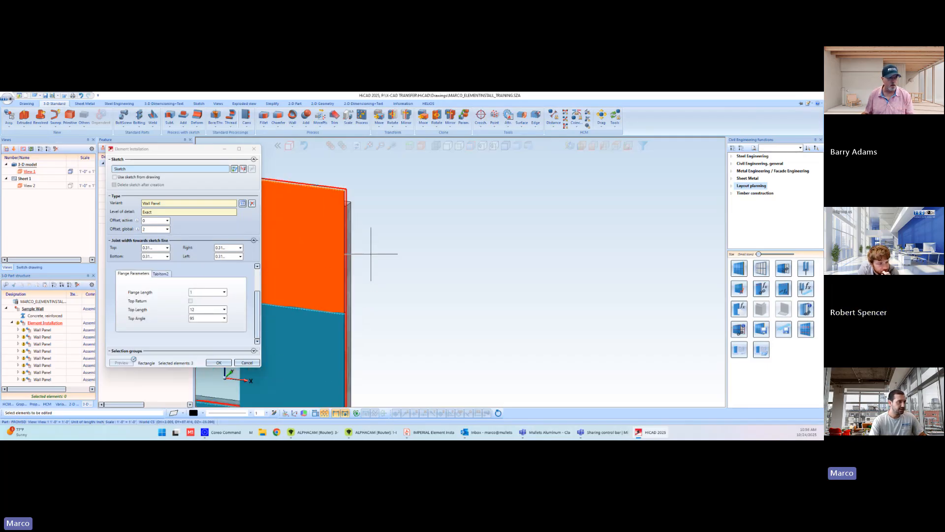
pyautogui.click(190, 301)
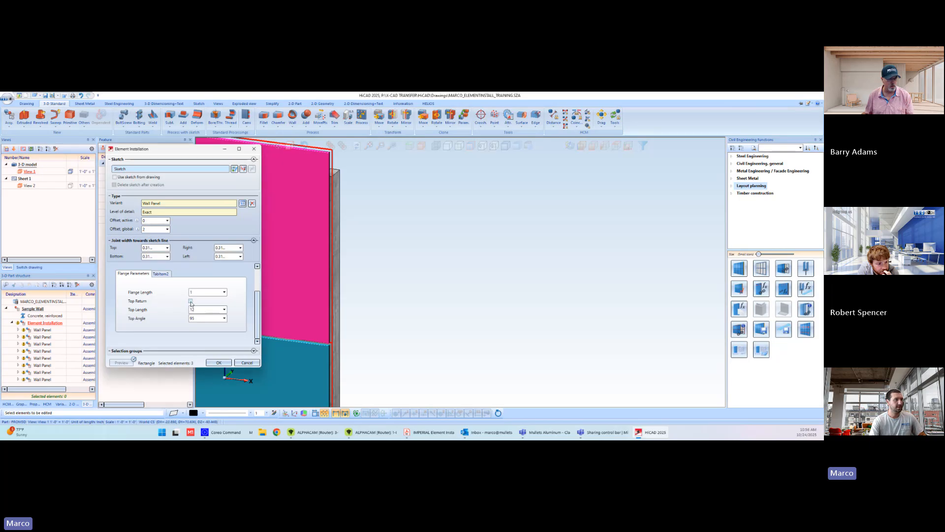
pyautogui.scroll(3, 342, 334)
pyautogui.scroll(1, 341, 334)
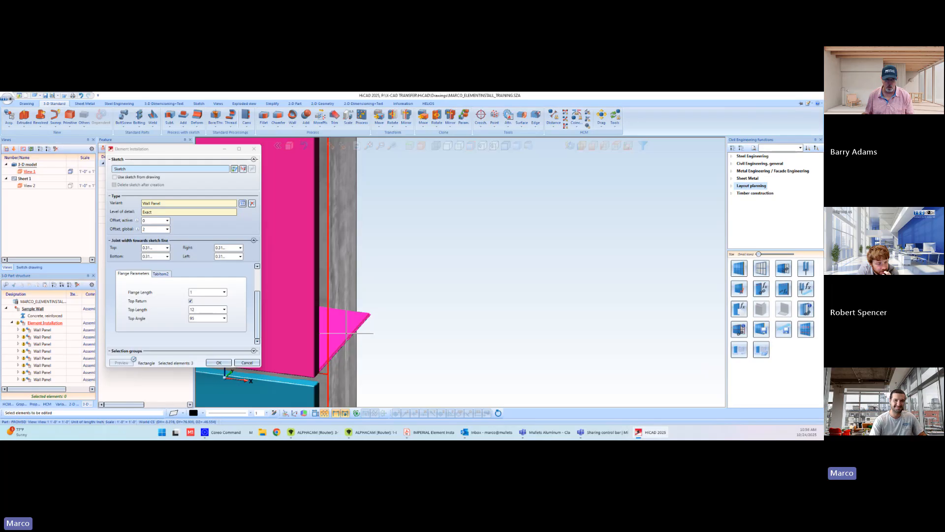
pyautogui.scroll(-4, 346, 333)
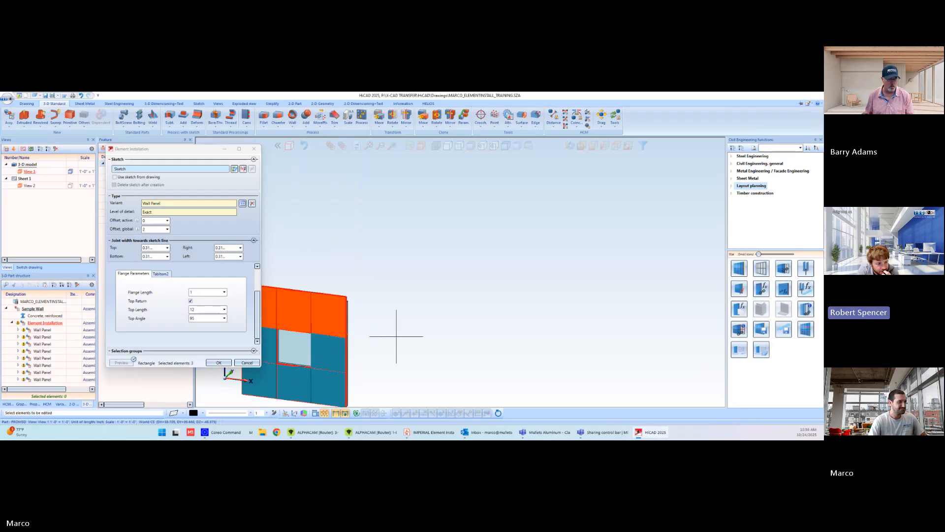
pyautogui.moveTo(369, 346); pyautogui.dragTo(388, 336, button='middle')
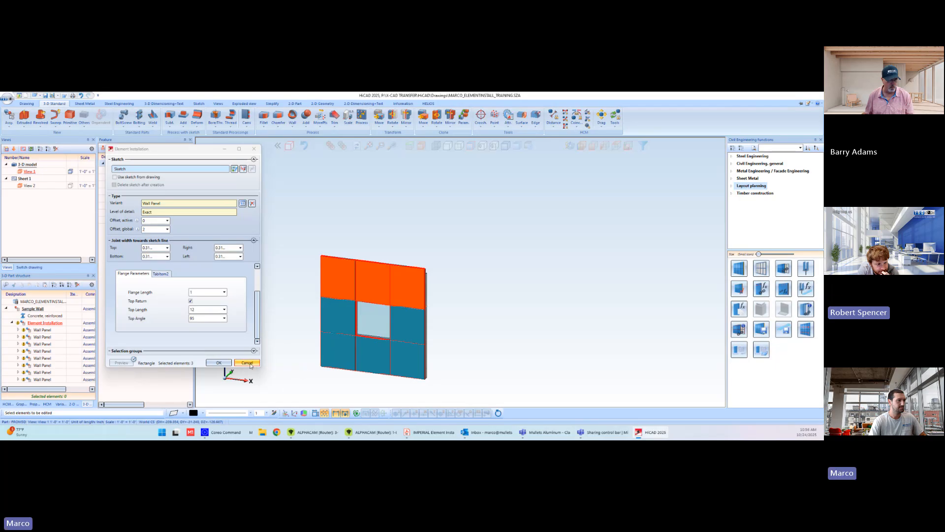
pyautogui.click(254, 149)
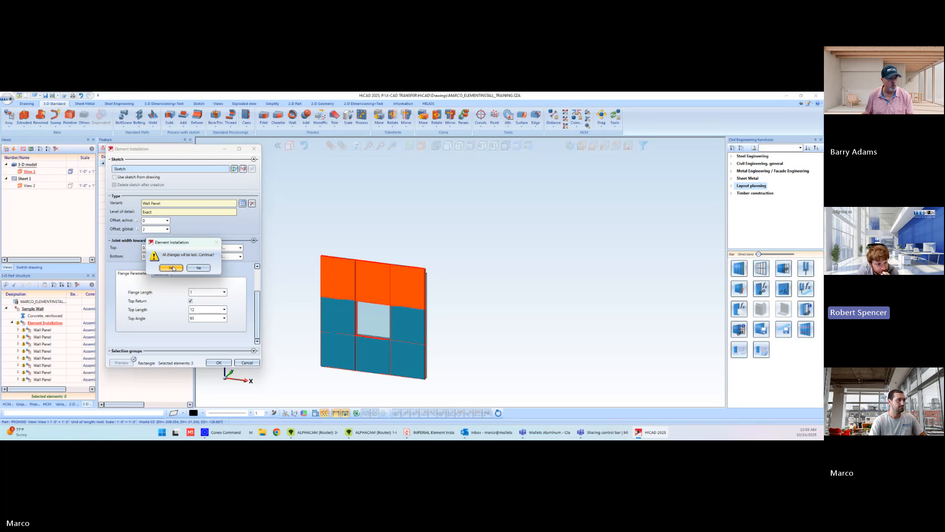
pyautogui.click(172, 268)
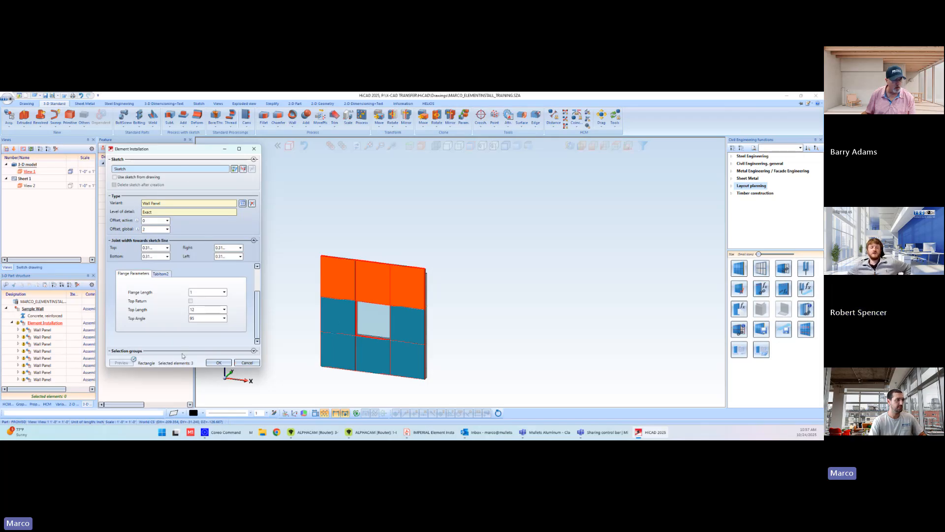
# Apply the Element Installation edit with top returns on the upper row and check the return at the wall's upper corner
pyautogui.click(216, 363)
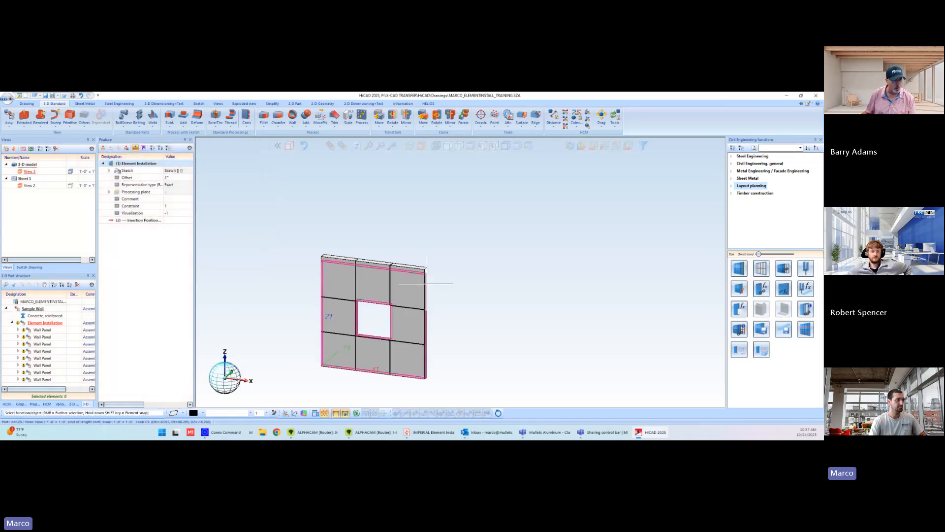
pyautogui.scroll(5, 435, 241)
pyautogui.scroll(3, 435, 241)
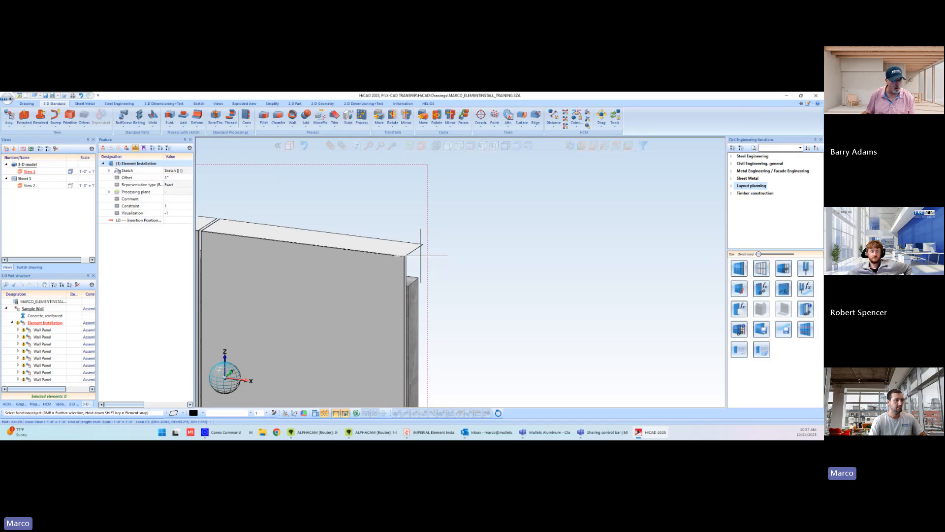
pyautogui.scroll(-5, 443, 295)
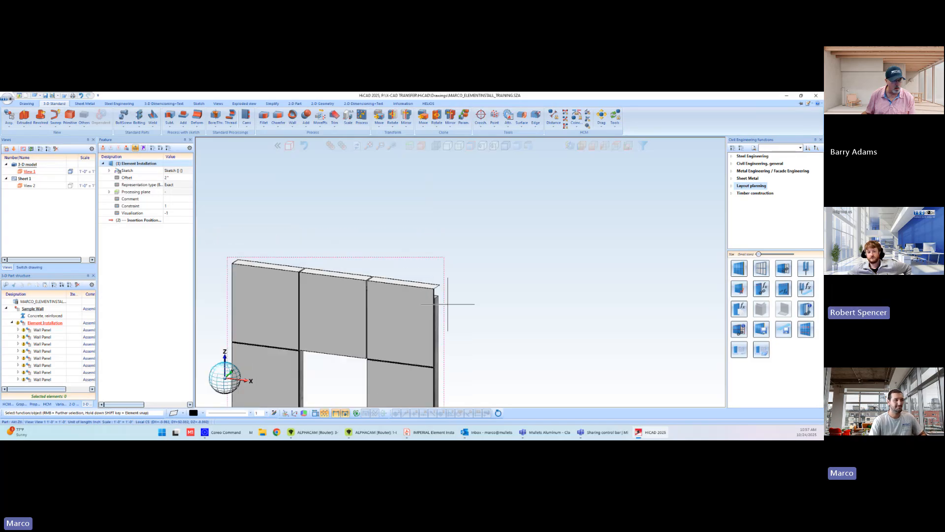
pyautogui.scroll(3, 440, 331)
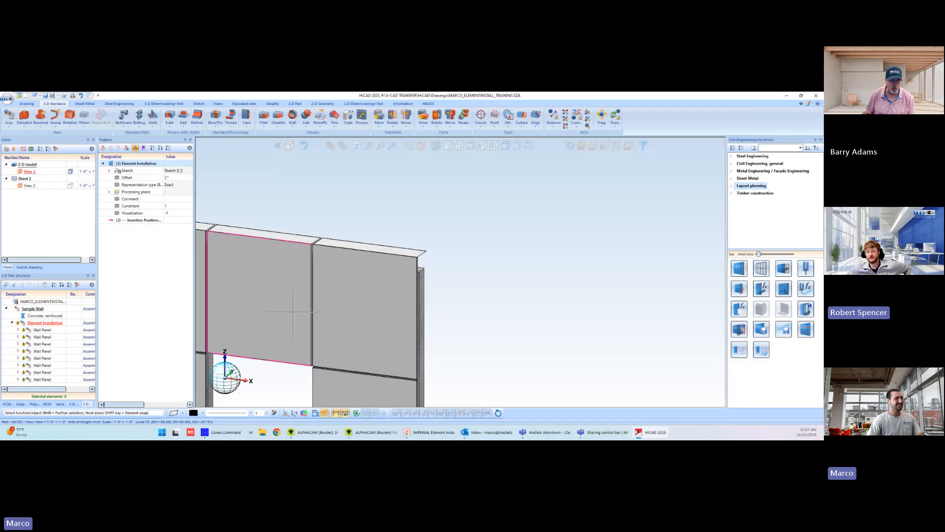
# Examine the top returns of the upper panel row, the joints between them and their position over the concrete wall
pyautogui.rightClick(143, 164)
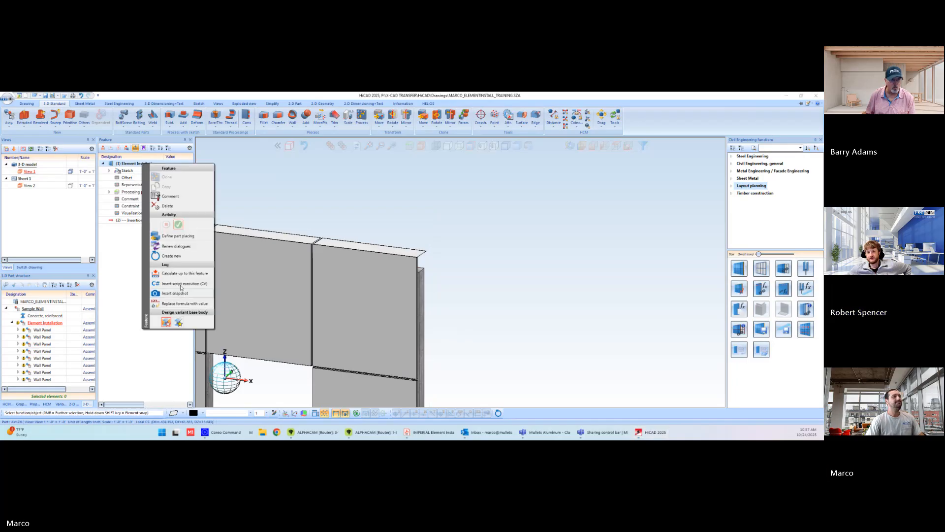
pyautogui.click(483, 205)
pyautogui.scroll(2, 414, 267)
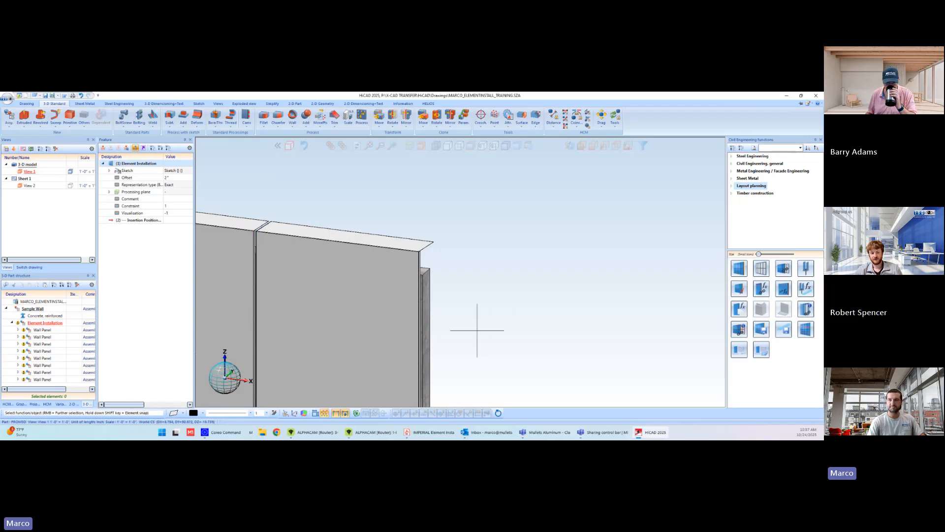
pyautogui.scroll(-2, 477, 330)
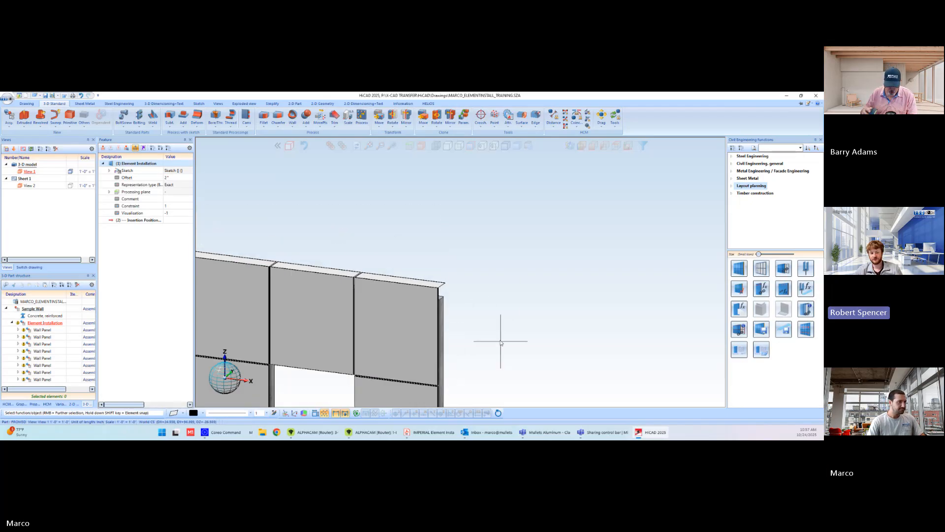
pyautogui.scroll(-2, 599, 276)
pyautogui.scroll(-1, 605, 287)
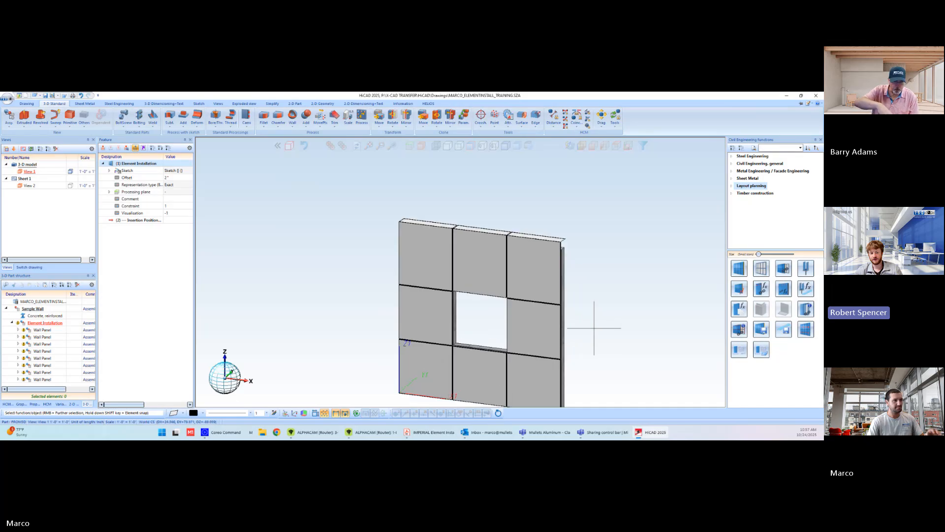
pyautogui.scroll(3, 576, 253)
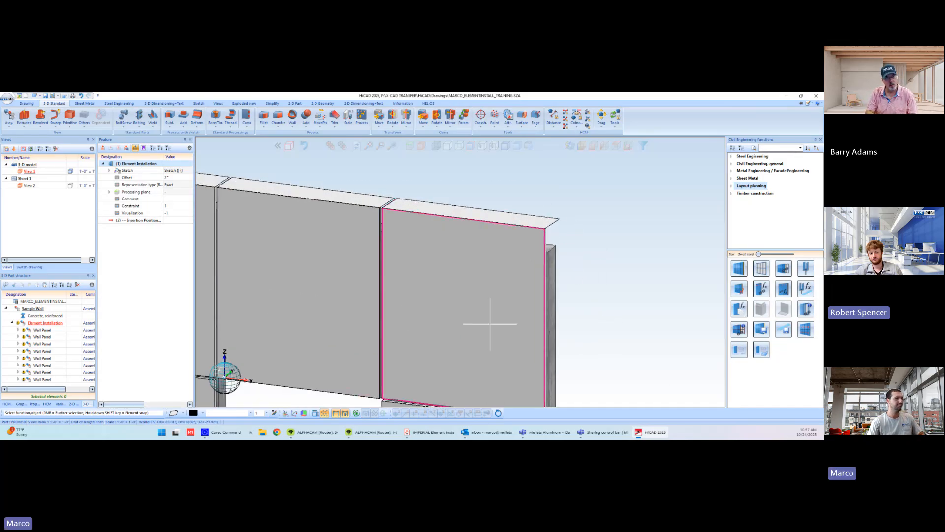
pyautogui.scroll(-4, 561, 362)
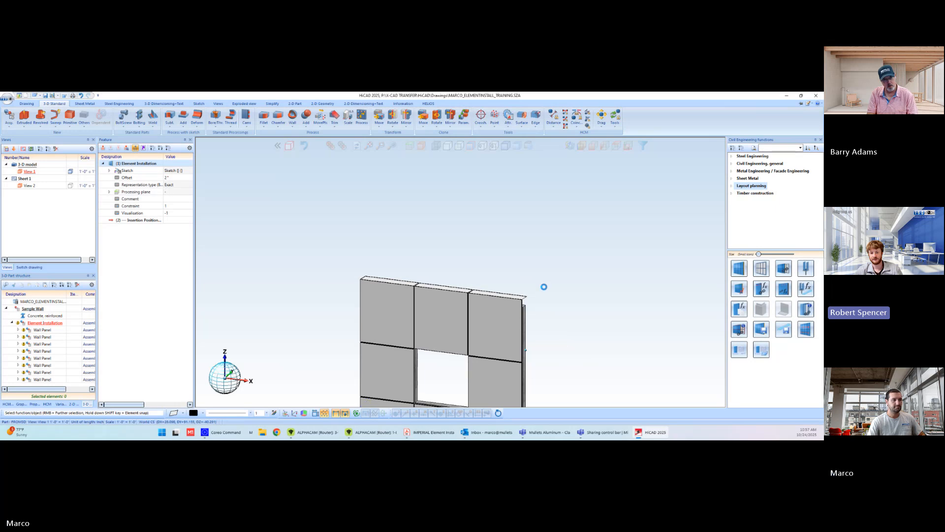
pyautogui.moveTo(564, 327); pyautogui.dragTo(549, 245, button='middle')
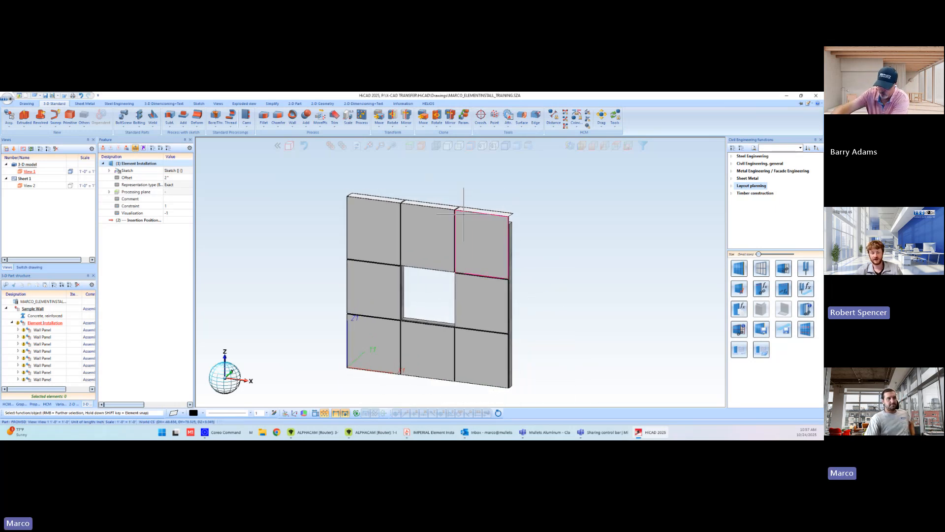
pyautogui.scroll(2, 566, 246)
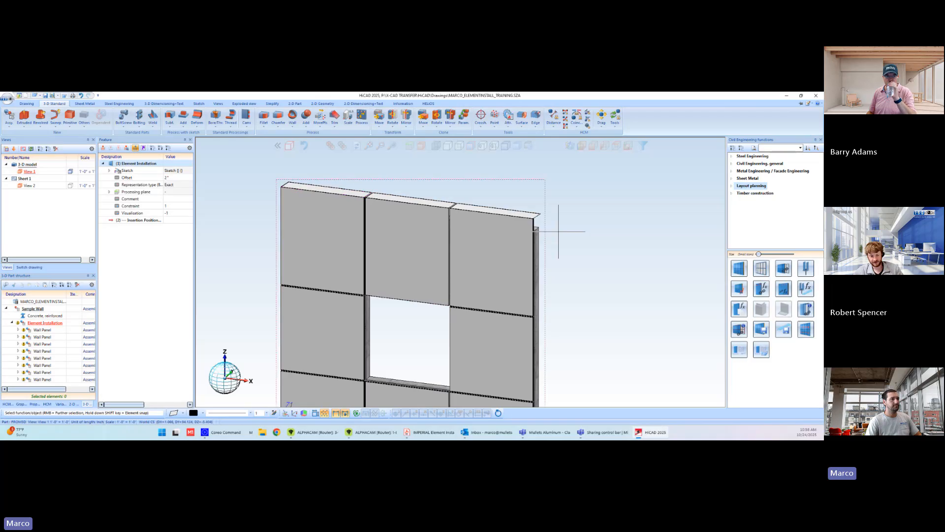
pyautogui.scroll(5, 542, 219)
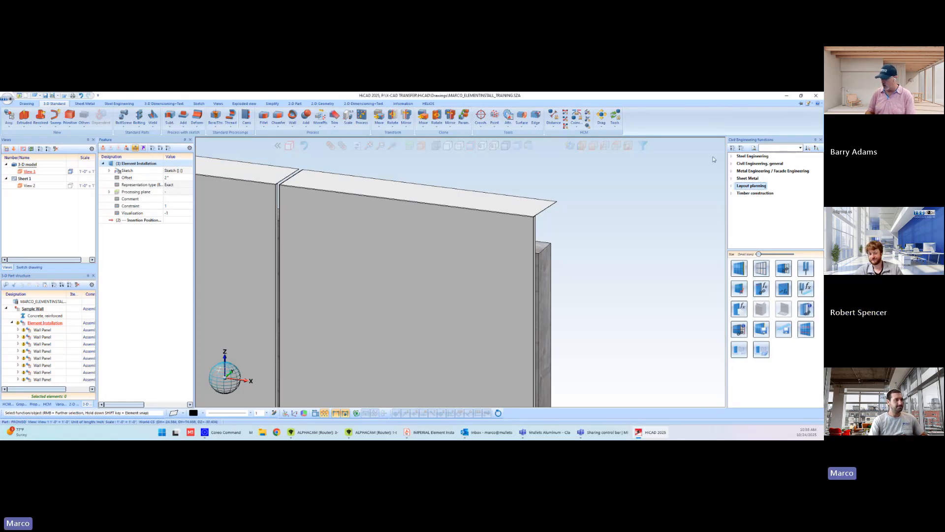
pyautogui.scroll(2, 524, 205)
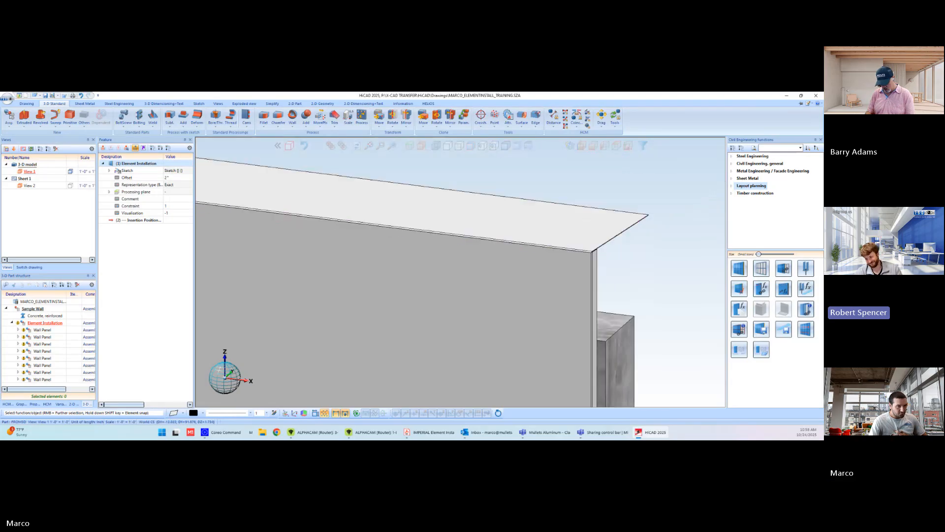
pyautogui.scroll(-3, 665, 293)
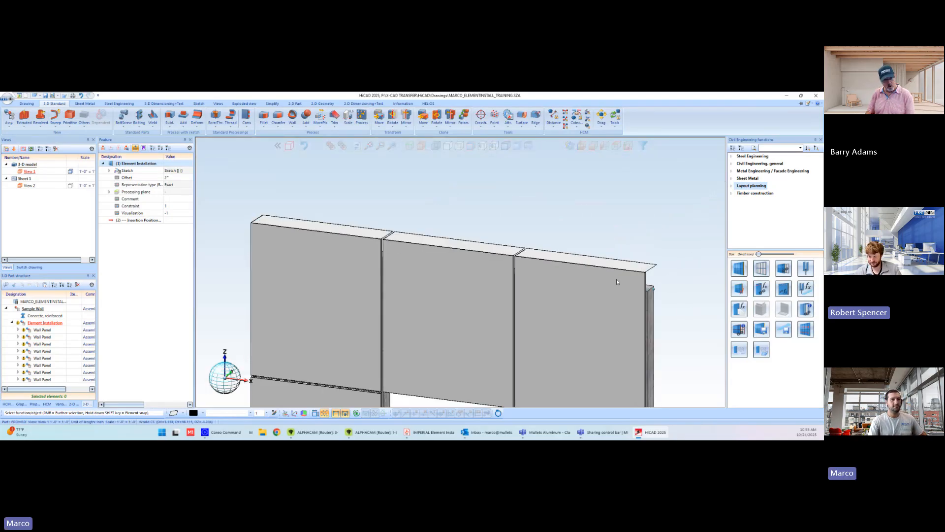
pyautogui.moveTo(618, 282); pyautogui.dragTo(609, 283, button='middle')
pyautogui.moveTo(674, 301)
pyautogui.mouseDown(button='middle')
pyautogui.moveTo(607, 291)
pyautogui.moveTo(674, 300)
pyautogui.mouseUp(button='middle')
pyautogui.scroll(4, 697, 327)
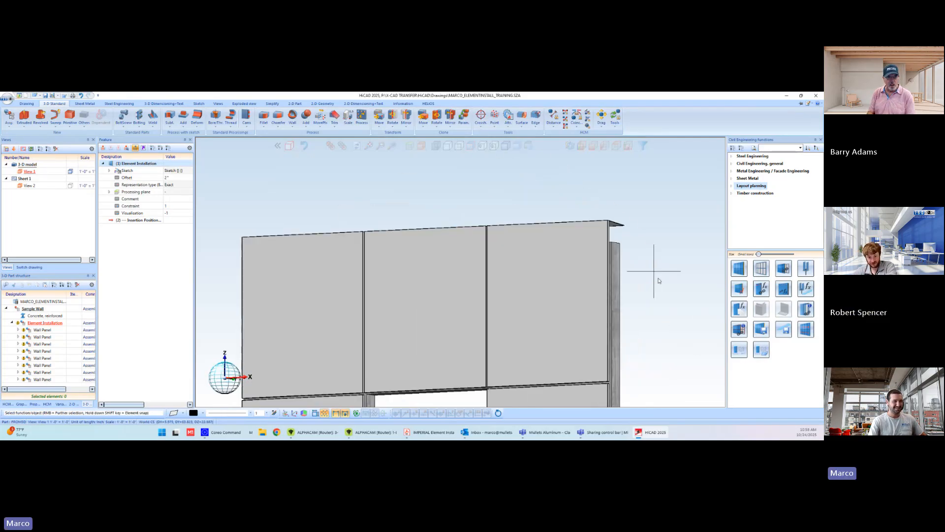
pyautogui.scroll(-5, 663, 283)
pyautogui.scroll(1, 660, 270)
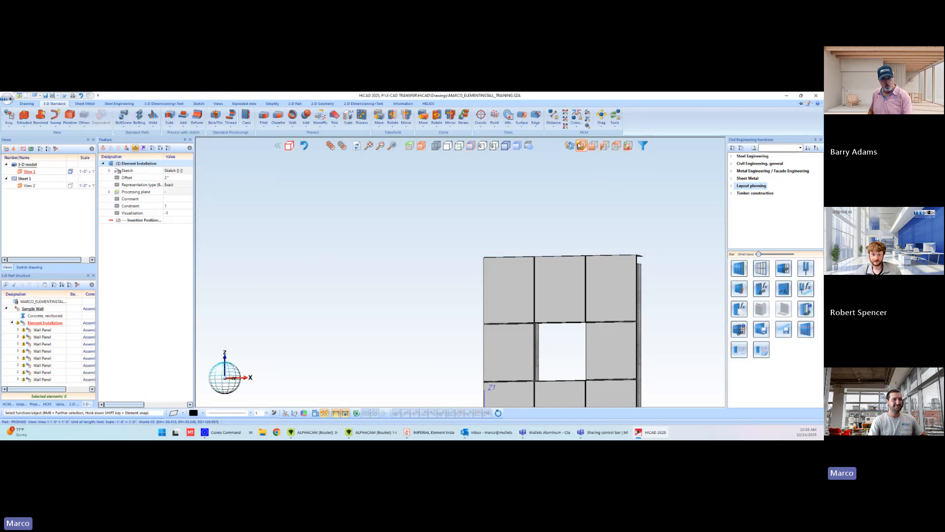
pyautogui.click(581, 146)
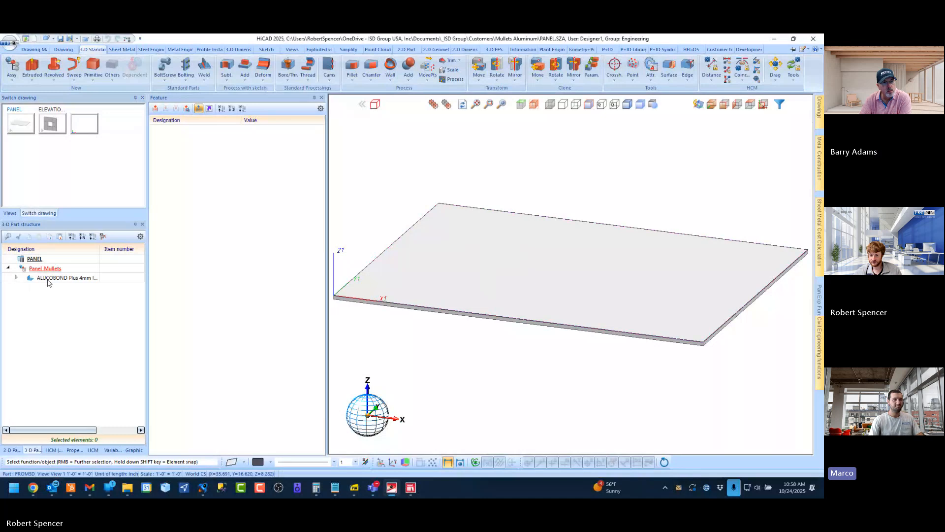
# Set the variable top_return of the Panel_Mullets part to 1 and check the return flange at the panel's edge
pyautogui.click(48, 278)
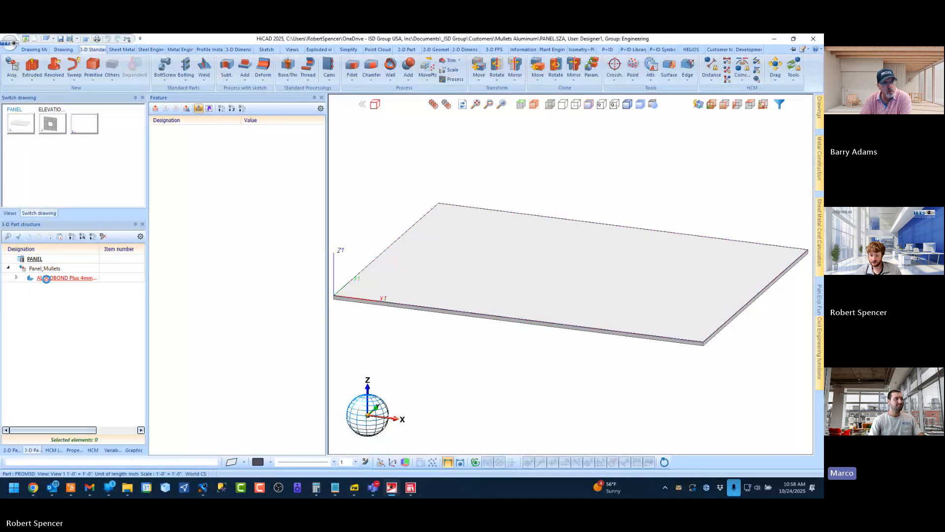
pyautogui.click(108, 450)
pyautogui.click(105, 313)
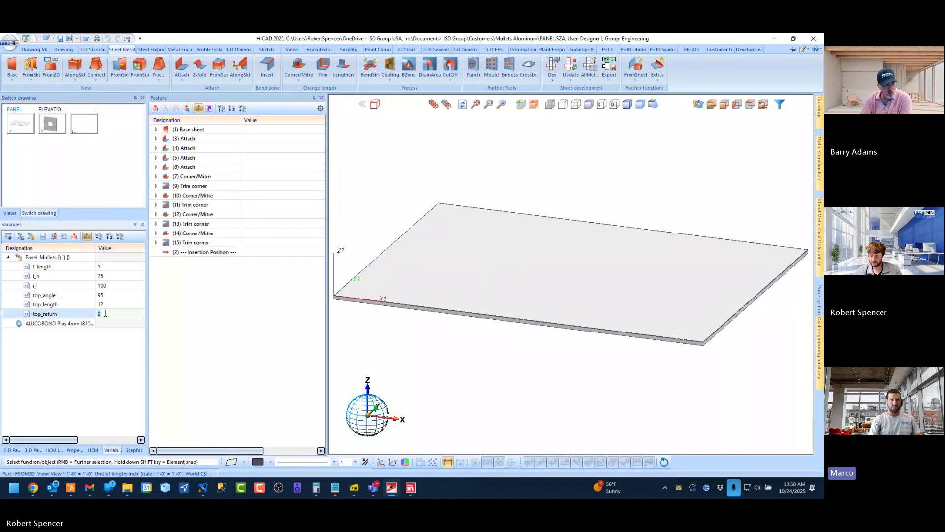
pyautogui.write('1')
pyautogui.press('Return')
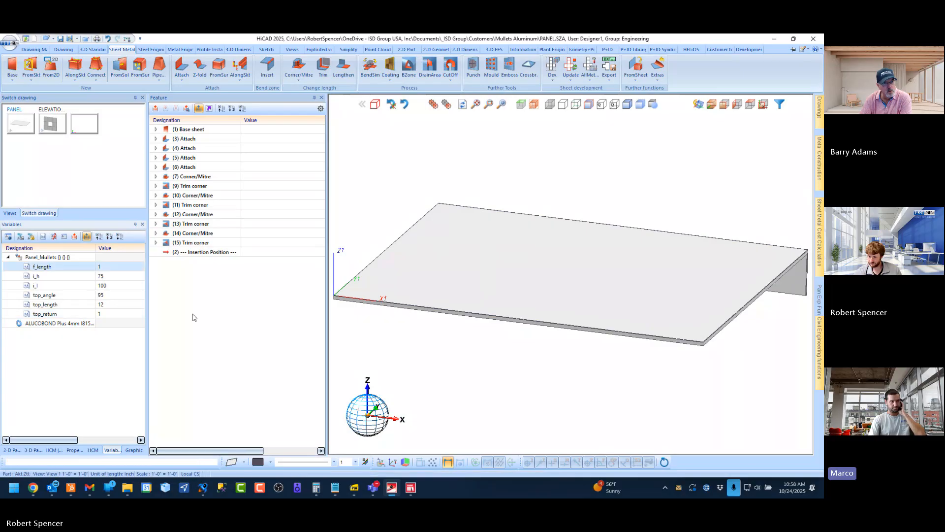
pyautogui.scroll(5, 591, 261)
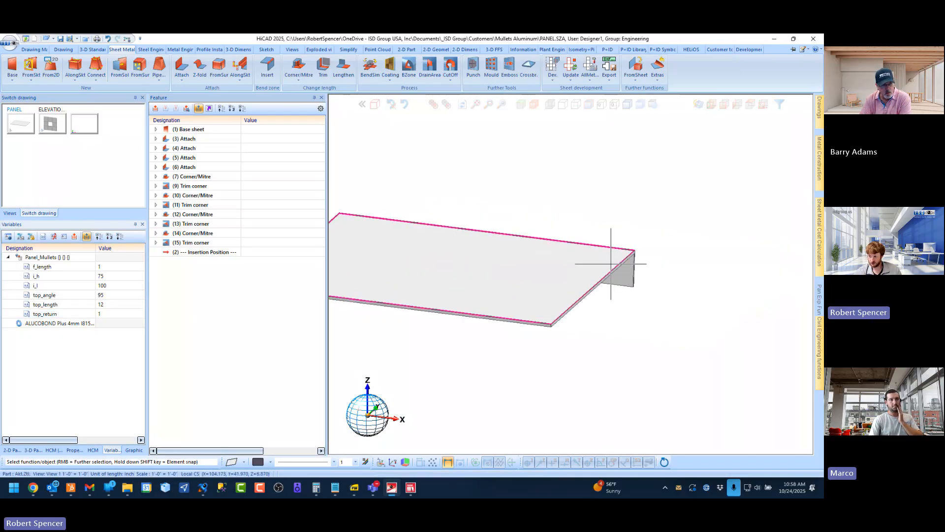
pyautogui.moveTo(612, 247); pyautogui.dragTo(586, 256, button='middle')
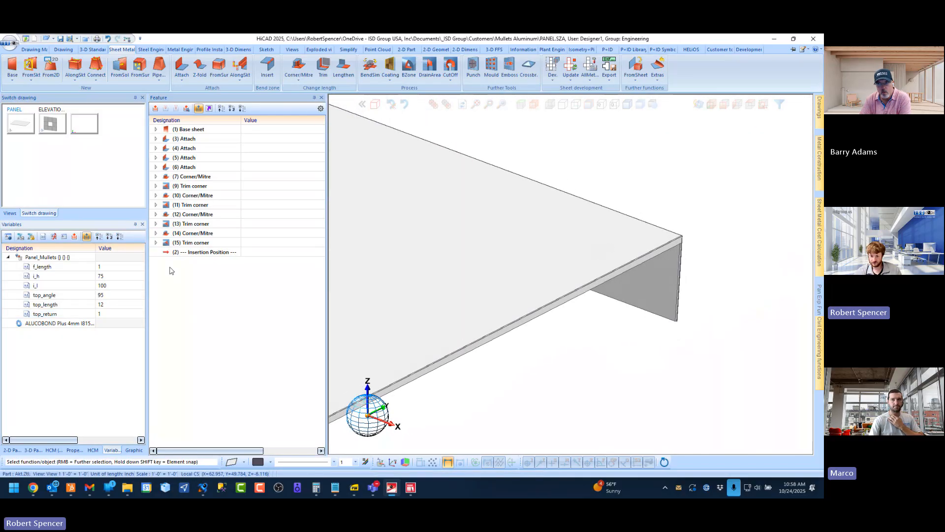
# Set the variable top_angle to 90 and check the return flange from both ends of the panel
pyautogui.click(110, 294)
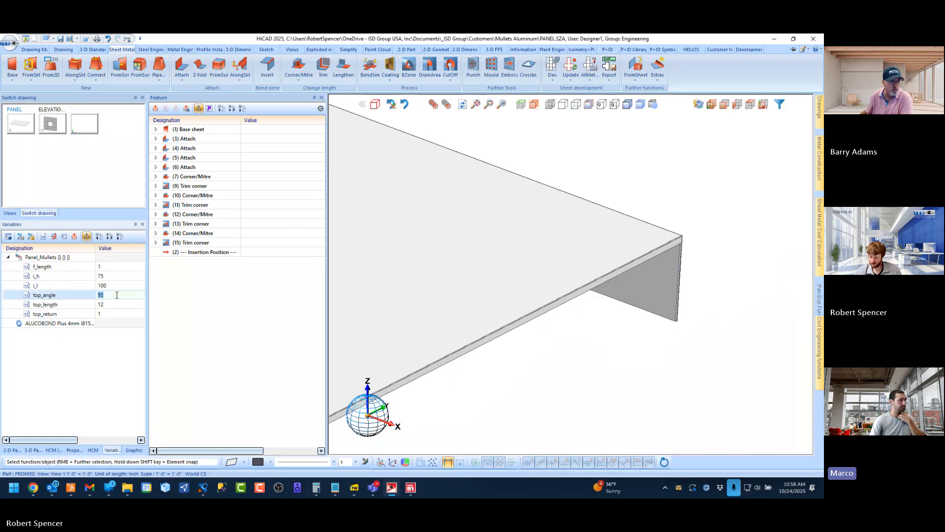
pyautogui.write('9')
pyautogui.press('Return')
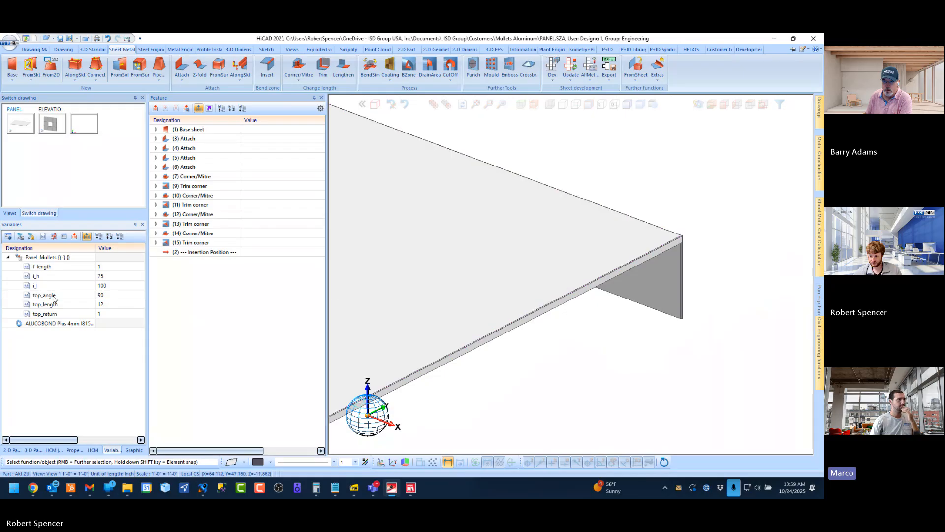
pyautogui.scroll(-5, 652, 265)
pyautogui.moveTo(619, 272); pyautogui.dragTo(583, 268, button='middle')
pyautogui.scroll(6, 668, 267)
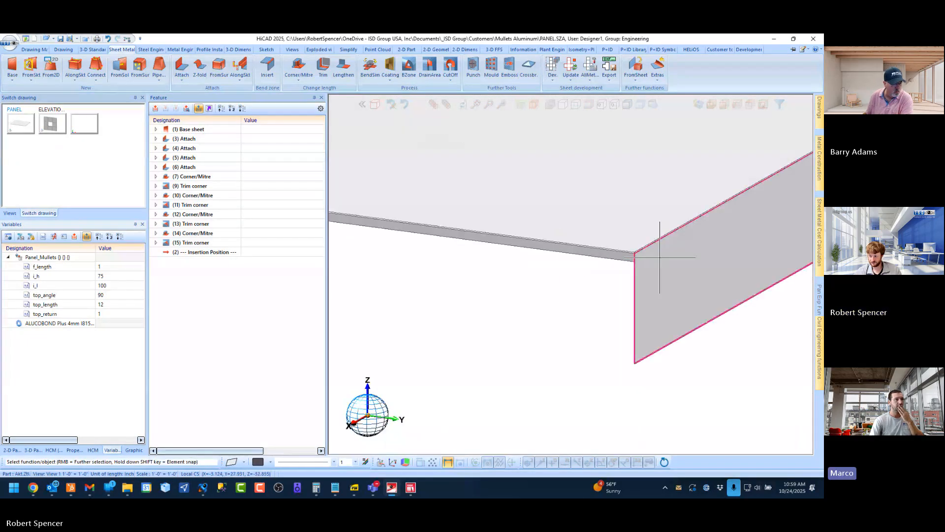
pyautogui.scroll(5, 512, 256)
pyautogui.scroll(-5, 515, 277)
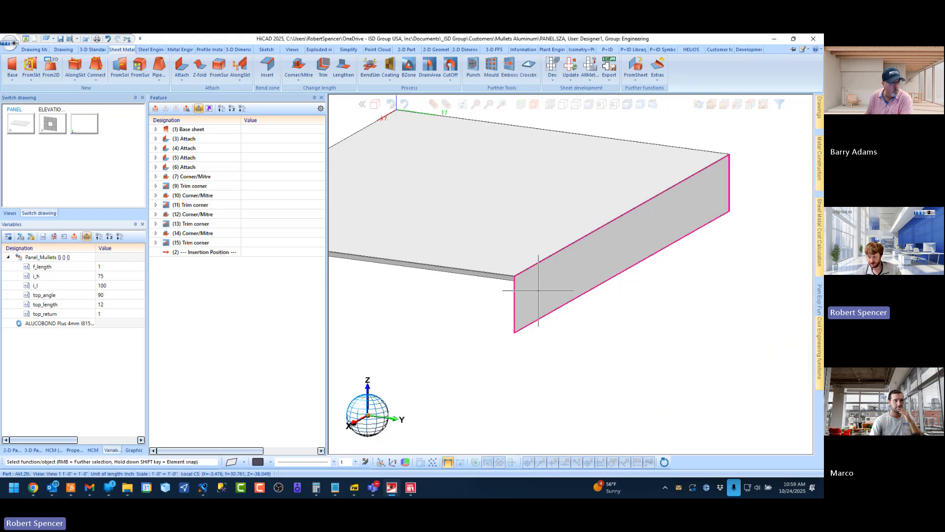
pyautogui.scroll(-5, 540, 264)
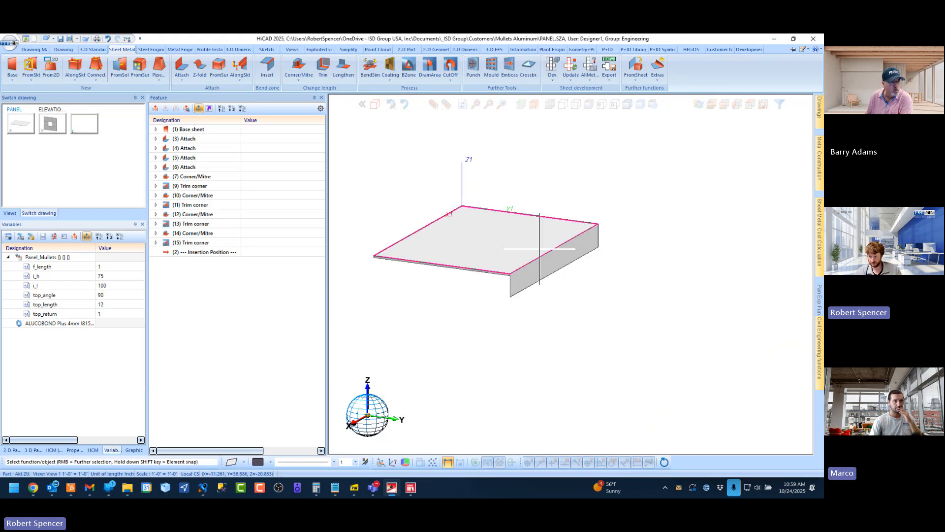
pyautogui.click(109, 294)
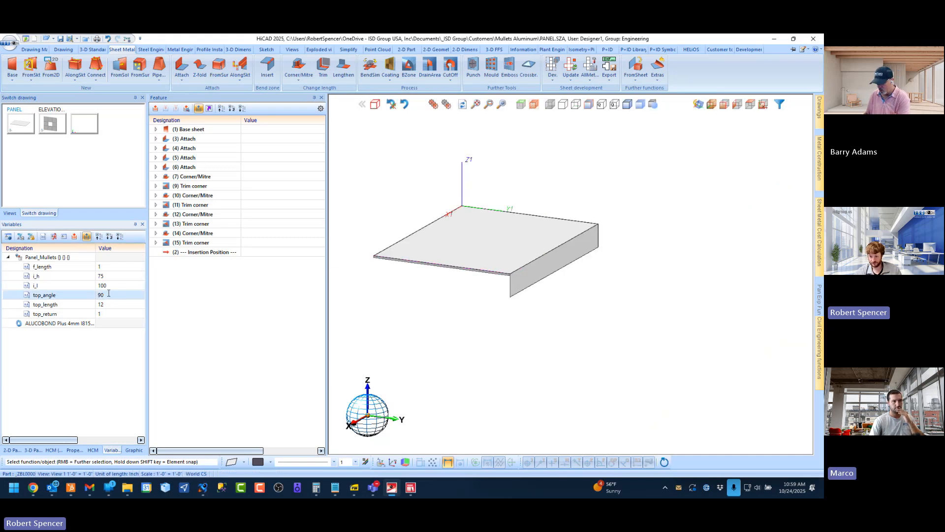
pyautogui.click(109, 294)
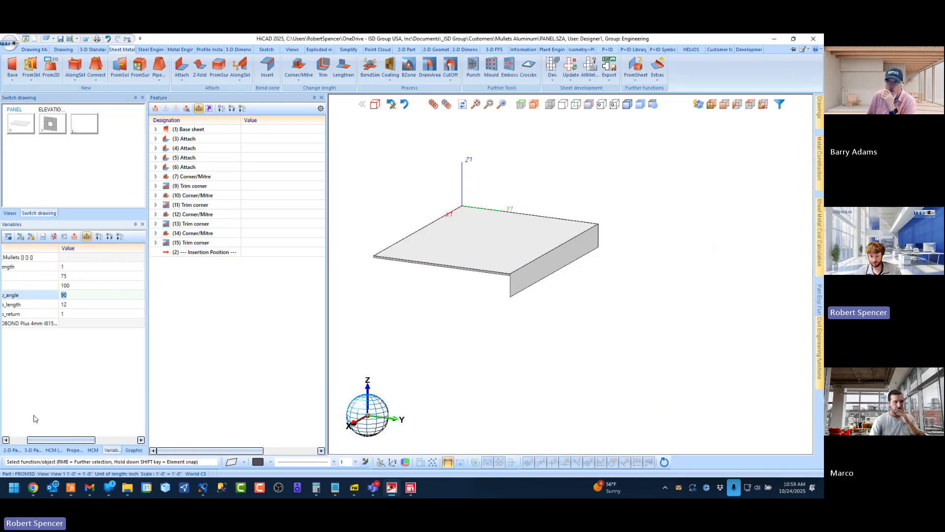
pyautogui.click(15, 442)
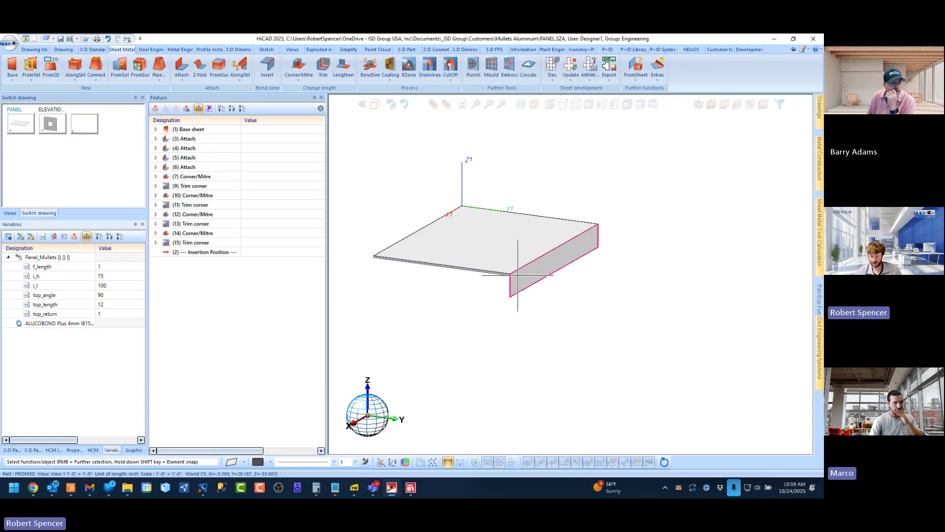
# Attach flanges of length 1 at a 90° angle to the top return's long free edge and to one of its short ends
pyautogui.scroll(3, 521, 255)
pyautogui.moveTo(520, 255); pyautogui.dragTo(487, 203, button='middle')
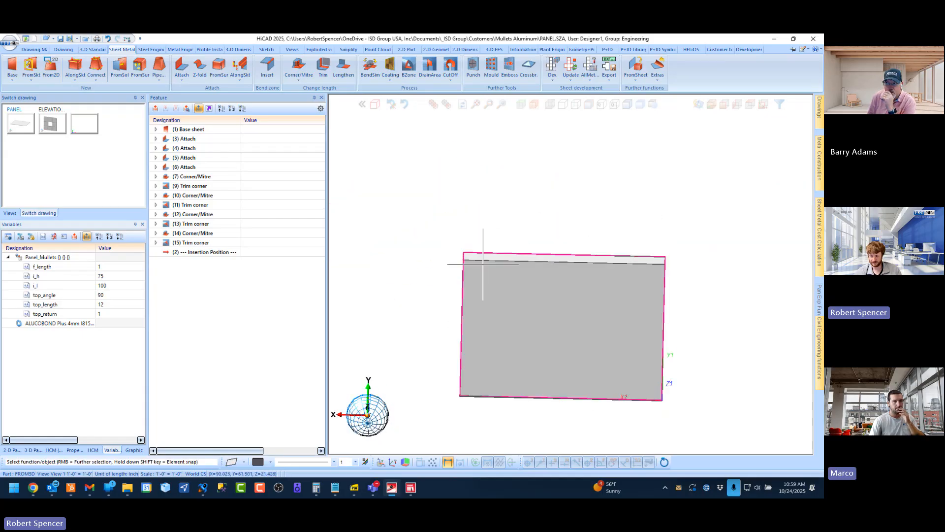
pyautogui.moveTo(483, 264); pyautogui.dragTo(534, 265, button='middle')
pyautogui.scroll(4, 490, 269)
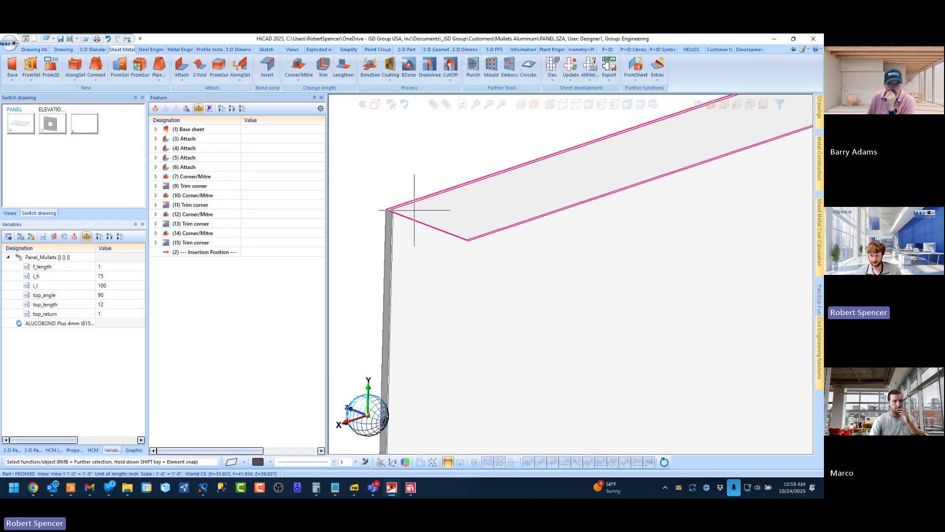
pyautogui.scroll(4, 390, 205)
pyautogui.moveTo(390, 205)
pyautogui.mouseDown(button='middle')
pyautogui.moveTo(416, 211)
pyautogui.moveTo(405, 205)
pyautogui.mouseUp(button='middle')
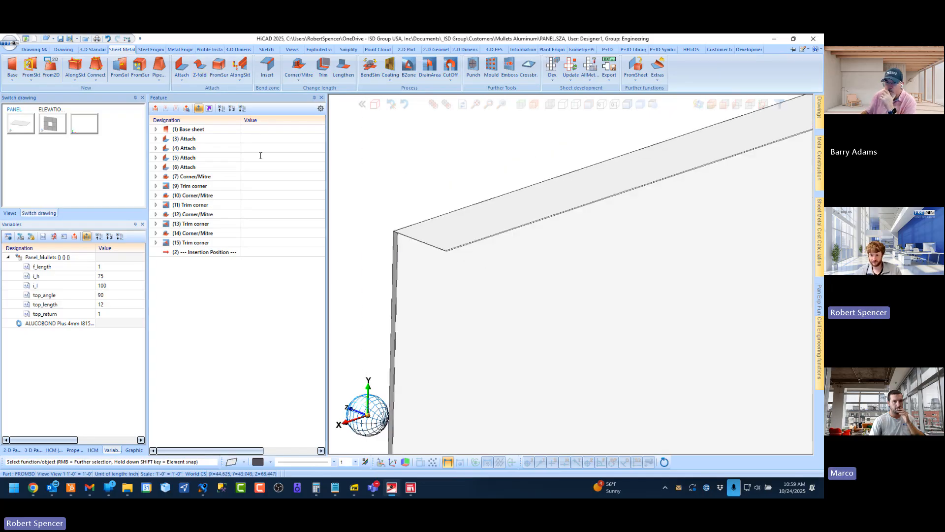
pyautogui.click(182, 64)
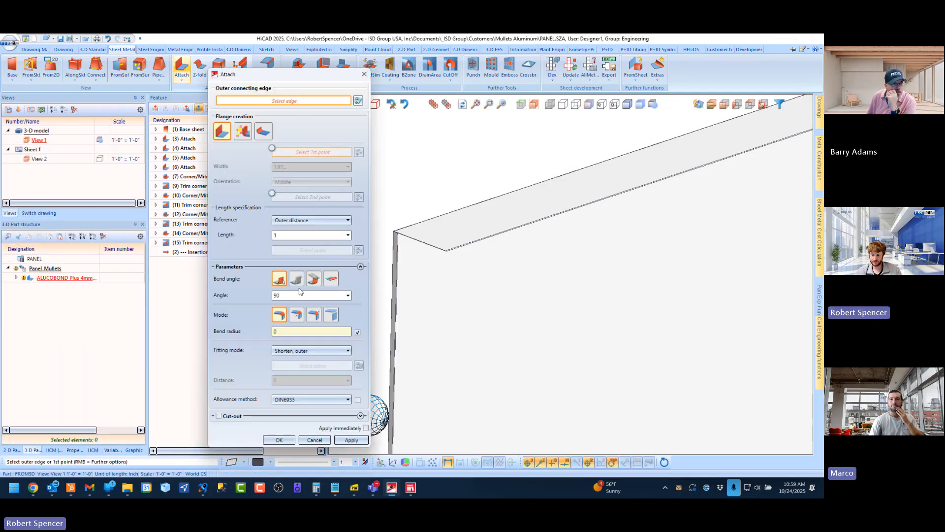
pyautogui.scroll(4, 462, 241)
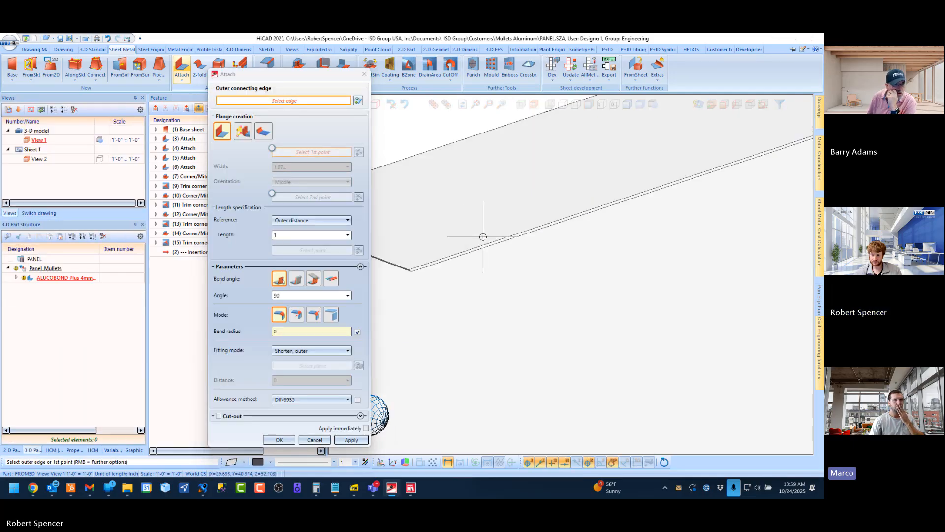
pyautogui.scroll(-4, 485, 238)
pyautogui.scroll(4, 486, 249)
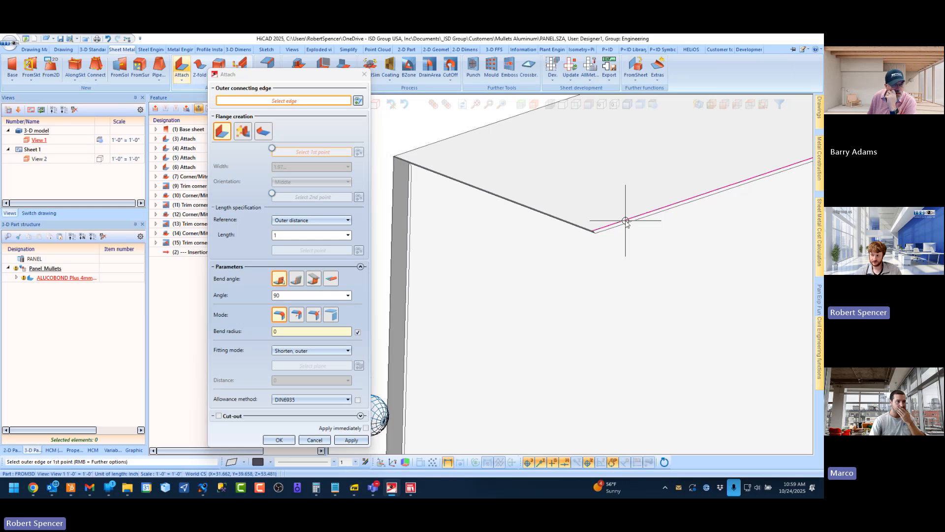
pyautogui.click(625, 220)
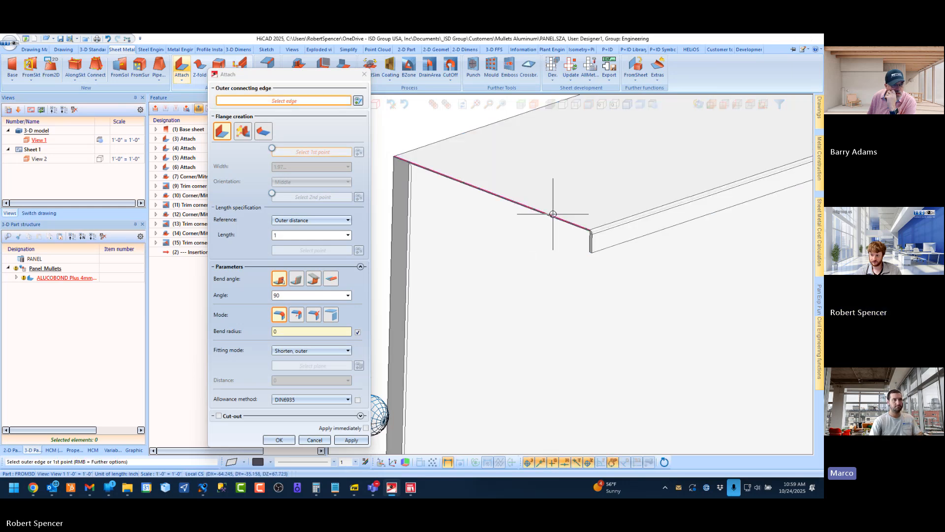
pyautogui.click(553, 213)
# Attach a flange of length 1 at a 90° angle to the opposite short end of the top return
pyautogui.scroll(-5, 474, 253)
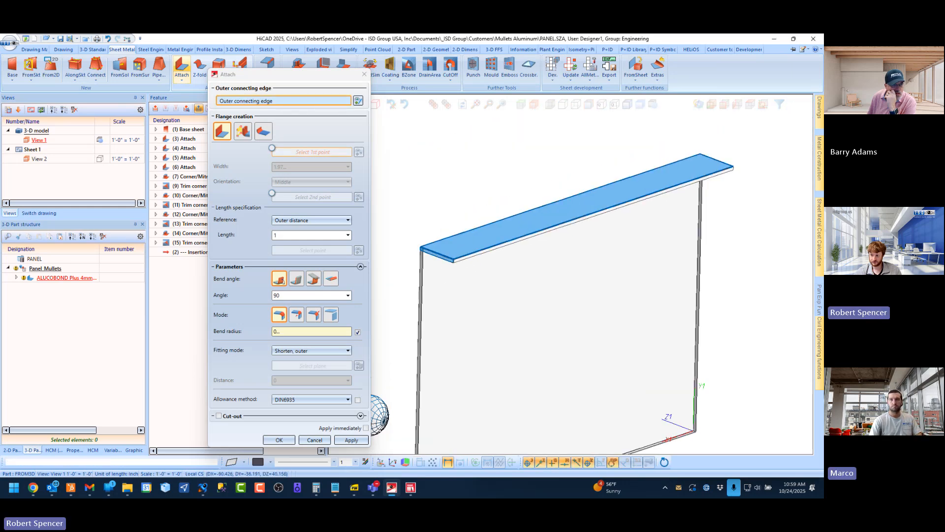
pyautogui.scroll(3, 693, 168)
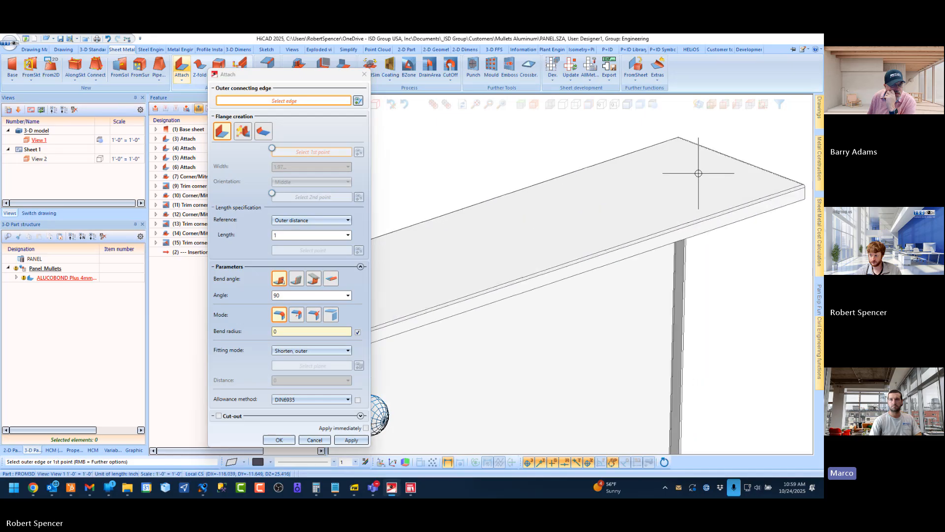
pyautogui.moveTo(692, 174); pyautogui.dragTo(617, 192, button='middle')
pyautogui.middleClick(704, 232)
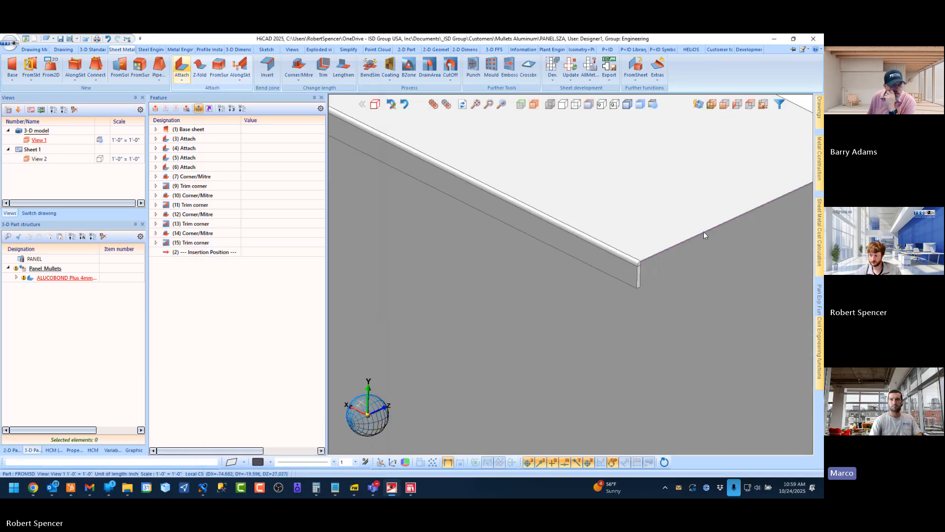
pyautogui.click(182, 66)
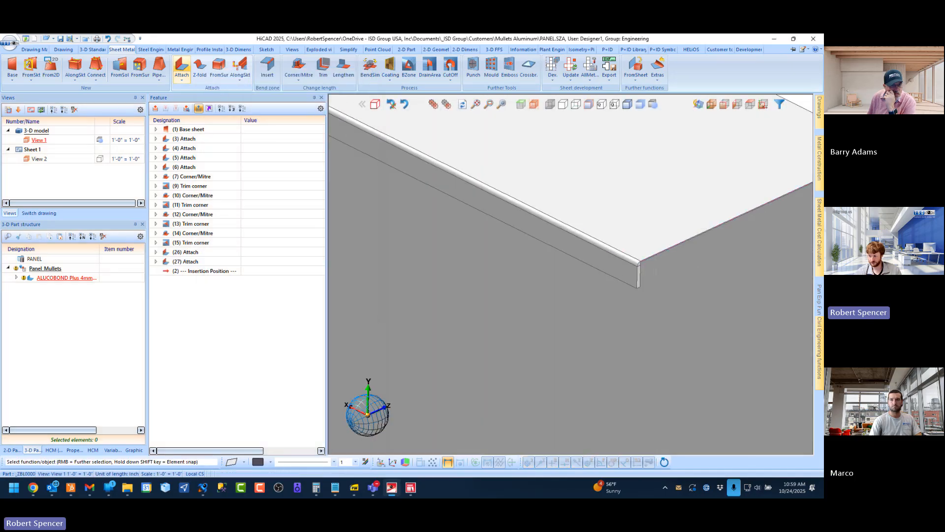
pyautogui.click(667, 246)
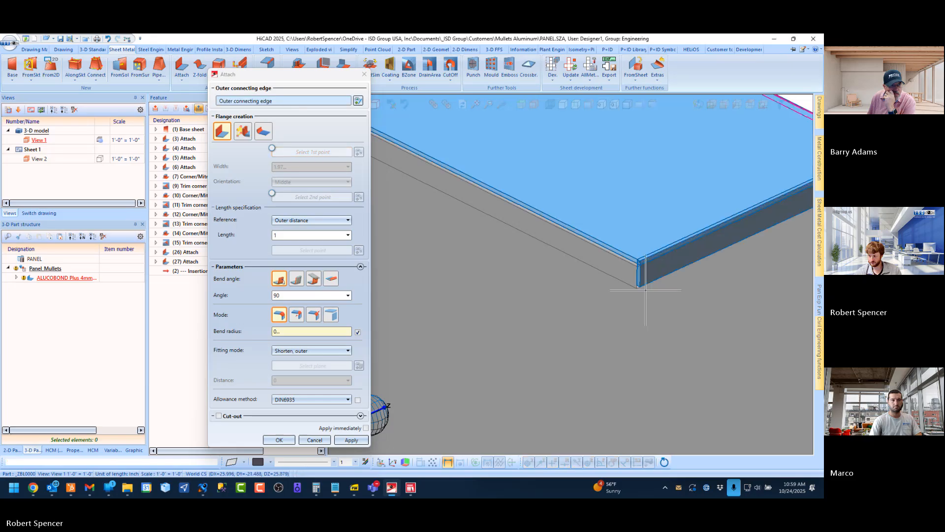
pyautogui.scroll(4, 595, 274)
pyautogui.middleClick(572, 293)
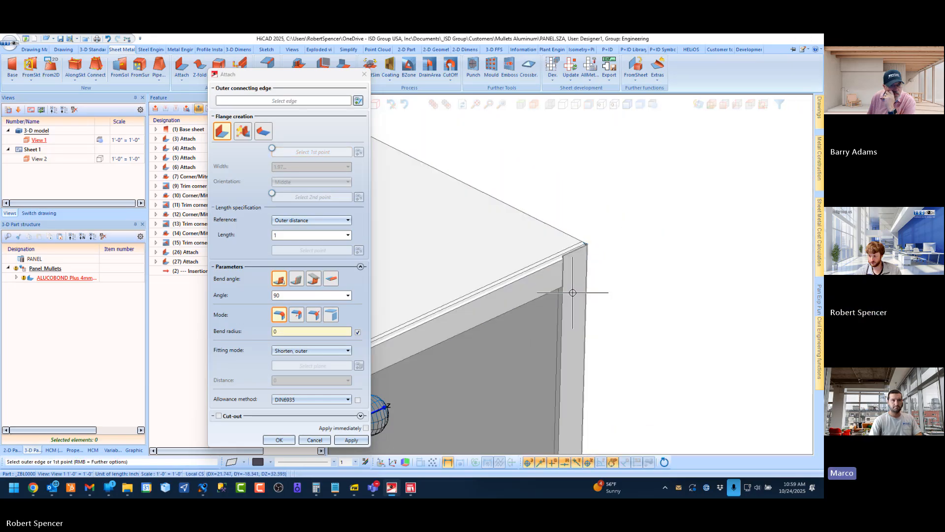
pyautogui.scroll(5, 559, 270)
pyautogui.press('Escape')
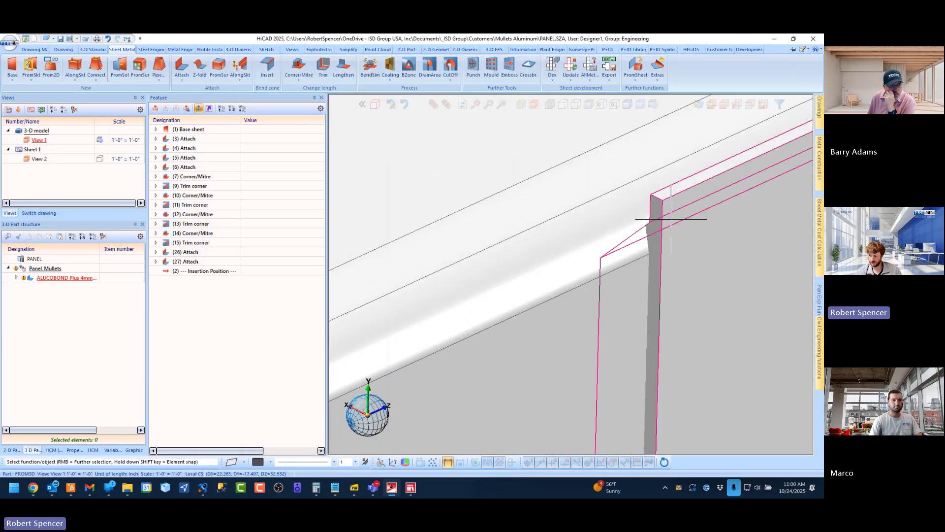
# Examine the corners where the top return's new flanges meet the panel and highlight the long-edge flange from its Attach feature
pyautogui.scroll(-5, 667, 243)
pyautogui.scroll(4, 709, 222)
pyautogui.scroll(-5, 690, 260)
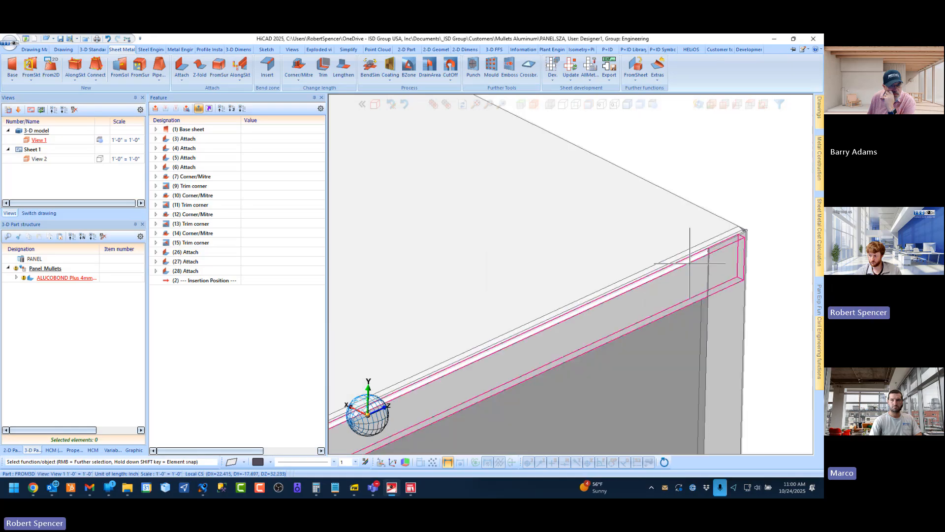
pyautogui.scroll(6, 716, 262)
pyautogui.scroll(-5, 719, 261)
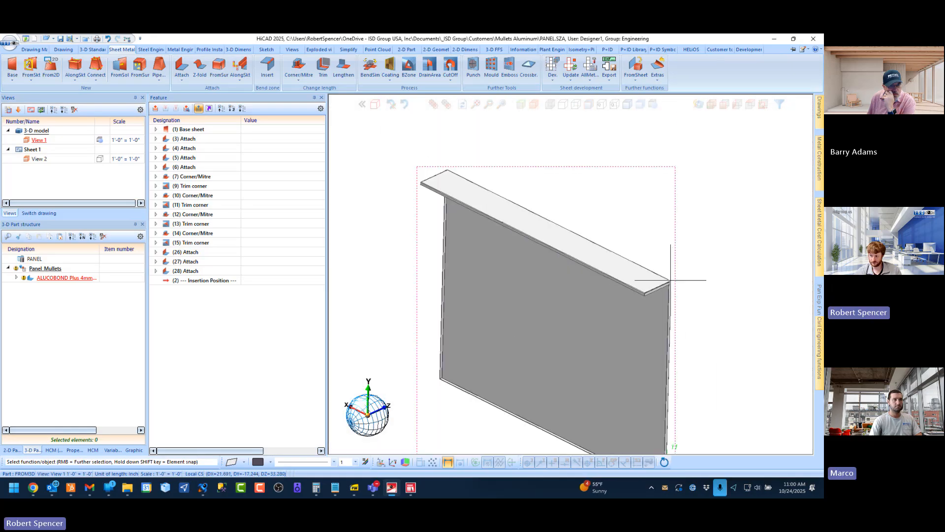
pyautogui.moveTo(502, 182); pyautogui.dragTo(596, 181, button='middle')
pyautogui.scroll(8, 438, 194)
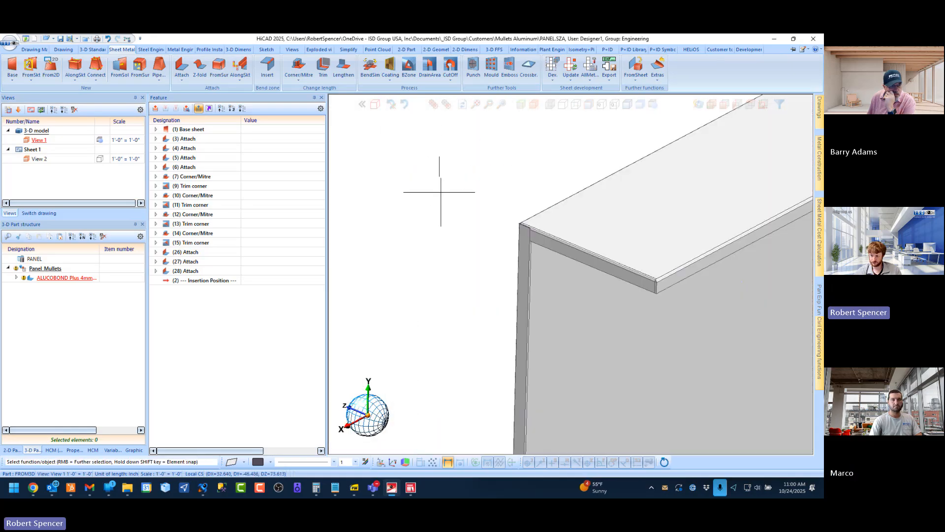
pyautogui.moveTo(494, 180); pyautogui.dragTo(497, 206, button='middle')
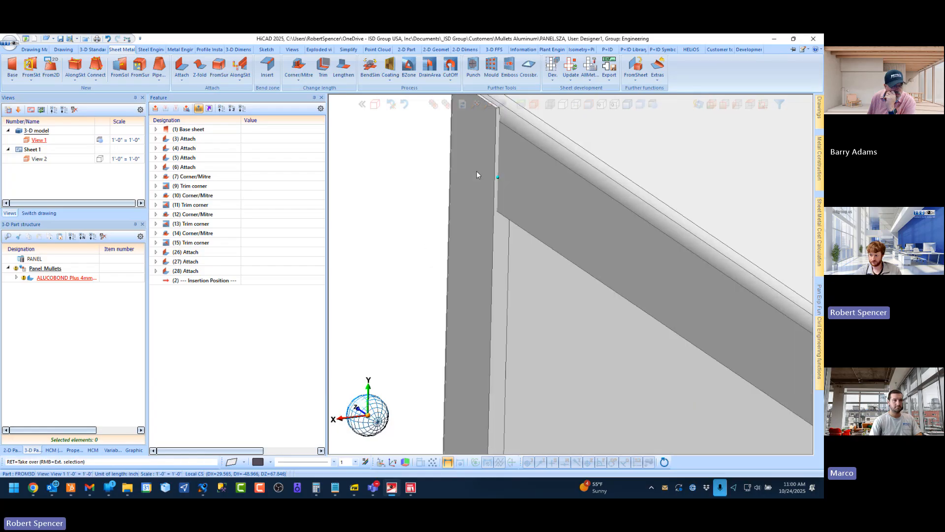
pyautogui.scroll(-4, 497, 206)
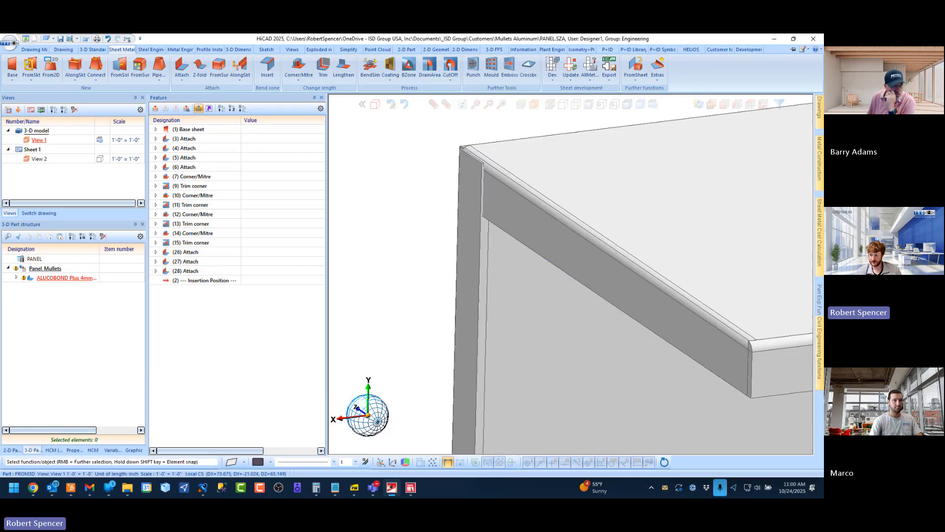
pyautogui.click(188, 253)
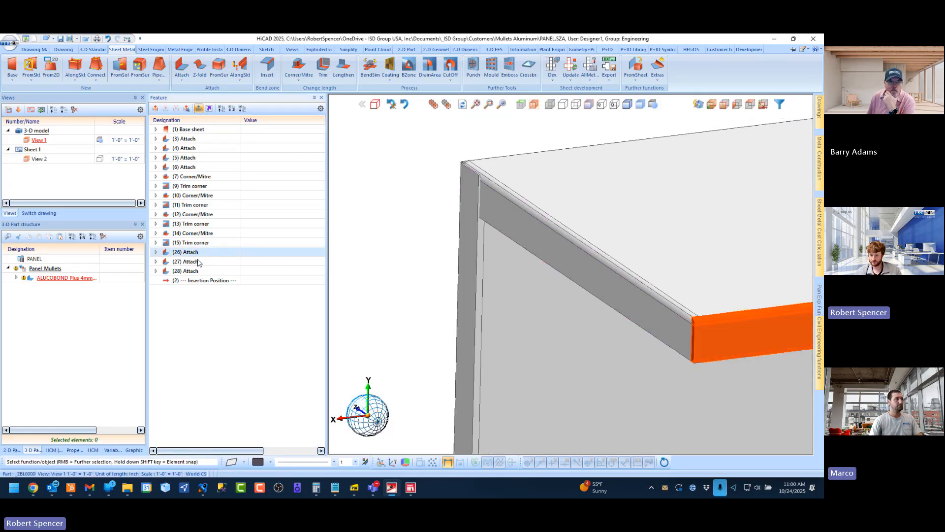
# Open the Attach feature of the top return's first short-end flange, examine the sheet's corners before that flange, and close it without changes
pyautogui.click(187, 262)
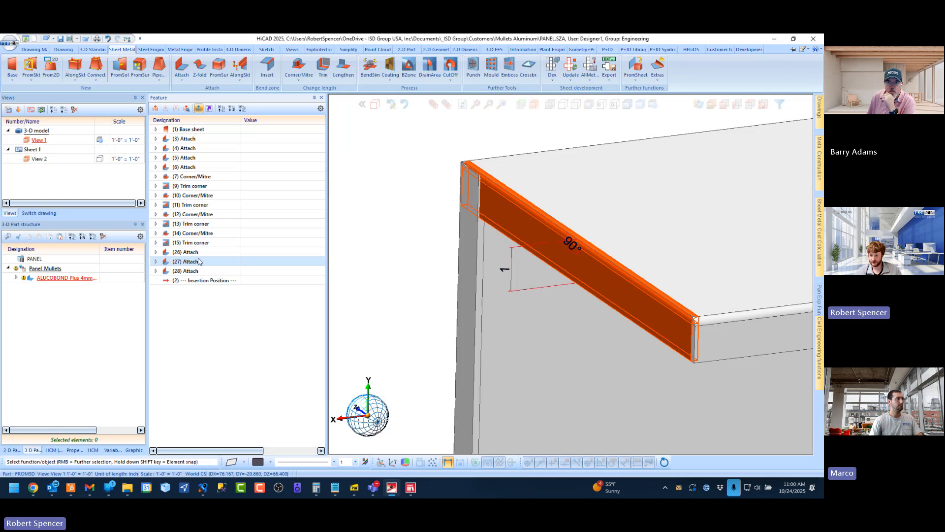
pyautogui.doubleClick(187, 261)
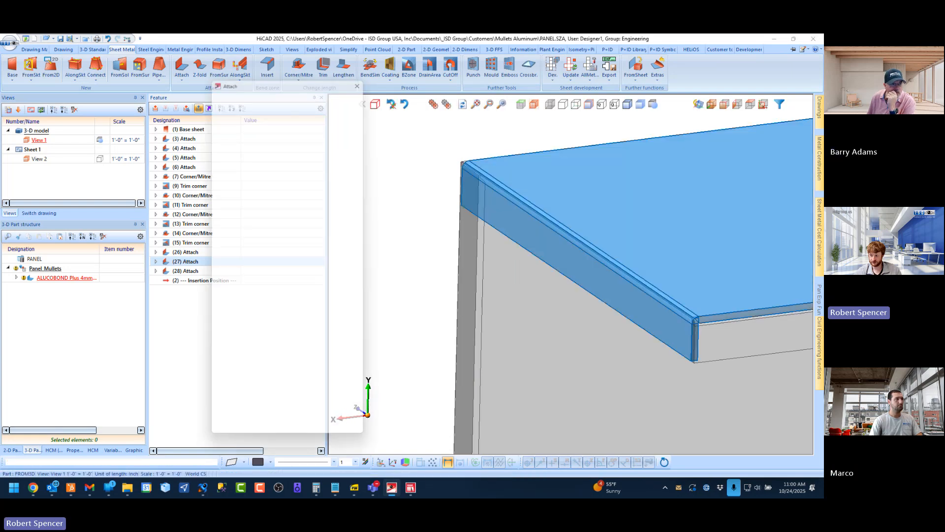
pyautogui.scroll(2, 483, 193)
pyautogui.moveTo(493, 194); pyautogui.dragTo(613, 193, button='middle')
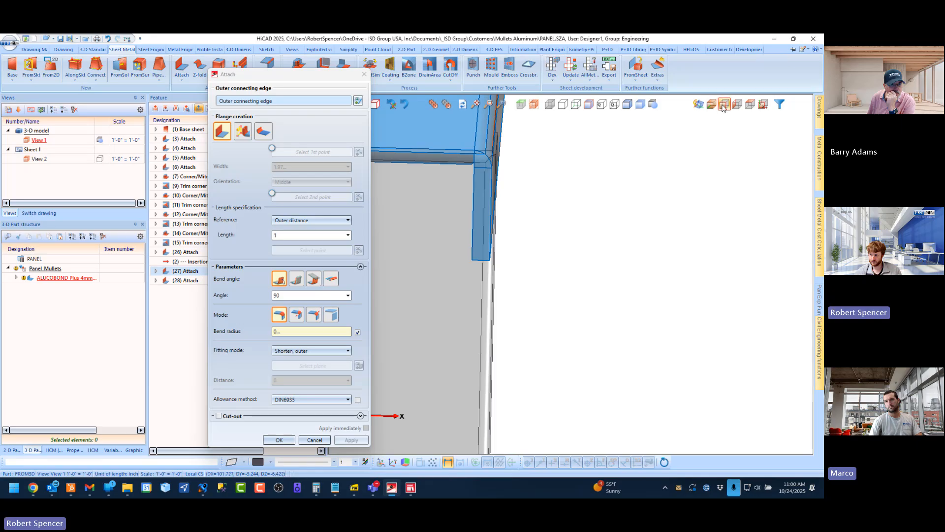
pyautogui.click(727, 105)
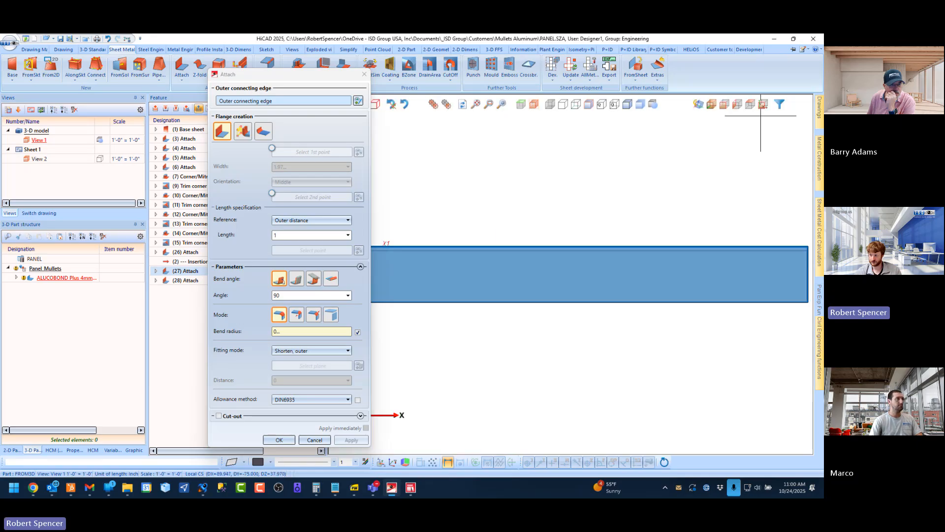
pyautogui.scroll(-2, 648, 264)
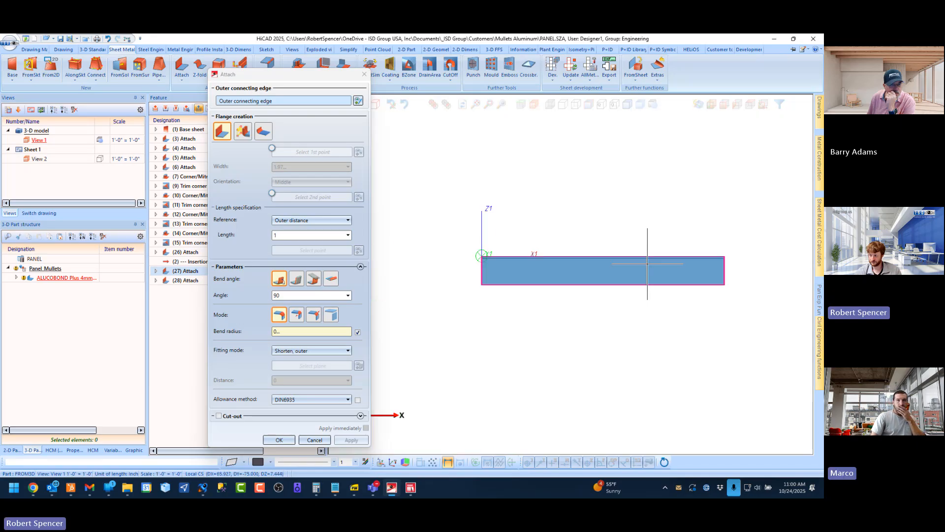
pyautogui.scroll(5, 694, 259)
pyautogui.scroll(-4, 694, 245)
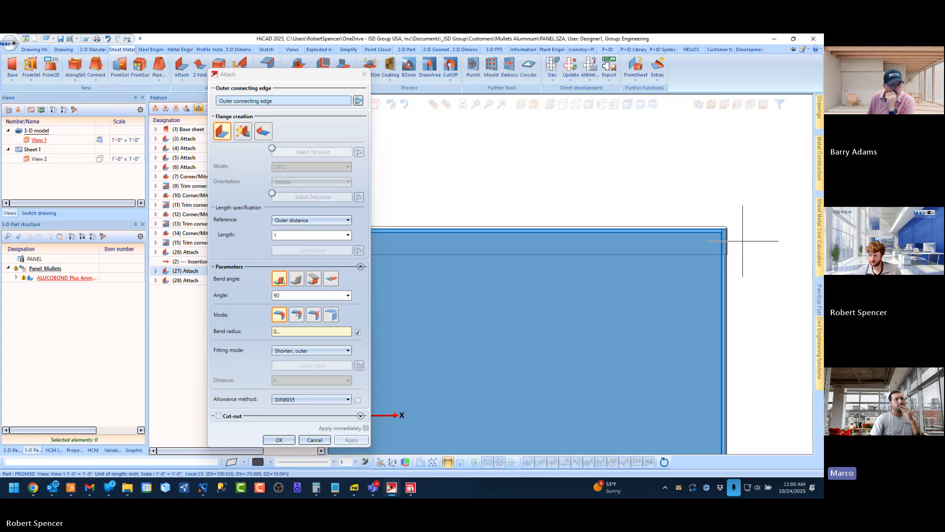
pyautogui.scroll(-2, 409, 255)
pyautogui.scroll(5, 410, 254)
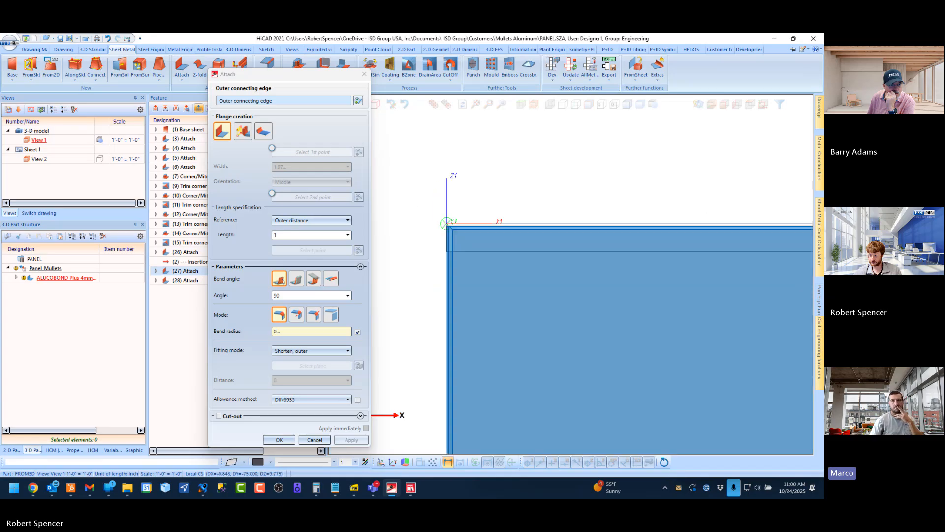
pyautogui.scroll(-1, 391, 249)
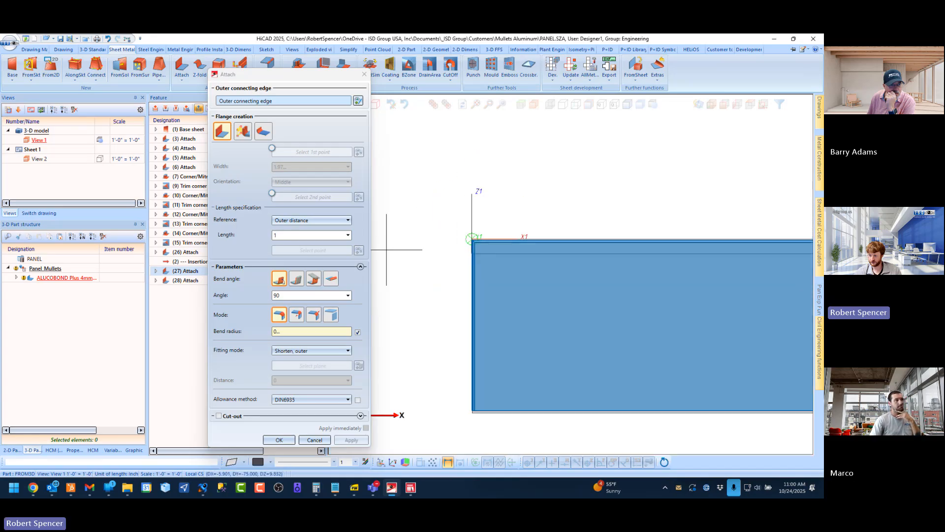
pyautogui.scroll(-2, 740, 254)
pyautogui.scroll(5, 788, 255)
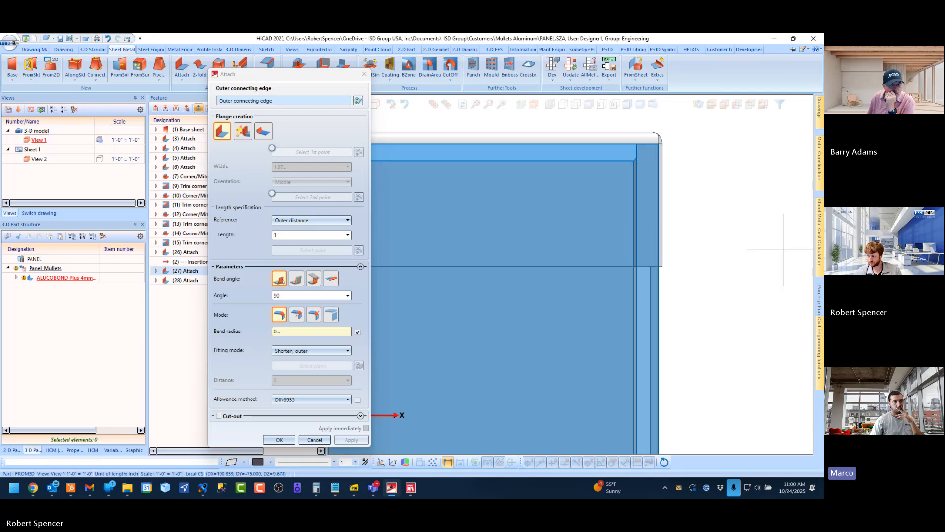
pyautogui.scroll(1, 645, 238)
pyautogui.scroll(-2, 629, 282)
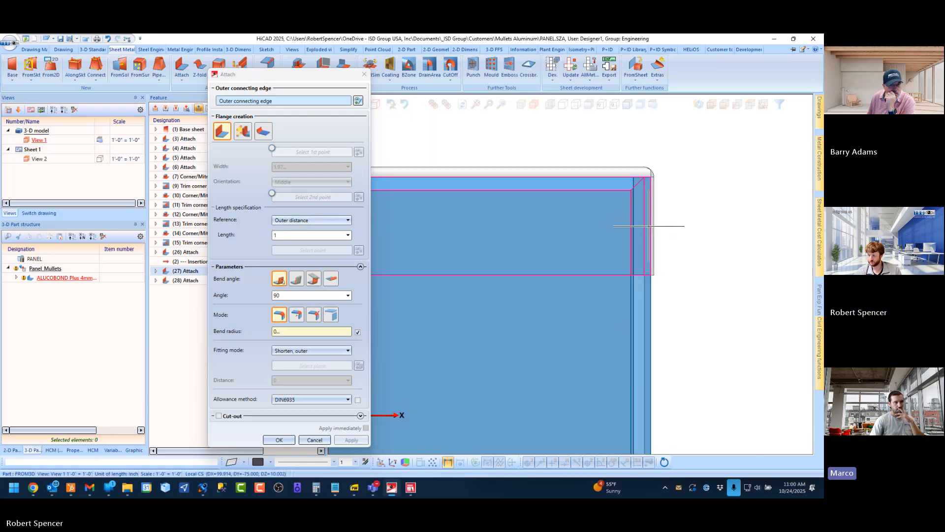
pyautogui.moveTo(648, 226); pyautogui.dragTo(622, 232, button='middle')
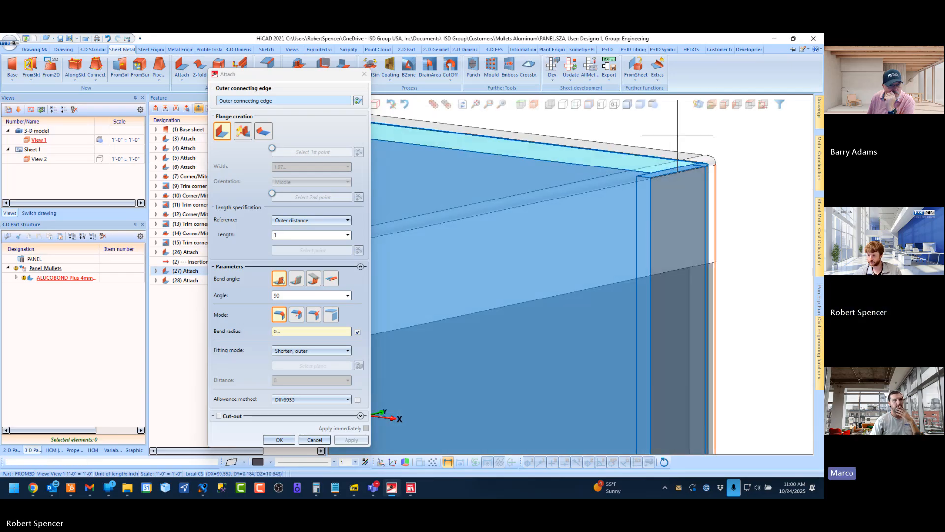
pyautogui.click(315, 438)
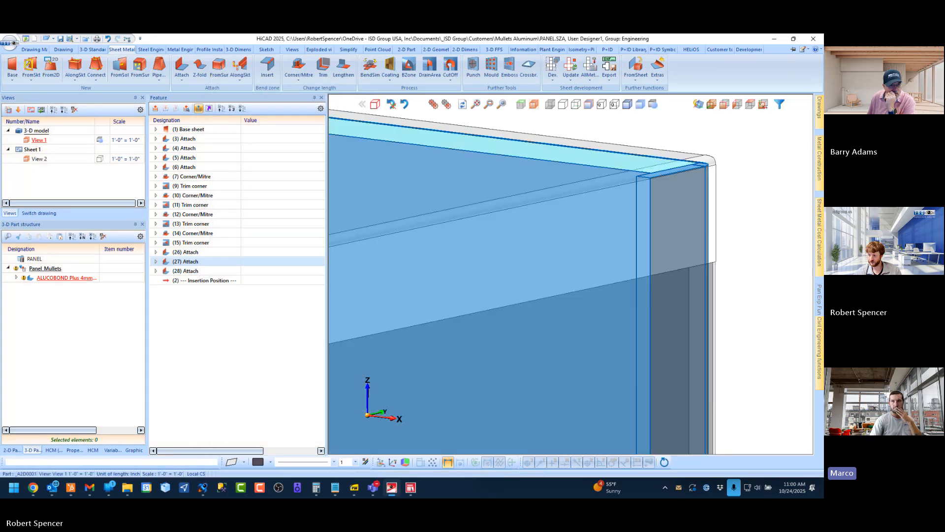
# Reopen the short-end flange's Attach feature and examine its overlap at the panel corner alongside the fitting mode options
pyautogui.doubleClick(186, 261)
pyautogui.click(725, 105)
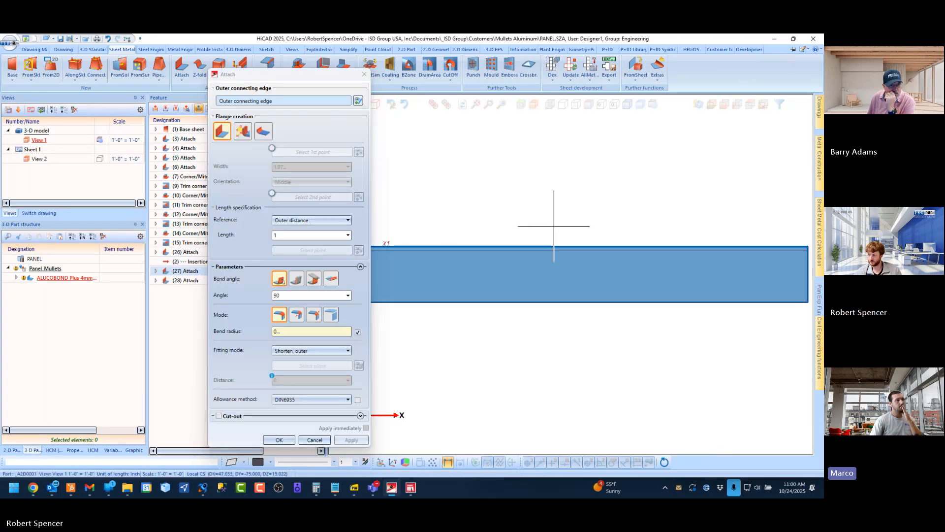
pyautogui.scroll(3, 605, 221)
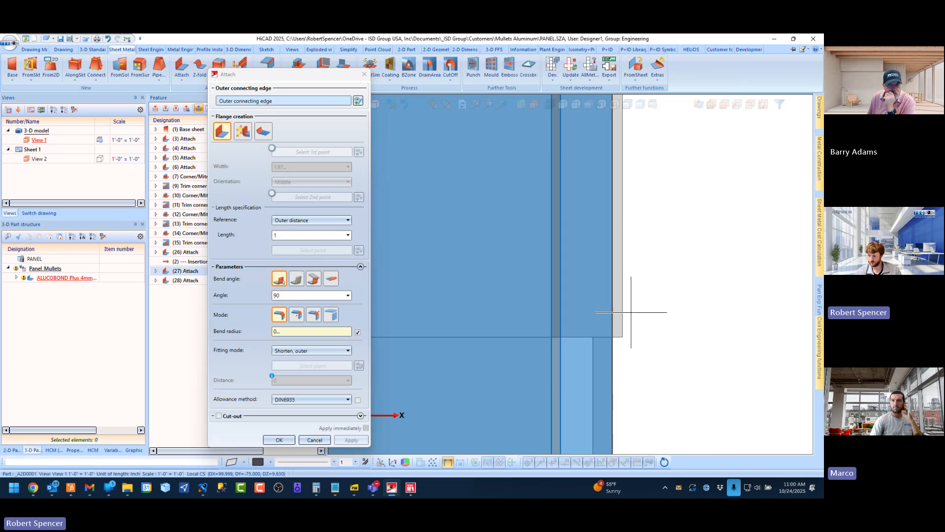
pyautogui.scroll(-4, 622, 313)
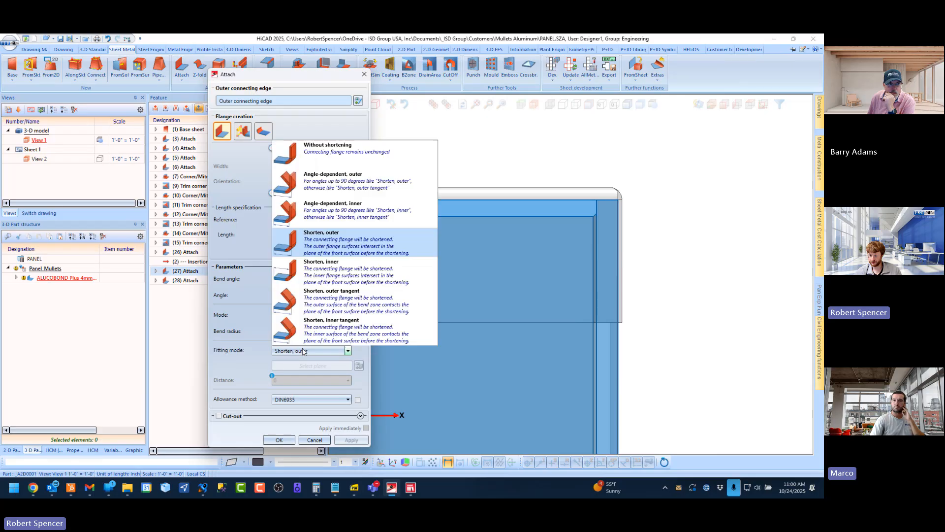
pyautogui.moveTo(609, 208); pyautogui.dragTo(479, 214, button='middle')
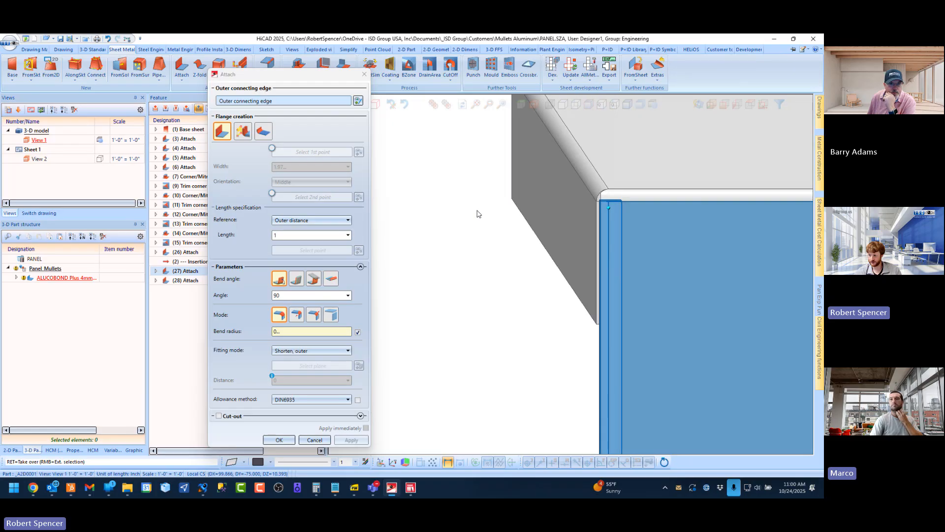
pyautogui.scroll(5, 602, 245)
pyautogui.scroll(-4, 525, 207)
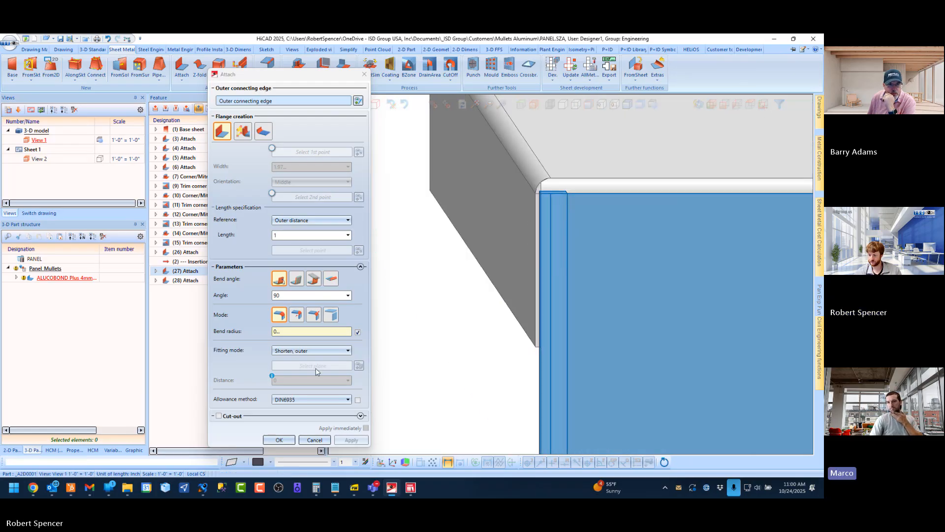
# Try the Without shortening fitting mode on the short-end flange and return it to Shorten, outer
pyautogui.click(311, 350)
pyautogui.click(335, 102)
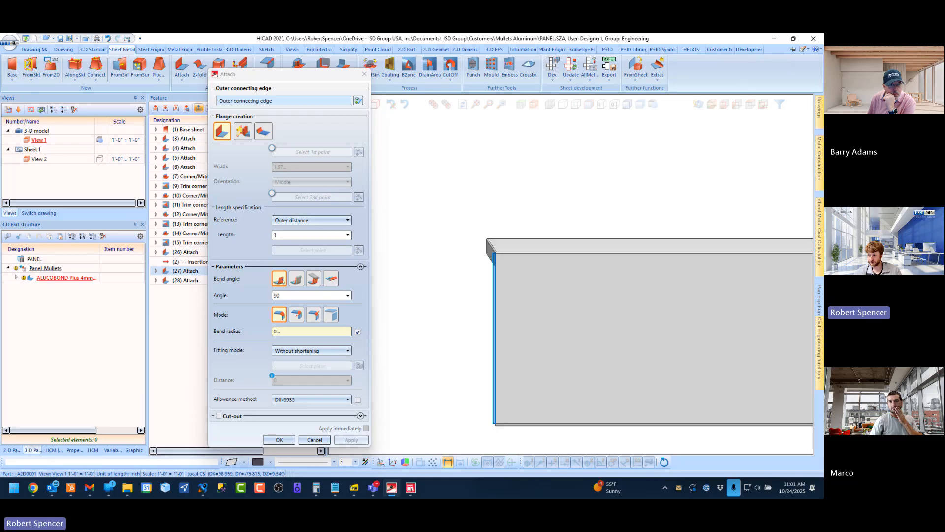
pyautogui.scroll(5, 497, 254)
pyautogui.moveTo(481, 268)
pyautogui.mouseDown(button='middle')
pyautogui.moveTo(487, 301)
pyautogui.moveTo(485, 284)
pyautogui.mouseUp(button='middle')
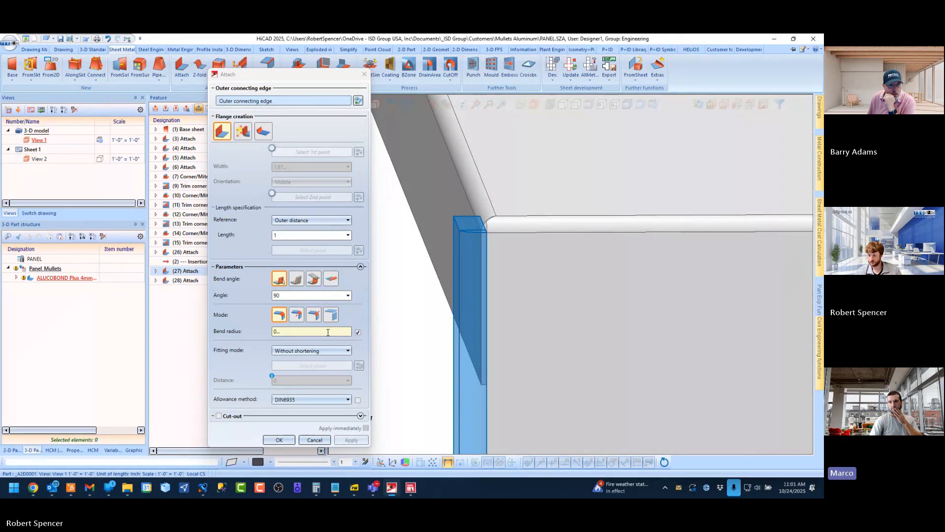
pyautogui.click(325, 351)
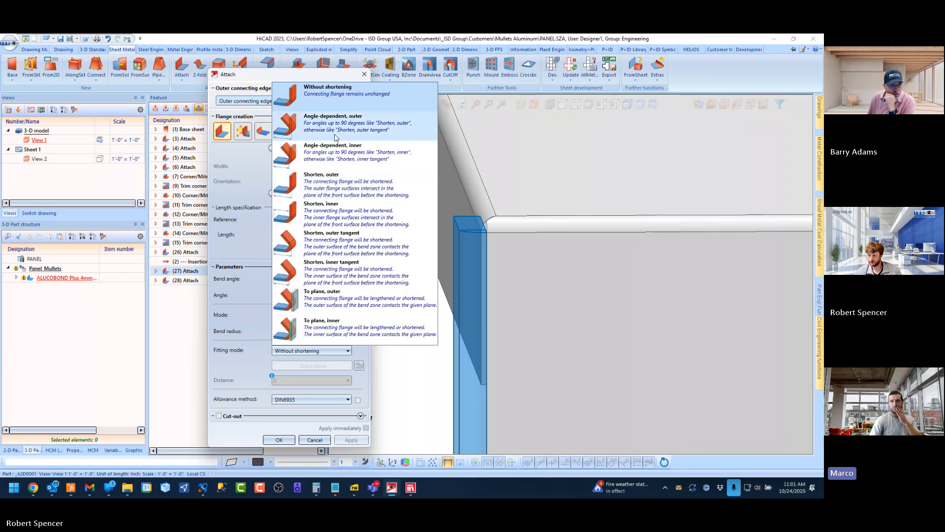
pyautogui.click(332, 185)
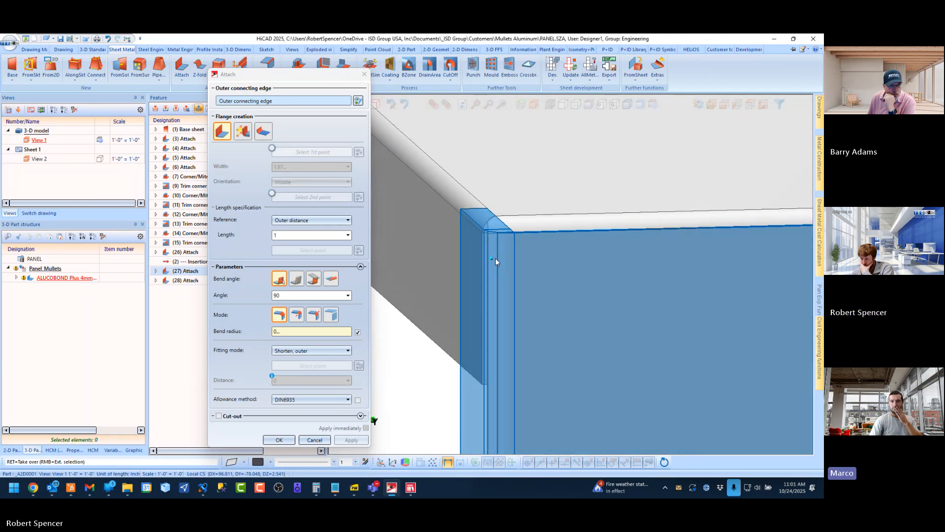
# Set the short-end flange's fitting mode to Without shortening and check the preview at the corner
pyautogui.click(322, 354)
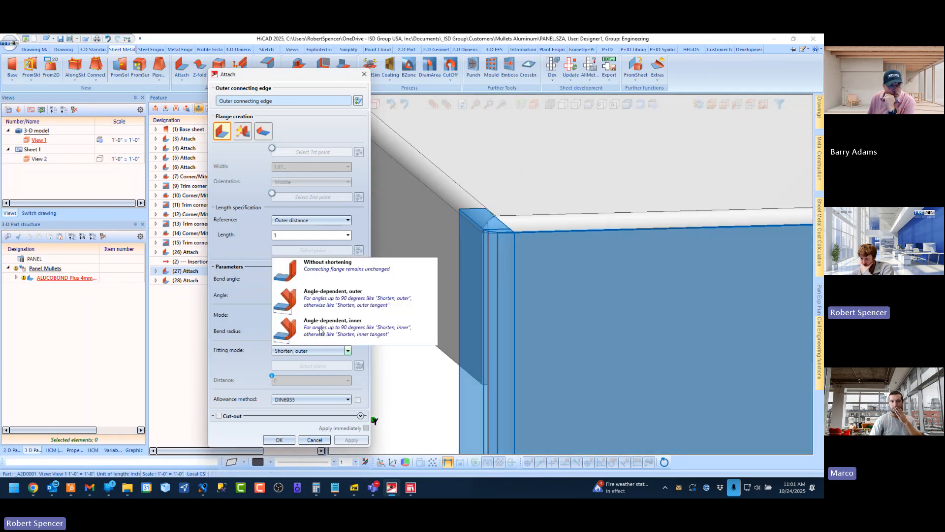
pyautogui.click(315, 84)
pyautogui.scroll(-4, 512, 209)
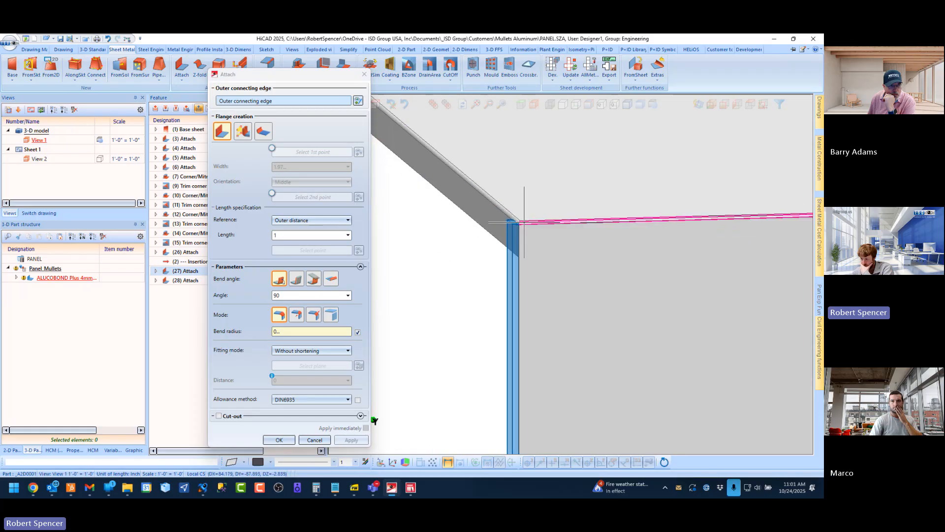
pyautogui.moveTo(525, 222); pyautogui.dragTo(516, 204, button='middle')
pyautogui.scroll(-1, 516, 204)
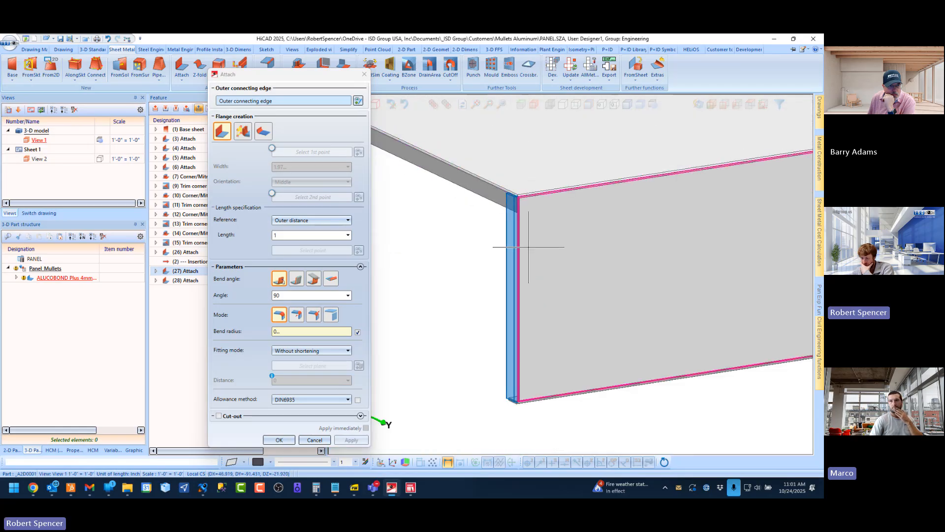
pyautogui.scroll(2, 530, 207)
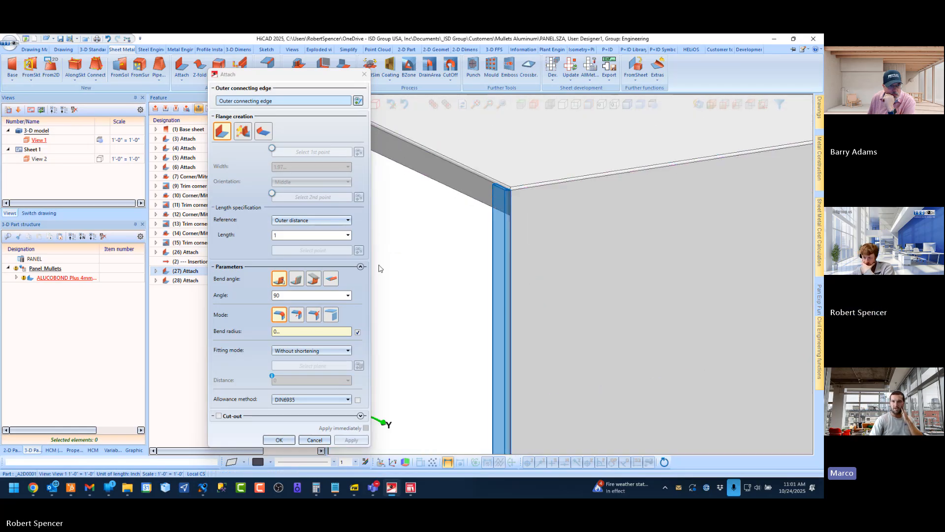
# Switch the short-end flange's bend mode to the grooved bend with groove form V 120° and inspect the corner preview
pyautogui.click(296, 315)
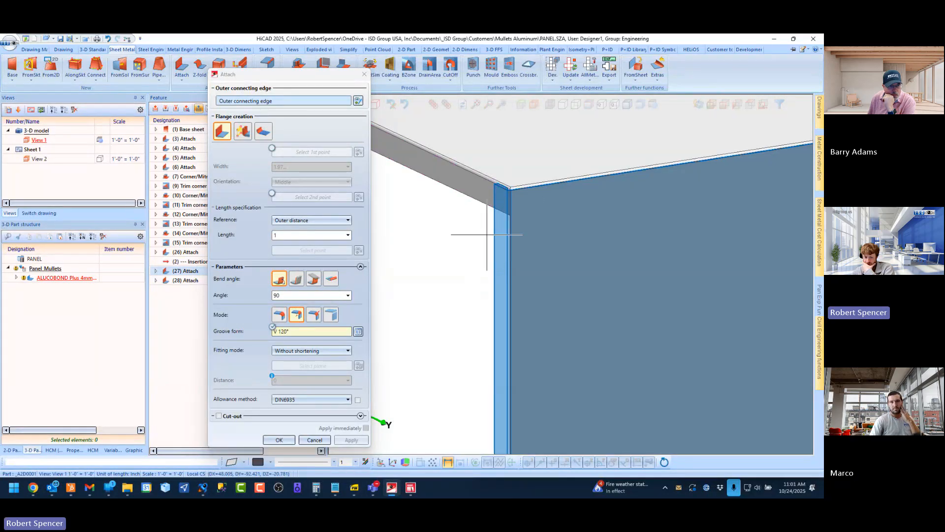
pyautogui.scroll(1, 472, 185)
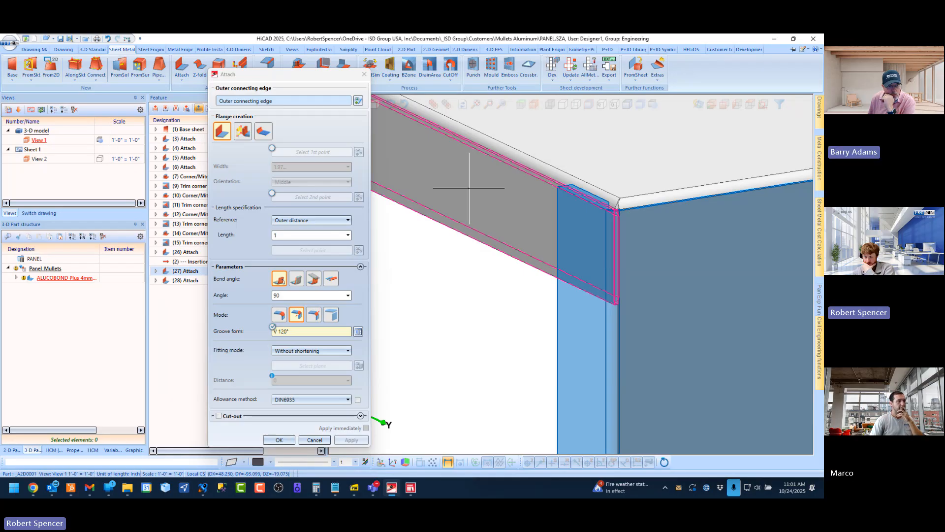
pyautogui.scroll(-3, 491, 194)
pyautogui.scroll(5, 525, 215)
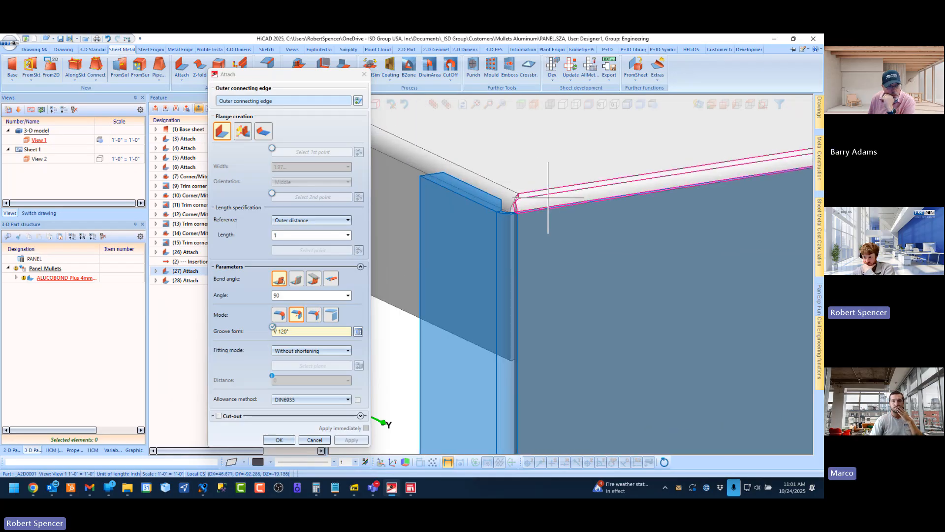
pyautogui.scroll(-3, 548, 197)
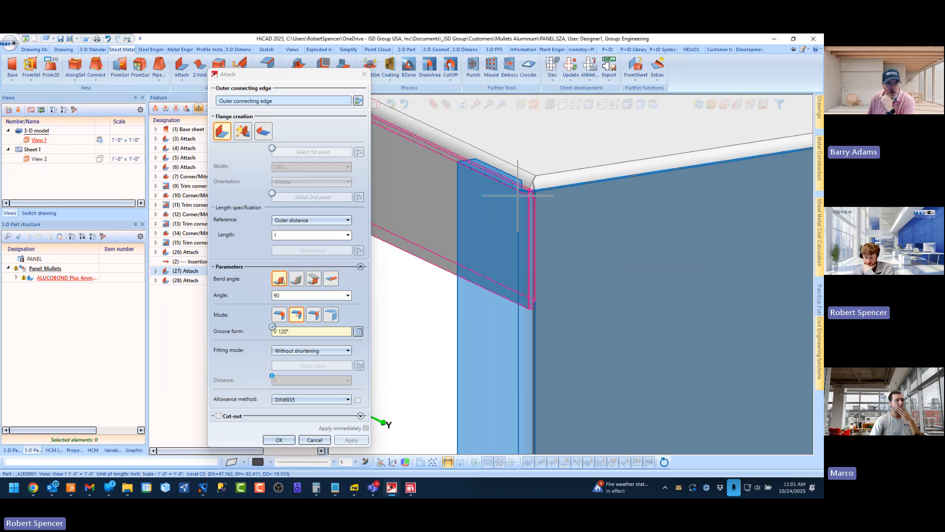
pyautogui.moveTo(517, 196); pyautogui.dragTo(493, 193, button='middle')
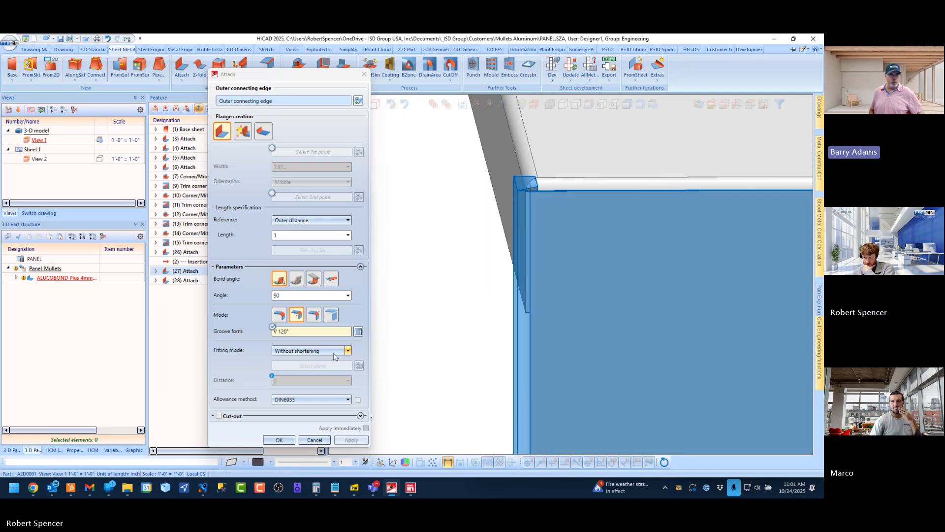
# Try the Shorten, outer fitting mode on the grooved short-end flange and return it to Without shortening
pyautogui.click(341, 350)
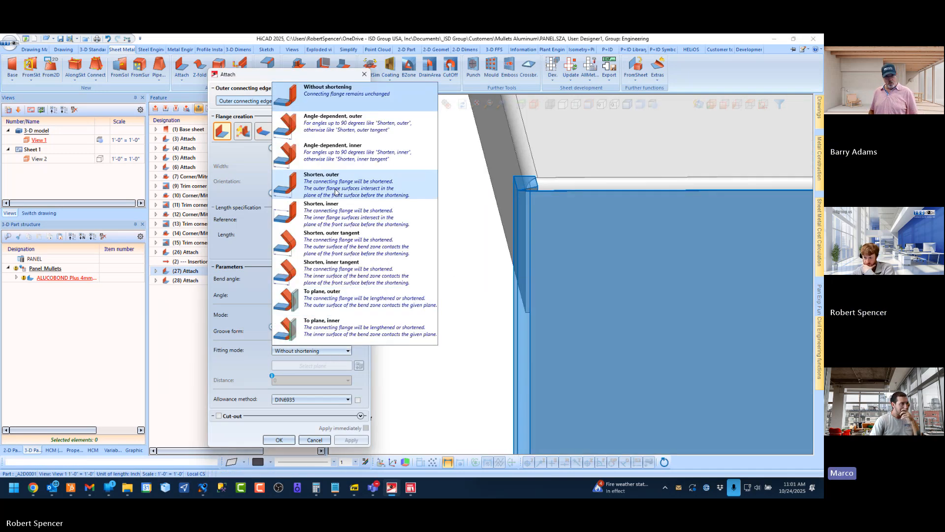
pyautogui.click(335, 184)
pyautogui.moveTo(507, 216)
pyautogui.mouseDown(button='middle')
pyautogui.moveTo(491, 220)
pyautogui.moveTo(506, 217)
pyautogui.mouseUp(button='middle')
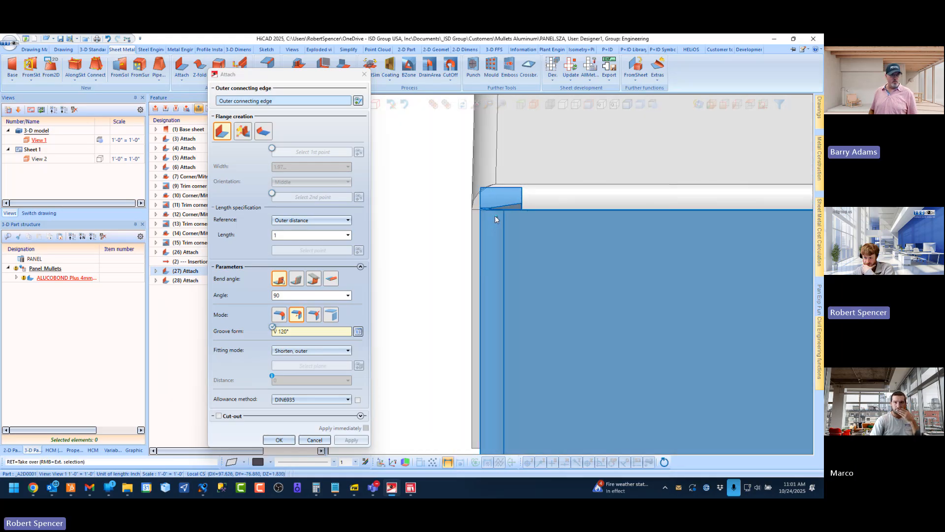
pyautogui.click(324, 353)
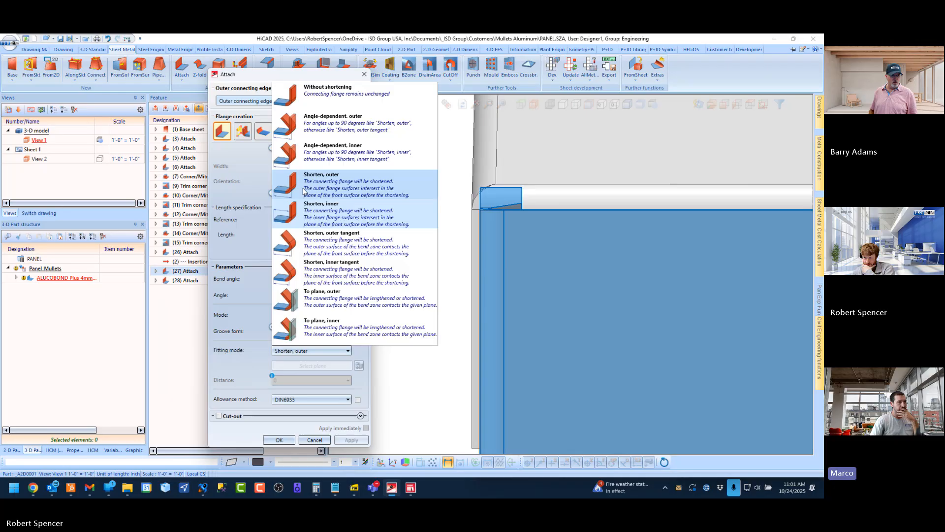
pyautogui.click(308, 101)
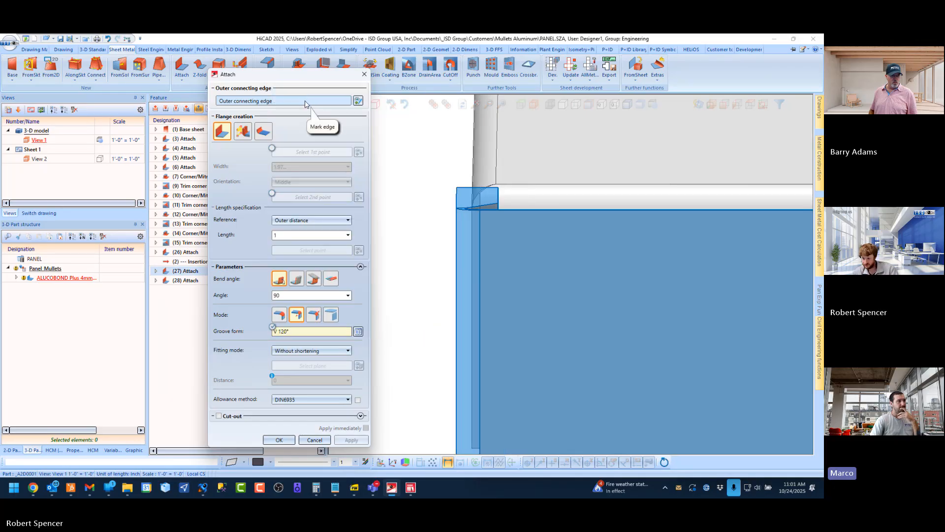
pyautogui.scroll(-3, 464, 211)
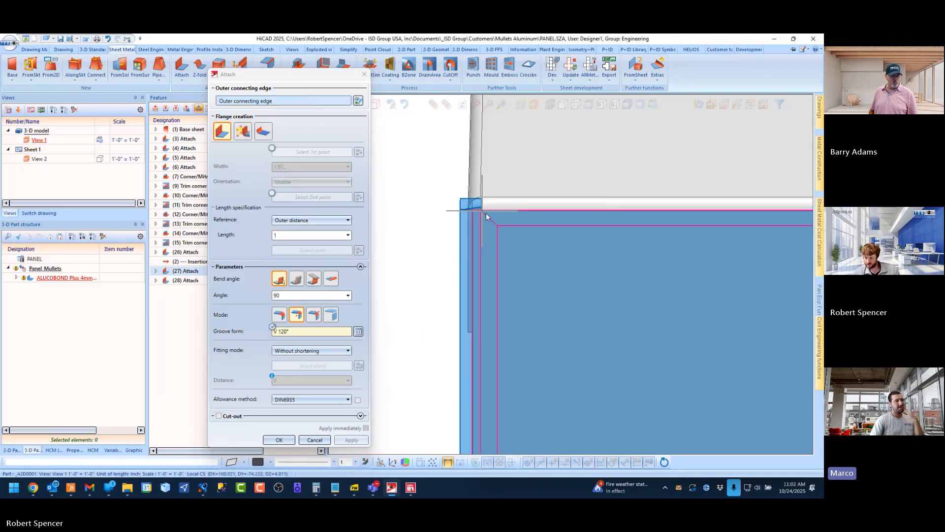
# Set the grooved short-end flange's fitting mode to To plane, outer, using the adjoining large panel face as the plane, and accept the edit
pyautogui.moveTo(486, 213)
pyautogui.mouseDown(button='middle')
pyautogui.moveTo(511, 216)
pyautogui.moveTo(487, 219)
pyautogui.moveTo(500, 219)
pyautogui.mouseUp(button='middle')
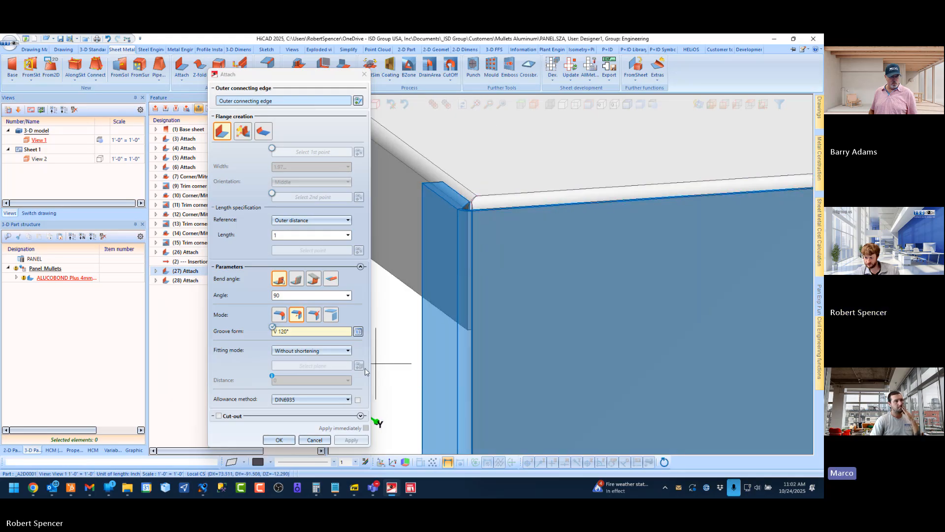
pyautogui.click(329, 353)
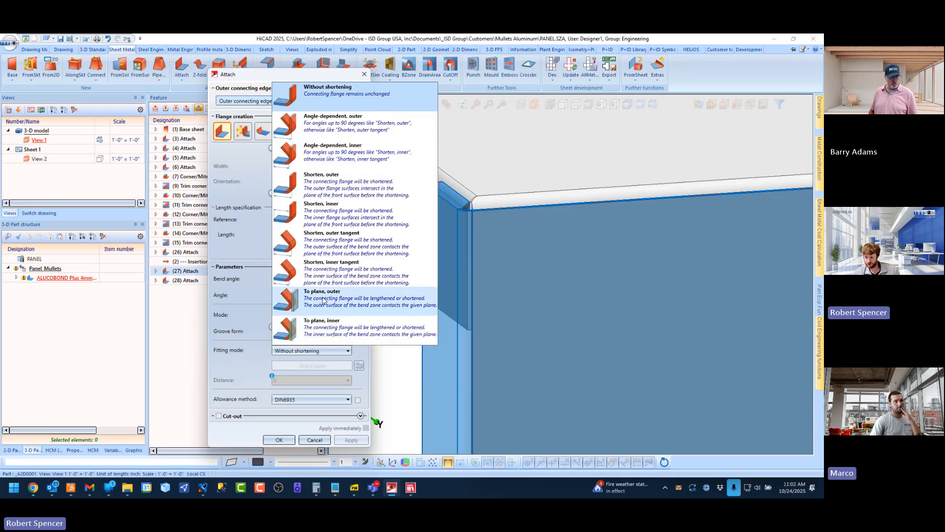
pyautogui.click(338, 306)
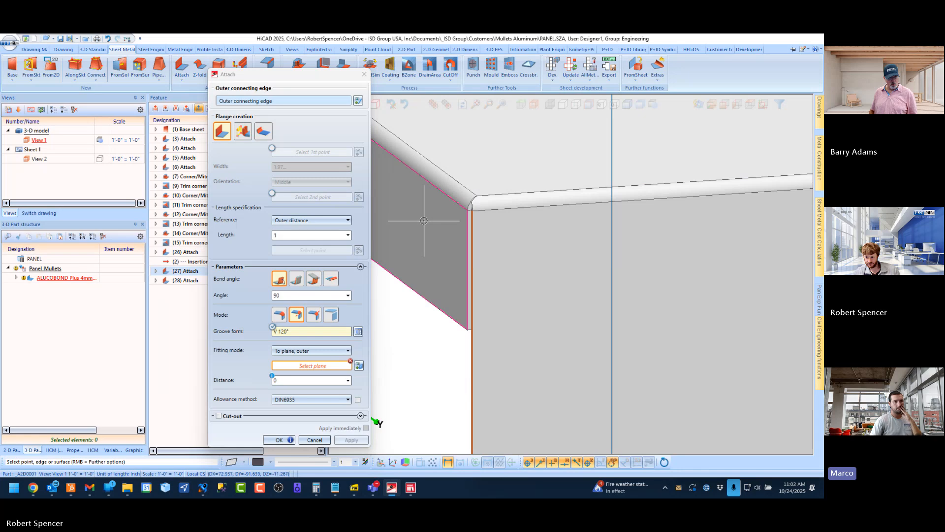
pyautogui.click(655, 301)
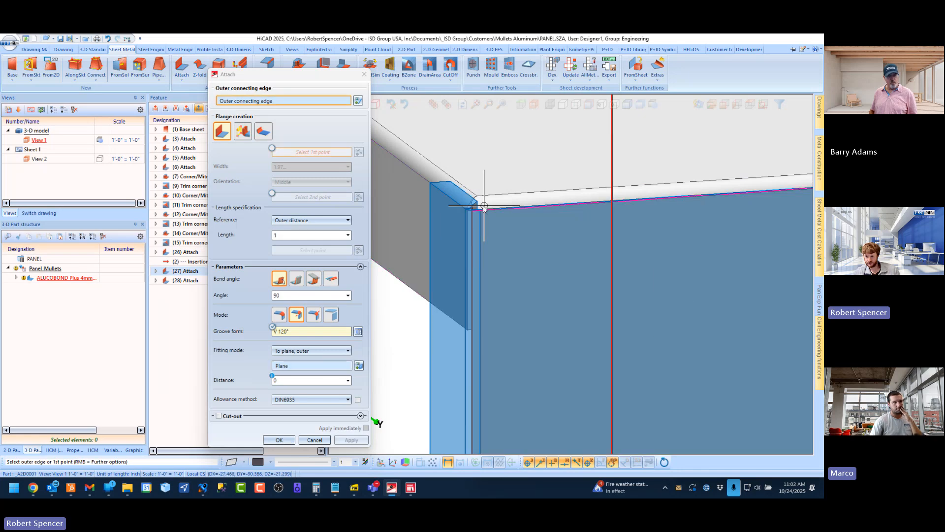
pyautogui.moveTo(485, 206)
pyautogui.mouseDown(button='middle')
pyautogui.moveTo(452, 210)
pyautogui.moveTo(488, 205)
pyautogui.mouseUp(button='middle')
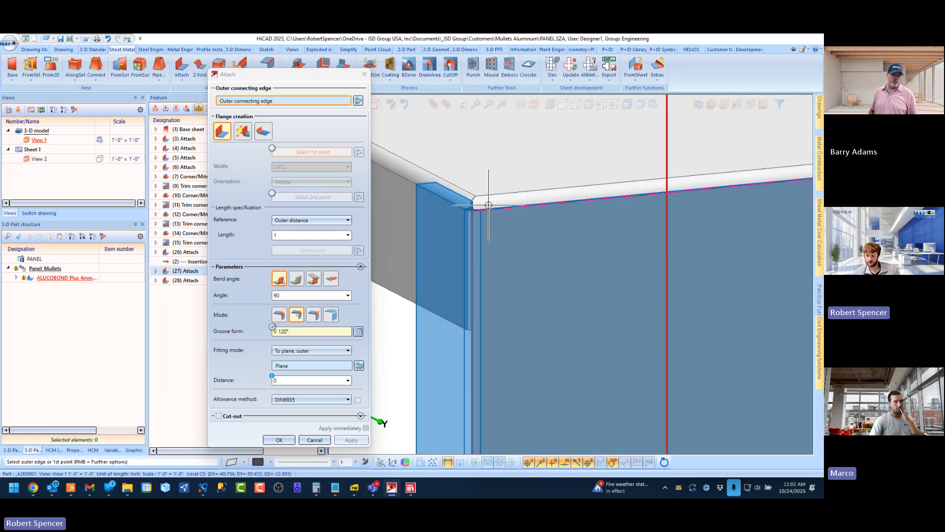
pyautogui.click(498, 222)
pyautogui.press('Return')
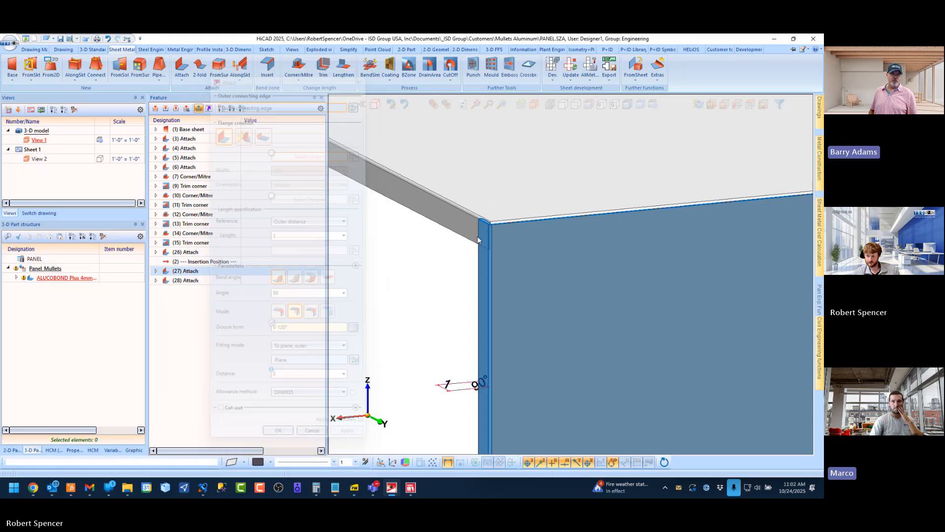
# Inspect the updated short-end flange at the panel corner and along the return edges from several angles
pyautogui.scroll(8, 489, 245)
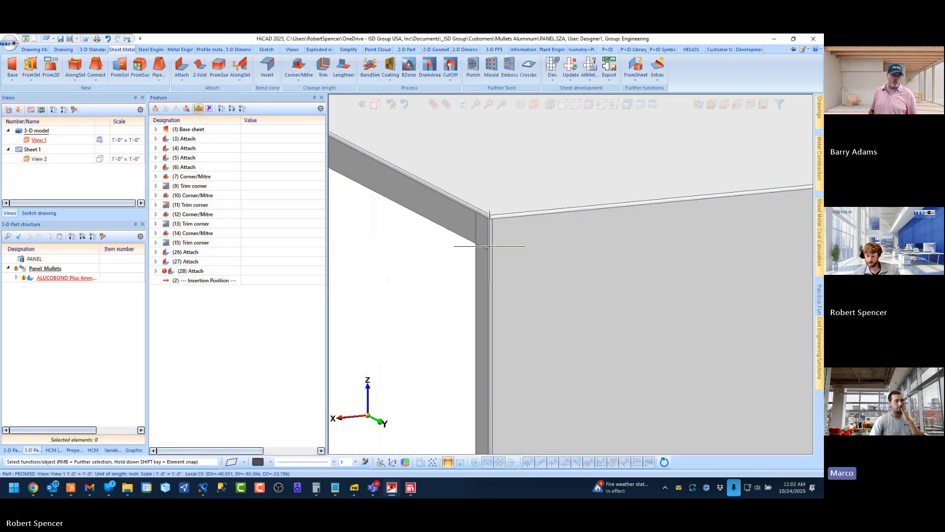
pyautogui.scroll(-1, 479, 235)
pyautogui.moveTo(478, 235); pyautogui.dragTo(499, 239, button='middle')
pyautogui.scroll(-3, 490, 238)
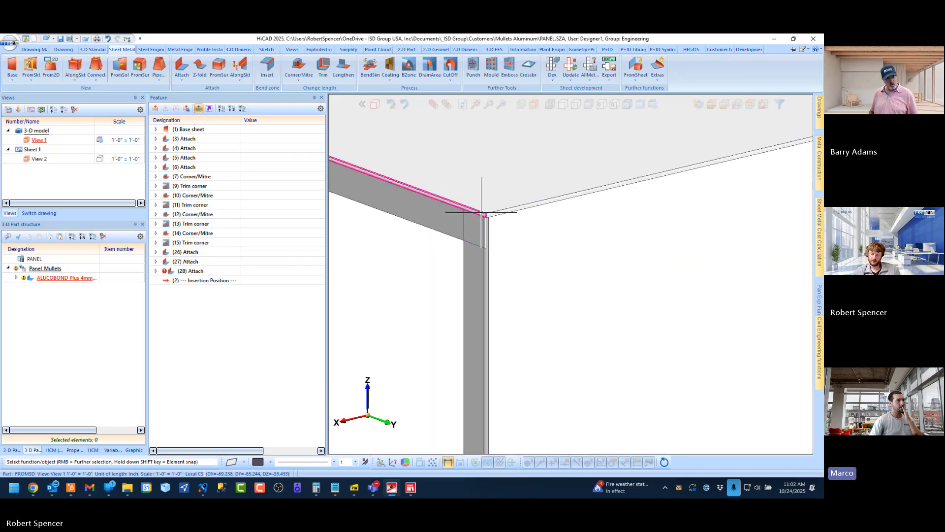
pyautogui.scroll(4, 483, 226)
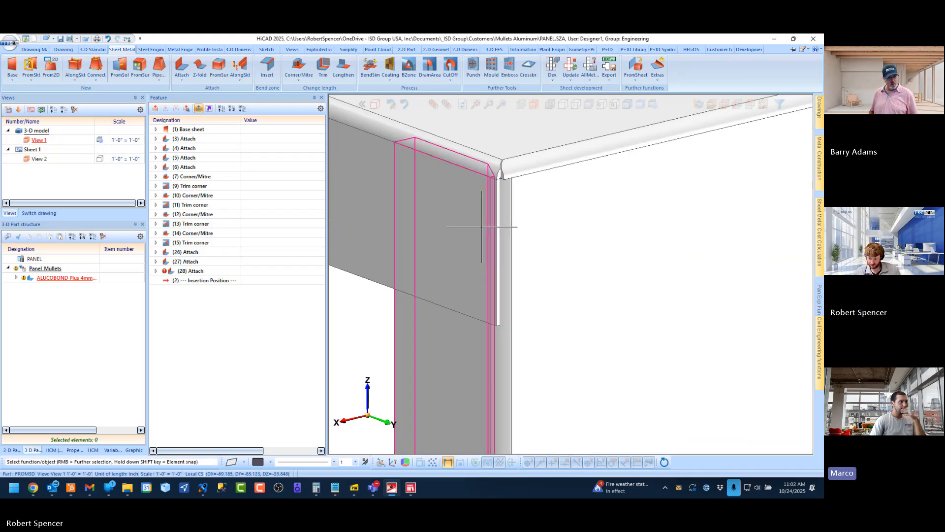
pyautogui.scroll(-4, 482, 232)
pyautogui.scroll(3, 477, 239)
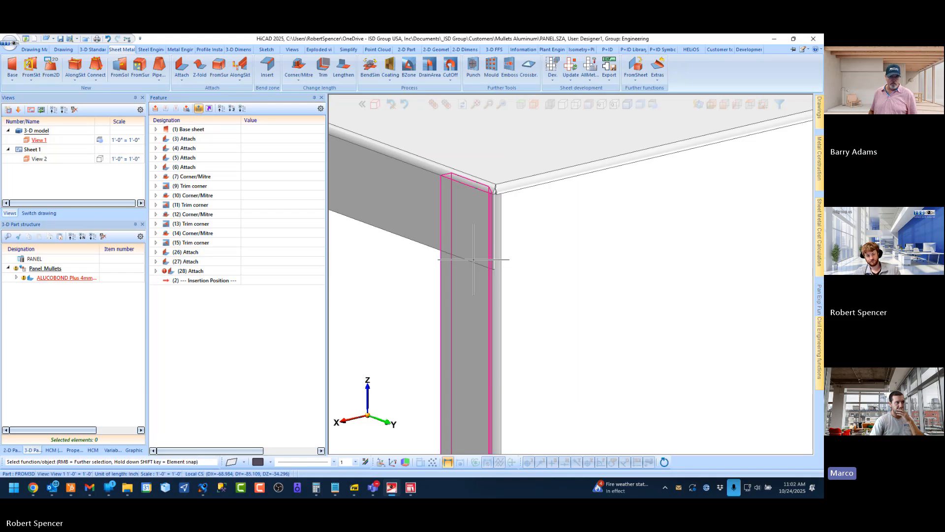
pyautogui.scroll(-5, 488, 243)
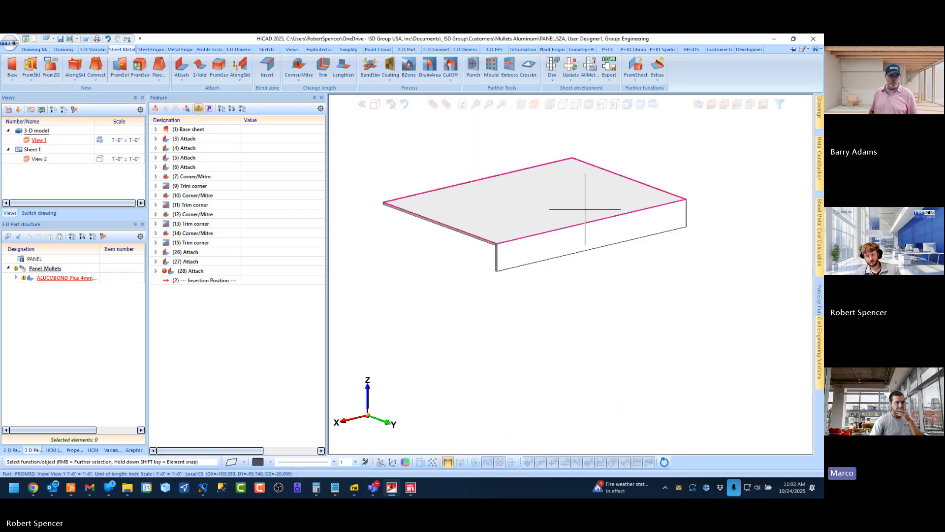
pyautogui.moveTo(579, 210); pyautogui.dragTo(491, 212, button='middle')
pyautogui.scroll(8, 617, 249)
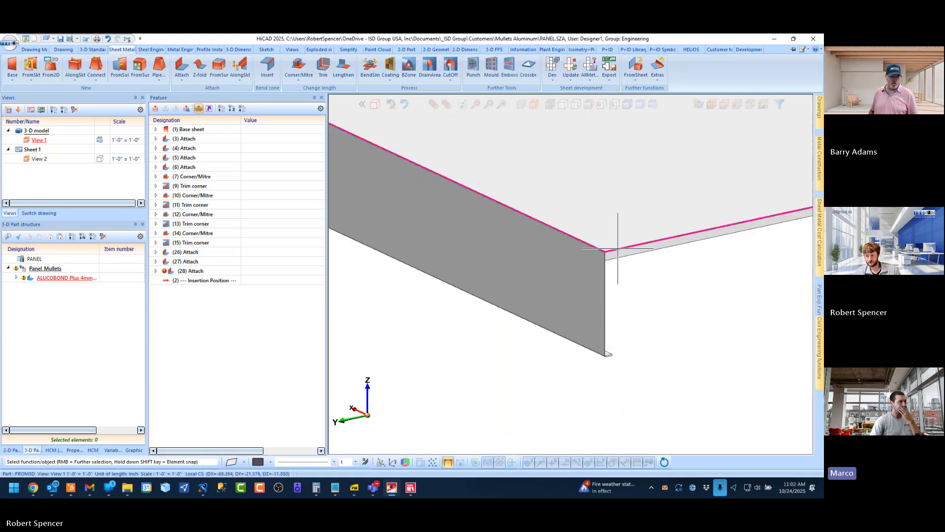
pyautogui.scroll(-4, 561, 237)
pyautogui.moveTo(501, 288); pyautogui.dragTo(557, 217, button='middle')
pyautogui.scroll(-7, 719, 221)
pyautogui.scroll(1, 450, 255)
pyautogui.moveTo(450, 255); pyautogui.dragTo(487, 263, button='middle')
pyautogui.scroll(-1, 472, 259)
pyautogui.scroll(4, 413, 258)
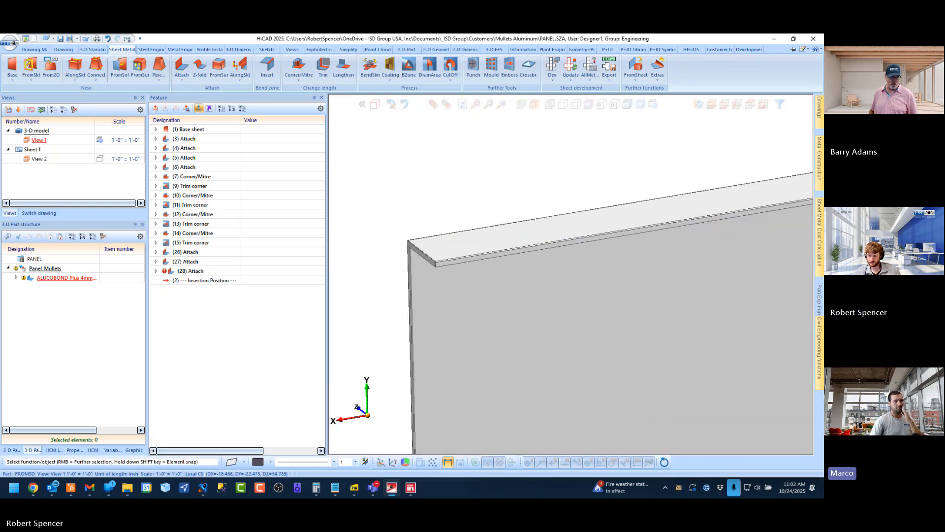
# Delete the failed Attach (28) feature and identify the flanges belonging to Attach (27) and Attach (26)
pyautogui.rightClick(187, 274)
pyautogui.click(235, 323)
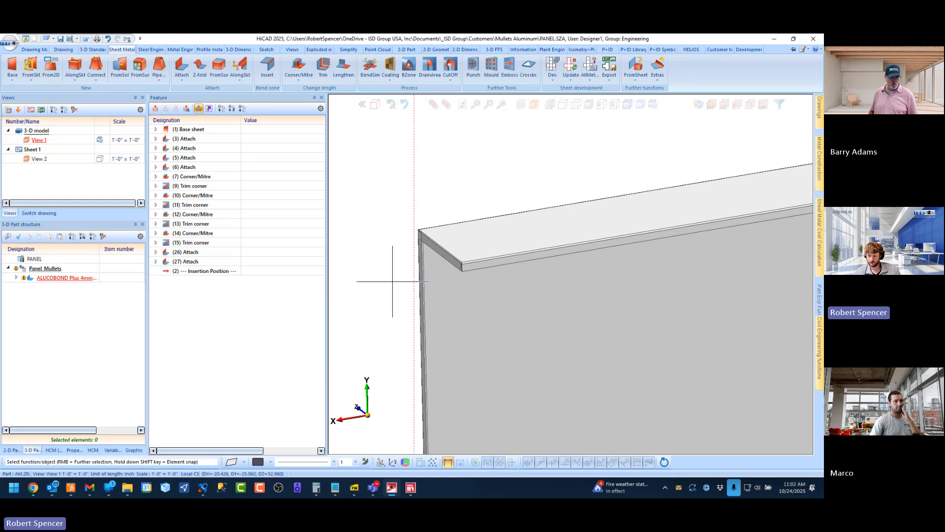
pyautogui.click(187, 263)
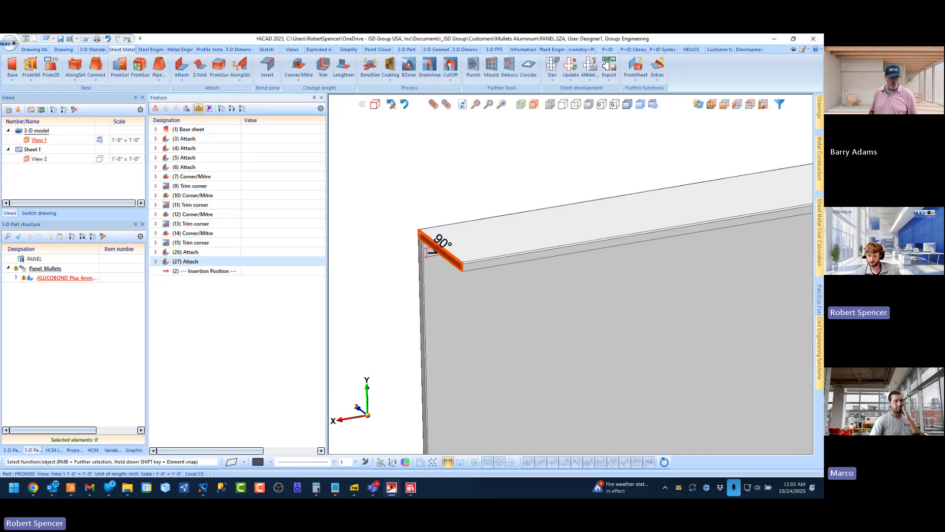
pyautogui.click(187, 253)
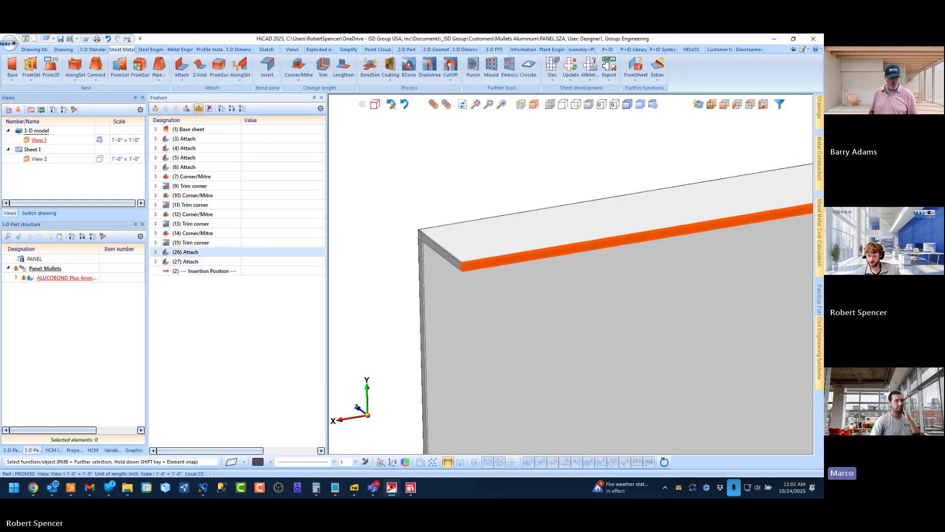
# Move the short-end flange feature ahead of the long-edge flange feature and delete the long-edge flange, Attach (26)
pyautogui.moveTo(188, 263); pyautogui.dragTo(192, 251)
pyautogui.rightClick(184, 263)
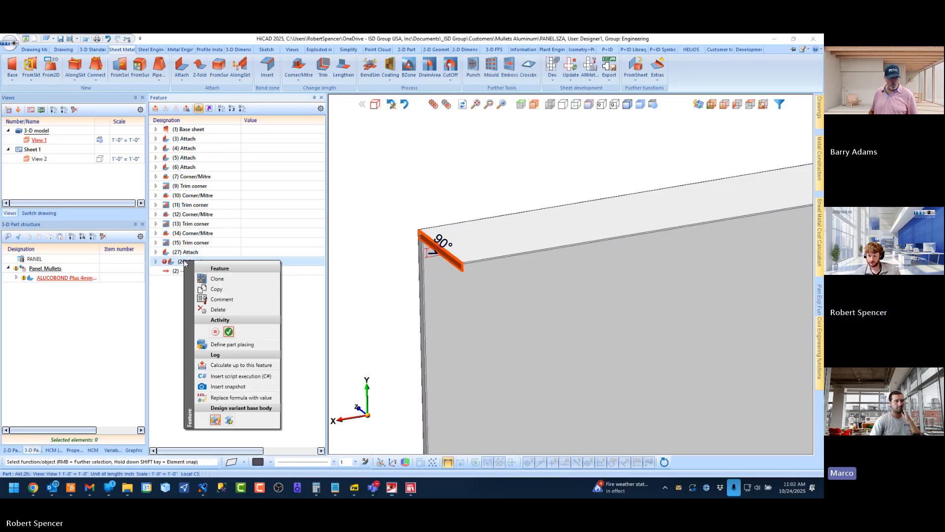
pyautogui.click(220, 310)
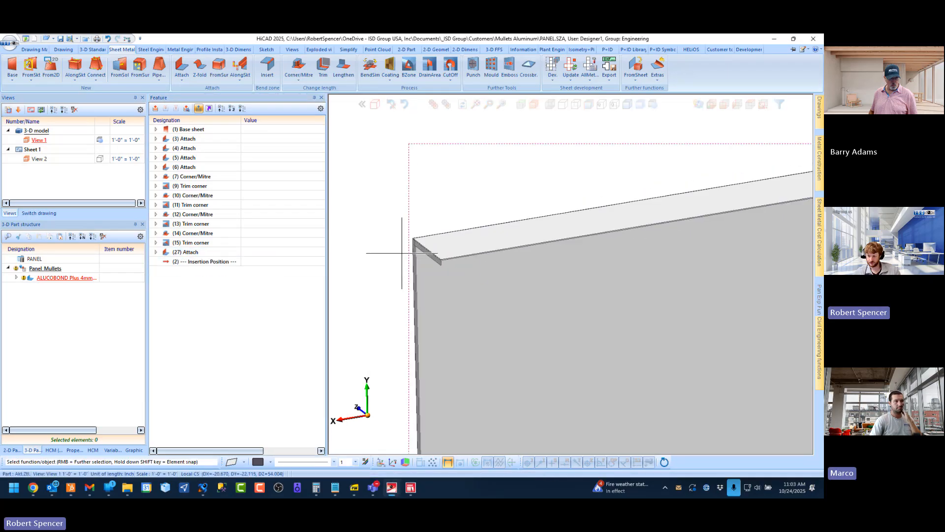
pyautogui.scroll(4, 428, 254)
pyautogui.scroll(-3, 365, 228)
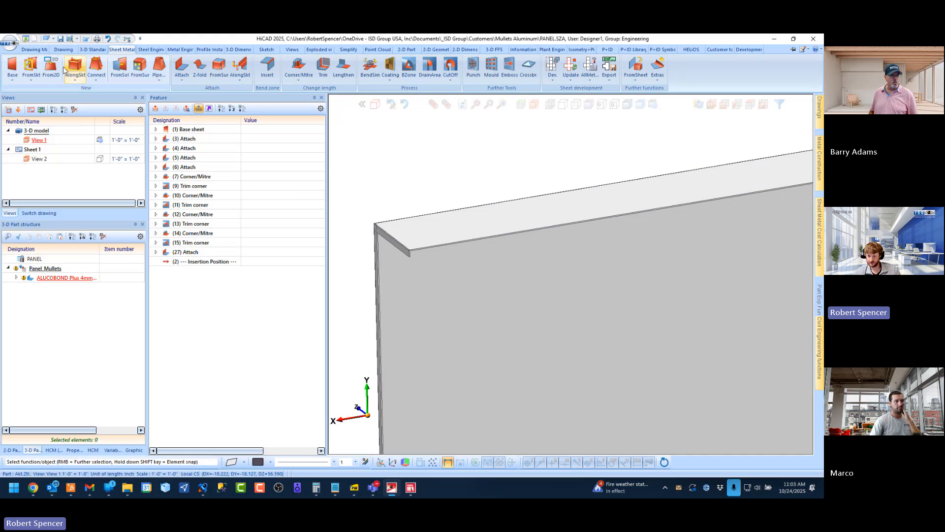
pyautogui.click(182, 66)
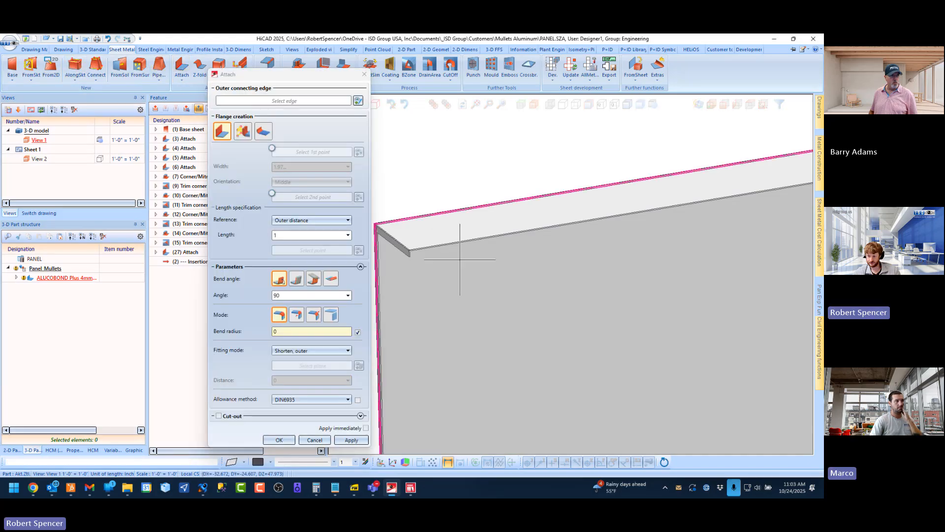
pyautogui.scroll(1, 380, 255)
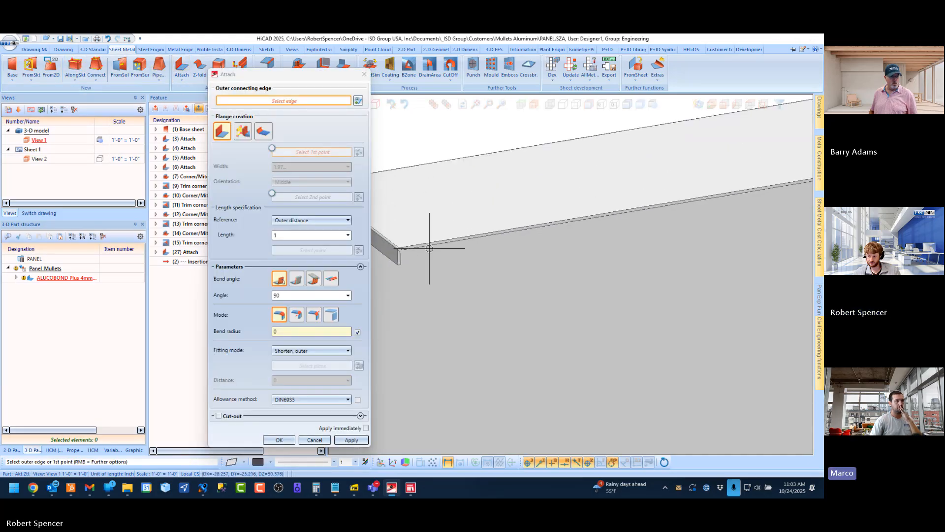
pyautogui.scroll(-2, 614, 262)
pyautogui.scroll(2, 466, 268)
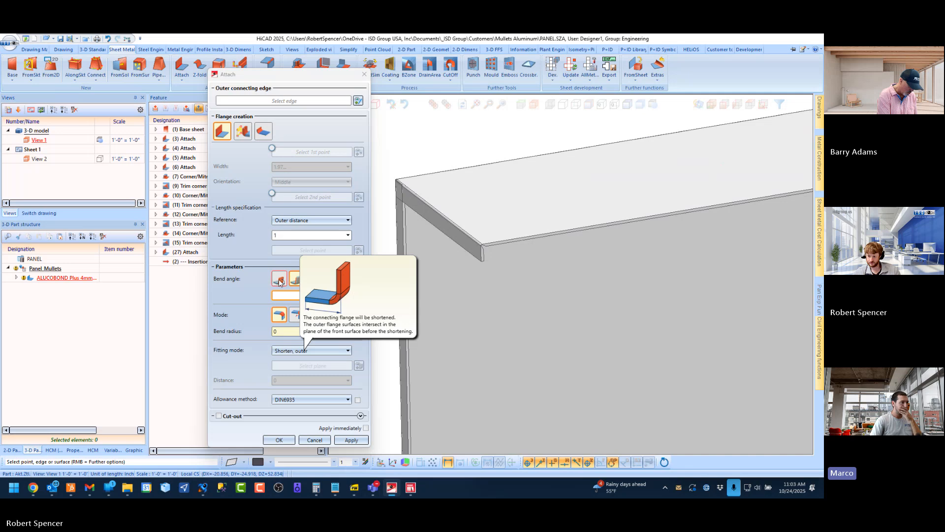
pyautogui.click(280, 279)
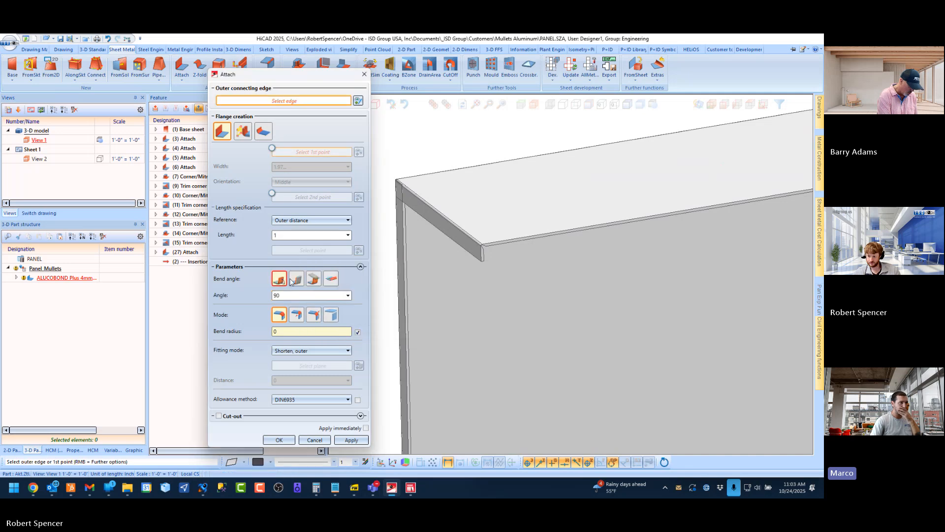
pyautogui.scroll(2, 493, 231)
pyautogui.click(485, 234)
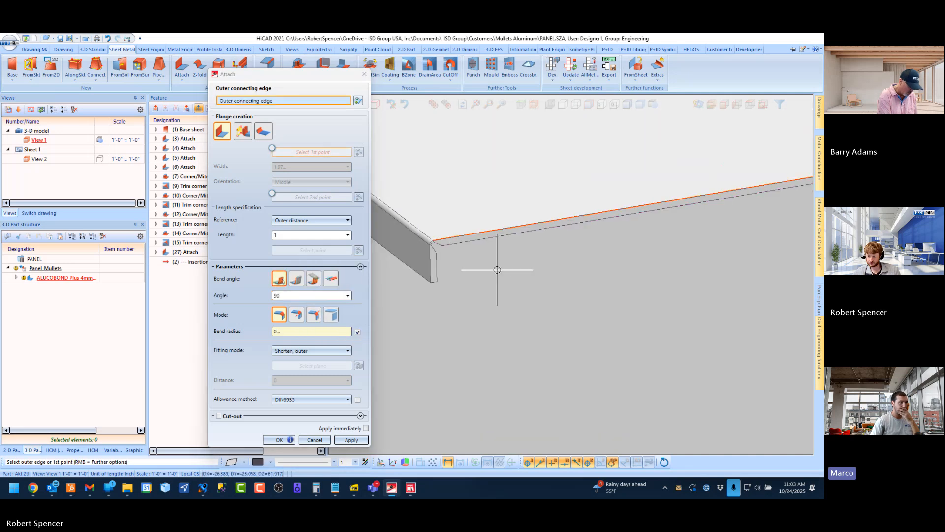
pyautogui.click(297, 315)
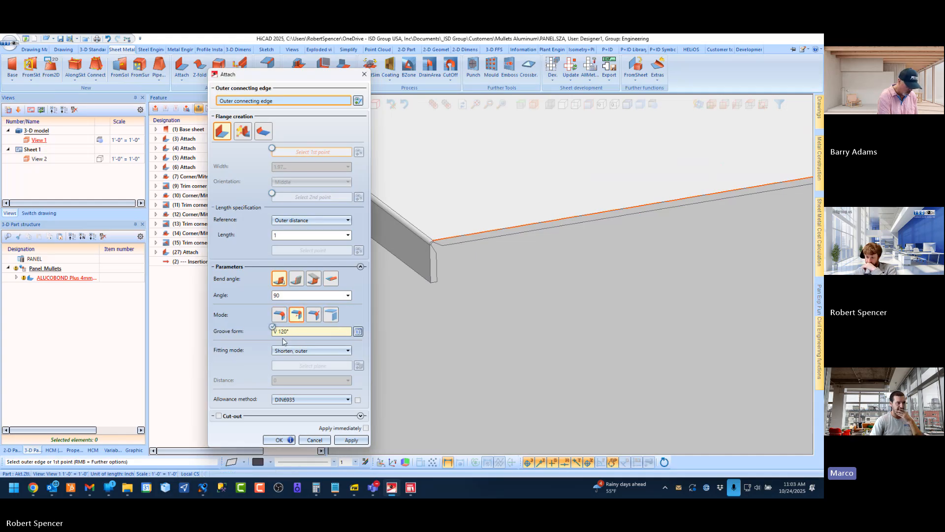
pyautogui.click(315, 439)
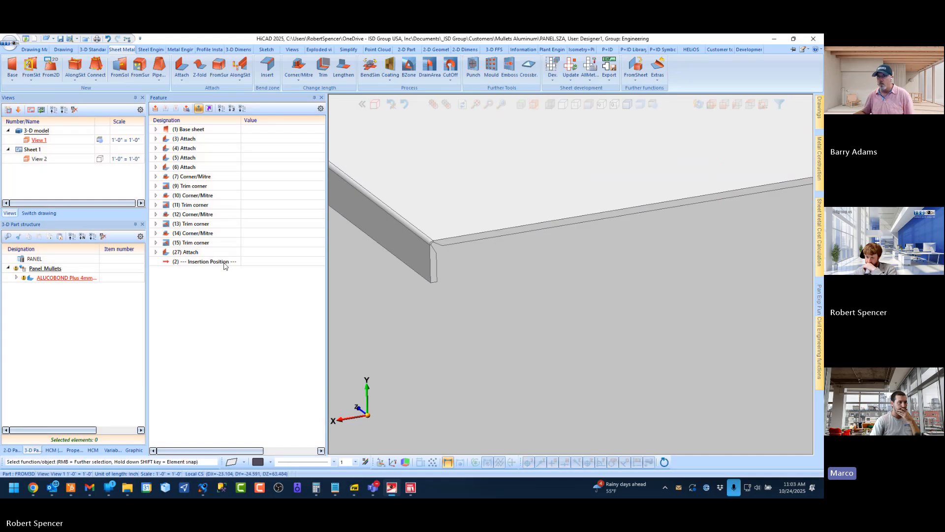
# Change the short-end flange's groove form to V 90° from the Standard groove form table and accept the edit
pyautogui.doubleClick(189, 252)
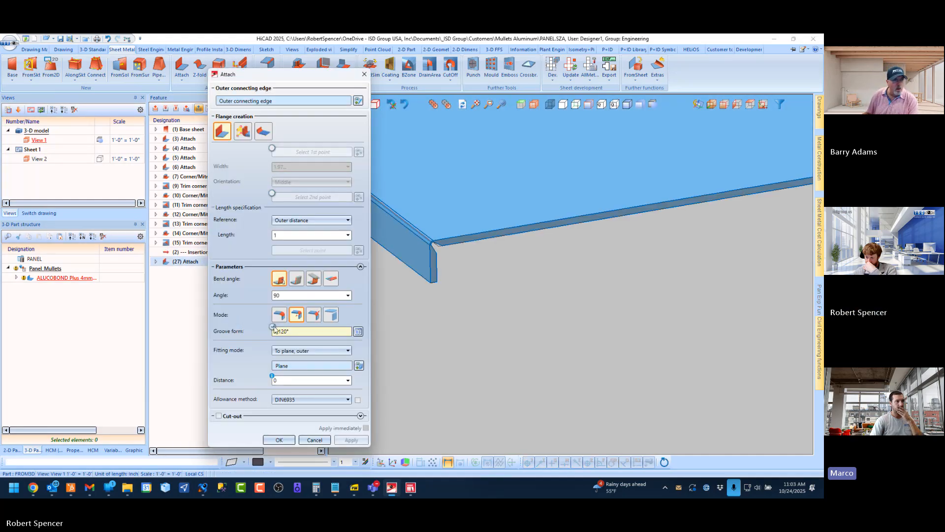
pyautogui.click(356, 333)
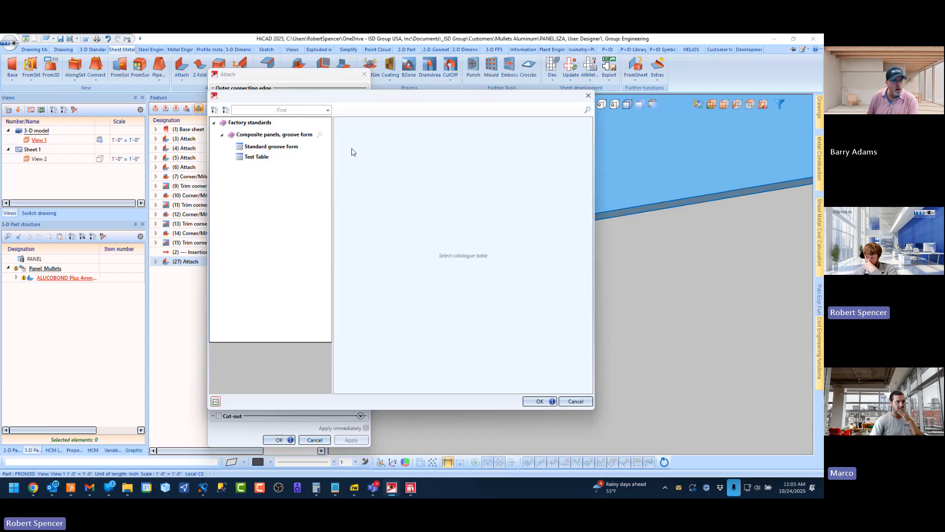
pyautogui.click(266, 146)
pyautogui.doubleClick(360, 138)
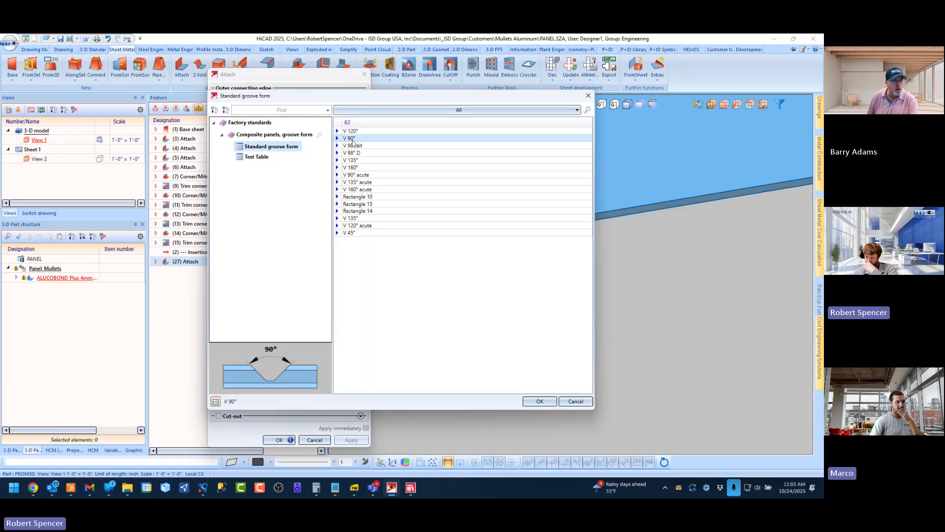
pyautogui.click(279, 440)
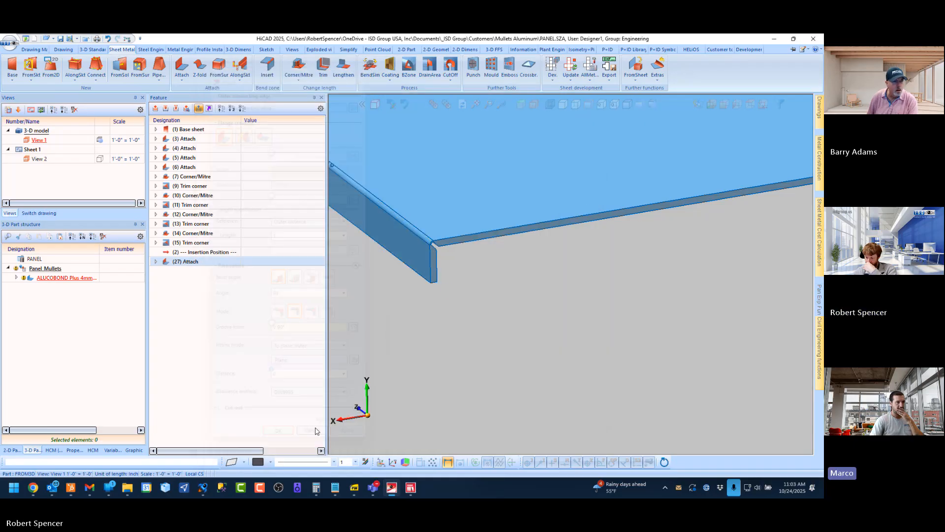
pyautogui.scroll(3, 414, 257)
pyautogui.scroll(2, 396, 239)
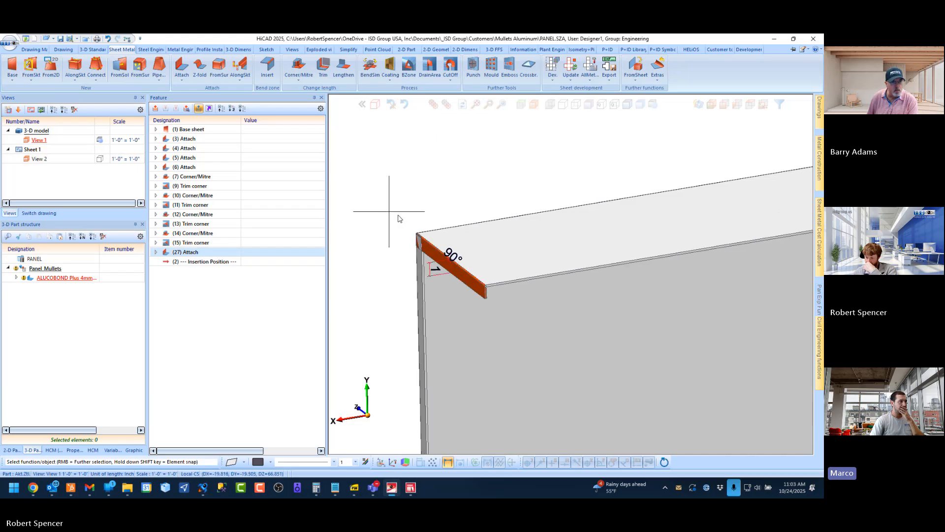
pyautogui.click(388, 215)
pyautogui.scroll(6, 419, 242)
pyautogui.scroll(-2, 415, 250)
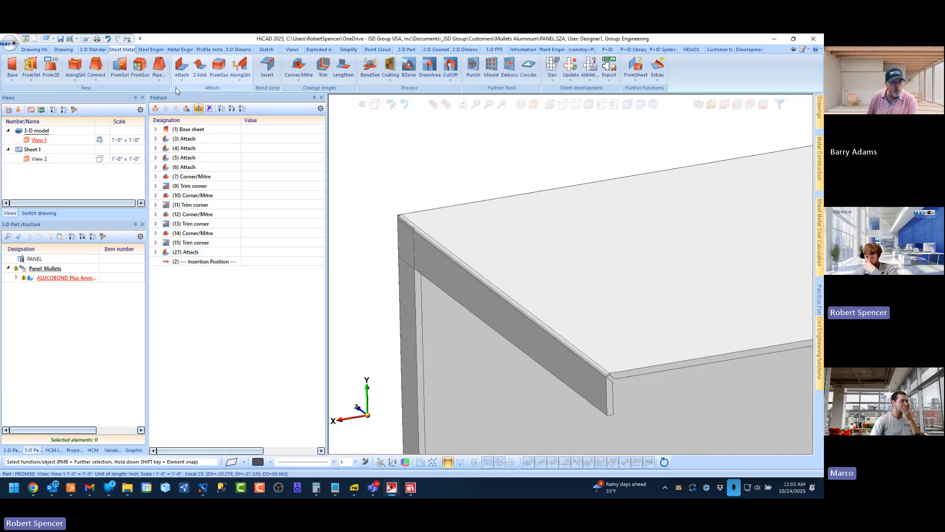
pyautogui.click(182, 67)
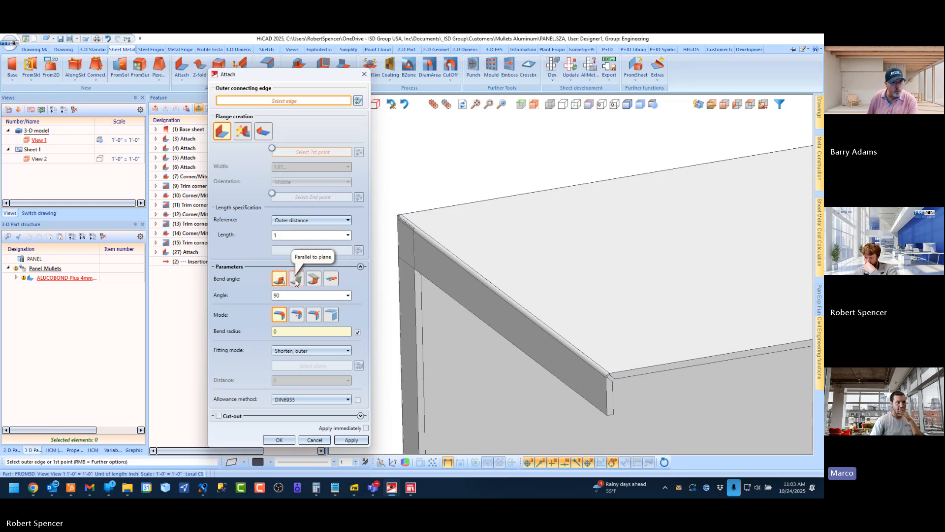
pyautogui.click(292, 315)
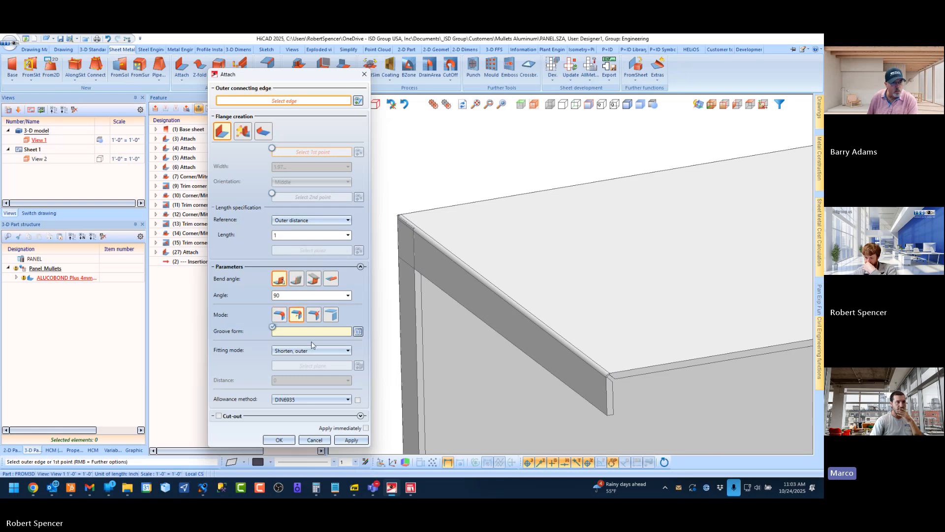
pyautogui.click(359, 333)
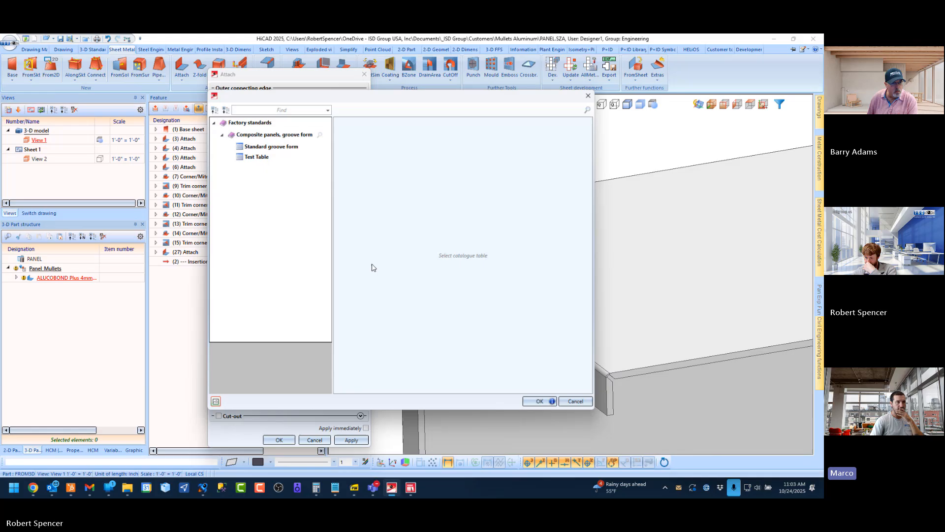
pyautogui.click(274, 147)
pyautogui.doubleClick(362, 138)
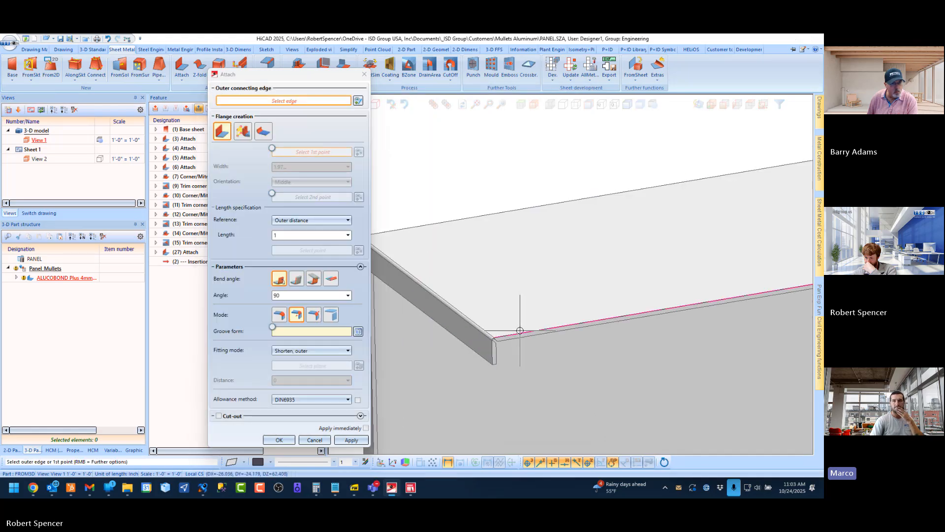
pyautogui.click(520, 330)
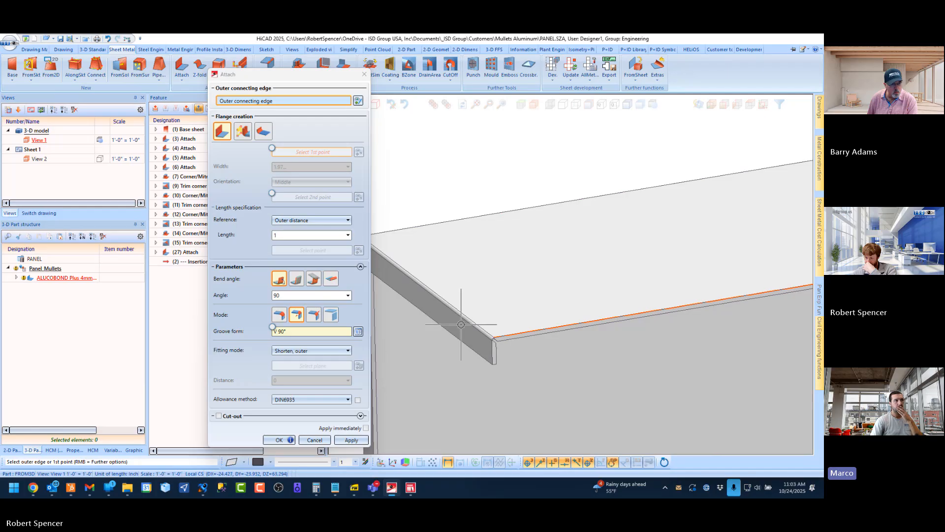
pyautogui.click(357, 100)
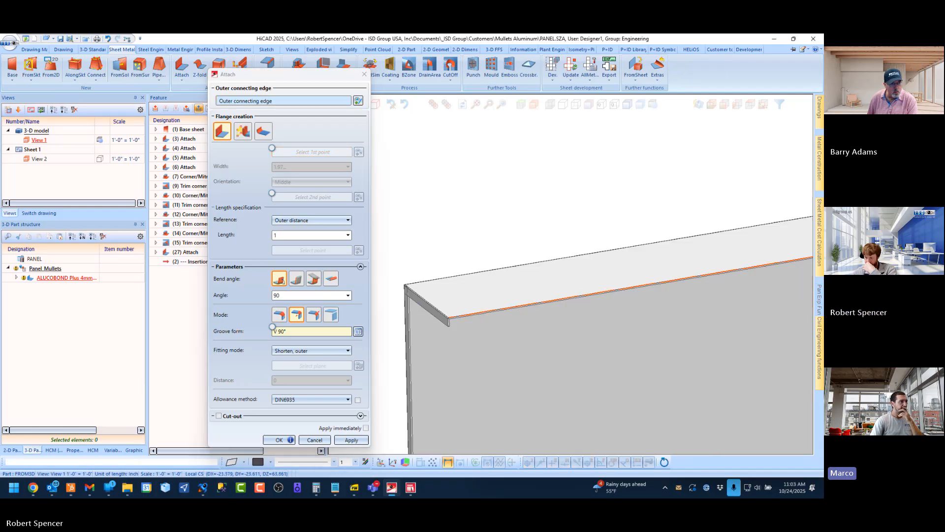
pyautogui.scroll(5, 566, 286)
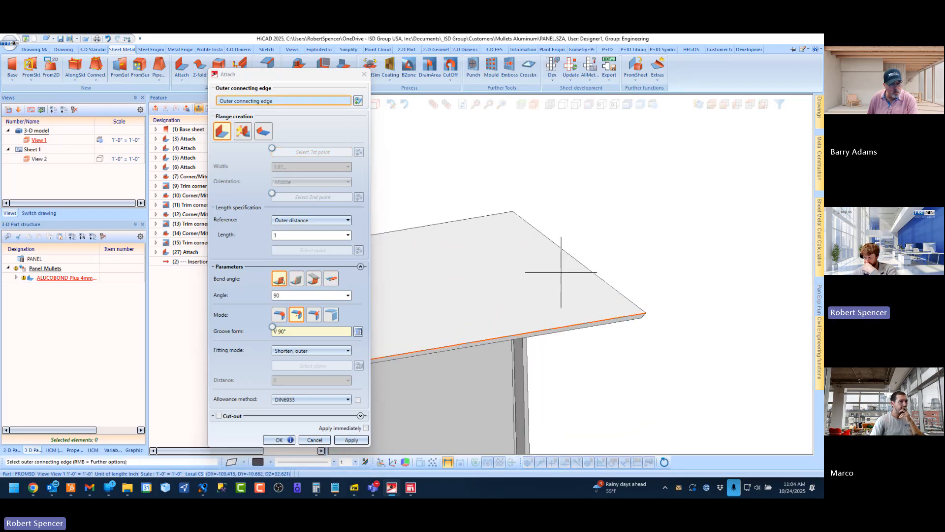
pyautogui.click(570, 269)
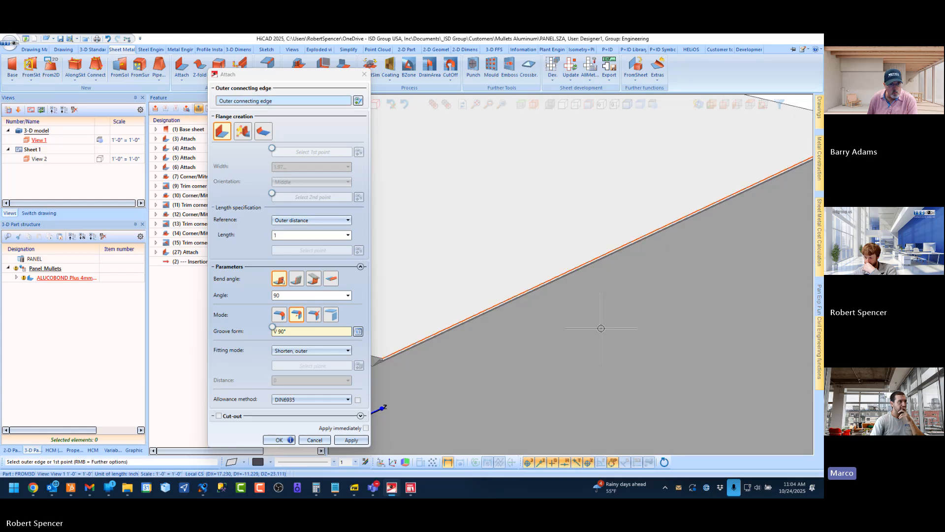
pyautogui.scroll(-3, 645, 293)
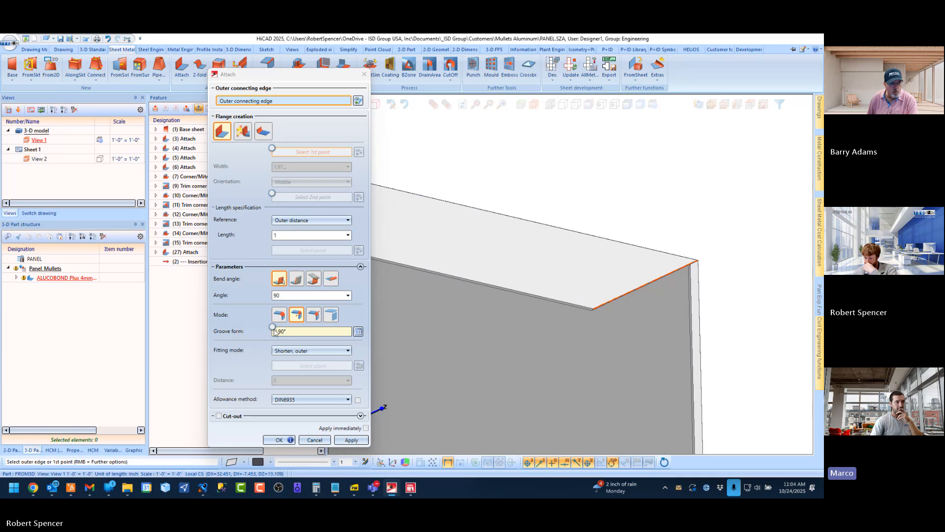
pyautogui.click(315, 440)
# Delete the short-end flange feature, Attach (27), from the panel's feature history
pyautogui.rightClick(189, 255)
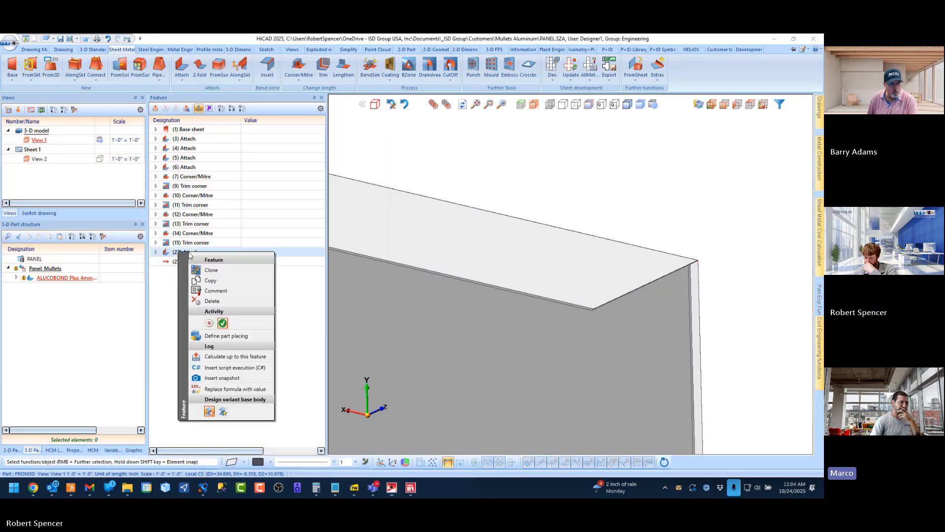
pyautogui.click(212, 301)
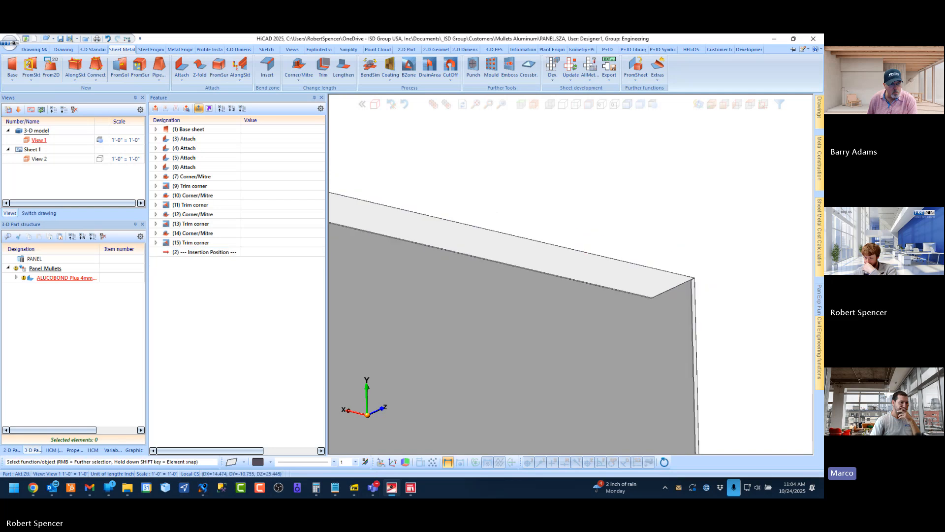
pyautogui.scroll(-3, 685, 291)
pyautogui.moveTo(509, 254); pyautogui.dragTo(632, 259, button='middle')
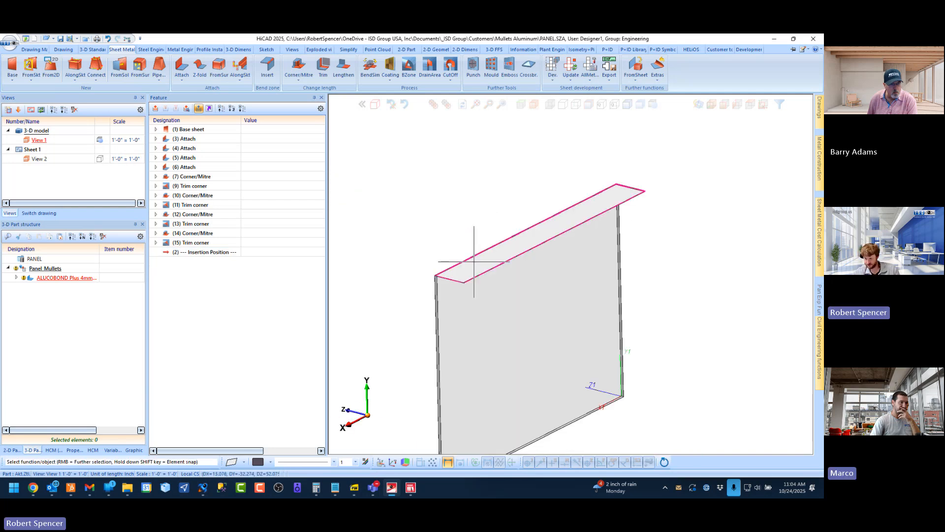
# Attach a 1-inch flange at 90° along the top return's long edge, using grooved mode with groove form V 90° and fitting Shorten, outer
pyautogui.scroll(5, 440, 281)
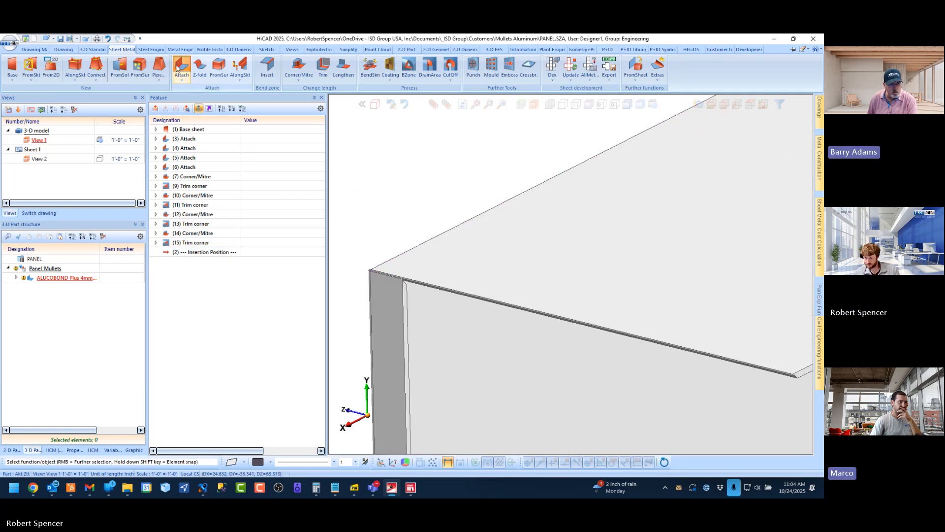
pyautogui.click(177, 67)
pyautogui.scroll(-2, 451, 220)
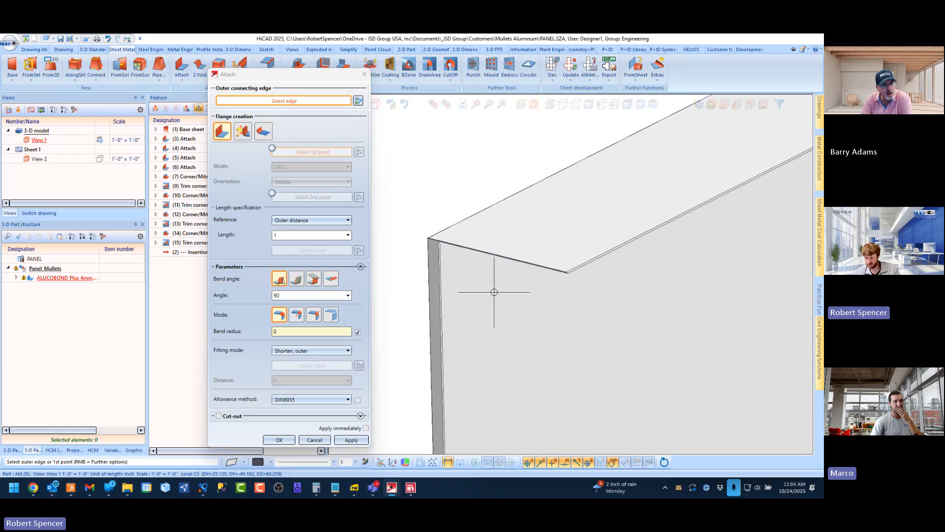
pyautogui.click(296, 315)
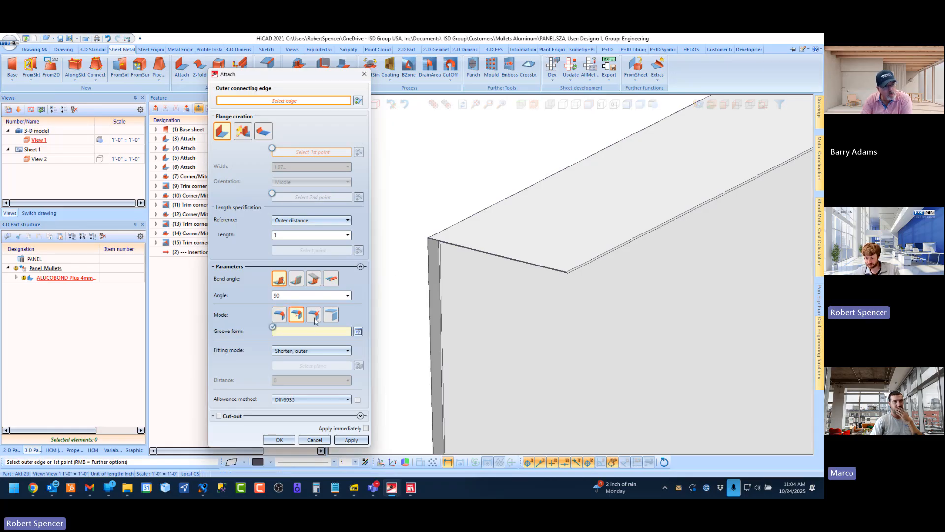
pyautogui.click(358, 332)
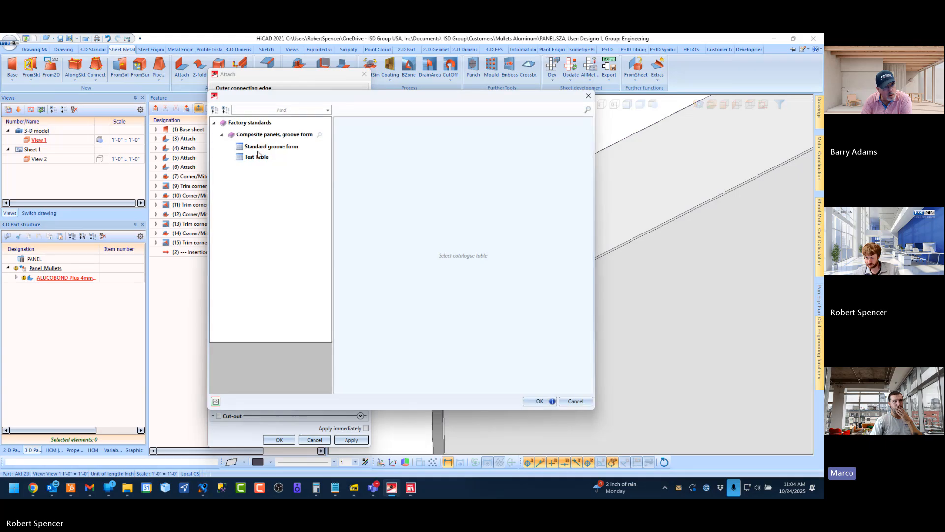
pyautogui.doubleClick(358, 138)
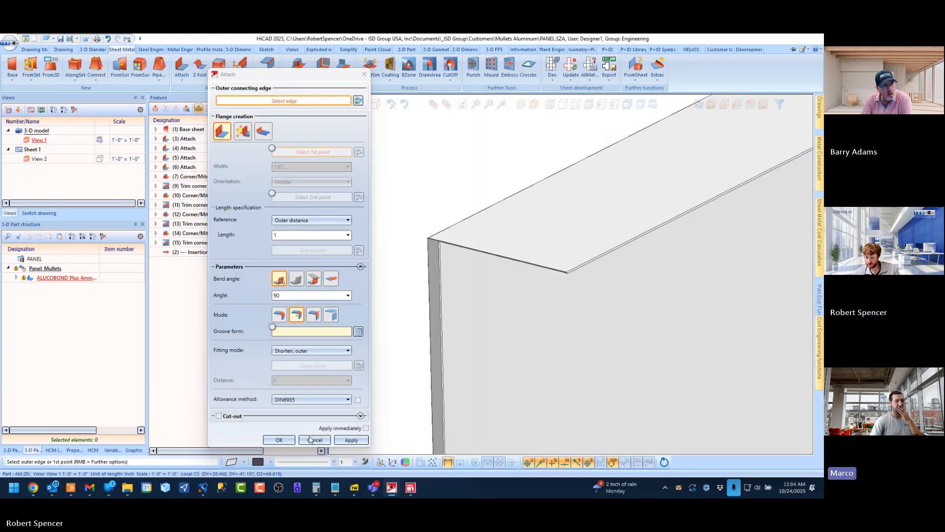
pyautogui.click(580, 260)
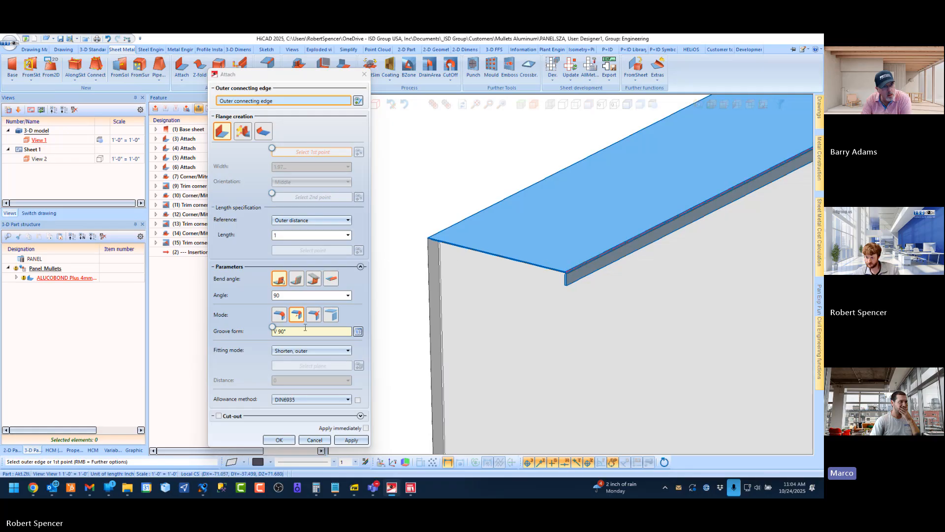
pyautogui.middleClick(556, 313)
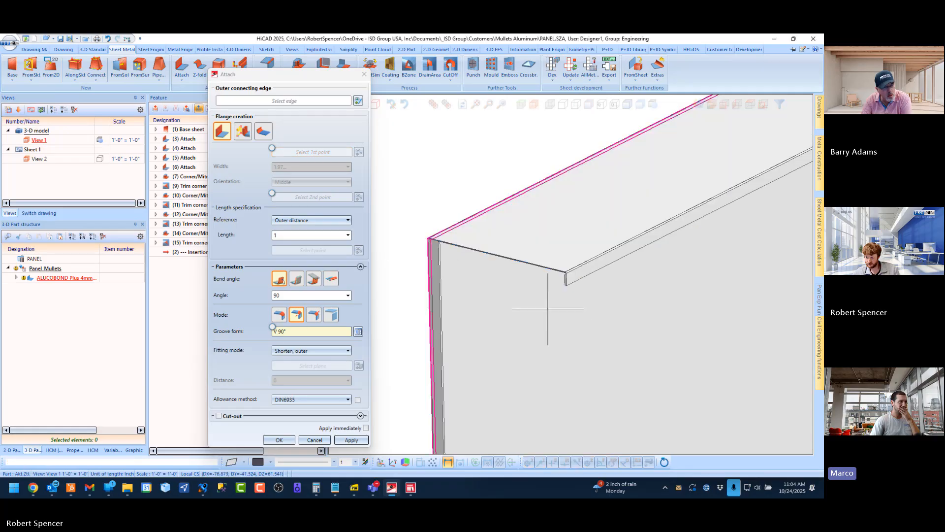
# Choose the top return's short end edge for another V 90° grooved flange and check its preview at the corner
pyautogui.click(517, 256)
pyautogui.scroll(5, 433, 261)
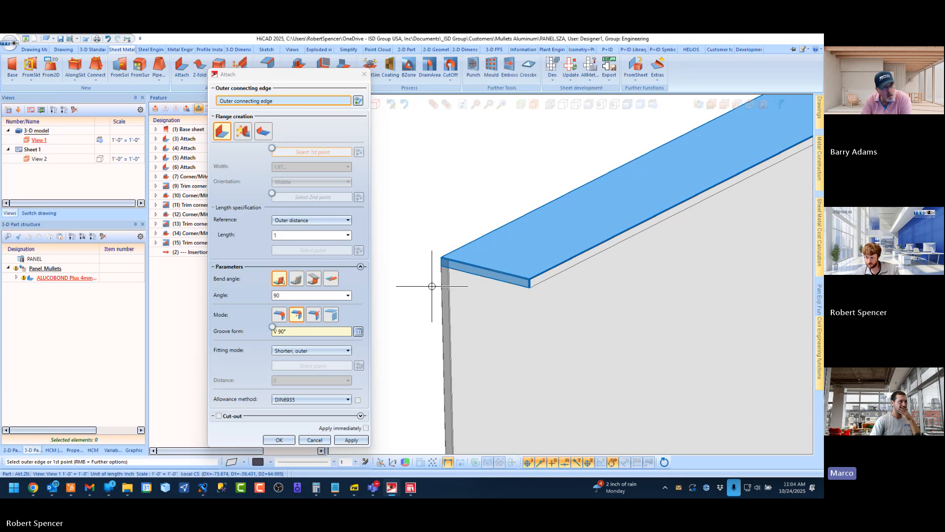
pyautogui.scroll(5, 403, 254)
pyautogui.moveTo(458, 235); pyautogui.dragTo(527, 230, button='middle')
pyautogui.scroll(5, 449, 215)
pyautogui.scroll(-5, 507, 240)
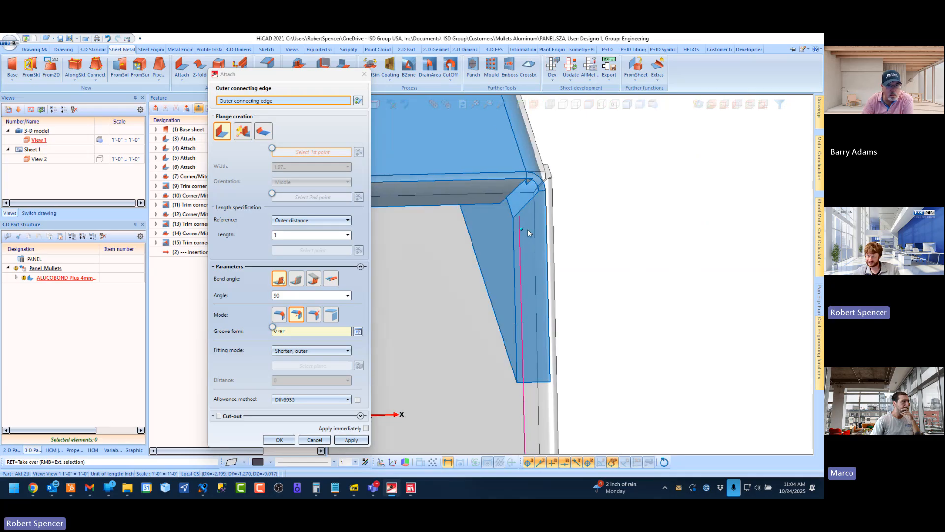
# Set the short-end flange's fitting mode to To plane, outer, with the adjacent side return's face as the plane
pyautogui.click(318, 350)
pyautogui.click(327, 92)
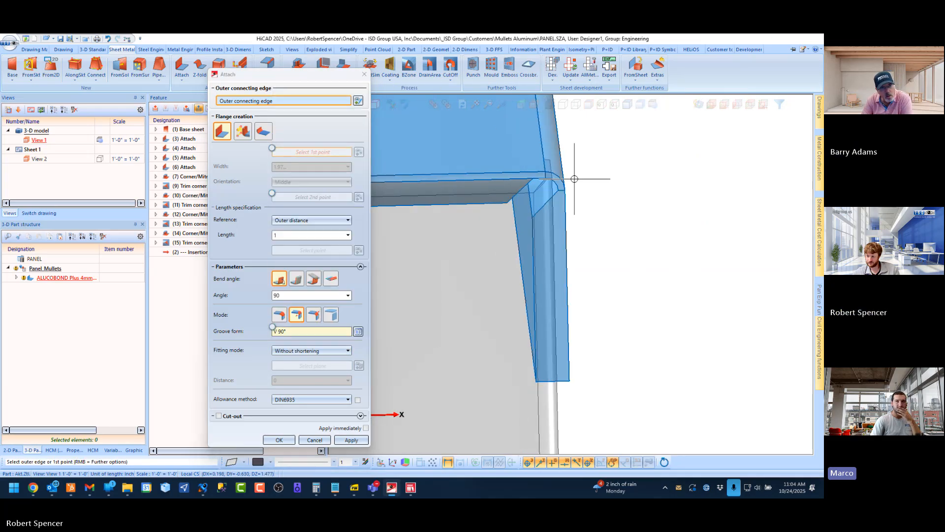
pyautogui.click(306, 351)
pyautogui.click(323, 302)
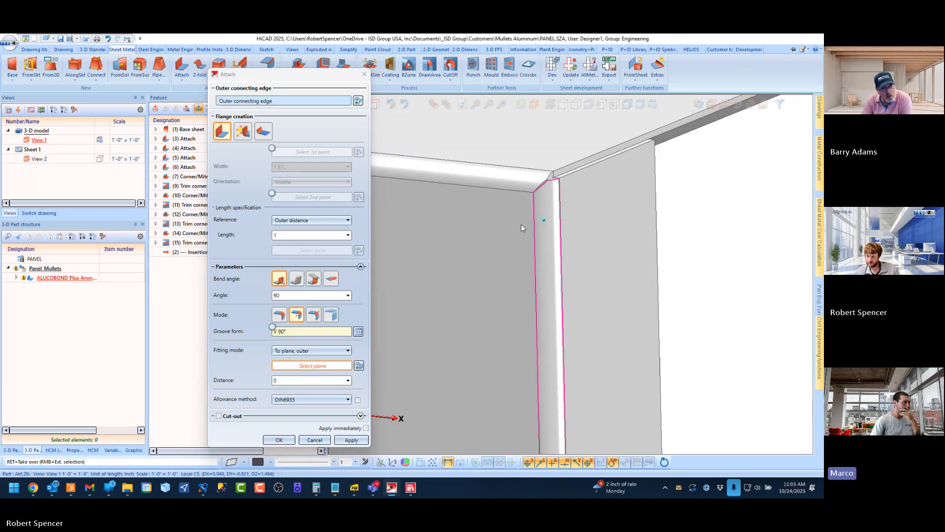
pyautogui.click(586, 230)
pyautogui.scroll(-4, 481, 248)
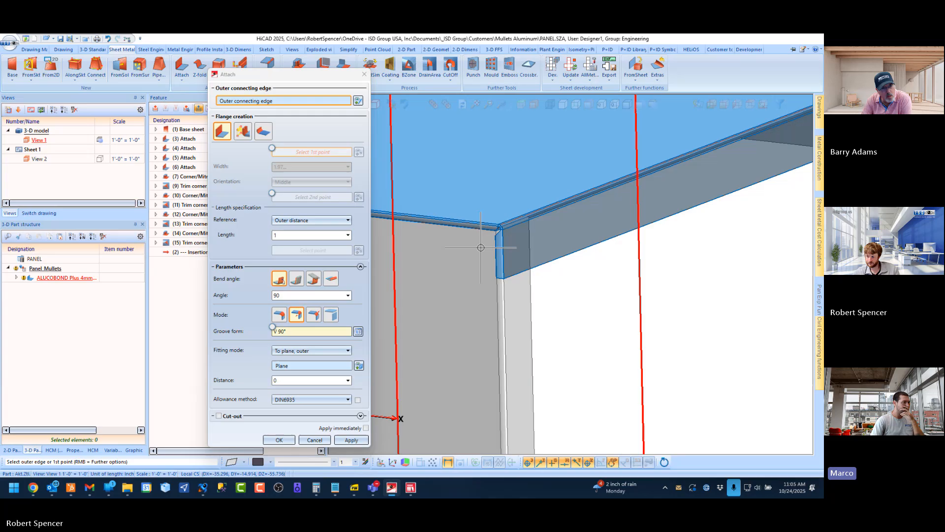
pyautogui.click(542, 246)
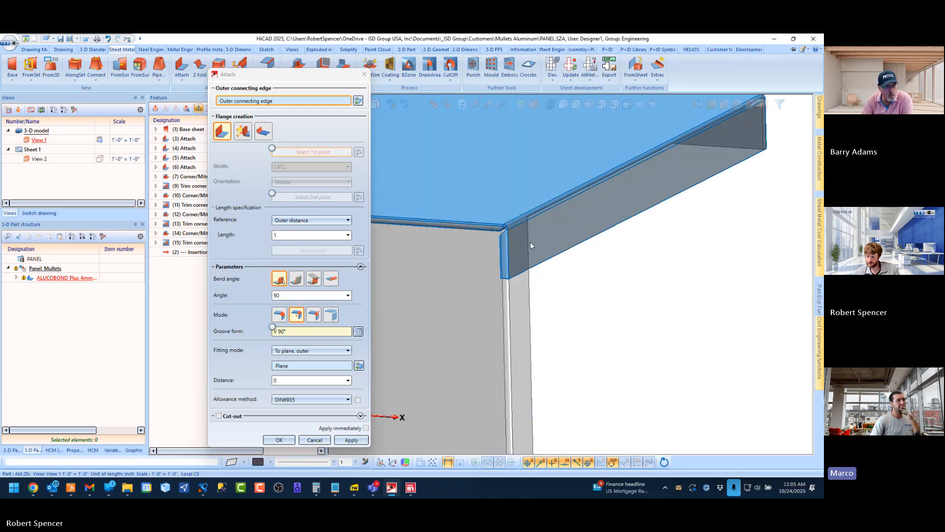
# Choose the opposite short end edge of the top return as the connecting edge for a matching V 90° flange
pyautogui.scroll(-5, 601, 240)
pyautogui.moveTo(593, 225); pyautogui.dragTo(443, 228, button='middle')
pyautogui.scroll(-5, 443, 227)
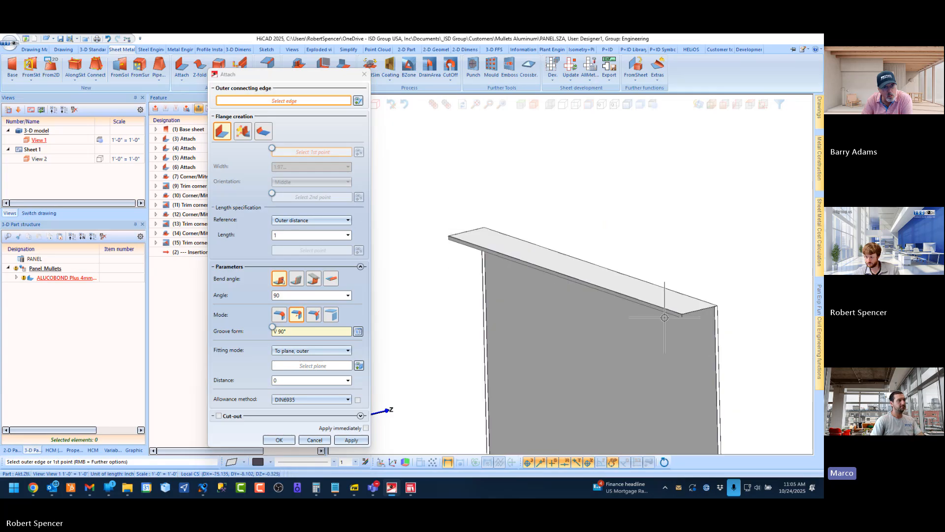
pyautogui.scroll(8, 691, 321)
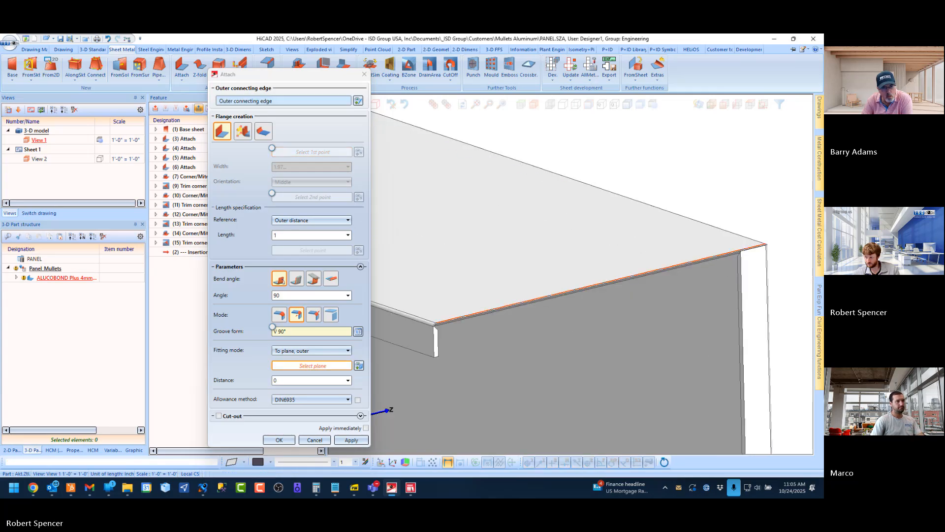
pyautogui.click(712, 254)
pyautogui.scroll(-3, 599, 298)
pyautogui.scroll(5, 639, 299)
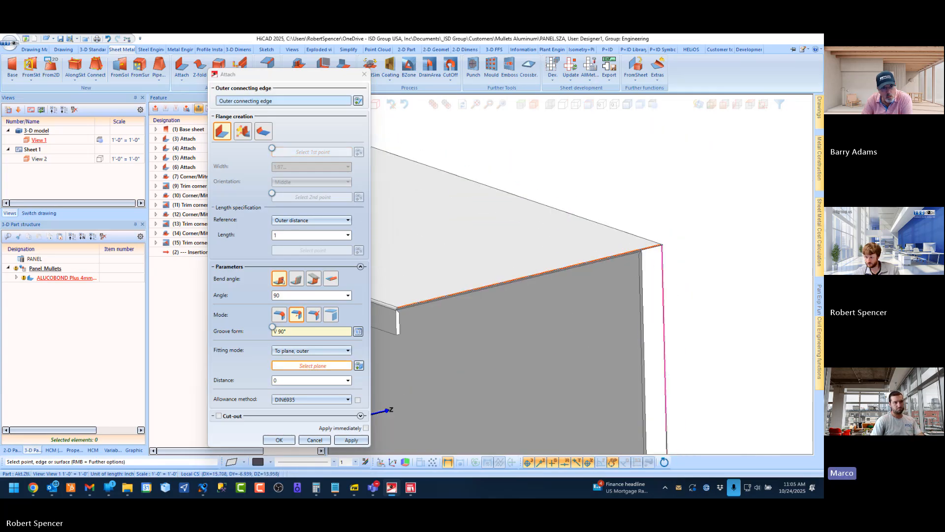
# Try to fit the flange on the top return's opposite short end To plane, outer, using the adjacent side return's face
pyautogui.click(643, 255)
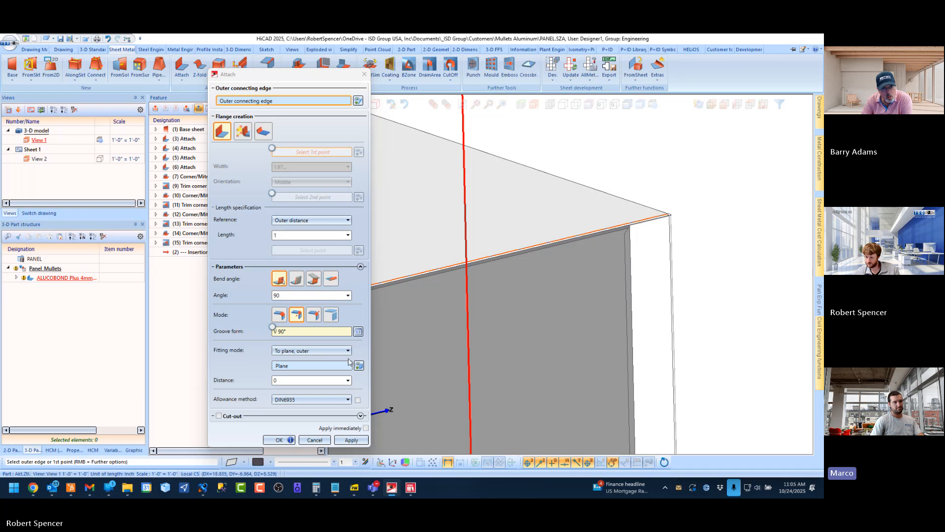
pyautogui.click(359, 366)
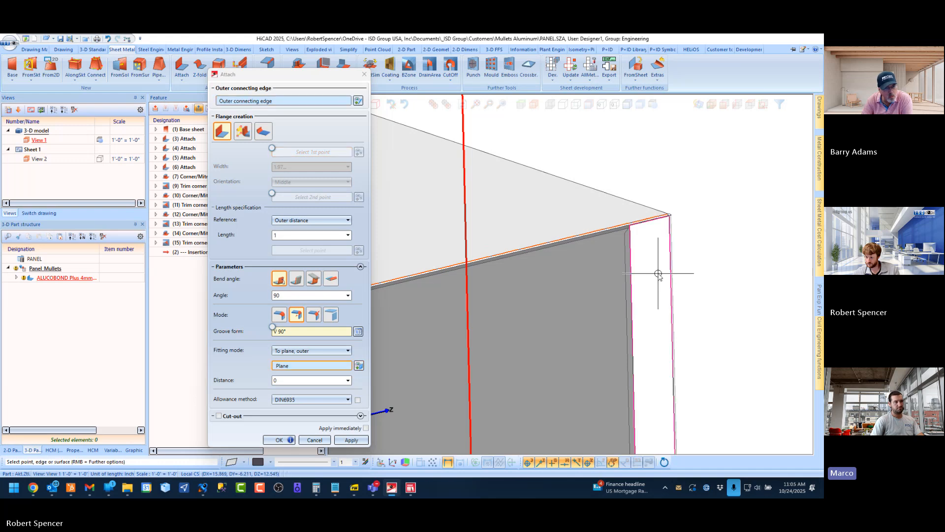
pyautogui.click(658, 273)
pyautogui.scroll(-5, 669, 268)
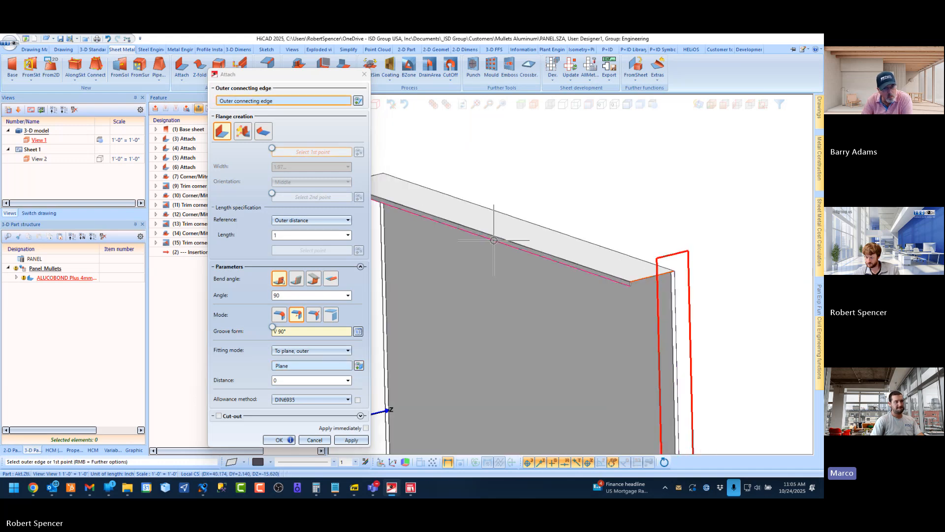
# Inspect how the attached flanges meet at the top return's far corner, then discard the pending flange
pyautogui.scroll(-3, 494, 241)
pyautogui.scroll(6, 544, 210)
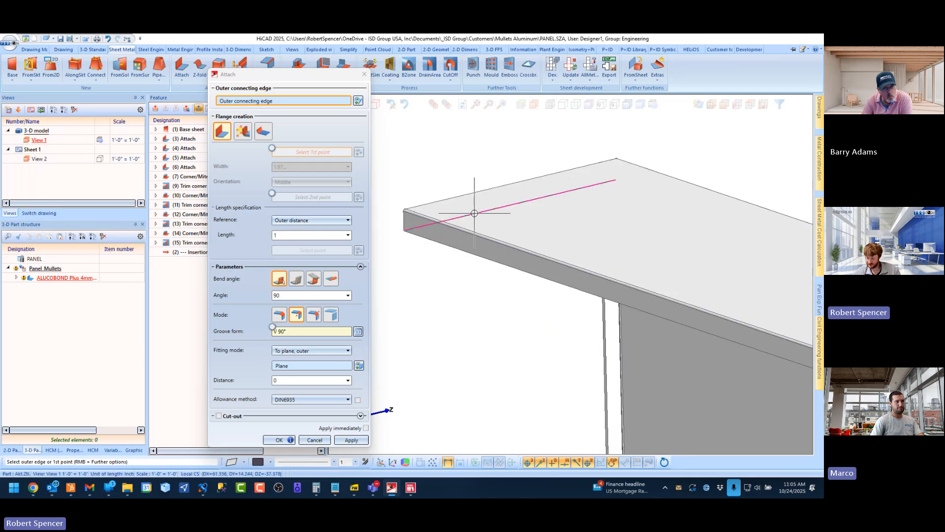
pyautogui.moveTo(474, 213); pyautogui.dragTo(540, 224, button='middle')
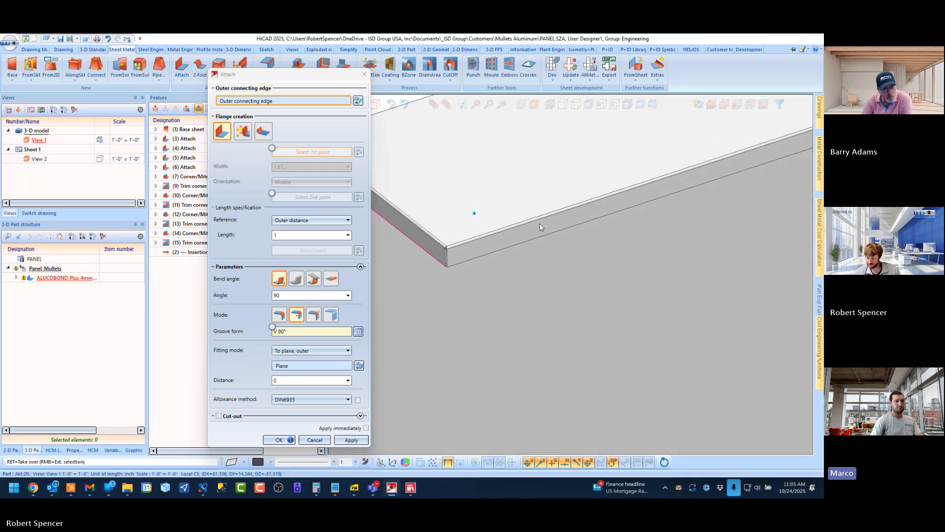
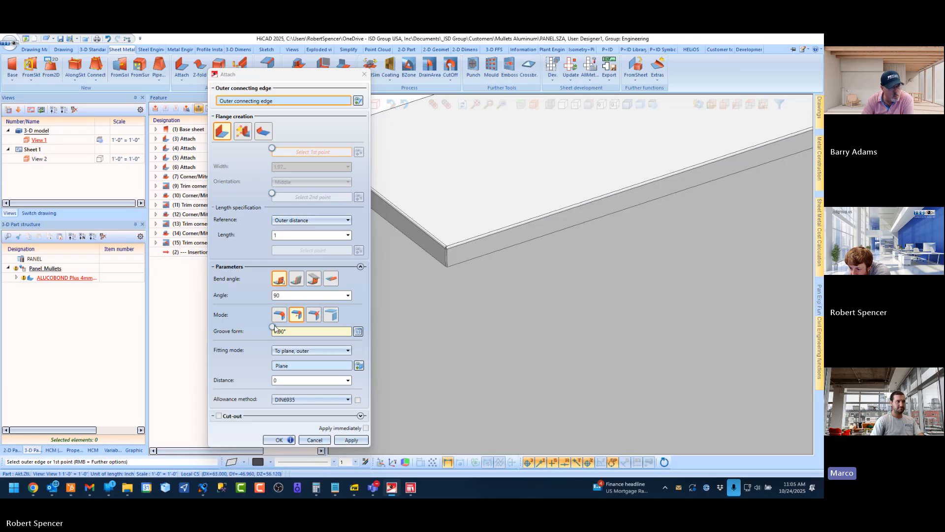
pyautogui.scroll(-5, 516, 269)
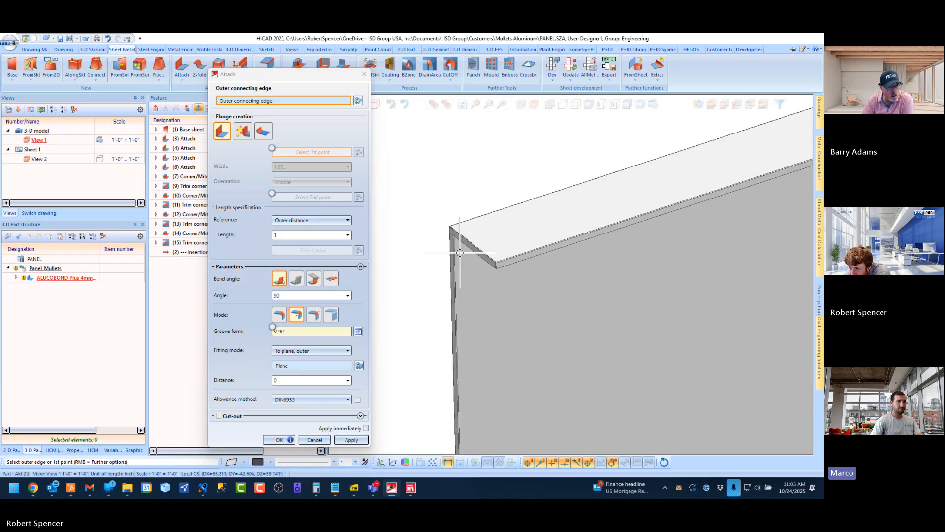
pyautogui.scroll(4, 460, 253)
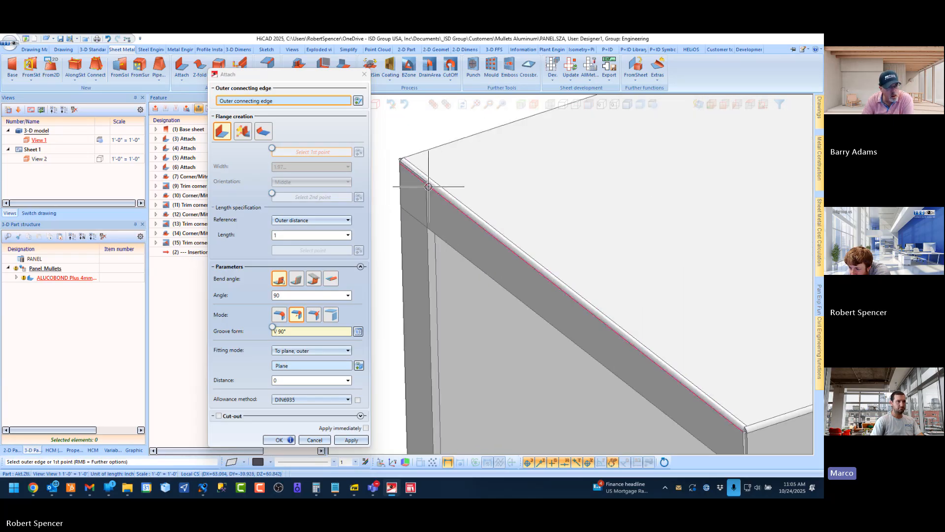
pyautogui.scroll(-5, 402, 236)
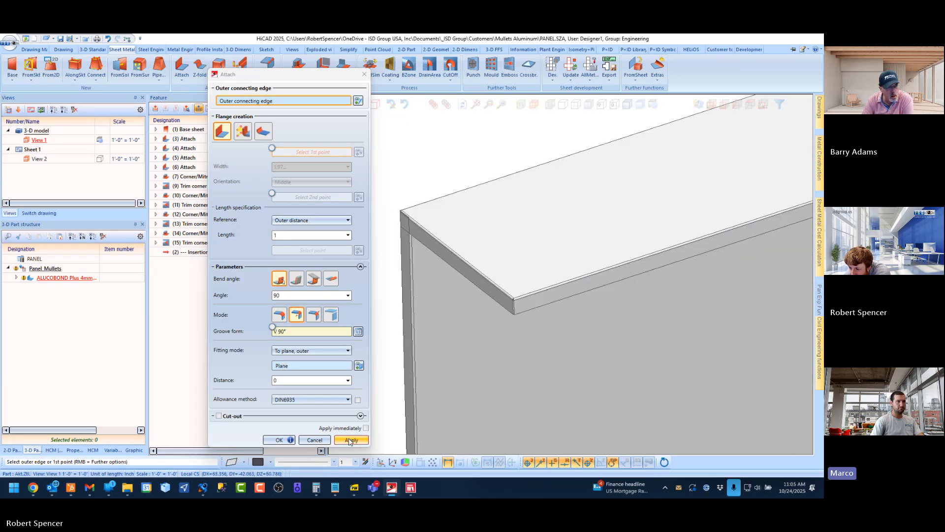
pyautogui.click(319, 439)
# Review the Attach settings of the top return's long-edge flange and inspect its ends at both corners
pyautogui.scroll(3, 532, 304)
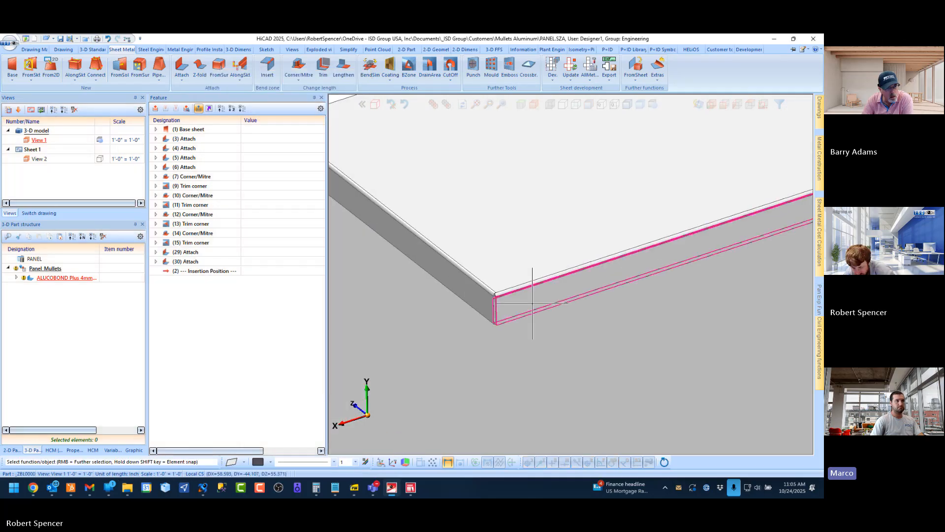
pyautogui.click(532, 302)
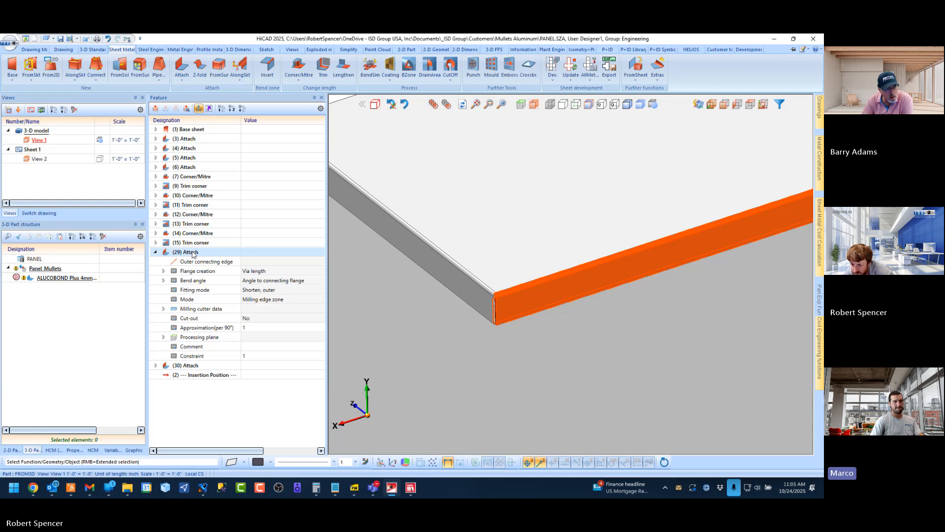
pyautogui.doubleClick(193, 254)
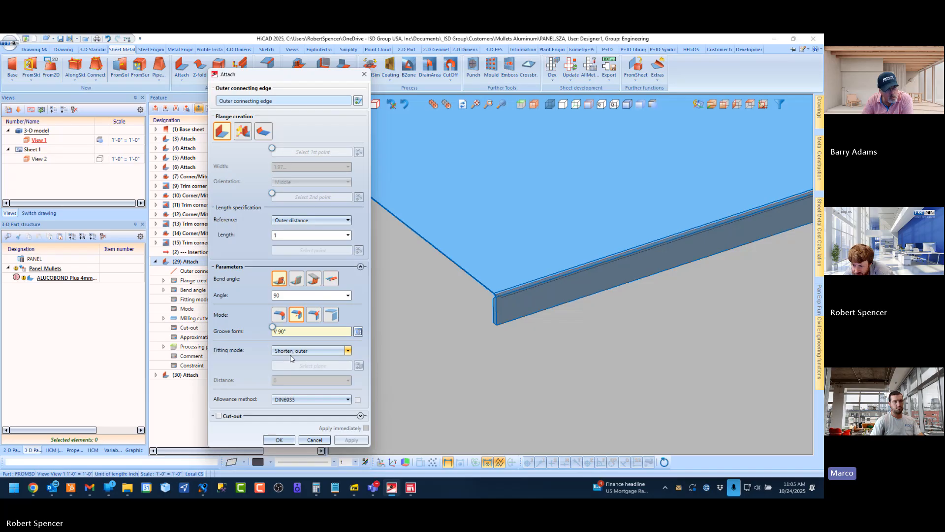
pyautogui.click(278, 439)
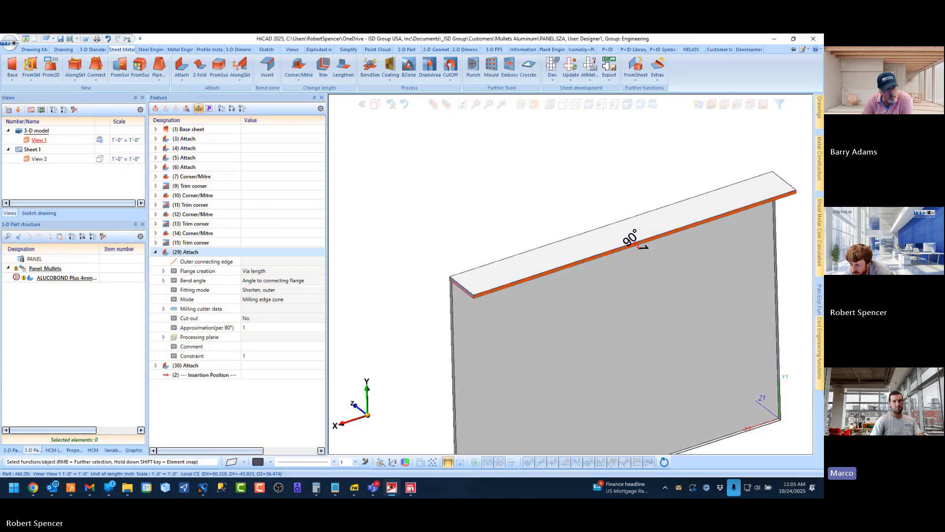
pyautogui.scroll(3, 696, 211)
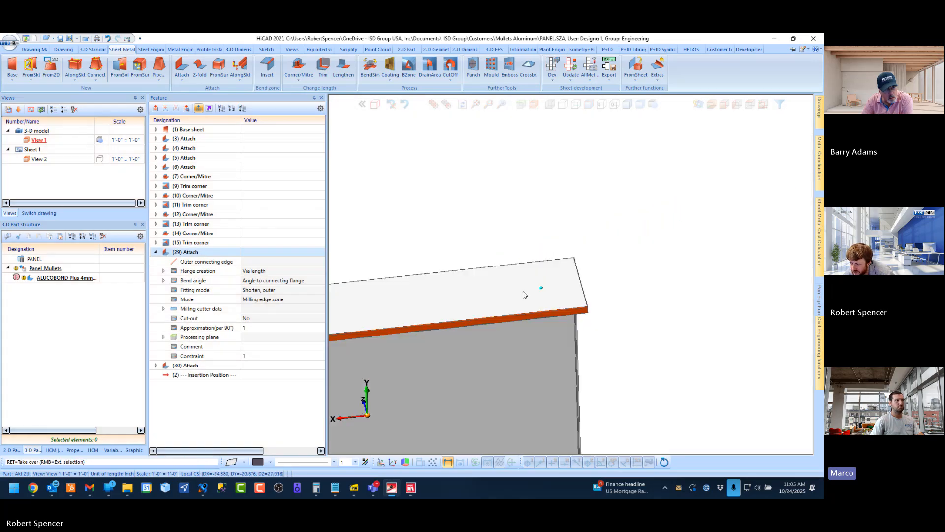
pyautogui.moveTo(523, 294)
pyautogui.mouseDown(button='middle')
pyautogui.moveTo(504, 295)
pyautogui.moveTo(508, 287)
pyautogui.mouseUp(button='middle')
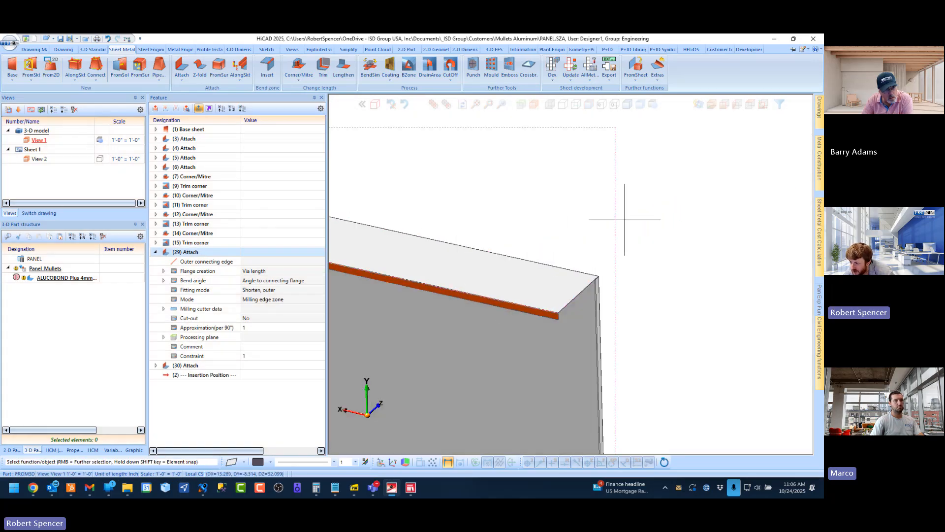
pyautogui.click(669, 226)
pyautogui.scroll(6, 580, 293)
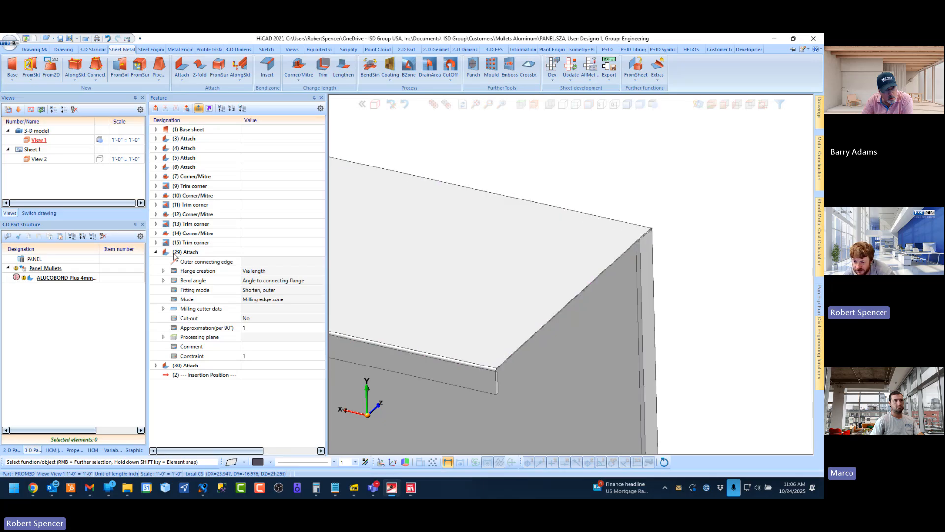
# Deactivate the short-end flange's Attach feature (30), keeping the long-edge flange active
pyautogui.doubleClick(183, 253)
pyautogui.click(187, 254)
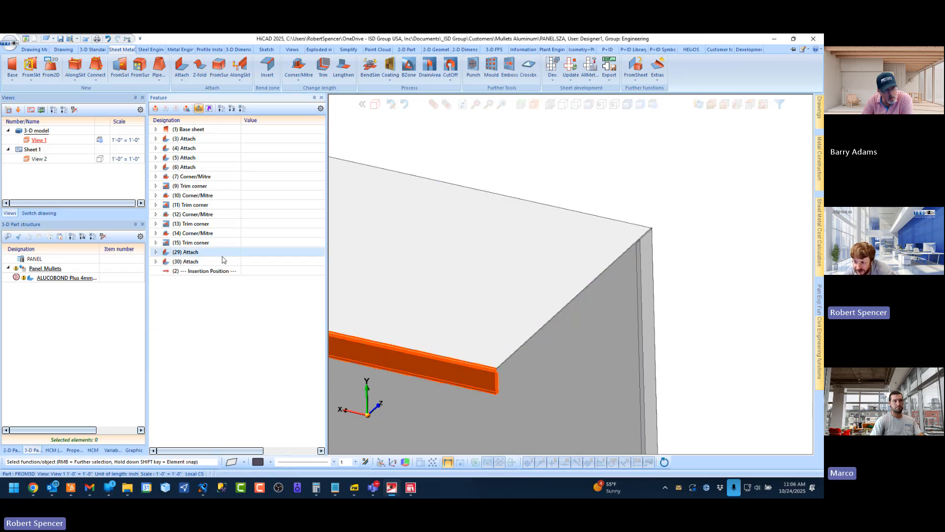
pyautogui.click(187, 263)
pyautogui.rightClick(190, 261)
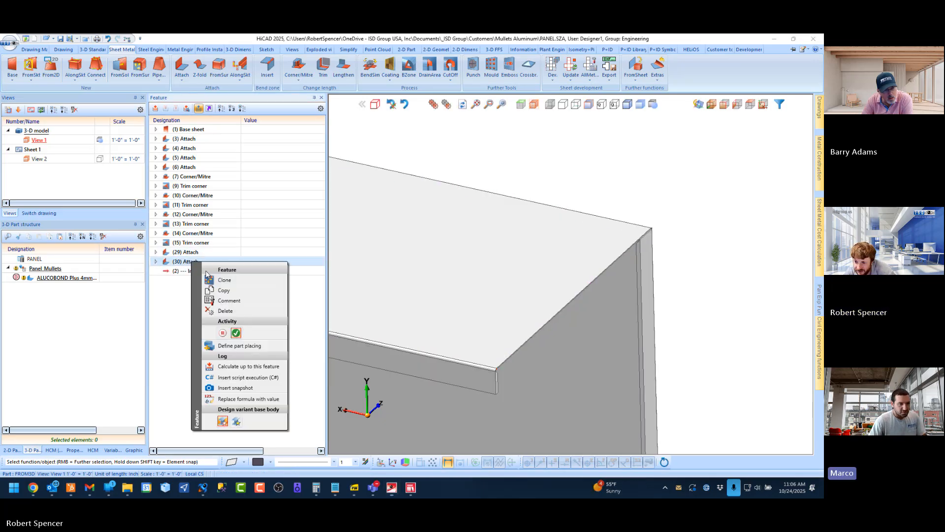
pyautogui.click(224, 335)
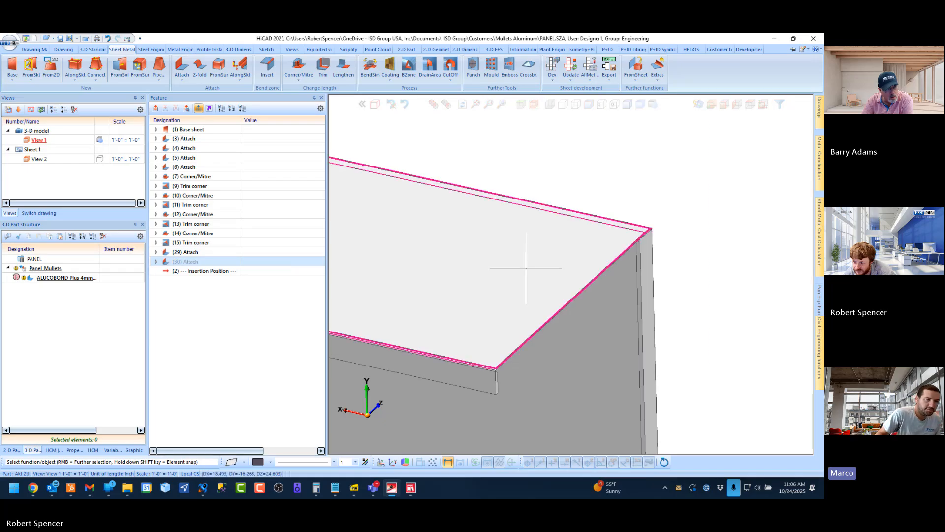
# Attach a 1-inch, 90° flange with V 90° groove to the other short end, fitted To plane, outer, at the side return's face
pyautogui.click(180, 68)
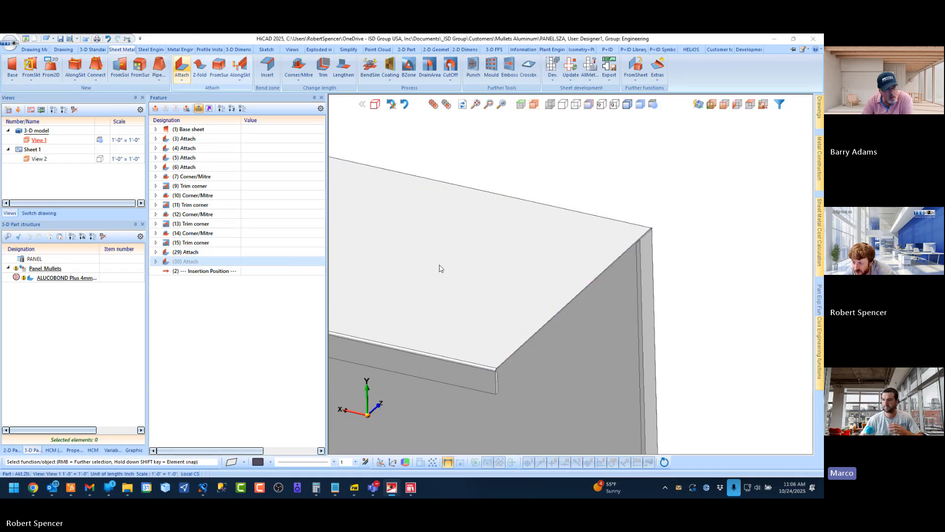
pyautogui.click(576, 294)
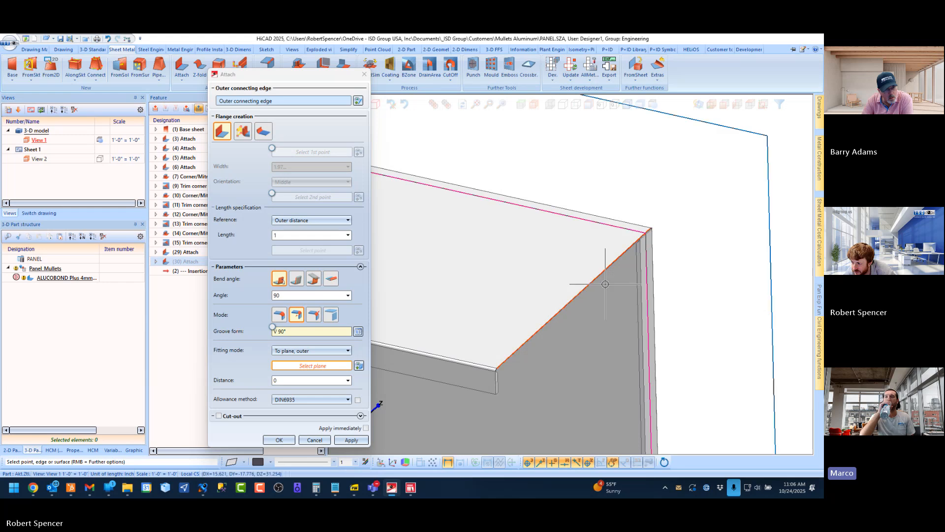
pyautogui.scroll(2, 648, 252)
pyautogui.click(648, 250)
pyautogui.scroll(-2, 648, 250)
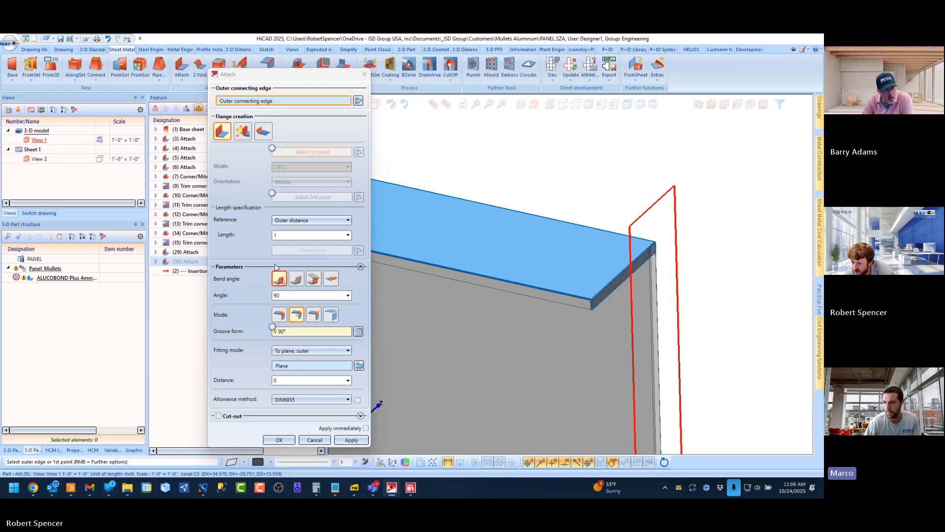
pyautogui.middleClick(645, 293)
pyautogui.scroll(1, 611, 302)
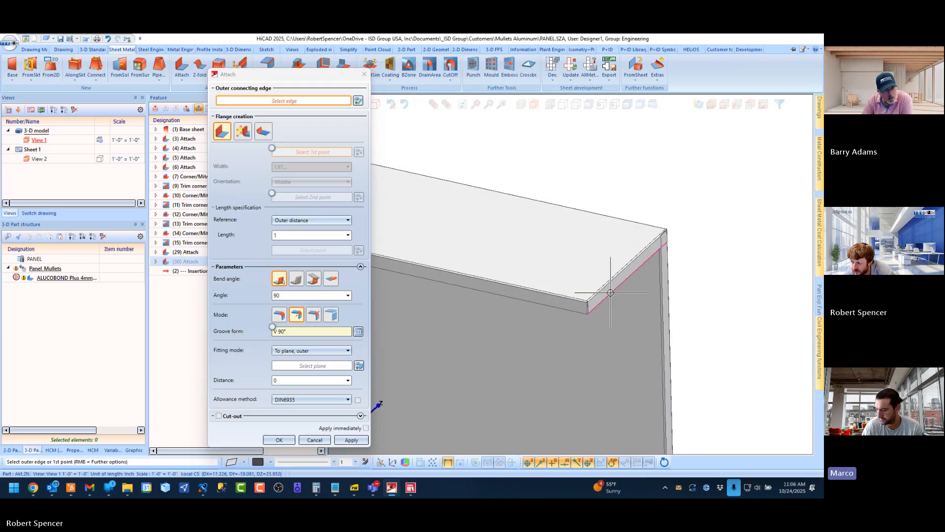
pyautogui.scroll(5, 675, 247)
pyautogui.scroll(-5, 597, 262)
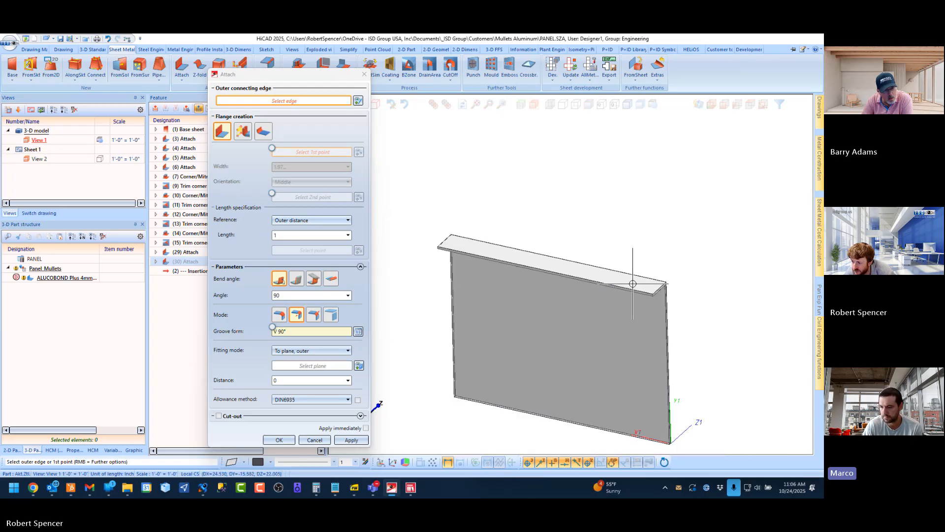
# Try to attach a matching V 90° flange to the opposite short end, fitted To plane, outer, at its adjacent side return's face
pyautogui.moveTo(491, 280); pyautogui.dragTo(569, 281, button='middle')
pyautogui.scroll(6, 460, 264)
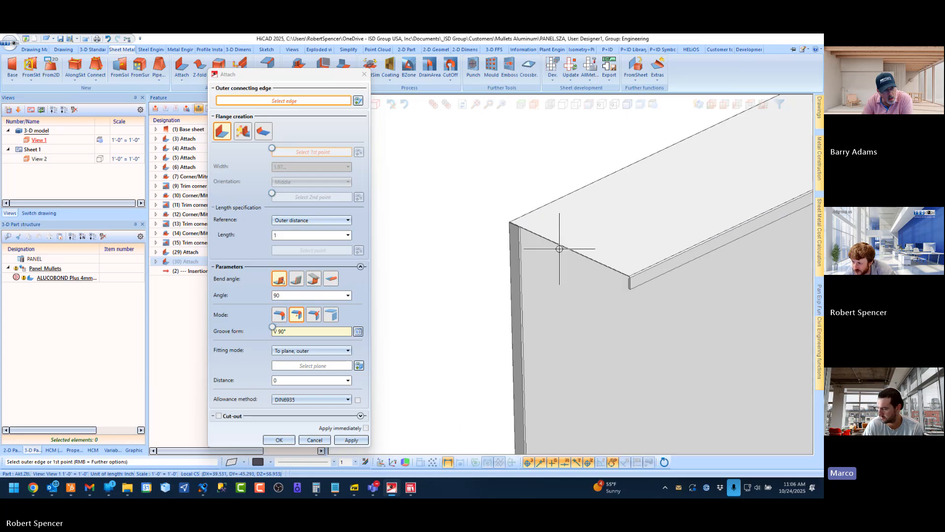
pyautogui.click(566, 244)
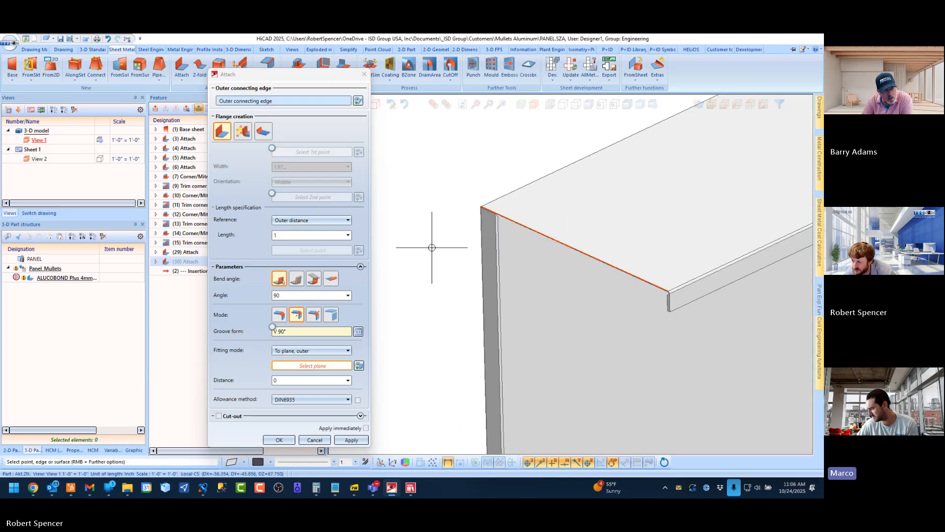
pyautogui.scroll(3, 473, 229)
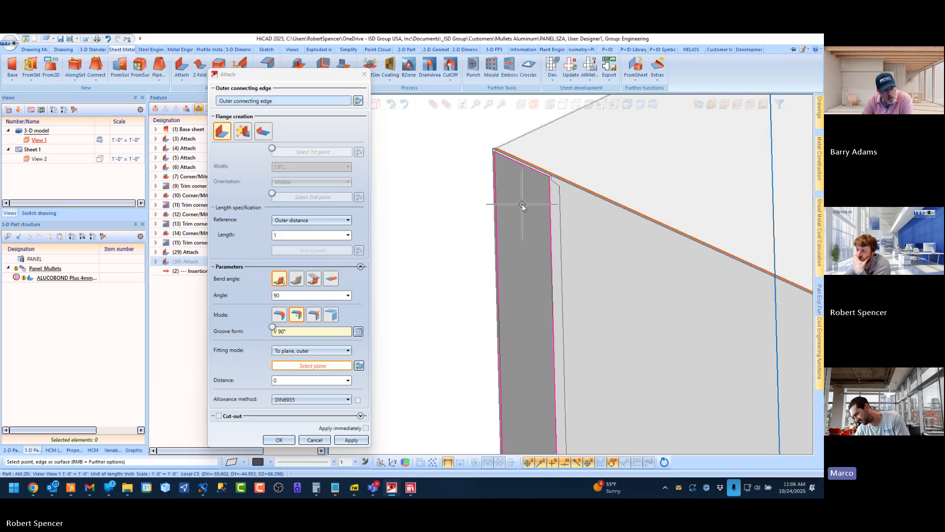
pyautogui.click(522, 206)
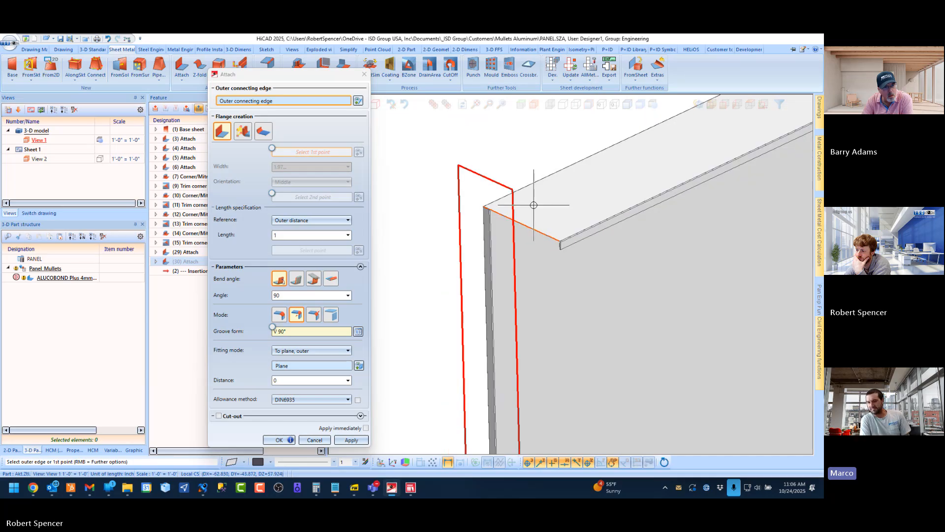
pyautogui.scroll(-4, 533, 204)
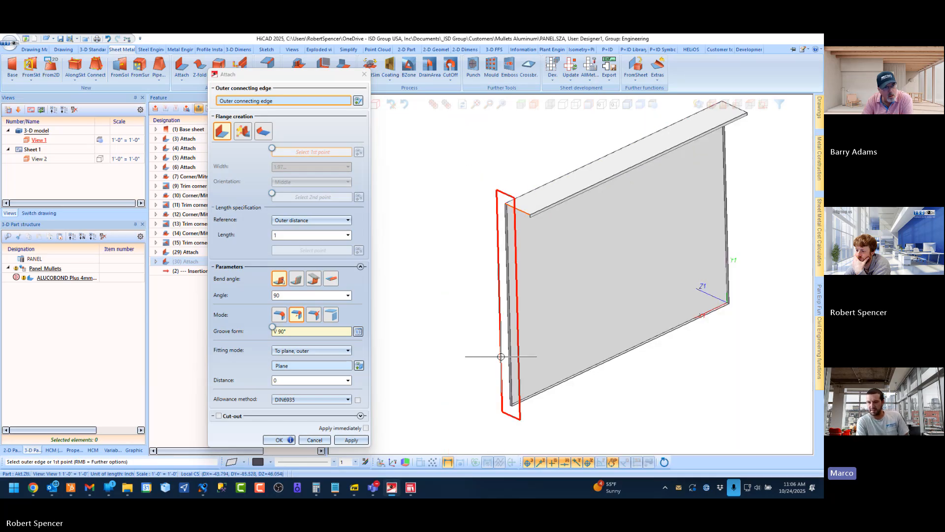
pyautogui.click(291, 441)
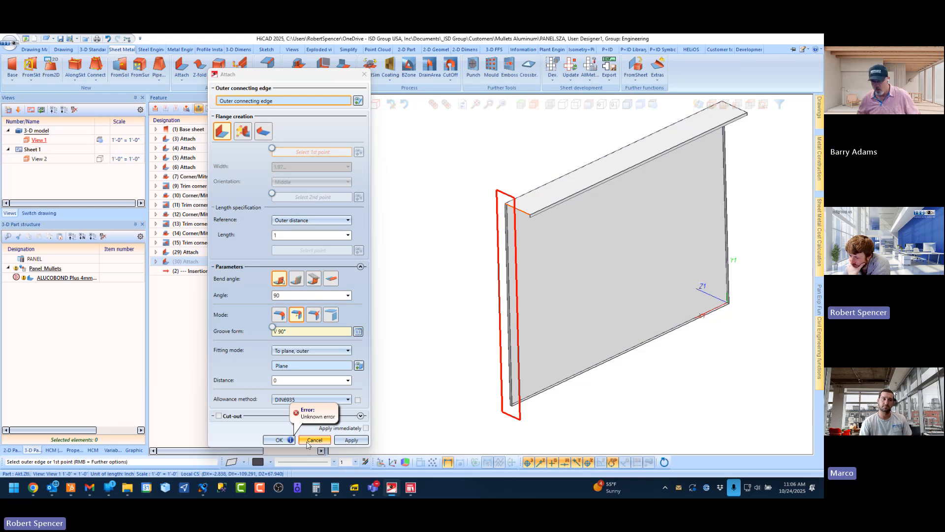
pyautogui.click(307, 441)
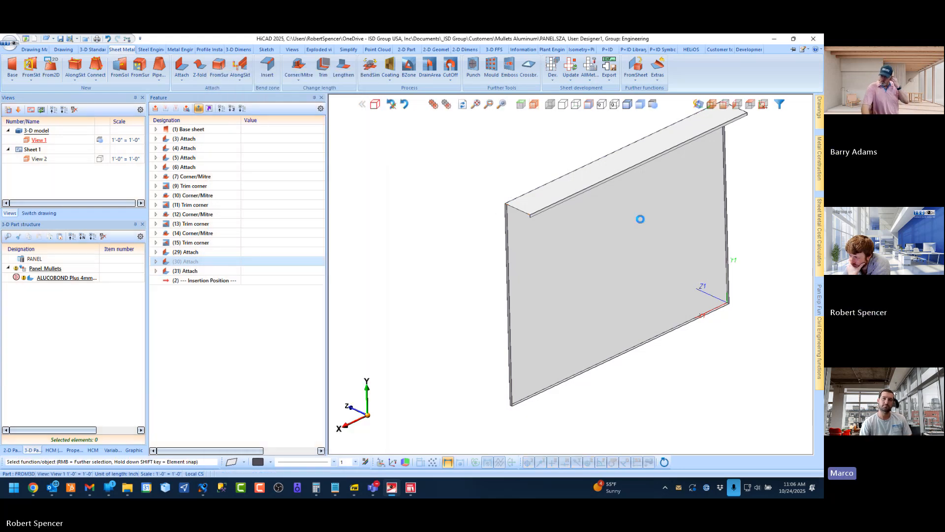
# Delete the three Attach features (29), (30) and (31) that form the top return's flanges
pyautogui.click(200, 251)
pyautogui.keyDown('shift'); pyautogui.click(196, 272); pyautogui.keyUp('shift')
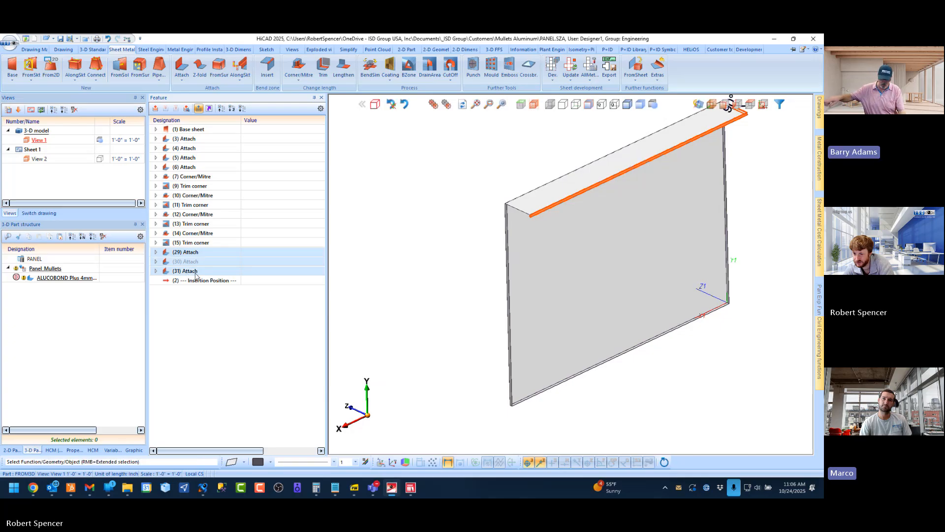
pyautogui.rightClick(196, 275)
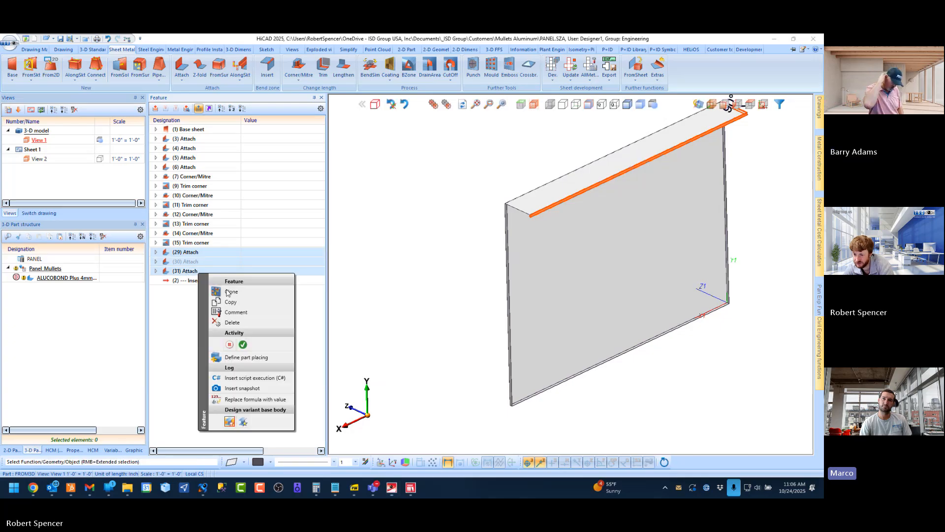
pyautogui.click(232, 323)
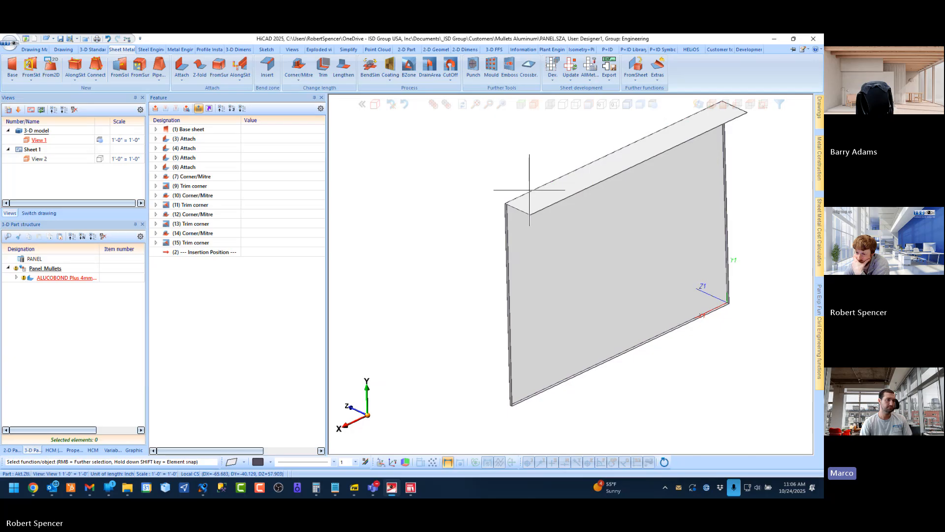
pyautogui.click(181, 67)
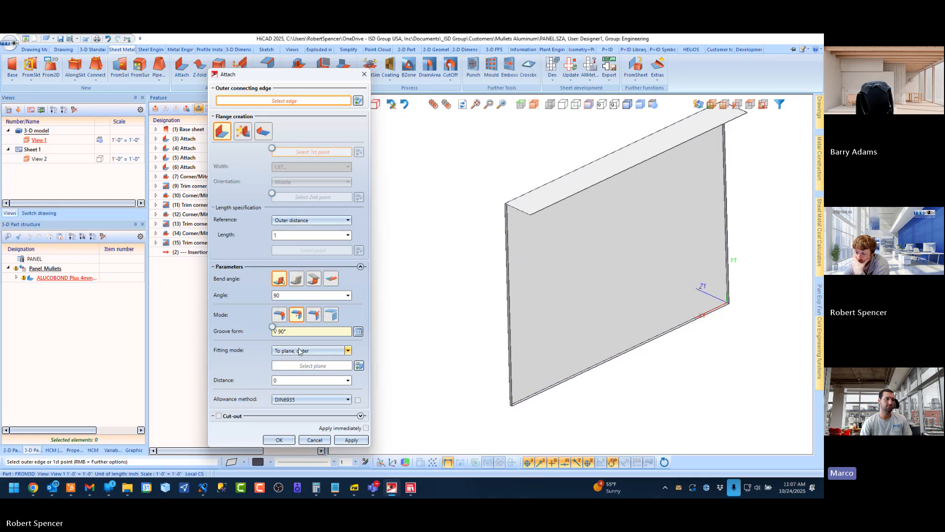
pyautogui.click(300, 351)
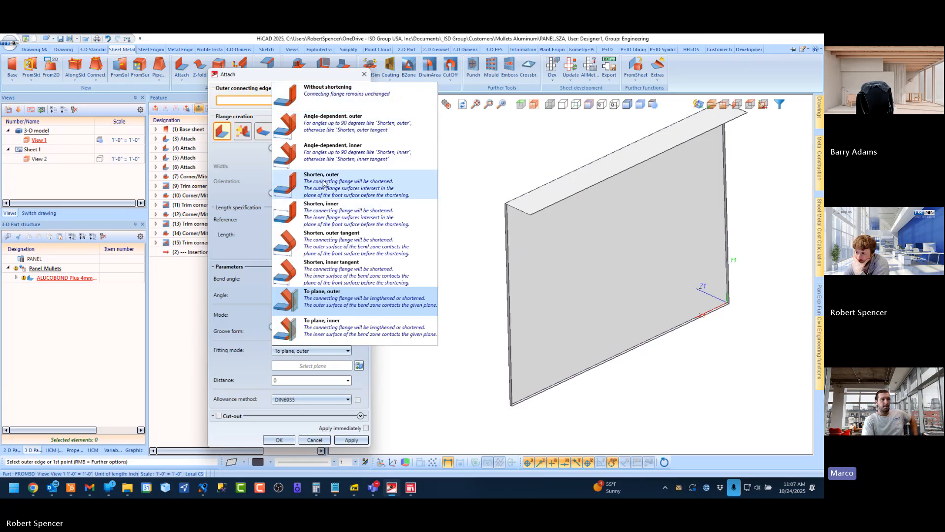
pyautogui.click(324, 183)
pyautogui.scroll(-3, 474, 303)
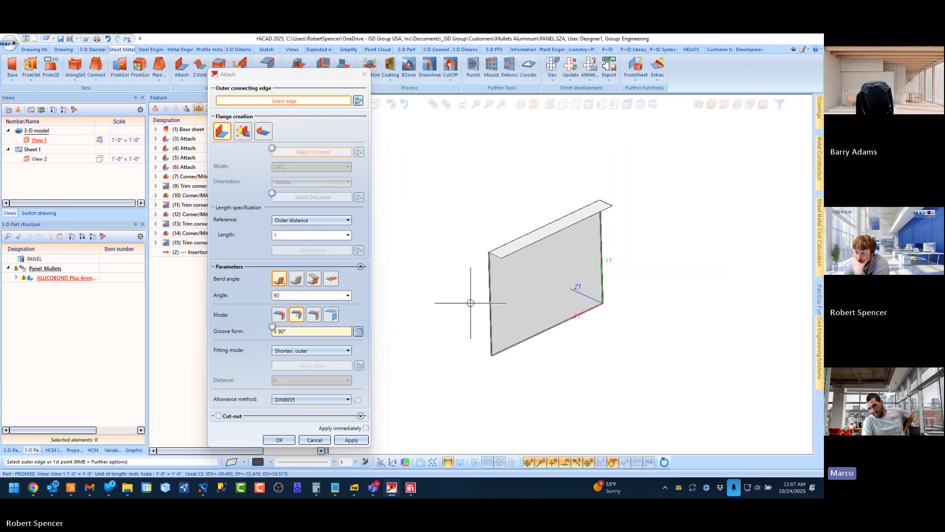
pyautogui.scroll(5, 494, 257)
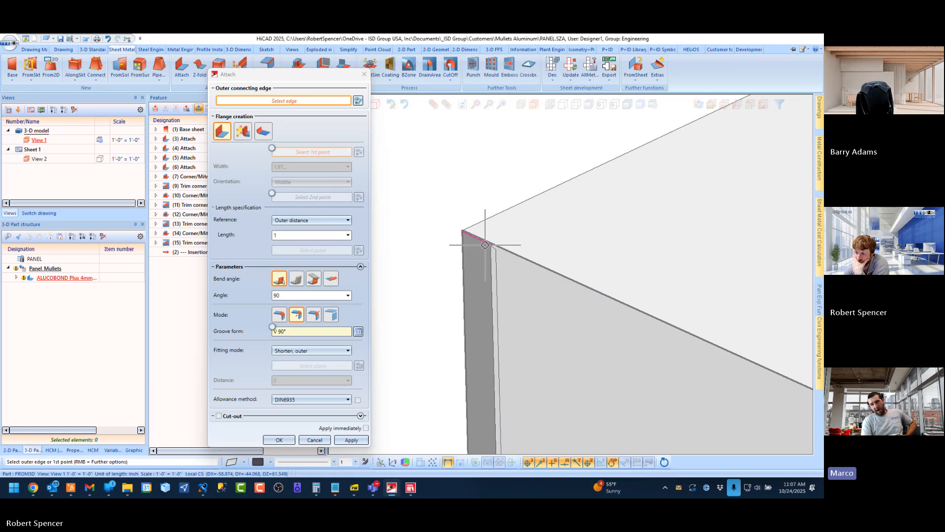
pyautogui.scroll(-4, 494, 225)
pyautogui.moveTo(608, 253)
pyautogui.mouseDown(button='middle')
pyautogui.moveTo(606, 215)
pyautogui.moveTo(600, 241)
pyautogui.mouseUp(button='middle')
pyautogui.click(317, 439)
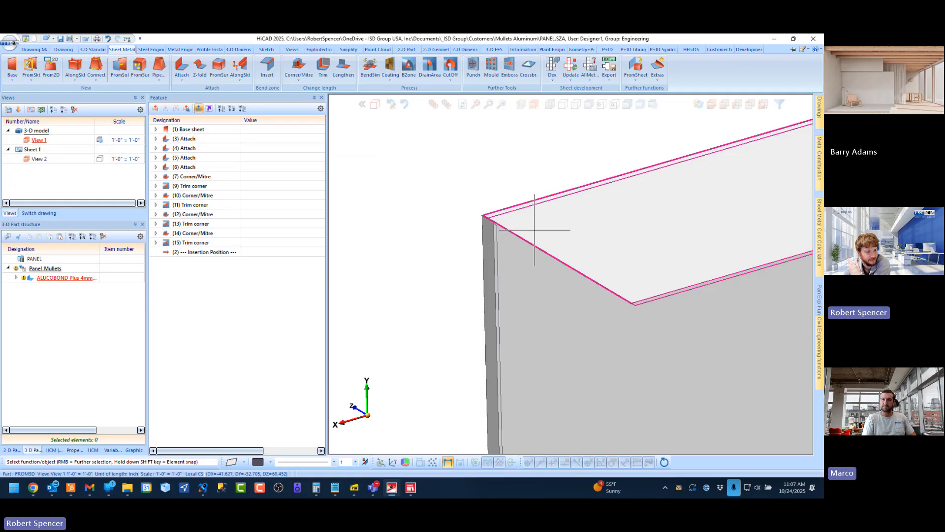
# Identify the Corner/Mitre feature at the top flange's short end and examine that mitred corner from both sides
pyautogui.moveTo(542, 212); pyautogui.dragTo(586, 278, button='middle')
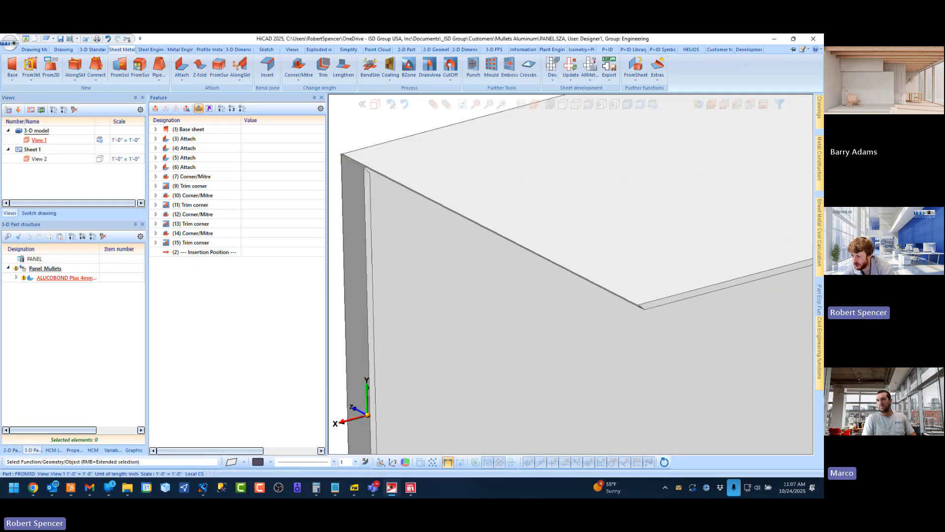
pyautogui.click(608, 271)
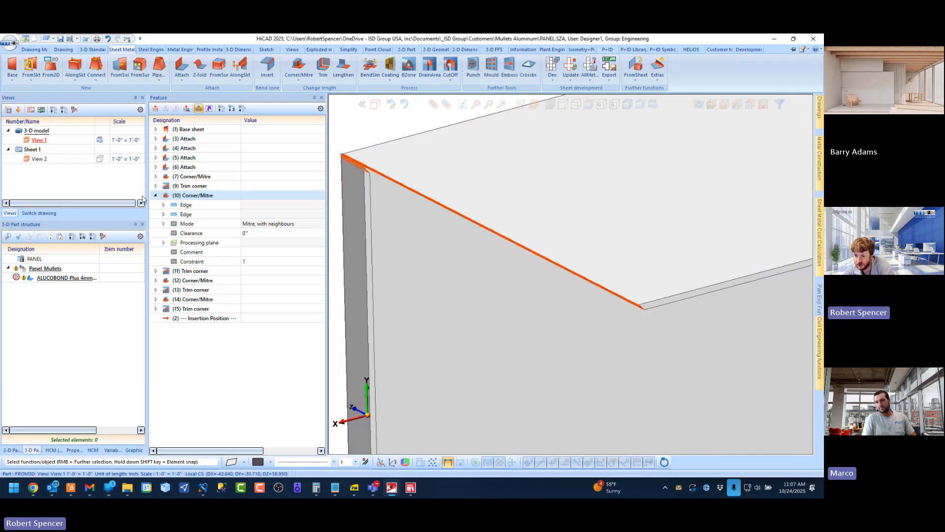
pyautogui.scroll(3, 367, 159)
pyautogui.scroll(-4, 366, 159)
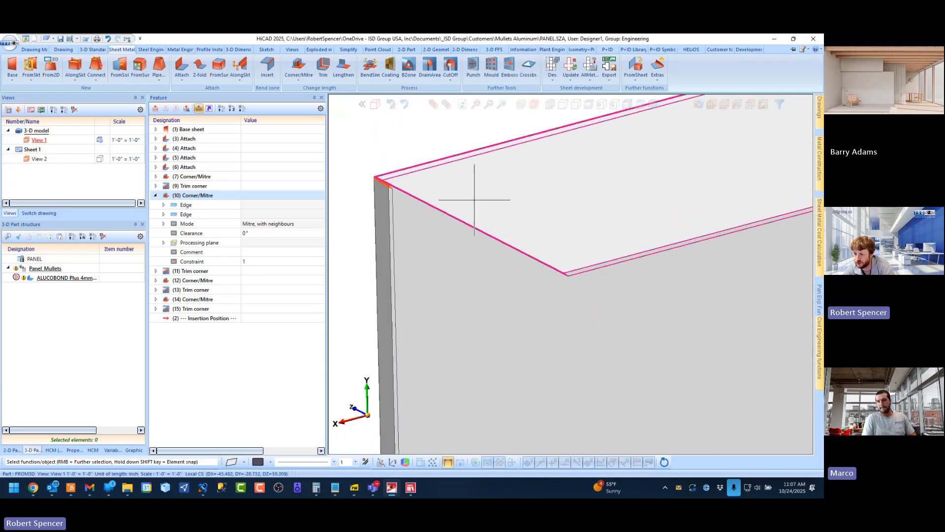
pyautogui.moveTo(507, 221); pyautogui.dragTo(514, 193, button='middle')
pyautogui.scroll(3, 586, 171)
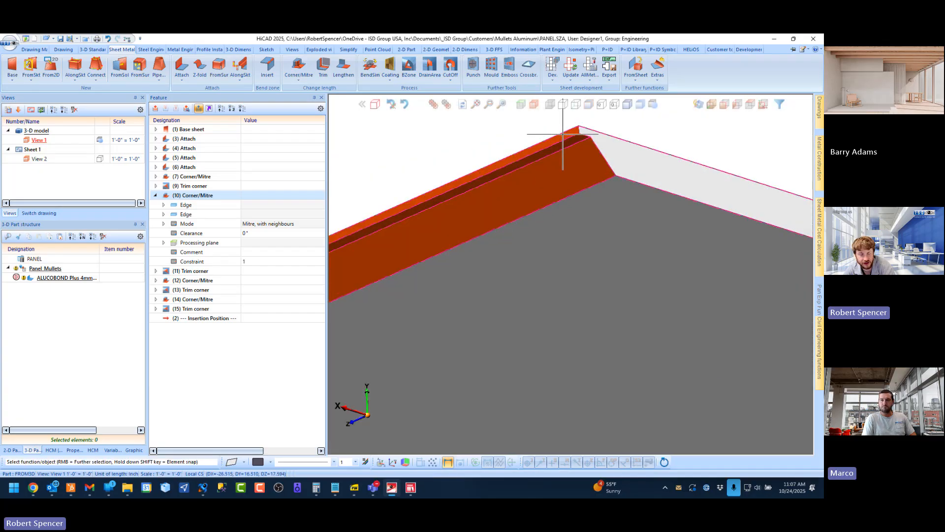
pyautogui.moveTo(566, 135); pyautogui.dragTo(522, 201, button='middle')
pyautogui.scroll(-4, 580, 149)
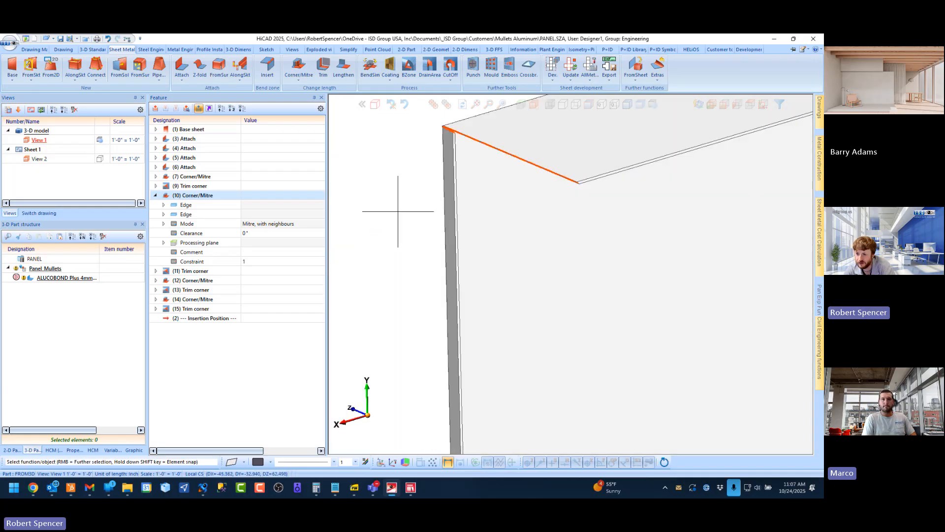
pyautogui.scroll(-2, 379, 226)
pyautogui.scroll(3, 431, 148)
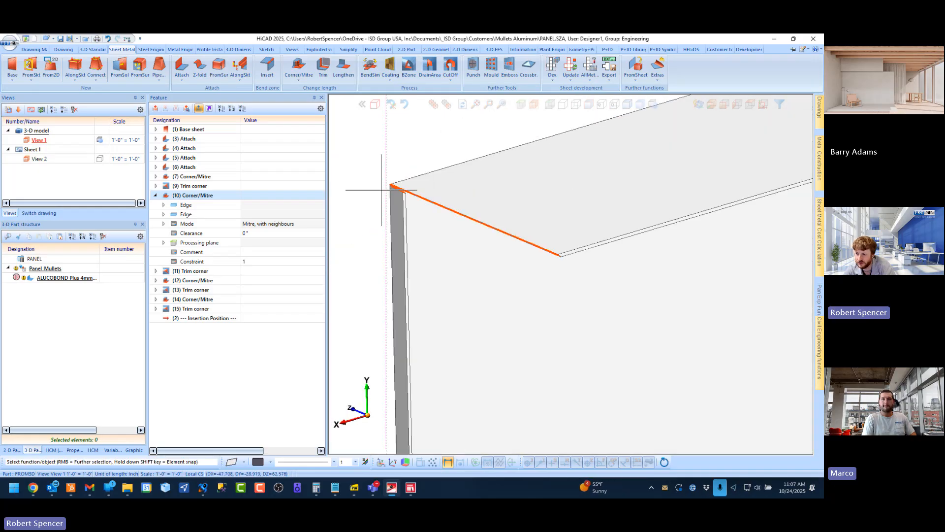
# Make the Corner/Mitre feature (10) conditional with the constraint formula top_return=0
pyautogui.click(259, 197)
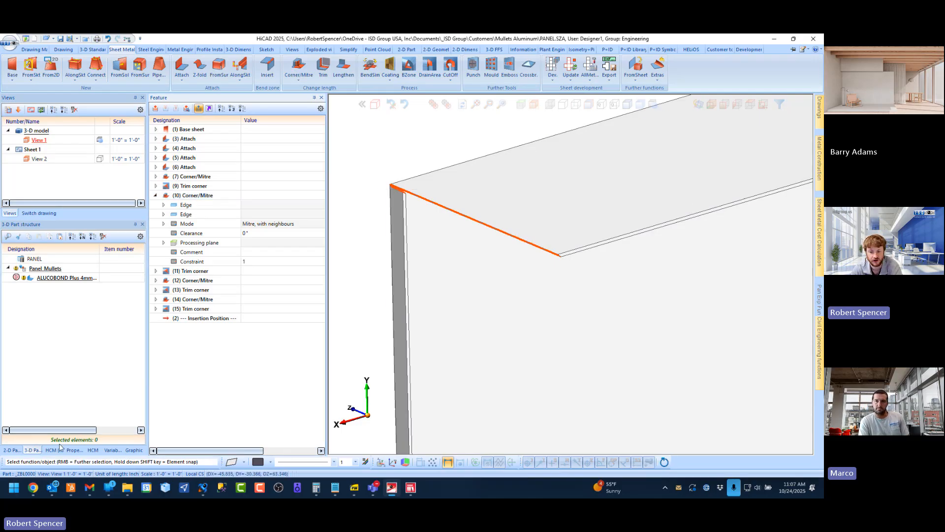
pyautogui.click(113, 450)
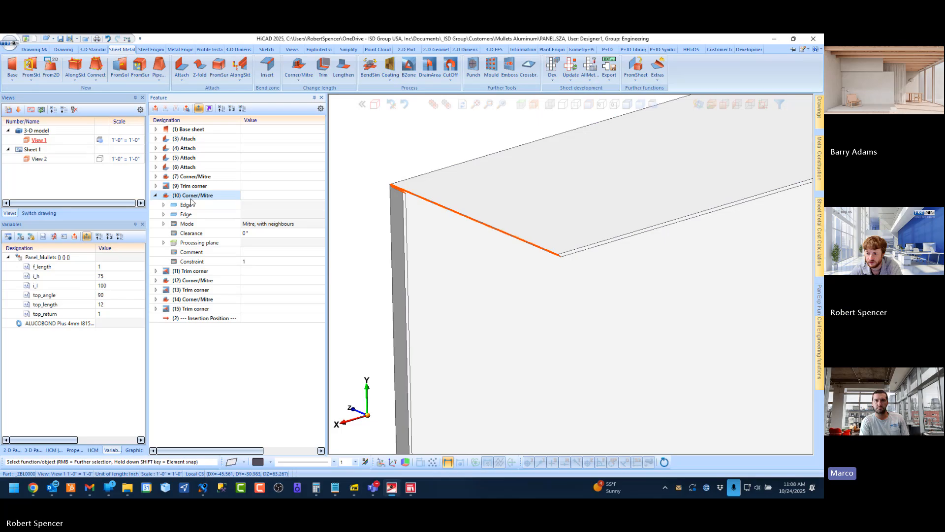
pyautogui.click(250, 196)
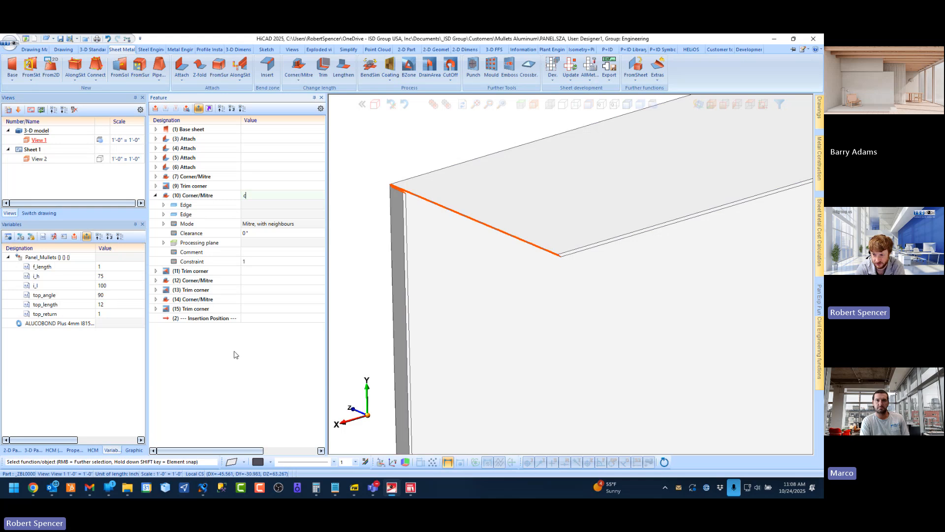
pyautogui.write('o')
pyautogui.press('BackSpace')
pyautogui.press('BackSpace')
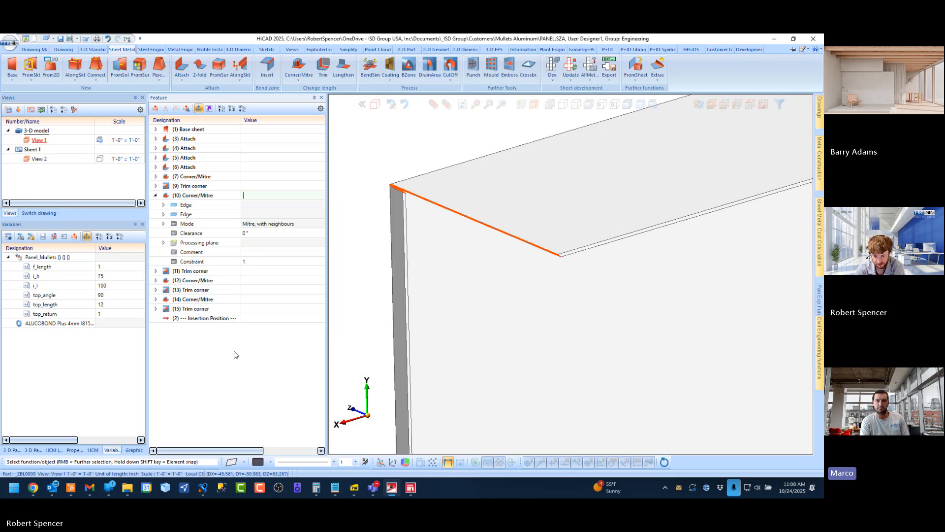
pyautogui.write('top')
pyautogui.press('Down')
pyautogui.press('Down')
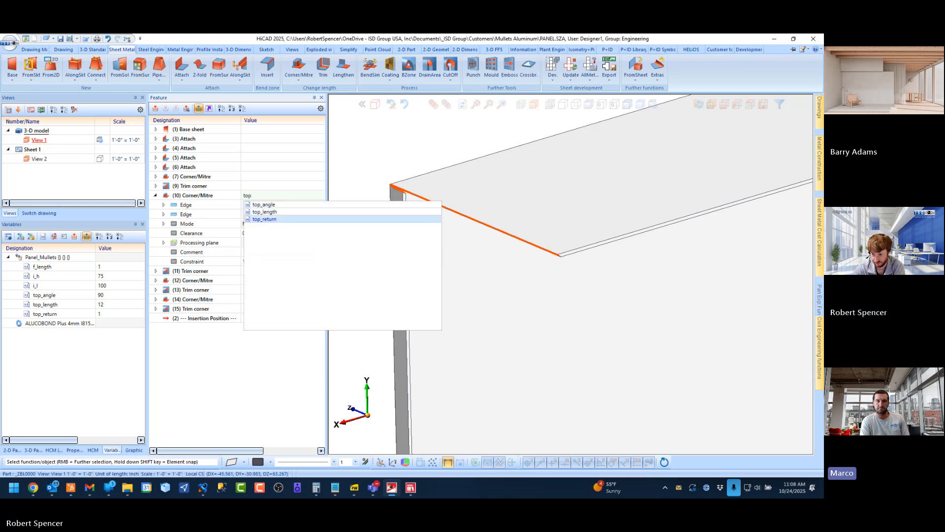
pyautogui.press('Return')
pyautogui.write('=0')
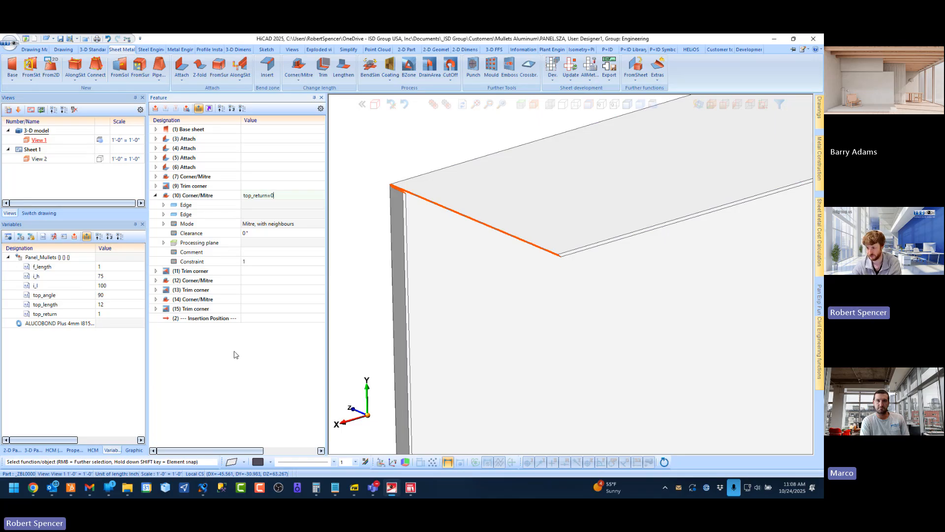
pyautogui.press('Return')
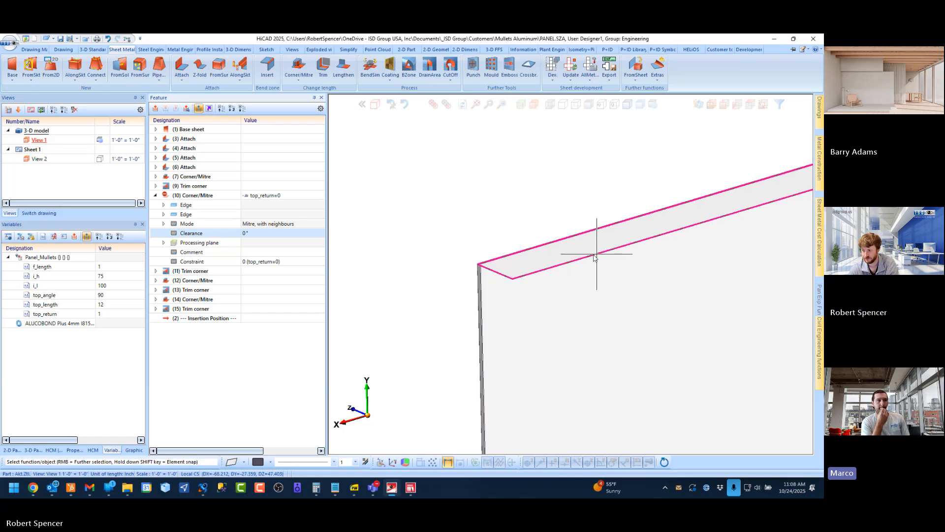
# Give the Corner/Mitre feature (12) at the top flange's opposite end the constraint formula top_return=0
pyautogui.moveTo(595, 257); pyautogui.dragTo(535, 261, button='middle')
pyautogui.scroll(-6, 551, 271)
pyautogui.scroll(8, 570, 276)
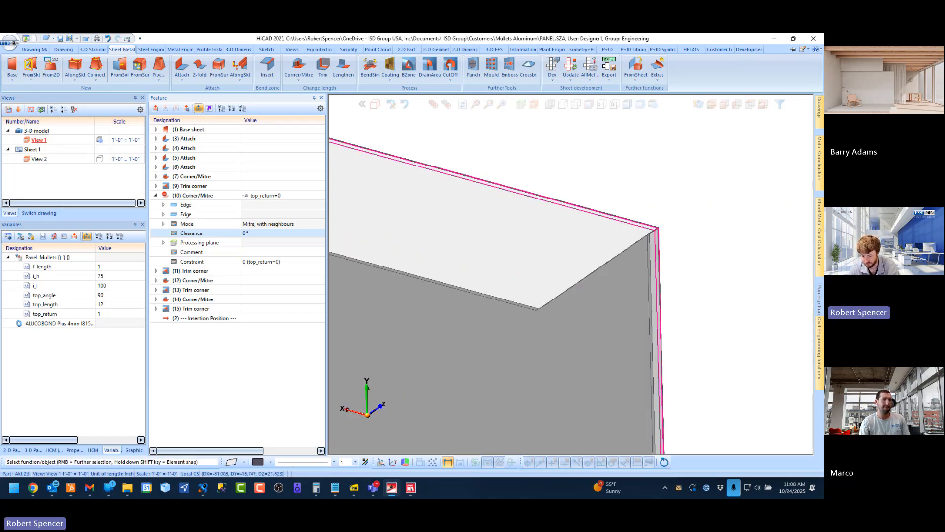
pyautogui.scroll(4, 565, 257)
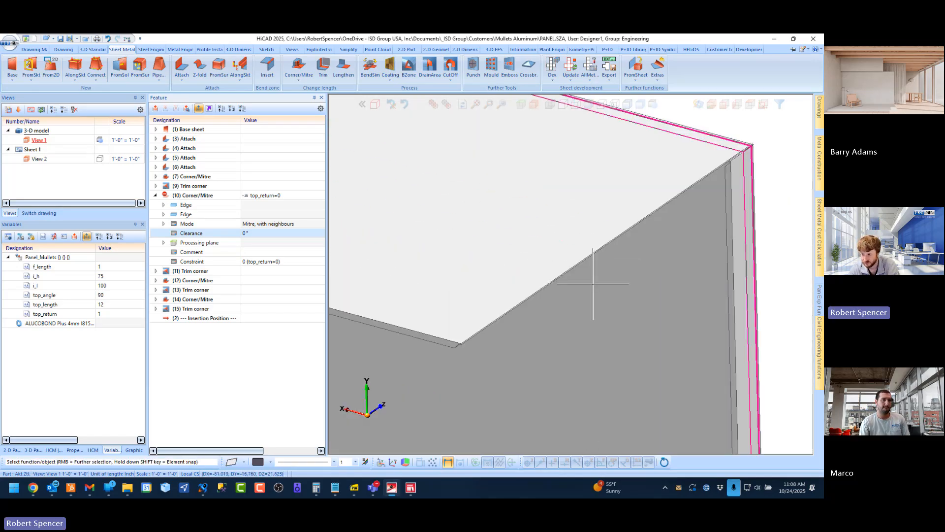
pyautogui.click(578, 258)
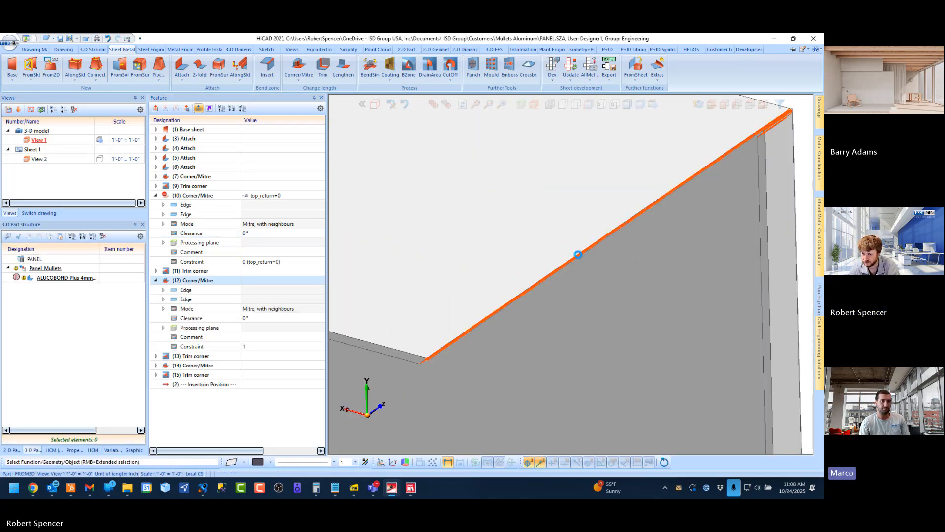
pyautogui.click(253, 281)
pyautogui.write('top')
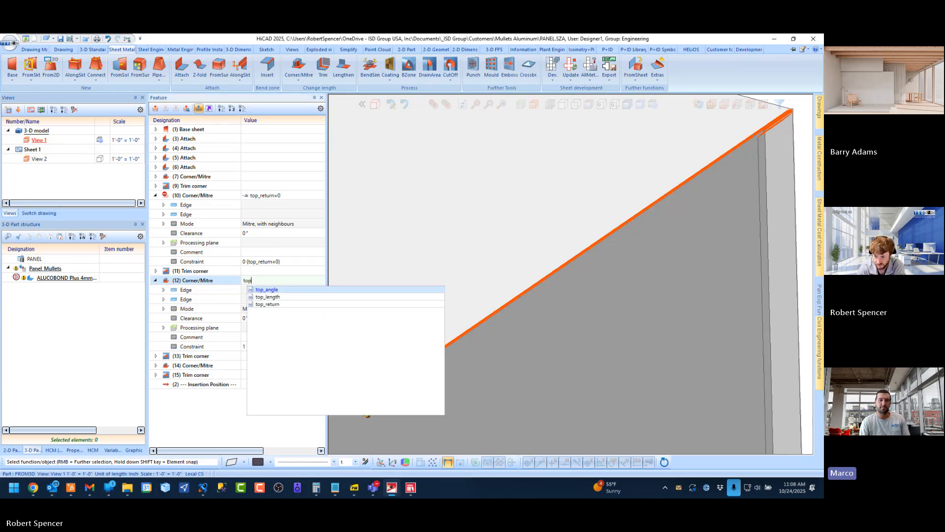
pyautogui.press('Down')
pyautogui.press('Down')
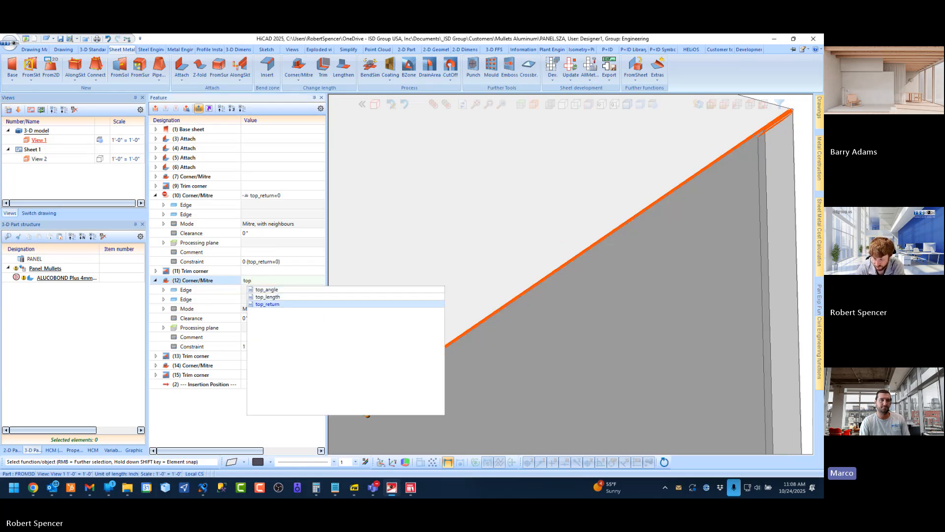
pyautogui.press('Return')
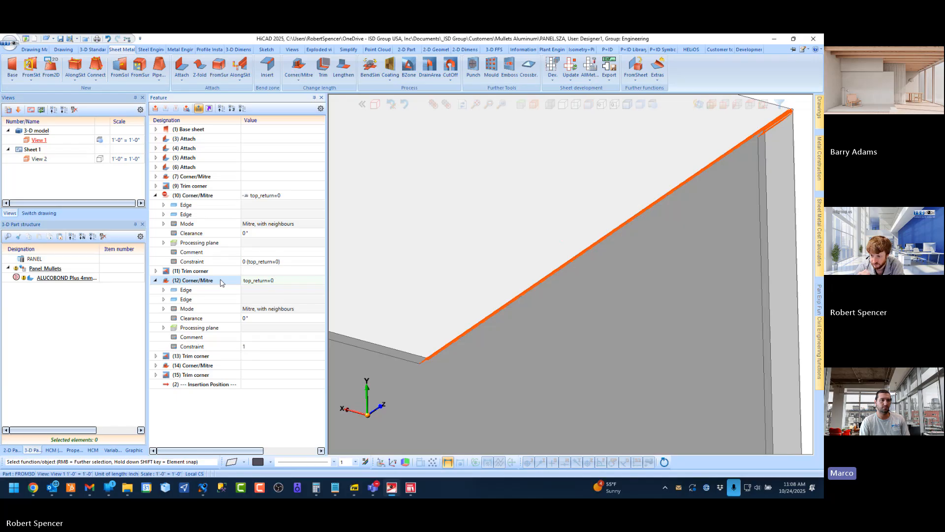
pyautogui.press('Return')
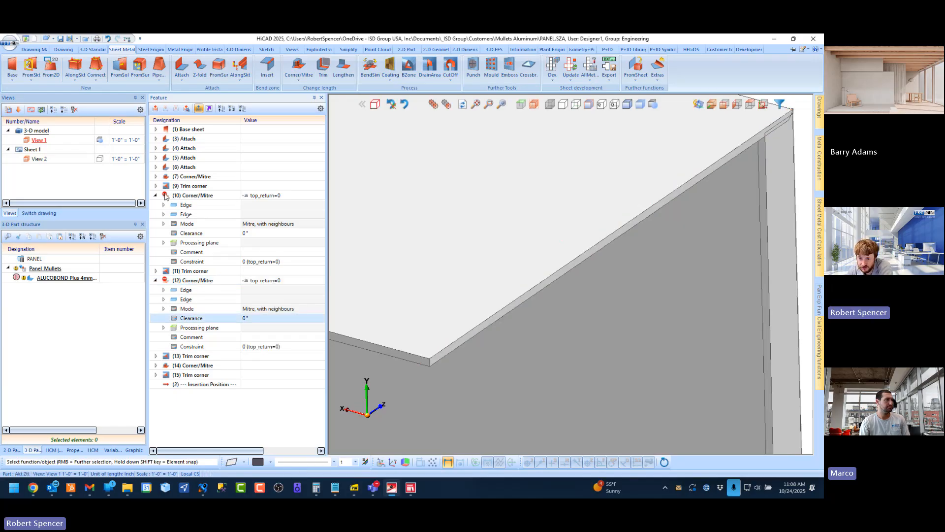
# Set the variable top_return to 0 and inspect how the top flange corner responds
pyautogui.moveTo(165, 197)
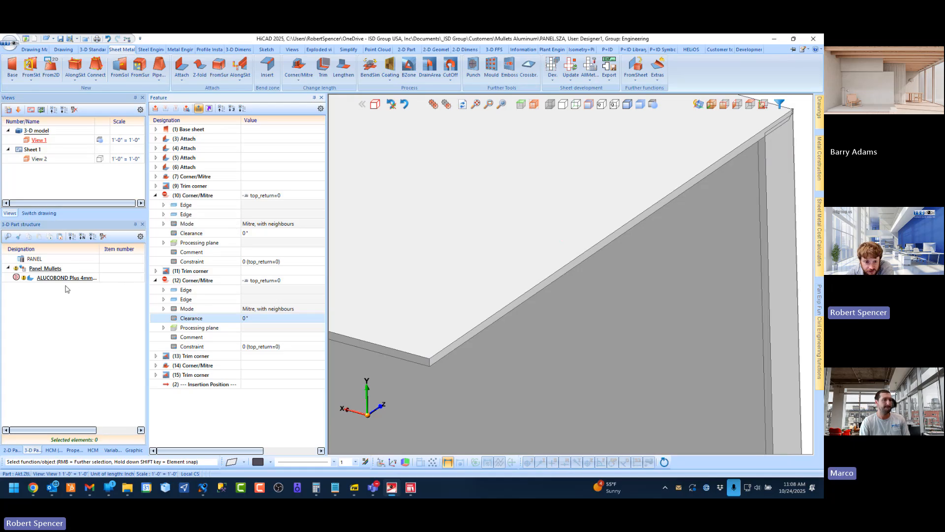
pyautogui.click(116, 451)
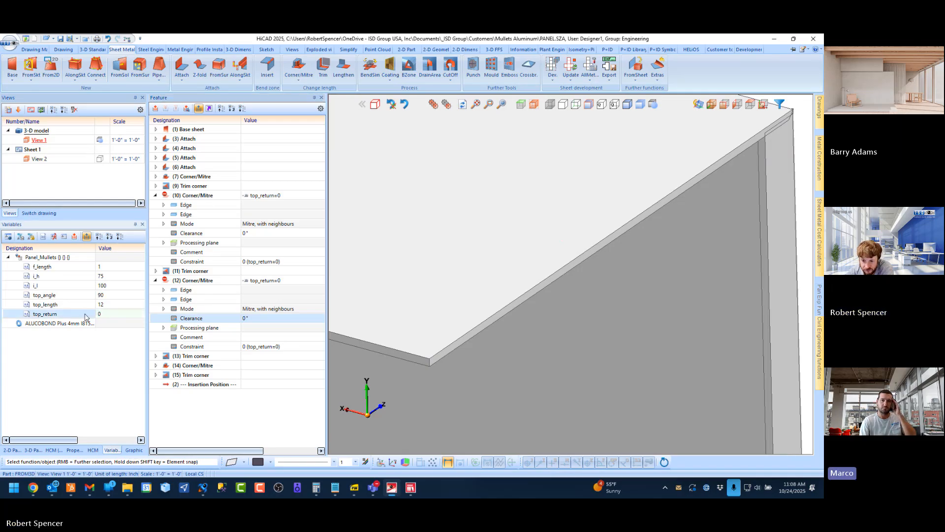
pyautogui.press('Return')
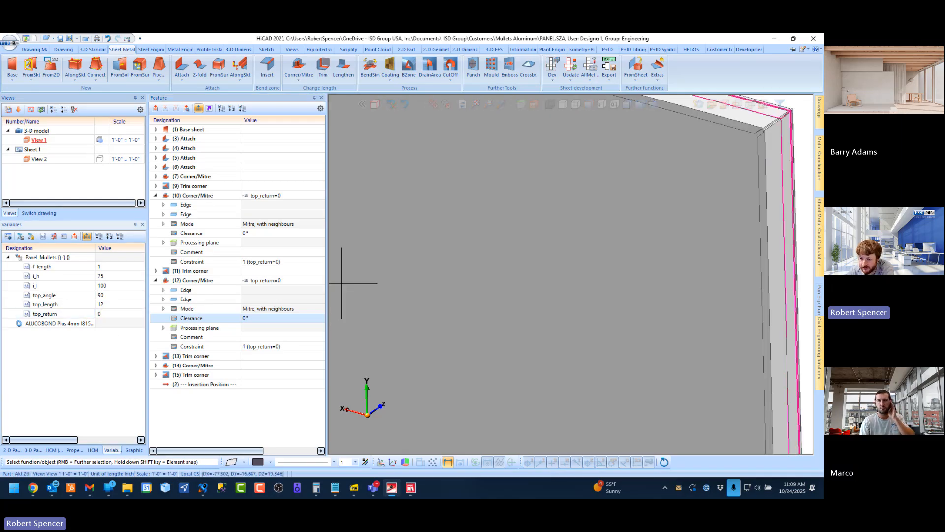
pyautogui.scroll(-3, 441, 232)
pyautogui.scroll(7, 599, 173)
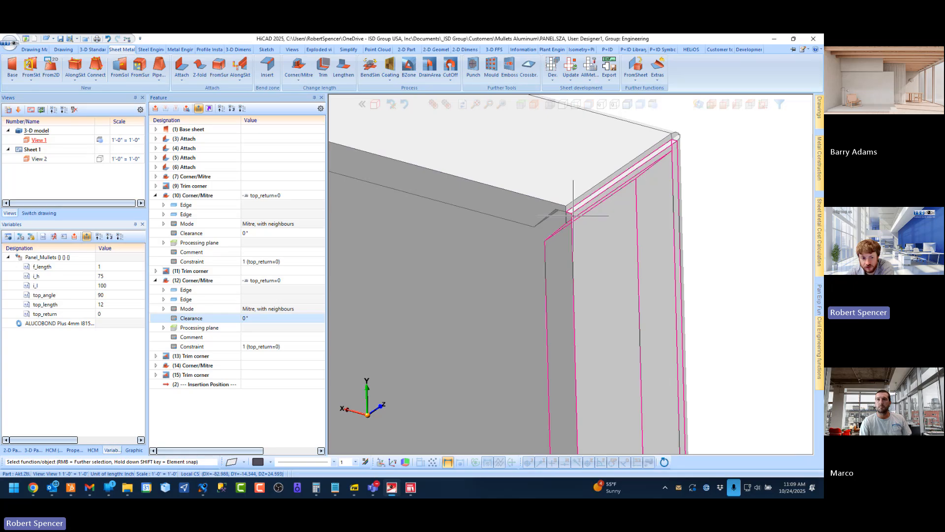
# Set the variable top_return back to 1
pyautogui.doubleClick(105, 314)
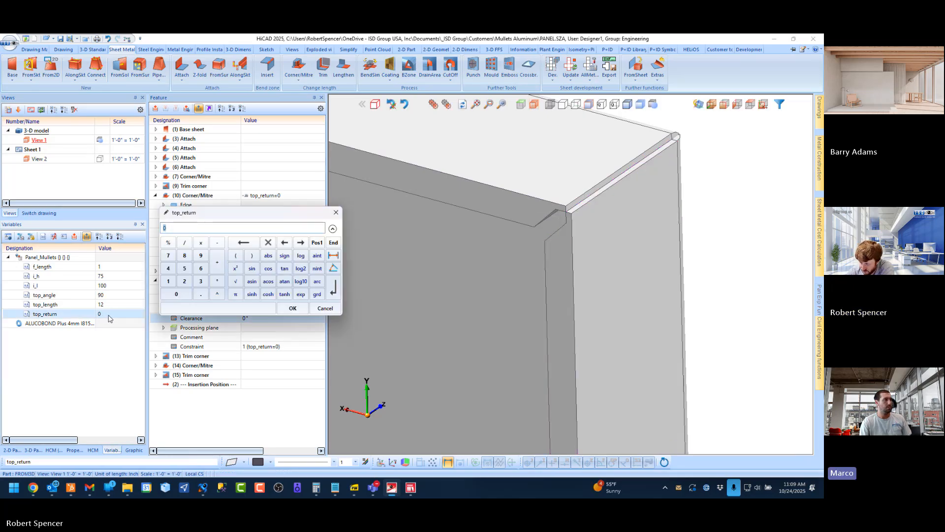
pyautogui.write('1')
pyautogui.press('Return')
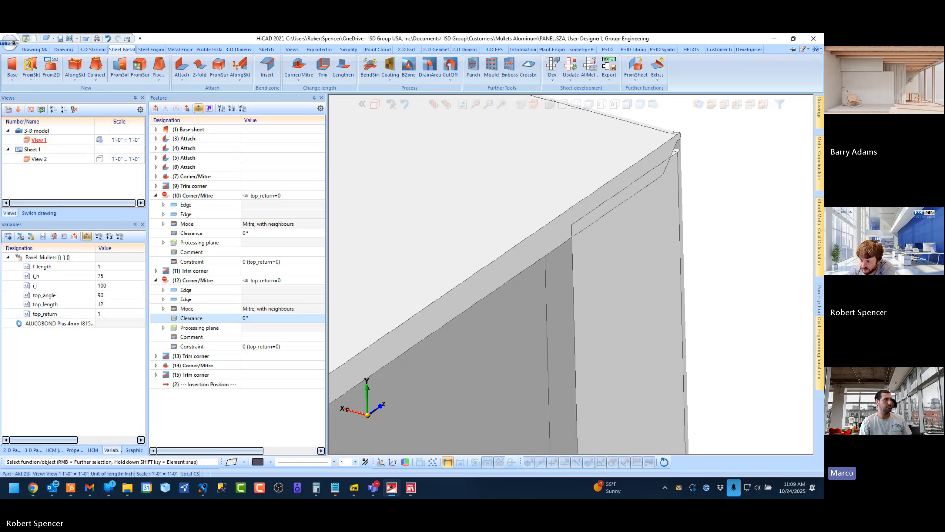
# Attach a 1-inch, 90° flange with V 90° groove to the top flange's long front edge, using fitting mode Shorten, outer
pyautogui.scroll(-6, 655, 230)
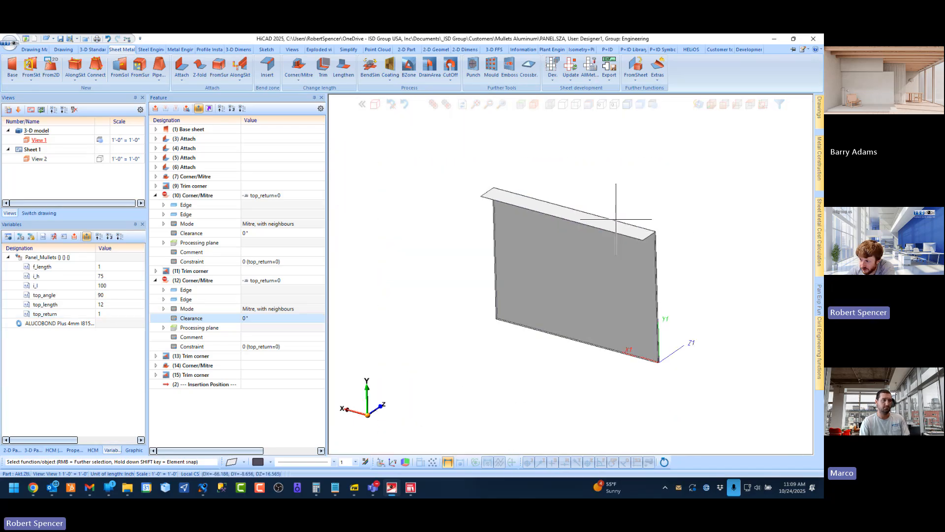
pyautogui.scroll(2, 575, 210)
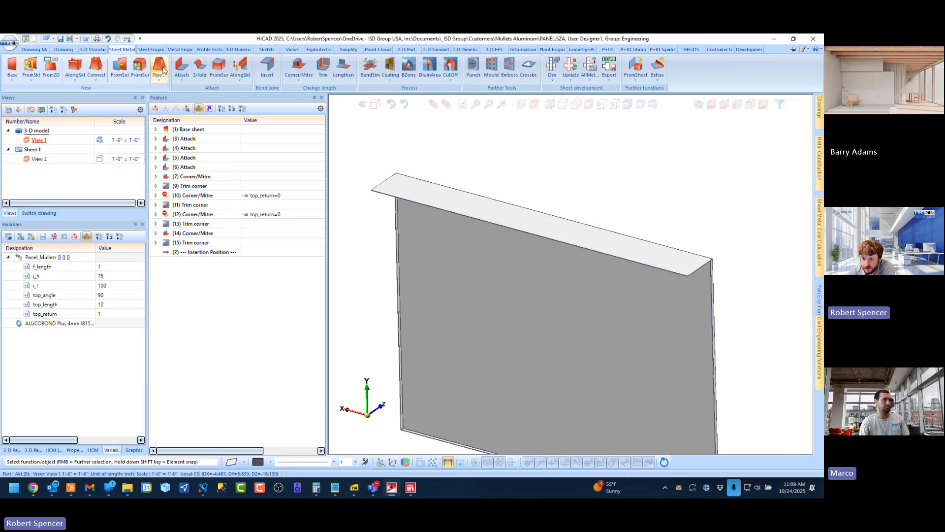
pyautogui.click(181, 66)
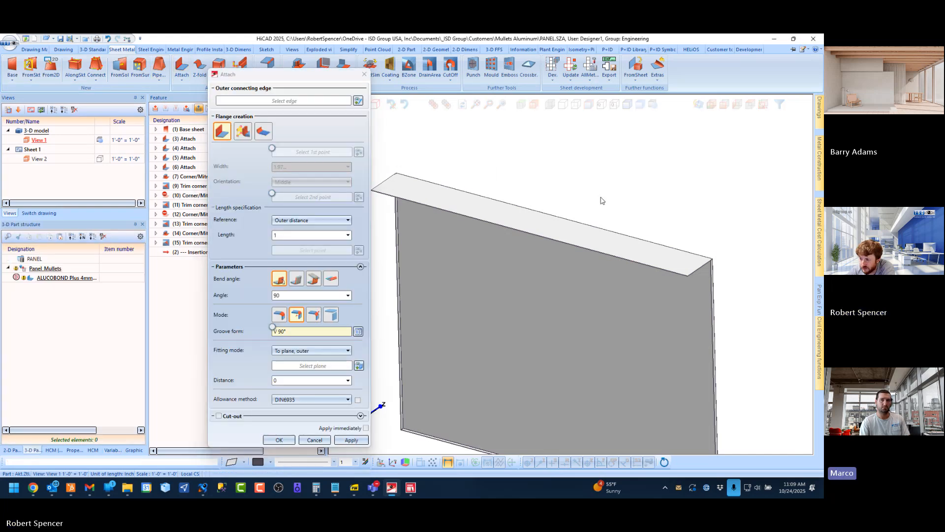
pyautogui.scroll(-2, 633, 198)
pyautogui.moveTo(549, 205); pyautogui.dragTo(597, 207, button='middle')
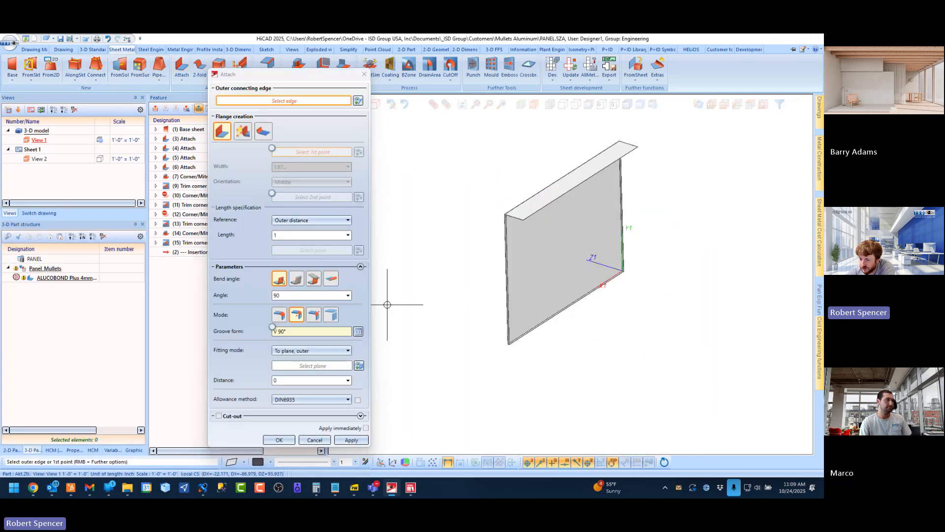
pyautogui.click(339, 350)
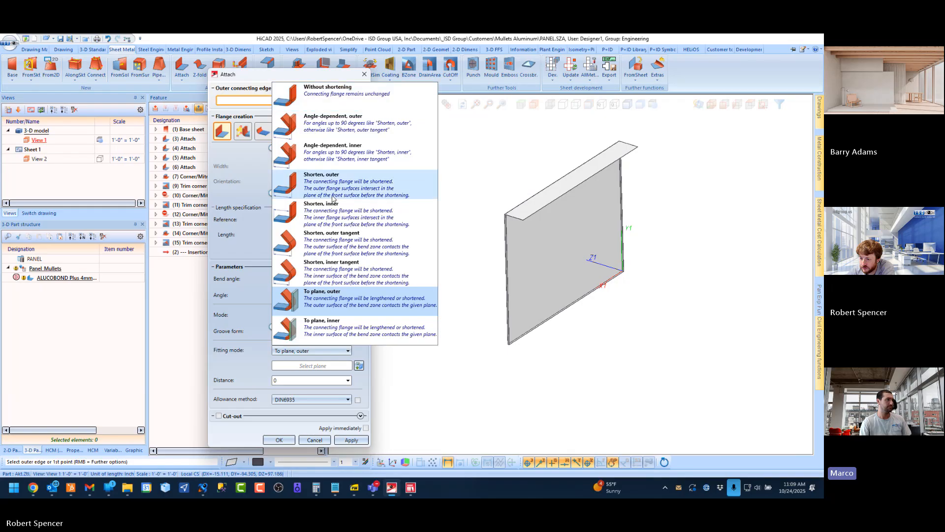
pyautogui.click(321, 185)
pyautogui.scroll(5, 506, 182)
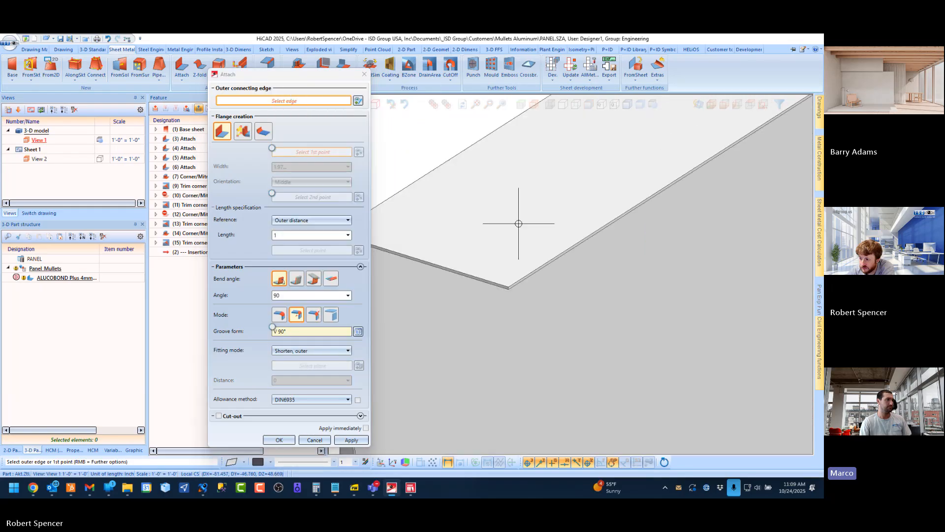
pyautogui.click(525, 287)
pyautogui.scroll(-4, 526, 238)
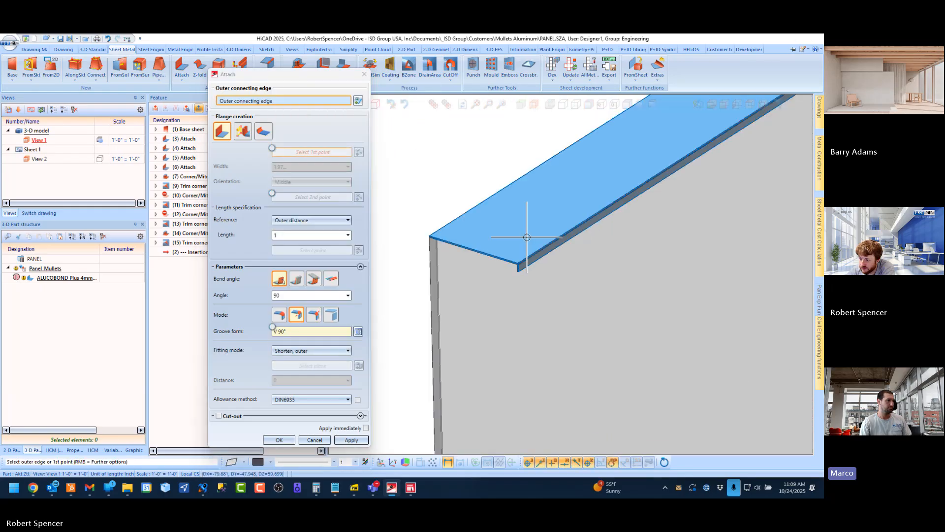
# Attach a matching 1-inch V 90° grooved flange along one short end of the top flange and inspect the corner
pyautogui.middleClick(491, 262)
pyautogui.scroll(5, 455, 243)
pyautogui.scroll(1, 455, 244)
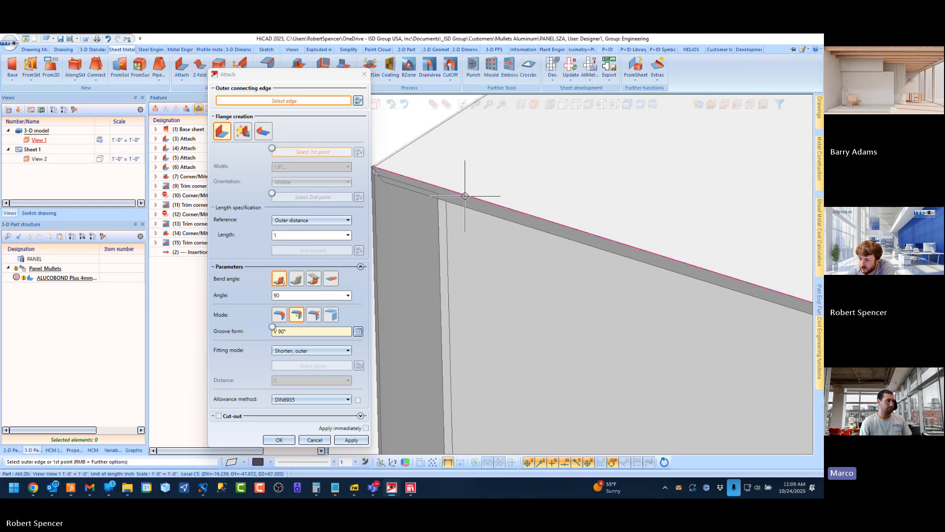
pyautogui.click(465, 196)
pyautogui.moveTo(448, 199); pyautogui.dragTo(561, 204, button='middle')
pyautogui.moveTo(439, 207)
pyautogui.mouseDown(button='middle')
pyautogui.moveTo(465, 191)
pyautogui.moveTo(448, 208)
pyautogui.mouseUp(button='middle')
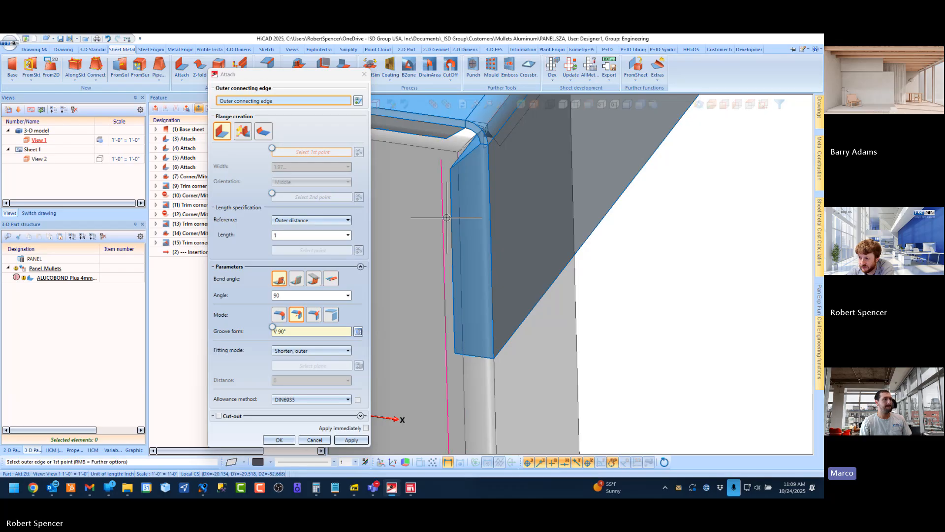
pyautogui.scroll(-8, 448, 207)
pyautogui.middleClick(552, 282)
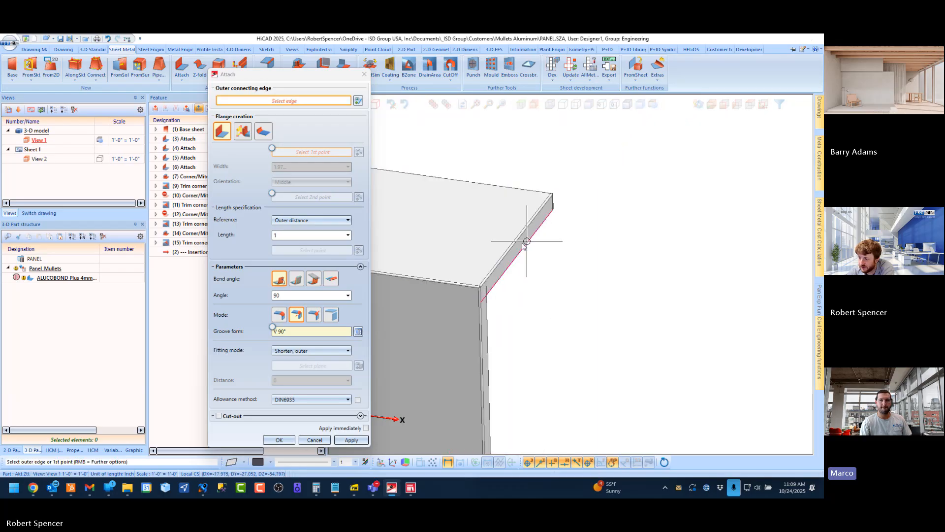
# Attach the same 1-inch V 90° grooved flange along the top flange's opposite short end and inspect its corner fit
pyautogui.moveTo(527, 242); pyautogui.dragTo(406, 242, button='middle')
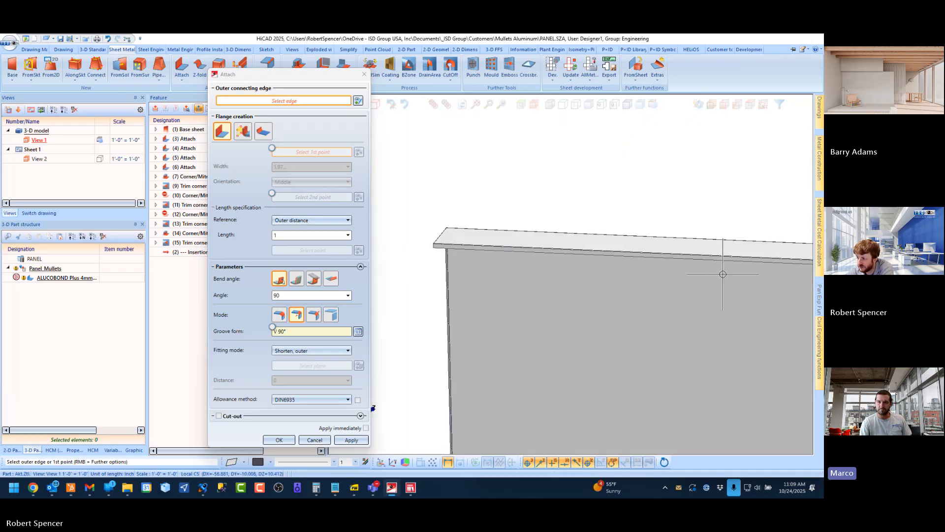
pyautogui.scroll(-3, 547, 265)
pyautogui.scroll(6, 675, 269)
pyautogui.scroll(3, 513, 259)
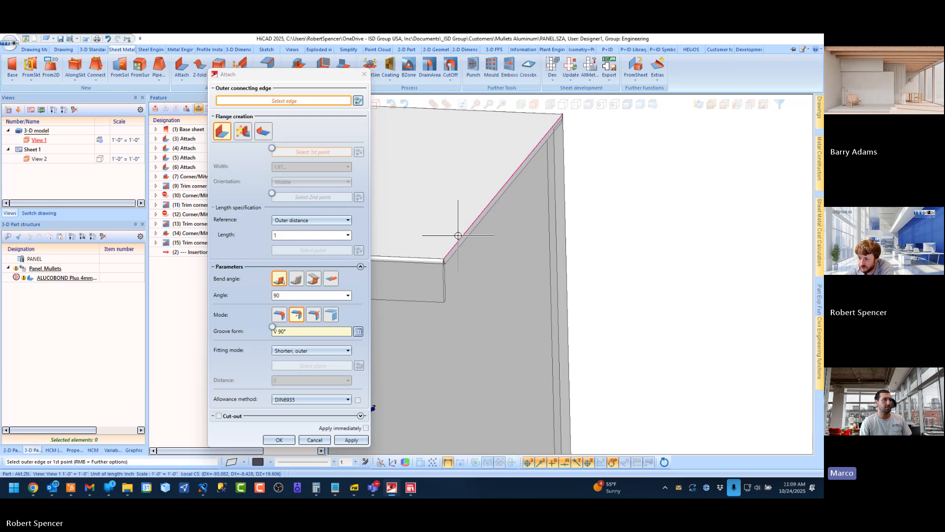
pyautogui.click(457, 239)
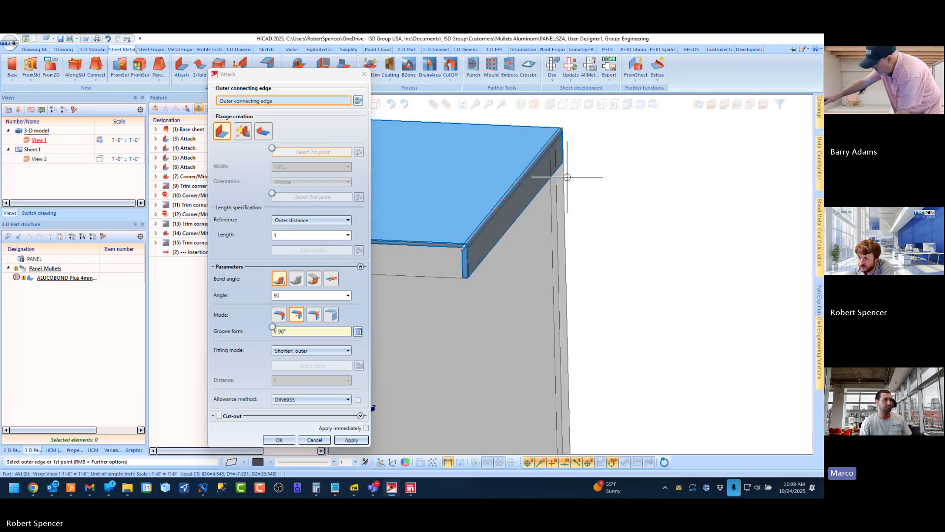
pyautogui.scroll(3, 556, 151)
pyautogui.moveTo(556, 151); pyautogui.dragTo(444, 170, button='middle')
pyautogui.scroll(-2, 453, 187)
pyautogui.scroll(3, 521, 191)
pyautogui.moveTo(439, 211); pyautogui.dragTo(476, 212, button='middle')
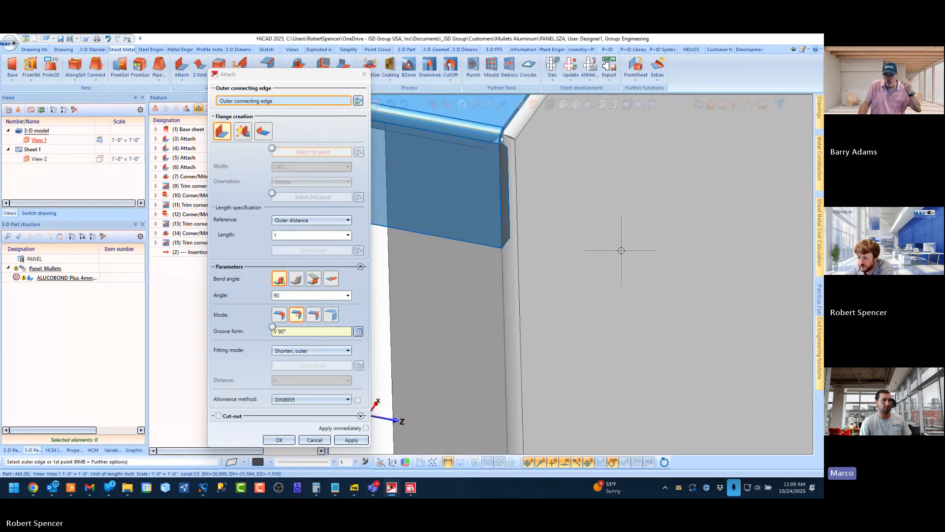
pyautogui.click(575, 251)
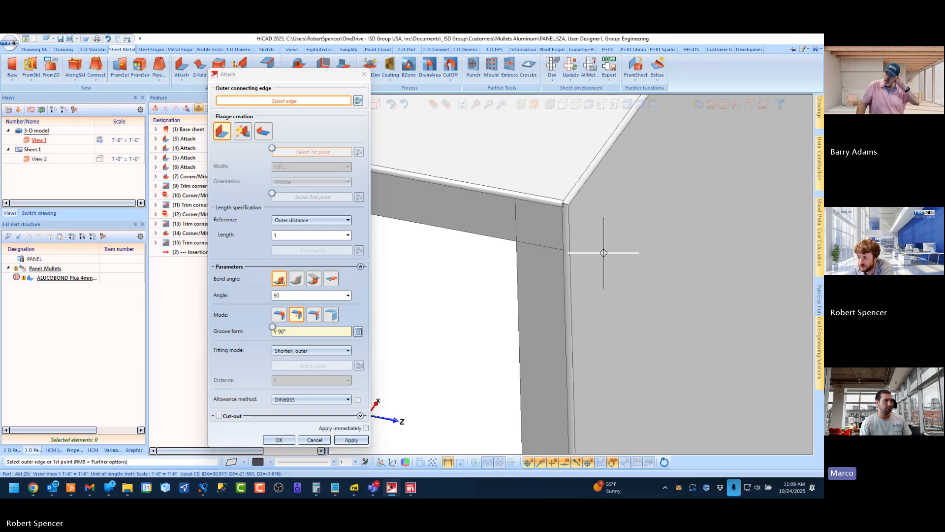
pyautogui.press('Escape')
pyautogui.scroll(-5, 604, 253)
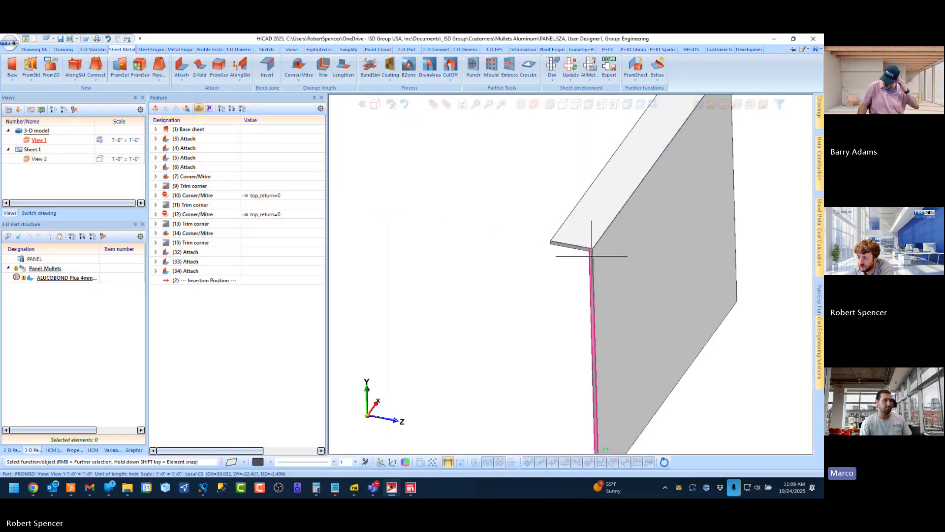
pyautogui.moveTo(591, 256); pyautogui.dragTo(477, 219, button='middle')
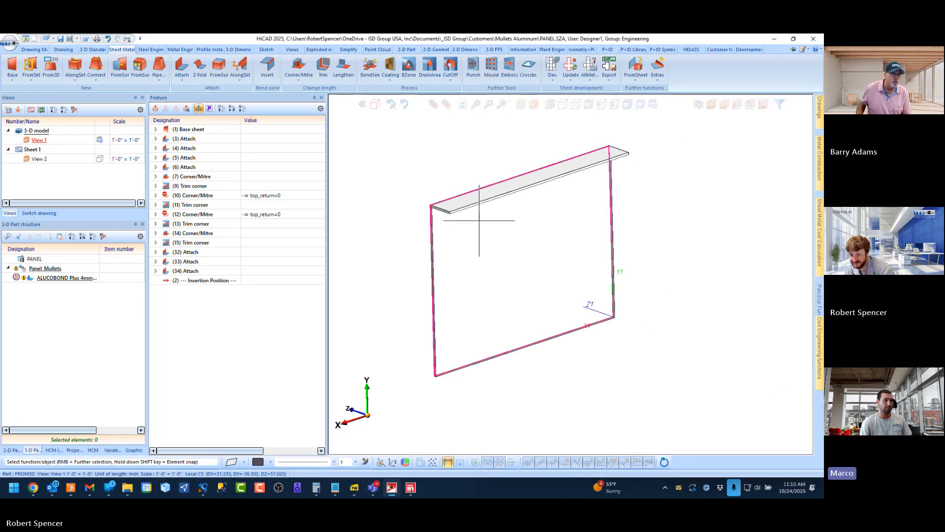
# Delete the three new Attach features (32), (33) and (34)
pyautogui.click(190, 252)
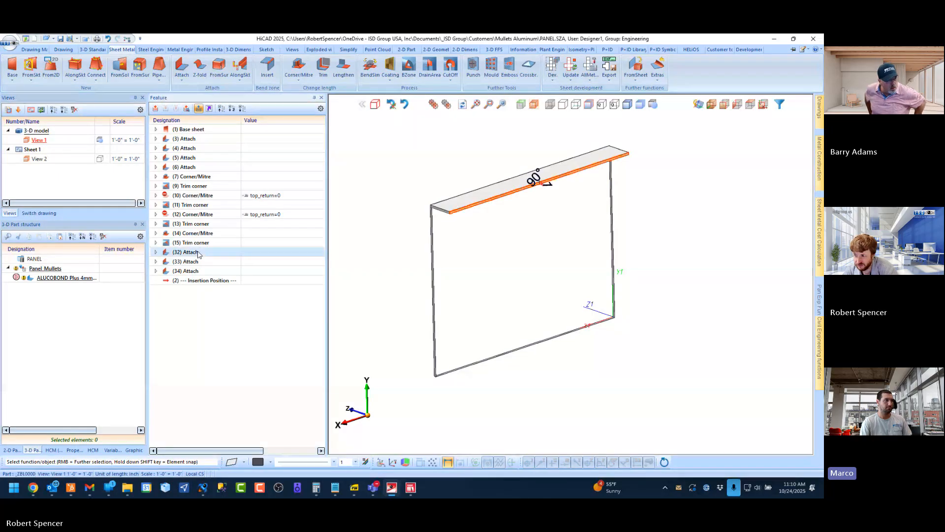
pyautogui.keyDown('shift'); pyautogui.click(183, 275); pyautogui.keyUp('shift')
pyautogui.rightClick(191, 270)
pyautogui.press('Escape')
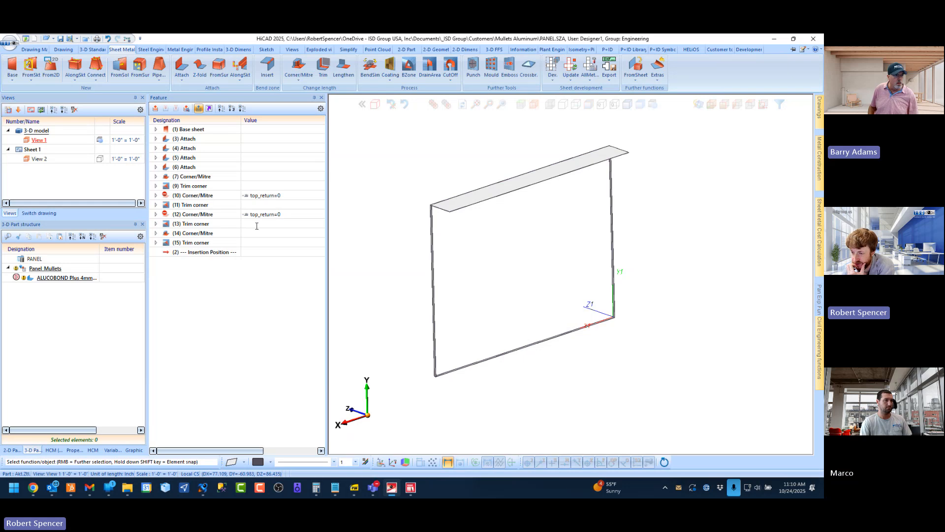
# Remove the top_return=0 constraint formulas from the Corner/Mitre features (12) and (10)
pyautogui.scroll(5, 394, 212)
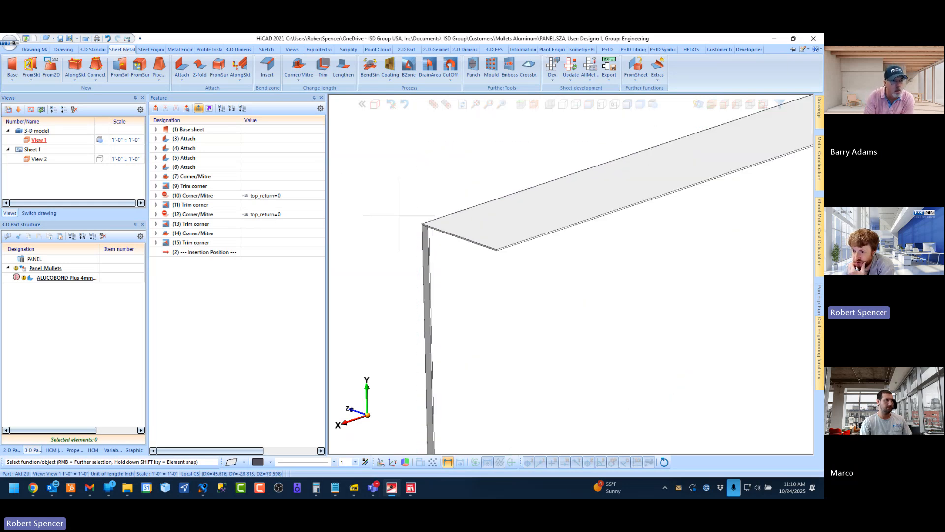
pyautogui.click(191, 215)
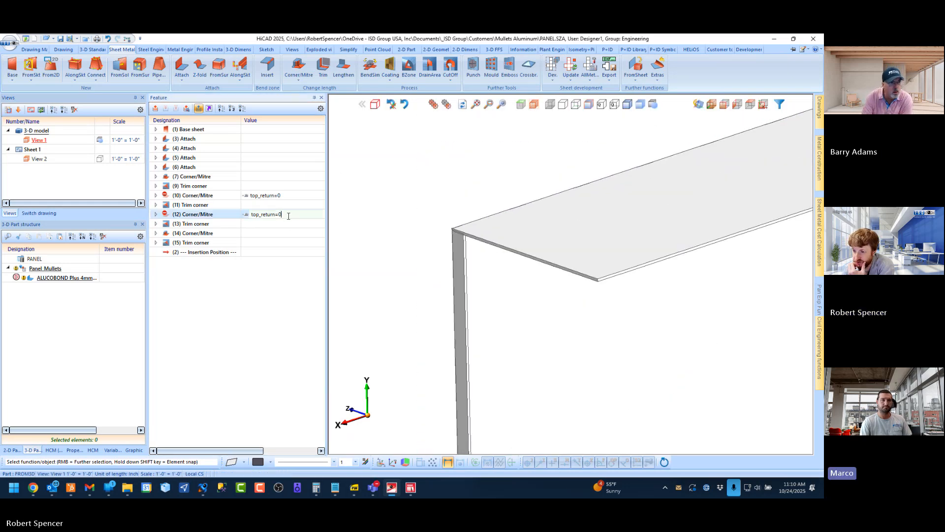
pyautogui.click(191, 224)
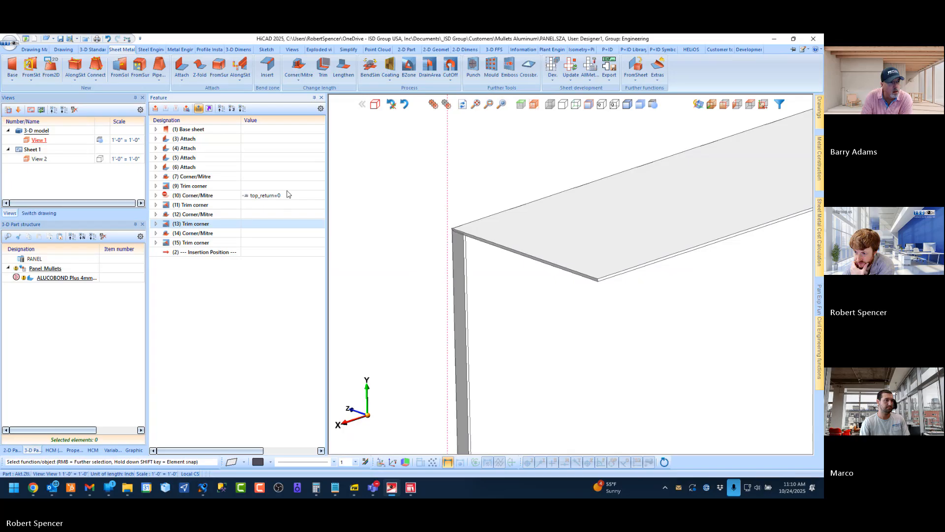
pyautogui.click(288, 194)
pyautogui.click(309, 194)
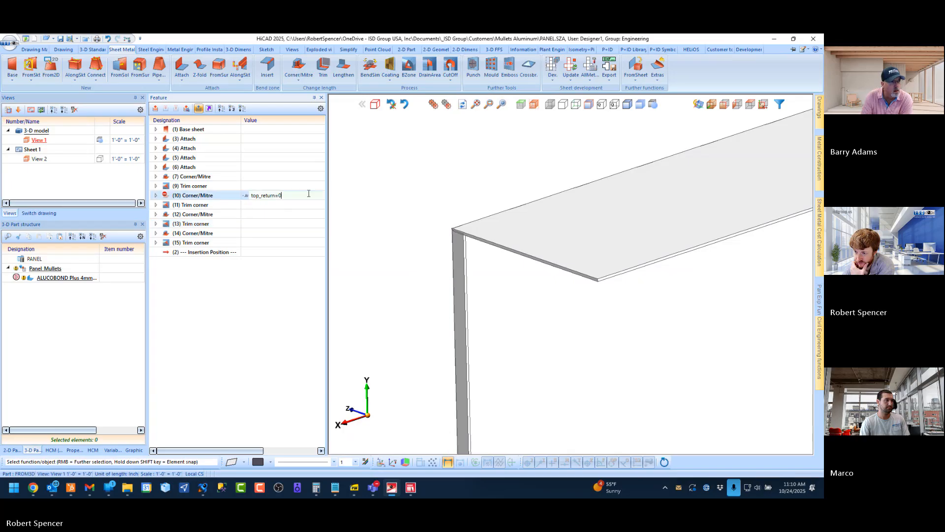
pyautogui.click(170, 205)
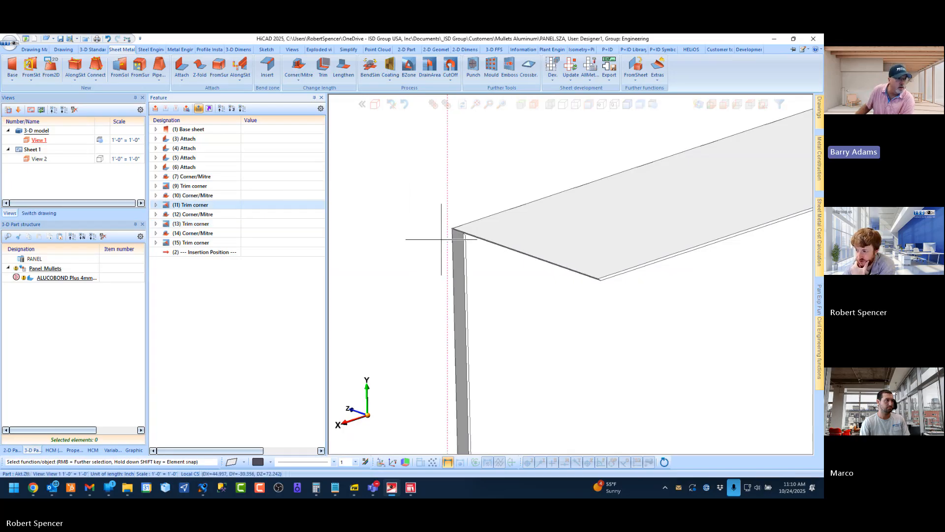
pyautogui.click(382, 184)
# Examine the corner where the top flange meets the side return flange
pyautogui.scroll(9, 460, 228)
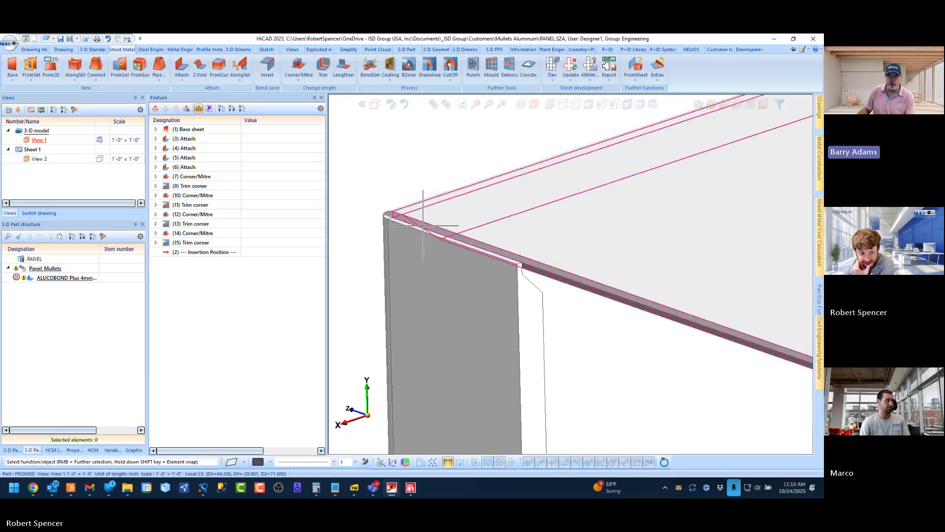
pyautogui.scroll(-6, 423, 225)
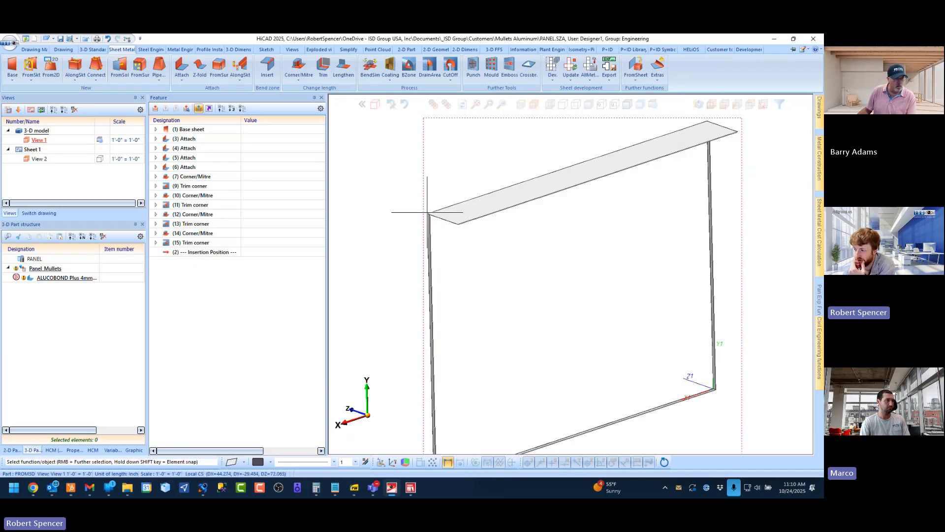
pyautogui.scroll(5, 414, 189)
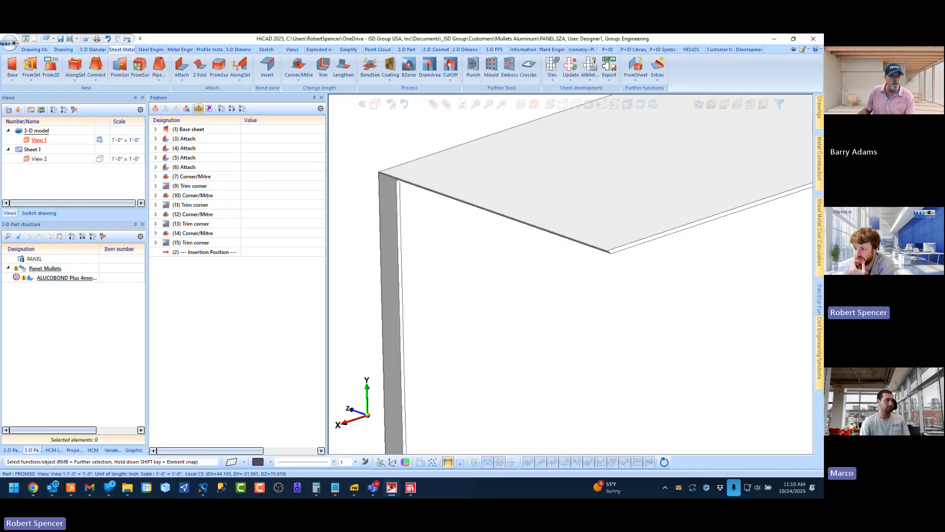
pyautogui.scroll(-5, 411, 178)
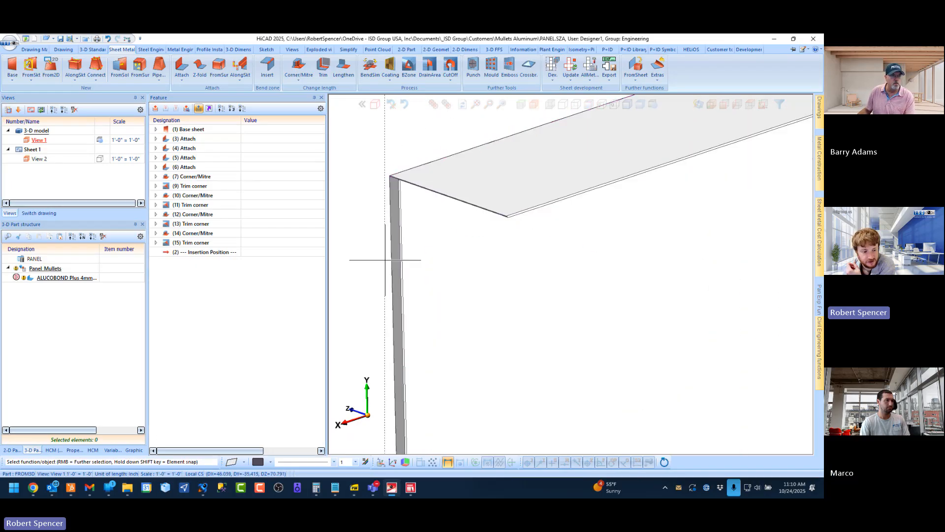
pyautogui.scroll(4, 411, 197)
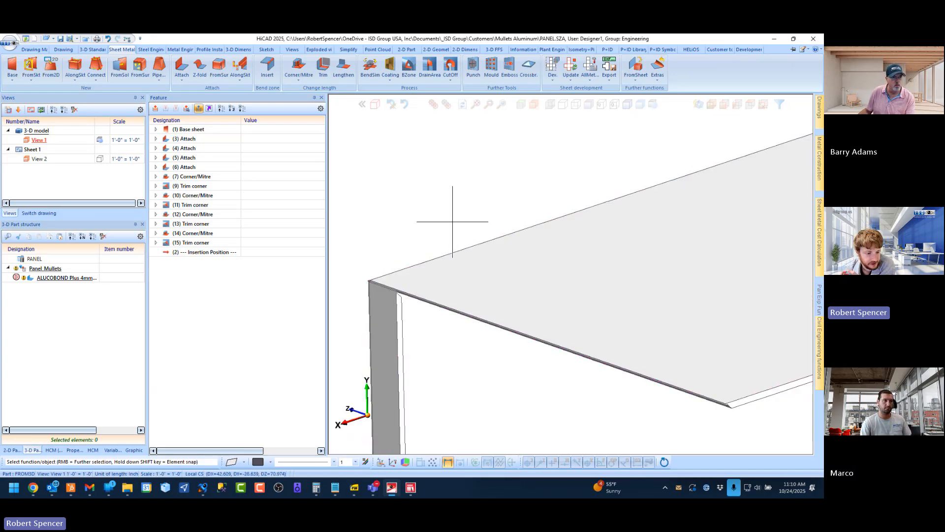
pyautogui.scroll(-3, 388, 256)
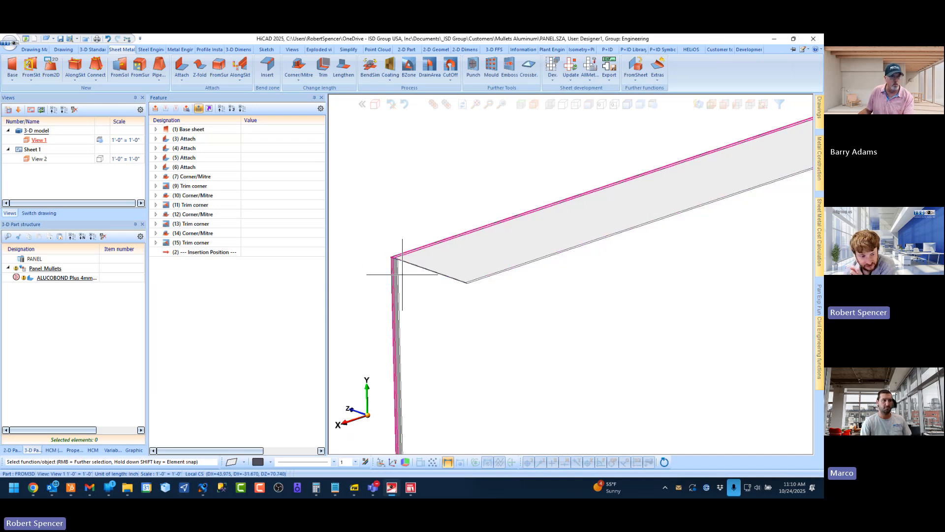
pyautogui.scroll(3, 394, 263)
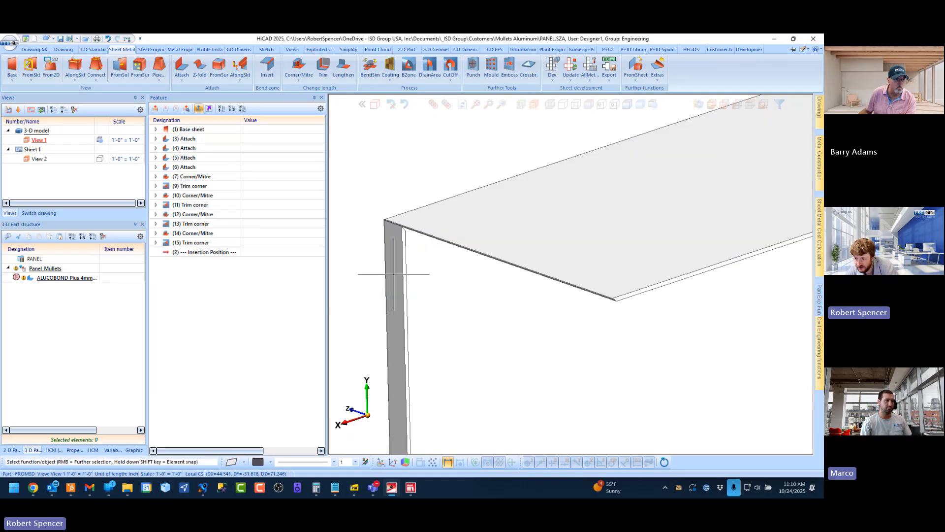
pyautogui.scroll(5, 431, 176)
pyautogui.scroll(-4, 421, 209)
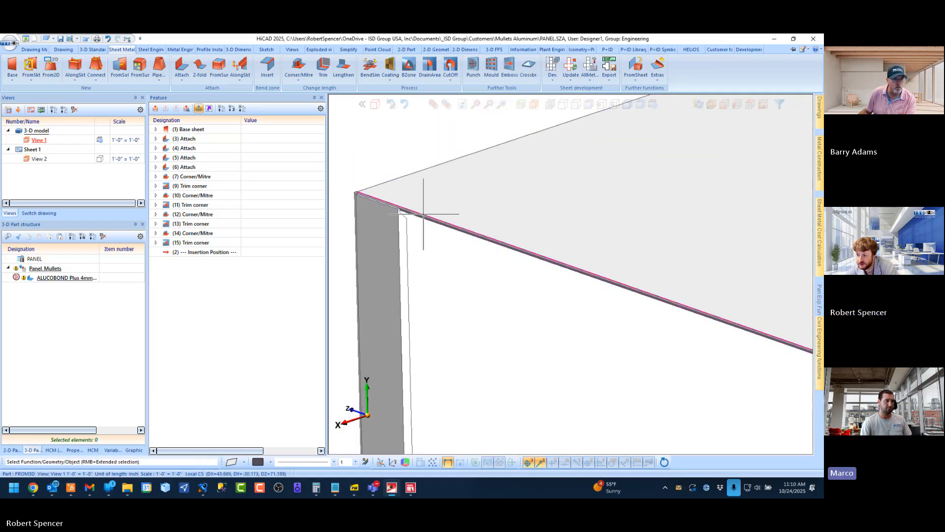
# Inspect the Corner/Mitre feature (10) at the top flange's end and display the panel's variables
pyautogui.click(425, 218)
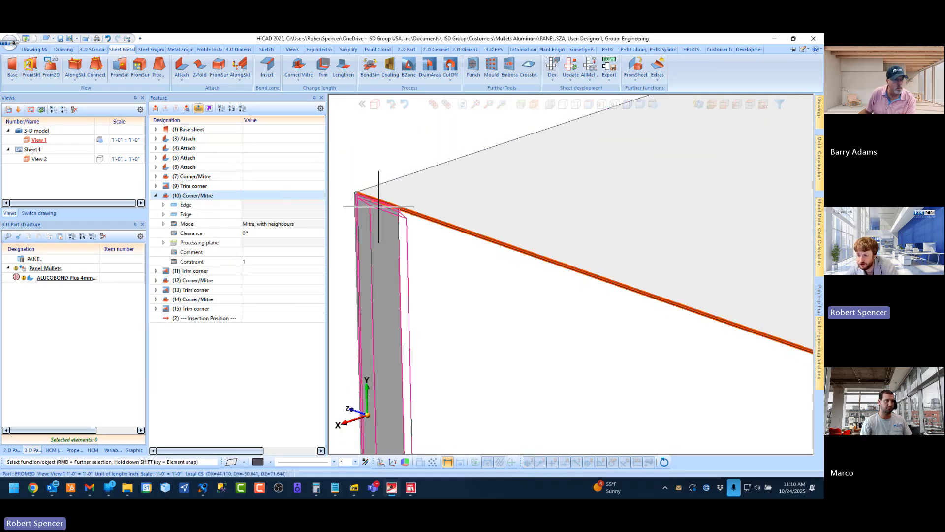
pyautogui.scroll(2, 376, 203)
pyautogui.scroll(1, 439, 200)
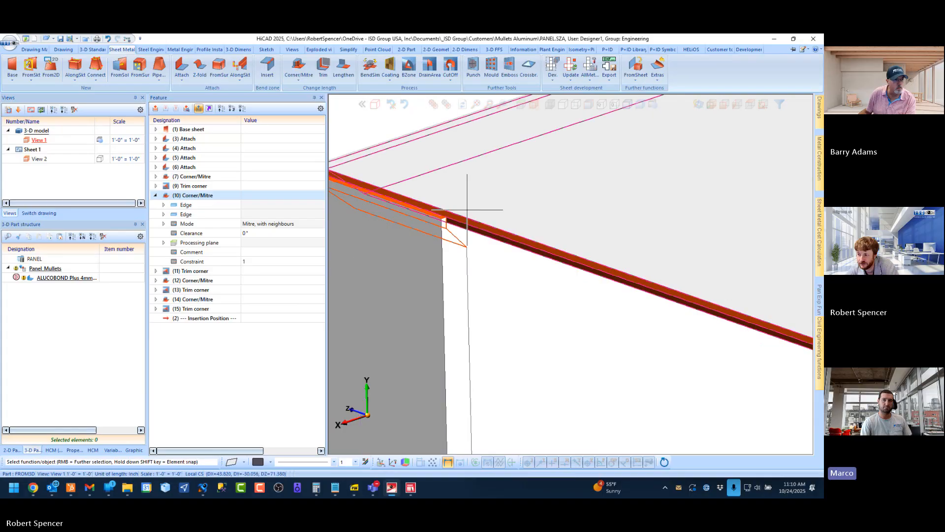
pyautogui.click(112, 449)
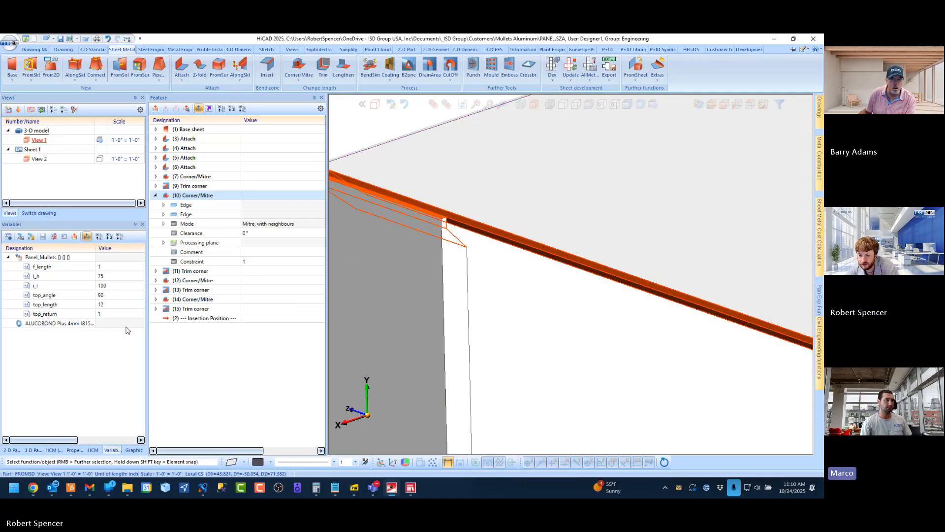
# Set the top_return variable to 0 and check the top flange corner
pyautogui.click(108, 314)
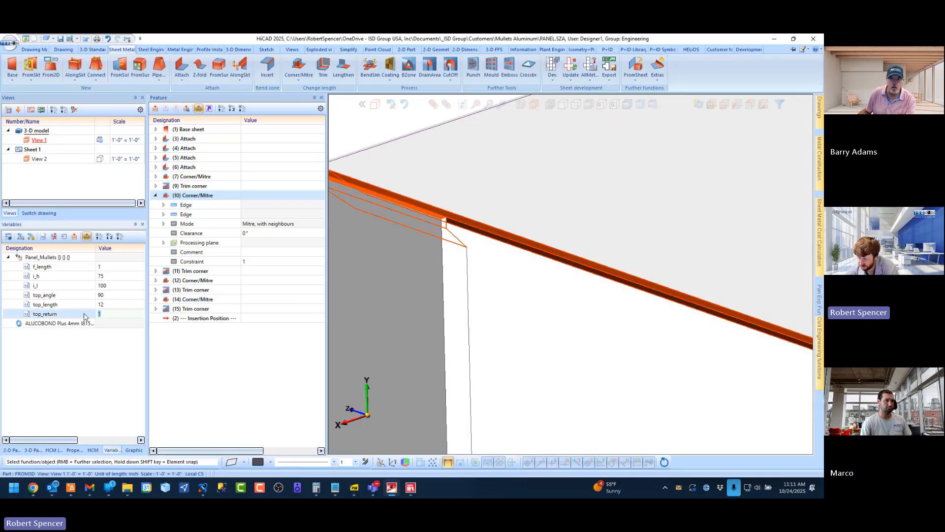
pyautogui.write('0')
pyautogui.press('Return')
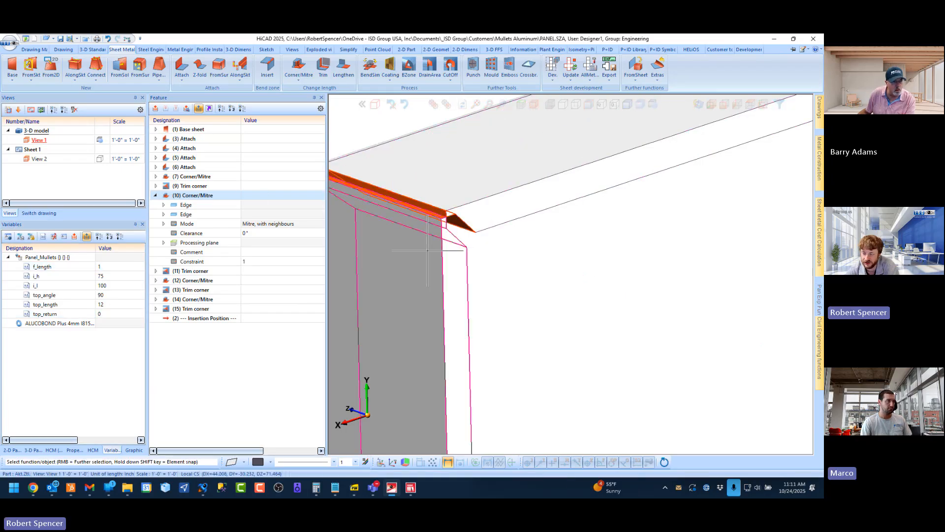
pyautogui.scroll(-5, 443, 211)
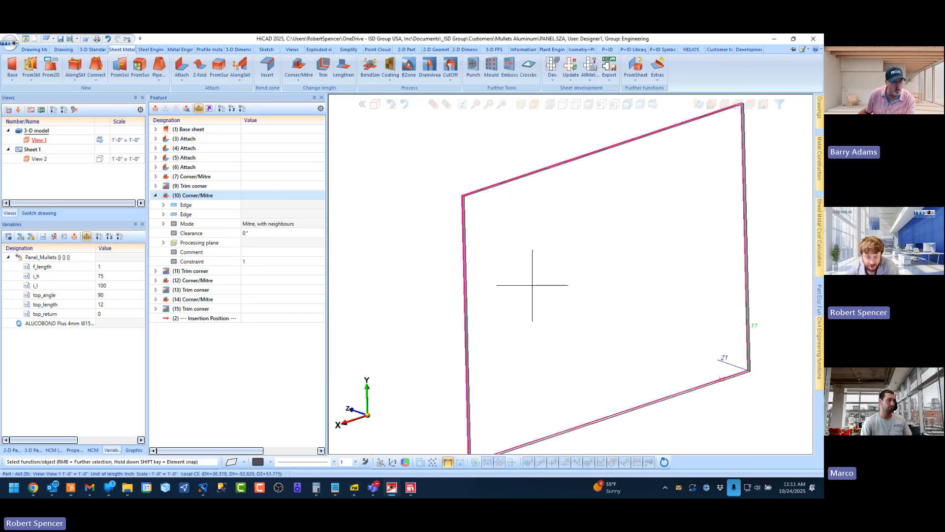
pyautogui.scroll(6, 475, 186)
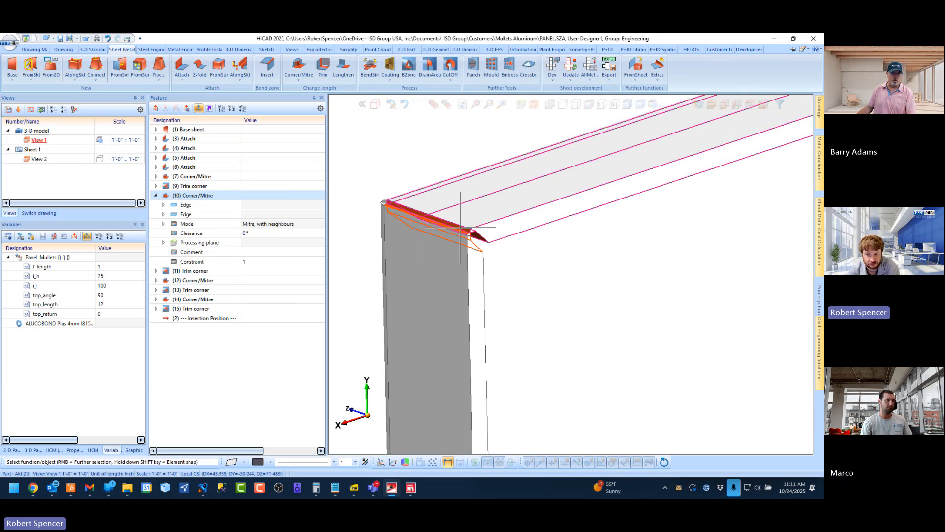
# Constrain the Corner/Mitre feature (10) with the formula top_return=0
pyautogui.click(244, 195)
pyautogui.write('1')
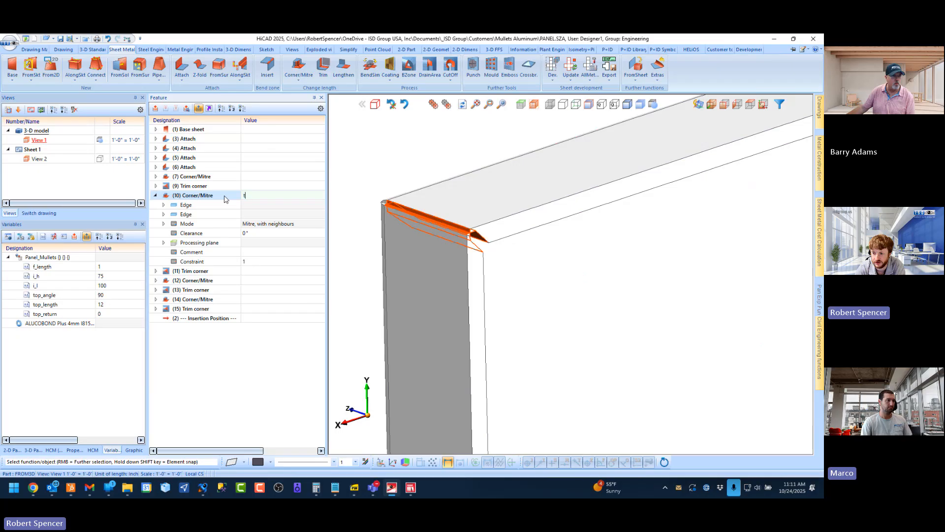
pyautogui.write('op')
pyautogui.press('Down')
pyautogui.press('Down')
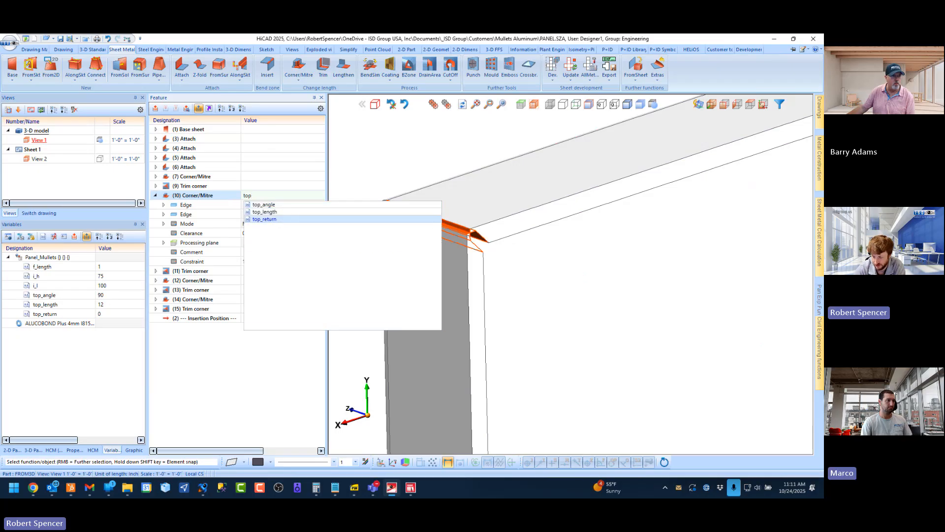
pyautogui.press('Return')
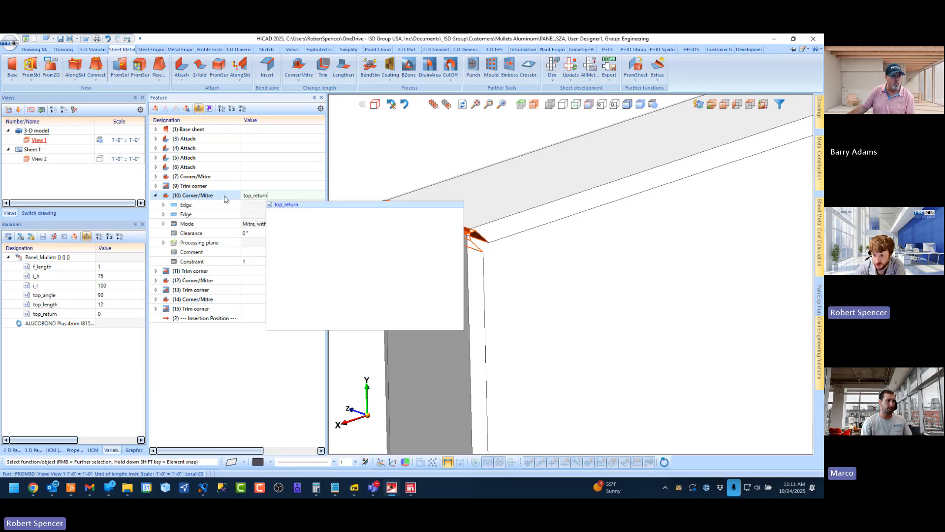
pyautogui.write('=0')
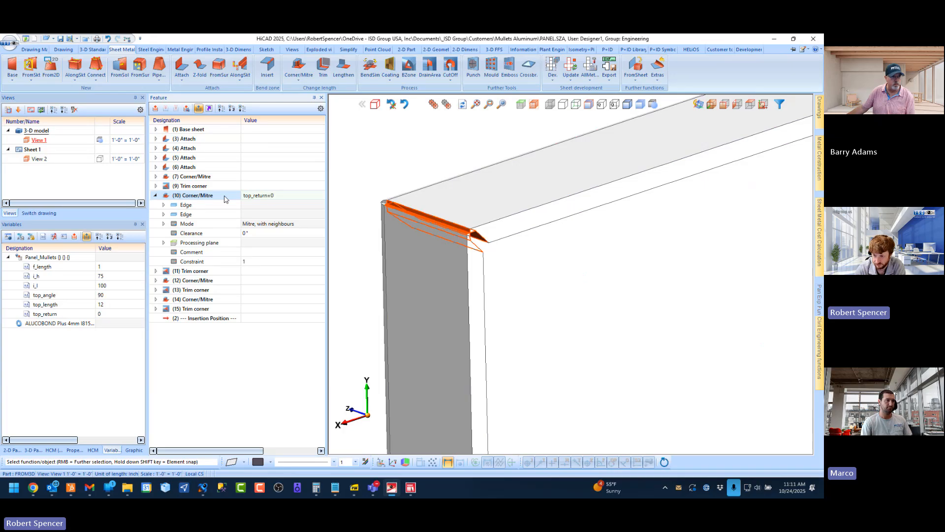
pyautogui.press('Return')
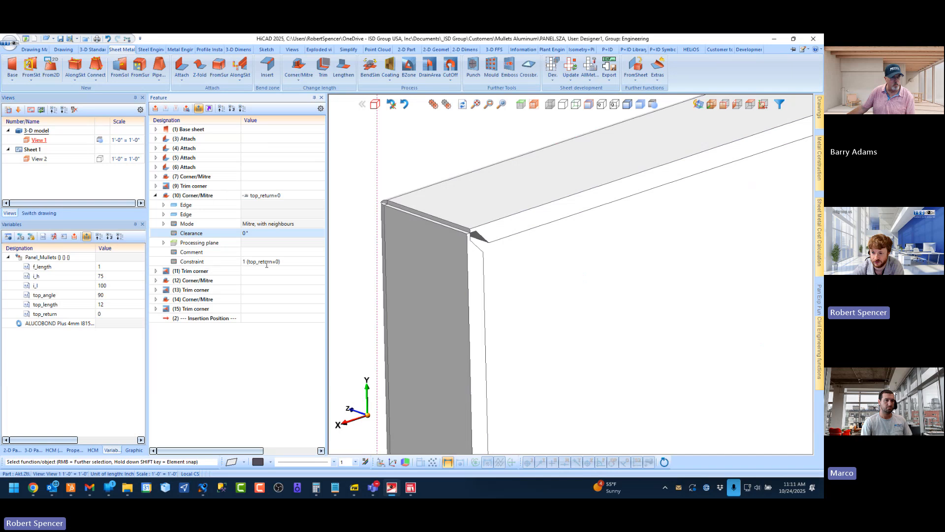
pyautogui.click(155, 195)
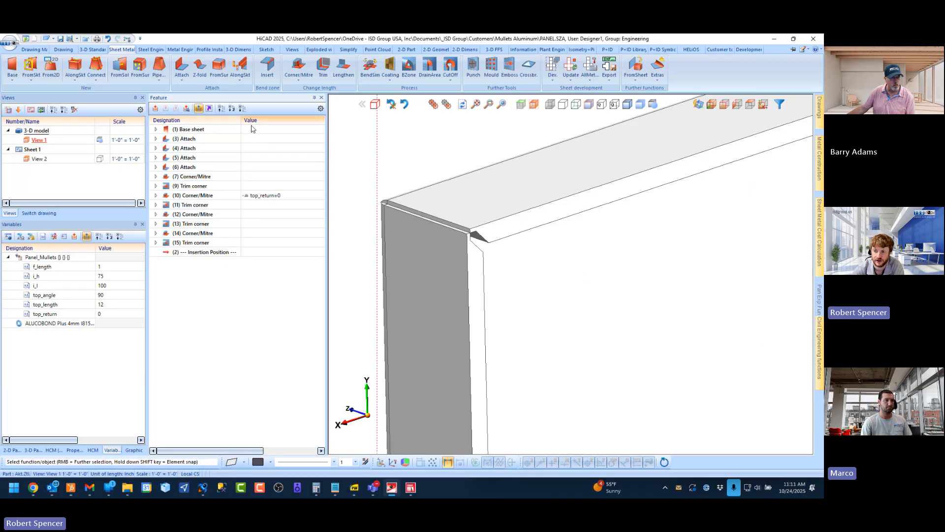
pyautogui.click(156, 195)
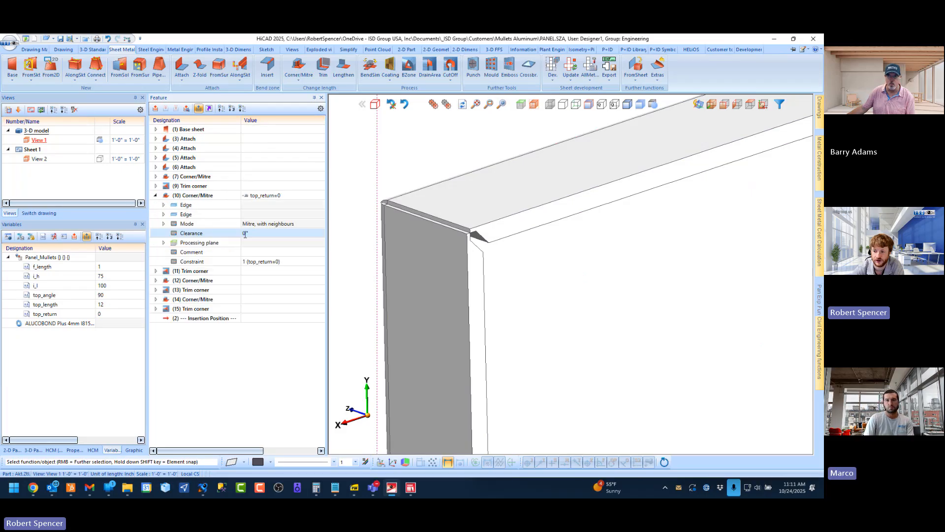
pyautogui.click(155, 196)
# Constrain the Corner/Mitre feature (12) at the opposite top corner with the formula top_return=0
pyautogui.scroll(-10, 370, 265)
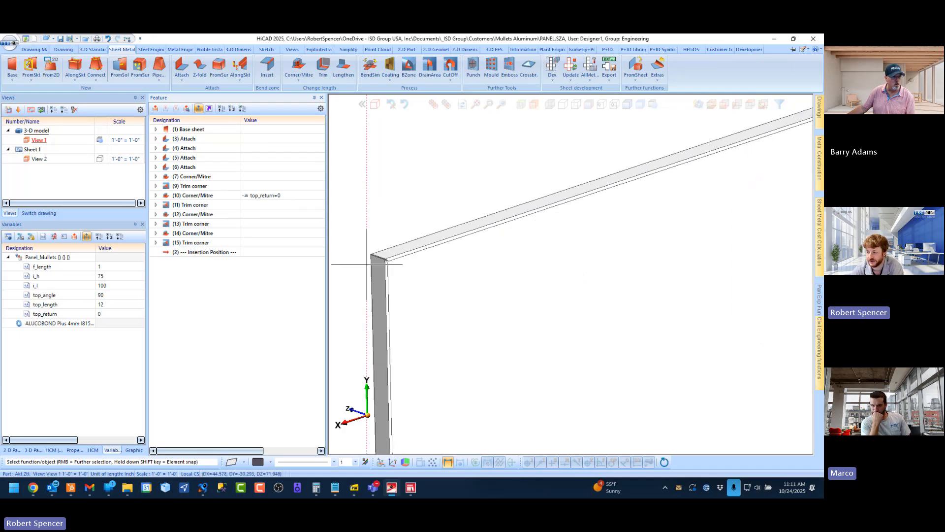
pyautogui.scroll(5, 484, 226)
pyautogui.scroll(8, 483, 186)
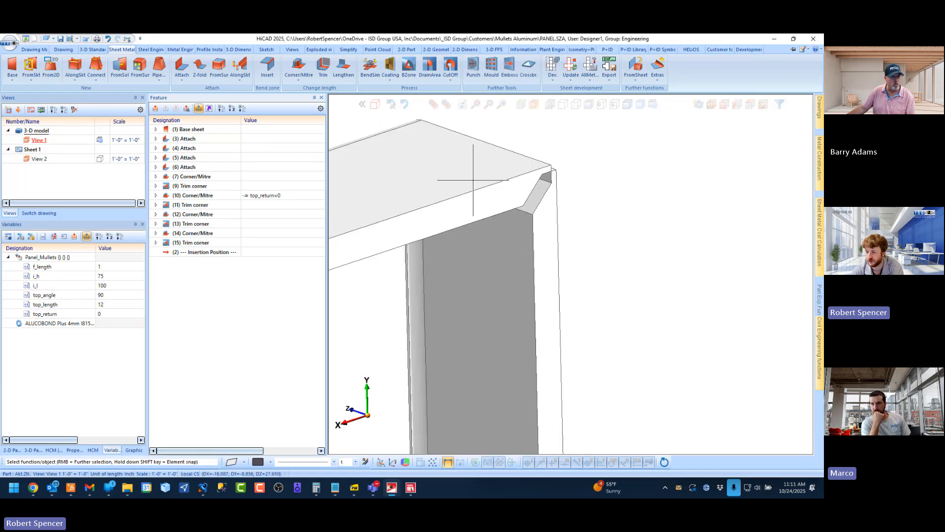
pyautogui.moveTo(493, 186); pyautogui.dragTo(445, 188, button='middle')
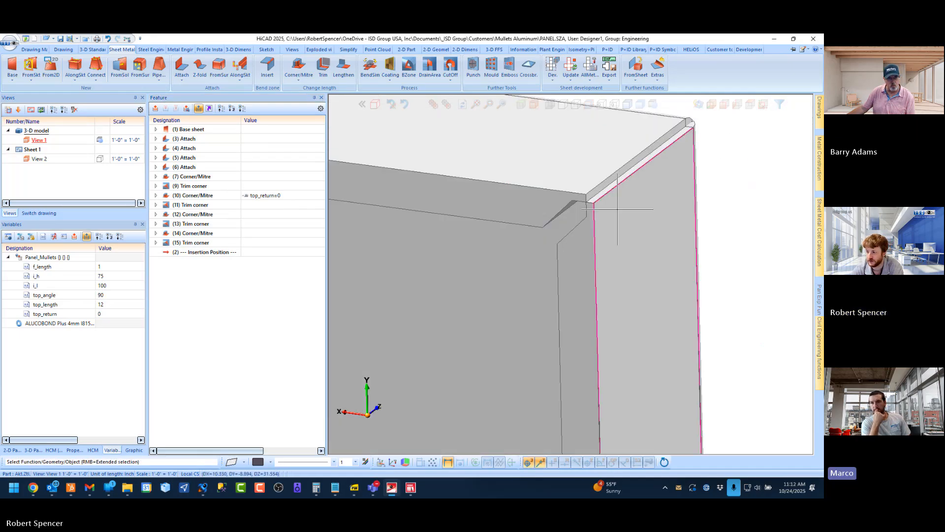
pyautogui.click(177, 217)
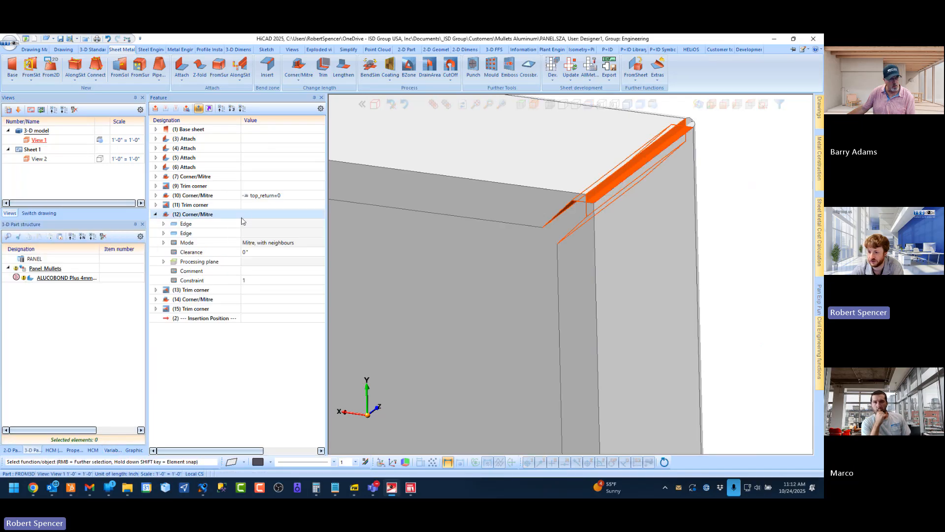
pyautogui.click(261, 215)
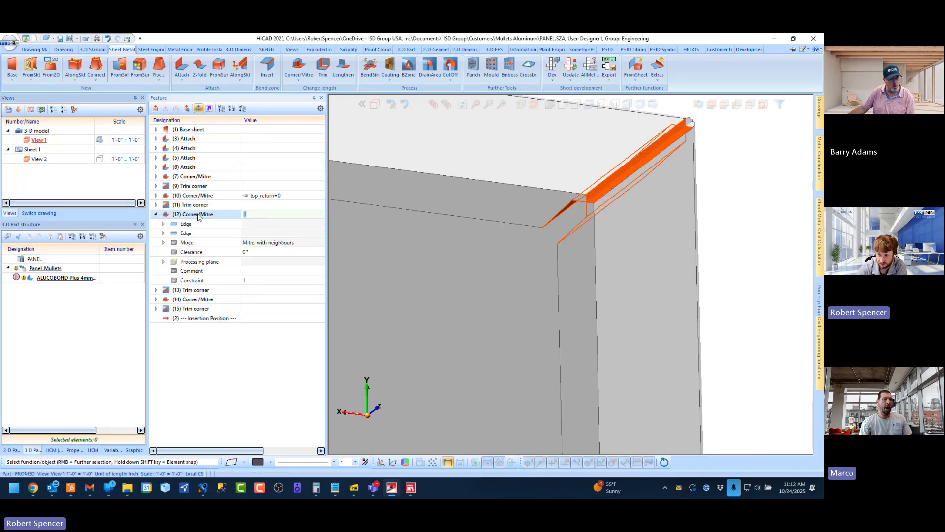
pyautogui.write('top')
pyautogui.press('Down')
pyautogui.press('Down')
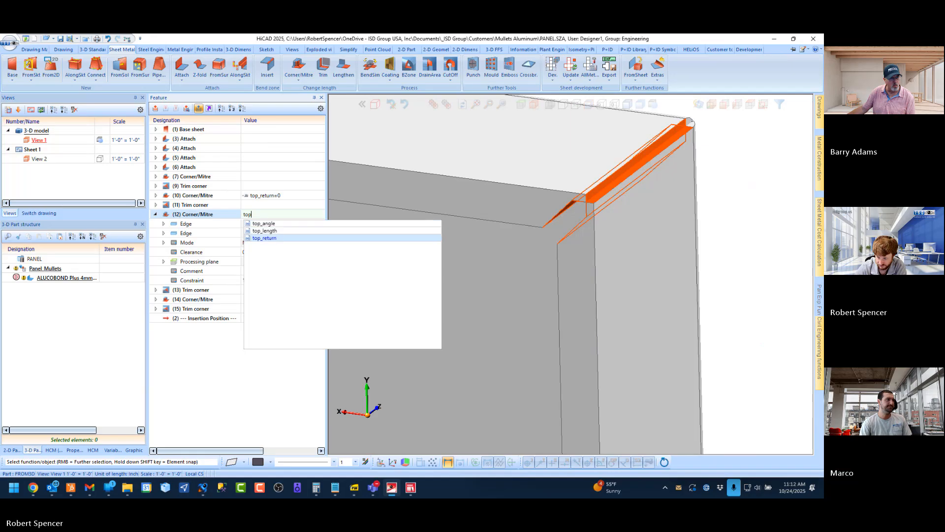
pyautogui.press('Return')
pyautogui.press('Return')
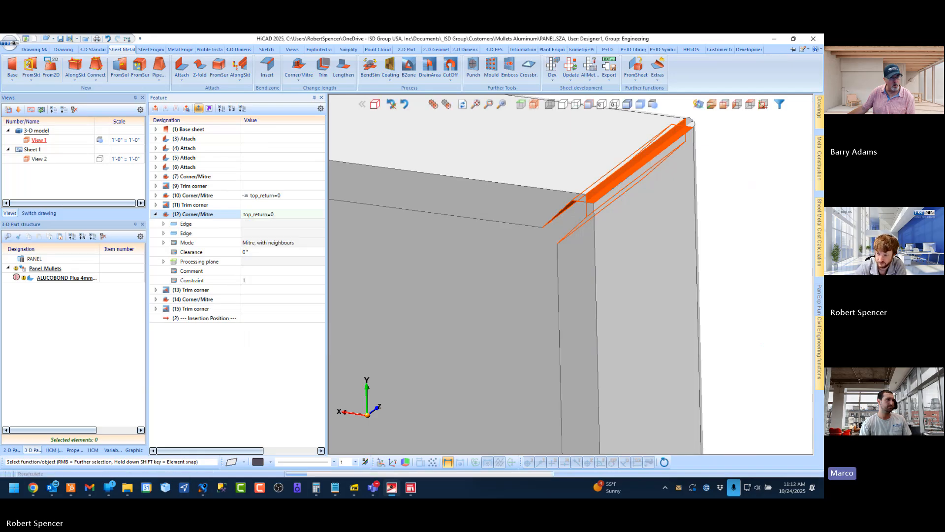
pyautogui.click(156, 214)
# Examine the mitred joints between the top flange and side flanges at both upper panel corners
pyautogui.scroll(-6, 599, 192)
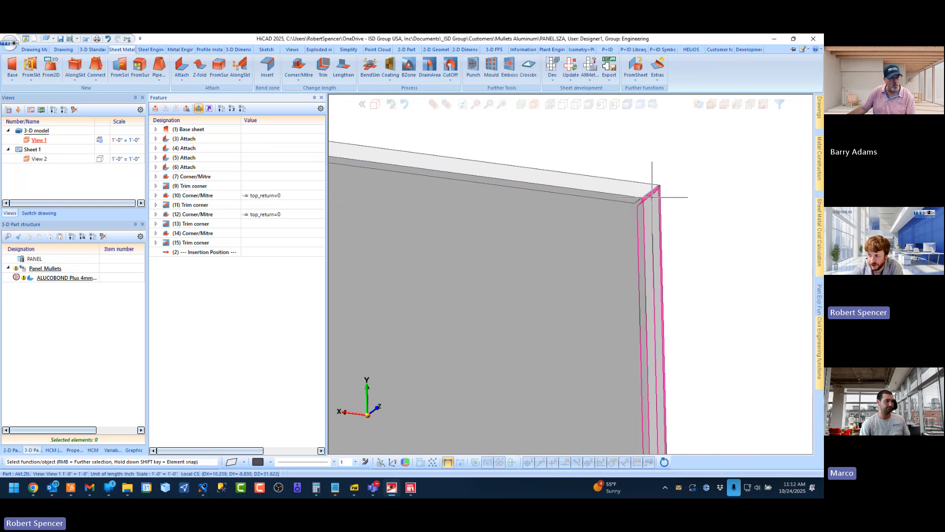
pyautogui.scroll(4, 480, 179)
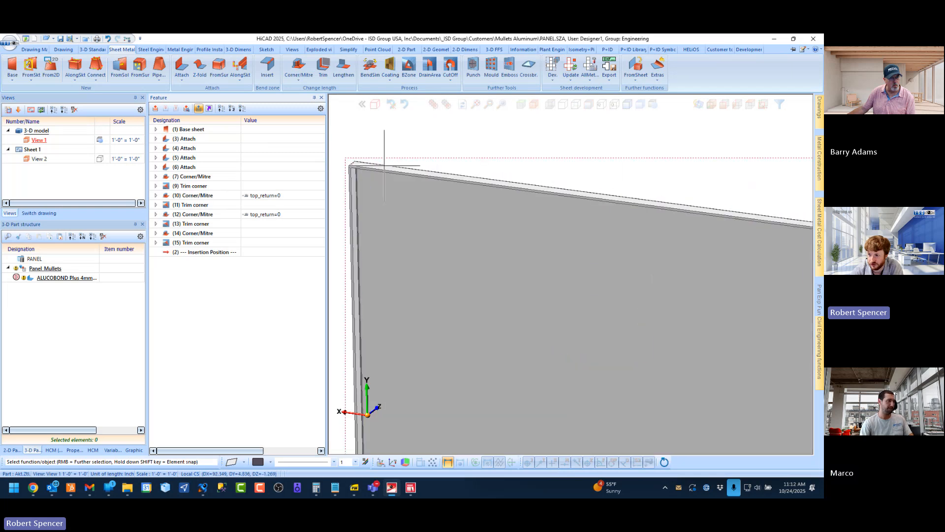
pyautogui.moveTo(377, 181); pyautogui.dragTo(472, 187, button='middle')
pyautogui.scroll(1, 355, 172)
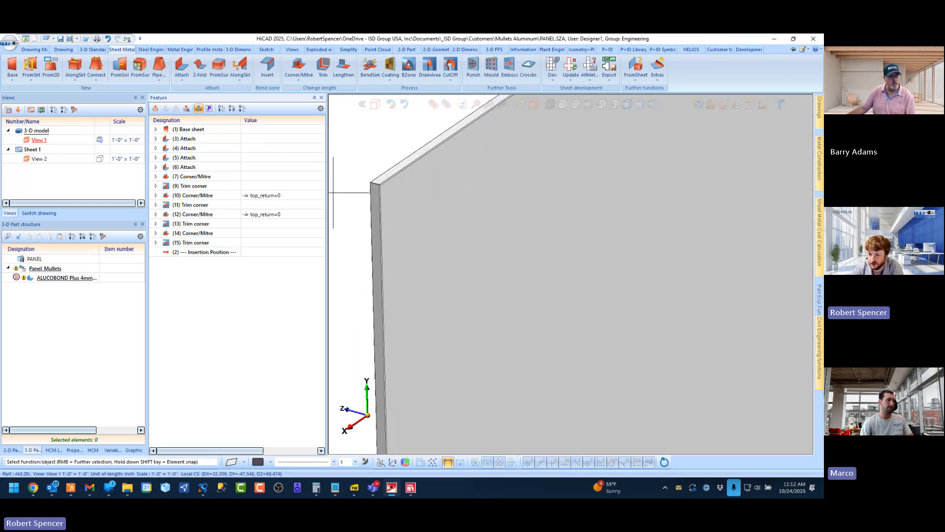
pyautogui.scroll(3, 354, 167)
pyautogui.scroll(1, 474, 235)
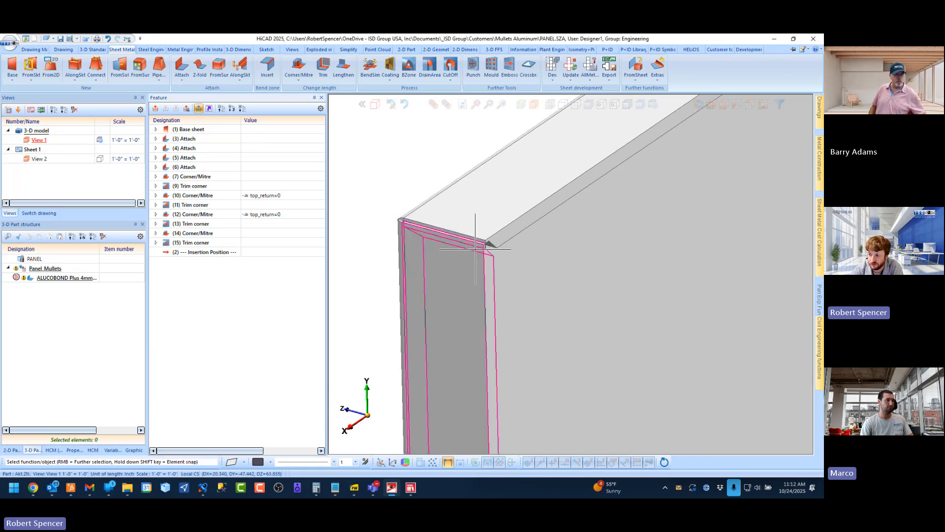
pyautogui.scroll(1, 473, 235)
pyautogui.moveTo(473, 235); pyautogui.dragTo(443, 234, button='middle')
# Display the panel's variables and set top_return to 1
pyautogui.click(115, 450)
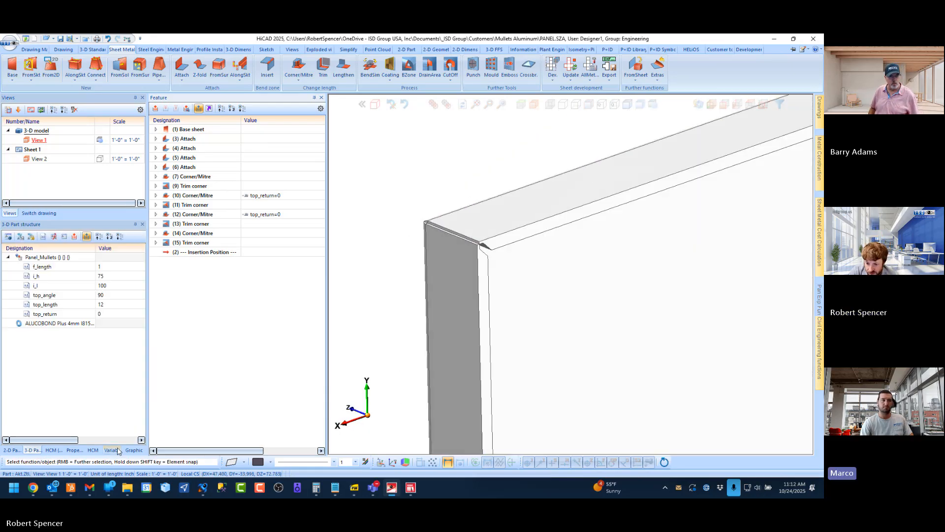
pyautogui.click(109, 314)
pyautogui.write('1')
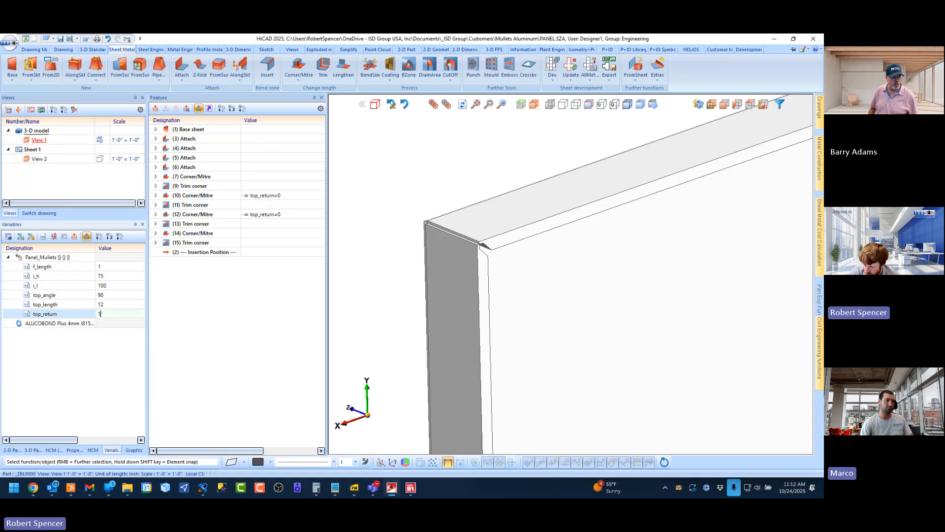
pyautogui.press('Return')
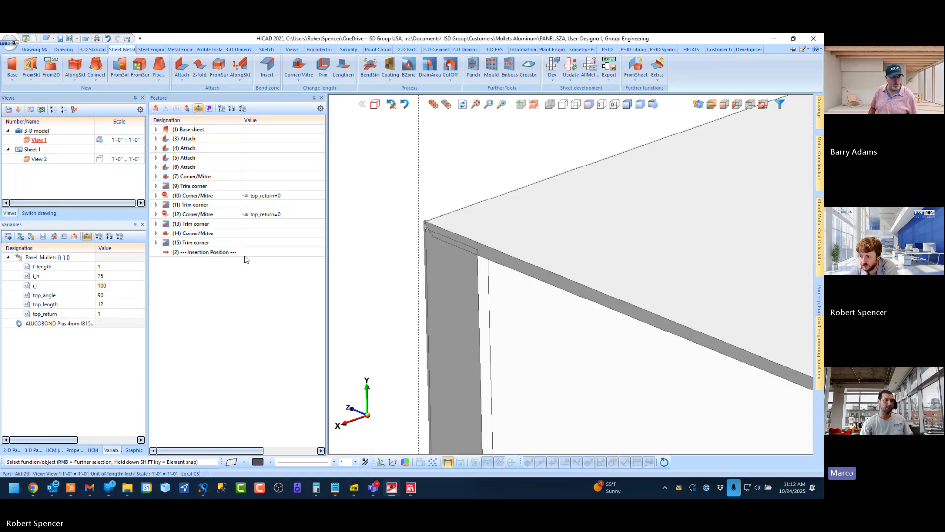
# Examine the extended top flange's outer corner and compare the constrained Corner/Mitre features with the top_return variable
pyautogui.scroll(-4, 488, 251)
pyautogui.scroll(8, 645, 307)
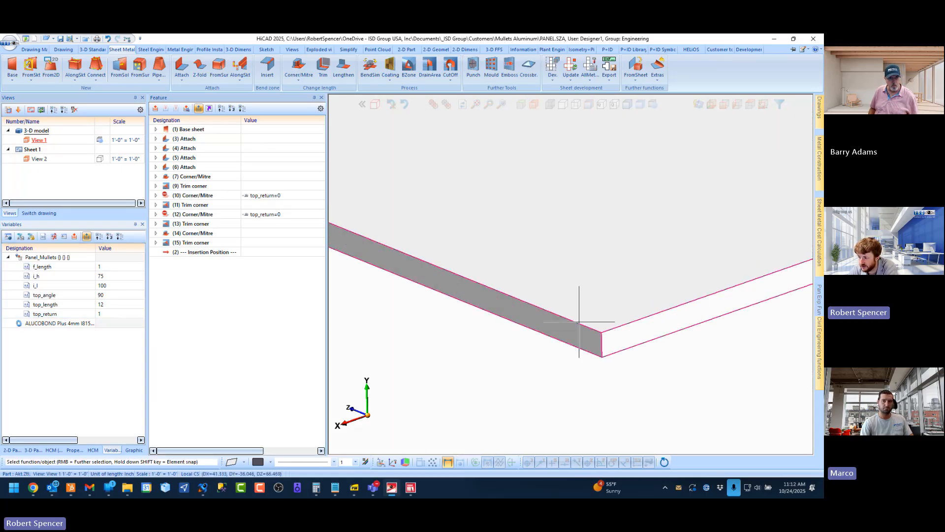
pyautogui.scroll(-5, 568, 310)
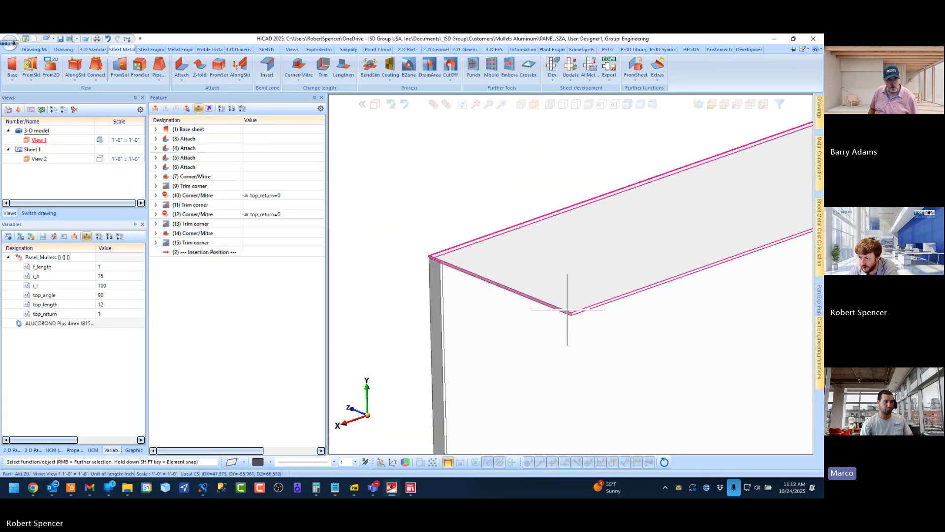
pyautogui.scroll(5, 562, 306)
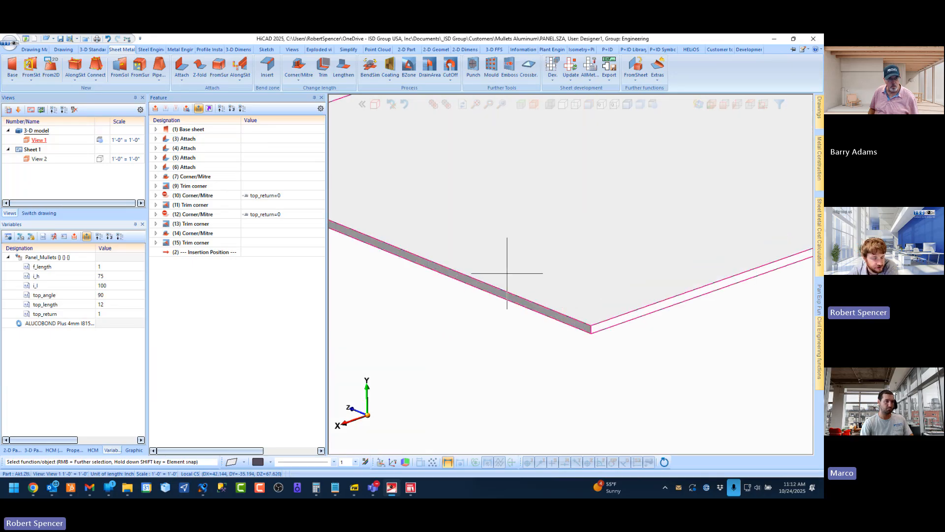
pyautogui.scroll(-4, 495, 265)
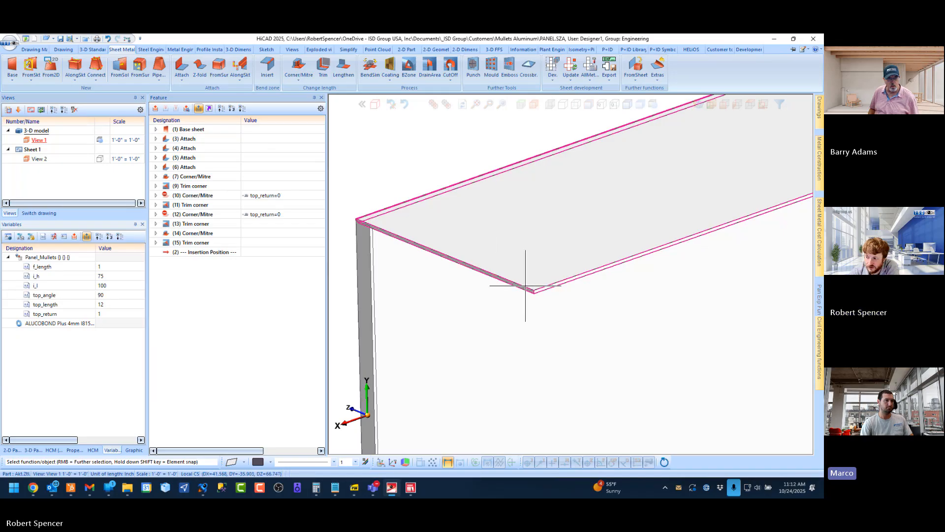
pyautogui.scroll(3, 531, 296)
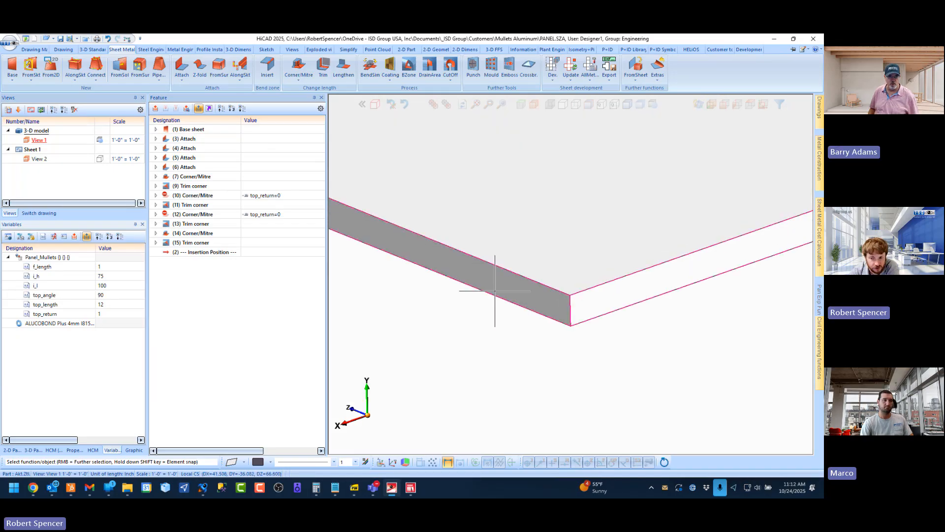
pyautogui.scroll(-4, 495, 291)
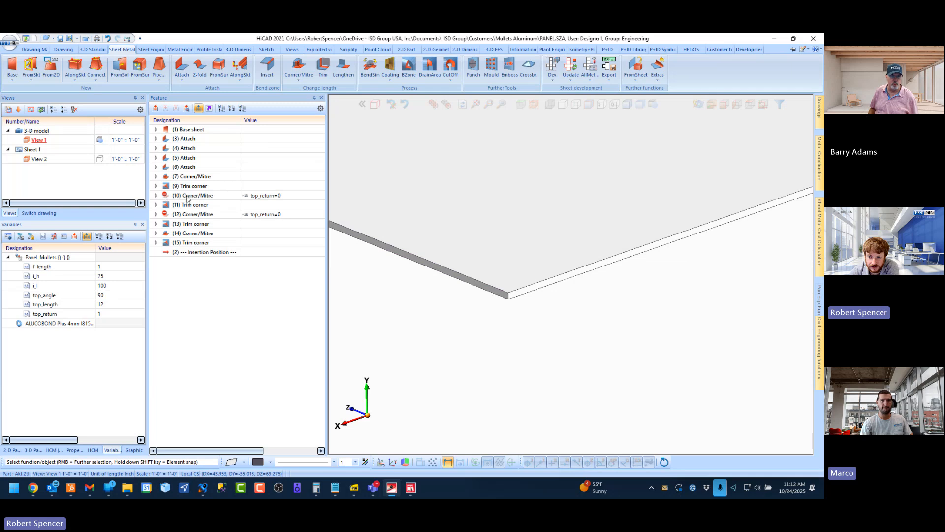
pyautogui.click(192, 214)
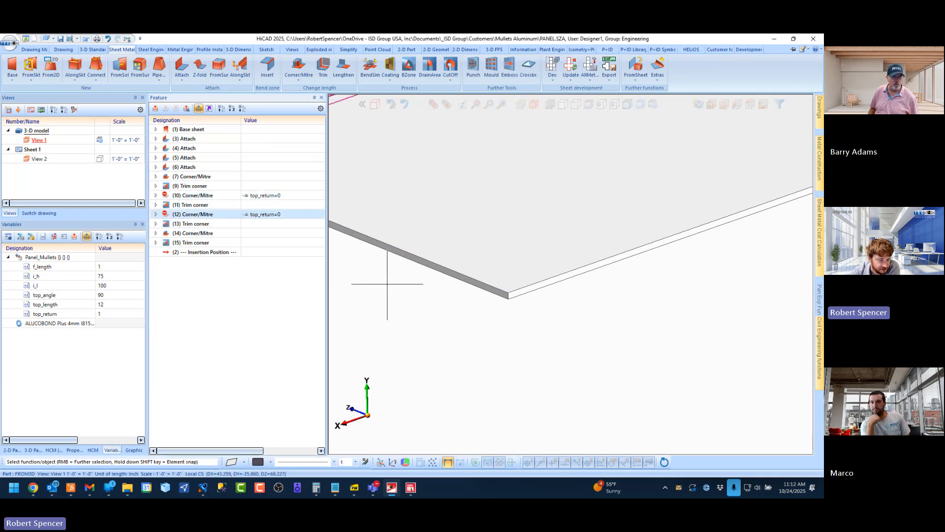
pyautogui.scroll(-1, 372, 244)
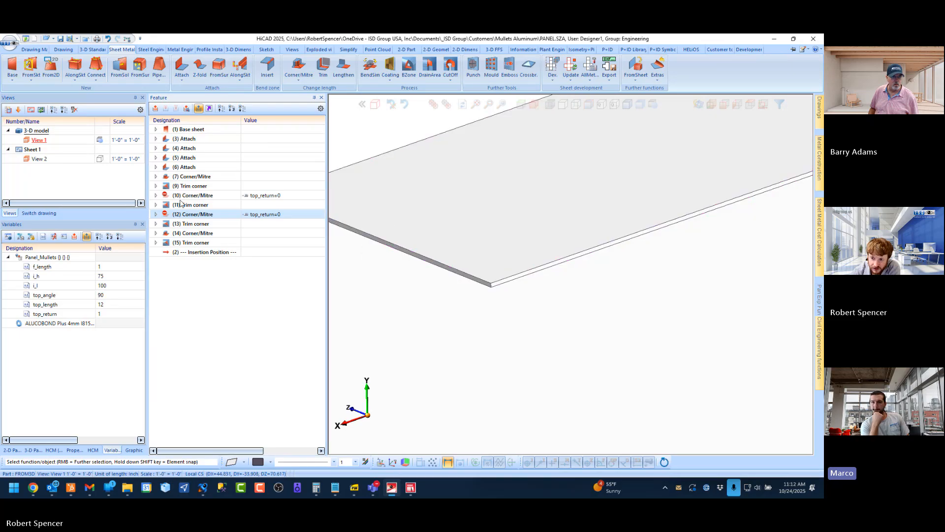
pyautogui.moveTo(165, 198)
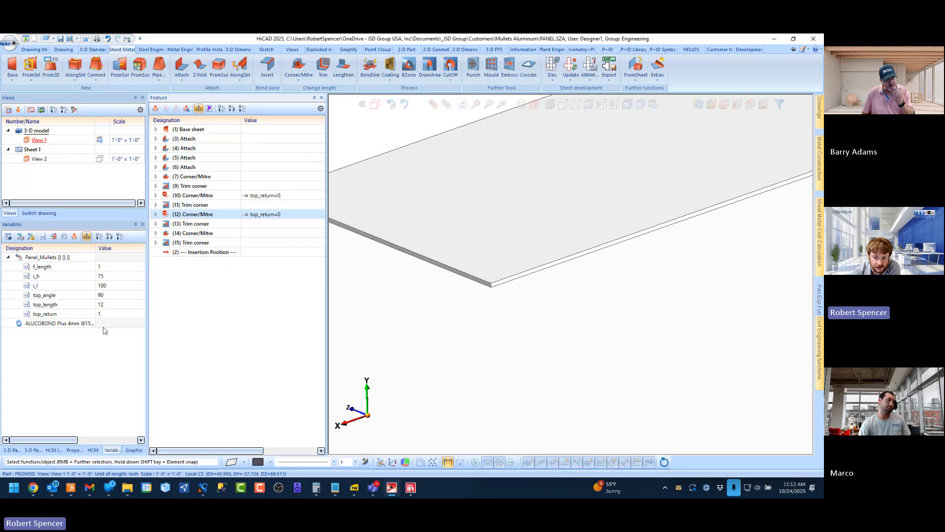
pyautogui.click(59, 314)
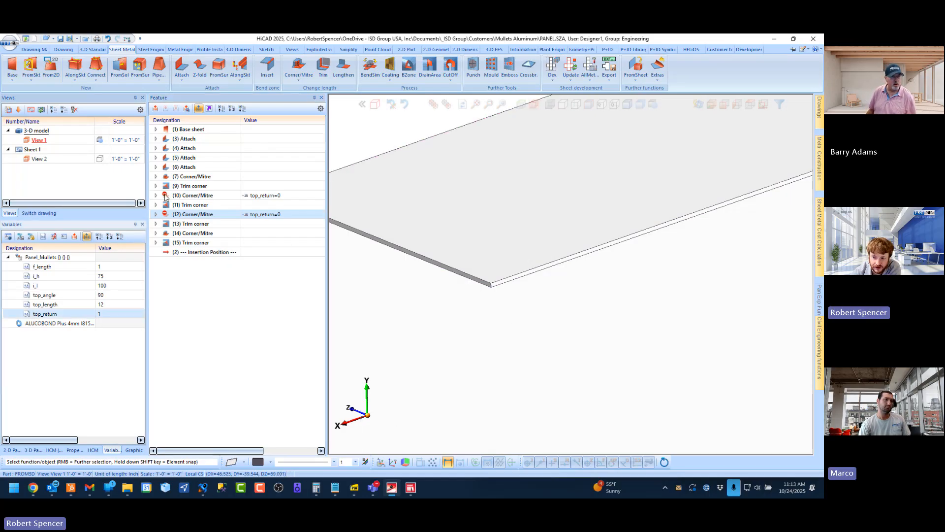
# Attach a return flange of length 1 at 90° along the top flange's long outer edge, using V 90° grooving and Shorten, outer fitting
pyautogui.moveTo(166, 196)
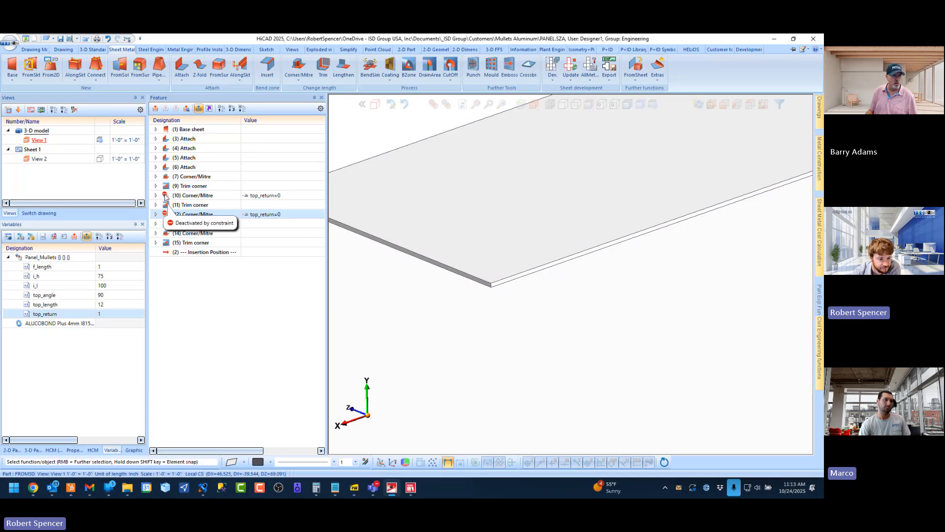
pyautogui.click(563, 354)
pyautogui.scroll(-6, 476, 225)
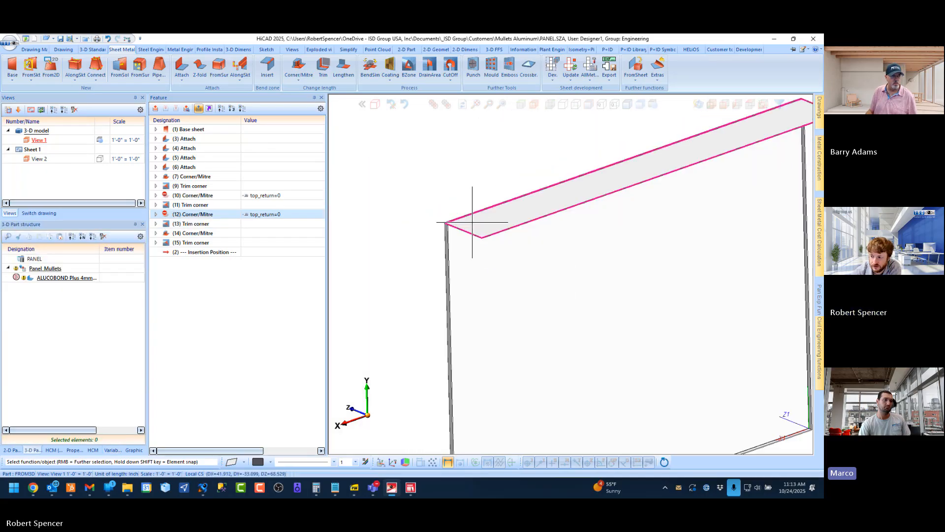
pyautogui.scroll(3, 472, 222)
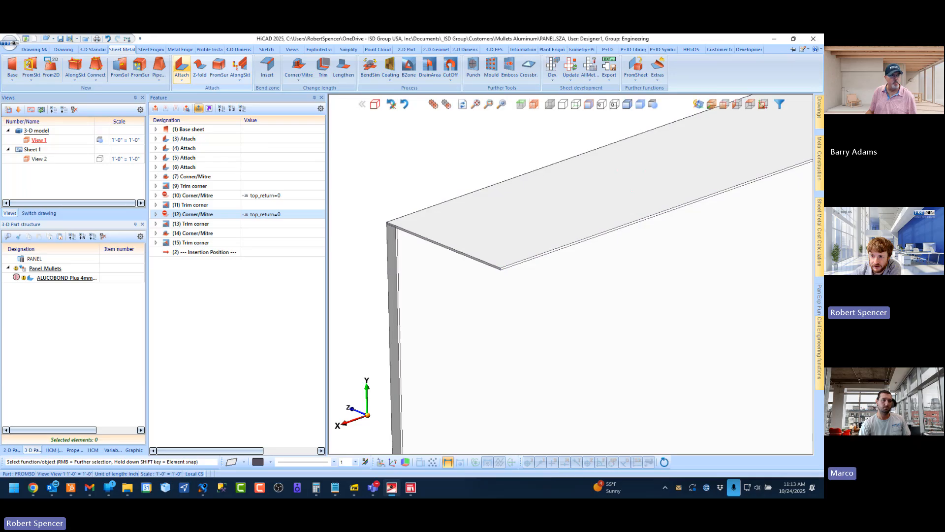
pyautogui.click(181, 66)
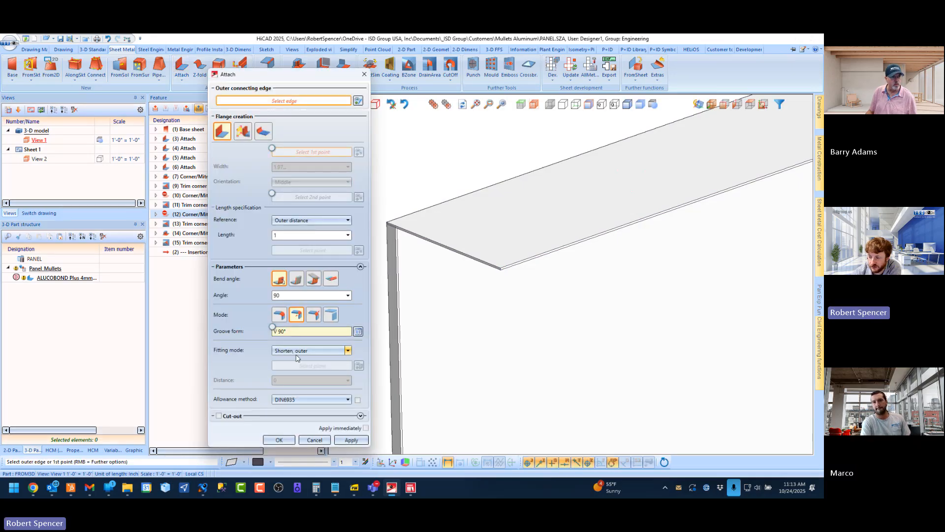
pyautogui.scroll(2, 521, 256)
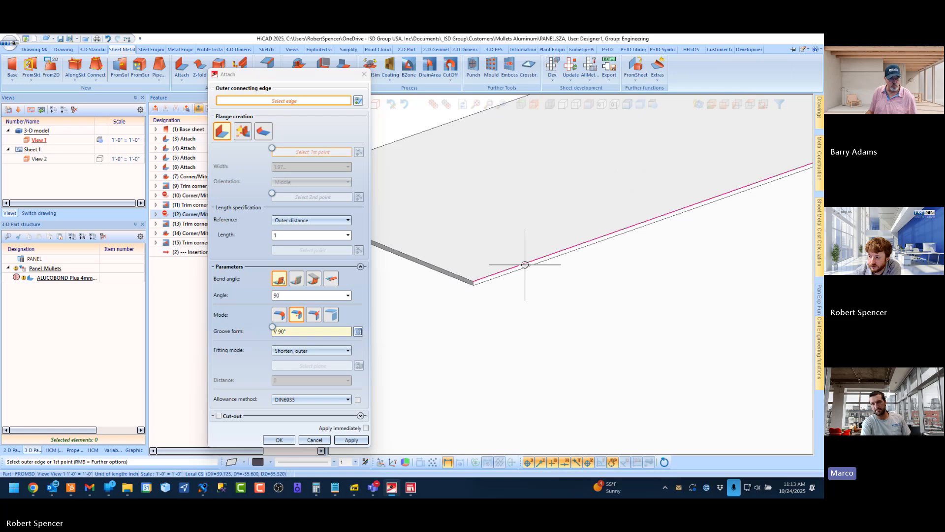
pyautogui.click(525, 265)
pyautogui.middleClick(481, 275)
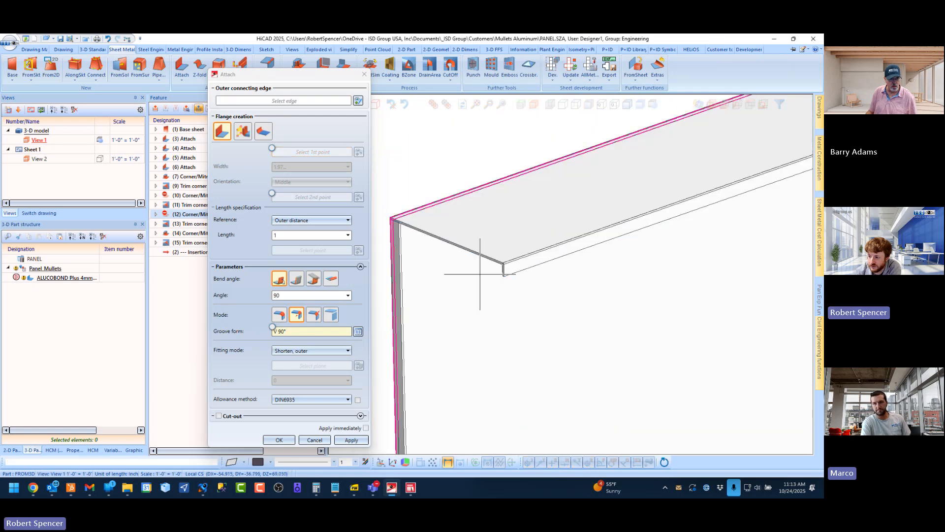
# Attach a matching return flange of length 1 to one short end edge of the top flange and inspect its overlap with the side flange
pyautogui.scroll(2, 404, 237)
pyautogui.click(416, 218)
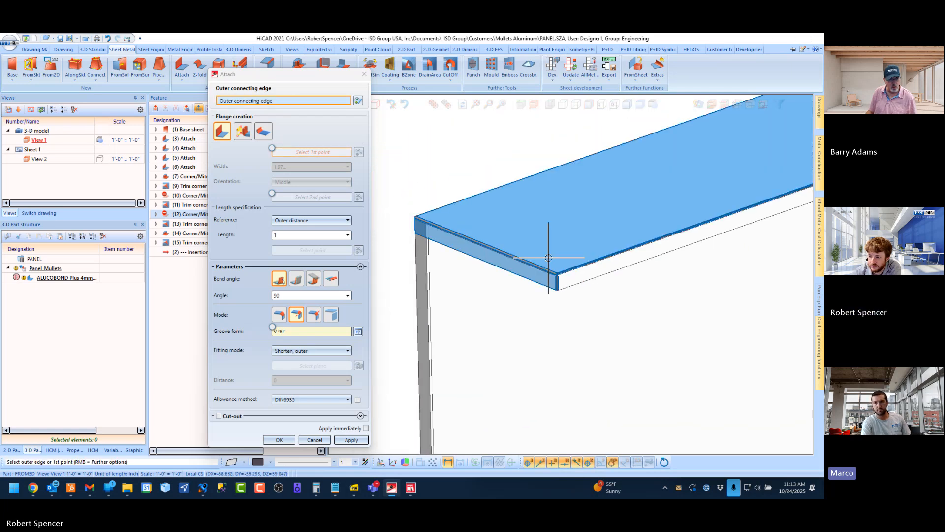
pyautogui.scroll(2, 433, 219)
pyautogui.moveTo(448, 220); pyautogui.dragTo(550, 219, button='middle')
pyautogui.scroll(4, 418, 247)
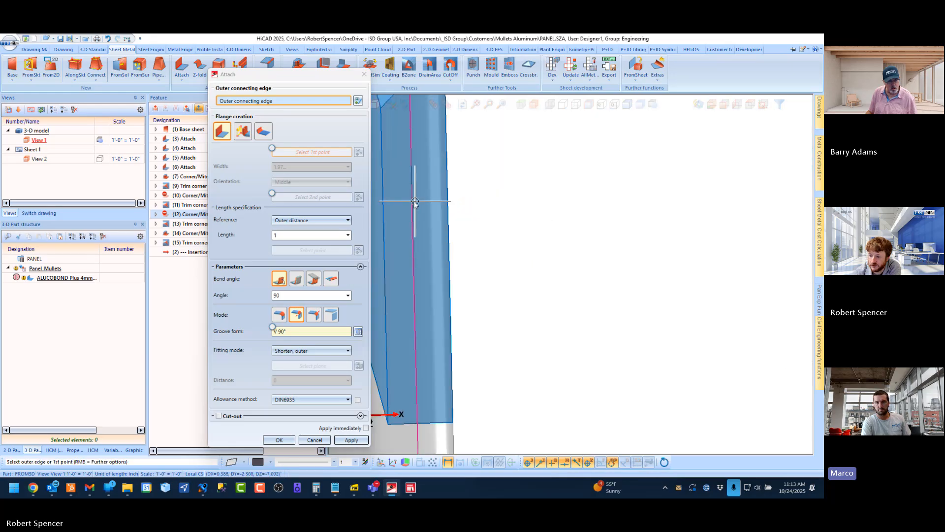
pyautogui.scroll(-4, 415, 202)
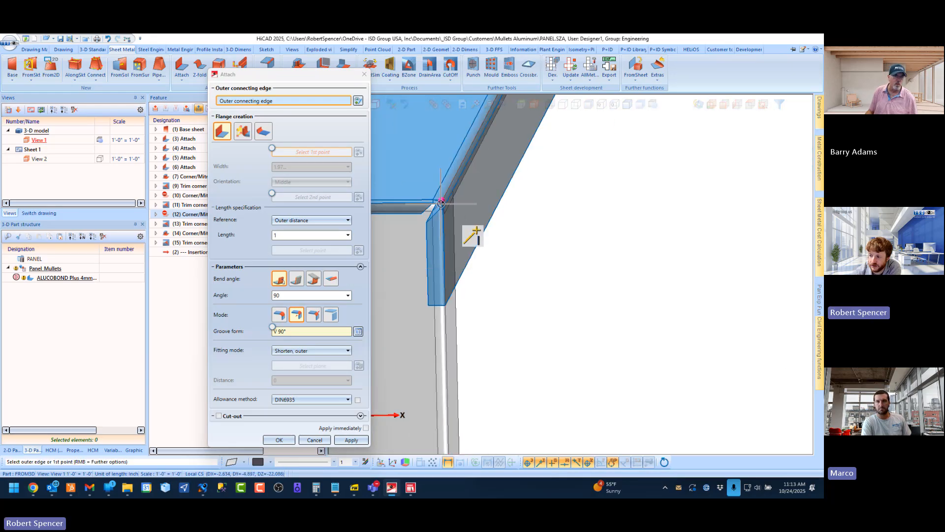
pyautogui.scroll(3, 458, 275)
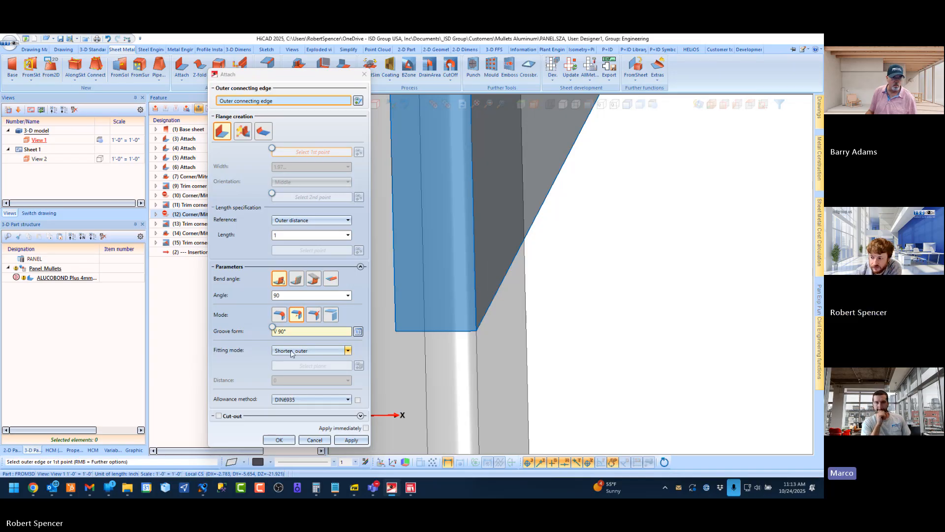
pyautogui.scroll(-5, 608, 246)
pyautogui.scroll(-10, 610, 261)
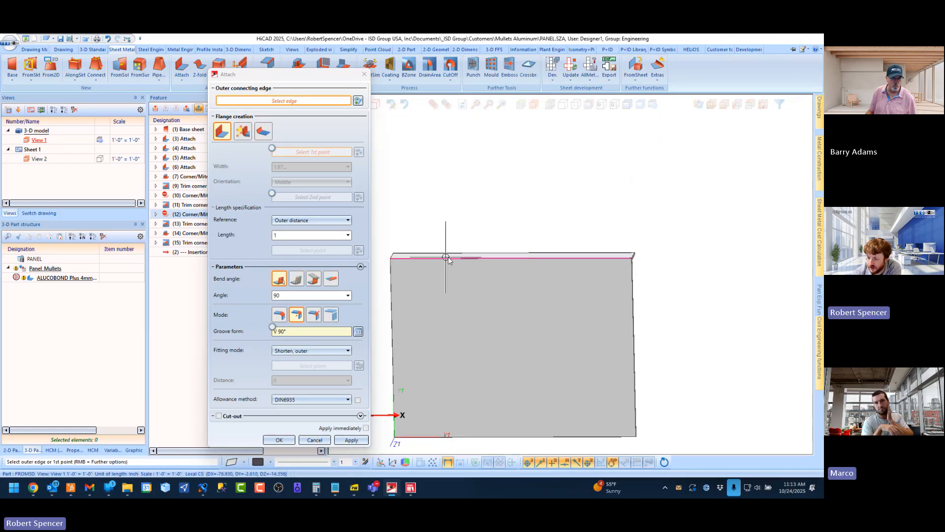
# Attach a matching return flange of length 1 to the opposite short end of the top flange, inspect that corner and finish attaching
pyautogui.moveTo(445, 257); pyautogui.dragTo(499, 263, button='middle')
pyautogui.scroll(10, 383, 257)
pyautogui.scroll(1, 383, 257)
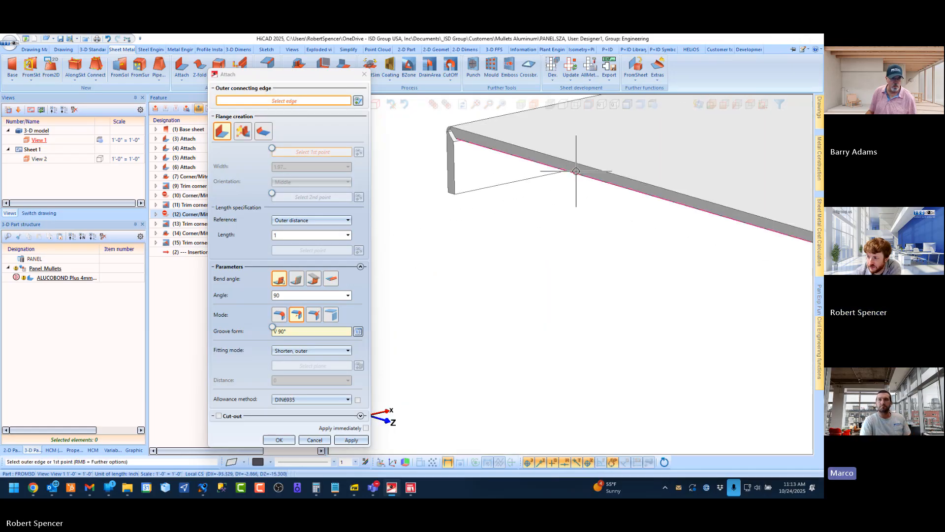
pyautogui.click(578, 161)
pyautogui.scroll(-7, 380, 217)
pyautogui.scroll(6, 533, 193)
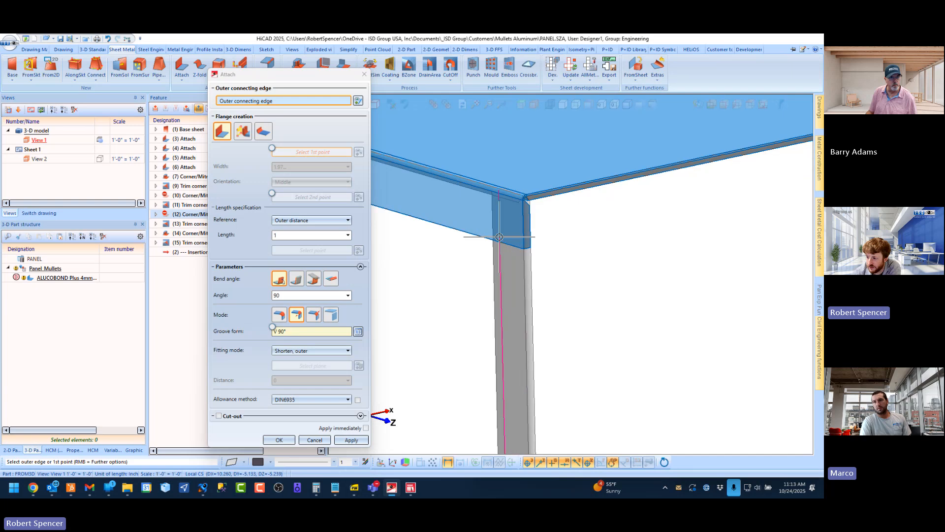
pyautogui.moveTo(516, 186)
pyautogui.mouseDown(button='middle')
pyautogui.moveTo(503, 186)
pyautogui.moveTo(512, 190)
pyautogui.mouseUp(button='middle')
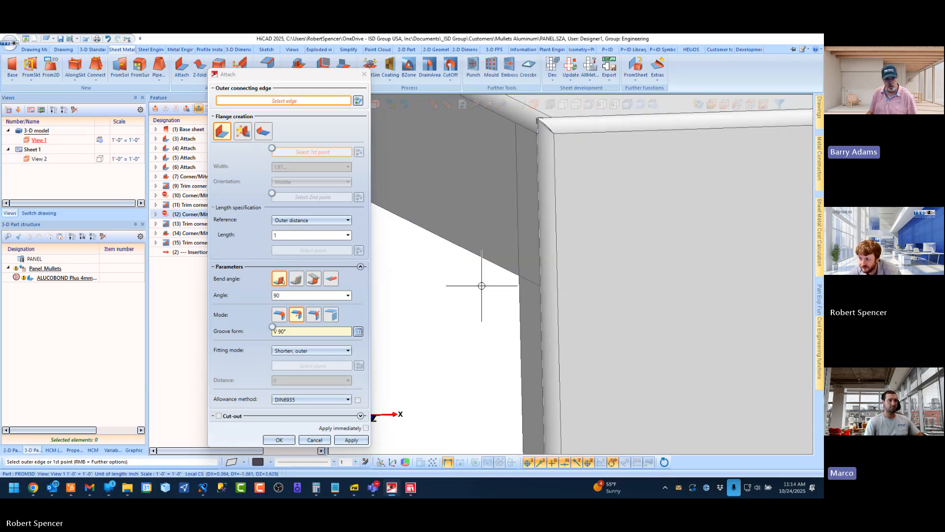
pyautogui.press('Escape')
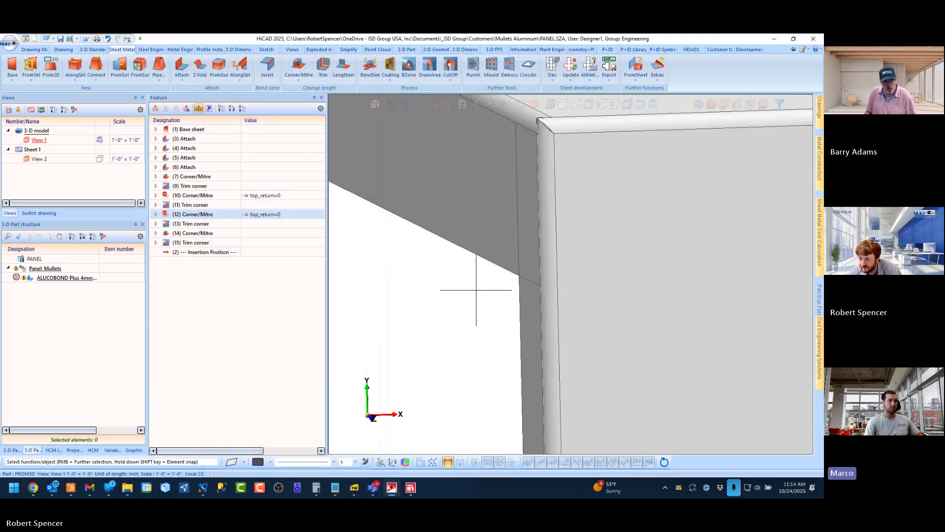
# Examine the corners where the new top return flanges meet each other and the panel's side flanges
pyautogui.scroll(-8, 471, 259)
pyautogui.moveTo(486, 251); pyautogui.dragTo(539, 274, button='middle')
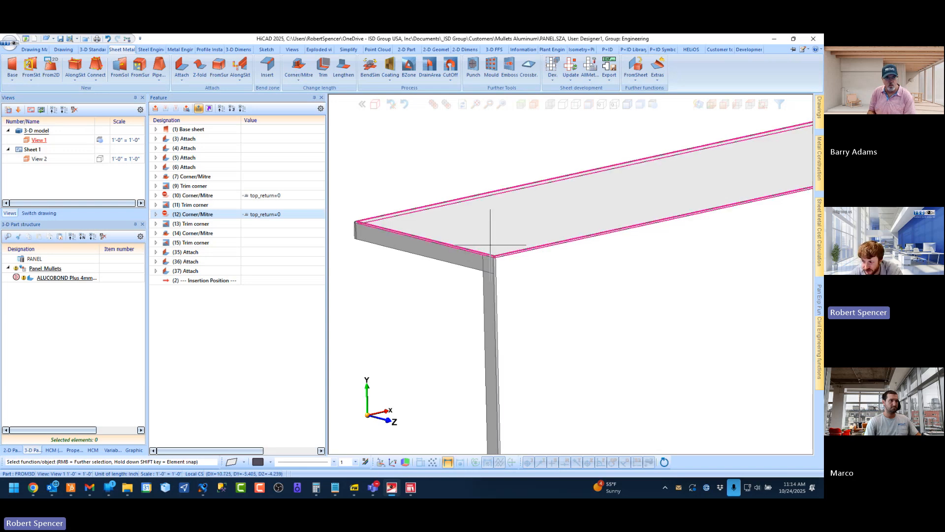
pyautogui.scroll(4, 490, 248)
pyautogui.scroll(-5, 482, 285)
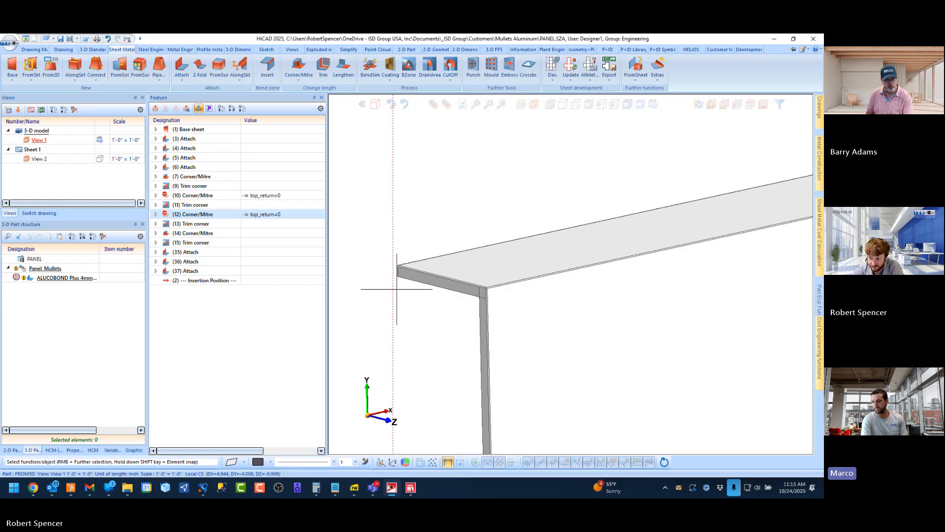
pyautogui.scroll(5, 391, 285)
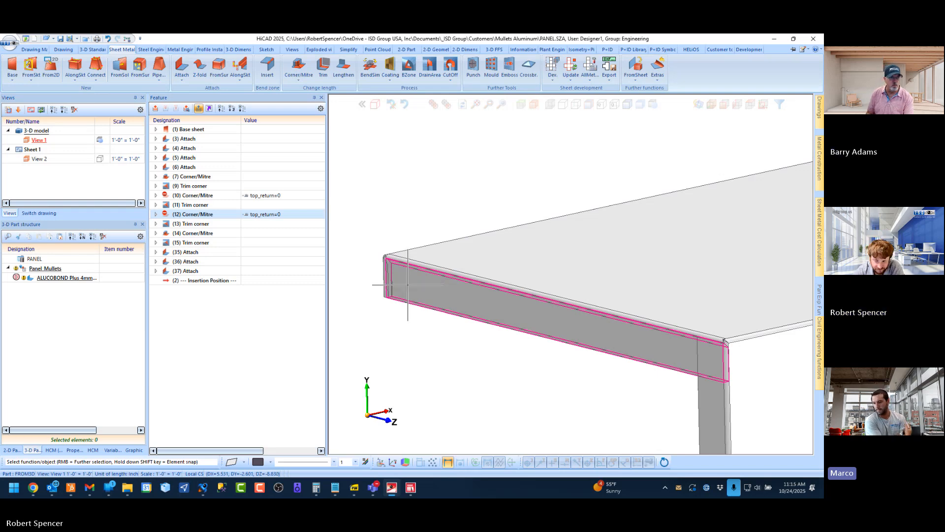
pyautogui.scroll(-5, 403, 280)
pyautogui.moveTo(502, 302); pyautogui.dragTo(584, 310, button='middle')
pyautogui.press('Home')
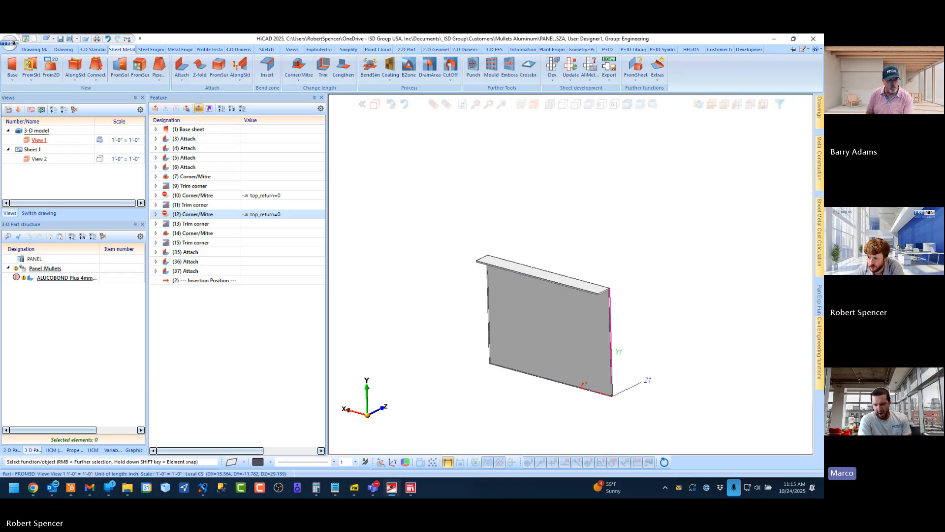
pyautogui.scroll(6, 502, 266)
pyautogui.moveTo(545, 213); pyautogui.dragTo(607, 215, button='middle')
pyautogui.scroll(-4, 389, 238)
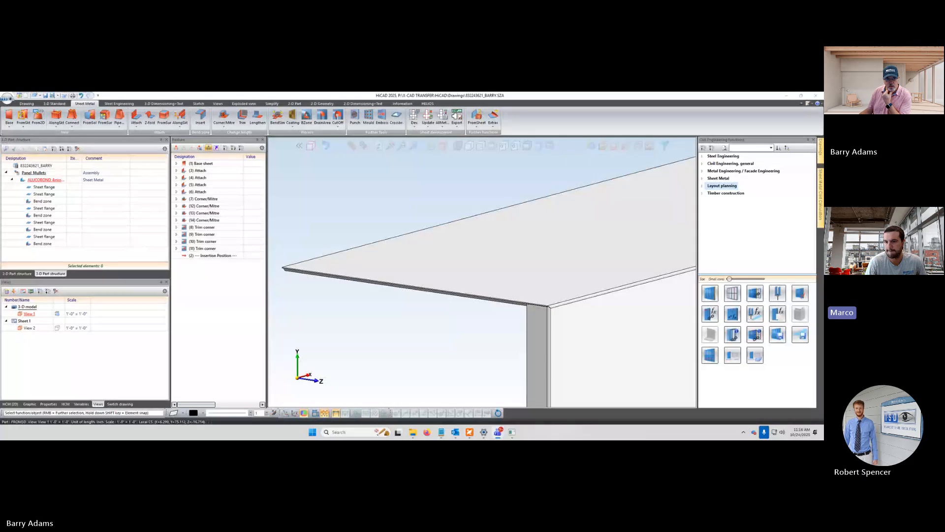
# Prepare a flange attachment in the other participant's panel drawing, with the length reference set to Direct, outer and the bend mode to grooving
pyautogui.click(396, 348)
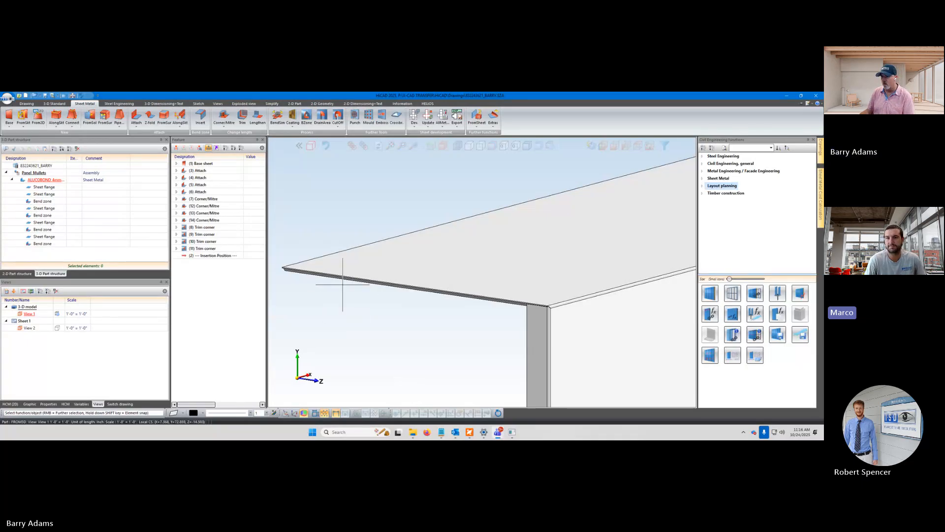
pyautogui.scroll(1, 343, 284)
pyautogui.scroll(1, 323, 280)
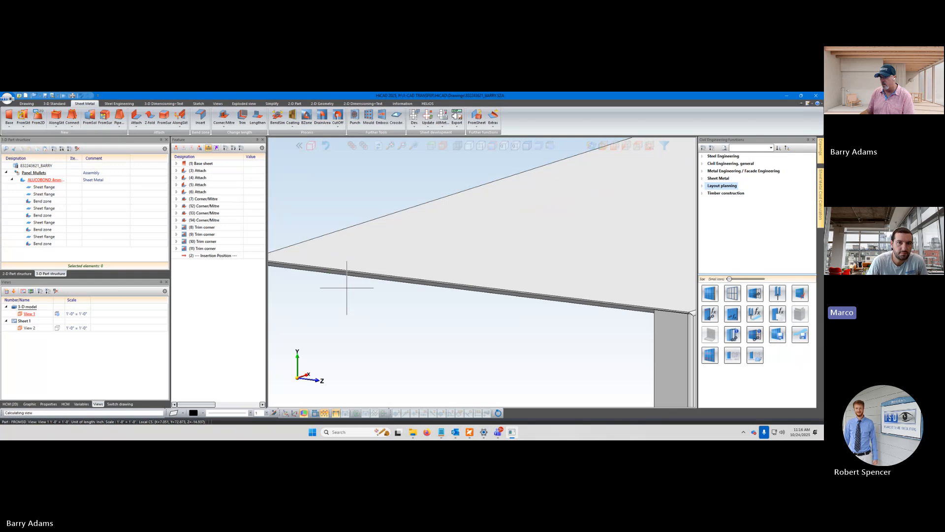
pyautogui.scroll(-2, 344, 281)
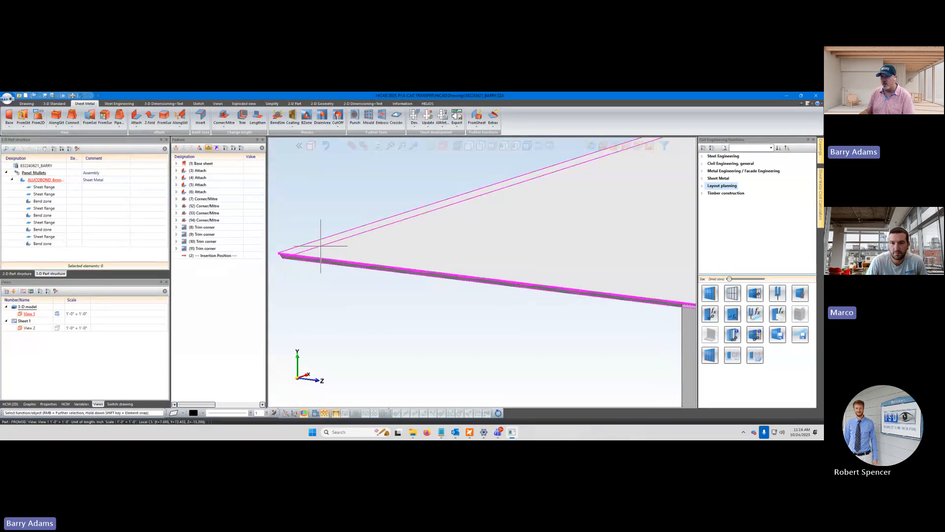
pyautogui.click(137, 117)
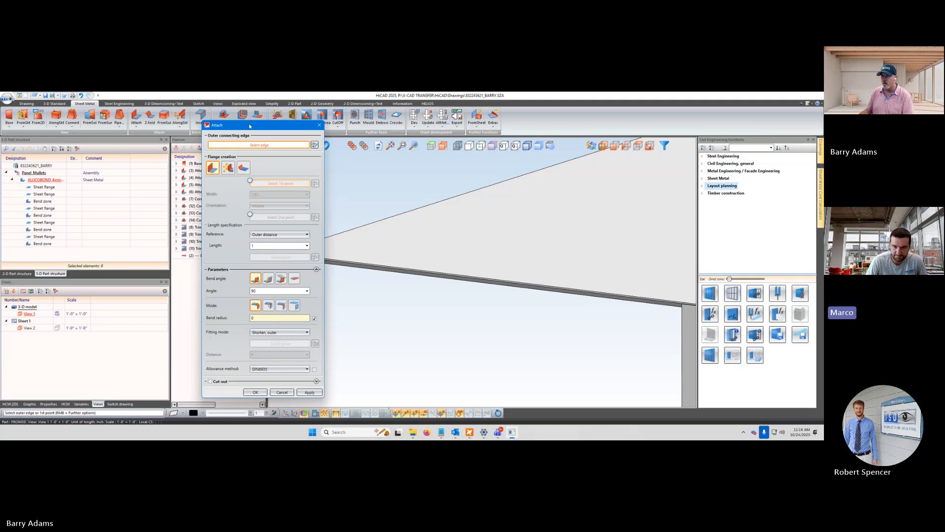
pyautogui.moveTo(249, 126); pyautogui.dragTo(168, 131)
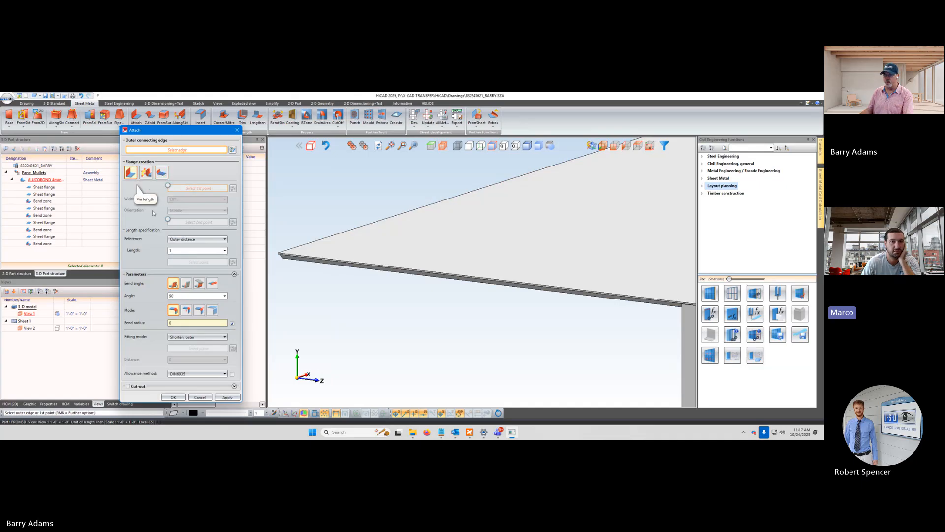
pyautogui.click(225, 239)
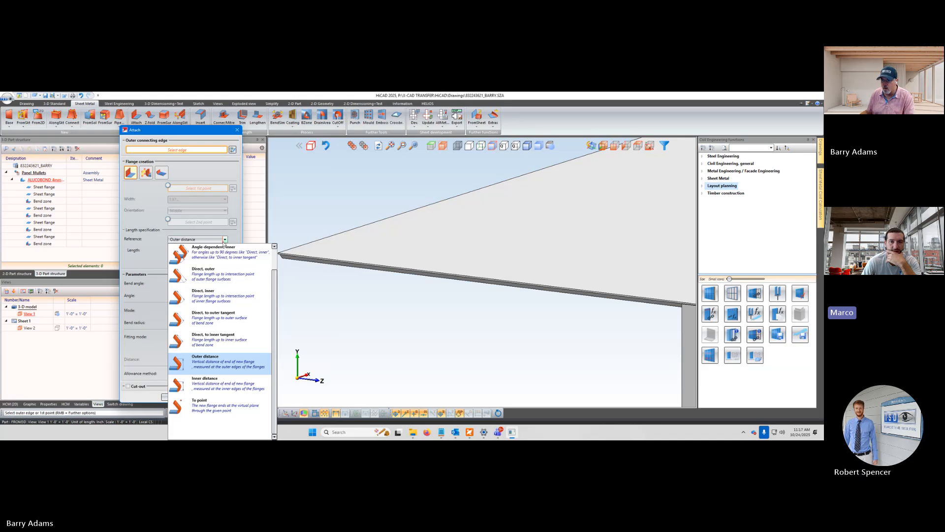
pyautogui.click(204, 275)
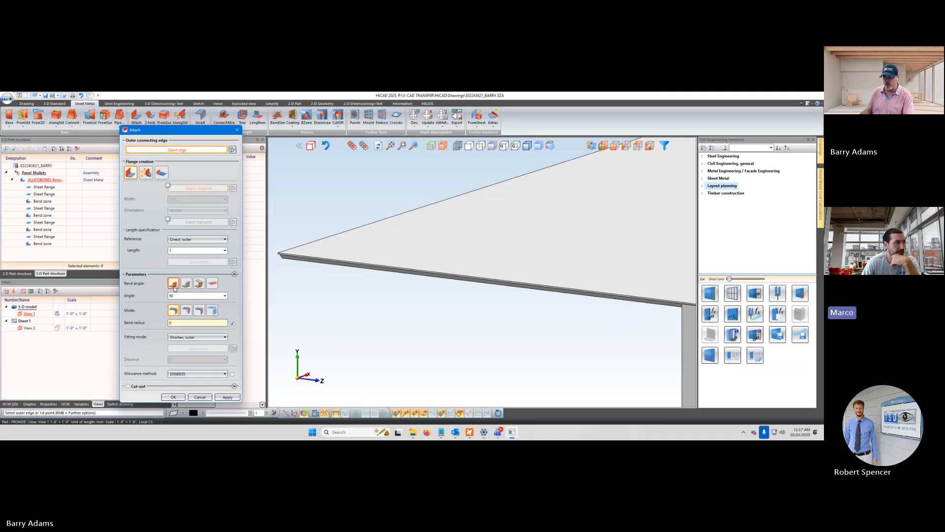
pyautogui.click(187, 310)
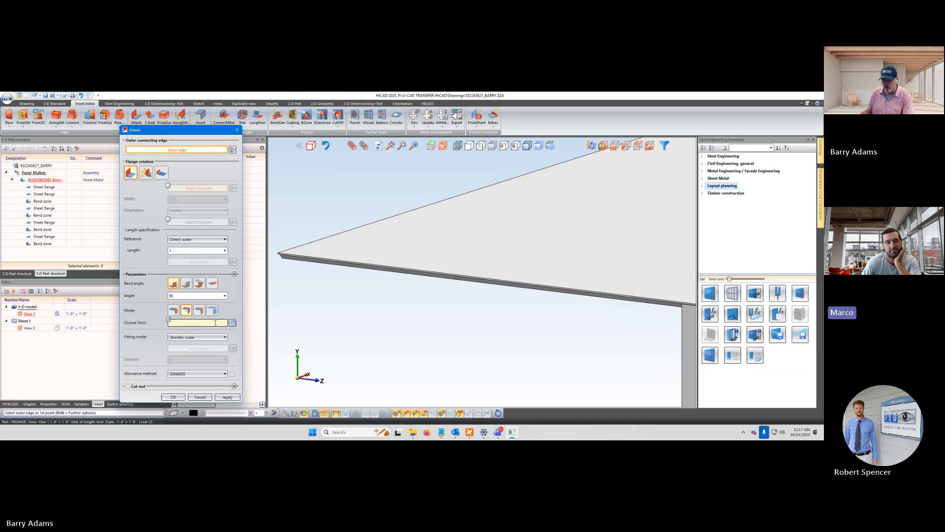
# Try to assign the V 90° standard groove form from the composite panel catalogue to the flange
pyautogui.click(232, 322)
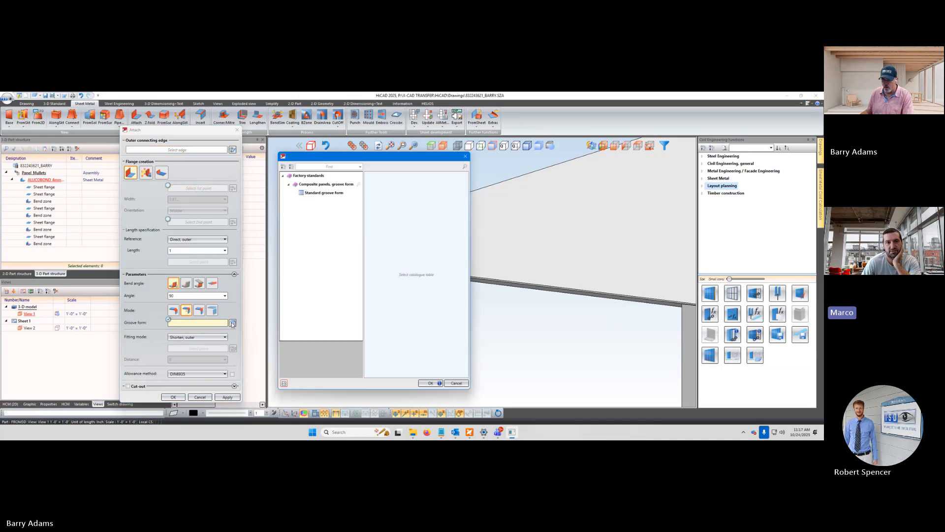
pyautogui.click(311, 191)
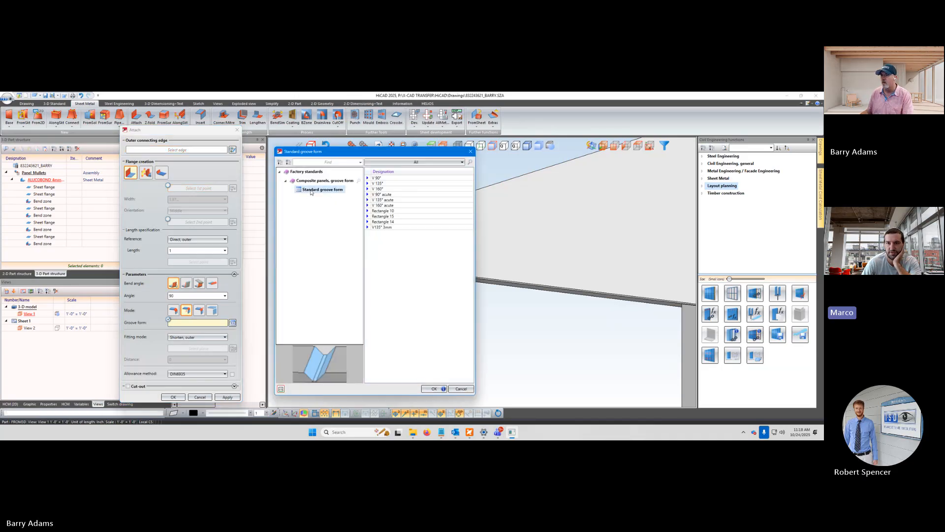
pyautogui.click(387, 179)
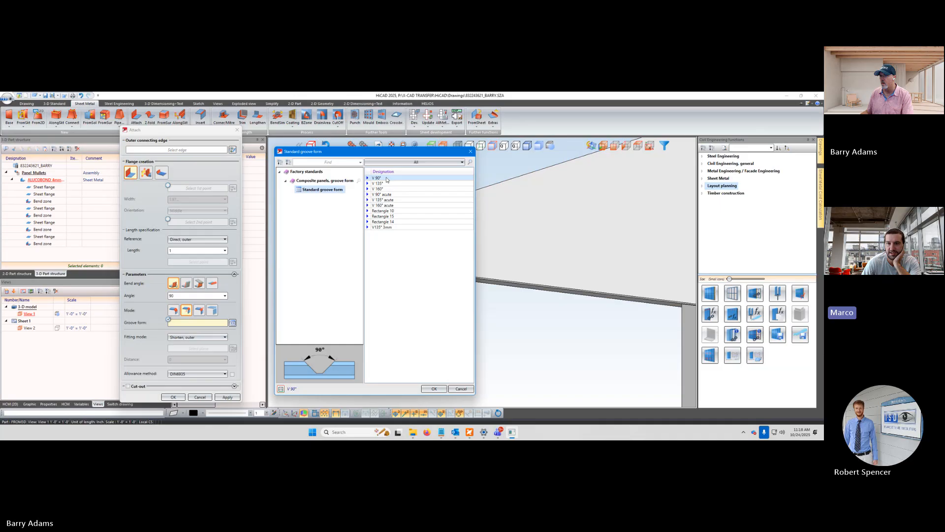
pyautogui.click(434, 389)
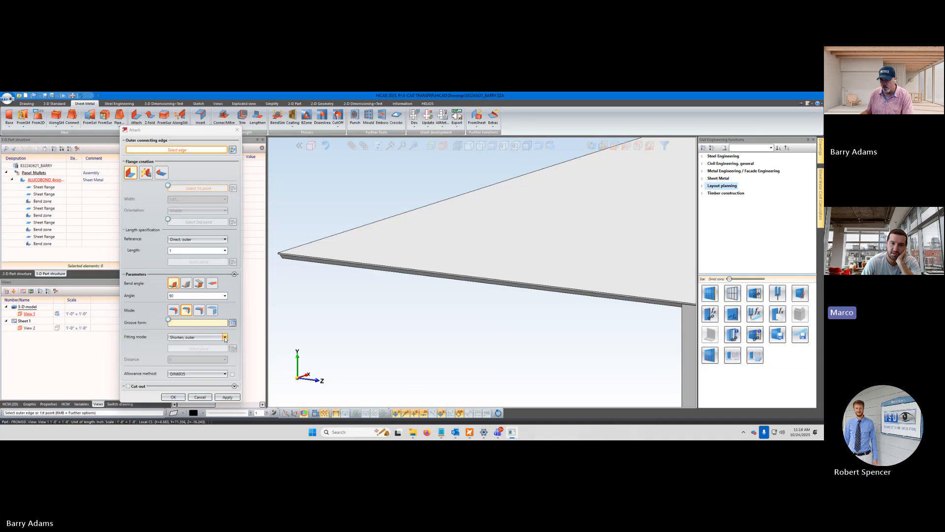
# Reopen the standard groove forms and choose V 90° again for the flange's bend
pyautogui.click(196, 322)
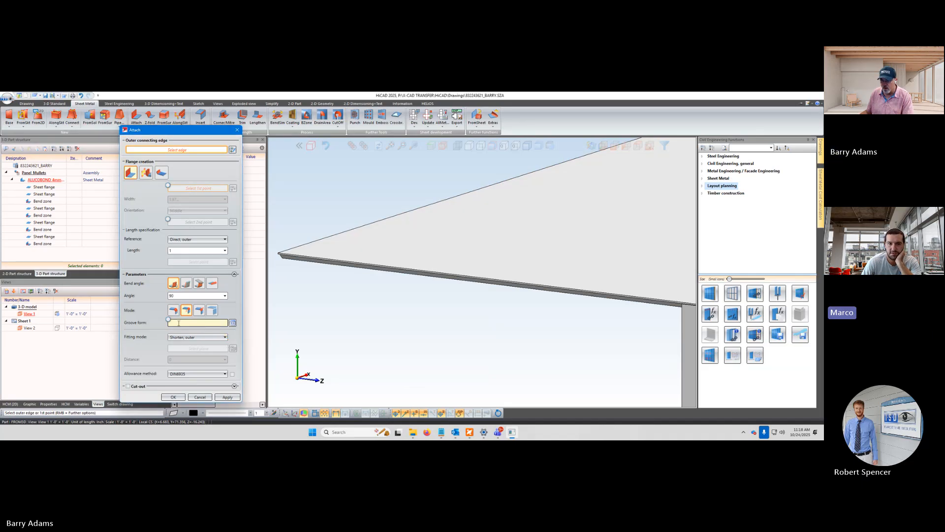
pyautogui.click(232, 323)
pyautogui.click(305, 190)
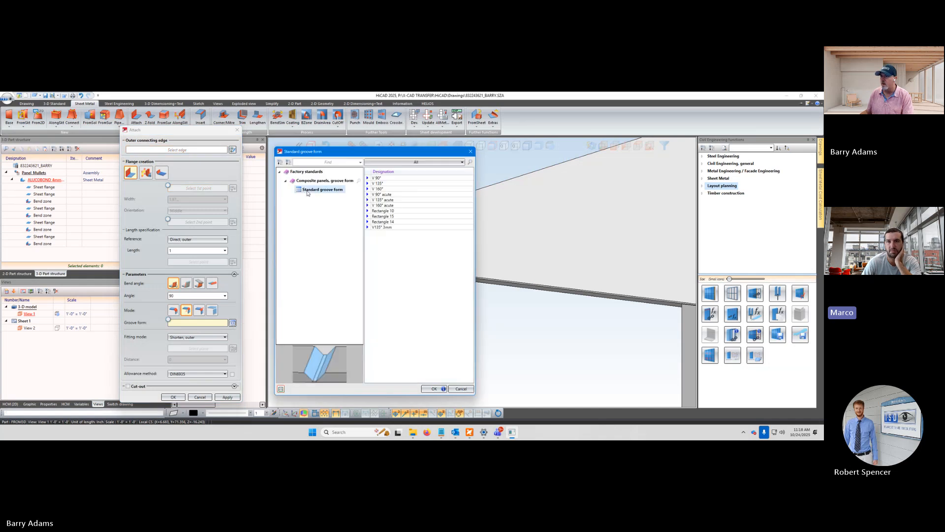
pyautogui.click(387, 178)
pyautogui.doubleClick(387, 179)
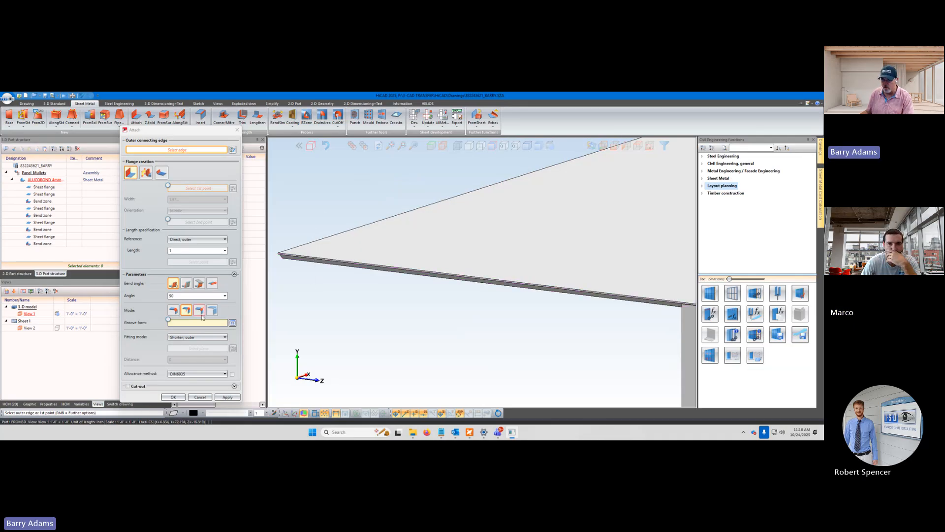
# Choose the top flange's short end edge as the outer connecting edge and inspect the previewed flange against the side flange
pyautogui.click(225, 338)
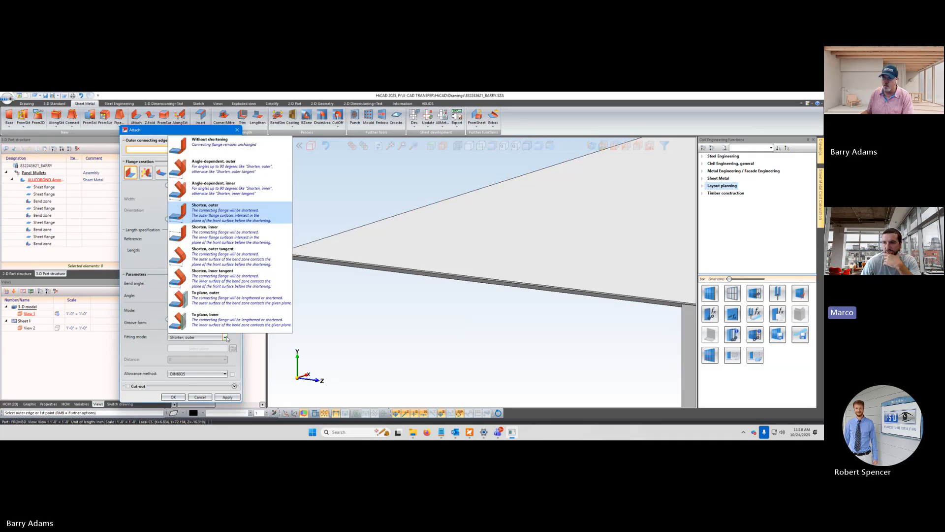
pyautogui.click(235, 339)
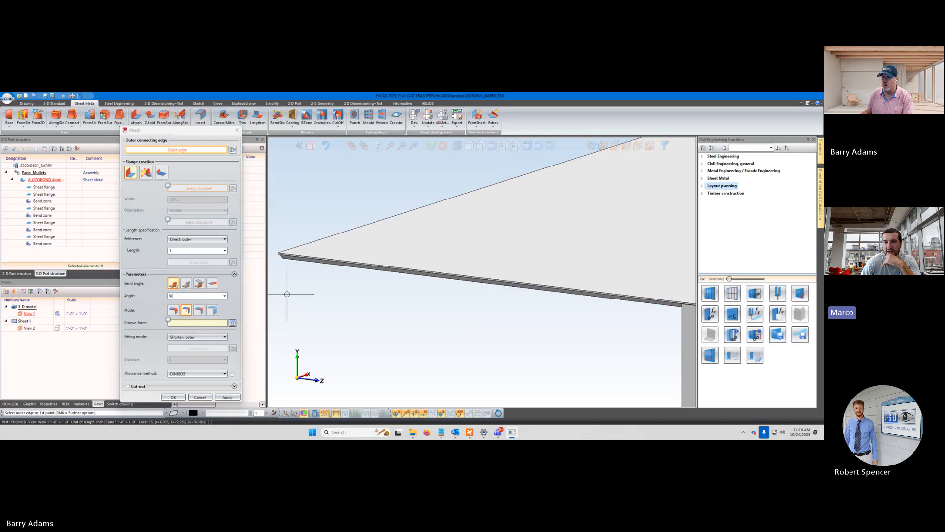
pyautogui.click(332, 258)
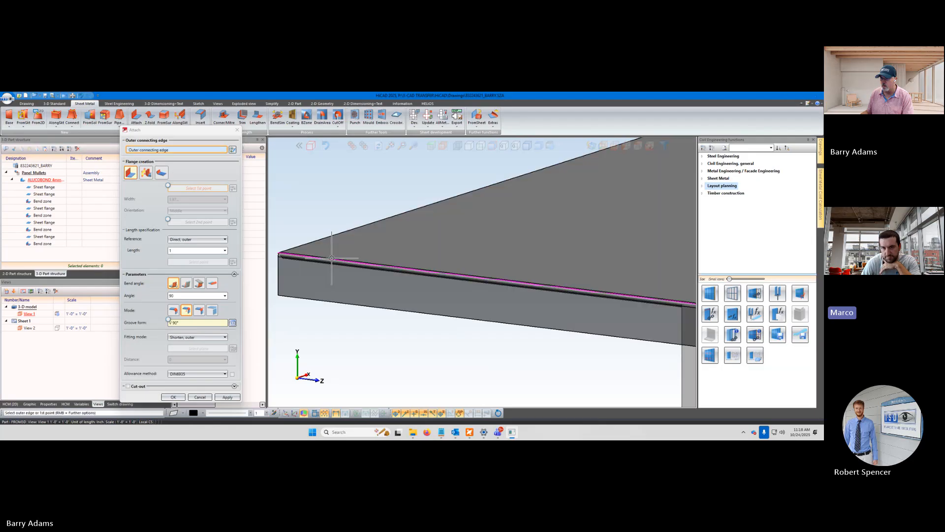
pyautogui.scroll(-2, 276, 254)
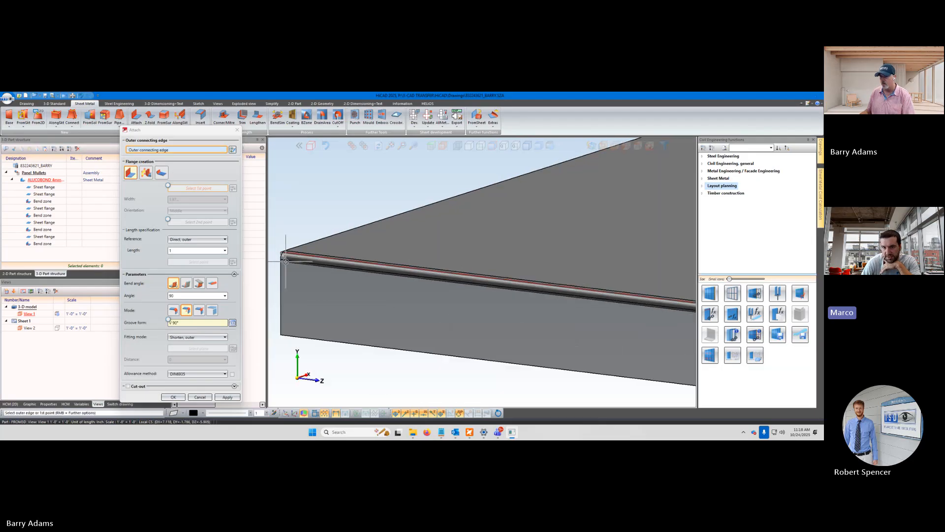
pyautogui.moveTo(307, 276); pyautogui.dragTo(357, 266, button='middle')
pyautogui.scroll(-4, 354, 264)
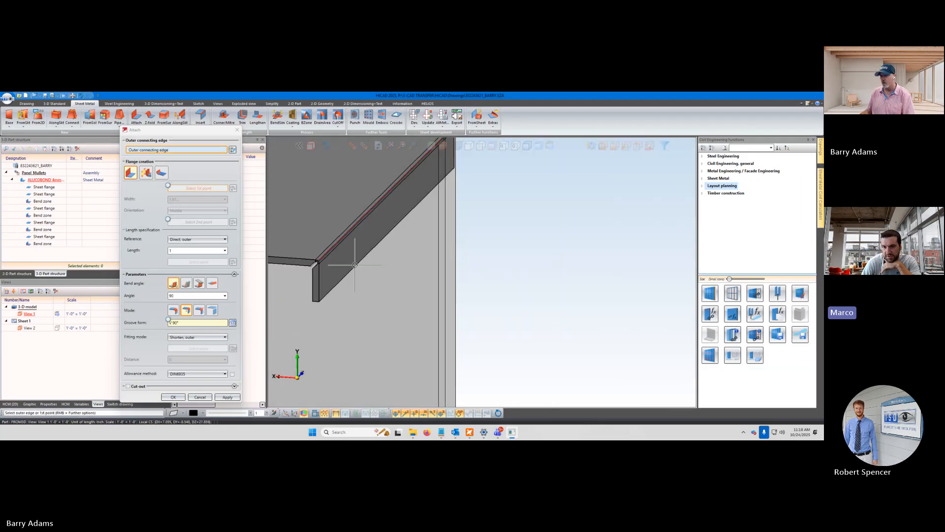
pyautogui.scroll(5, 328, 268)
pyautogui.scroll(-4, 328, 268)
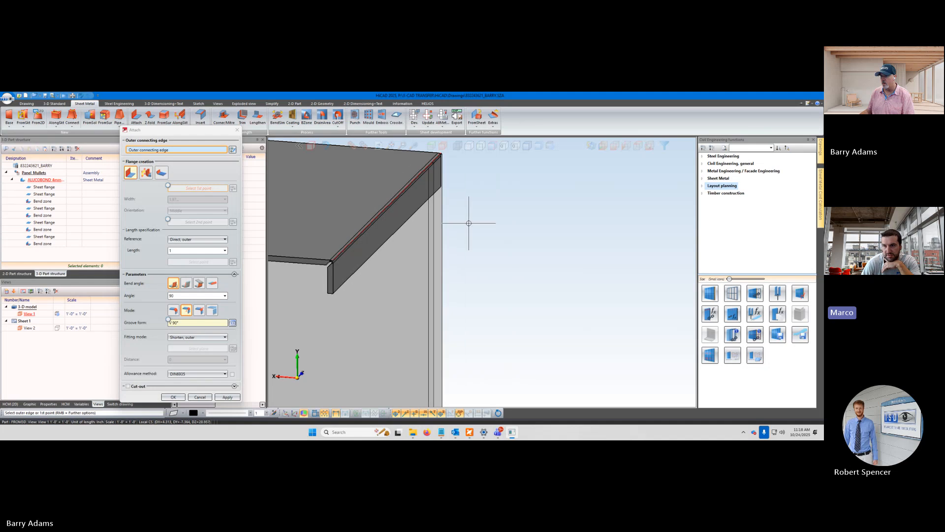
pyautogui.moveTo(447, 252); pyautogui.dragTo(334, 246, button='middle')
pyautogui.scroll(4, 449, 170)
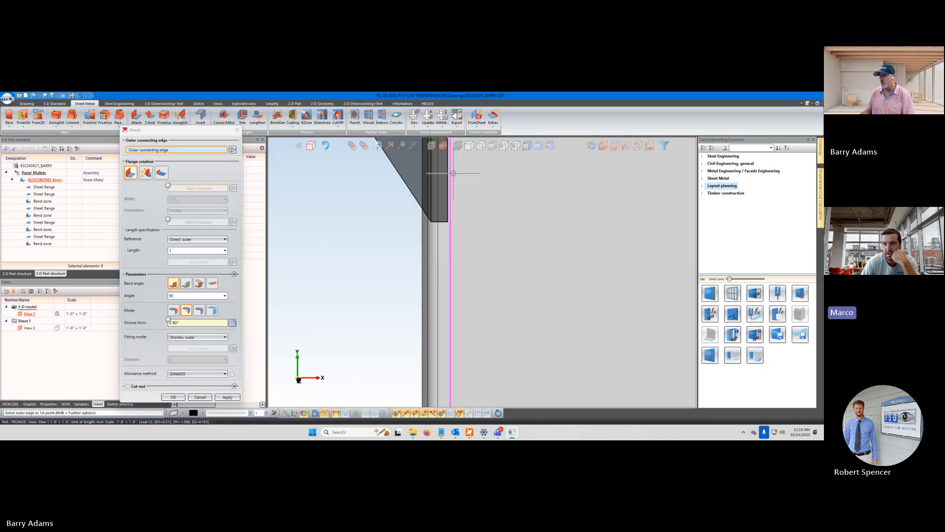
pyautogui.moveTo(500, 227); pyautogui.dragTo(450, 243, button='middle')
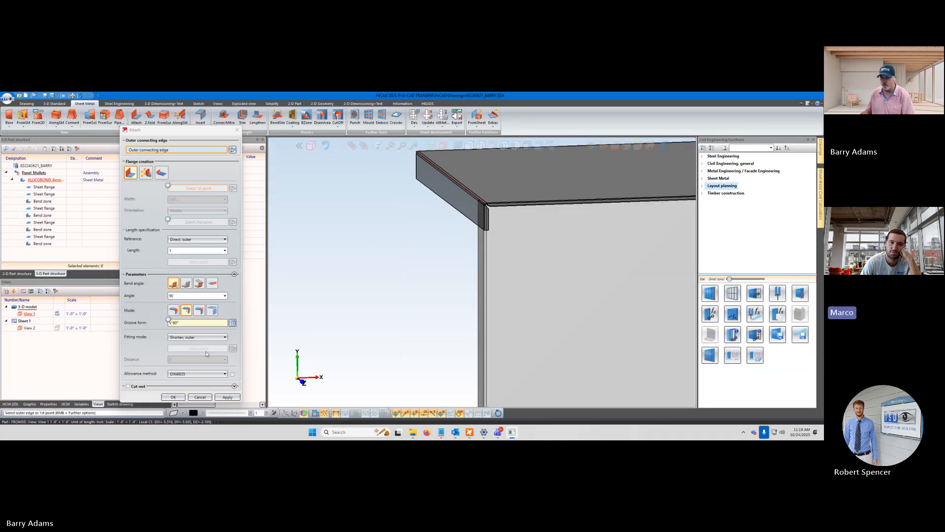
# Set the flange's fitting mode to To plane, outer and define the plane from the top flange's end edge
pyautogui.click(226, 338)
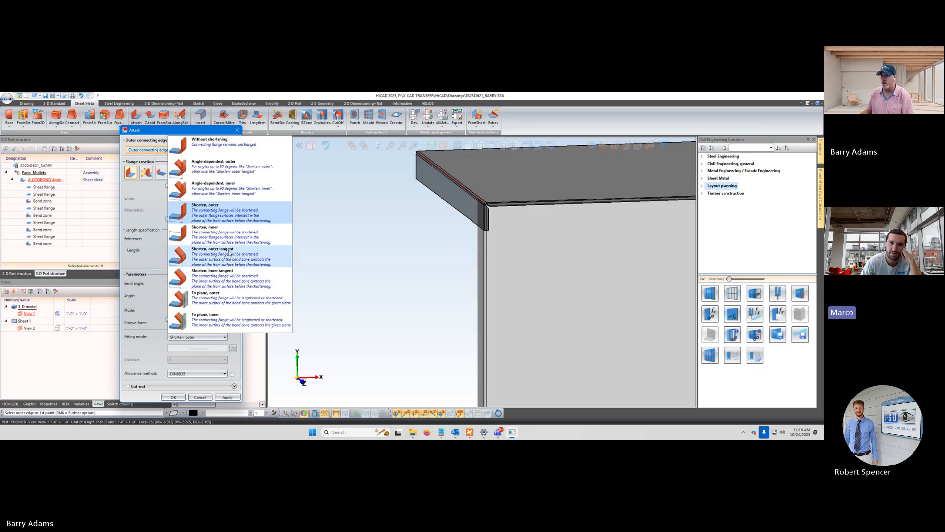
pyautogui.click(215, 301)
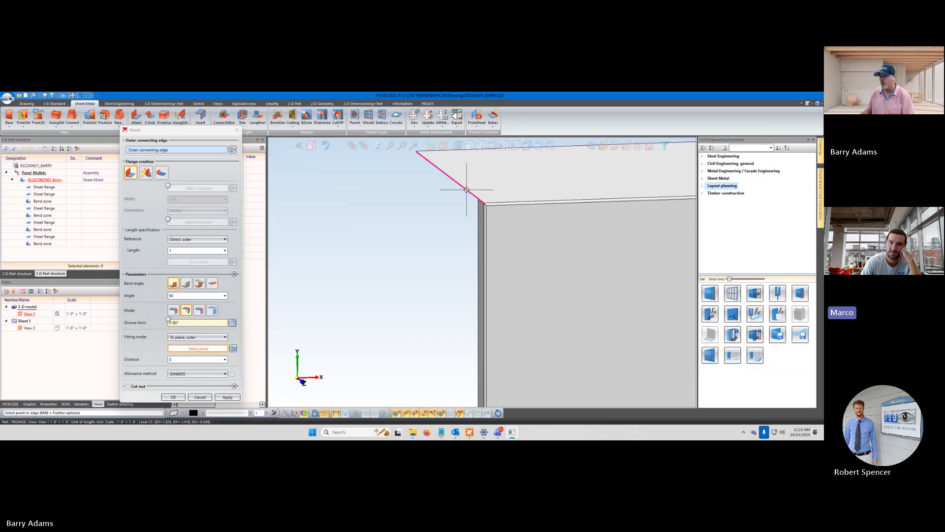
pyautogui.scroll(-3, 466, 189)
pyautogui.scroll(6, 466, 190)
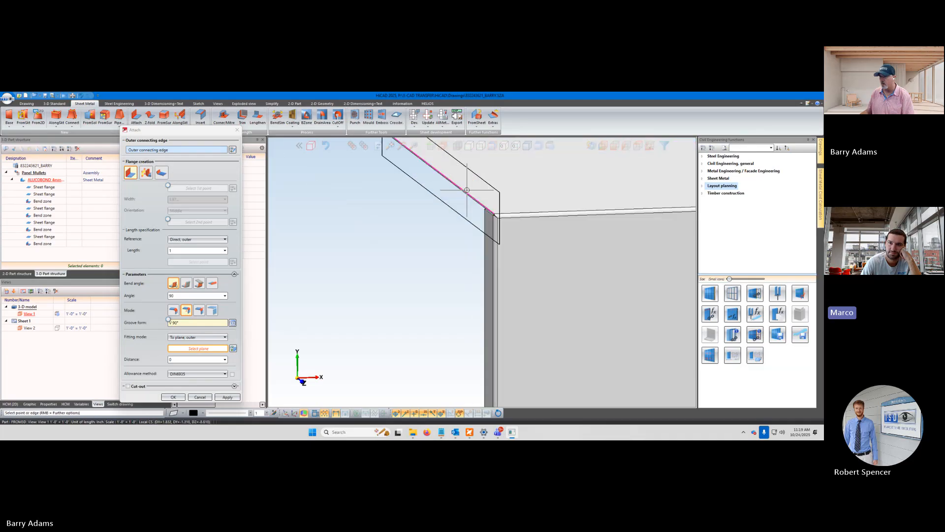
pyautogui.scroll(-5, 454, 216)
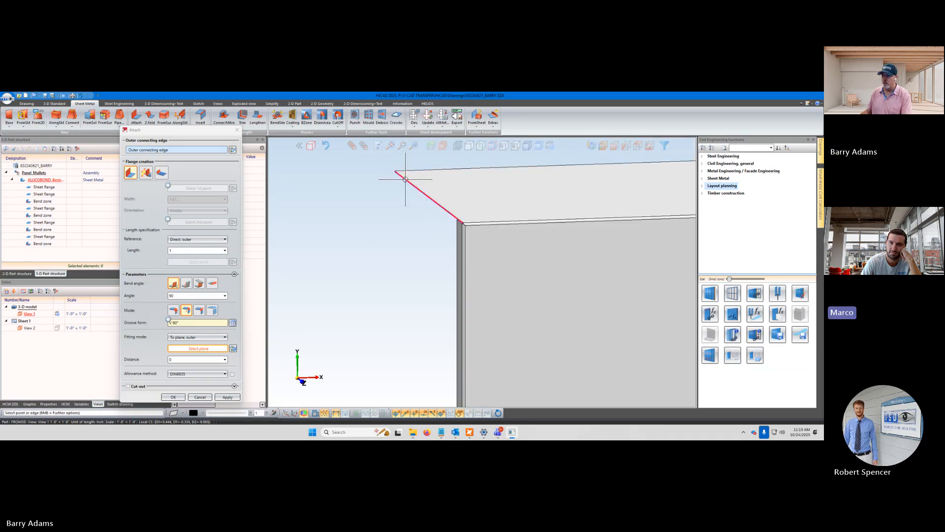
pyautogui.click(407, 180)
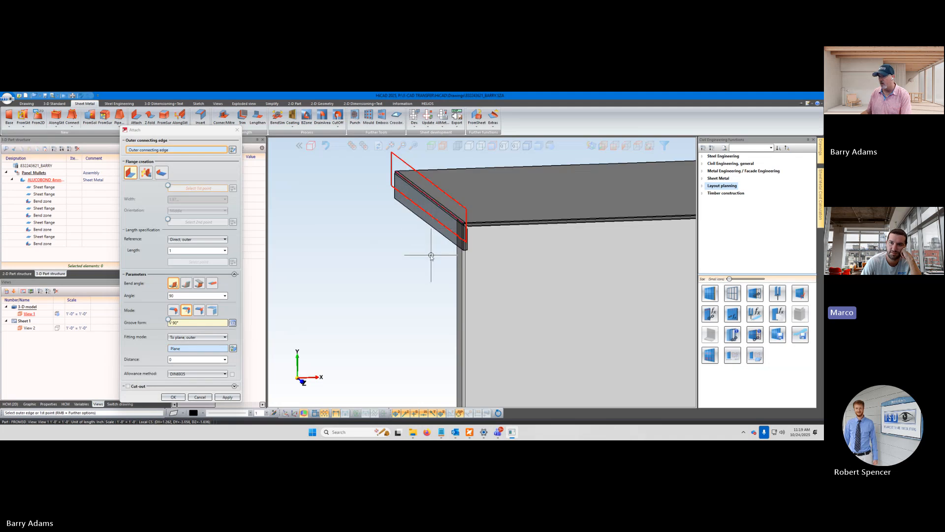
pyautogui.moveTo(431, 255); pyautogui.dragTo(450, 267, button='middle')
pyautogui.scroll(6, 454, 245)
pyautogui.scroll(2, 453, 245)
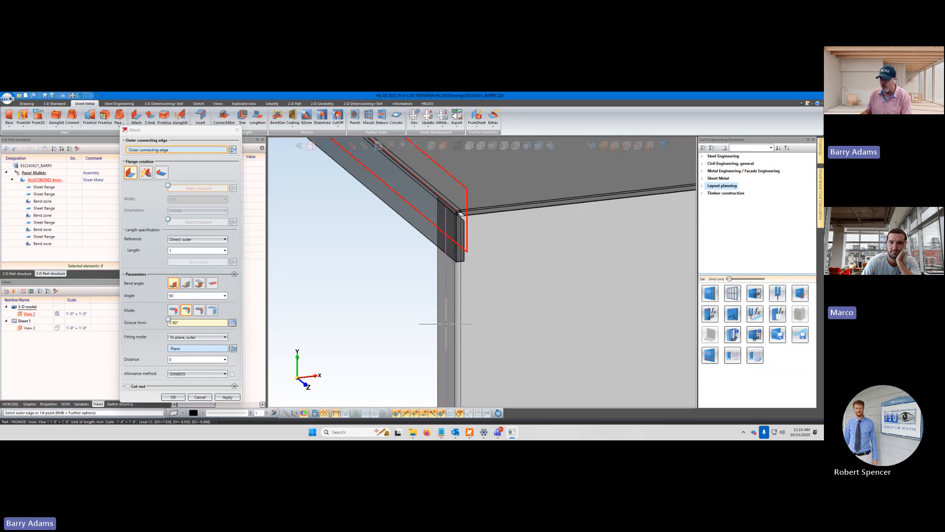
# Redefine the fitting plane from the side flange's vertical edge and check the flange preview
pyautogui.click(233, 349)
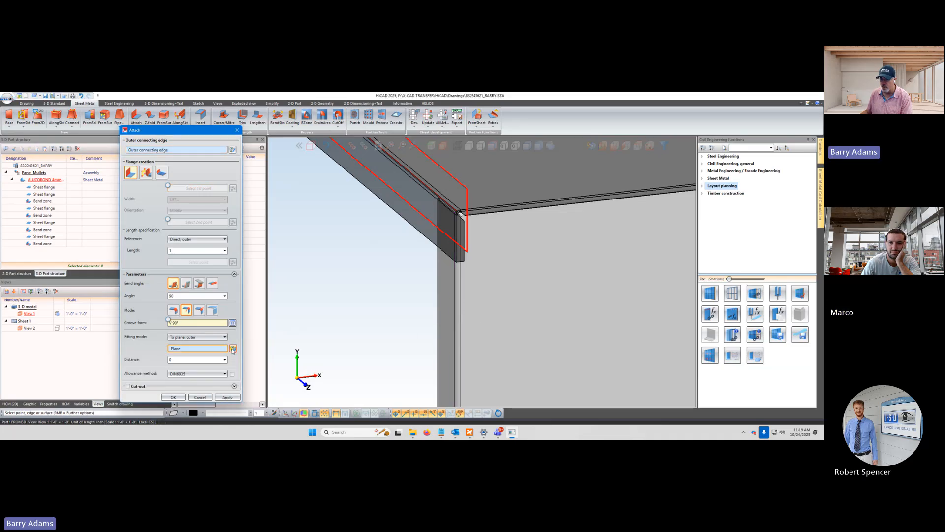
pyautogui.click(444, 323)
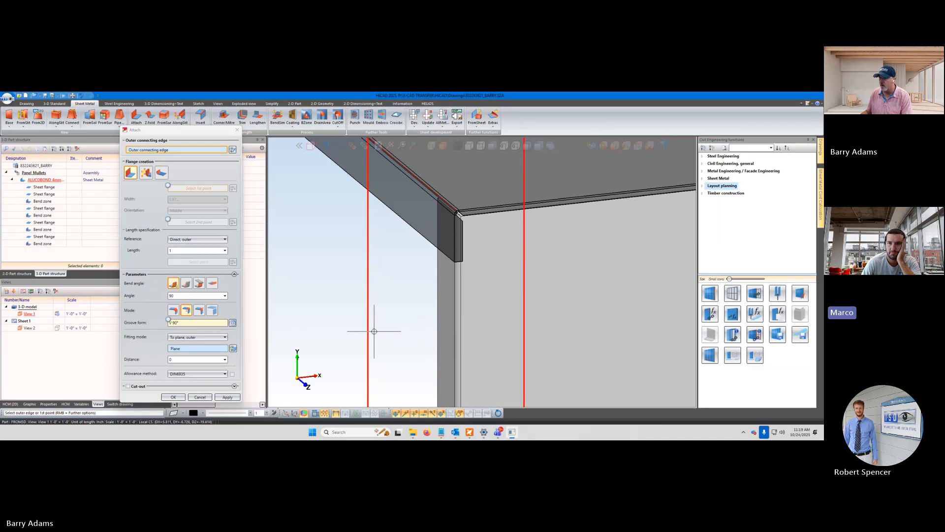
pyautogui.moveTo(371, 333)
pyautogui.mouseDown(button='middle')
pyautogui.moveTo(353, 334)
pyautogui.moveTo(372, 331)
pyautogui.mouseUp(button='middle')
pyautogui.scroll(-1, 372, 331)
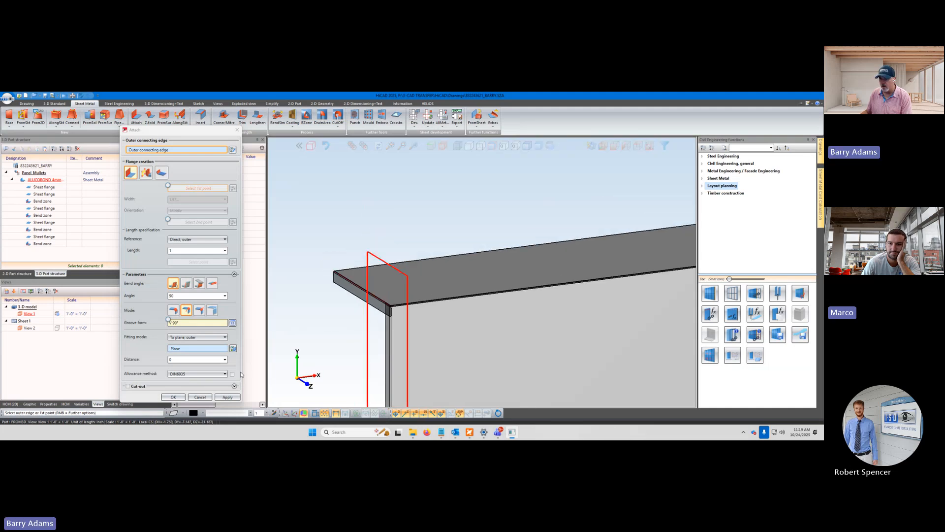
# Try the opposite short end edge of the top flange as the outer connecting edge
pyautogui.moveTo(327, 284); pyautogui.dragTo(475, 325, button='middle')
pyautogui.scroll(3, 320, 271)
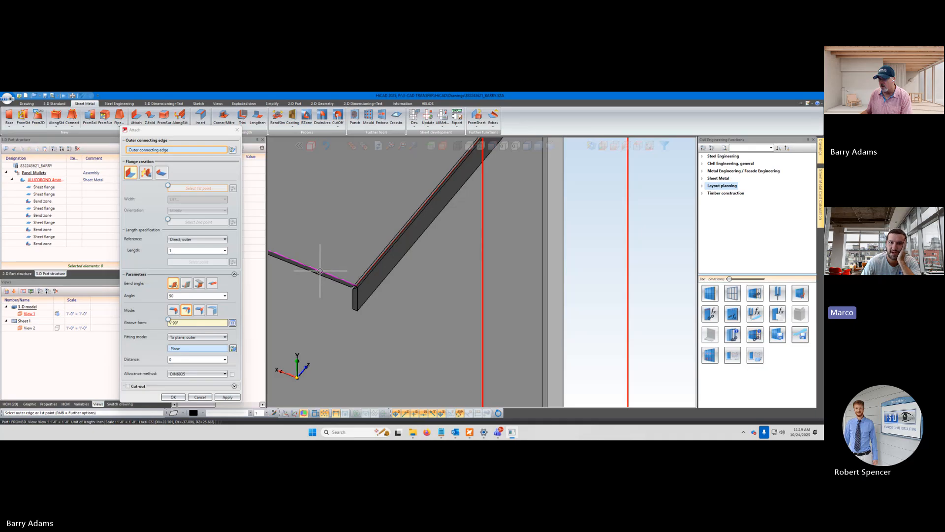
pyautogui.scroll(-5, 482, 308)
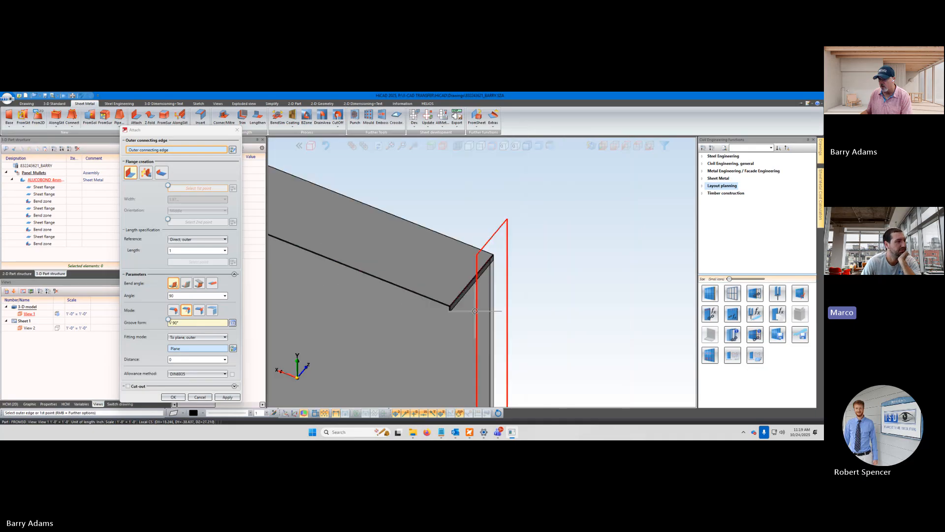
pyautogui.scroll(-2, 484, 303)
pyautogui.moveTo(331, 281); pyautogui.dragTo(400, 278, button='middle')
pyautogui.scroll(2, 322, 224)
pyautogui.scroll(5, 322, 224)
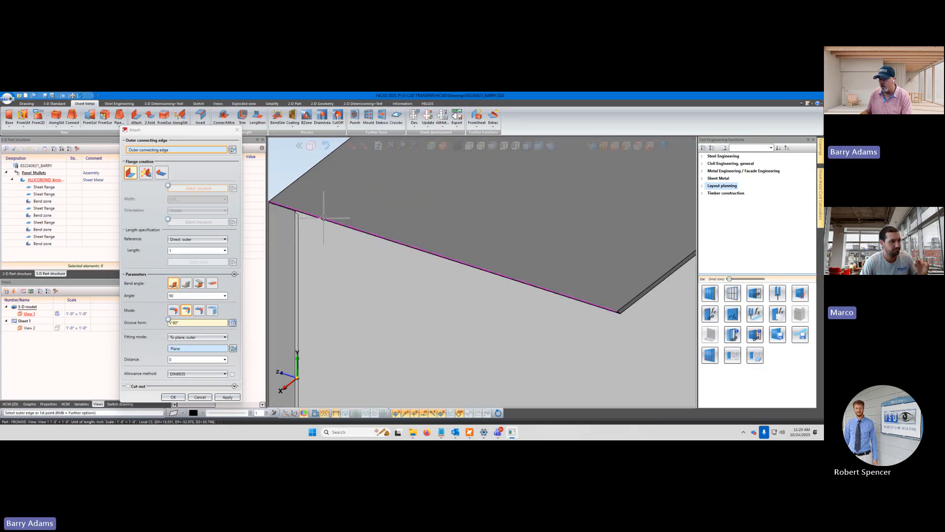
pyautogui.click(323, 218)
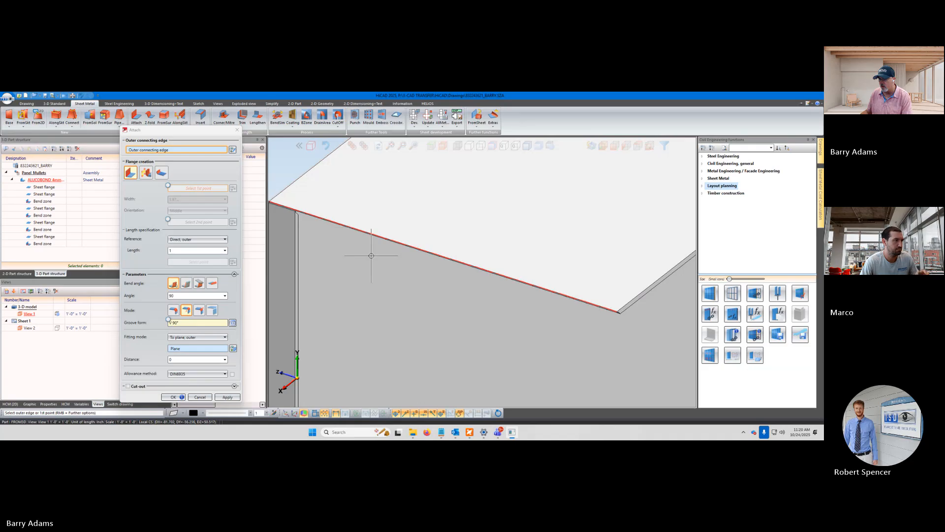
# Return the outer connecting edge to the top flange's first short end, check the preview, and clear the edge and plane selections
pyautogui.scroll(-5, 455, 284)
pyautogui.moveTo(474, 295)
pyautogui.mouseDown(button='middle')
pyautogui.moveTo(434, 297)
pyautogui.moveTo(486, 270)
pyautogui.moveTo(474, 278)
pyautogui.mouseUp(button='middle')
pyautogui.scroll(-4, 444, 283)
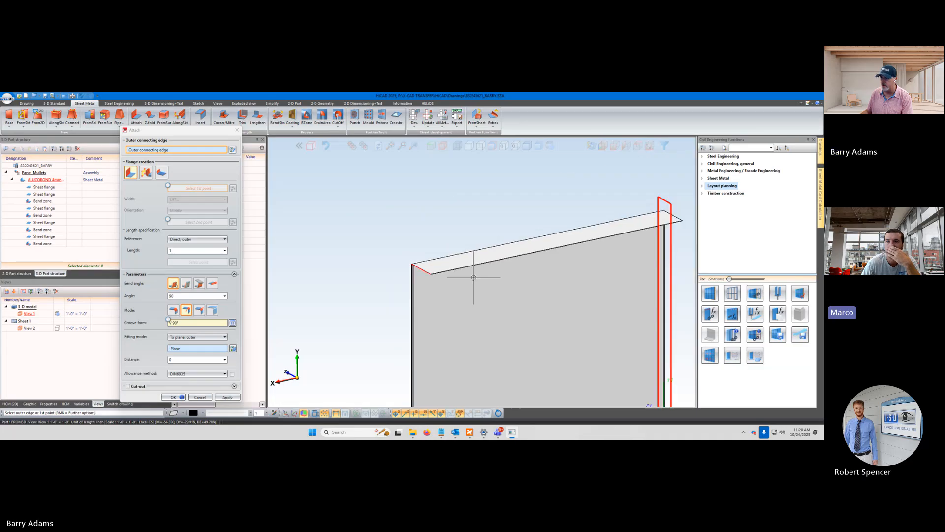
pyautogui.moveTo(573, 303); pyautogui.dragTo(467, 316, button='middle')
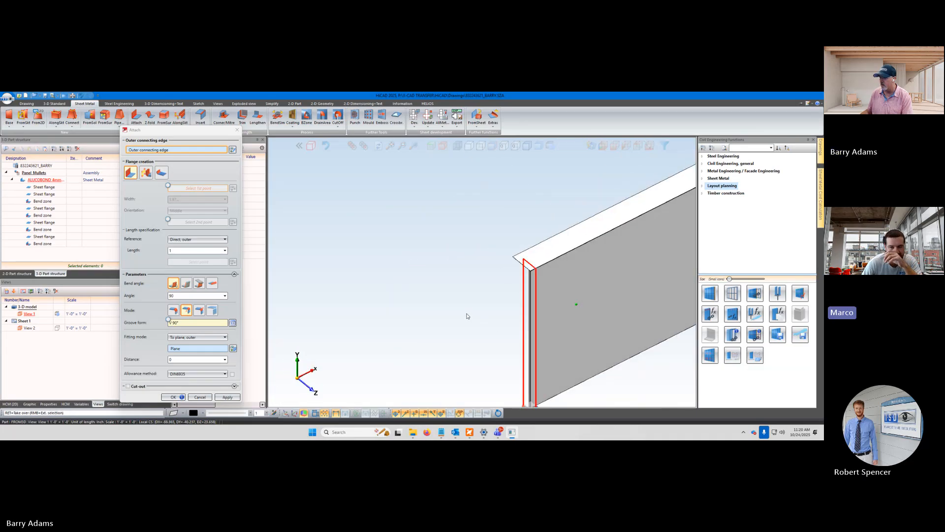
pyautogui.scroll(4, 510, 246)
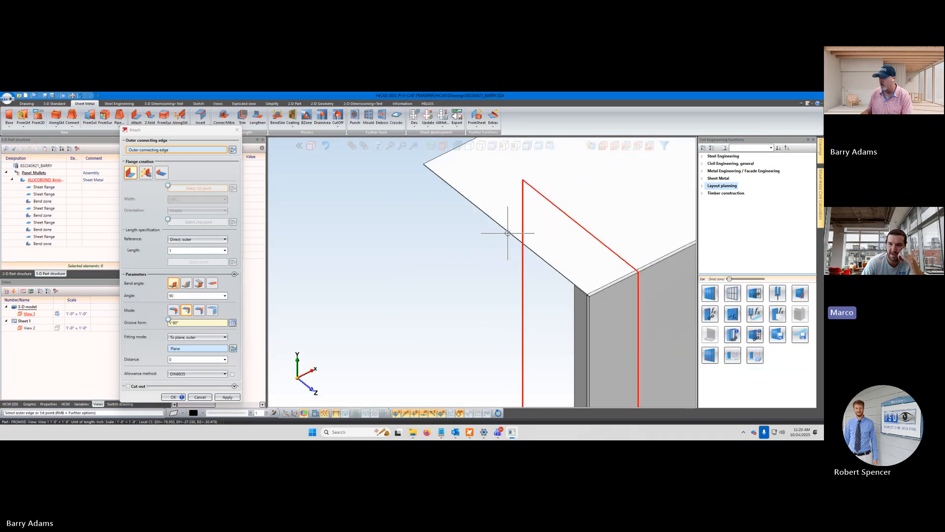
pyautogui.scroll(2, 552, 275)
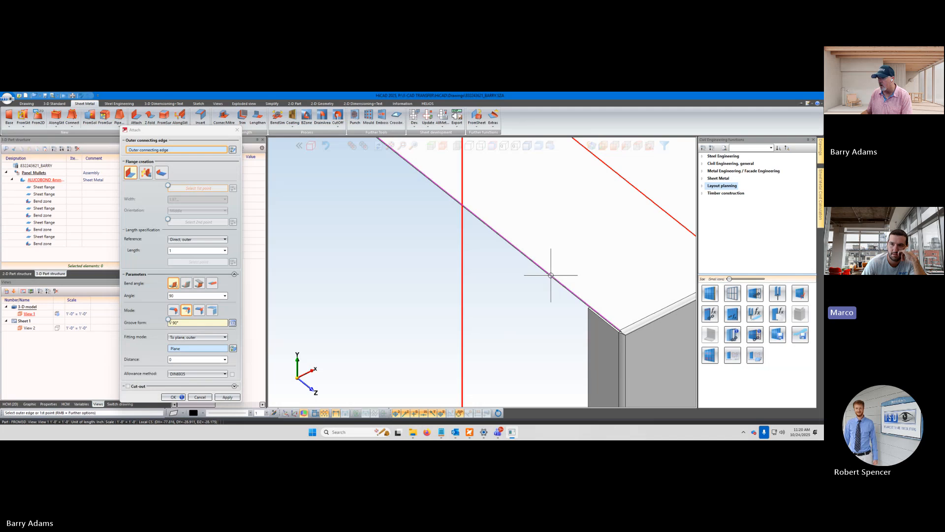
pyautogui.click(551, 276)
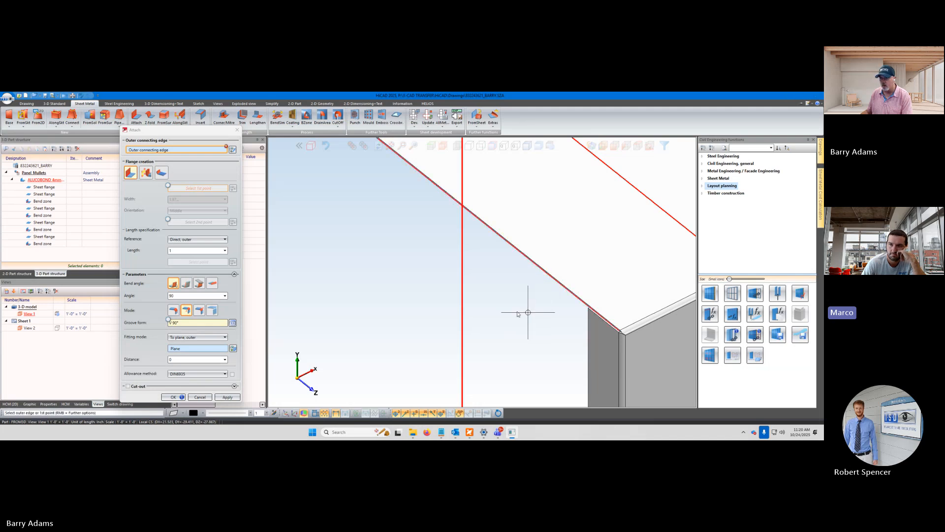
pyautogui.press('Return')
pyautogui.scroll(-3, 490, 289)
pyautogui.scroll(3, 491, 289)
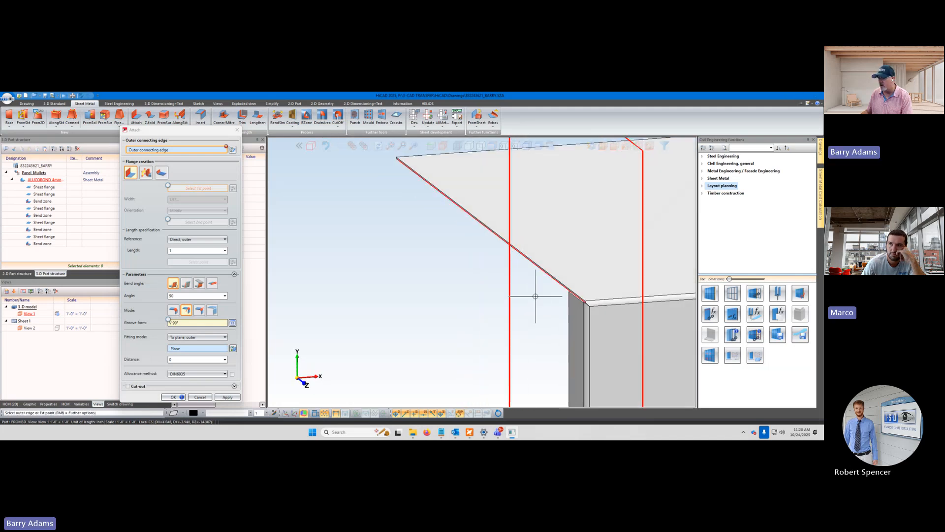
pyautogui.scroll(3, 551, 293)
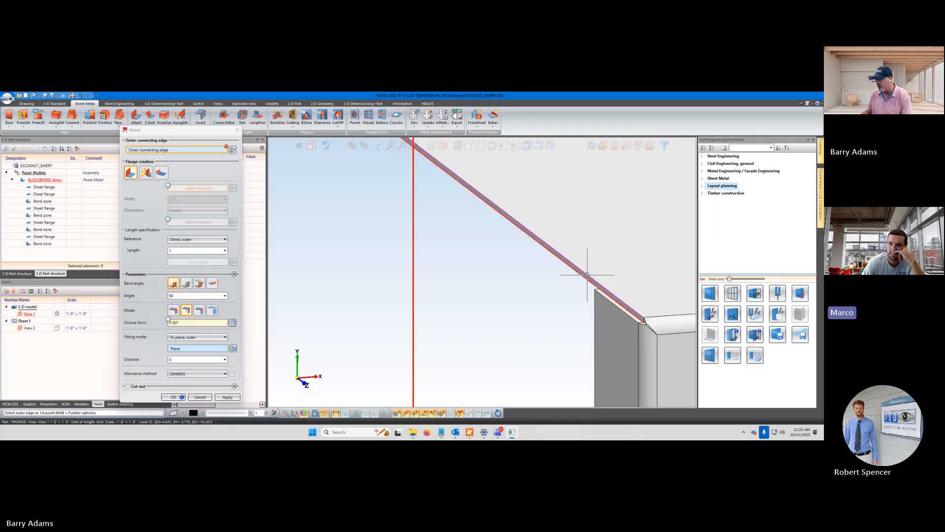
pyautogui.scroll(-3, 550, 280)
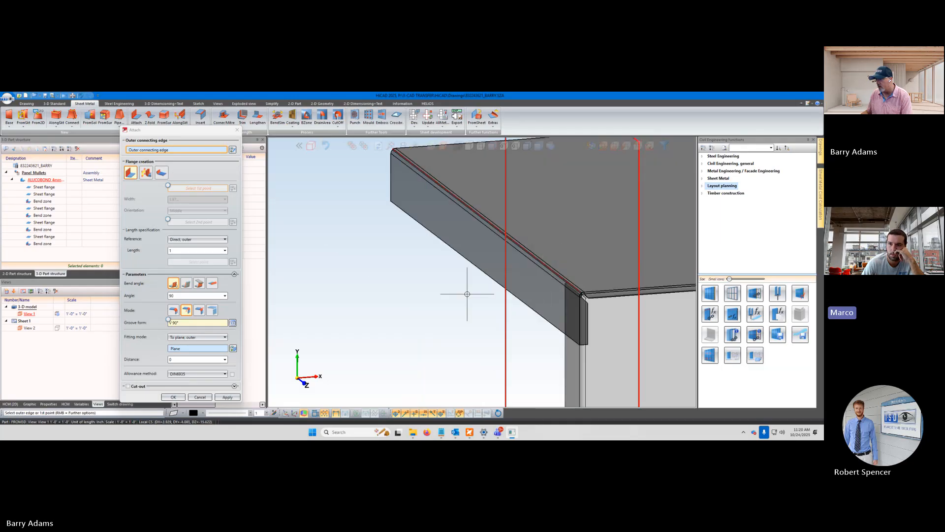
pyautogui.middleClick(441, 295)
pyautogui.moveTo(452, 315); pyautogui.dragTo(480, 325, button='middle')
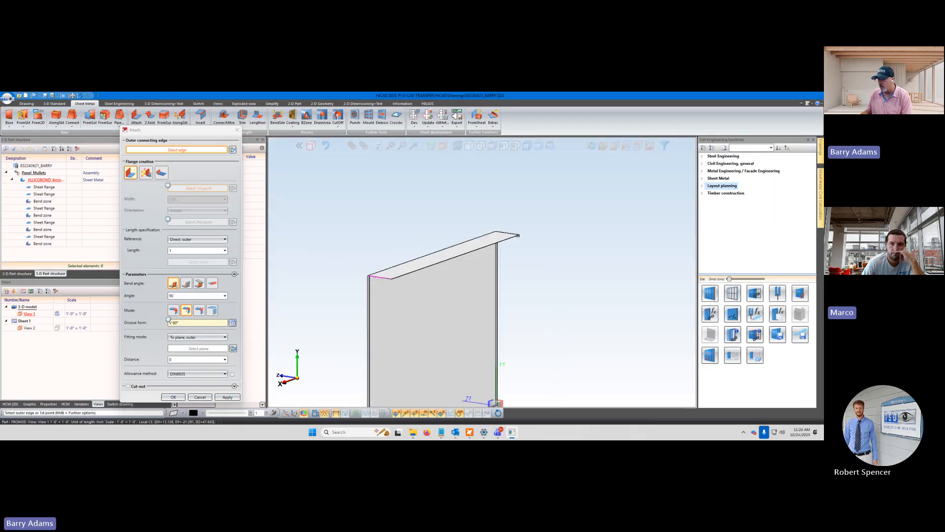
# Select the short near-end edge of the panel's upper flange as the outer connecting edge and its front corner for the fitting plane
pyautogui.scroll(6, 389, 272)
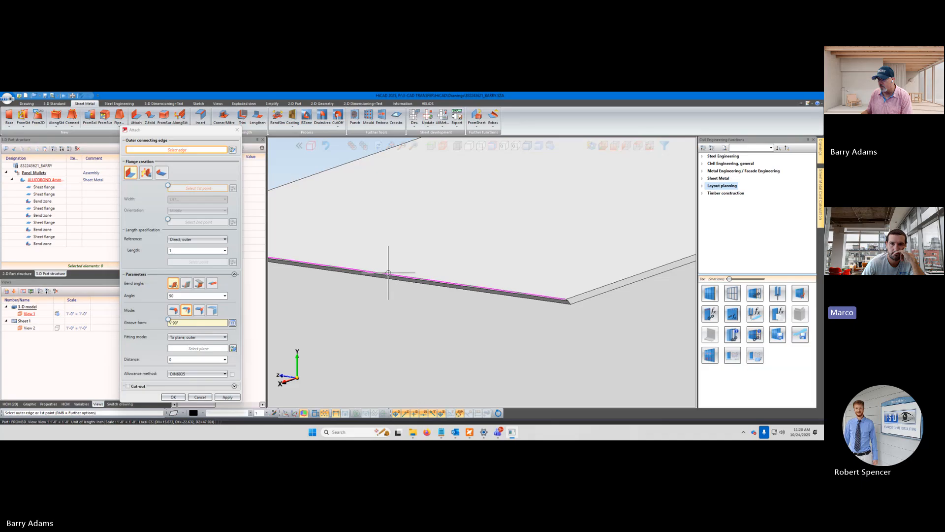
pyautogui.click(389, 272)
pyautogui.moveTo(481, 325); pyautogui.dragTo(455, 275, button='middle')
pyautogui.scroll(3, 455, 275)
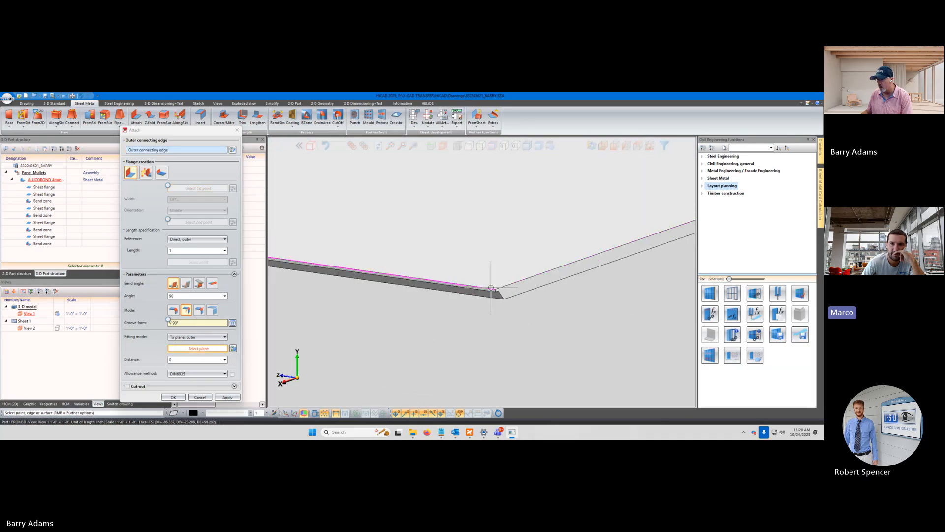
pyautogui.moveTo(490, 288); pyautogui.dragTo(501, 292, button='middle')
pyautogui.click(500, 293)
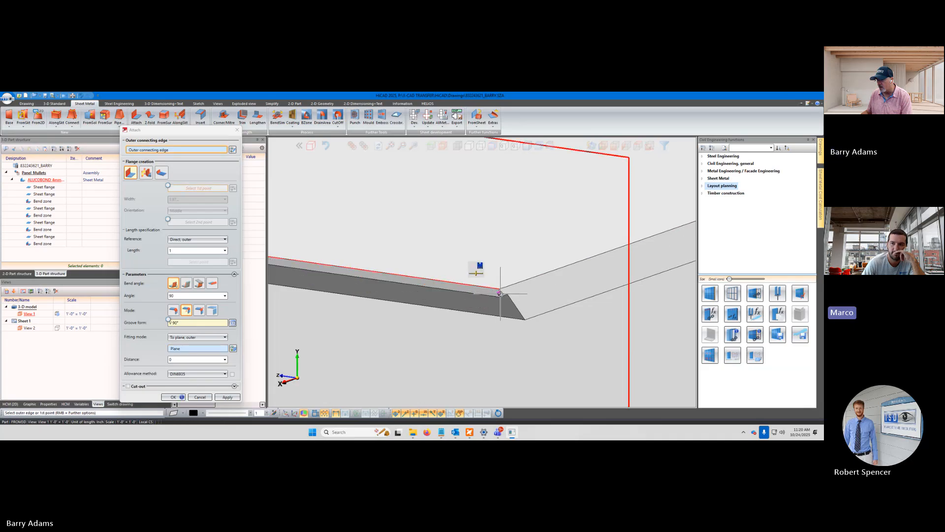
# Try to redefine the fitting plane on the vertical side return below the corner, setting the first and second points there
pyautogui.scroll(-10, 501, 293)
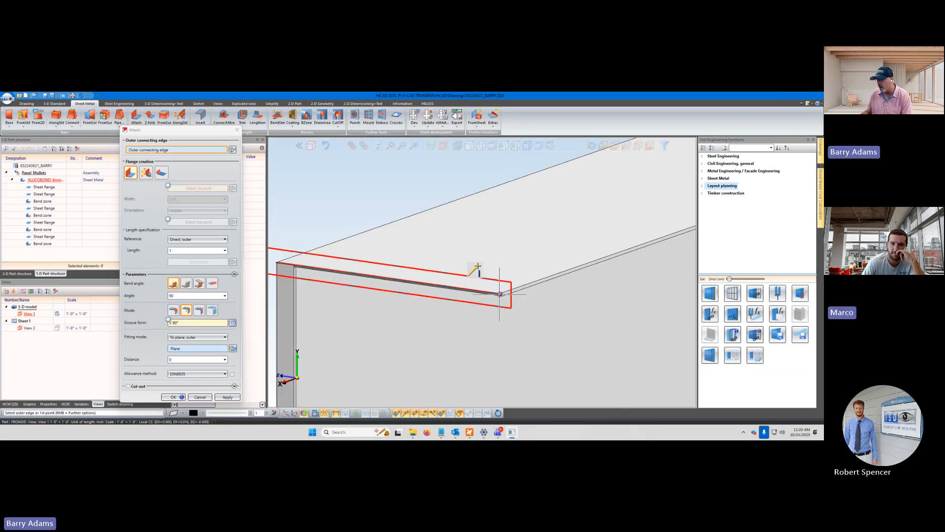
pyautogui.scroll(4, 410, 317)
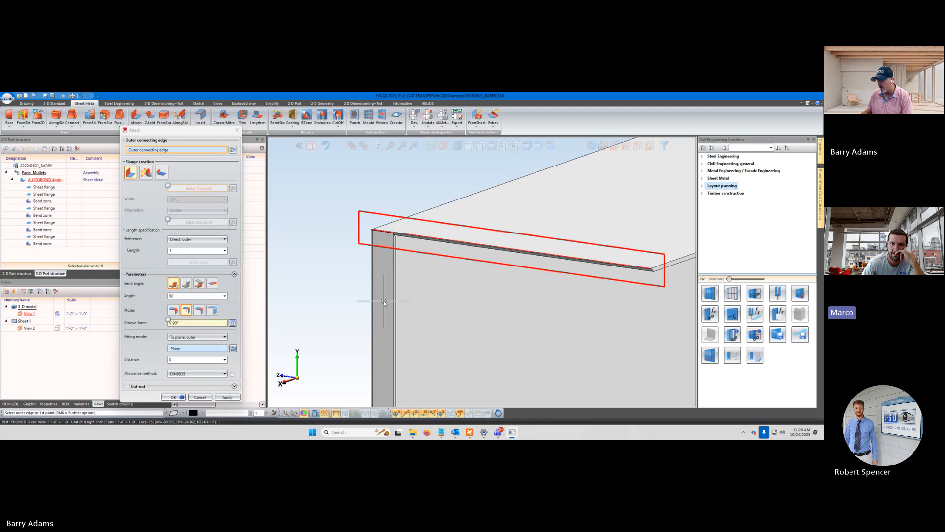
pyautogui.click(384, 301)
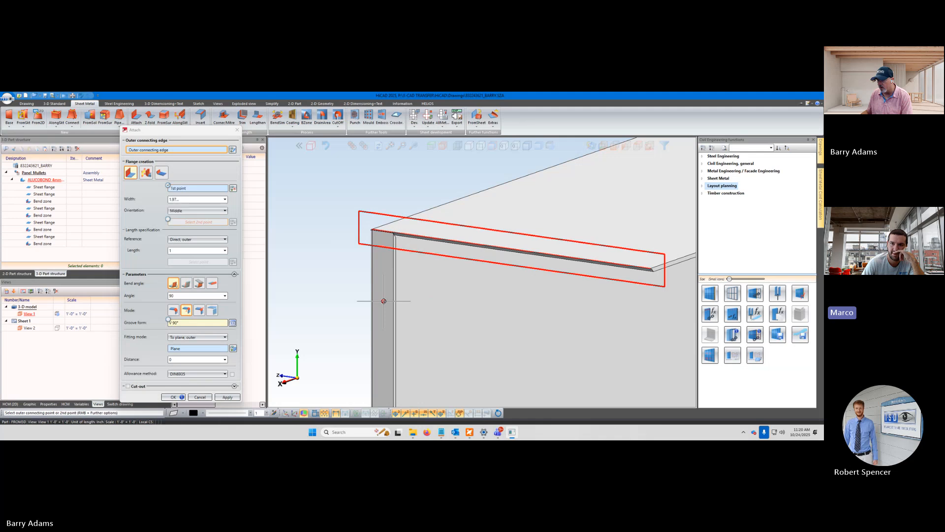
pyautogui.click(208, 346)
pyautogui.click(215, 349)
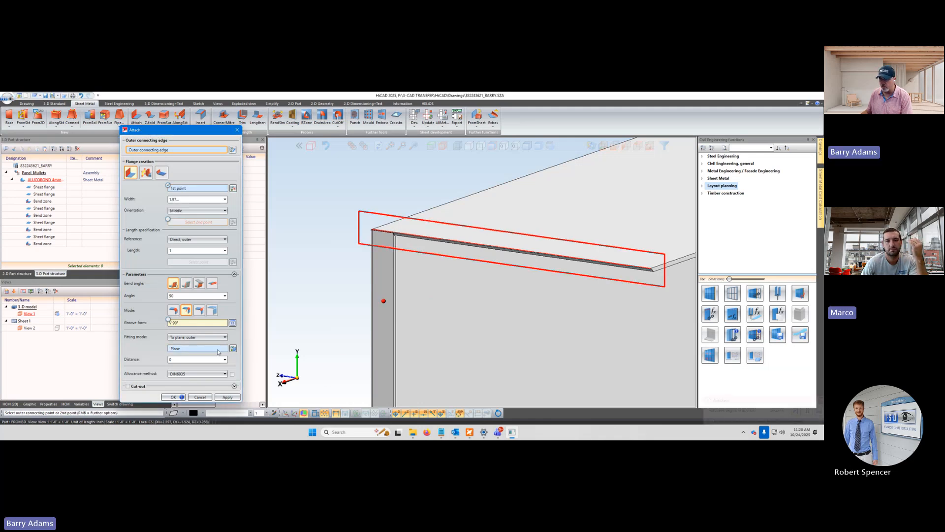
pyautogui.click(385, 352)
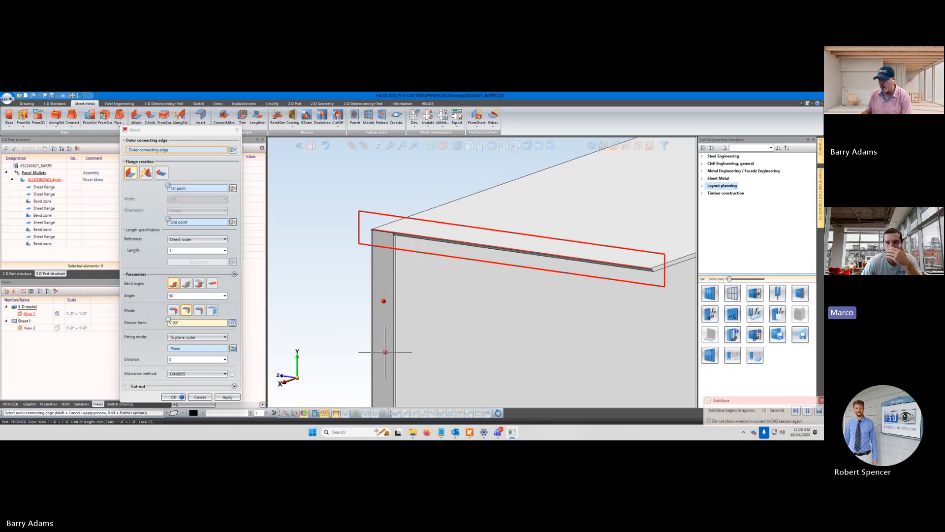
# Examine the fitting plane preview around the upper flange's near corner from several angles
pyautogui.moveTo(454, 309); pyautogui.dragTo(432, 305, button='middle')
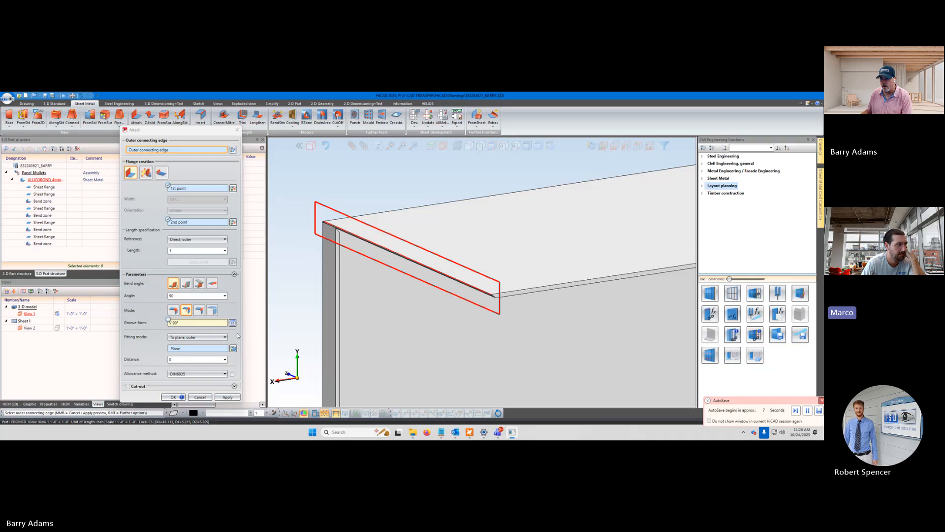
pyautogui.scroll(-4, 424, 309)
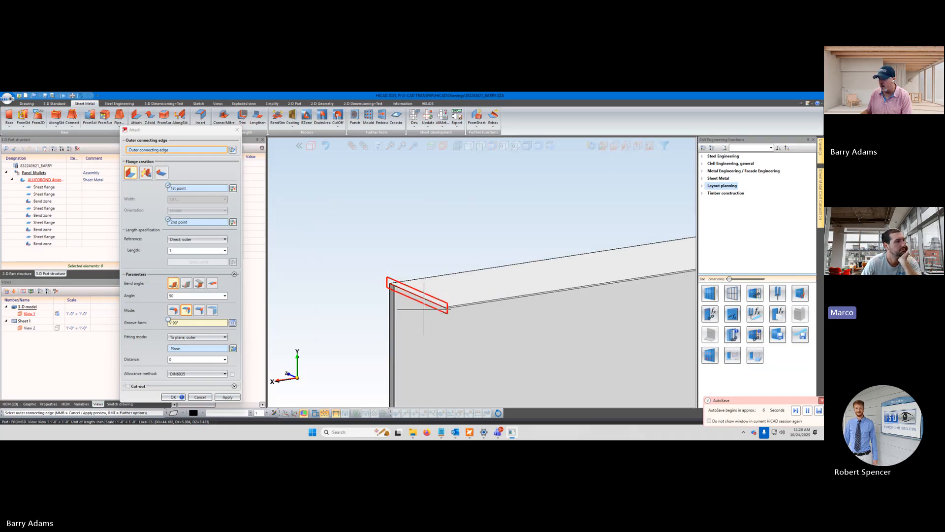
pyautogui.scroll(-5, 424, 309)
pyautogui.scroll(3, 684, 275)
pyautogui.scroll(-4, 679, 274)
pyautogui.scroll(1, 484, 304)
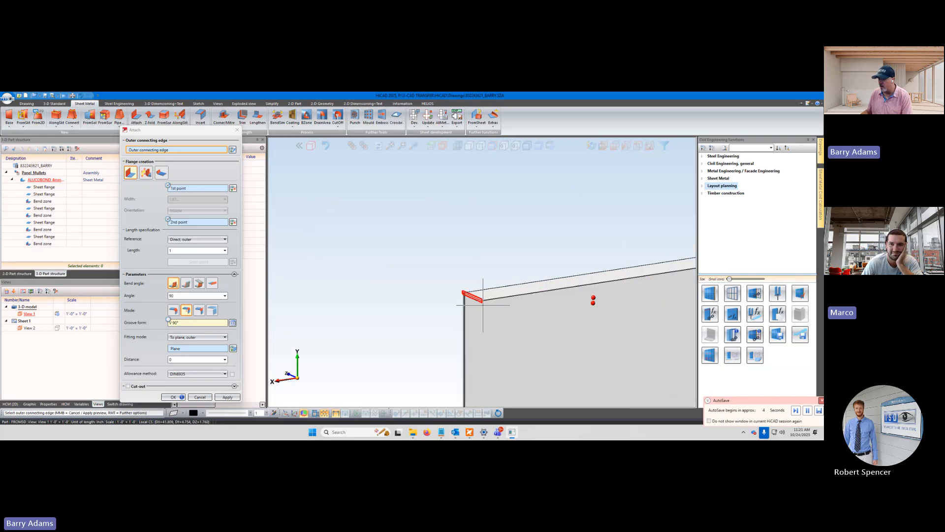
pyautogui.scroll(5, 483, 304)
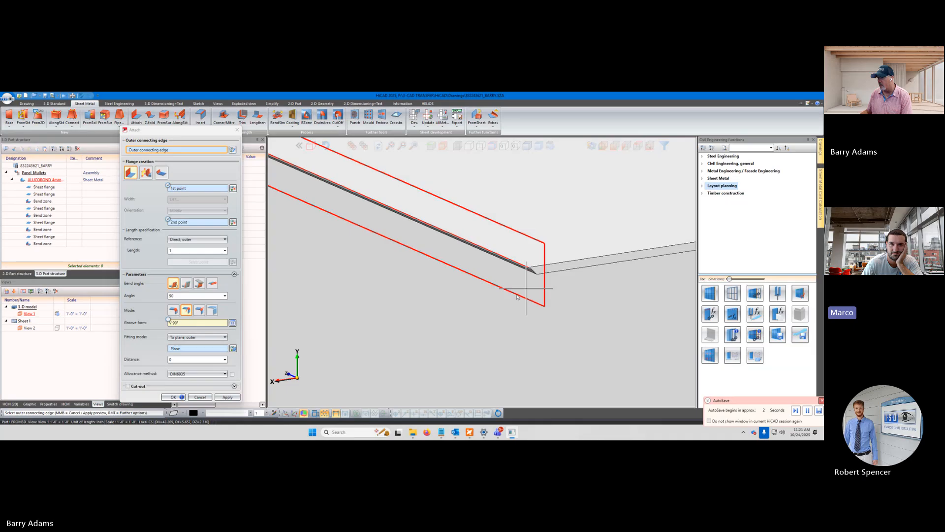
pyautogui.moveTo(525, 288); pyautogui.dragTo(513, 297, button='middle')
pyautogui.scroll(-5, 513, 297)
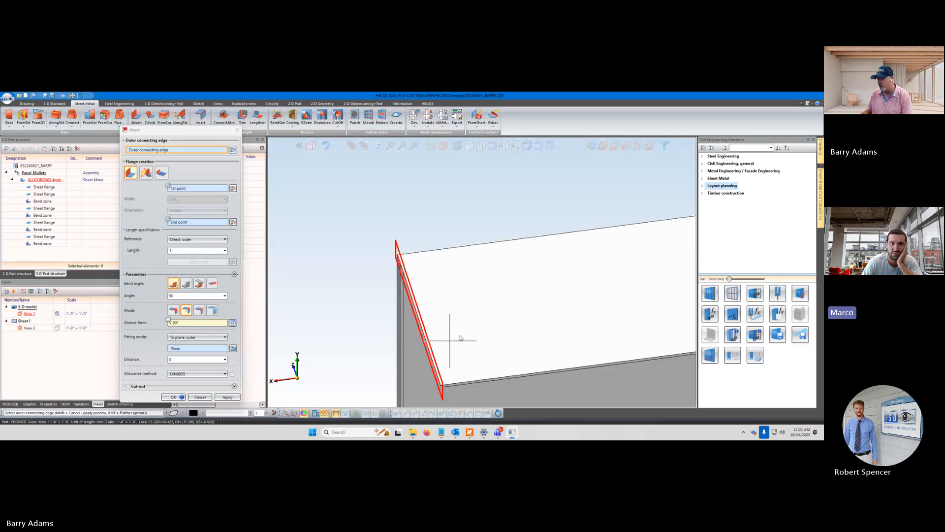
pyautogui.moveTo(460, 338); pyautogui.dragTo(468, 335, button='middle')
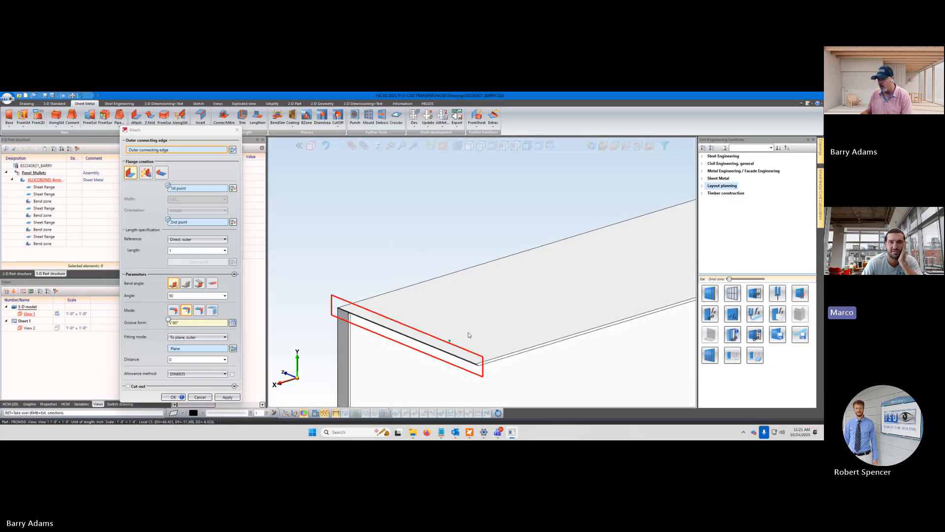
pyautogui.scroll(5, 423, 356)
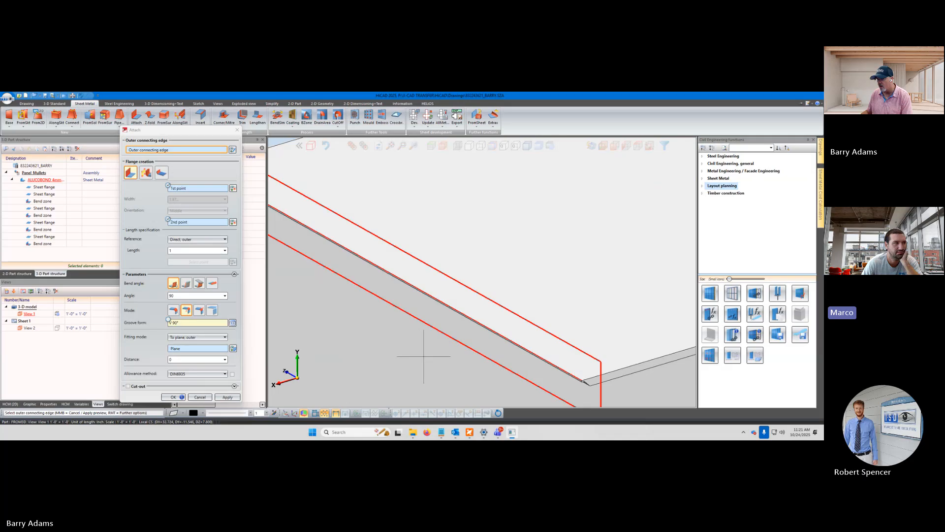
pyautogui.scroll(-5, 423, 356)
pyautogui.scroll(2, 359, 302)
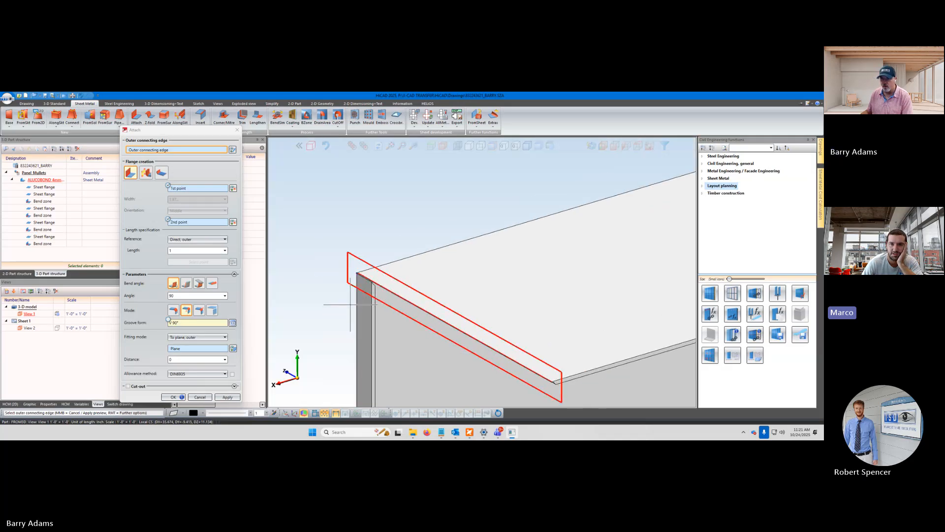
pyautogui.scroll(2, 361, 280)
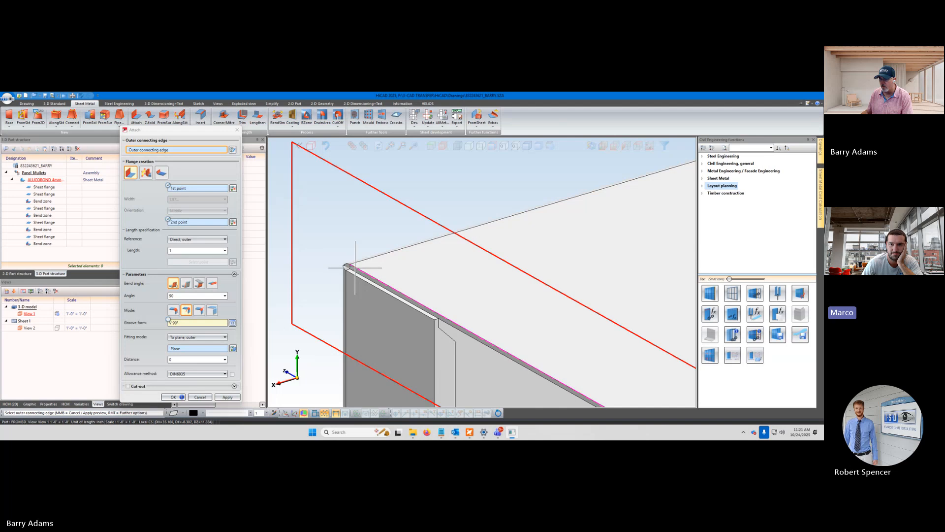
pyautogui.scroll(2, 355, 267)
pyautogui.scroll(-2, 364, 268)
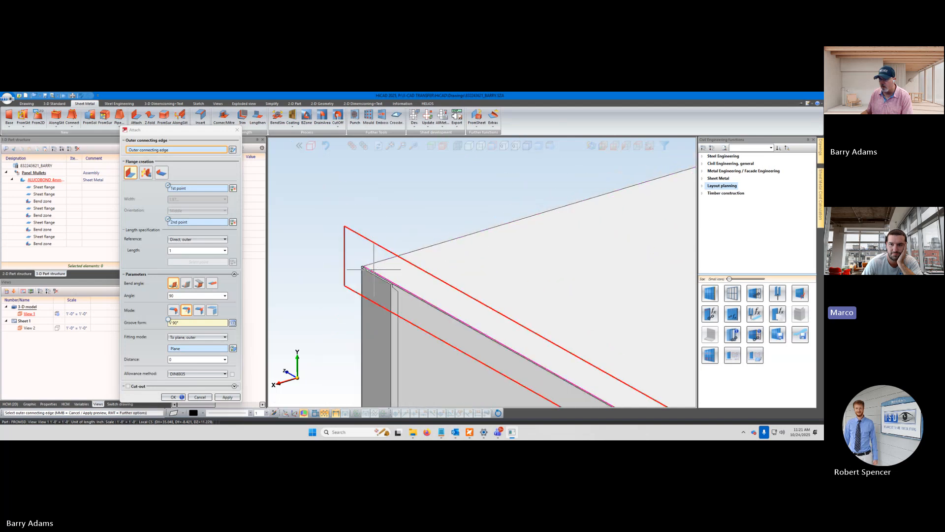
# Try to apply the flange with the chosen edge, plane and points, and cancel the Attach command
pyautogui.click(228, 399)
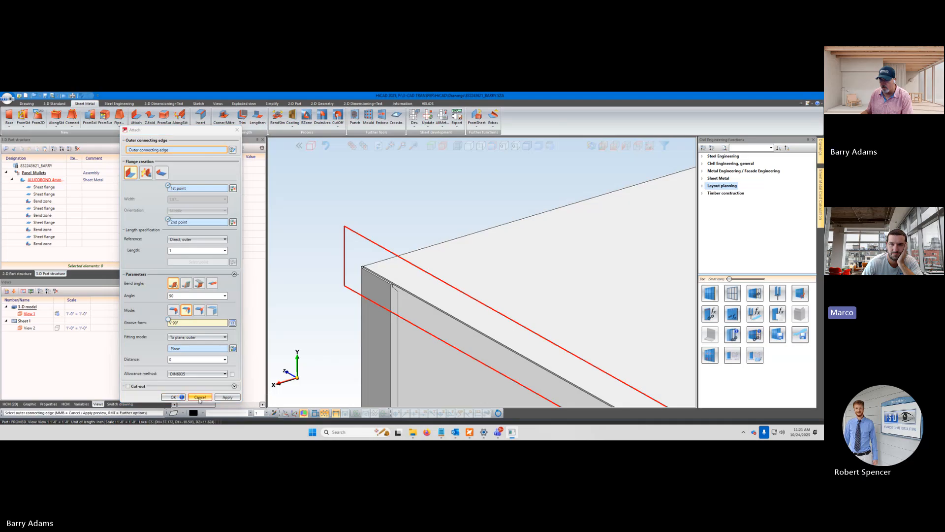
pyautogui.click(199, 398)
# Restart Attach with the fitting mode "Shorten, outer" and select the upper flange's short near-end edge as the outer connecting edge
pyautogui.scroll(-6, 346, 328)
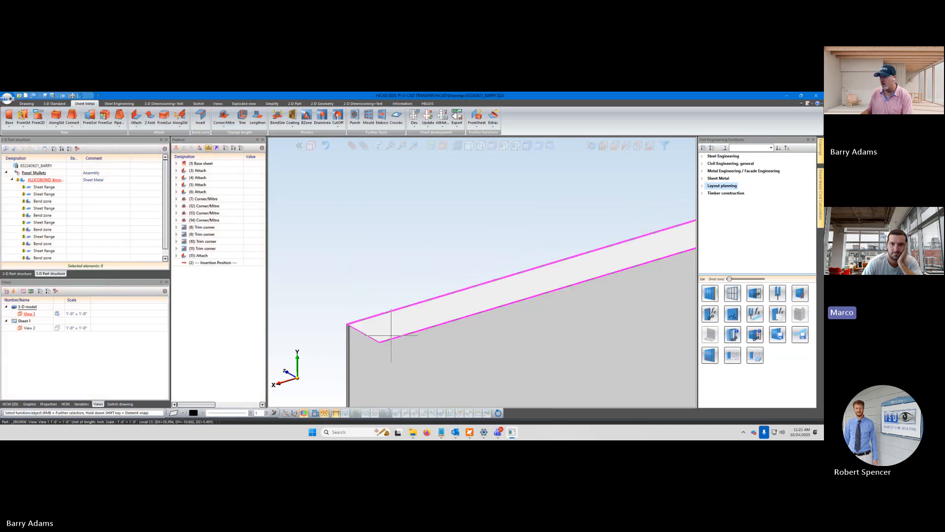
pyautogui.scroll(5, 567, 301)
pyautogui.scroll(3, 539, 257)
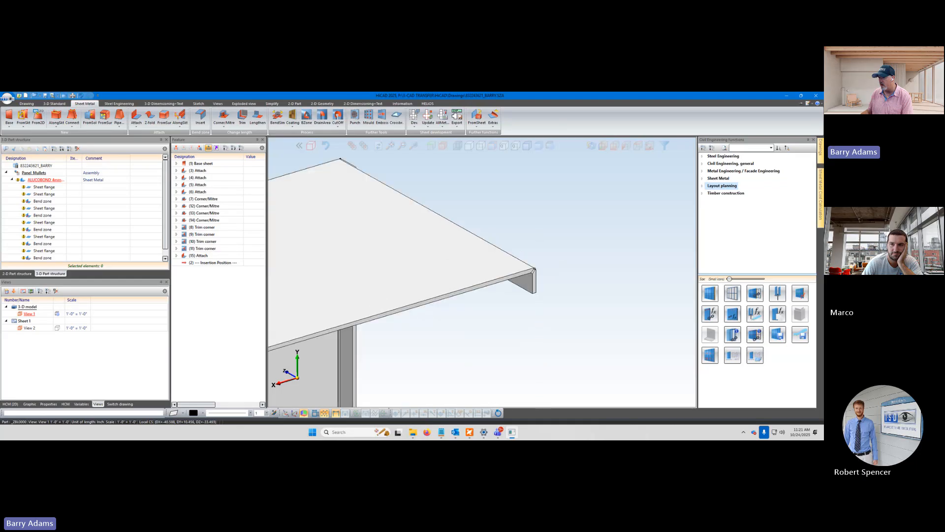
pyautogui.scroll(-10, 537, 251)
pyautogui.scroll(5, 422, 312)
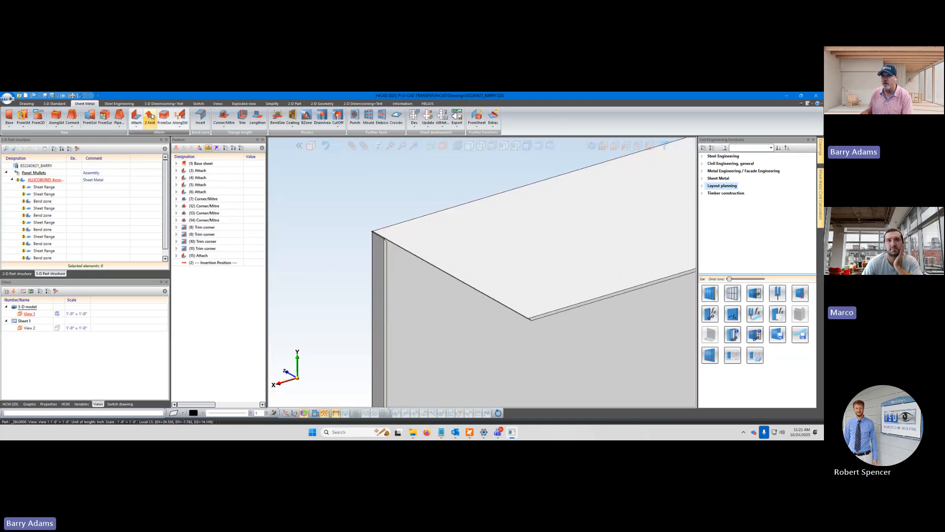
pyautogui.click(136, 118)
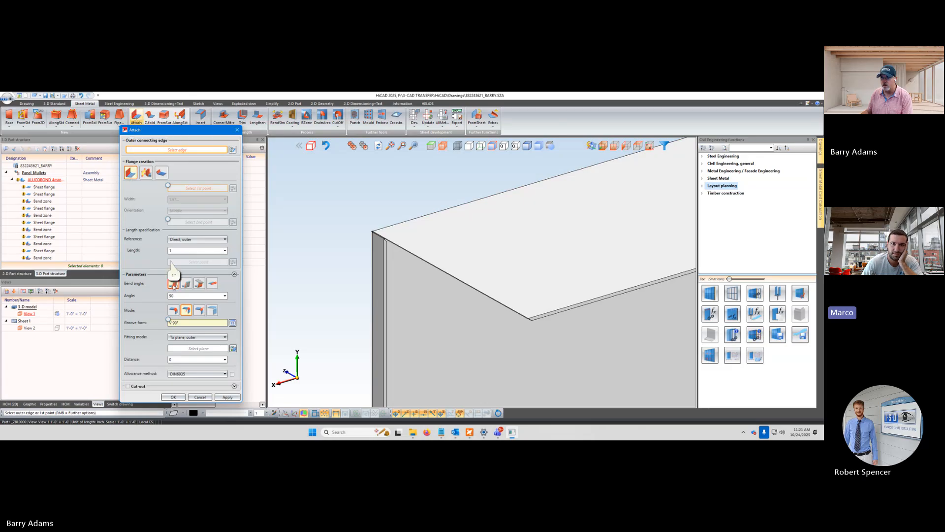
pyautogui.click(226, 338)
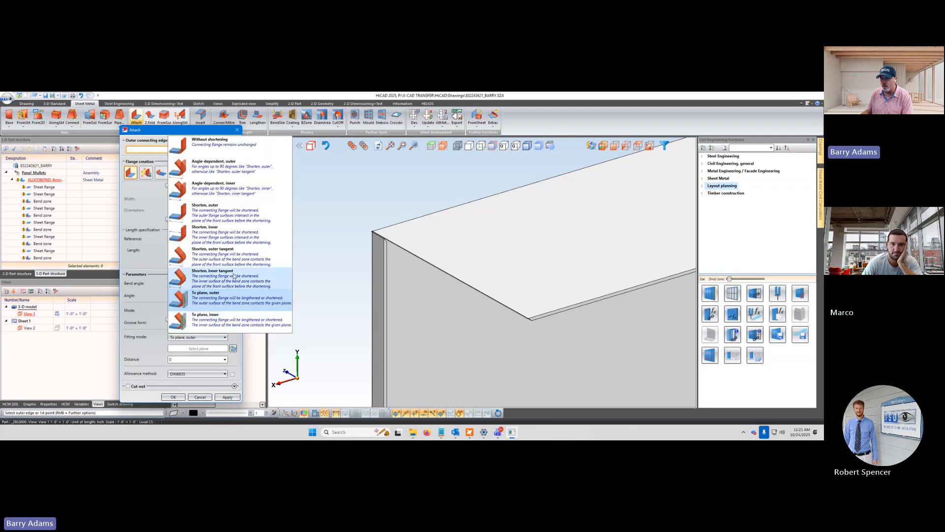
pyautogui.click(227, 217)
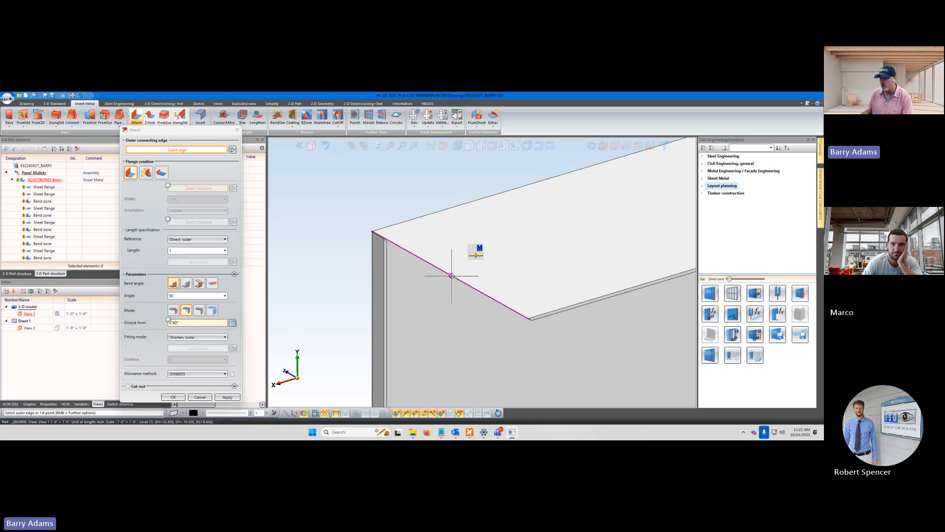
pyautogui.scroll(3, 527, 331)
pyautogui.scroll(2, 526, 331)
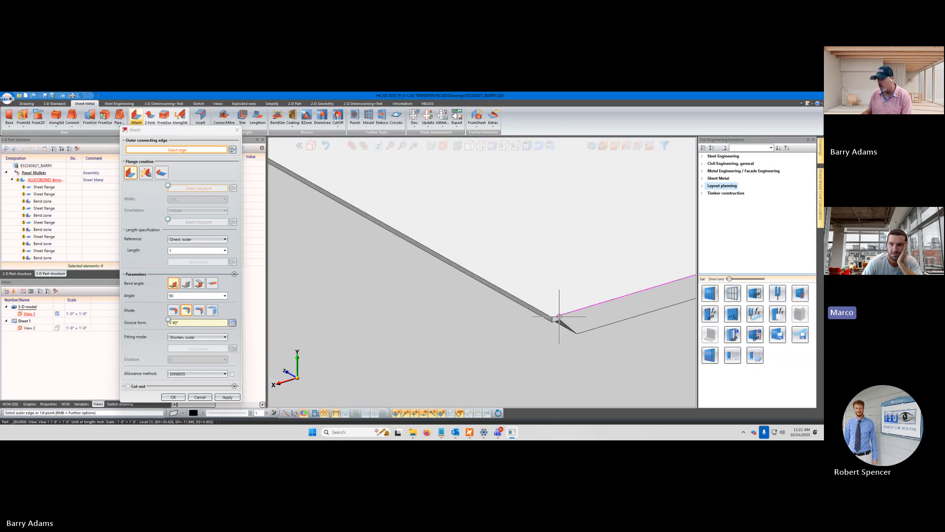
pyautogui.click(547, 313)
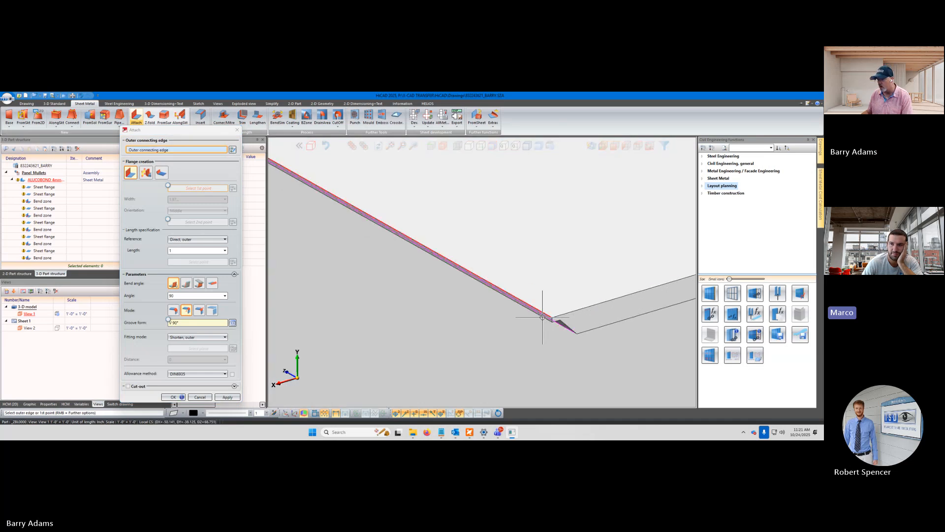
# Try the upper flange's long front edge as the outer connecting edge with the fitting mode "To plane, outer"
pyautogui.scroll(-3, 523, 319)
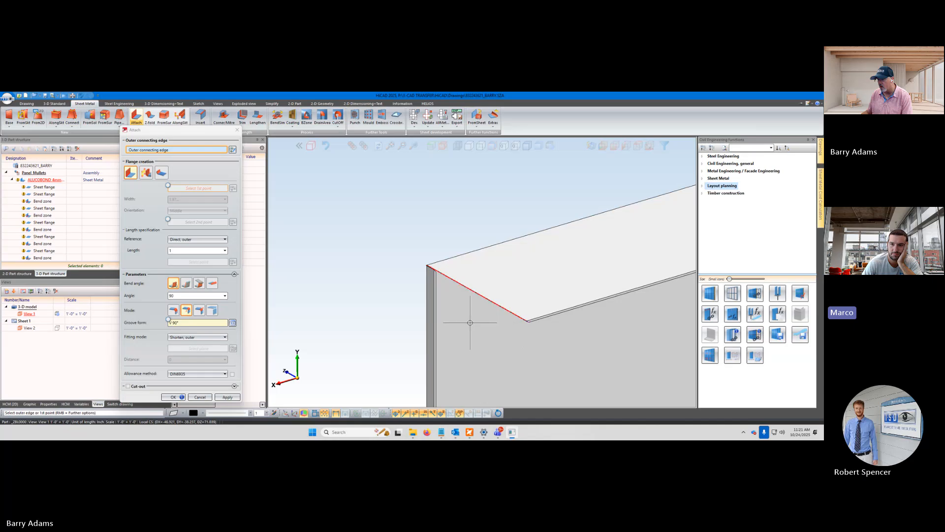
pyautogui.scroll(3, 542, 309)
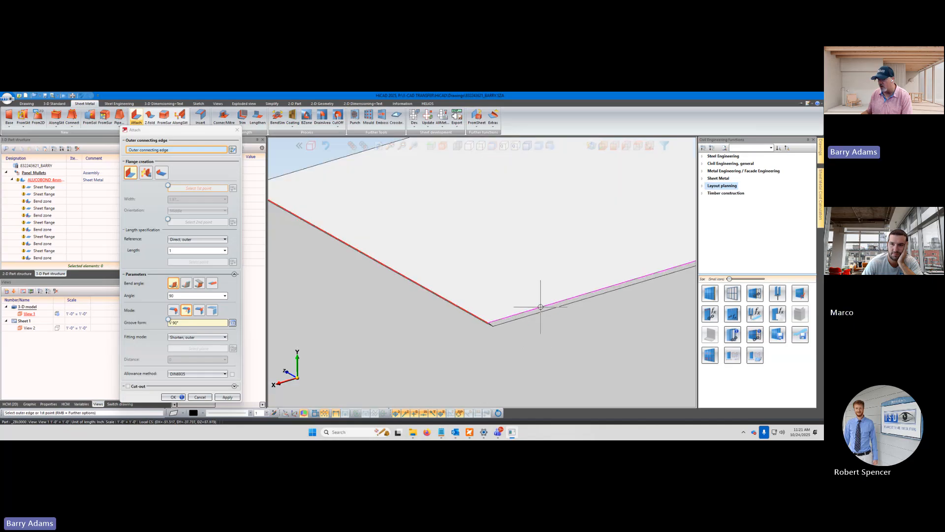
pyautogui.click(541, 307)
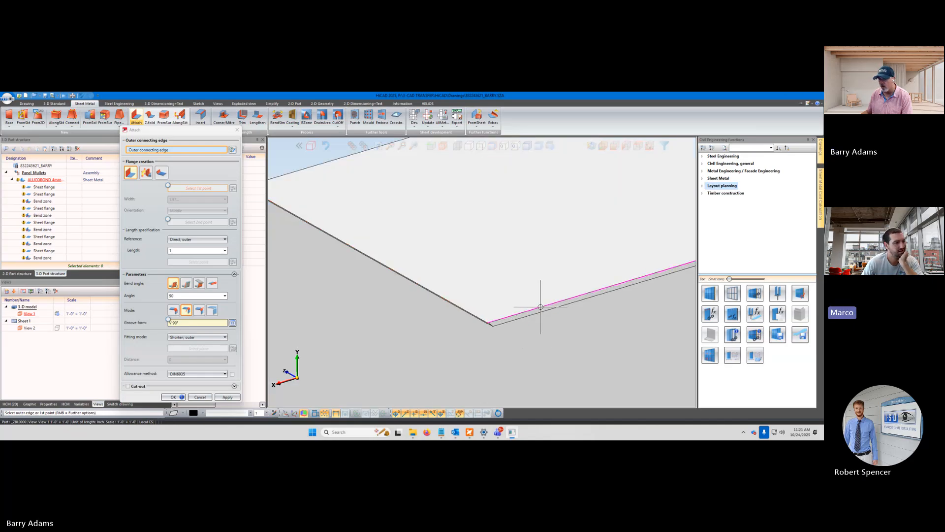
pyautogui.scroll(-2, 514, 325)
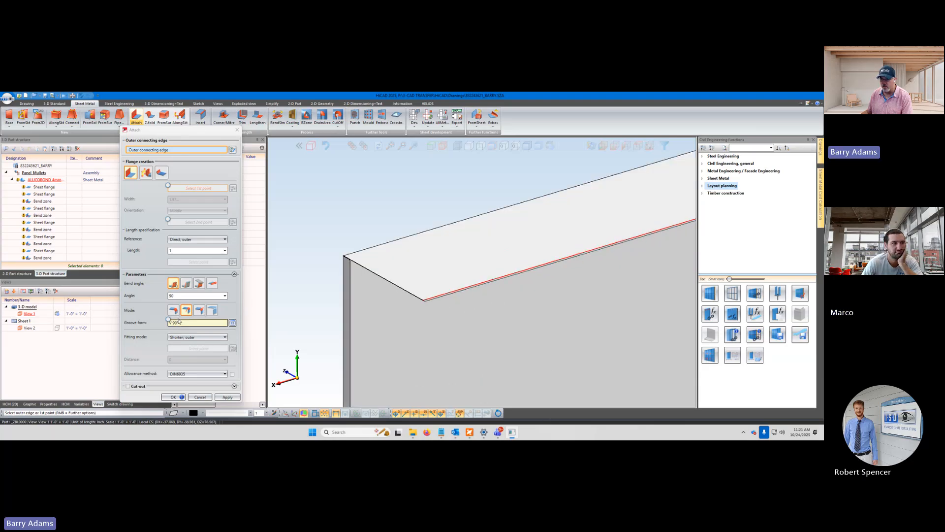
pyautogui.click(202, 337)
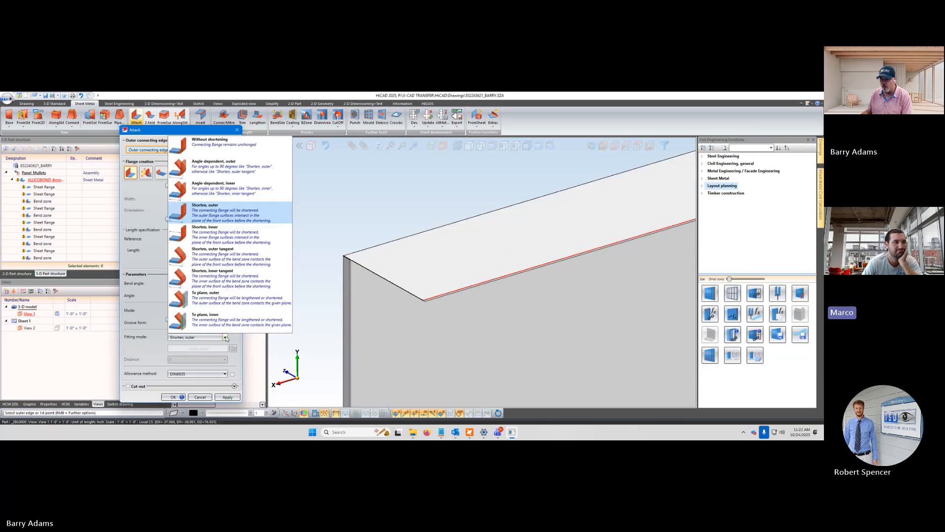
pyautogui.click(212, 298)
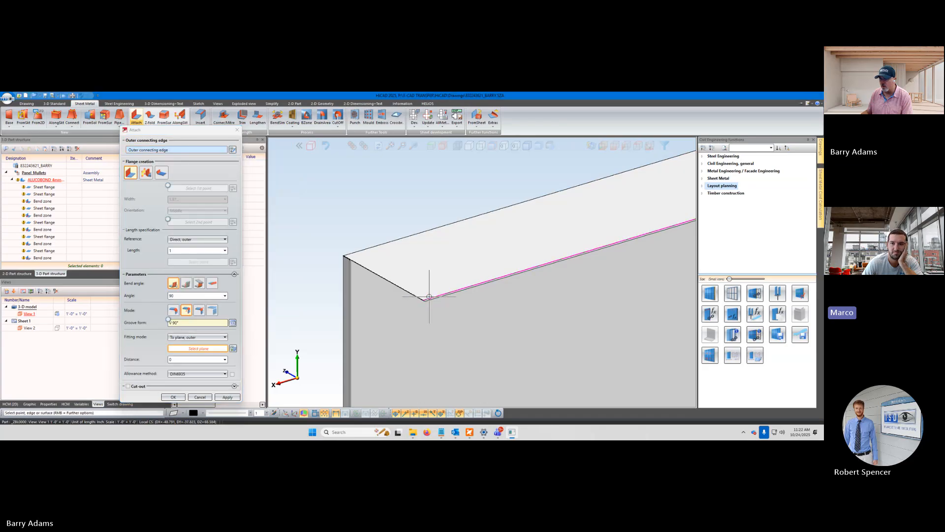
# Return the fitting mode to "Shorten, outer" and select the upper flange's short near-end edge as the outer connecting edge
pyautogui.scroll(-4, 430, 296)
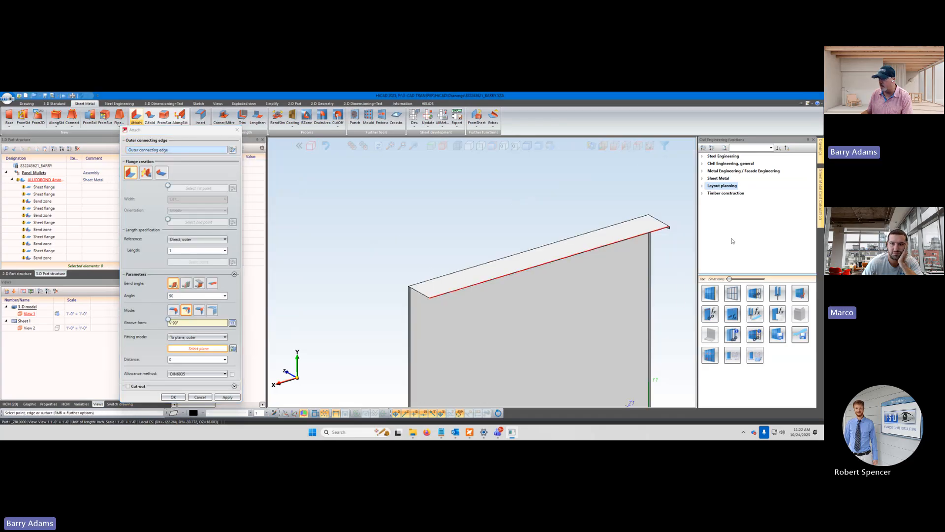
pyautogui.scroll(2, 670, 224)
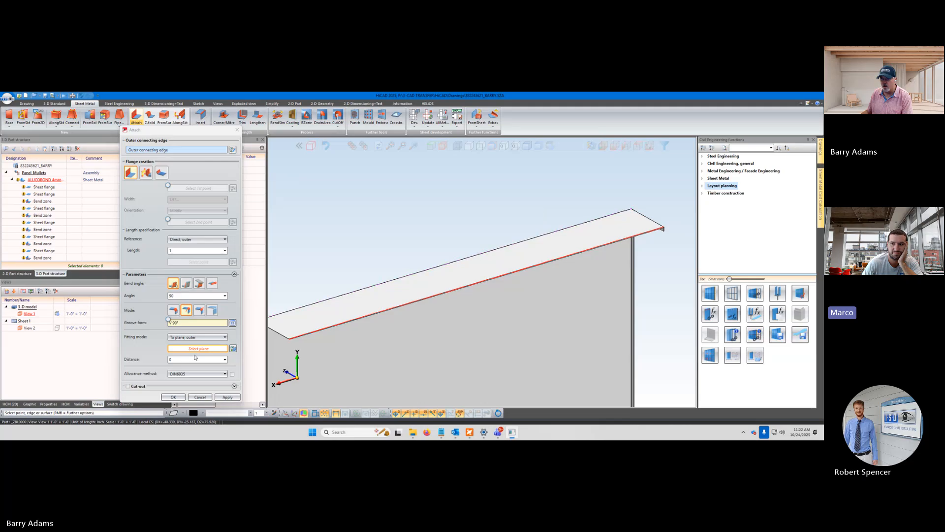
pyautogui.click(224, 338)
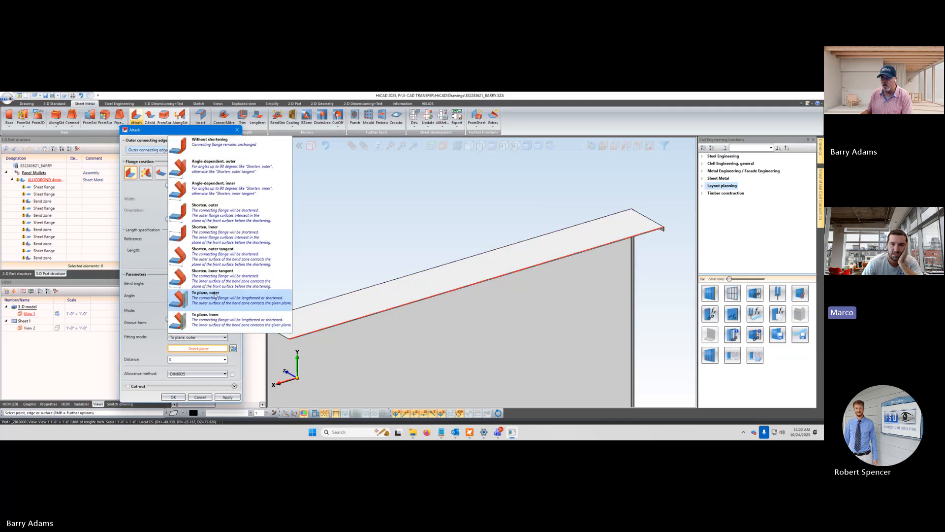
pyautogui.click(231, 211)
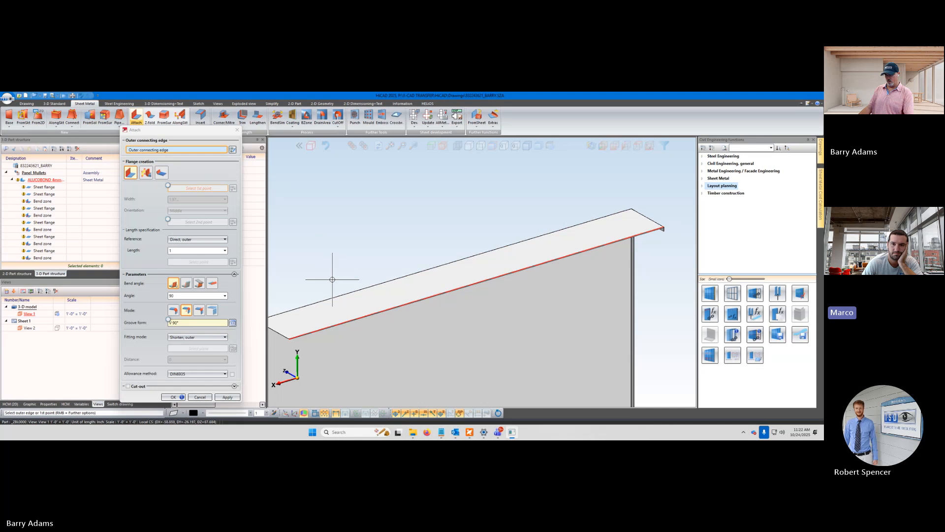
pyautogui.scroll(5, 332, 279)
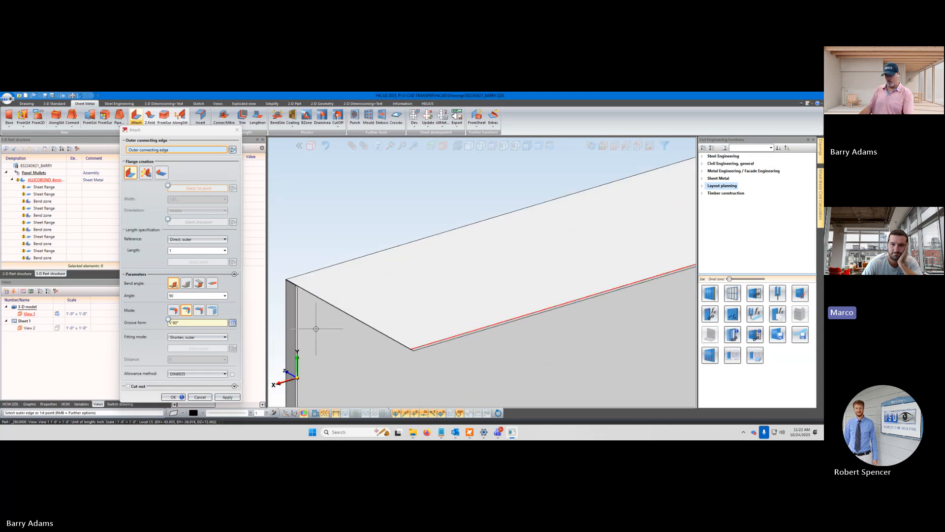
pyautogui.scroll(-3, 355, 341)
pyautogui.scroll(4, 312, 357)
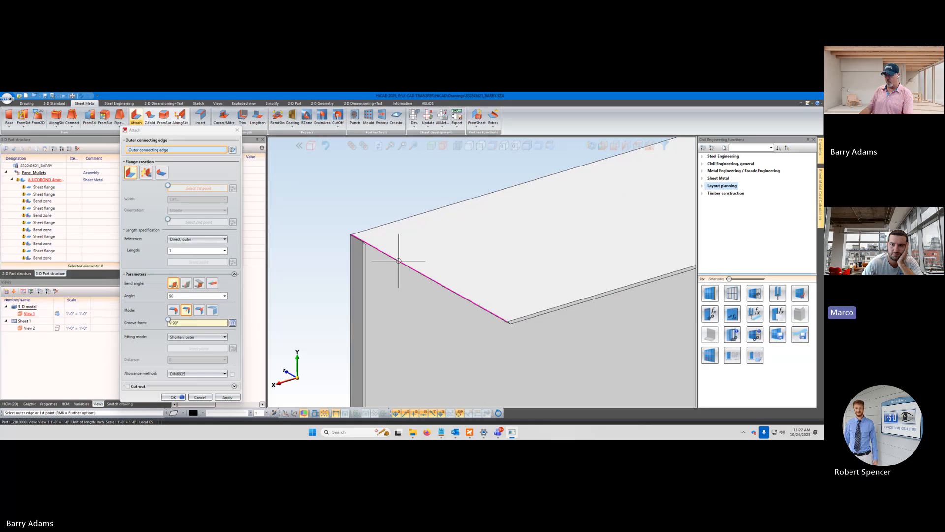
pyautogui.scroll(3, 398, 260)
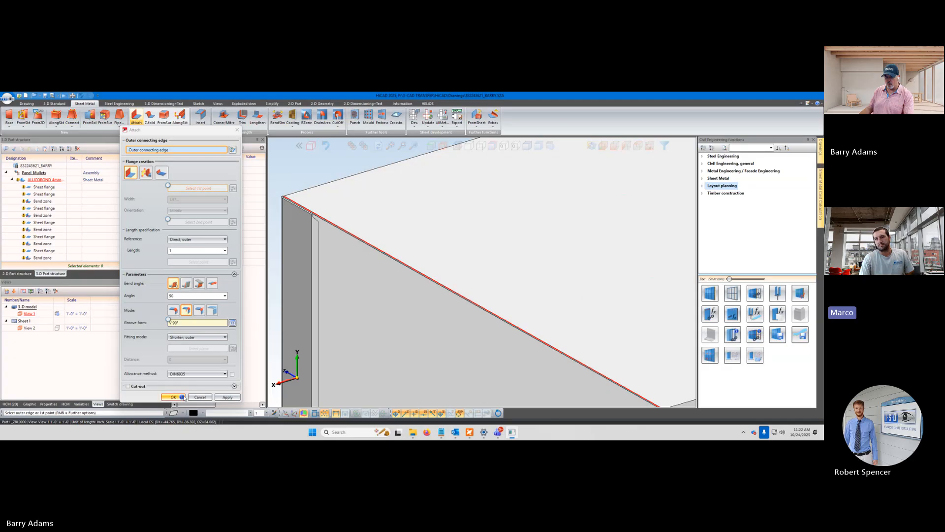
# Reactivate the outer connecting edge selection for the near-end edge and keep the first flange creation type
pyautogui.moveTo(182, 397)
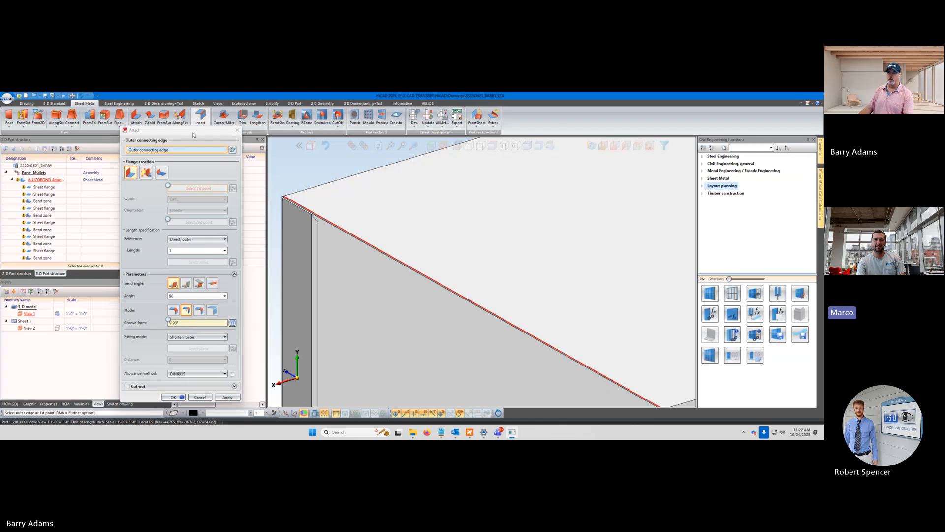
pyautogui.click(223, 150)
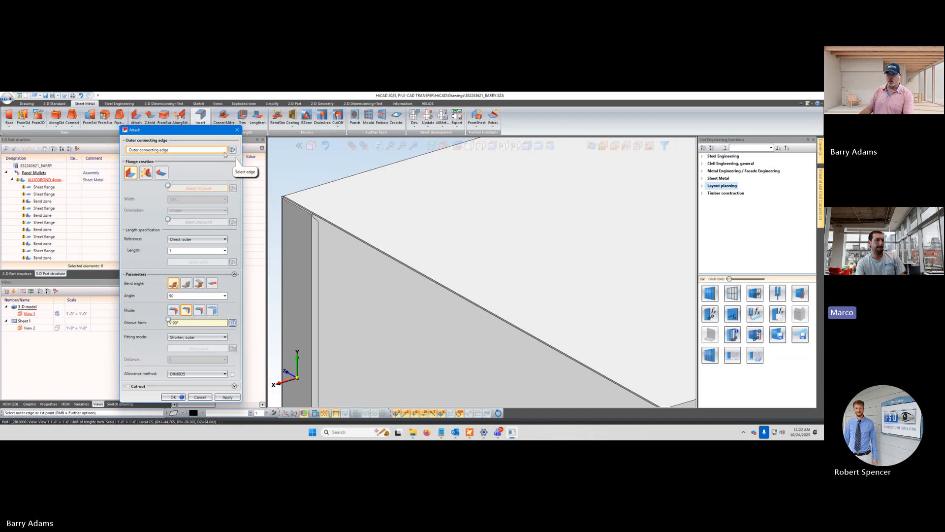
pyautogui.click(232, 150)
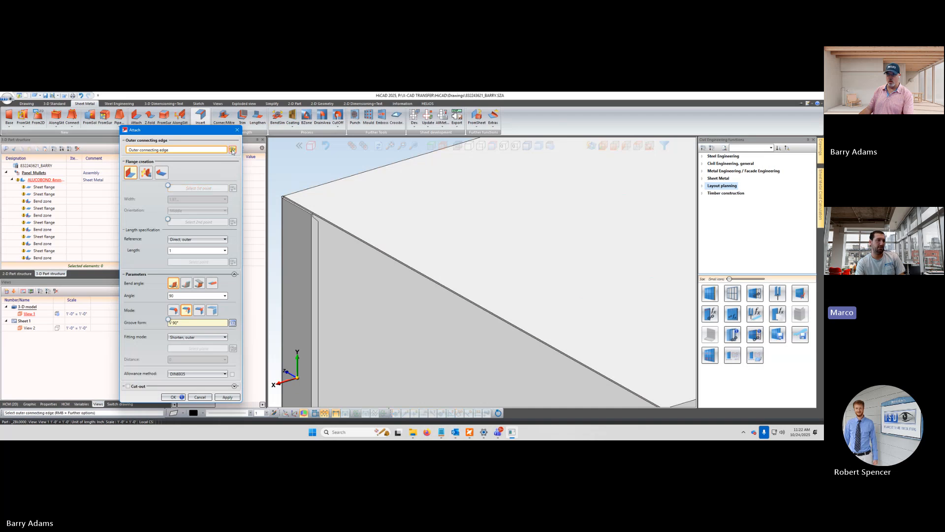
pyautogui.click(201, 152)
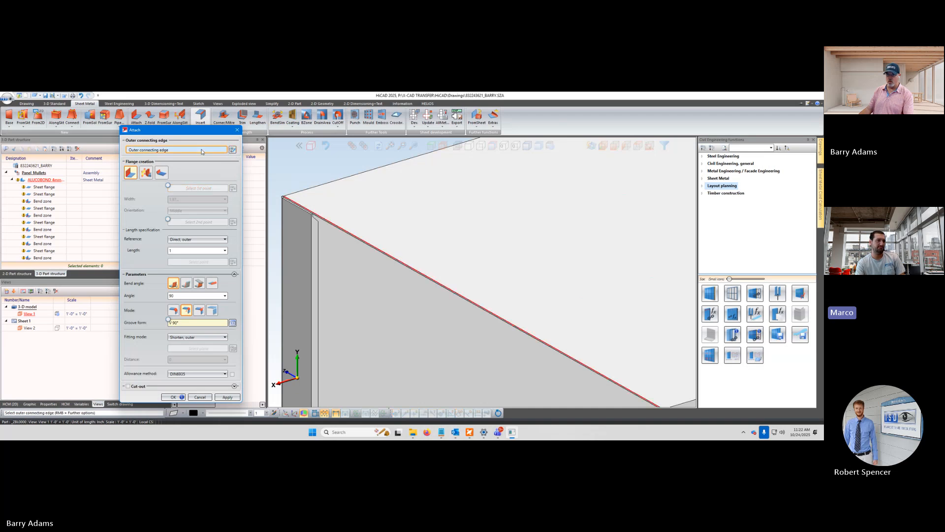
pyautogui.click(148, 173)
pyautogui.click(131, 173)
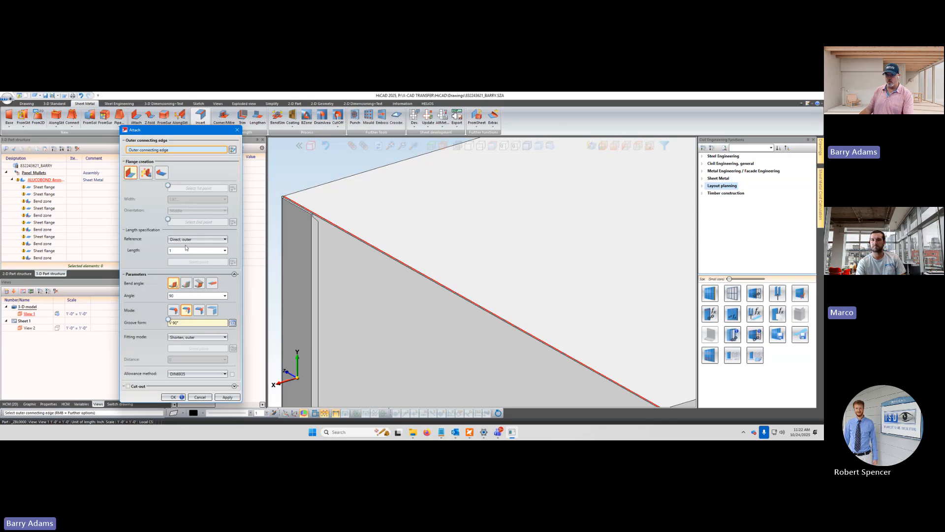
# Choose "Direct, outer" as the length reference and the "V 90°" standard groove form for the flange
pyautogui.click(225, 239)
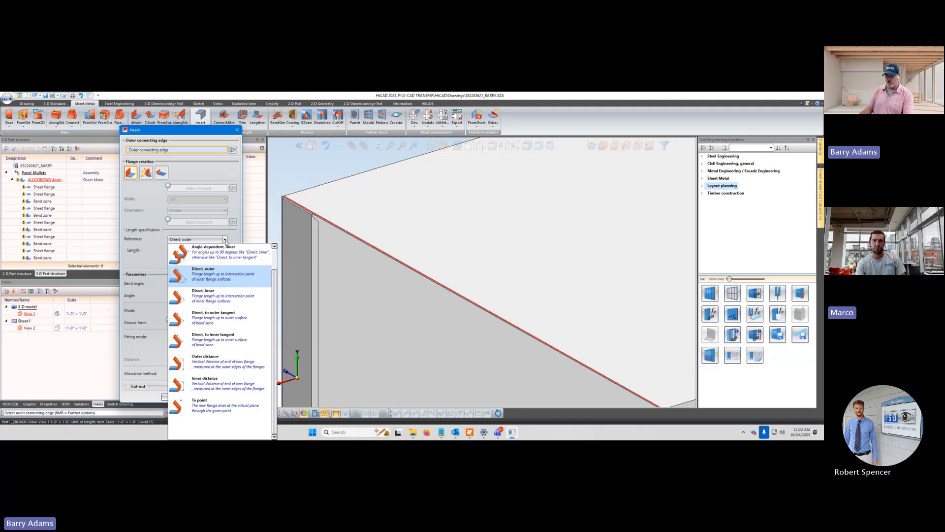
pyautogui.click(231, 279)
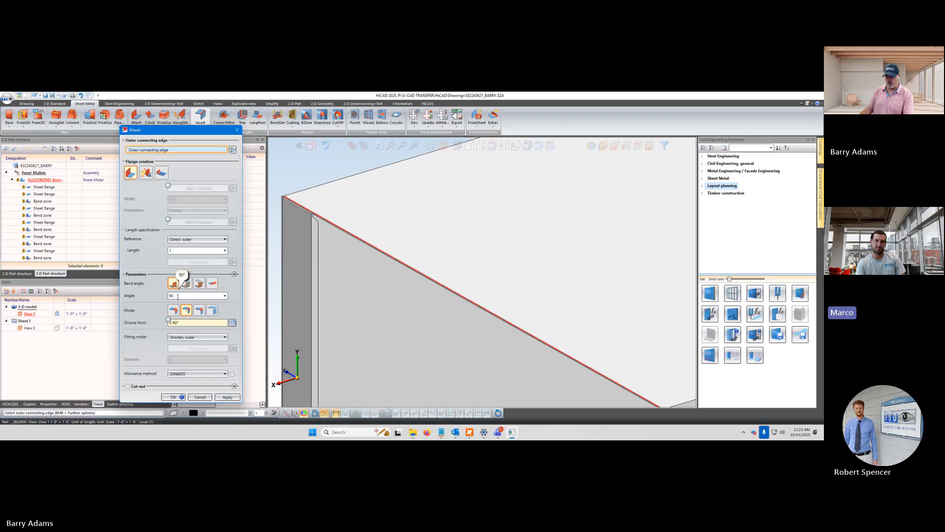
pyautogui.click(232, 323)
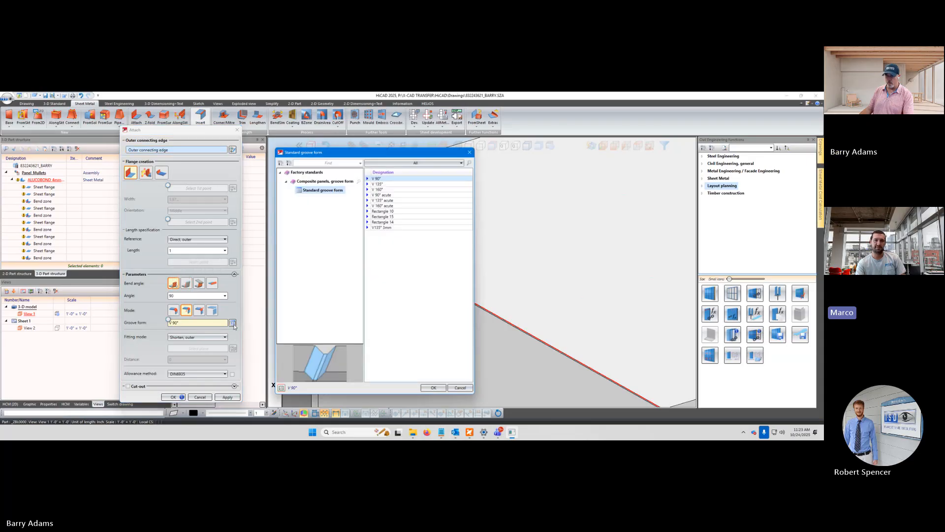
pyautogui.doubleClick(391, 178)
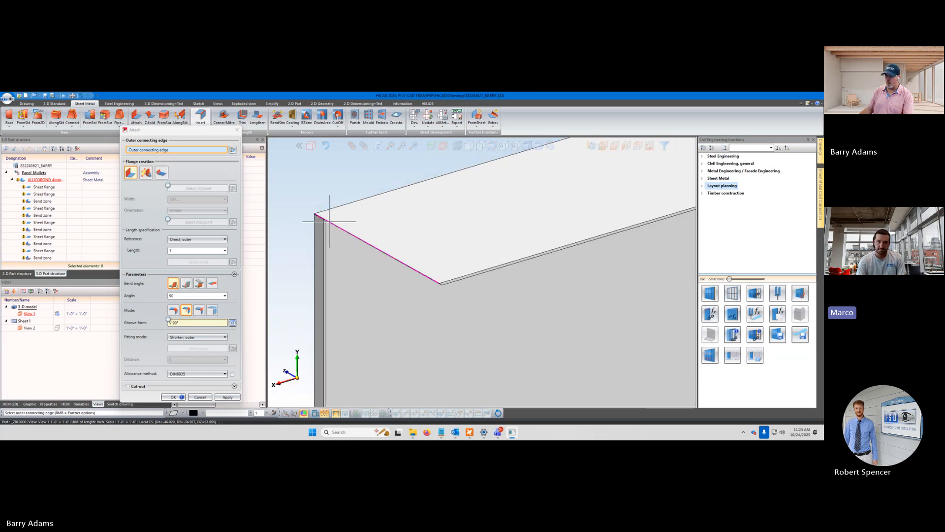
# Set the fitting mode to "To plane, outer" and pick the vertical side return below the corner as the fitting plane
pyautogui.moveTo(330, 221); pyautogui.dragTo(318, 237, button='middle')
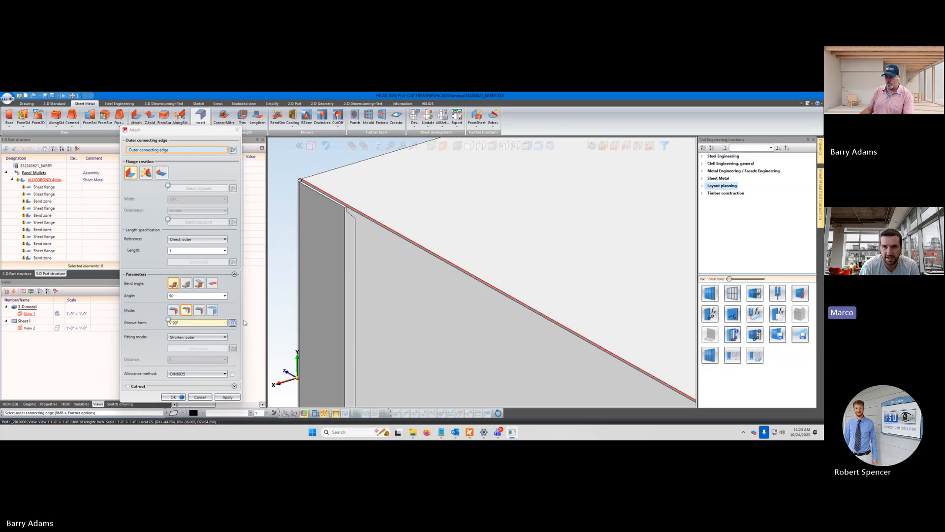
pyautogui.click(225, 339)
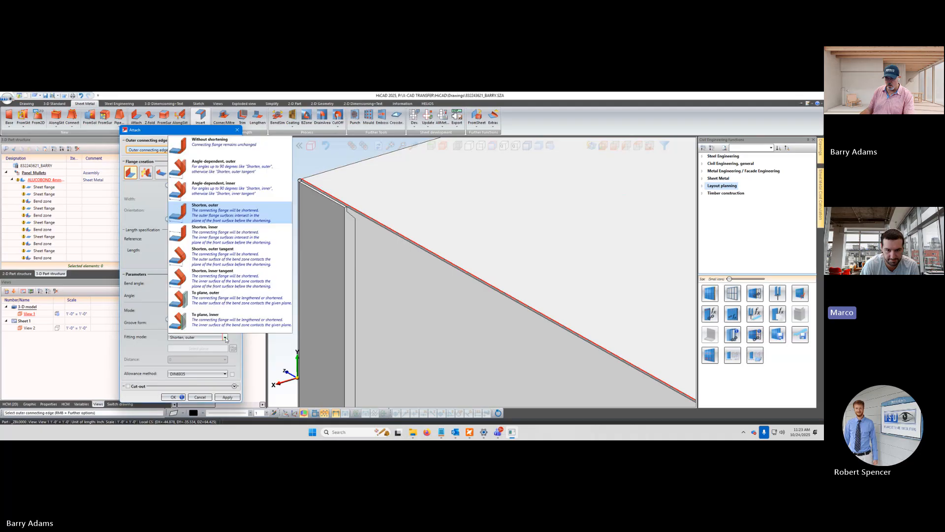
pyautogui.click(221, 298)
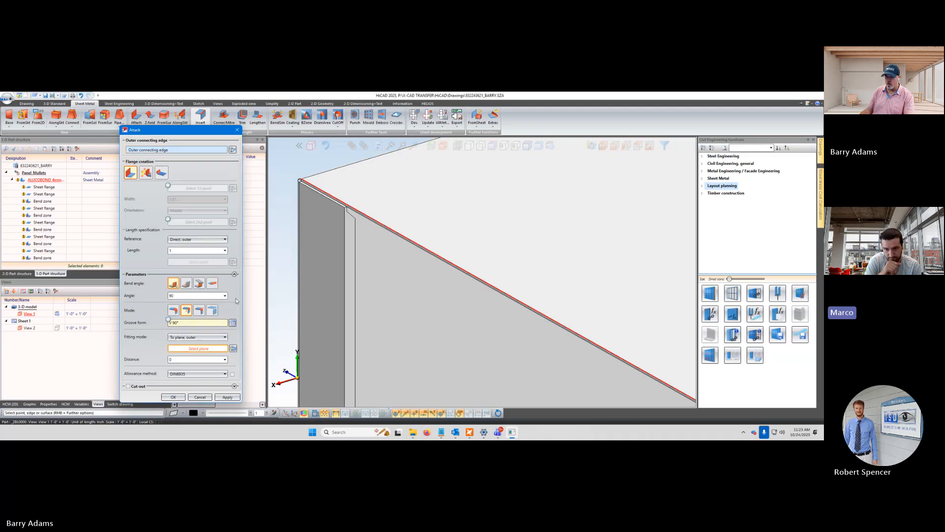
pyautogui.click(193, 349)
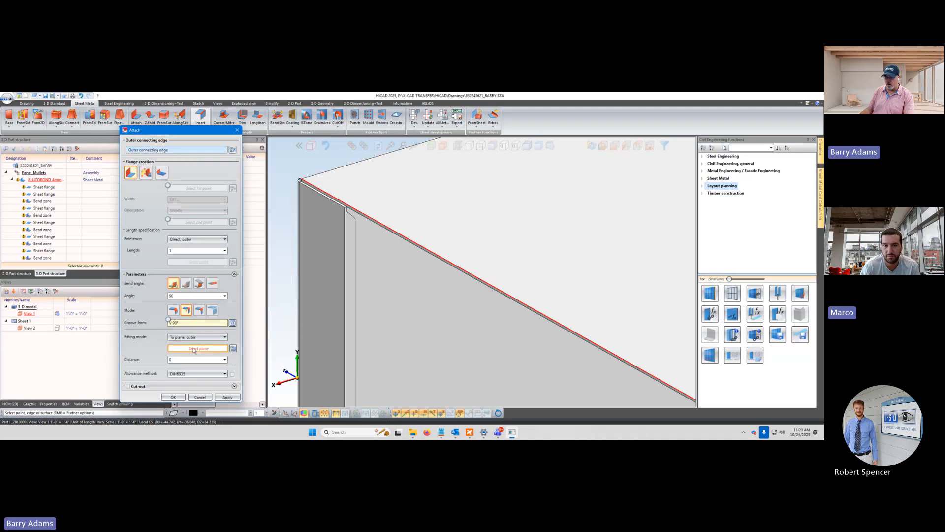
pyautogui.click(327, 318)
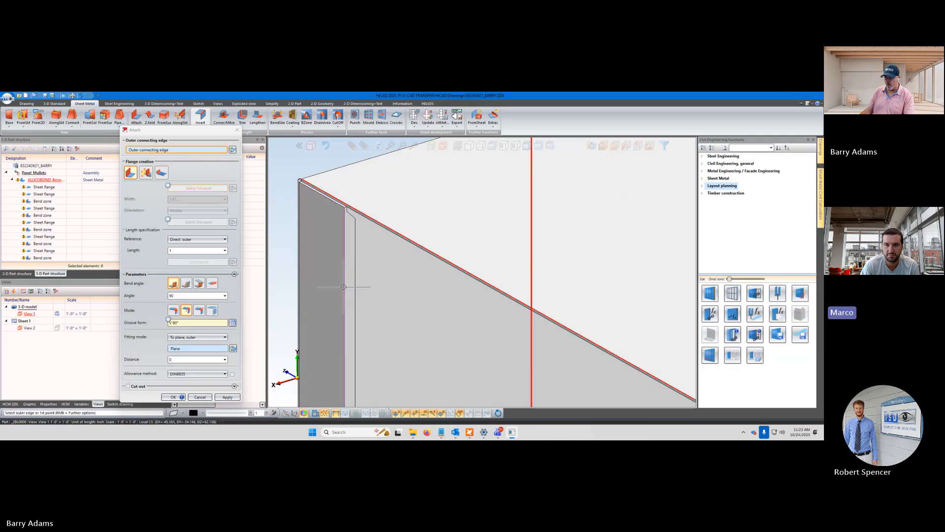
# Try placing the flange's first point on the vertical side return, and cancel the Attach command
pyautogui.click(438, 255)
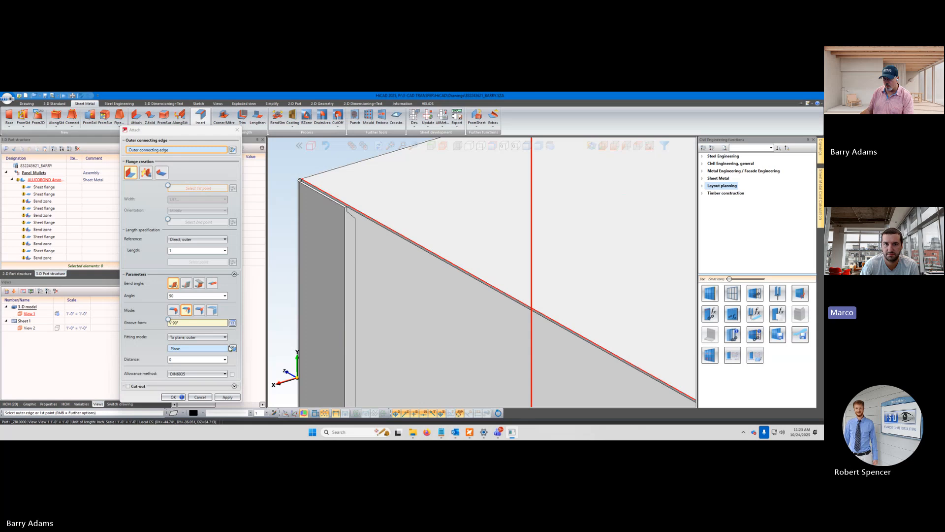
pyautogui.click(326, 263)
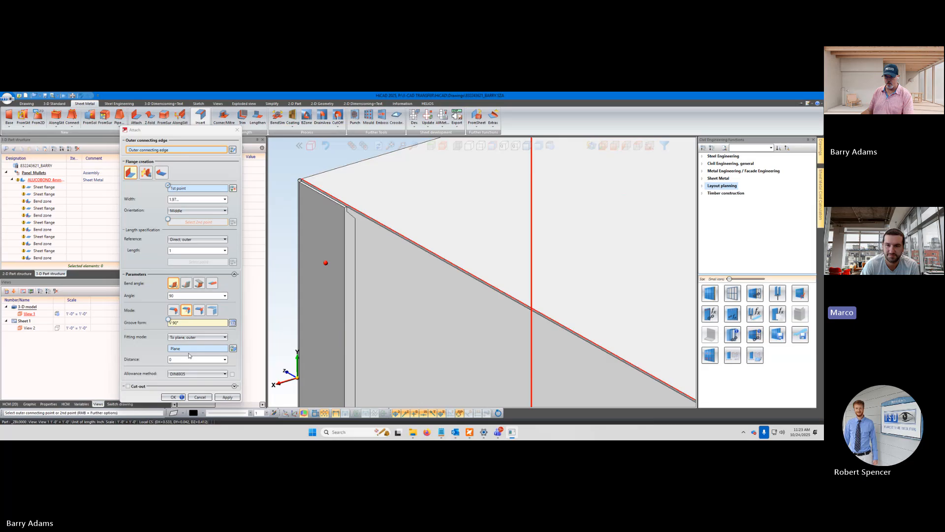
pyautogui.click(200, 397)
# Examine the upper flange's corners and their joints with the vertical side returns from several angles
pyautogui.scroll(-8, 287, 302)
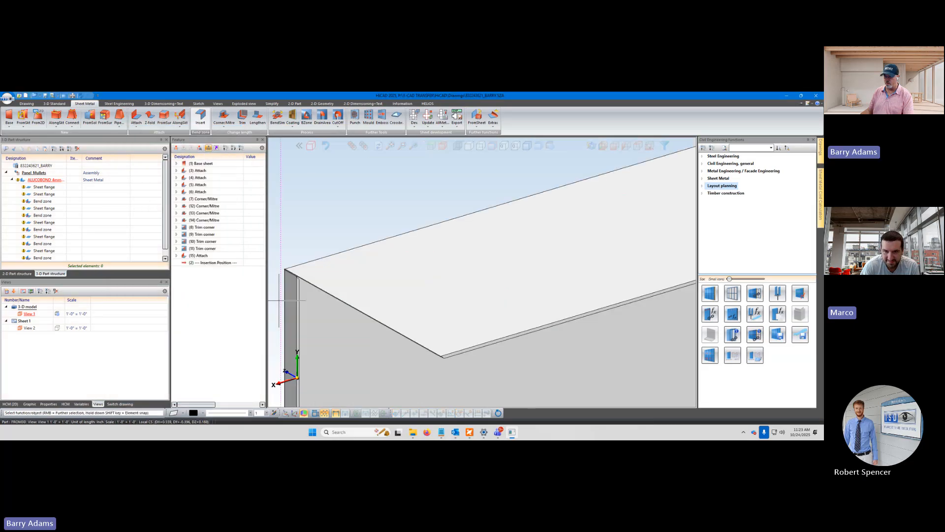
pyautogui.scroll(-5, 403, 281)
pyautogui.moveTo(518, 273); pyautogui.dragTo(411, 274, button='middle')
pyautogui.scroll(8, 512, 253)
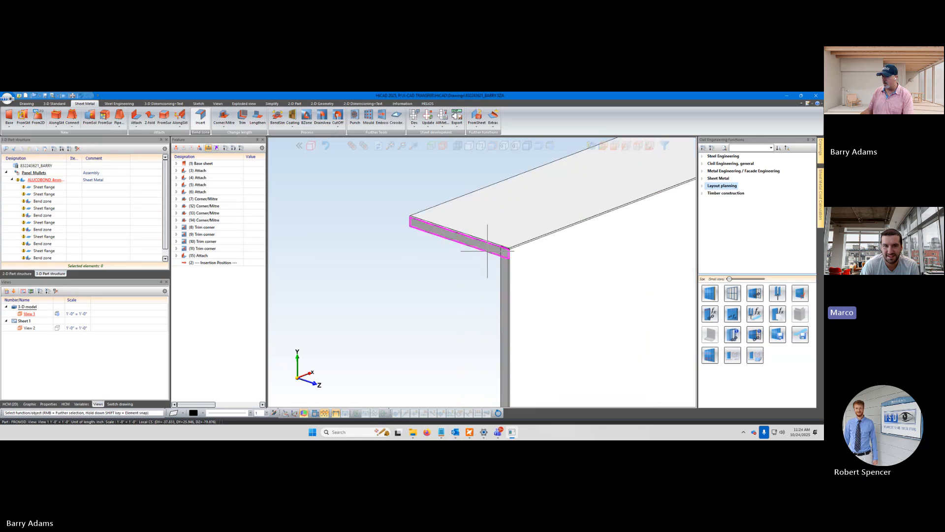
pyautogui.moveTo(529, 308); pyautogui.dragTo(629, 294, button='middle')
pyautogui.scroll(5, 534, 249)
pyautogui.scroll(-5, 559, 244)
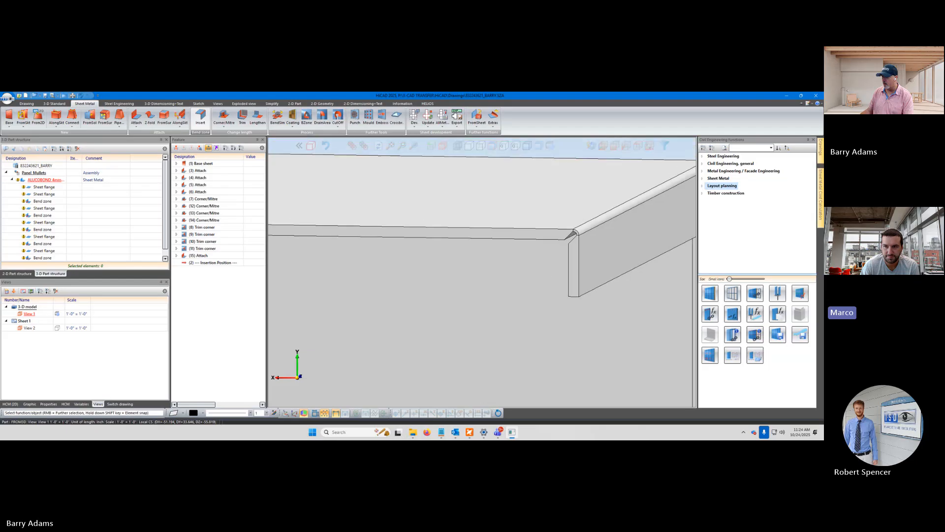
pyautogui.scroll(-3, 559, 244)
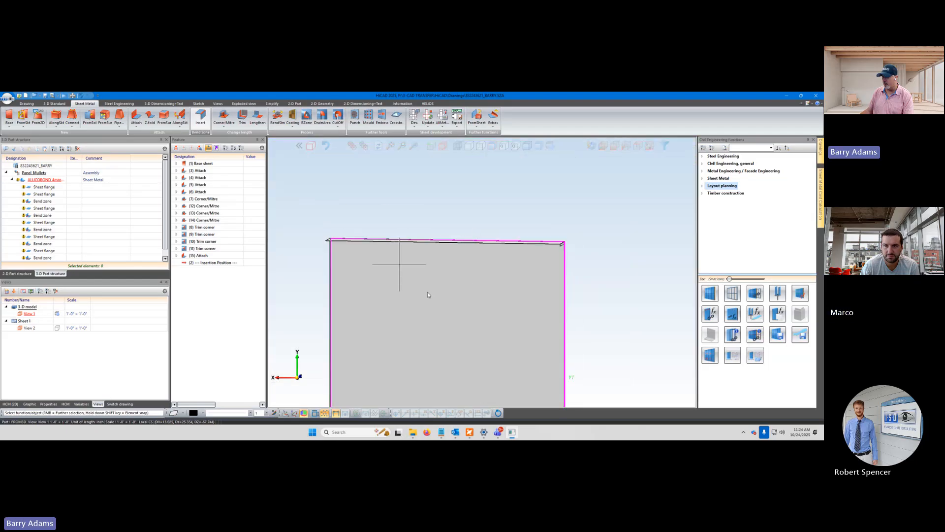
pyautogui.moveTo(427, 291)
pyautogui.mouseDown(button='middle')
pyautogui.moveTo(448, 299)
pyautogui.moveTo(456, 280)
pyautogui.moveTo(434, 279)
pyautogui.mouseUp(button='middle')
pyautogui.scroll(4, 408, 301)
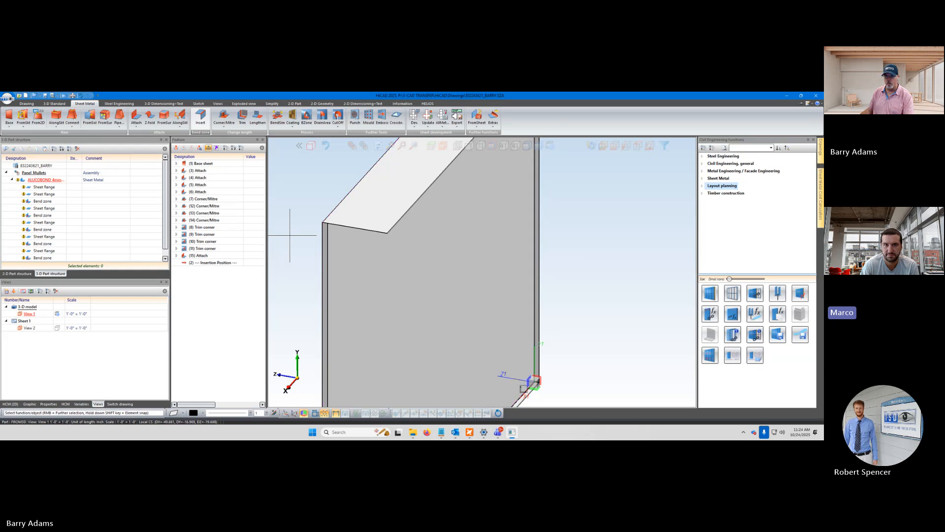
pyautogui.scroll(1, 277, 198)
pyautogui.scroll(1, 277, 198)
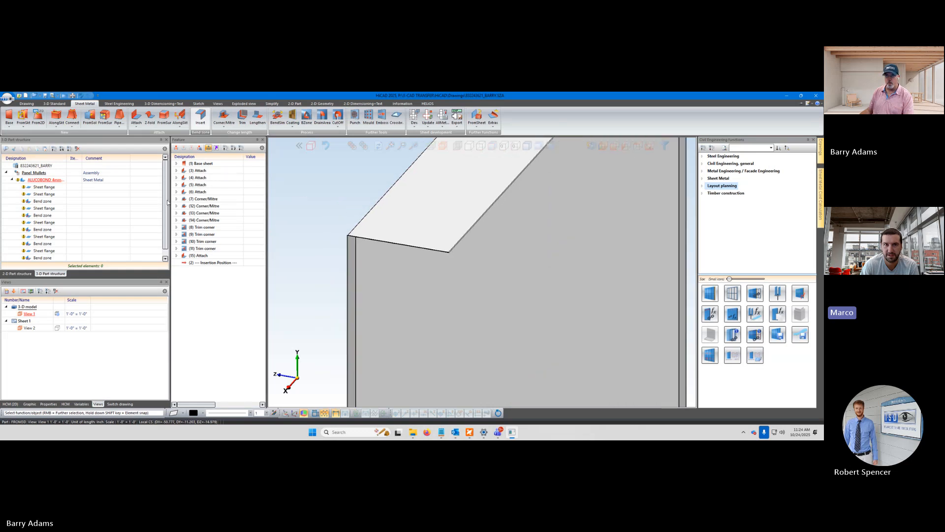
pyautogui.click(38, 182)
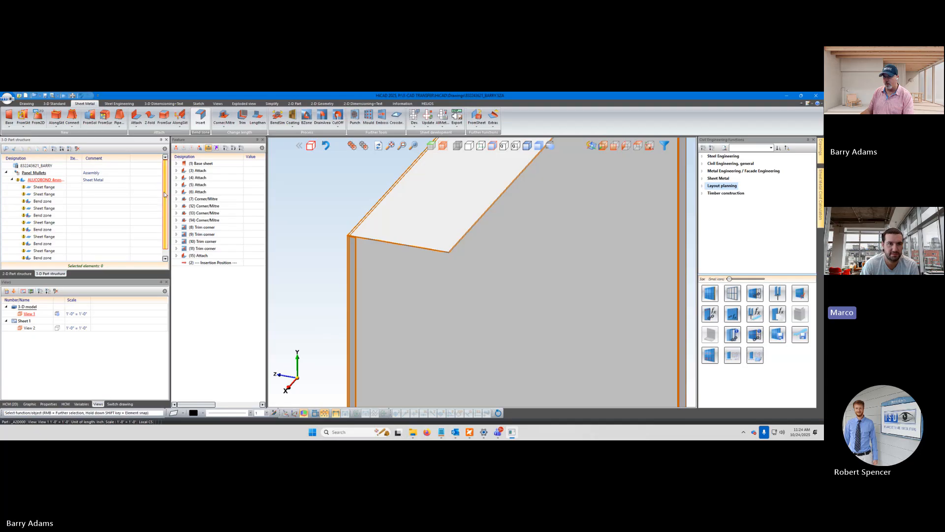
pyautogui.scroll(-1, 166, 202)
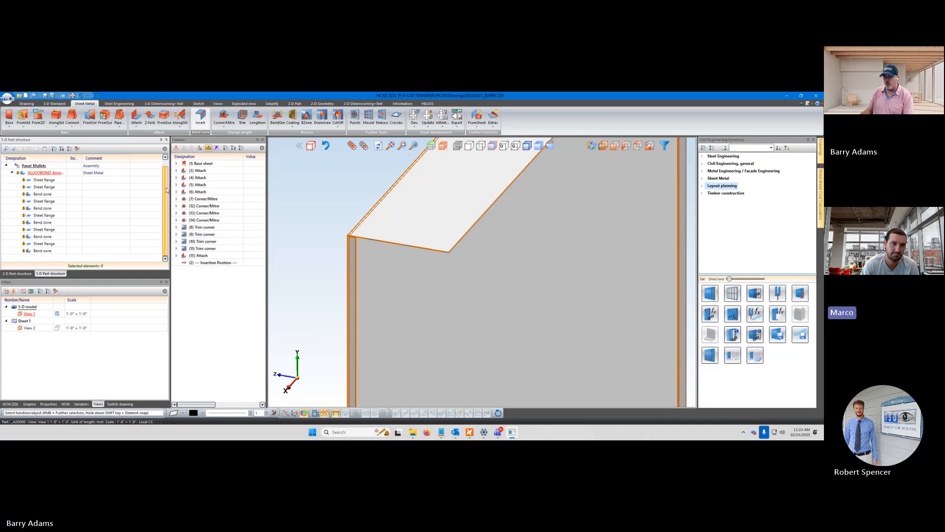
pyautogui.scroll(1, 166, 189)
pyautogui.click(38, 174)
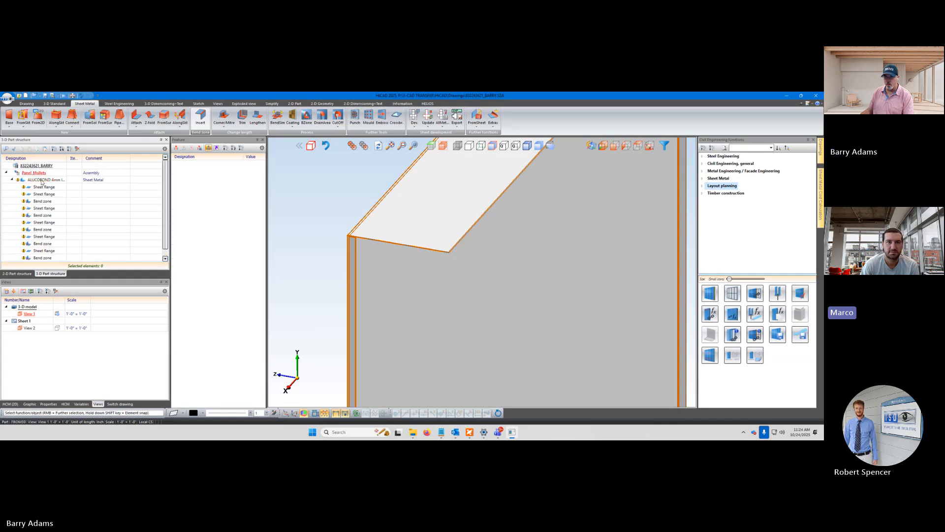
pyautogui.click(42, 180)
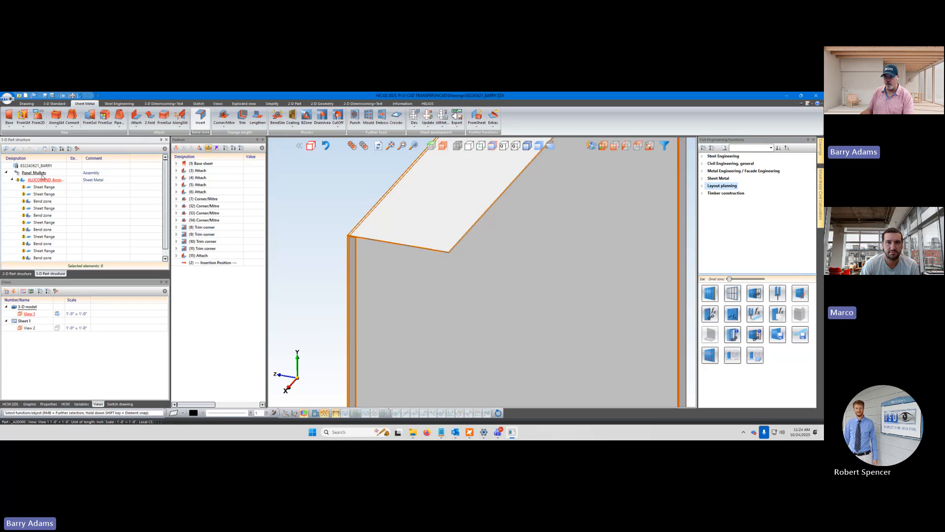
pyautogui.click(42, 175)
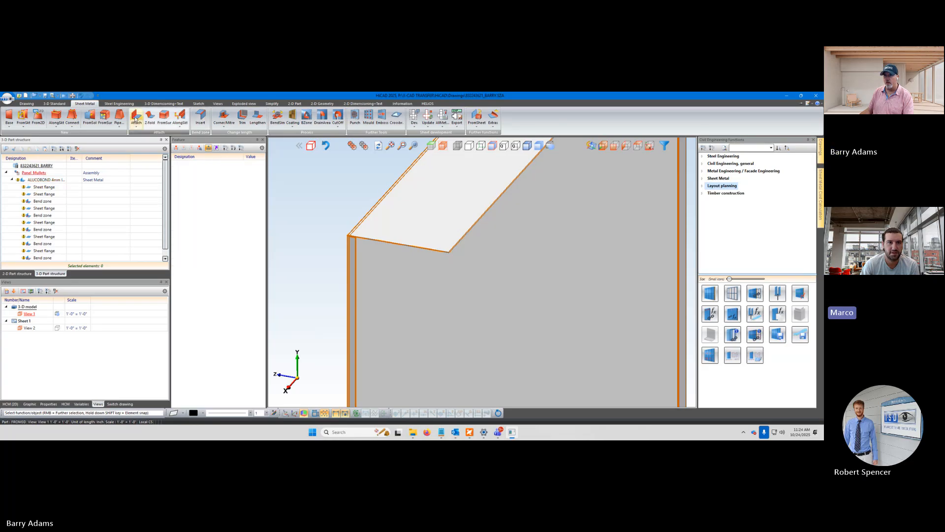
pyautogui.click(136, 118)
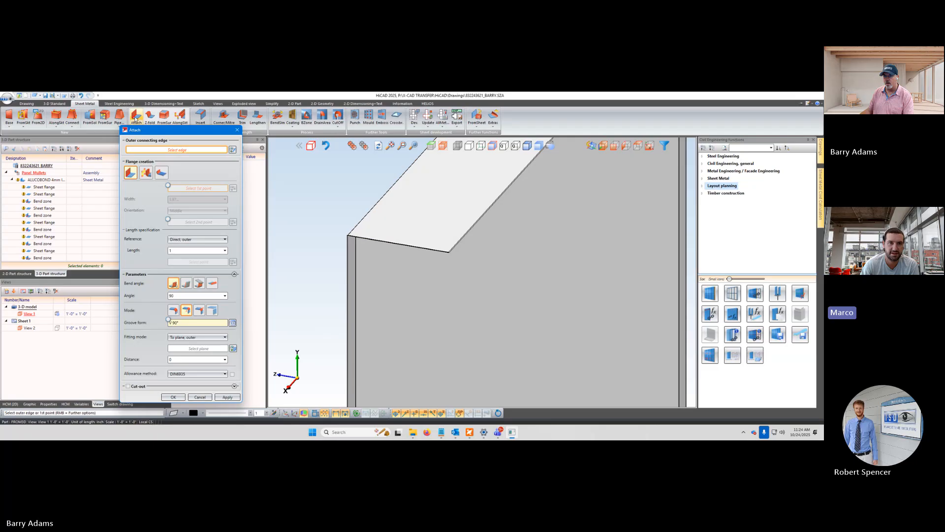
pyautogui.click(199, 396)
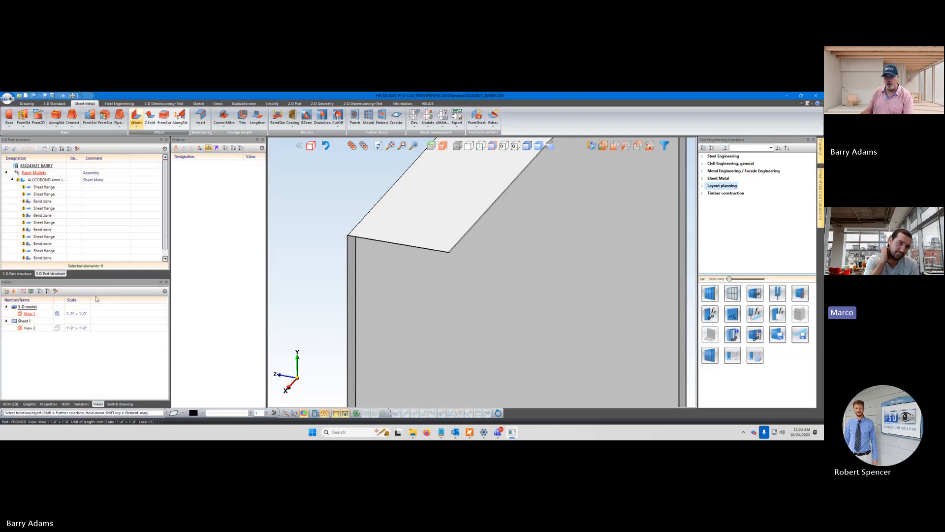
# Try attaching a flange to the upper flange's short end edge with the vertical side return as fitting plane, and cancel
pyautogui.scroll(-1, 51, 228)
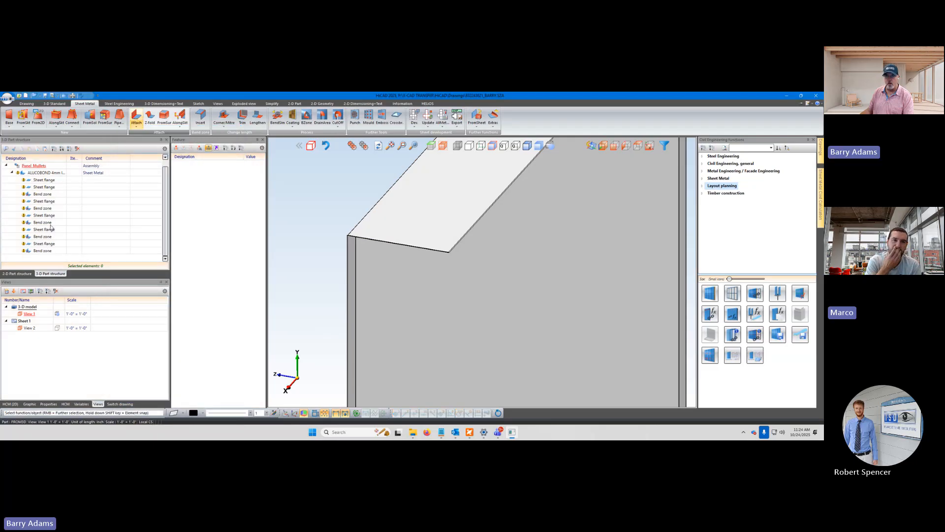
pyautogui.scroll(1, 51, 228)
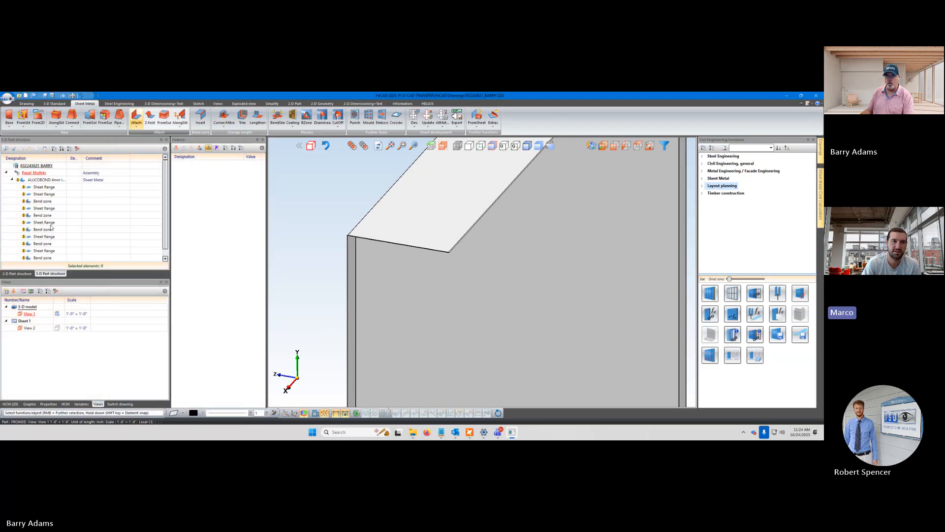
pyautogui.click(45, 179)
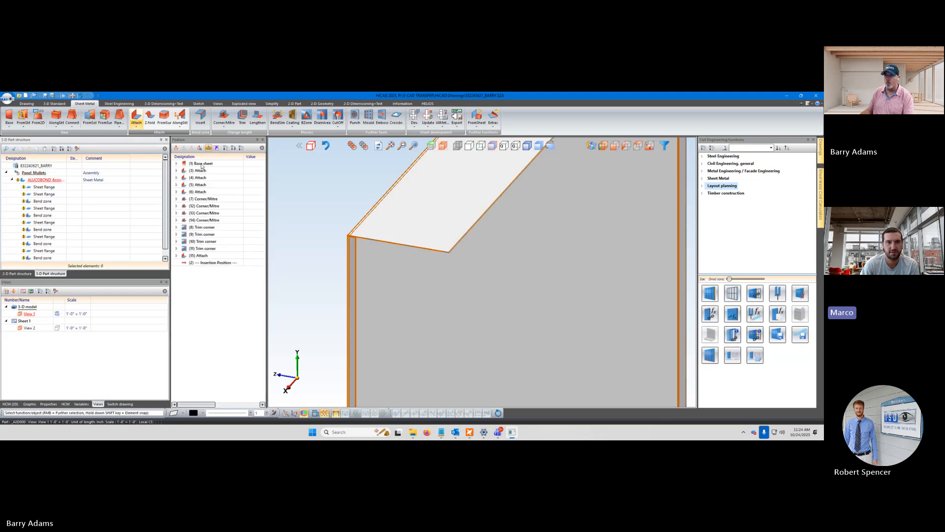
pyautogui.click(137, 117)
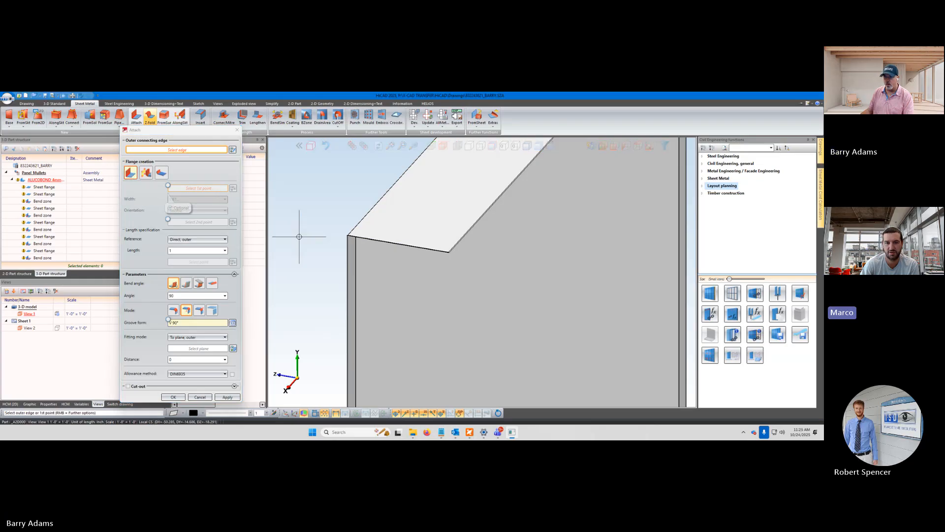
pyautogui.scroll(5, 390, 232)
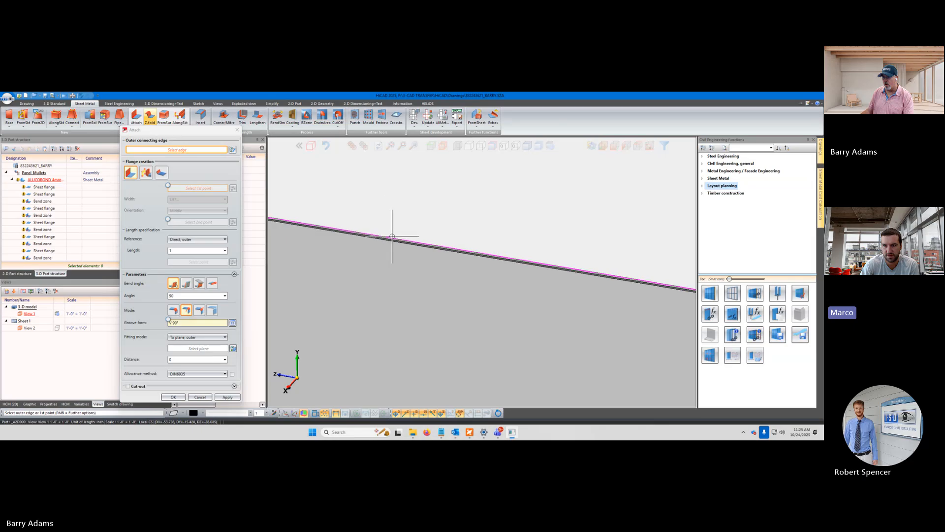
pyautogui.click(392, 236)
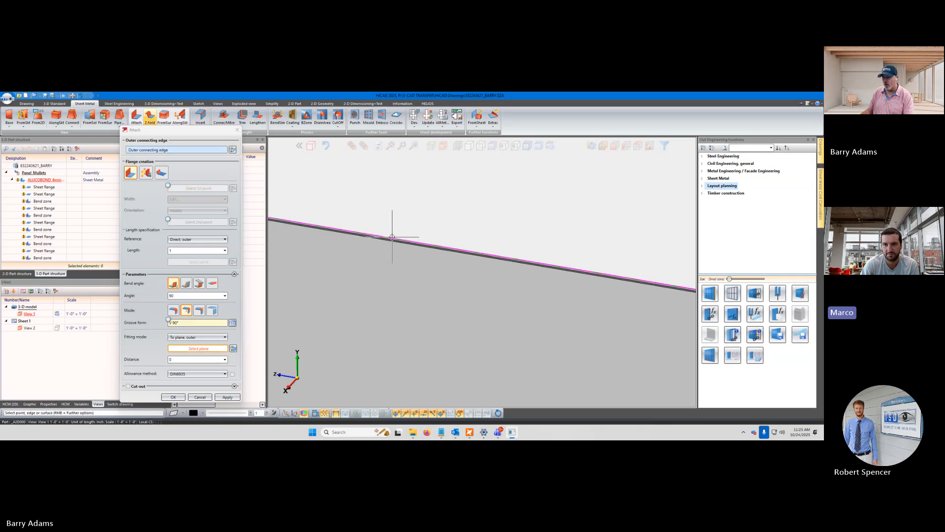
pyautogui.scroll(-4, 392, 237)
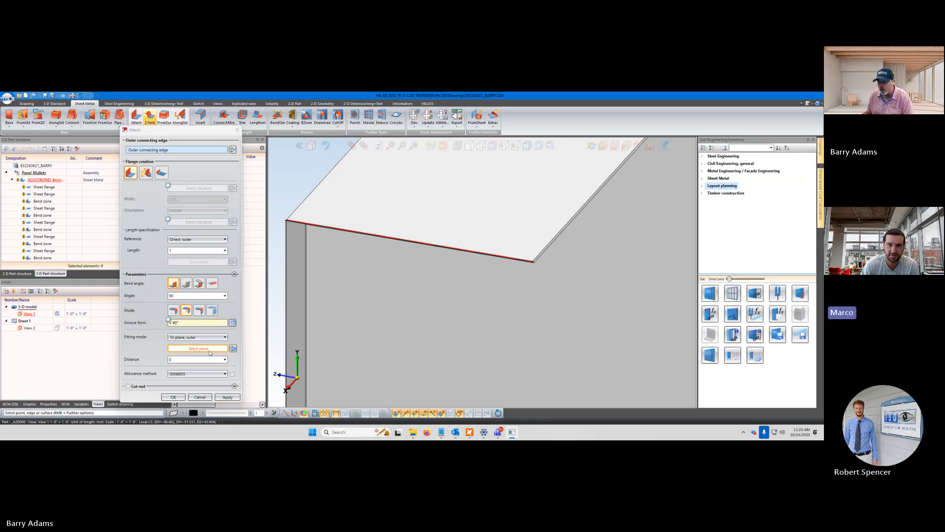
pyautogui.click(297, 274)
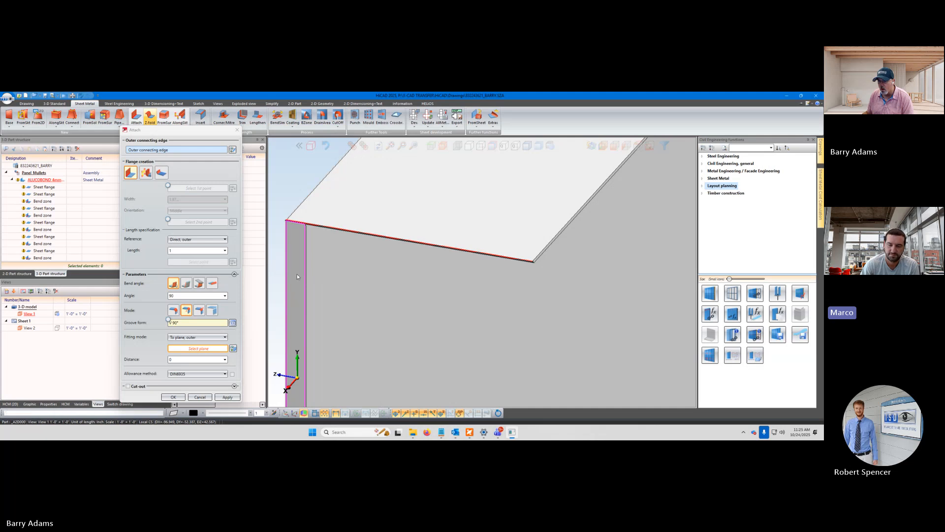
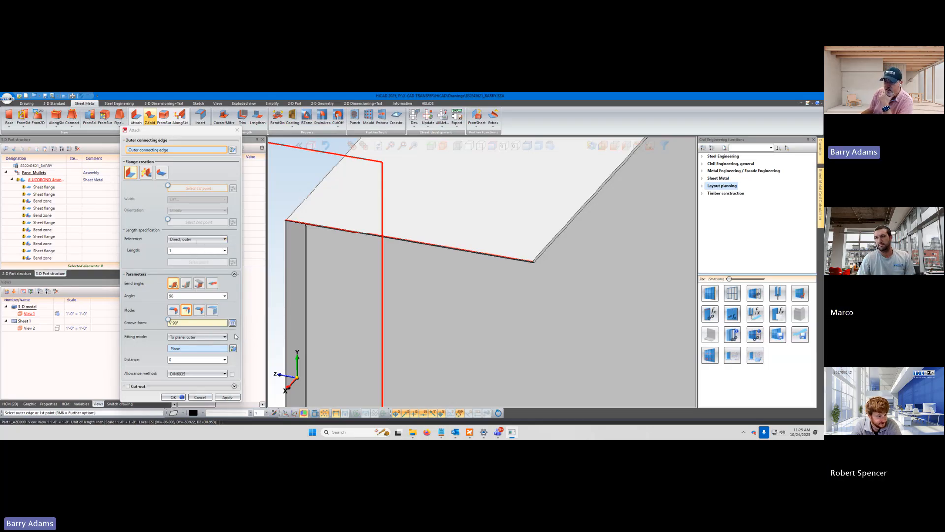
pyautogui.click(200, 397)
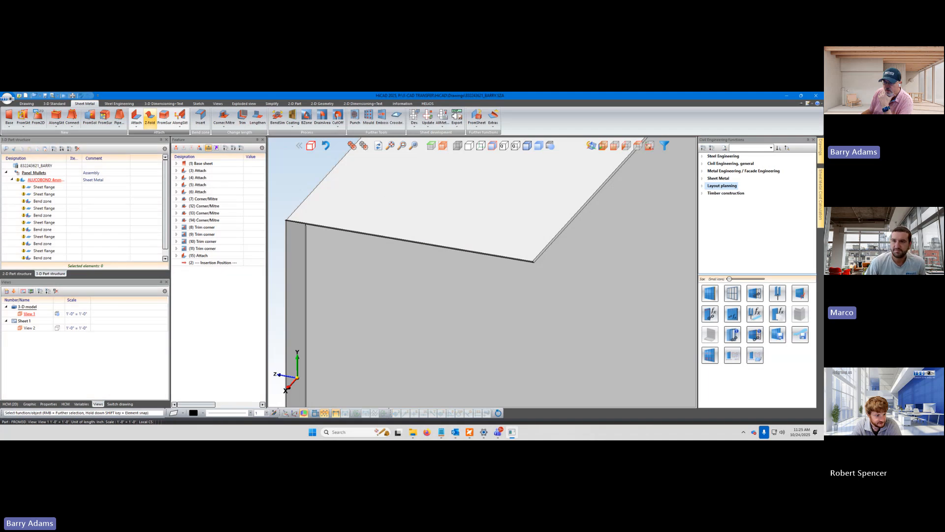
# Examine the upper flange's corners and end edge from the opposite side and from close up
pyautogui.scroll(-8, 386, 265)
pyautogui.moveTo(458, 279); pyautogui.dragTo(524, 215, button='middle')
pyautogui.scroll(6, 476, 179)
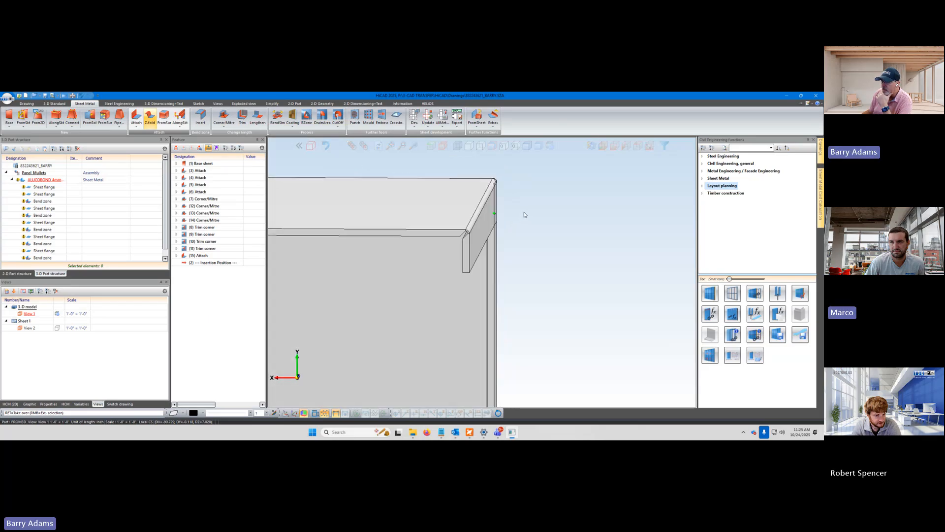
pyautogui.scroll(-12, 524, 211)
pyautogui.scroll(3, 404, 227)
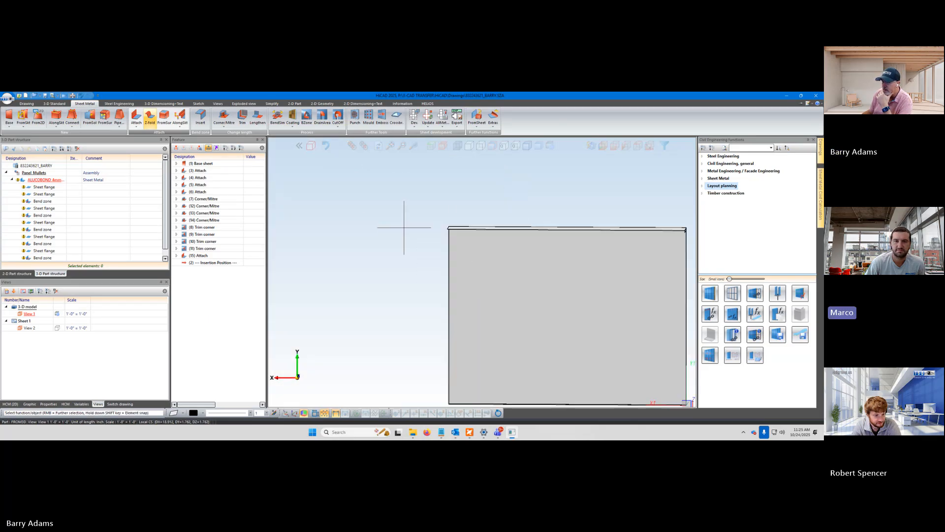
pyautogui.scroll(3, 404, 227)
pyautogui.moveTo(514, 253); pyautogui.dragTo(383, 272, button='middle')
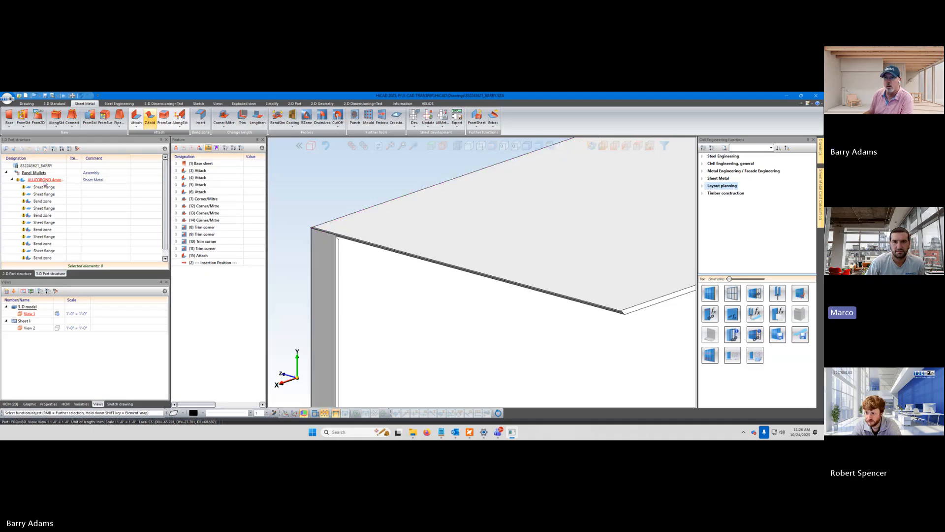
# Collapse the ALUCOBOND sheet metal part's entries in the part structure
pyautogui.click(11, 180)
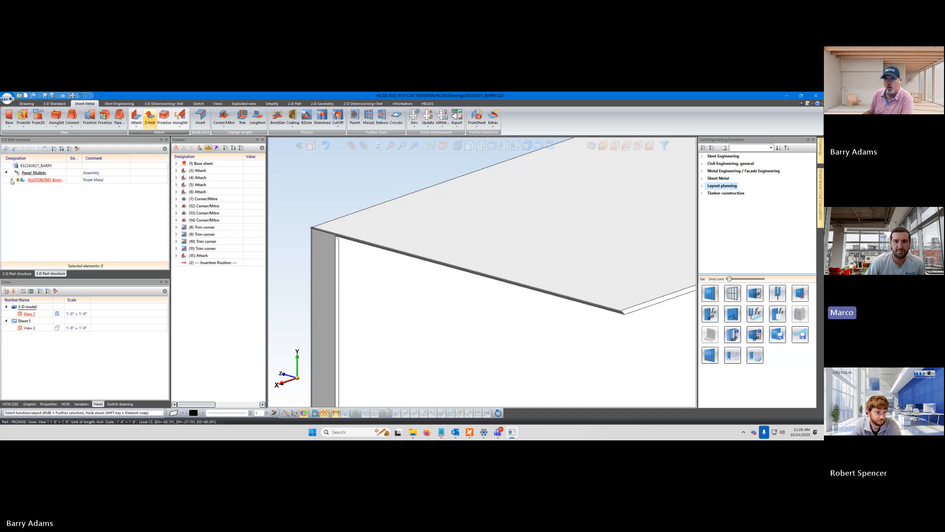
pyautogui.click(12, 181)
pyautogui.click(11, 180)
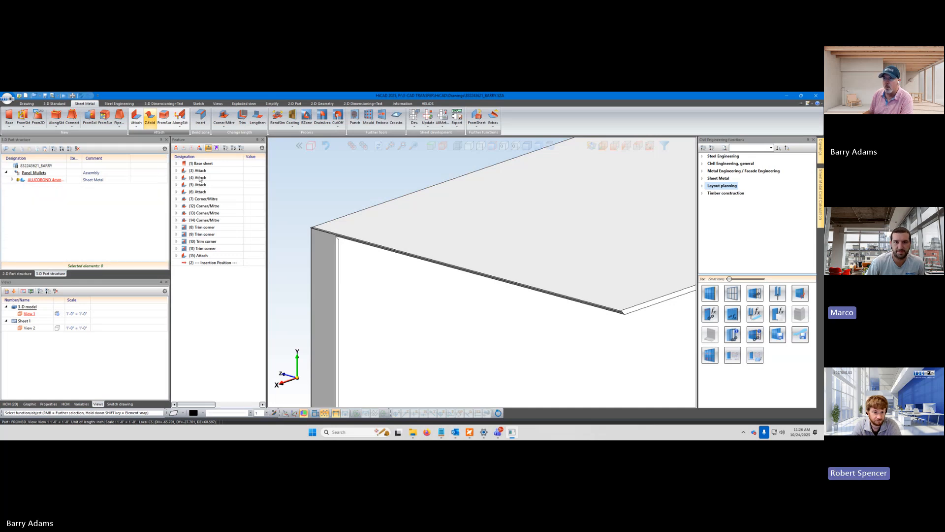
pyautogui.click(205, 165)
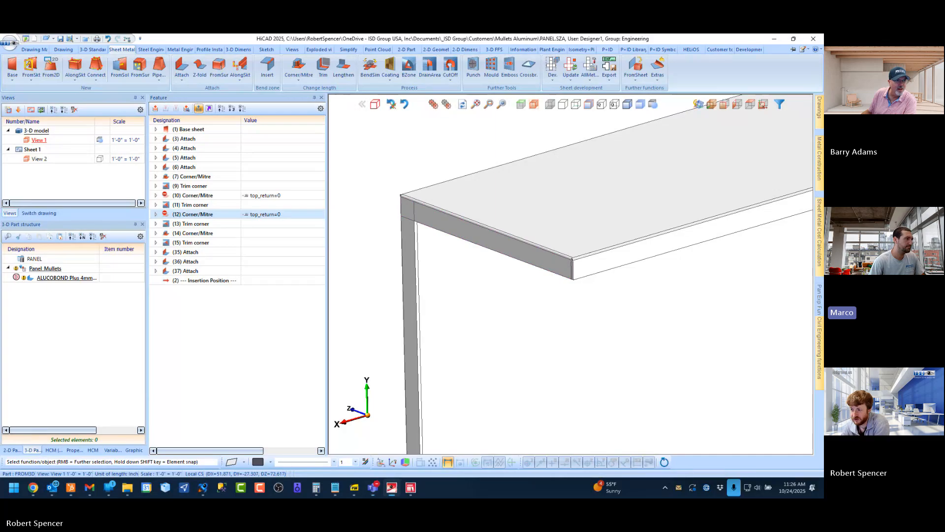
# Inspect the top_return=0 formula assigned to Corner/Mitre features 10 and 12
pyautogui.click(190, 196)
pyautogui.keyDown('ctrl'); pyautogui.click(185, 216); pyautogui.keyUp('ctrl')
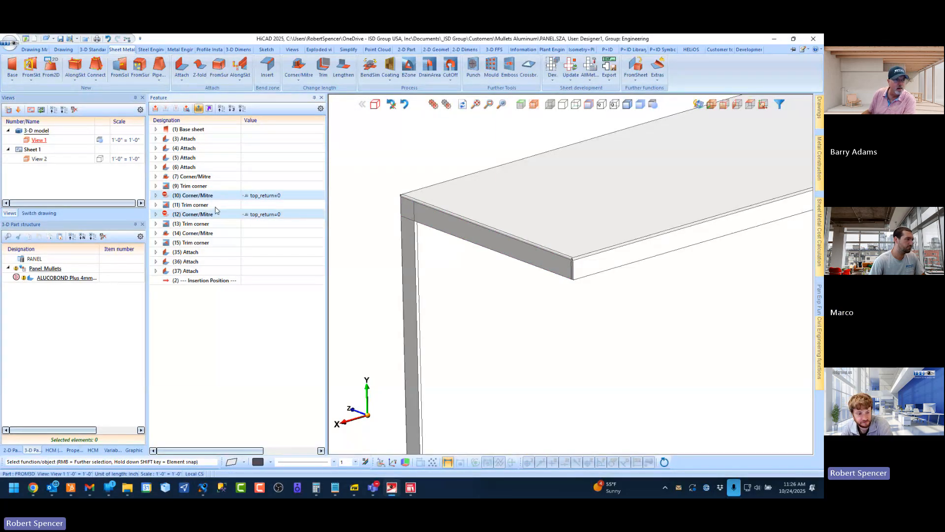
pyautogui.click(284, 195)
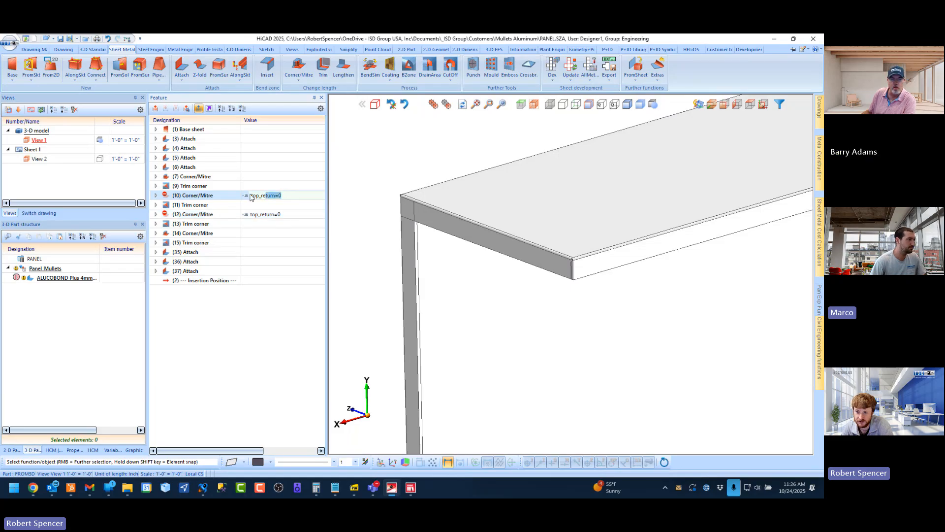
pyautogui.click(290, 195)
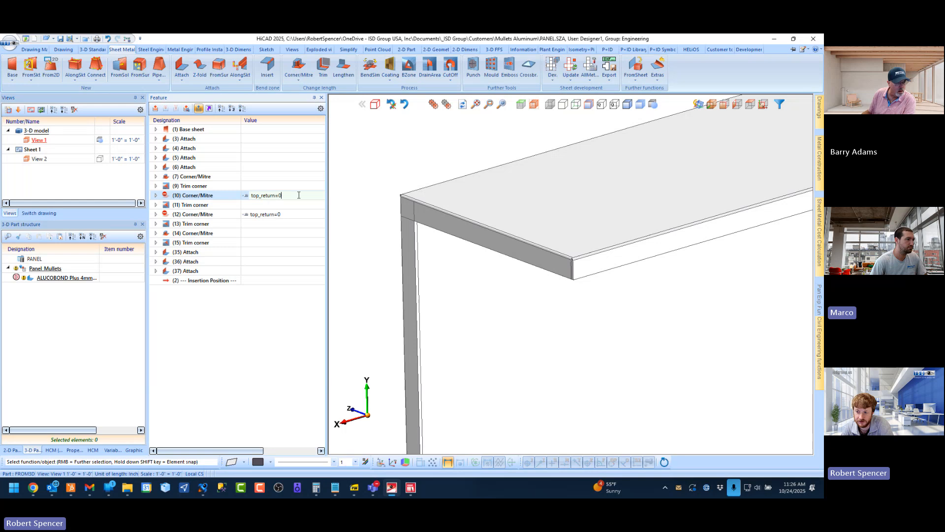
# Set the Panel_Mullets assembly's top_return variable to 0 and inspect the upper corner
pyautogui.click(113, 450)
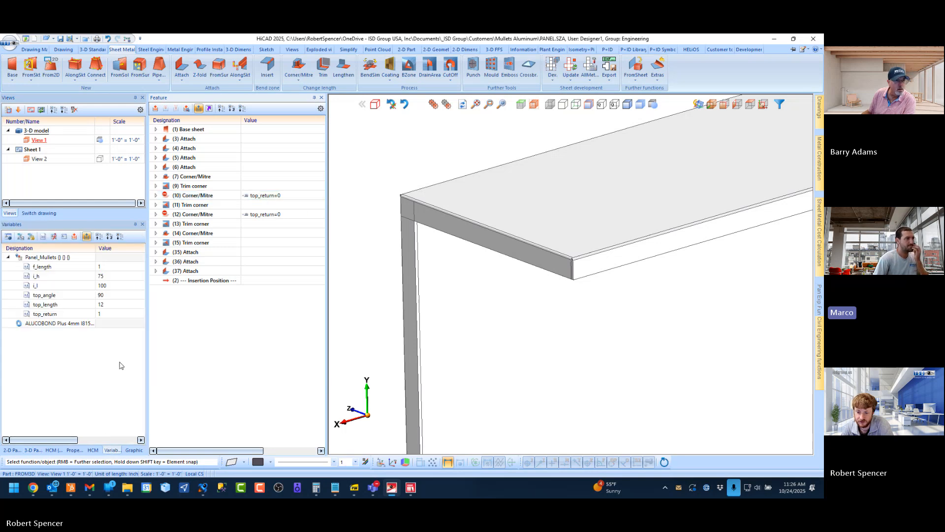
pyautogui.doubleClick(107, 314)
pyautogui.write('0')
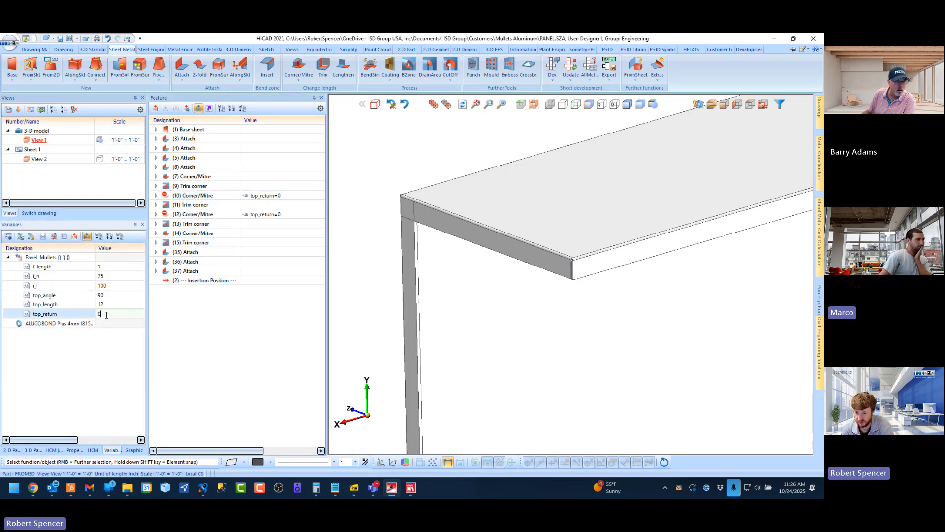
pyautogui.press('Return')
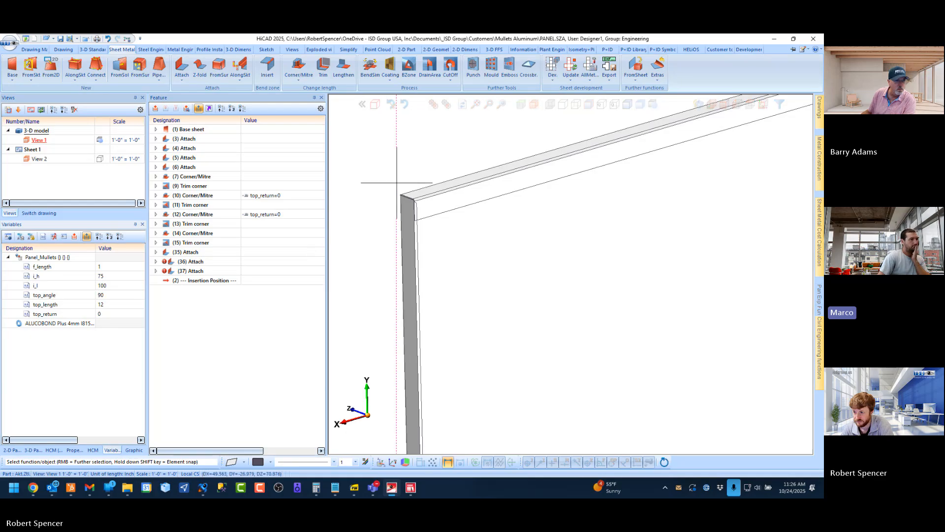
pyautogui.scroll(7, 397, 184)
pyautogui.scroll(3, 465, 262)
pyautogui.scroll(-2, 458, 258)
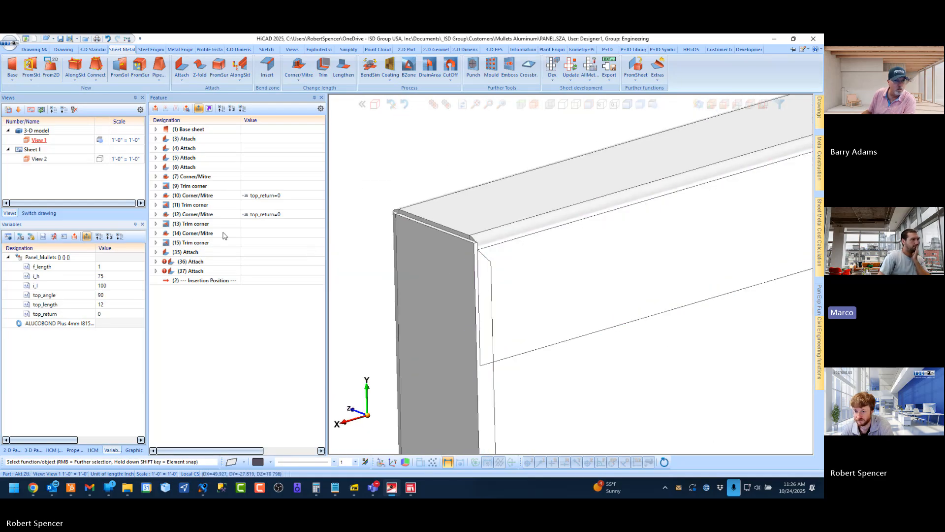
# Deactivate Attach features 35, 36 and 37 in the feature history
pyautogui.click(185, 252)
pyautogui.keyDown('shift'); pyautogui.click(189, 271); pyautogui.keyUp('shift')
pyautogui.rightClick(186, 271)
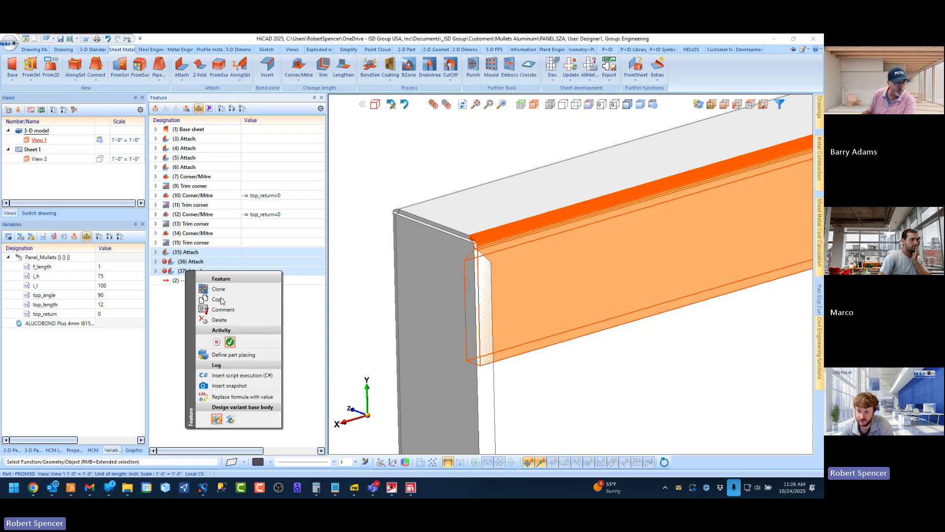
pyautogui.click(216, 341)
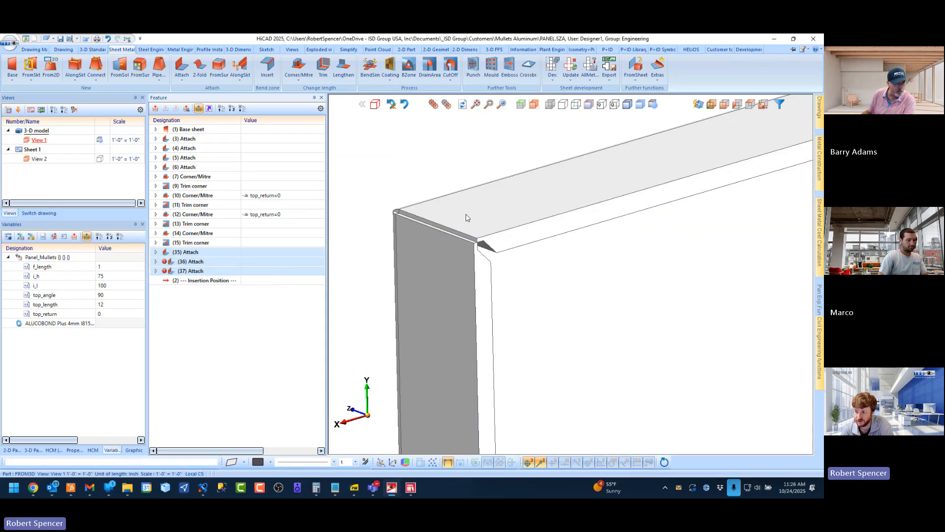
# Set the top_return variable to 1 and open the formula of Corner/Mitre feature 10 for editing
pyautogui.click(194, 195)
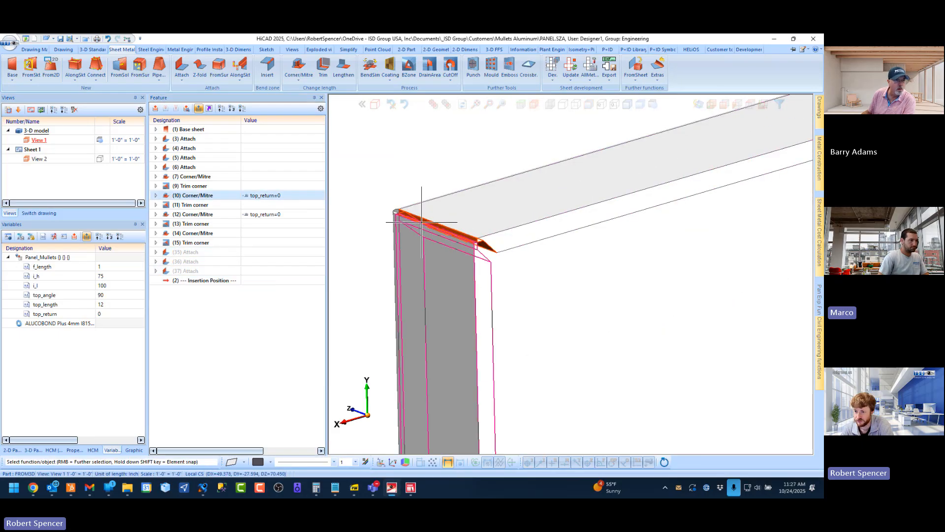
pyautogui.click(108, 313)
pyautogui.write('1')
pyautogui.press('Return')
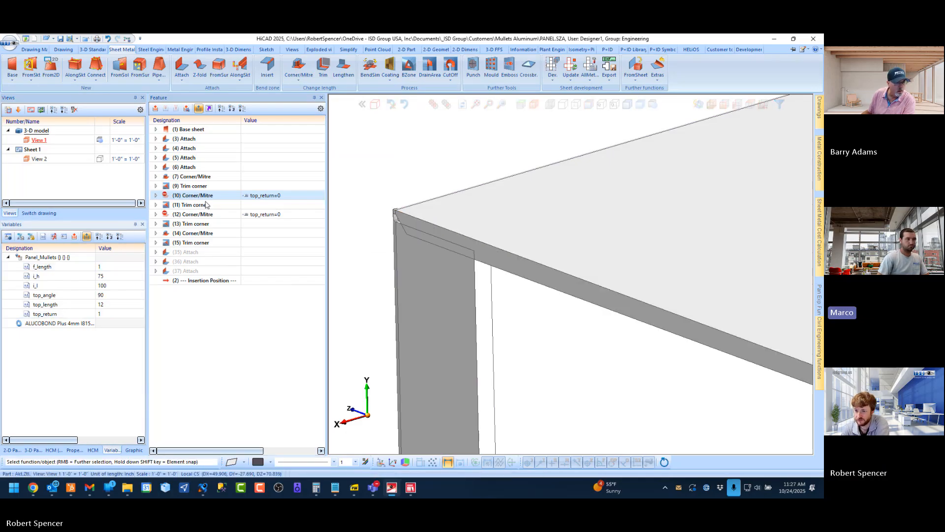
pyautogui.click(290, 194)
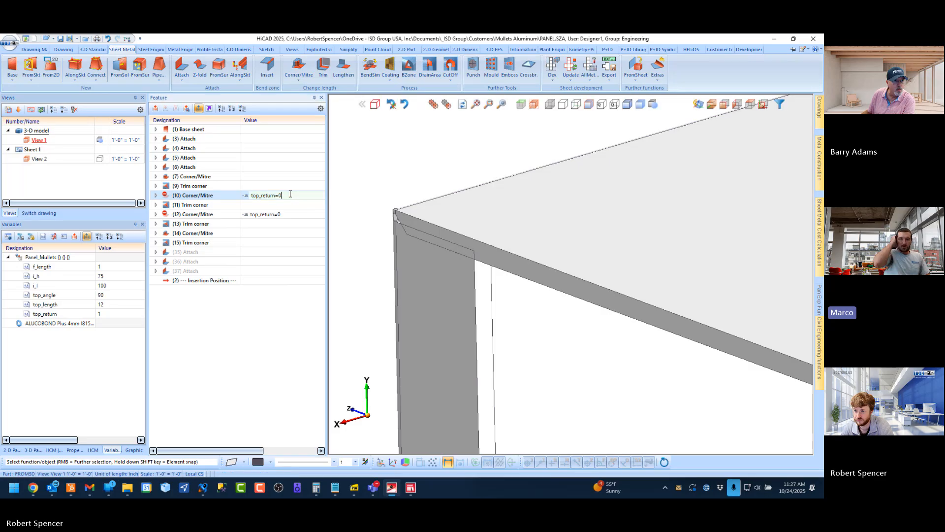
# Clear the top_return=0 formula from Corner/Mitre feature 10
pyautogui.moveTo(289, 195); pyautogui.dragTo(226, 196)
pyautogui.press('Delete')
pyautogui.press('Return')
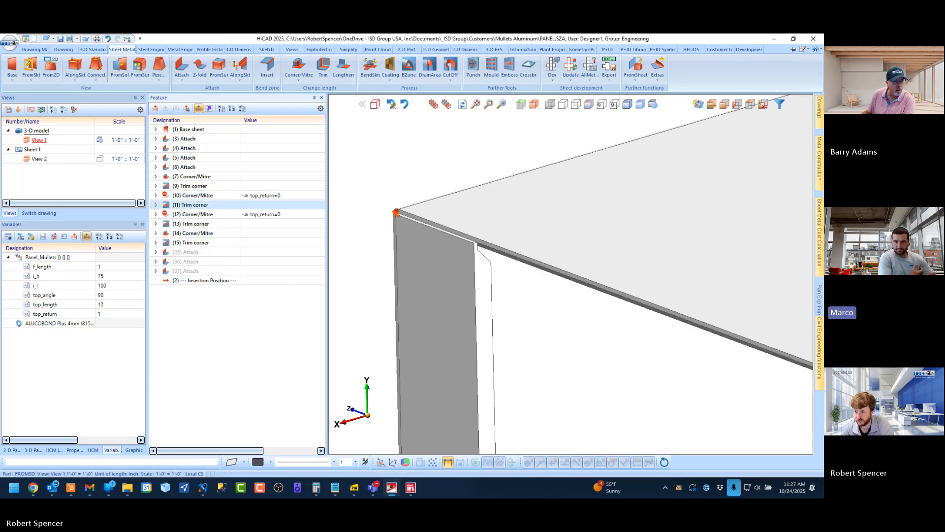
# Examine the panel's upper flange corners from the outside and inside to check the geometry of the mitred flange ends
pyautogui.scroll(-3, 370, 190)
pyautogui.scroll(-2, 618, 293)
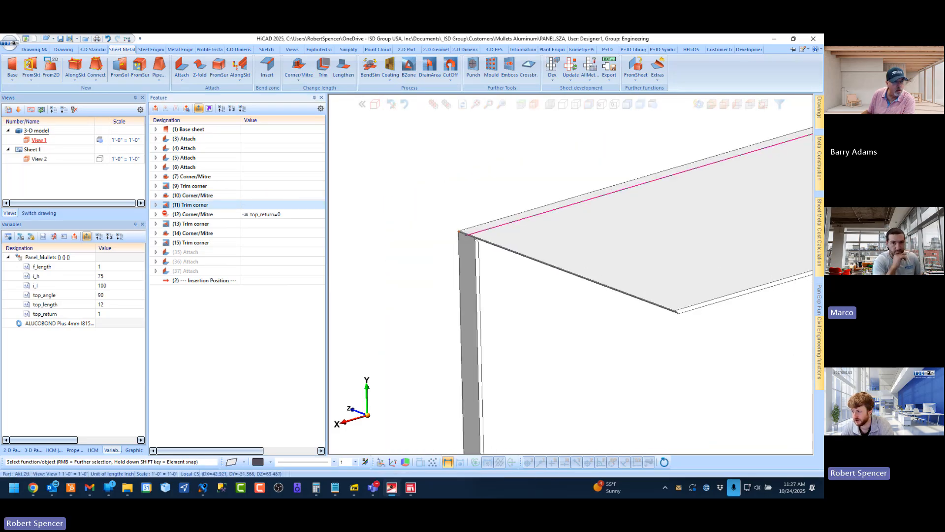
pyautogui.scroll(5, 696, 330)
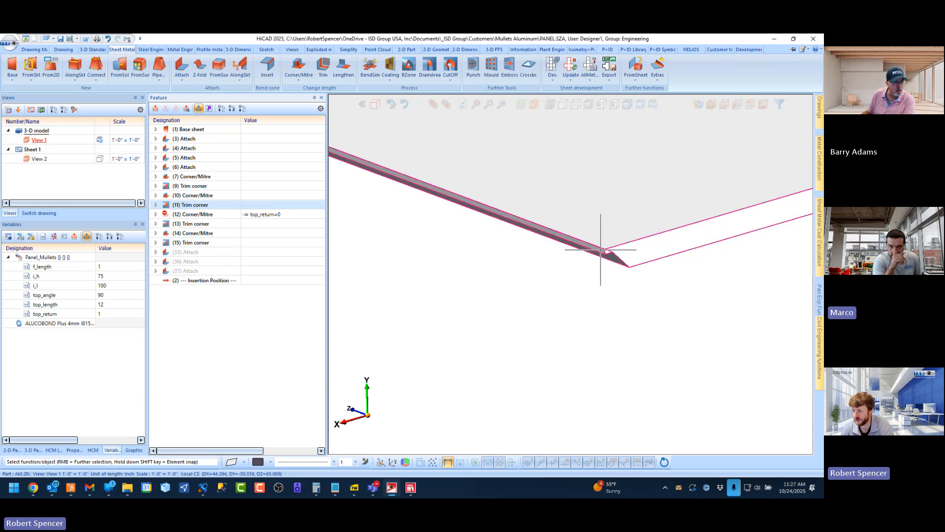
pyautogui.moveTo(605, 252); pyautogui.dragTo(642, 224, button='middle')
pyautogui.scroll(-5, 635, 252)
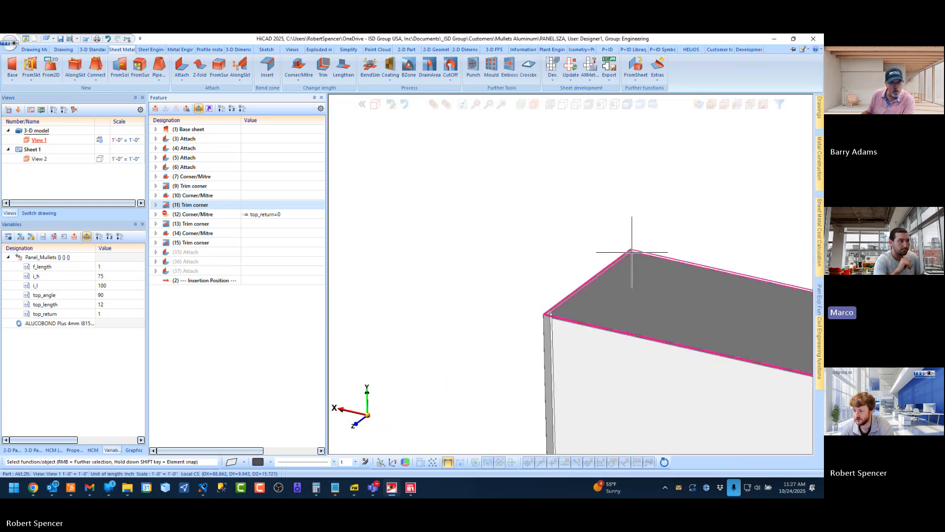
pyautogui.scroll(8, 553, 313)
pyautogui.scroll(-4, 478, 291)
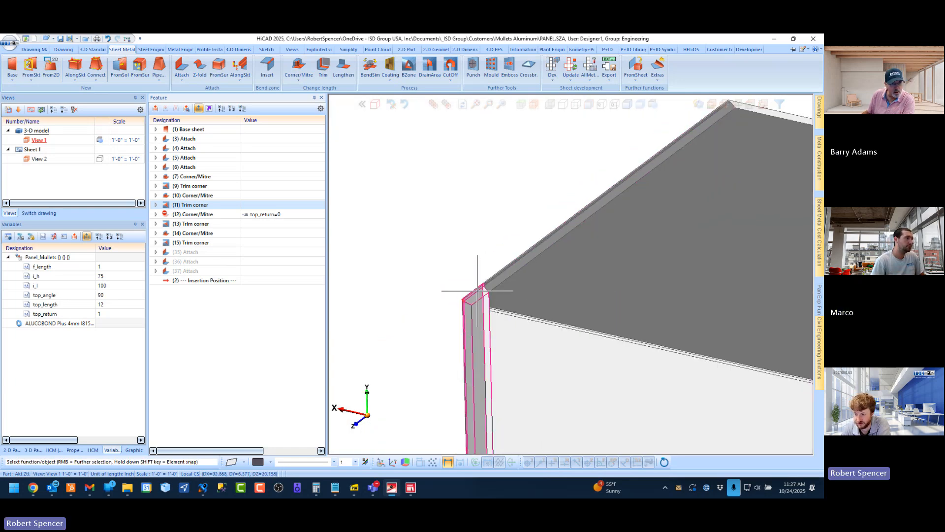
pyautogui.scroll(-2, 474, 289)
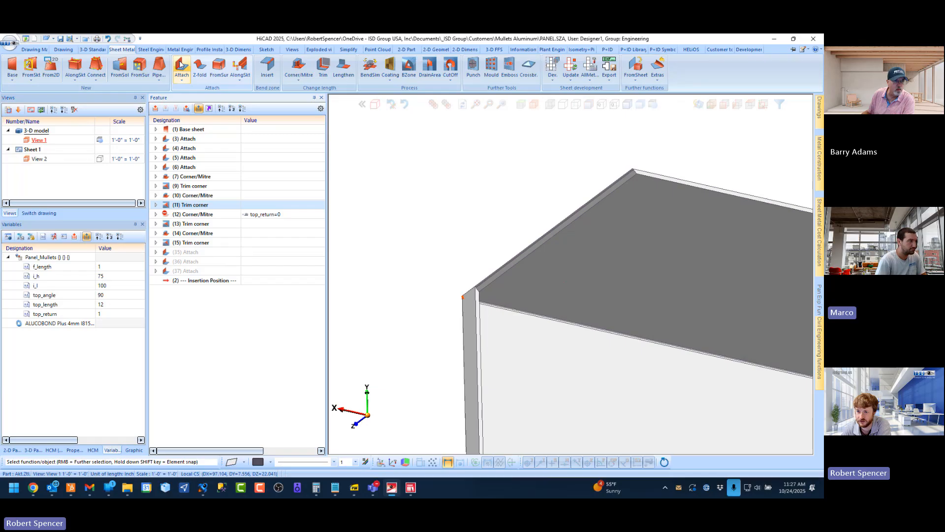
pyautogui.scroll(5, 660, 145)
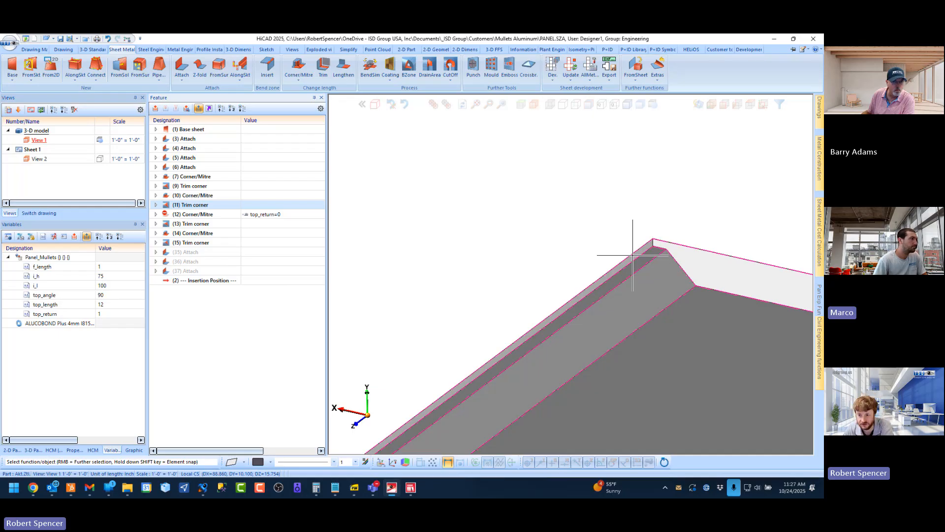
pyautogui.moveTo(633, 255); pyautogui.dragTo(454, 249, button='middle')
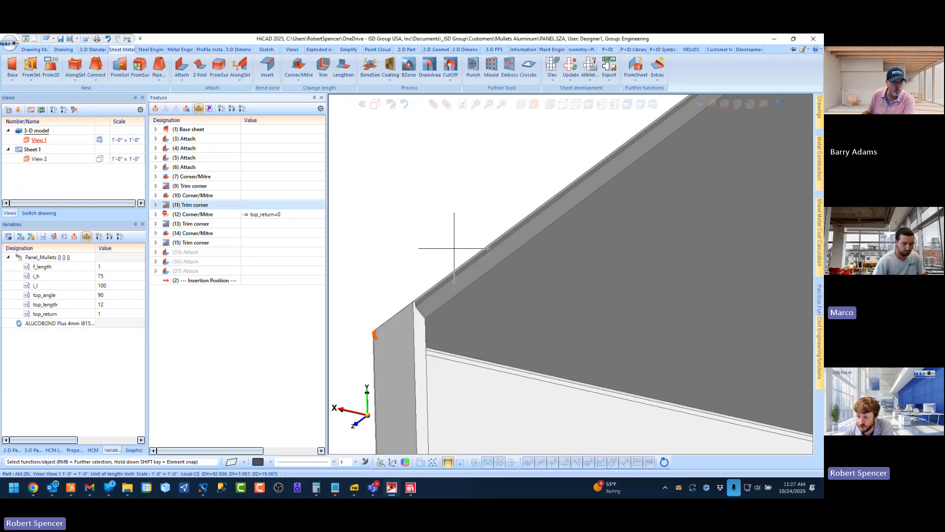
pyautogui.scroll(-2, 445, 311)
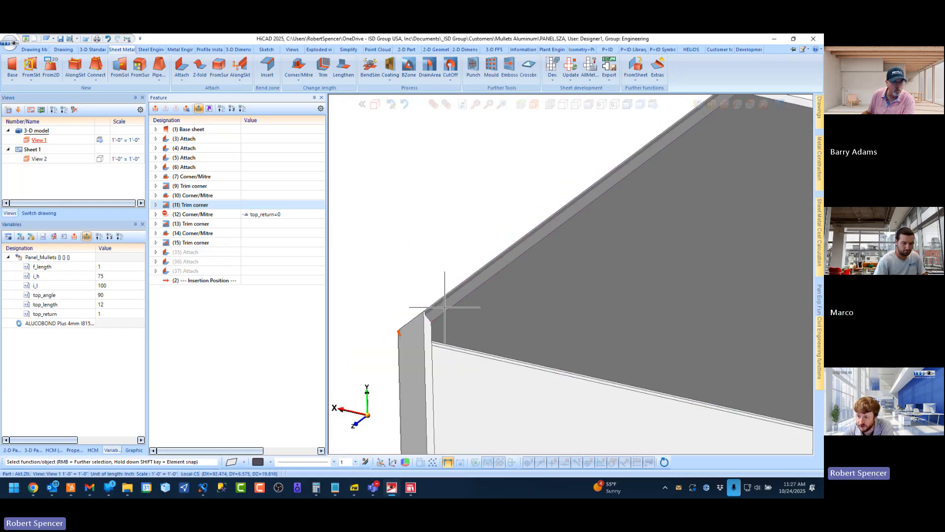
# Assign the formula top_return=0 to Corner/Mitre feature 10
pyautogui.click(206, 196)
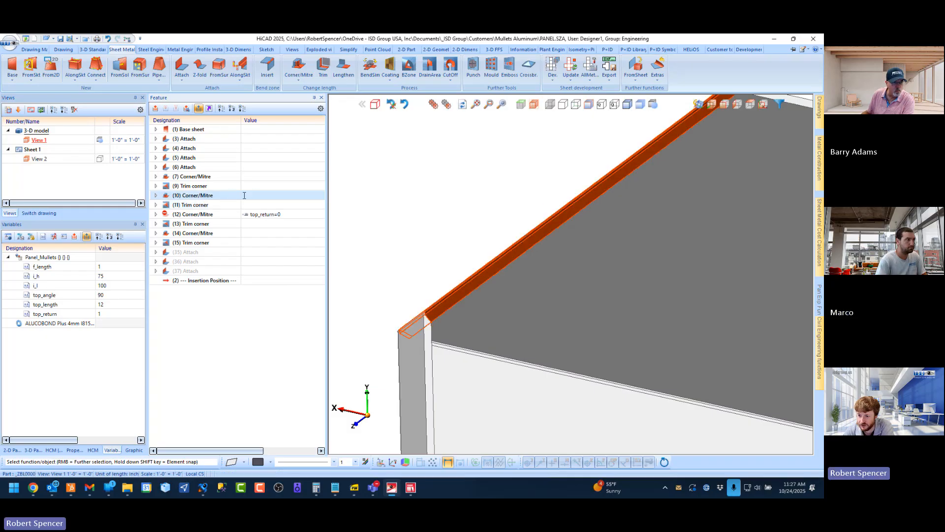
pyautogui.click(244, 196)
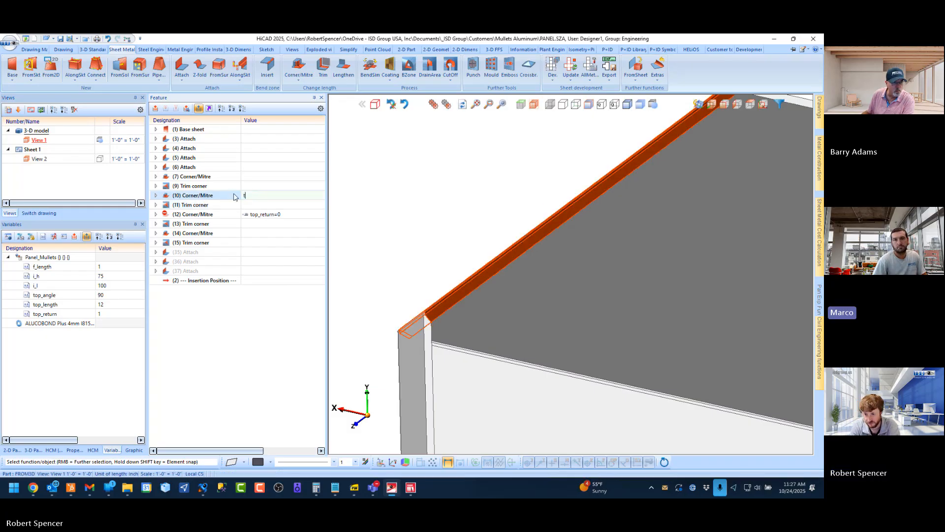
pyautogui.write('top')
pyautogui.press('Down')
pyautogui.press('Down')
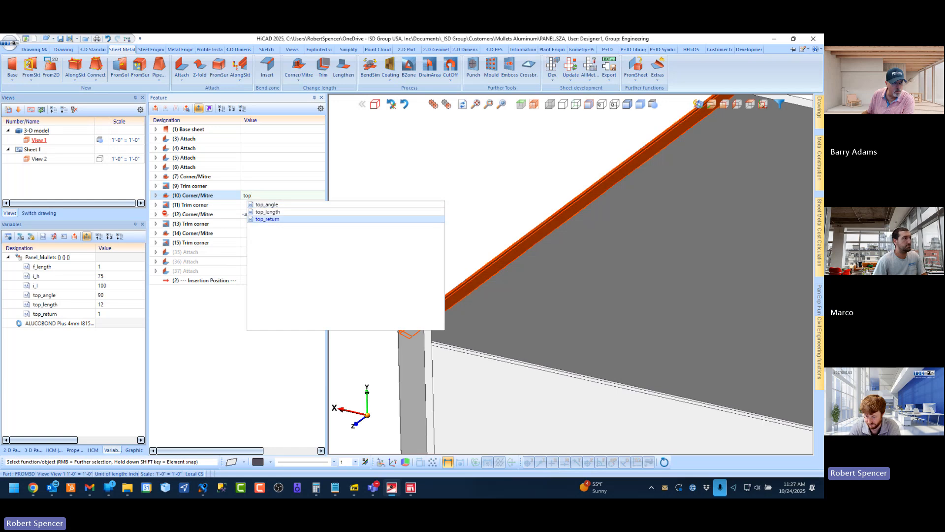
pyautogui.press('Return')
pyautogui.write('=0')
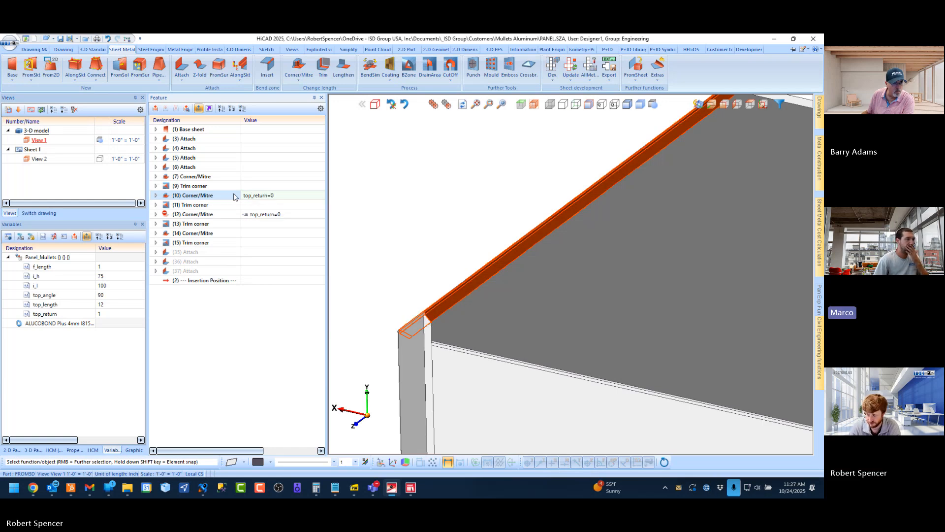
pyautogui.press('Return')
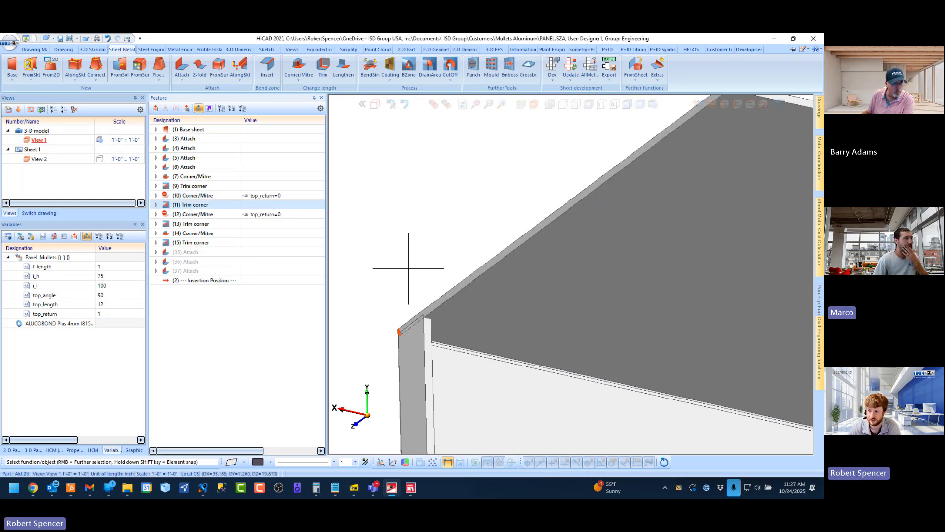
# Set the Panel_Mullets assembly's top_return variable to 0
pyautogui.scroll(8, 551, 217)
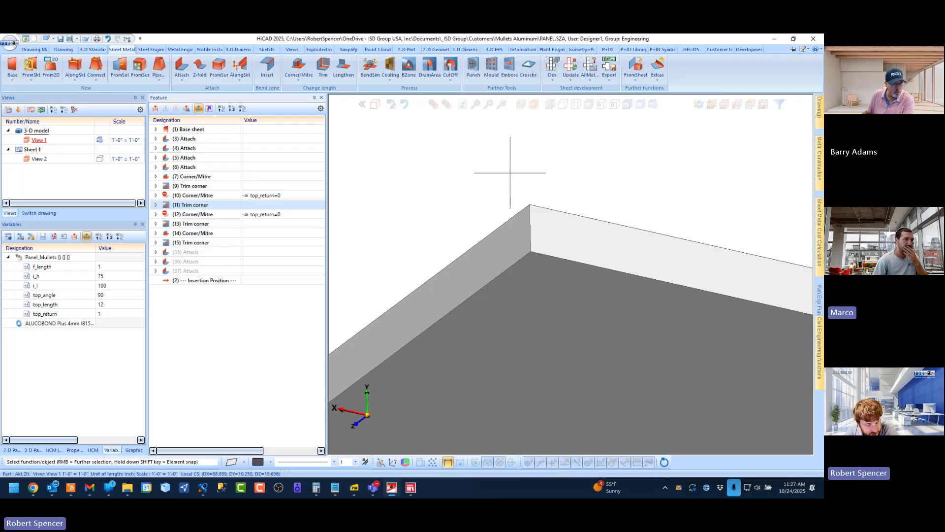
pyautogui.scroll(-9, 444, 178)
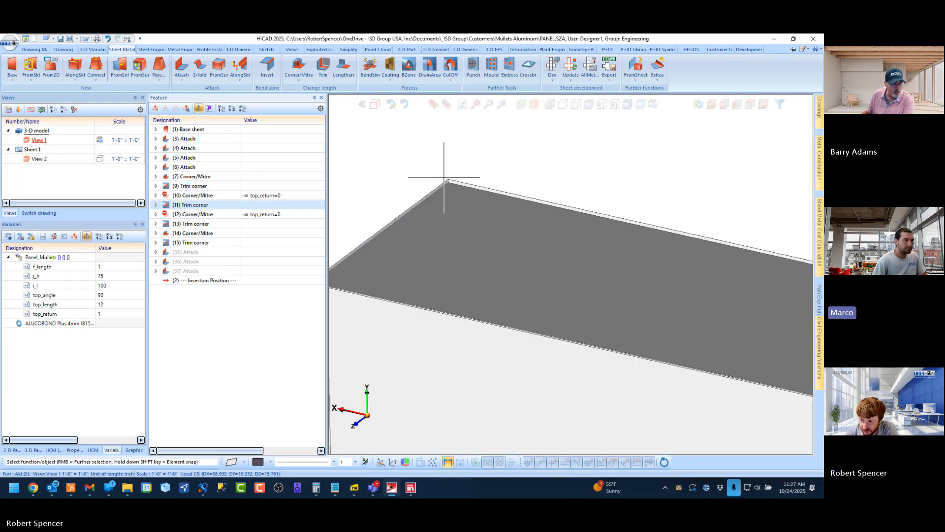
pyautogui.scroll(-4, 444, 178)
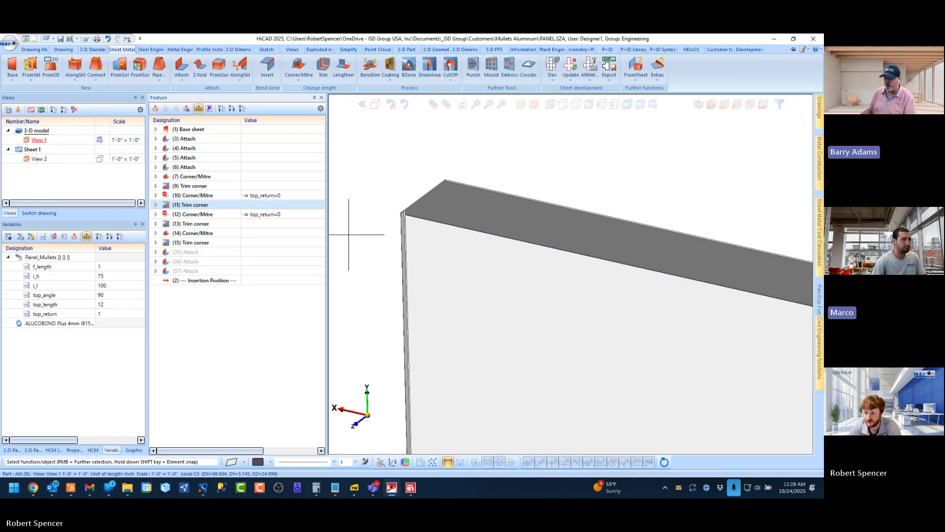
pyautogui.scroll(10, 388, 205)
pyautogui.scroll(-6, 411, 203)
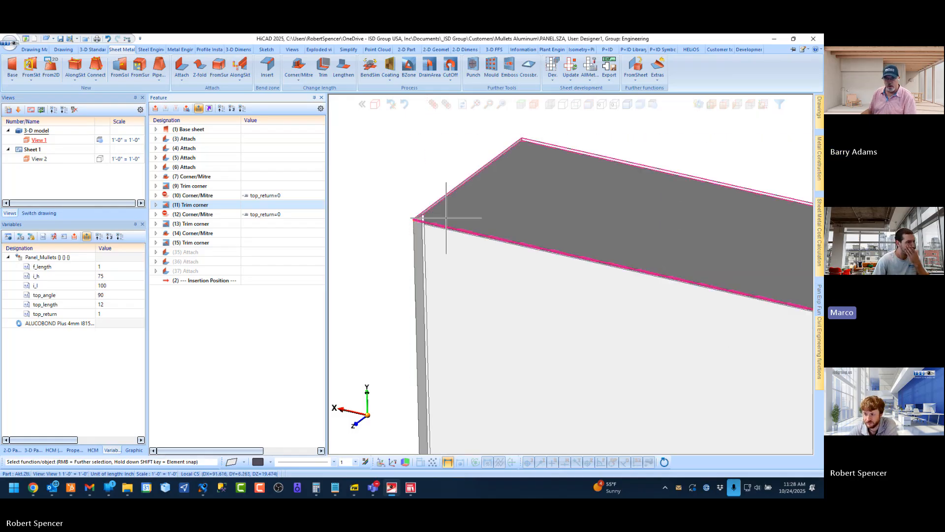
pyautogui.moveTo(447, 218); pyautogui.dragTo(462, 253, button='middle')
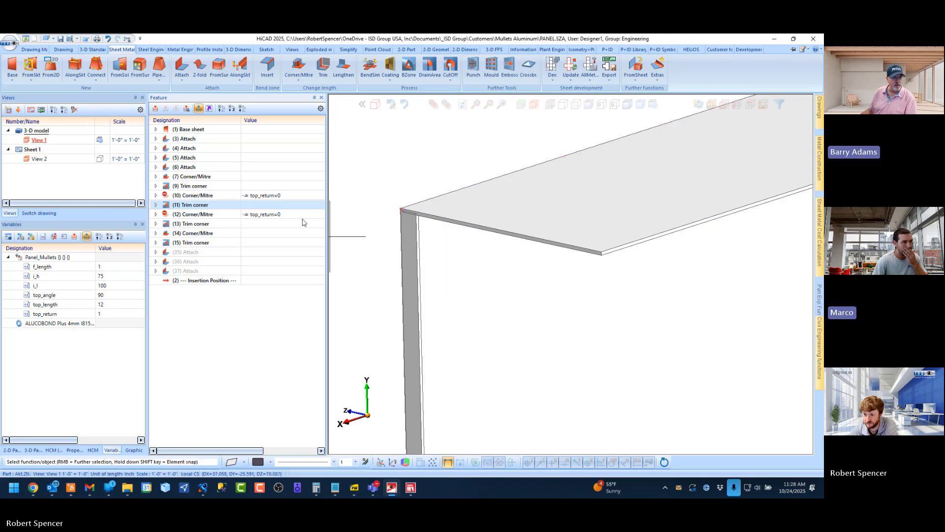
pyautogui.click(102, 314)
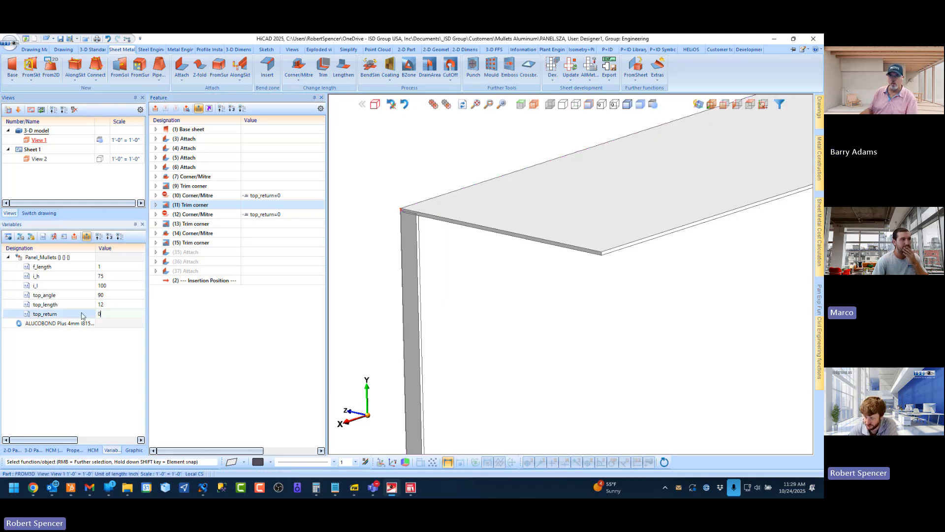
pyautogui.write('0')
pyautogui.press('Return')
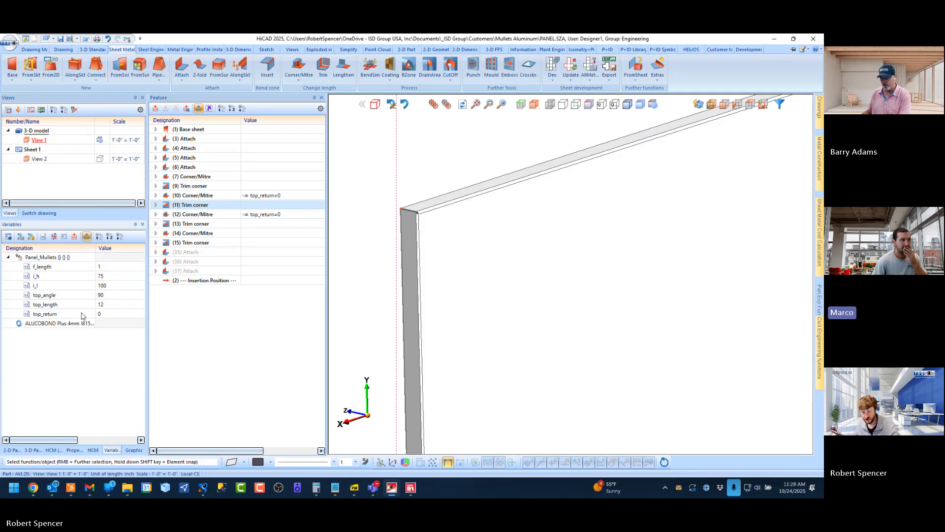
# Replace the formulas of Corner/Mitre features 10 and 12 with the constant value 1
pyautogui.click(285, 195)
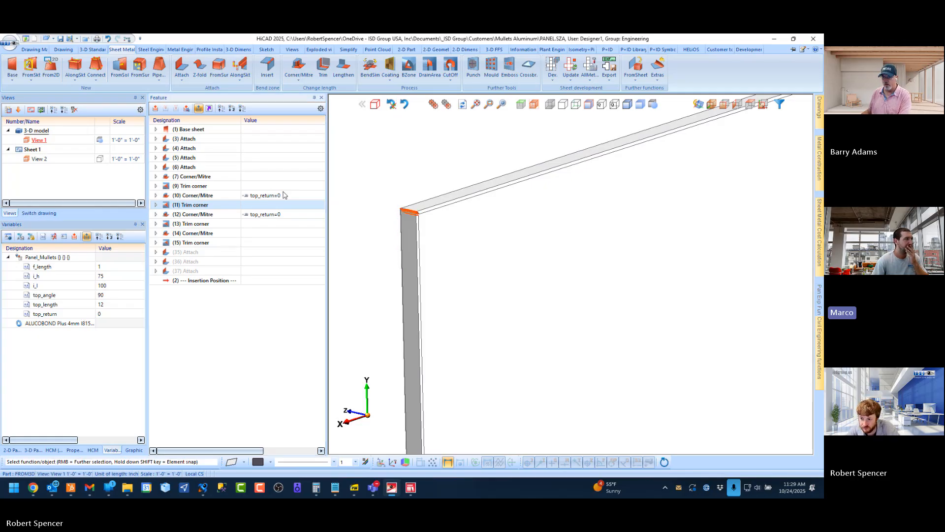
pyautogui.moveTo(276, 195); pyautogui.dragTo(212, 198)
pyautogui.write('1')
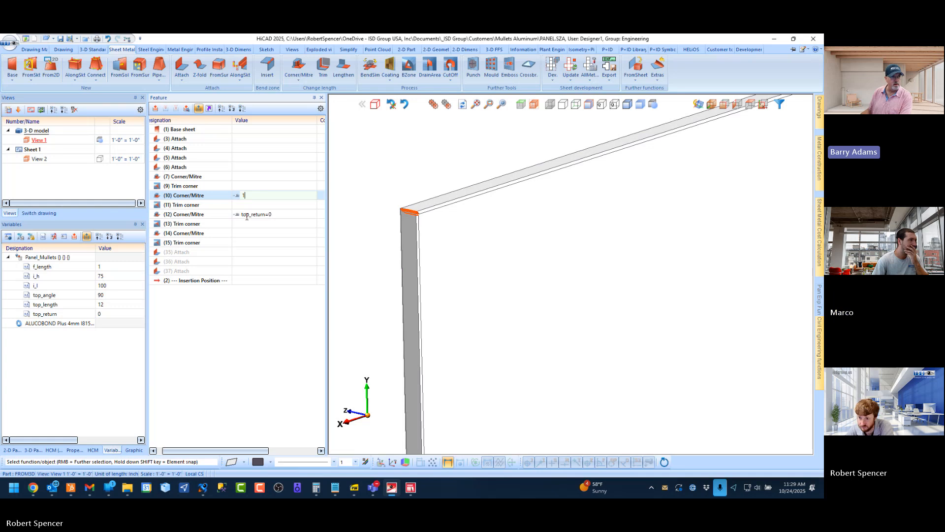
pyautogui.click(265, 215)
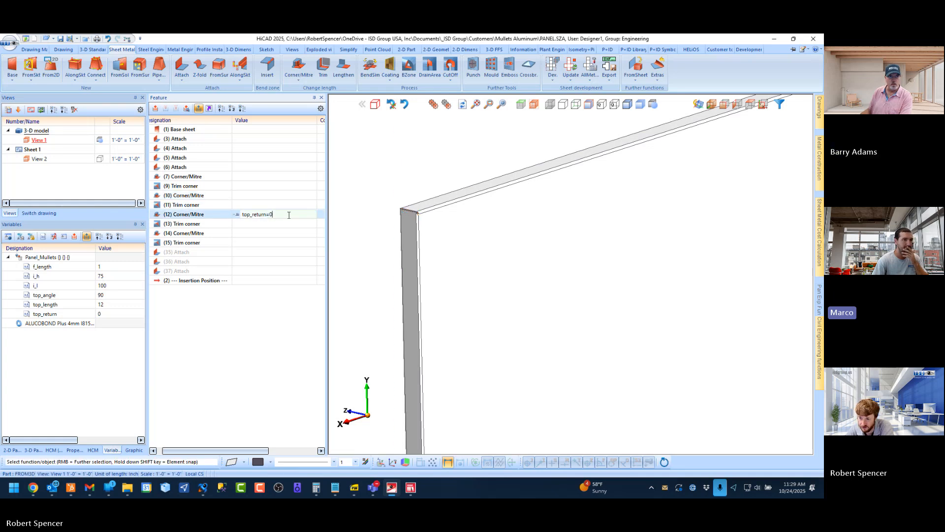
pyautogui.write('1')
pyautogui.press('Return')
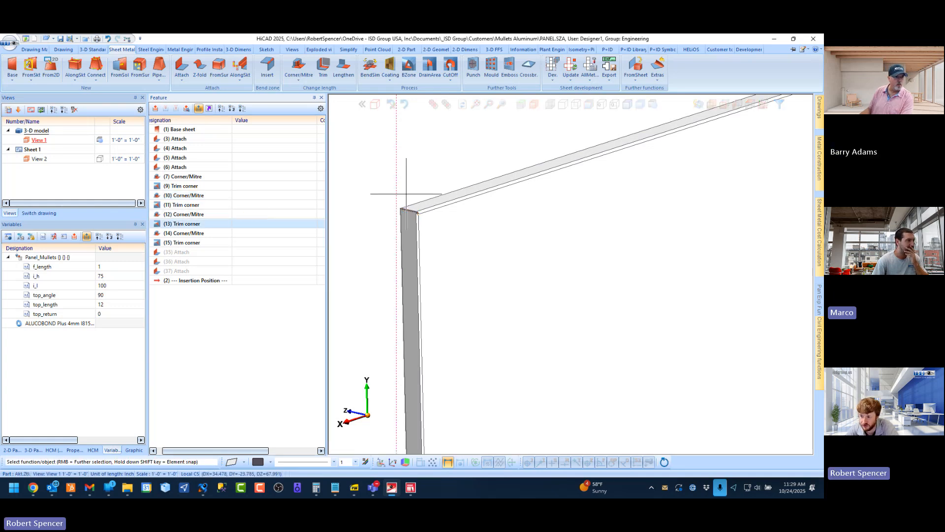
# Identify the mitre feature from the panel's upper corner edge and set the formula of Corner/Mitre feature 10 to top_return=0
pyautogui.scroll(5, 389, 207)
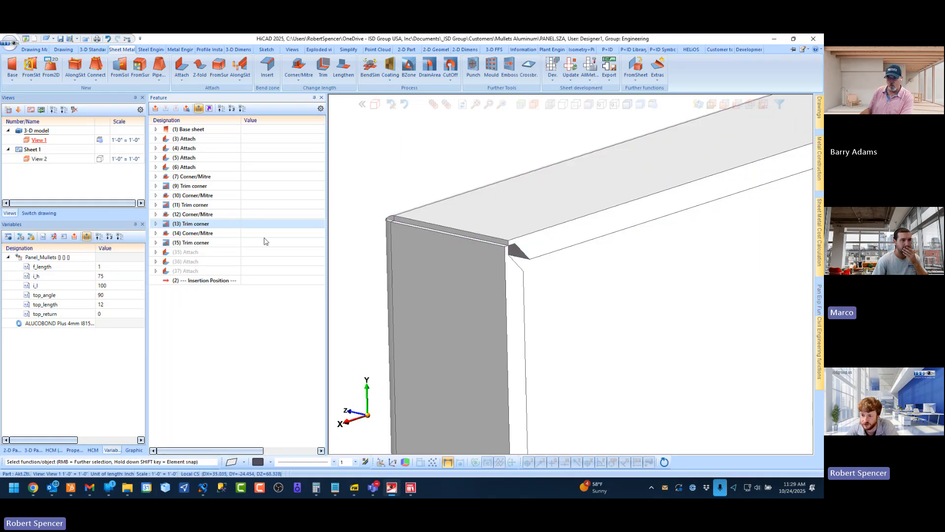
pyautogui.click(250, 313)
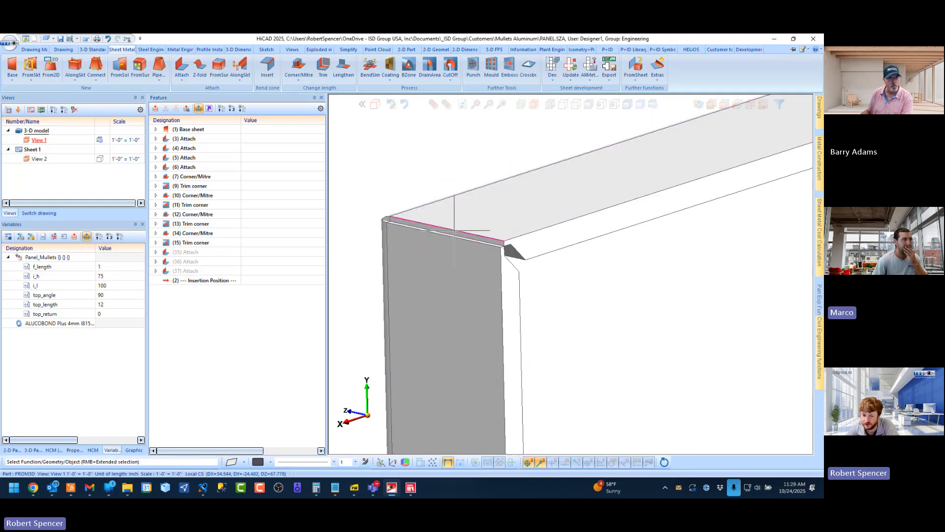
pyautogui.click(453, 230)
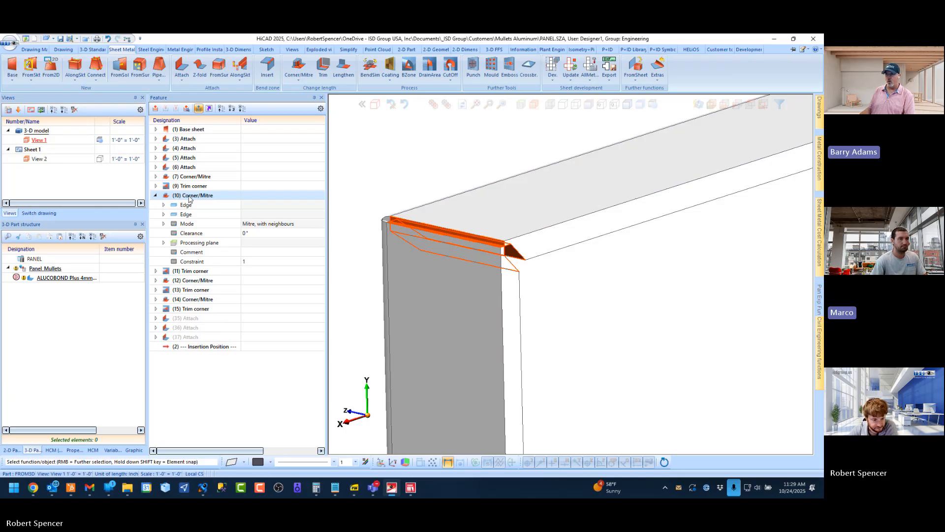
pyautogui.click(252, 197)
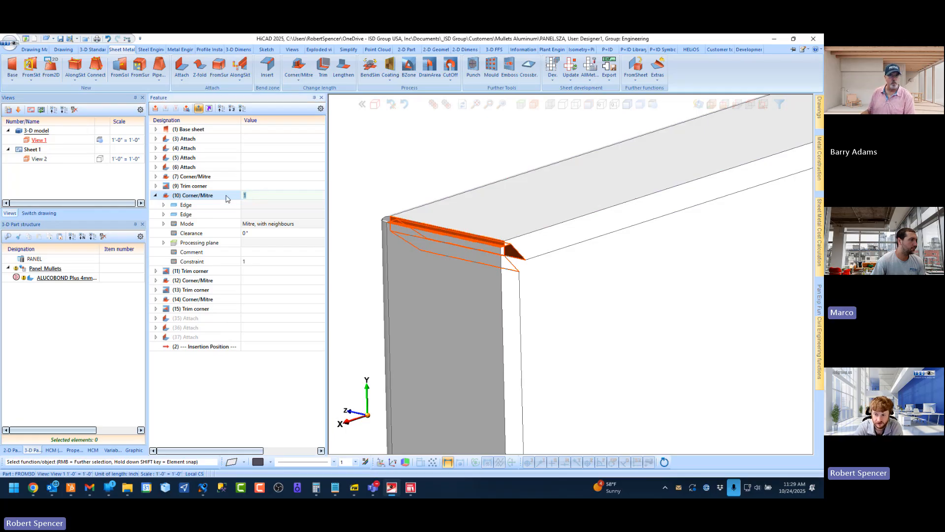
pyautogui.write('co')
pyautogui.press('BackSpace')
pyautogui.write('top')
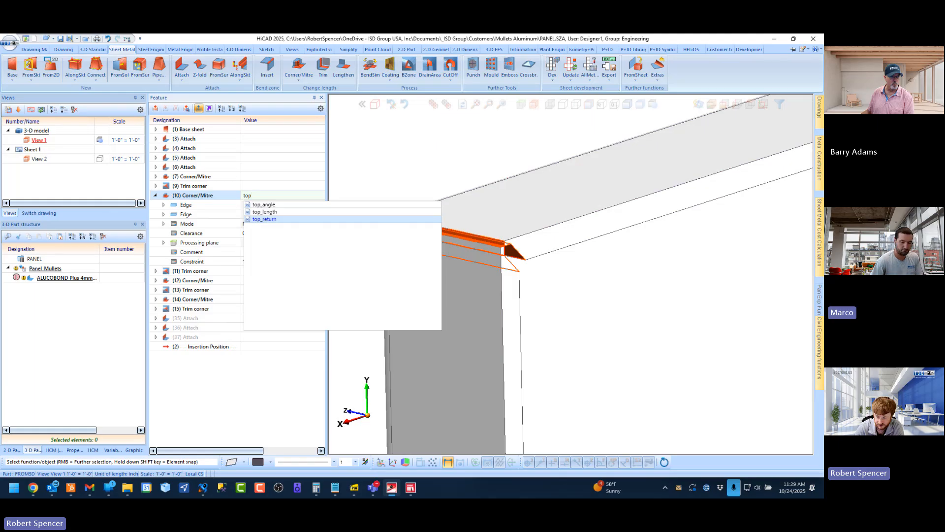
pyautogui.write('_return=0')
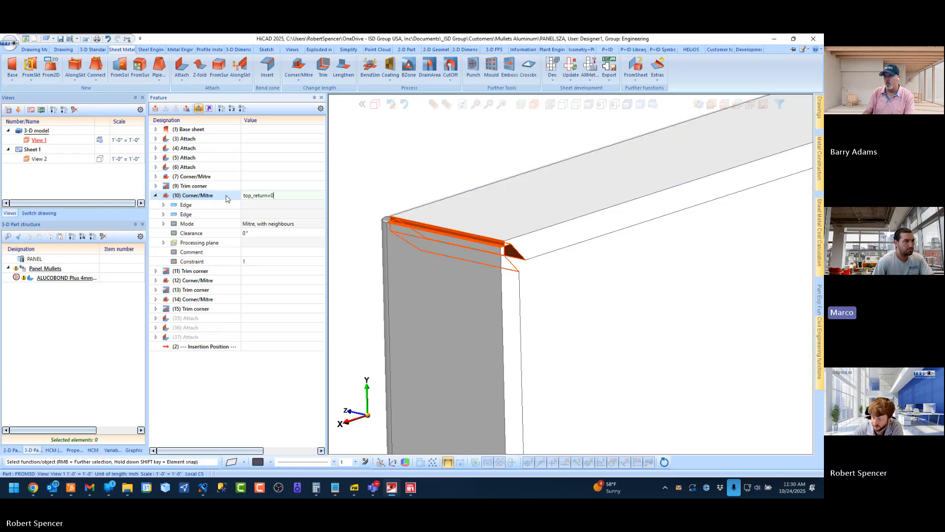
pyautogui.press('Return')
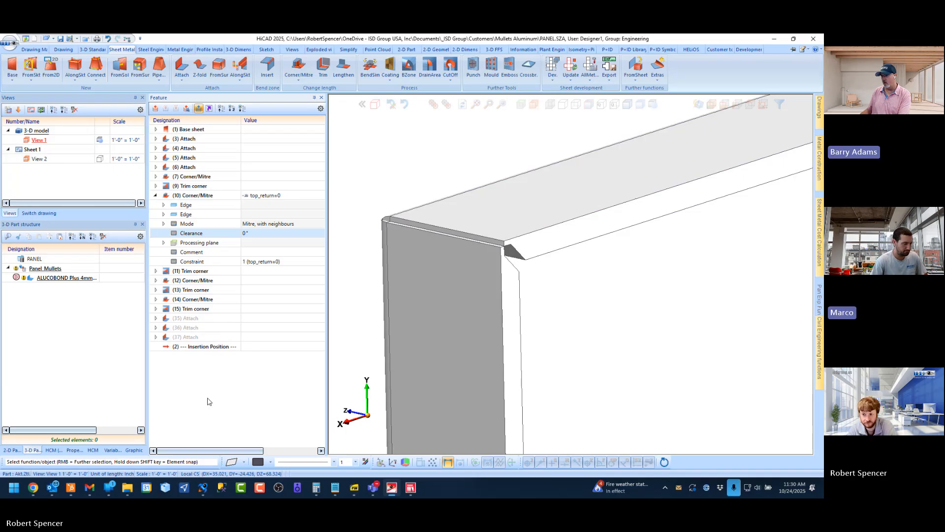
# Select Corner/Mitre feature 10 and examine its highlighted geometry at the panel's upper corner
pyautogui.click(185, 196)
pyautogui.scroll(-5, 388, 299)
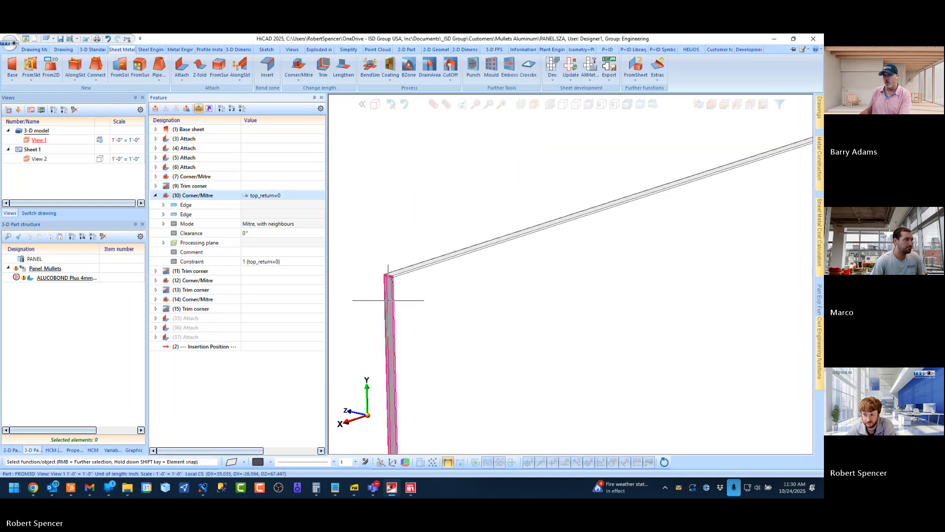
pyautogui.scroll(6, 404, 291)
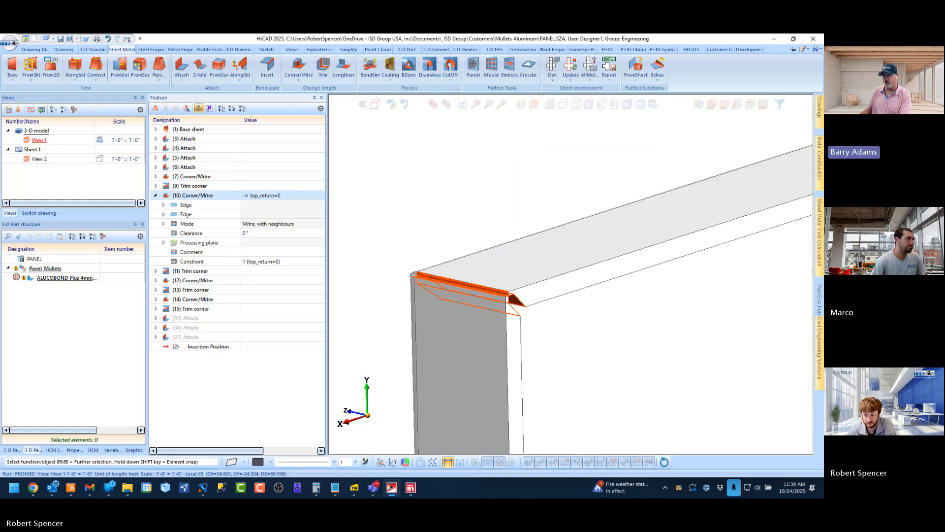
pyautogui.scroll(4, 473, 323)
pyautogui.scroll(-5, 469, 234)
pyautogui.scroll(2, 466, 235)
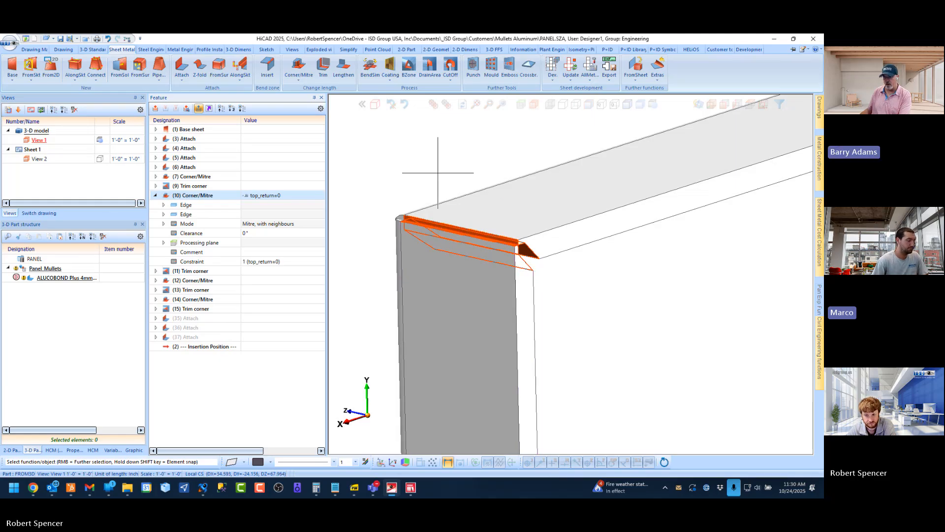
# Identify the mitre feature from the corner edge at the opposite end of the panel's top flange
pyautogui.scroll(-8, 410, 251)
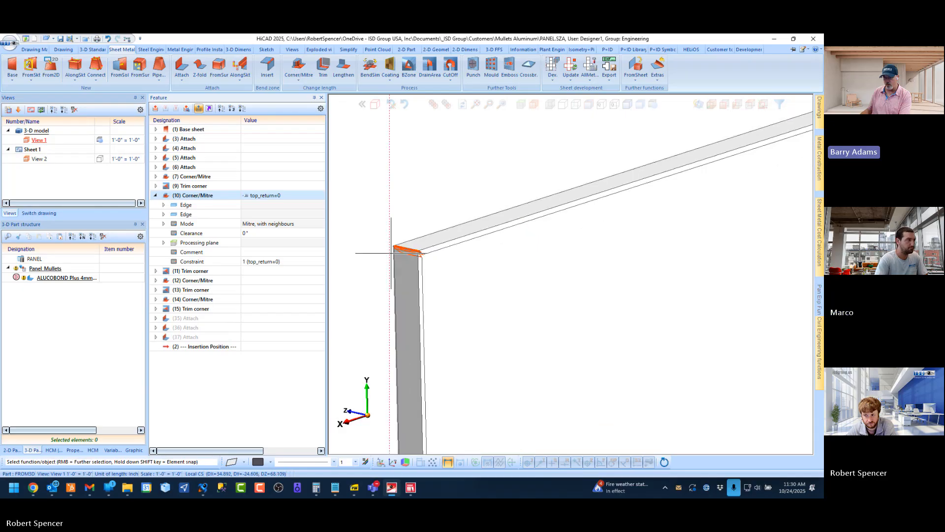
pyautogui.scroll(8, 586, 194)
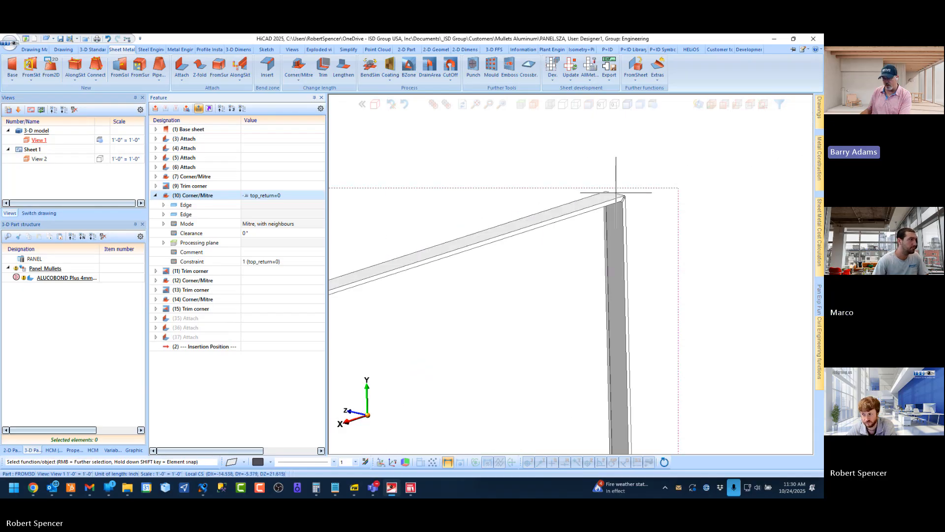
pyautogui.moveTo(601, 177); pyautogui.dragTo(537, 188, button='middle')
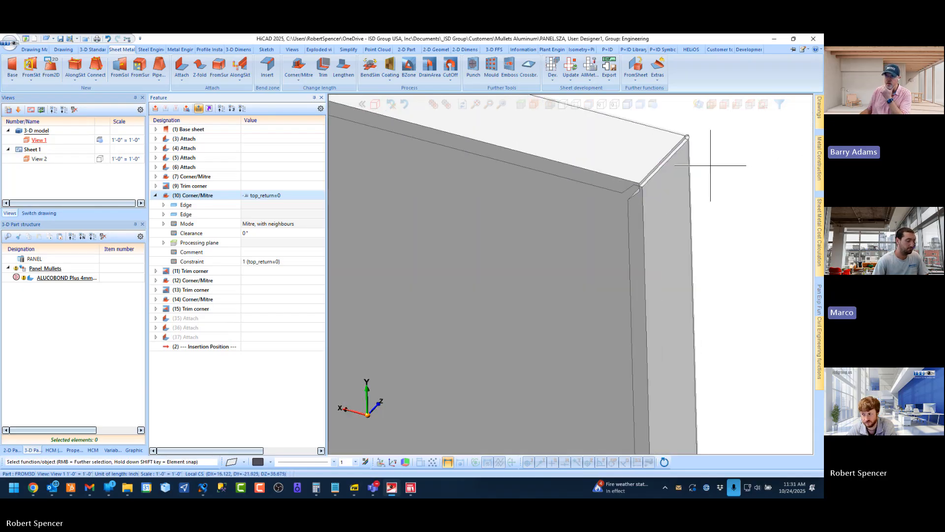
pyautogui.scroll(3, 713, 164)
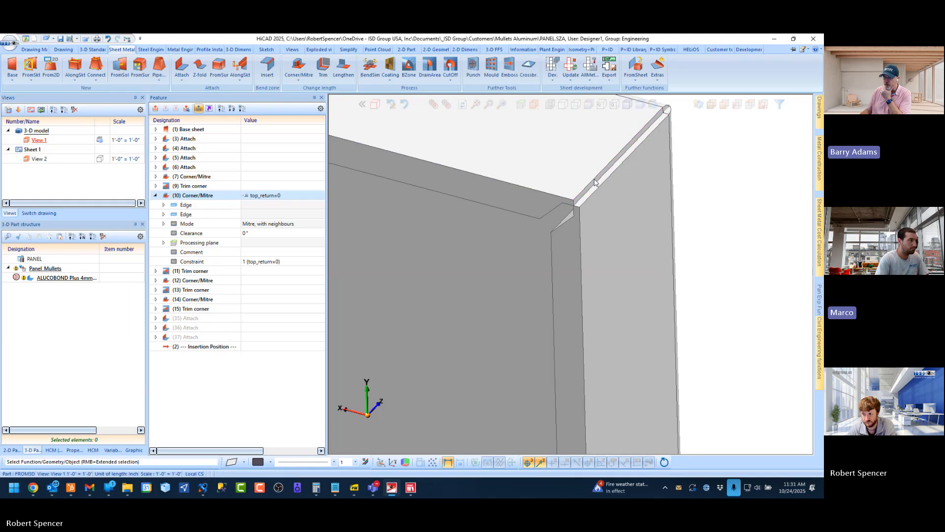
pyautogui.click(599, 180)
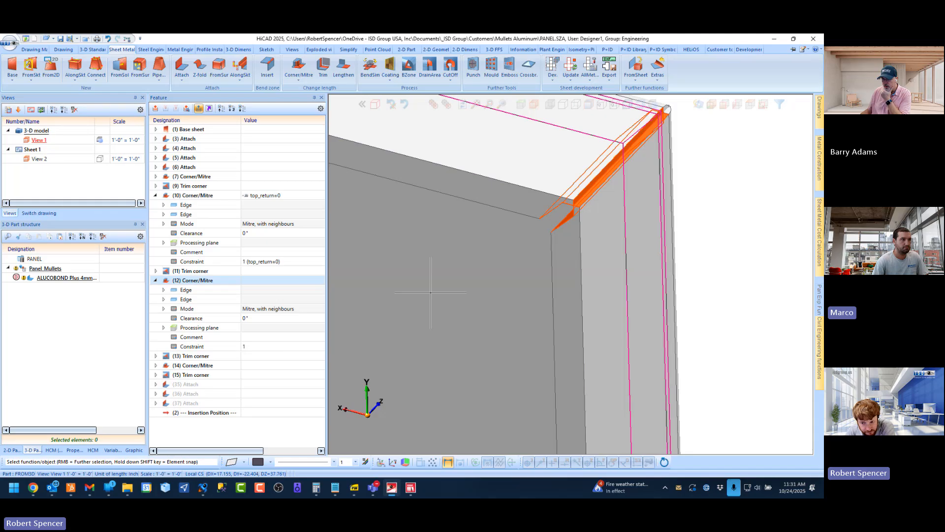
# Set the formula of Corner/Mitre feature 12 to top_return=0
pyautogui.click(258, 281)
pyautogui.write('1')
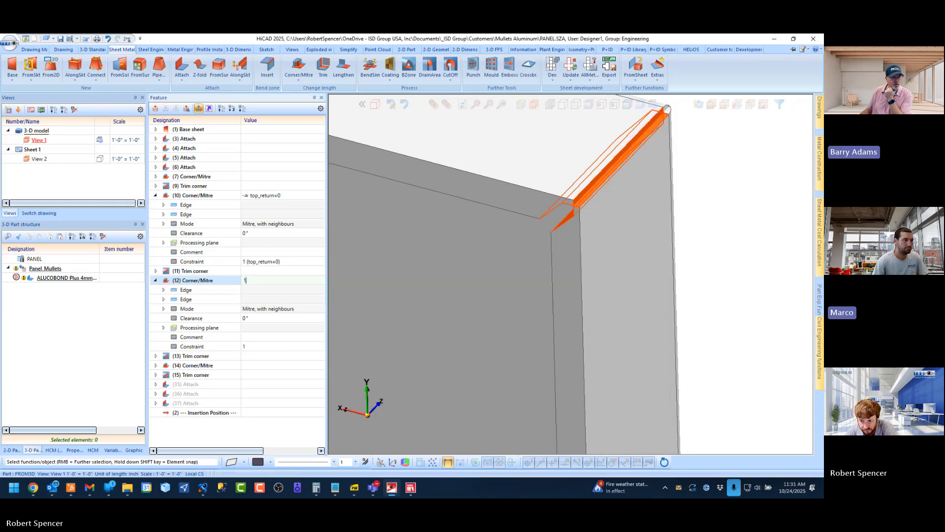
pyautogui.press('Return')
pyautogui.write('top')
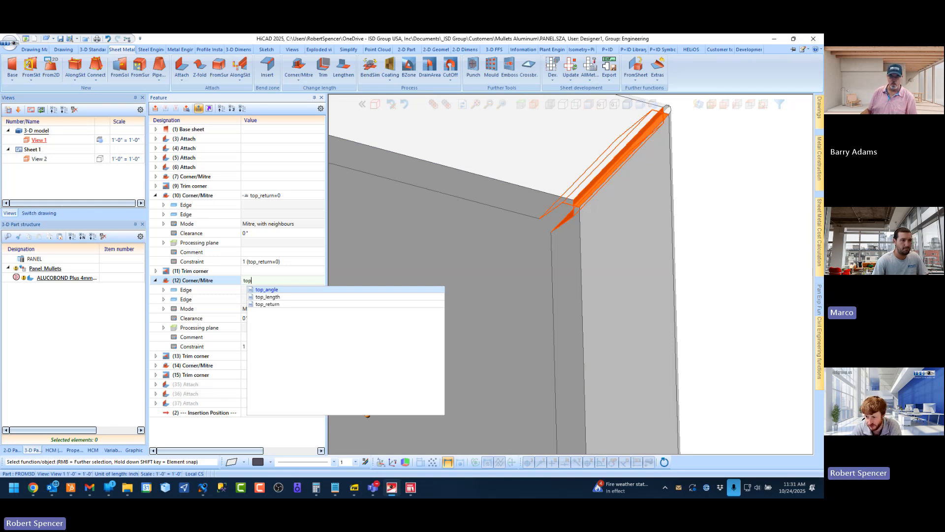
pyautogui.press('Down')
pyautogui.press('Down')
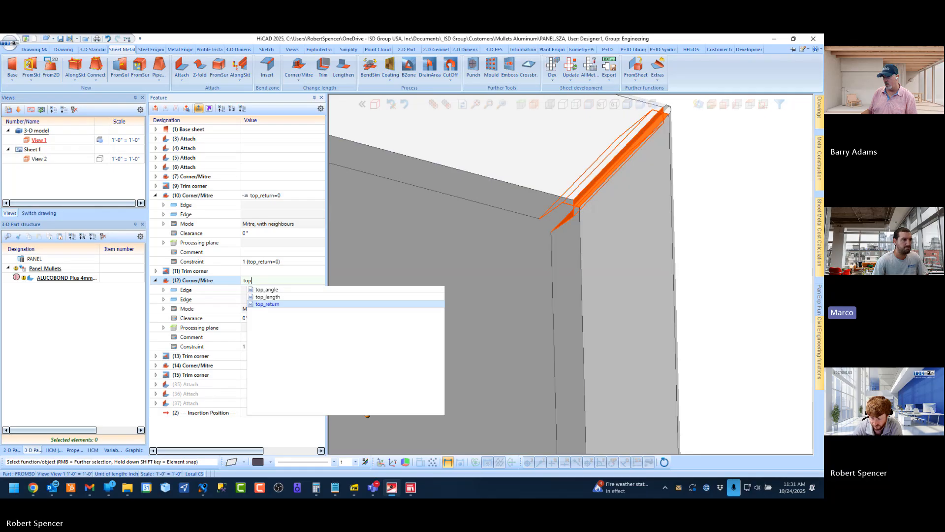
pyautogui.press('Return')
pyautogui.write('=0')
pyautogui.press('Return')
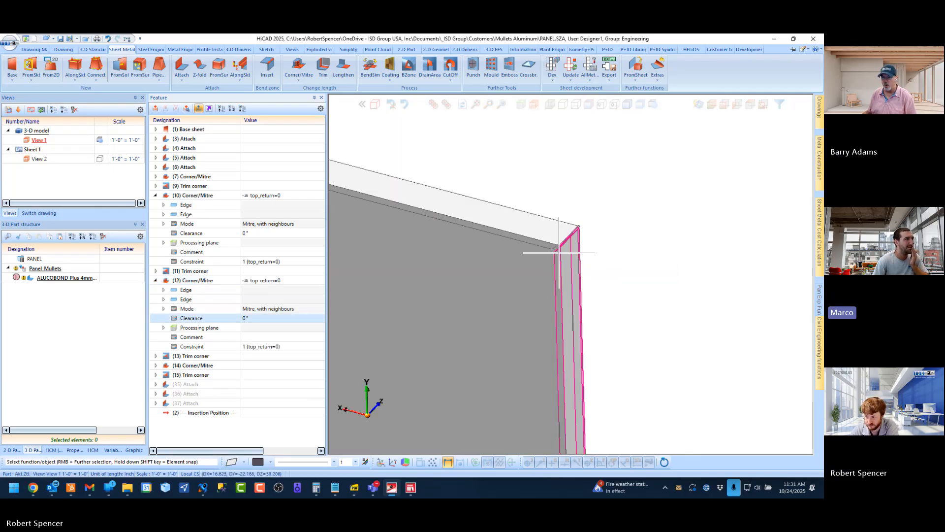
pyautogui.moveTo(445, 222); pyautogui.dragTo(507, 222, button='middle')
pyautogui.scroll(-2, 535, 219)
pyautogui.scroll(2, 426, 234)
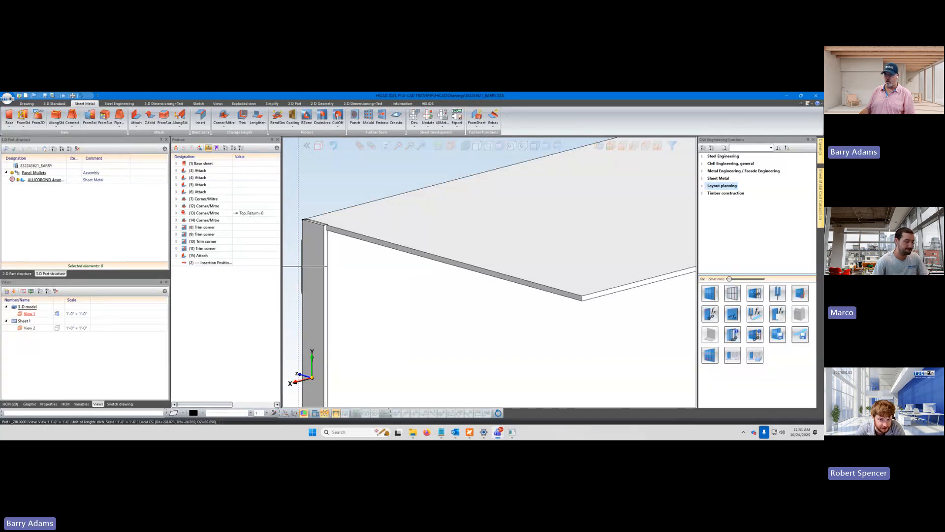
# Examine both upper corners of the other drawing's panel and the small flange at the end of its top return
pyautogui.scroll(-5, 411, 344)
pyautogui.scroll(5, 670, 217)
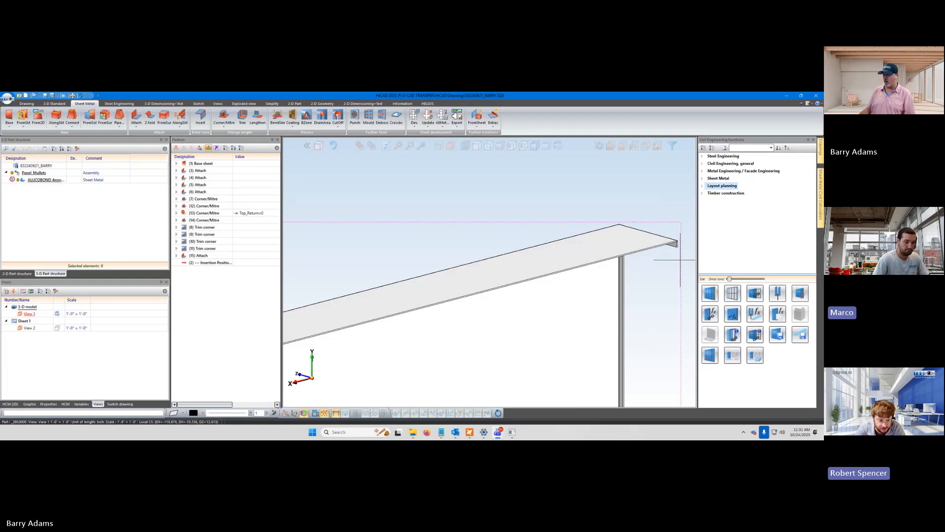
pyautogui.scroll(2, 679, 230)
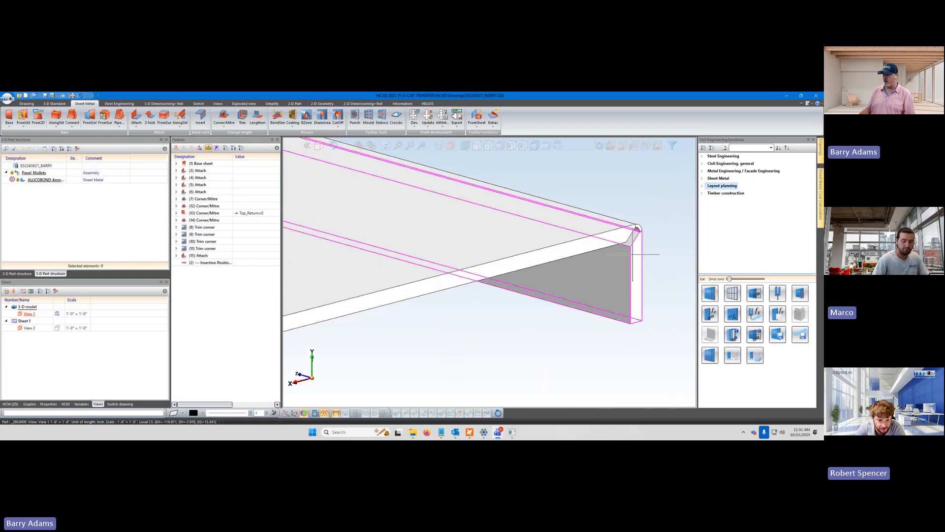
pyautogui.moveTo(594, 313); pyautogui.dragTo(571, 306, button='middle')
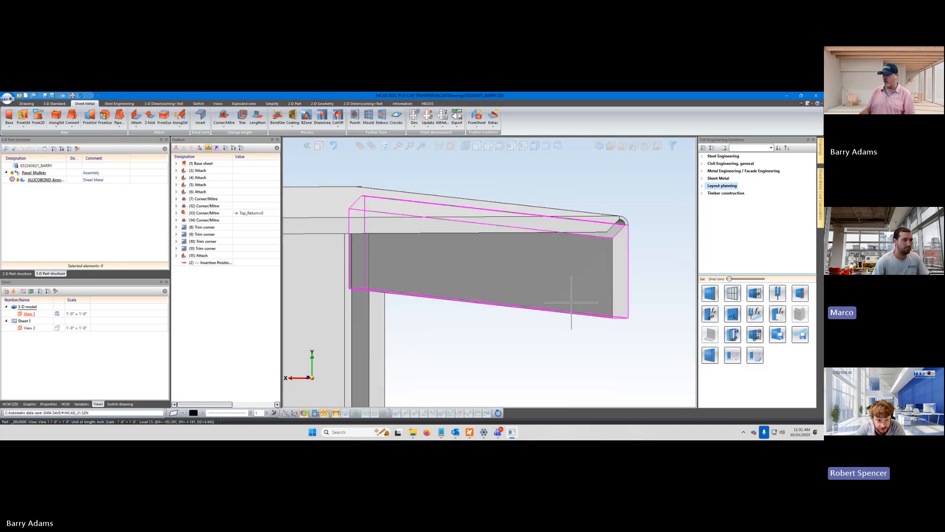
pyautogui.scroll(-7, 607, 301)
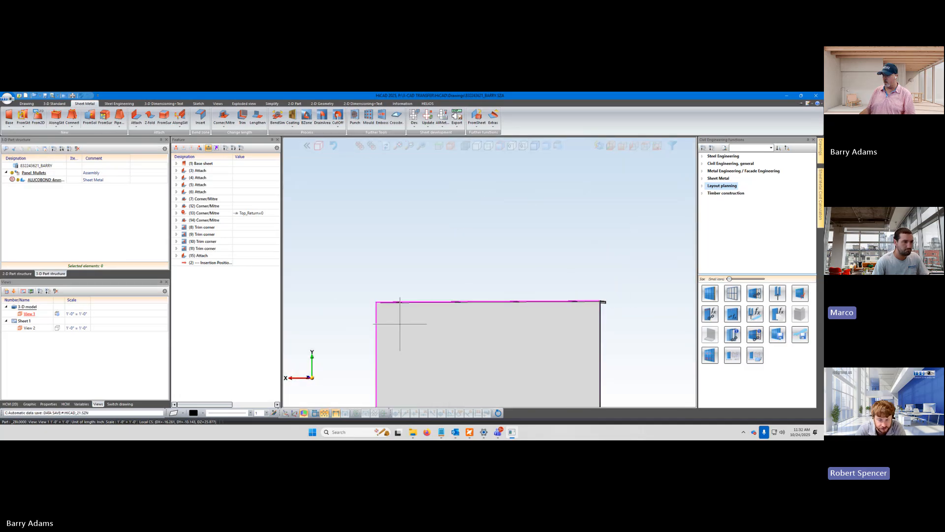
pyautogui.scroll(5, 380, 317)
pyautogui.moveTo(384, 333); pyautogui.dragTo(402, 266, button='middle')
pyautogui.scroll(5, 384, 327)
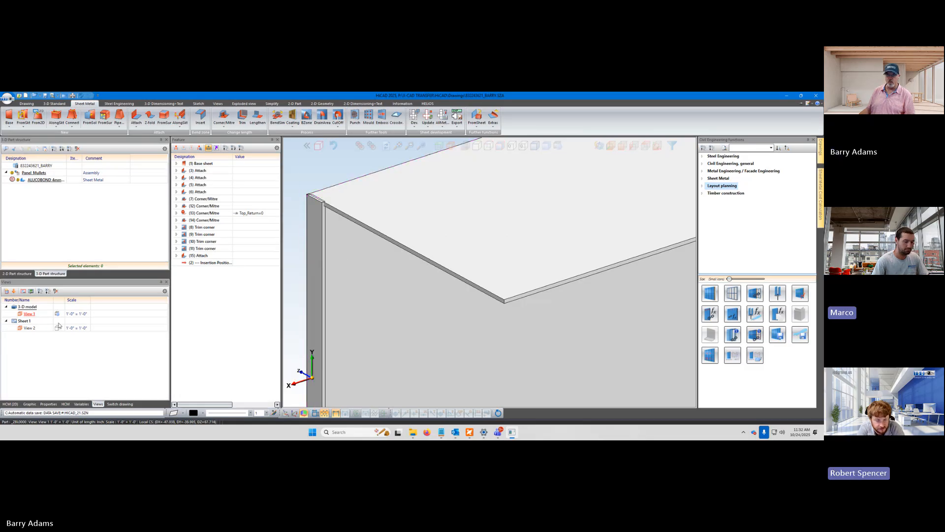
pyautogui.scroll(-6, 415, 282)
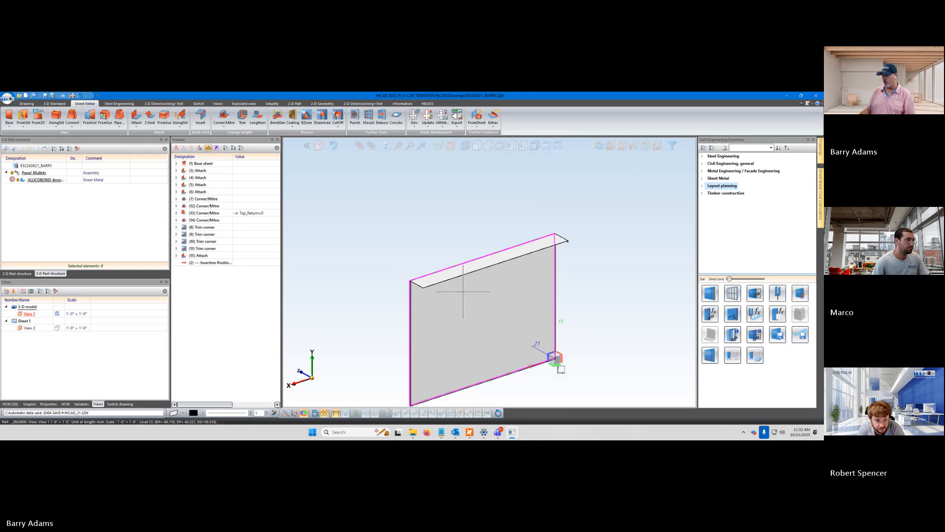
pyautogui.scroll(6, 561, 232)
pyautogui.scroll(3, 544, 252)
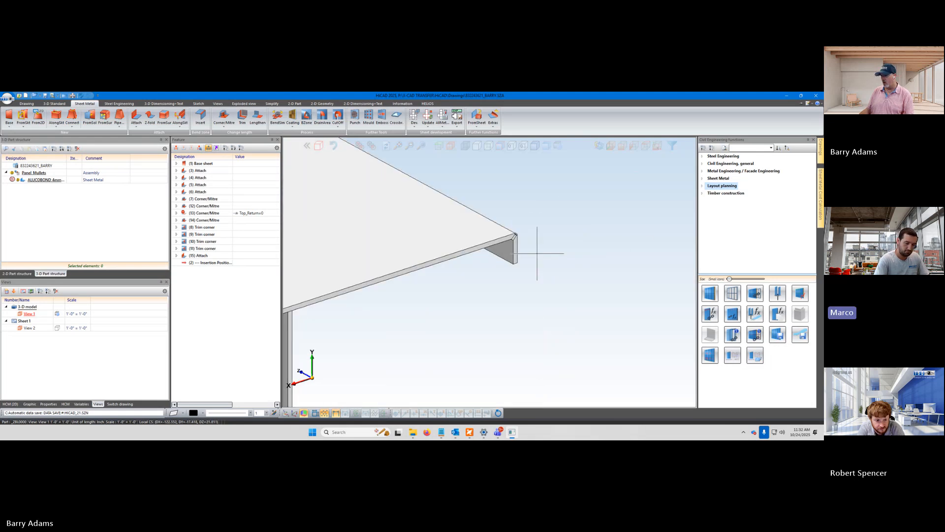
# Try to delete the small end flange directly in the model, and undo the deletion
pyautogui.click(504, 250)
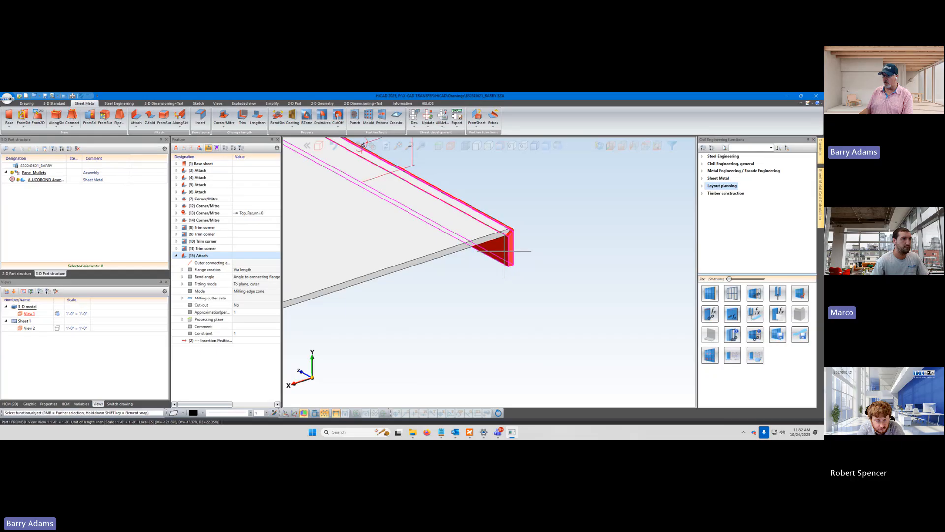
pyautogui.rightClick(504, 253)
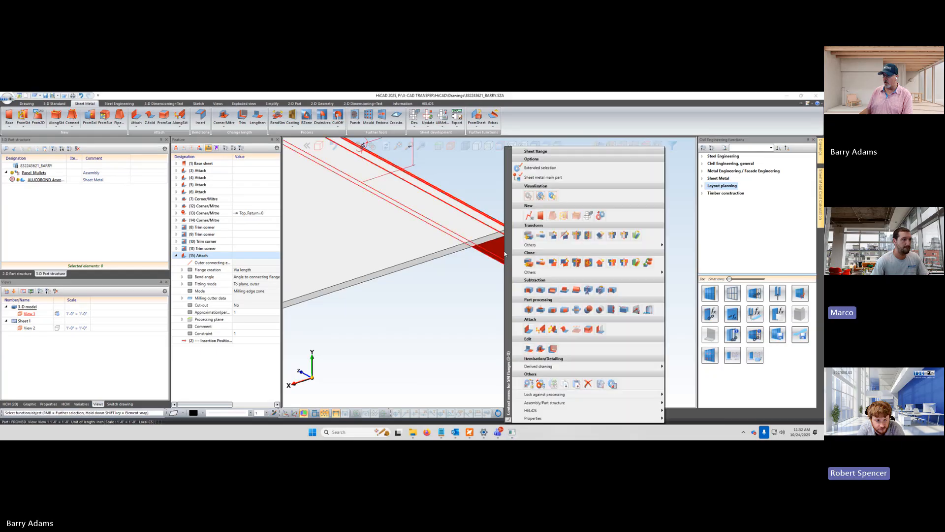
pyautogui.click(589, 384)
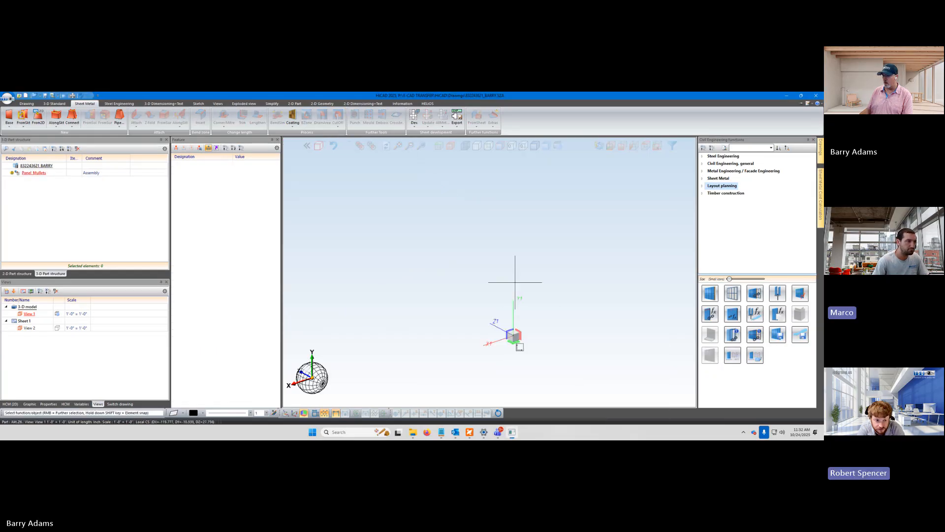
pyautogui.hotkey('ctrl', 'z')
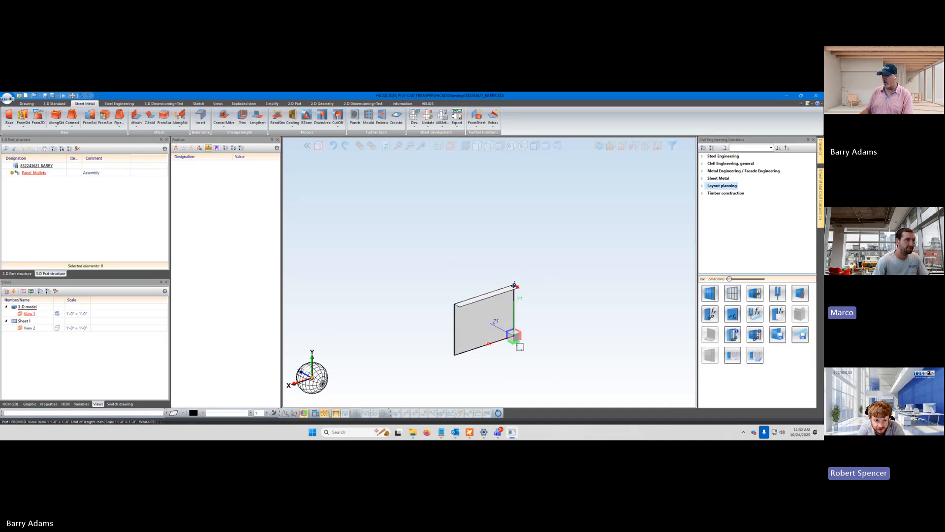
# Examine the parameters of the Corner/Mitre feature that carries the Top_Return=0 formula
pyautogui.scroll(5, 516, 287)
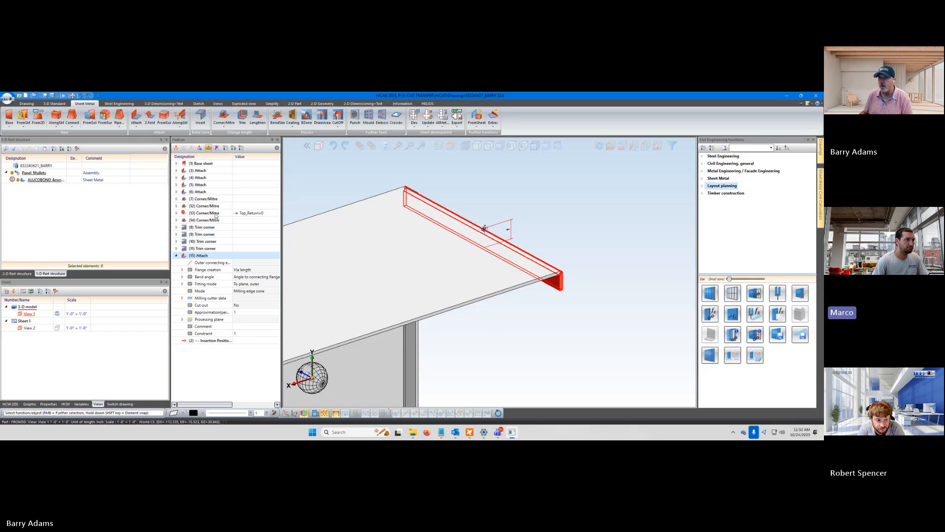
pyautogui.click(177, 213)
pyautogui.click(176, 213)
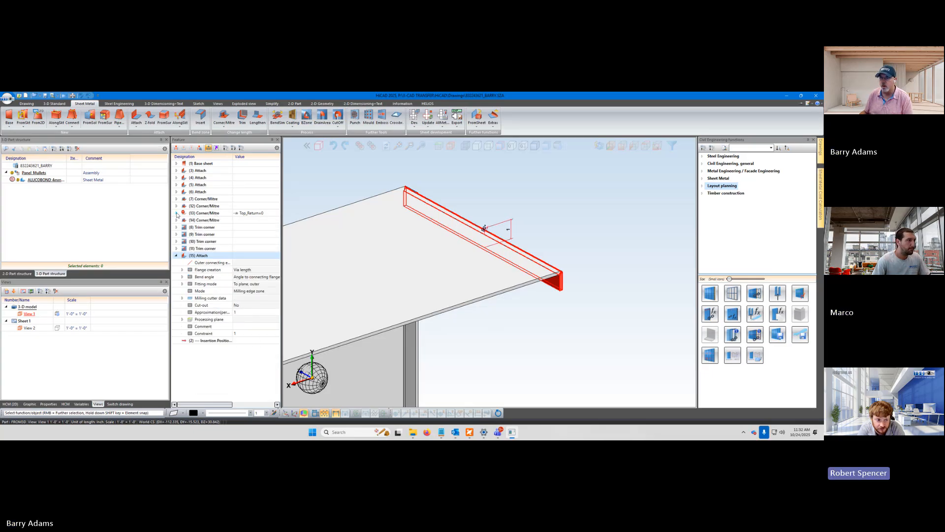
pyautogui.click(176, 213)
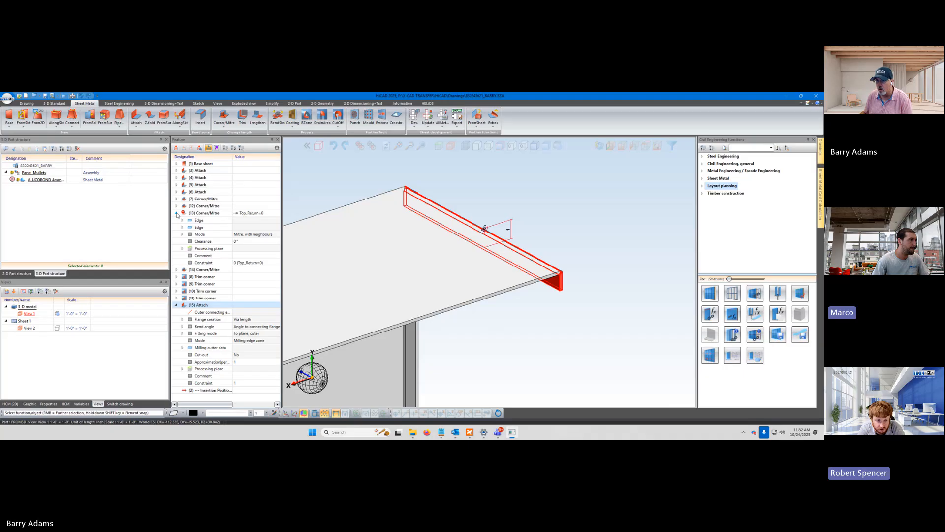
pyautogui.click(177, 213)
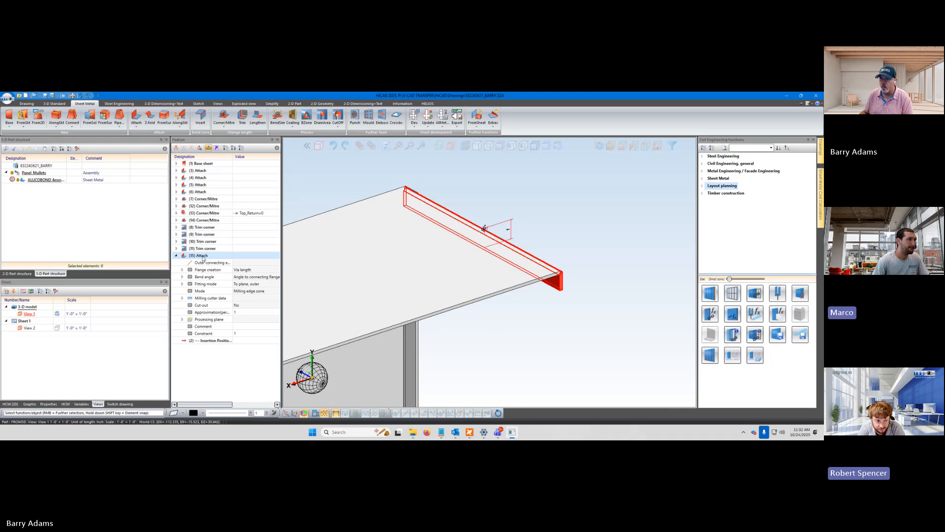
# Delete the last Attach feature, the small end flange on the top return, from the feature log
pyautogui.rightClick(202, 257)
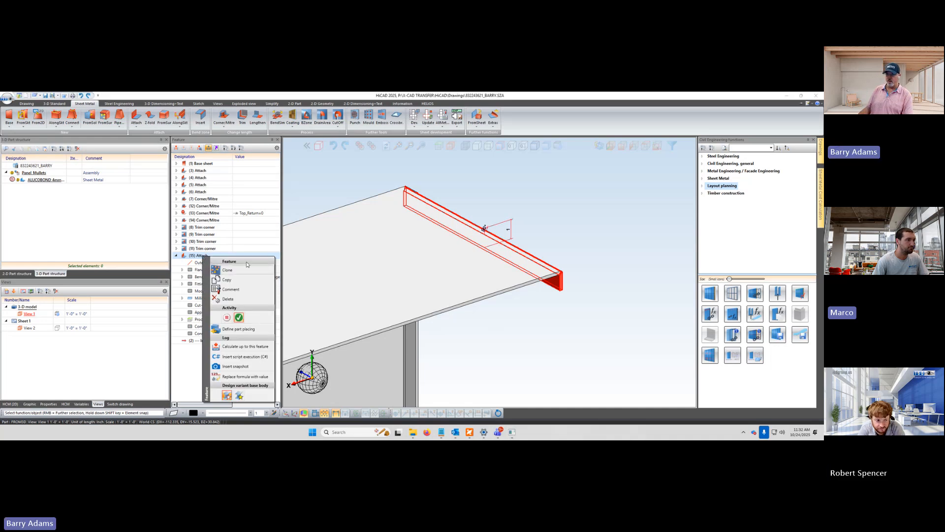
pyautogui.click(312, 234)
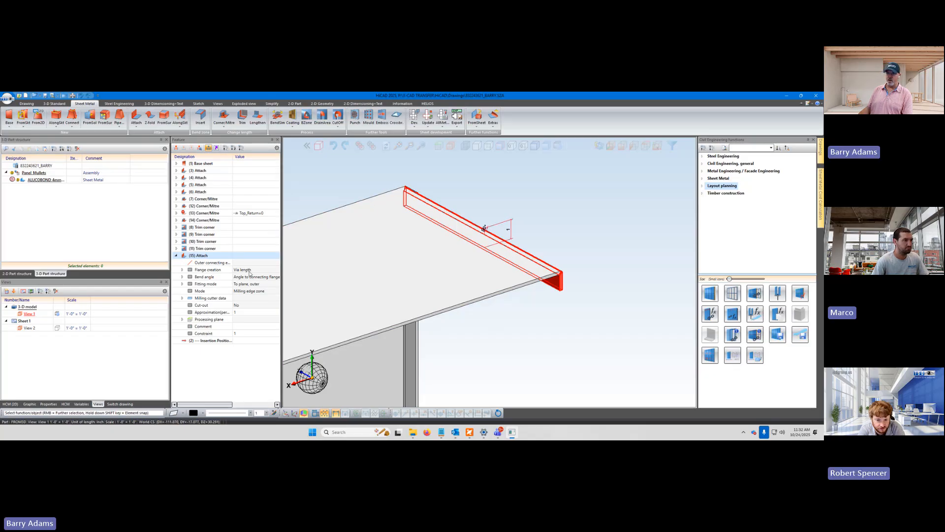
pyautogui.rightClick(204, 256)
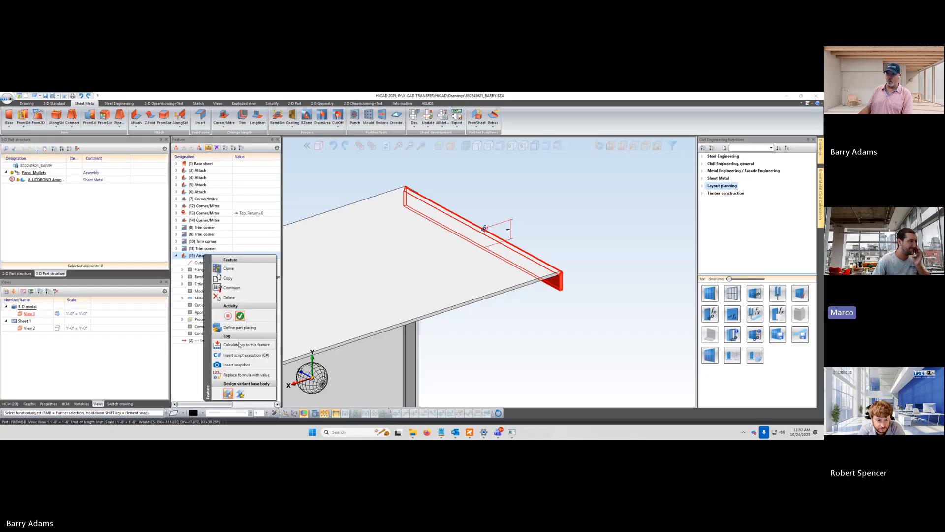
pyautogui.click(229, 298)
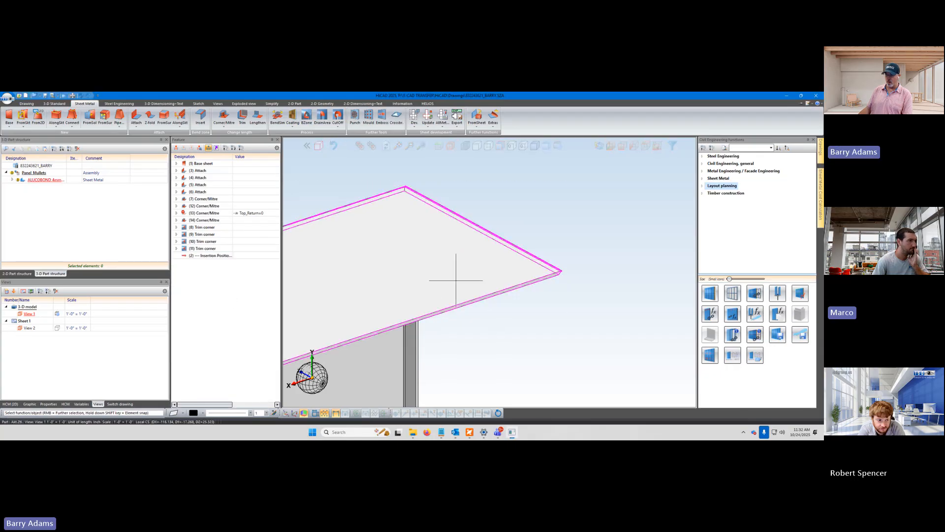
# Examine the top flange's corners at both ends of the panel, including where the flange meets the side return
pyautogui.scroll(-2, 455, 280)
pyautogui.scroll(-3, 455, 281)
pyautogui.scroll(-3, 384, 316)
pyautogui.scroll(4, 329, 333)
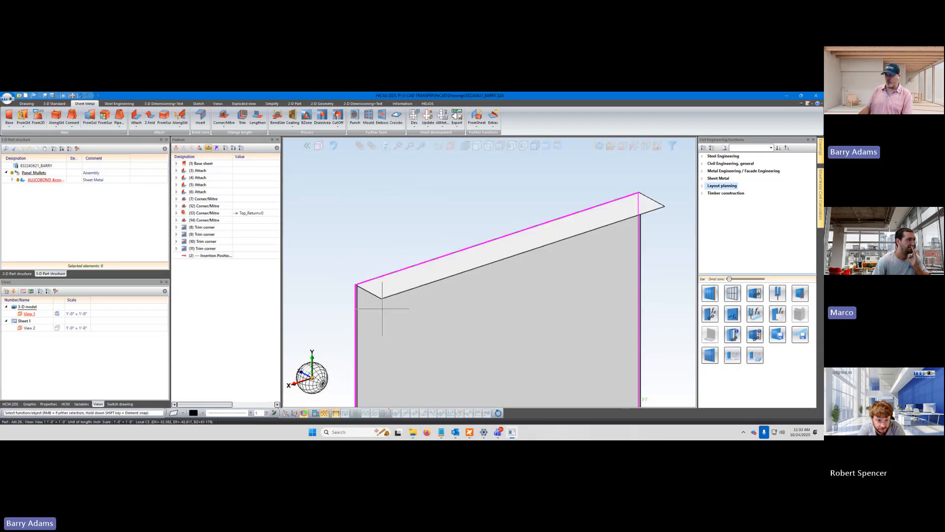
pyautogui.scroll(3, 384, 307)
pyautogui.scroll(-1, 320, 291)
pyautogui.scroll(5, 315, 283)
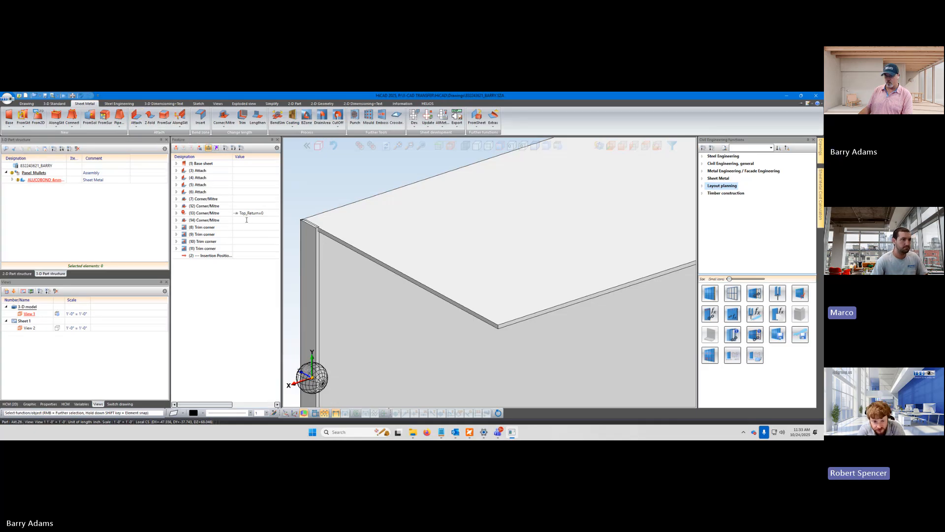
pyautogui.scroll(-7, 474, 263)
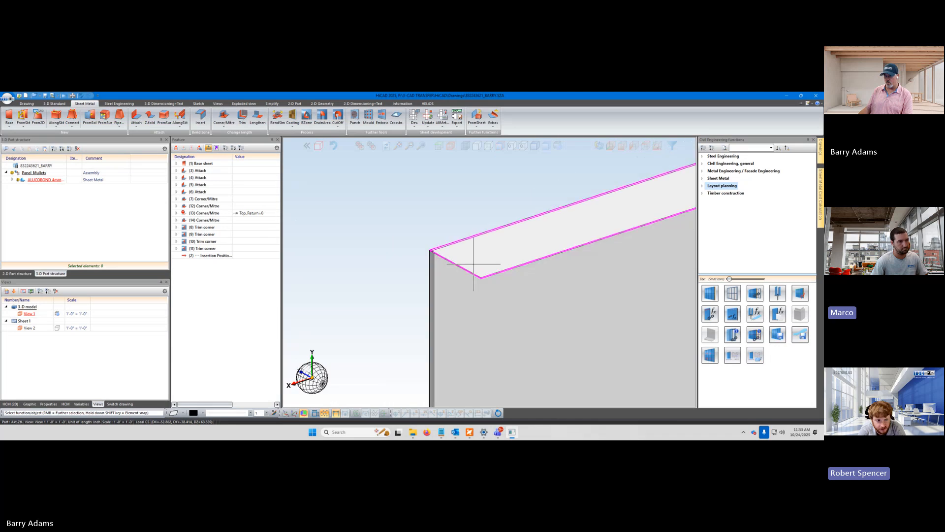
pyautogui.moveTo(552, 297); pyautogui.dragTo(507, 305, button='middle')
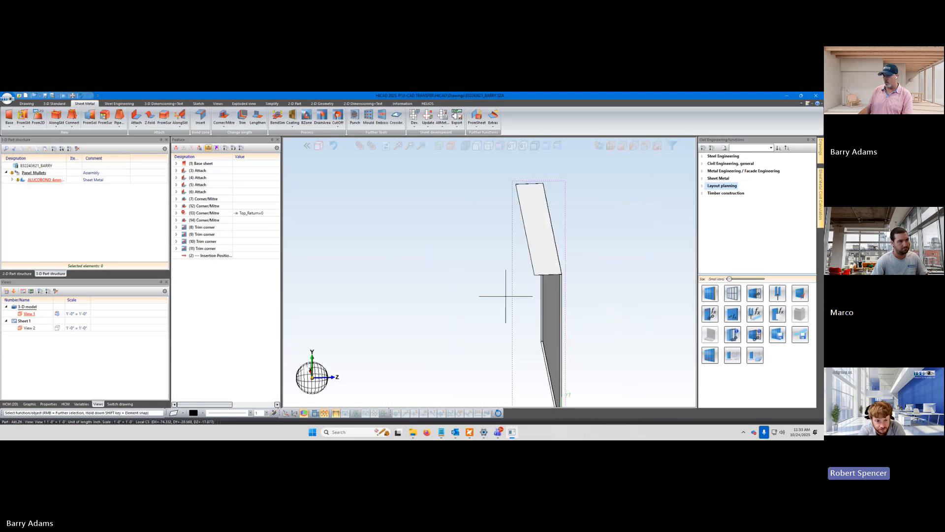
pyautogui.scroll(5, 559, 275)
pyautogui.scroll(3, 559, 274)
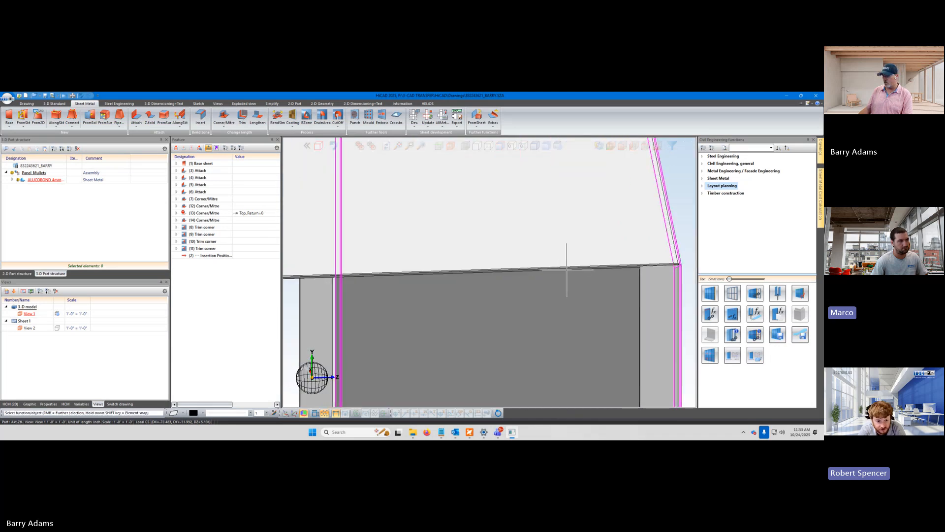
pyautogui.scroll(-4, 618, 267)
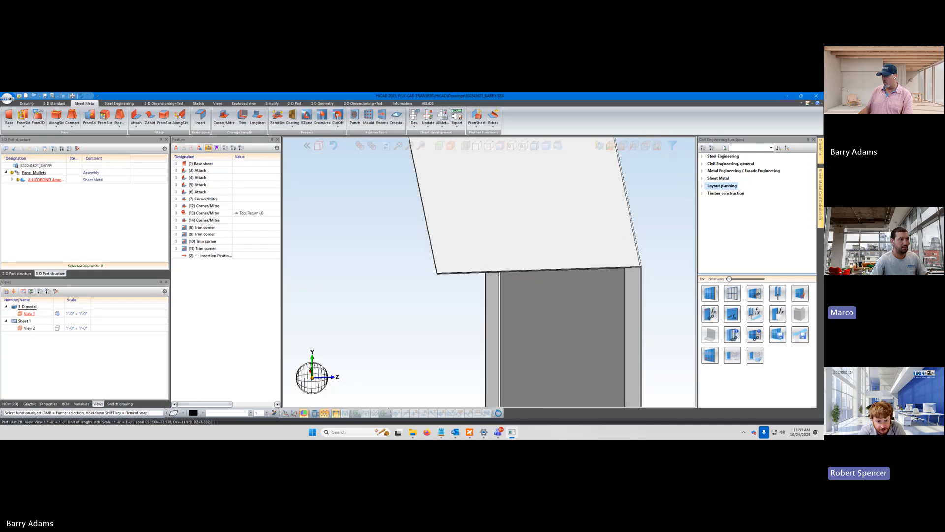
pyautogui.moveTo(609, 278); pyautogui.dragTo(659, 270, button='middle')
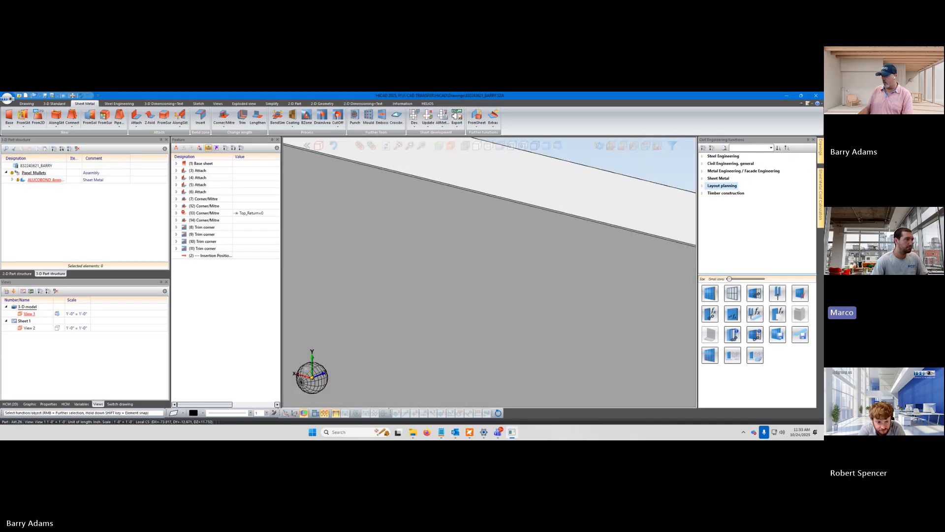
pyautogui.scroll(-5, 660, 269)
pyautogui.scroll(6, 661, 269)
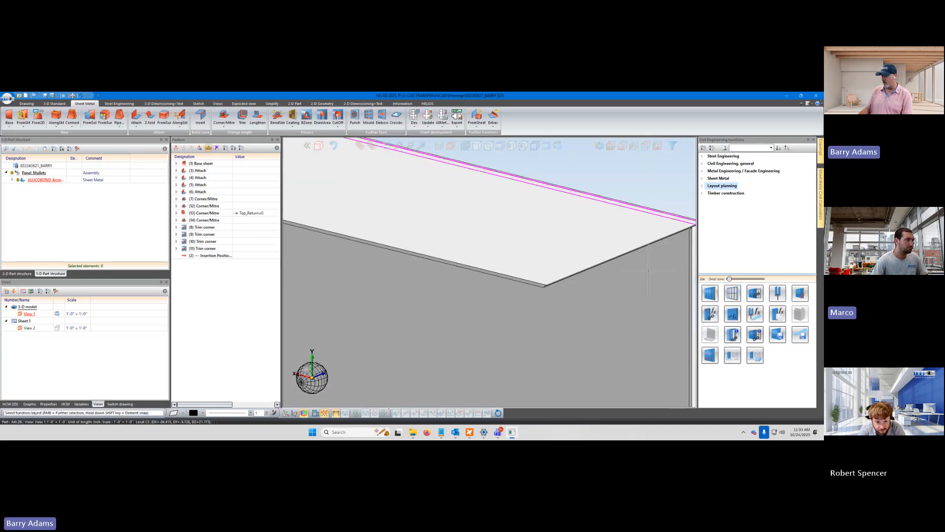
pyautogui.moveTo(648, 270); pyautogui.dragTo(642, 221, button='middle')
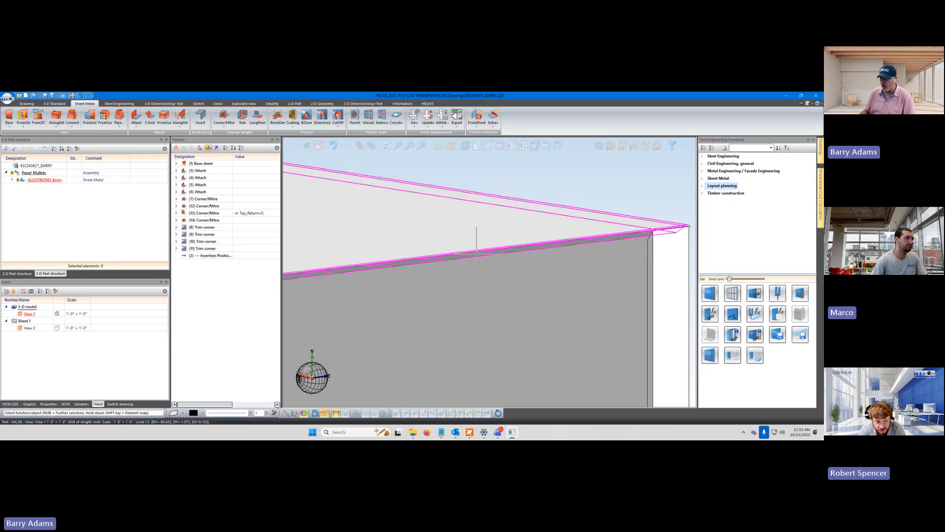
pyautogui.scroll(2, 509, 243)
pyautogui.scroll(1, 509, 243)
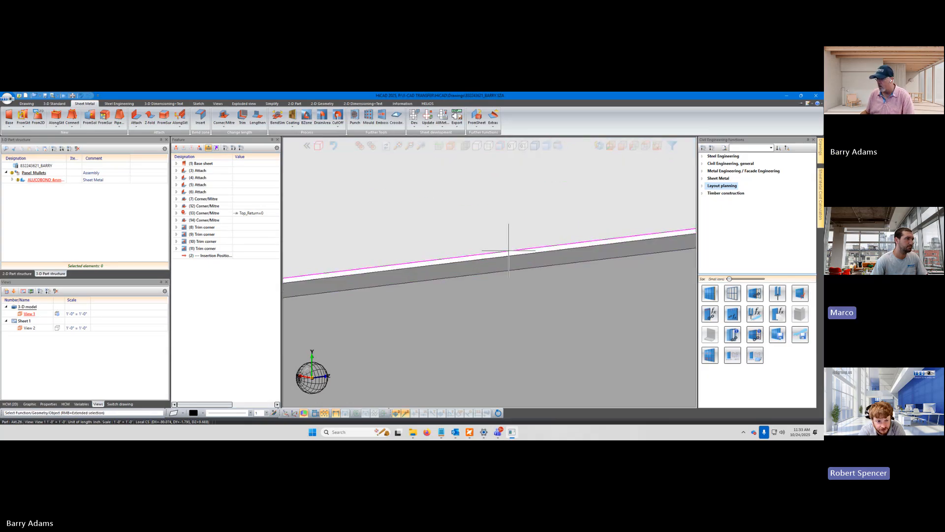
pyautogui.click(190, 219)
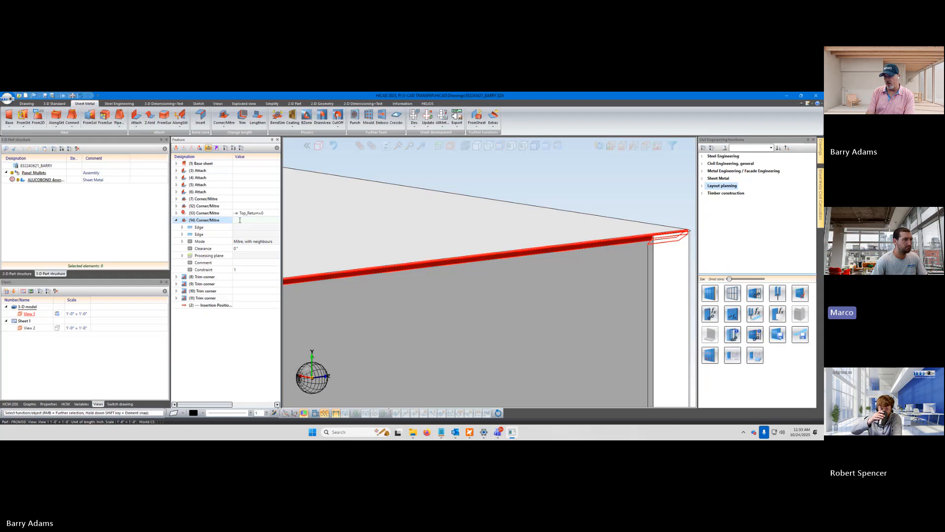
pyautogui.write('0')
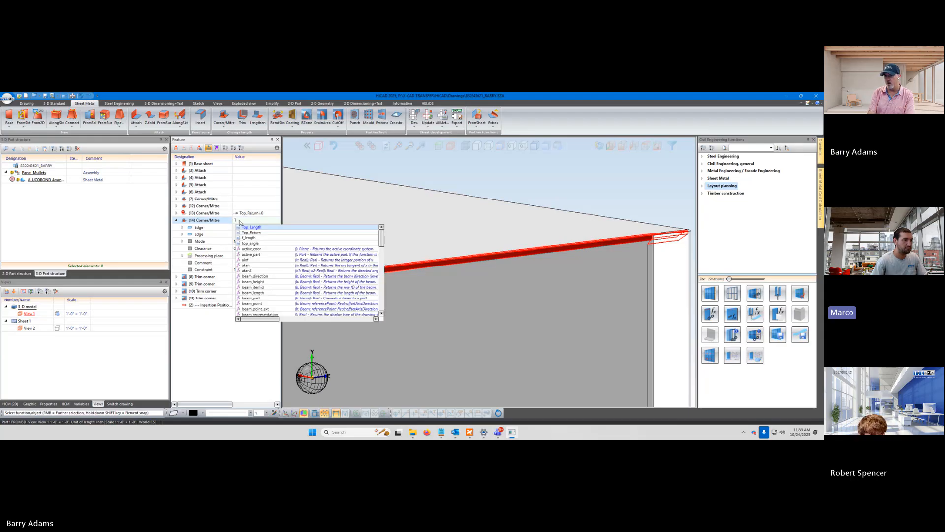
pyautogui.press('Down')
pyautogui.press('Return')
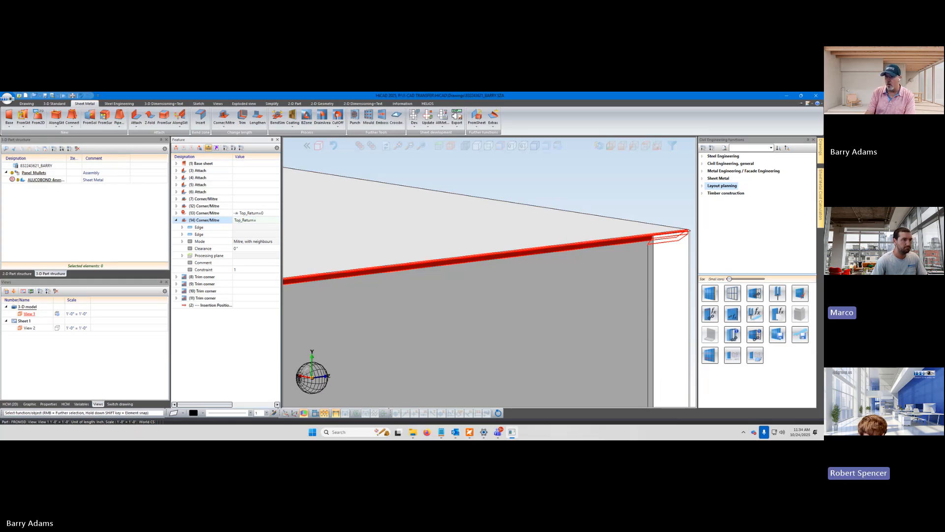
pyautogui.press('BackSpace')
pyautogui.press('BackSpace')
pyautogui.press('BackSpace')
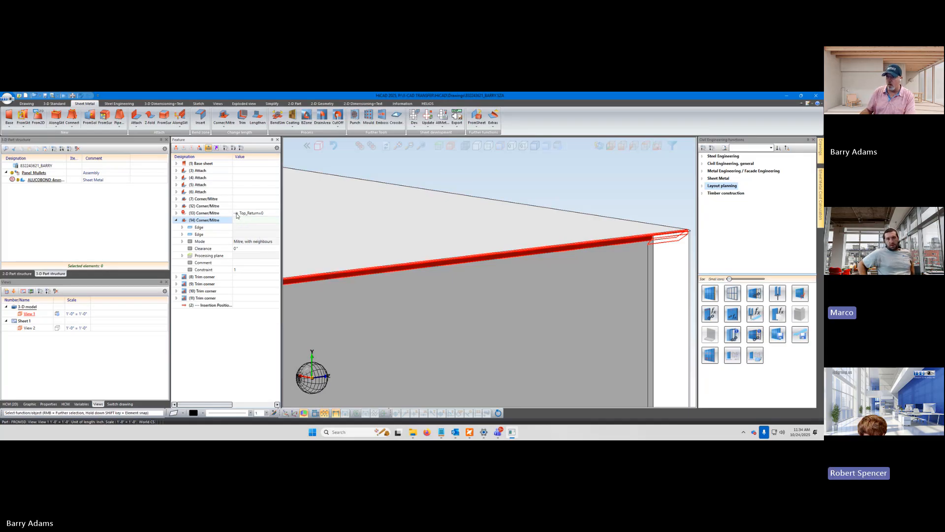
# Set the formula of the last Corner/Mitre feature in the feature log to Top_Return=0
pyautogui.click(236, 214)
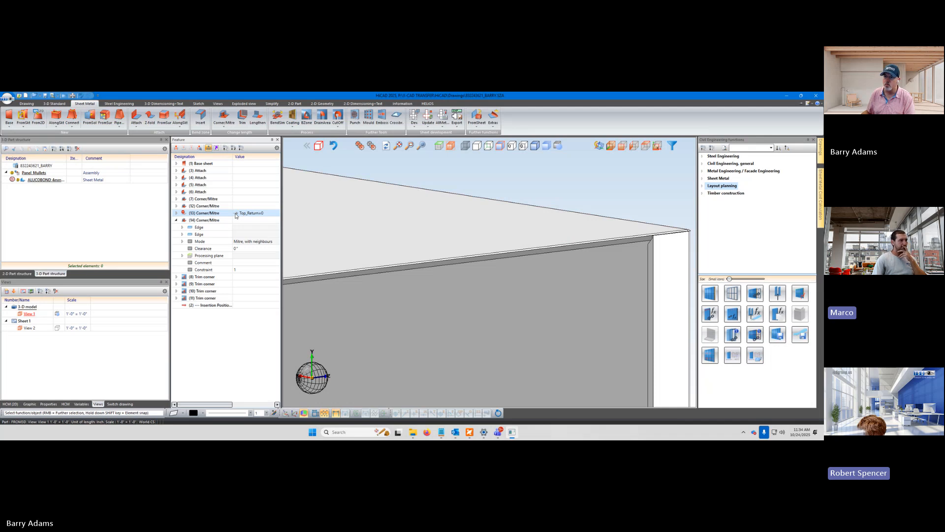
pyautogui.scroll(-4, 547, 299)
pyautogui.scroll(4, 417, 301)
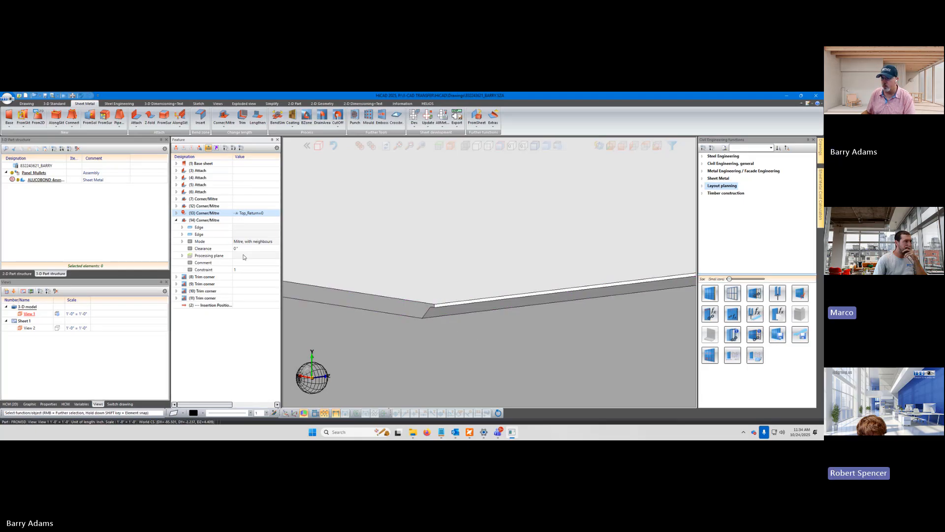
pyautogui.click(244, 219)
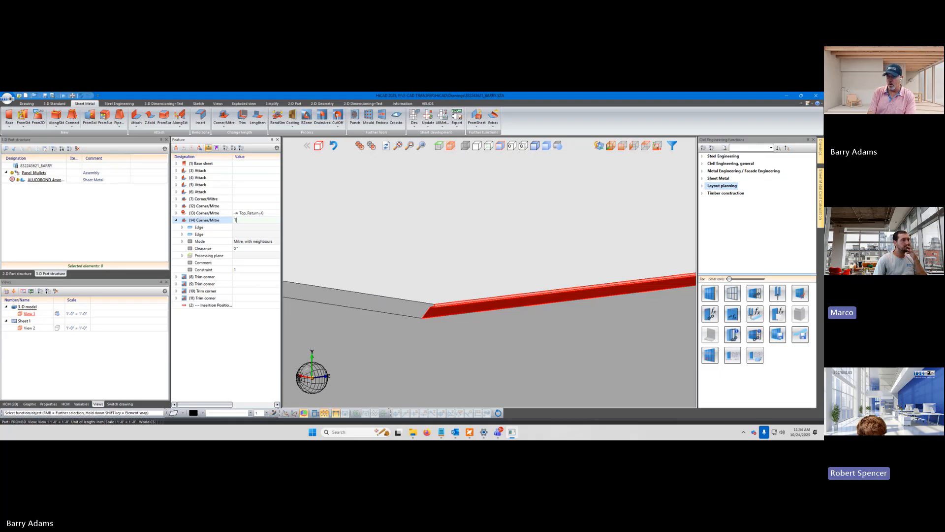
pyautogui.write('T')
pyautogui.press('BackSpace')
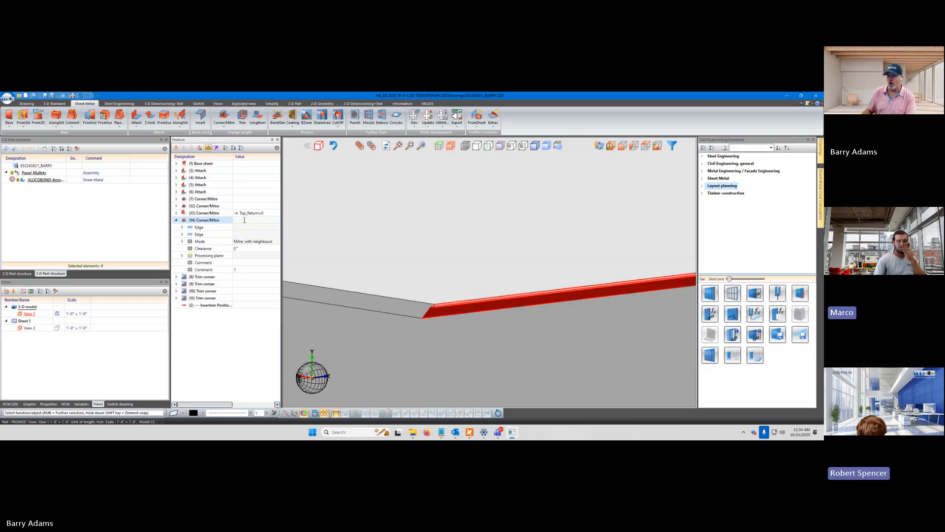
pyautogui.click(248, 213)
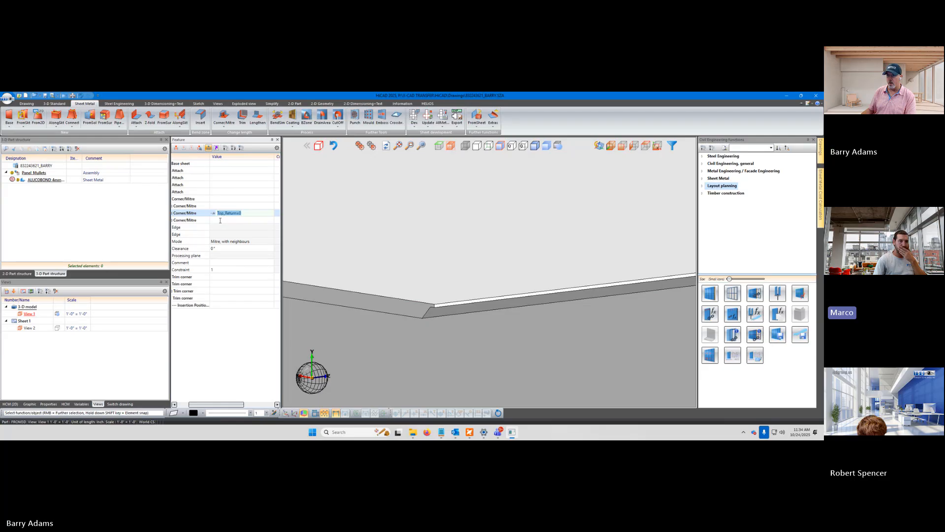
pyautogui.click(220, 220)
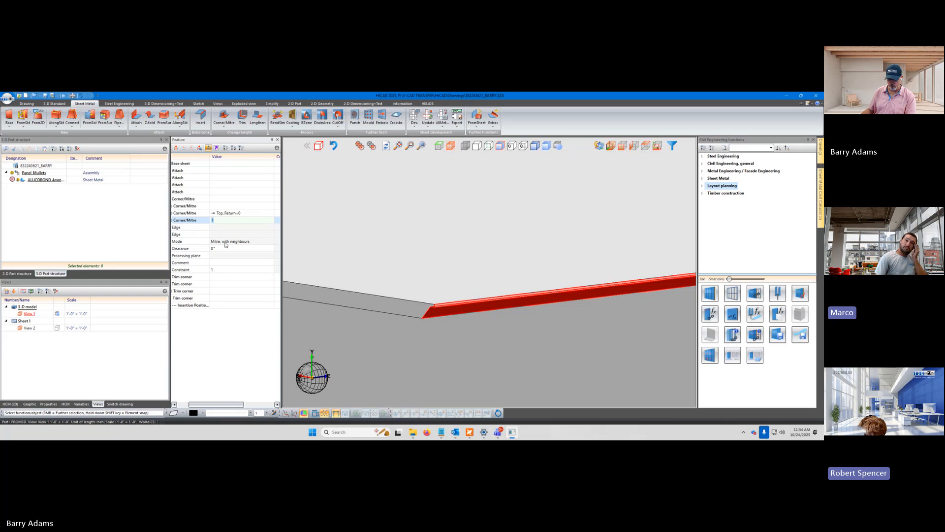
pyautogui.write('Top_Return=0')
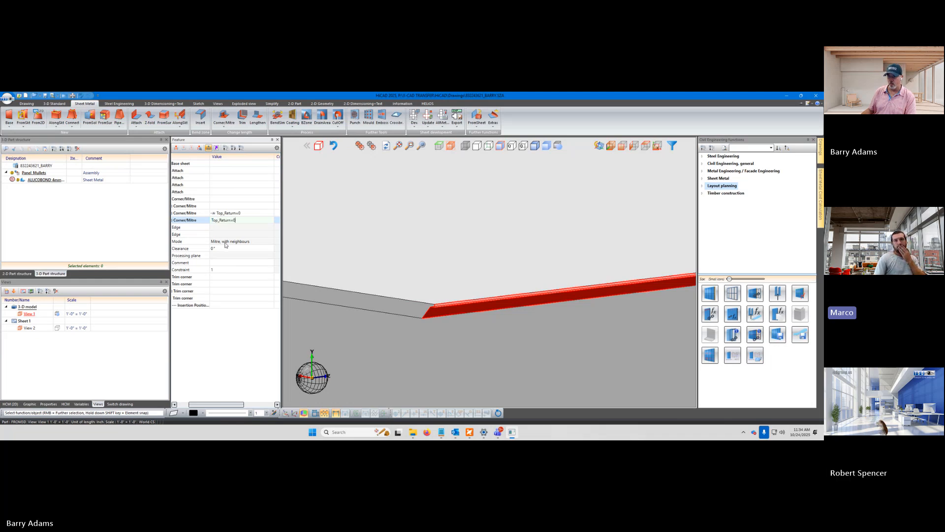
pyautogui.press('Return')
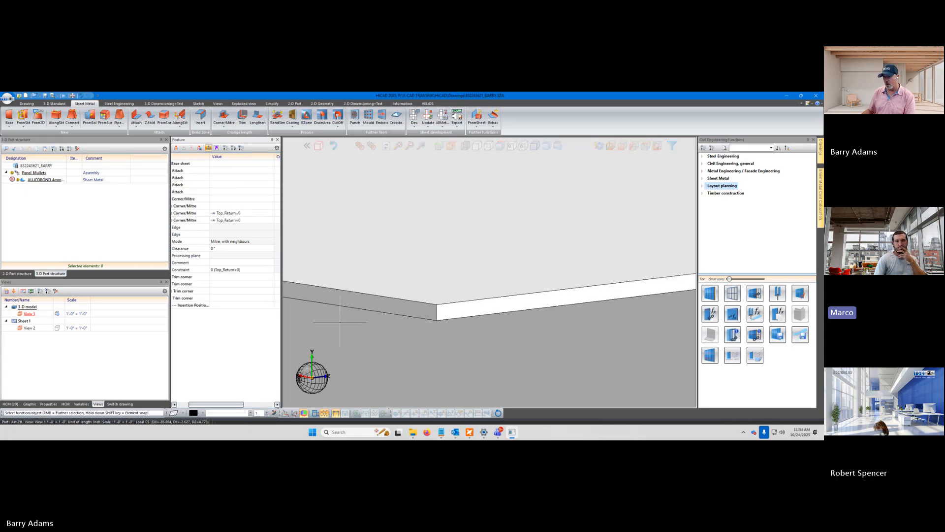
# Begin an Attach flange on the top flange's short end edge with the fitting mode Shorten, outer
pyautogui.scroll(-3, 348, 321)
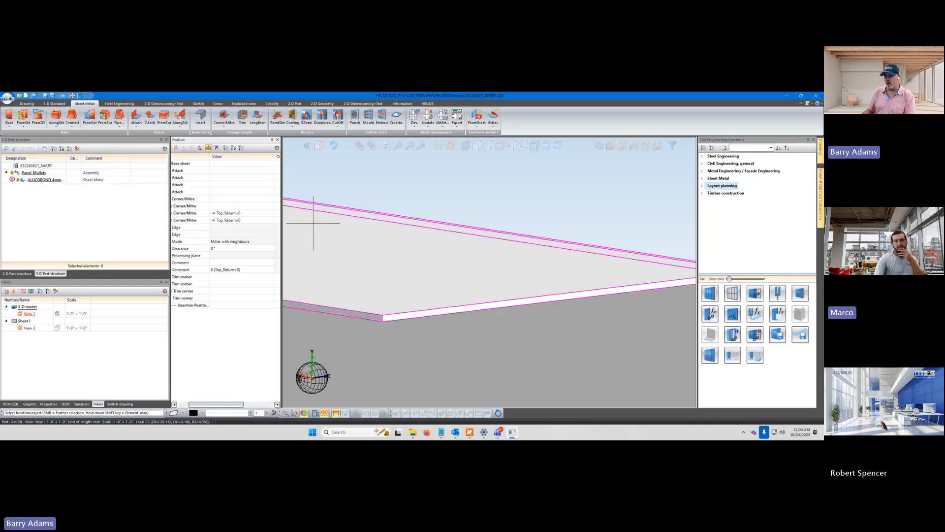
pyautogui.scroll(-2, 363, 254)
pyautogui.moveTo(386, 301); pyautogui.dragTo(386, 297, button='middle')
pyautogui.click(137, 117)
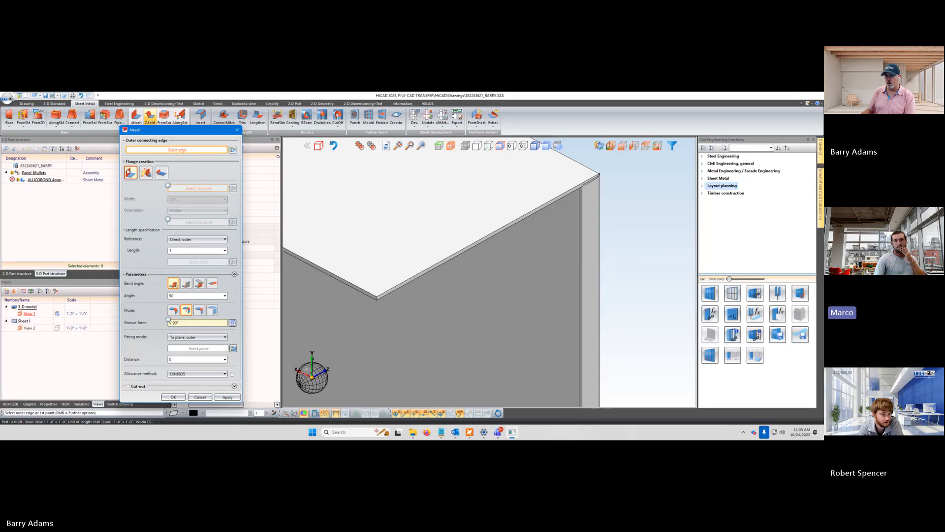
pyautogui.scroll(2, 383, 286)
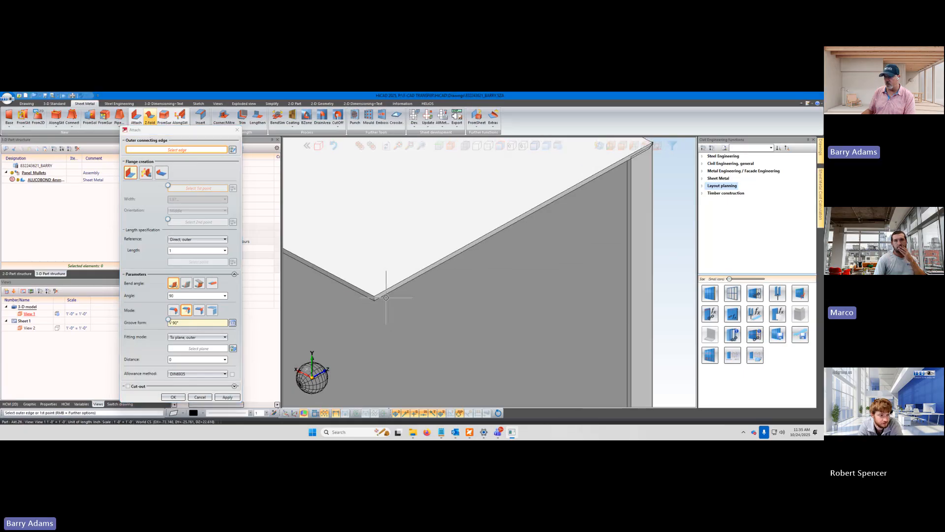
pyautogui.click(383, 286)
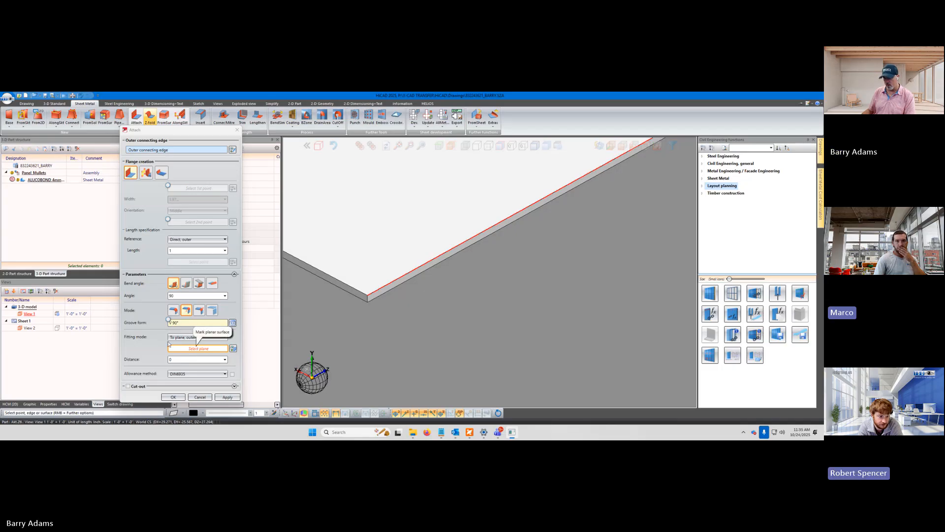
pyautogui.click(181, 338)
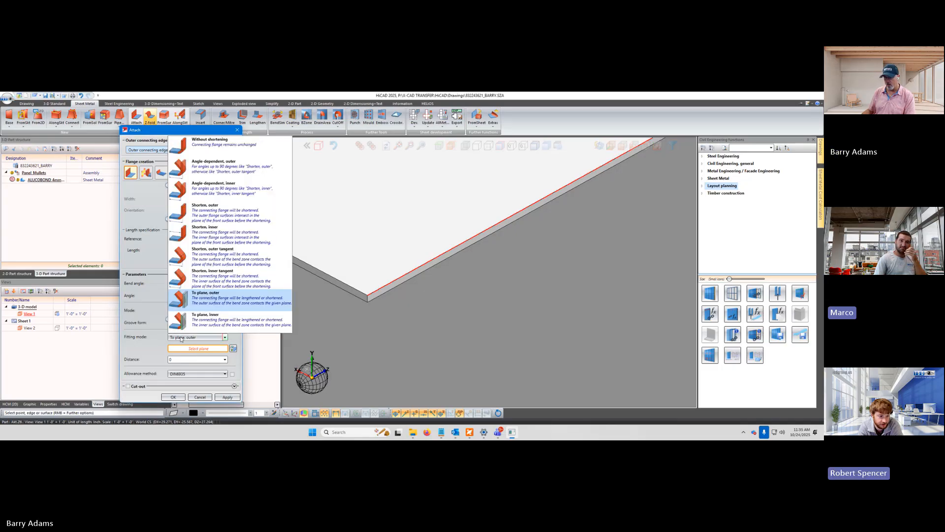
pyautogui.click(216, 215)
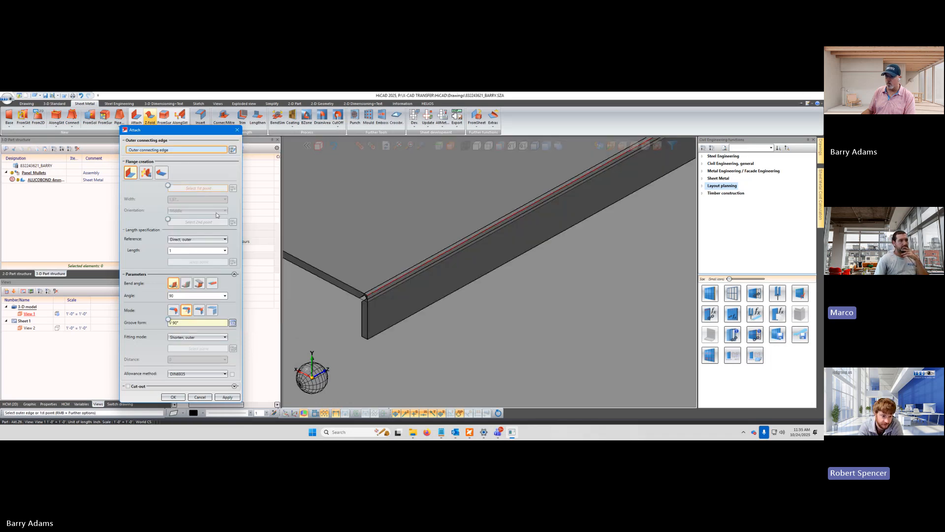
# Choose the short edge at the opposite end of the top flange as the new flange's outer connecting edge
pyautogui.scroll(-3, 363, 367)
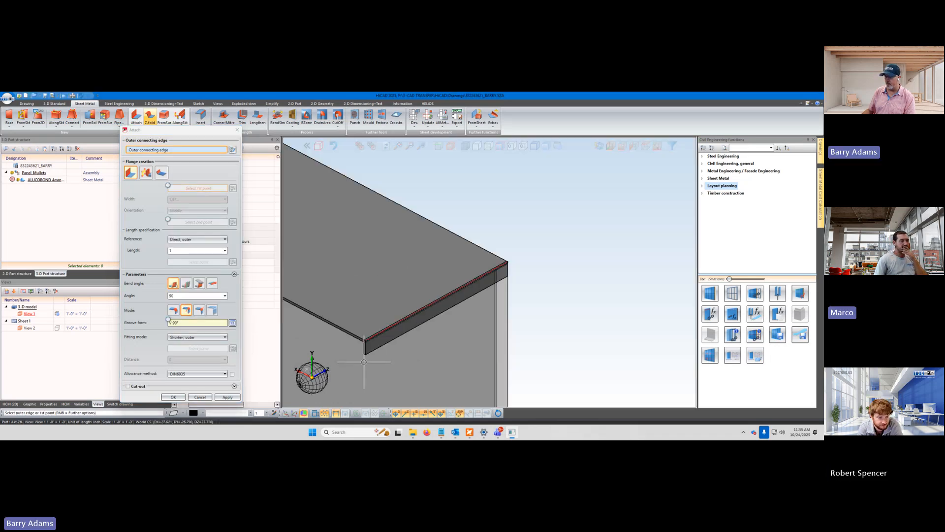
pyautogui.moveTo(479, 337); pyautogui.dragTo(420, 327, button='middle')
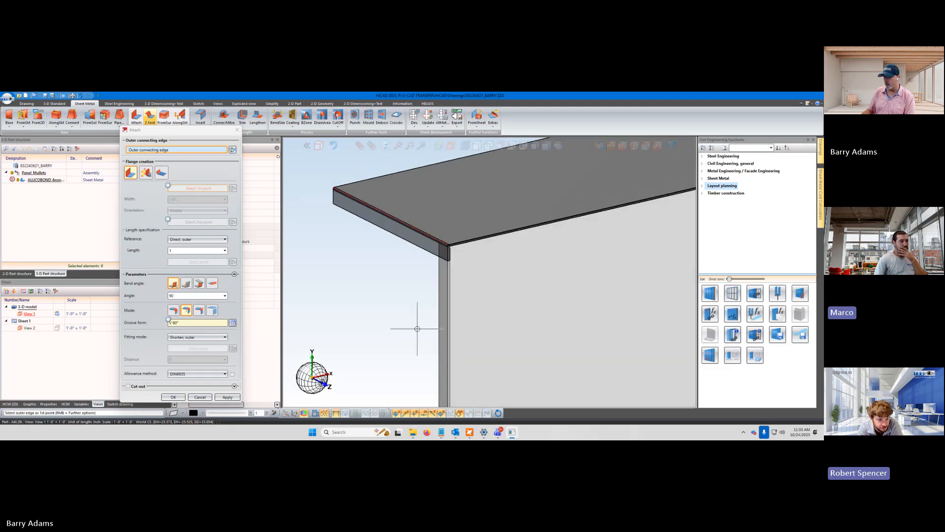
pyautogui.scroll(3, 452, 252)
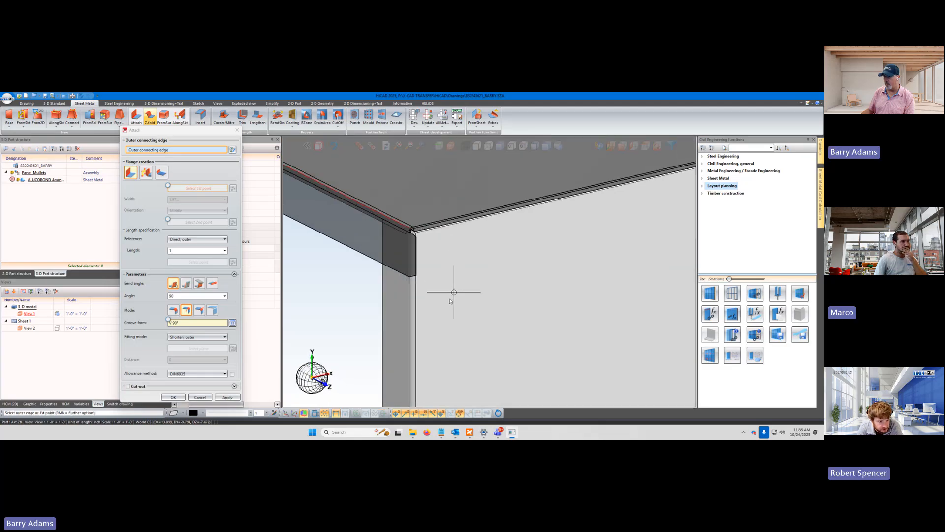
pyautogui.moveTo(453, 292)
pyautogui.mouseDown(button='middle')
pyautogui.moveTo(438, 302)
pyautogui.moveTo(420, 294)
pyautogui.moveTo(415, 255)
pyautogui.moveTo(428, 258)
pyautogui.moveTo(428, 289)
pyautogui.moveTo(436, 277)
pyautogui.moveTo(448, 297)
pyautogui.mouseUp(button='middle')
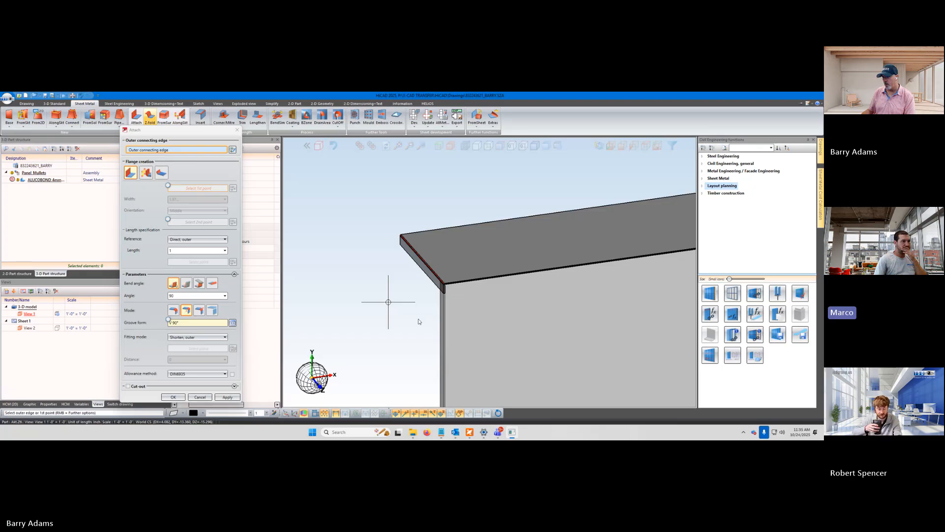
pyautogui.moveTo(389, 302); pyautogui.dragTo(423, 306, button='middle')
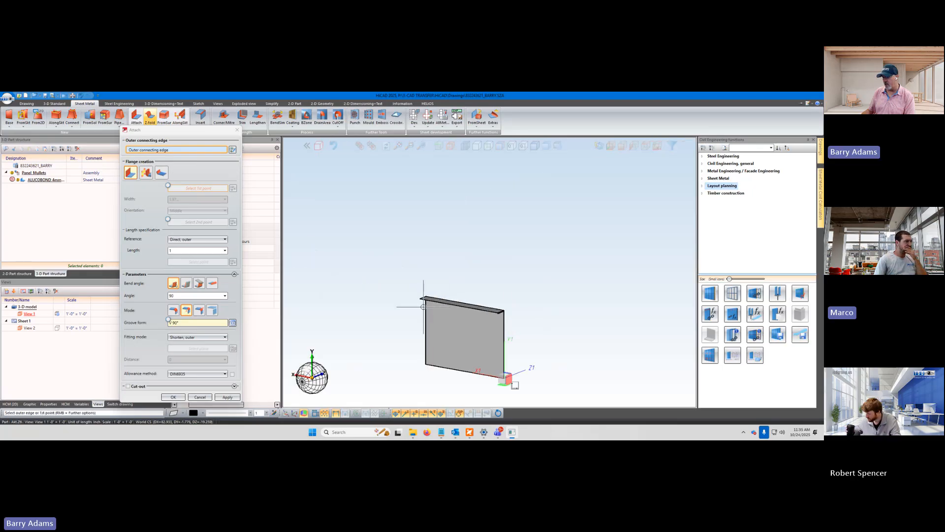
pyautogui.scroll(2, 424, 306)
pyautogui.scroll(3, 448, 333)
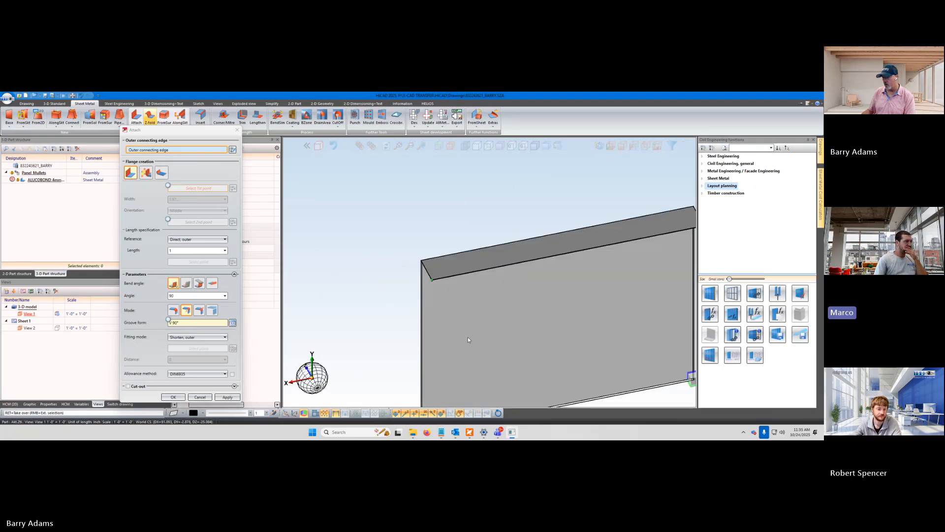
pyautogui.moveTo(468, 338); pyautogui.dragTo(465, 314, button='middle')
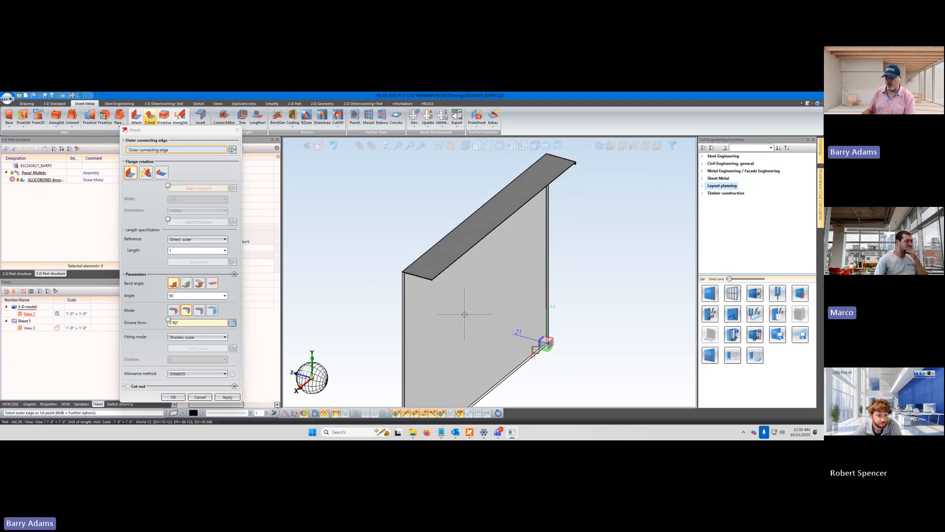
pyautogui.scroll(5, 464, 314)
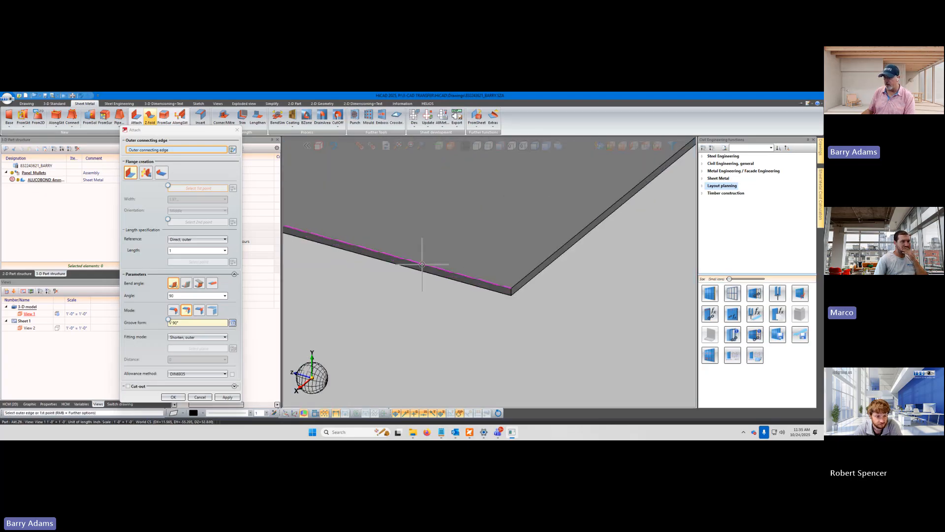
pyautogui.click(432, 266)
pyautogui.scroll(-3, 477, 311)
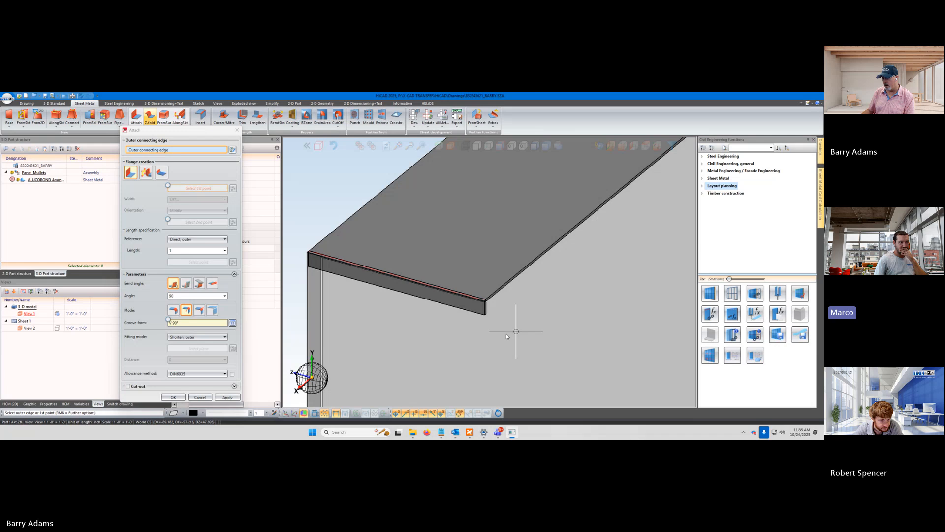
# Examine the previewed end flange where it meets the side return, and review the available fitting modes
pyautogui.moveTo(516, 331); pyautogui.dragTo(483, 334, button='middle')
pyautogui.scroll(-5, 483, 333)
pyautogui.moveTo(425, 329); pyautogui.dragTo(399, 293, button='middle')
pyautogui.scroll(4, 385, 282)
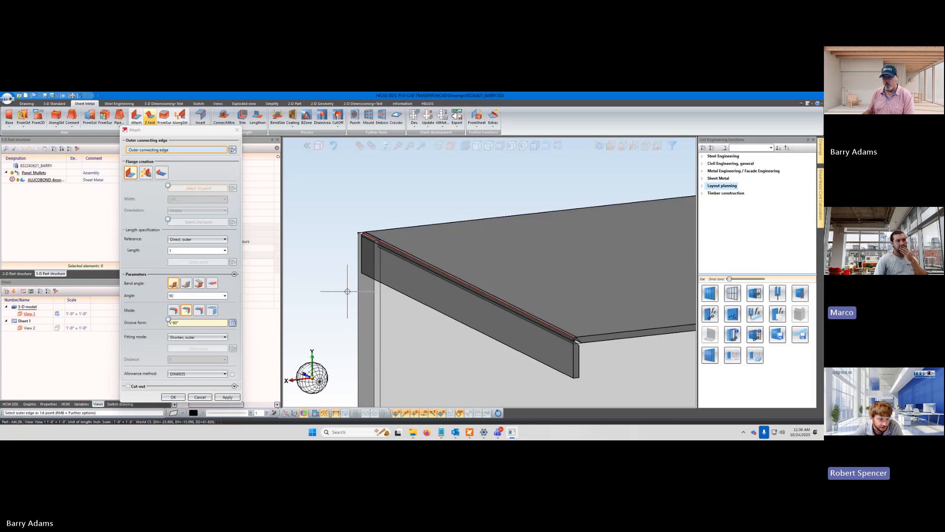
pyautogui.click(225, 337)
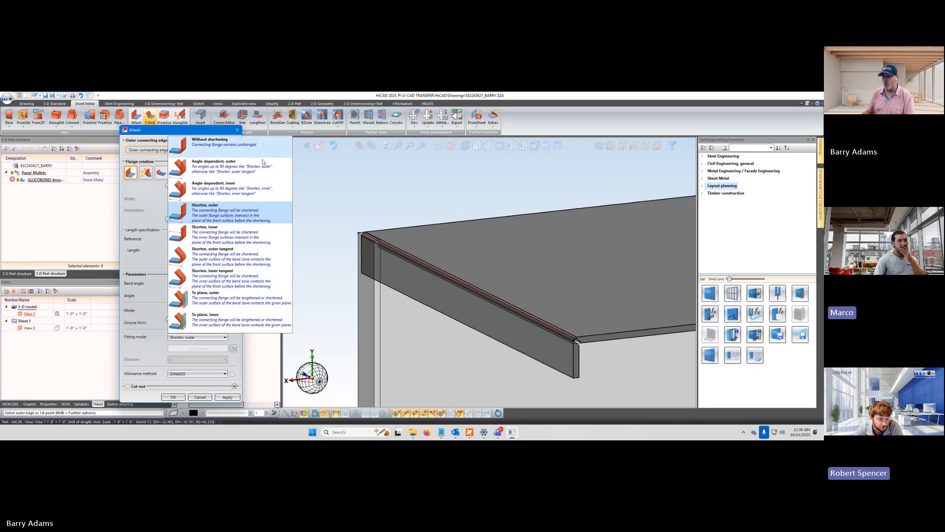
pyautogui.click(312, 187)
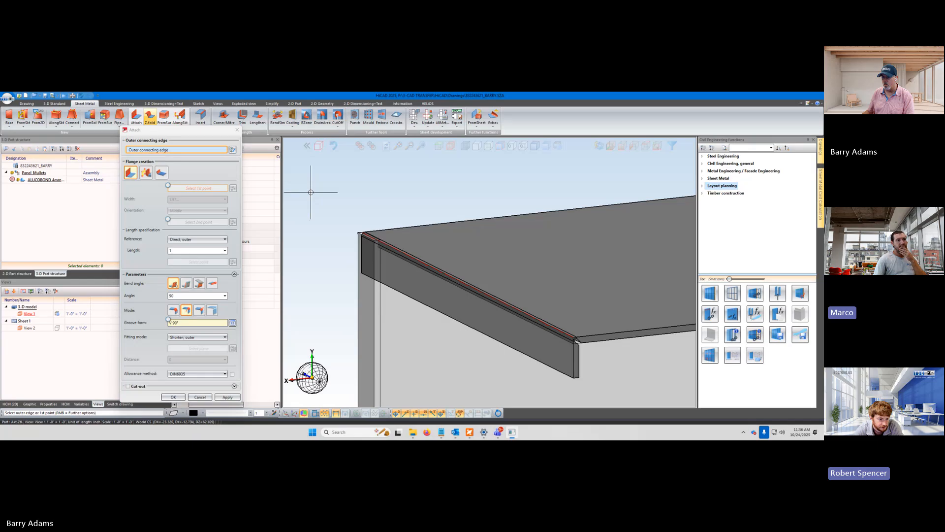
pyautogui.scroll(-5, 330, 273)
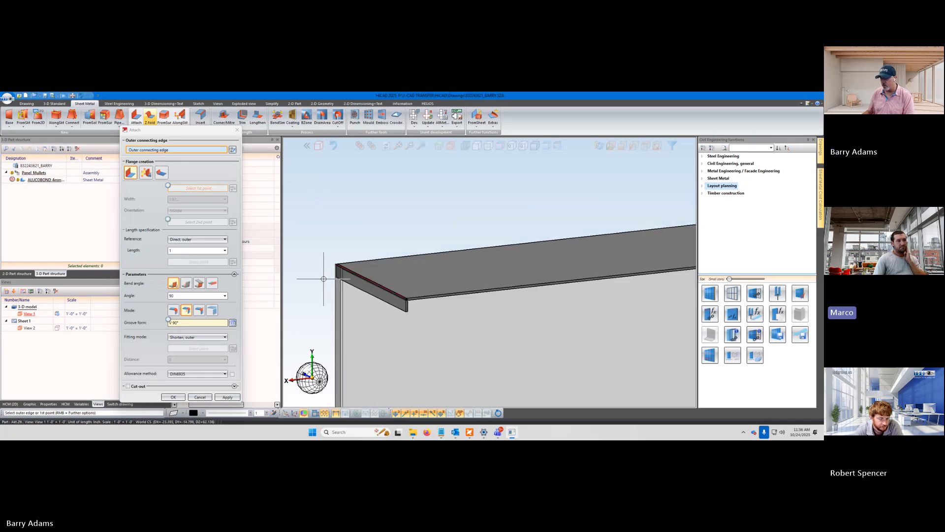
# Examine the previewed end flange and both upper corners of the top flange, and cancel the Attach flange command
pyautogui.scroll(5, 454, 261)
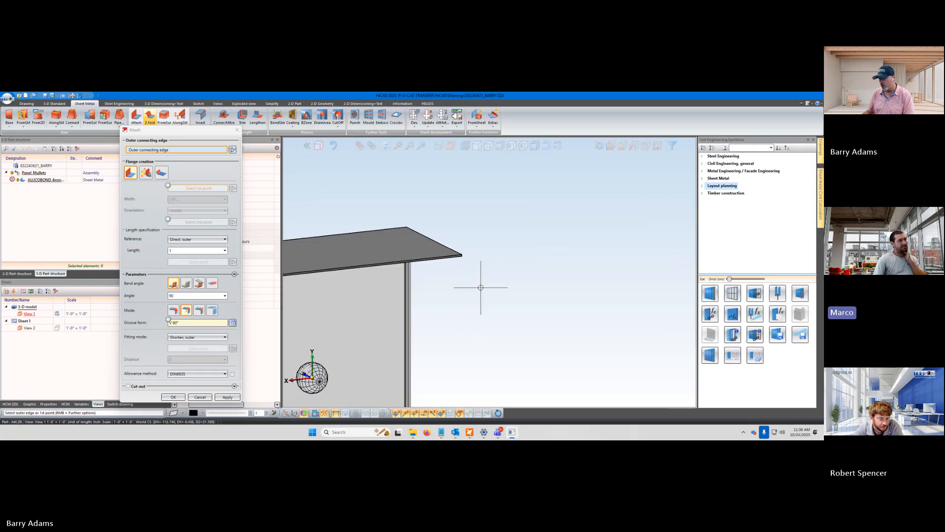
pyautogui.scroll(4, 421, 290)
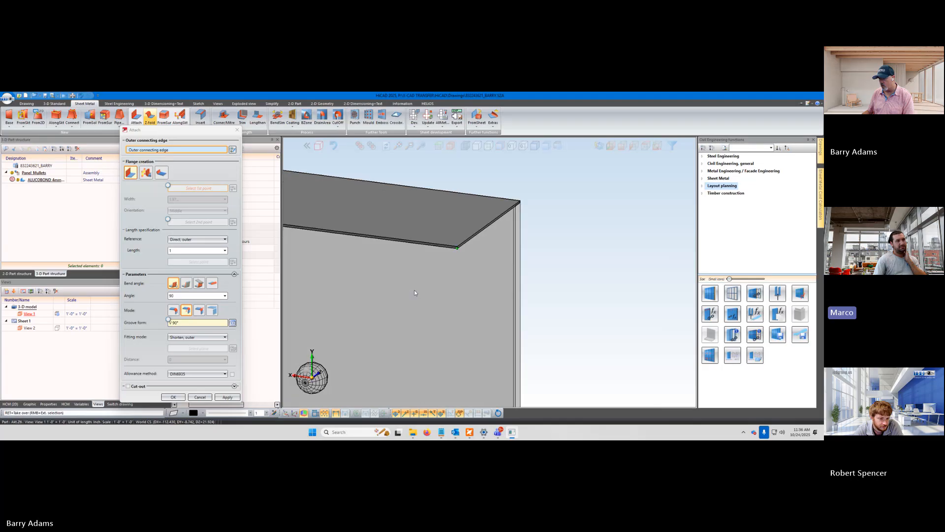
pyautogui.scroll(4, 464, 246)
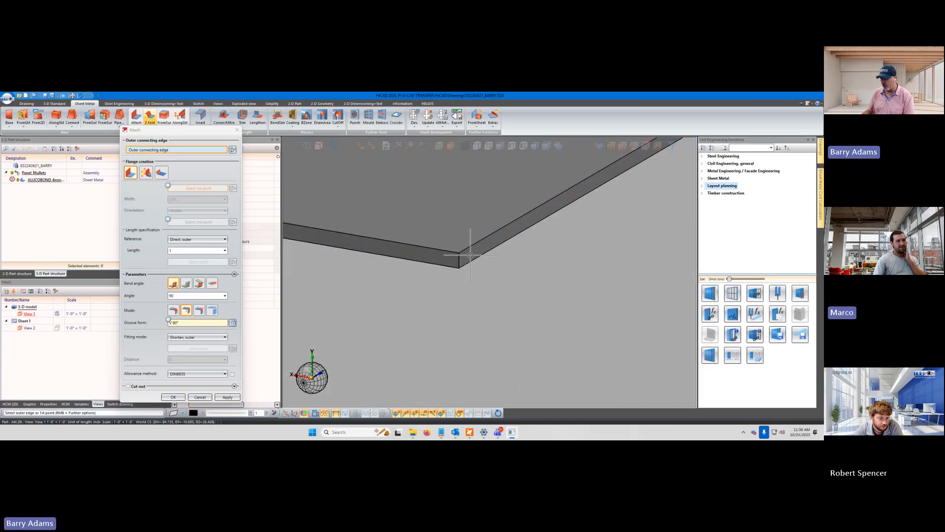
pyautogui.moveTo(468, 256); pyautogui.dragTo(425, 282, button='middle')
pyautogui.scroll(-4, 425, 283)
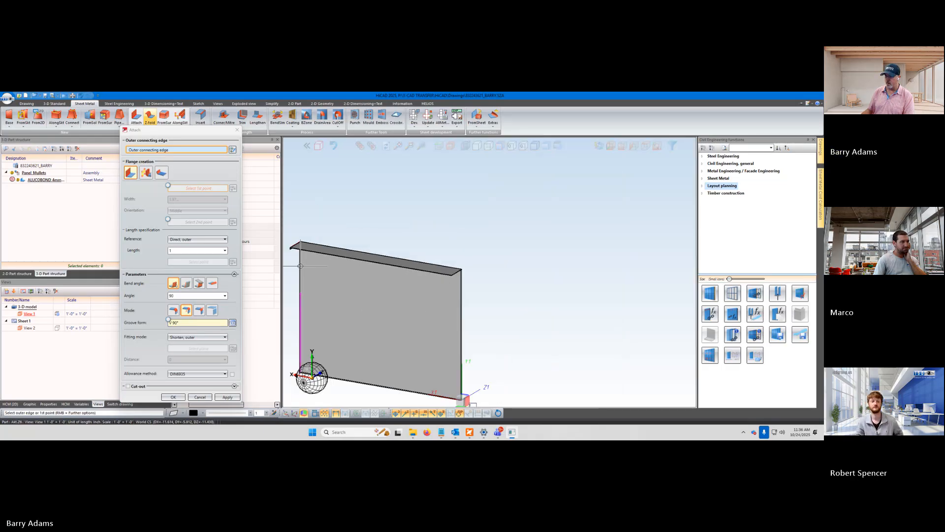
pyautogui.scroll(5, 297, 257)
pyautogui.moveTo(357, 286); pyautogui.dragTo(393, 276, button='middle')
pyautogui.scroll(5, 345, 207)
pyautogui.scroll(-1, 424, 234)
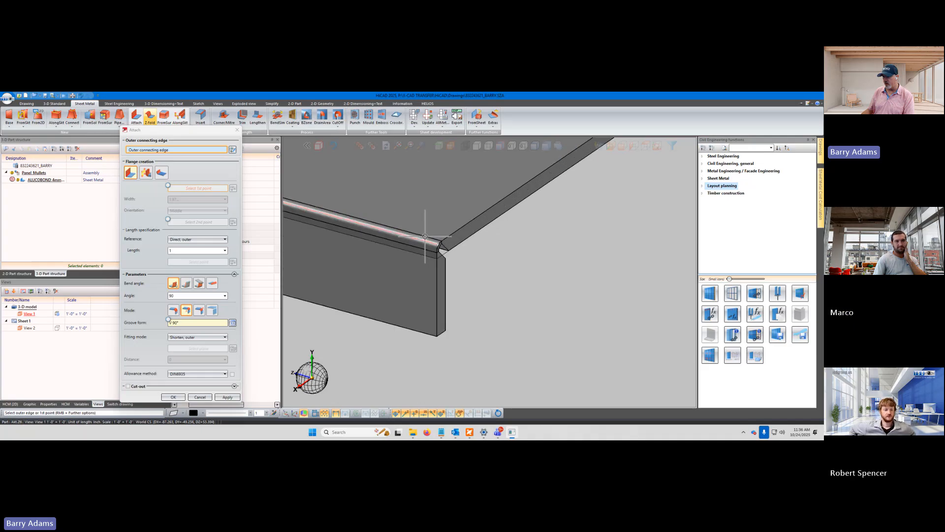
pyautogui.scroll(-3, 573, 327)
pyautogui.scroll(3, 404, 297)
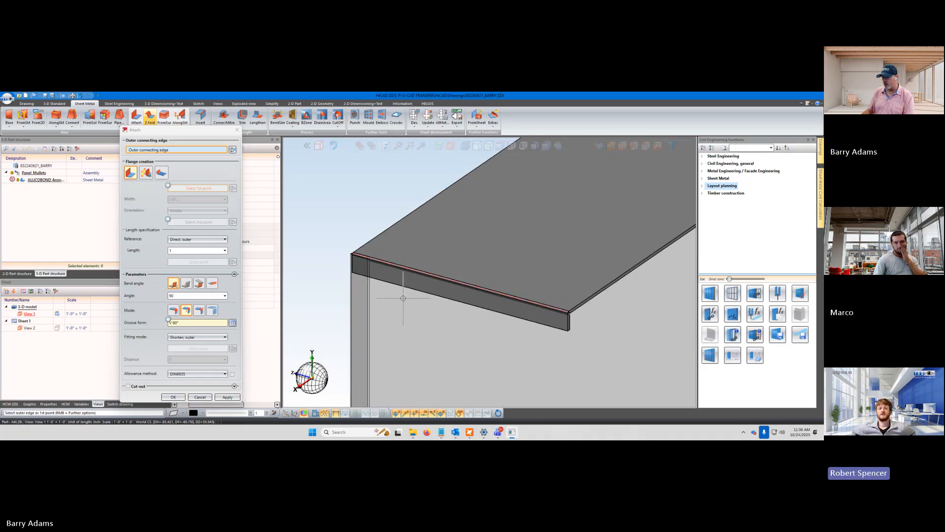
pyautogui.moveTo(383, 289); pyautogui.dragTo(374, 290, button='middle')
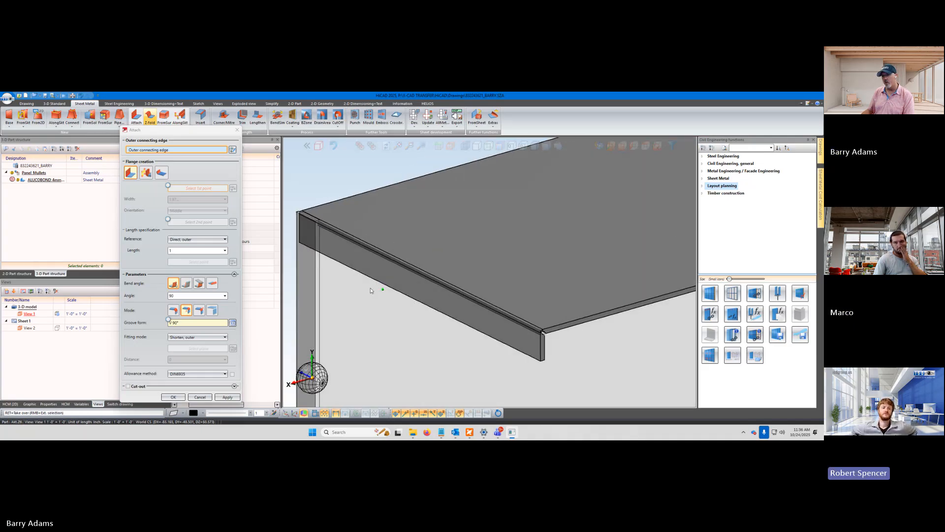
pyautogui.click(237, 399)
pyautogui.click(200, 397)
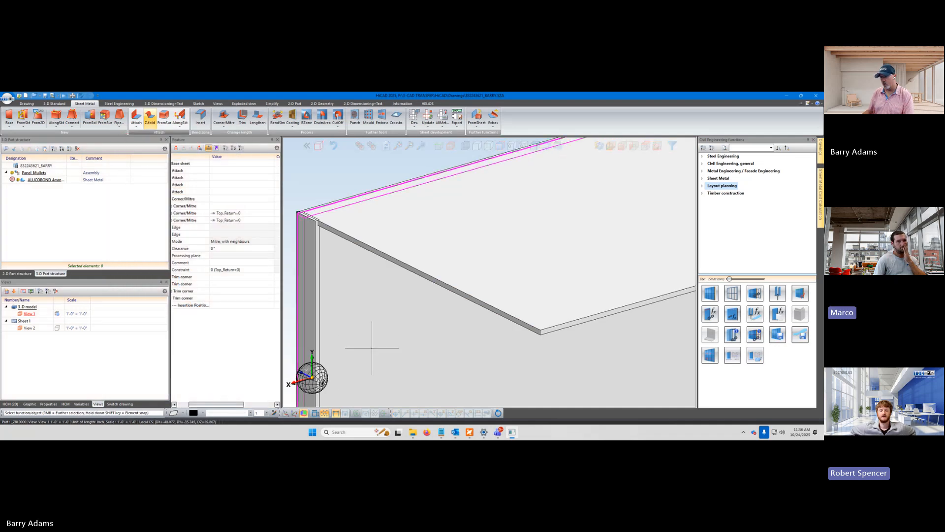
# Inspect the upper corner joint and expand the last two Corner/Mitre features in the feature log to compare their parameters
pyautogui.scroll(2, 317, 216)
pyautogui.scroll(3, 317, 215)
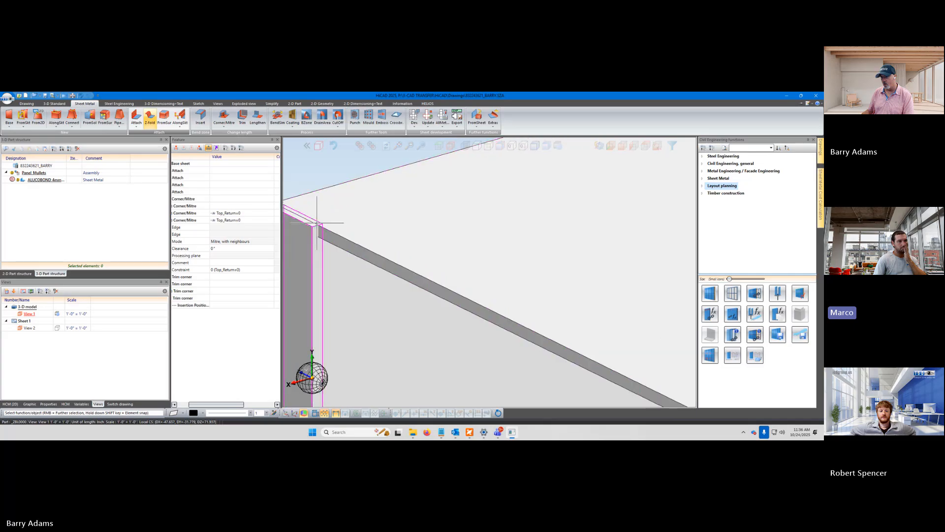
pyautogui.scroll(-3, 339, 246)
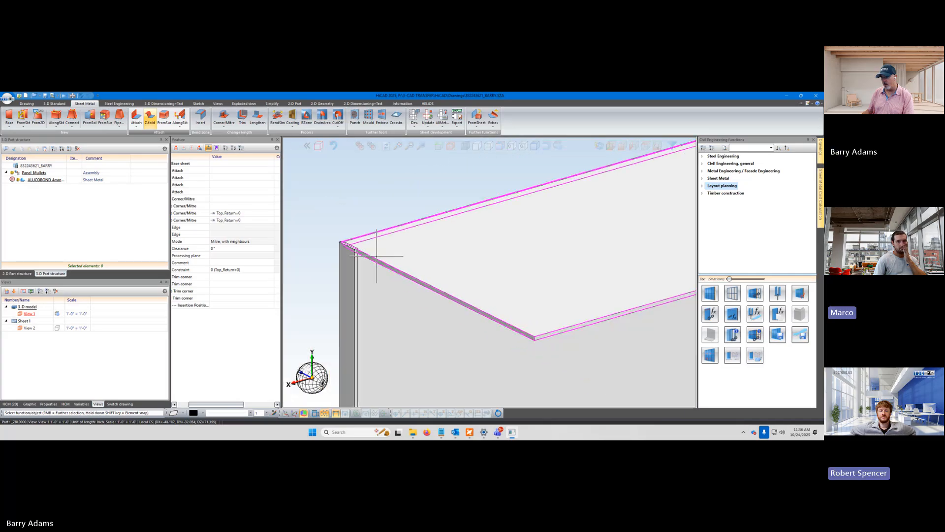
pyautogui.scroll(1, 348, 253)
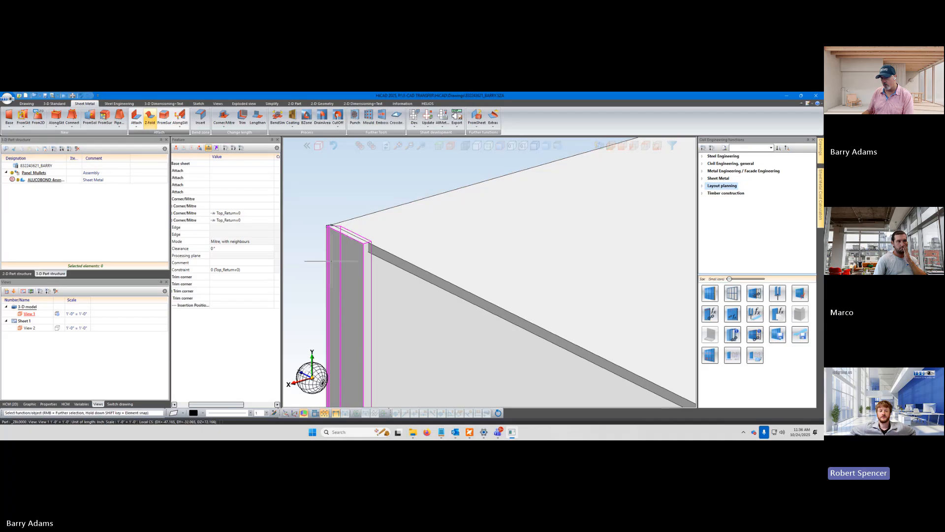
pyautogui.moveTo(224, 408); pyautogui.dragTo(206, 405)
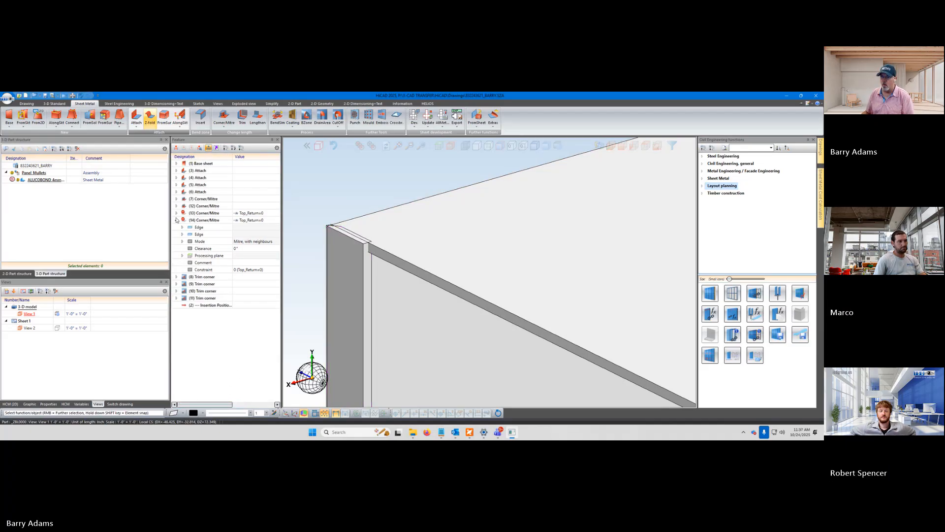
pyautogui.click(177, 221)
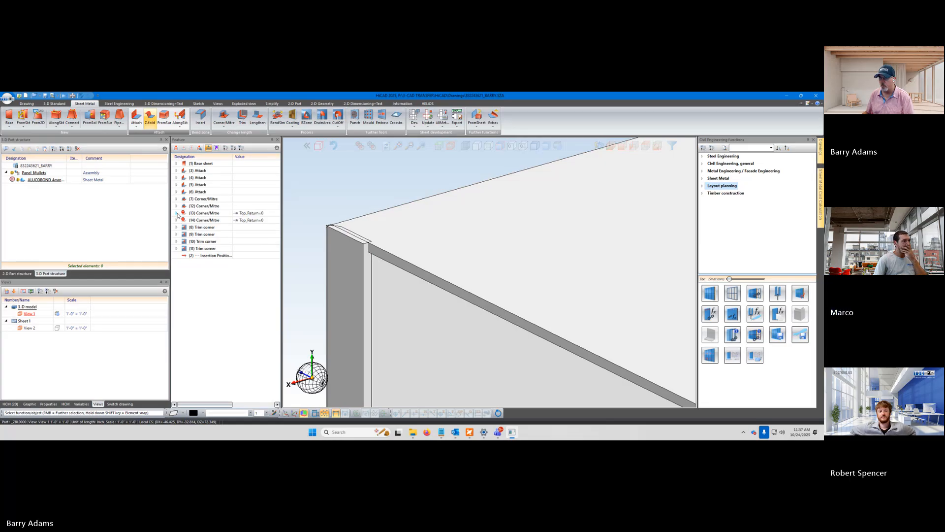
pyautogui.click(177, 214)
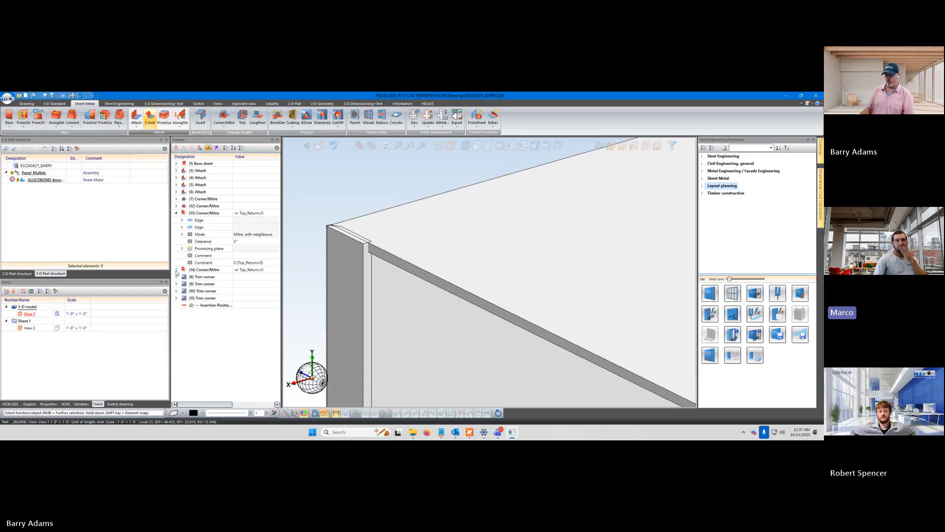
pyautogui.click(176, 270)
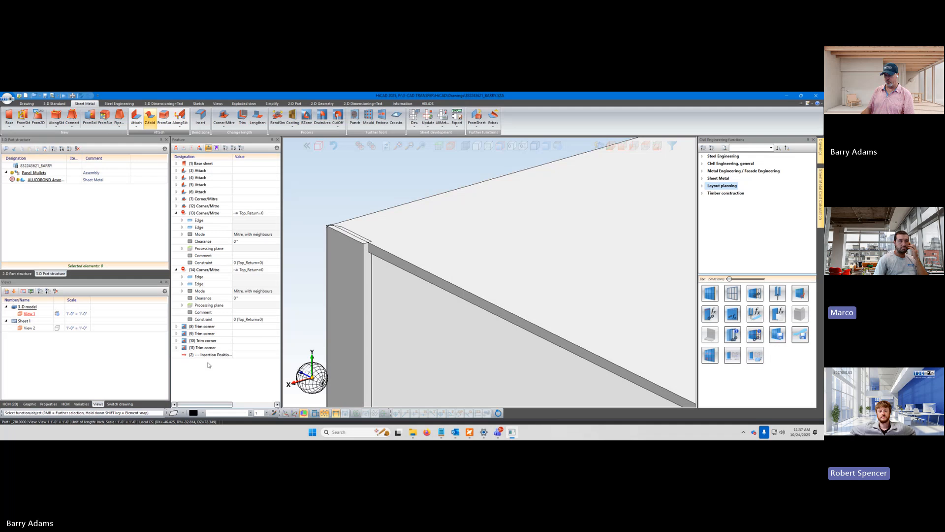
# Select the top flange to review its Attach feature parameters, and examine where its end meets the side return
pyautogui.click(384, 252)
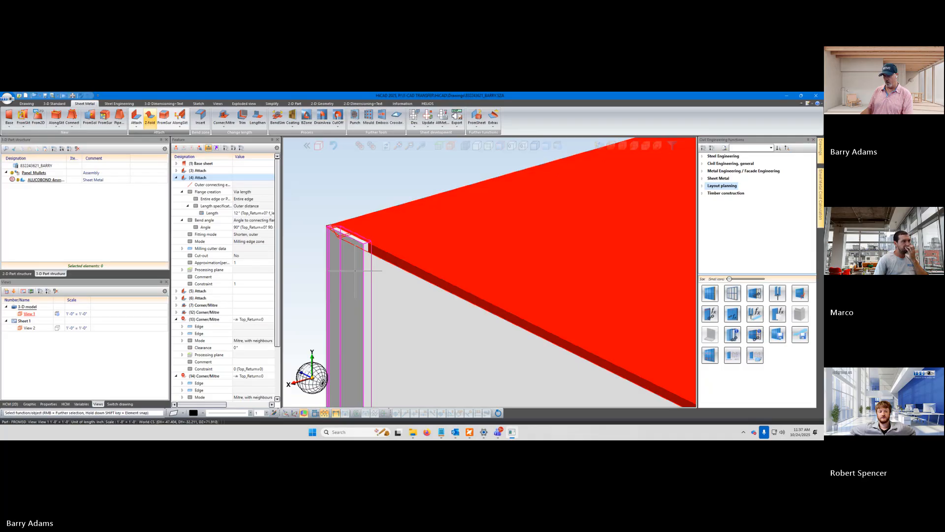
pyautogui.scroll(-9, 356, 269)
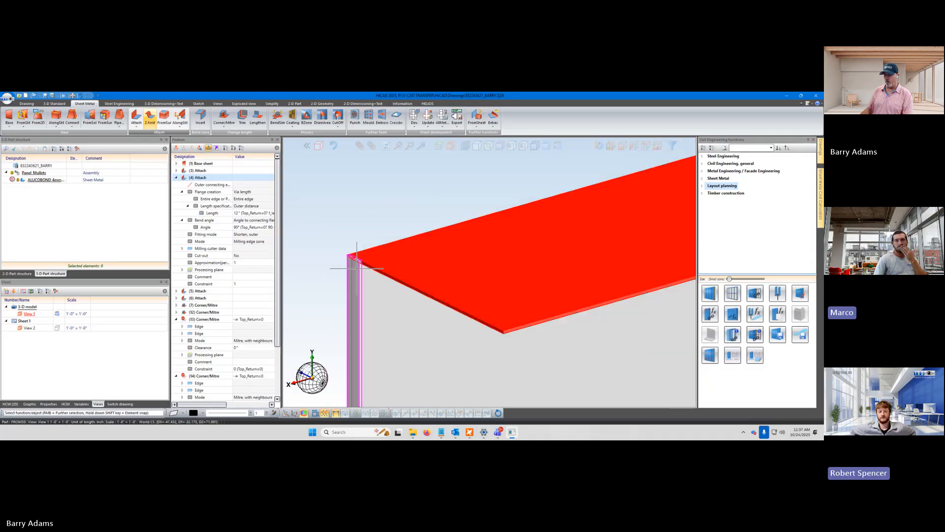
pyautogui.scroll(5, 364, 282)
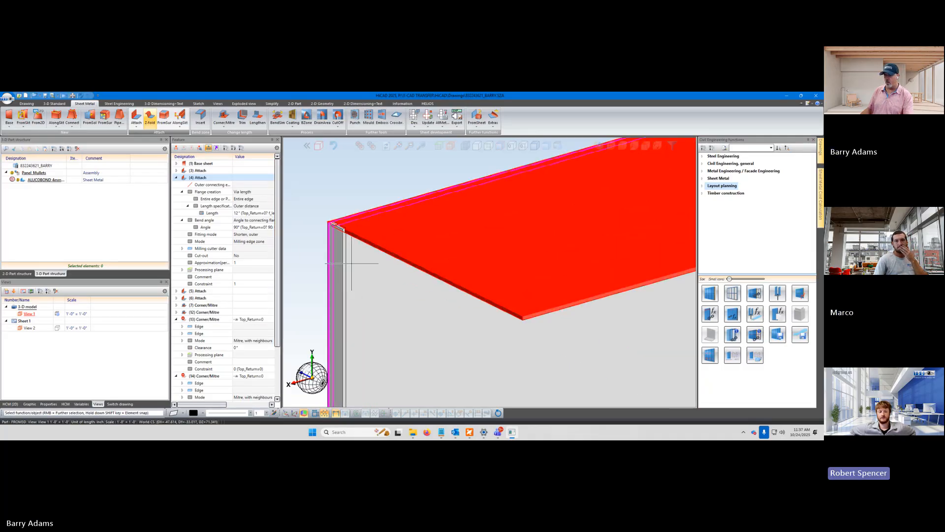
pyautogui.scroll(3, 345, 295)
pyautogui.scroll(3, 404, 186)
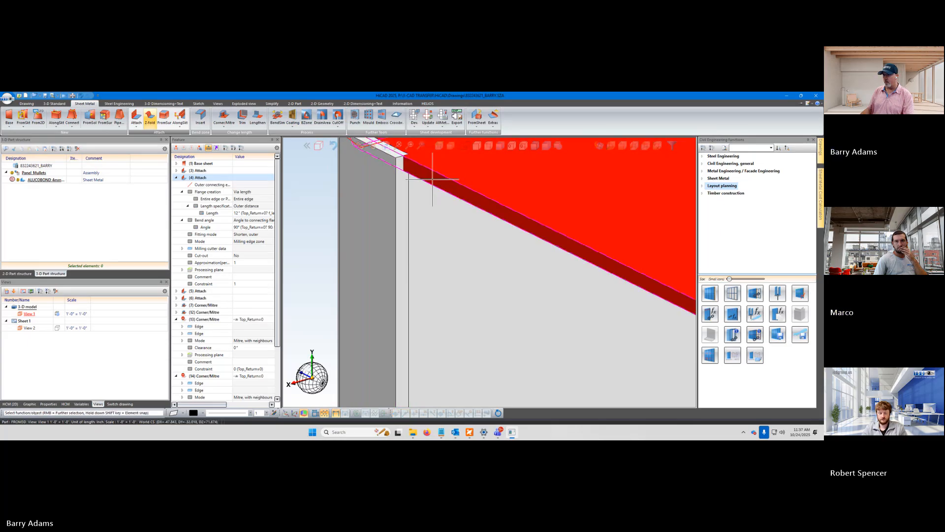
pyautogui.click(320, 235)
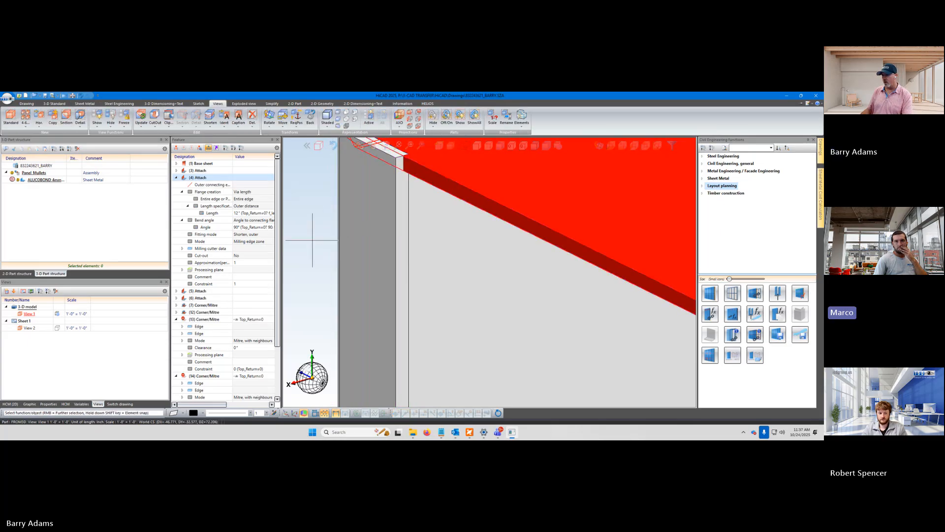
pyautogui.click(474, 193)
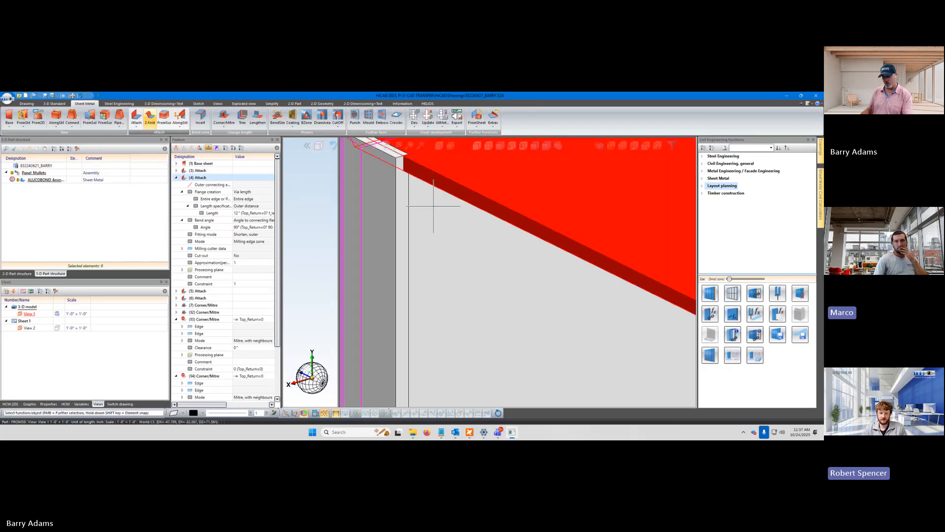
pyautogui.click(319, 243)
# Examine the top flange's free corners and its joint with the side return at the opposite end
pyautogui.scroll(-5, 321, 245)
pyautogui.scroll(3, 492, 300)
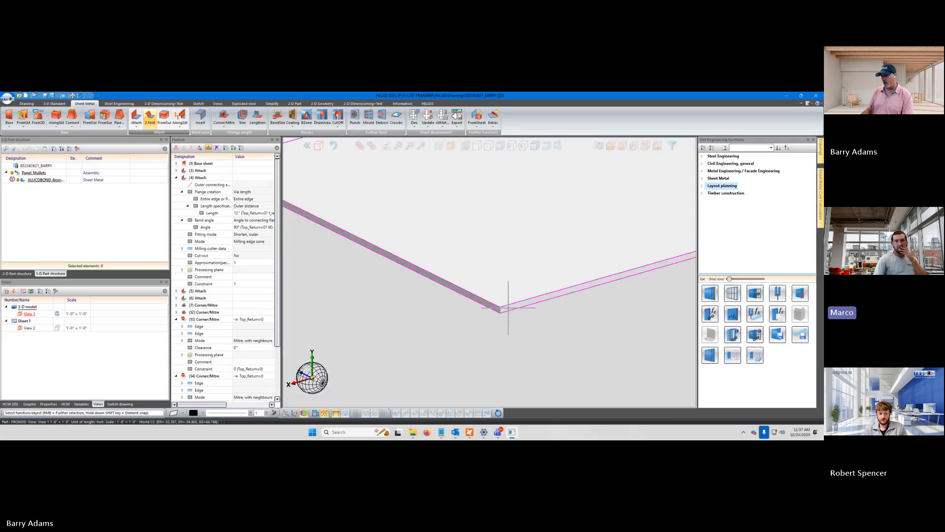
pyautogui.scroll(2, 498, 308)
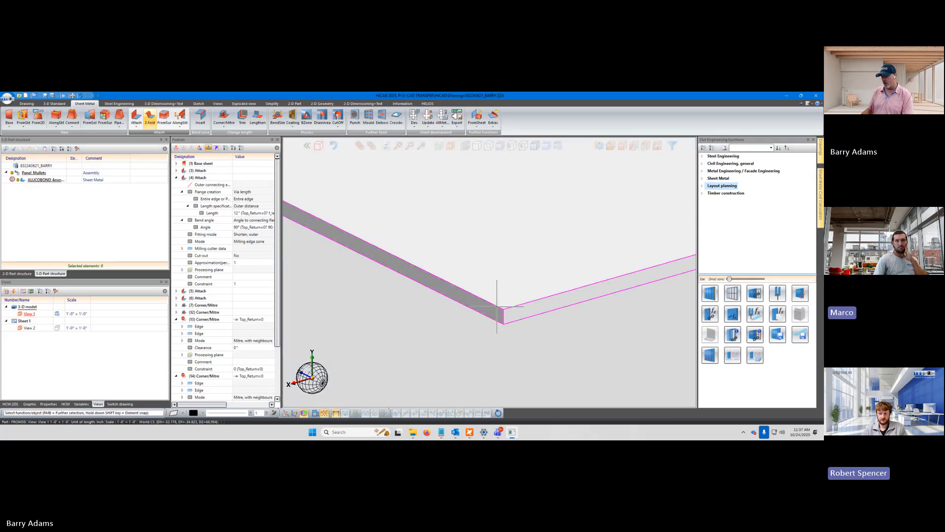
pyautogui.scroll(-8, 497, 307)
pyautogui.scroll(3, 582, 268)
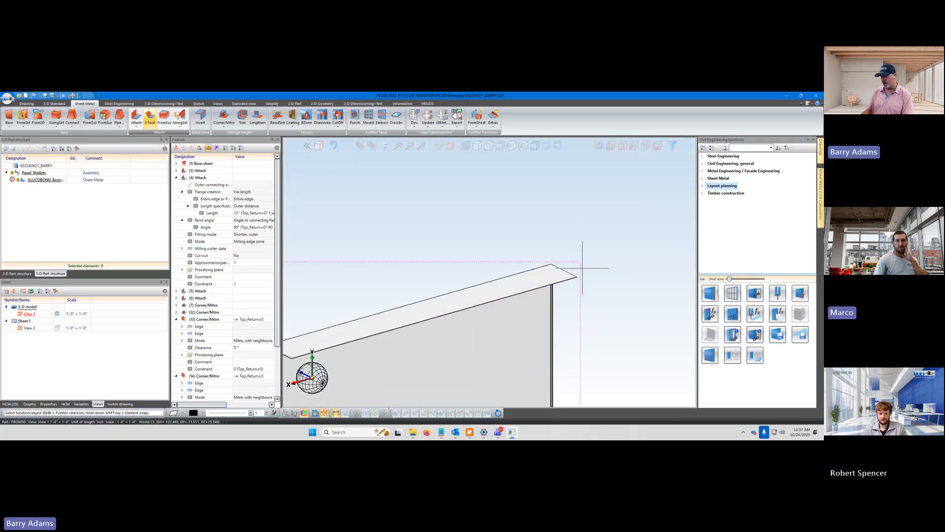
pyautogui.scroll(6, 581, 277)
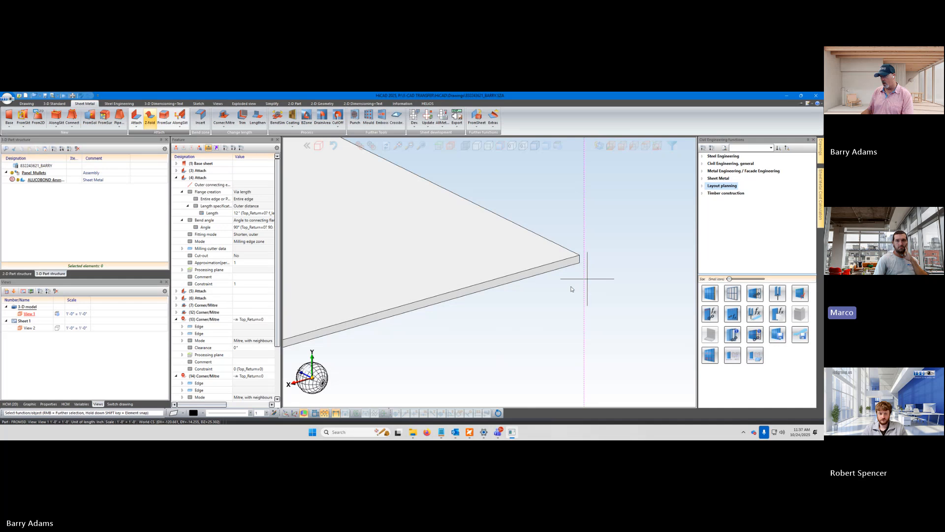
pyautogui.moveTo(571, 289); pyautogui.dragTo(536, 288, button='middle')
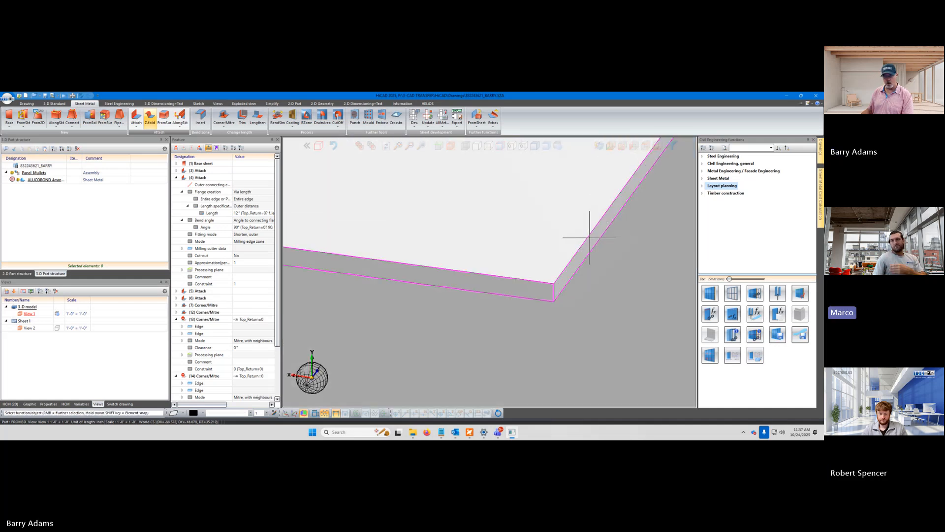
pyautogui.keyDown('shift'); pyautogui.click(586, 239); pyautogui.keyUp('shift')
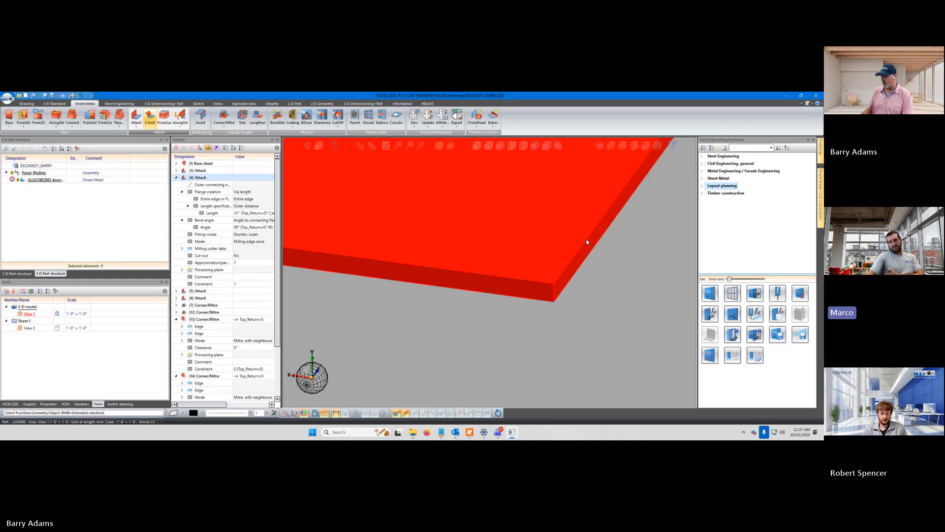
pyautogui.scroll(-6, 557, 261)
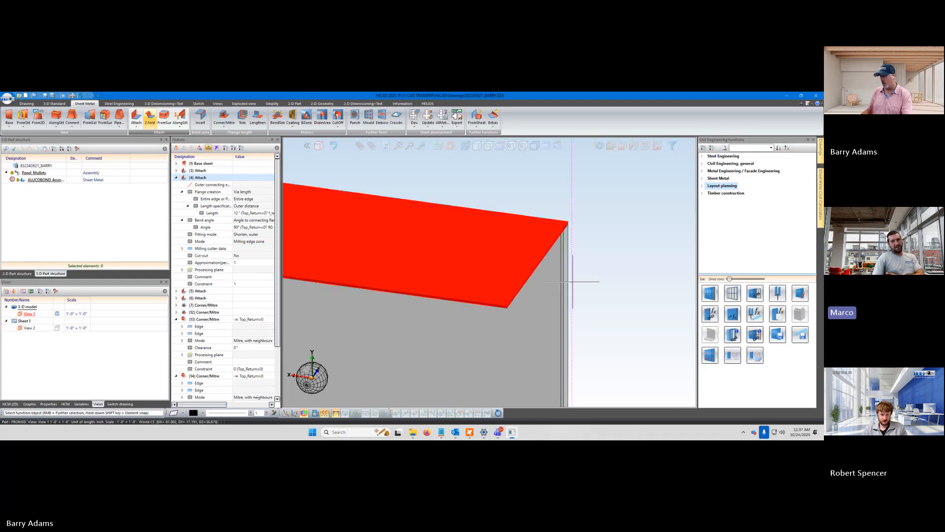
pyautogui.scroll(5, 574, 232)
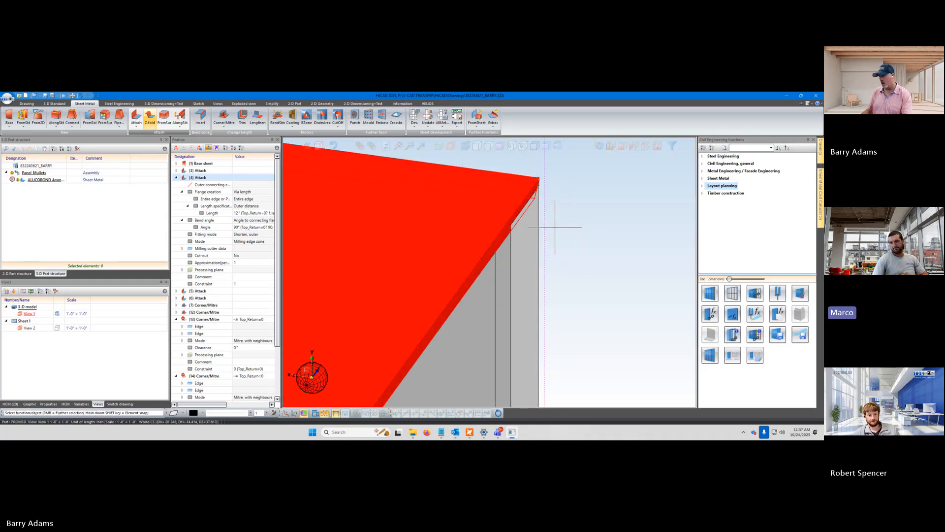
pyautogui.click(571, 228)
pyautogui.scroll(3, 529, 216)
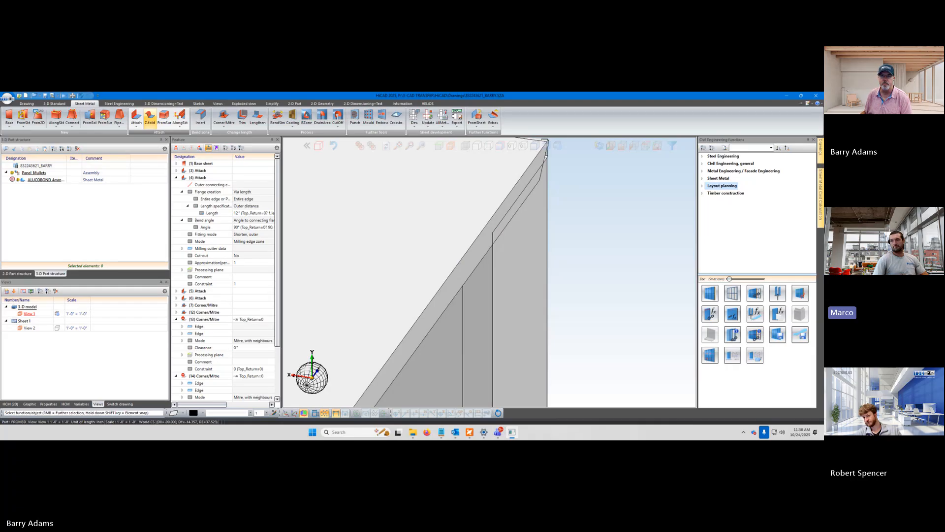
# Switch to Microsoft Teams, acknowledge the location notice, and look through the Privacy settings
pyautogui.hotkey('alt', 'Tab')
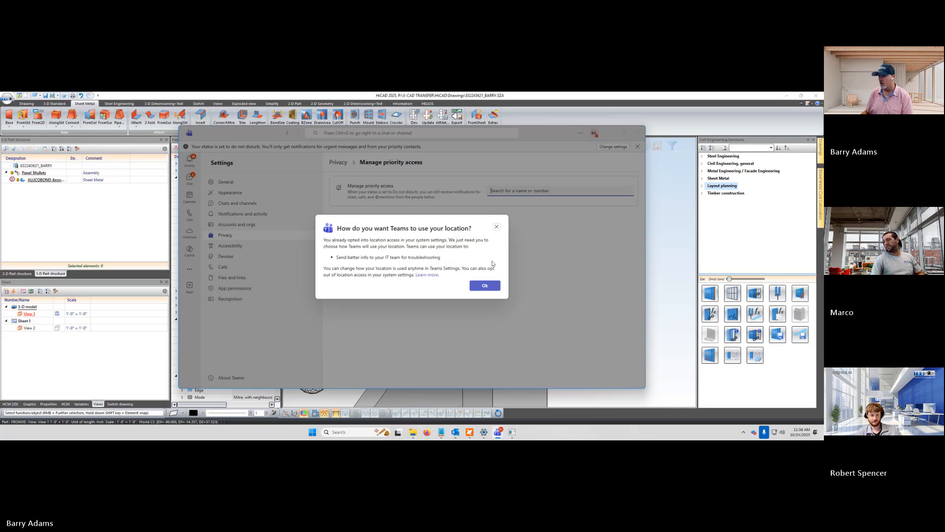
pyautogui.click(485, 286)
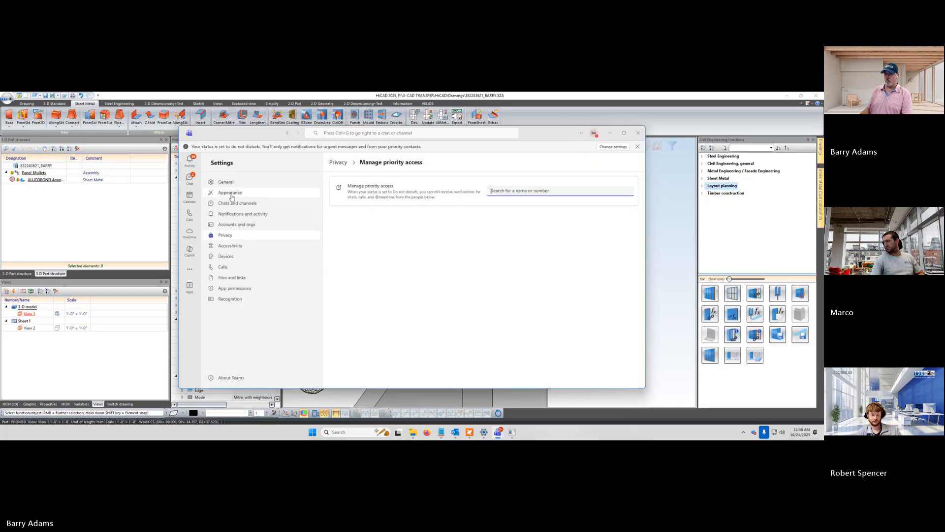
pyautogui.click(226, 236)
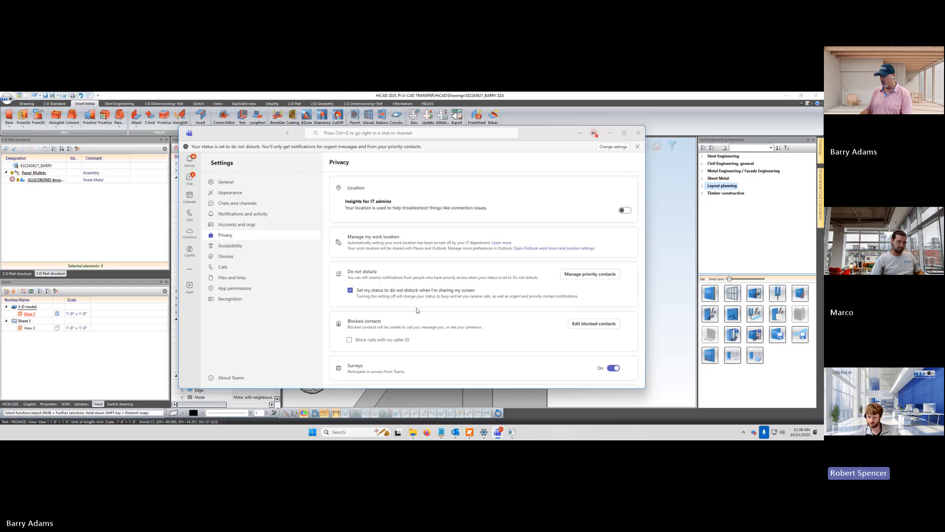
pyautogui.scroll(-10, 417, 310)
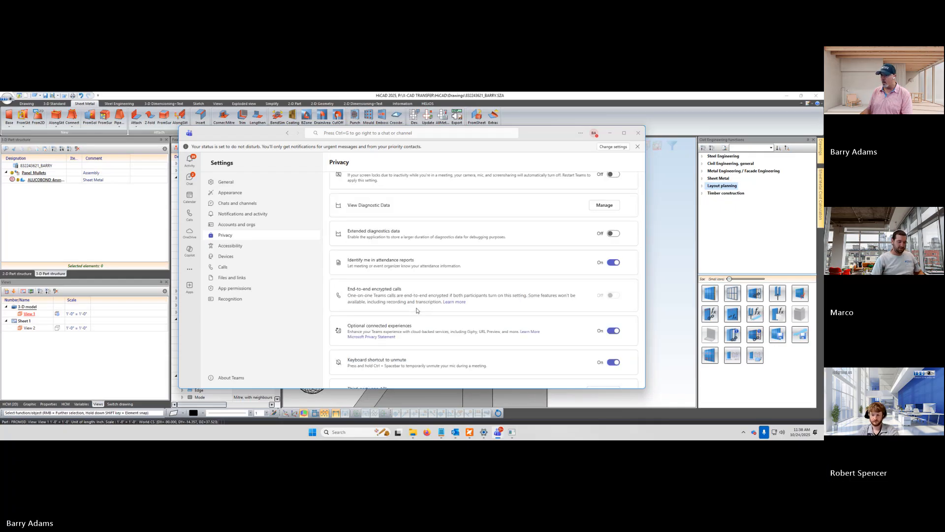
pyautogui.scroll(2, 417, 311)
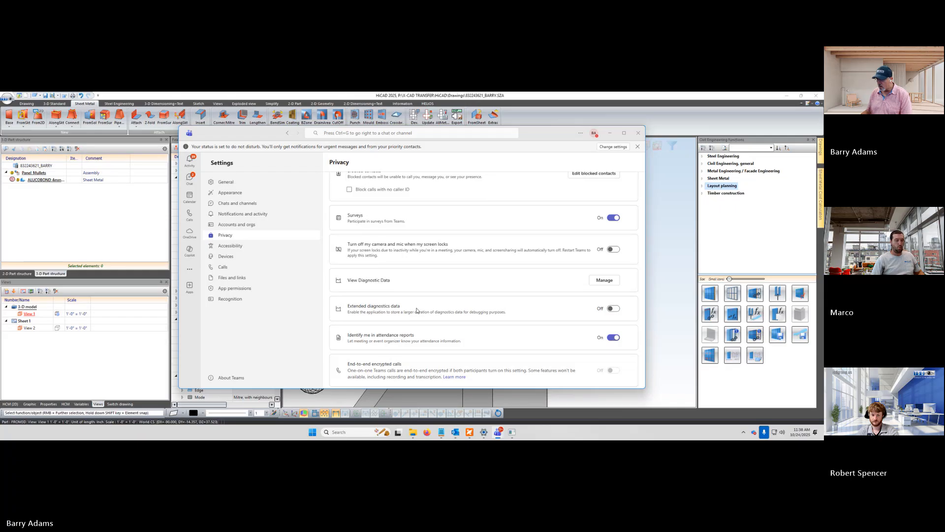
pyautogui.scroll(-2, 417, 310)
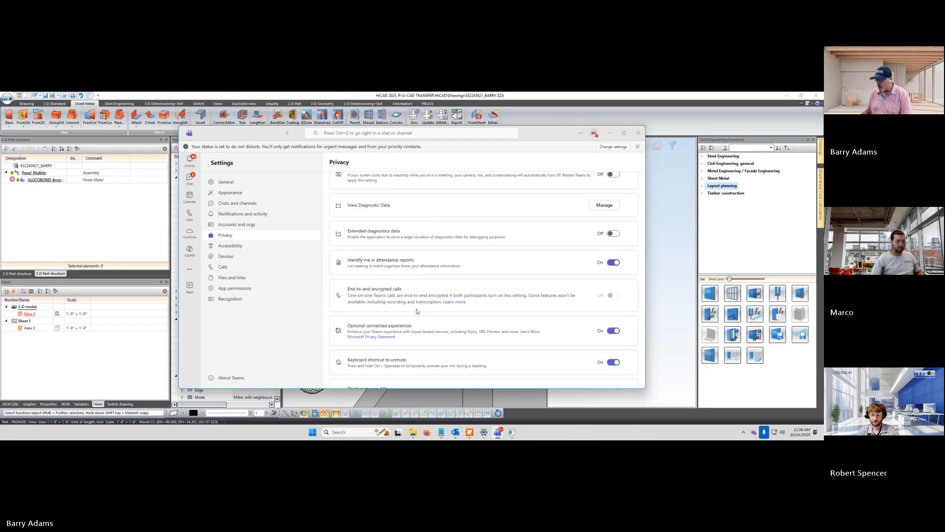
pyautogui.scroll(-1, 417, 310)
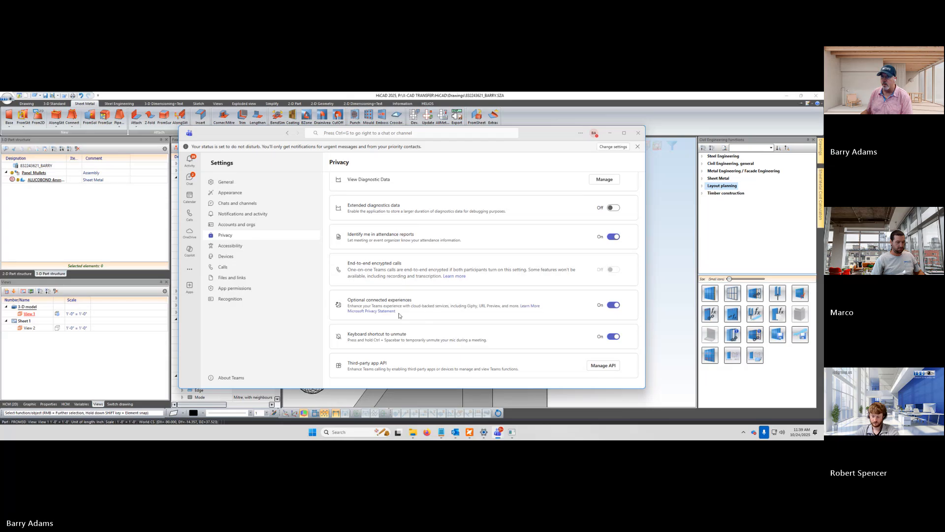
# Check the Accessibility, Privacy and Notifications settings, and read through the General settings down to the keyboard shortcut options
pyautogui.click(238, 248)
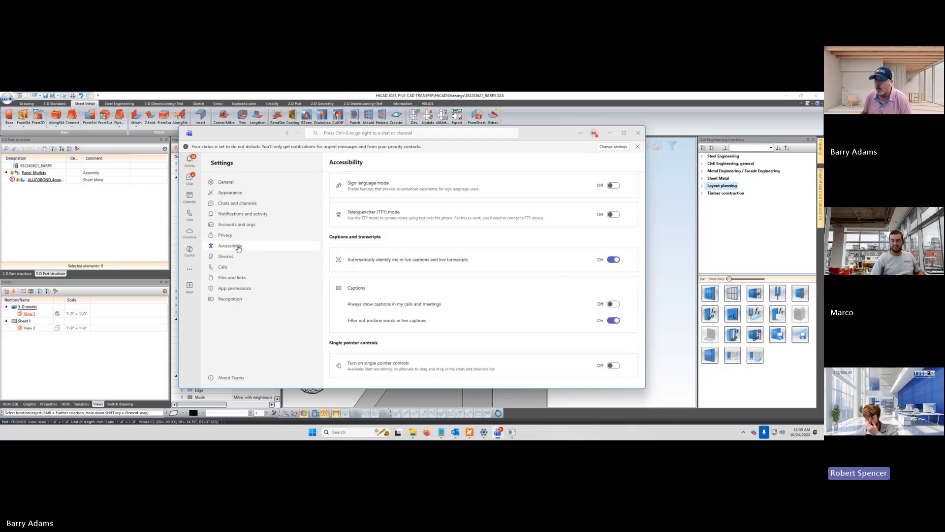
pyautogui.click(234, 236)
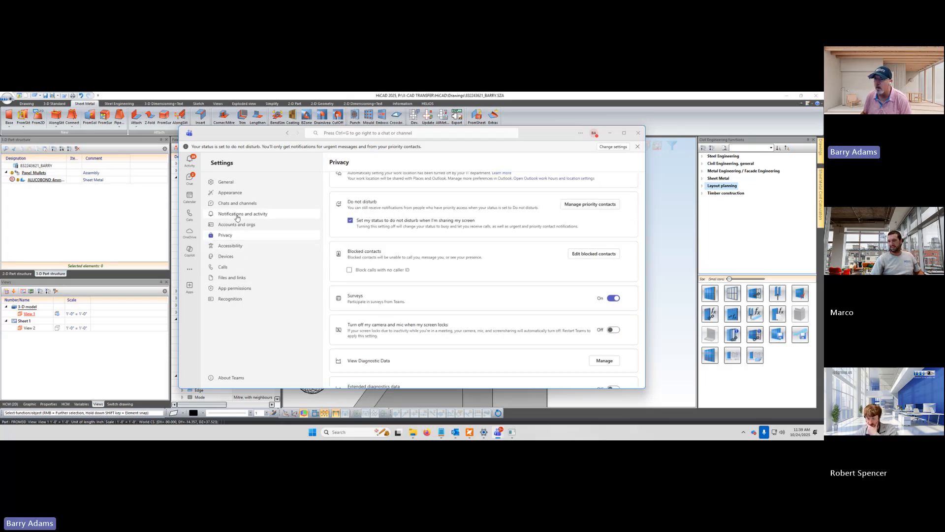
pyautogui.click(236, 214)
pyautogui.click(226, 182)
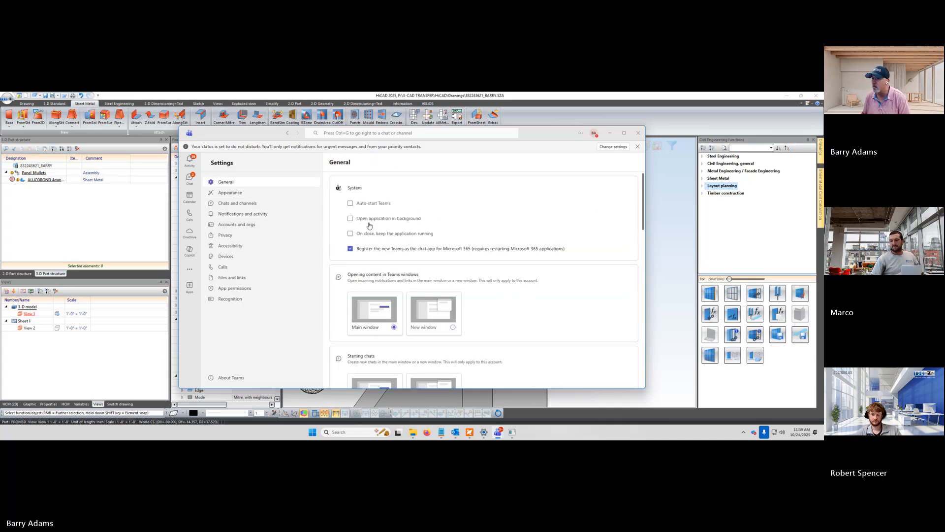
pyautogui.scroll(-5, 545, 301)
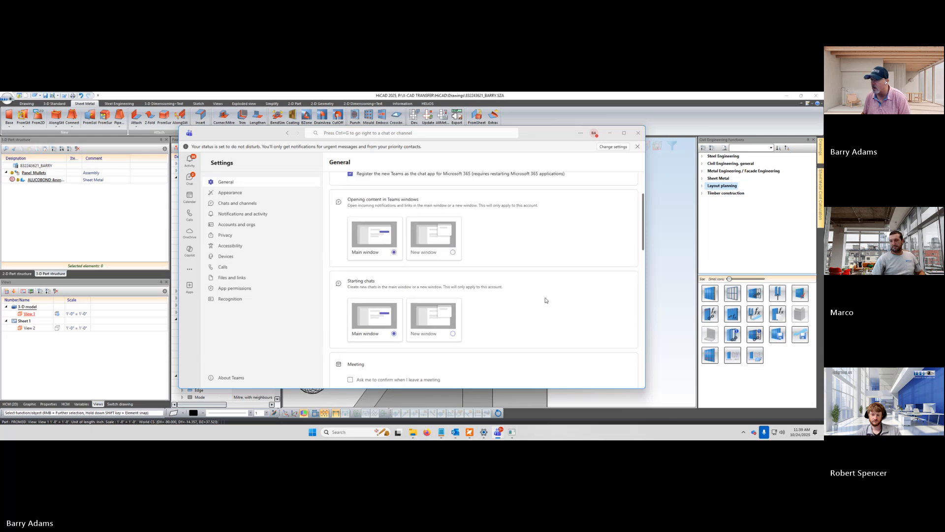
pyautogui.scroll(2, 385, 240)
pyautogui.scroll(-2, 525, 297)
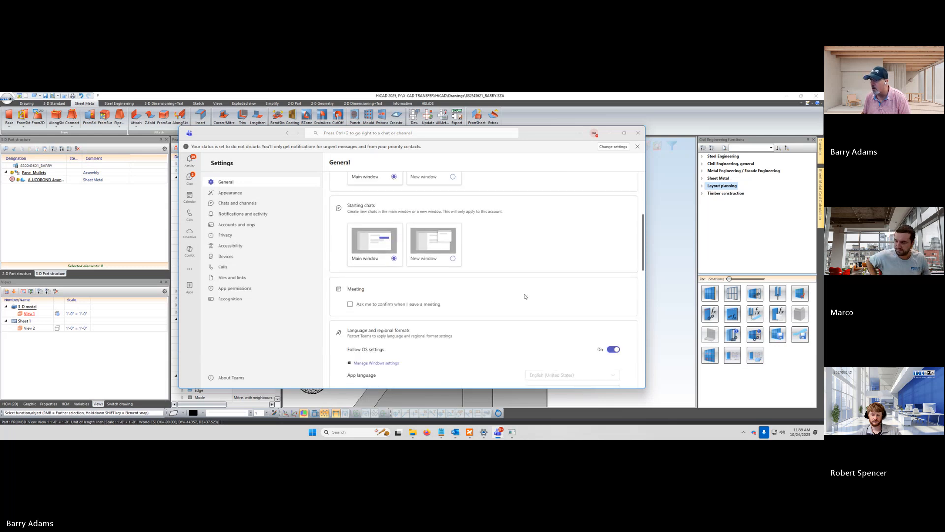
pyautogui.scroll(-2, 502, 297)
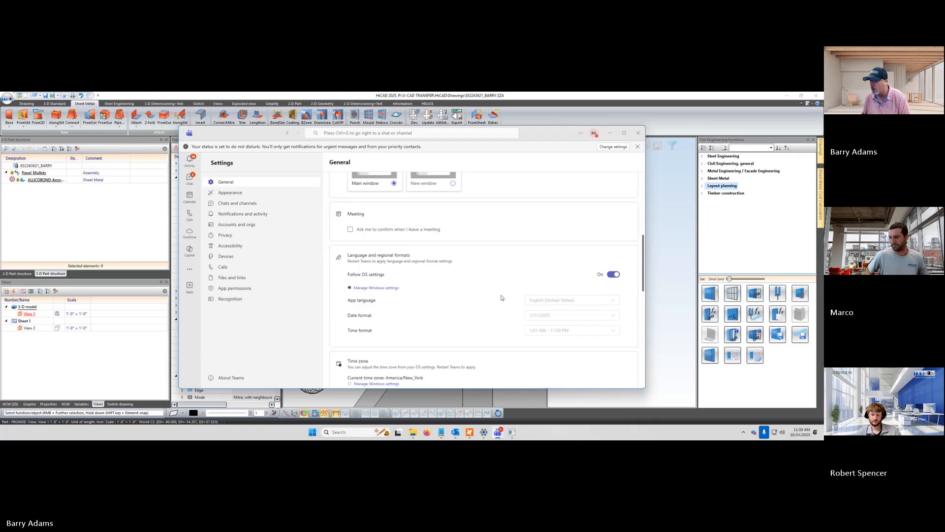
pyautogui.scroll(-2, 434, 299)
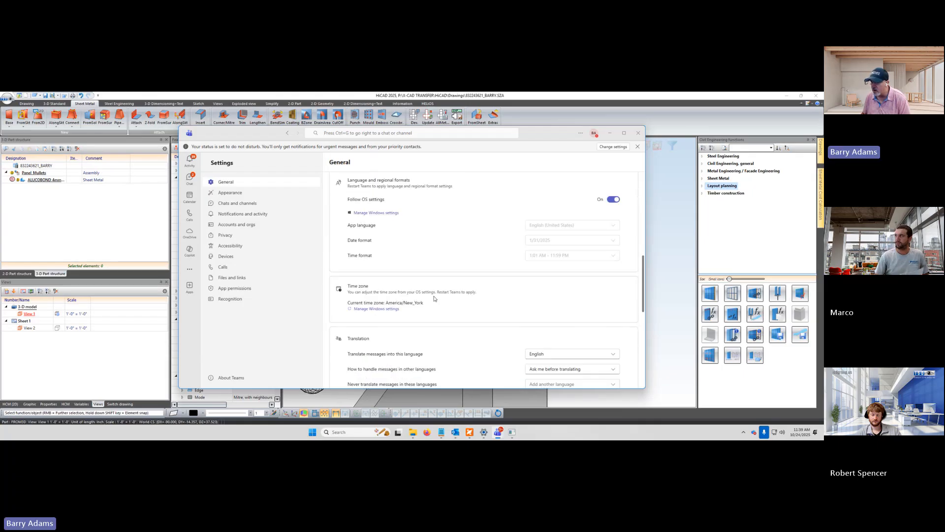
pyautogui.scroll(-4, 434, 298)
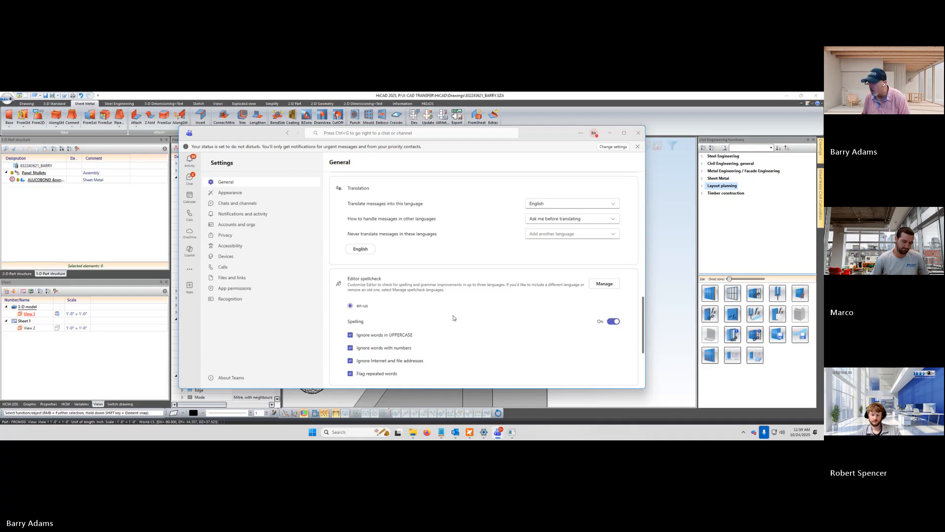
pyautogui.scroll(-2, 453, 317)
pyautogui.scroll(-1, 454, 318)
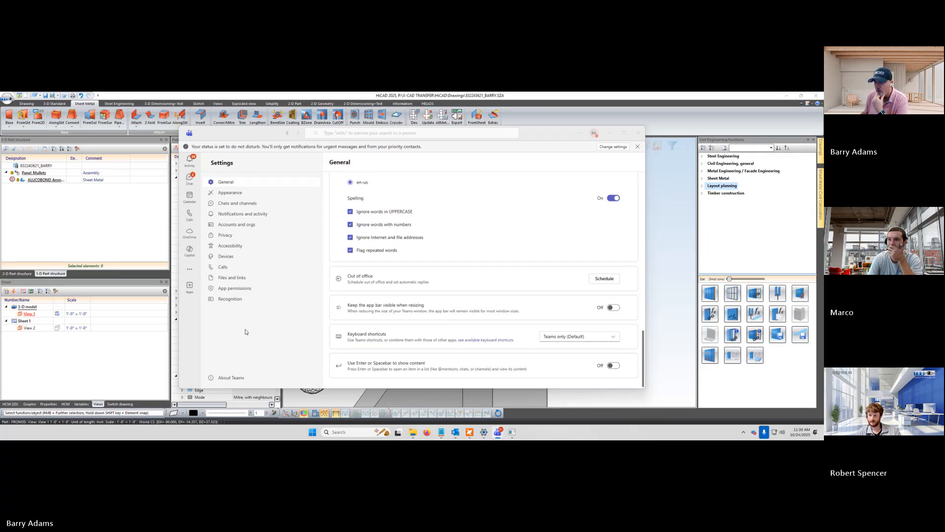
# Look through the list of apps in the App permissions settings
pyautogui.click(229, 291)
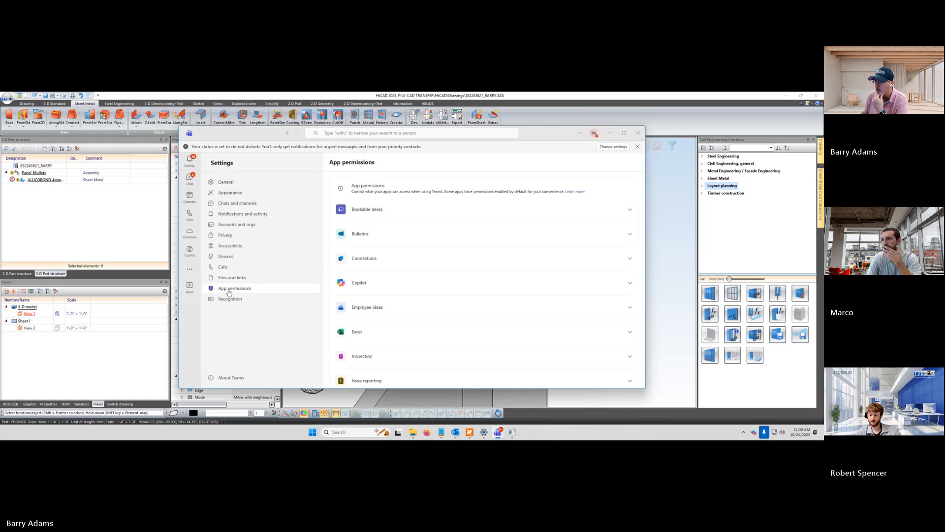
pyautogui.scroll(-5, 482, 295)
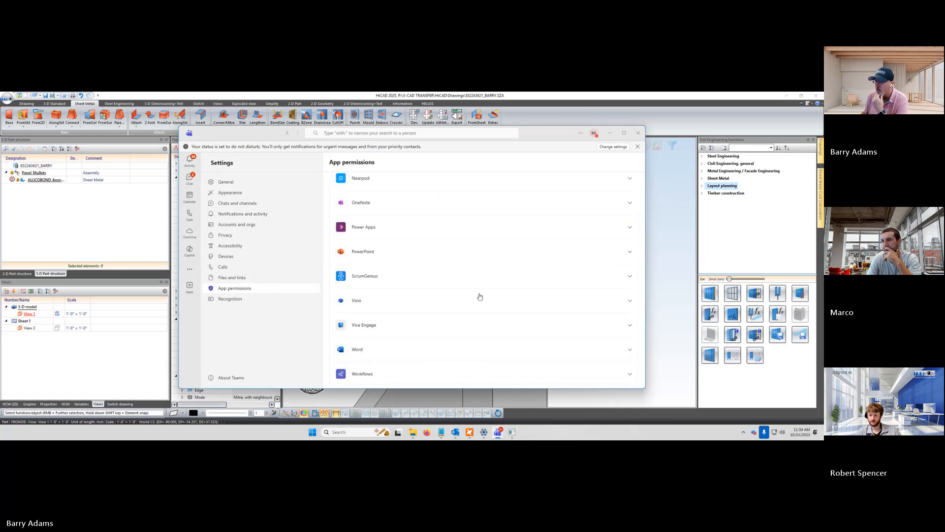
pyautogui.scroll(-1, 480, 296)
pyautogui.scroll(3, 480, 296)
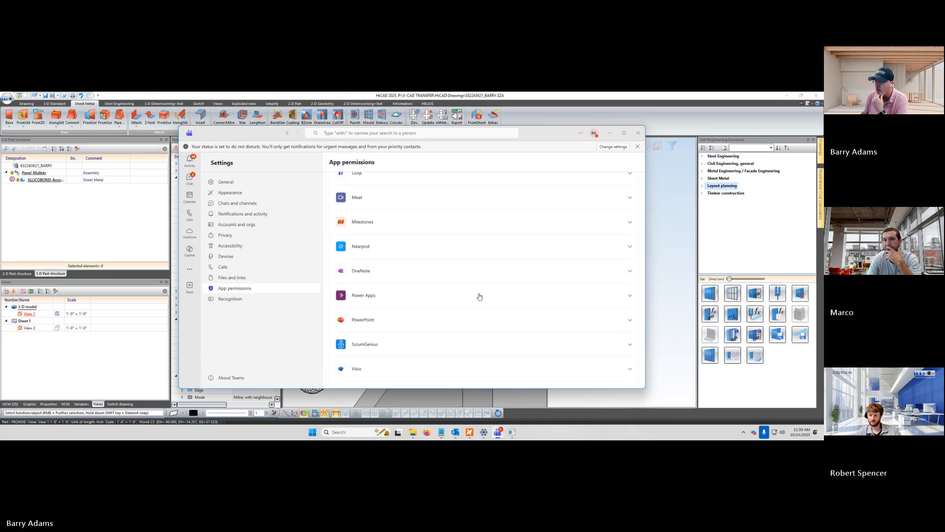
pyautogui.scroll(3, 480, 297)
pyautogui.scroll(-3, 480, 296)
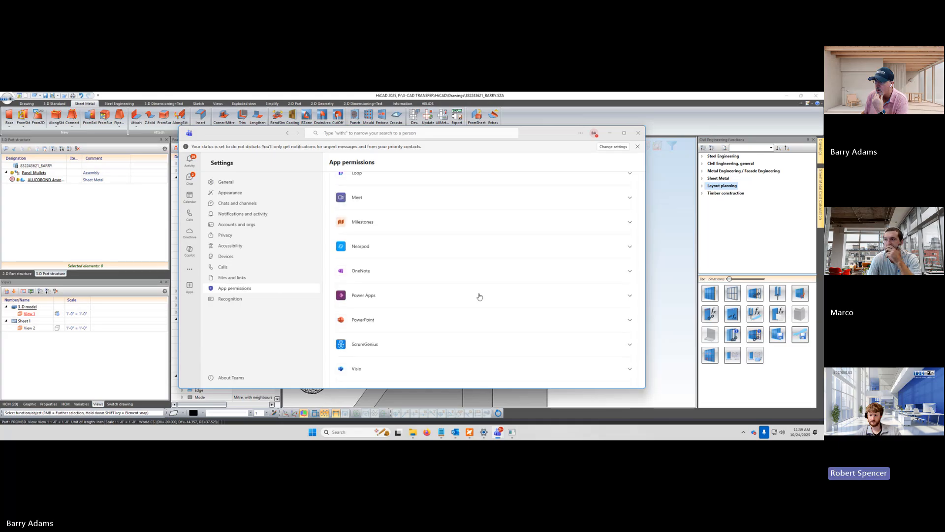
pyautogui.scroll(10, 479, 297)
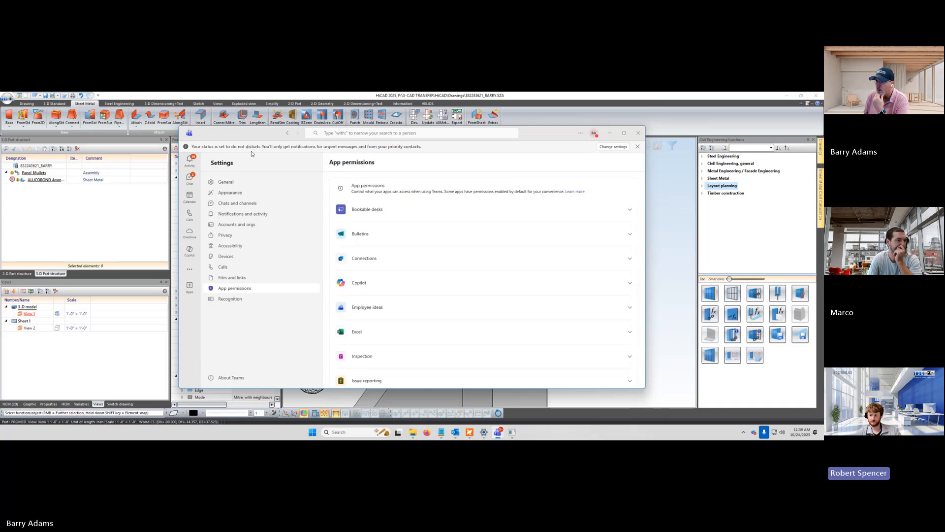
# Check the priority access settings for do not disturb, and examine the General settings down to the language and time zone options
pyautogui.click(612, 147)
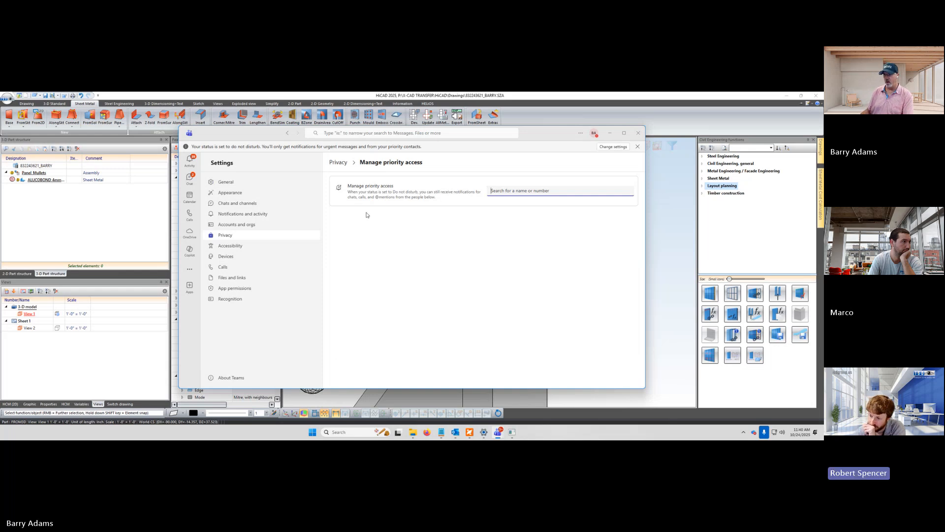
pyautogui.click(223, 183)
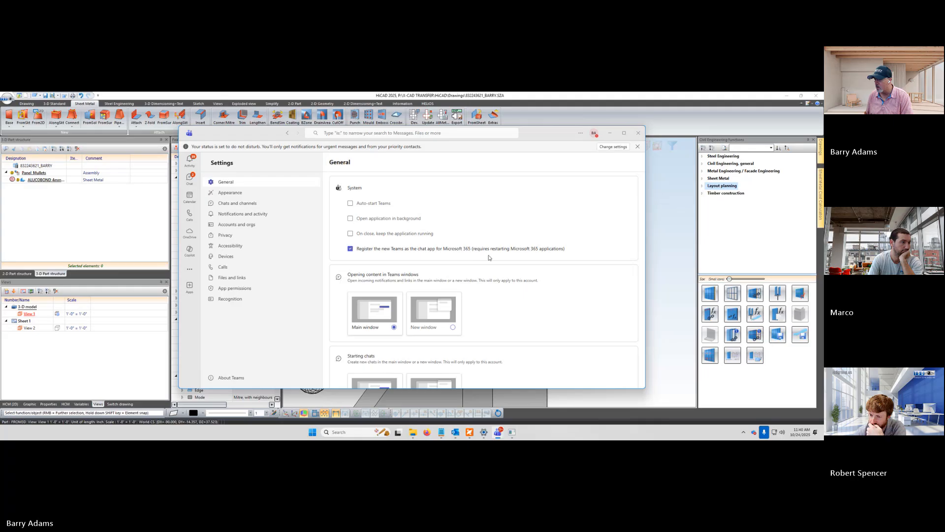
pyautogui.scroll(-3, 572, 279)
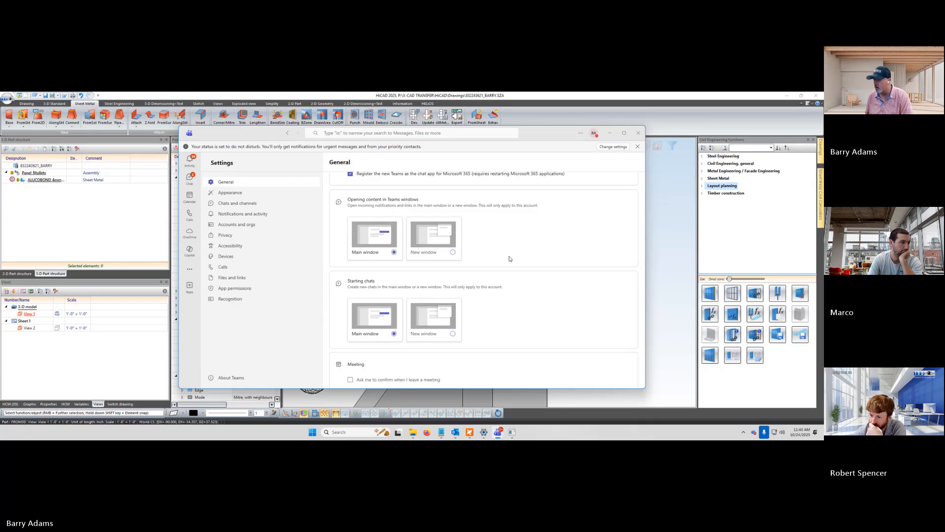
pyautogui.scroll(-3, 510, 258)
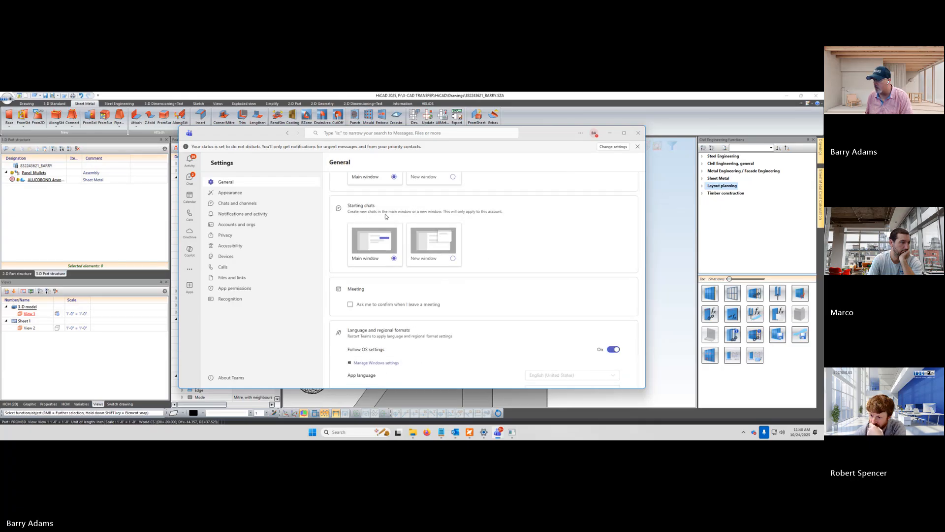
pyautogui.scroll(-3, 494, 236)
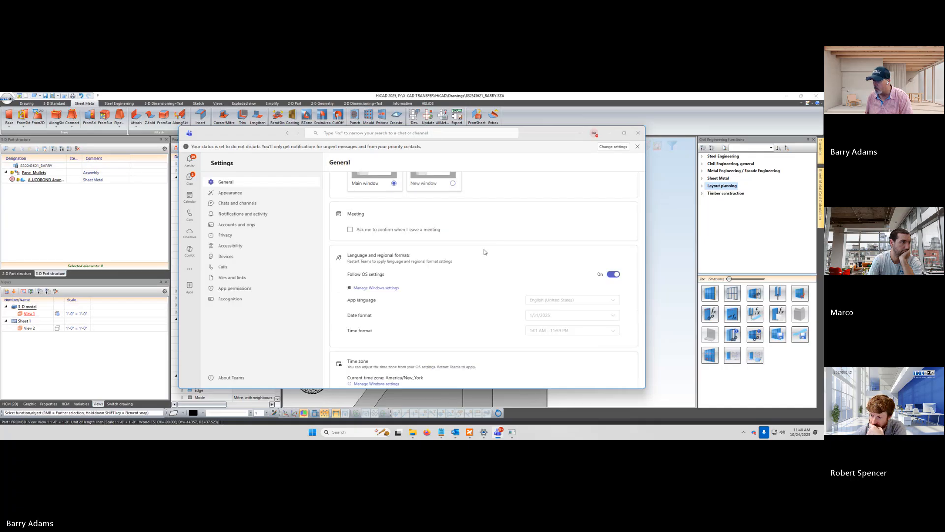
pyautogui.scroll(-3, 484, 252)
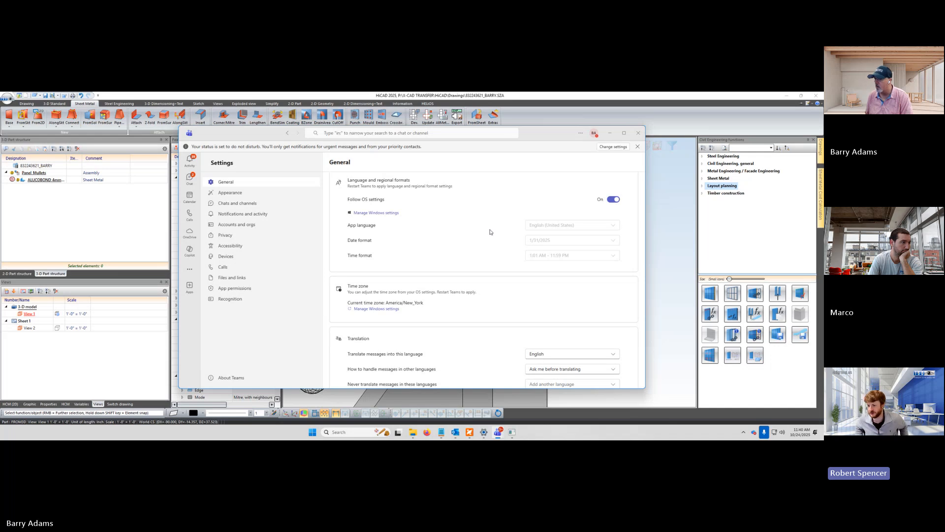
# Try turning off Follow OS settings to see the language and regional format options, and turn it back on
pyautogui.click(612, 200)
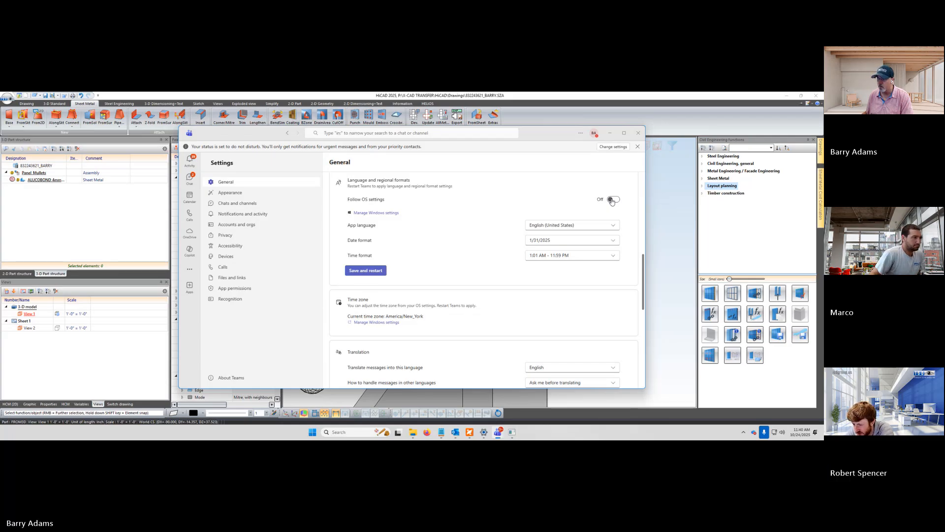
pyautogui.click(613, 199)
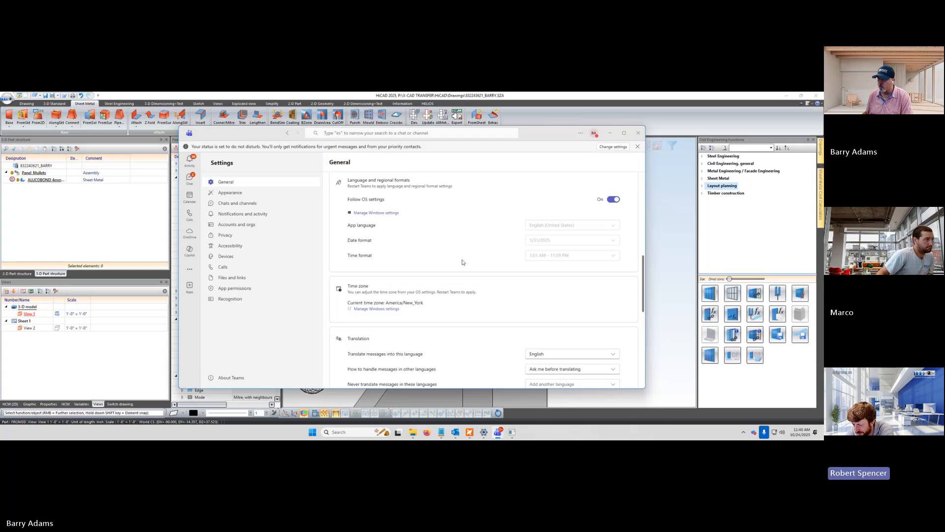
pyautogui.click(616, 200)
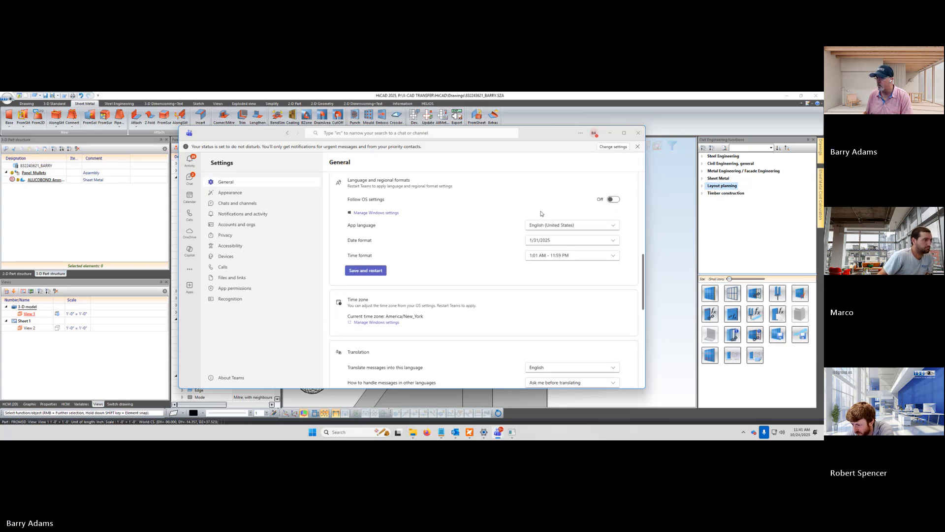
pyautogui.scroll(3, 527, 210)
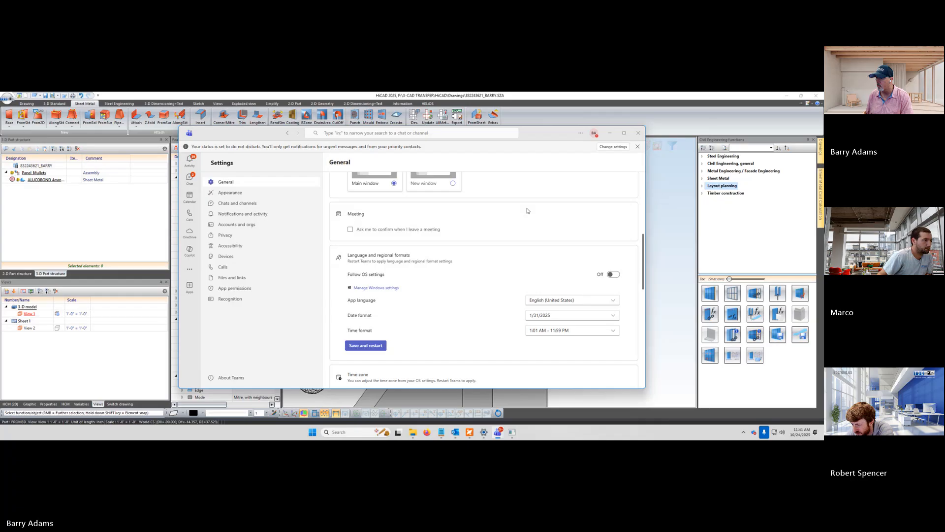
pyautogui.scroll(-3, 526, 211)
pyautogui.click(613, 200)
# Read through the General settings from the time zone and translation options down to the editor spellcheck and out-of-office options
pyautogui.scroll(-2, 476, 258)
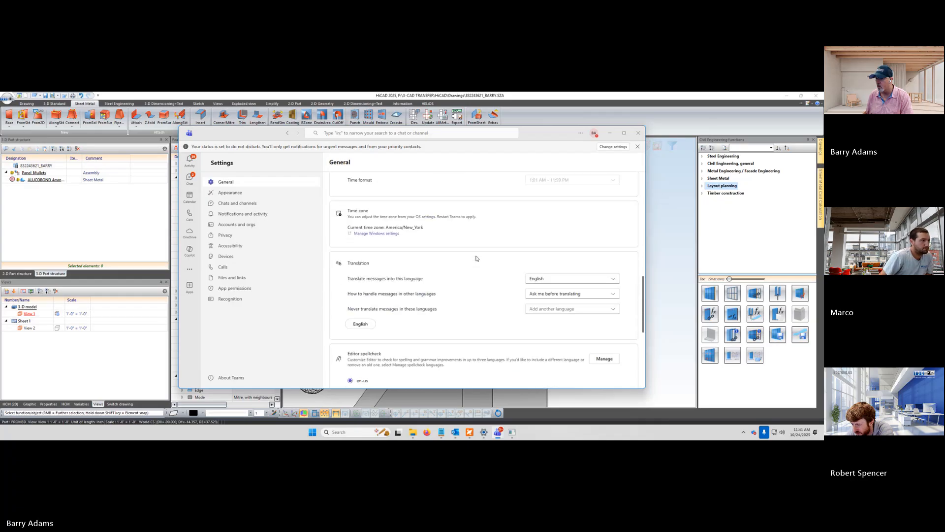
pyautogui.scroll(-2, 463, 257)
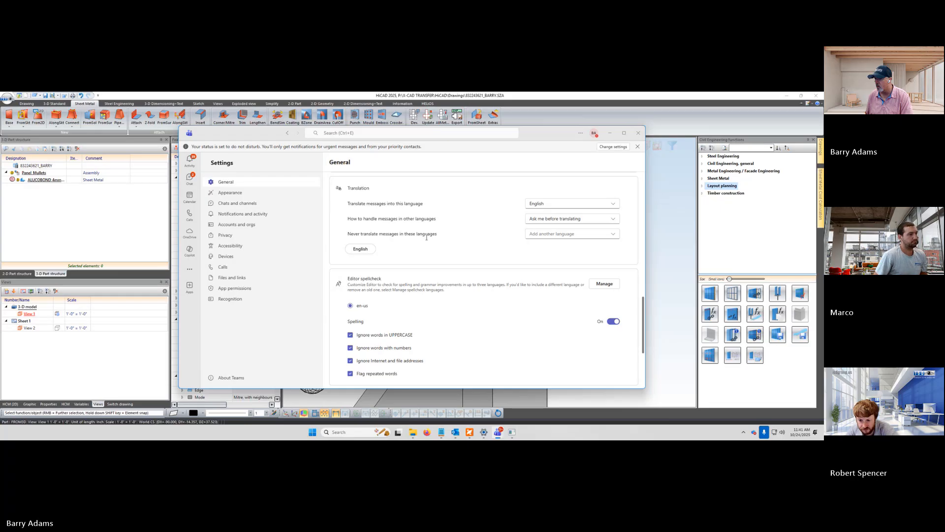
pyautogui.scroll(-2, 463, 252)
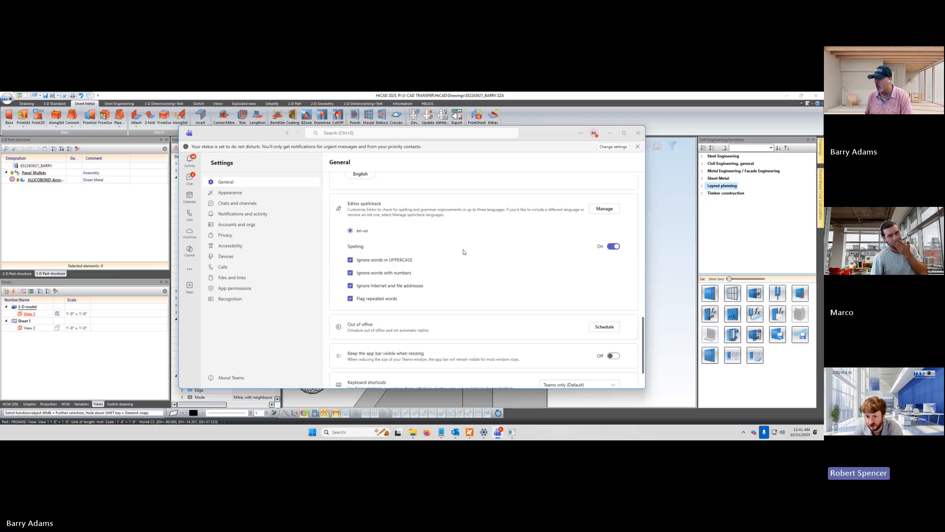
# Search Teams for "remote", view the Microsoft_Windows_RemoteDesktop file's details in the browser, and close the browser
pyautogui.click(363, 133)
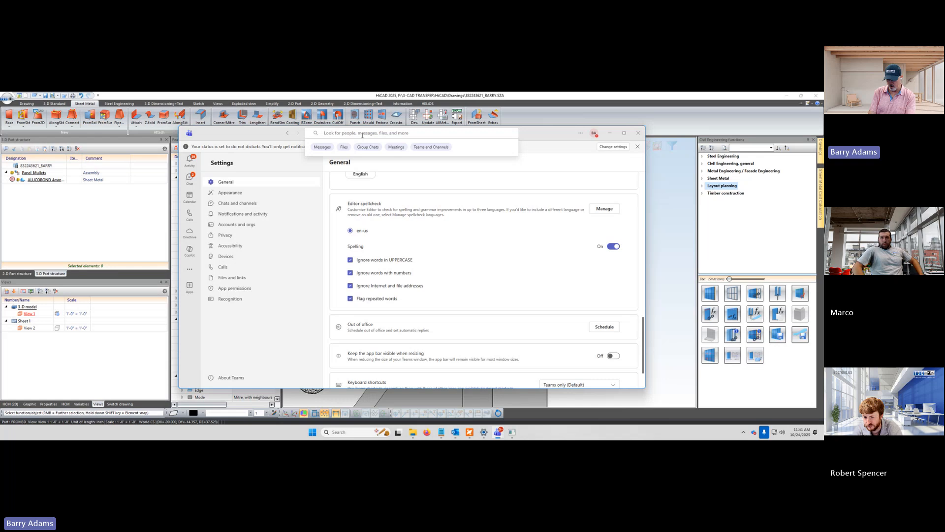
pyautogui.write('remote')
pyautogui.press('Return')
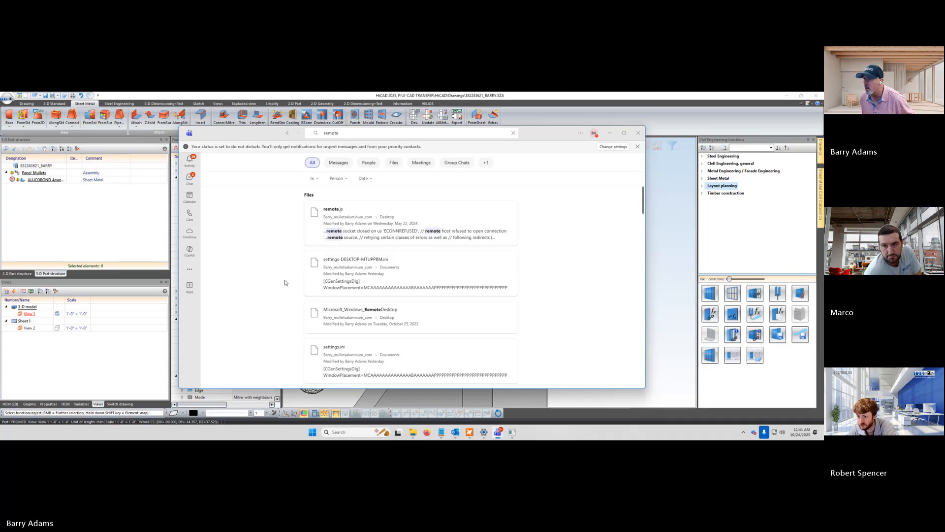
pyautogui.scroll(-2, 285, 282)
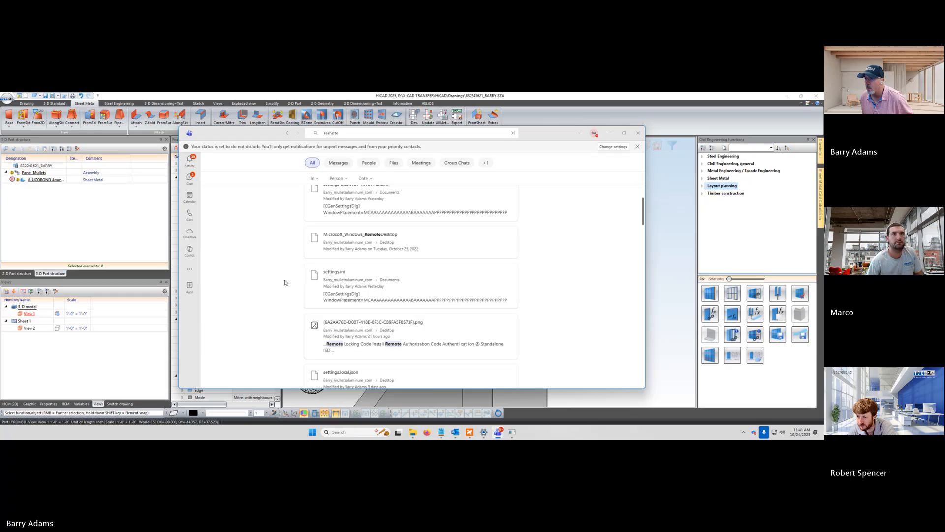
pyautogui.click(333, 244)
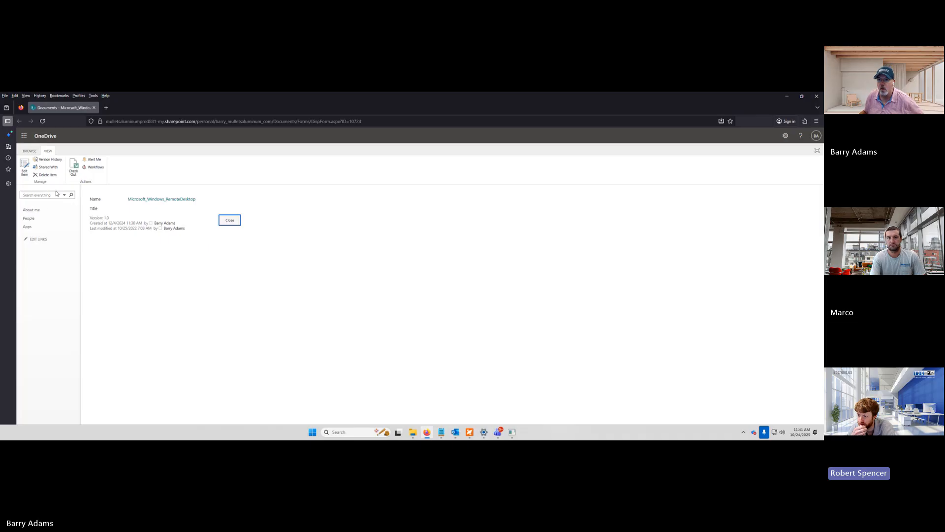
pyautogui.click(816, 99)
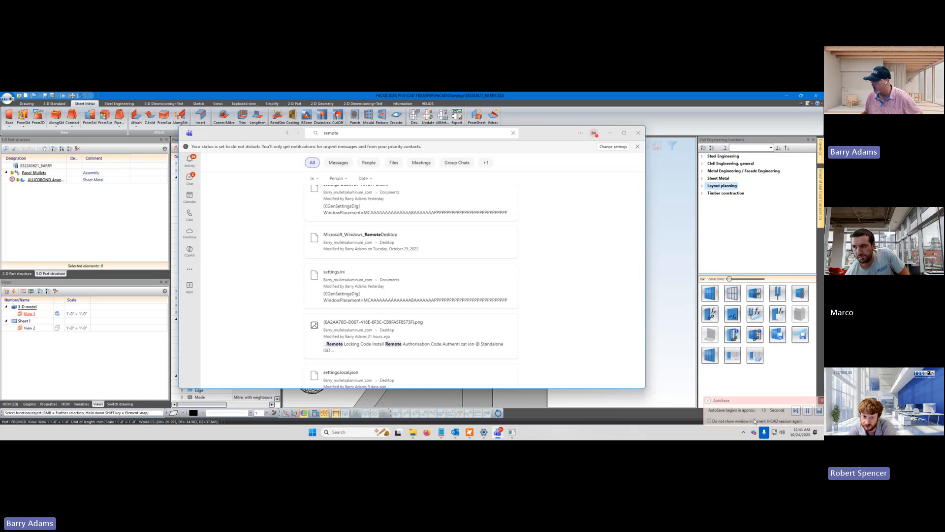
# Open the Windows Graphics settings, check the advanced graphics settings and custom application list, and close the window
pyautogui.click(744, 433)
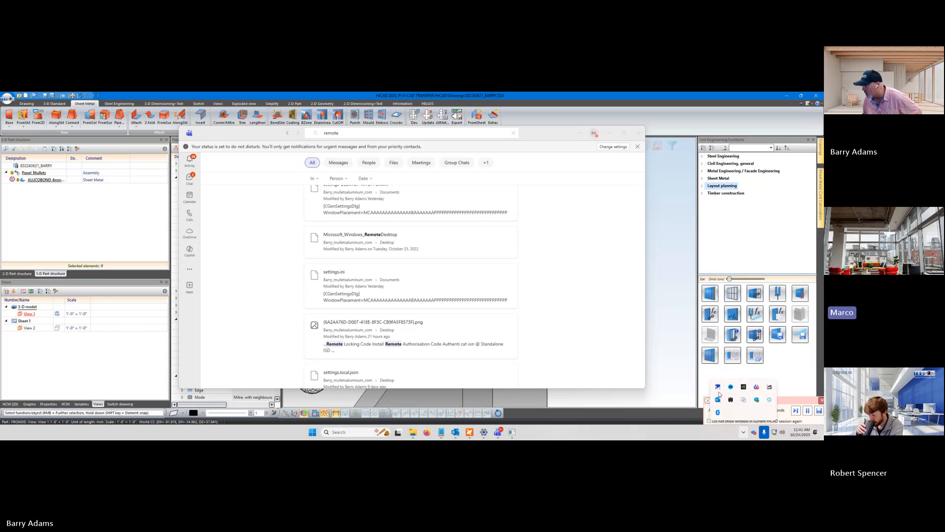
pyautogui.click(364, 431)
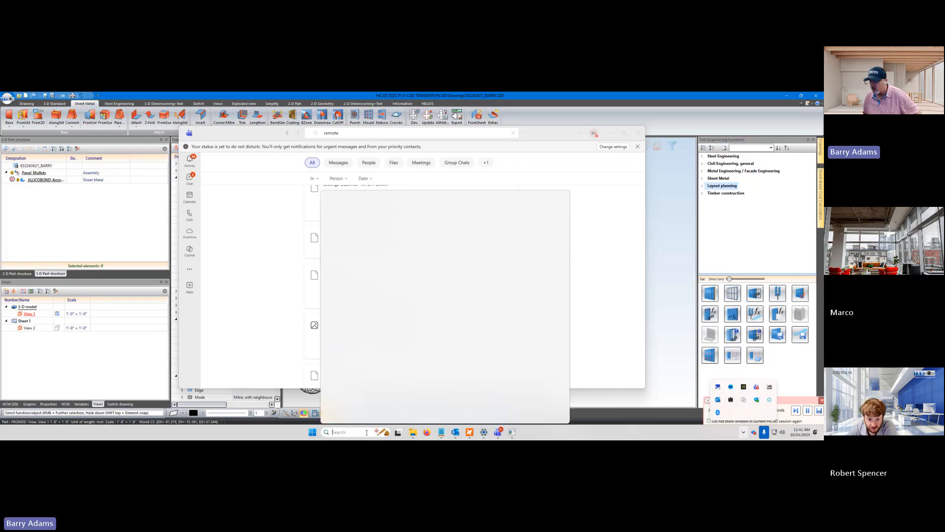
pyautogui.write('graph')
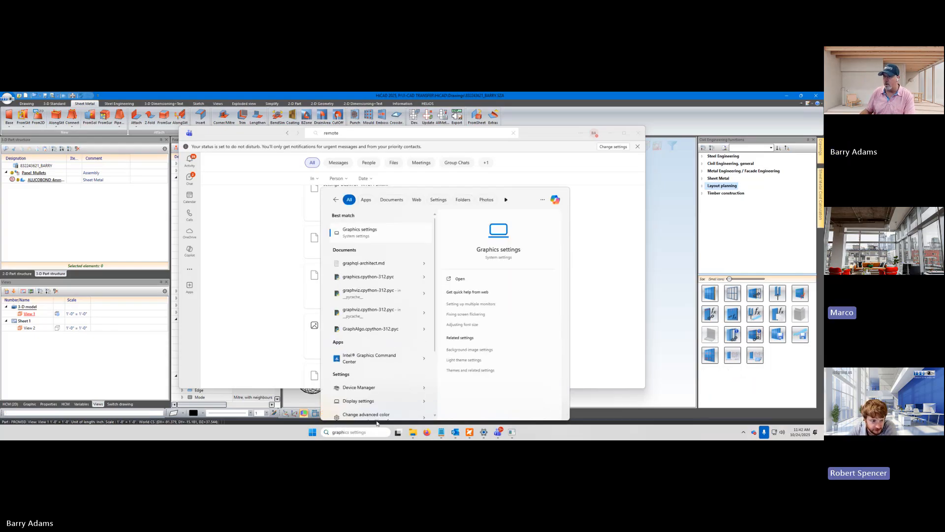
pyautogui.click(350, 231)
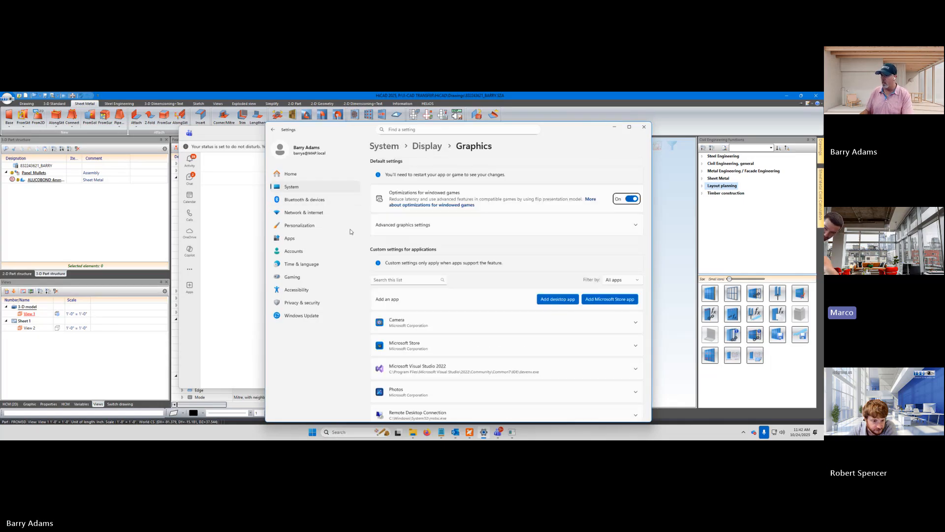
pyautogui.click(408, 227)
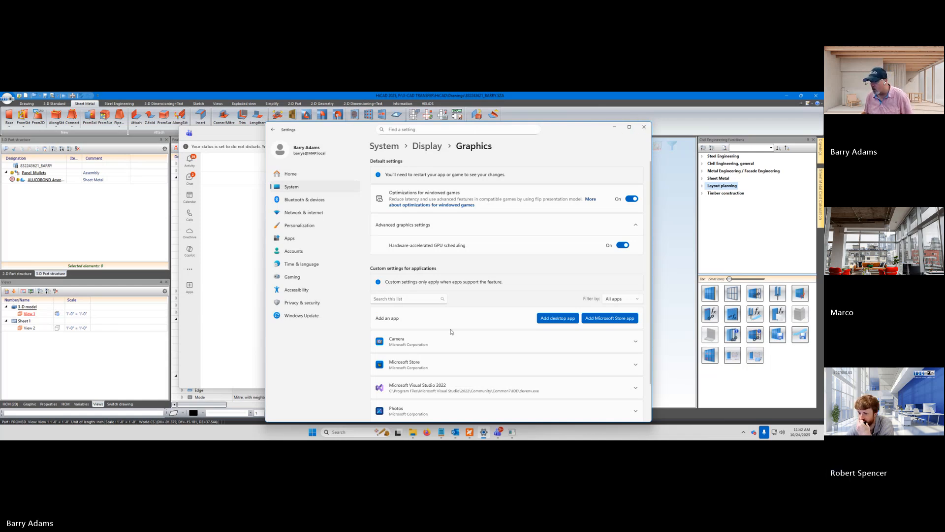
pyautogui.scroll(-2, 449, 331)
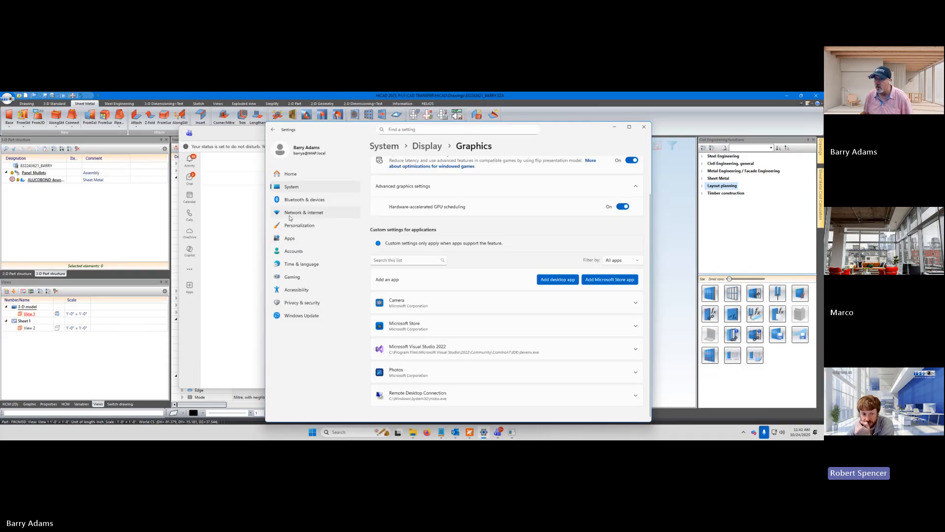
pyautogui.scroll(2, 455, 164)
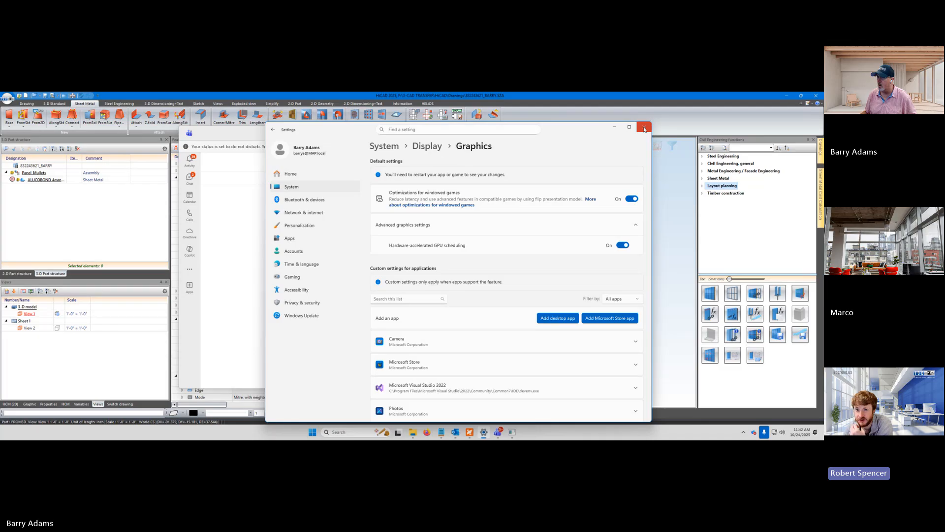
pyautogui.click(644, 129)
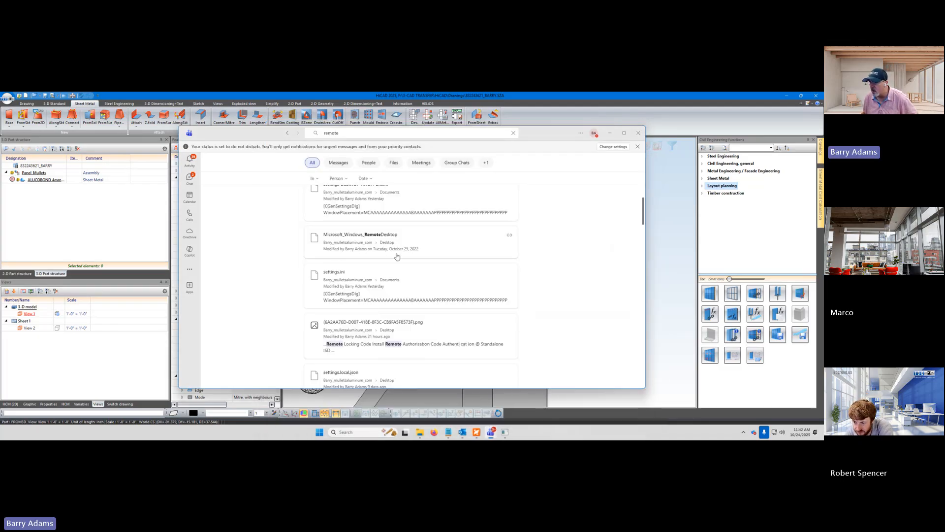
# Look further through the "remote" search results and reopen the details of the Microsoft_Windows_RemoteDesktop file
pyautogui.scroll(-5, 284, 297)
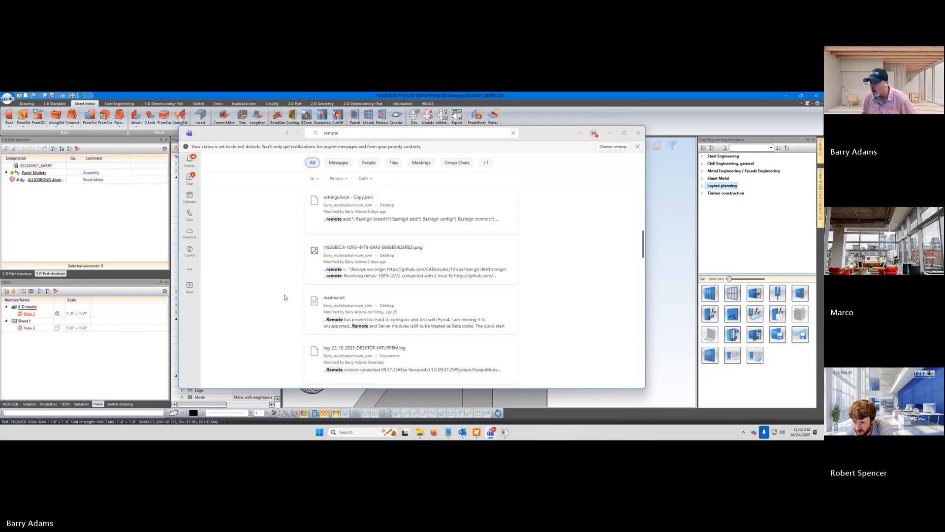
pyautogui.scroll(3, 284, 297)
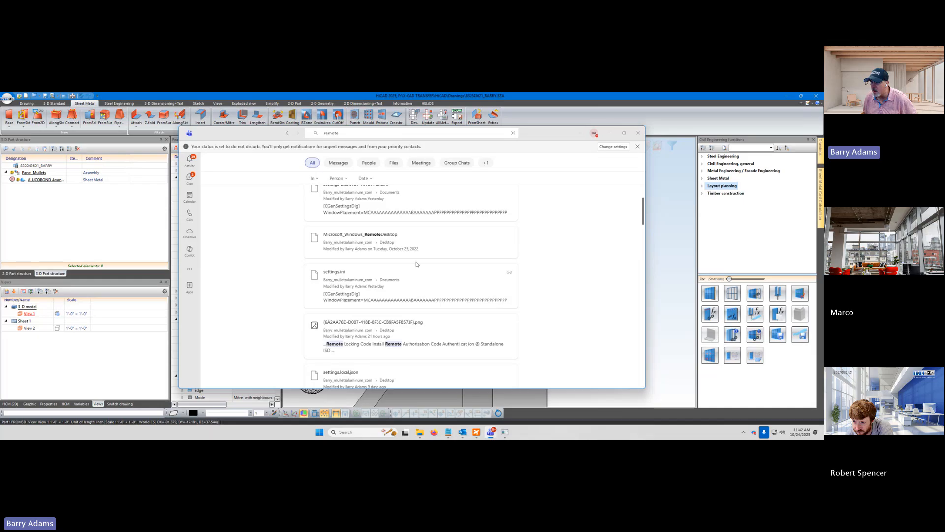
pyautogui.click(421, 246)
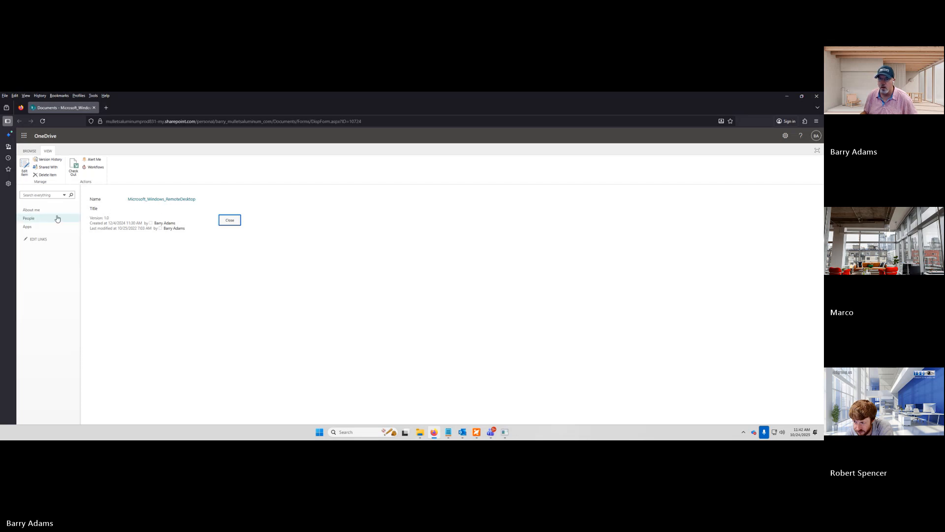
# View the SharePoint site contents and start page, dismiss the welcome introduction, and close the browser
pyautogui.click(28, 227)
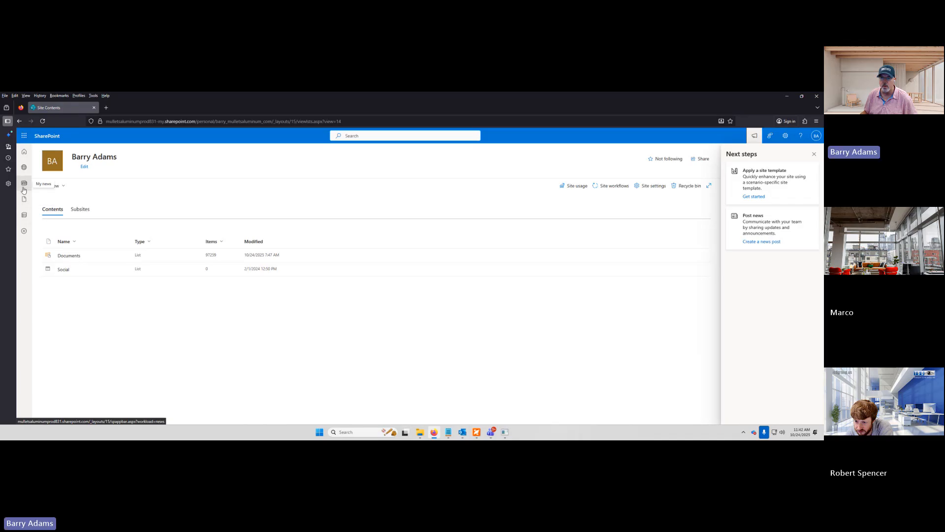
pyautogui.click(24, 154)
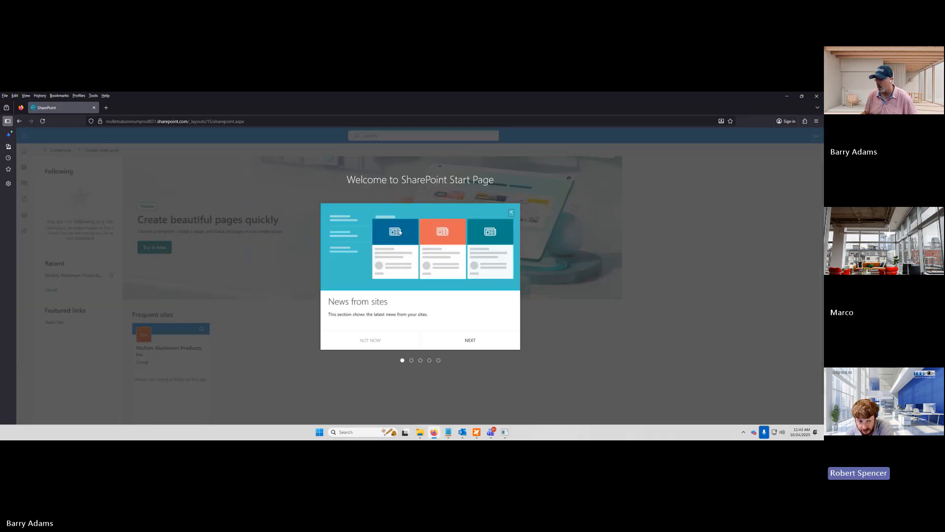
pyautogui.click(511, 212)
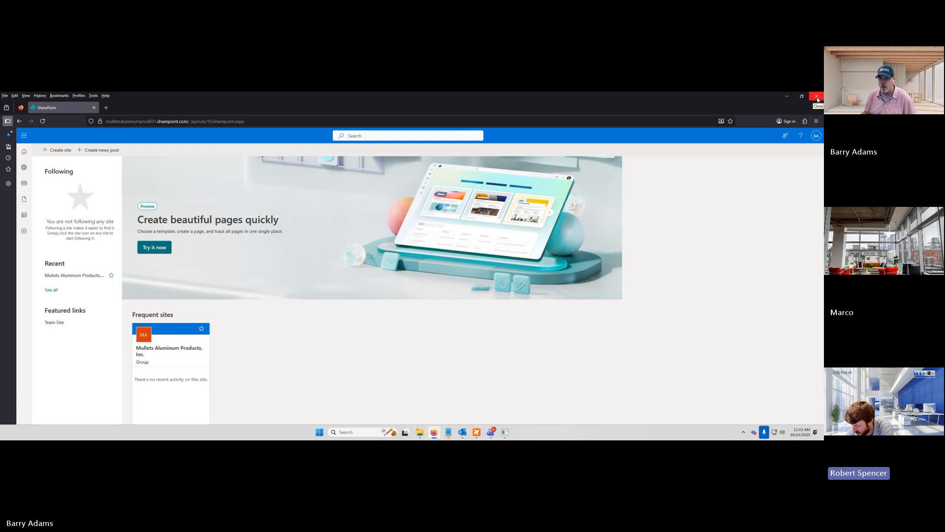
pyautogui.click(817, 98)
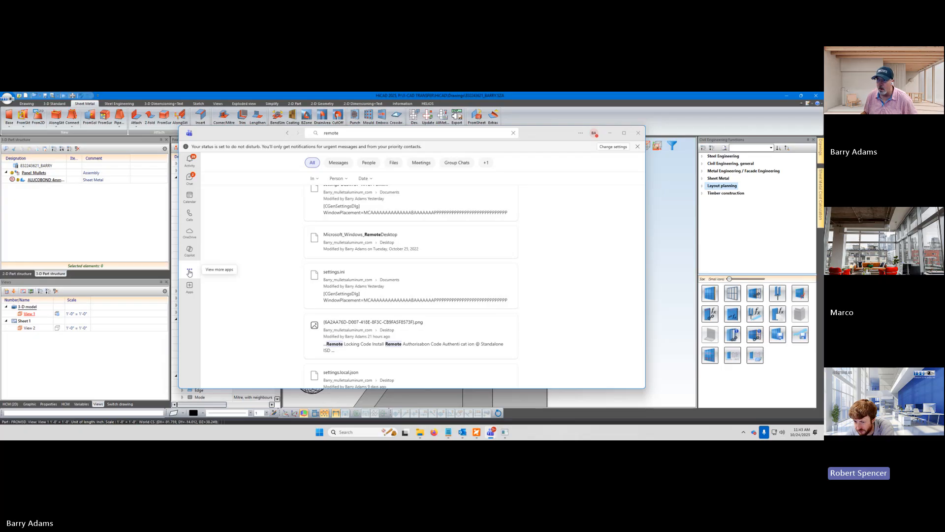
# Look through the remaining "remote" results in Teams, and filter them by Meetings and by Teams and Channels
pyautogui.scroll(-3, 350, 305)
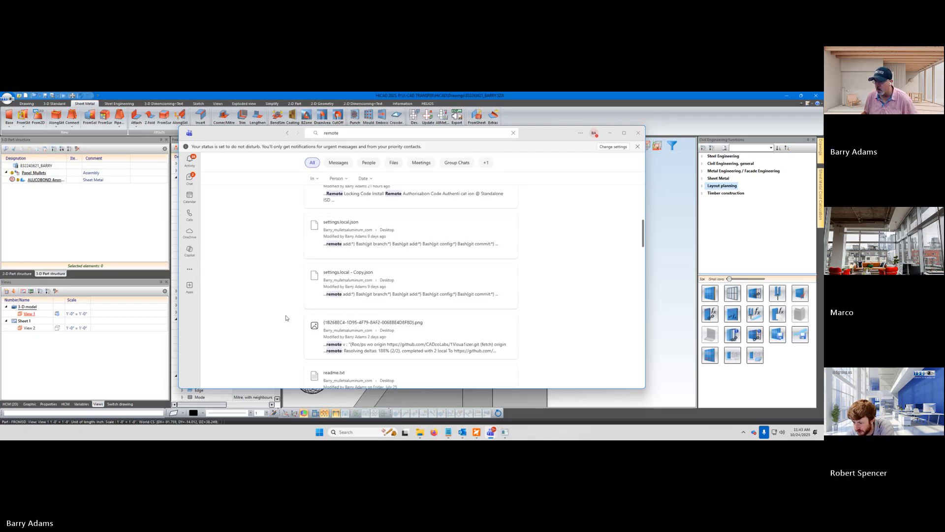
pyautogui.scroll(-3, 432, 333)
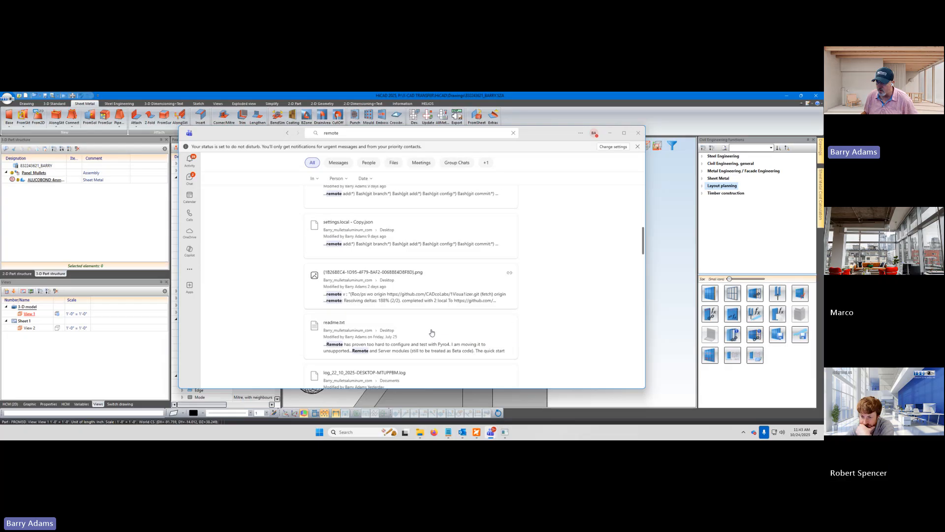
pyautogui.scroll(-3, 432, 333)
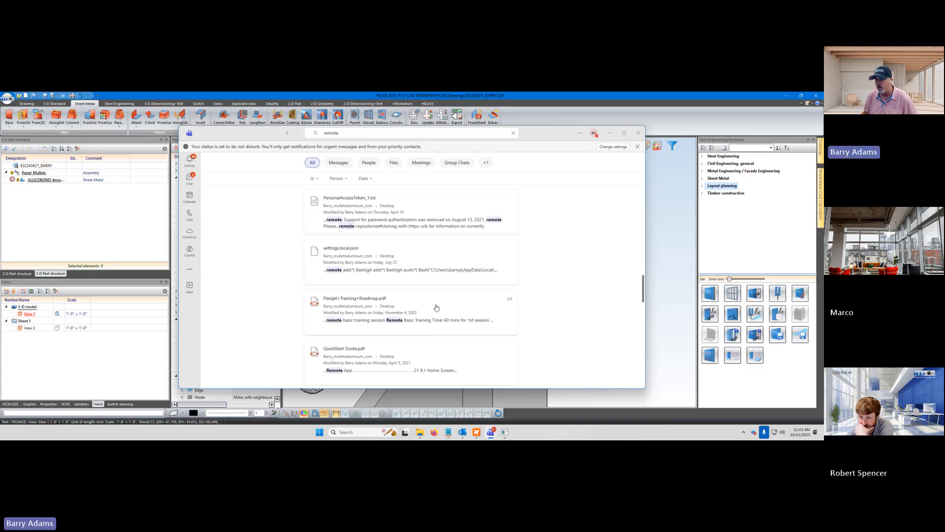
pyautogui.scroll(-2, 435, 307)
pyautogui.scroll(-5, 433, 320)
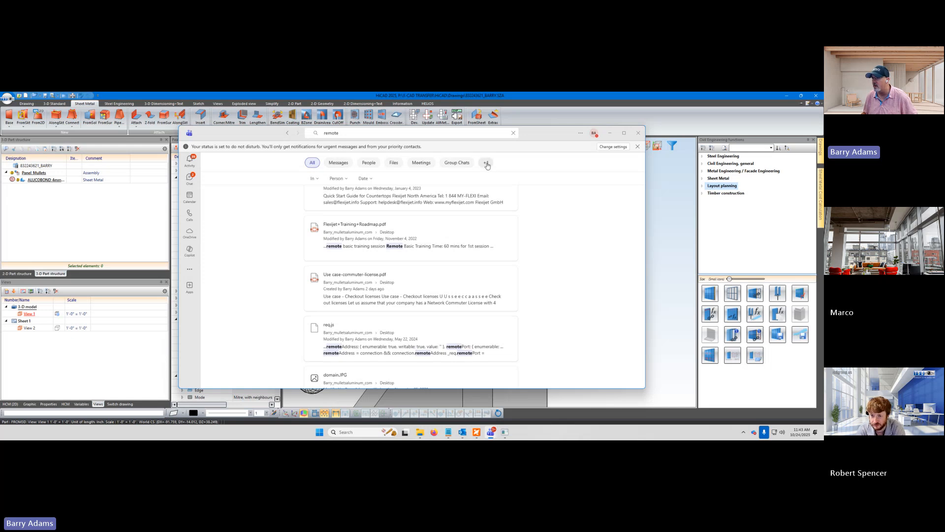
pyautogui.click(421, 163)
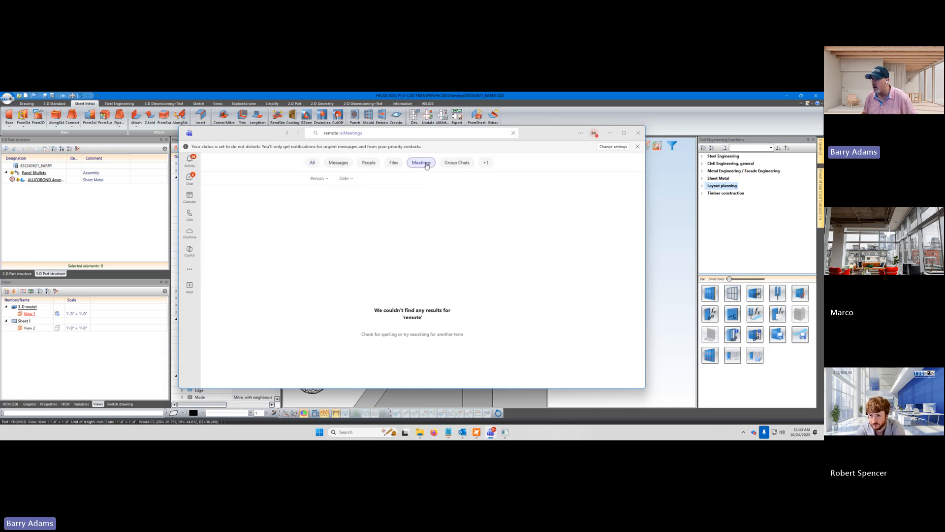
pyautogui.click(486, 164)
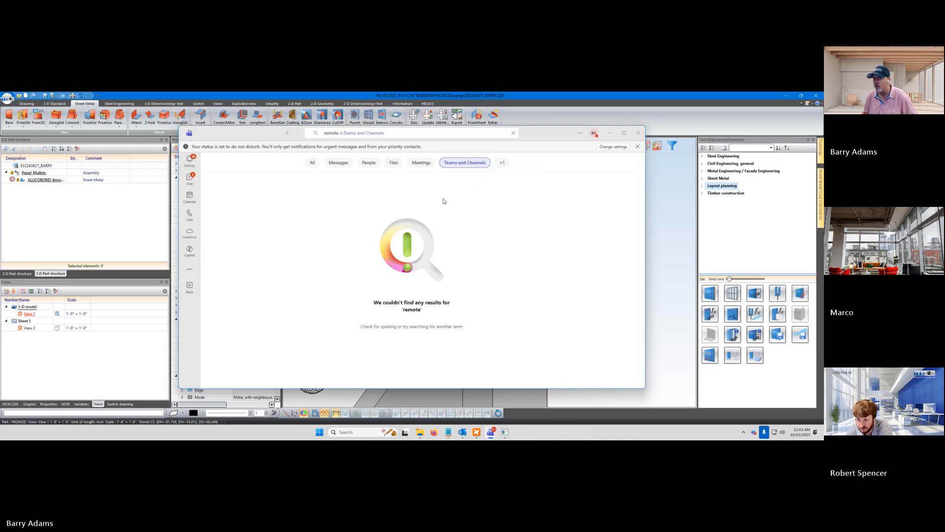
# Check the Manage priority access settings and the account manager options, and open the About Teams information
pyautogui.click(610, 147)
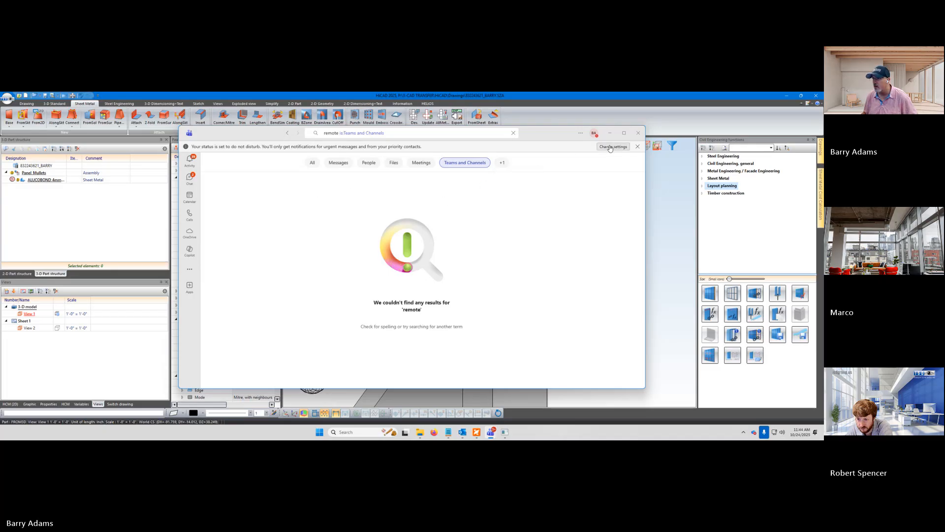
pyautogui.click(582, 133)
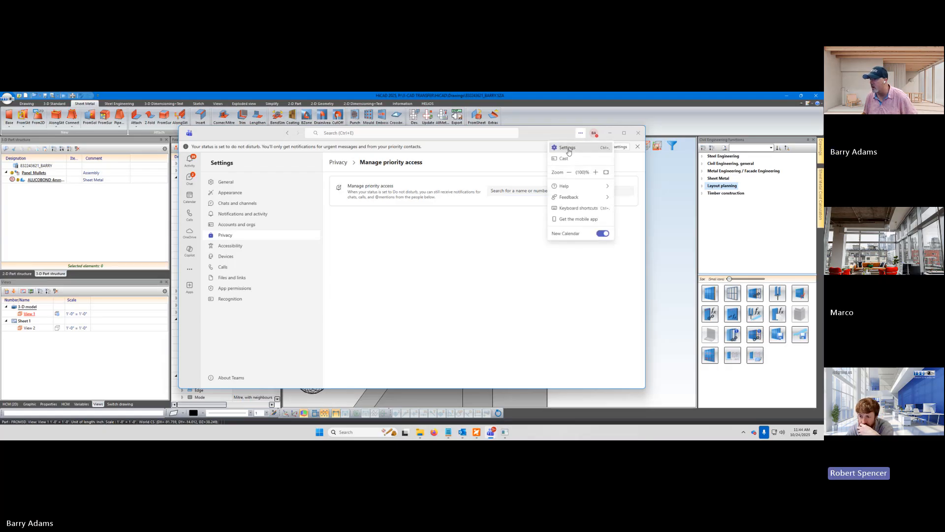
pyautogui.click(569, 148)
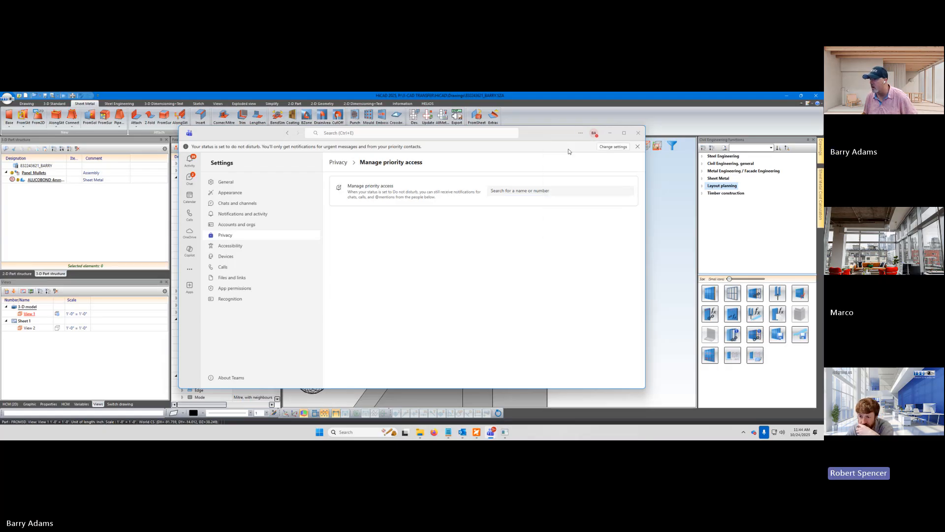
pyautogui.click(595, 135)
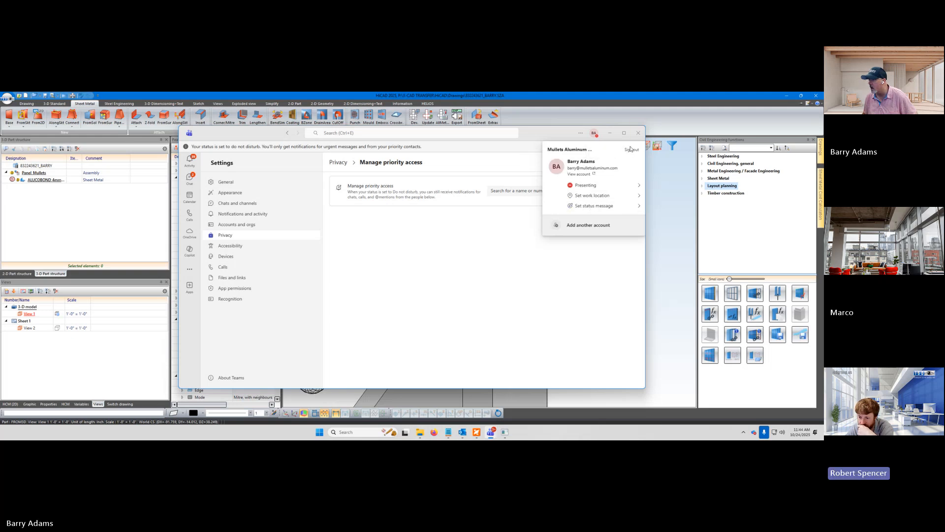
pyautogui.click(475, 283)
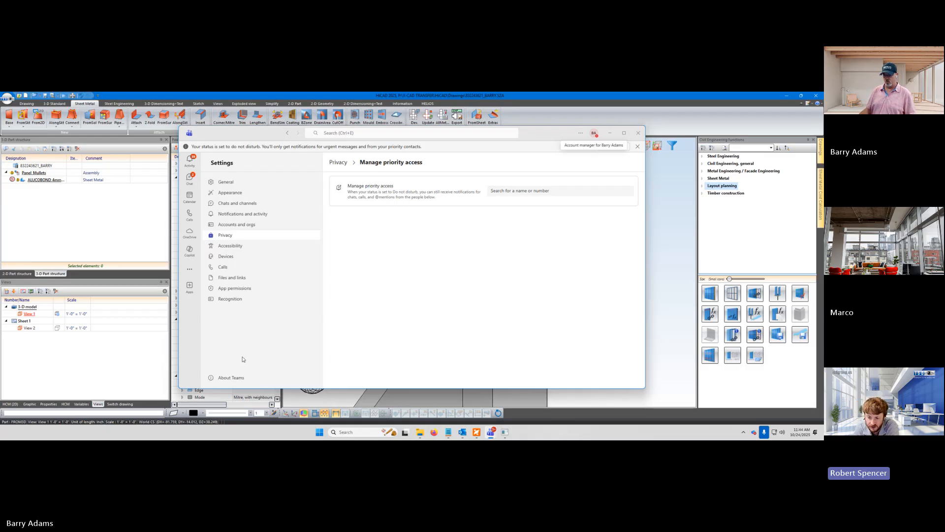
pyautogui.click(227, 377)
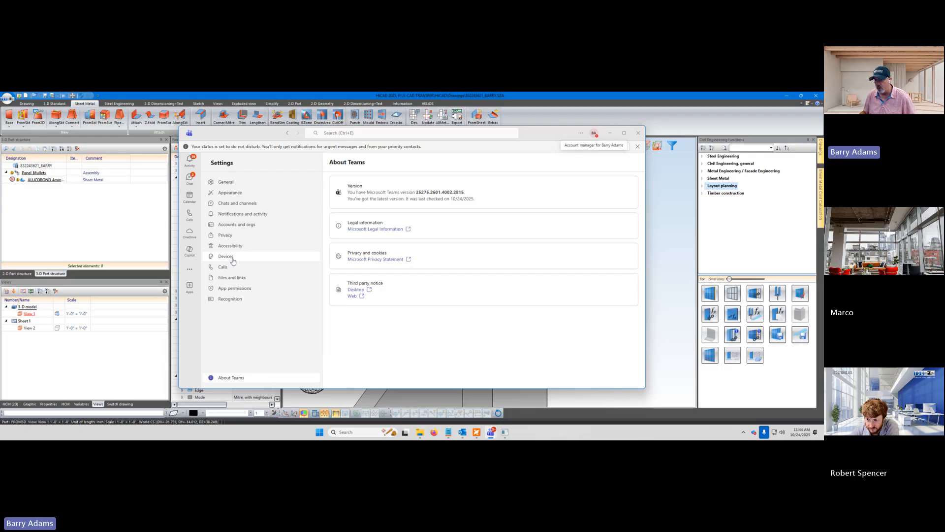
# Look through the app permissions list in Teams settings and check the permissions of the Connections app
pyautogui.click(234, 290)
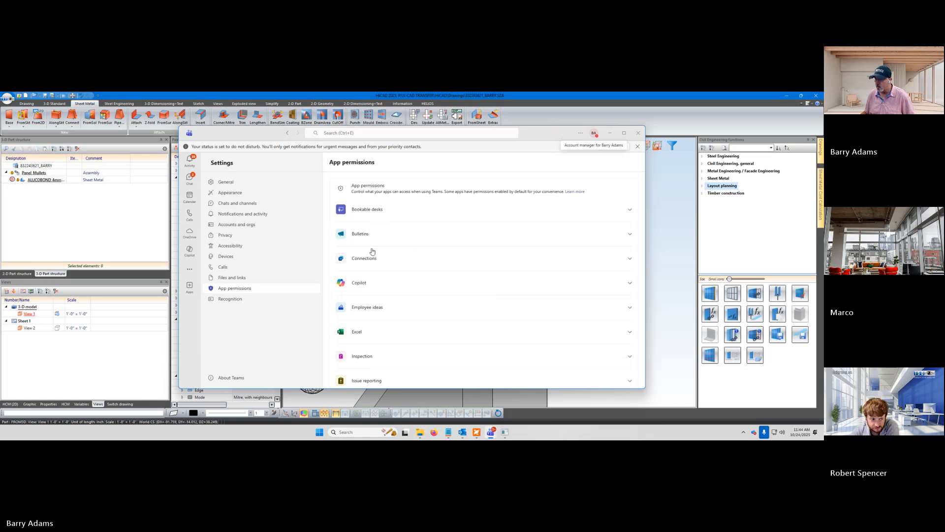
pyautogui.scroll(-3, 431, 295)
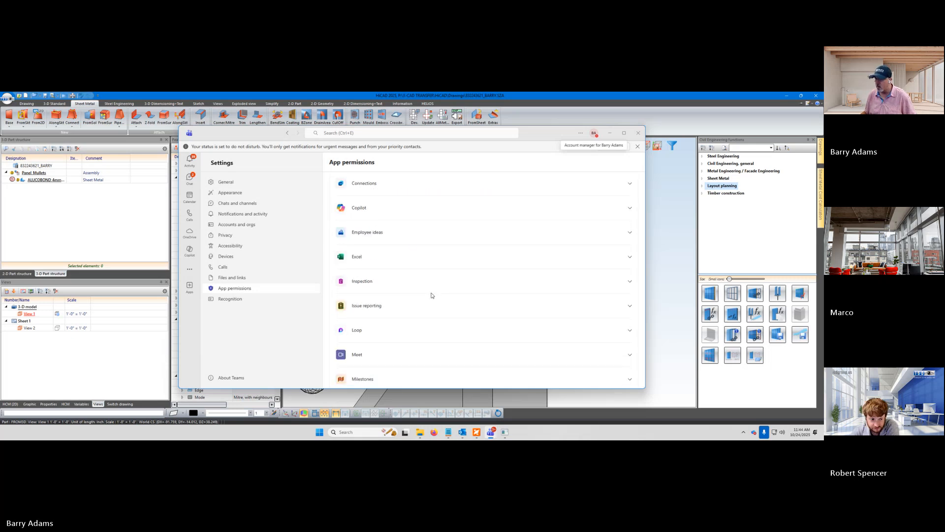
pyautogui.scroll(-3, 432, 296)
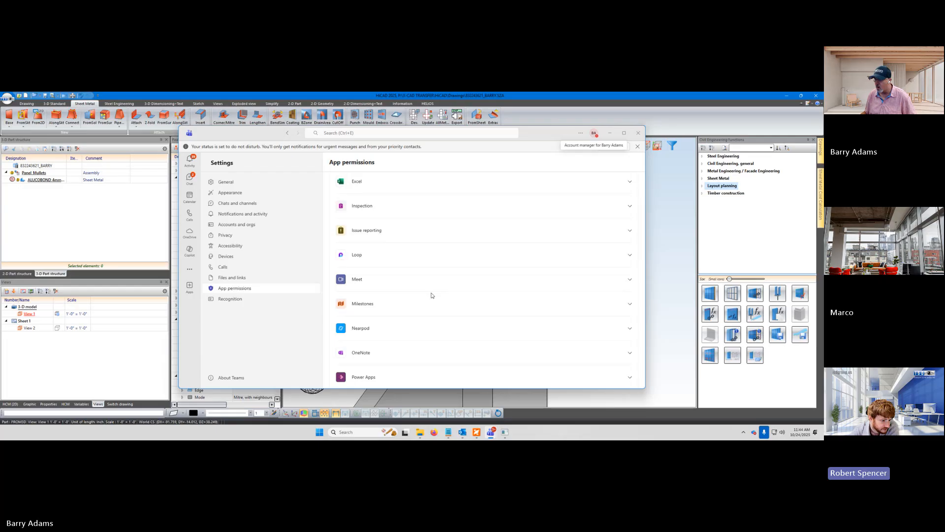
pyautogui.scroll(-3, 432, 296)
pyautogui.scroll(-3, 431, 295)
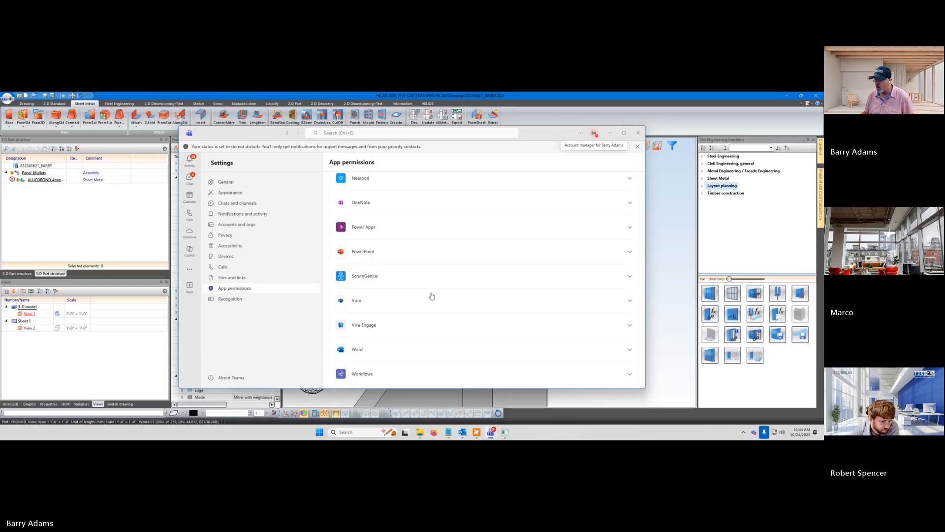
pyautogui.scroll(-1, 432, 295)
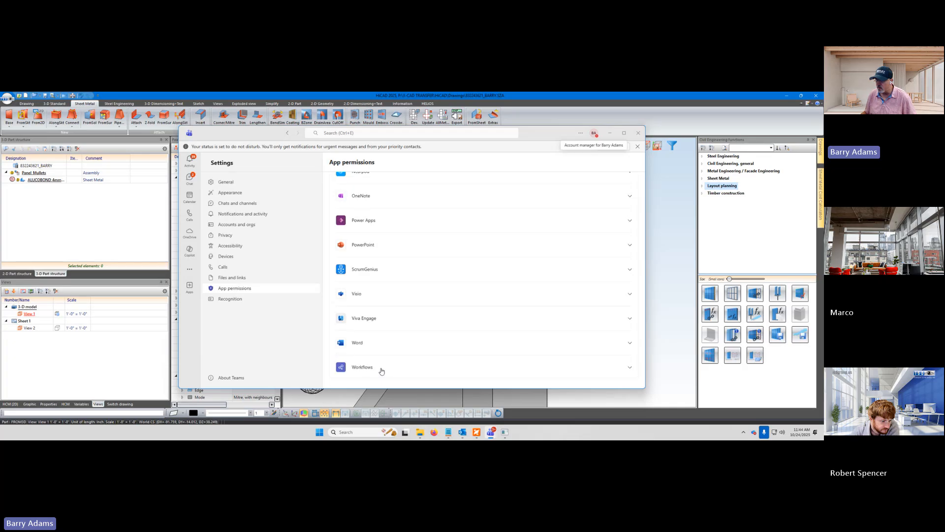
pyautogui.scroll(3, 400, 361)
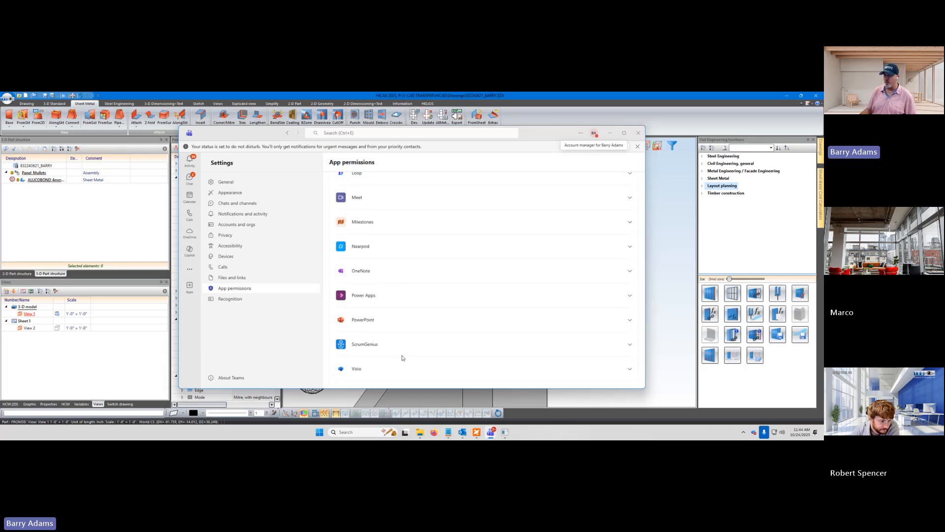
pyautogui.scroll(8, 401, 358)
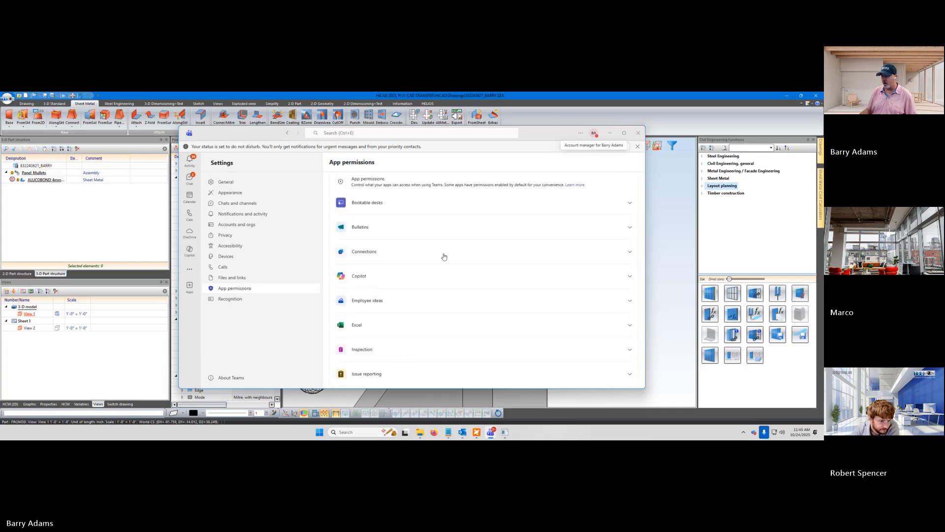
pyautogui.click(629, 252)
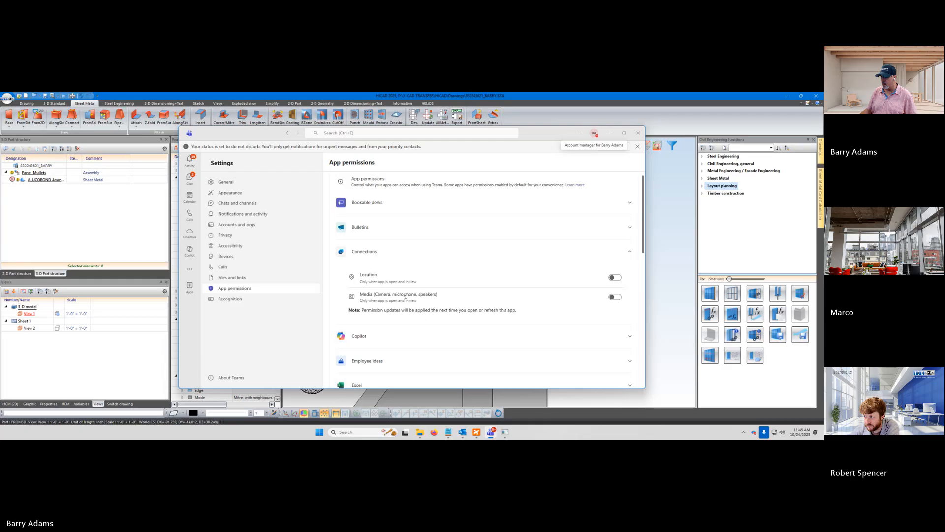
pyautogui.click(629, 254)
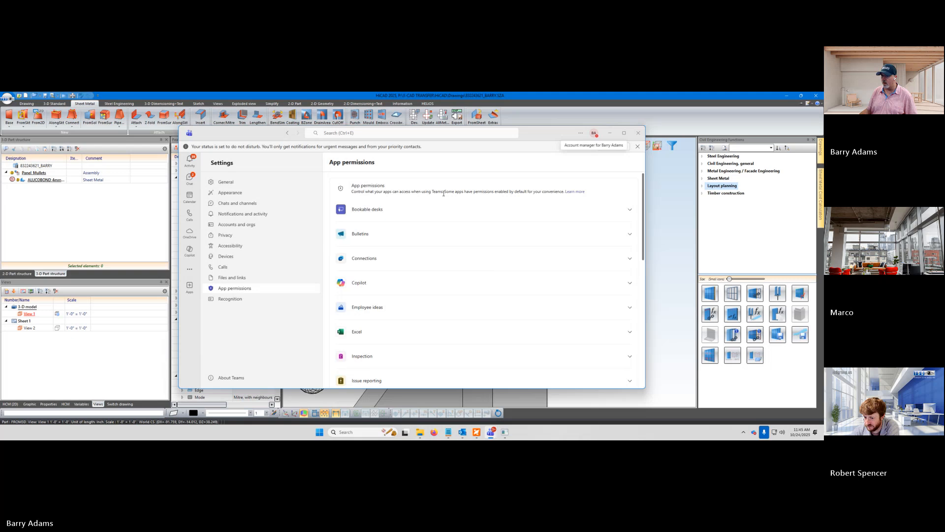
# Check the accounts and organizations settings, view the account's Organizations page without giving feedback, and close the browser
pyautogui.click(232, 225)
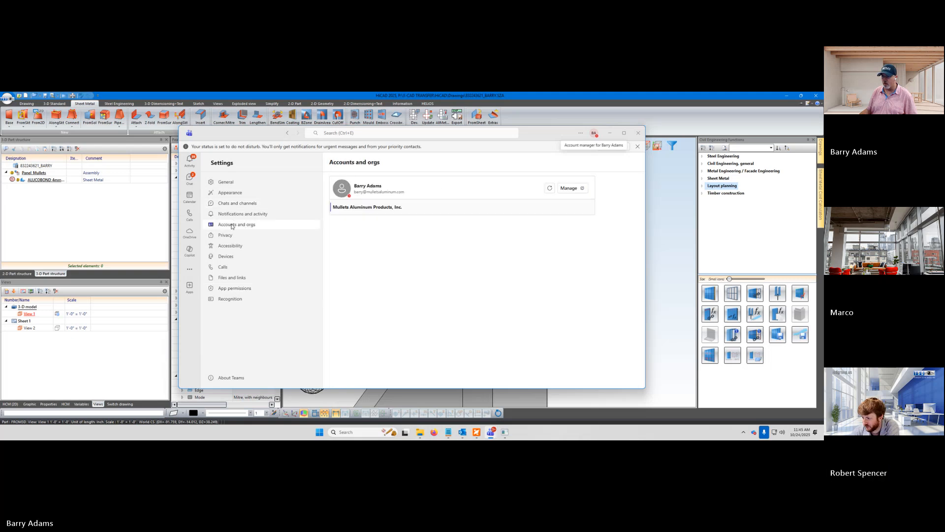
pyautogui.click(570, 189)
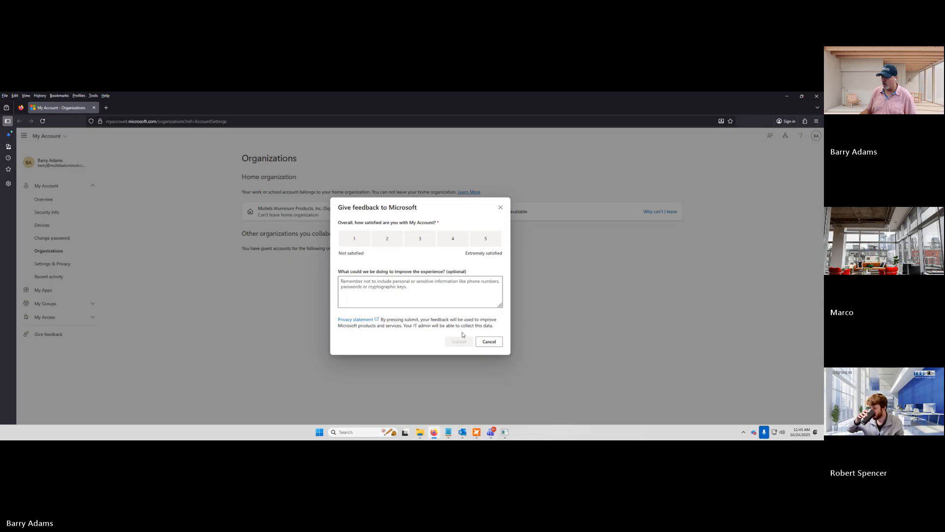
pyautogui.click(489, 341)
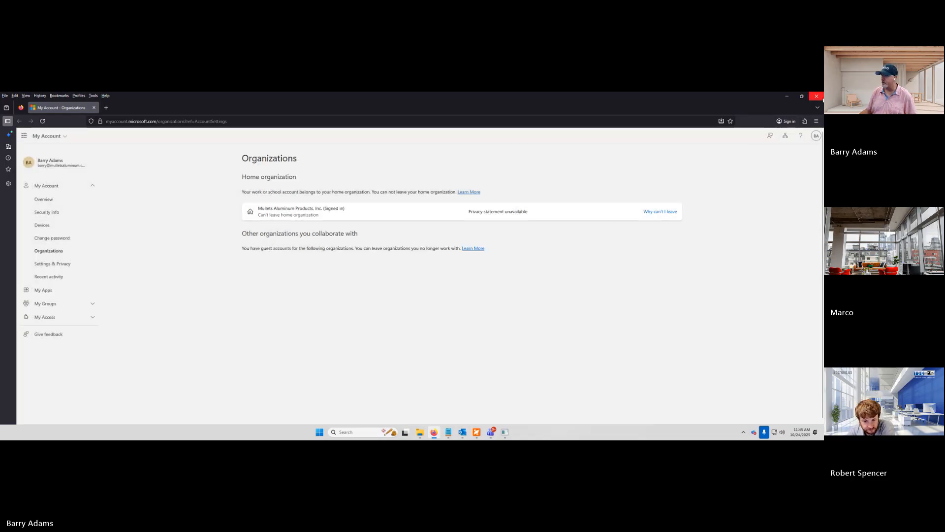
pyautogui.click(818, 108)
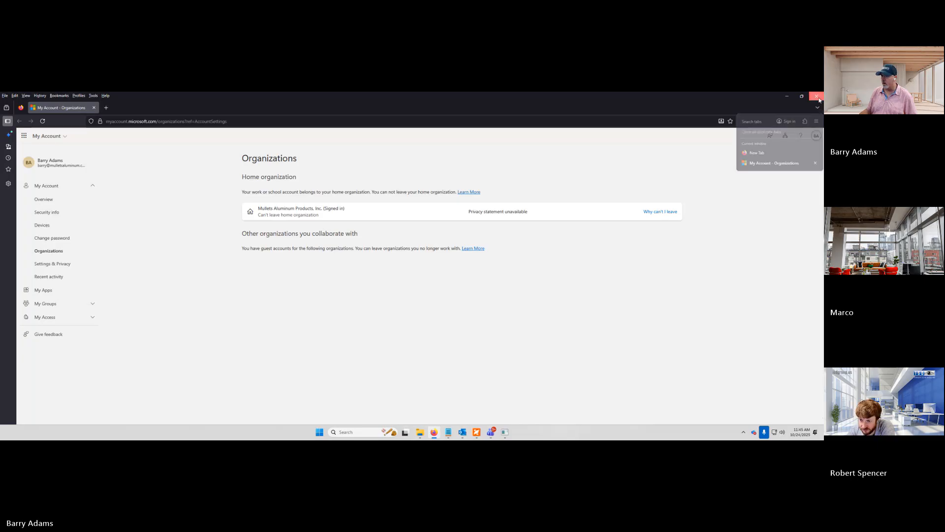
pyautogui.click(819, 99)
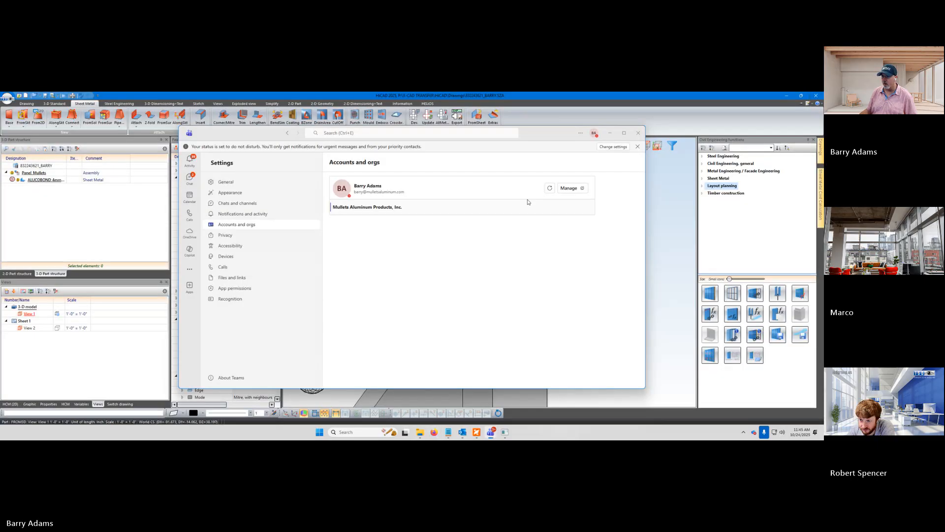
# Look through the General settings down to the keyboard shortcut options, and close Teams
pyautogui.click(227, 193)
pyautogui.click(224, 184)
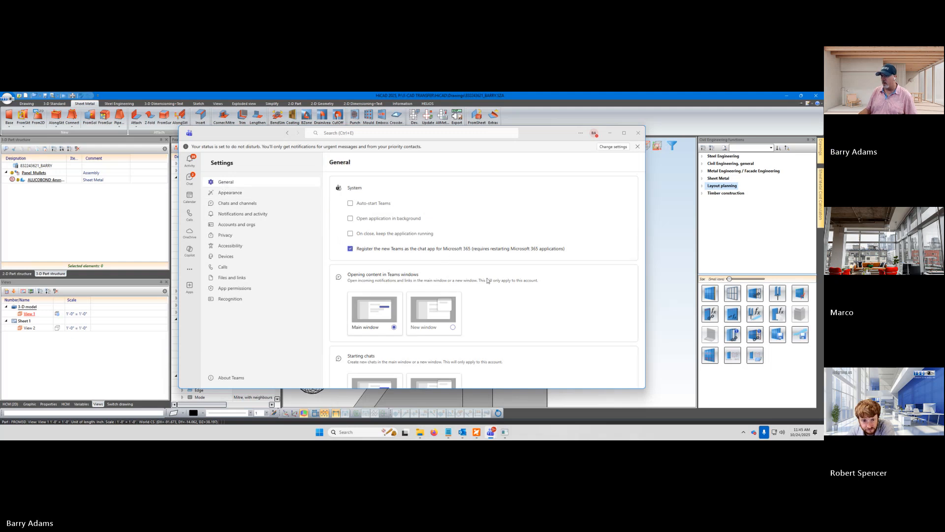
pyautogui.scroll(-3, 567, 311)
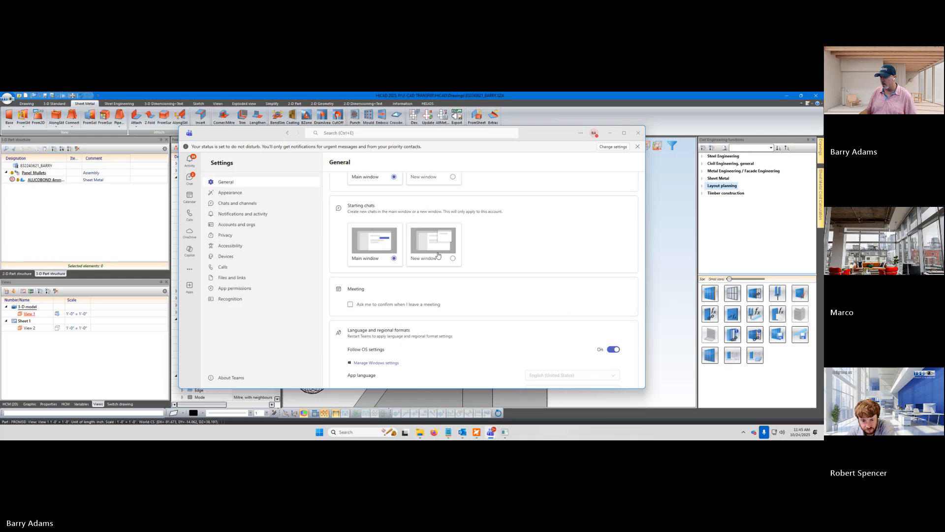
pyautogui.scroll(-6, 511, 307)
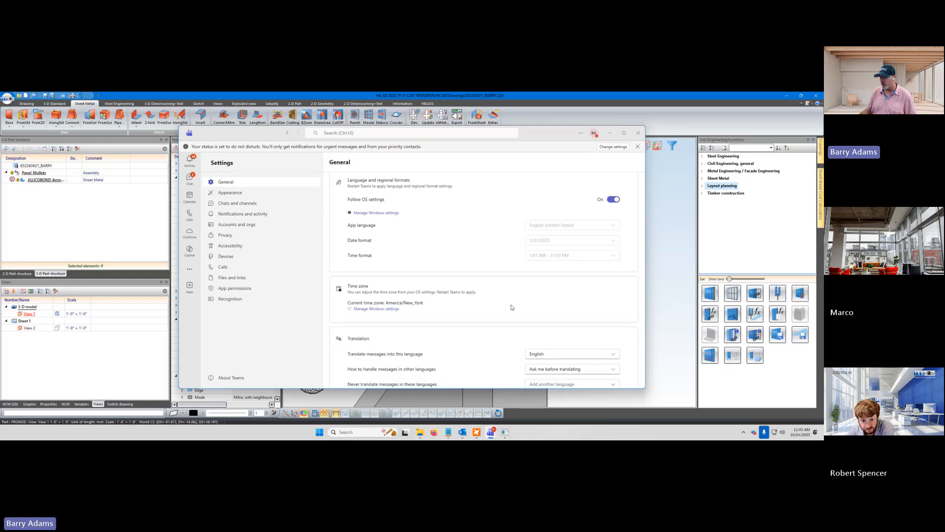
pyautogui.scroll(-4, 477, 302)
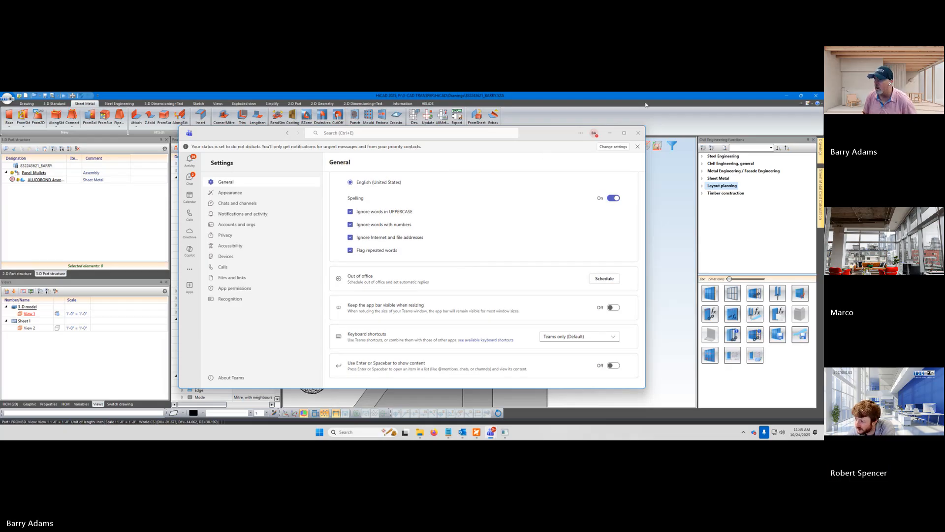
pyautogui.click(639, 136)
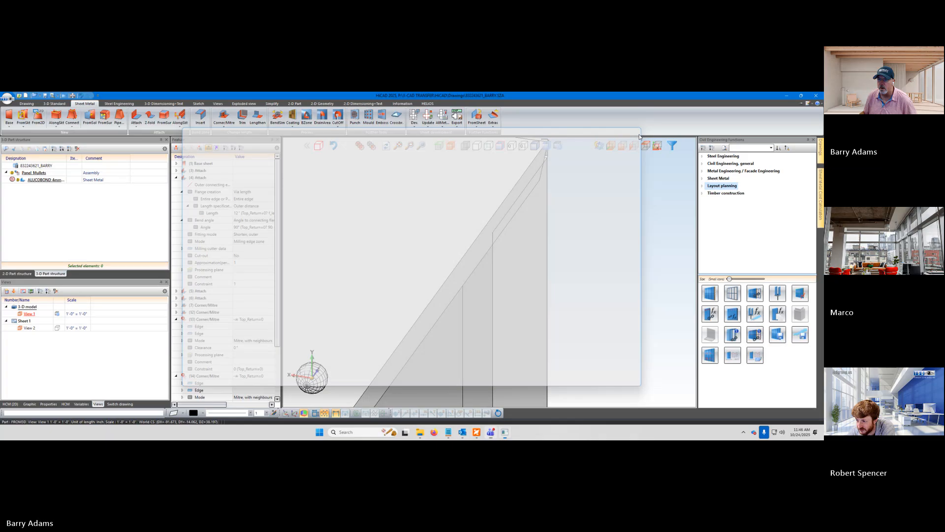
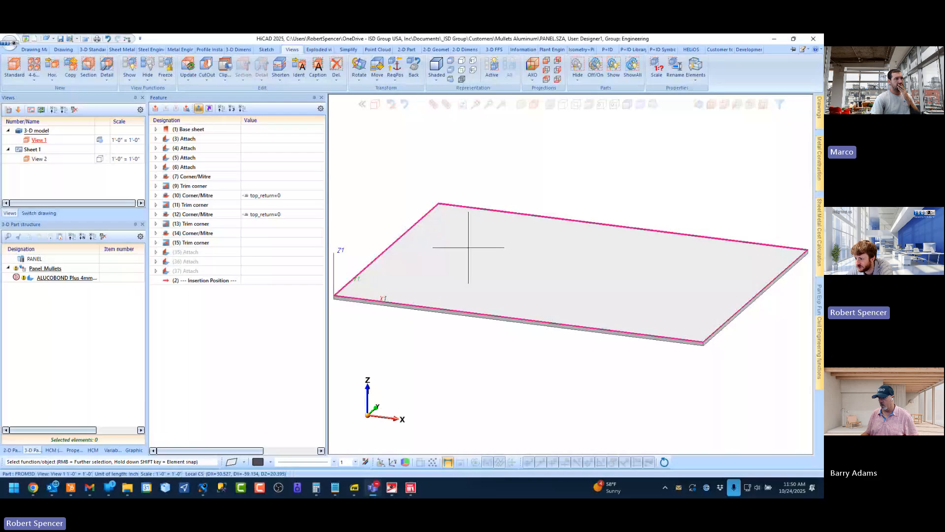
# In the HiCAD PANEL drawing, set the Panel_Mullets variable top_return to 1
pyautogui.scroll(-5, 530, 253)
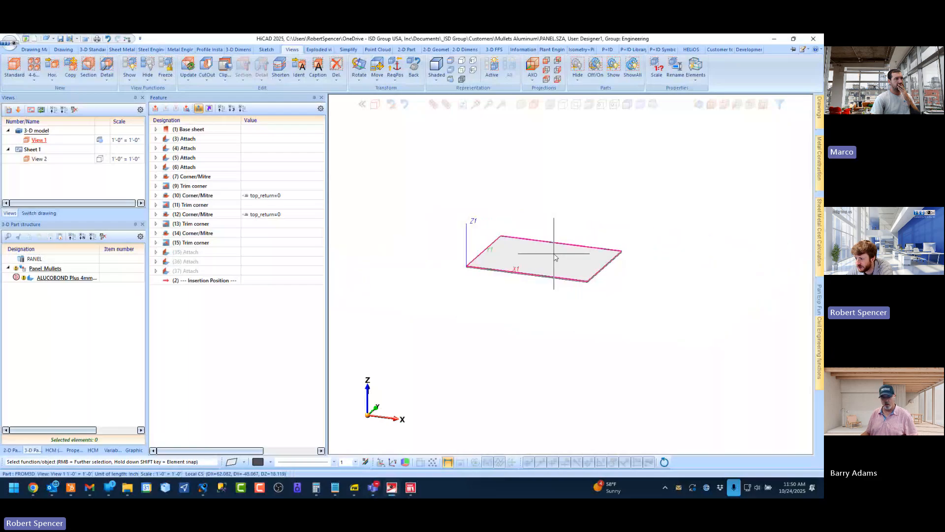
pyautogui.moveTo(553, 253); pyautogui.dragTo(443, 212, button='middle')
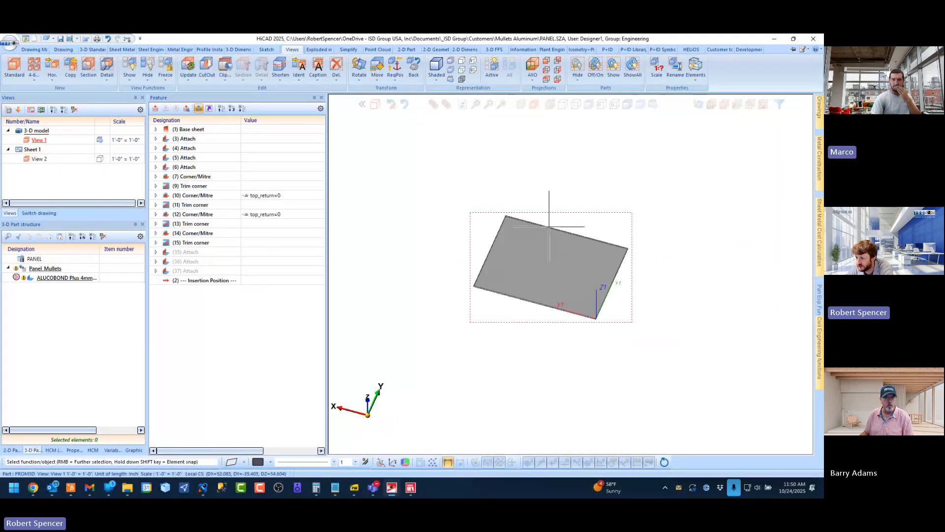
pyautogui.scroll(5, 492, 226)
pyautogui.click(112, 450)
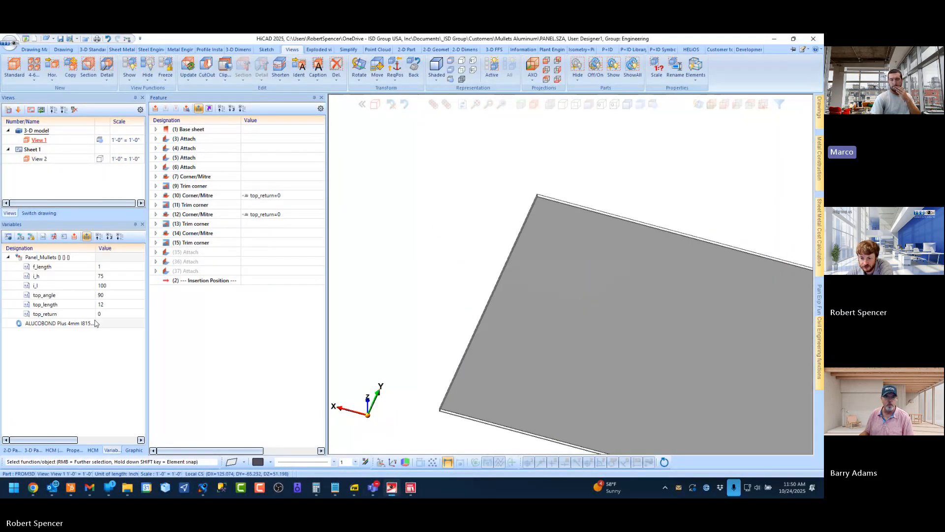
pyautogui.doubleClick(107, 313)
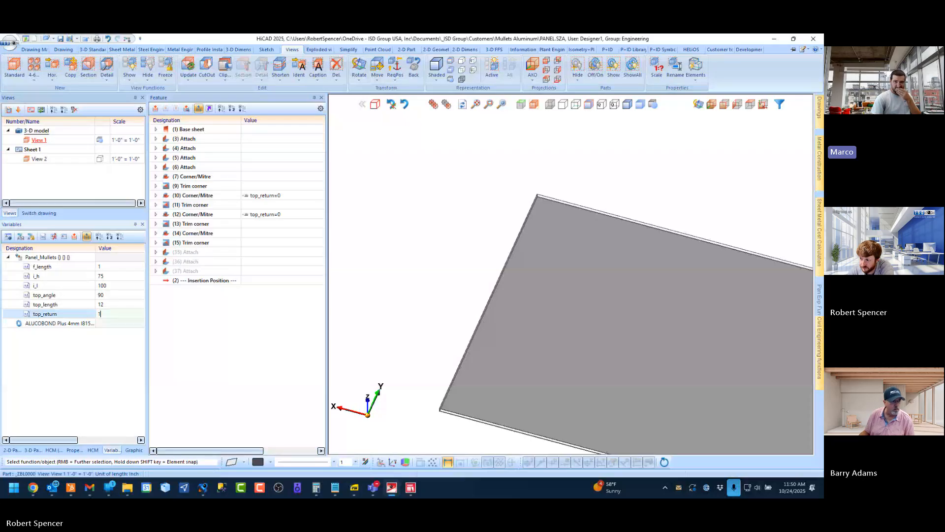
pyautogui.write('1')
pyautogui.press('Return')
pyautogui.moveTo(528, 224); pyautogui.dragTo(599, 218, button='middle')
pyautogui.scroll(-3, 475, 188)
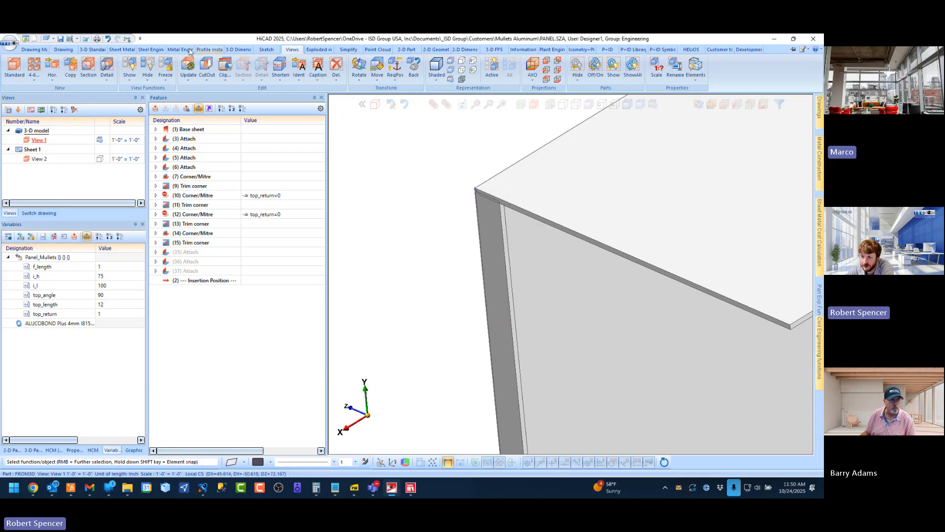
# Try to attach a flange of length 1 at 90° along the upper flange's edge next to the side flange
pyautogui.click(134, 50)
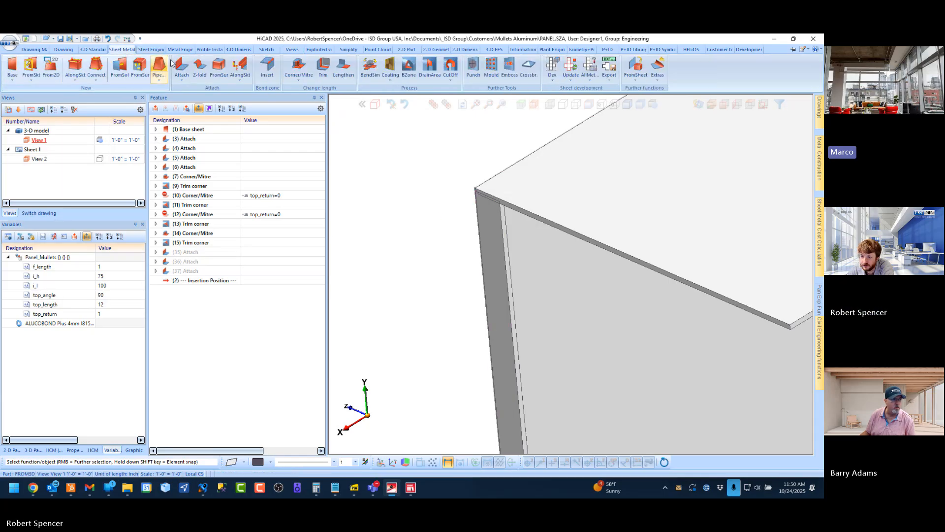
pyautogui.click(526, 208)
pyautogui.scroll(2, 498, 206)
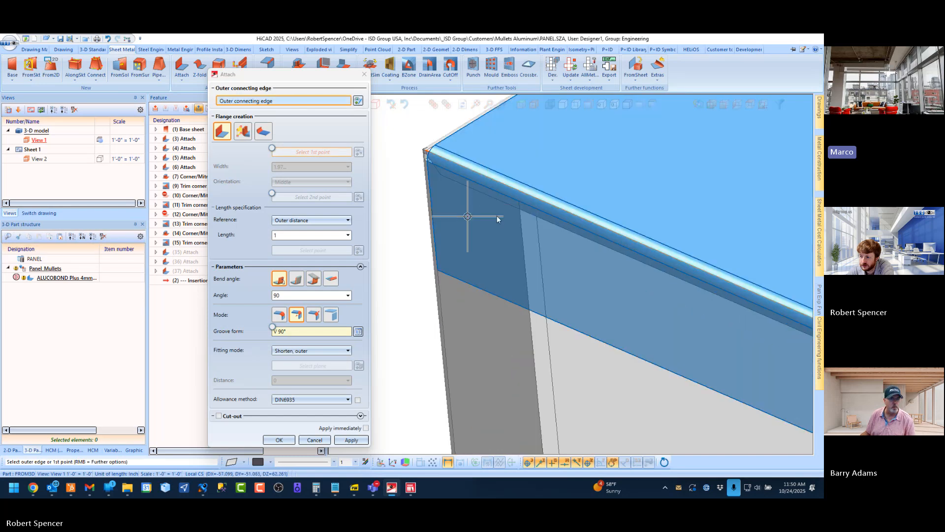
pyautogui.moveTo(498, 217)
pyautogui.mouseDown(button='middle')
pyautogui.moveTo(605, 190)
pyautogui.moveTo(497, 205)
pyautogui.mouseUp(button='middle')
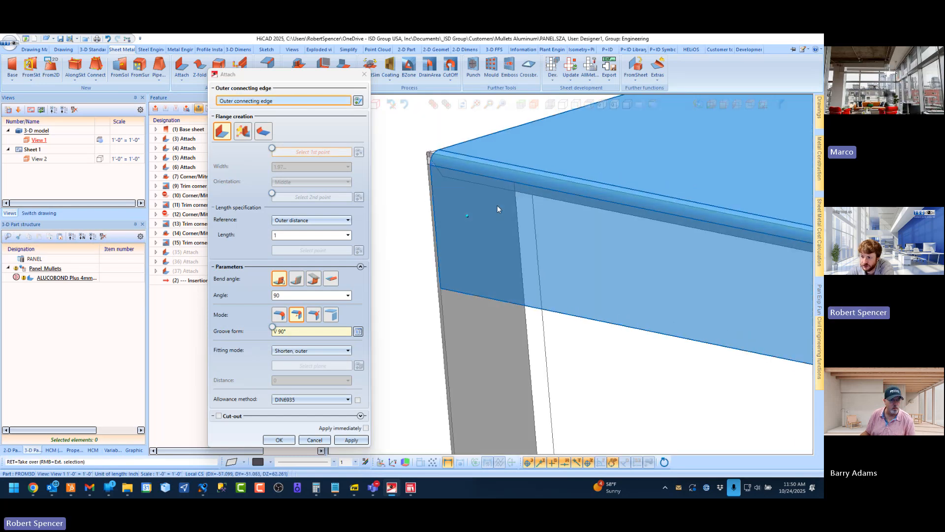
pyautogui.click(310, 442)
# Examine the Attach (5) side flange's settings and its corner with the upper flange from several angles
pyautogui.scroll(-3, 519, 119)
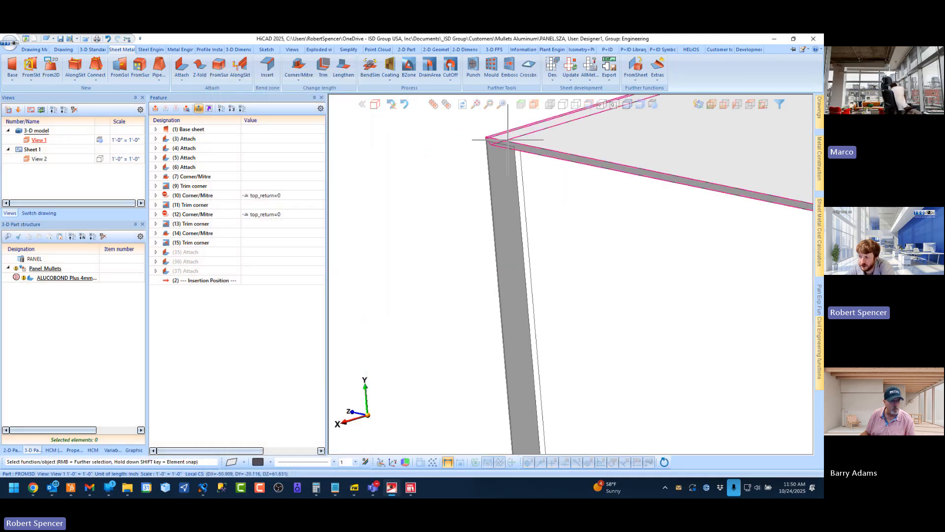
pyautogui.click(503, 215)
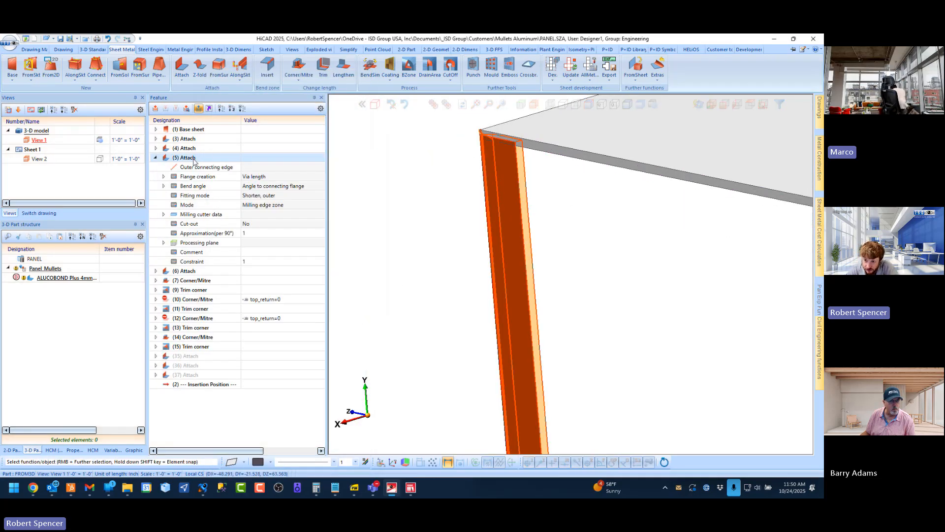
pyautogui.doubleClick(184, 157)
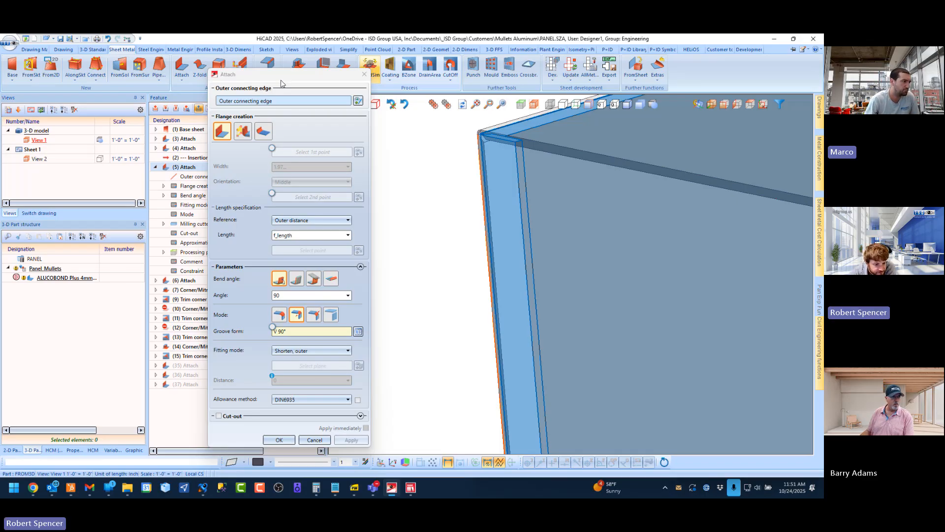
pyautogui.scroll(-4, 496, 180)
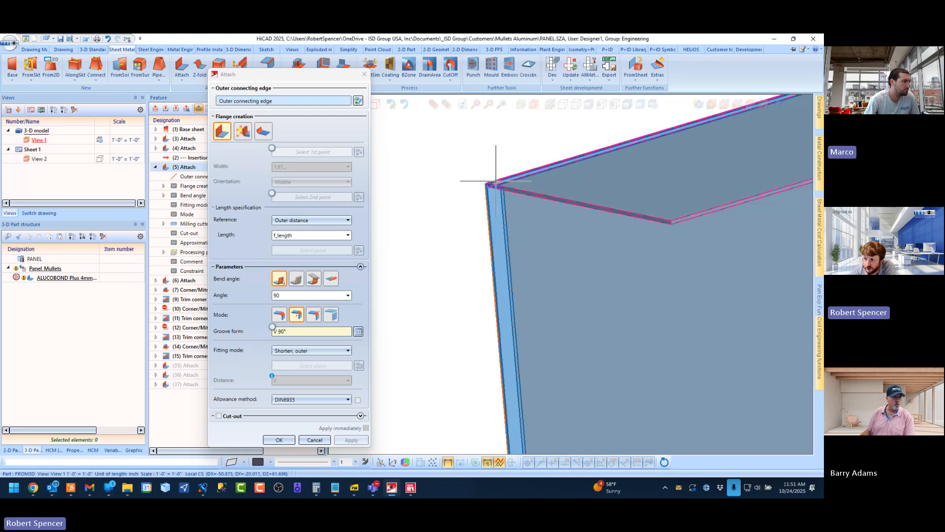
pyautogui.scroll(4, 495, 181)
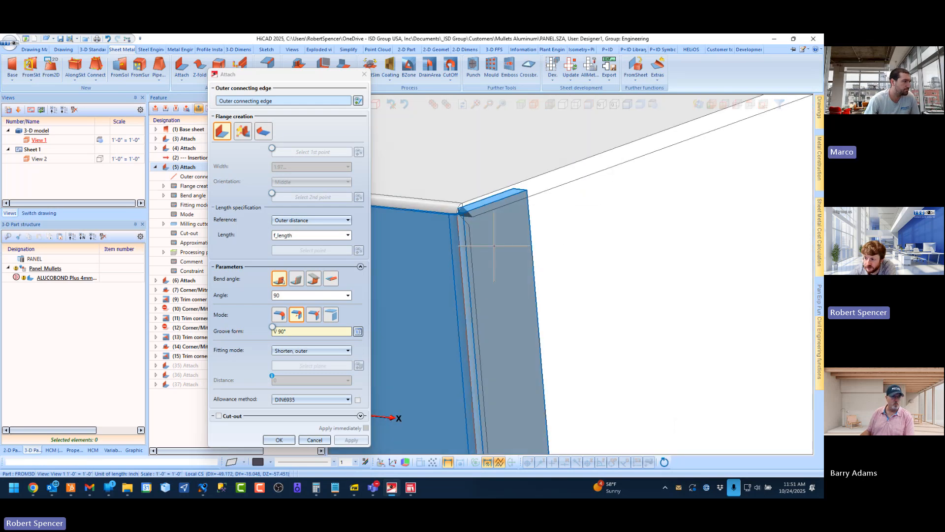
pyautogui.moveTo(510, 198)
pyautogui.mouseDown(button='middle')
pyautogui.moveTo(416, 205)
pyautogui.moveTo(432, 201)
pyautogui.moveTo(402, 282)
pyautogui.mouseUp(button='middle')
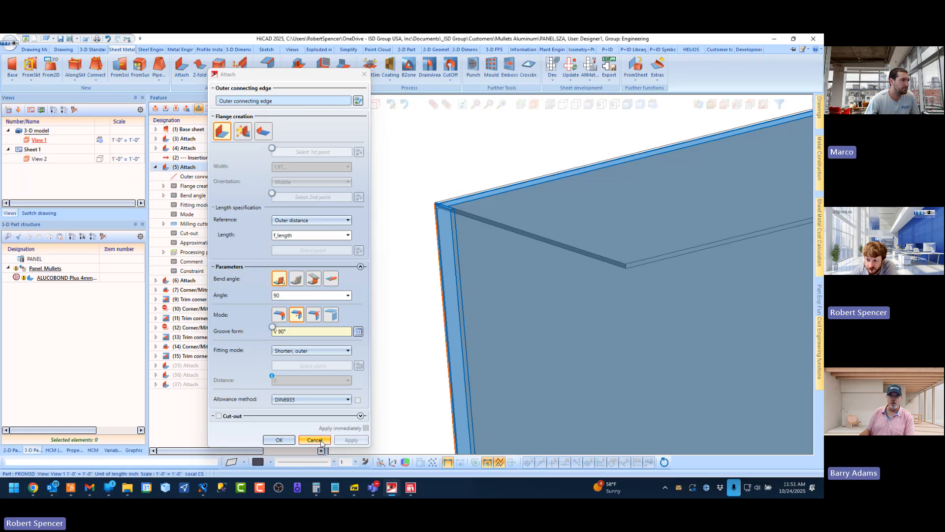
pyautogui.click(314, 82)
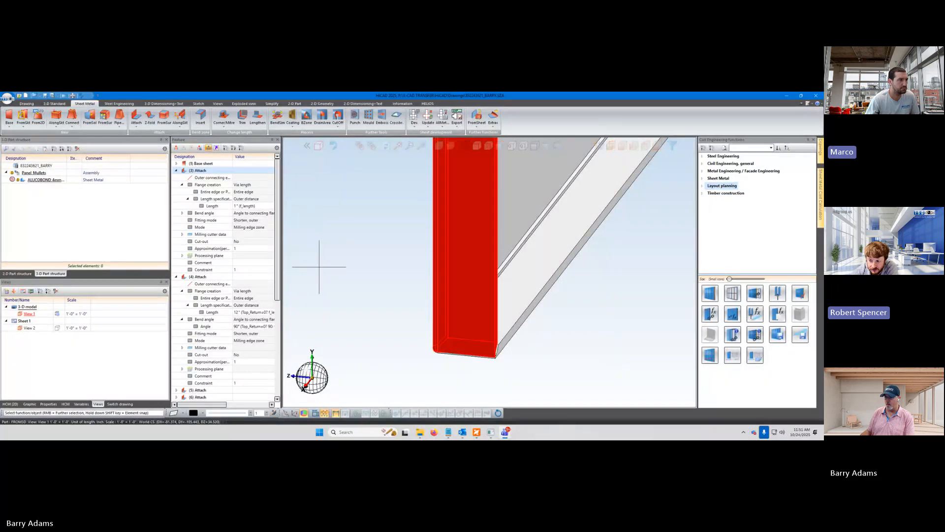
# Examine the end of the highlighted flange and the feature settings of Attach (3), Attach (4) and Corner/Mitre (13) and (14)
pyautogui.scroll(-9, 341, 301)
pyautogui.scroll(8, 478, 352)
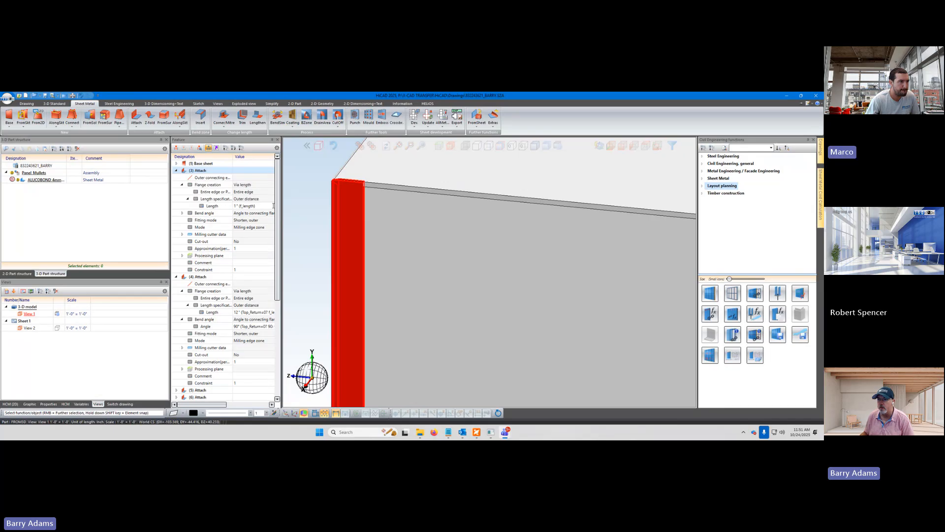
pyautogui.scroll(-8, 271, 295)
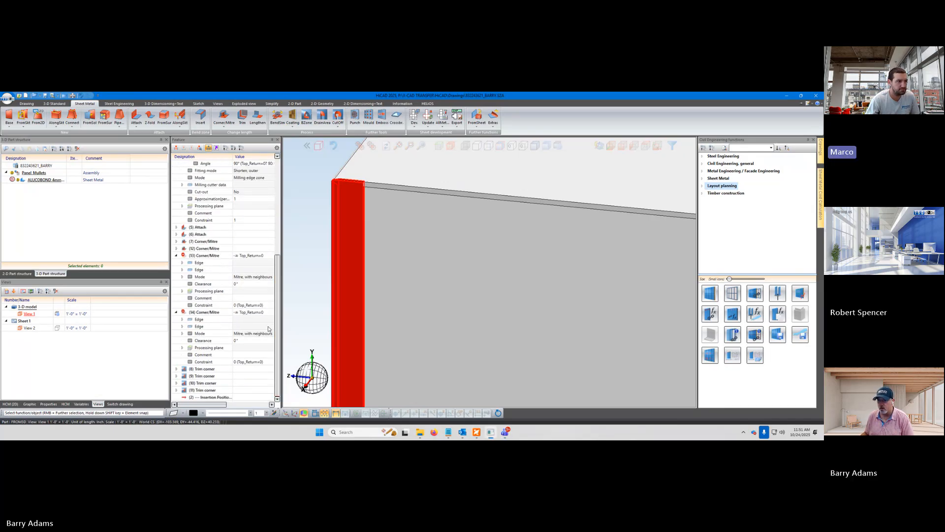
pyautogui.moveTo(278, 323); pyautogui.dragTo(287, 202)
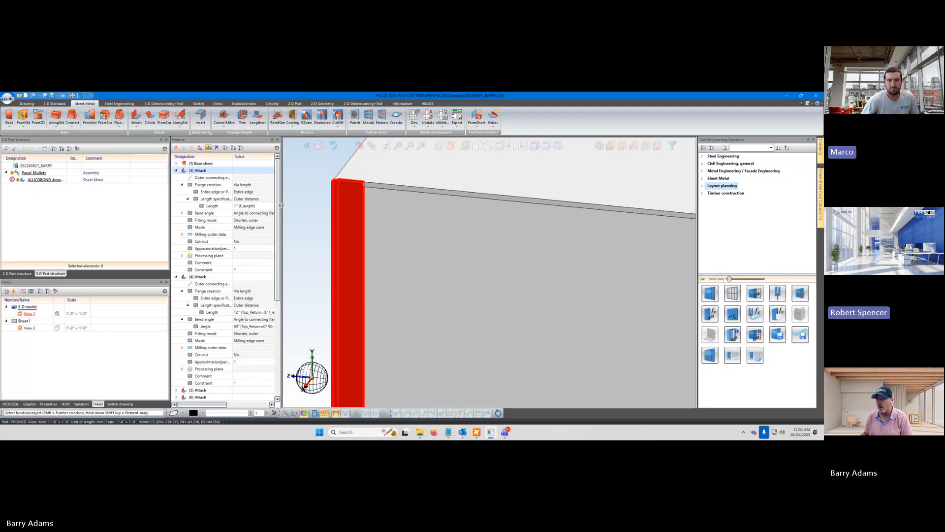
pyautogui.moveTo(281, 205); pyautogui.dragTo(314, 208)
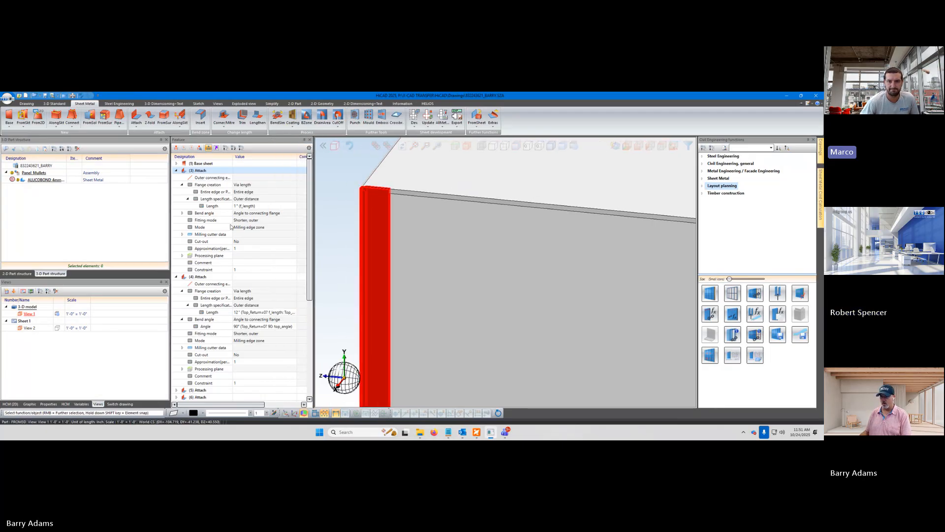
pyautogui.moveTo(172, 234); pyautogui.dragTo(137, 231)
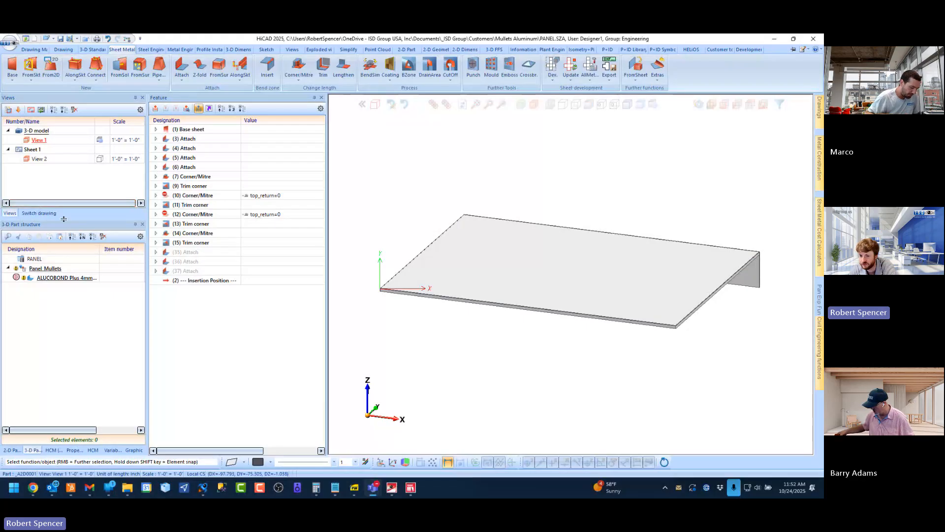
# Create a new drawing and accept the default part attributes for its main assembly
pyautogui.click(39, 212)
pyautogui.click(35, 39)
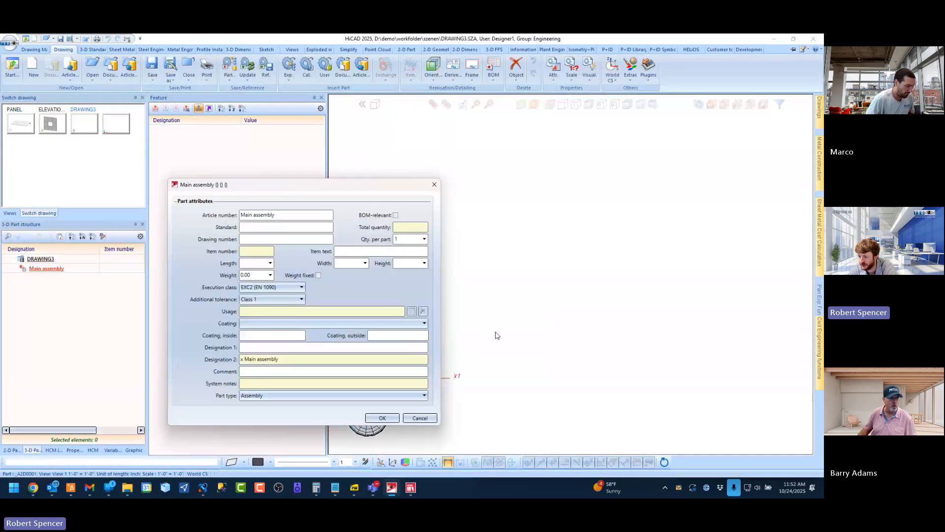
pyautogui.click(383, 418)
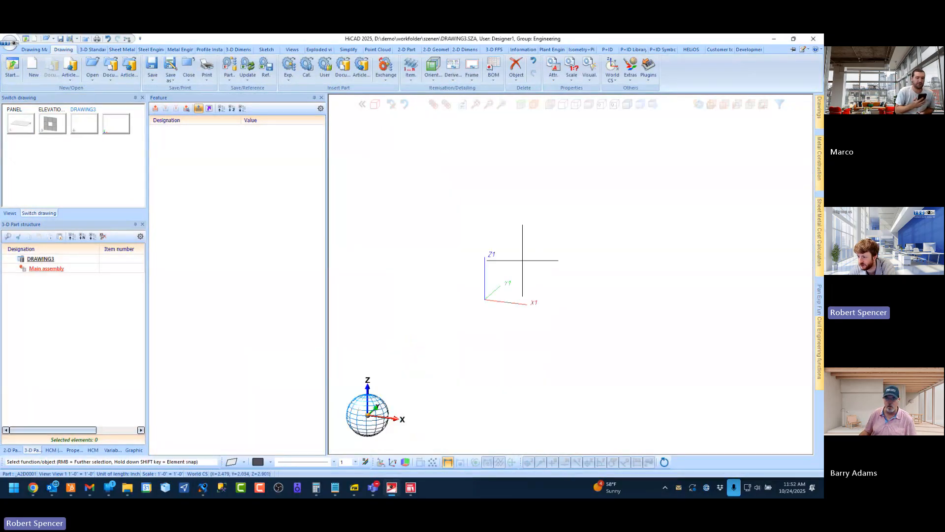
# Insert an ALUCOBOND Plus 4mm base sheet, 100 wide and 75 deep, at the coordinate origin
pyautogui.click(122, 49)
pyautogui.click(12, 67)
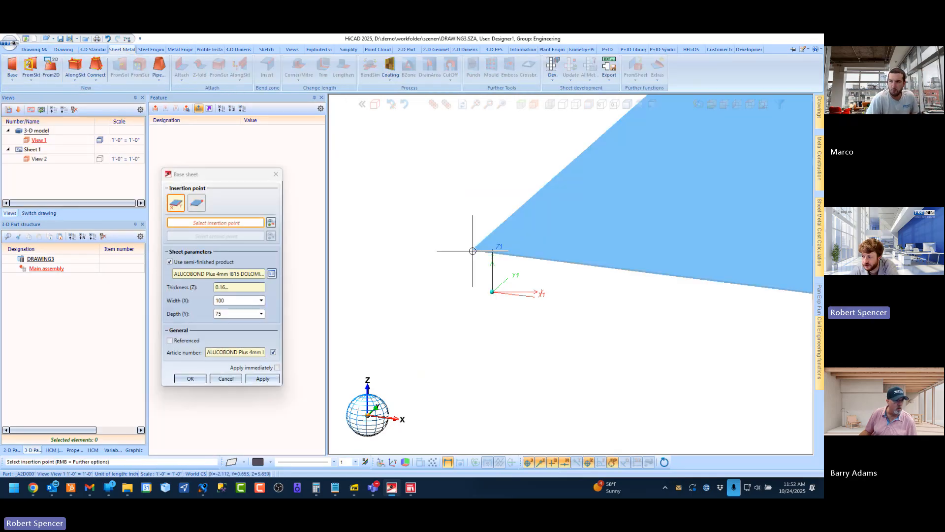
pyautogui.rightClick(457, 252)
pyautogui.click(465, 258)
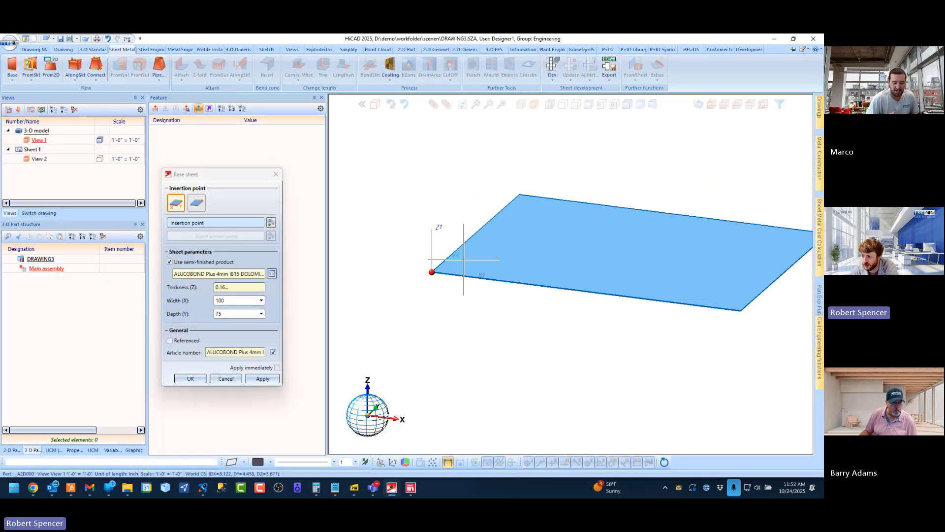
pyautogui.middleClick(460, 262)
pyautogui.middleClick(376, 260)
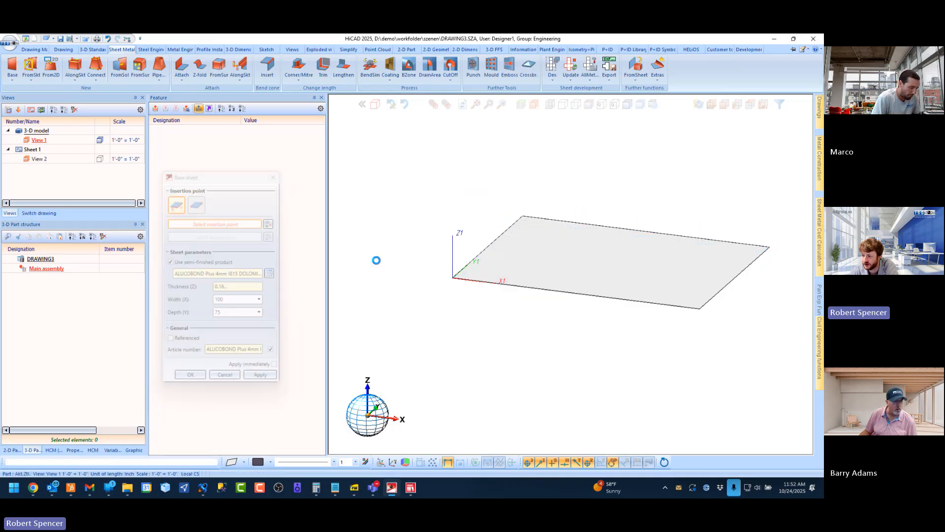
# Attach flanges of length 1 at 90° along all four edges of the base sheet with fitting mode Shorten, outer
pyautogui.scroll(-2, 442, 253)
pyautogui.scroll(1, 538, 272)
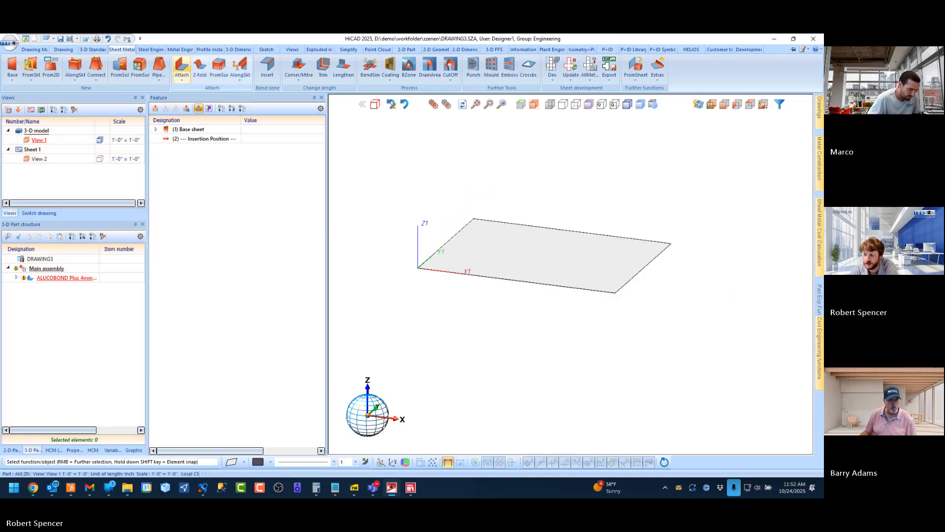
pyautogui.click(181, 66)
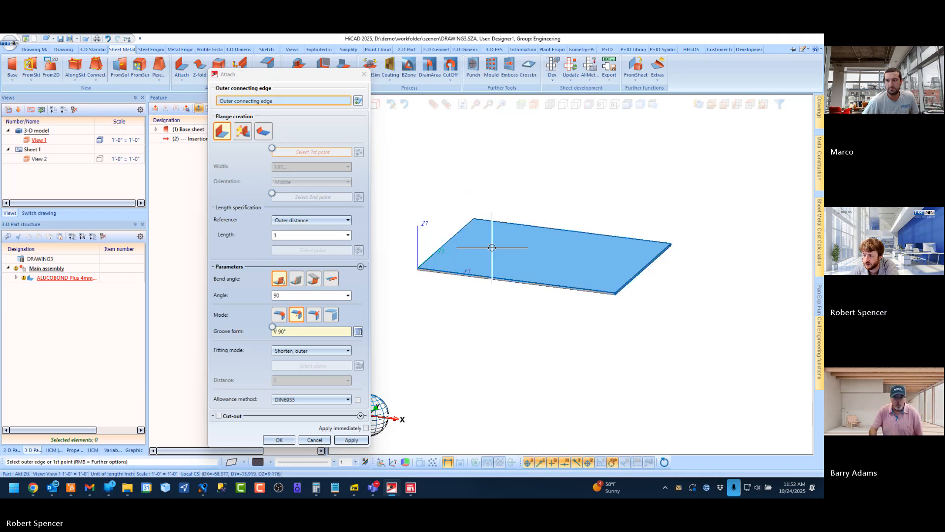
pyautogui.scroll(1, 560, 296)
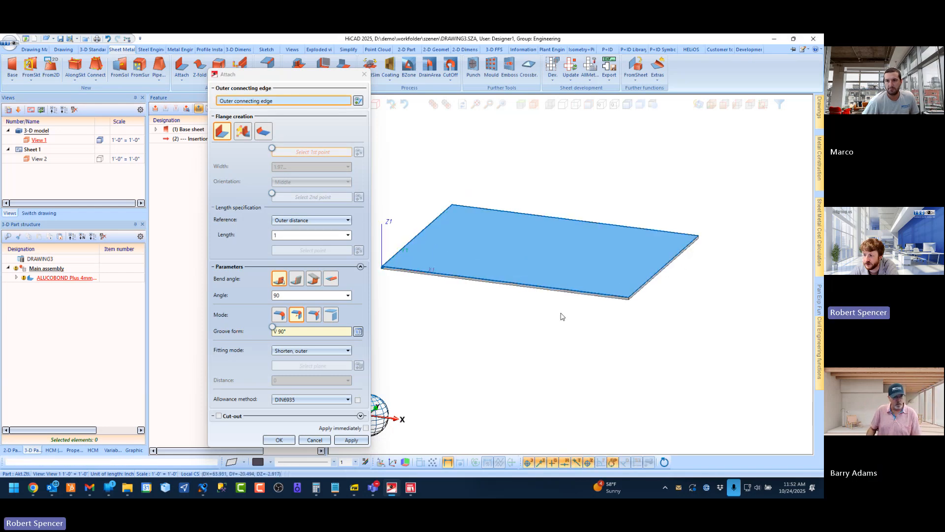
pyautogui.press('Escape')
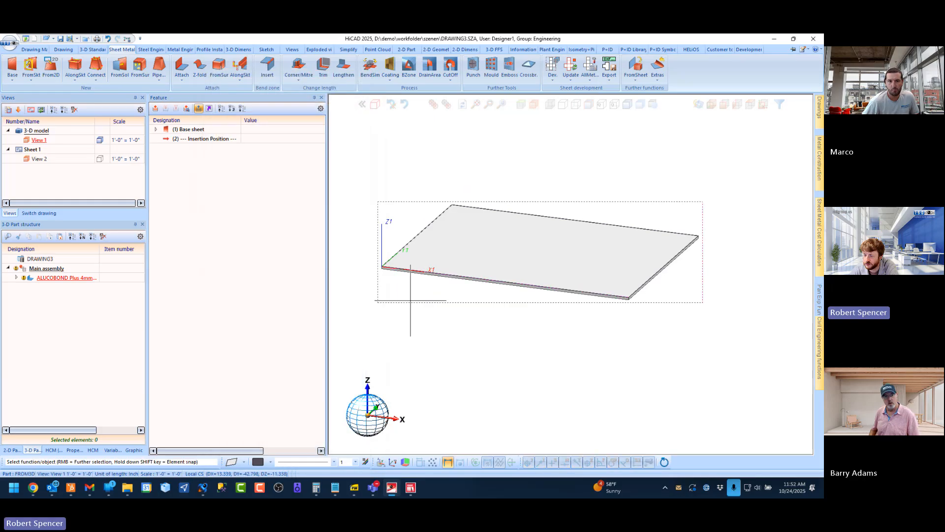
# Delete the two flanges on the sheet's short edges, Attach (5) and Attach (6)
pyautogui.click(192, 166)
pyautogui.keyDown('ctrl'); pyautogui.click(194, 158); pyautogui.keyUp('ctrl')
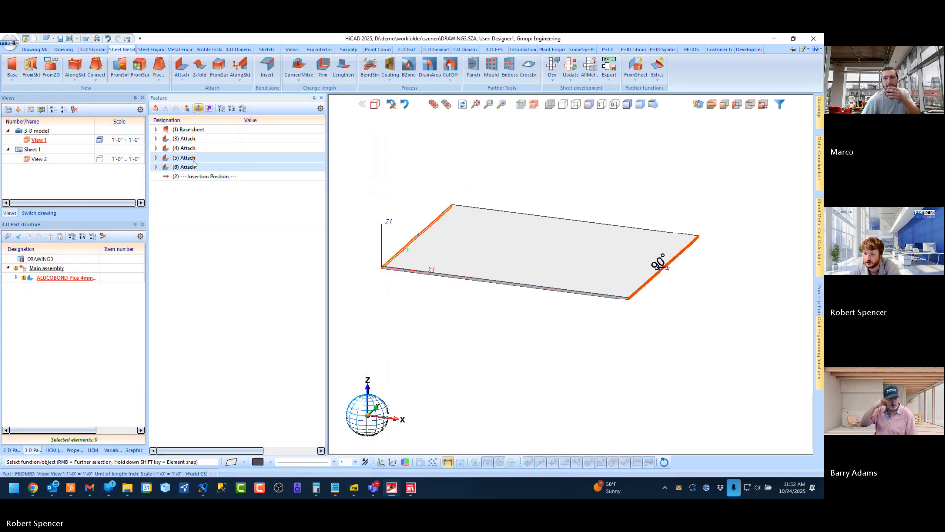
pyautogui.rightClick(197, 158)
pyautogui.click(230, 207)
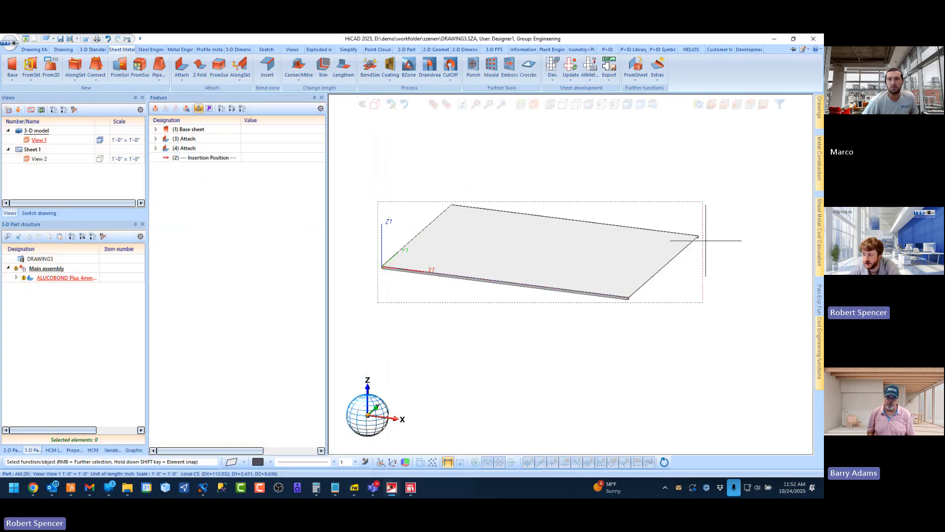
# Examine the ends of the long-edge flanges where they meet the sheet's bare short edge
pyautogui.scroll(4, 665, 226)
pyautogui.moveTo(626, 211); pyautogui.dragTo(601, 212, button='middle')
pyautogui.scroll(6, 654, 218)
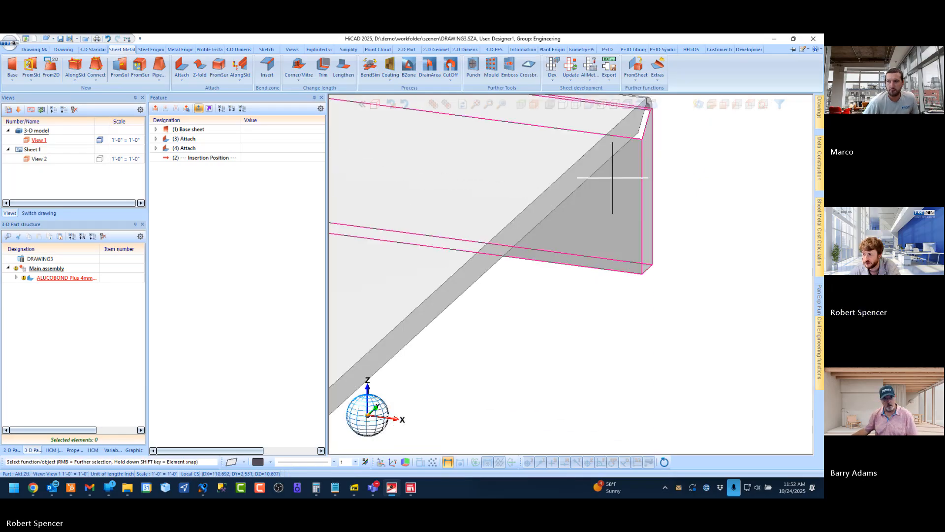
pyautogui.scroll(-6, 616, 161)
pyautogui.moveTo(632, 164); pyautogui.dragTo(523, 258, button='middle')
pyautogui.scroll(3, 499, 270)
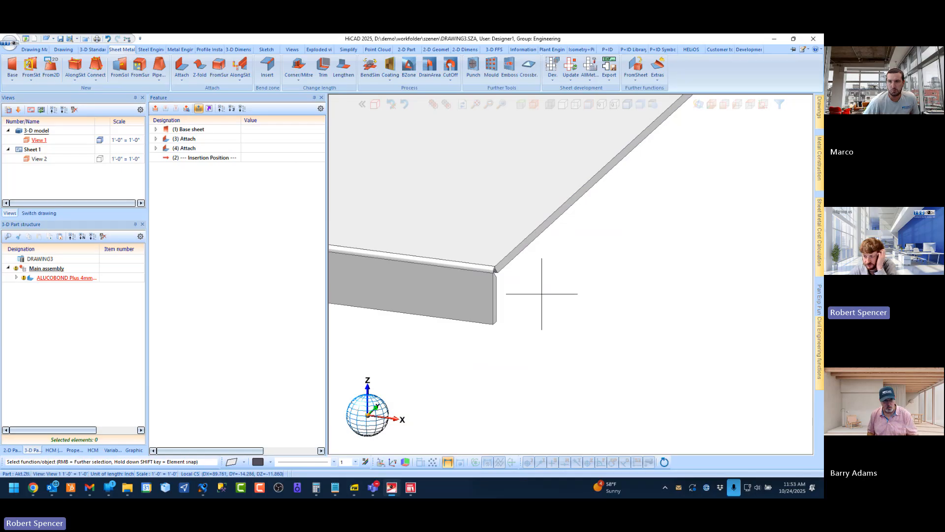
pyautogui.scroll(-3, 561, 290)
pyautogui.scroll(4, 571, 288)
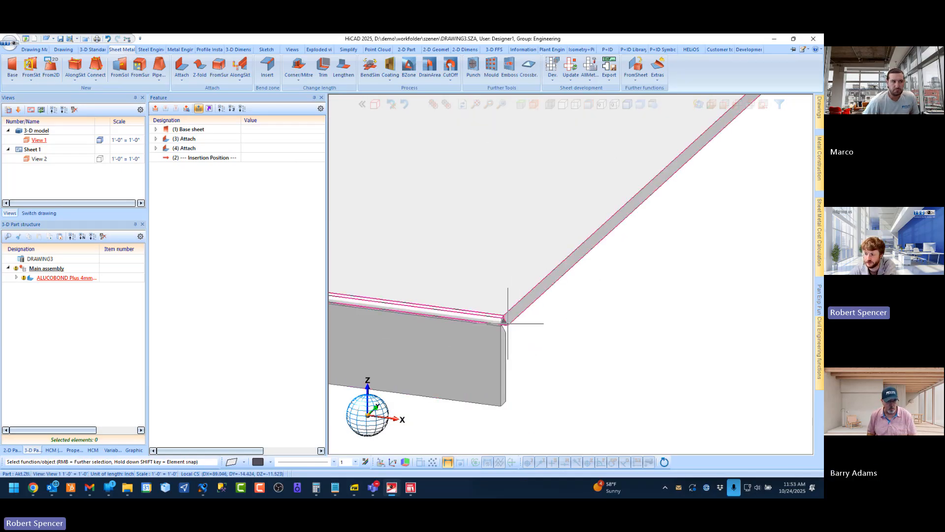
pyautogui.scroll(3, 496, 349)
pyautogui.scroll(-7, 537, 354)
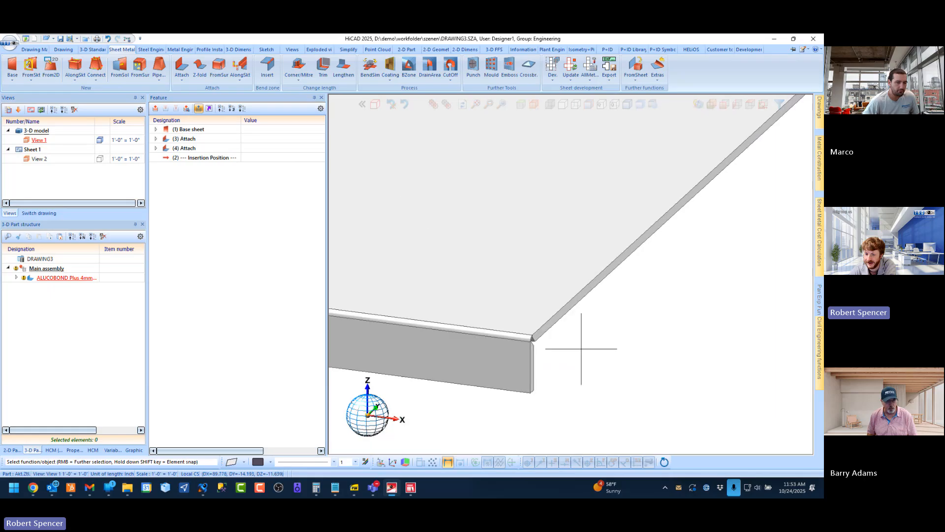
pyautogui.scroll(-5, 591, 347)
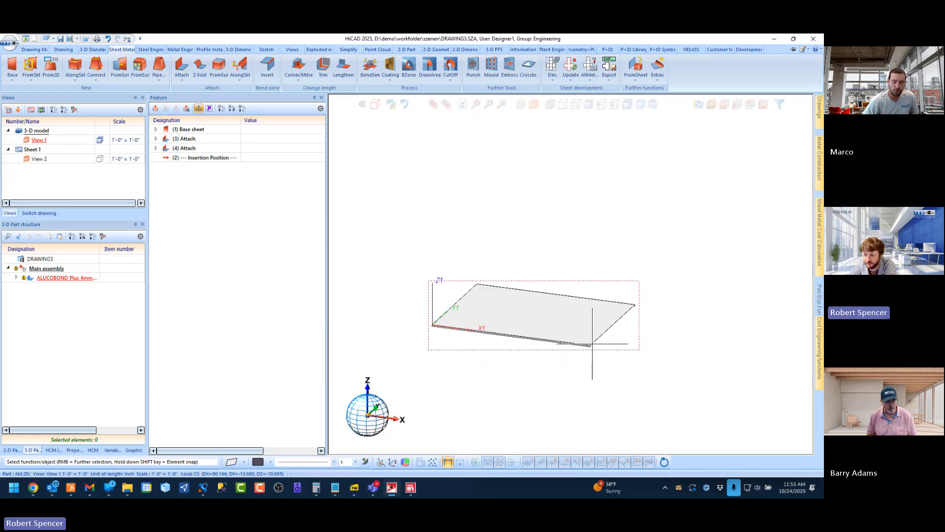
# Move the insertion position directly after the base sheet and delete the flange features Attach (3) and Attach (4)
pyautogui.click(204, 158)
pyautogui.moveTo(205, 158); pyautogui.dragTo(199, 138)
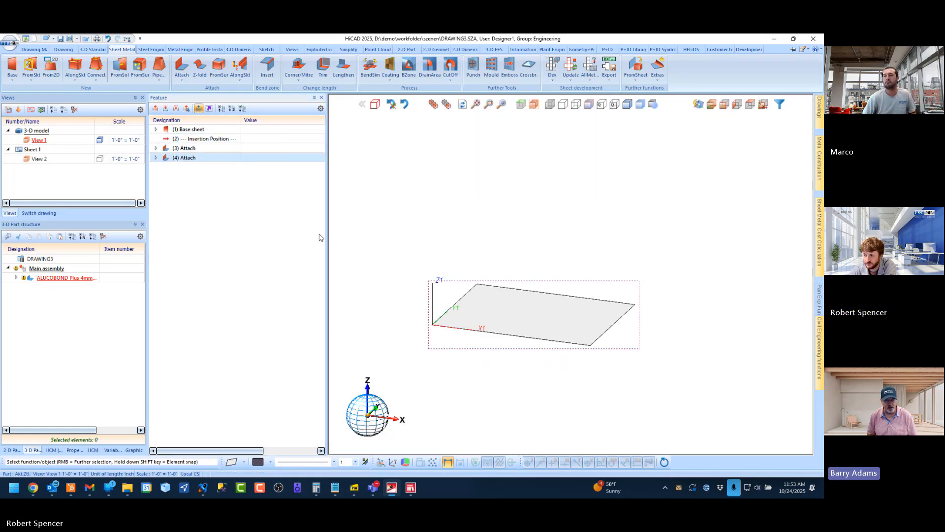
pyautogui.rightClick(194, 149)
pyautogui.click(225, 196)
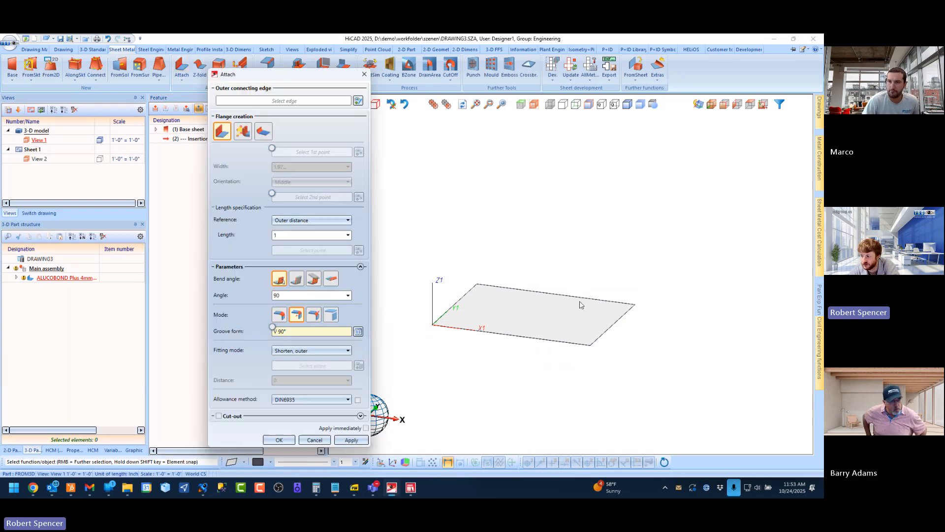
# Attach new flanges of length 1 at 90° along all four edges of the base sheet, with groove form V 90°
pyautogui.scroll(2, 623, 323)
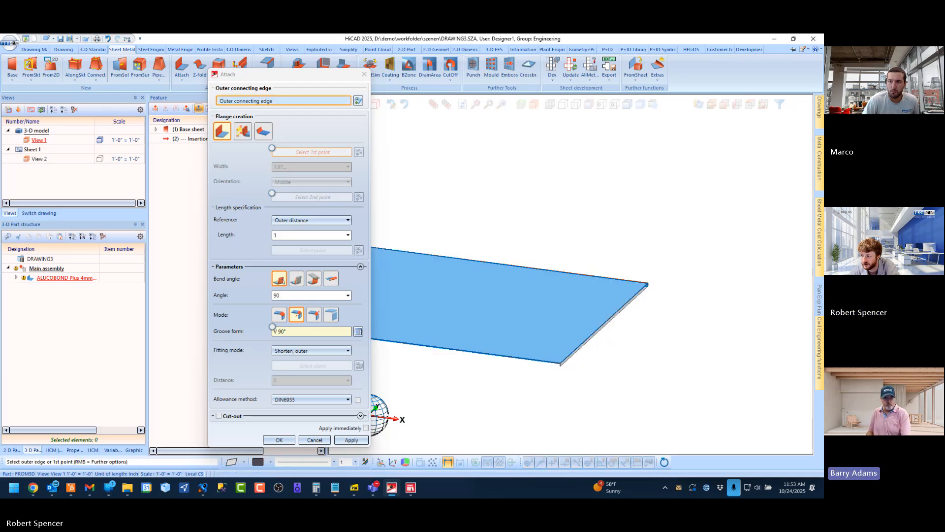
pyautogui.scroll(-2, 702, 261)
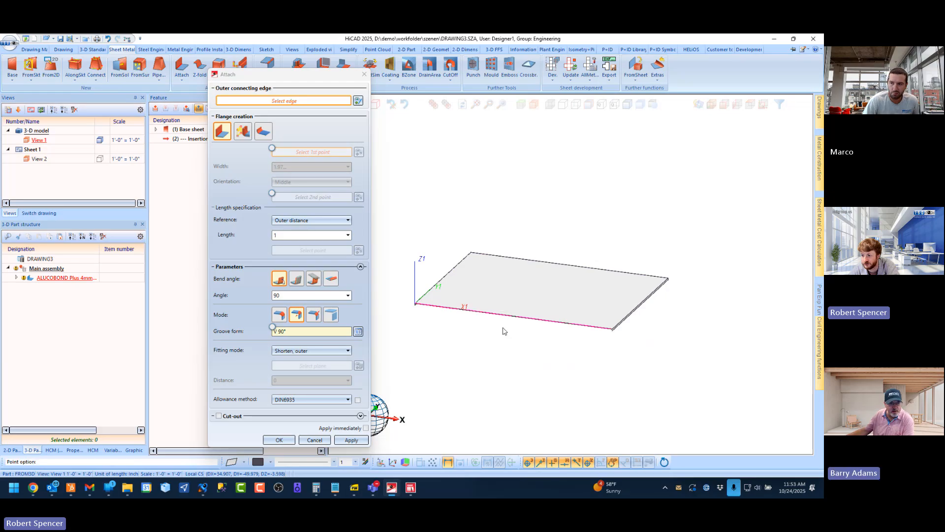
pyautogui.press('Return')
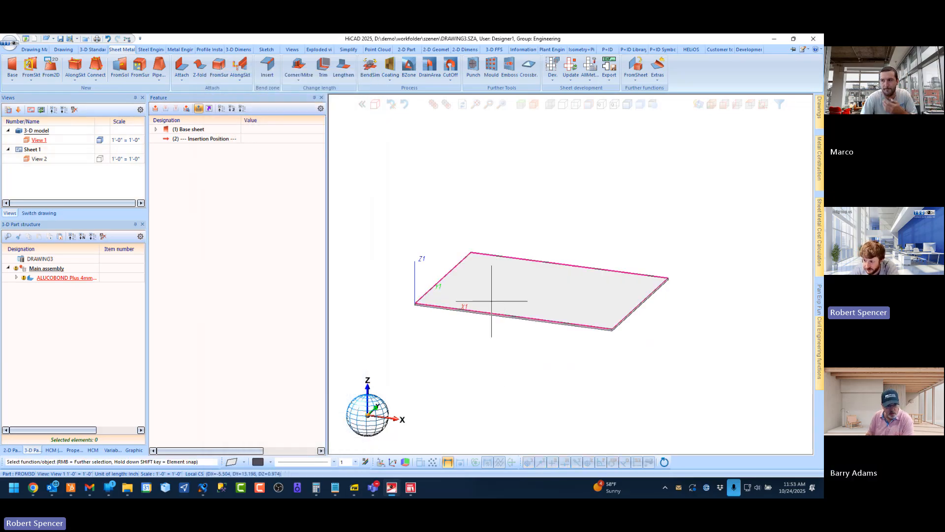
# Examine how neighbouring flanges meet at the sheet's corner from outside and underneath, and return to the standard axonometric view
pyautogui.scroll(3, 643, 288)
pyautogui.scroll(5, 635, 282)
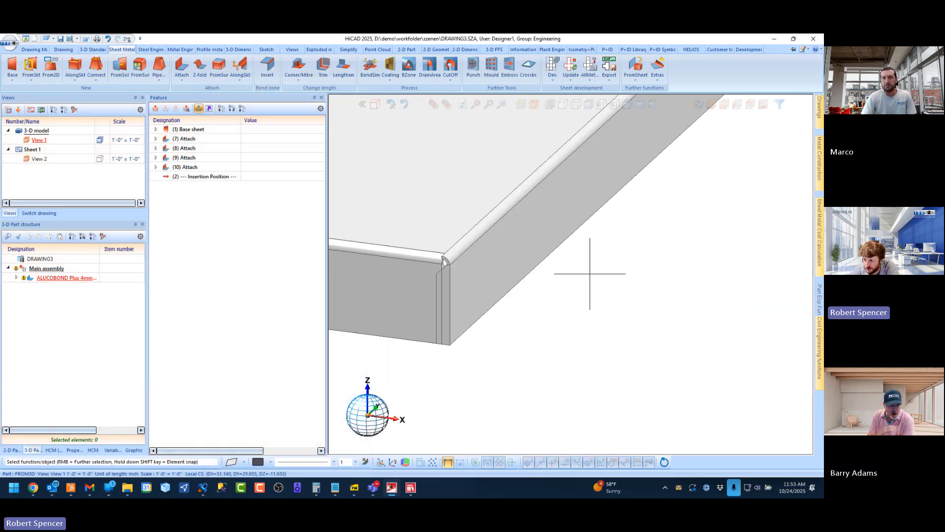
pyautogui.scroll(2, 446, 261)
pyautogui.scroll(-2, 460, 276)
pyautogui.scroll(-1, 450, 269)
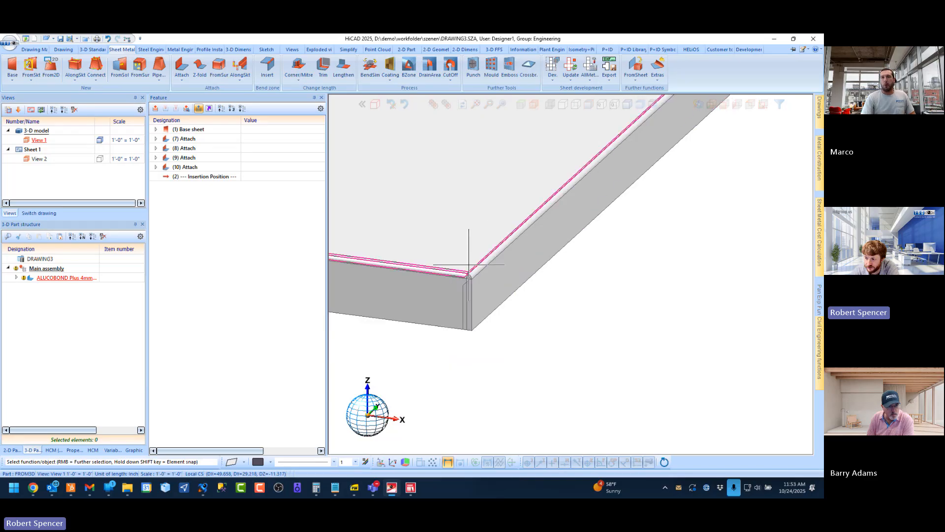
pyautogui.scroll(2, 468, 285)
pyautogui.moveTo(471, 283); pyautogui.dragTo(437, 311, button='middle')
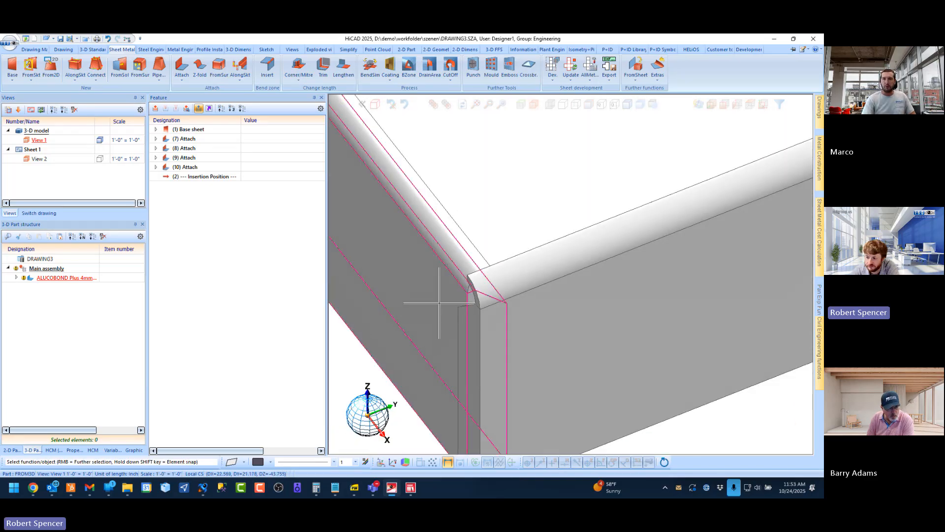
pyautogui.scroll(-3, 460, 288)
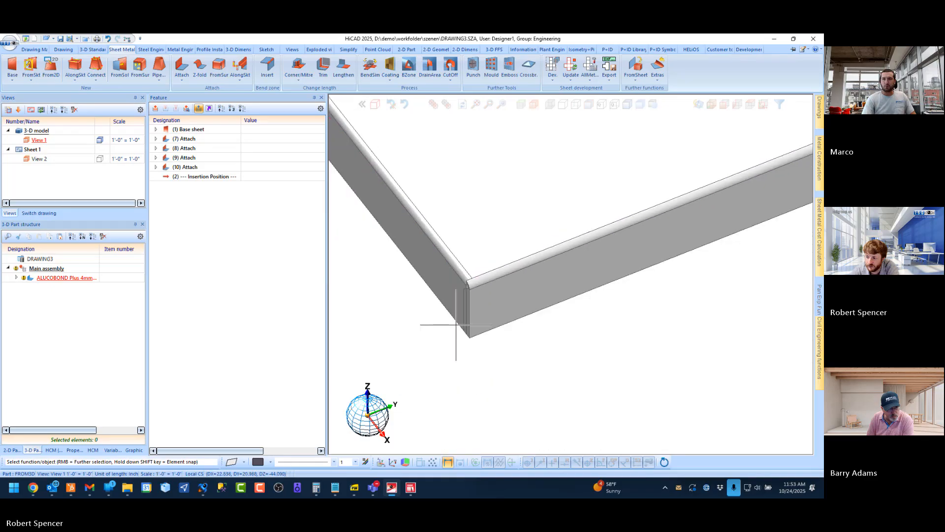
pyautogui.scroll(2, 458, 324)
pyautogui.moveTo(513, 344); pyautogui.dragTo(541, 258, button='middle')
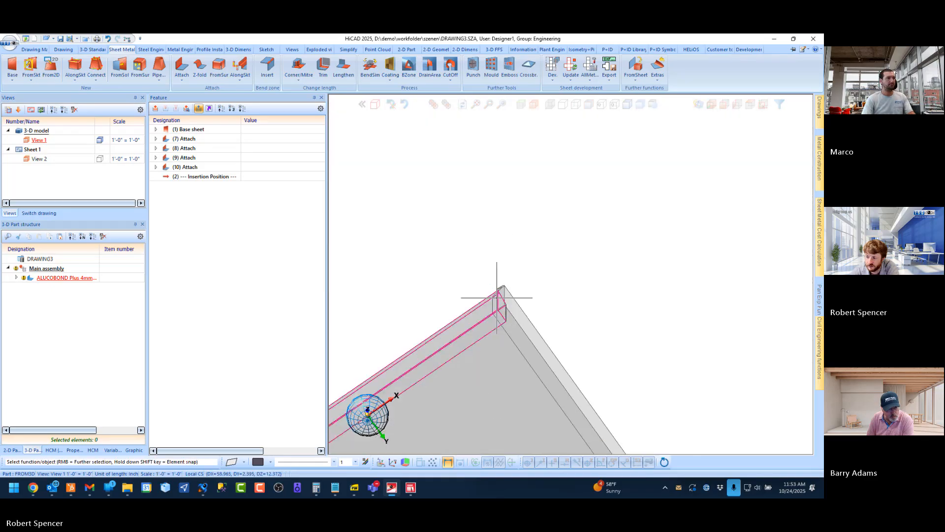
pyautogui.scroll(1, 490, 326)
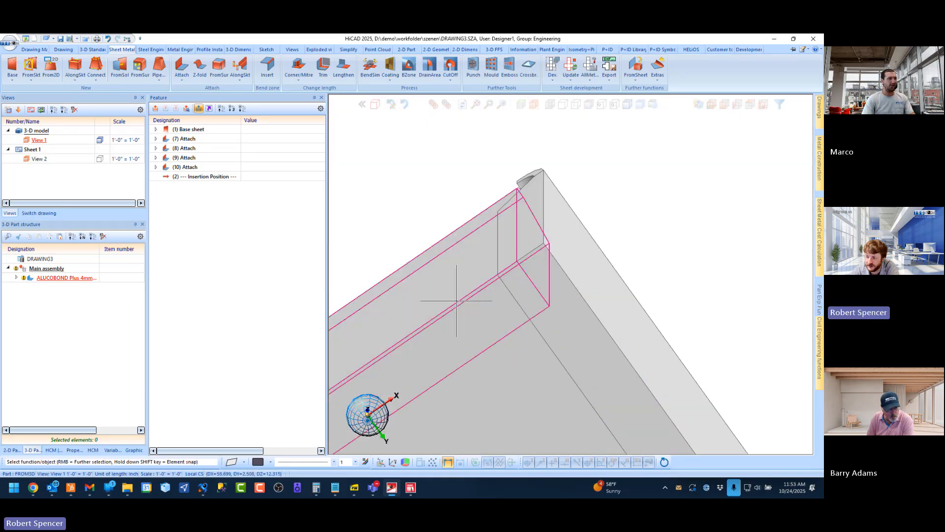
pyautogui.scroll(-1, 514, 261)
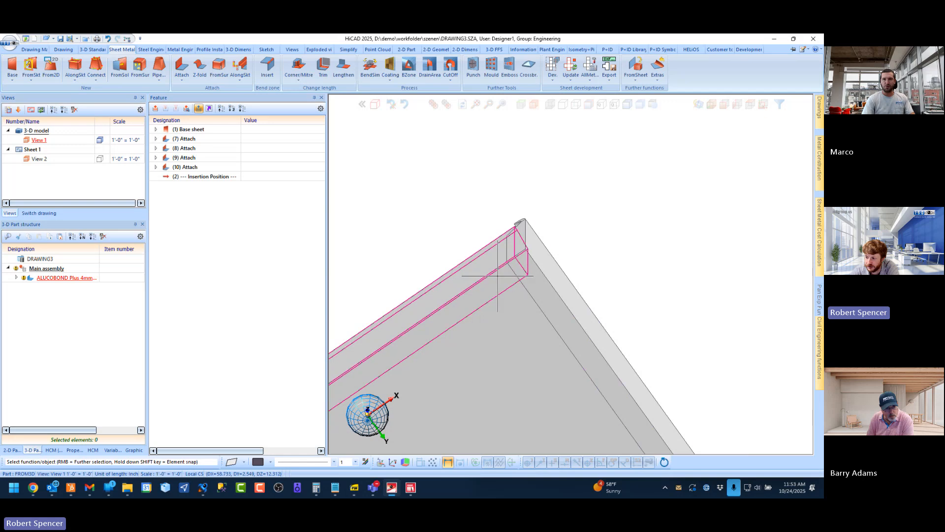
pyautogui.scroll(3, 495, 288)
pyautogui.scroll(-4, 513, 221)
pyautogui.moveTo(513, 221); pyautogui.dragTo(515, 284, button='middle')
pyautogui.scroll(-8, 493, 310)
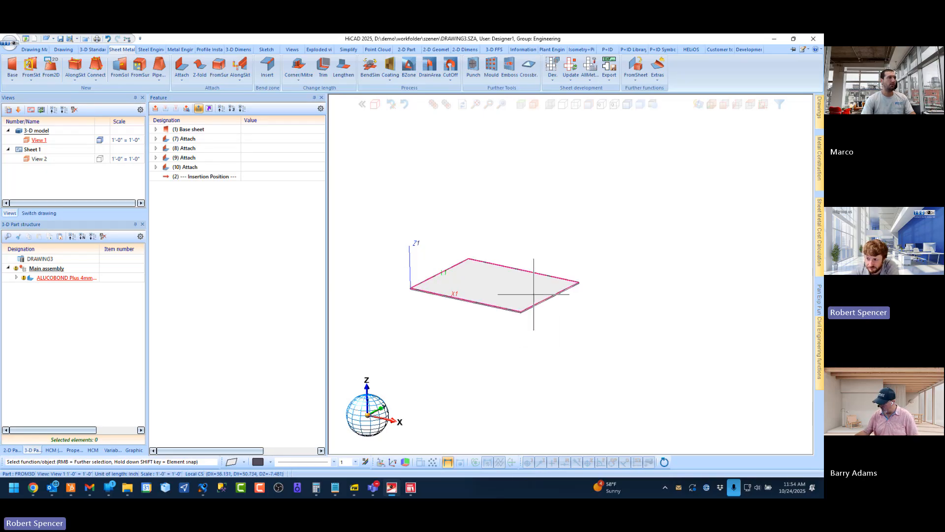
pyautogui.click(714, 107)
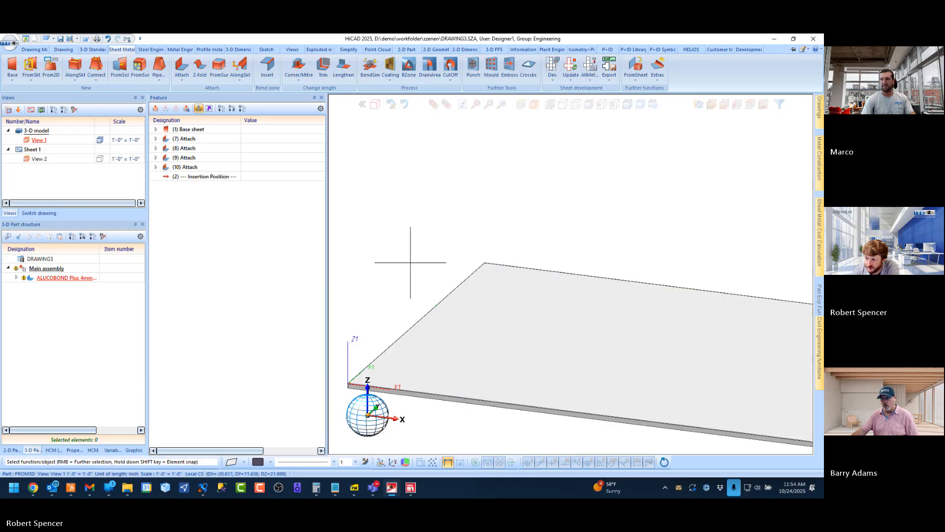
# Close the test drawing with the flanged base sheet and switch to the PANEL drawing
pyautogui.scroll(3, 456, 248)
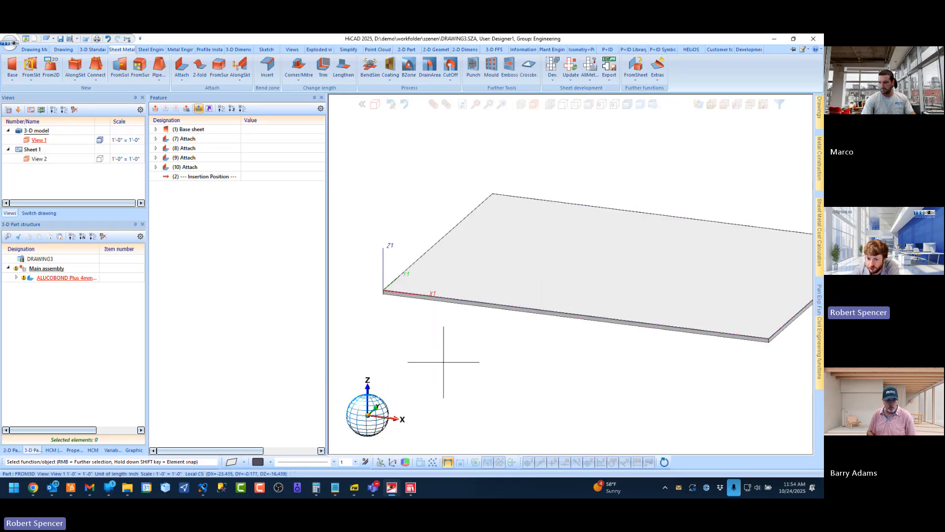
pyautogui.scroll(-2, 444, 362)
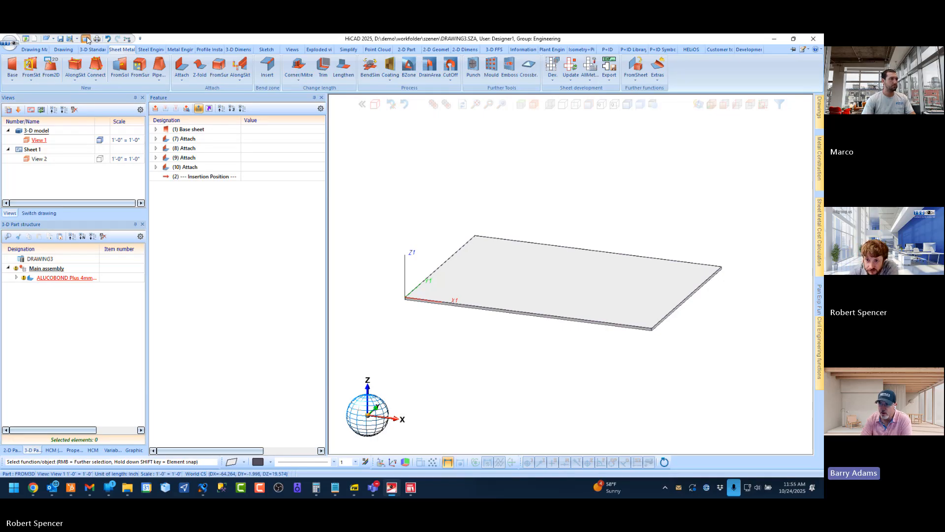
pyautogui.click(86, 39)
pyautogui.click(413, 270)
pyautogui.click(39, 213)
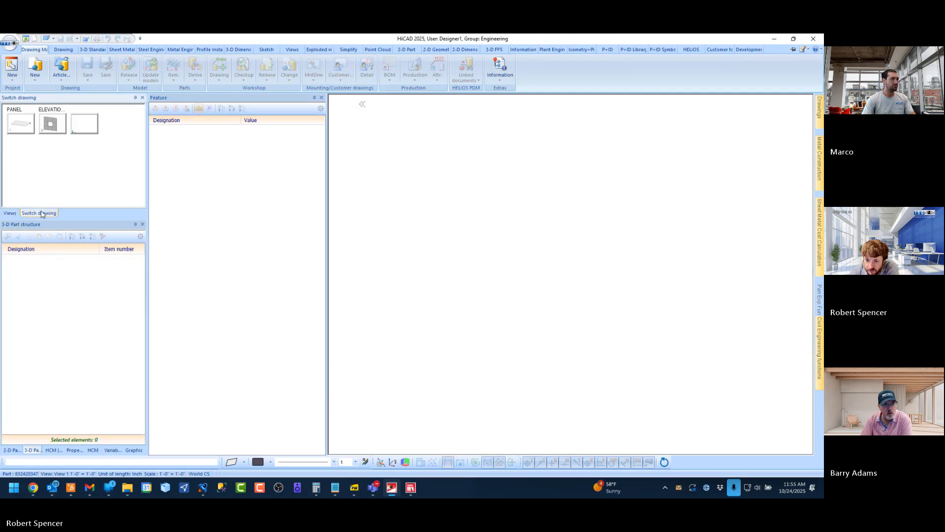
pyautogui.click(17, 126)
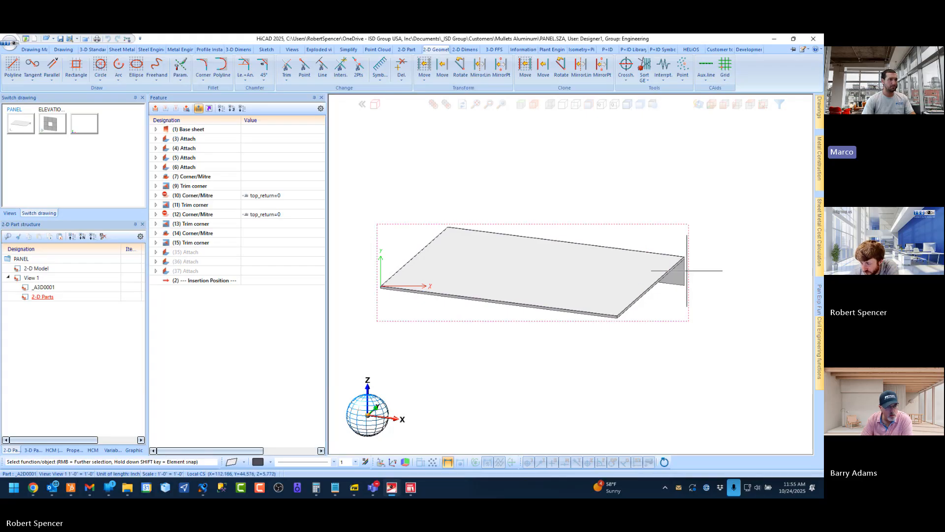
pyautogui.scroll(1, 506, 253)
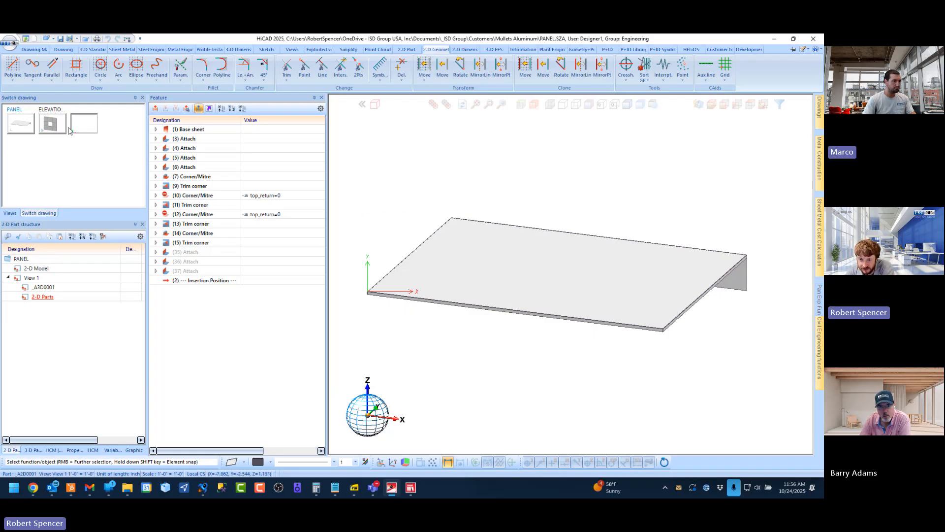
# Create a new empty drawing without defining a main assembly
pyautogui.click(84, 123)
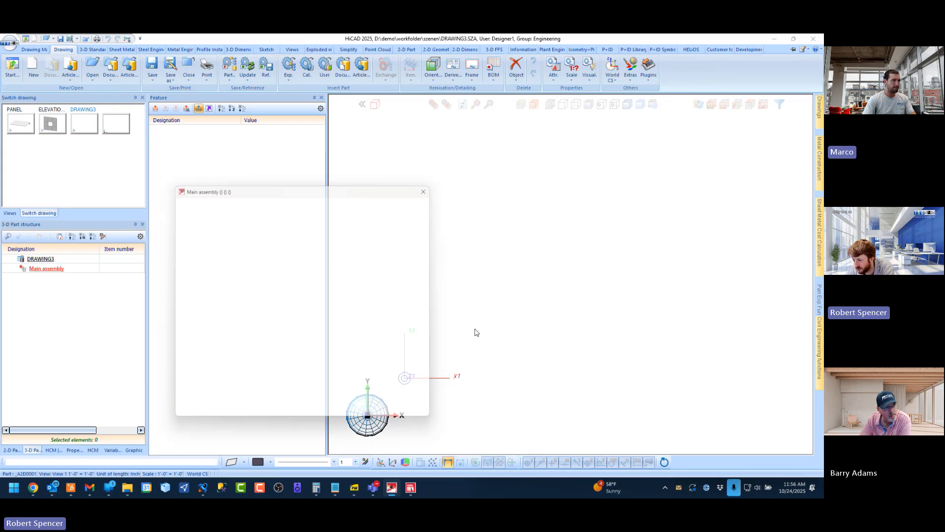
pyautogui.click(434, 185)
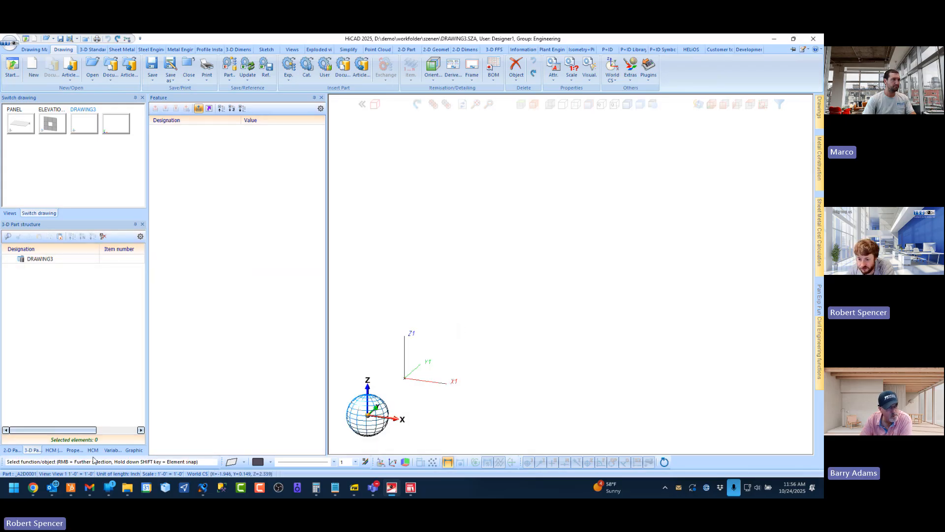
pyautogui.hotkey('alt', 'Tab')
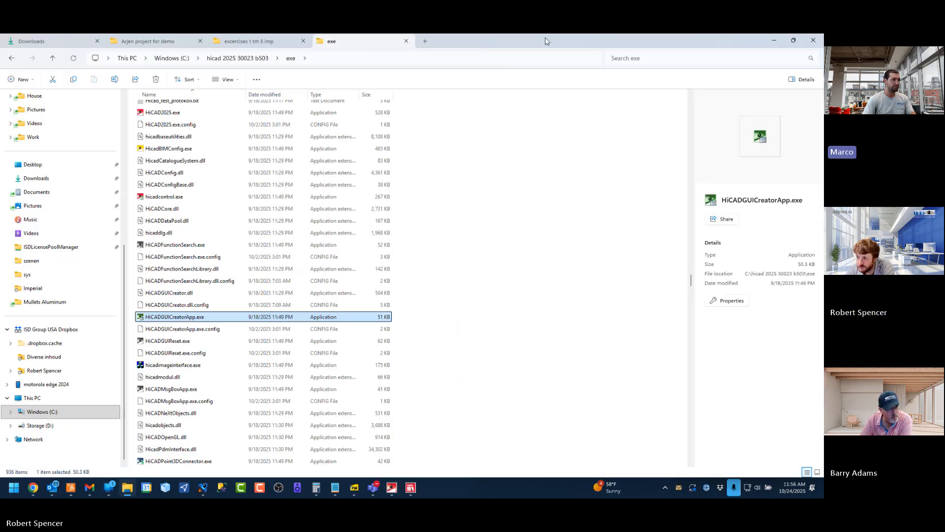
pyautogui.moveTo(546, 41); pyautogui.dragTo(633, 35)
pyautogui.click(609, 94)
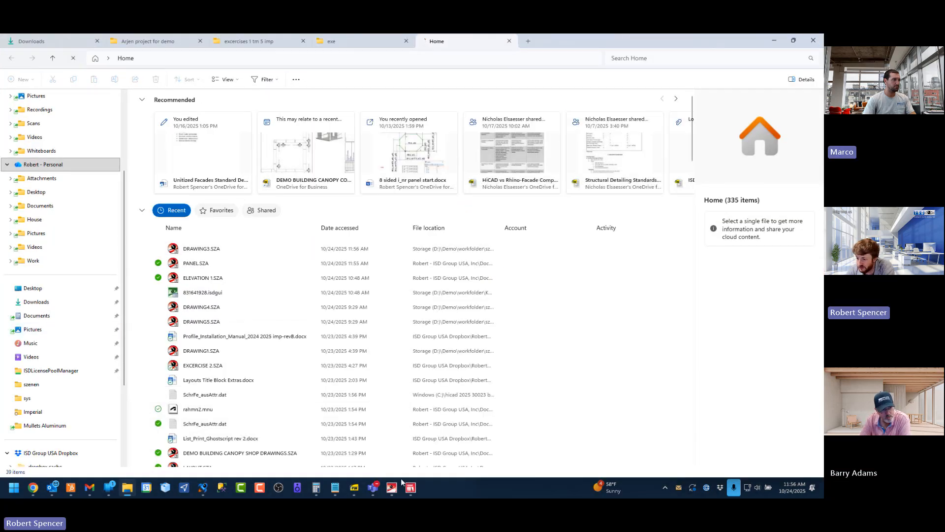
pyautogui.click(393, 487)
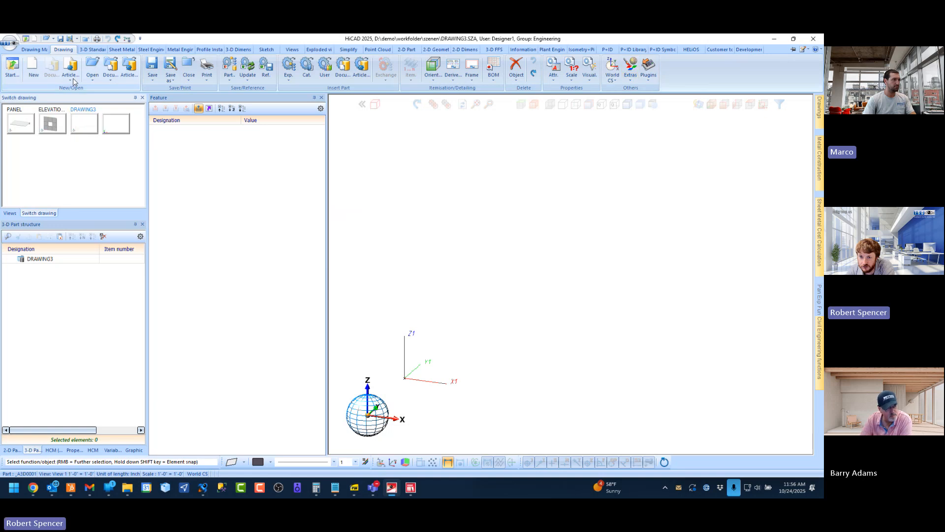
# Start a sketch on the vertical front plane and draw a 150 × 150 rectangle from the origin
pyautogui.scroll(-7, 29, 69)
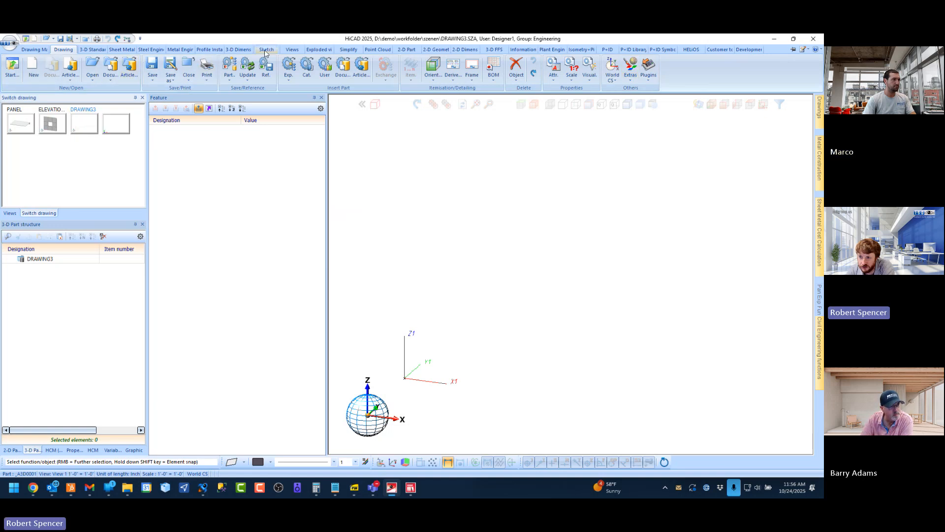
pyautogui.click(12, 67)
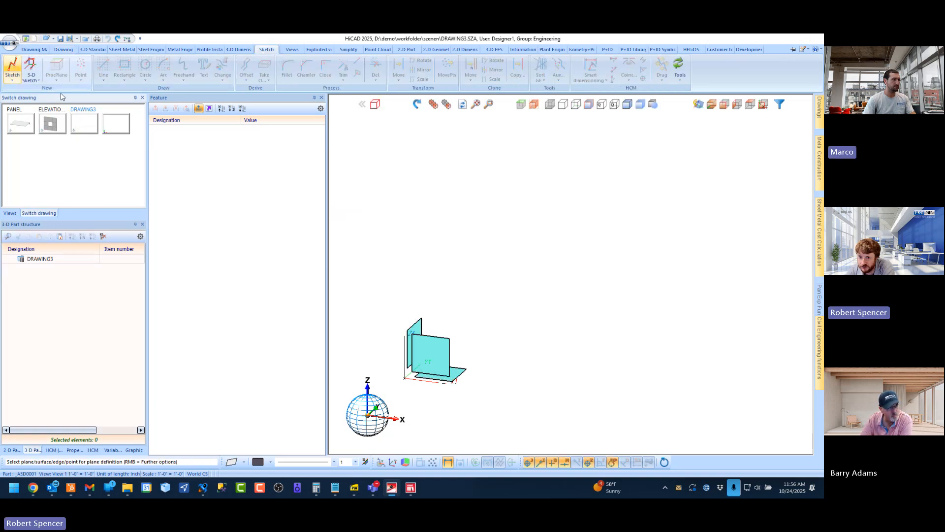
pyautogui.click(363, 320)
pyautogui.click(125, 66)
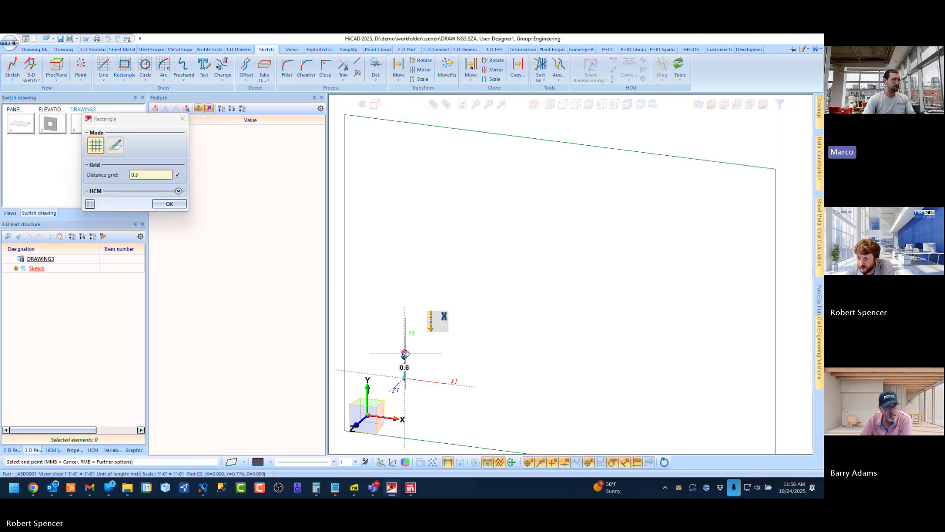
pyautogui.click(405, 379)
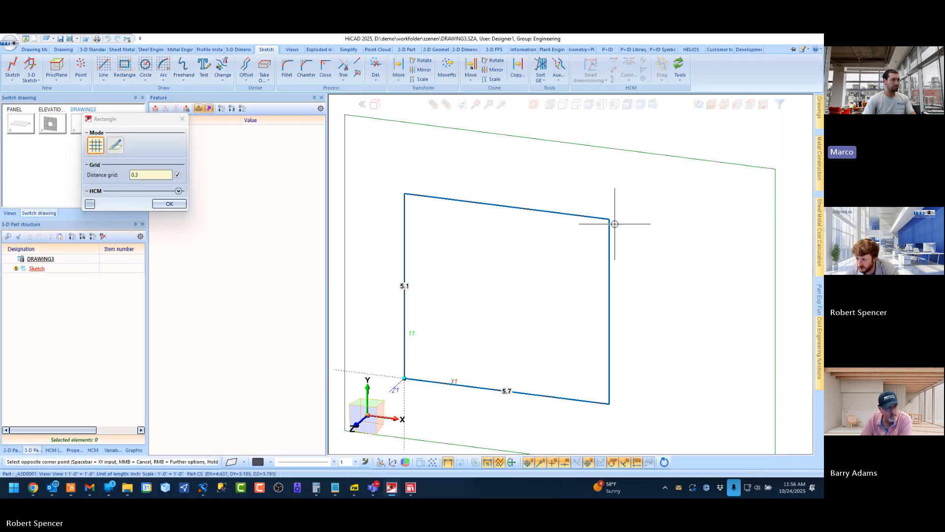
pyautogui.press('space')
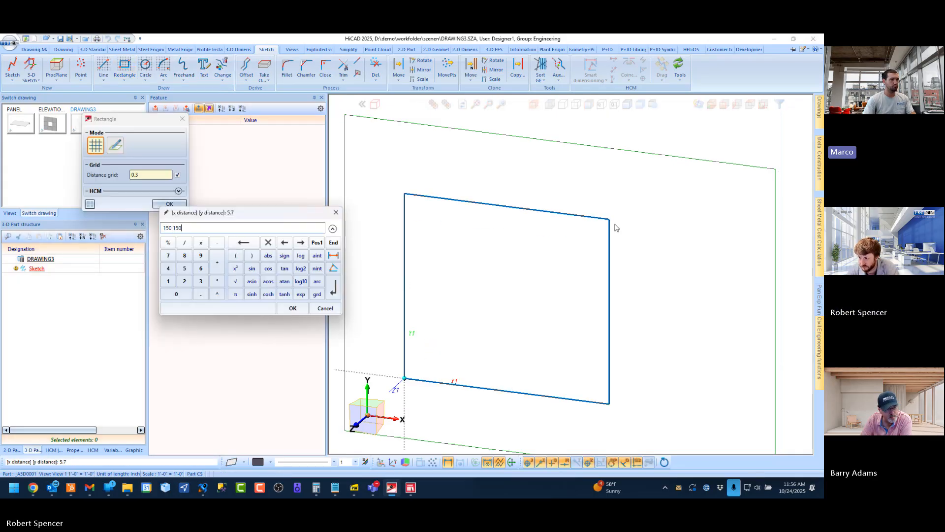
pyautogui.press('Return')
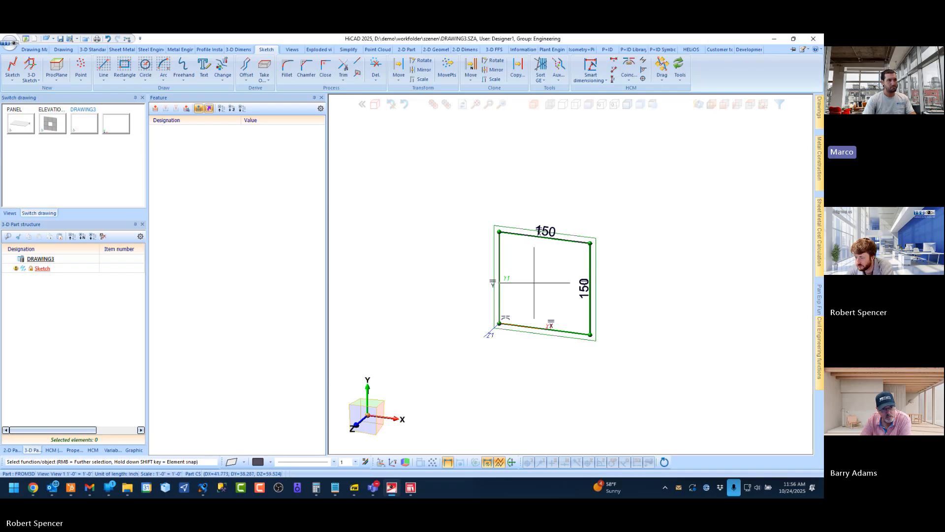
pyautogui.scroll(3, 534, 283)
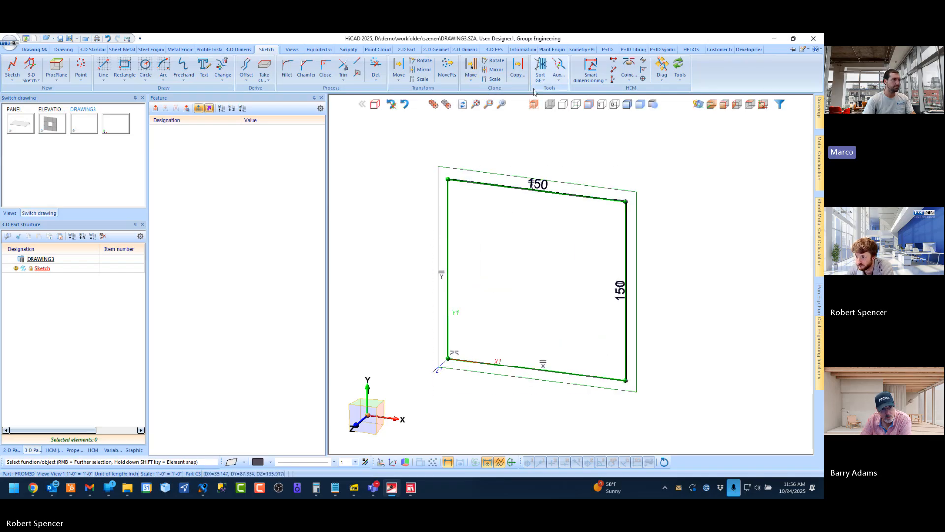
# Divide the square into a 3×3 grid by cloning a vertical and a horizontal edge 3 times over a total distance of 150, and remove duplicate lines
pyautogui.click(471, 66)
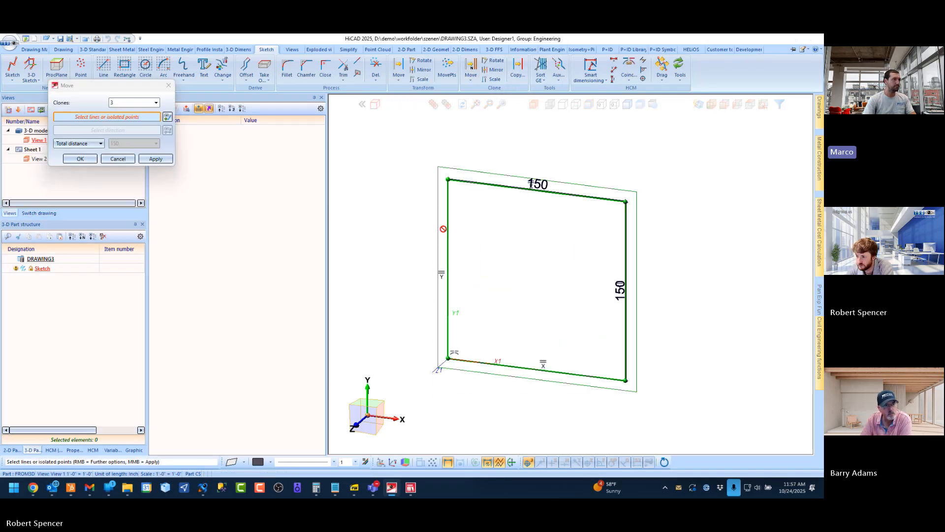
pyautogui.click(447, 228)
pyautogui.click(171, 132)
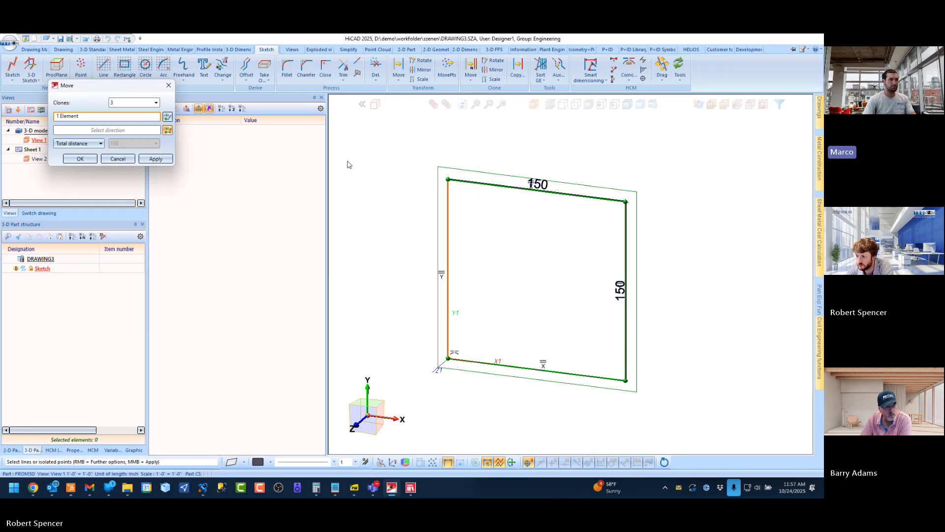
pyautogui.click(468, 183)
pyautogui.click(157, 160)
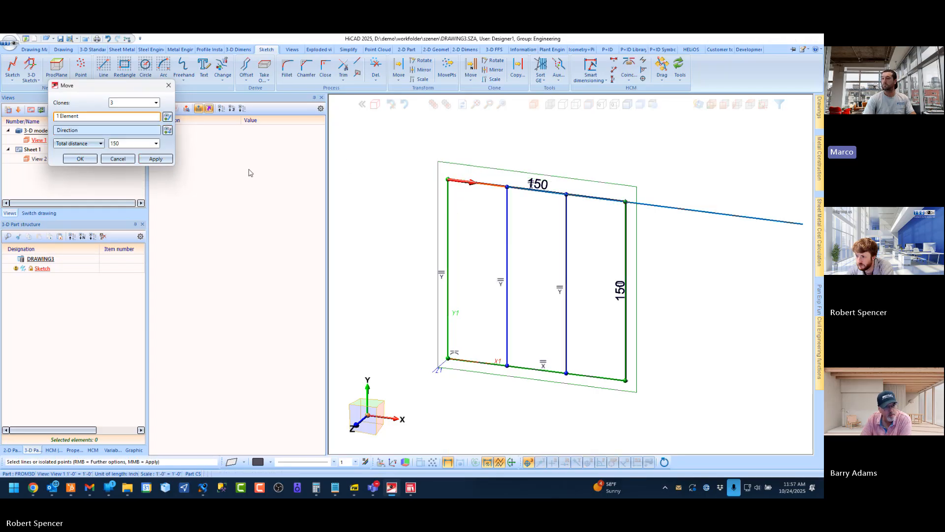
pyautogui.click(168, 130)
pyautogui.click(442, 216)
pyautogui.click(81, 159)
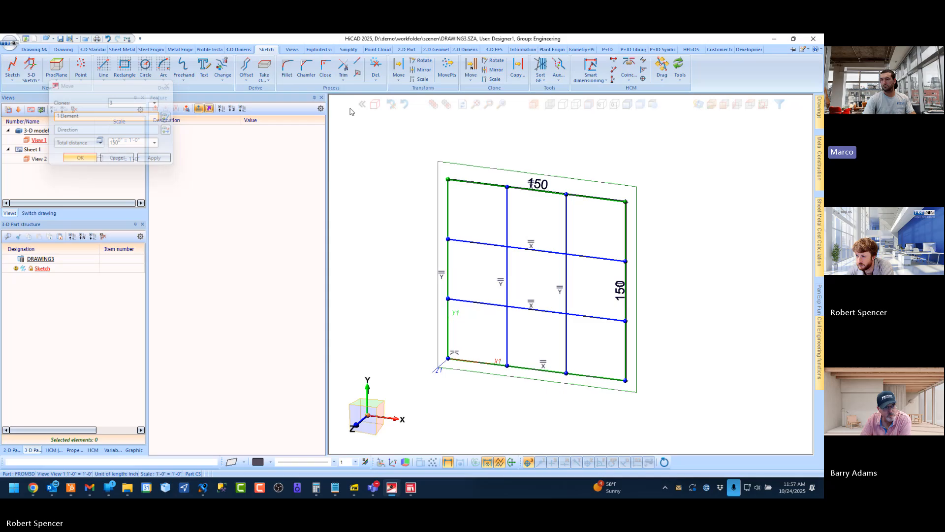
pyautogui.click(375, 78)
pyautogui.click(401, 184)
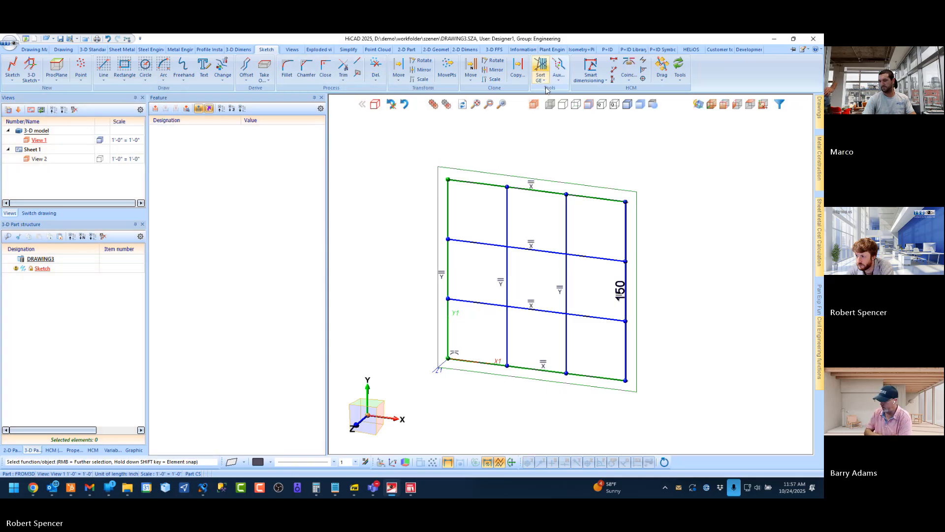
# Start an element installation on all nine sketch fields and choose the USA_ACM_FUSION_1 variant from the ISD Example catalogue
pyautogui.click(819, 348)
pyautogui.click(711, 271)
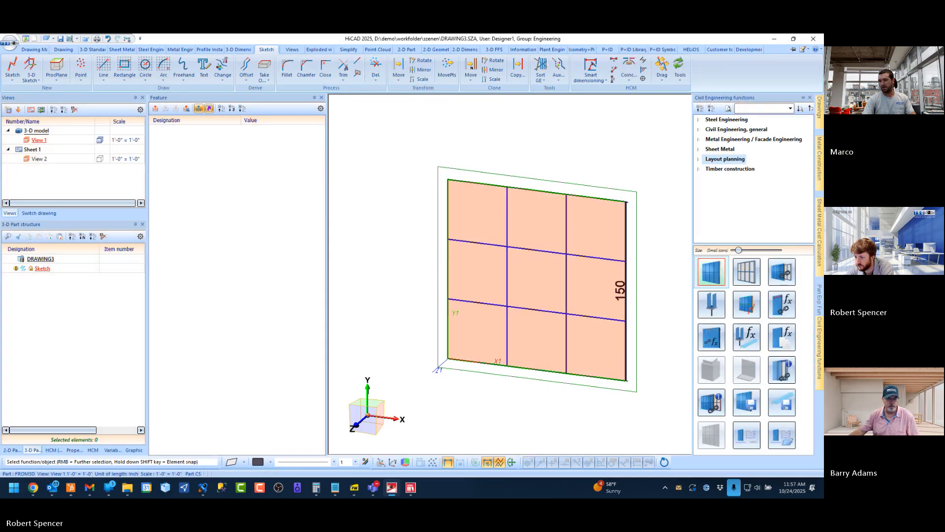
pyautogui.click(268, 119)
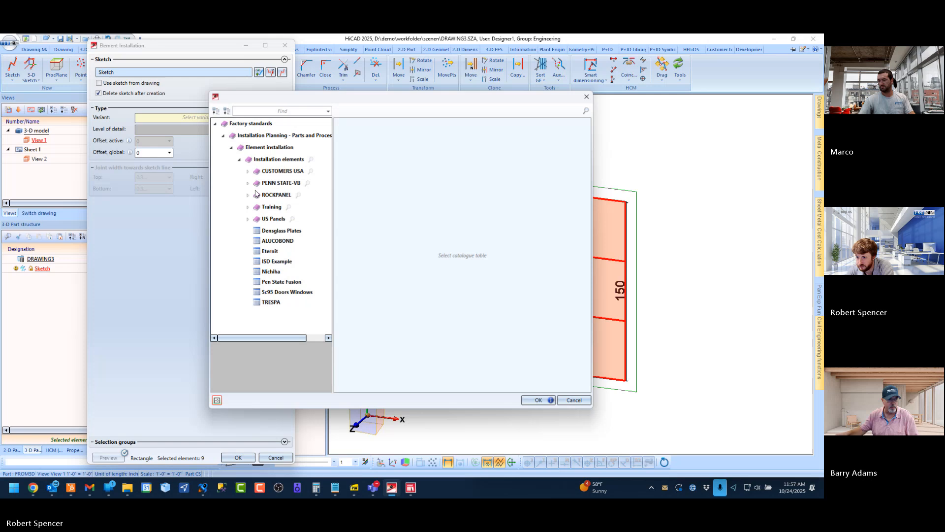
pyautogui.click(286, 261)
pyautogui.scroll(-10, 412, 259)
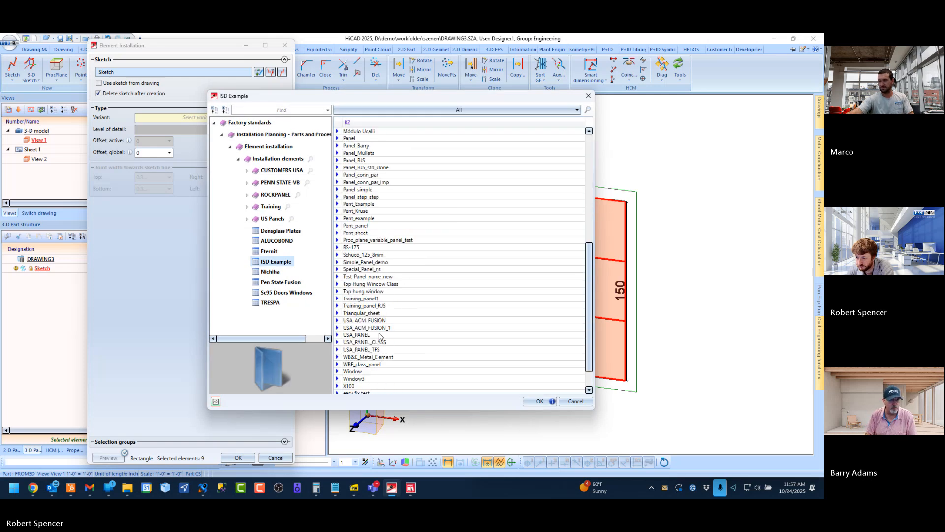
pyautogui.click(358, 328)
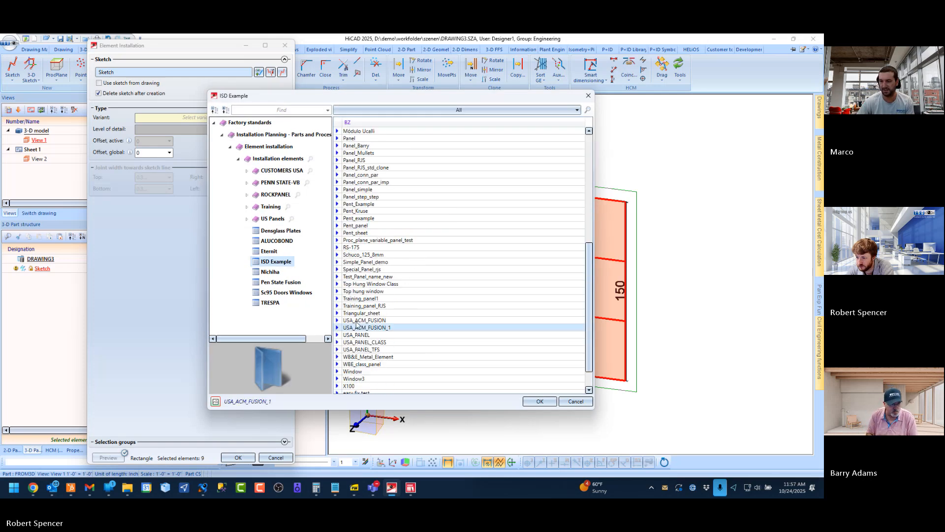
pyautogui.doubleClick(369, 330)
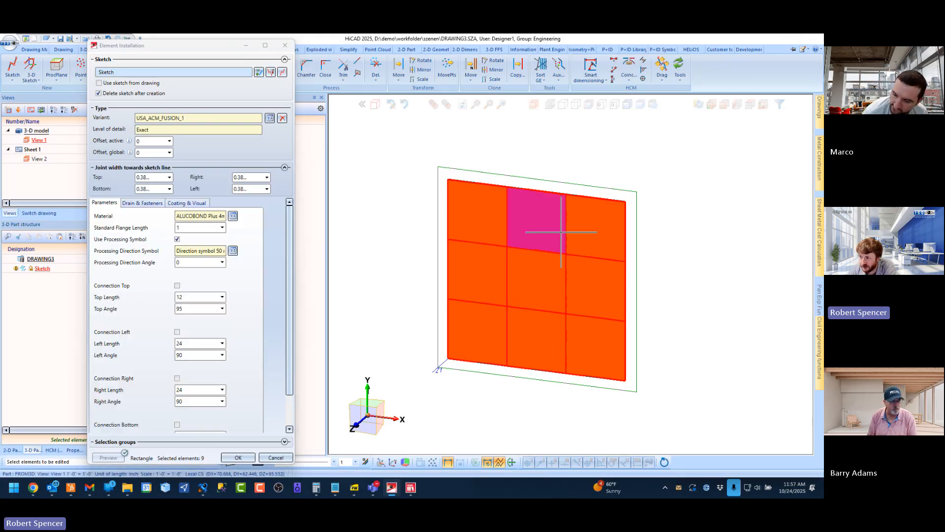
# Restrict the element selection to the grid's upper-left field for editing its panel parameters
pyautogui.scroll(4, 586, 219)
pyautogui.moveTo(584, 218); pyautogui.dragTo(558, 217, button='middle')
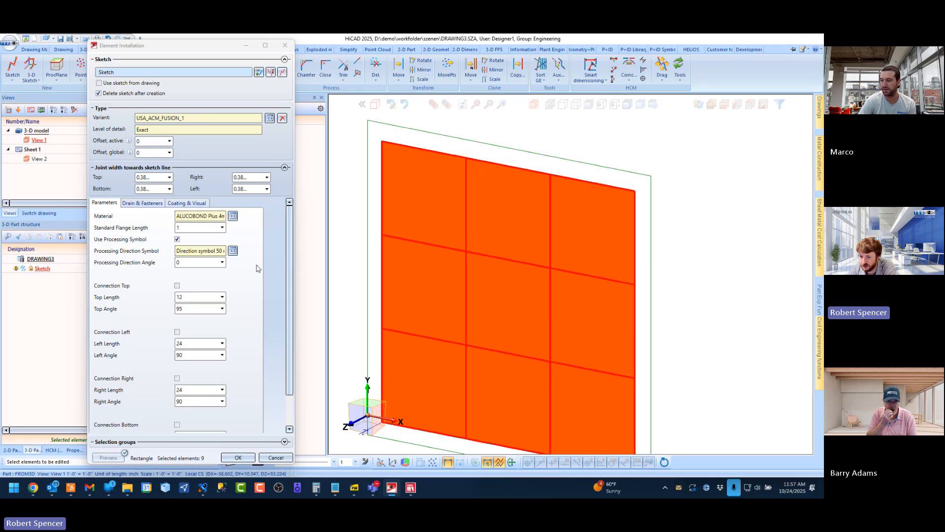
pyautogui.click(437, 191)
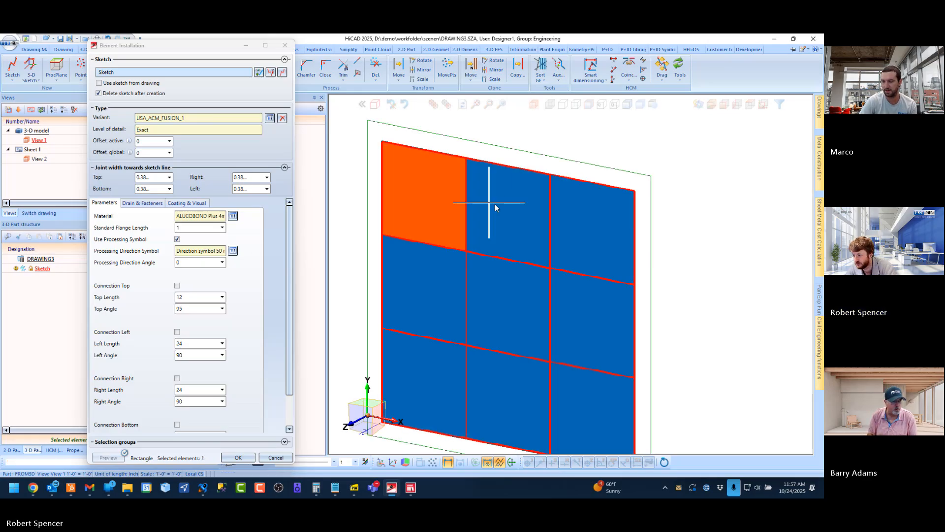
# Add the remaining top-row panels to the selection, enable their top connection, and apply the element installation
pyautogui.click(533, 213)
pyautogui.click(585, 218)
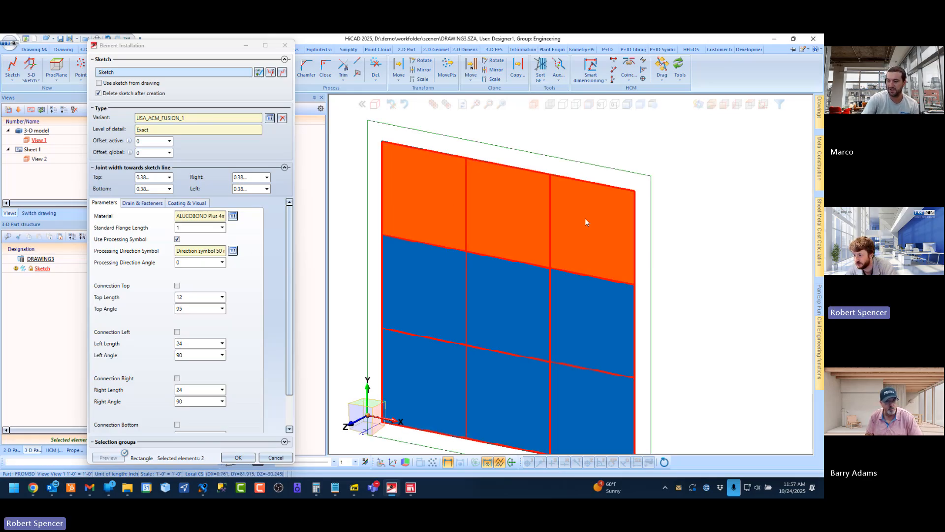
pyautogui.click(177, 287)
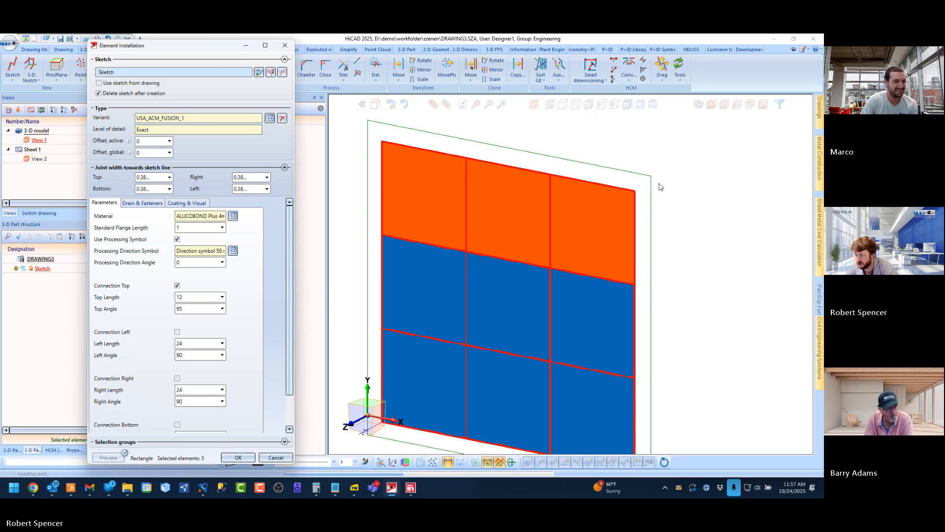
pyautogui.scroll(5, 634, 186)
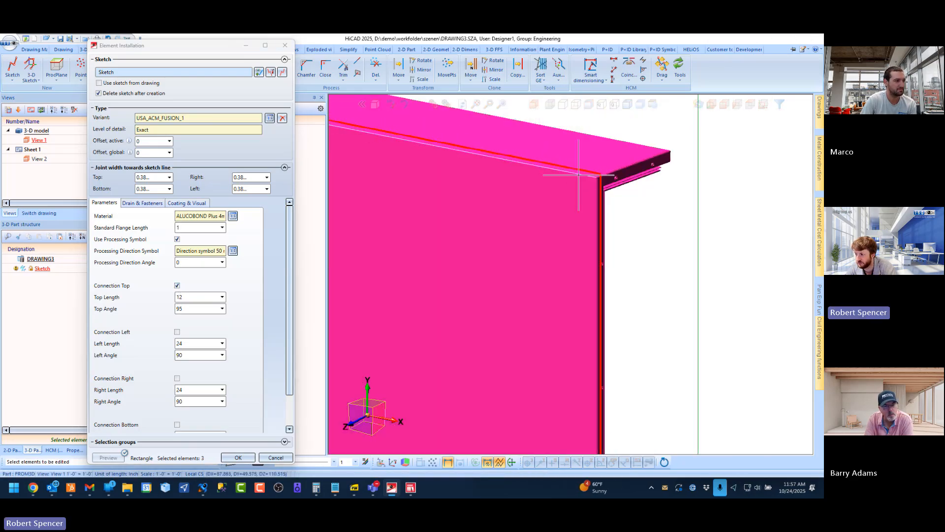
pyautogui.scroll(-5, 579, 175)
pyautogui.click(246, 461)
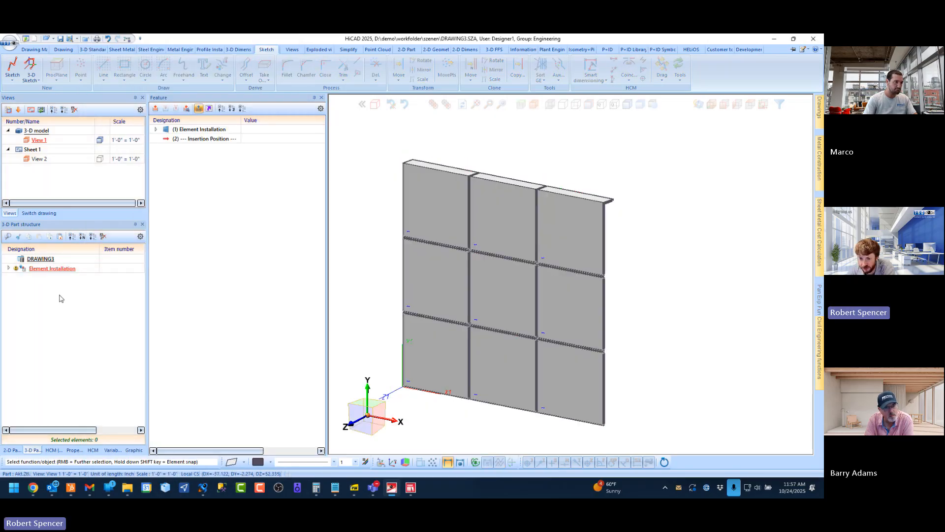
# Examine the top return along the upper panel row from the front, rear and side
pyautogui.scroll(5, 613, 252)
pyautogui.scroll(-6, 588, 247)
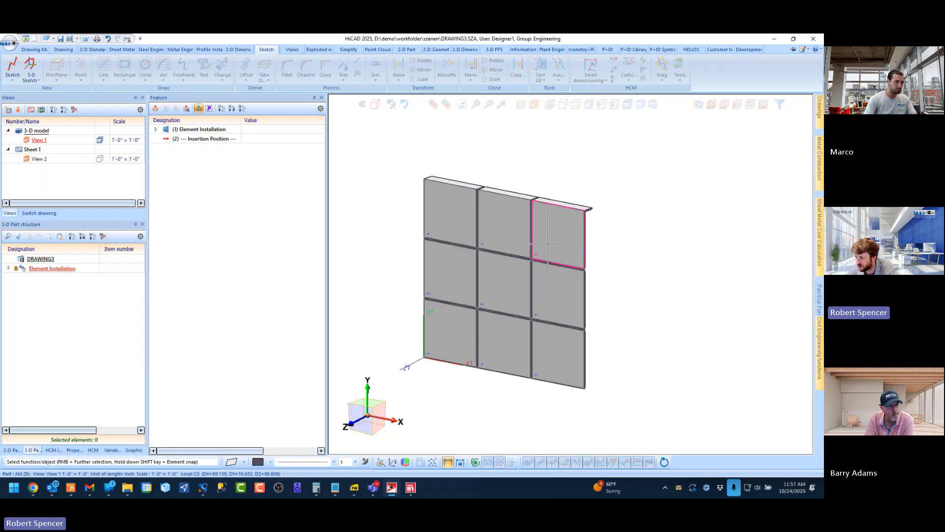
pyautogui.moveTo(548, 244); pyautogui.dragTo(456, 232, button='middle')
pyautogui.scroll(8, 513, 204)
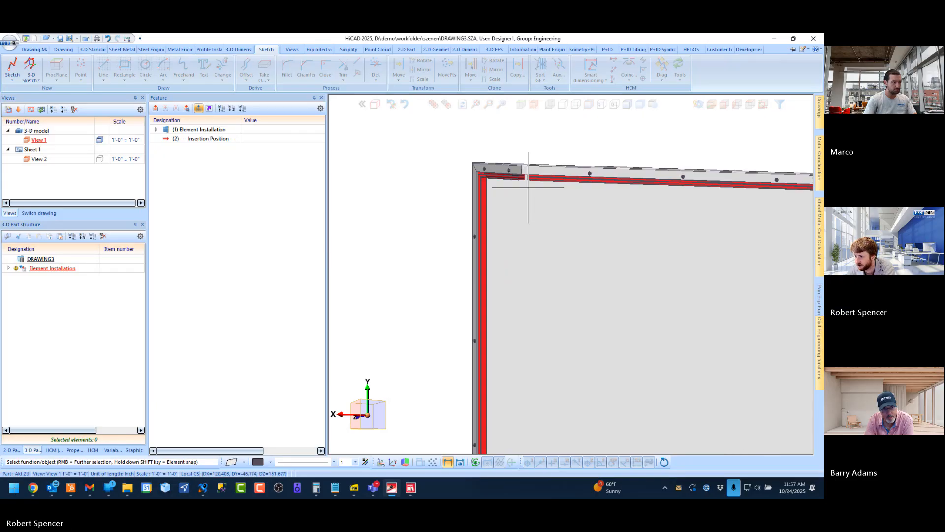
pyautogui.moveTo(528, 187); pyautogui.dragTo(532, 230, button='middle')
pyautogui.scroll(3, 447, 181)
pyautogui.scroll(-3, 451, 178)
pyautogui.scroll(2, 458, 194)
pyautogui.scroll(4, 443, 199)
pyautogui.scroll(-5, 498, 218)
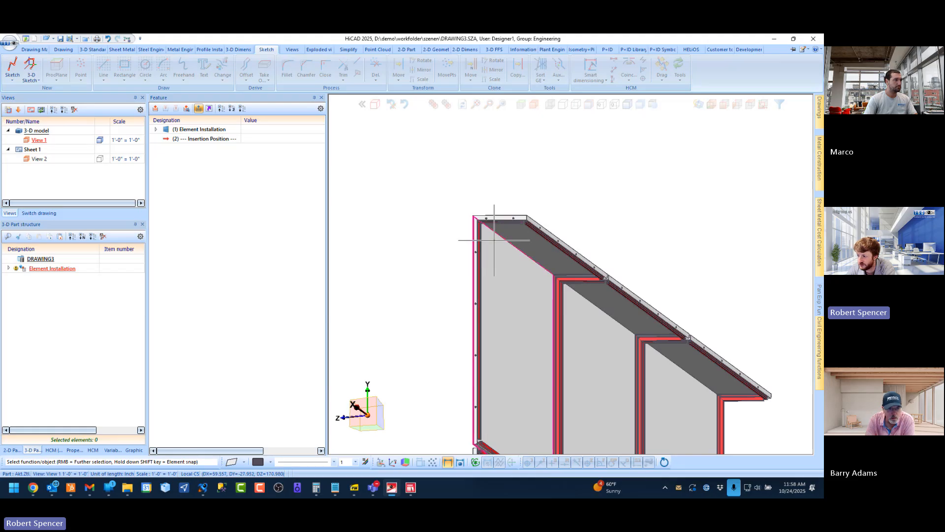
pyautogui.scroll(-2, 492, 240)
pyautogui.moveTo(512, 258); pyautogui.dragTo(626, 254, button='middle')
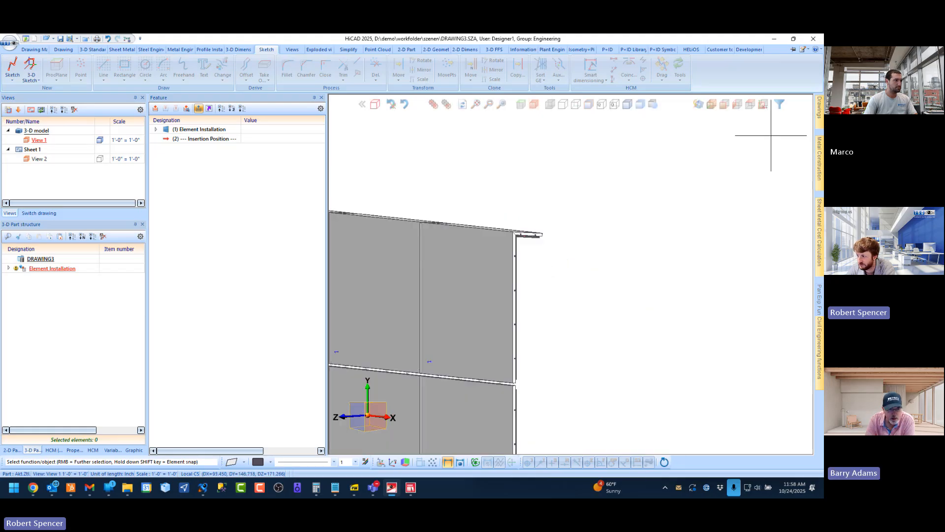
# Edit the Element Installation feature to enable the right connection on the three right-column panels
pyautogui.click(712, 105)
pyautogui.click(203, 131)
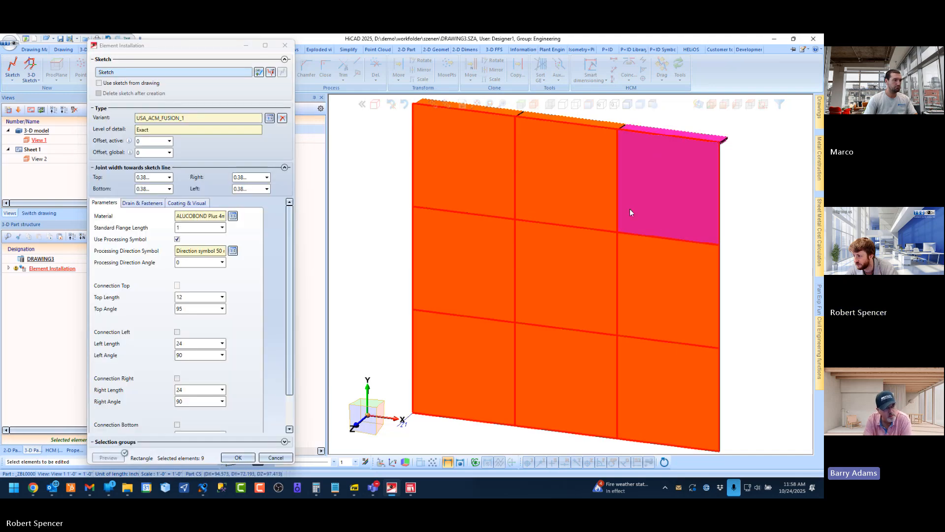
pyautogui.click(667, 189)
pyautogui.moveTo(678, 195); pyautogui.dragTo(623, 342)
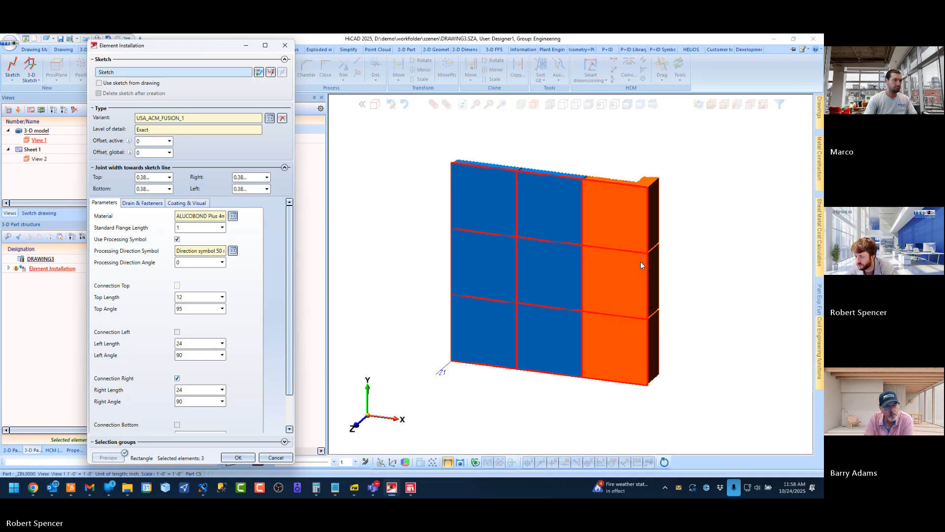
pyautogui.scroll(5, 643, 190)
pyautogui.moveTo(644, 190); pyautogui.dragTo(498, 171, button='middle')
pyautogui.click(242, 458)
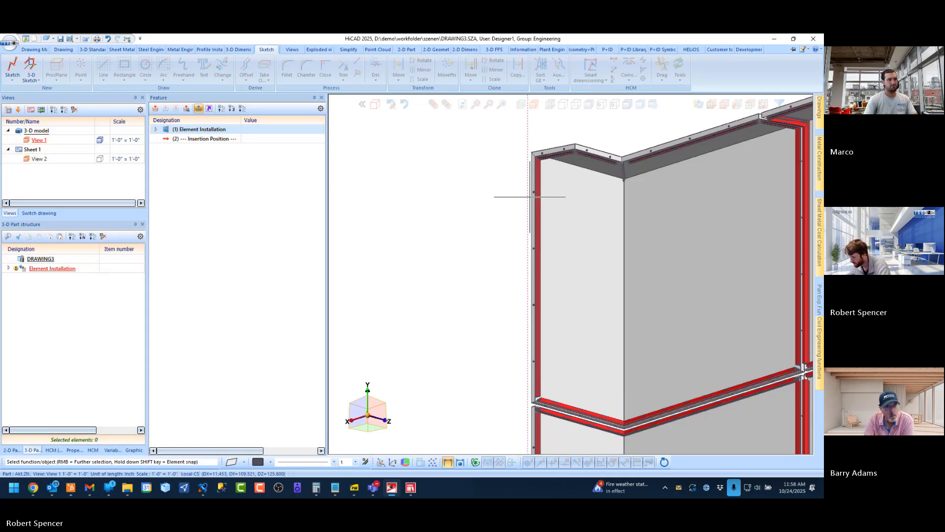
# Examine the right-hand return's horizontal joints and its top corner from behind the panels
pyautogui.scroll(-3, 529, 197)
pyautogui.scroll(5, 544, 234)
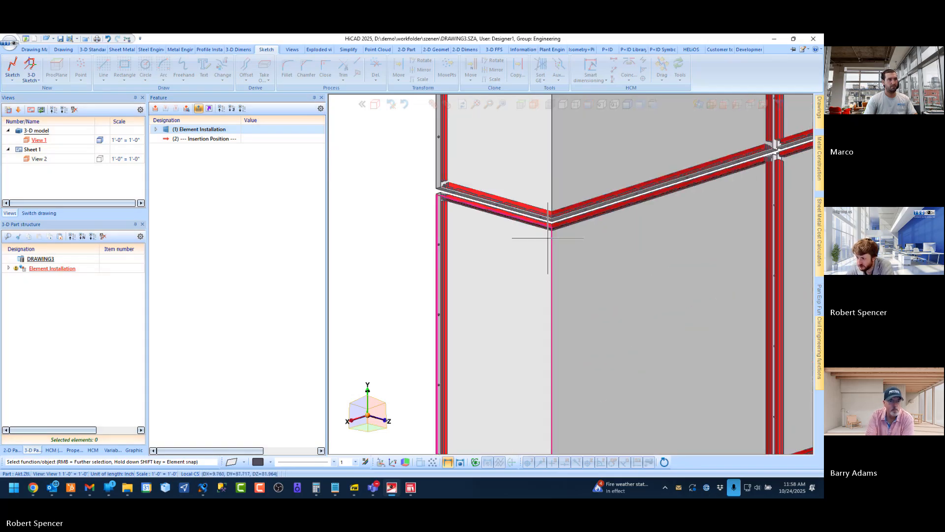
pyautogui.moveTo(549, 236); pyautogui.dragTo(548, 253, button='middle')
pyautogui.scroll(-4, 494, 278)
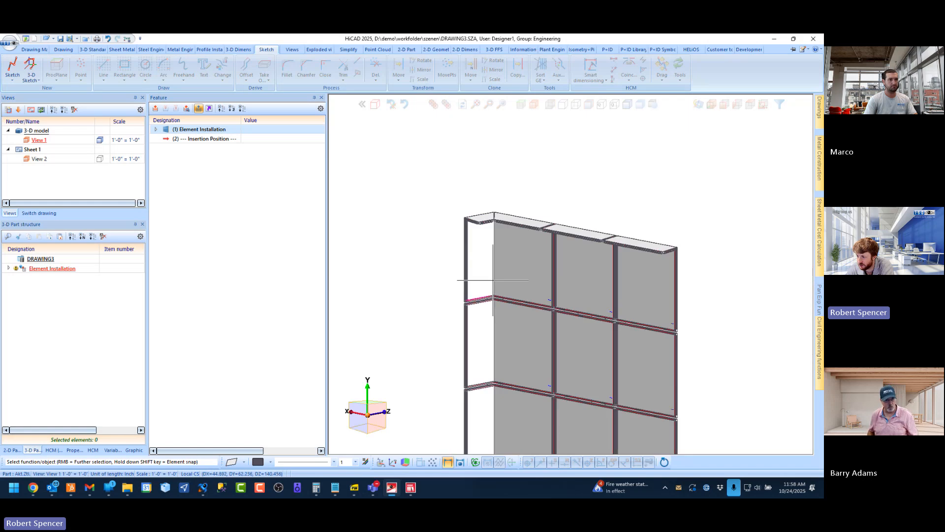
pyautogui.scroll(3, 491, 201)
pyautogui.scroll(4, 468, 267)
pyautogui.moveTo(474, 217)
pyautogui.mouseDown(button='middle')
pyautogui.moveTo(512, 181)
pyautogui.moveTo(483, 200)
pyautogui.mouseUp(button='middle')
pyautogui.scroll(-3, 492, 197)
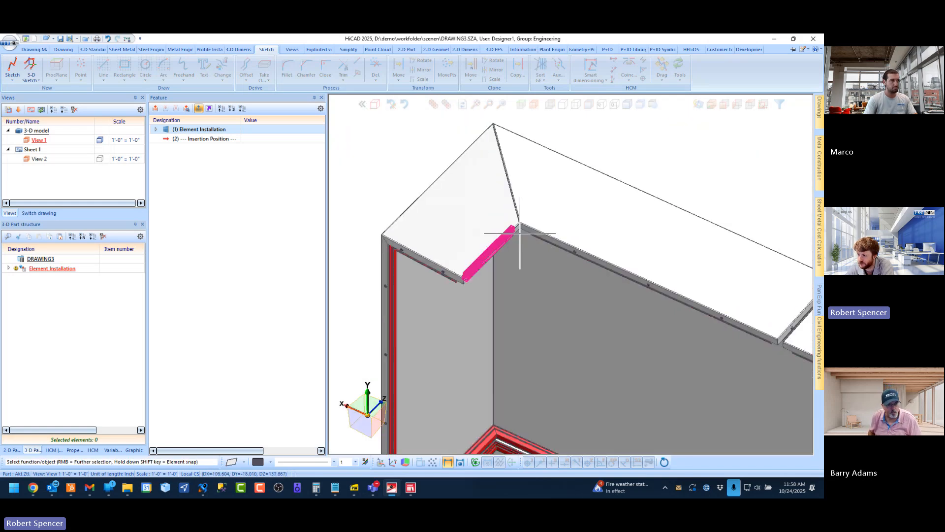
# Inspect the corner seam and flanges beneath the top return where it meets the right return
pyautogui.moveTo(525, 209); pyautogui.dragTo(523, 161, button='middle')
pyautogui.scroll(5, 517, 205)
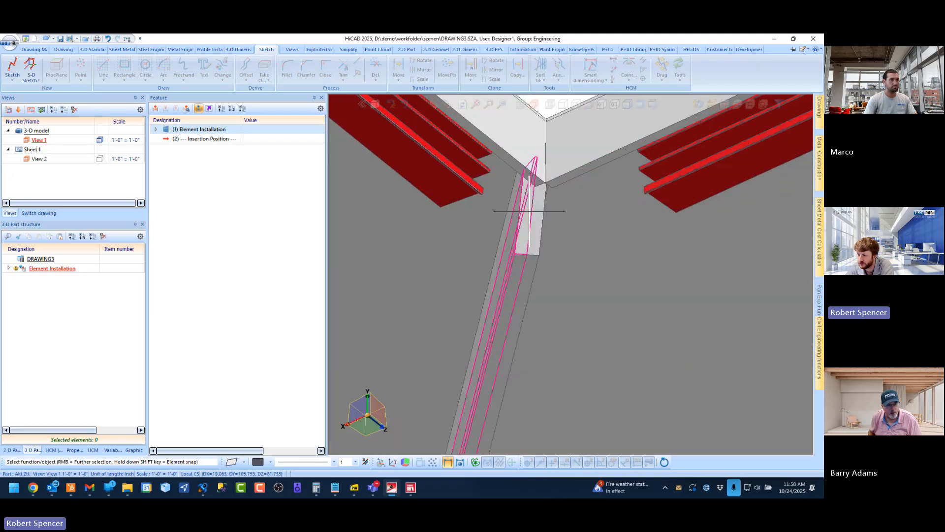
pyautogui.moveTo(530, 212); pyautogui.dragTo(552, 195, button='middle')
pyautogui.scroll(-4, 536, 230)
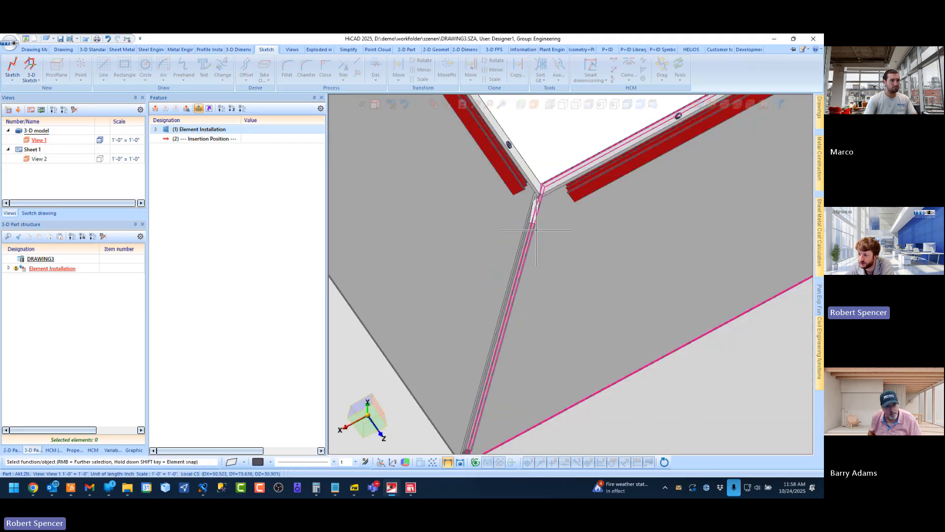
pyautogui.moveTo(541, 244); pyautogui.dragTo(547, 261, button='middle')
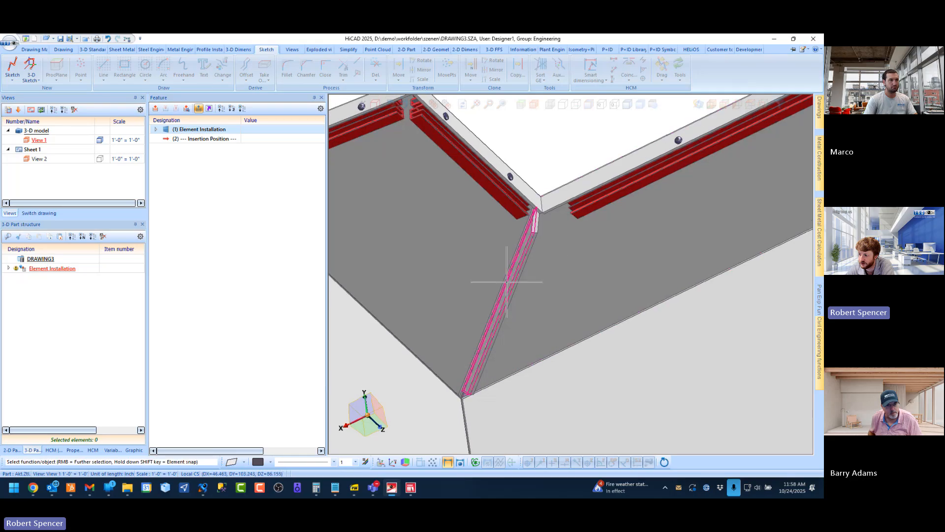
pyautogui.moveTo(503, 212); pyautogui.dragTo(556, 215, button='middle')
pyautogui.scroll(-5, 483, 177)
pyautogui.scroll(-5, 428, 181)
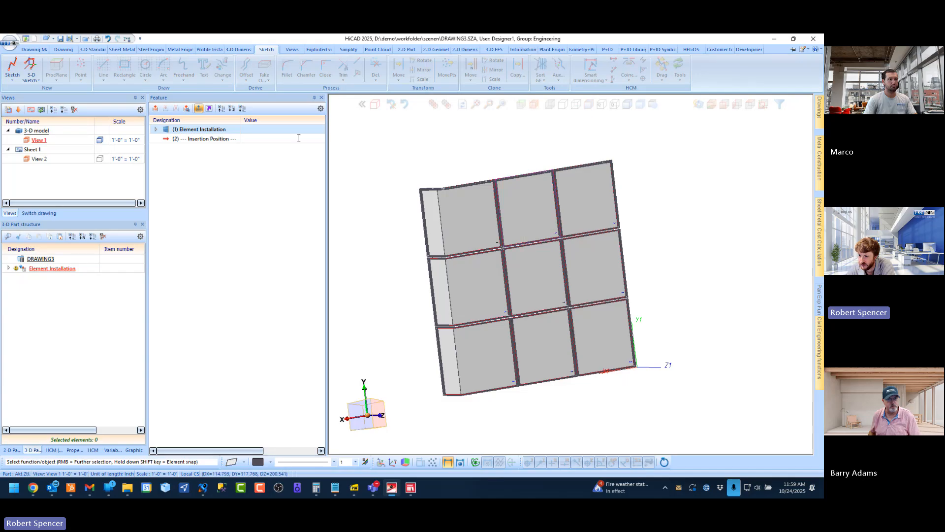
# Reopen the Element Installation feature and enable the left connection on the three left-column panels
pyautogui.doubleClick(223, 130)
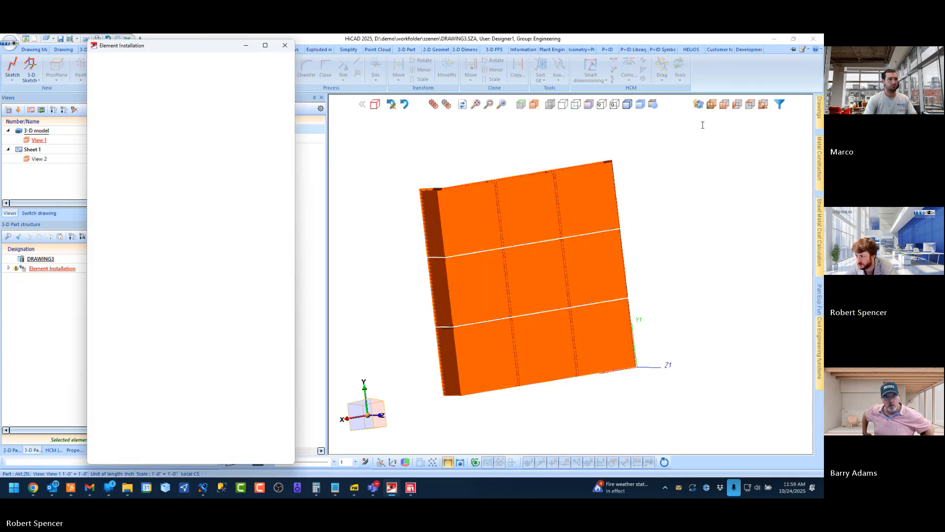
pyautogui.click(711, 104)
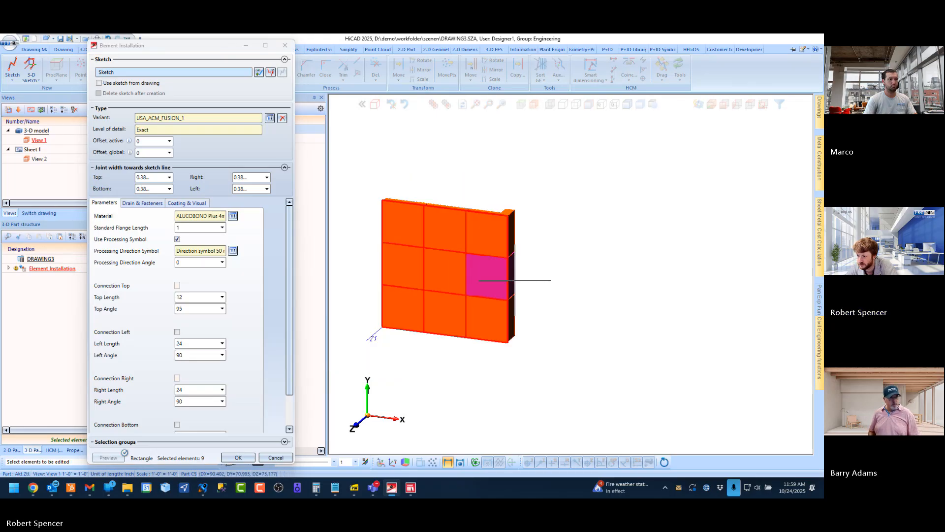
pyautogui.click(383, 196)
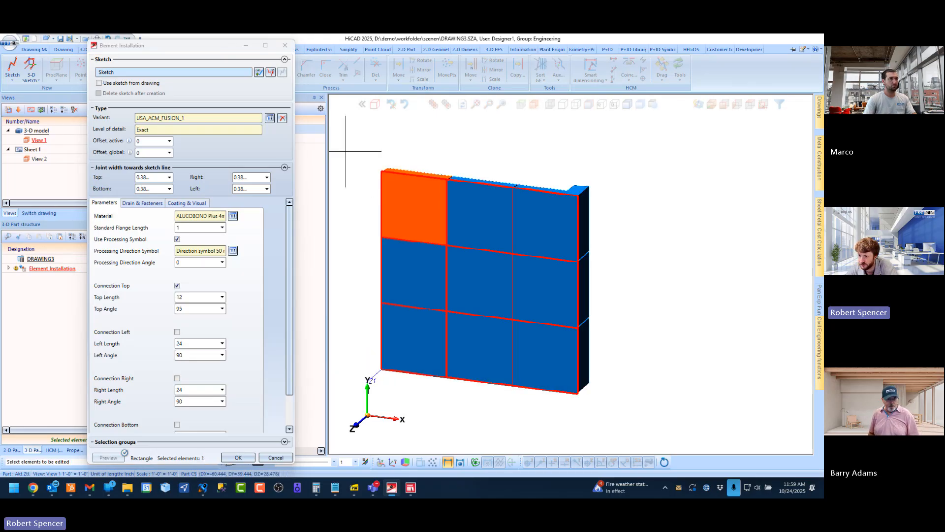
pyautogui.moveTo(346, 151); pyautogui.dragTo(436, 395)
pyautogui.click(177, 332)
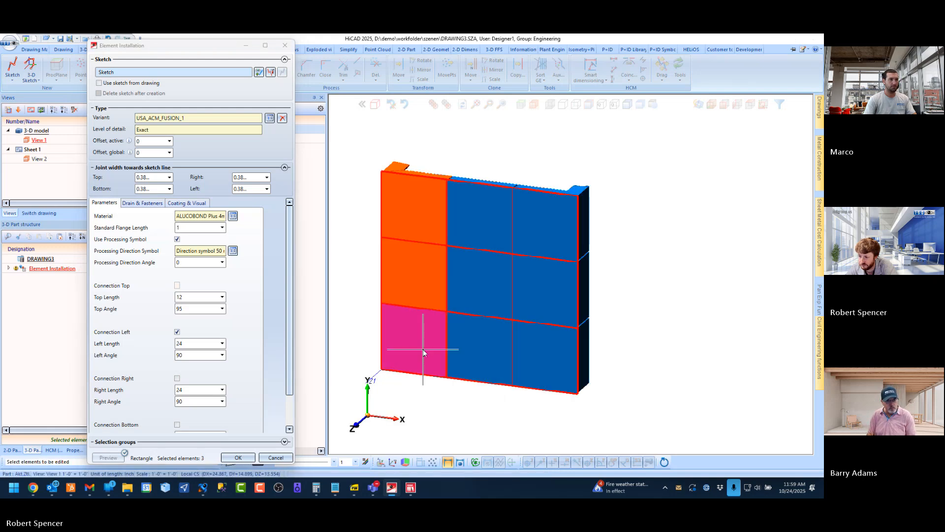
# Enable the bottom connection on the three bottom-row panels and apply the installation
pyautogui.click(422, 326)
pyautogui.moveTo(354, 385); pyautogui.dragTo(593, 362)
pyautogui.scroll(-2, 211, 389)
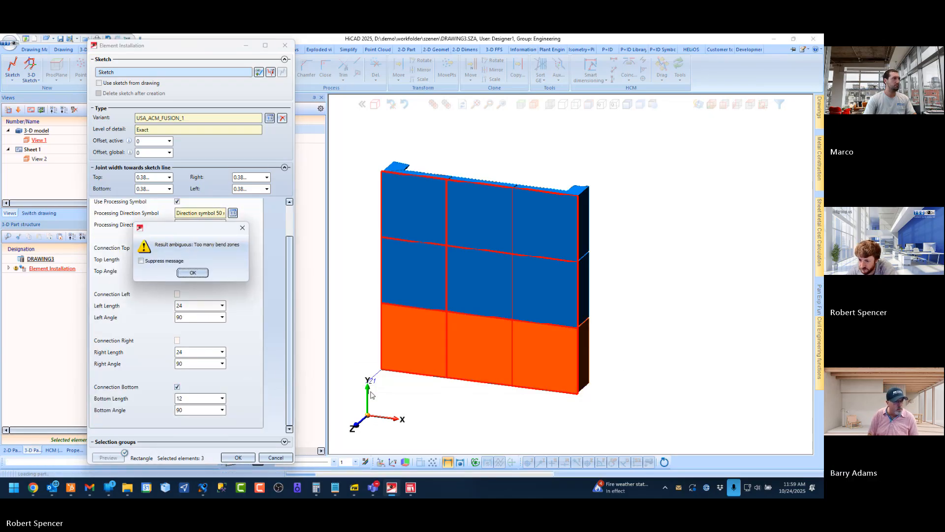
pyautogui.click(183, 272)
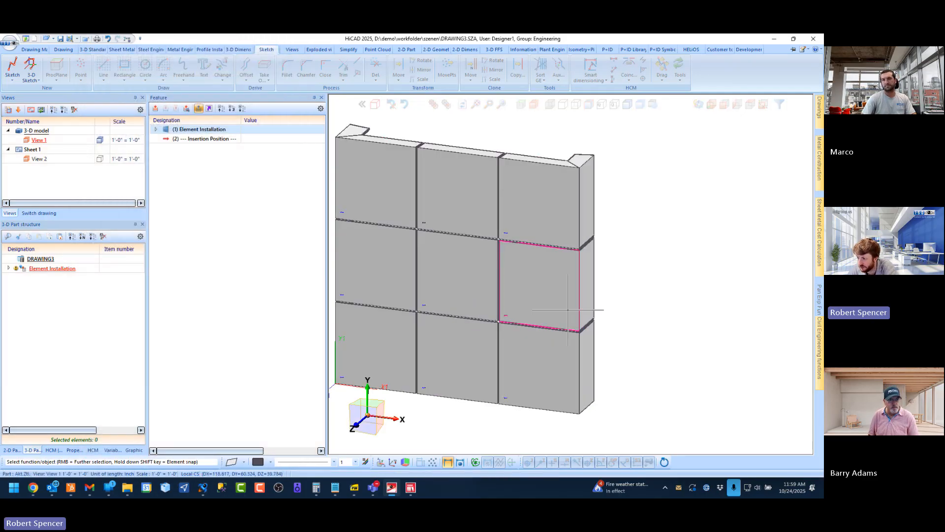
# Examine the top, side and bottom returns and their corners from the rear of the panel wall
pyautogui.press('Return')
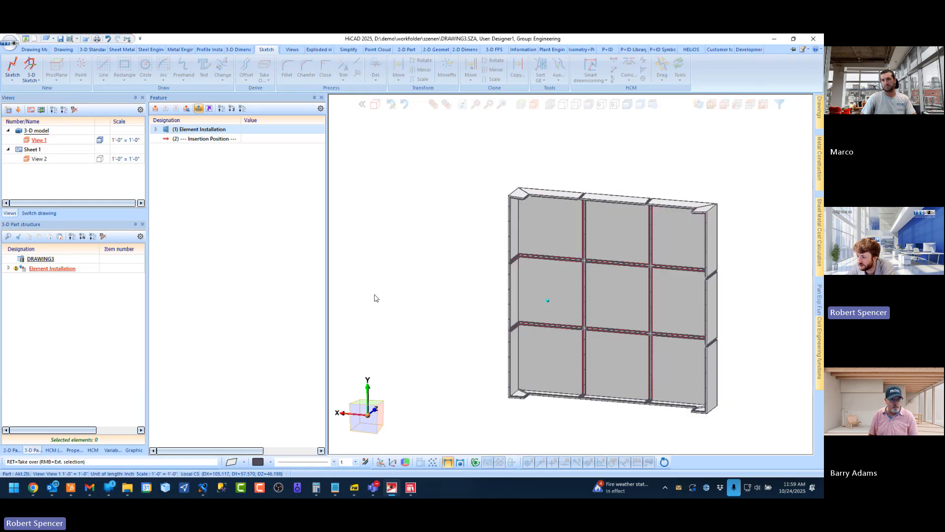
pyautogui.scroll(5, 512, 197)
pyautogui.scroll(2, 513, 197)
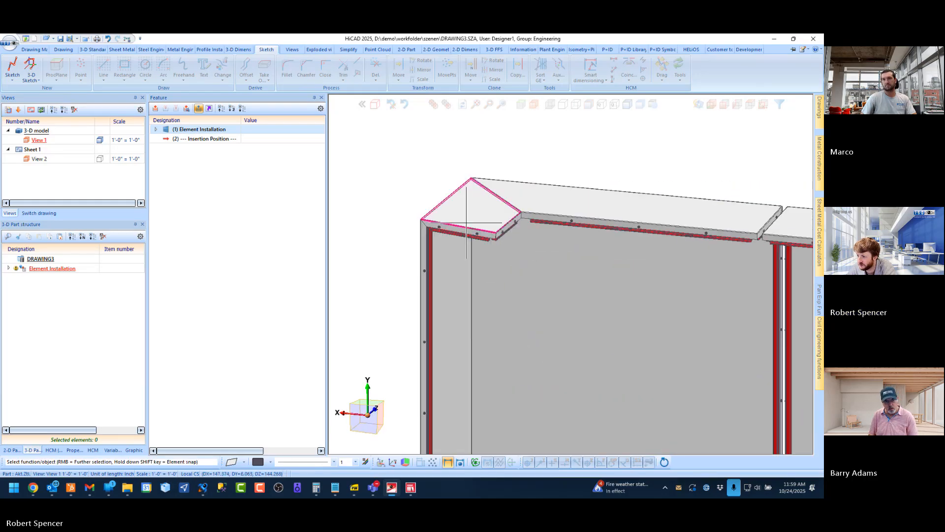
pyautogui.scroll(-7, 476, 259)
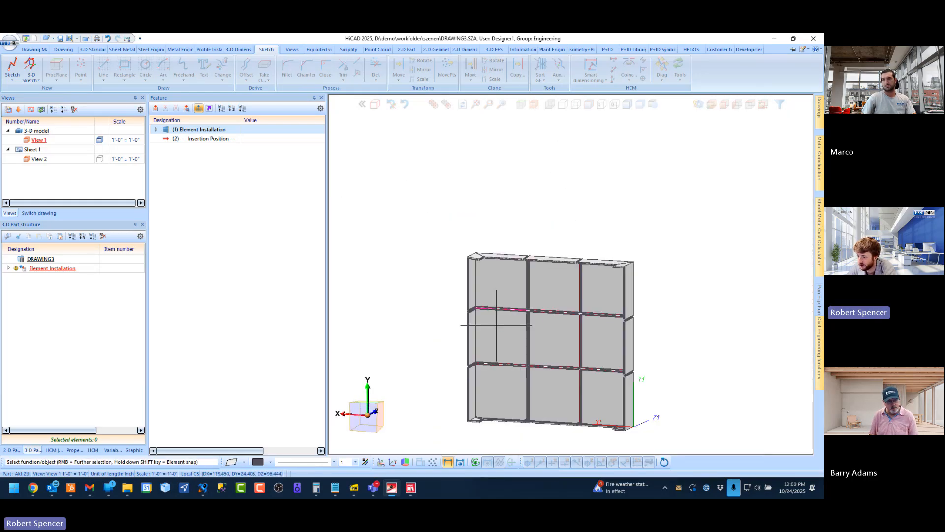
pyautogui.scroll(4, 483, 433)
pyautogui.moveTo(505, 353); pyautogui.dragTo(477, 325, button='middle')
pyautogui.scroll(-5, 477, 325)
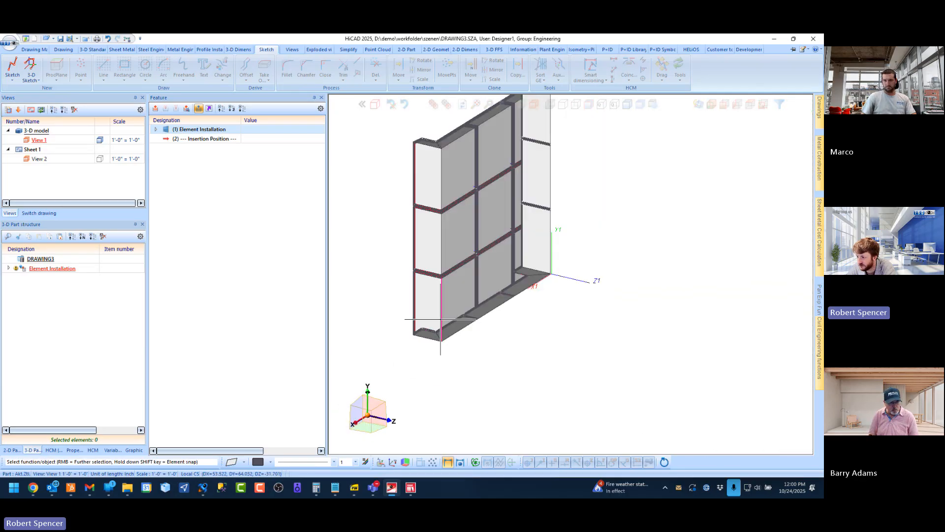
pyautogui.scroll(4, 532, 268)
pyautogui.moveTo(532, 268); pyautogui.dragTo(572, 278, button='middle')
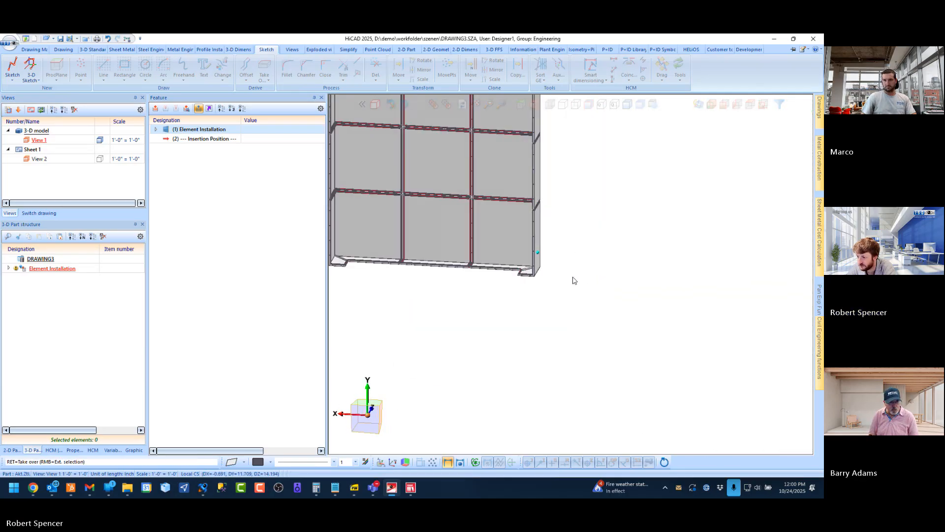
pyautogui.scroll(-4, 456, 306)
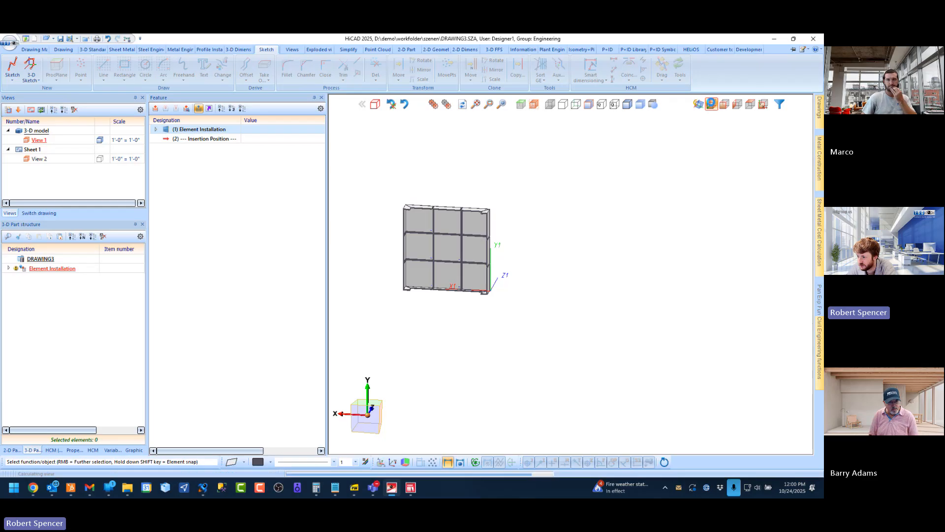
# Restore the axonometric view and open the Element Installation feature's underlying sketch for editing
pyautogui.click(712, 105)
pyautogui.scroll(-2, 566, 243)
pyautogui.scroll(5, 450, 256)
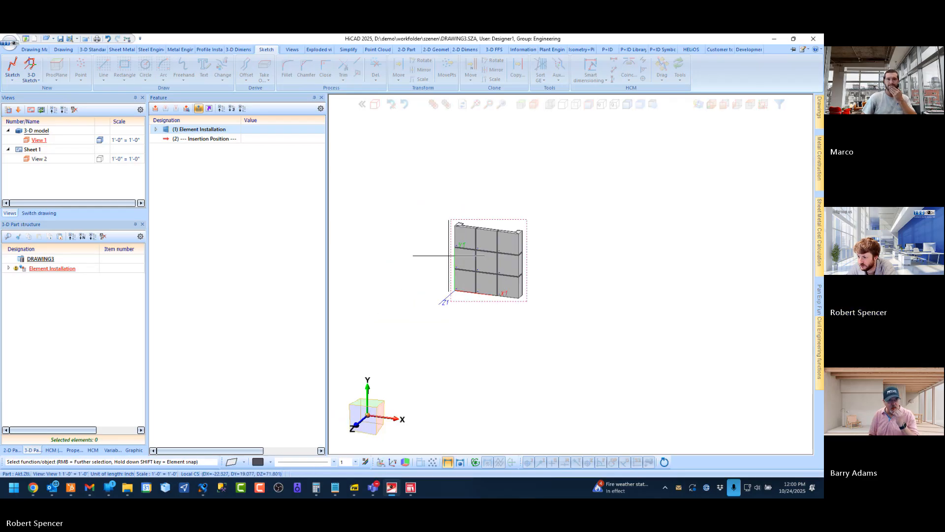
pyautogui.doubleClick(189, 133)
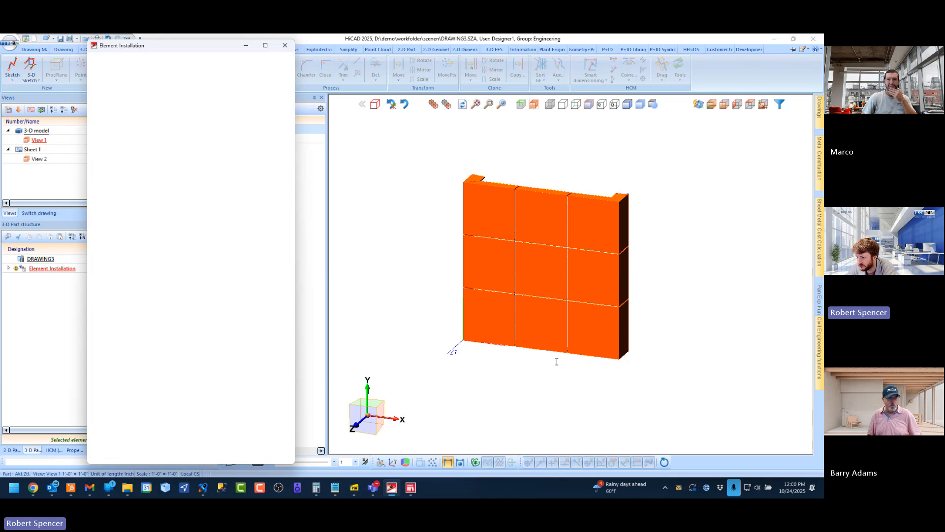
pyautogui.click(271, 72)
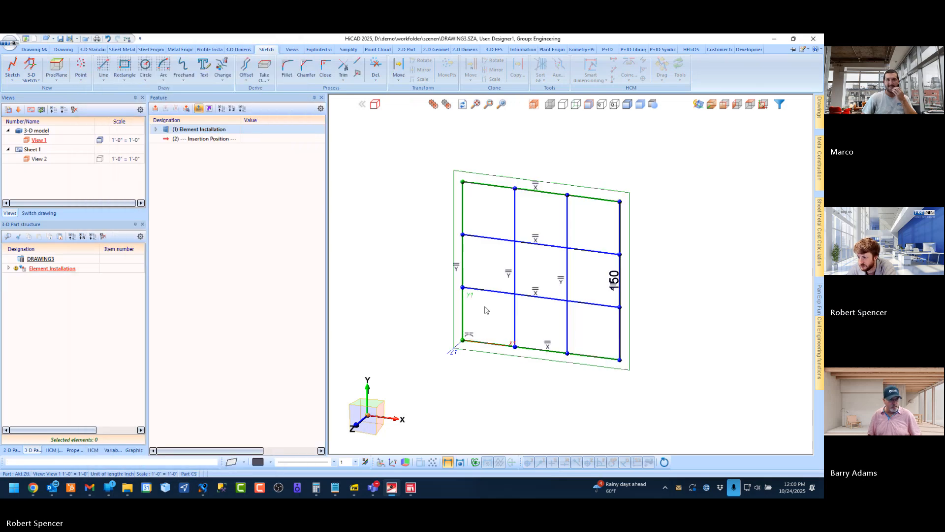
# Draw a sloped line from the grid's lower-left corner past its right edge using a 5° angle grid, and delete the original bottom line
pyautogui.click(104, 65)
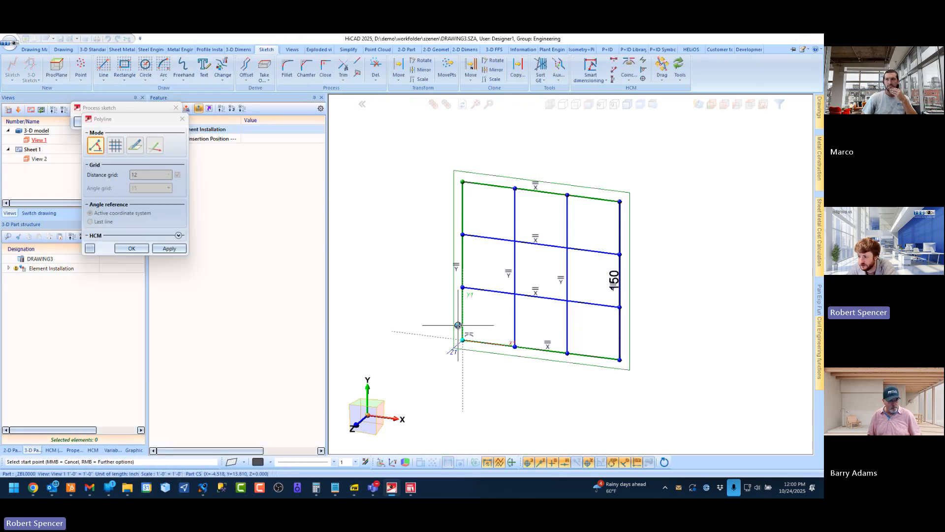
pyautogui.click(463, 340)
pyautogui.scroll(3, 631, 341)
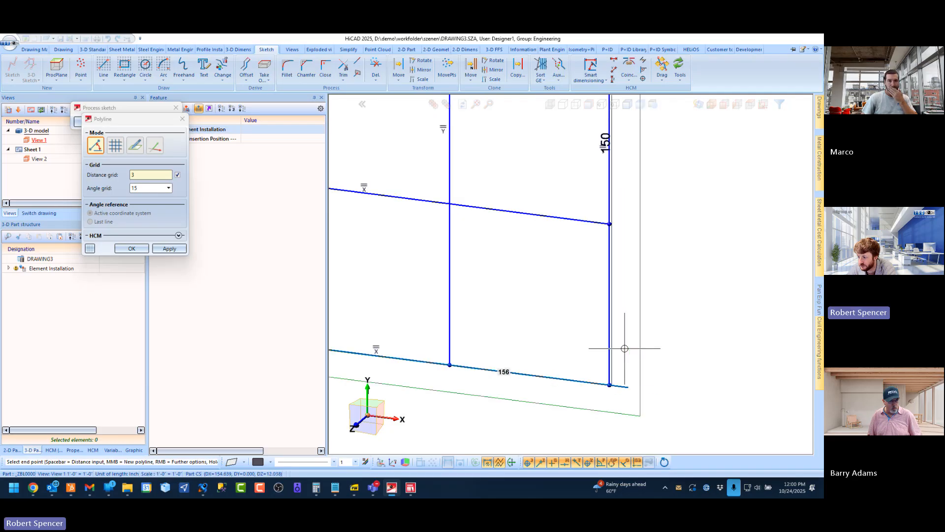
pyautogui.click(153, 187)
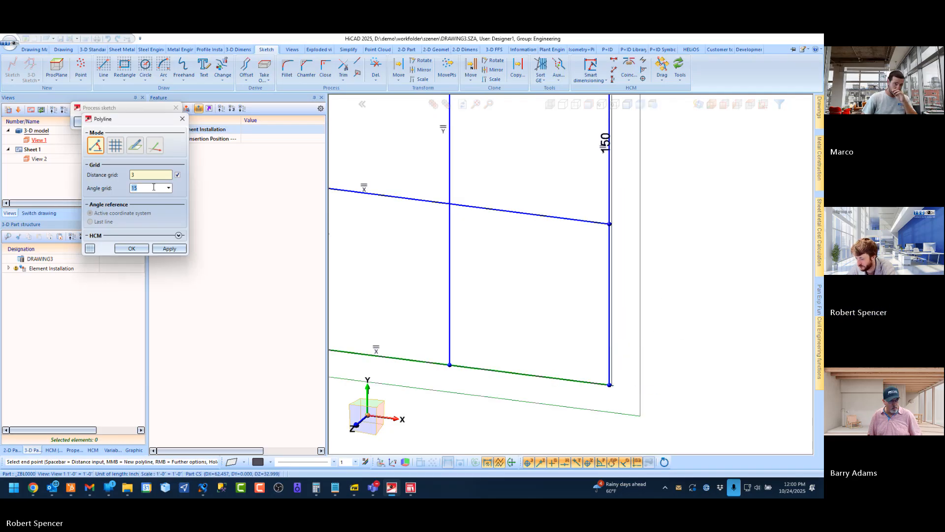
pyautogui.click(709, 364)
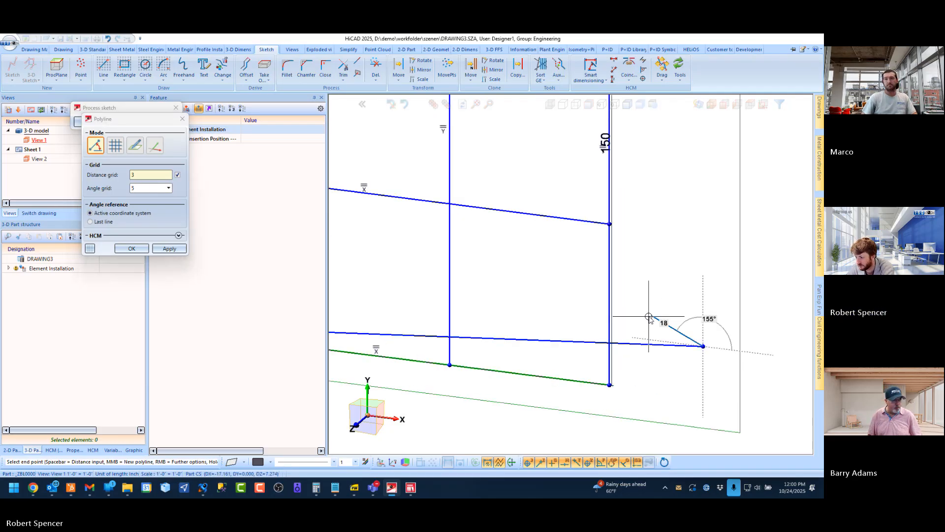
pyautogui.press('Escape')
pyautogui.scroll(-5, 563, 331)
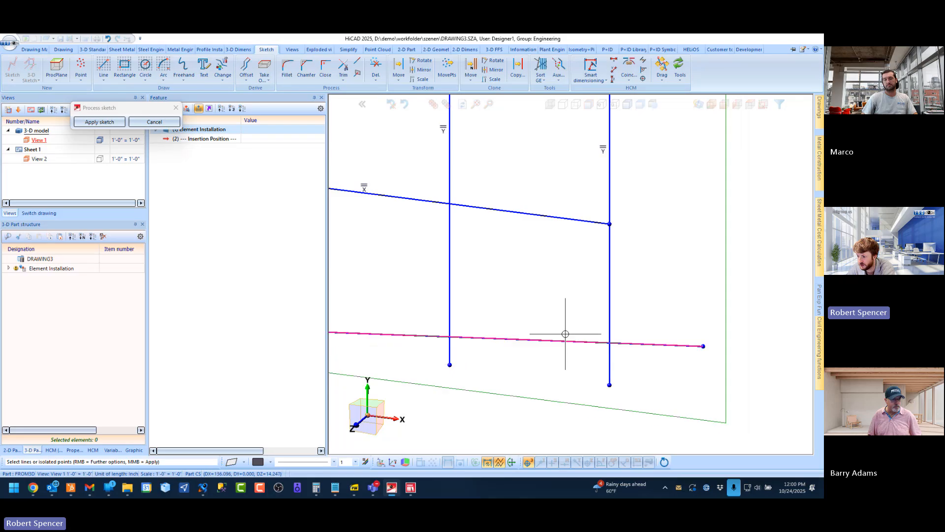
pyautogui.scroll(3, 635, 321)
# Close the corner between the sloped bottom line and the right vertical, trim the inner verticals' protruding ends, and apply the sketch
pyautogui.click(328, 70)
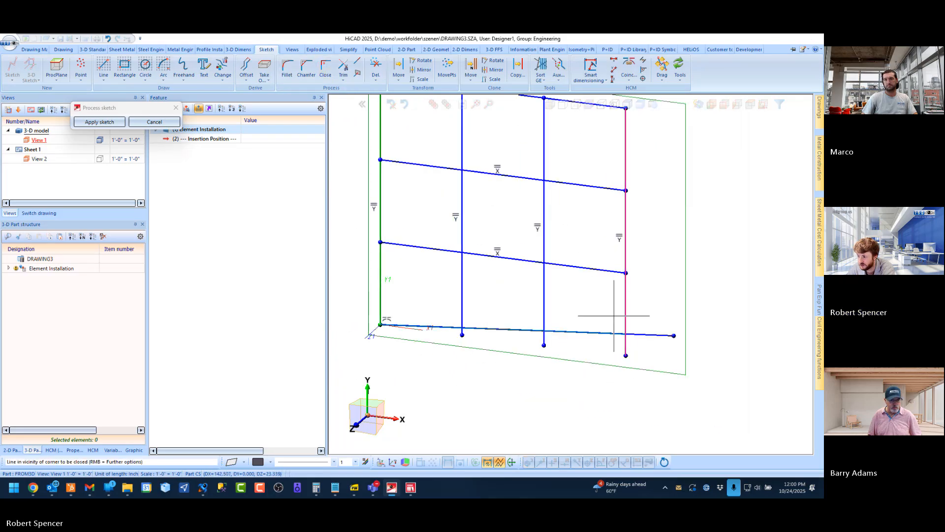
pyautogui.click(622, 328)
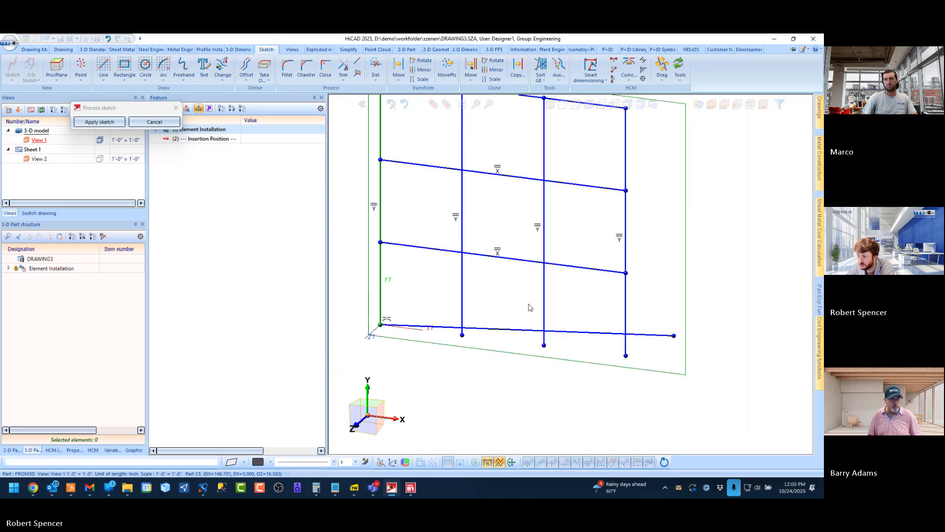
pyautogui.click(340, 73)
pyautogui.click(462, 332)
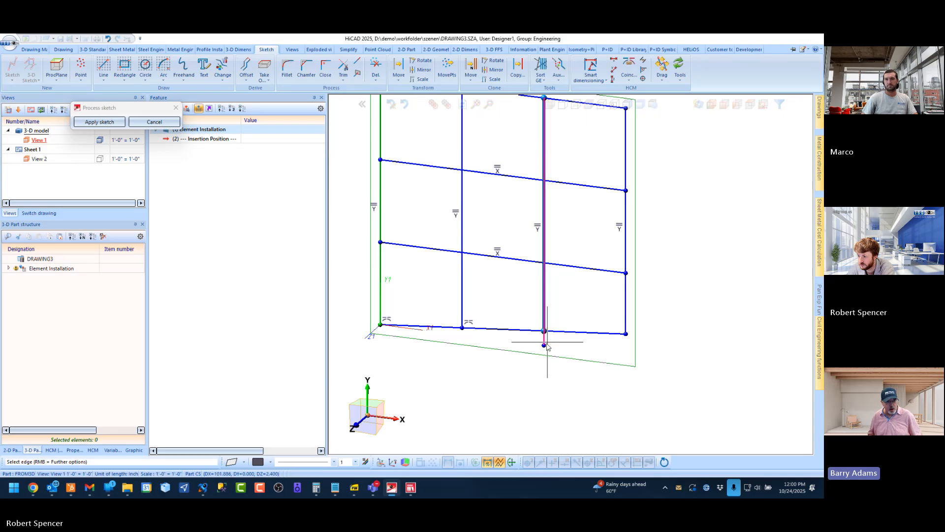
pyautogui.click(544, 345)
pyautogui.scroll(-3, 545, 346)
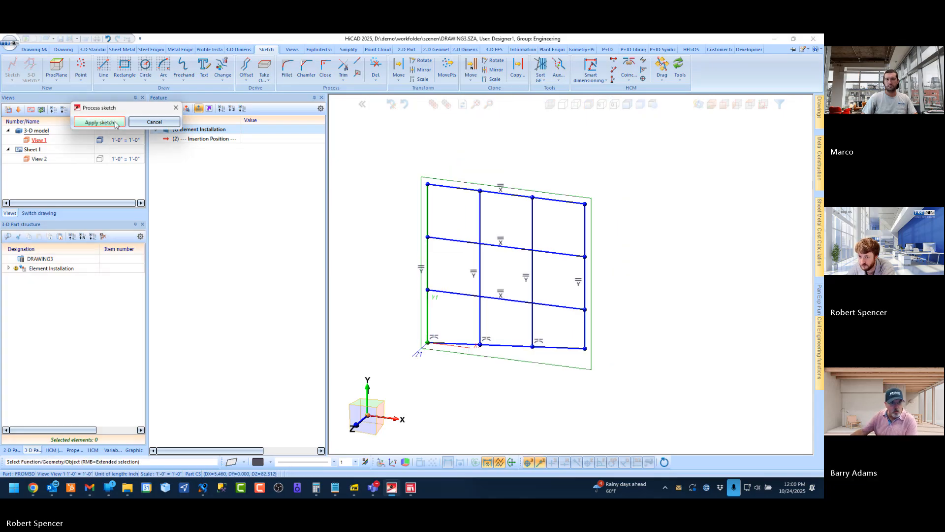
pyautogui.click(100, 122)
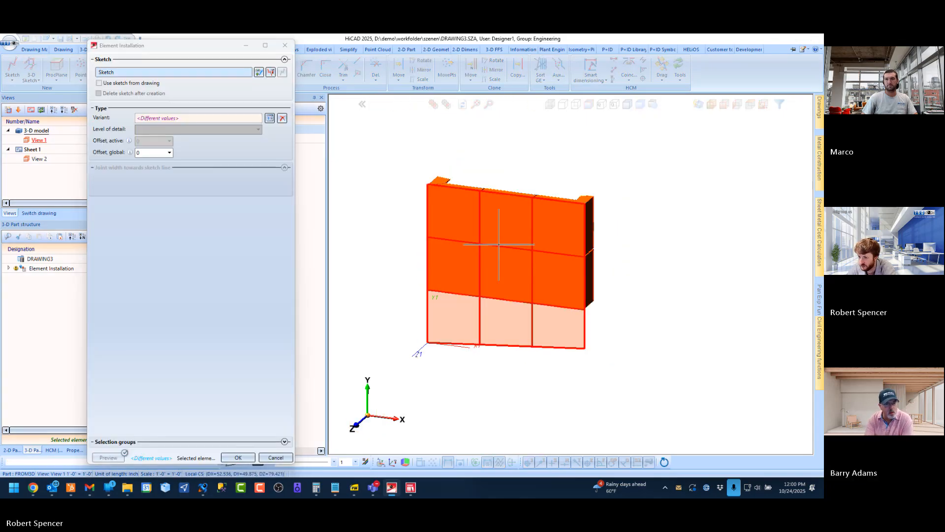
# Assign the USA_ACM_FUSION_1 variant from the ISD Example catalogue to the three empty bottom-row fields
pyautogui.click(452, 319)
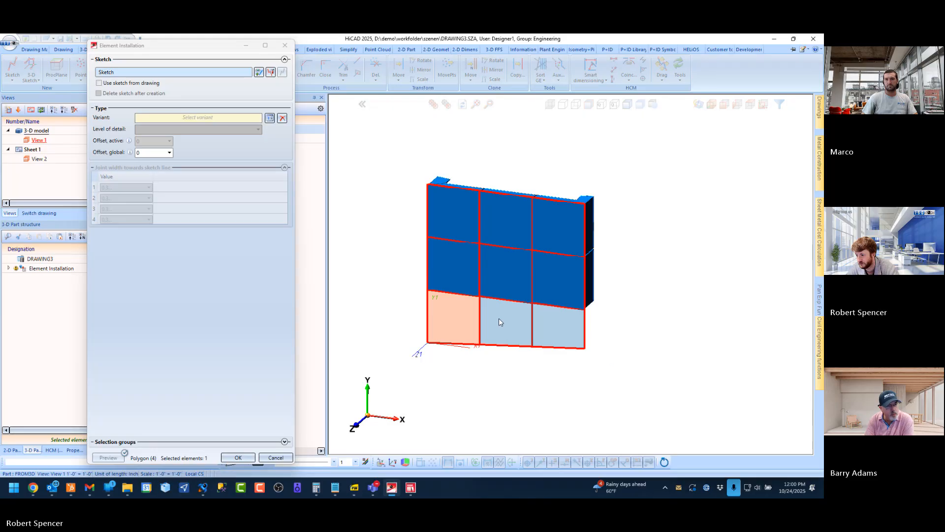
pyautogui.click(501, 321)
pyautogui.click(576, 321)
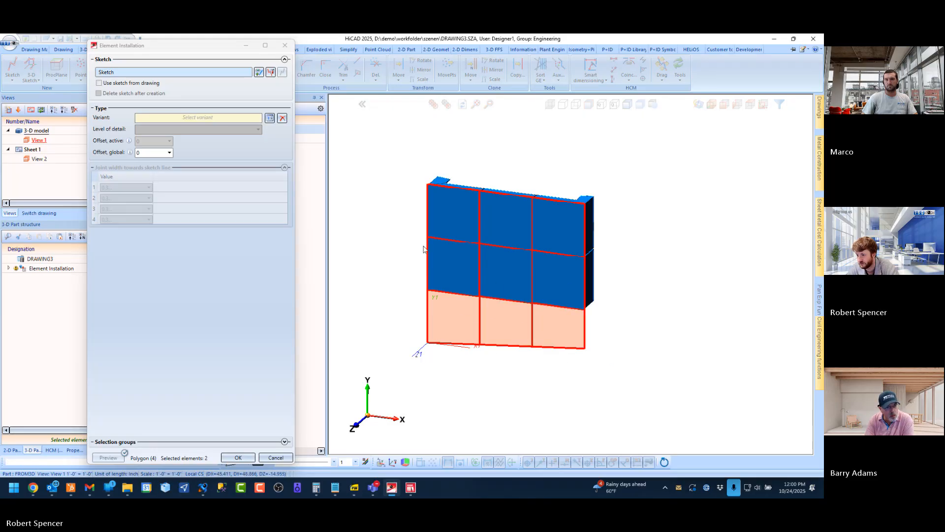
pyautogui.click(281, 119)
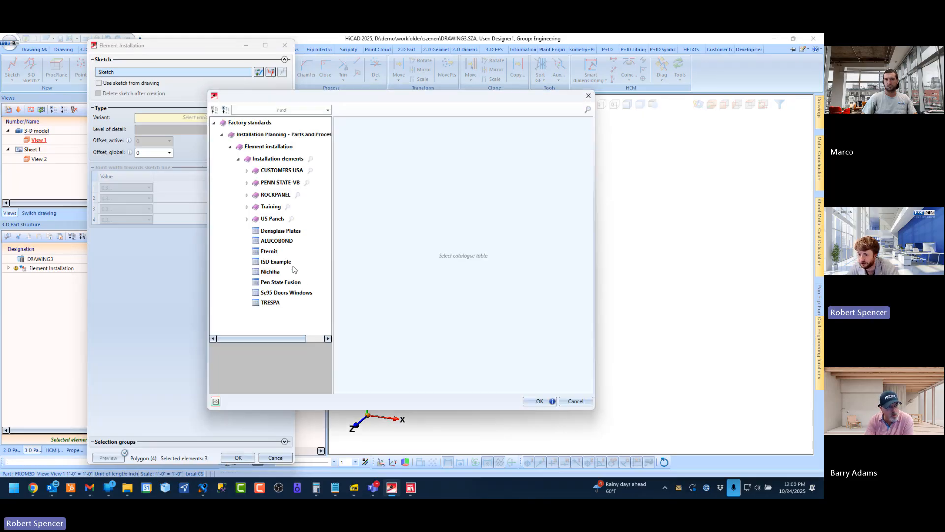
pyautogui.click(276, 262)
pyautogui.scroll(-10, 394, 300)
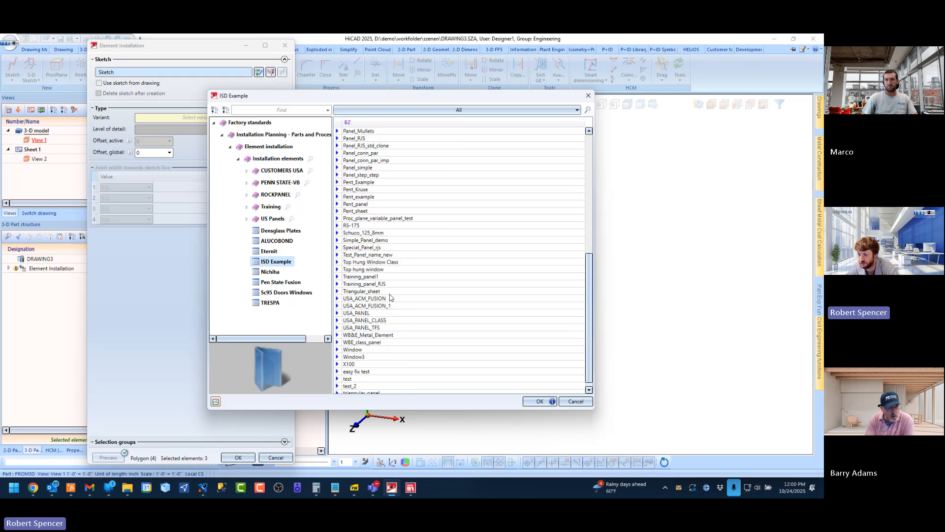
pyautogui.doubleClick(368, 305)
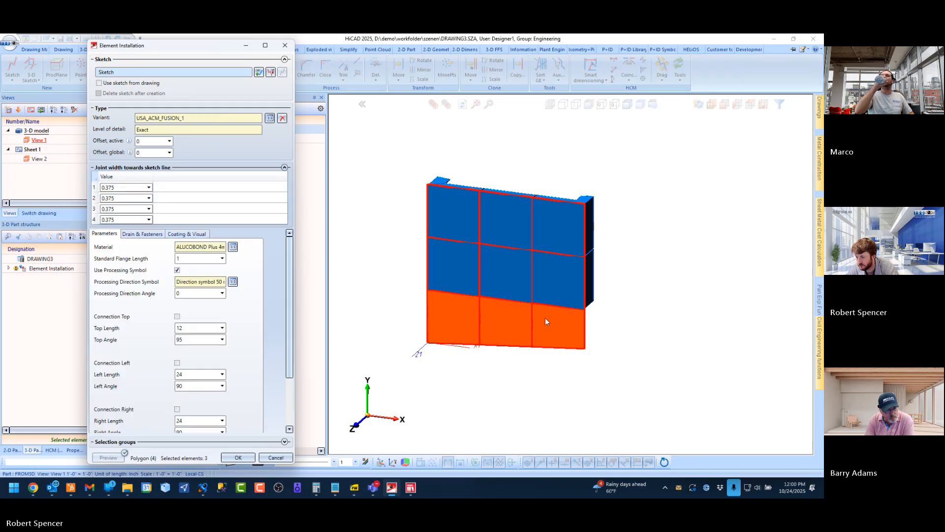
# Enable the left connection on the bottom-left panel and the right connection on the bottom-right panel, and apply the installation
pyautogui.click(456, 313)
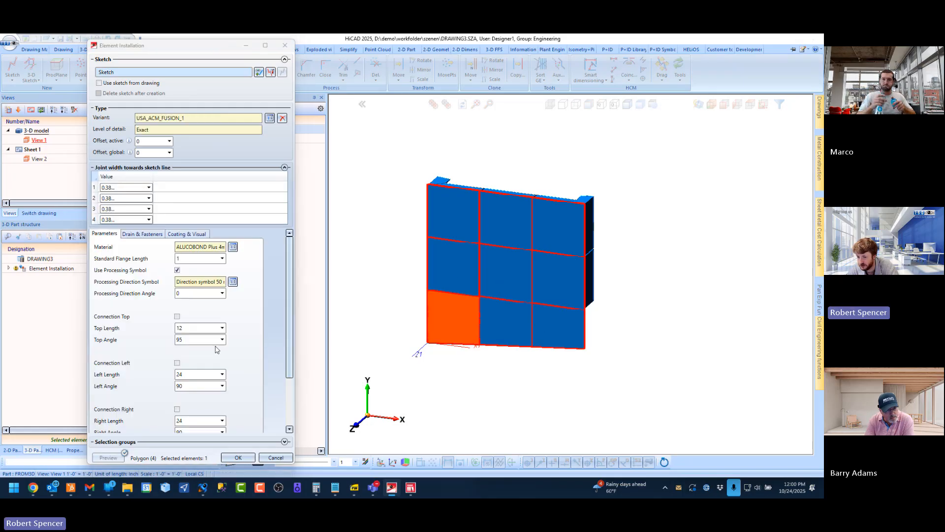
pyautogui.click(177, 362)
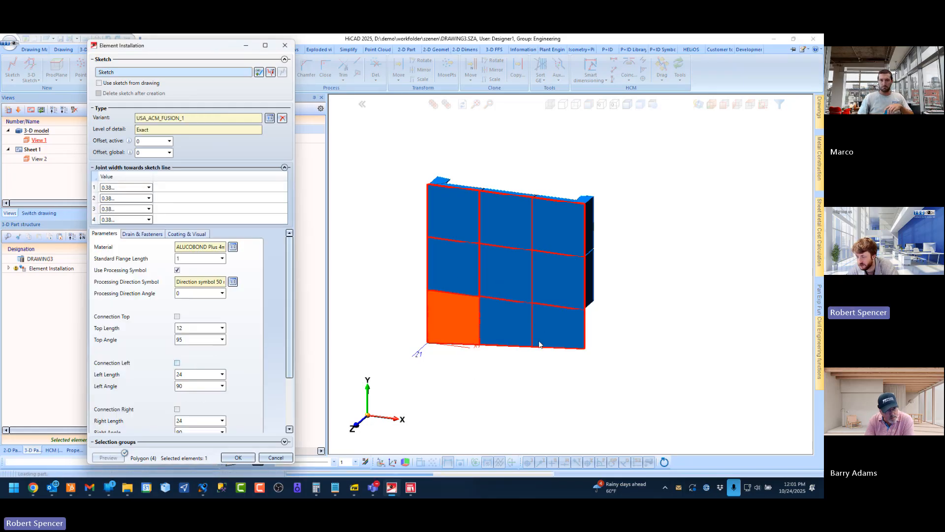
pyautogui.click(561, 323)
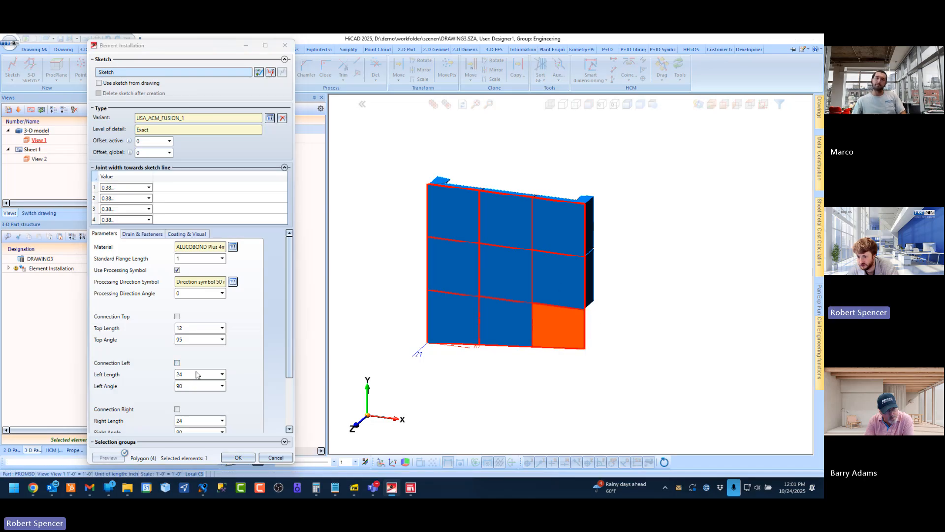
pyautogui.click(177, 409)
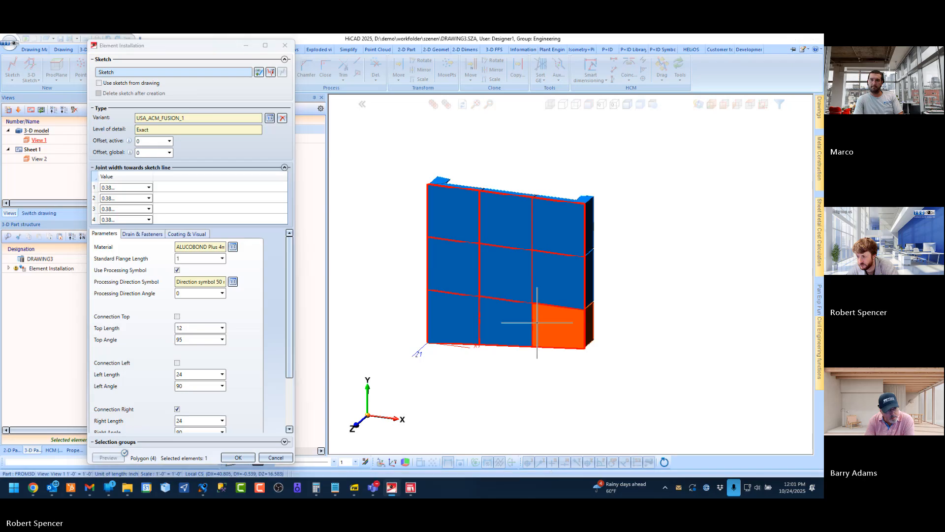
pyautogui.moveTo(545, 309); pyautogui.dragTo(440, 302, button='middle')
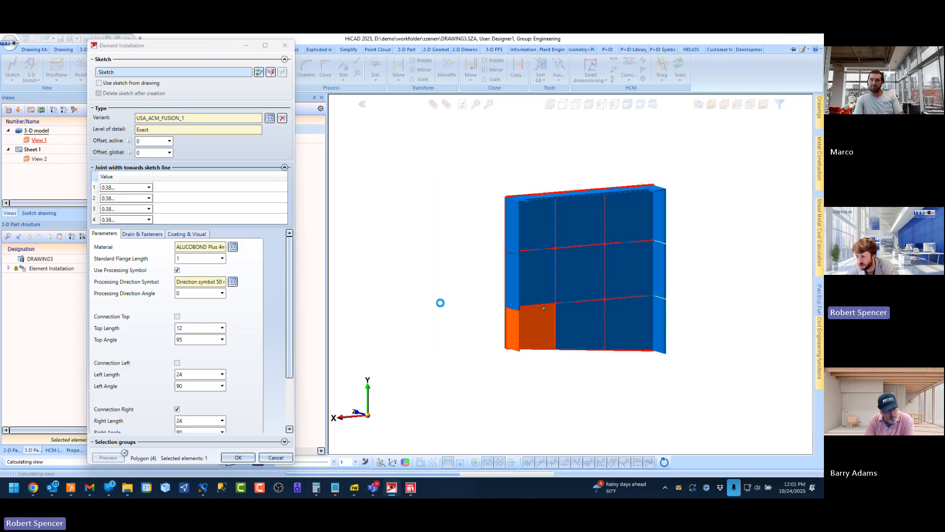
pyautogui.click(240, 458)
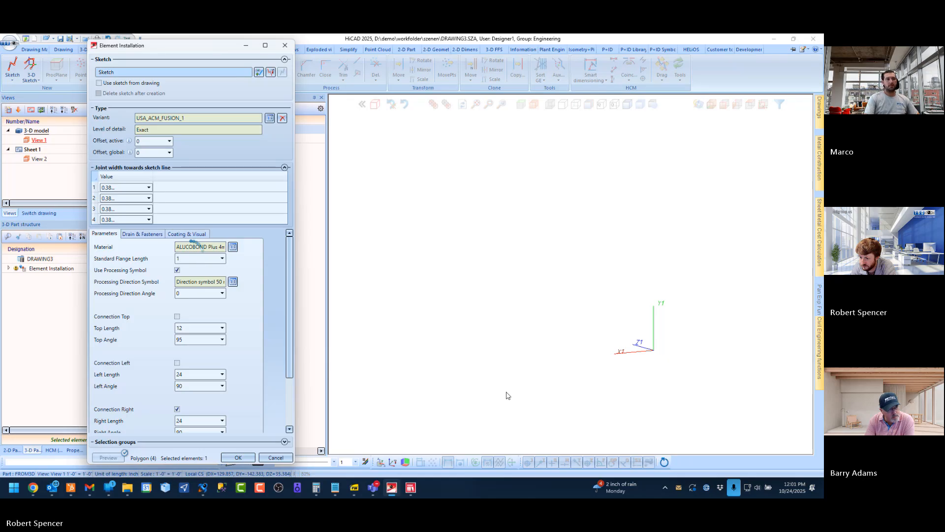
# Examine the bottom-row panels, their sloped lower edge and the side returns from the rear and front
pyautogui.scroll(6, 575, 340)
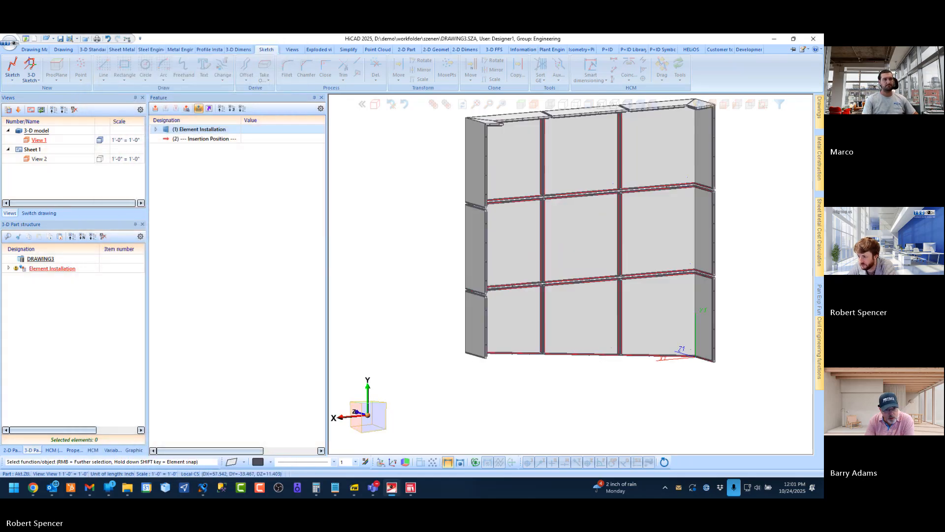
pyautogui.moveTo(573, 328); pyautogui.dragTo(633, 329, button='middle')
pyautogui.scroll(-5, 499, 305)
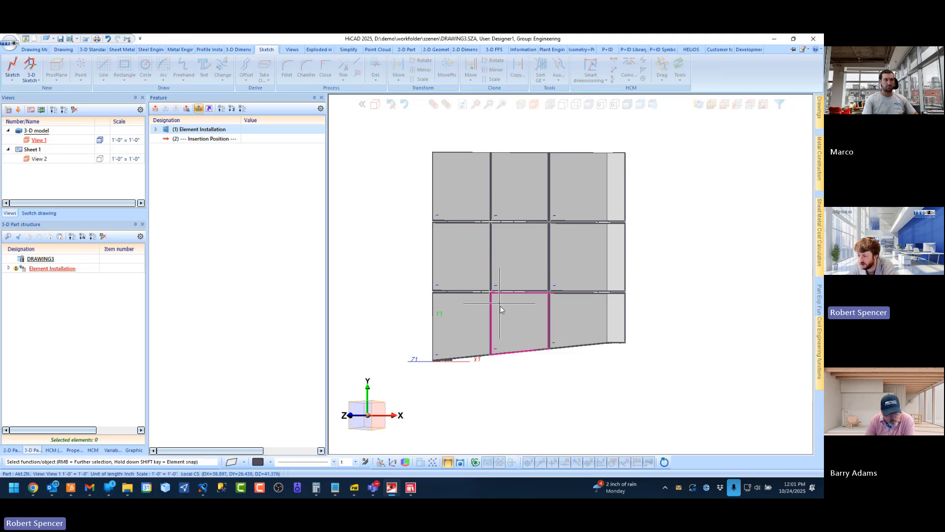
pyautogui.moveTo(499, 303); pyautogui.dragTo(494, 311, button='middle')
pyautogui.scroll(-2, 411, 325)
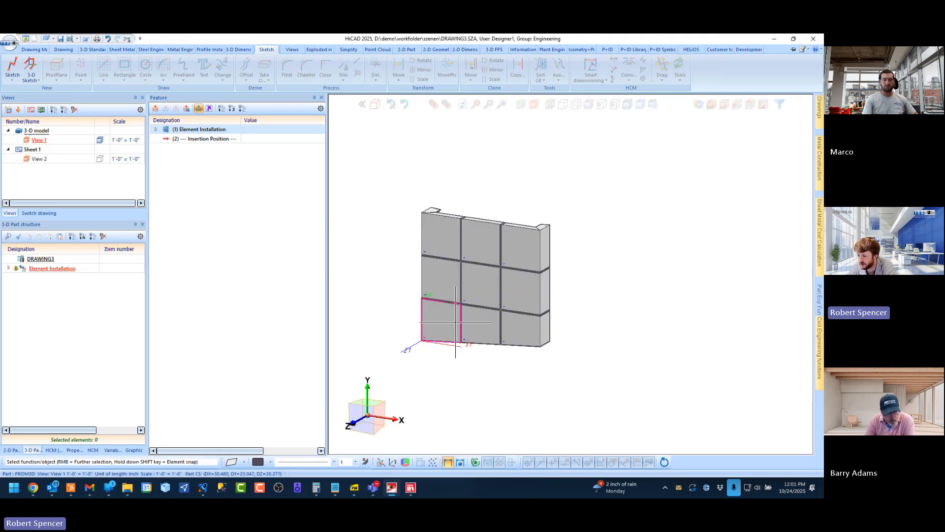
pyautogui.scroll(-1, 455, 322)
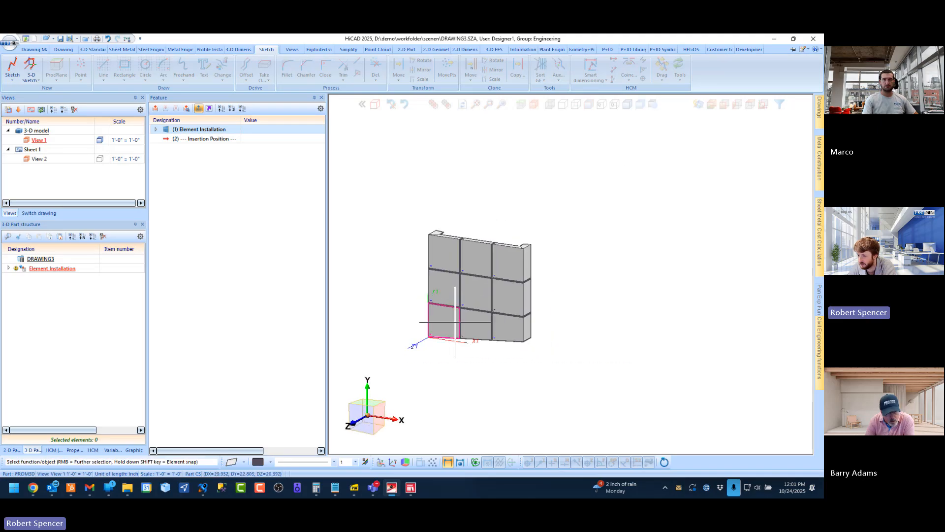
# Start a new sketch on the panel wall's front plane and draw a 108 × 156 inch rectangle to the right of the wall
pyautogui.click(10, 67)
pyautogui.click(461, 320)
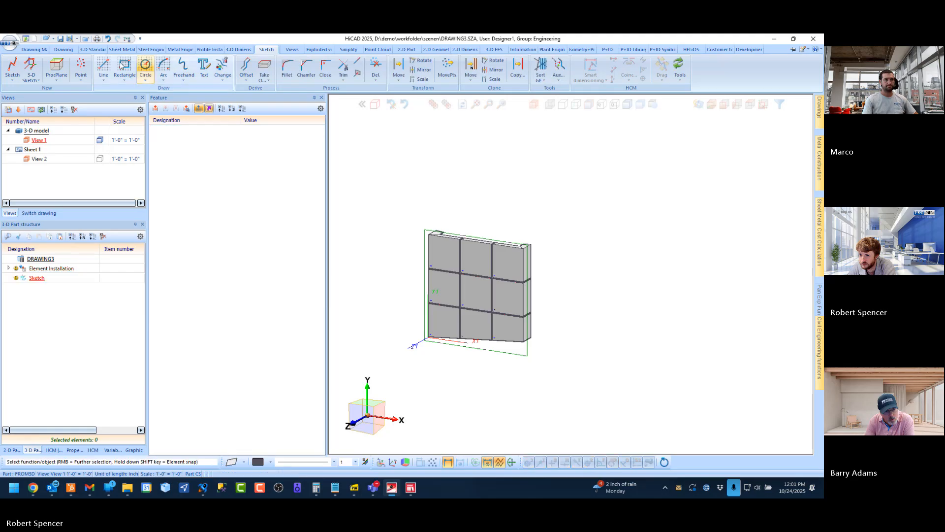
pyautogui.click(122, 66)
pyautogui.click(619, 366)
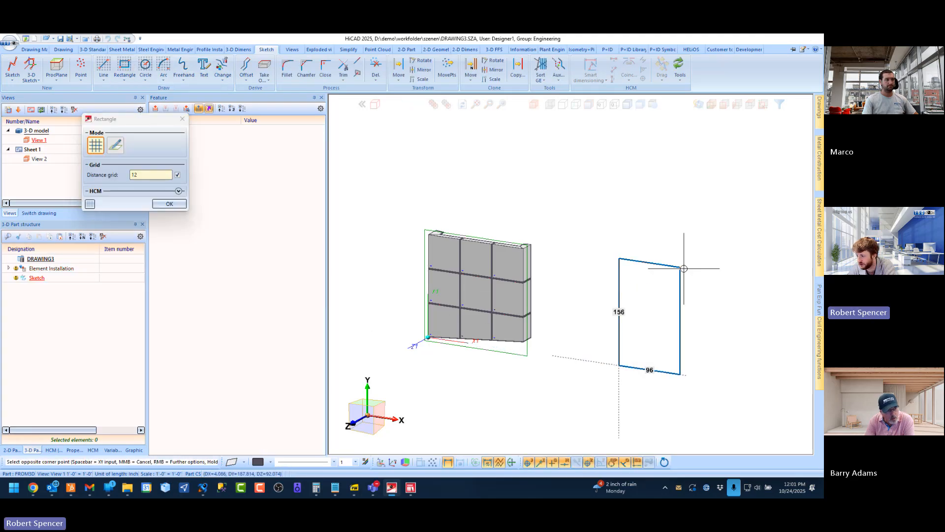
pyautogui.click(688, 268)
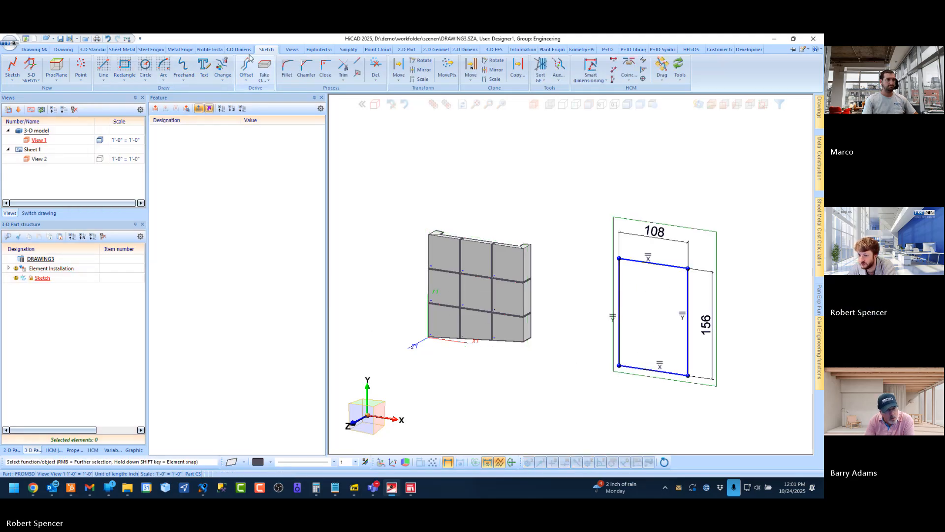
# Draw a rectangular notch 72 inches deep into the rectangle's right side and trim away the edge across its opening to form a C shape
pyautogui.click(102, 64)
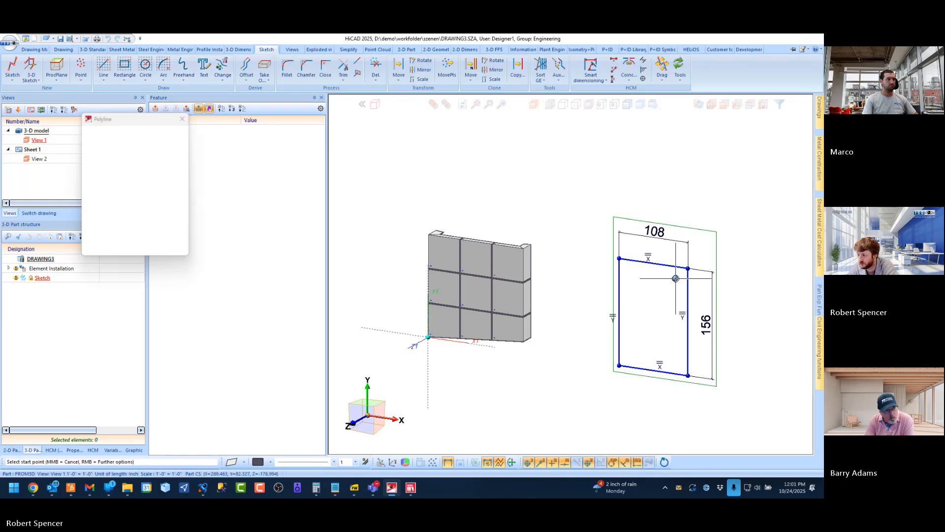
pyautogui.click(688, 300)
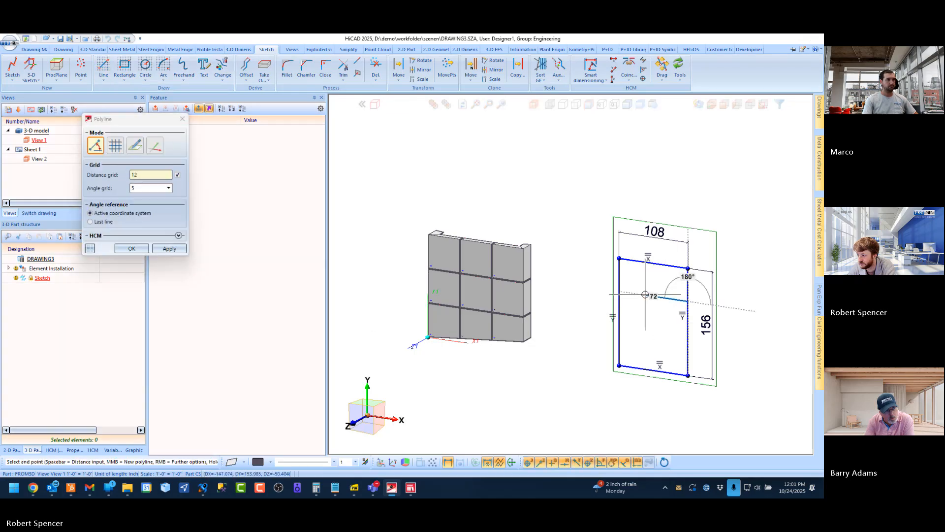
pyautogui.click(642, 294)
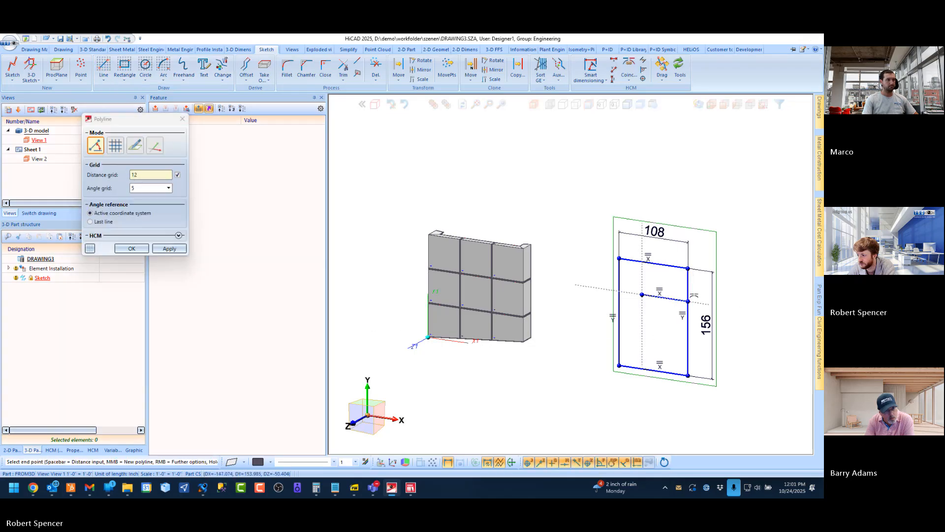
pyautogui.click(641, 344)
pyautogui.click(688, 349)
pyautogui.press('Escape')
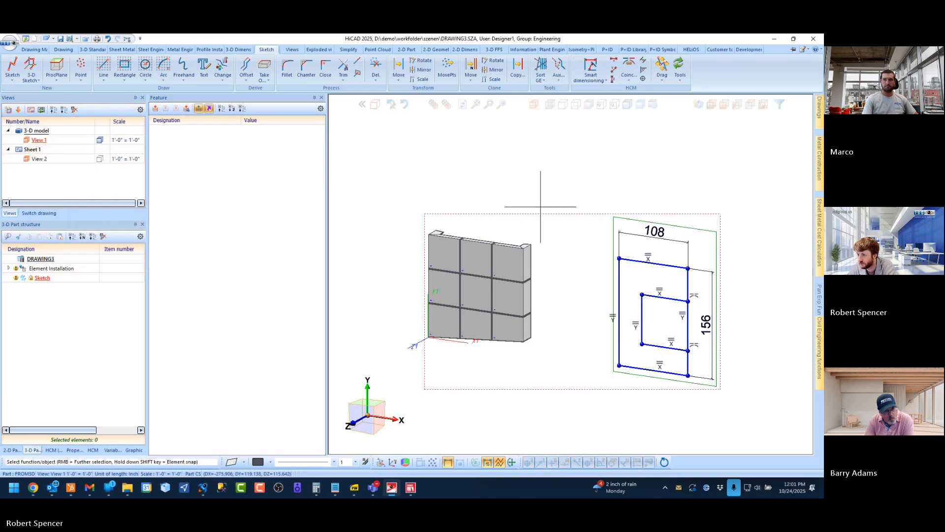
pyautogui.click(351, 64)
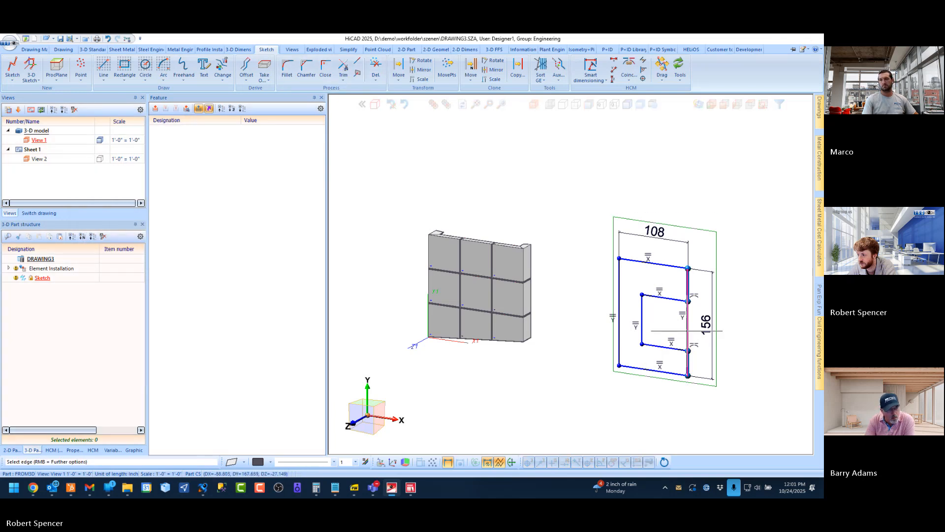
pyautogui.click(698, 271)
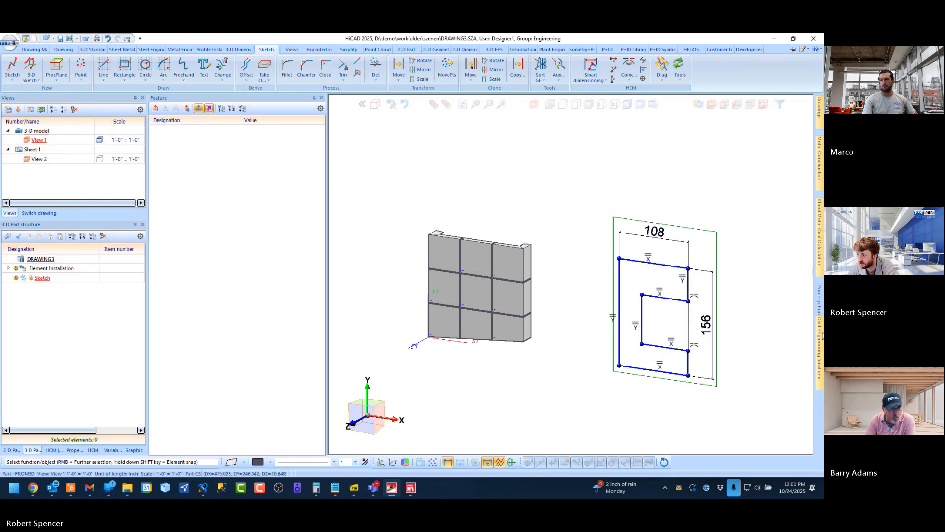
# Create an element installation on the C-shaped sketch using the USA_ACM_FUSION_1 variant from the ISD Example catalogue
pyautogui.moveTo(821, 335)
pyautogui.click(711, 271)
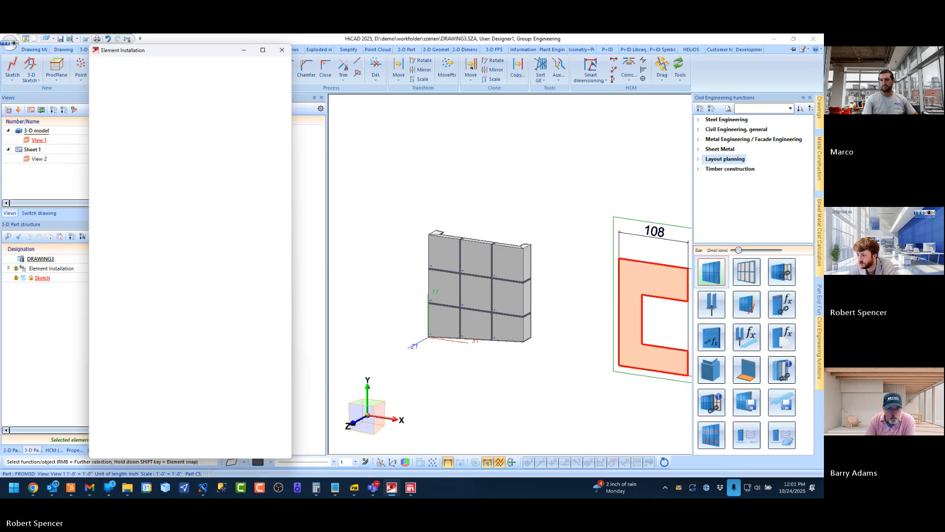
pyautogui.click(270, 119)
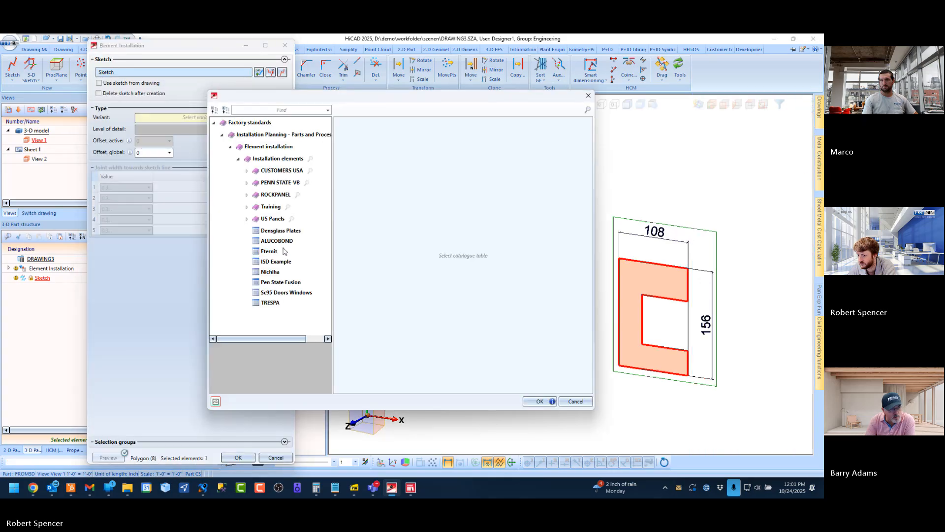
pyautogui.click(282, 265)
pyautogui.scroll(-10, 394, 295)
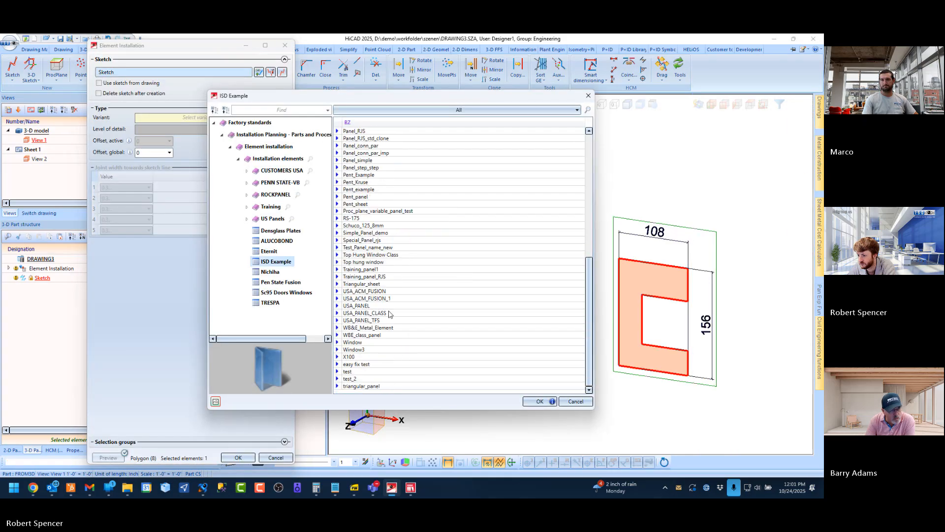
pyautogui.doubleClick(382, 299)
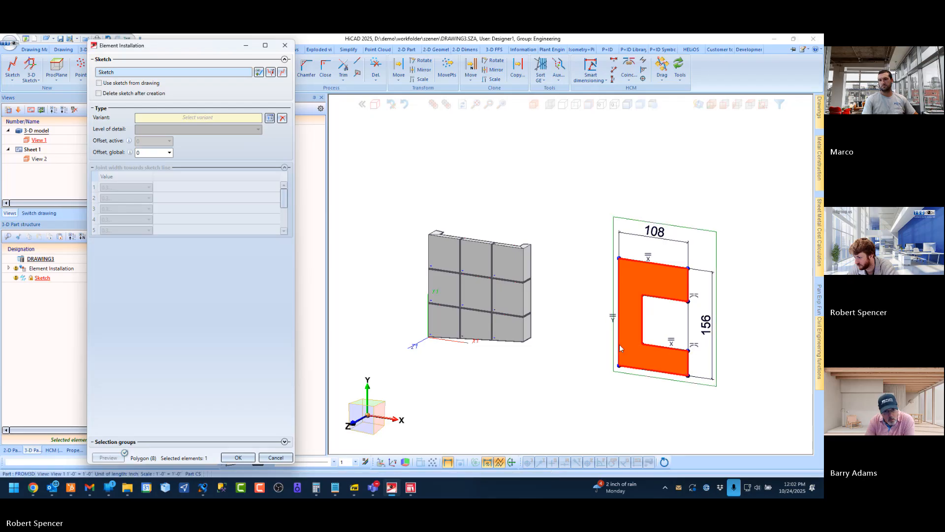
pyautogui.scroll(5, 668, 355)
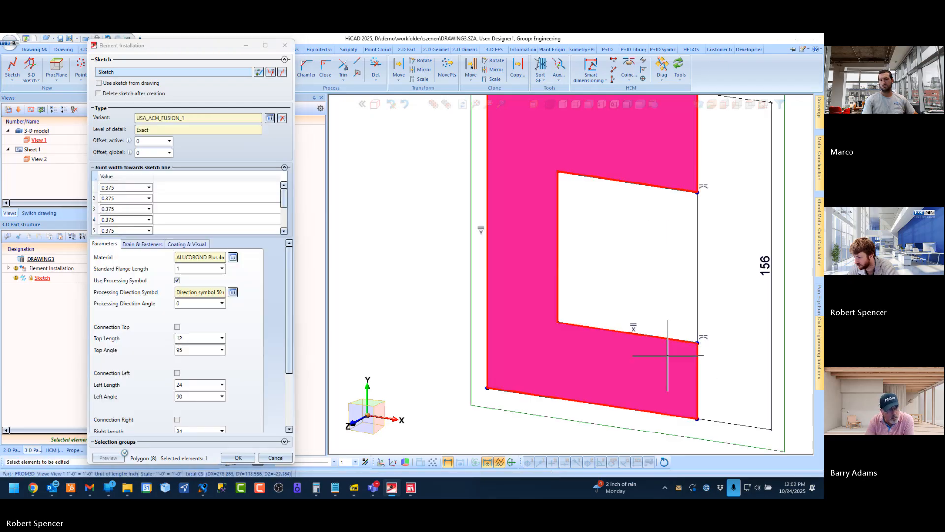
pyautogui.moveTo(665, 355); pyautogui.dragTo(568, 351, button='middle')
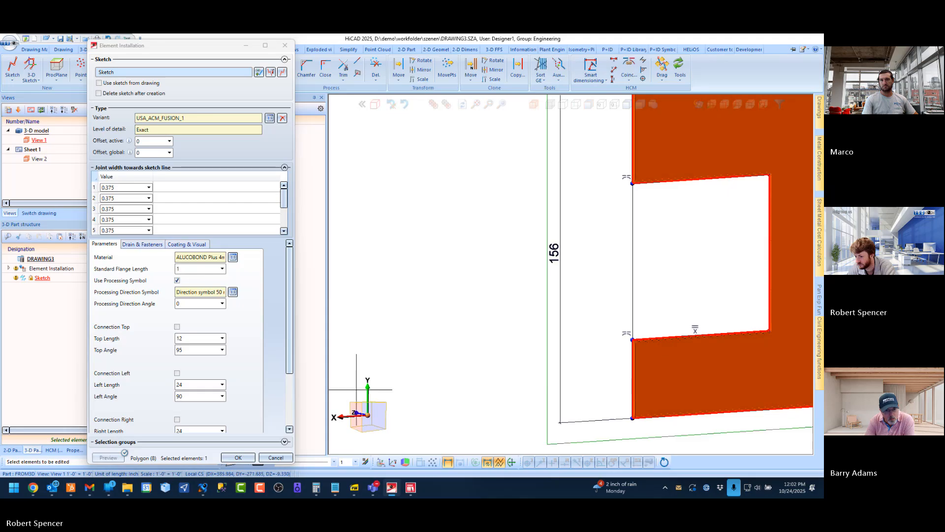
pyautogui.click(237, 457)
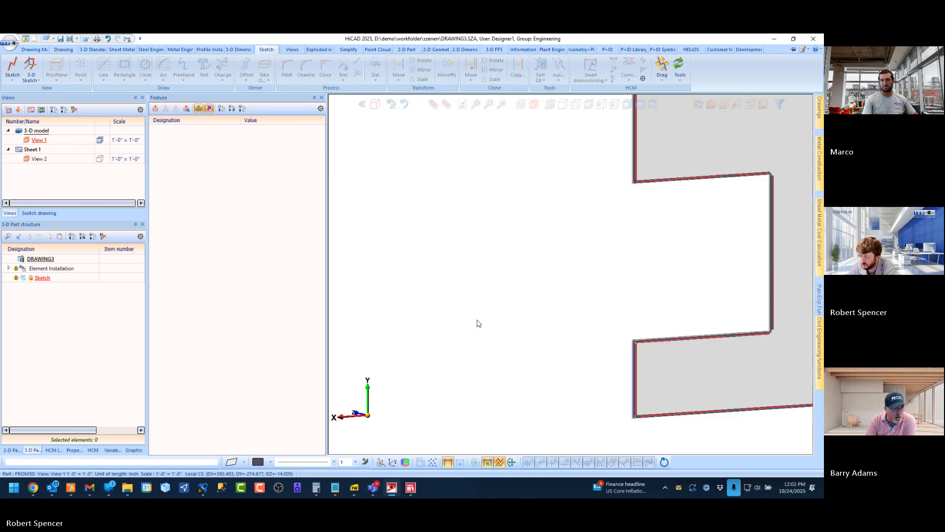
# Examine the C-shaped panel from the rear and front and compare it with the neighbouring 3×3 wall
pyautogui.scroll(-1, 493, 302)
pyautogui.moveTo(753, 296); pyautogui.dragTo(693, 309, button='middle')
pyautogui.scroll(2, 550, 302)
pyautogui.scroll(-3, 624, 318)
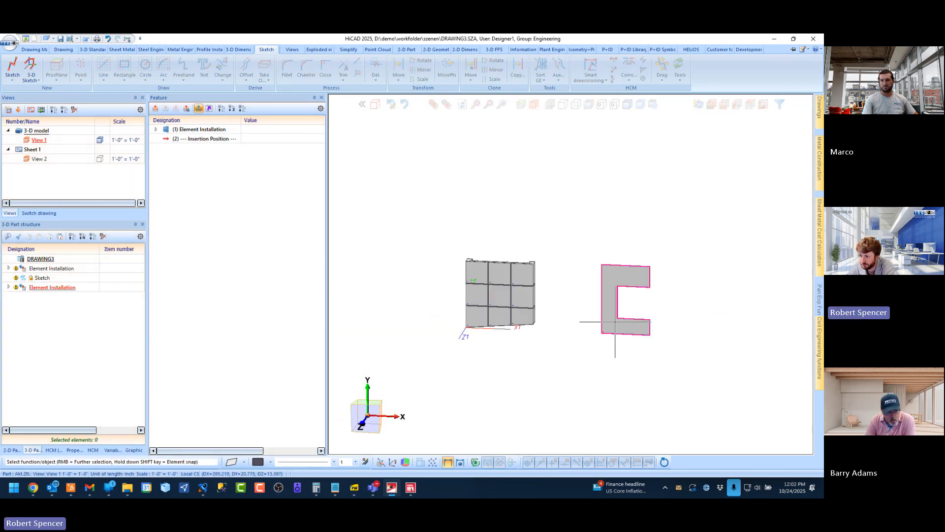
pyautogui.moveTo(497, 299); pyautogui.dragTo(552, 299, button='middle')
pyautogui.scroll(2, 552, 299)
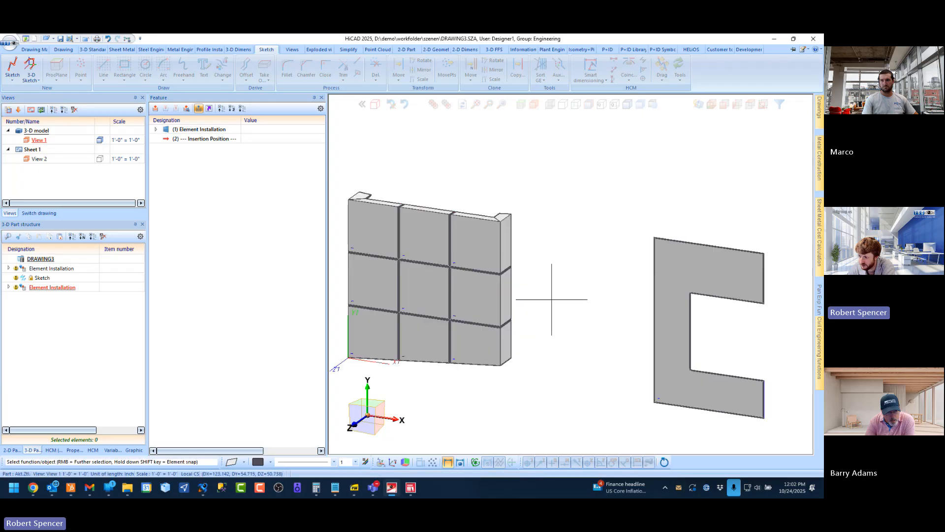
pyautogui.scroll(-1, 553, 298)
pyautogui.moveTo(496, 292); pyautogui.dragTo(515, 257, button='middle')
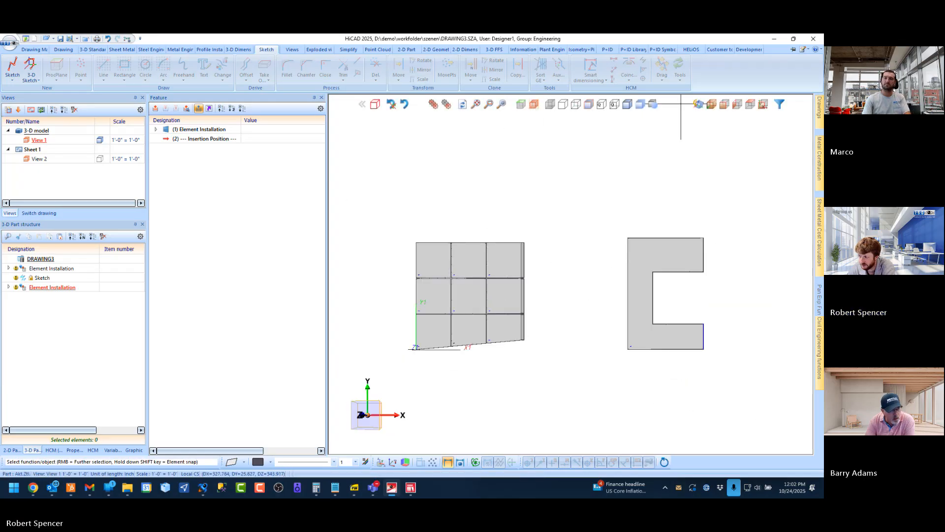
pyautogui.click(717, 104)
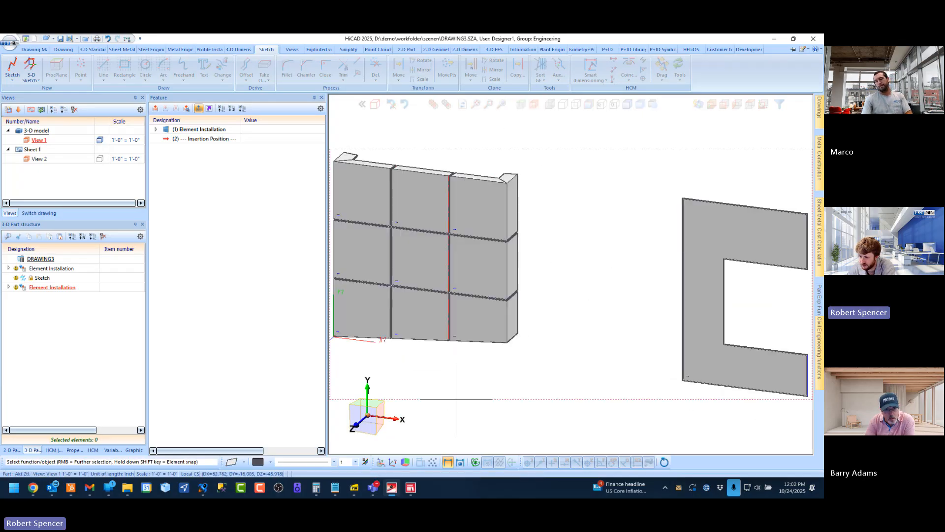
pyautogui.scroll(-1, 561, 269)
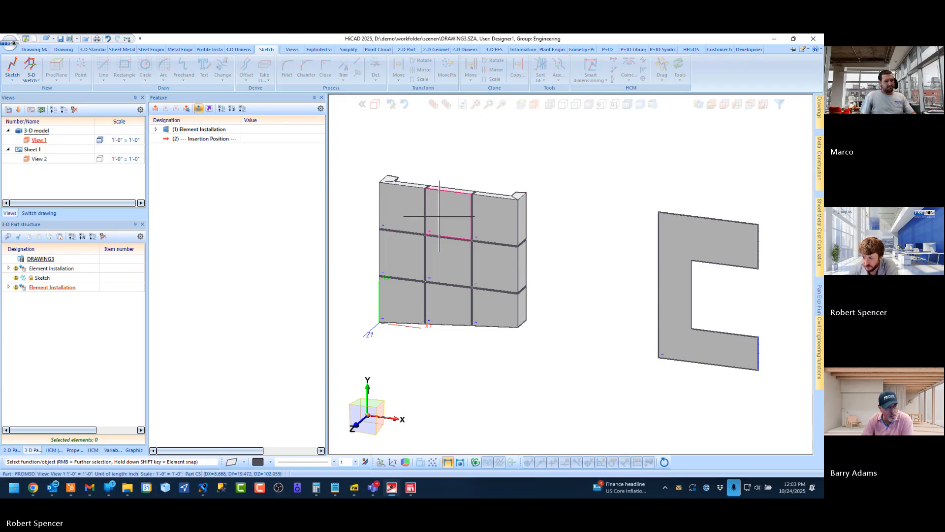
# Examine the rear of the 3×3 wall, especially the joints and flanges around the center panel
pyautogui.scroll(1, 604, 259)
pyautogui.moveTo(468, 240); pyautogui.dragTo(340, 226, button='middle')
pyautogui.scroll(-5, 526, 244)
pyautogui.moveTo(518, 246); pyautogui.dragTo(543, 257, button='middle')
pyautogui.scroll(8, 544, 257)
pyautogui.scroll(-4, 463, 260)
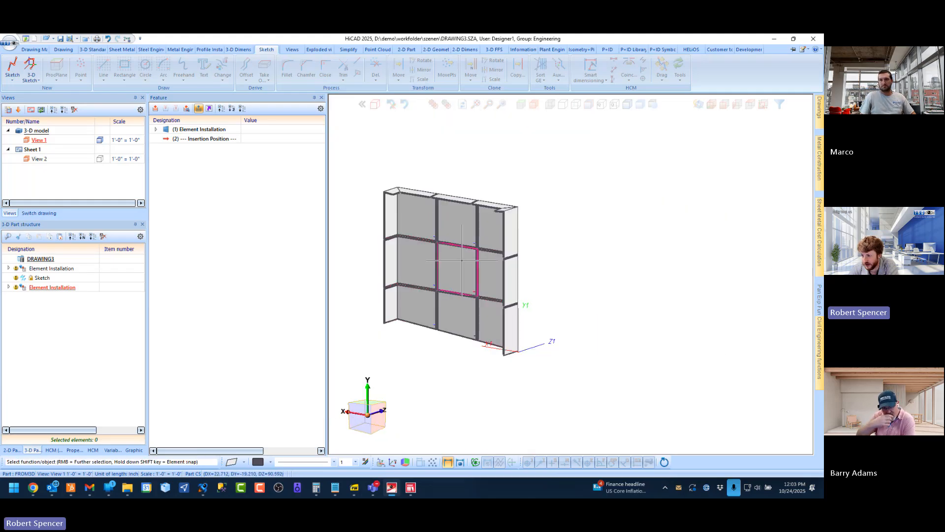
pyautogui.moveTo(461, 260); pyautogui.dragTo(470, 264, button='middle')
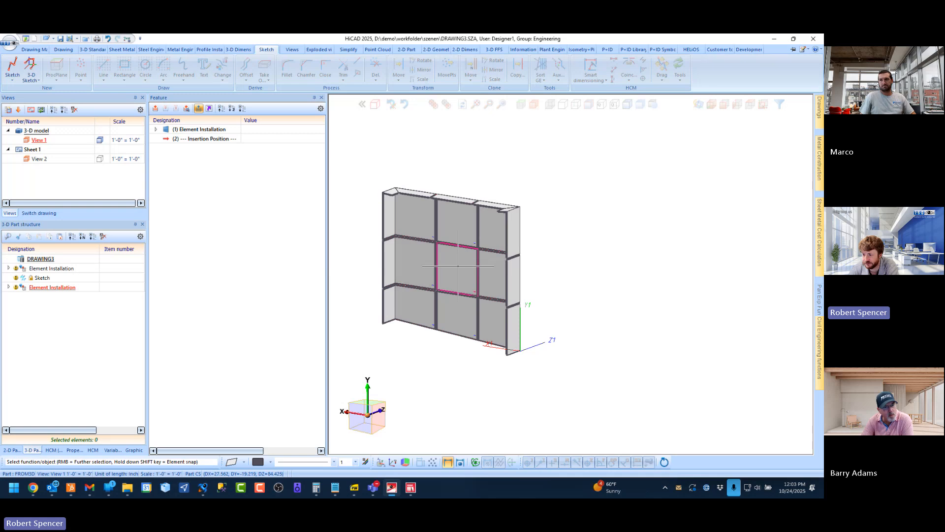
pyautogui.scroll(2, 424, 252)
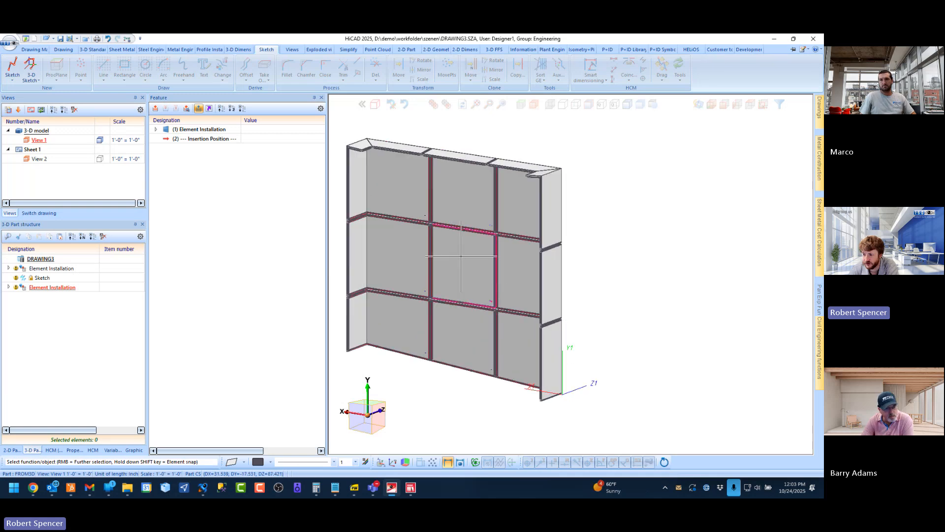
pyautogui.scroll(-2, 448, 260)
pyautogui.scroll(5, 433, 243)
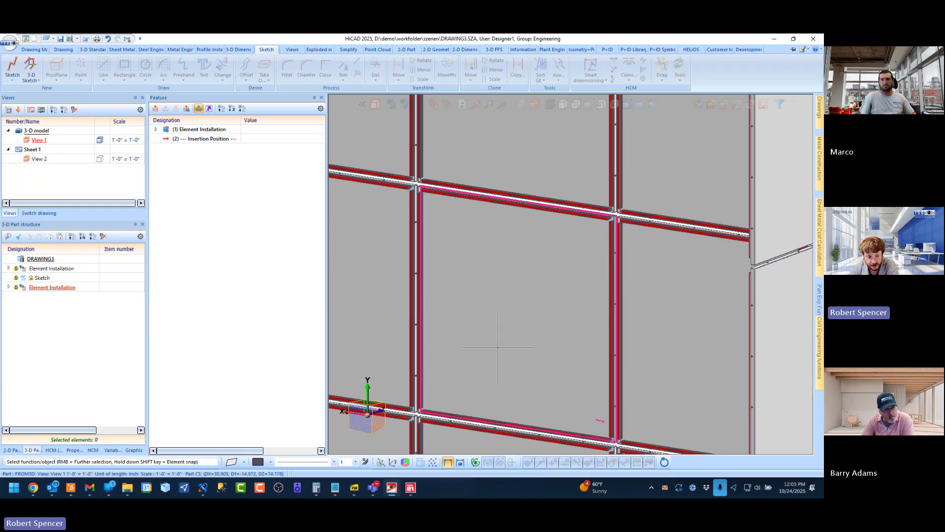
pyautogui.scroll(-3, 477, 327)
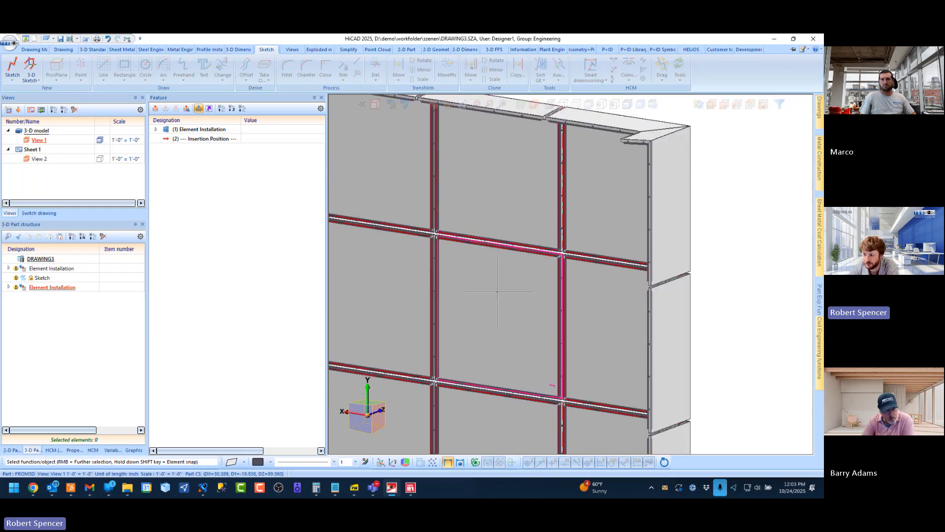
pyautogui.scroll(-3, 542, 295)
pyautogui.scroll(1, 548, 298)
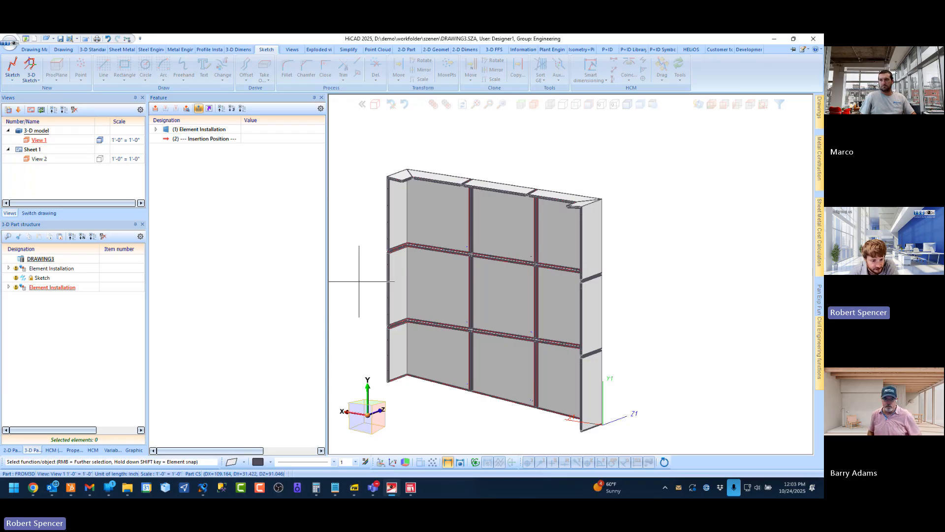
pyautogui.scroll(3, 506, 313)
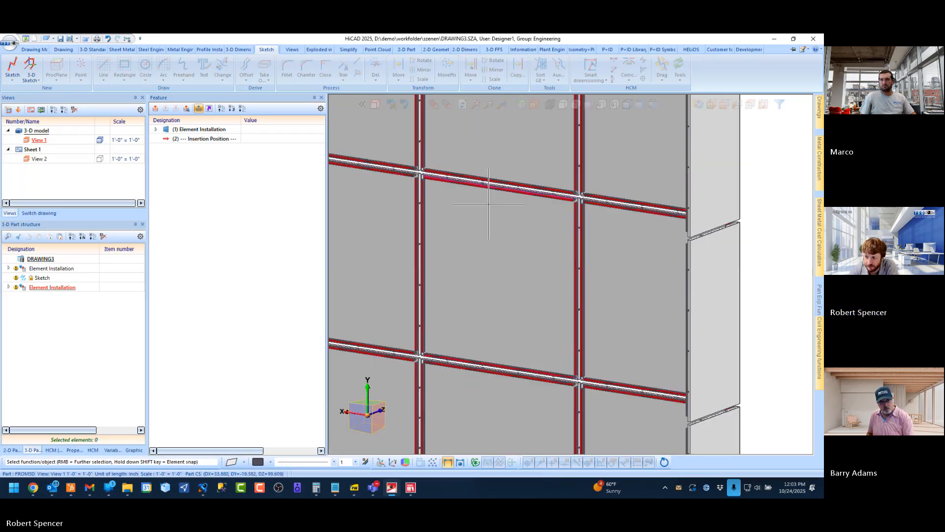
pyautogui.scroll(2, 602, 188)
pyautogui.scroll(-6, 602, 188)
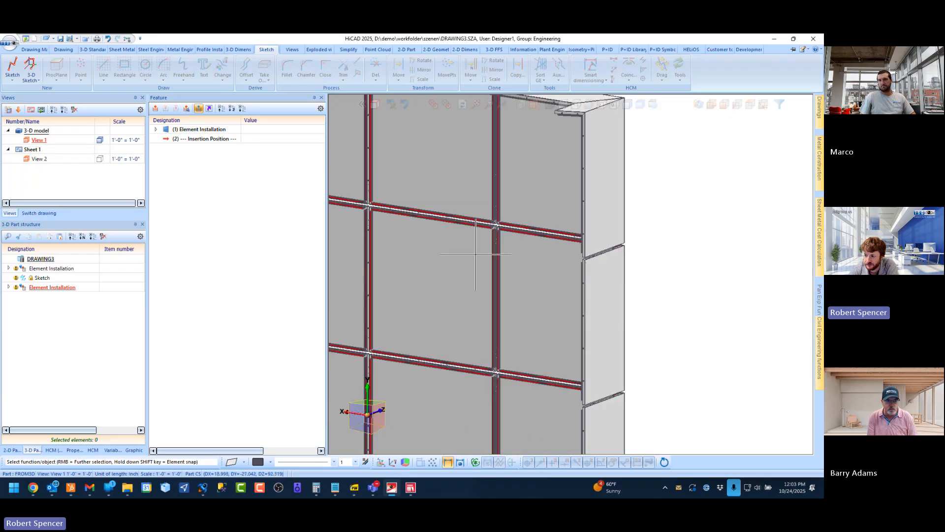
pyautogui.scroll(4, 475, 260)
pyautogui.scroll(-2, 475, 260)
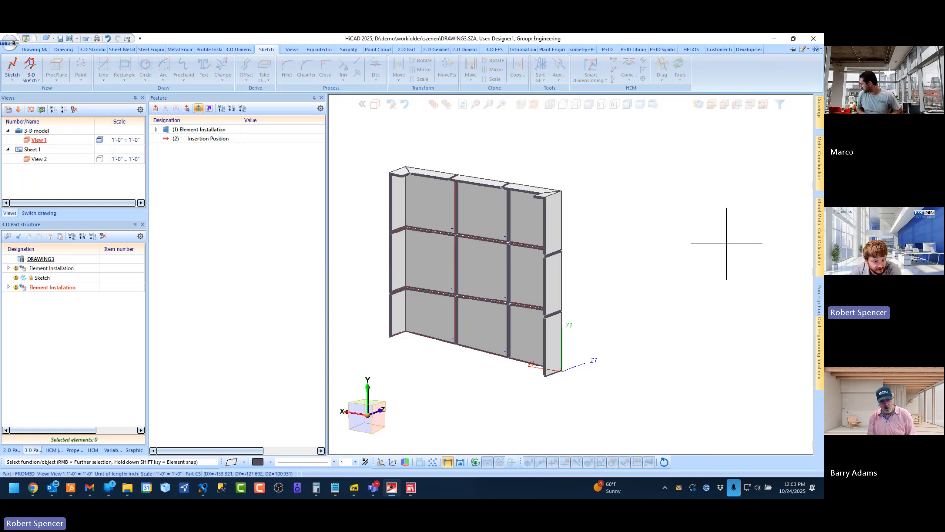
# Examine the joints at the wall's side returns and along its outer edges from the rear
pyautogui.scroll(5, 473, 237)
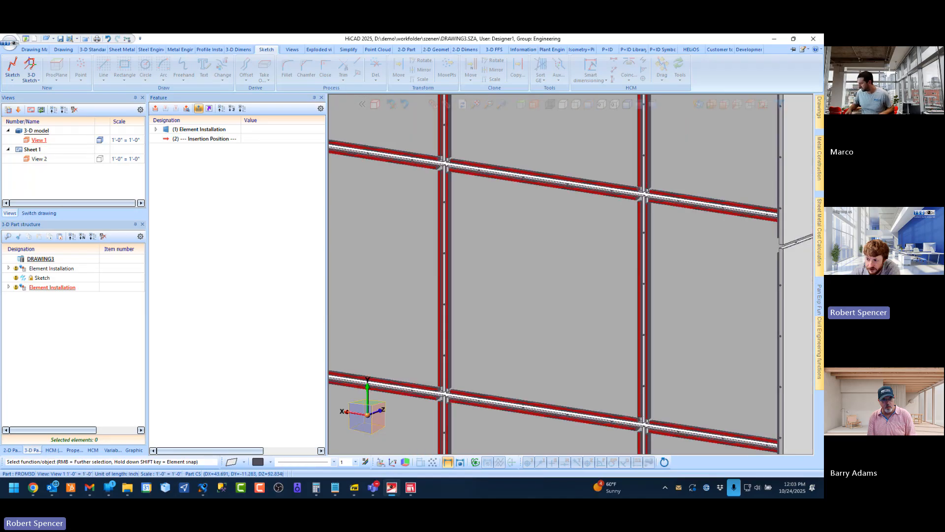
pyautogui.scroll(-5, 465, 240)
pyautogui.scroll(5, 548, 325)
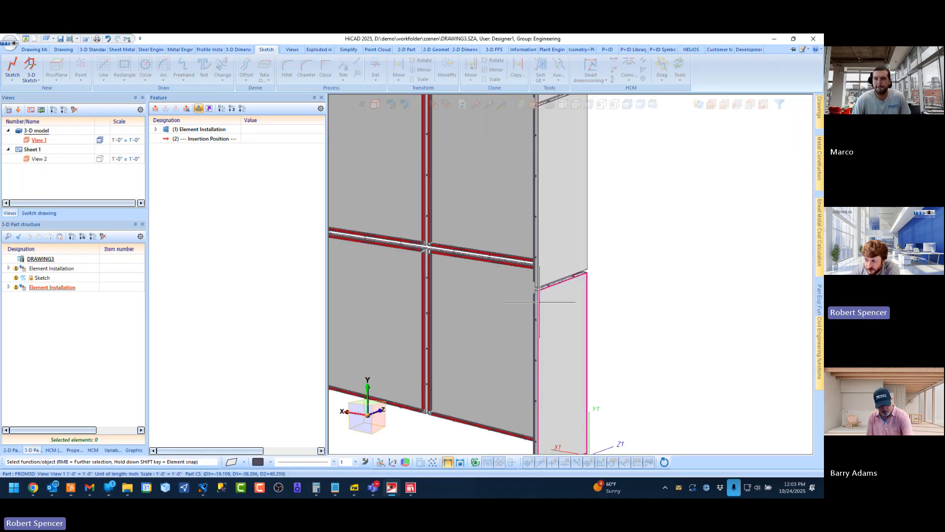
pyautogui.scroll(-4, 548, 332)
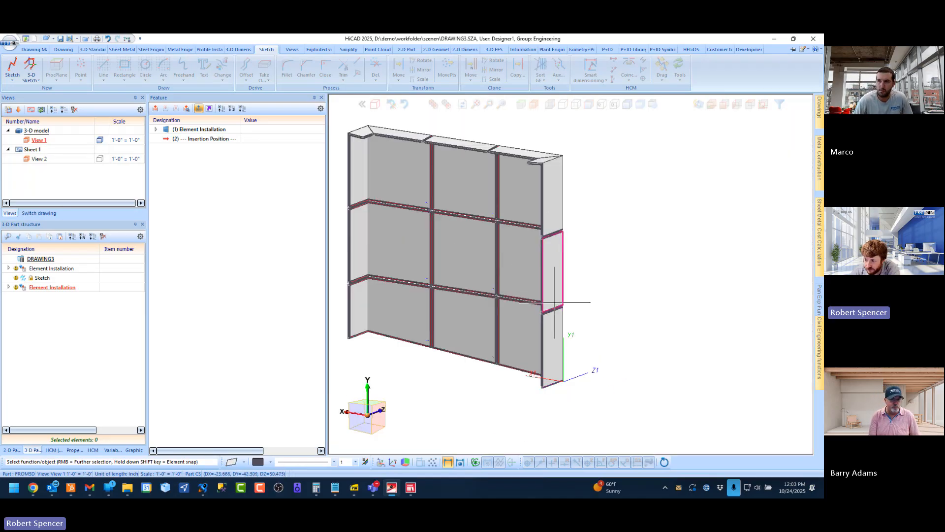
pyautogui.scroll(3, 563, 311)
pyautogui.scroll(-4, 512, 250)
pyautogui.scroll(4, 369, 201)
pyautogui.scroll(-4, 389, 207)
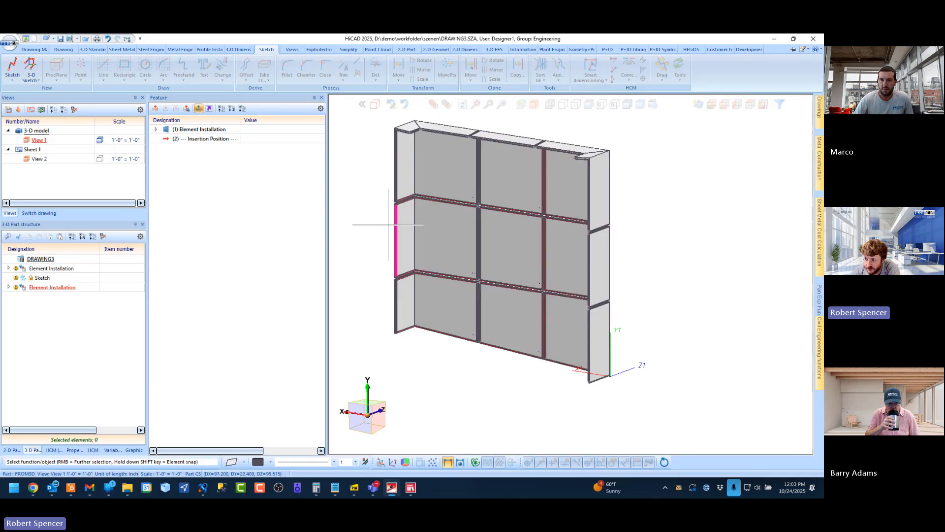
pyautogui.scroll(4, 414, 214)
pyautogui.scroll(-4, 443, 256)
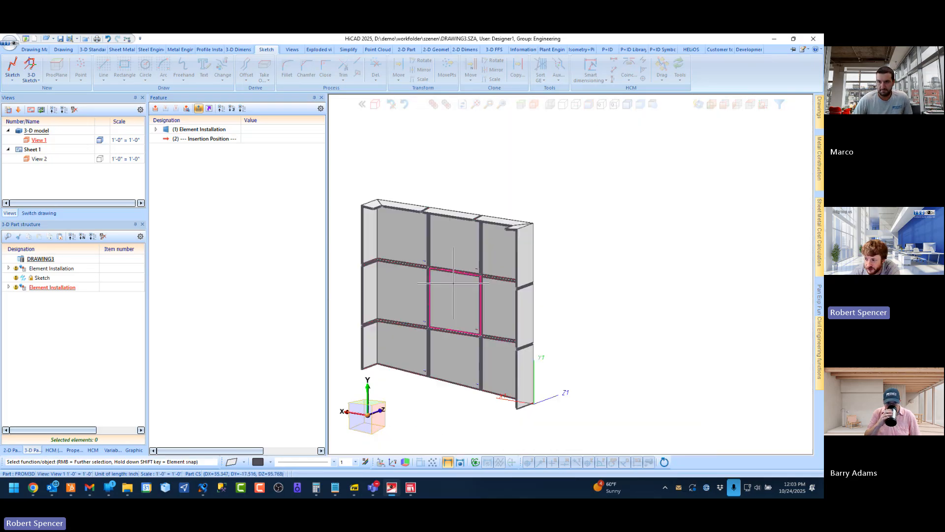
# Examine the wall's top corners up close, including the mitred top returns, flanges and fasteners
pyautogui.scroll(3, 476, 287)
pyautogui.moveTo(569, 157); pyautogui.dragTo(645, 166, button='middle')
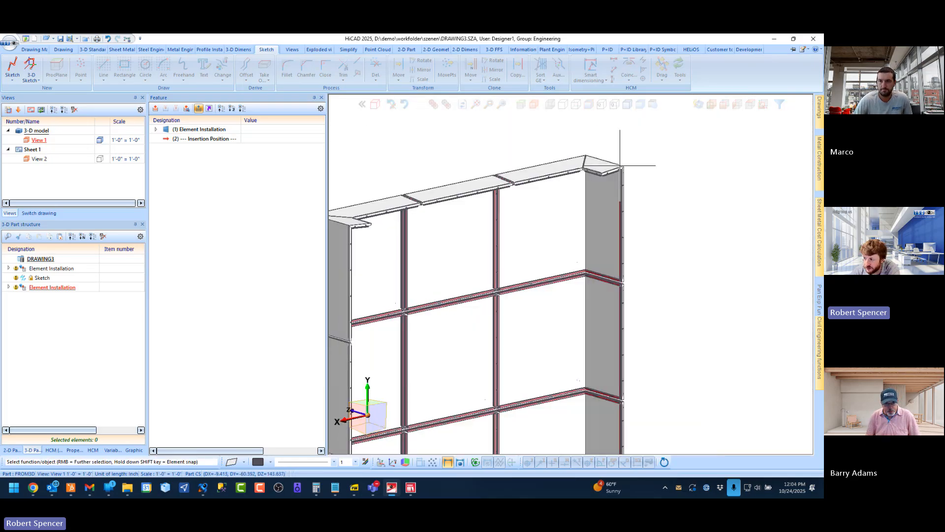
pyautogui.scroll(5, 615, 164)
pyautogui.scroll(-3, 592, 222)
pyautogui.scroll(5, 591, 222)
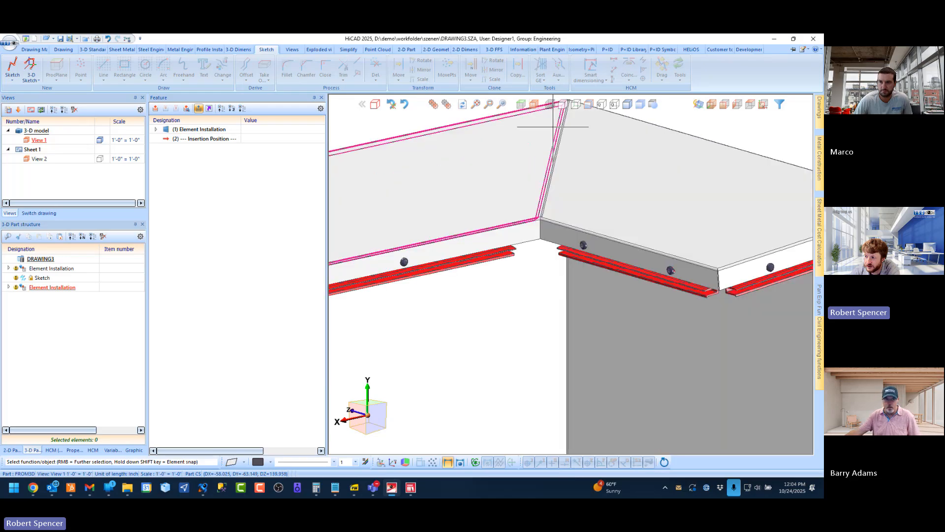
pyautogui.scroll(-4, 592, 223)
pyautogui.moveTo(585, 205); pyautogui.dragTo(552, 256, button='middle')
pyautogui.scroll(5, 690, 197)
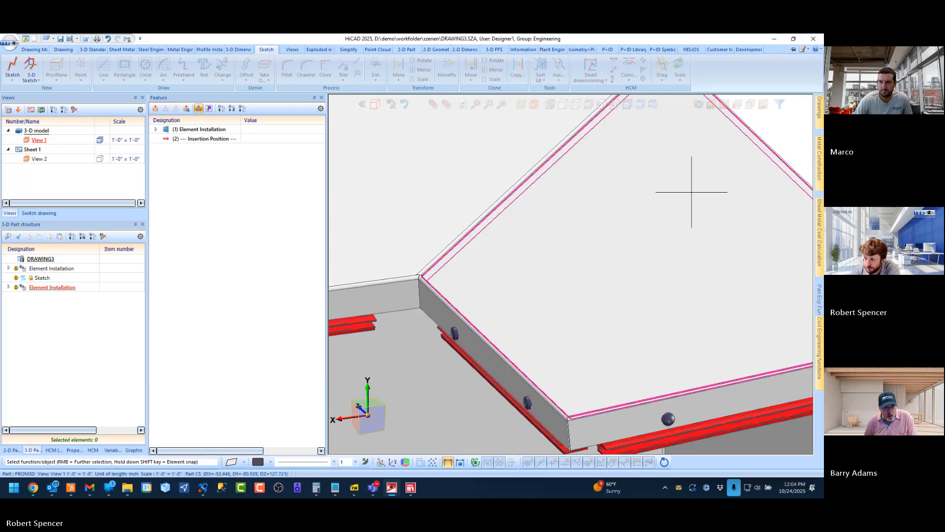
pyautogui.scroll(-1, 688, 272)
pyautogui.scroll(-1, 559, 244)
pyautogui.moveTo(560, 245); pyautogui.dragTo(524, 243, button='middle')
pyautogui.scroll(-6, 523, 239)
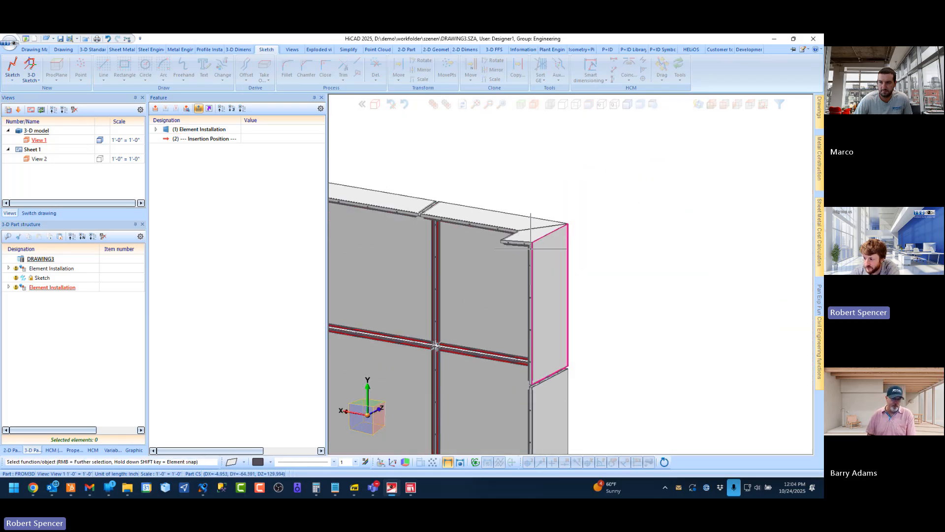
pyautogui.scroll(-6, 565, 233)
pyautogui.scroll(2, 475, 241)
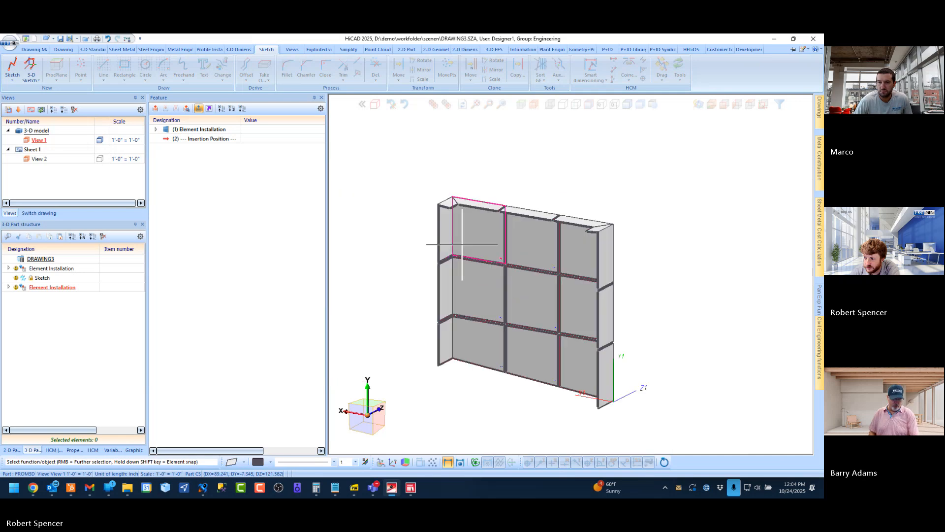
# Set the top connection angle to 100 for all three top-row panels of the 3×3 wall
pyautogui.doubleClick(197, 130)
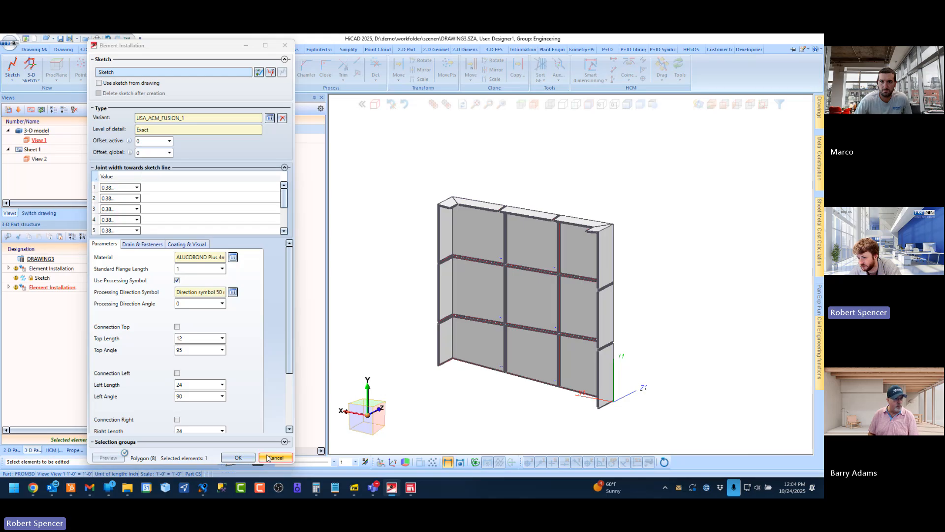
pyautogui.click(267, 458)
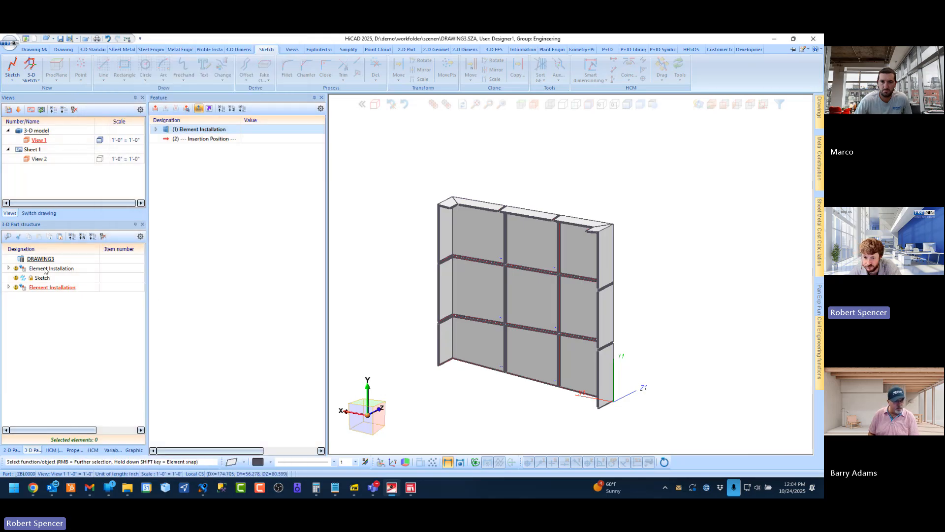
pyautogui.click(45, 271)
pyautogui.doubleClick(207, 130)
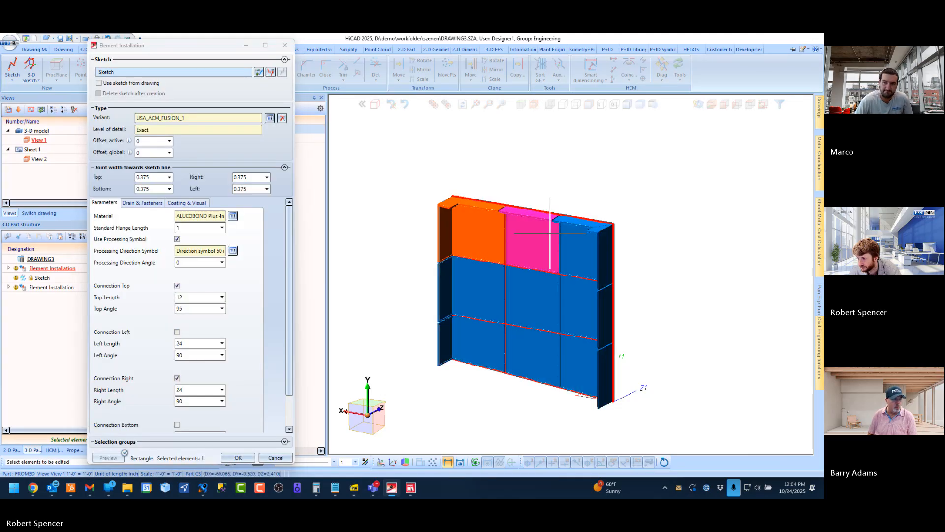
pyautogui.moveTo(674, 196); pyautogui.dragTo(541, 247)
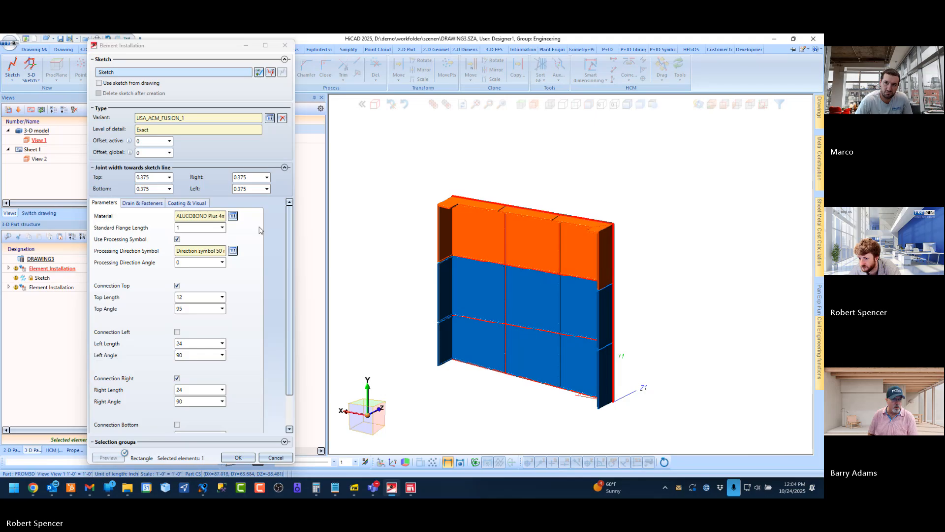
pyautogui.doubleClick(190, 311)
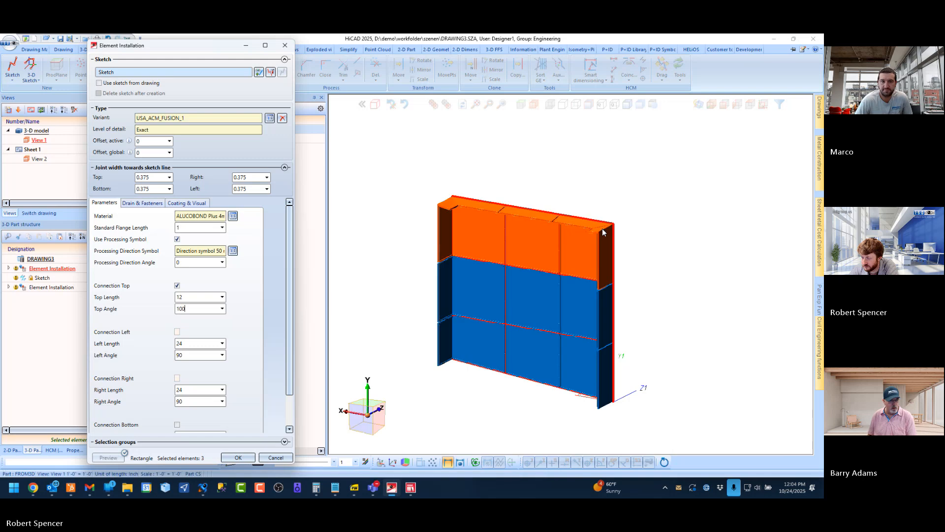
pyautogui.scroll(5, 601, 228)
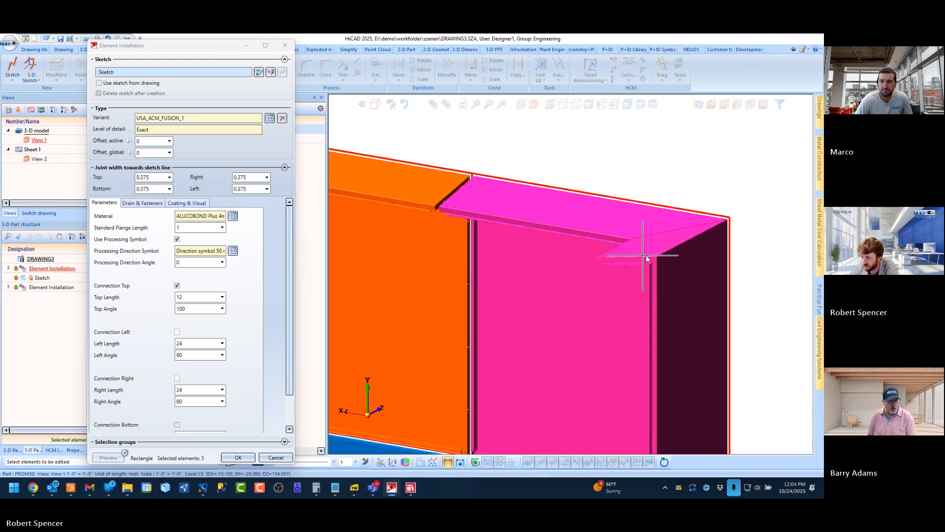
pyautogui.moveTo(647, 256); pyautogui.dragTo(688, 258, button='middle')
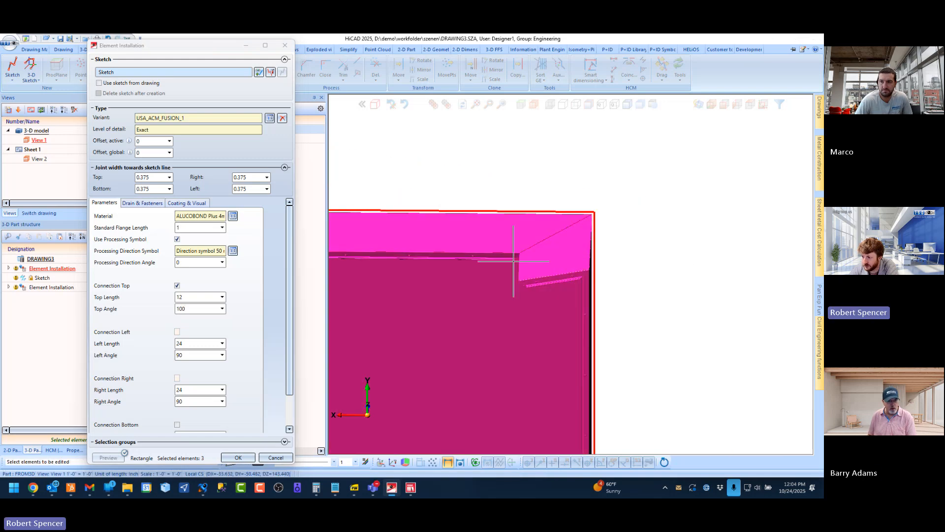
pyautogui.click(242, 458)
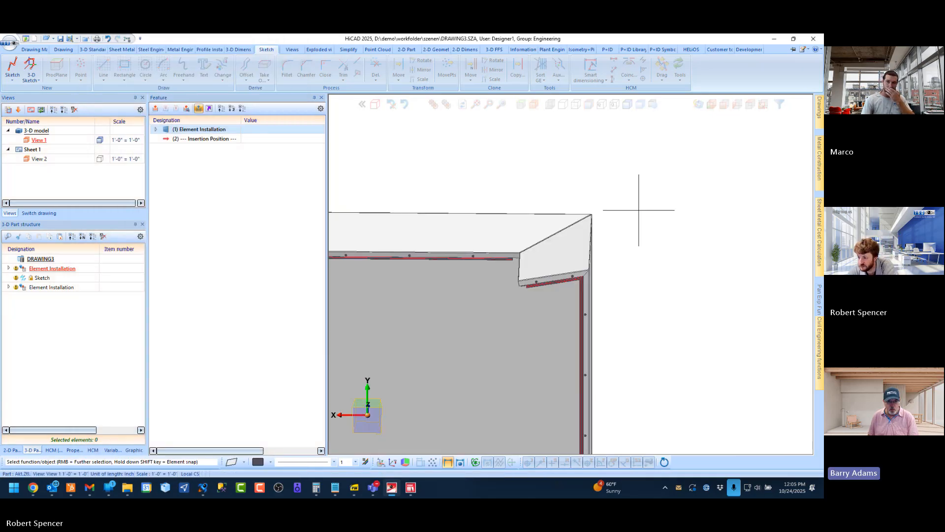
# Examine the 3×3 wall's top returns and corner flanges from the rear, and view the wall beside the C-shaped panel
pyautogui.scroll(-6, 595, 225)
pyautogui.moveTo(532, 230)
pyautogui.mouseDown(button='middle')
pyautogui.moveTo(515, 213)
pyautogui.moveTo(542, 193)
pyautogui.moveTo(565, 226)
pyautogui.moveTo(559, 219)
pyautogui.mouseUp(button='middle')
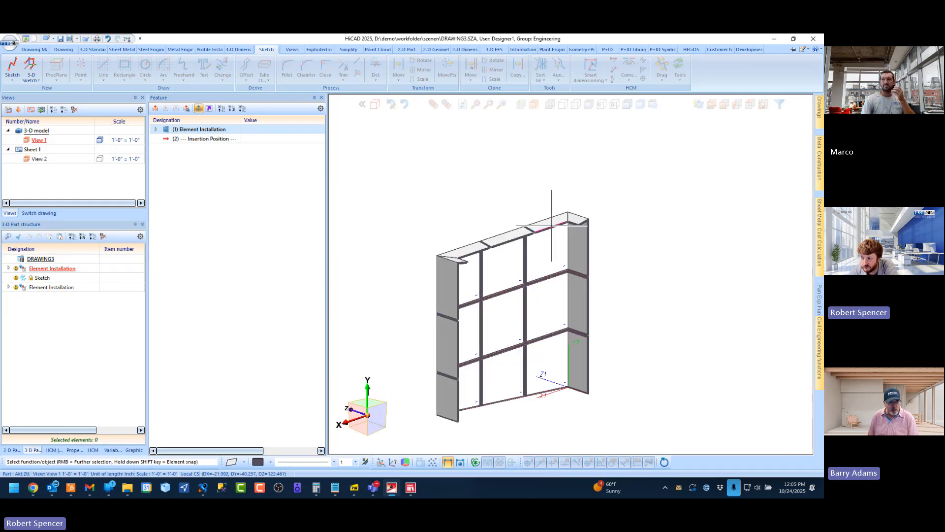
pyautogui.scroll(6, 574, 224)
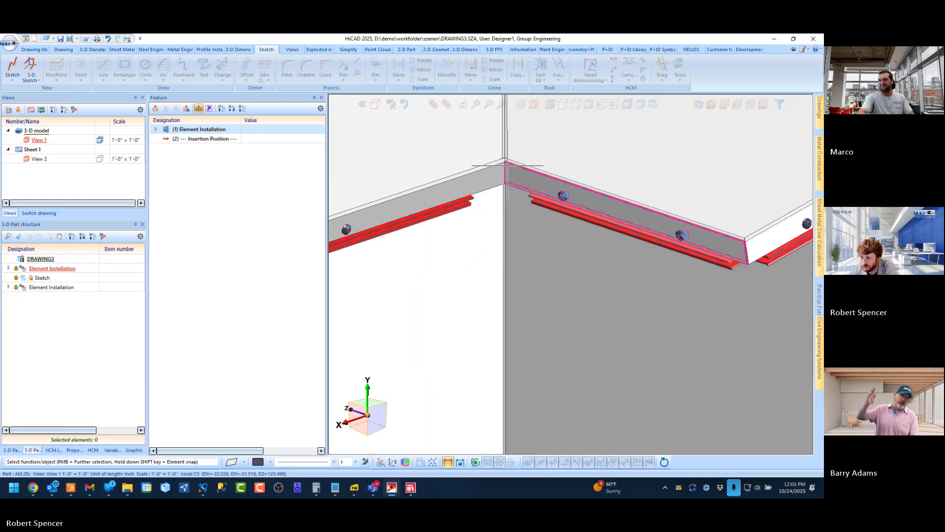
pyautogui.moveTo(507, 166); pyautogui.dragTo(535, 166, button='middle')
pyautogui.scroll(-8, 586, 163)
pyautogui.click(712, 105)
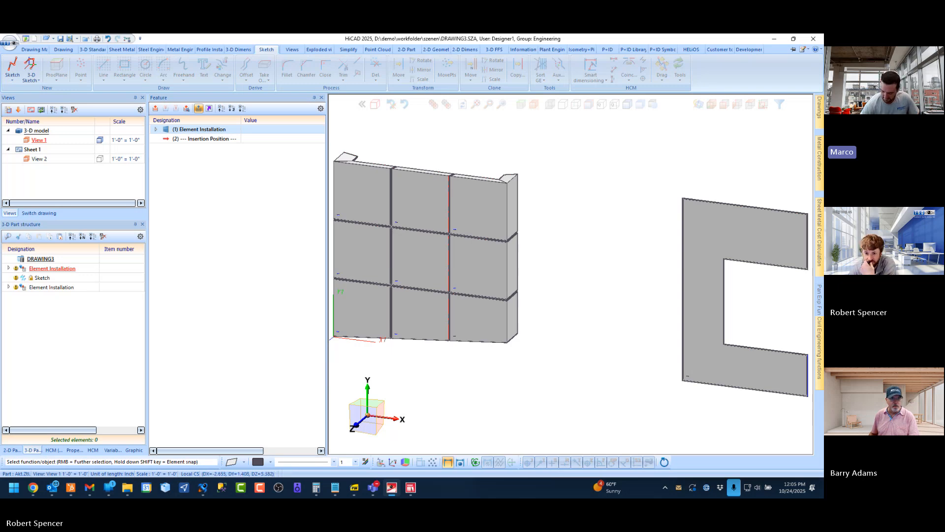
# Create a new blank drawing alongside the drawings already open
pyautogui.click(39, 213)
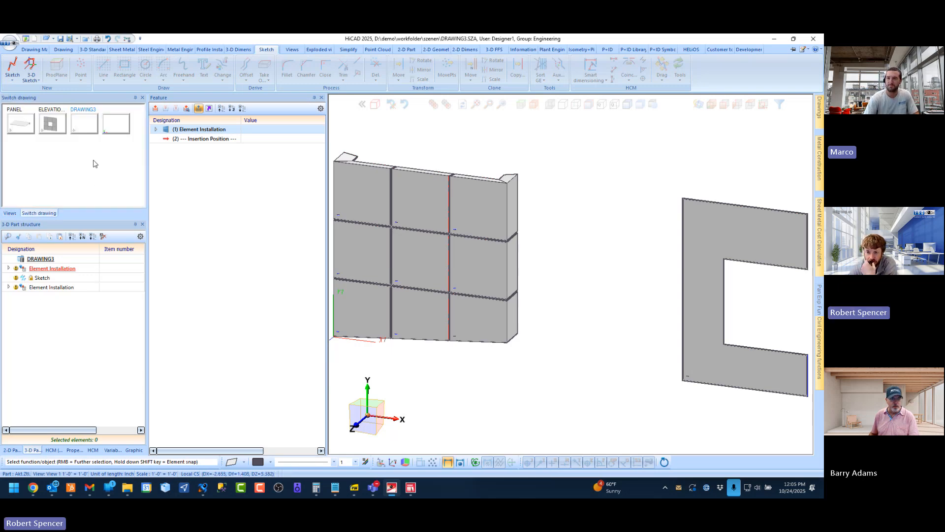
pyautogui.click(110, 116)
pyautogui.click(36, 39)
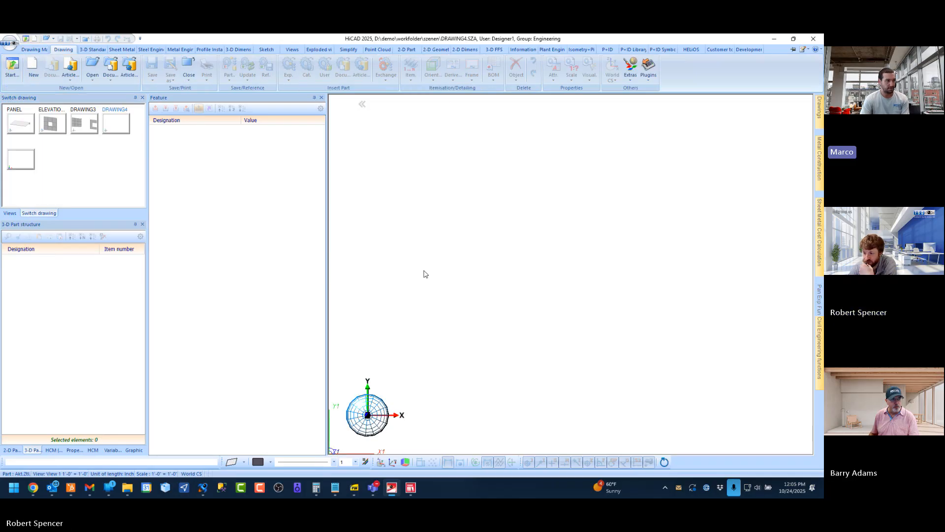
pyautogui.press('Escape')
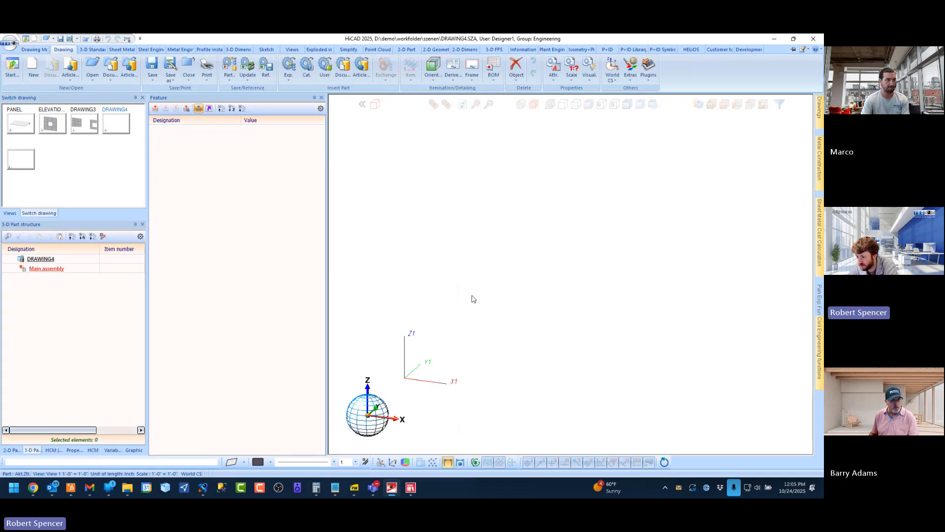
# In File Explorer, open NEW_PANEL - Copy.SZA from the _NEW_PANEL subfolder of Documents\_ISD Group\Element Installation
pyautogui.click(127, 487)
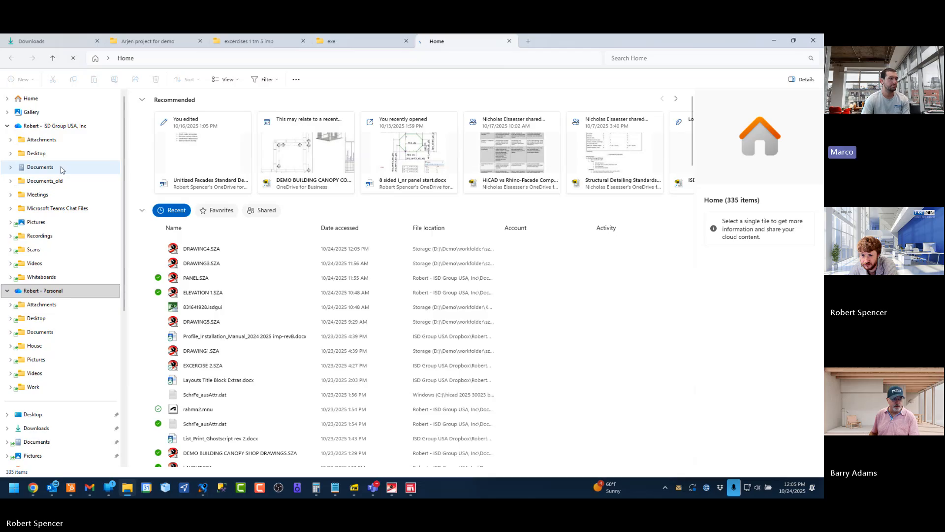
pyautogui.click(39, 167)
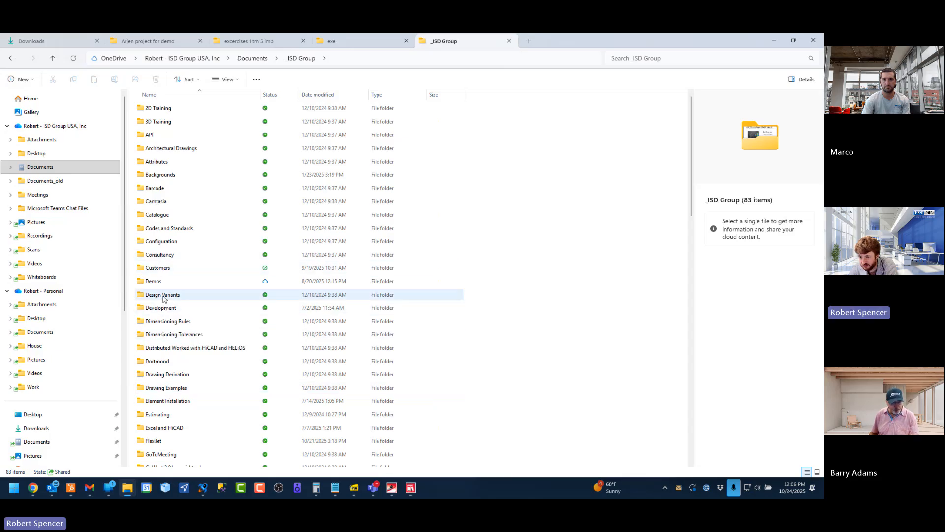
pyautogui.click(168, 401)
pyautogui.press('Return')
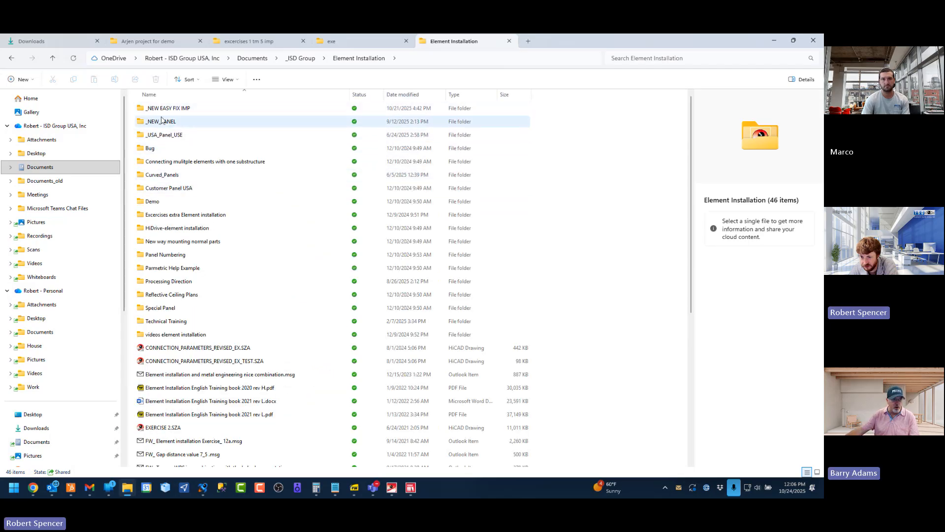
pyautogui.click(160, 127)
pyautogui.doubleClick(160, 124)
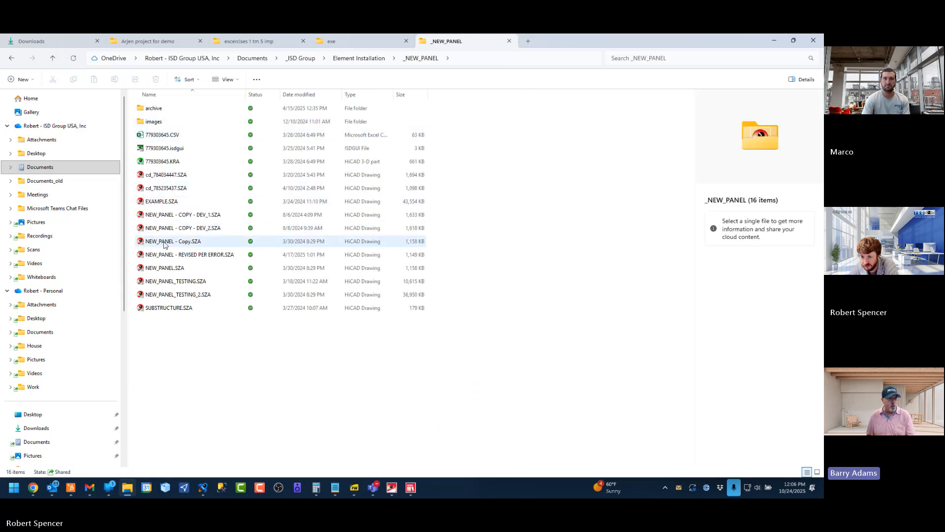
pyautogui.click(175, 245)
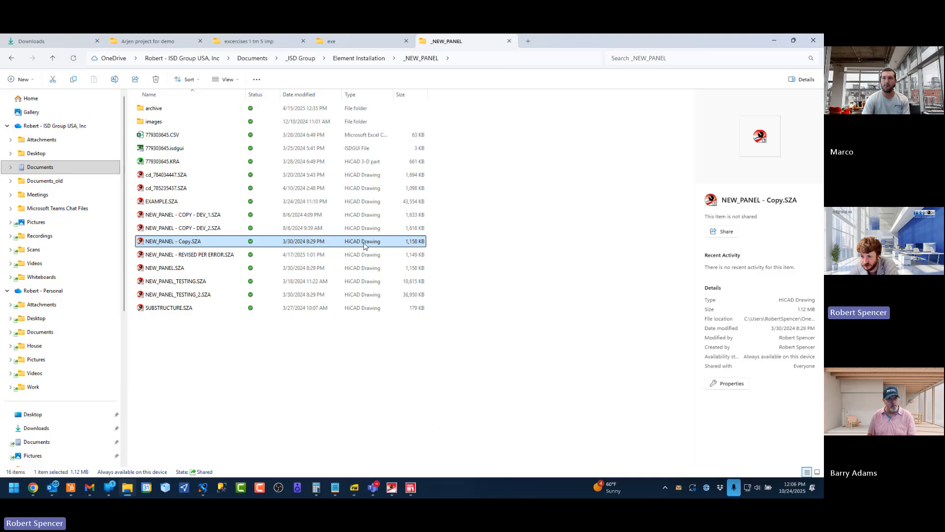
pyautogui.doubleClick(183, 242)
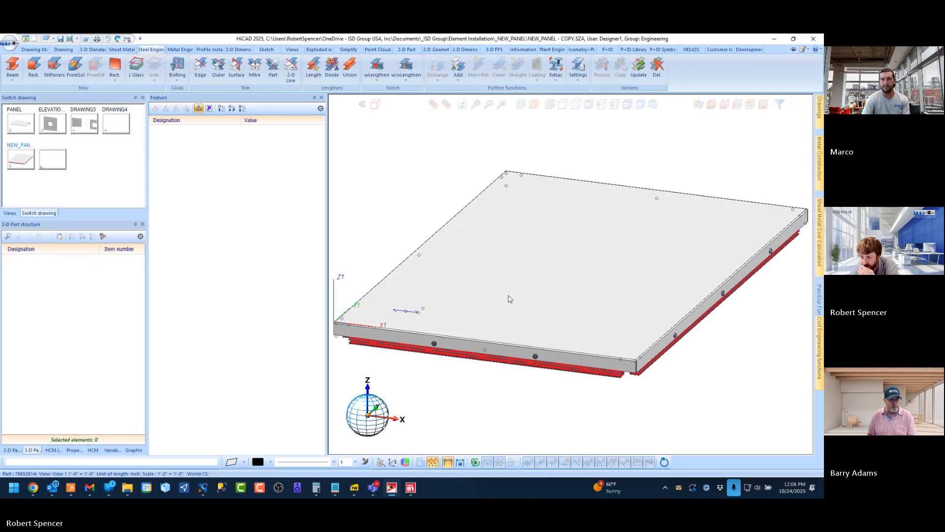
# Expand the USA_ACM_FUSION assembly and display the complete feature history of its sheet metal panel
pyautogui.click(72, 236)
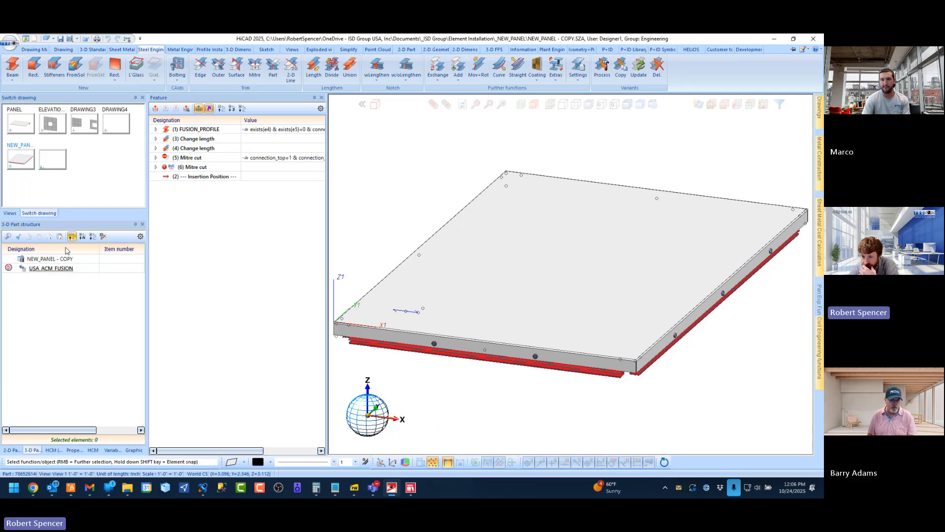
pyautogui.click(8, 267)
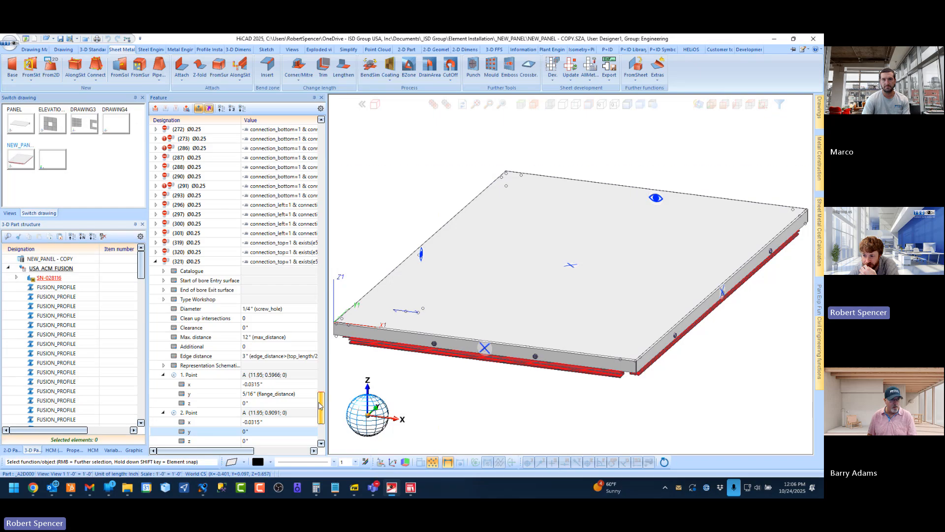
pyautogui.scroll(1, 228, 157)
pyautogui.click(222, 108)
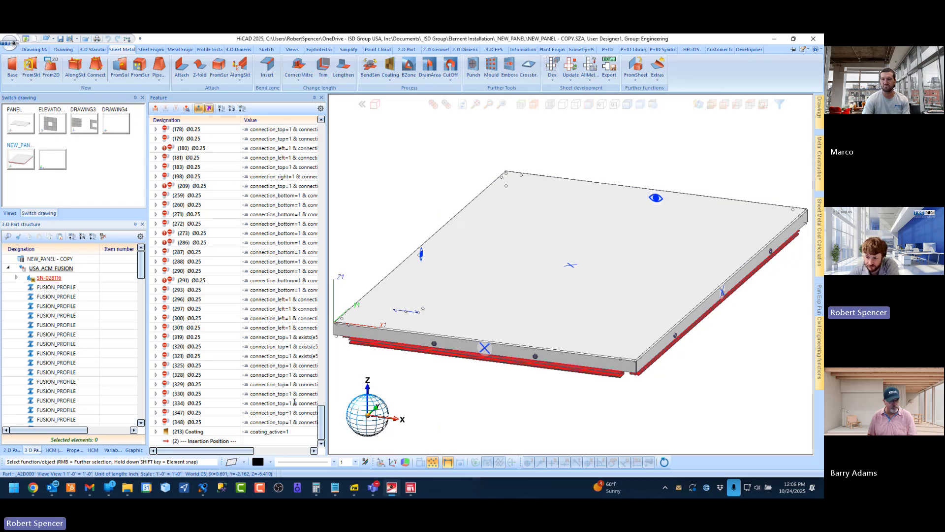
pyautogui.scroll(2, 323, 419)
pyautogui.moveTo(299, 220)
pyautogui.mouseDown()
pyautogui.moveTo(318, 128)
pyautogui.moveTo(318, 140)
pyautogui.mouseUp()
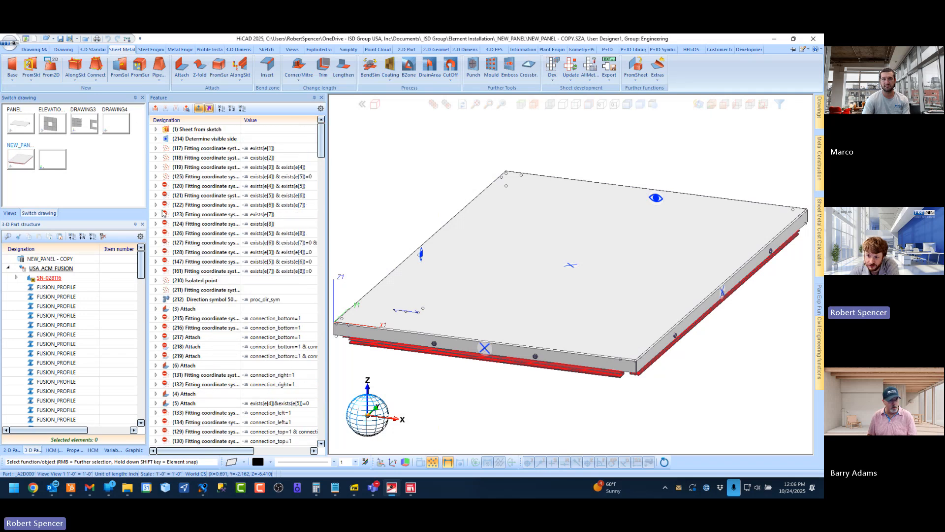
# Examine the panel's features and their activation conditions, from the base sheet through attachments, corner mitres and trims to holes and coating
pyautogui.moveTo(166, 187)
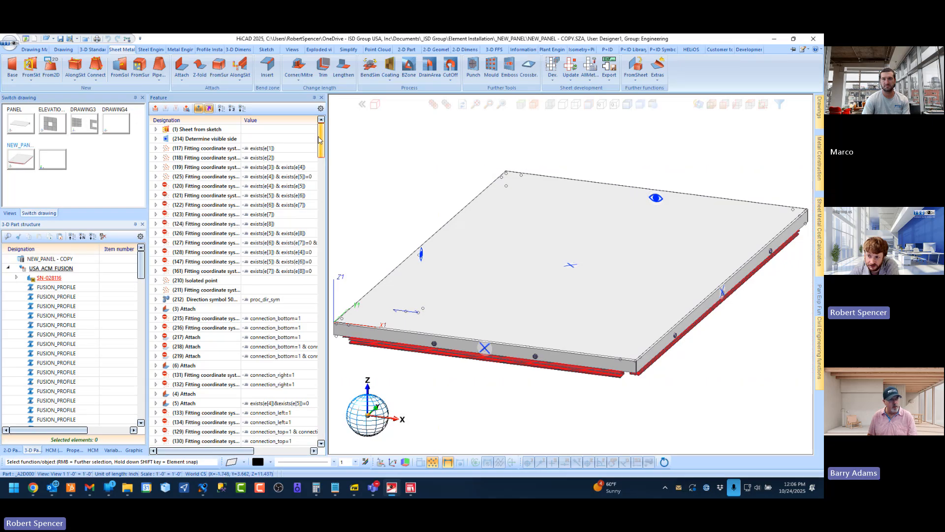
pyautogui.scroll(-4, 318, 182)
pyautogui.moveTo(317, 178); pyautogui.dragTo(319, 300)
pyautogui.scroll(-10, 267, 308)
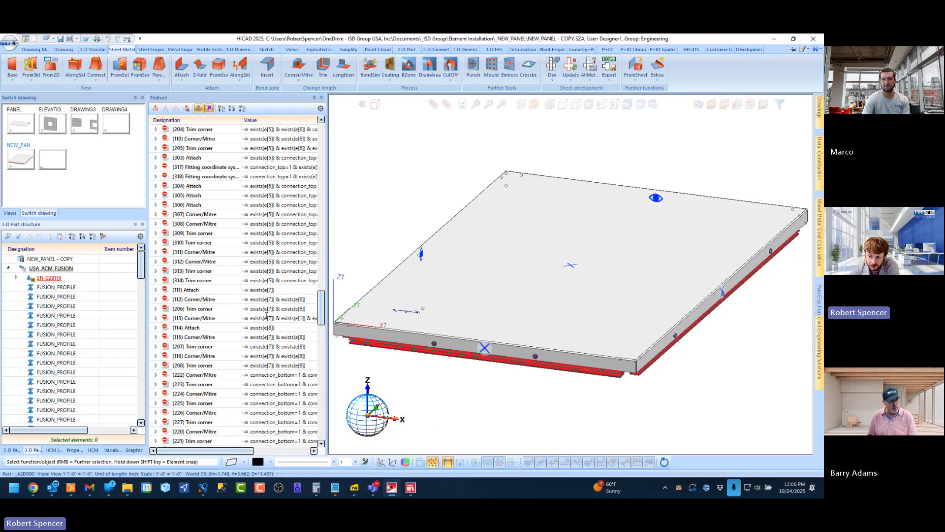
pyautogui.scroll(-10, 267, 321)
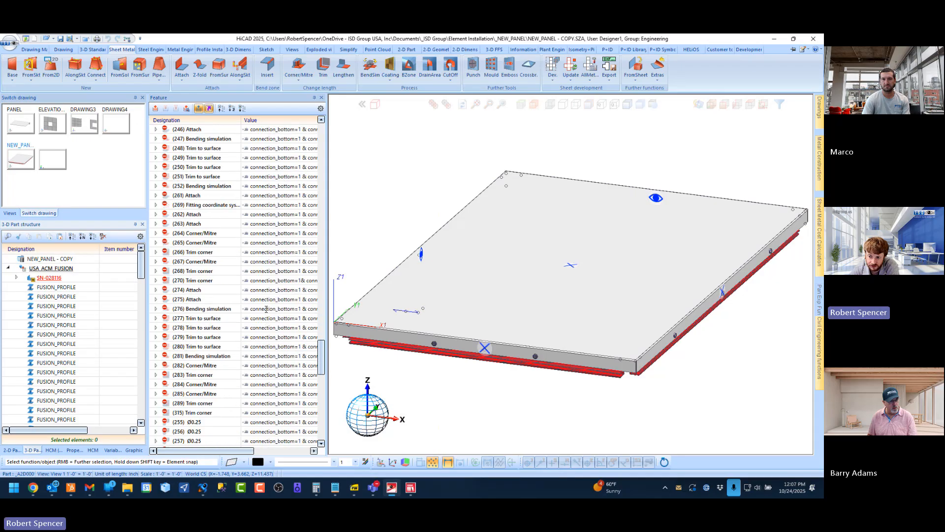
pyautogui.scroll(-10, 266, 315)
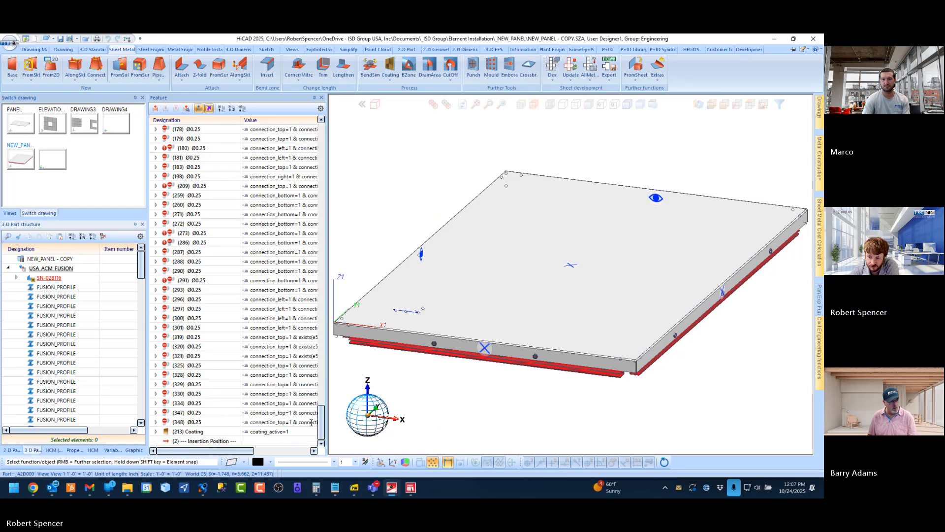
pyautogui.moveTo(322, 420); pyautogui.dragTo(323, 130)
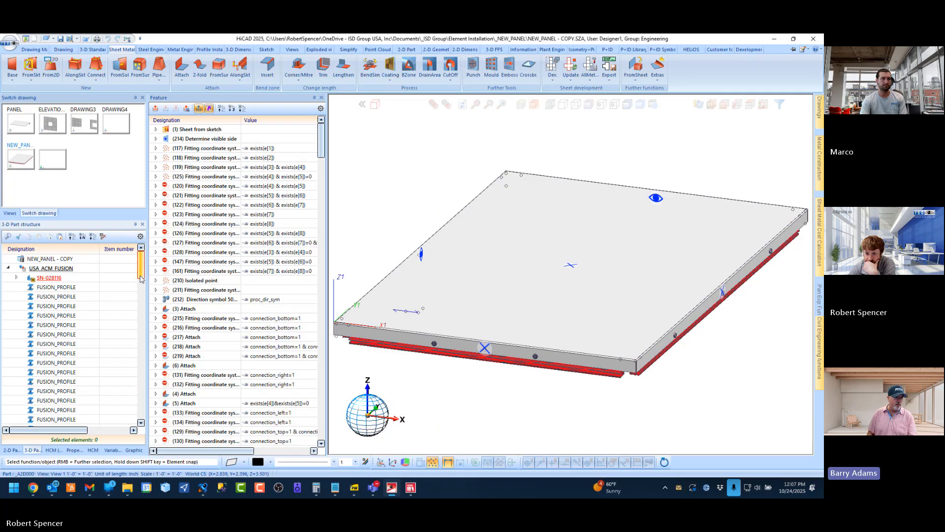
# Examine the USA_ACM_FUSION variables, including the connection switches, edge names, flange dimensions, coordinates and return angles
pyautogui.click(111, 451)
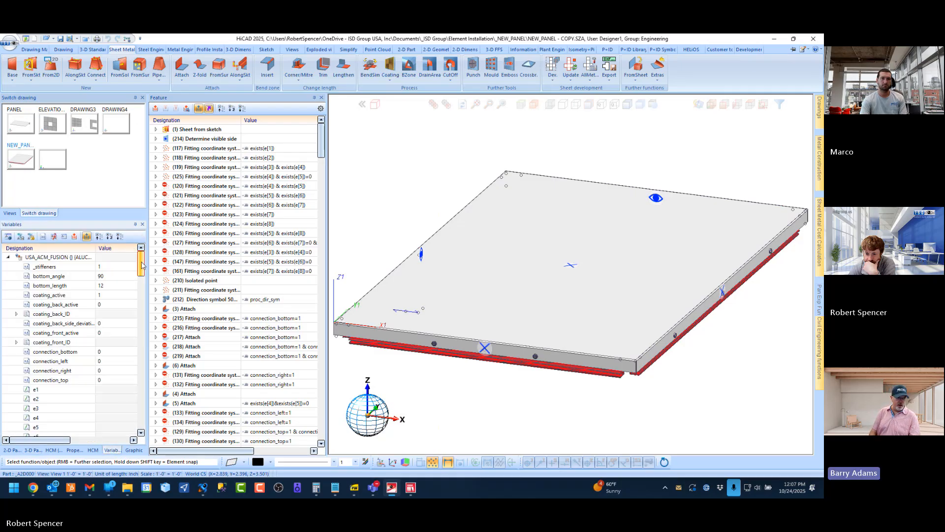
pyautogui.moveTo(143, 260)
pyautogui.mouseDown()
pyautogui.moveTo(142, 269)
pyautogui.moveTo(142, 257)
pyautogui.mouseUp()
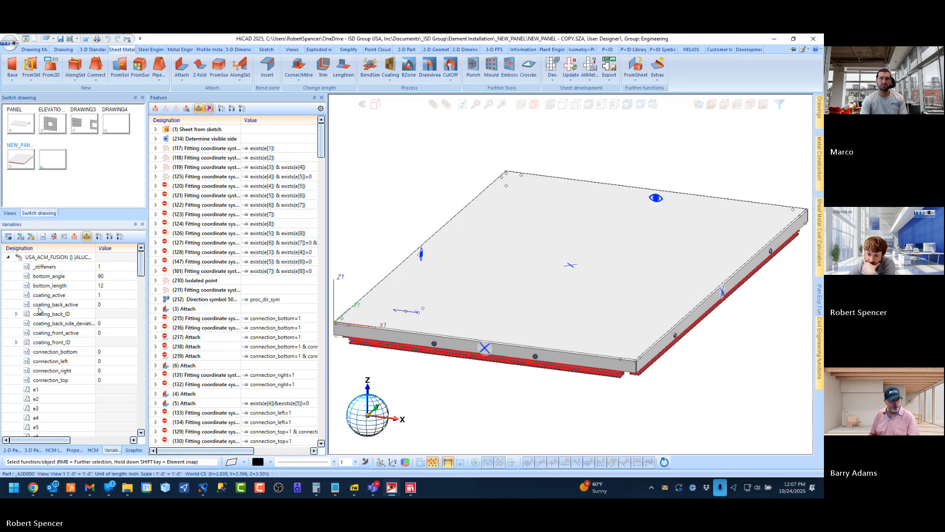
pyautogui.scroll(-15, 138, 361)
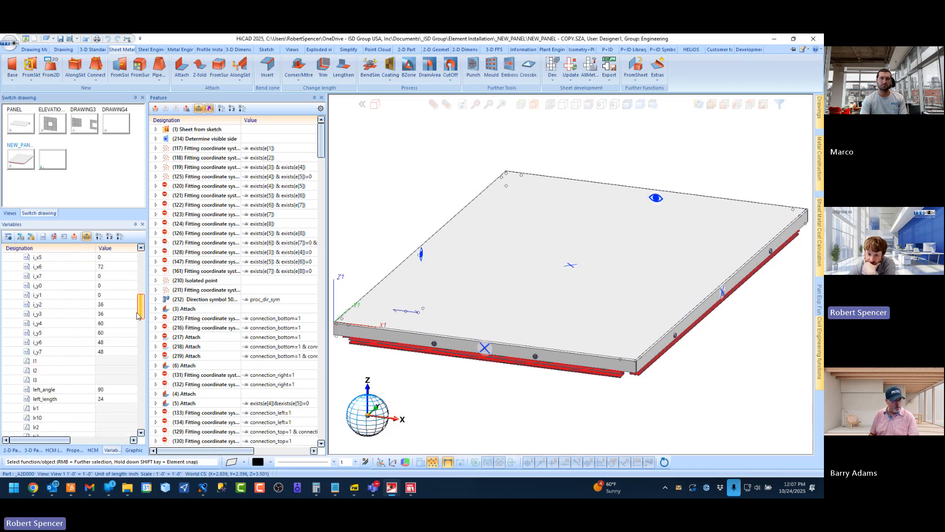
pyautogui.scroll(-8, 138, 361)
pyautogui.moveTo(140, 378); pyautogui.dragTo(141, 265)
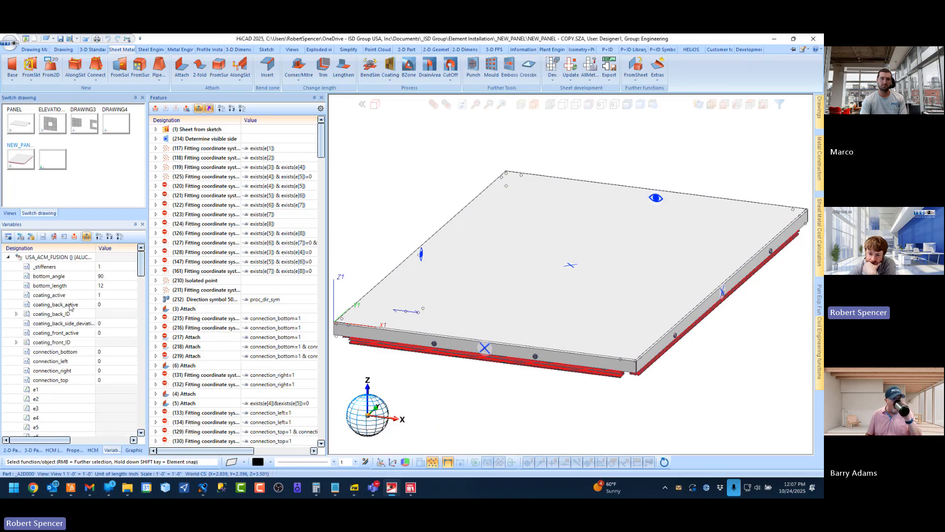
pyautogui.scroll(-3, 71, 310)
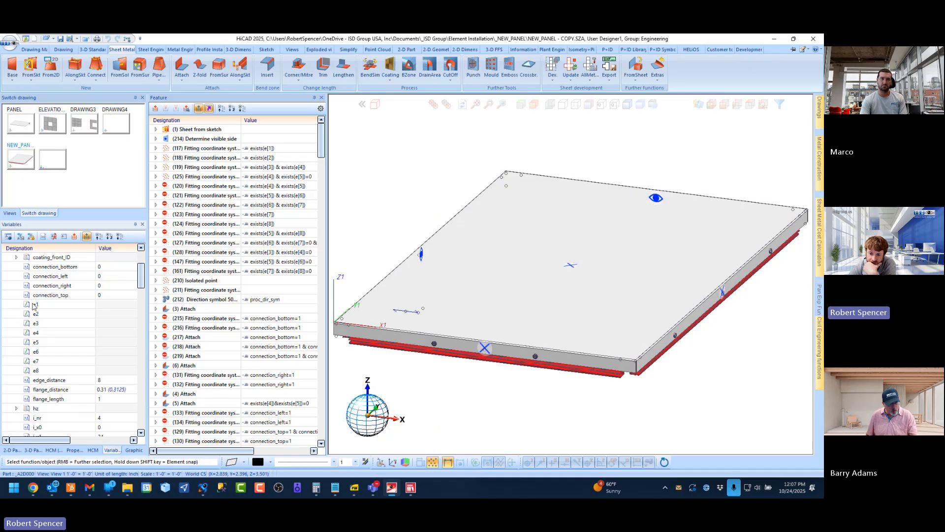
pyautogui.scroll(-8, 36, 356)
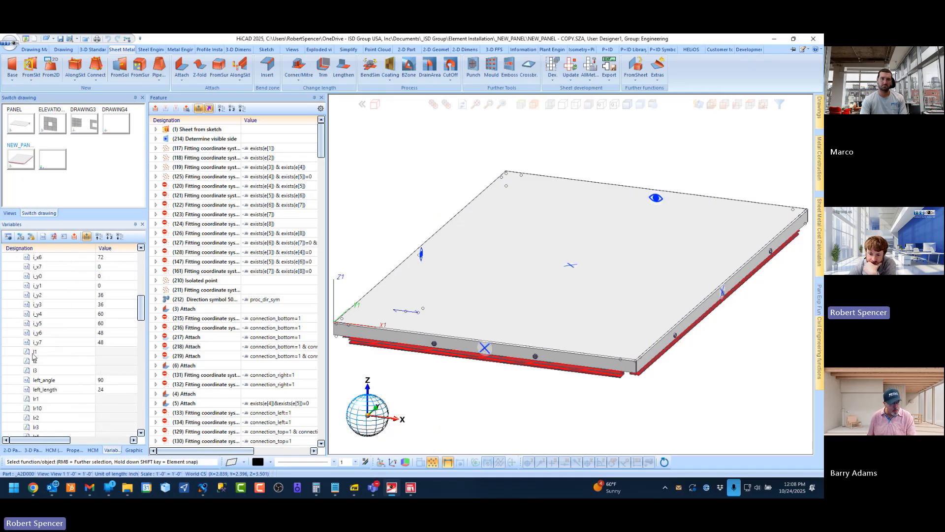
# Highlight the edge-name variables l1 to l3 and lr1 to lr10 in the USA_ACM_FUSION variable list
pyautogui.click(36, 351)
pyautogui.keyDown('shift'); pyautogui.click(37, 369); pyautogui.keyUp('shift')
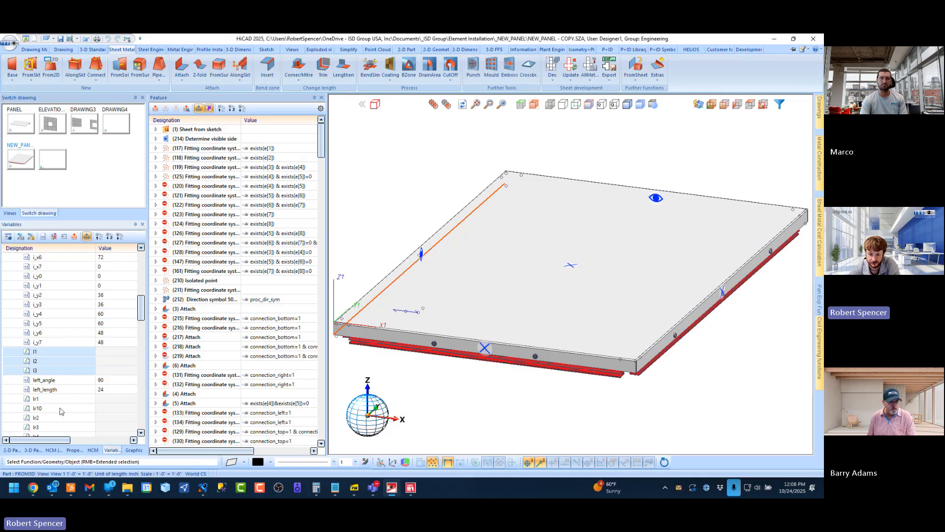
pyautogui.keyDown('ctrl'); pyautogui.click(57, 399); pyautogui.keyUp('ctrl')
pyautogui.scroll(-3, 55, 398)
pyautogui.keyDown('shift'); pyautogui.click(56, 398); pyautogui.keyUp('shift')
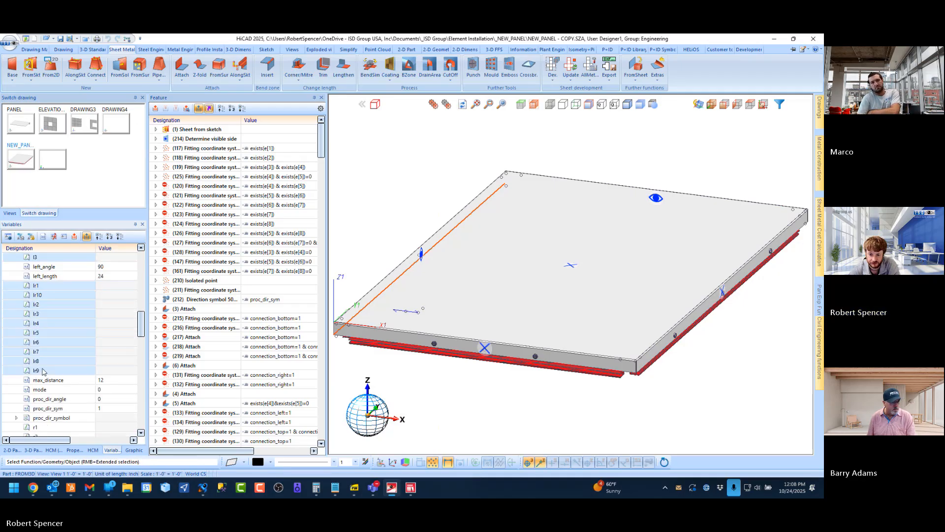
pyautogui.scroll(-3, 55, 358)
pyautogui.scroll(-1, 49, 353)
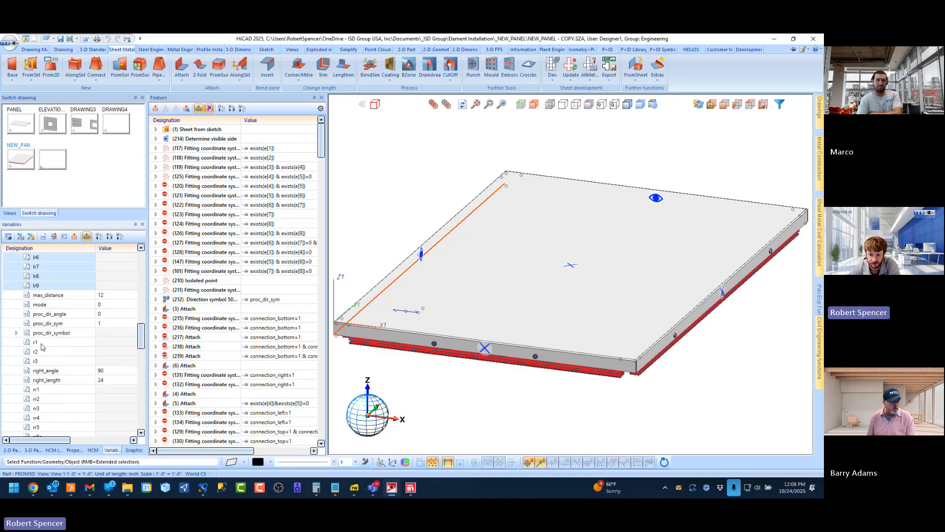
# Add the edge-name variables rr1 to rr9 to the highlighted variables
pyautogui.keyDown('ctrl'); pyautogui.click(45, 390); pyautogui.keyUp('ctrl')
pyautogui.scroll(-4, 59, 400)
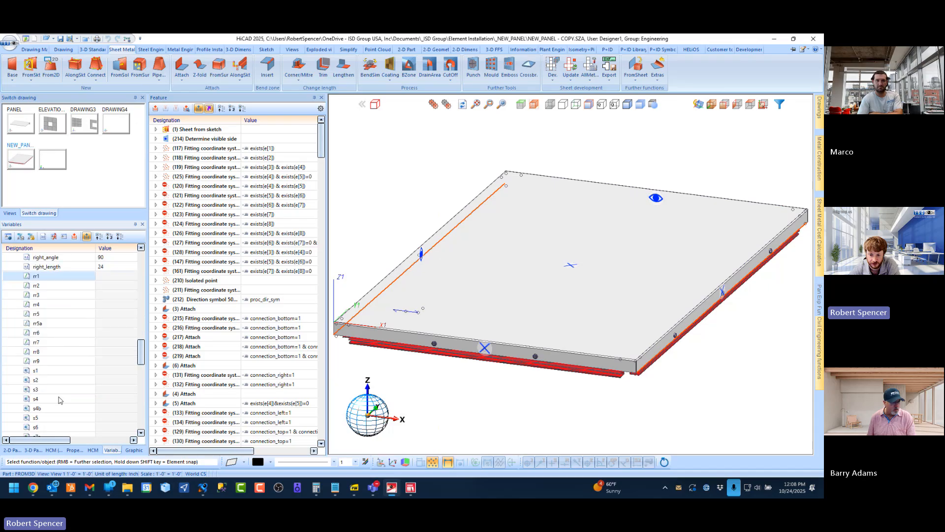
pyautogui.keyDown('shift'); pyautogui.click(53, 364); pyautogui.keyUp('shift')
pyautogui.scroll(-4, 62, 377)
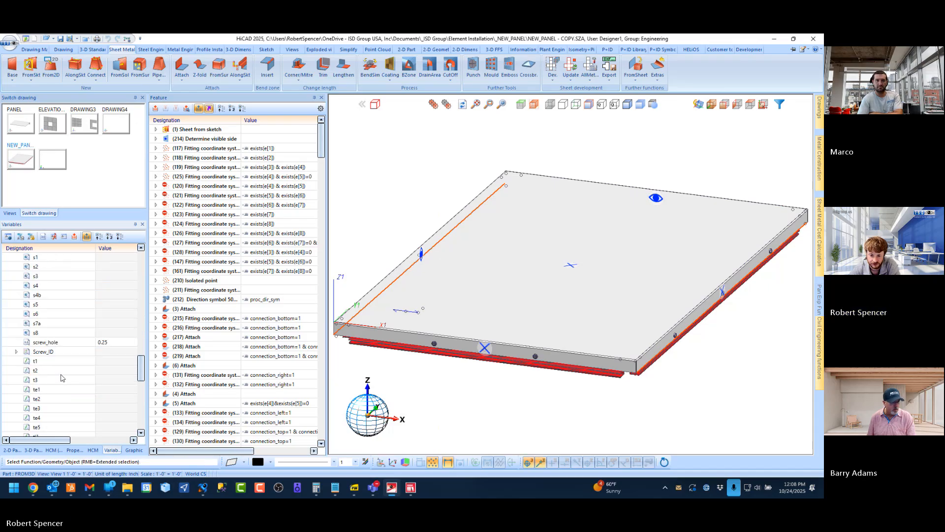
# Highlight the remaining edge-name variables through the tle and tre groups, and return to the start of the variable list
pyautogui.scroll(-8, 40, 367)
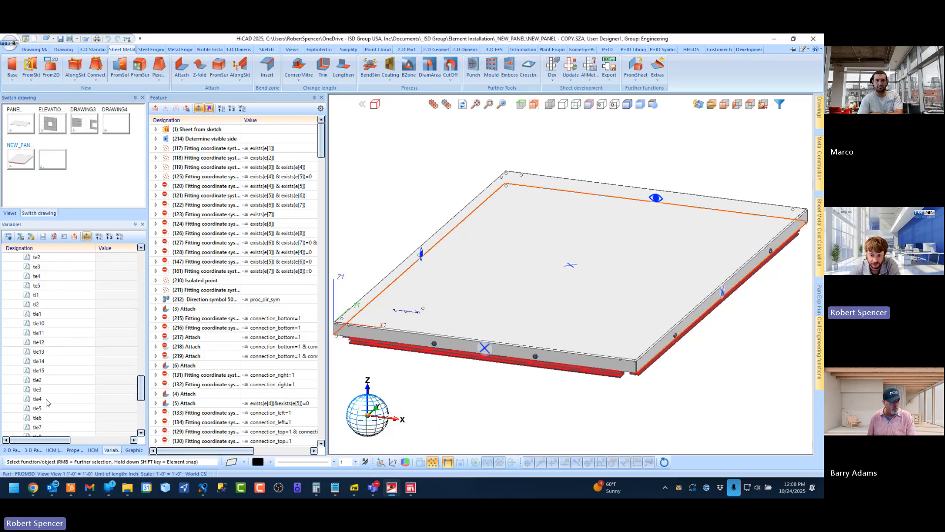
pyautogui.keyDown('shift'); pyautogui.click(40, 362); pyautogui.keyUp('shift')
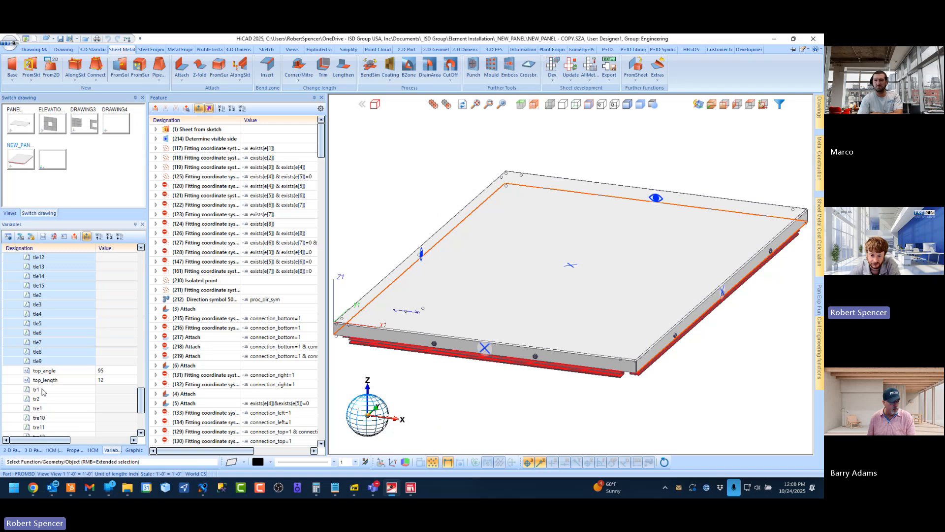
pyautogui.scroll(-4, 42, 394)
pyautogui.keyDown('shift'); pyautogui.click(42, 400); pyautogui.keyUp('shift')
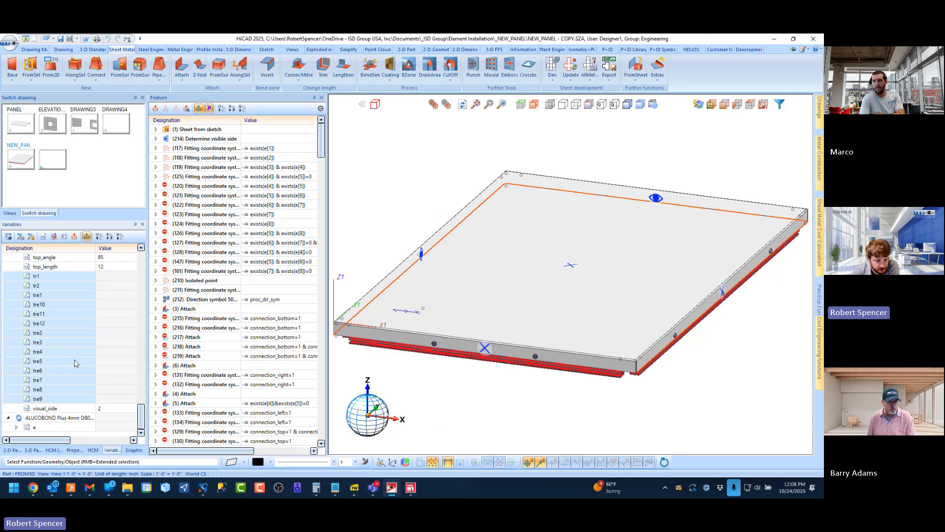
pyautogui.scroll(8, 75, 363)
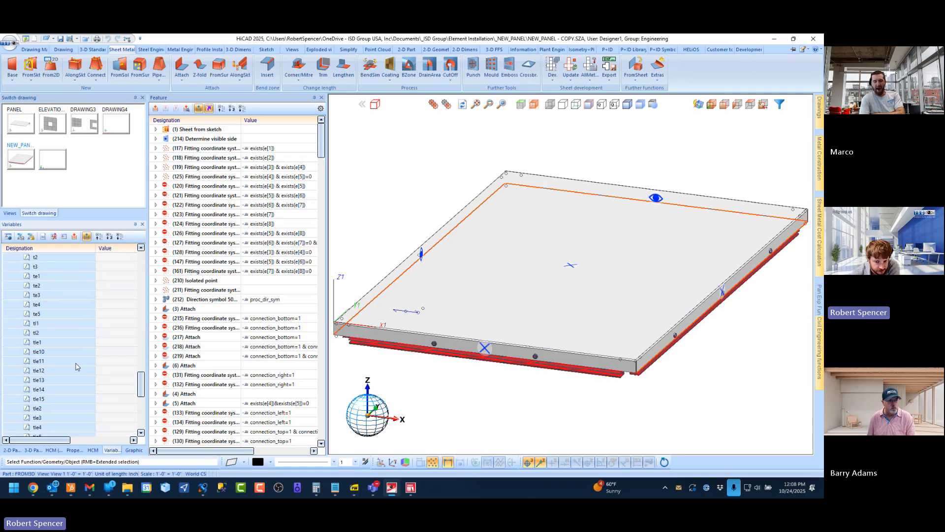
pyautogui.scroll(10, 76, 362)
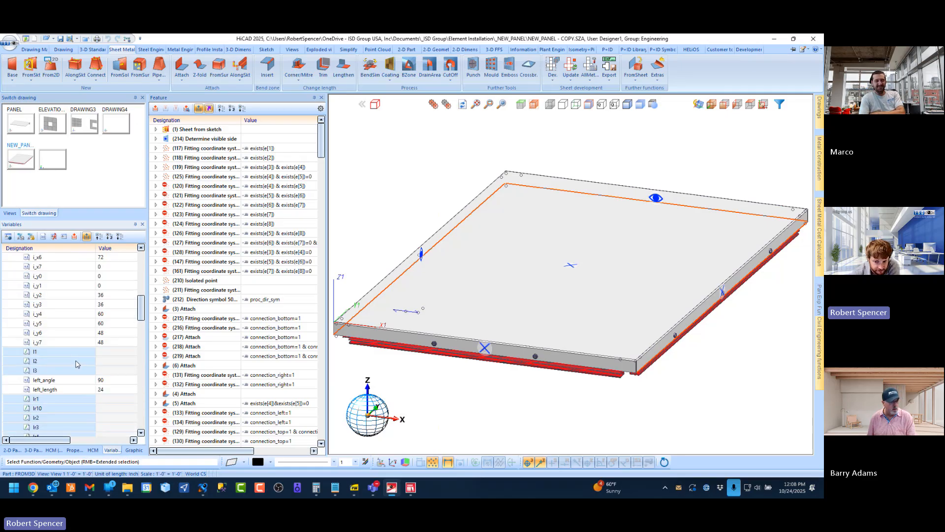
pyautogui.moveTo(141, 306); pyautogui.dragTo(150, 250)
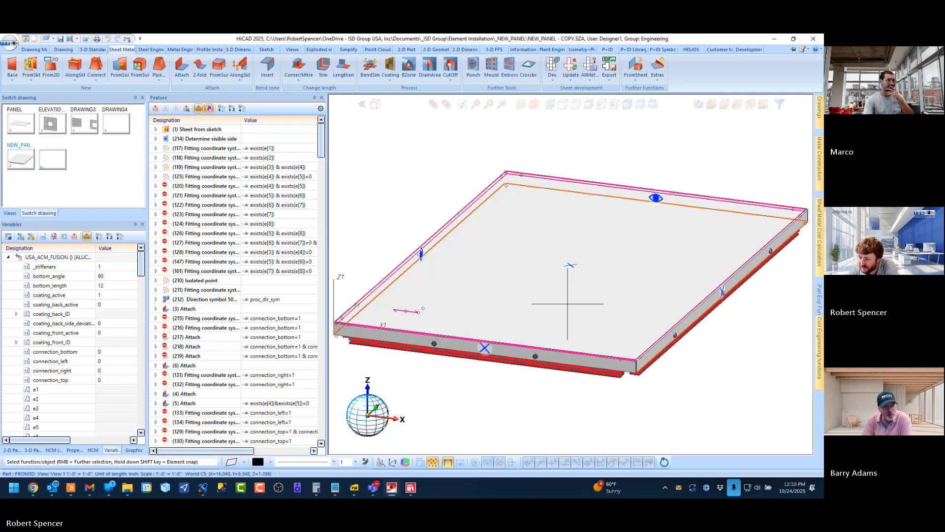
# Switch to the PANEL drawing and examine the corner where the deep return meets the adjoining edge flange
pyautogui.moveTo(547, 294)
pyautogui.mouseDown(button='middle')
pyautogui.moveTo(575, 225)
pyautogui.moveTo(563, 279)
pyautogui.moveTo(548, 292)
pyautogui.mouseUp(button='middle')
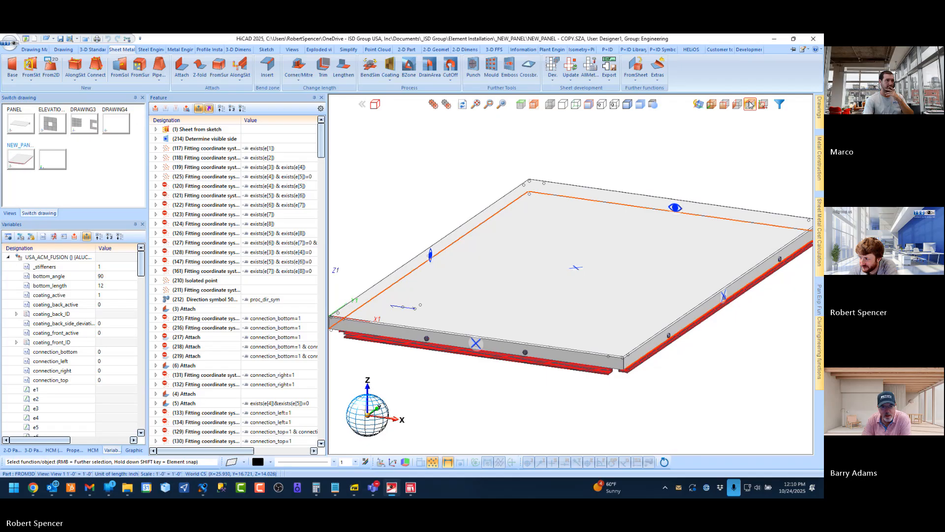
pyautogui.click(712, 104)
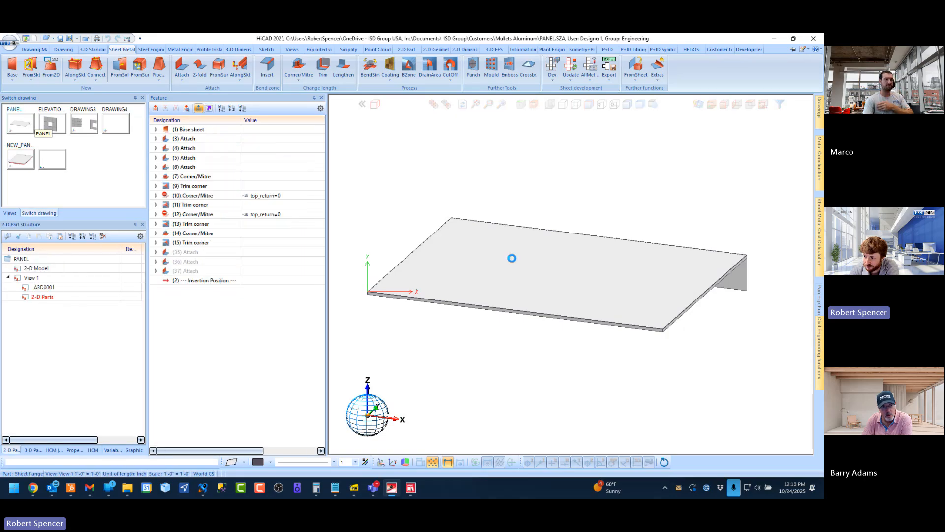
pyautogui.moveTo(452, 239); pyautogui.dragTo(540, 249, button='middle')
pyautogui.scroll(6, 393, 242)
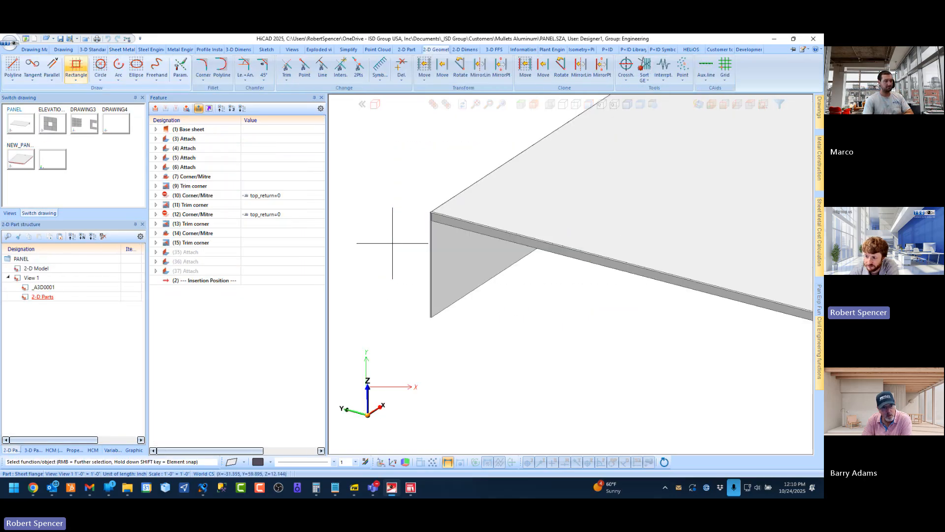
pyautogui.scroll(7, 416, 211)
pyautogui.moveTo(417, 212); pyautogui.dragTo(467, 212, button='middle')
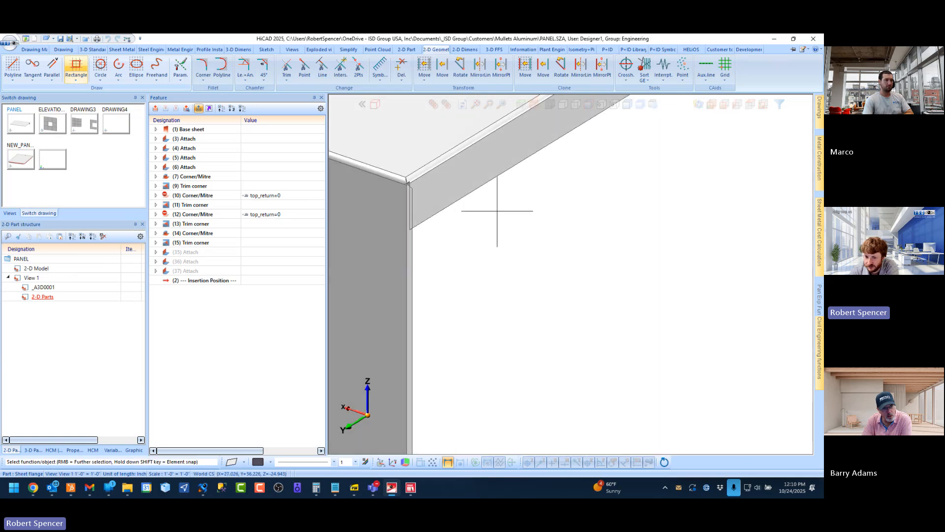
pyautogui.scroll(-2, 517, 246)
pyautogui.scroll(2, 492, 231)
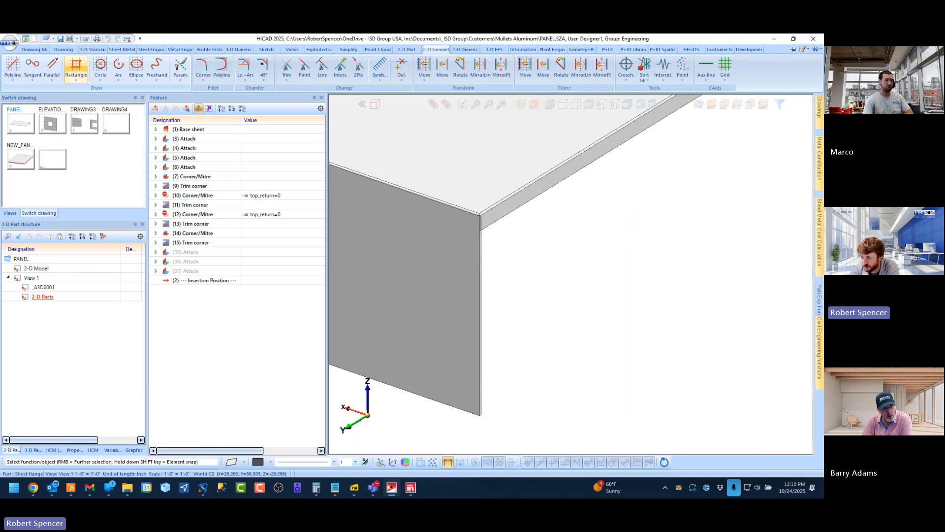
pyautogui.moveTo(480, 229); pyautogui.dragTo(465, 210, button='middle')
pyautogui.scroll(7, 480, 220)
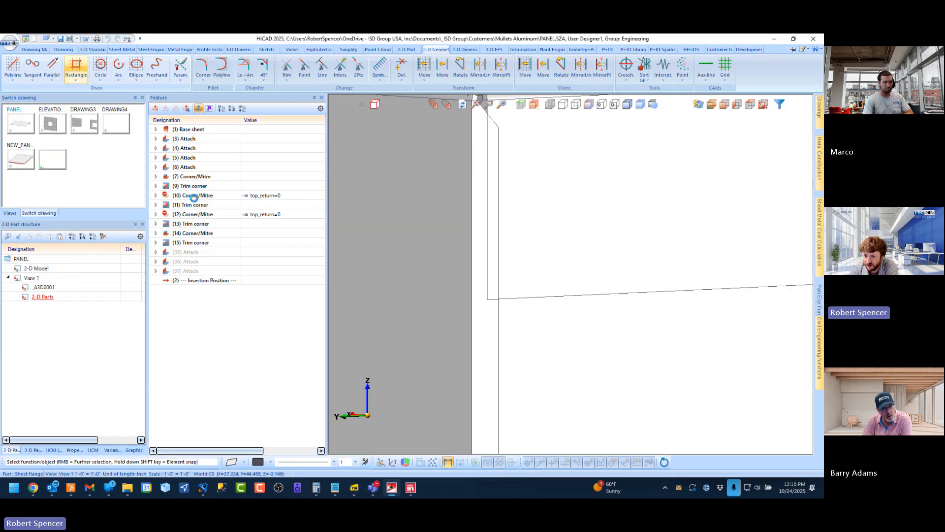
# Highlight Corner/Mitre features 10 and 12 with their top_return=0 conditions, and restore the axonometric view of the panel
pyautogui.click(225, 196)
pyautogui.keyDown('ctrl'); pyautogui.click(230, 214); pyautogui.keyUp('ctrl')
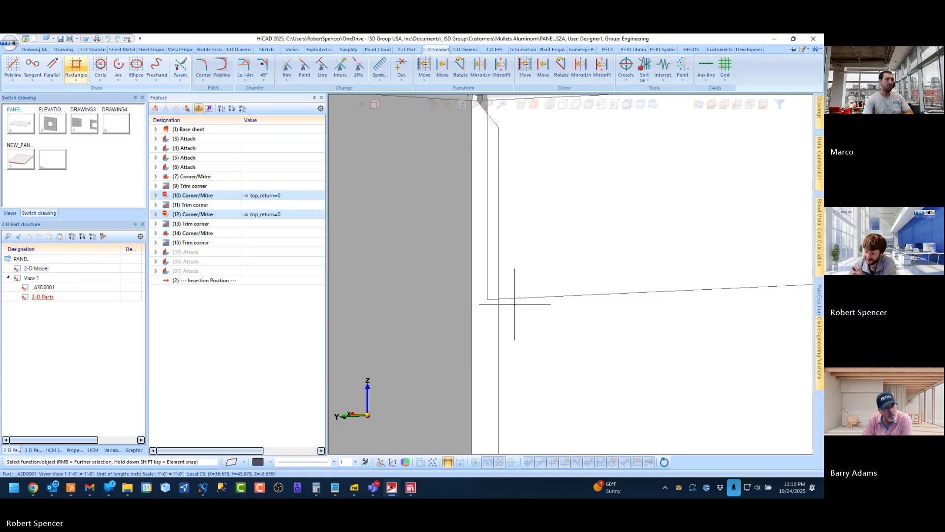
pyautogui.scroll(-8, 531, 274)
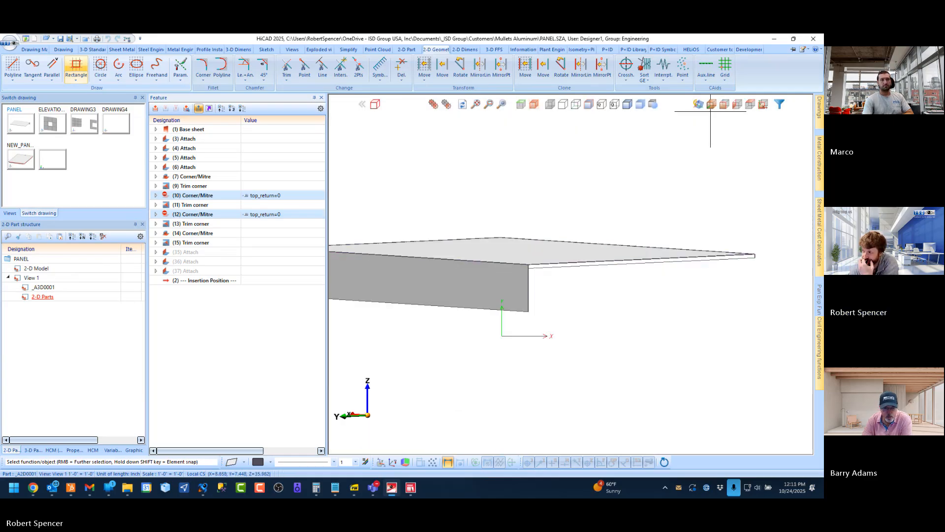
pyautogui.click(712, 104)
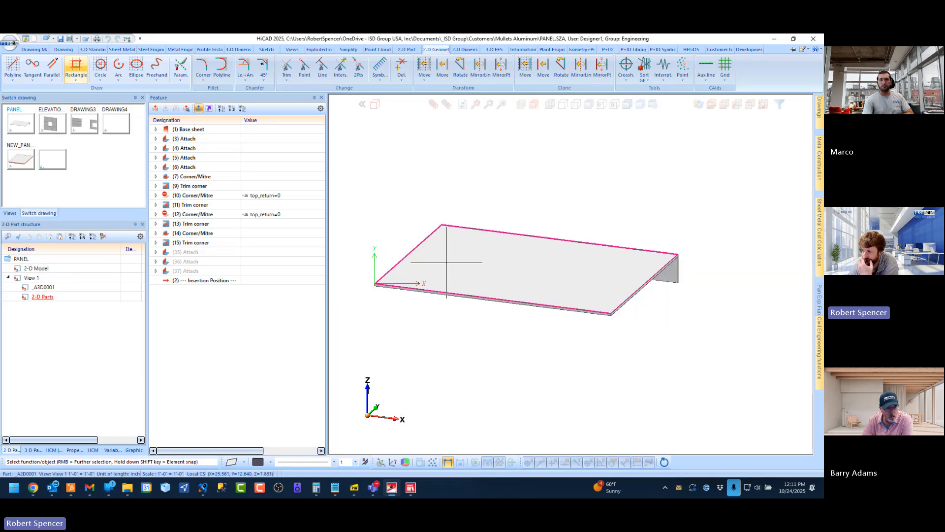
pyautogui.scroll(4, 690, 260)
pyautogui.scroll(-1, 671, 260)
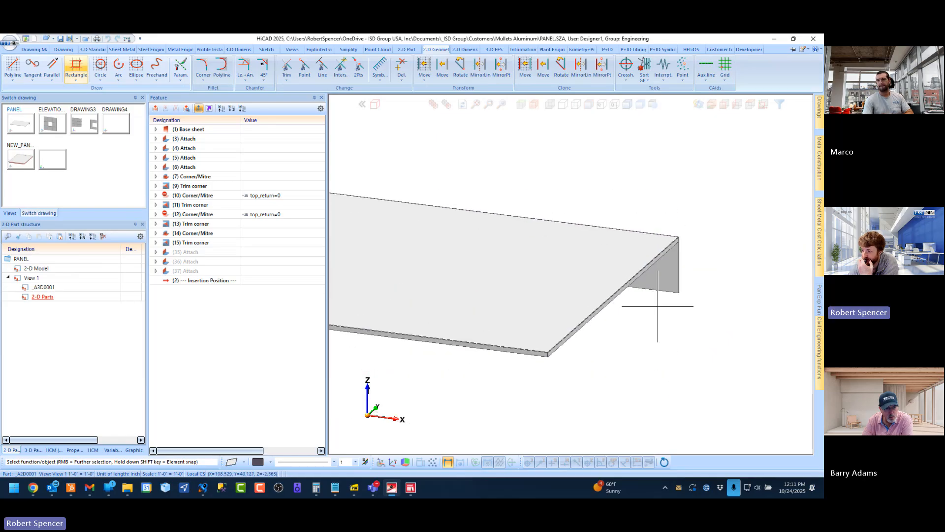
pyautogui.scroll(1, 657, 306)
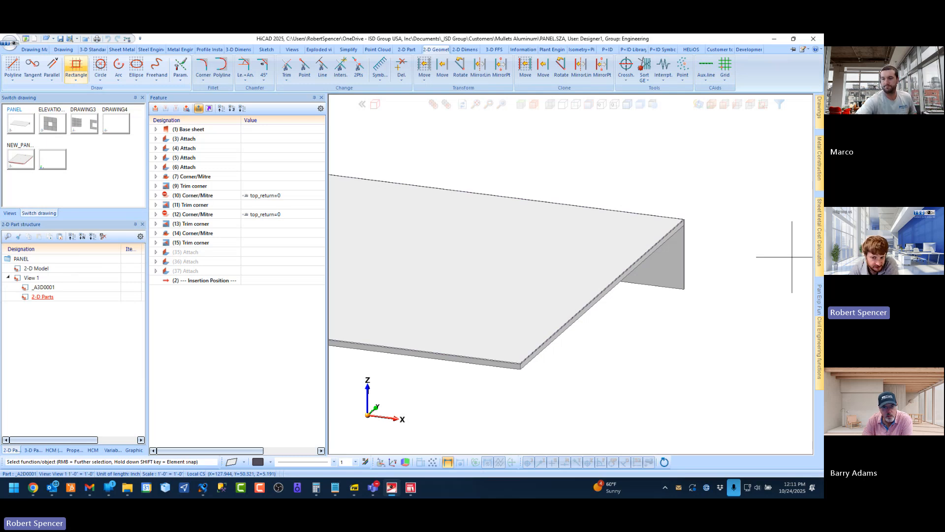
# Display the 3-D part structure of the PANEL drawing with the whole panel in view
pyautogui.click(33, 450)
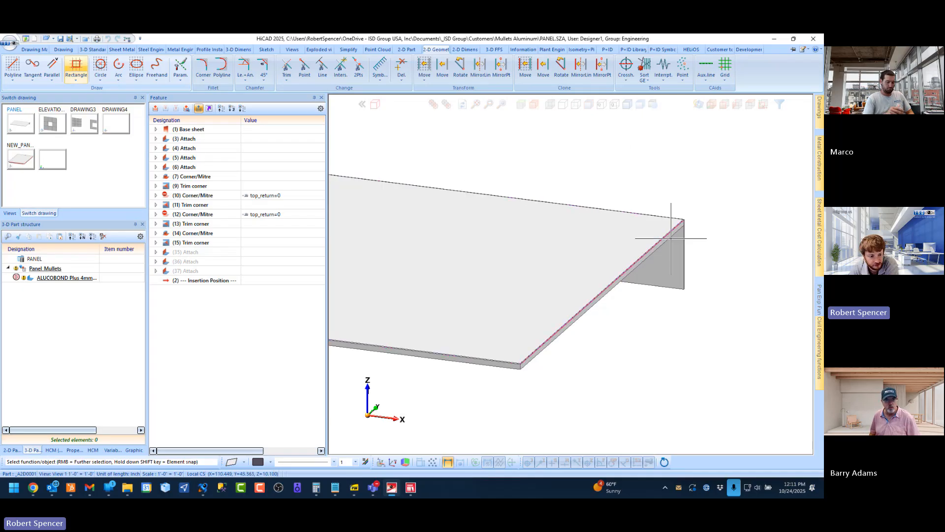
pyautogui.scroll(-3, 684, 265)
pyautogui.scroll(-1, 621, 247)
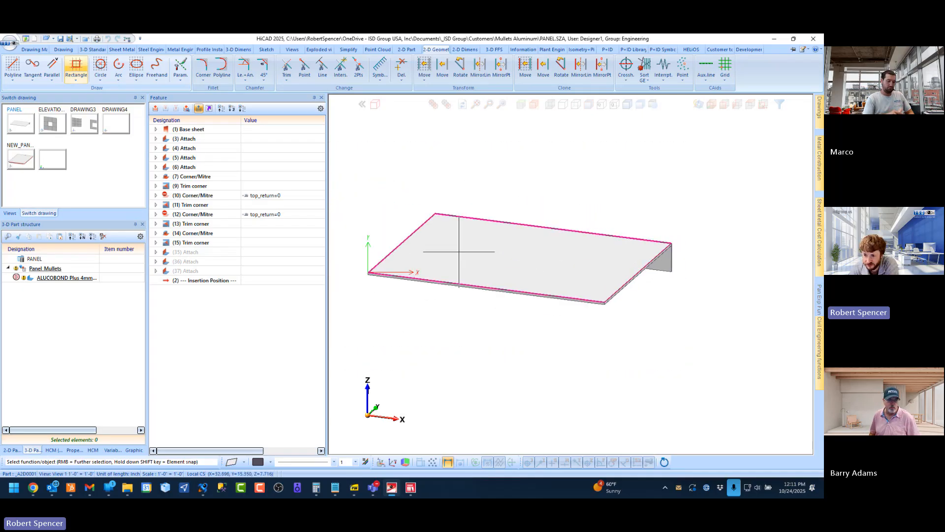
pyautogui.scroll(1, 458, 251)
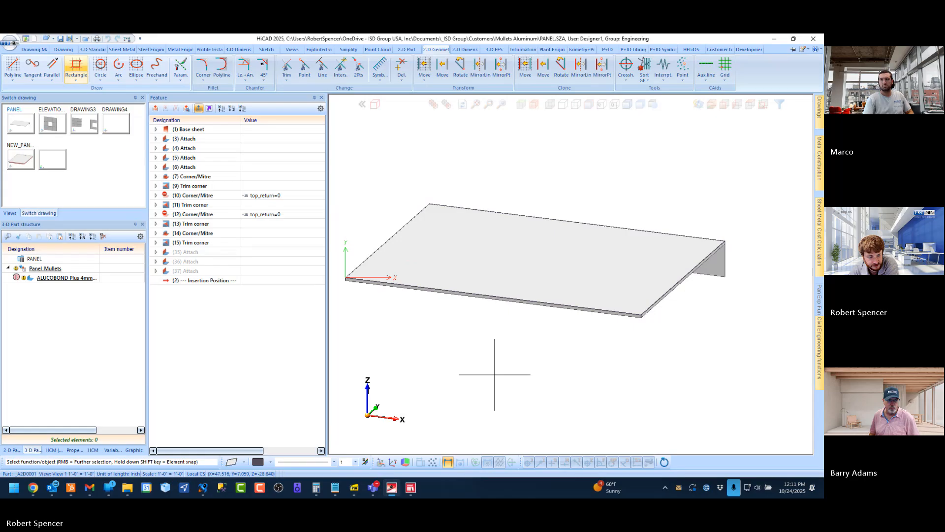
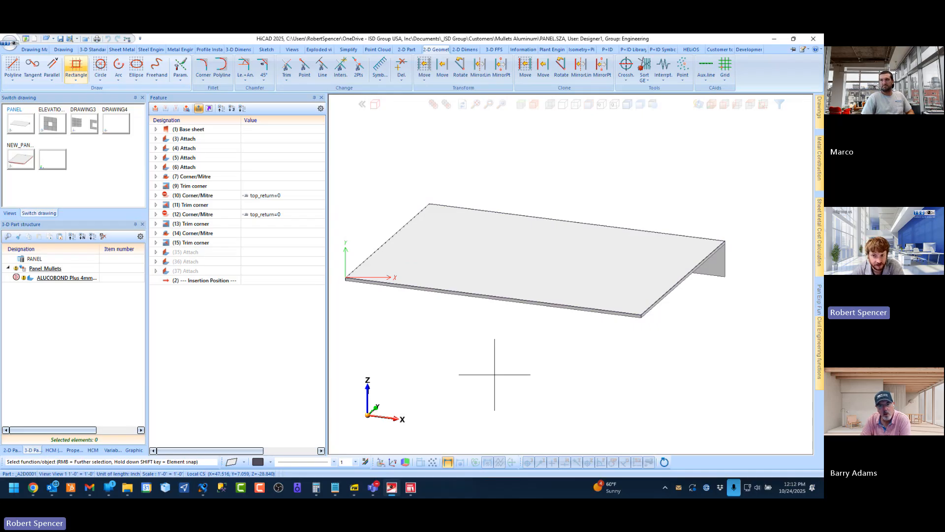
# Show the standard 3-D functions and examine the panel's deep return and its end corners from behind
pyautogui.click(92, 50)
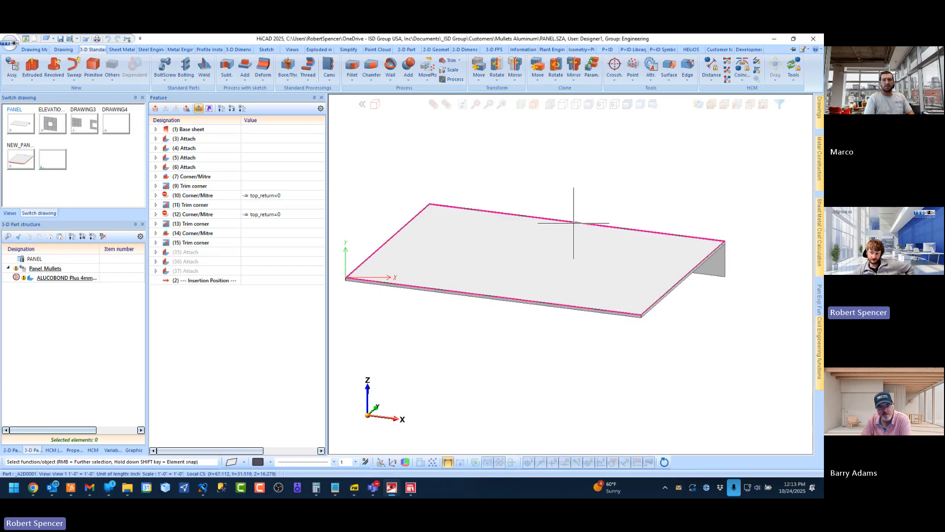
pyautogui.scroll(-2, 600, 330)
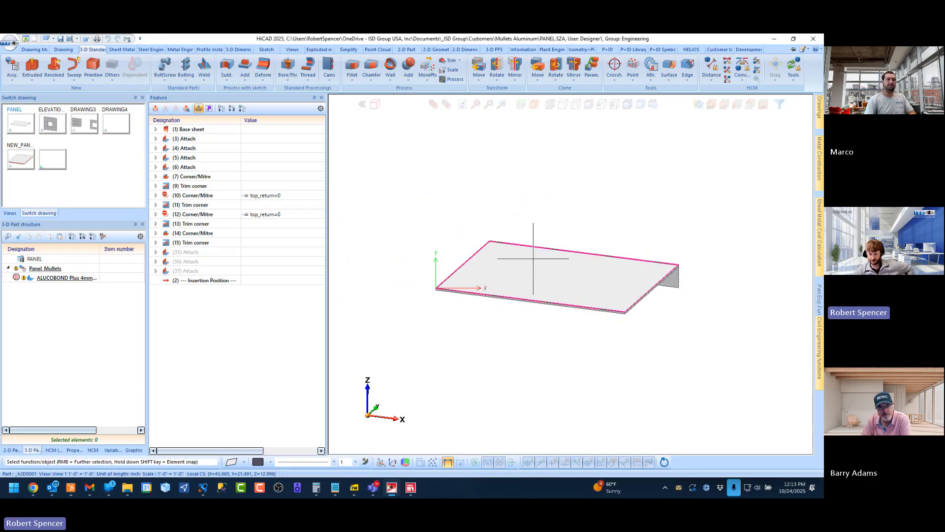
pyautogui.scroll(1, 531, 256)
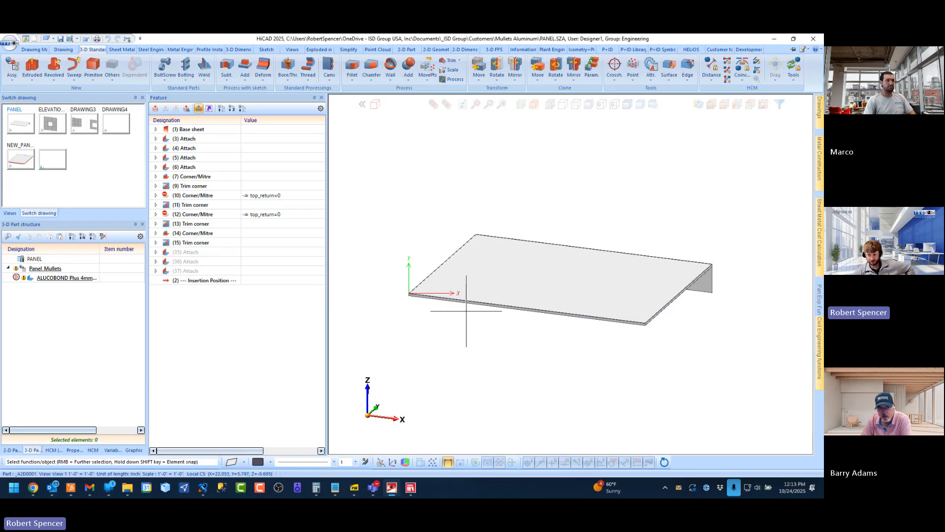
pyautogui.scroll(2, 488, 273)
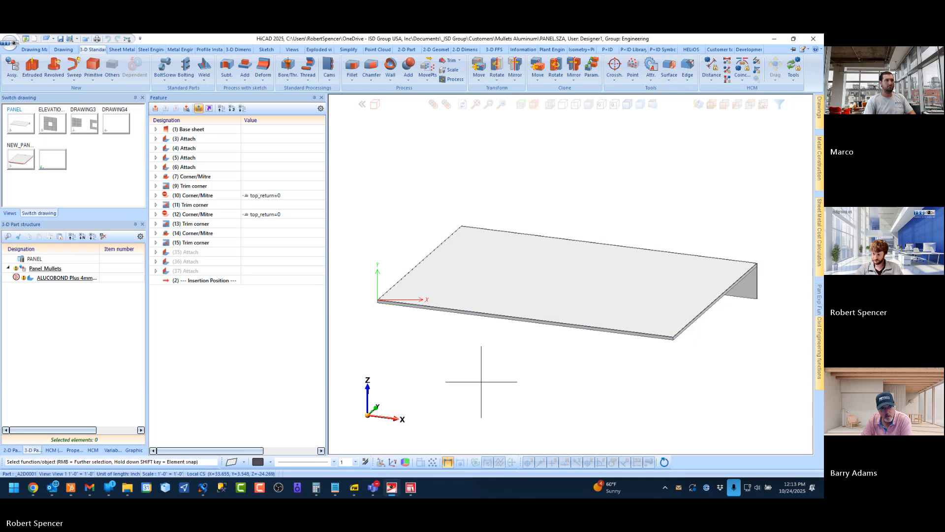
pyautogui.scroll(-2, 536, 263)
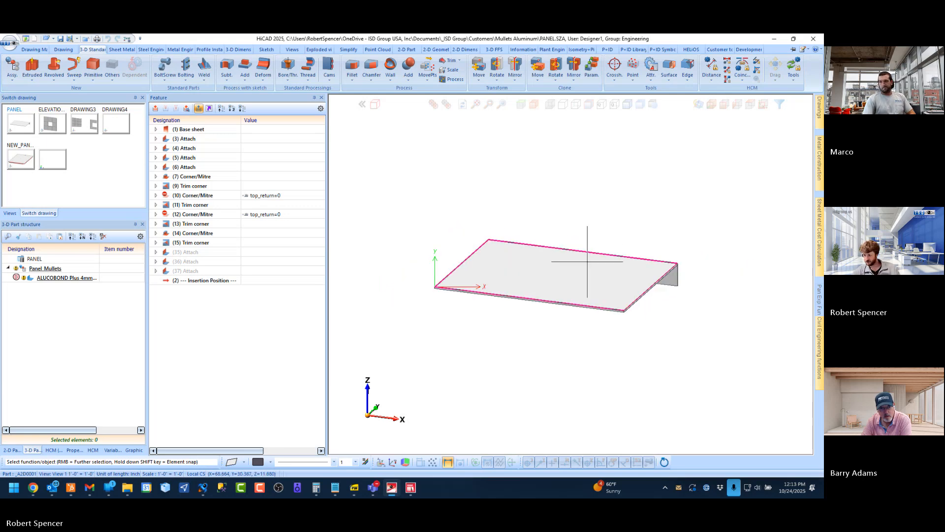
pyautogui.moveTo(587, 262); pyautogui.dragTo(472, 206, button='middle')
pyautogui.scroll(3, 504, 237)
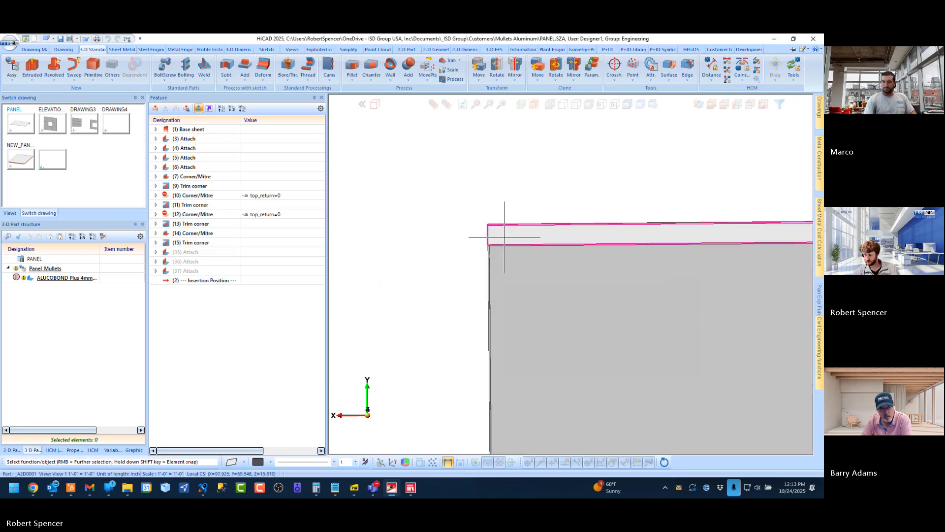
pyautogui.moveTo(504, 237); pyautogui.dragTo(543, 254, button='middle')
pyautogui.scroll(-4, 444, 261)
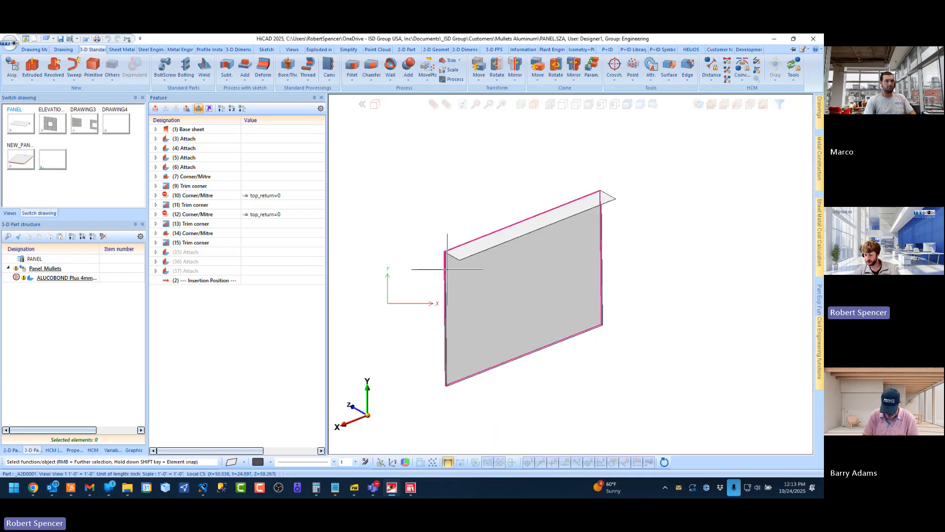
pyautogui.scroll(5, 446, 260)
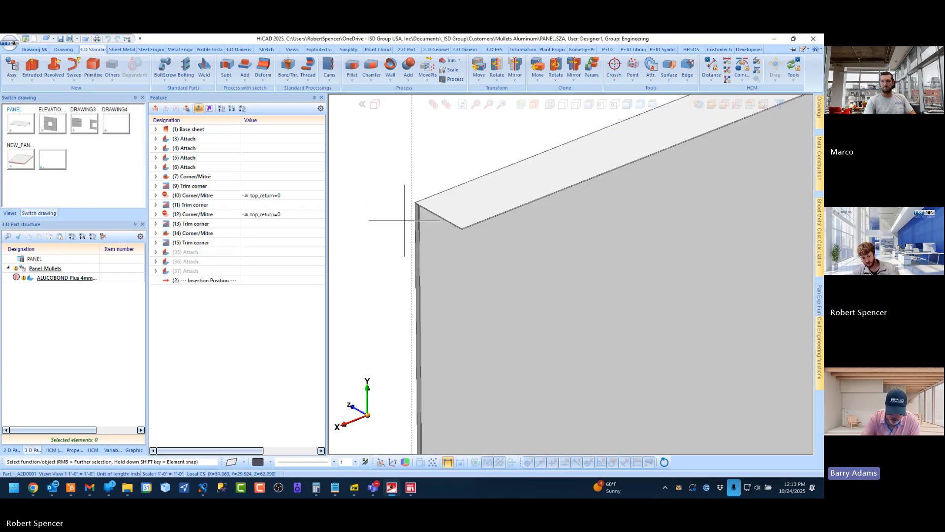
pyautogui.scroll(-5, 405, 220)
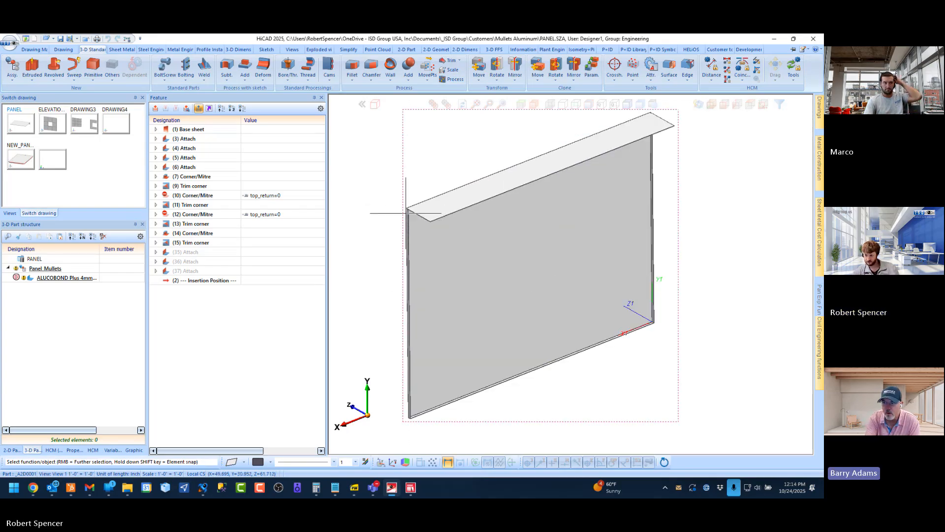
# Switch to the Element Installation Training Book PDF, look through to the drawing sheet on page 17, and return to the PANEL drawing
pyautogui.scroll(-2, 406, 213)
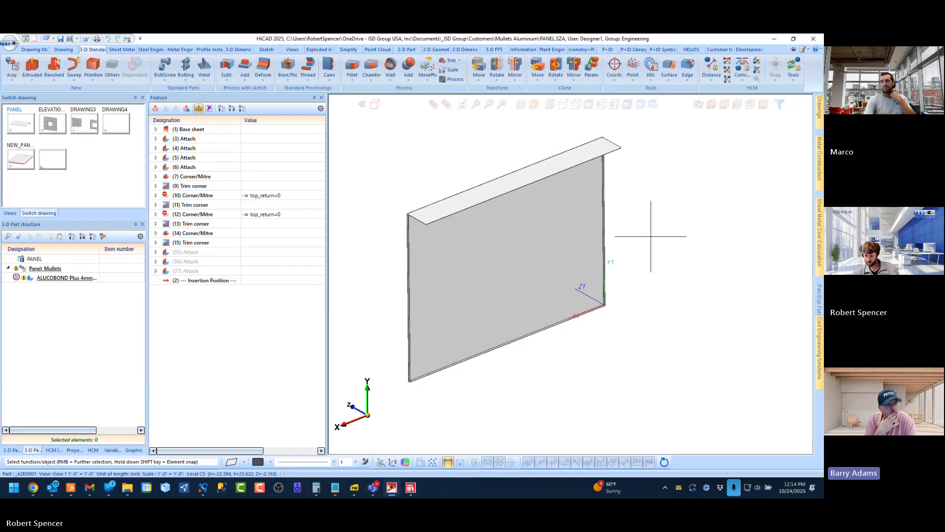
pyautogui.click(352, 488)
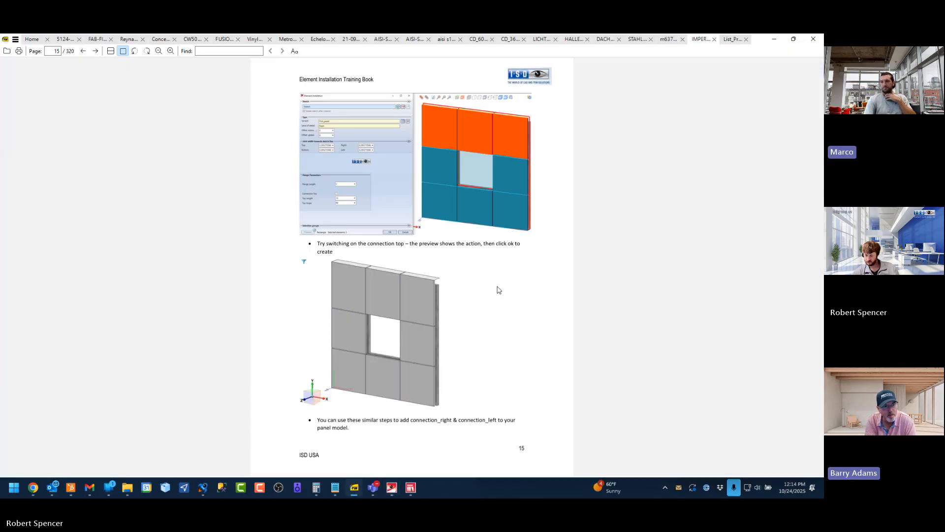
pyautogui.scroll(-2, 497, 288)
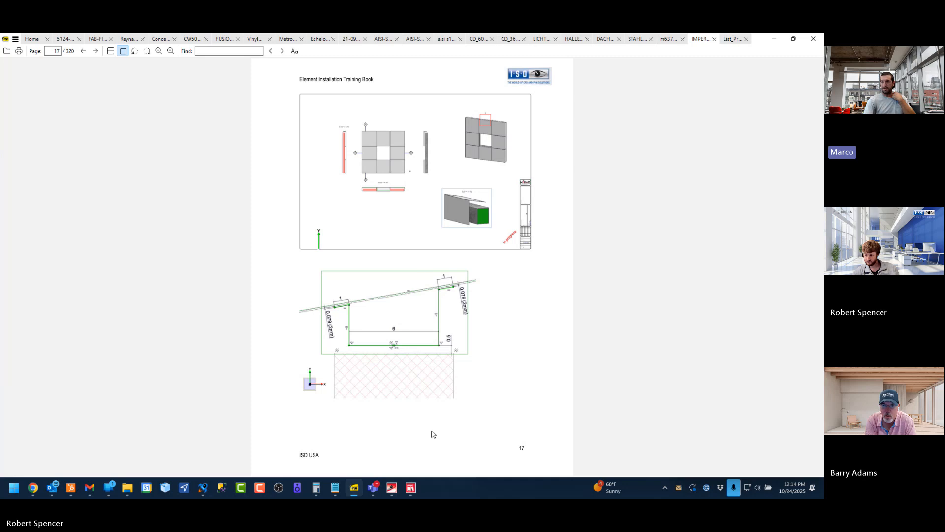
pyautogui.click(391, 488)
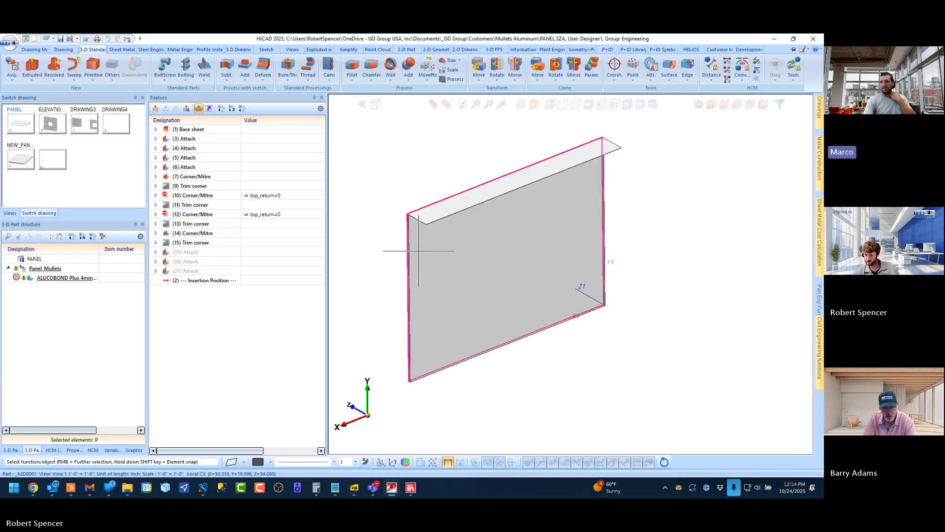
# Reactivate the suppressed Attach features 35, 36 and 37 on the panel's deep return
pyautogui.scroll(4, 423, 227)
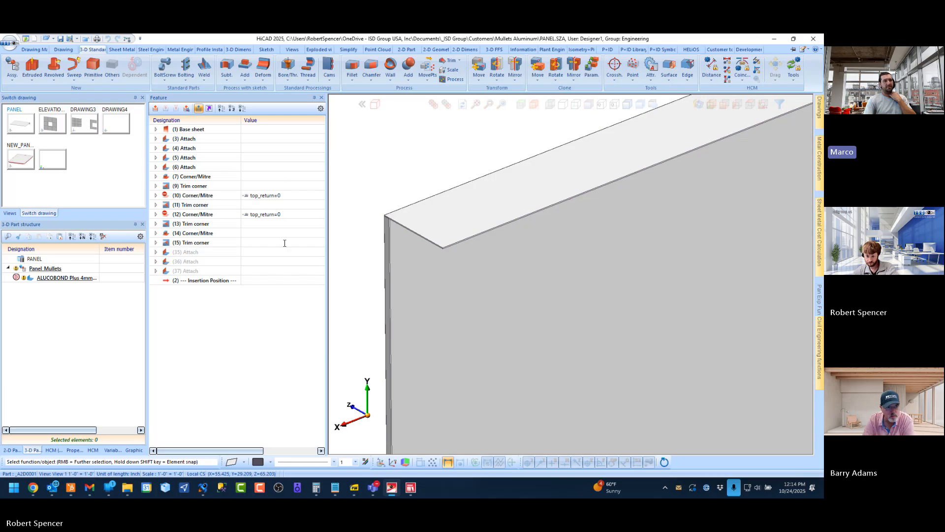
pyautogui.moveTo(193, 255); pyautogui.dragTo(190, 272)
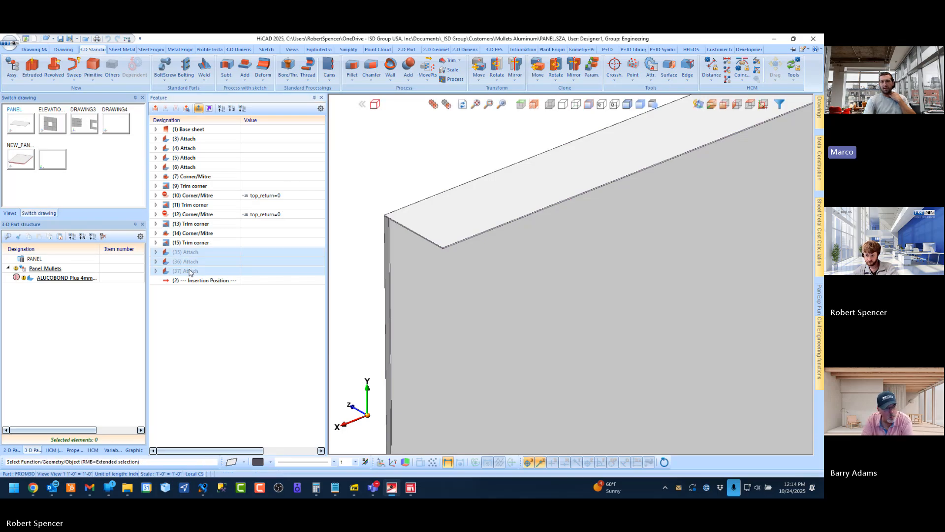
pyautogui.rightClick(190, 272)
pyautogui.click(232, 344)
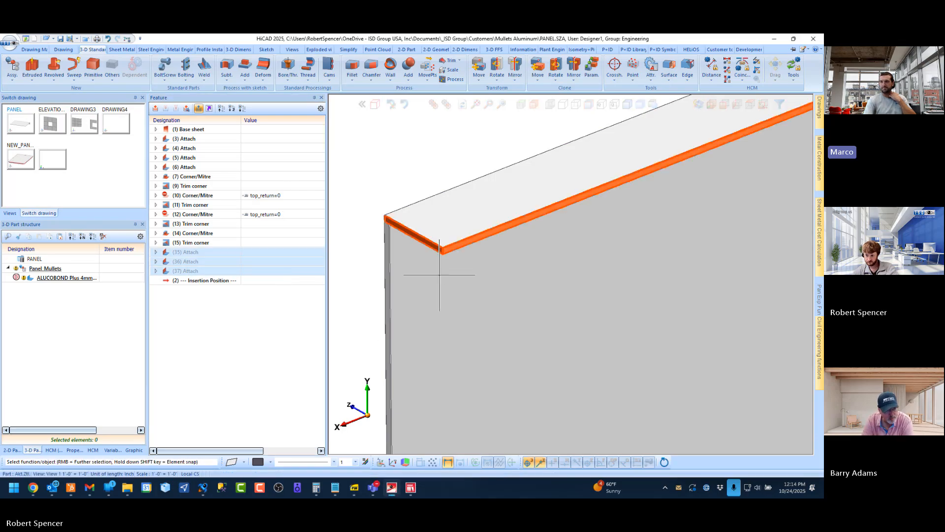
pyautogui.click(350, 138)
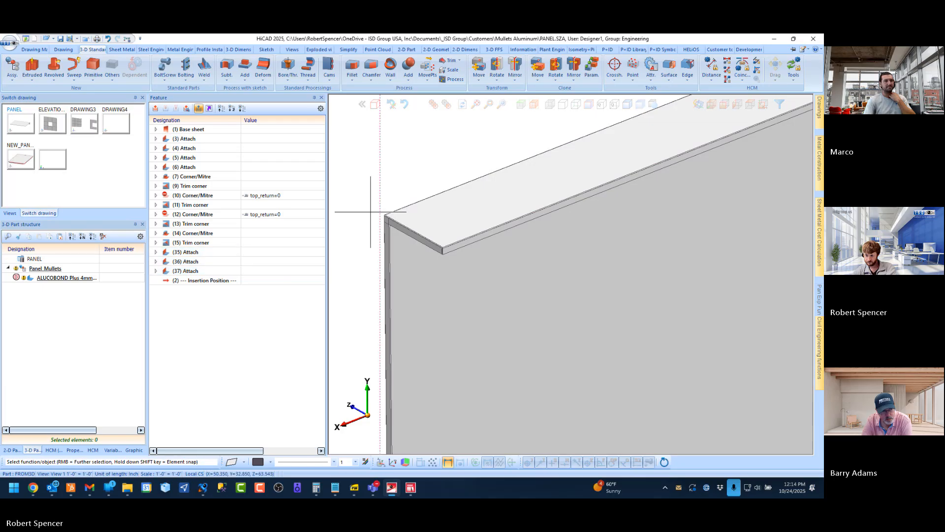
# Examine the flanges on the deep return and both of its end corners from the front and the back of the panel
pyautogui.scroll(5, 373, 221)
pyautogui.moveTo(445, 212); pyautogui.dragTo(457, 190, button='middle')
pyautogui.scroll(-5, 457, 190)
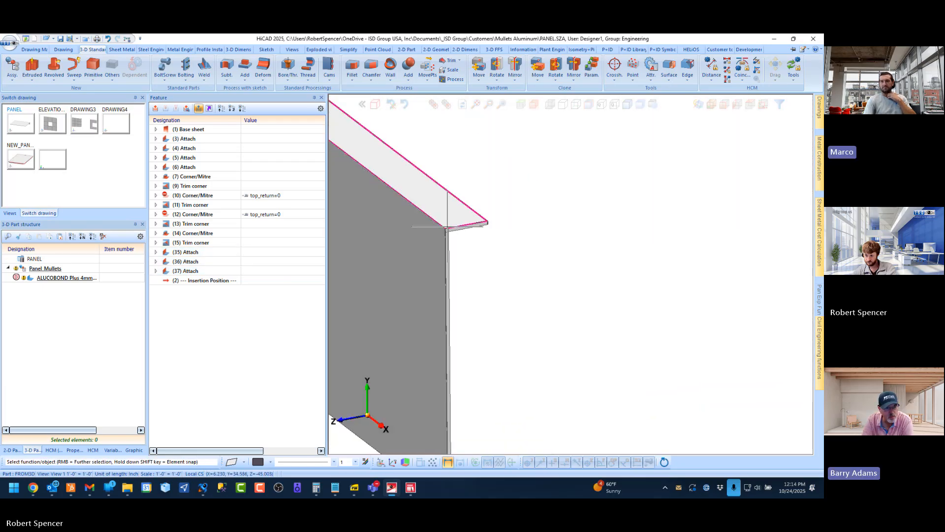
pyautogui.scroll(5, 485, 225)
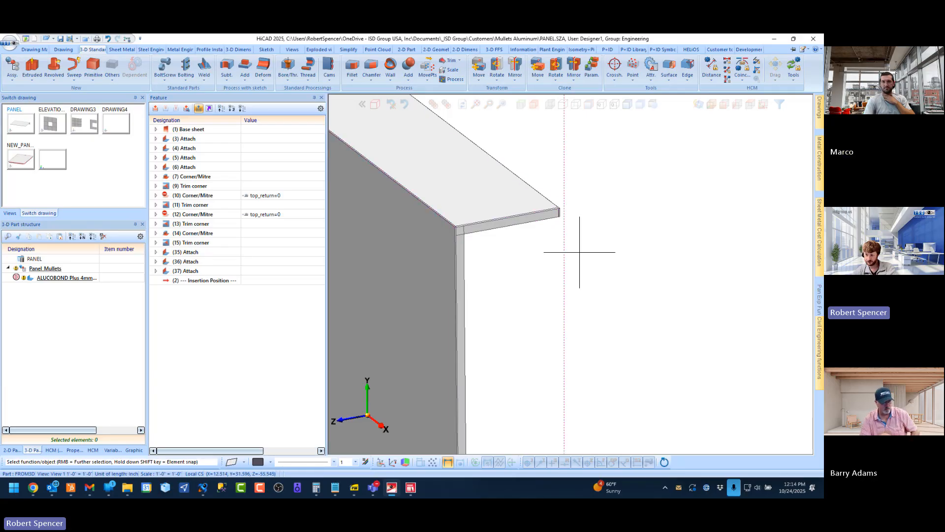
pyautogui.scroll(-5, 580, 241)
pyautogui.scroll(1, 579, 241)
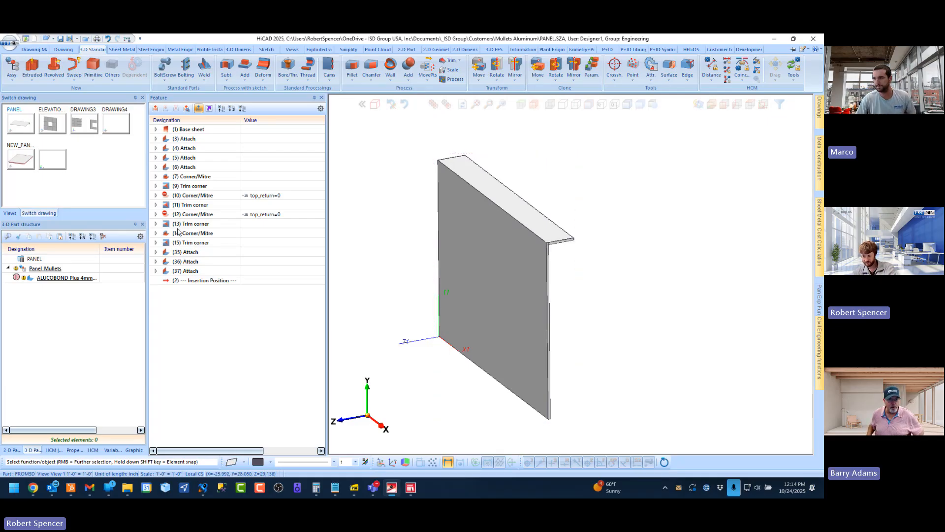
pyautogui.scroll(3, 537, 231)
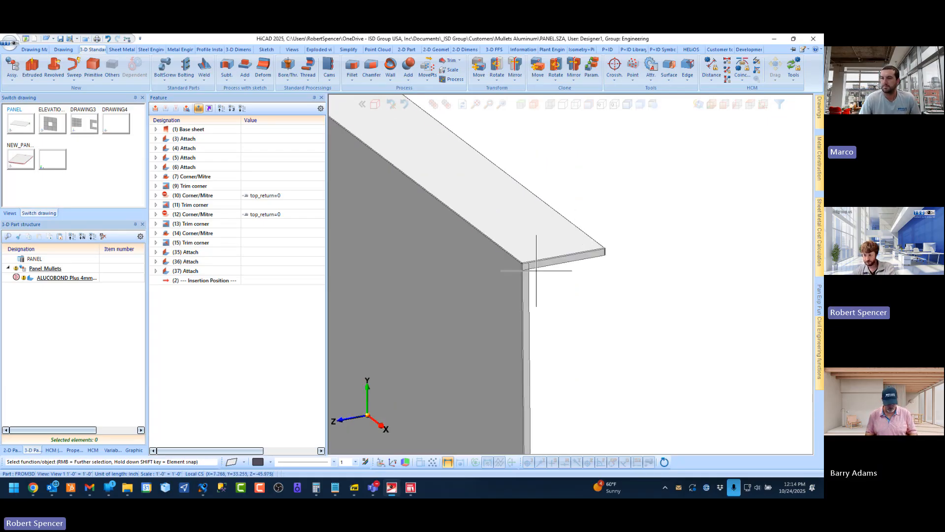
pyautogui.moveTo(532, 231); pyautogui.dragTo(477, 231, button='middle')
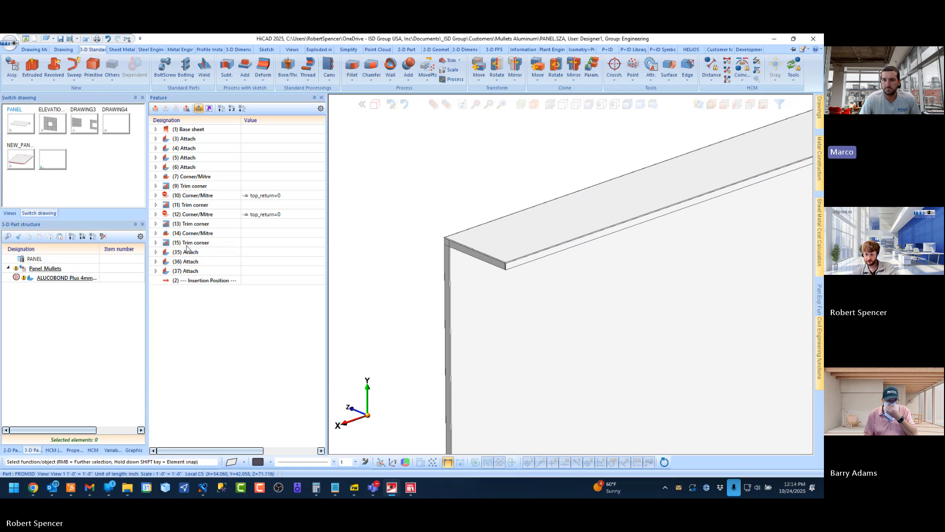
# Roll the insertion position back to just before Attach 35, and check Corner/Mitre features 10 and 12 with their top_return=0 conditions
pyautogui.moveTo(195, 282); pyautogui.dragTo(206, 247)
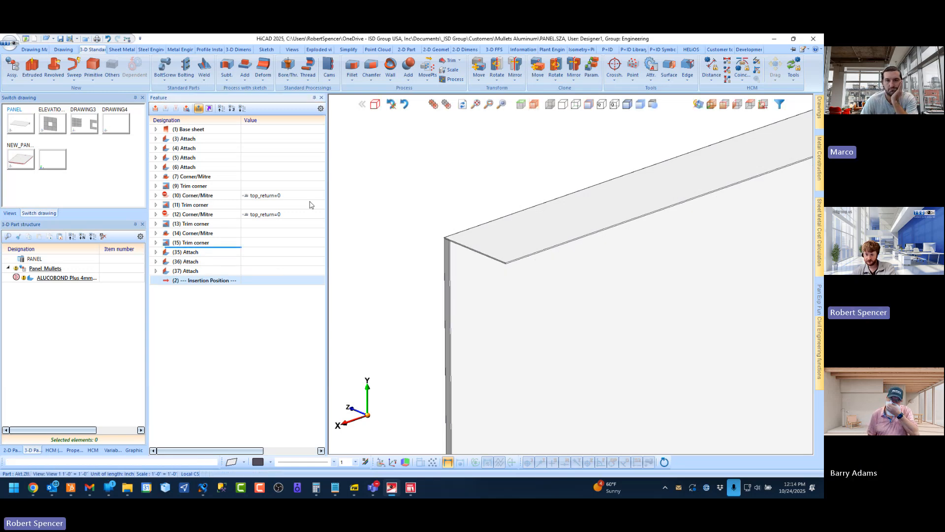
pyautogui.click(186, 196)
pyautogui.keyDown('ctrl'); pyautogui.click(239, 221); pyautogui.keyUp('ctrl')
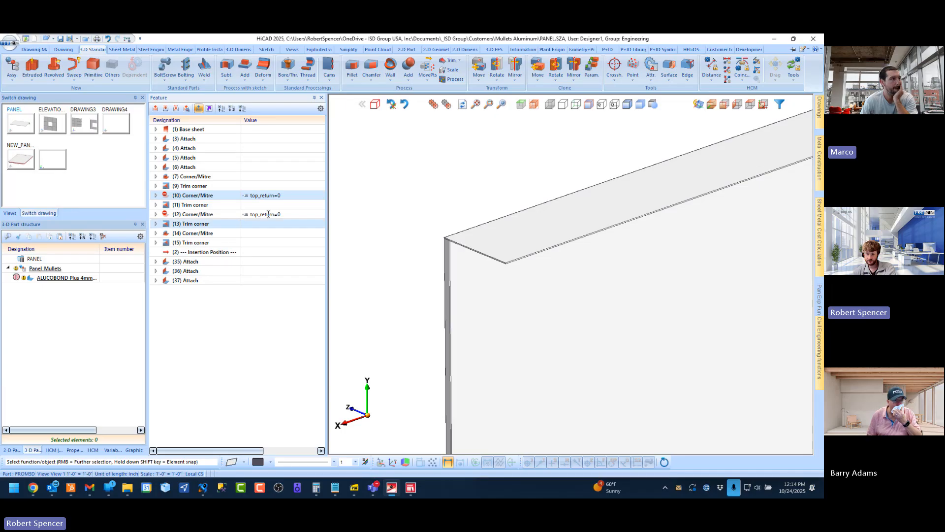
pyautogui.keyDown('ctrl'); pyautogui.click(187, 214); pyautogui.keyUp('ctrl')
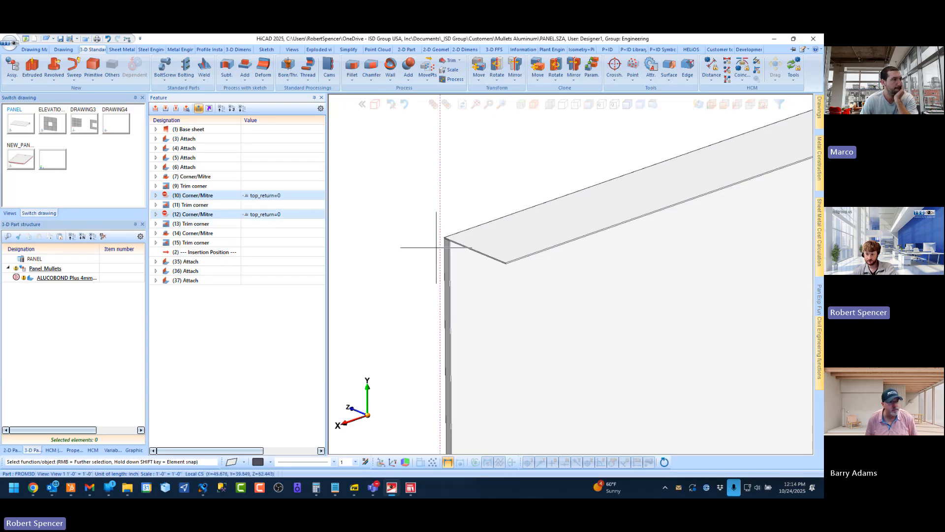
pyautogui.scroll(1, 438, 248)
pyautogui.scroll(1, 433, 200)
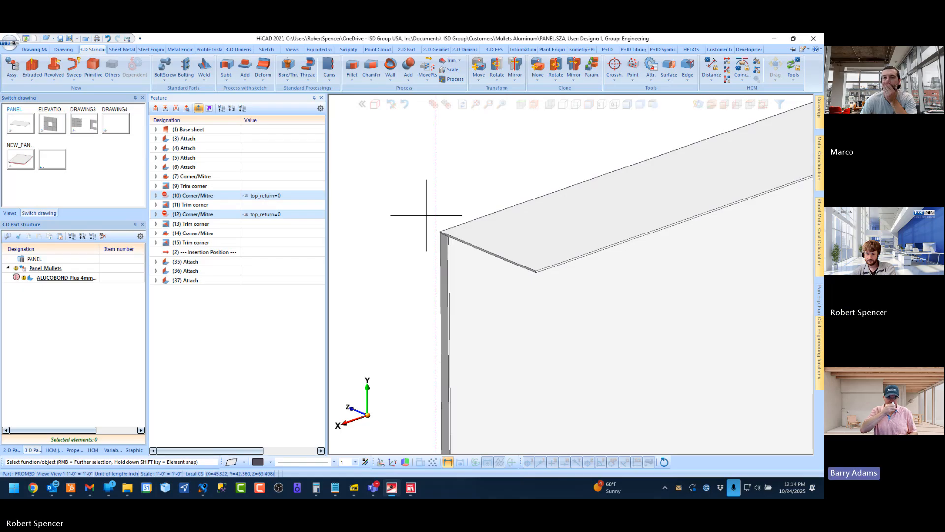
pyautogui.scroll(2, 431, 204)
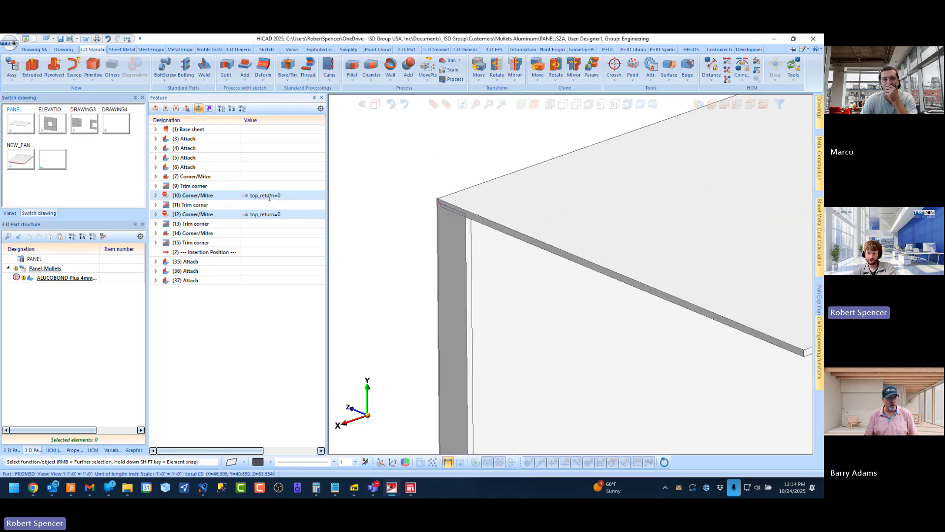
pyautogui.click(286, 195)
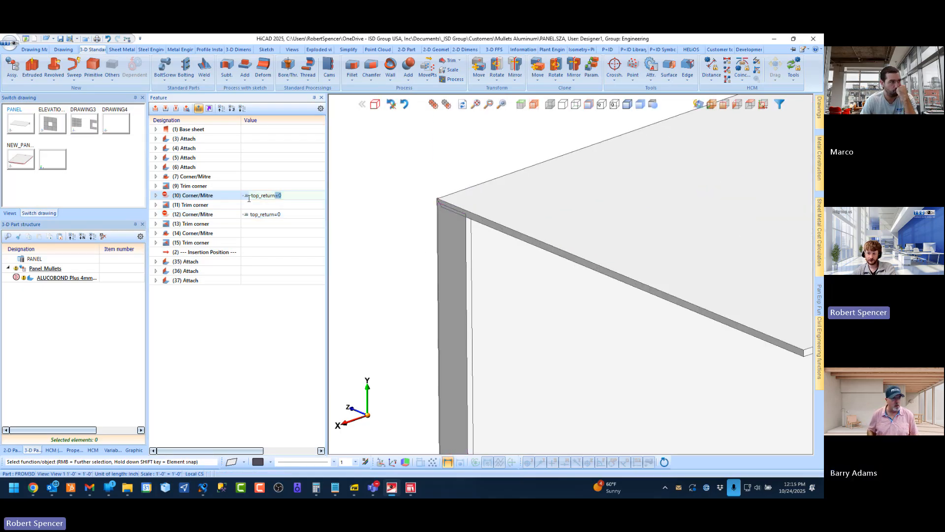
pyautogui.press('Return')
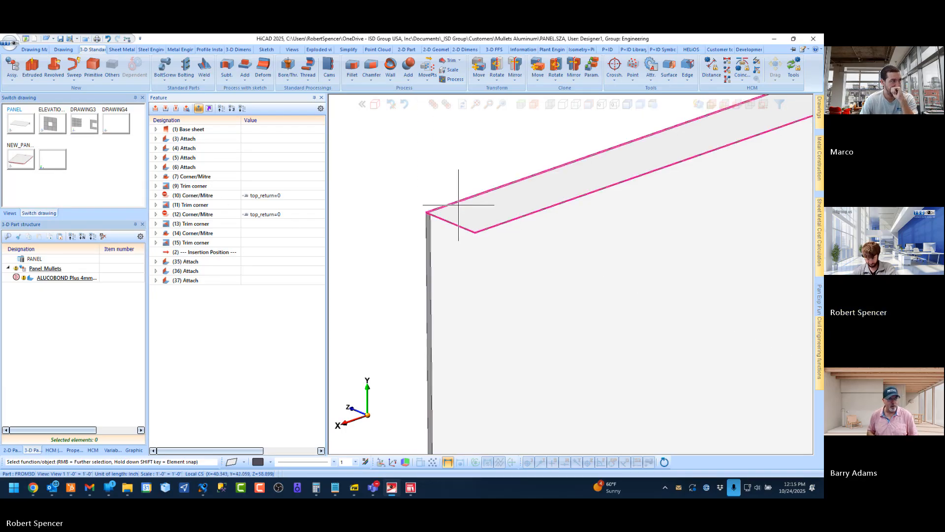
# Move the insertion position back to the end of the feature list after Attach 37, and inspect the return's flange corner
pyautogui.click(196, 252)
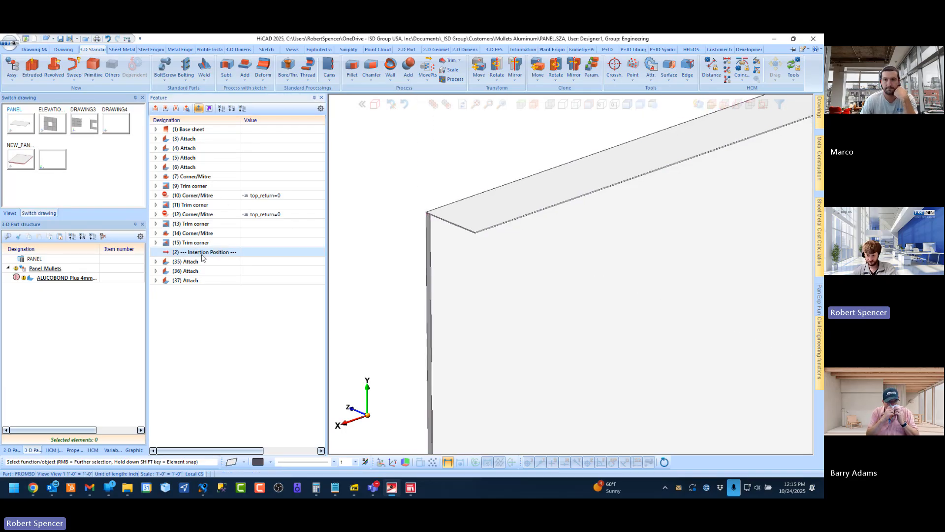
pyautogui.moveTo(196, 252); pyautogui.dragTo(218, 280)
pyautogui.scroll(7, 533, 246)
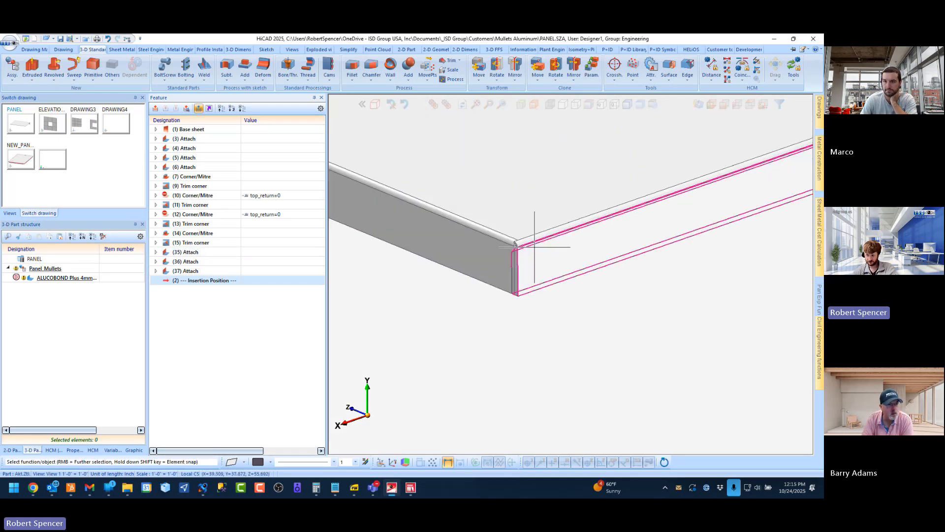
pyautogui.moveTo(495, 250)
pyautogui.mouseDown(button='middle')
pyautogui.moveTo(478, 153)
pyautogui.moveTo(490, 238)
pyautogui.mouseUp(button='middle')
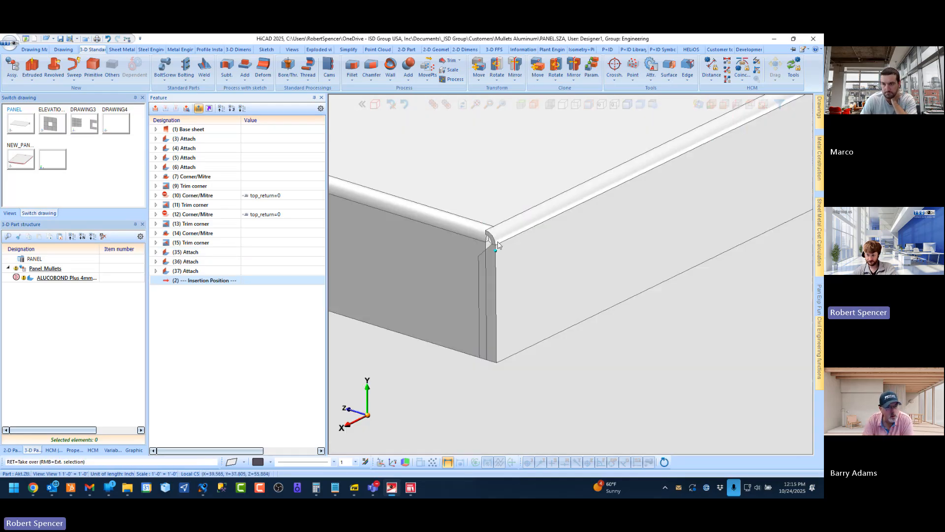
# Examine from the outside how the return's end flange overlaps the panel's side edge flange
pyautogui.scroll(-5, 509, 243)
pyautogui.scroll(5, 553, 286)
pyautogui.scroll(4, 463, 268)
pyautogui.scroll(4, 488, 252)
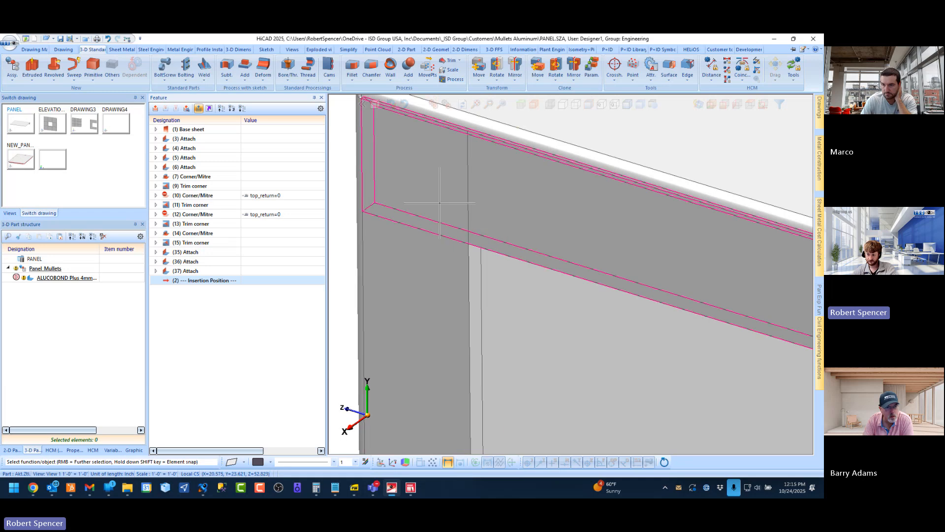
pyautogui.moveTo(440, 202); pyautogui.dragTo(556, 200, button='middle')
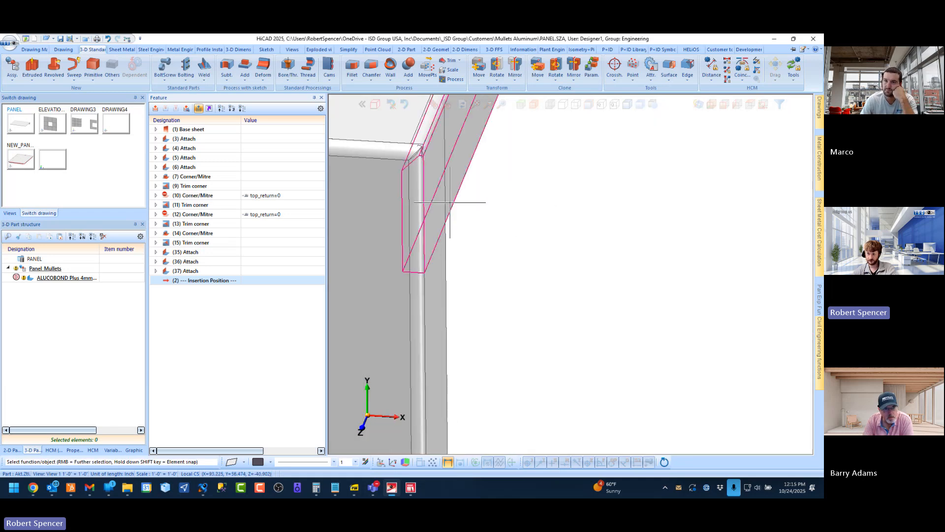
pyautogui.scroll(6, 444, 228)
pyautogui.scroll(-5, 480, 240)
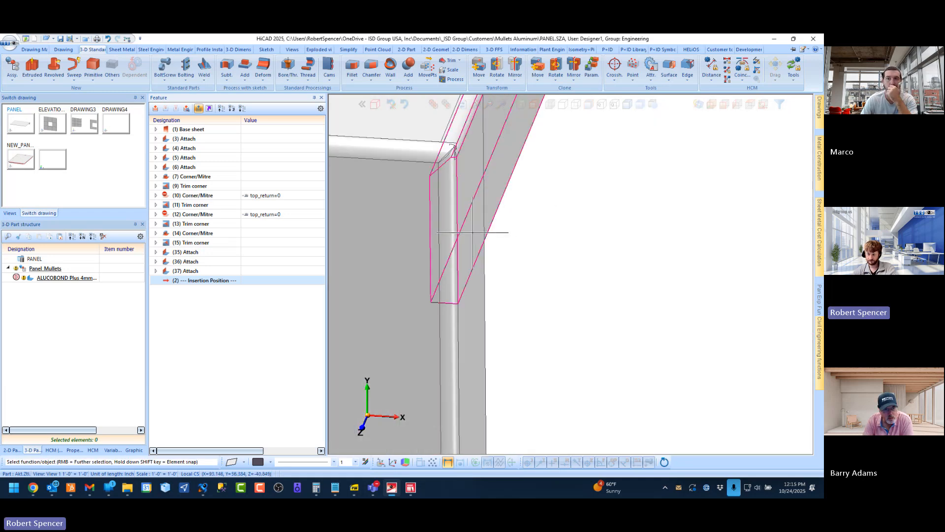
pyautogui.moveTo(472, 233); pyautogui.dragTo(468, 234, button='middle')
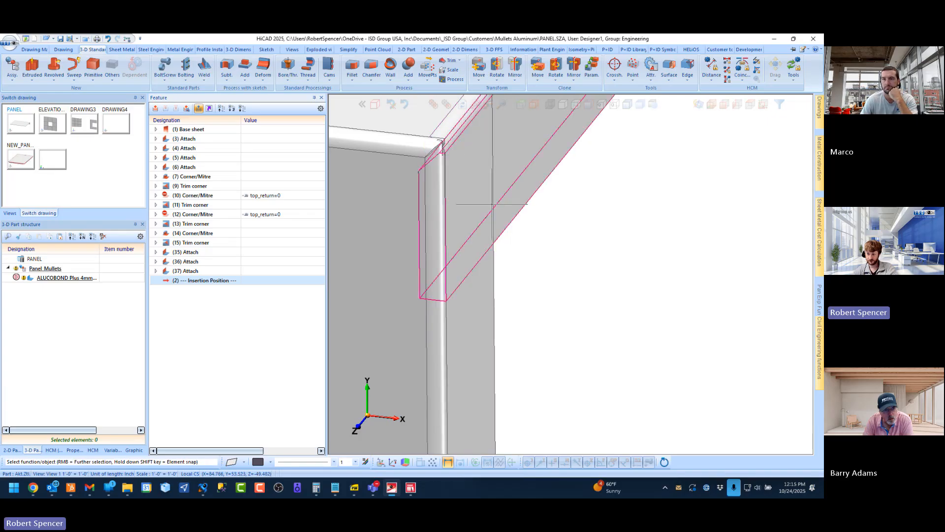
# Examine the opposite end of the return where its flange overlaps the other side flange at the corner bend
pyautogui.scroll(-5, 492, 204)
pyautogui.scroll(5, 490, 211)
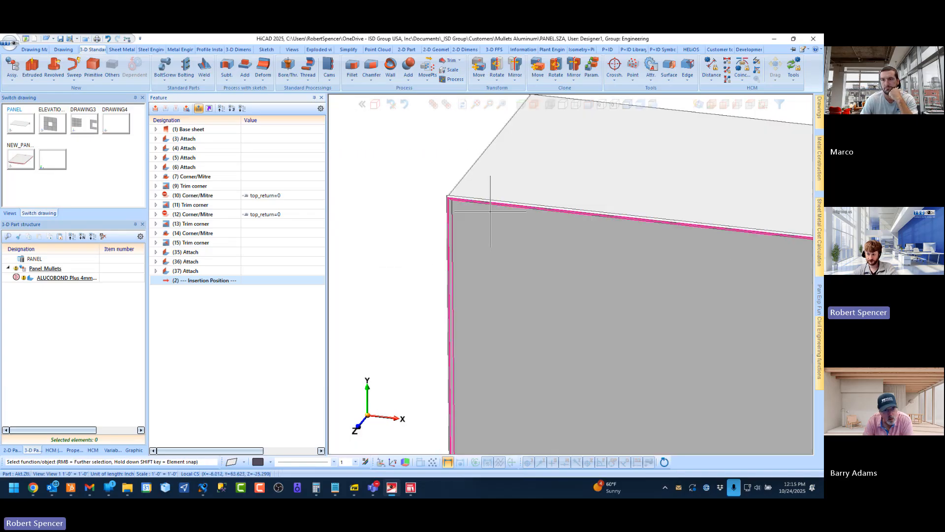
pyautogui.moveTo(489, 195); pyautogui.dragTo(593, 201, button='middle')
pyautogui.scroll(6, 447, 211)
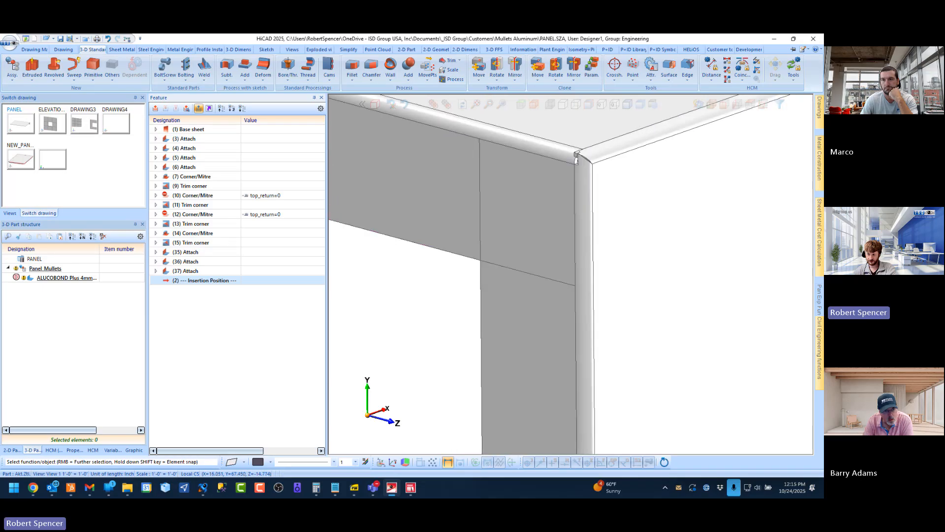
pyautogui.scroll(2, 512, 213)
pyautogui.moveTo(512, 213); pyautogui.dragTo(473, 223, button='middle')
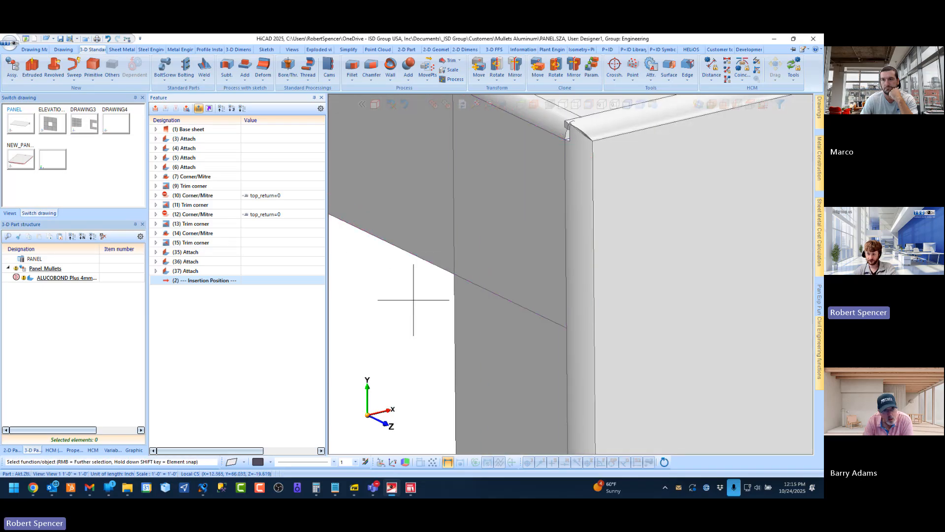
# Review the whole panel from both sides, highlight the Attach 35 feature, and inspect the flange along the return's long edge
pyautogui.scroll(-5, 382, 273)
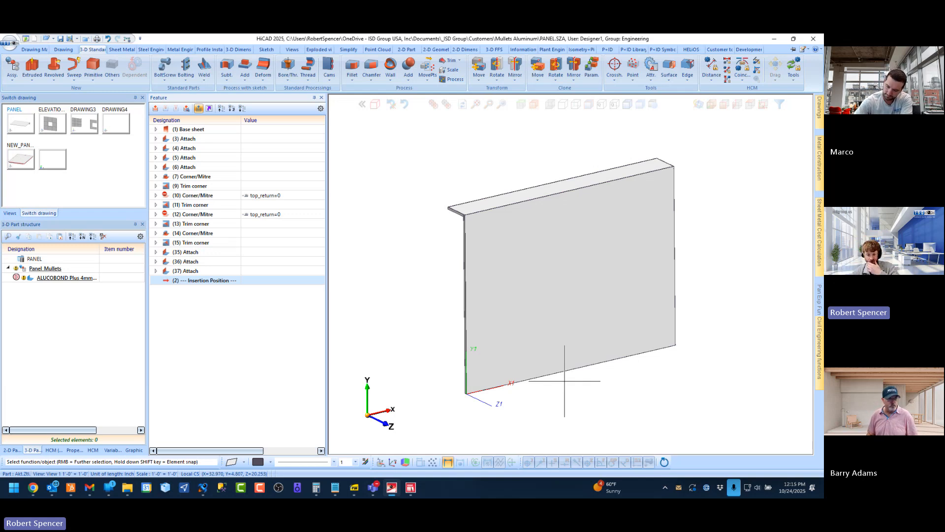
pyautogui.scroll(3, 453, 201)
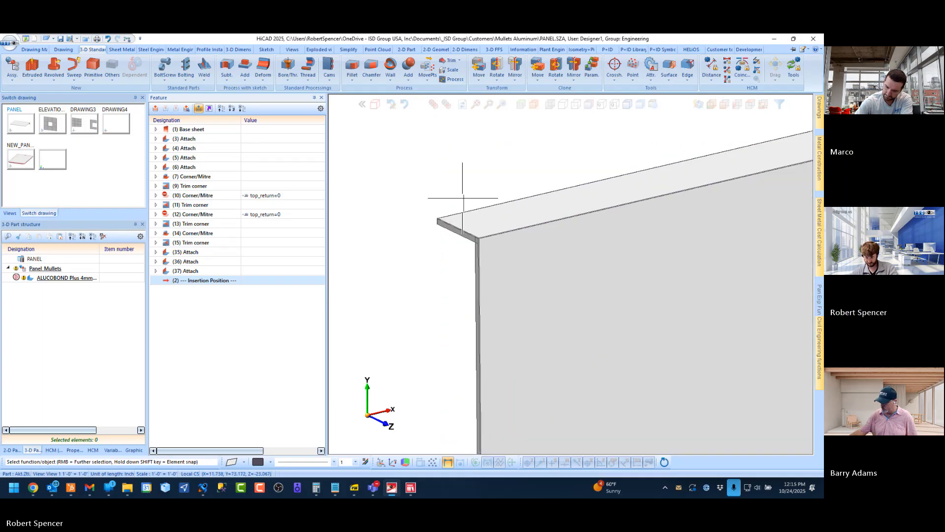
pyautogui.scroll(-3, 463, 204)
pyautogui.moveTo(493, 208); pyautogui.dragTo(626, 208, button='middle')
pyautogui.scroll(-3, 700, 200)
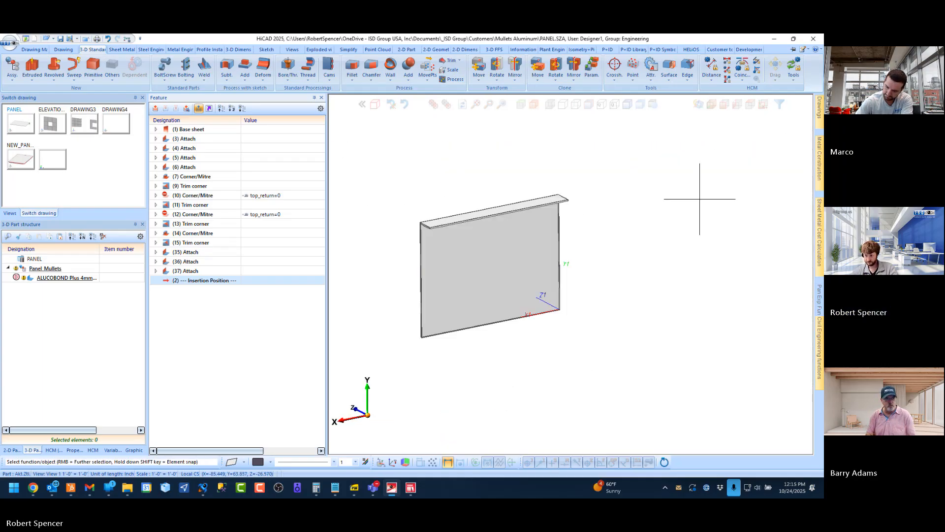
pyautogui.scroll(5, 509, 243)
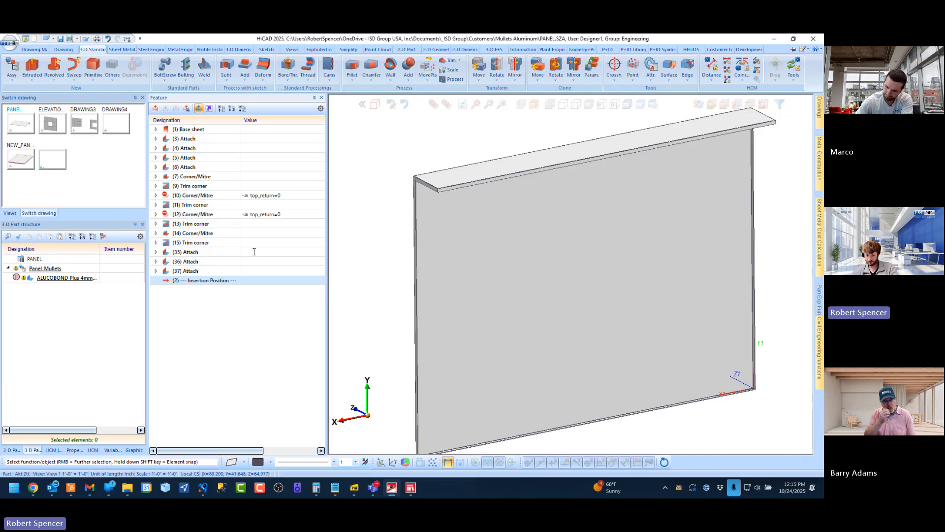
pyautogui.click(222, 253)
pyautogui.scroll(5, 434, 175)
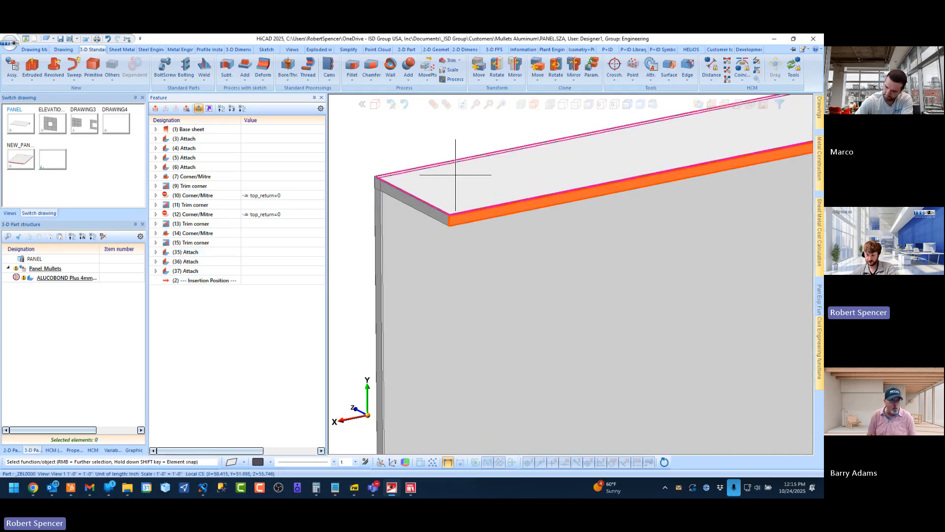
# Give the Attach 35 feature the activation condition top_return=1
pyautogui.scroll(-2, 454, 173)
pyautogui.click(261, 253)
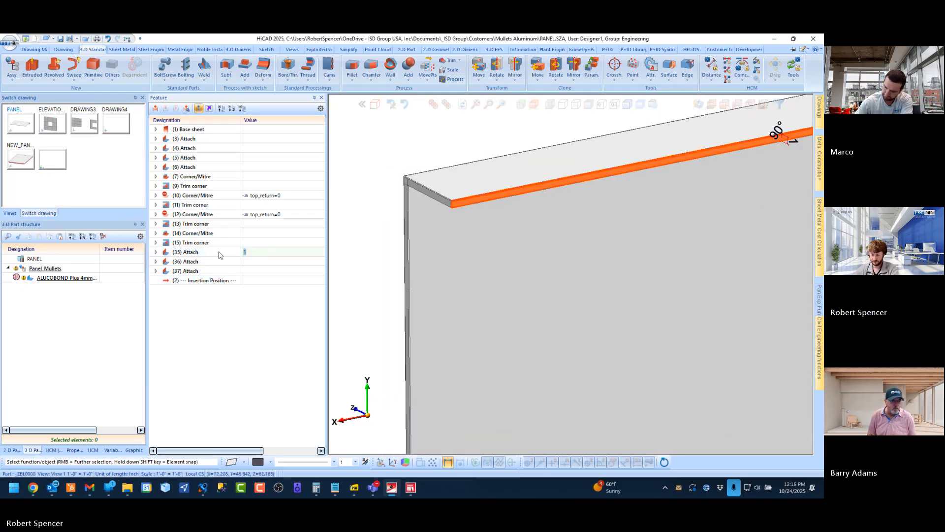
pyautogui.press('BackSpace')
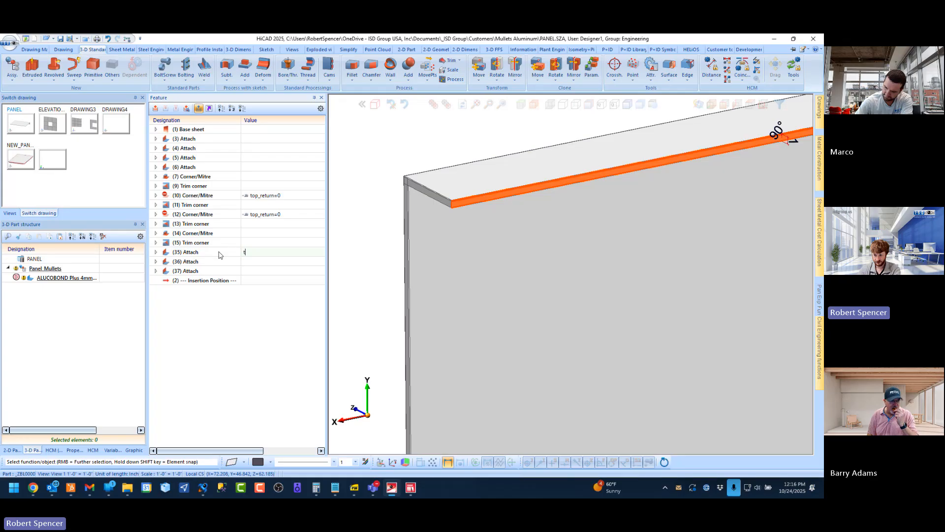
pyautogui.press('Down')
pyautogui.press('Down')
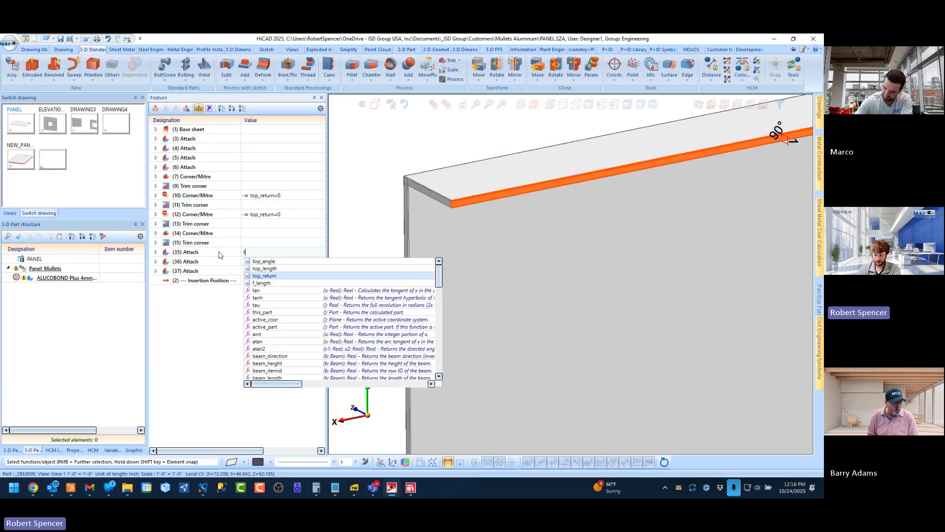
pyautogui.write('t')
pyautogui.press('Return')
pyautogui.write('=1')
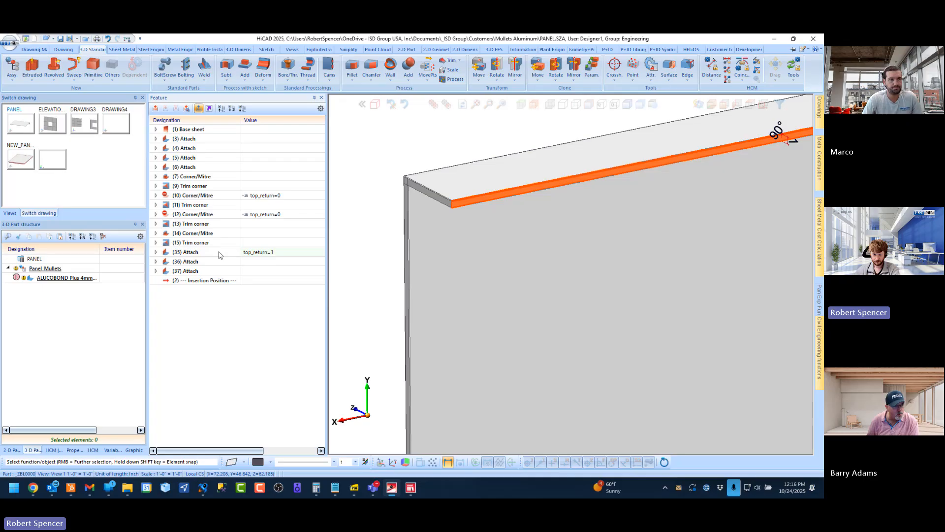
pyautogui.press('Return')
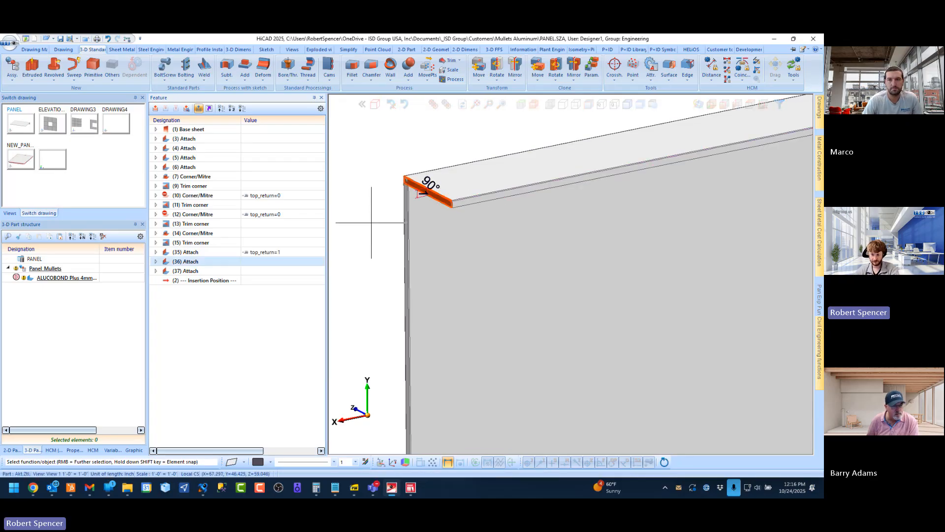
# Copy the condition top_return=1 from Attach 35 and apply it to Attach 36
pyautogui.click(279, 252)
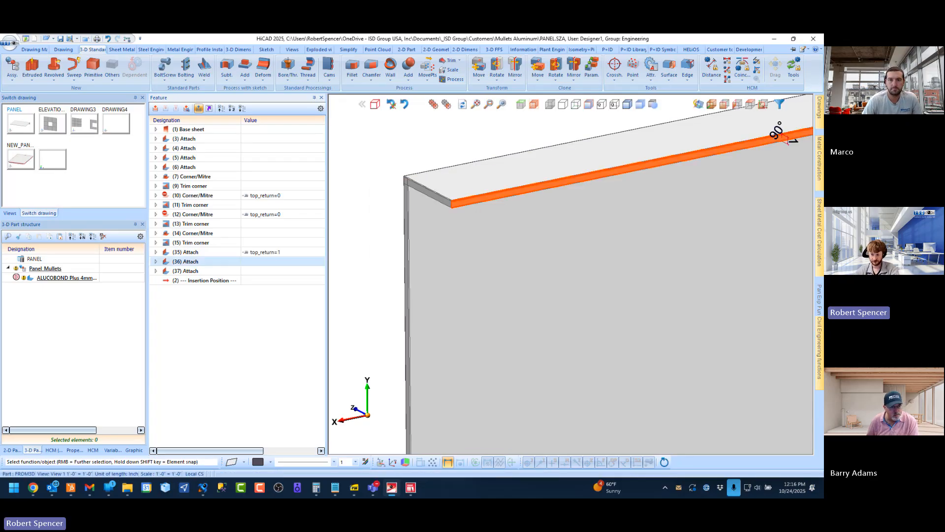
pyautogui.click(250, 260)
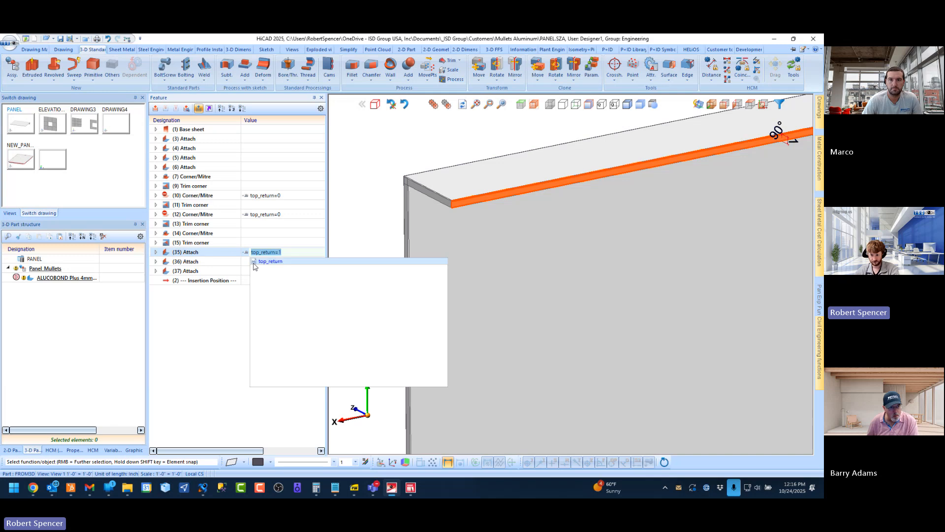
pyautogui.write('1')
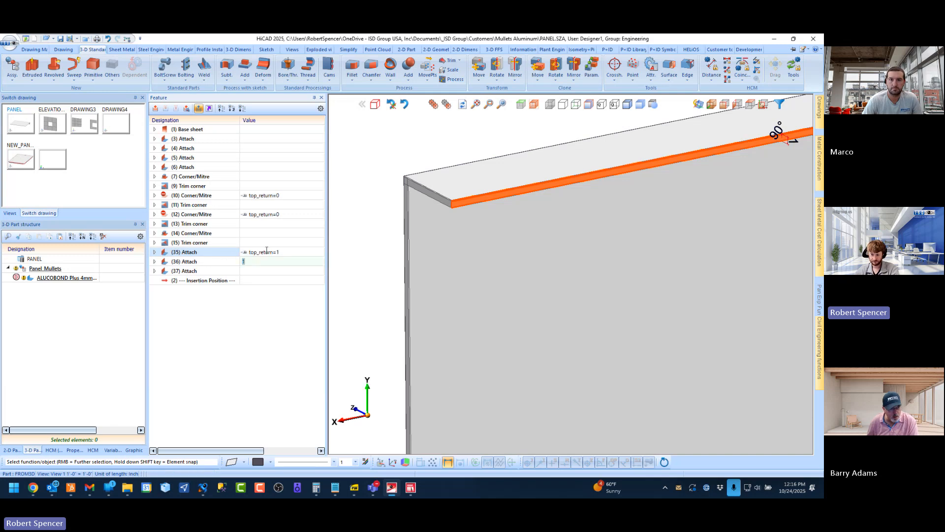
pyautogui.click(267, 251)
pyautogui.rightClick(251, 253)
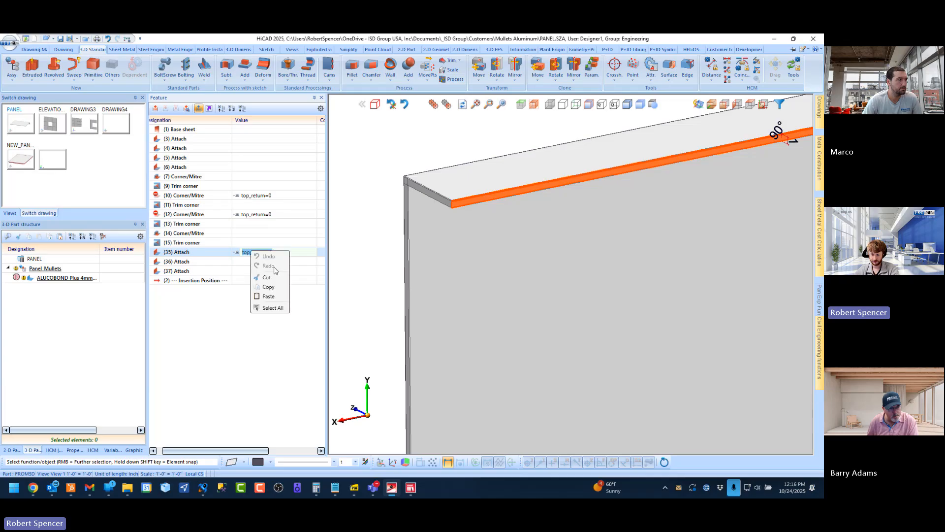
pyautogui.click(270, 286)
pyautogui.click(244, 261)
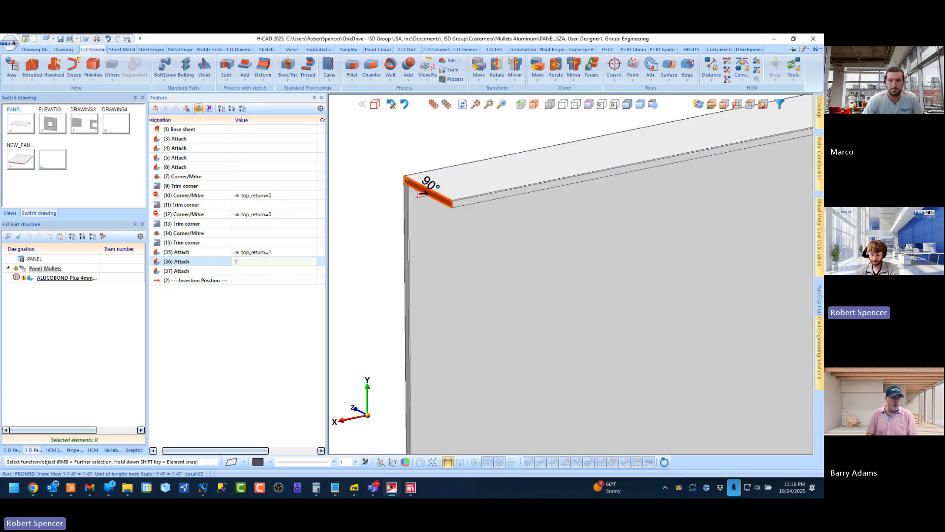
pyautogui.press('Return')
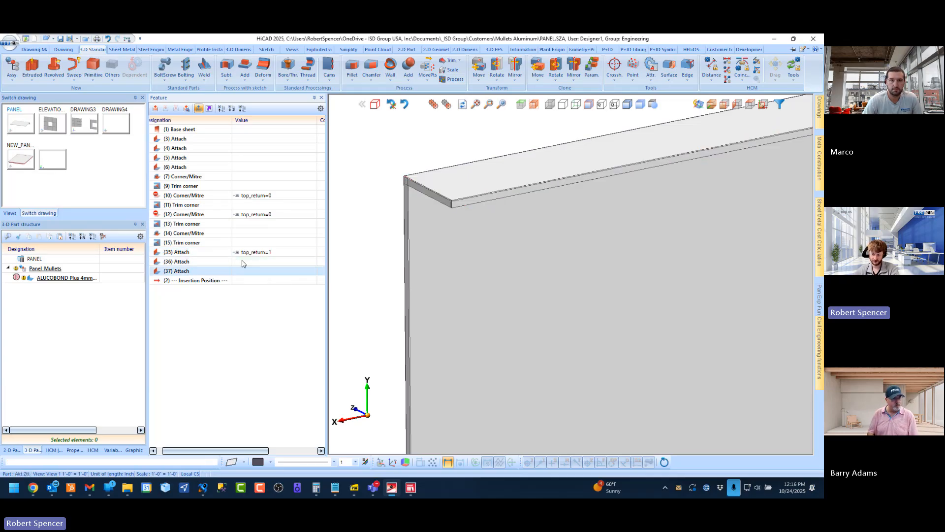
# Apply the condition top_return=1 to the Attach 37 feature as well
pyautogui.click(246, 272)
pyautogui.write('1')
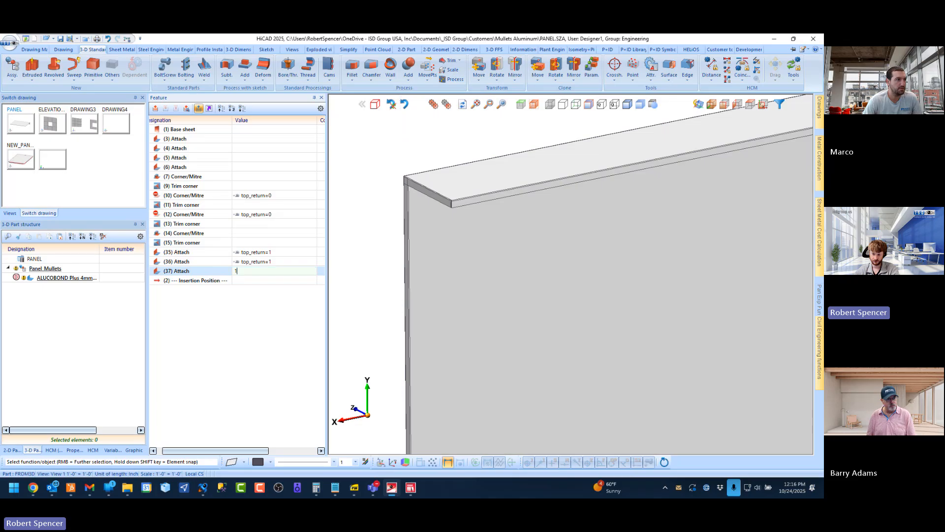
pyautogui.press('Return')
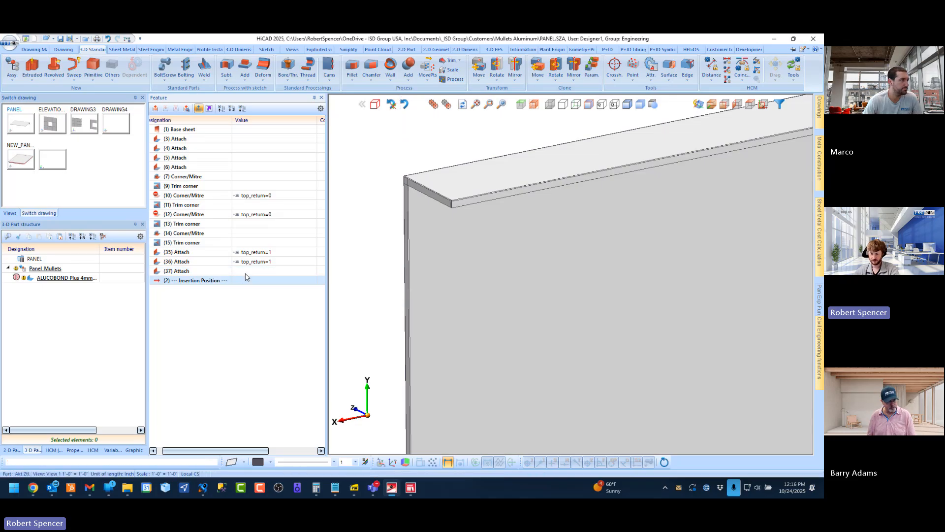
pyautogui.click(161, 454)
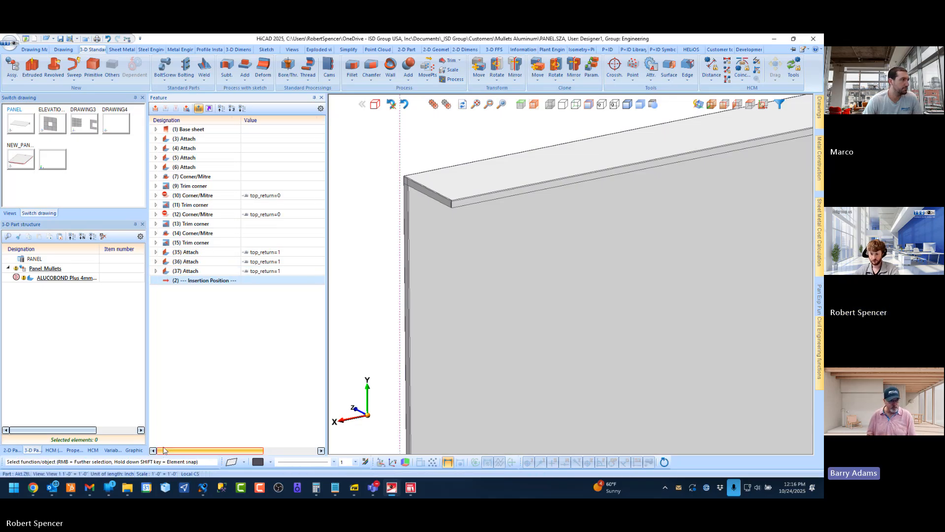
# Examine the Attach 35 parameters, its outer connecting edge and the flange it creates along the return
pyautogui.click(156, 252)
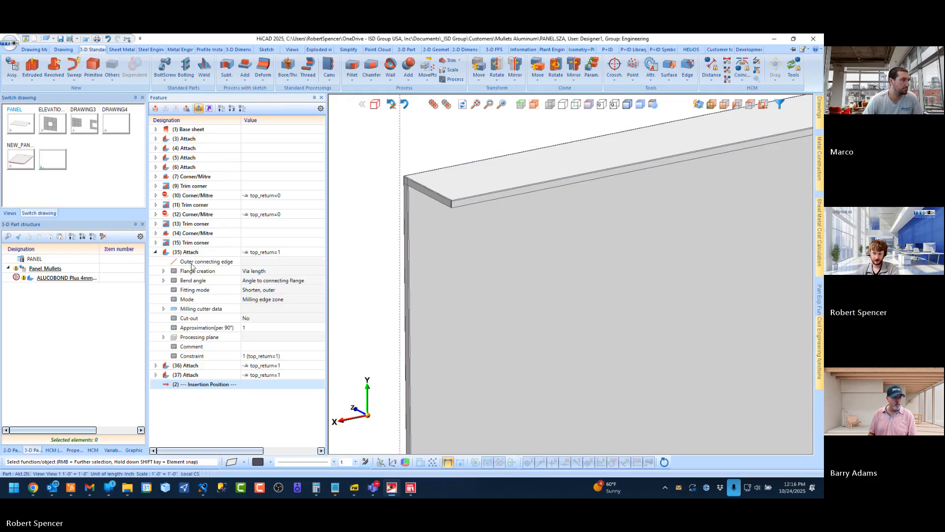
pyautogui.click(191, 263)
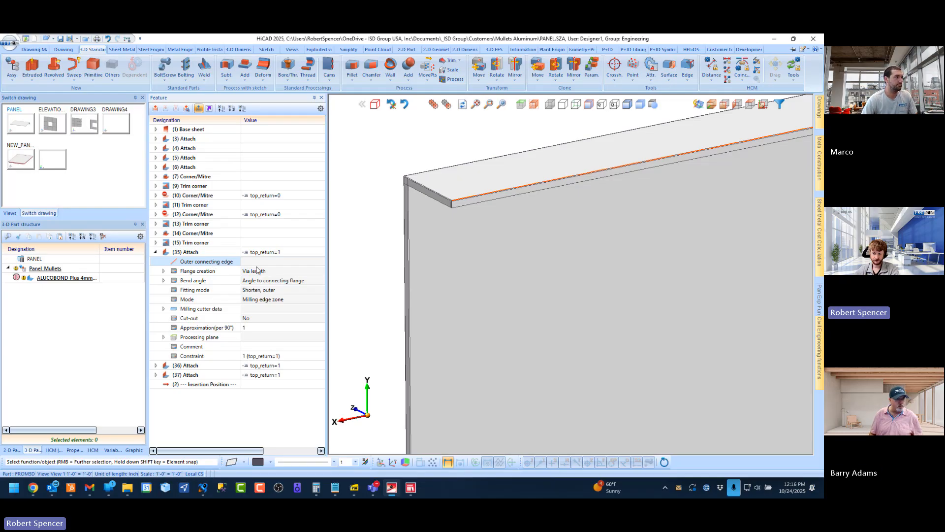
pyautogui.moveTo(372, 207); pyautogui.dragTo(464, 203, button='middle')
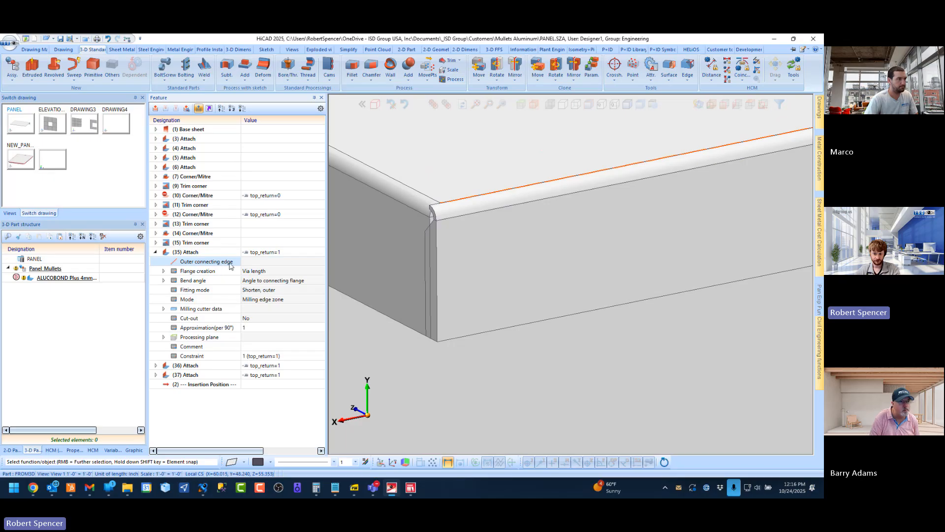
pyautogui.click(183, 253)
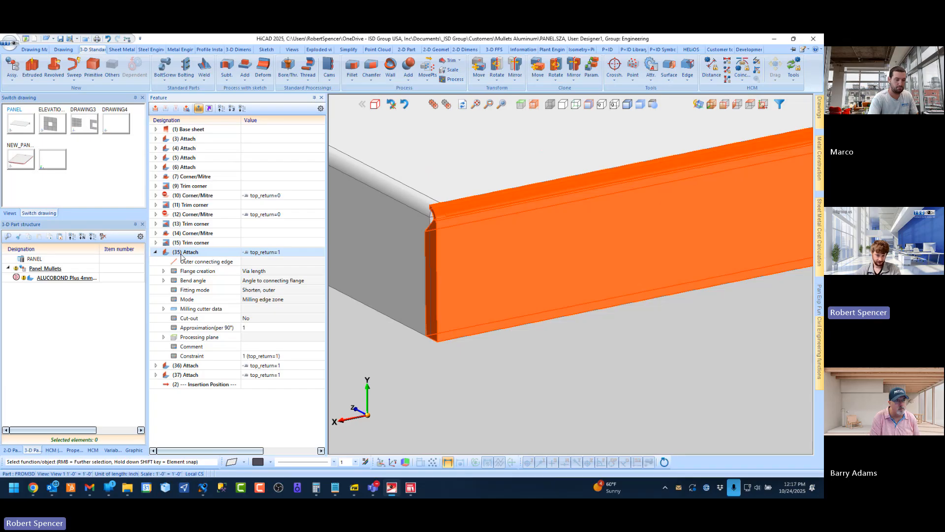
pyautogui.doubleClick(156, 252)
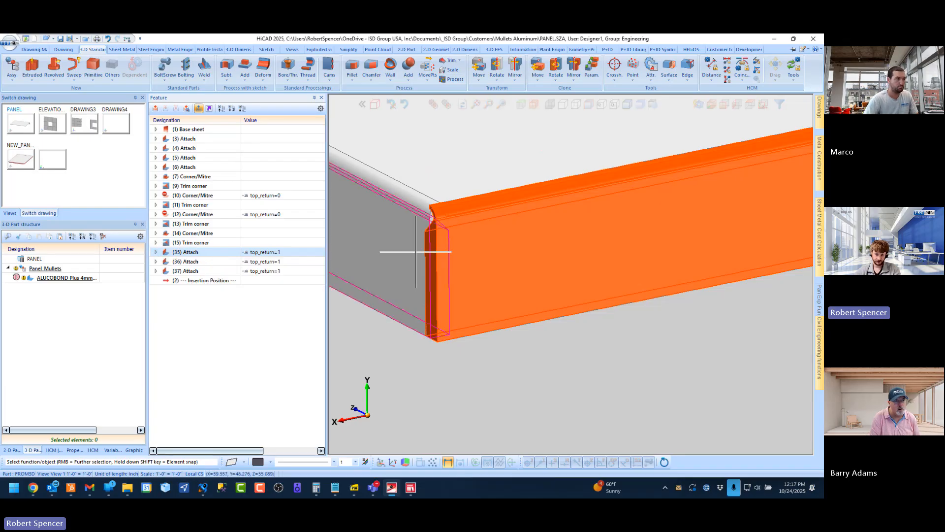
# Inspect the return's flange corner up close, highlighting the Attach 35 flange and its outer connecting edge
pyautogui.click(395, 237)
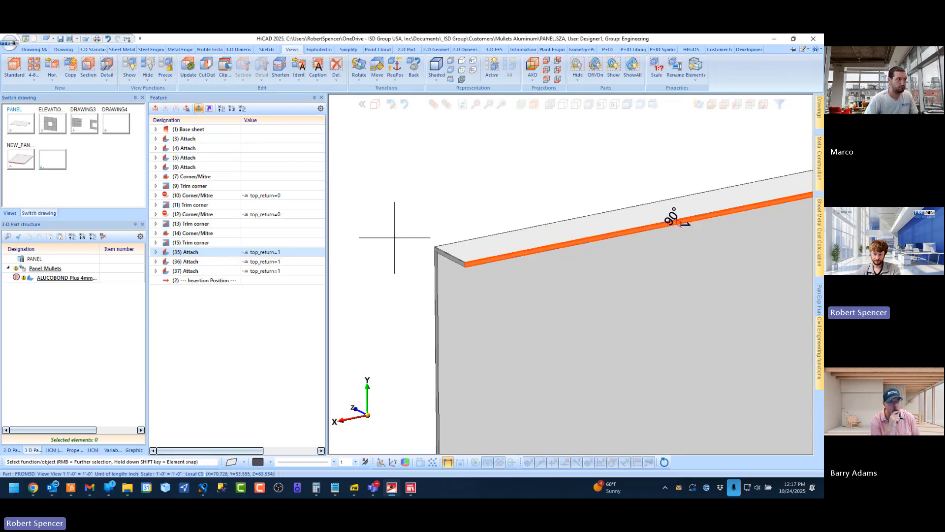
pyautogui.scroll(5, 485, 254)
pyautogui.scroll(-2, 497, 267)
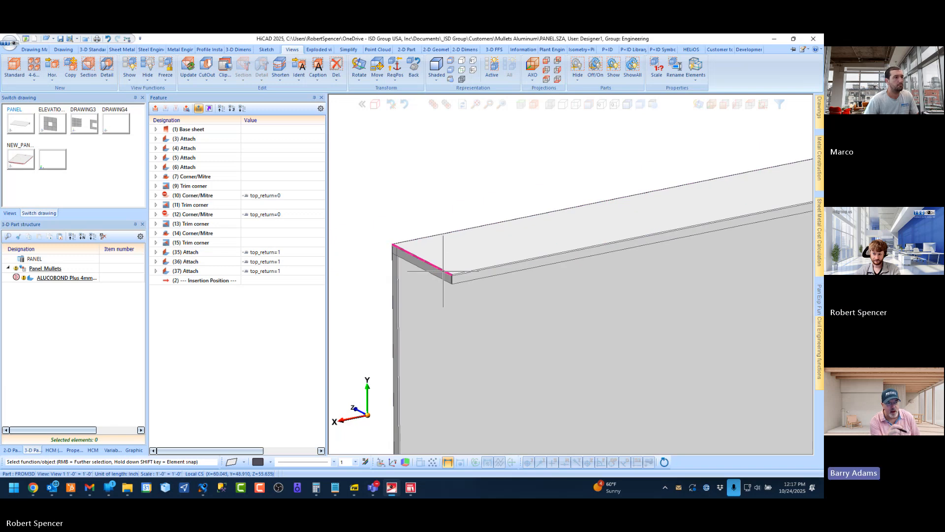
pyautogui.scroll(3, 441, 273)
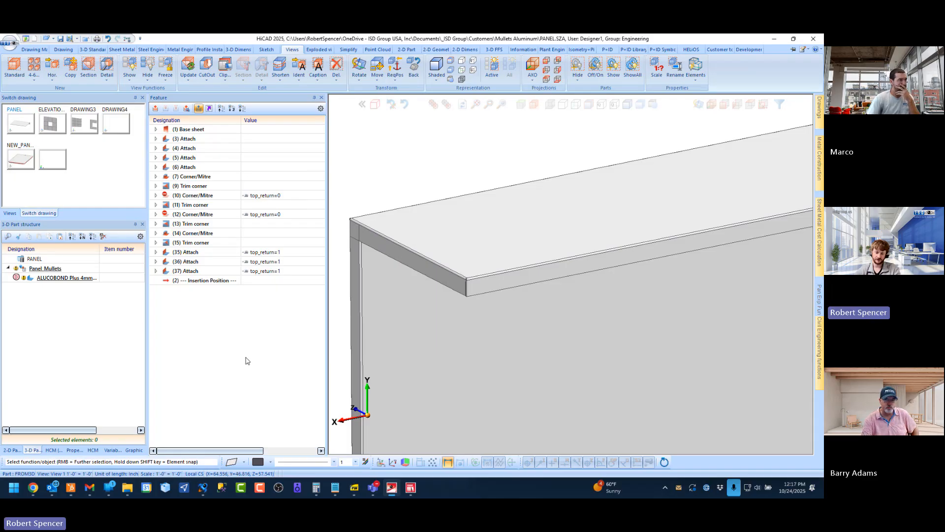
pyautogui.click(192, 252)
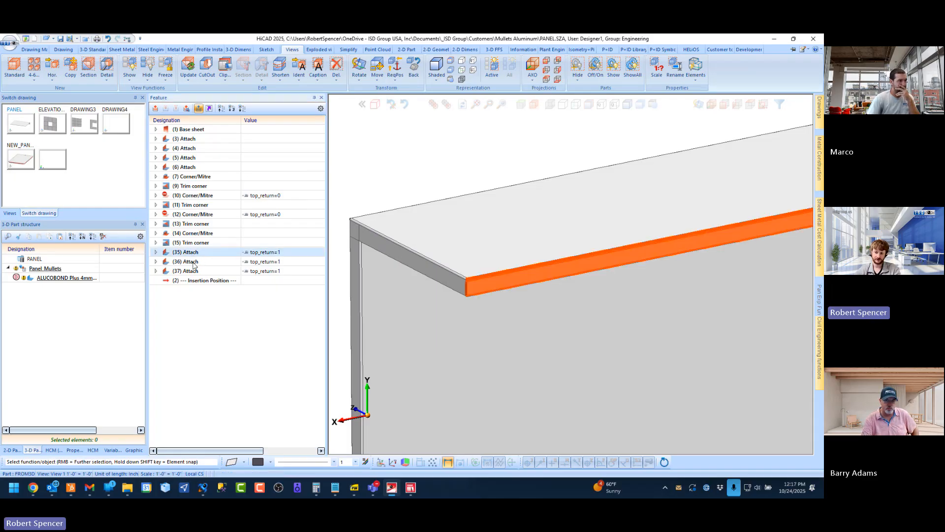
pyautogui.click(275, 291)
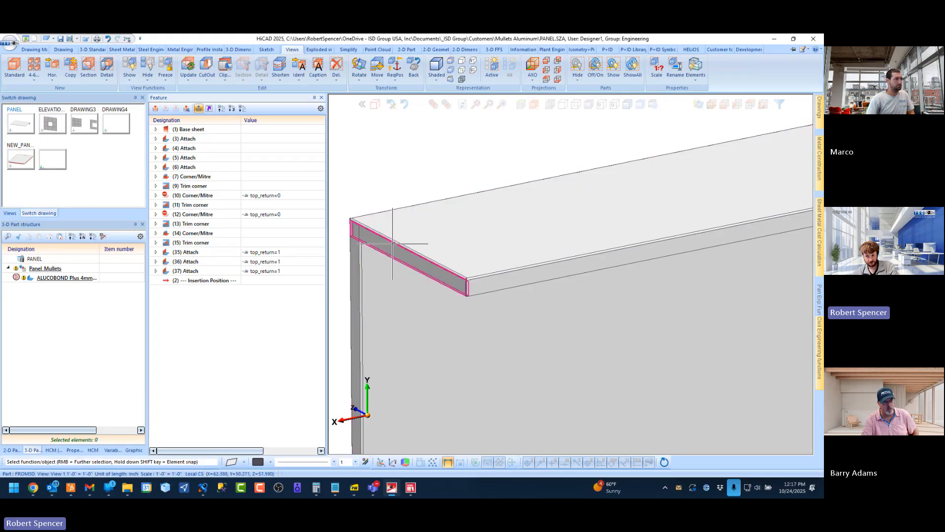
pyautogui.click(155, 252)
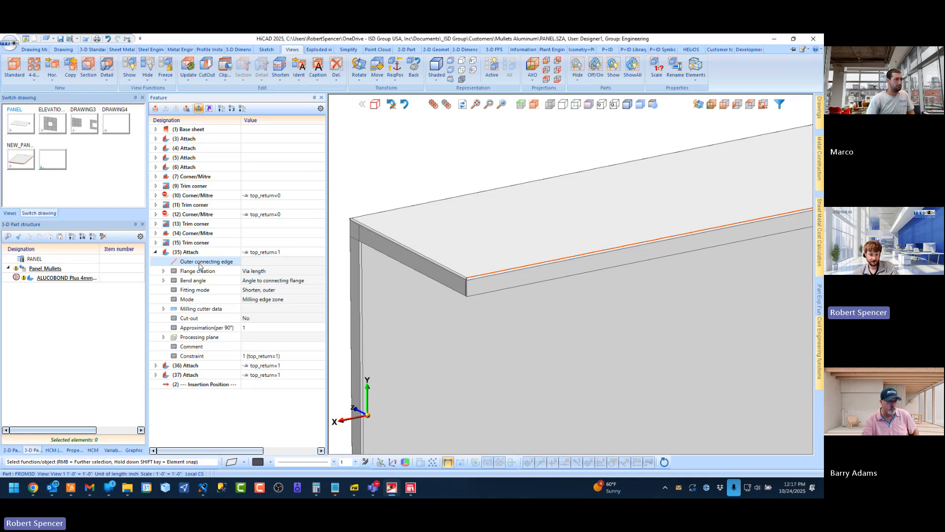
pyautogui.click(156, 253)
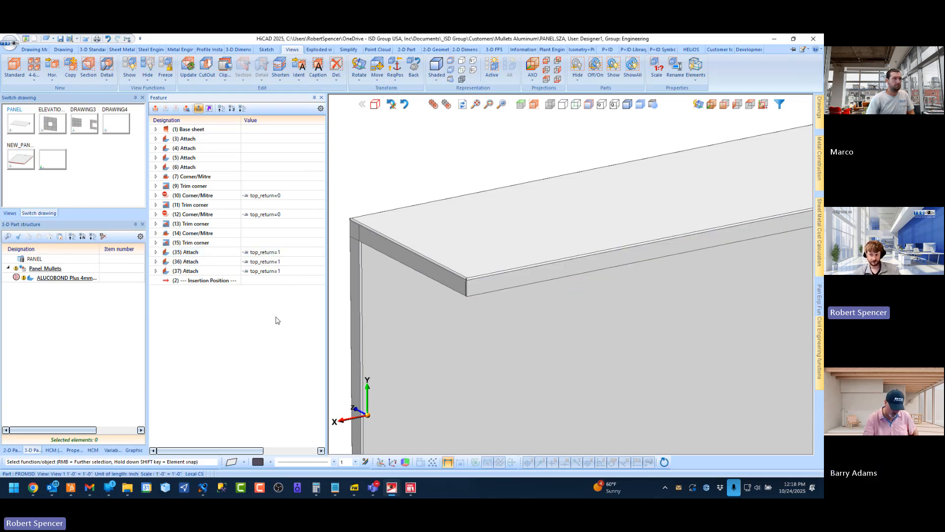
# Replace the condition on Attach 37 with the constant 1 and highlight that flange on the panel
pyautogui.scroll(-2, 434, 202)
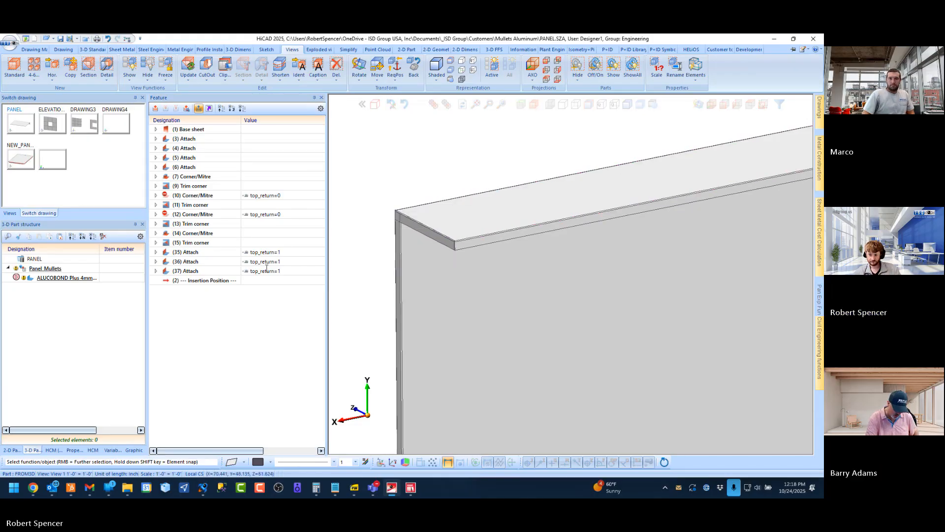
pyautogui.click(289, 270)
pyautogui.click(289, 270)
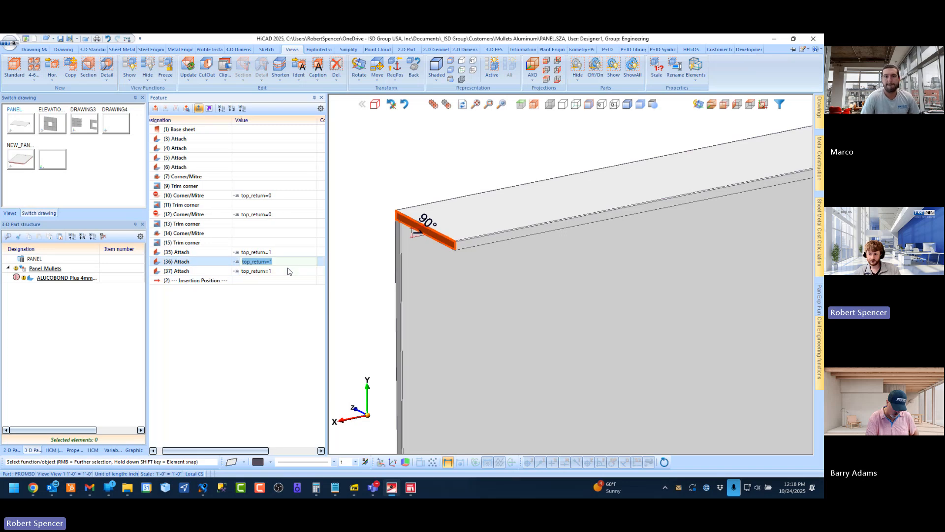
pyautogui.write('1')
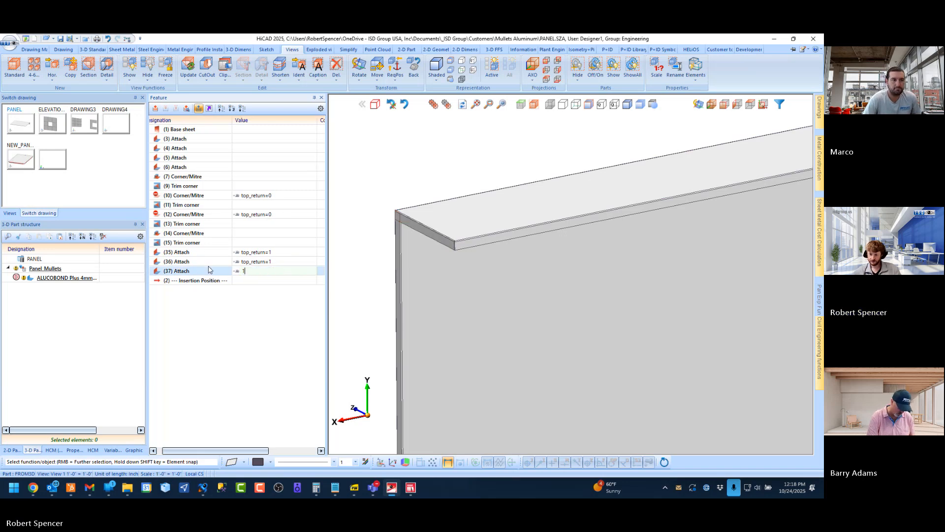
pyautogui.press('Return')
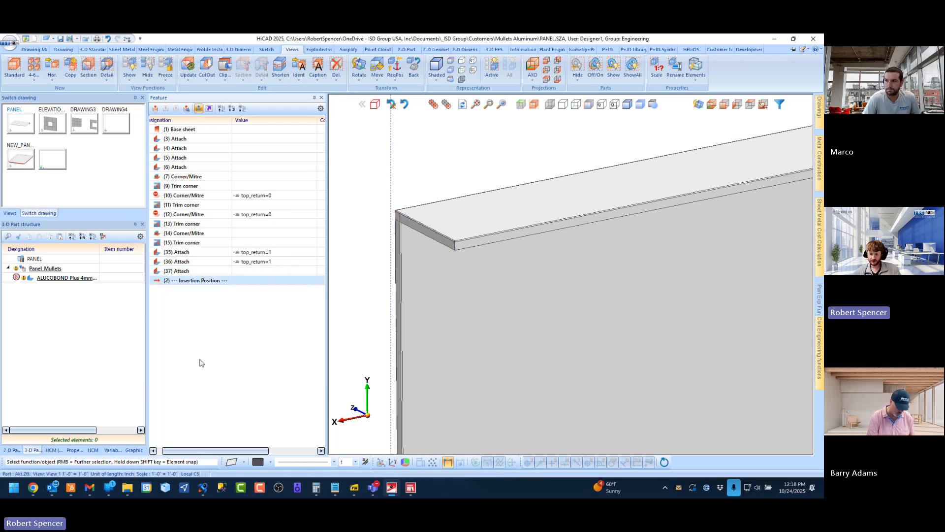
pyautogui.click(187, 271)
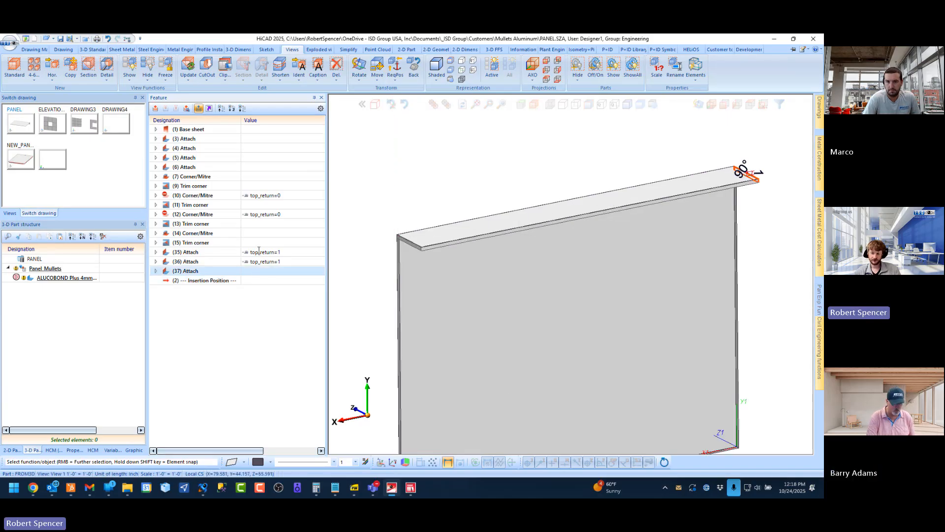
# Set the top_return variable to 0 and check the panel and the status of Attach 37
pyautogui.click(112, 450)
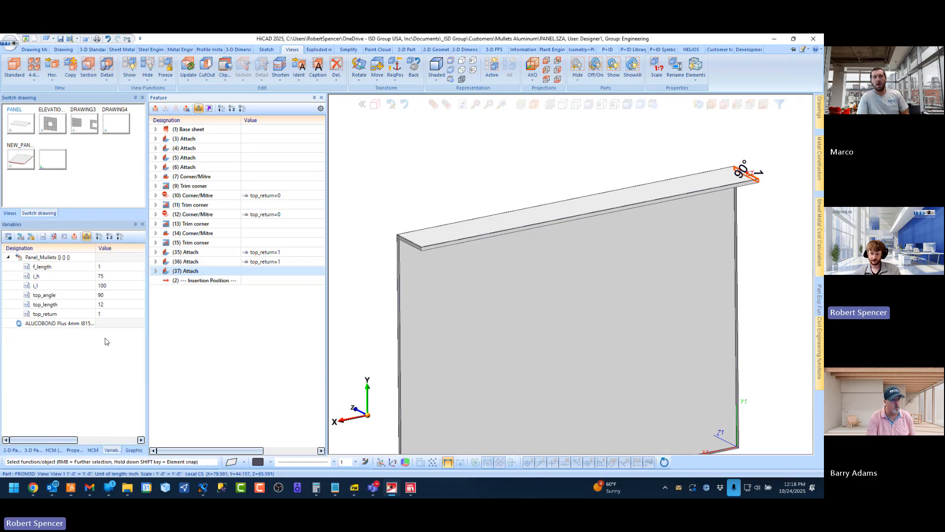
pyautogui.click(105, 314)
pyautogui.write('0')
pyautogui.press('Return')
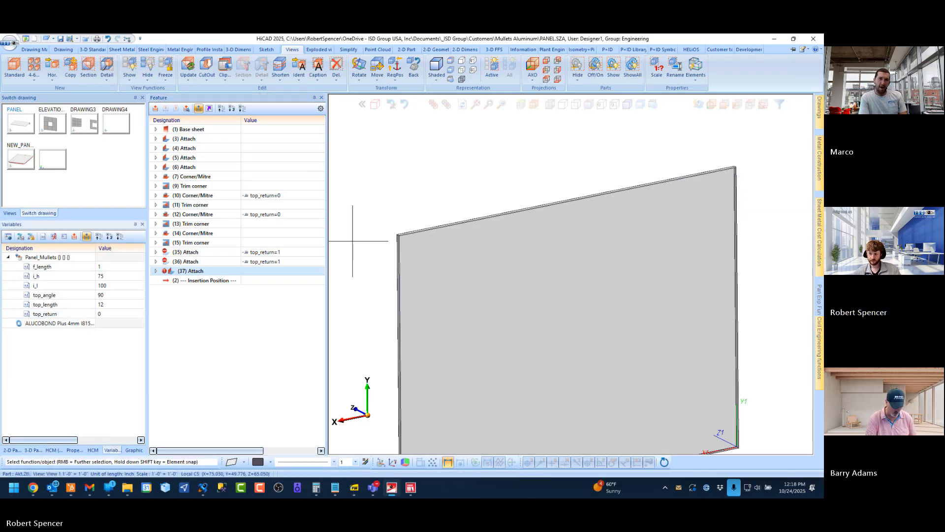
pyautogui.scroll(5, 389, 225)
pyautogui.scroll(-3, 433, 264)
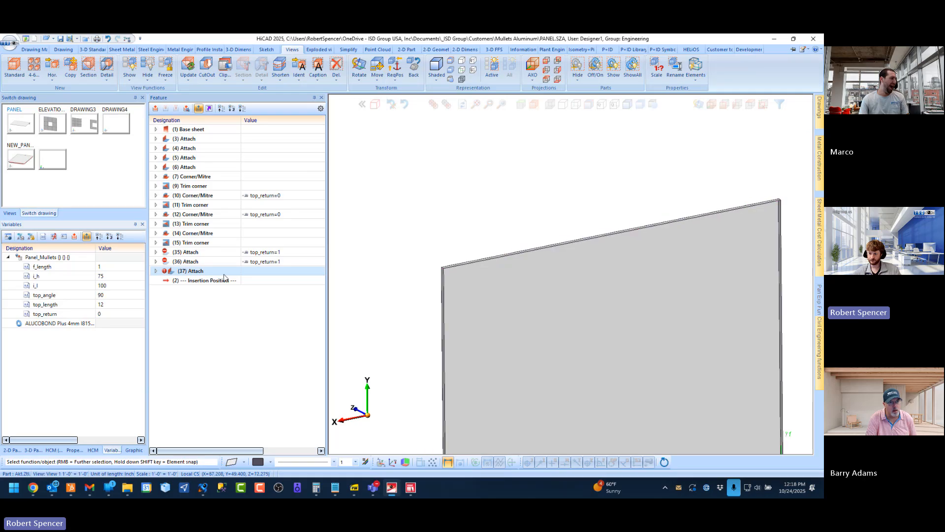
pyautogui.moveTo(165, 274)
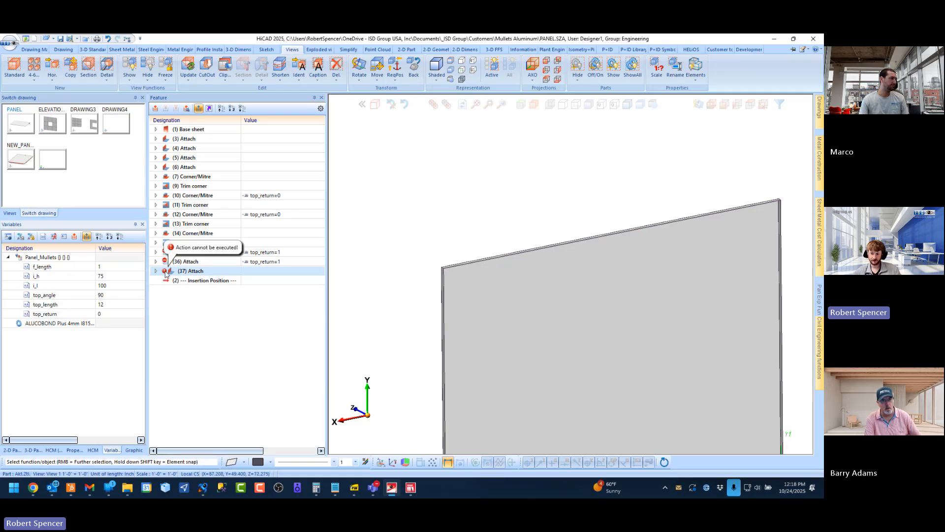
# Check the outer connecting edge of Attach 37 and set that feature's condition to top_return=1
pyautogui.click(155, 271)
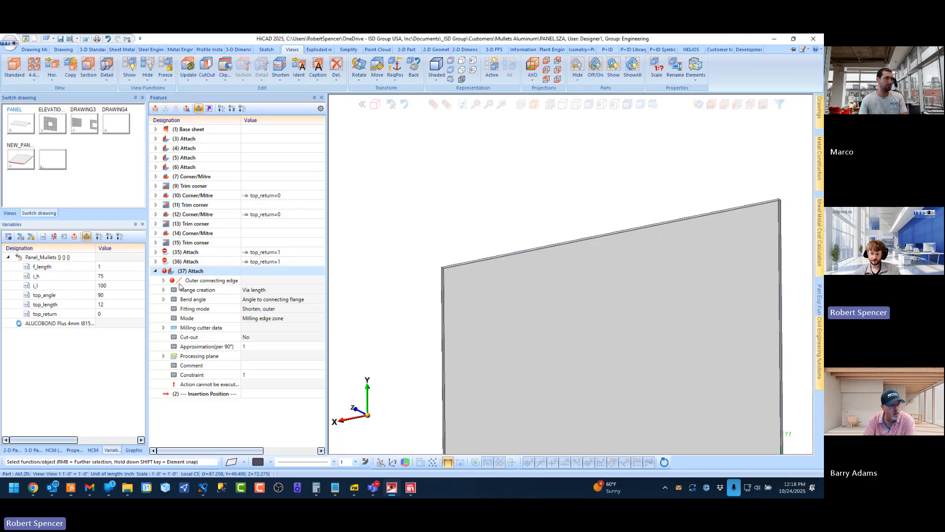
pyautogui.moveTo(173, 281)
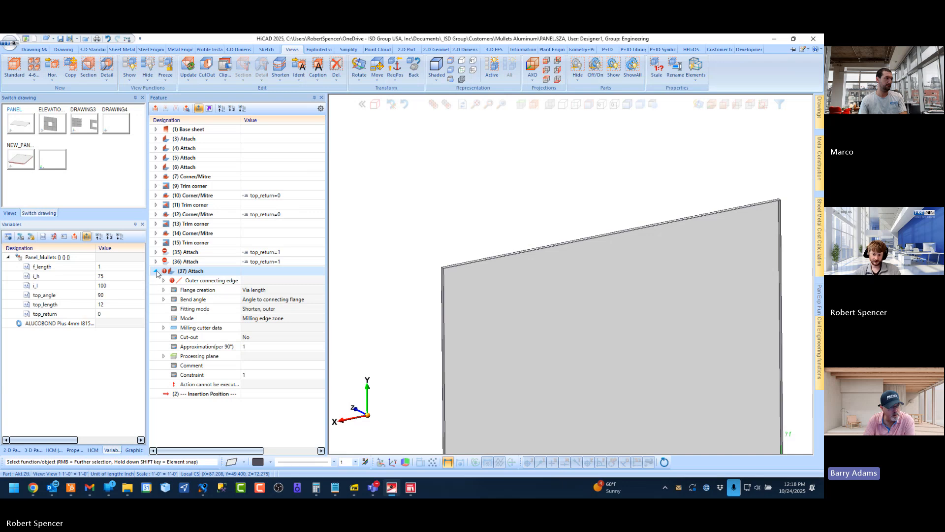
pyautogui.click(157, 271)
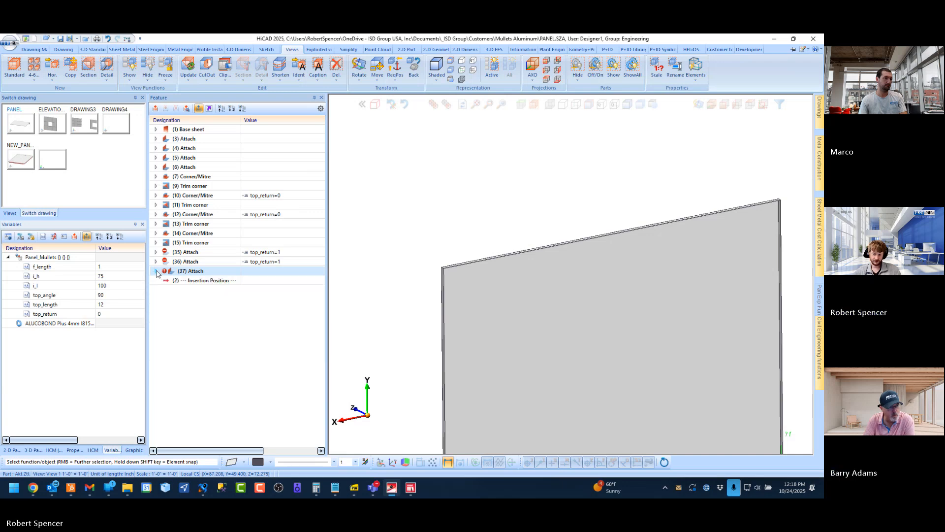
pyautogui.click(258, 274)
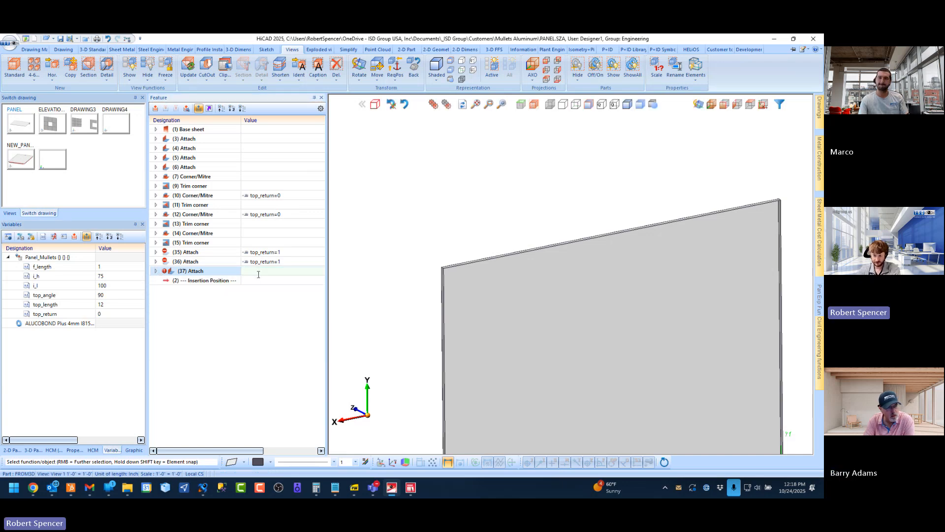
pyautogui.write('top')
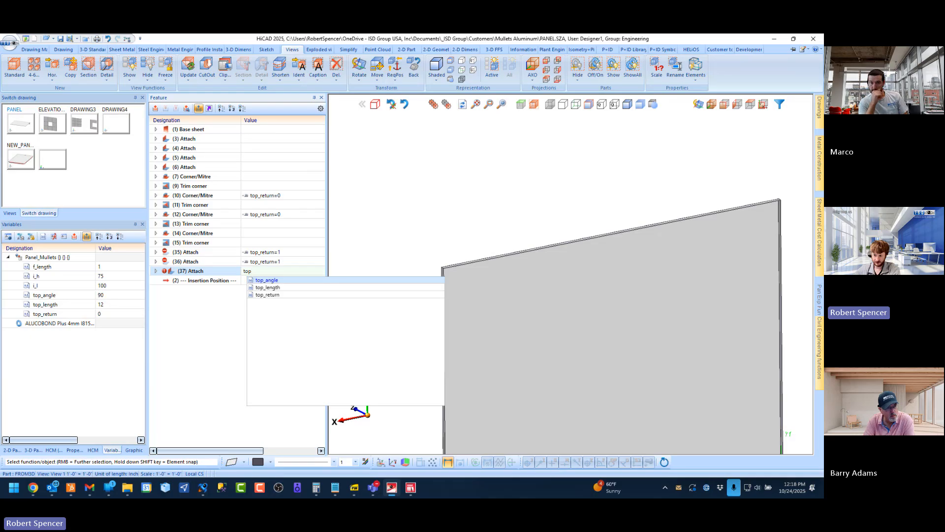
pyautogui.press('Down')
pyautogui.press('Down')
pyautogui.press('Return')
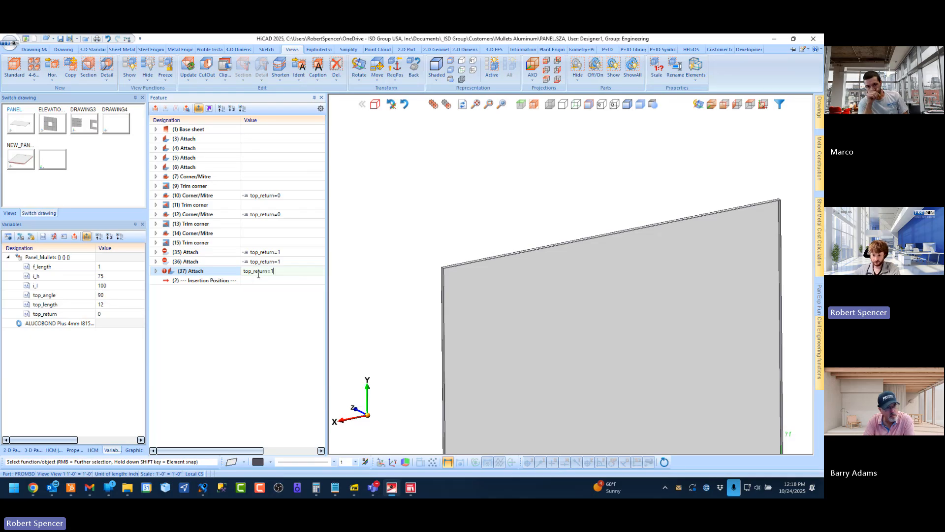
pyautogui.press('Return')
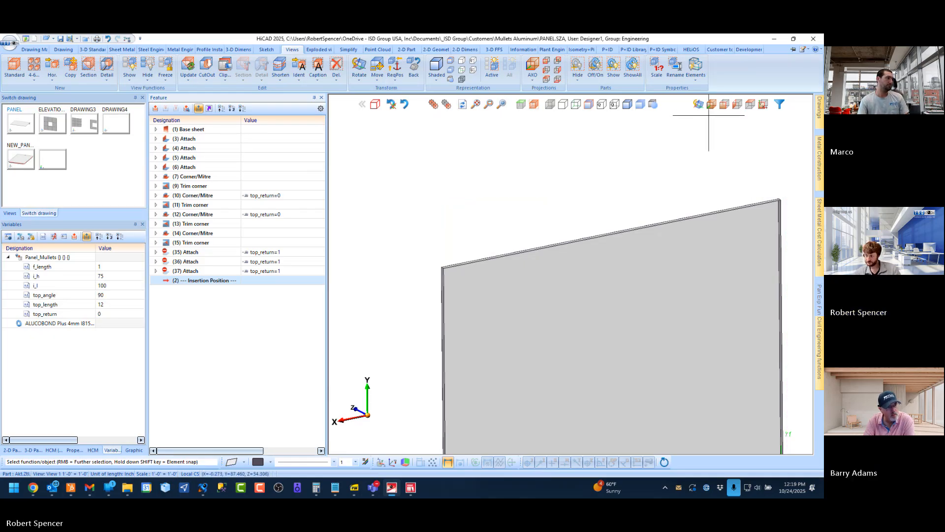
# Set the top_return variable to 1 and check the flange corner at one end of the return
pyautogui.doubleClick(112, 313)
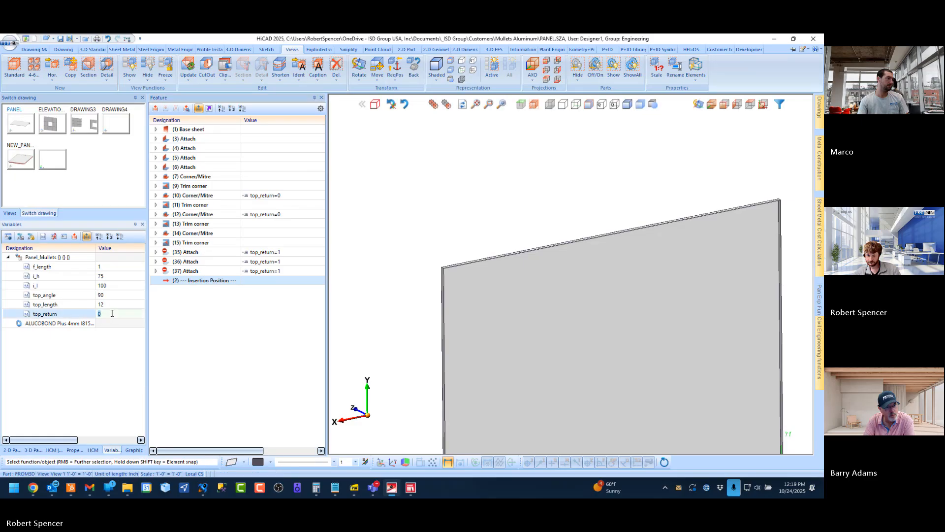
pyautogui.press('Return')
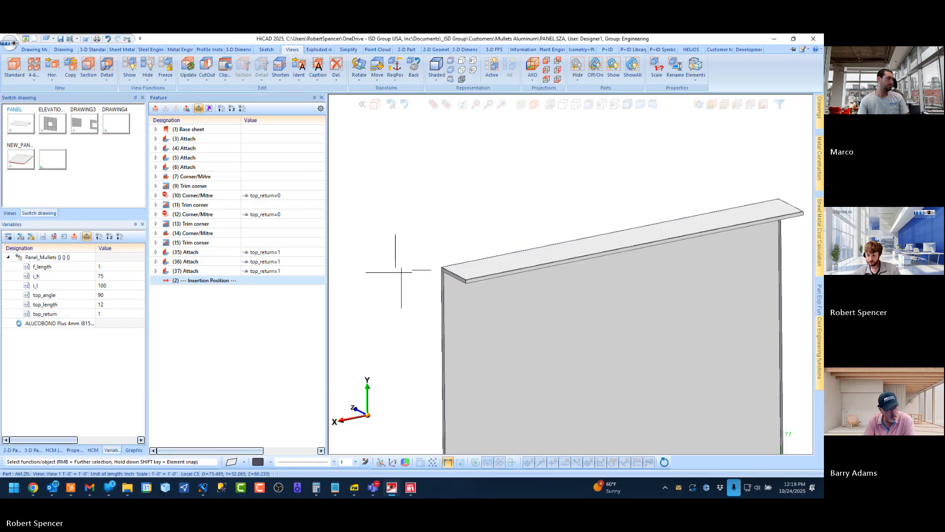
pyautogui.scroll(2, 439, 248)
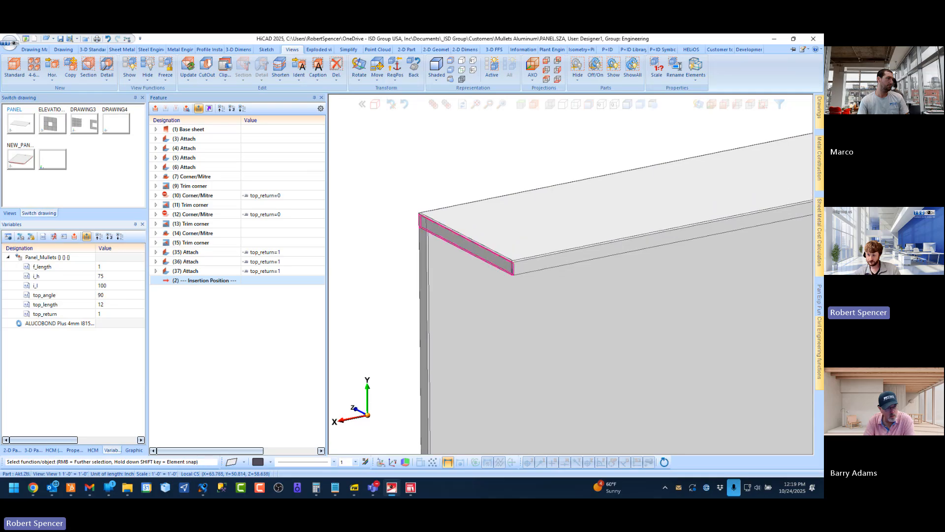
pyautogui.scroll(6, 223, 70)
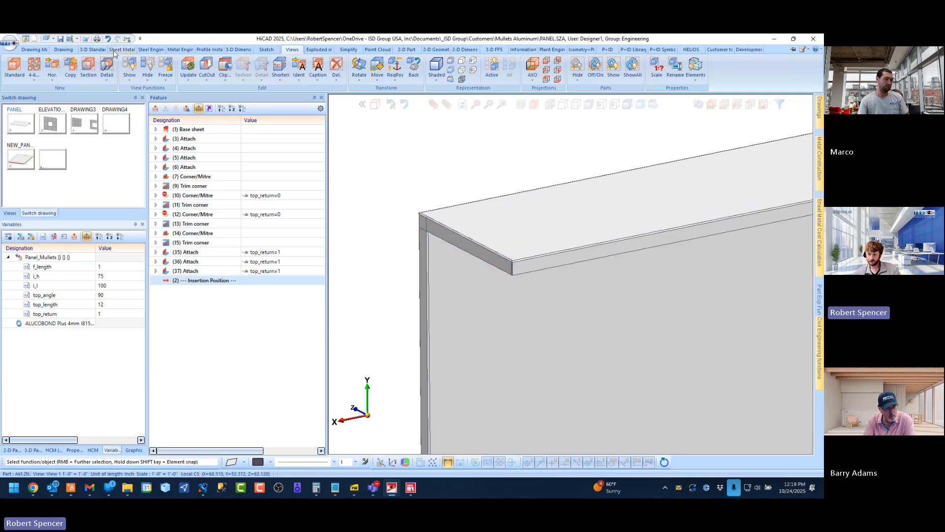
# Apply a Corner/Mitre between the return's end flange and its long front flange at the first outer corner
pyautogui.click(299, 66)
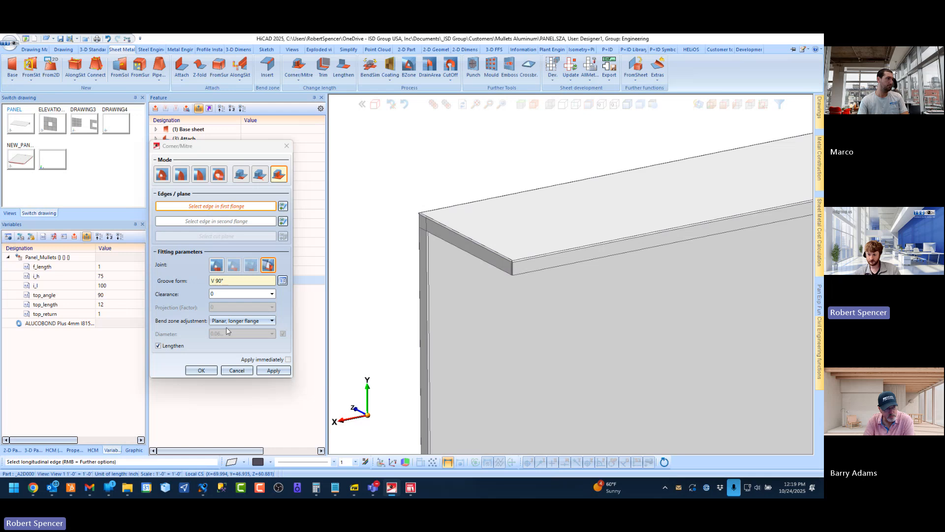
pyautogui.moveTo(517, 306); pyautogui.dragTo(487, 268, button='middle')
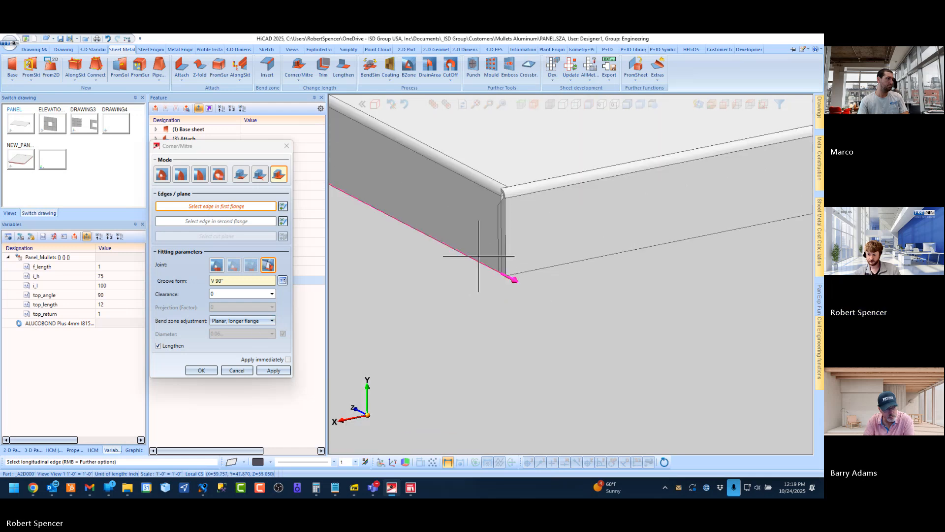
pyautogui.click(478, 257)
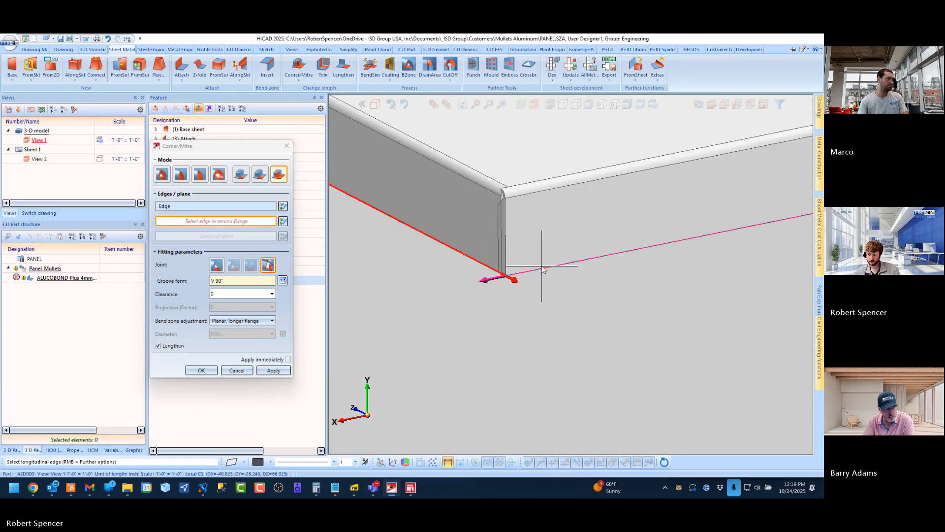
pyautogui.click(549, 265)
pyautogui.middleClick(554, 265)
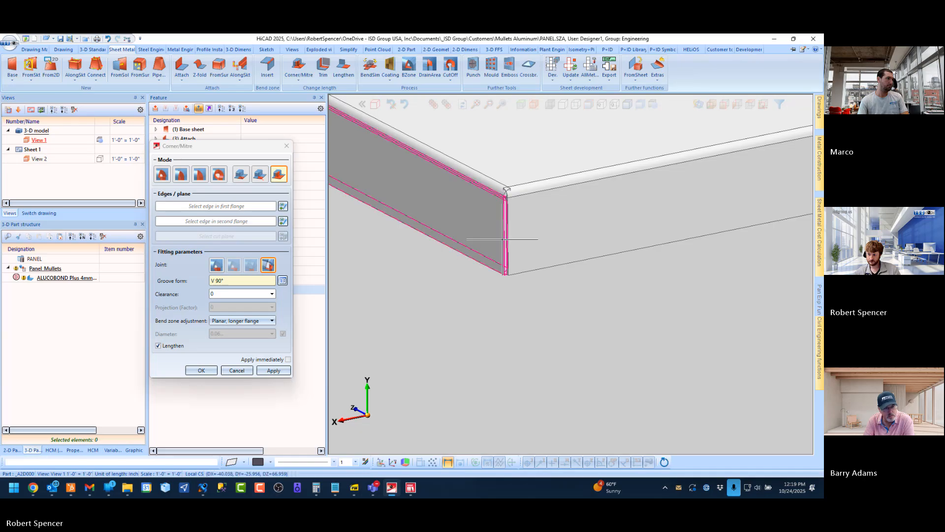
# Apply a Corner/Mitre between the long front flange and the end flange at the return's opposite outer corner
pyautogui.scroll(-5, 475, 249)
pyautogui.scroll(-6, 473, 252)
pyautogui.moveTo(574, 229); pyautogui.dragTo(515, 236, button='middle')
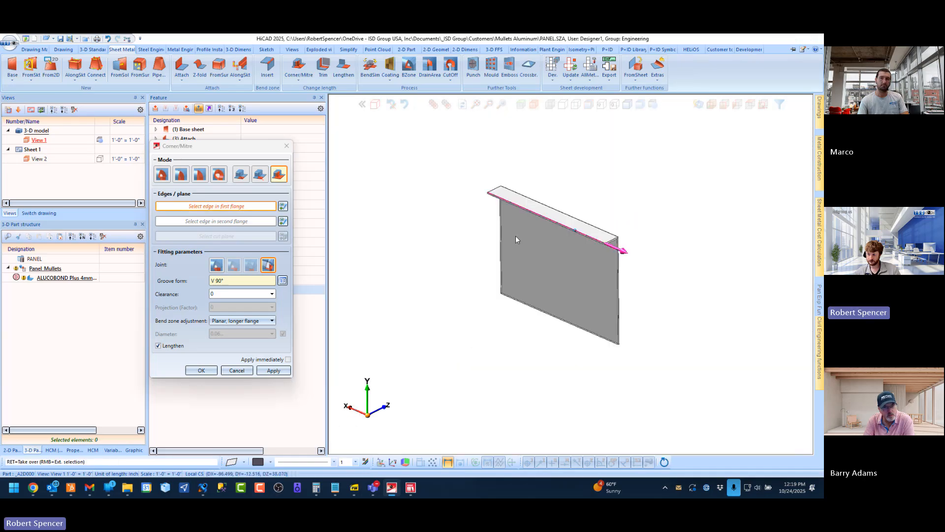
pyautogui.scroll(3, 605, 238)
pyautogui.scroll(5, 605, 238)
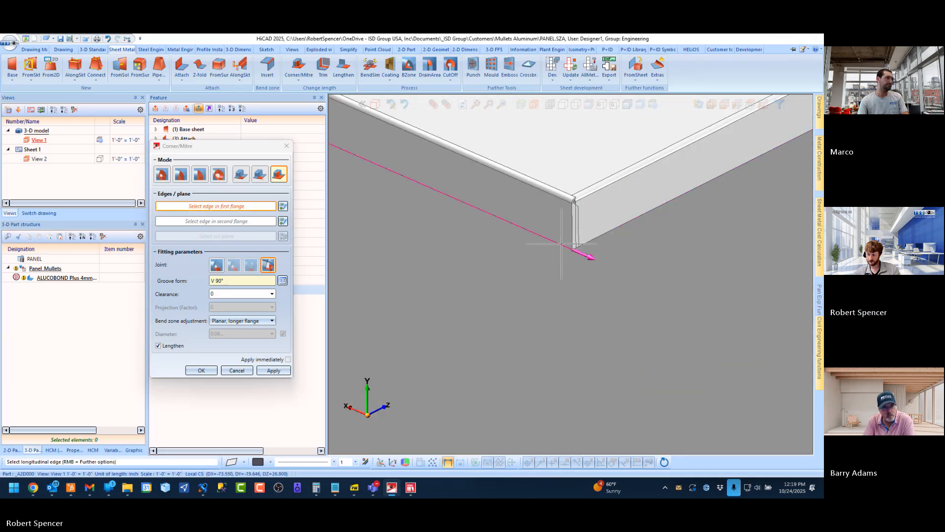
pyautogui.click(571, 248)
pyautogui.middleClick(517, 285)
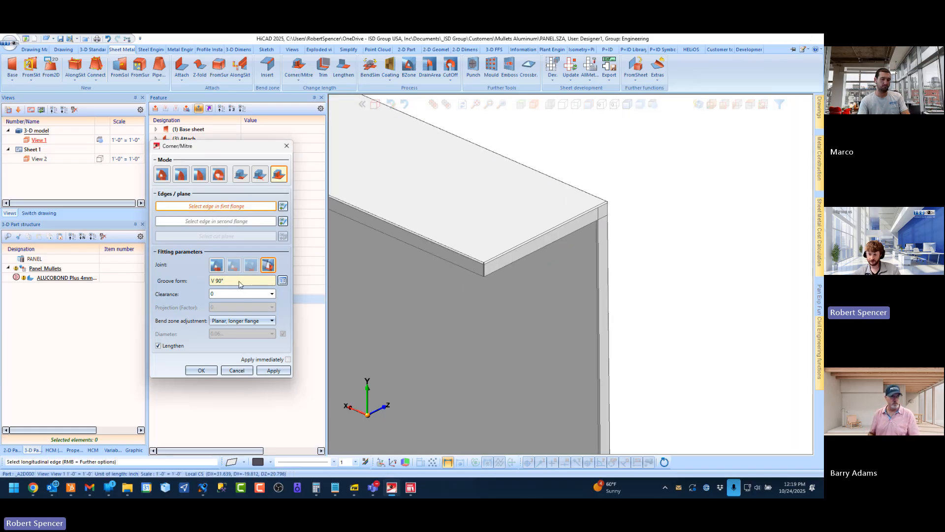
# Mitre the return's end flange with the panel's vertical side flange at the same end of the return
pyautogui.scroll(3, 595, 216)
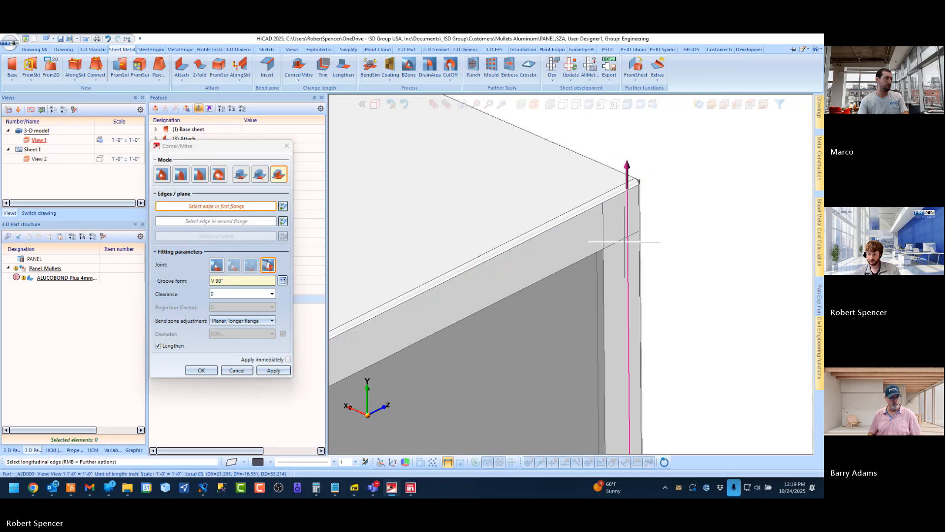
pyautogui.click(609, 264)
pyautogui.click(595, 254)
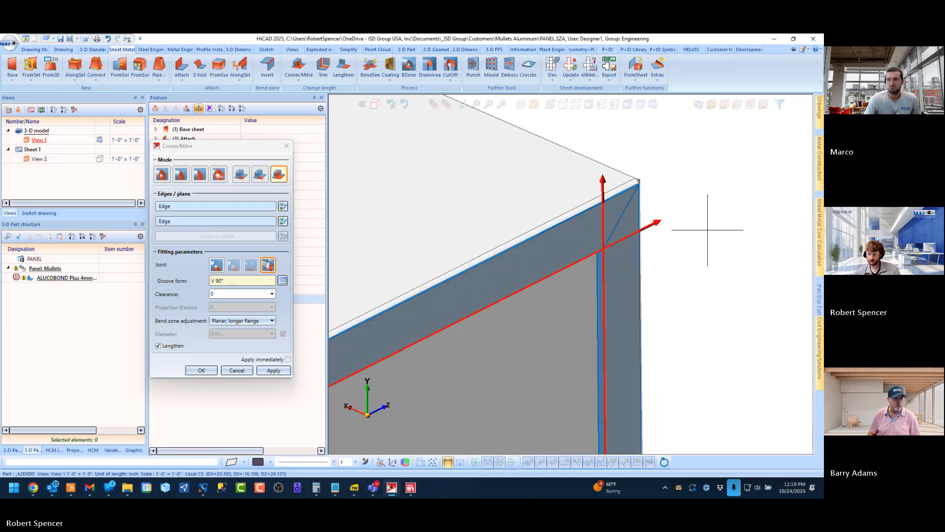
pyautogui.middleClick(708, 217)
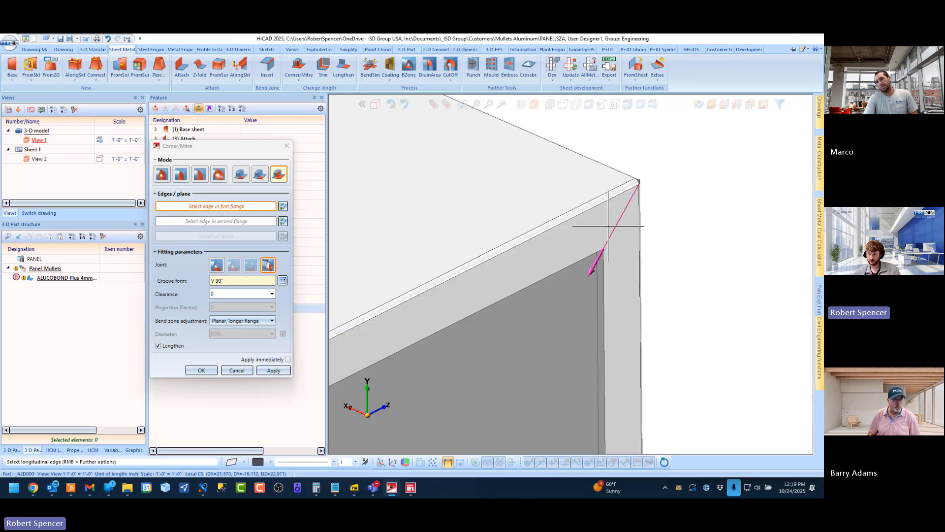
# Examine the mitred flange corners at this end of the return up close, from the outside and the inside
pyautogui.moveTo(609, 226)
pyautogui.mouseDown(button='middle')
pyautogui.moveTo(680, 196)
pyautogui.moveTo(664, 209)
pyautogui.moveTo(666, 201)
pyautogui.moveTo(610, 222)
pyautogui.mouseUp(button='middle')
pyautogui.scroll(-3, 609, 226)
pyautogui.scroll(5, 439, 272)
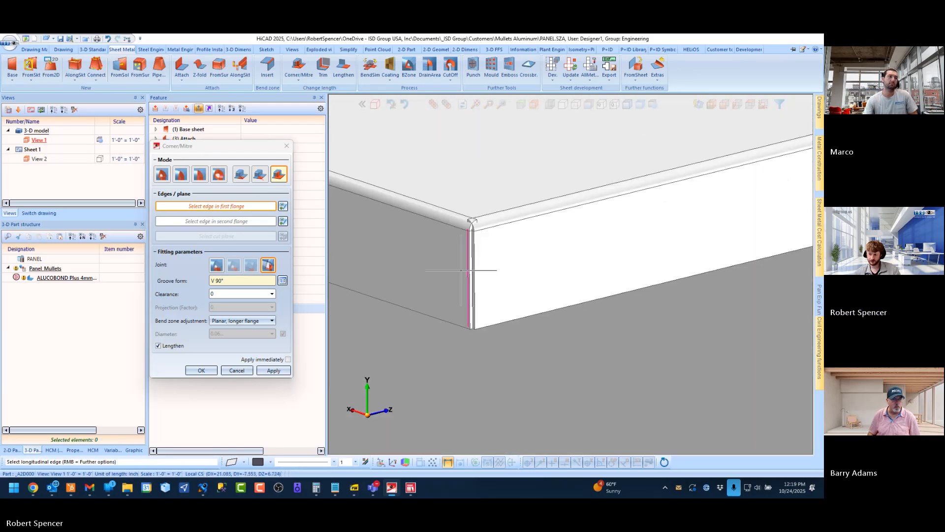
pyautogui.moveTo(461, 270)
pyautogui.mouseDown(button='middle')
pyautogui.moveTo(476, 246)
pyautogui.moveTo(487, 179)
pyautogui.moveTo(475, 257)
pyautogui.mouseUp(button='middle')
pyautogui.scroll(-5, 452, 299)
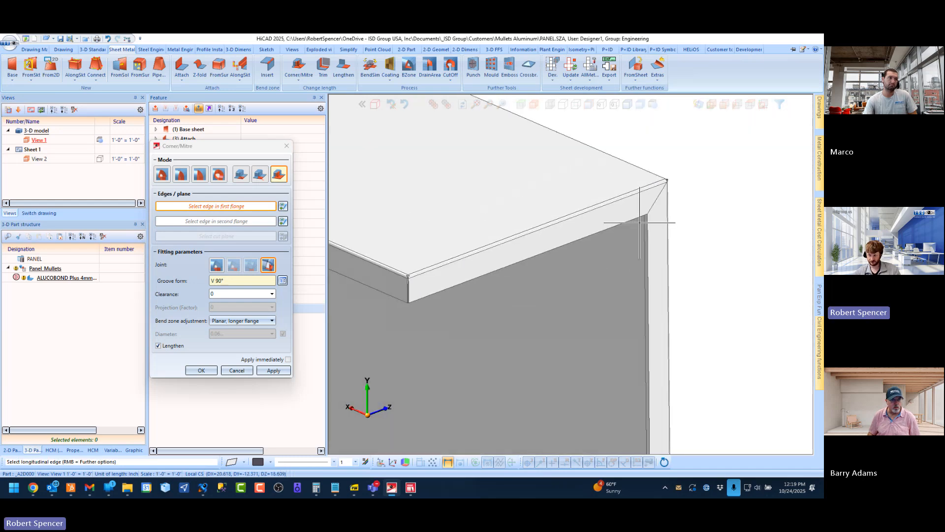
pyautogui.scroll(4, 668, 218)
pyautogui.moveTo(596, 192); pyautogui.dragTo(541, 190, button='middle')
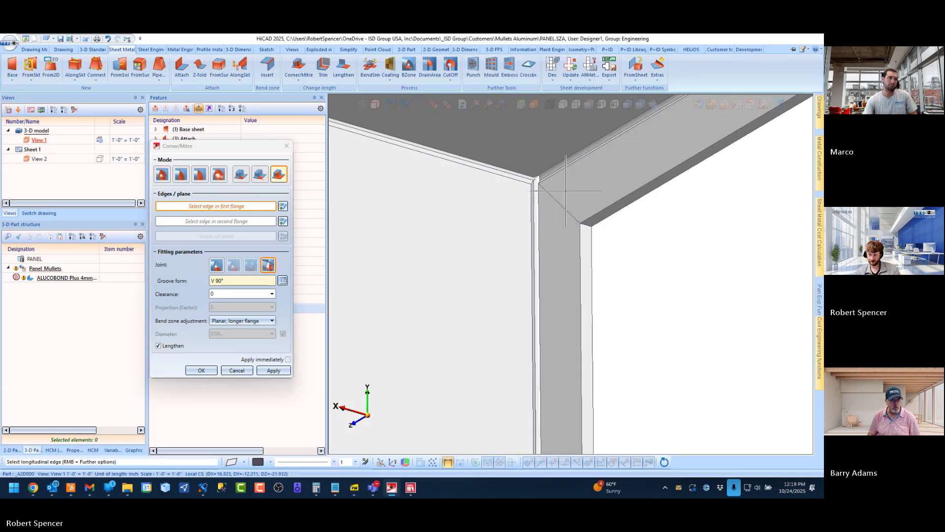
pyautogui.scroll(3, 542, 189)
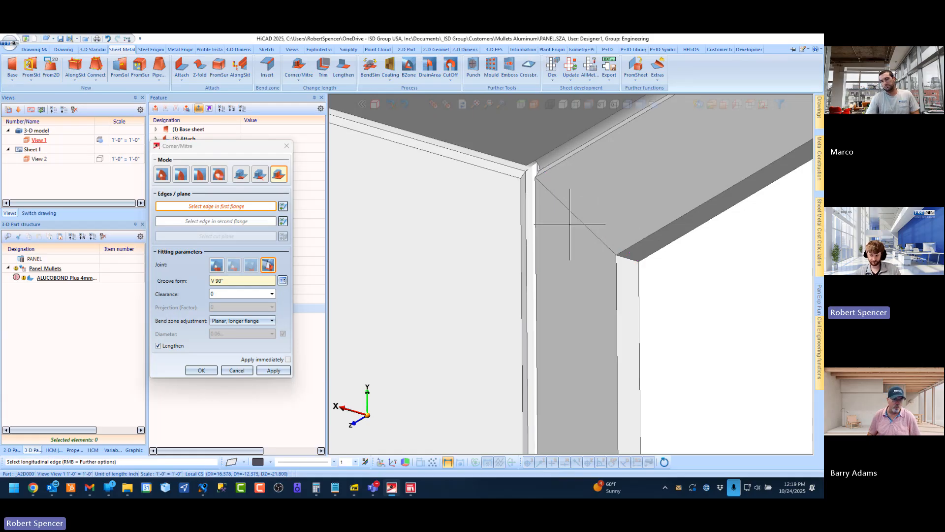
# Mitre the return's end flange with the panel's vertical side flange at the other end, and finish the Corner/Mitre command
pyautogui.scroll(-3, 648, 231)
pyautogui.scroll(-3, 695, 234)
pyautogui.moveTo(523, 226); pyautogui.dragTo(537, 159, button='middle')
pyautogui.scroll(5, 510, 194)
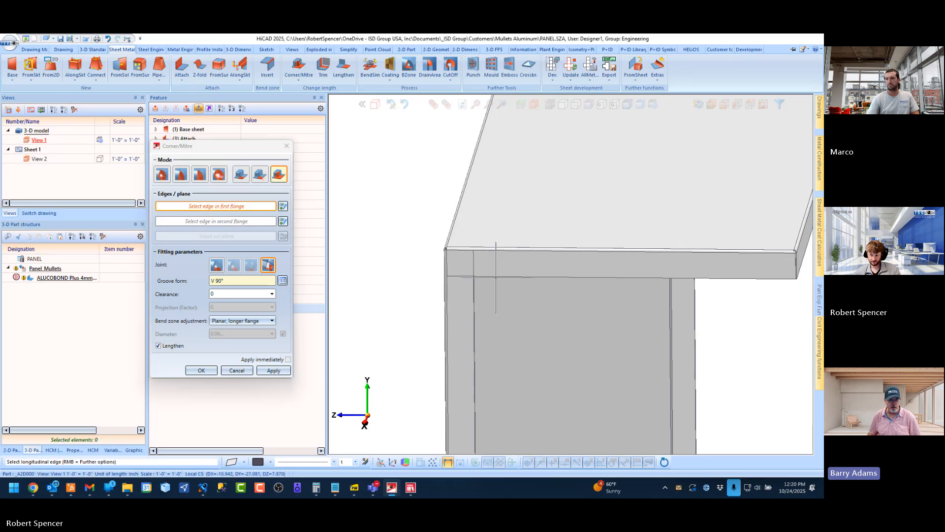
pyautogui.click(476, 285)
pyautogui.click(475, 288)
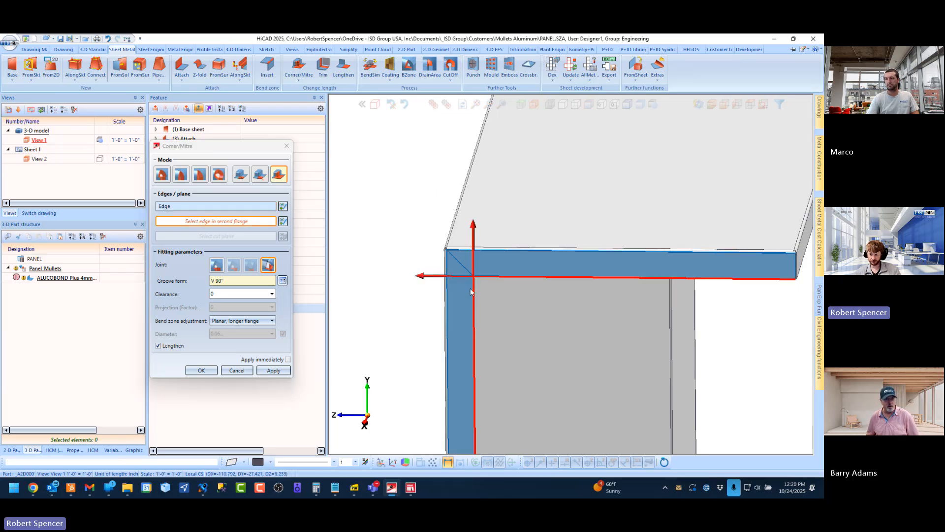
pyautogui.middleClick(406, 259)
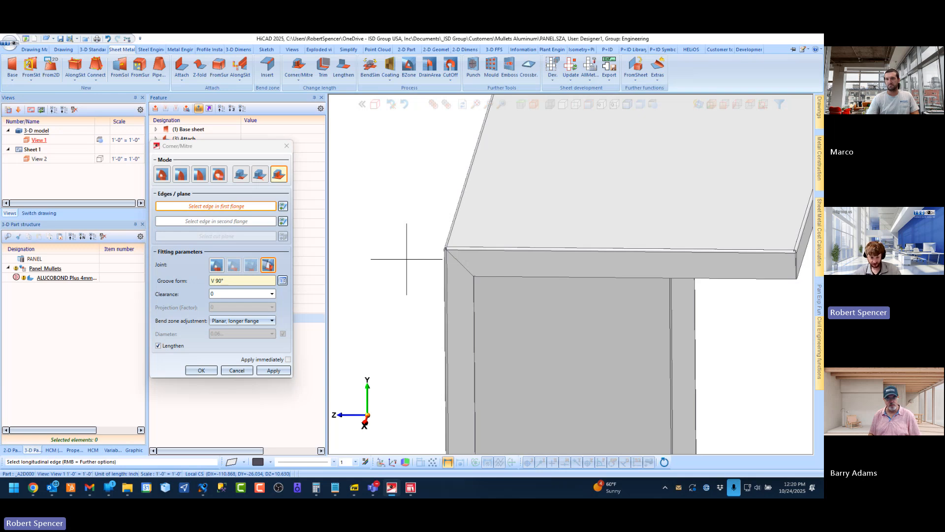
pyautogui.press('Escape')
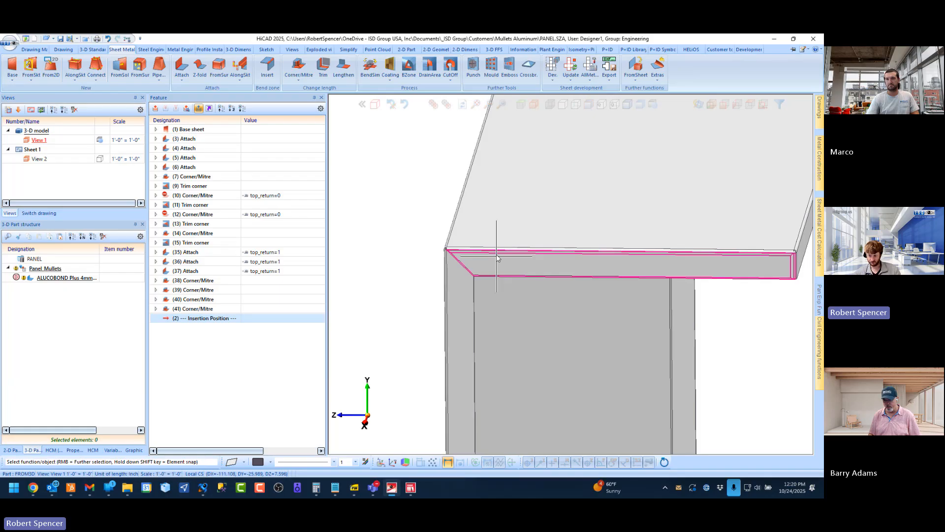
# Create a new sketch on a plane defined by the diagonal mitre edge at the inner corner of the joined flanges
pyautogui.moveTo(497, 256); pyautogui.dragTo(389, 224, button='middle')
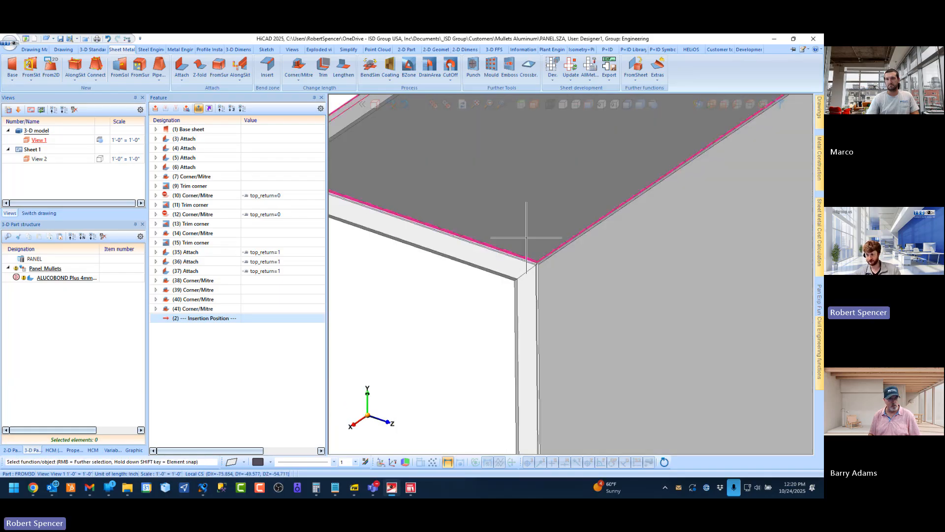
pyautogui.scroll(4, 527, 238)
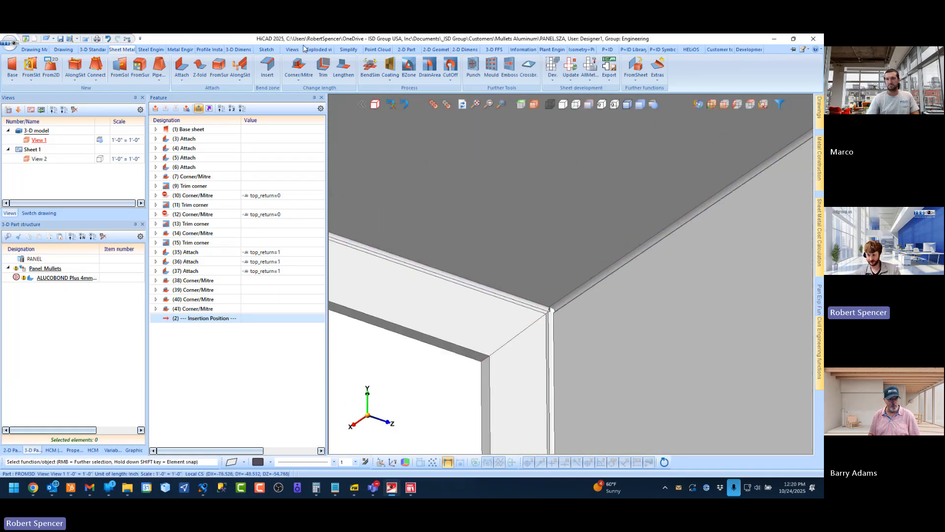
pyautogui.moveTo(543, 344); pyautogui.dragTo(536, 336, button='middle')
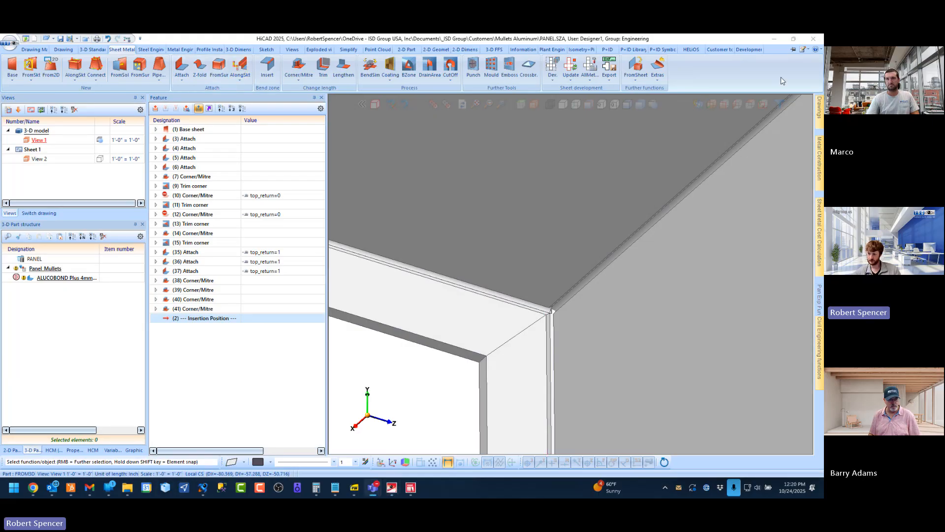
pyautogui.click(266, 49)
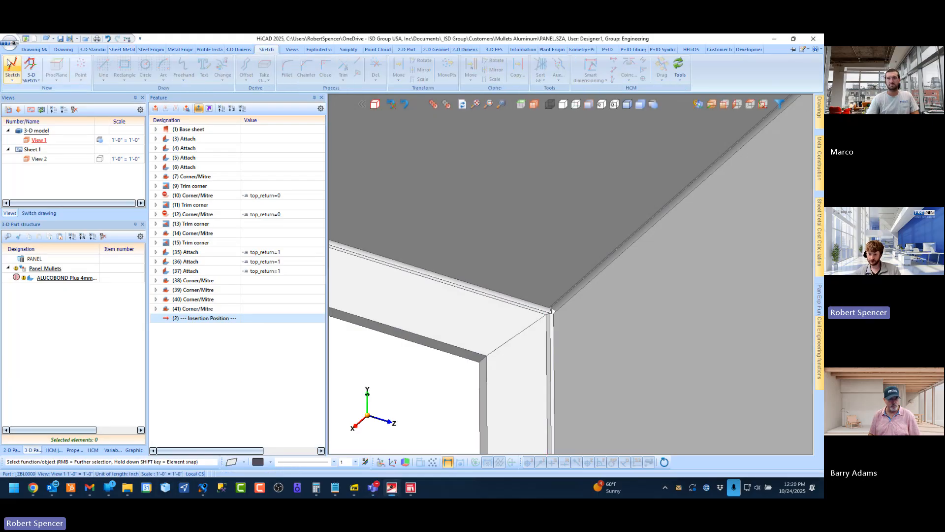
pyautogui.click(15, 62)
pyautogui.scroll(3, 496, 332)
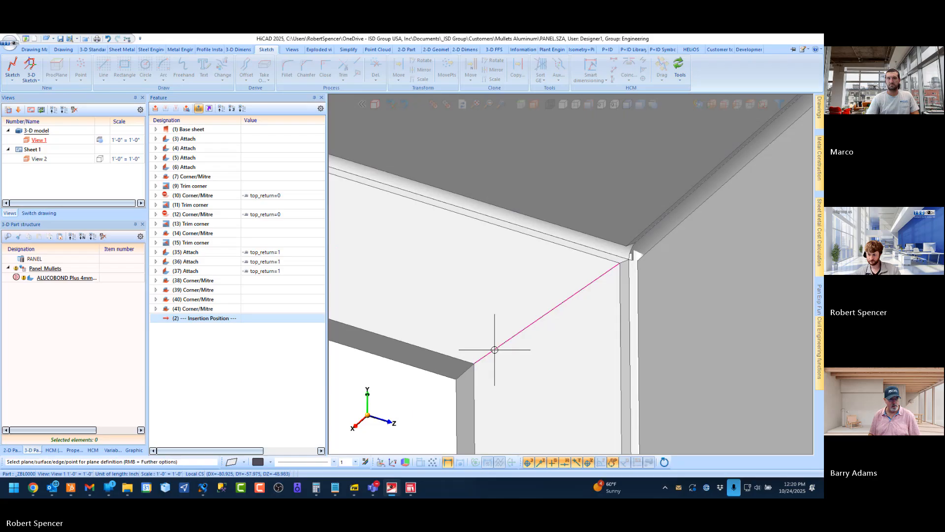
pyautogui.click(485, 374)
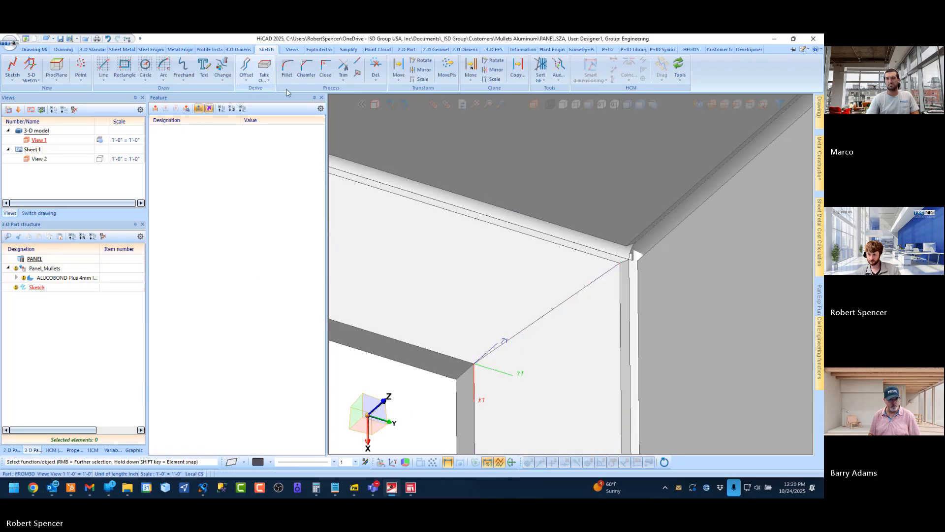
# Take over the diagonal mitre edge at the inner corner as a line in the new sketch
pyautogui.click(265, 66)
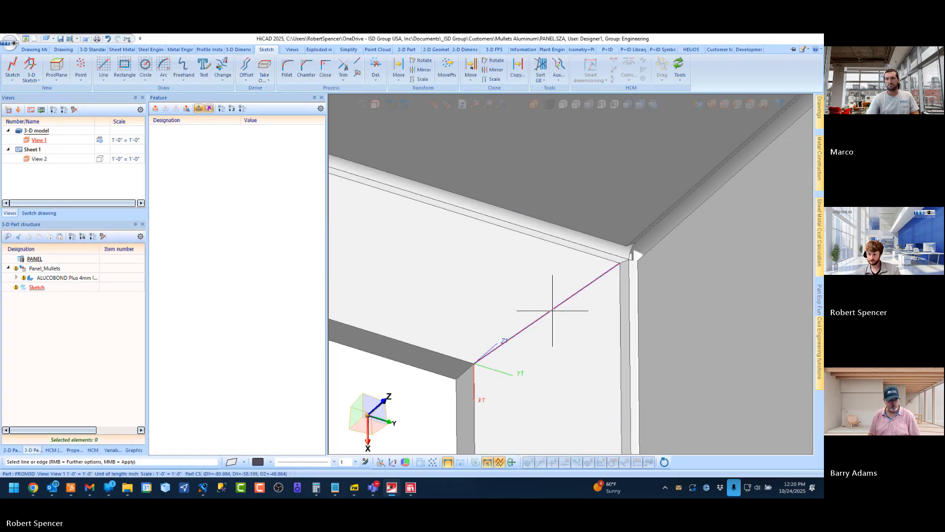
pyautogui.middleClick(583, 356)
pyautogui.middleClick(553, 217)
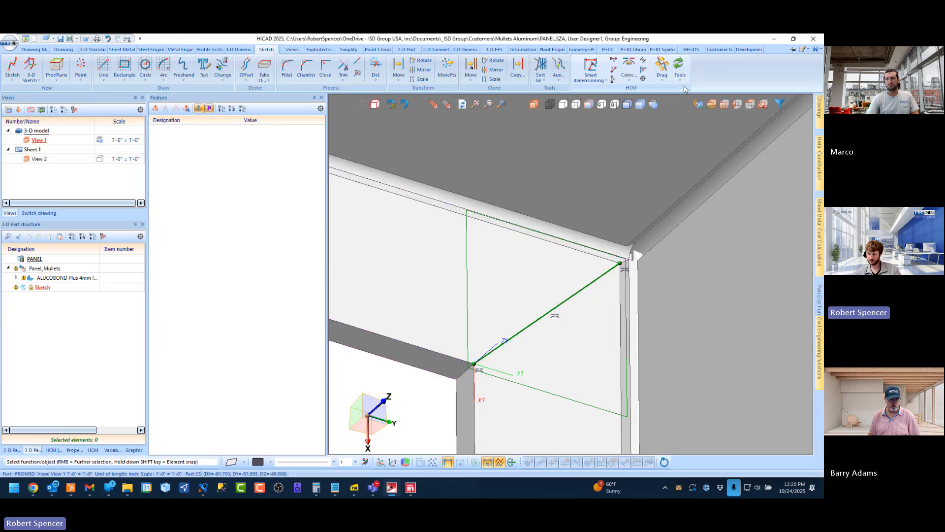
# Try to free-mill a V 90° groove into the vertical side flange along the sketched mitre edge, with the sketch deleted after creation
pyautogui.click(128, 50)
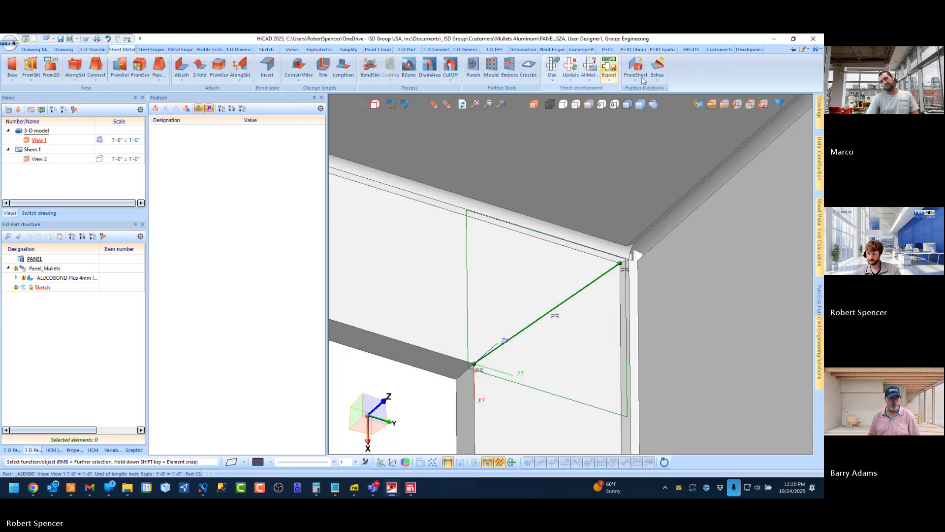
pyautogui.click(660, 82)
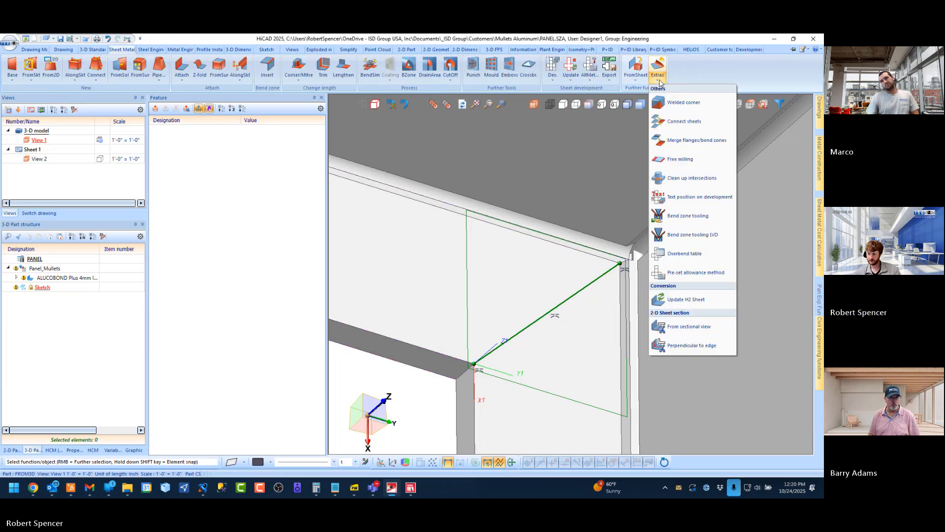
pyautogui.click(665, 160)
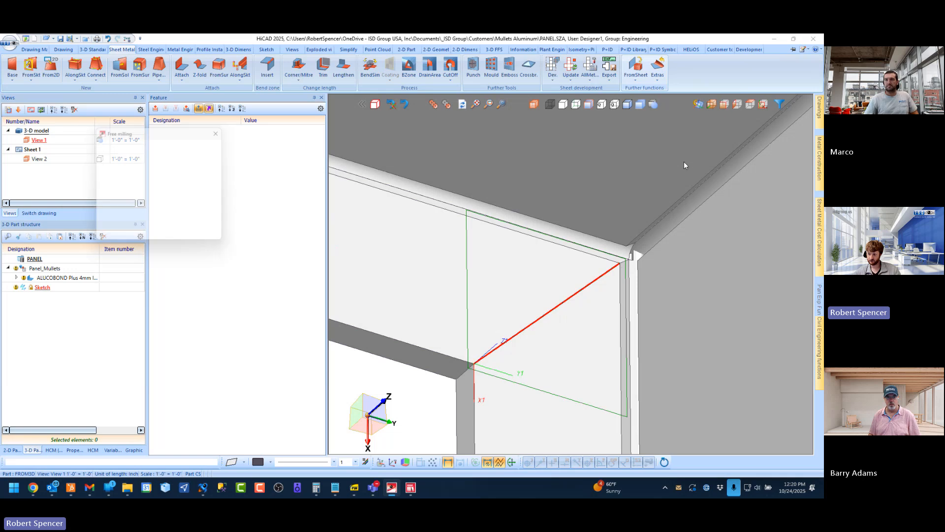
pyautogui.click(563, 341)
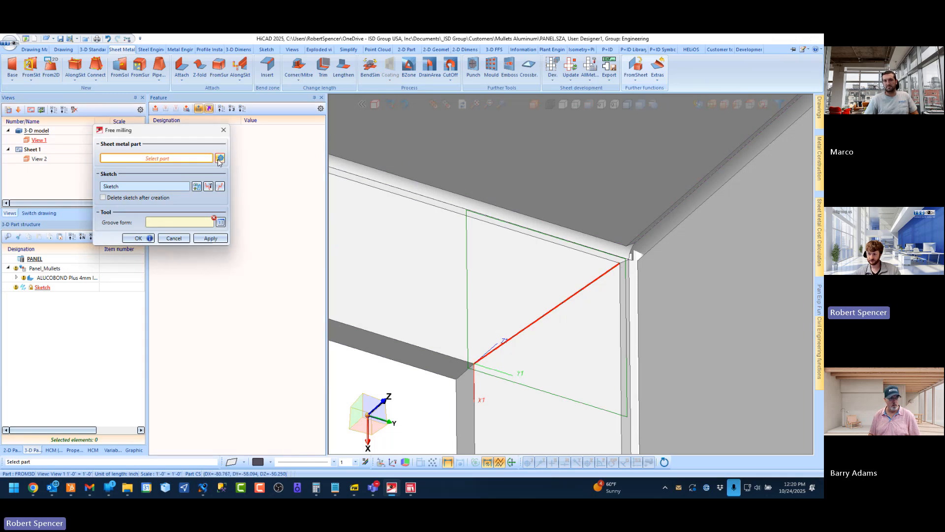
pyautogui.click(559, 328)
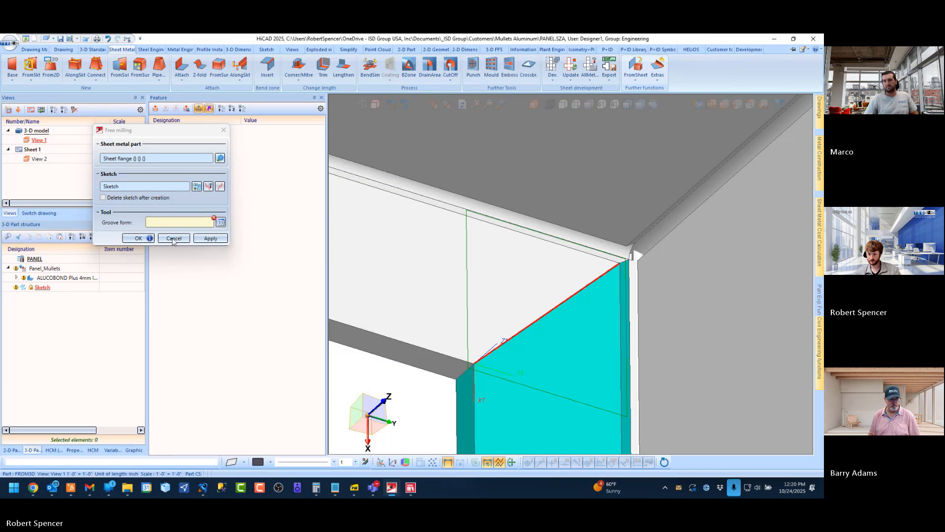
pyautogui.click(160, 199)
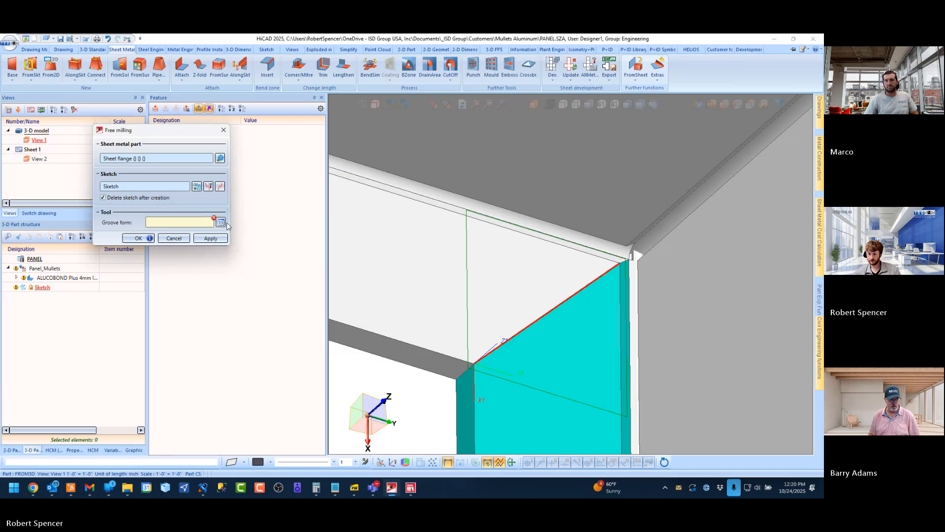
pyautogui.click(221, 223)
pyautogui.click(272, 147)
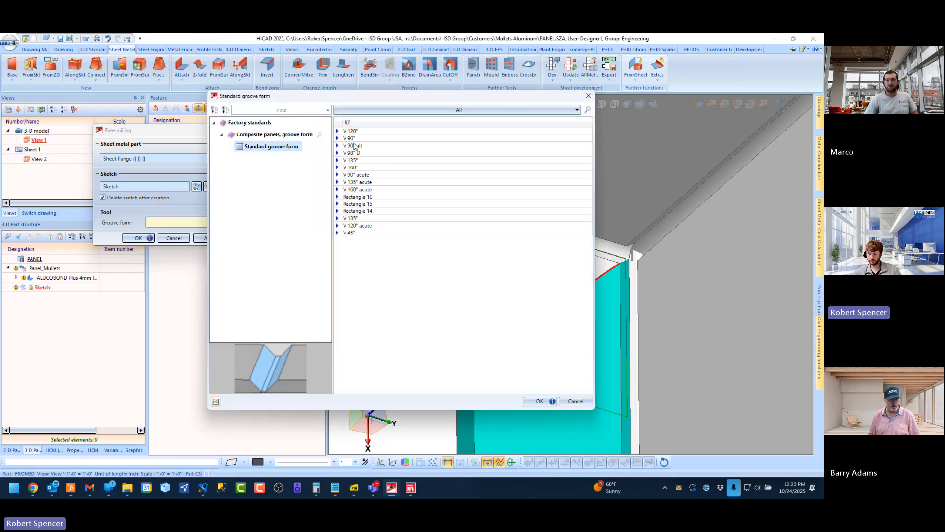
pyautogui.doubleClick(350, 140)
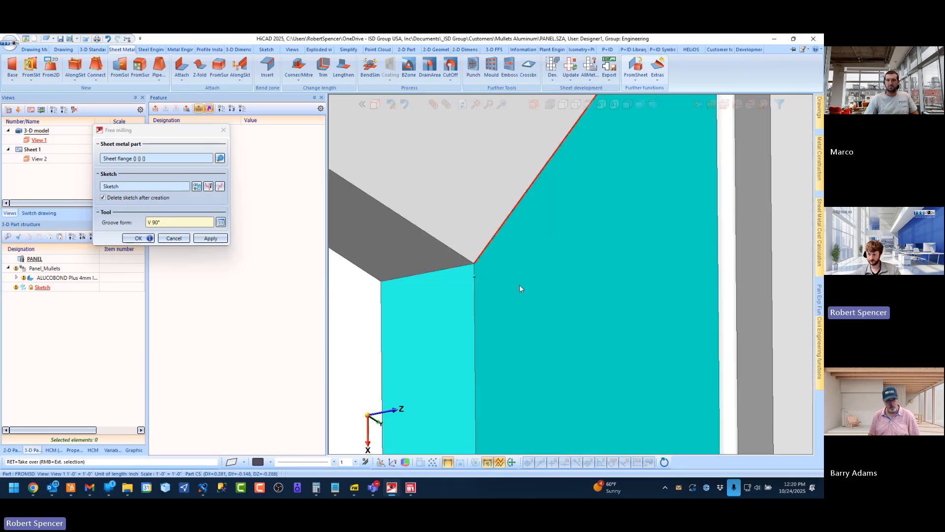
pyautogui.click(149, 239)
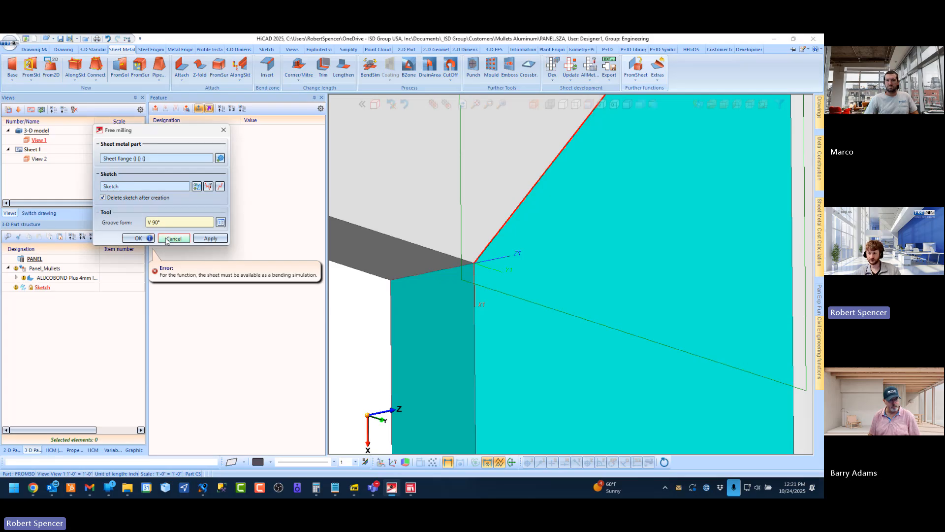
pyautogui.click(166, 239)
# Delete the mitre edge sketch and unfold the ALUCOBOND Plus 4mm panel with a bending simulation
pyautogui.rightClick(51, 289)
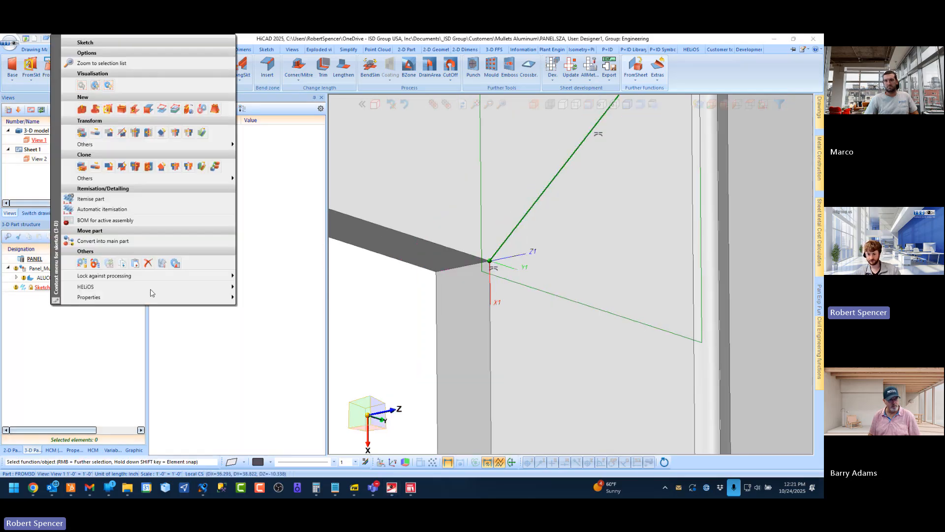
pyautogui.click(148, 263)
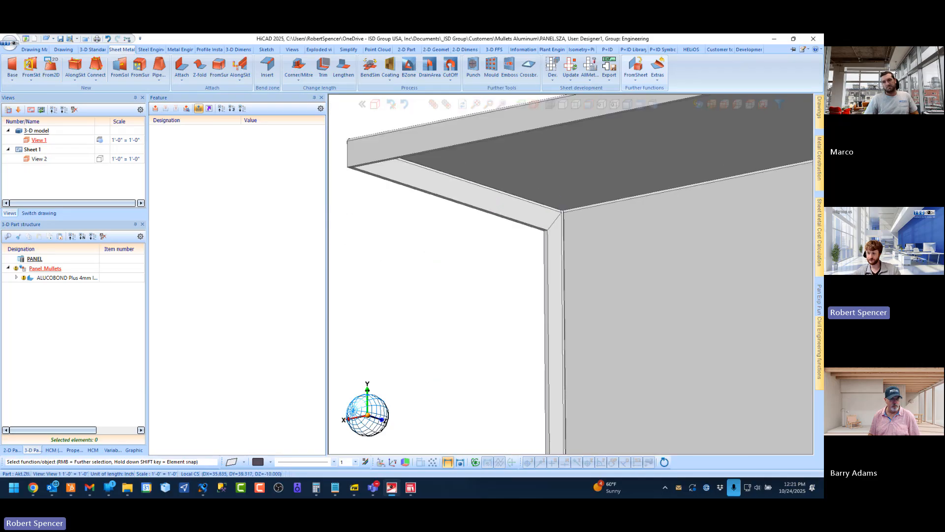
pyautogui.click(59, 278)
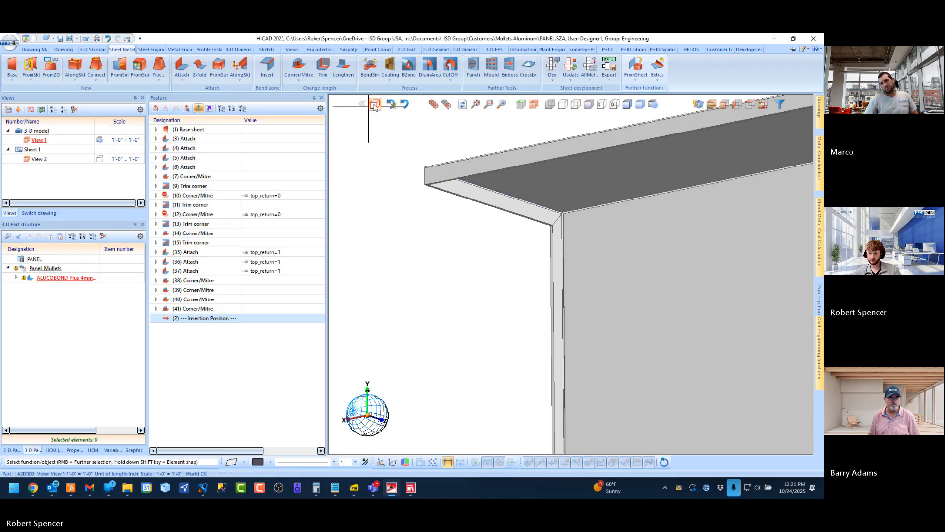
pyautogui.click(369, 64)
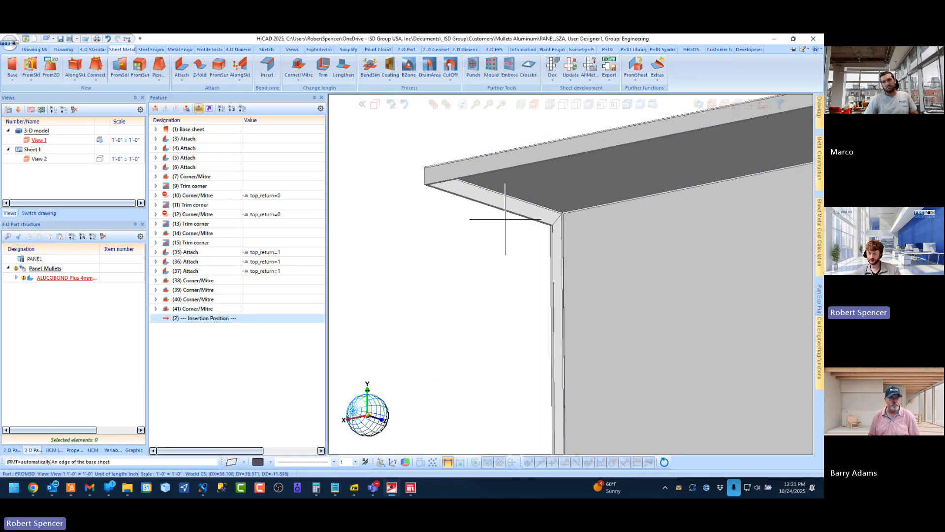
pyautogui.click(556, 173)
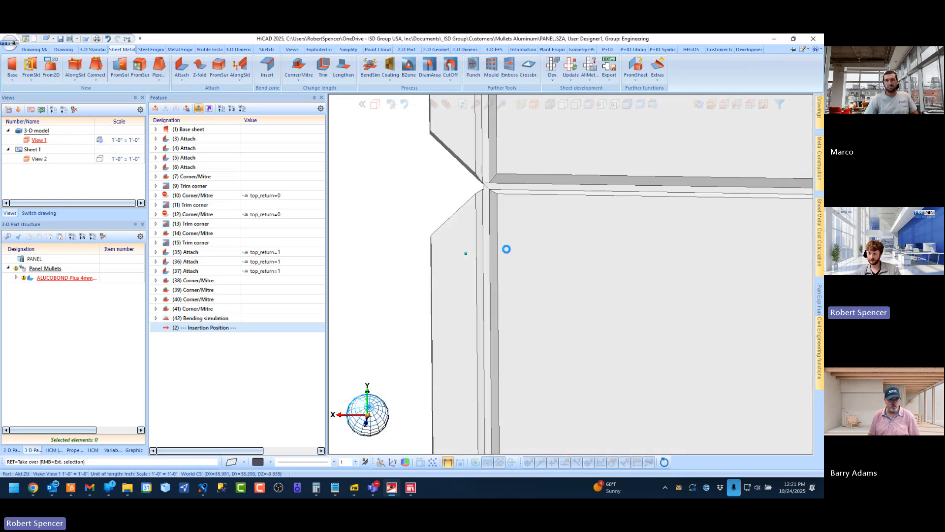
# Create a sketch on the unfolded side flange at its diagonal mitre edge and take over that edge as a line
pyautogui.click(266, 50)
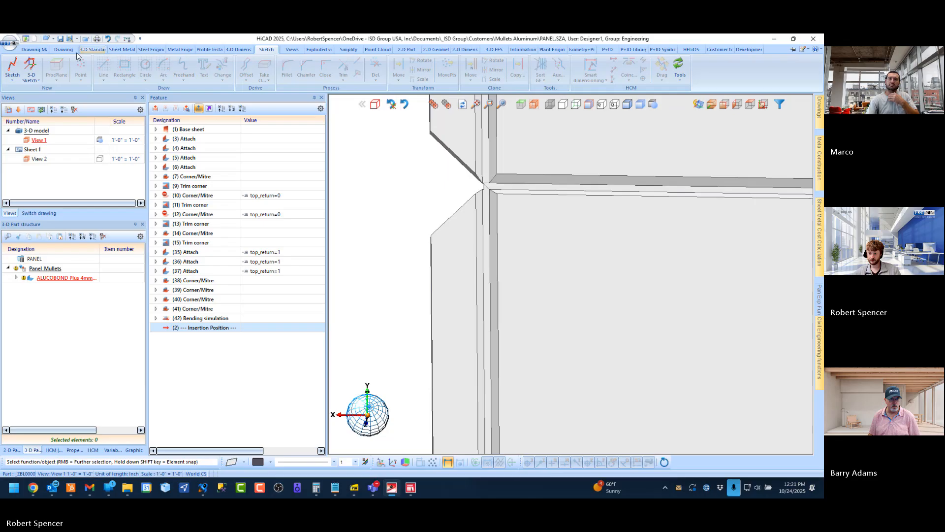
pyautogui.click(13, 67)
pyautogui.scroll(5, 438, 234)
pyautogui.click(419, 212)
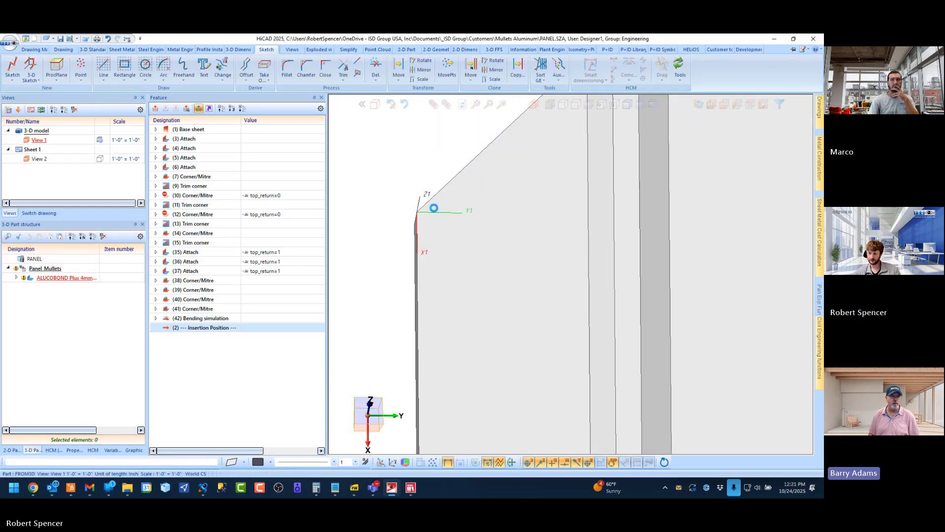
pyautogui.click(262, 68)
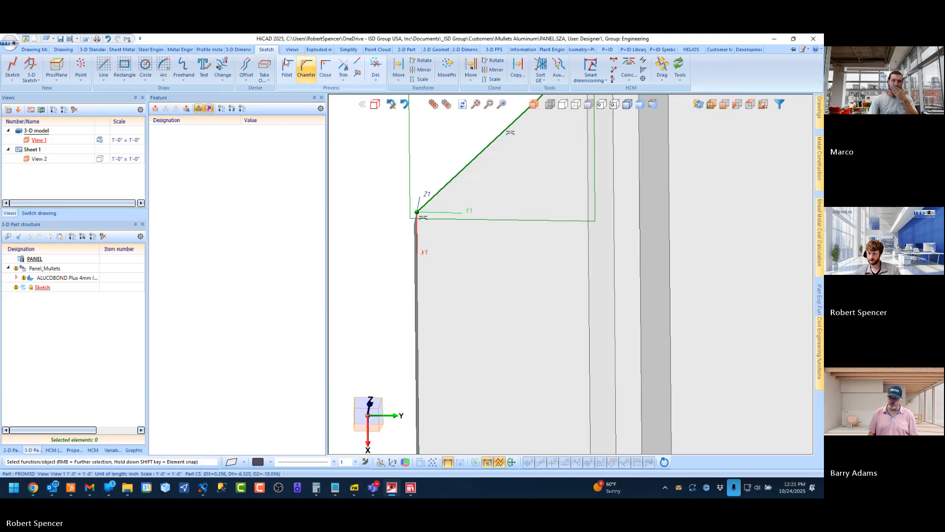
# Free-mill a V 90° groove into the unfolded side flange along the sketched mitre edge, and delete the leftover sketch
pyautogui.click(125, 50)
pyautogui.click(657, 68)
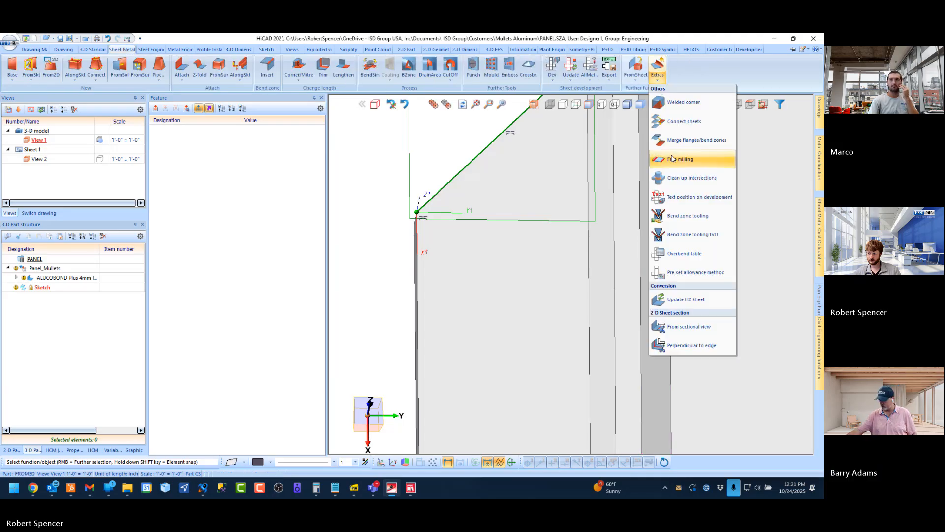
pyautogui.click(684, 159)
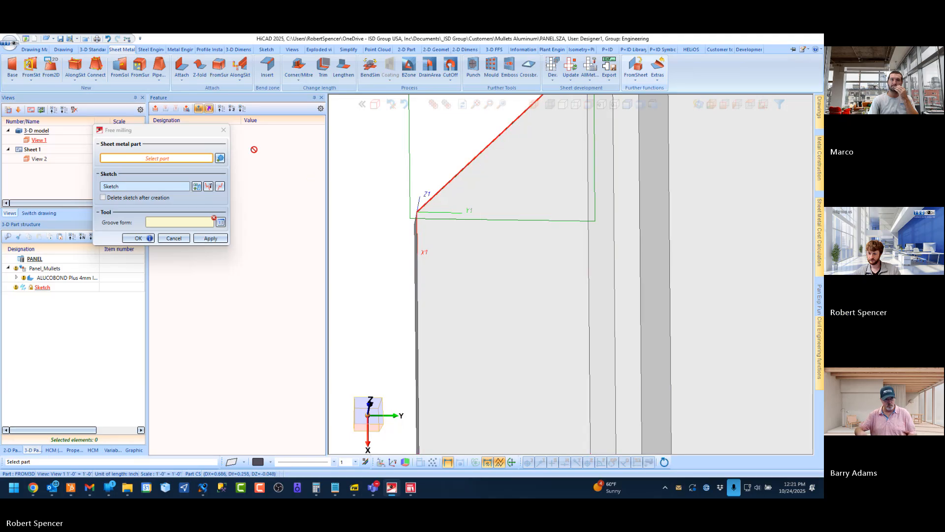
pyautogui.click(551, 182)
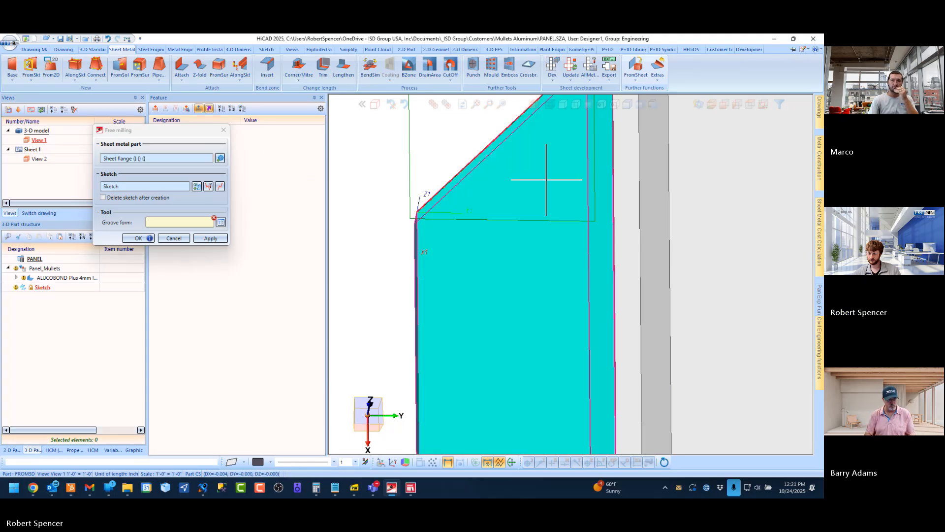
pyautogui.click(221, 222)
pyautogui.click(251, 146)
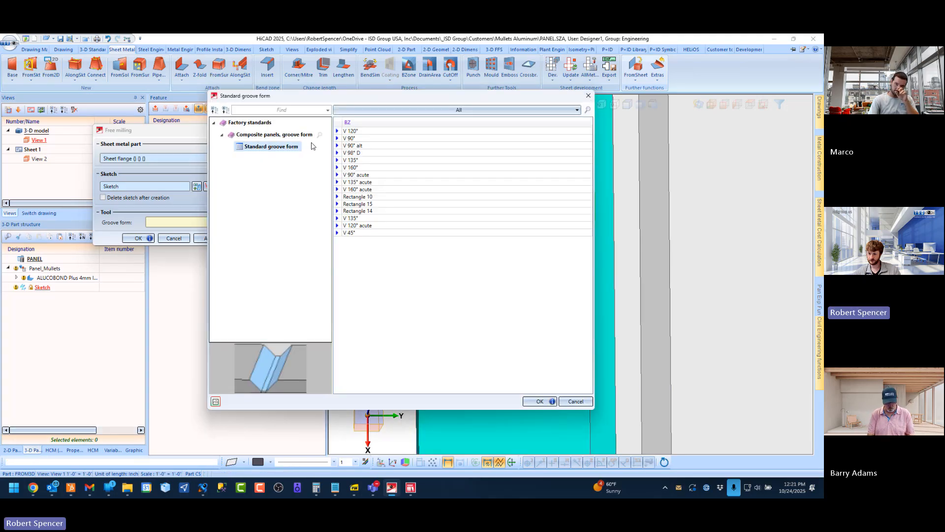
pyautogui.doubleClick(361, 138)
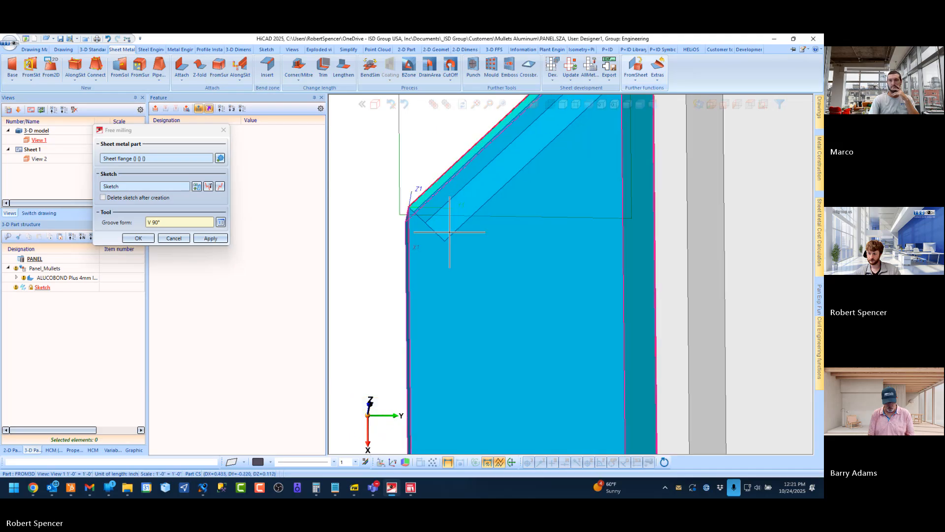
pyautogui.moveTo(457, 235); pyautogui.dragTo(582, 254, button='middle')
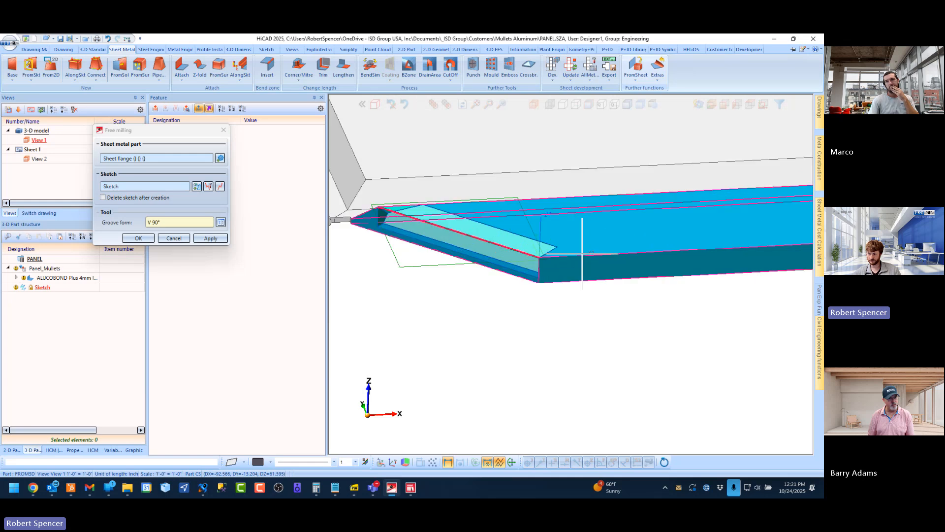
pyautogui.scroll(3, 392, 238)
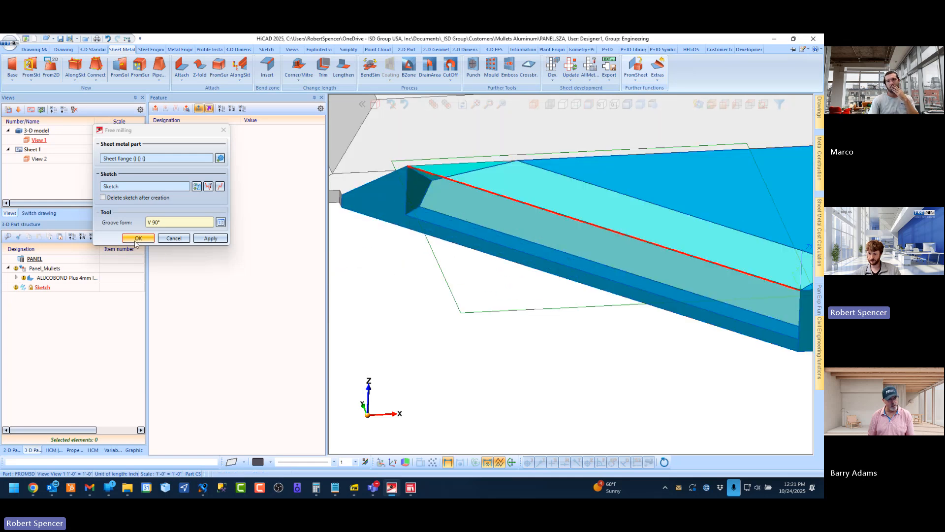
pyautogui.click(136, 241)
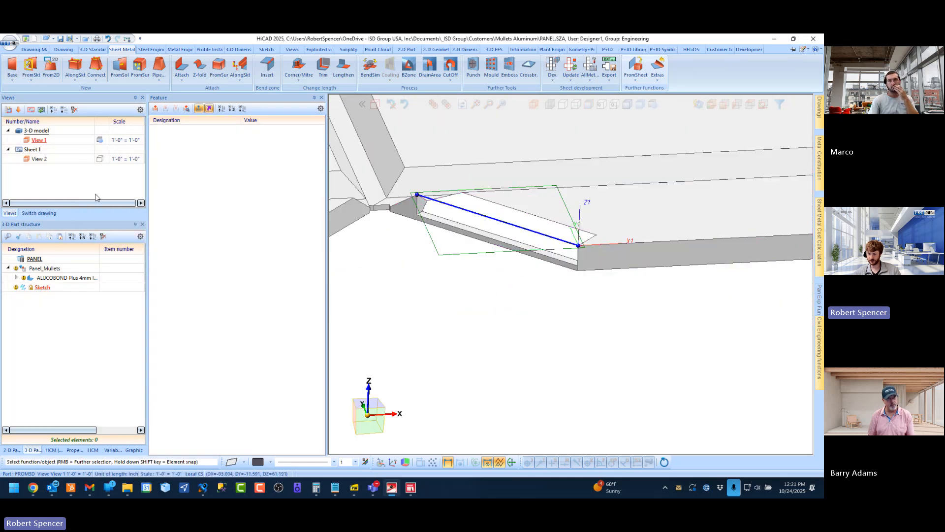
pyautogui.rightClick(41, 287)
pyautogui.click(142, 264)
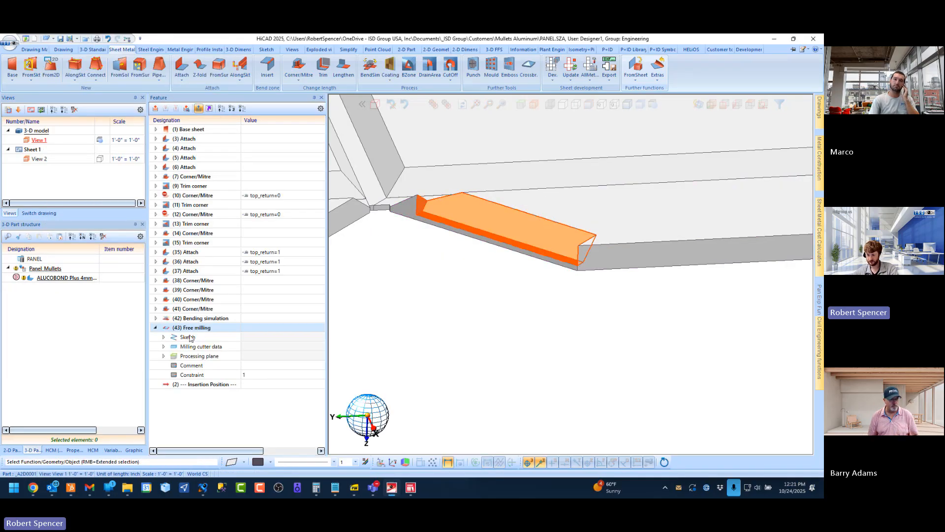
# Edit the free milling's sketch, extending its line past both ends of the flange's mitre edge, and apply it
pyautogui.rightClick(190, 338)
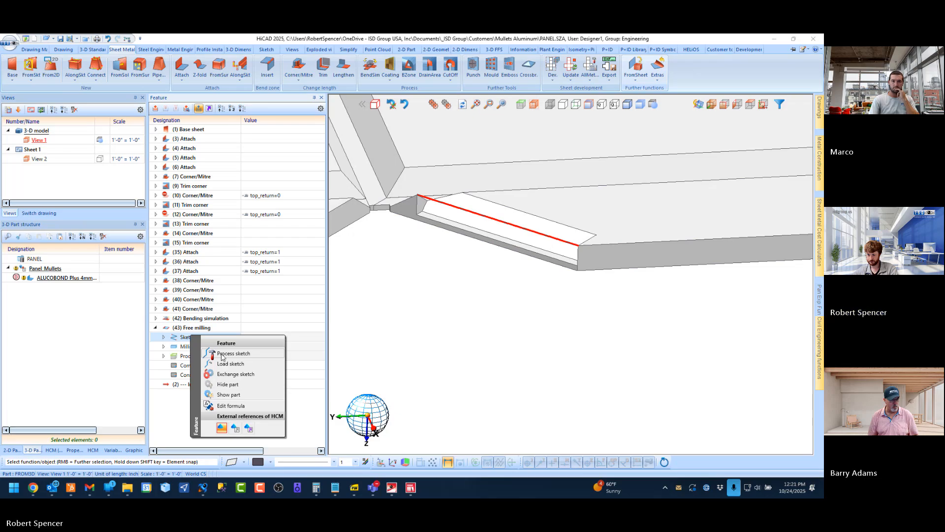
pyautogui.click(236, 353)
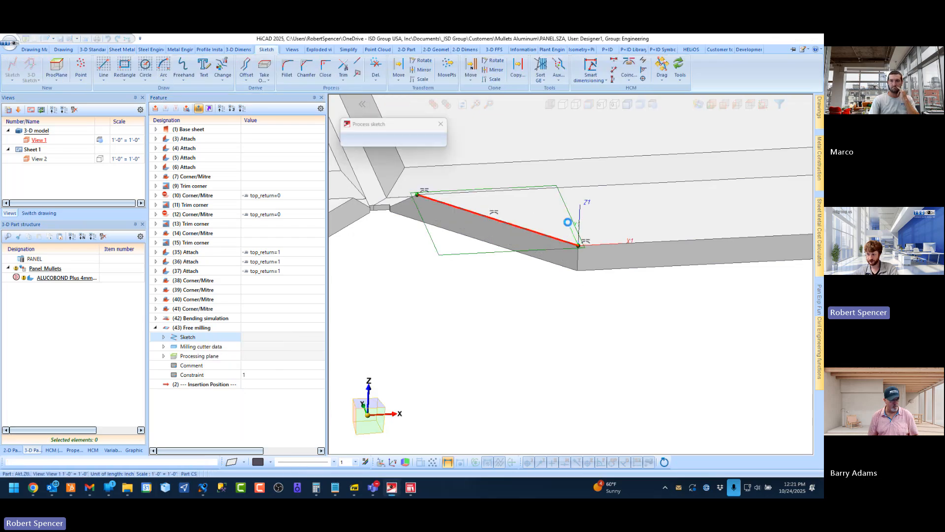
pyautogui.click(358, 74)
pyautogui.click(656, 282)
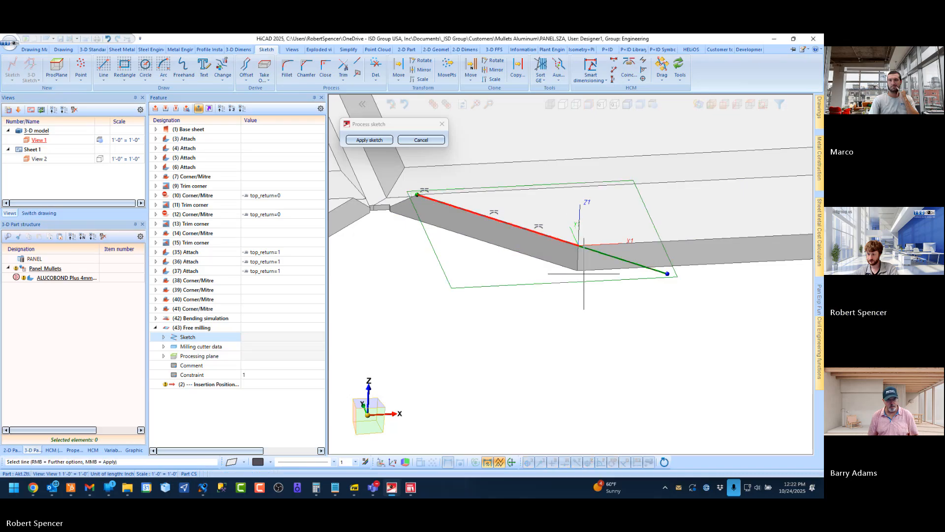
pyautogui.scroll(5, 376, 202)
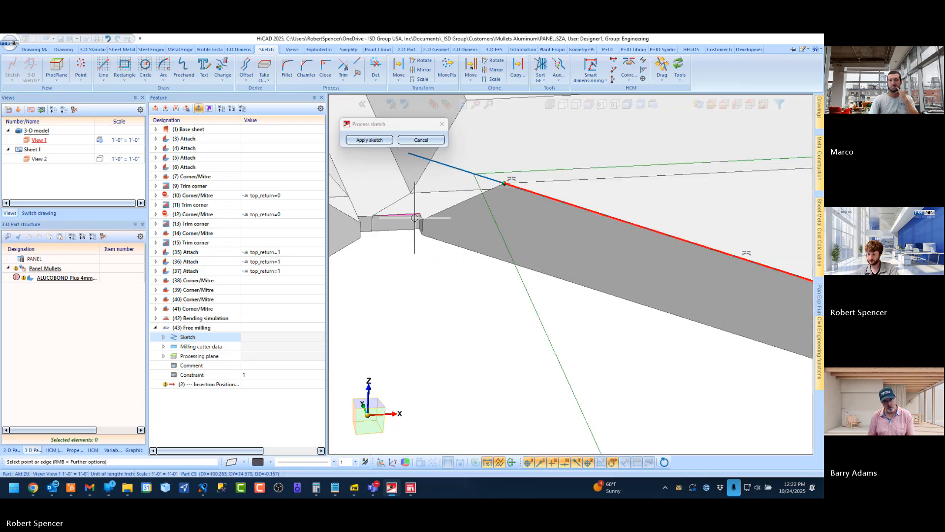
pyautogui.scroll(-4, 437, 217)
pyautogui.scroll(1, 436, 217)
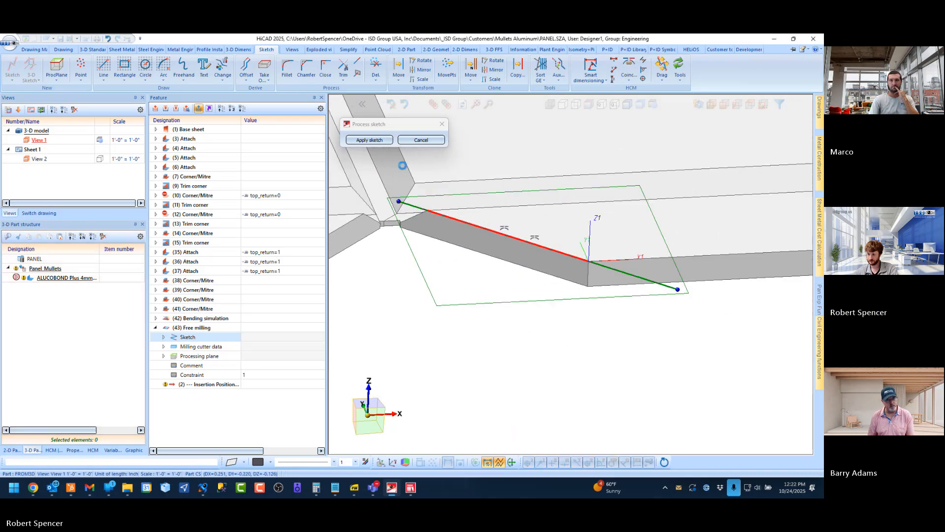
pyautogui.click(384, 140)
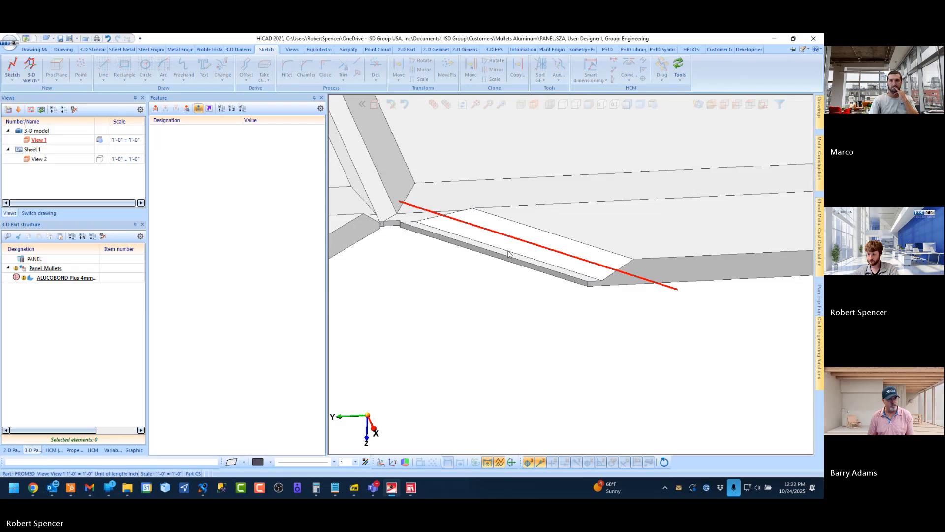
pyautogui.scroll(-3, 546, 305)
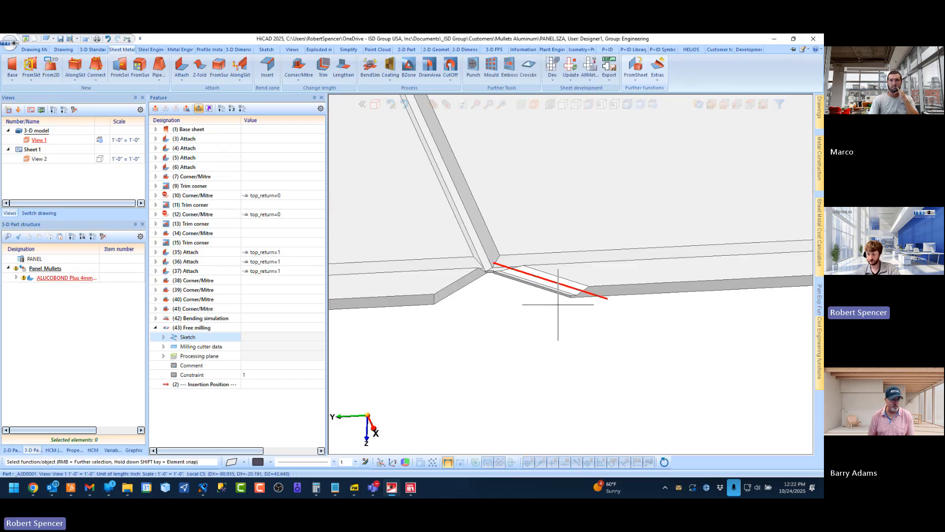
# Examine the free-milled groove and the mitred flange corner of the unfolded panel from several angles
pyautogui.click(155, 328)
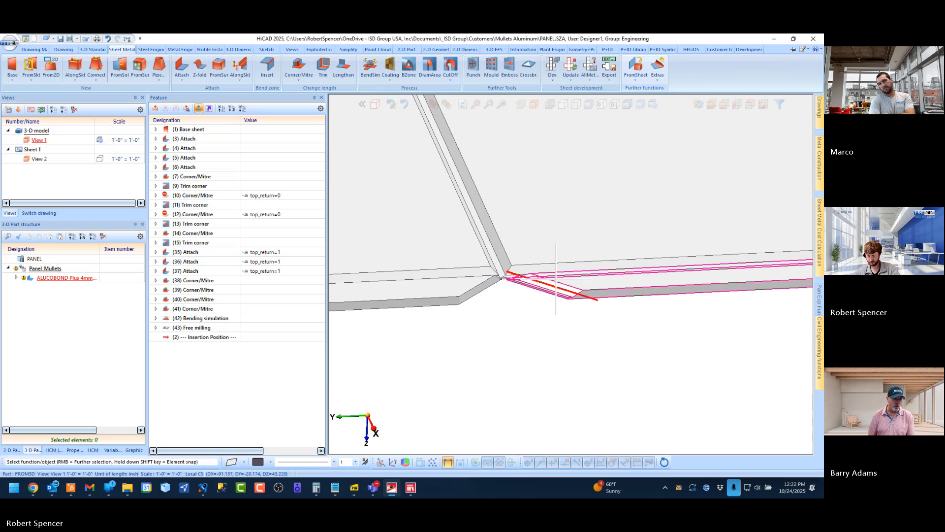
pyautogui.click(58, 268)
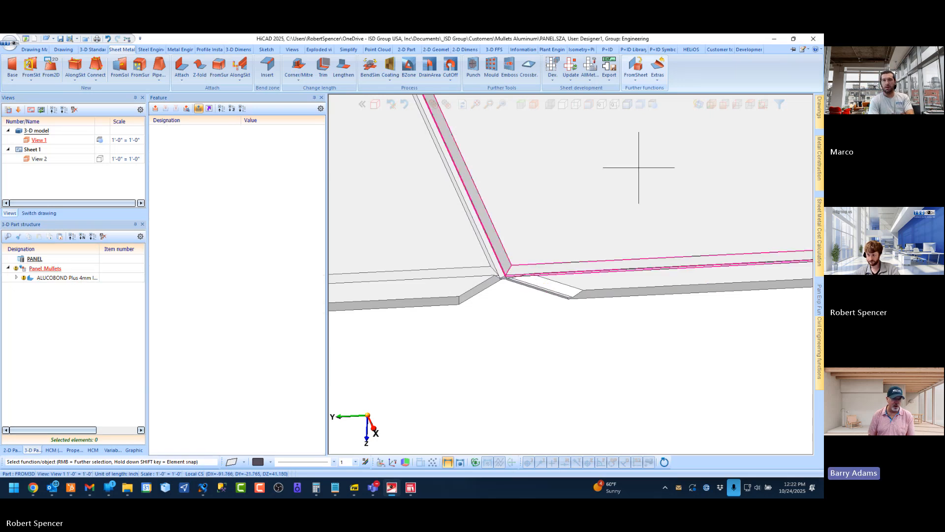
pyautogui.moveTo(580, 270); pyautogui.dragTo(538, 291, button='middle')
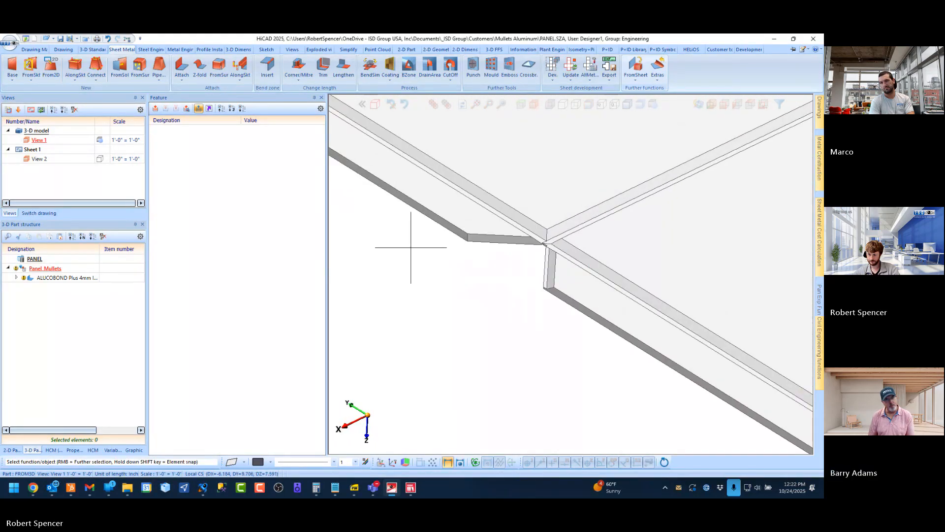
pyautogui.scroll(2, 544, 258)
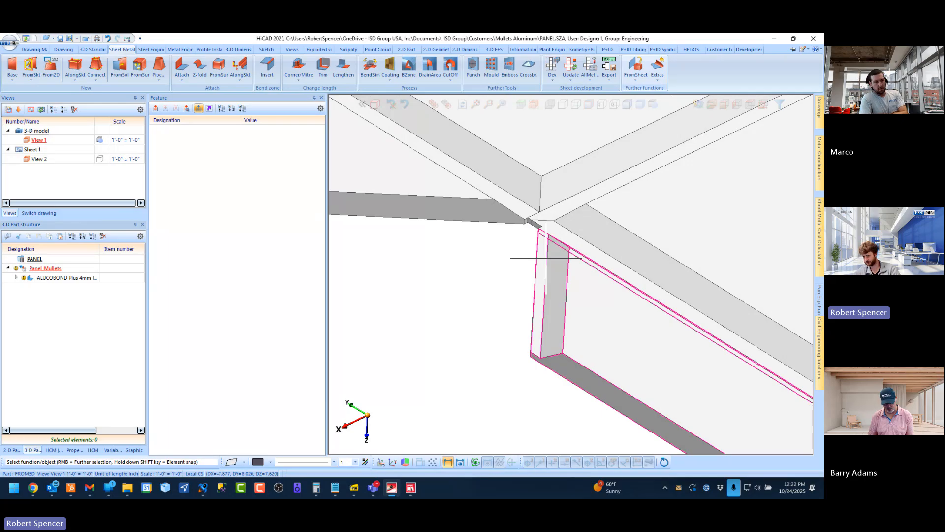
pyautogui.scroll(-5, 544, 258)
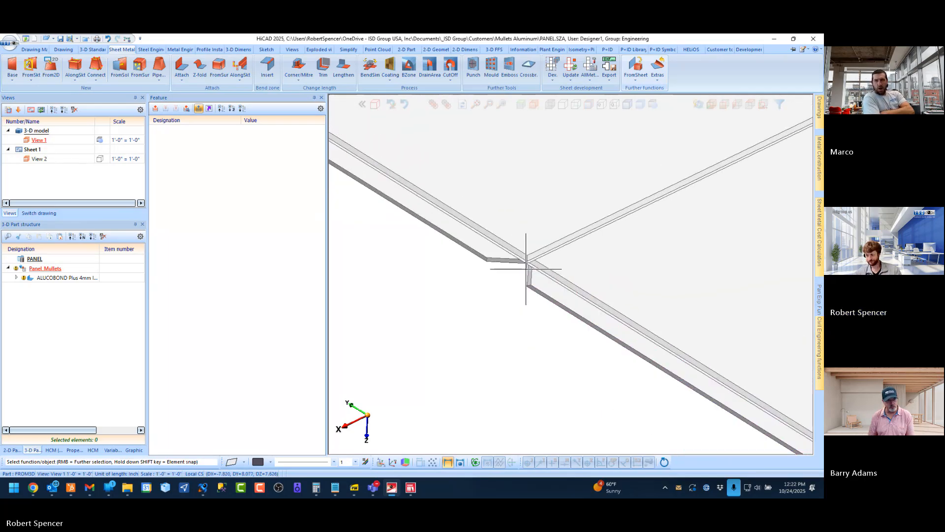
pyautogui.scroll(3, 526, 268)
pyautogui.click(658, 69)
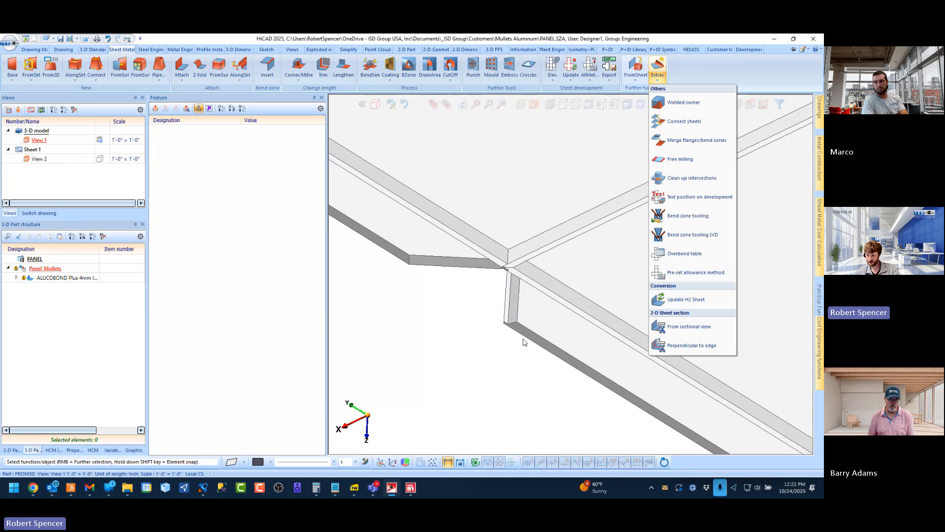
pyautogui.click(483, 316)
pyautogui.scroll(-5, 474, 291)
pyautogui.scroll(1, 419, 233)
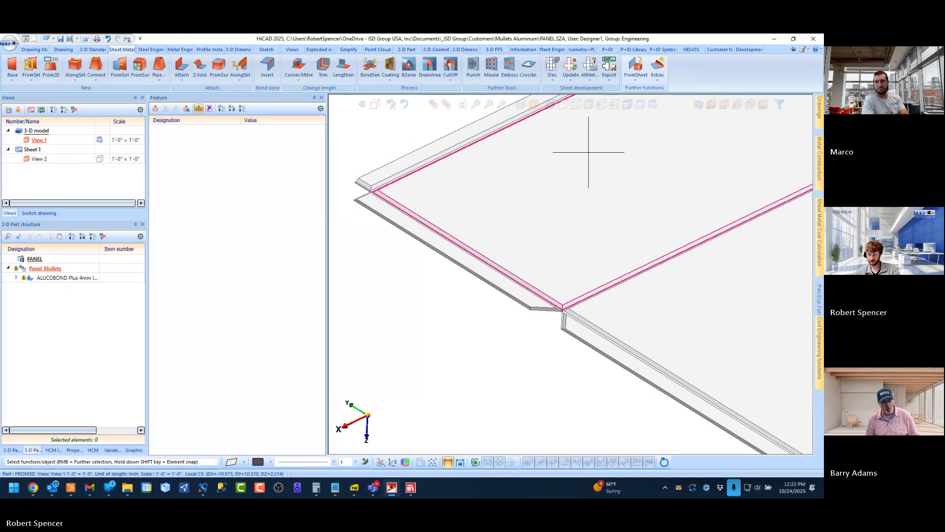
pyautogui.click(658, 67)
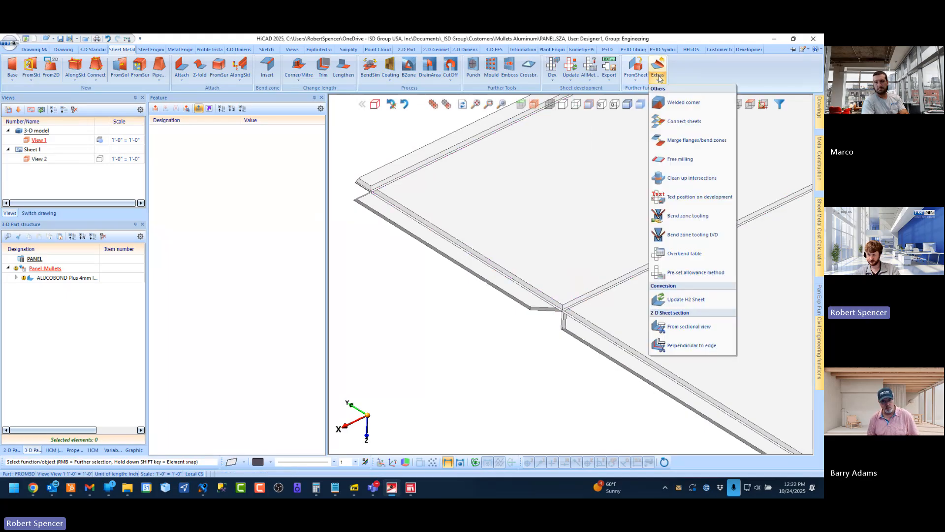
pyautogui.click(698, 163)
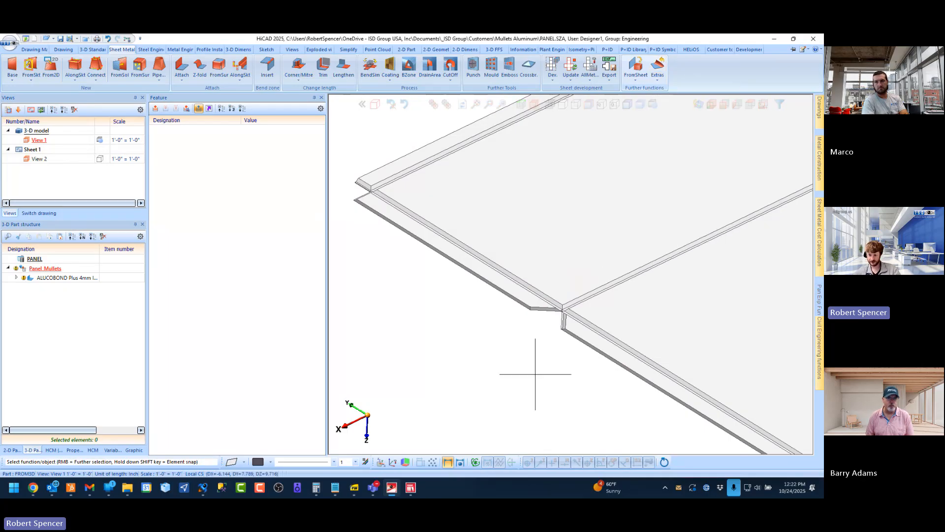
# Delete the Bending simulation and Free milling features from the ALUCOBOND Plus 4mm sheet
pyautogui.click(71, 277)
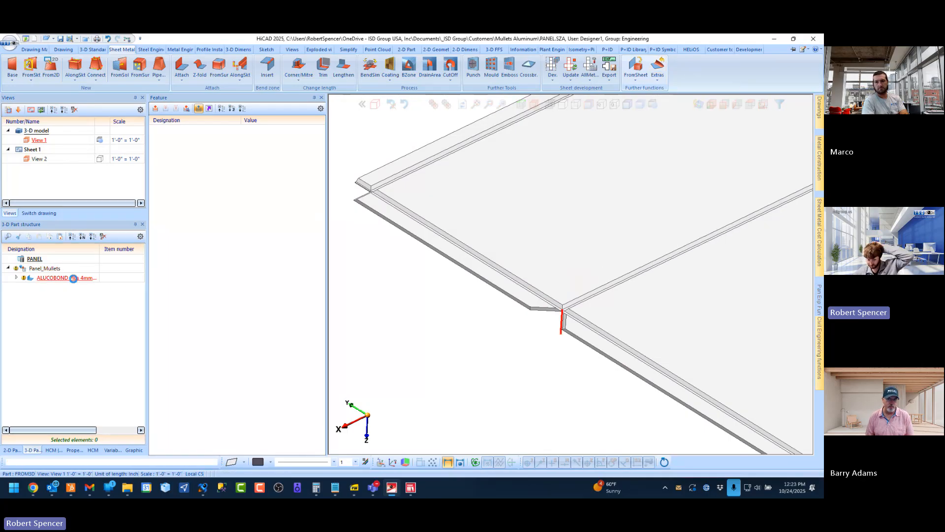
pyautogui.scroll(2, 565, 321)
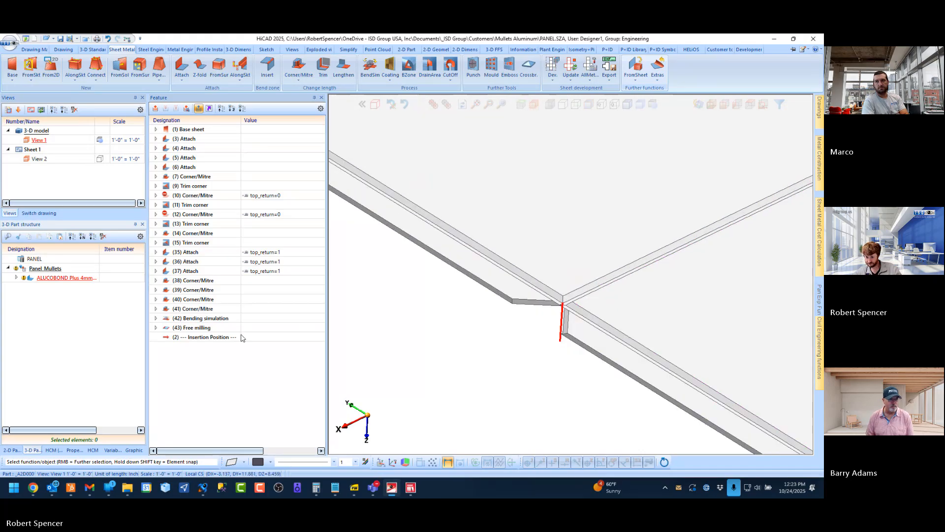
pyautogui.click(206, 325)
pyautogui.keyDown('ctrl'); pyautogui.click(207, 319); pyautogui.keyUp('ctrl')
pyautogui.rightClick(206, 317)
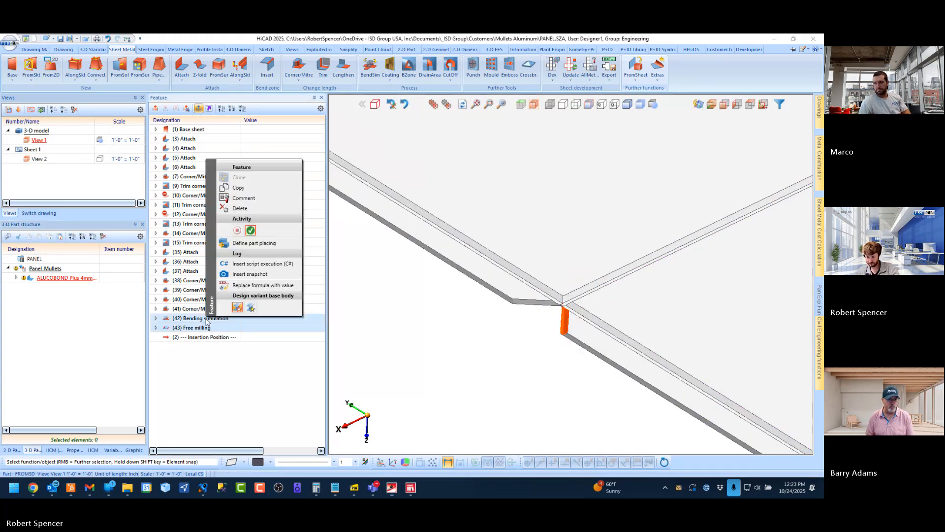
pyautogui.click(239, 208)
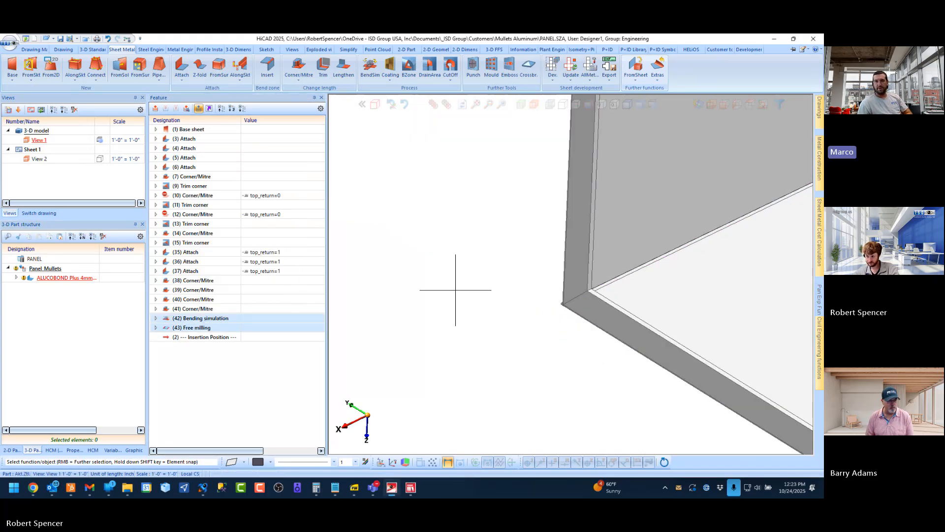
pyautogui.click(712, 104)
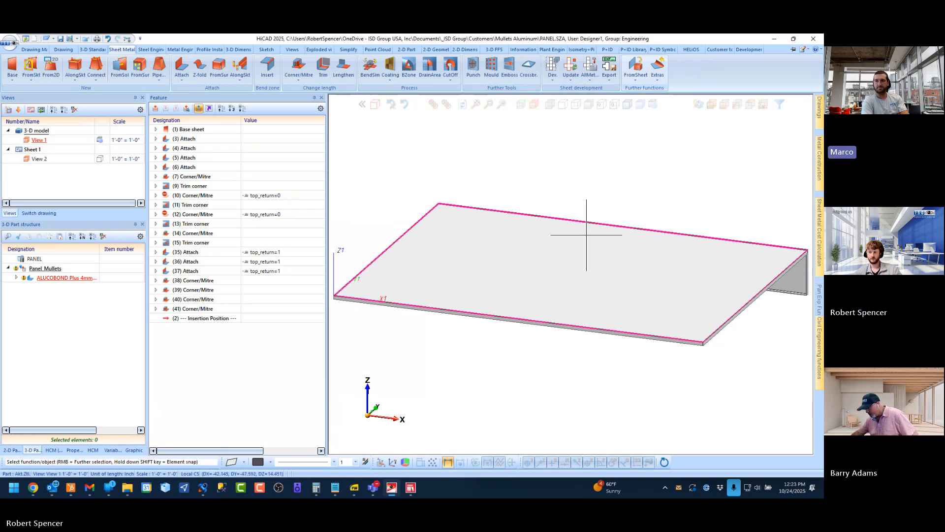
# Switch to CATEditor, search the catalogue for "groove", and open the Standard groove form table
pyautogui.click(411, 488)
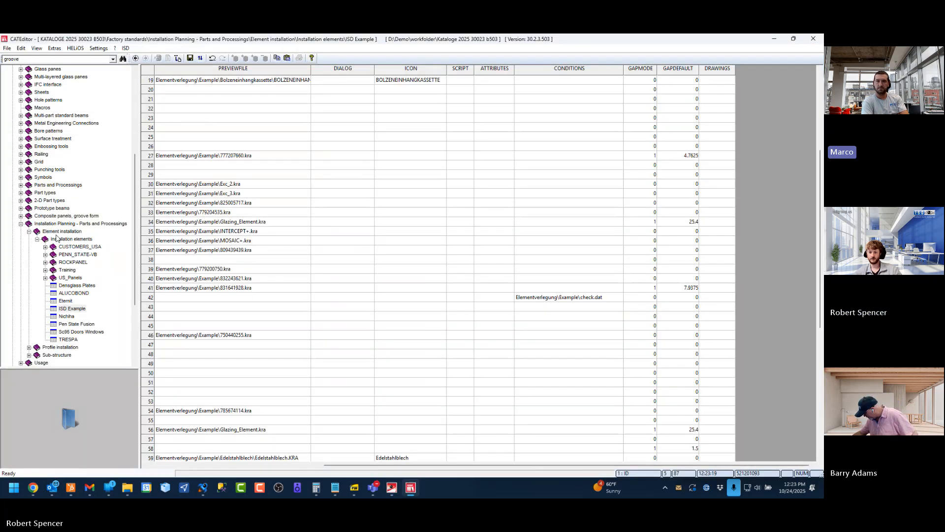
pyautogui.click(123, 59)
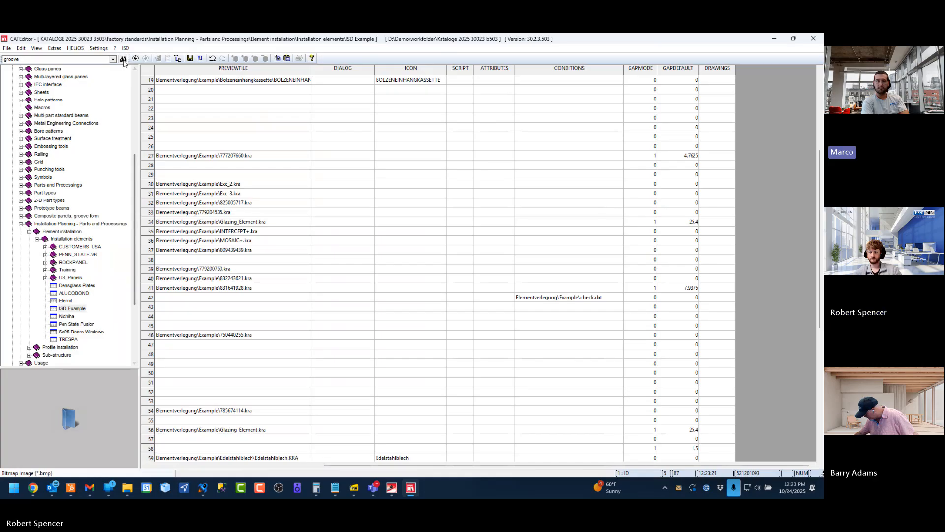
pyautogui.doubleClick(359, 274)
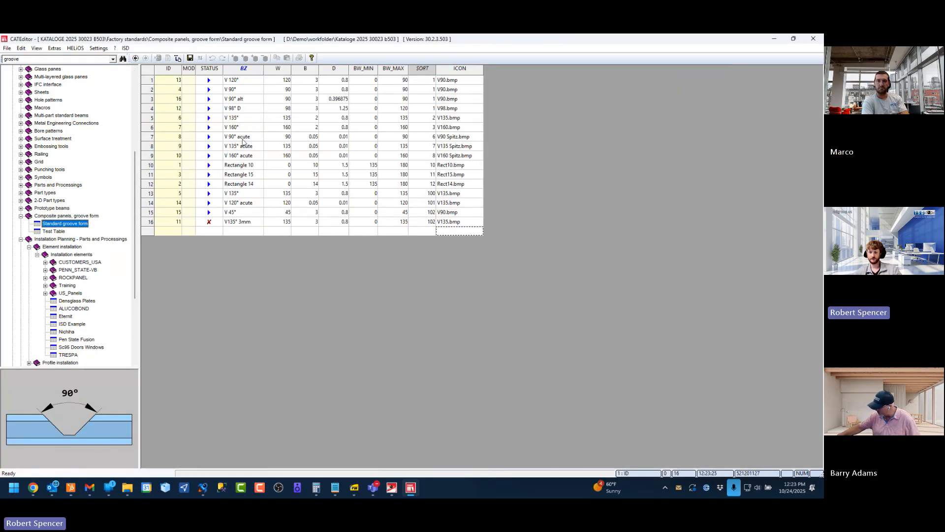
# Examine the Rectangle 10 and Rectangle 15 groove forms and the drawing explaining the parameters W, B and D
pyautogui.click(160, 166)
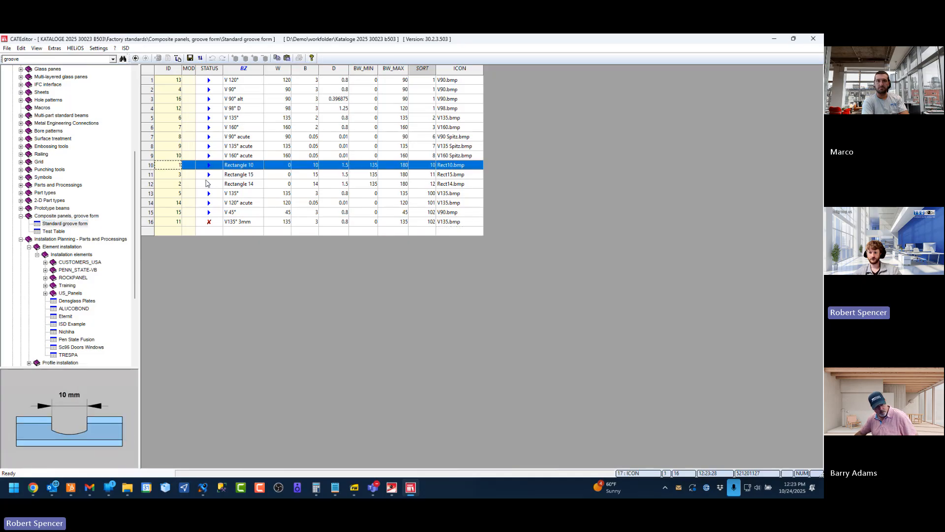
pyautogui.click(153, 174)
pyautogui.doubleClick(64, 449)
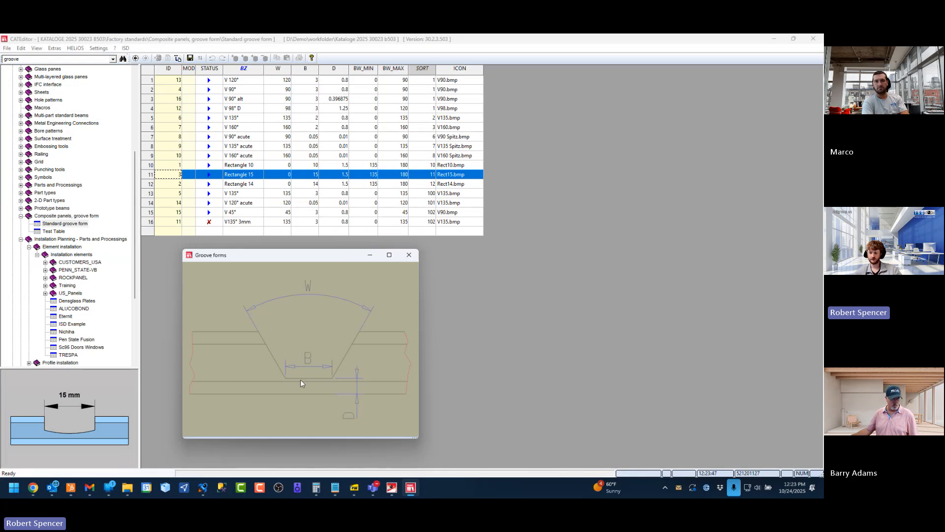
pyautogui.click(413, 260)
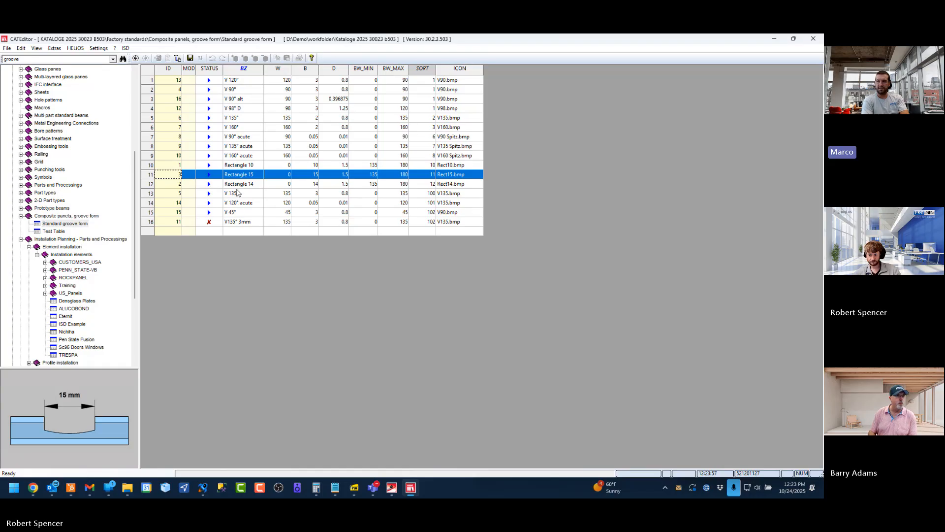
pyautogui.click(290, 280)
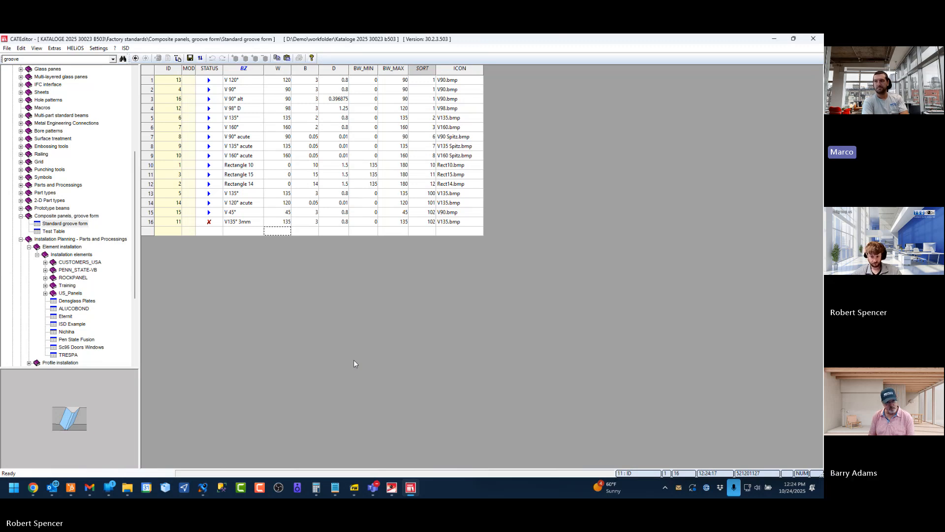
# Switch back to HiCAD and copy the formula top_return=1 from the Attach (37) feature
pyautogui.click(392, 488)
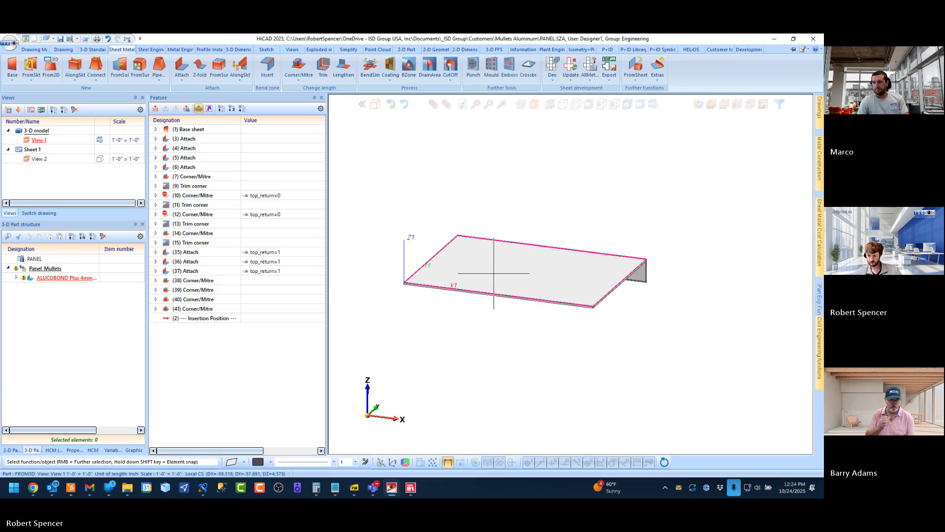
pyautogui.scroll(2, 566, 295)
pyautogui.moveTo(567, 301); pyautogui.dragTo(587, 352, button='middle')
pyautogui.moveTo(562, 261); pyautogui.dragTo(515, 228, button='middle')
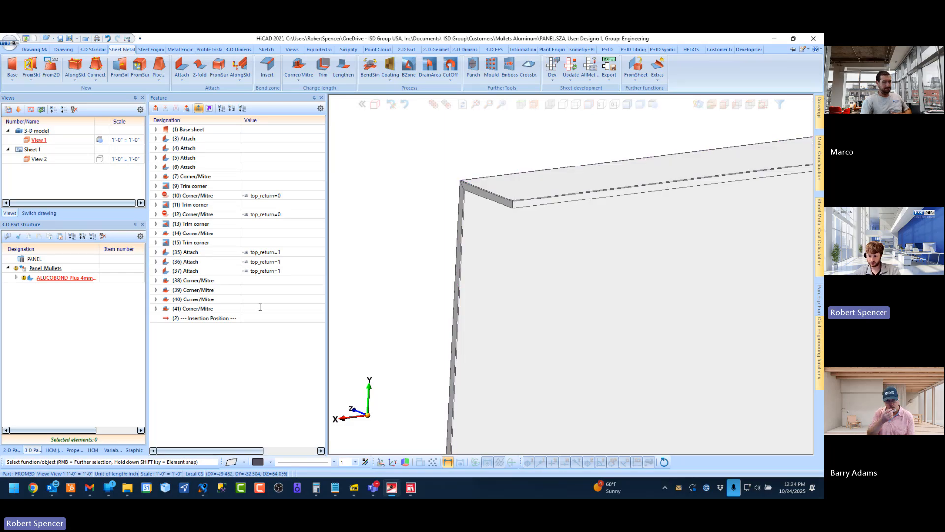
pyautogui.click(251, 270)
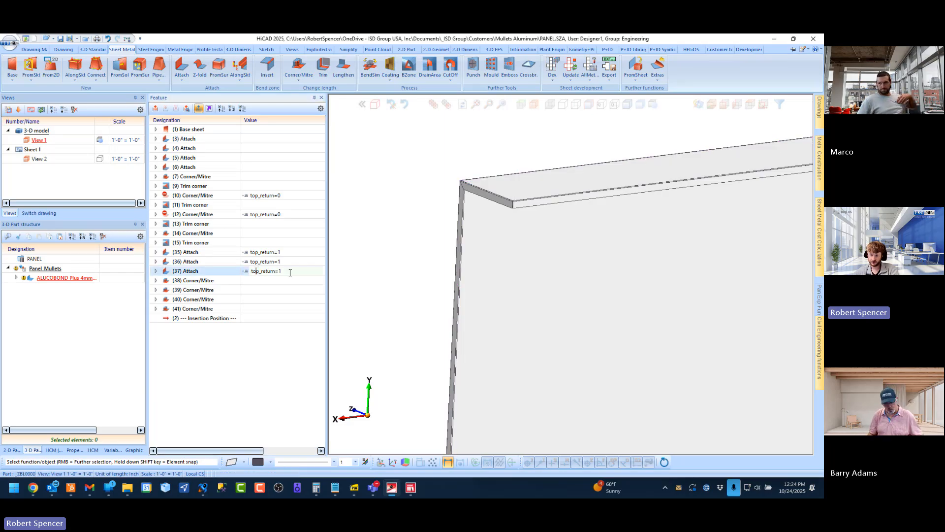
pyautogui.click(248, 270)
pyautogui.rightClick(272, 272)
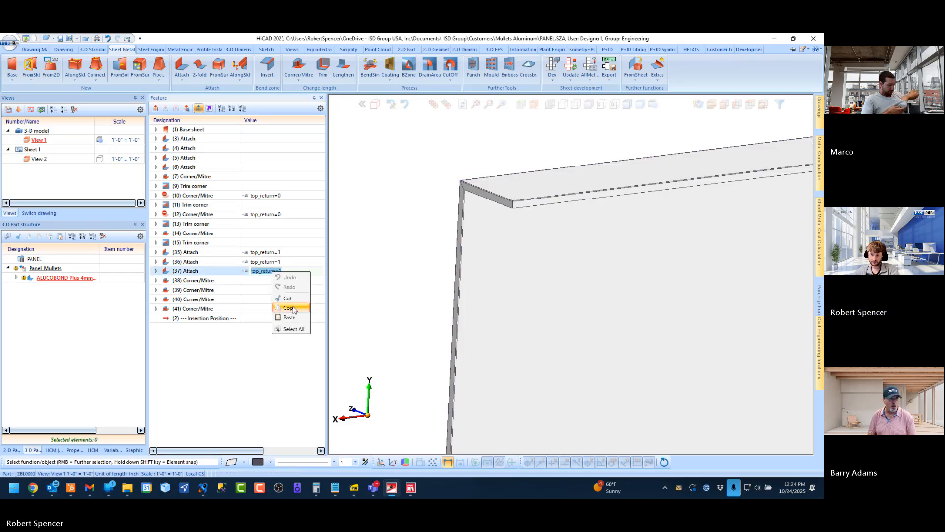
pyautogui.click(292, 308)
# Apply the formula top_return=1 to the four Corner/Mitre features 38 to 41
pyautogui.click(250, 280)
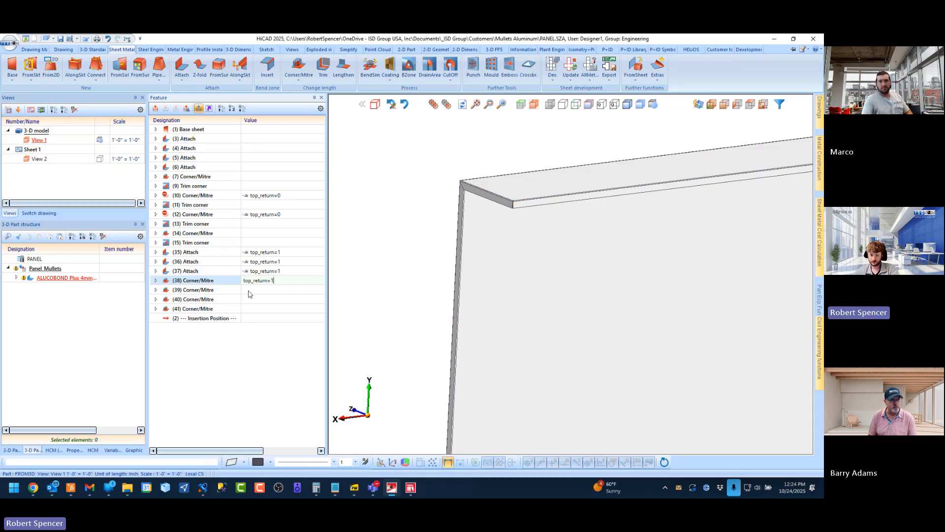
pyautogui.click(248, 292)
pyautogui.click(250, 291)
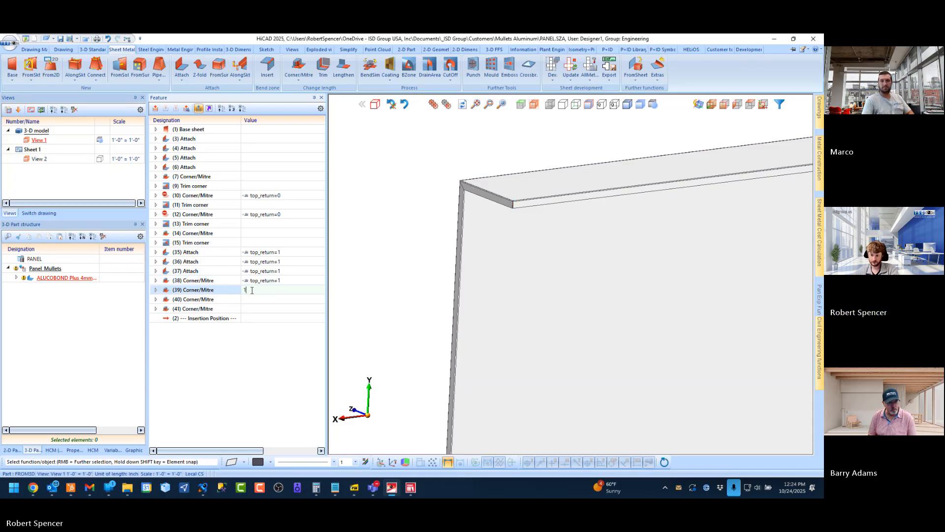
pyautogui.moveTo(250, 291); pyautogui.dragTo(243, 292)
pyautogui.hotkey('ctrl', 'v')
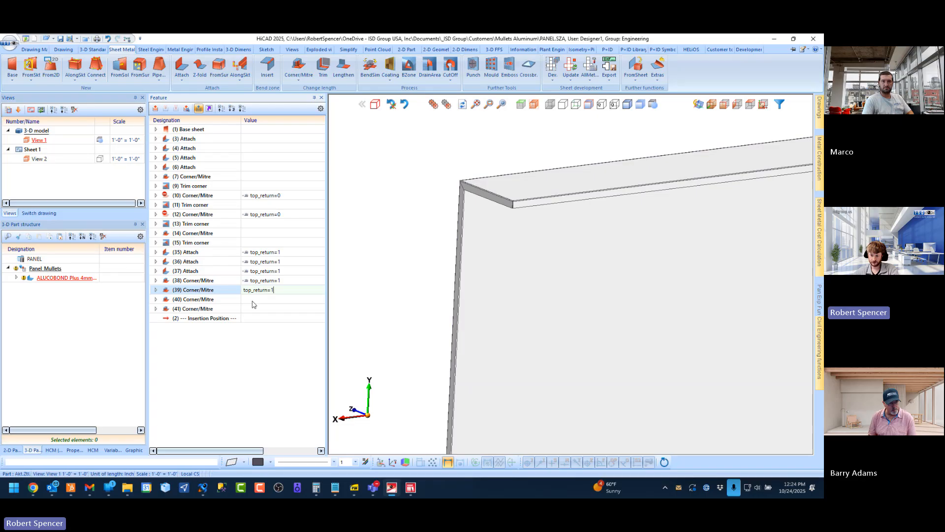
pyautogui.click(251, 299)
pyautogui.click(251, 300)
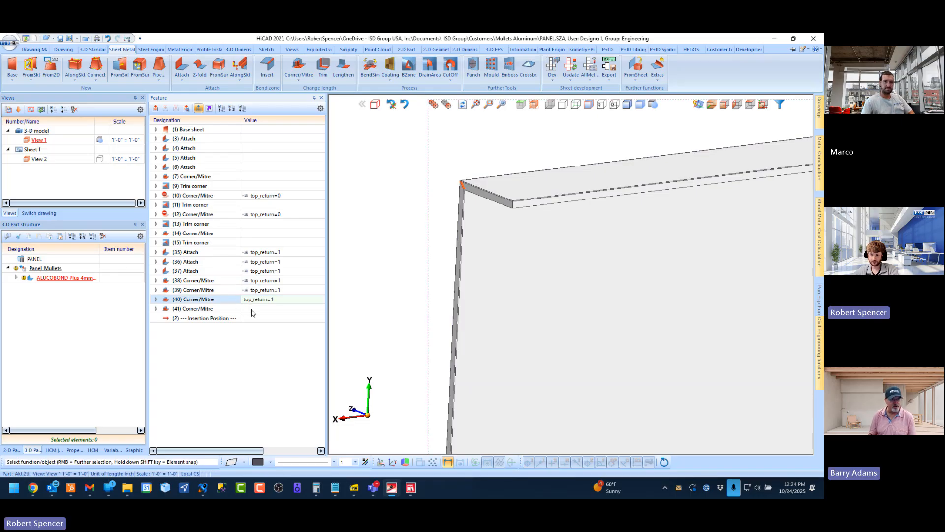
pyautogui.click(255, 308)
pyautogui.click(258, 308)
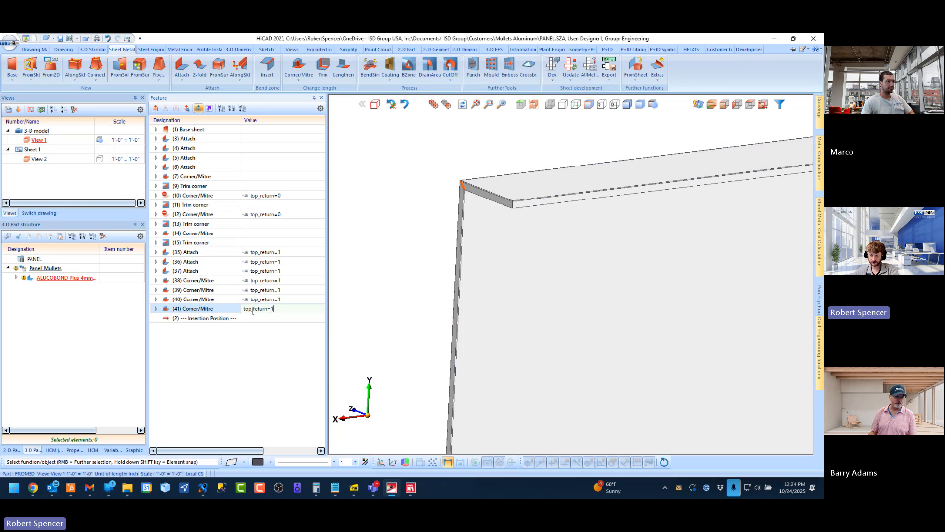
pyautogui.press('Return')
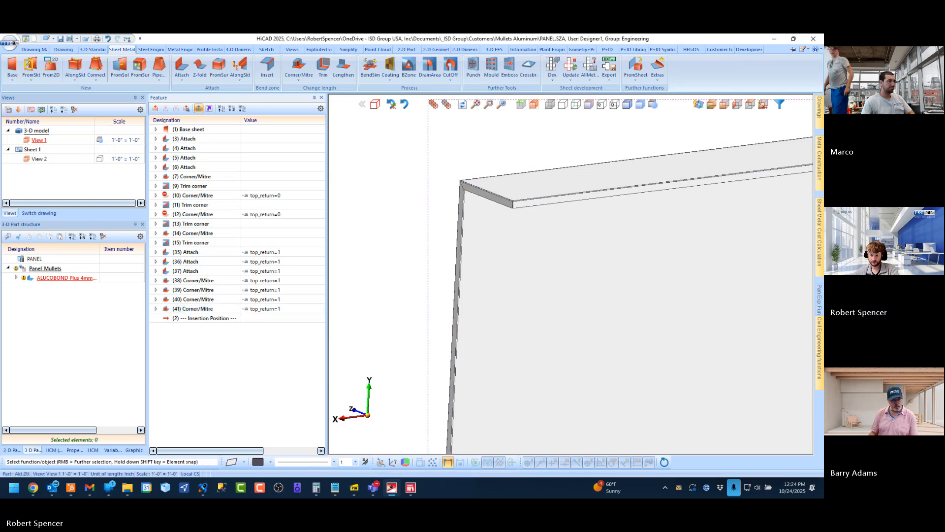
pyautogui.click(283, 309)
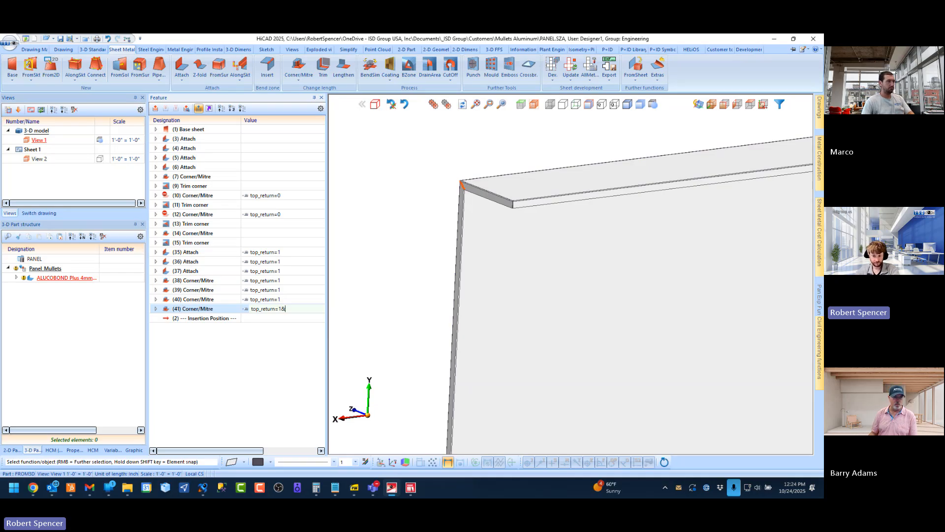
pyautogui.press('BackSpace')
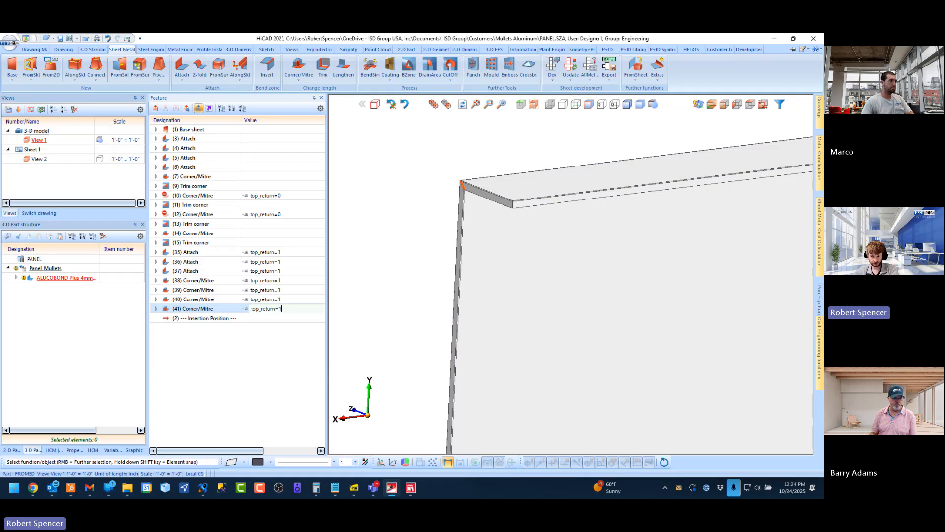
pyautogui.press('Return')
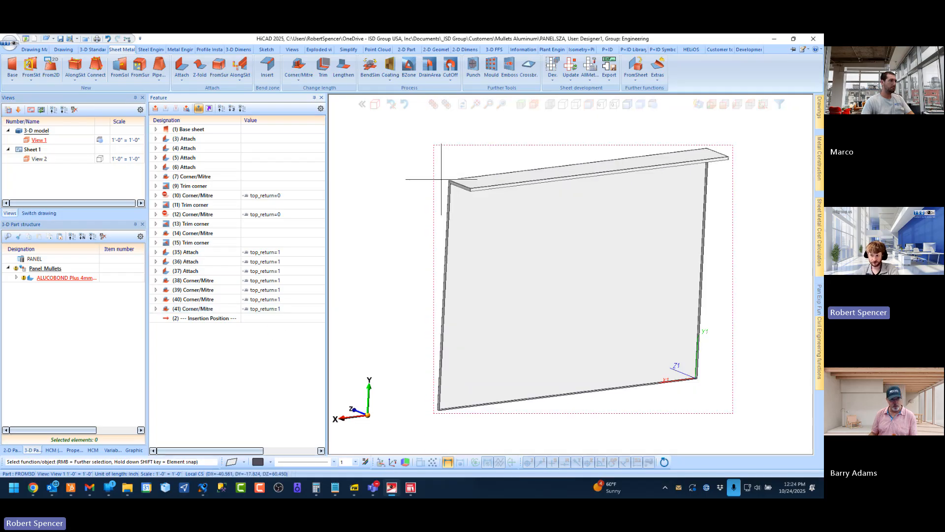
pyautogui.scroll(3, 472, 187)
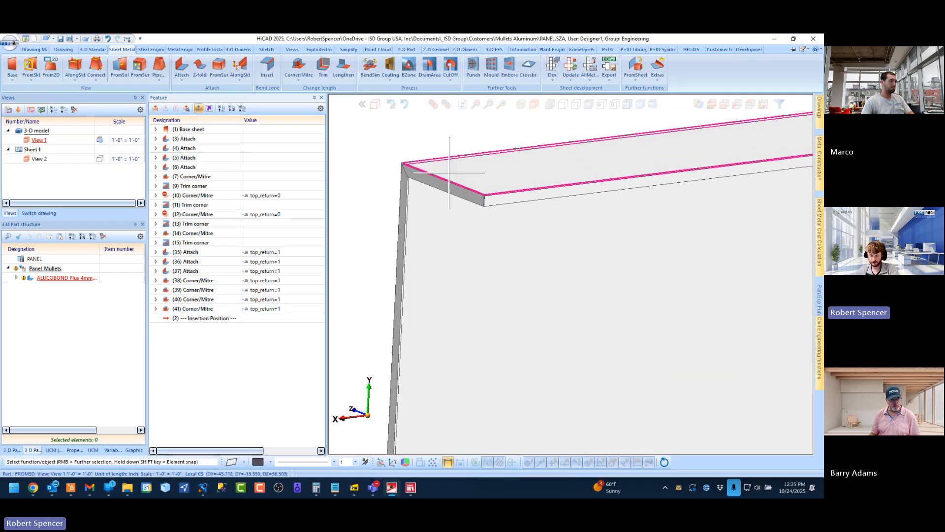
# Examine the flange bends and corner trims at both ends of the panel's top return
pyautogui.scroll(-1, 461, 178)
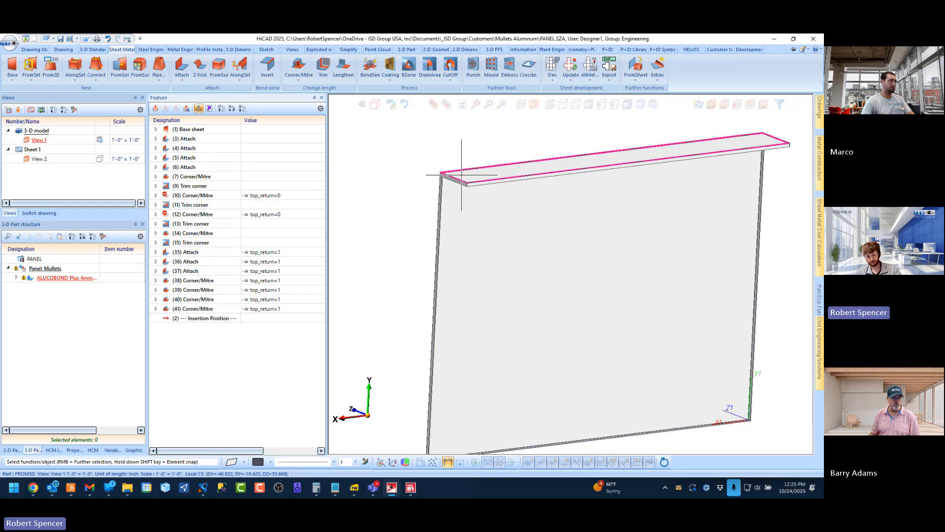
pyautogui.scroll(-3, 462, 187)
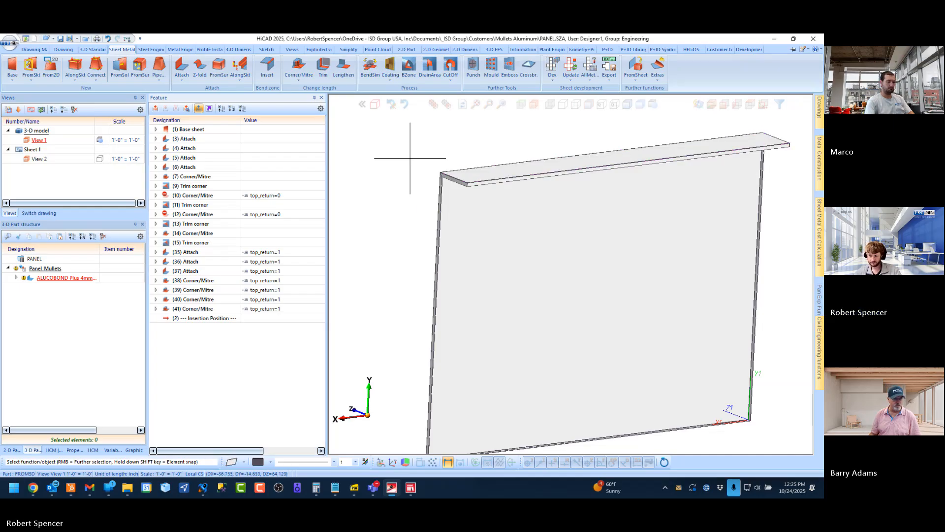
pyautogui.moveTo(471, 192); pyautogui.dragTo(536, 196, button='middle')
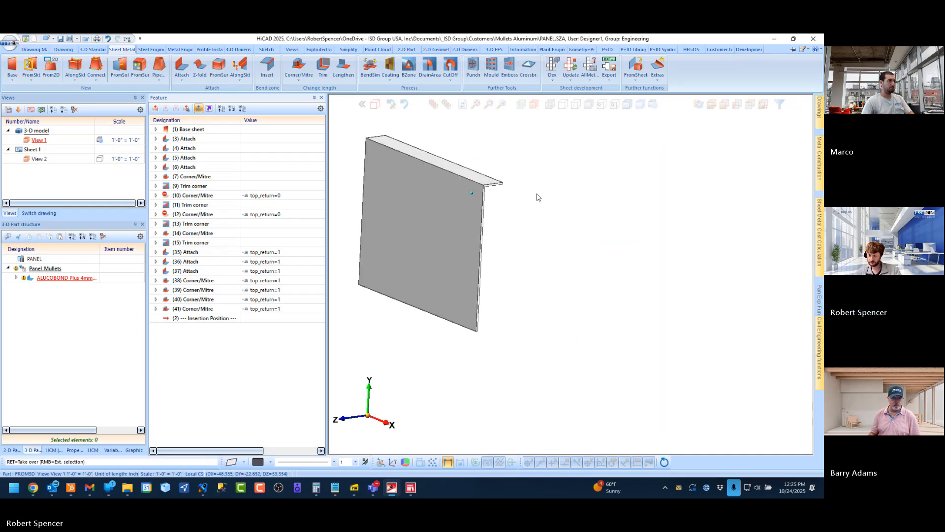
pyautogui.scroll(5, 490, 158)
pyautogui.scroll(2, 463, 209)
pyautogui.scroll(-2, 537, 220)
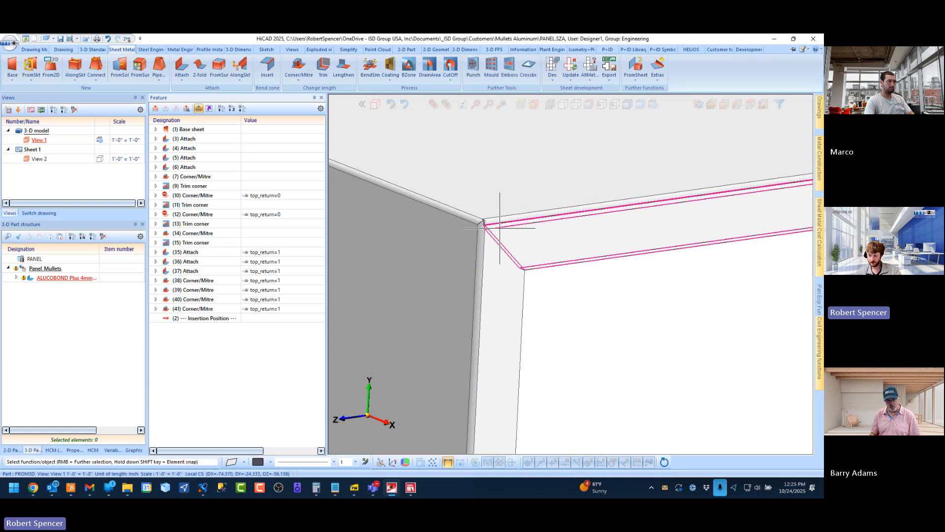
pyautogui.scroll(5, 485, 221)
pyautogui.scroll(-3, 435, 224)
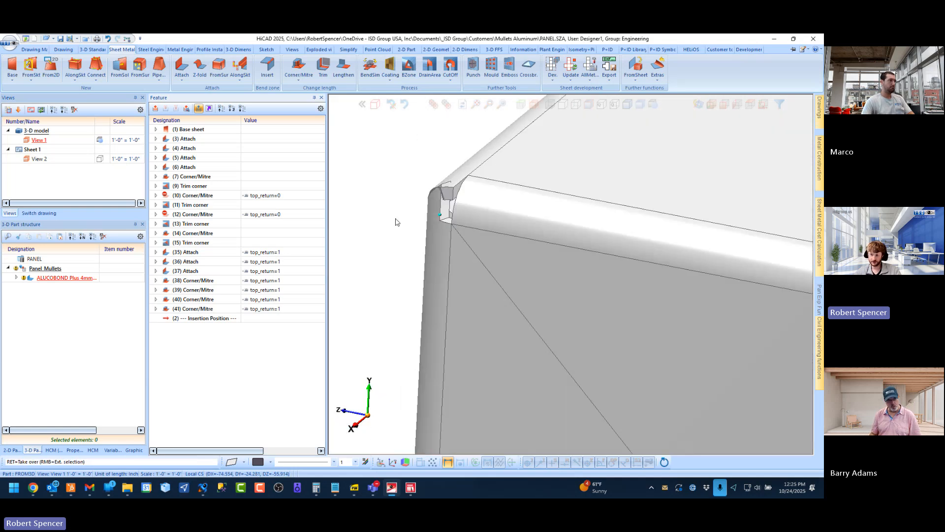
pyautogui.scroll(3, 394, 218)
pyautogui.scroll(-3, 397, 242)
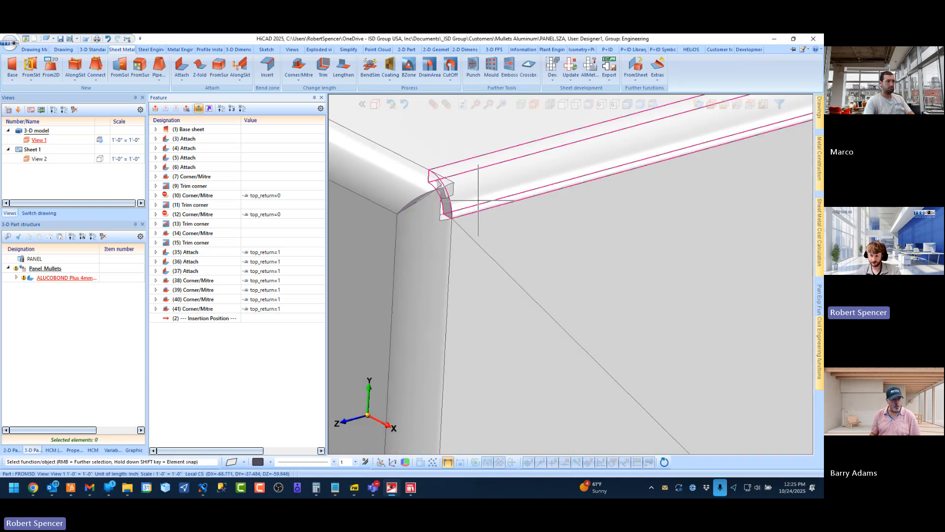
pyautogui.scroll(3, 409, 221)
pyautogui.scroll(2, 420, 205)
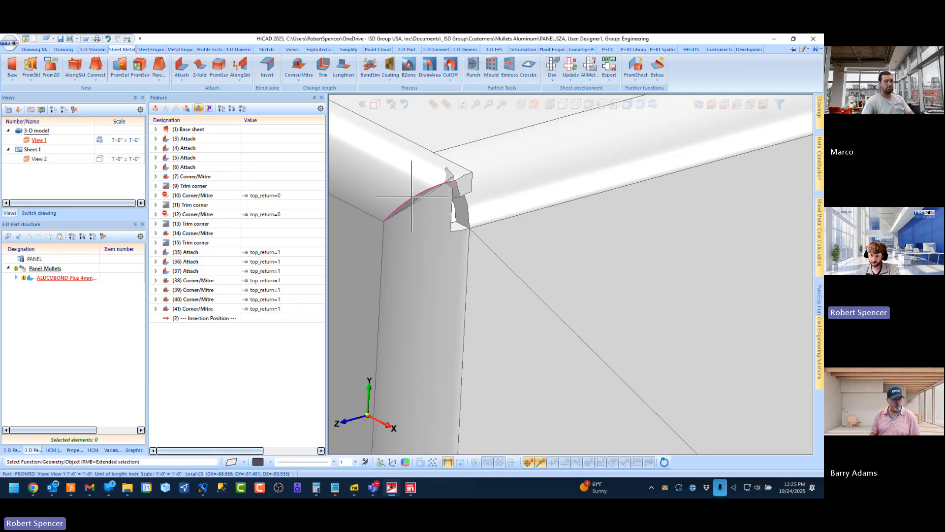
# Copy the formula top_return=0 from Corner/Mitre (10) and apply it to the Trim corner (11) feature
pyautogui.click(175, 205)
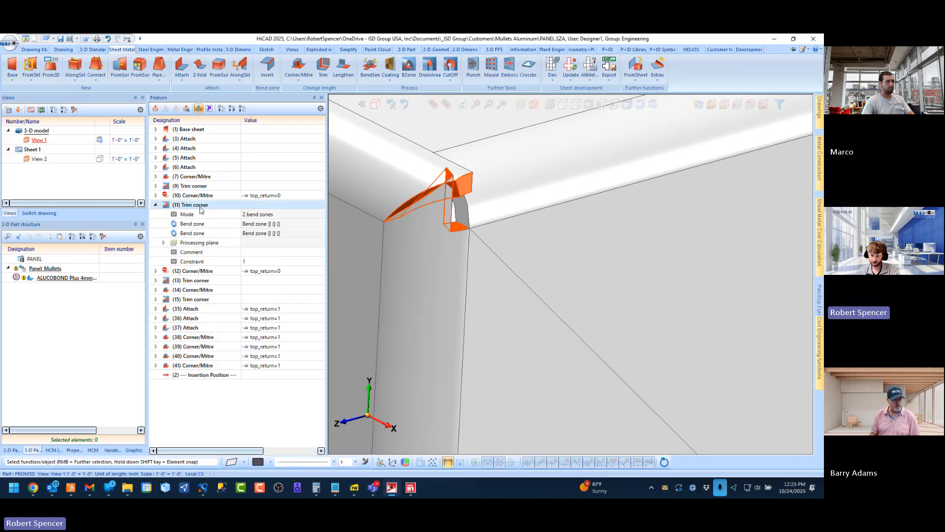
pyautogui.click(262, 195)
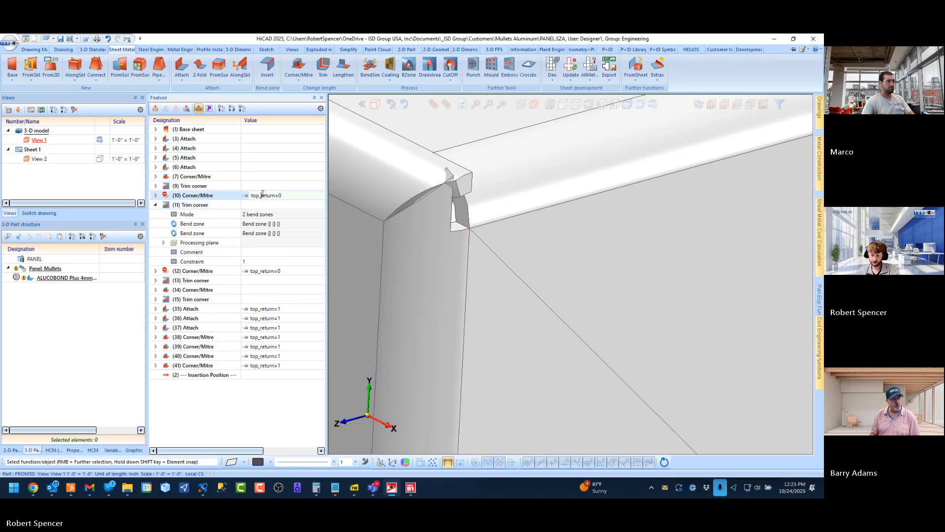
pyautogui.click(296, 196)
pyautogui.rightClick(260, 196)
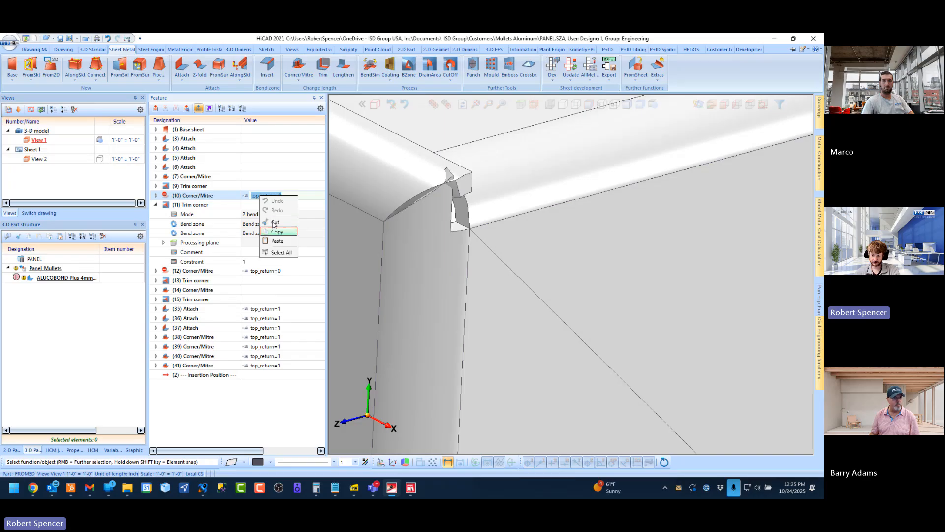
pyautogui.click(275, 230)
pyautogui.click(256, 205)
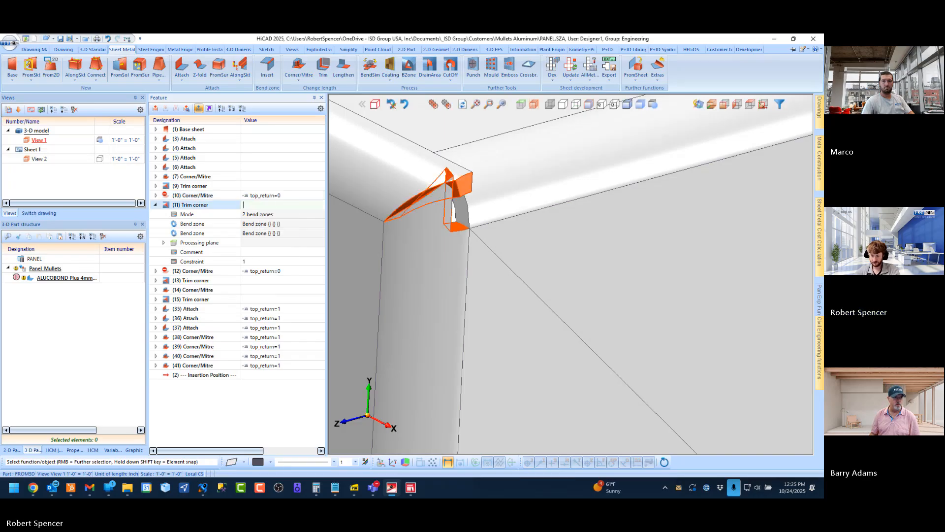
pyautogui.press('Return')
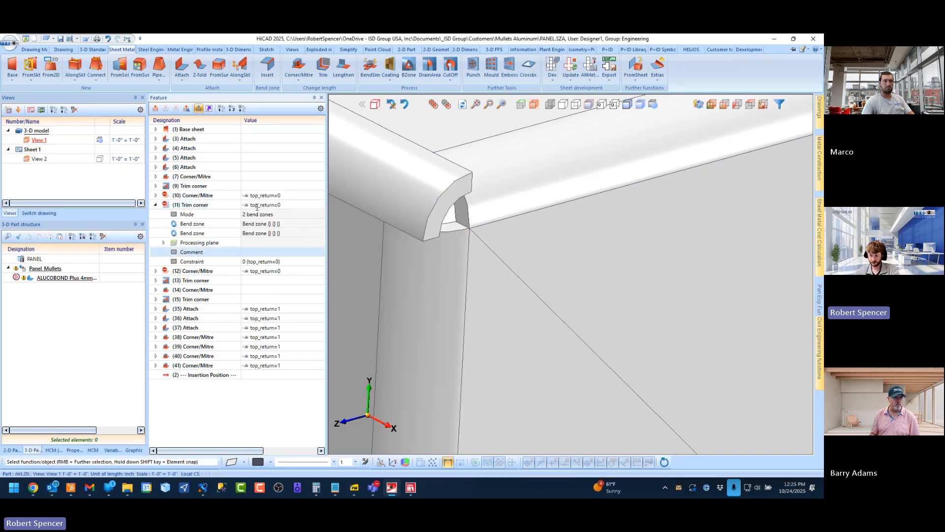
pyautogui.click(156, 205)
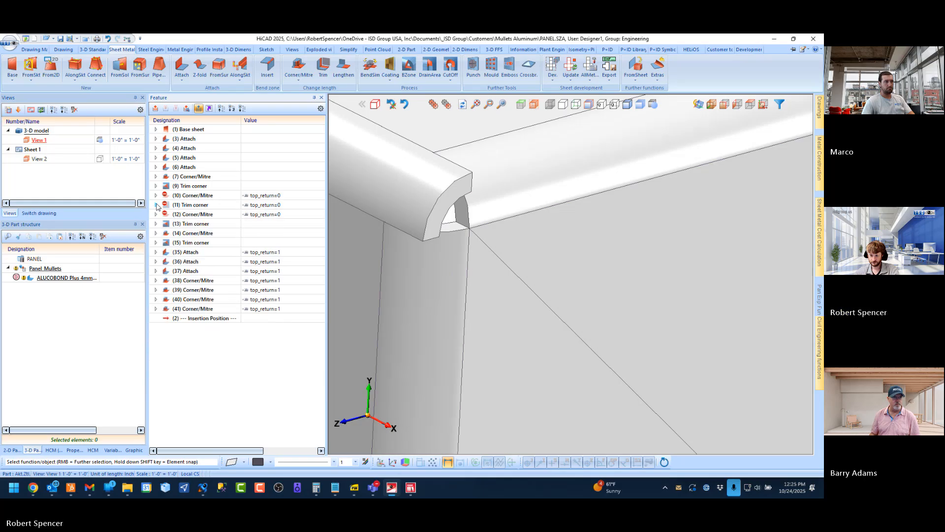
# Apply the formula top_return=0 to the Trim corner (13) feature at the other end of the top edge
pyautogui.scroll(-5, 597, 200)
pyautogui.scroll(5, 461, 158)
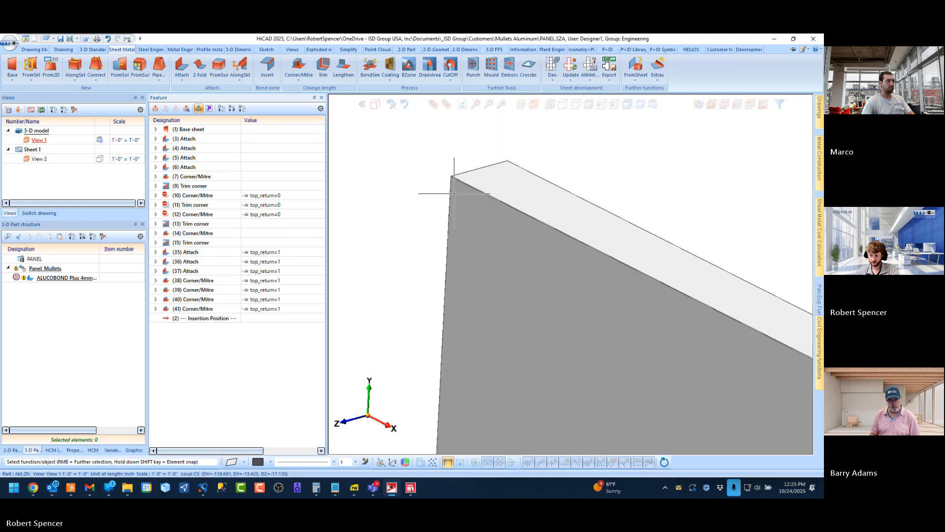
pyautogui.moveTo(460, 158); pyautogui.dragTo(547, 161, button='middle')
pyautogui.scroll(4, 458, 158)
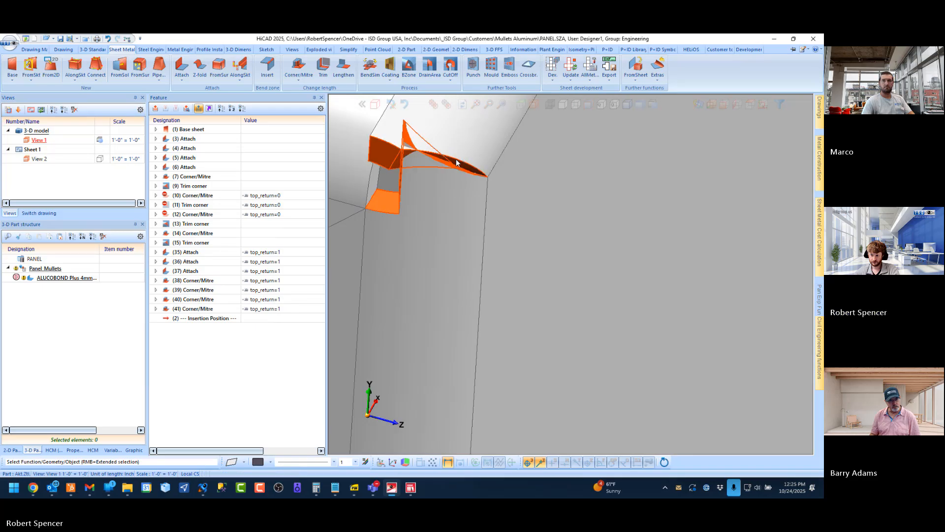
pyautogui.doubleClick(240, 225)
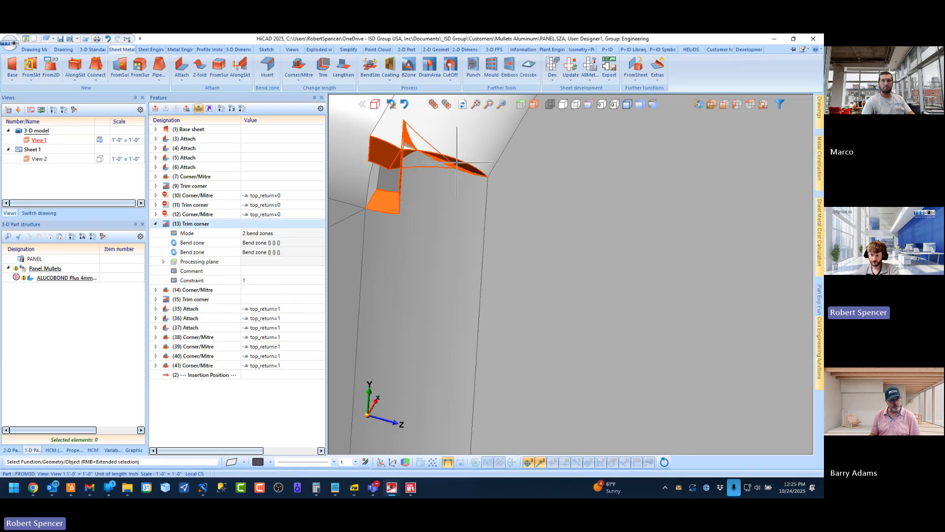
pyautogui.click(247, 225)
pyautogui.write('top_return=0)')
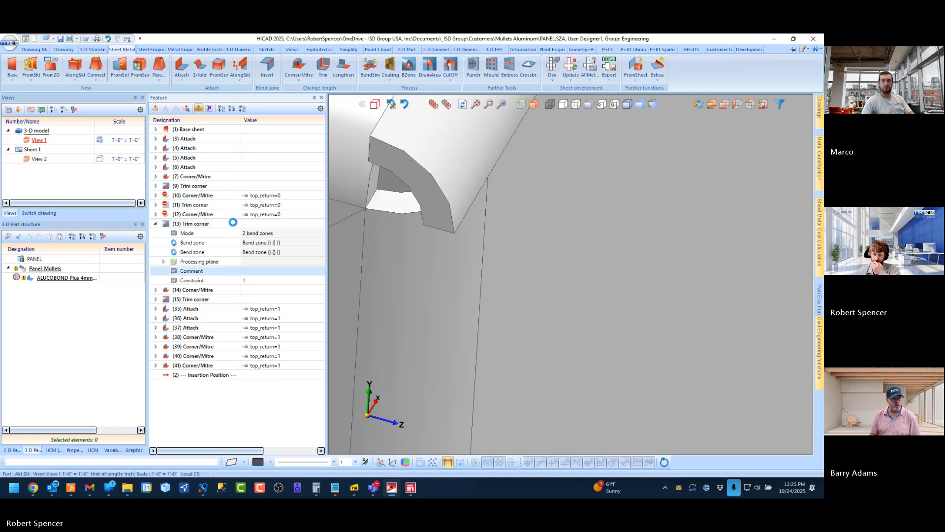
pyautogui.click(155, 224)
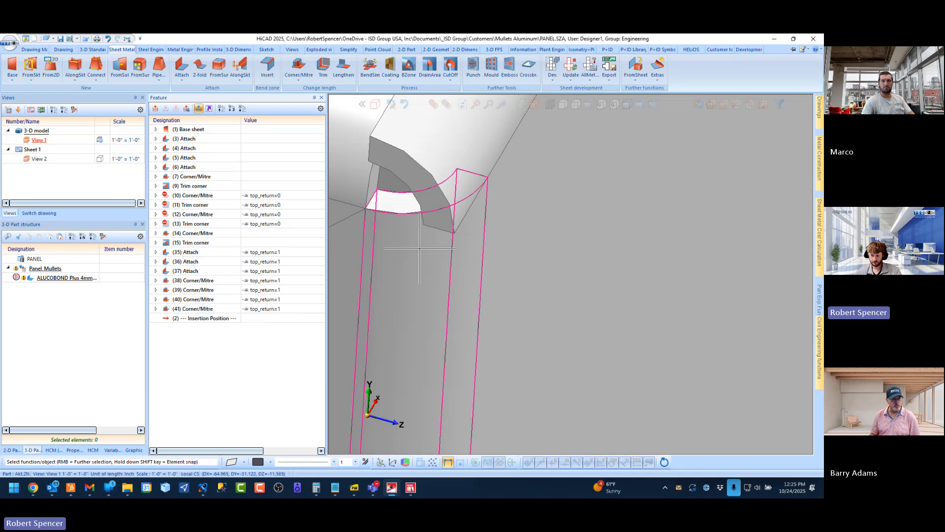
# Trim the upper corner with a three-bend-zone Trim corner using the return, top flange and vertical side bend zones
pyautogui.scroll(-3, 463, 274)
pyautogui.scroll(-3, 462, 272)
pyautogui.scroll(7, 459, 262)
pyautogui.scroll(-4, 524, 202)
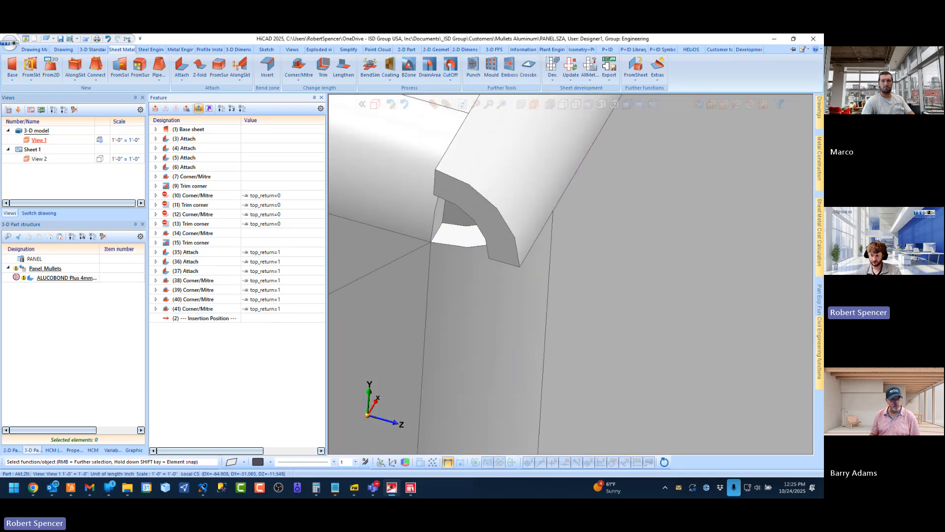
pyautogui.moveTo(523, 202); pyautogui.dragTo(576, 184, button='middle')
pyautogui.scroll(-3, 422, 239)
pyautogui.scroll(3, 485, 215)
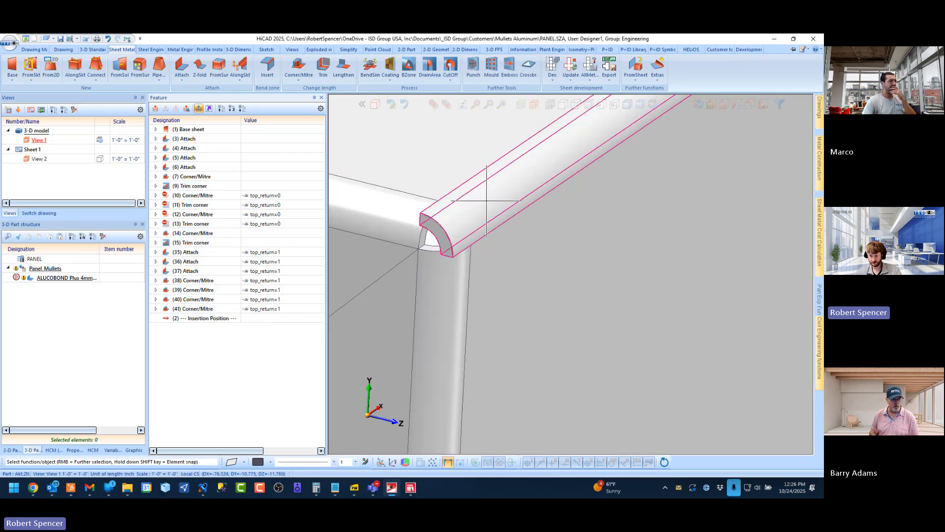
pyautogui.click(451, 74)
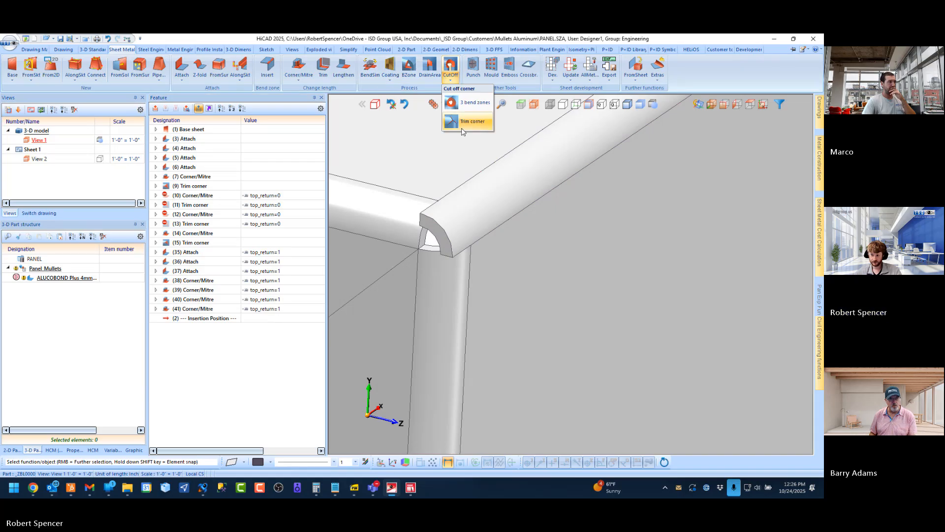
pyautogui.click(466, 122)
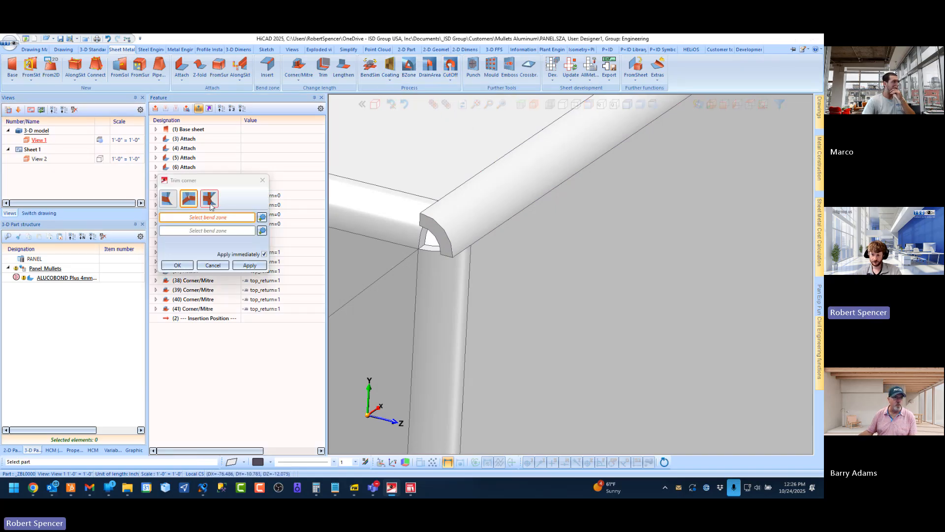
pyautogui.click(210, 205)
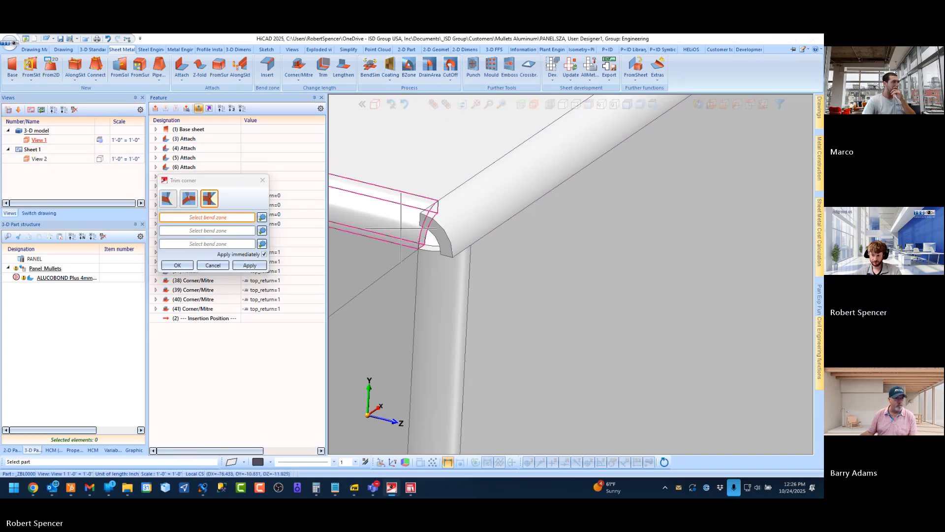
pyautogui.click(340, 214)
pyautogui.click(505, 199)
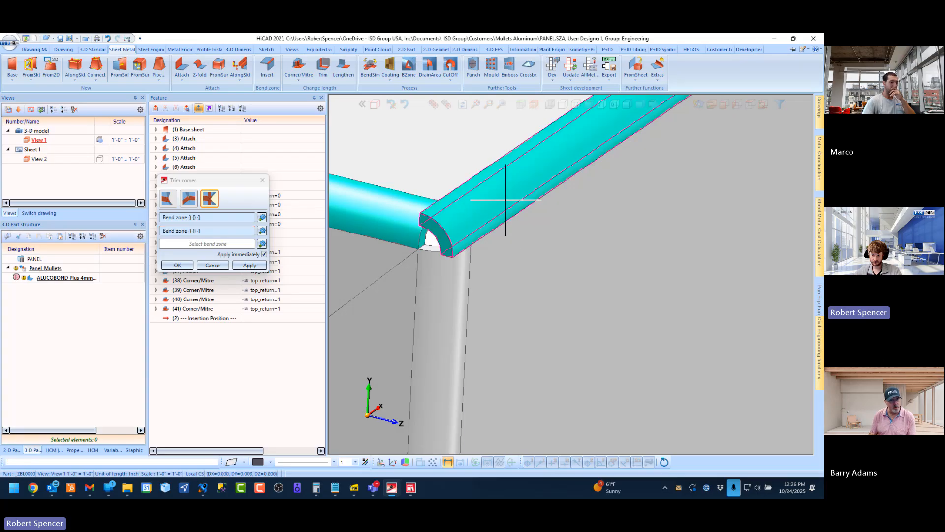
pyautogui.click(454, 301)
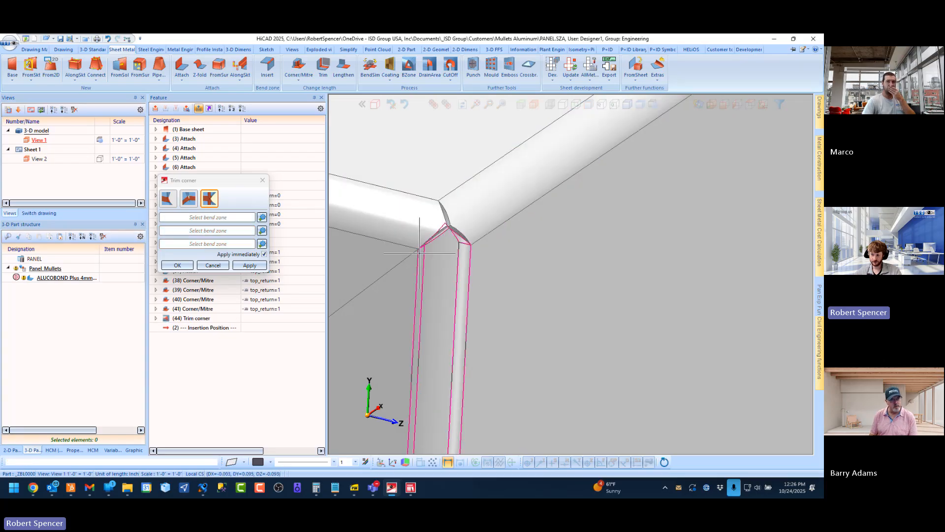
pyautogui.click(182, 266)
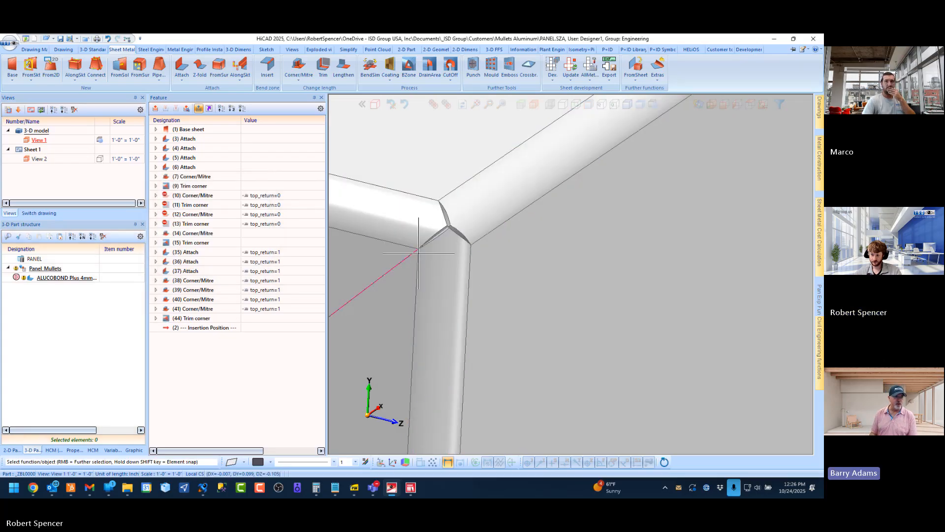
# Set the formula of the Trim corner (44) feature to top_return=1
pyautogui.click(231, 319)
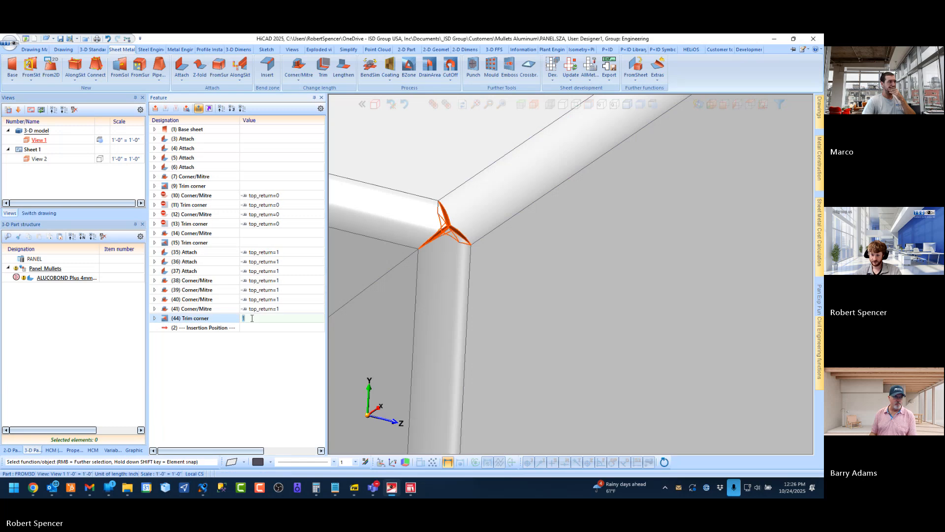
pyautogui.write('top')
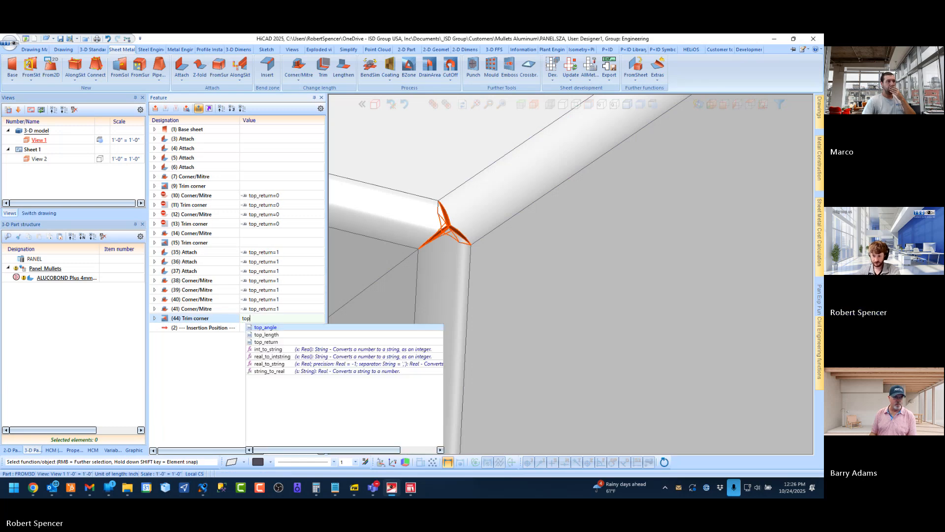
pyautogui.press('Down')
pyautogui.press('Down')
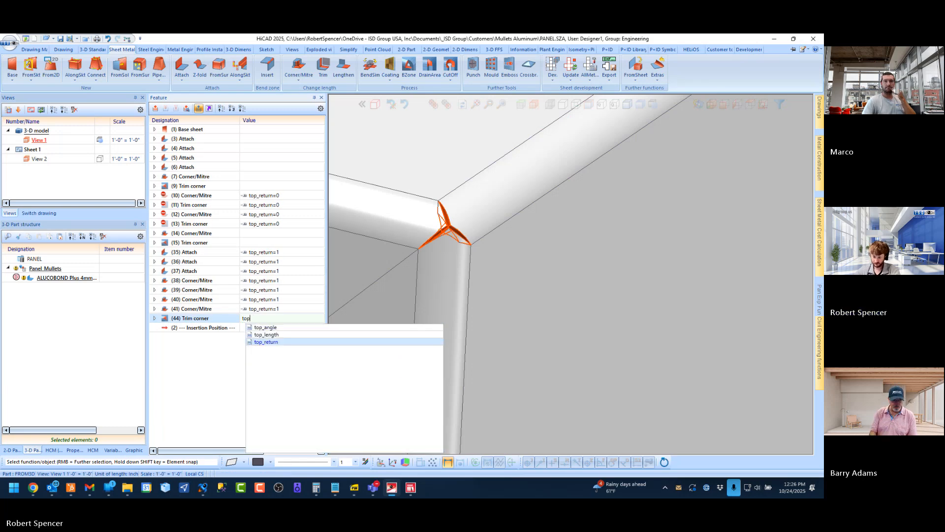
pyautogui.press('Return')
pyautogui.write('=')
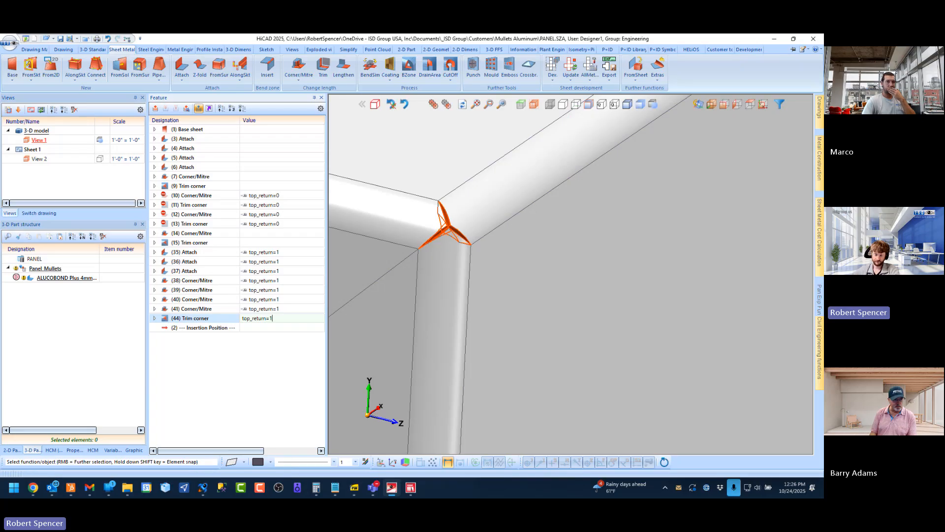
pyautogui.write('1')
pyautogui.click(248, 326)
# Trim the opposite upper corner with a three-bend-zone Trim corner using the vertical side, top flange and return bend zones
pyautogui.scroll(-10, 409, 285)
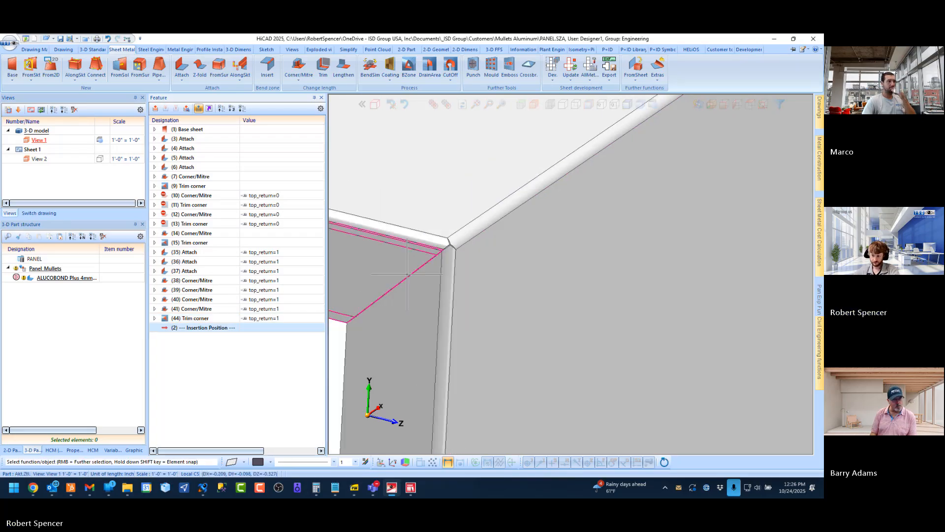
pyautogui.scroll(10, 487, 266)
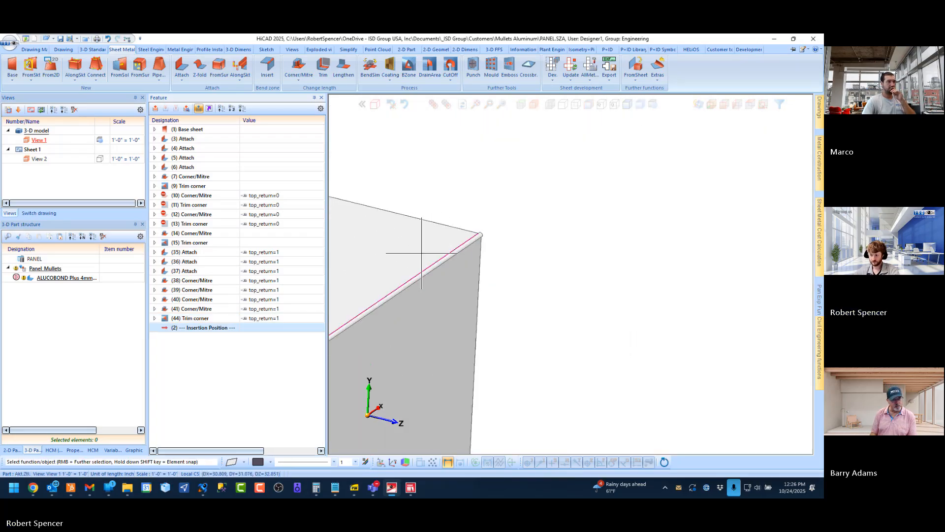
pyautogui.moveTo(476, 224); pyautogui.dragTo(390, 218, button='middle')
pyautogui.scroll(4, 492, 223)
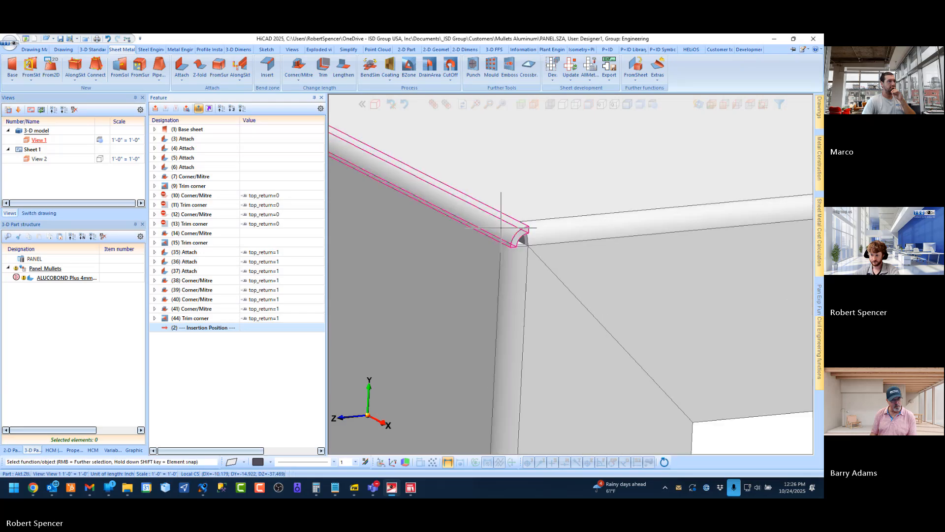
pyautogui.click(448, 77)
pyautogui.click(466, 113)
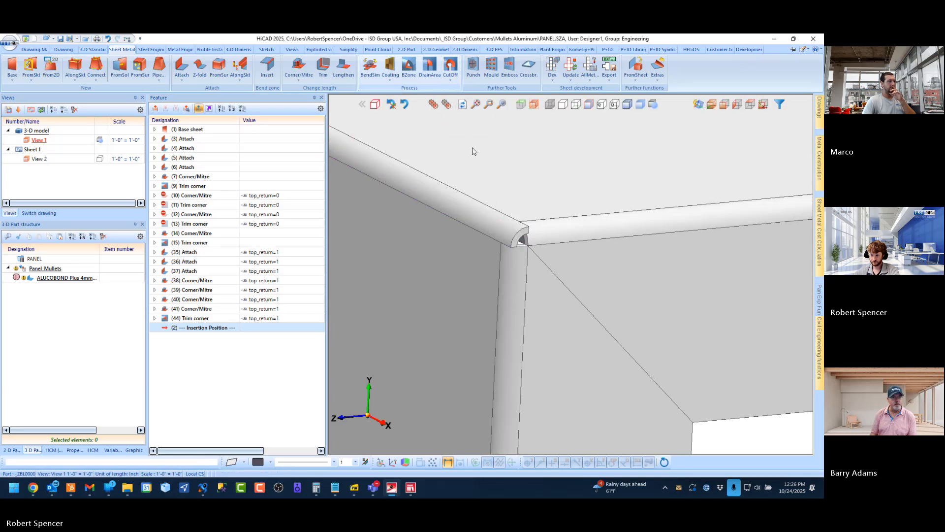
pyautogui.click(516, 266)
pyautogui.click(547, 235)
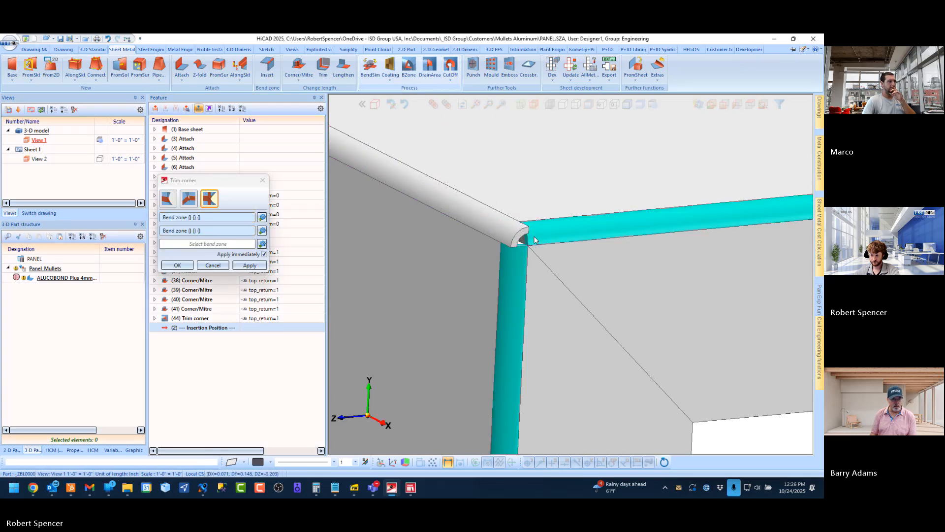
pyautogui.click(485, 221)
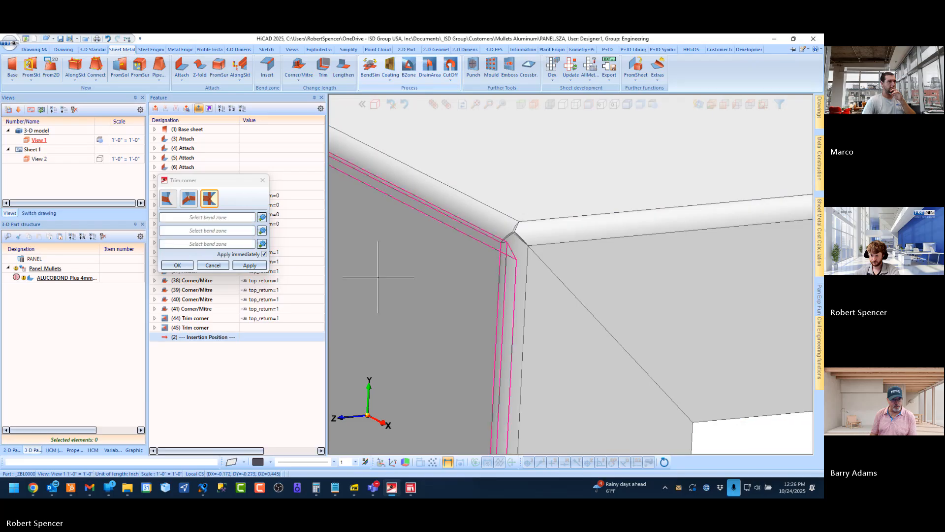
# Set the formula of the Trim corner (45) feature to top_return=1
pyautogui.click(252, 327)
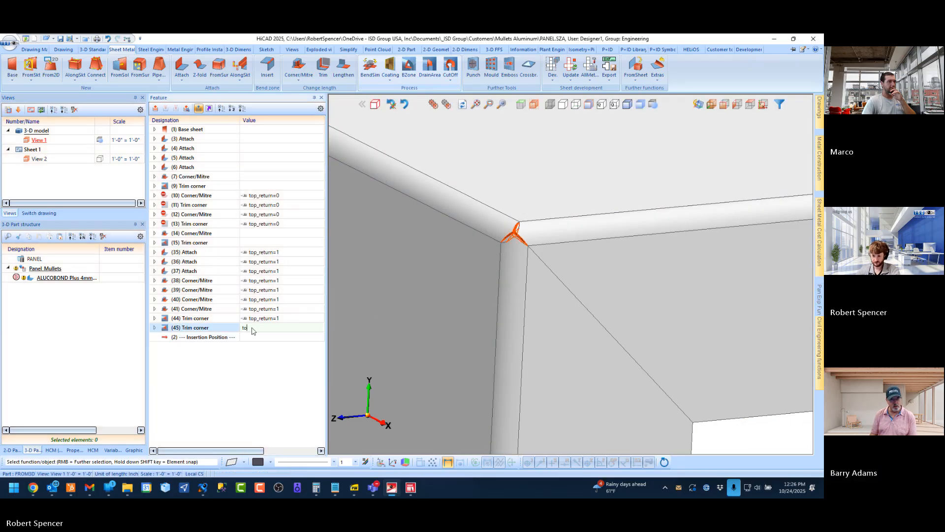
pyautogui.write('p')
pyautogui.press('Down')
pyautogui.press('Down')
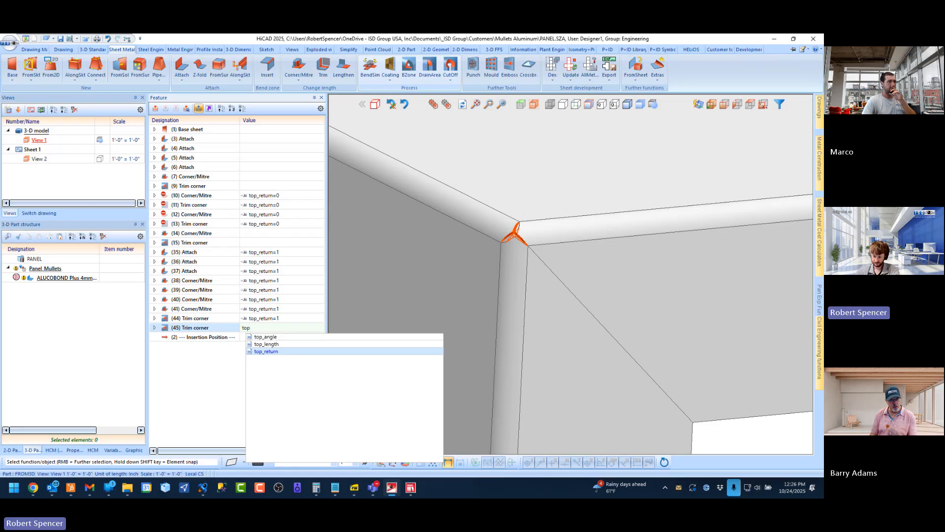
pyautogui.press('Return')
pyautogui.write('=1')
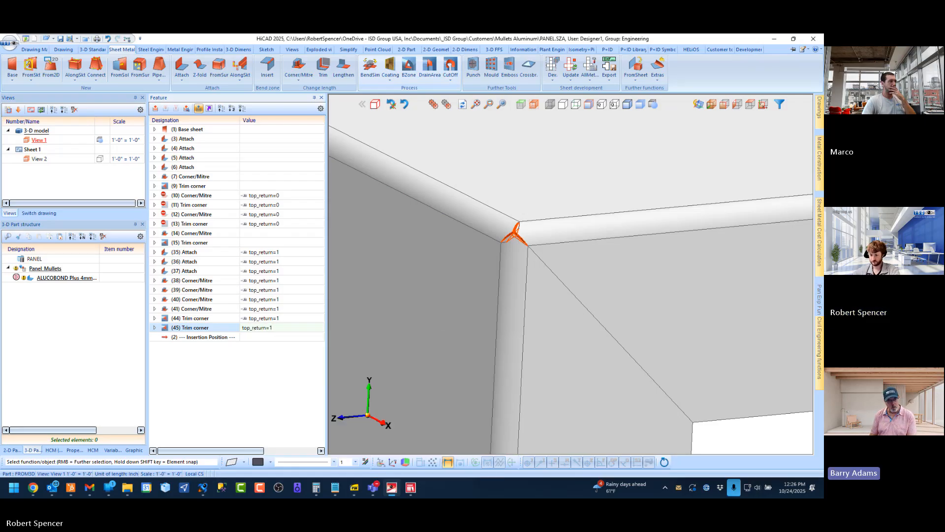
pyautogui.press('Return')
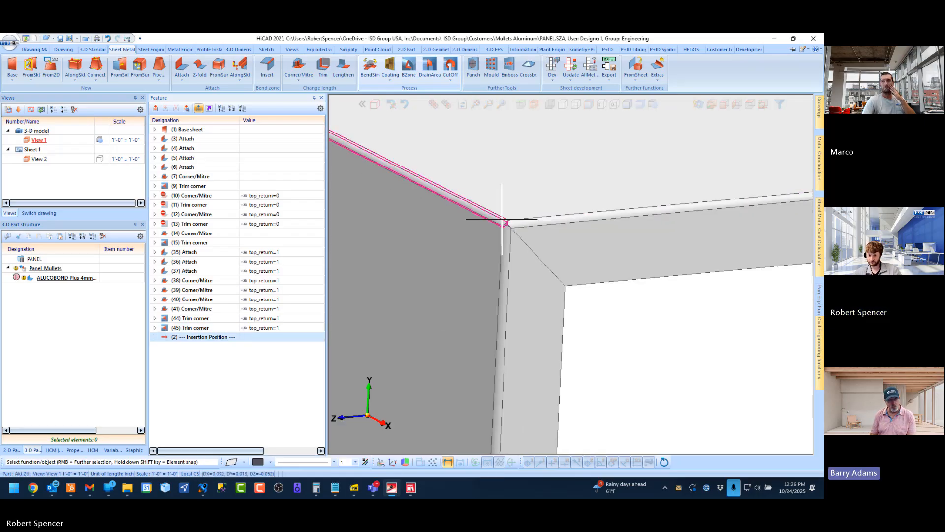
# Examine the whole panel and the mitred ends of its top return from several angles
pyautogui.scroll(-5, 501, 223)
pyautogui.click(711, 105)
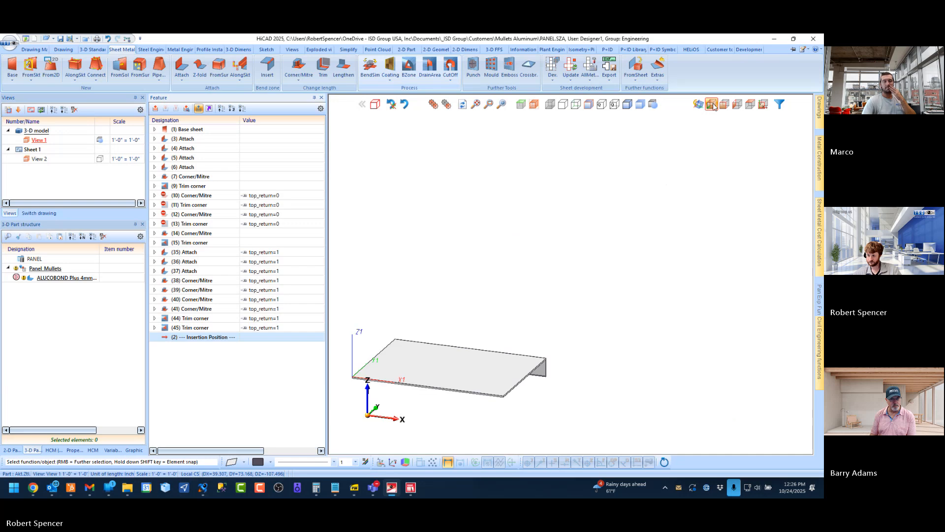
pyautogui.scroll(5, 449, 399)
pyautogui.moveTo(572, 282); pyautogui.dragTo(426, 189, button='middle')
pyautogui.scroll(1, 408, 165)
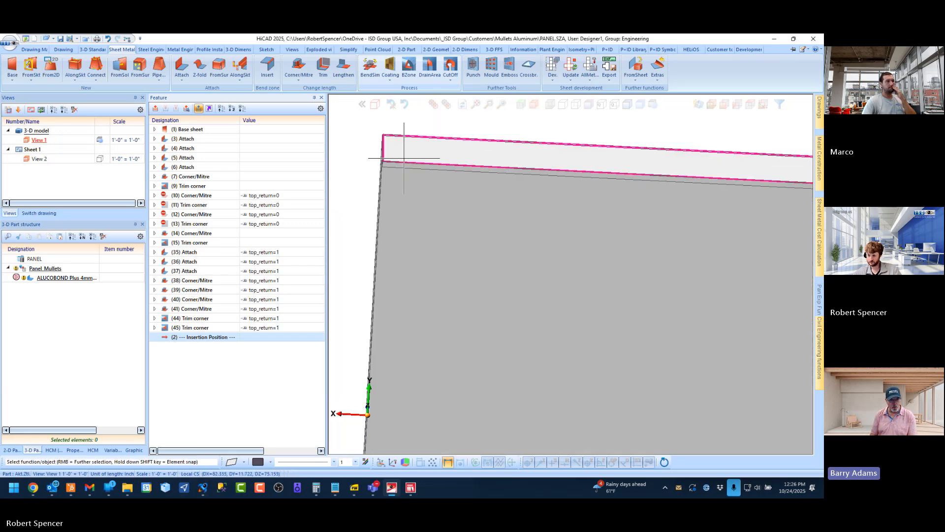
pyautogui.moveTo(405, 159); pyautogui.dragTo(485, 182, button='middle')
pyautogui.scroll(-4, 626, 252)
pyautogui.scroll(4, 507, 220)
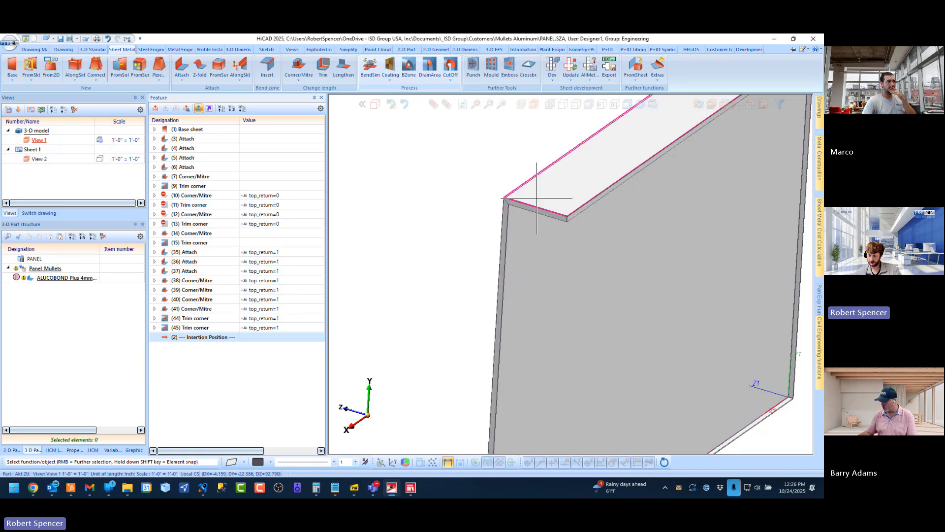
pyautogui.scroll(-3, 539, 192)
pyautogui.scroll(3, 492, 212)
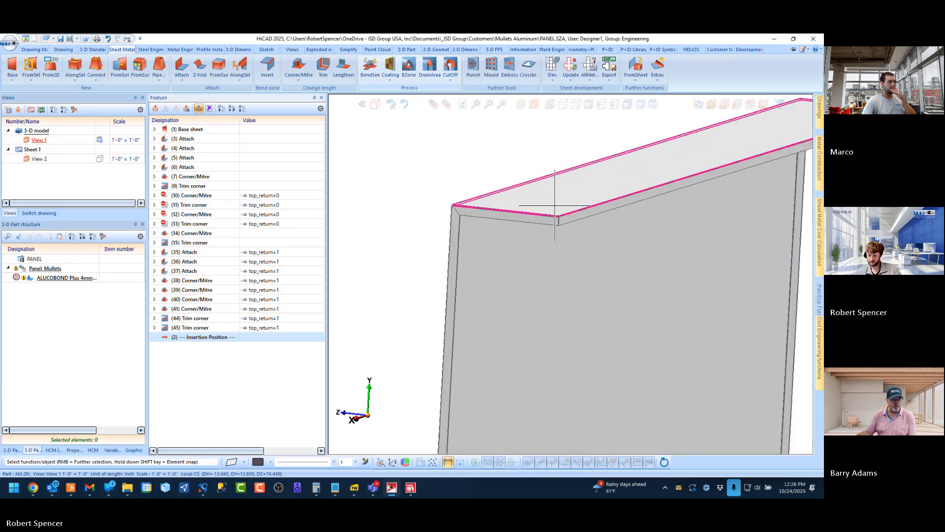
# Set the top_return variable of the Panel_Mullets assembly to 0
pyautogui.click(45, 269)
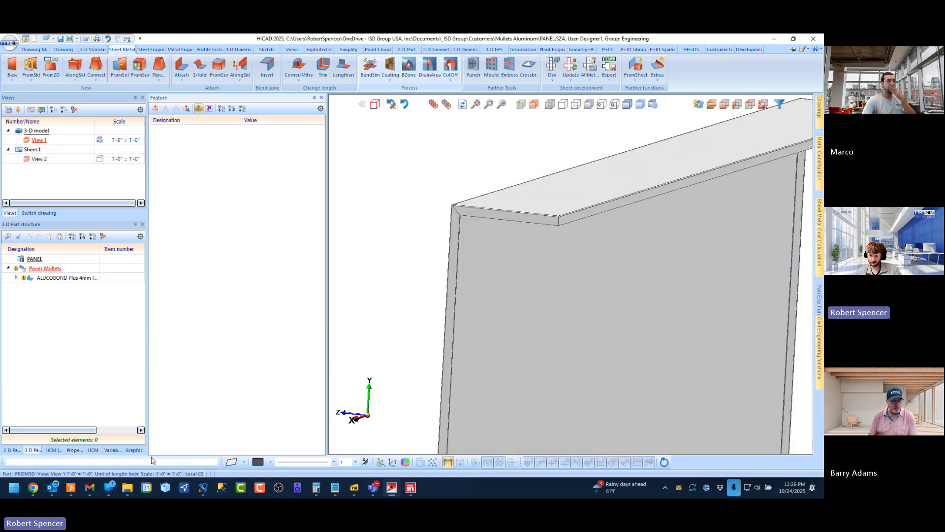
pyautogui.click(112, 450)
pyautogui.doubleClick(106, 314)
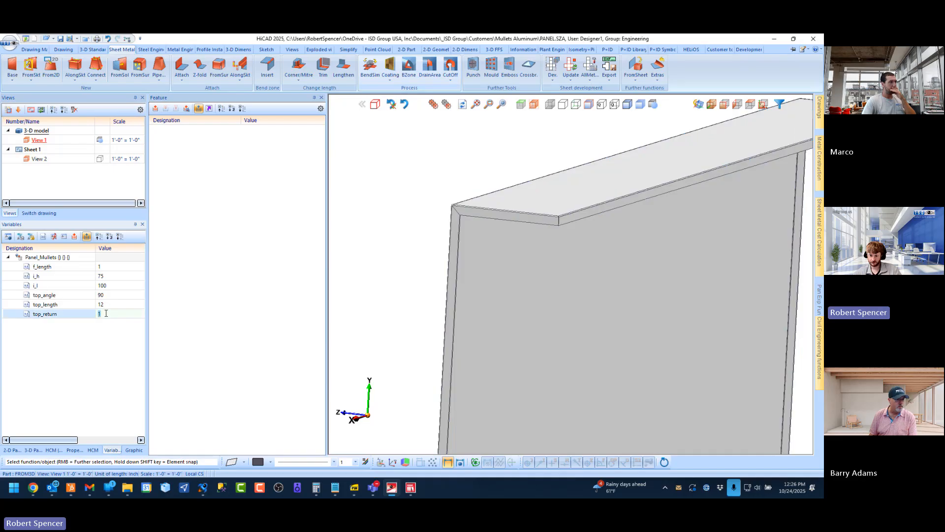
pyautogui.write('0')
pyautogui.press('Return')
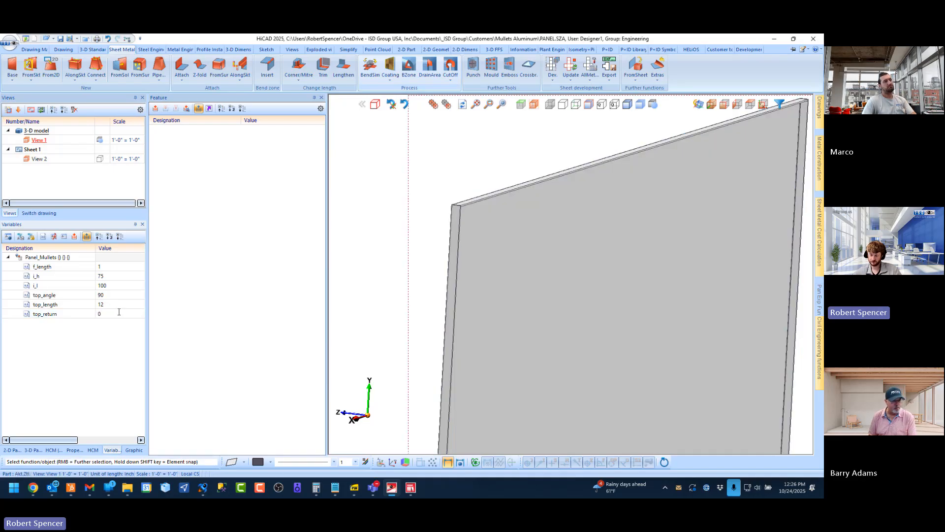
# Inspect both upper corners of the panel without the top return, and return to the axonometric view and part structure
pyautogui.scroll(4, 480, 207)
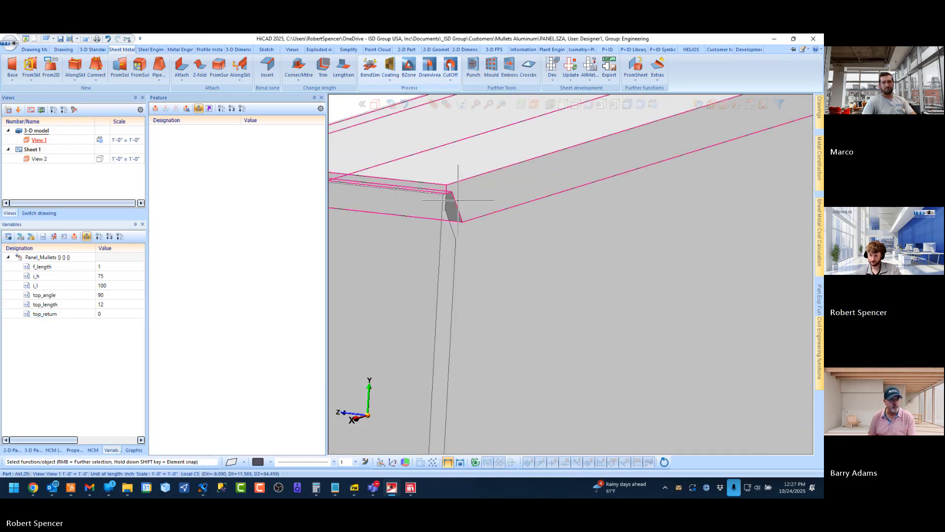
pyautogui.moveTo(458, 204); pyautogui.dragTo(400, 204, button='middle')
pyautogui.scroll(-4, 400, 204)
pyautogui.scroll(-6, 386, 221)
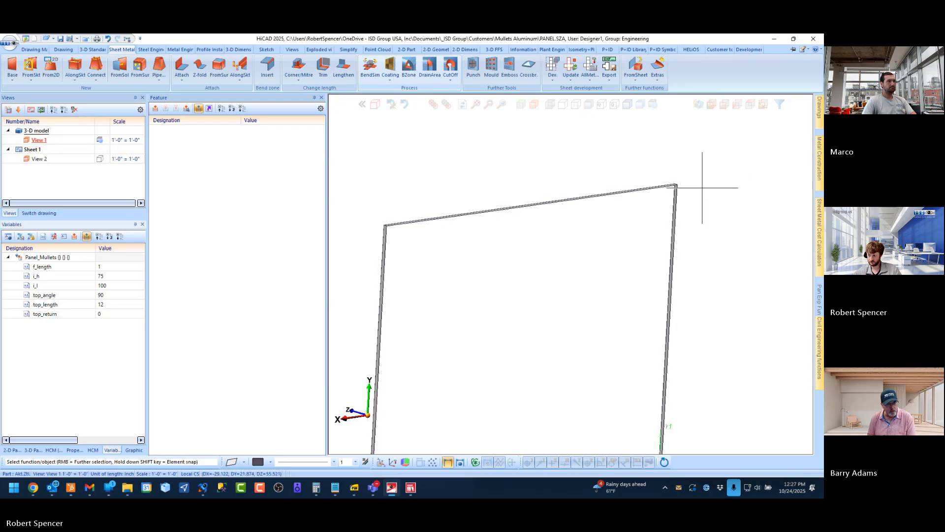
pyautogui.scroll(4, 703, 187)
pyautogui.scroll(3, 545, 190)
pyautogui.scroll(2, 583, 177)
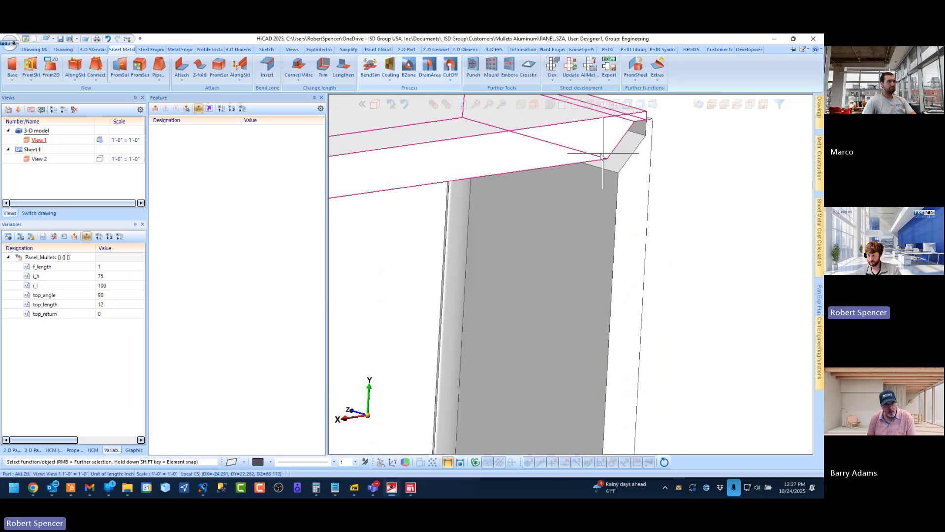
pyautogui.scroll(-5, 603, 157)
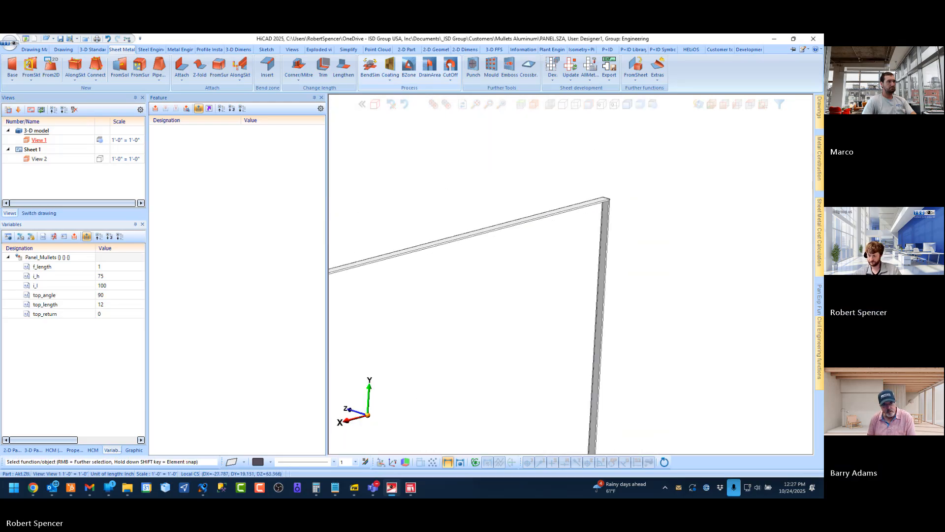
pyautogui.scroll(-4, 605, 203)
pyautogui.scroll(4, 555, 200)
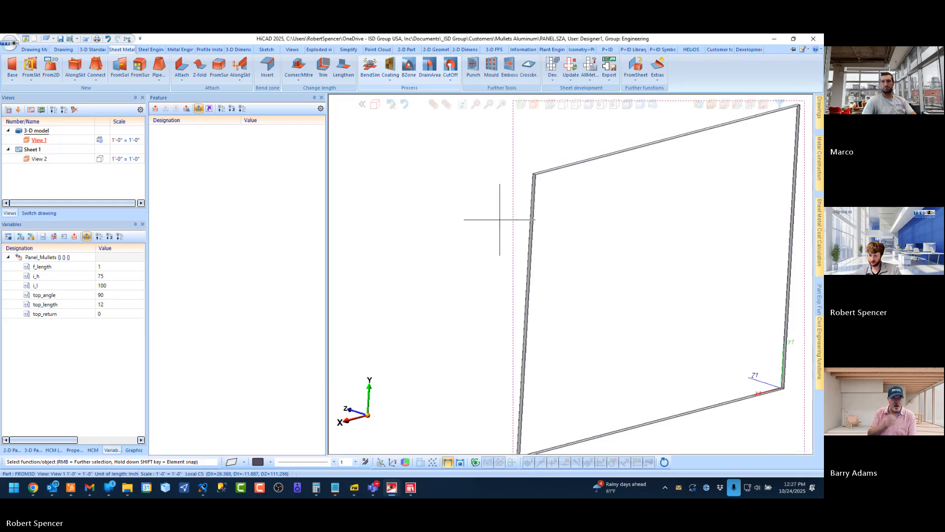
pyautogui.click(712, 106)
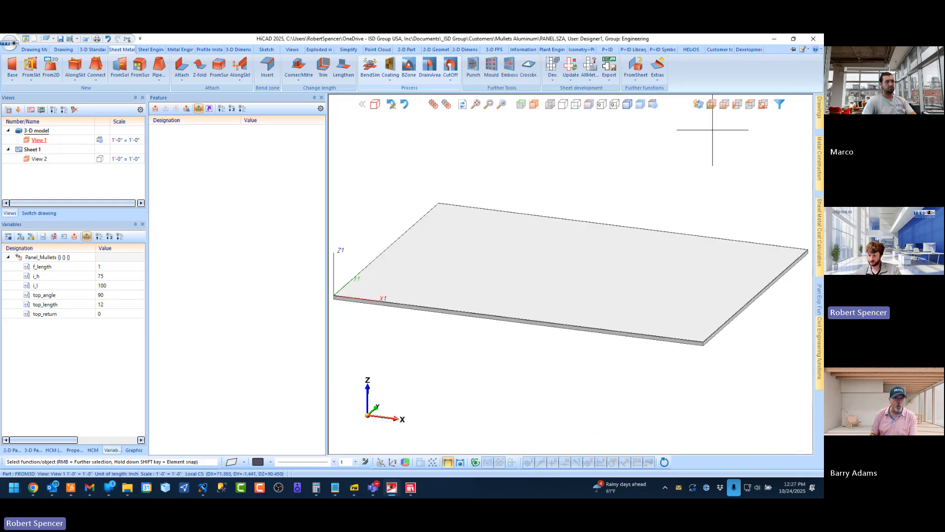
pyautogui.click(33, 450)
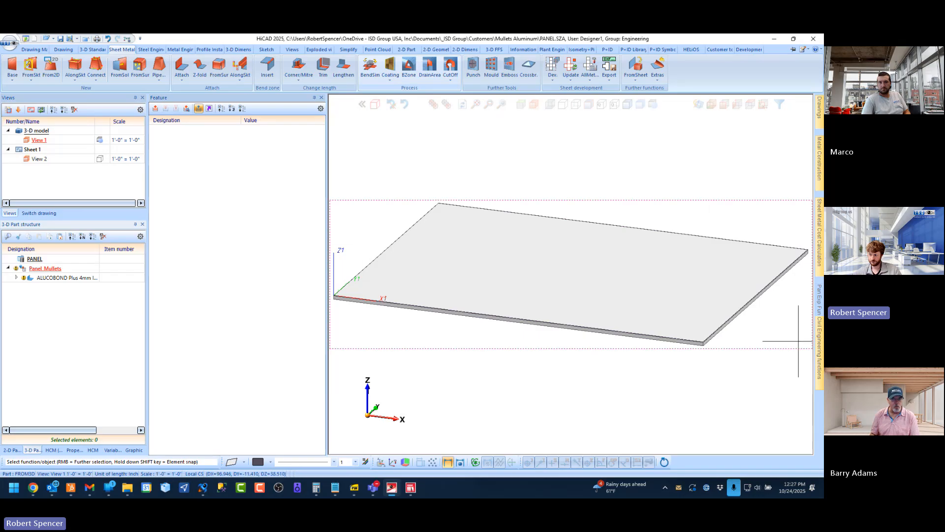
# Save the panel assembly as catalogue part Panel_Mullets and close the dialogue editor
pyautogui.moveTo(819, 345)
pyautogui.click(747, 402)
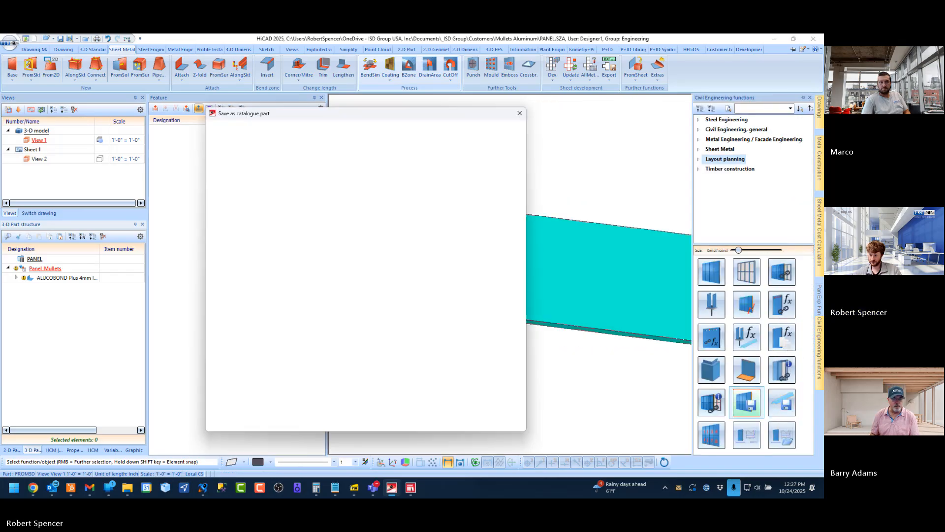
pyautogui.click(470, 424)
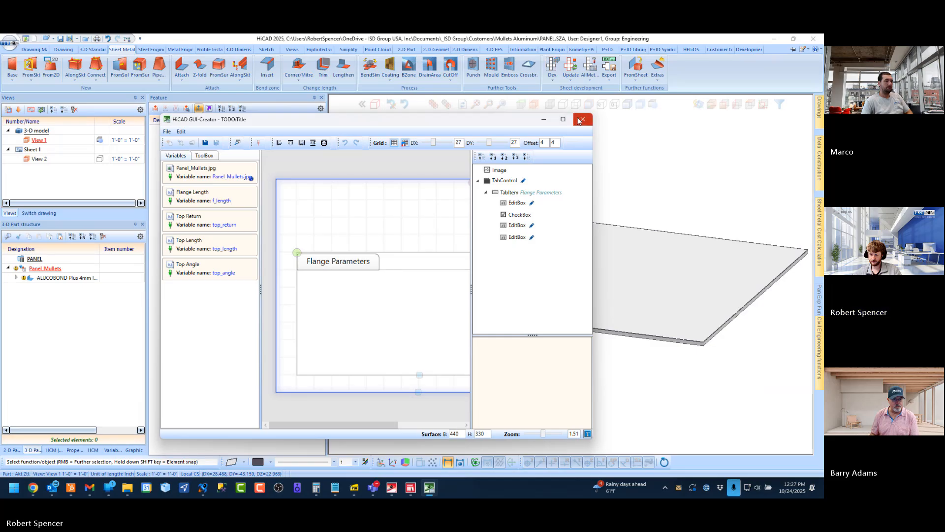
pyautogui.click(583, 119)
# Bring up the ELEVATION 1 drawing and expand the North Elevation assembly to view its panels
pyautogui.click(43, 213)
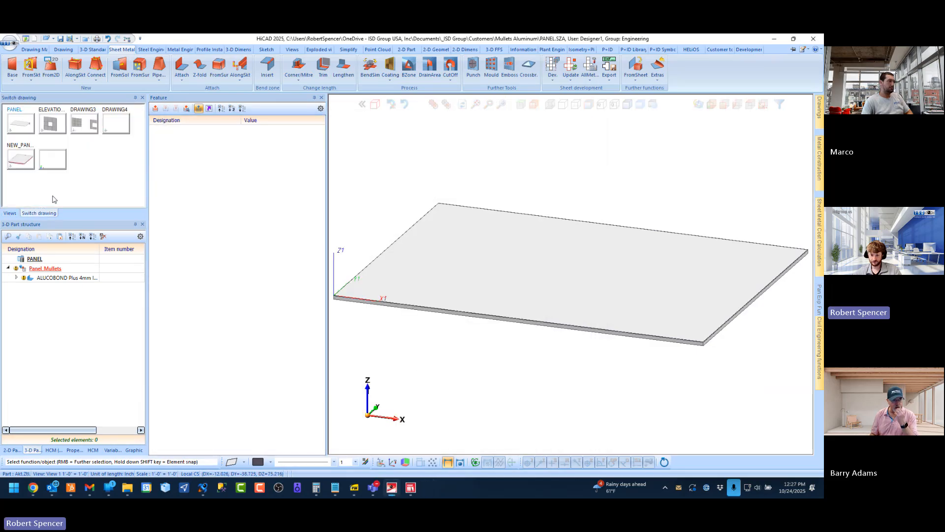
pyautogui.click(51, 125)
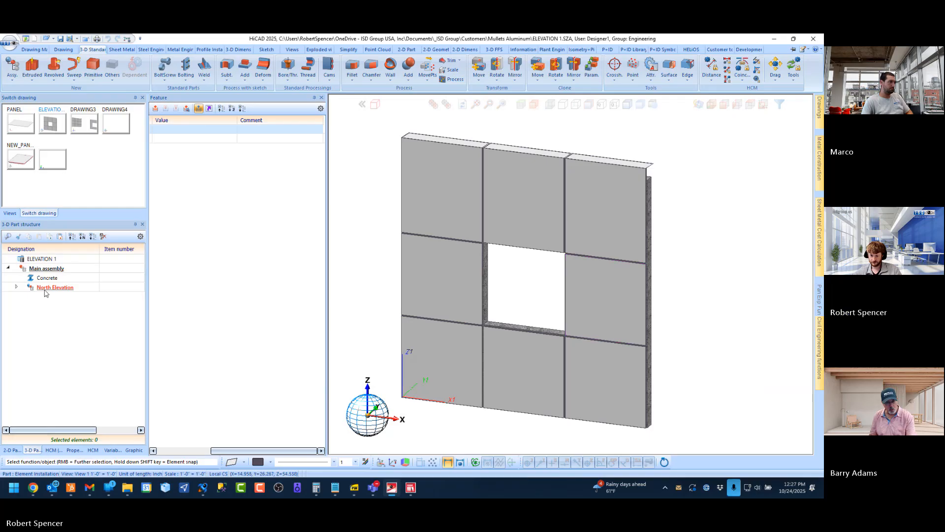
pyautogui.click(15, 287)
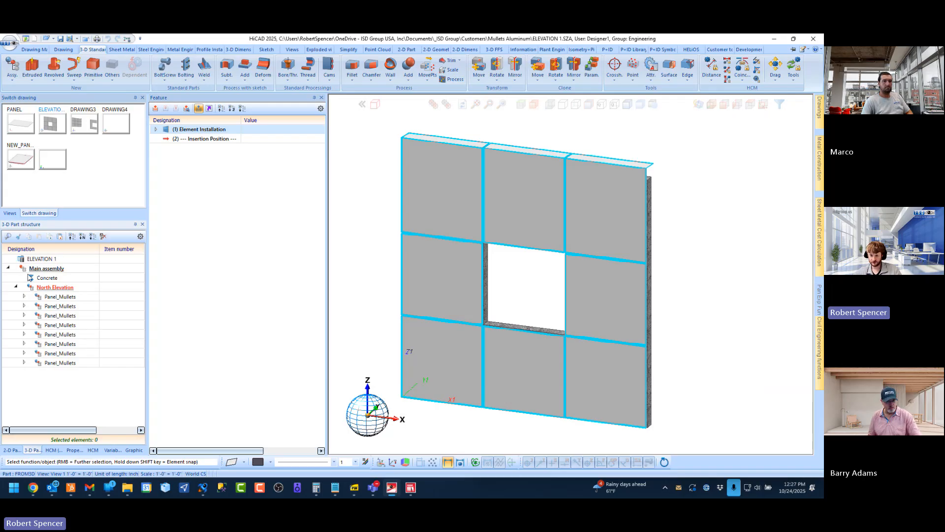
# Compare the NEW_PANEL - COPY drawing with the installed panels in ELEVATION 1, ending on NEW_PANEL - COPY
pyautogui.click(26, 168)
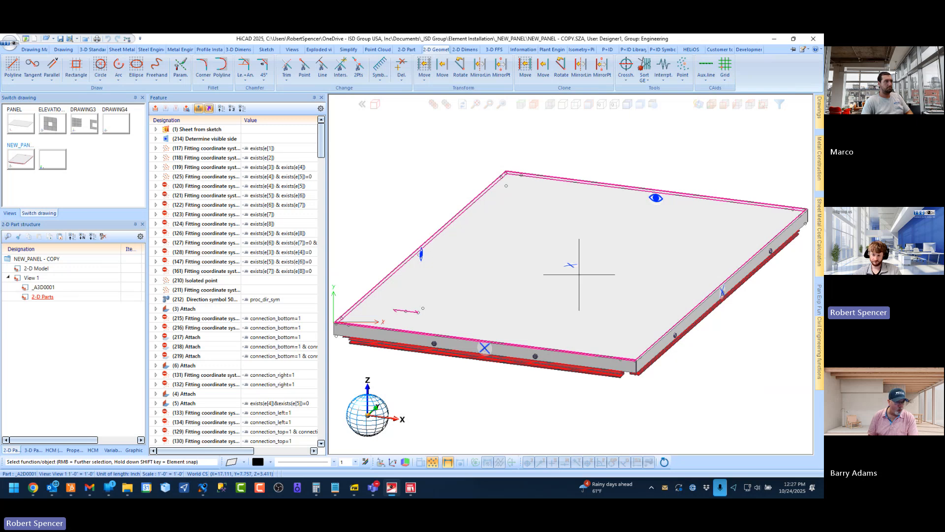
pyautogui.scroll(-1, 555, 272)
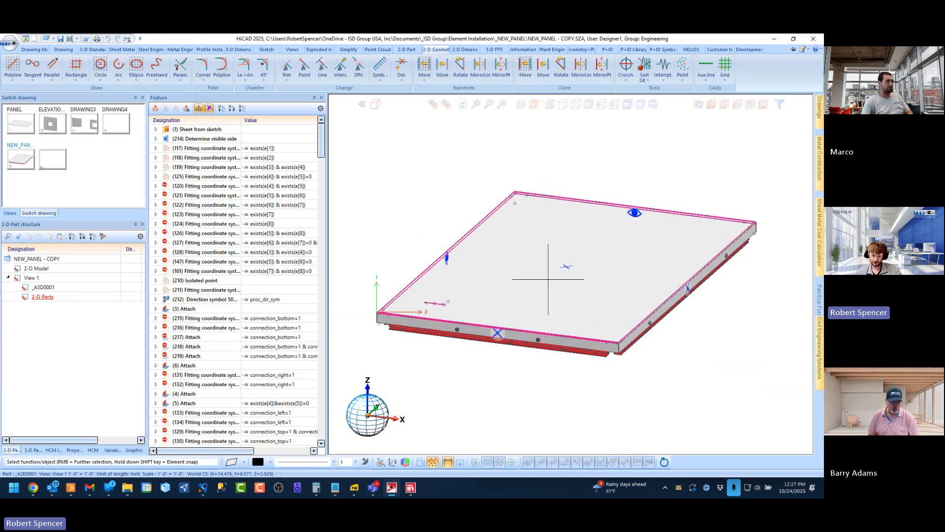
pyautogui.click(45, 128)
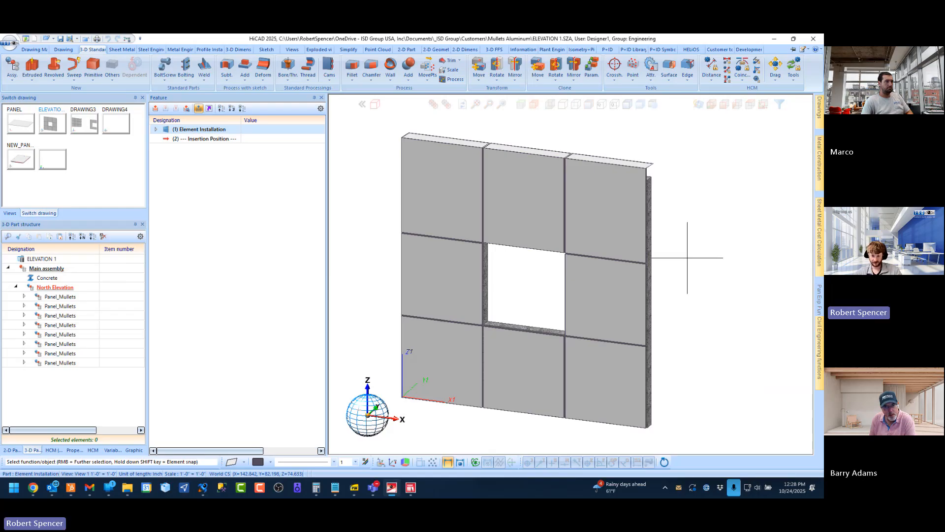
pyautogui.scroll(-1, 517, 276)
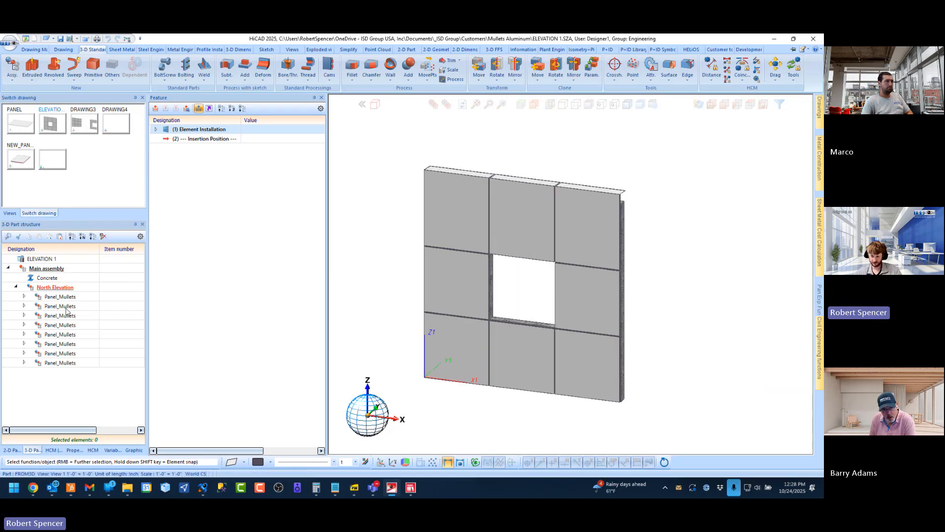
pyautogui.click(21, 159)
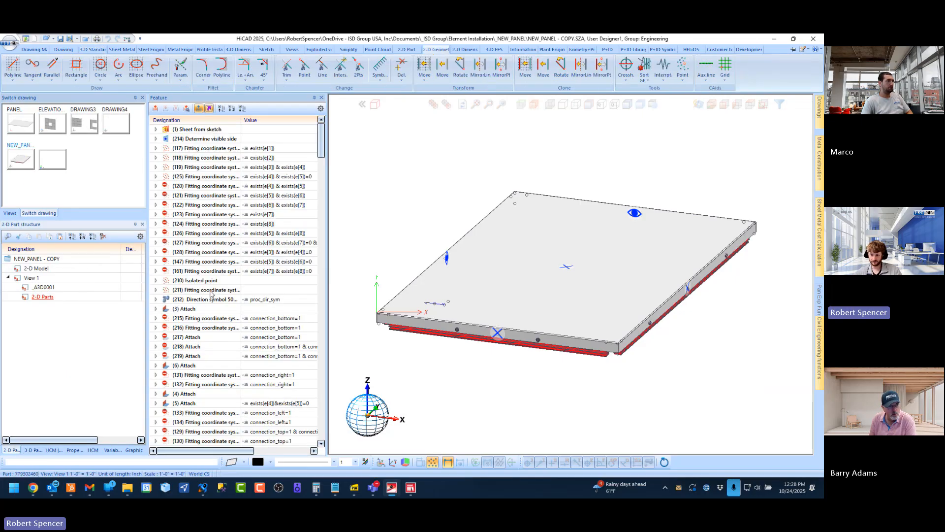
# Examine the NEW_PANEL - COPY feature history, highlighting the fitting coordinate system conditioned on exists(e[3]) & exists(e[4])
pyautogui.click(187, 168)
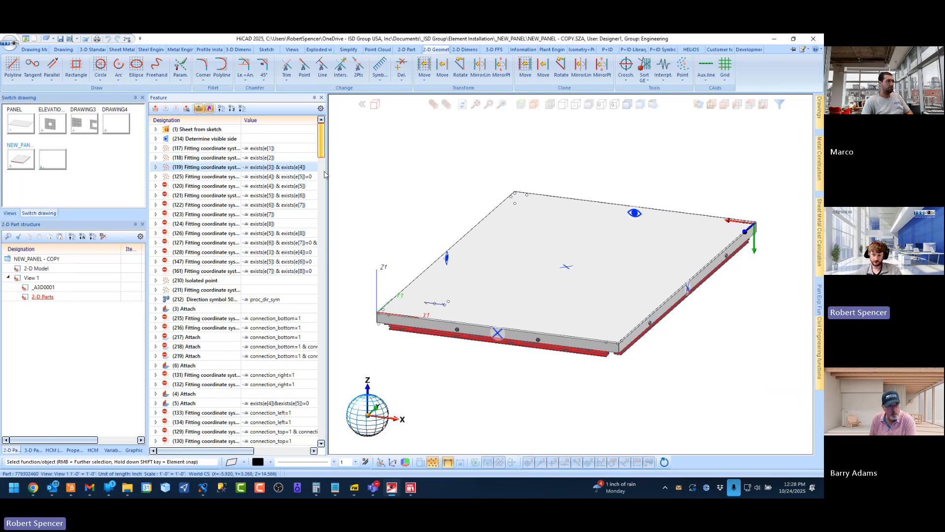
pyautogui.scroll(-6, 322, 418)
pyautogui.scroll(6, 323, 295)
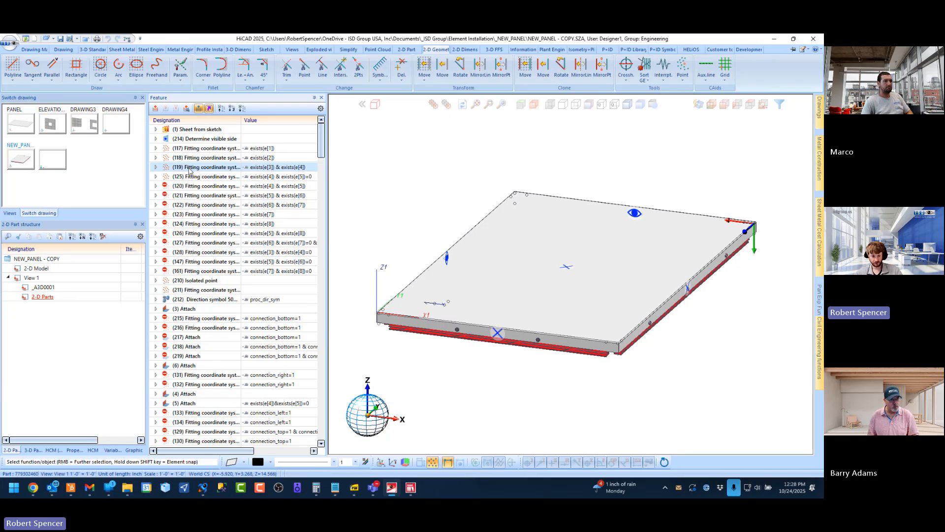
pyautogui.moveTo(322, 138); pyautogui.dragTo(324, 196)
pyautogui.moveTo(329, 336); pyautogui.dragTo(326, 428)
pyautogui.moveTo(323, 278); pyautogui.dragTo(323, 128)
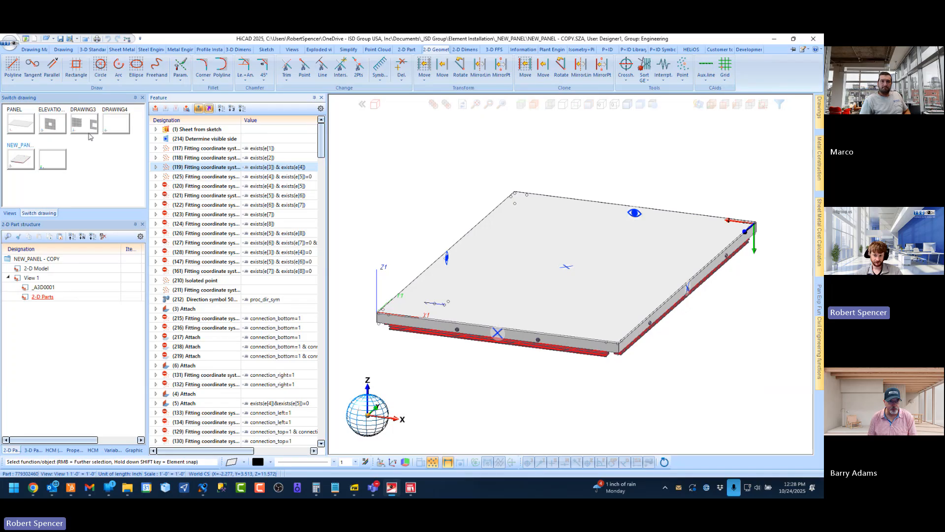
# Inspect the parameters of the first feature, Sheet from sketch, then collapse it and clear the selection
pyautogui.click(156, 129)
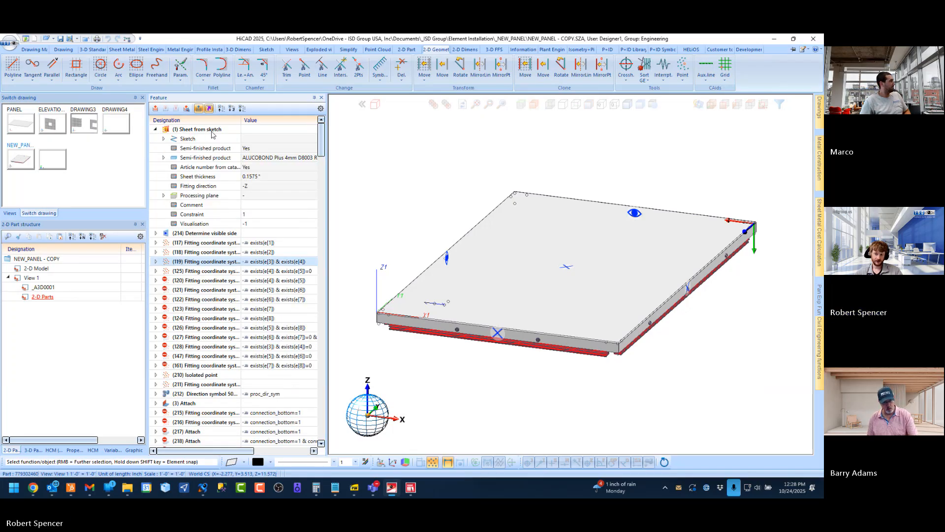
pyautogui.click(201, 130)
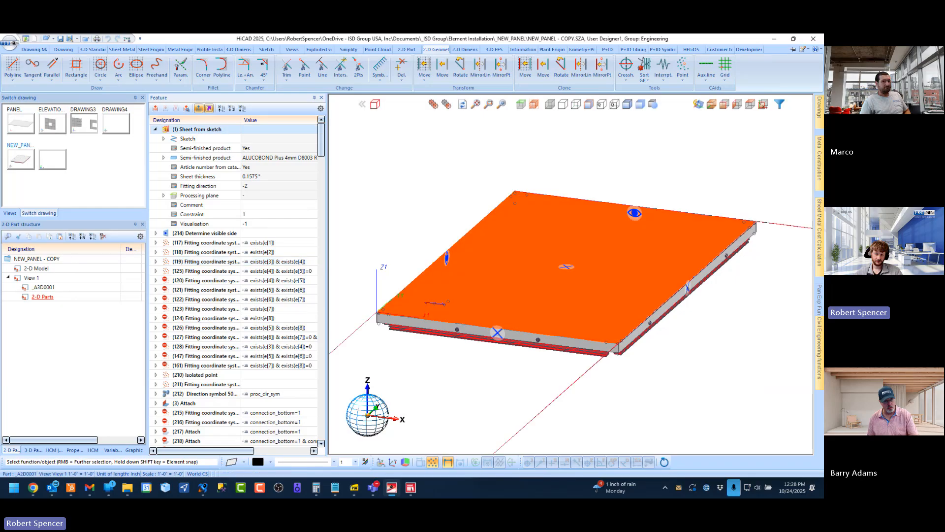
pyautogui.click(118, 50)
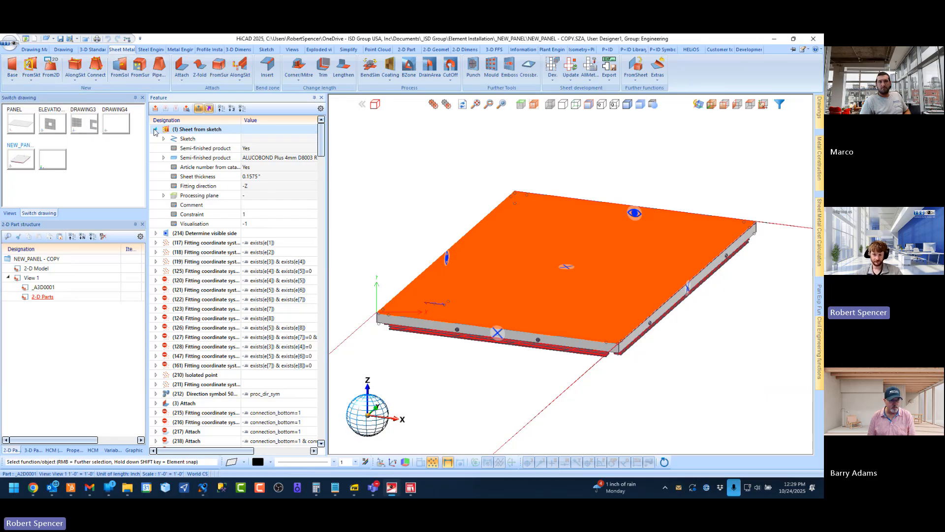
pyautogui.doubleClick(190, 132)
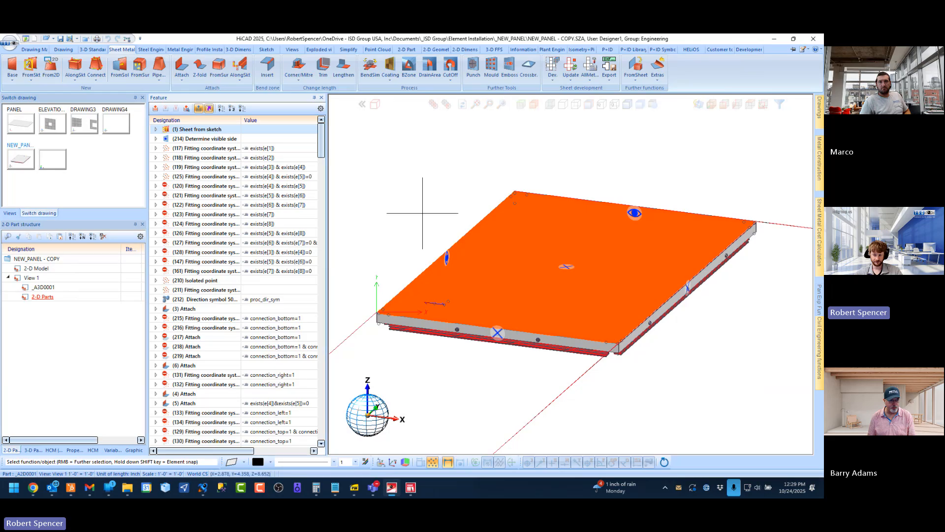
pyautogui.click(414, 190)
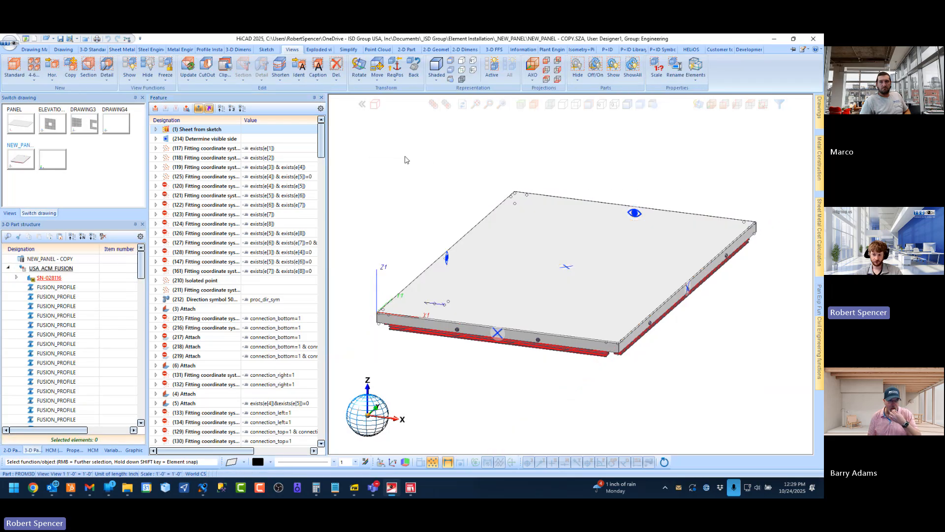
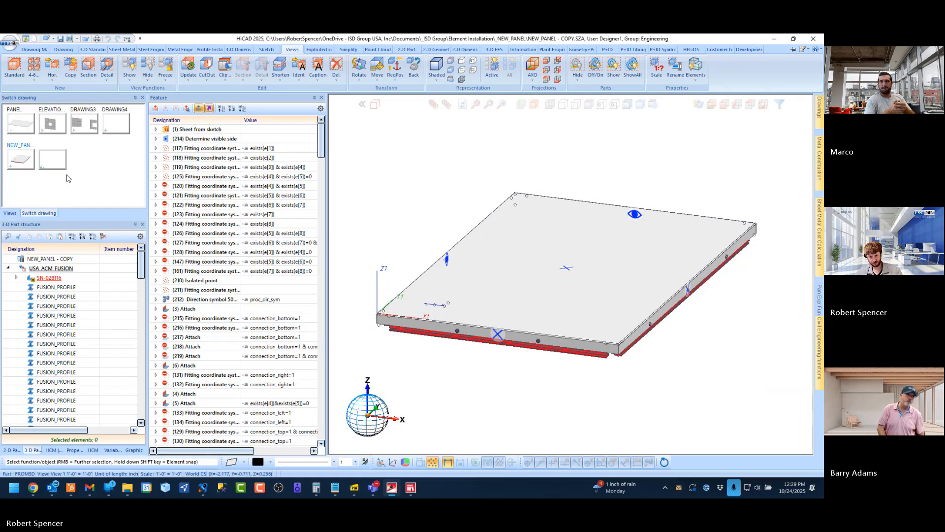
# Return to the PANEL drawing and save its panel again as catalogue part Panel_Mullets with the dialogue editor started
pyautogui.click(15, 125)
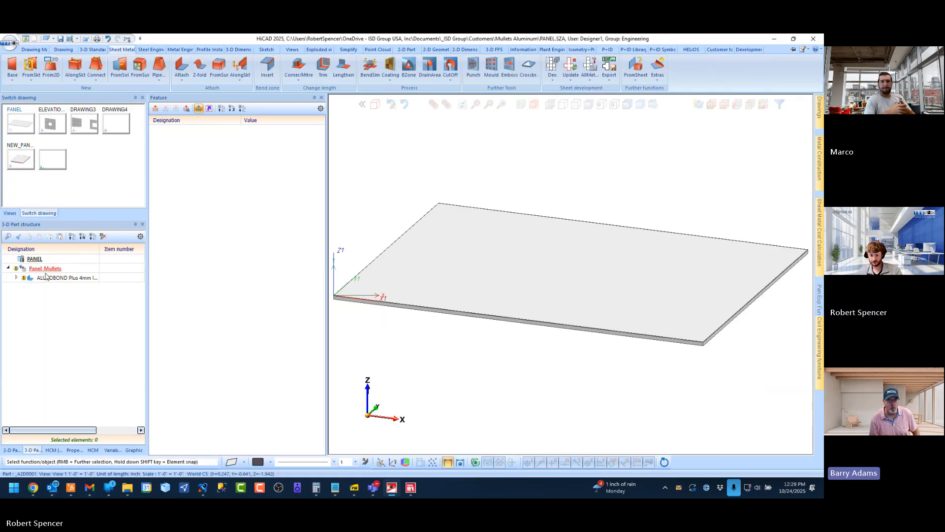
pyautogui.moveTo(819, 332)
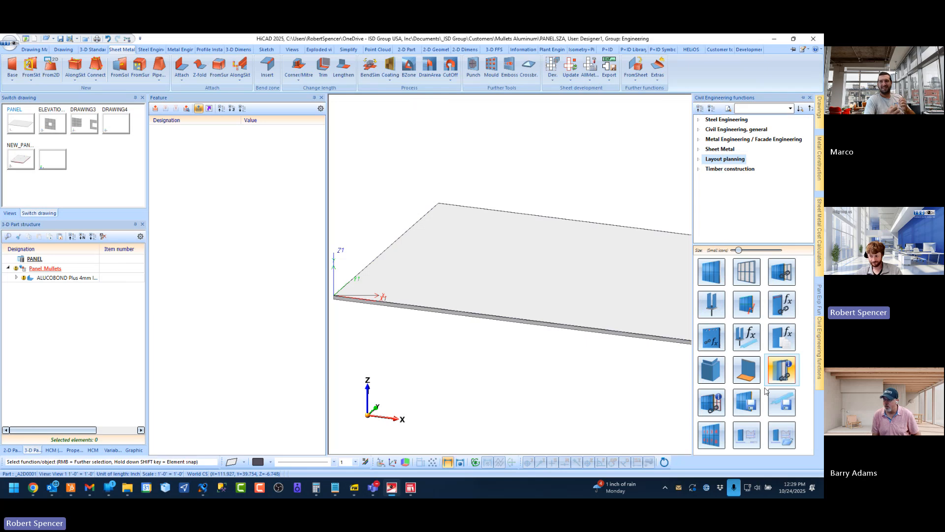
pyautogui.click(751, 405)
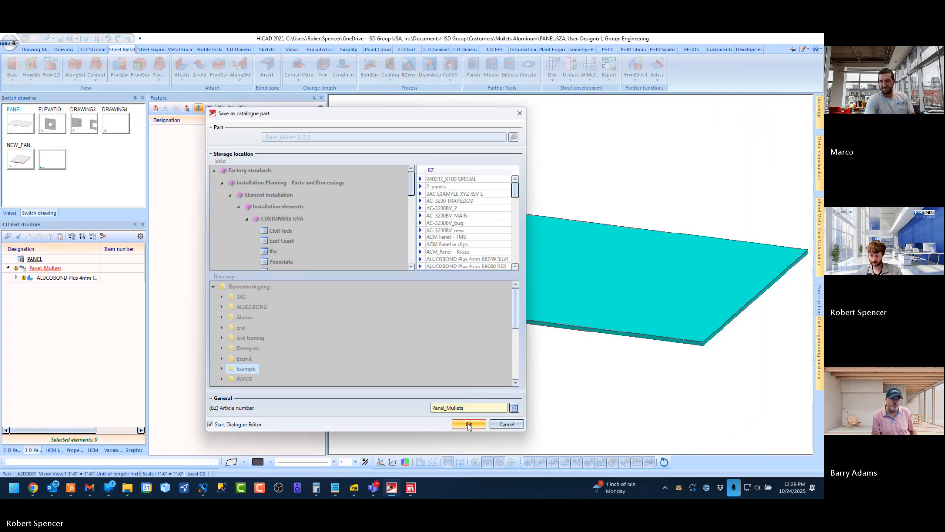
pyautogui.click(469, 424)
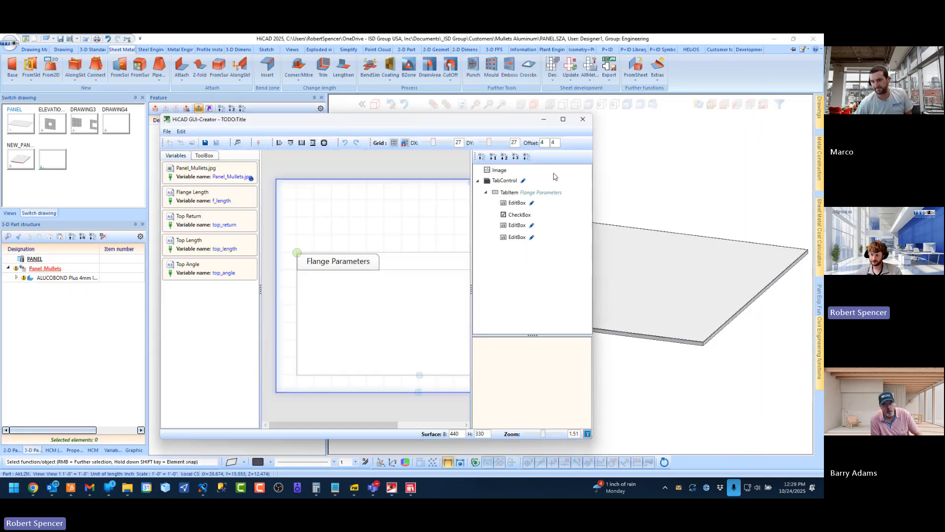
# In ELEVATION 1, recalculate the Element Installation feature of the North Elevation
pyautogui.click(49, 122)
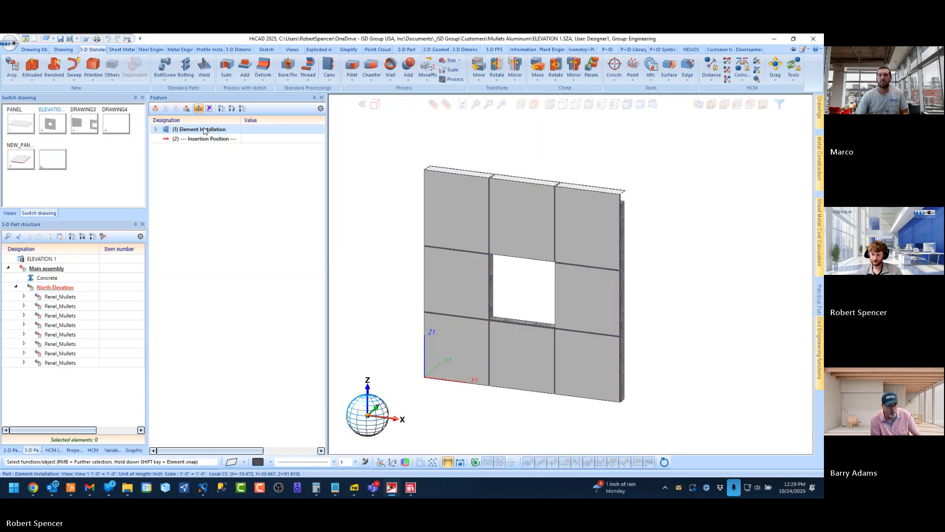
pyautogui.rightClick(205, 130)
pyautogui.click(240, 235)
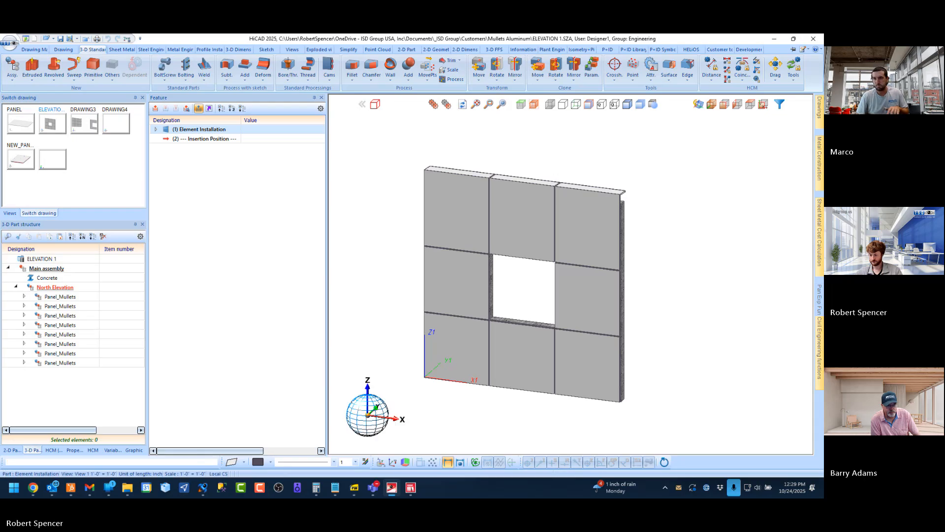
# Examine the corner of the top return flange on the upper panels above the concrete wall
pyautogui.scroll(6, 640, 210)
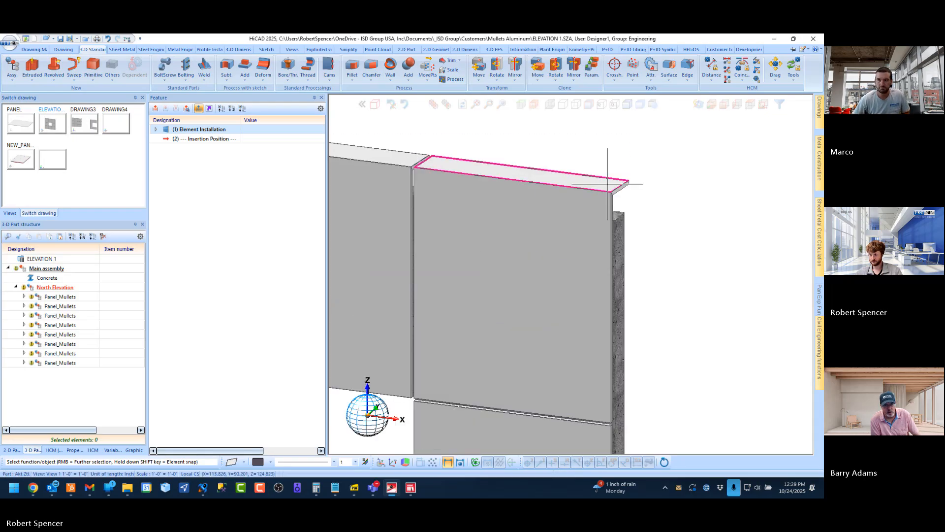
pyautogui.moveTo(644, 212); pyautogui.dragTo(581, 207, button='middle')
pyautogui.scroll(6, 476, 147)
pyautogui.scroll(-5, 503, 252)
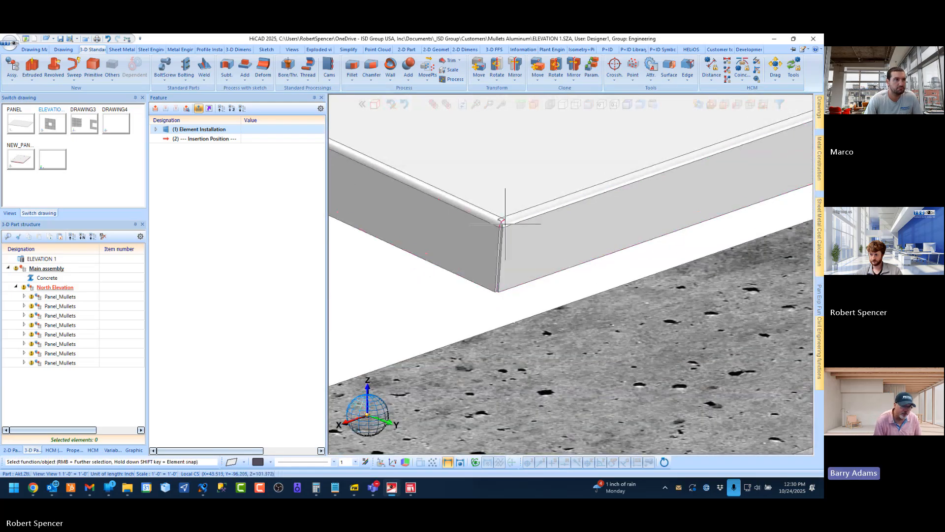
pyautogui.scroll(-3, 466, 230)
pyautogui.scroll(-2, 459, 234)
pyautogui.scroll(5, 462, 238)
pyautogui.scroll(-10, 446, 240)
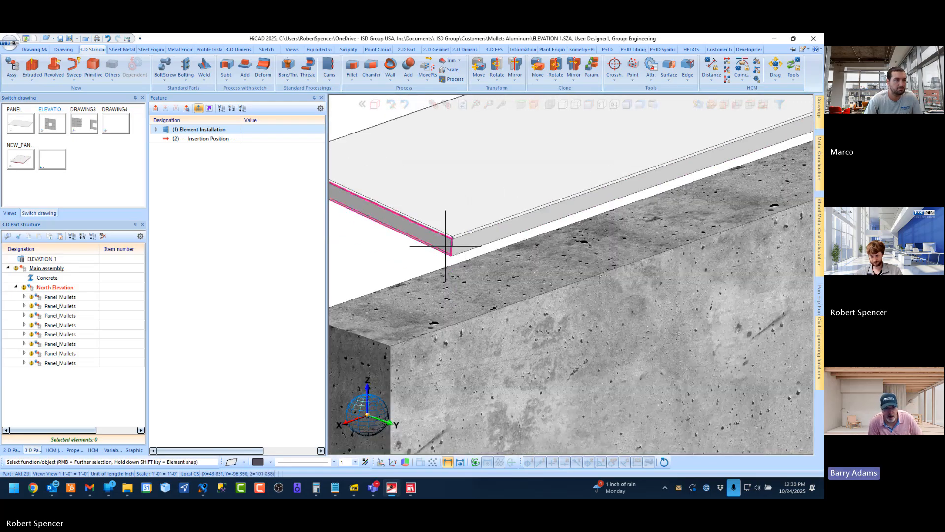
# Examine the top returns and their corner flanges from the rear side of the concrete wall
pyautogui.moveTo(521, 208); pyautogui.dragTo(457, 207, button='middle')
pyautogui.scroll(-6, 439, 209)
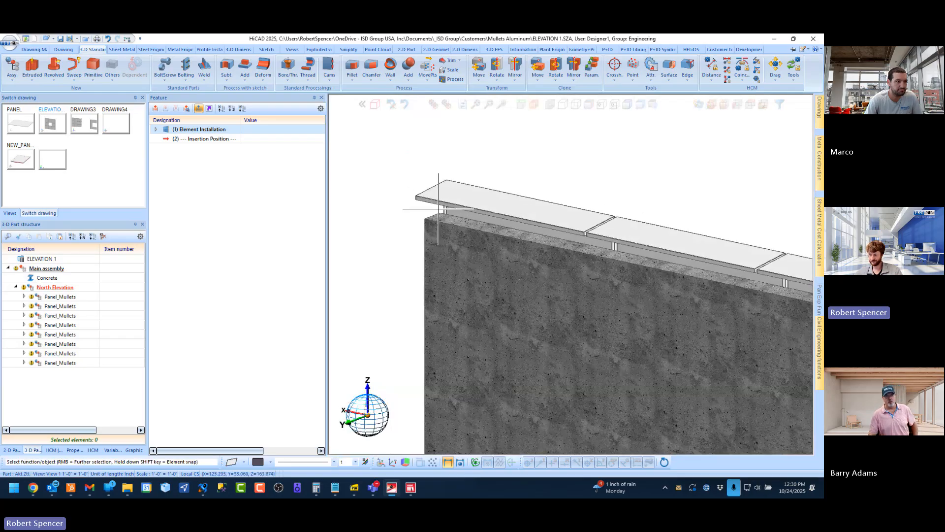
pyautogui.scroll(10, 636, 254)
pyautogui.scroll(3, 601, 259)
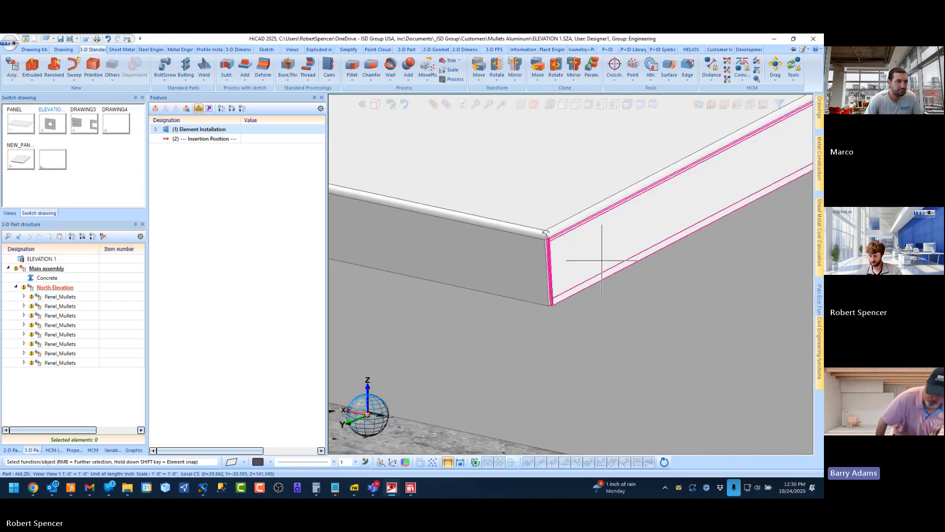
pyautogui.scroll(-4, 601, 254)
pyautogui.scroll(-6, 632, 378)
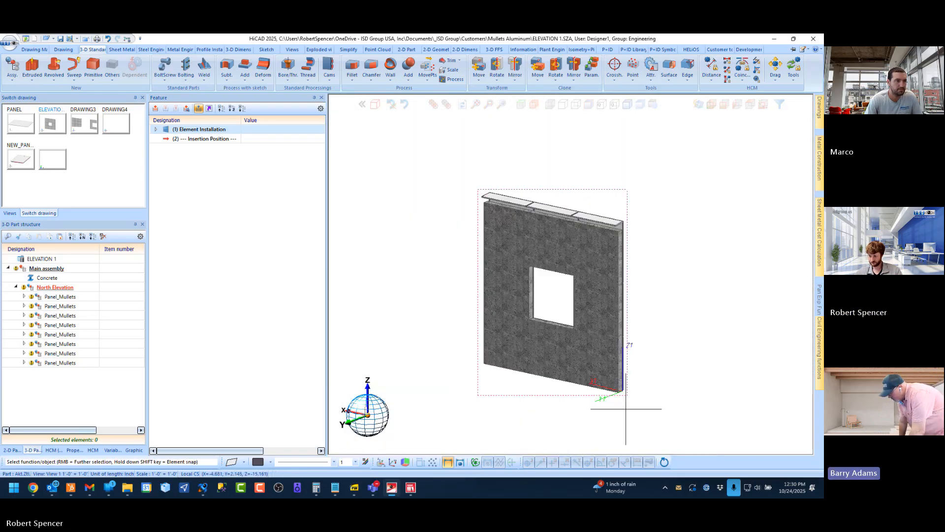
# Check the panels at the wall's bottom corner, restore the axonometric view, and return to the PANEL drawing
pyautogui.moveTo(632, 379); pyautogui.dragTo(561, 362, button='middle')
pyautogui.scroll(10, 617, 393)
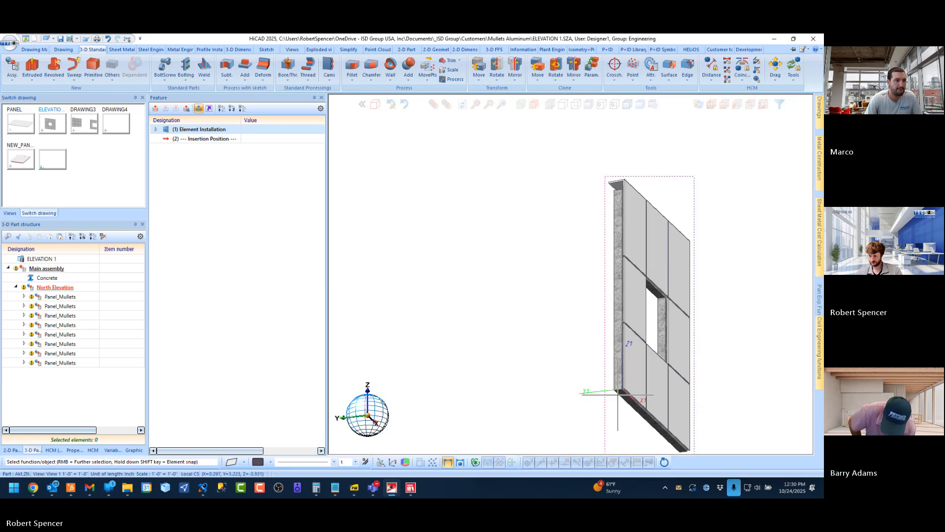
pyautogui.scroll(4, 655, 358)
pyautogui.scroll(-7, 512, 347)
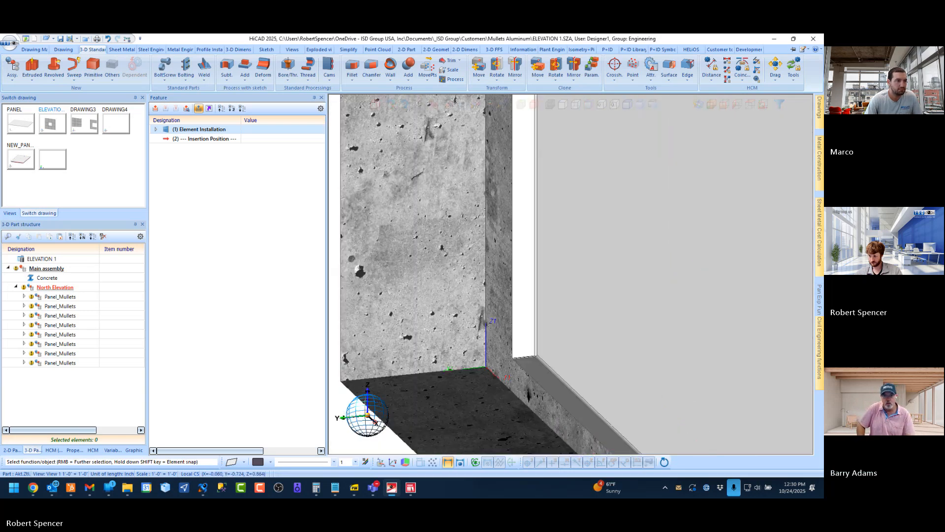
pyautogui.click(714, 105)
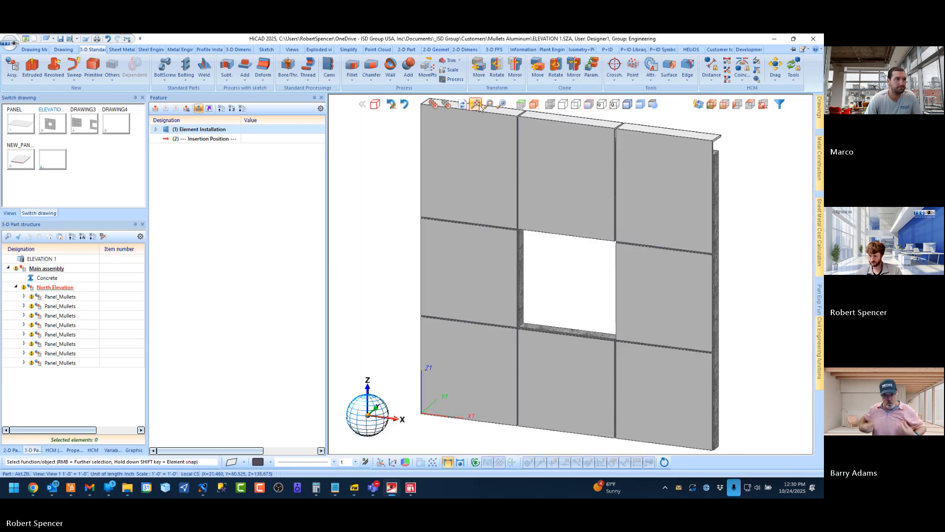
pyautogui.click(17, 122)
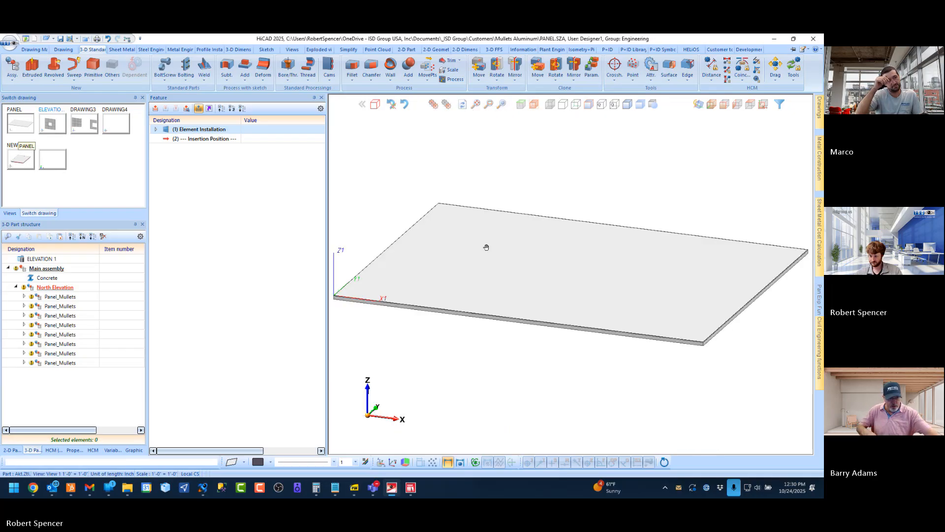
# Set the Panel_Mullets variable top_return to 1
pyautogui.scroll(-2, 474, 308)
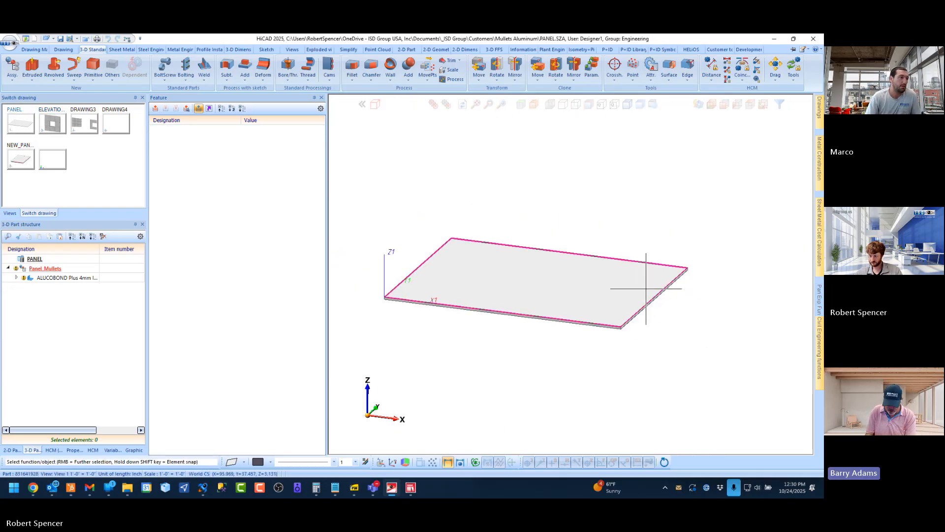
pyautogui.moveTo(646, 289); pyautogui.dragTo(659, 329, button='middle')
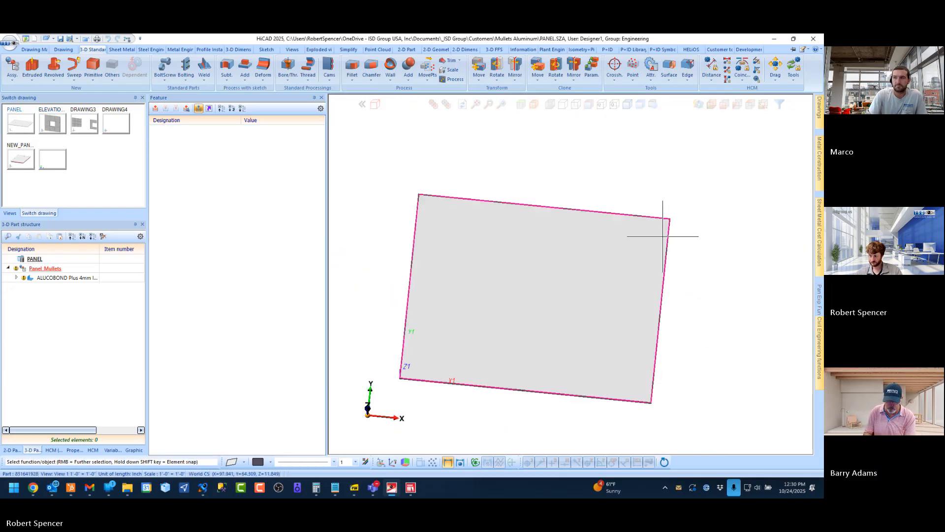
pyautogui.moveTo(663, 239); pyautogui.dragTo(555, 264, button='middle')
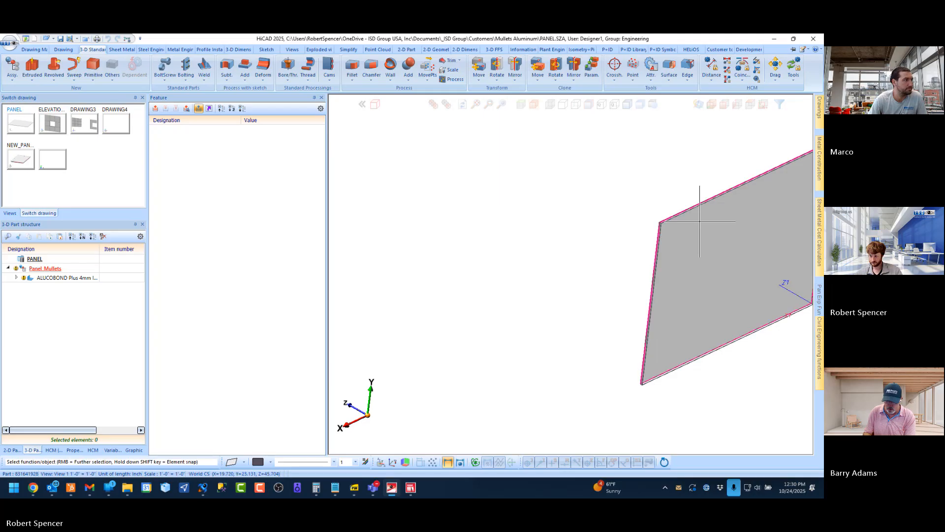
pyautogui.scroll(3, 545, 220)
pyautogui.scroll(3, 541, 214)
pyautogui.scroll(-2, 408, 235)
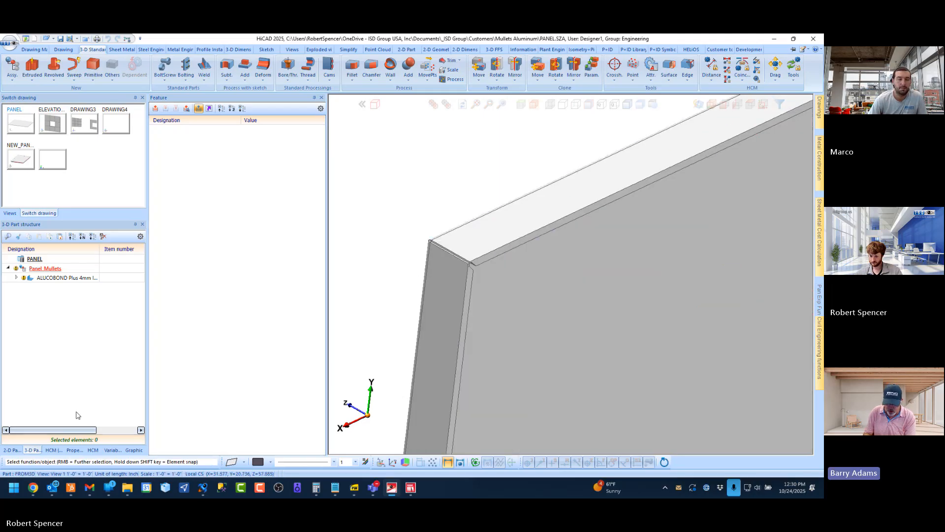
pyautogui.click(112, 449)
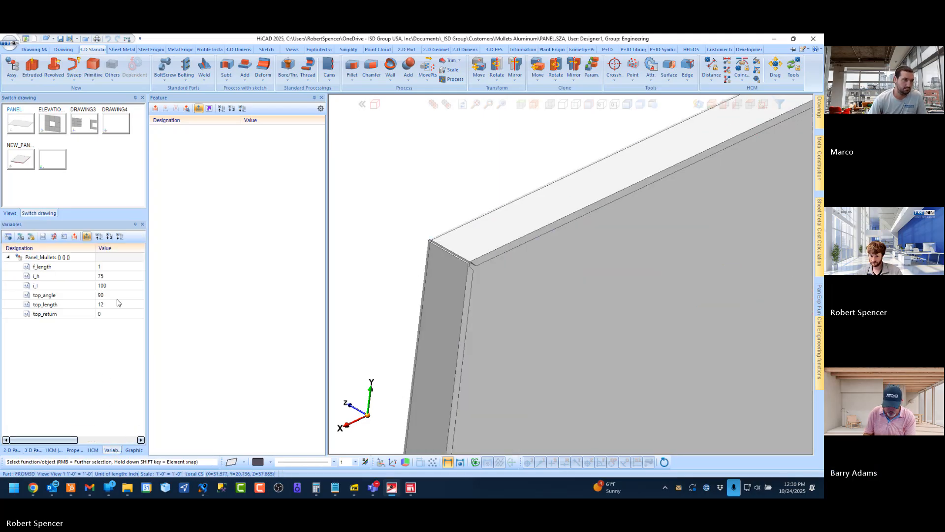
pyautogui.click(107, 314)
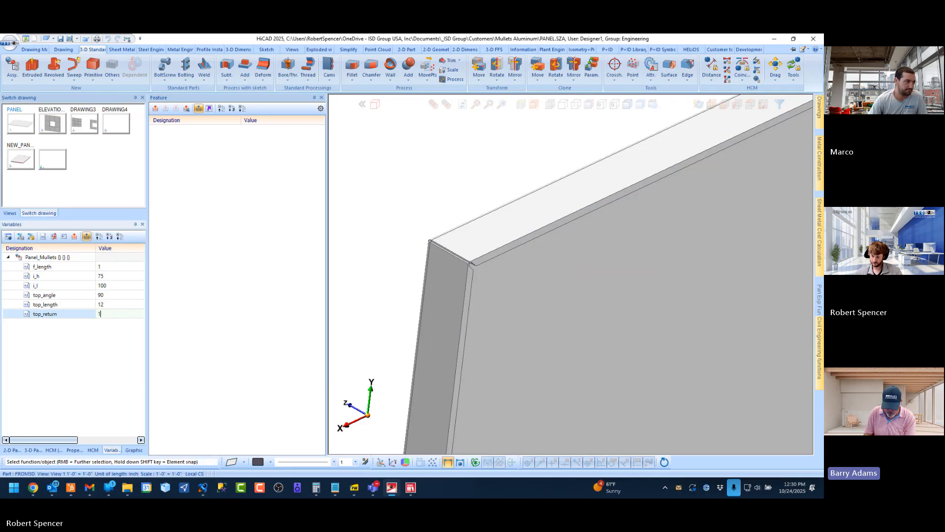
pyautogui.write('1')
pyautogui.press('Return')
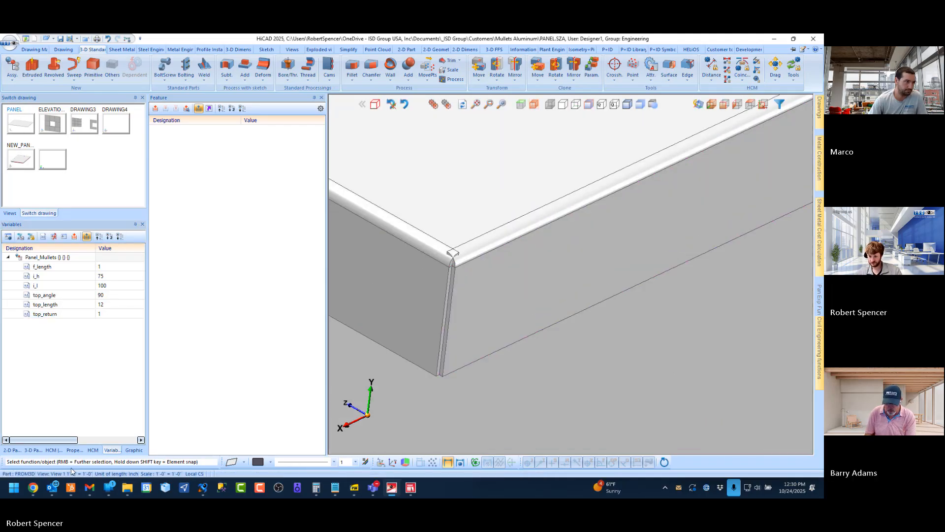
# On the ALUCOBOND Plus 4mm sheet, use Trim corner on the two adjoining bend zones at one end of the top return
pyautogui.click(33, 450)
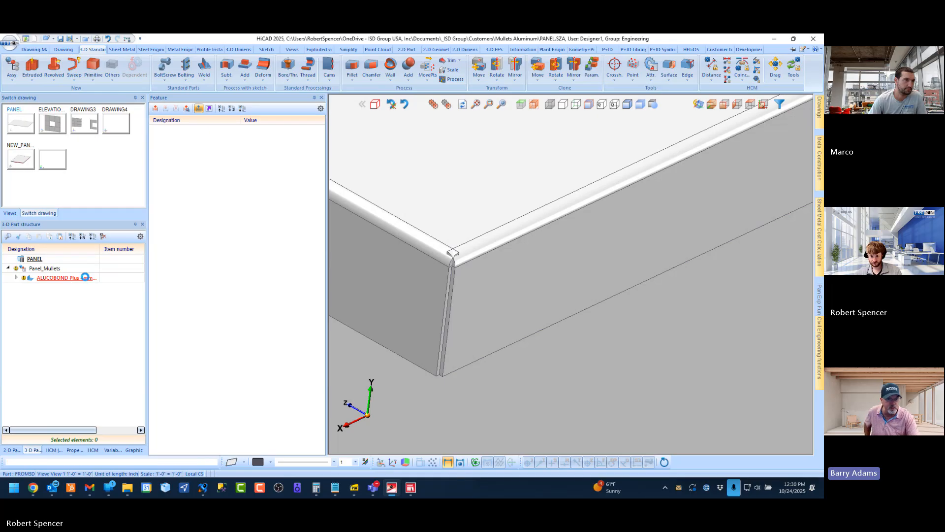
pyautogui.click(67, 279)
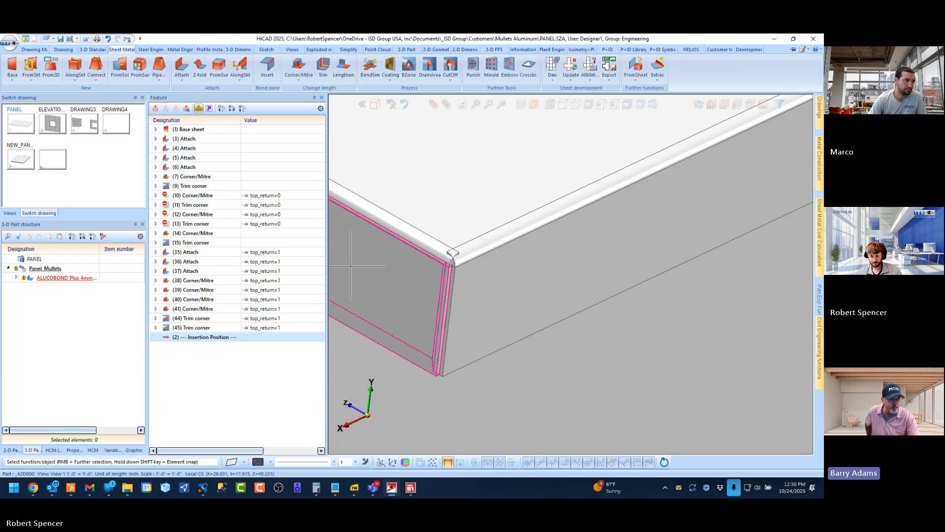
pyautogui.click(451, 74)
pyautogui.click(465, 123)
pyautogui.click(188, 198)
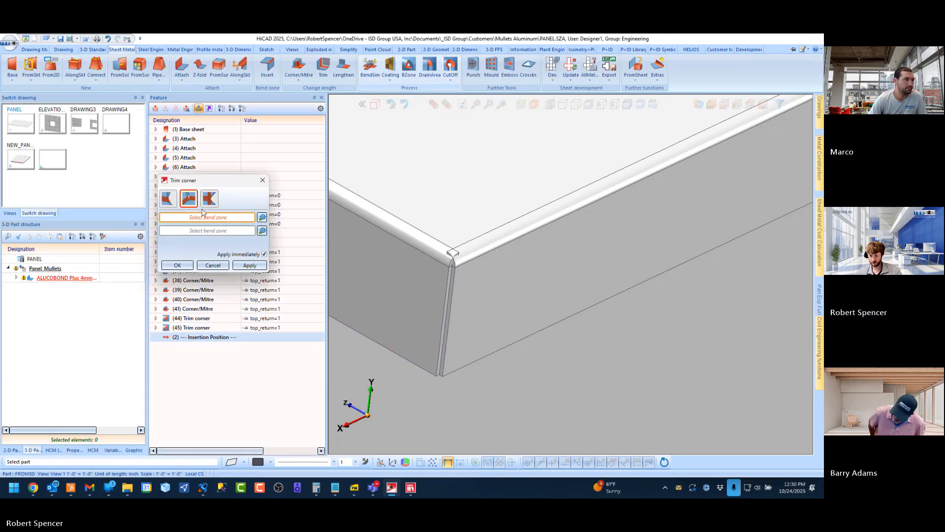
pyautogui.click(461, 243)
pyautogui.click(463, 245)
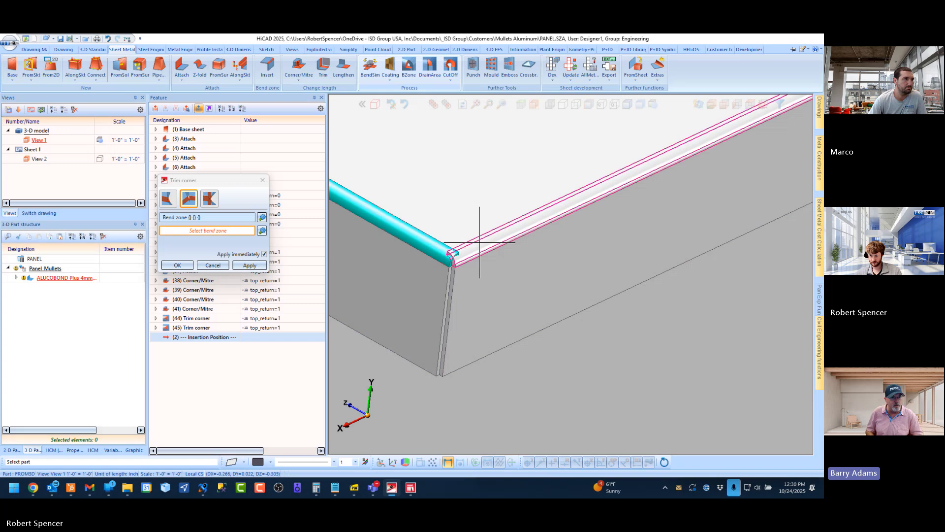
pyautogui.click(177, 266)
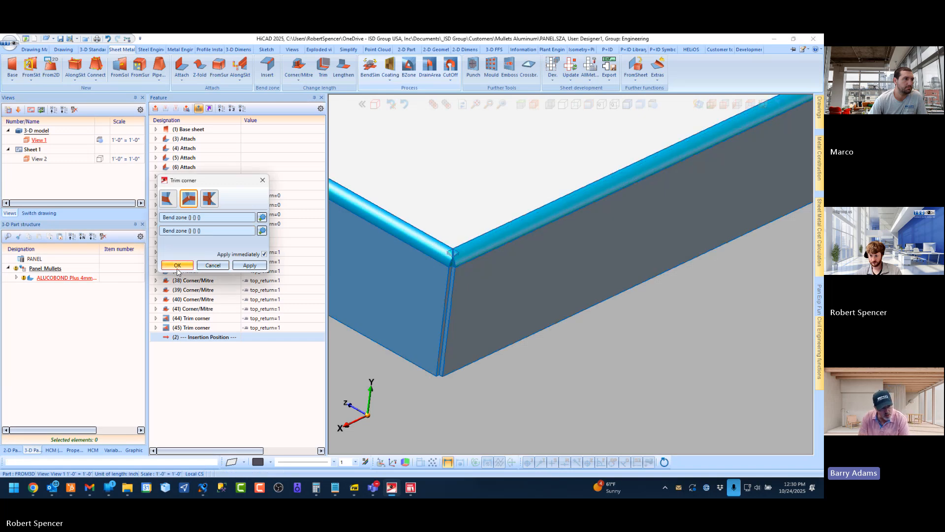
# Give the new Trim corner feature the activation condition top_return=1
pyautogui.click(251, 337)
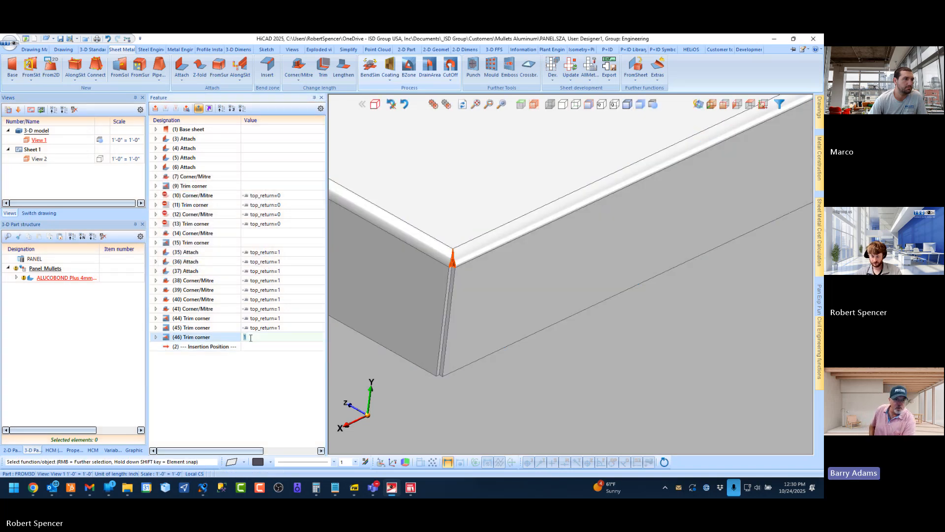
pyautogui.write('top')
pyautogui.press('Down')
pyautogui.press('Down')
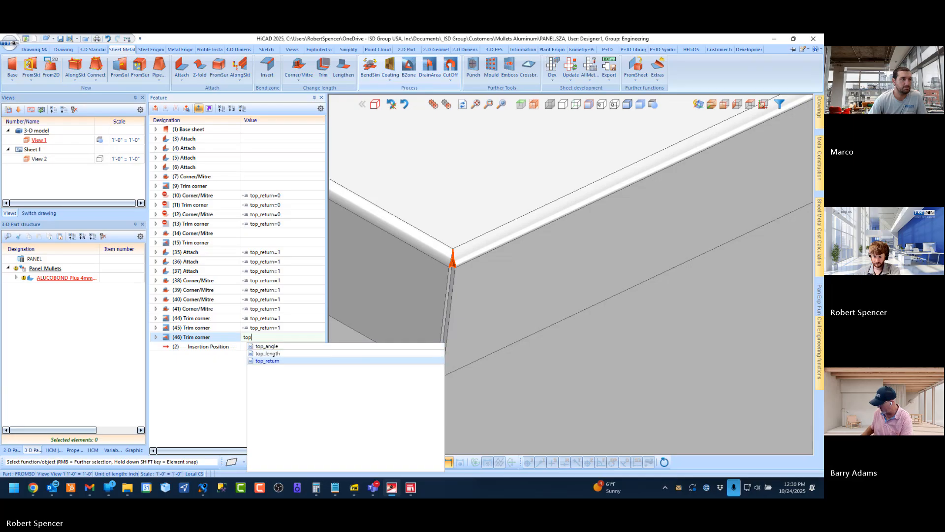
pyautogui.press('Return')
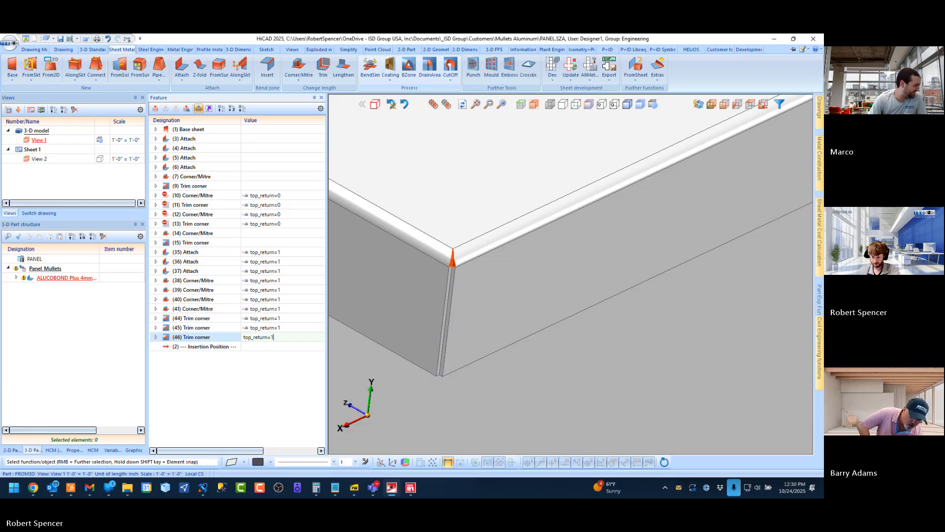
pyautogui.press('Return')
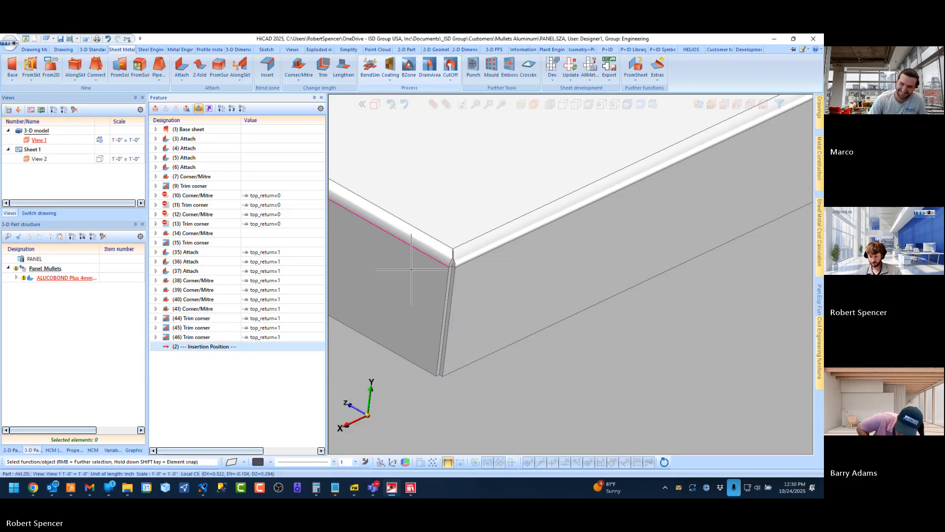
# Trim the corner between the two adjoining bend zones at the opposite end of the top return
pyautogui.scroll(-5, 411, 269)
pyautogui.moveTo(481, 228); pyautogui.dragTo(381, 194, button='middle')
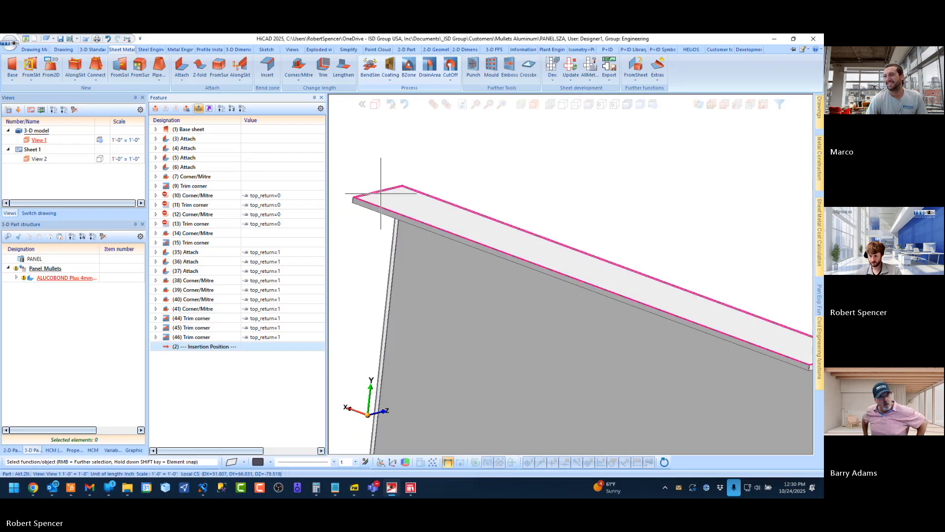
pyautogui.scroll(-4, 381, 194)
pyautogui.scroll(12, 516, 248)
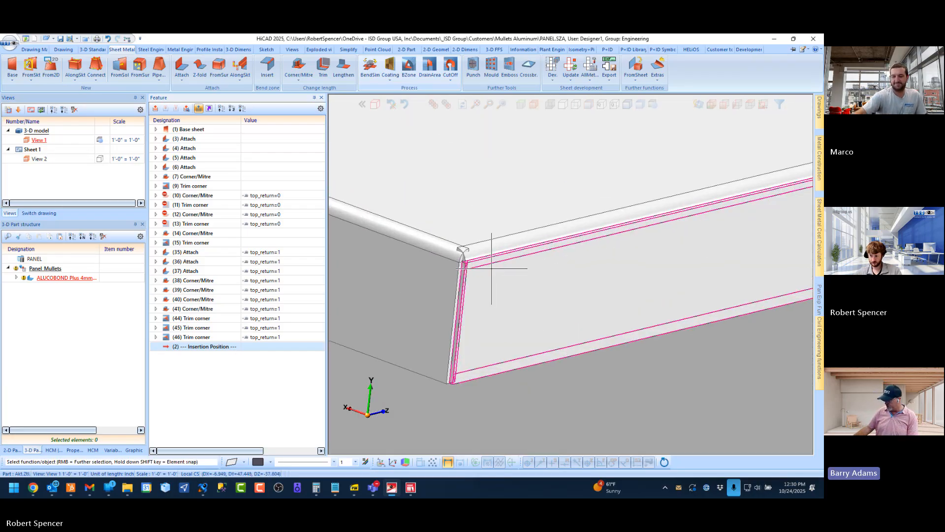
pyautogui.click(450, 75)
pyautogui.click(464, 121)
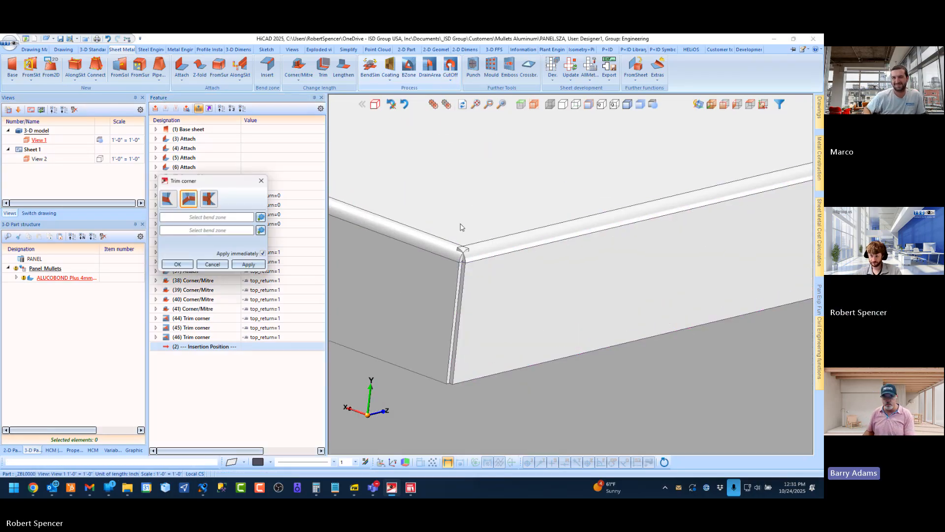
pyautogui.click(449, 242)
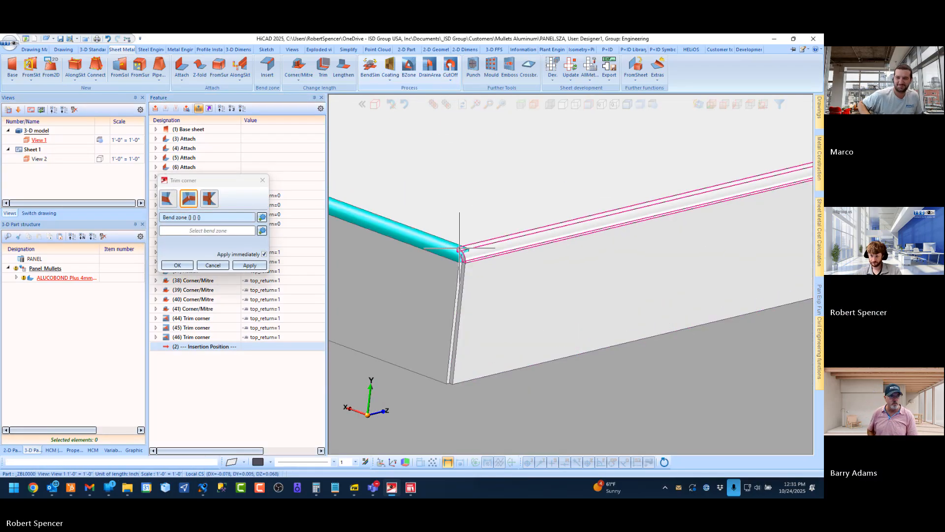
pyautogui.click(487, 249)
pyautogui.click(179, 265)
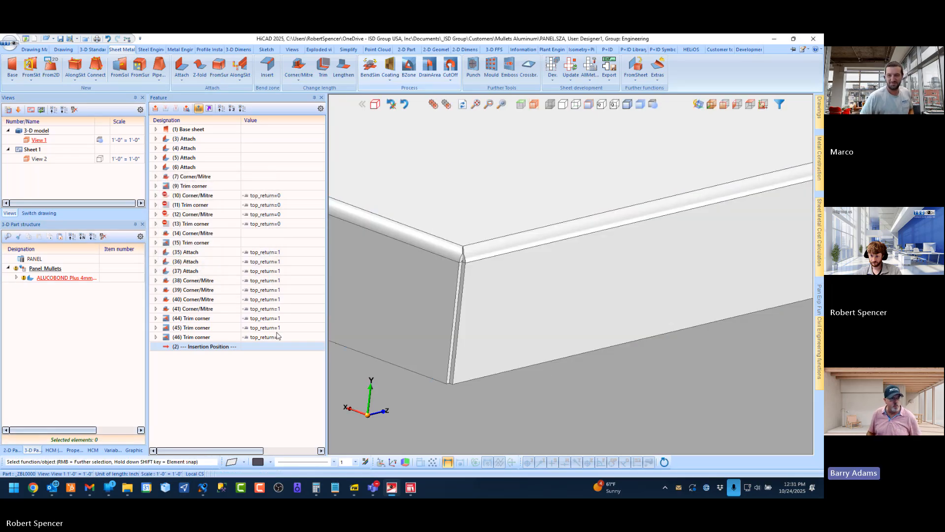
# Make the opposite corner's Trim corner feature depend on the condition top_return=1
pyautogui.click(255, 346)
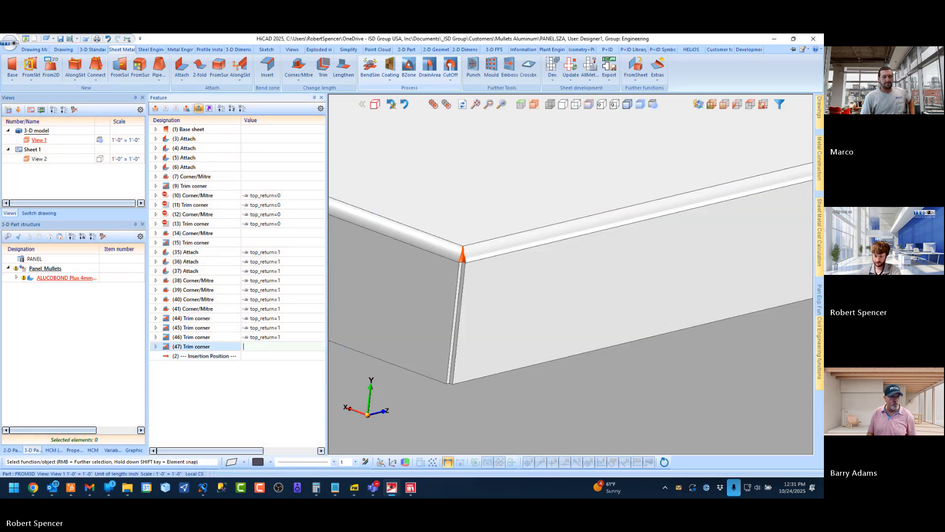
pyautogui.write('top')
pyautogui.press('Down')
pyautogui.press('Down')
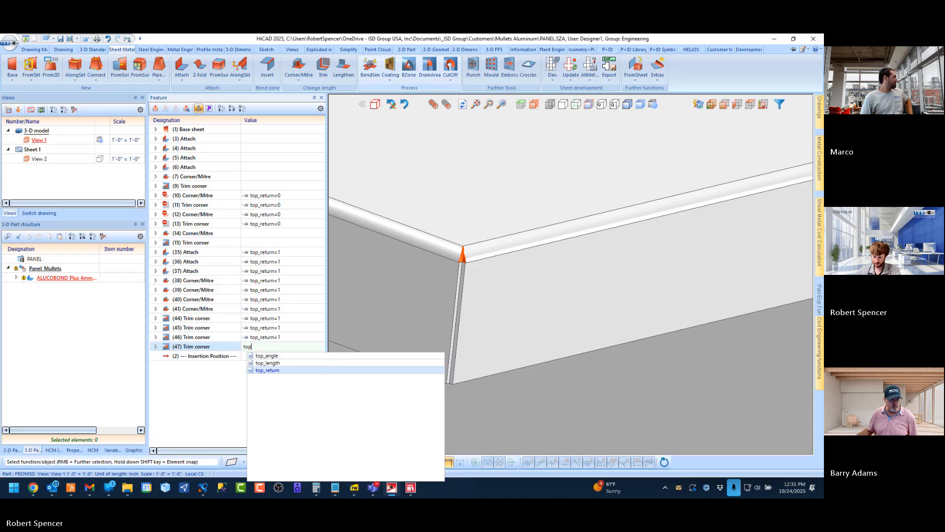
pyautogui.press('Return')
pyautogui.write('=1')
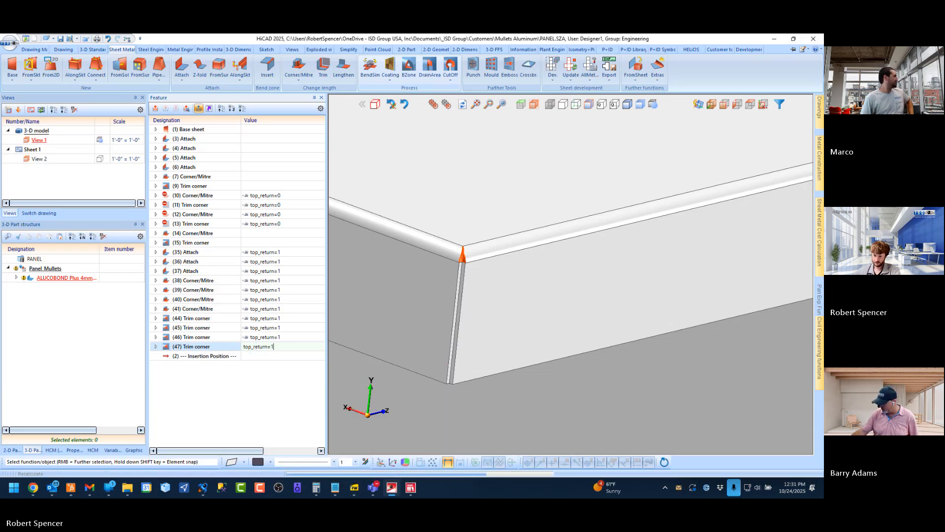
pyautogui.press('Return')
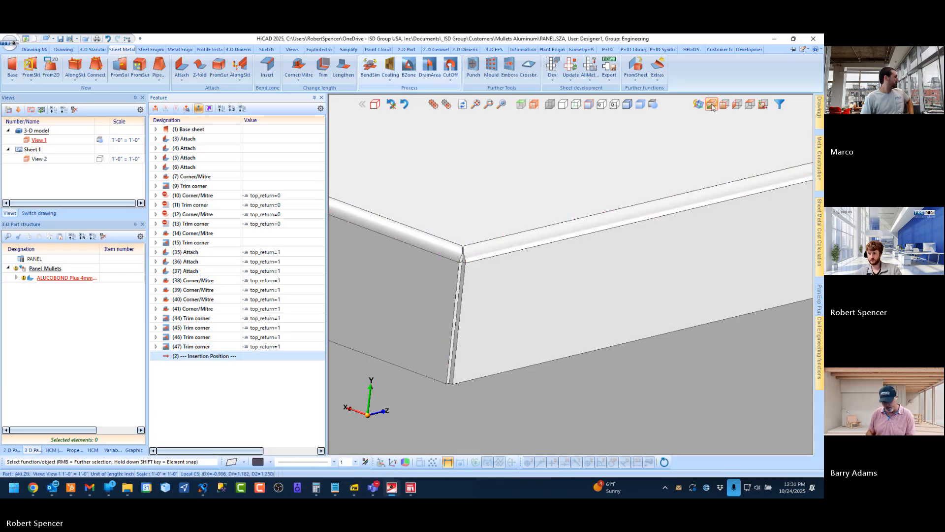
# Restore the axonometric view and highlight the unconditional Corner/Mitre and Trim corner features 7, 9, 14 and 15
pyautogui.click(712, 105)
pyautogui.scroll(-3, 491, 273)
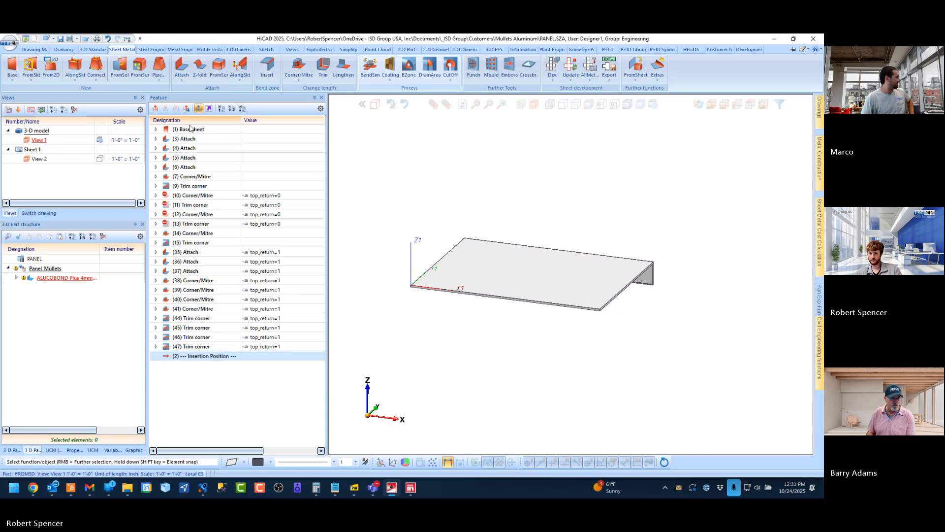
pyautogui.click(186, 177)
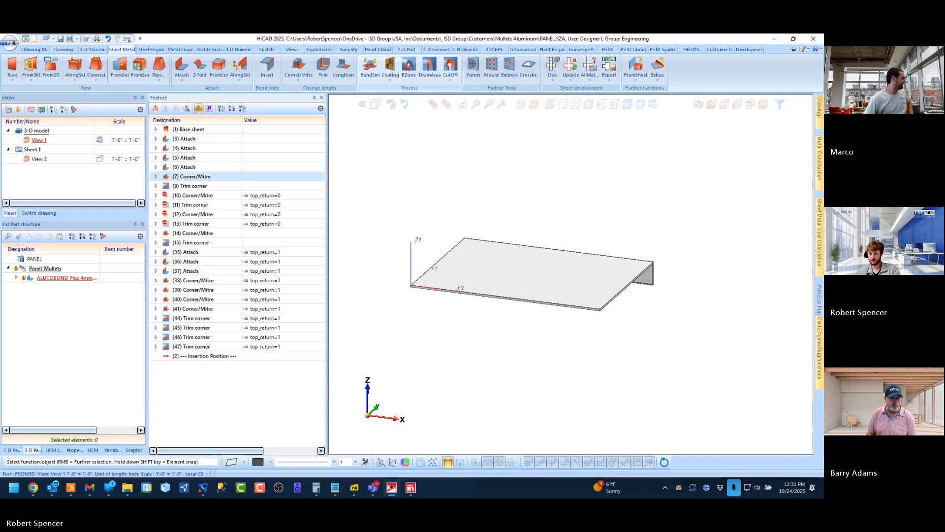
pyautogui.keyDown('shift'); pyautogui.click(186, 186); pyautogui.keyUp('shift')
pyautogui.keyDown('ctrl'); pyautogui.click(195, 234); pyautogui.keyUp('ctrl')
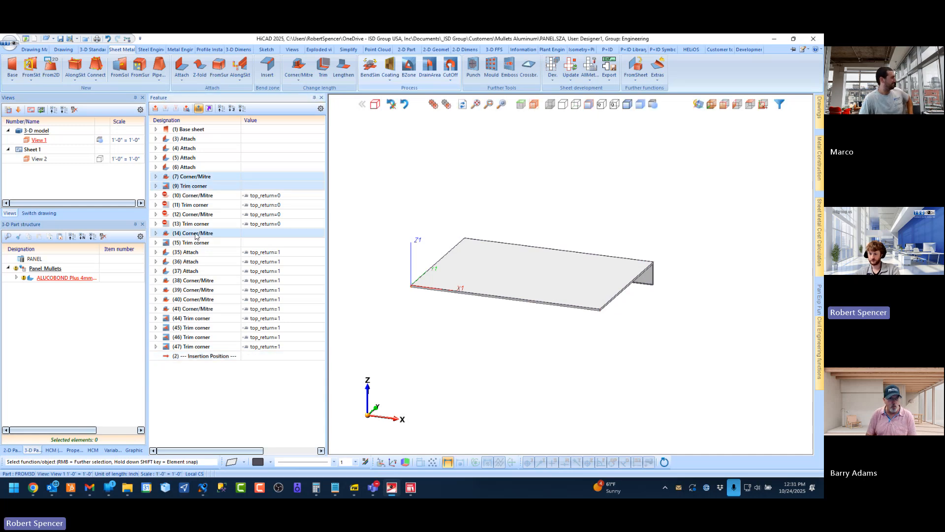
pyautogui.keyDown('ctrl'); pyautogui.click(195, 244); pyautogui.keyUp('ctrl')
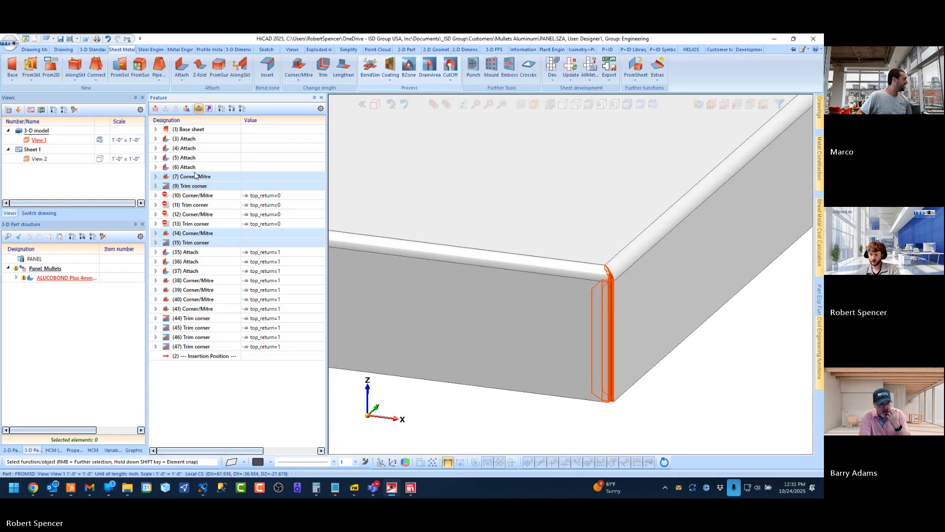
# Examine the highlighted mitre and trimmed bend at the panel's front corner, comparing it with the top return end
pyautogui.scroll(-8, 607, 317)
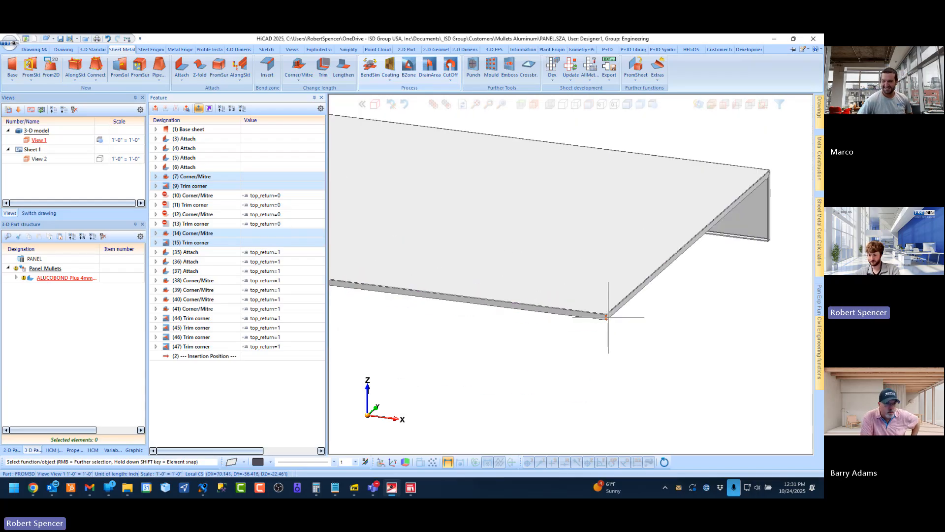
pyautogui.scroll(5, 607, 317)
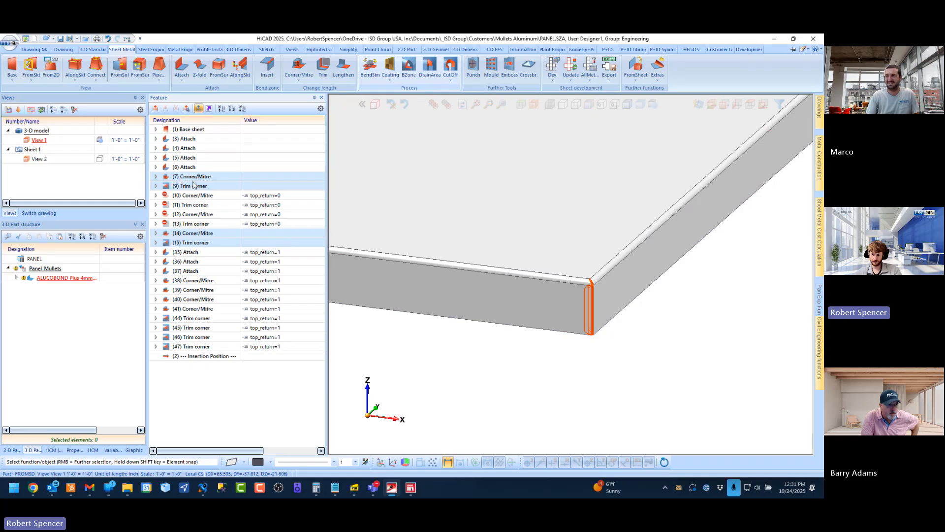
pyautogui.scroll(4, 588, 242)
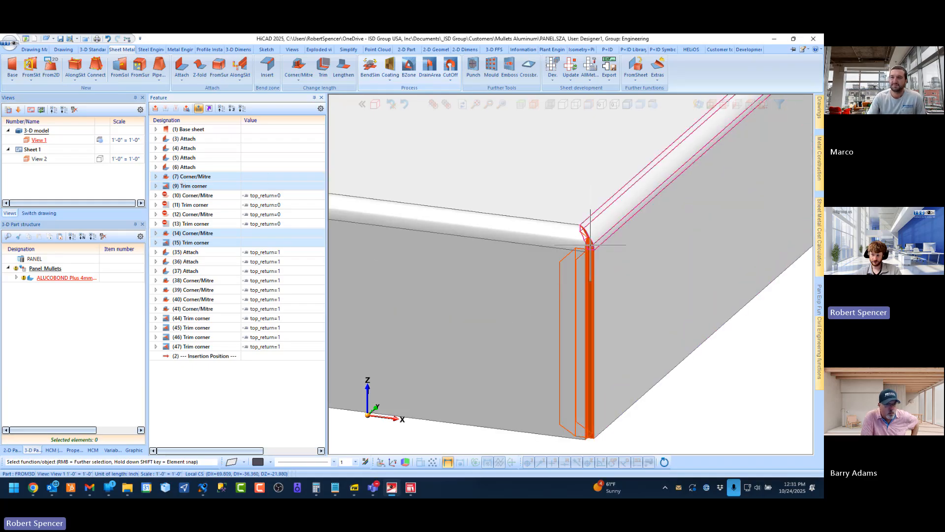
pyautogui.scroll(-3, 588, 241)
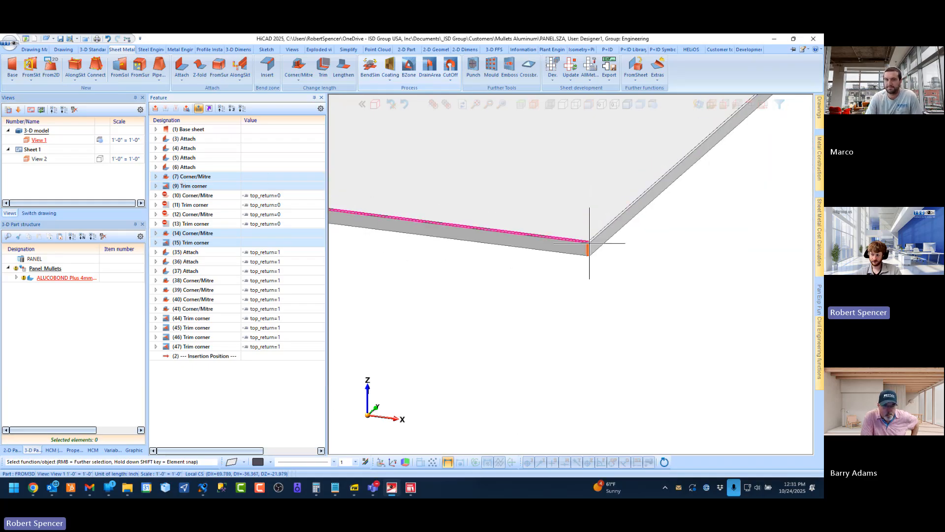
pyautogui.scroll(-1, 533, 261)
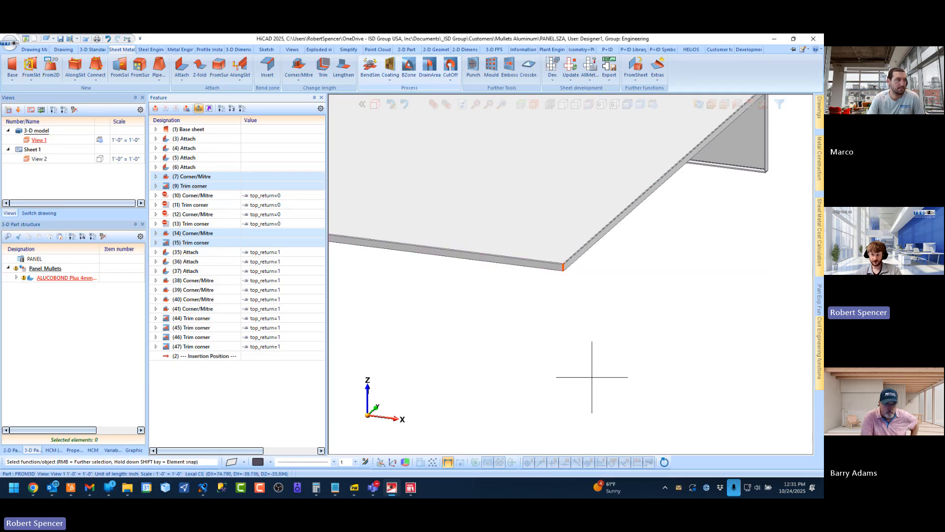
pyautogui.moveTo(590, 375); pyautogui.dragTo(670, 266, button='middle')
pyautogui.scroll(-3, 670, 266)
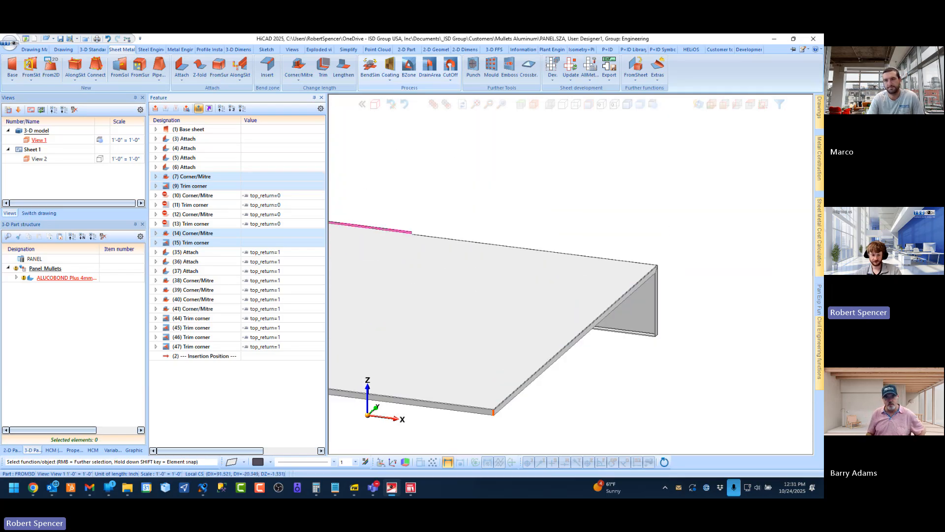
# Make Corner/Mitre feature 7 at the panel's front corner depend on the condition top_return=0
pyautogui.scroll(-2, 664, 263)
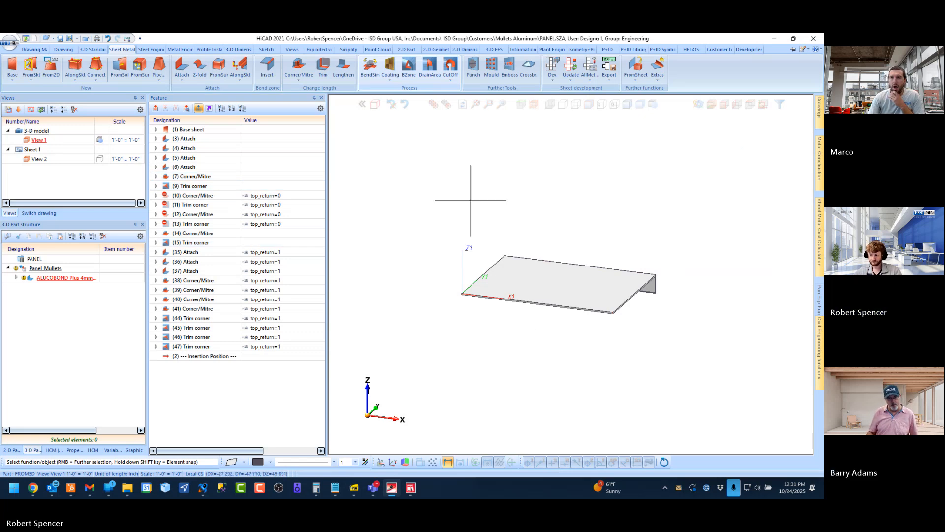
pyautogui.scroll(3, 601, 317)
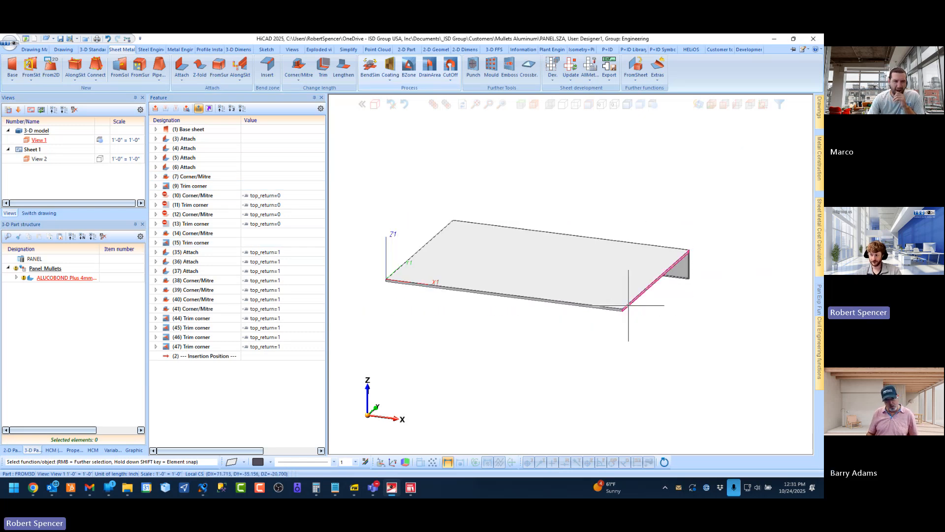
pyautogui.scroll(4, 603, 312)
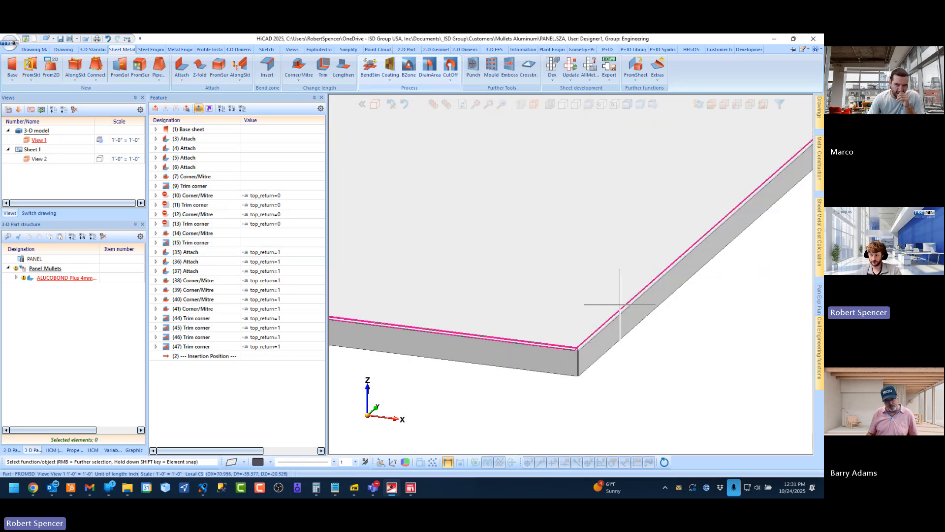
pyautogui.click(255, 176)
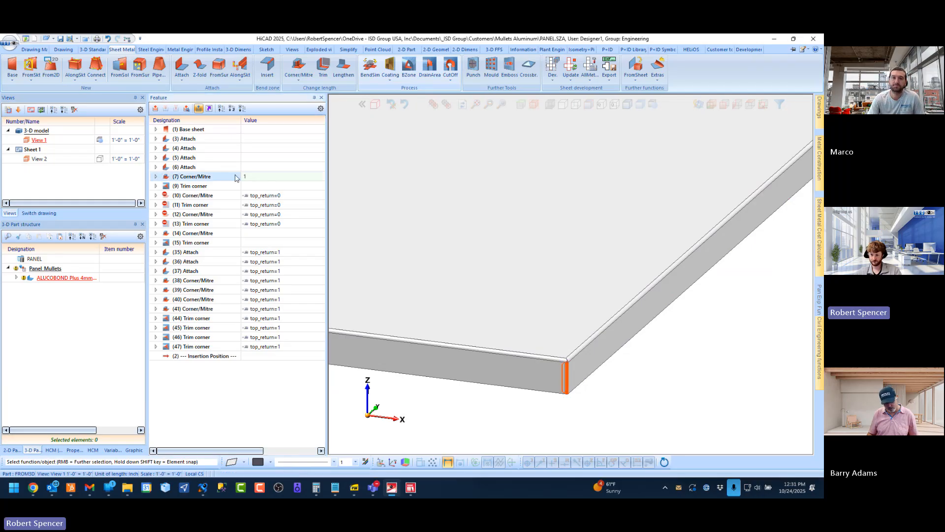
pyautogui.write('top')
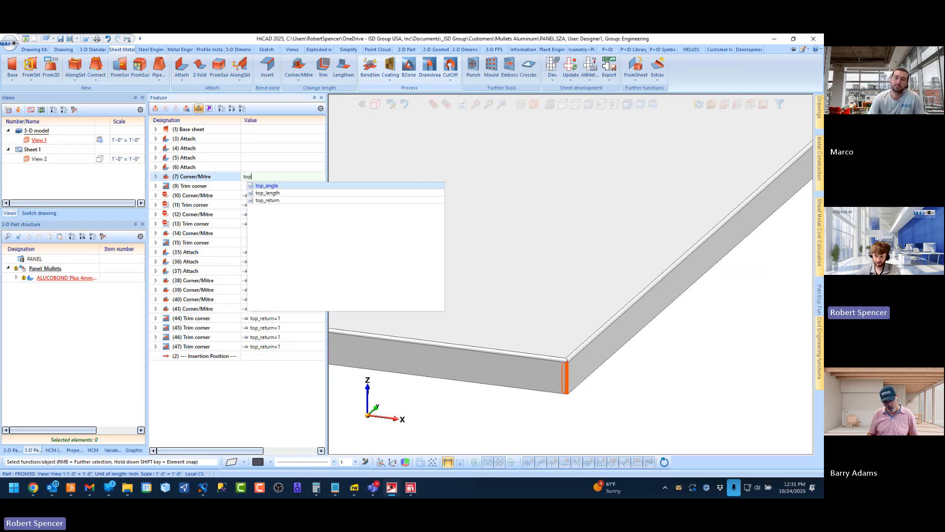
pyautogui.press('Down')
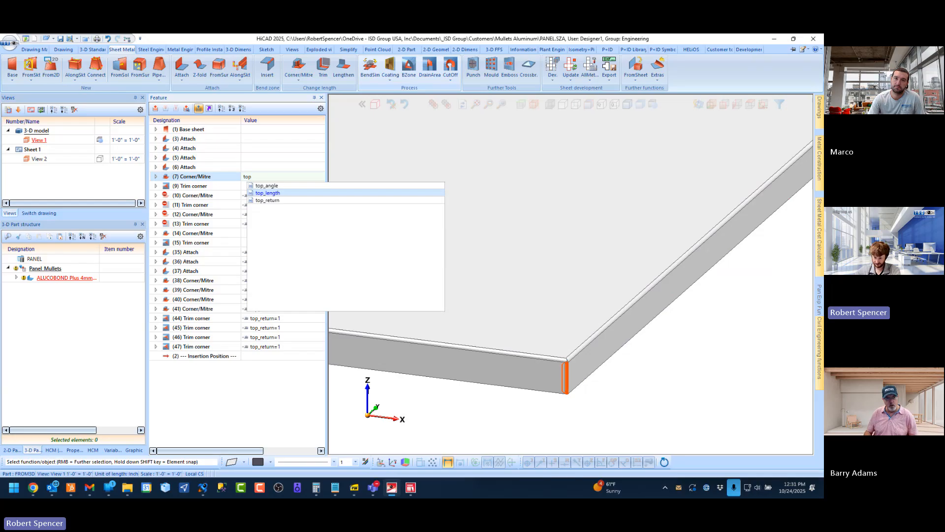
pyautogui.press('Down')
pyautogui.press('Return')
pyautogui.write('=0')
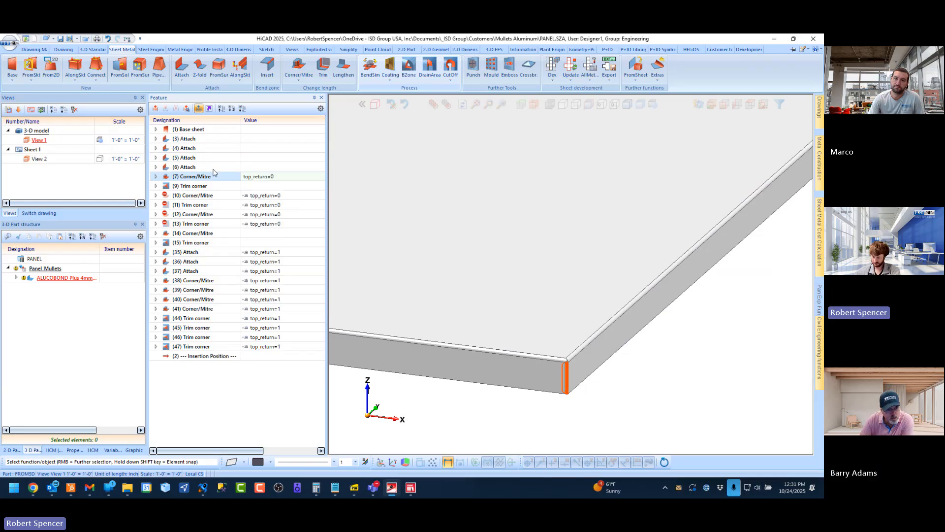
pyautogui.press('Return')
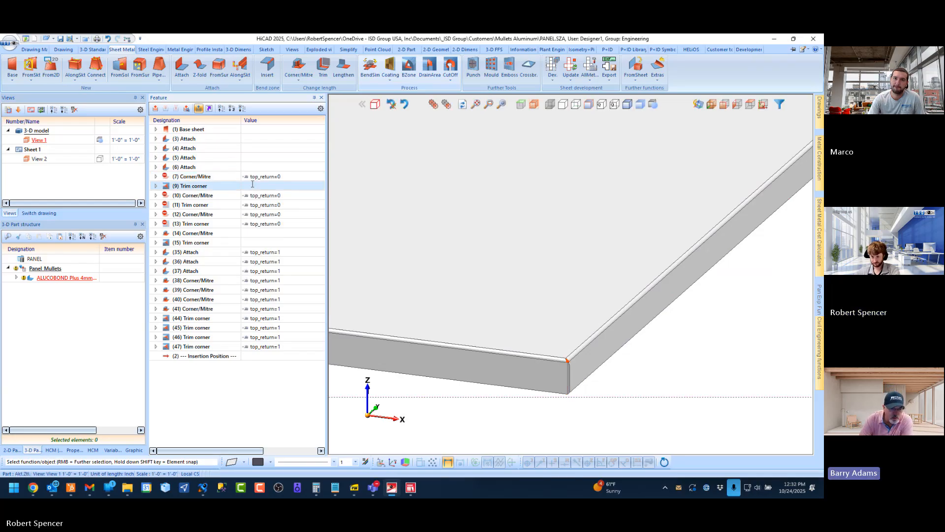
# Enter the condition top=0 for Trim corner feature 9 and accept the prompted value for the new variable
pyautogui.click(252, 185)
pyautogui.press('BackSpace')
pyautogui.write('top')
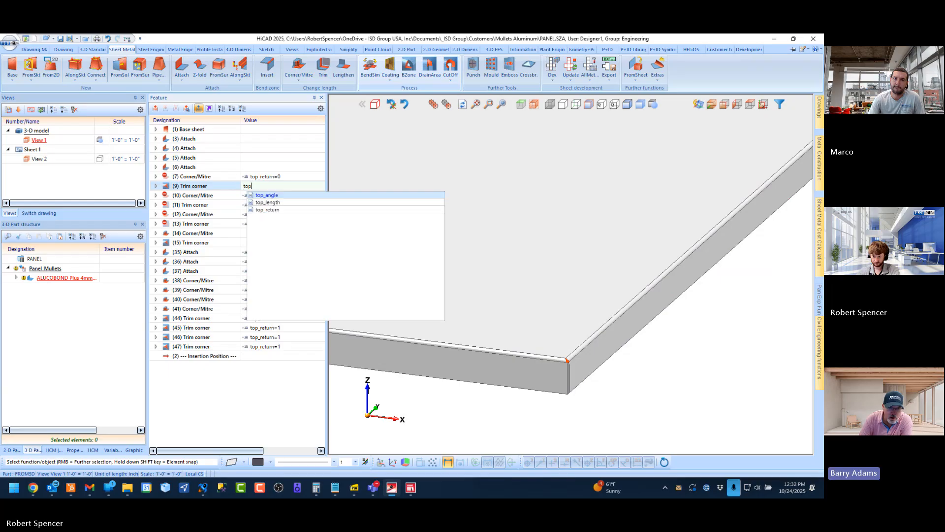
pyautogui.press('Down')
pyautogui.press('Down')
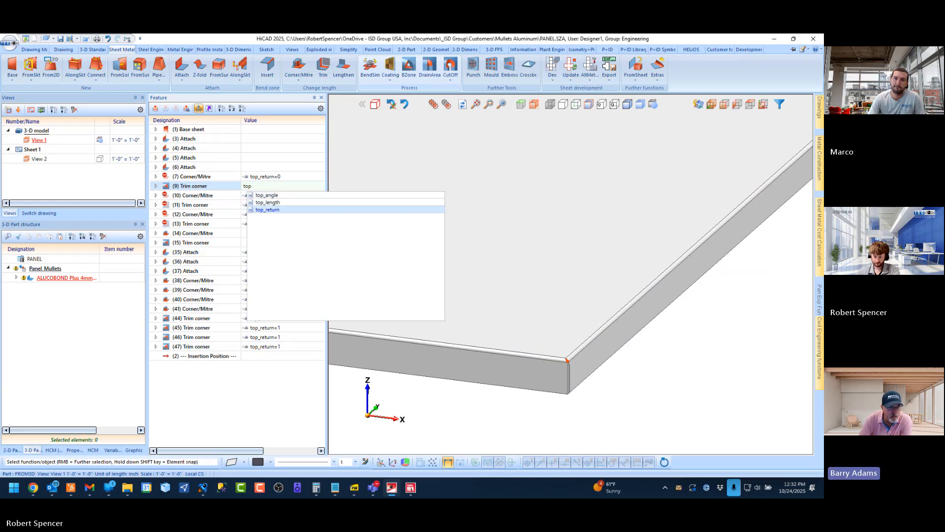
pyautogui.write('=0')
pyautogui.press('Return')
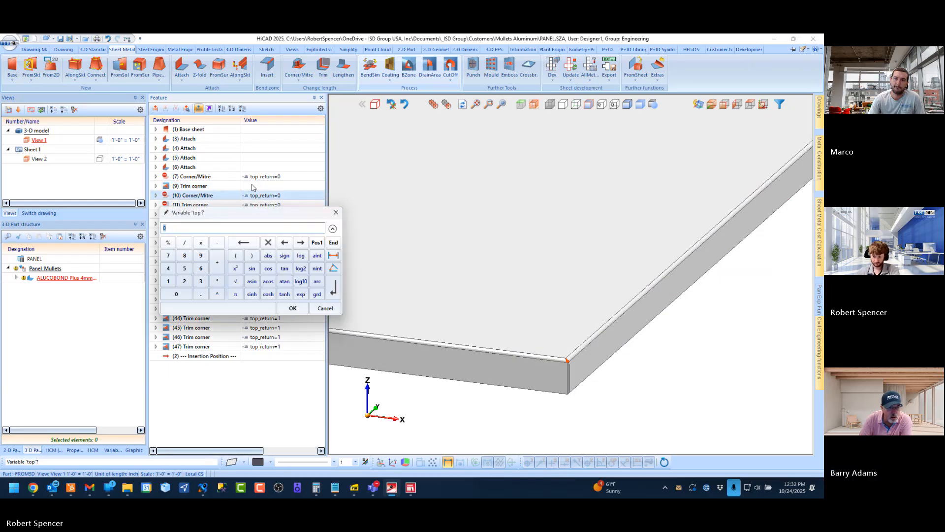
pyautogui.click(293, 308)
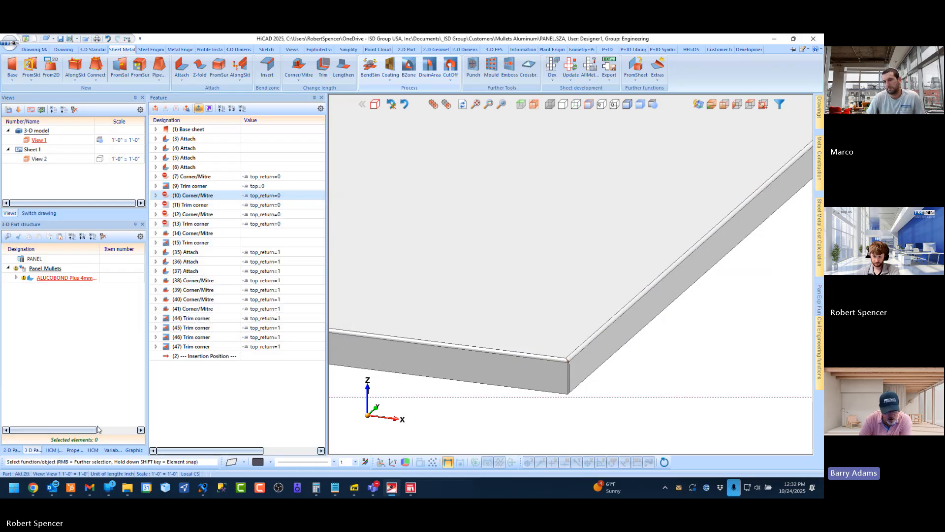
# Check the delete option for the stray part variable top in the variable list
pyautogui.click(112, 450)
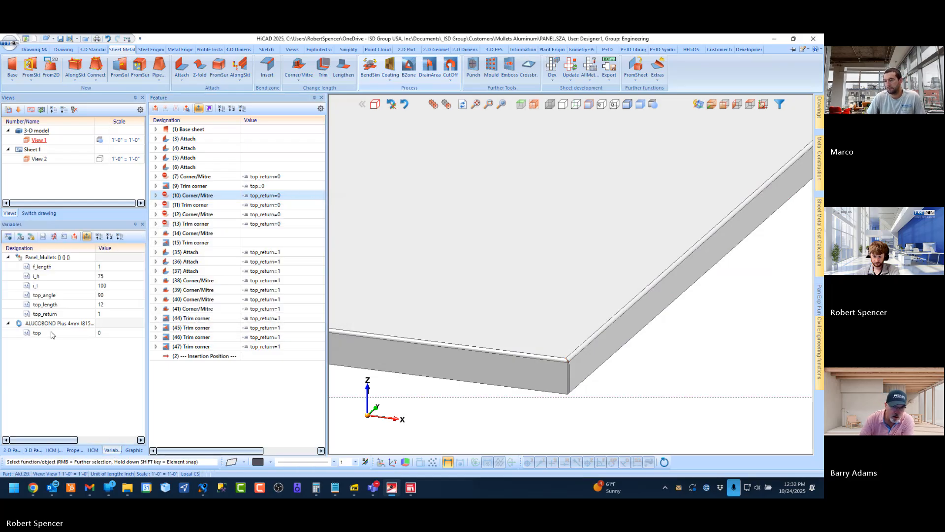
pyautogui.rightClick(51, 333)
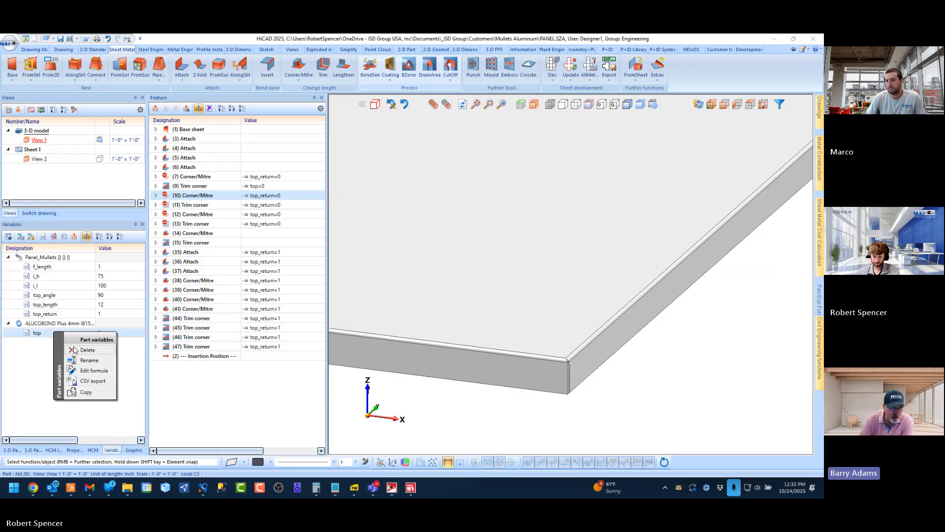
pyautogui.click(33, 450)
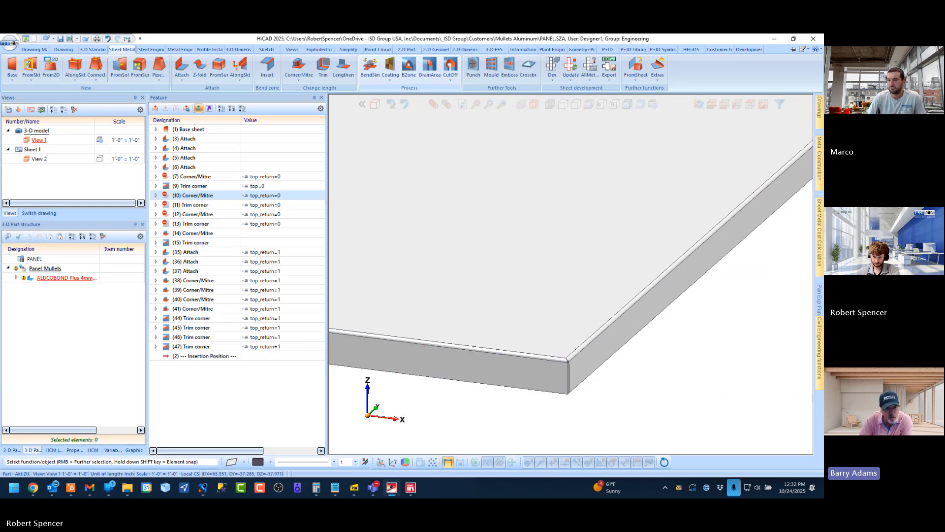
# Clear the top=0 condition from Trim corner feature 9
pyautogui.click(271, 186)
pyautogui.press('BackSpace')
pyautogui.press('BackSpace')
pyautogui.press('BackSpace')
pyautogui.press('BackSpace')
pyautogui.press('BackSpace')
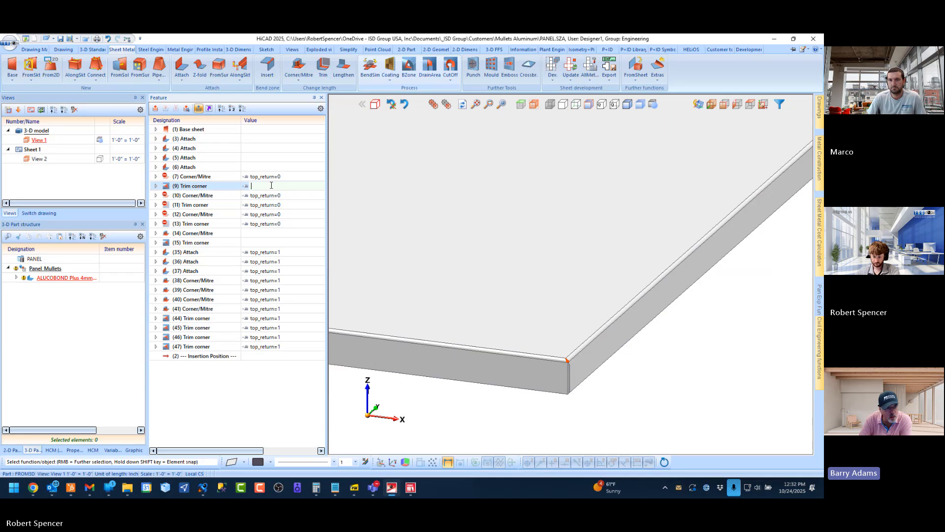
pyautogui.press('Return')
pyautogui.click(264, 186)
pyautogui.press('BackSpace')
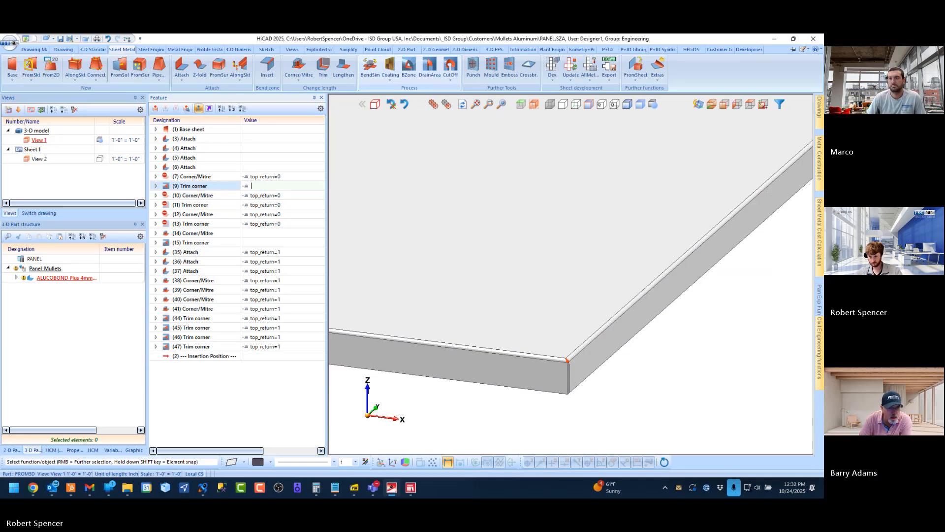
pyautogui.press('Return')
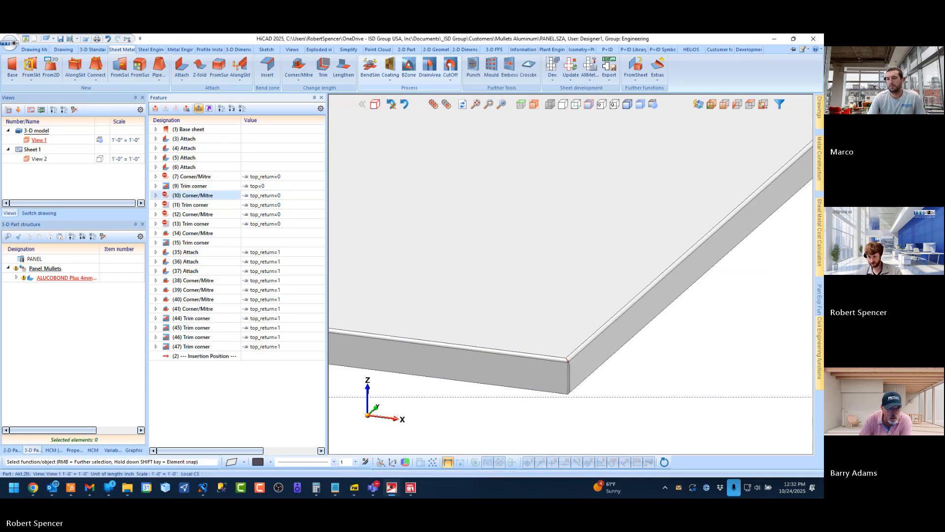
# Try to delete the stray variable top from the ALUCOBOND Plus sheet part
pyautogui.click(112, 450)
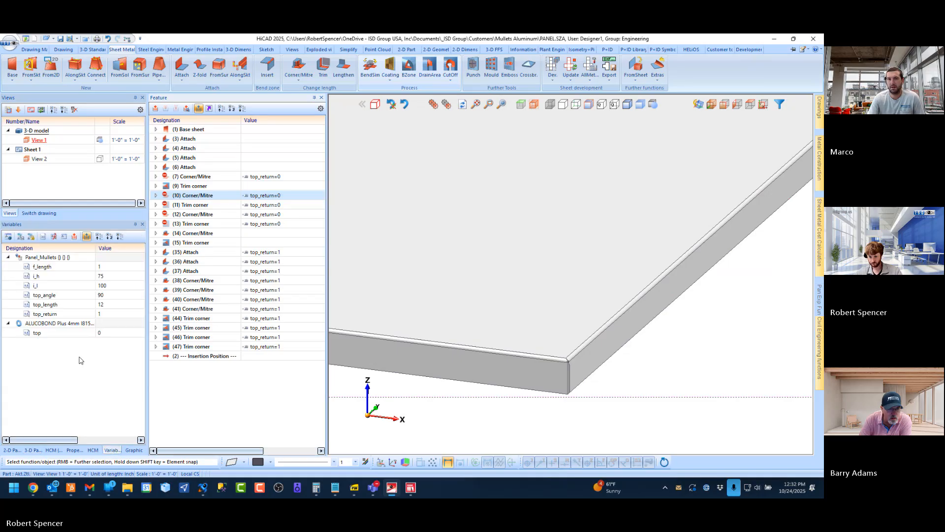
pyautogui.rightClick(76, 347)
pyautogui.click(86, 357)
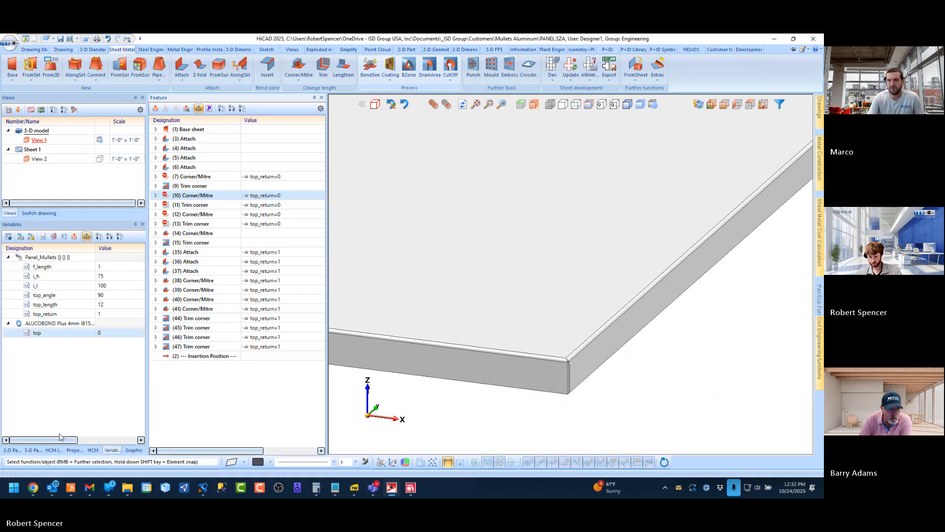
pyautogui.click(32, 450)
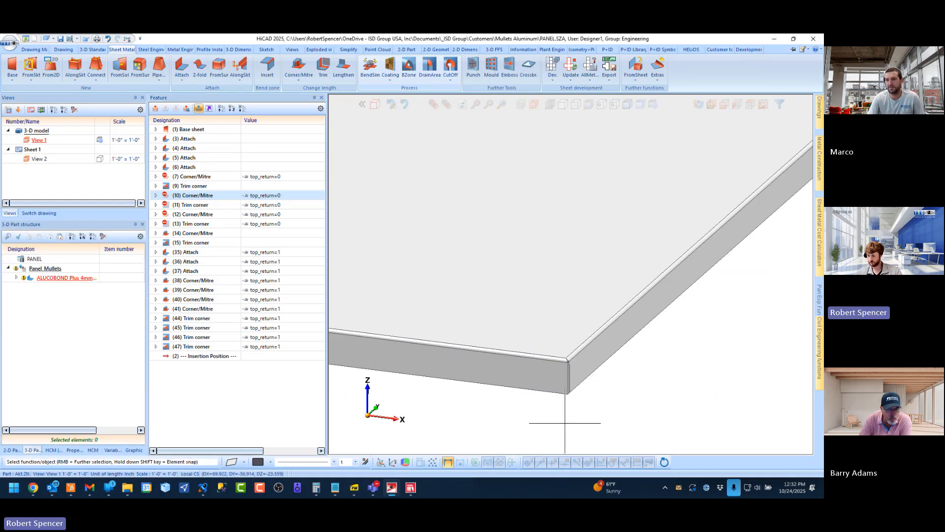
# Inspect the front corner and remove the top_return=0 condition from Corner/Mitre feature 7
pyautogui.scroll(5, 554, 389)
pyautogui.moveTo(584, 364)
pyautogui.mouseDown(button='middle')
pyautogui.moveTo(564, 353)
pyautogui.moveTo(572, 364)
pyautogui.mouseUp(button='middle')
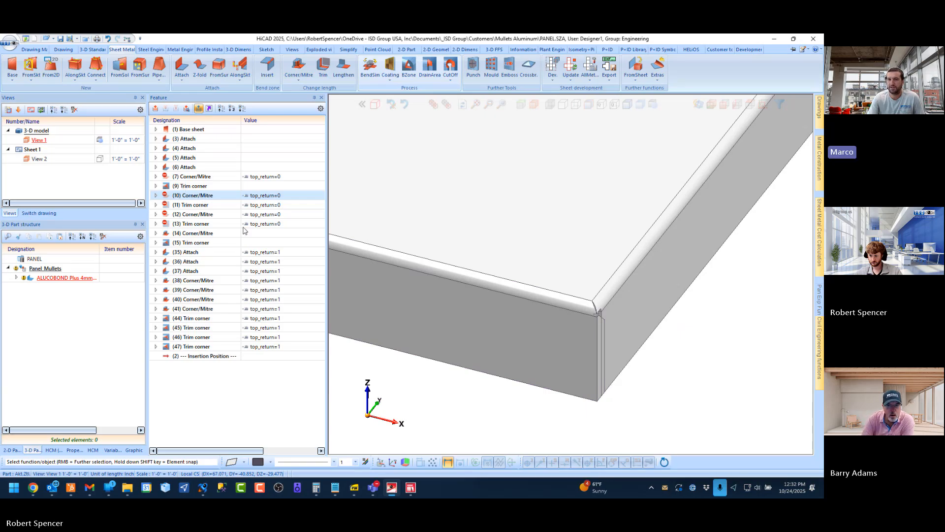
pyautogui.doubleClick(288, 177)
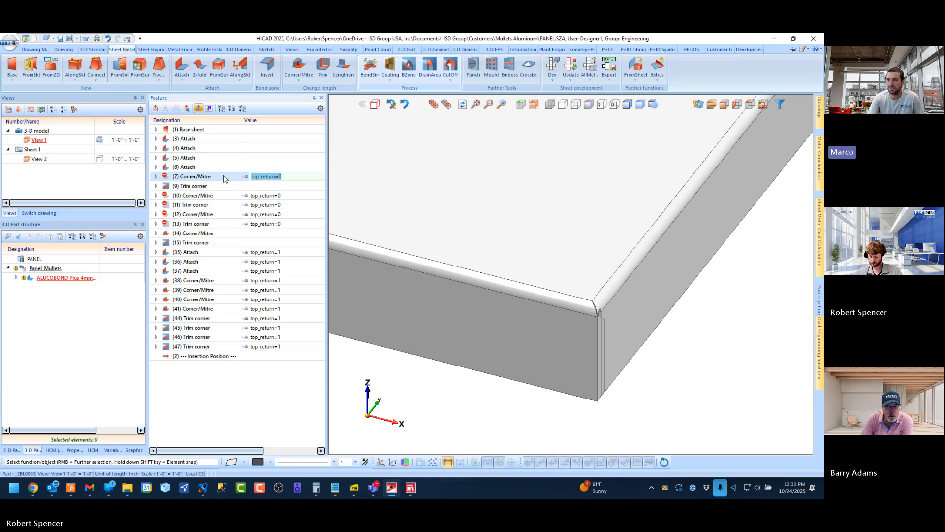
pyautogui.press('Delete')
pyautogui.press('Return')
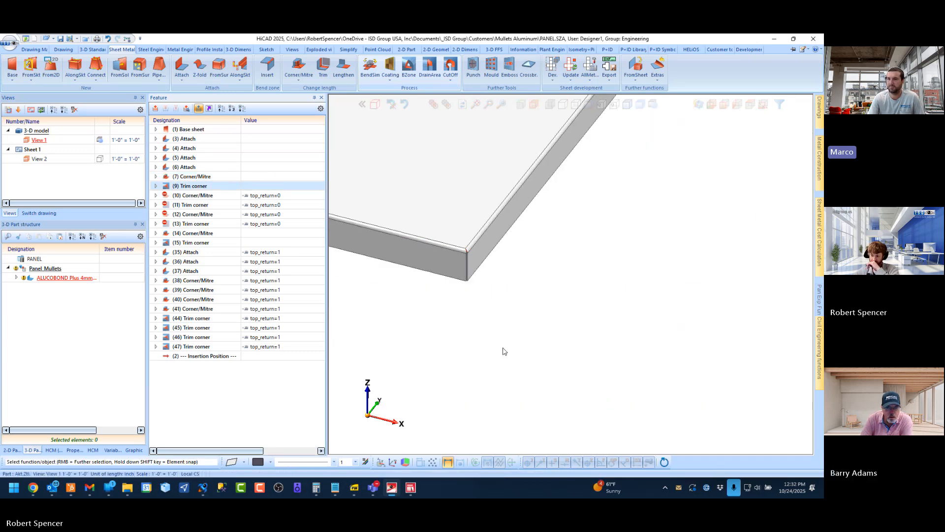
# Fit the whole panel in the view and save the drawing
pyautogui.scroll(-5, 561, 333)
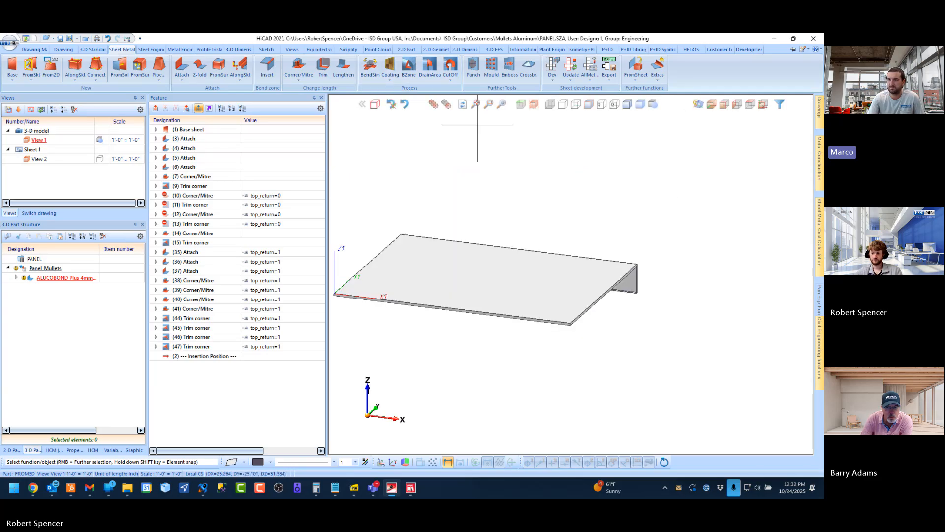
pyautogui.click(474, 104)
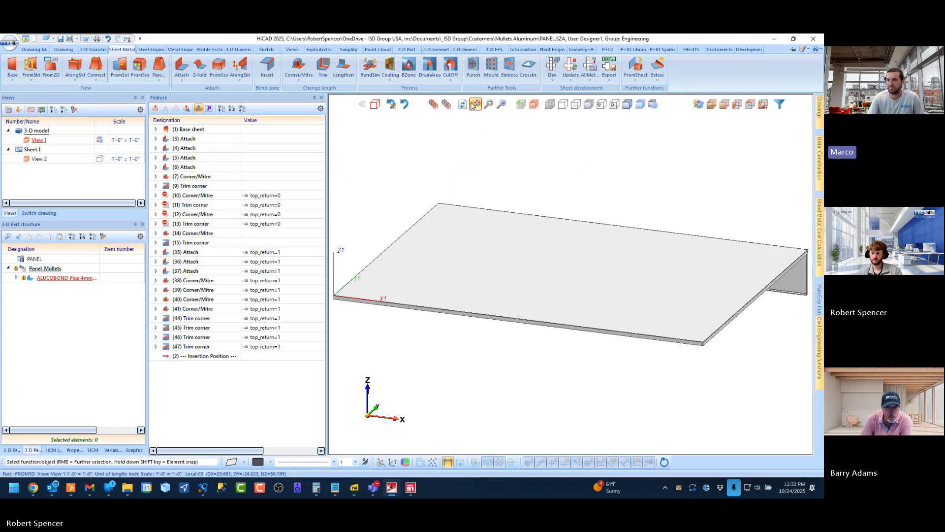
pyautogui.click(60, 39)
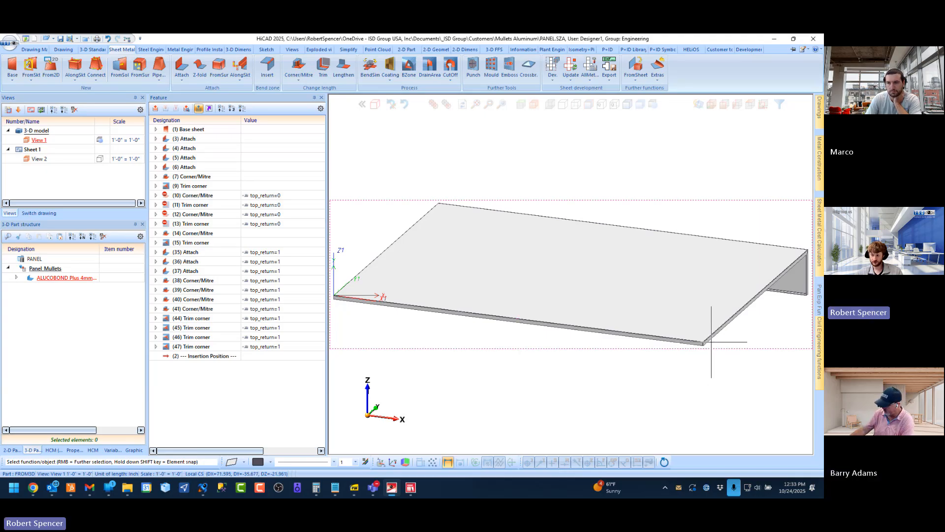
# Examine the panel's front corner and the flange length specification of the front edge's Attach feature 4
pyautogui.scroll(5, 709, 348)
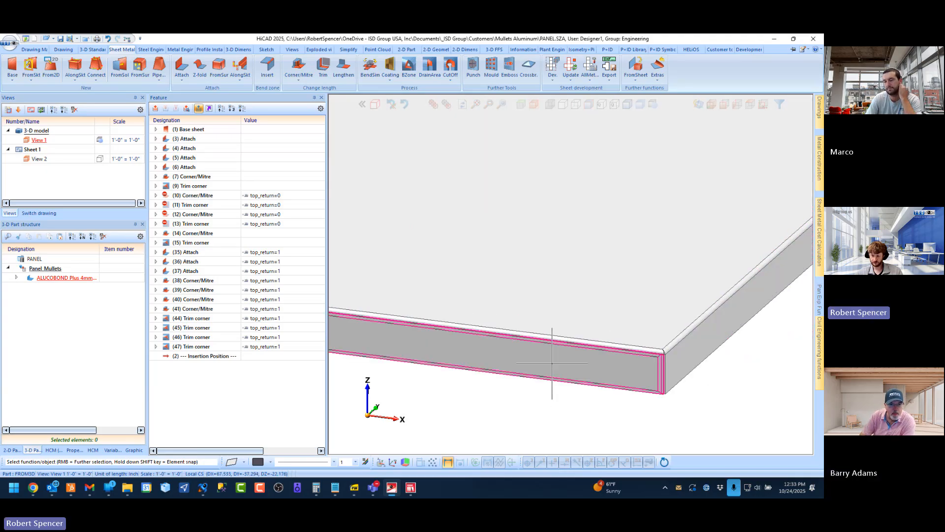
pyautogui.scroll(3, 541, 352)
pyautogui.scroll(-3, 555, 359)
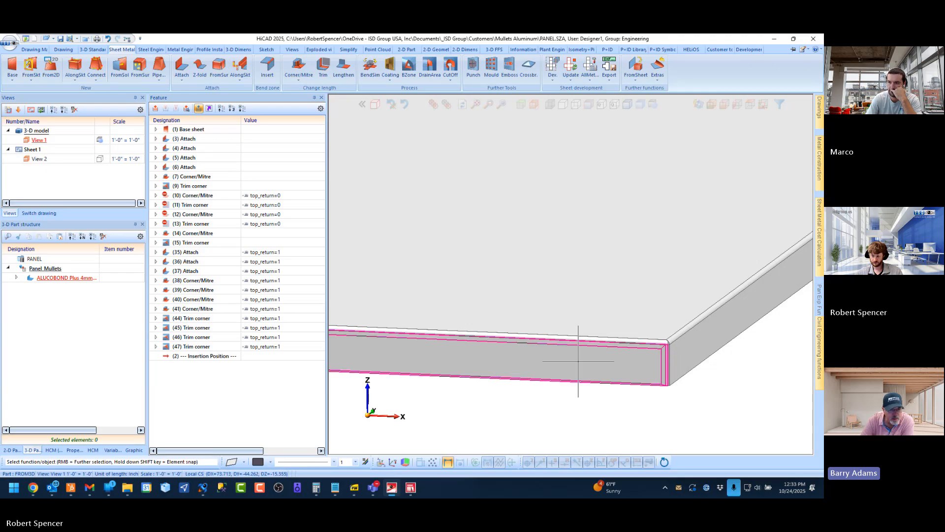
pyautogui.moveTo(531, 370); pyautogui.dragTo(546, 362, button='middle')
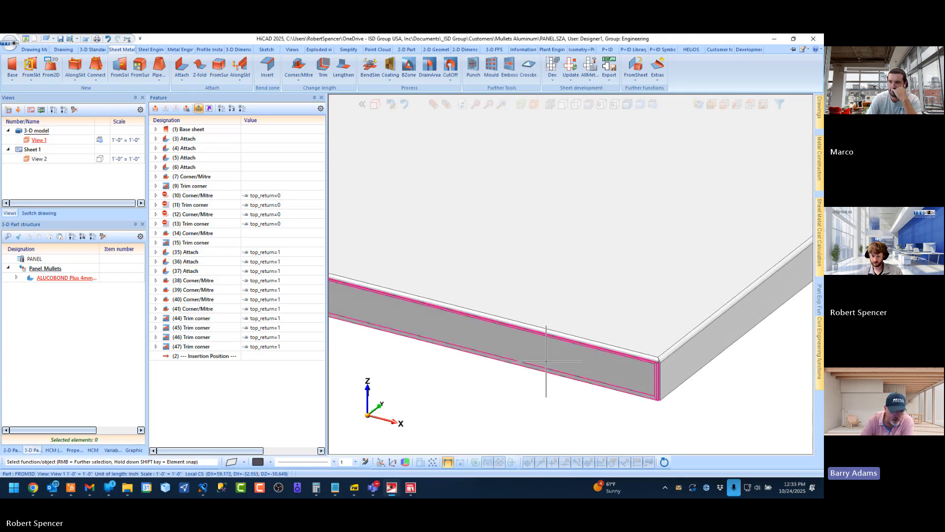
pyautogui.click(516, 344)
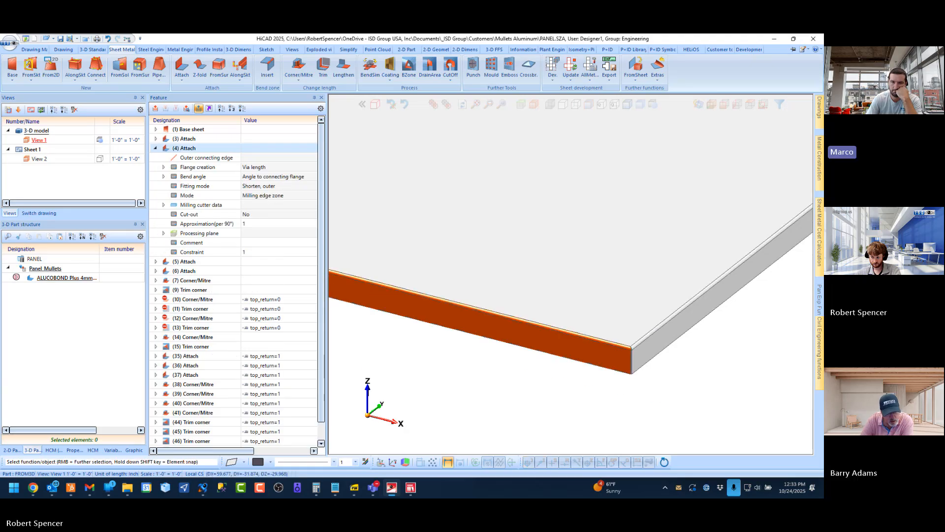
pyautogui.scroll(-4, 618, 337)
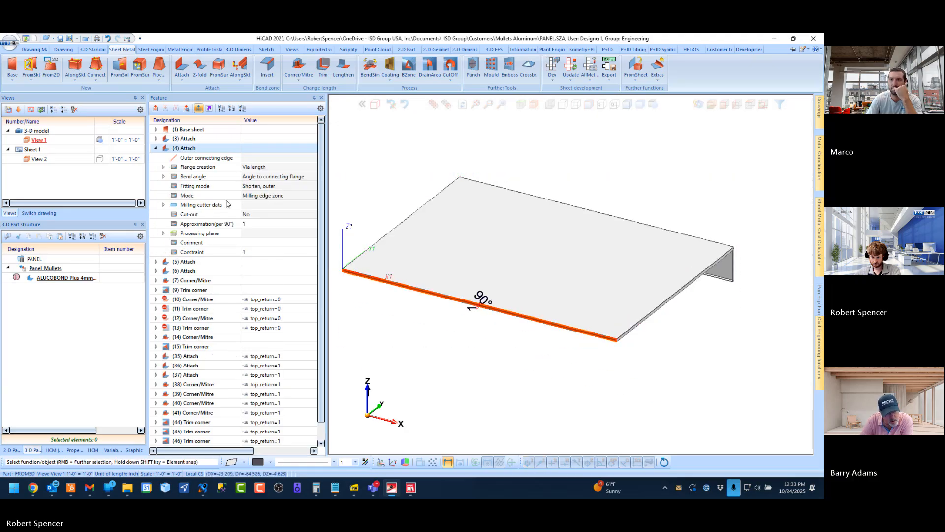
pyautogui.click(162, 167)
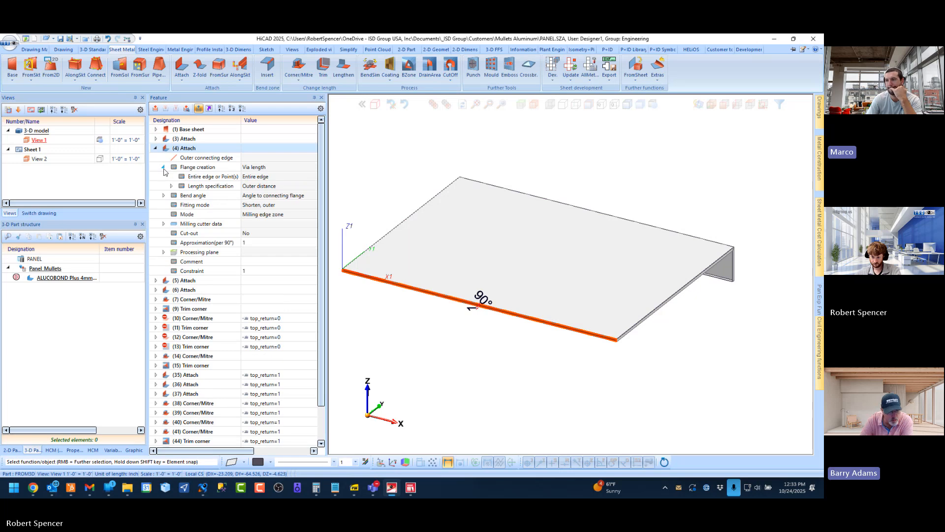
pyautogui.click(172, 186)
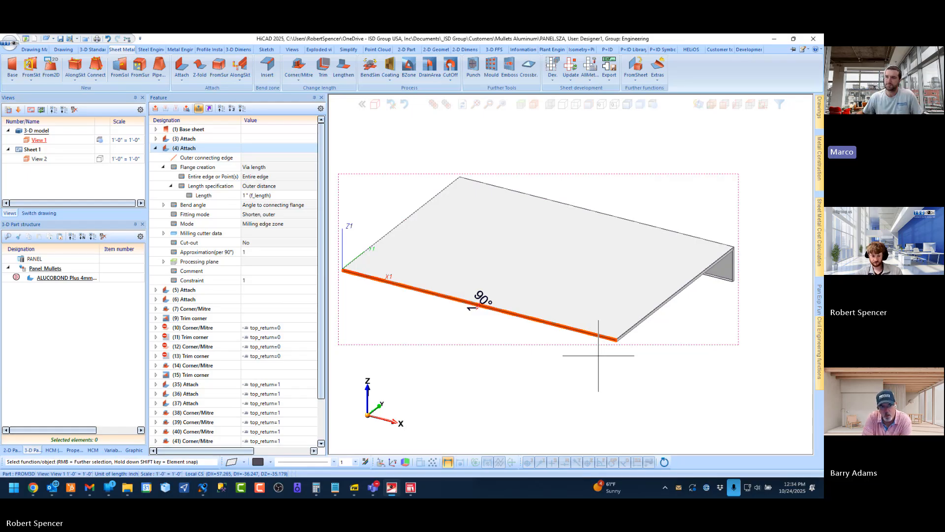
pyautogui.moveTo(609, 254); pyautogui.dragTo(565, 264, button='middle')
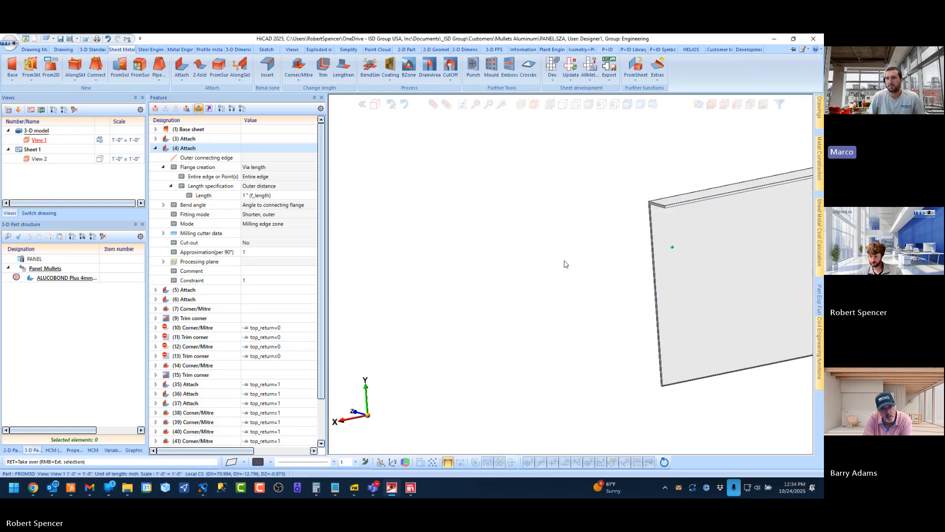
# Restore the axonometric view of the whole panel after checking its lower corner and save the drawing
pyautogui.scroll(4, 773, 377)
pyautogui.scroll(3, 567, 310)
pyautogui.moveTo(567, 310); pyautogui.dragTo(586, 295, button='middle')
pyautogui.scroll(-2, 531, 311)
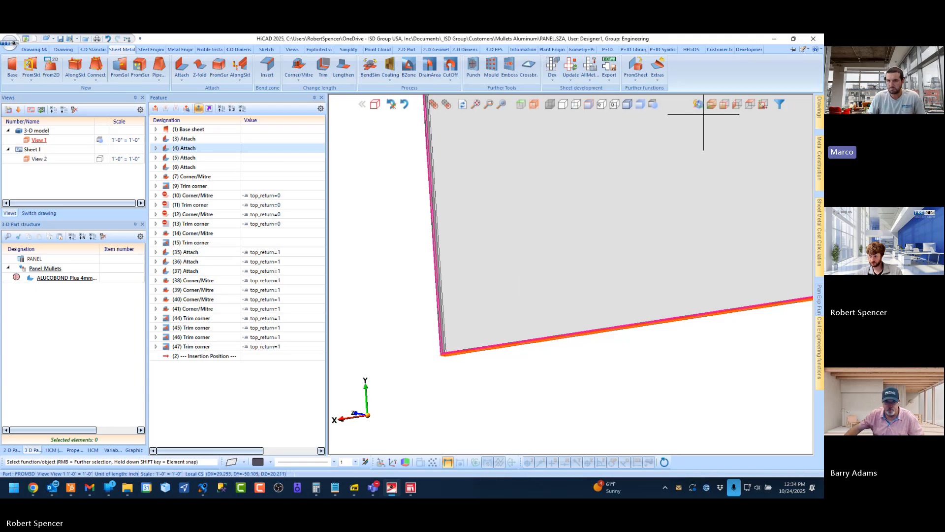
pyautogui.click(712, 104)
pyautogui.click(552, 402)
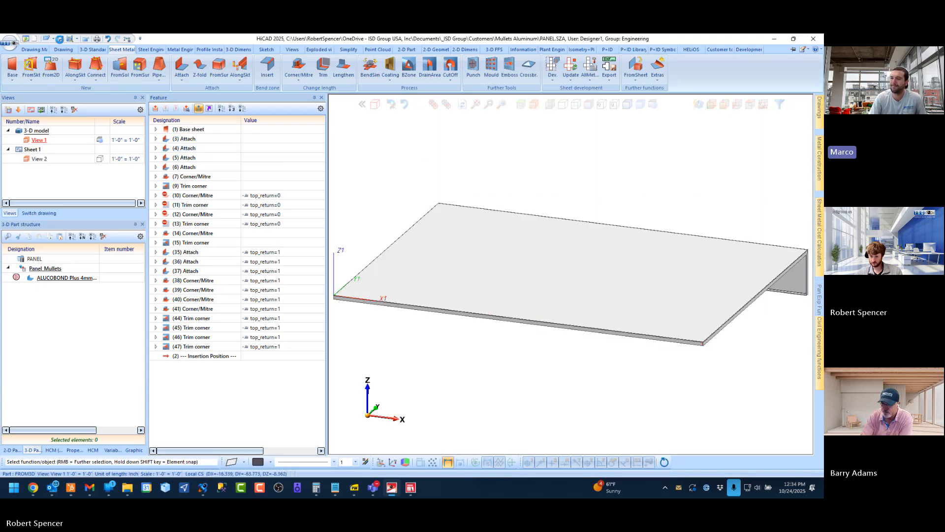
pyautogui.click(61, 39)
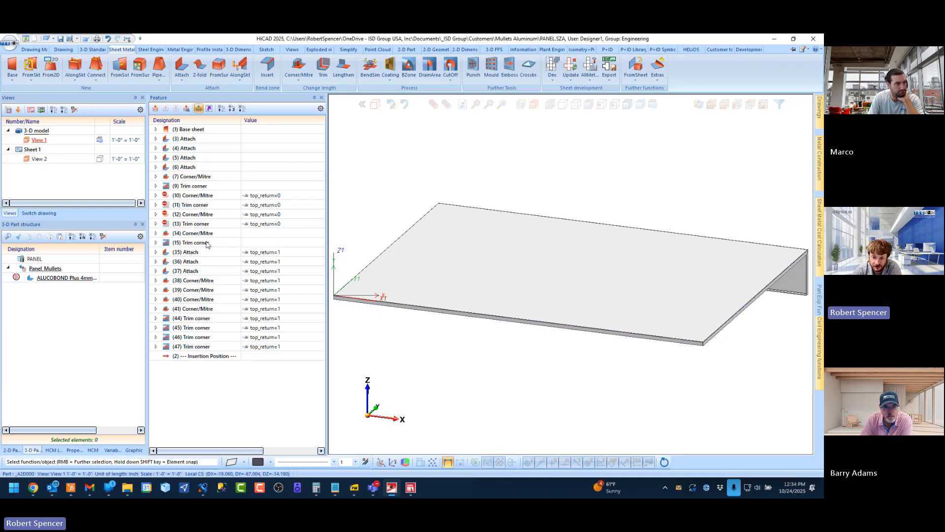
# Examine the feature log of the NEW_PANEL - COPY drawing and return to the PANEL drawing
pyautogui.click(39, 212)
pyautogui.click(26, 159)
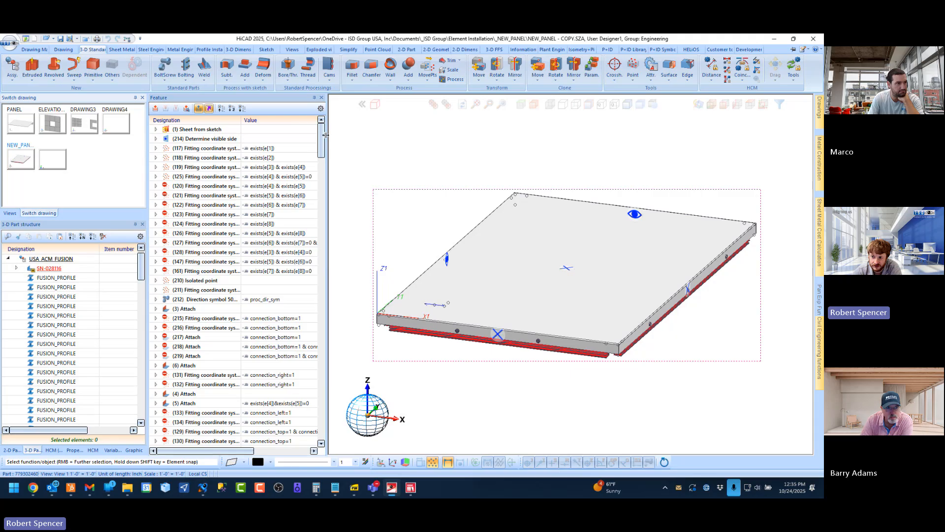
pyautogui.moveTo(321, 136); pyautogui.dragTo(323, 445)
pyautogui.click(323, 146)
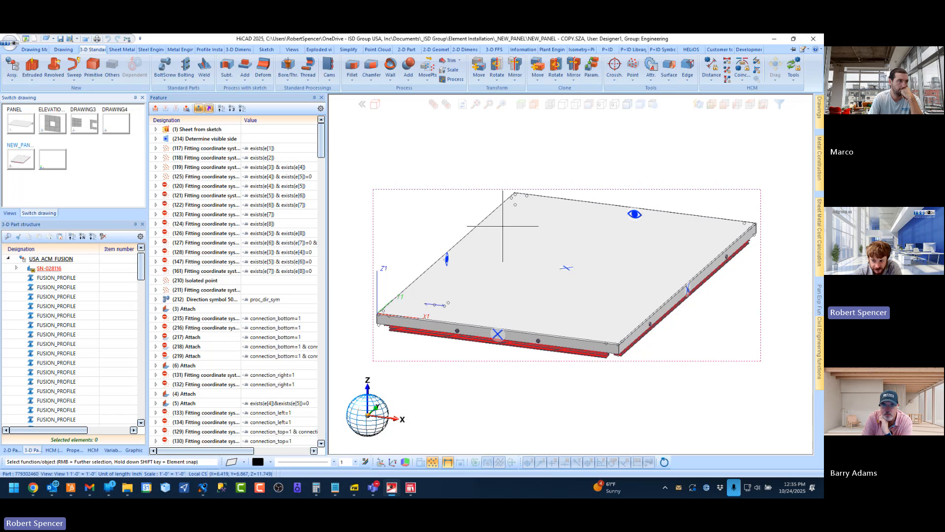
pyautogui.scroll(-2, 526, 308)
pyautogui.scroll(2, 526, 308)
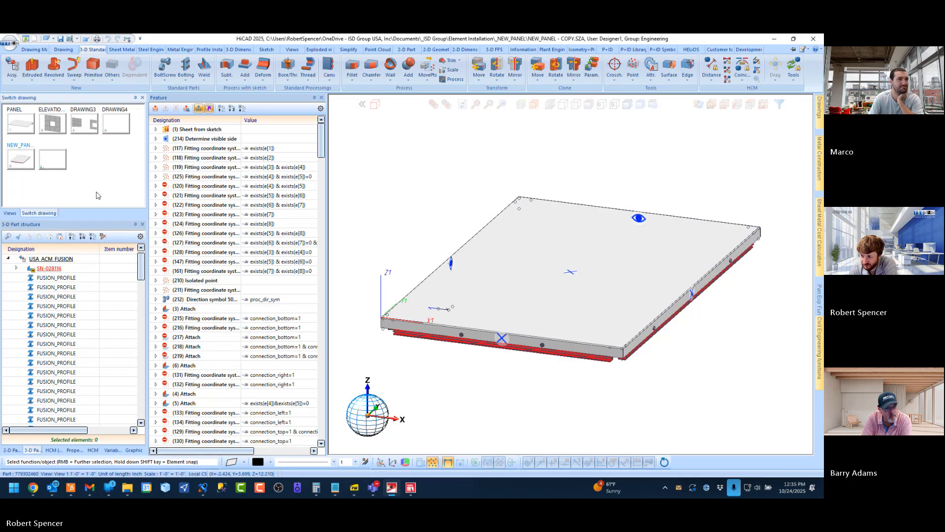
pyautogui.click(22, 122)
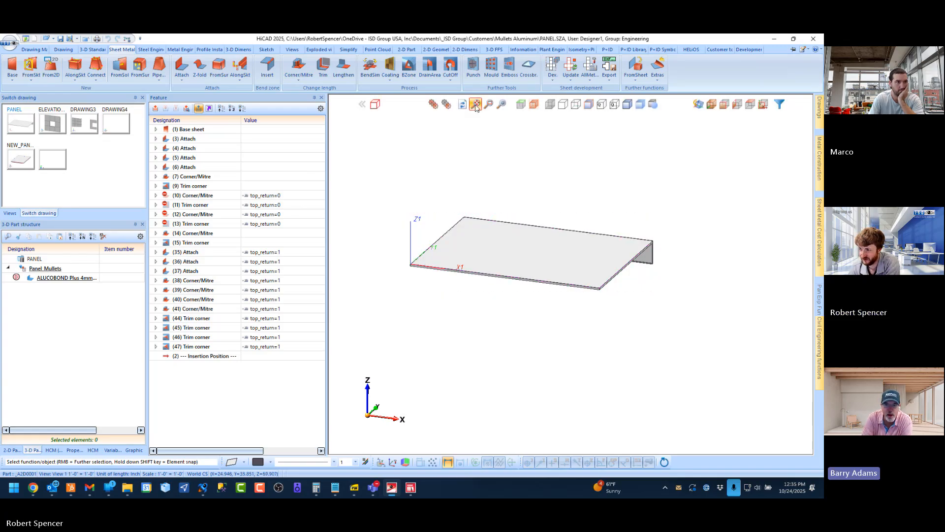
pyautogui.click(475, 104)
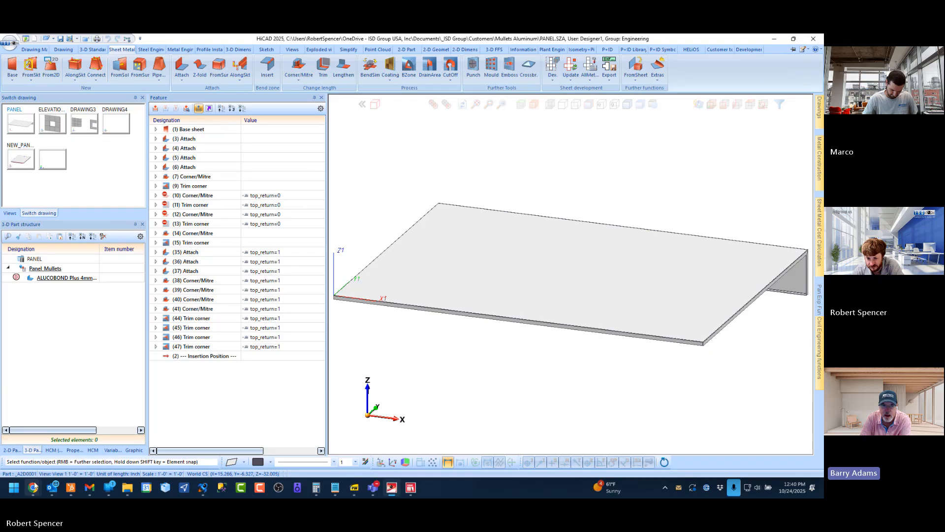
# Switch to the HiCAD online help in Chrome and collapse the Element Installation contents
pyautogui.moveTo(34, 486)
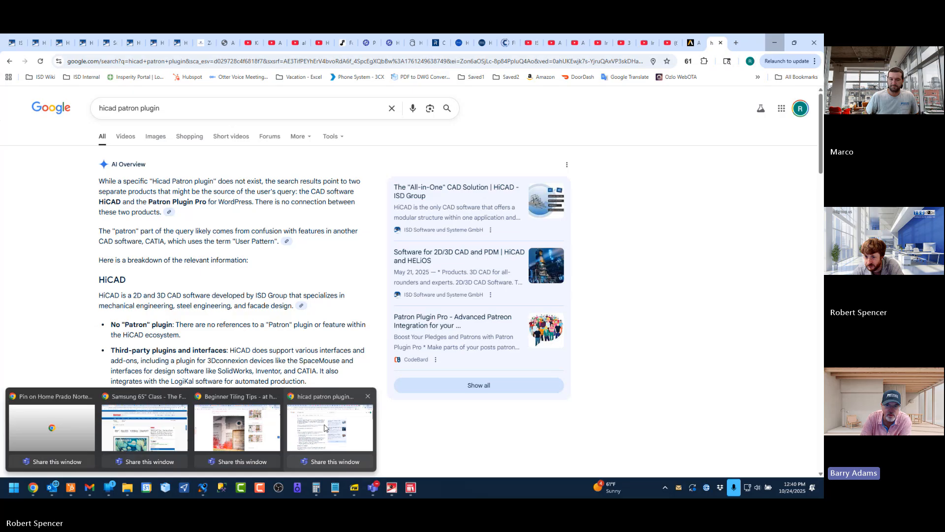
pyautogui.click(329, 426)
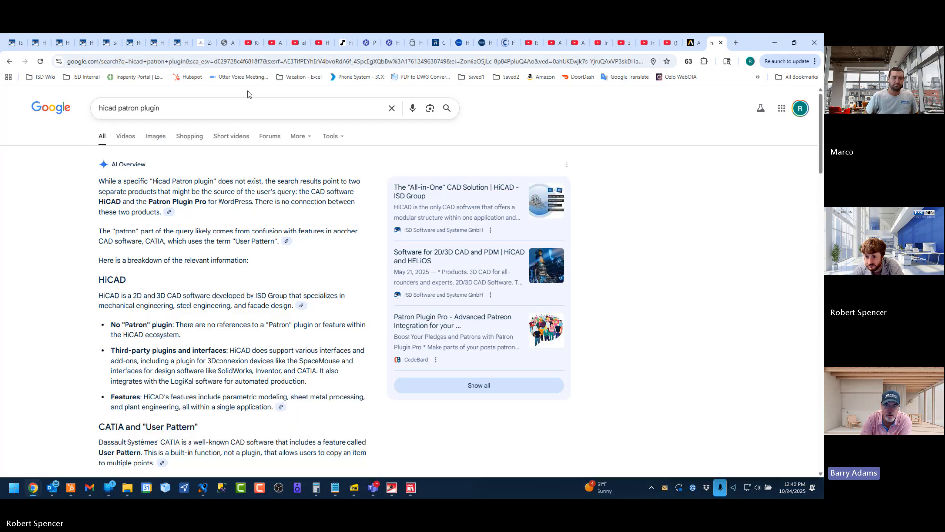
pyautogui.click(179, 43)
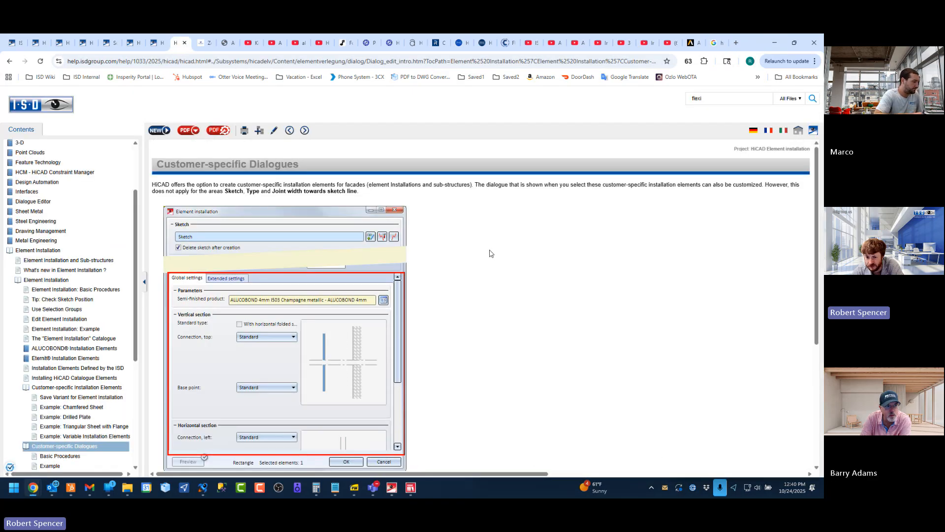
pyautogui.click(34, 250)
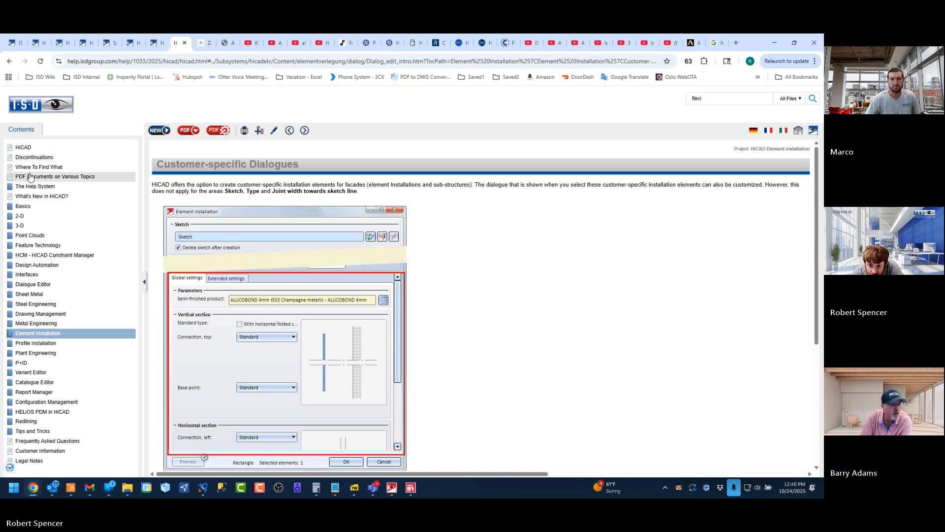
# Search the HiCAD help for "api" and open the HiCAD API topic from the API (Application Programming Interface) page
pyautogui.moveTo(701, 100); pyautogui.dragTo(647, 105)
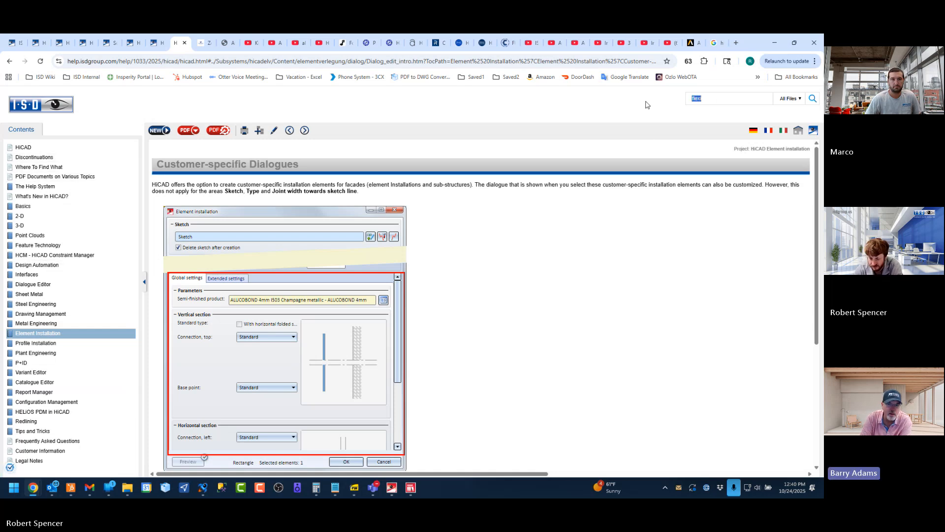
pyautogui.write('api')
pyautogui.press('Return')
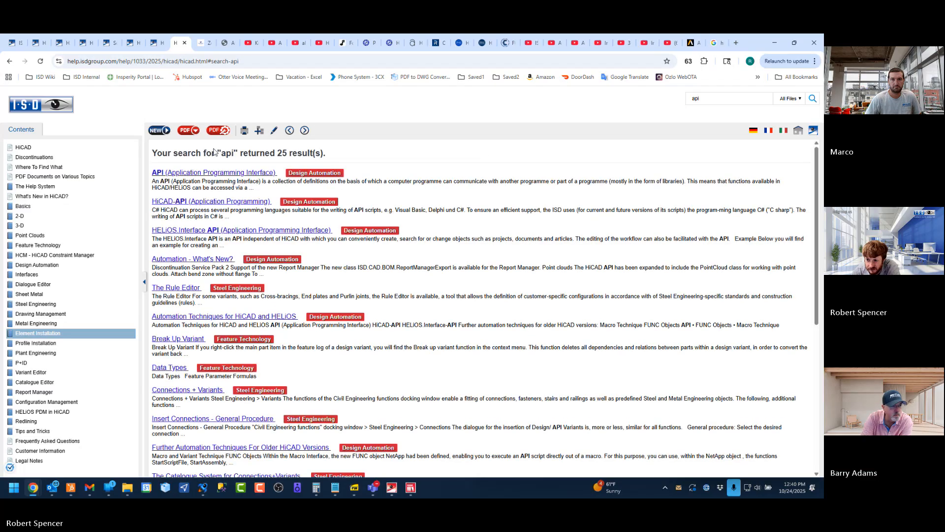
pyautogui.click(198, 173)
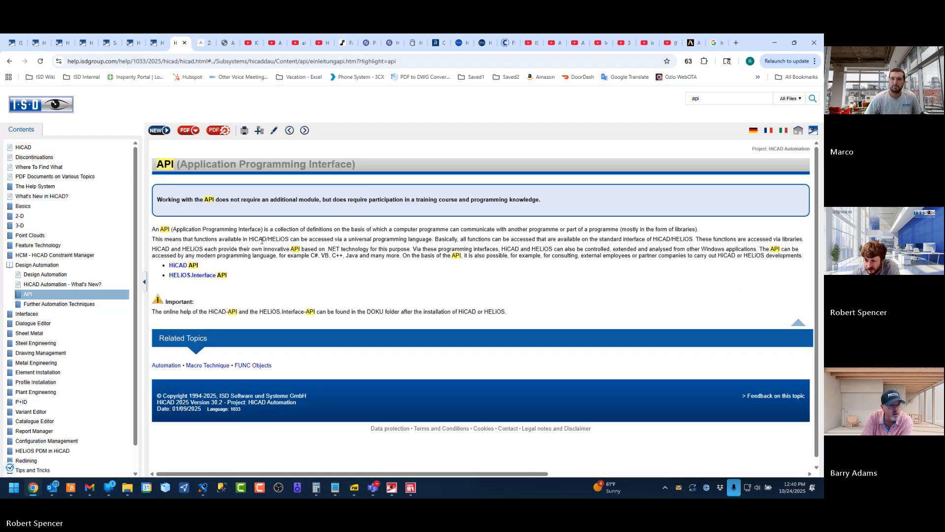
pyautogui.click(183, 266)
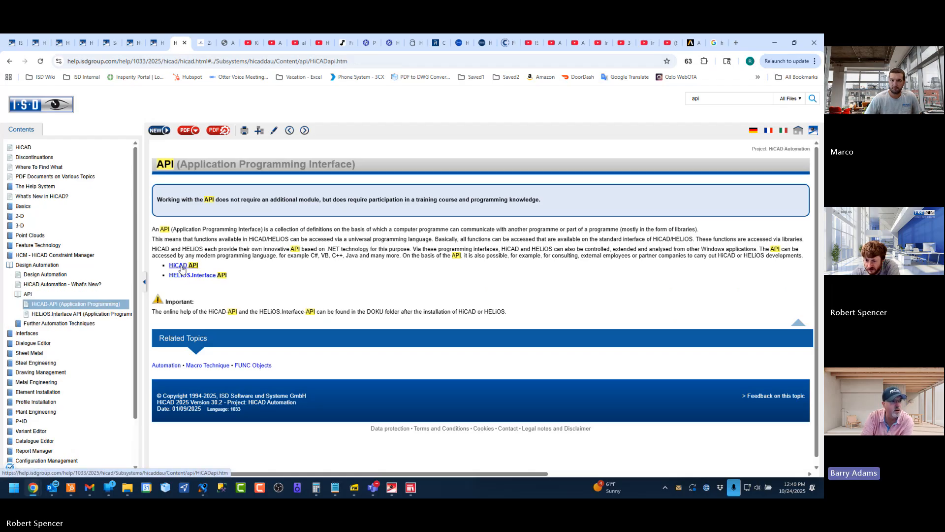
# Read through the HiCAD-API page, including the C# example script, the API usage section and the Metal Construction dialogue example
pyautogui.scroll(-15, 349, 353)
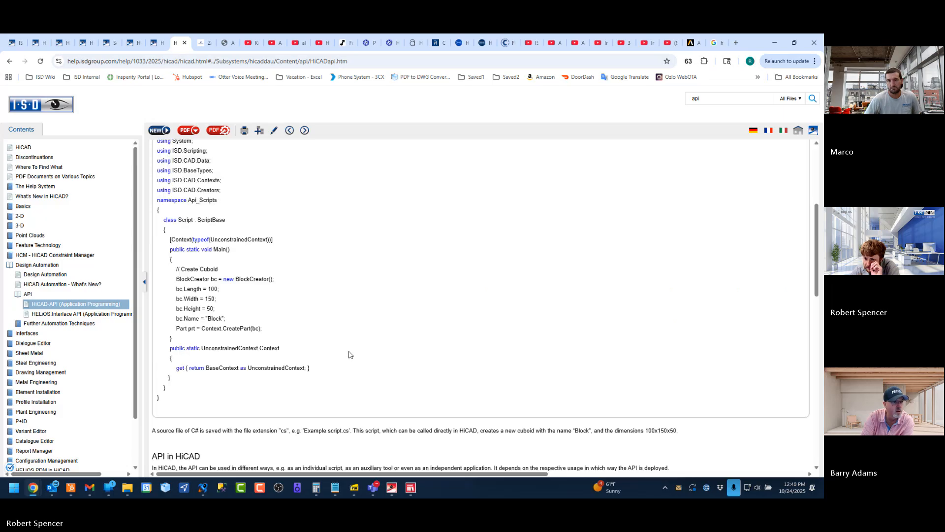
pyautogui.scroll(-5, 349, 353)
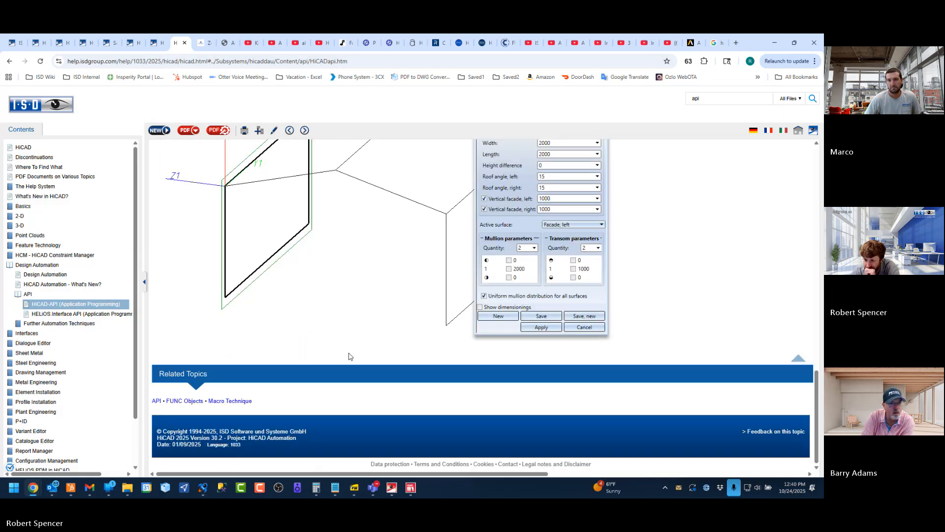
pyautogui.scroll(20, 349, 357)
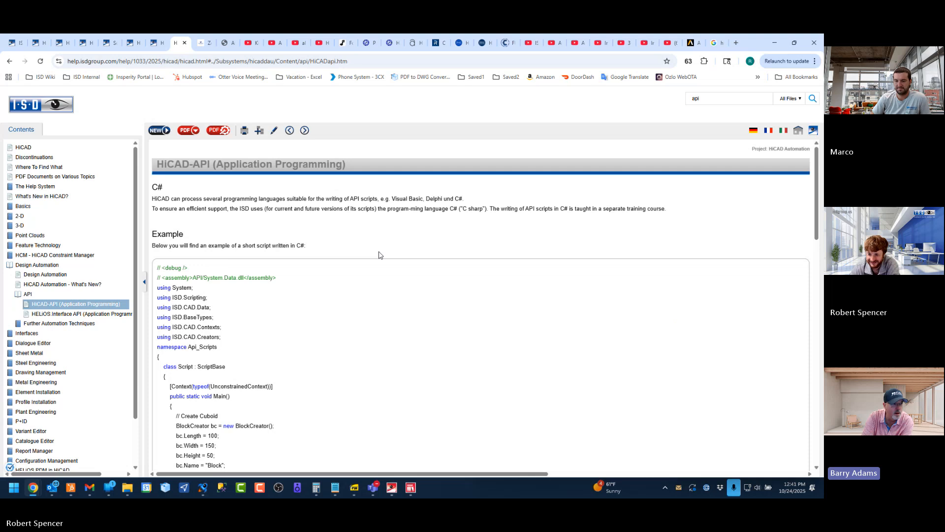
pyautogui.scroll(-3, 340, 285)
pyautogui.scroll(-1, 343, 299)
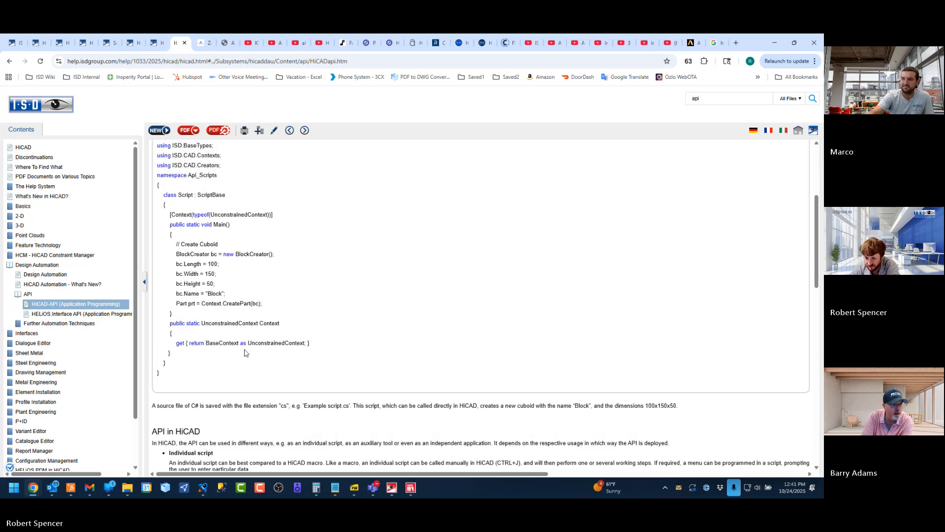
pyautogui.scroll(-3, 209, 351)
pyautogui.scroll(-10, 261, 290)
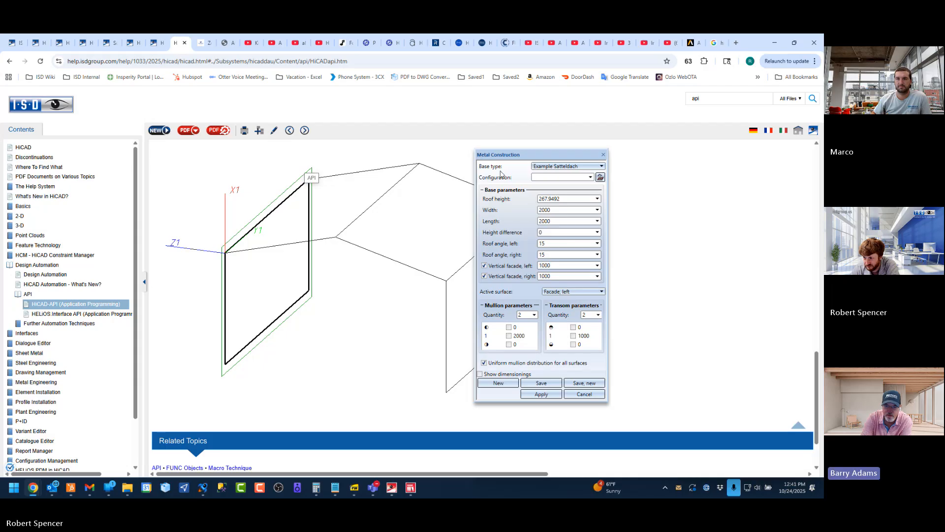
pyautogui.scroll(-2, 345, 374)
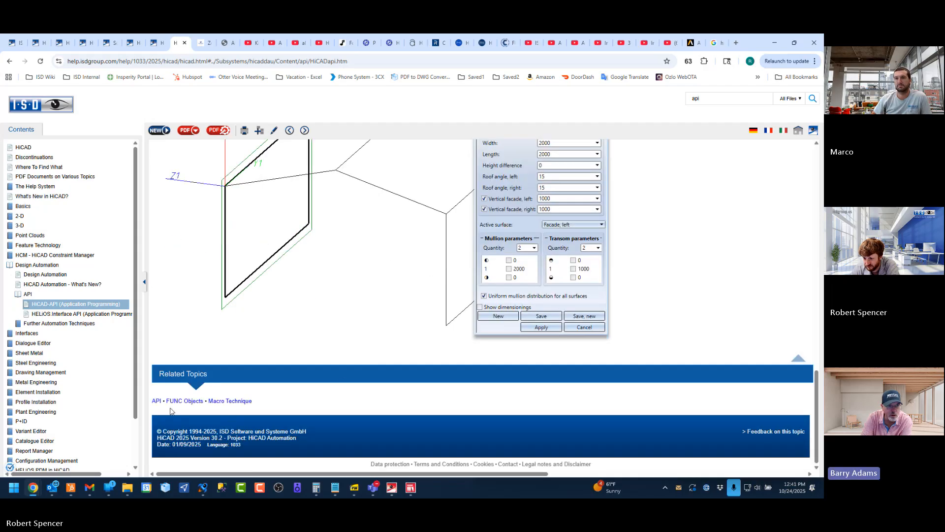
pyautogui.scroll(10, 398, 364)
pyautogui.scroll(8, 399, 346)
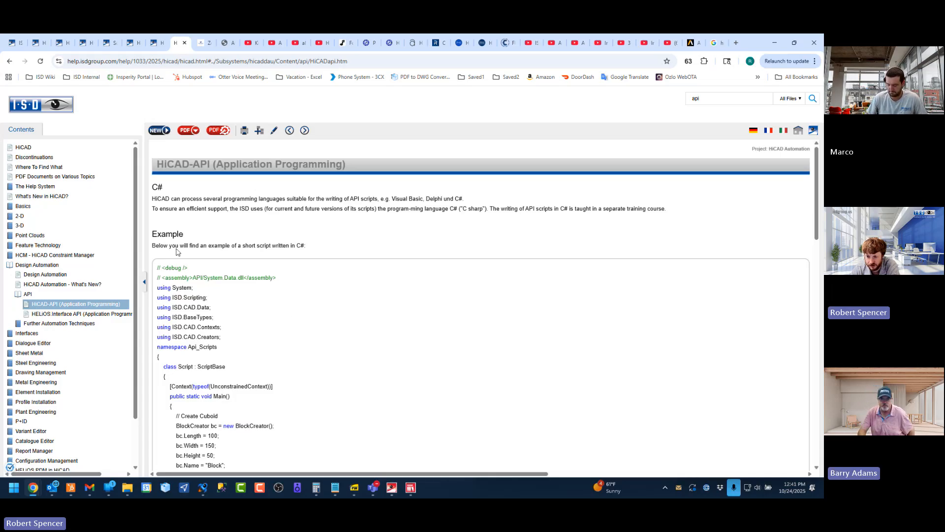
pyautogui.moveTo(153, 186); pyautogui.dragTo(321, 251)
pyautogui.click(321, 251)
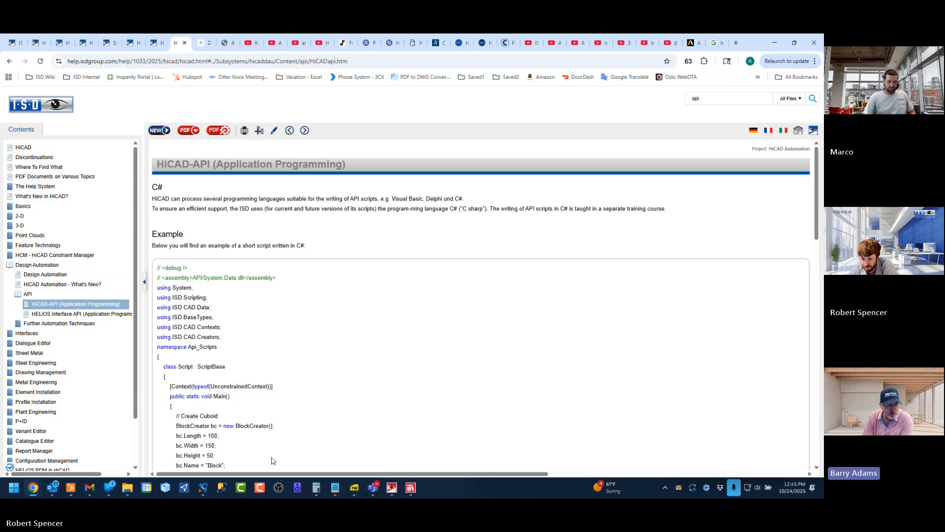
# Switch to File Explorer and, in a new tab, open the Technic folder of File Server ISD Group USA in Dropbox
pyautogui.click(128, 488)
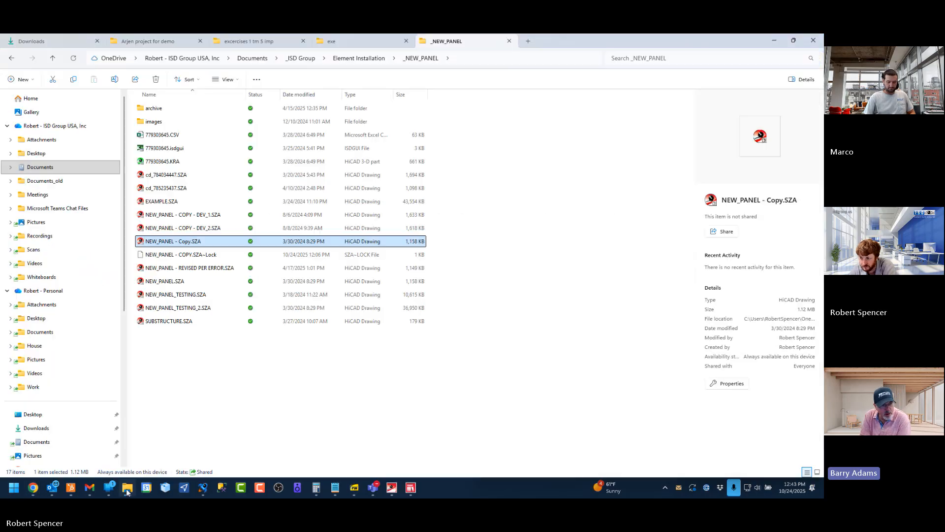
pyautogui.click(528, 40)
pyautogui.scroll(-6, 44, 412)
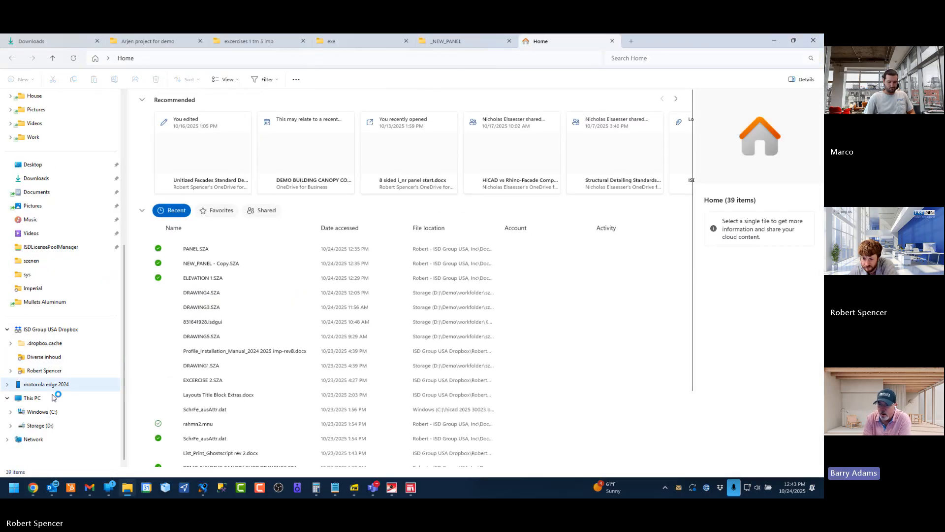
pyautogui.click(43, 371)
pyautogui.doubleClick(173, 108)
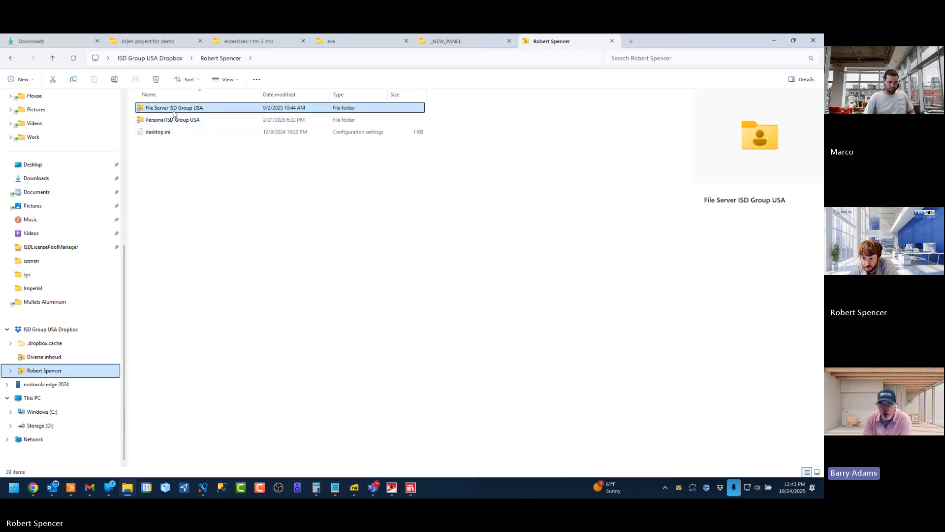
pyautogui.doubleClick(164, 228)
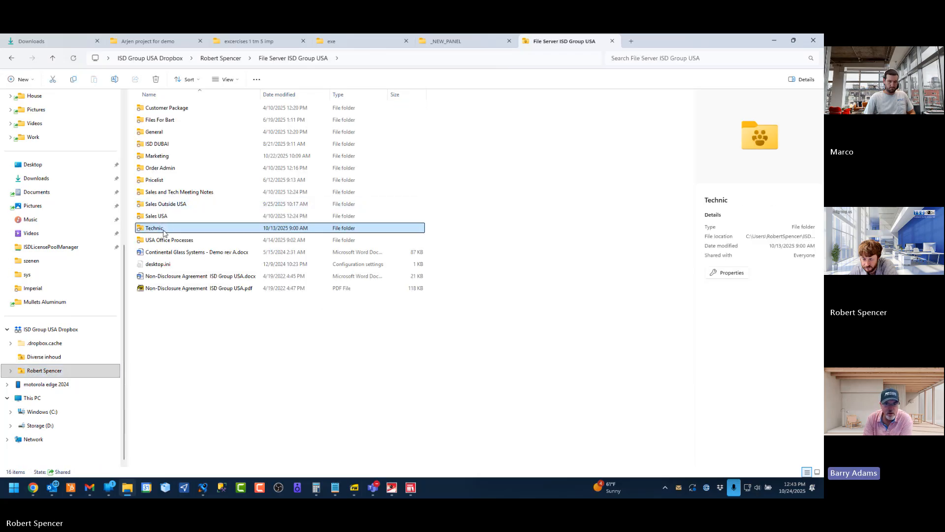
# Open the API Training folder inside training pdf
pyautogui.scroll(-7, 170, 344)
pyautogui.doubleClick(172, 371)
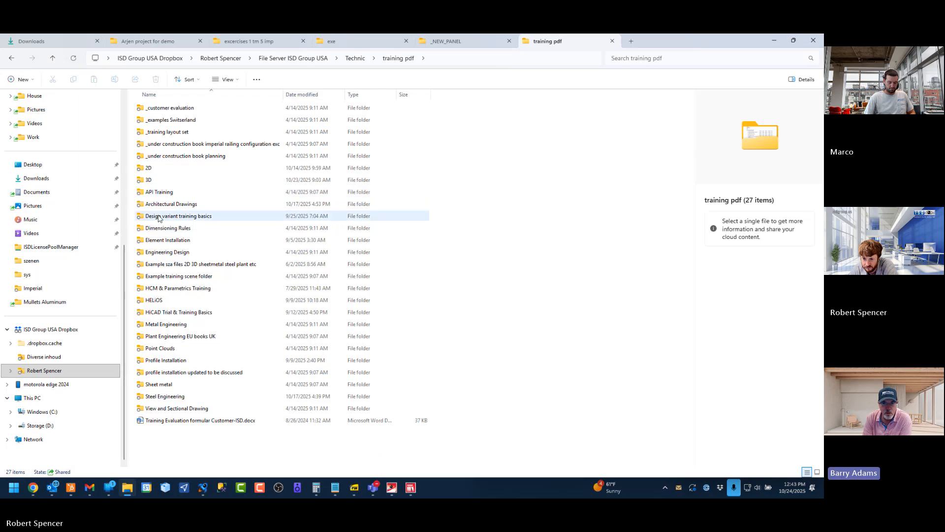
pyautogui.doubleClick(162, 193)
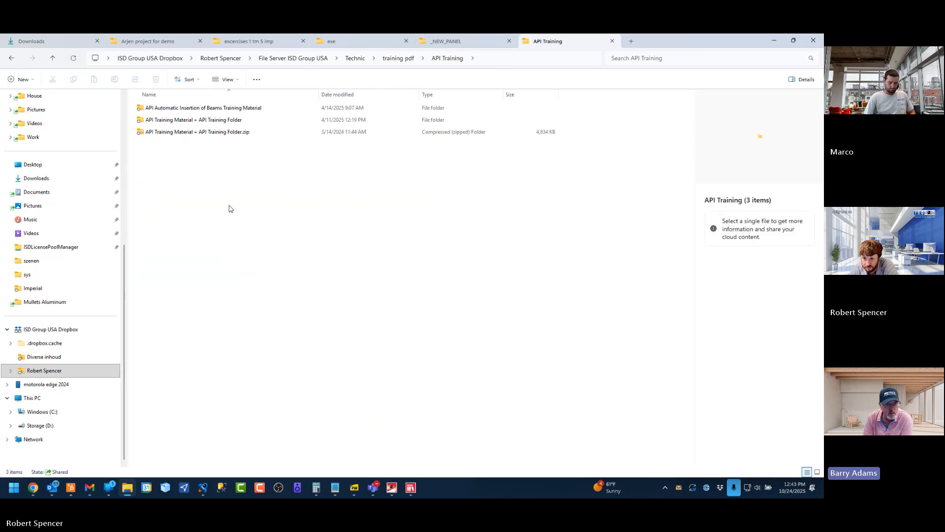
# Check the full file names in the API Automatic Insertion of Beams Training Material folder and return to API Training
pyautogui.doubleClick(180, 109)
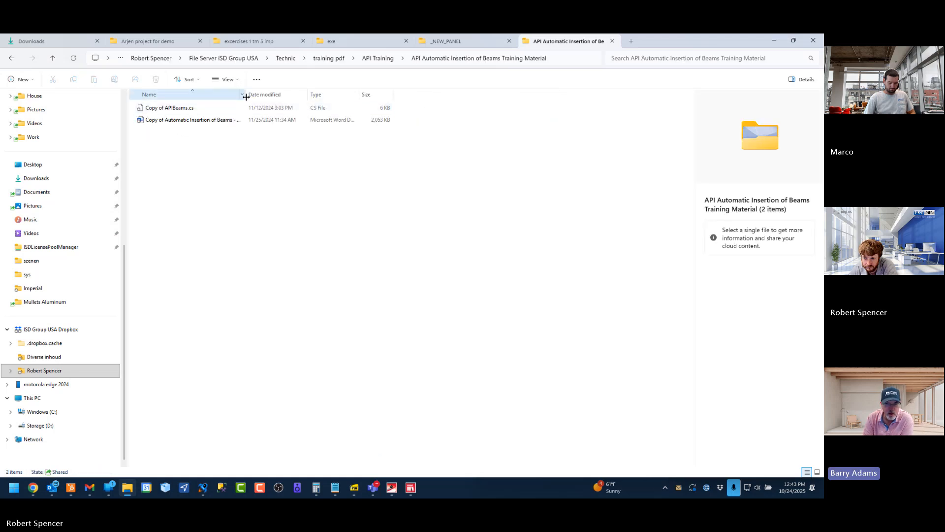
pyautogui.moveTo(246, 94); pyautogui.dragTo(298, 94)
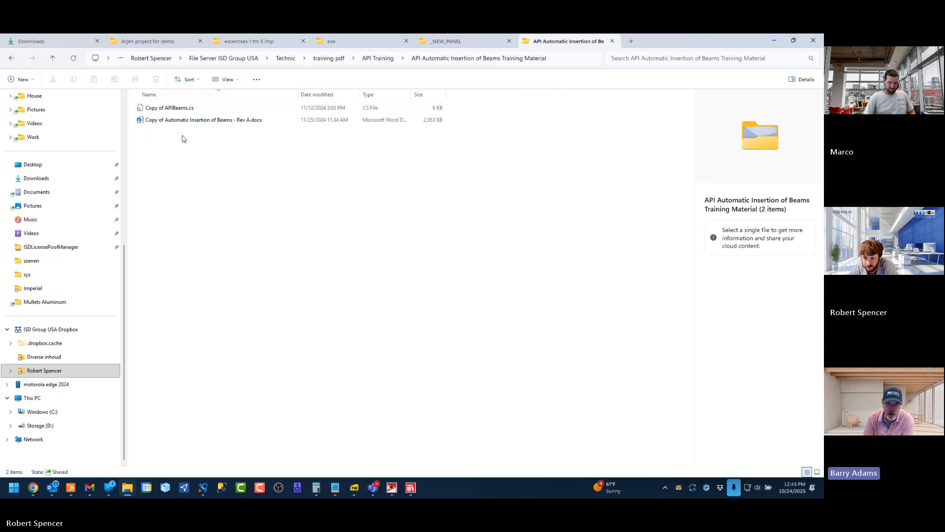
pyautogui.click(11, 59)
# Open the API_TRAINING_2023 folder in API Training Material, inside API Training Material + API Training Folder
pyautogui.doubleClick(180, 122)
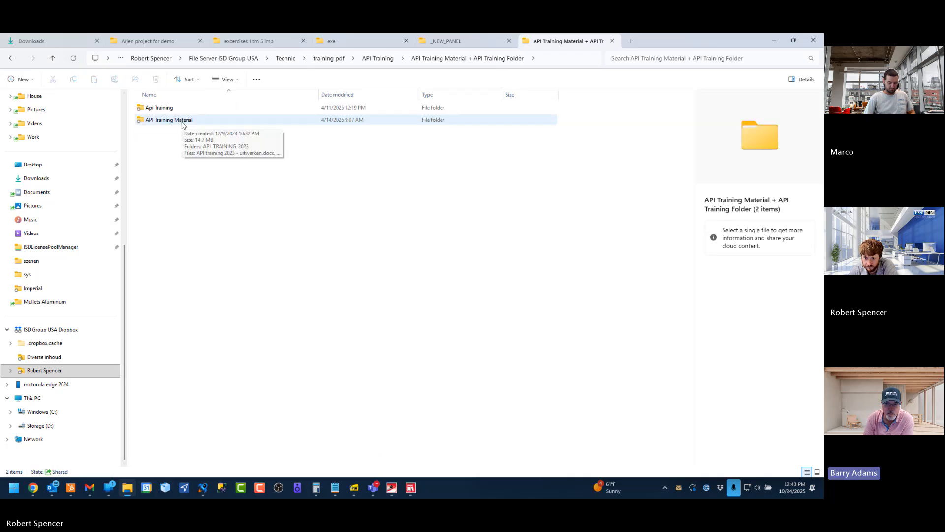
pyautogui.click(182, 123)
pyautogui.doubleClick(182, 122)
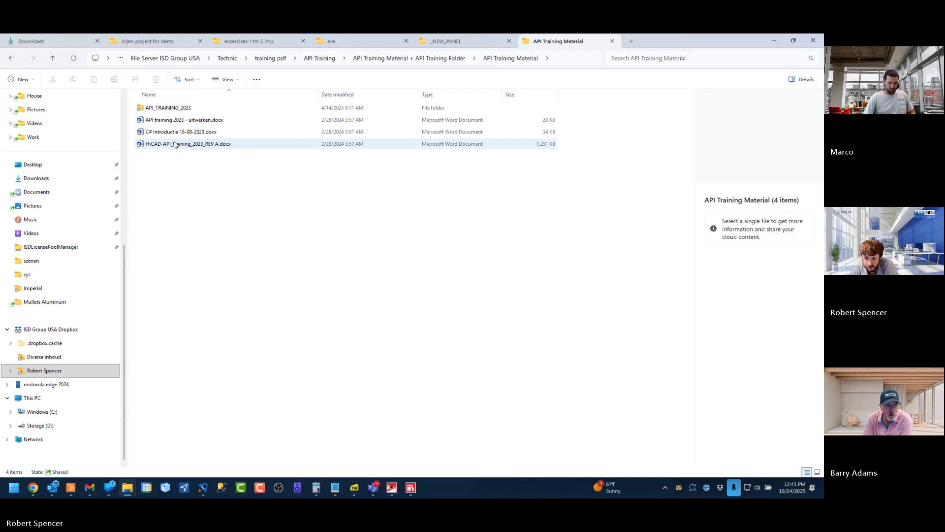
pyautogui.click(167, 107)
pyautogui.doubleClick(167, 108)
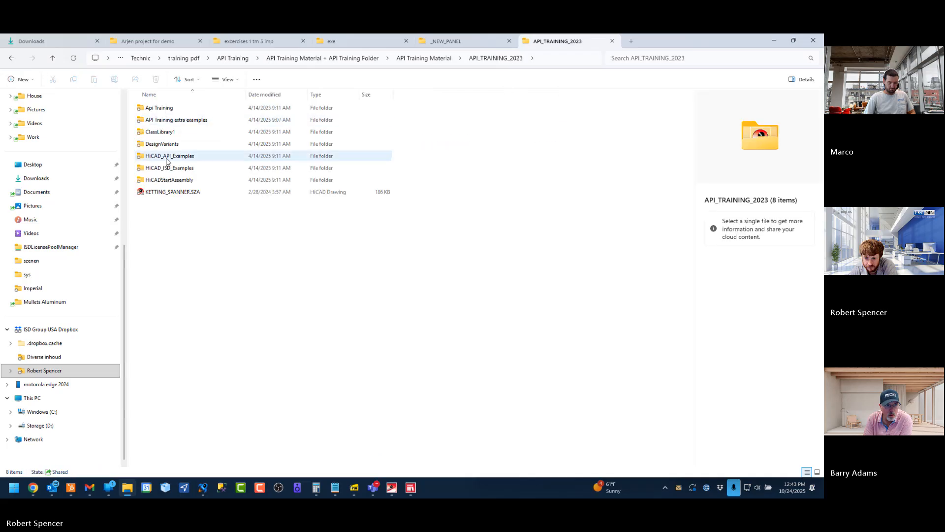
# Open HiCAD-API_training_2023_REV A.docx from the API Training Material folder and read its index and introduction
pyautogui.hotkey('alt', 'Left')
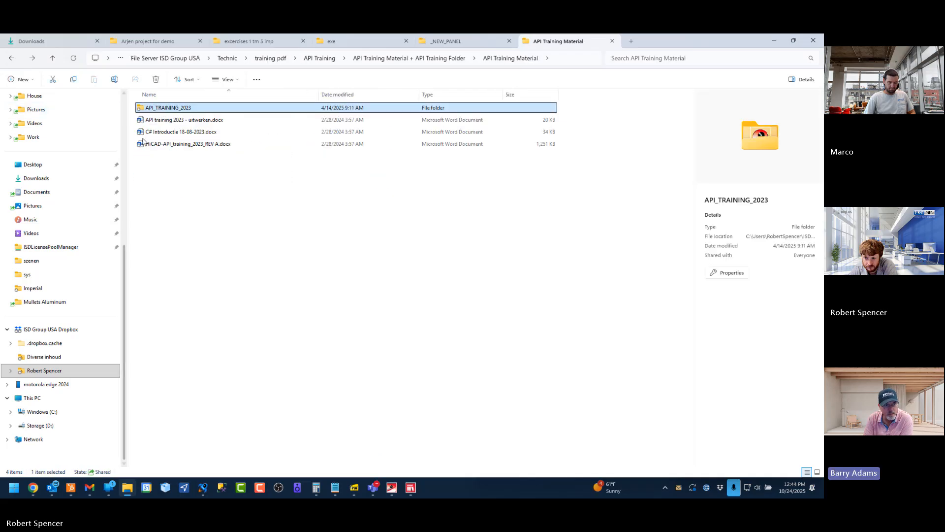
pyautogui.click(167, 145)
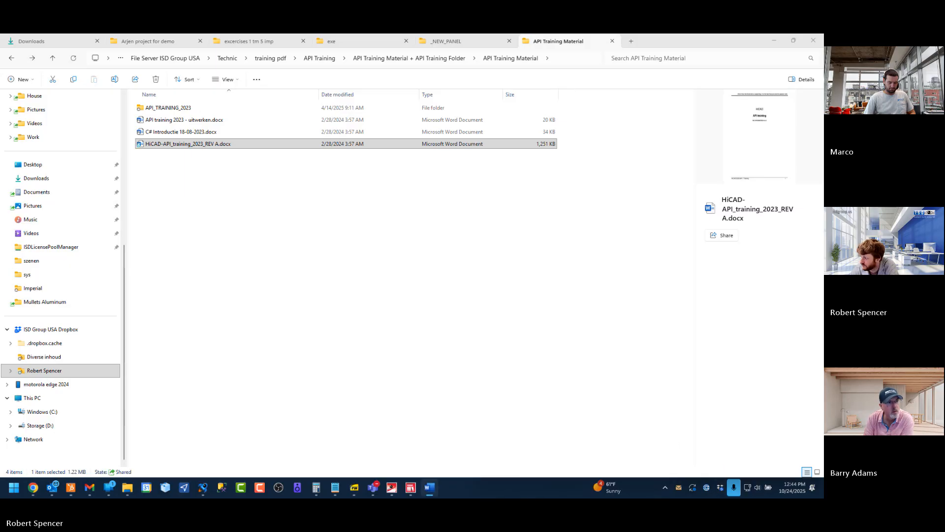
pyautogui.scroll(-20, 370, 326)
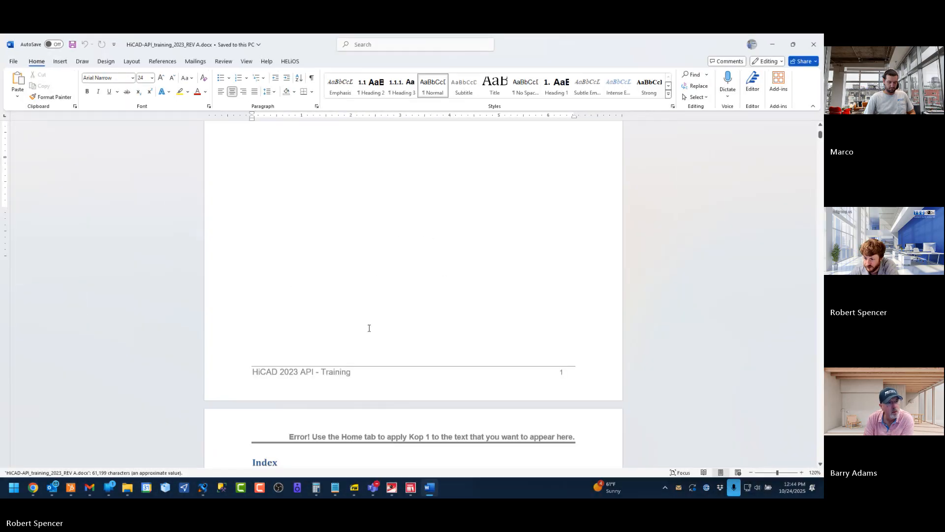
pyautogui.scroll(-20, 413, 339)
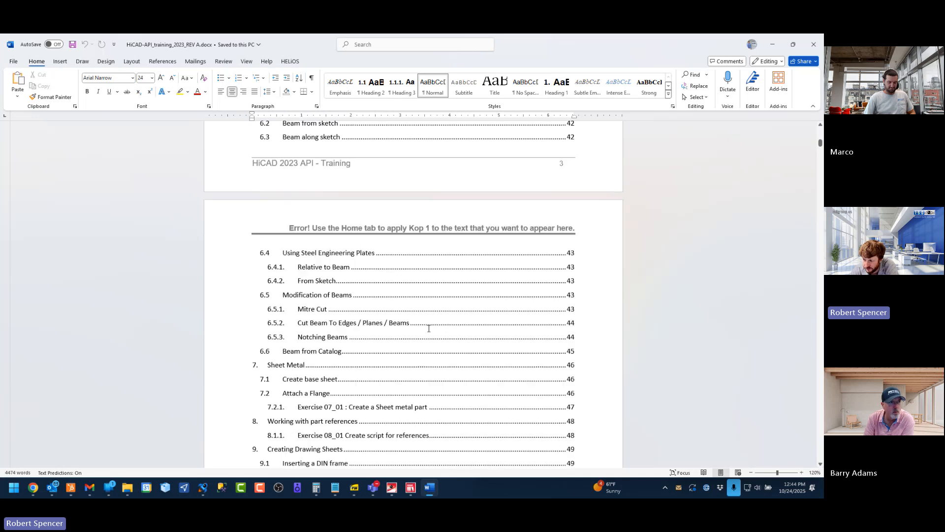
pyautogui.scroll(-20, 564, 295)
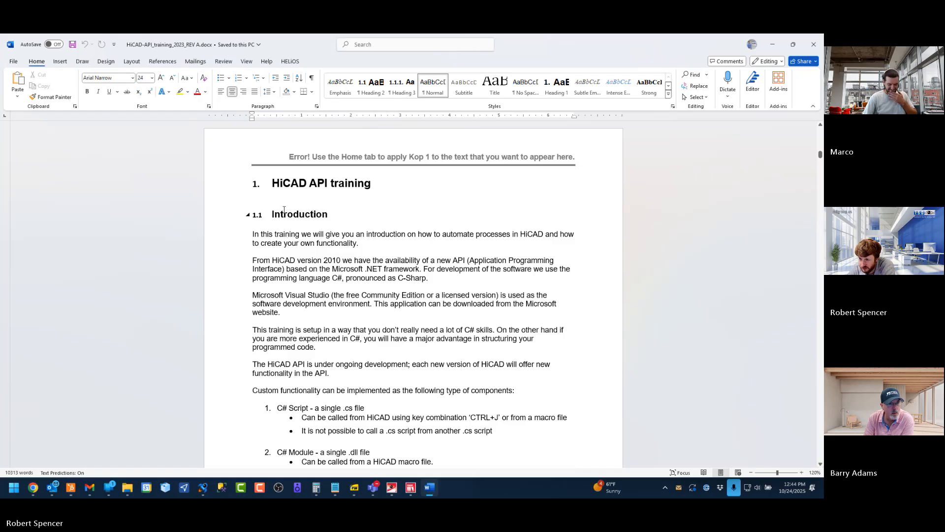
pyautogui.scroll(-6, 323, 239)
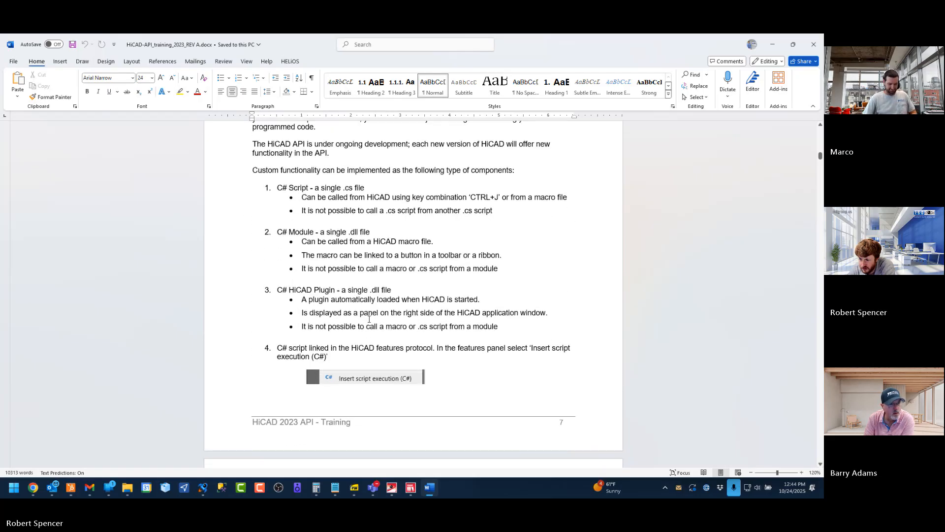
# Read the training document's instructions for creating a C# Class Library project in Visual Studio and adding the HiCAD references
pyautogui.scroll(-20, 370, 319)
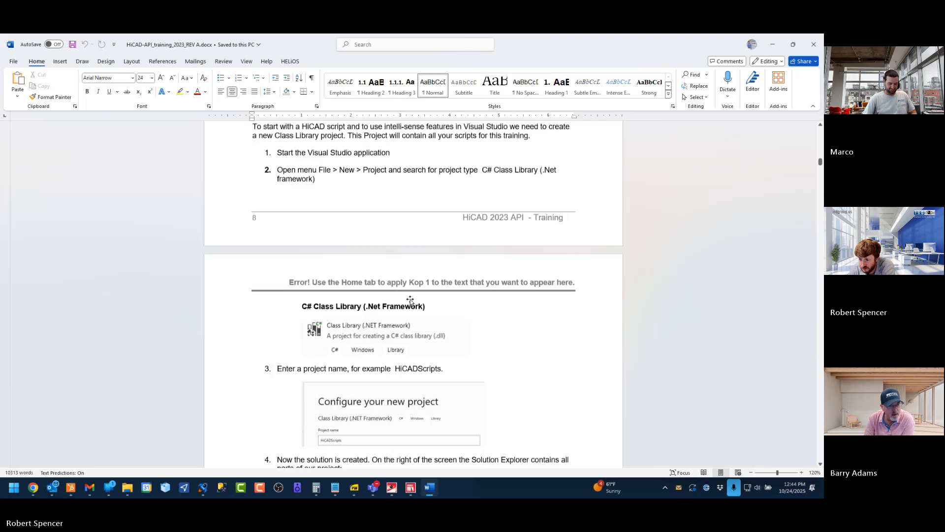
pyautogui.scroll(-8, 410, 301)
pyautogui.scroll(2, 410, 300)
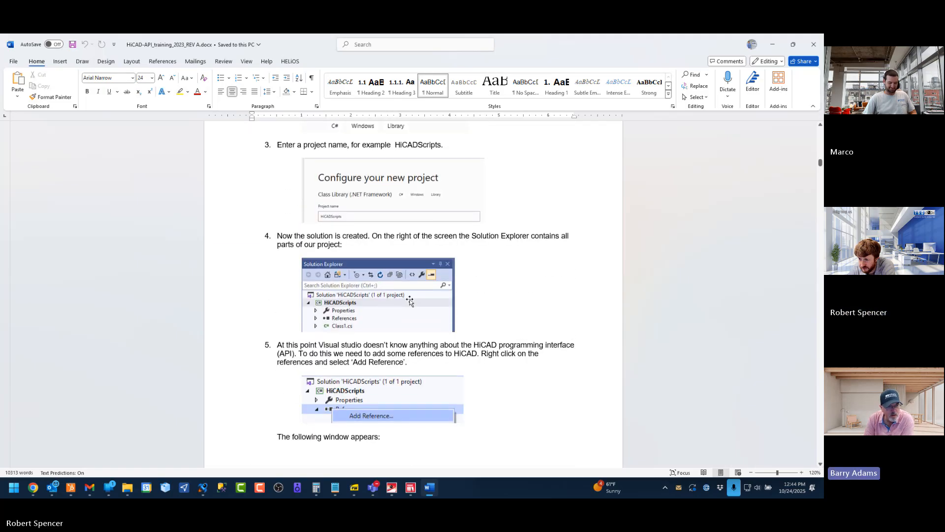
pyautogui.scroll(1, 410, 301)
pyautogui.scroll(-11, 410, 301)
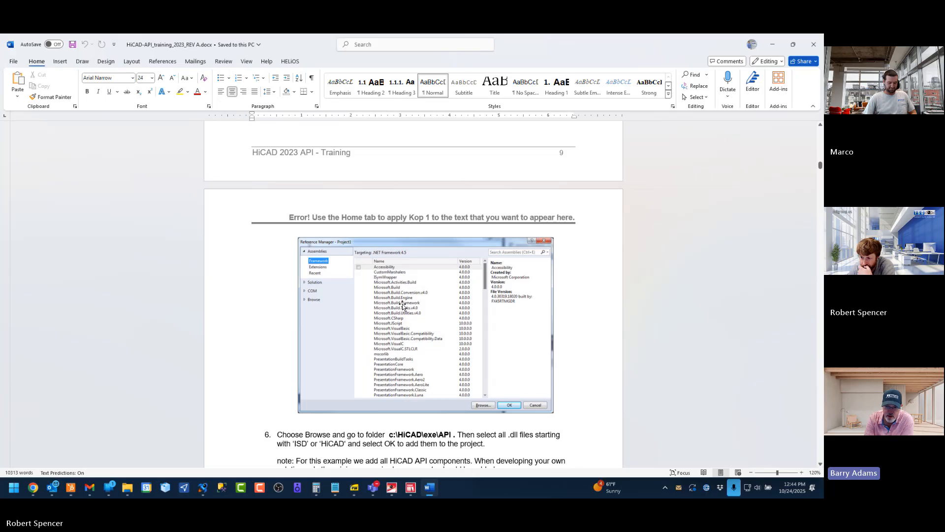
# Review section 2.3 on improving the script and Exercise 02_04 on a second script, and close the training document
pyautogui.moveTo(820, 165); pyautogui.dragTo(821, 203)
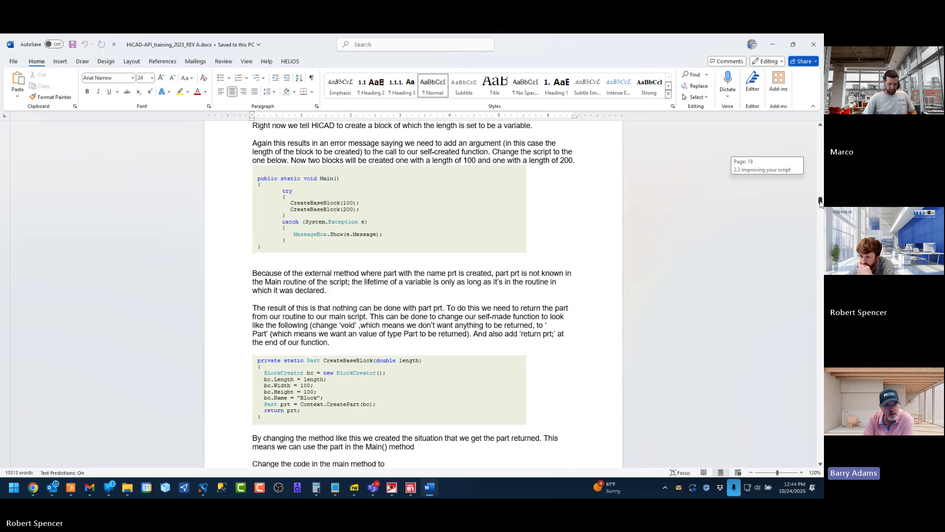
pyautogui.scroll(-4, 270, 279)
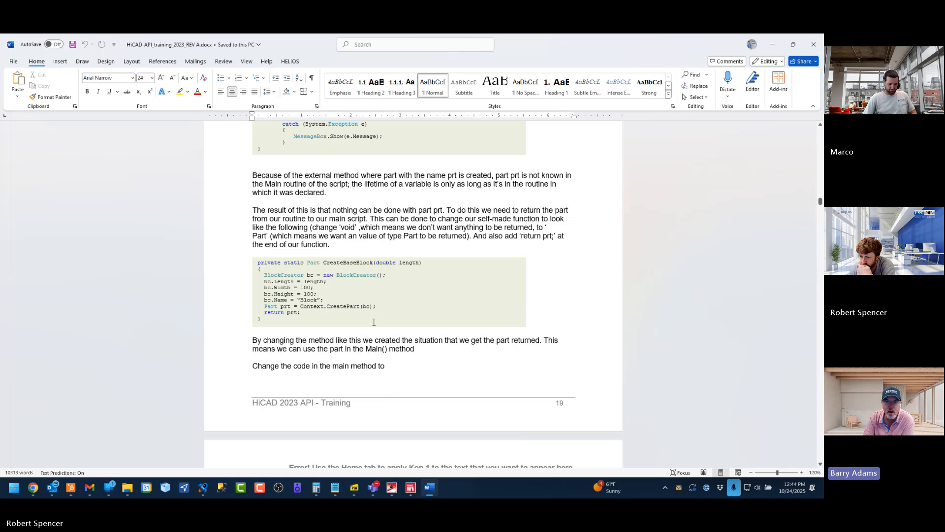
pyautogui.scroll(-20, 373, 322)
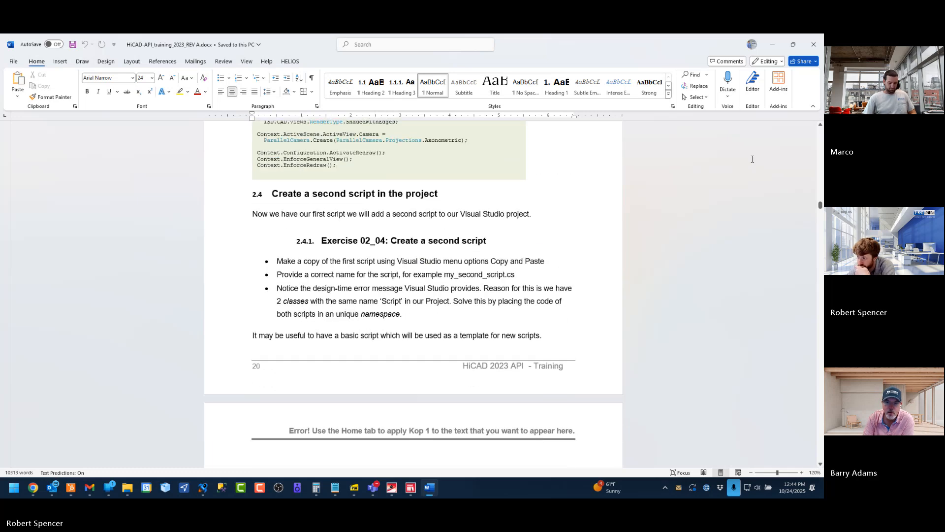
pyautogui.moveTo(820, 205); pyautogui.dragTo(792, 163)
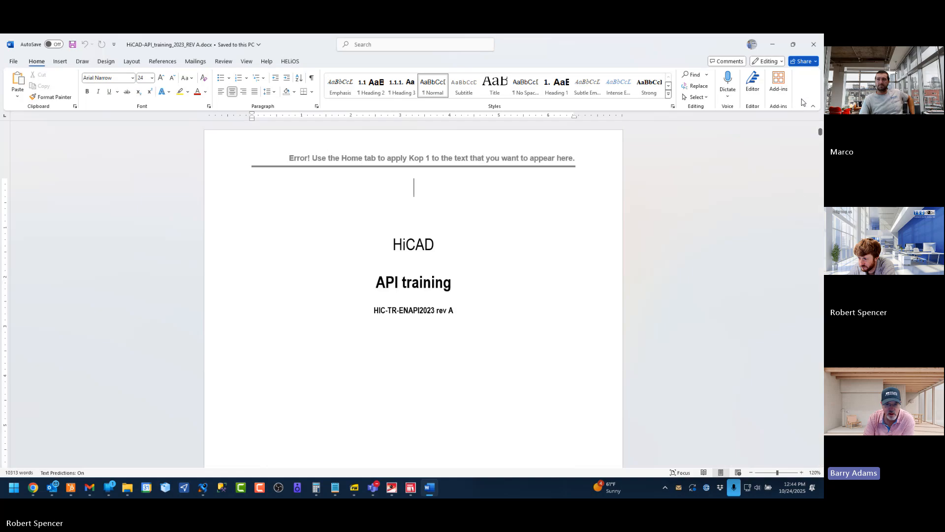
pyautogui.click(814, 44)
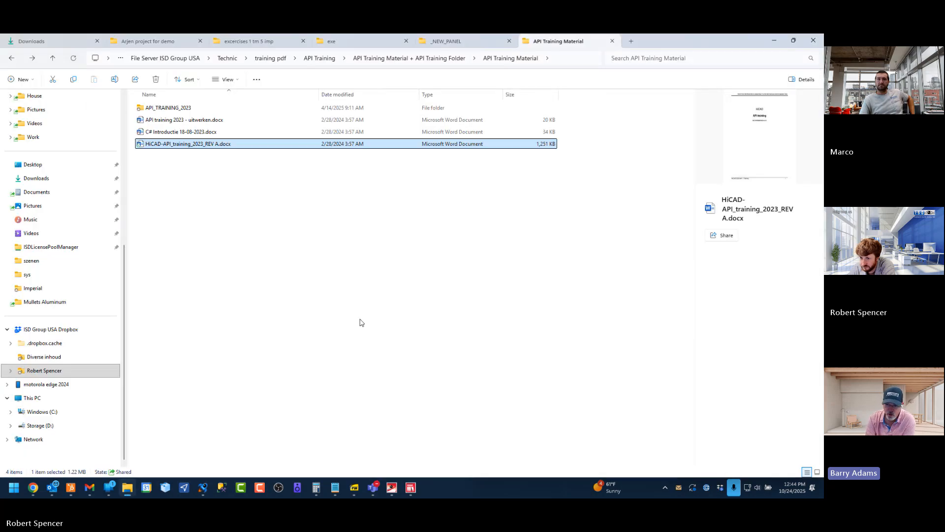
# Go back up from API Training Material to the API Training folder
pyautogui.click(234, 231)
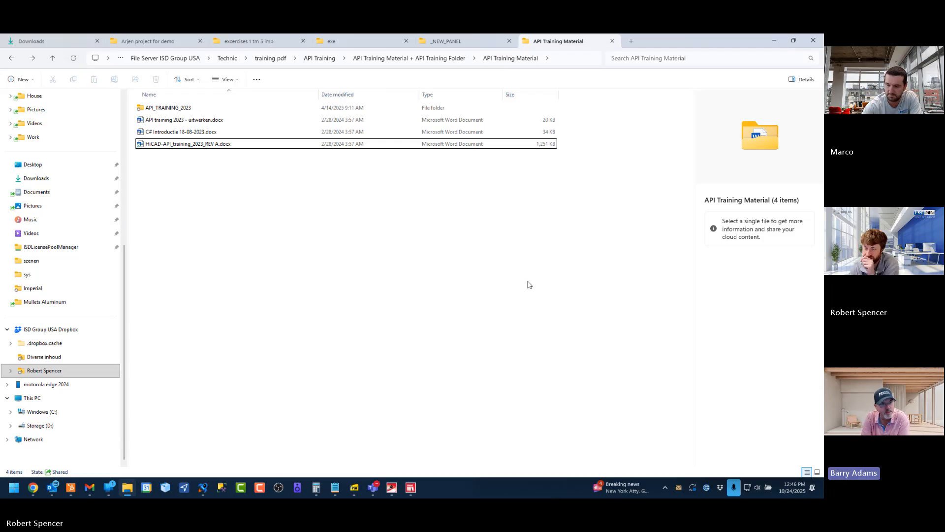
pyautogui.click(426, 59)
pyautogui.click(176, 134)
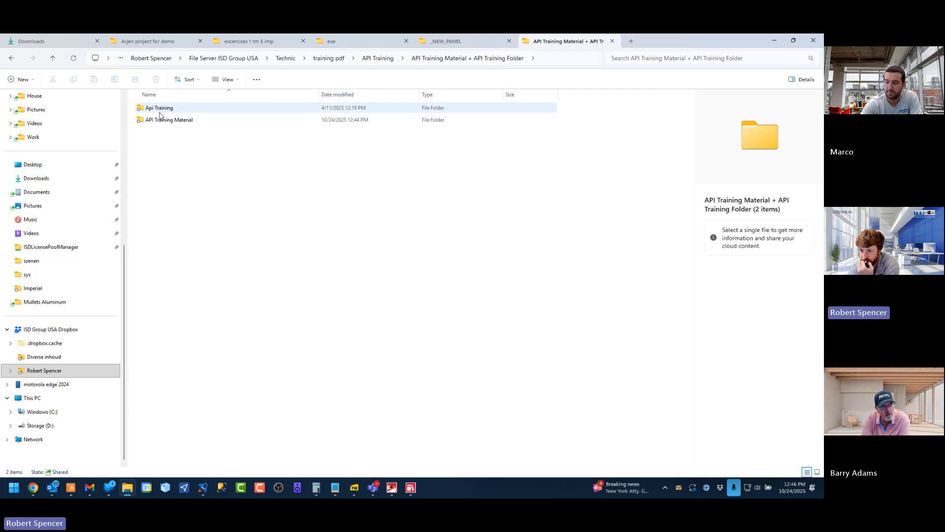
pyautogui.click(371, 59)
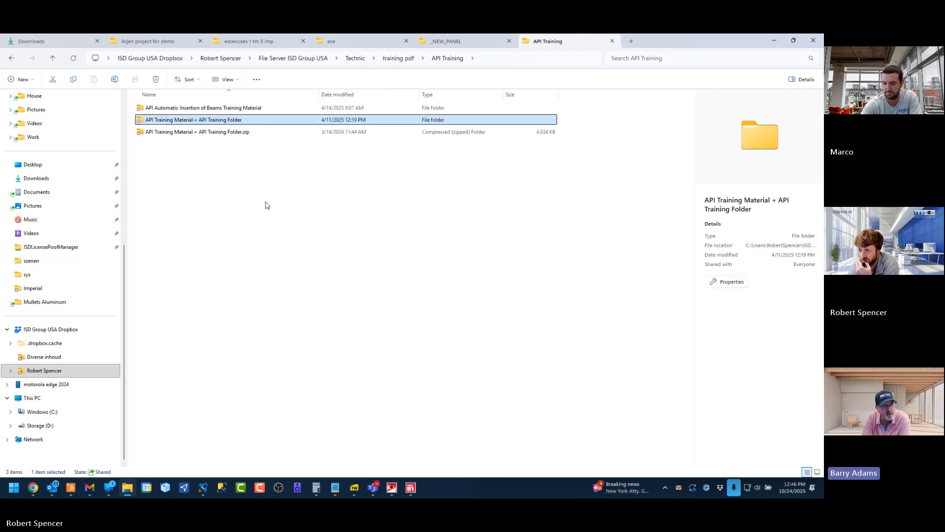
pyautogui.click(280, 210)
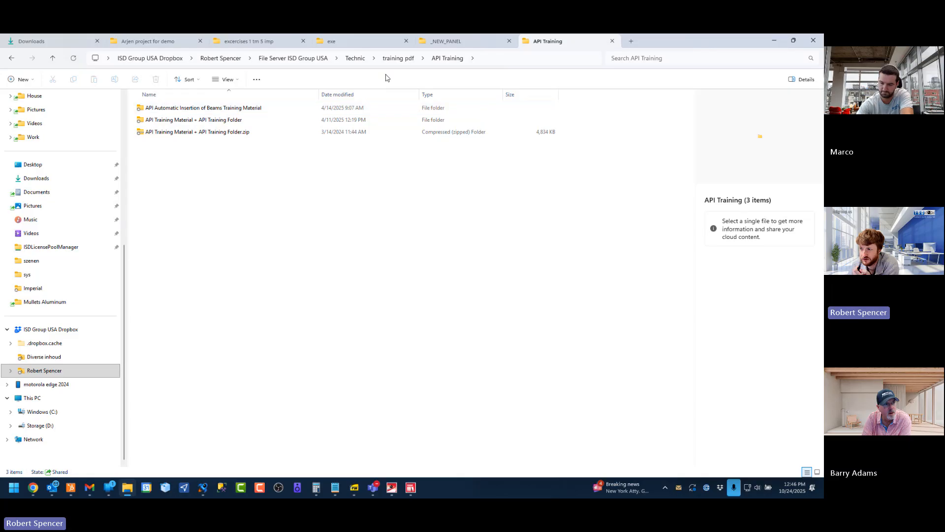
# Check the beam insertion training folder and API Training Material, and return to API Training Material + API Training Folder
pyautogui.doubleClick(192, 109)
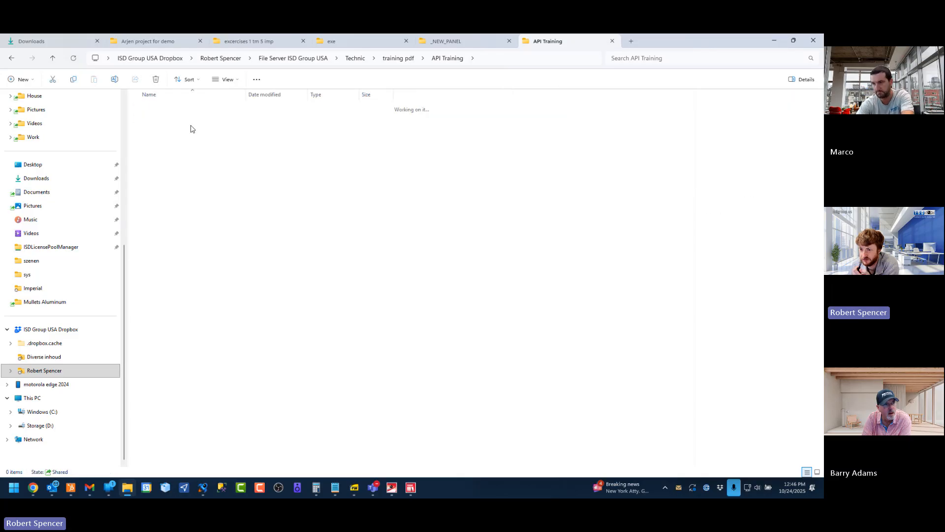
pyautogui.click(10, 59)
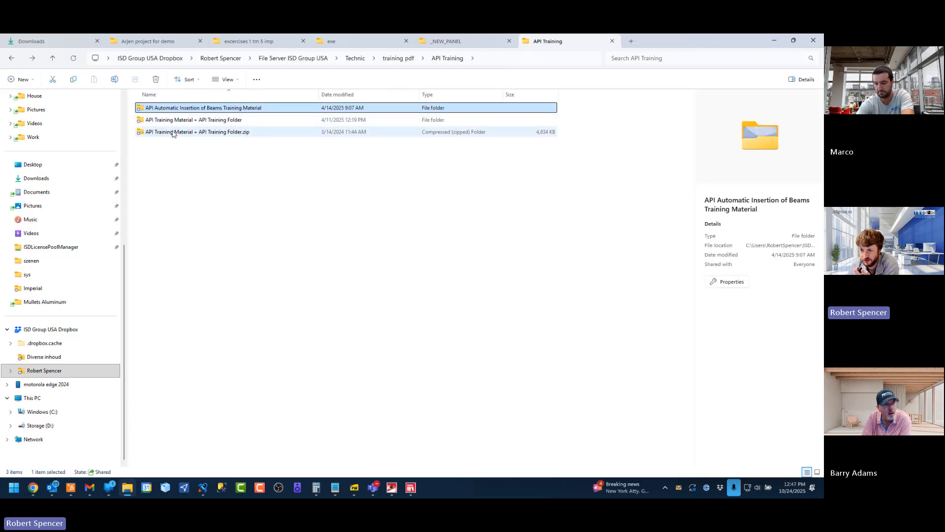
pyautogui.click(179, 122)
pyautogui.doubleClick(180, 121)
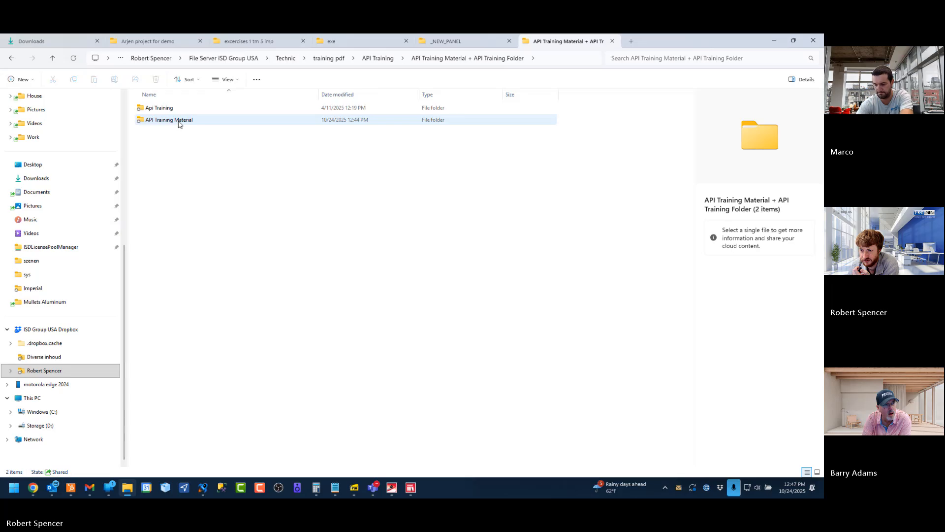
pyautogui.doubleClick(179, 123)
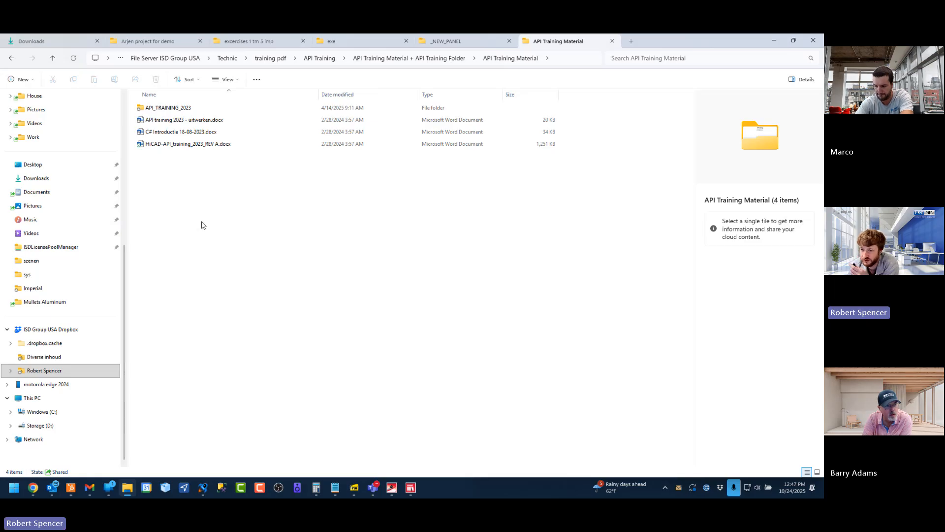
pyautogui.click(11, 59)
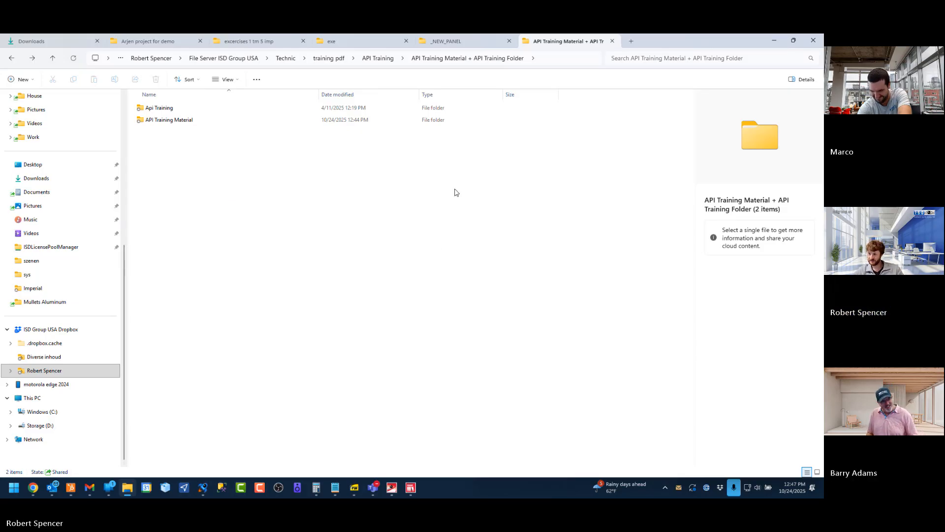
# Switch to the browser and look through the HiCAD-API (Application Programming) help page, closing the legal notes page
pyautogui.click(773, 40)
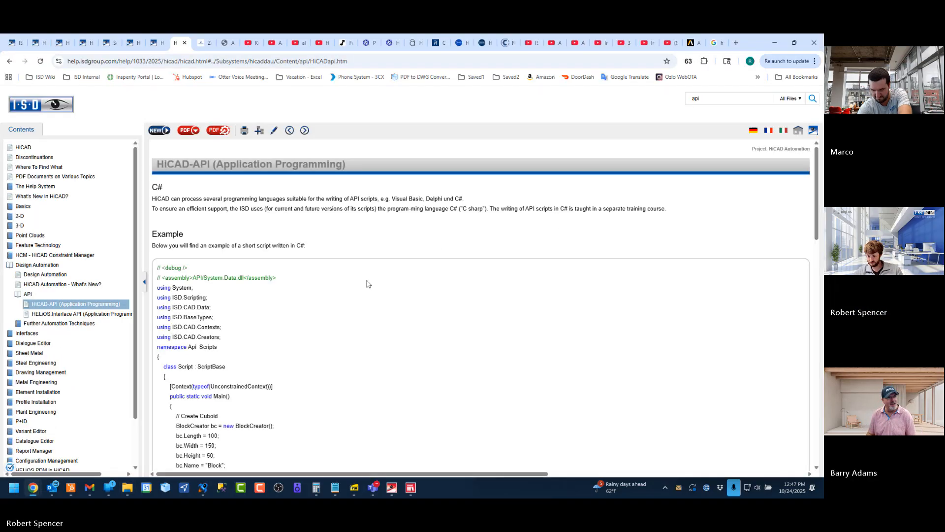
pyautogui.scroll(-10, 379, 357)
pyautogui.hscroll(1, 378, 357)
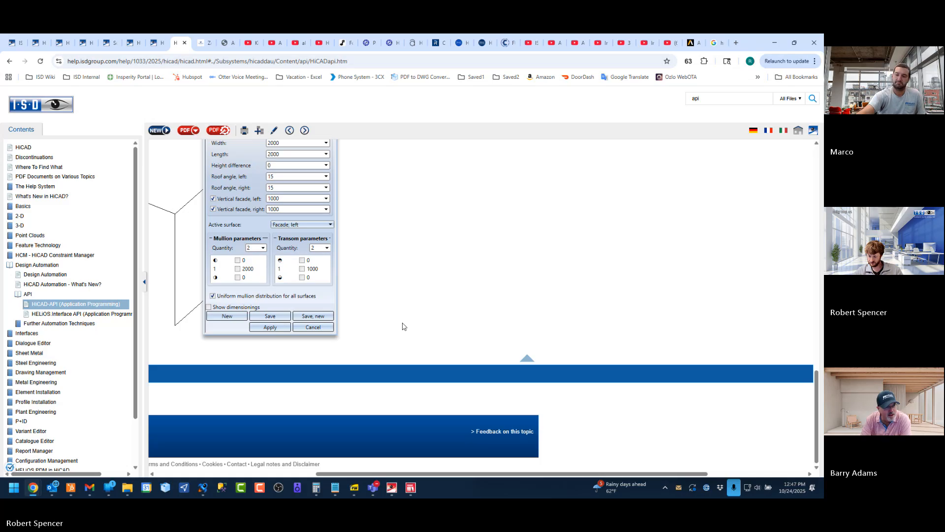
pyautogui.click(10, 61)
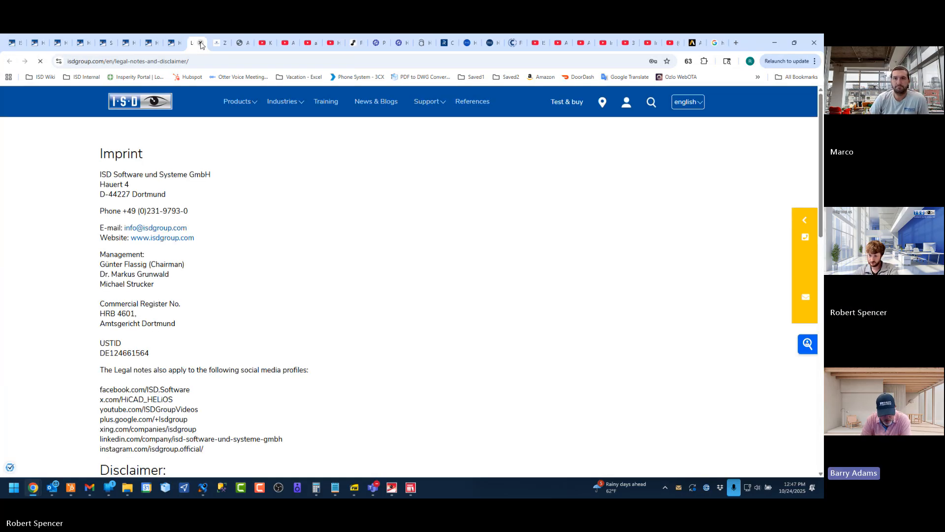
pyautogui.click(201, 43)
pyautogui.scroll(15, 515, 235)
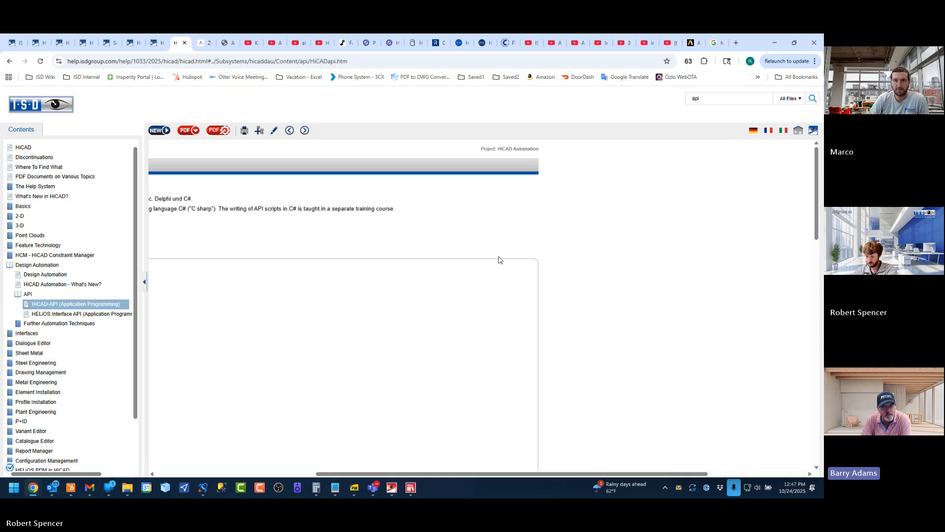
pyautogui.click(197, 473)
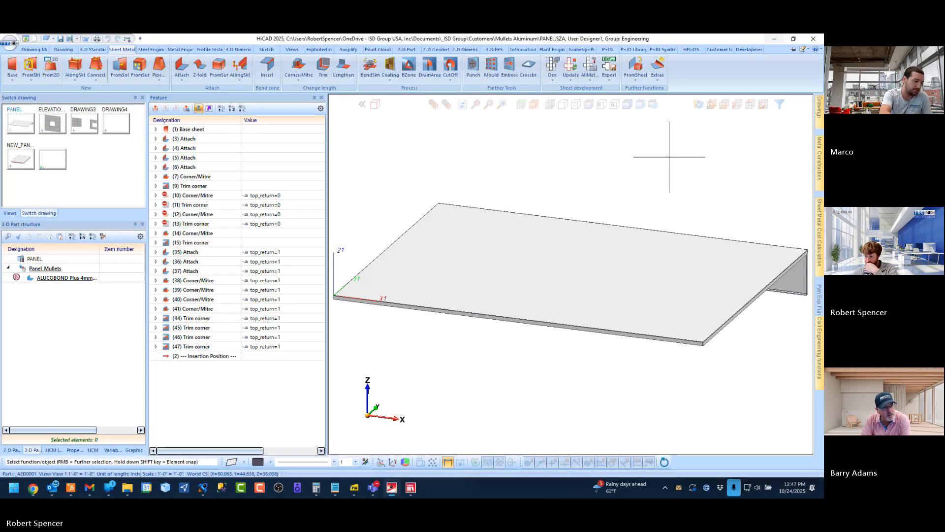
# Switch to the Element Installation Training Book in the PDF viewer and review pages 17 to 22
pyautogui.click(771, 43)
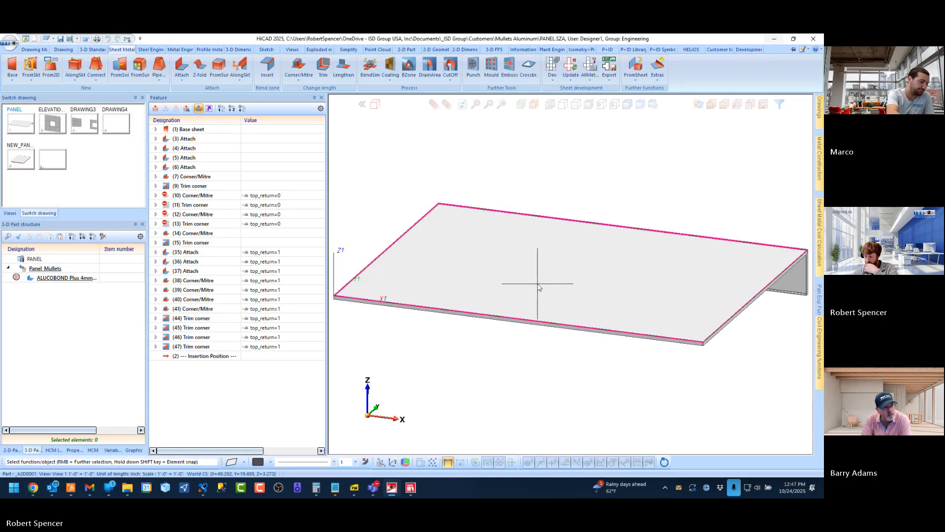
pyautogui.click(354, 488)
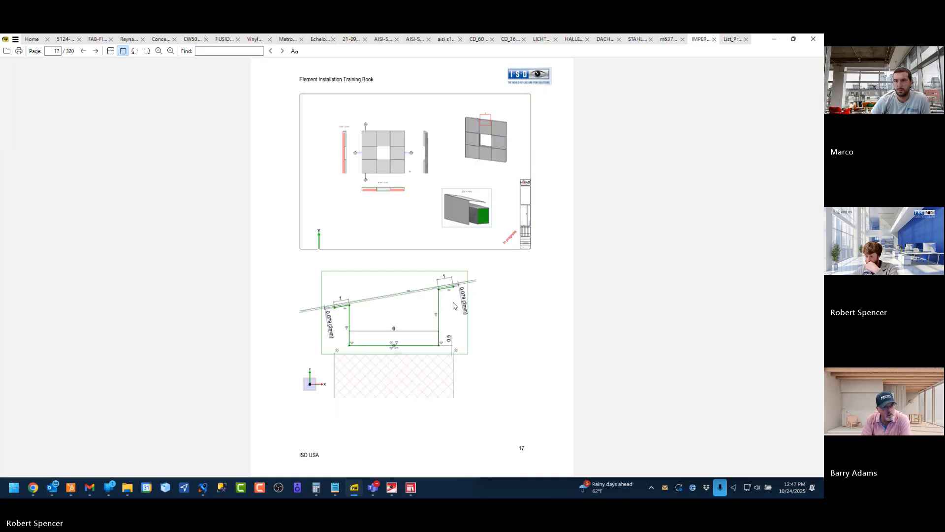
pyautogui.scroll(-2, 425, 265)
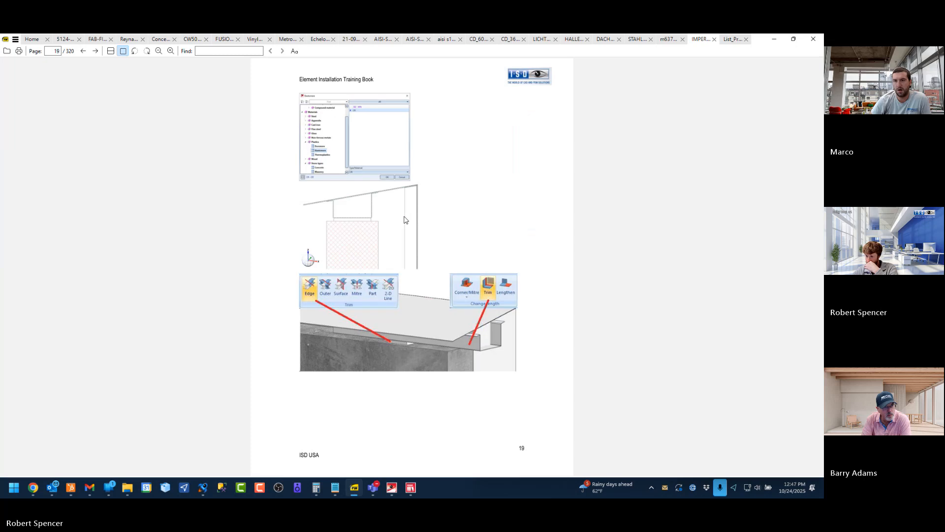
pyautogui.scroll(2, 405, 220)
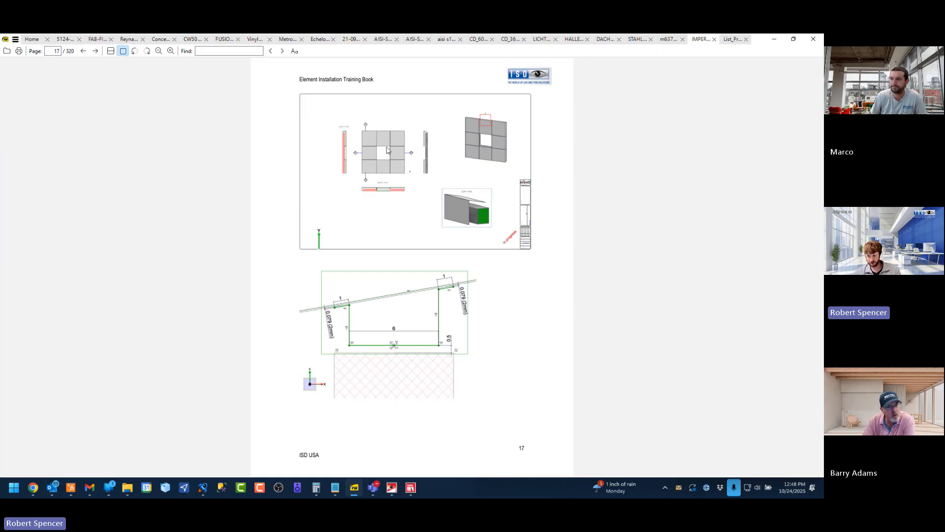
pyautogui.scroll(-2, 482, 152)
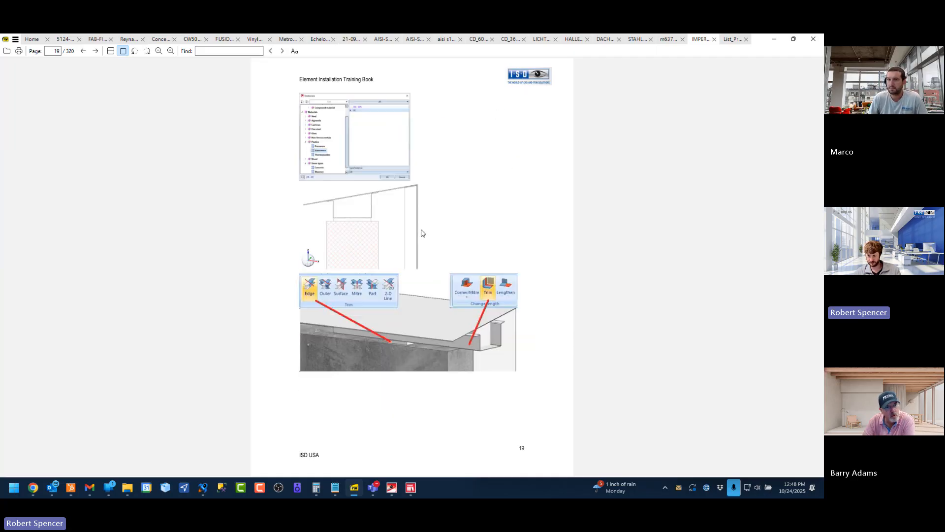
pyautogui.scroll(-2, 451, 255)
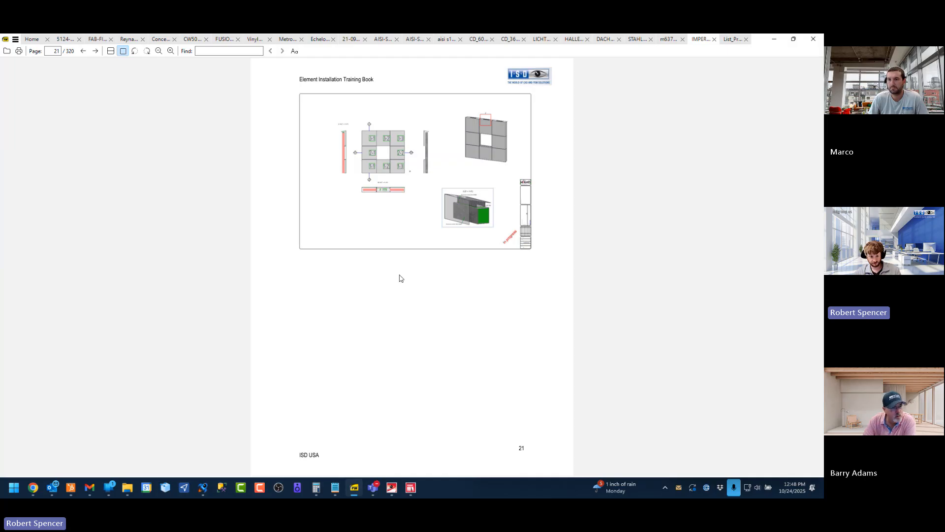
pyautogui.scroll(-1, 400, 278)
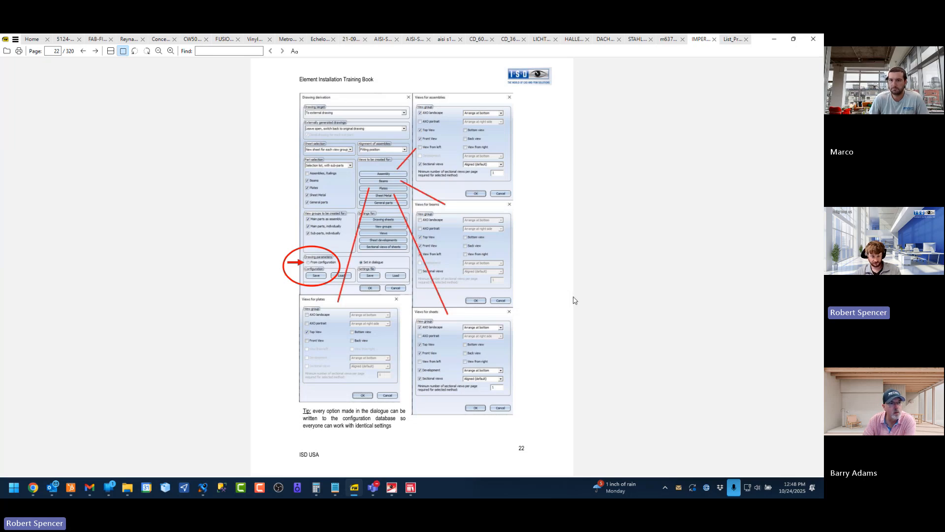
# Look through pages 23 to 26 of the training book, including Exercise 3, and go back to page 20
pyautogui.scroll(-1, 492, 330)
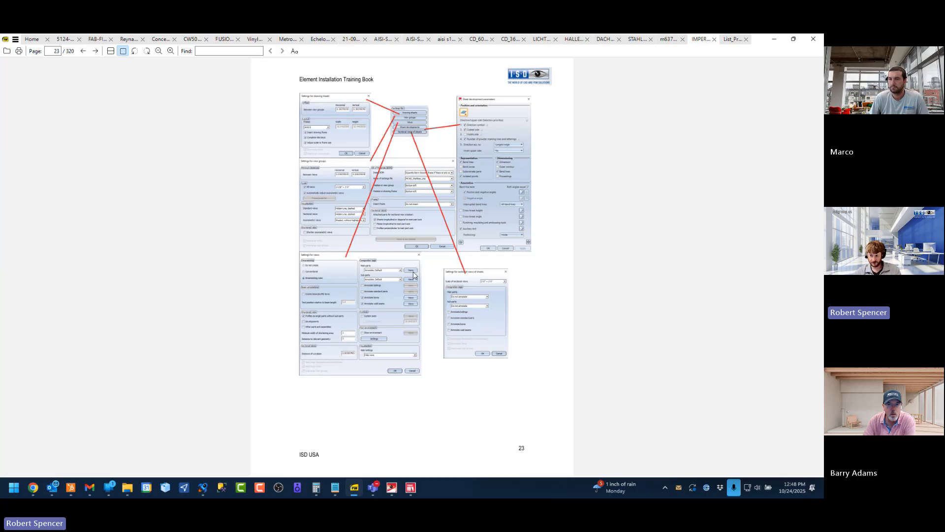
pyautogui.scroll(-1, 414, 275)
pyautogui.scroll(1, 377, 199)
pyautogui.scroll(-1, 372, 196)
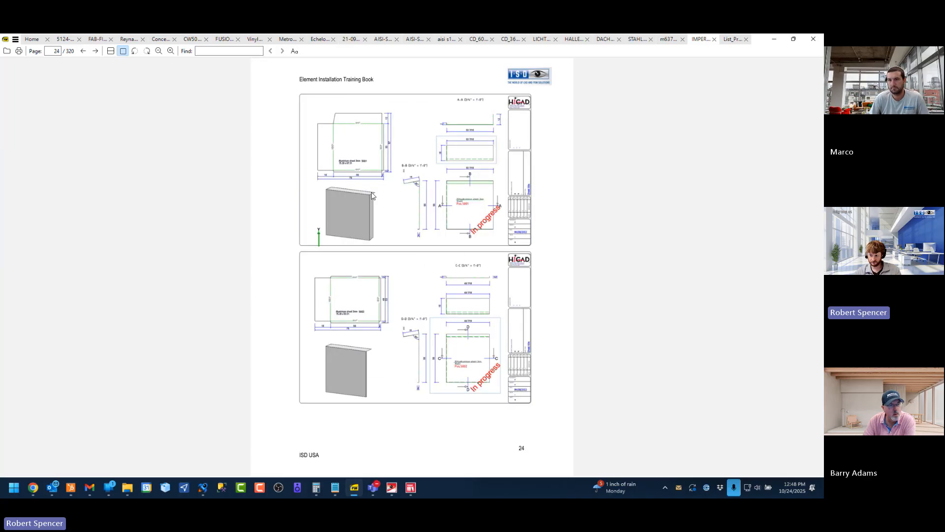
pyautogui.scroll(-1, 410, 199)
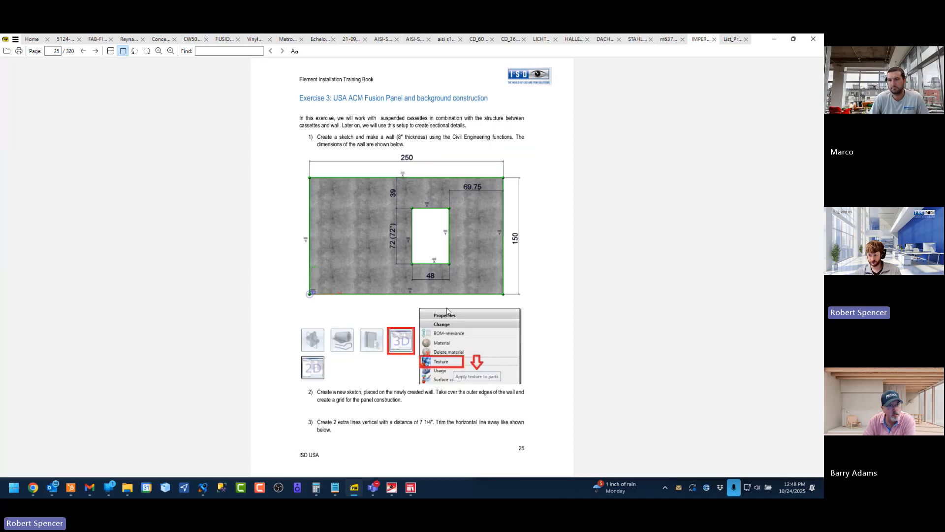
pyautogui.scroll(1, 403, 202)
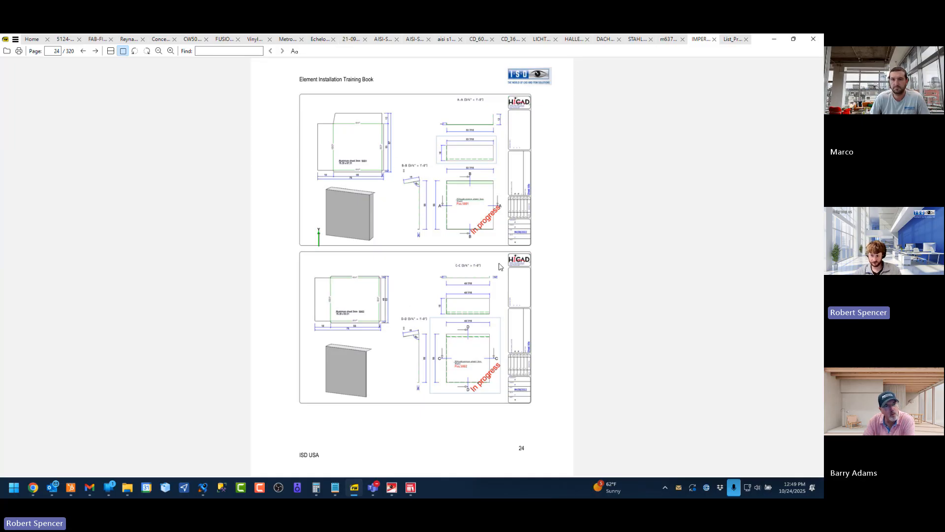
pyautogui.scroll(-1, 409, 316)
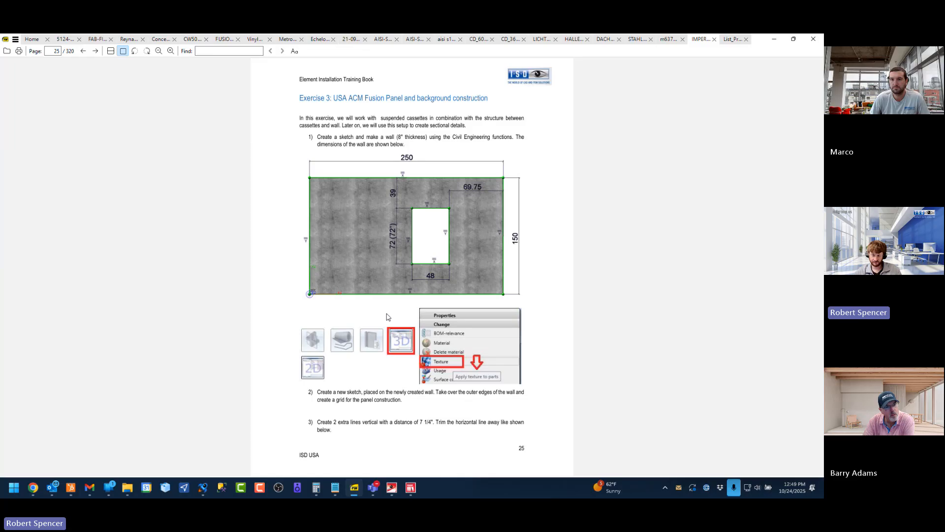
pyautogui.scroll(-1, 346, 266)
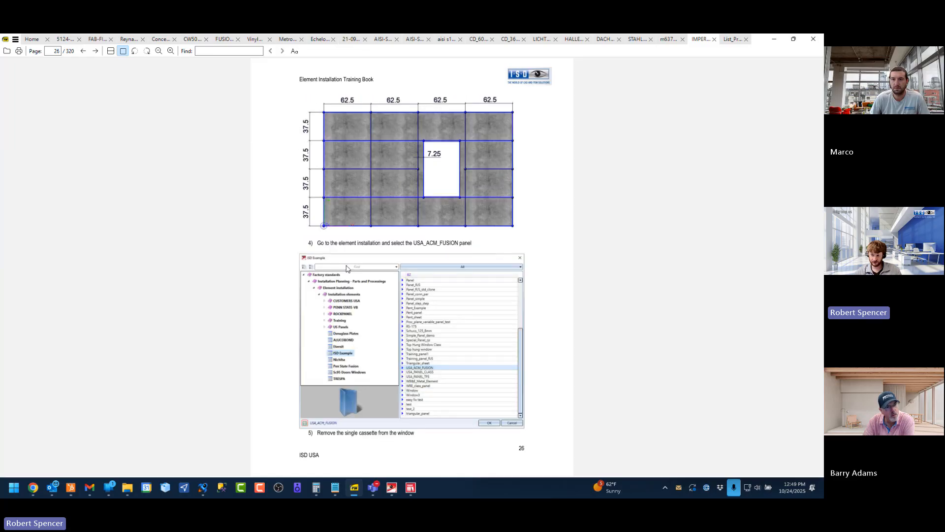
pyautogui.scroll(1, 346, 268)
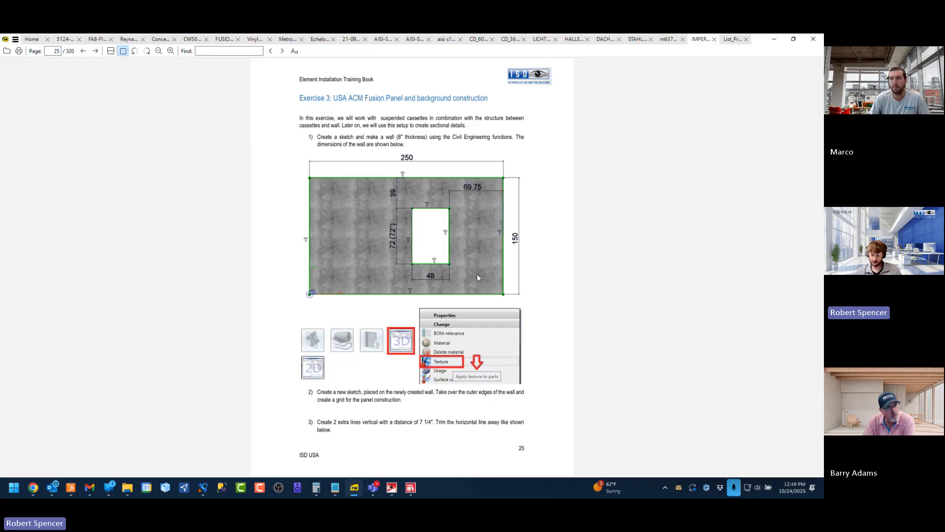
pyautogui.scroll(6, 477, 279)
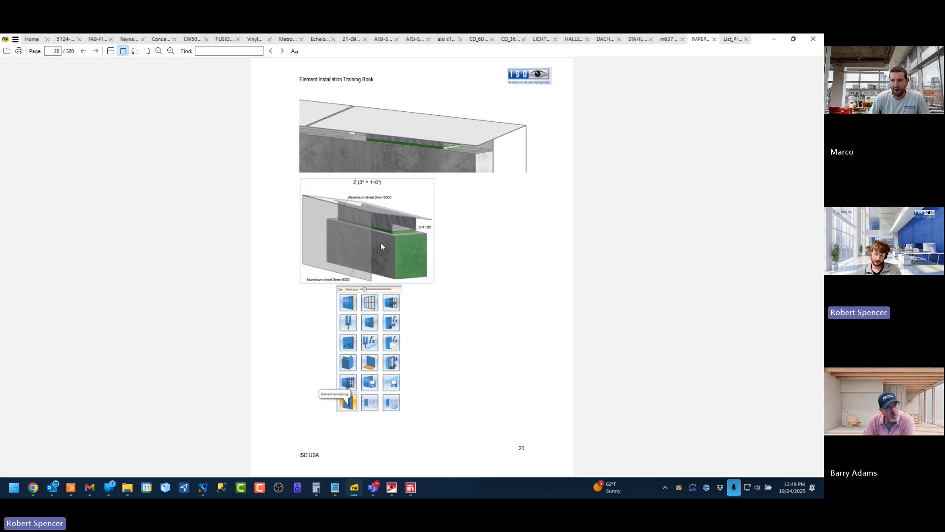
pyautogui.scroll(1, 359, 221)
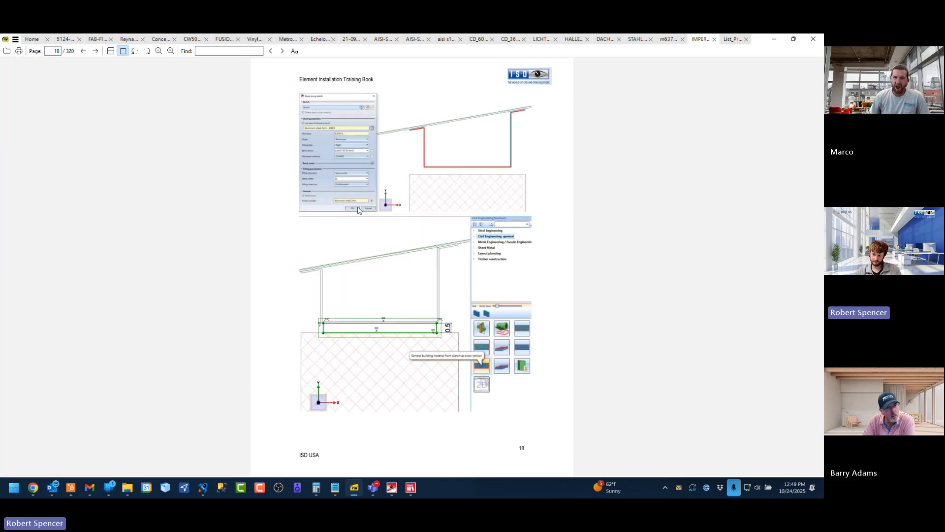
pyautogui.scroll(-2, 421, 256)
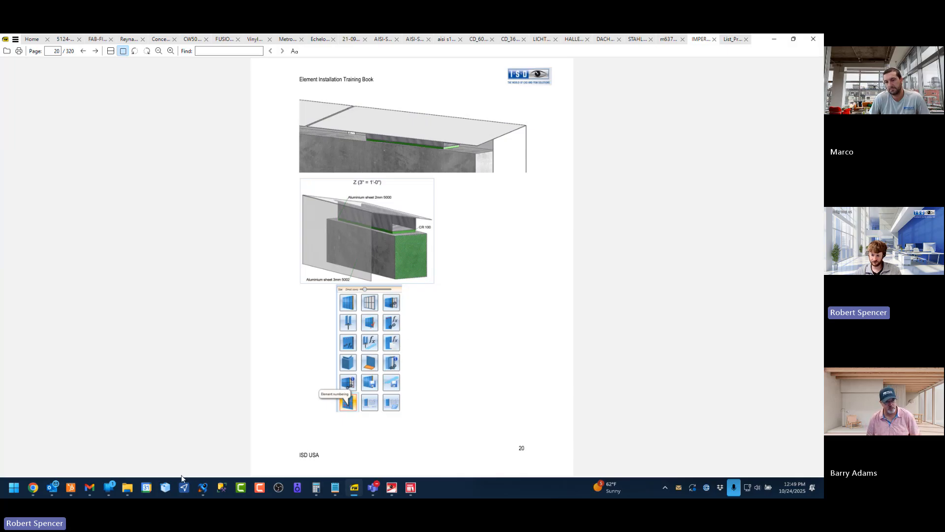
# Switch to File Explorer and, from the _NEW_PANEL folder, go to the Demos folder under Documents > _ISD Group
pyautogui.click(127, 487)
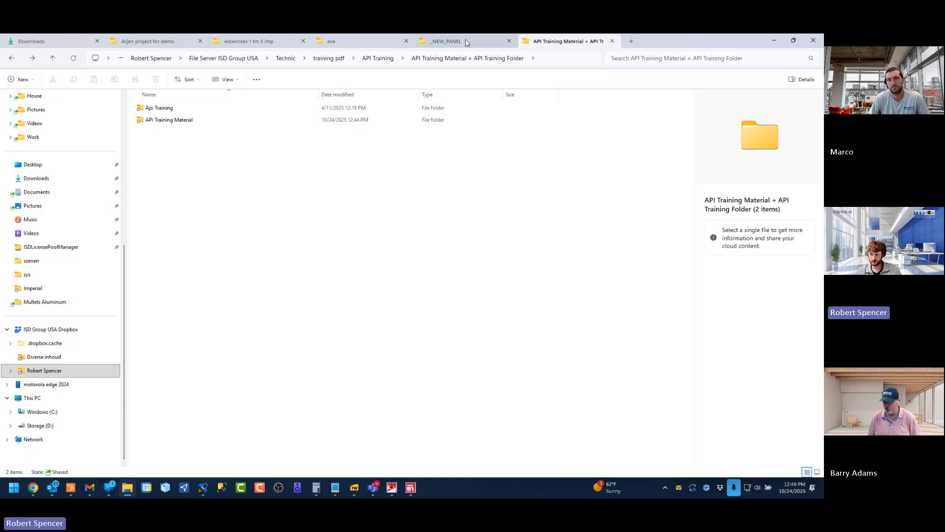
pyautogui.click(465, 40)
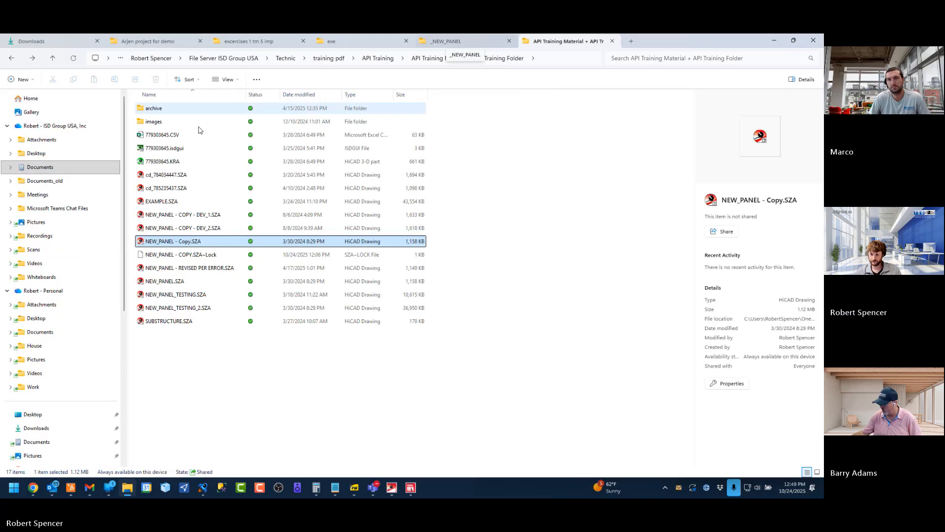
pyautogui.click(64, 168)
pyautogui.click(170, 111)
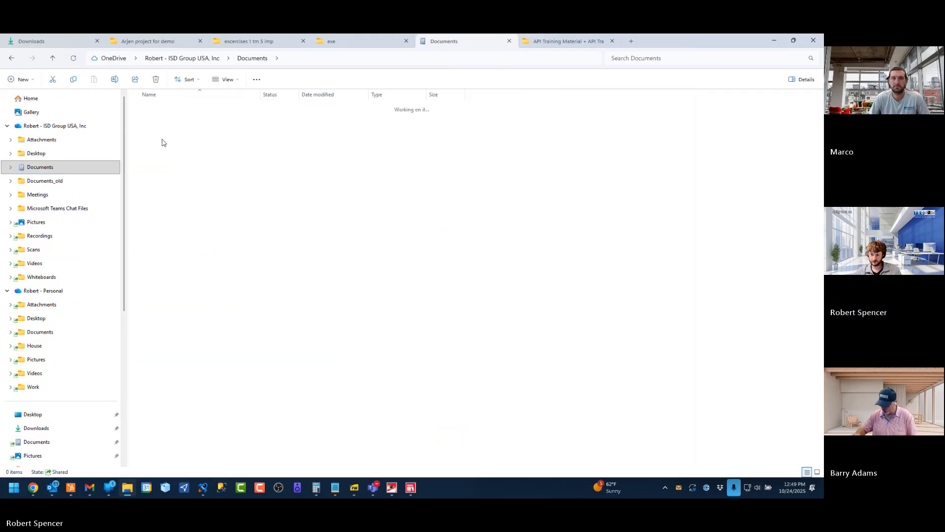
pyautogui.click(164, 281)
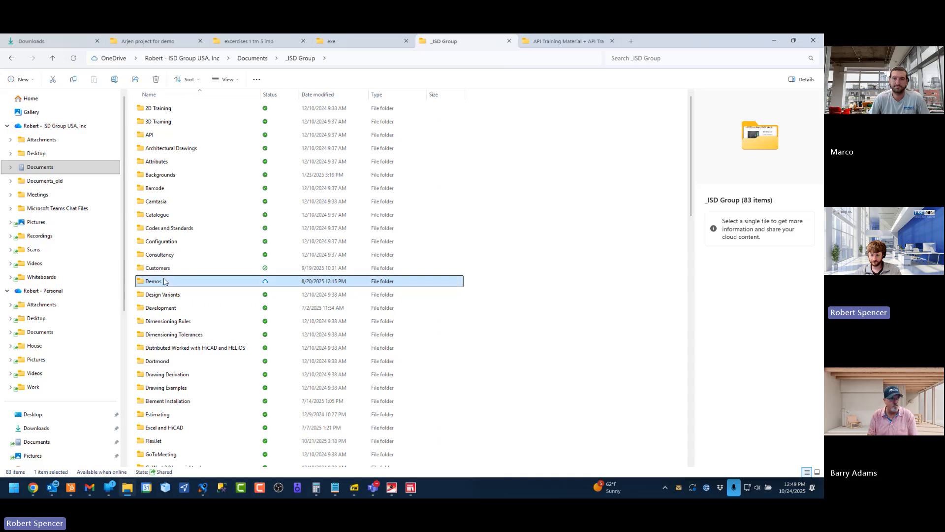
pyautogui.doubleClick(164, 282)
# Go to _Standard_Demos > _Standard_Cladding Demo > New Demo and open DEMO BUILDING CANOPY.pdf
pyautogui.click(177, 127)
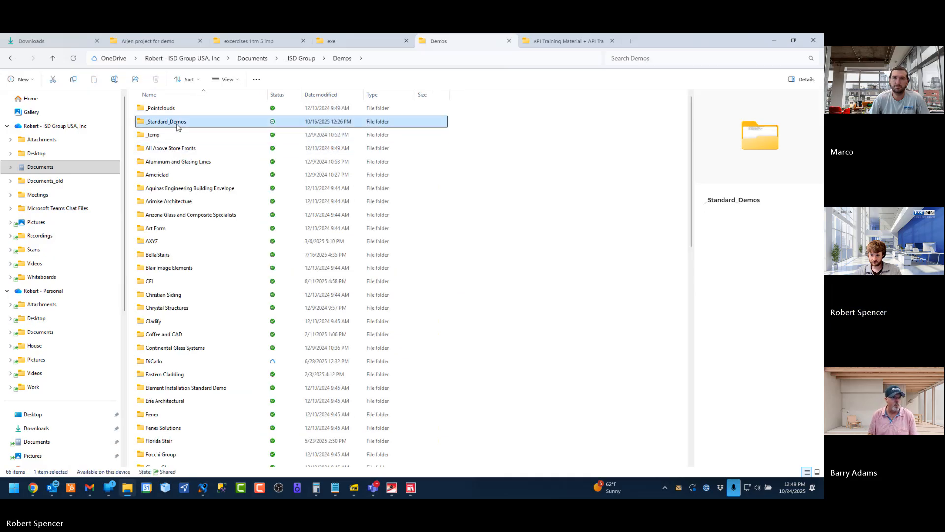
pyautogui.doubleClick(177, 127)
pyautogui.click(173, 127)
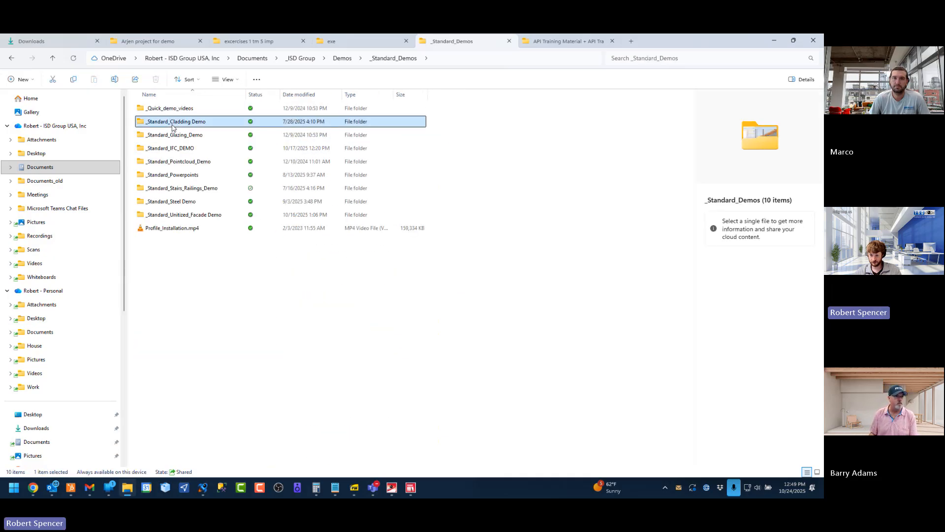
pyautogui.doubleClick(172, 127)
pyautogui.click(161, 124)
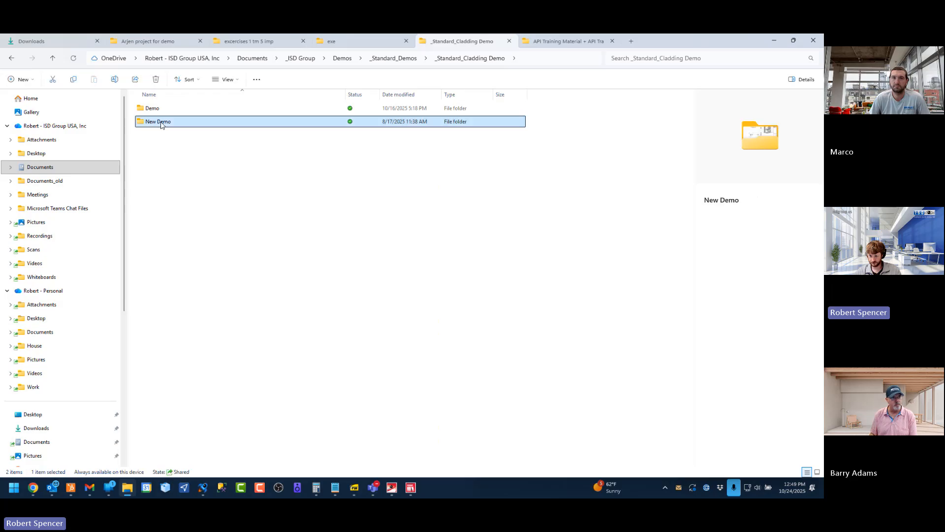
pyautogui.doubleClick(161, 124)
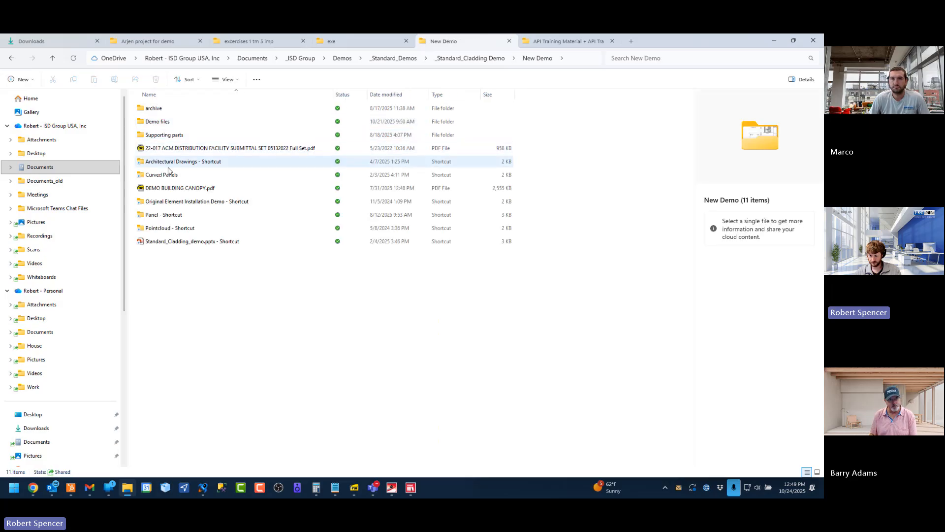
pyautogui.click(168, 189)
pyautogui.doubleClick(168, 190)
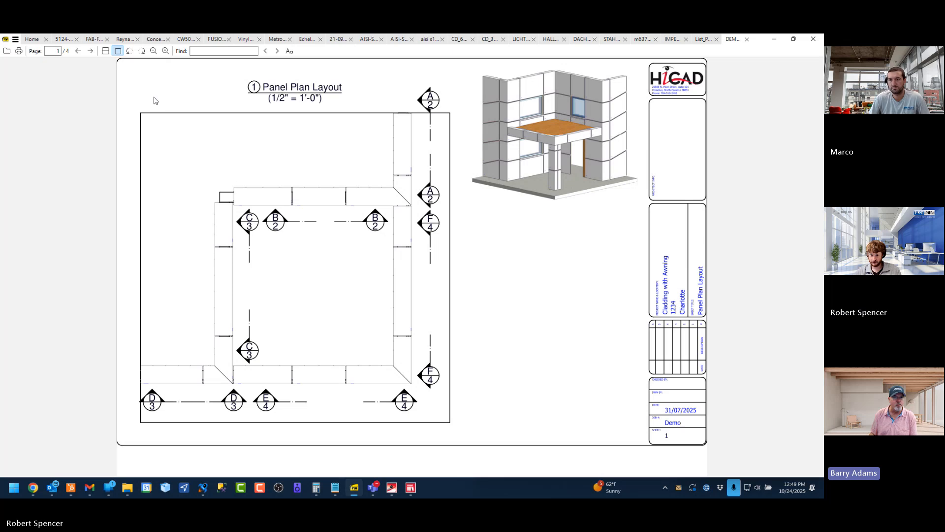
# Review the four canopy drawing sheets, from the panel plan layout through the A to F elevations and details
pyautogui.scroll(-1, 247, 227)
pyautogui.scroll(-1, 344, 251)
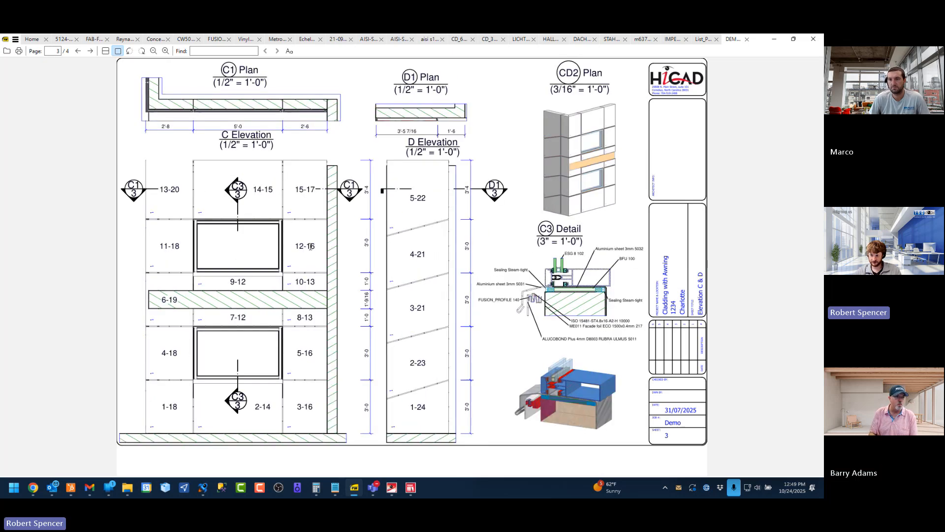
pyautogui.scroll(-1, 345, 261)
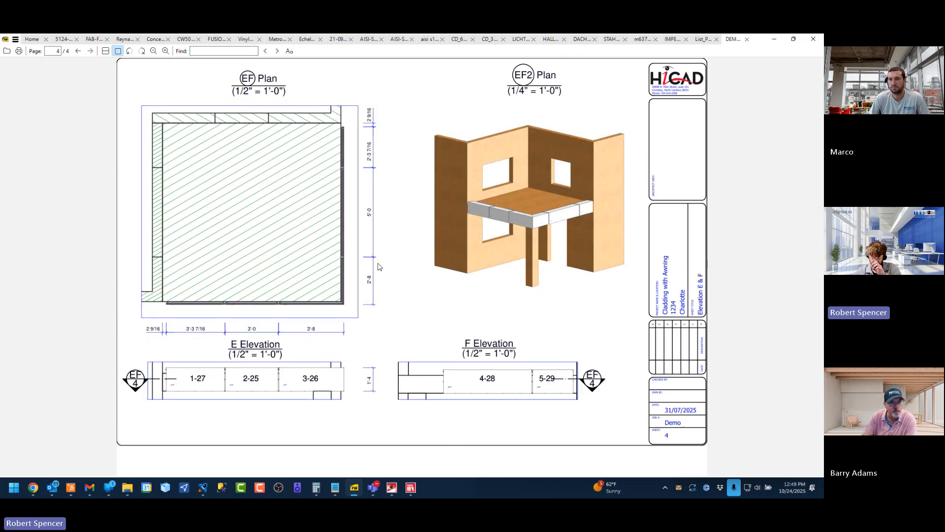
pyautogui.press('Home')
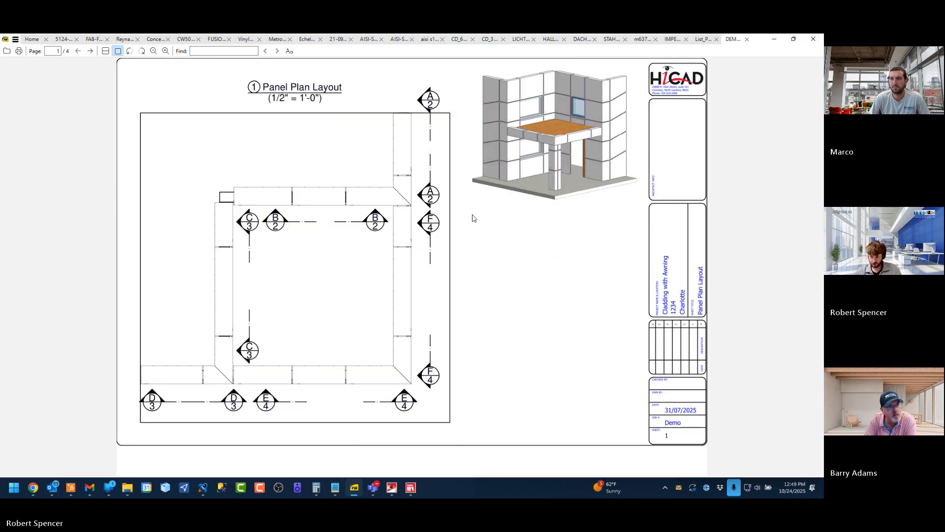
pyautogui.scroll(-1, 389, 213)
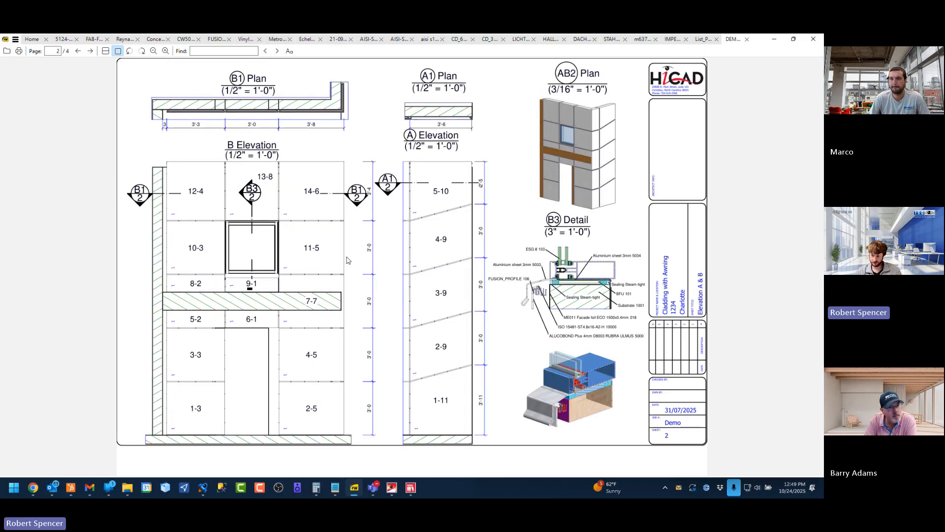
pyautogui.scroll(-1, 436, 274)
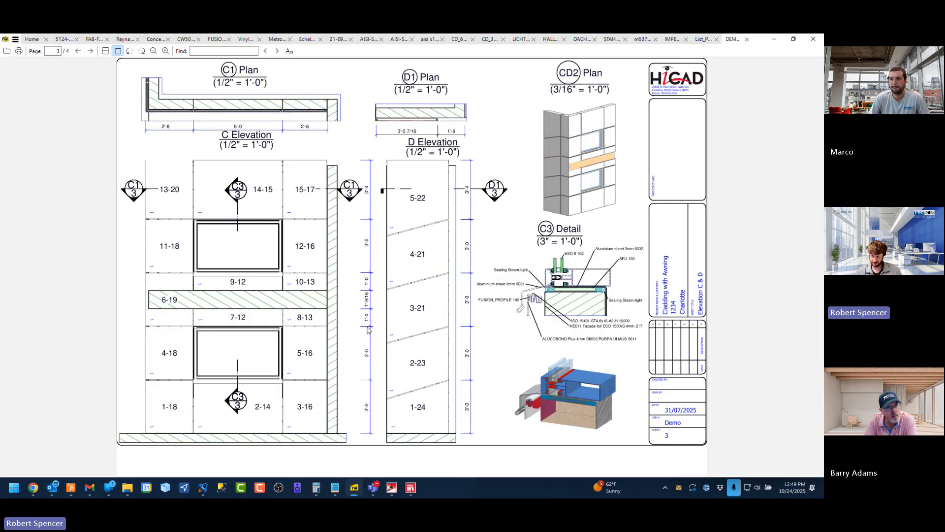
pyautogui.scroll(-1, 369, 330)
pyautogui.scroll(3, 371, 329)
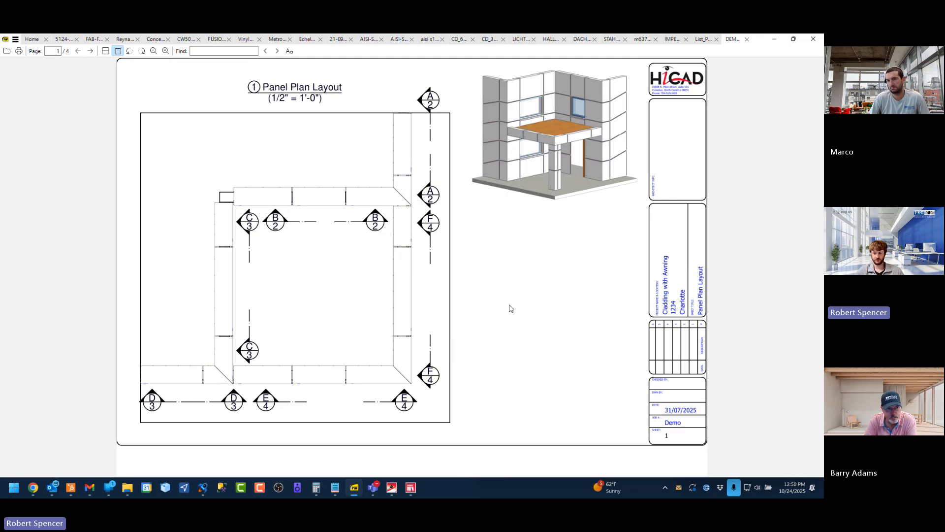
pyautogui.scroll(-3, 409, 280)
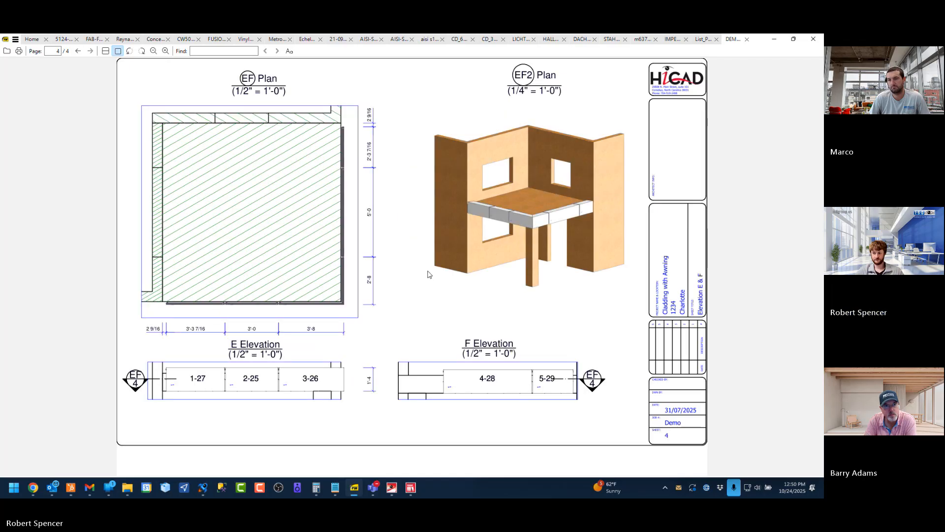
pyautogui.scroll(1, 342, 291)
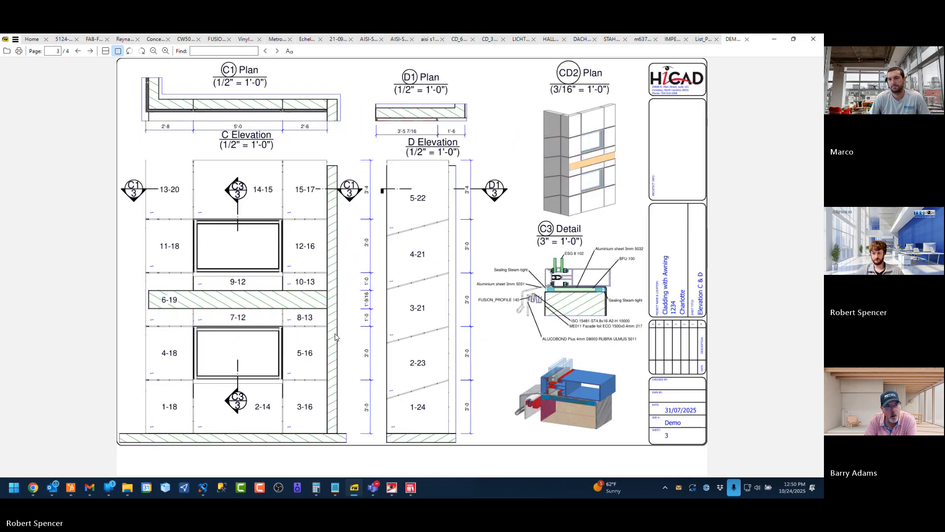
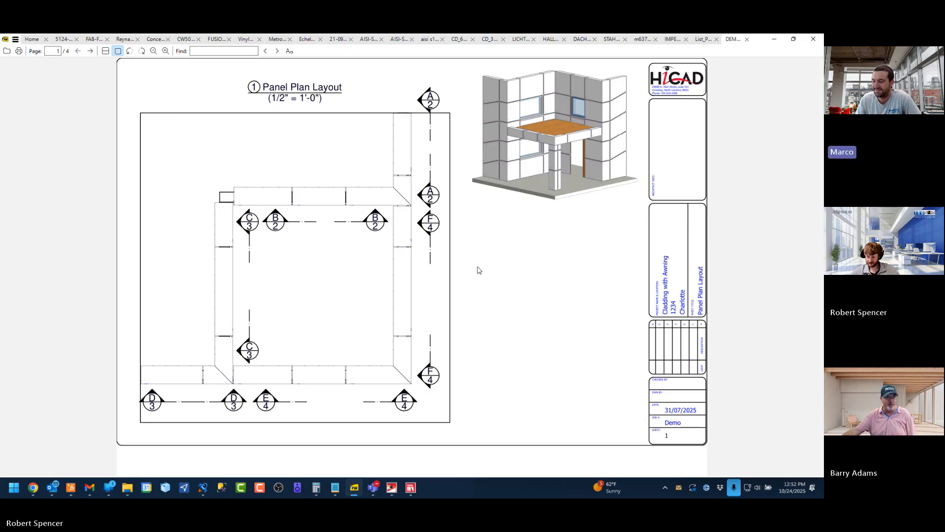
# Switch to HiCAD, activate the NEW_PANEL - COPY drawing and send it as an e-mail attachment to a new message
pyautogui.click(392, 487)
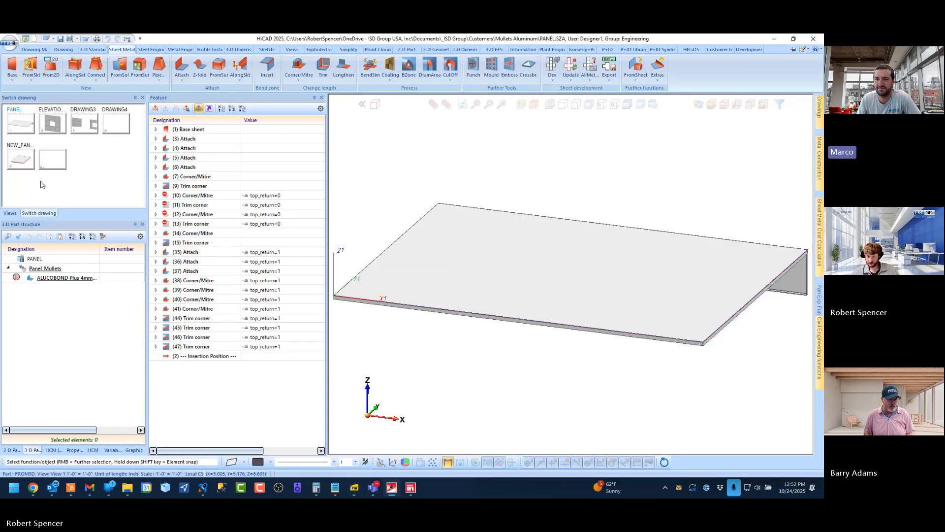
pyautogui.click(22, 159)
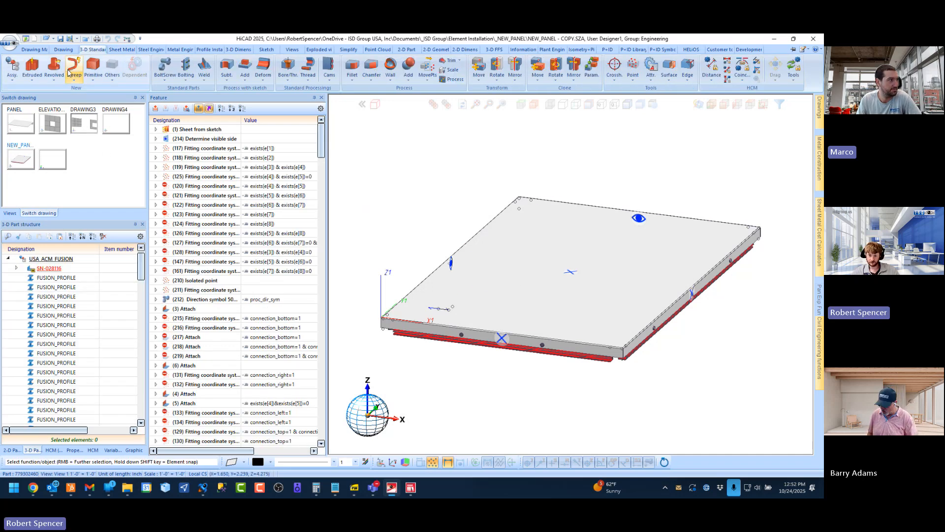
pyautogui.click(63, 49)
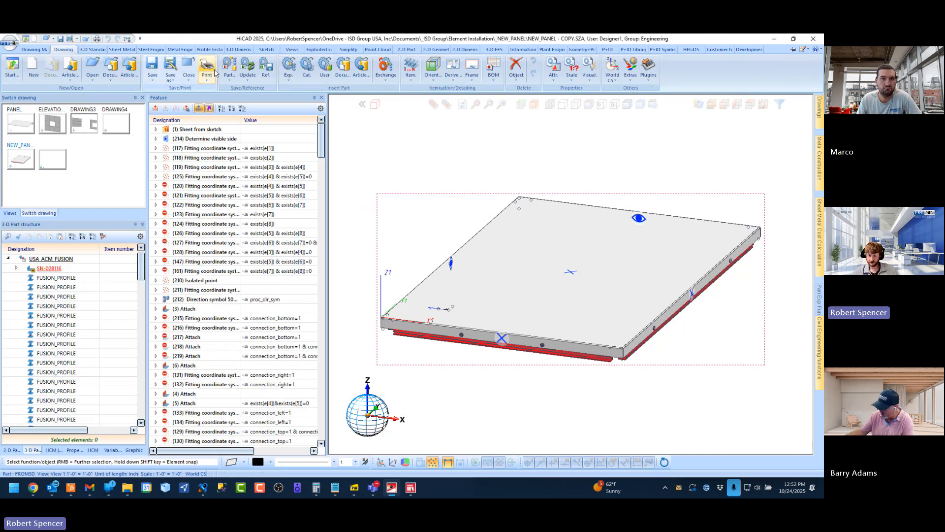
pyautogui.click(171, 76)
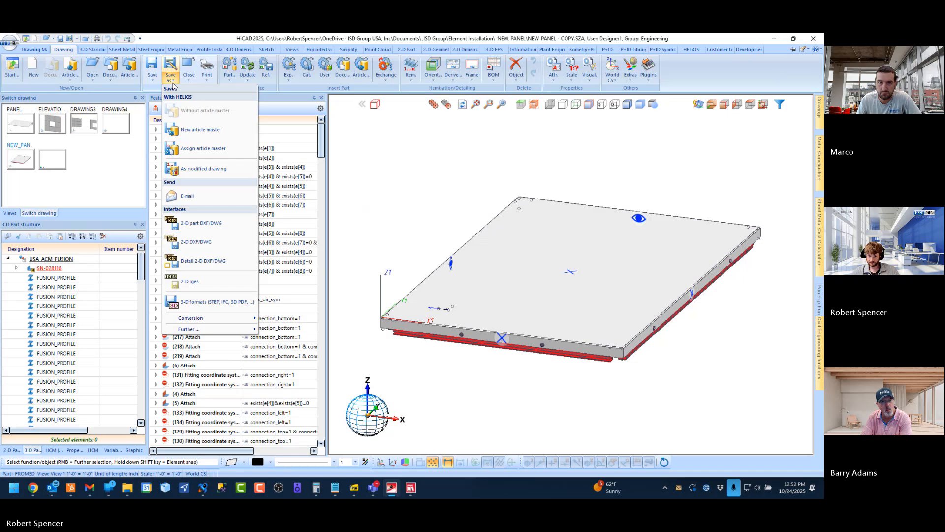
pyautogui.click(199, 195)
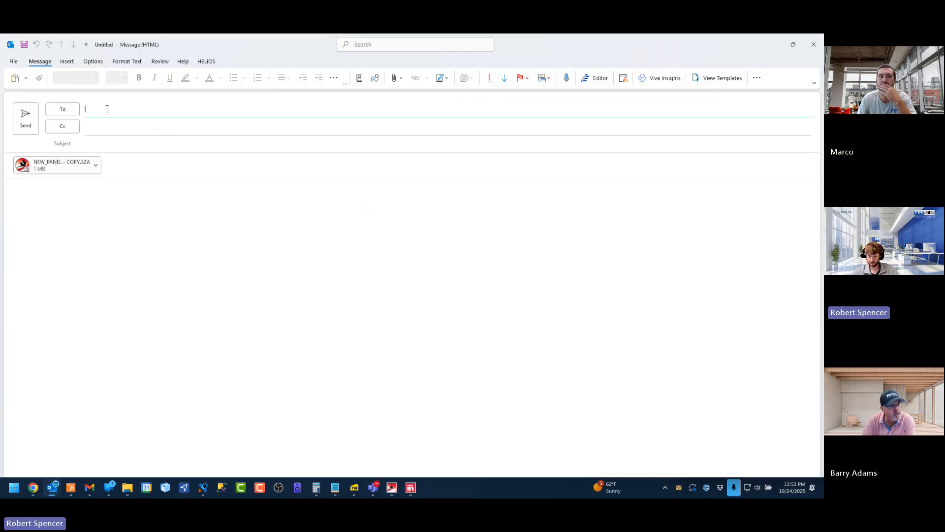
# Add the first customer contact as a recipient of the e-mail
pyautogui.click(107, 108)
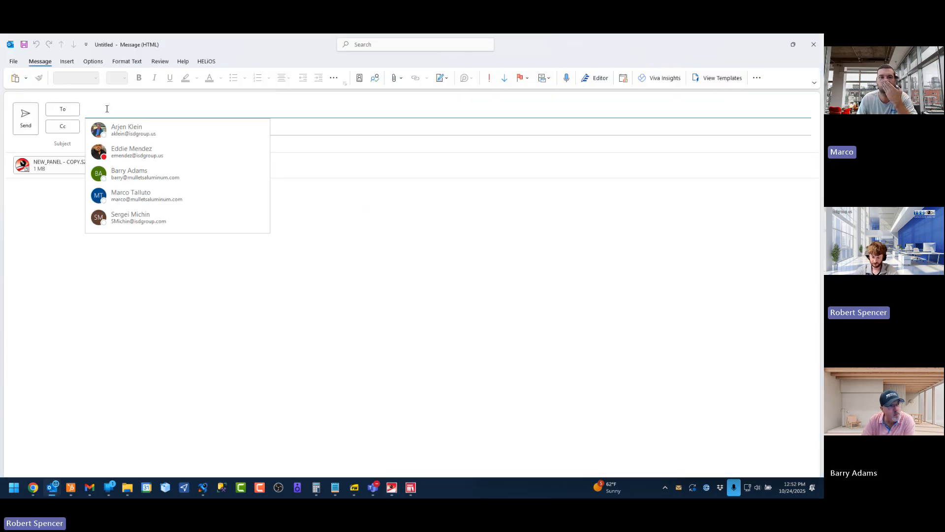
pyautogui.write('bar')
pyautogui.press('Return')
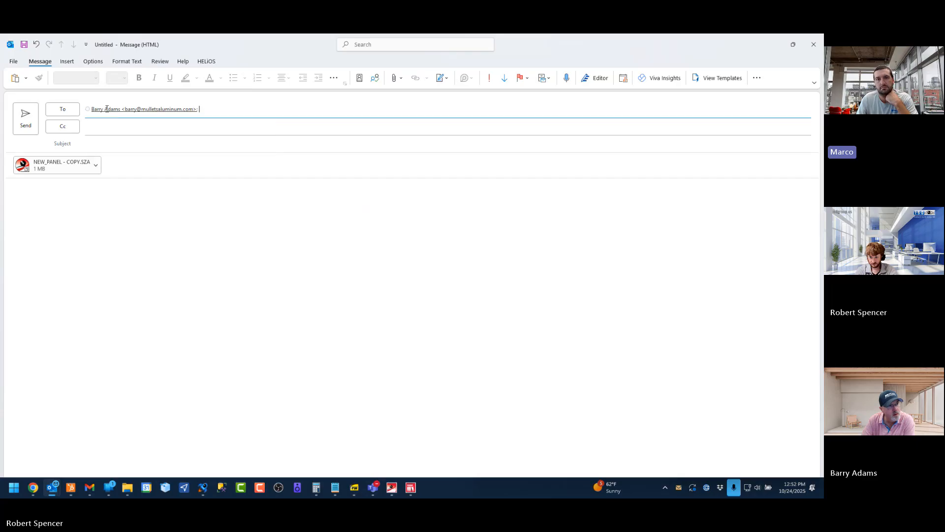
# Add the second customer contact as a recipient and send the e-mail with the subject "Panel - multi sides"
pyautogui.write('marc')
pyautogui.press('Return')
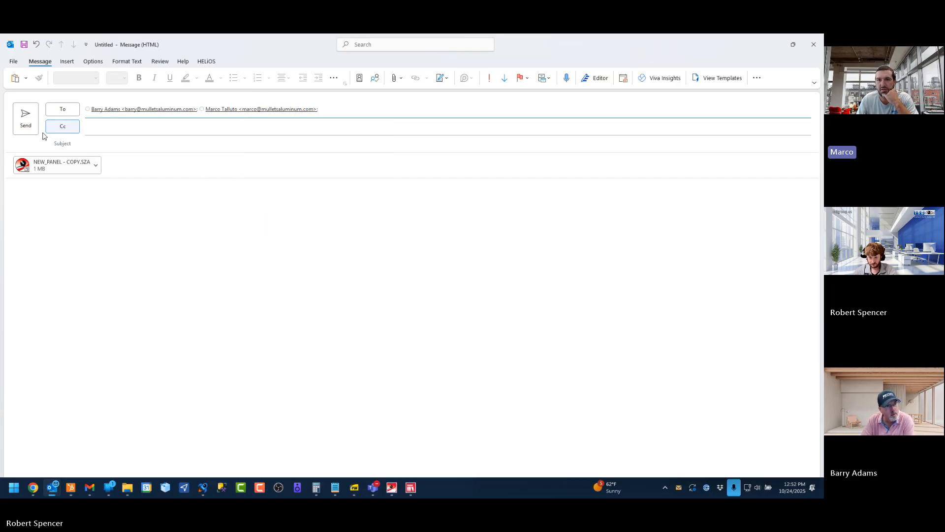
pyautogui.click(133, 143)
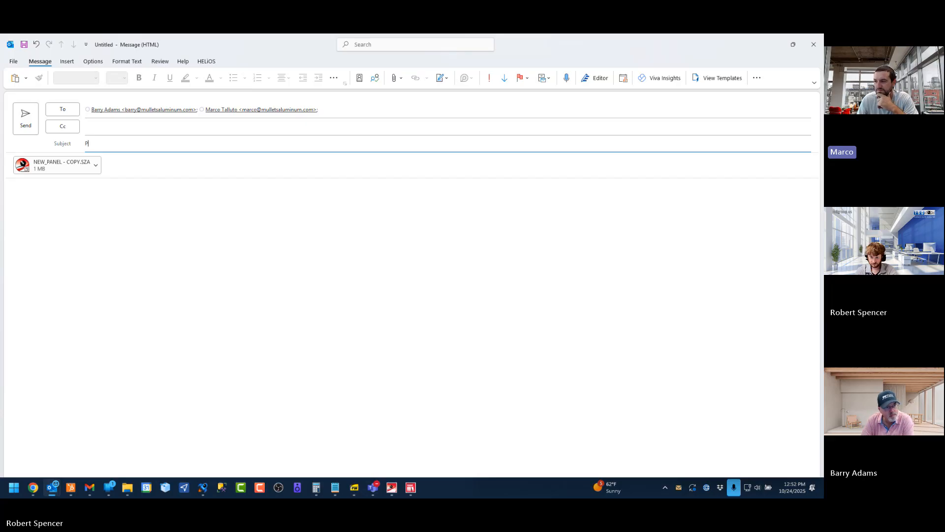
pyautogui.write('Panel - mul')
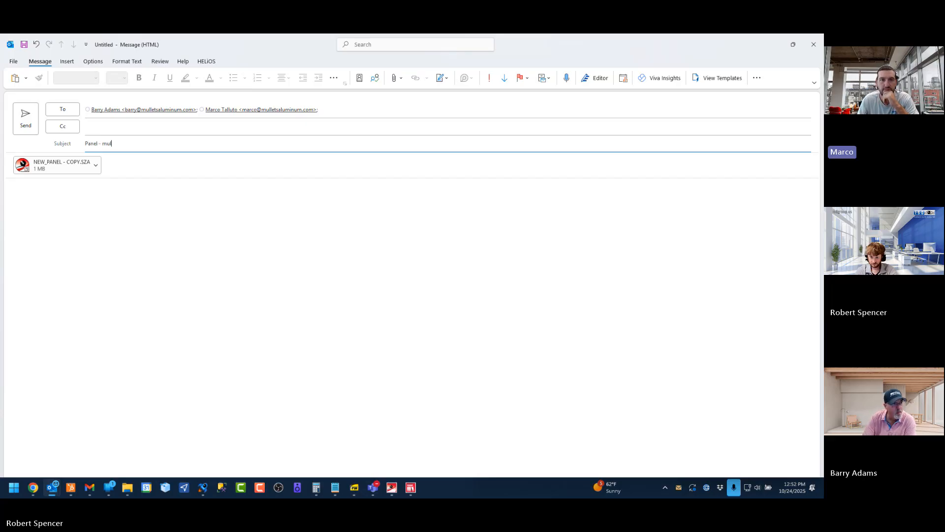
pyautogui.write('ti sid')
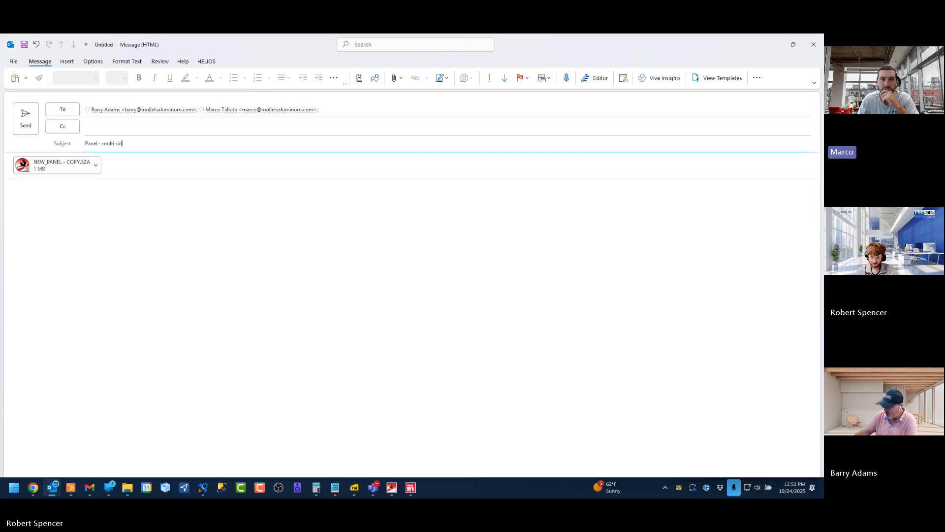
pyautogui.write('es')
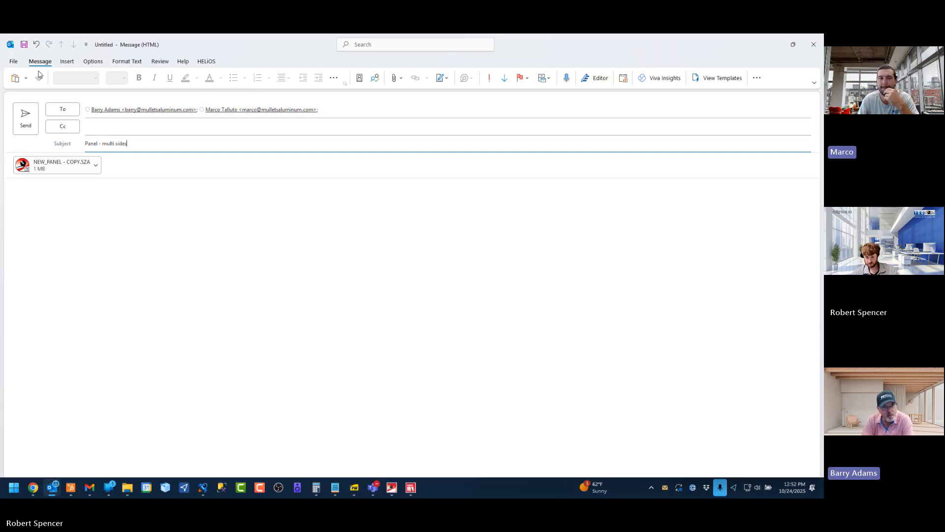
pyautogui.click(34, 119)
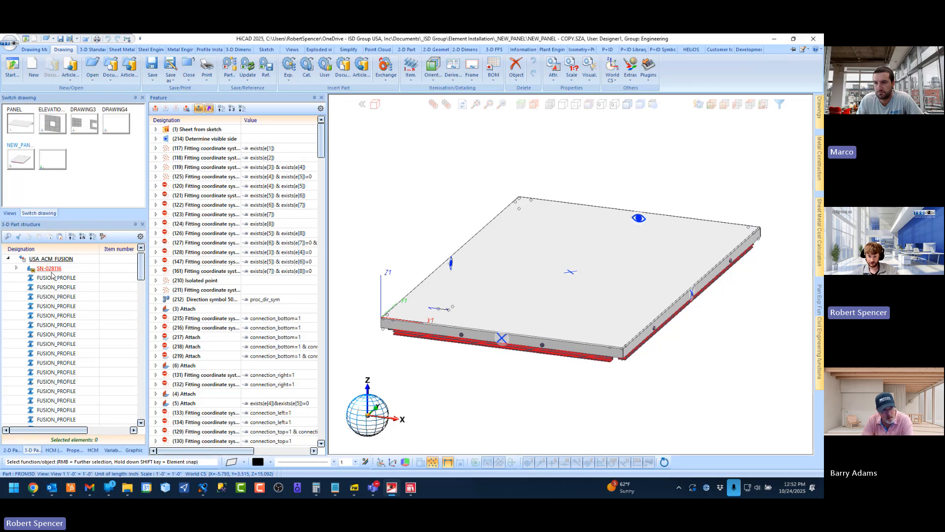
# Show the variables of the USA_ACM_FUSION panel and select the block from i_nr through i_y7
pyautogui.click(113, 450)
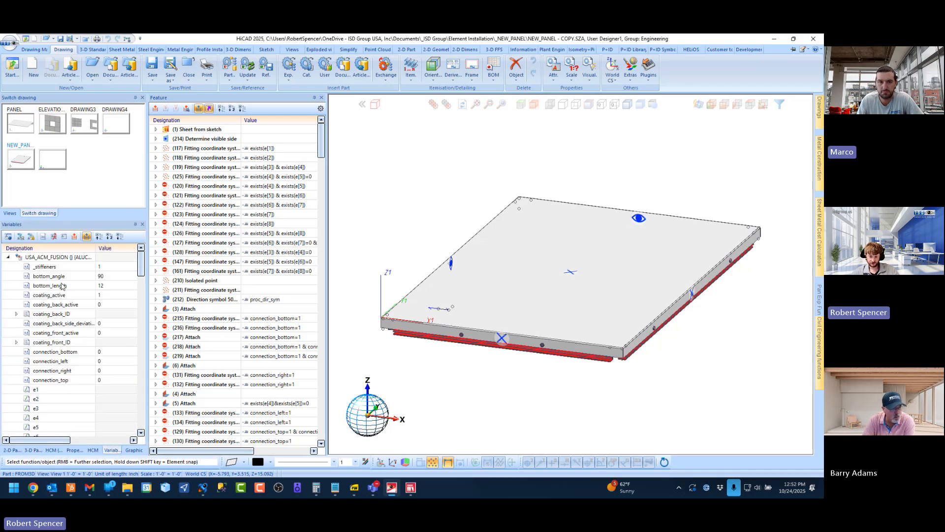
pyautogui.scroll(-2, 63, 305)
pyautogui.scroll(-5, 63, 306)
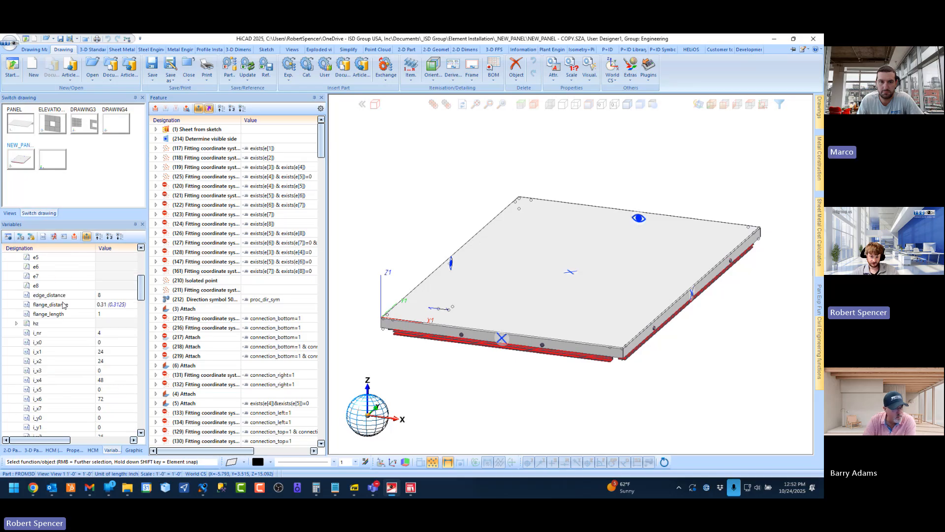
pyautogui.scroll(-3, 64, 305)
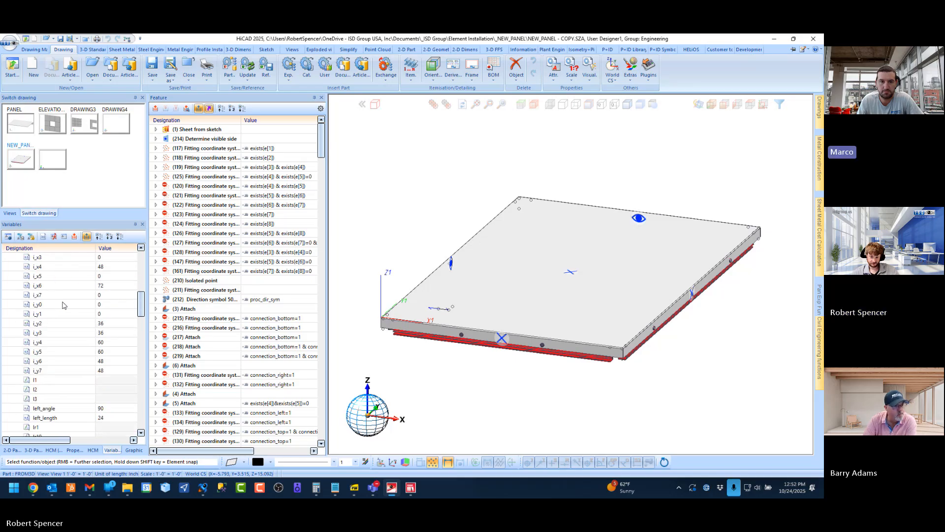
pyautogui.scroll(4, 63, 306)
pyautogui.scroll(-2, 63, 306)
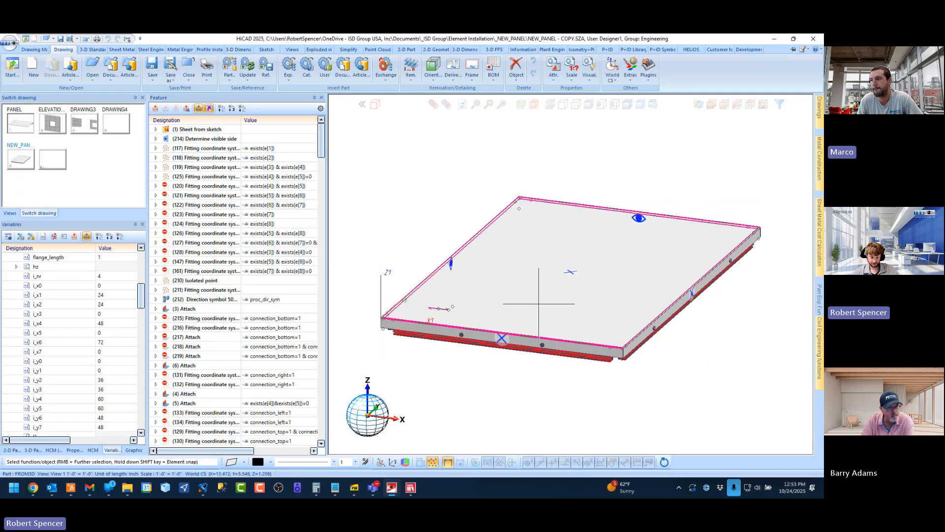
pyautogui.click(38, 277)
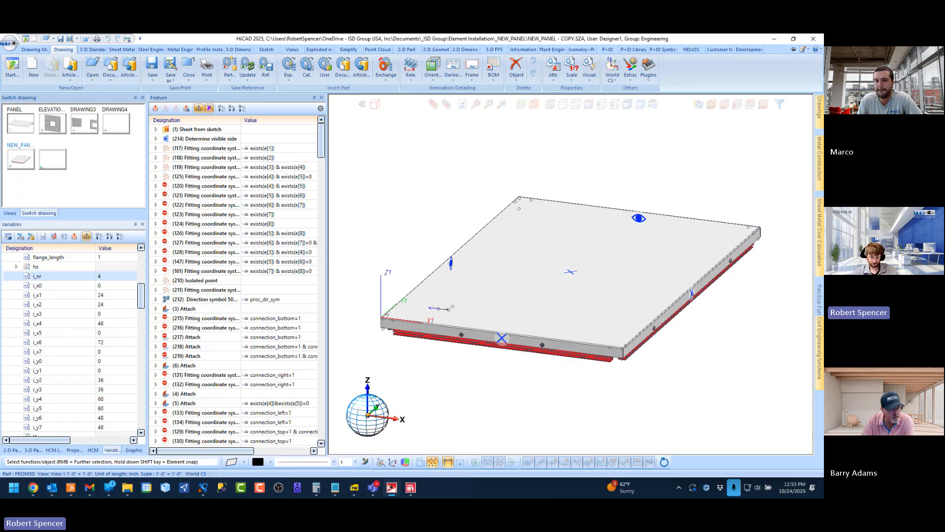
pyautogui.keyDown('shift'); pyautogui.click(47, 427); pyautogui.keyUp('shift')
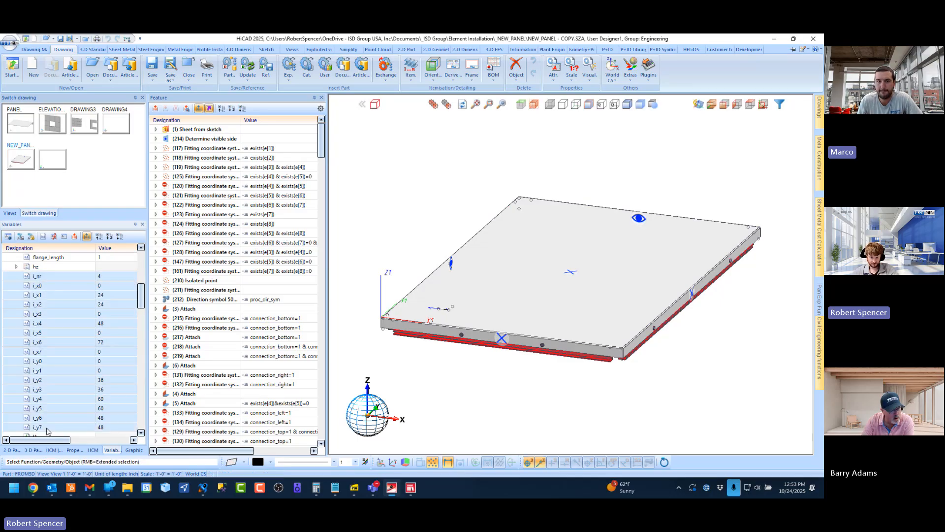
# Highlight the corner coordinate pairs i_x0/i_y0, i_x1/i_y1 and i_x2/i_y2, and the value of i_nr
pyautogui.click(43, 286)
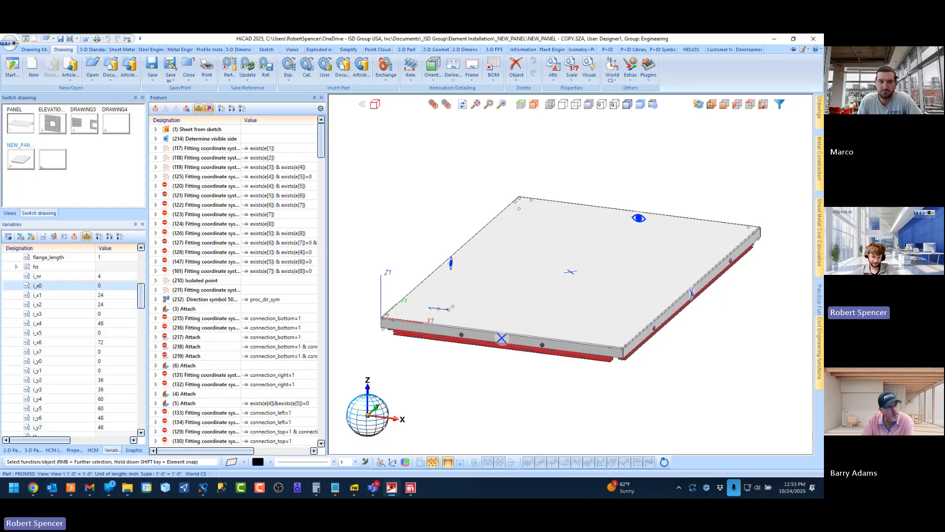
pyautogui.keyDown('ctrl'); pyautogui.click(40, 361); pyautogui.keyUp('ctrl')
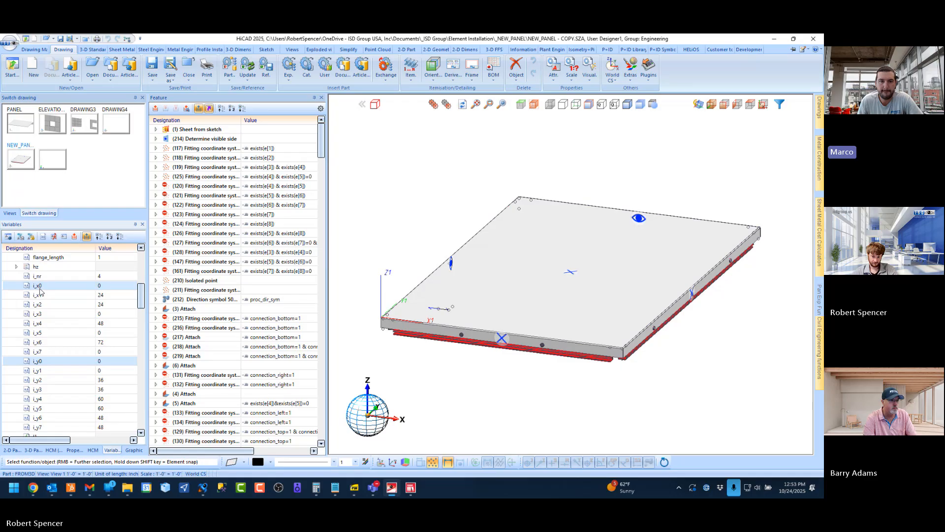
pyautogui.click(40, 295)
pyautogui.keyDown('ctrl'); pyautogui.click(43, 372); pyautogui.keyUp('ctrl')
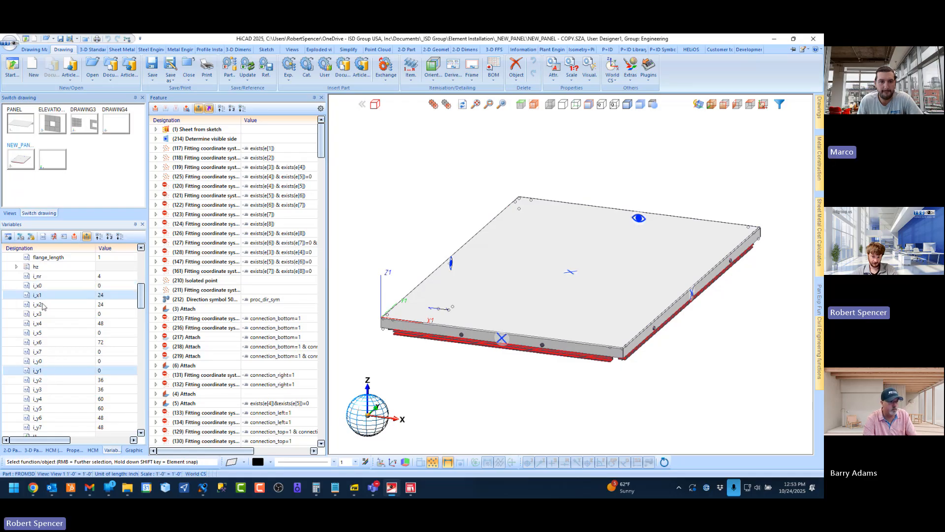
pyautogui.click(45, 306)
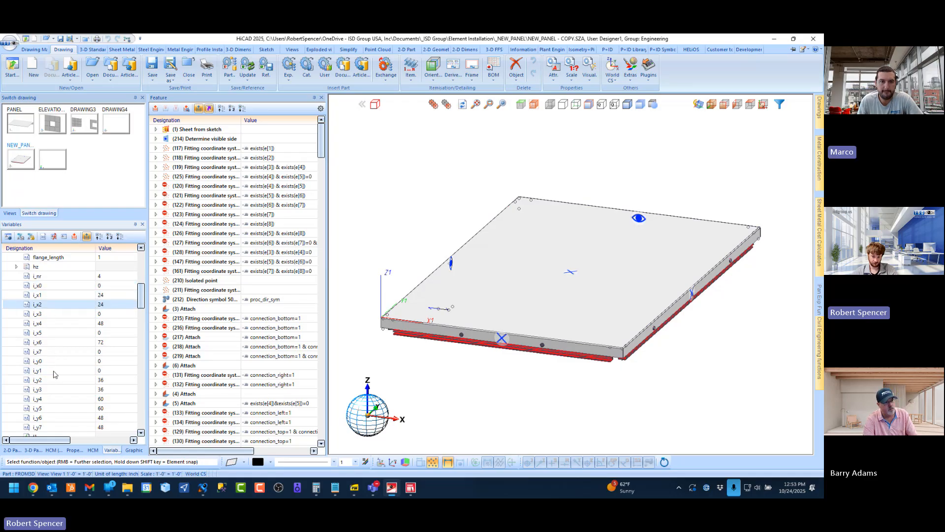
pyautogui.keyDown('ctrl'); pyautogui.click(47, 382); pyautogui.keyUp('ctrl')
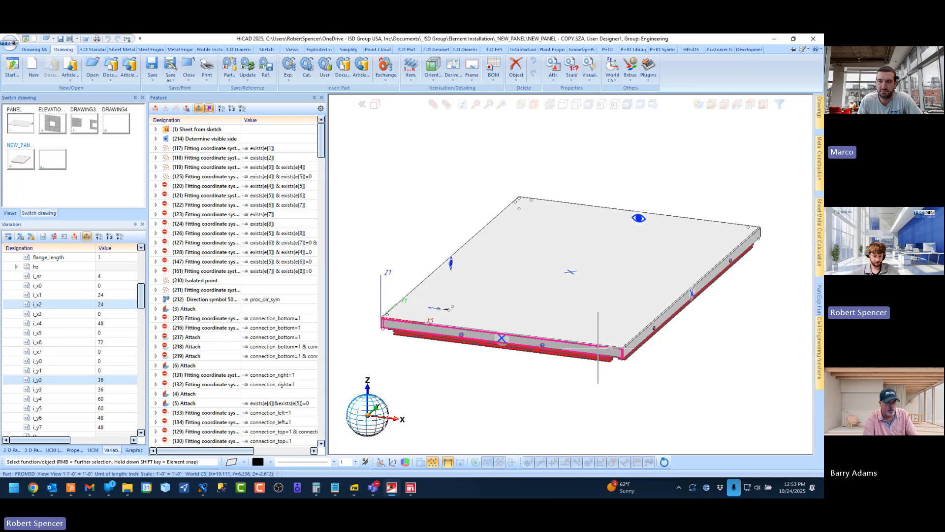
pyautogui.click(35, 277)
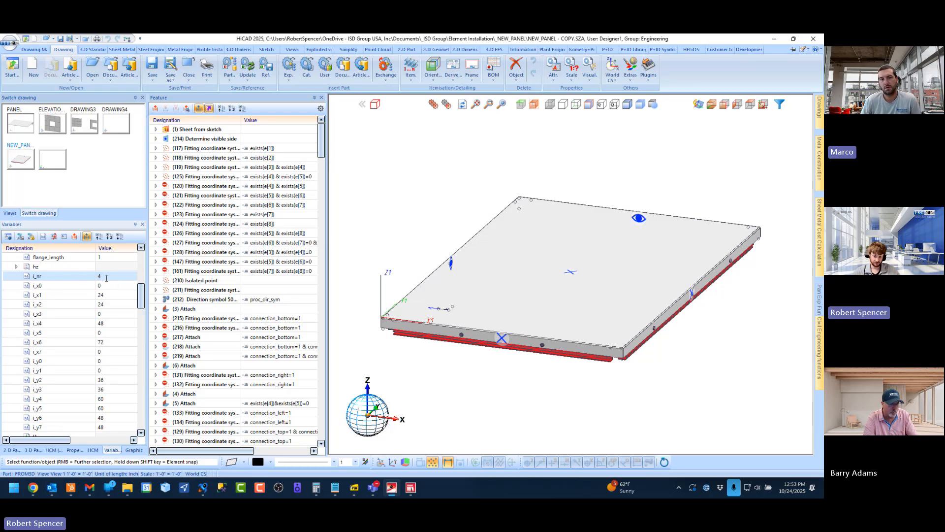
pyautogui.click(110, 275)
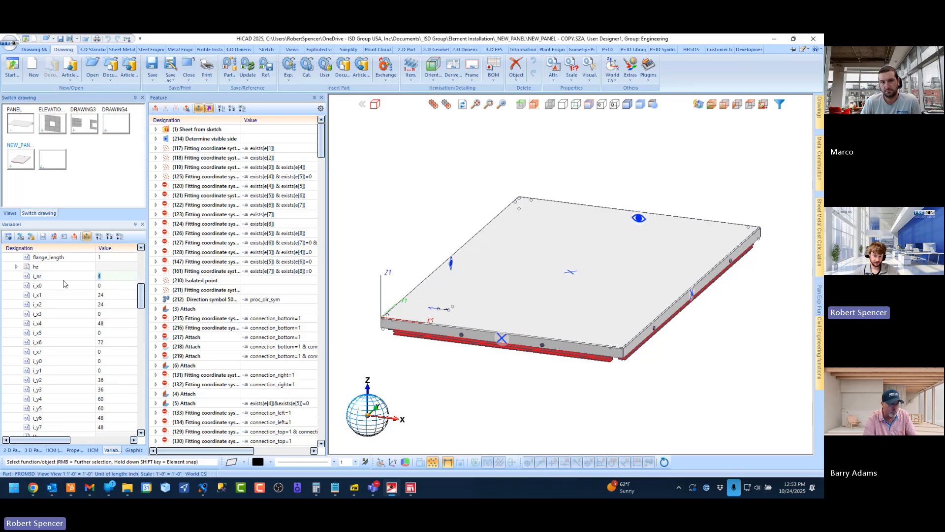
pyautogui.click(592, 338)
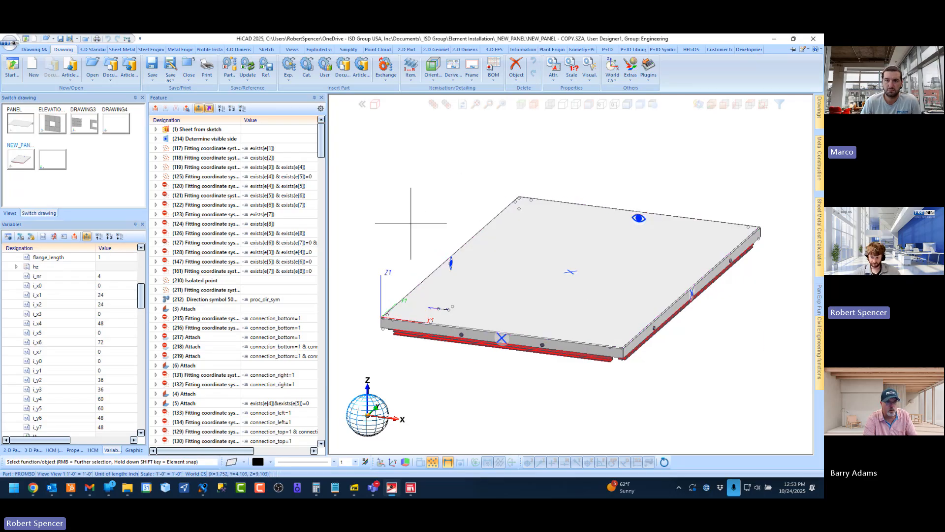
# Switch to the PDF viewer and find Exercise 11 on the i_nr variable, page 92, in the Element Installation Training Book
pyautogui.click(354, 491)
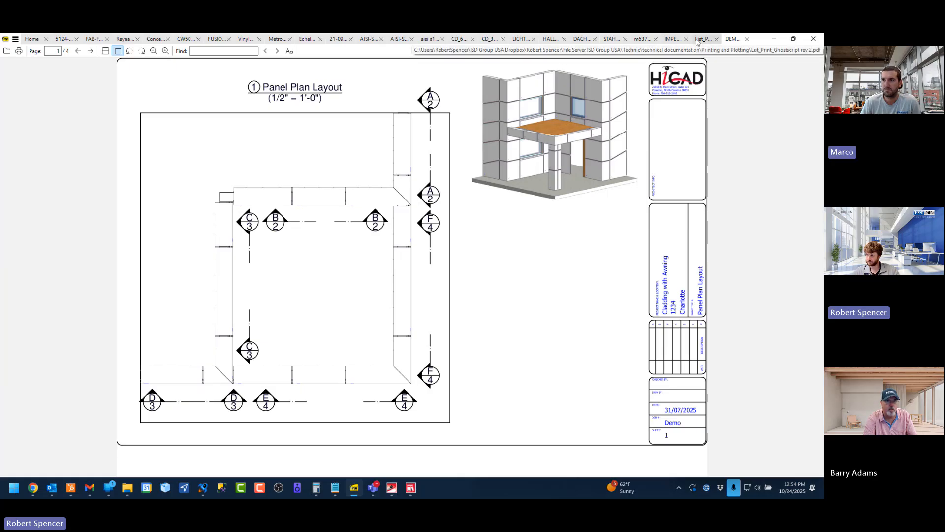
pyautogui.click(676, 39)
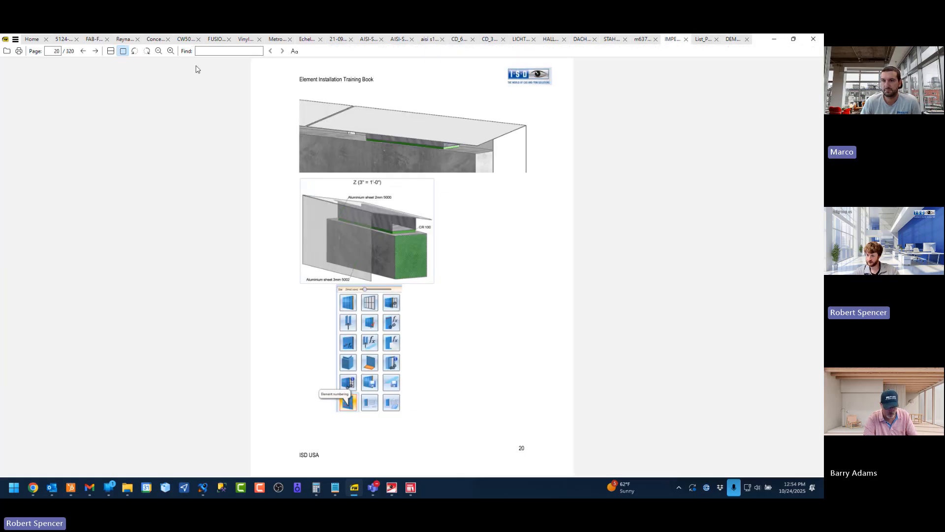
pyautogui.scroll(-20, 345, 222)
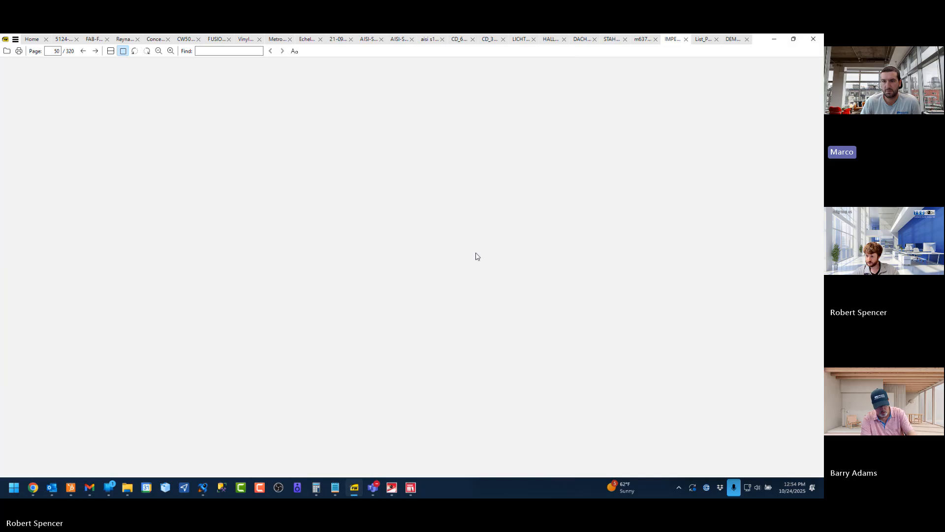
pyautogui.scroll(-20, 476, 256)
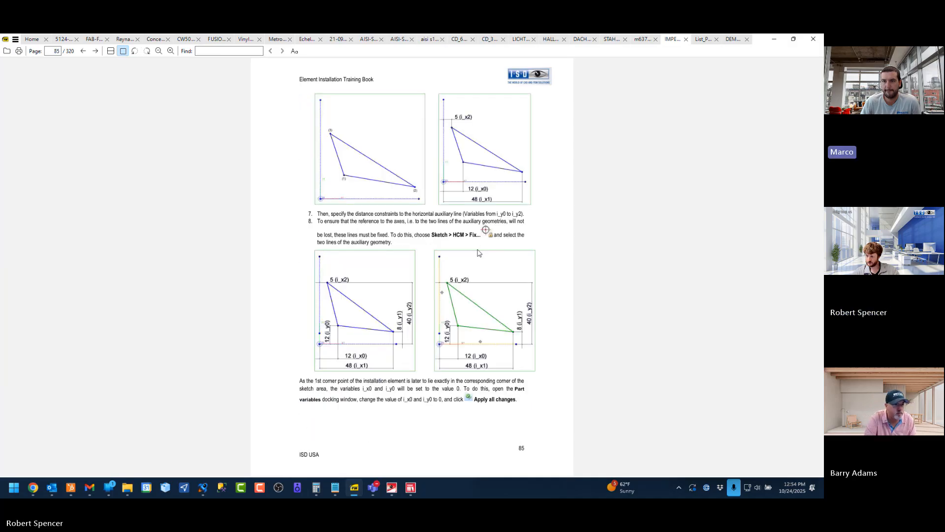
pyautogui.scroll(1, 441, 260)
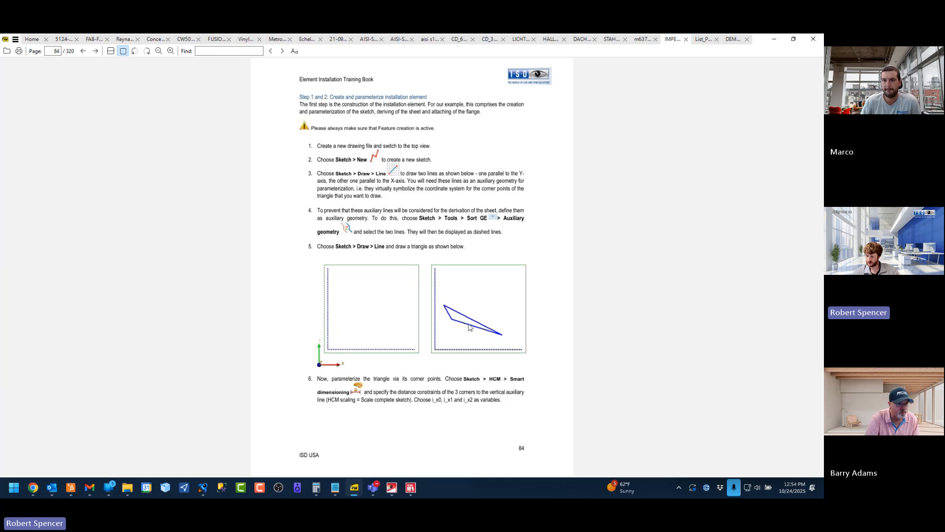
pyautogui.scroll(-6, 469, 327)
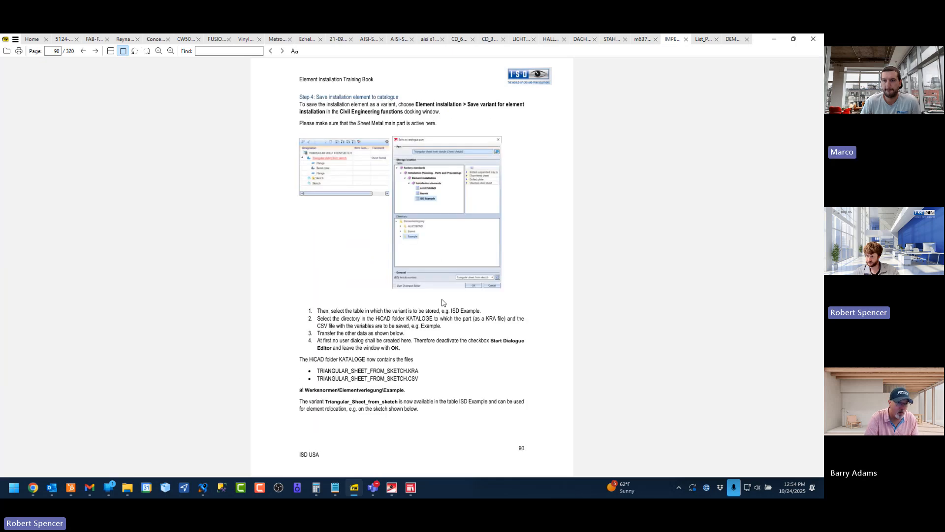
pyautogui.scroll(-3, 443, 303)
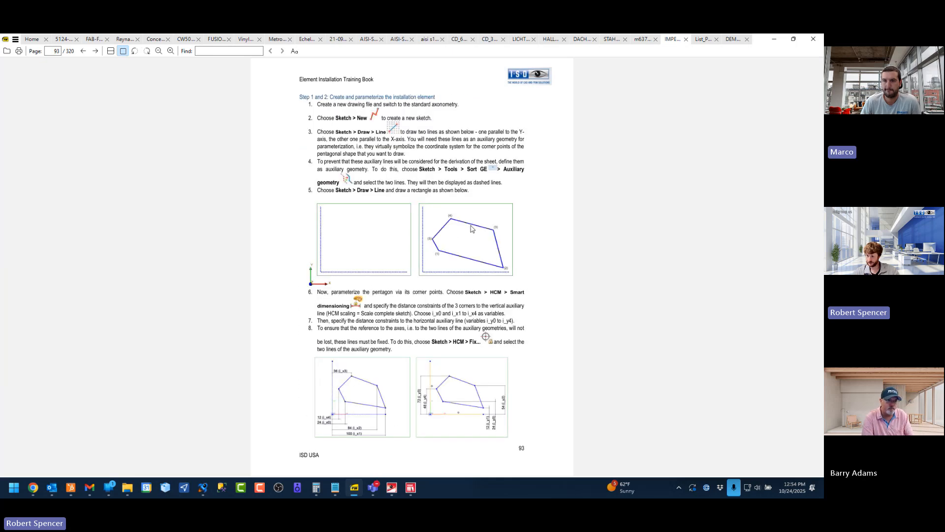
pyautogui.scroll(1, 461, 266)
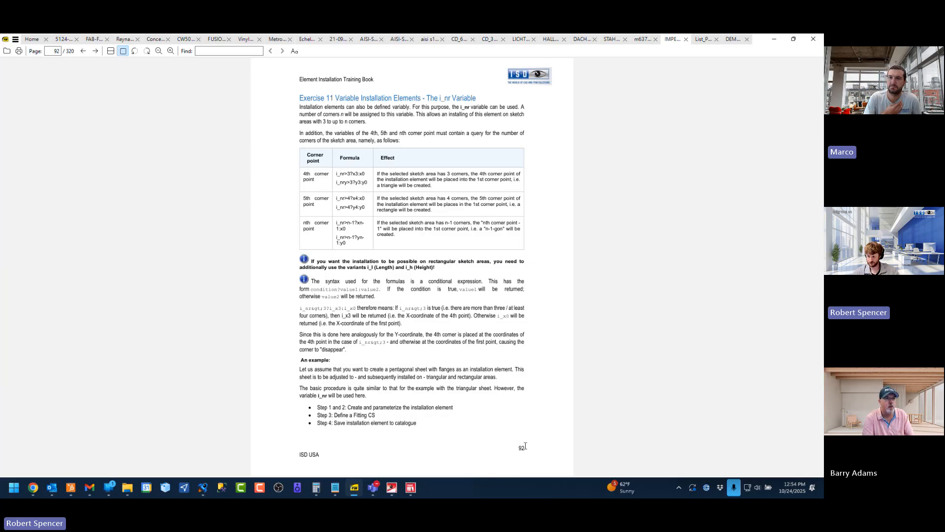
# Point out page number 92 and examine the pentagon parameterization example and its variables on pages 93 and 94
pyautogui.doubleClick(520, 447)
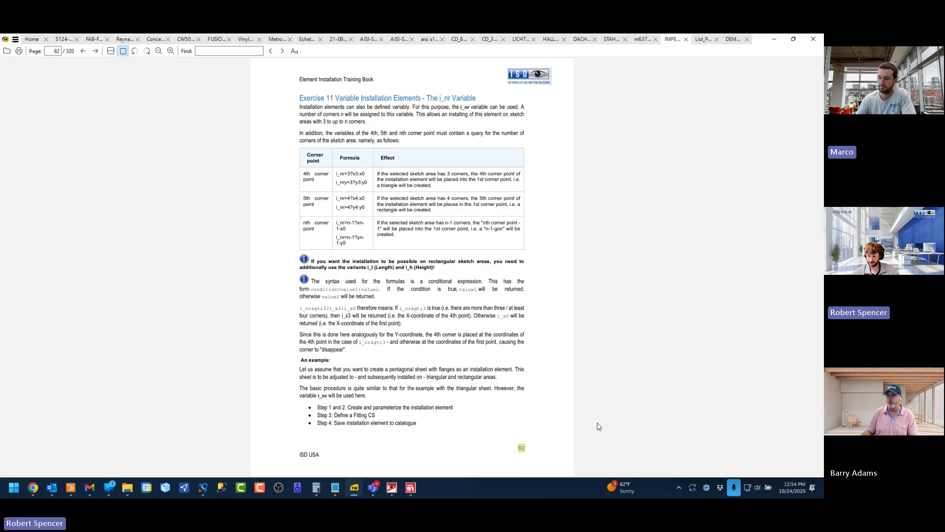
pyautogui.click(569, 333)
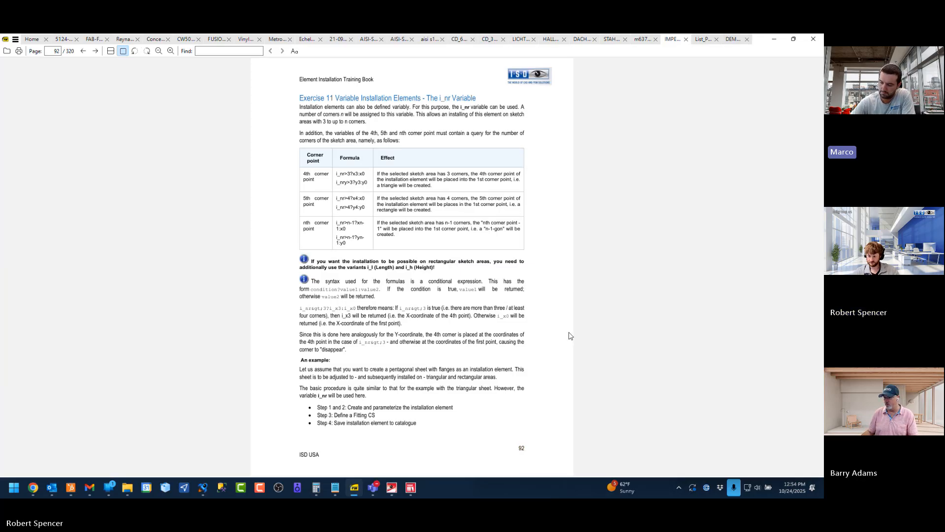
pyautogui.scroll(-1, 569, 335)
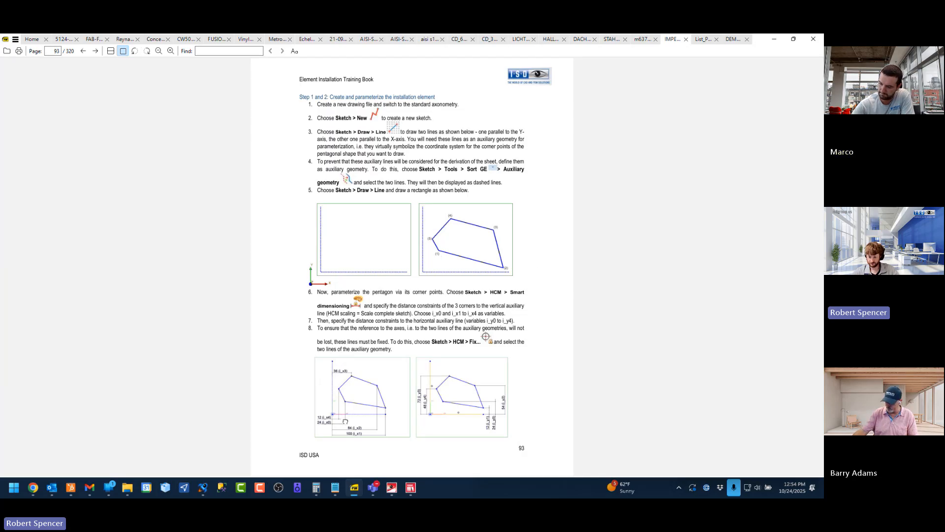
pyautogui.scroll(-1, 361, 393)
pyautogui.keyDown('ctrl'); pyautogui.scroll(4, 570, 287); pyautogui.keyUp('ctrl')
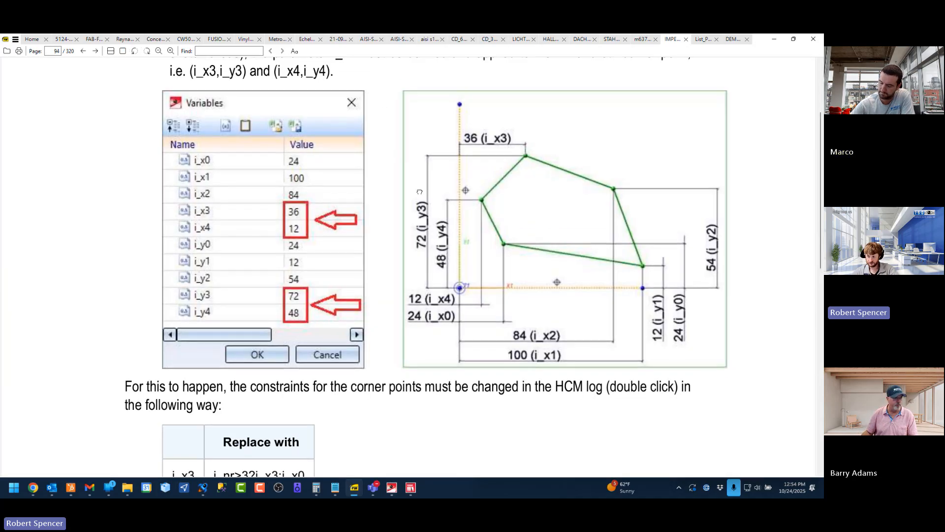
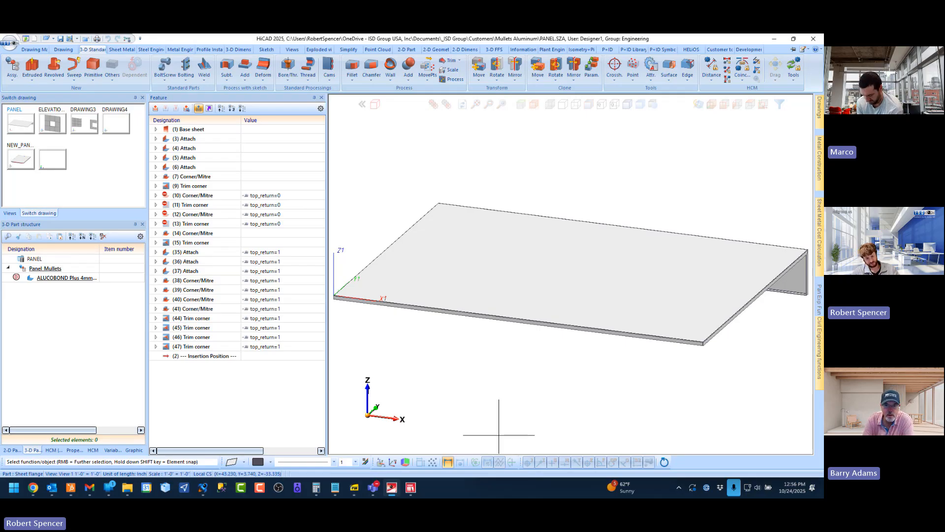
# Switch to the NEW_PANEL drawing and show its variables from edge_distance through i_nr and the i_x corner coordinates
pyautogui.click(19, 160)
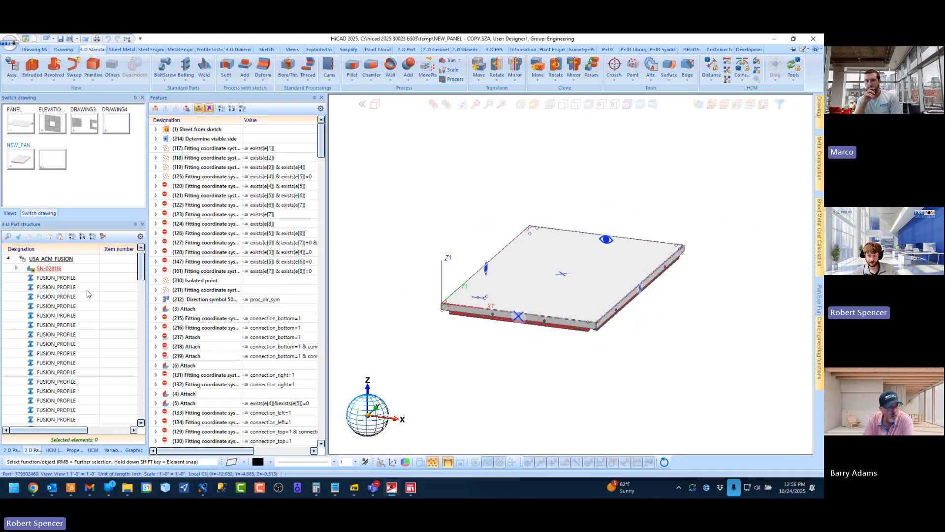
pyautogui.click(112, 450)
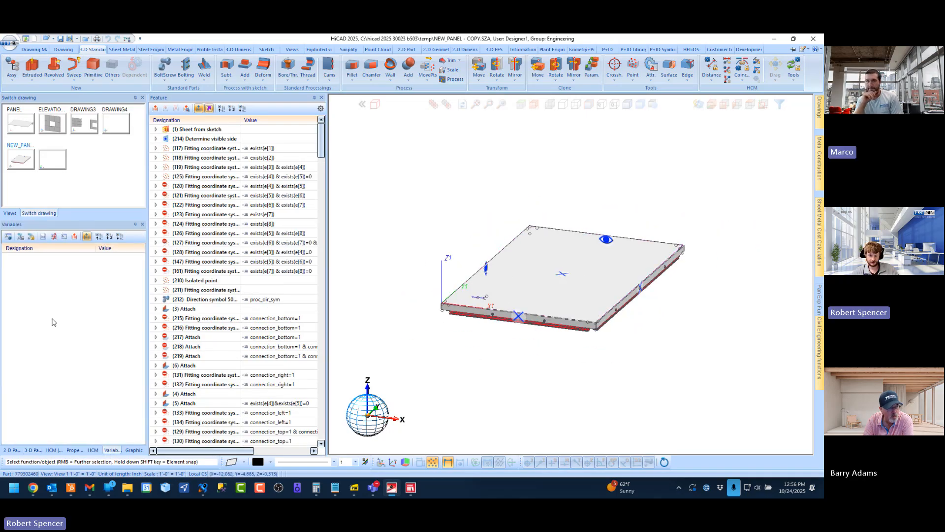
pyautogui.scroll(-3, 59, 398)
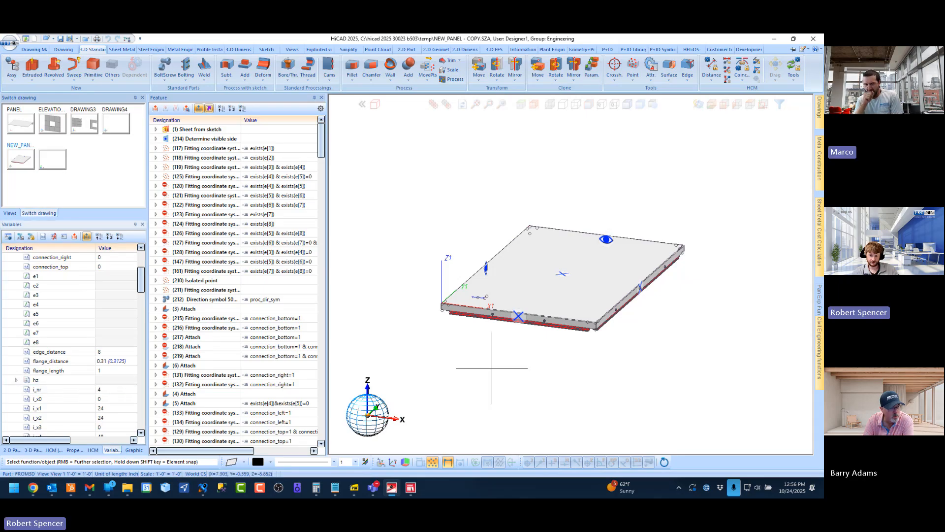
pyautogui.scroll(-2, 60, 341)
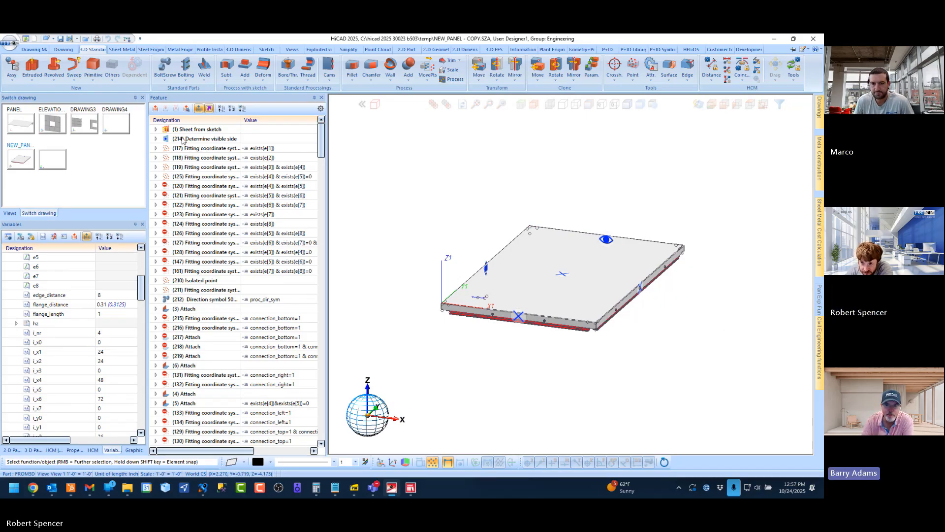
# Open the sketch of the panel's Sheet from sketch feature for processing and cancel the edit
pyautogui.click(156, 129)
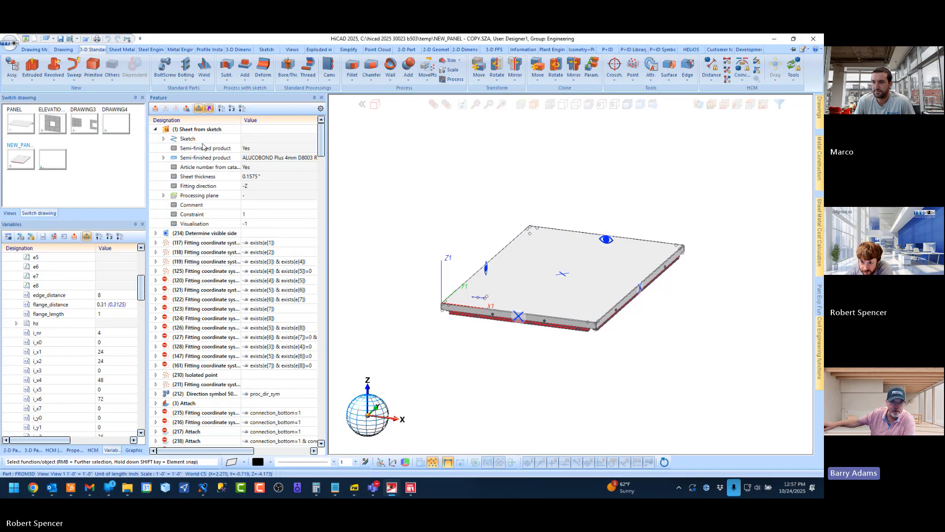
pyautogui.rightClick(197, 138)
pyautogui.click(219, 159)
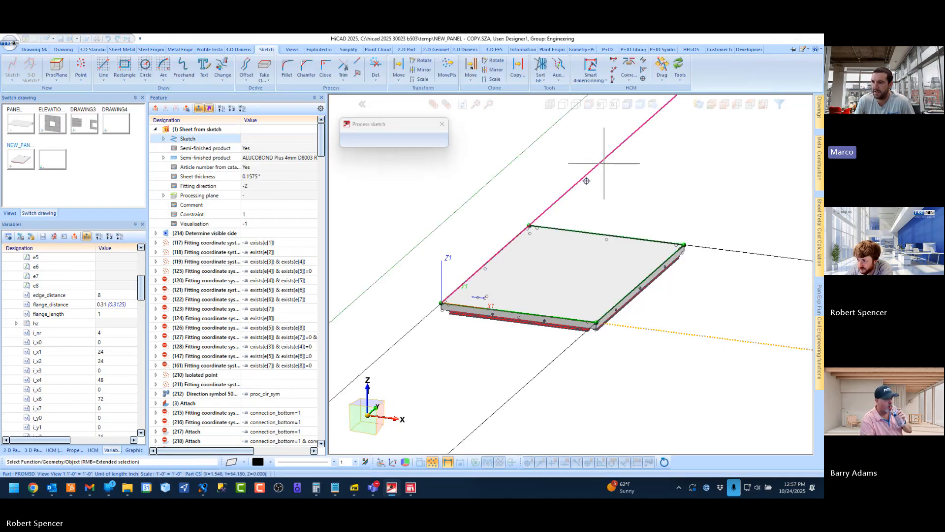
pyautogui.click(420, 140)
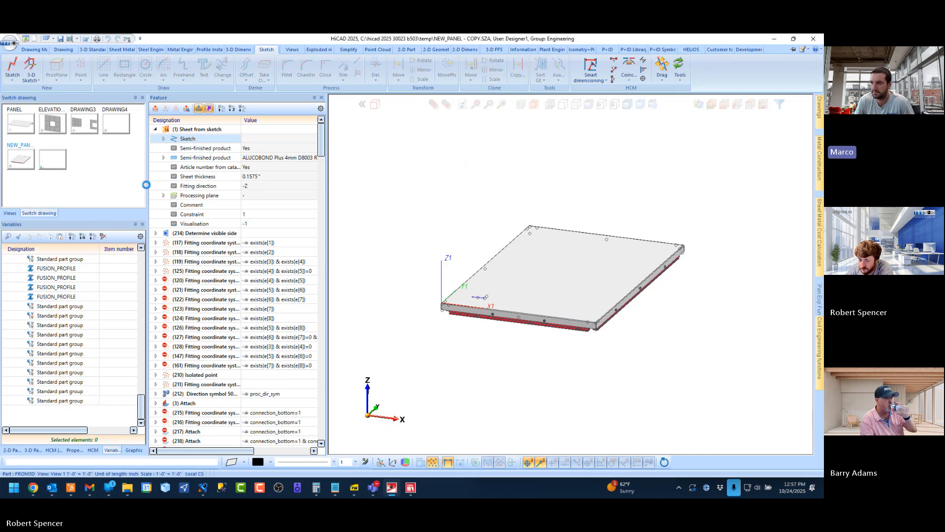
# Switch to File Explorer and open the Customers folder inside Documents, _ISD Group
pyautogui.click(51, 156)
pyautogui.click(124, 491)
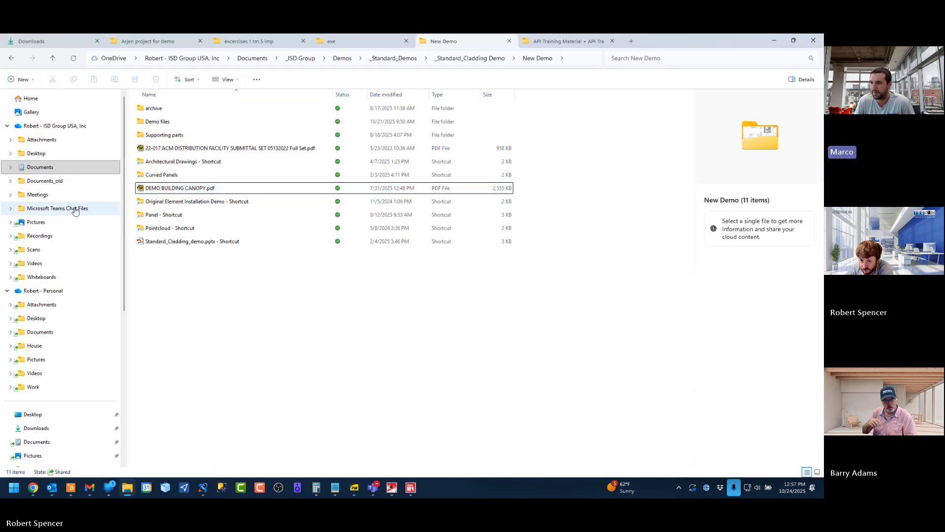
pyautogui.click(49, 169)
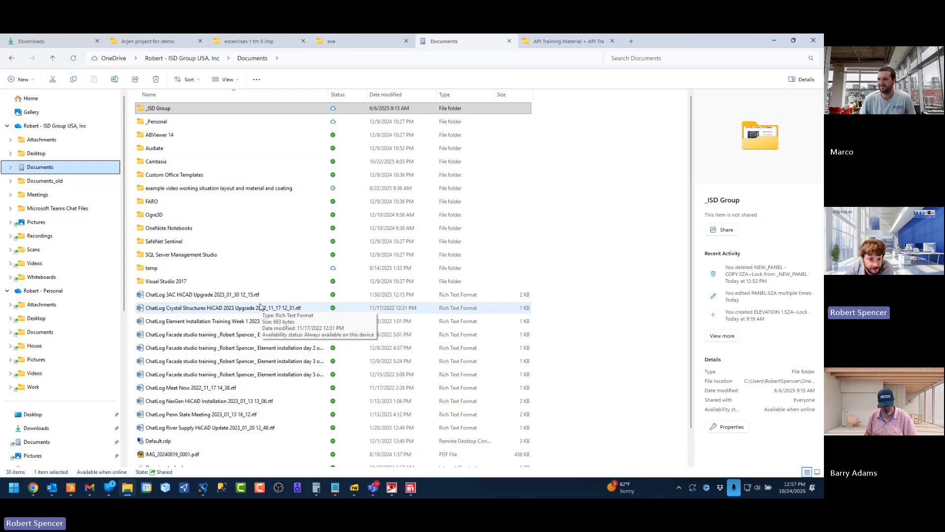
pyautogui.click(164, 111)
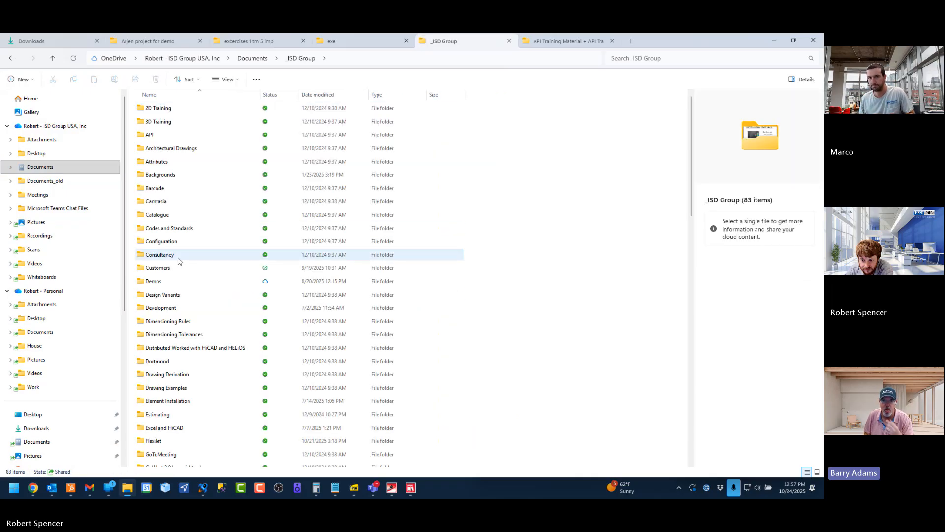
pyautogui.click(160, 267)
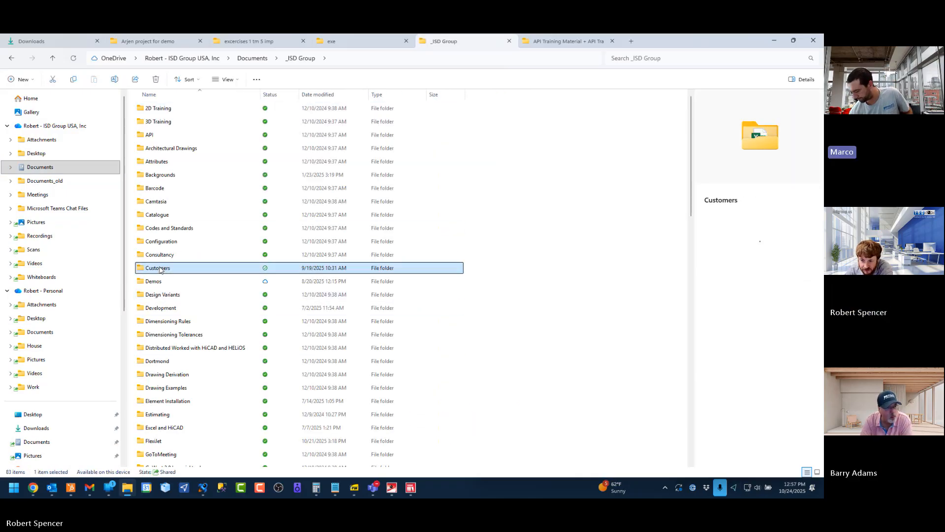
pyautogui.doubleClick(160, 268)
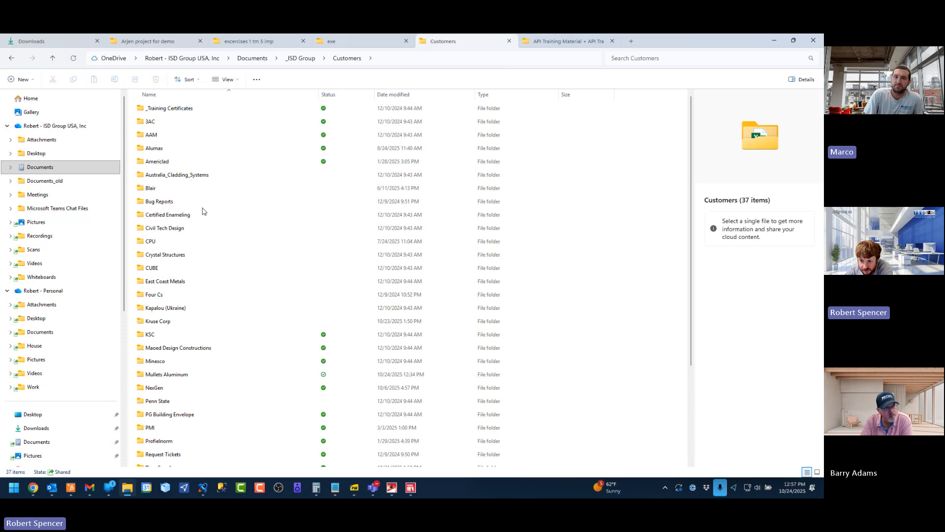
# Browse the Mullets Aluminum training material for the panel example, down to the _FUSION_PANEL folder under Element Installation
pyautogui.scroll(-3, 203, 211)
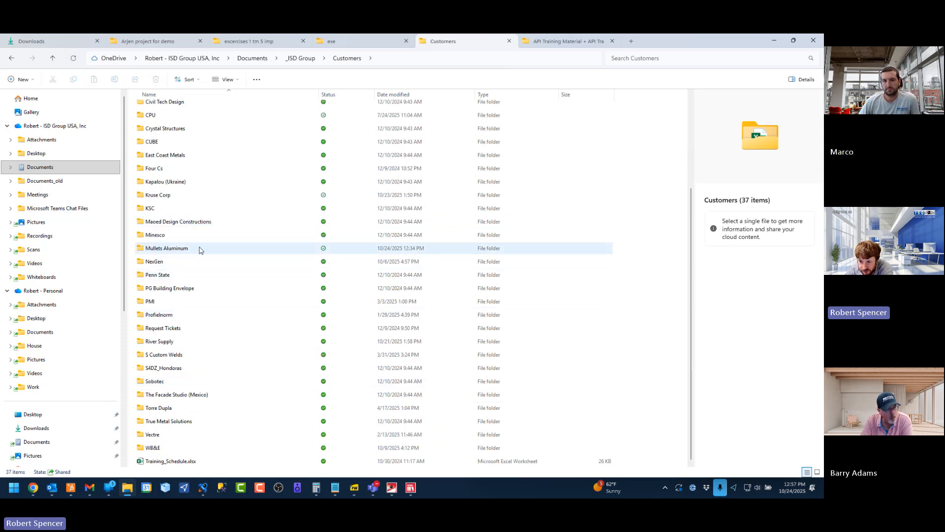
pyautogui.doubleClick(174, 249)
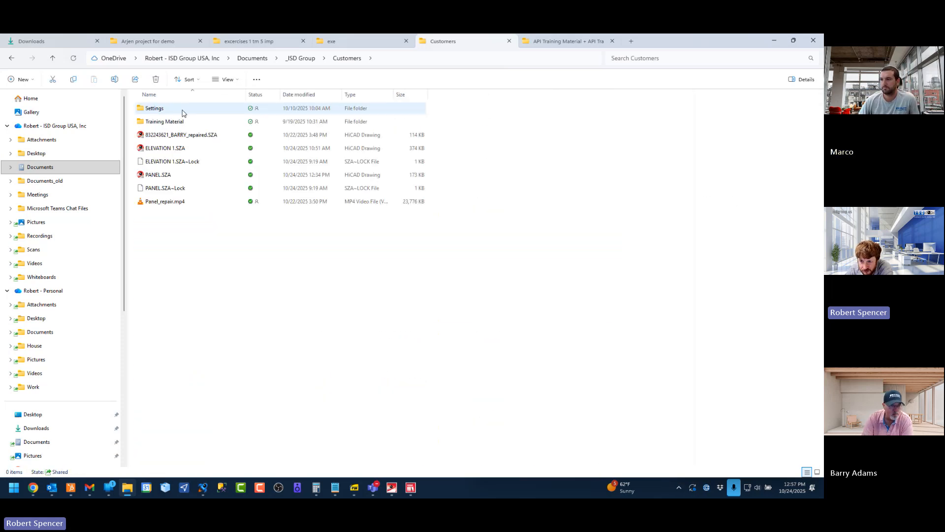
pyautogui.doubleClick(178, 123)
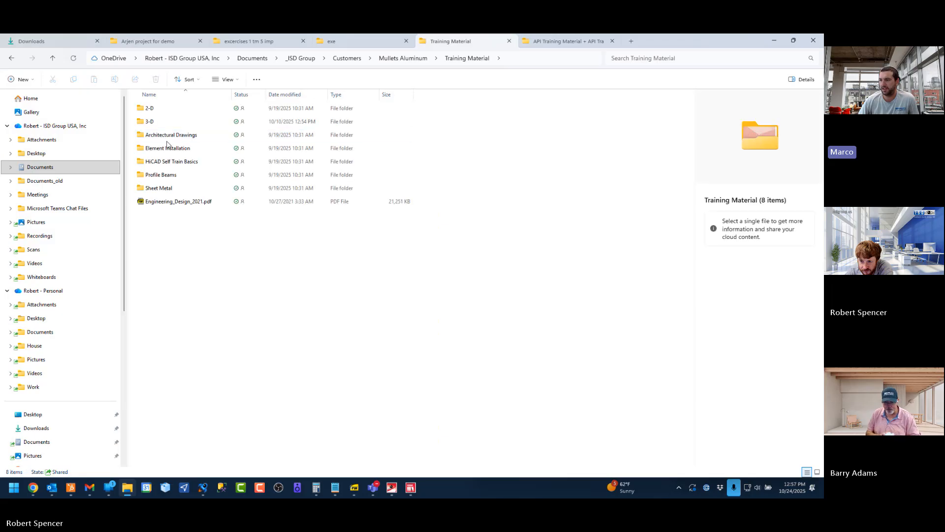
pyautogui.doubleClick(165, 150)
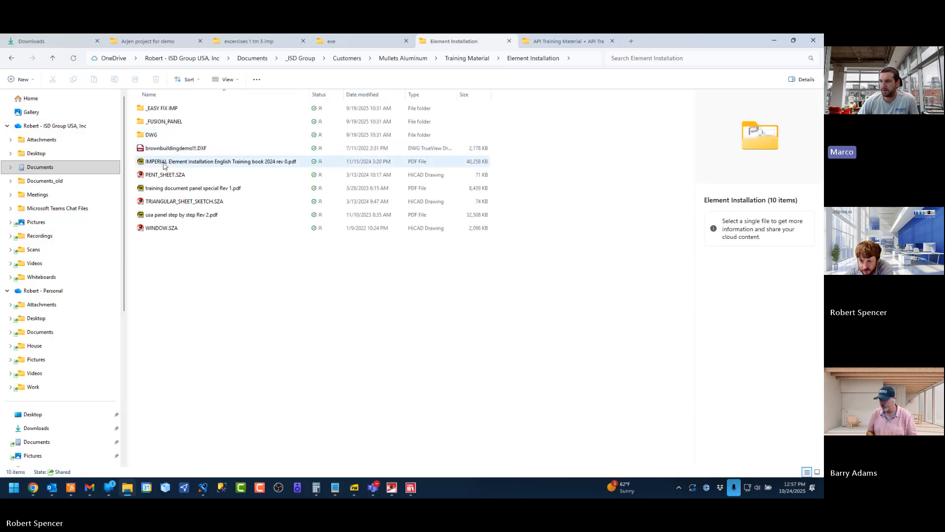
pyautogui.doubleClick(162, 121)
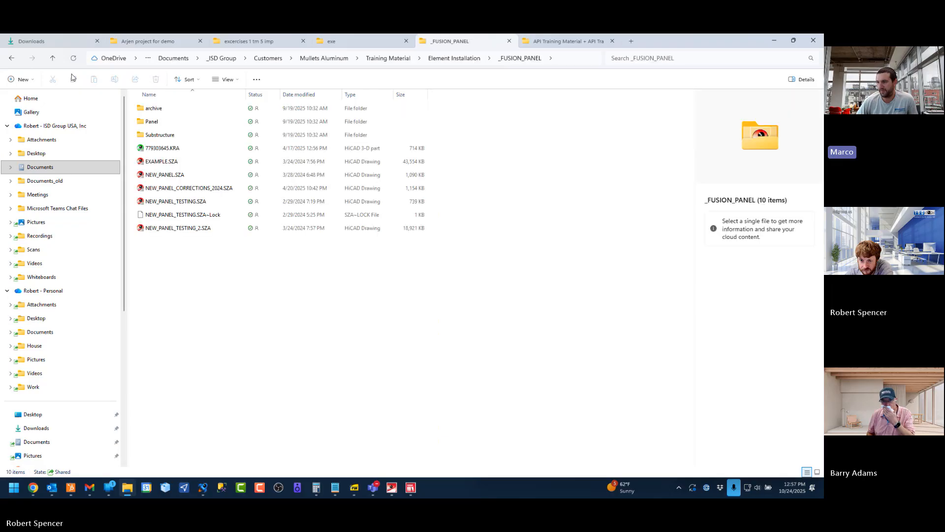
# Go back to Customers and open "8 sided i_nr panel start.docx" from the AAM customer's Element Installation folder
pyautogui.click(13, 58)
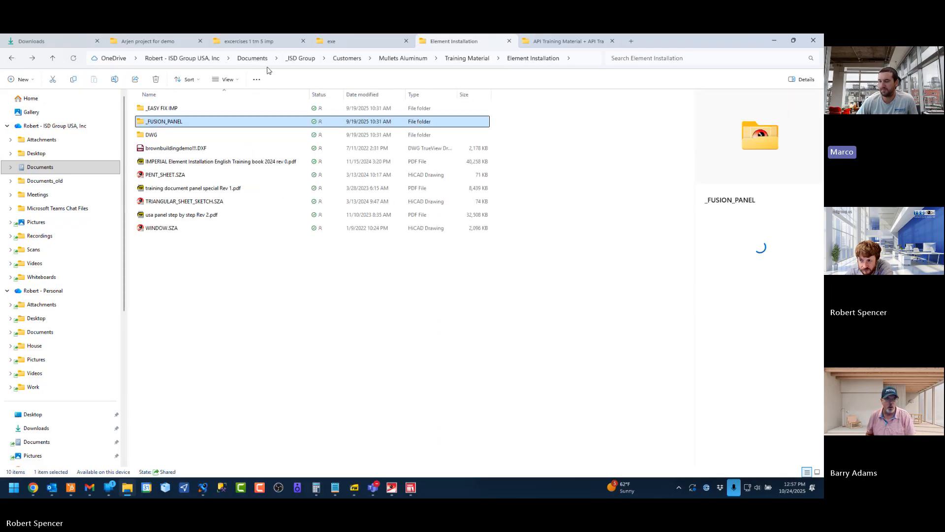
pyautogui.click(347, 58)
pyautogui.click(162, 137)
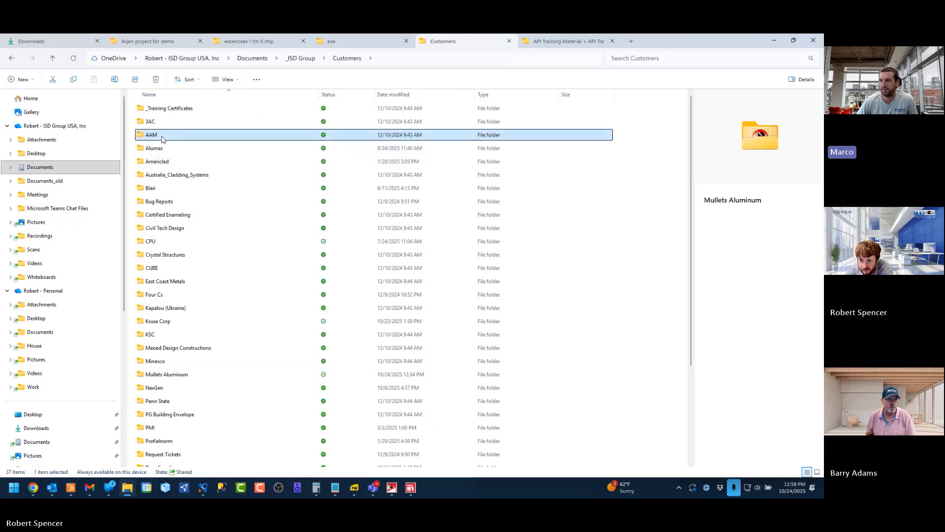
pyautogui.doubleClick(162, 138)
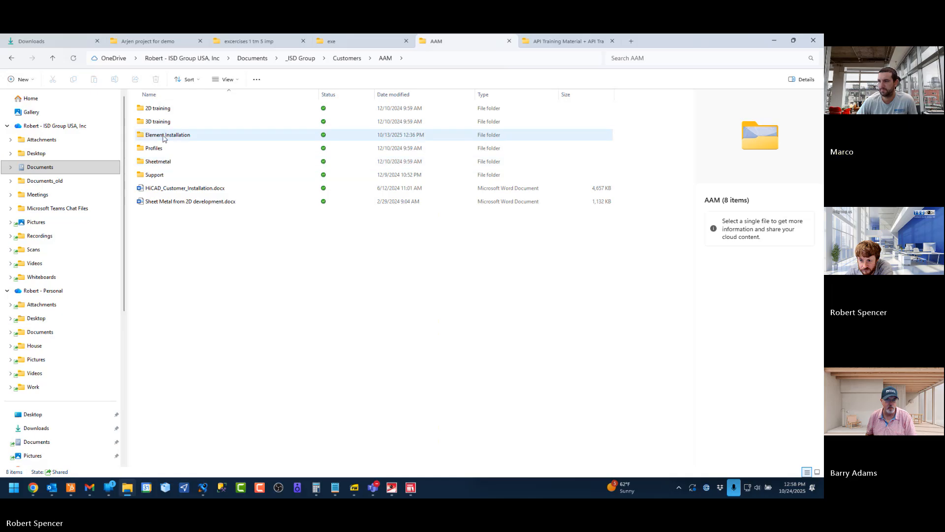
pyautogui.doubleClick(165, 135)
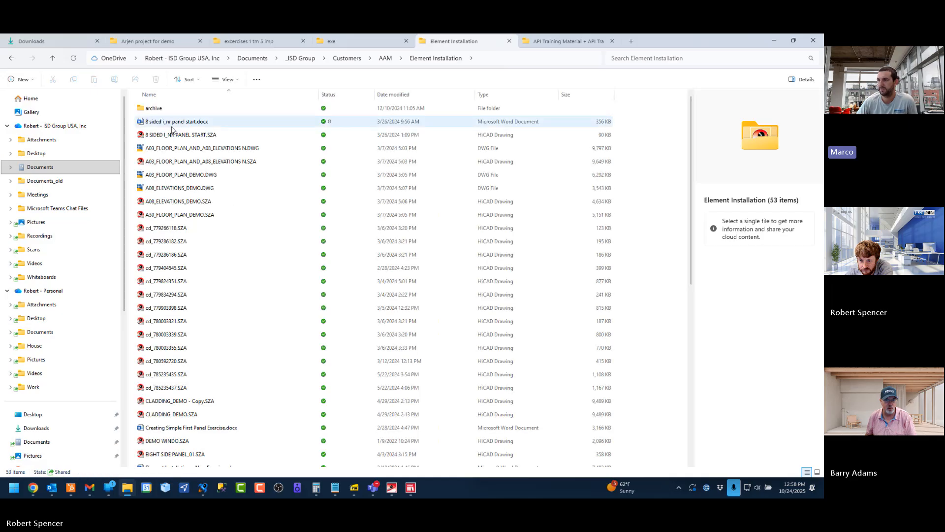
pyautogui.click(187, 124)
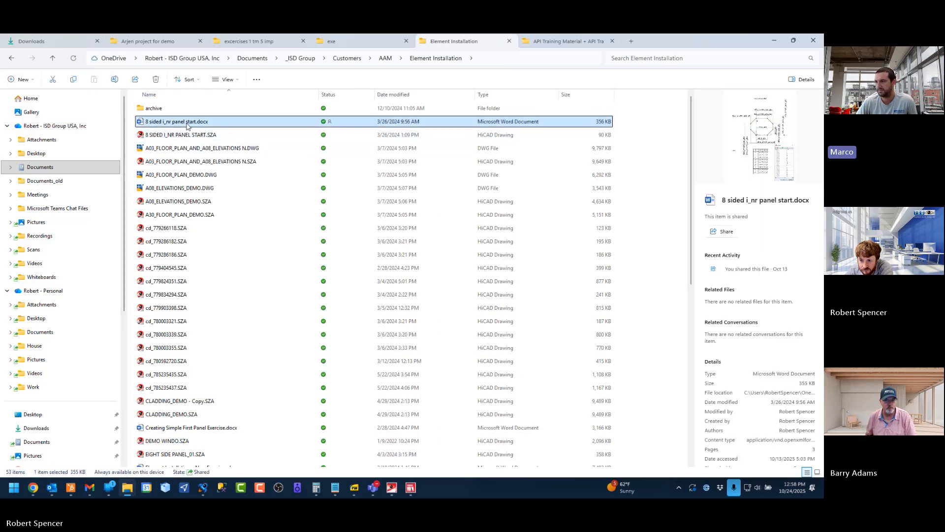
pyautogui.doubleClick(187, 123)
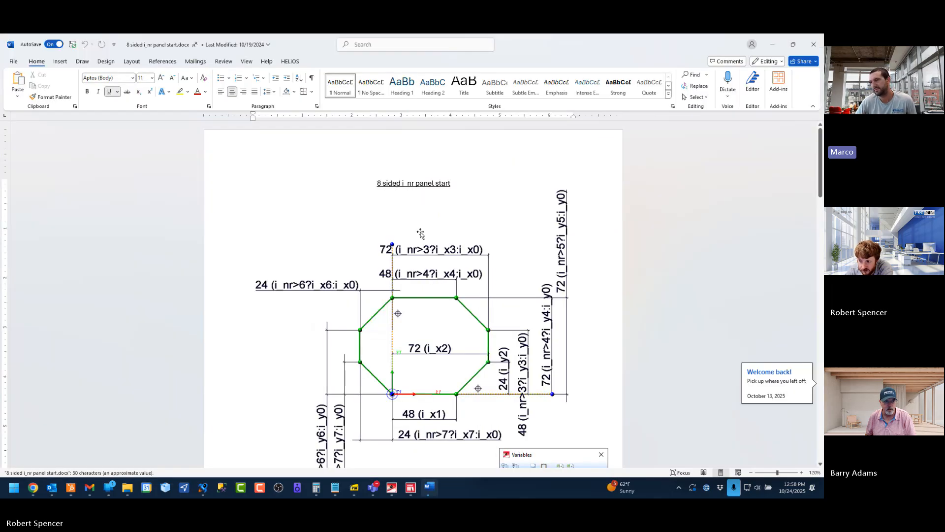
# Examine the document's octagon sketch, its i_nr dimension formulas, the variable list and the fitting coordinate system settings
pyautogui.scroll(-3, 456, 273)
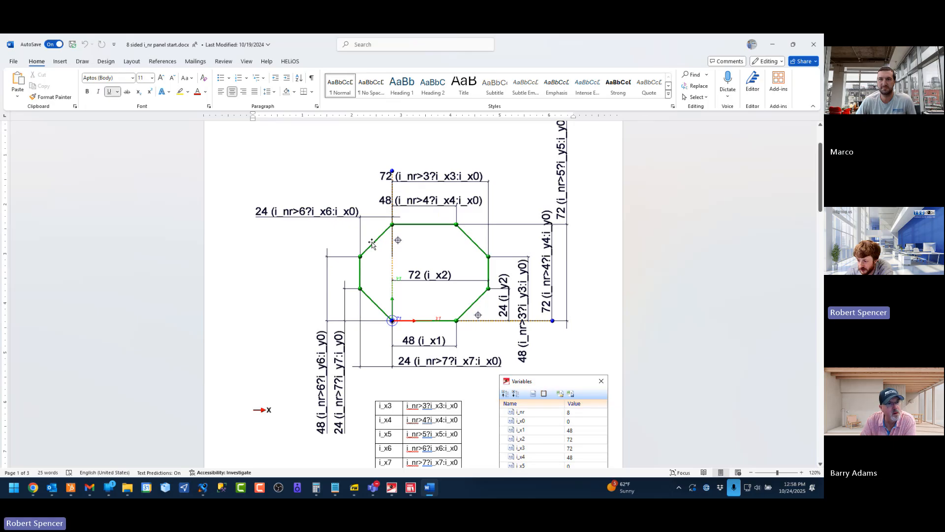
pyautogui.scroll(-3, 434, 251)
pyautogui.scroll(-6, 433, 251)
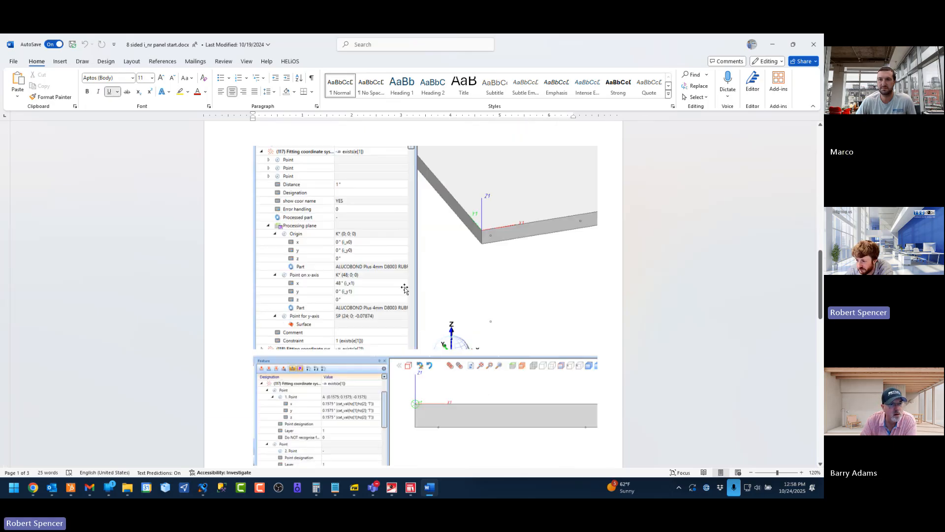
pyautogui.scroll(3, 459, 271)
pyautogui.scroll(7, 460, 271)
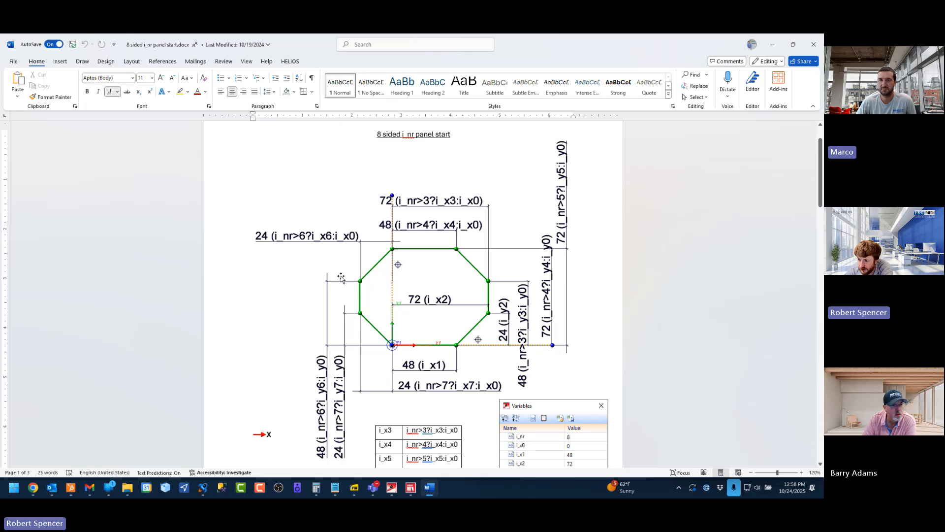
pyautogui.scroll(-1, 349, 266)
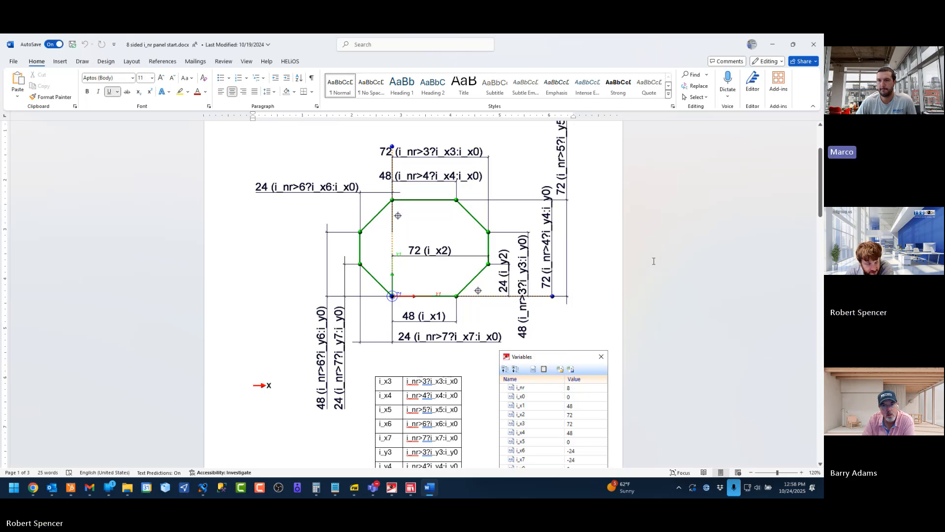
pyautogui.scroll(1, 668, 262)
pyautogui.scroll(1, 668, 263)
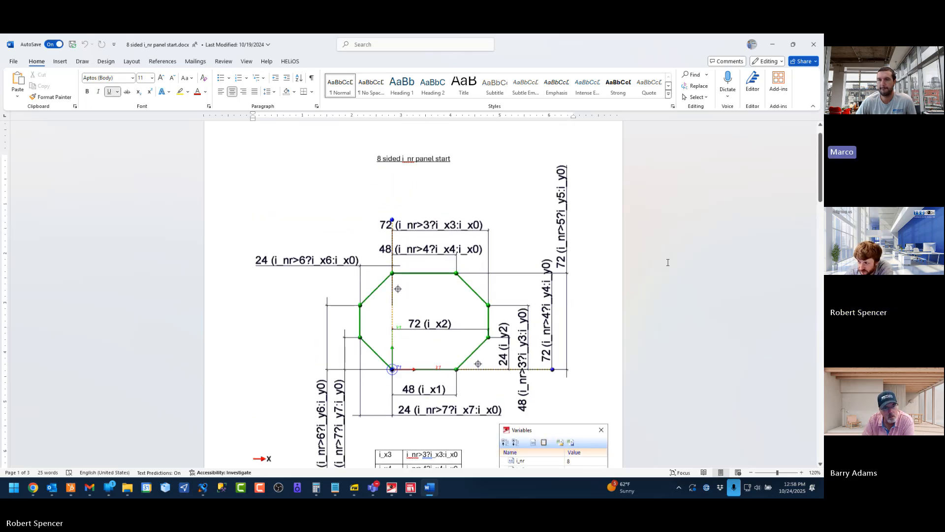
# Close the Word document and open the drawing 8 SIDED I_NR PANEL START.SZA from the same folder
pyautogui.click(809, 50)
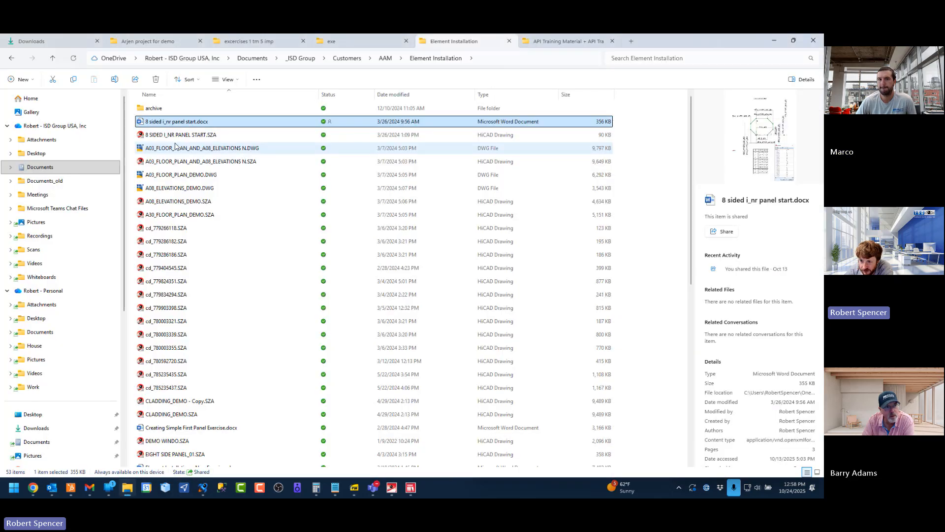
pyautogui.click(181, 135)
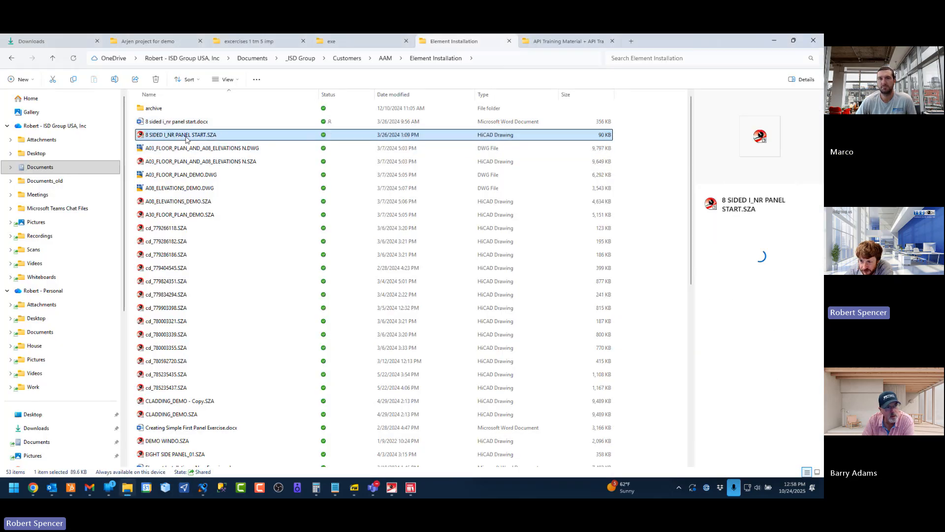
pyautogui.doubleClick(177, 135)
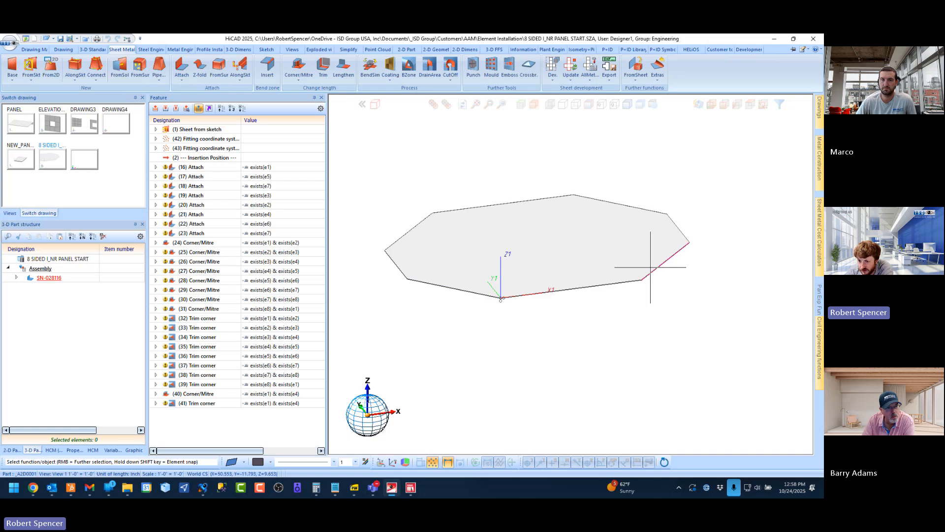
# Open the sketch of the eight-sided panel's Sheet from sketch feature for processing and view its formula dimensions from above
pyautogui.moveTo(538, 262); pyautogui.dragTo(521, 265, button='middle')
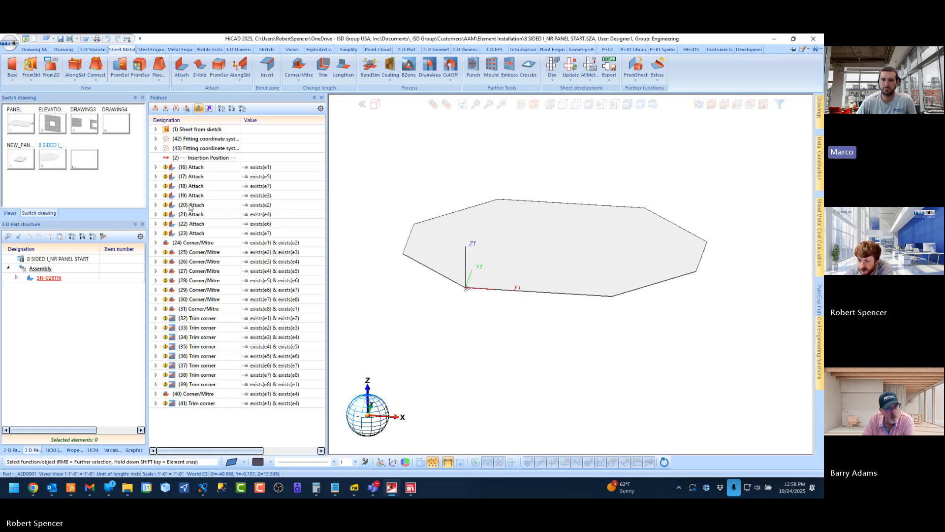
pyautogui.click(155, 129)
pyautogui.rightClick(193, 140)
pyautogui.click(230, 159)
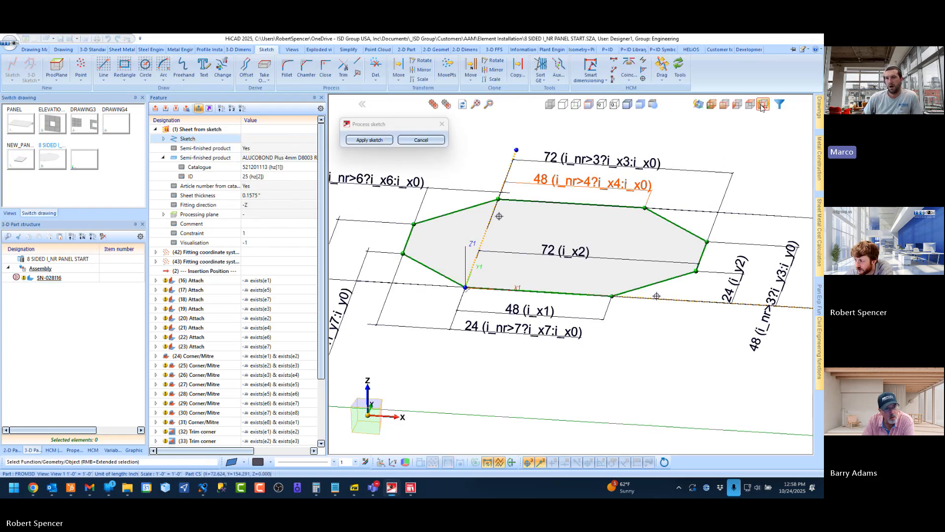
pyautogui.click(763, 105)
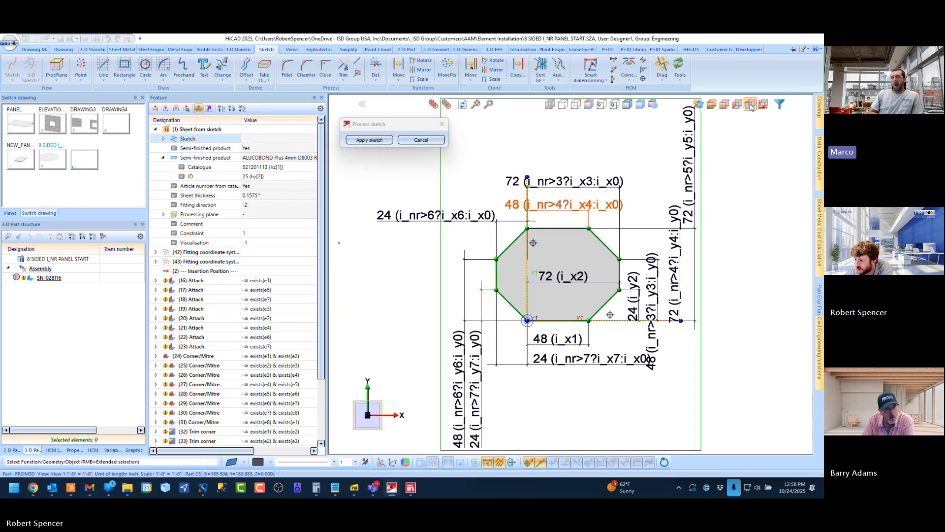
pyautogui.click(750, 105)
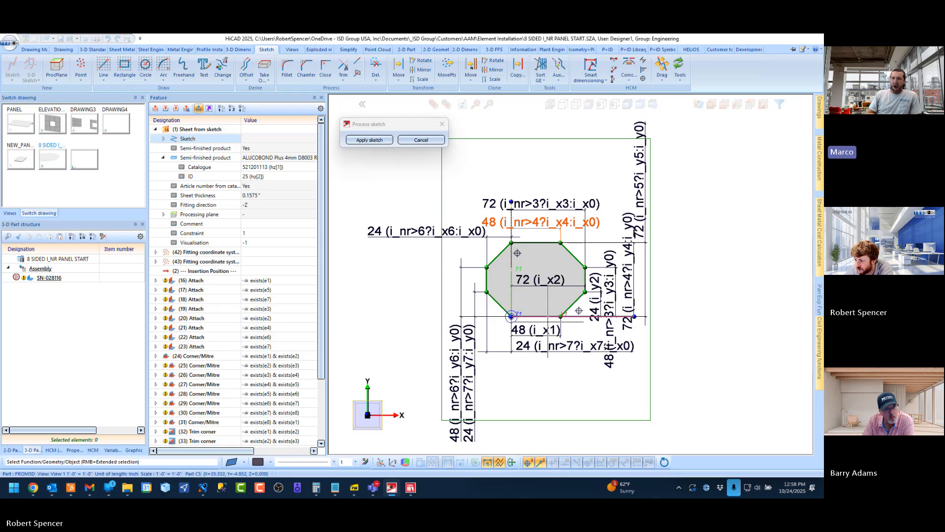
# Leave the octagon sketch's processing mode without applying changes
pyautogui.scroll(1, 547, 322)
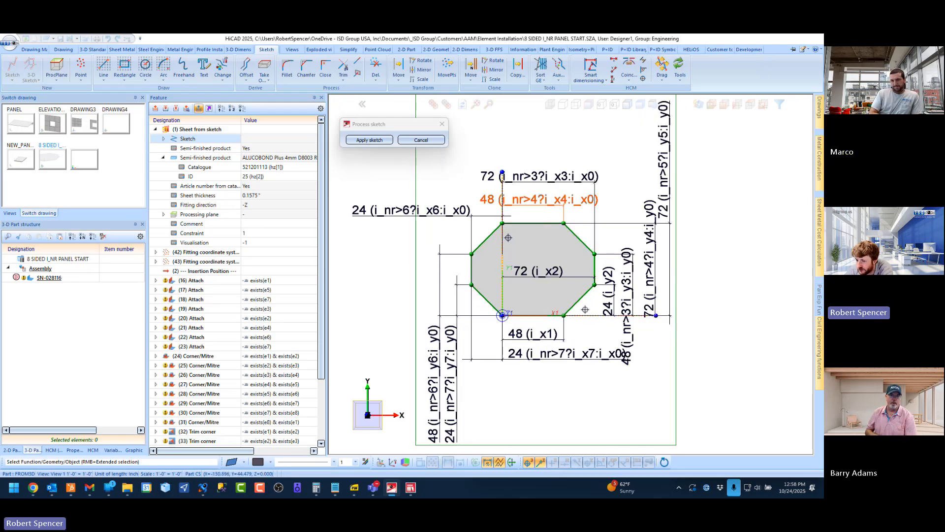
pyautogui.click(416, 141)
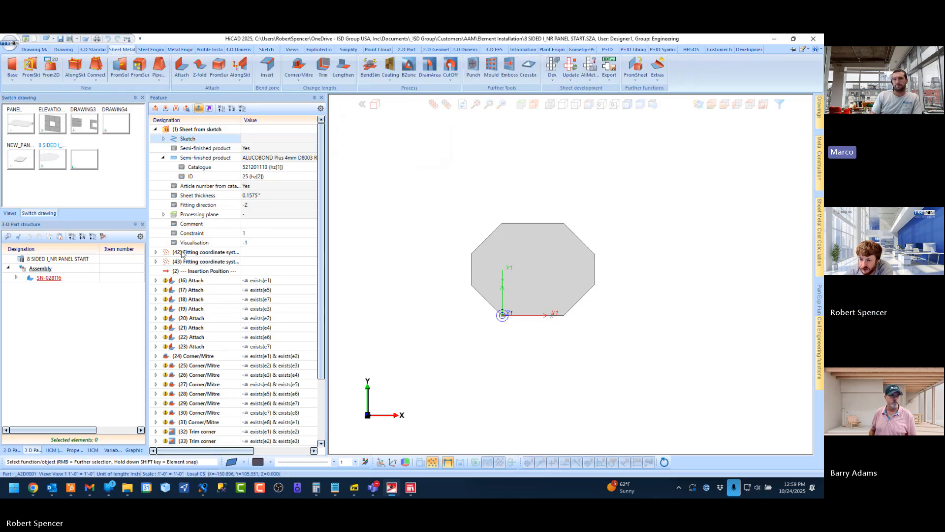
# Try to delete the features from Fitting coordinate system (42) to Trim corner (41), including the insertion position between them
pyautogui.click(202, 251)
pyautogui.scroll(-3, 209, 294)
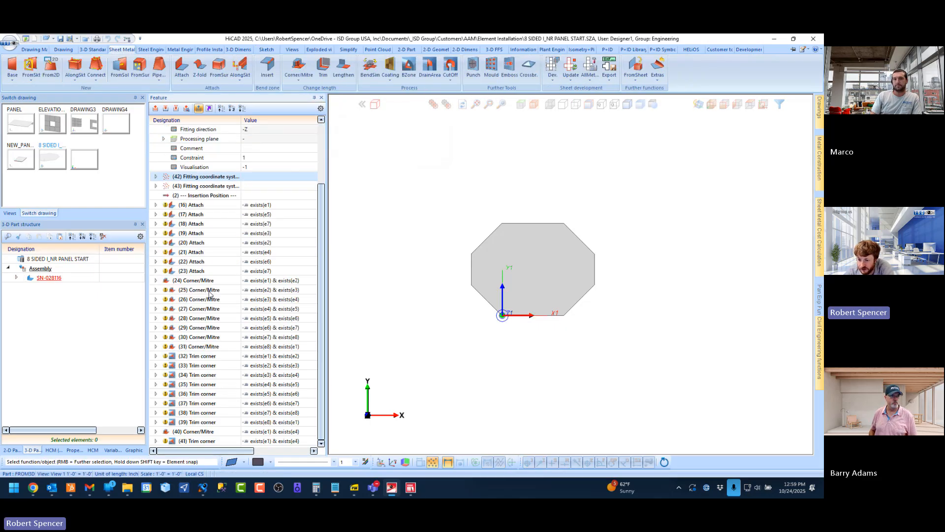
pyautogui.keyDown('shift'); pyautogui.click(197, 441); pyautogui.keyUp('shift')
pyautogui.scroll(3, 198, 154)
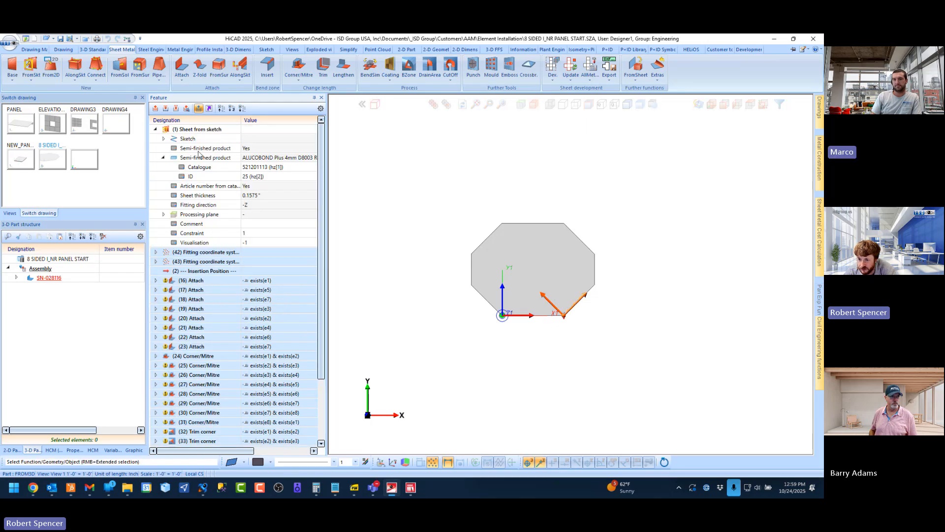
pyautogui.rightClick(232, 310)
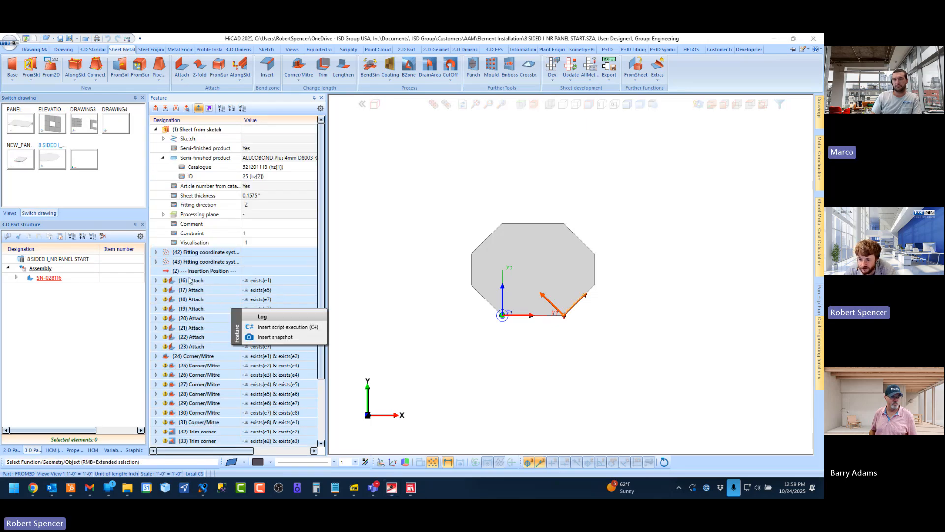
pyautogui.rightClick(197, 255)
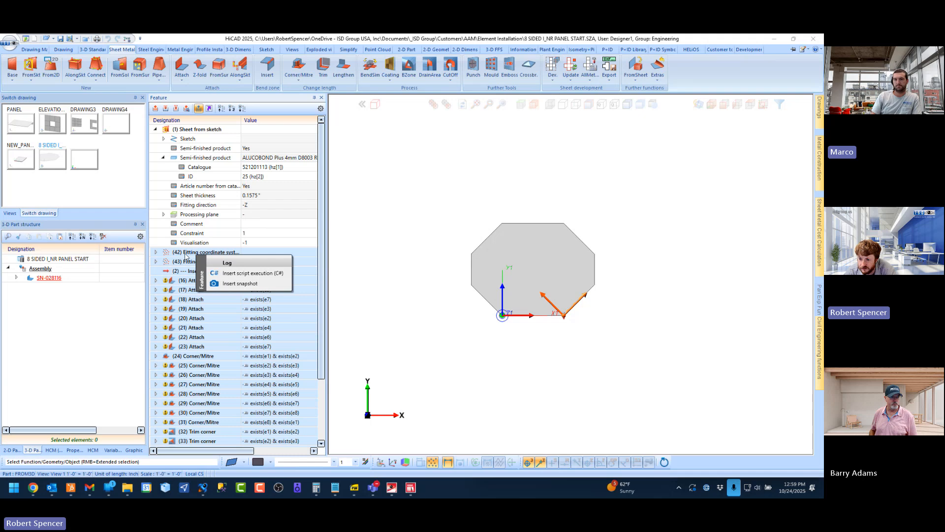
pyautogui.click(232, 330)
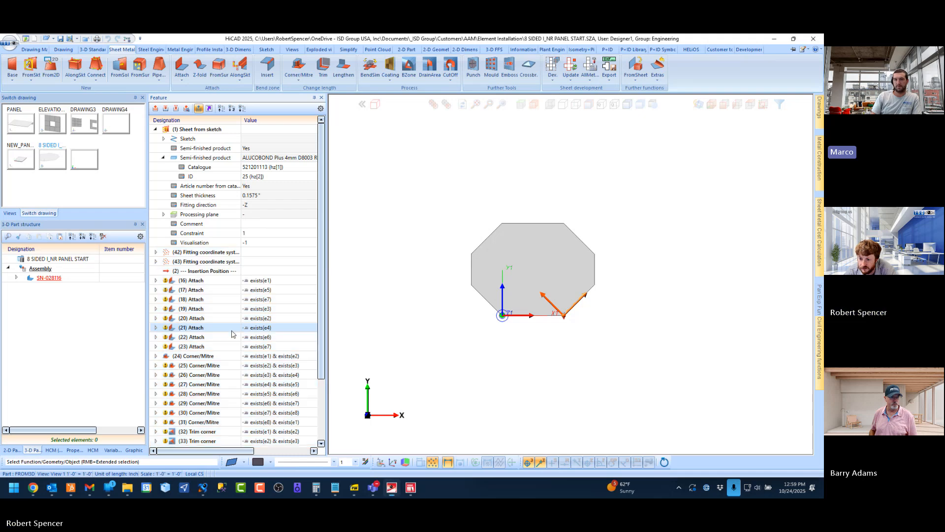
pyautogui.rightClick(204, 252)
# Move the insertion position to the end of the feature log and delete all features from Fitting coordinate system (42) through Trim corner (41)
pyautogui.click(190, 272)
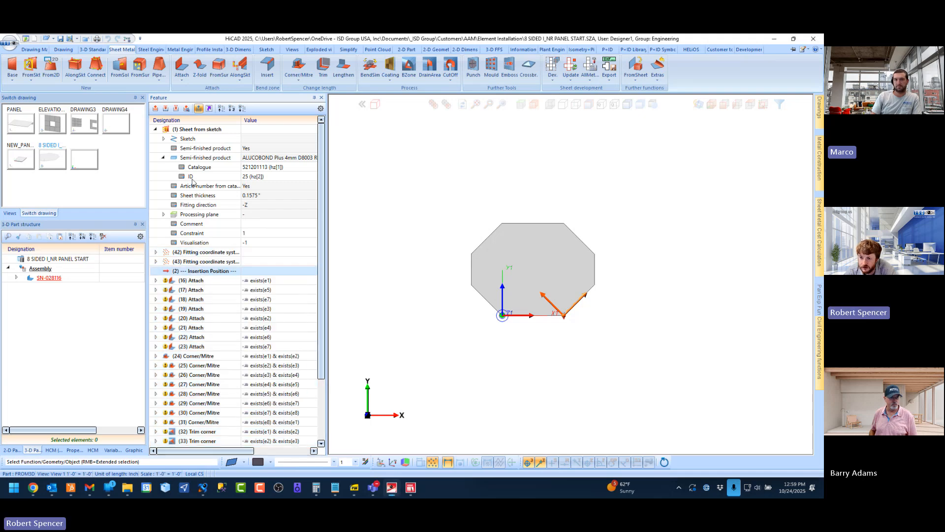
pyautogui.click(175, 109)
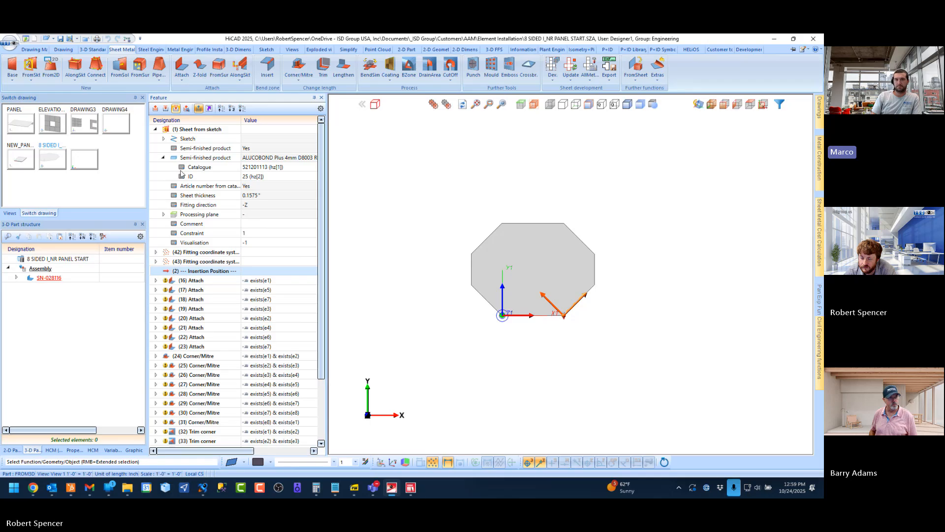
pyautogui.click(200, 255)
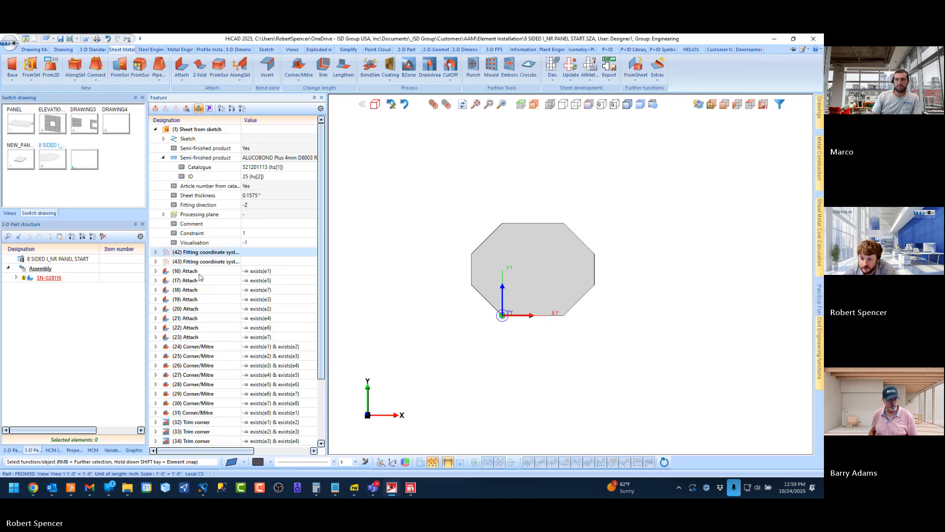
pyautogui.keyDown('shift'); pyautogui.click(196, 432); pyautogui.keyUp('shift')
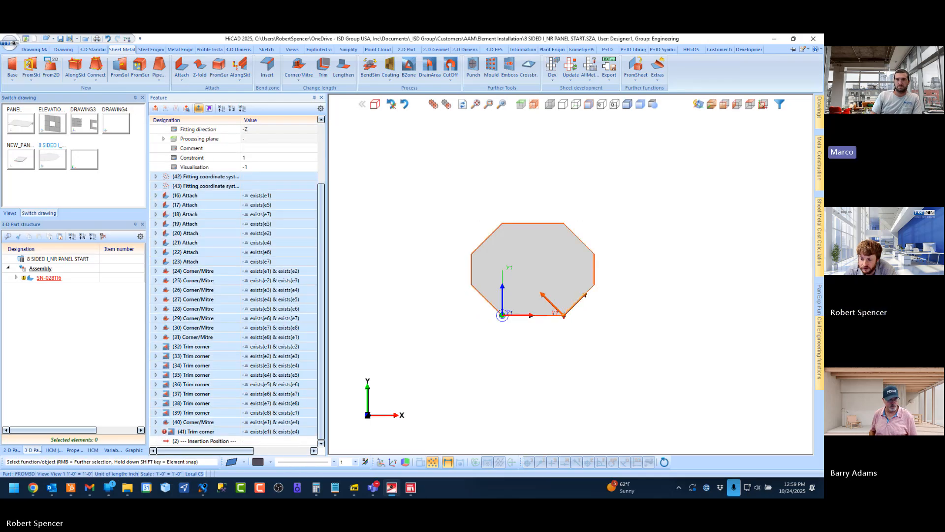
pyautogui.rightClick(196, 432)
pyautogui.click(228, 323)
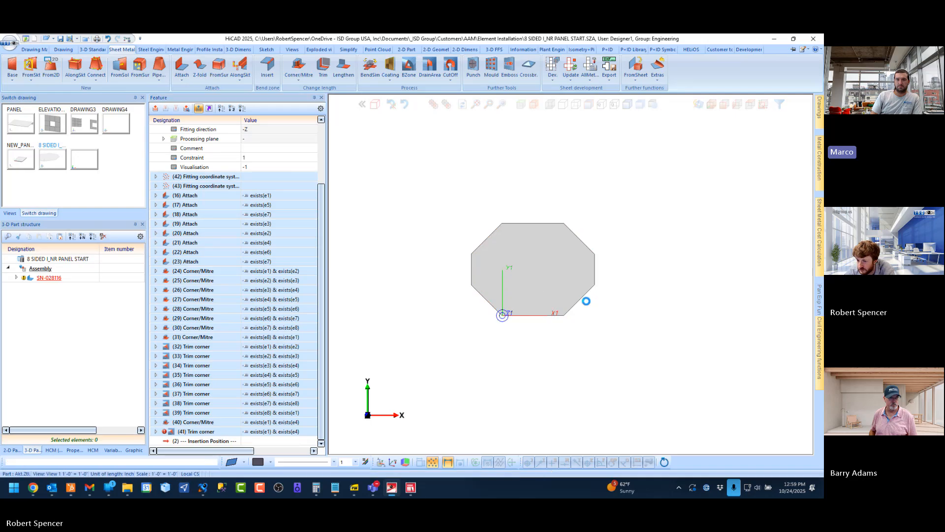
pyautogui.click(156, 129)
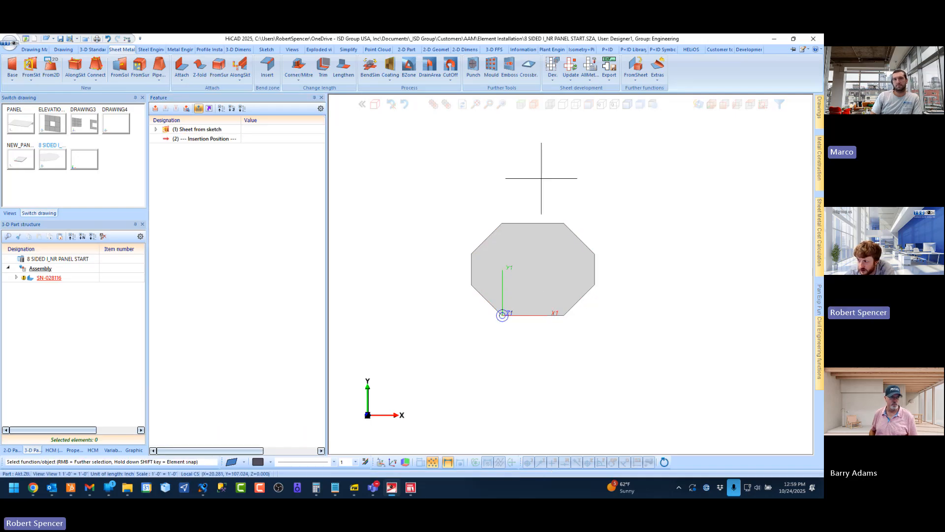
# Check the remaining Sheet from sketch feature's formula dimensions in an axonometric view, then leave the sketch unchanged
pyautogui.click(712, 104)
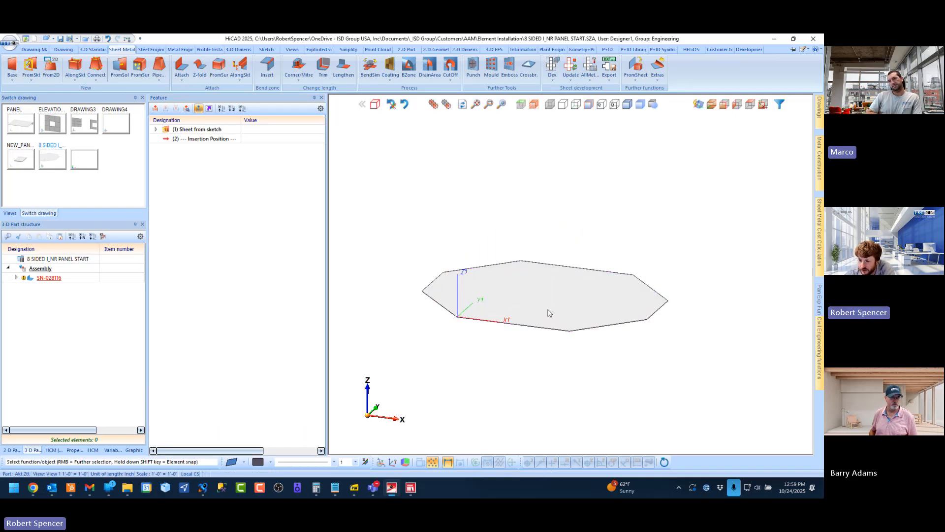
pyautogui.click(155, 130)
pyautogui.rightClick(188, 139)
pyautogui.click(214, 158)
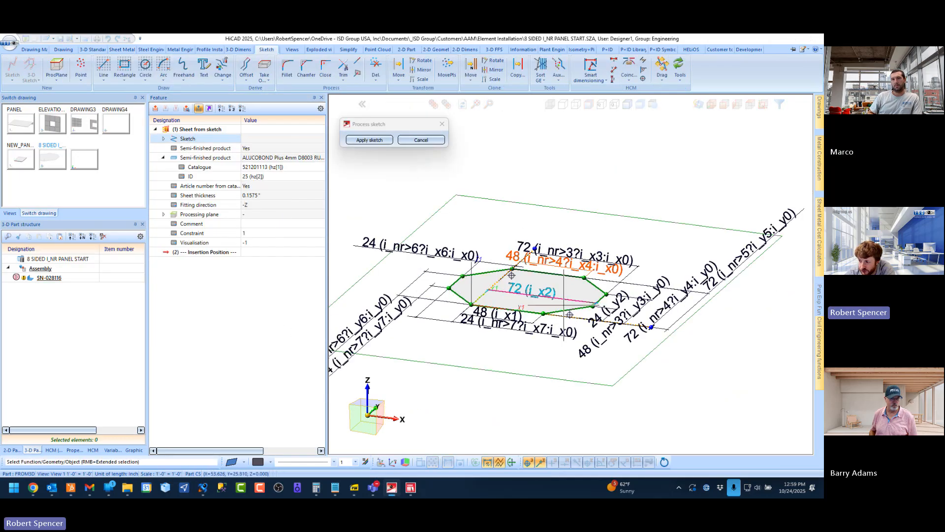
pyautogui.scroll(-2, 510, 367)
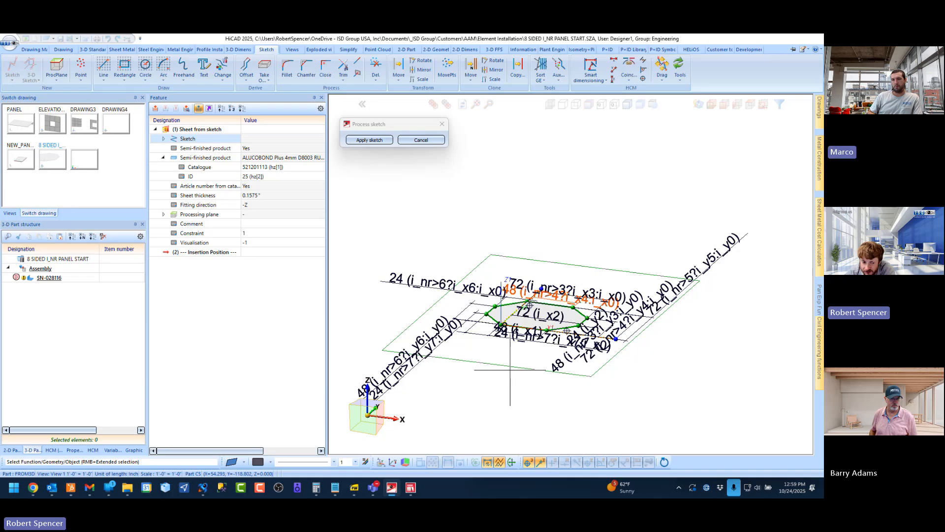
pyautogui.click(423, 141)
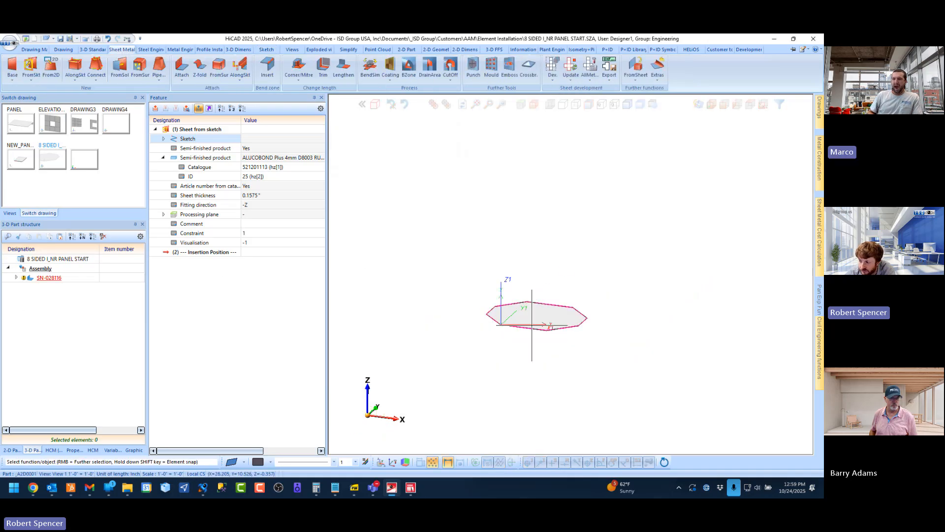
# Start a new e-mail with the stripped-down 8 SIDED I_NR PANEL START.SZA drawing attached
pyautogui.click(63, 49)
pyautogui.click(207, 80)
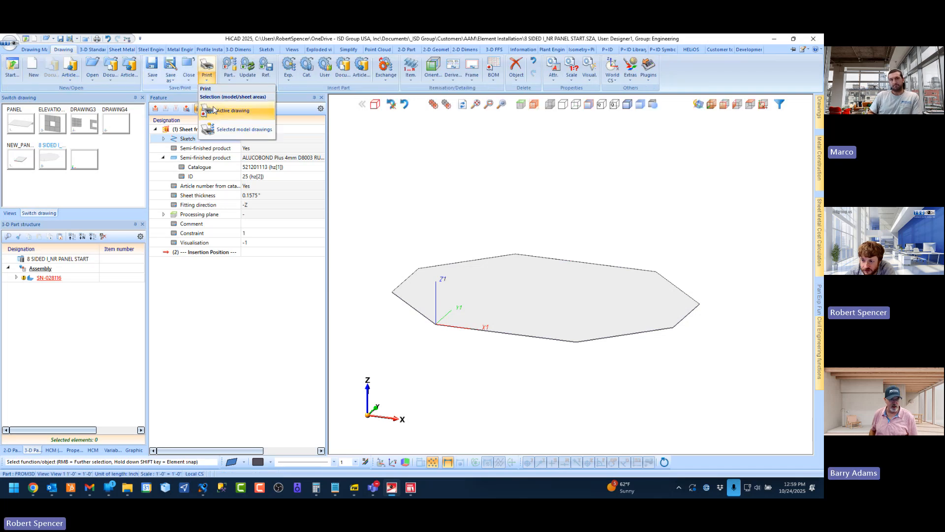
pyautogui.click(168, 80)
pyautogui.click(182, 197)
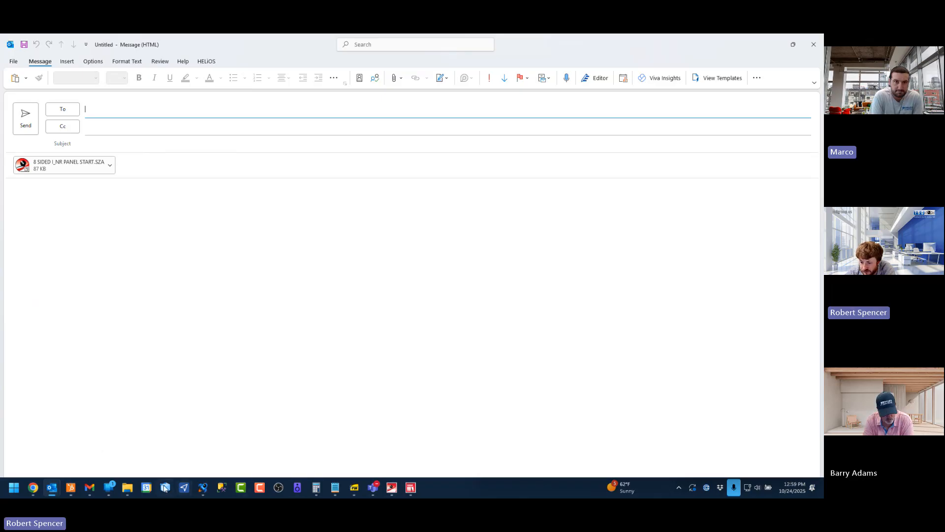
# Attach "8 sided i_nr panel start.docx" from the Element Installation folder to the message and return to it
pyautogui.click(129, 489)
pyautogui.click(157, 123)
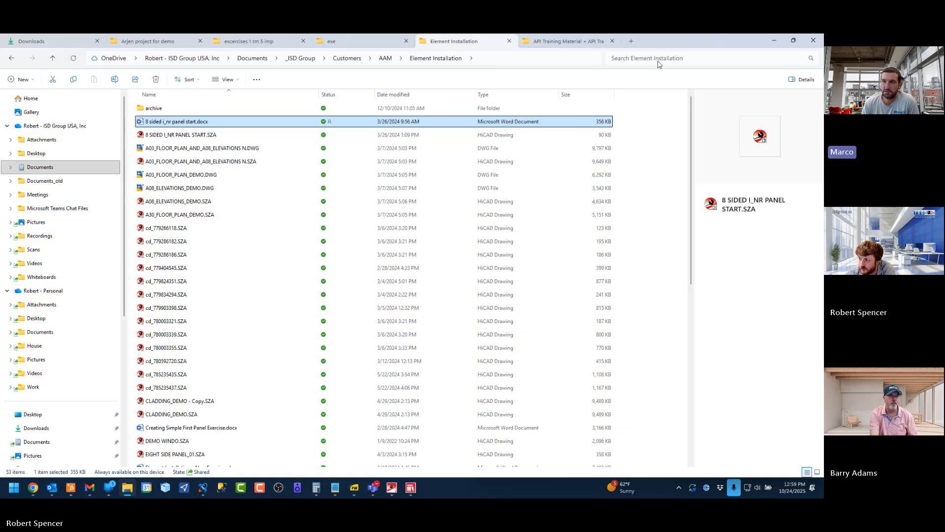
pyautogui.moveTo(685, 42); pyautogui.dragTo(682, 97)
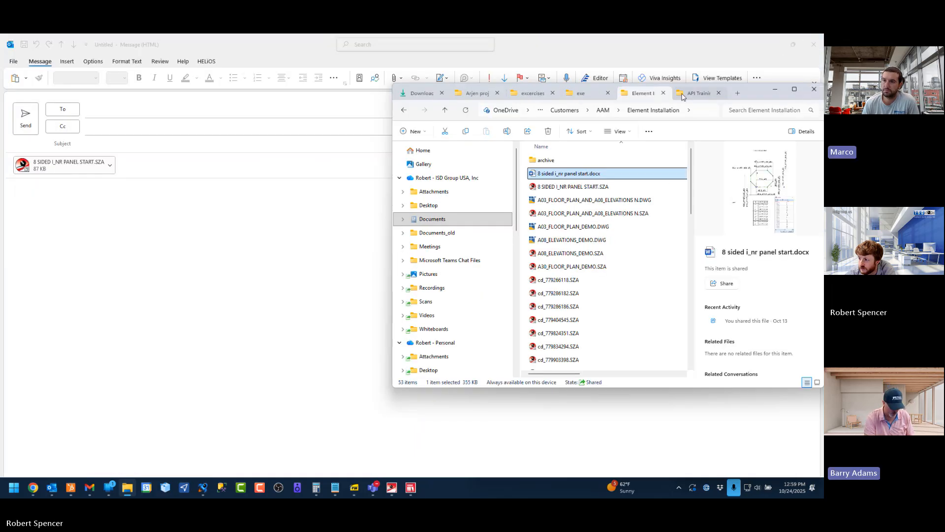
pyautogui.moveTo(204, 221); pyautogui.dragTo(200, 219)
pyautogui.click(246, 234)
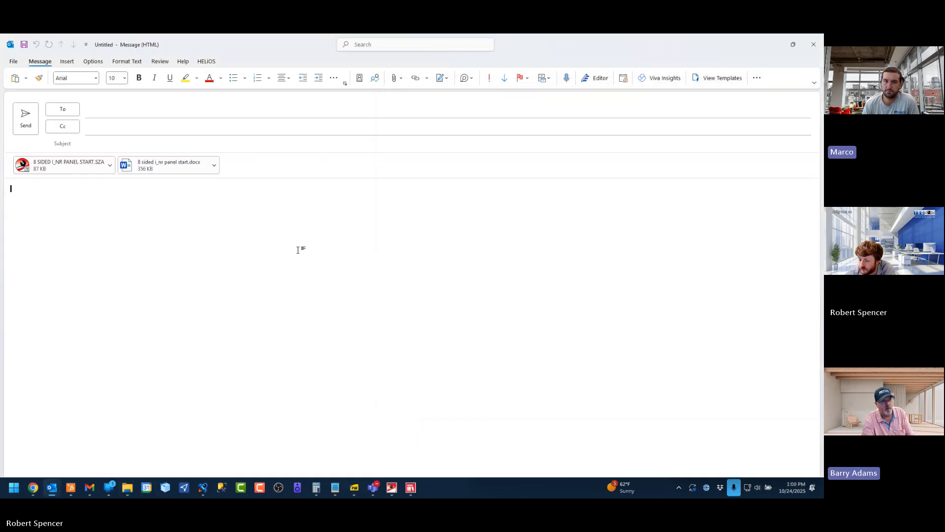
pyautogui.click(129, 489)
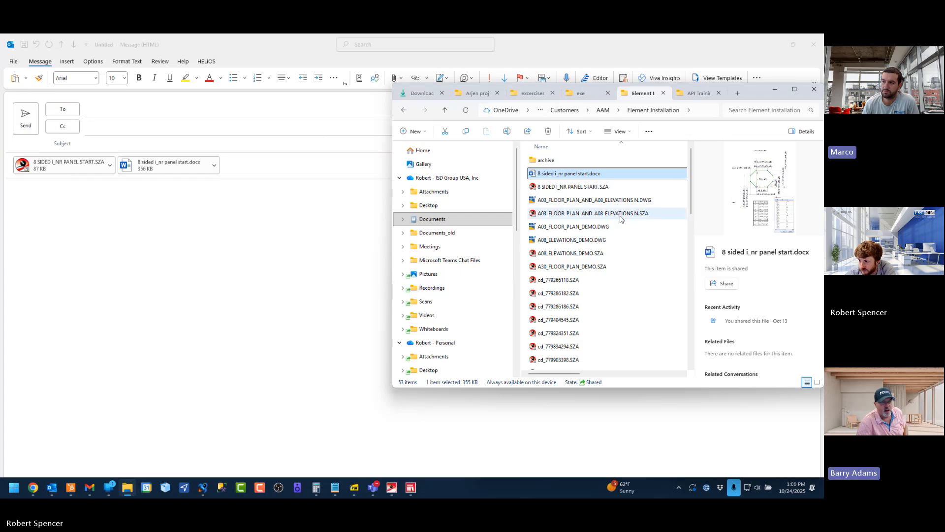
pyautogui.click(795, 91)
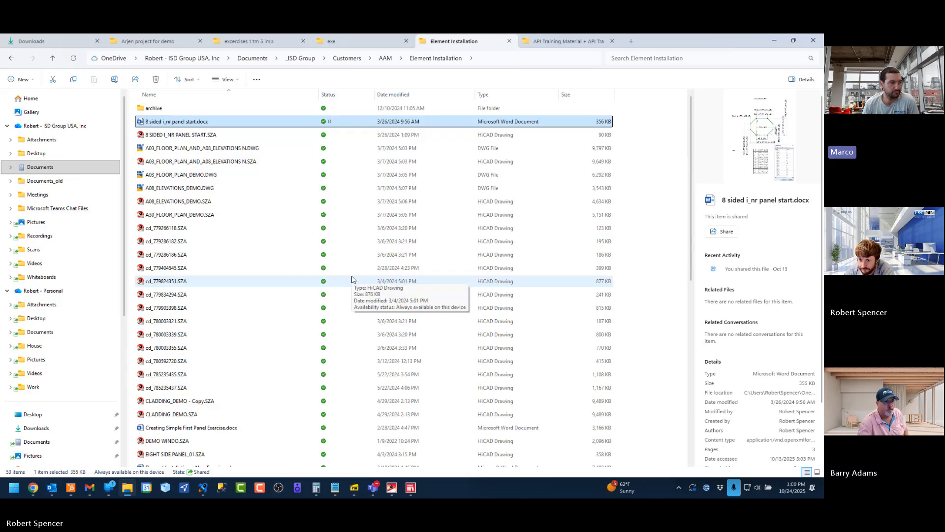
pyautogui.click(773, 42)
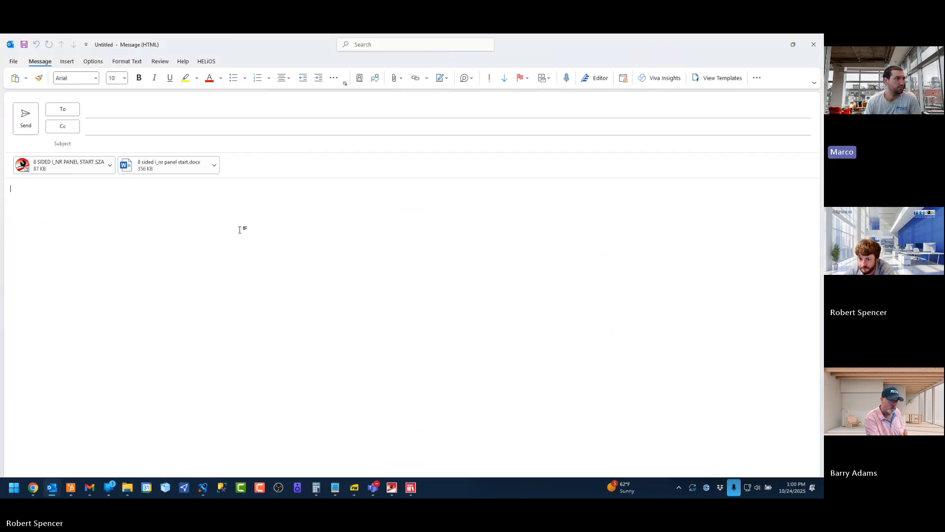
# Address the message to the two Mullets Aluminum contacts, enter the subject "8 sided panel start" and send it
pyautogui.click(123, 115)
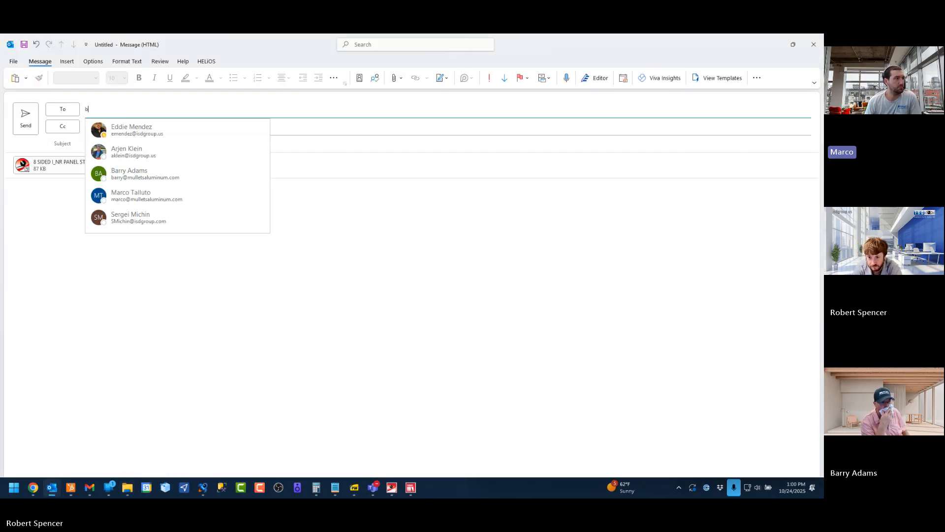
pyautogui.write('bar')
pyautogui.press('Return')
pyautogui.write('mulletsaluminum.com>; m')
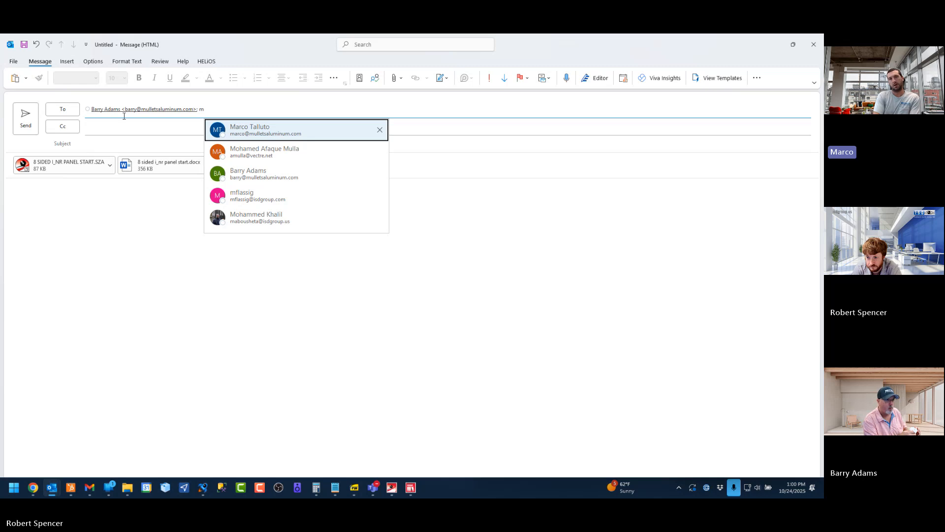
pyautogui.press('Return')
pyautogui.press('Tab')
pyautogui.press('Tab')
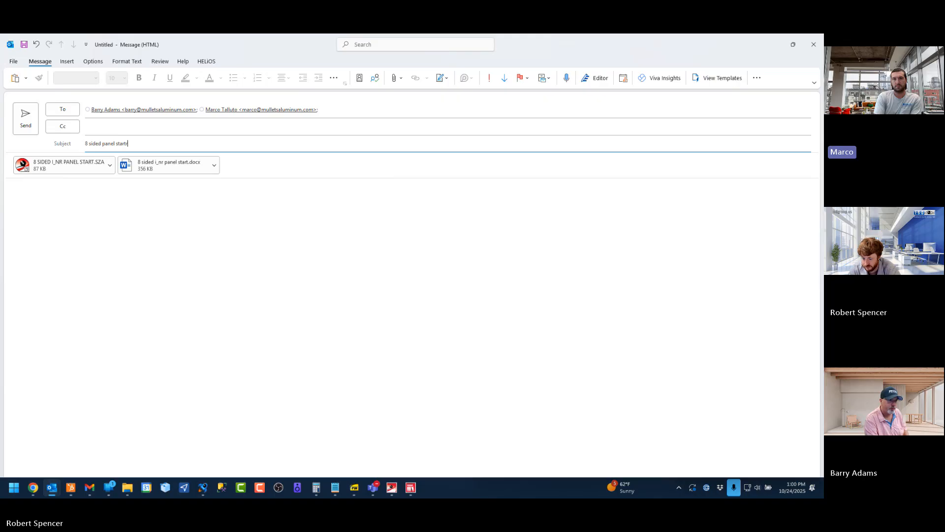
pyautogui.click(28, 126)
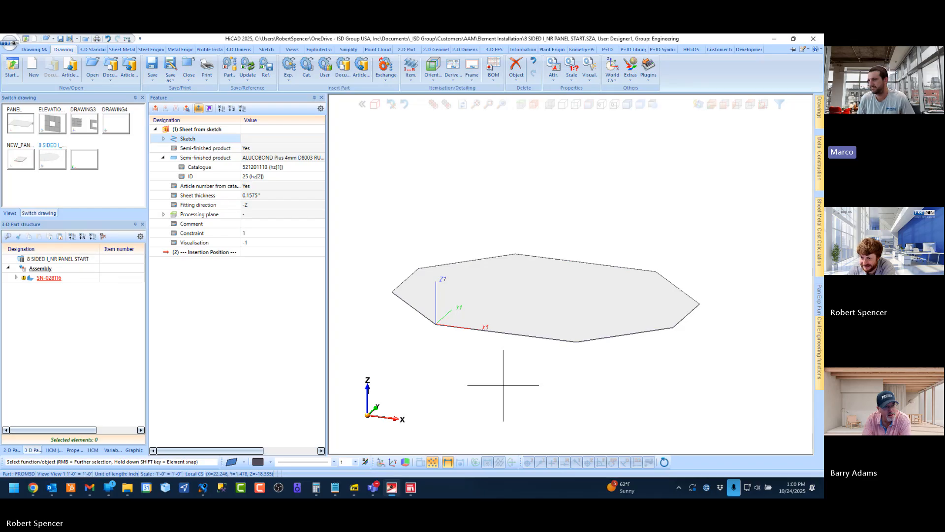
# Show the eight-sided panel's variables and highlight edge variables e1 through e8 on the sheet to examine the edges they reference
pyautogui.click(45, 282)
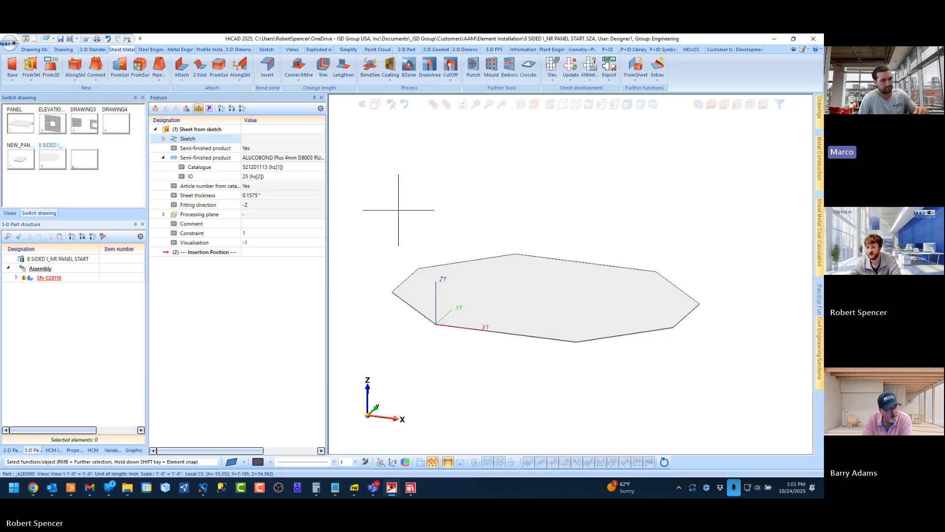
pyautogui.click(109, 450)
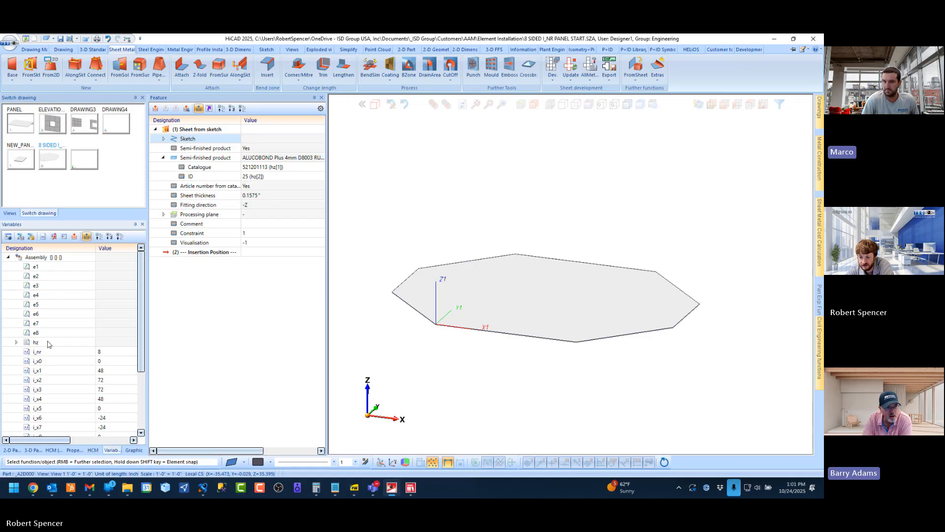
pyautogui.click(37, 268)
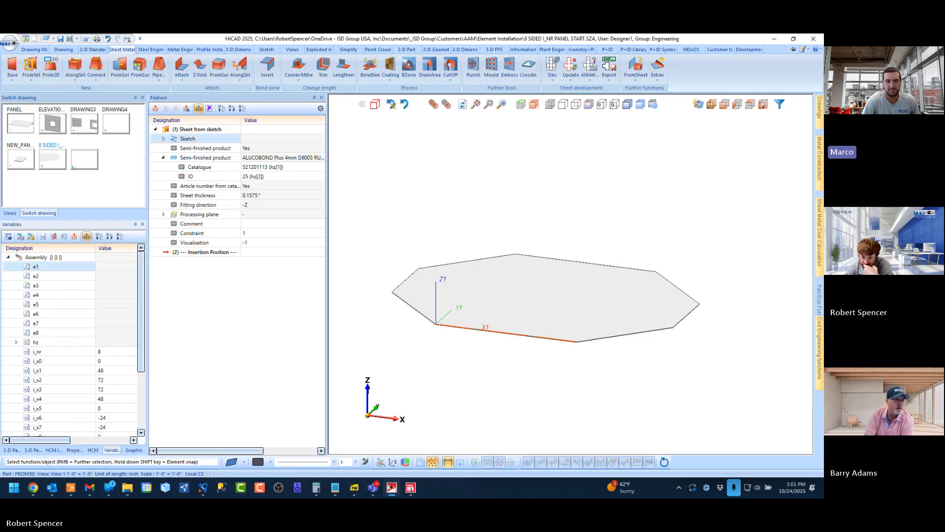
pyautogui.keyDown('shift'); pyautogui.click(37, 333); pyautogui.keyUp('shift')
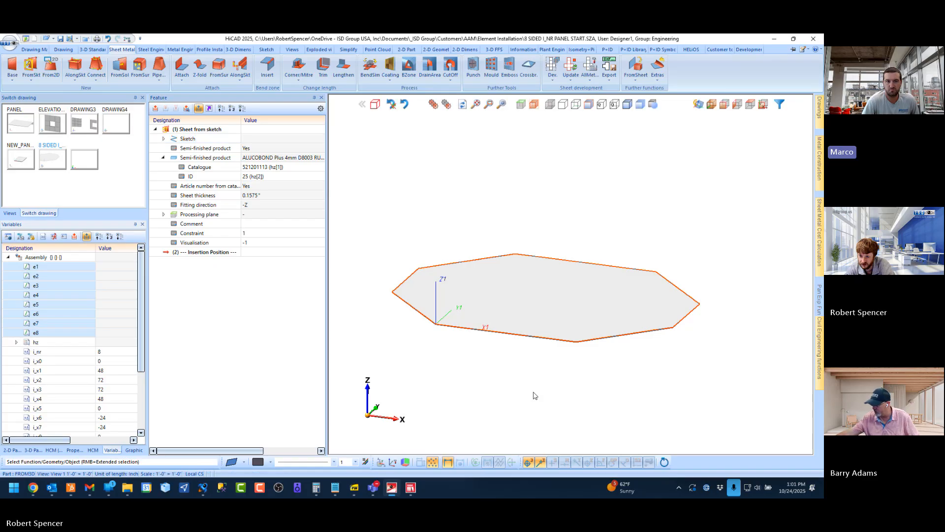
pyautogui.click(44, 268)
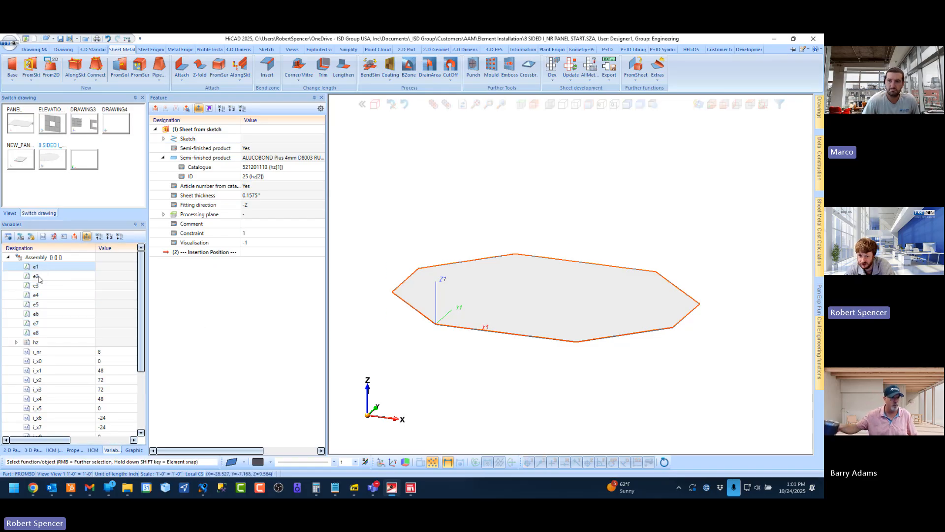
pyautogui.keyDown('shift'); pyautogui.click(42, 333); pyautogui.keyUp('shift')
pyautogui.scroll(4, 457, 317)
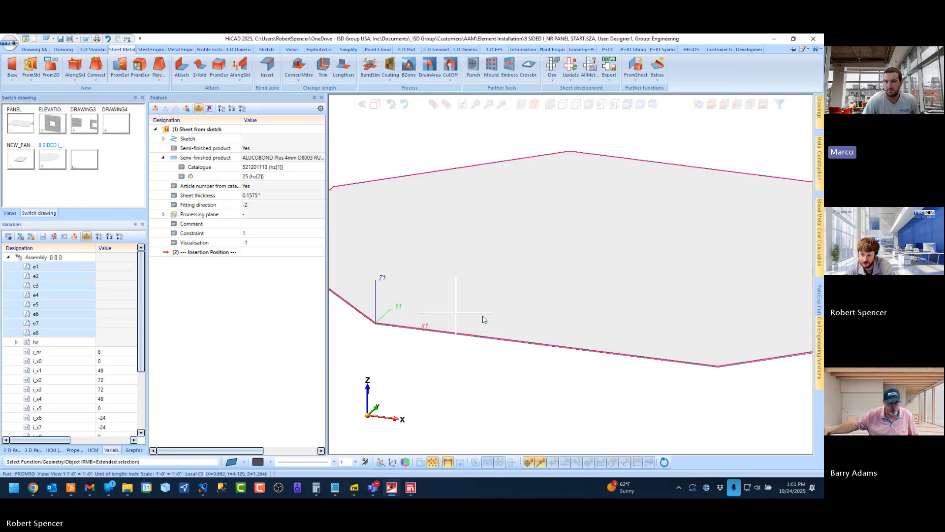
# Add an Edge variable named e9 to the assembly and assign it the sheet's front edge along the X axis
pyautogui.moveTo(484, 320); pyautogui.dragTo(522, 323, button='middle')
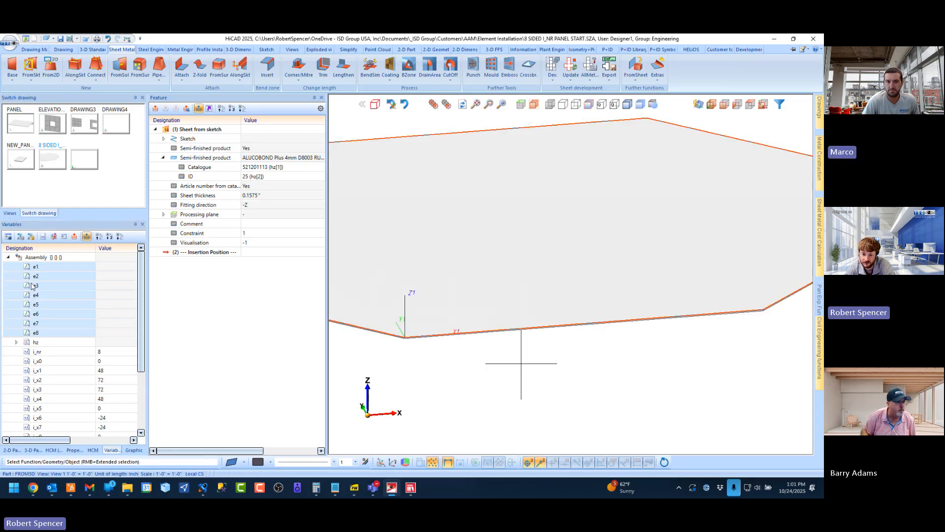
pyautogui.rightClick(43, 260)
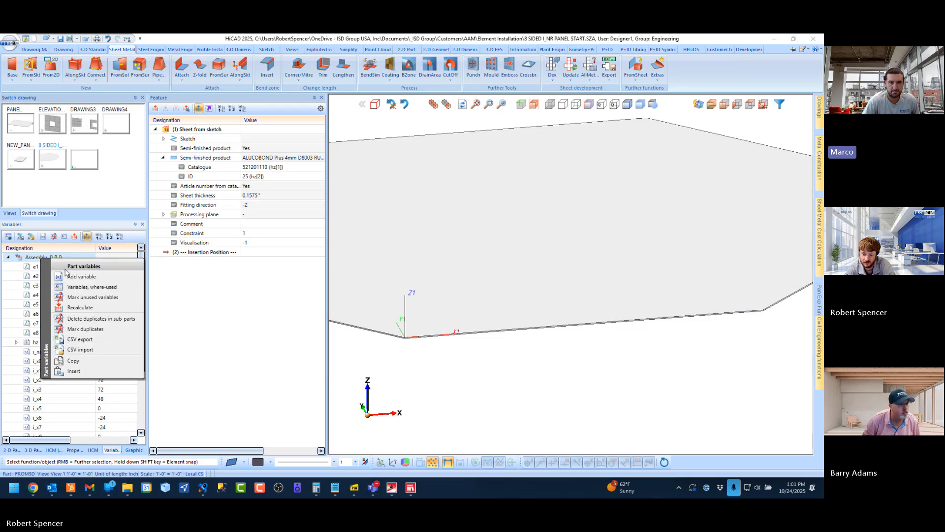
pyautogui.click(79, 276)
pyautogui.click(235, 269)
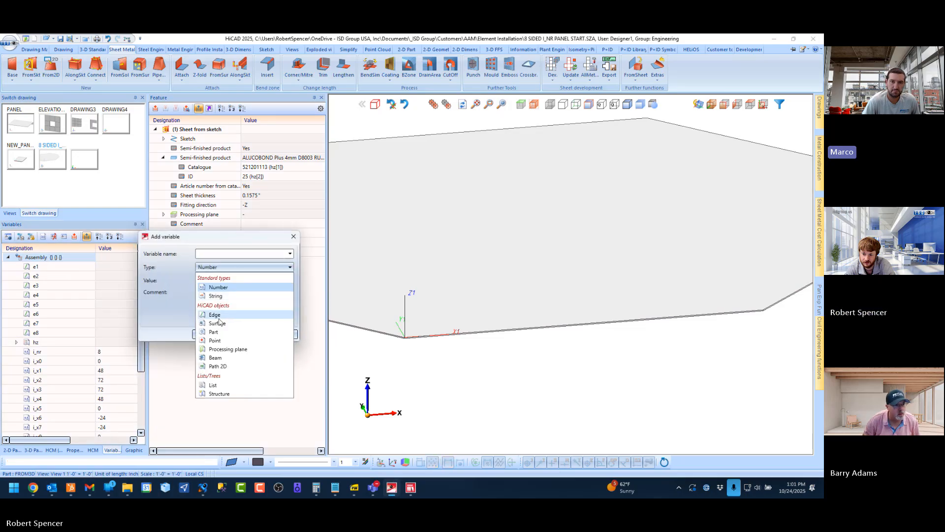
pyautogui.click(215, 315)
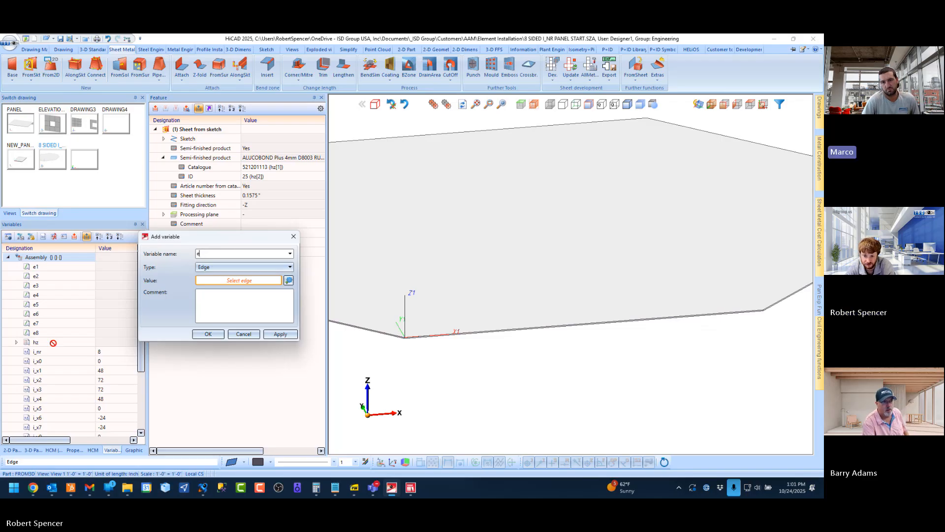
pyautogui.write('9')
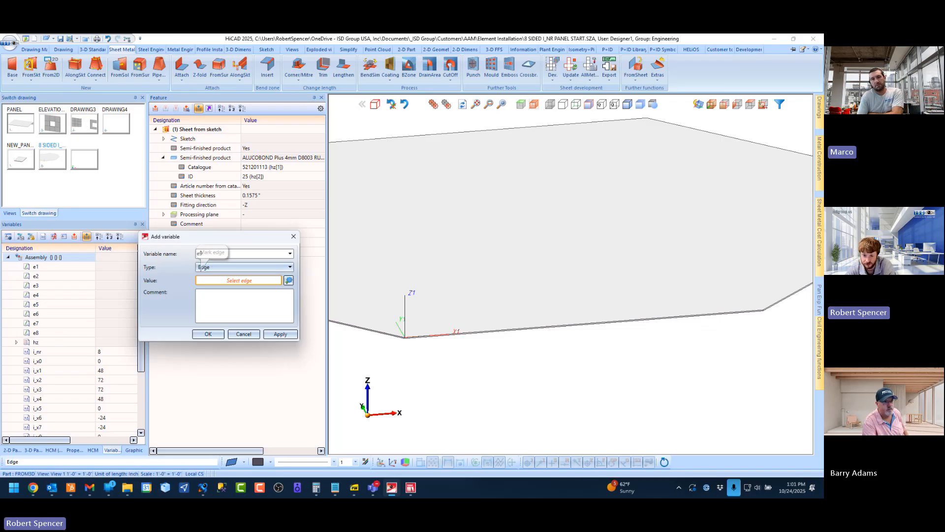
pyautogui.click(288, 280)
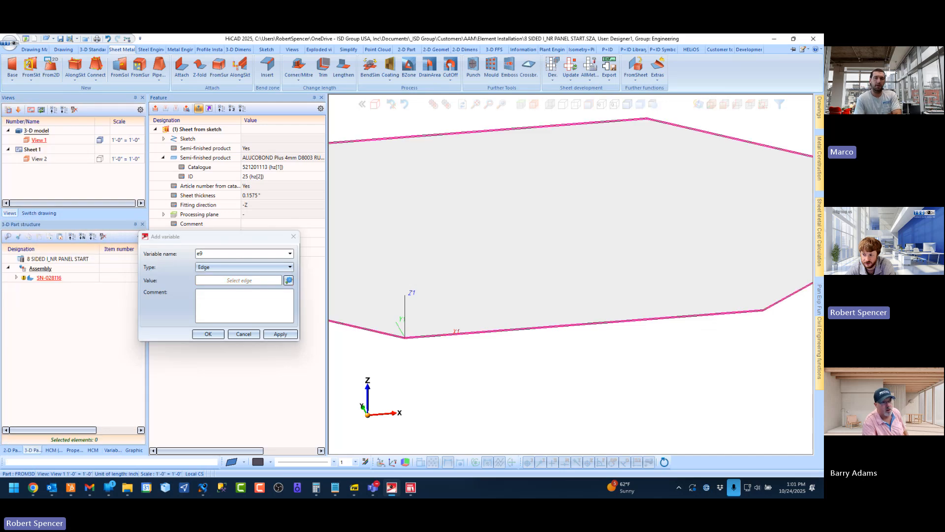
pyautogui.click(476, 331)
pyautogui.click(216, 336)
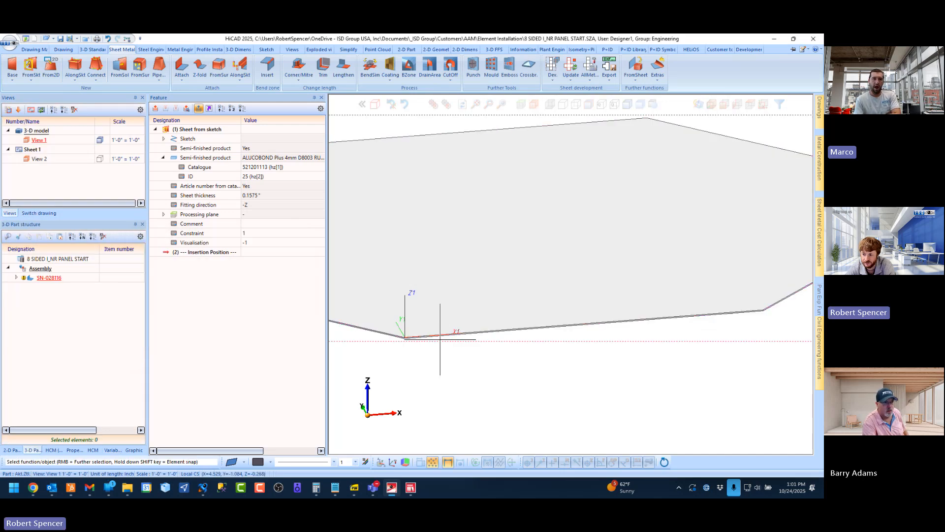
pyautogui.scroll(3, 414, 334)
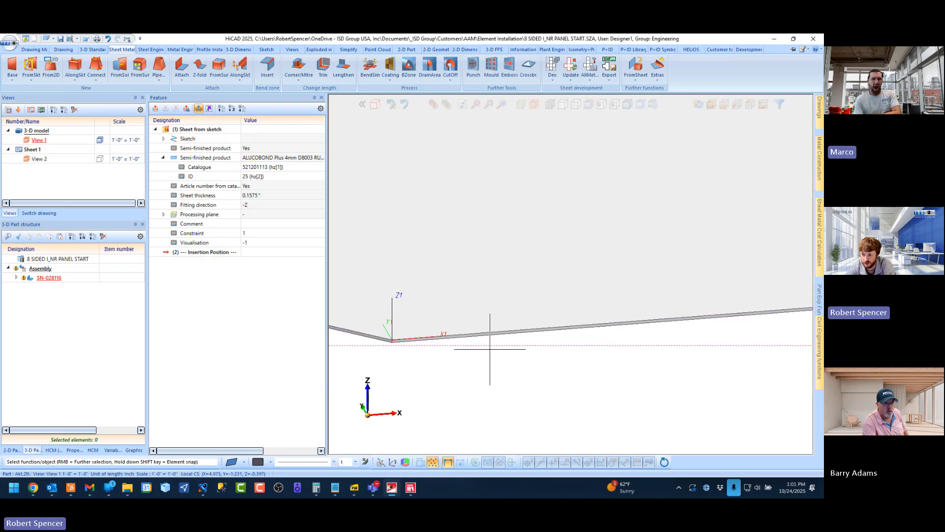
pyautogui.scroll(-3, 490, 345)
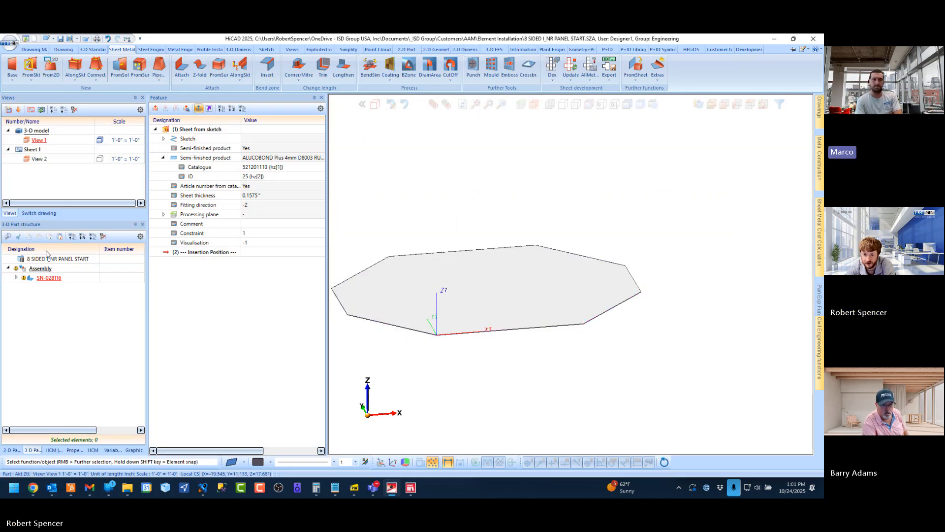
# Switch to the NEW_PANEL - COPY drawing and examine its fitting coordinate systems and the edge and connection conditions on its features
pyautogui.click(39, 212)
pyautogui.click(20, 157)
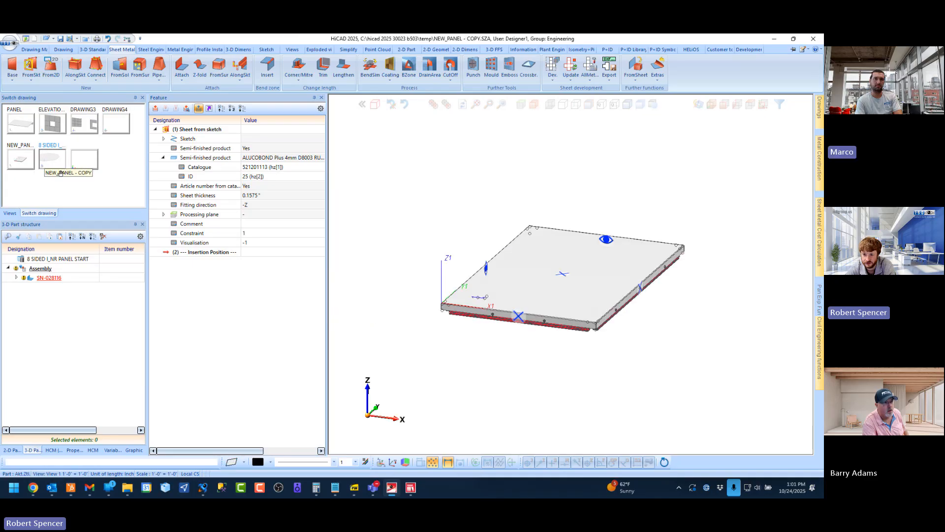
pyautogui.click(155, 130)
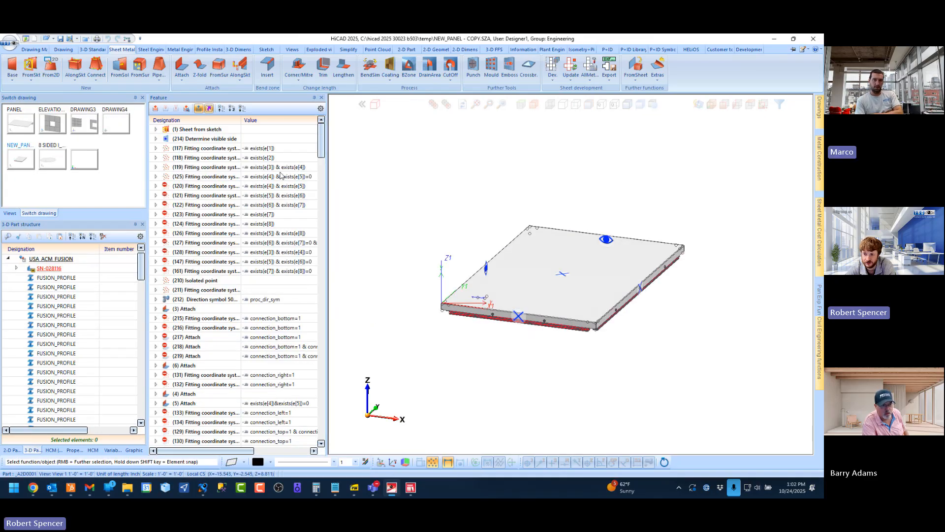
pyautogui.click(207, 150)
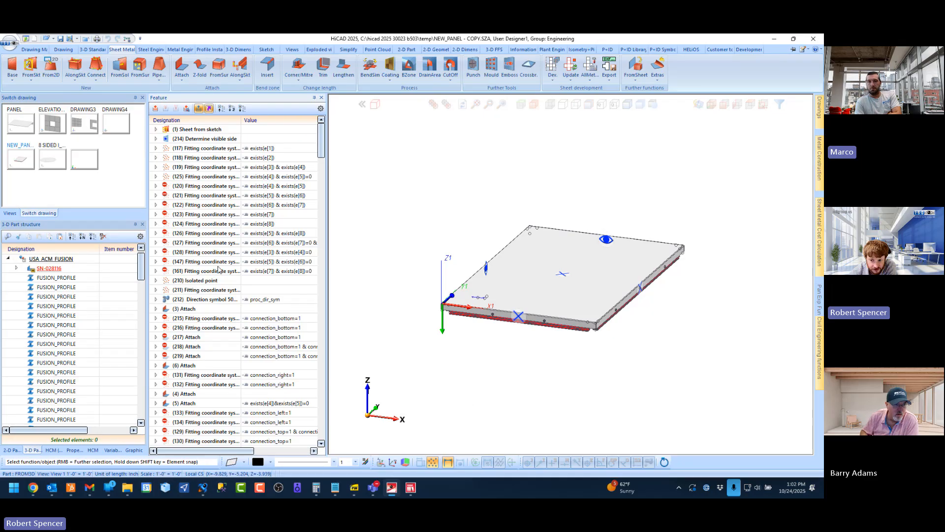
pyautogui.scroll(-7, 270, 300)
pyautogui.scroll(-9, 270, 301)
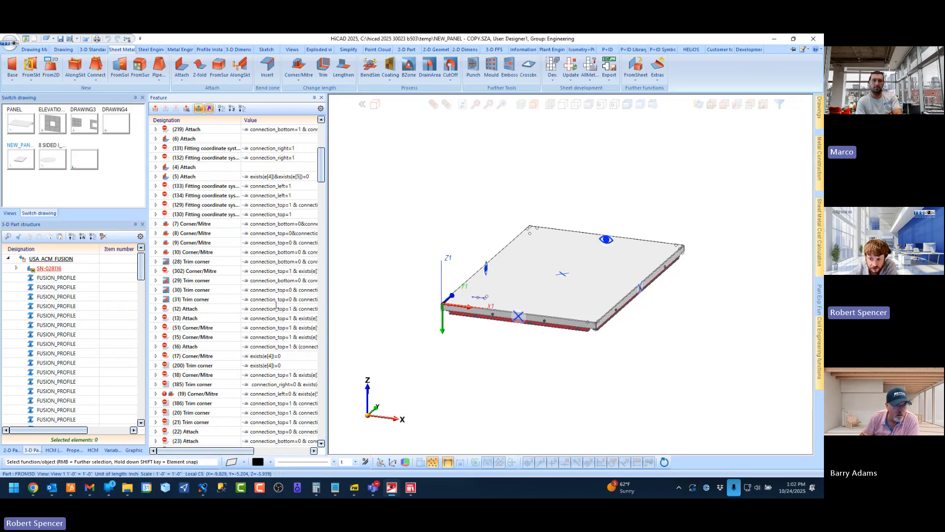
pyautogui.scroll(-5, 272, 291)
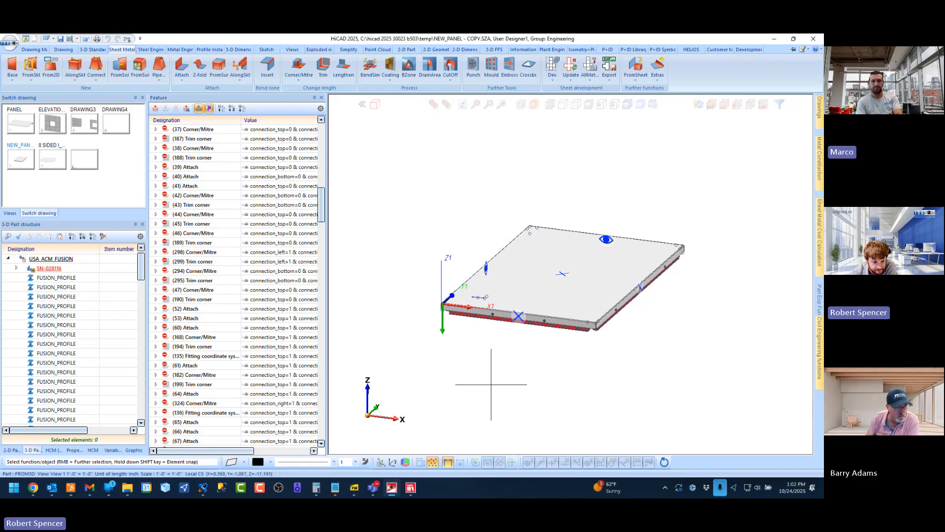
pyautogui.moveTo(322, 208)
pyautogui.mouseDown()
pyautogui.moveTo(339, 295)
pyautogui.moveTo(294, 123)
pyautogui.mouseUp()
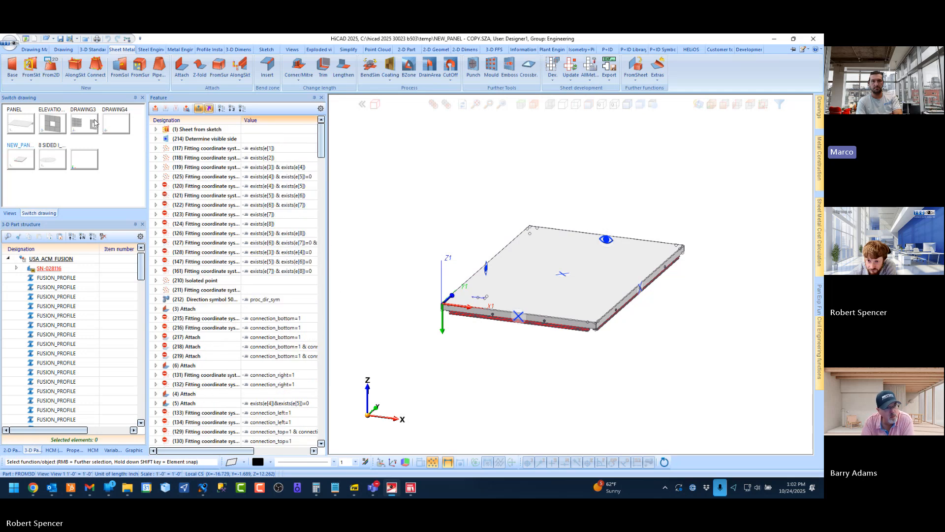
# Return to the 8 SIDED I_NR PANEL START drawing to examine the eight-sided sheet
pyautogui.click(52, 159)
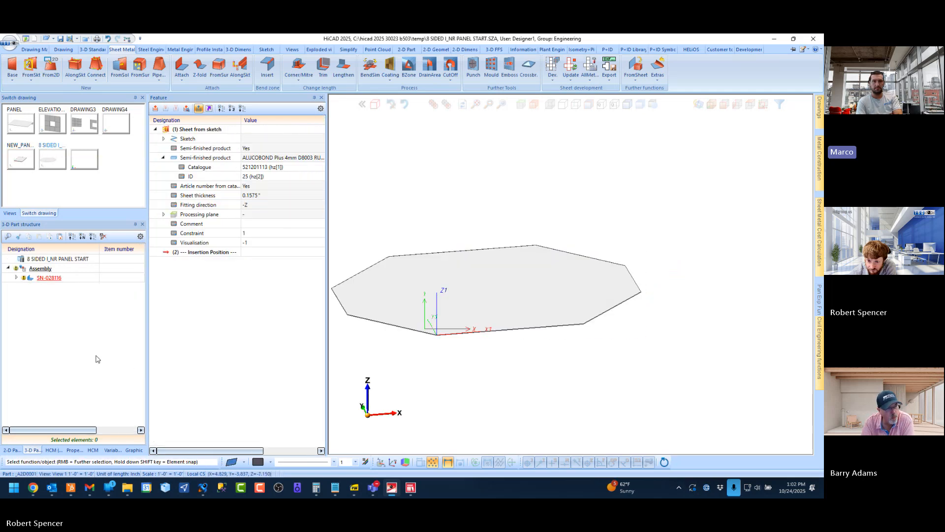
pyautogui.click(724, 104)
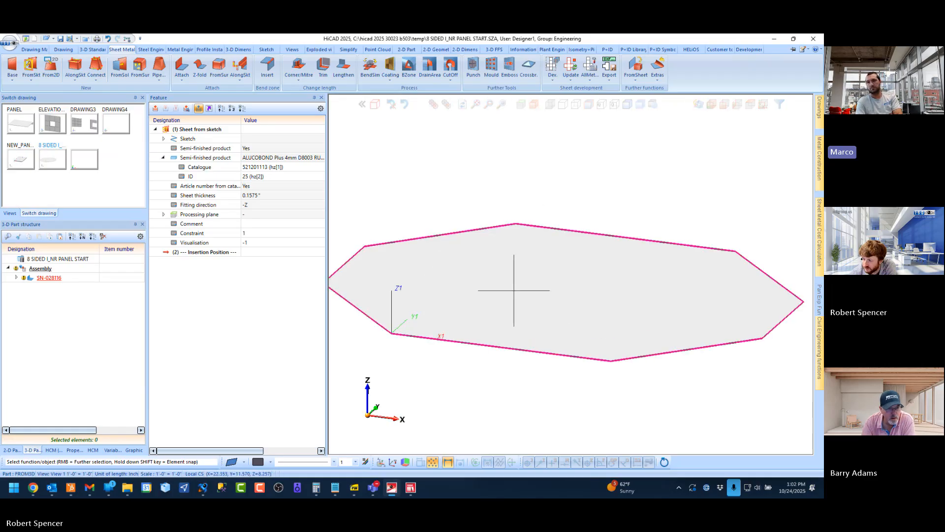
pyautogui.scroll(-1, 512, 291)
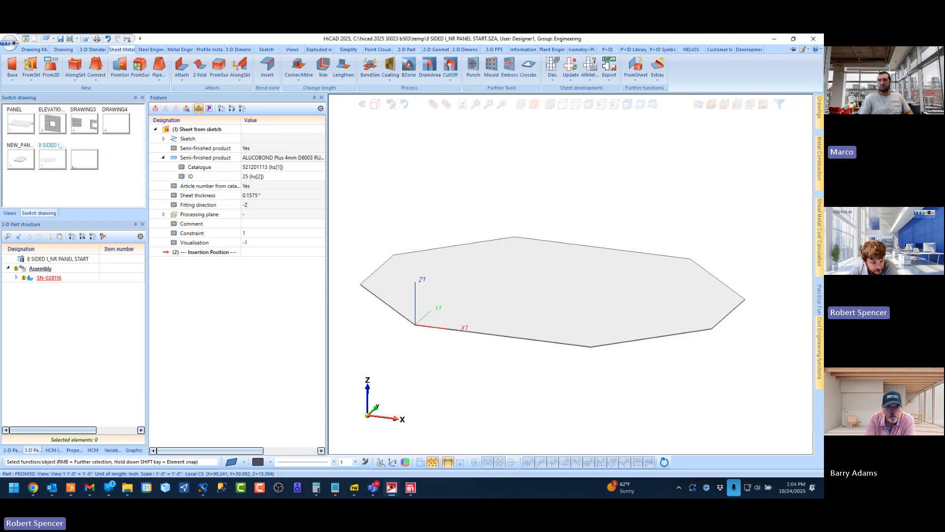
# Switch to the ELEVATION 1 drawing, open its Element Installation feature for editing and select the three top-row panels
pyautogui.click(49, 121)
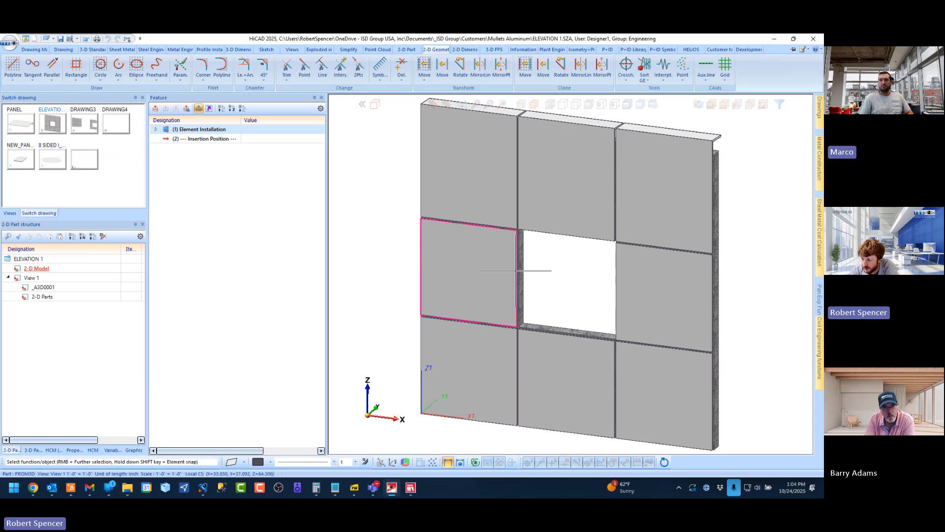
pyautogui.click(190, 130)
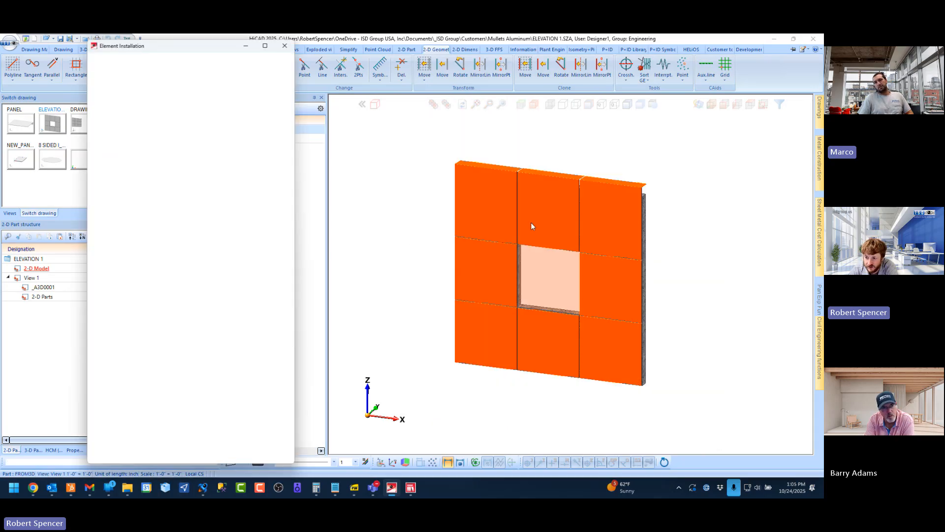
pyautogui.click(485, 186)
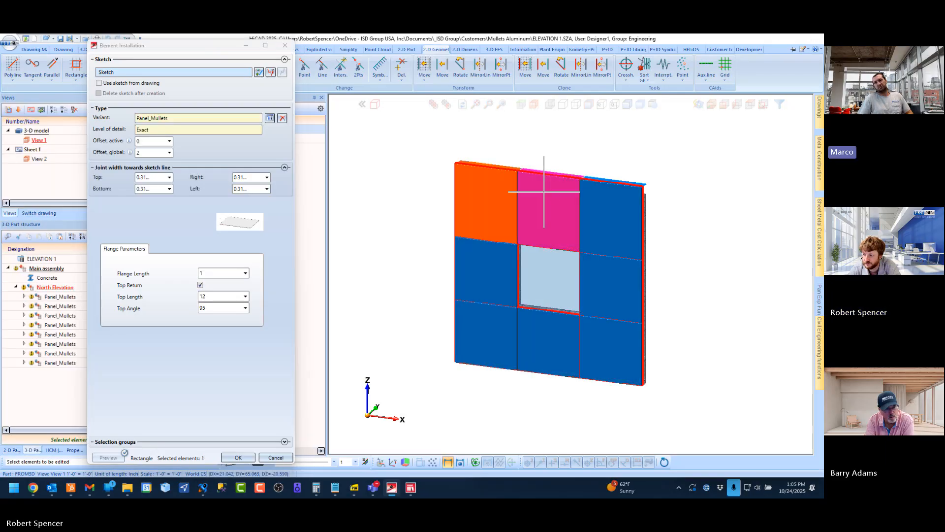
pyautogui.click(547, 189)
pyautogui.click(615, 202)
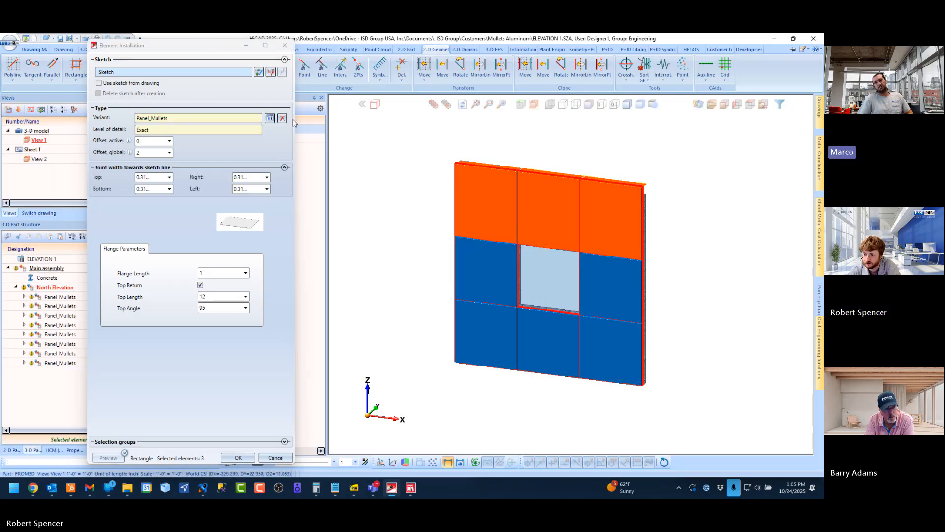
# Browse the ISD Example variants for the selected panels, close the catalogue unchanged and cancel the Element Installation edit
pyautogui.click(269, 118)
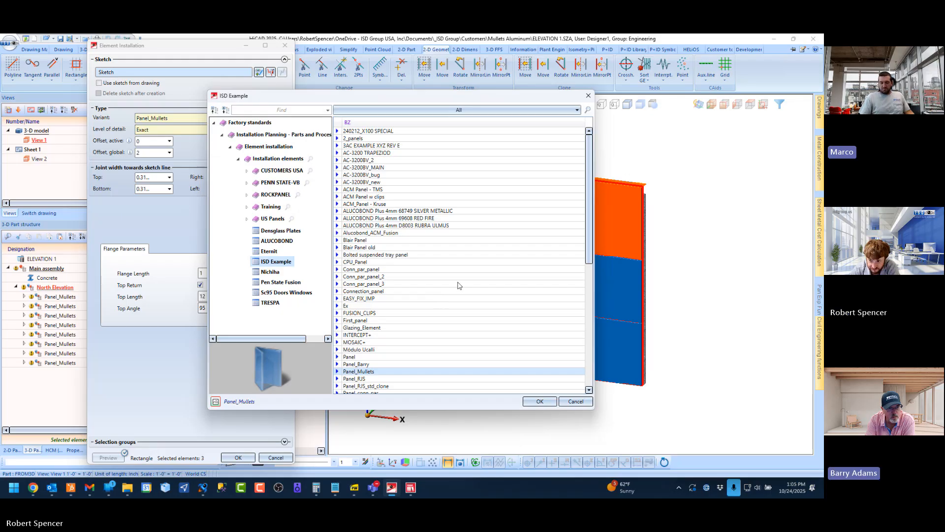
pyautogui.scroll(-3, 418, 327)
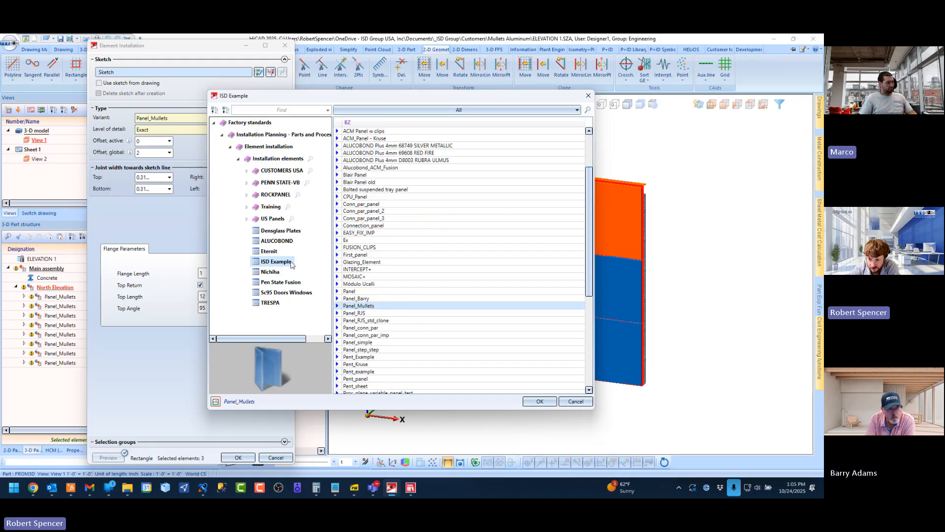
pyautogui.click(576, 401)
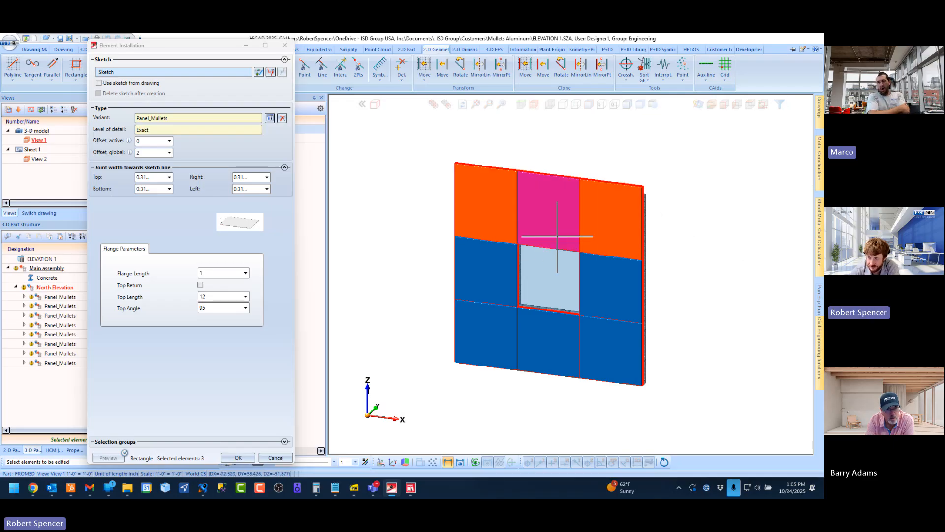
pyautogui.scroll(4, 666, 179)
pyautogui.scroll(1, 615, 222)
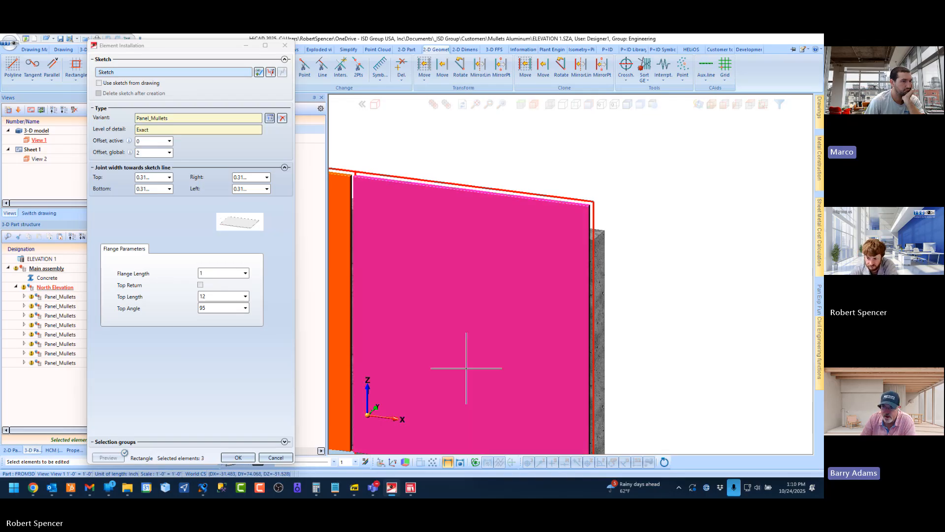
pyautogui.click(270, 458)
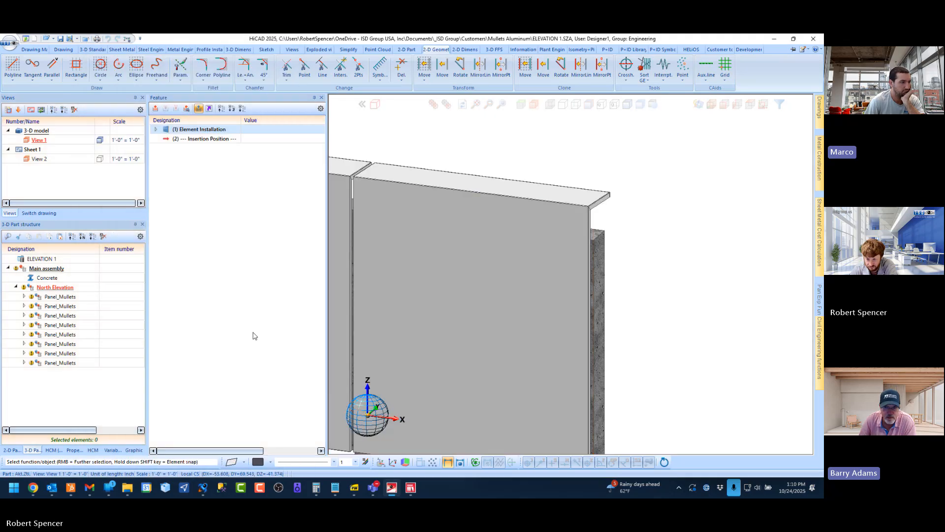
# Switch to File Explorer and open the system properties of This PC
pyautogui.moveTo(126, 488)
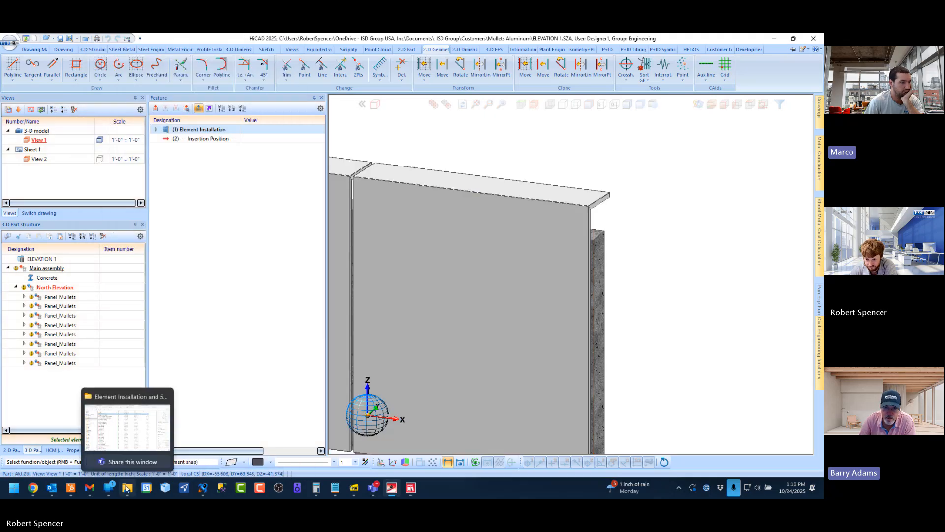
pyautogui.click(142, 429)
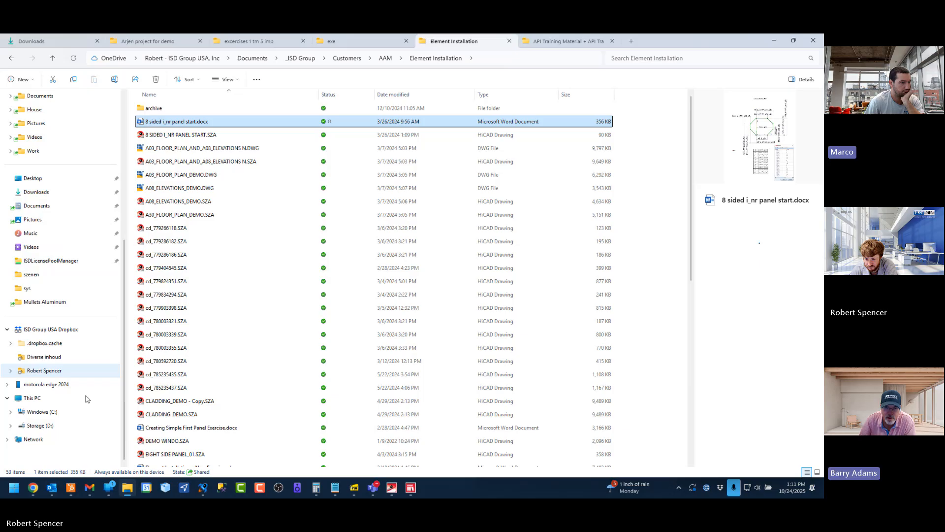
pyautogui.rightClick(46, 400)
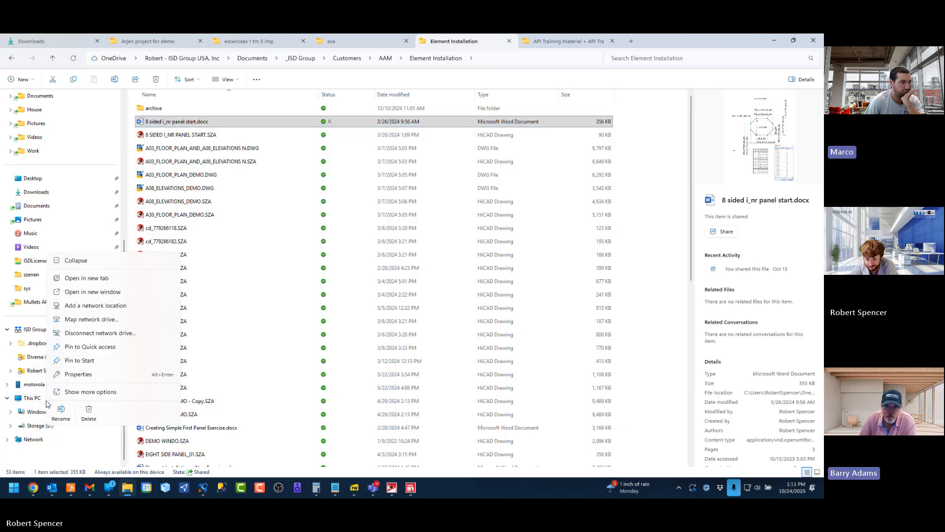
pyautogui.click(91, 379)
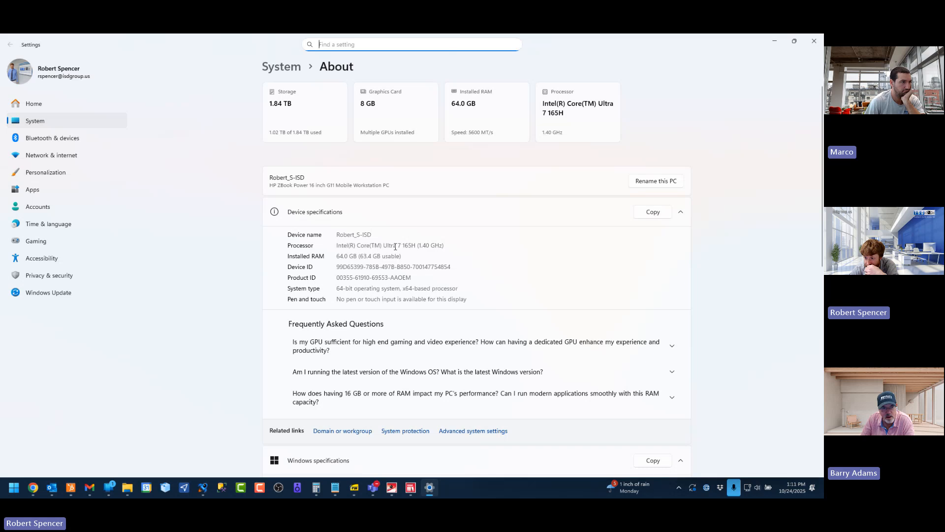
# Highlight the processor model and installed RAM in the device specifications to examine the workstation's hardware
pyautogui.moveTo(384, 246); pyautogui.dragTo(445, 246)
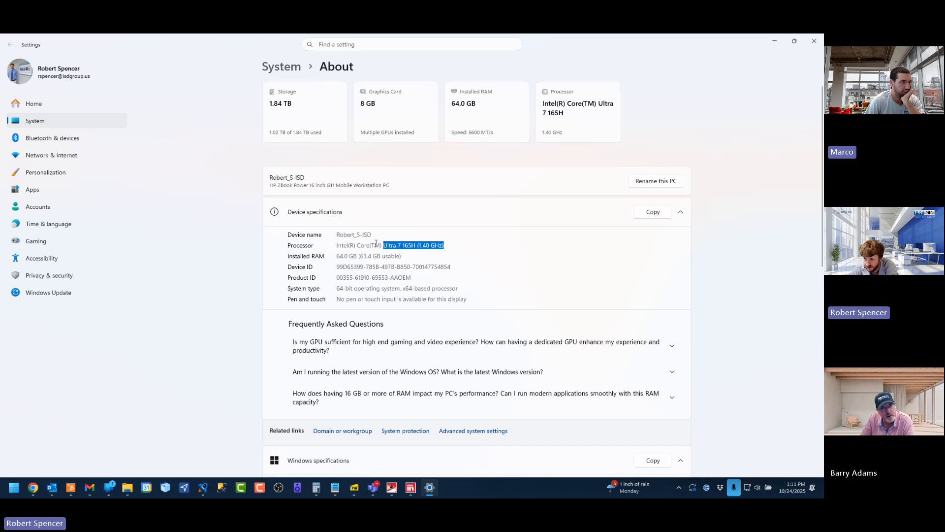
pyautogui.moveTo(385, 245)
pyautogui.mouseDown()
pyautogui.moveTo(421, 246)
pyautogui.moveTo(397, 245)
pyautogui.mouseUp()
pyautogui.click(399, 245)
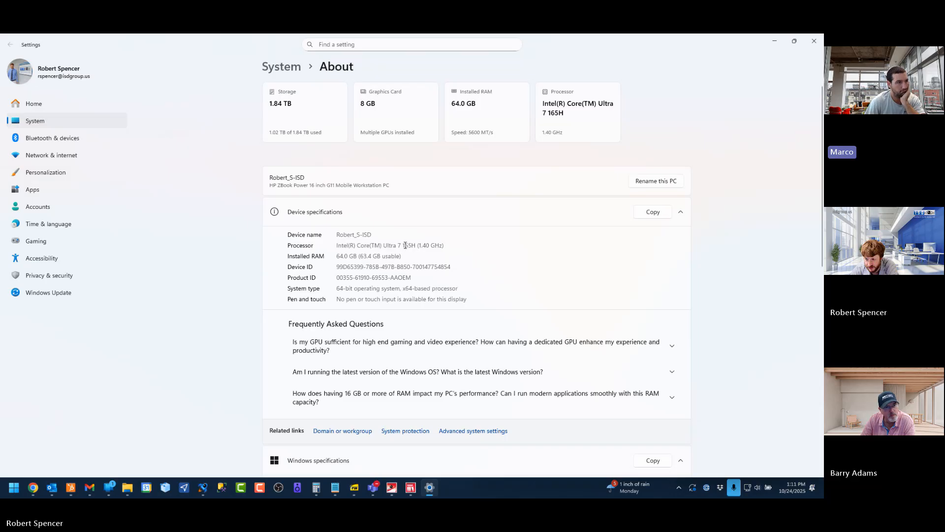
pyautogui.moveTo(384, 245); pyautogui.dragTo(402, 245)
pyautogui.click(395, 247)
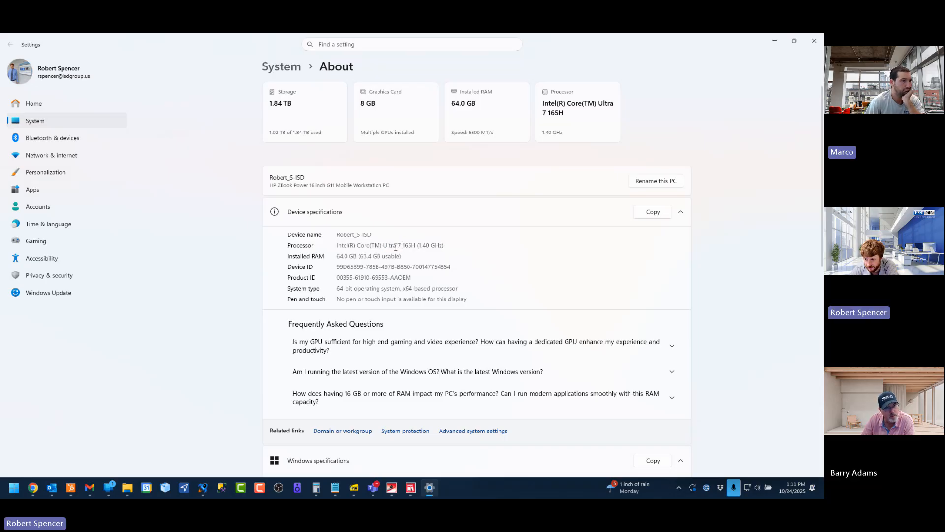
pyautogui.moveTo(402, 255); pyautogui.dragTo(338, 258)
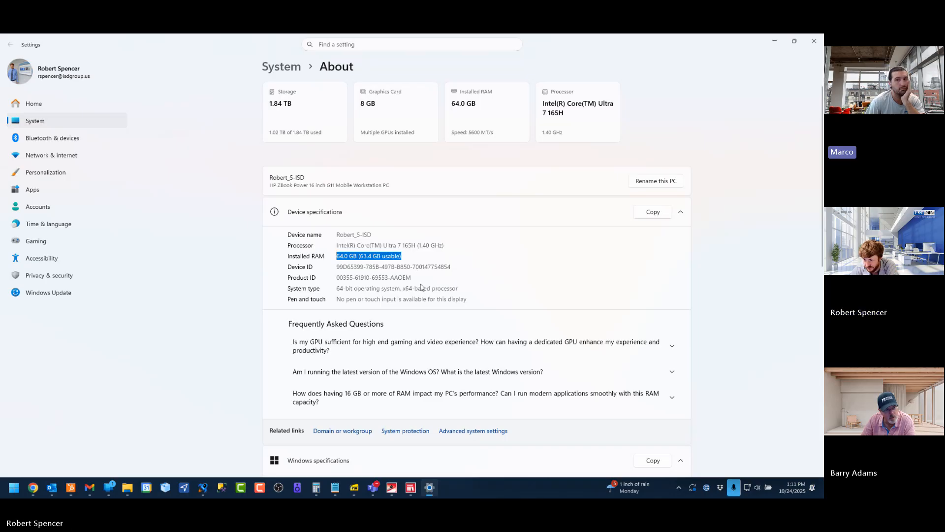
# Clear the text highlight, look over the rest of the device specifications and close the Settings window
pyautogui.click(197, 306)
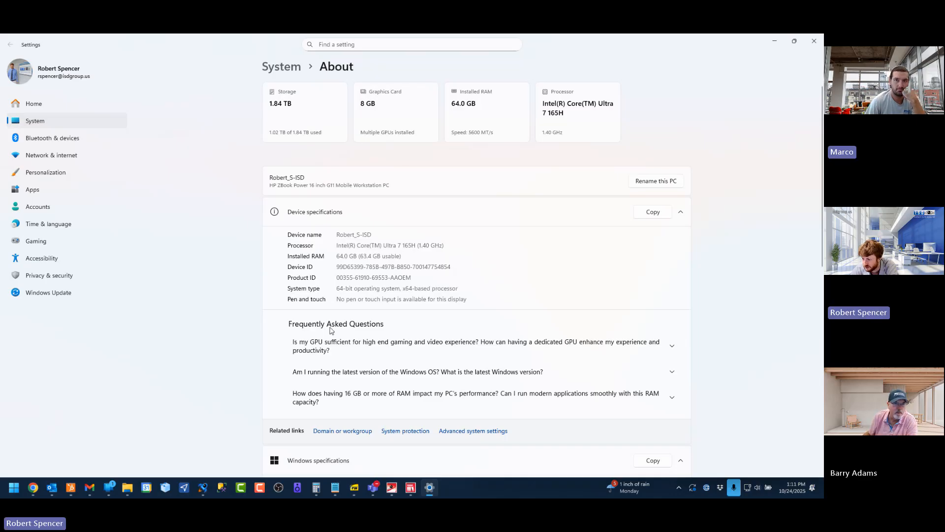
pyautogui.scroll(-7, 480, 370)
pyautogui.scroll(7, 710, 206)
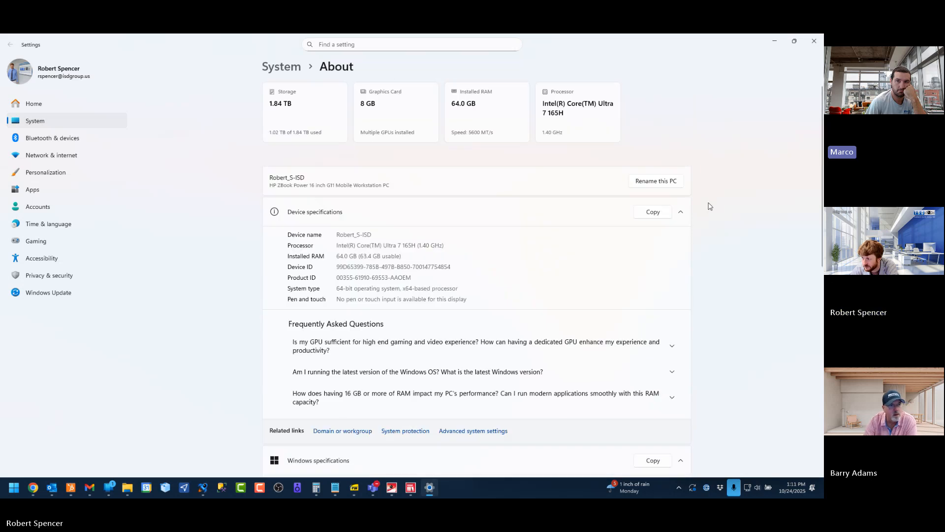
pyautogui.click(813, 41)
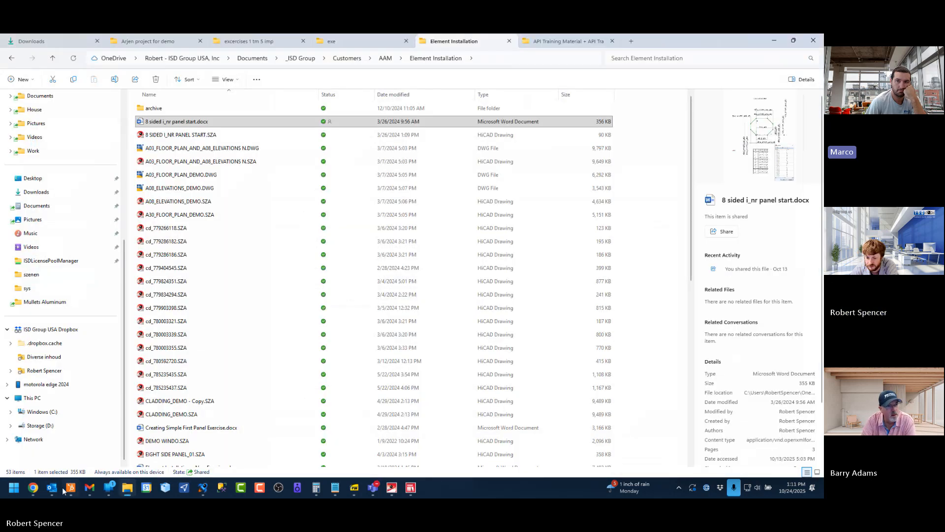
# Open Device Manager, collapse the cameras and expand the display adapters to examine the NVIDIA graphics card
pyautogui.rightClick(15, 488)
pyautogui.press('Escape')
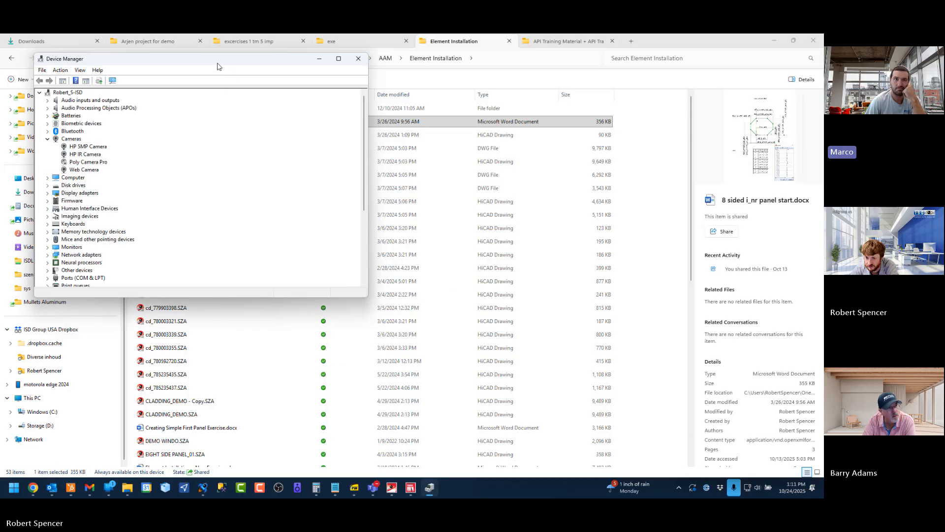
pyautogui.moveTo(219, 66); pyautogui.dragTo(284, 123)
pyautogui.click(112, 195)
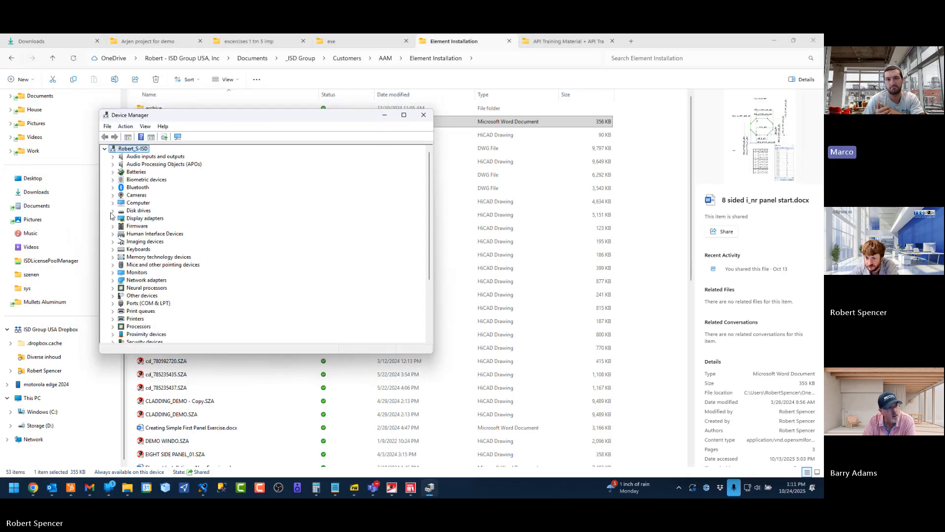
pyautogui.click(113, 219)
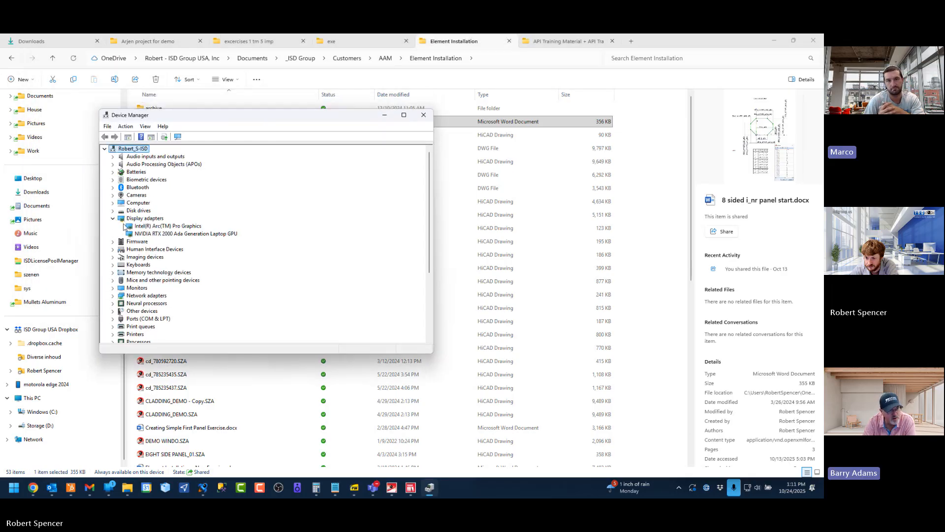
pyautogui.click(157, 234)
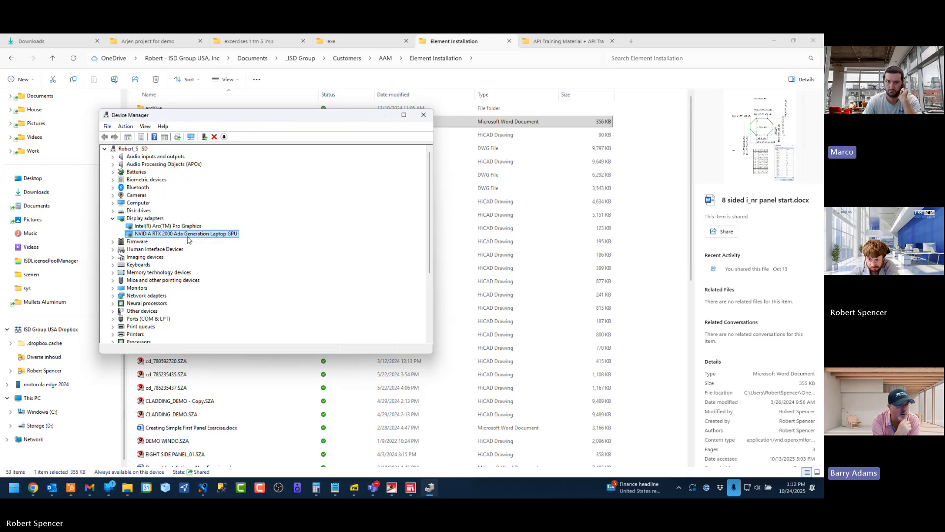
# Open Task Manager's performance view and adjust the width of the resource list
pyautogui.click(517, 491)
pyautogui.rightClick(517, 490)
pyautogui.click(547, 454)
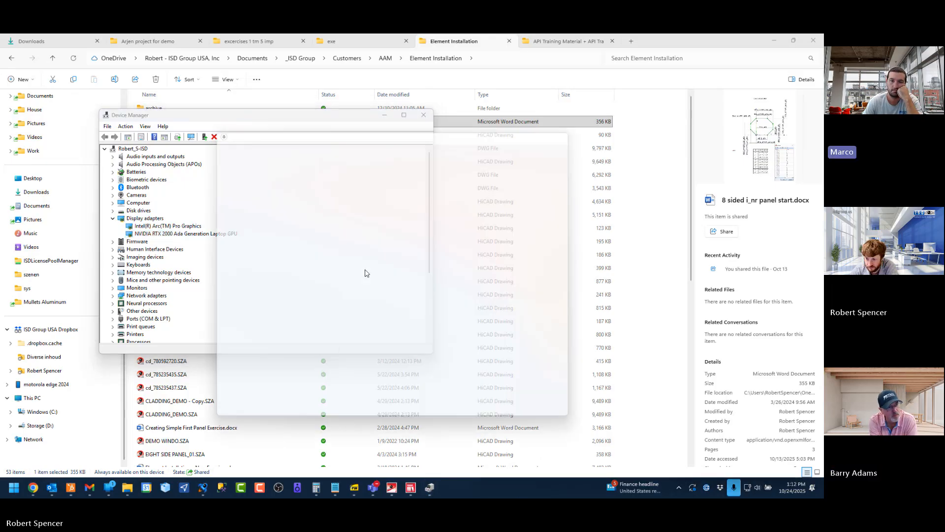
pyautogui.click(242, 190)
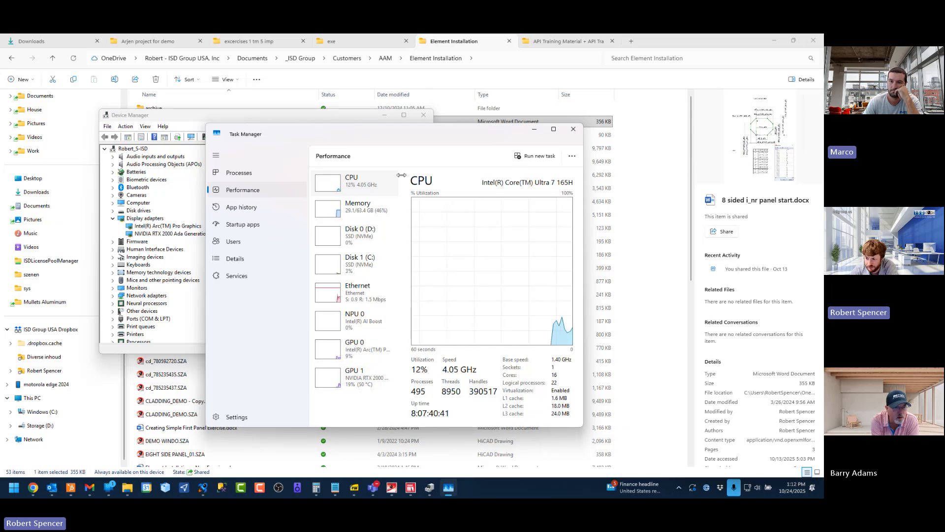
pyautogui.moveTo(402, 175); pyautogui.dragTo(408, 174)
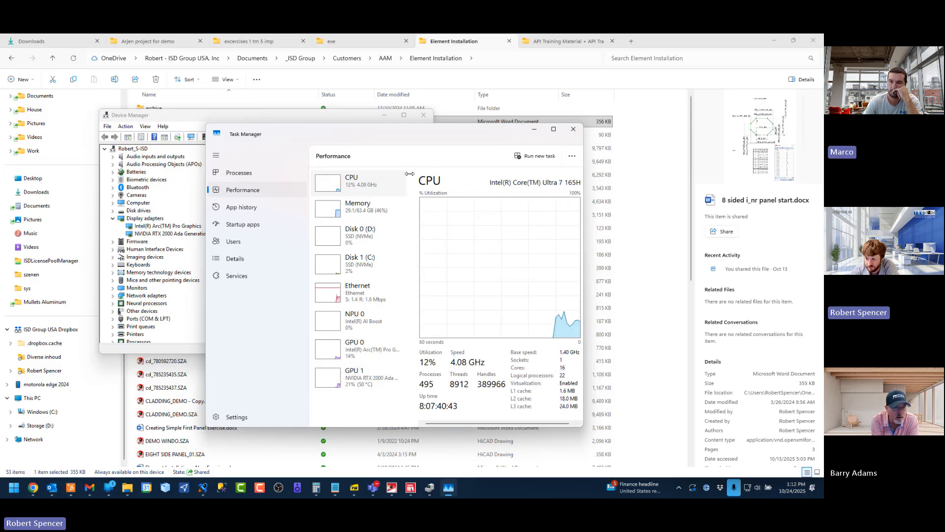
pyautogui.moveTo(409, 173); pyautogui.dragTo(400, 175)
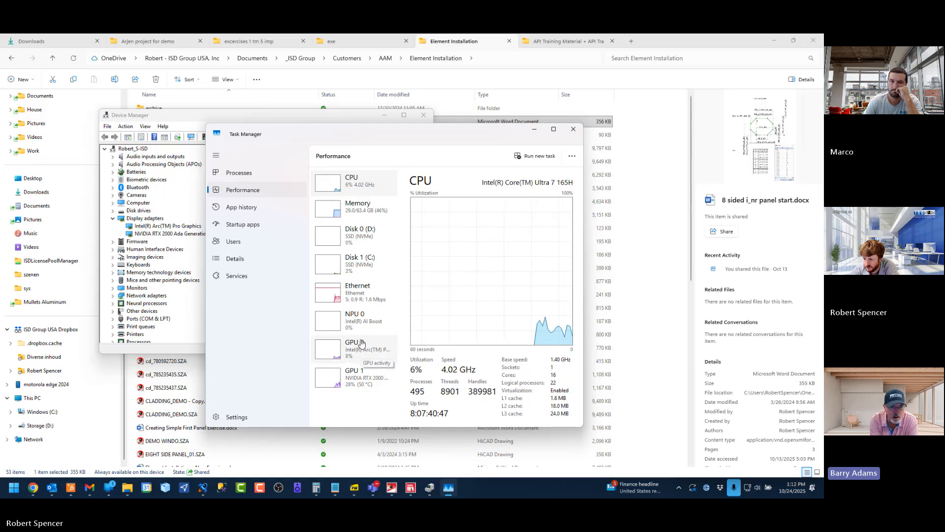
# Compare the performance and memory graphs of GPU 1, GPU 0 and NPU 0
pyautogui.click(358, 377)
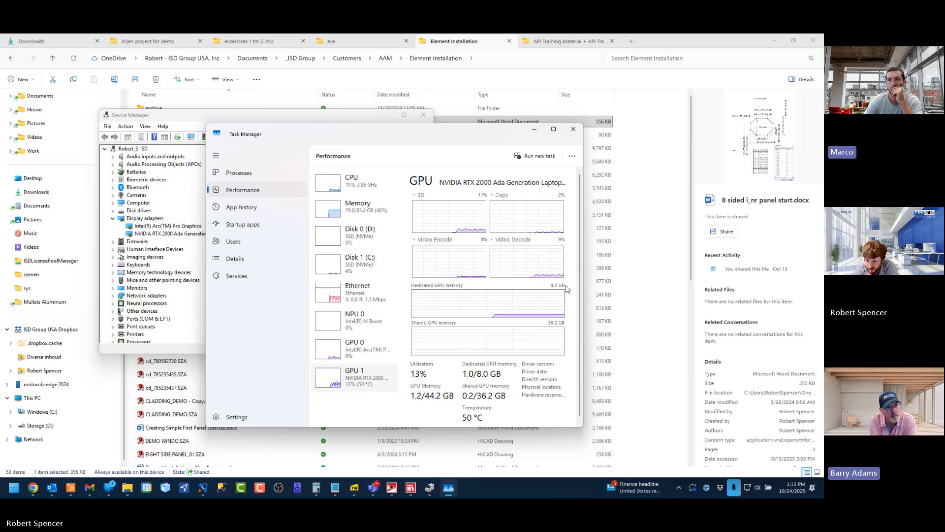
pyautogui.click(365, 350)
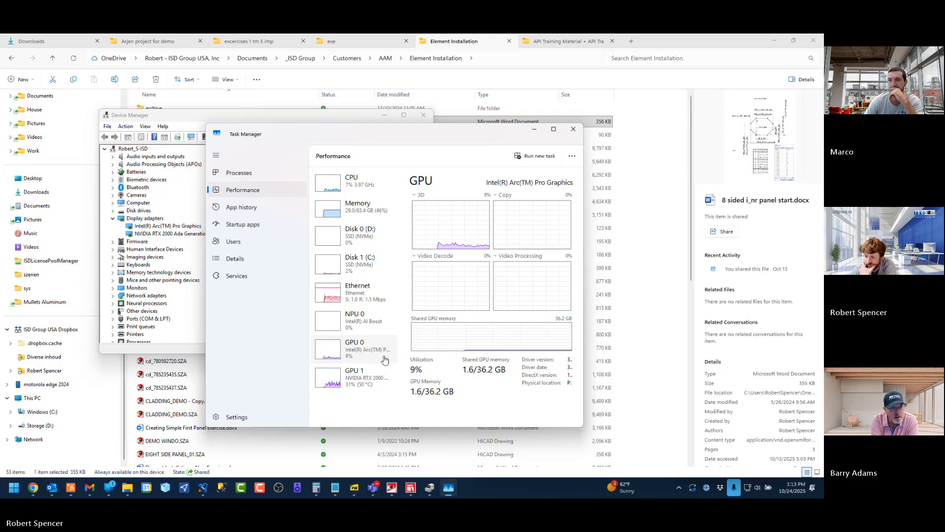
pyautogui.click(365, 378)
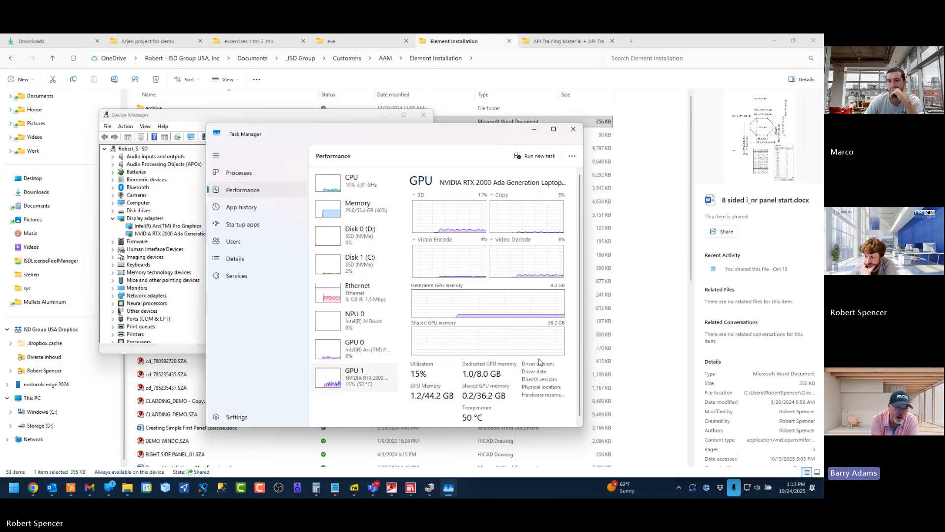
pyautogui.click(364, 346)
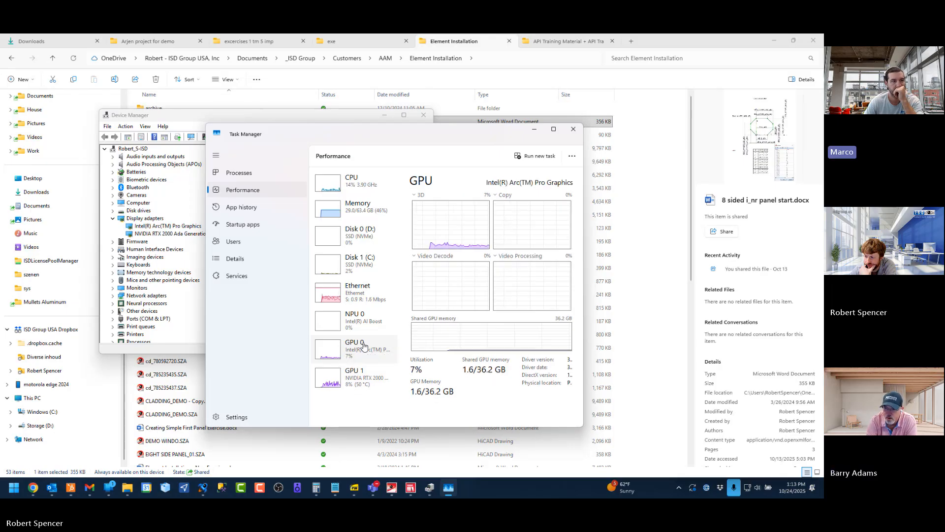
pyautogui.click(358, 378)
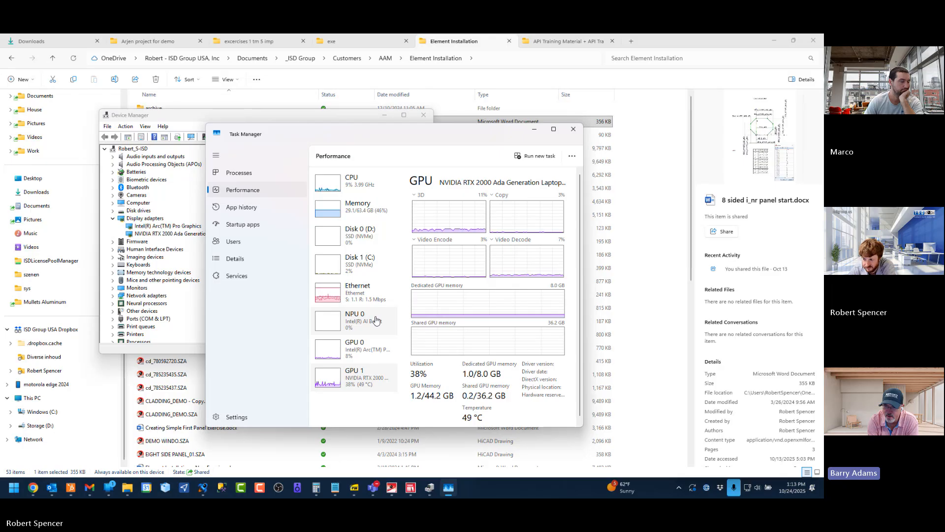
pyautogui.click(375, 320)
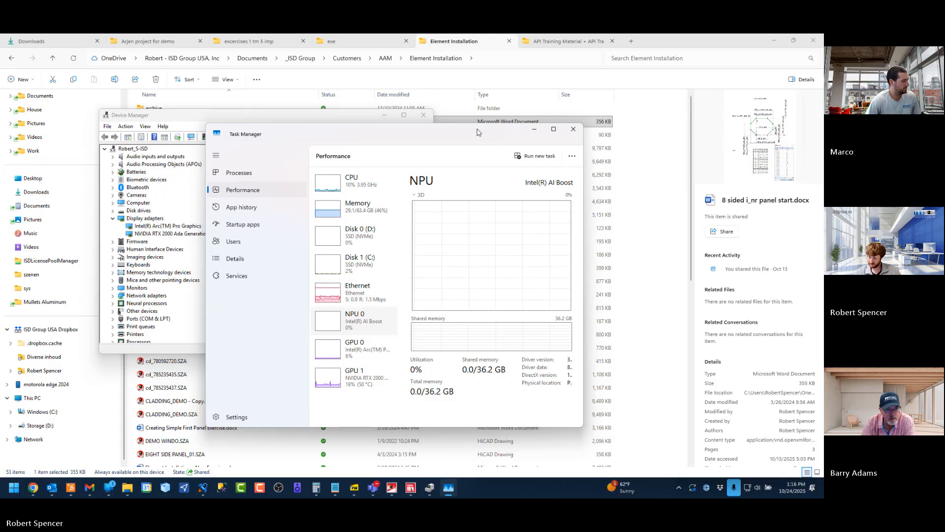
# Close Task Manager and Device Manager, switch back to HiCAD and fit the whole ELEVATION 1 model in view
pyautogui.click(573, 129)
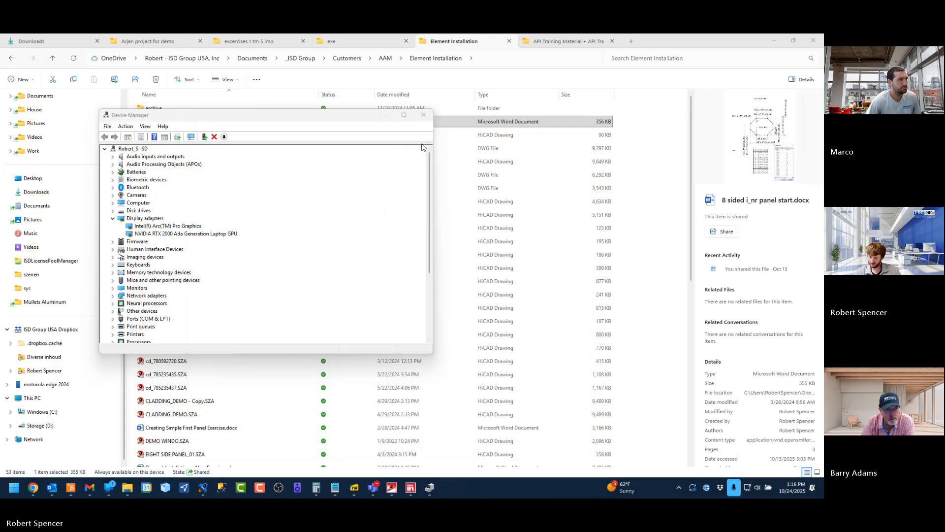
pyautogui.moveTo(354, 122); pyautogui.dragTo(474, 183)
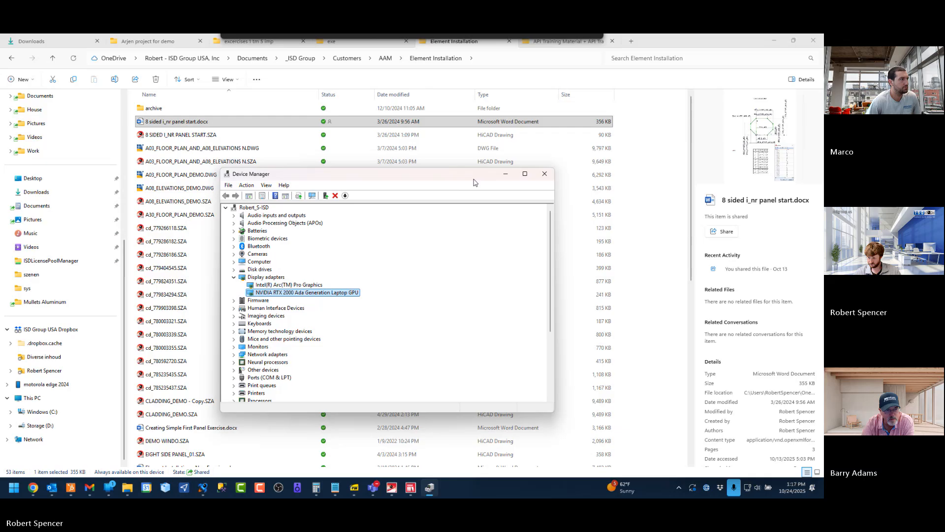
pyautogui.click(545, 175)
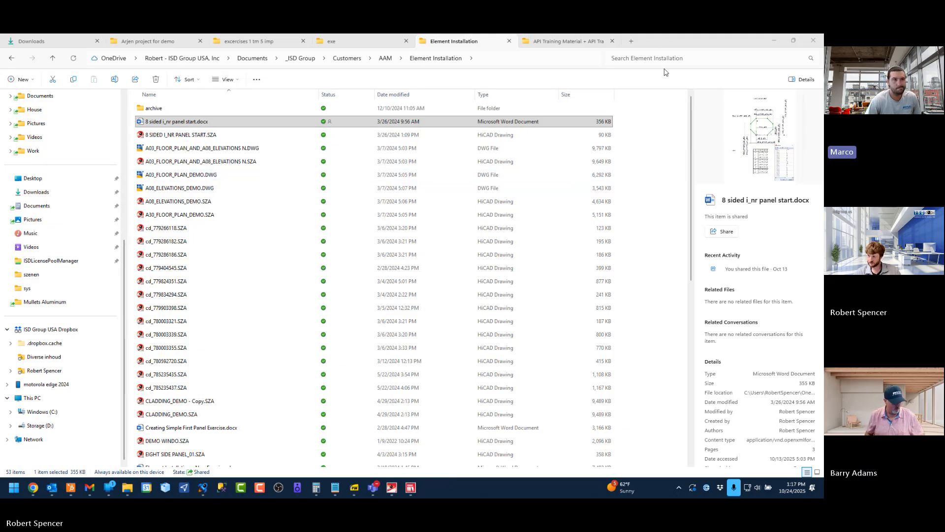
pyautogui.moveTo(664, 44); pyautogui.dragTo(824, 170)
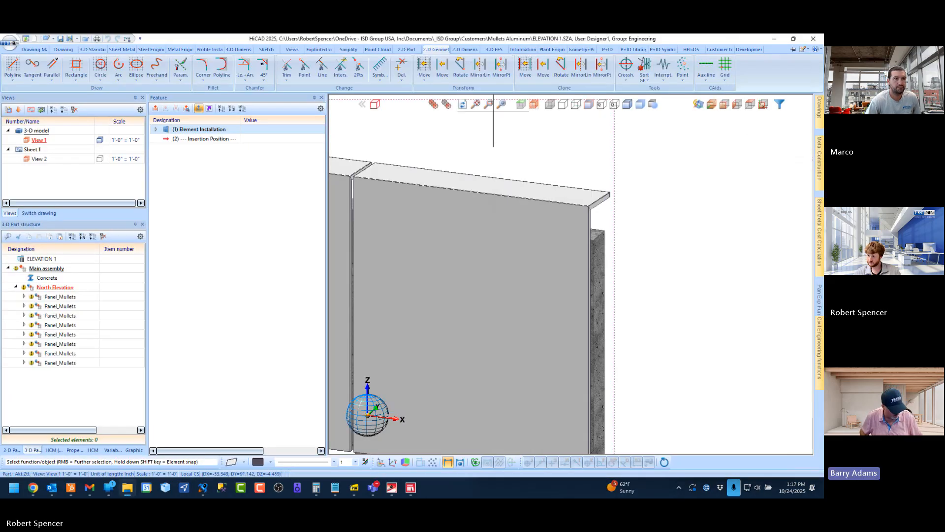
pyautogui.click(476, 104)
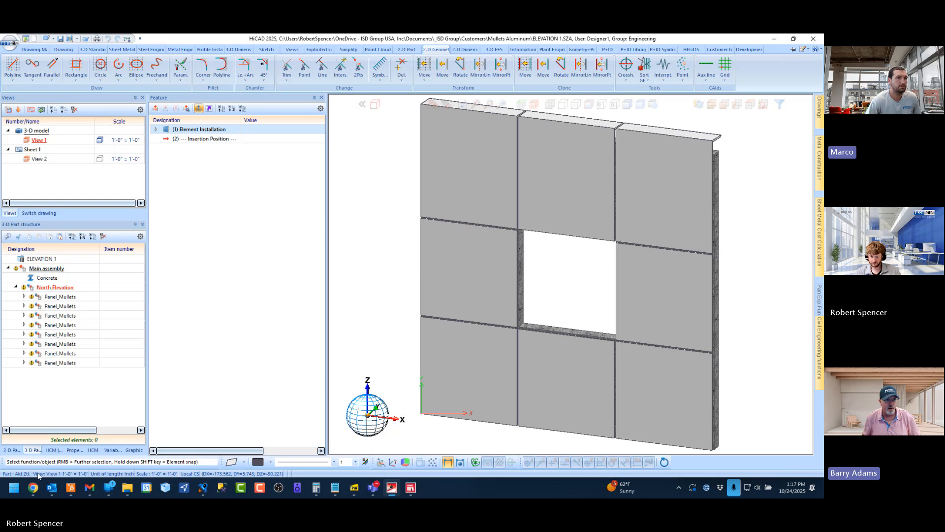
# Switch to the Outlook calendar and show the week of October 26 to November 1, 2025
pyautogui.click(52, 490)
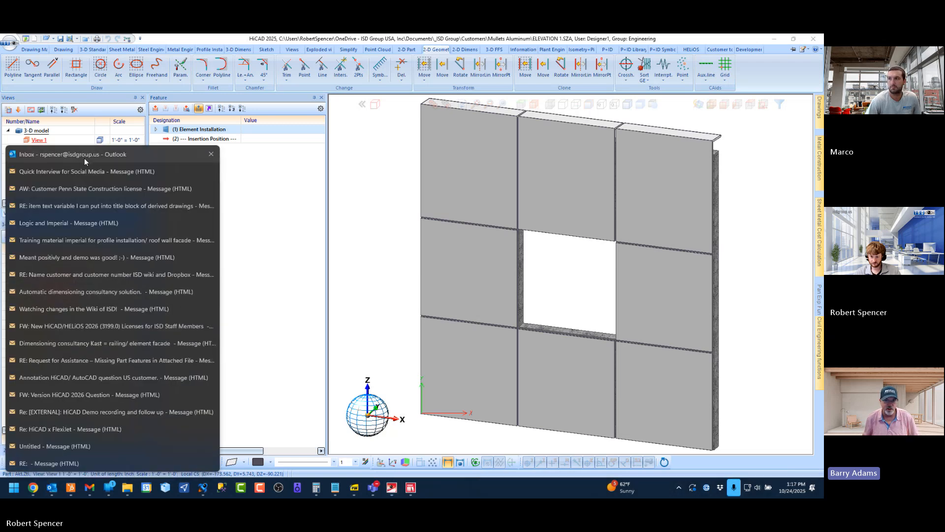
pyautogui.click(84, 158)
pyautogui.click(35, 458)
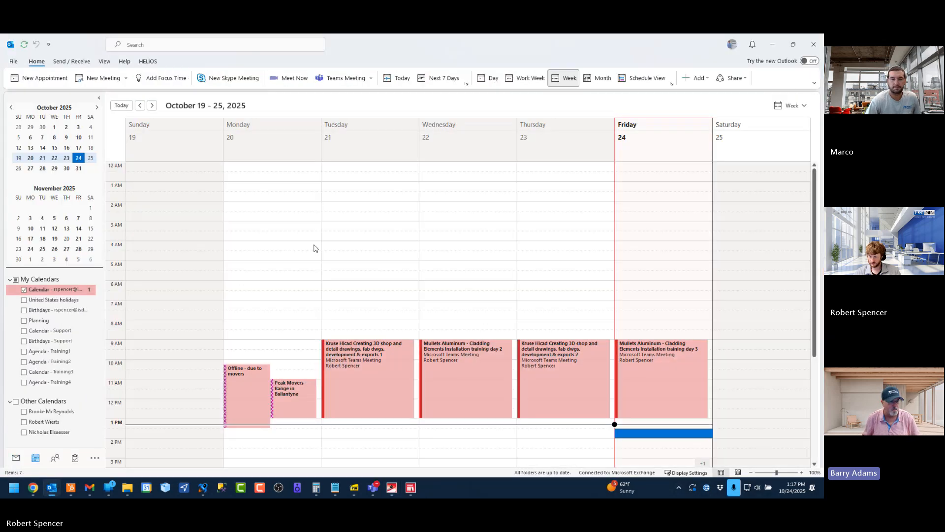
pyautogui.click(152, 105)
pyautogui.scroll(-1, 256, 280)
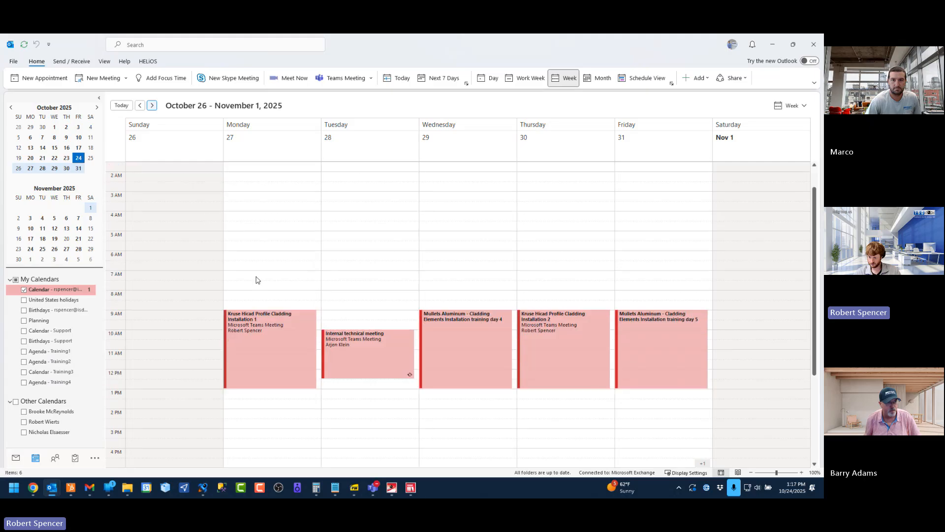
# Turn Wednesday's Cladding Elements Installation training day 4 appointment into a Teams meeting, add the two customer attendees as required and send the invitation
pyautogui.click(466, 323)
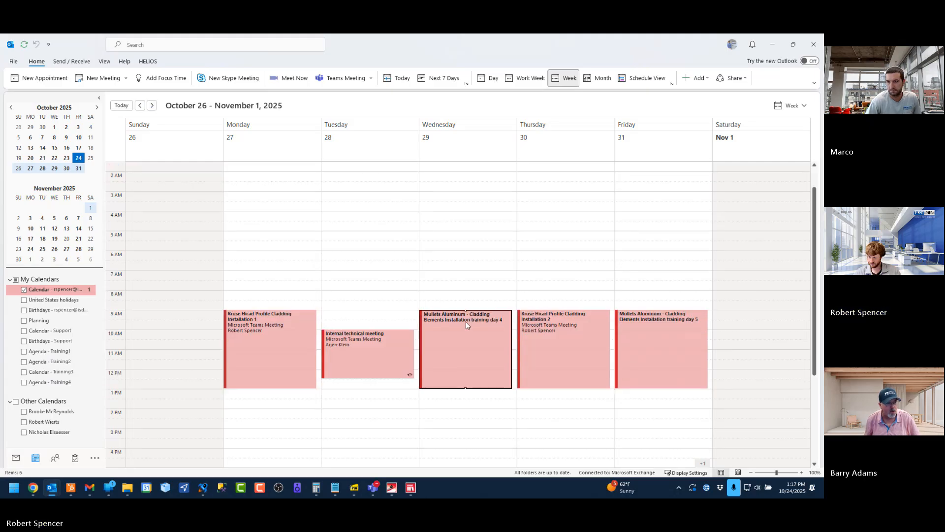
pyautogui.doubleClick(465, 321)
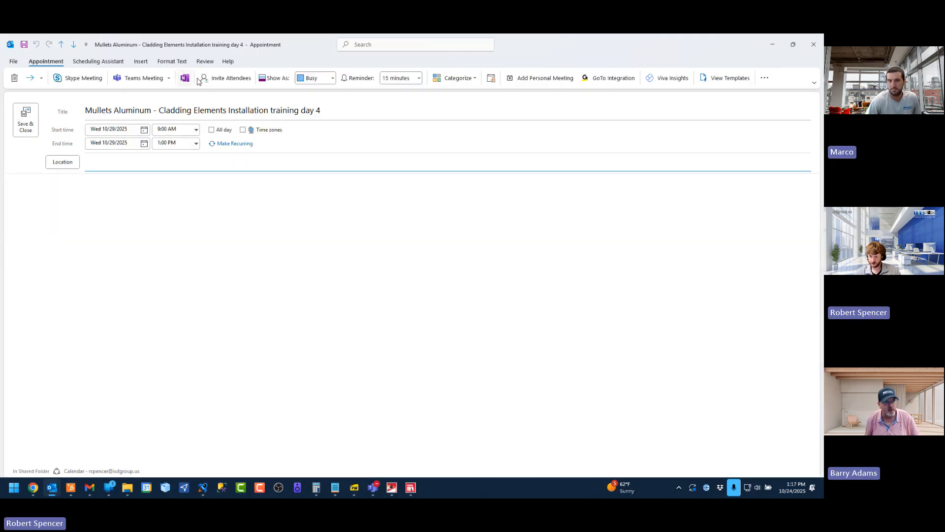
pyautogui.click(143, 79)
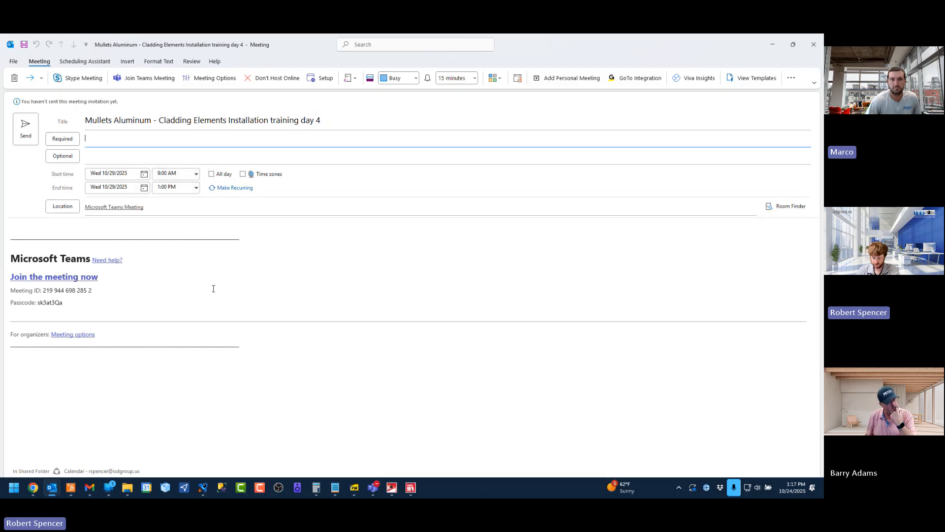
pyautogui.write('bar')
pyautogui.press('Return')
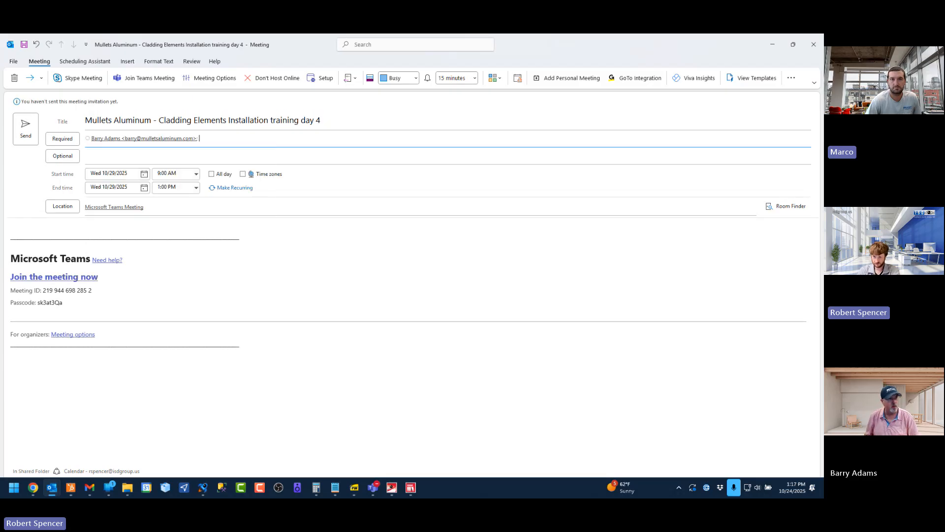
pyautogui.write('mar')
pyautogui.press('Return')
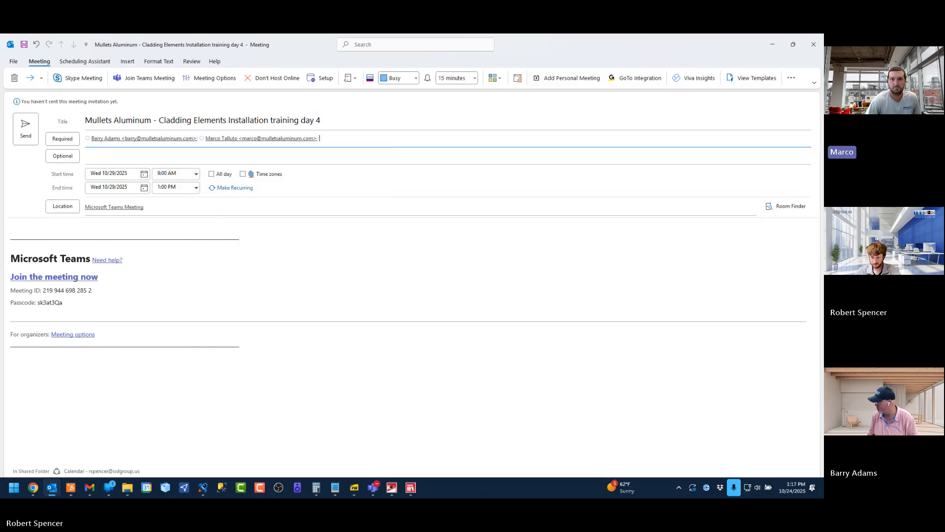
pyautogui.click(29, 125)
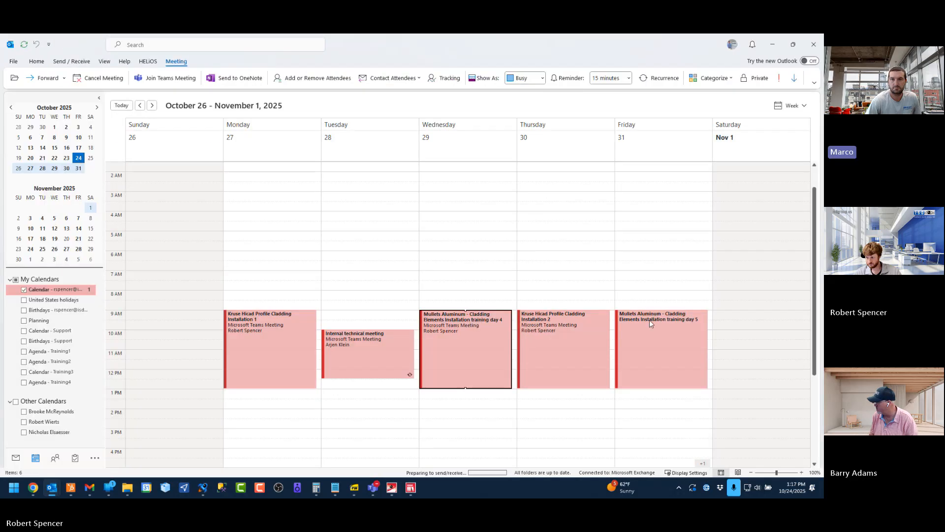
# Turn Friday's Cladding Elements Installation training day 5 appointment into a Teams meeting, add the two customer attendees as required and send the invitation
pyautogui.click(649, 320)
pyautogui.doubleClick(651, 320)
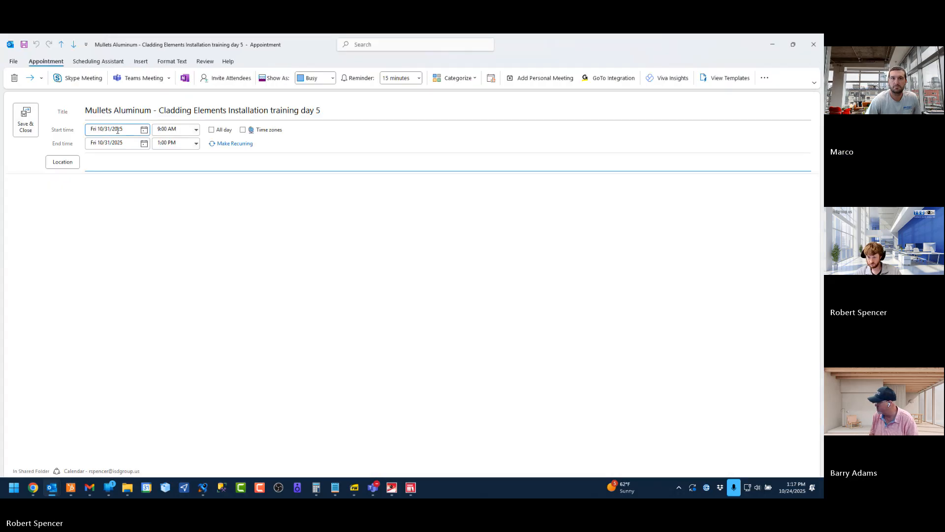
pyautogui.click(132, 79)
pyautogui.write('b')
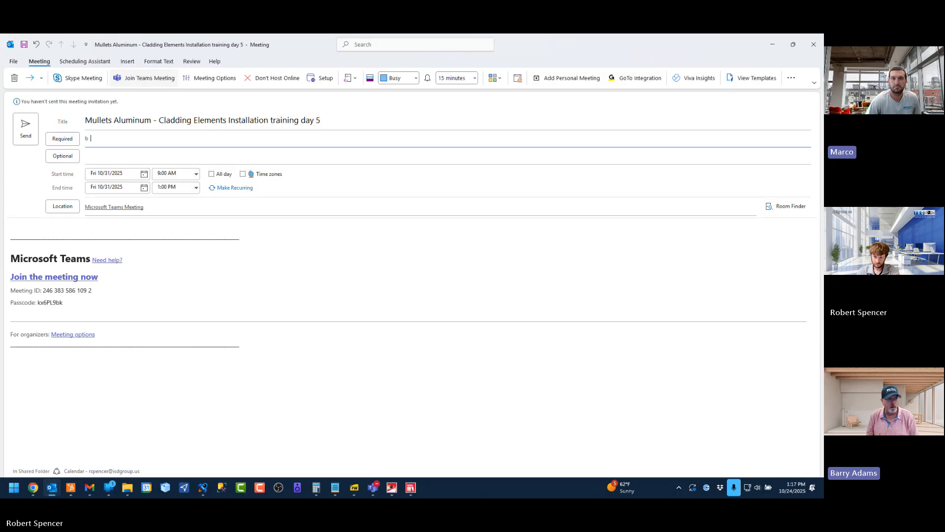
pyautogui.write('arry')
pyautogui.press('Return')
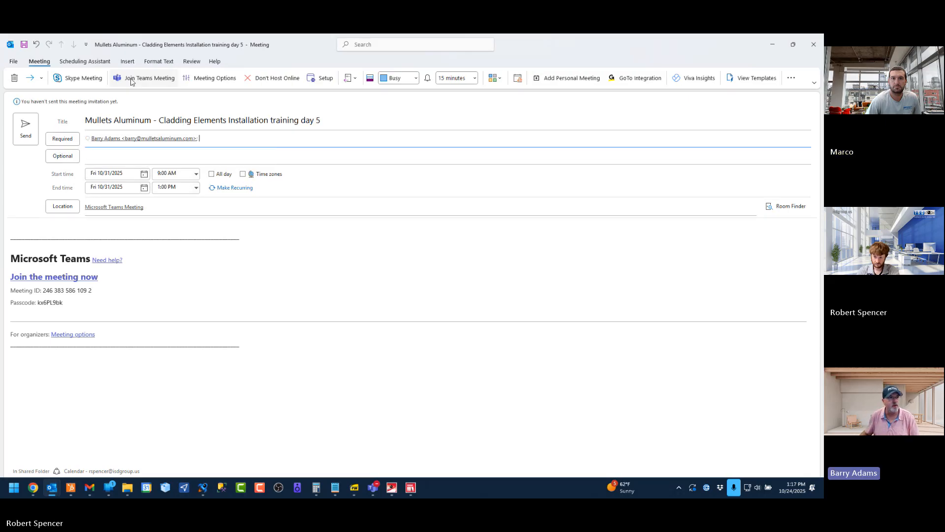
pyautogui.write('marc')
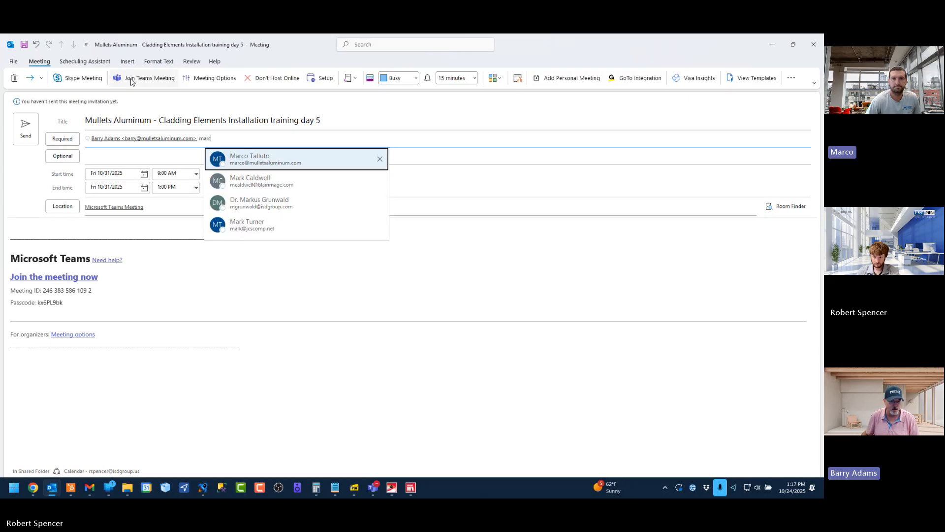
pyautogui.press('Return')
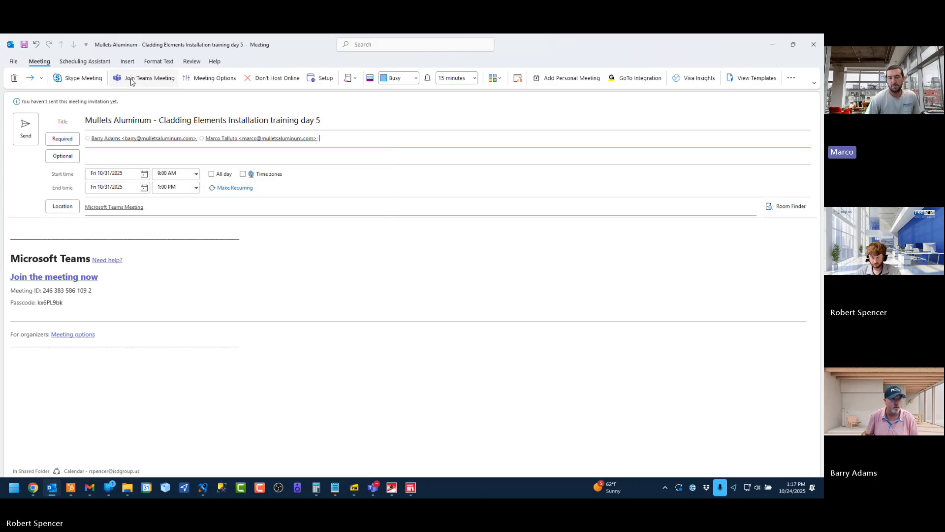
pyautogui.click(23, 126)
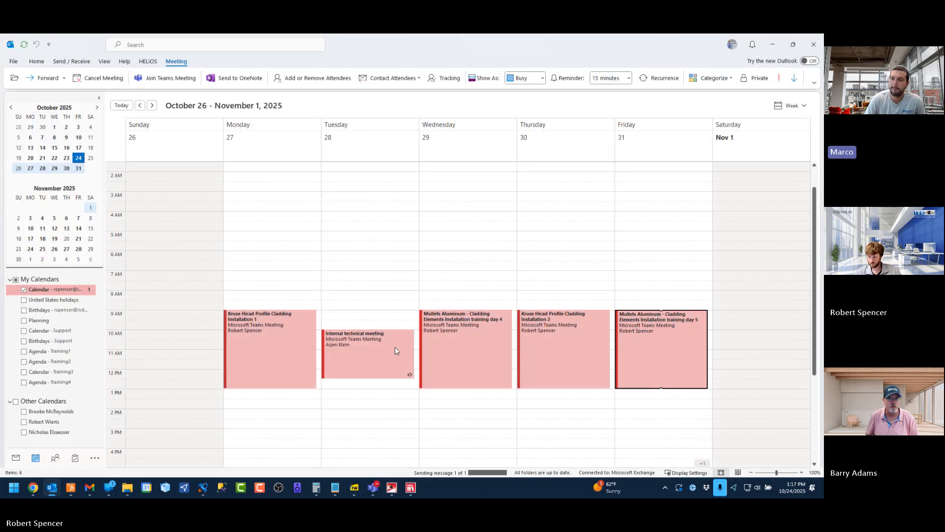
# Return Outlook to the mail inbox, minimize it to get back to HiCAD, and save the ELEVATION 1 drawing before closing it
pyautogui.click(15, 458)
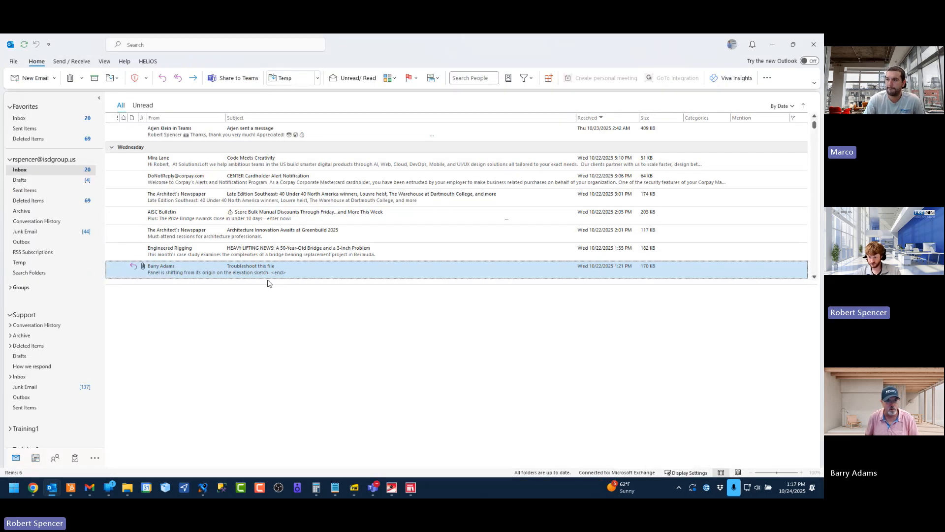
pyautogui.click(772, 43)
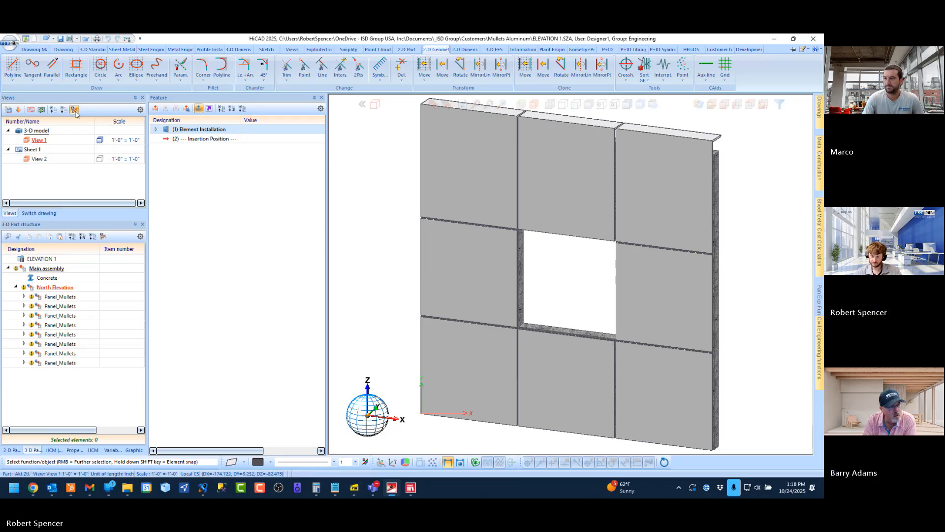
pyautogui.click(60, 40)
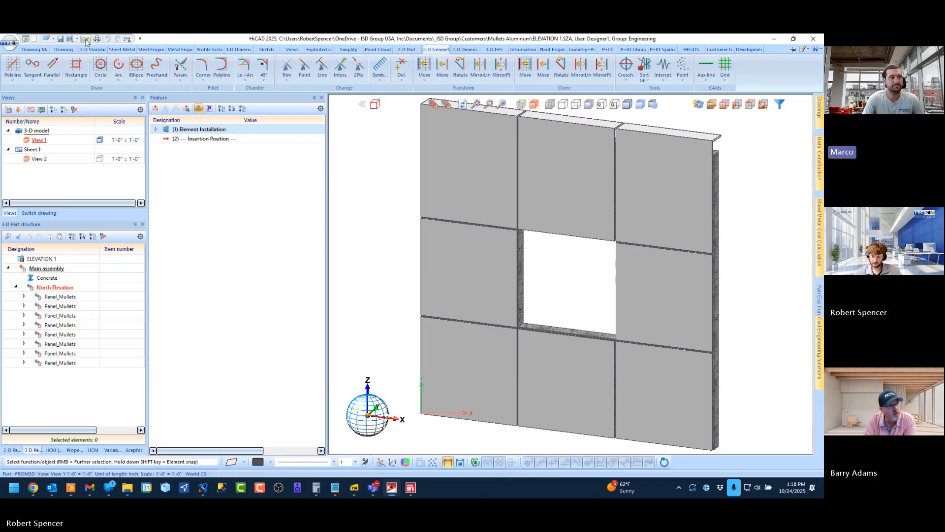
# Switch to the open 8 SIDED I_NR PANEL START drawing and close it without saving
pyautogui.click(40, 213)
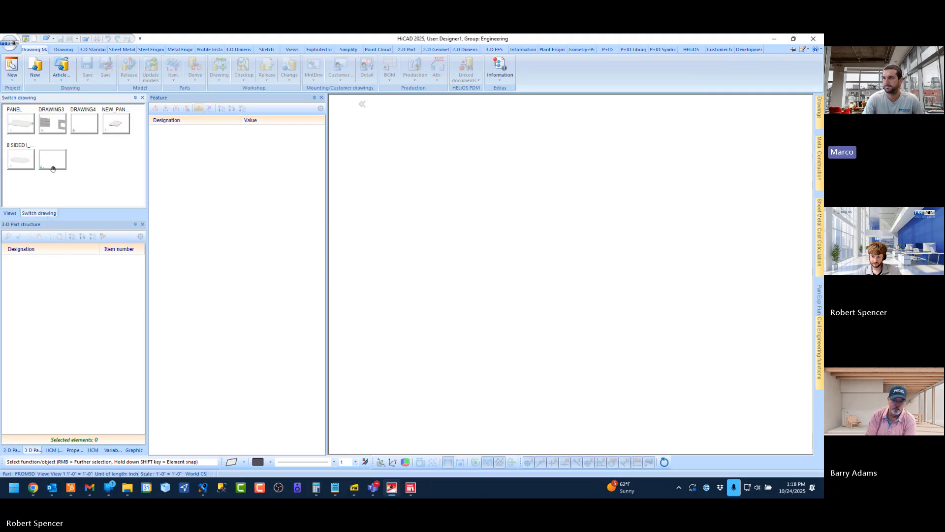
pyautogui.click(23, 158)
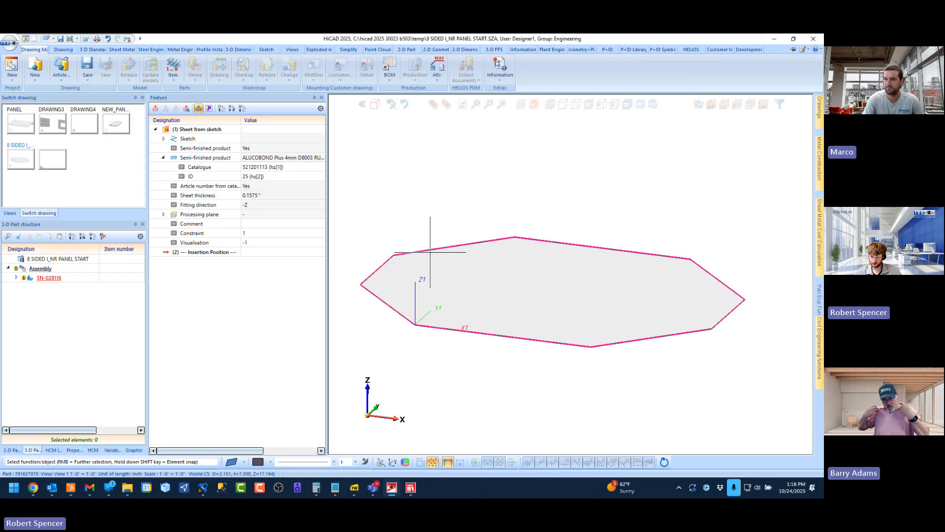
pyautogui.click(86, 39)
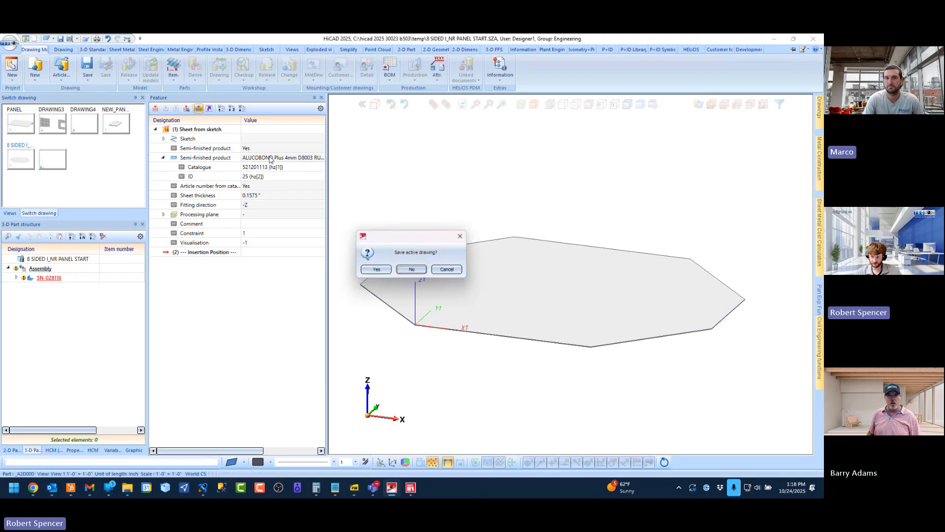
pyautogui.click(411, 270)
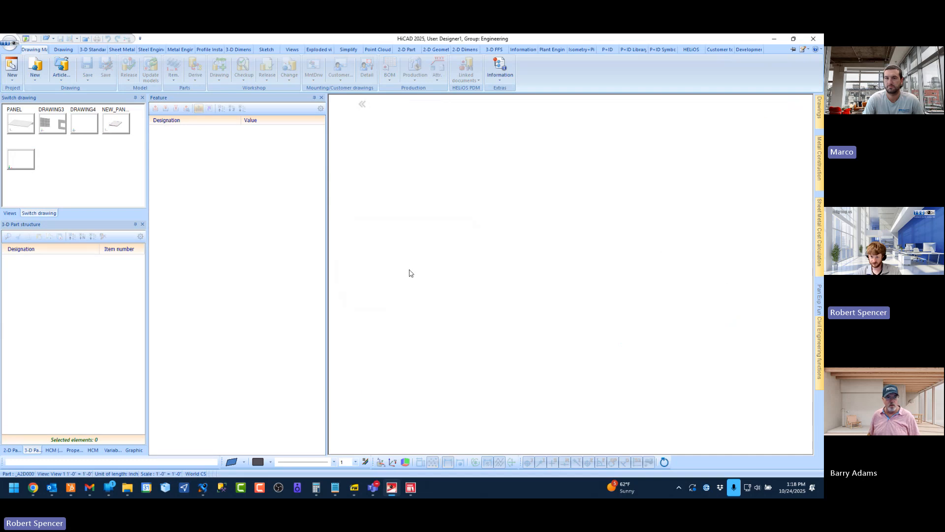
# Close the open NEW_PANEL - COPY and DRAWING4 drawings without saving either of them
pyautogui.click(117, 123)
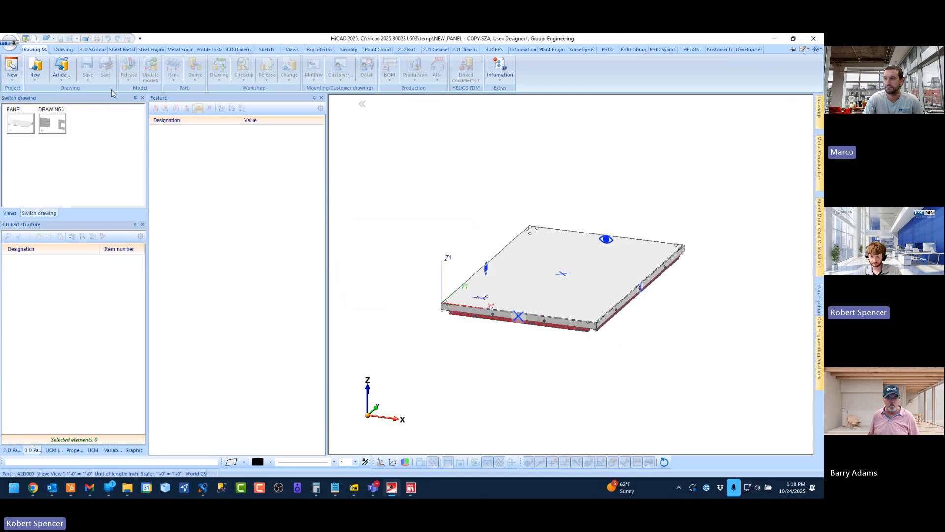
pyautogui.click(86, 41)
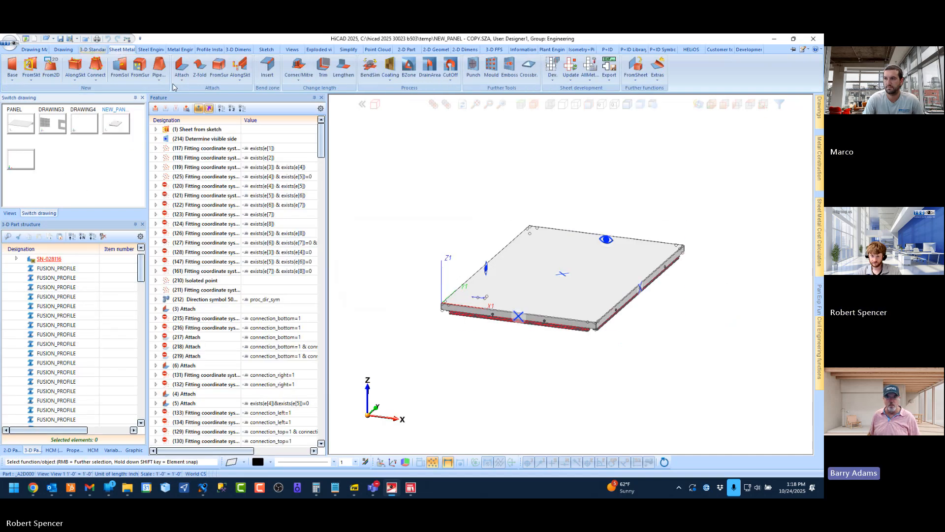
pyautogui.click(415, 271)
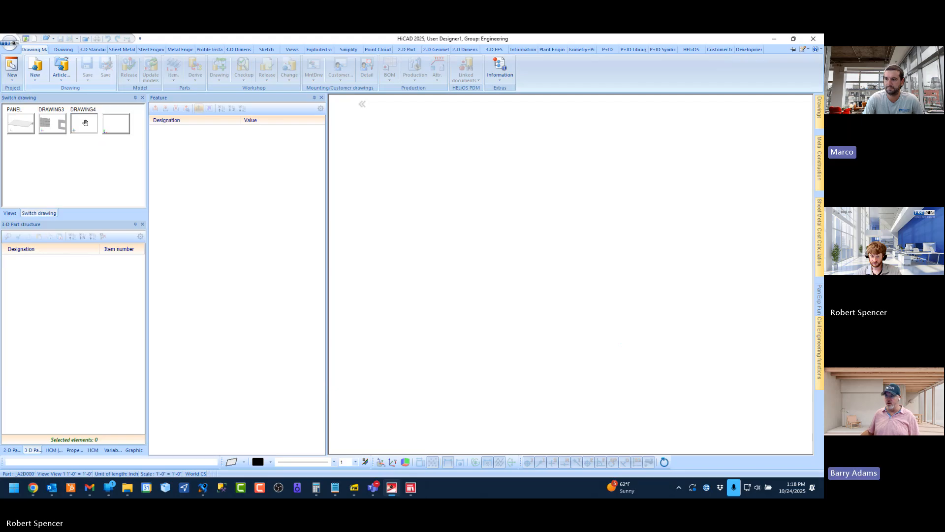
pyautogui.click(86, 42)
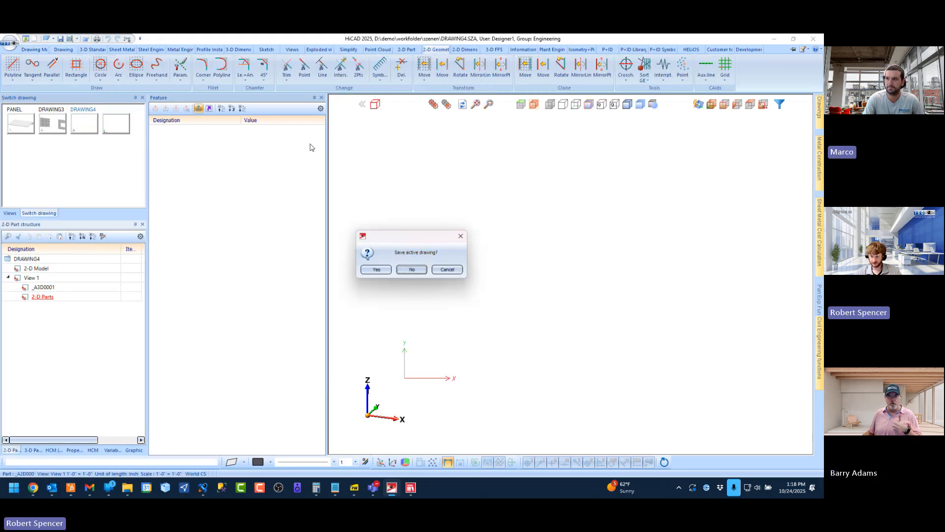
pyautogui.click(412, 268)
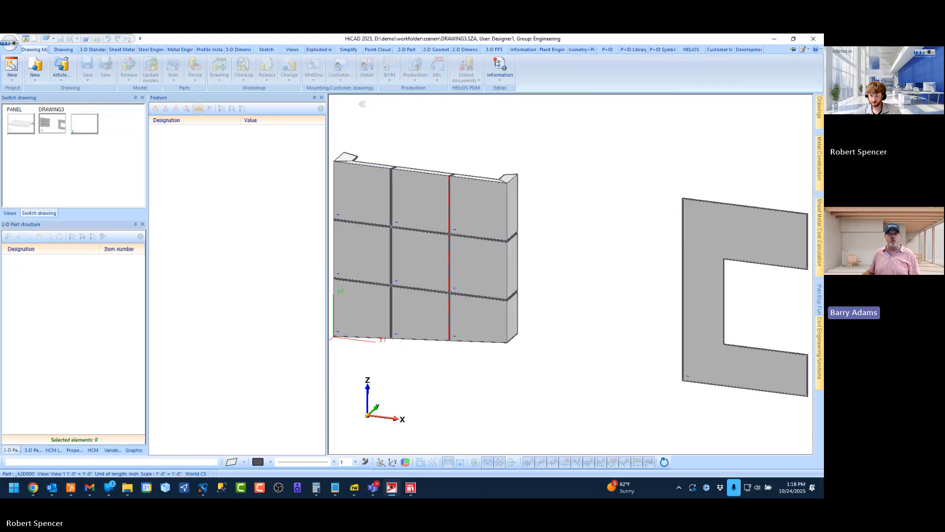